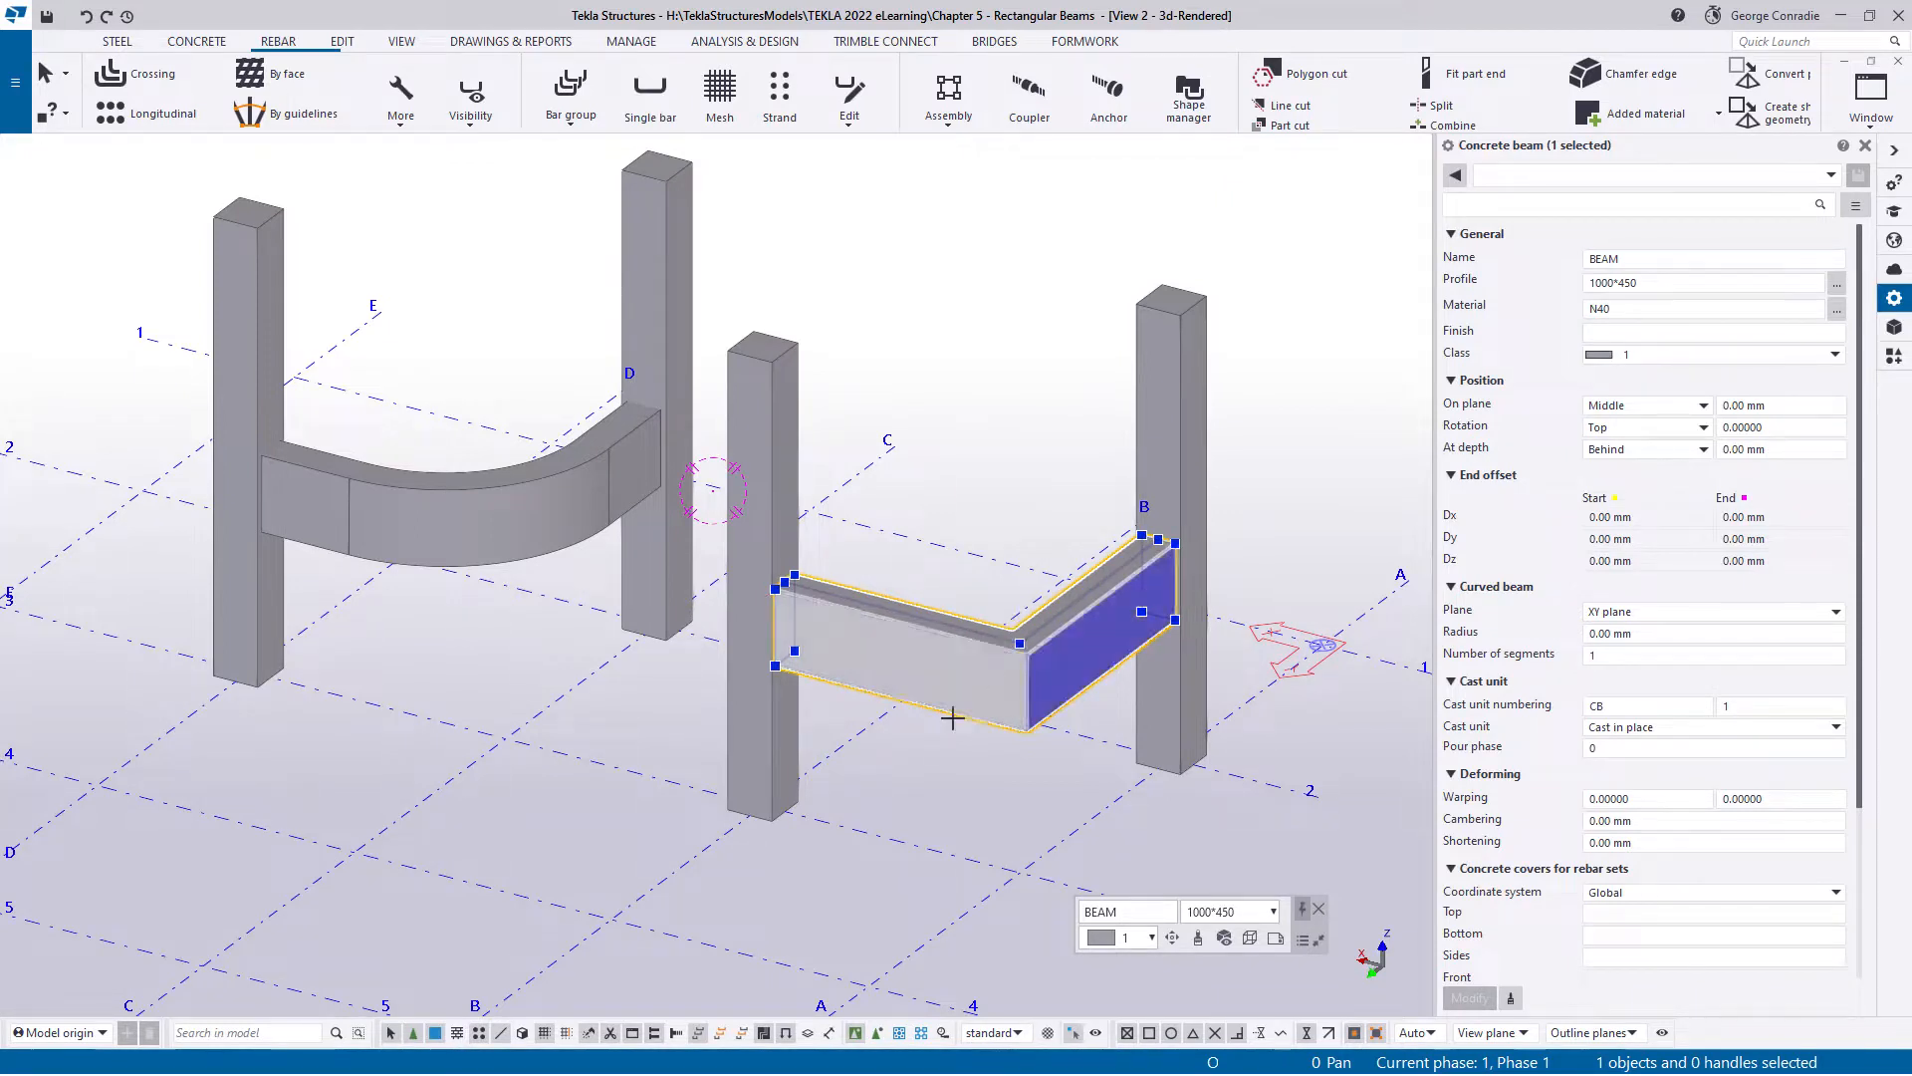
- Inspect the Rounding corner chamfer properties of the curved concrete beam, then clear the selection
click(921, 761)
click(565, 549)
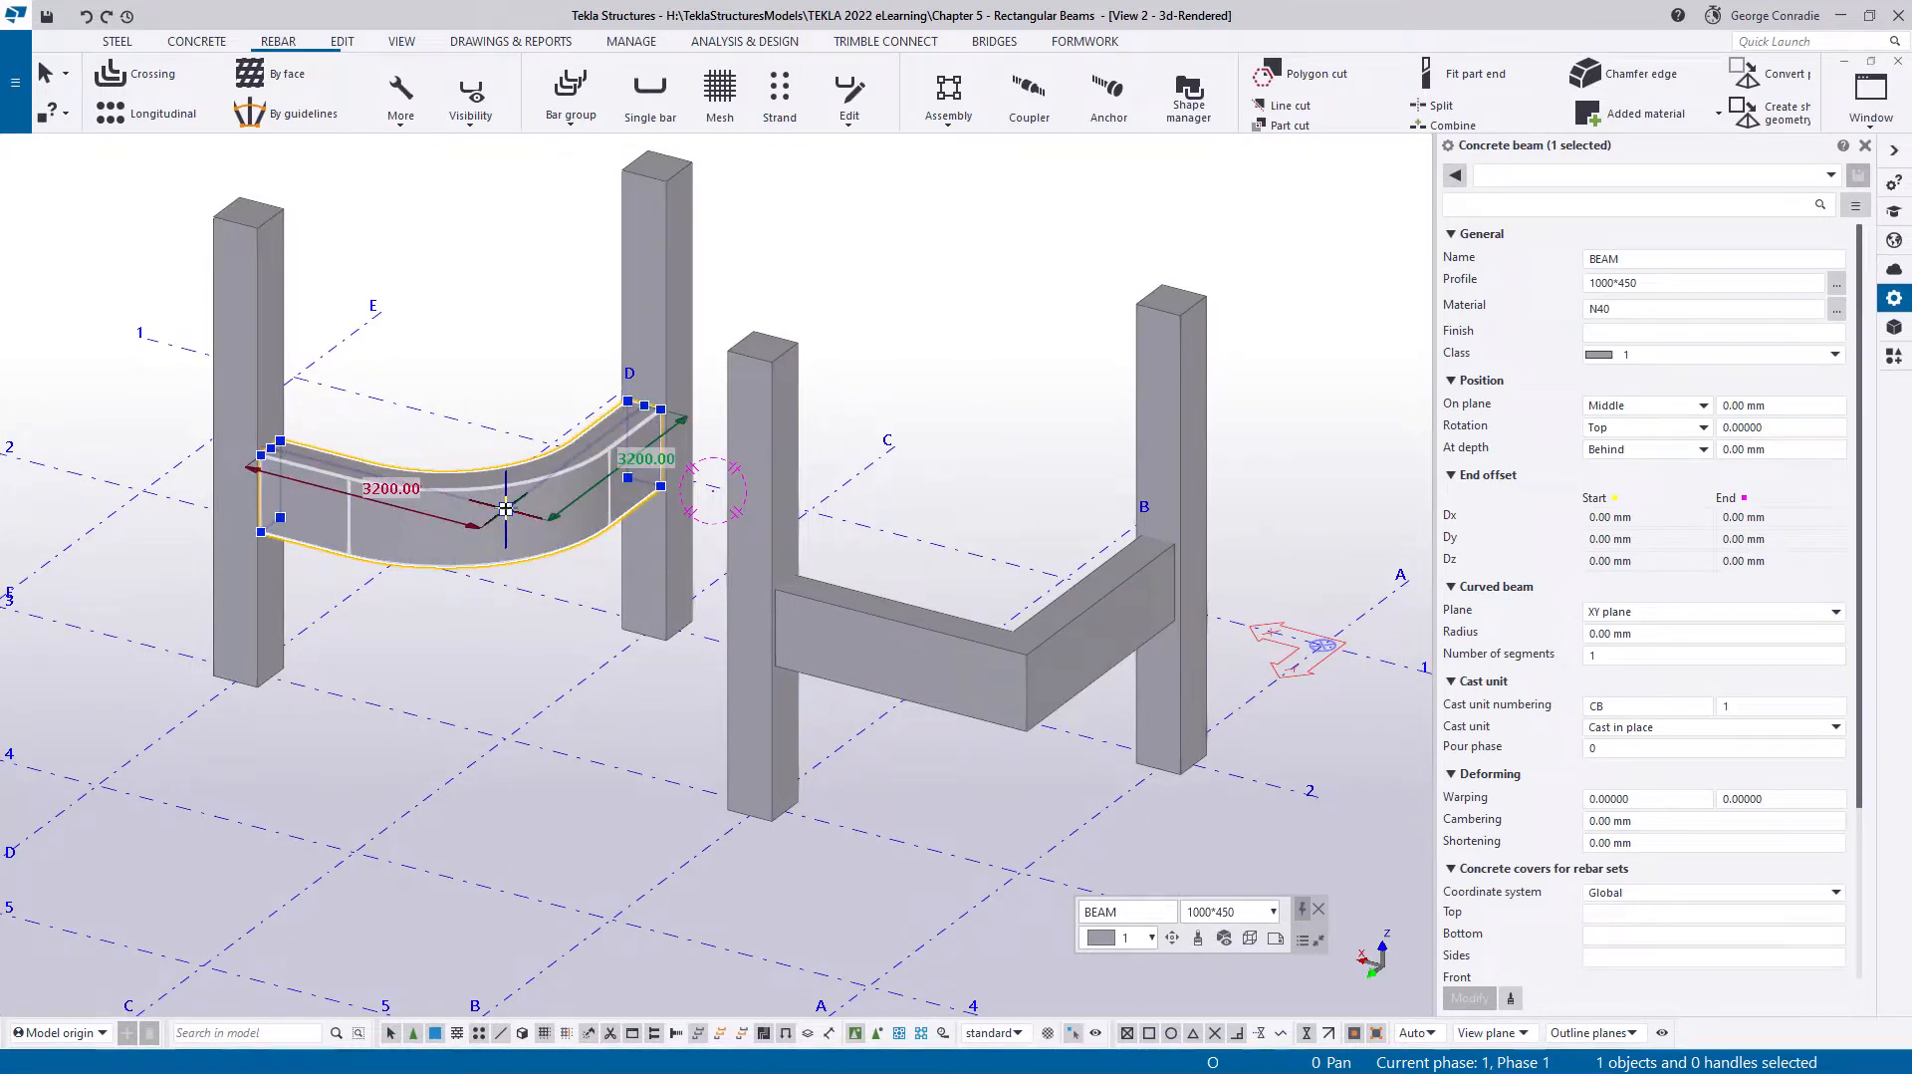
click(506, 509)
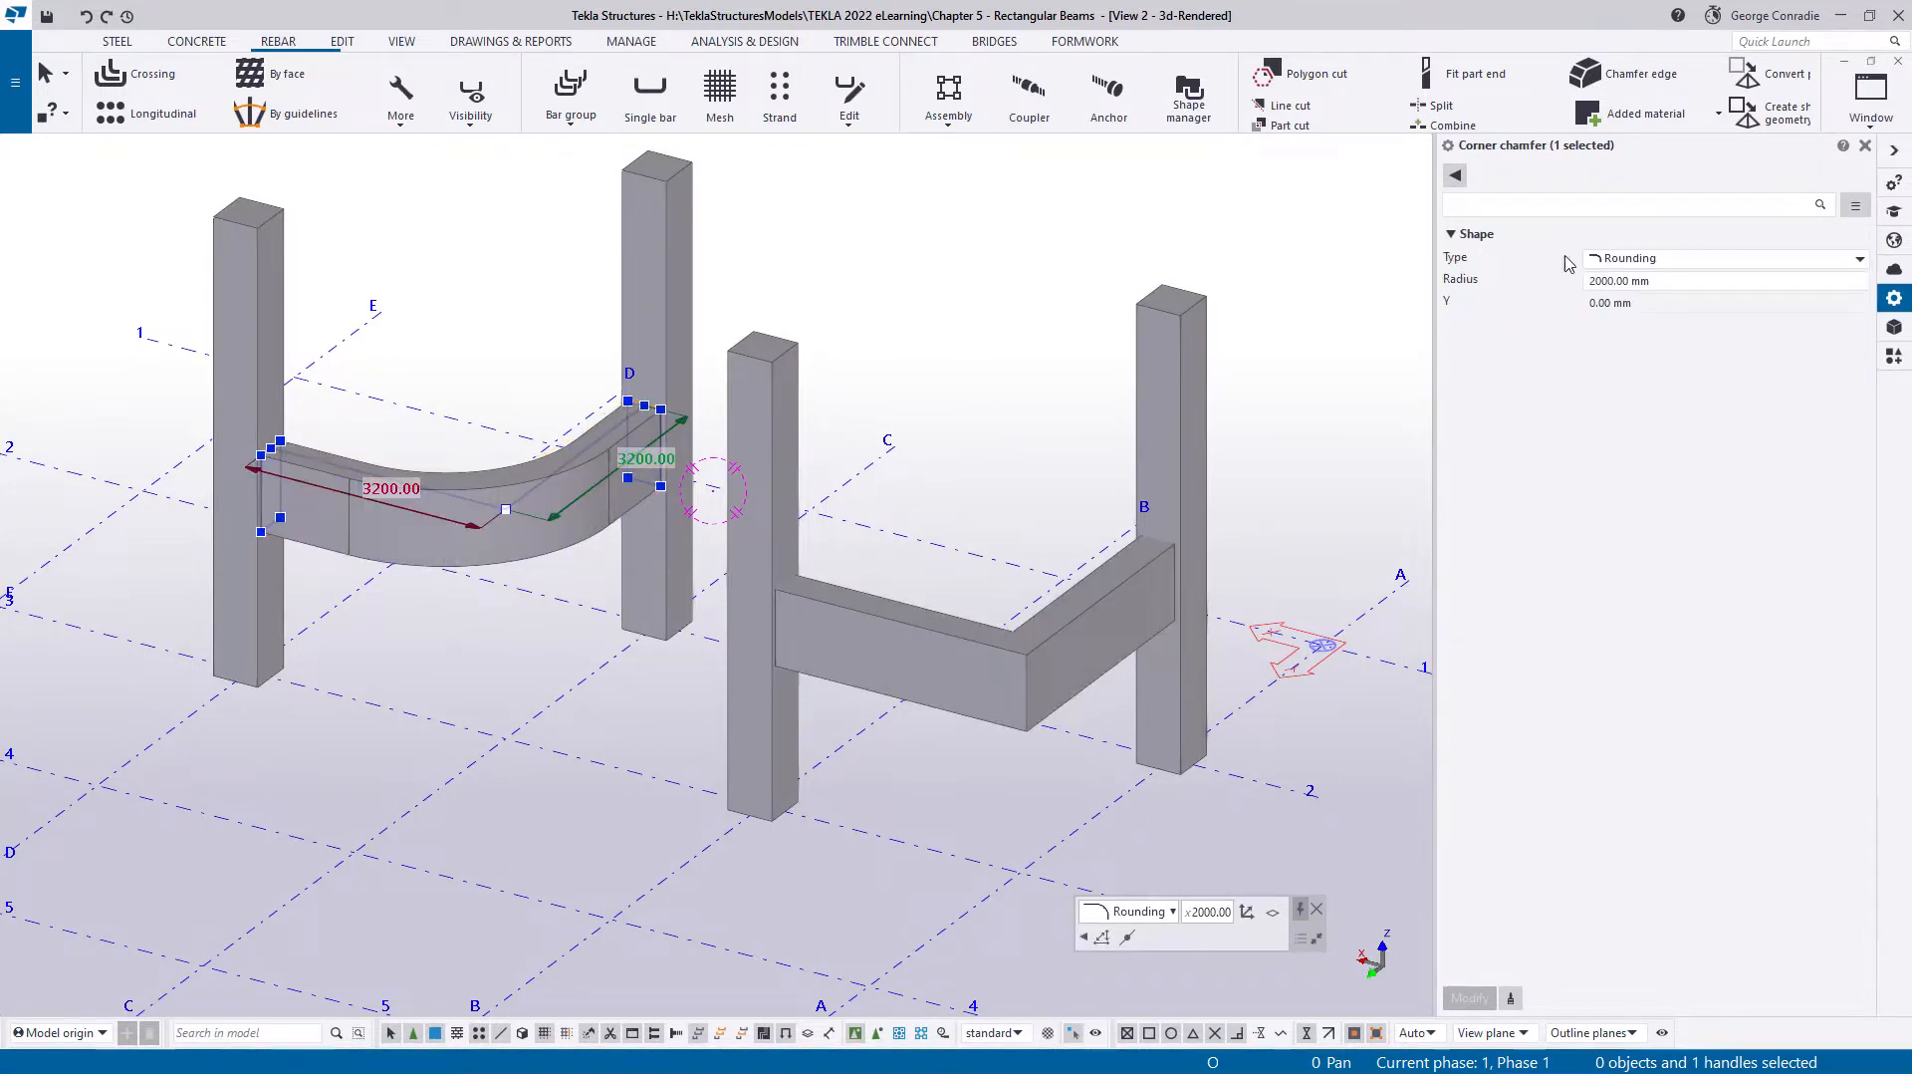
click(1632, 281)
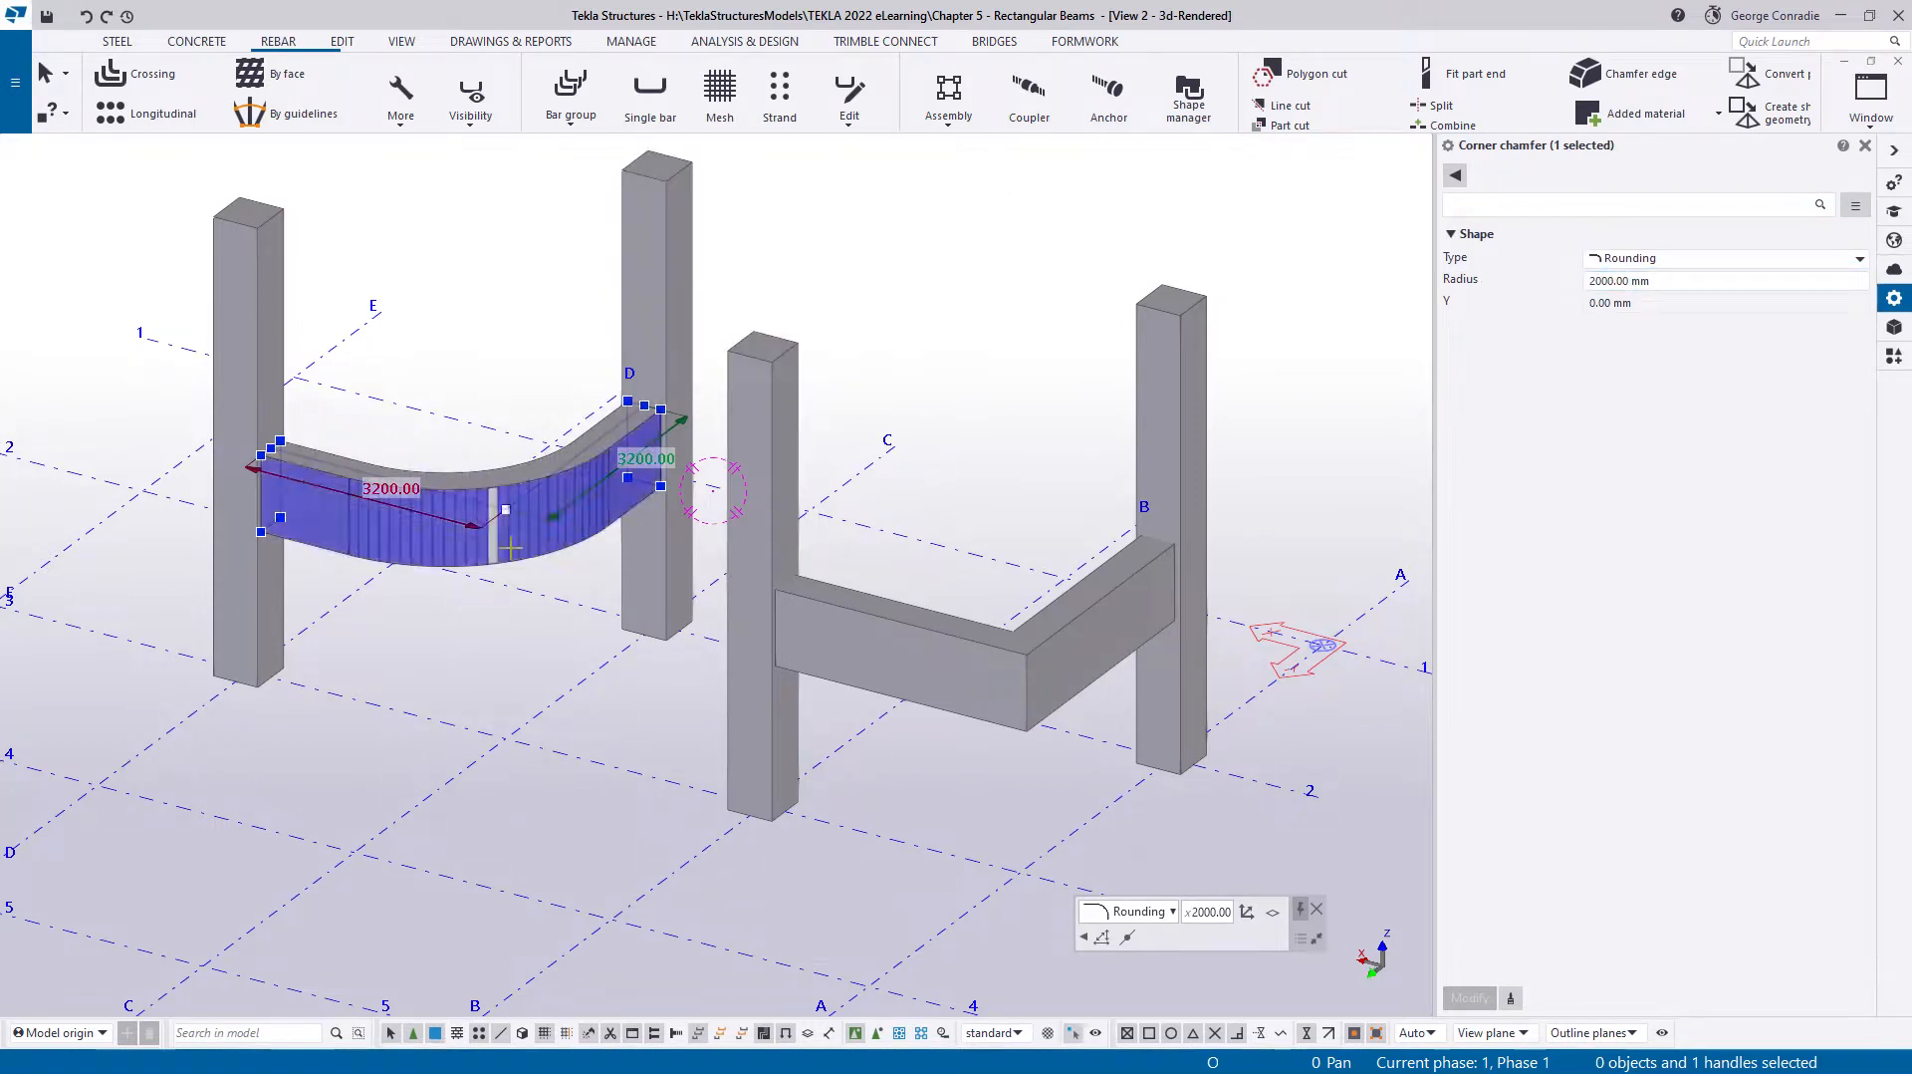
click(543, 625)
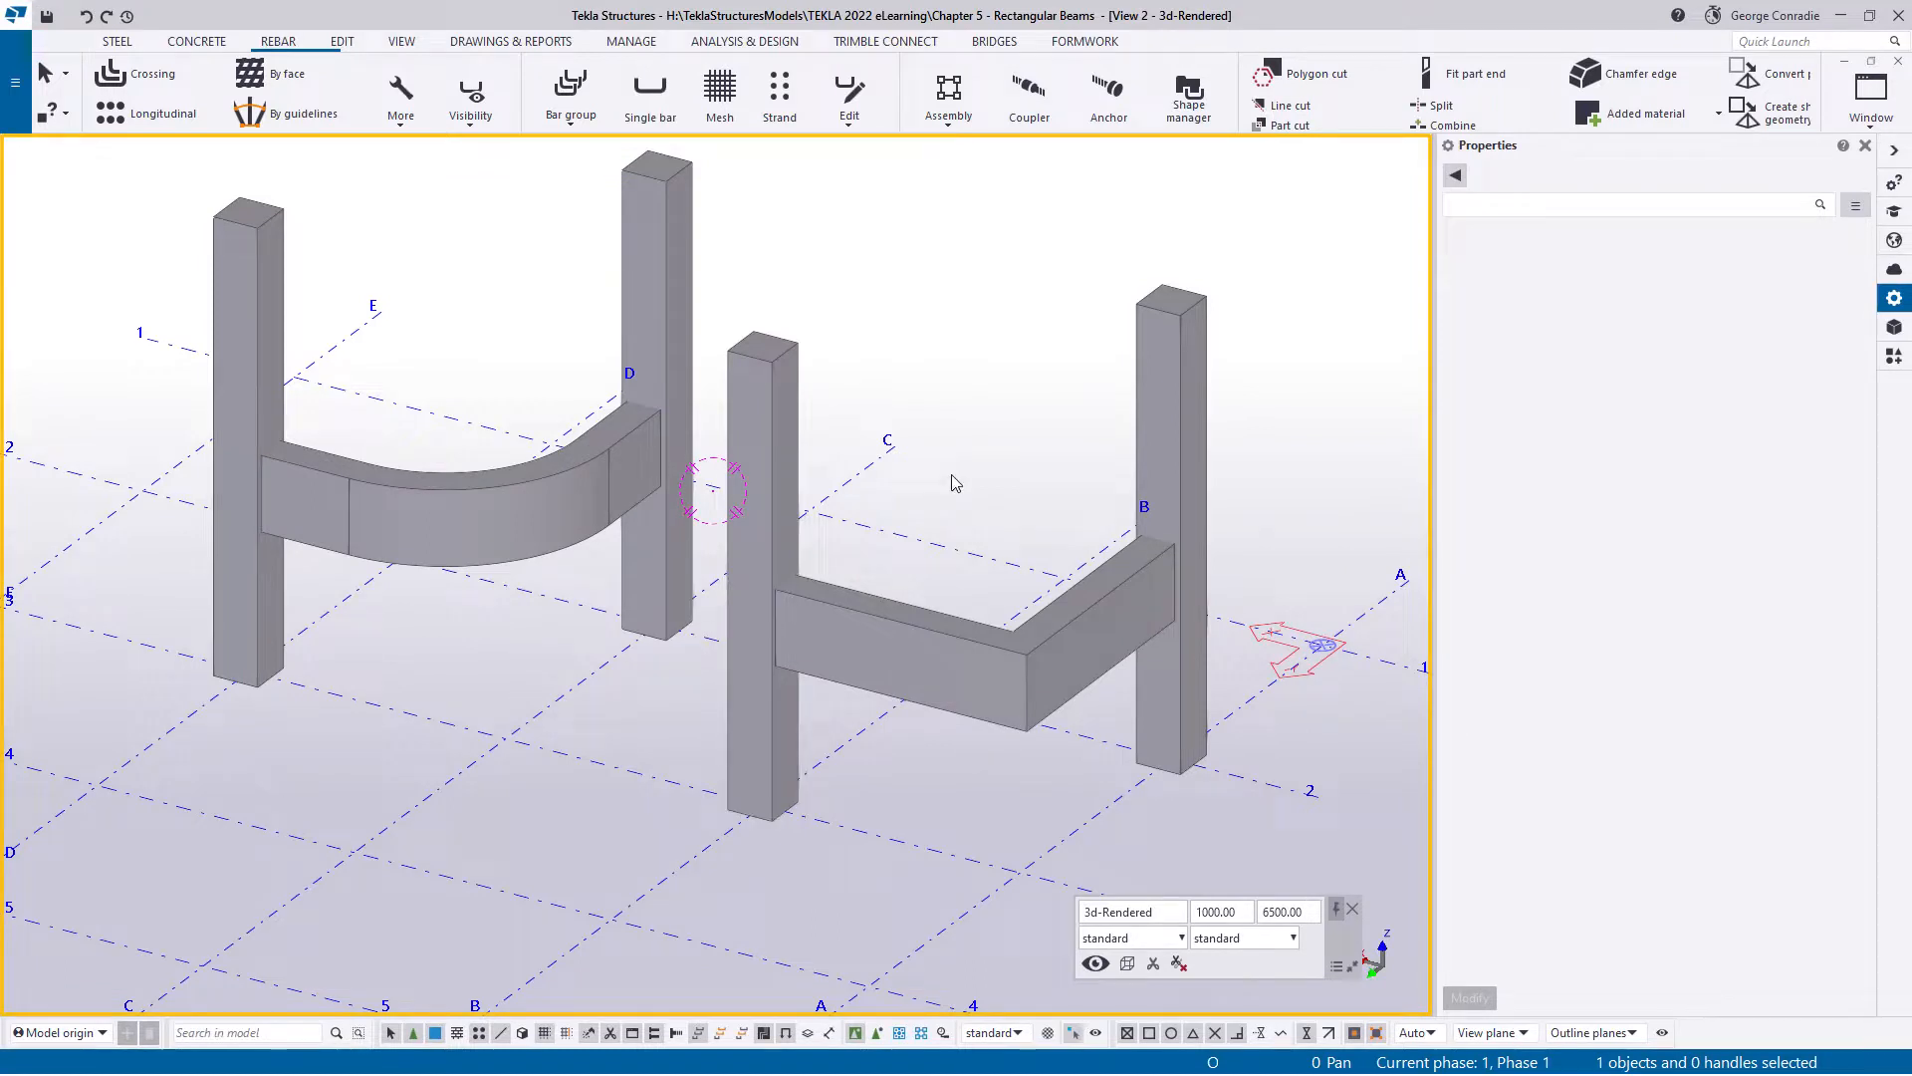
- Show parts as shaded wire frame and set the 3D view's cast in place parts representation to Separated
key(ctrl+2)
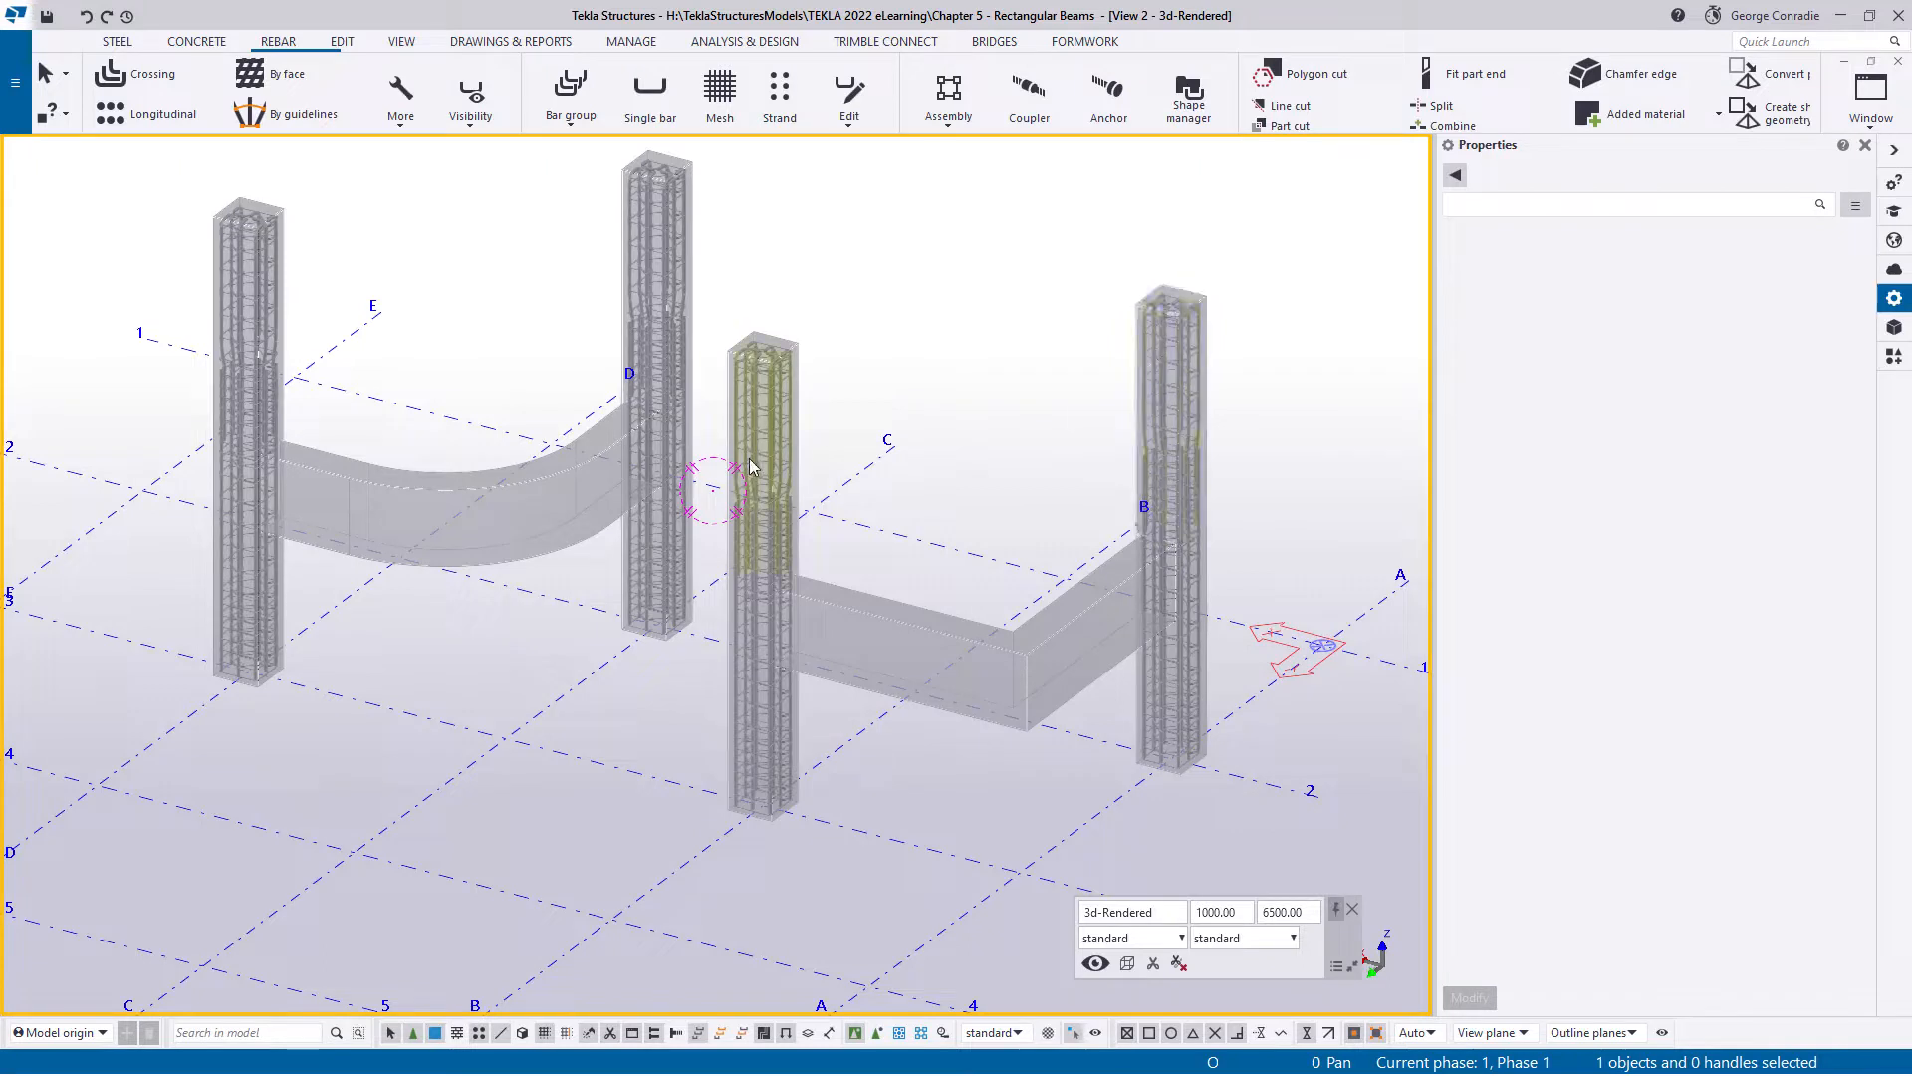
double_click(993, 404)
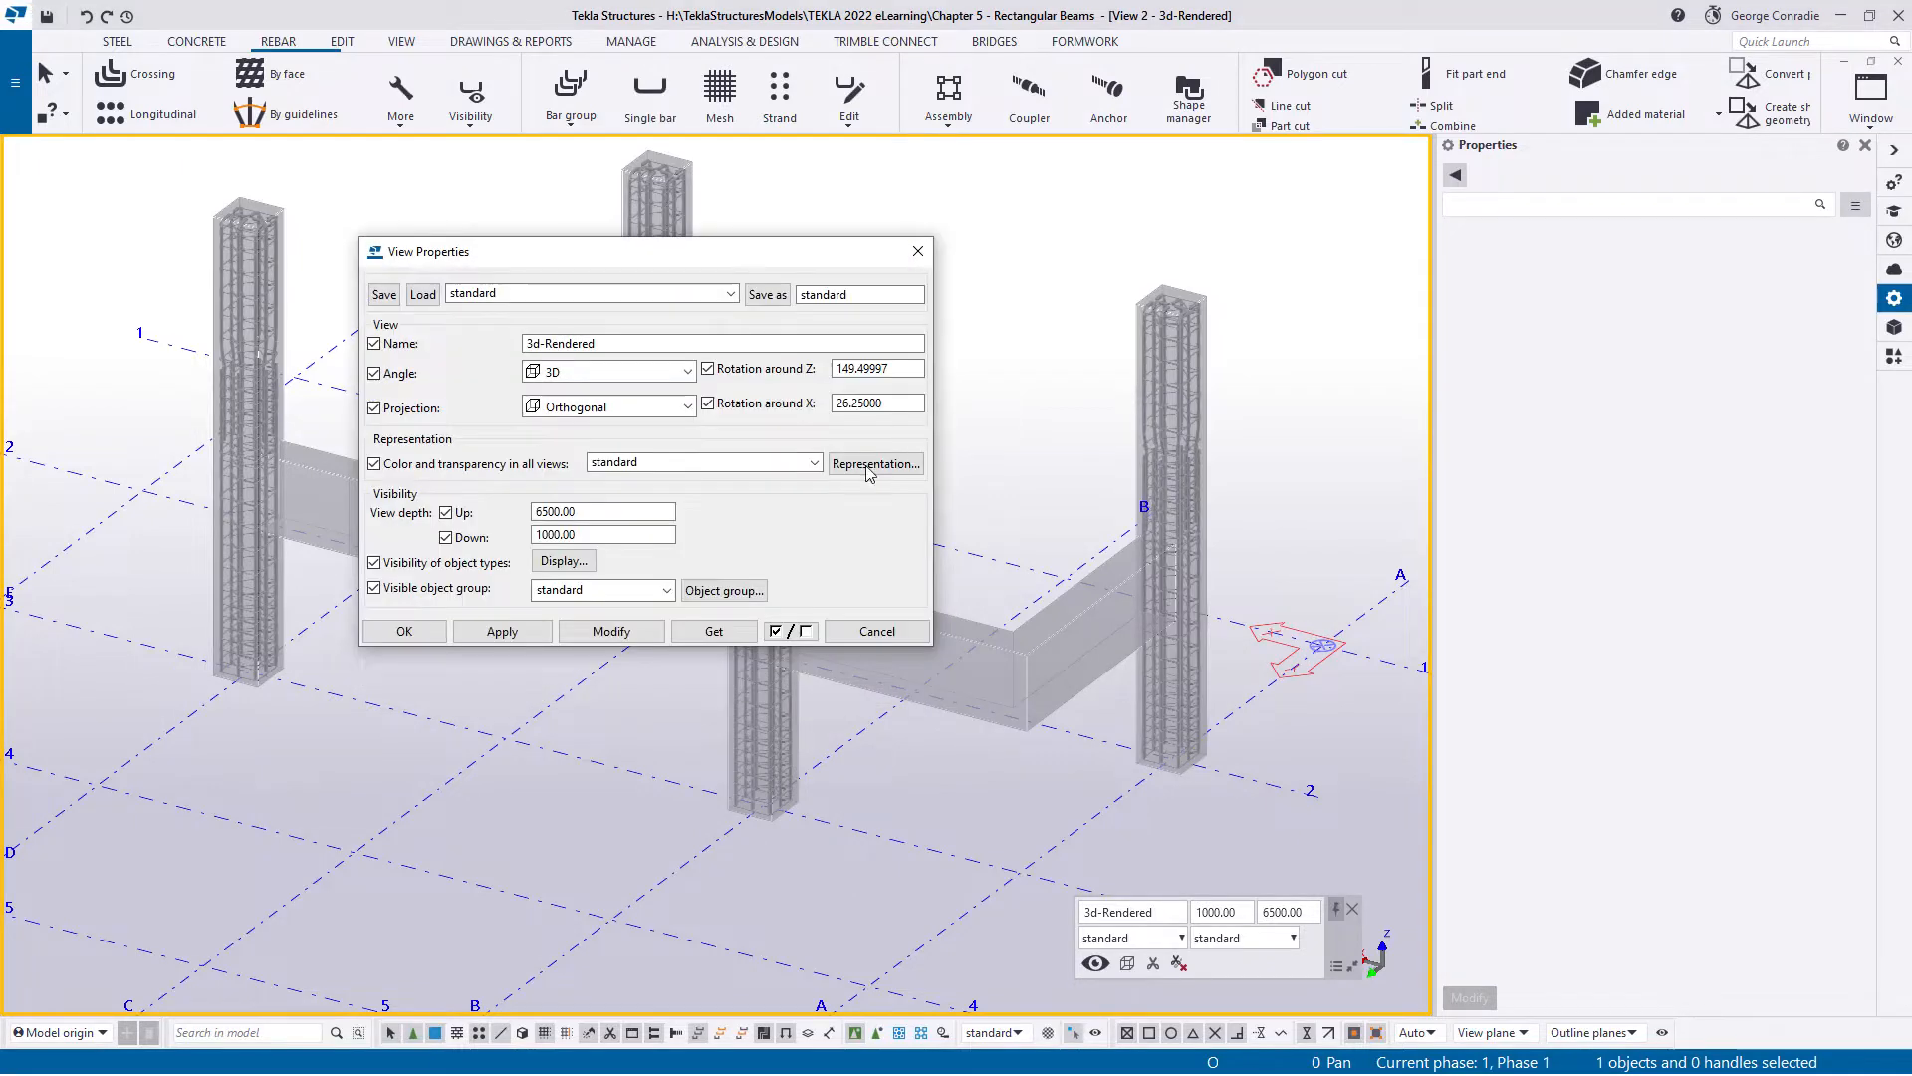
click(564, 561)
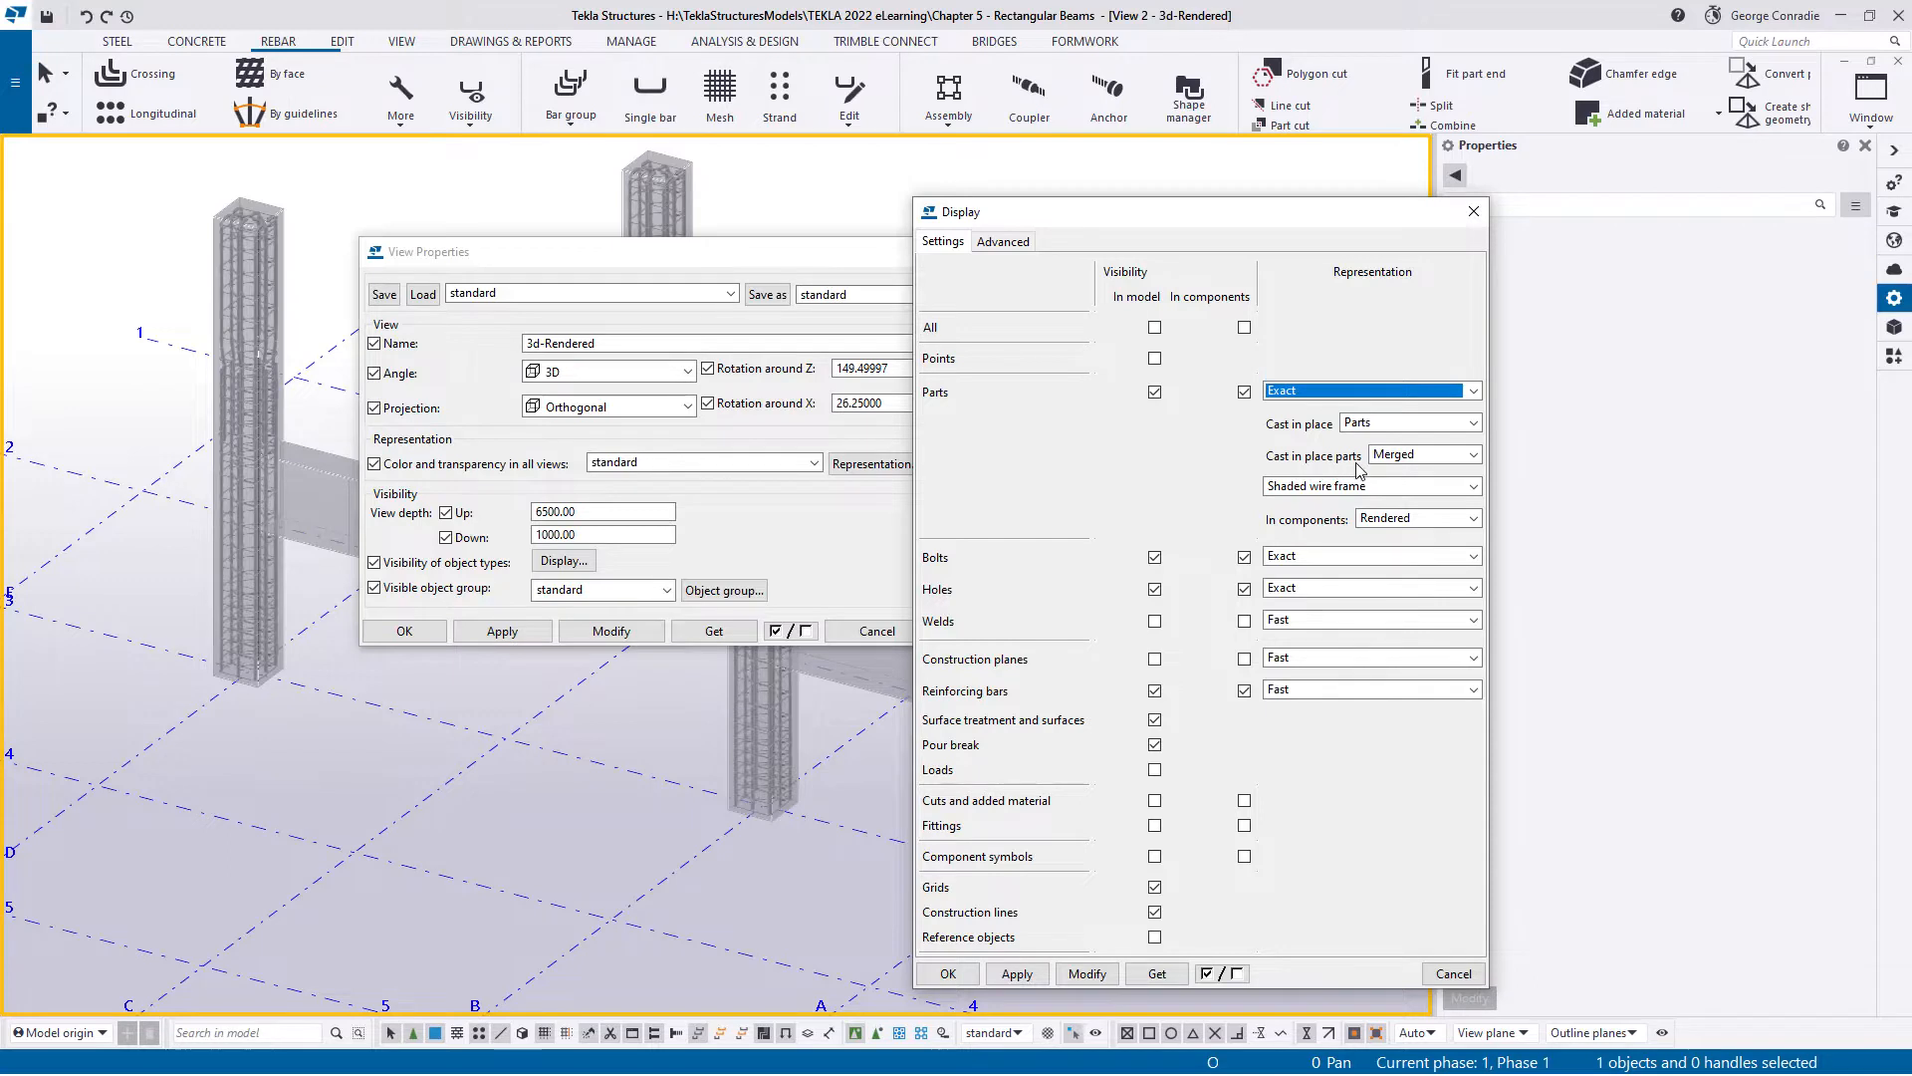
click(1406, 457)
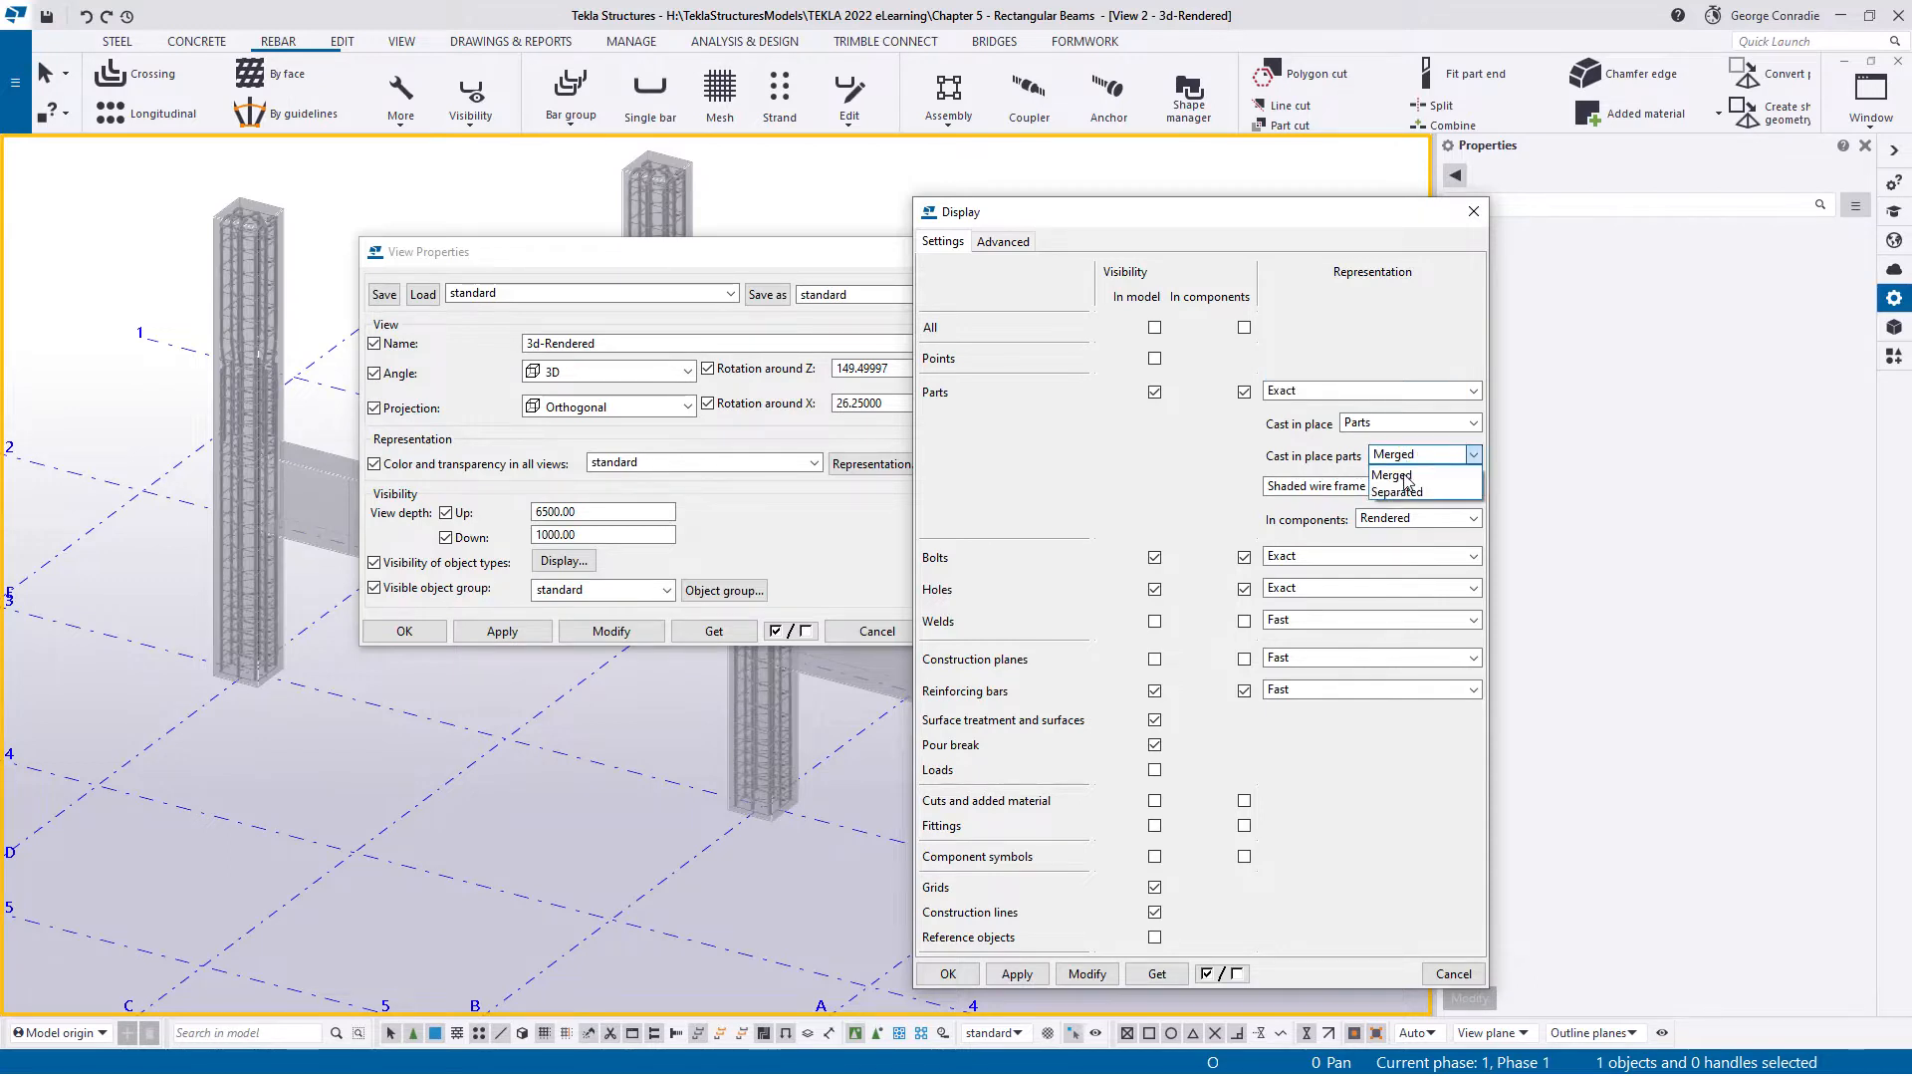
click(1404, 492)
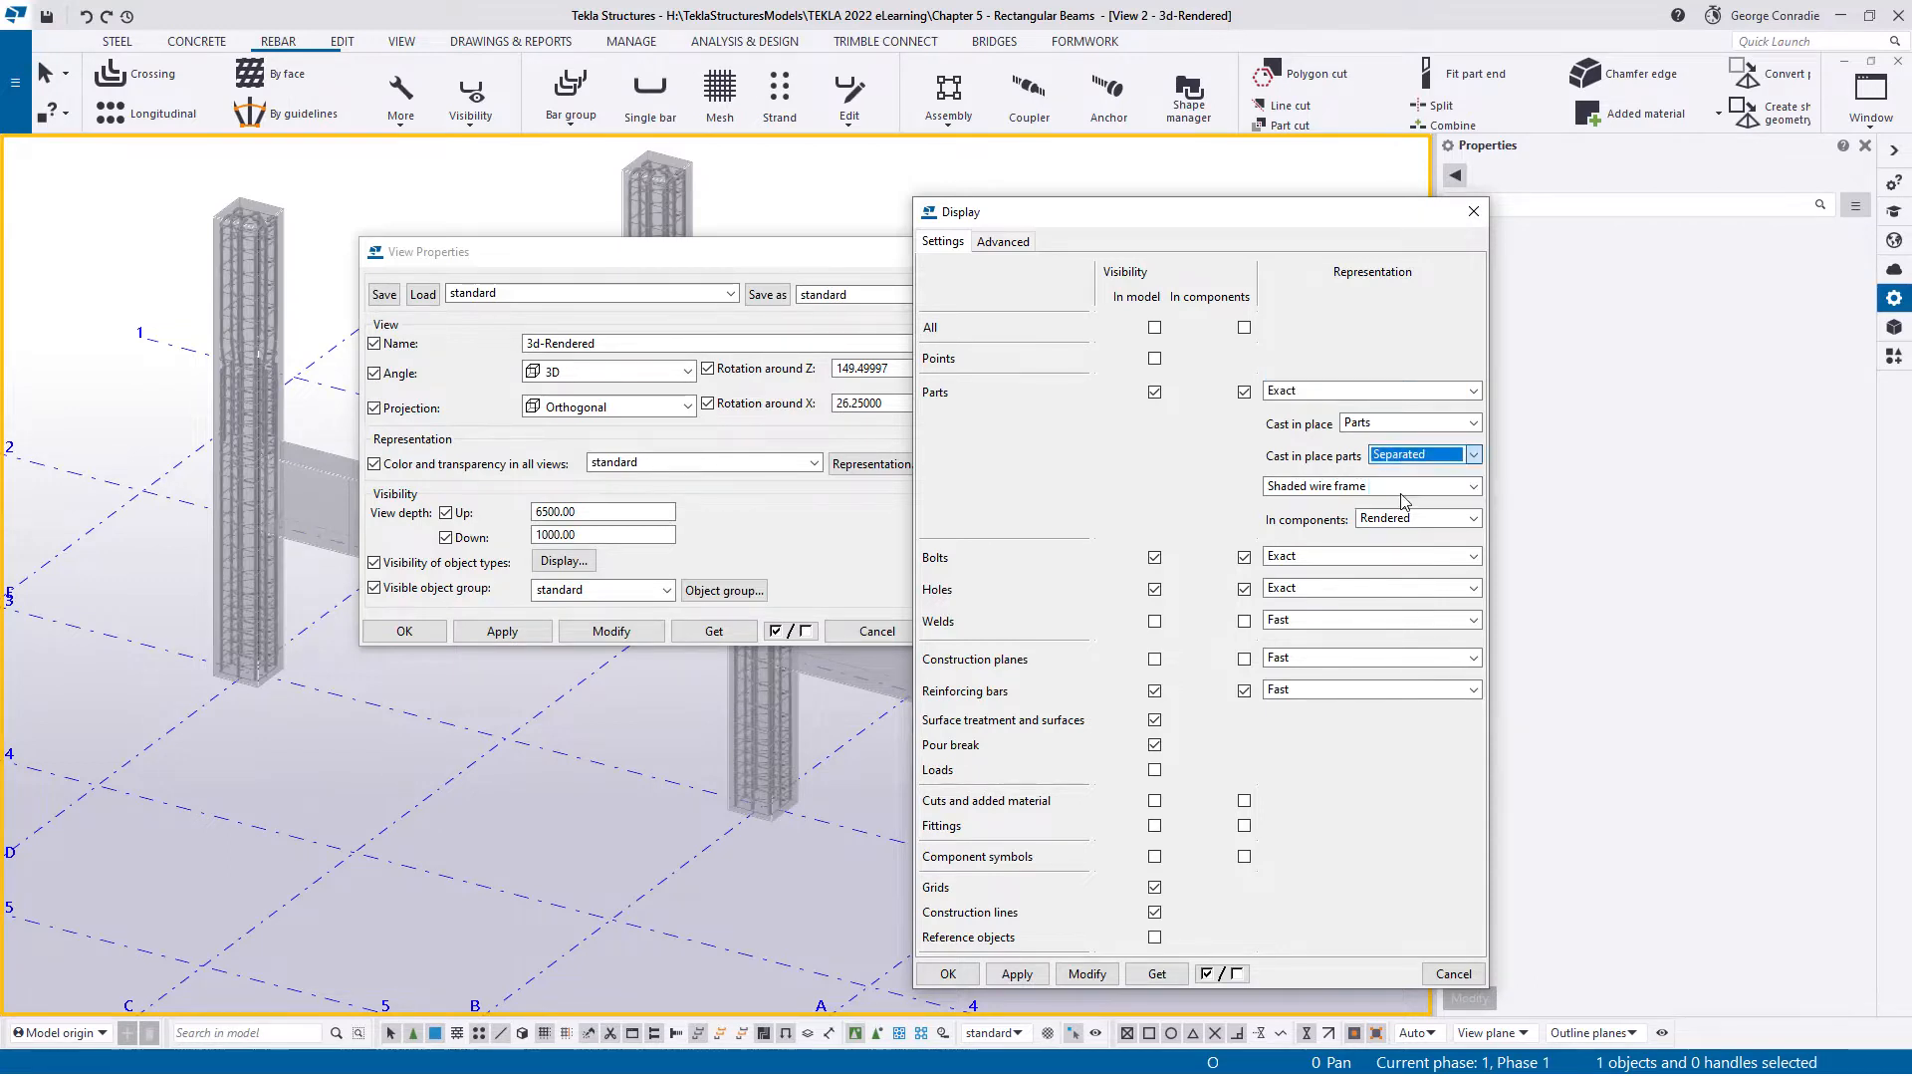
click(1087, 973)
click(962, 973)
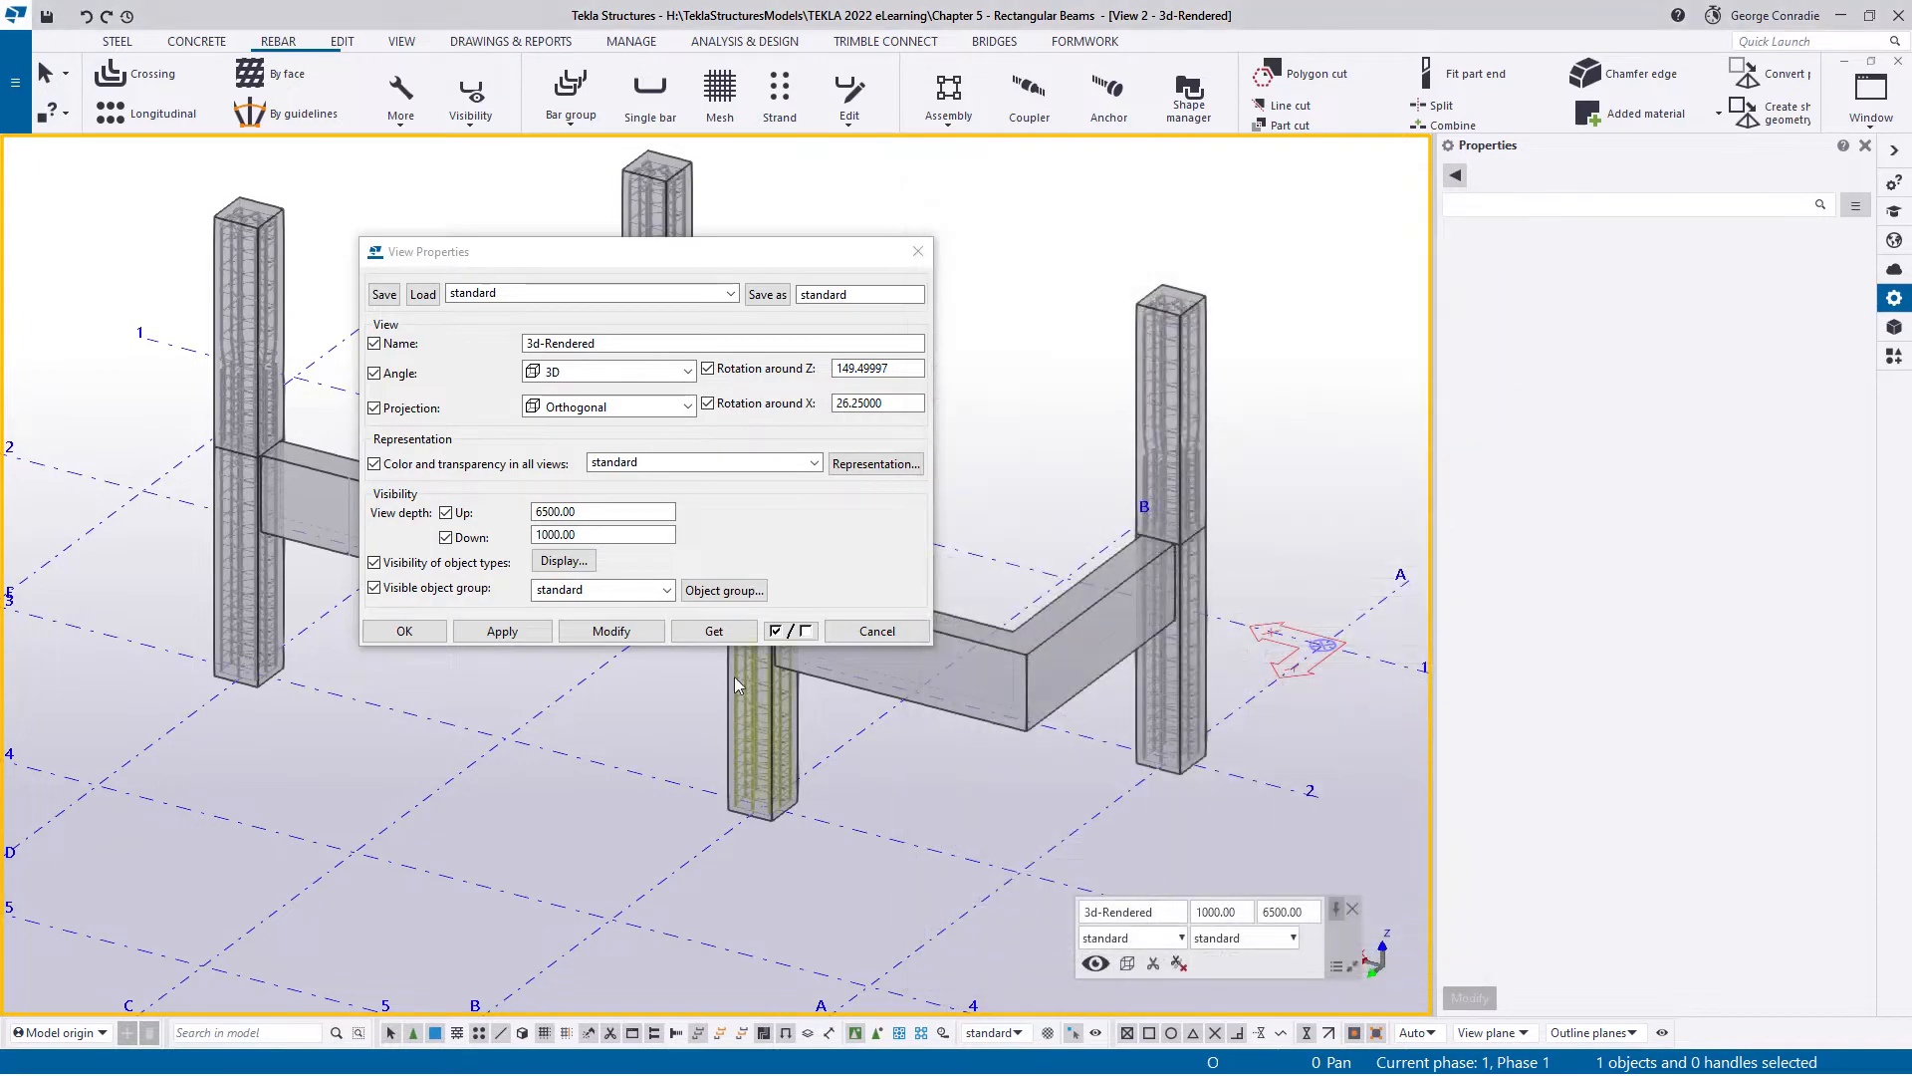
click(612, 630)
click(399, 633)
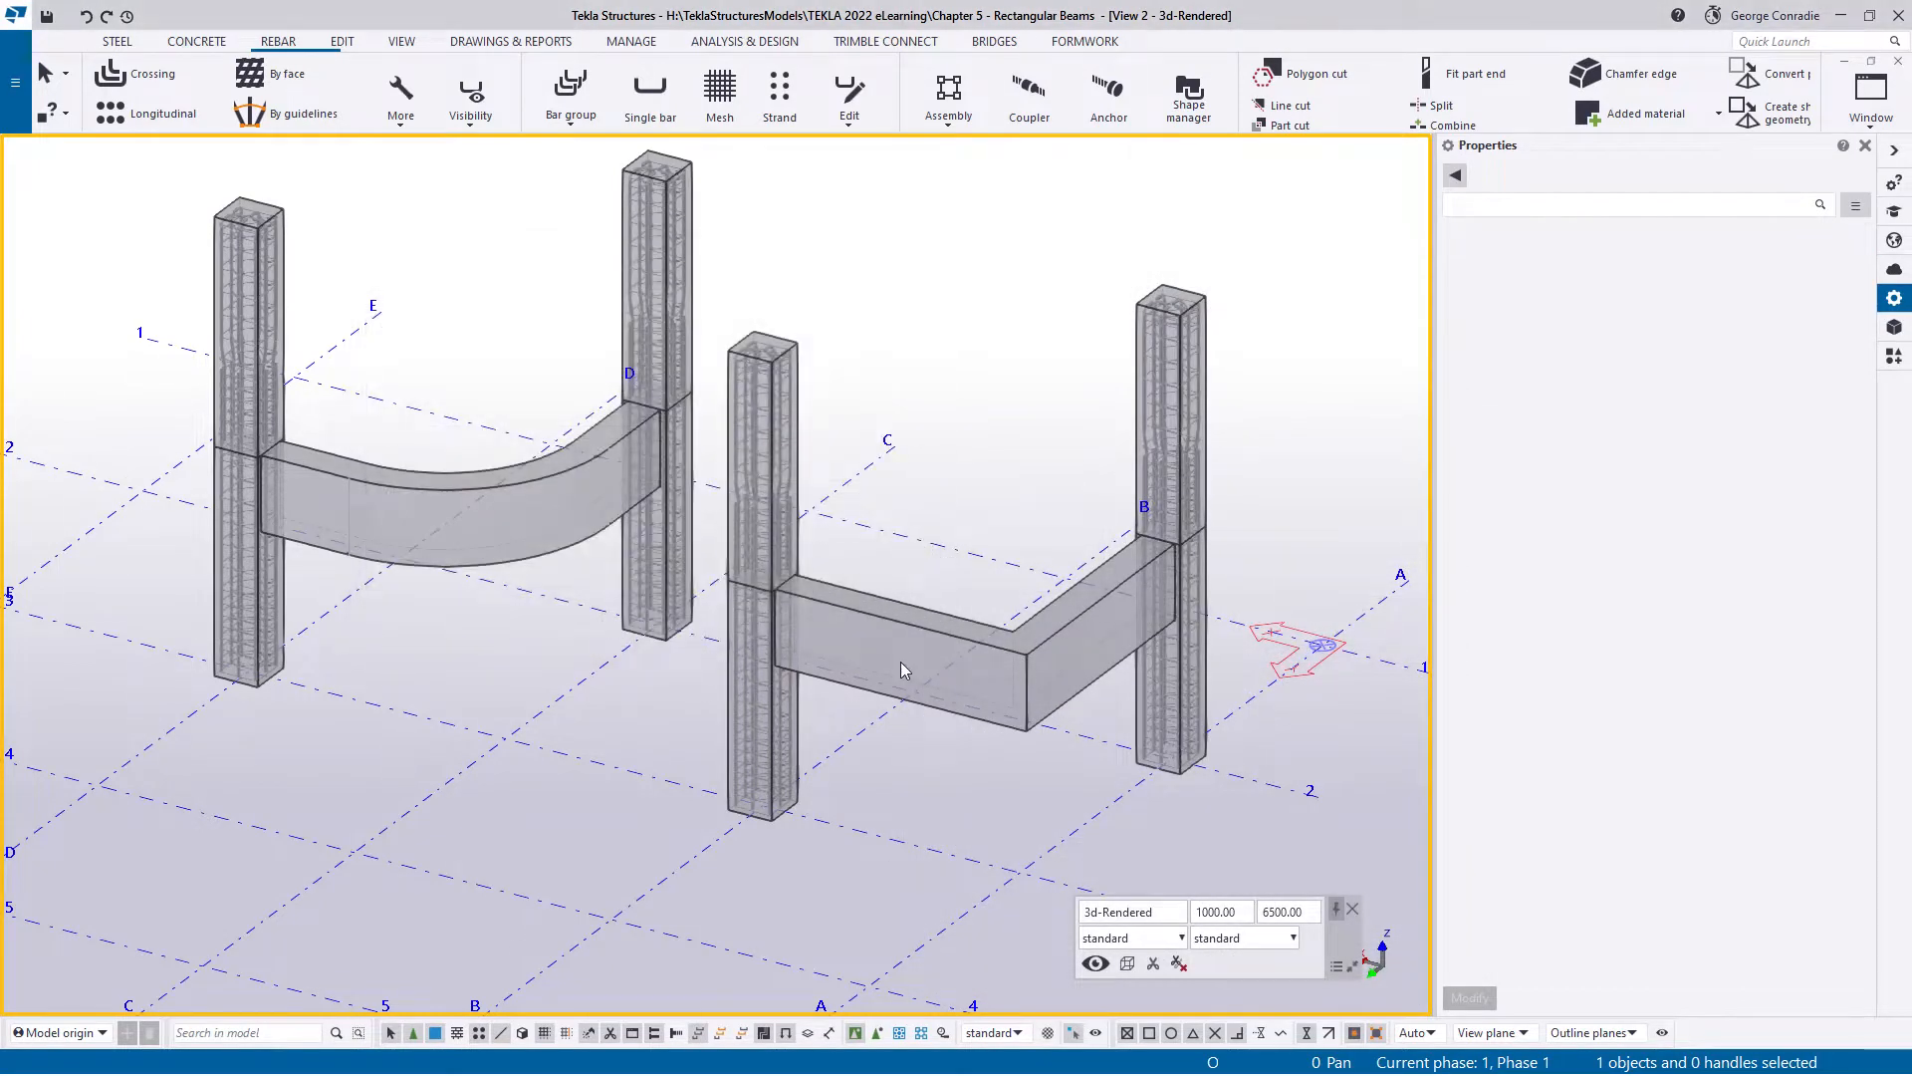
- Examine how the ends of the square-cornered beam meet the two reinforced columns
scroll(900, 661, up, 5)
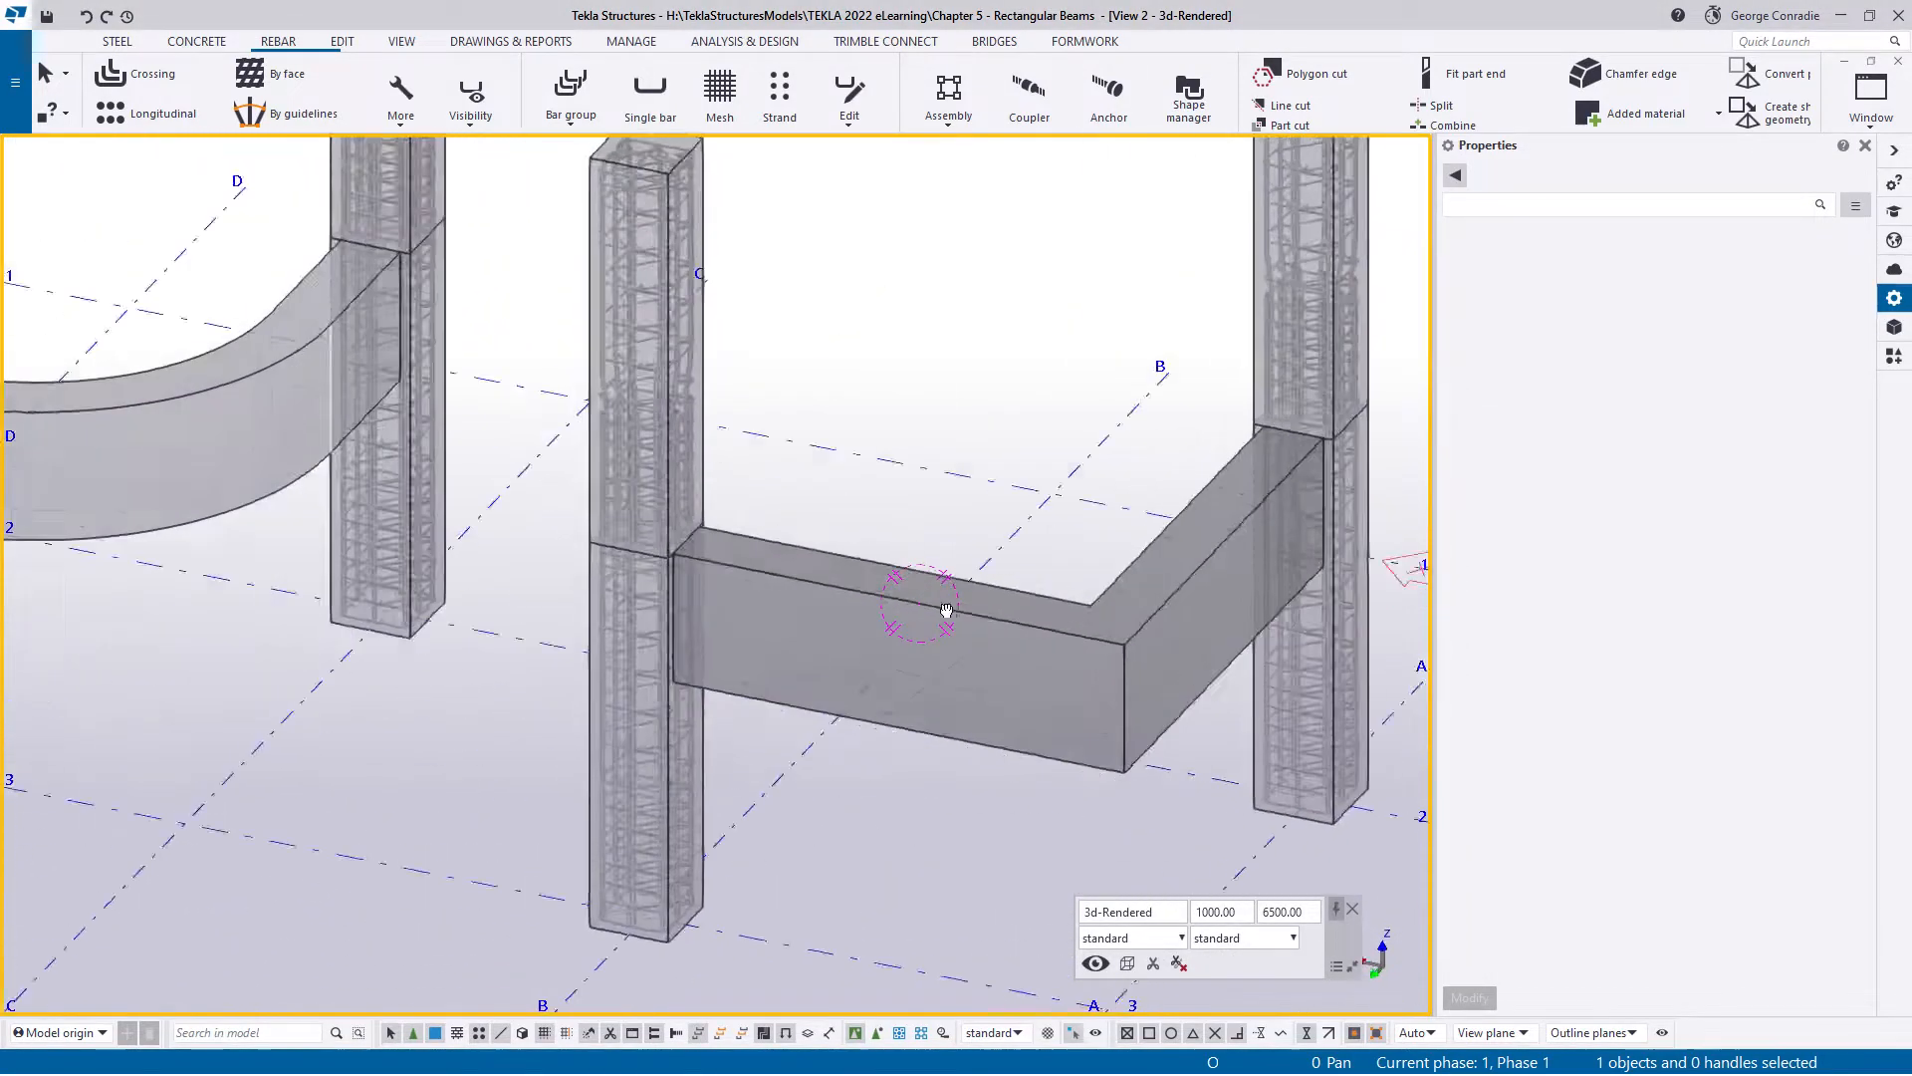
ctrl+middle_drag(947, 610, 903, 611)
middle_drag(1215, 478, 1032, 496)
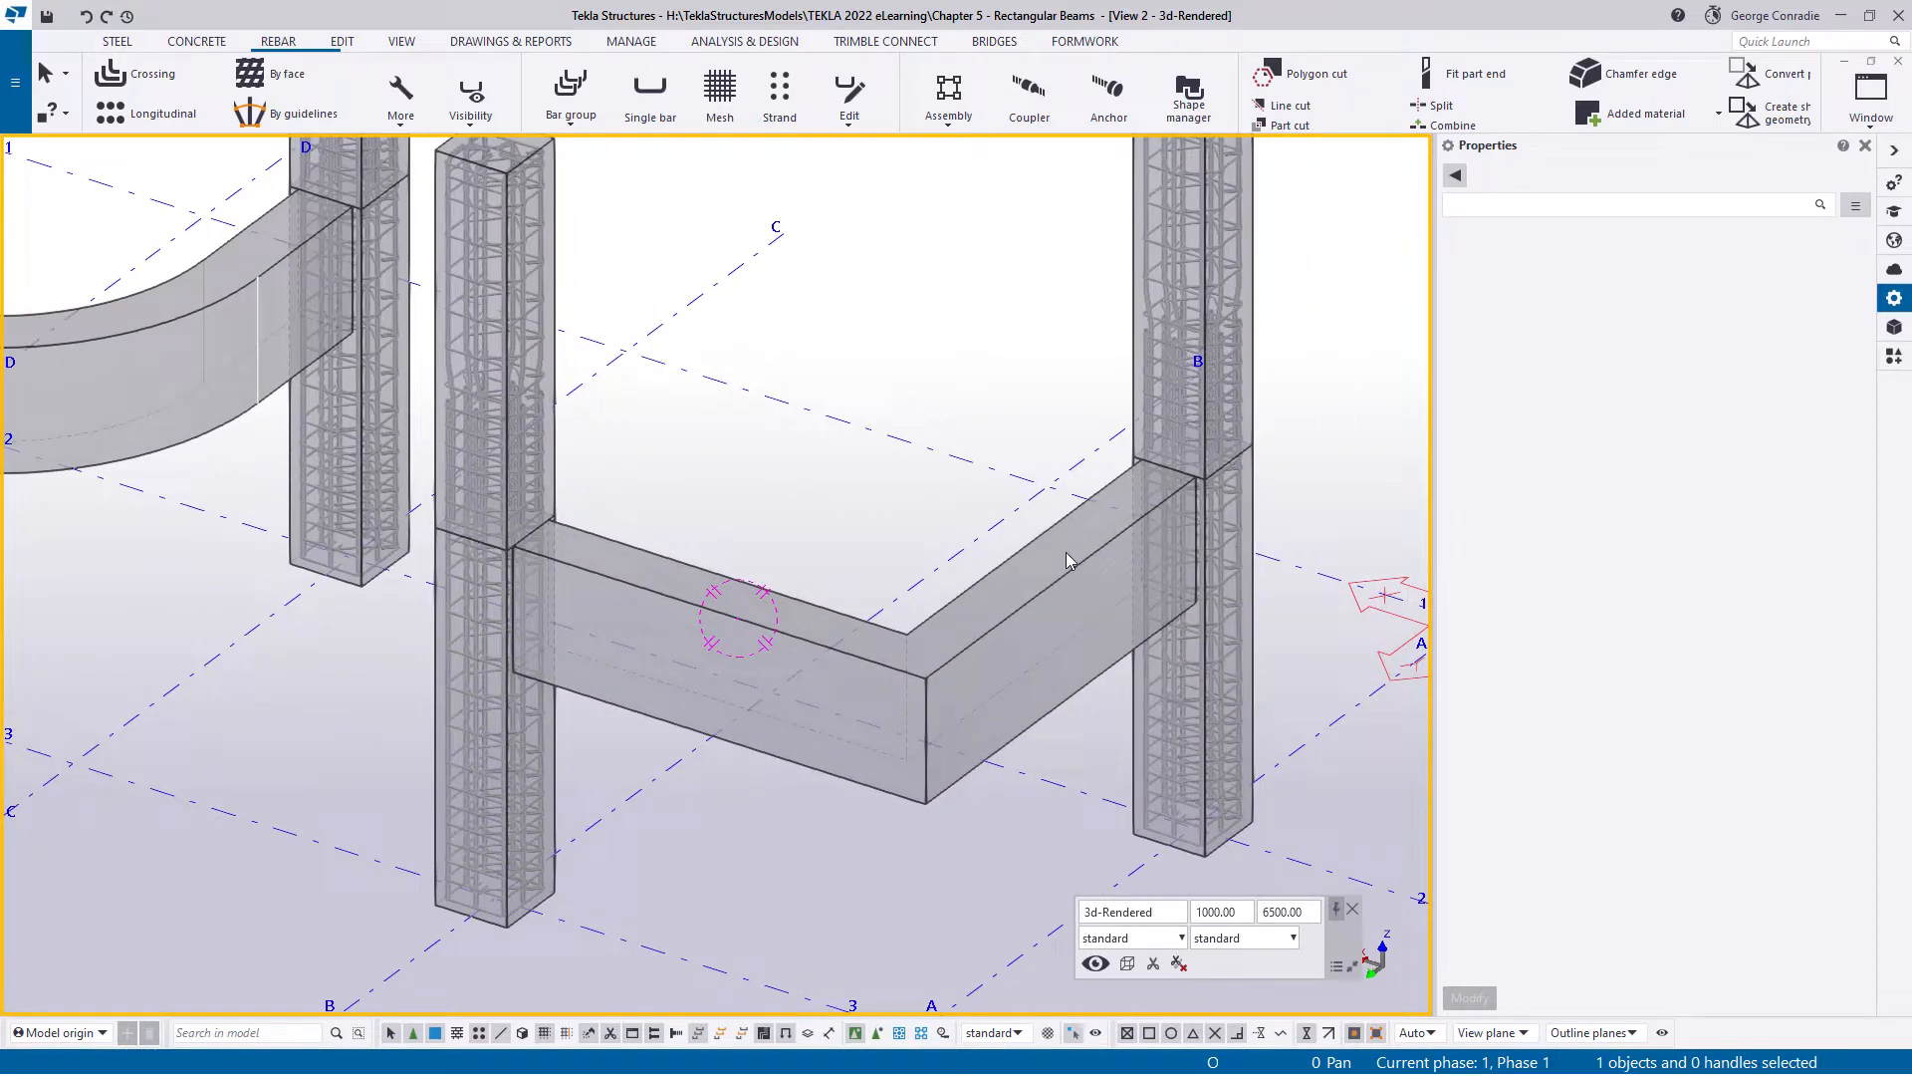
scroll(1066, 551, down, 3)
scroll(1144, 547, up, 7)
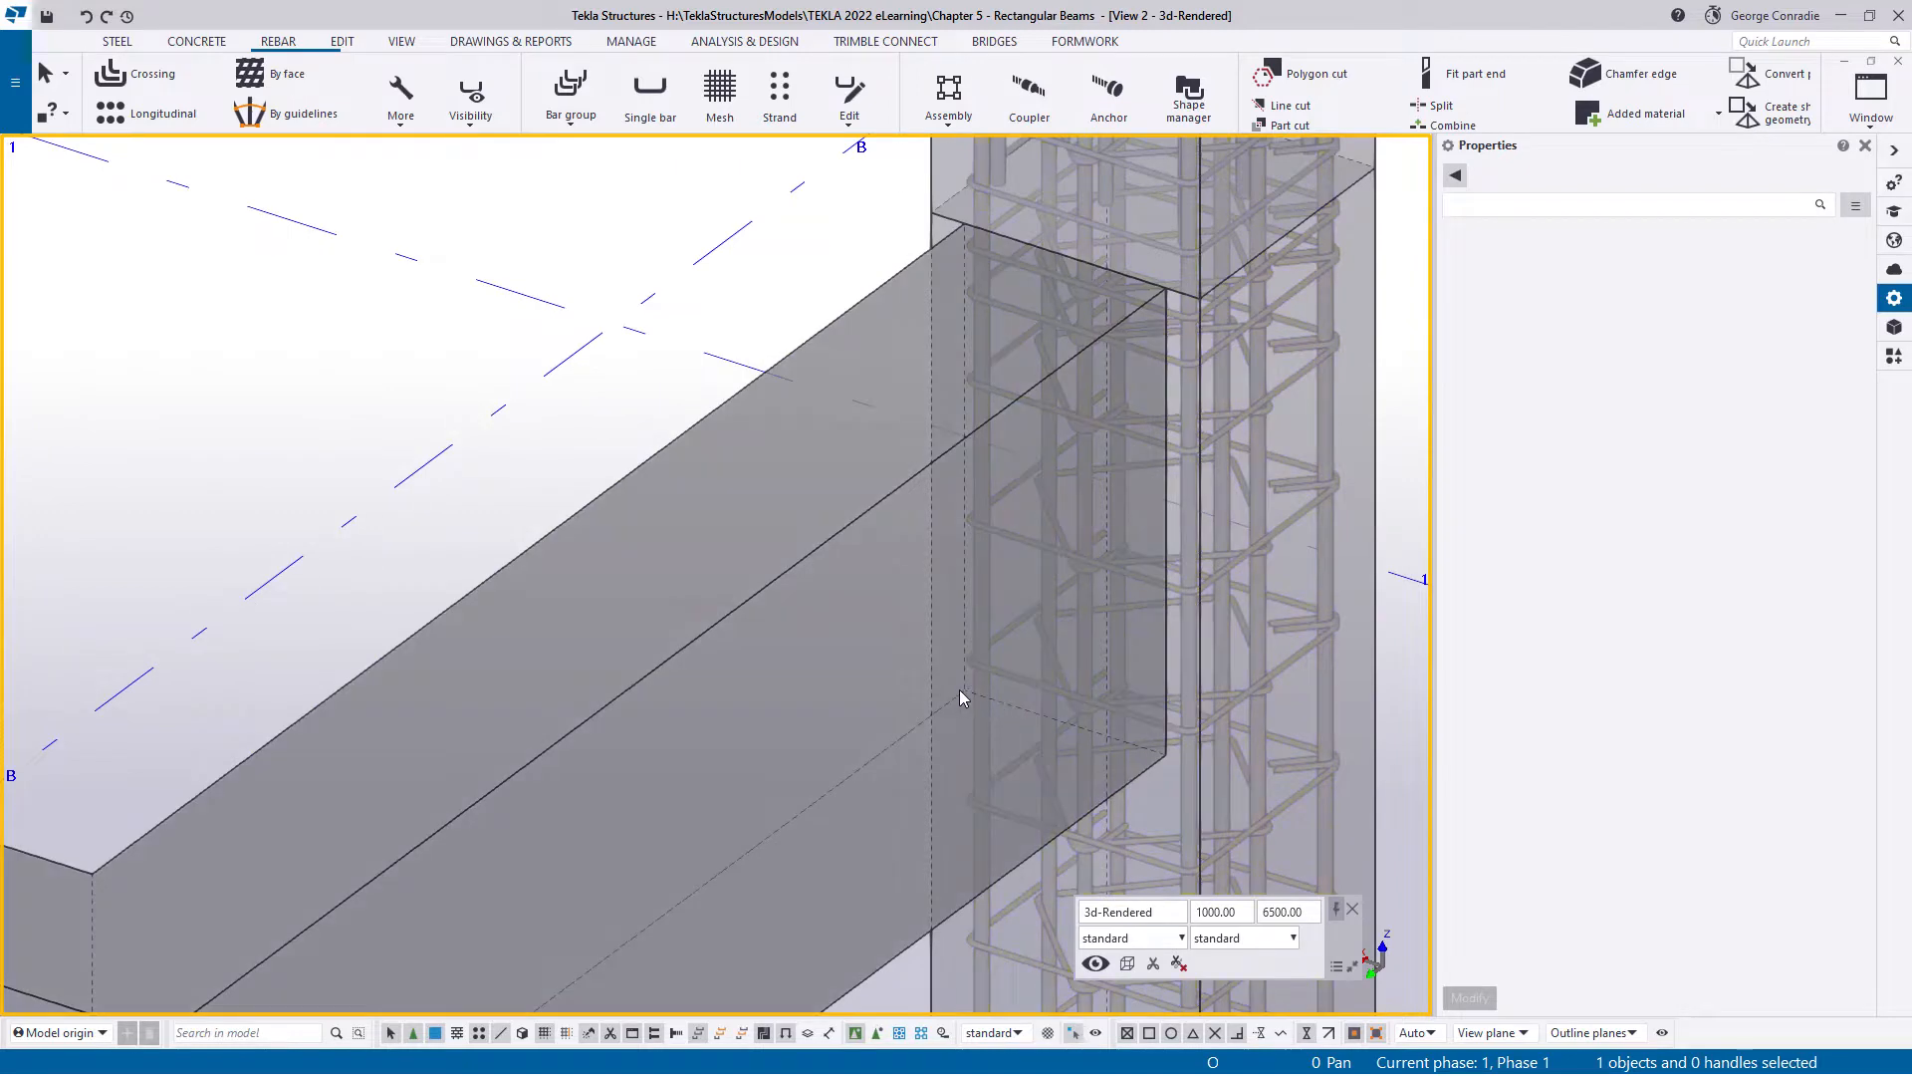
click(1082, 296)
scroll(1092, 394, down, 3)
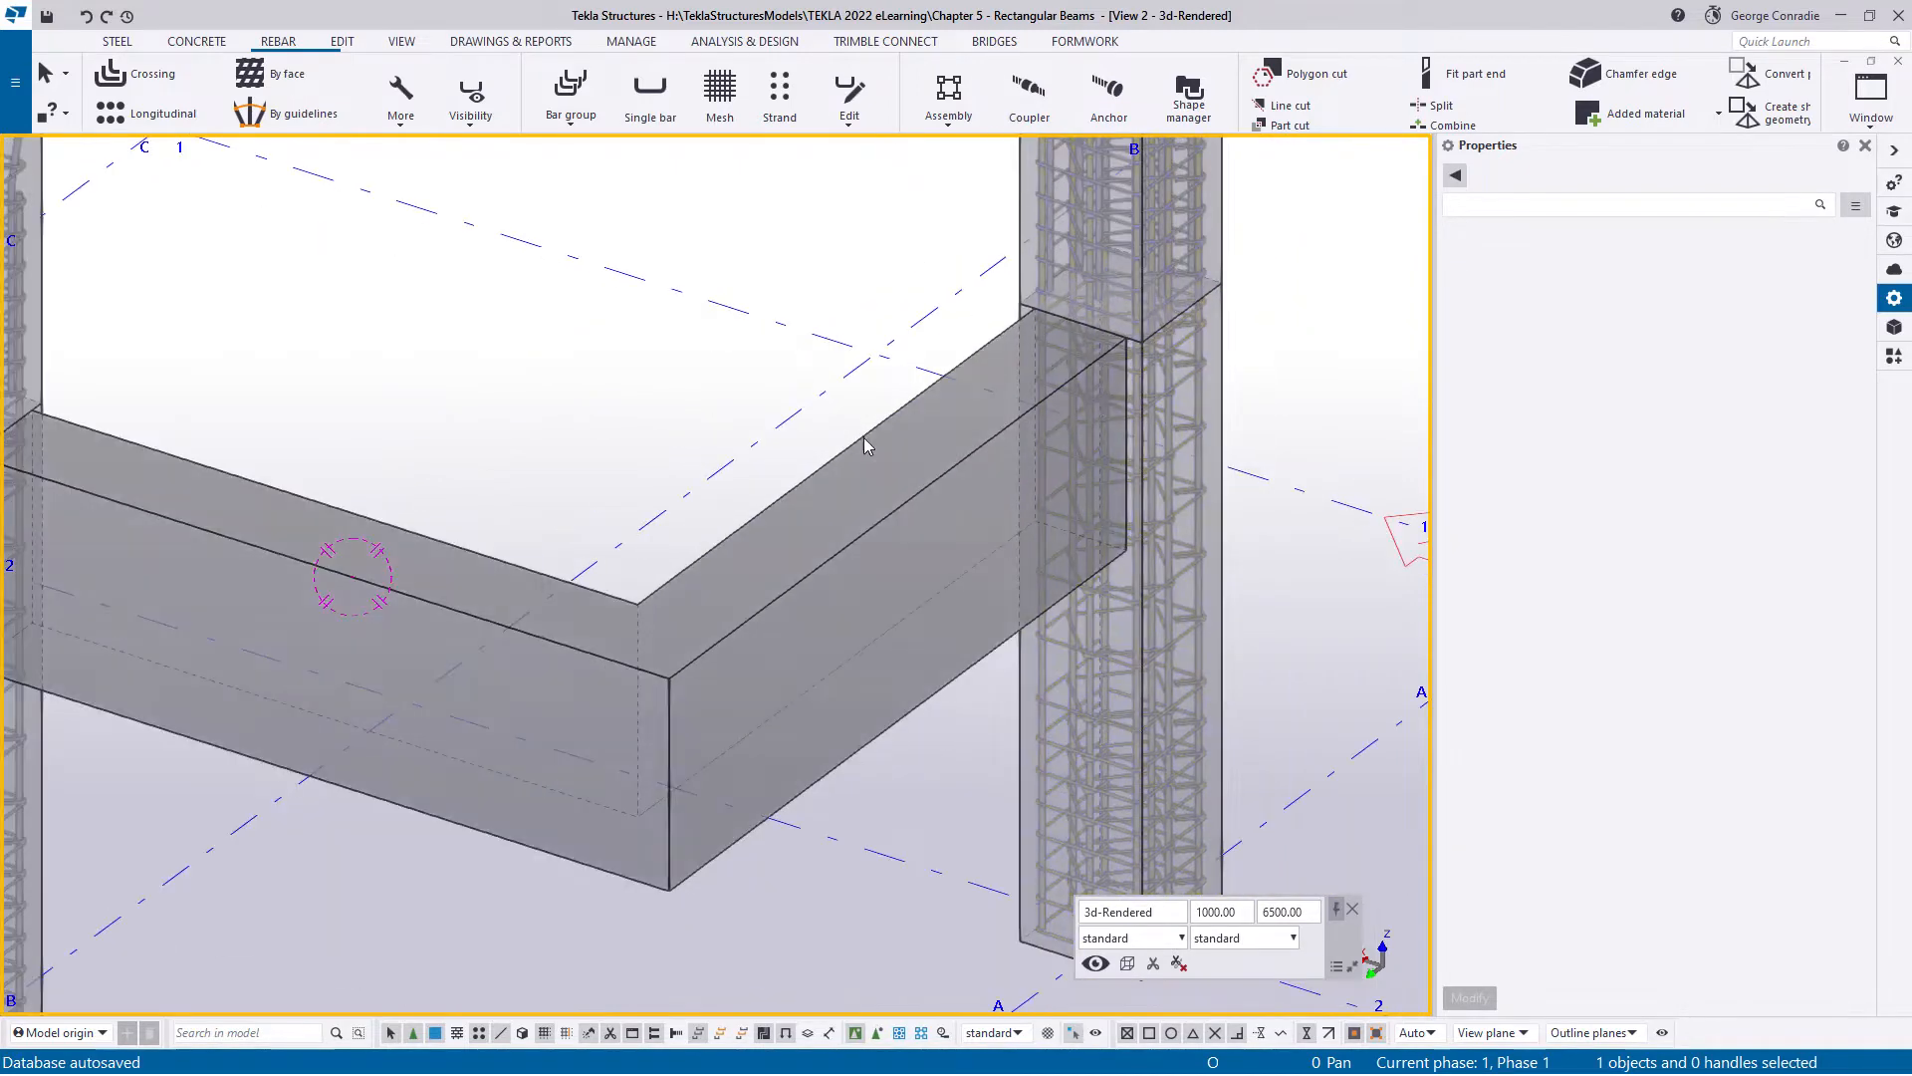
scroll(864, 438, down, 3)
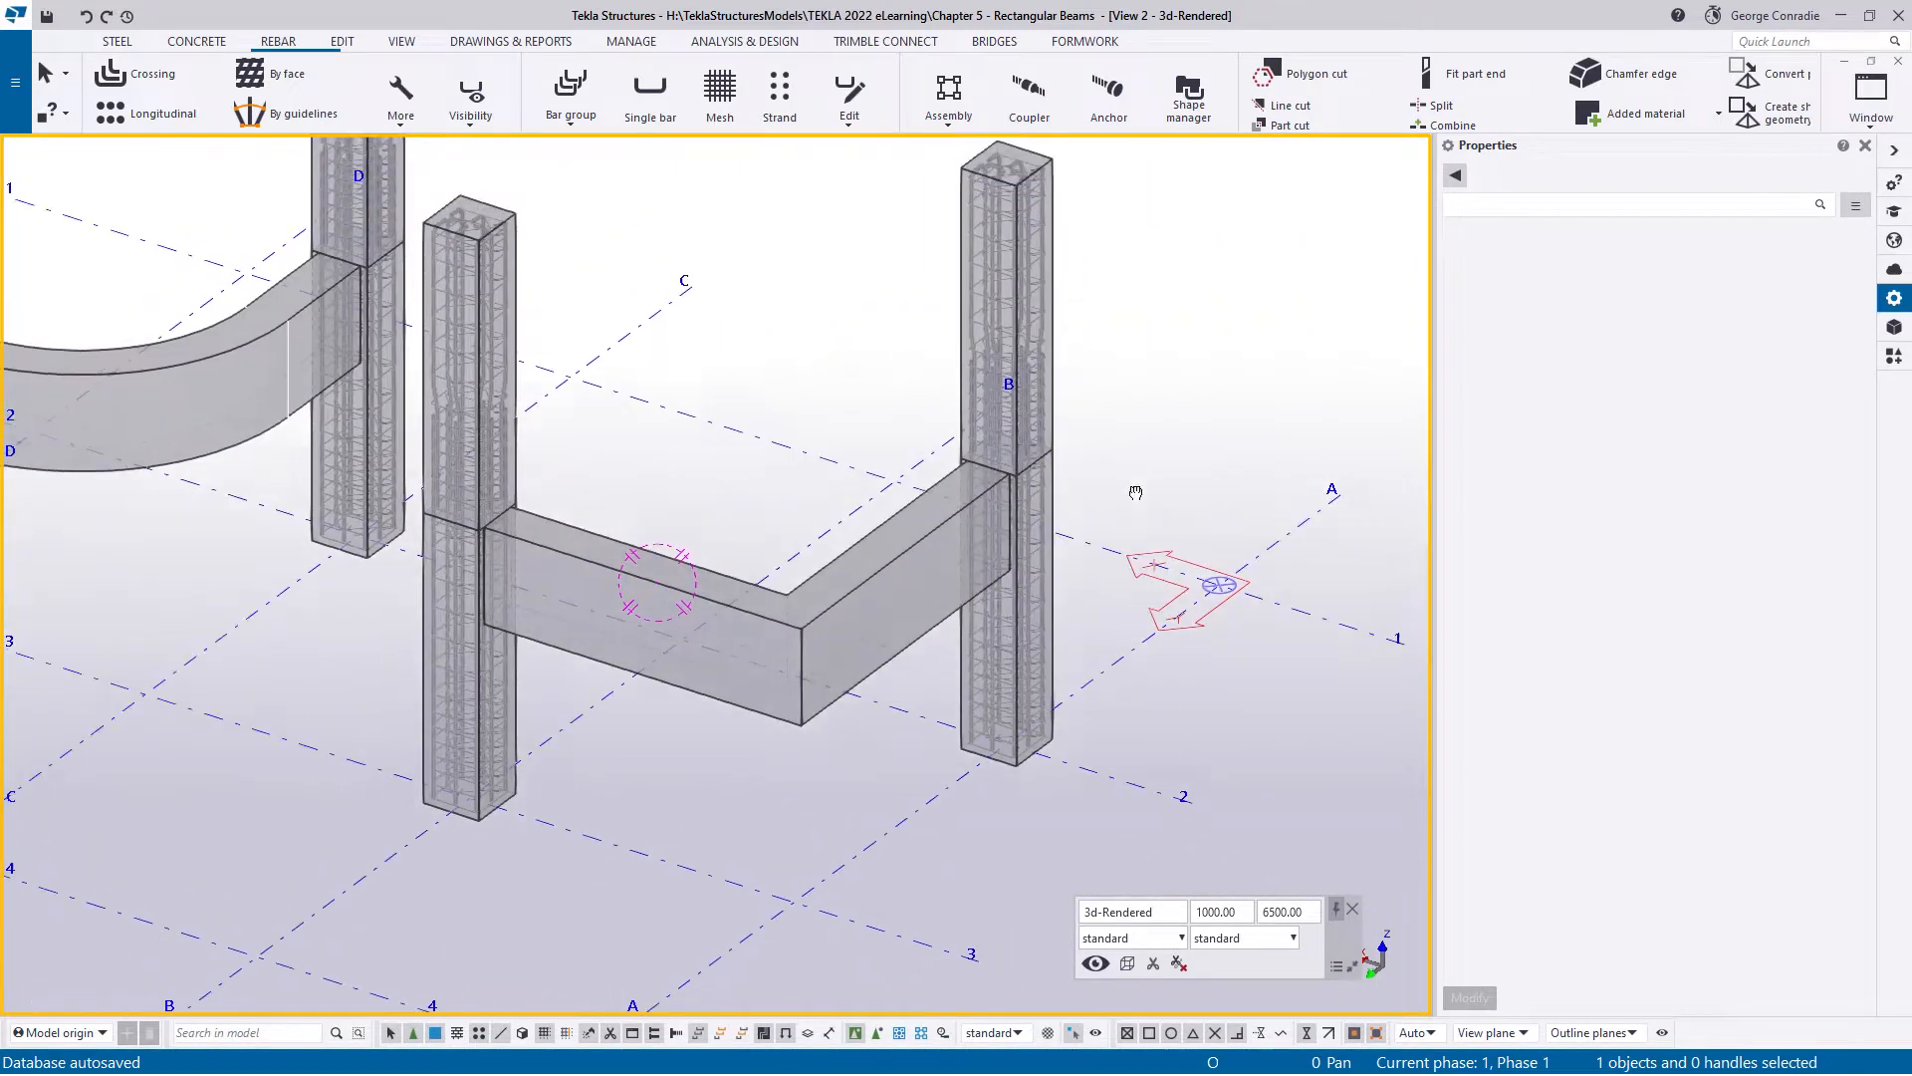
scroll(1135, 503, up, 2)
scroll(1133, 500, down, 2)
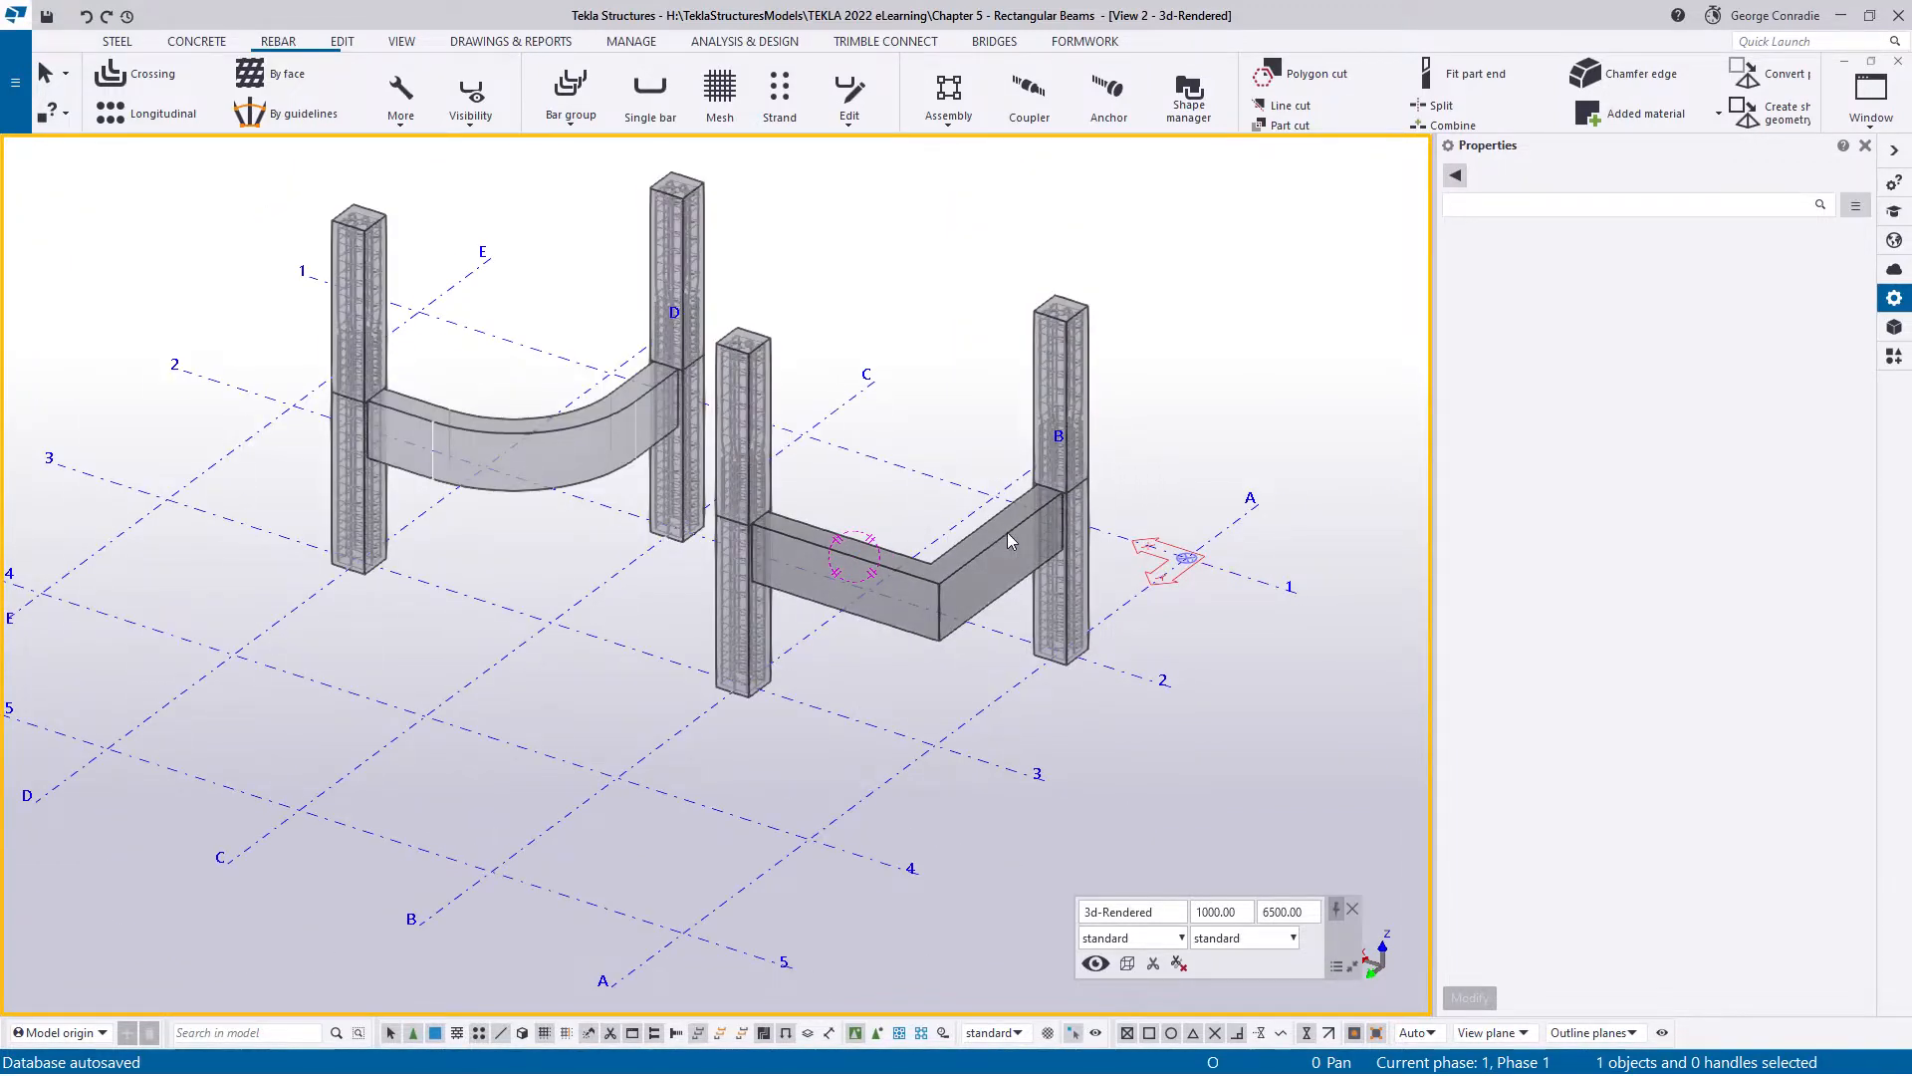
- Fit the work area in all views to the square-cornered beam and its supporting columns
ctrl+middle_drag(1007, 532, 1055, 537)
drag(691, 240, 1102, 747)
right_click(1185, 397)
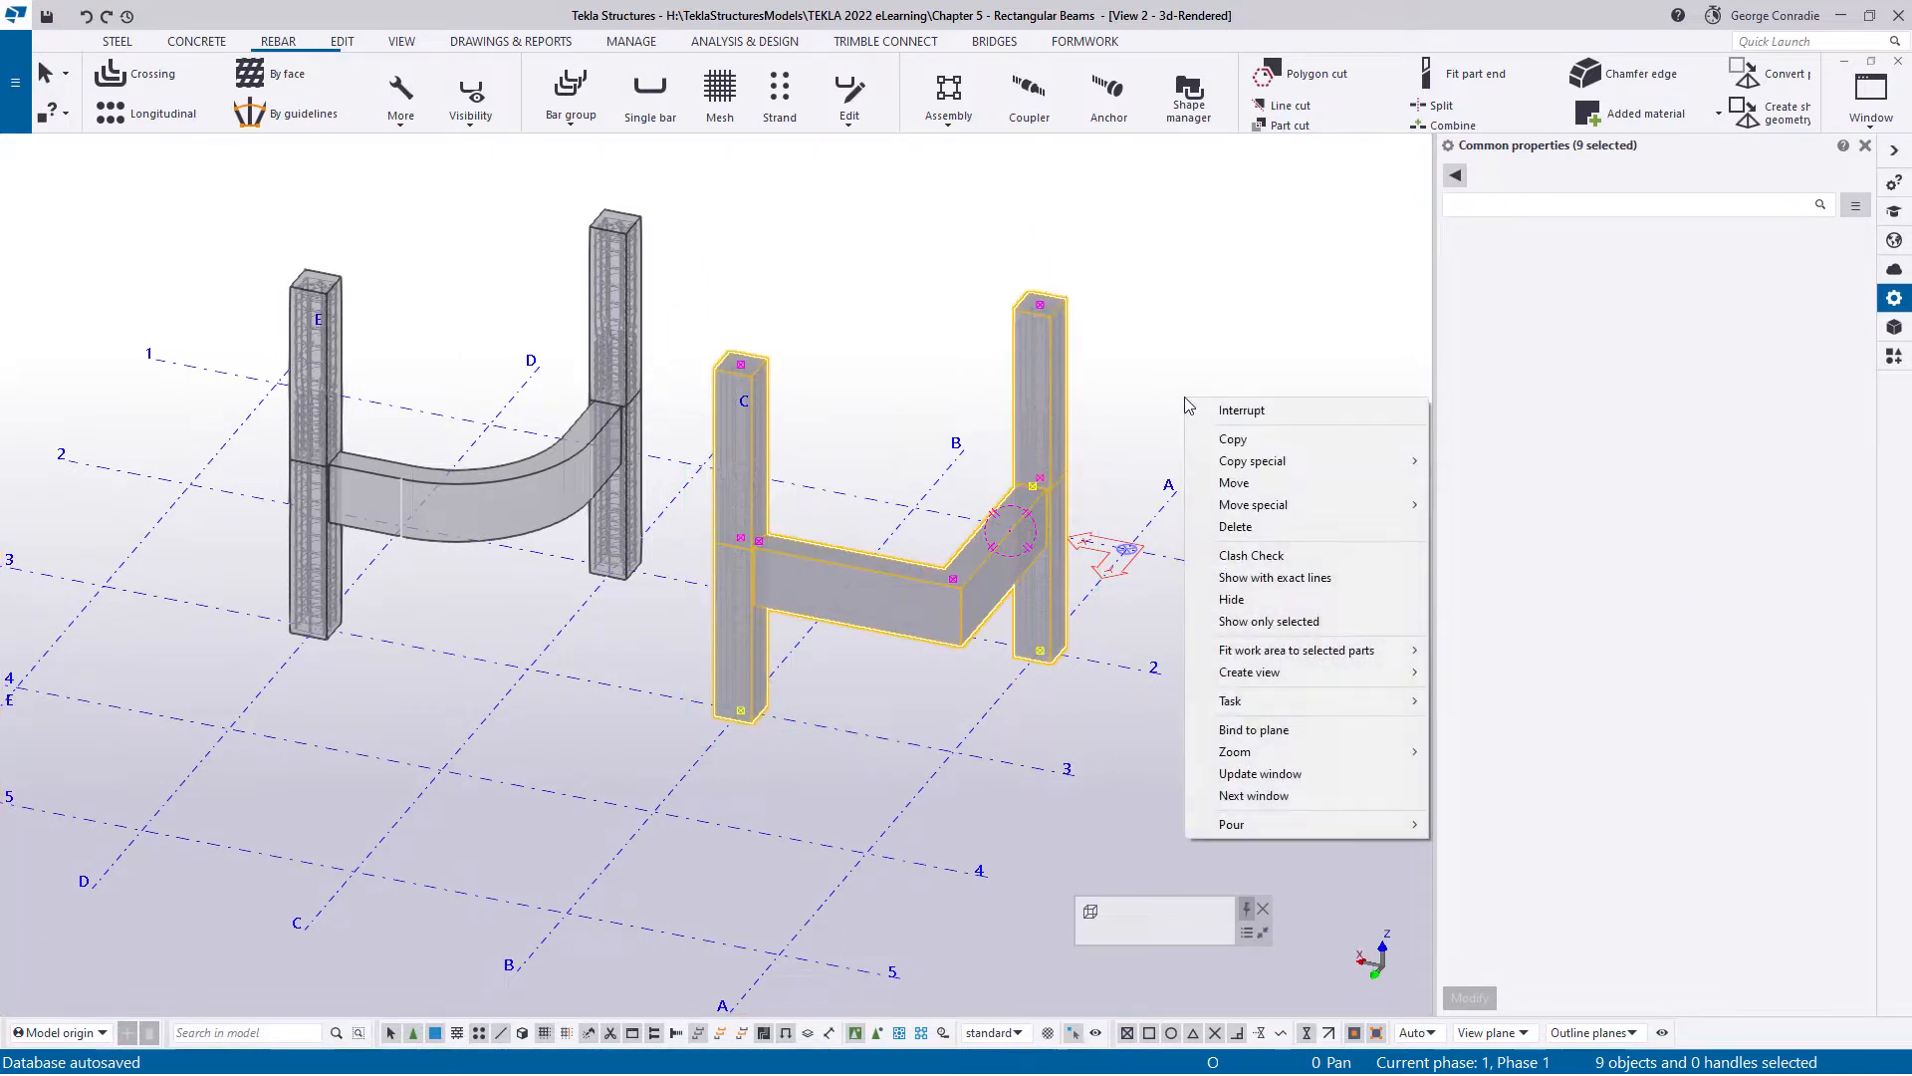
mouse_move(1324, 659)
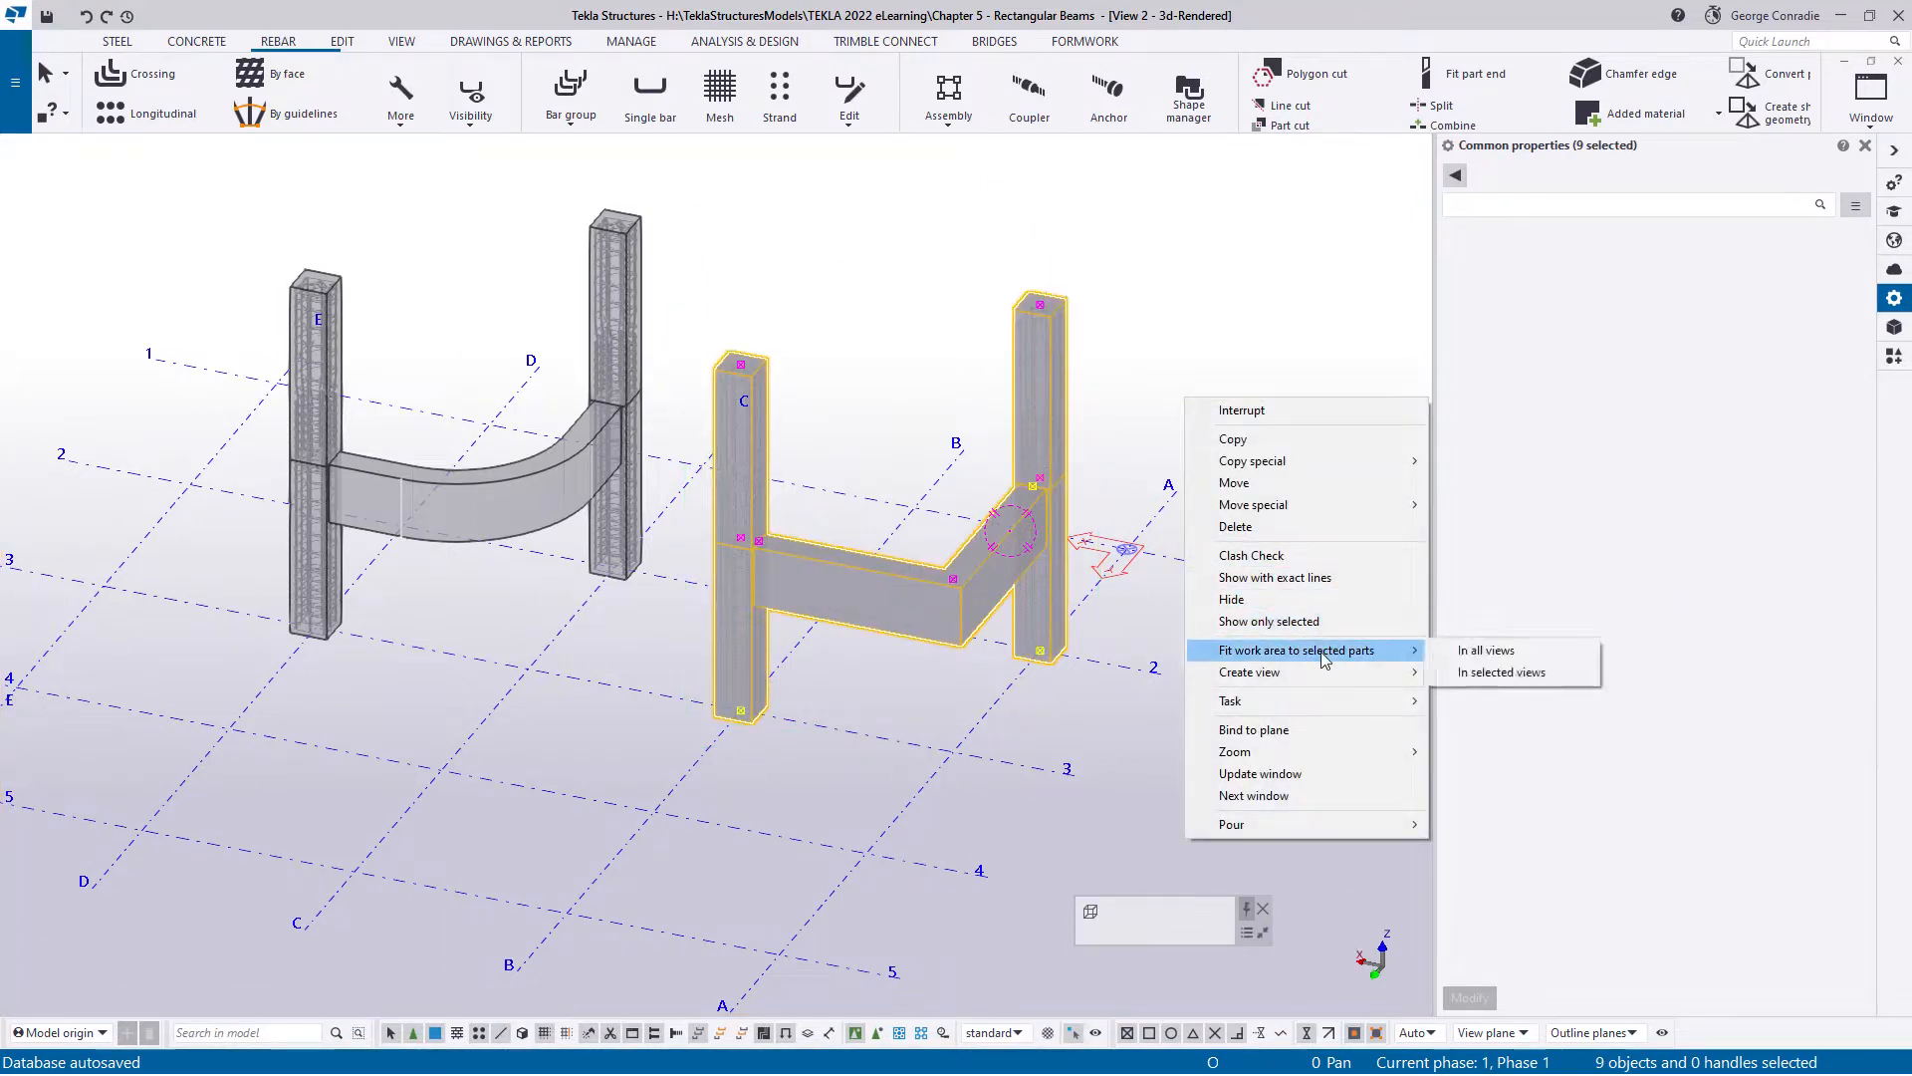
click(1487, 650)
click(1127, 464)
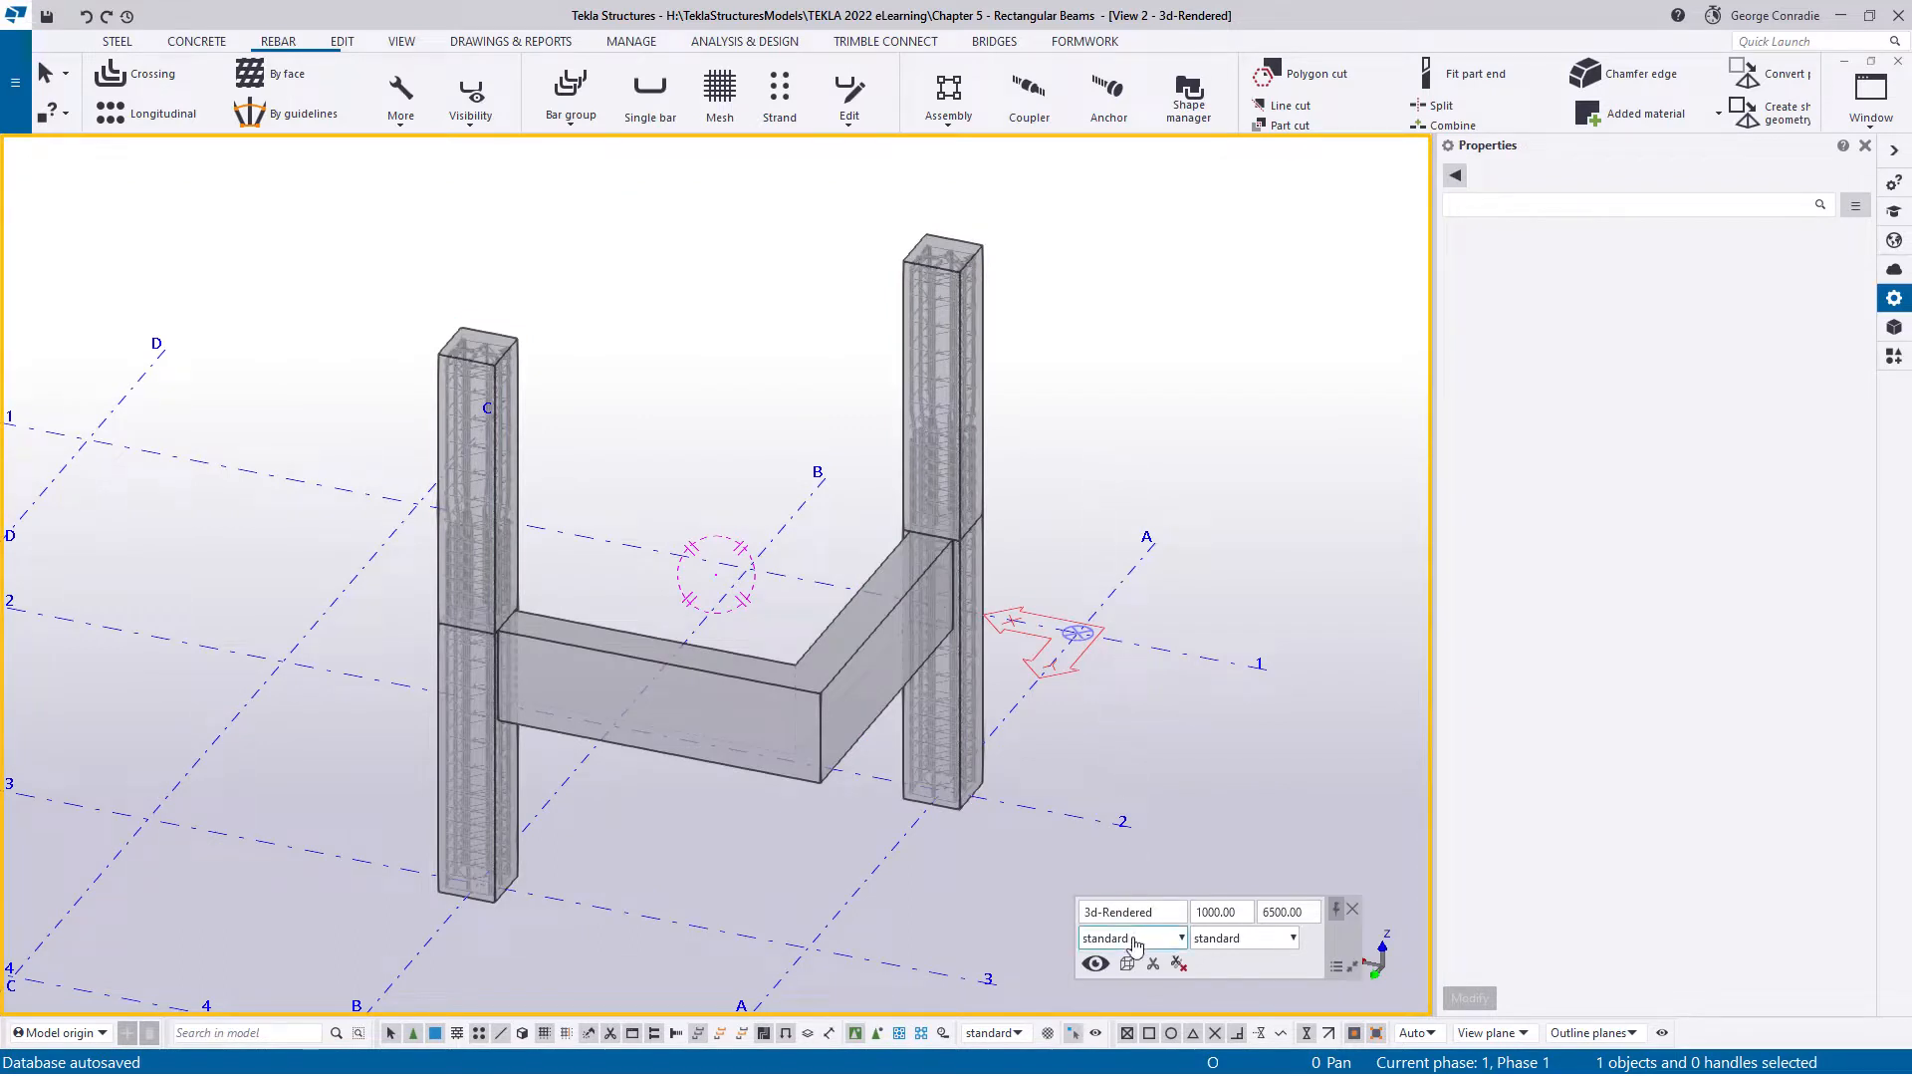
- Apply the CIP - Beam object group to the view to isolate the square-cornered beam
click(1136, 940)
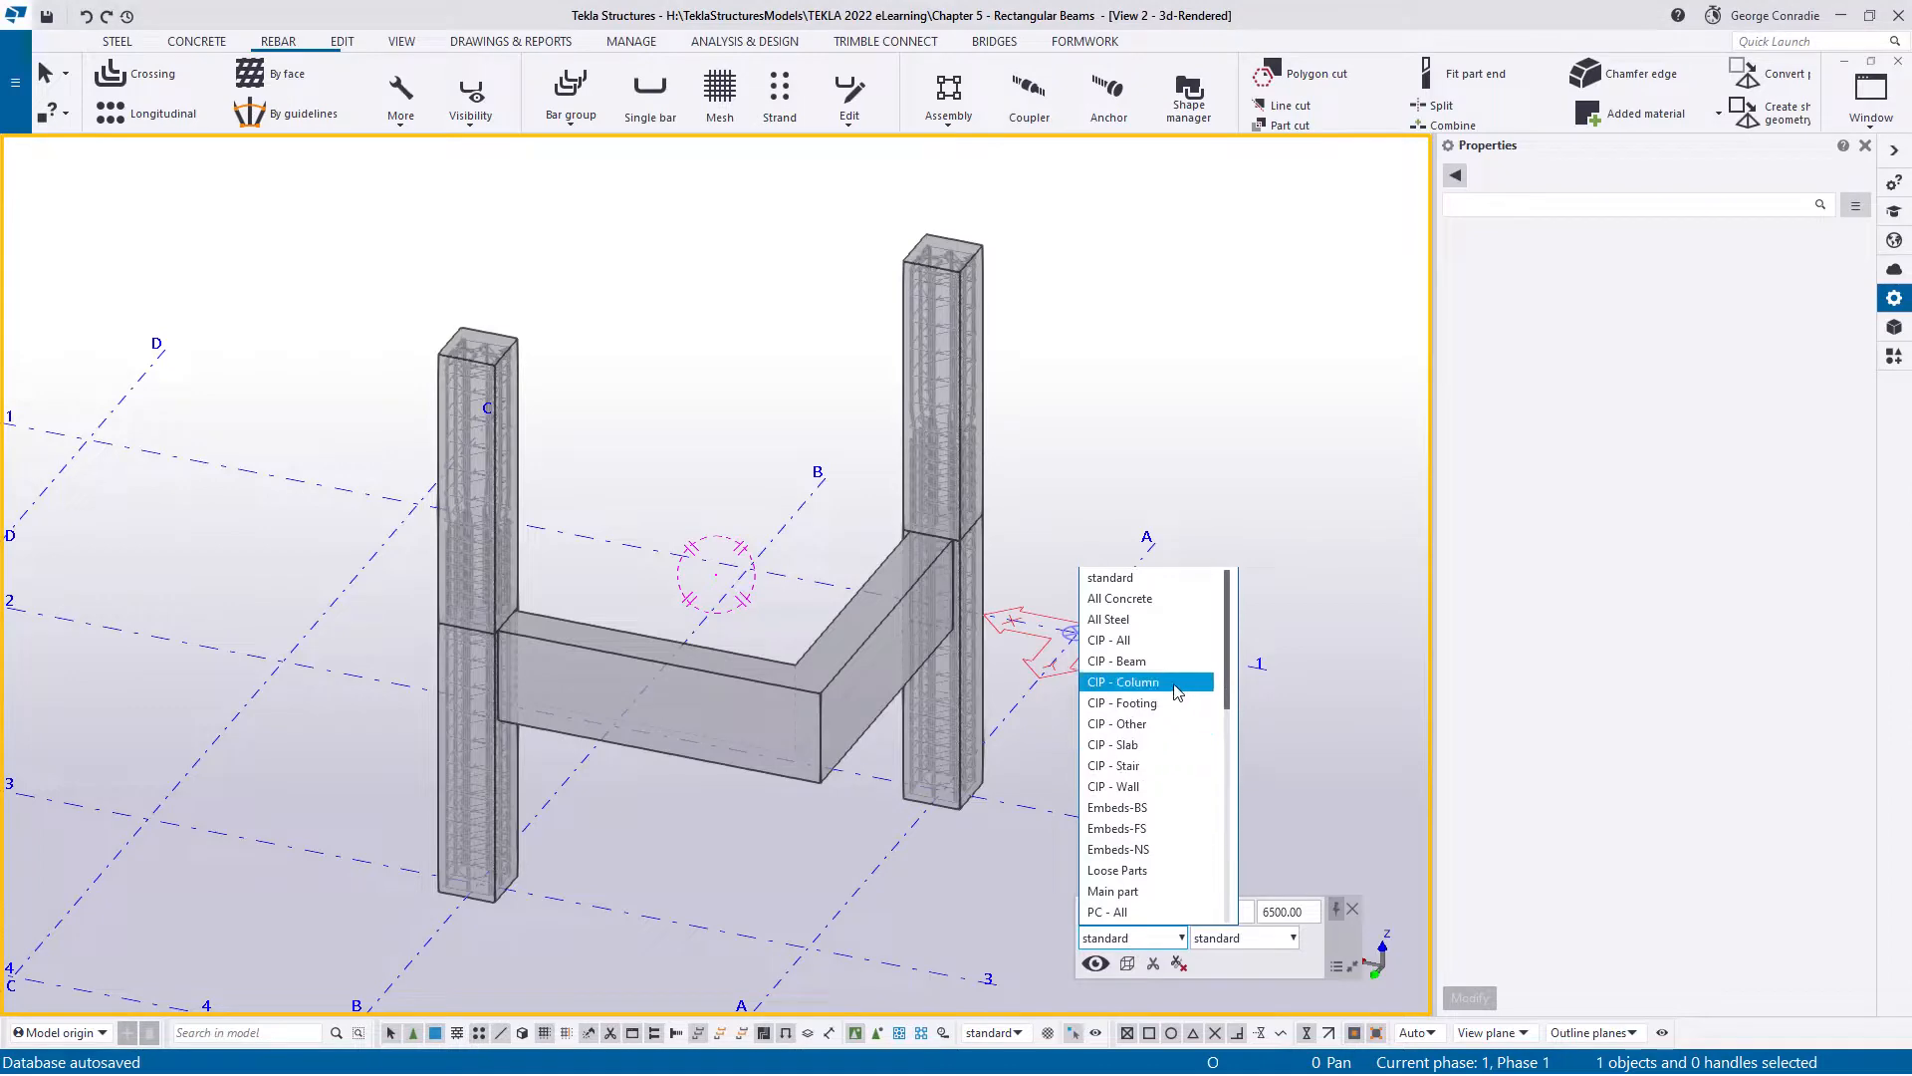
click(1145, 663)
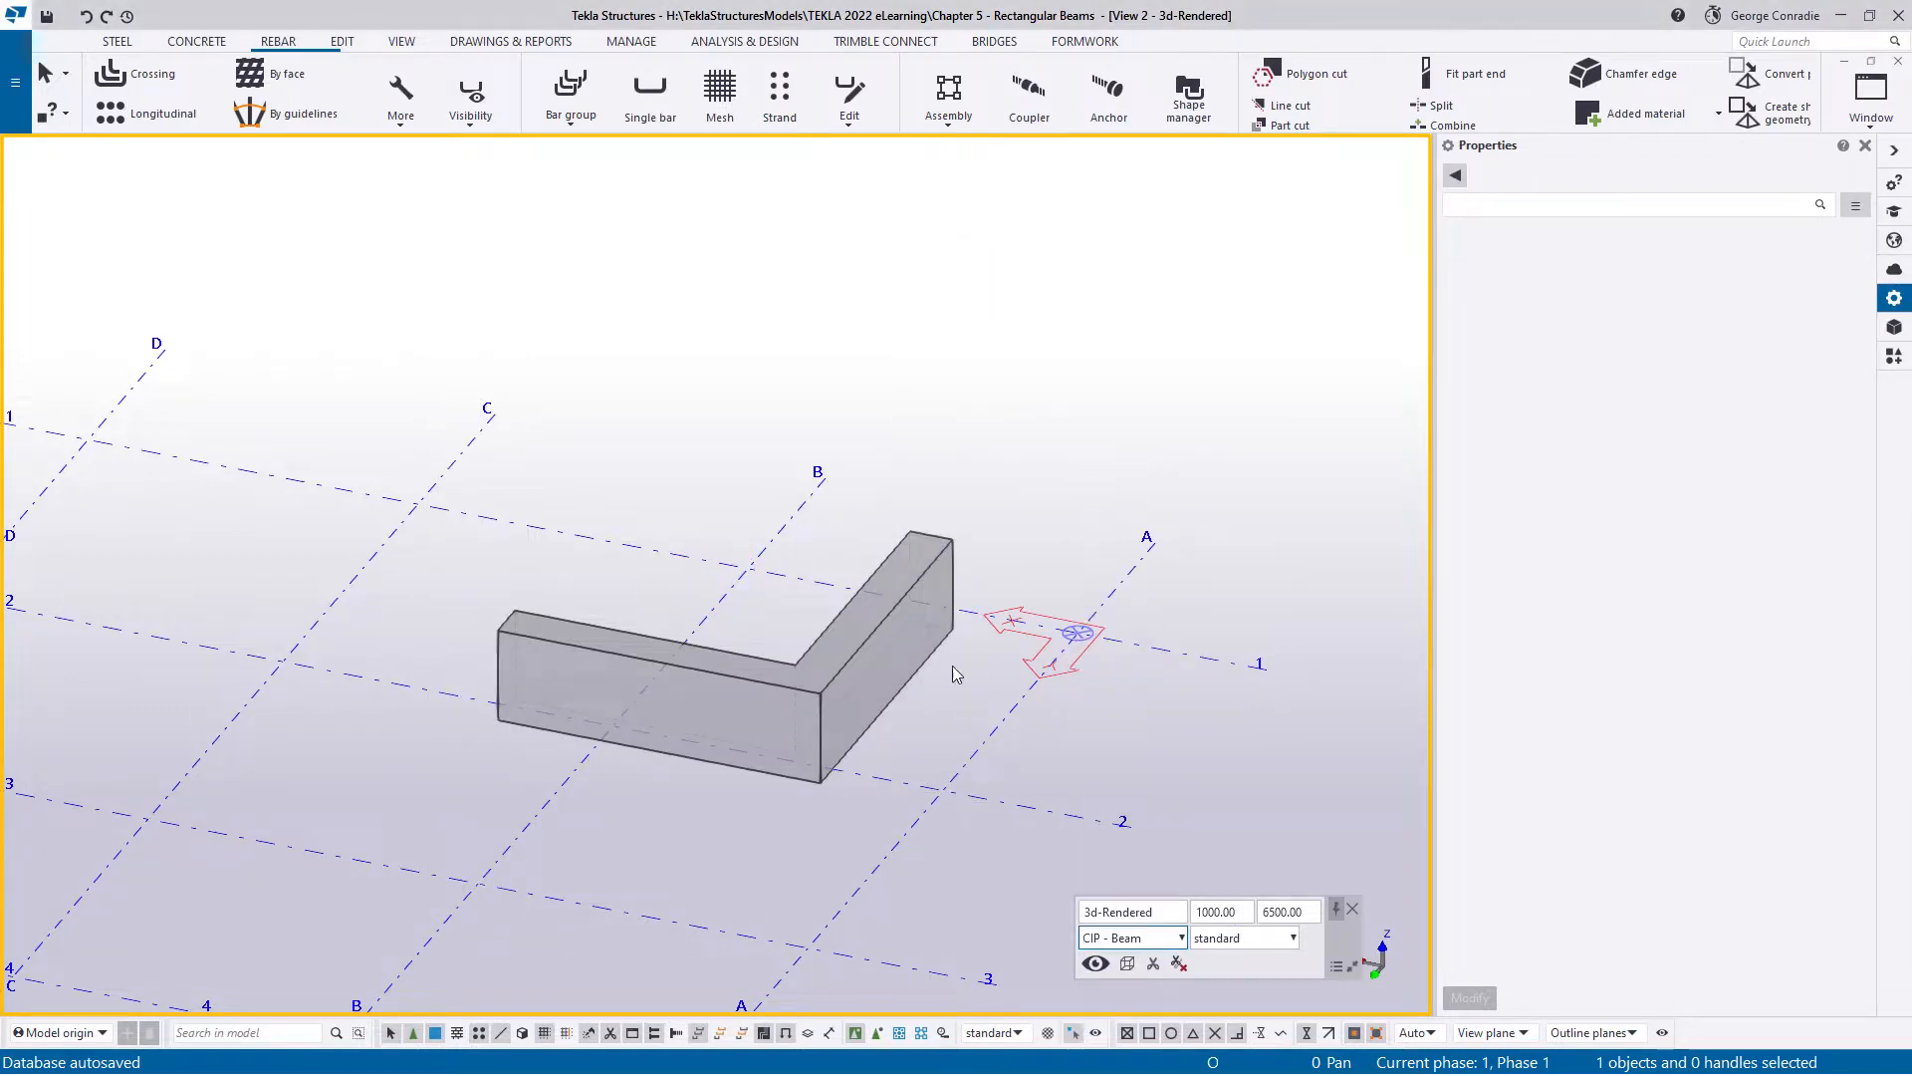
scroll(901, 733, up, 3)
middle_drag(799, 774, 887, 747)
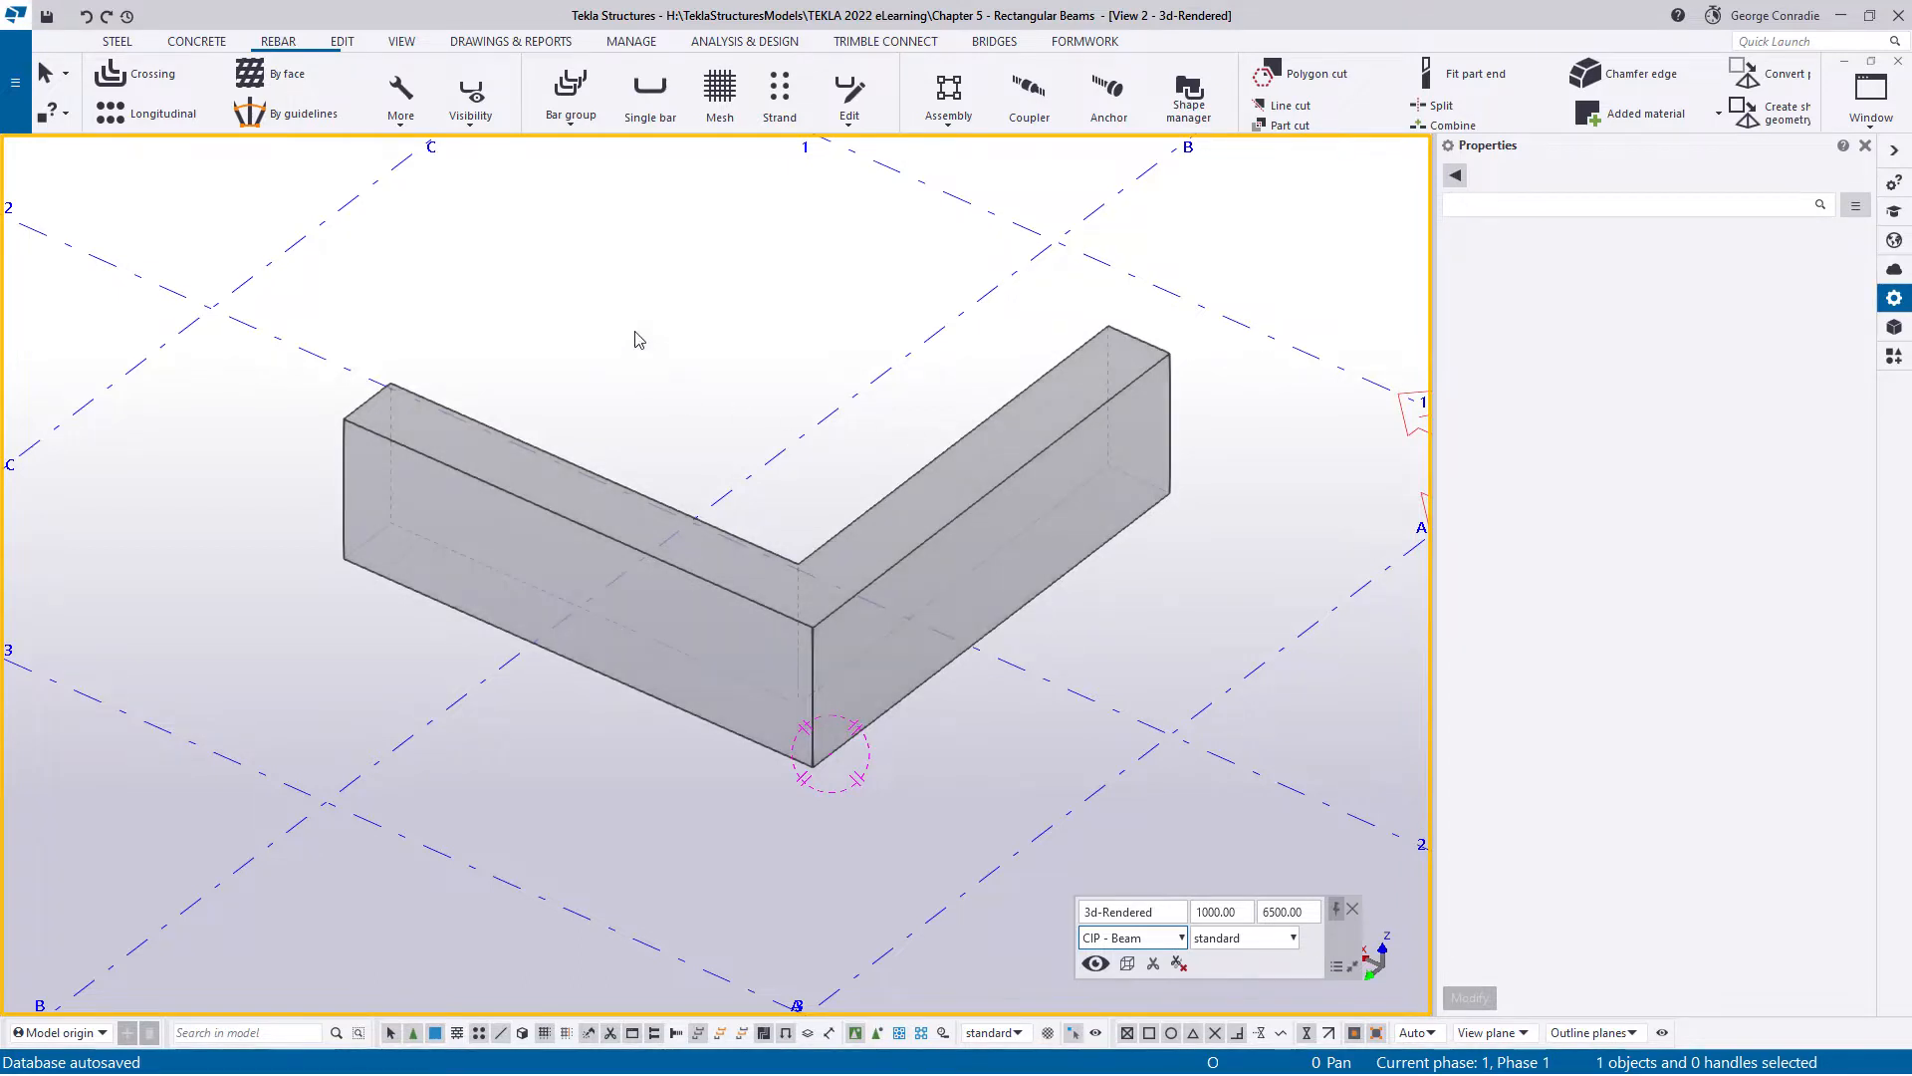
- Start a crossing rebar set and load the standard rebar set properties
click(164, 91)
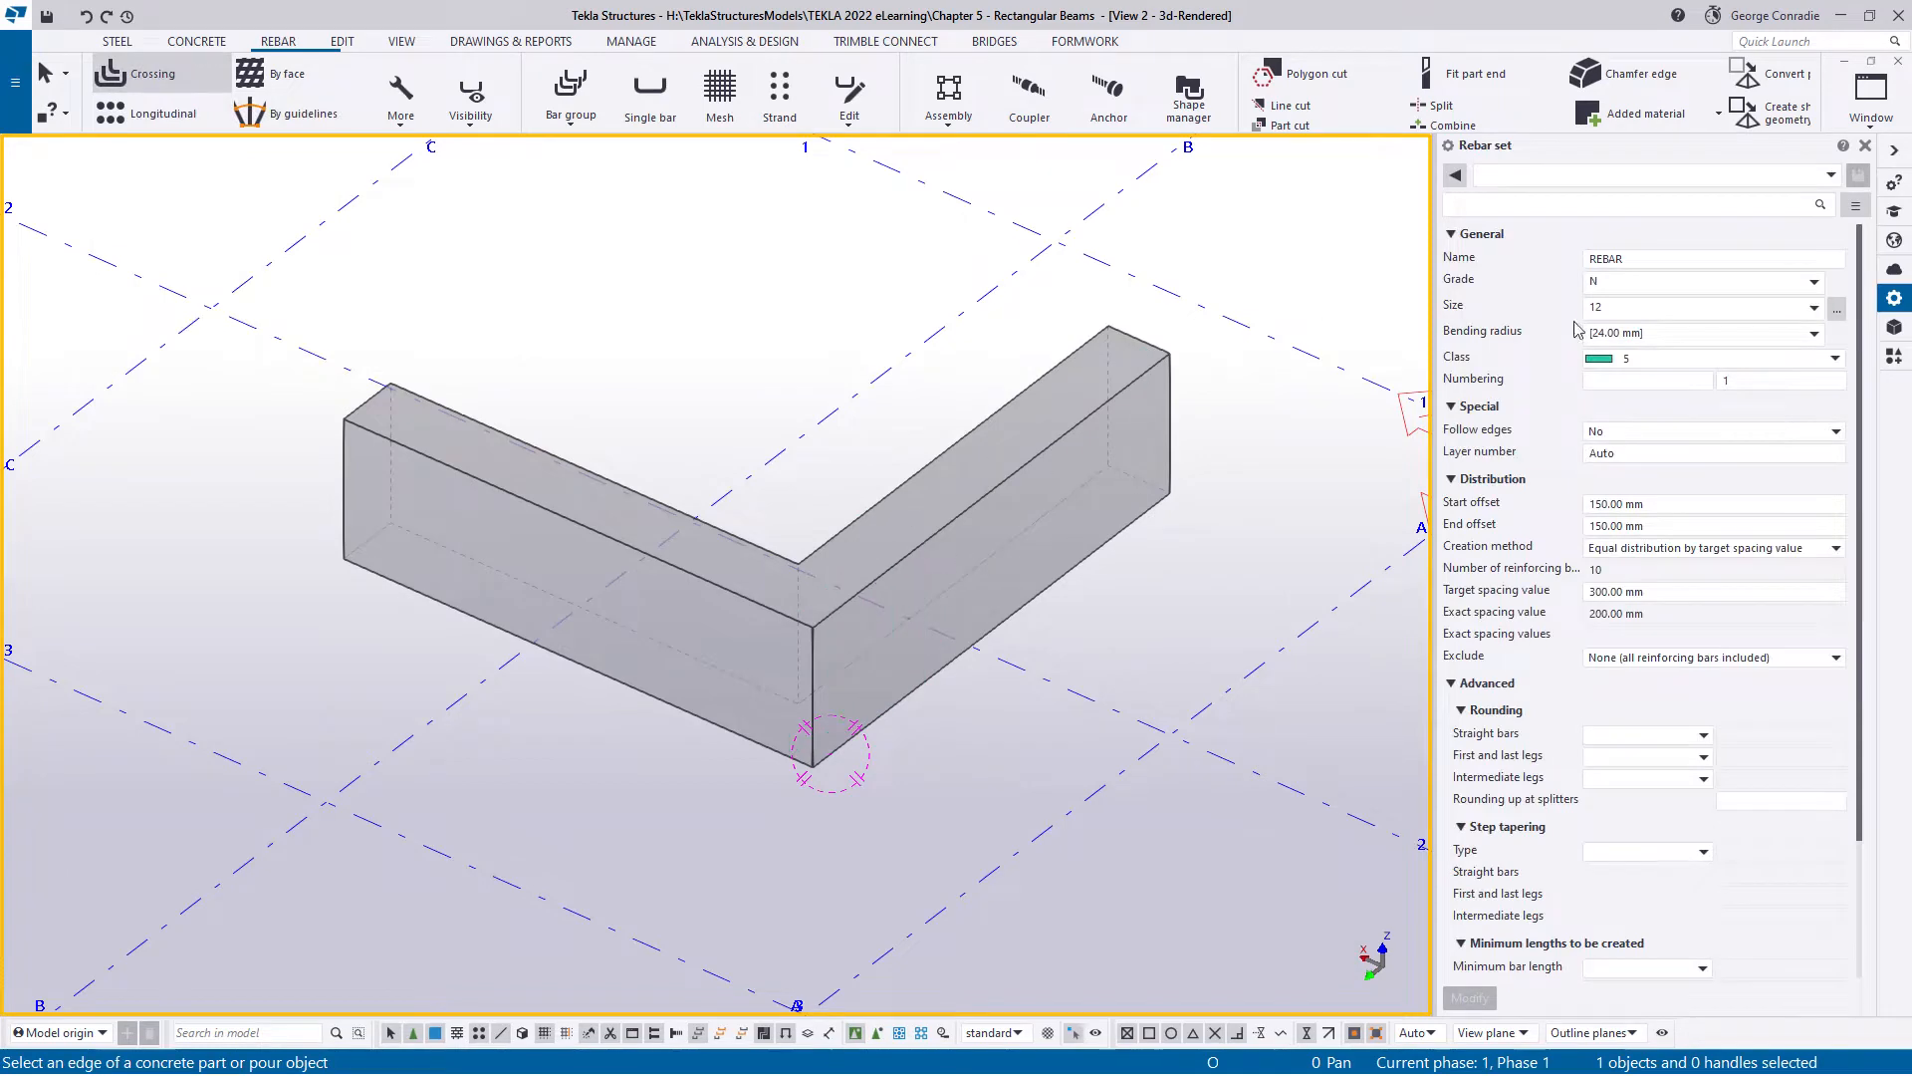
click(1837, 310)
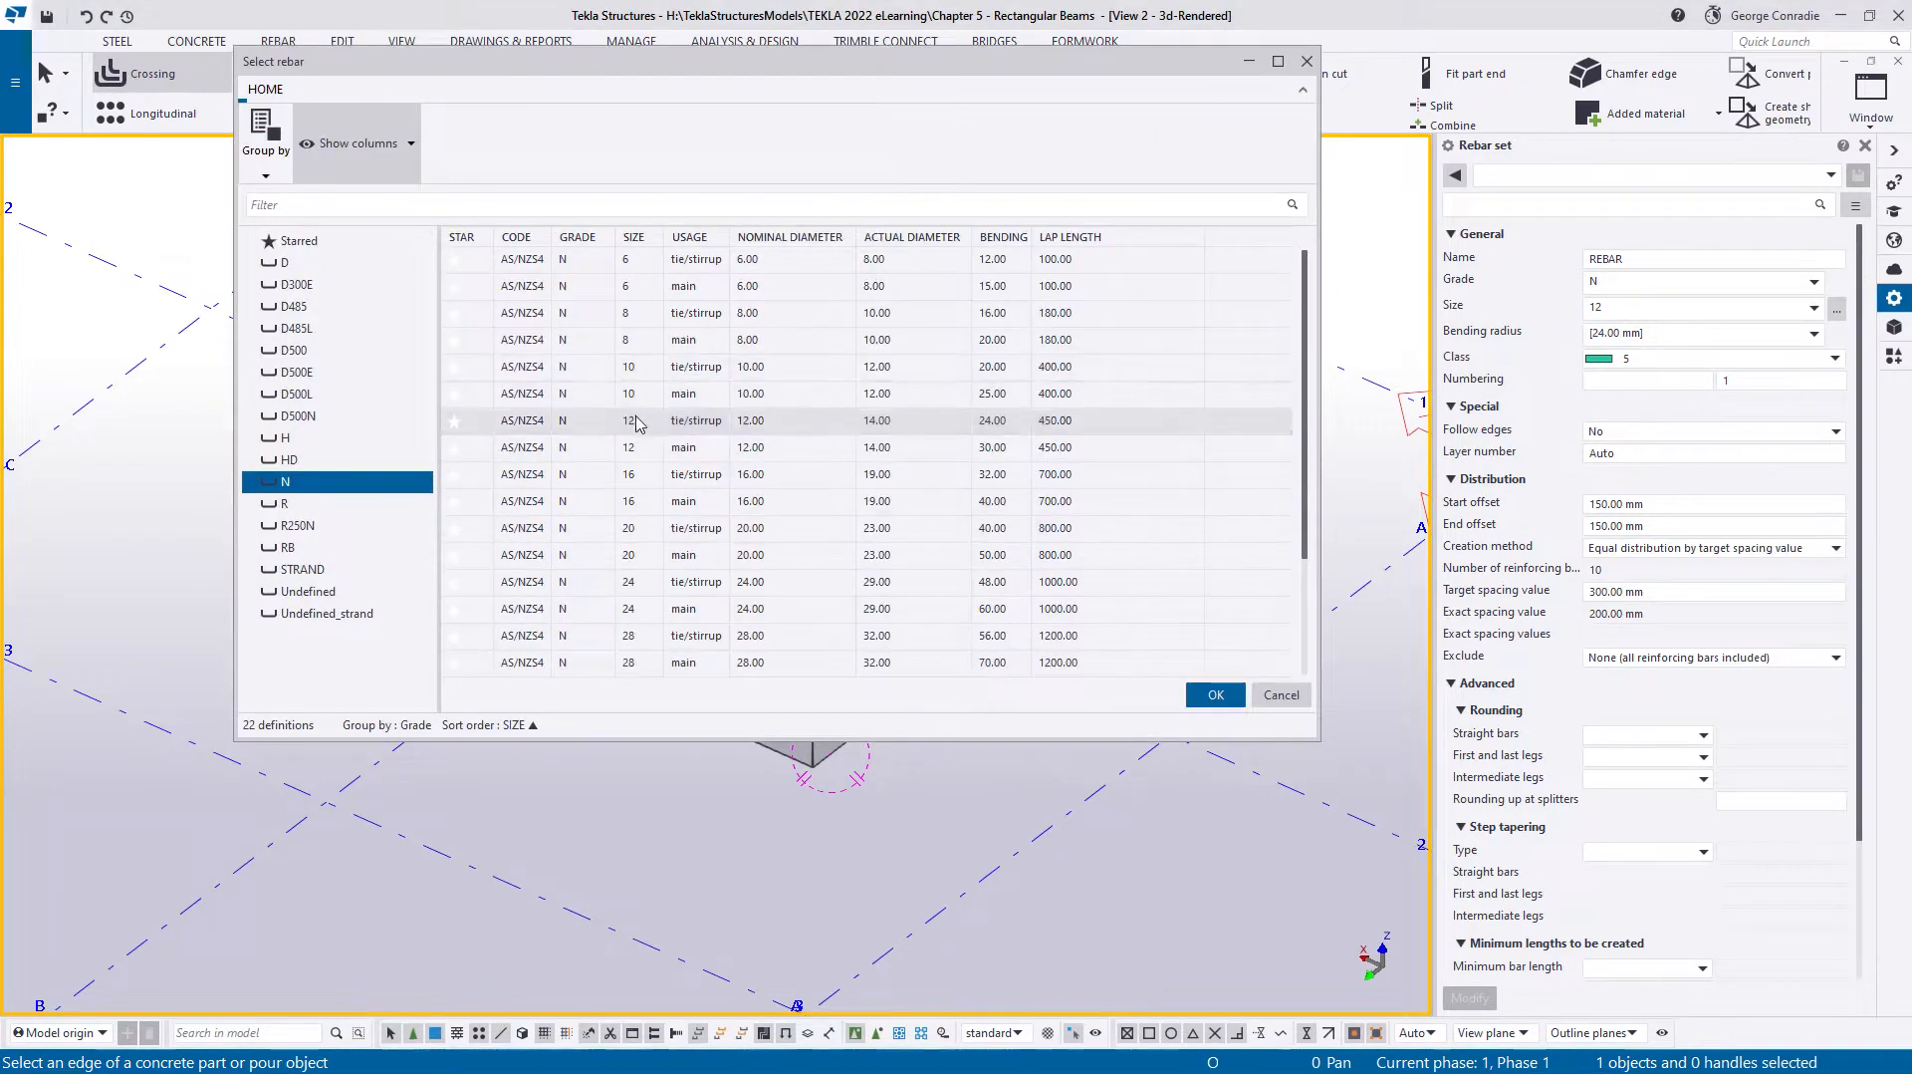
click(1217, 696)
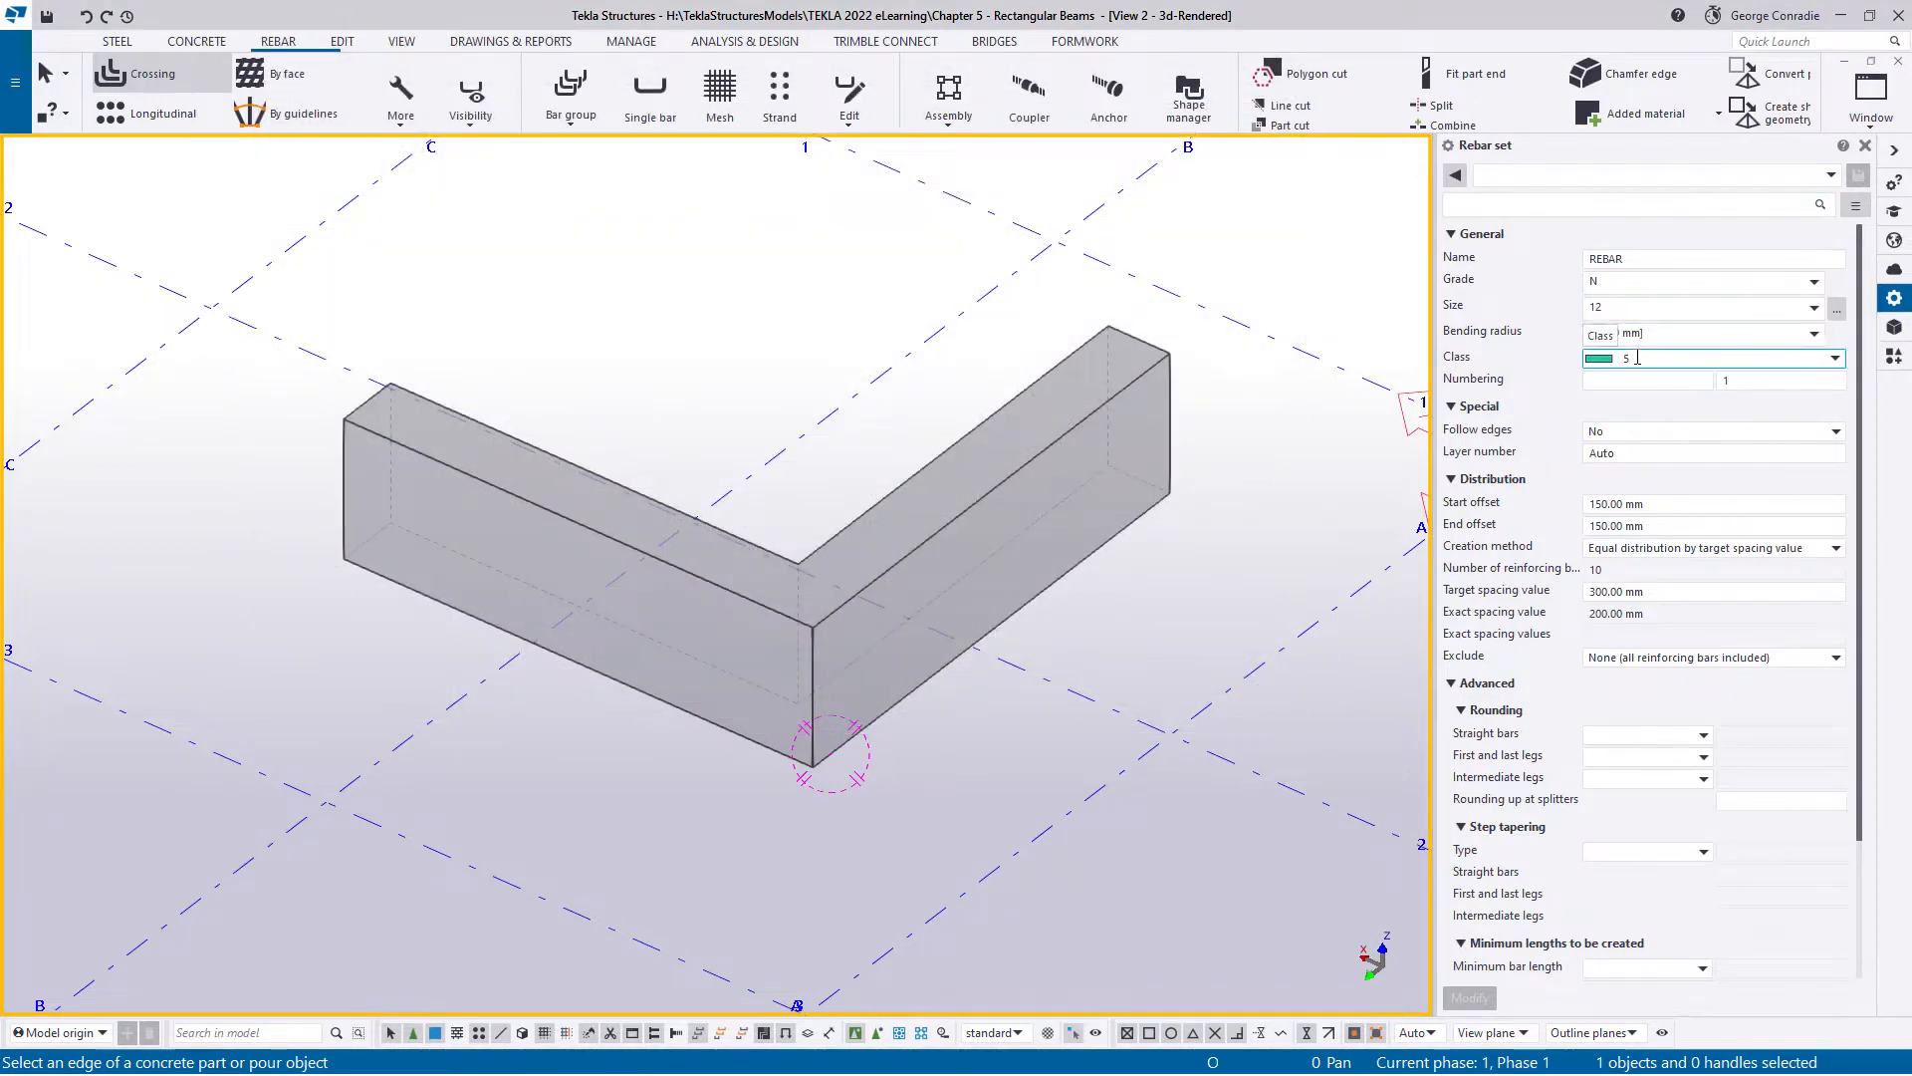
click(1478, 501)
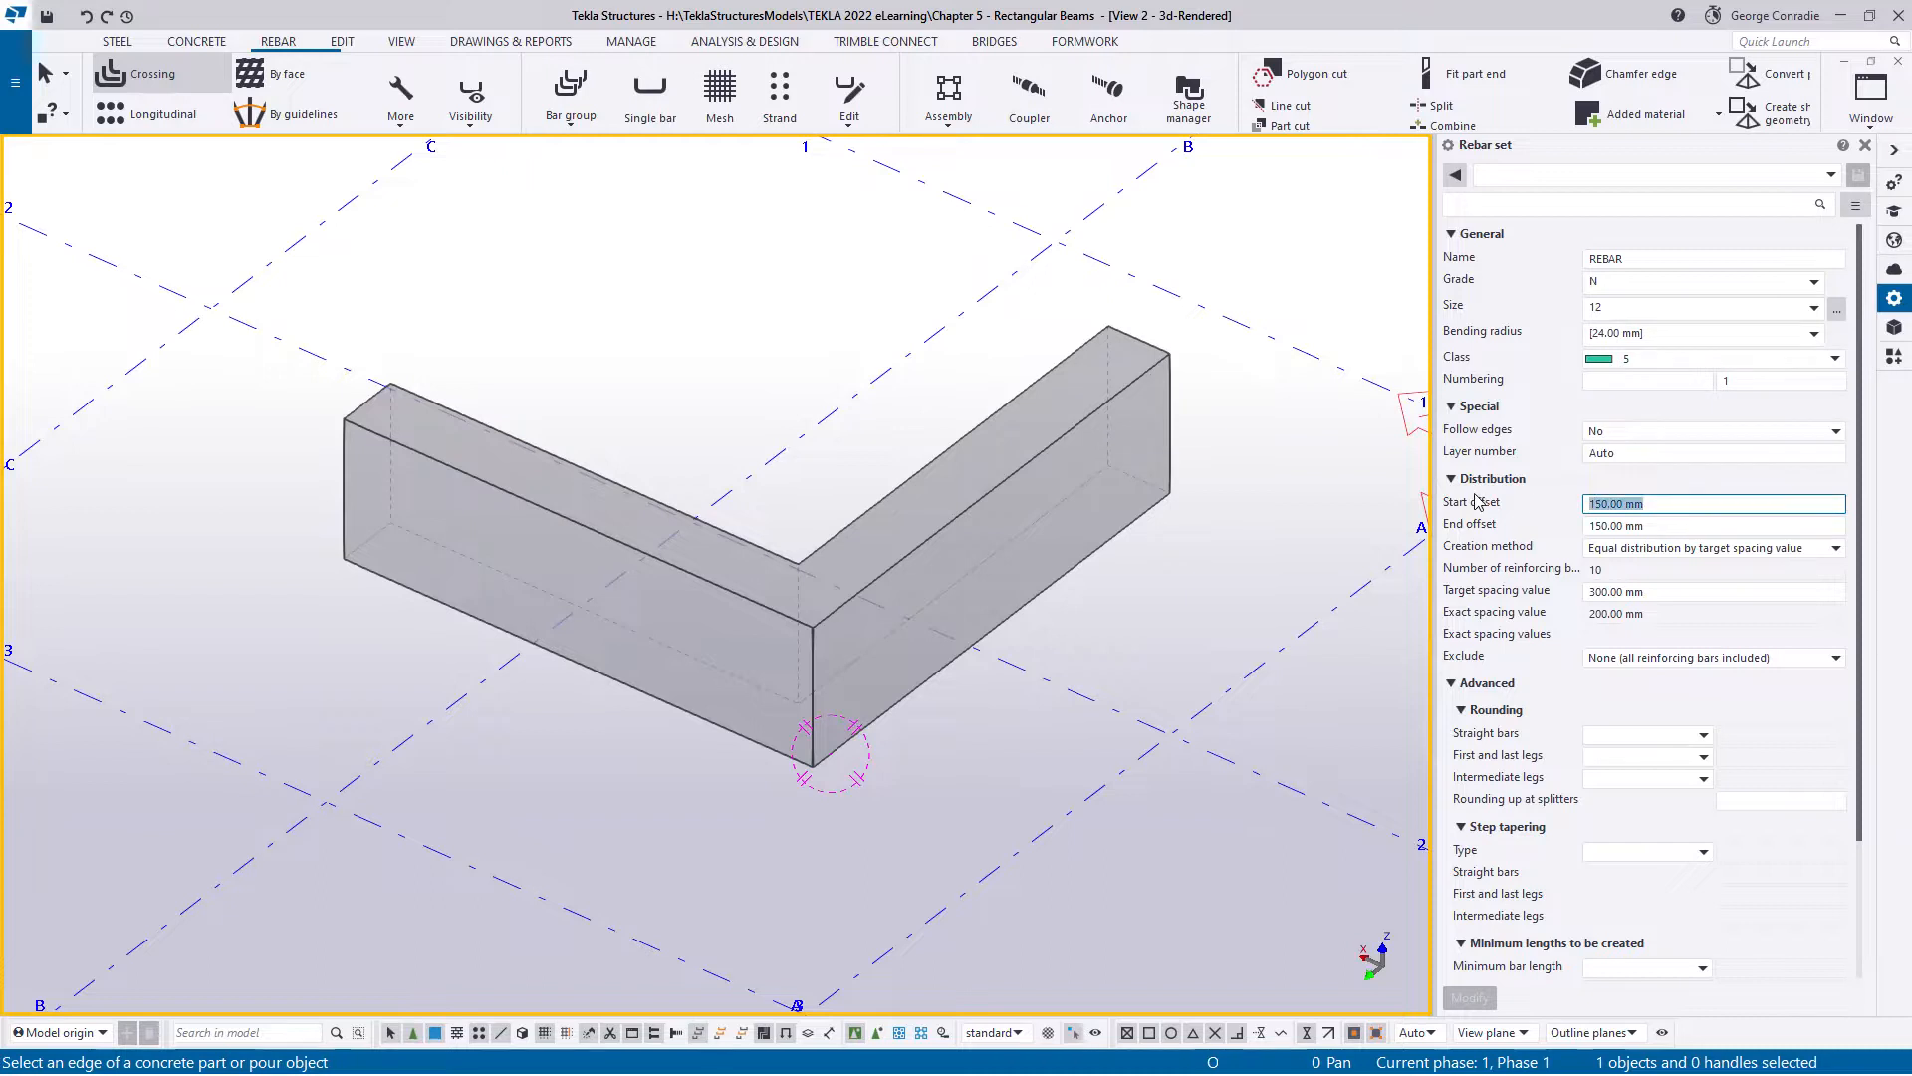
click(1492, 178)
click(1498, 197)
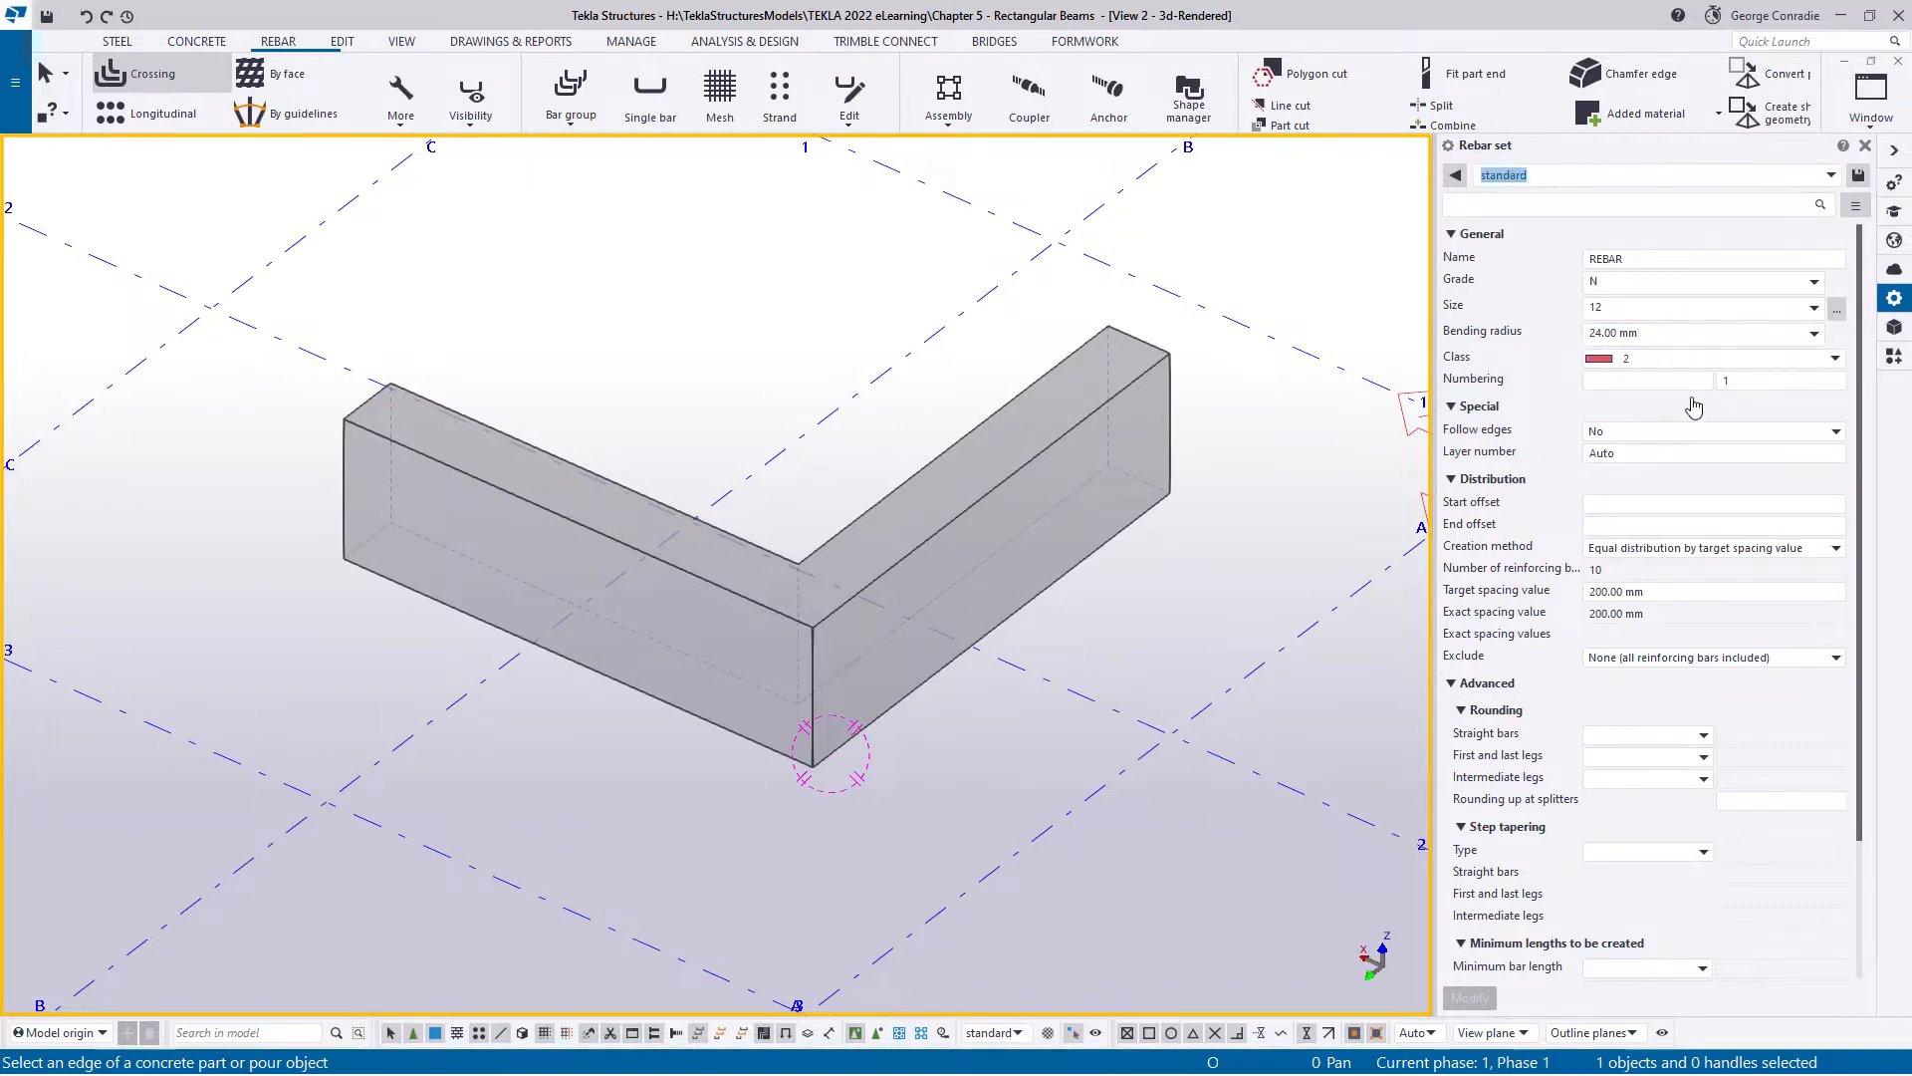
- Choose the grade N, size 12 tie/stirrup bar from the rebar catalogue and set the class to 5
click(1837, 309)
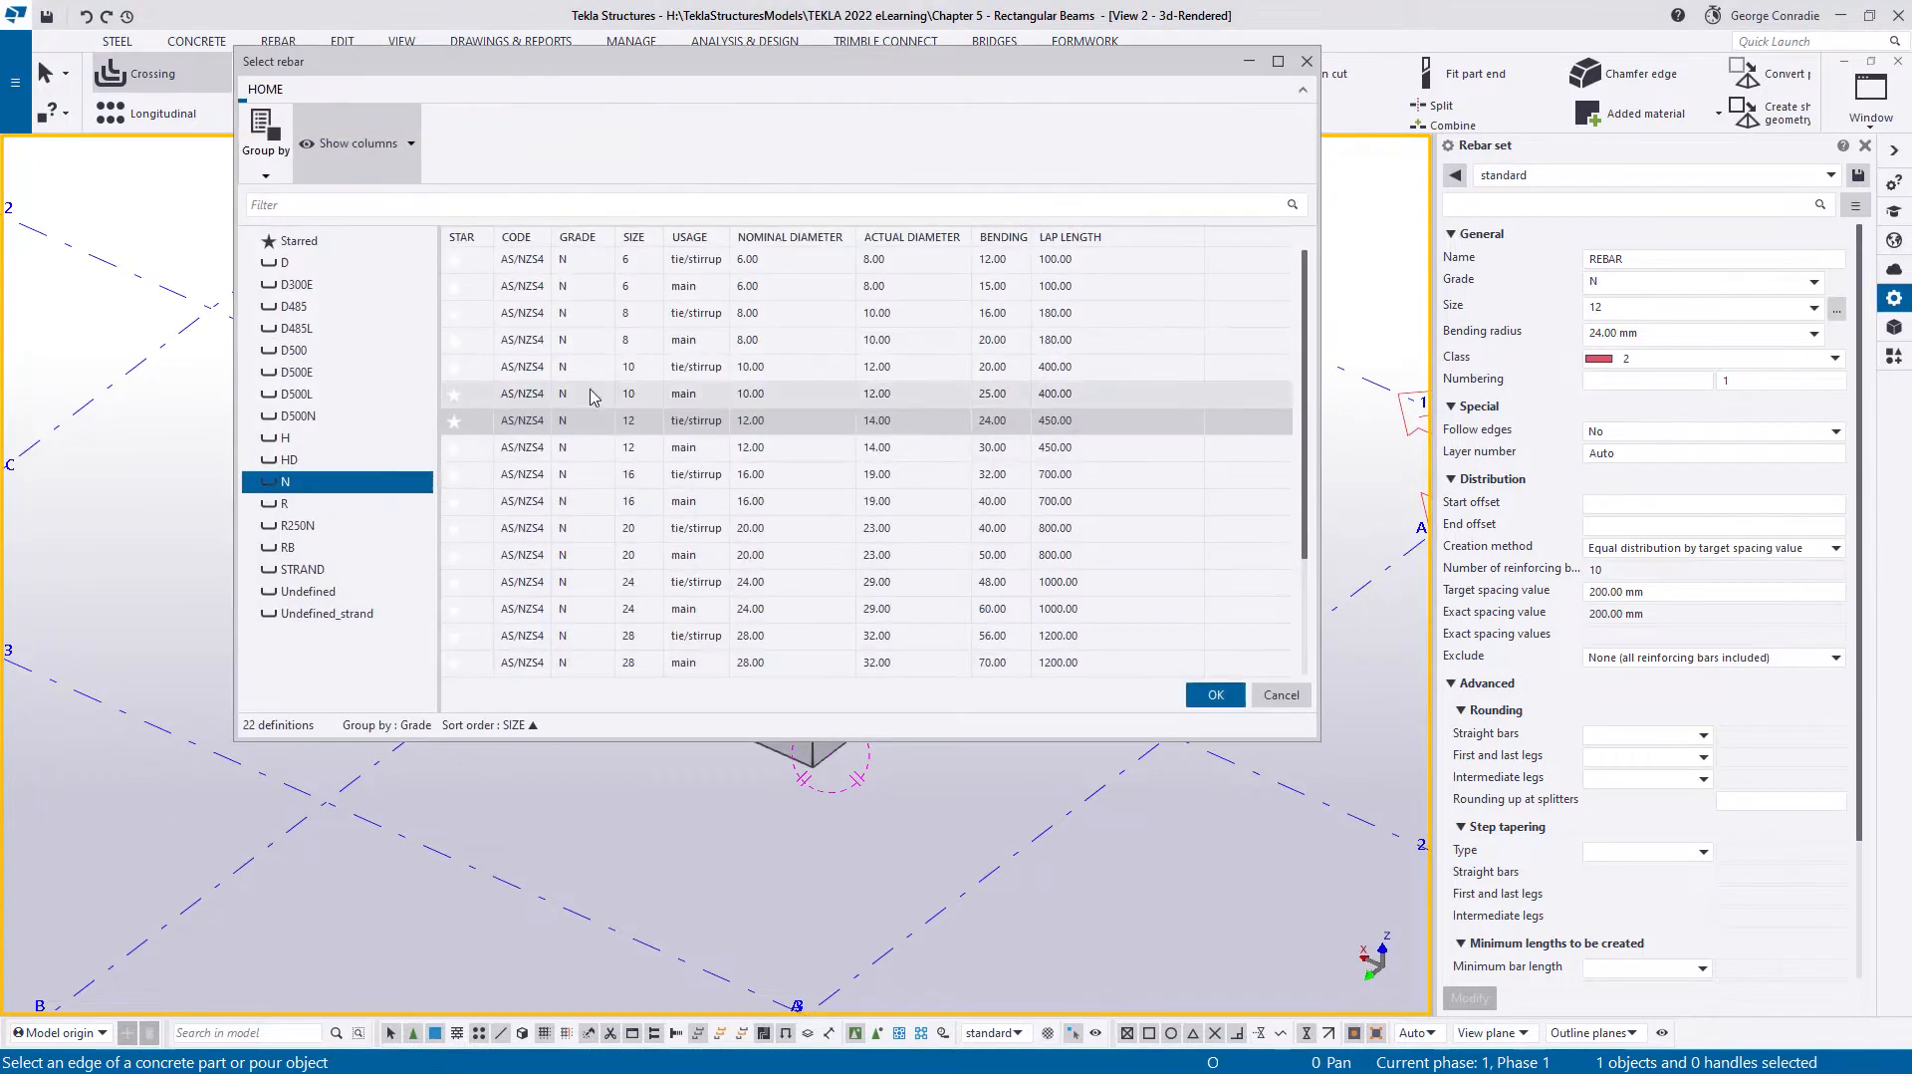
double_click(690, 428)
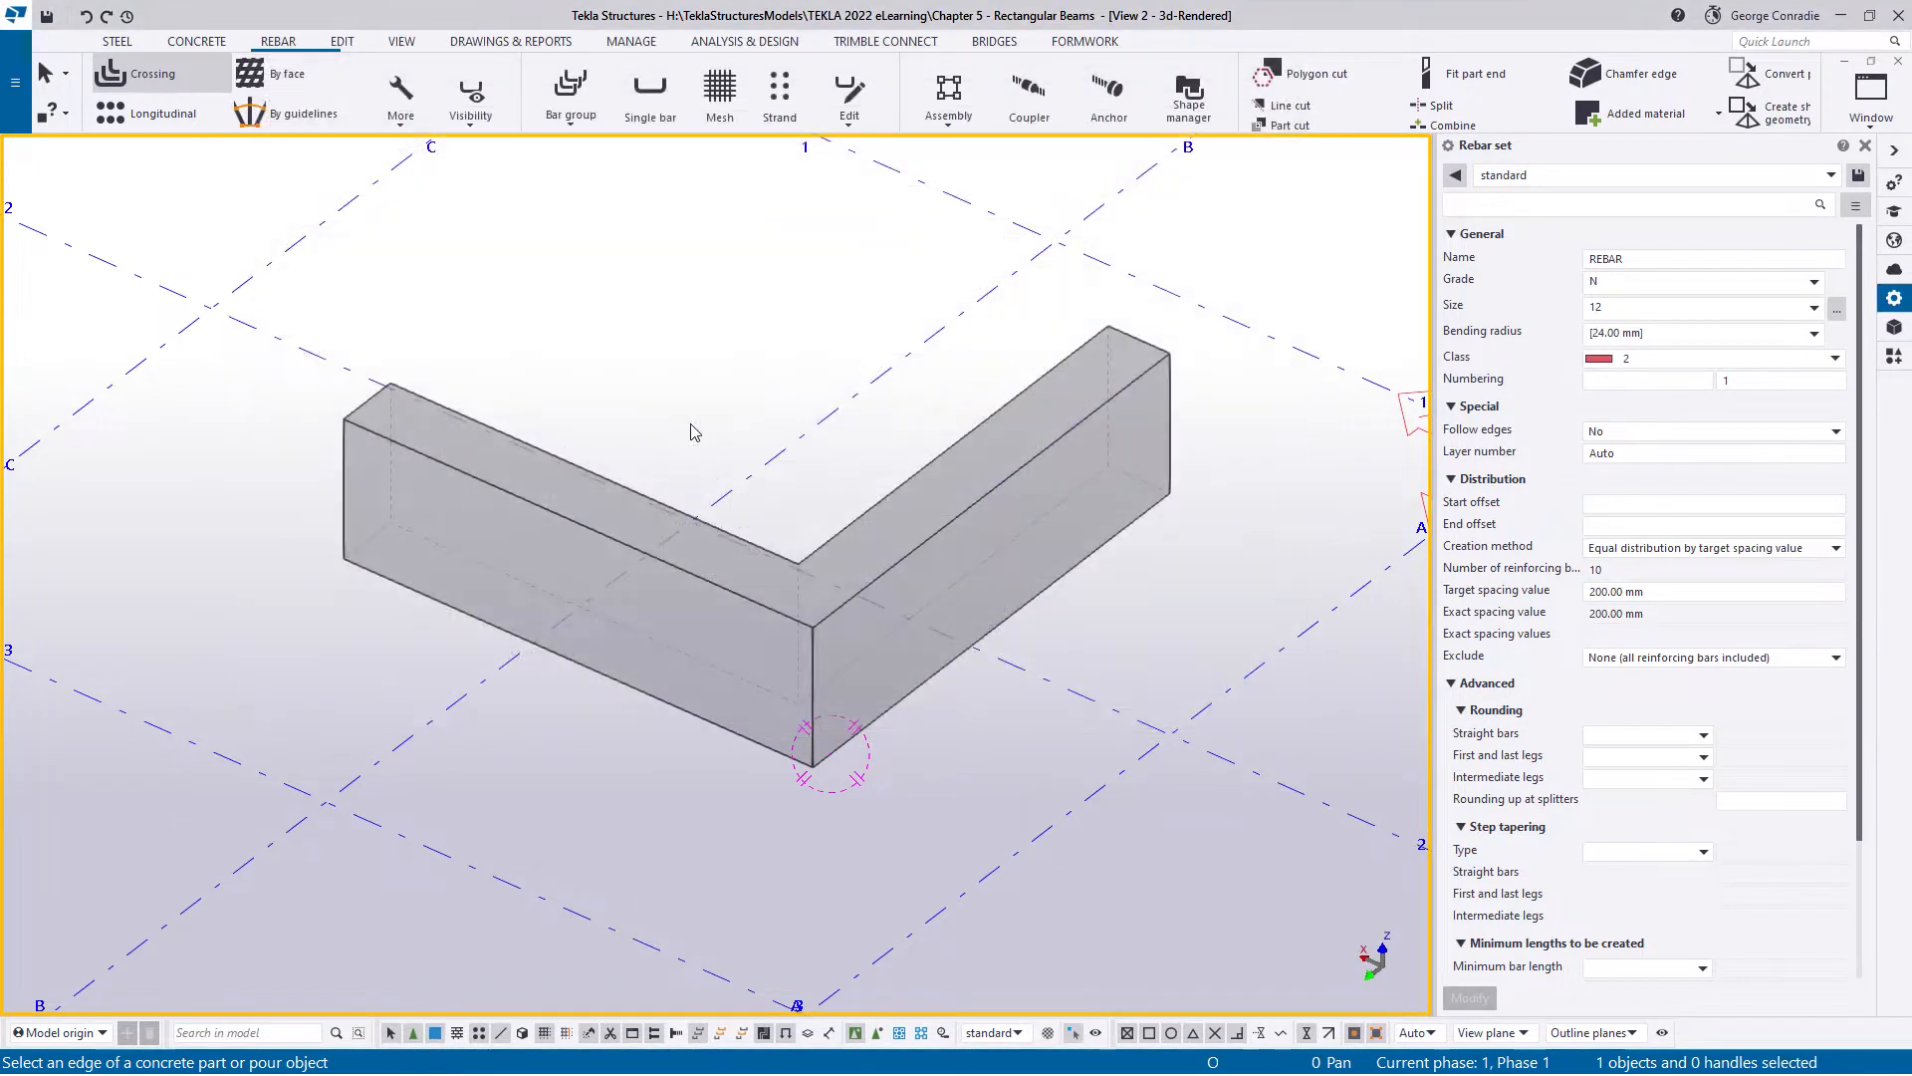
click(1656, 362)
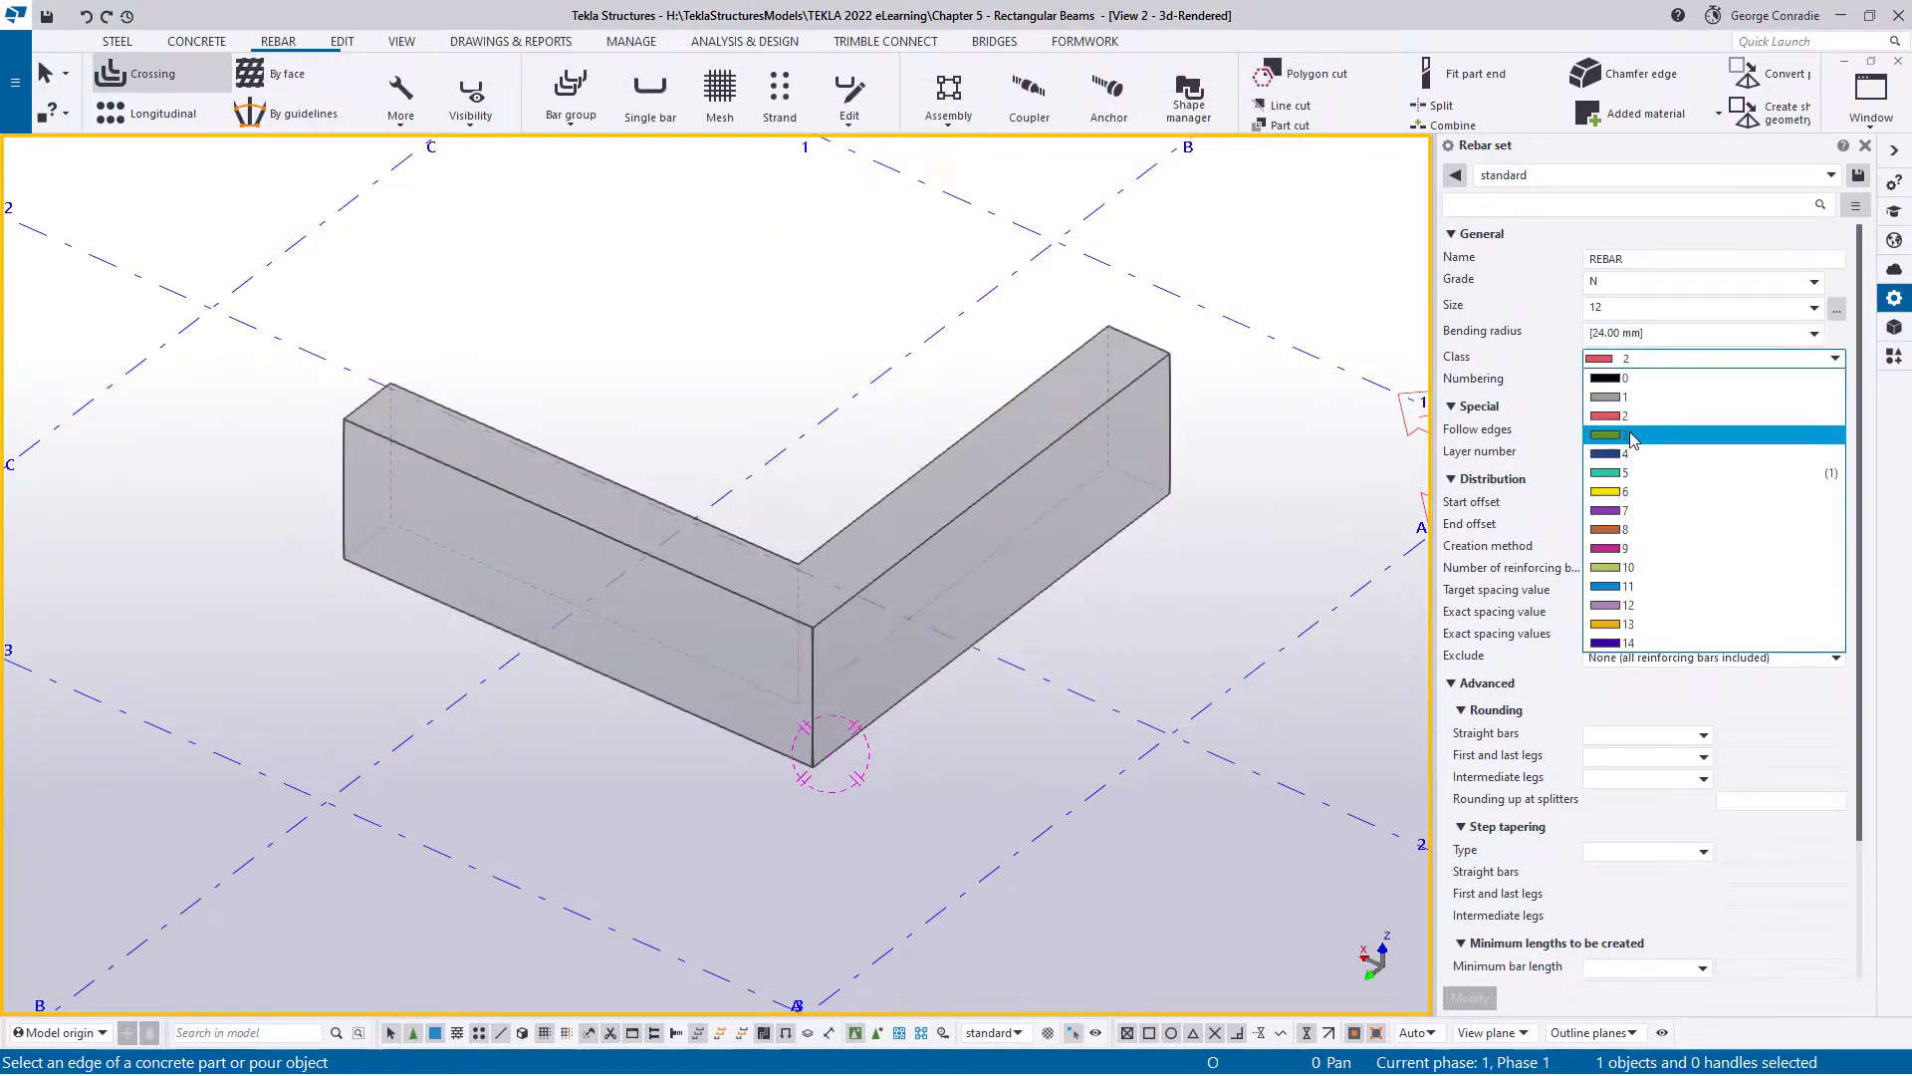
click(1627, 482)
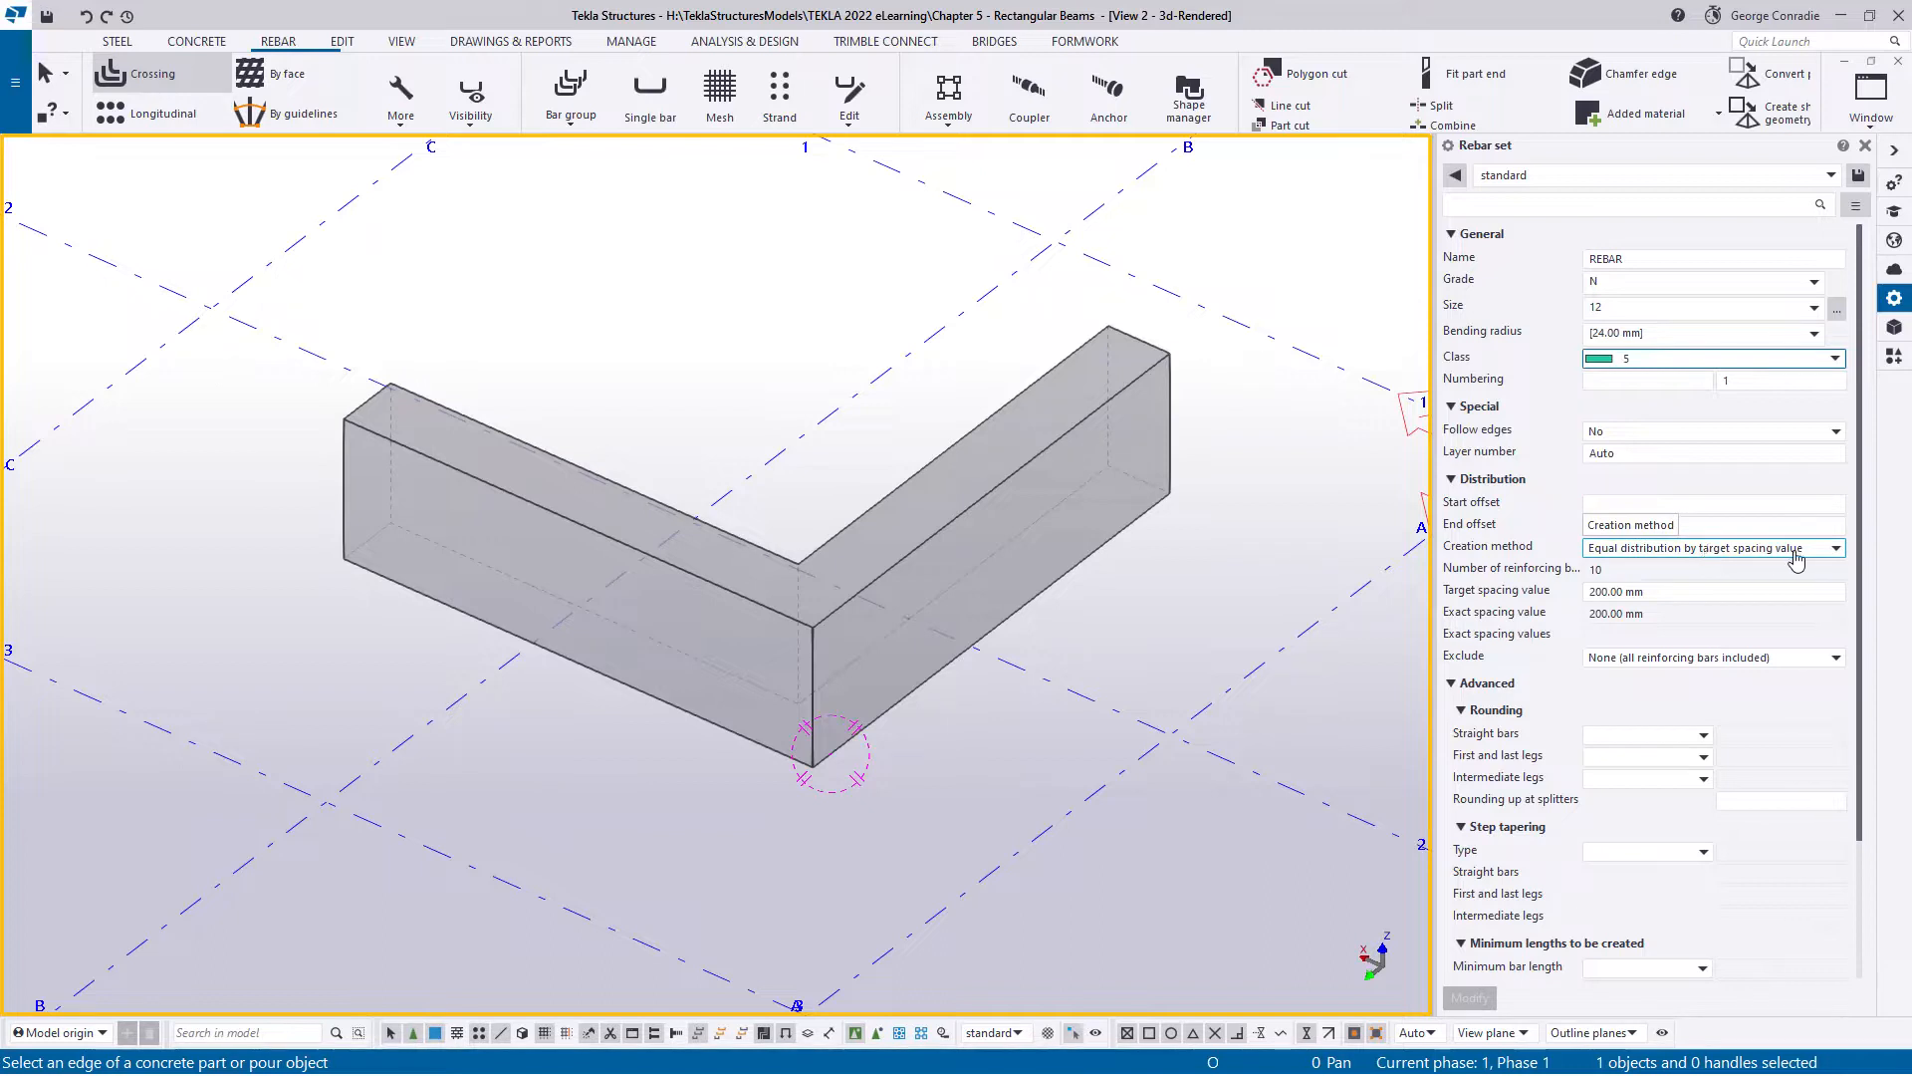
- Set the rebar set's target spacing to 300 mm and its start and end offsets to 150 mm
click(1683, 591)
text(3)
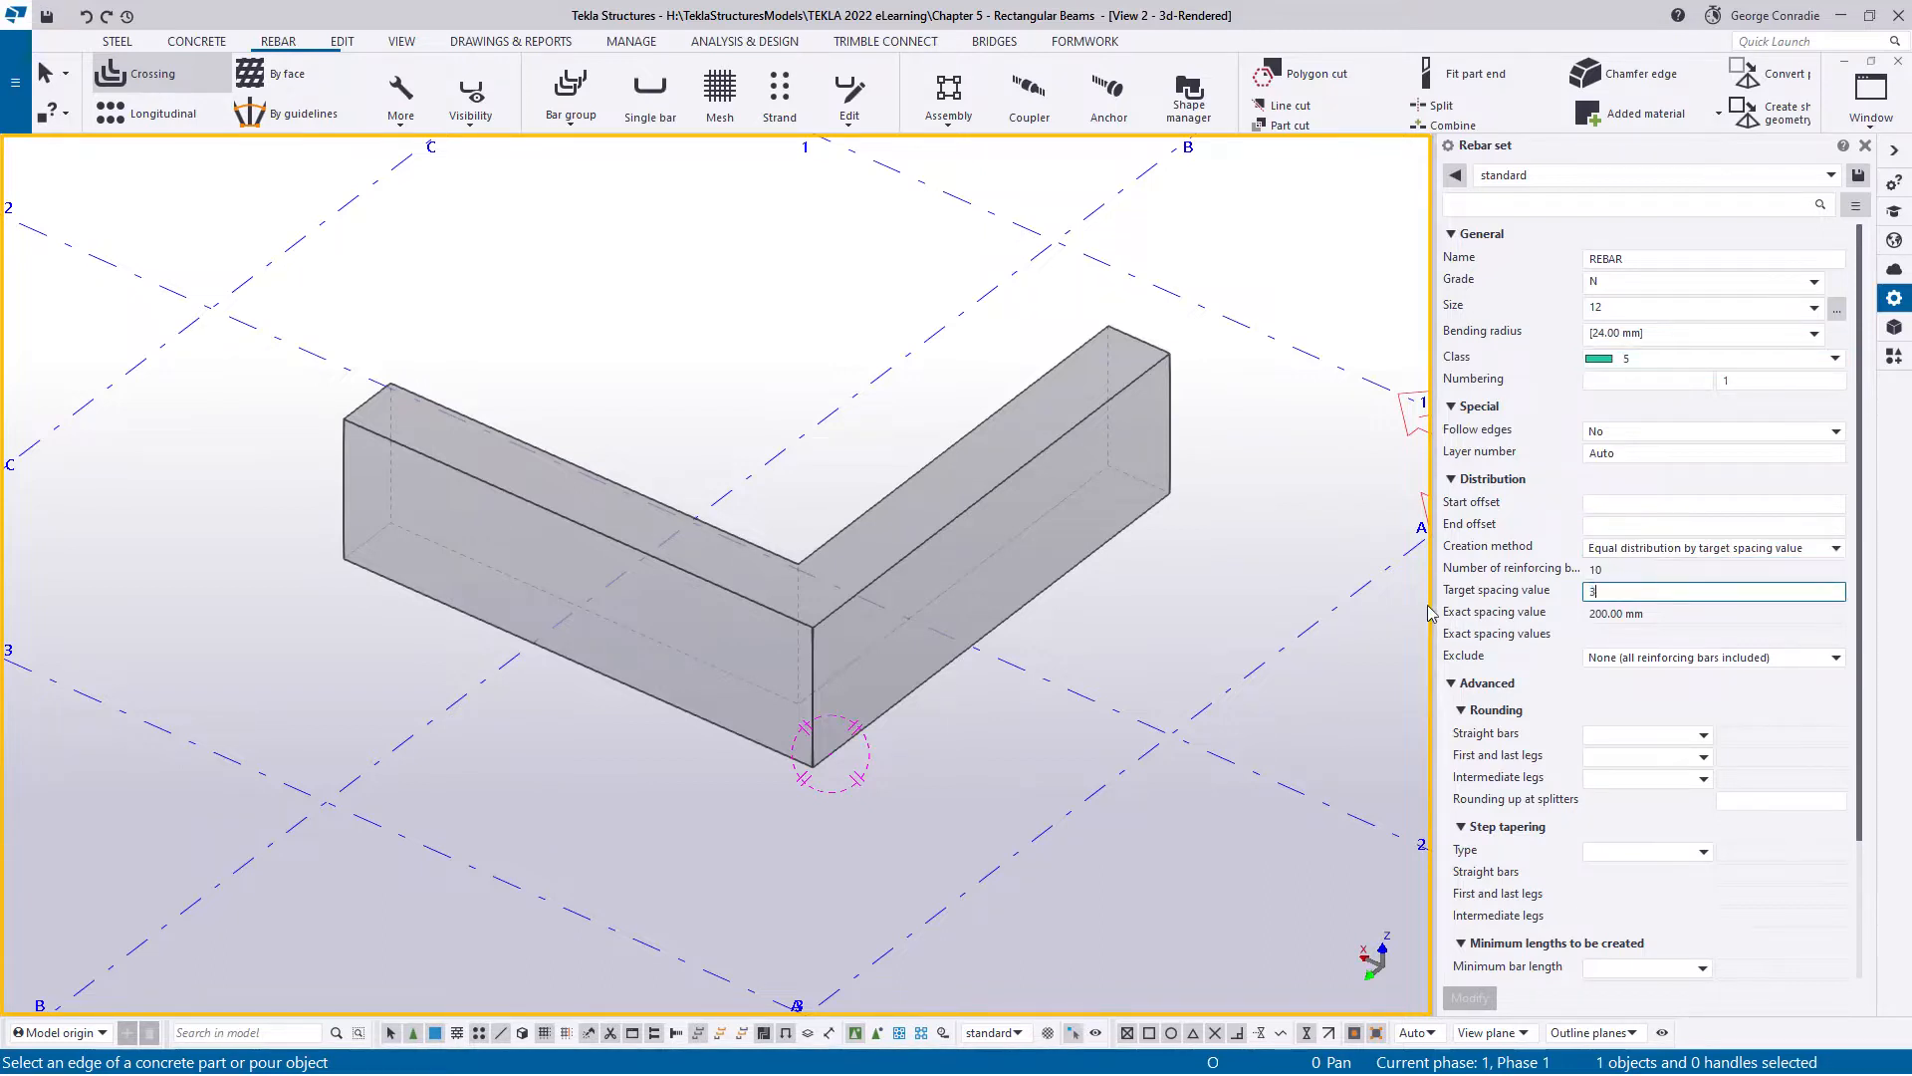
text(00)
key(Return)
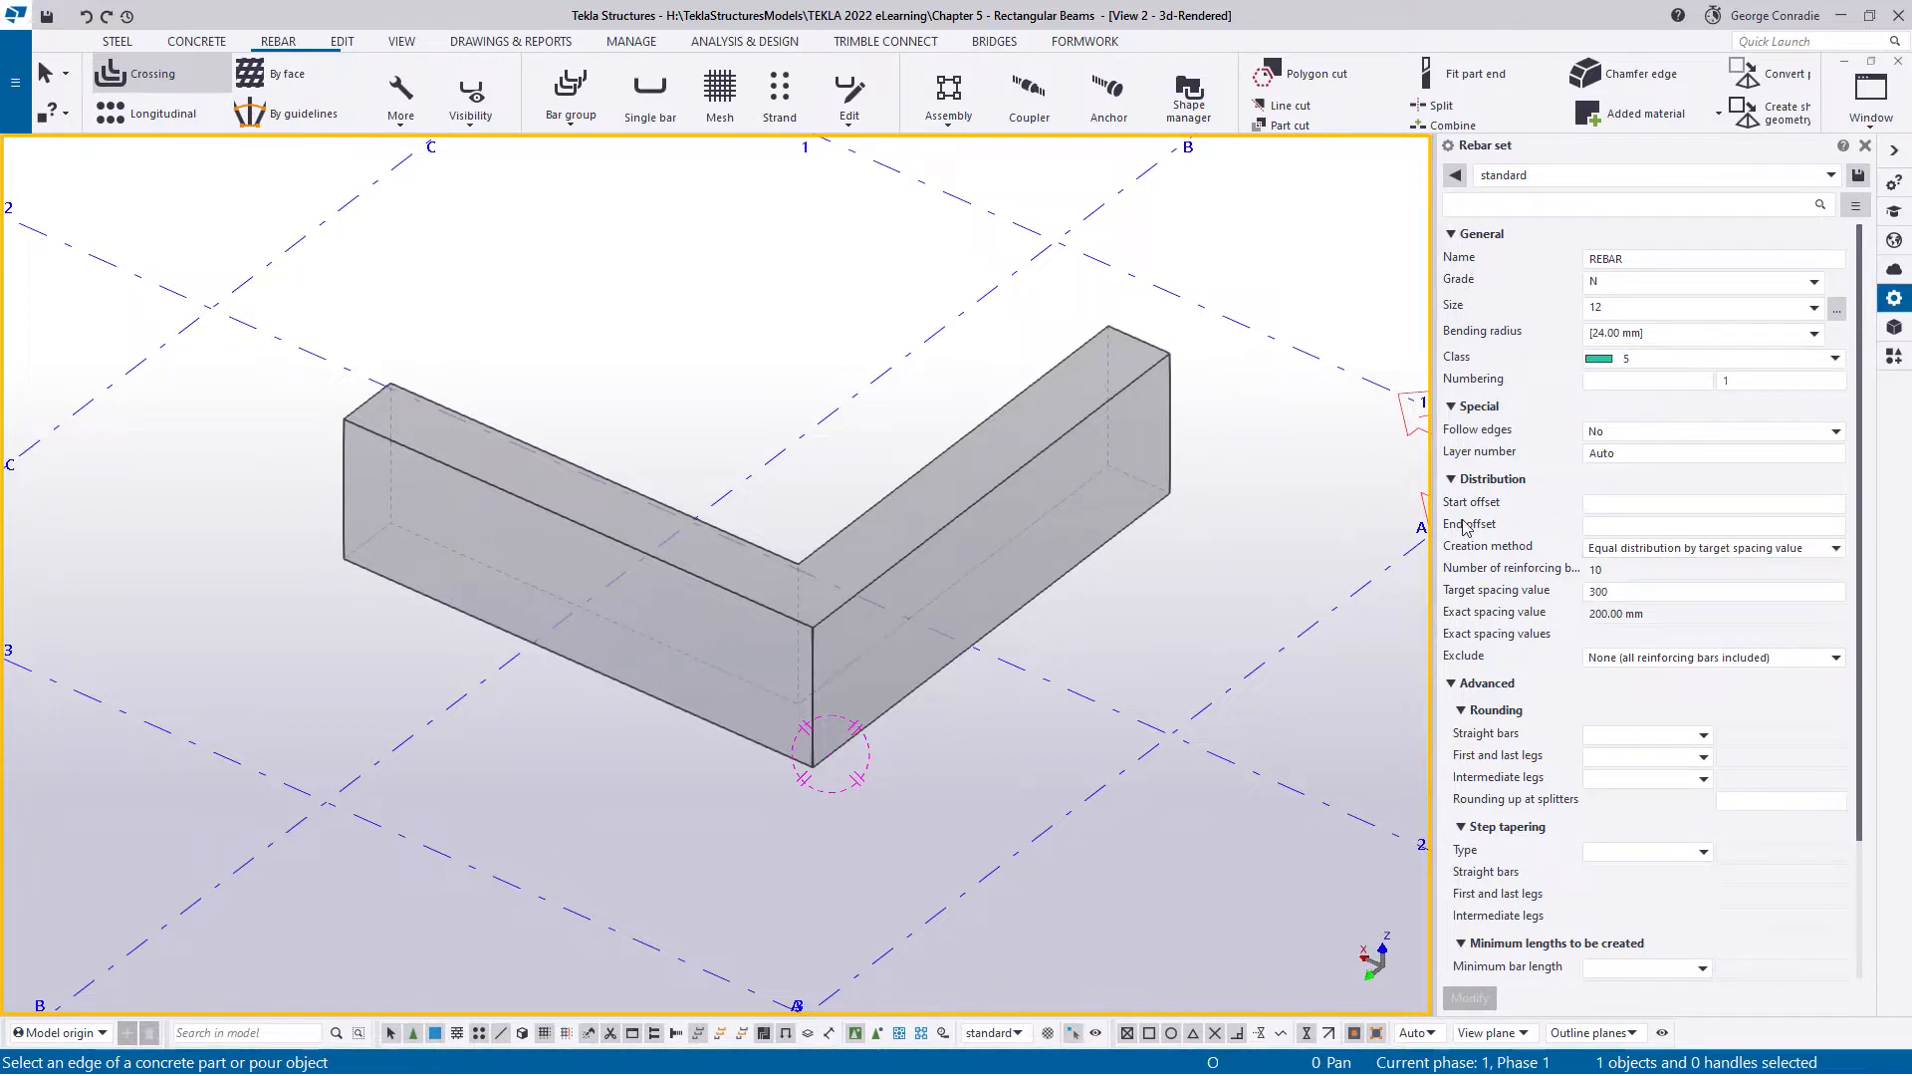
click(1615, 504)
text(150)
click(1657, 528)
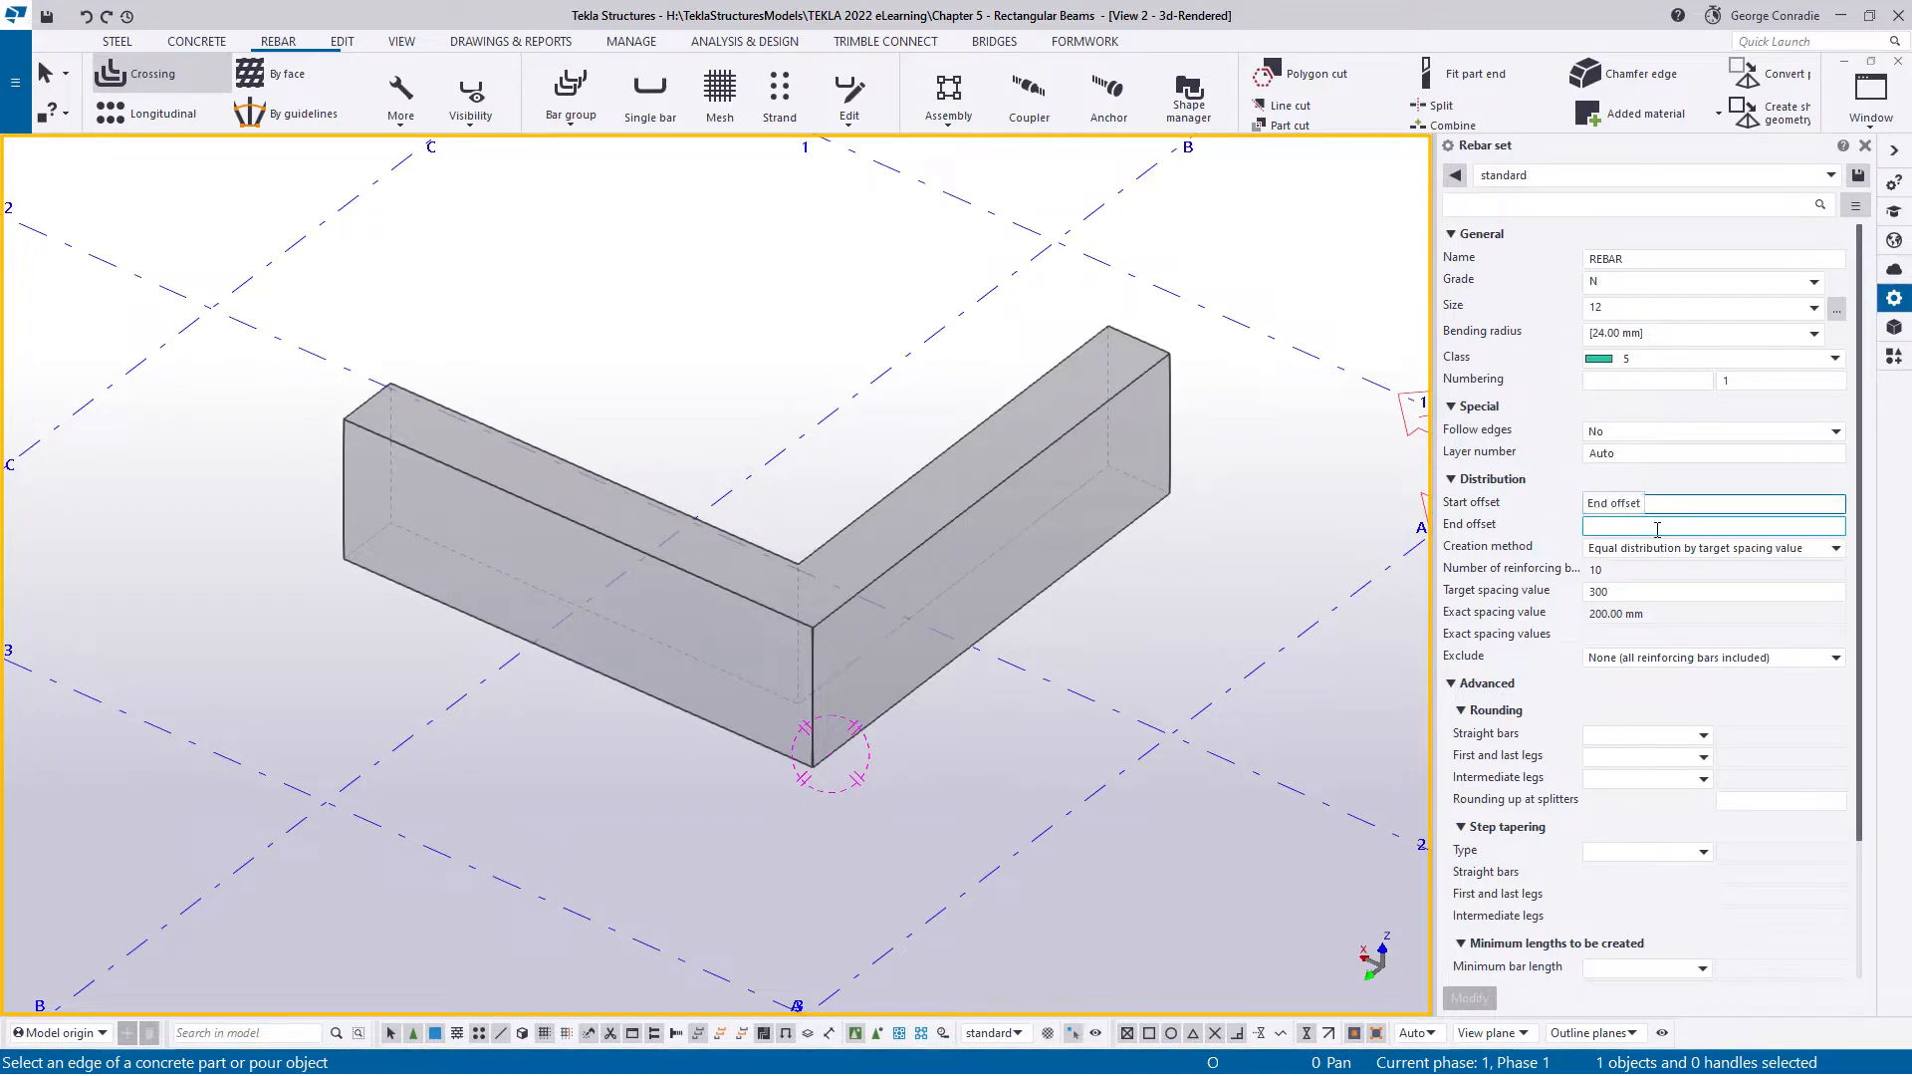
key(Tab)
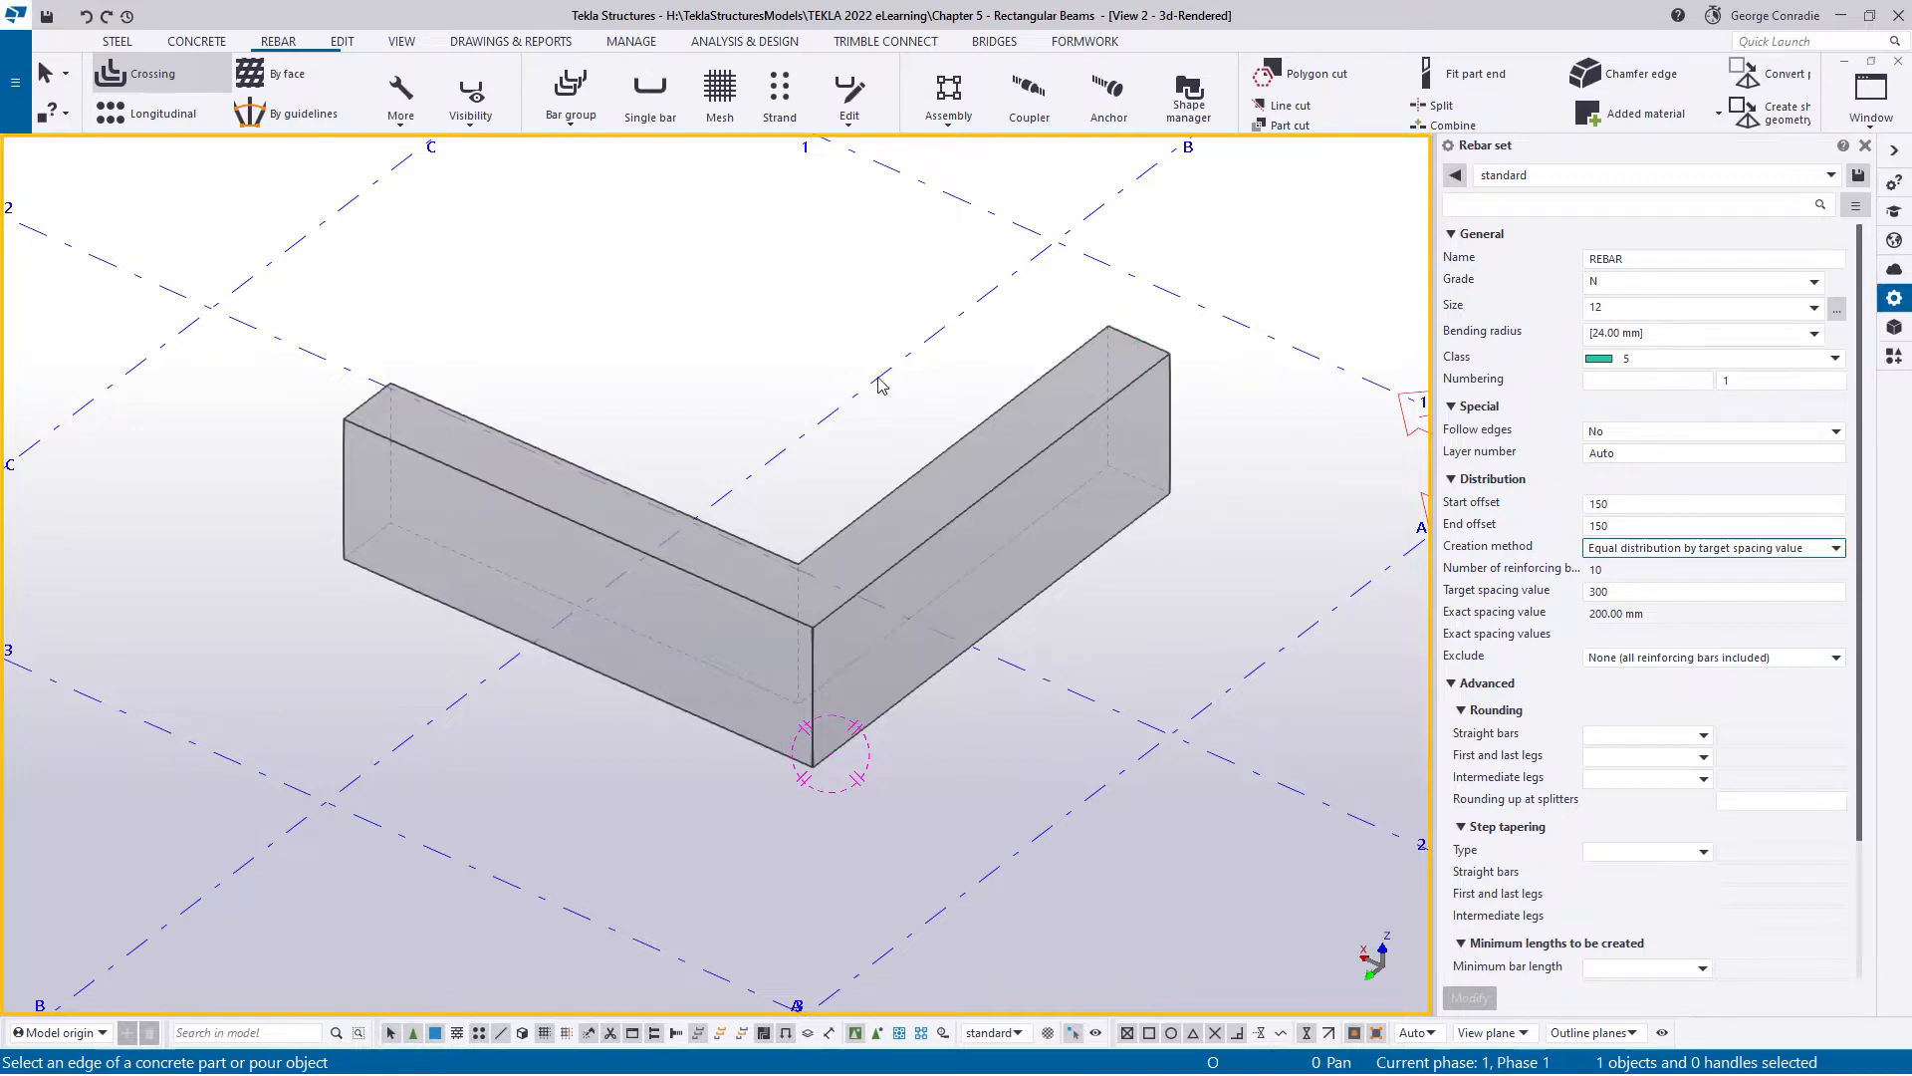
- Add a crossing stirrup set to the beam leg along grid A, shortening its guideline and leg faces by about 450 mm to near the inner corner
click(1056, 440)
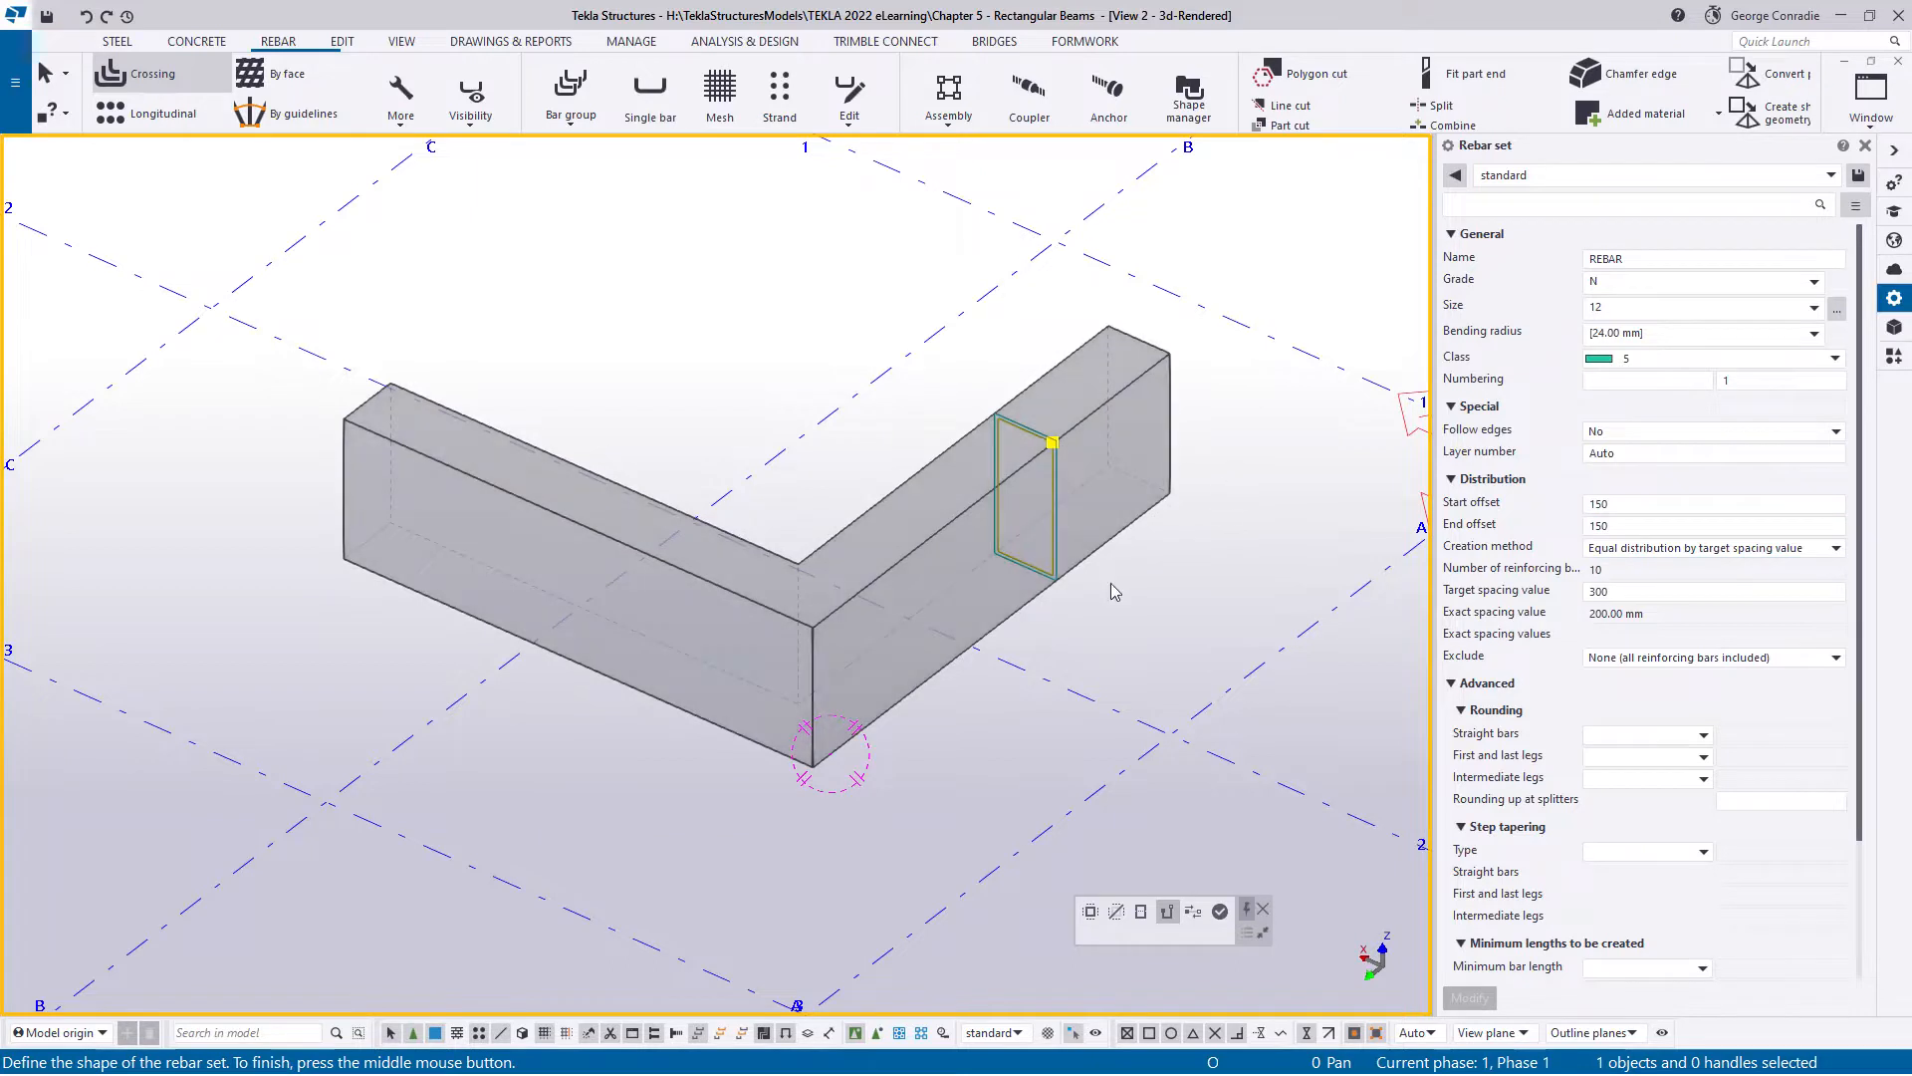
click(1197, 914)
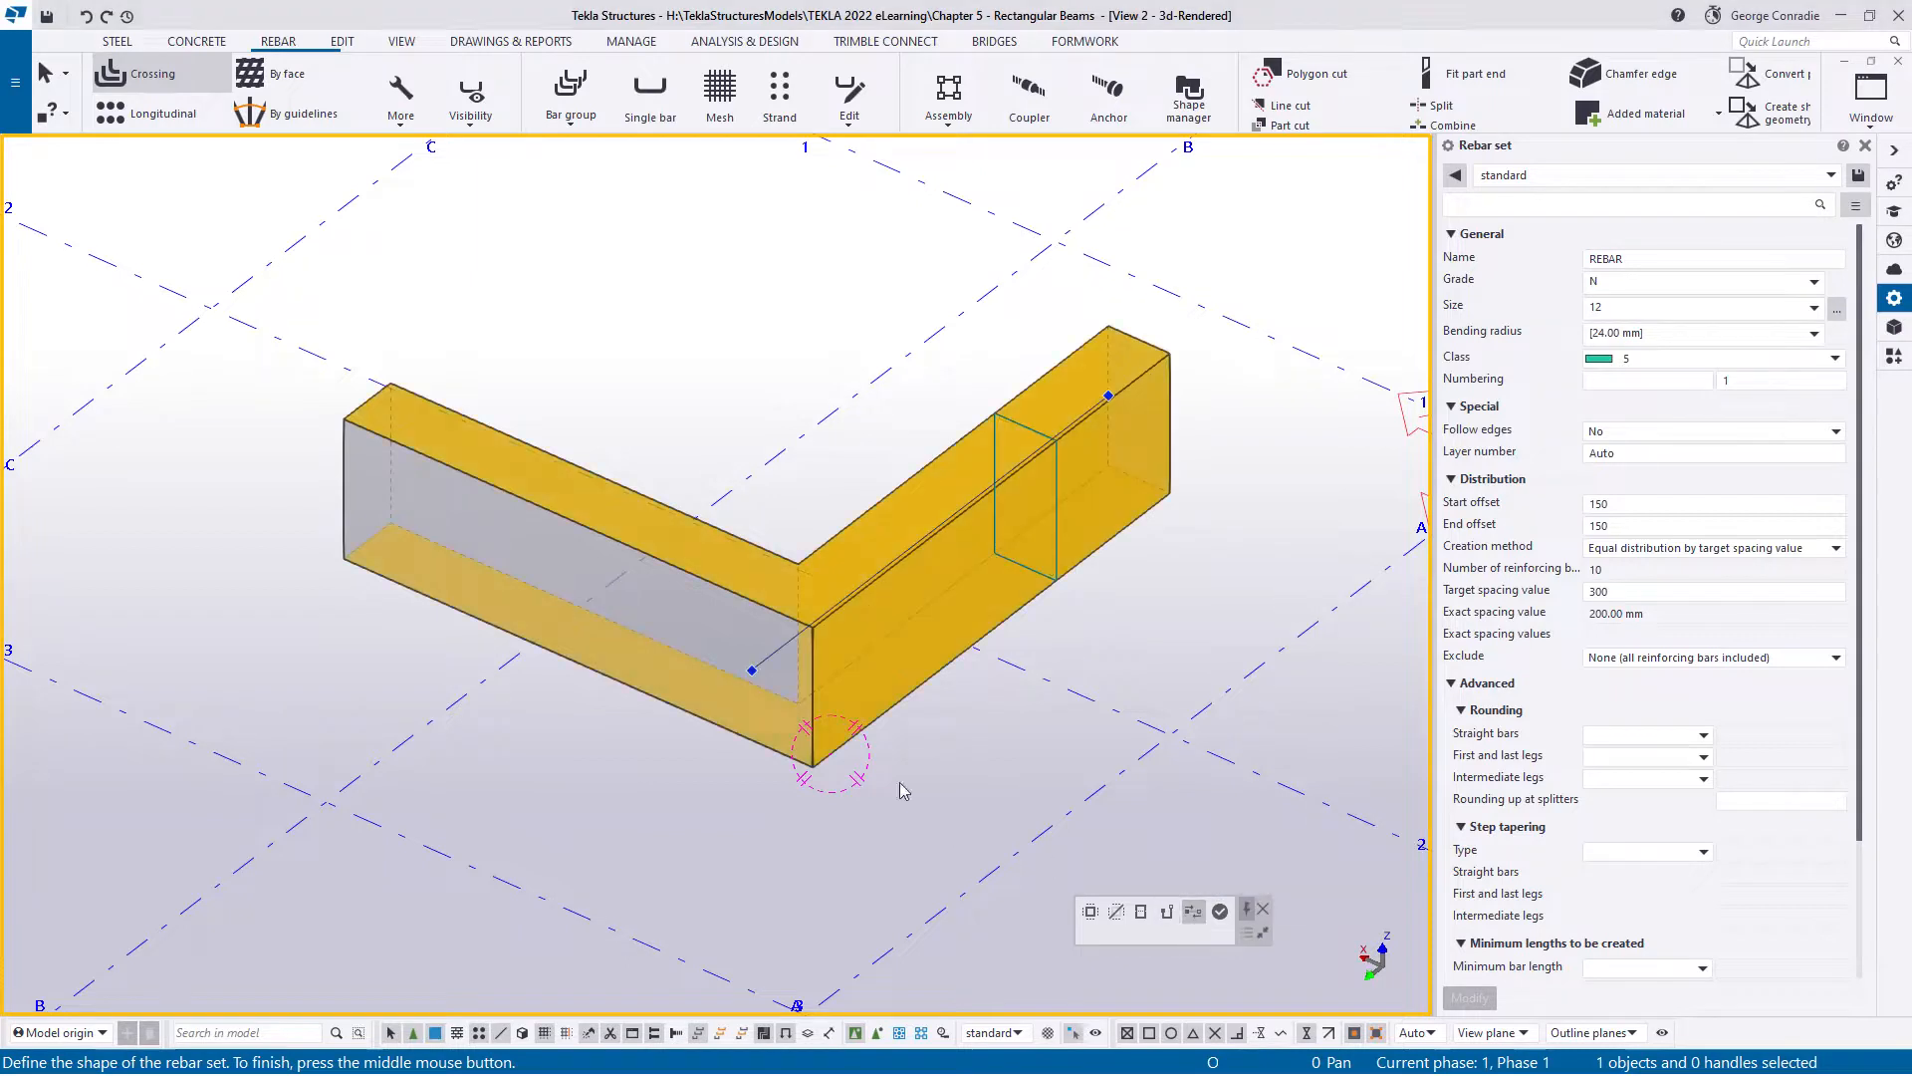
scroll(835, 643, up, 1)
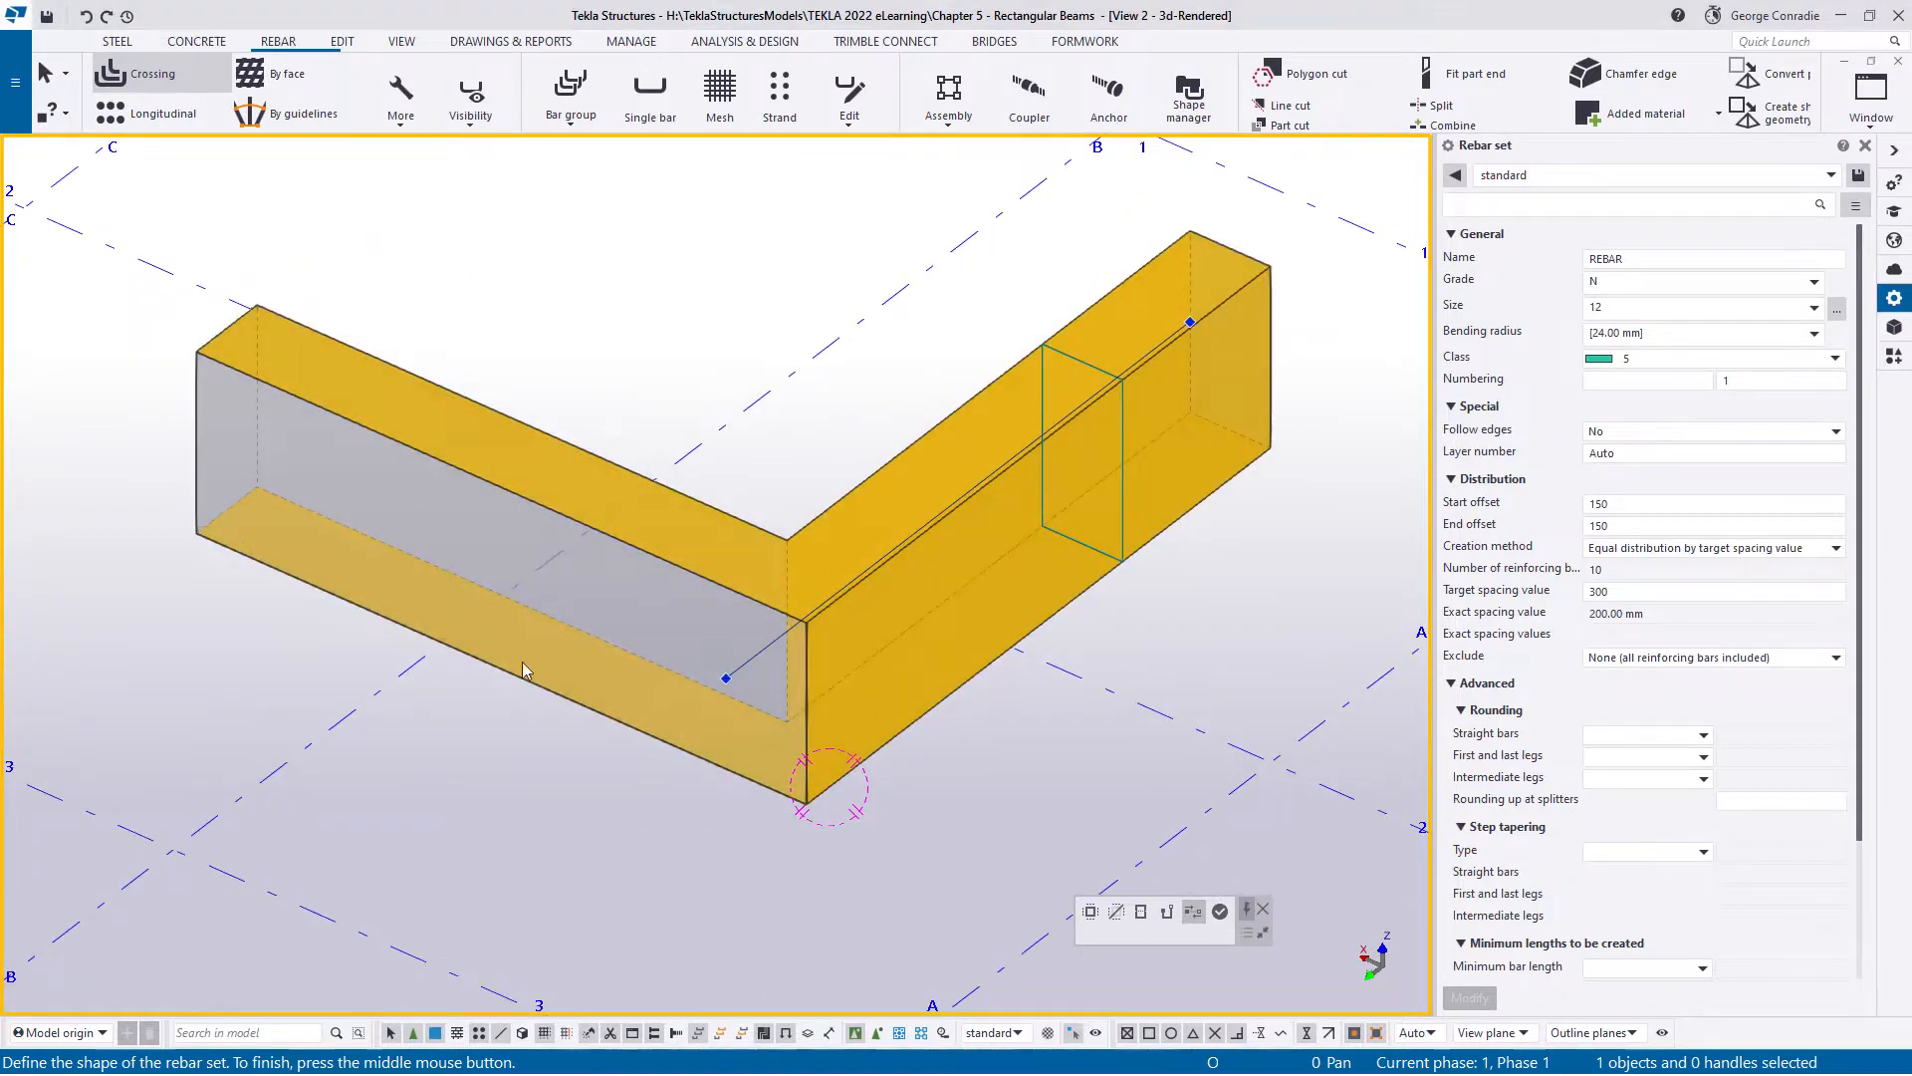
scroll(873, 550, up, 2)
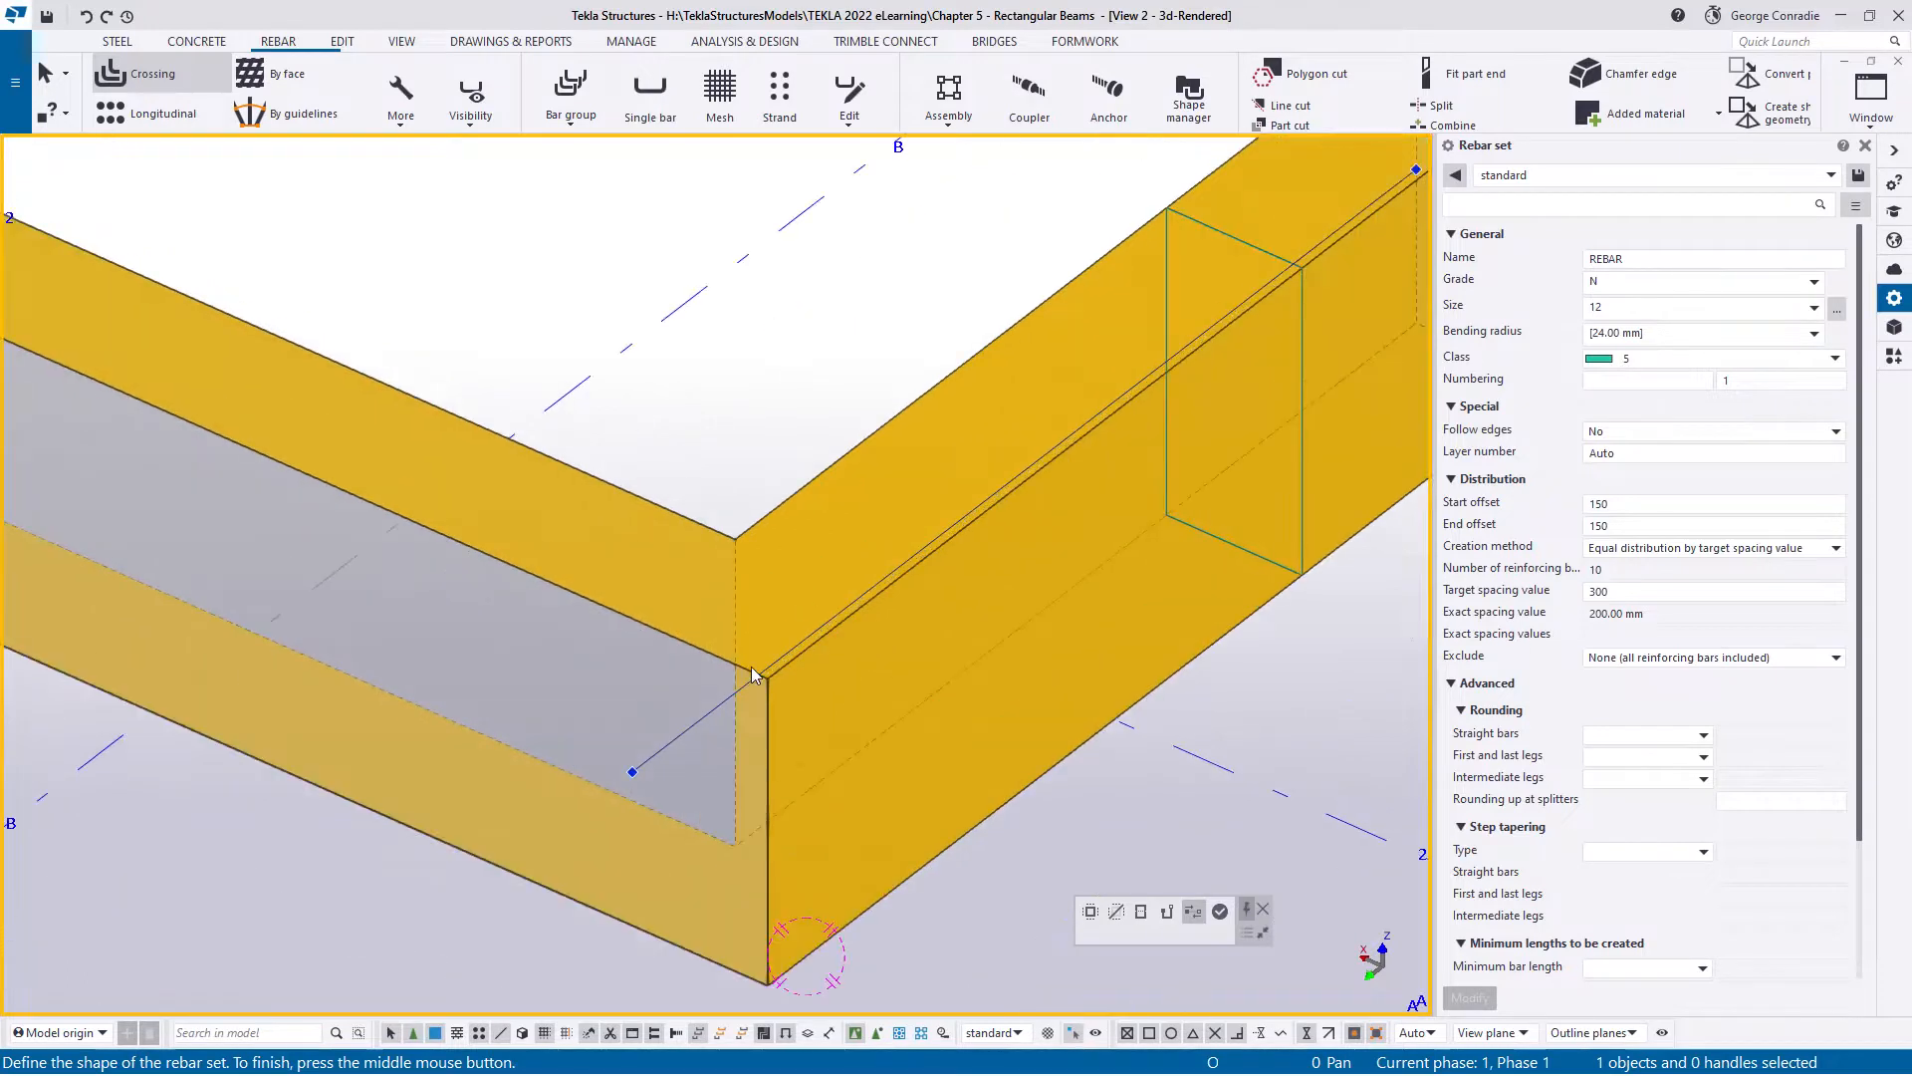
click(630, 772)
middle_click(630, 772)
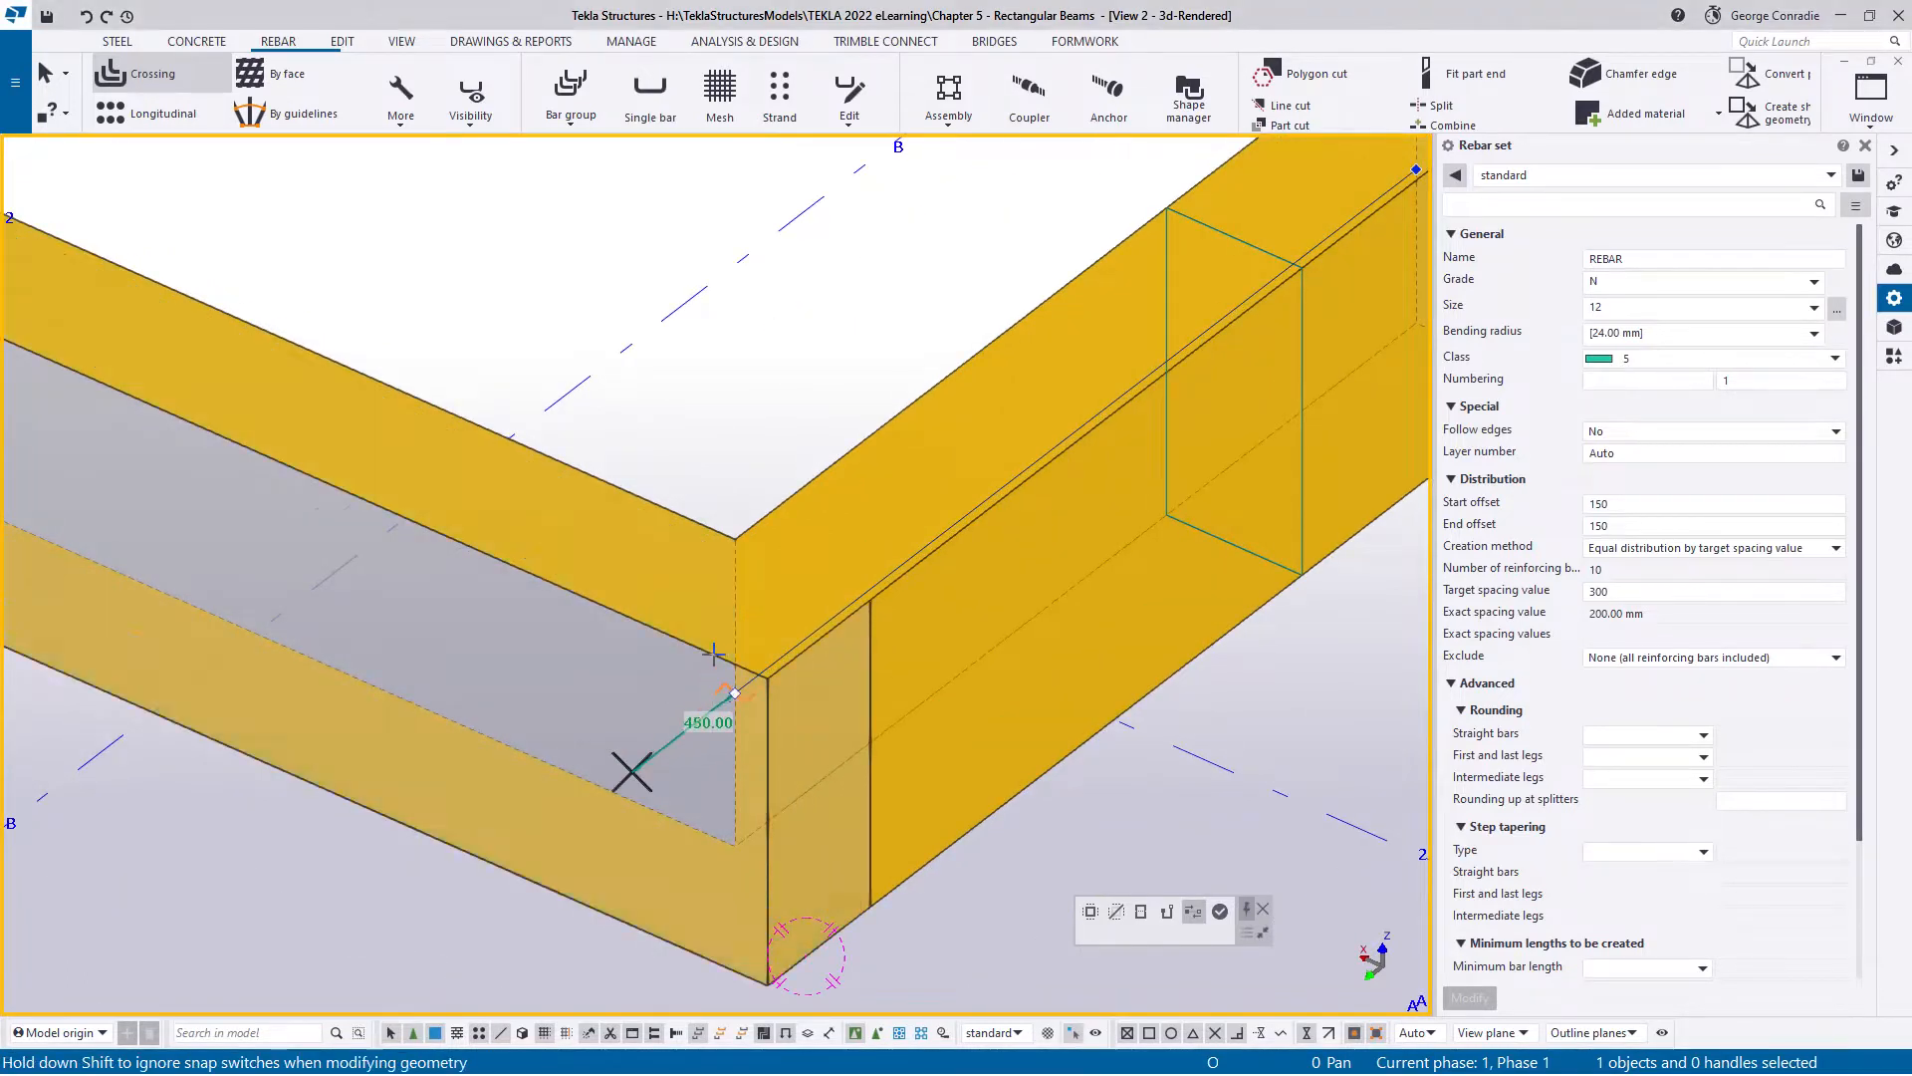
drag(753, 535, 745, 530)
scroll(898, 644, down, 5)
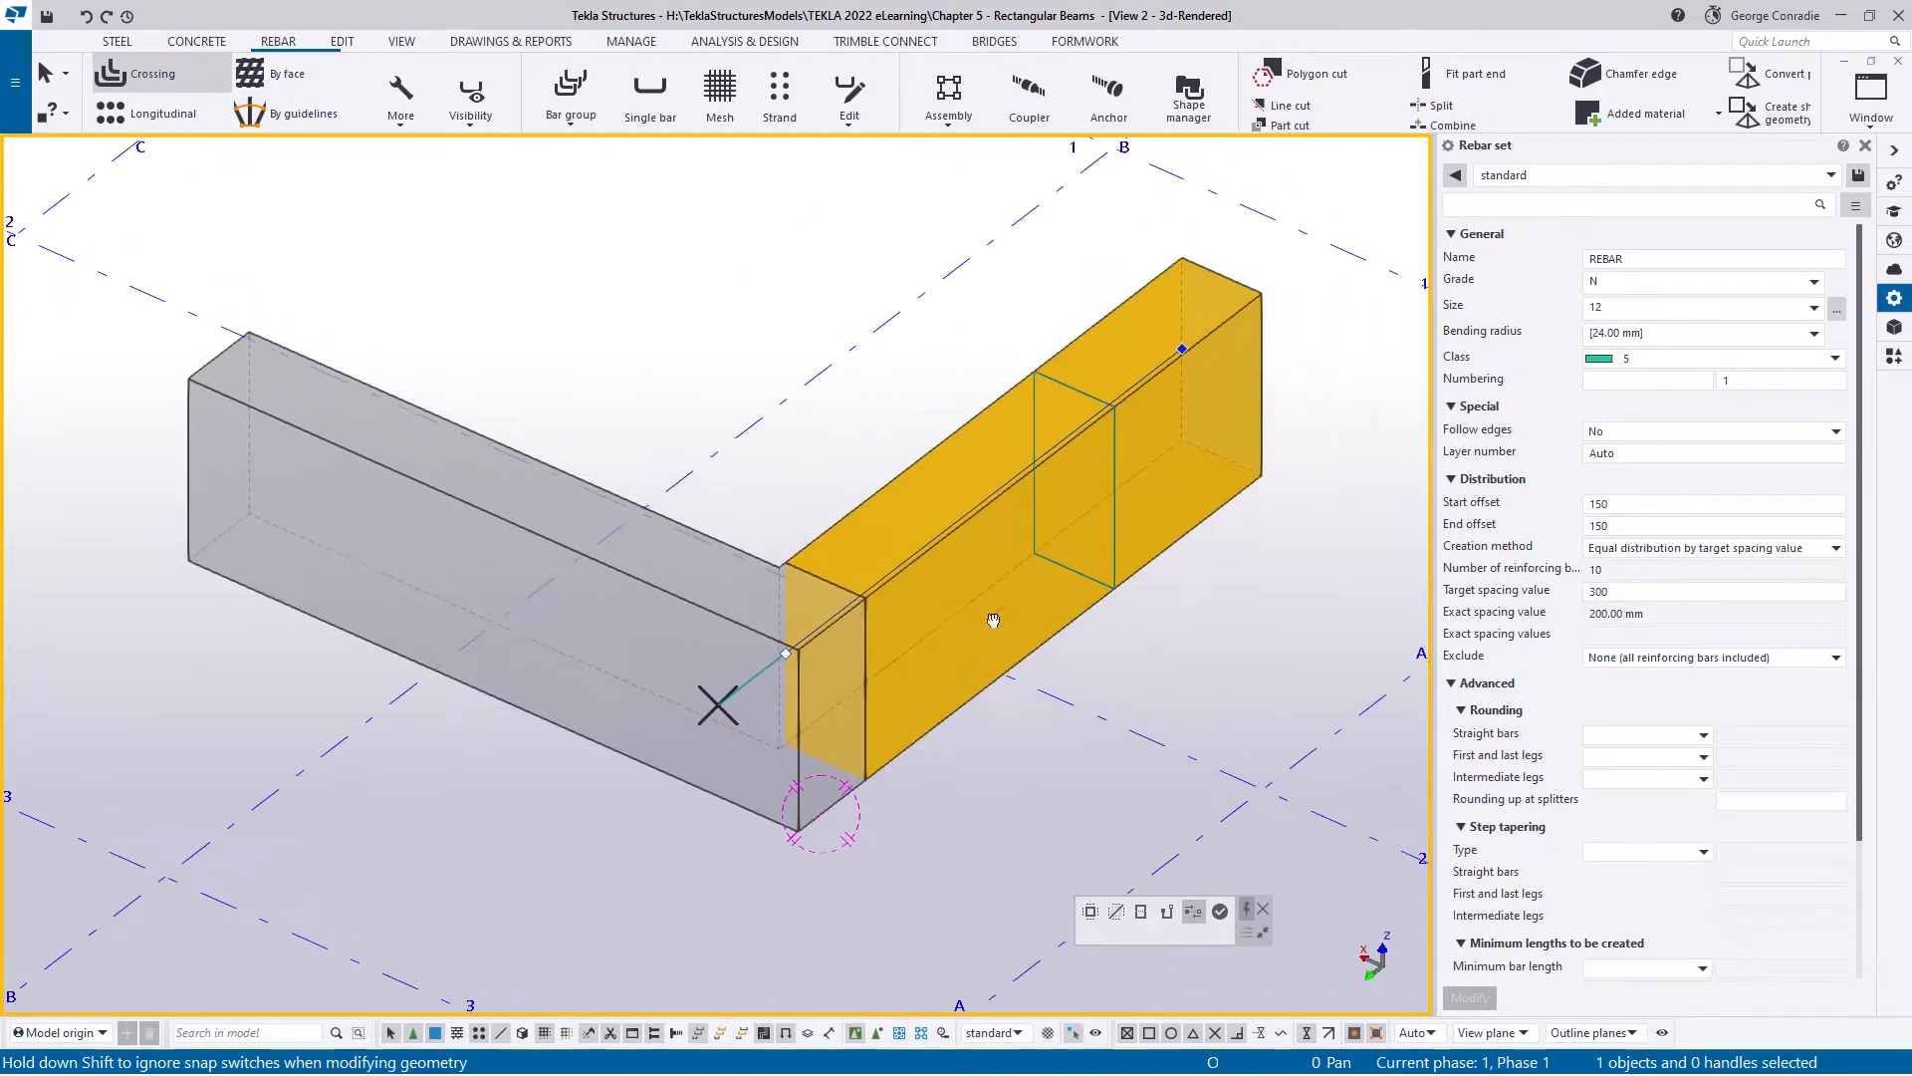
click(1220, 910)
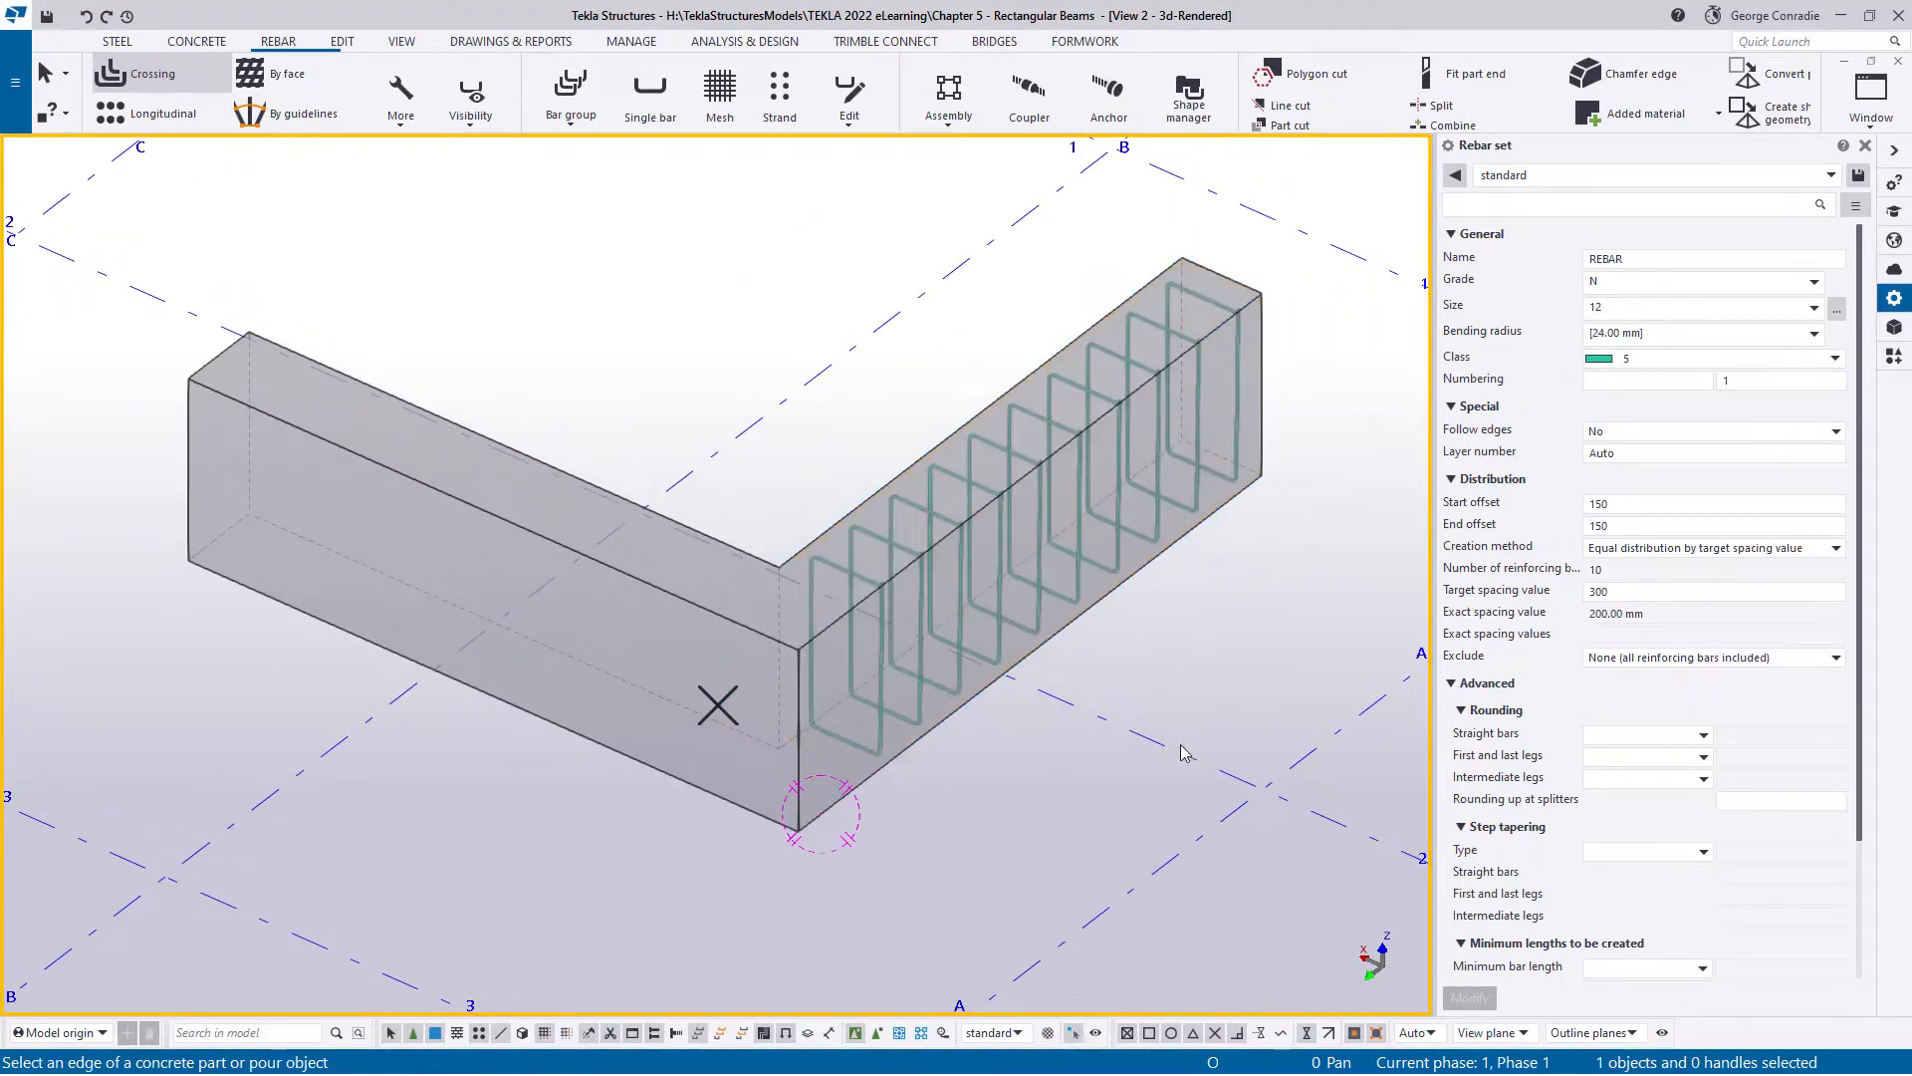
- Add a crossing stirrup set to the beam leg along grid 3, with its guideline and leg faces shortened to near the inner corner
click(506, 696)
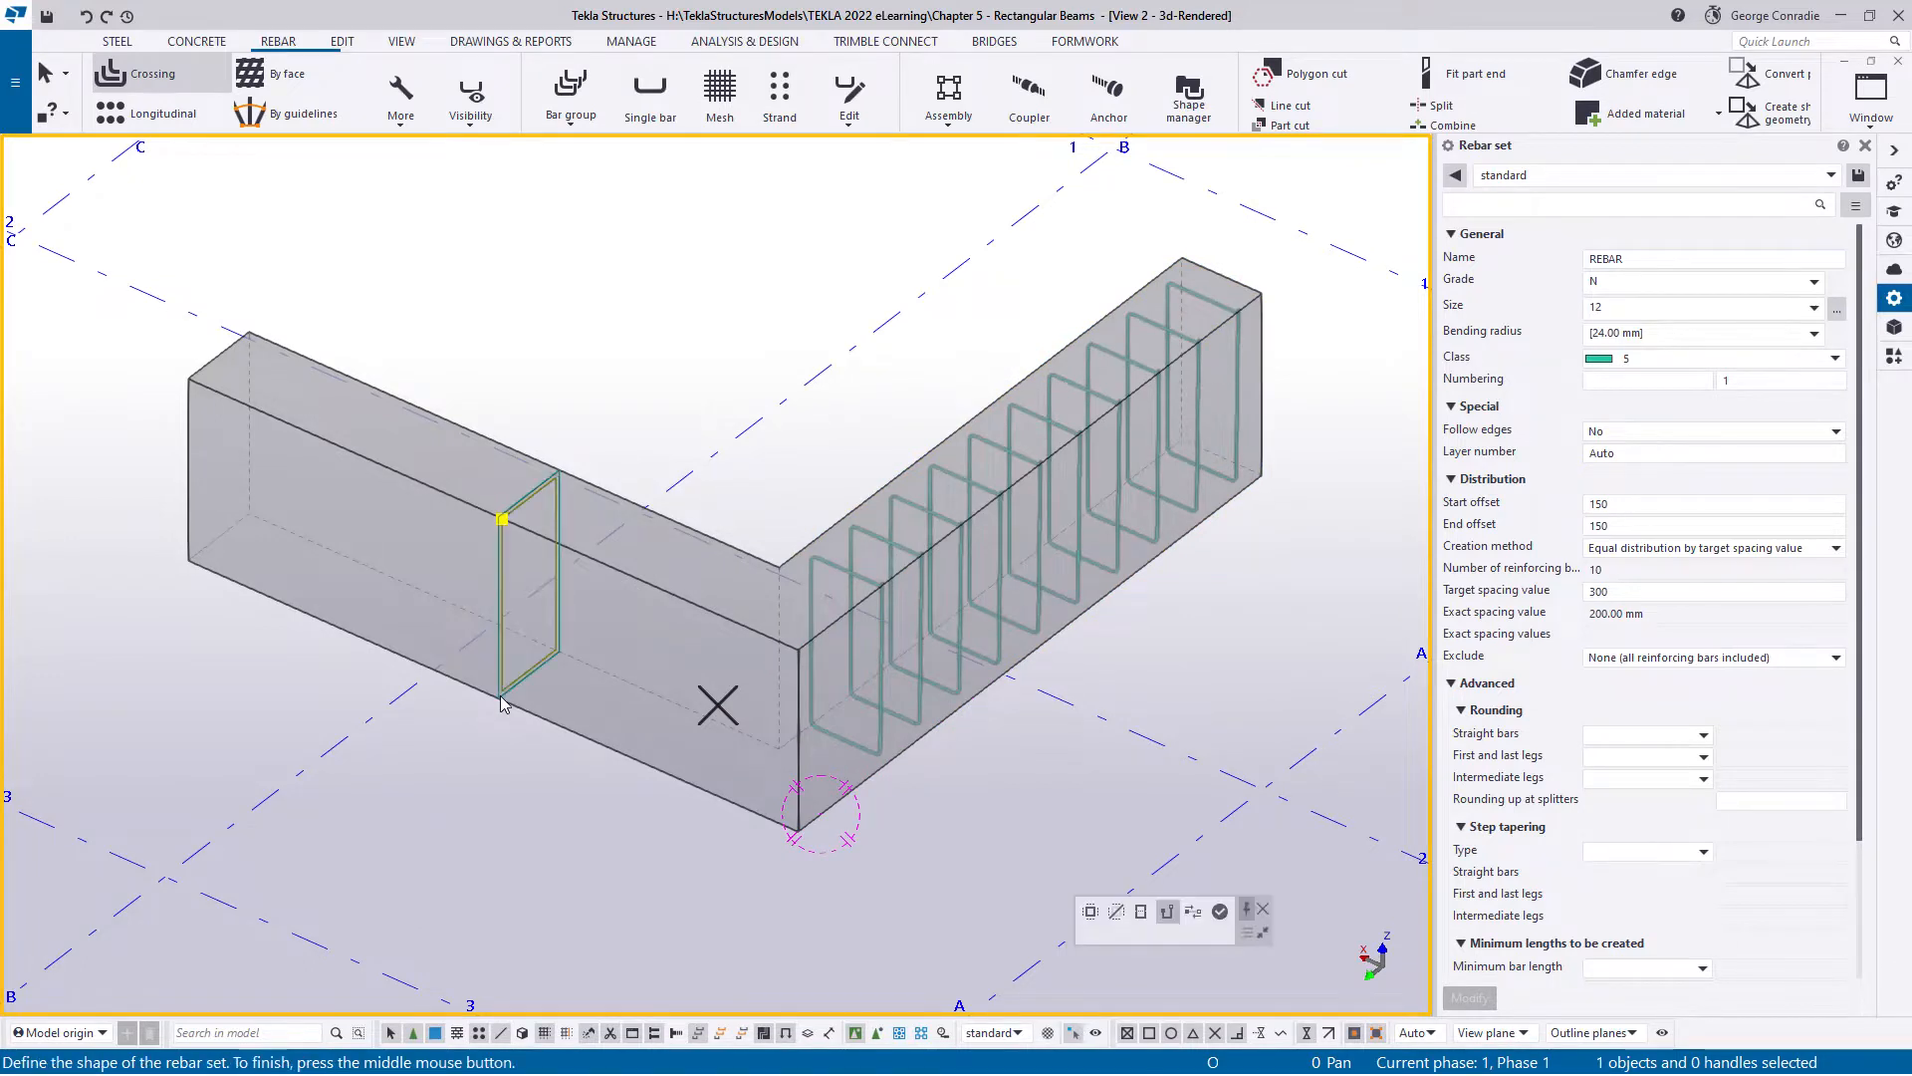
click(1194, 912)
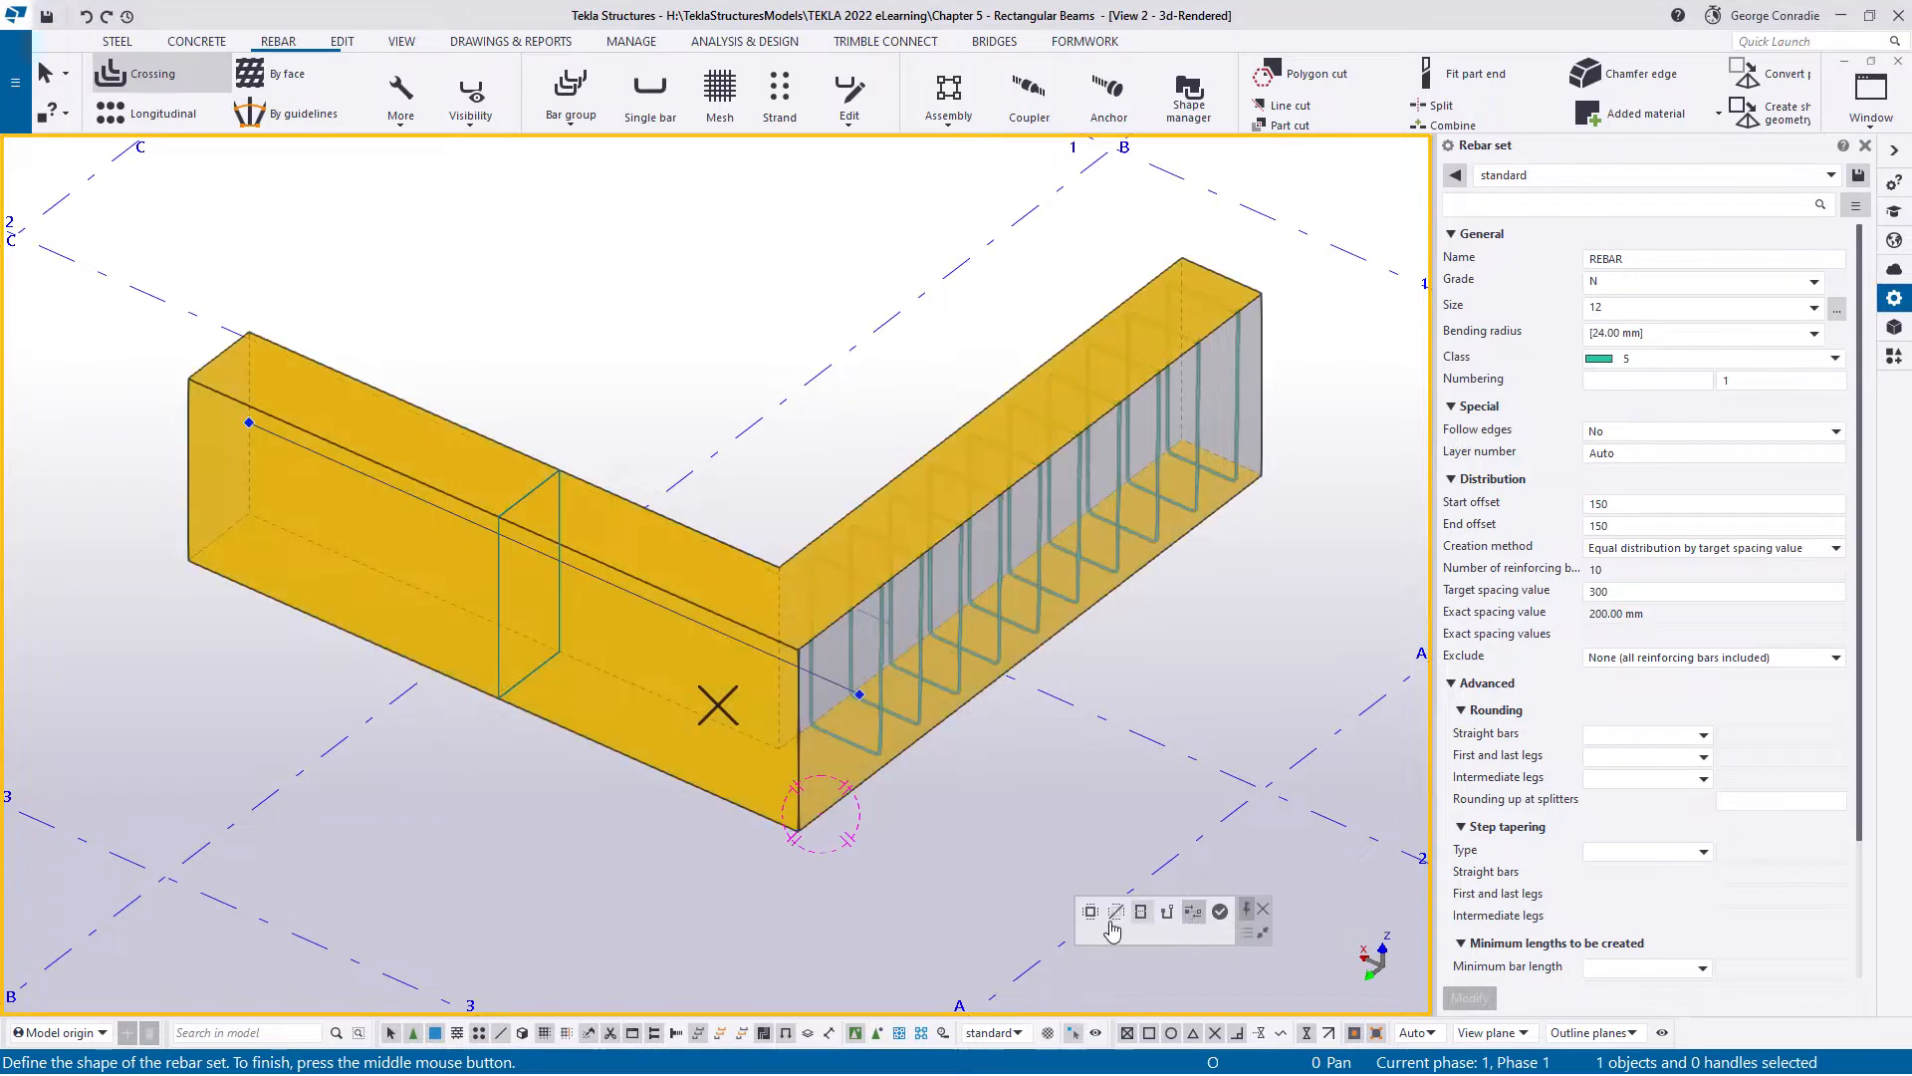
scroll(878, 739, up, 3)
drag(889, 763, 694, 476)
scroll(828, 665, down, 2)
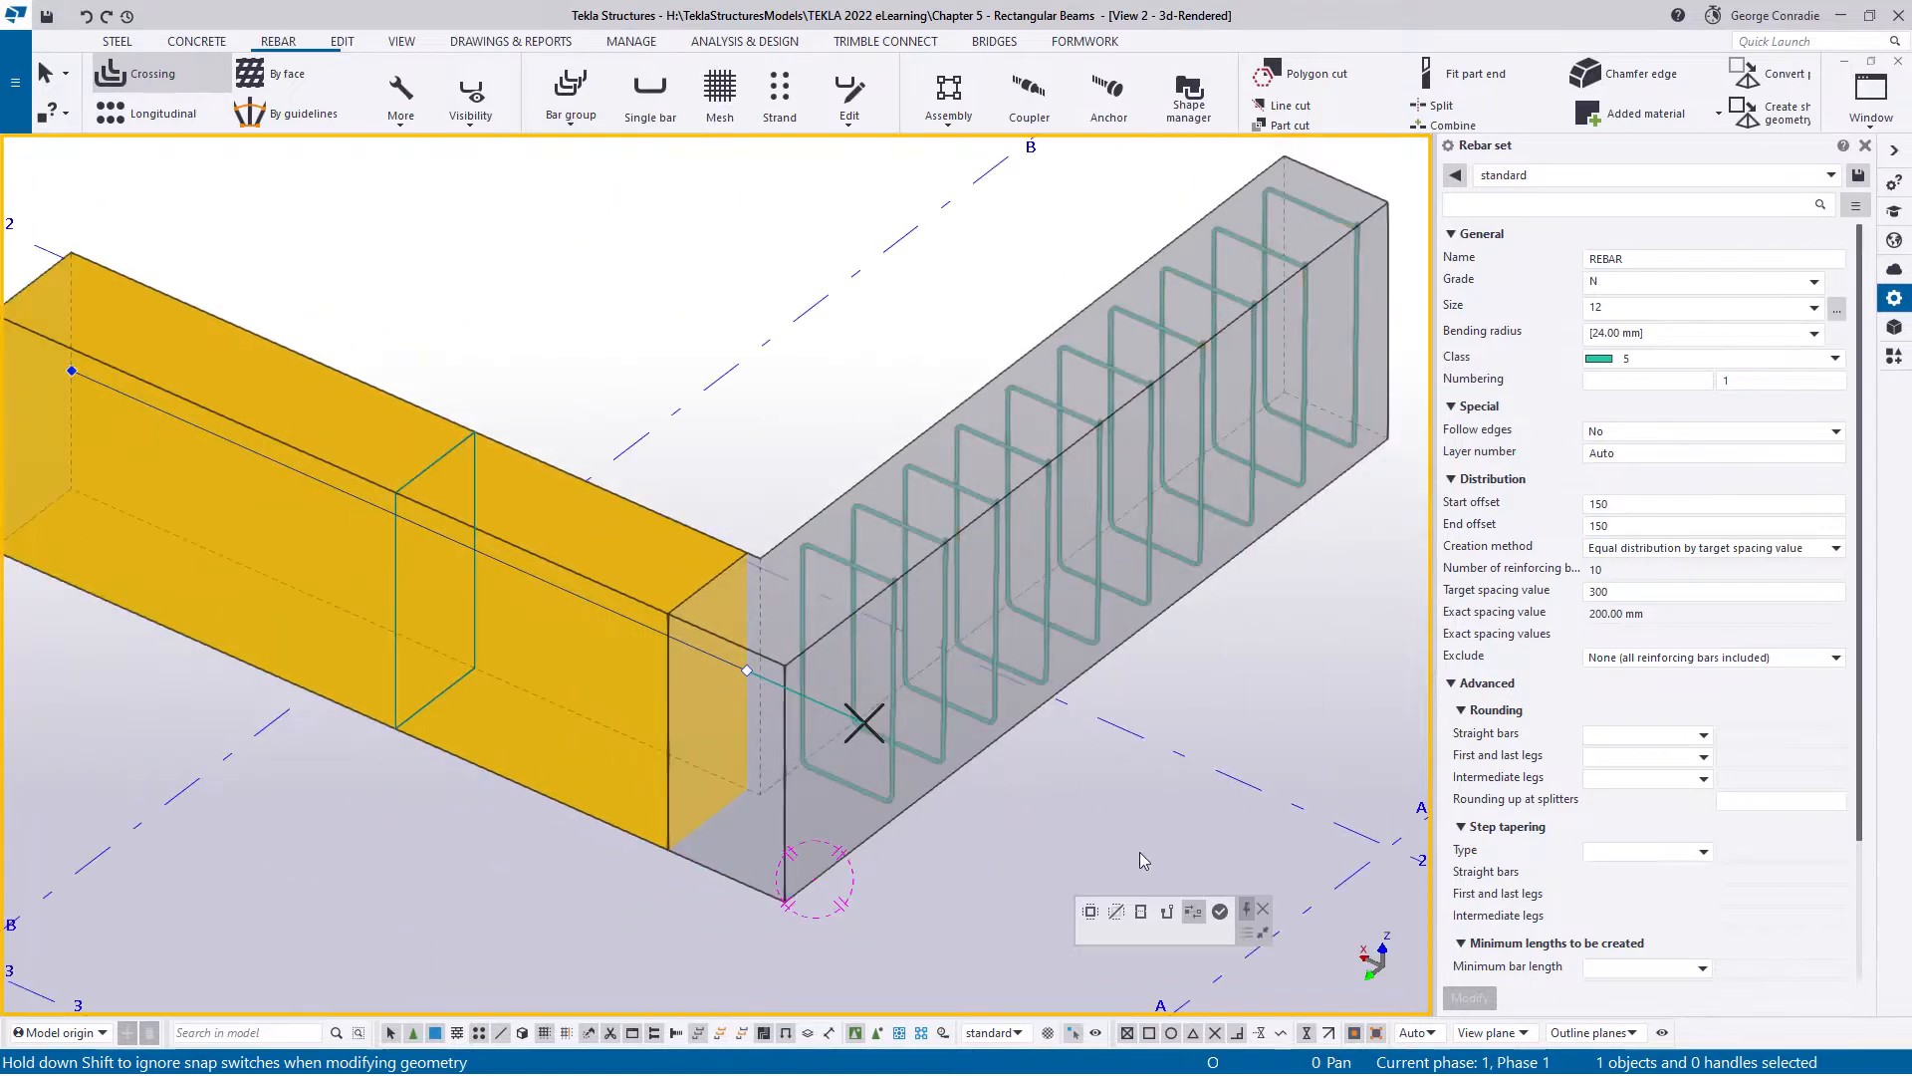
click(1221, 911)
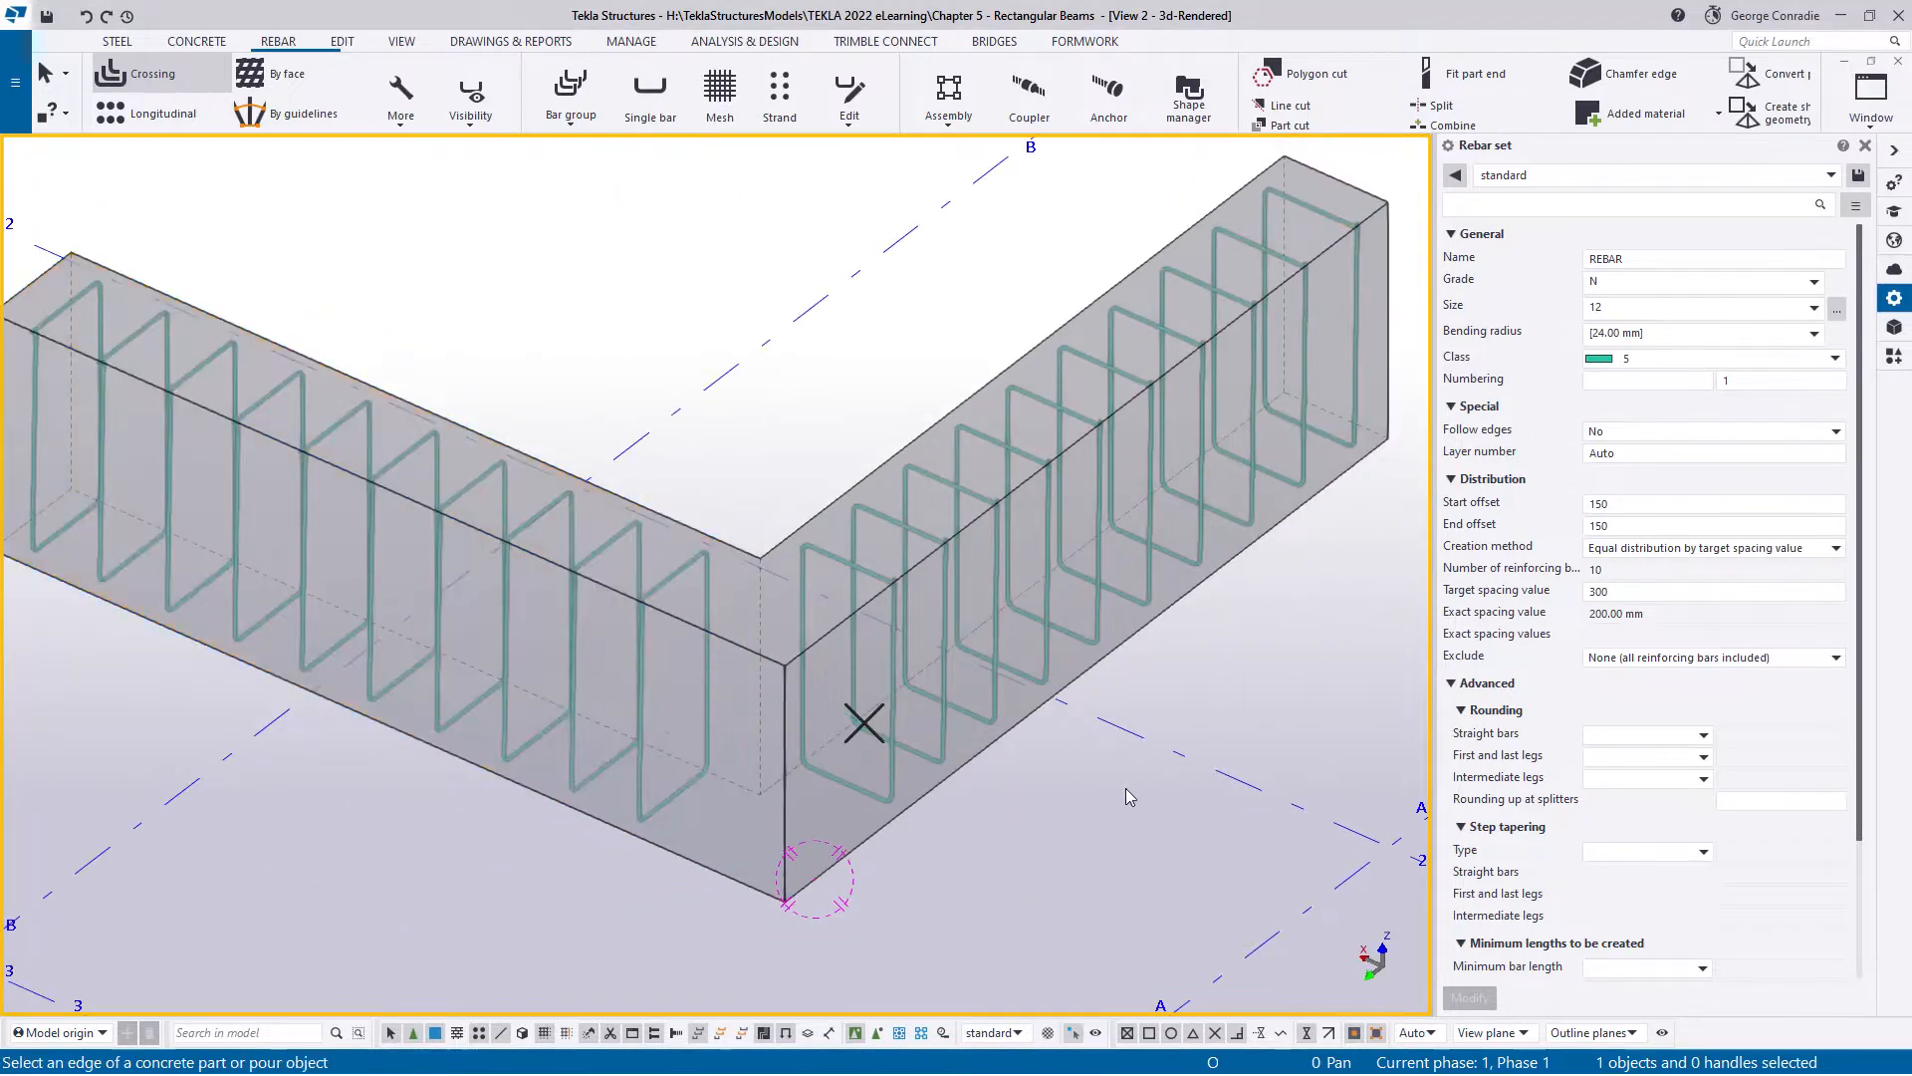
right_click(1059, 813)
click(1143, 474)
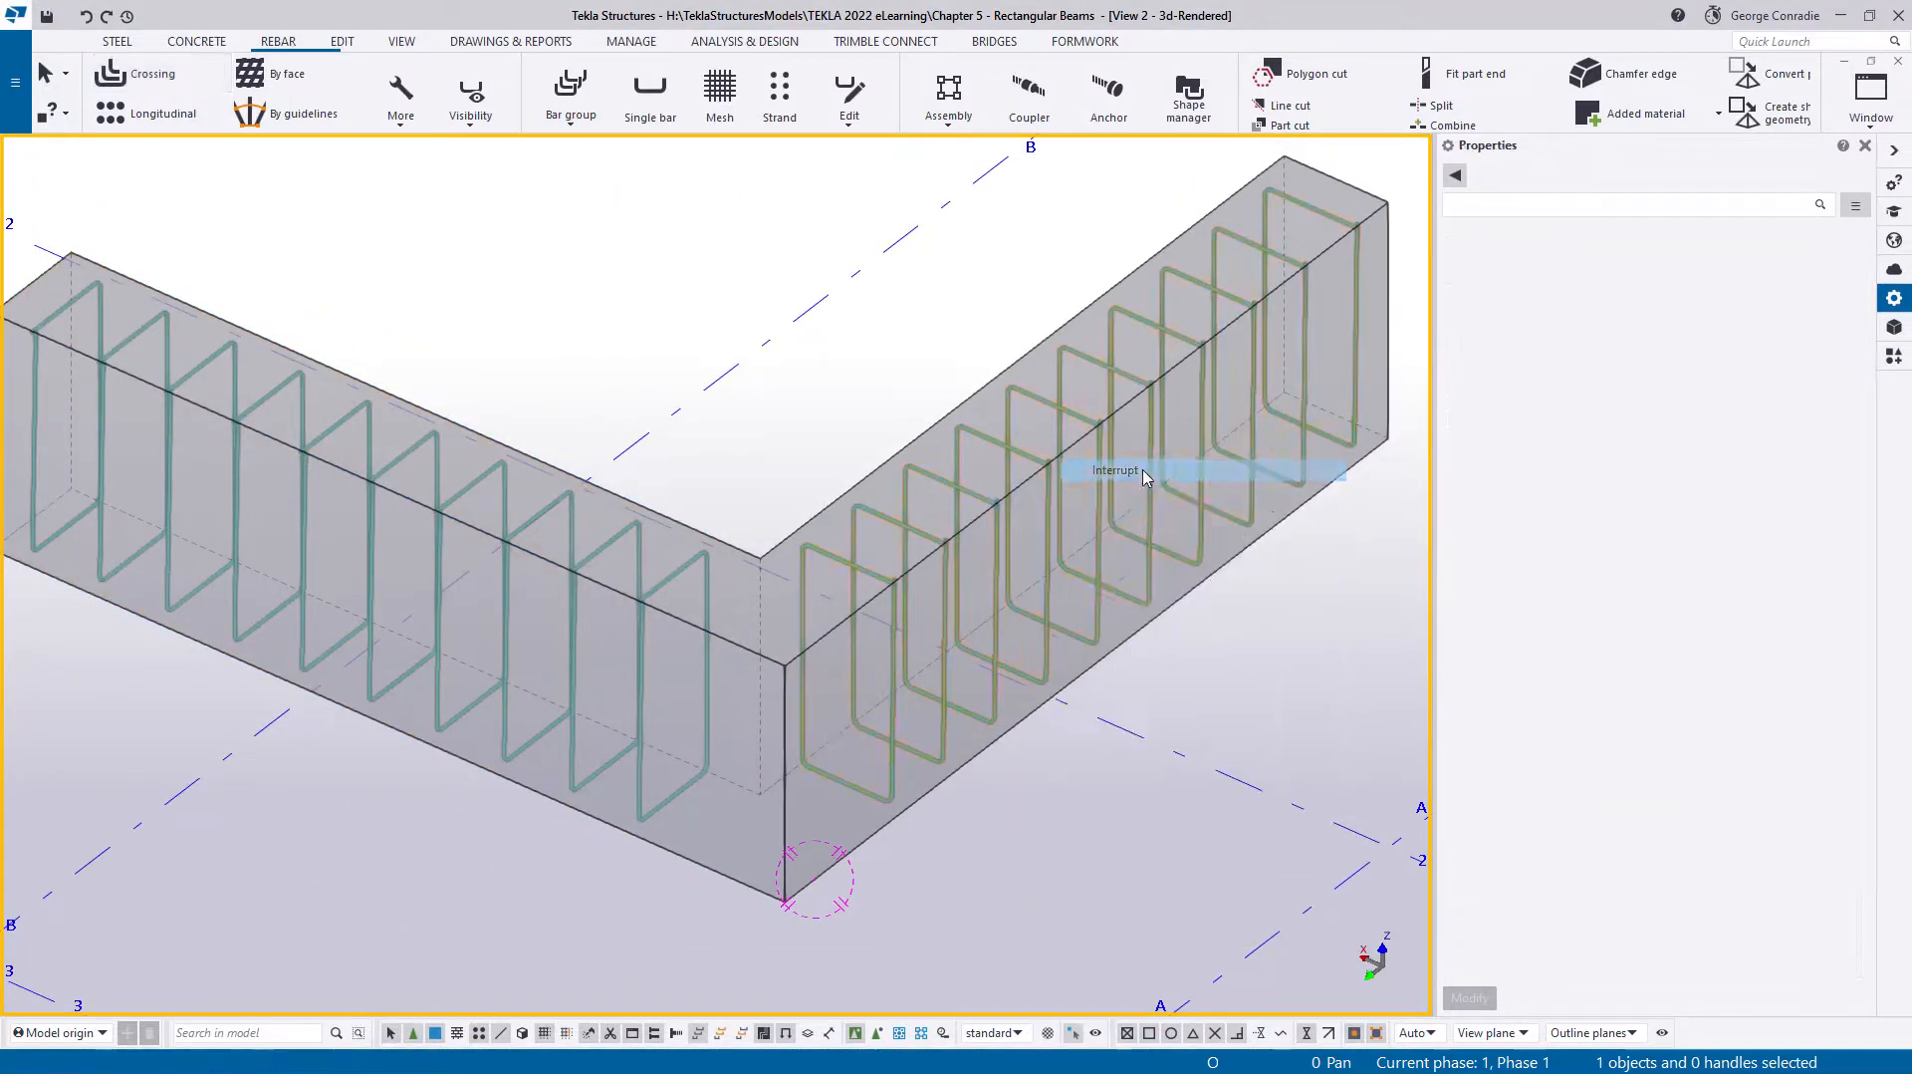
- Switch the 3D view to plan view at the beam's corner and open the rebar set visibility options
scroll(1195, 640, up, 2)
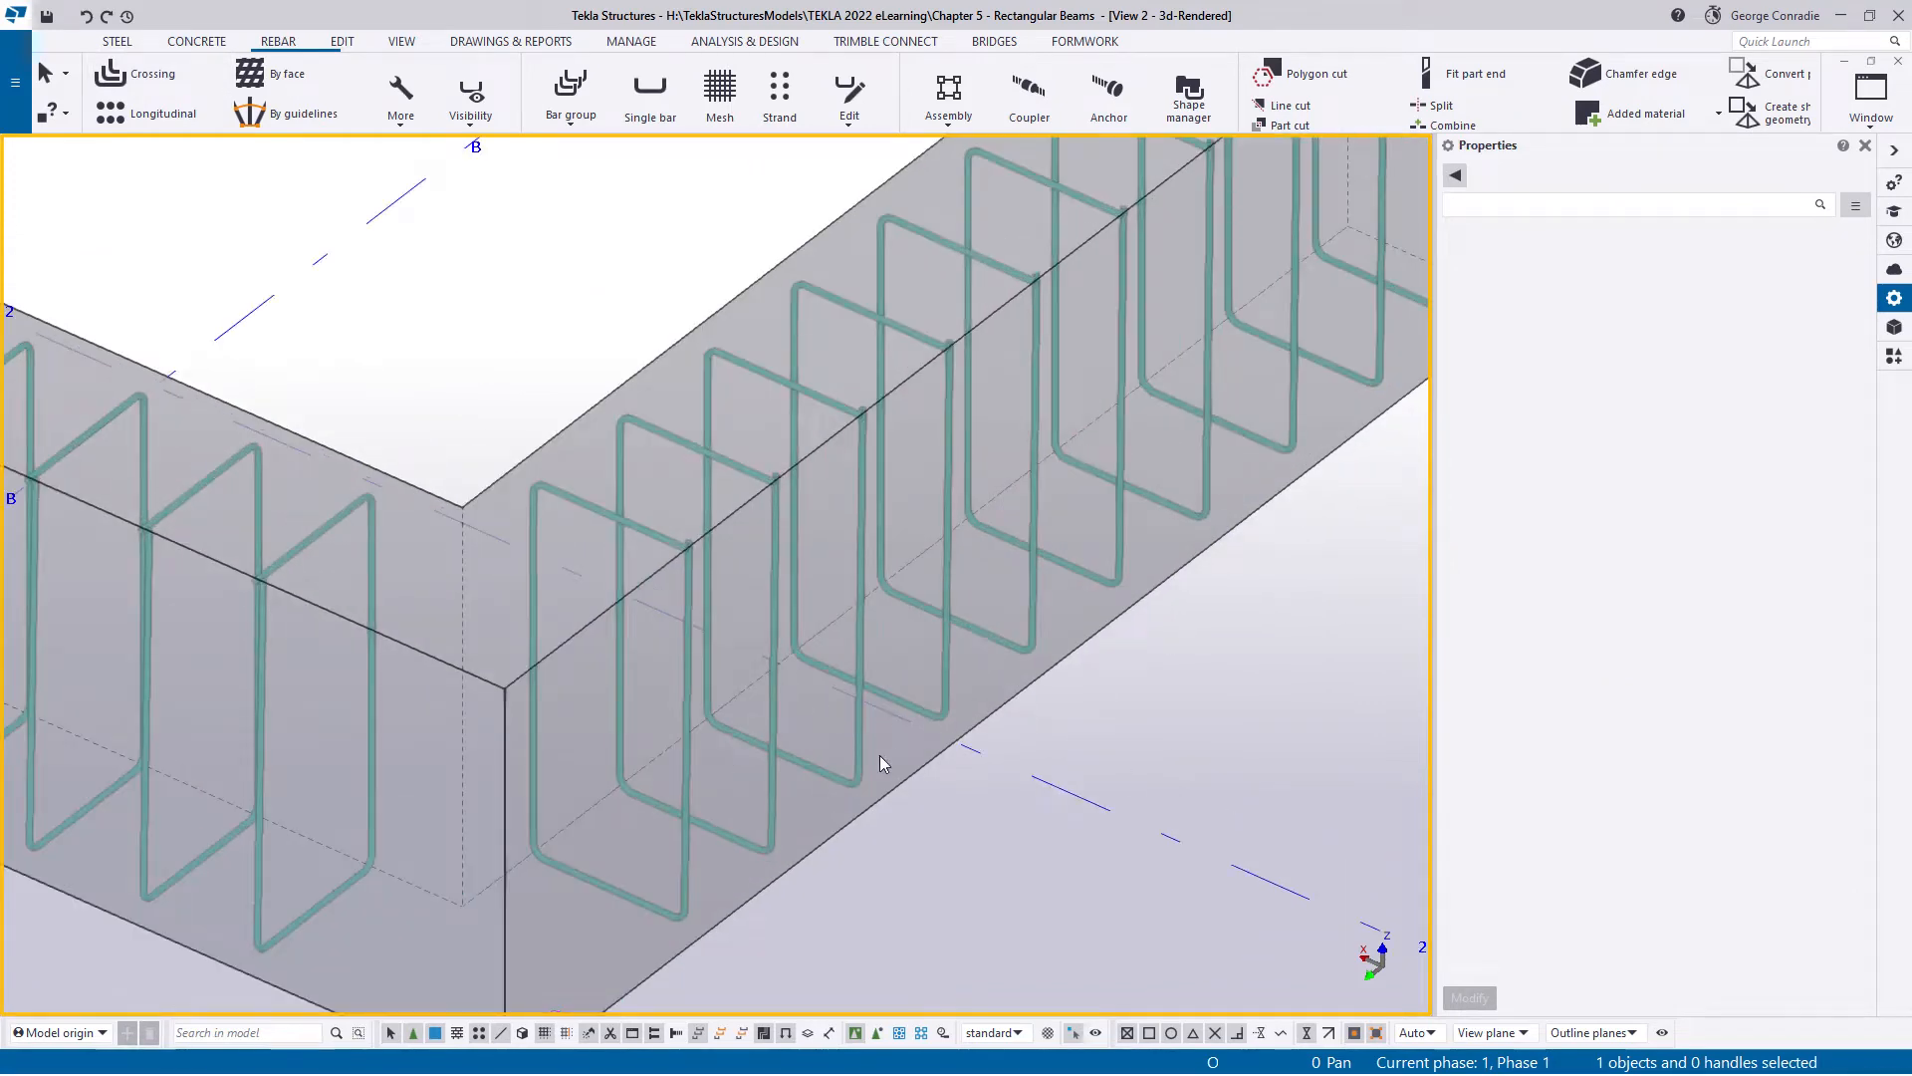
click(857, 781)
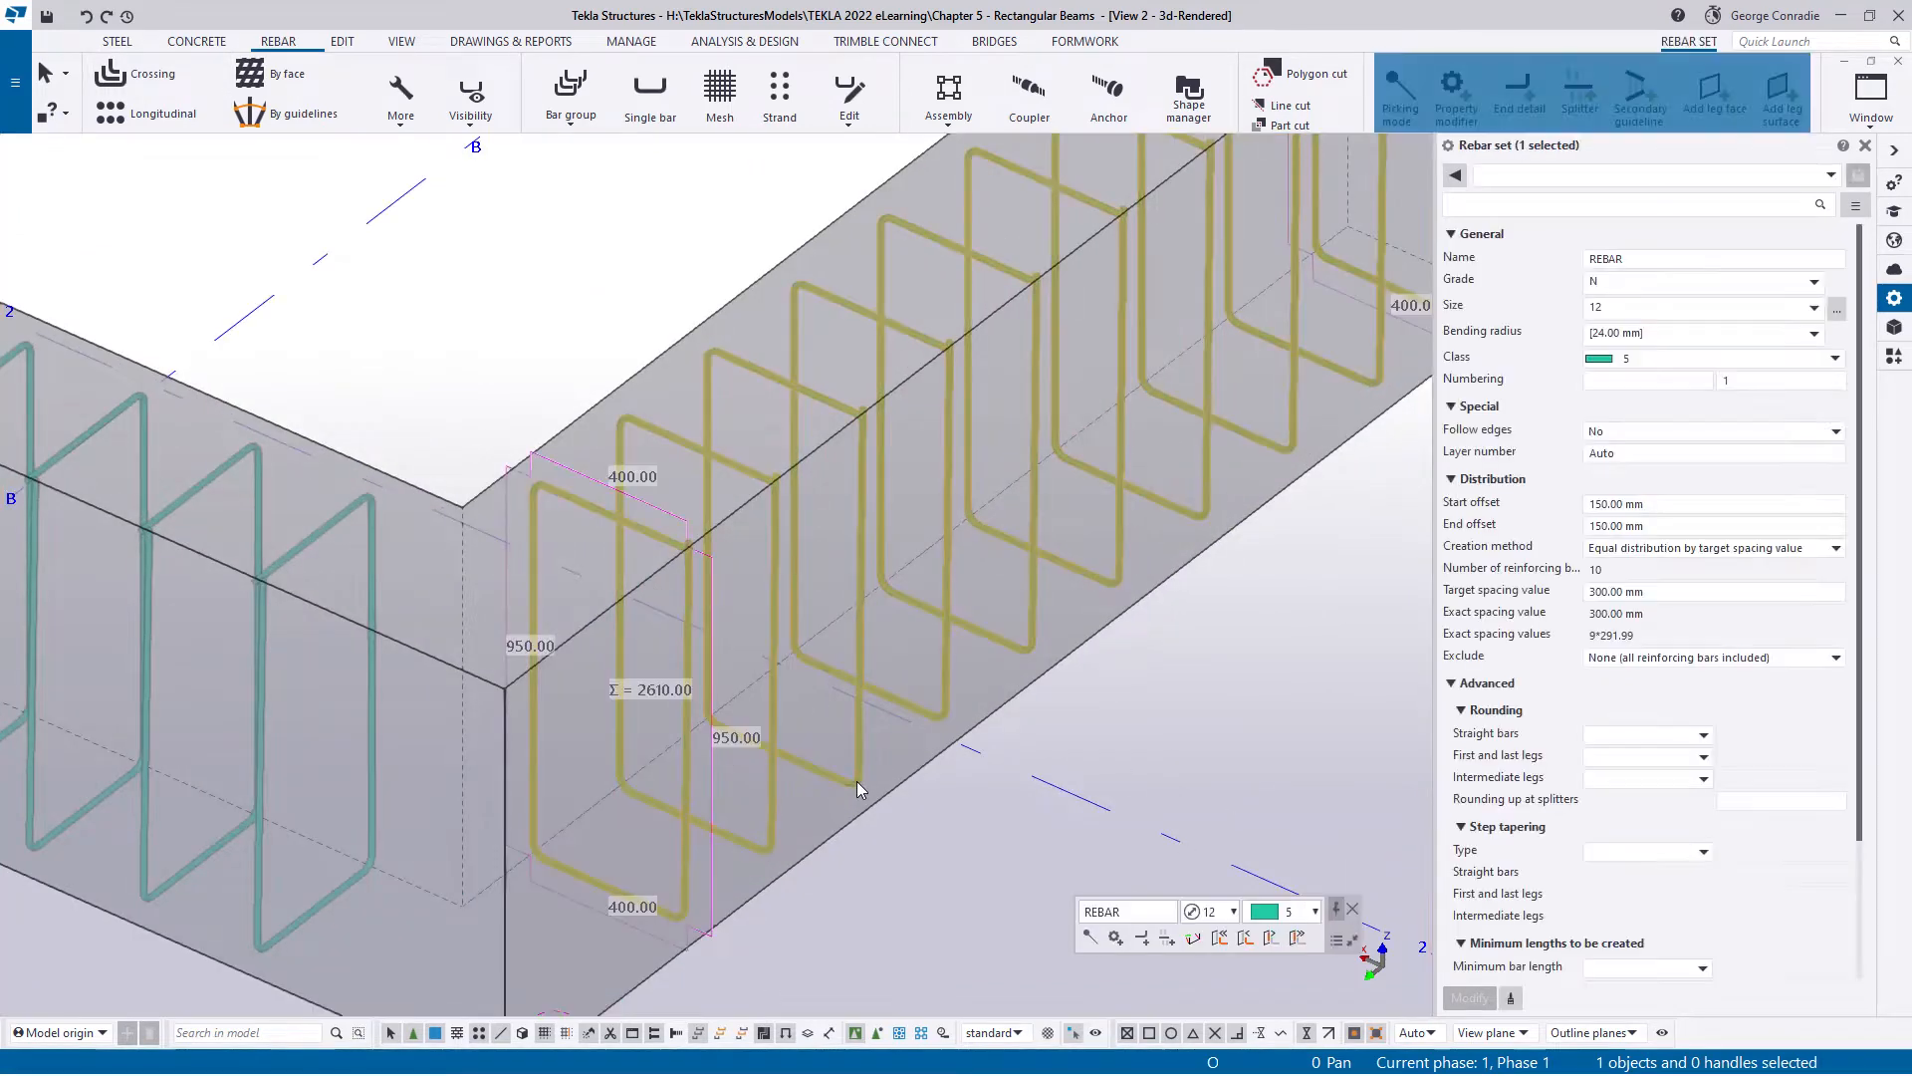
click(911, 888)
key(ctrl+p)
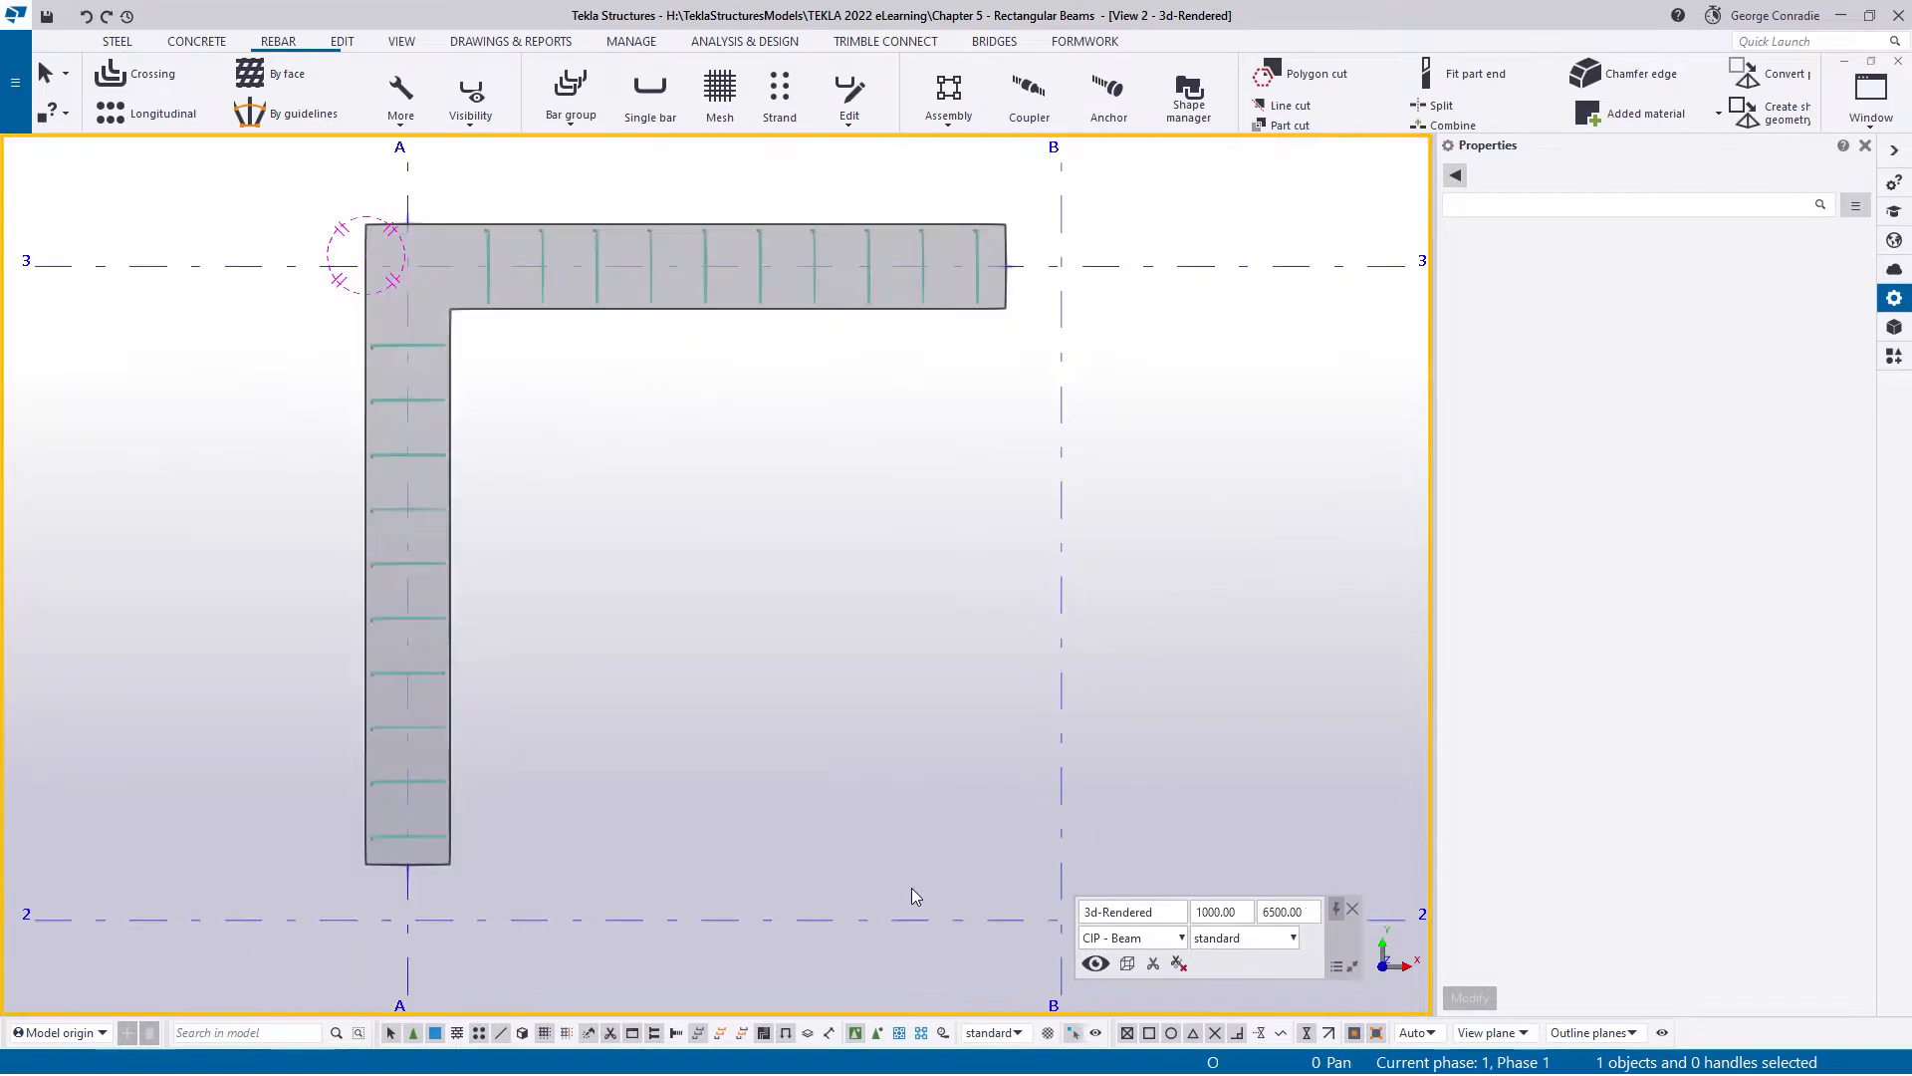
scroll(538, 550, up, 4)
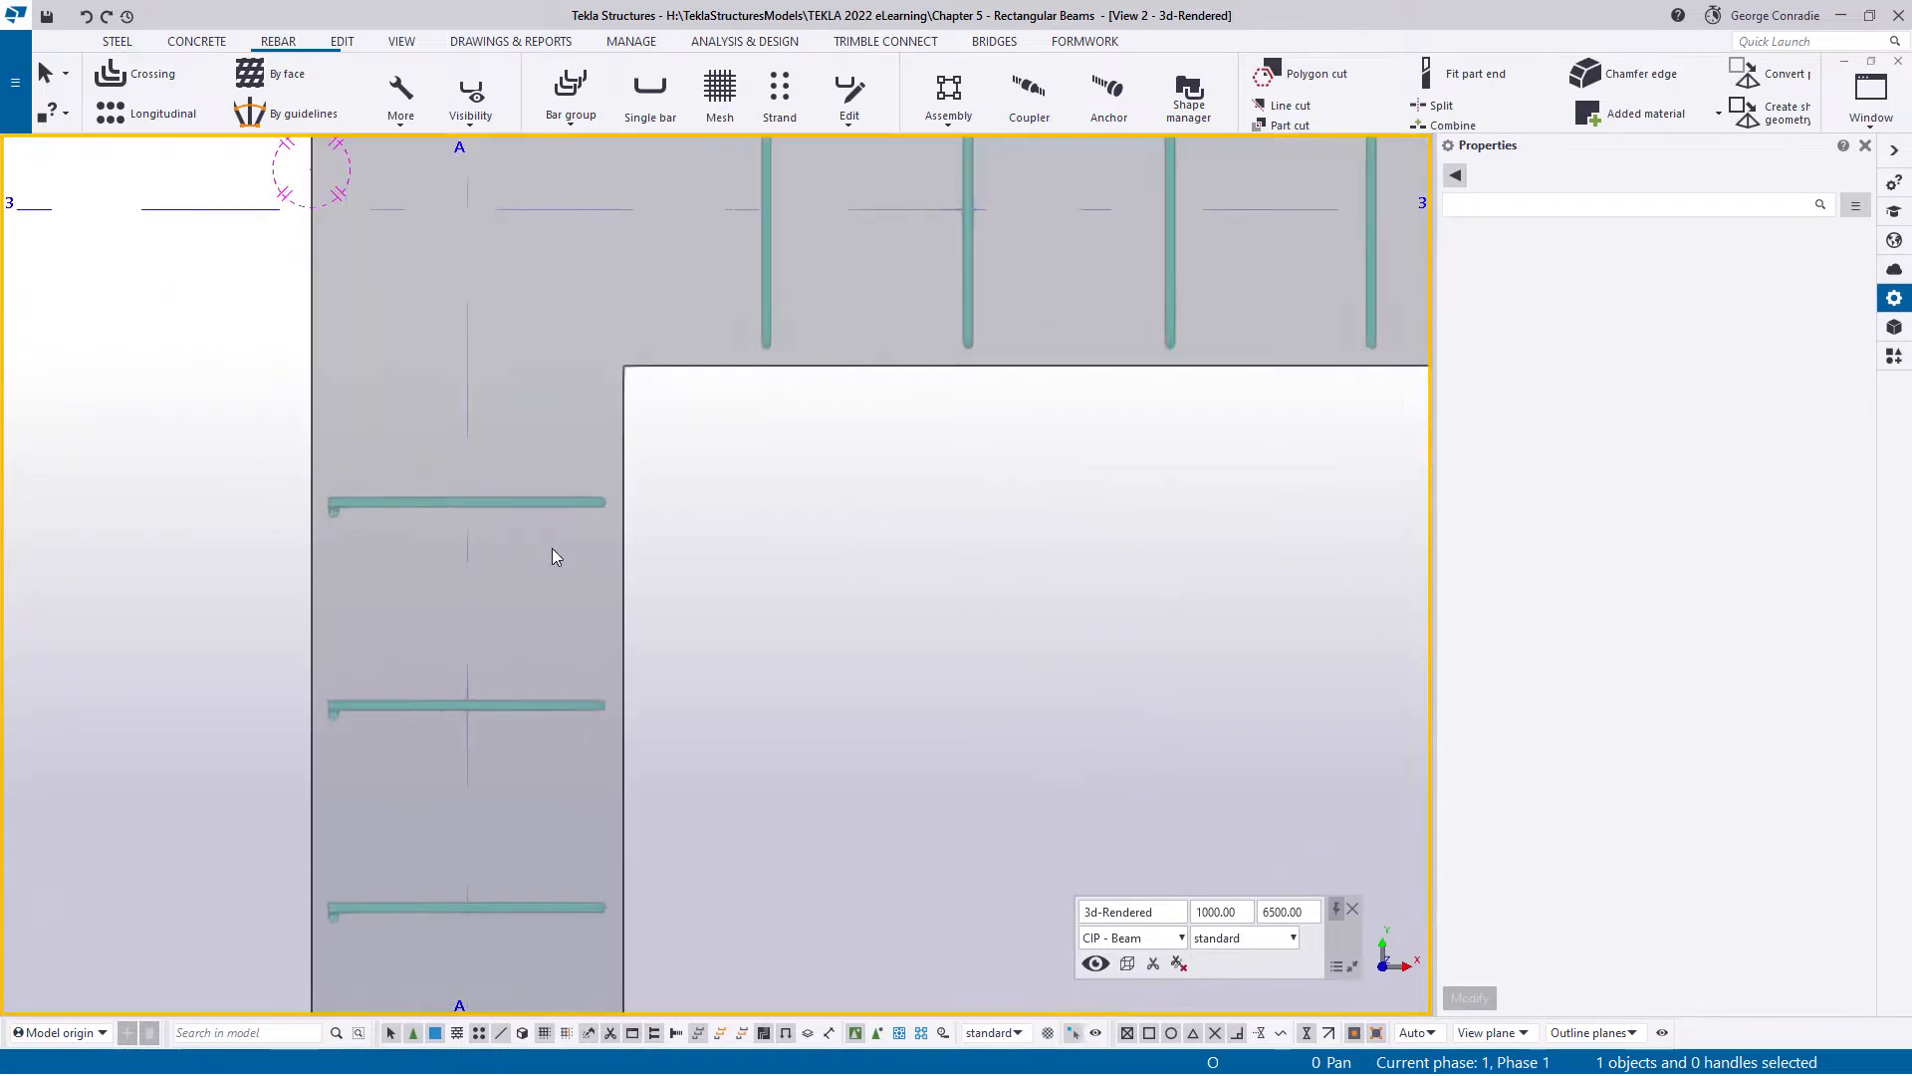
click(470, 98)
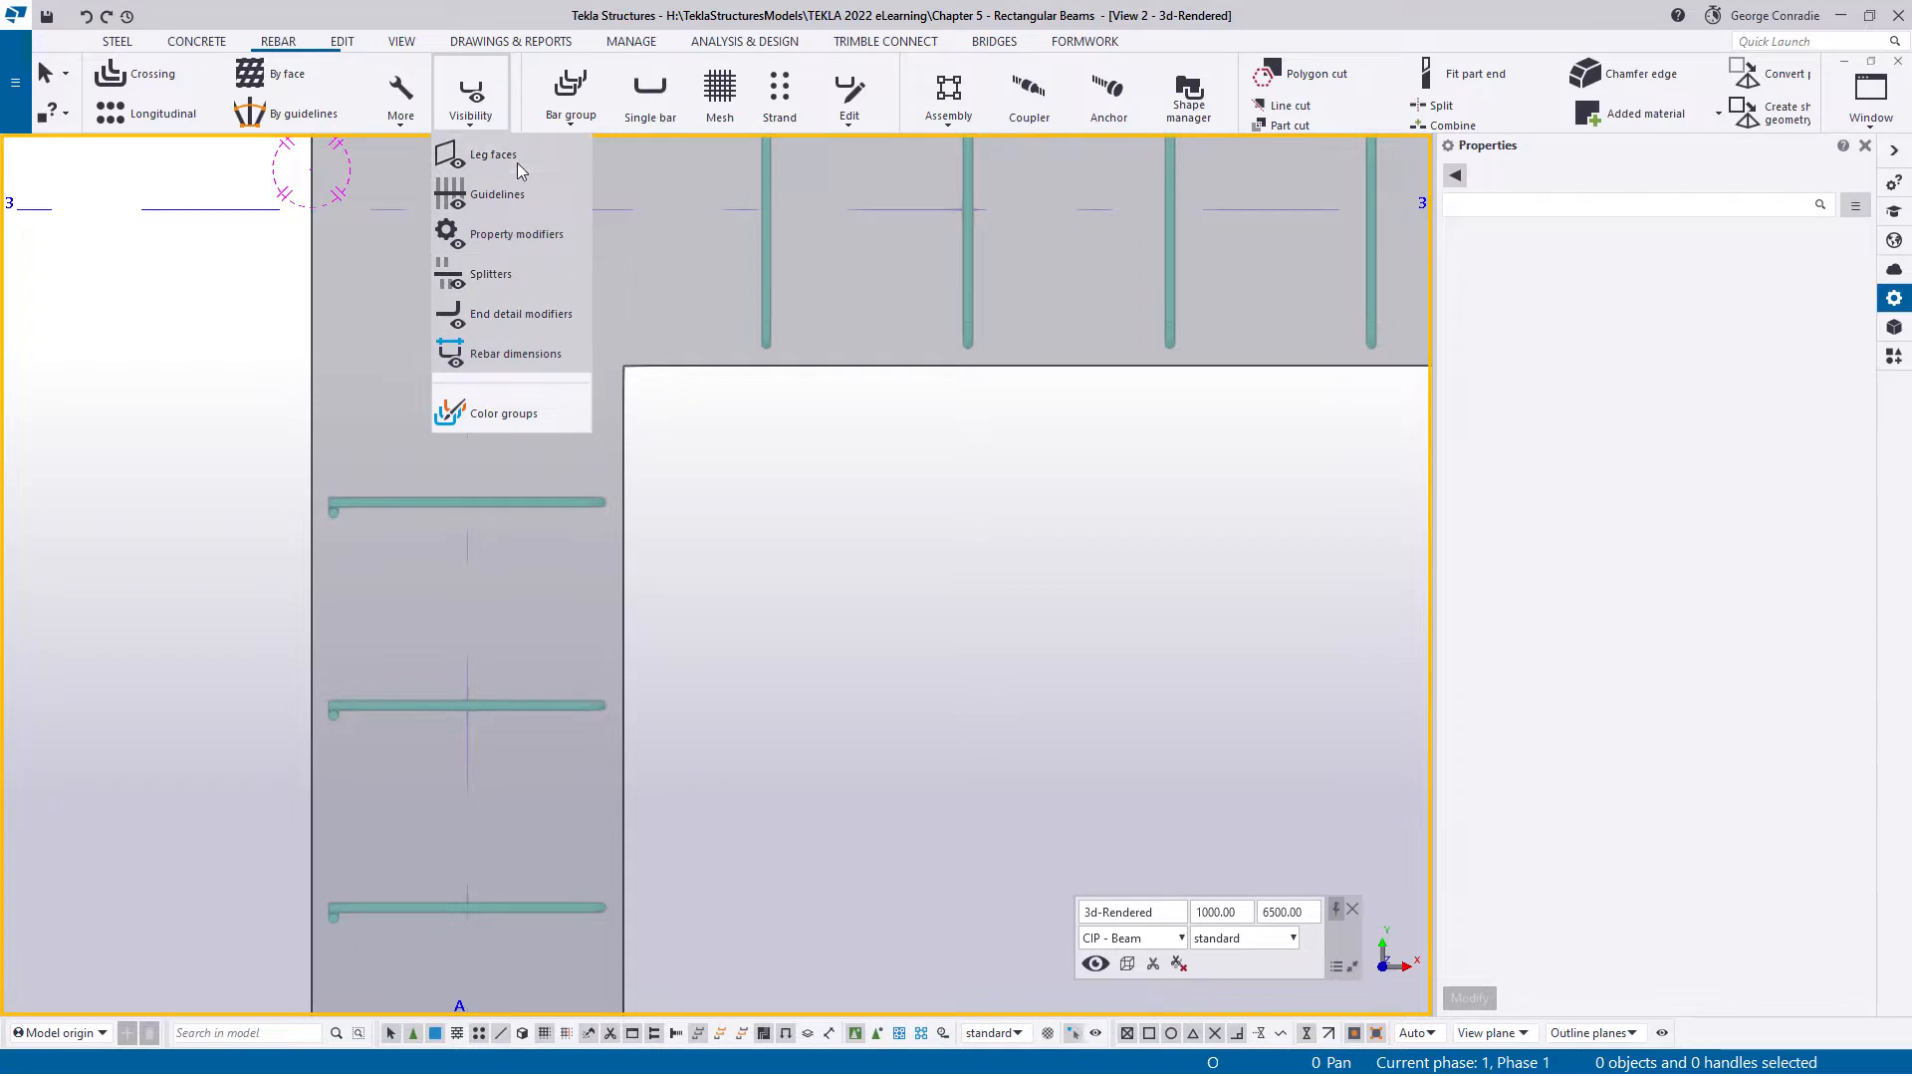
- Move the corner-end handles of the grid A stirrup set linearly by dY 47.09 to the beam's inner corner
click(595, 505)
middle_drag(753, 506, 983, 534)
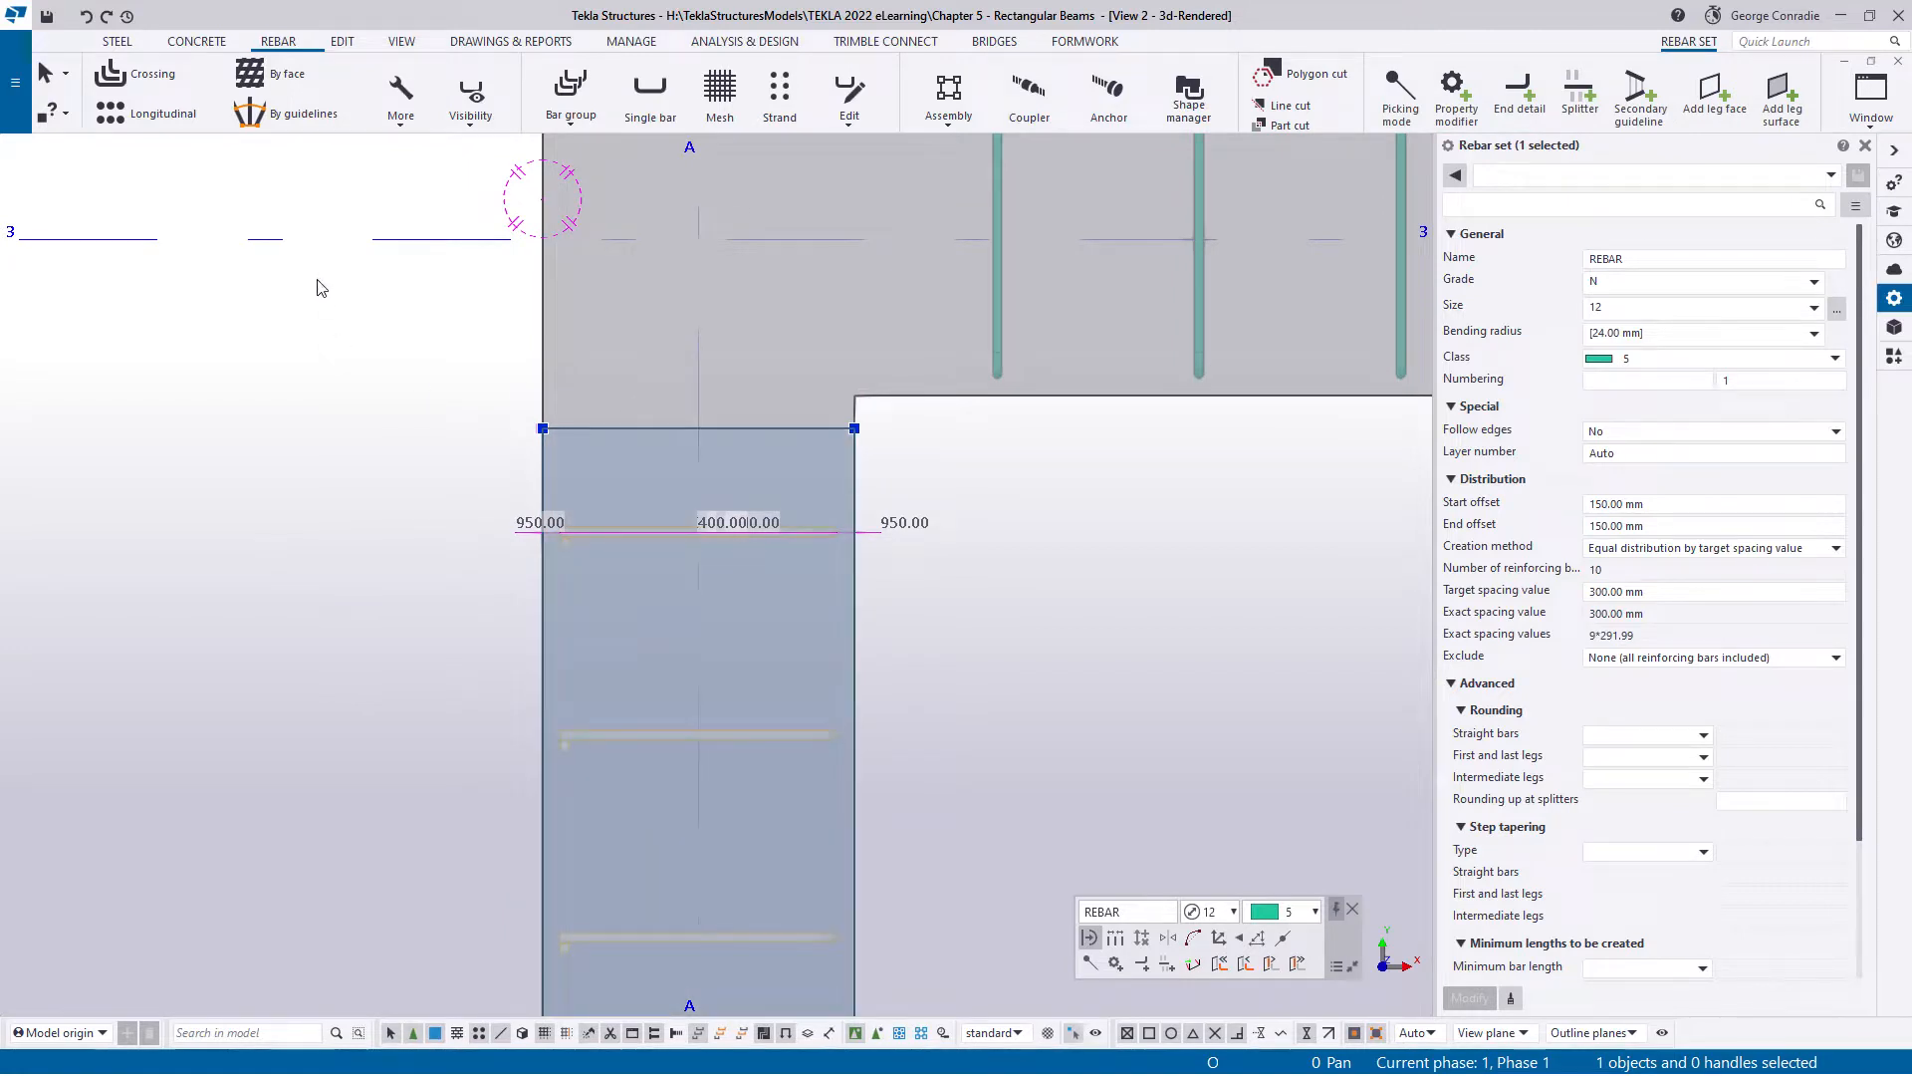
drag(426, 386, 891, 458)
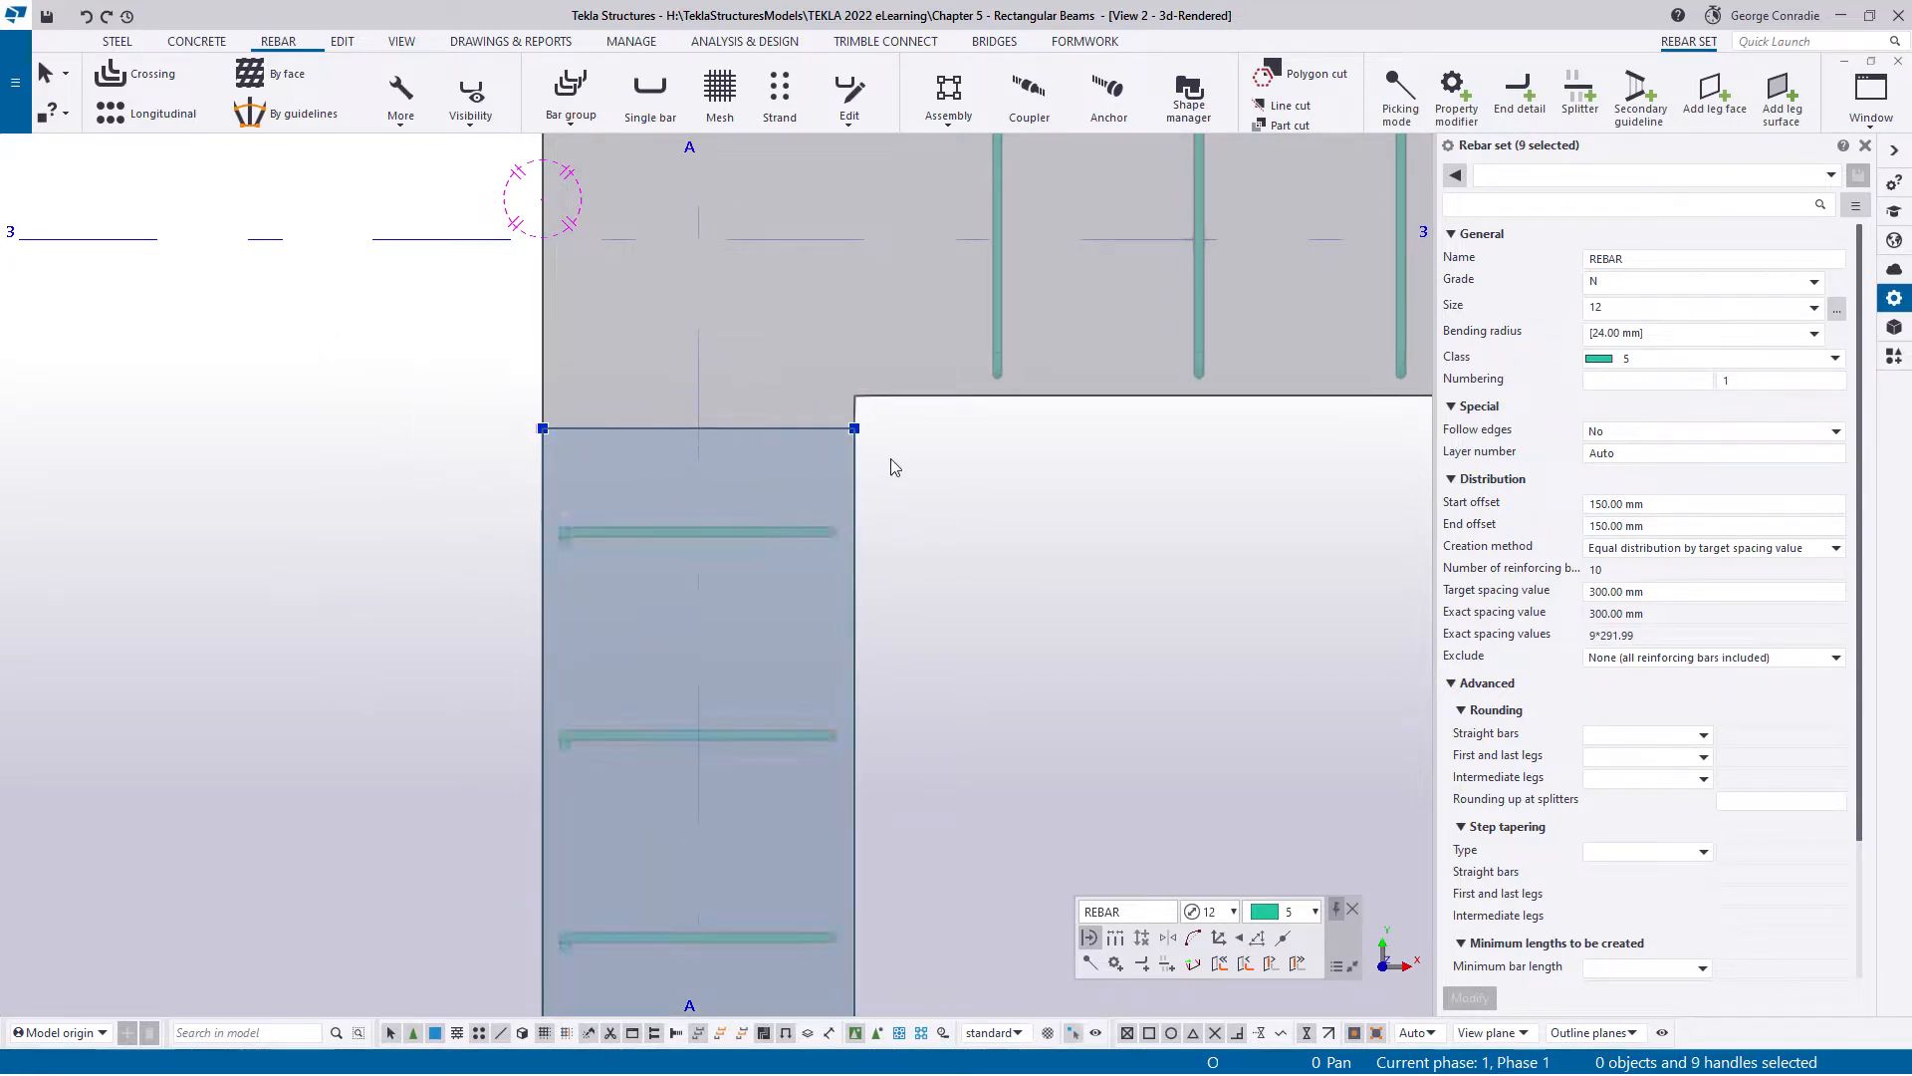
right_click(894, 466)
mouse_move(1096, 566)
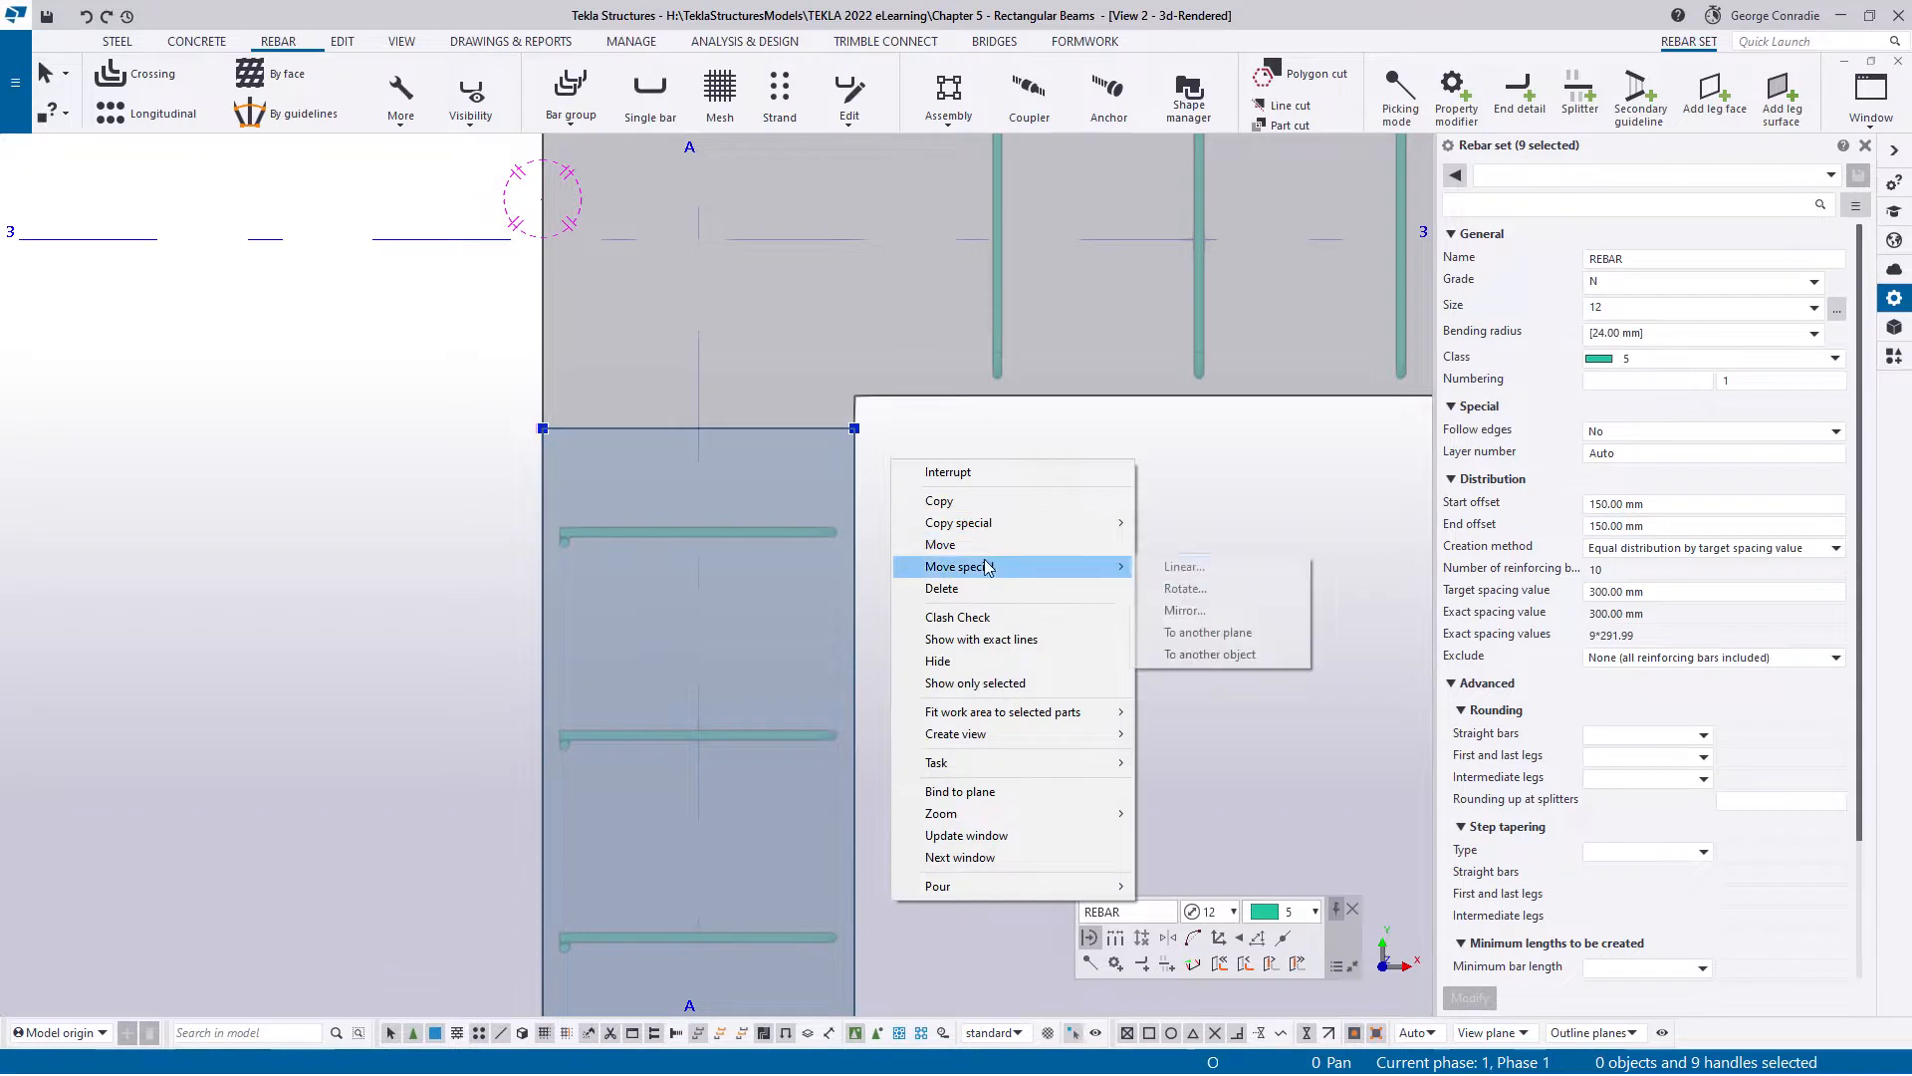
click(1163, 577)
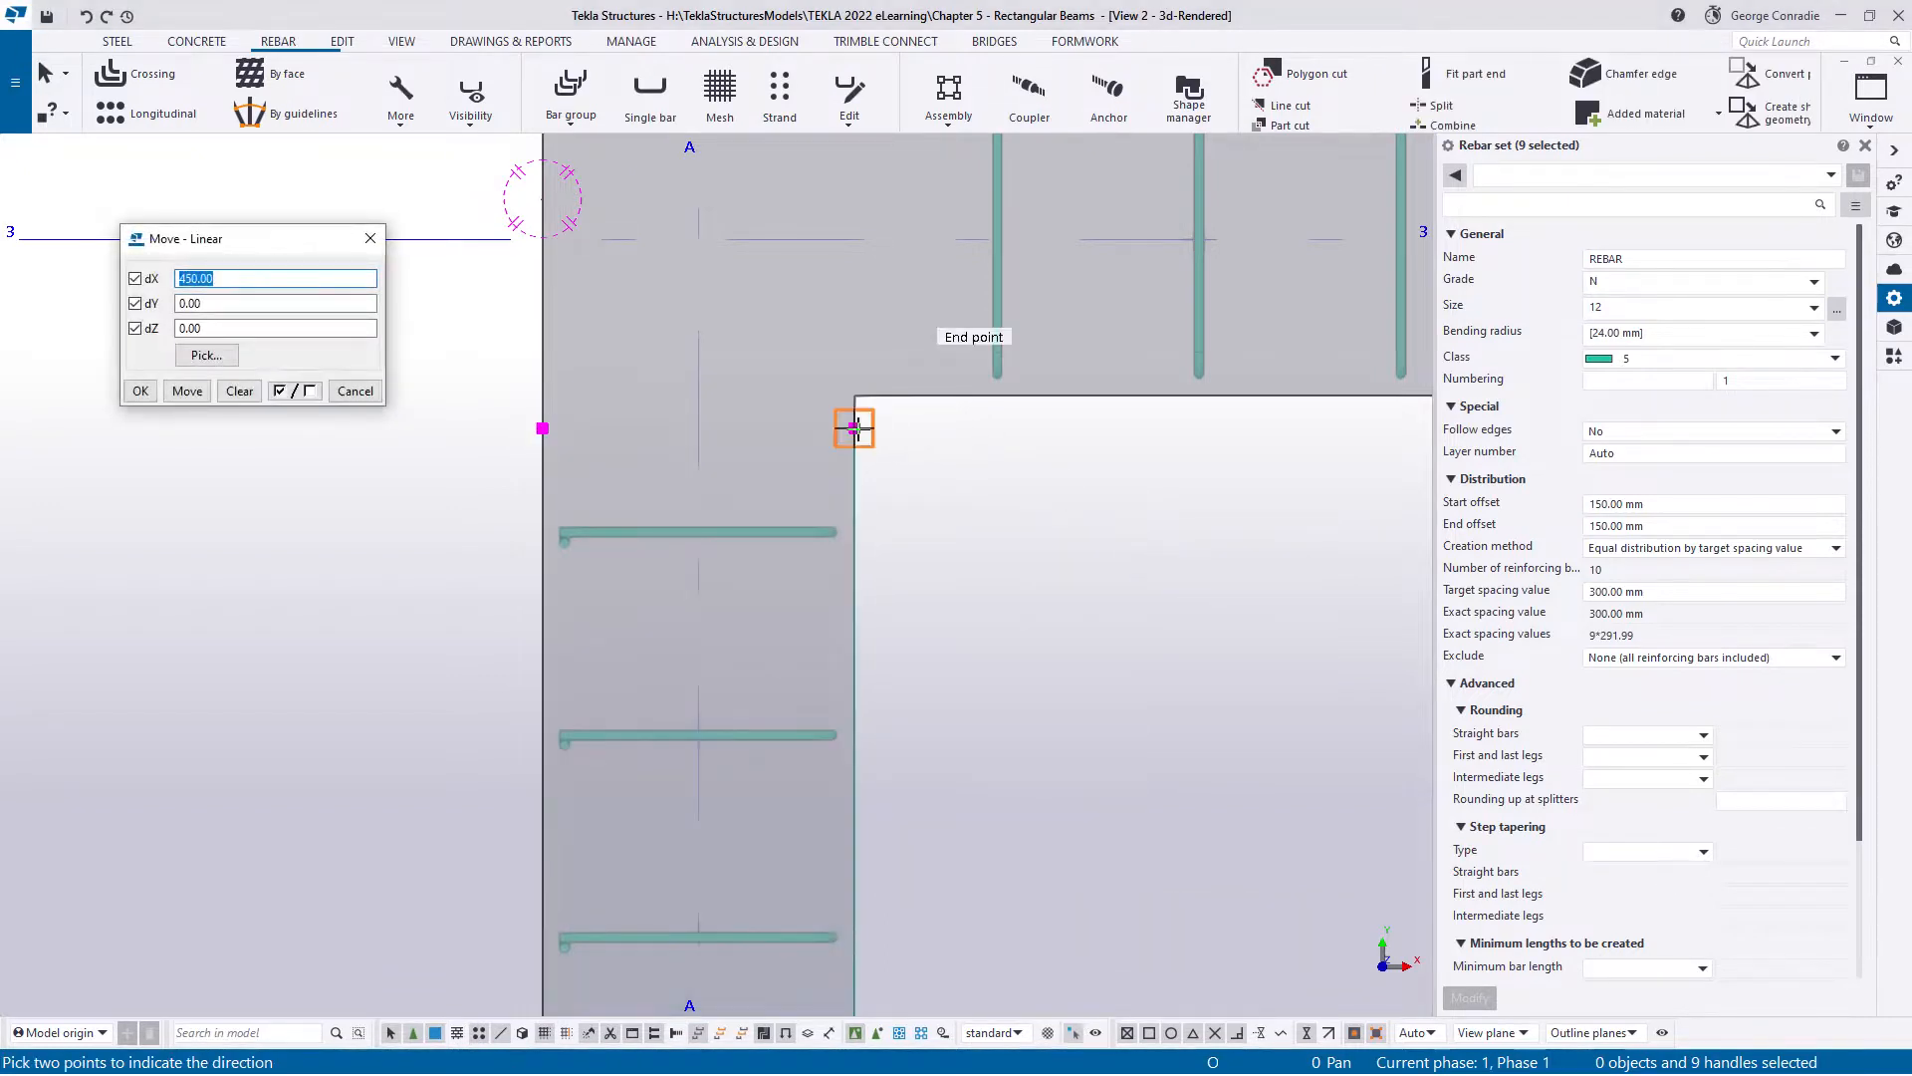
click(854, 428)
click(855, 417)
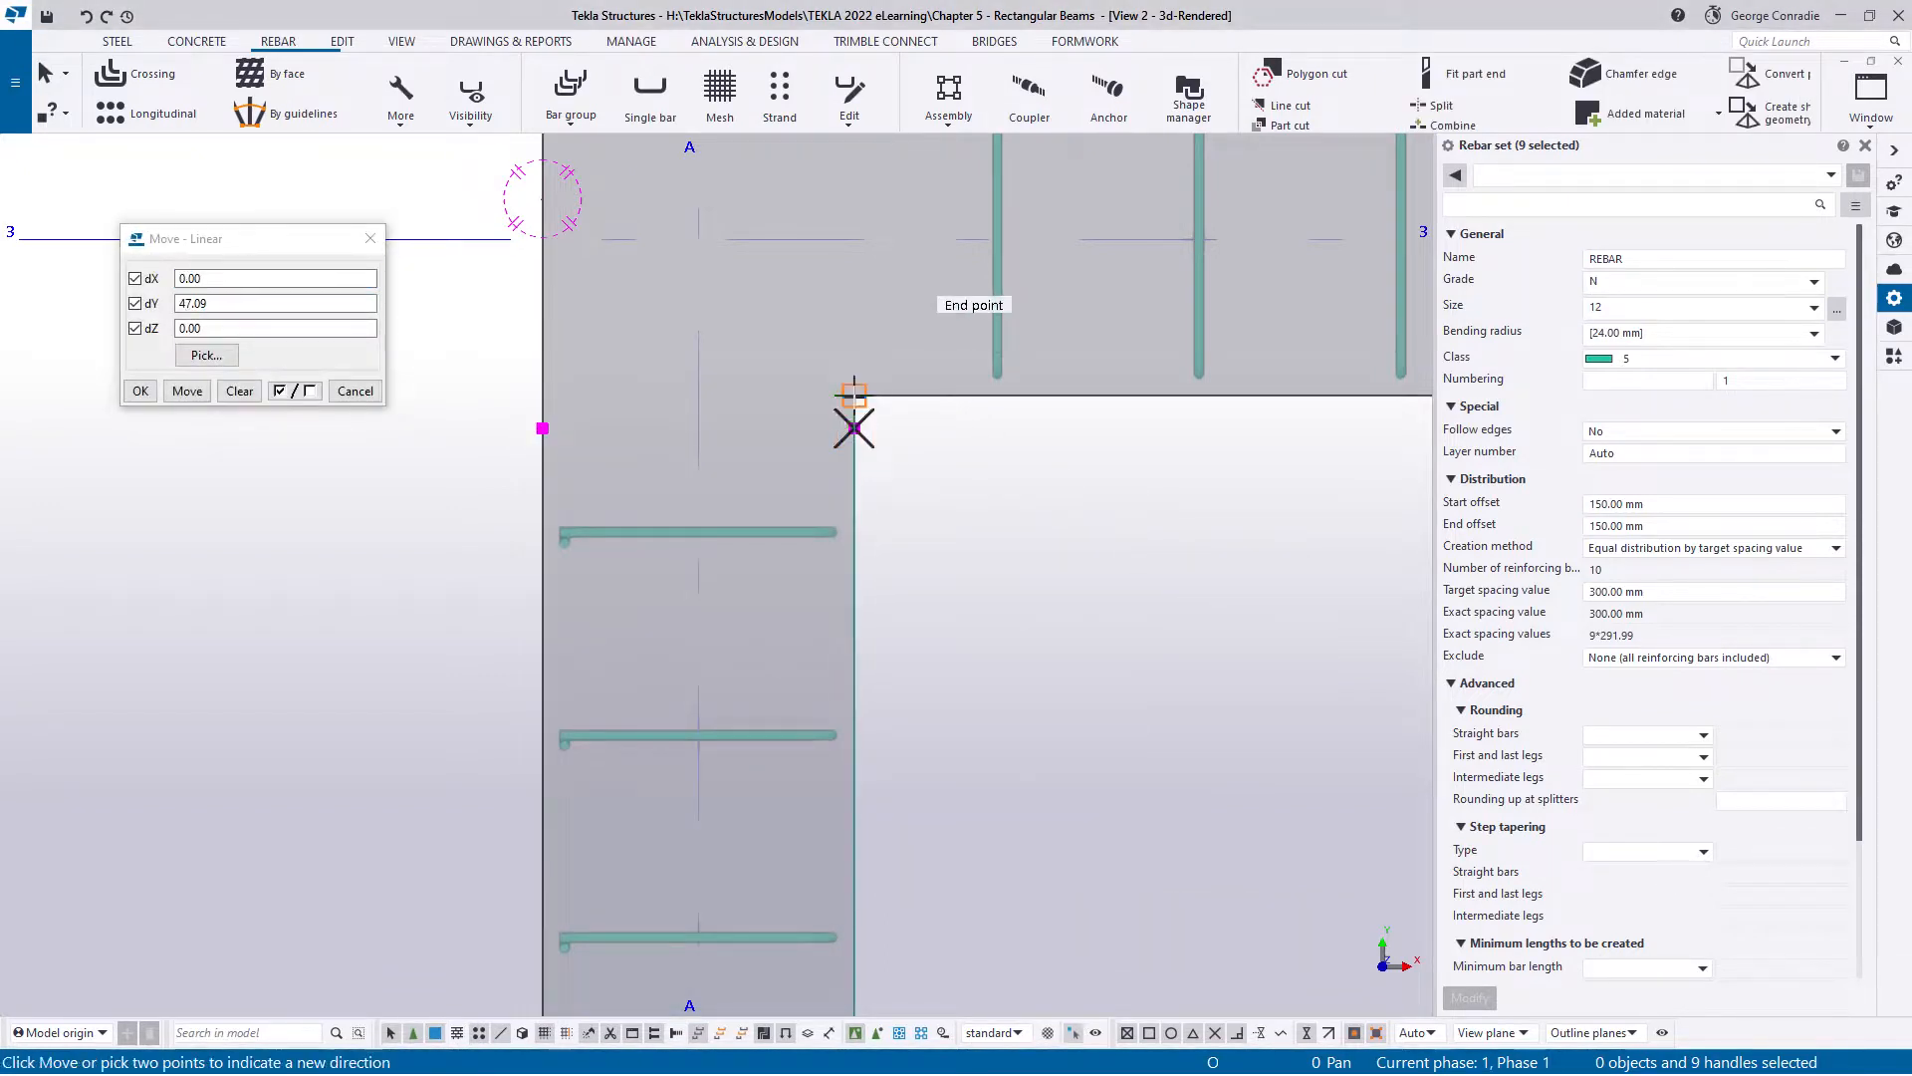
click(187, 391)
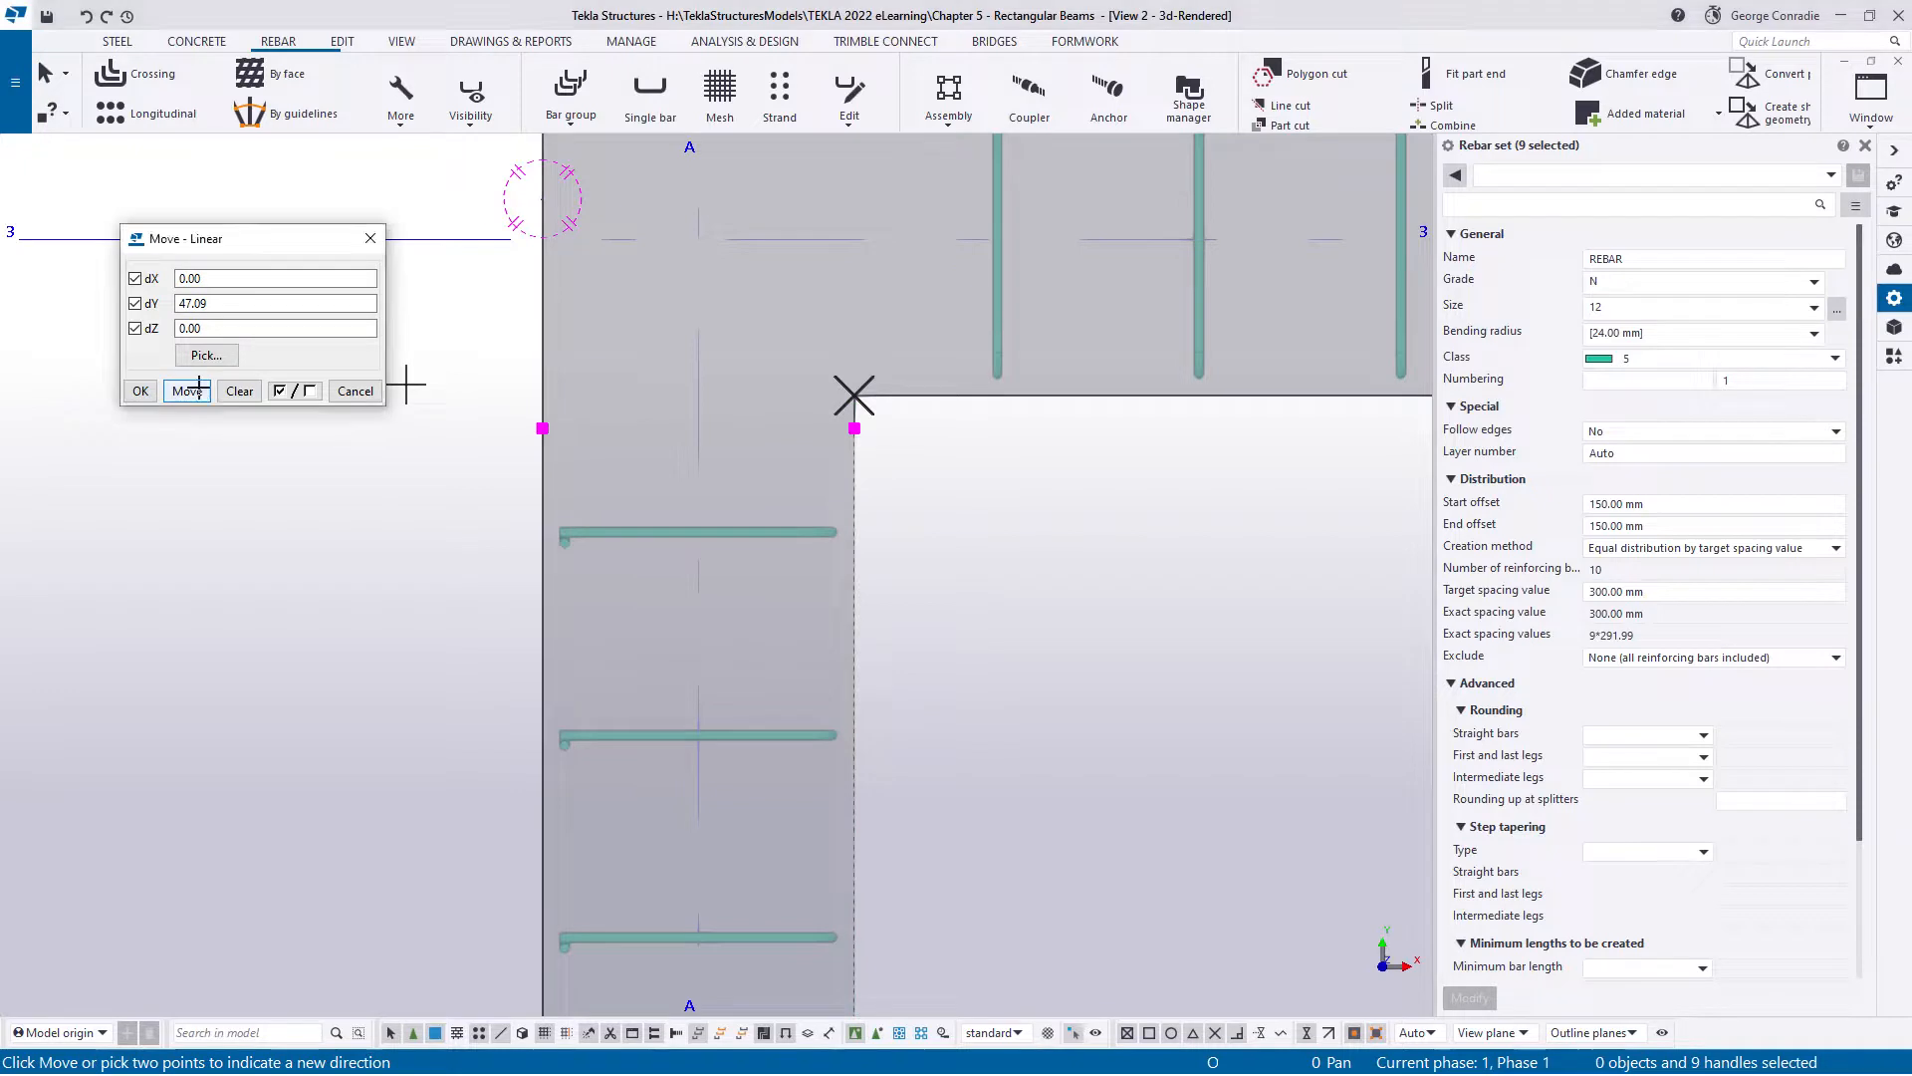
click(357, 393)
right_click(403, 461)
click(436, 475)
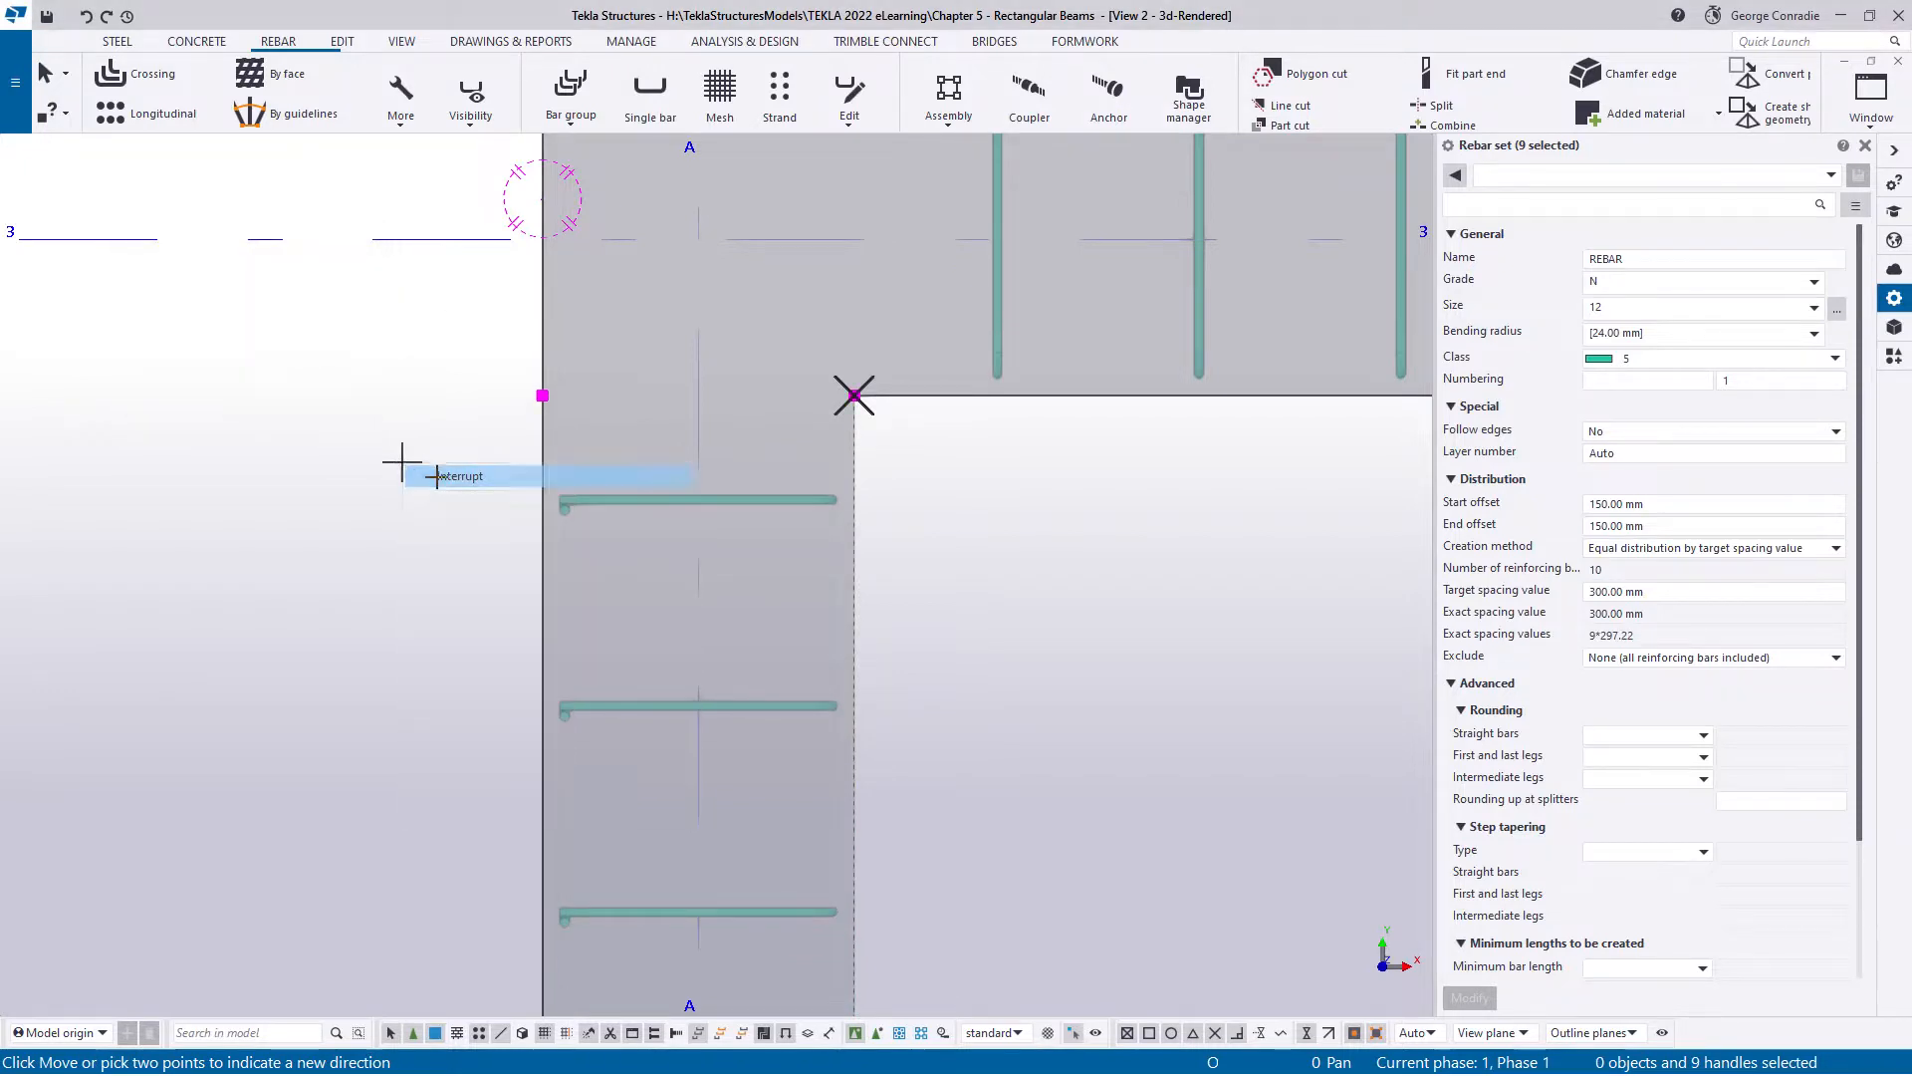
click(767, 506)
click(949, 544)
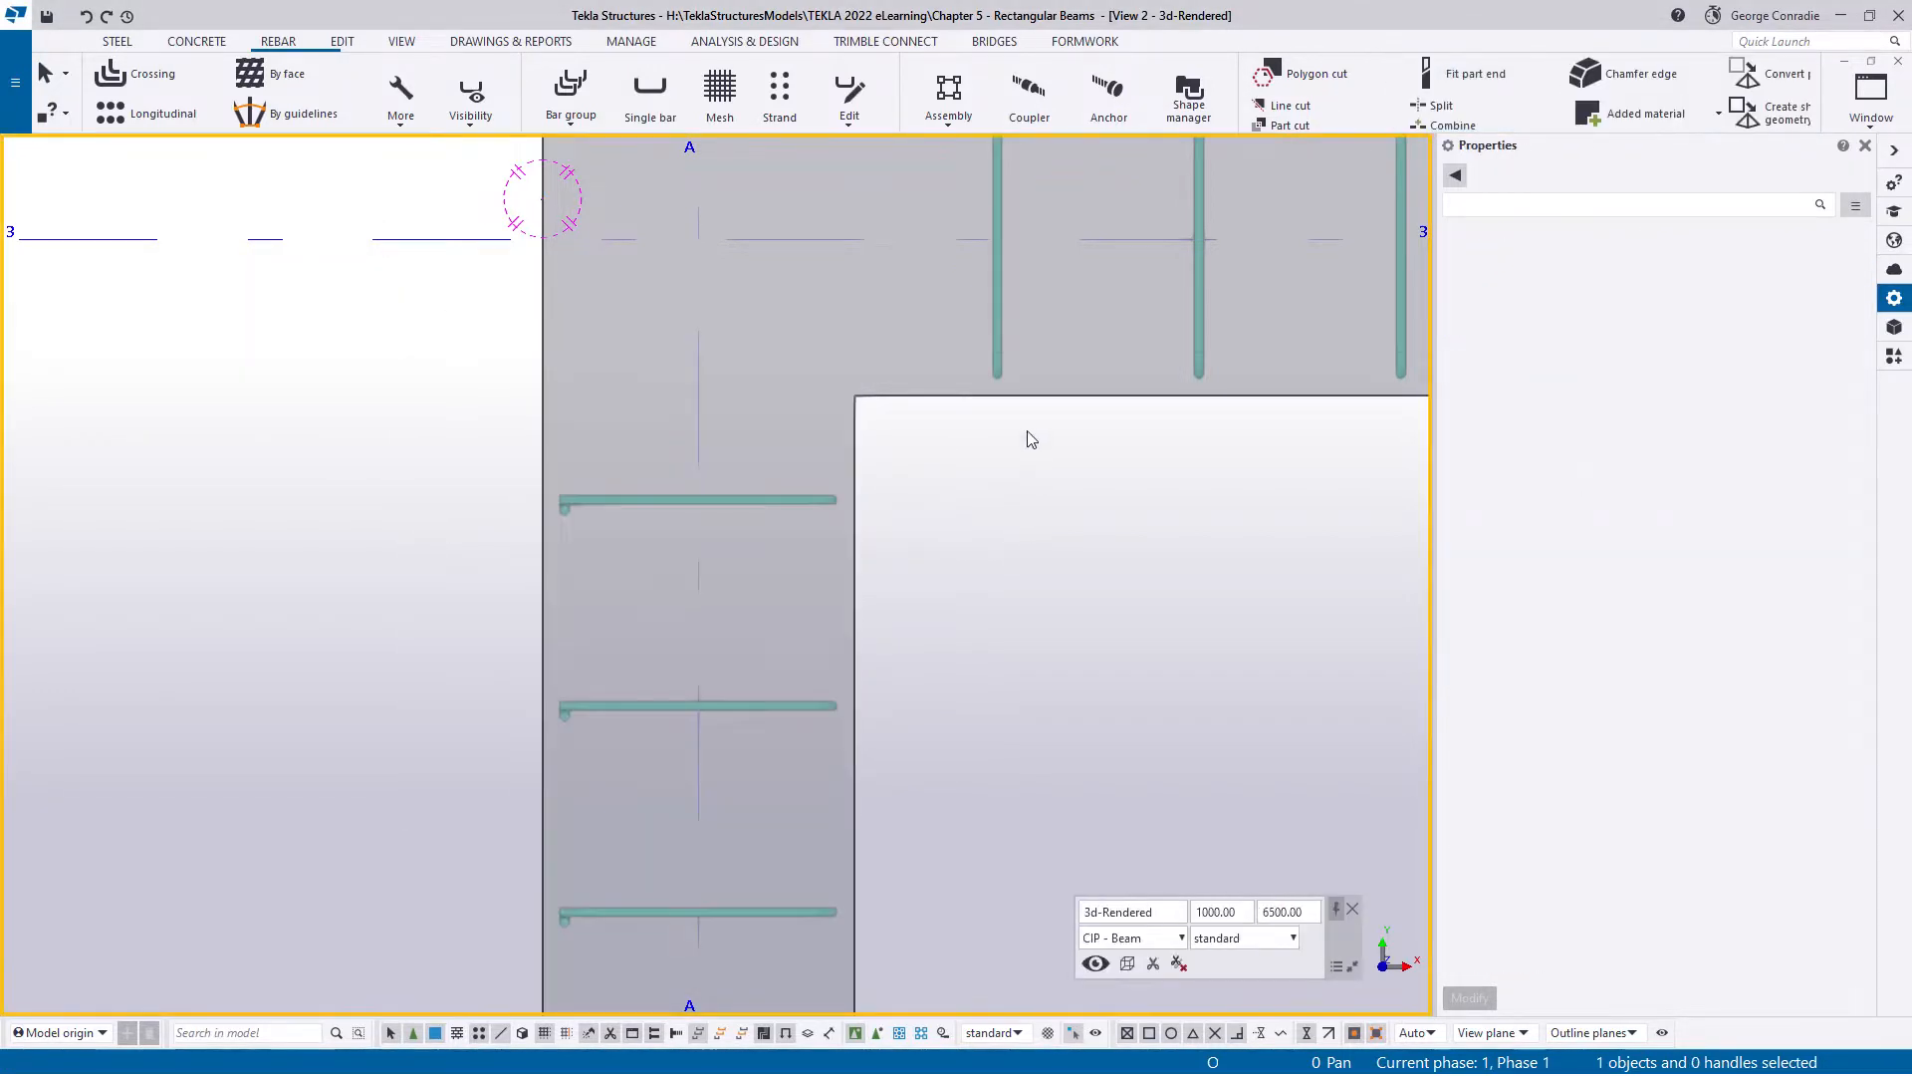
- Move the corner-end handles of the grid 3 stirrup set linearly by dX -506.27 to the beam's outer corner
middle_drag(1005, 359, 998, 576)
click(994, 556)
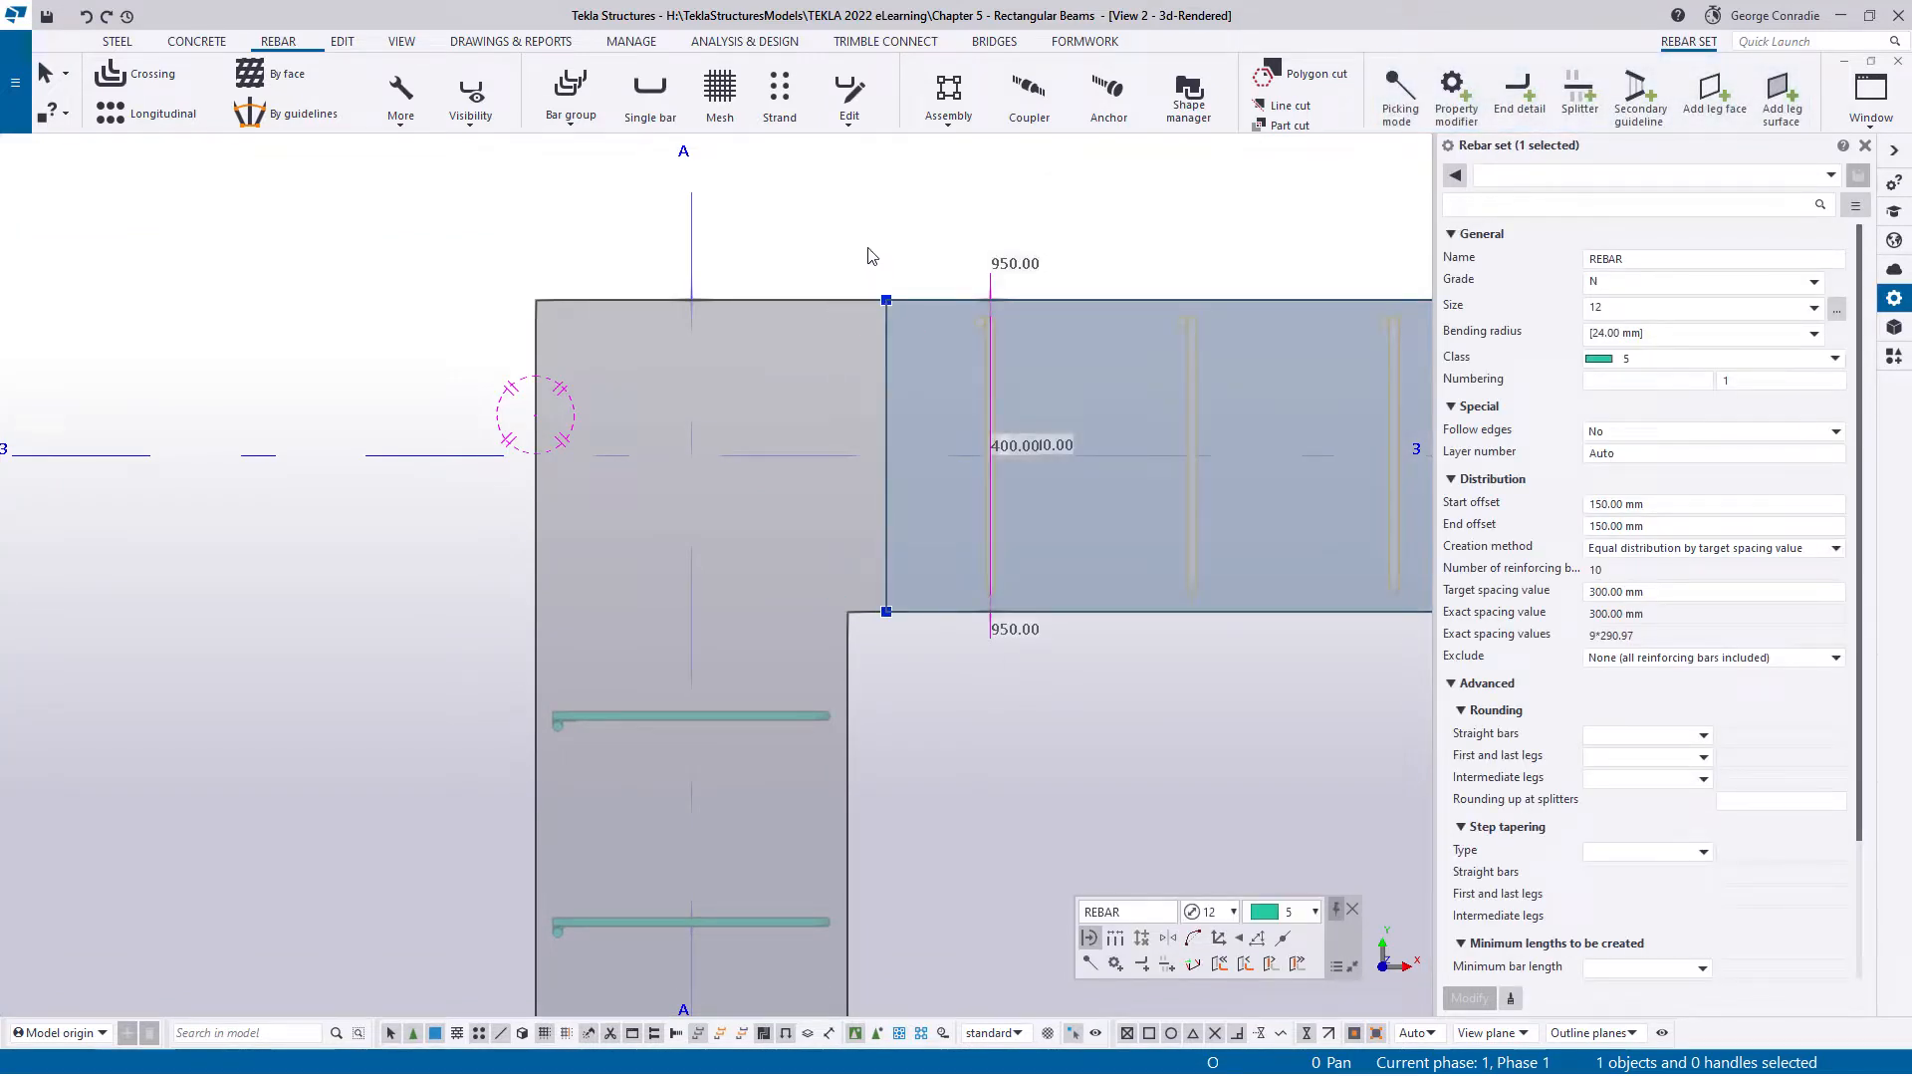
drag(935, 592, 946, 672)
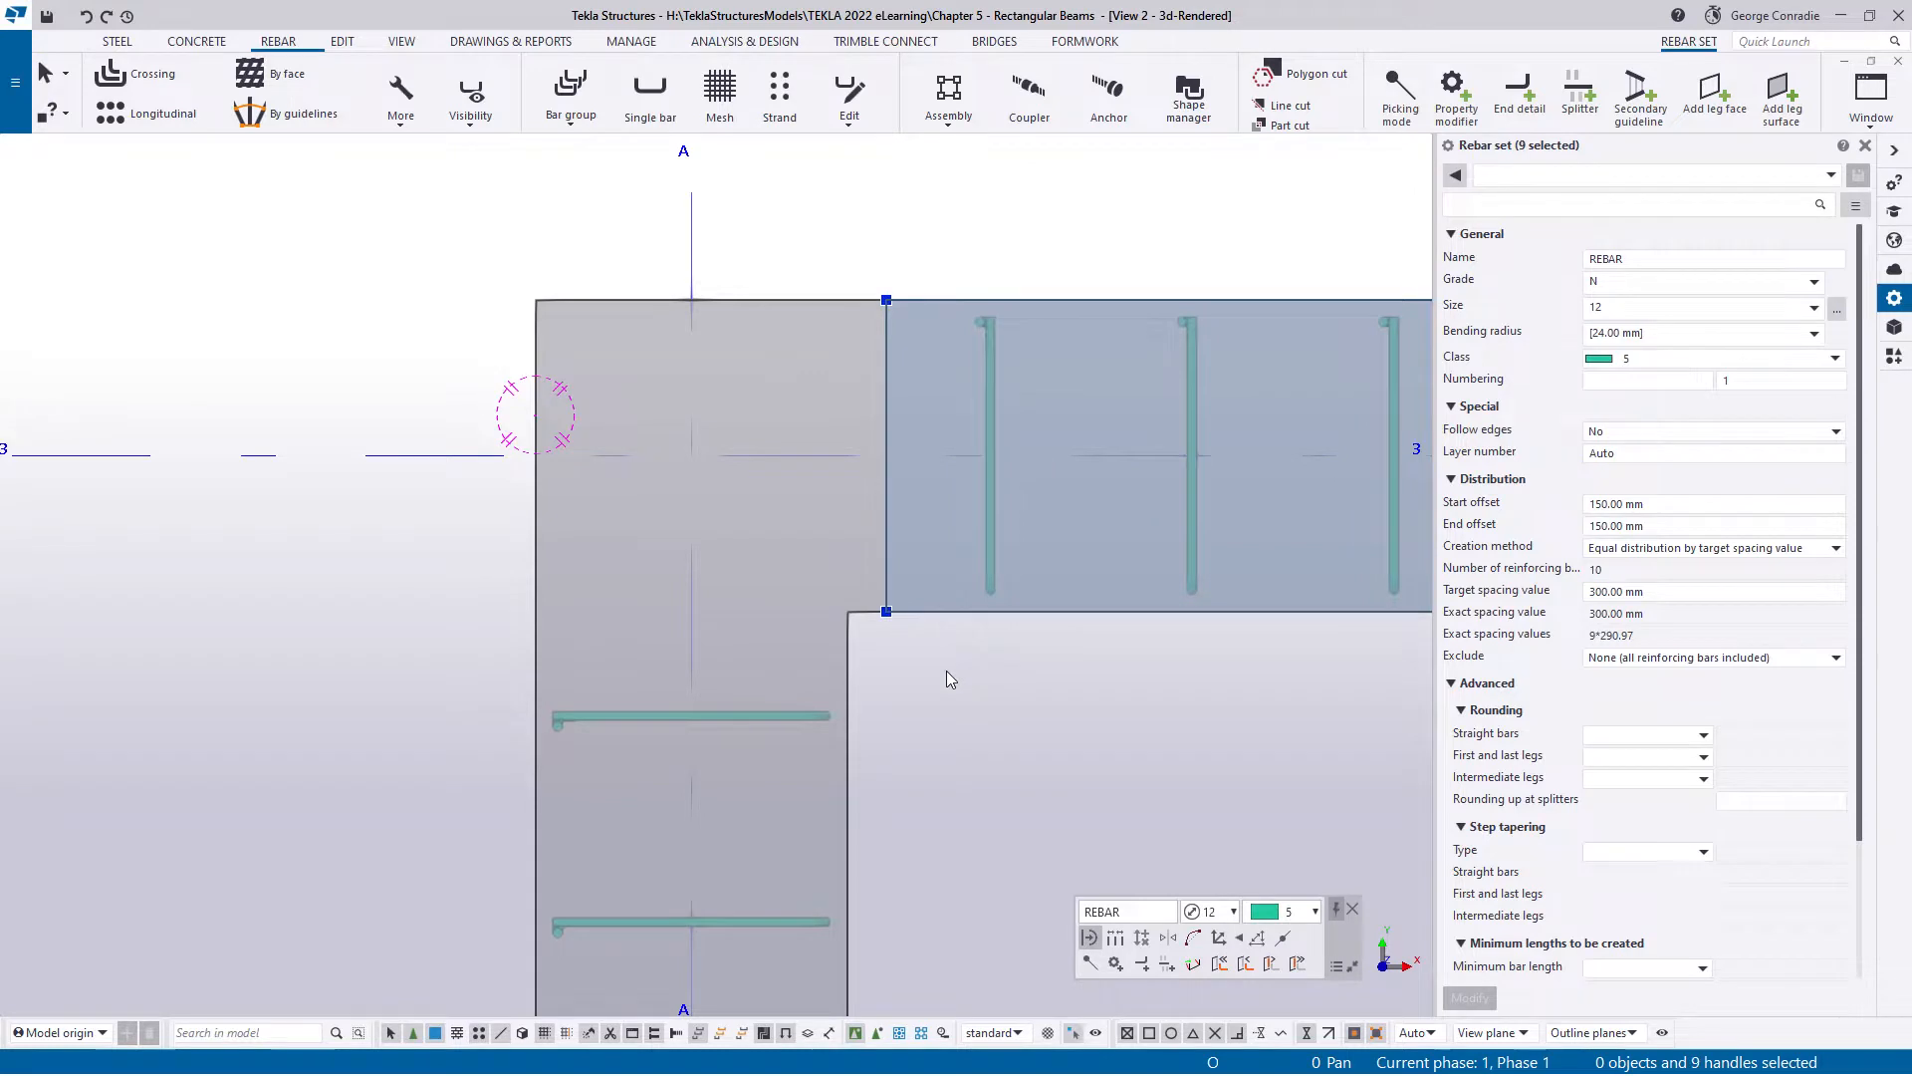
right_click(946, 672)
mouse_move(1145, 336)
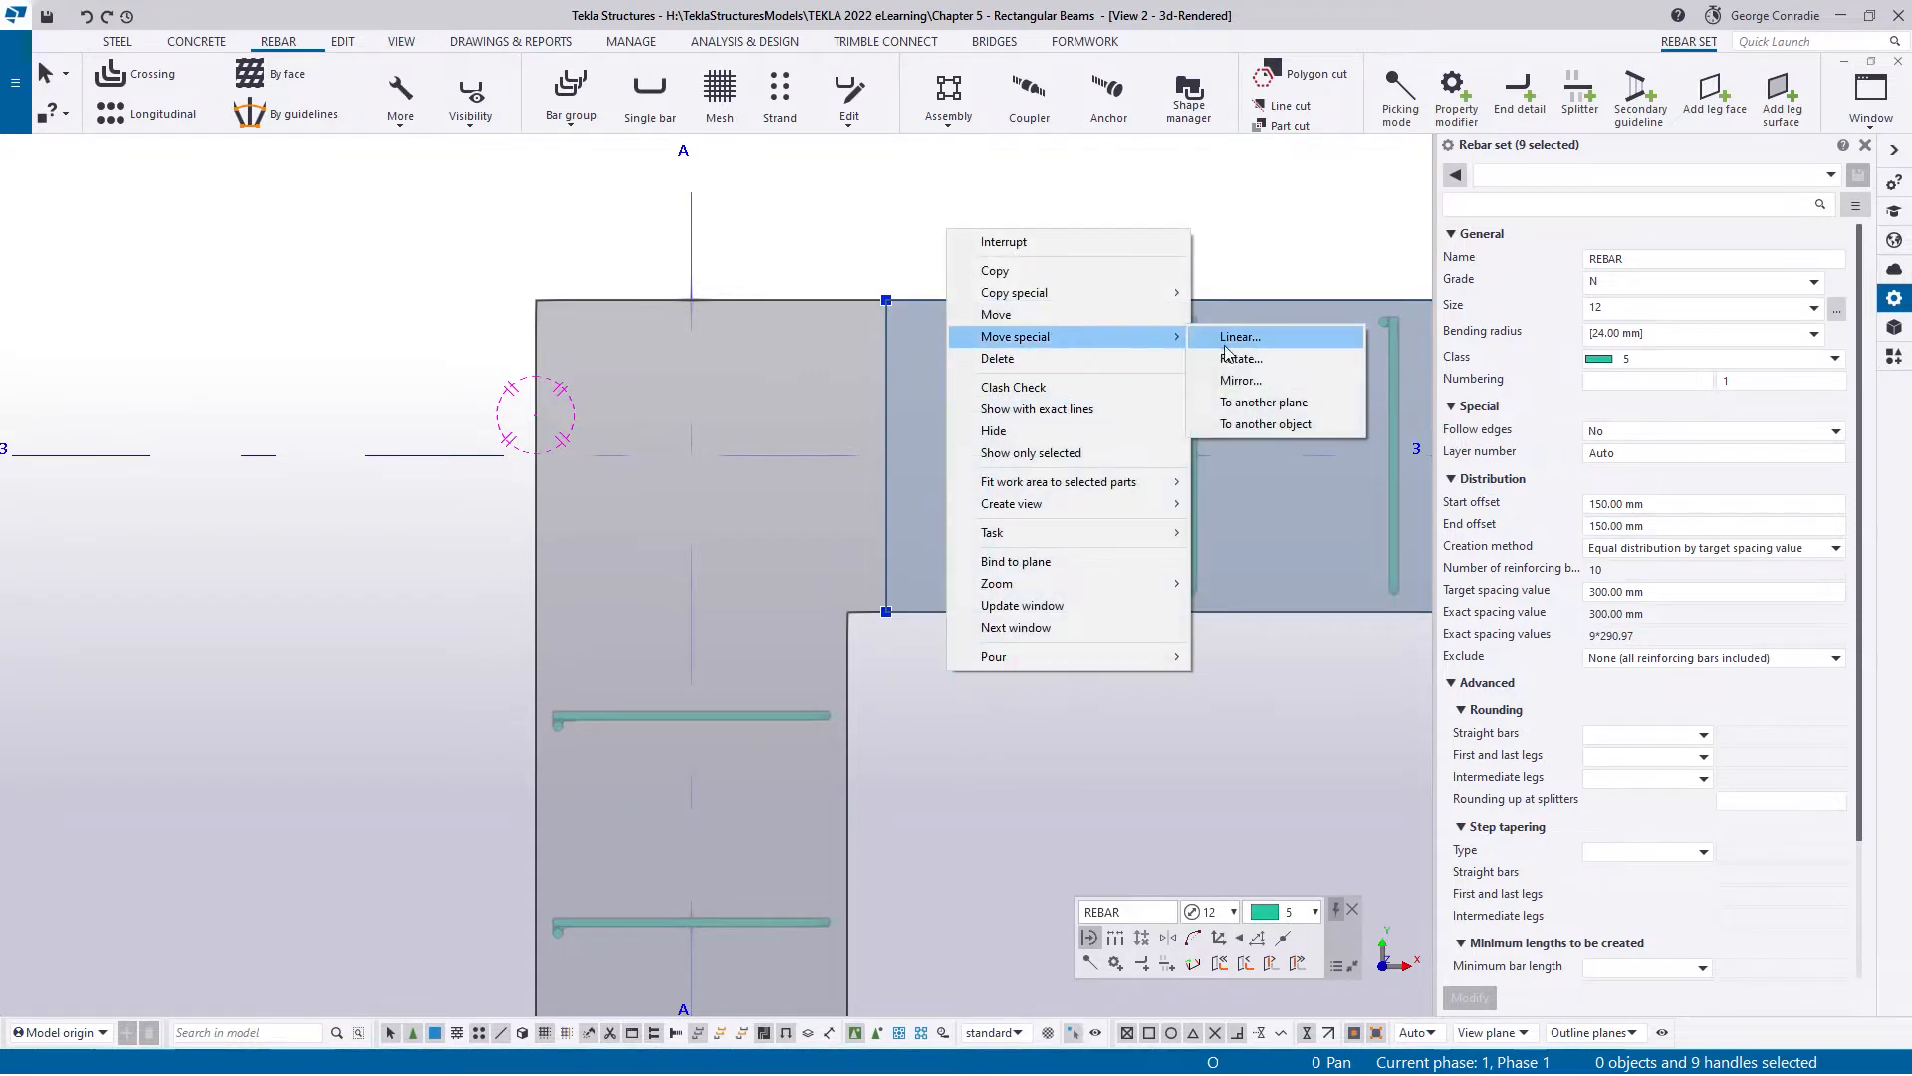
click(1235, 337)
click(886, 300)
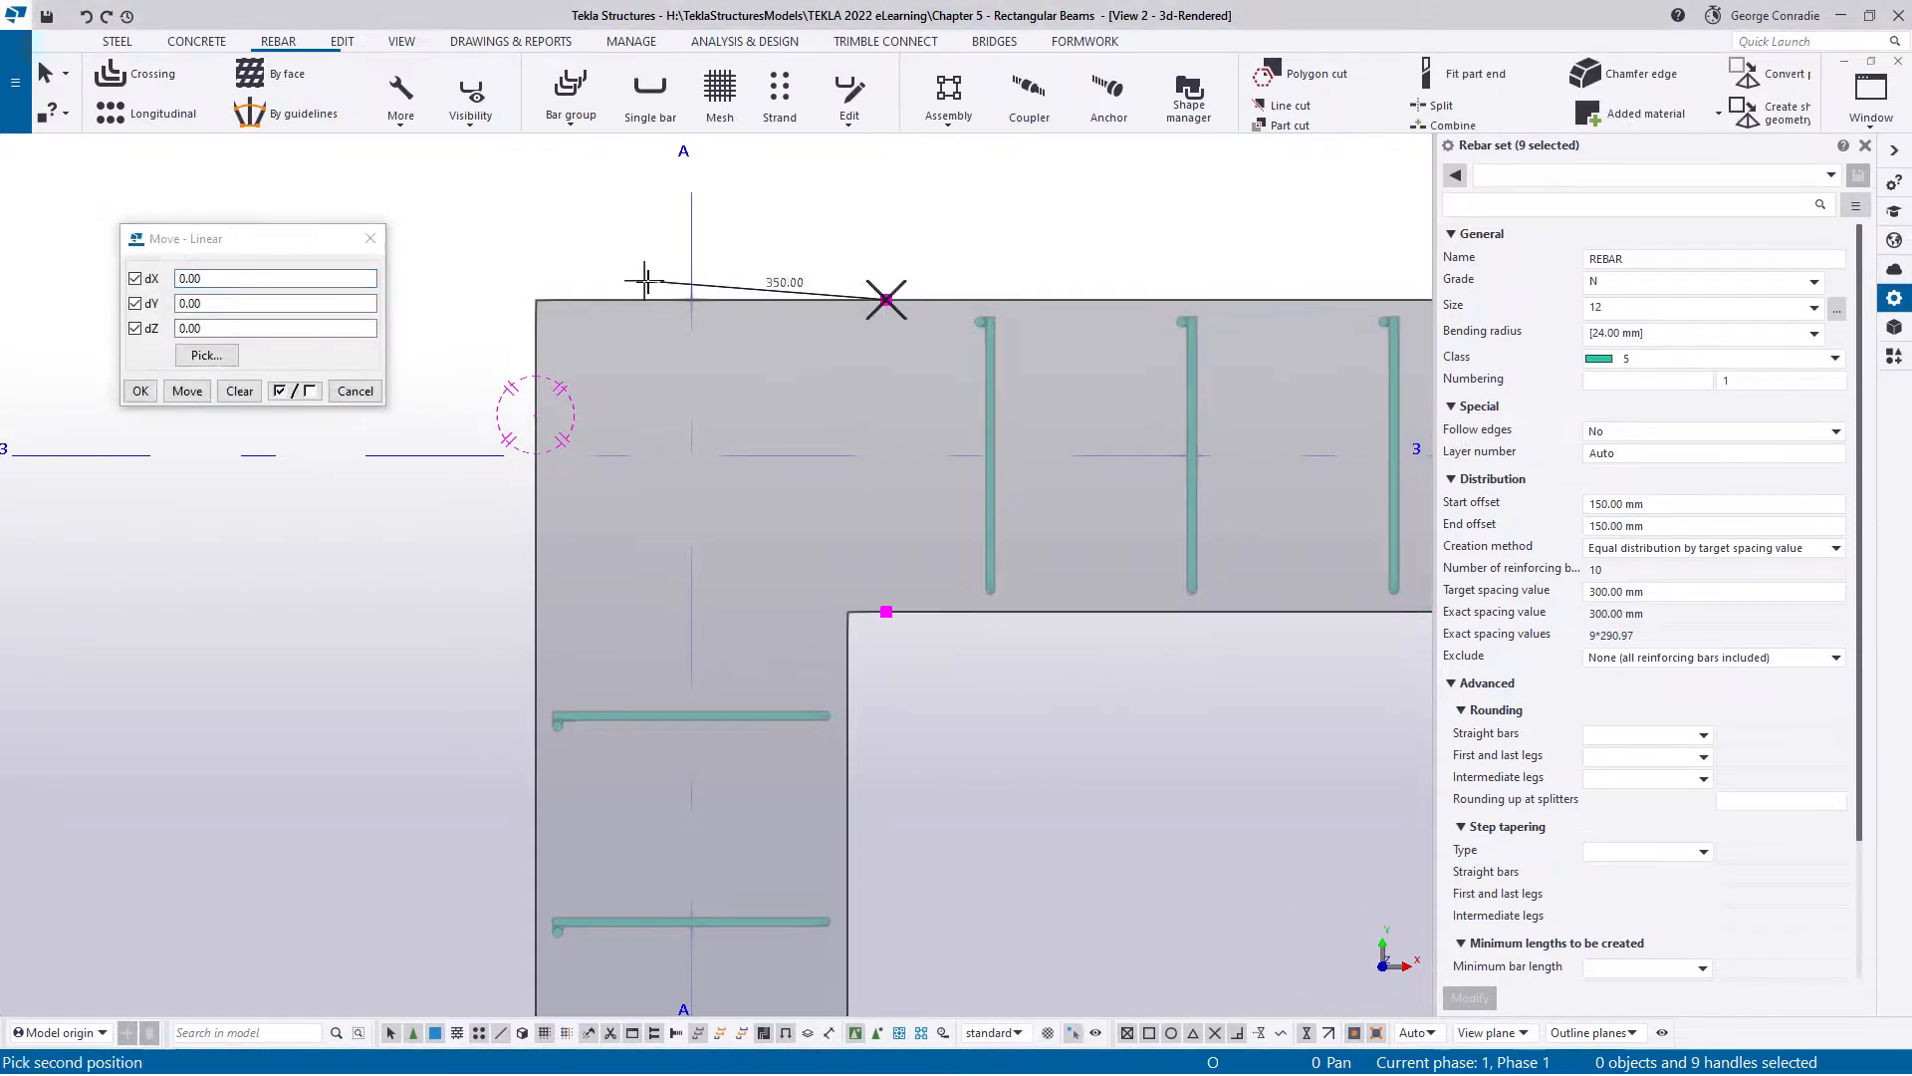
click(535, 300)
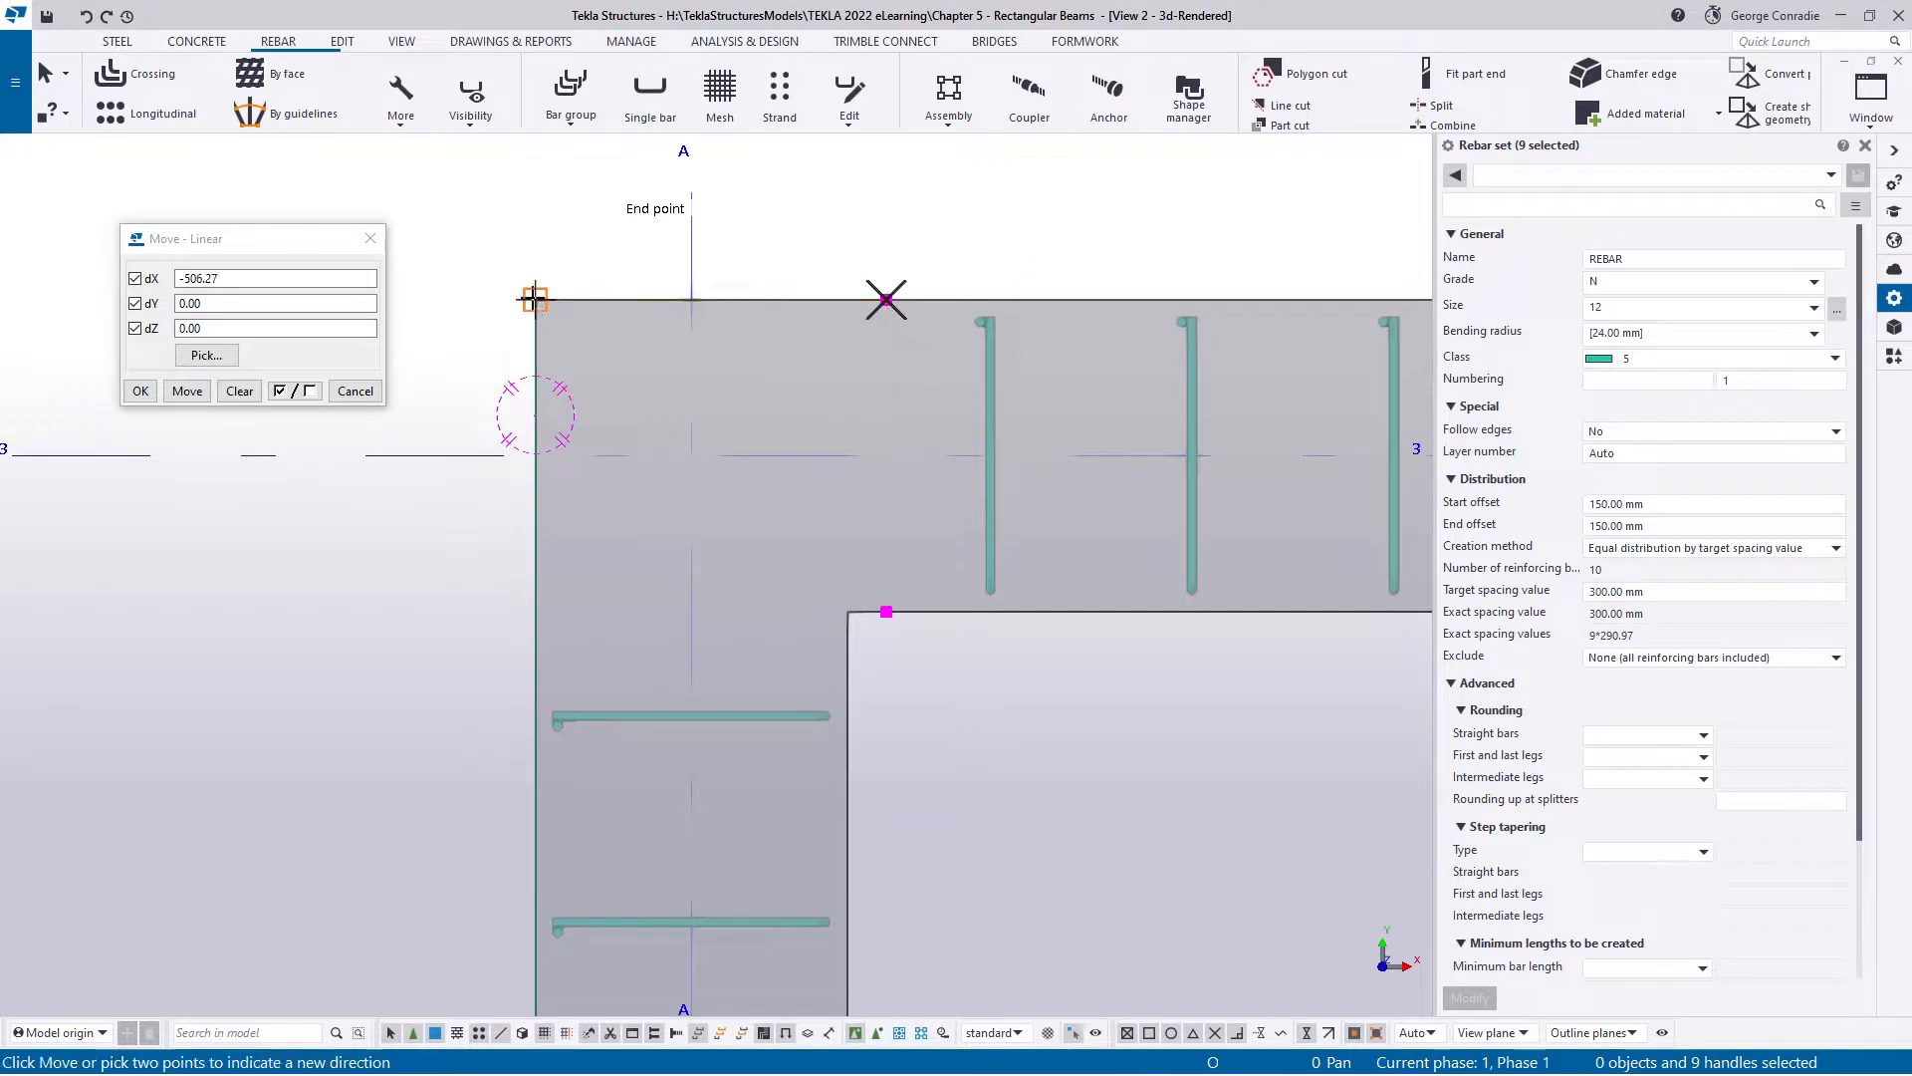
click(187, 391)
click(349, 396)
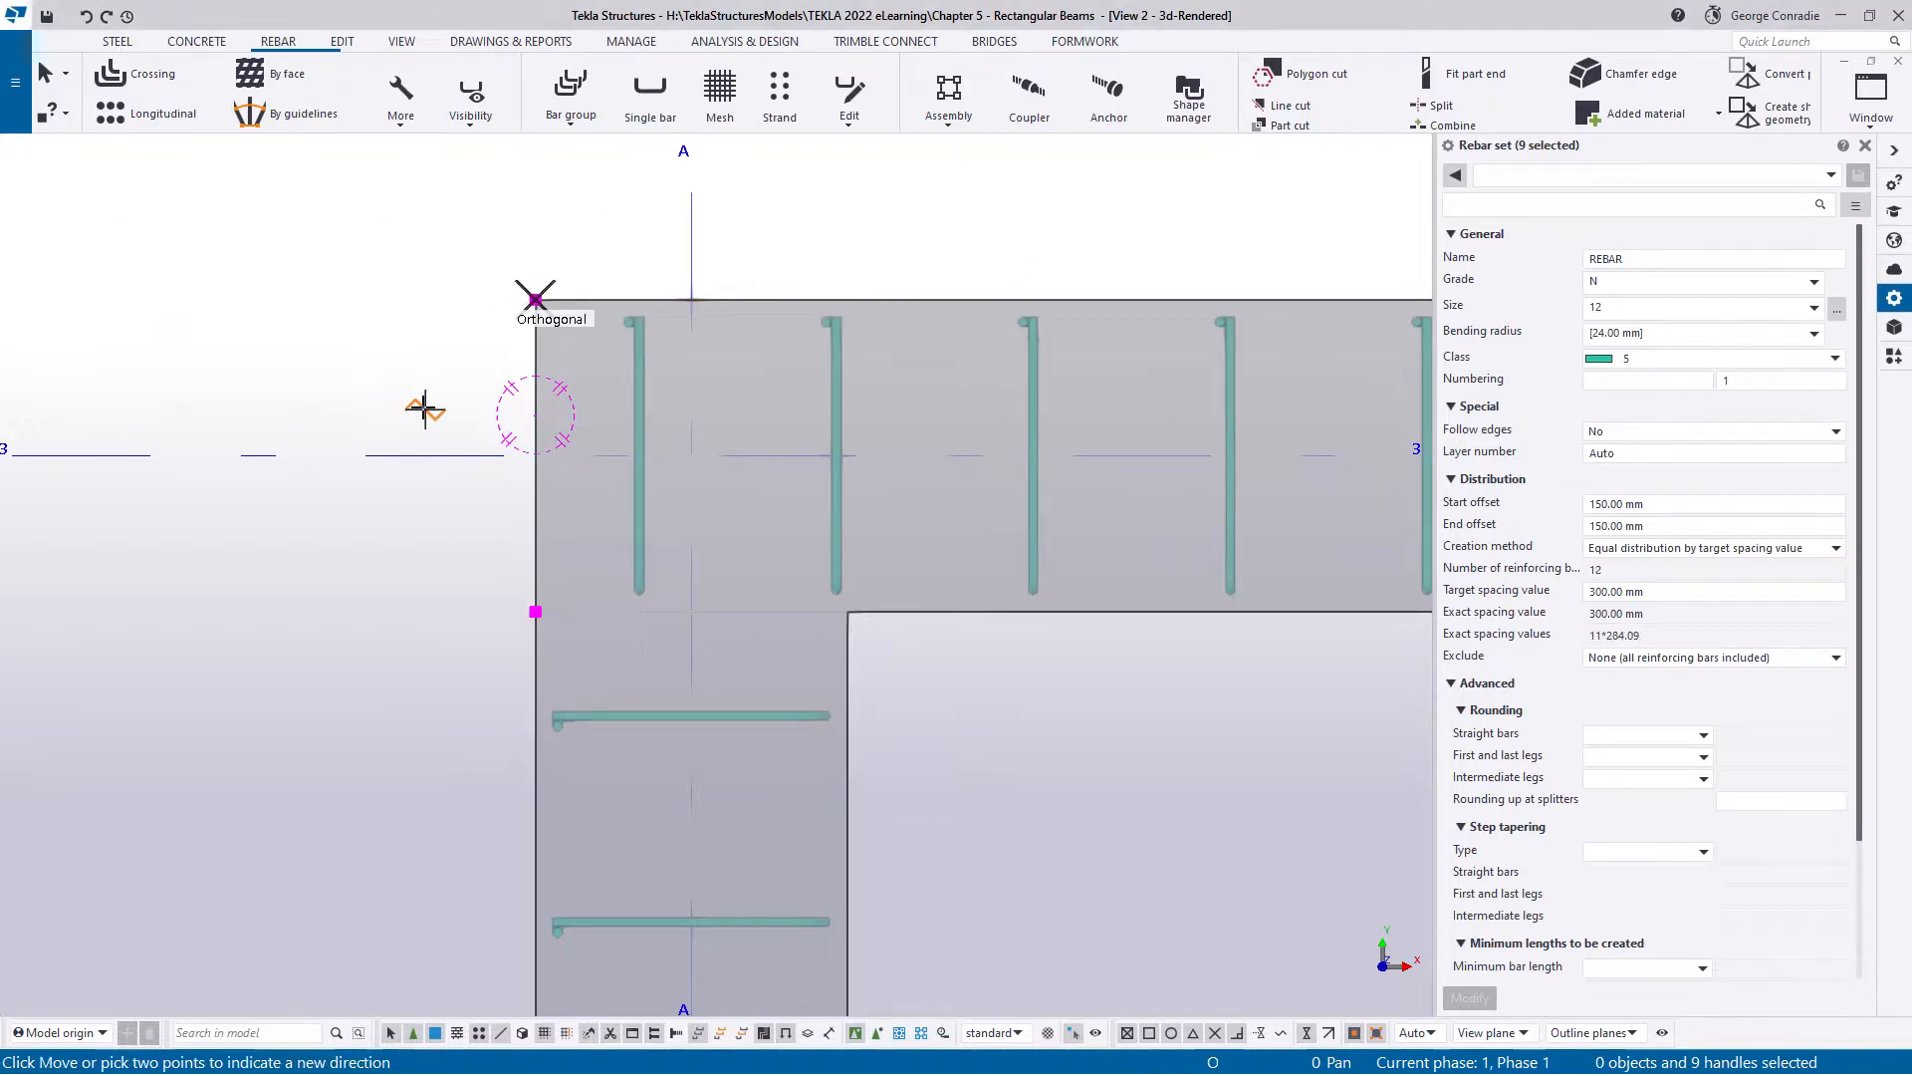
- Inspect the corner arrangement of both stirrup sets in 3D, selecting each set to check its leg faces and guideline
right_click(426, 409)
click(446, 425)
scroll(432, 482, down, 4)
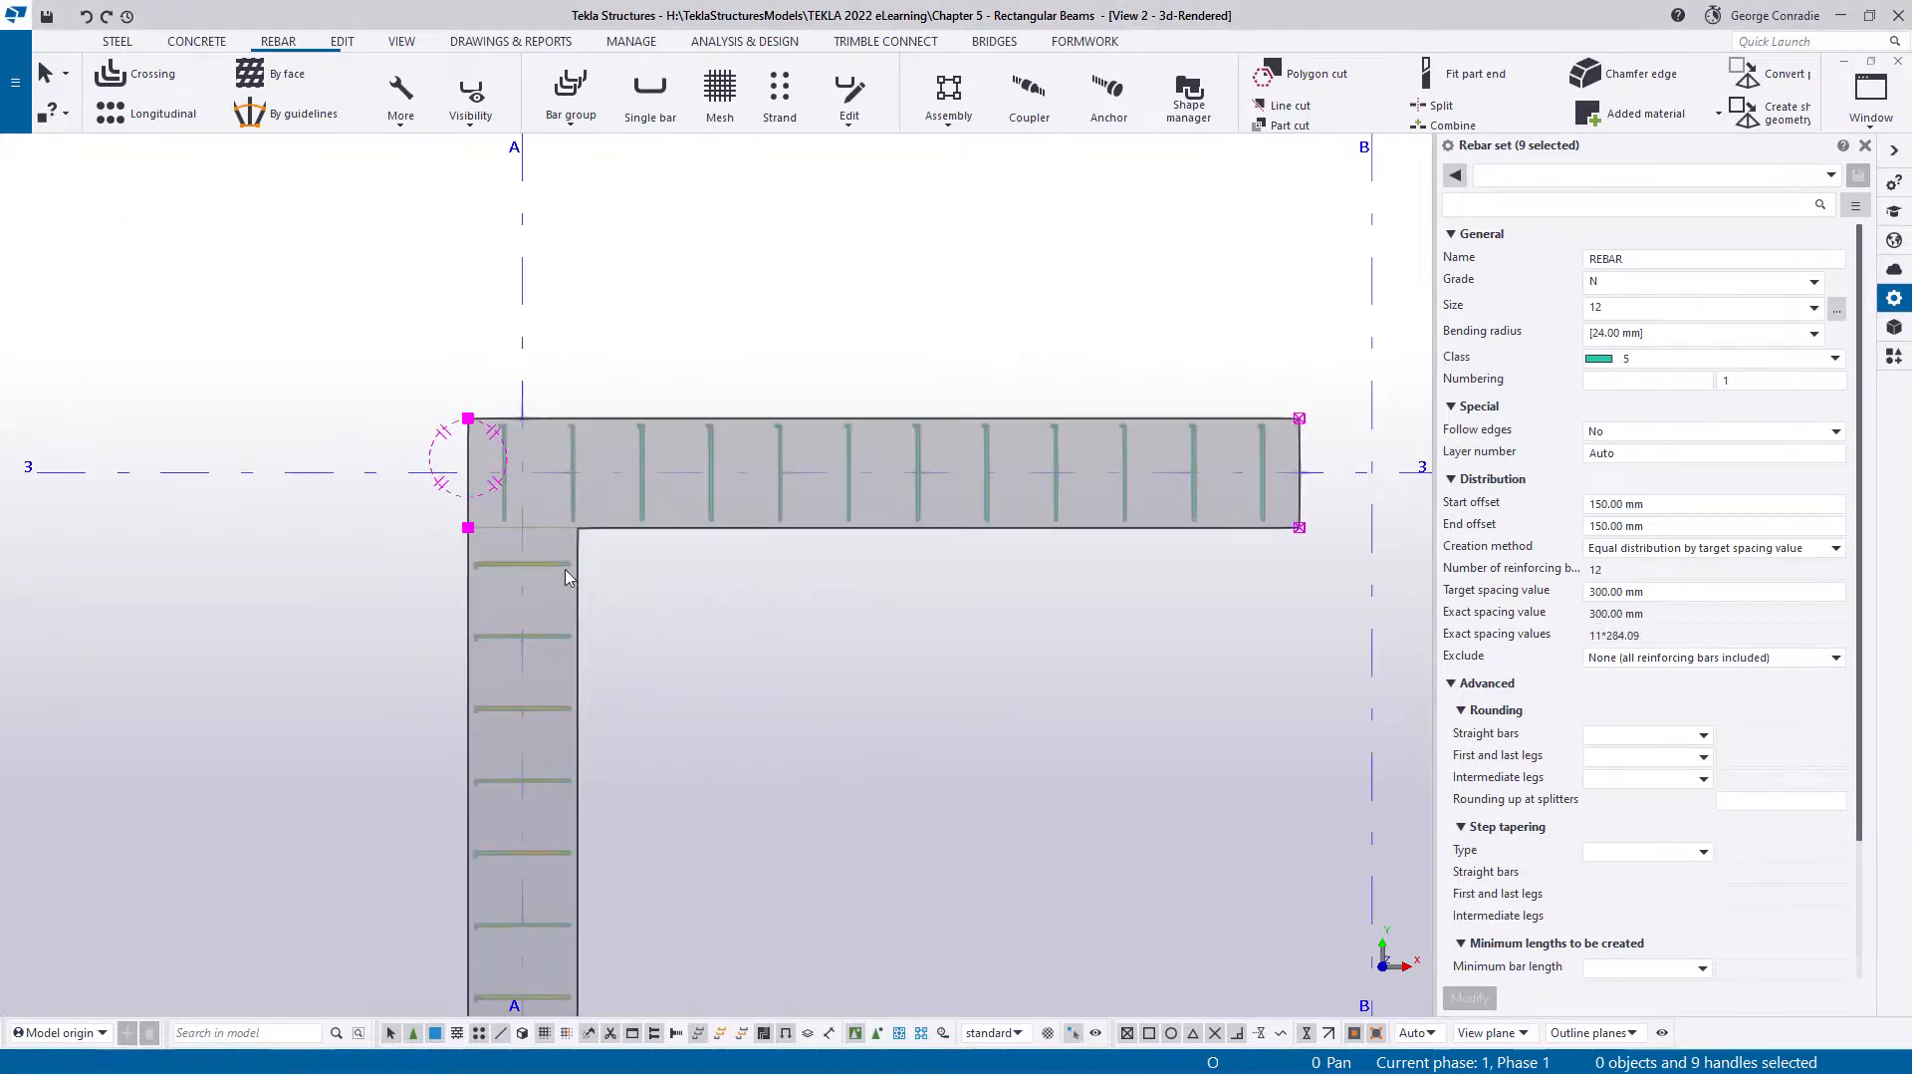
ctrl+middle_drag(565, 570, 785, 832)
scroll(649, 845, up, 4)
click(605, 695)
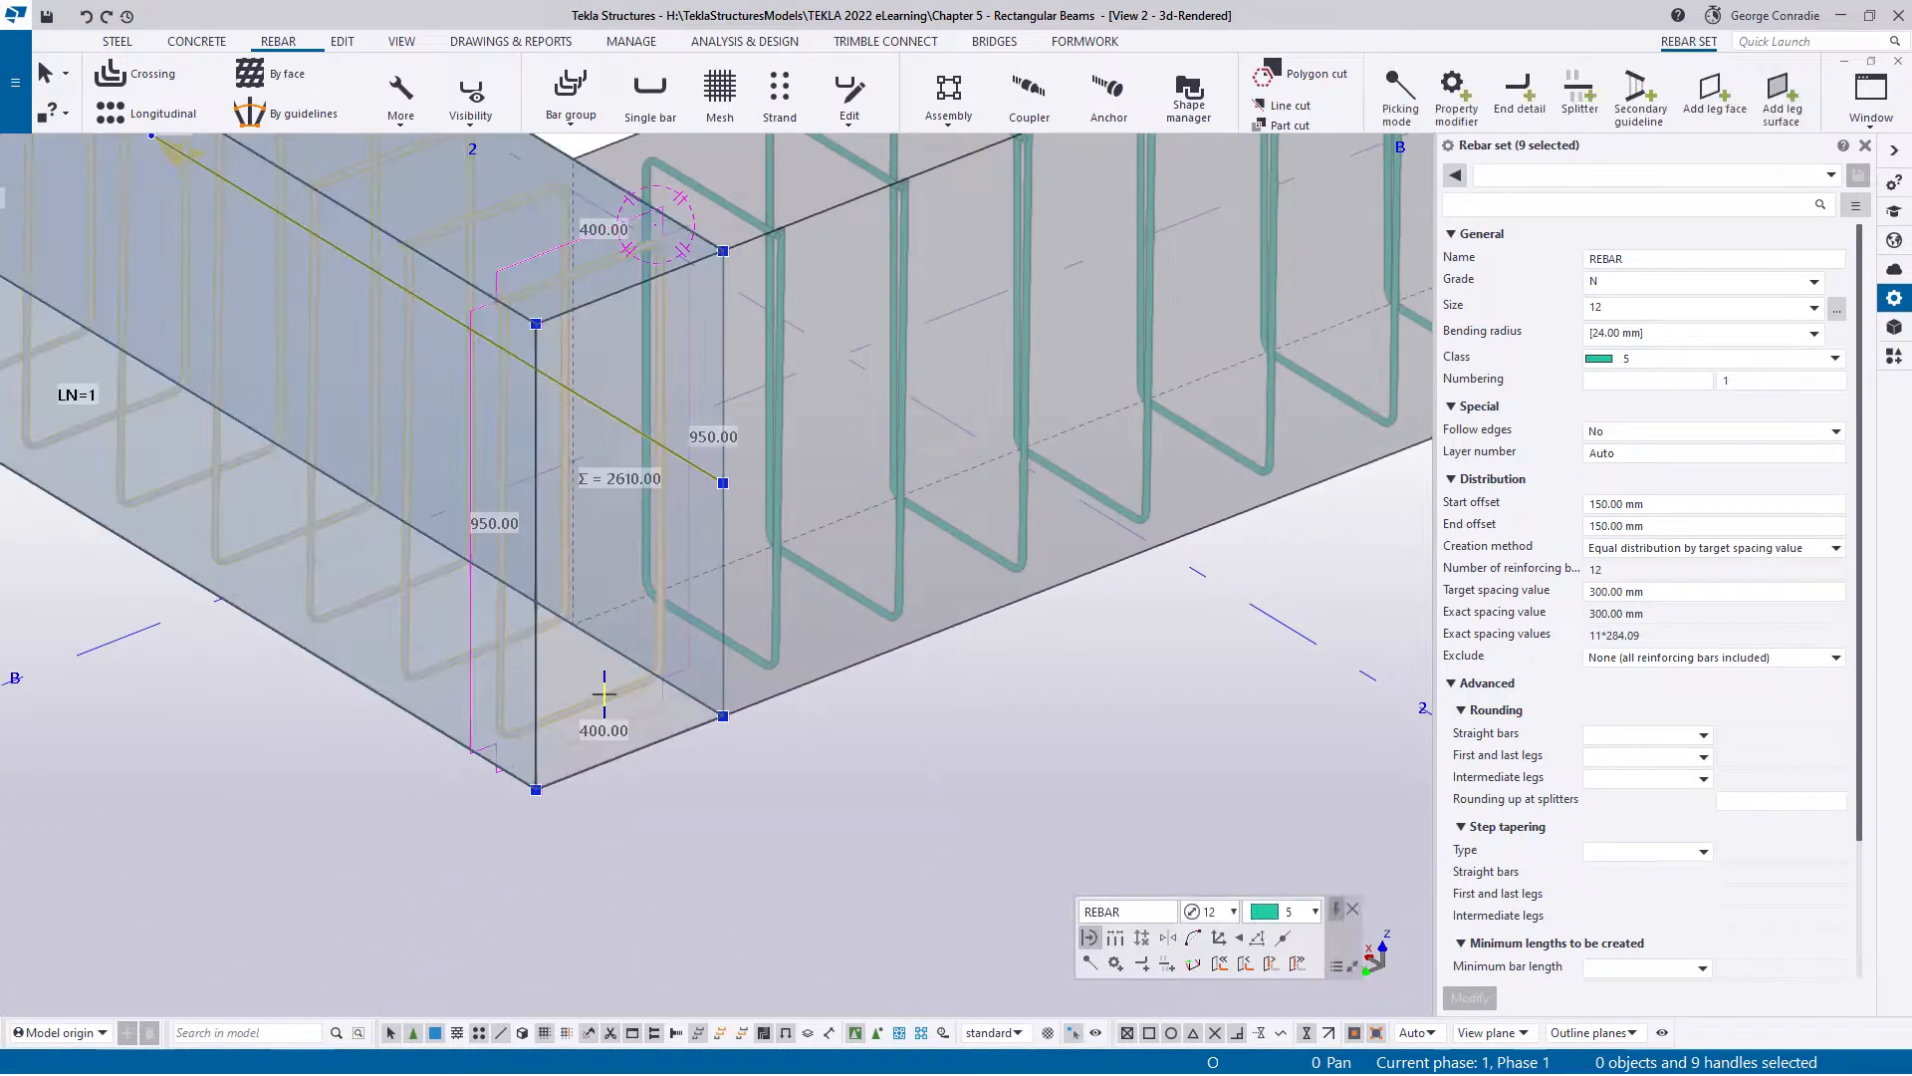
click(775, 663)
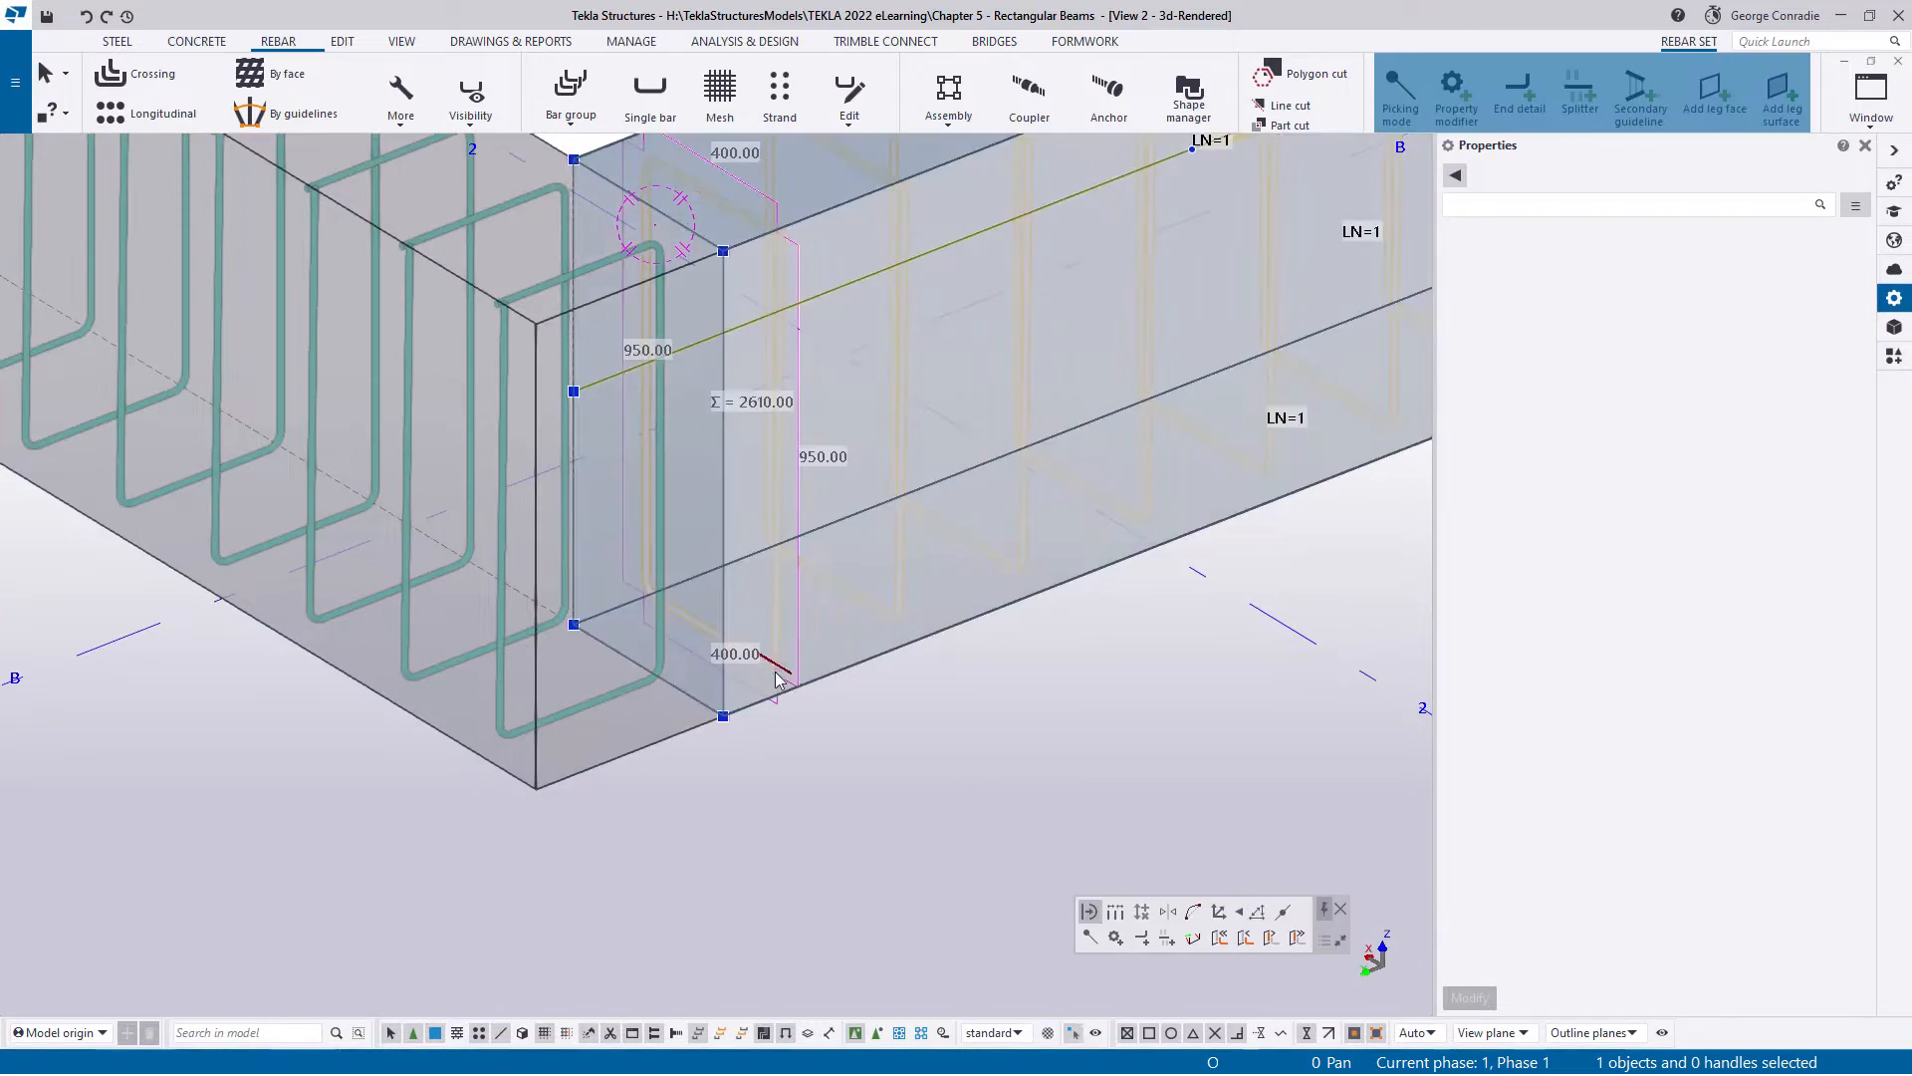
click(811, 845)
scroll(811, 845, down, 2)
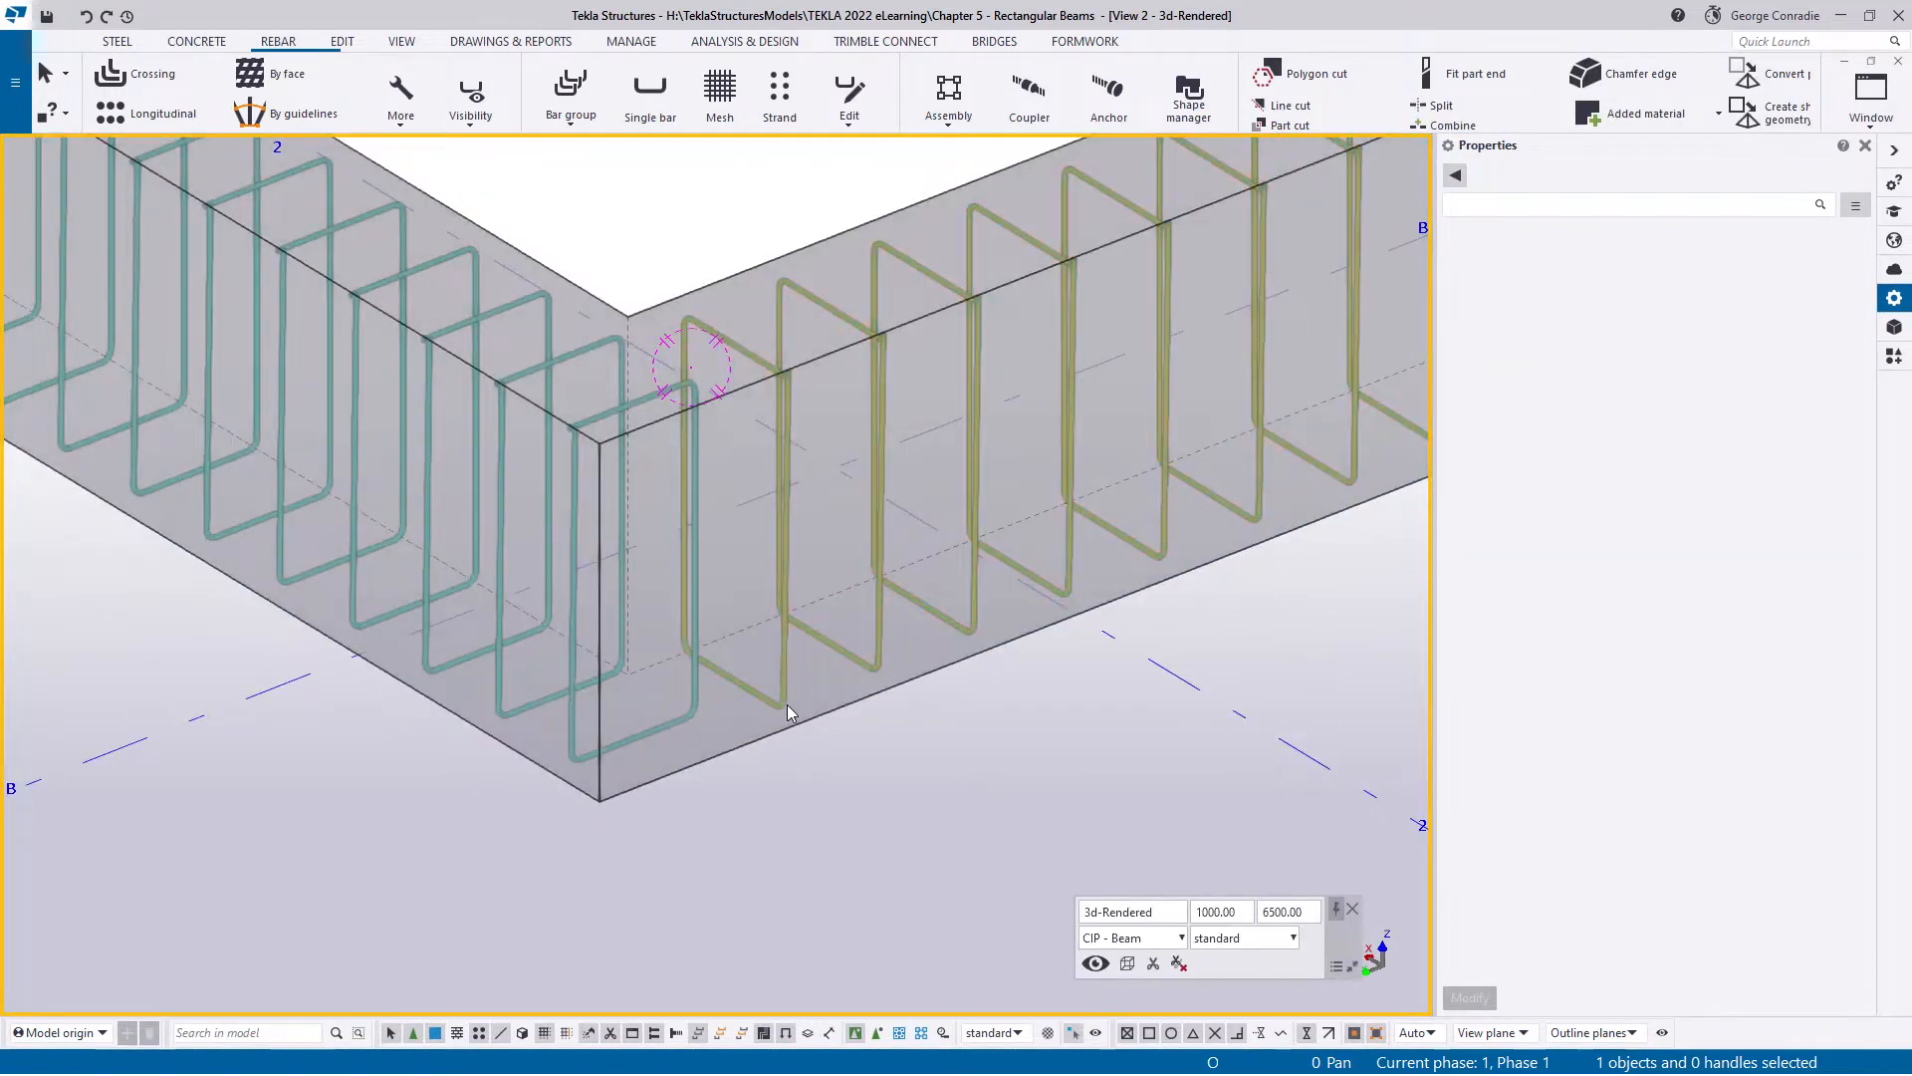
ctrl+middle_drag(787, 703, 793, 719)
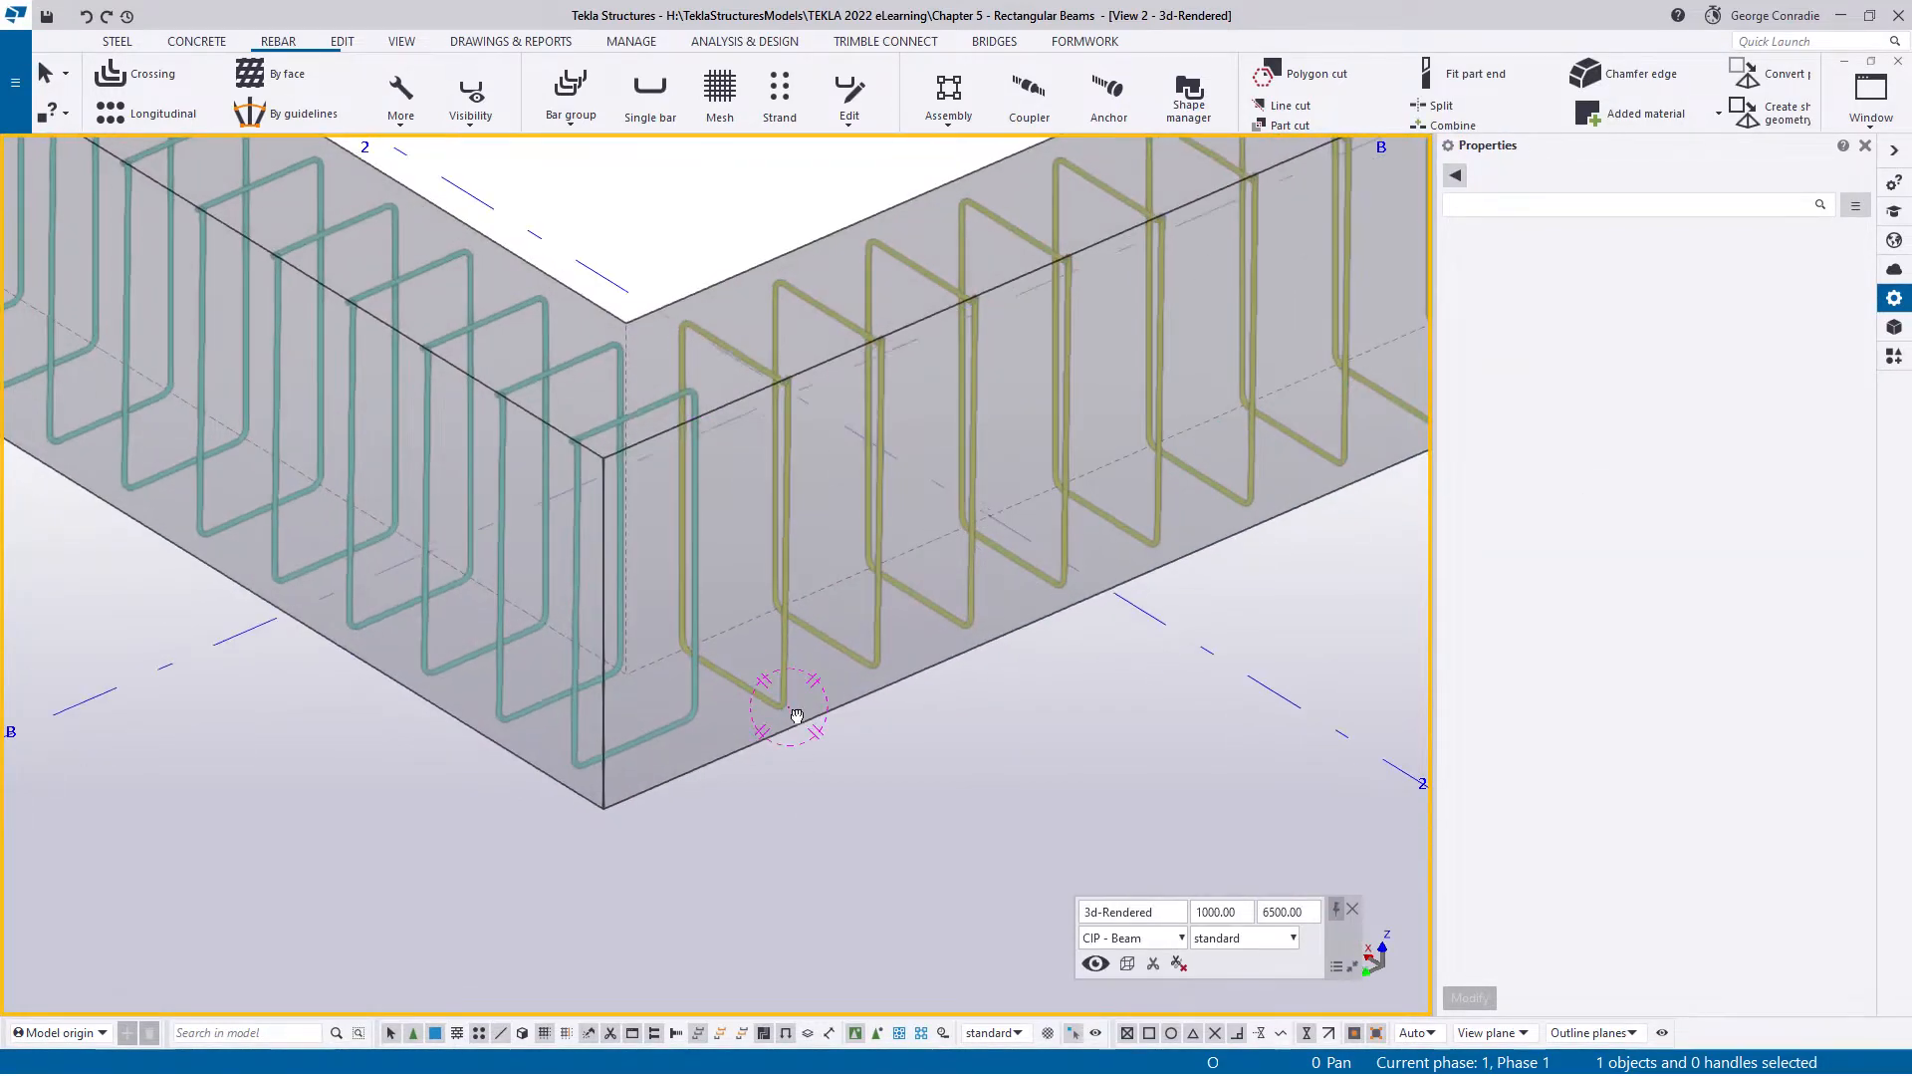
scroll(781, 768, down, 2)
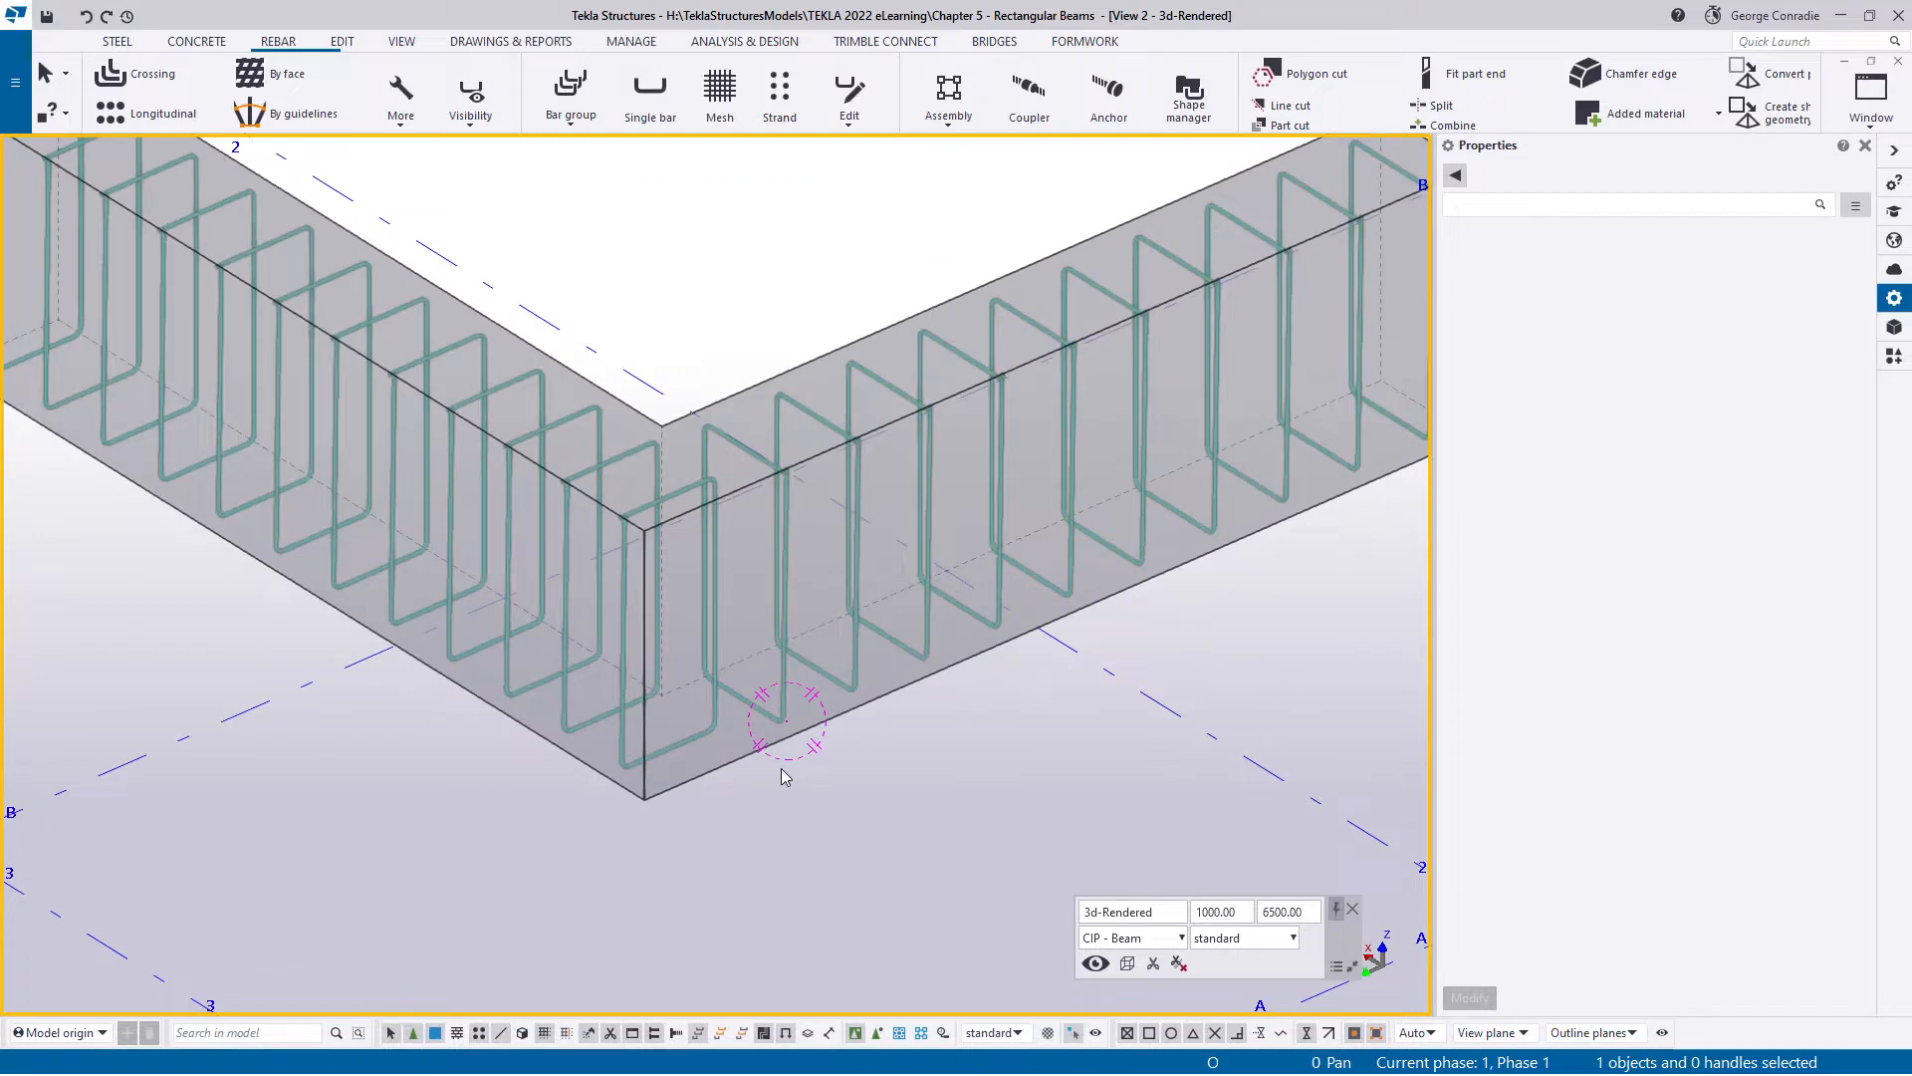
scroll(791, 426, up, 2)
- Select the stirrup set of the grid A leg and hide its leg faces so only the guideline and bars remain
click(801, 404)
middle_drag(812, 403, 360, 522)
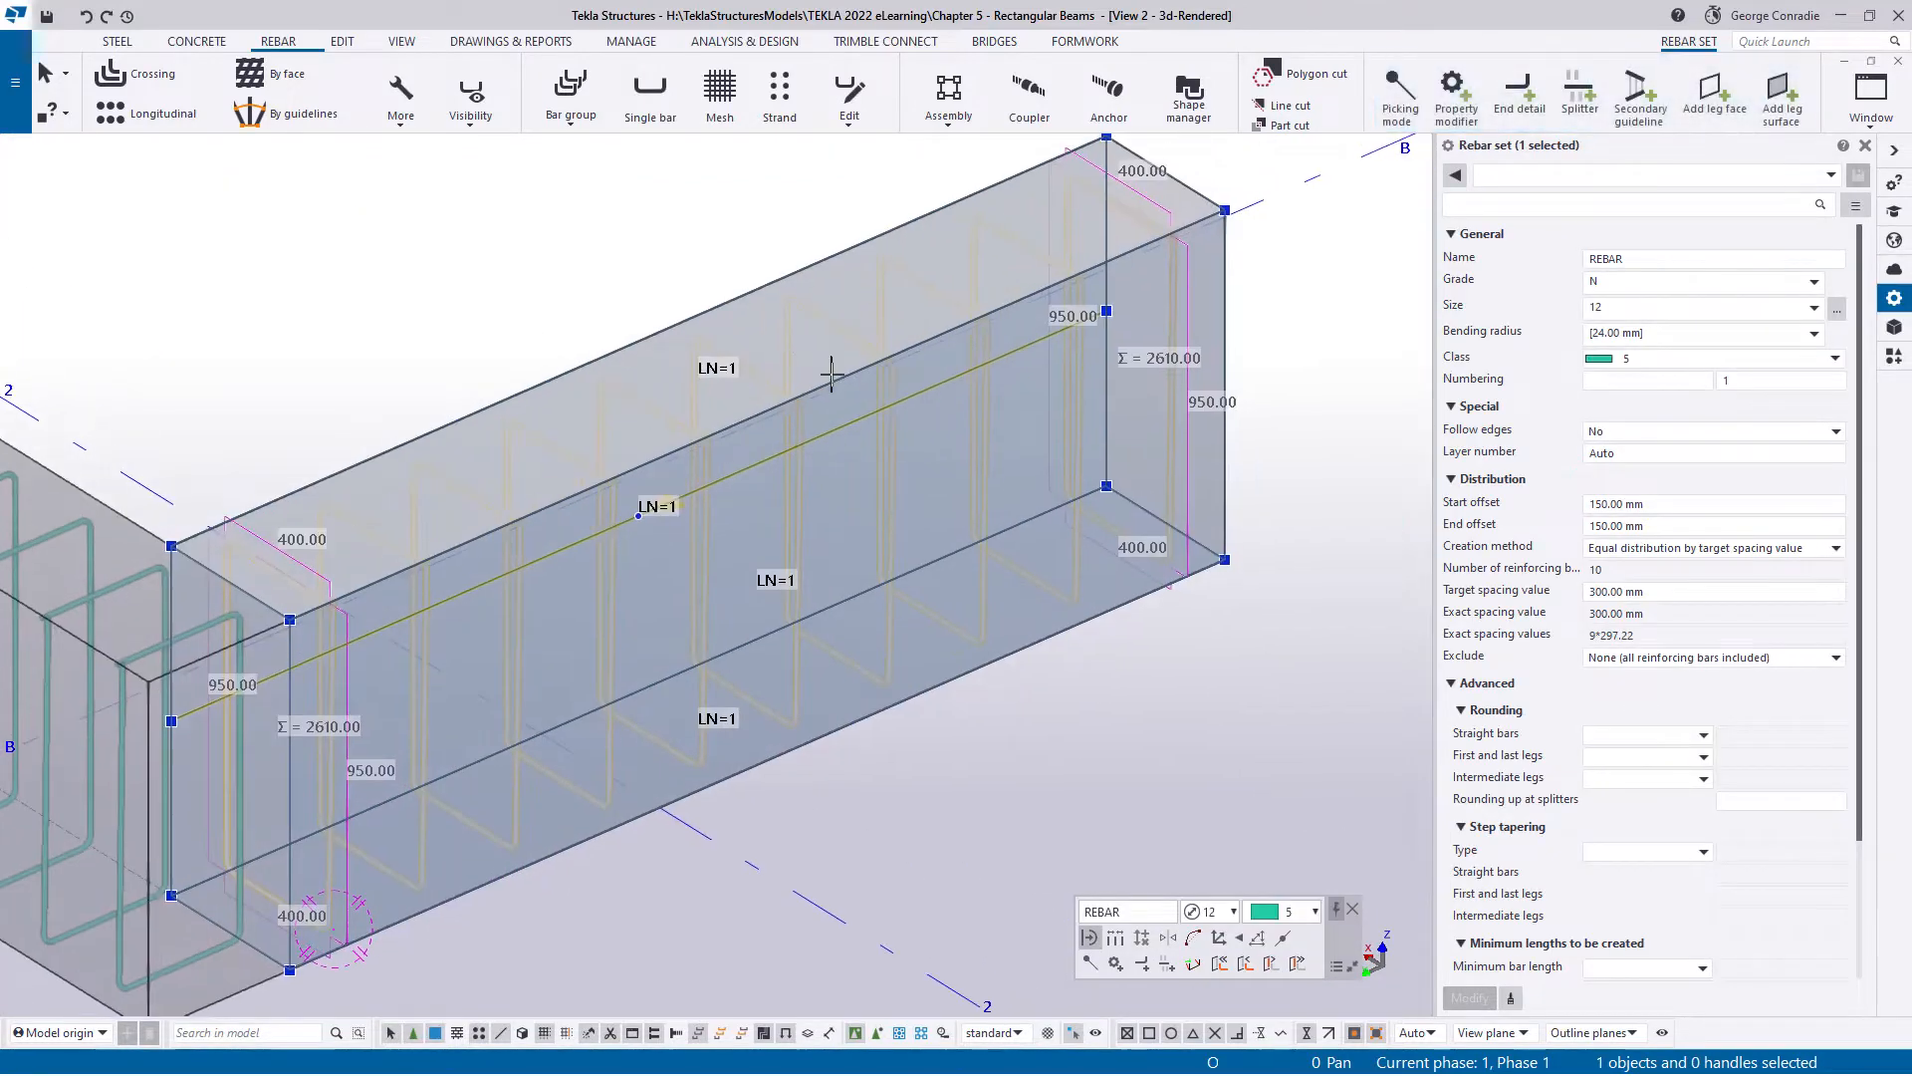
click(470, 98)
click(476, 156)
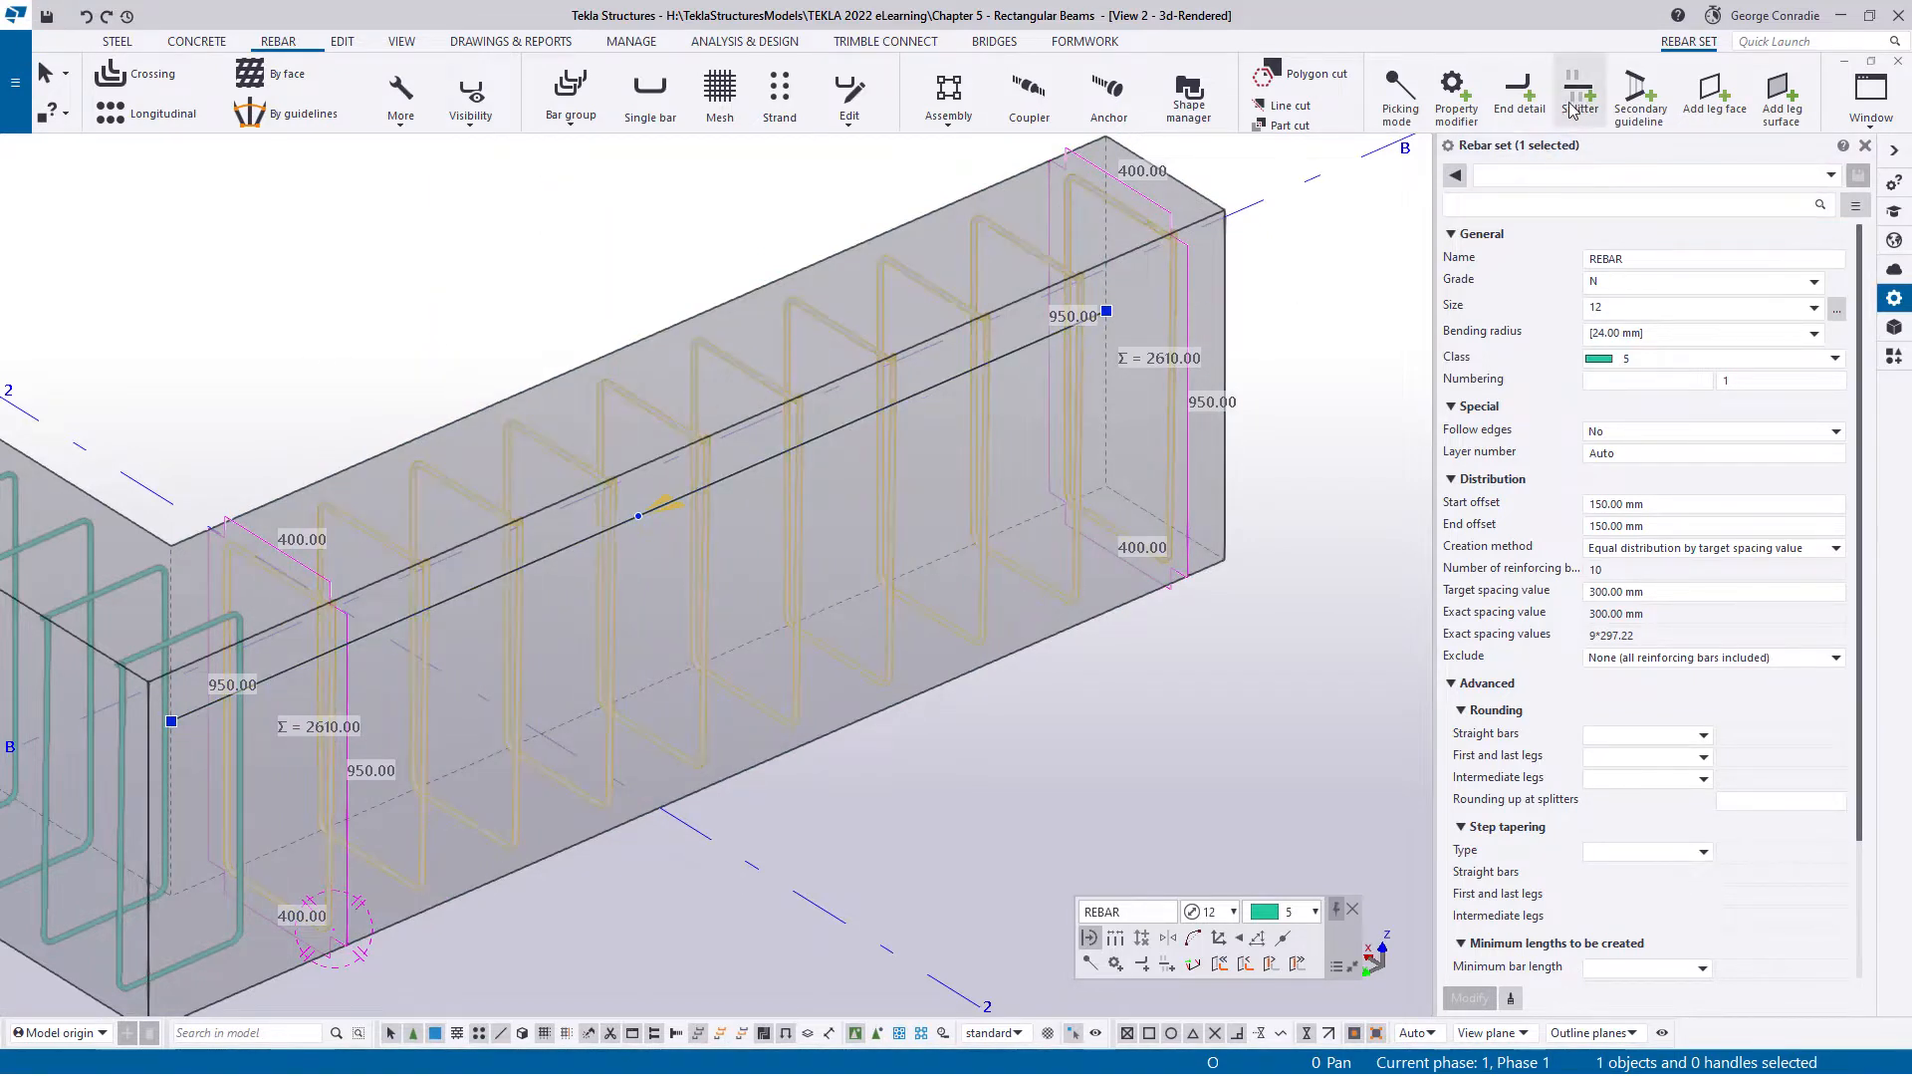
- Add an end detail modifier with standard 90-degree hooks to the grid A stirrup set along the beam's outer top edge
click(1518, 97)
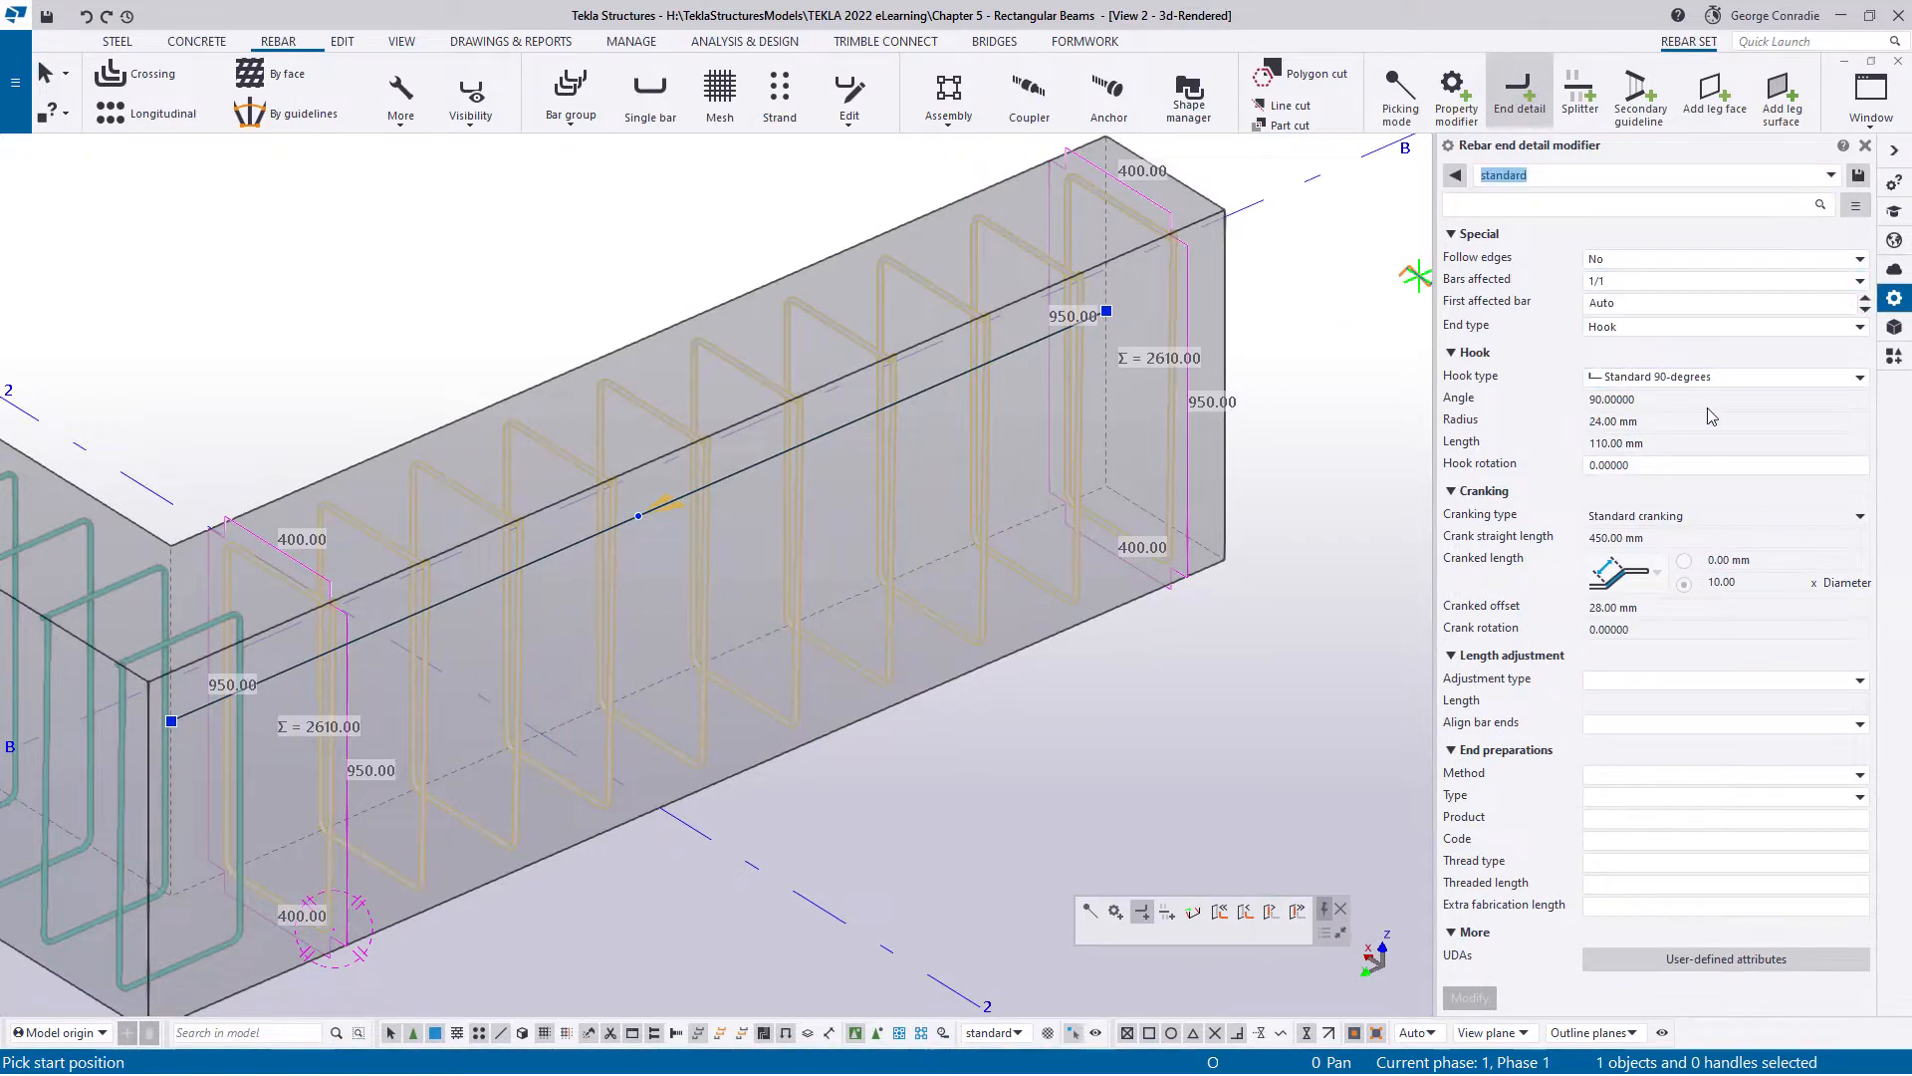
scroll(1280, 269, up, 3)
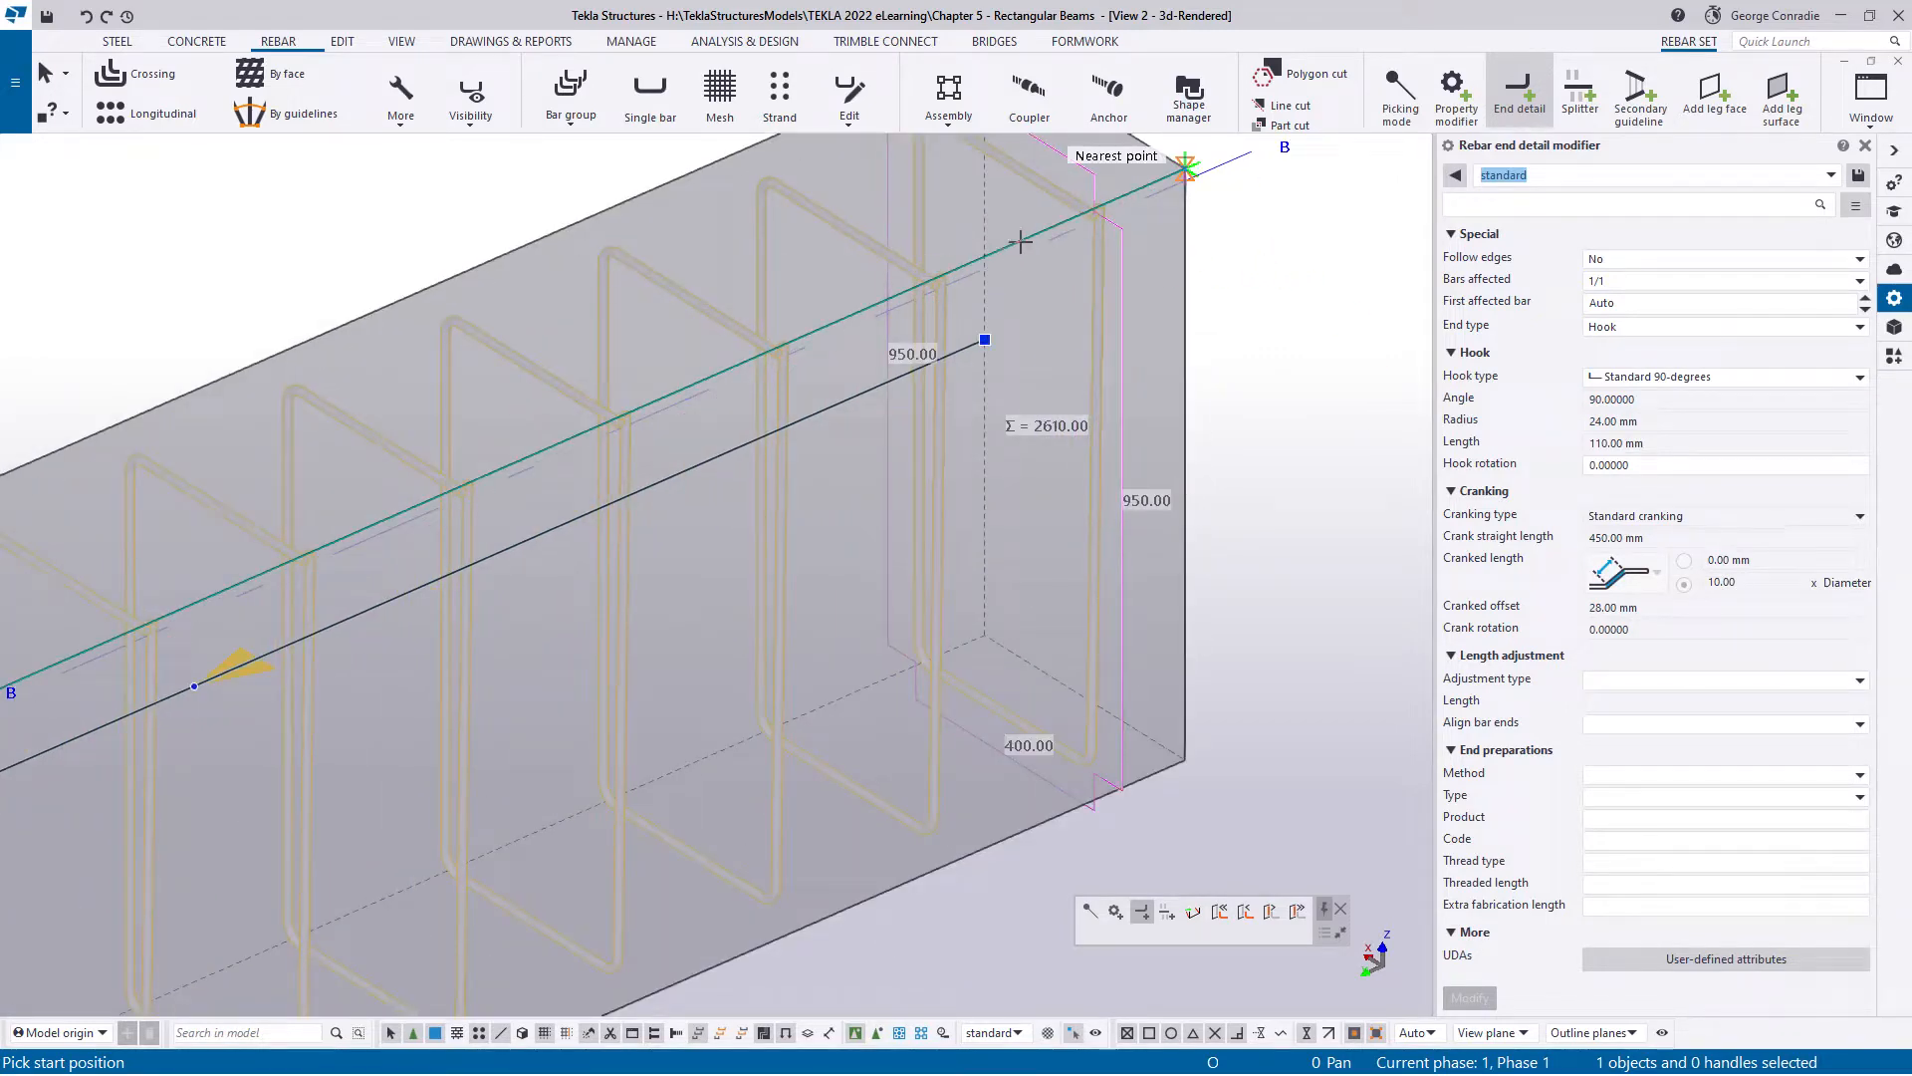
scroll(1021, 241, down, 3)
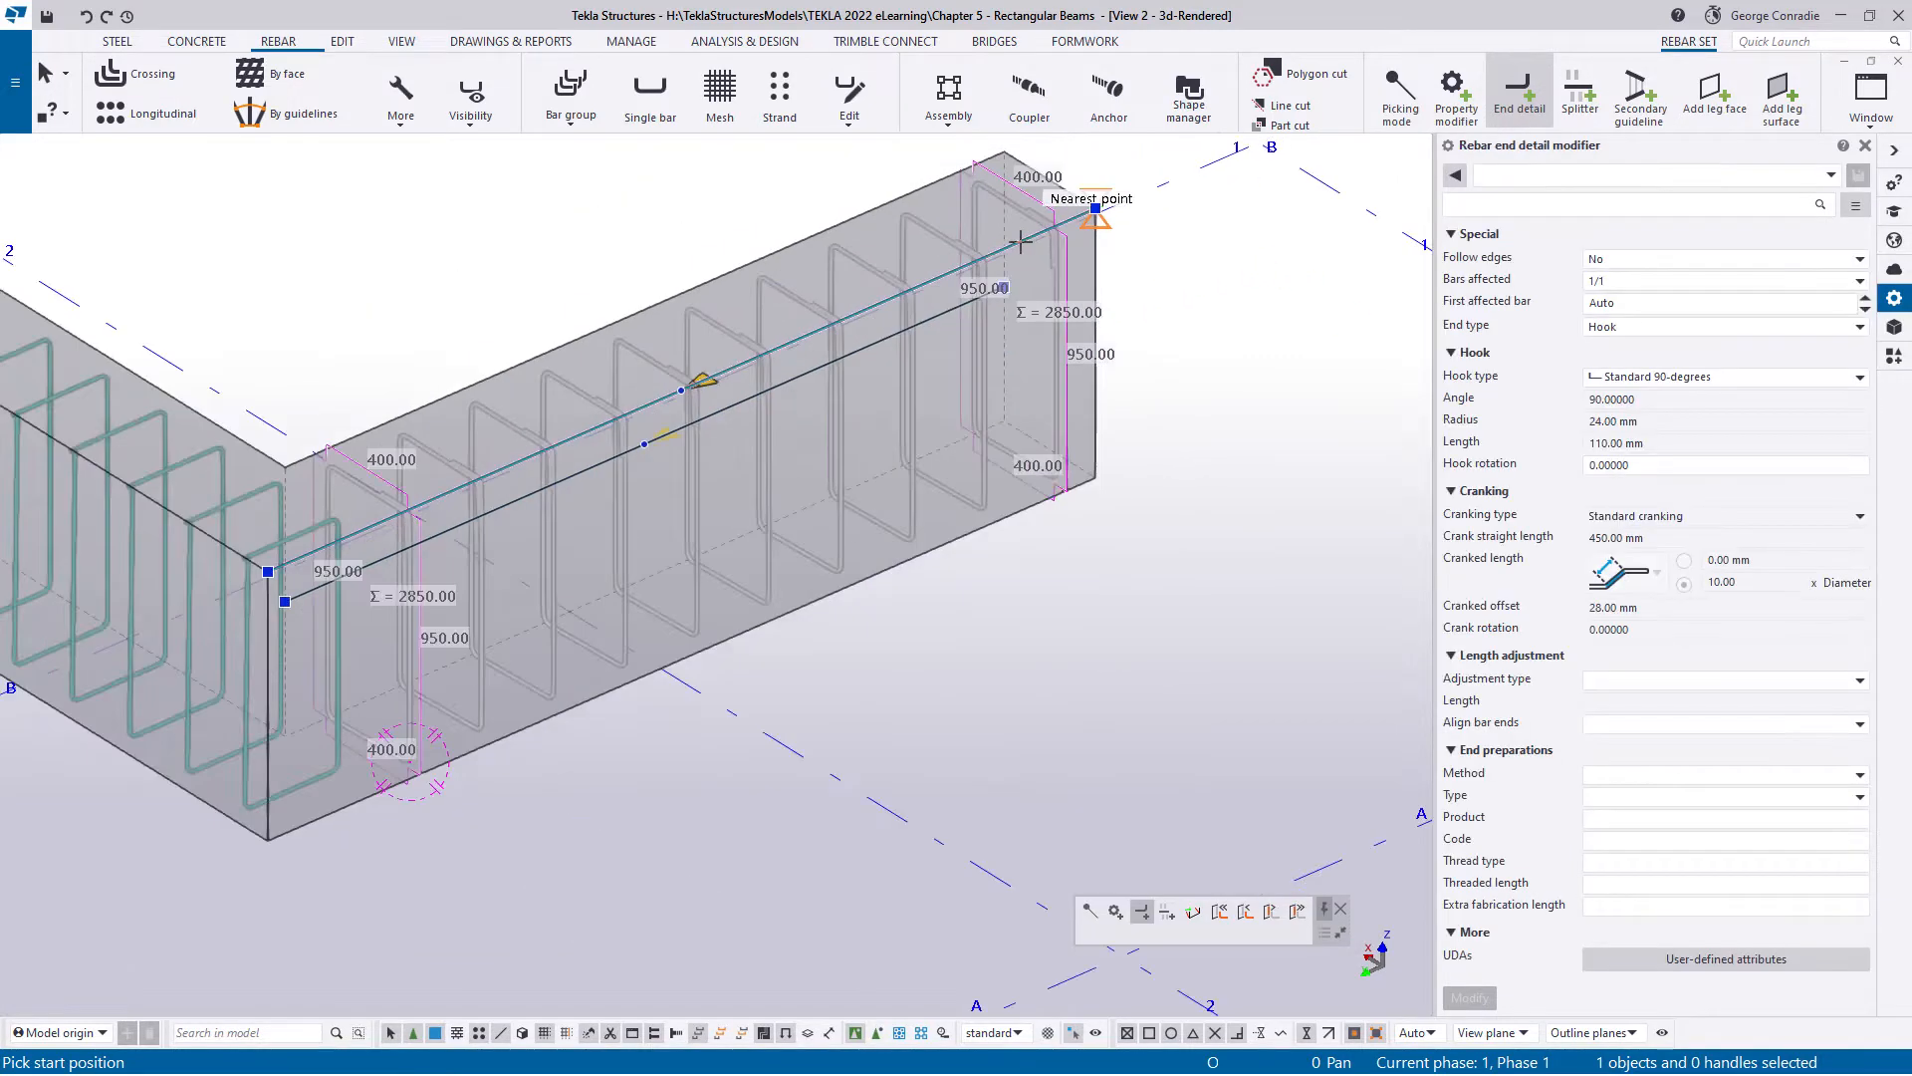
middle_drag(827, 623, 1252, 581)
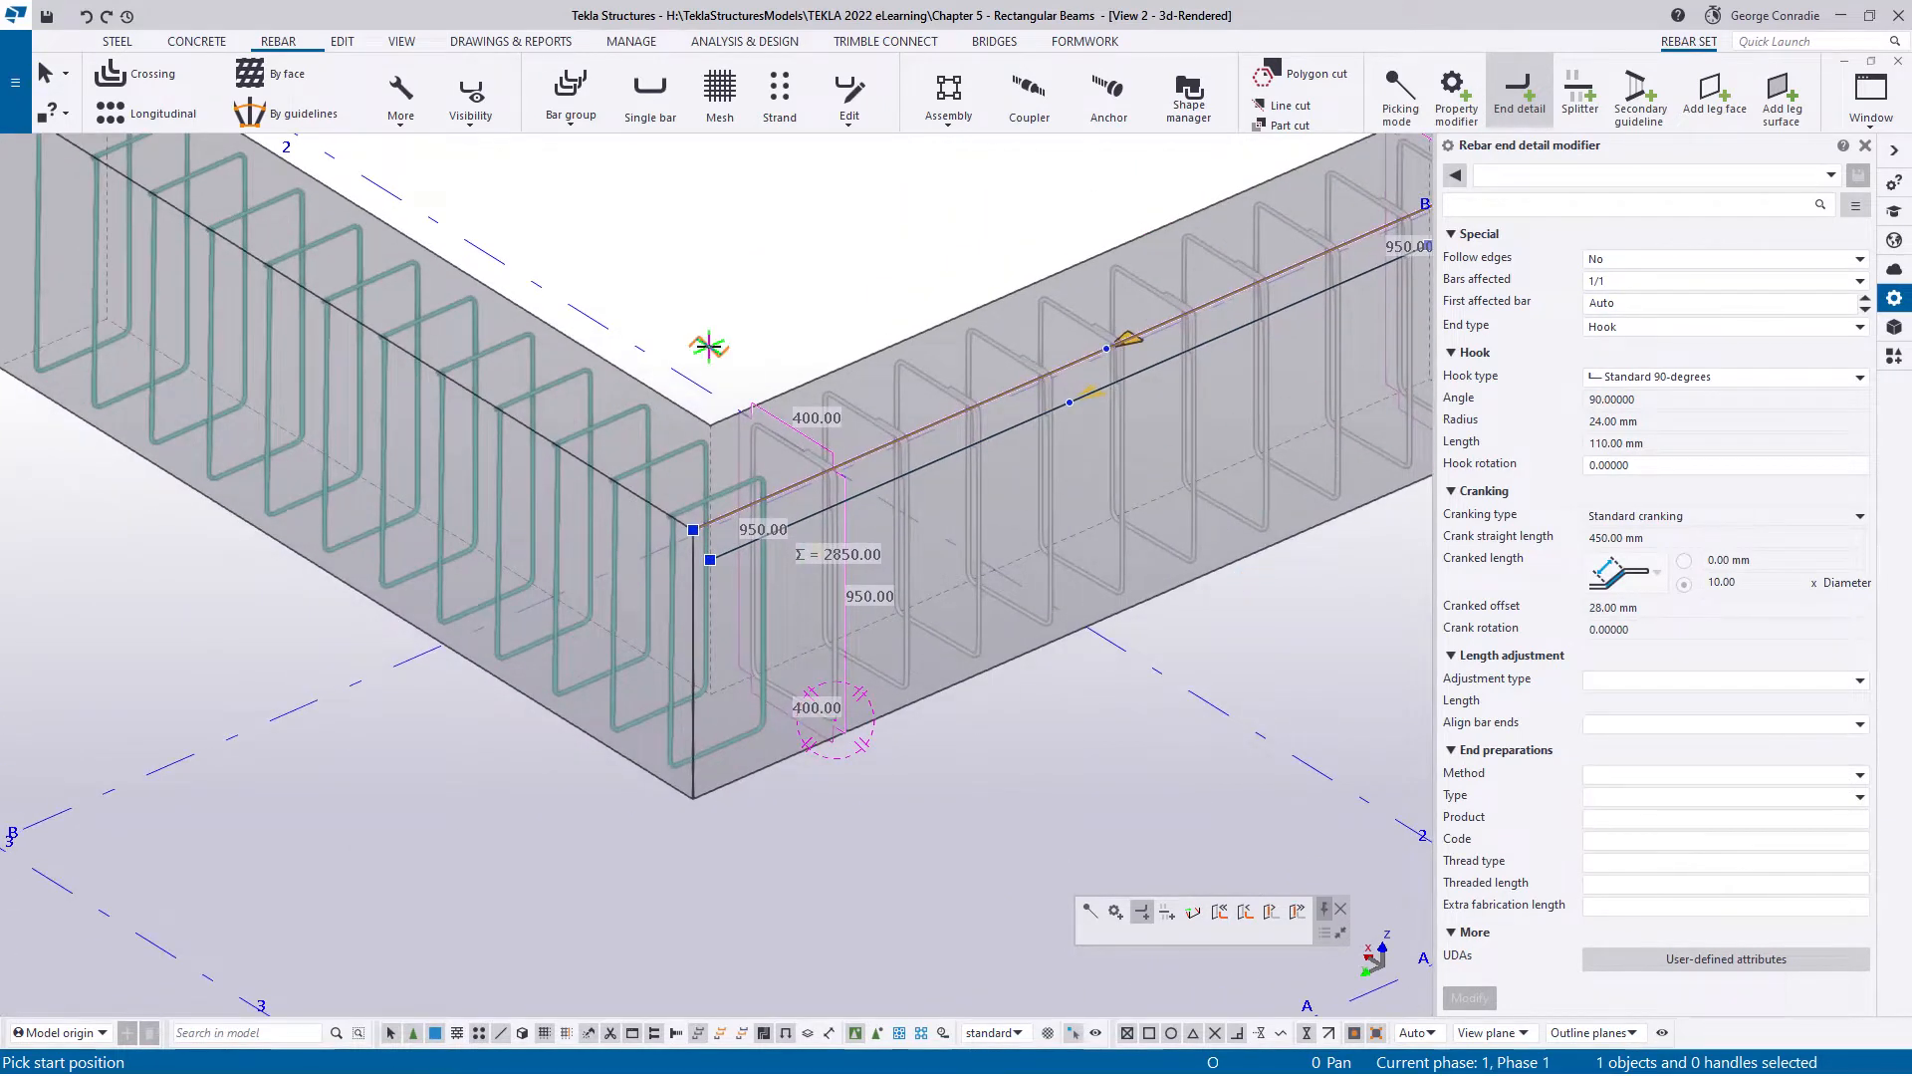
right_click(775, 309)
click(826, 317)
scroll(818, 405, up, 3)
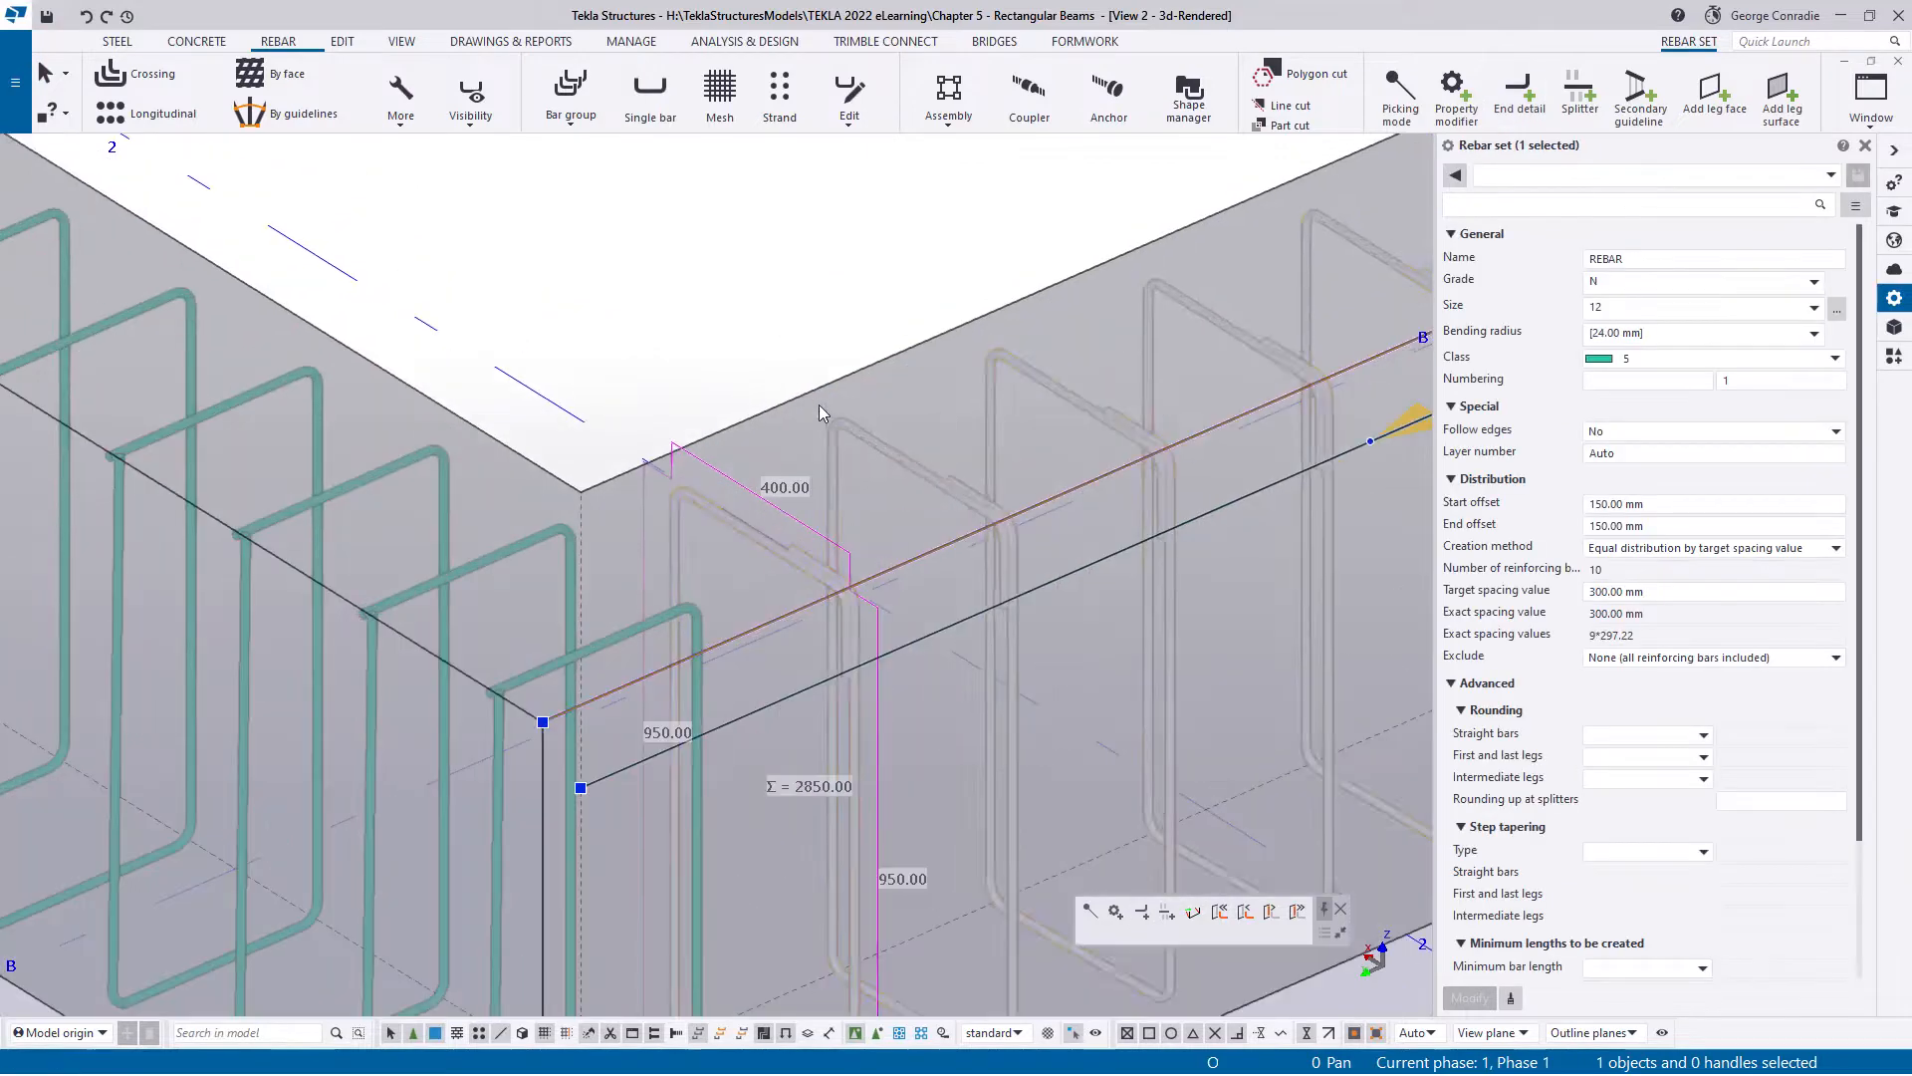
click(751, 530)
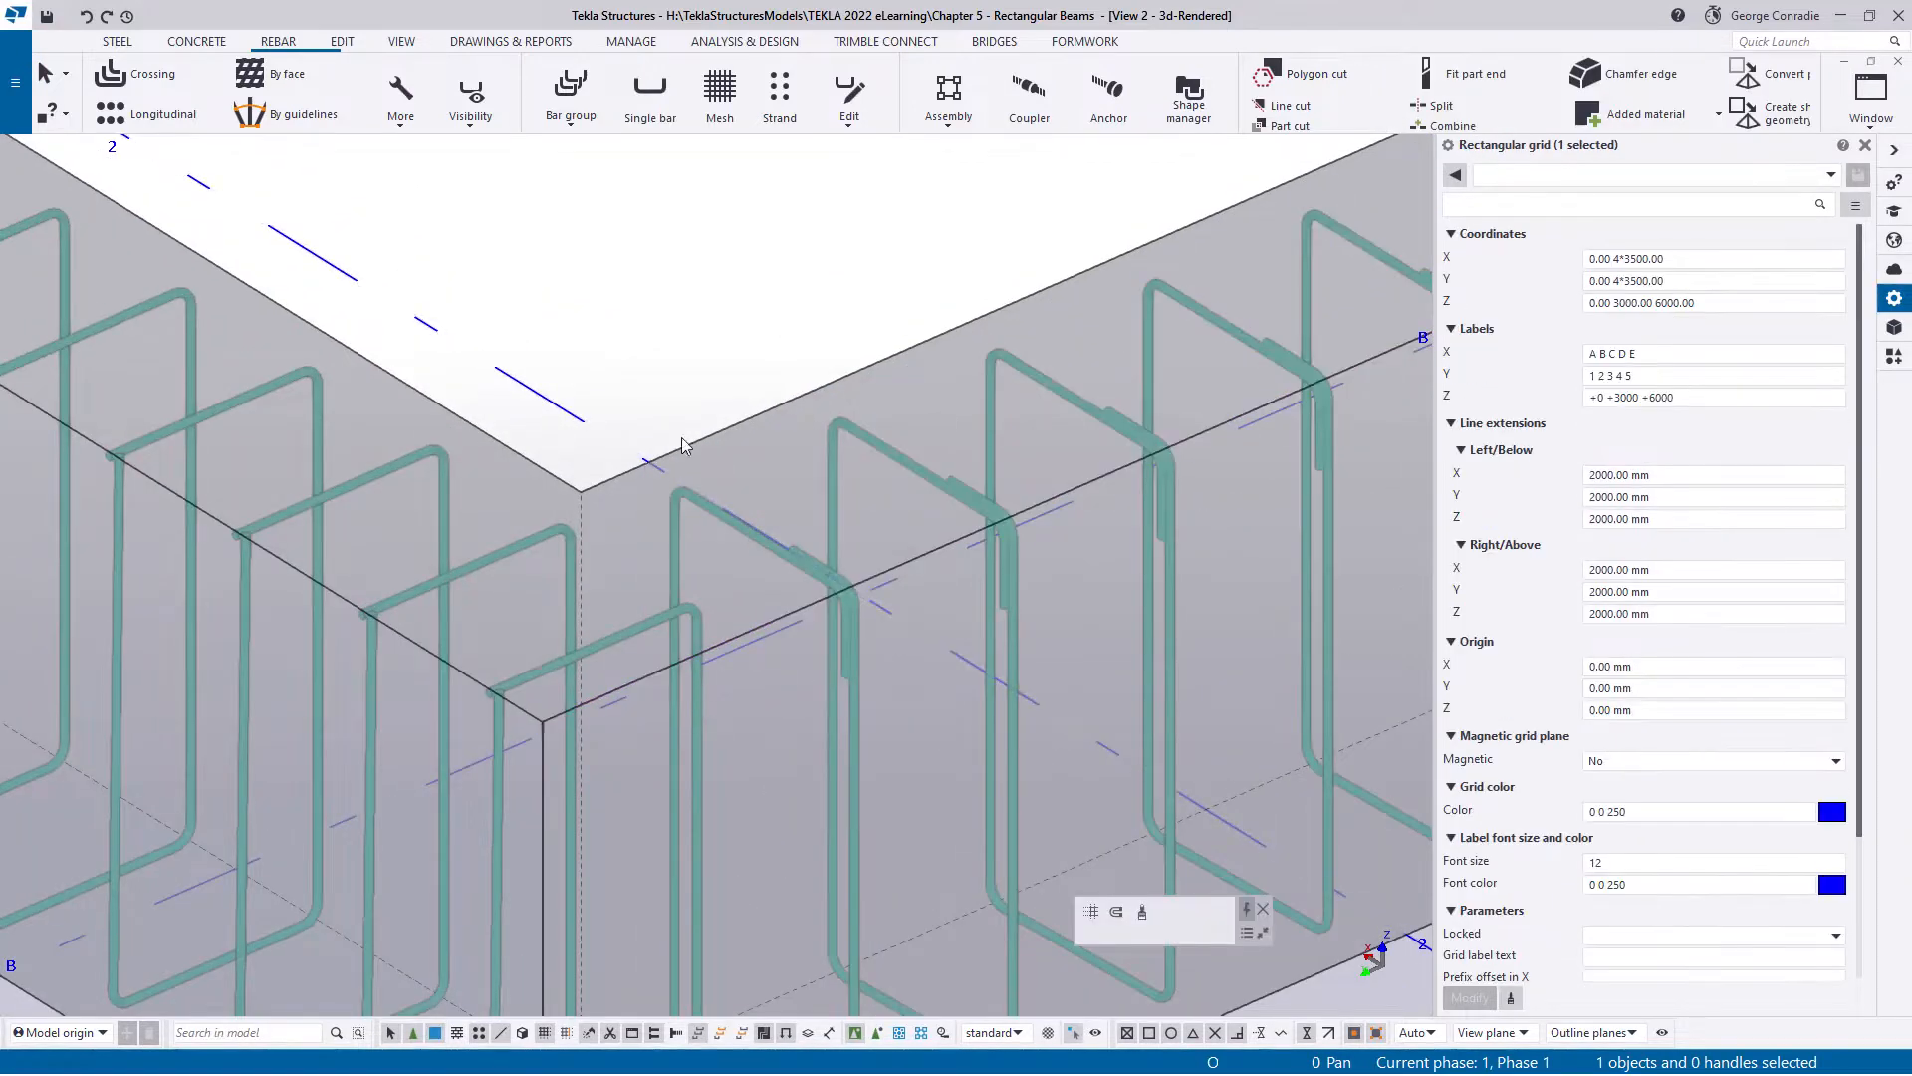
click(470, 97)
click(751, 214)
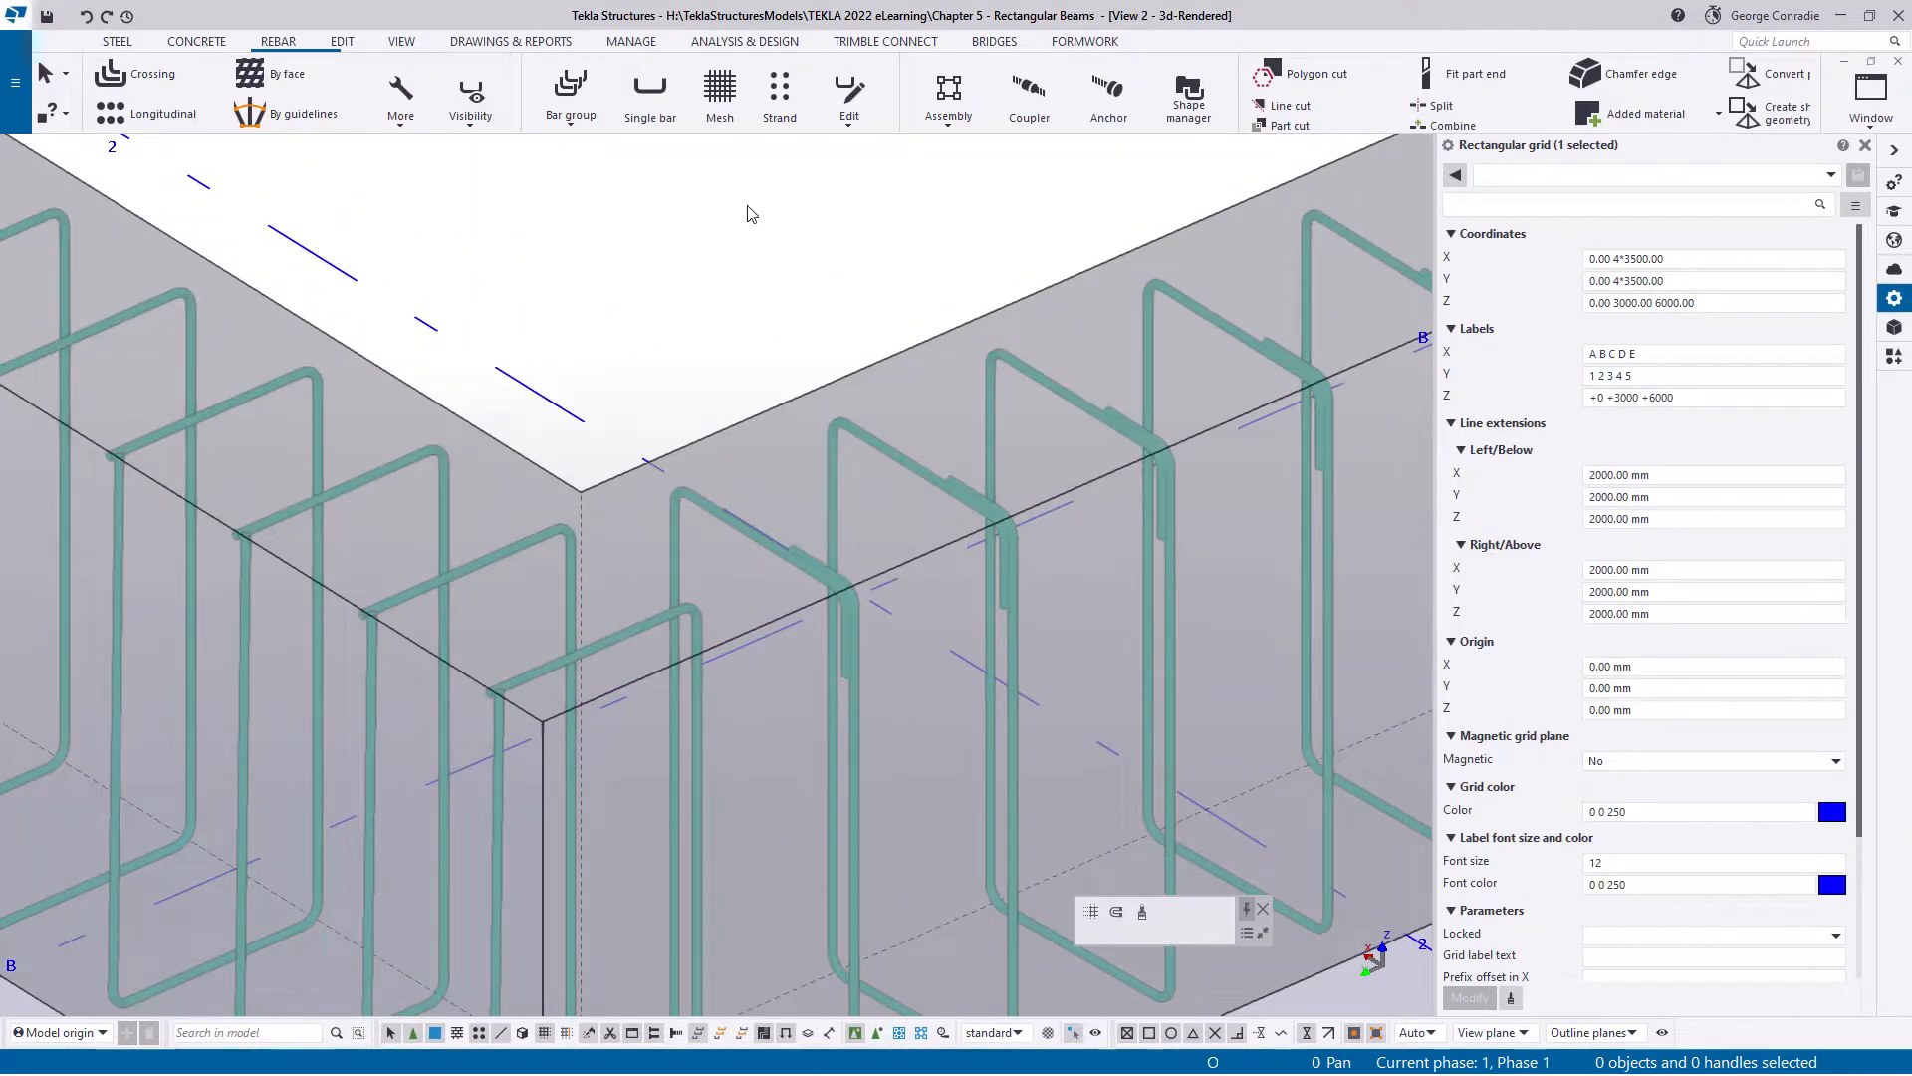
click(871, 444)
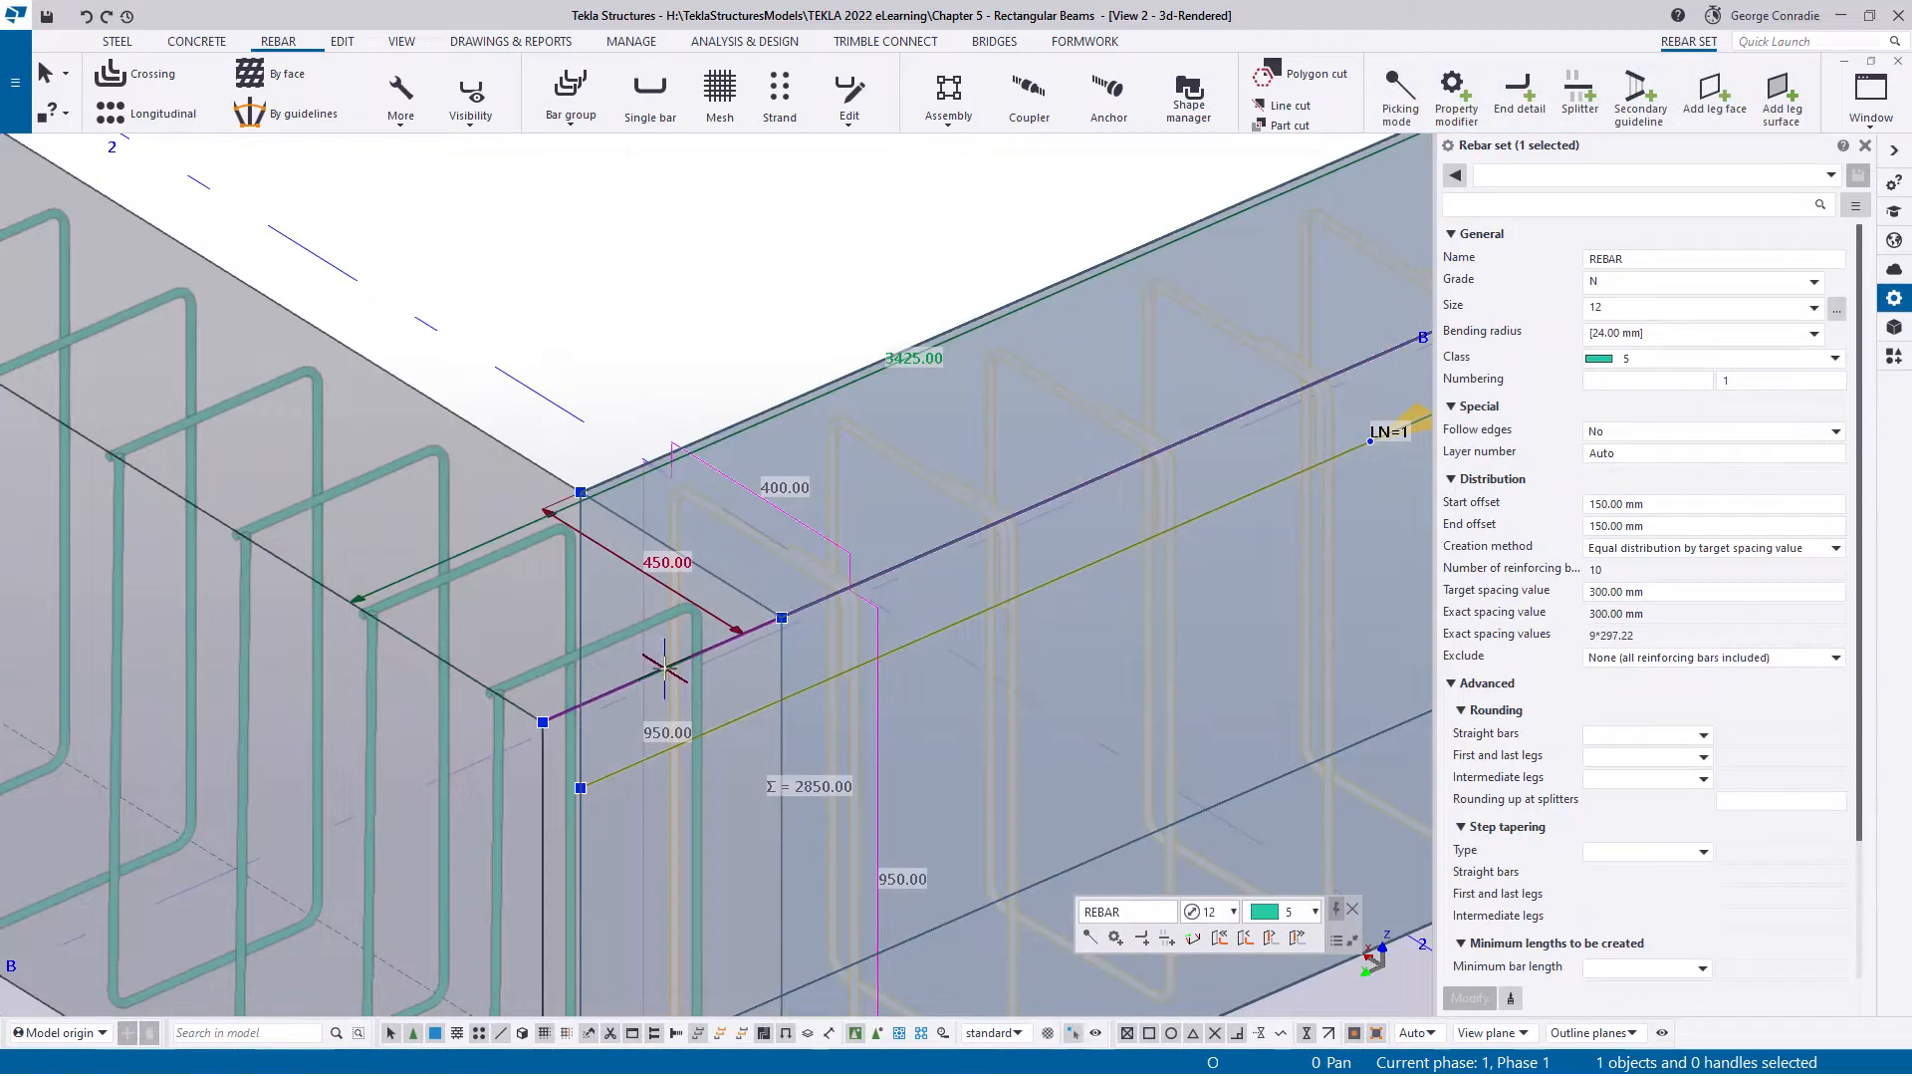
scroll(664, 668, down, 3)
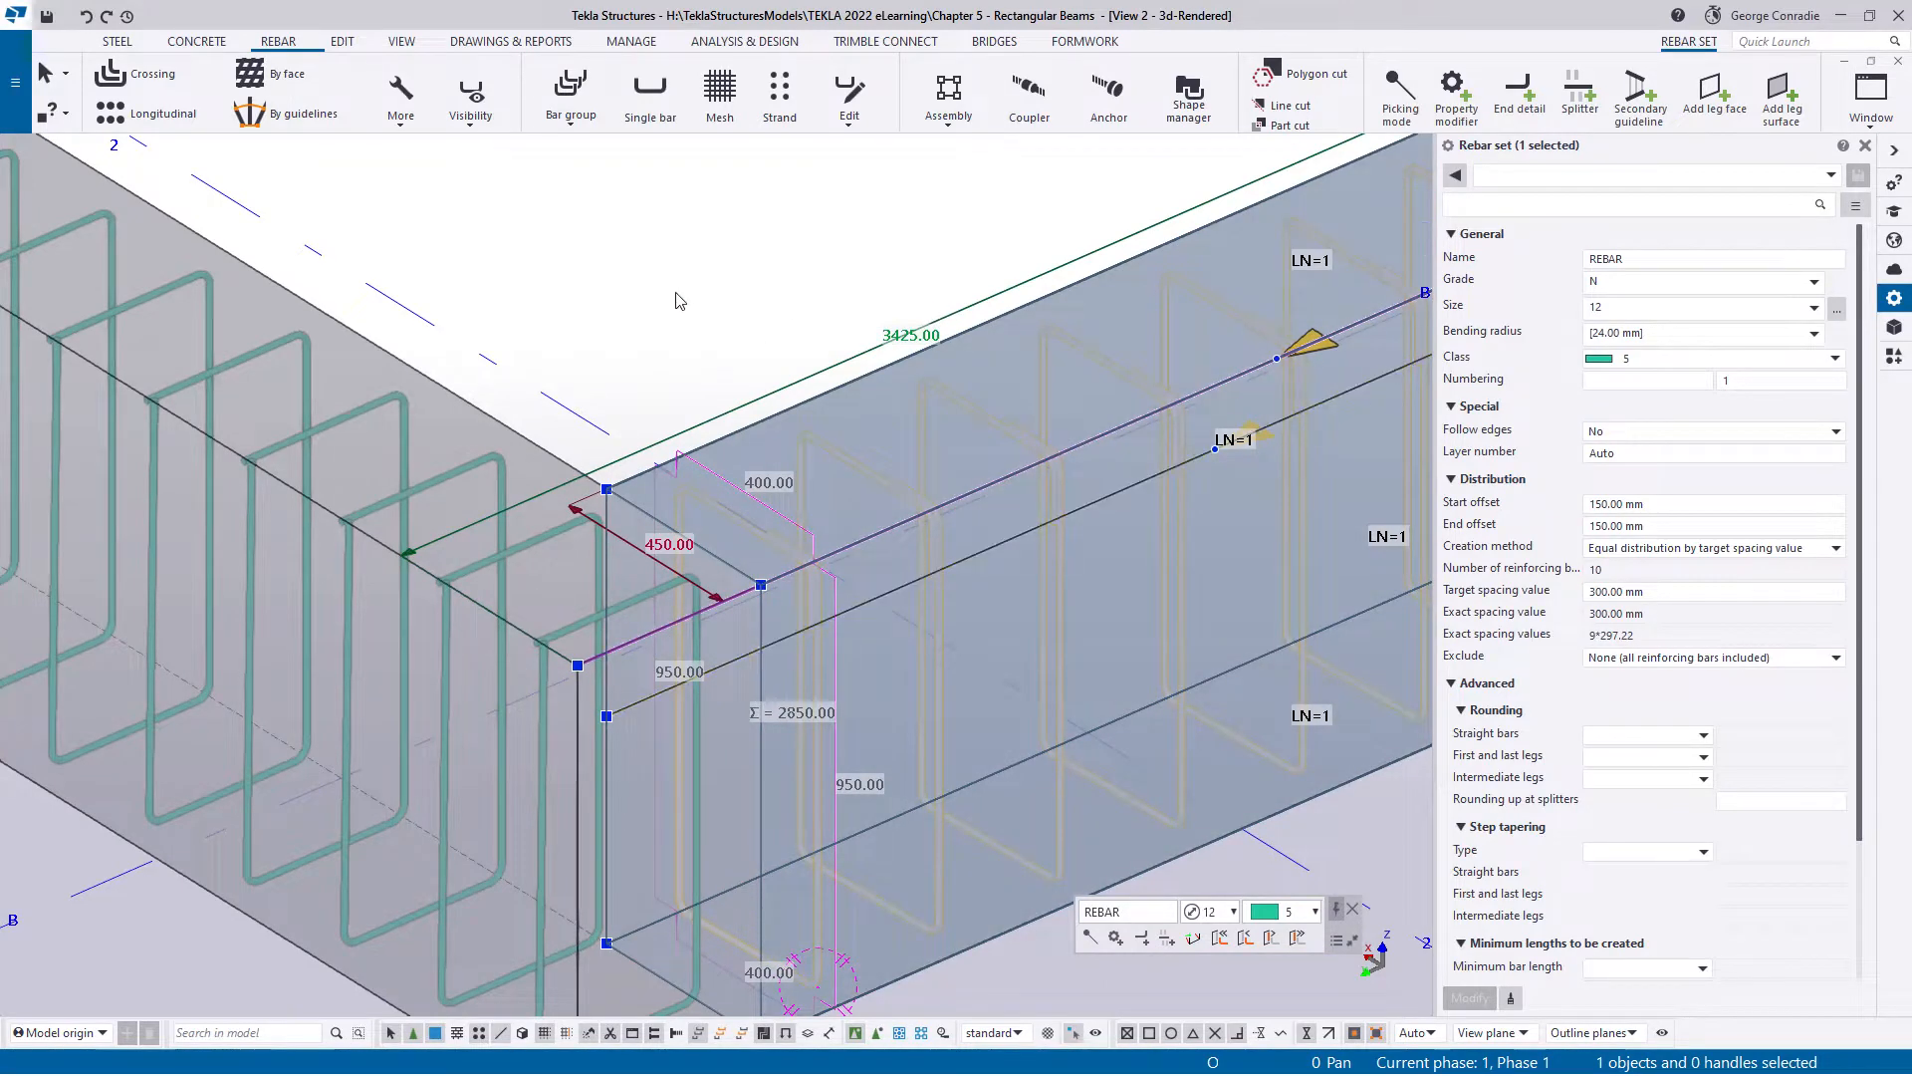
key(Escape)
click(485, 108)
click(720, 383)
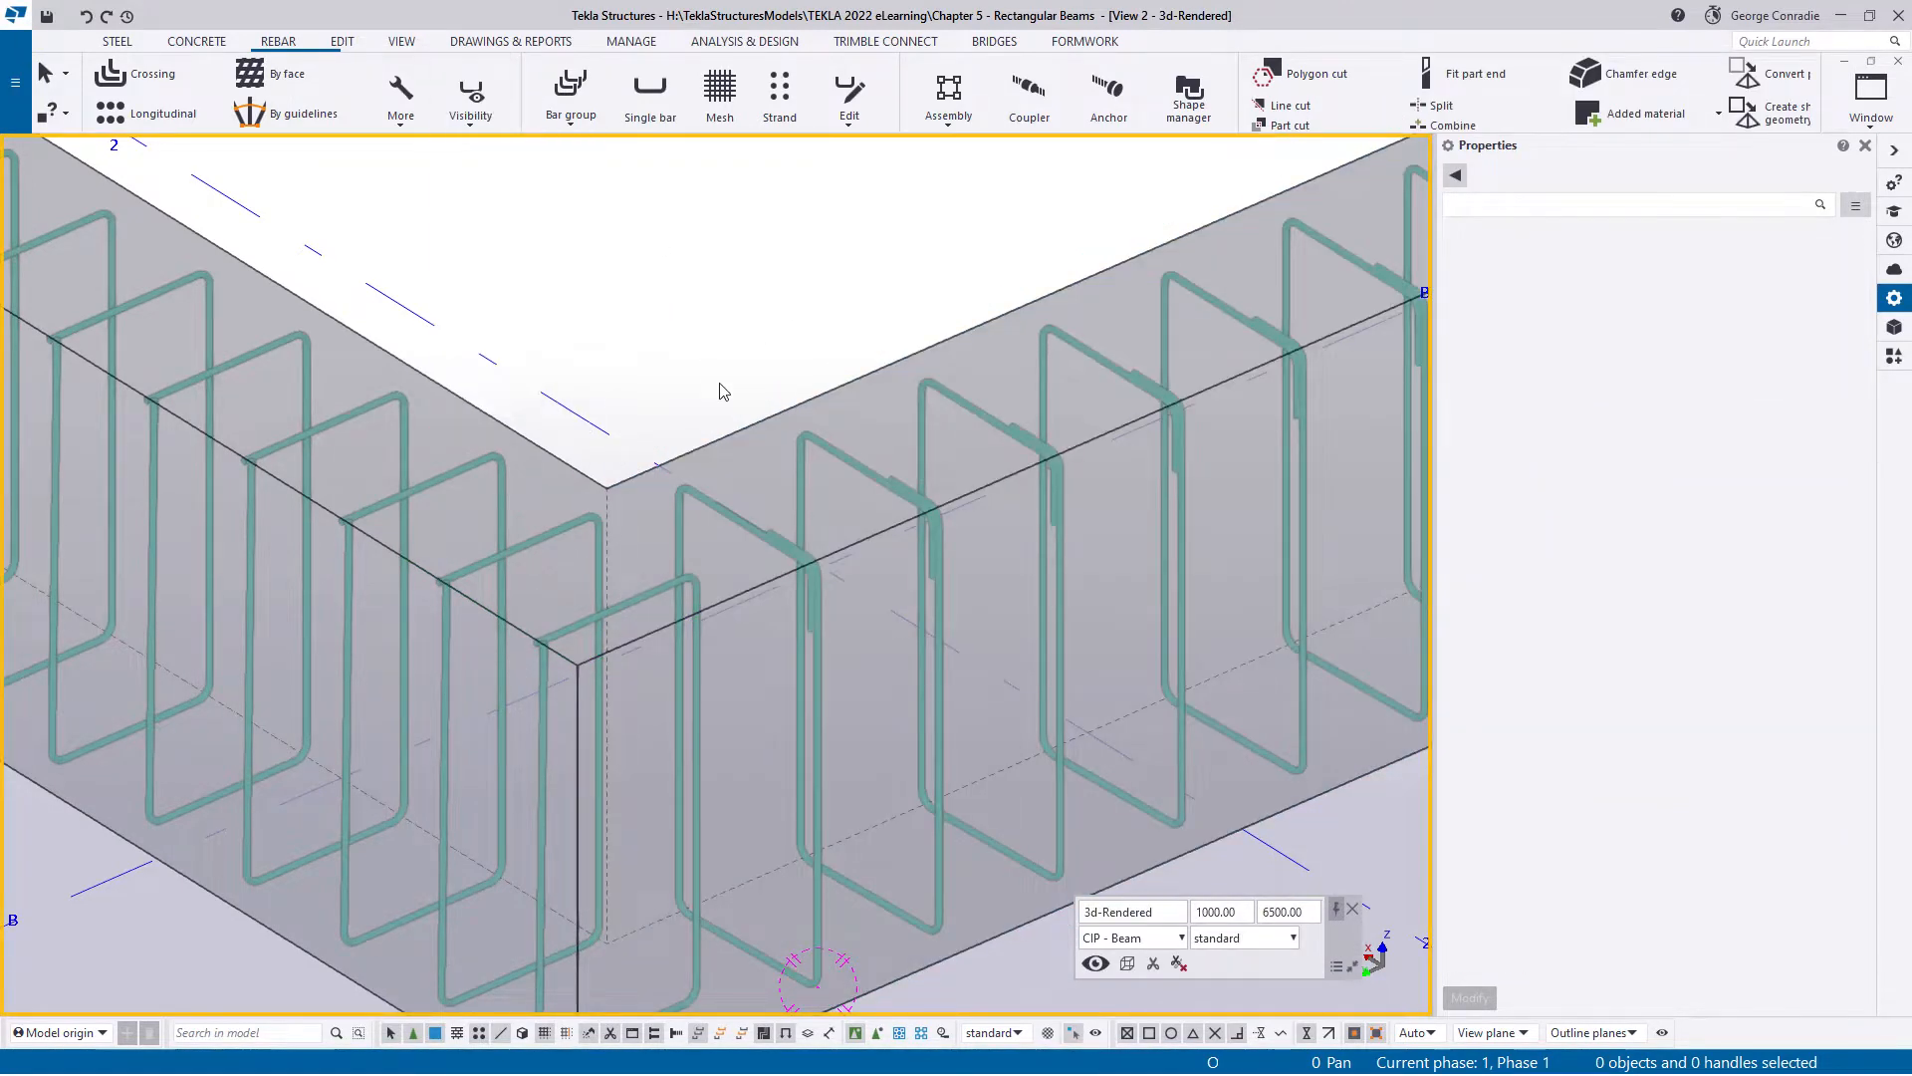
- Shorten the grid A set's end detail modifier to the beam's inner corner and try snapping the guideline end there
click(840, 456)
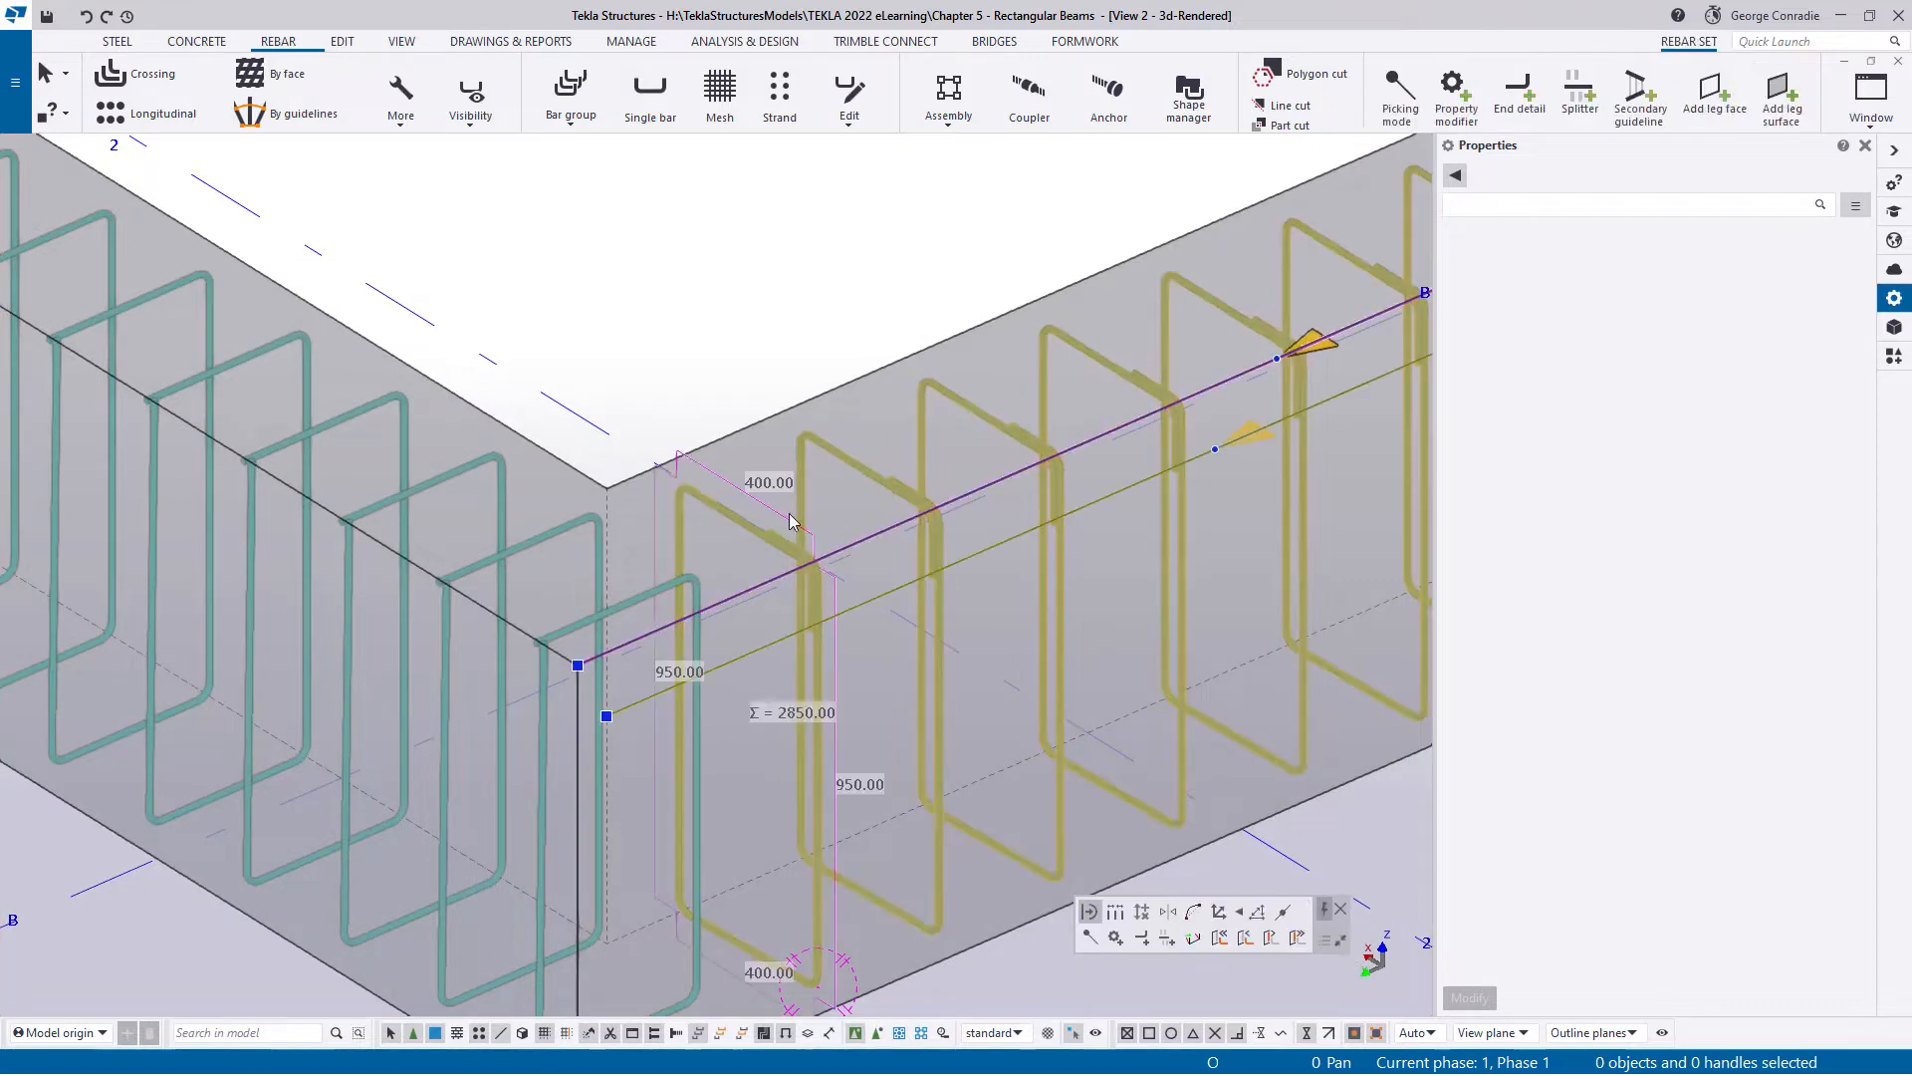
click(408, 552)
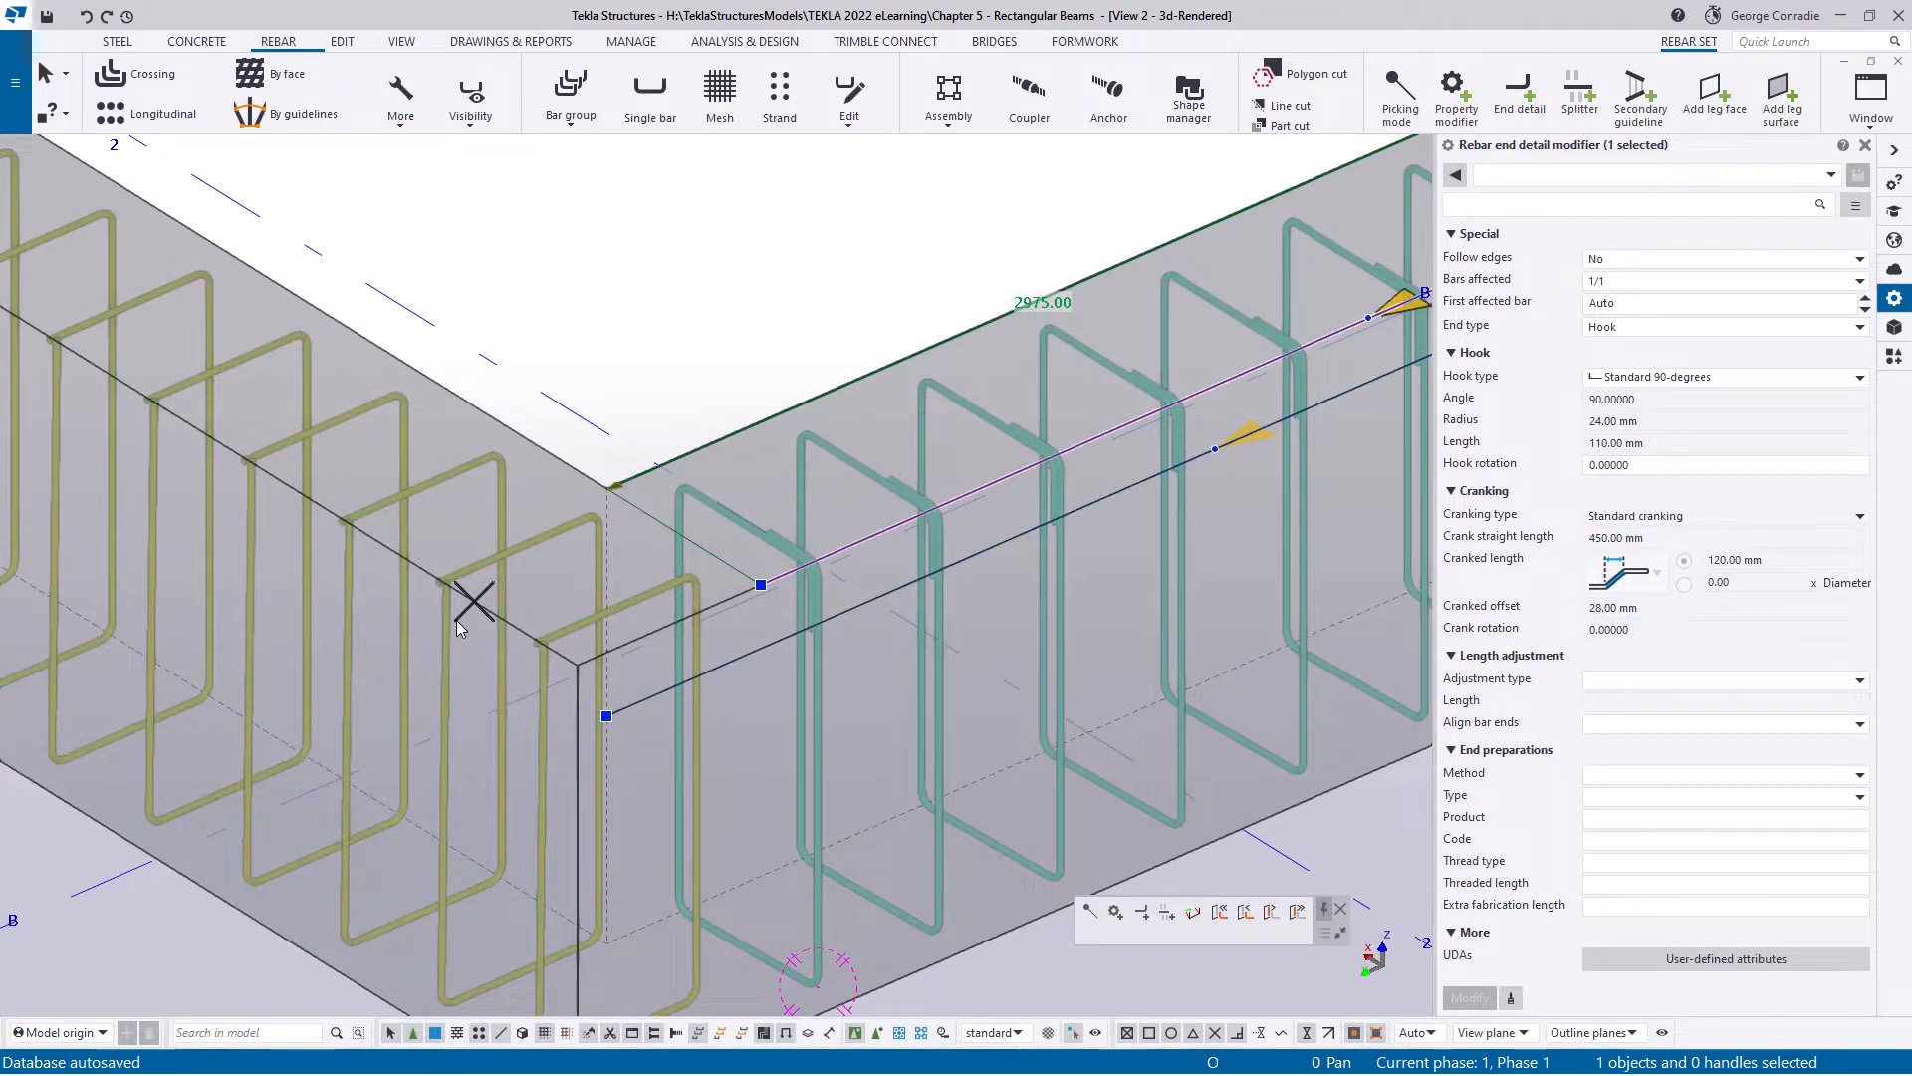
drag(639, 691, 606, 489)
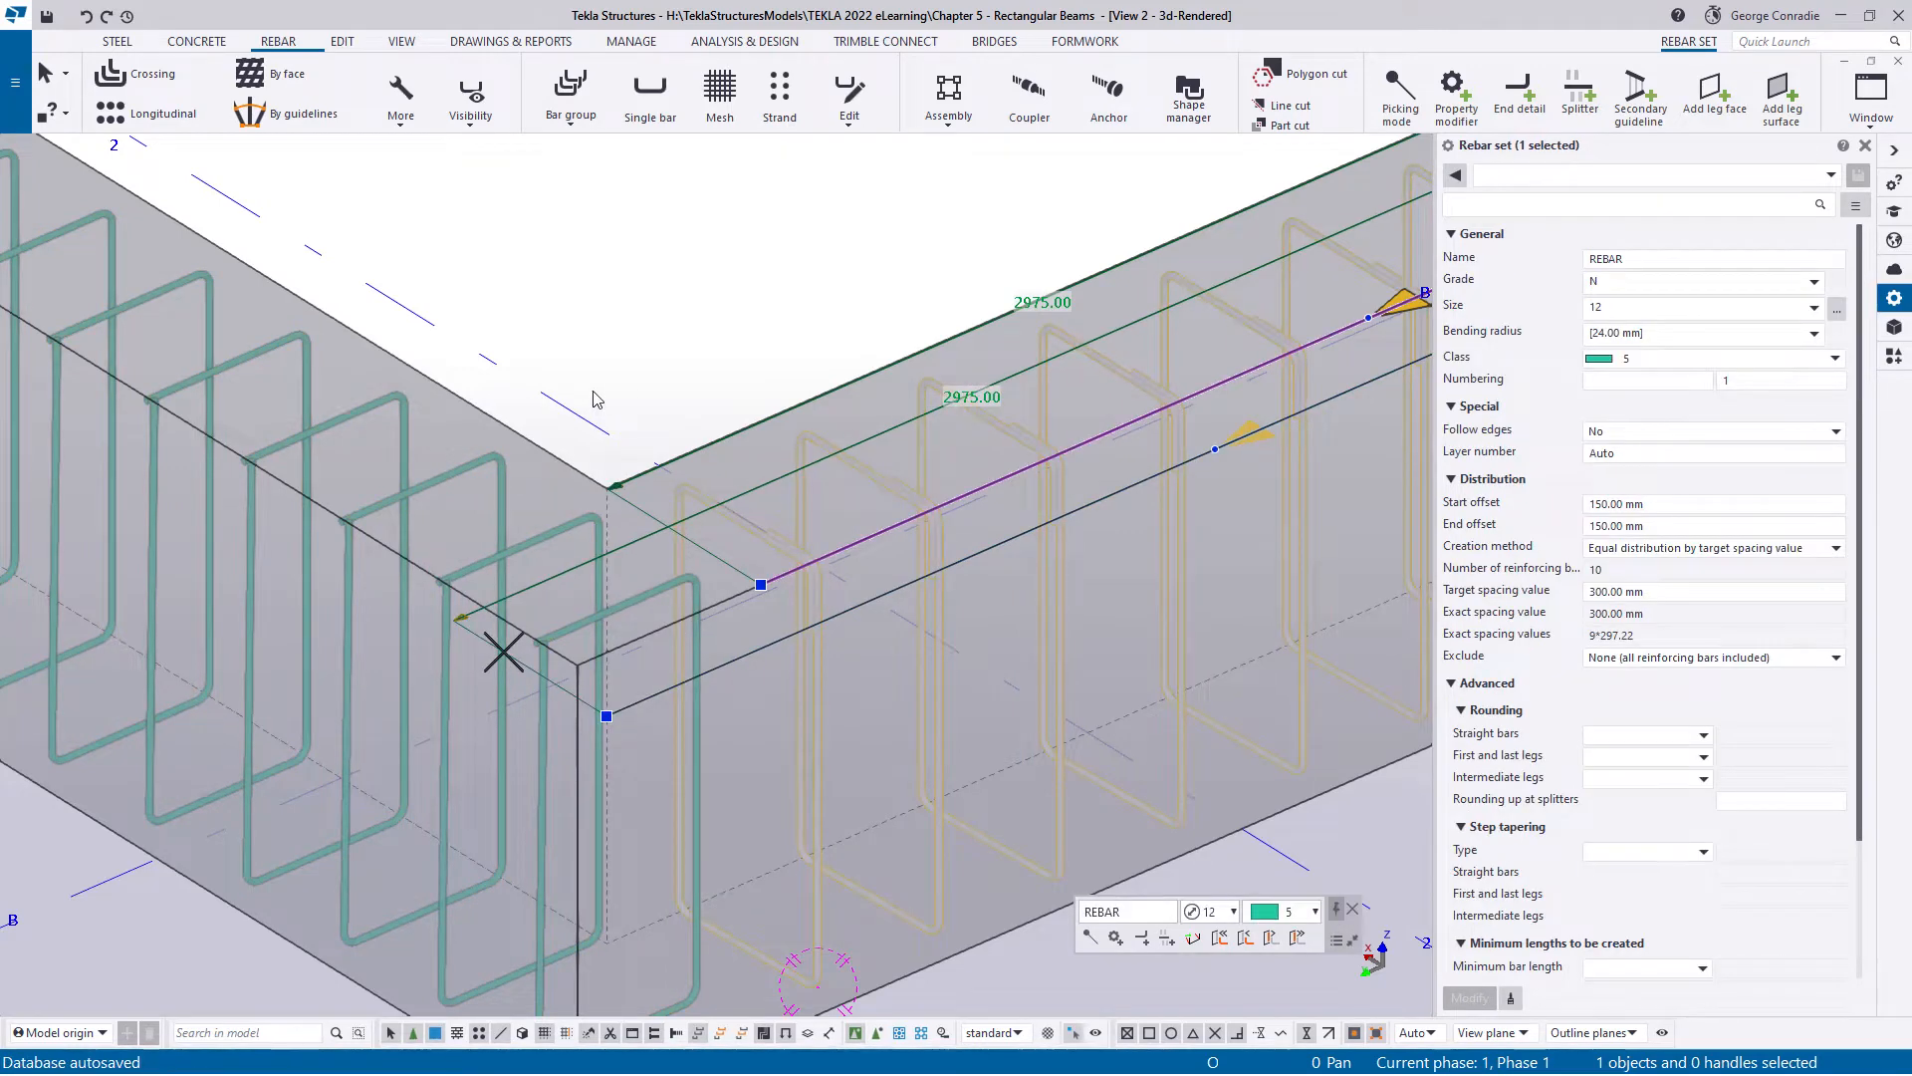
scroll(625, 403, down, 2)
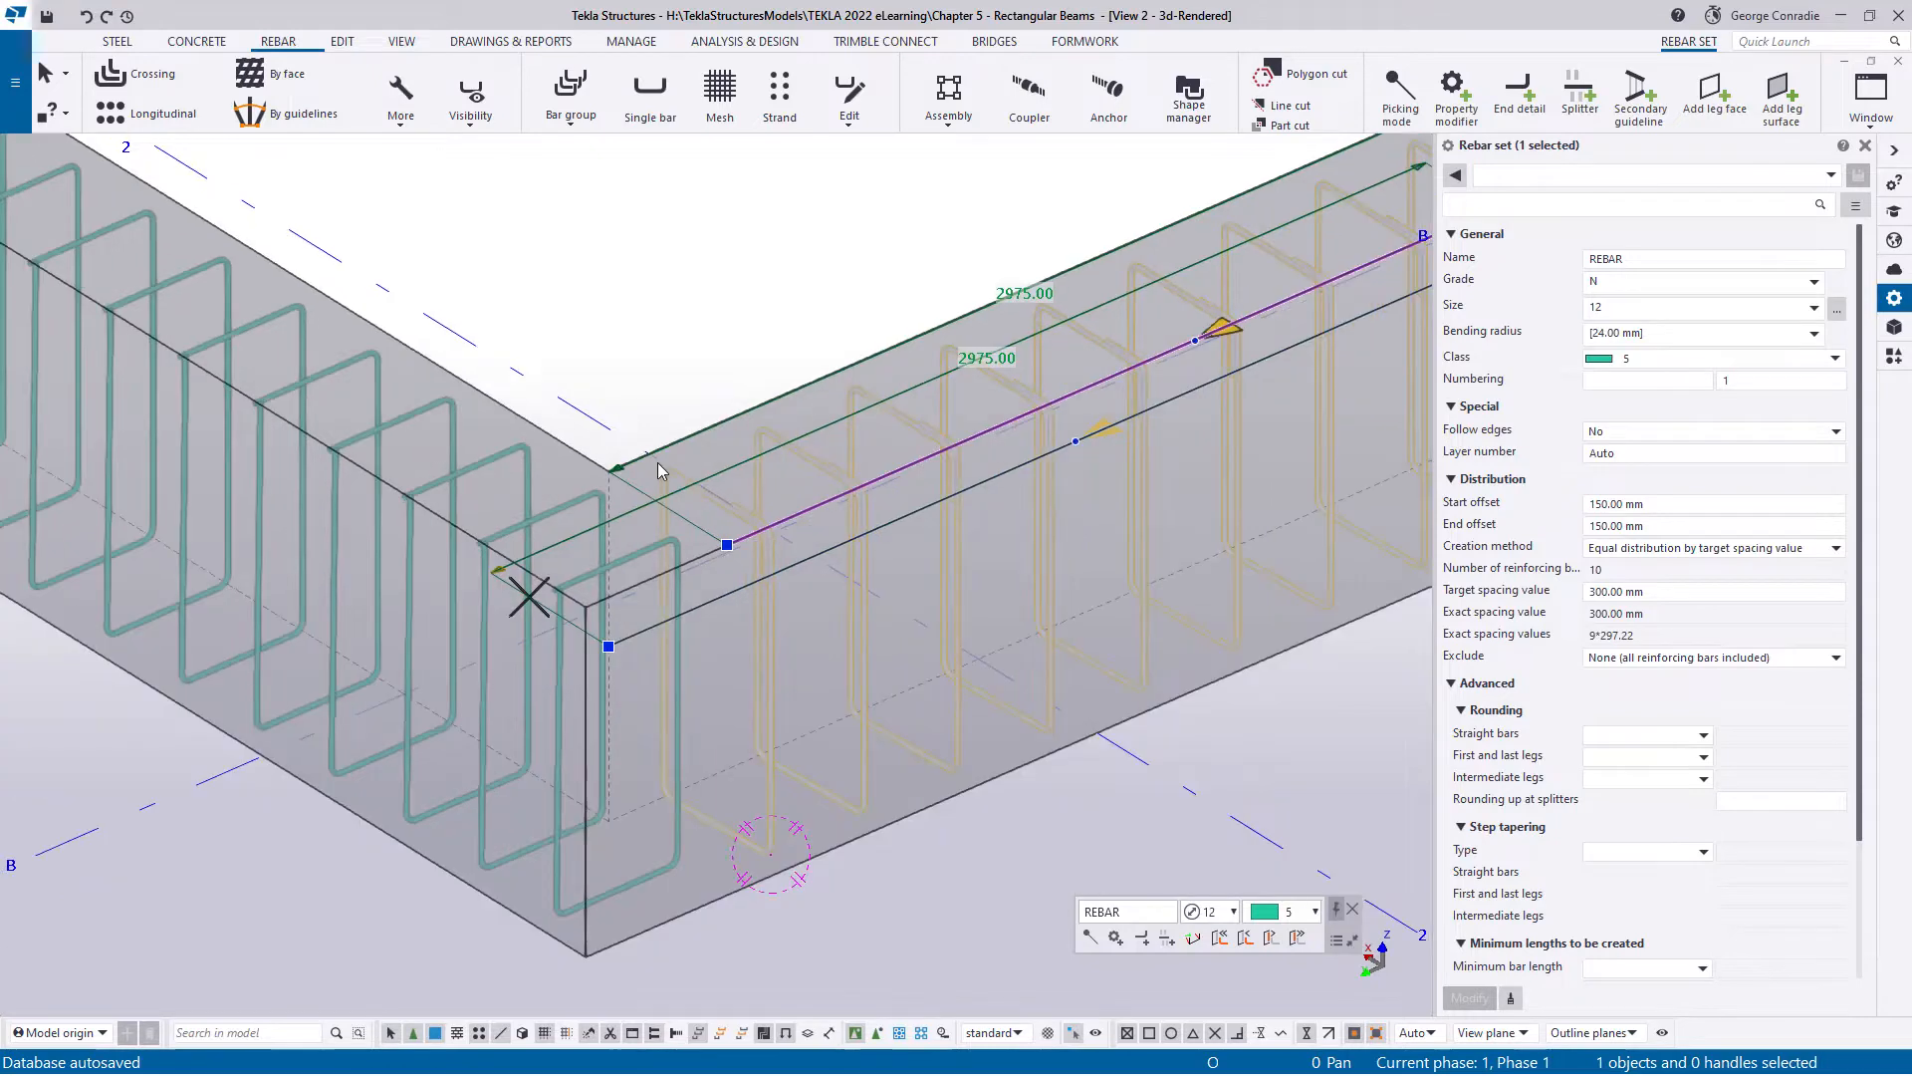
click(724, 596)
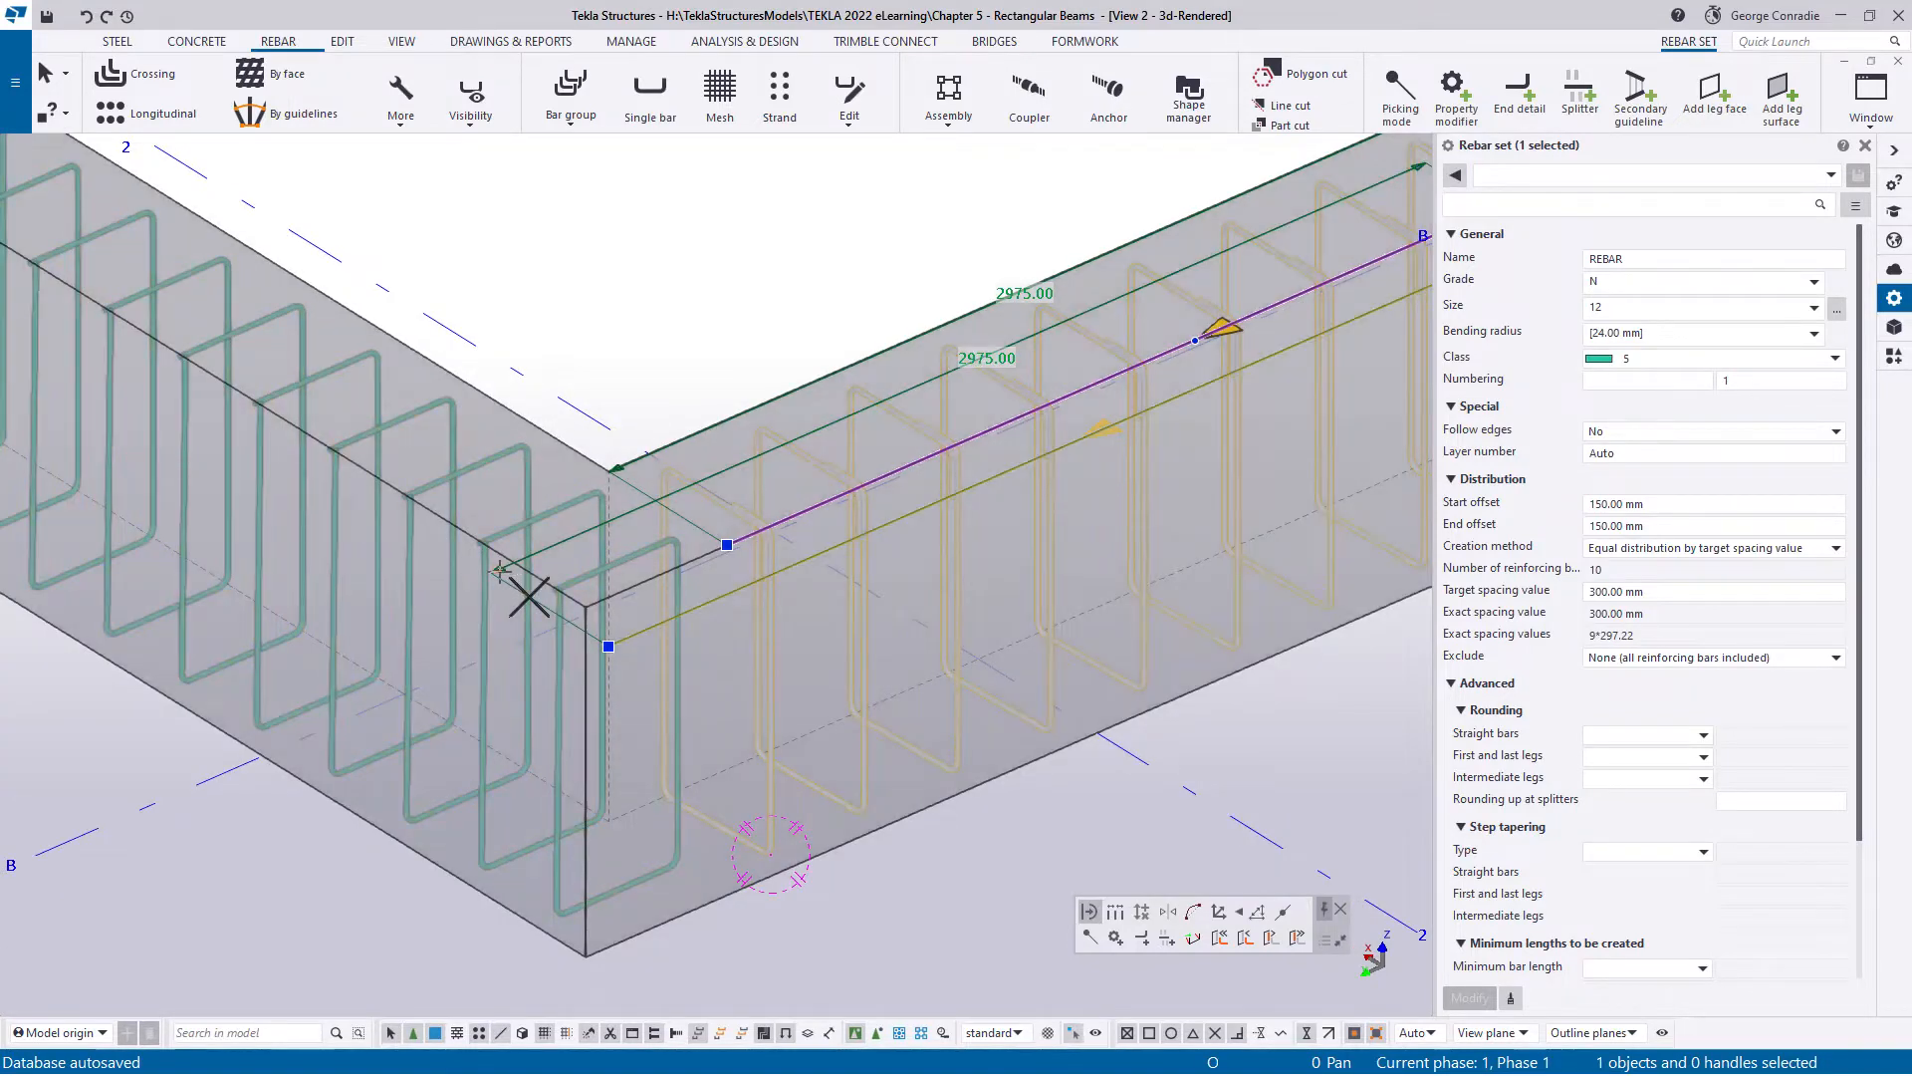
drag(499, 571, 611, 460)
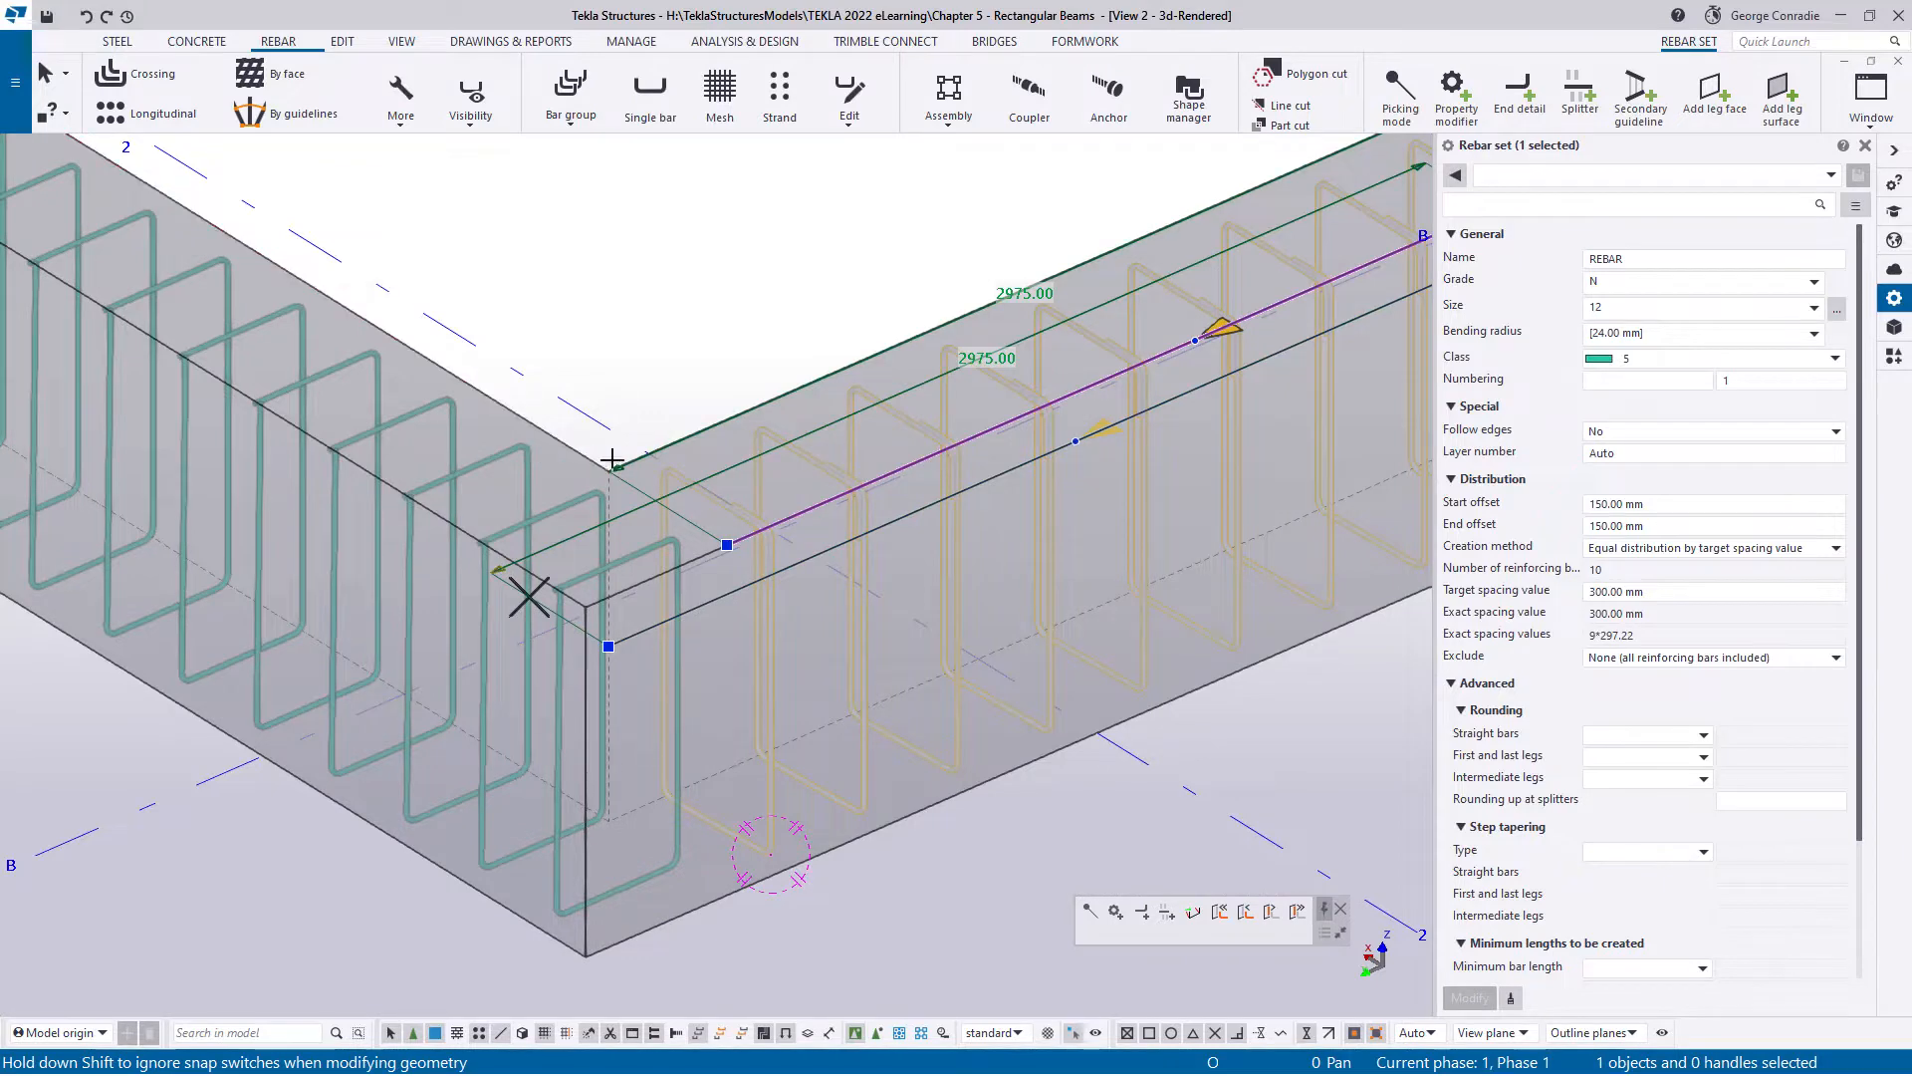
click(629, 382)
- Examine the grid A stirrup set and its hooks from the side and from above the beam
scroll(652, 444, down, 2)
ctrl+middle_drag(695, 492, 527, 517)
click(775, 506)
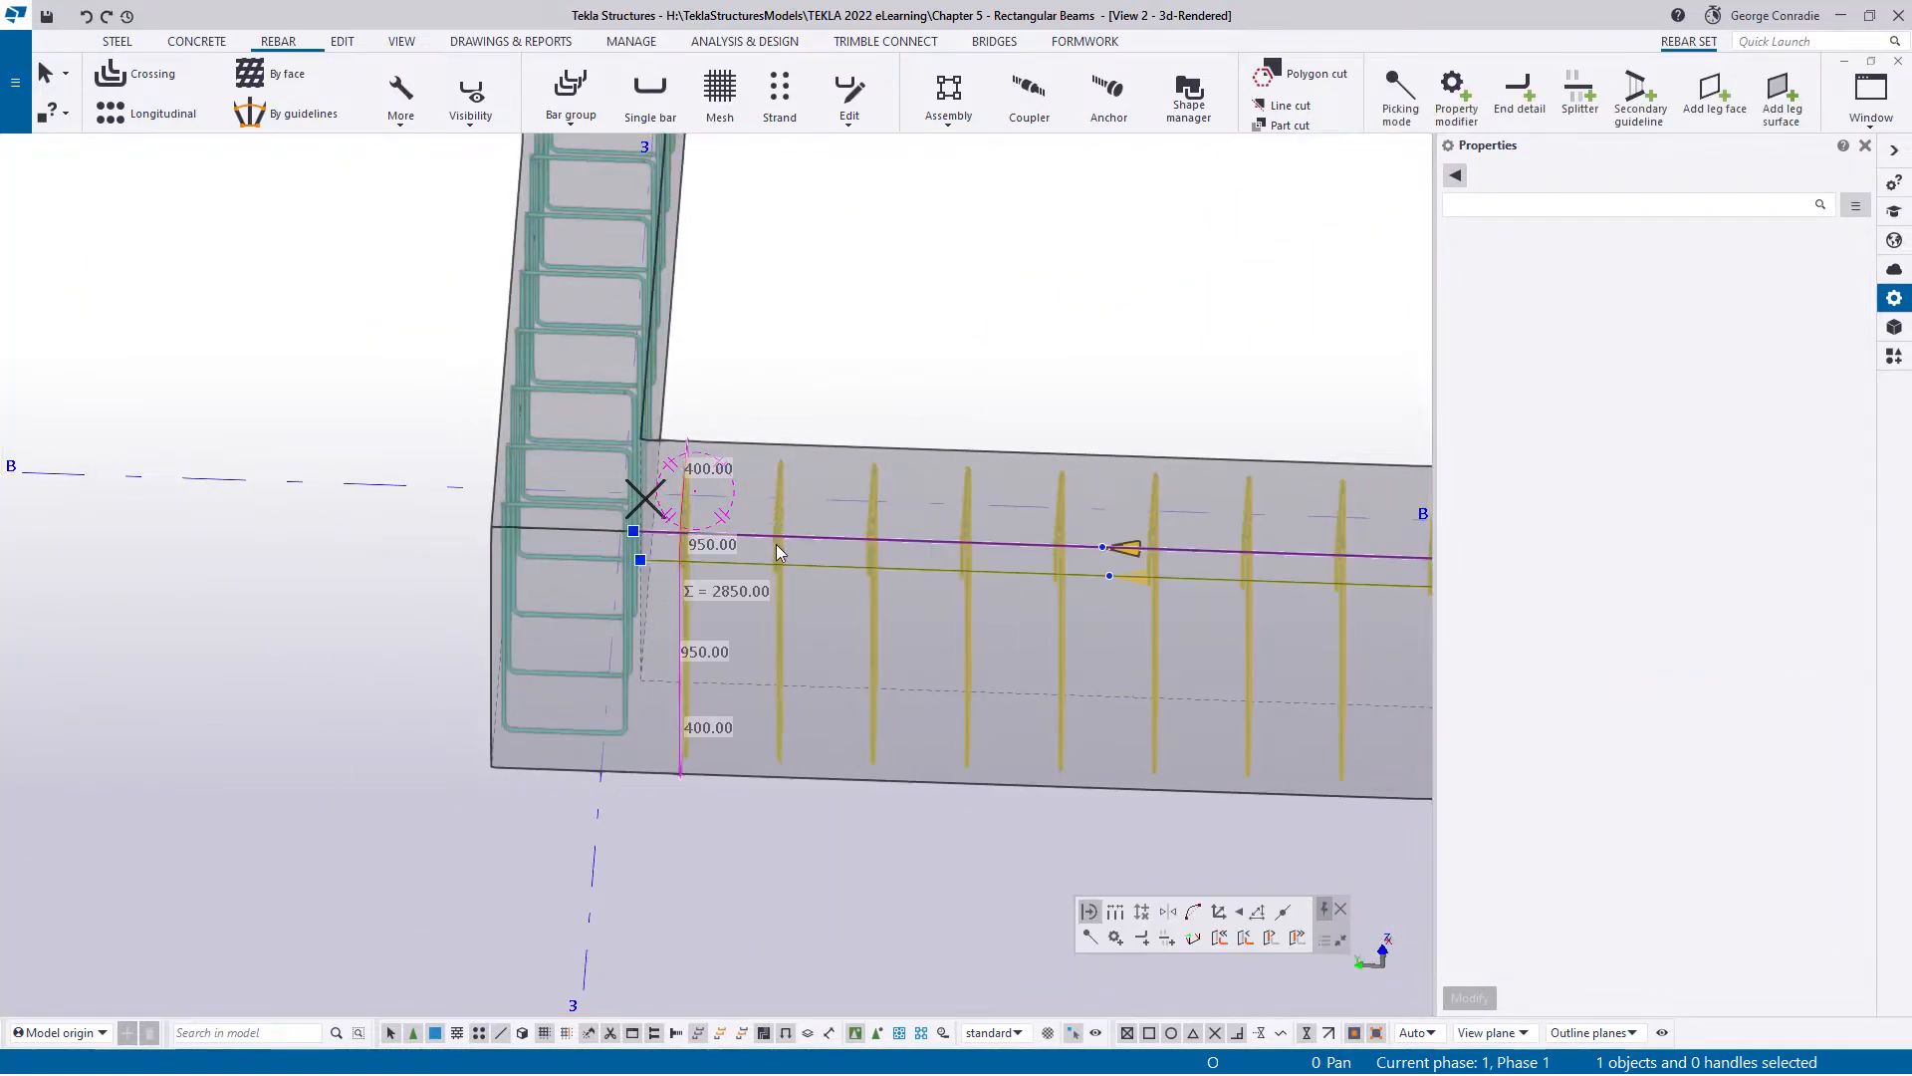
ctrl+middle_drag(775, 544, 1119, 541)
click(785, 623)
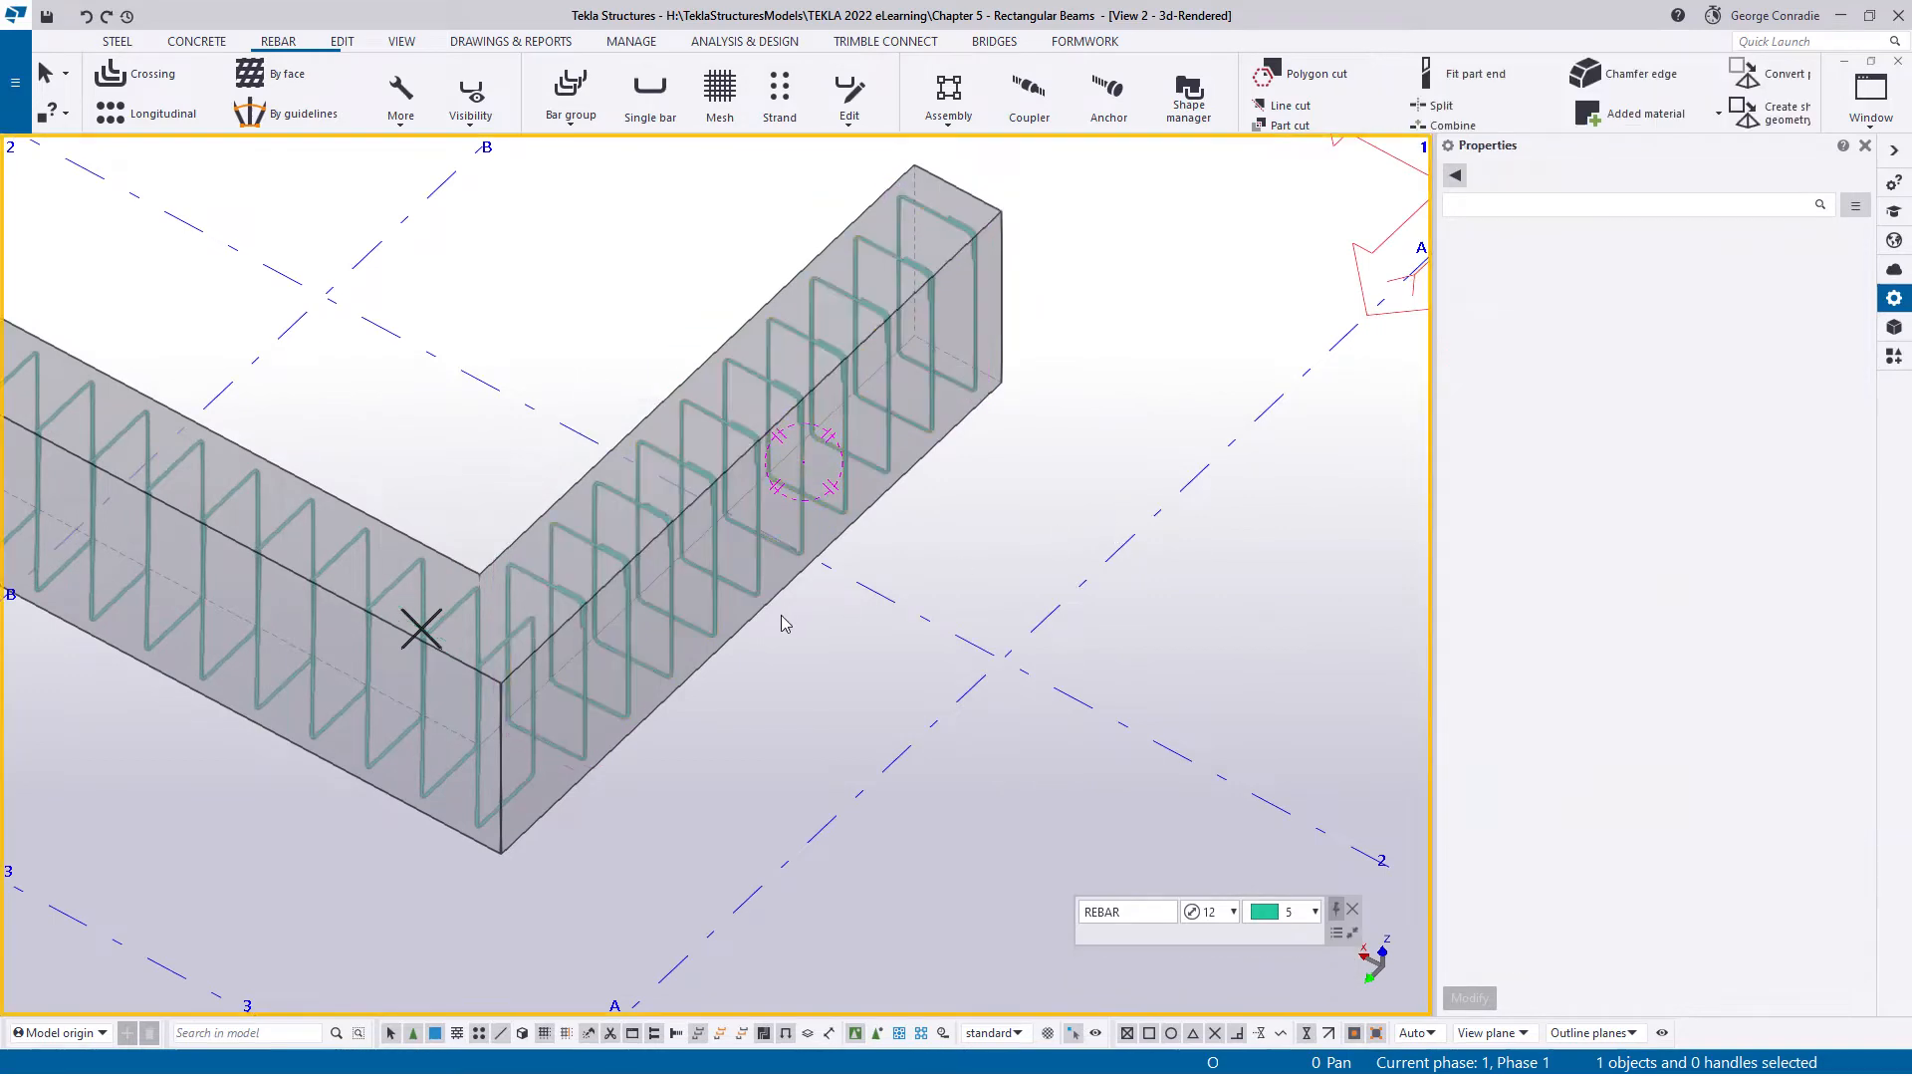
middle_drag(809, 605, 877, 574)
scroll(1087, 510, down, 1)
scroll(652, 584, up, 1)
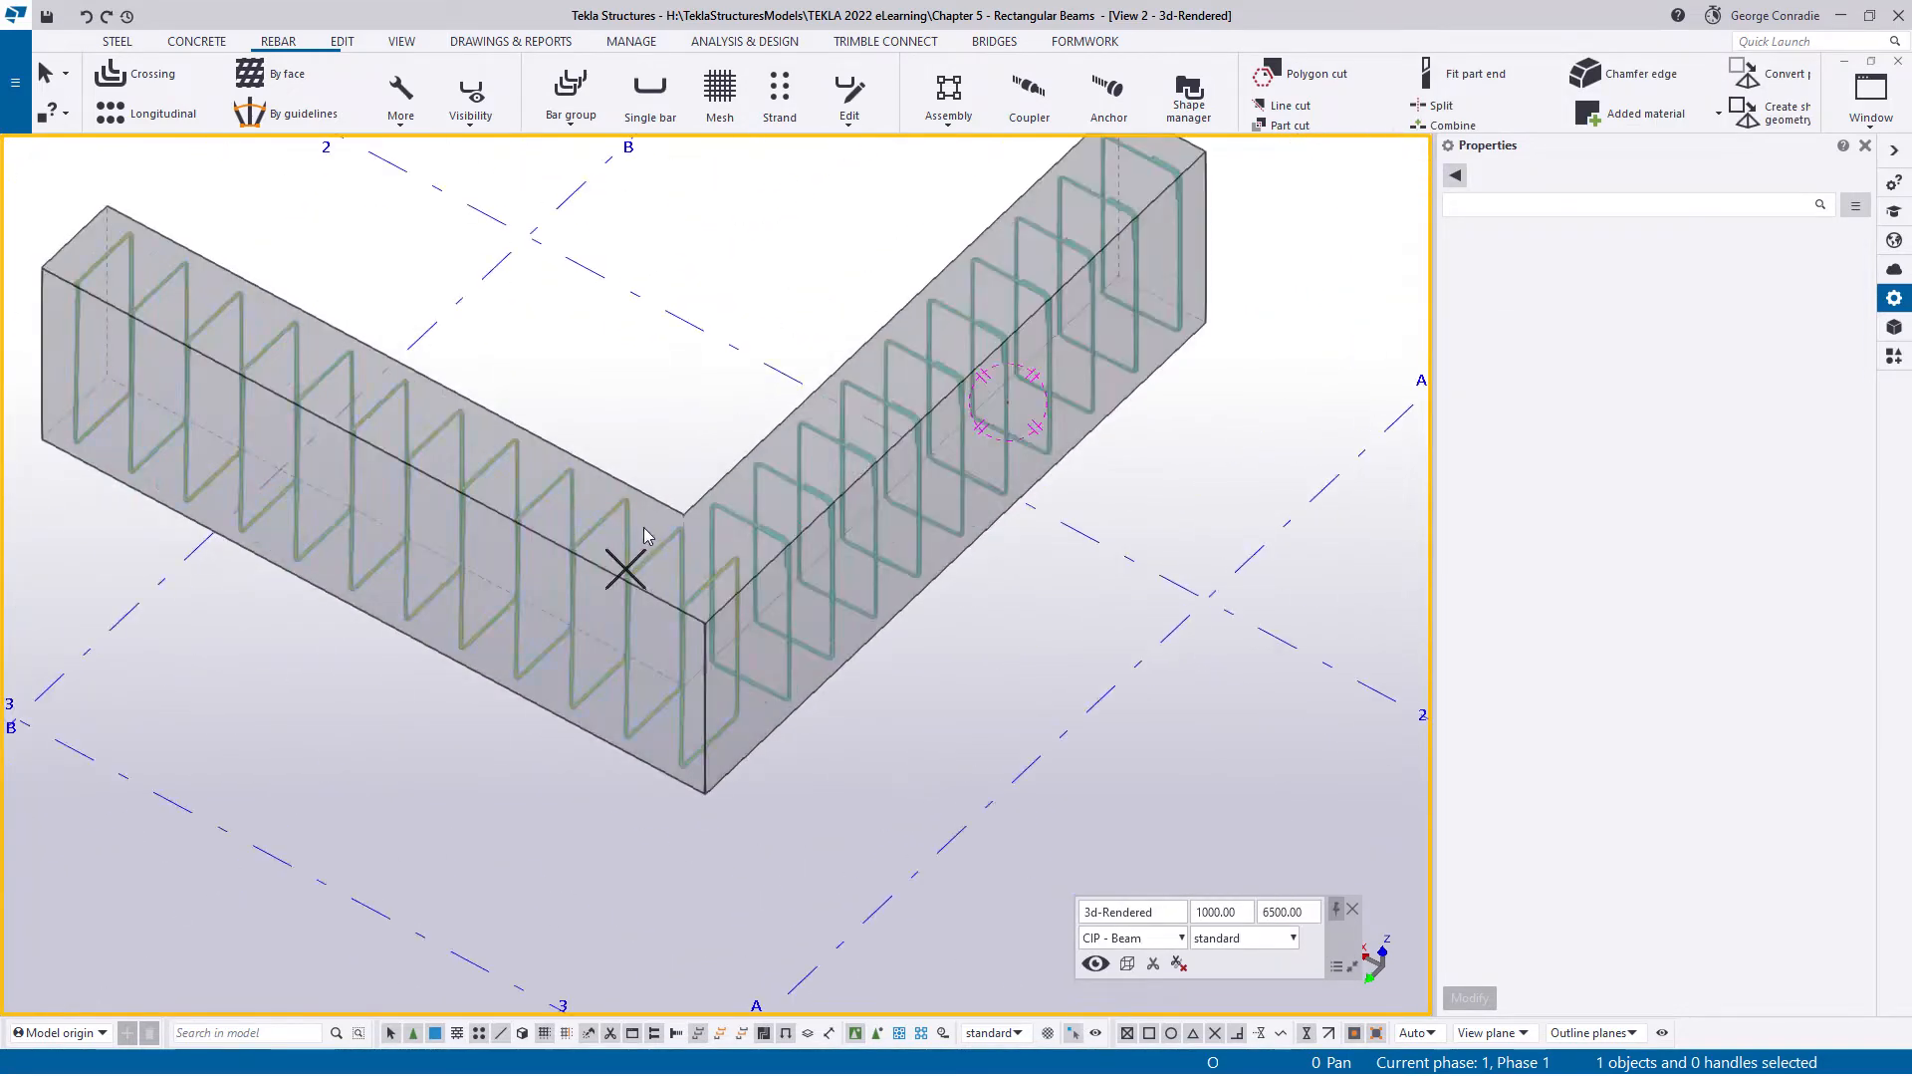
- Add an end detail modifier with standard 90-degree hooks to the grid 3 stirrup set along the beam's outer top edge
click(659, 555)
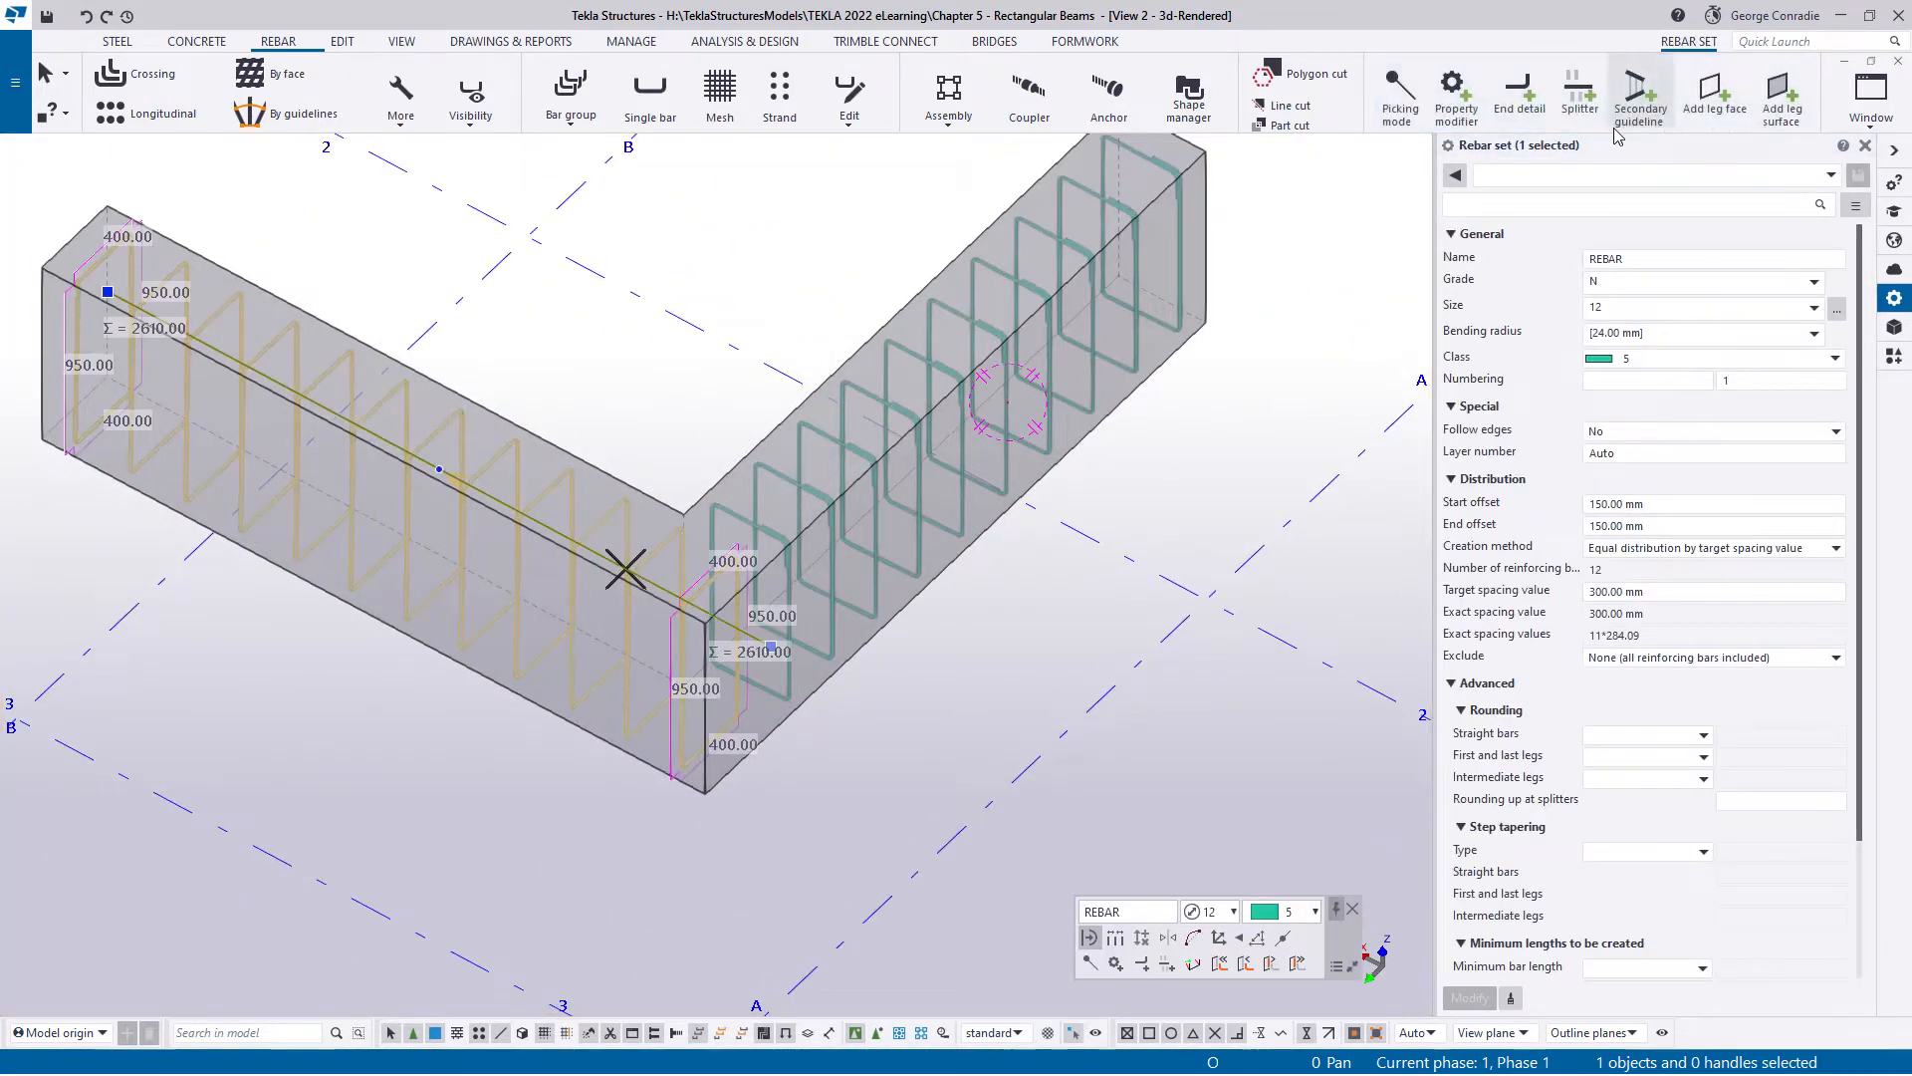
click(1519, 95)
scroll(140, 423, up, 3)
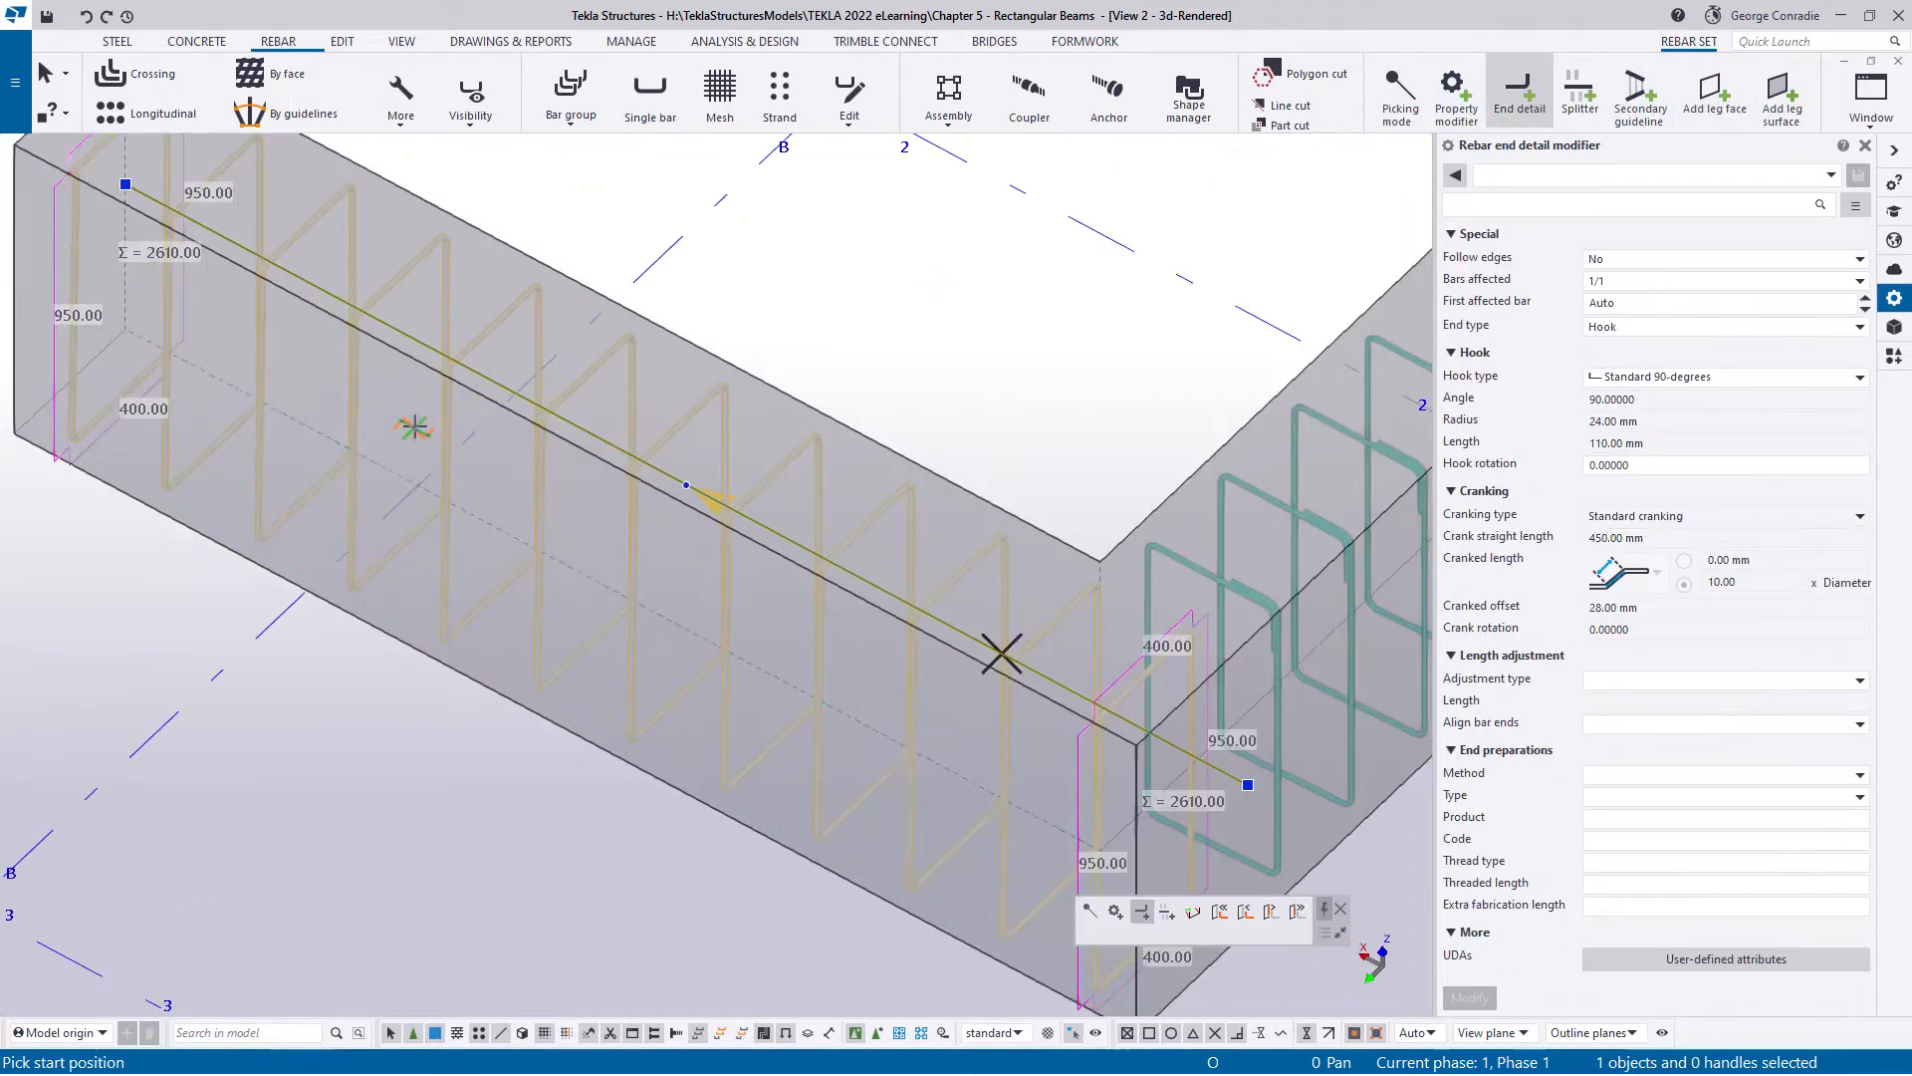
click(465, 392)
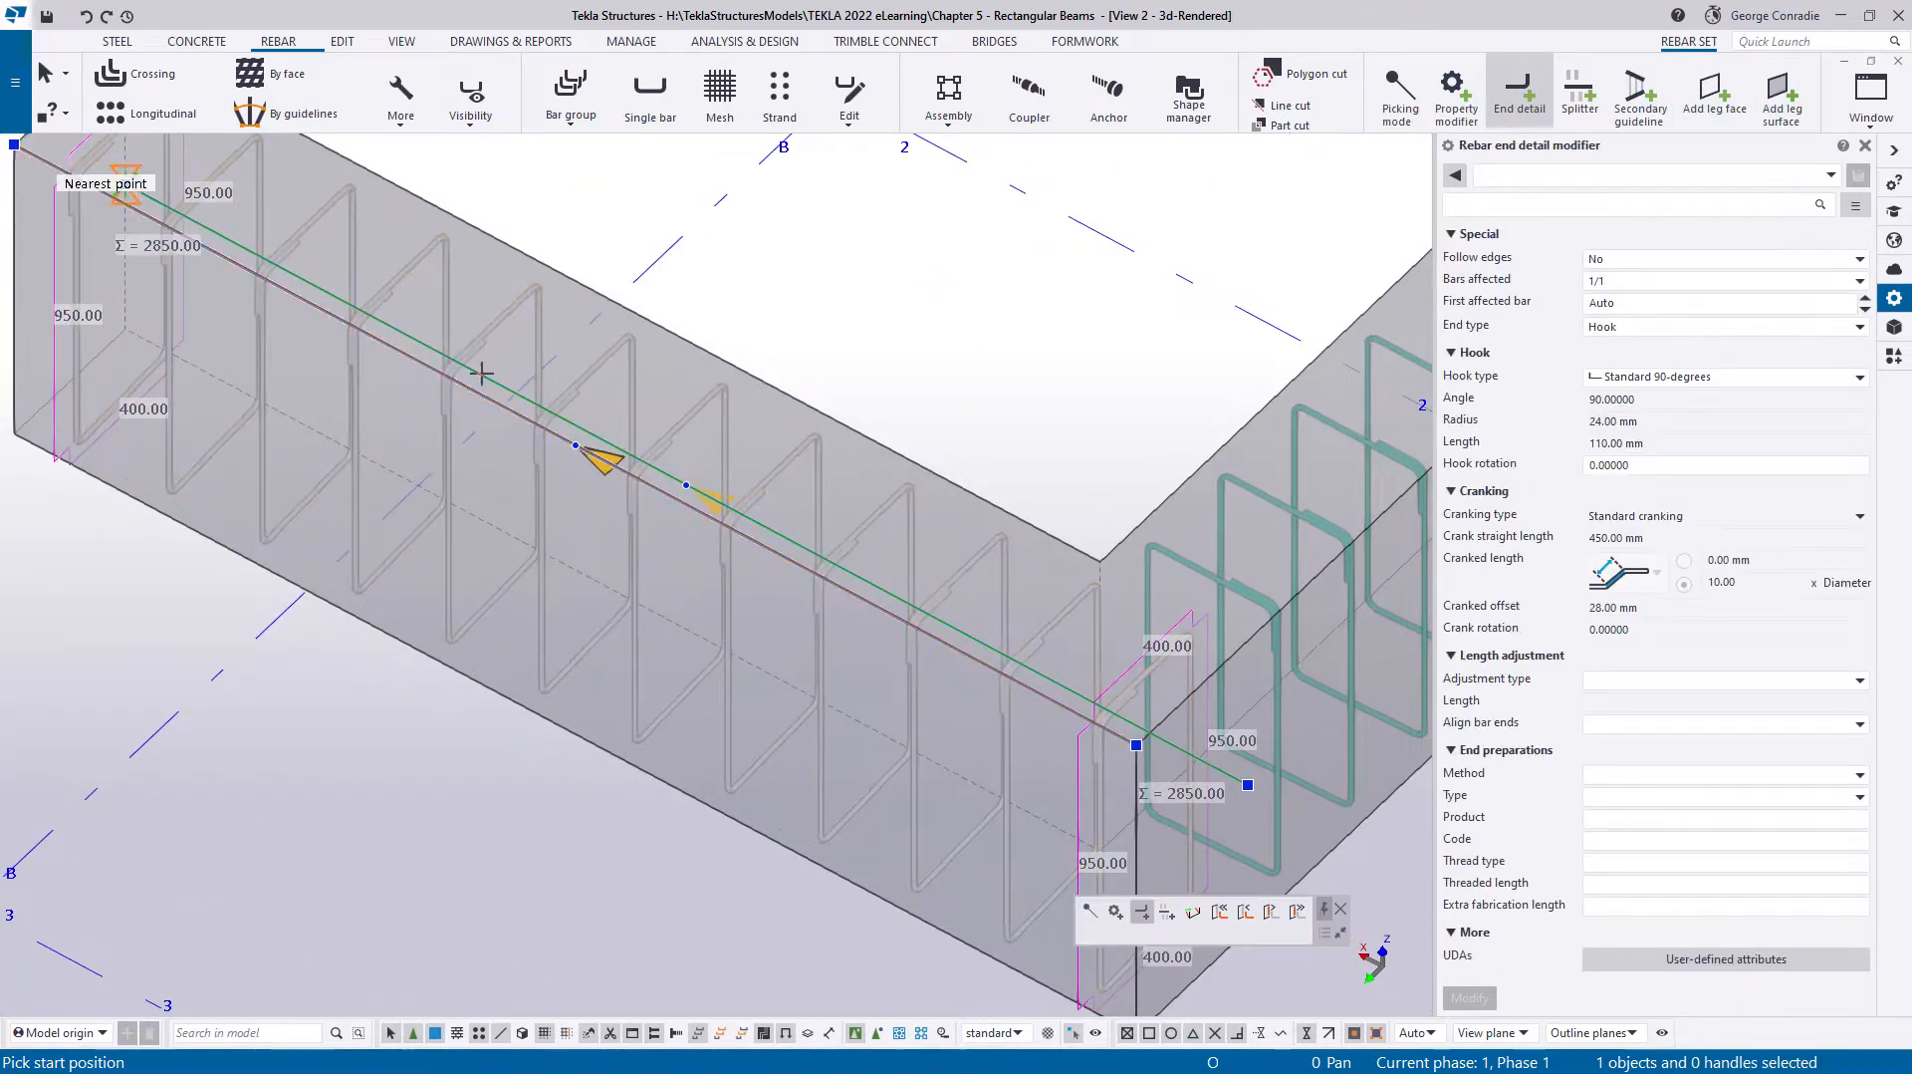
right_click(851, 336)
click(901, 349)
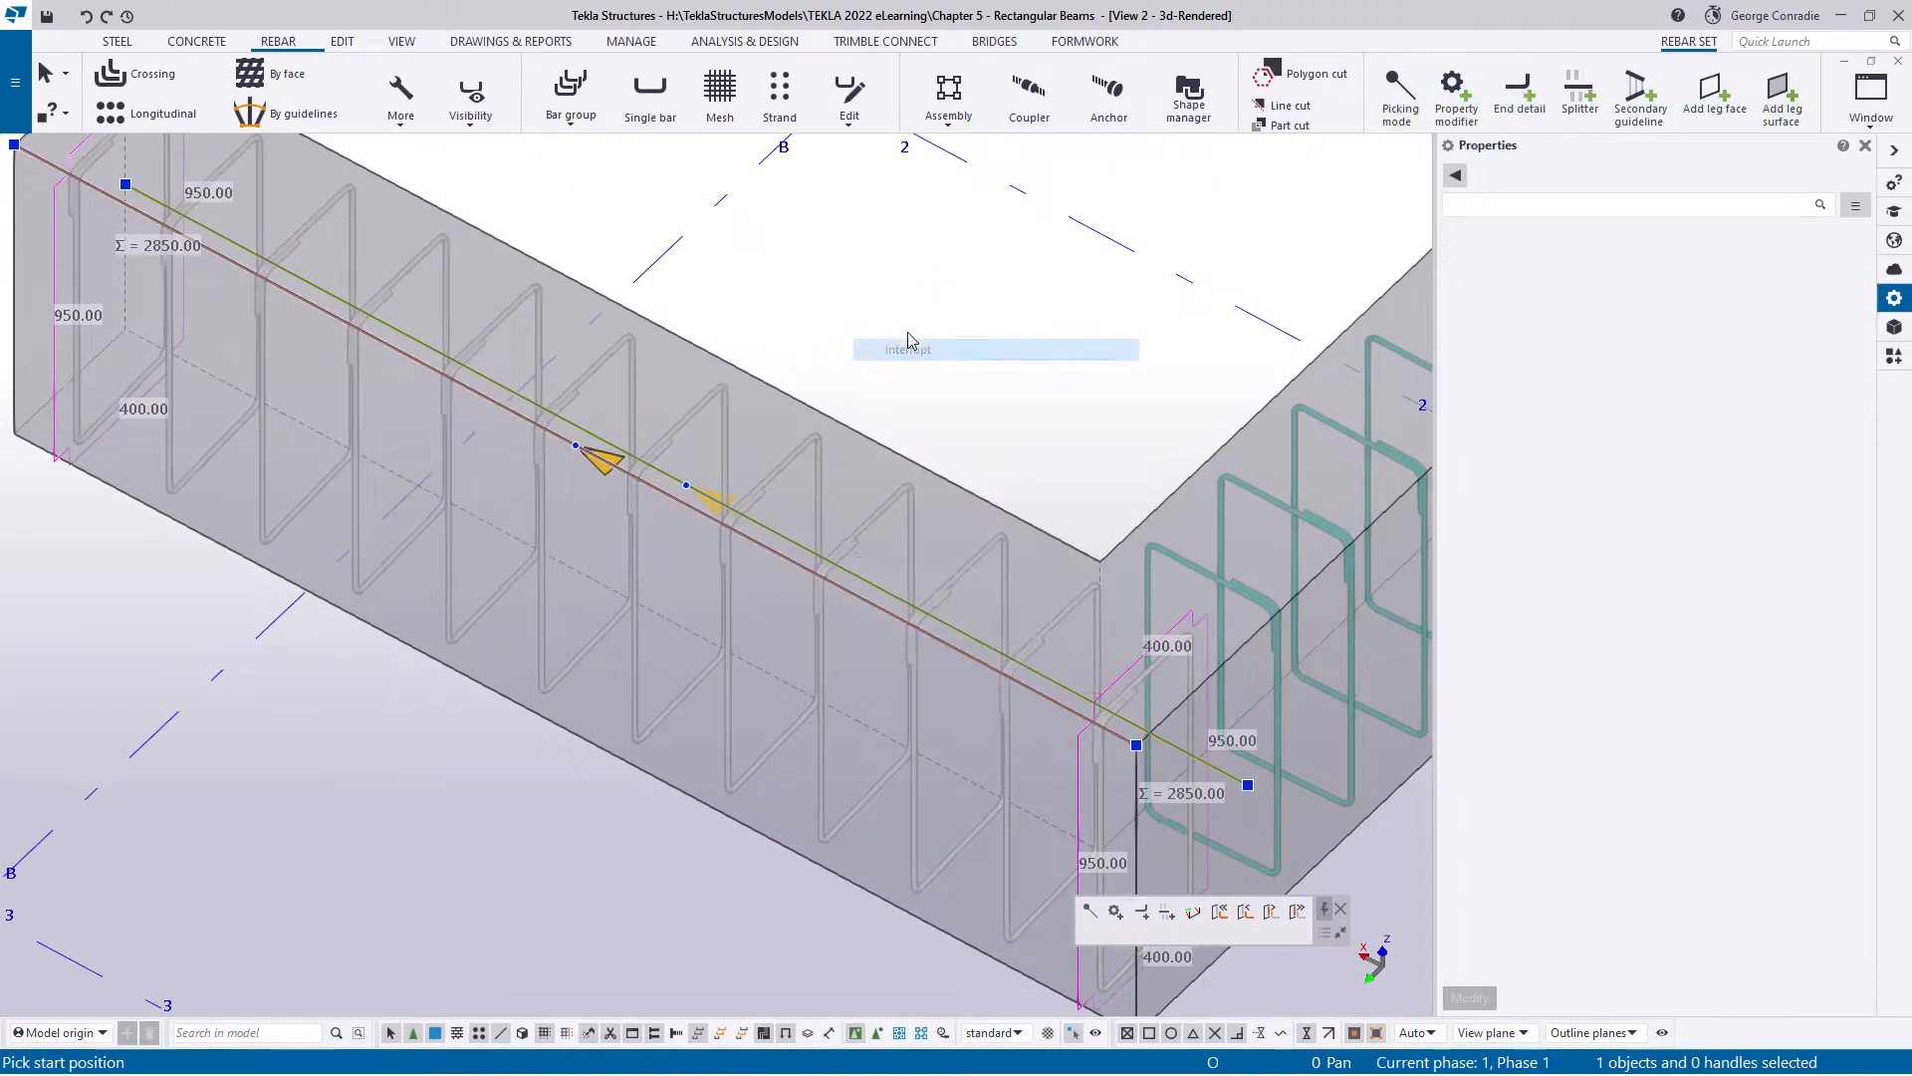
- Review the hooked stirrups in both beam legs, looking closely at the bar ends of the grid 3 leg
scroll(895, 364, down, 5)
ctrl+middle_drag(940, 472, 819, 588)
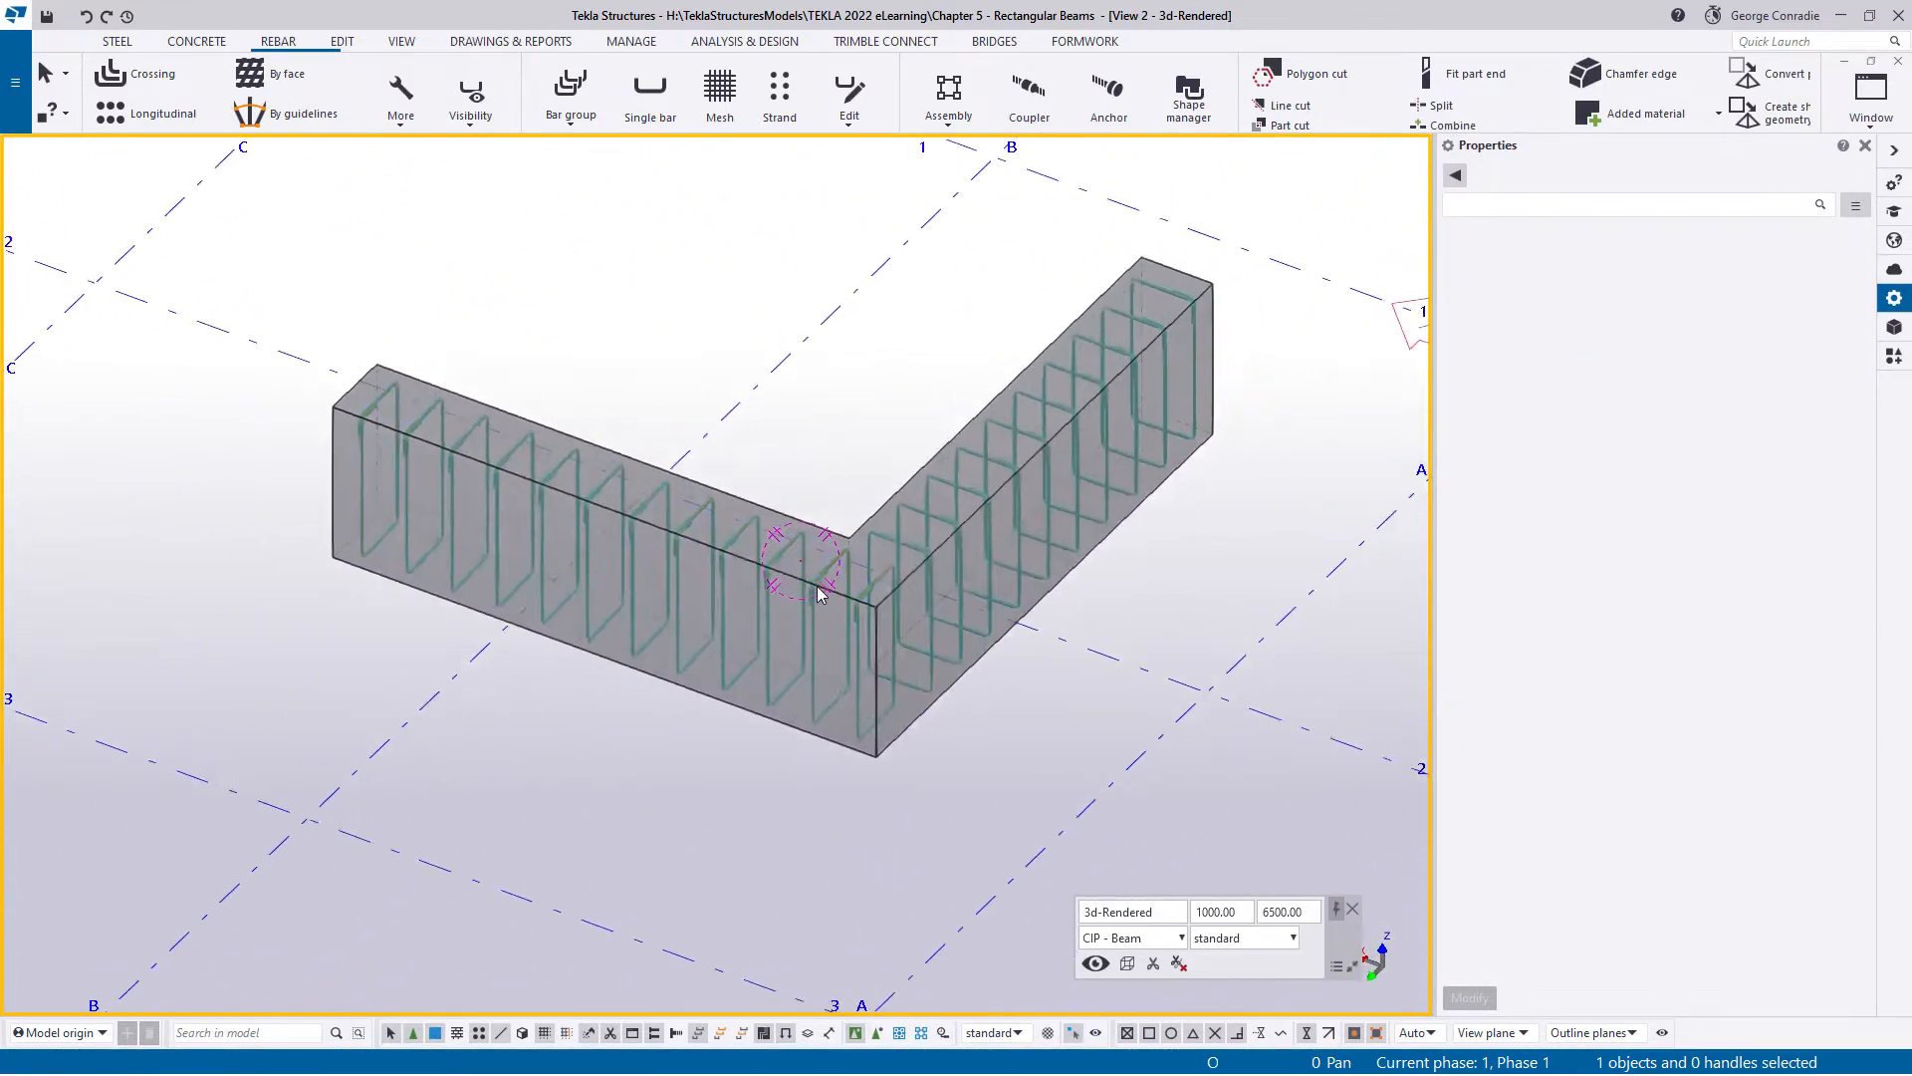
scroll(818, 588, down, 3)
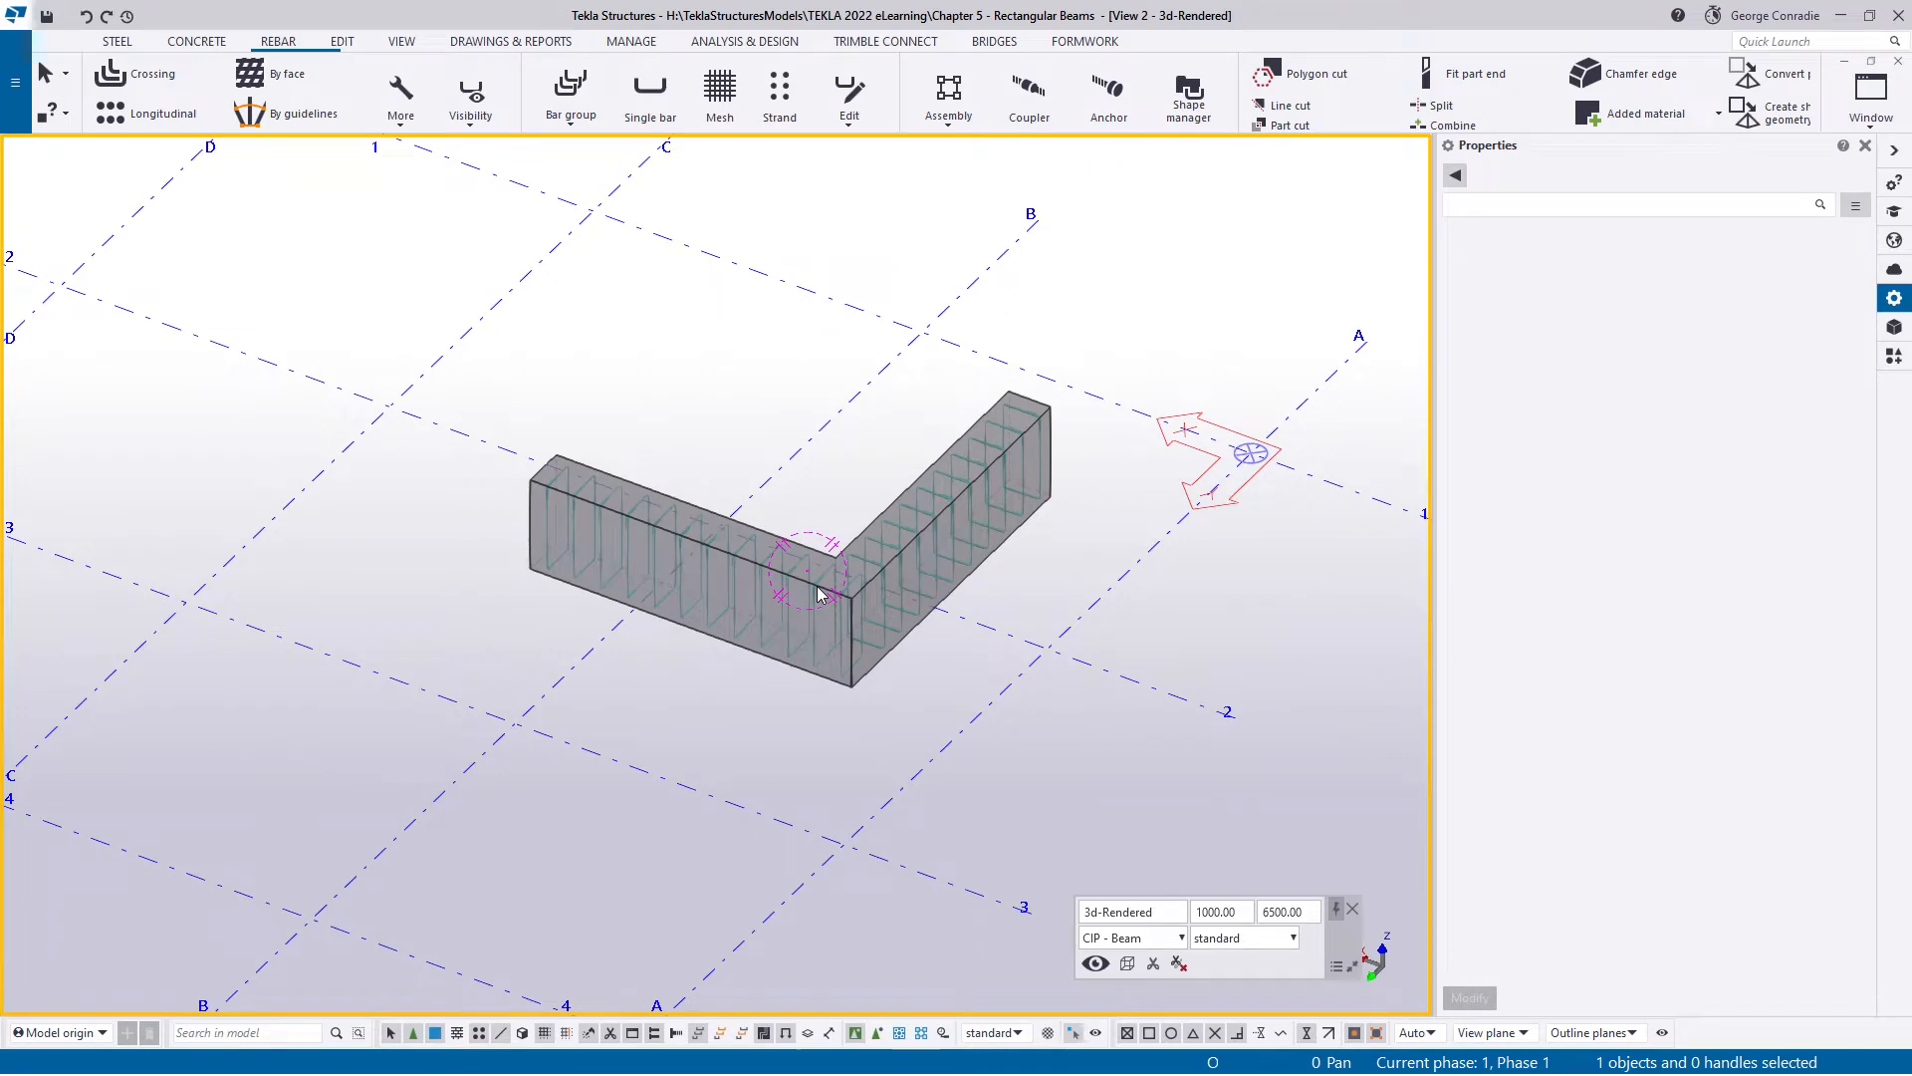
scroll(837, 598, up, 3)
middle_drag(651, 586, 690, 629)
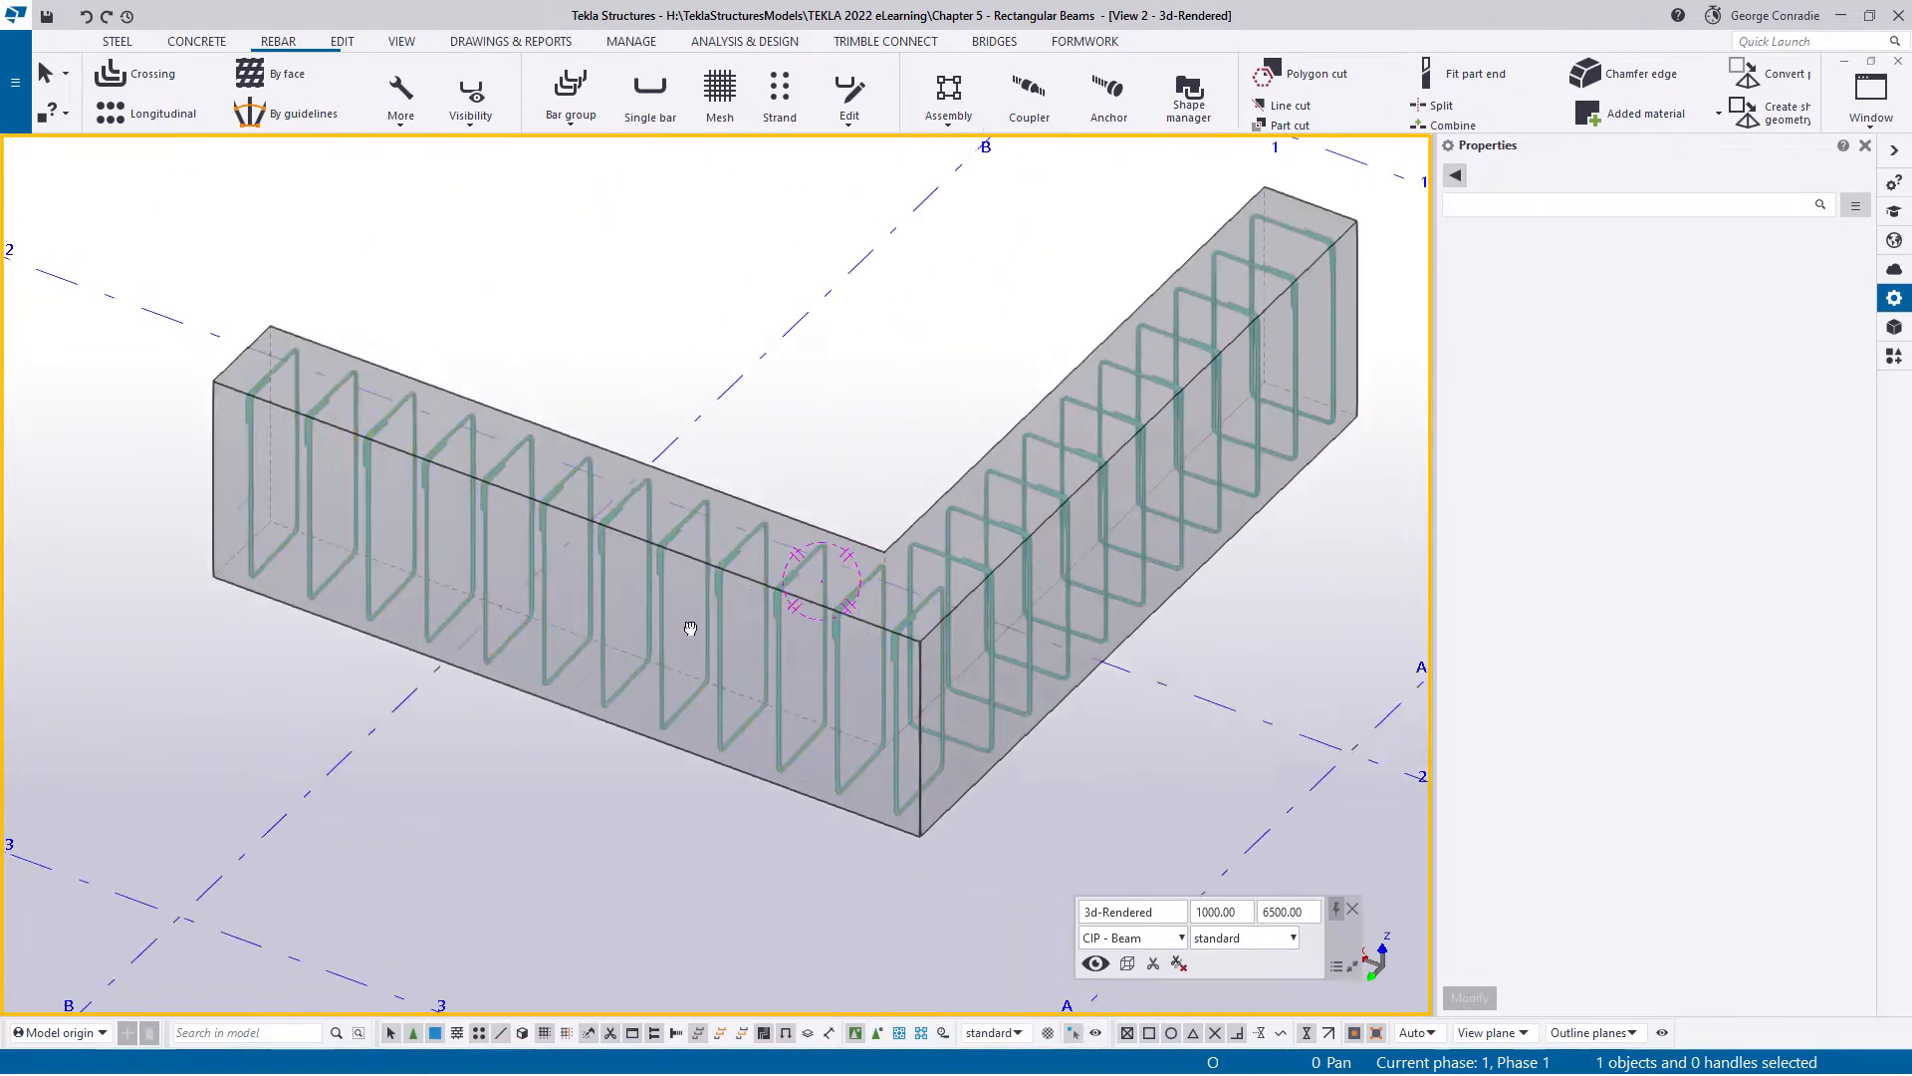
scroll(426, 453, up, 4)
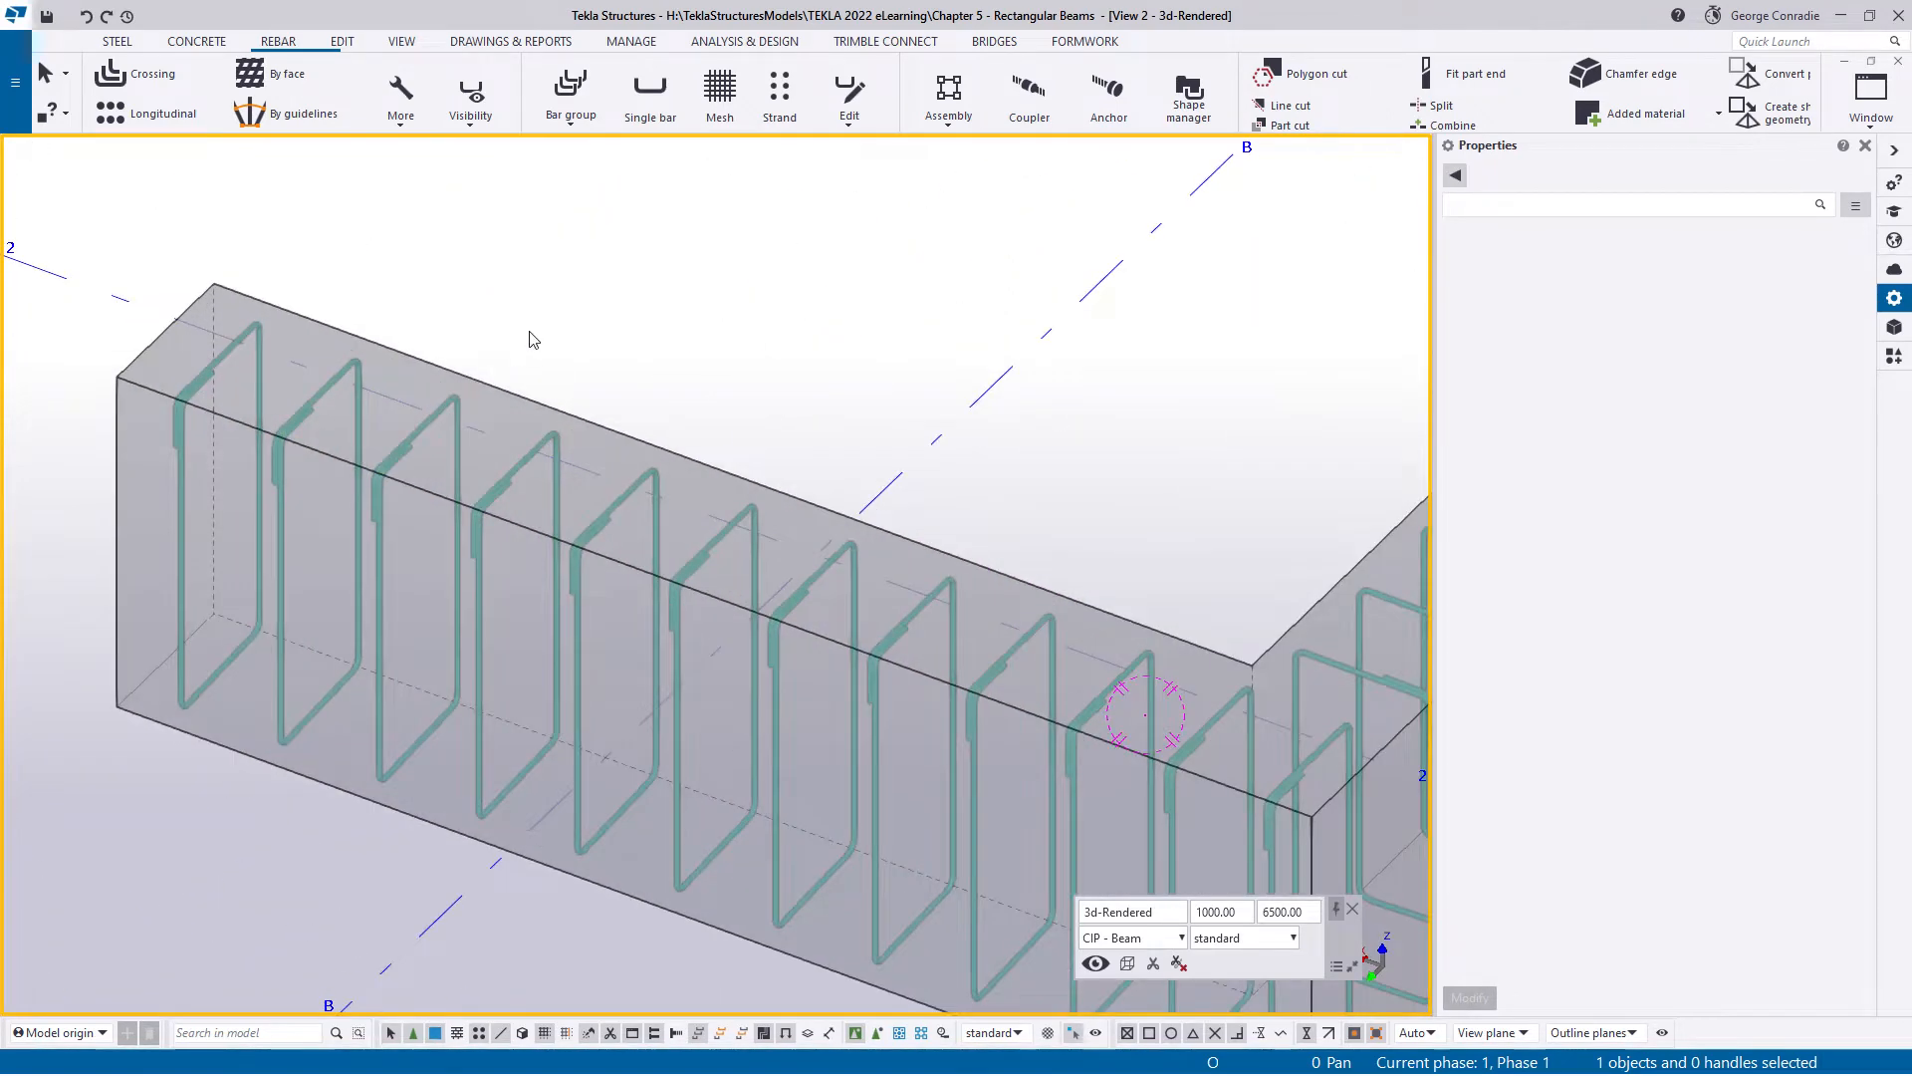
- Start a longitudinal rebar set using grade N, size 24 main bars, and set the class to 4
click(150, 113)
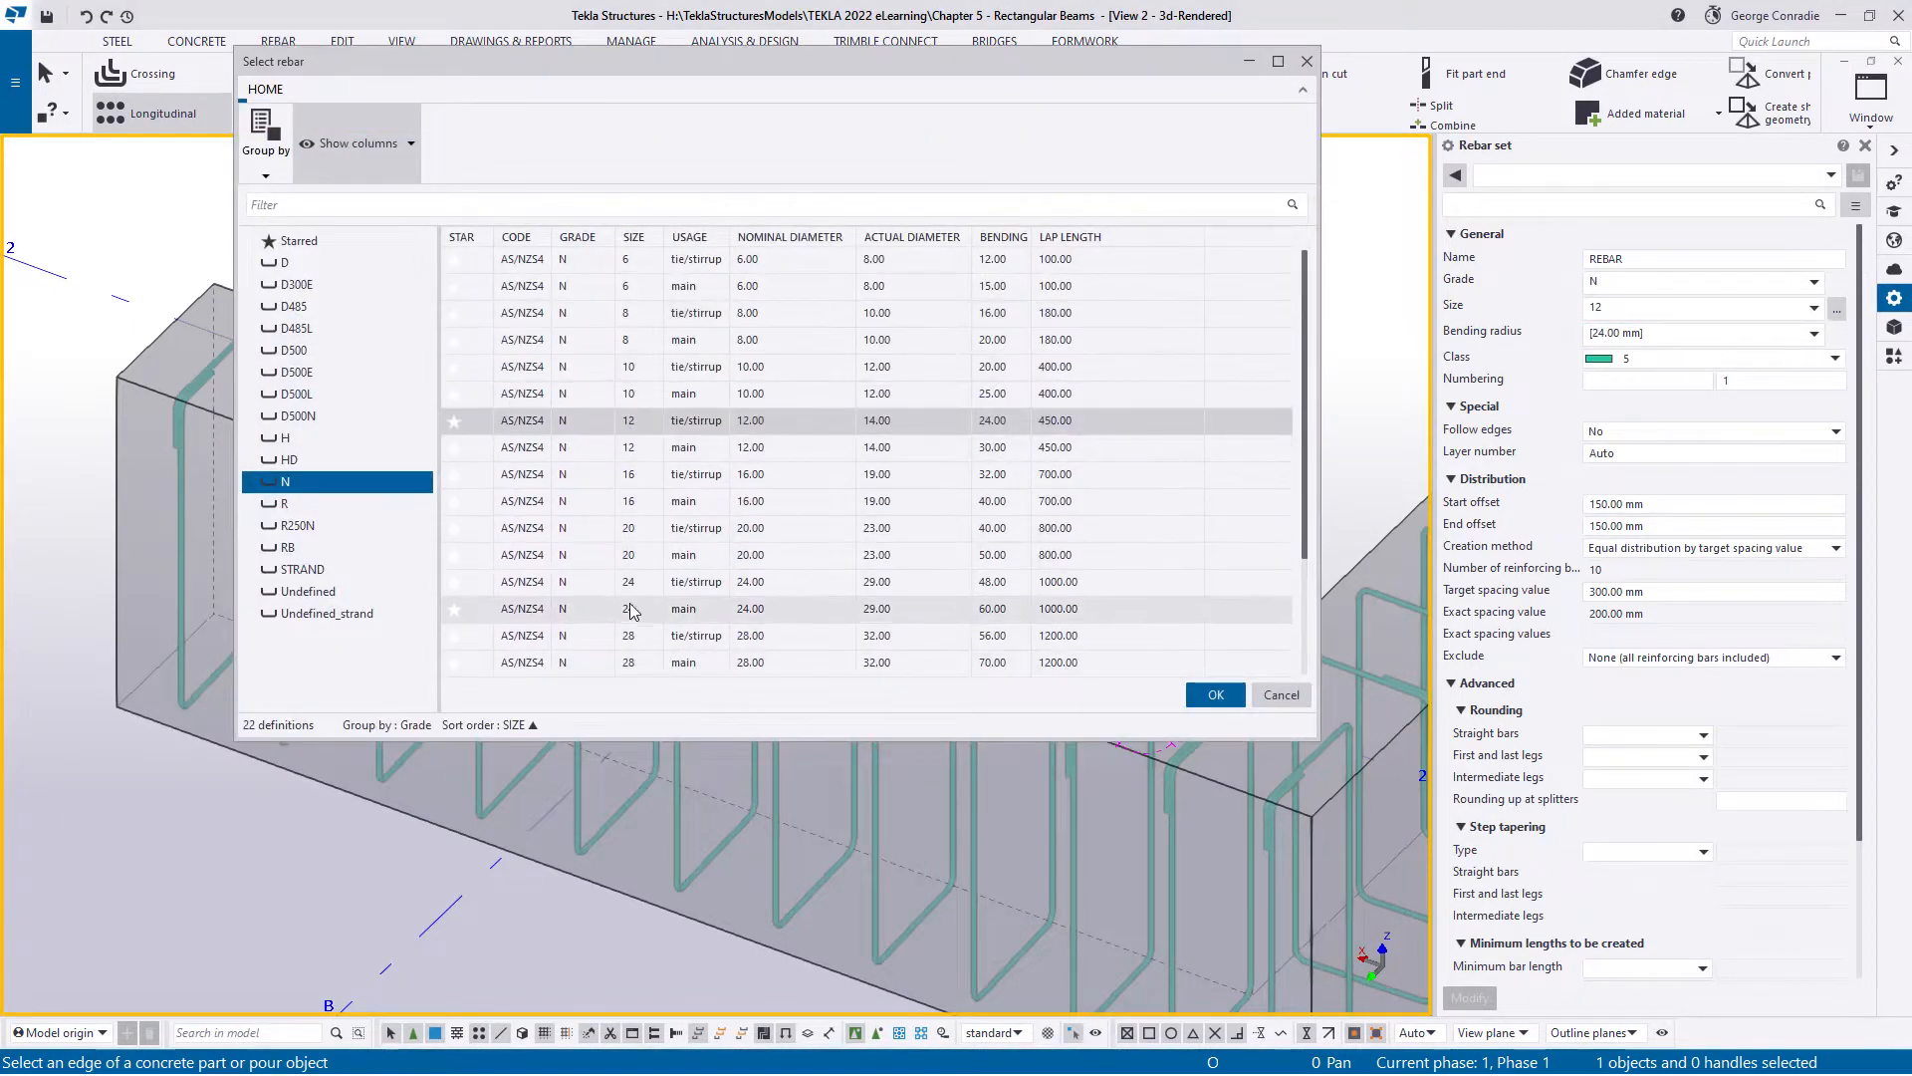
click(631, 611)
click(1216, 694)
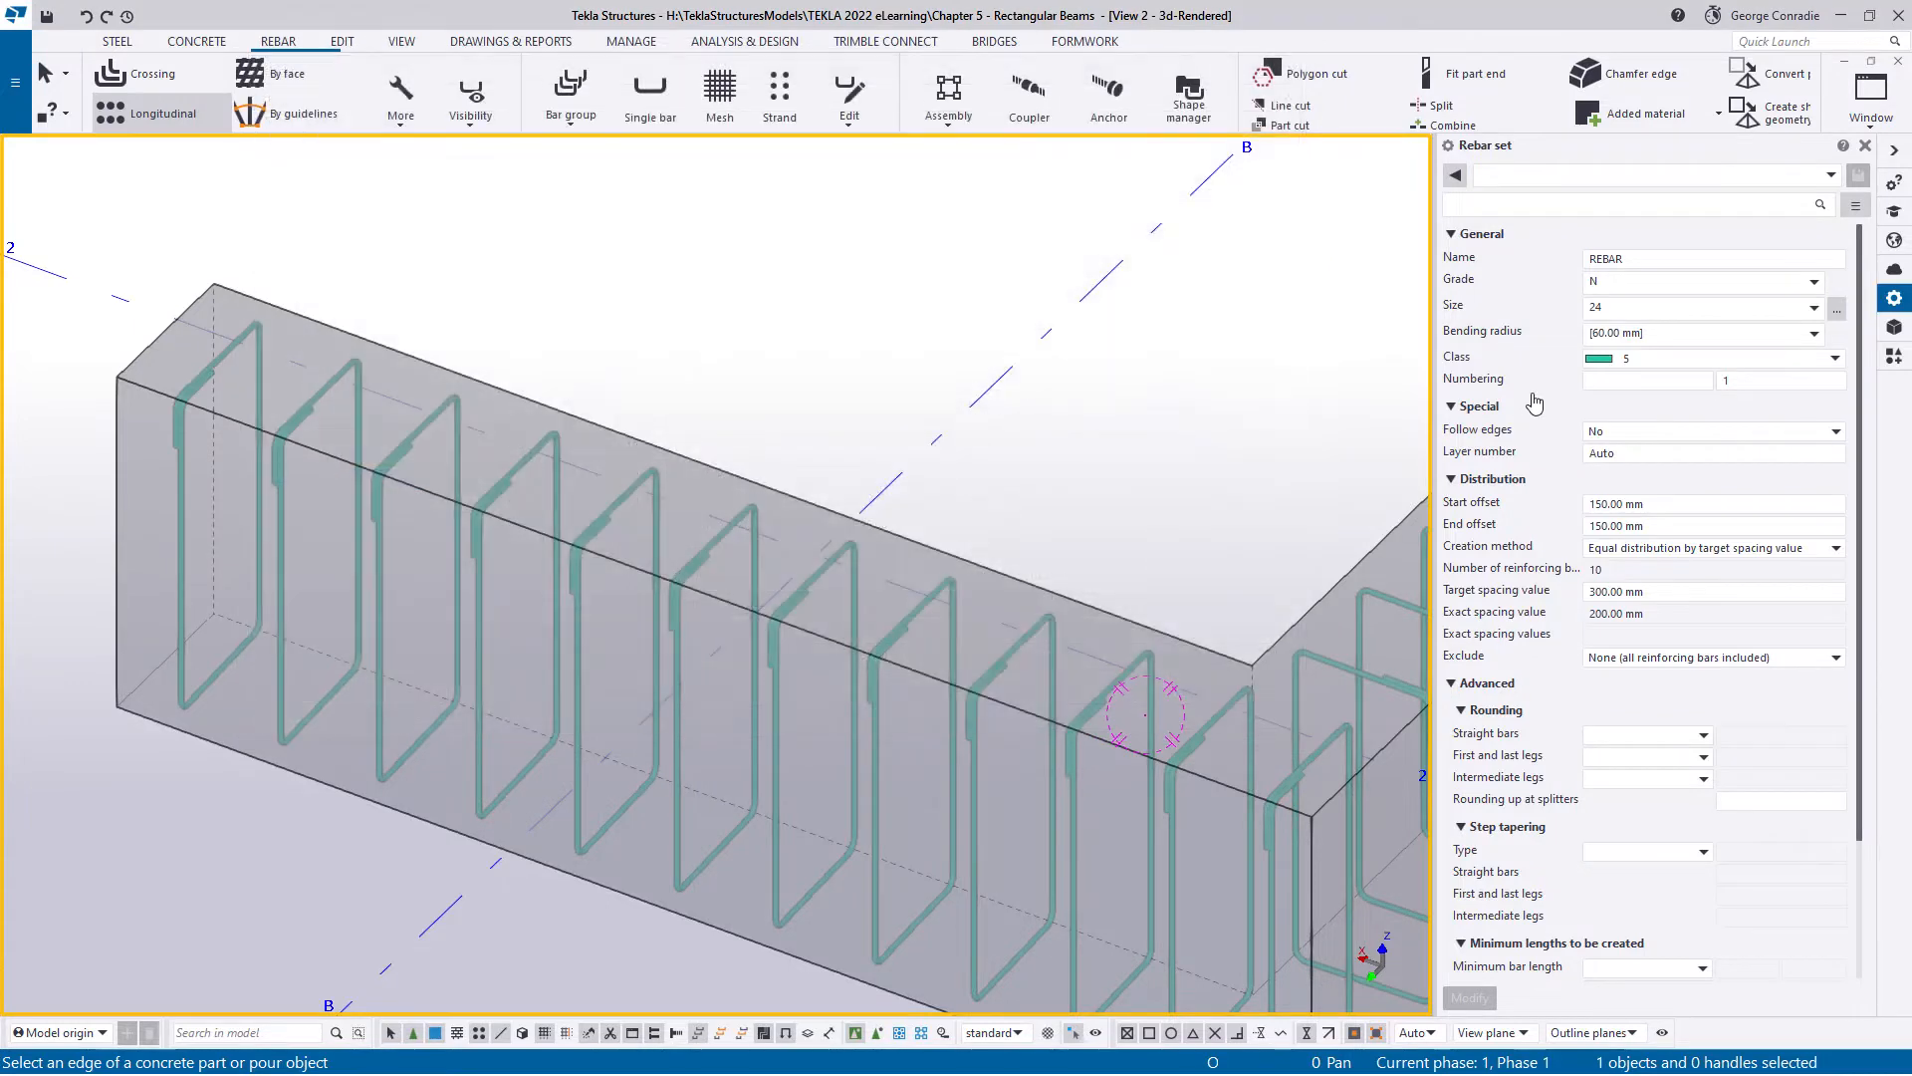
click(1619, 368)
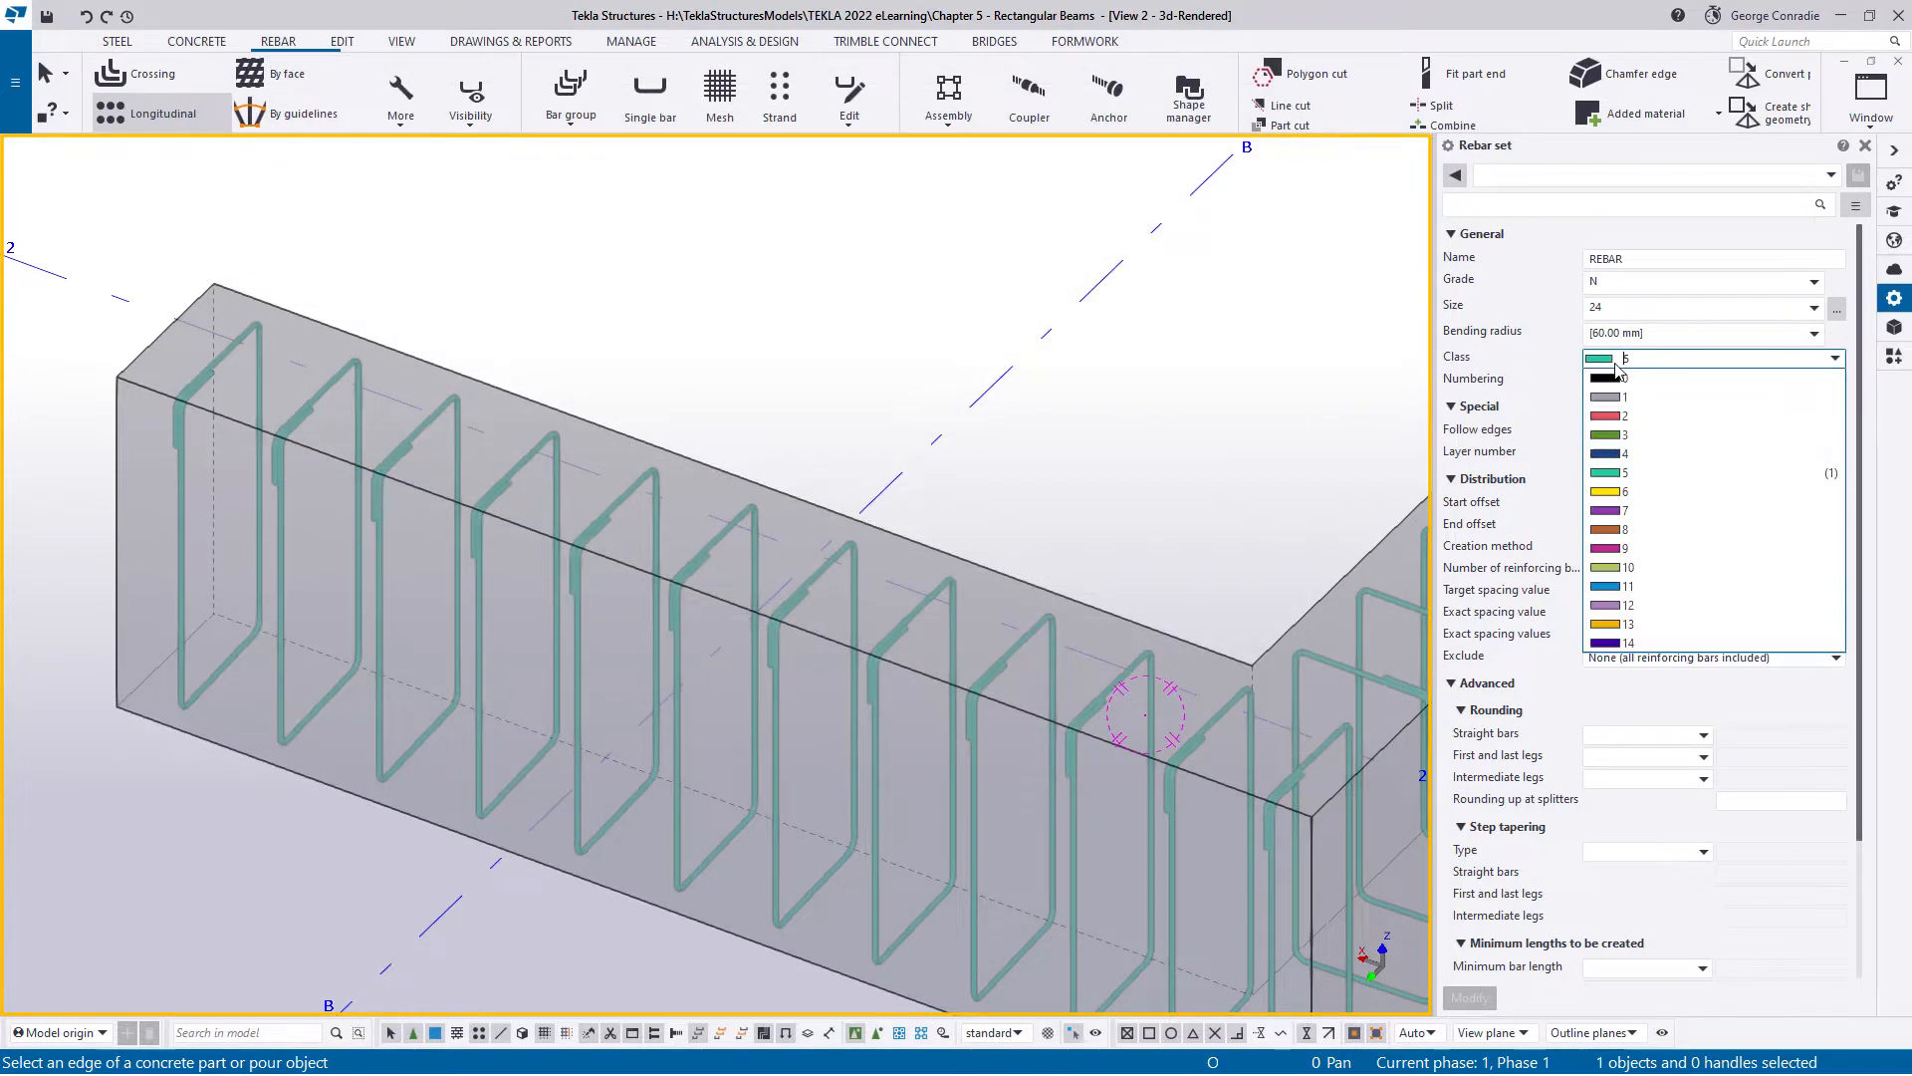
click(1615, 455)
- Clear the start and end offsets and distribute the bars equally by number of reinforcing bars, with 2 bars
drag(1664, 505, 1406, 540)
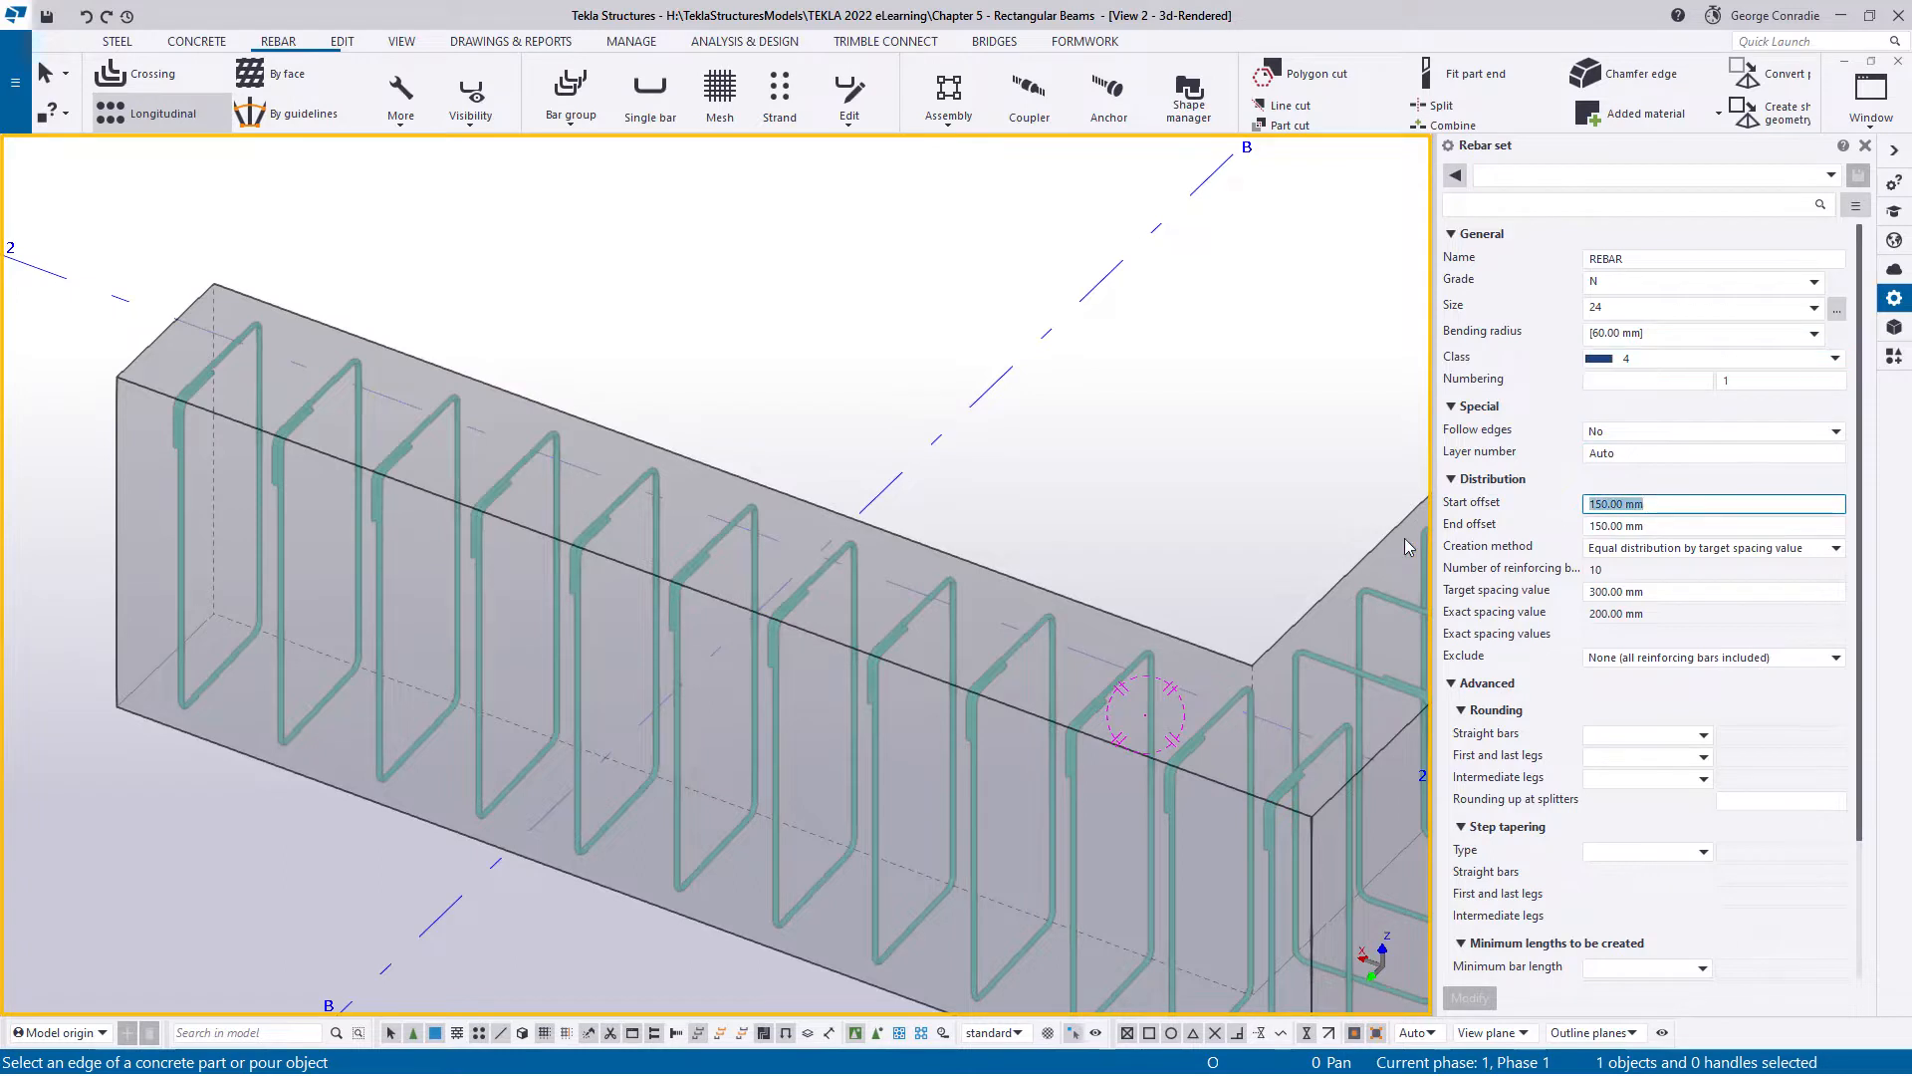
key(Delete)
key(Tab)
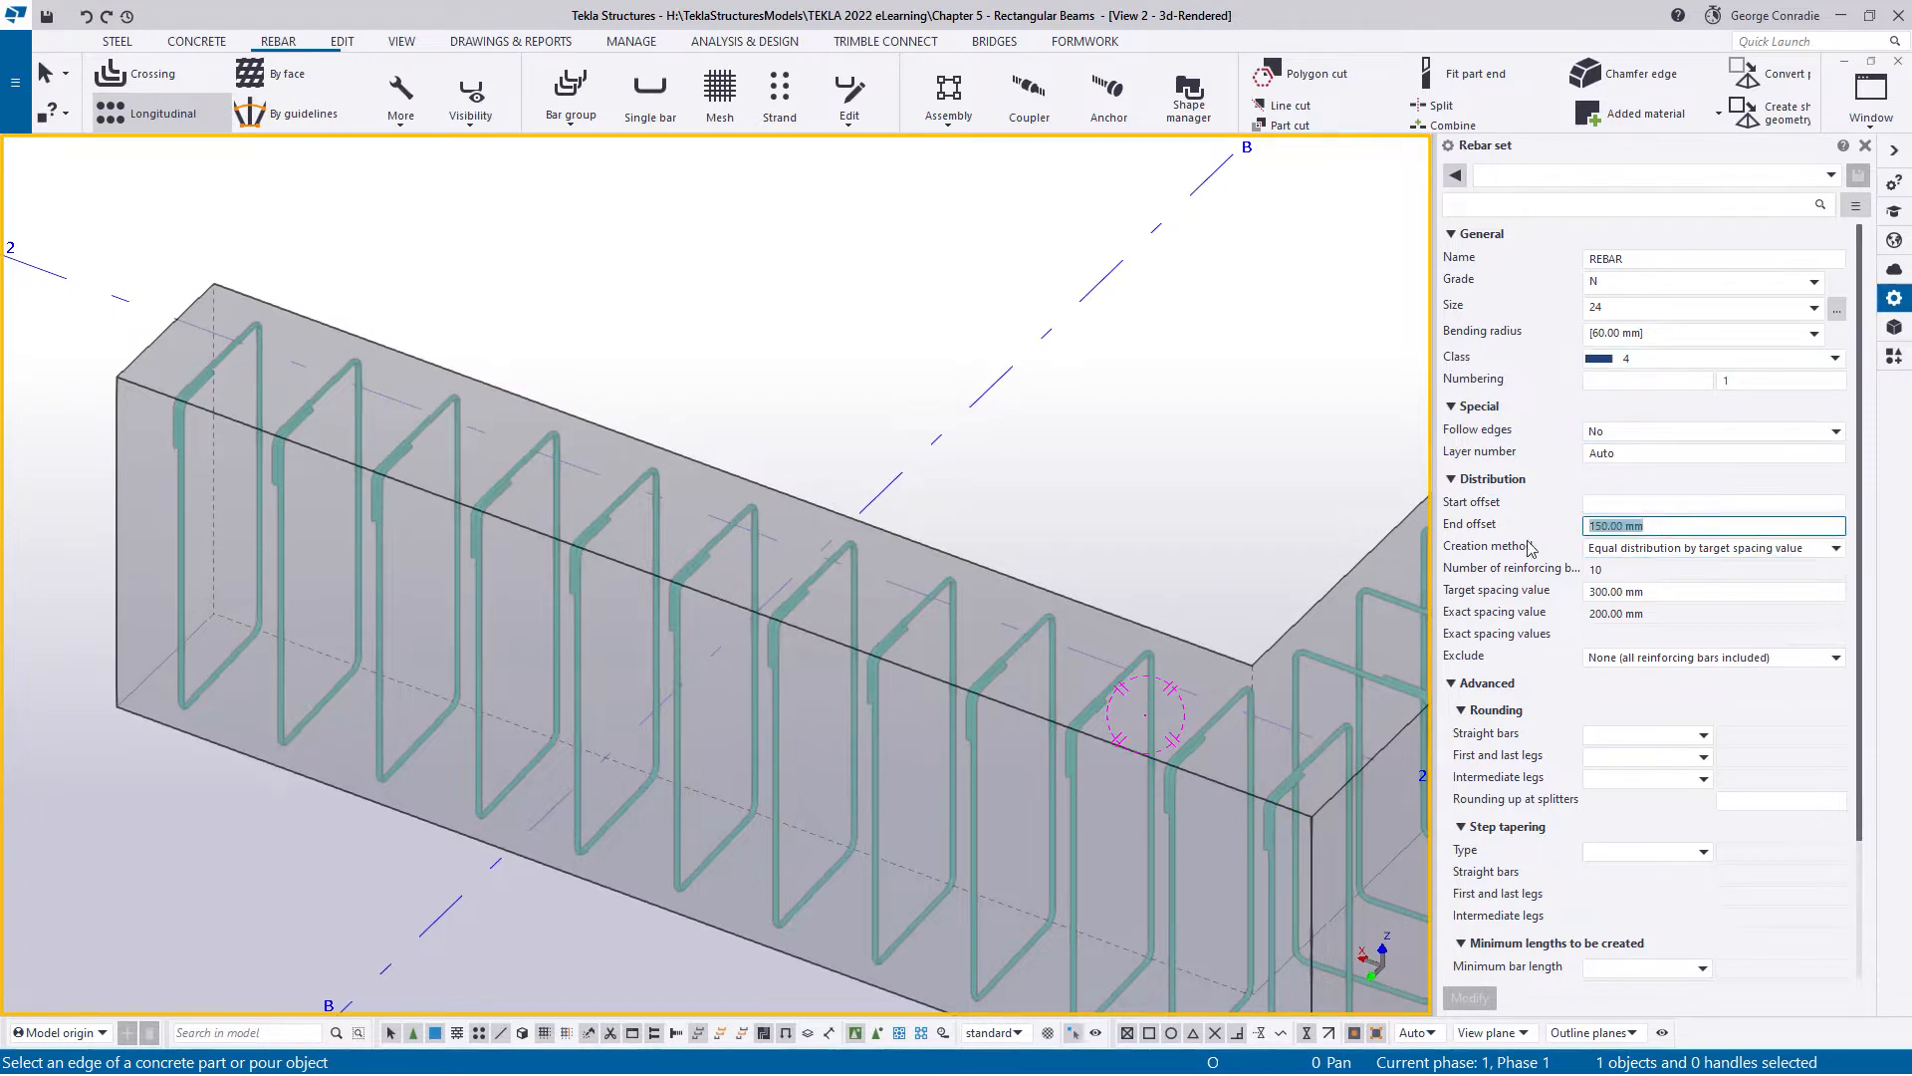
click(1741, 548)
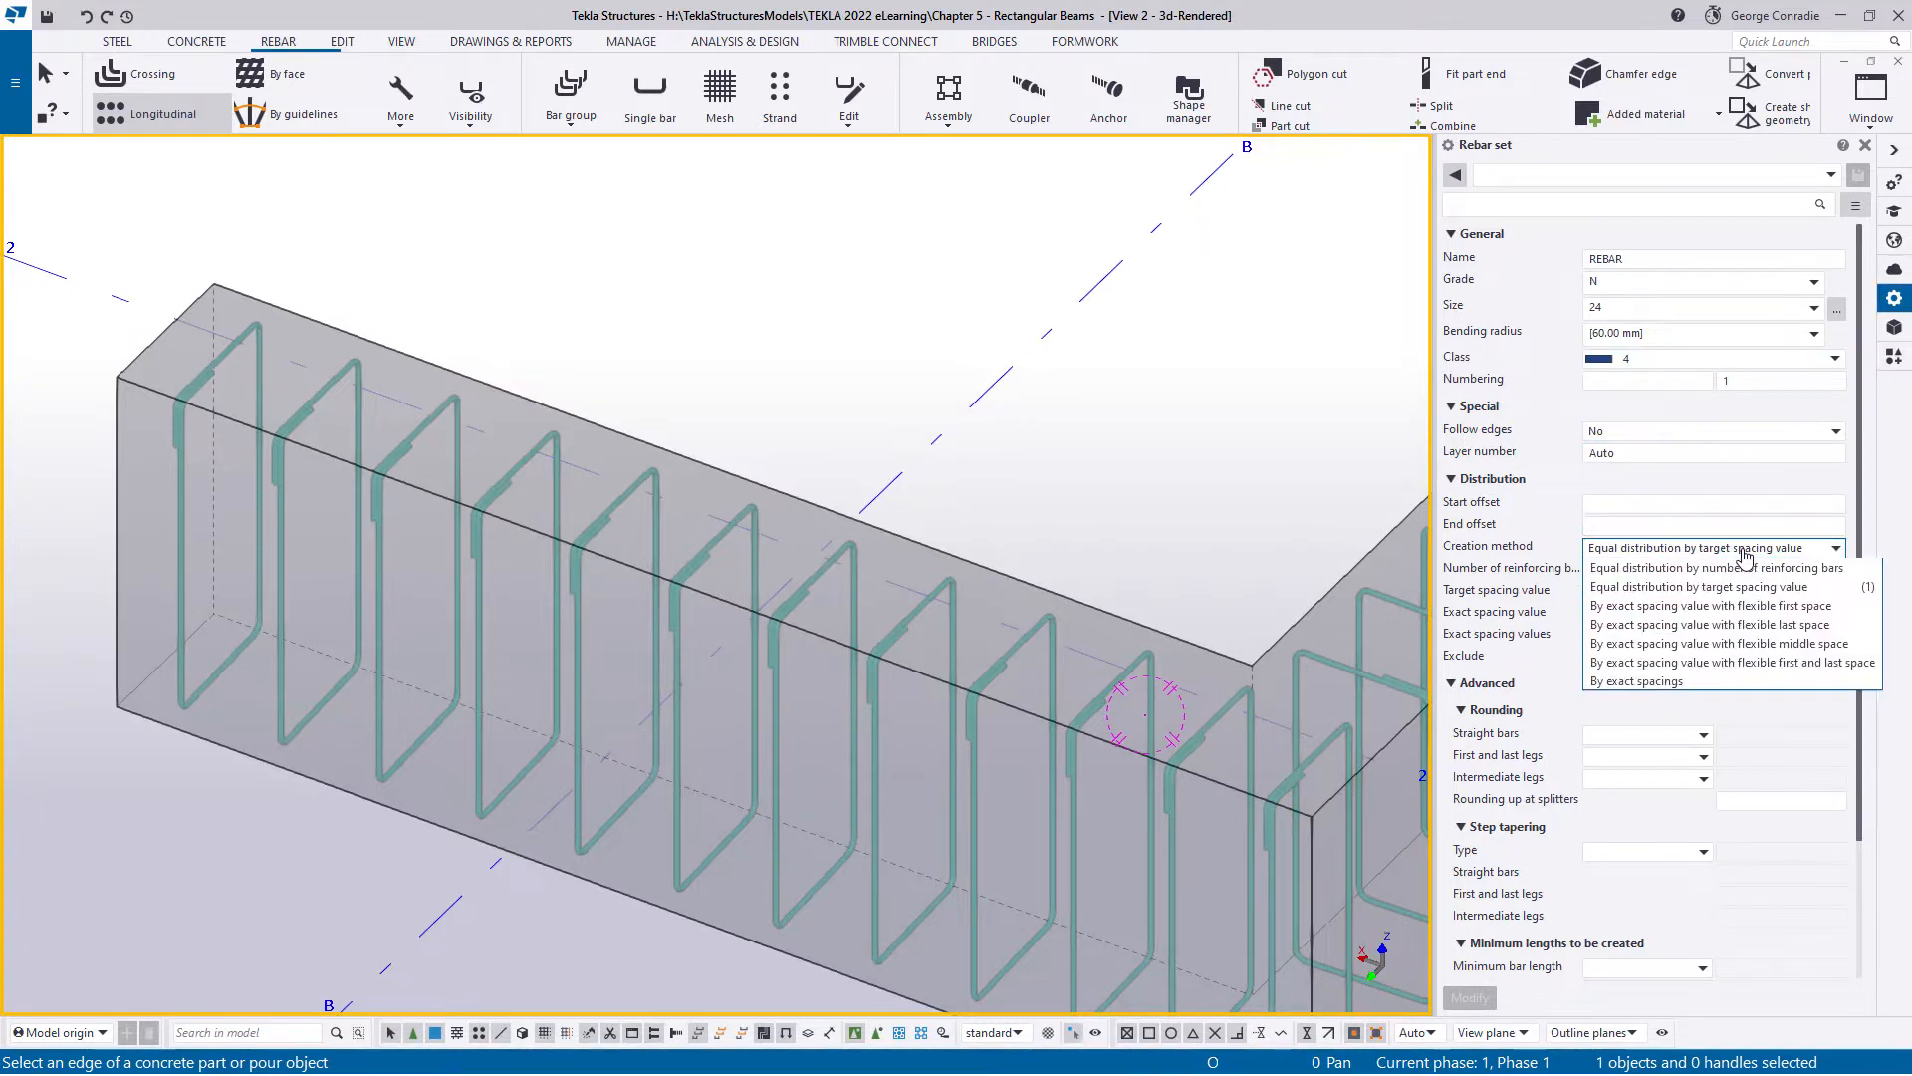
click(1726, 566)
double_click(1640, 569)
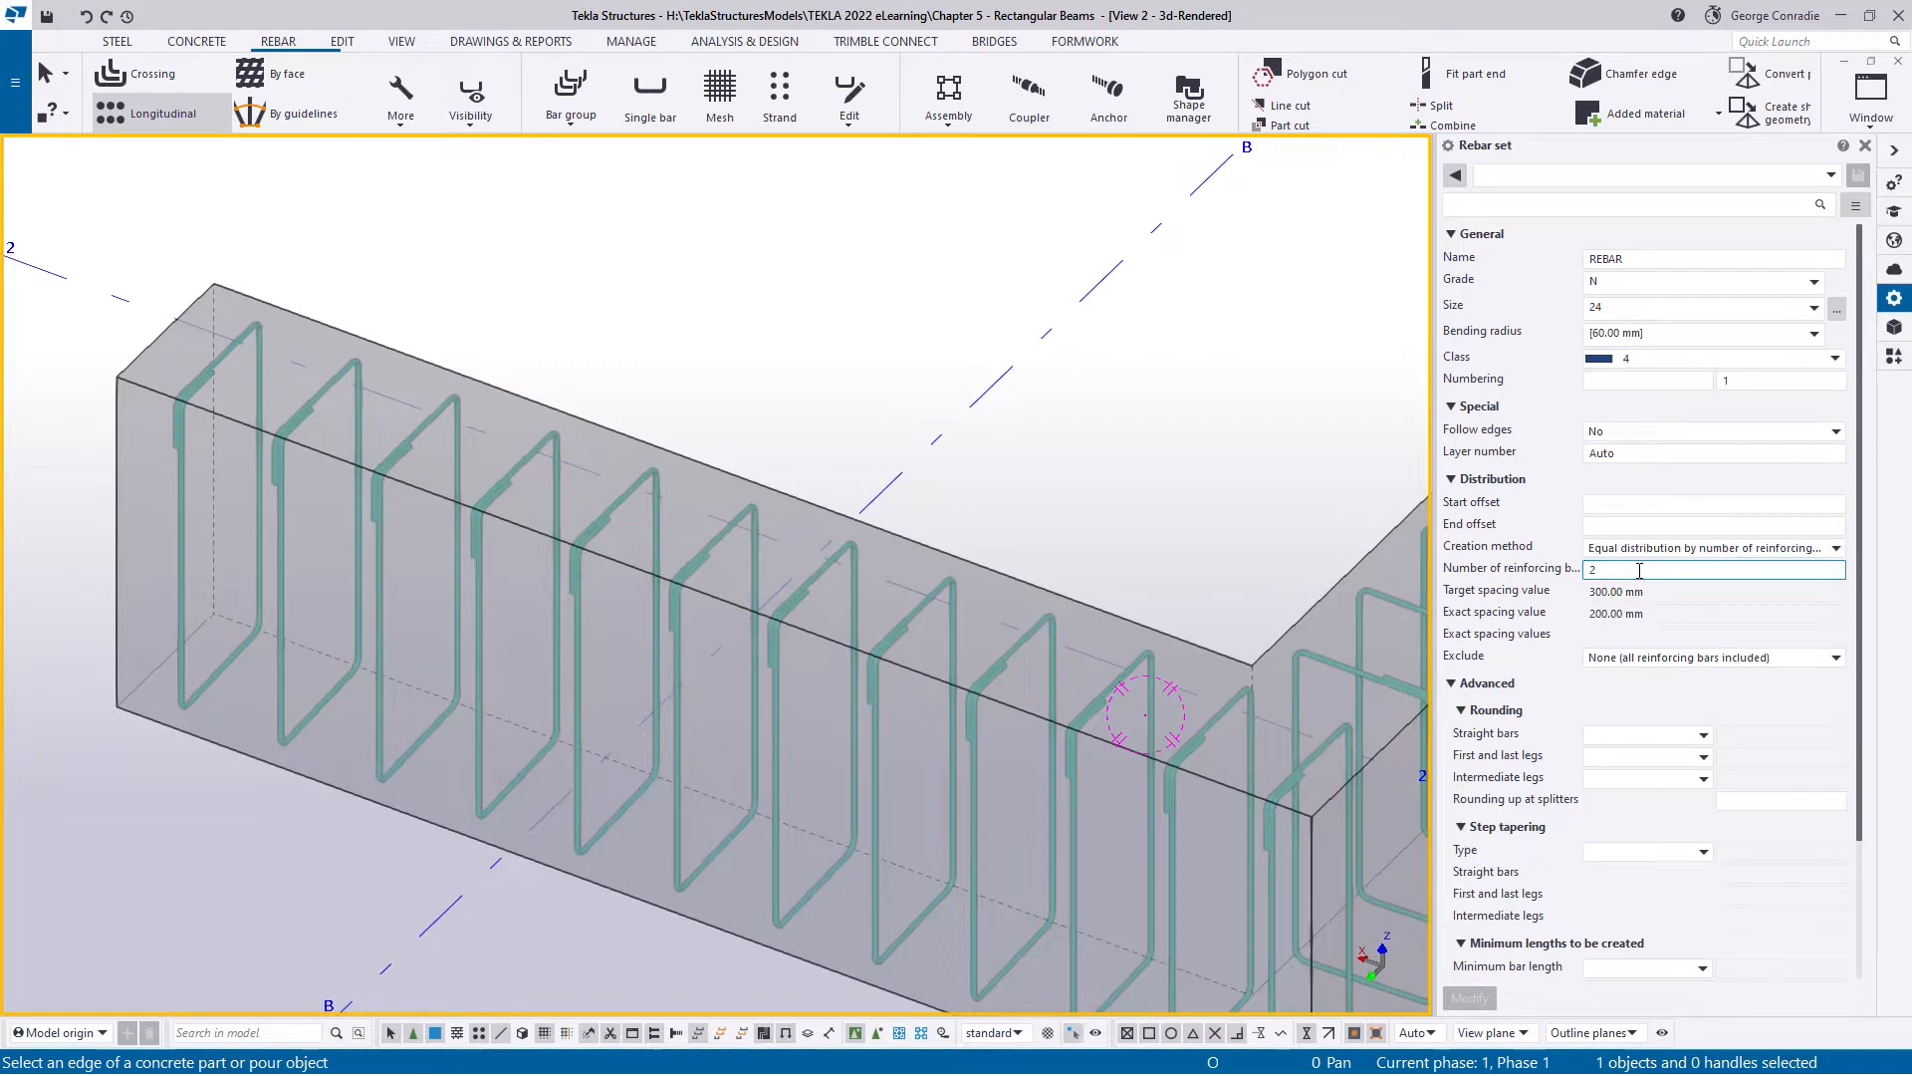
- Place the longitudinal bars along the bottom face of both beam legs
click(228, 747)
scroll(228, 752, down, 2)
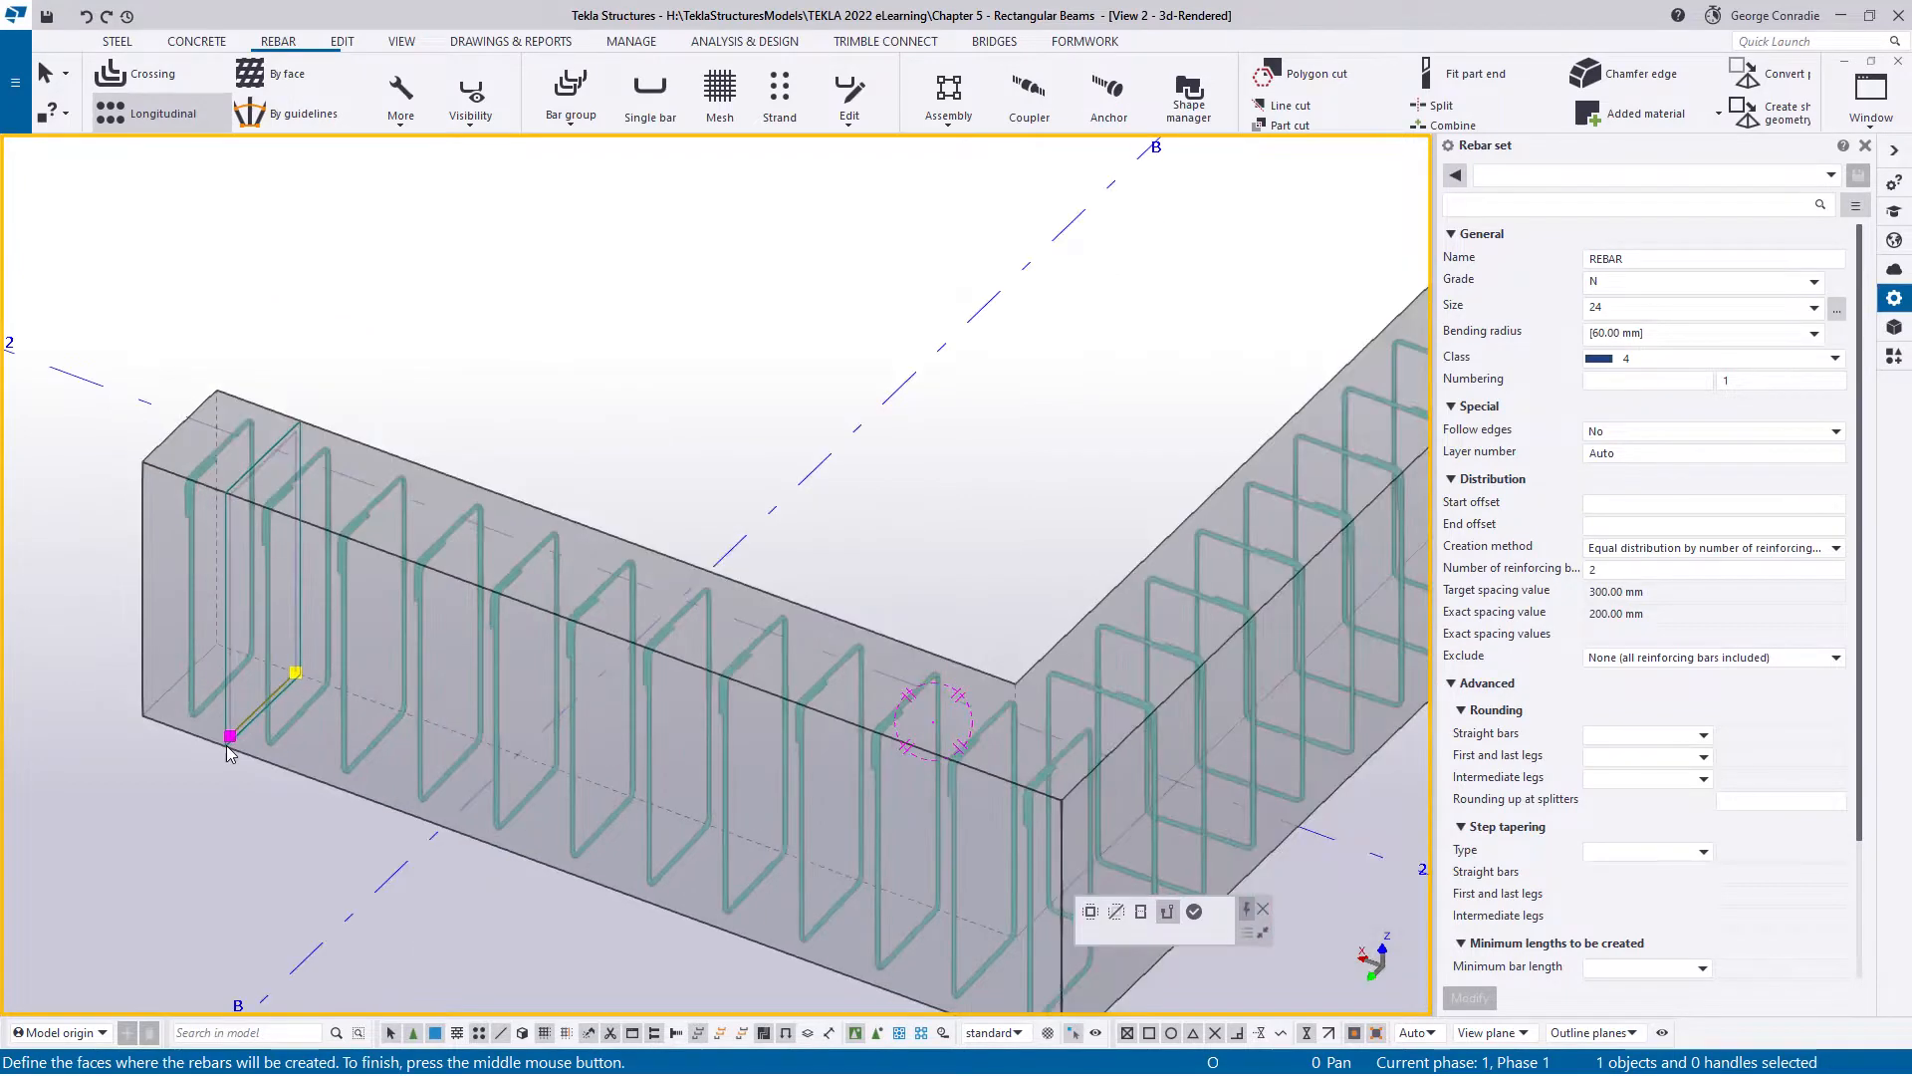
middle_drag(228, 752, 235, 670)
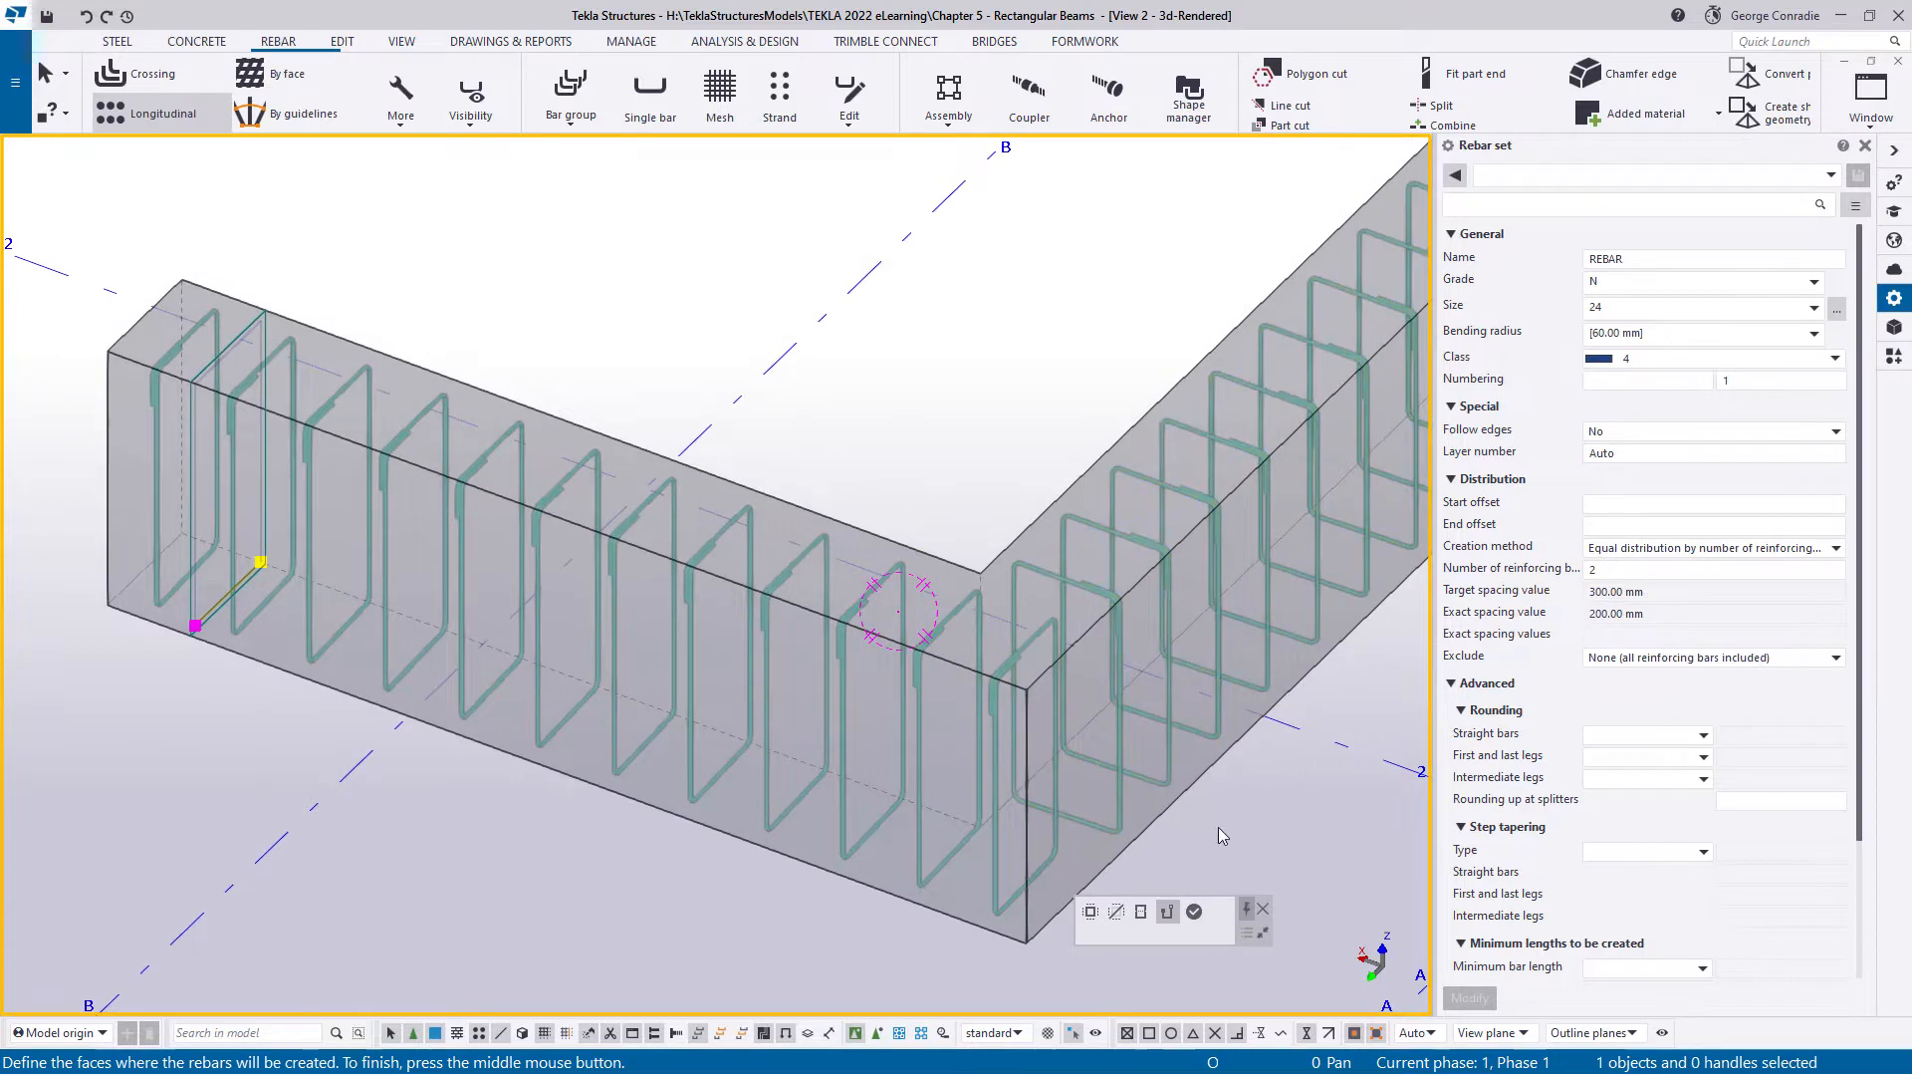
click(1193, 913)
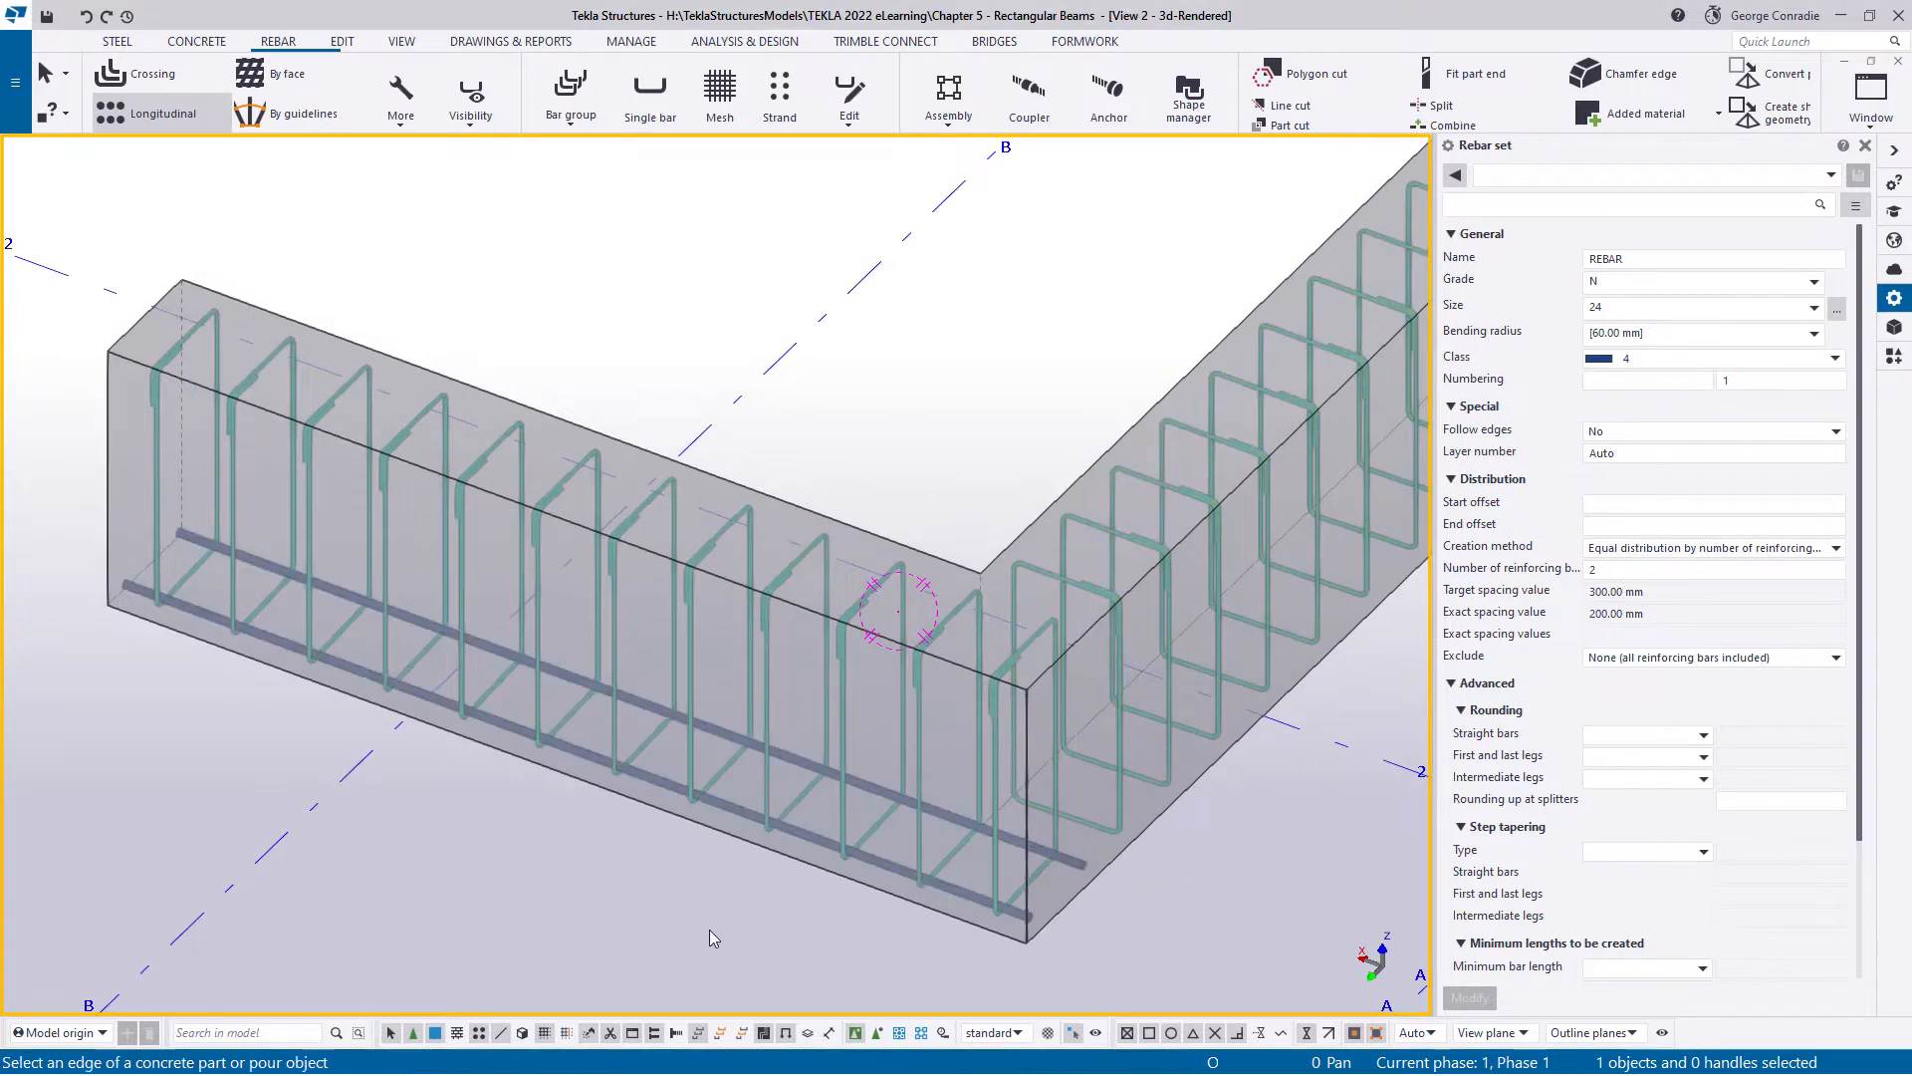
middle_drag(1213, 845, 964, 769)
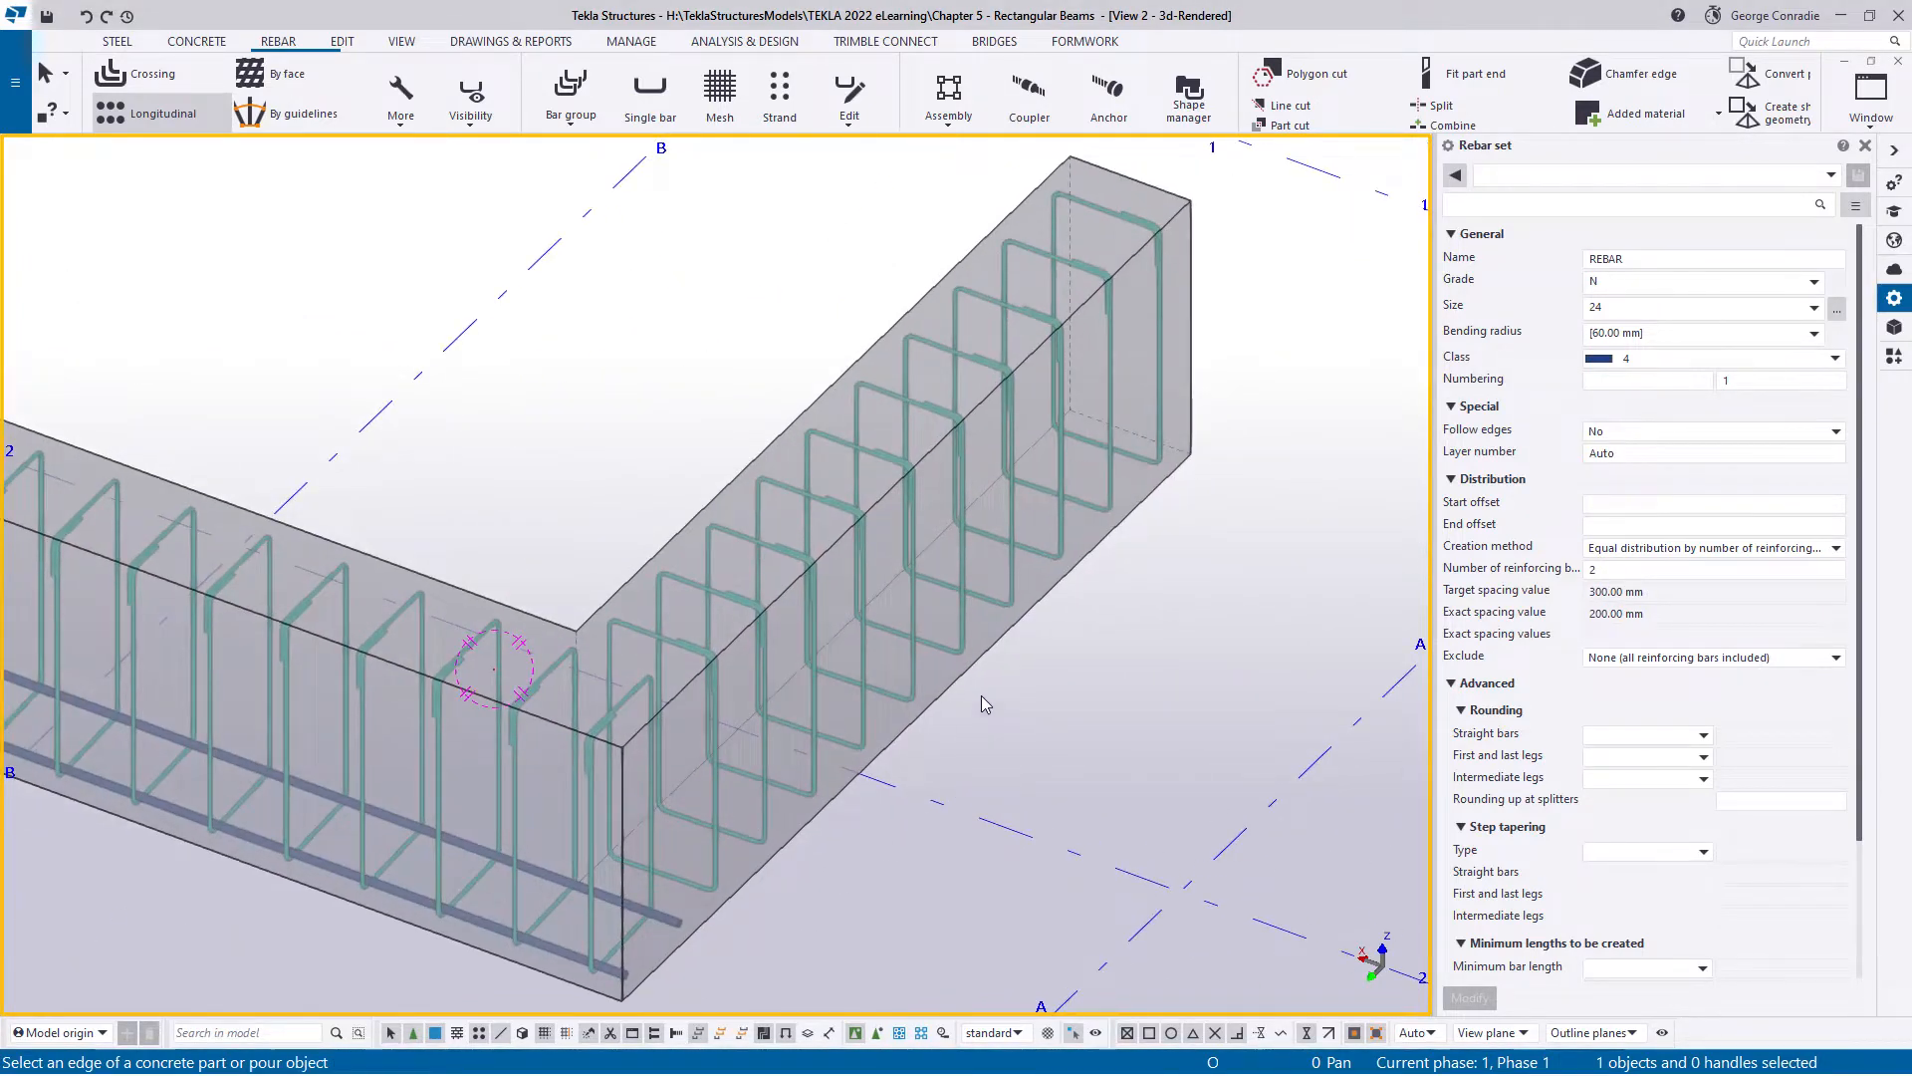
click(951, 688)
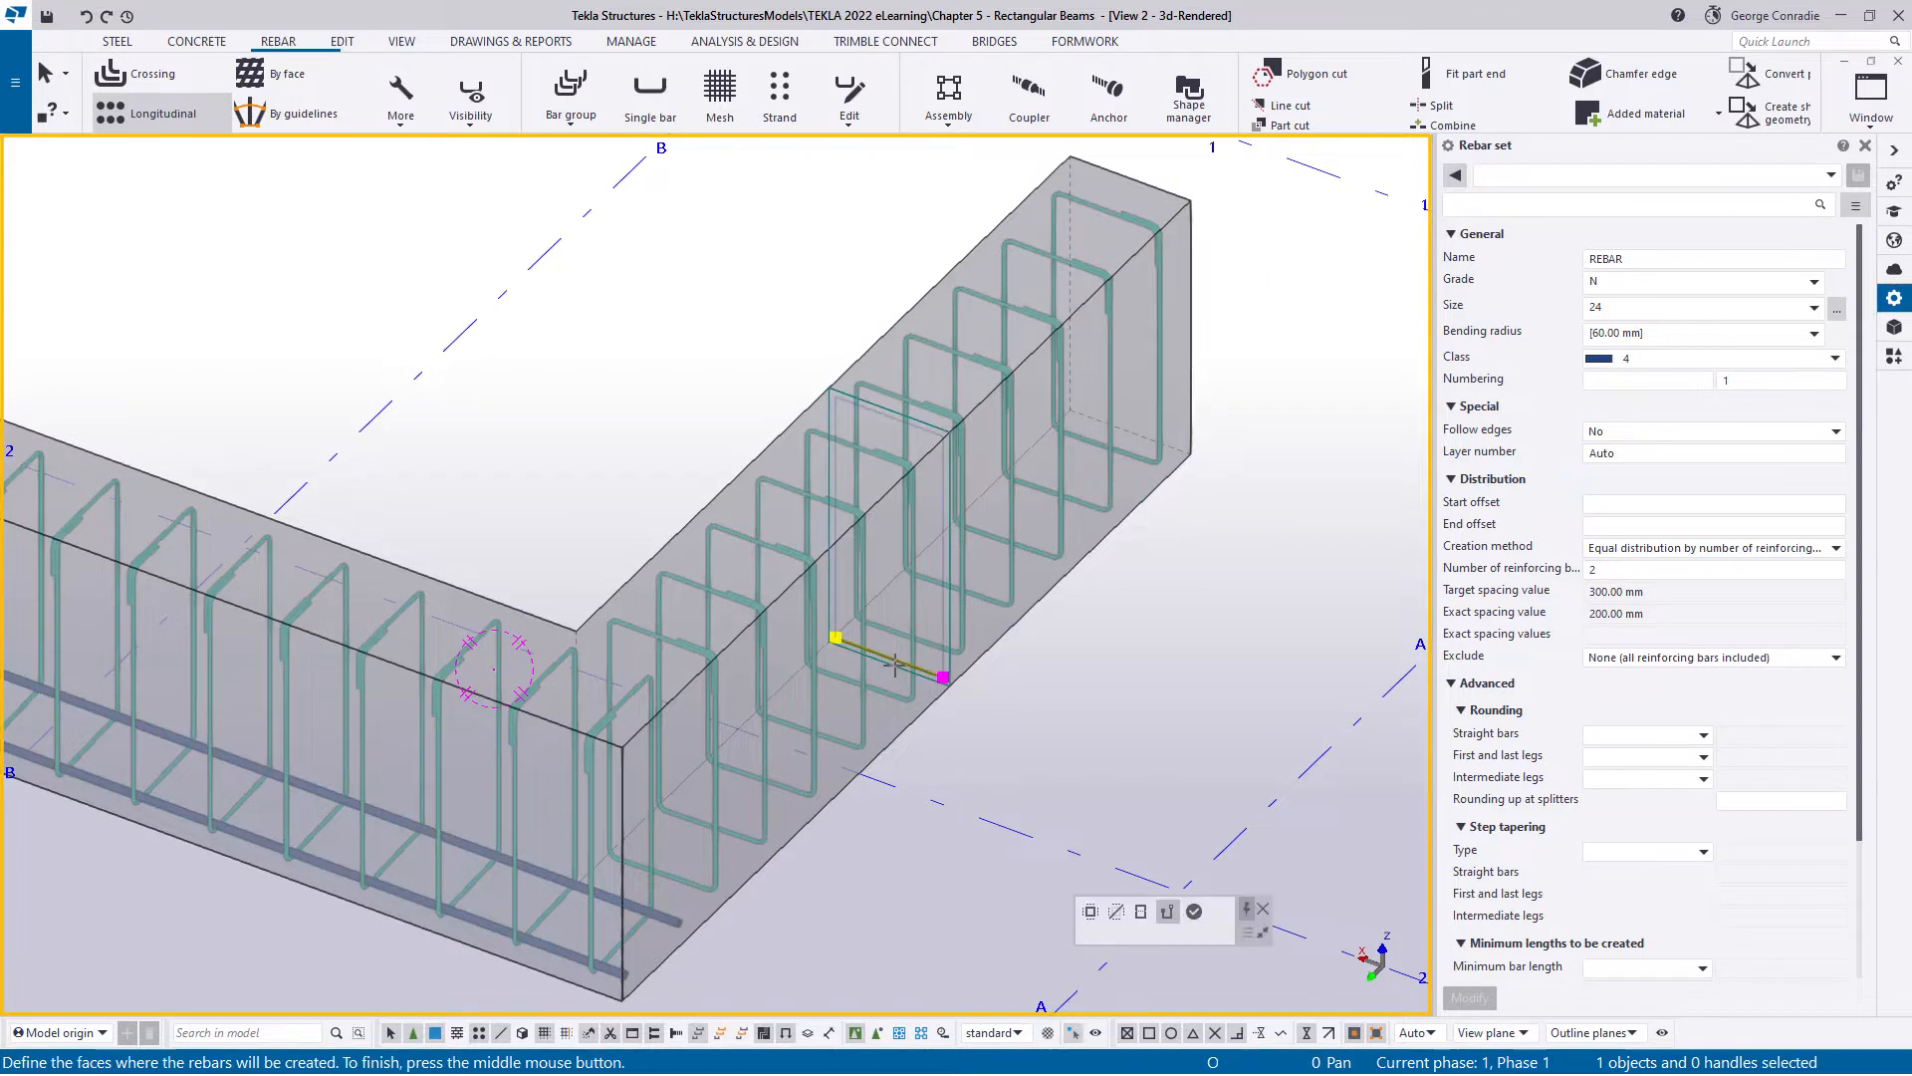
click(1194, 912)
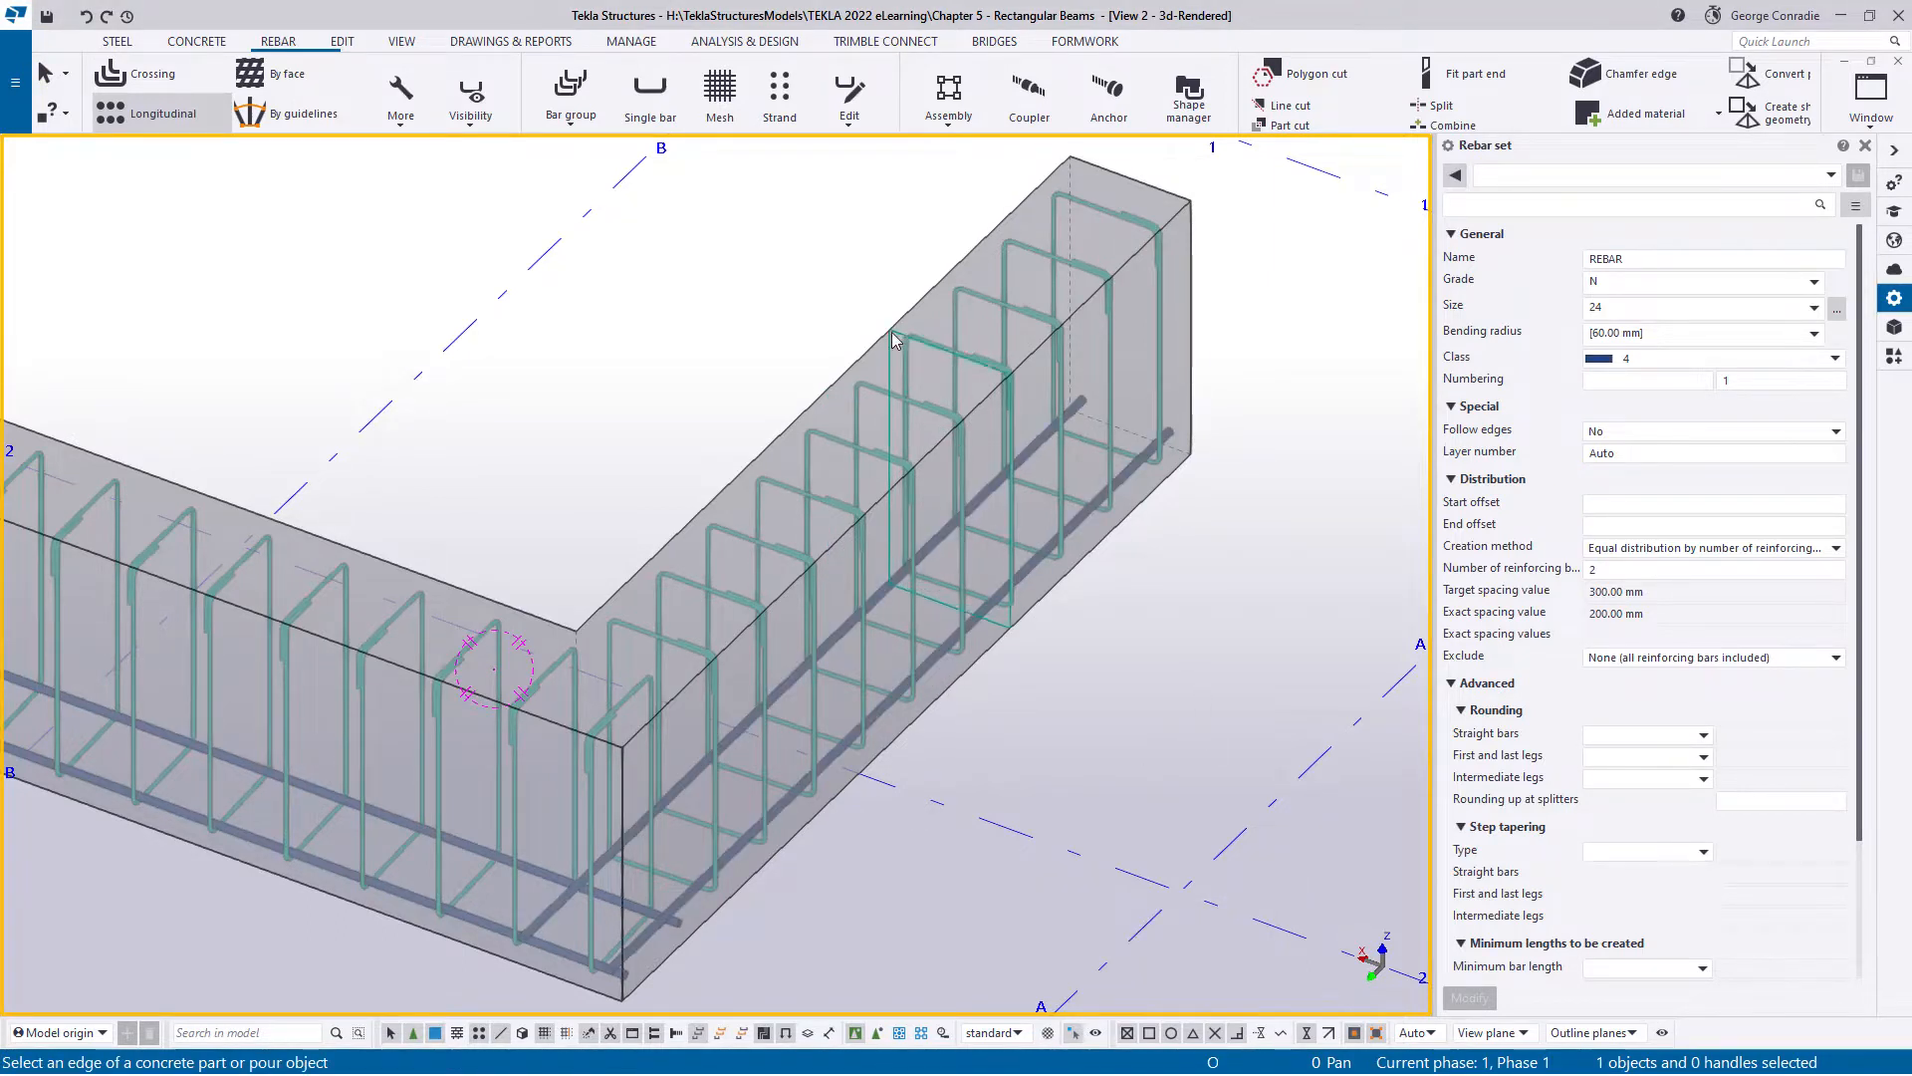
- Place the same longitudinal bars along the top face of both beam legs and end the command
click(910, 356)
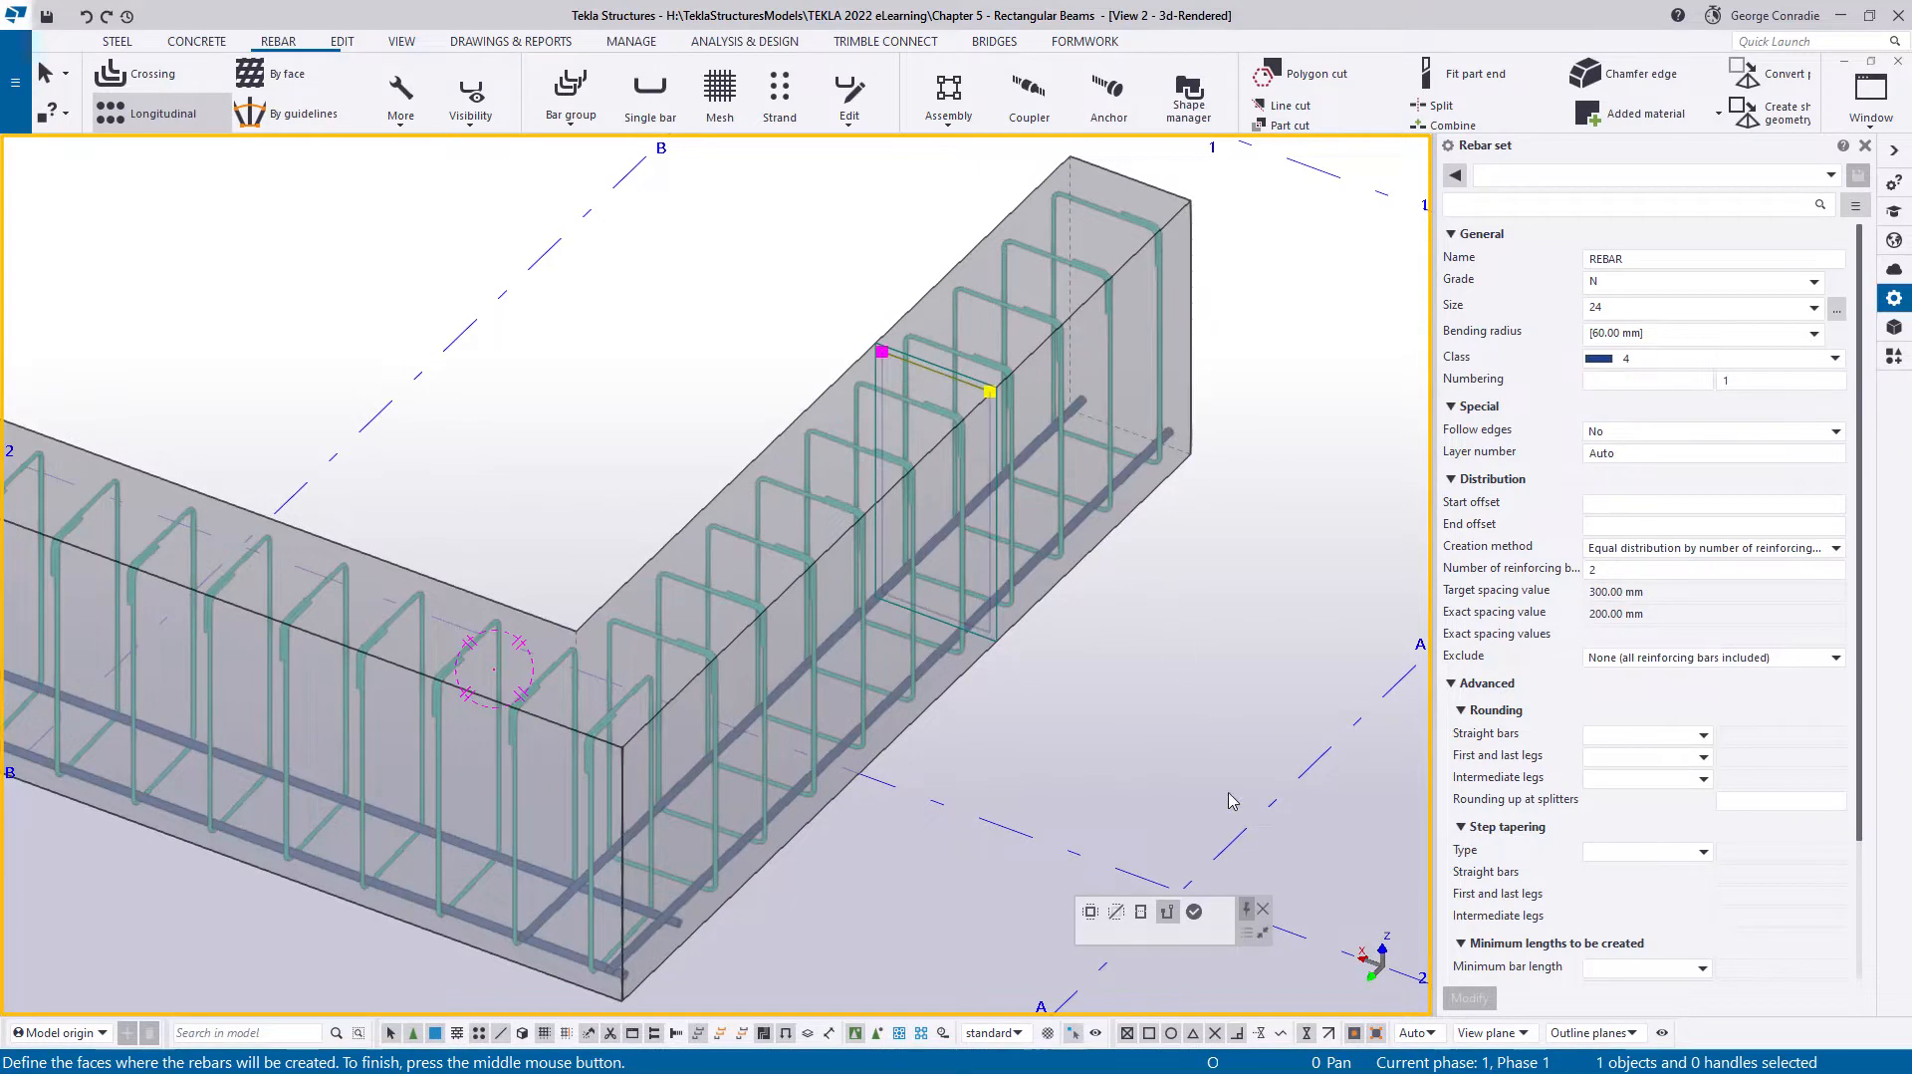
click(1194, 912)
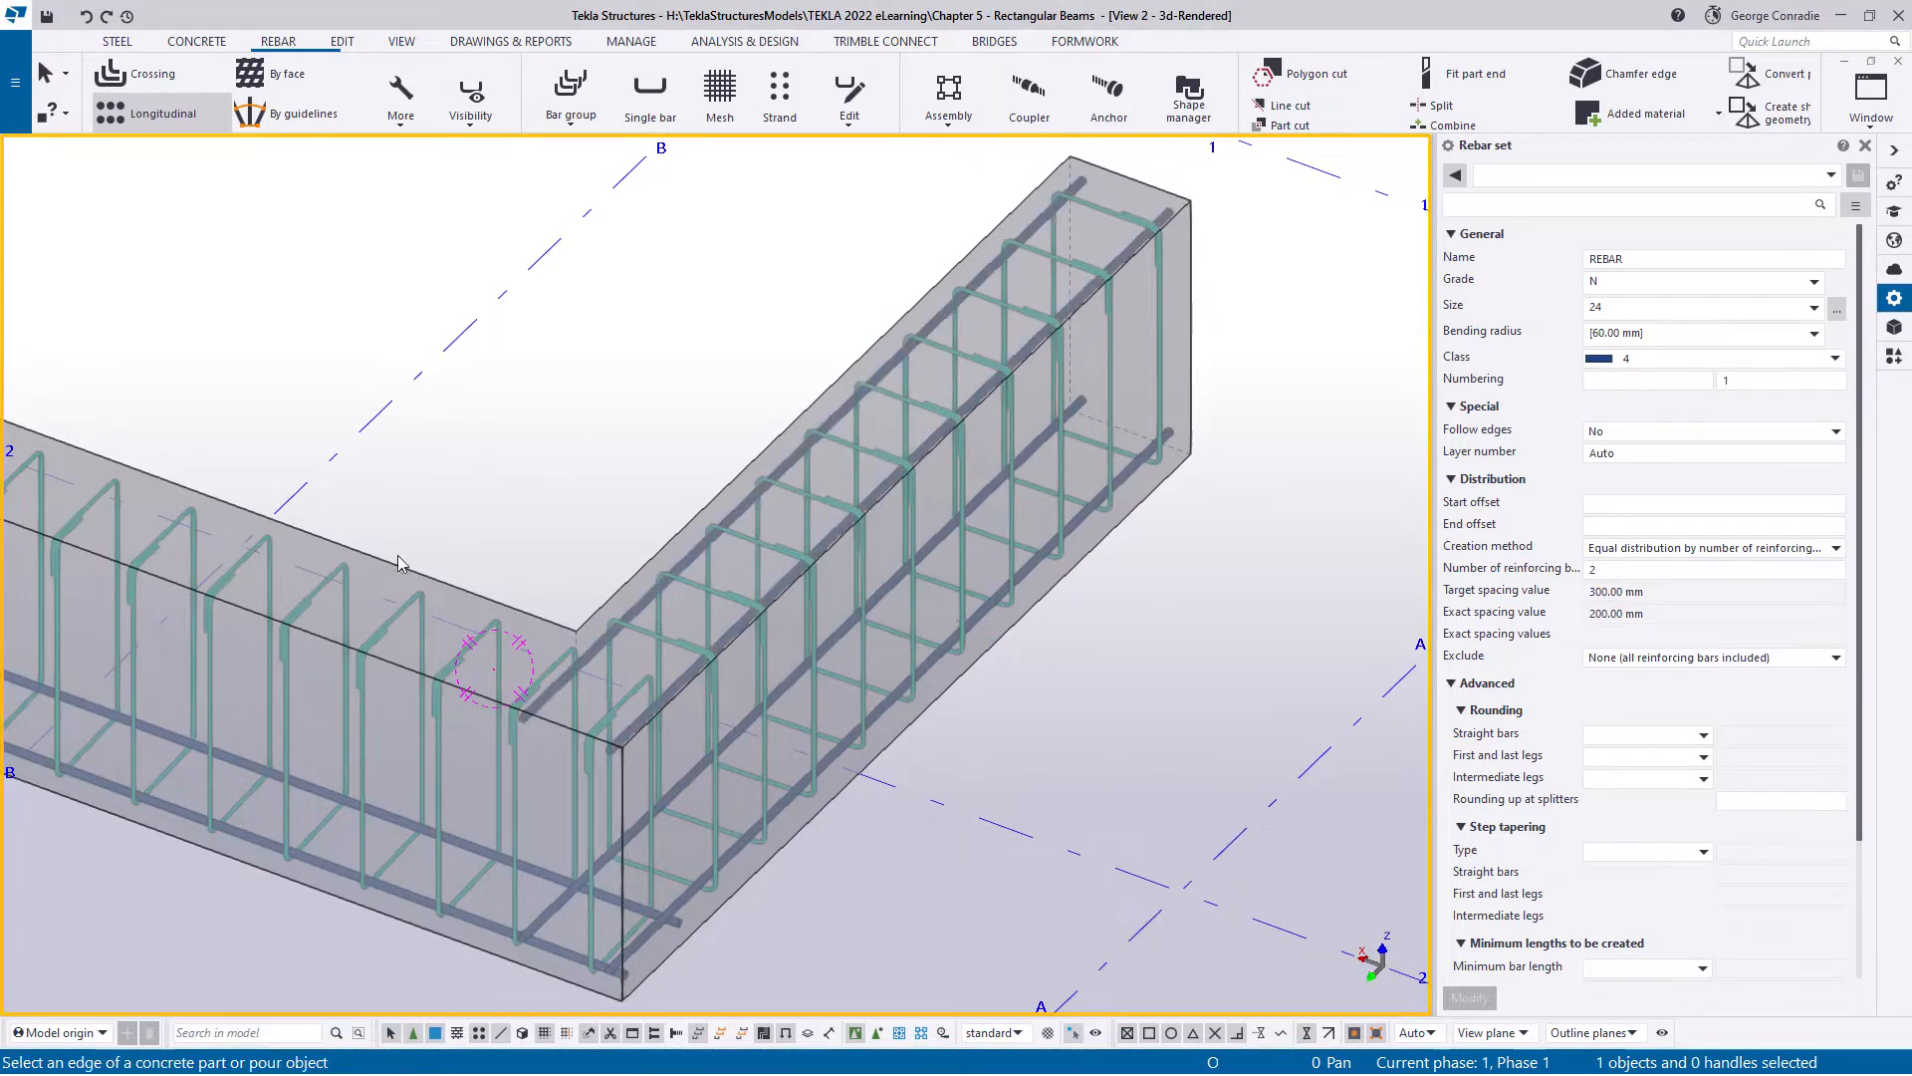
click(382, 592)
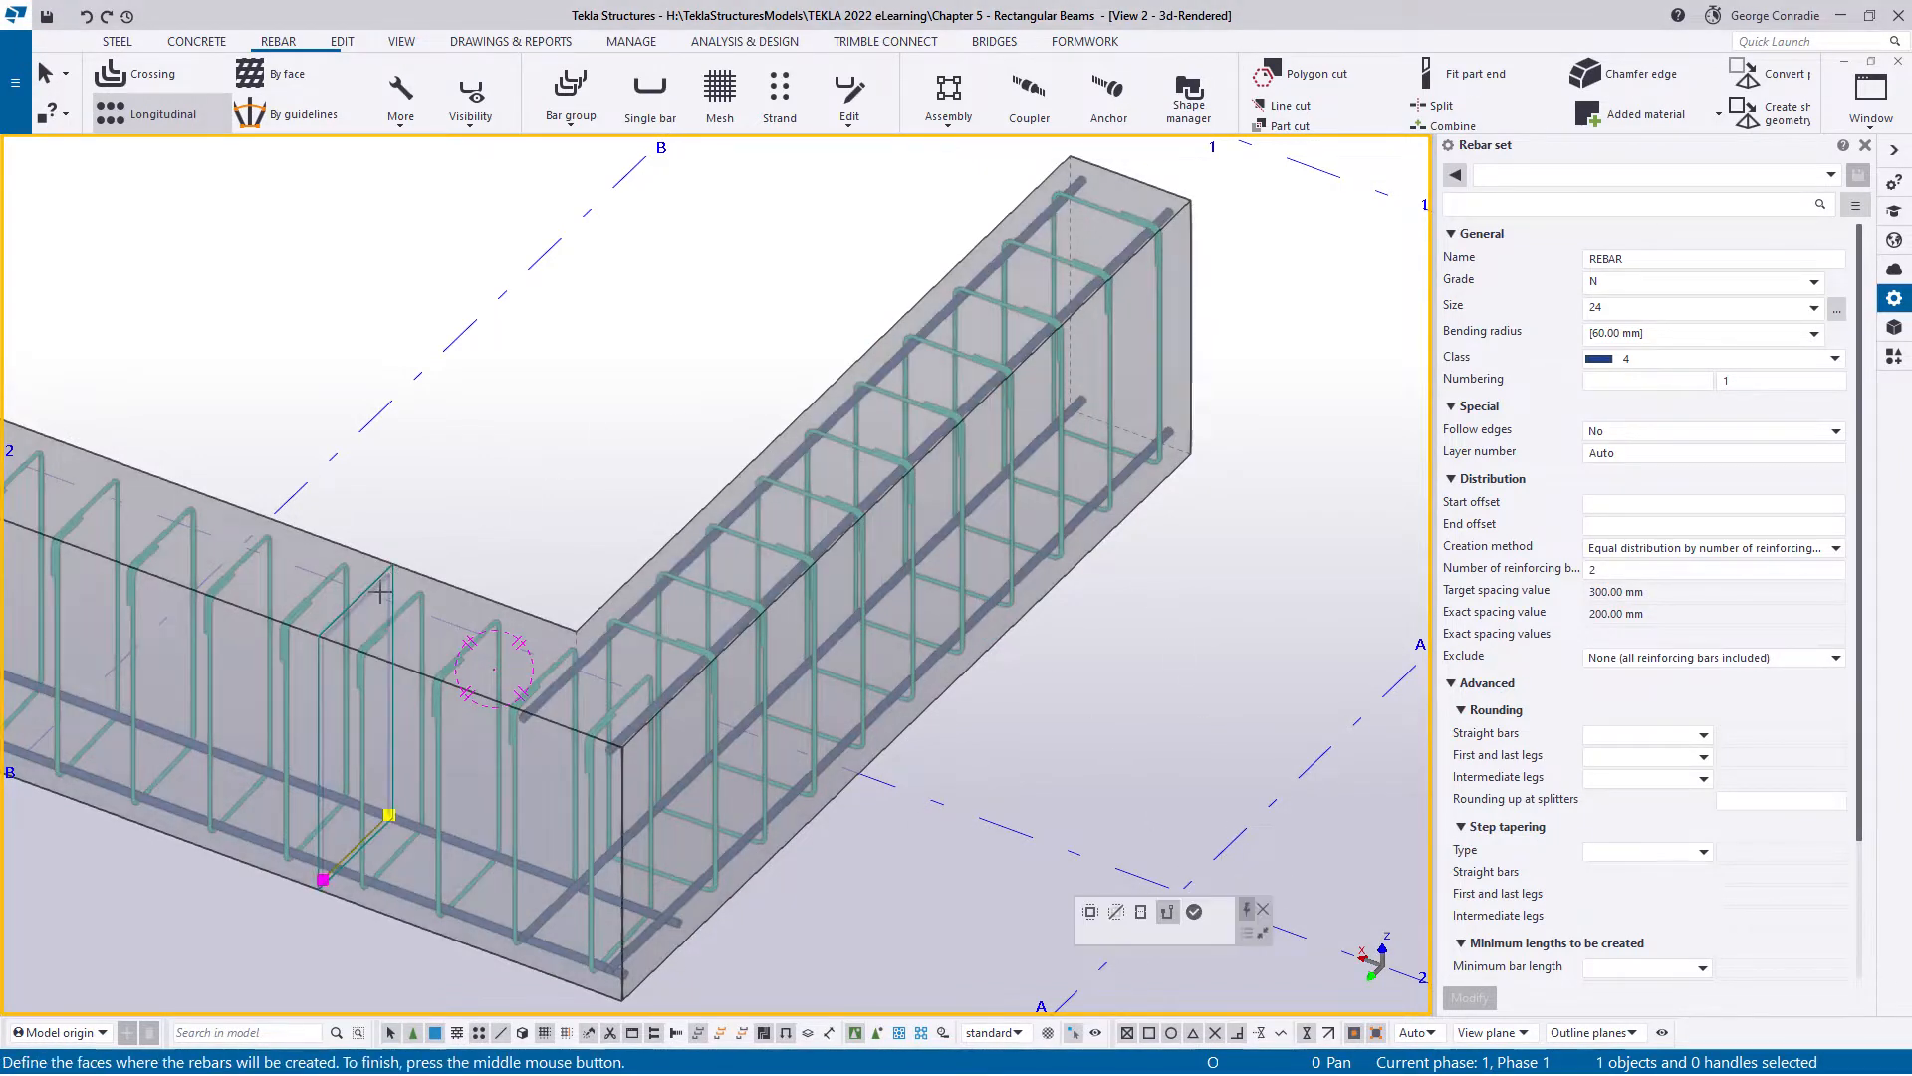
click(1194, 910)
right_click(1146, 701)
click(1181, 717)
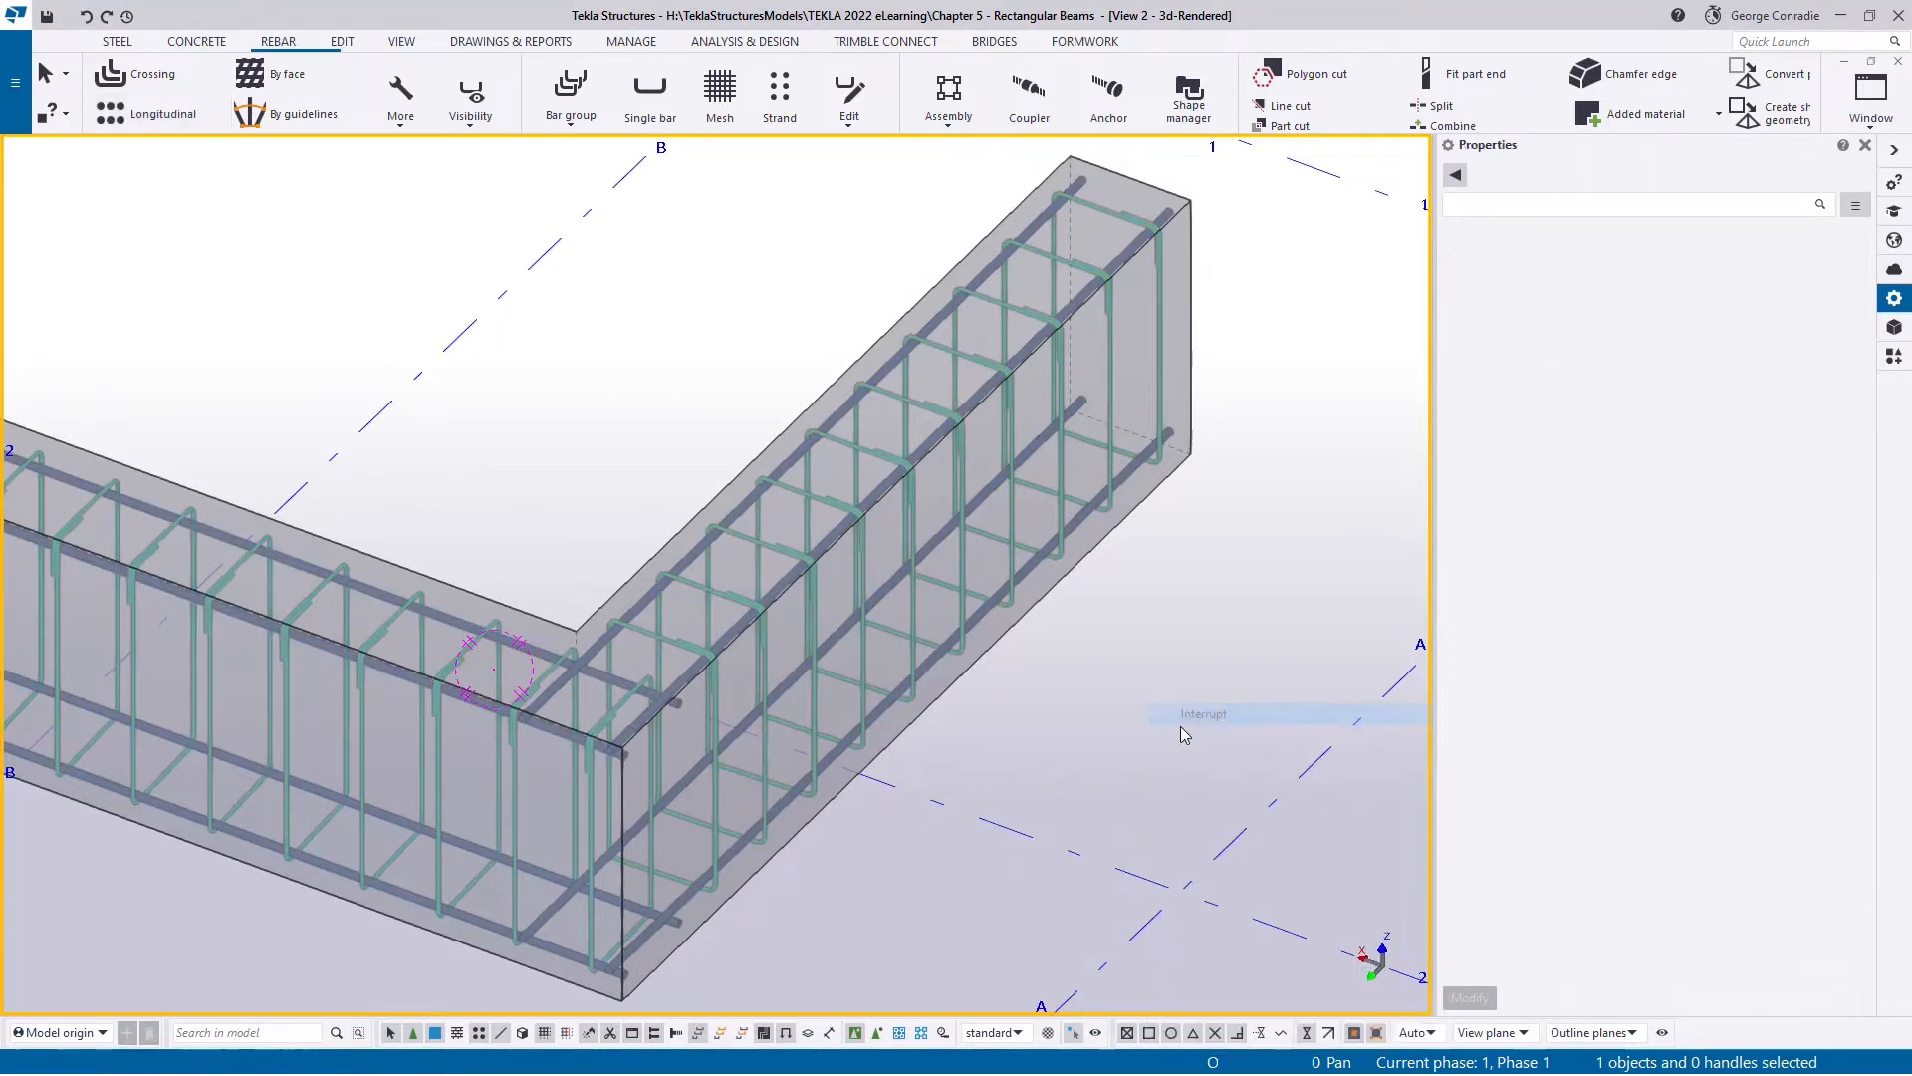
- Set the layer number to 2 on the leg face of the bottom longitudinal bars in the leg parallel to grid A
scroll(1174, 719, down, 3)
ctrl+middle_drag(1029, 772, 865, 695)
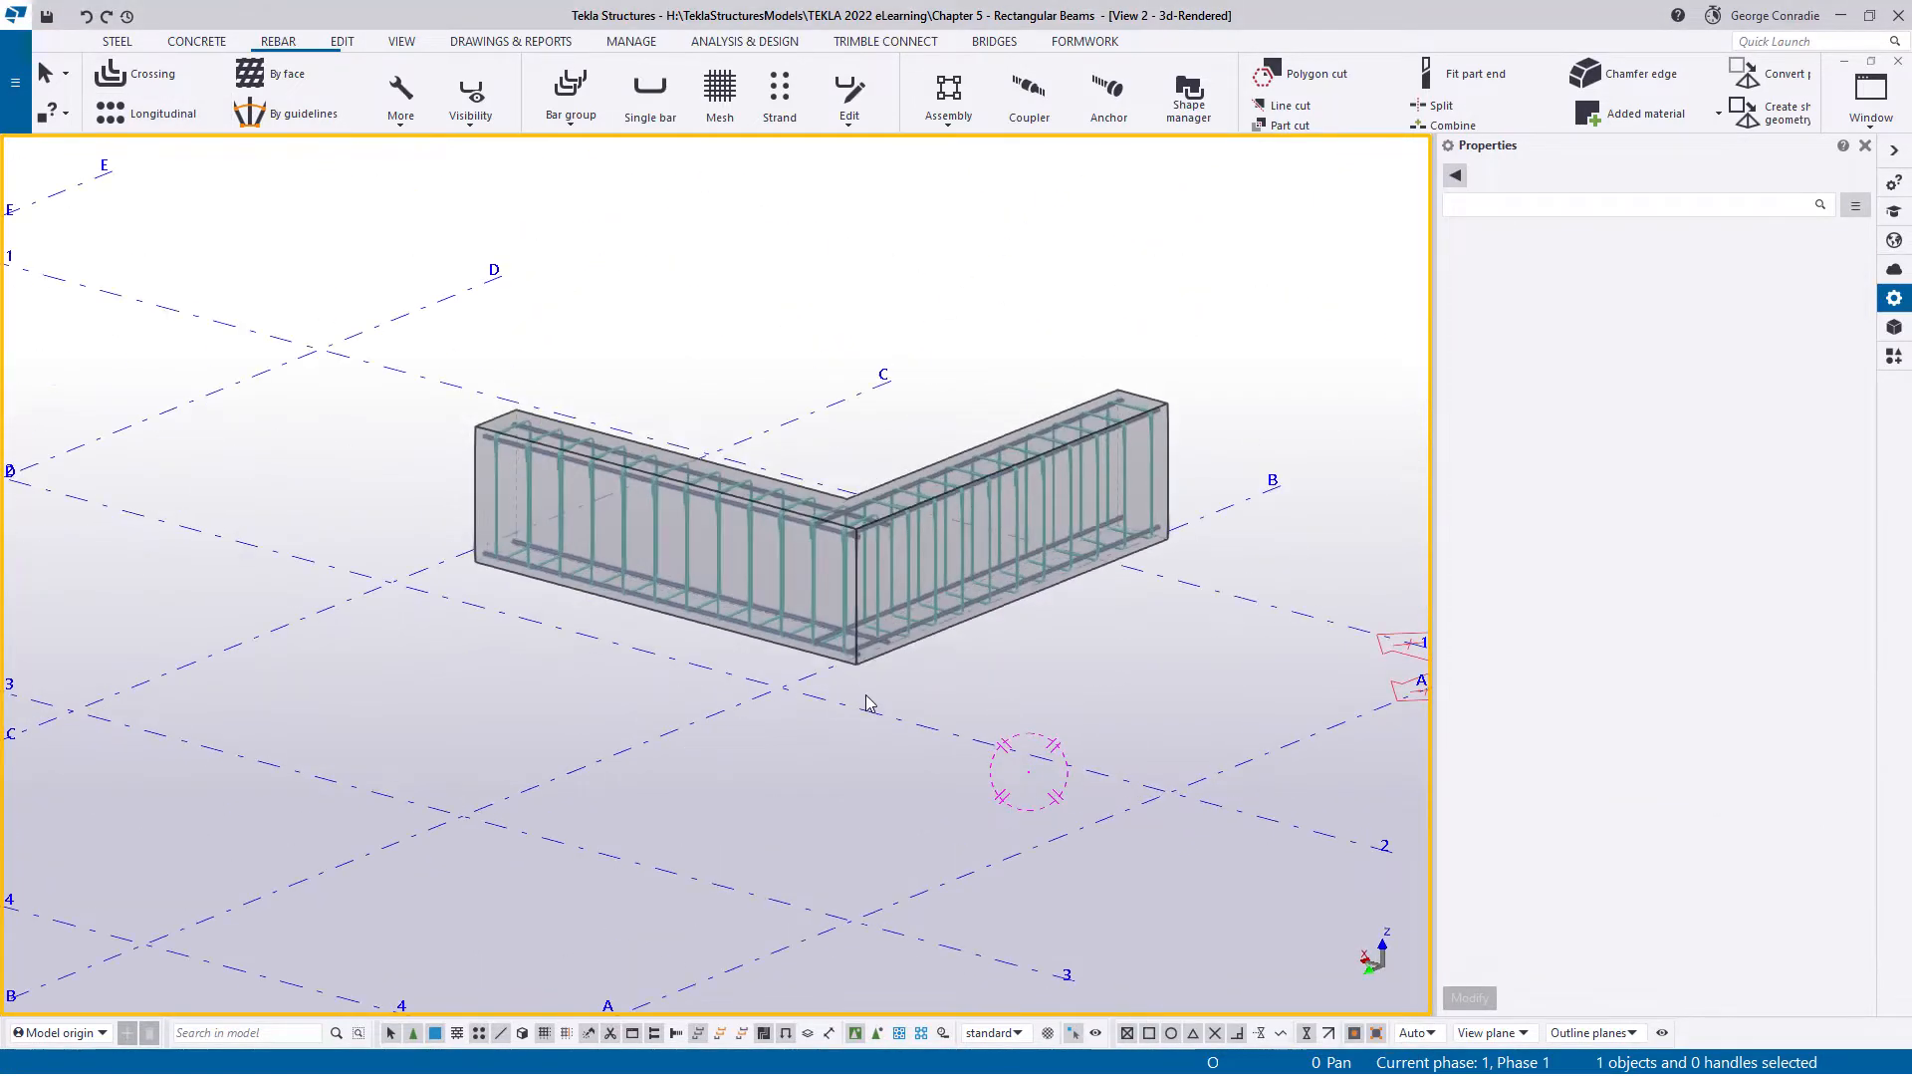
scroll(867, 703, up, 10)
middle_drag(799, 615, 894, 546)
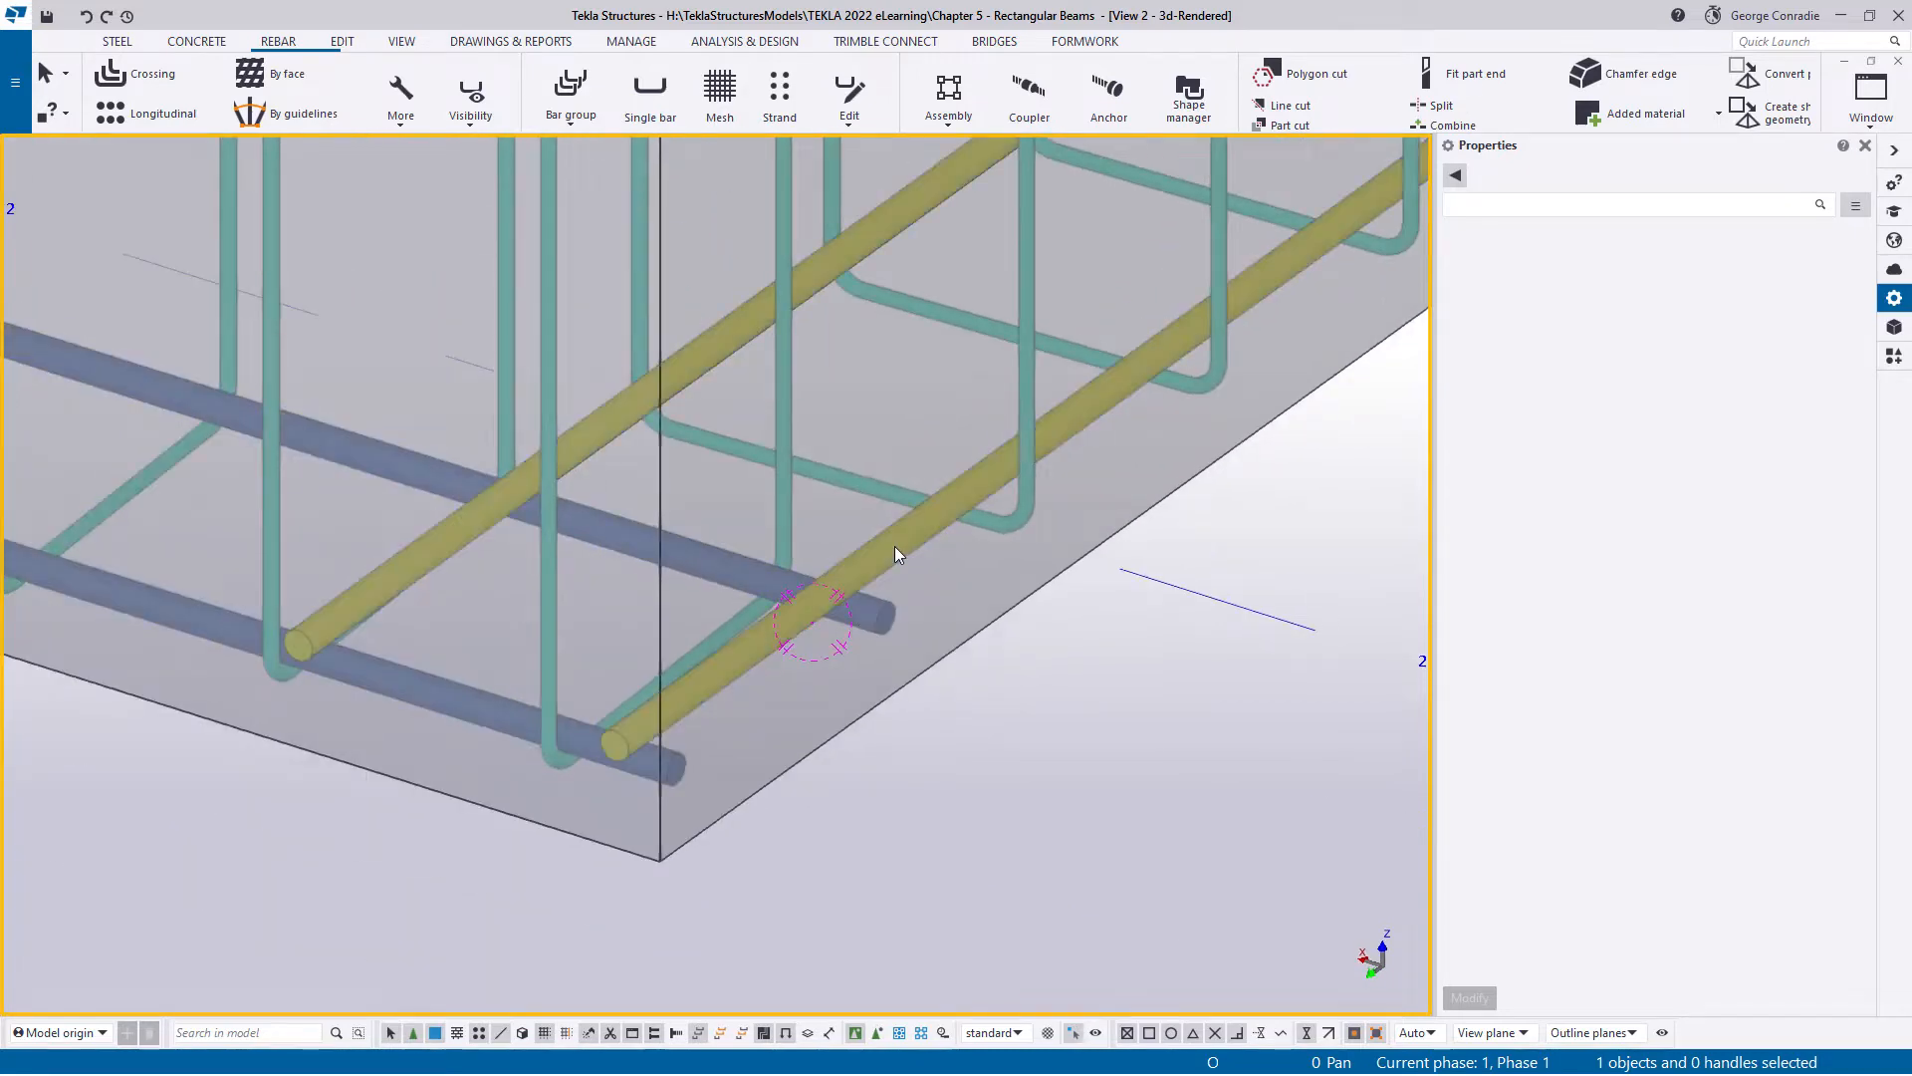
click(894, 545)
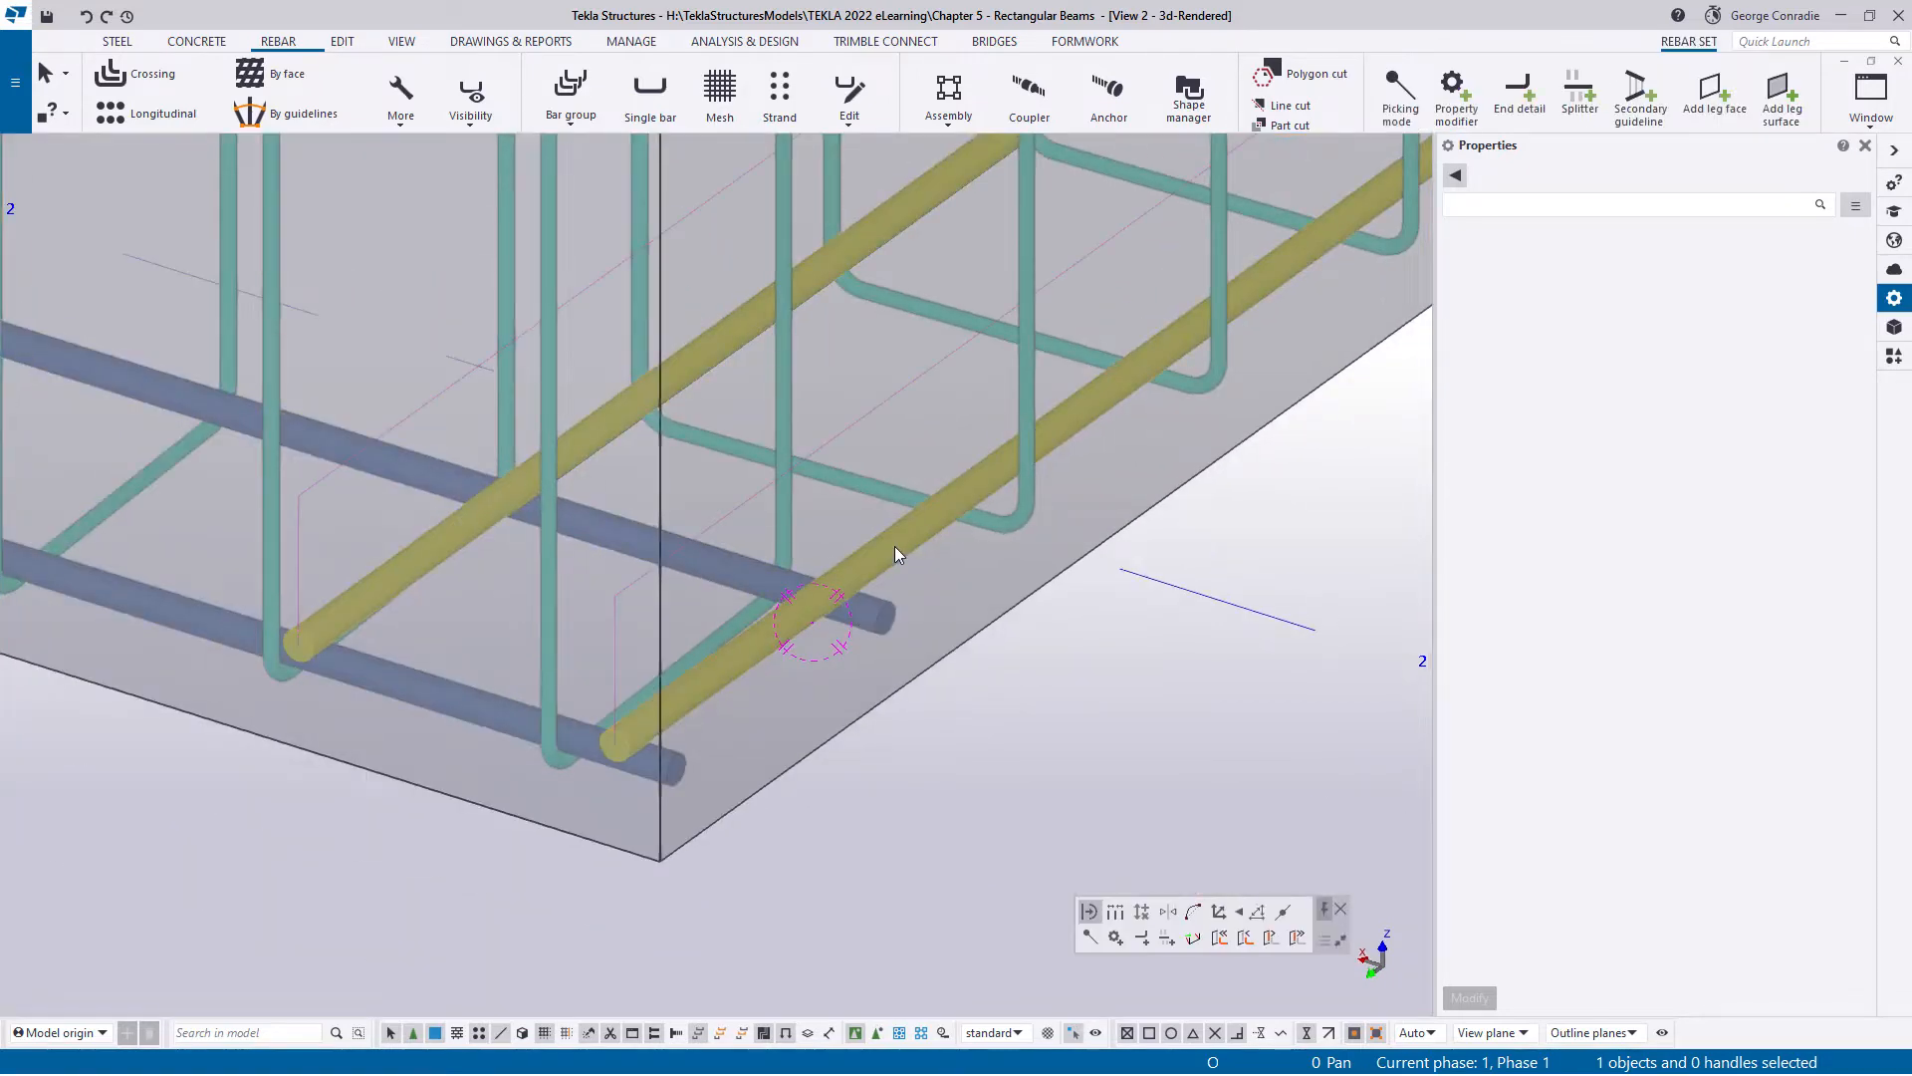
click(488, 99)
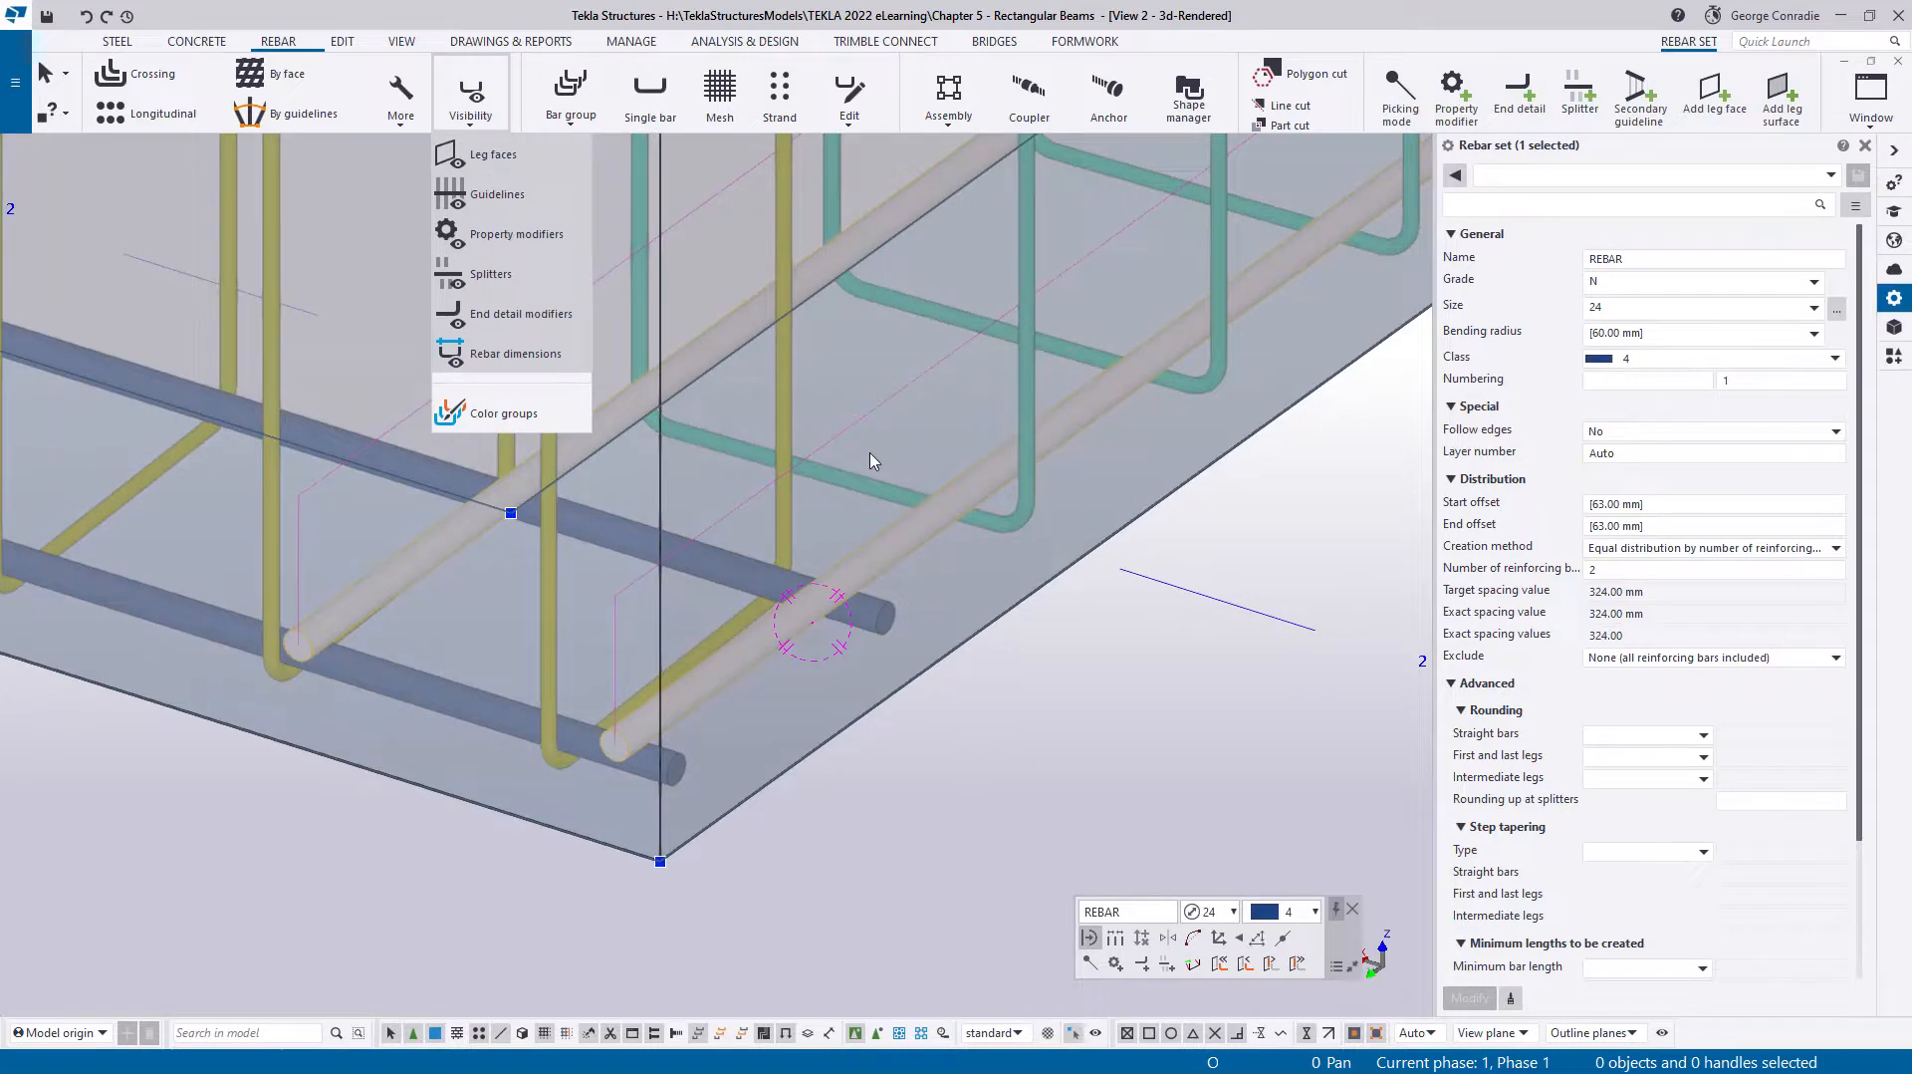
click(885, 434)
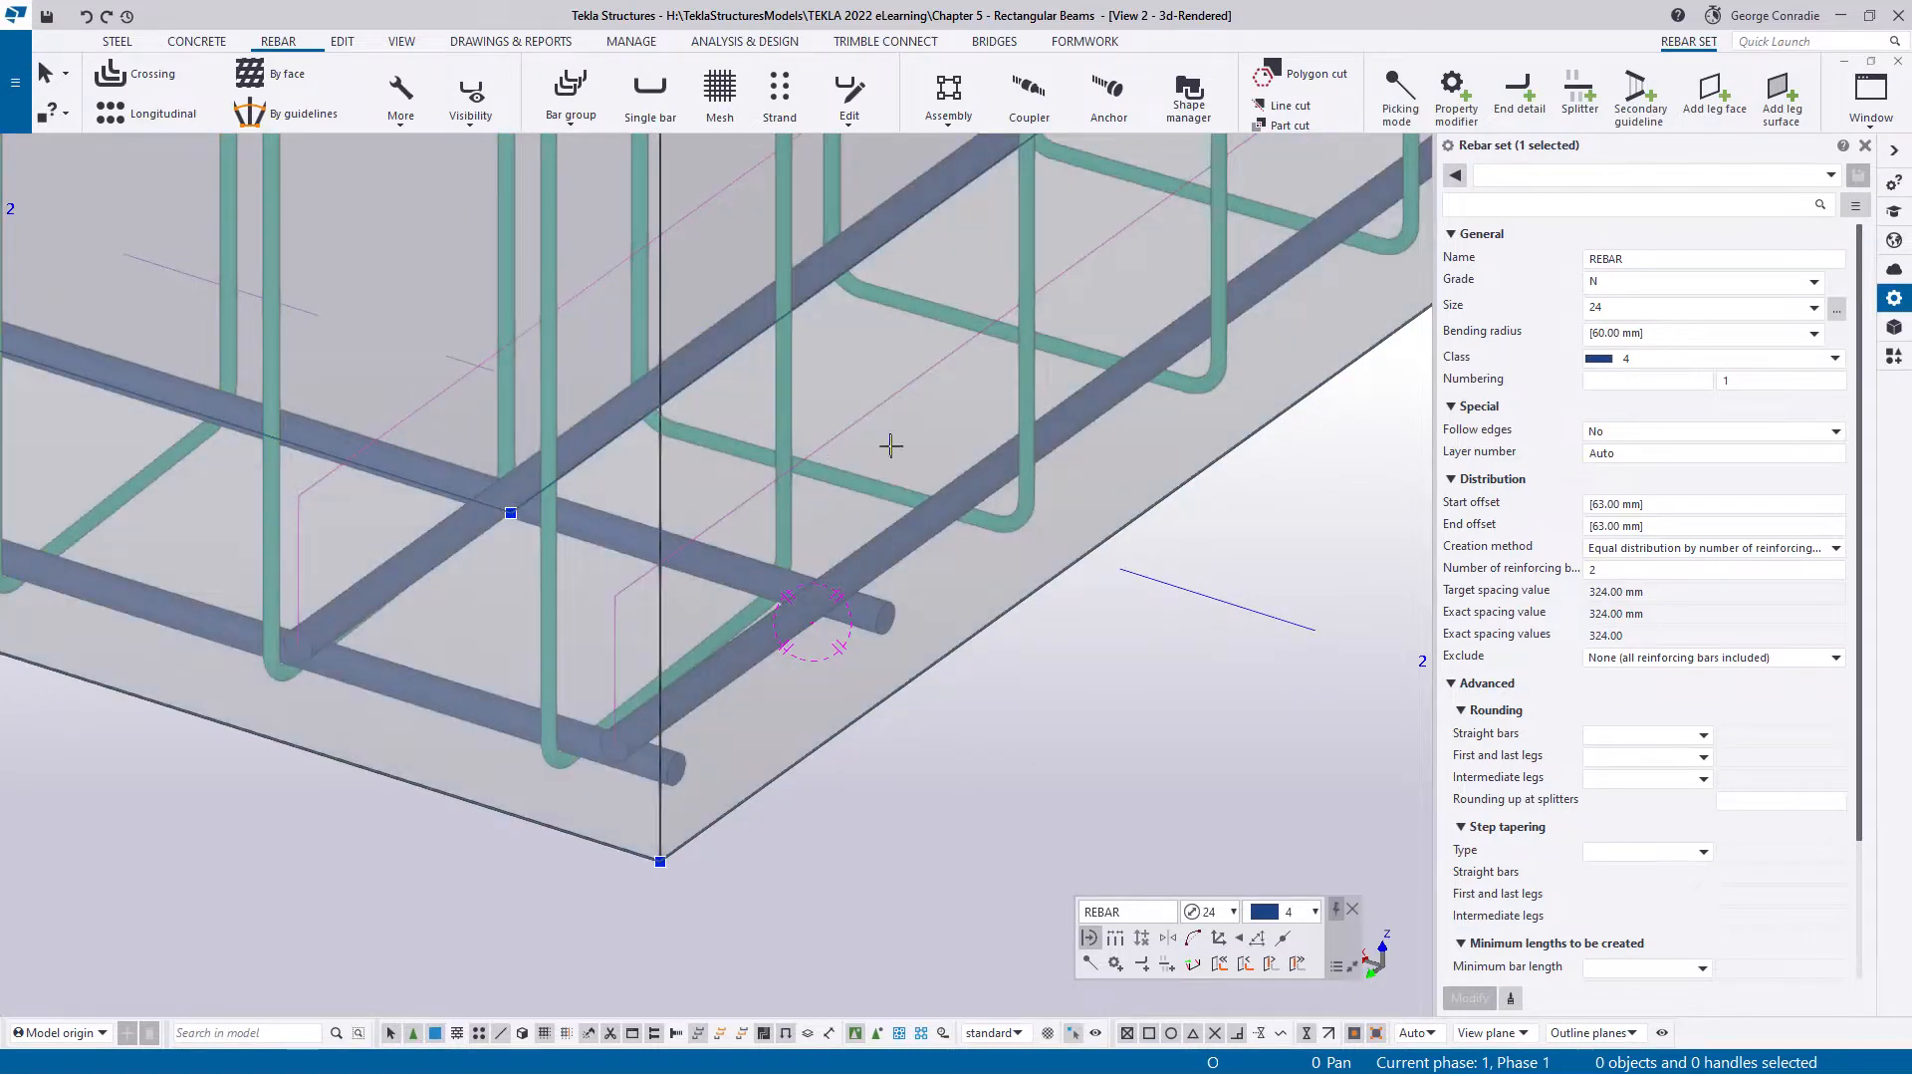
click(948, 457)
click(1614, 257)
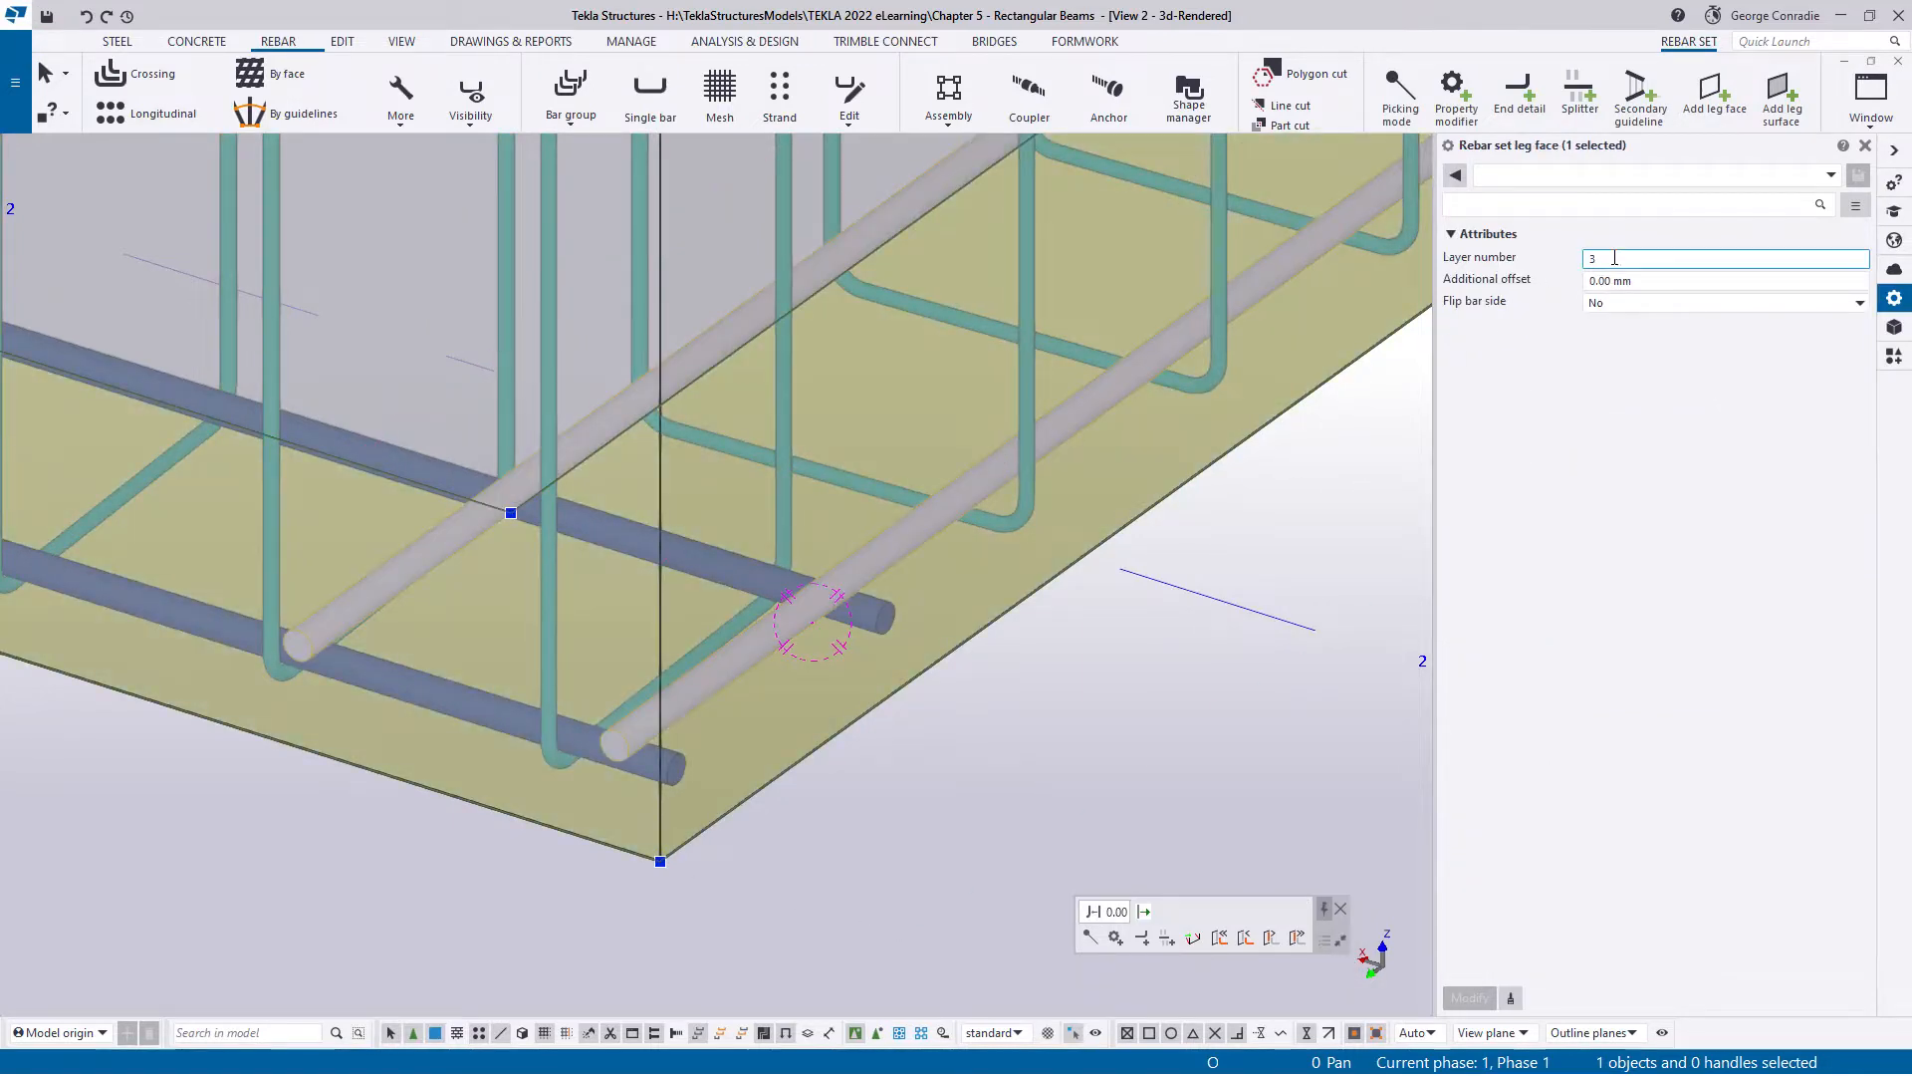
text(2)
key(Return)
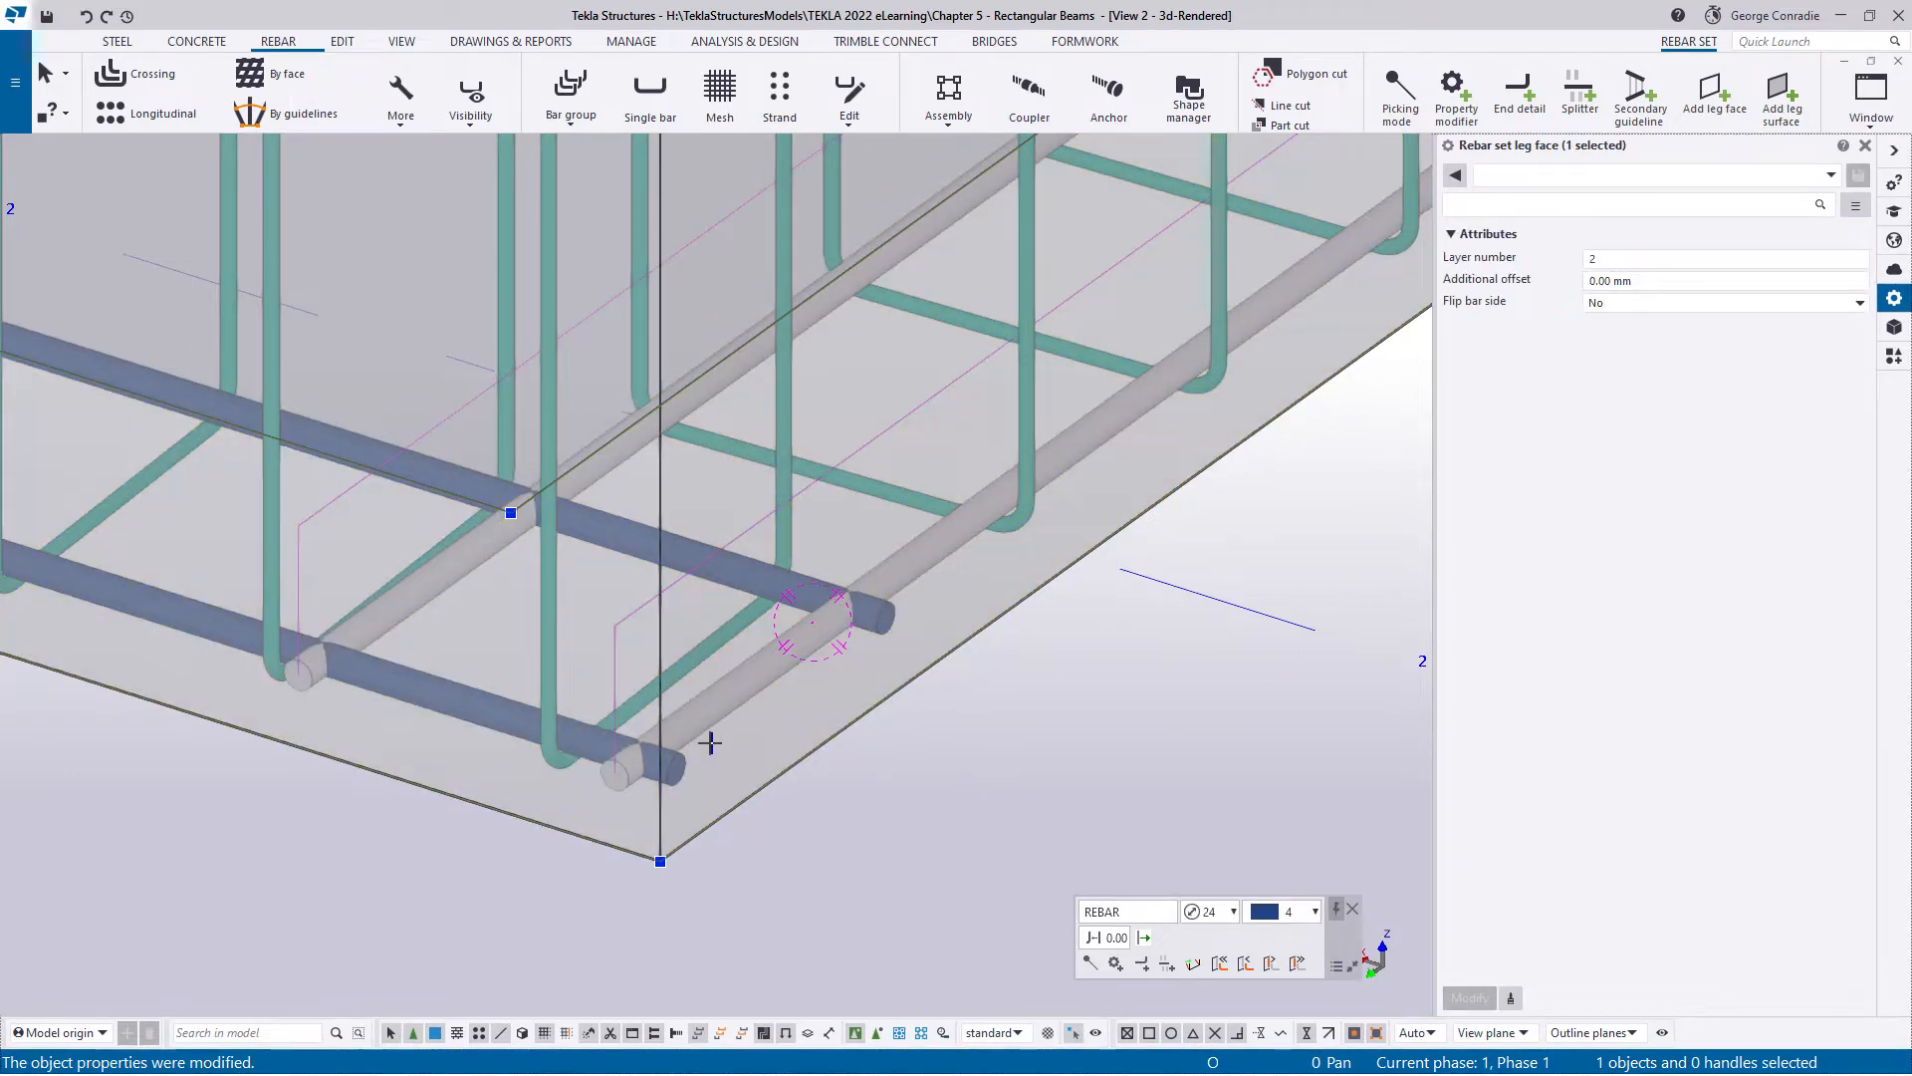
click(1006, 751)
- Set the layer number to 2 on the leg face of the top longitudinal bars in the leg parallel to grid 2
scroll(1006, 751, down, 2)
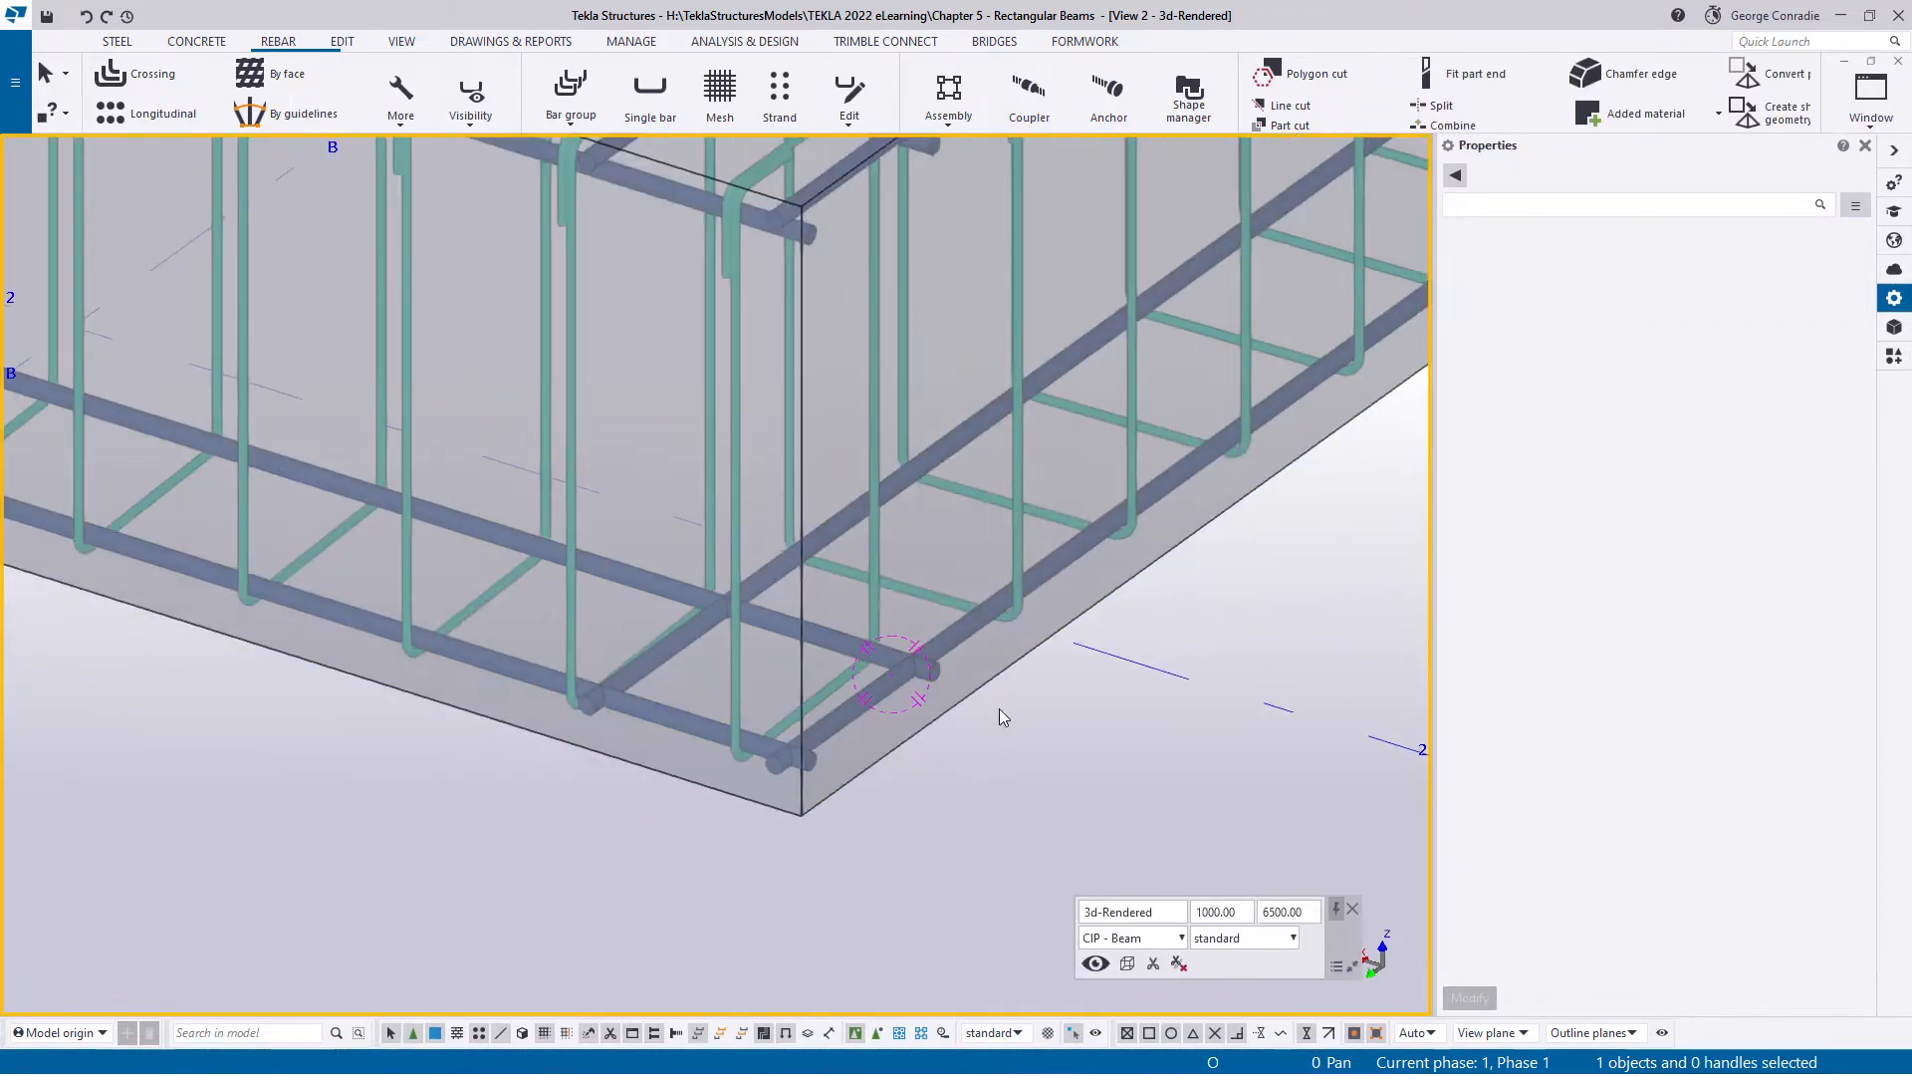
middle_drag(1000, 708, 899, 914)
scroll(695, 314, up, 1)
scroll(696, 317, up, 1)
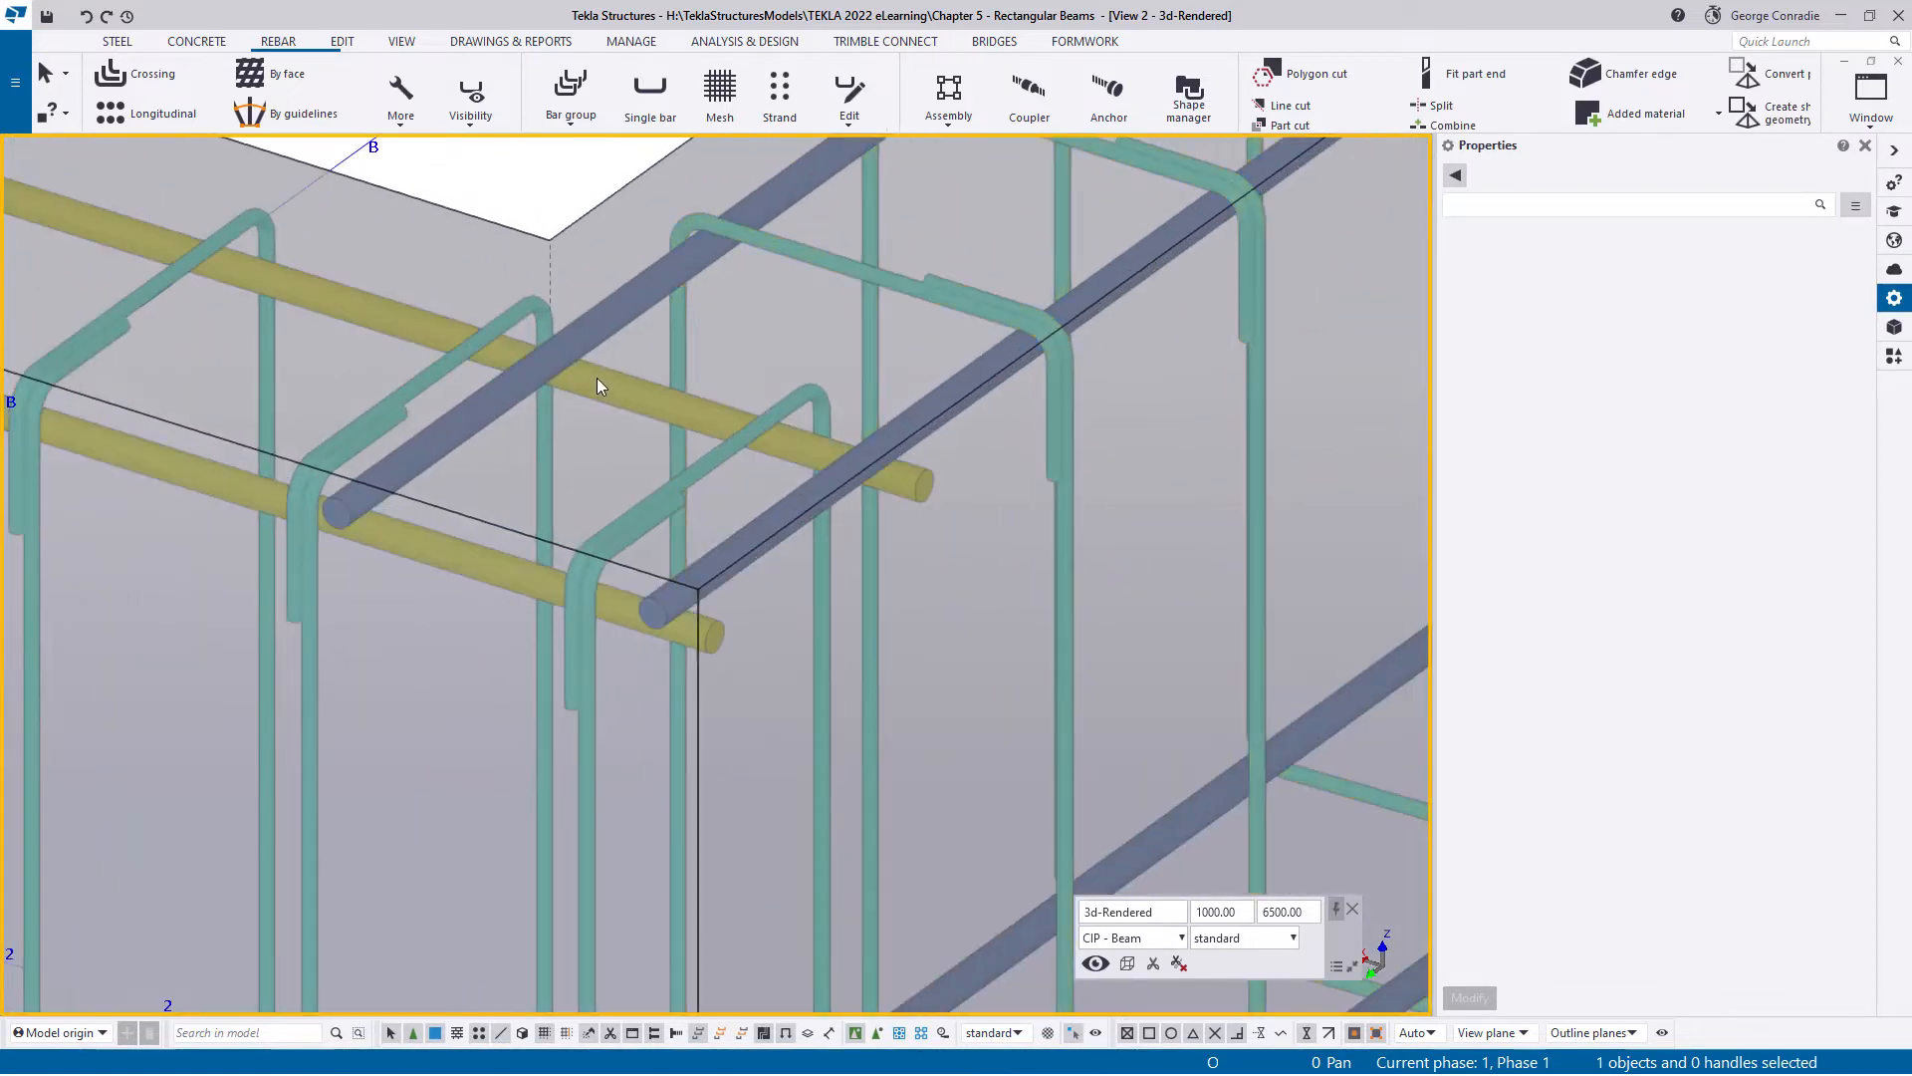
mouse_move(596, 375)
ctrl+middle_down()
mouse_move(555, 291)
mouse_move(624, 391)
ctrl+middle_up()
click(393, 317)
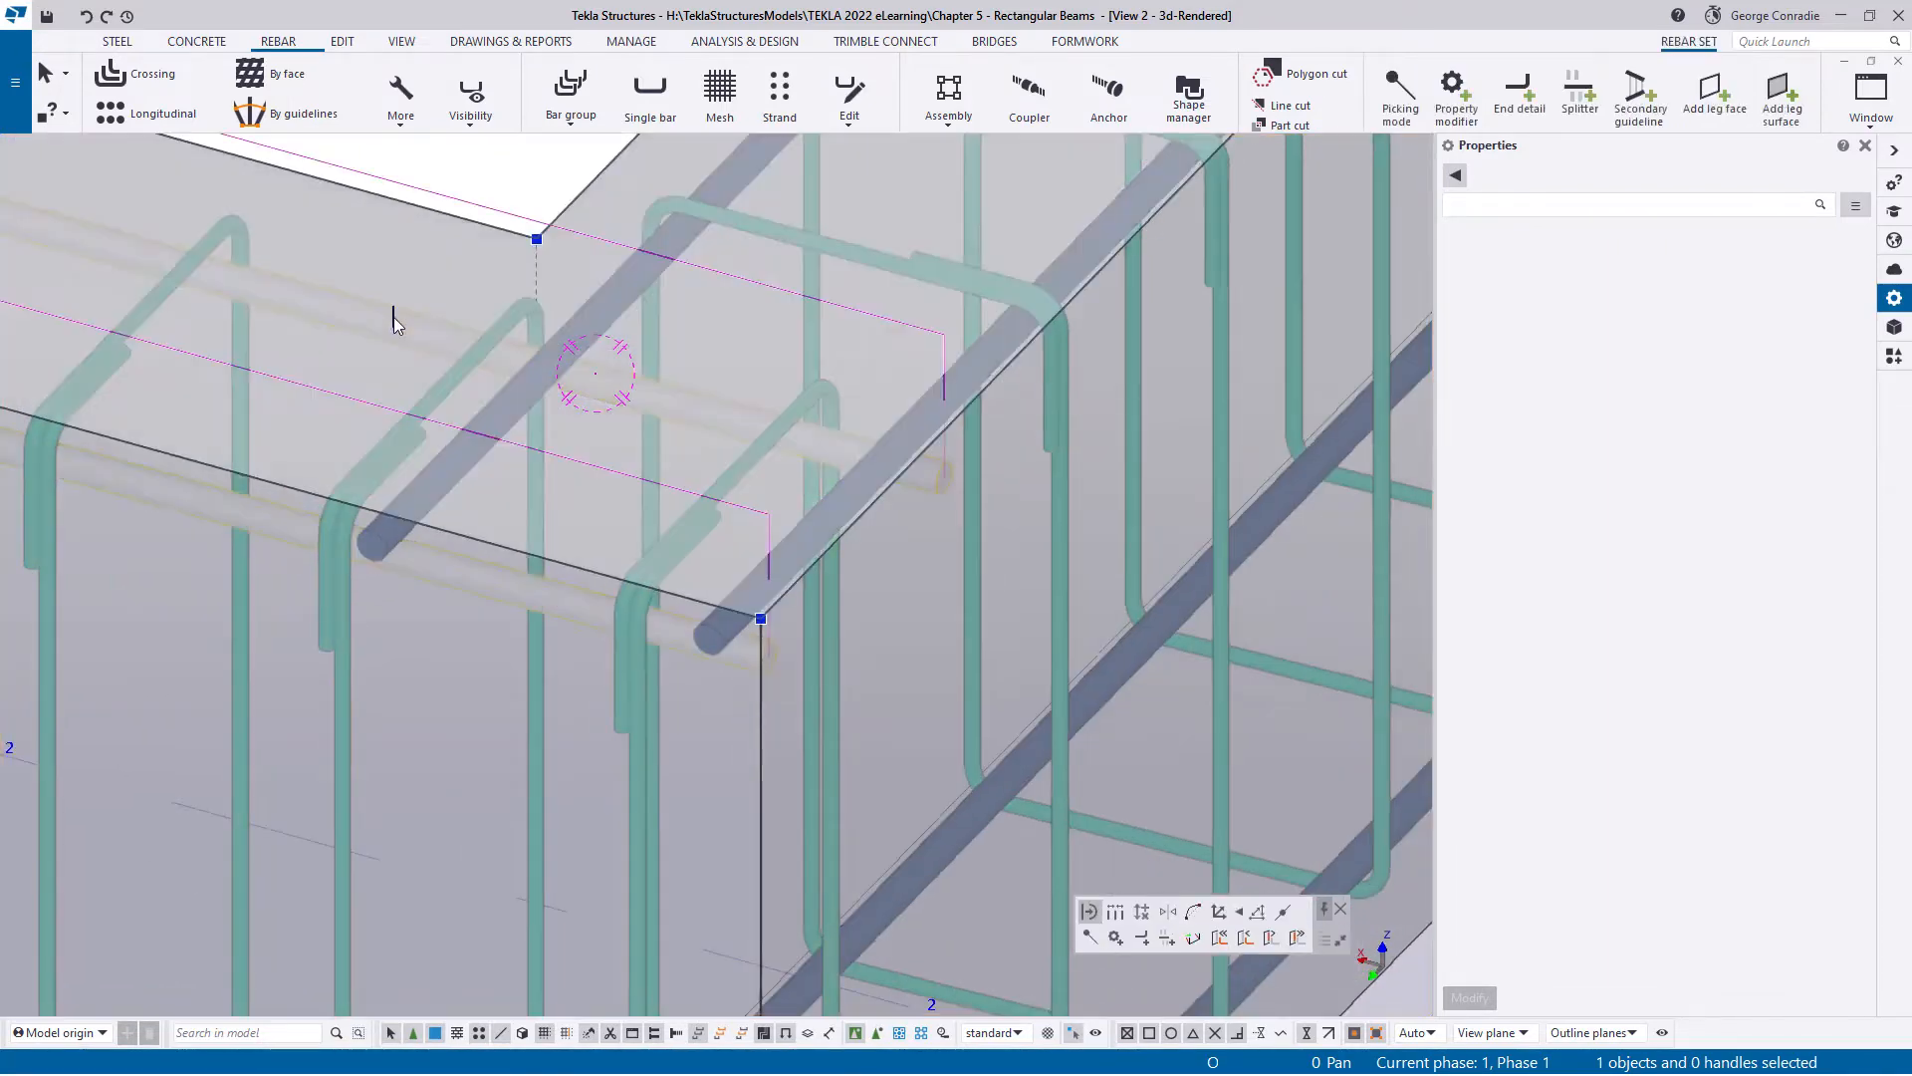
click(737, 317)
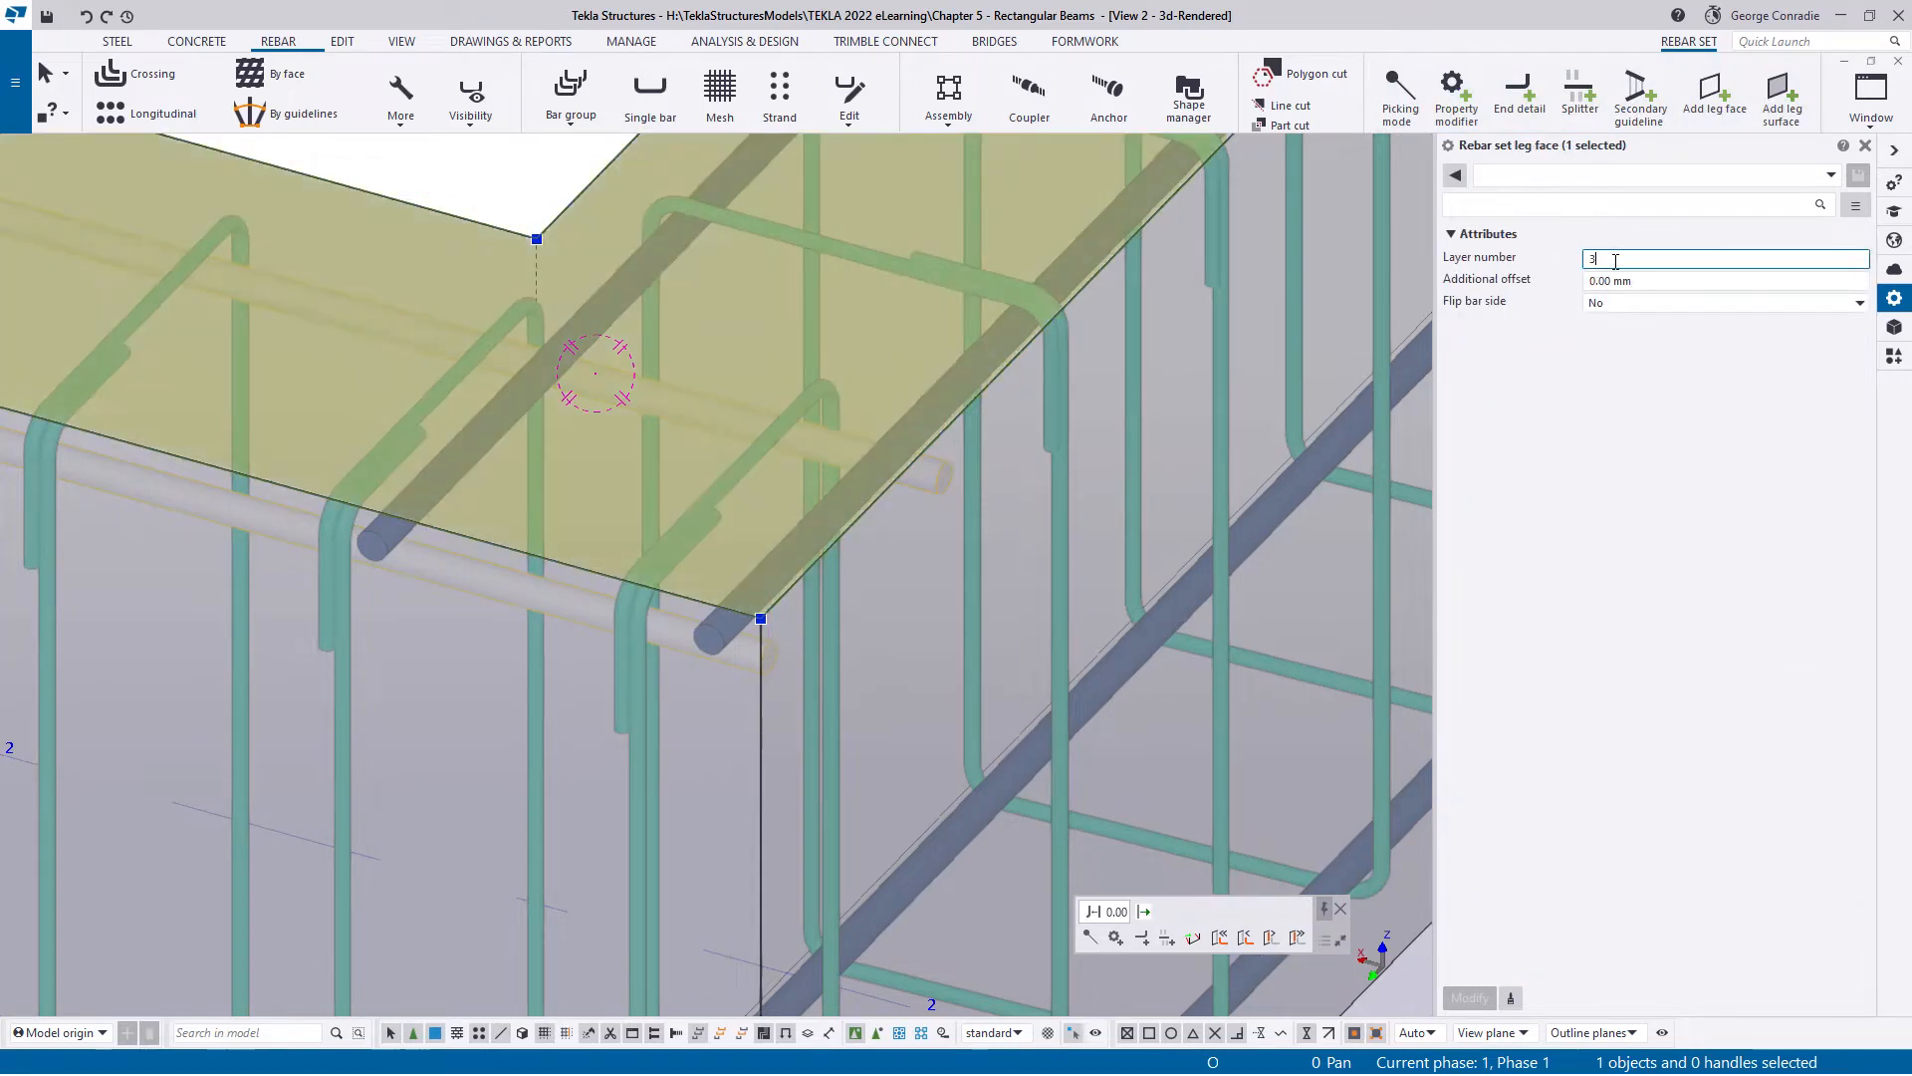
text(2)
key(Return)
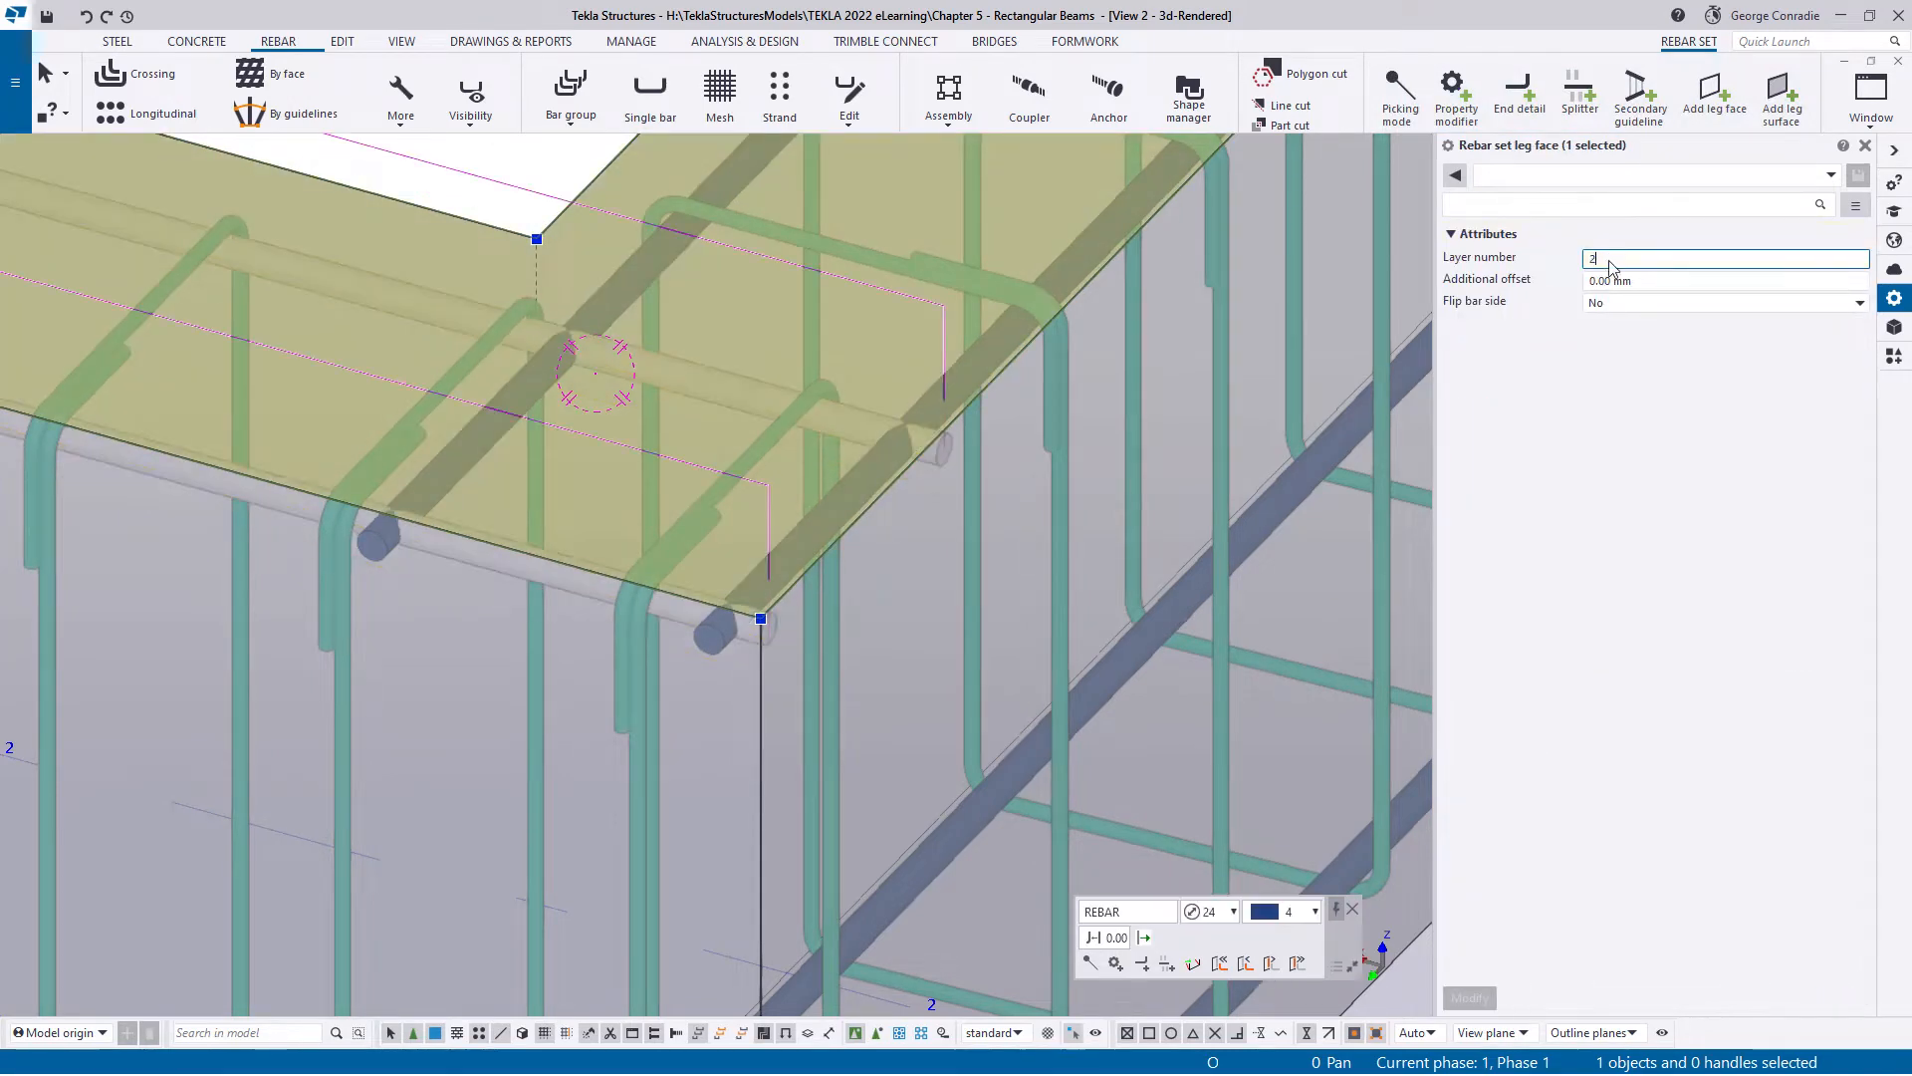
key(Escape)
- Hide the leg faces of the rebar sets in the 3D view
scroll(602, 353, down, 6)
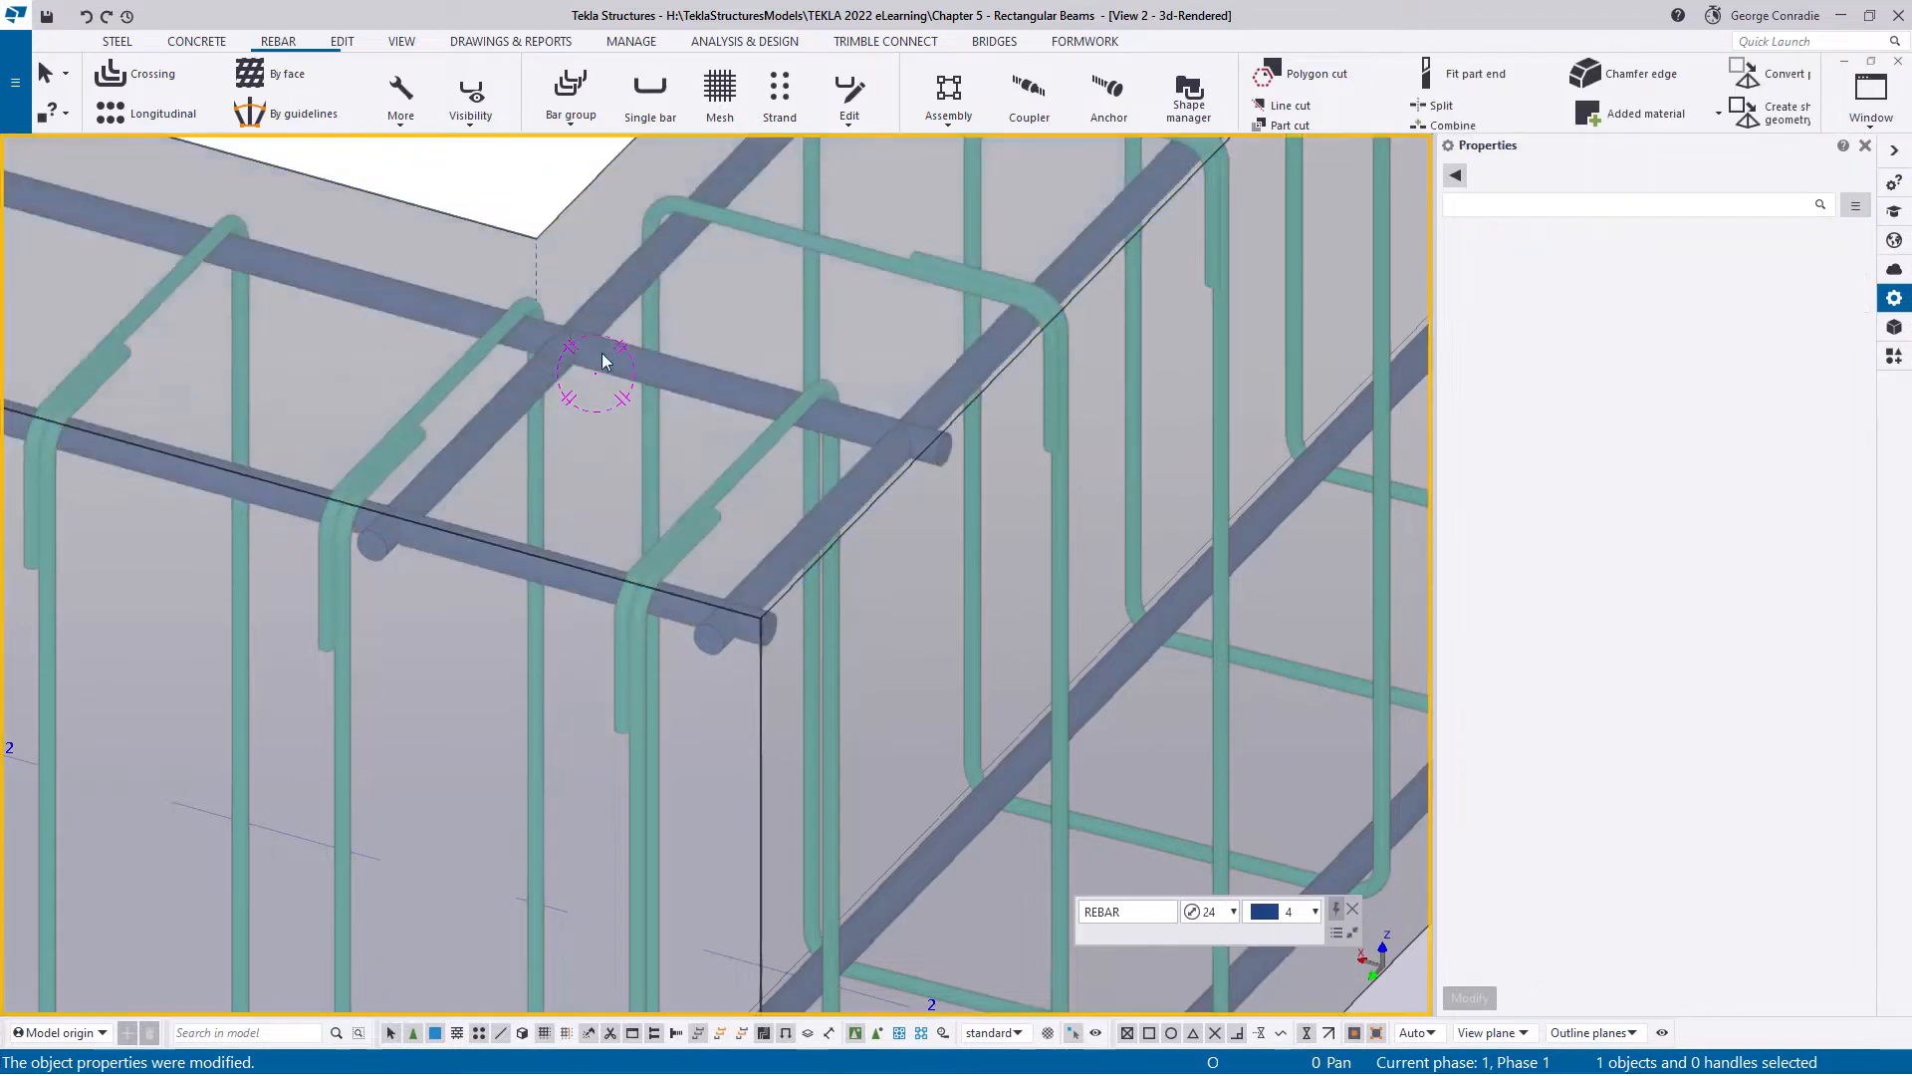
scroll(750, 456, up, 6)
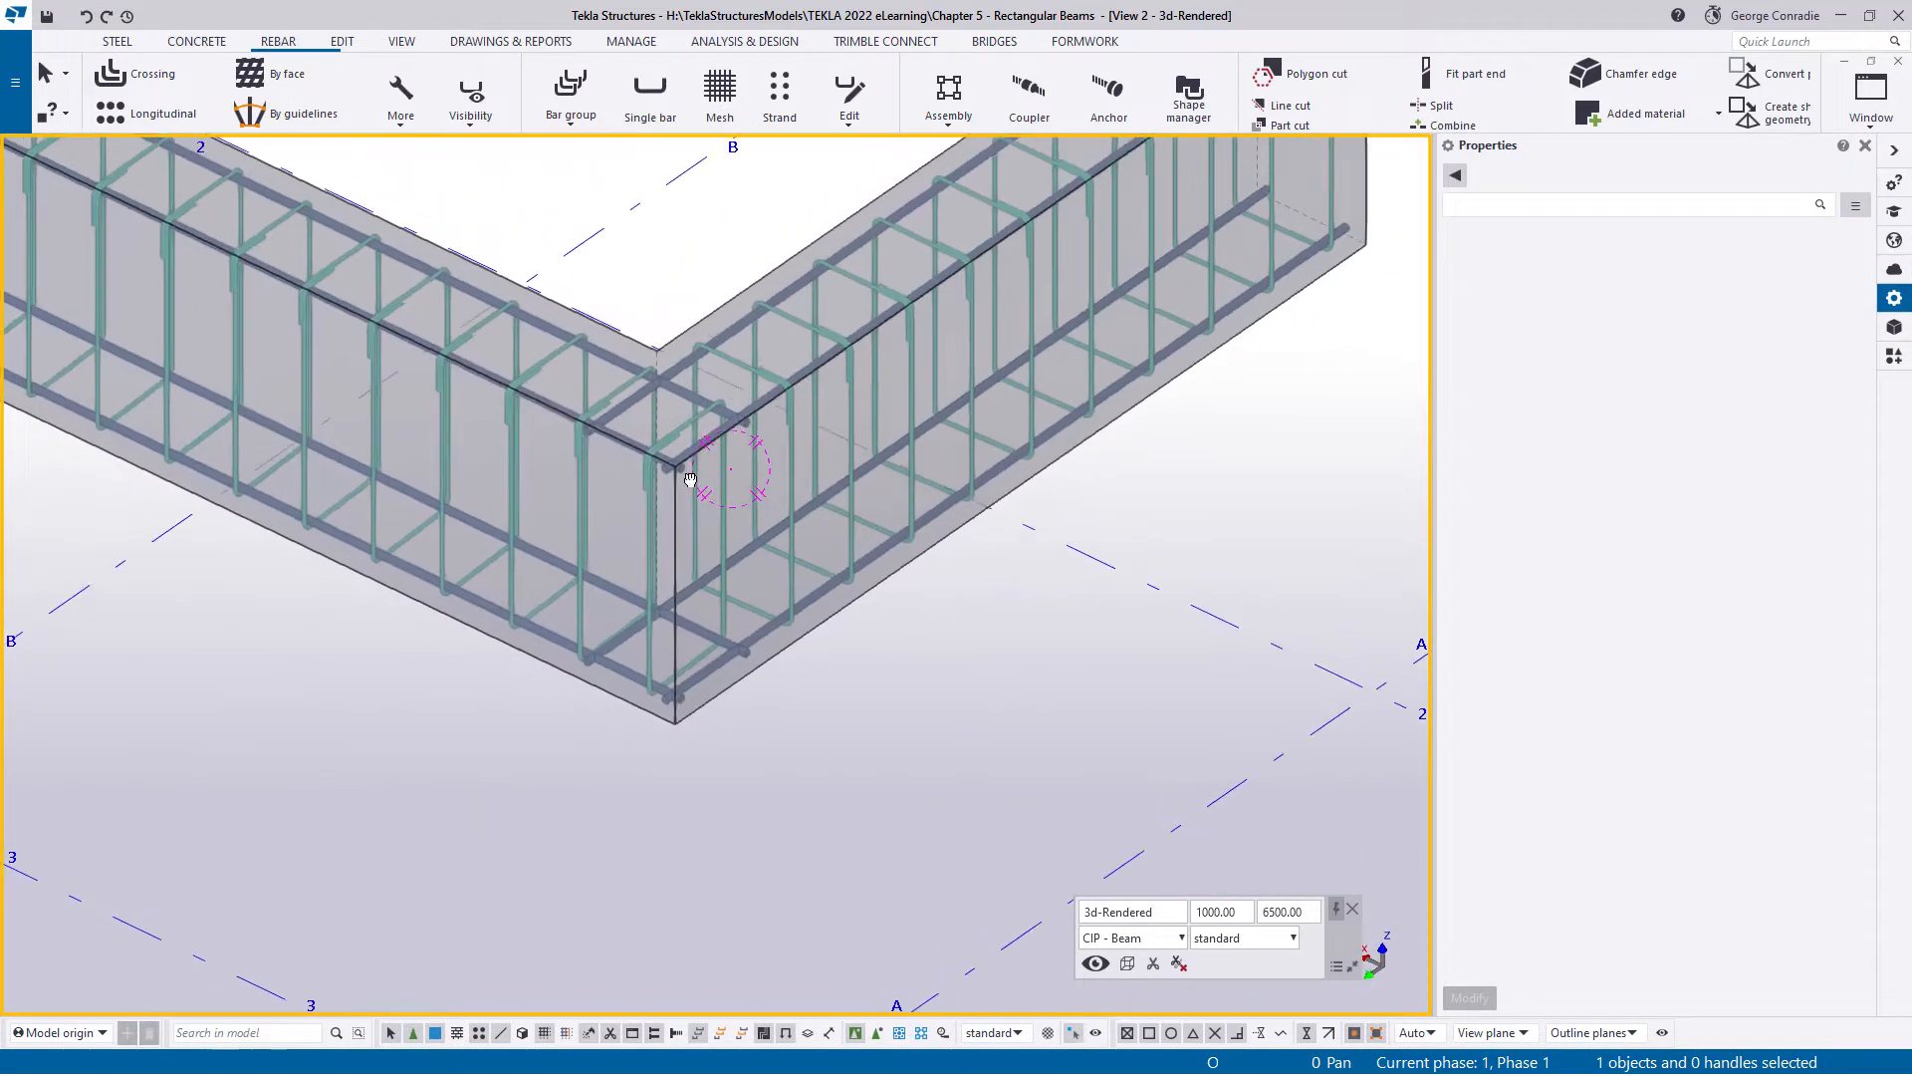
scroll(689, 704, down, 1)
middle_drag(734, 721, 1006, 845)
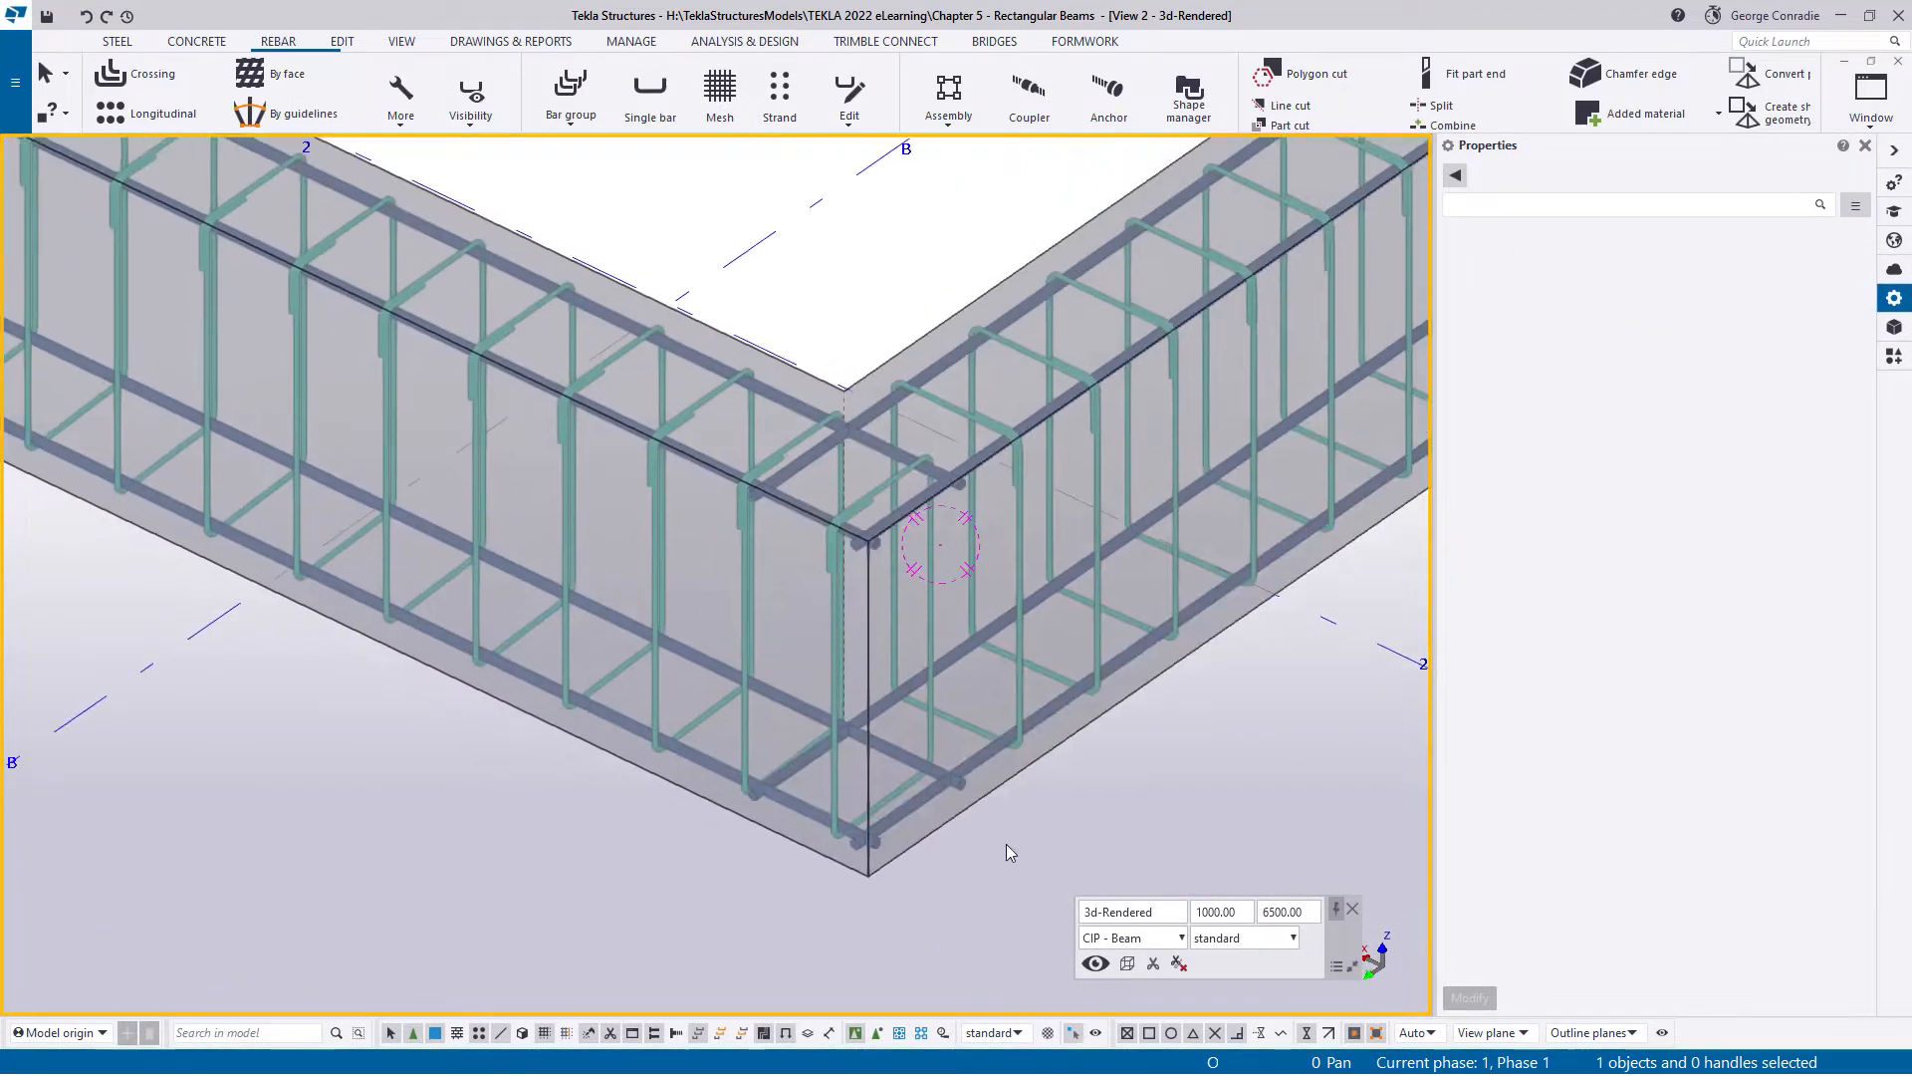
middle_drag(690, 848, 730, 717)
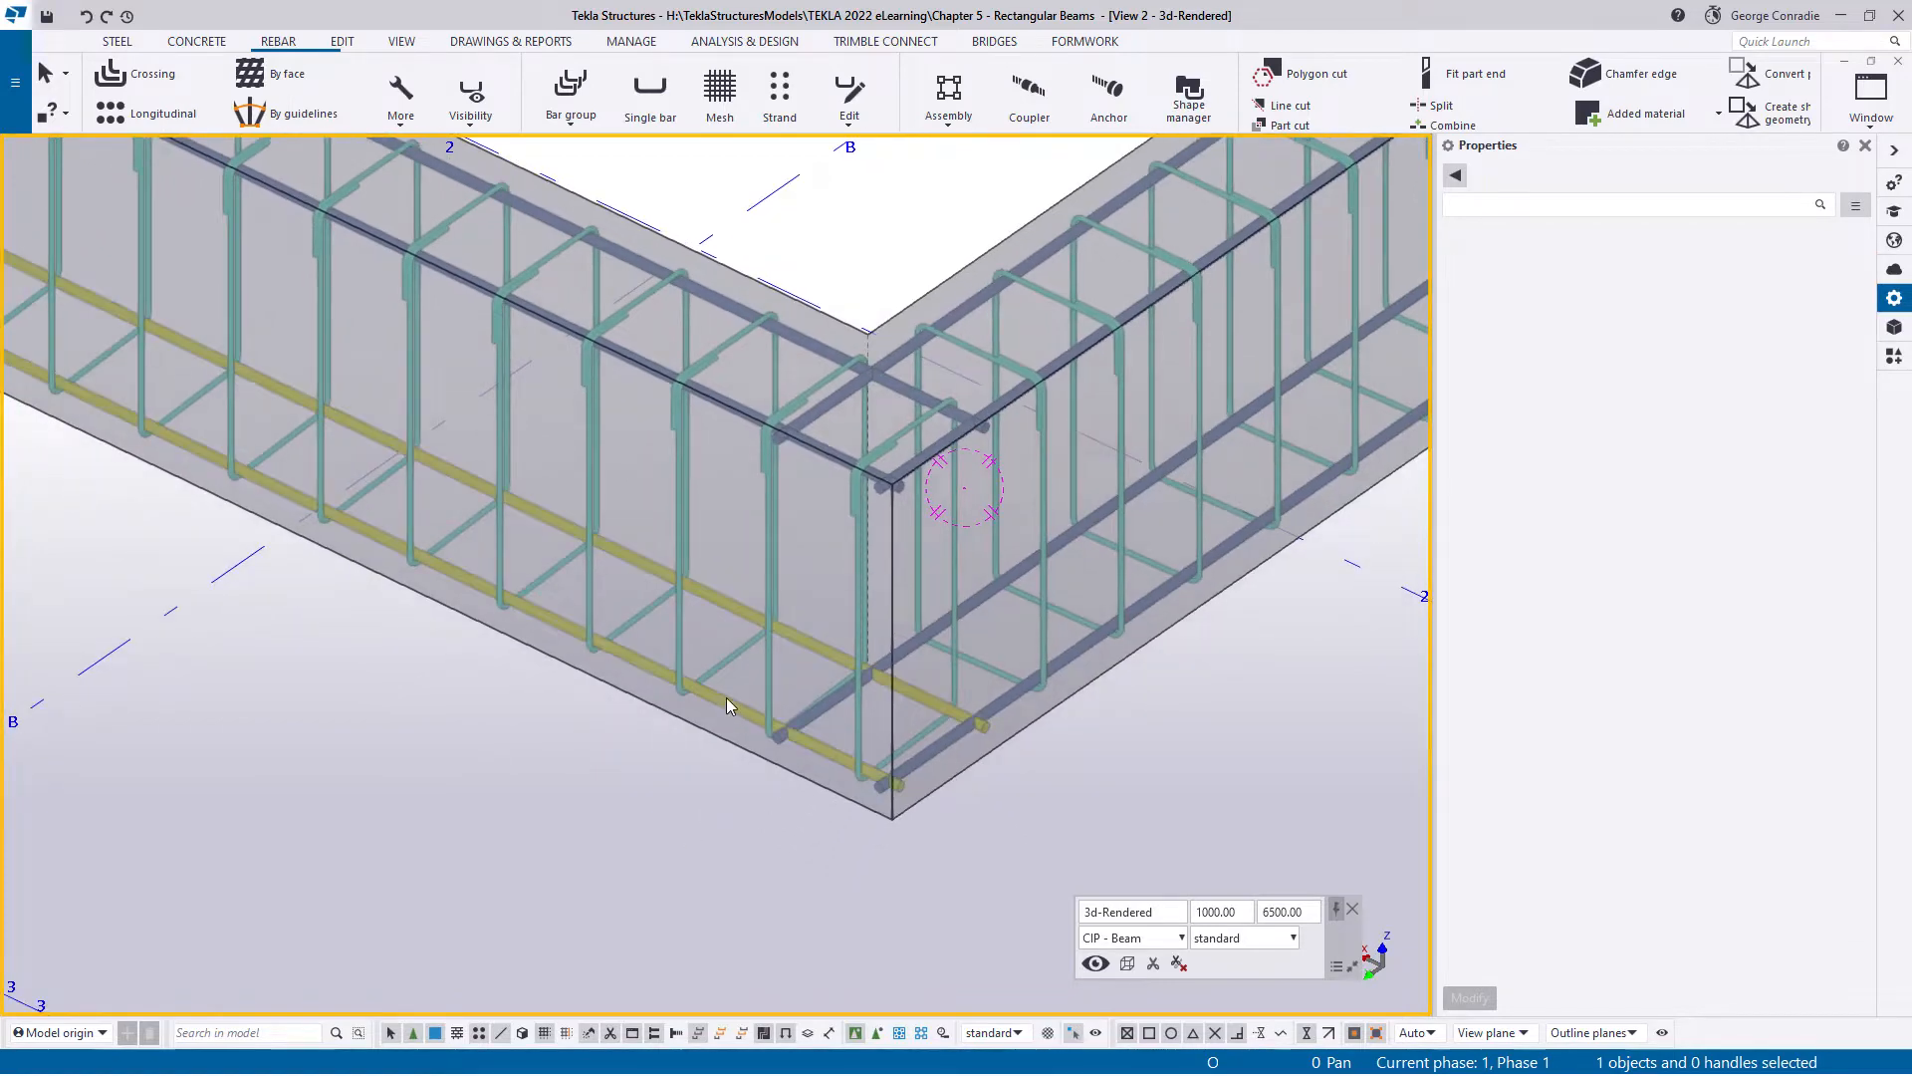
click(726, 697)
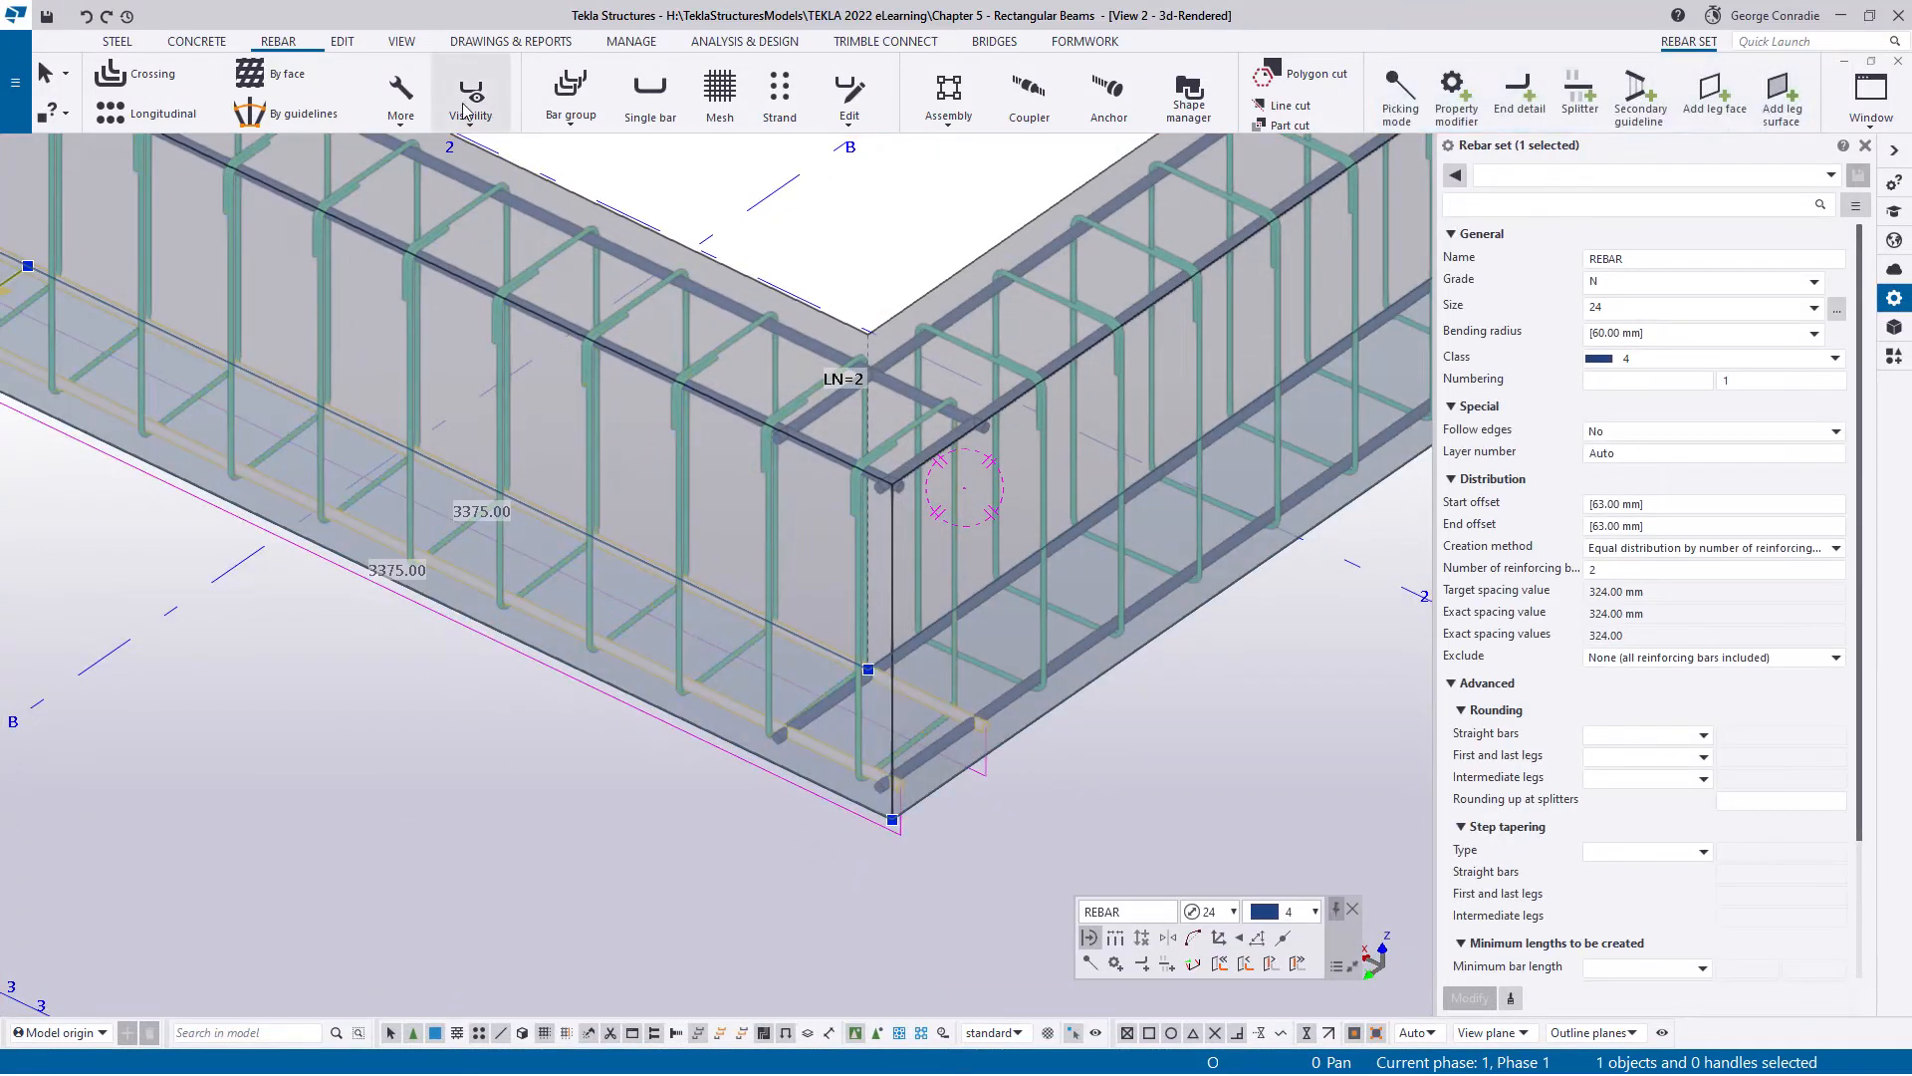
click(480, 119)
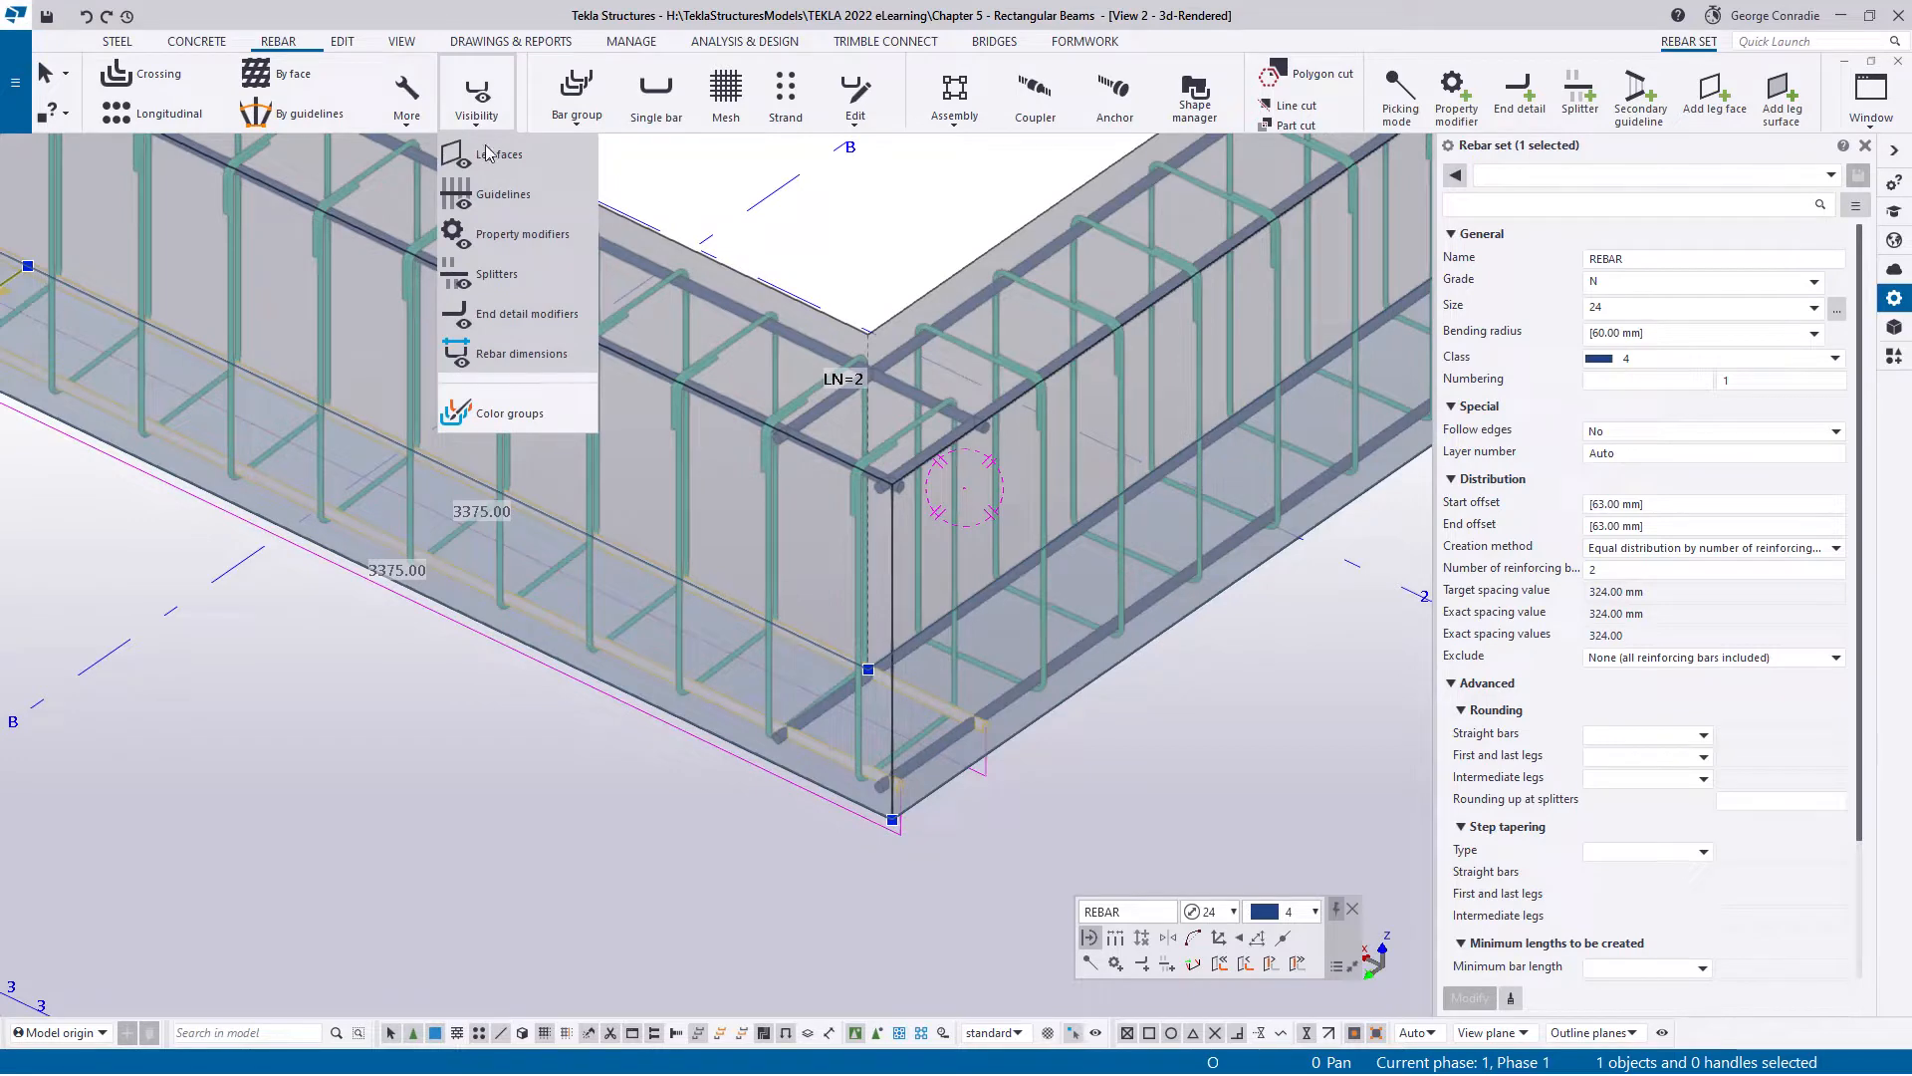
click(794, 226)
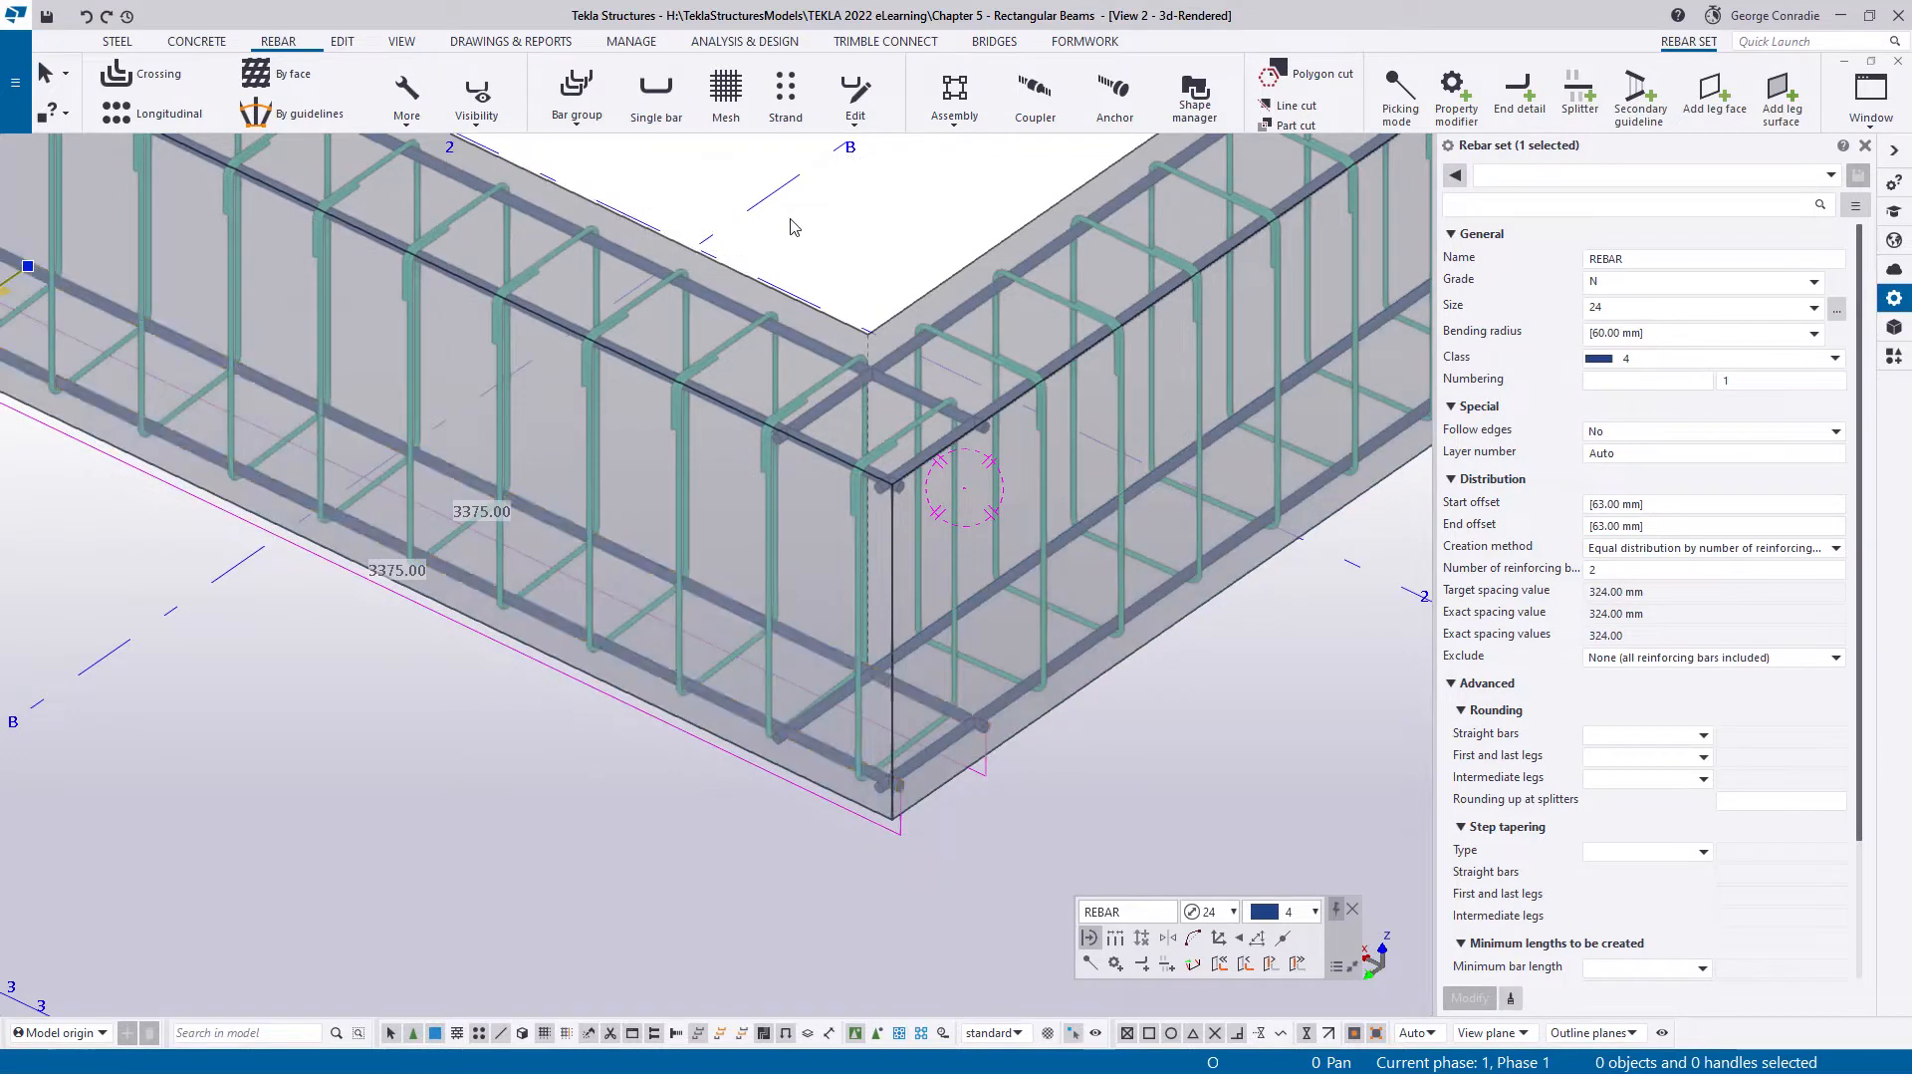
- Add a Standard 90-degrees hook end detail at the corner end of the bottom longitudinal bars in the leg parallel to grid 2
scroll(794, 226, down, 2)
scroll(689, 516, up, 5)
click(713, 672)
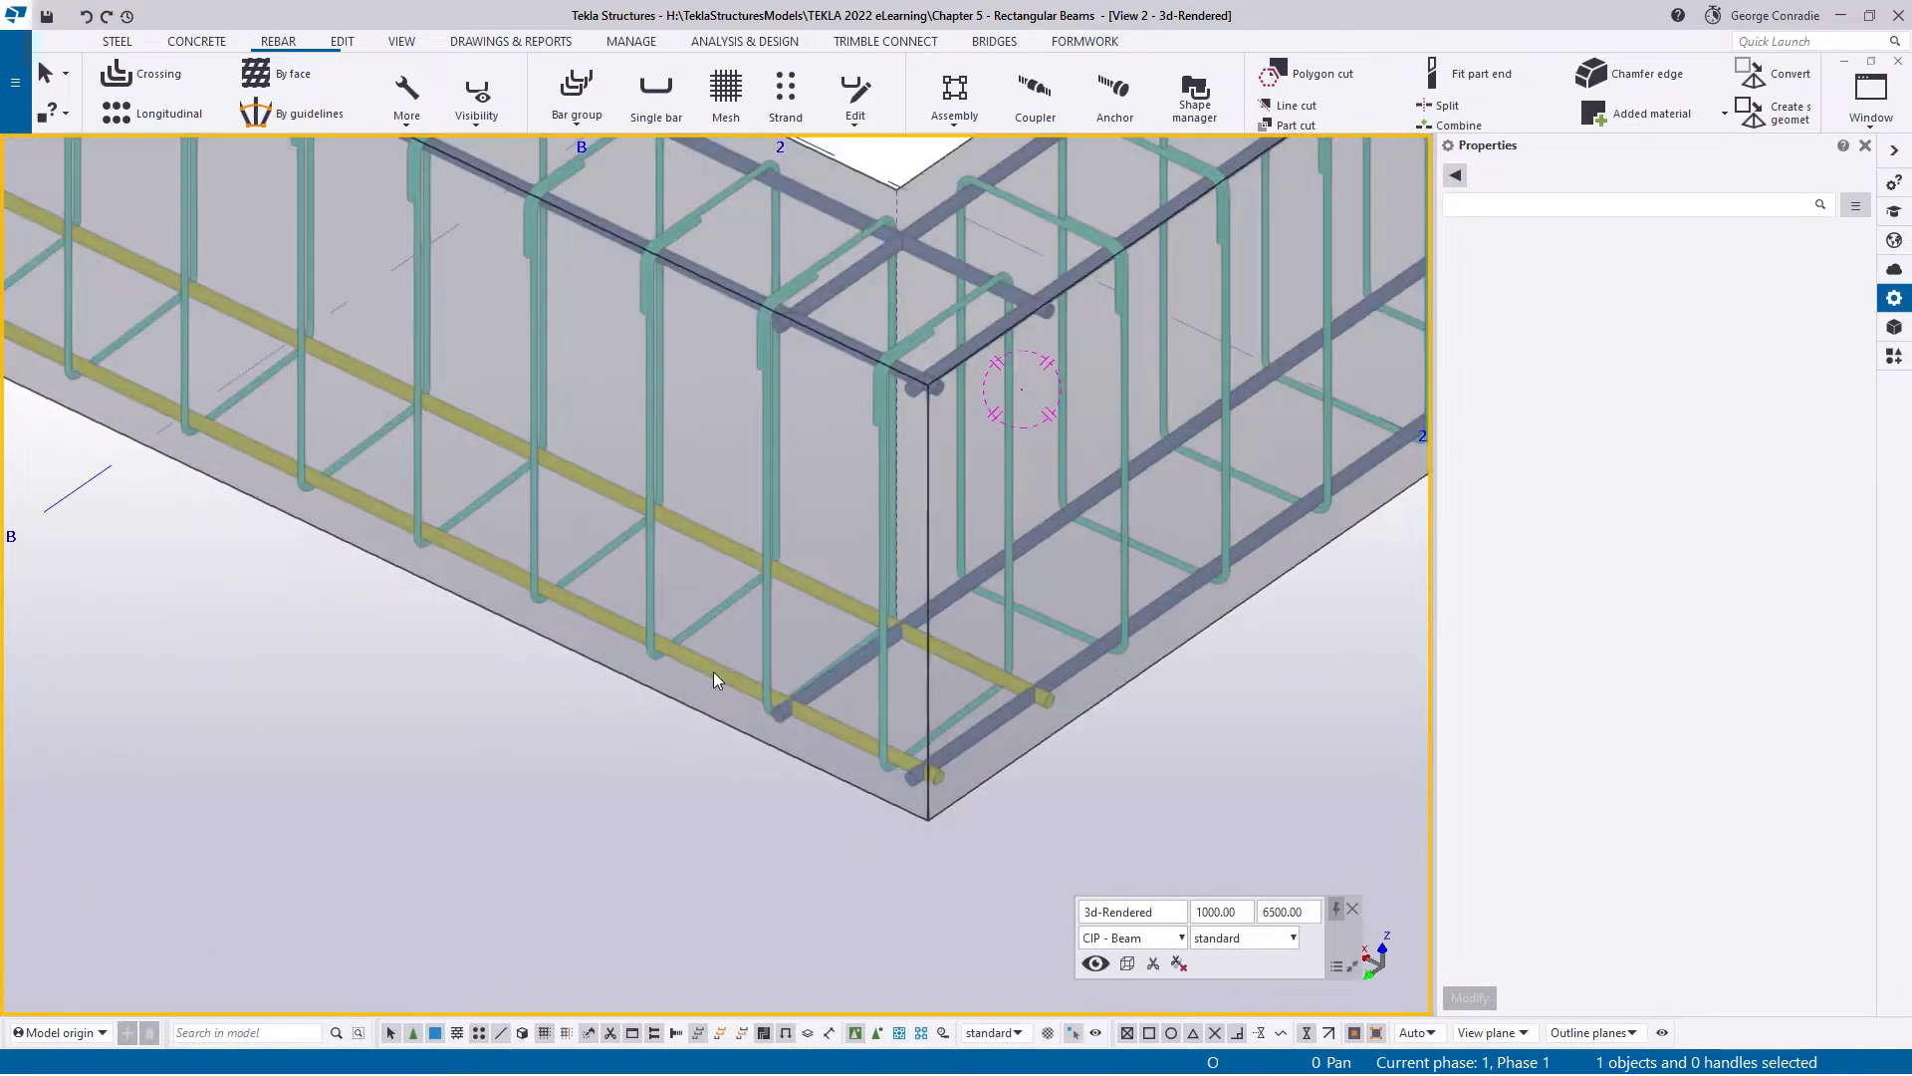
click(1519, 94)
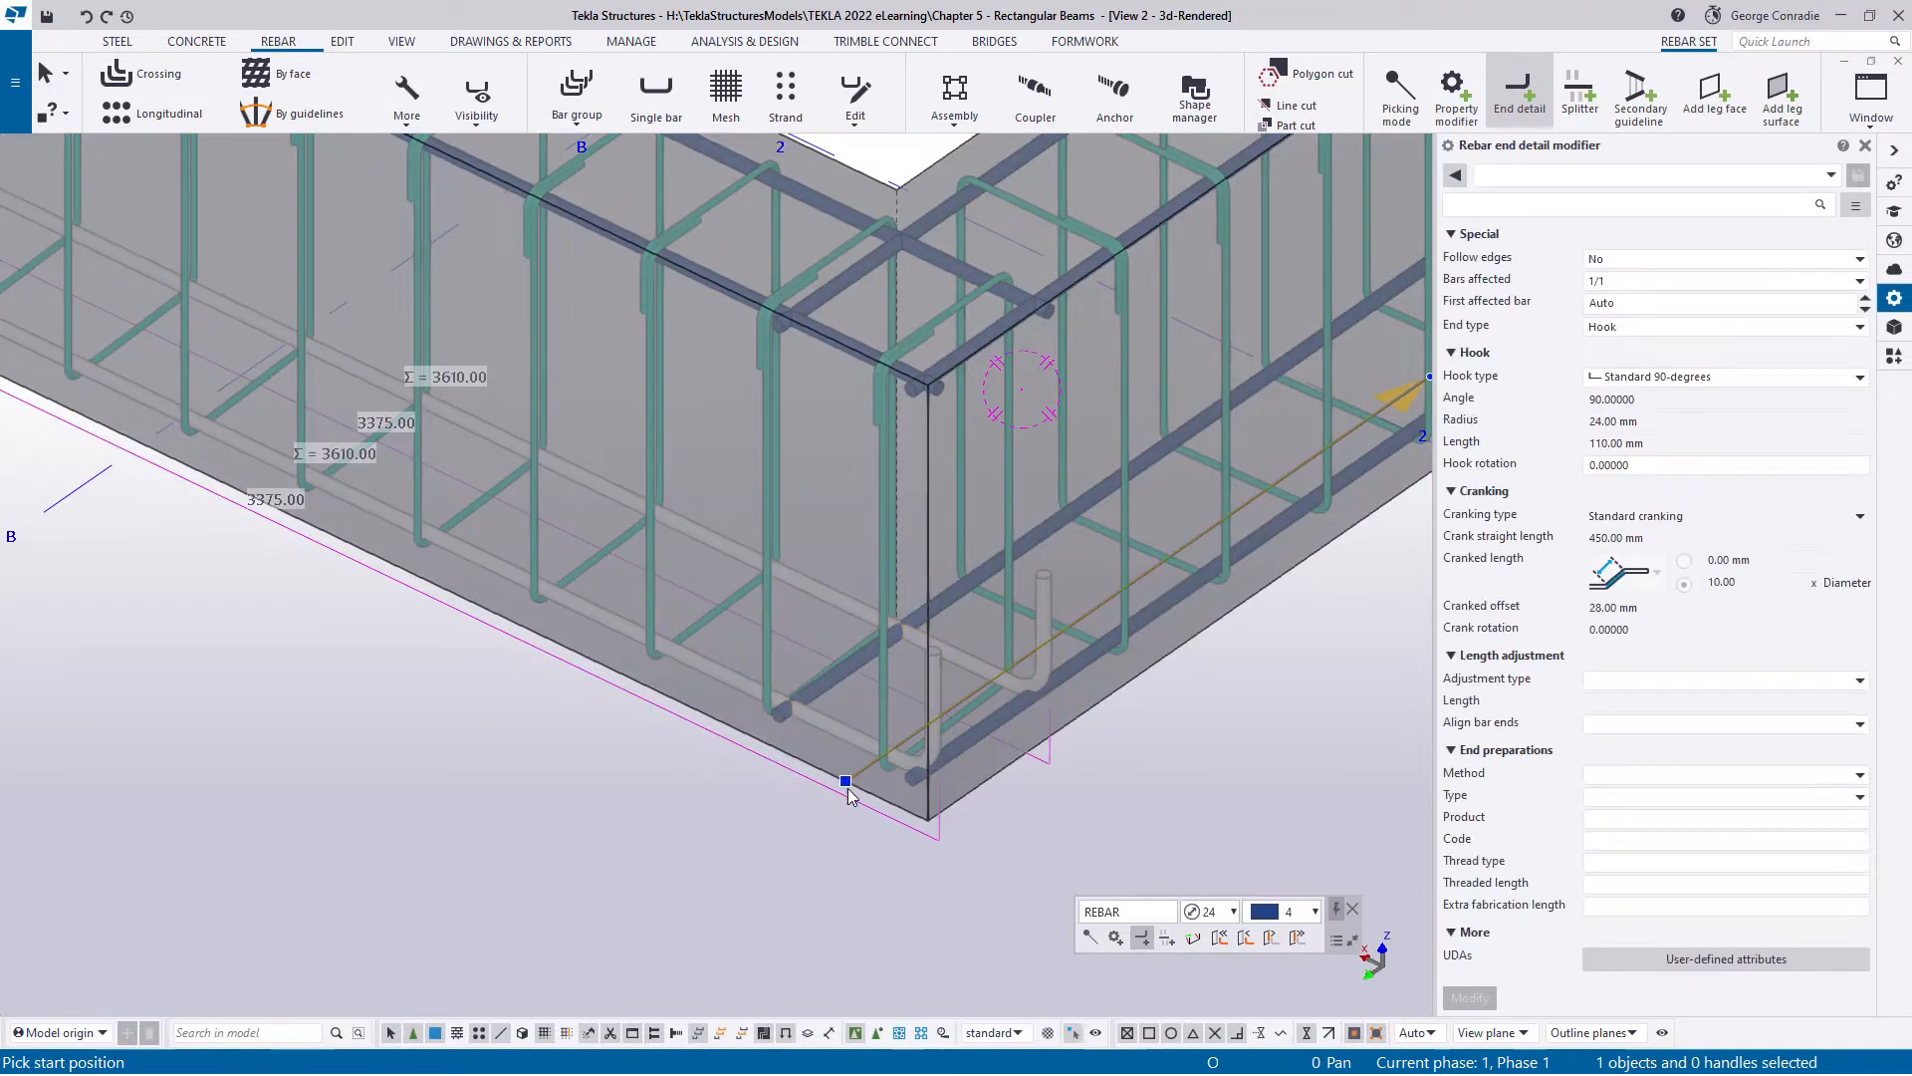
right_click(693, 799)
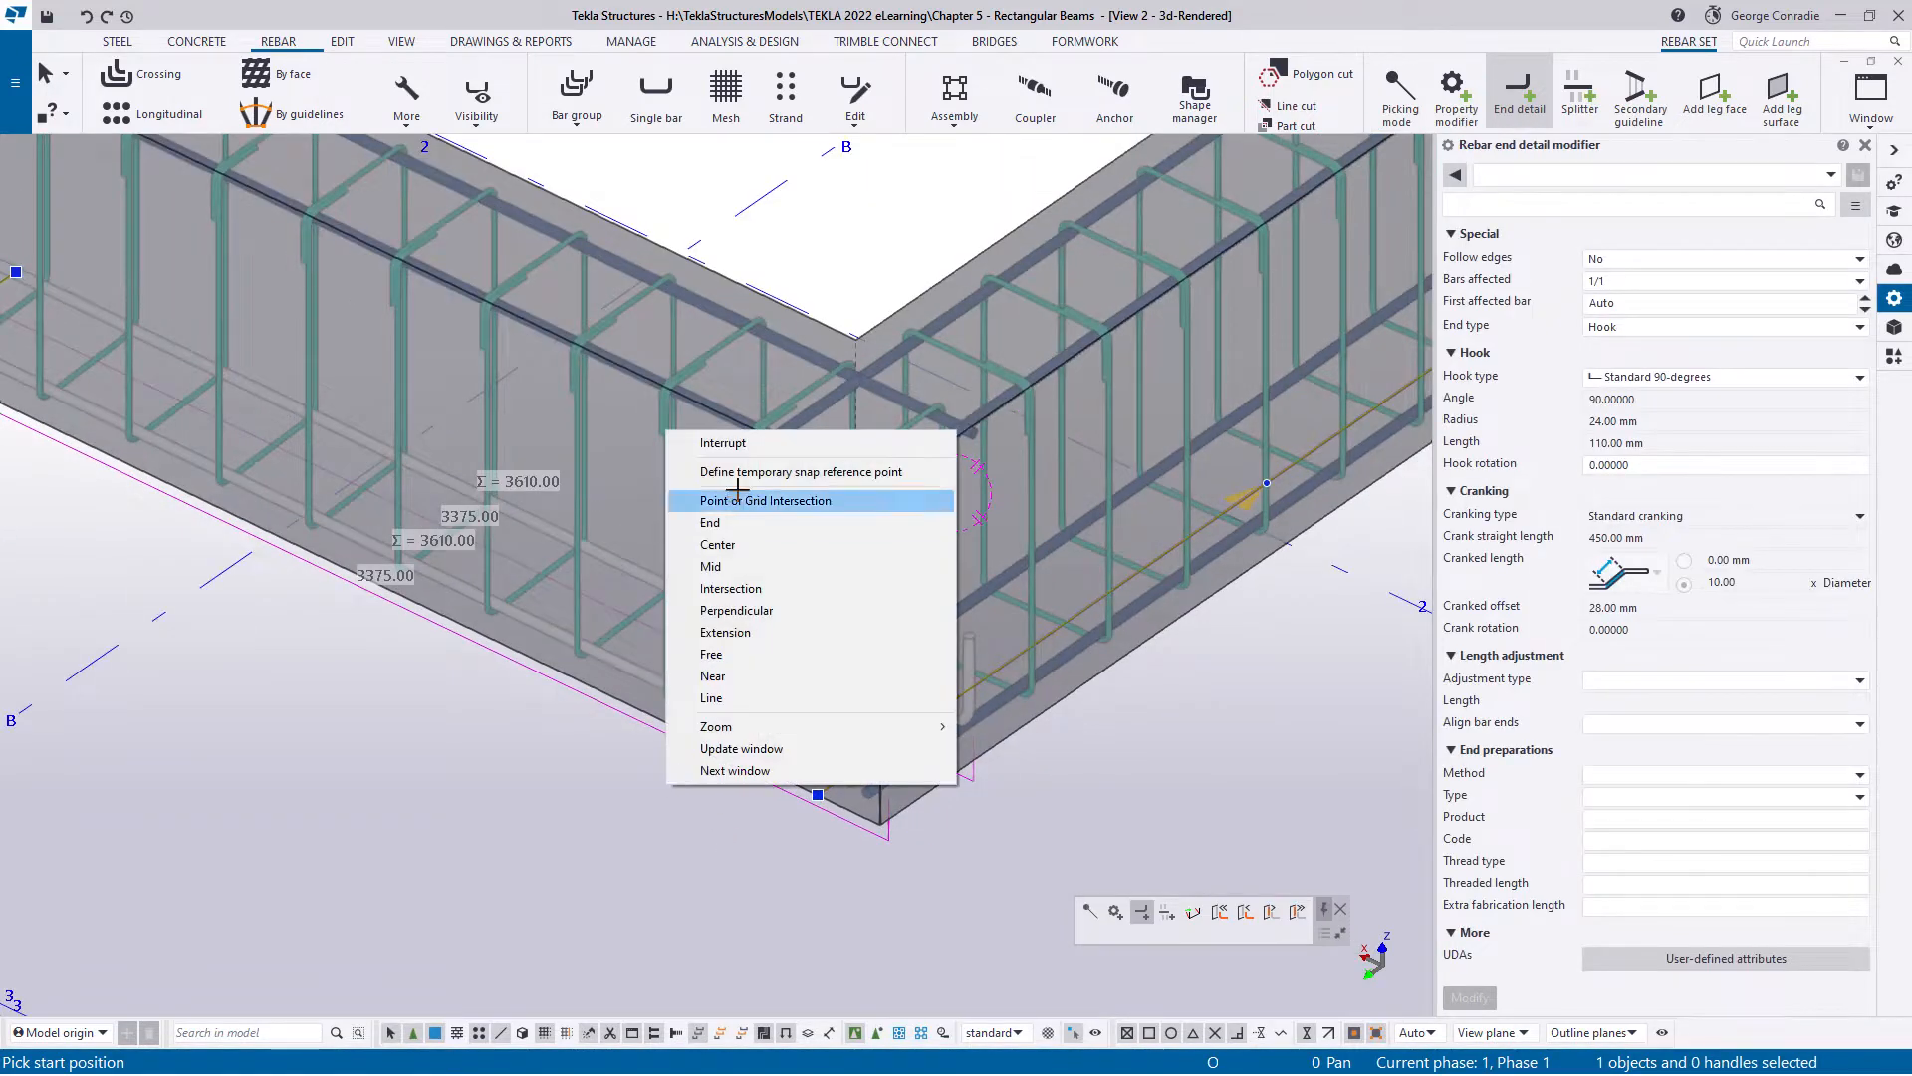
click(739, 436)
- Add a Standard 90-degrees hook end detail at the corner end of the top longitudinal bars in the leg parallel to grid 2
click(789, 343)
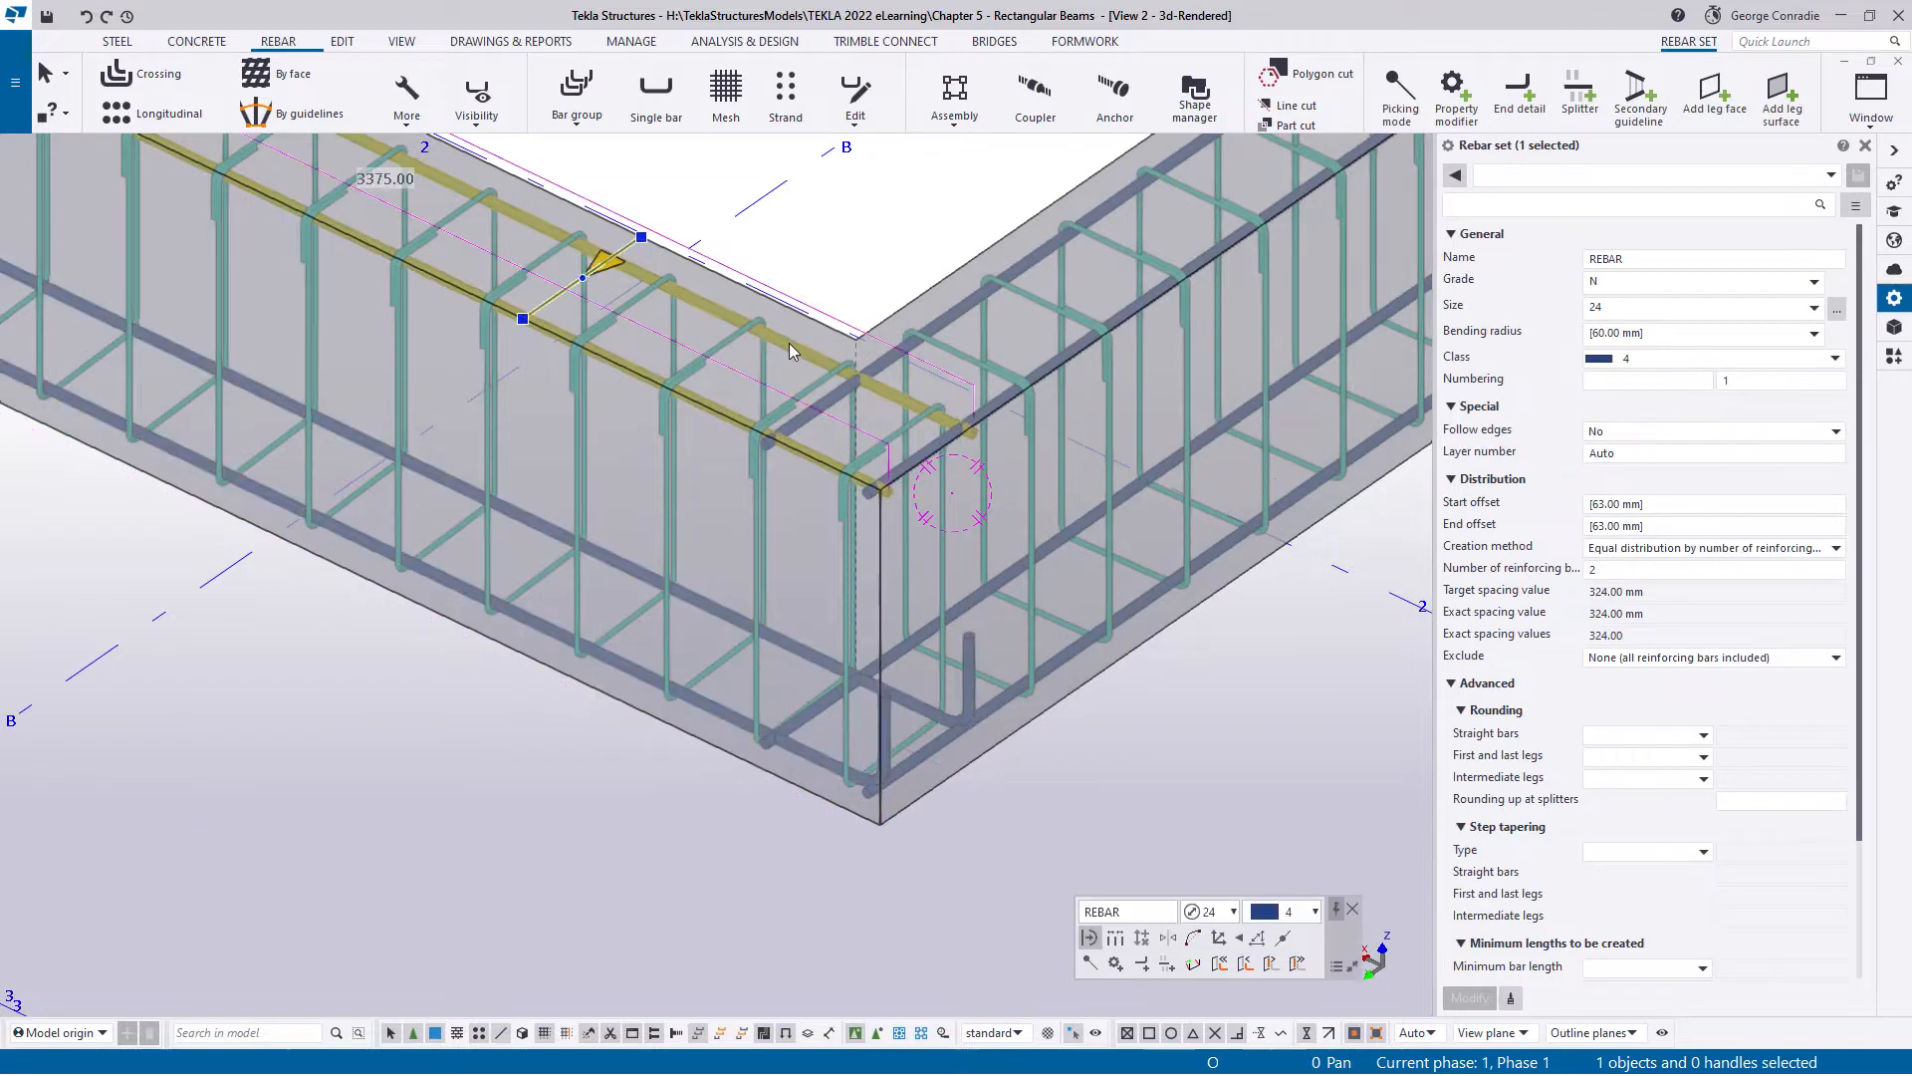
click(1514, 117)
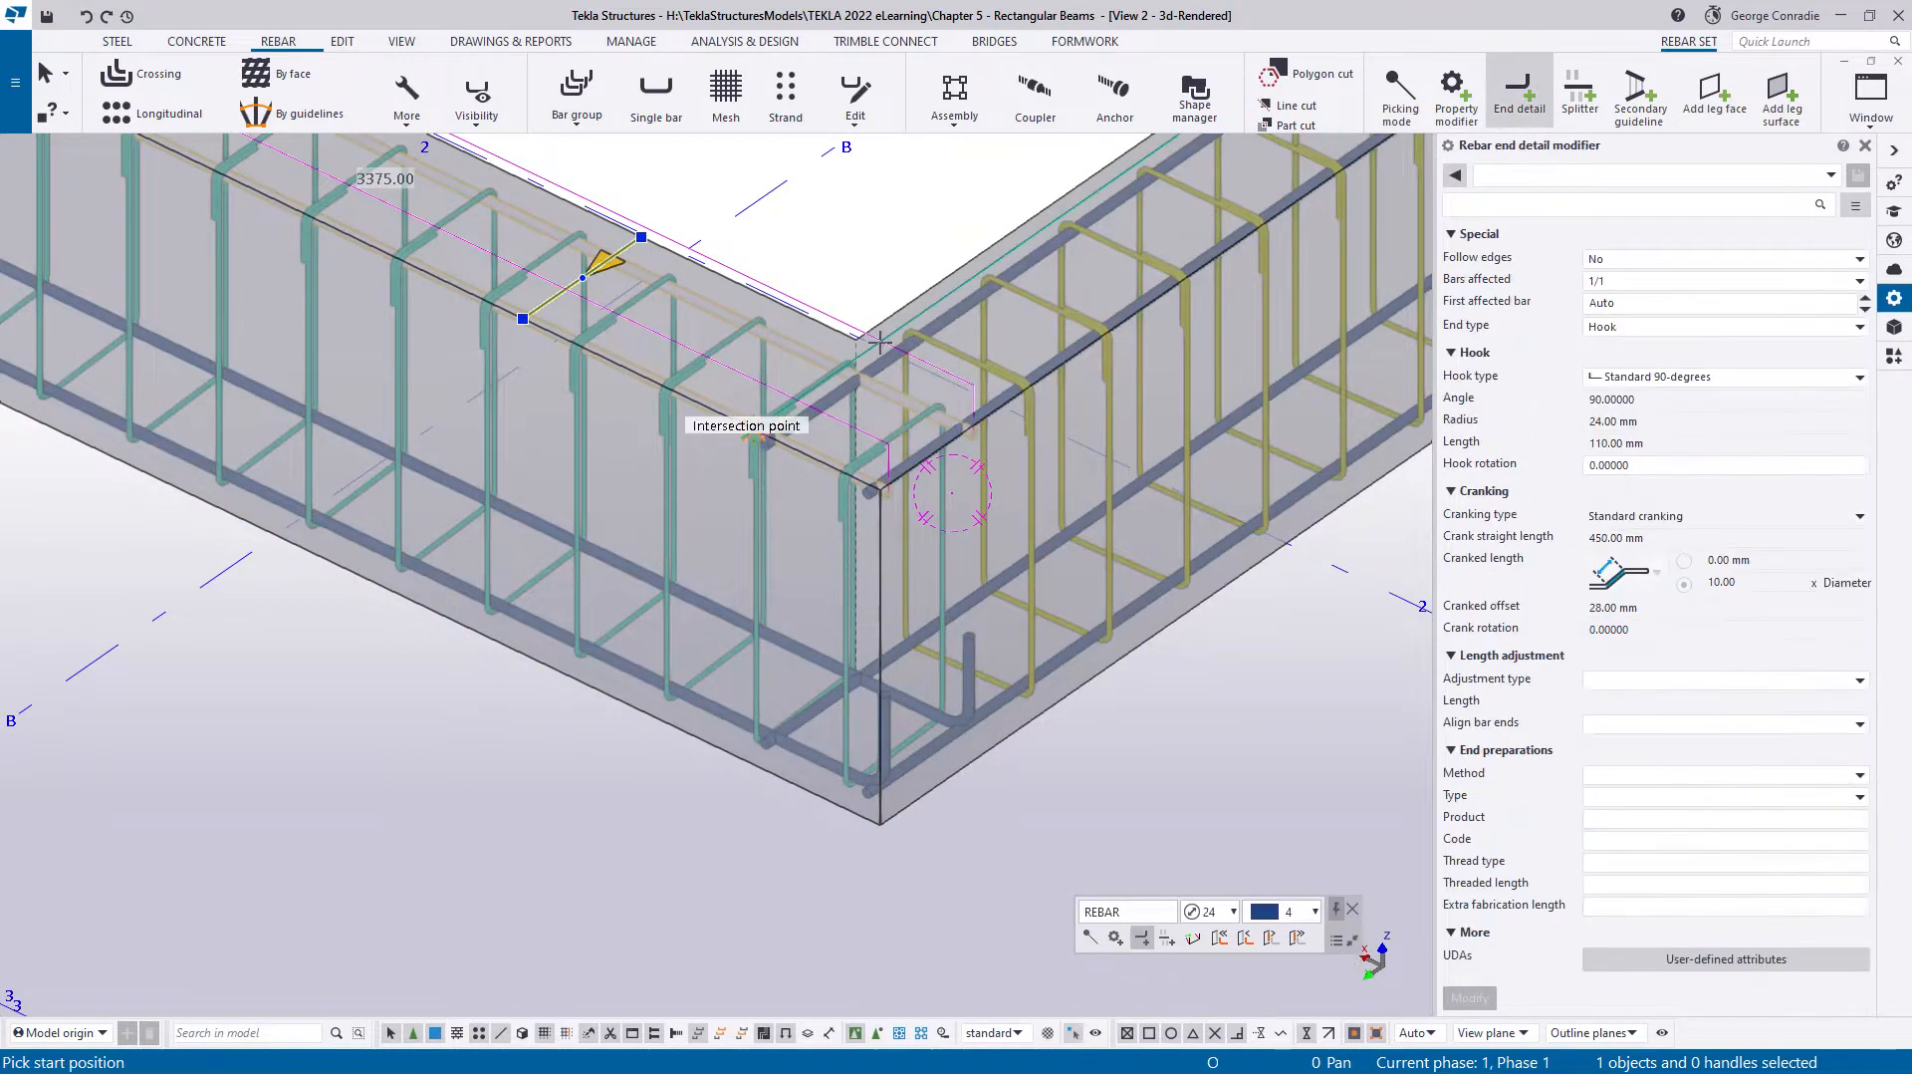
click(722, 415)
click(840, 333)
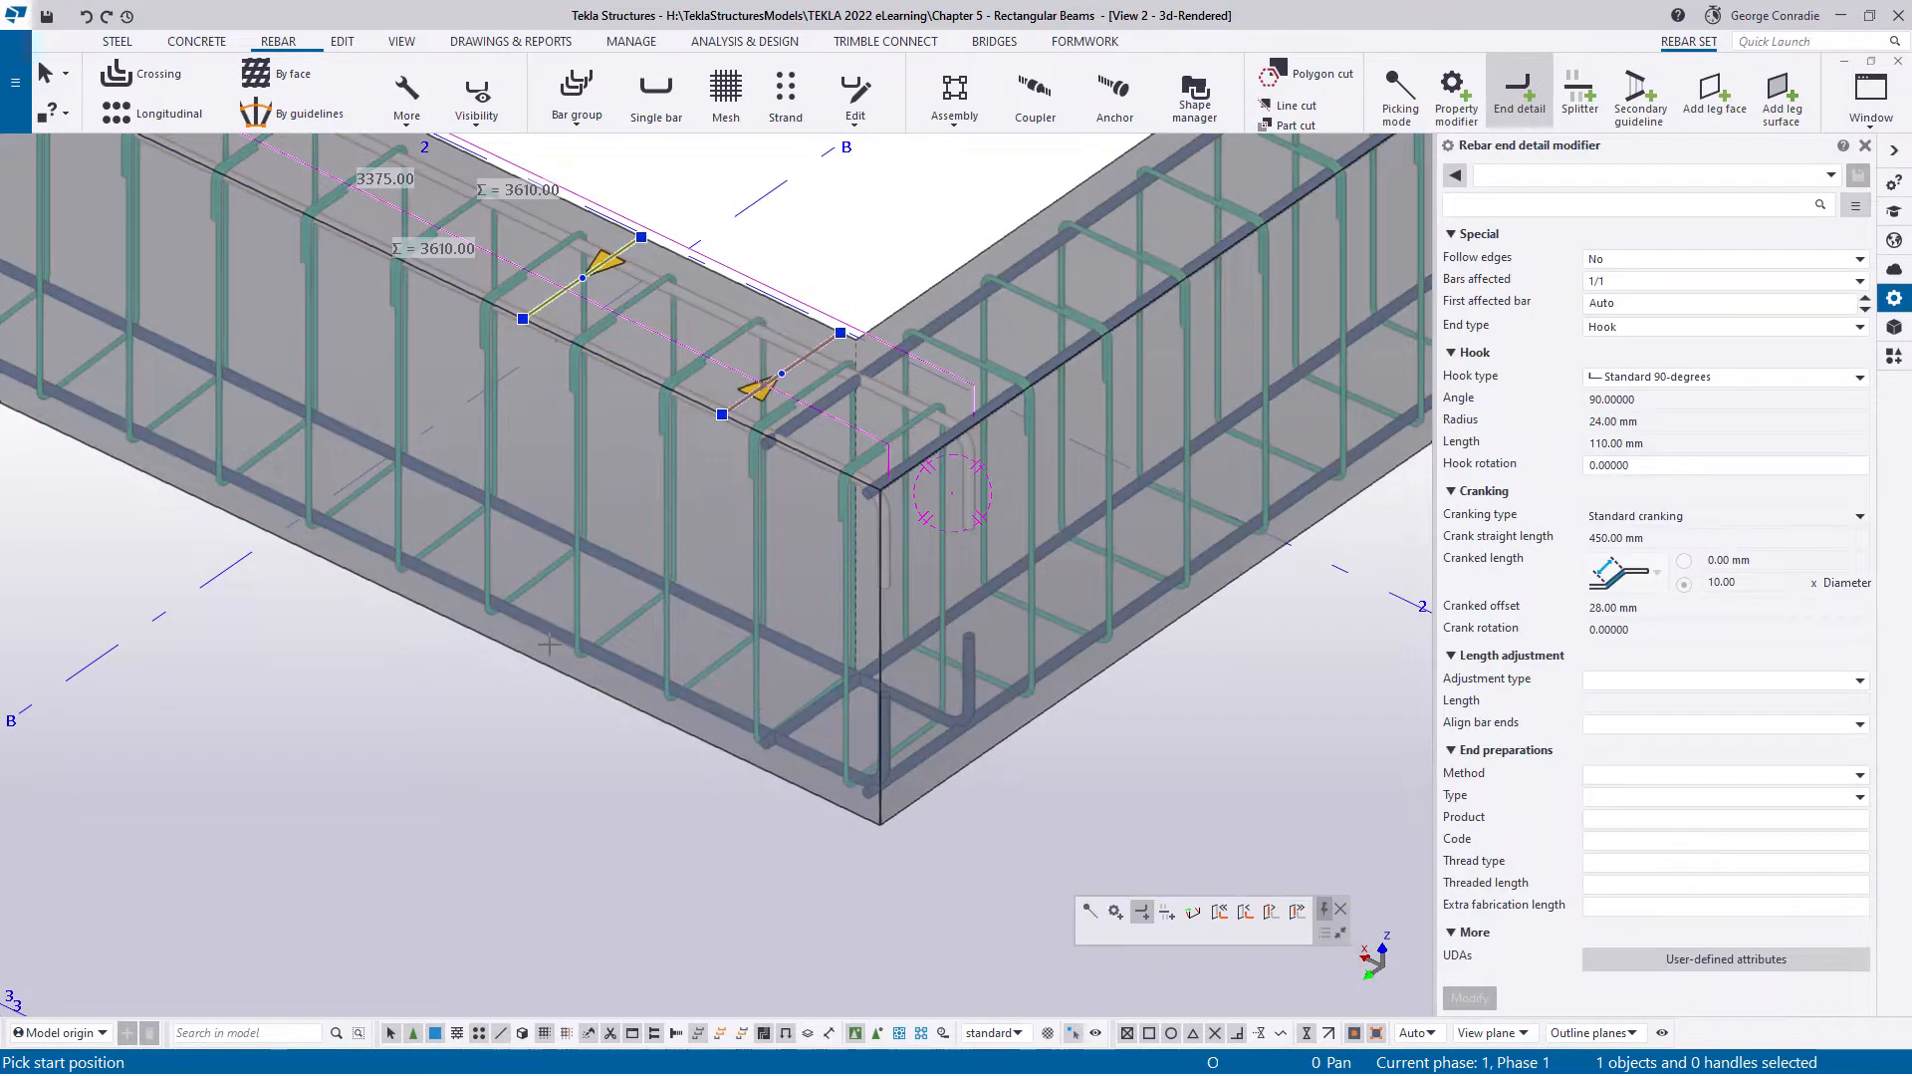
right_click(501, 728)
click(516, 733)
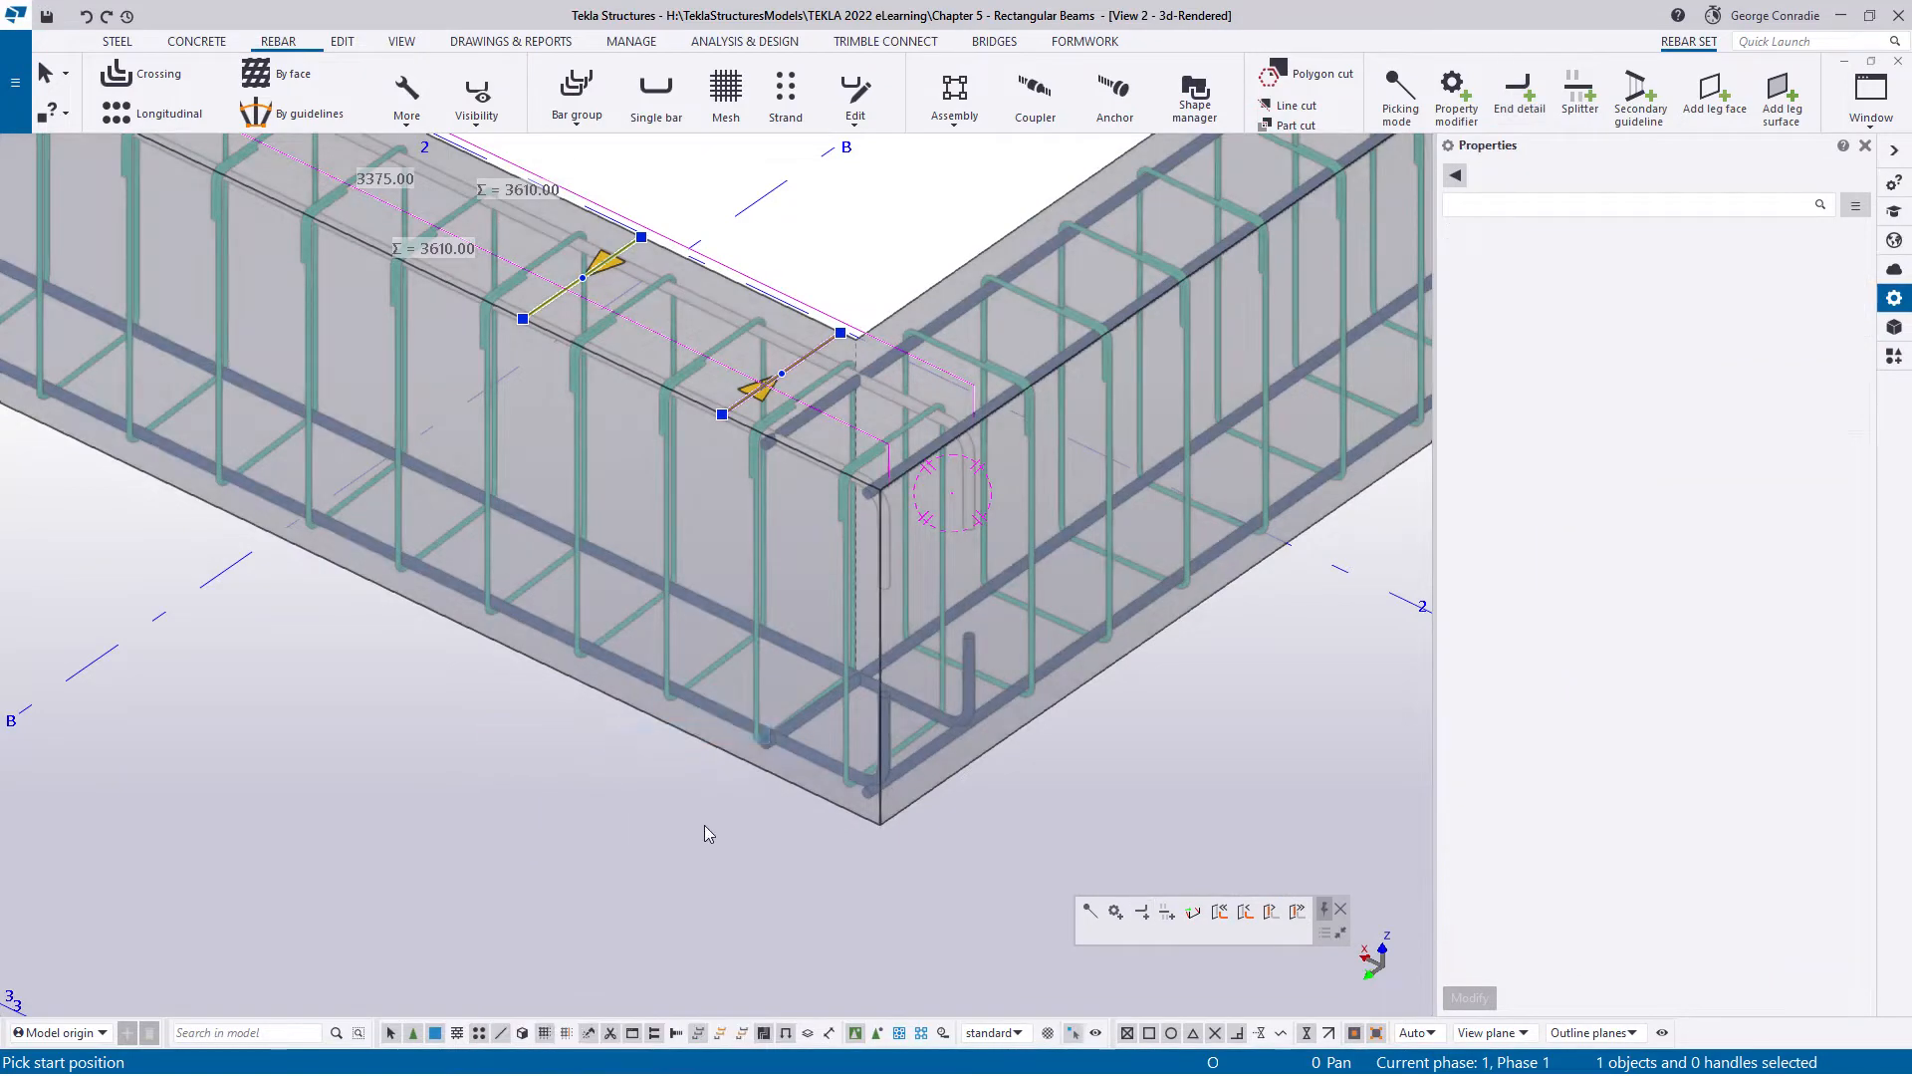
click(704, 826)
- Start an end detail for the bottom bars in the leg parallel to grid 2, with End offset adjustment and a length of 533.5 mm
scroll(971, 705, up, 2)
mouse_move(971, 704)
ctrl+middle_down()
mouse_move(1062, 667)
mouse_move(1136, 580)
mouse_move(969, 705)
ctrl+middle_up()
scroll(971, 708, down, 4)
middle_drag(763, 603, 901, 737)
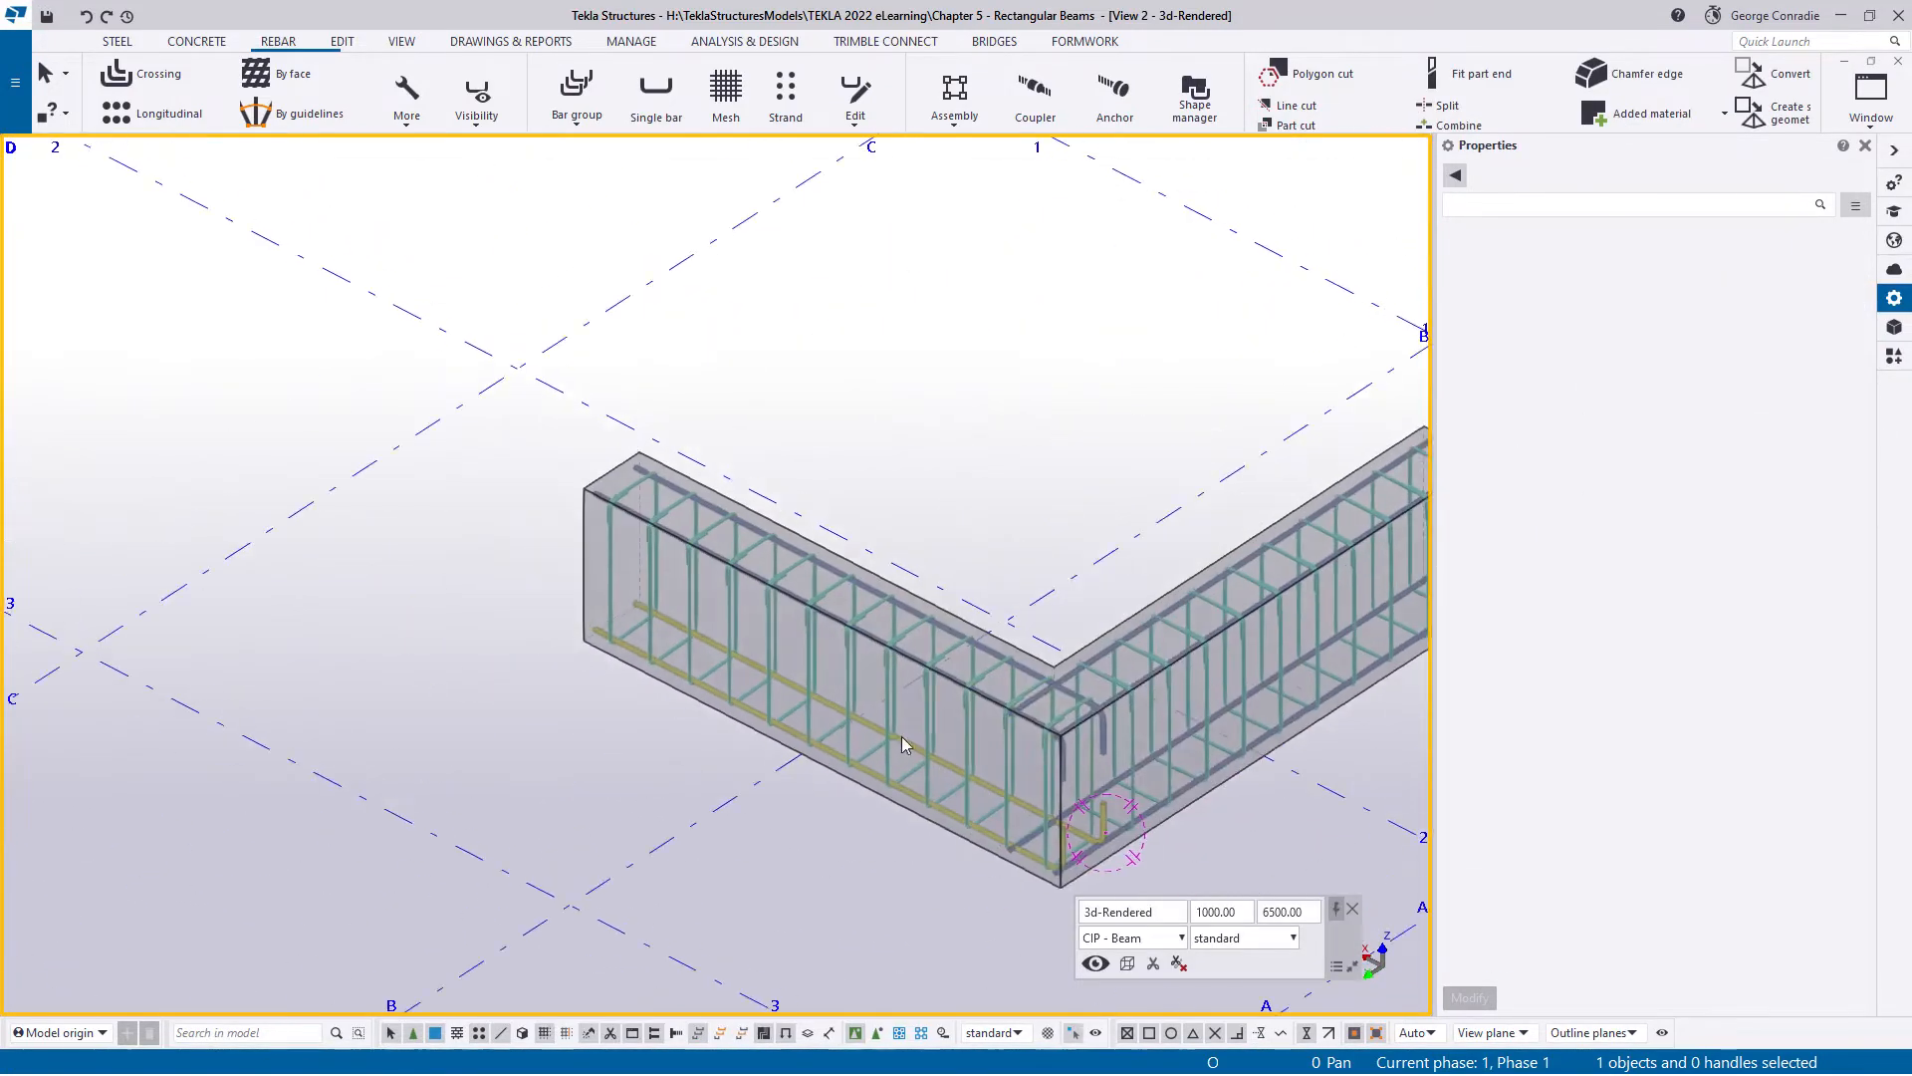
scroll(644, 576, up, 3)
scroll(623, 684, up, 1)
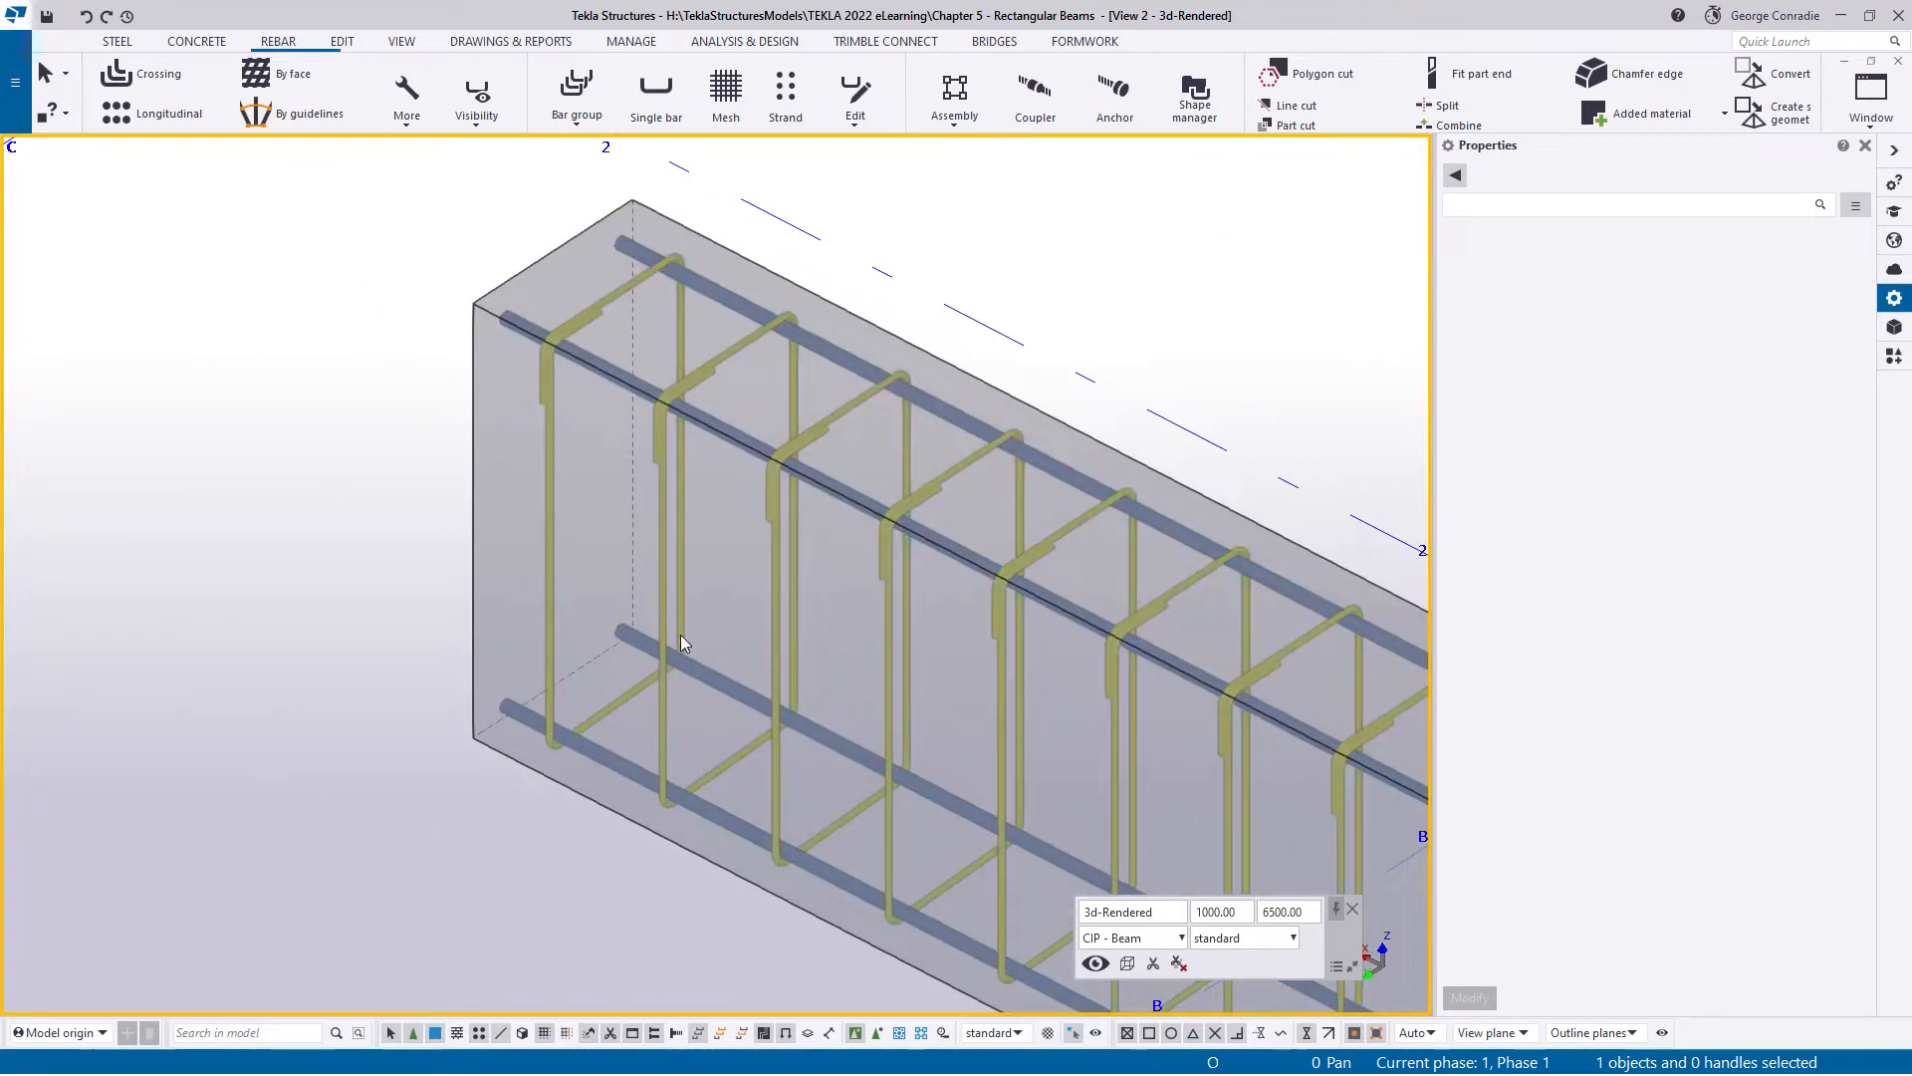
click(709, 669)
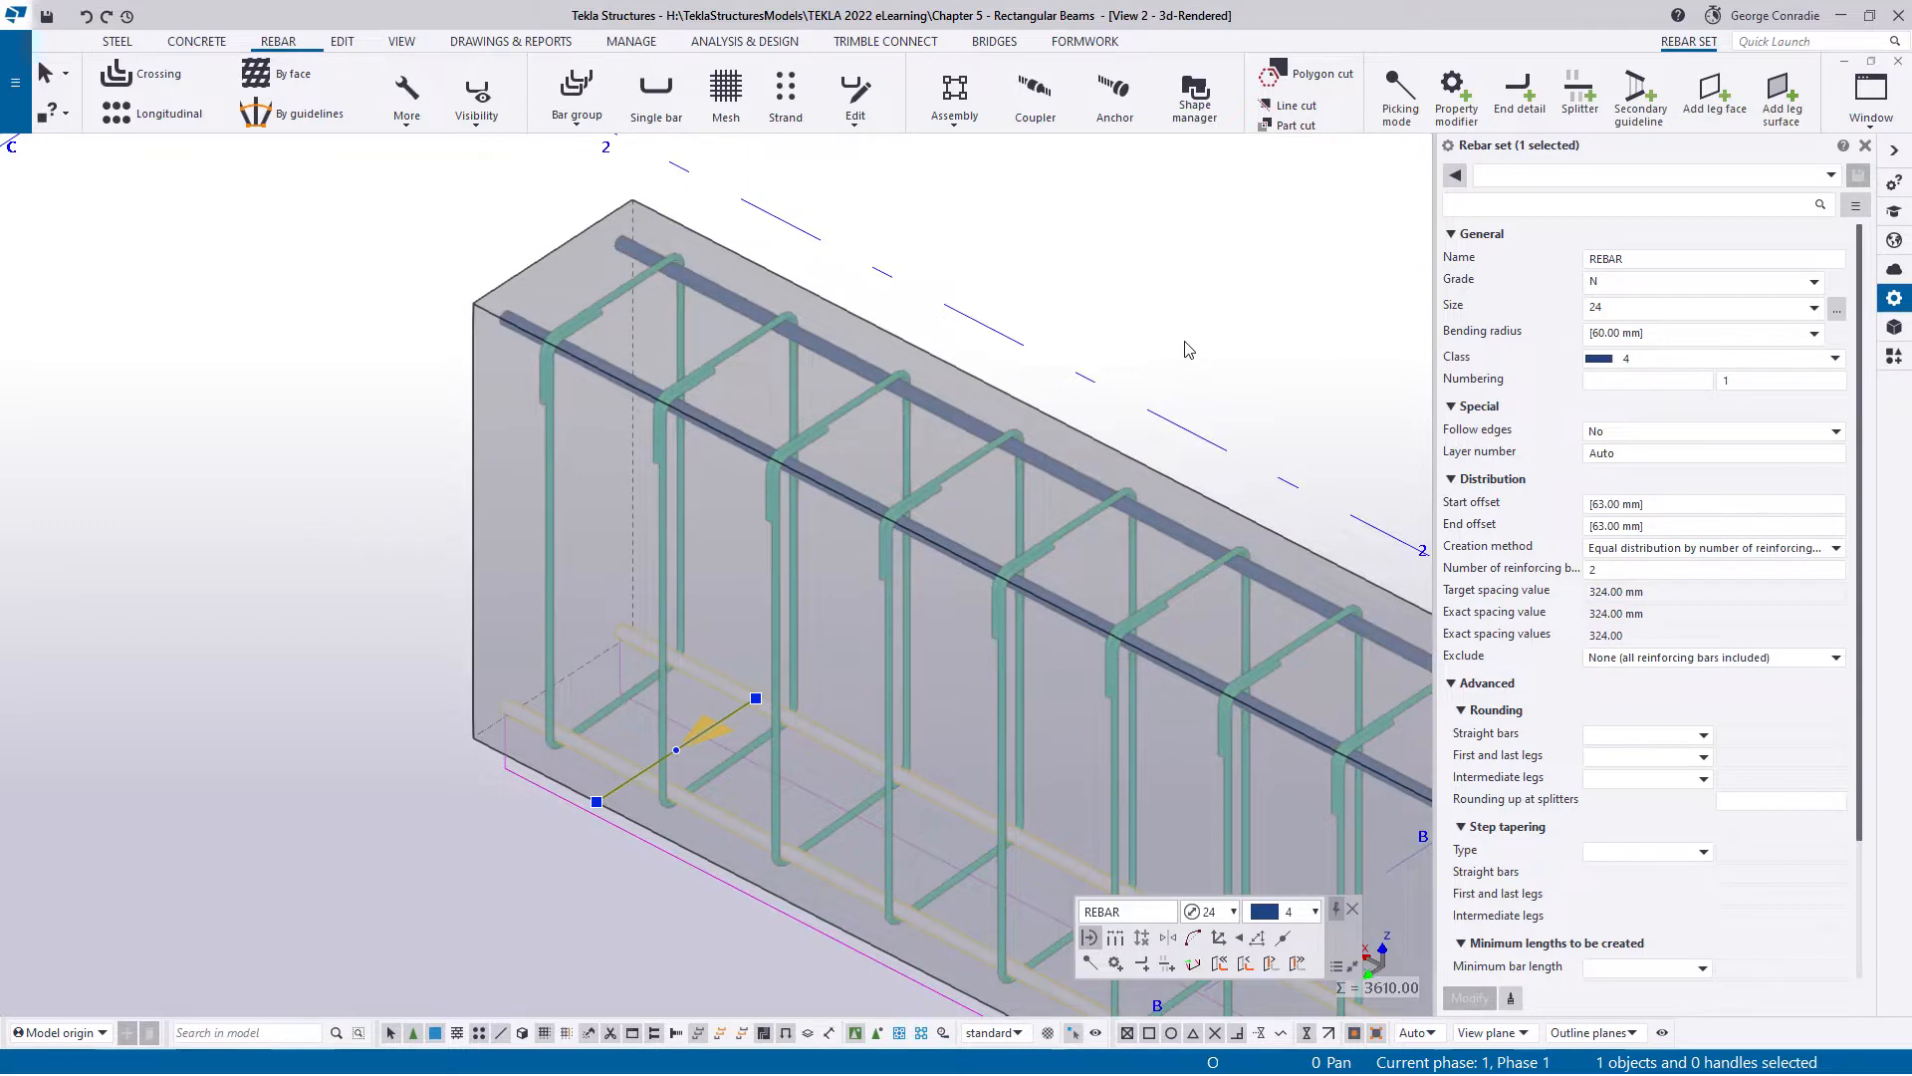
scroll(1186, 348, down, 1)
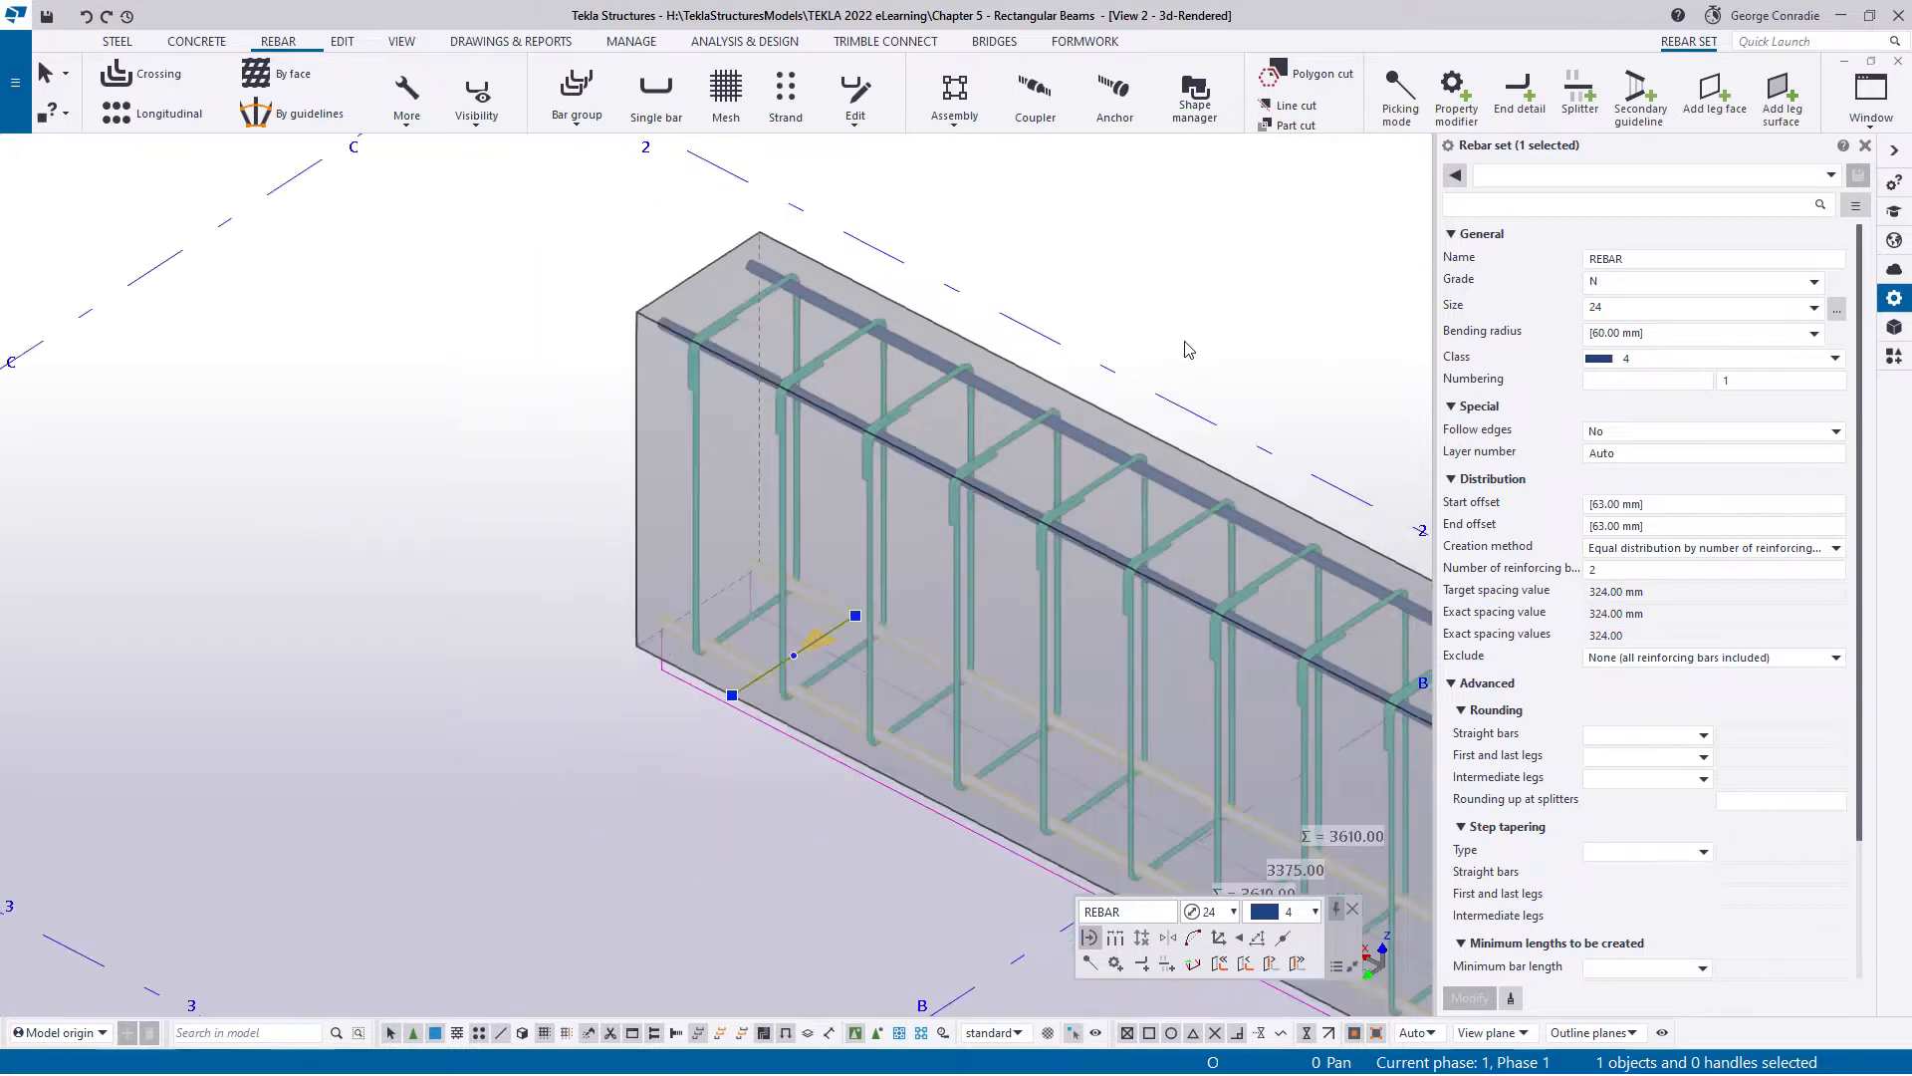
click(1519, 94)
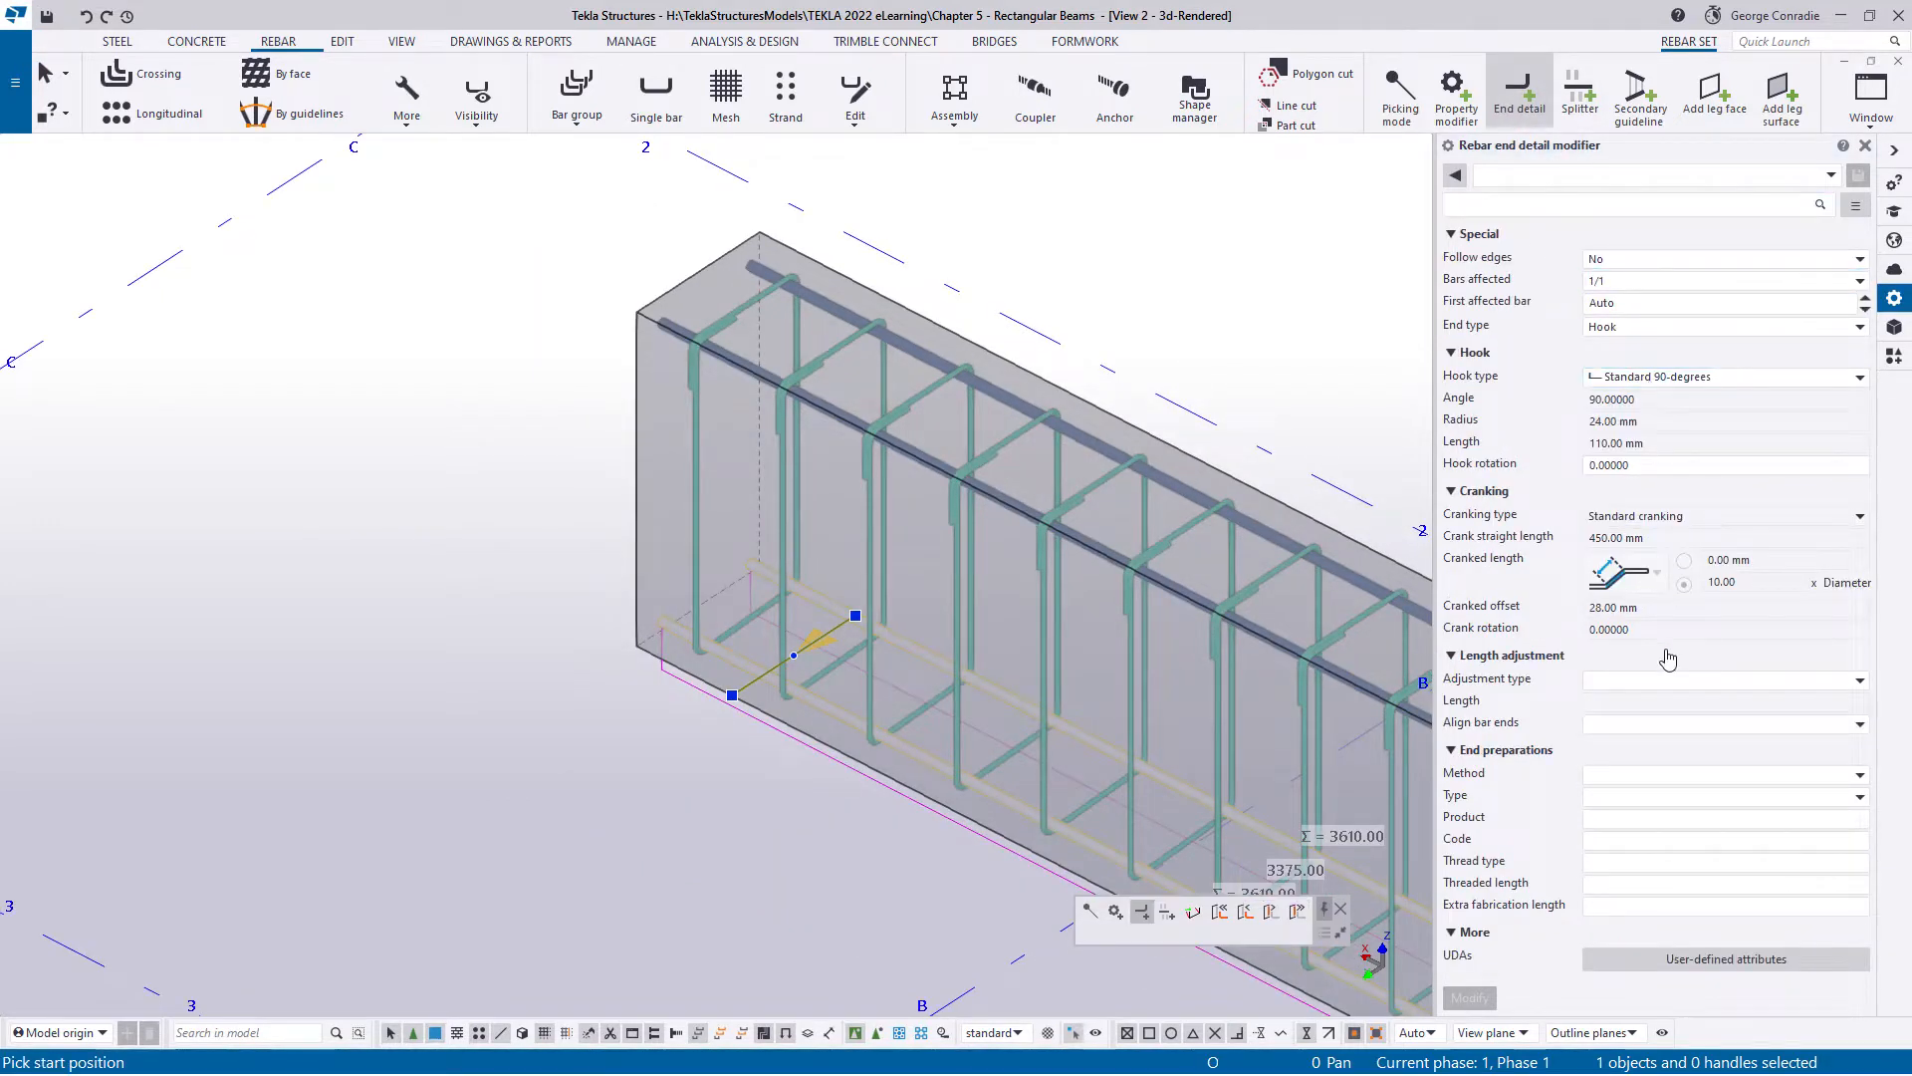
click(1661, 680)
click(1643, 737)
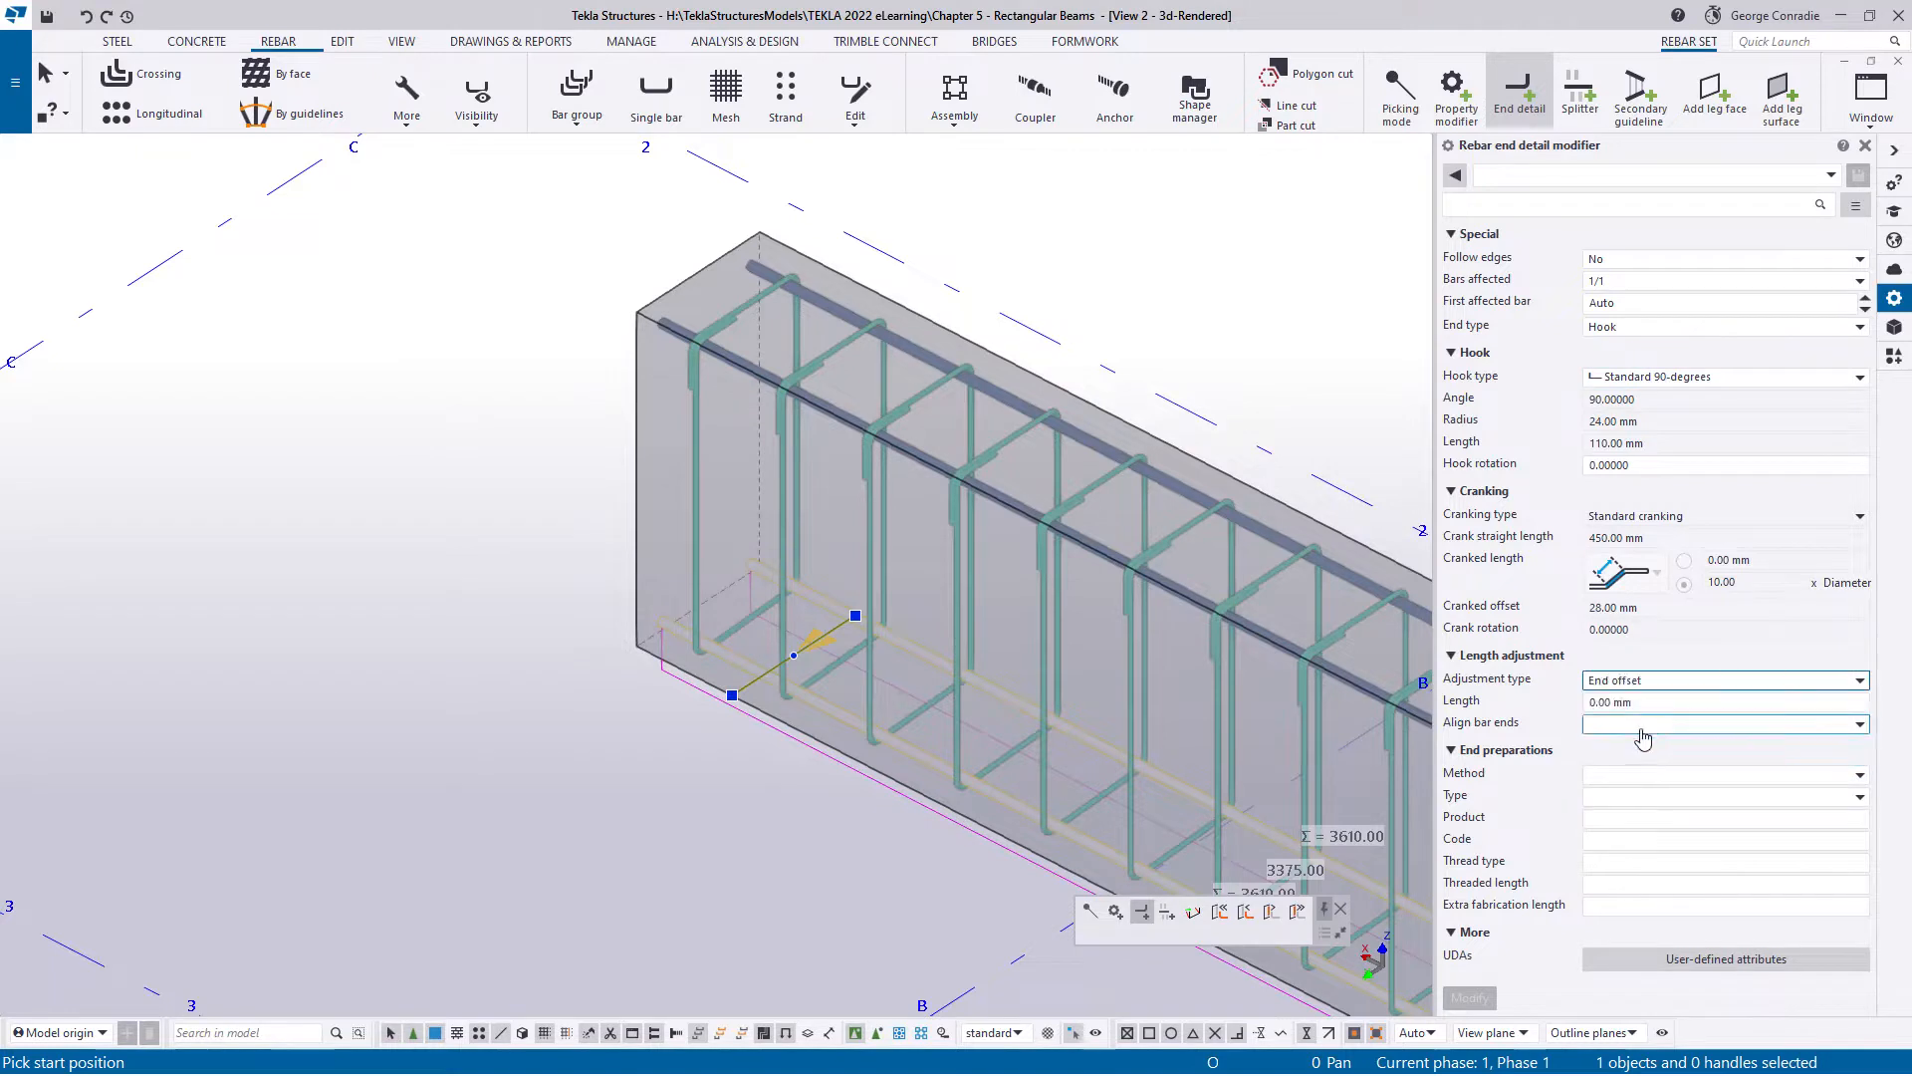
click(1657, 703)
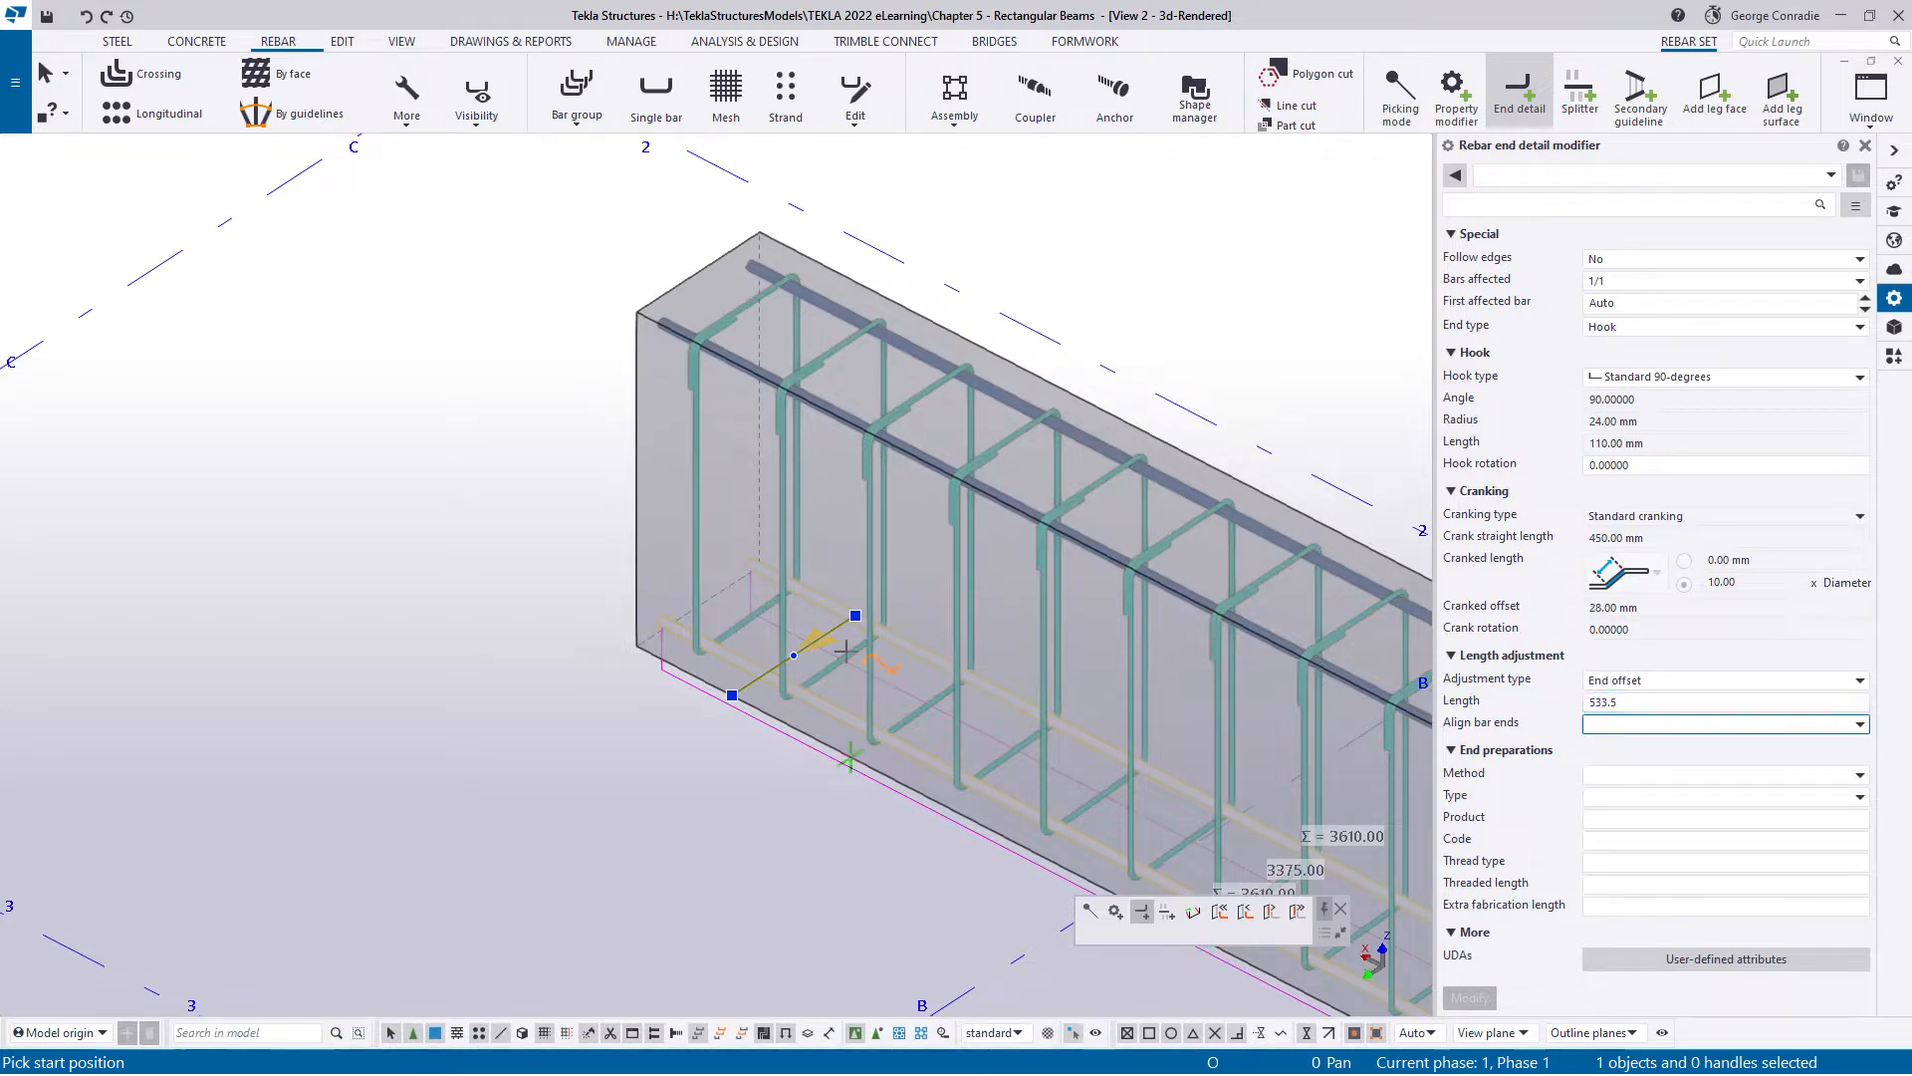
- Place the offset, hooked end detail at the outer end of the bottom bars in the leg parallel to grid 2
scroll(660, 643, up, 4)
scroll(638, 640, down, 5)
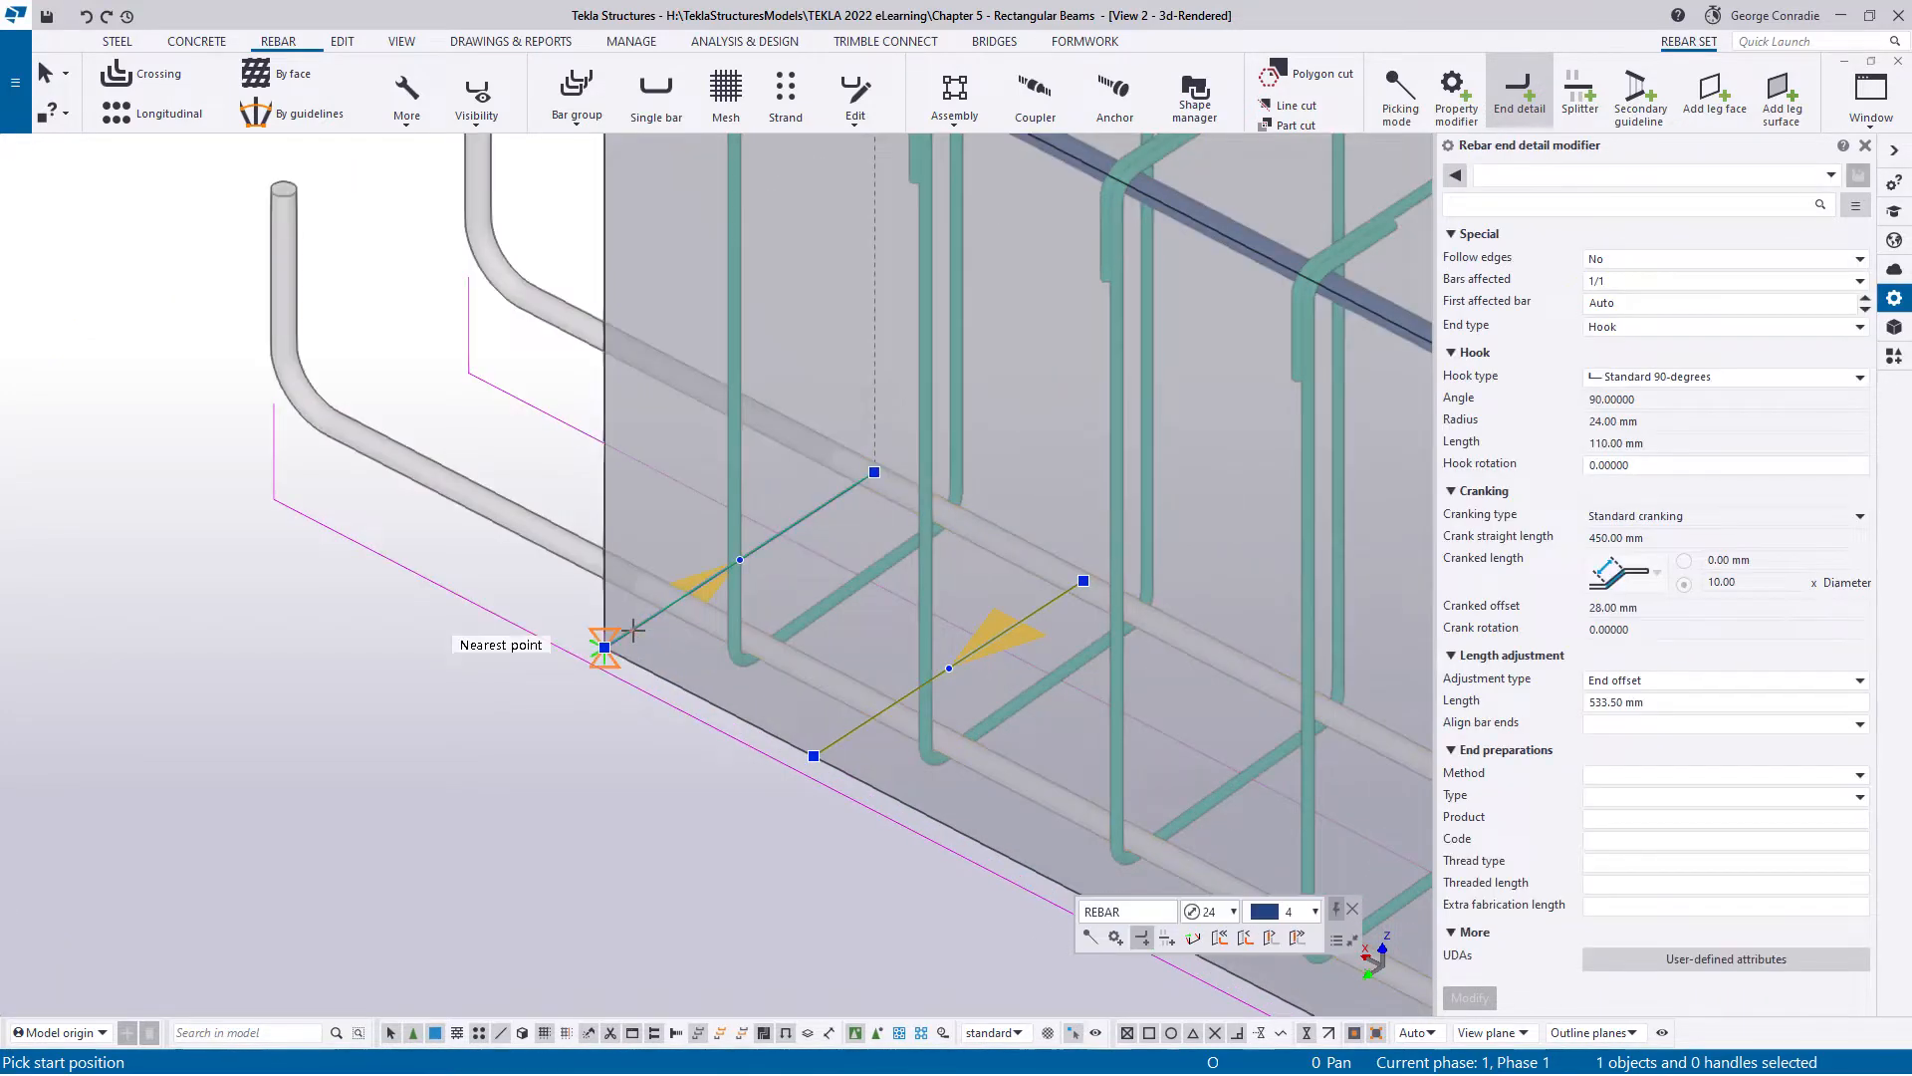
right_click(558, 367)
click(598, 376)
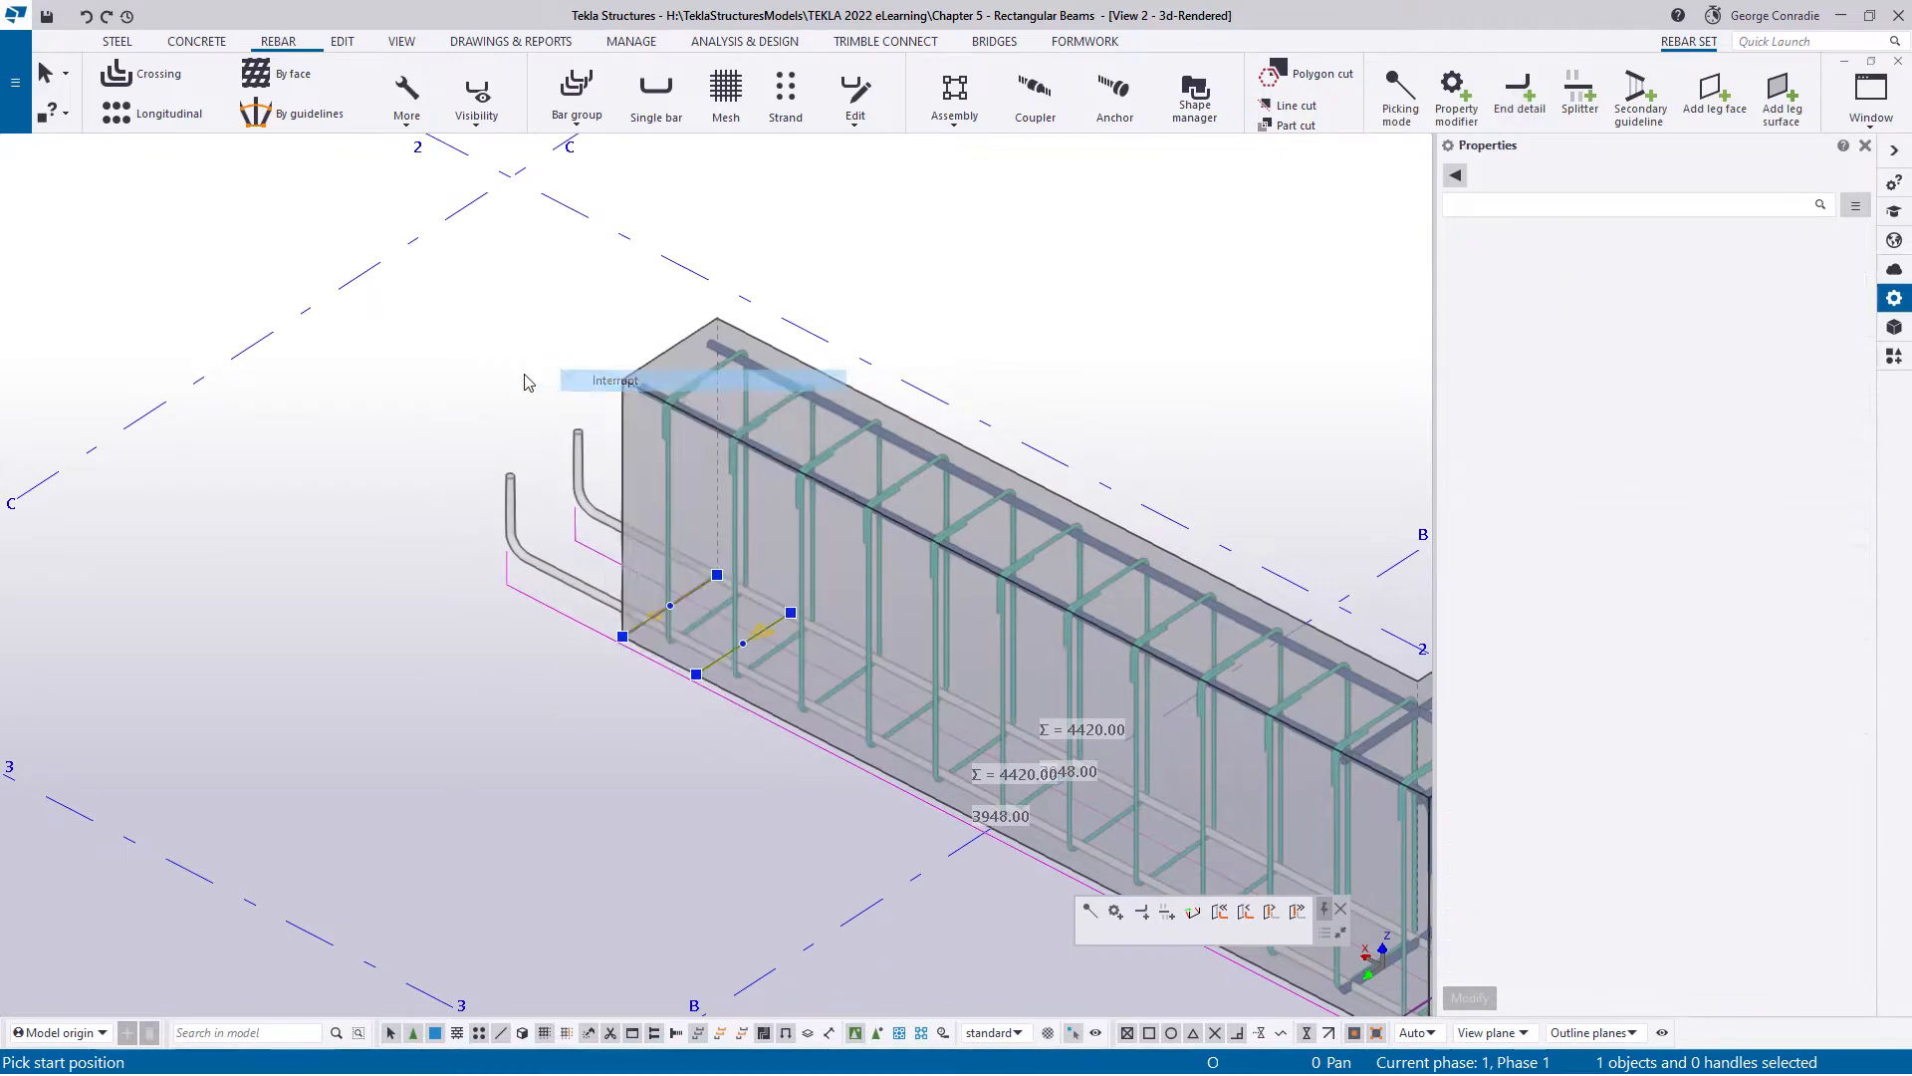
- Add the same hooked, 533.5 mm offset end detail at the outer end of the top bars in the leg parallel to grid 2
scroll(725, 347, up, 4)
click(739, 349)
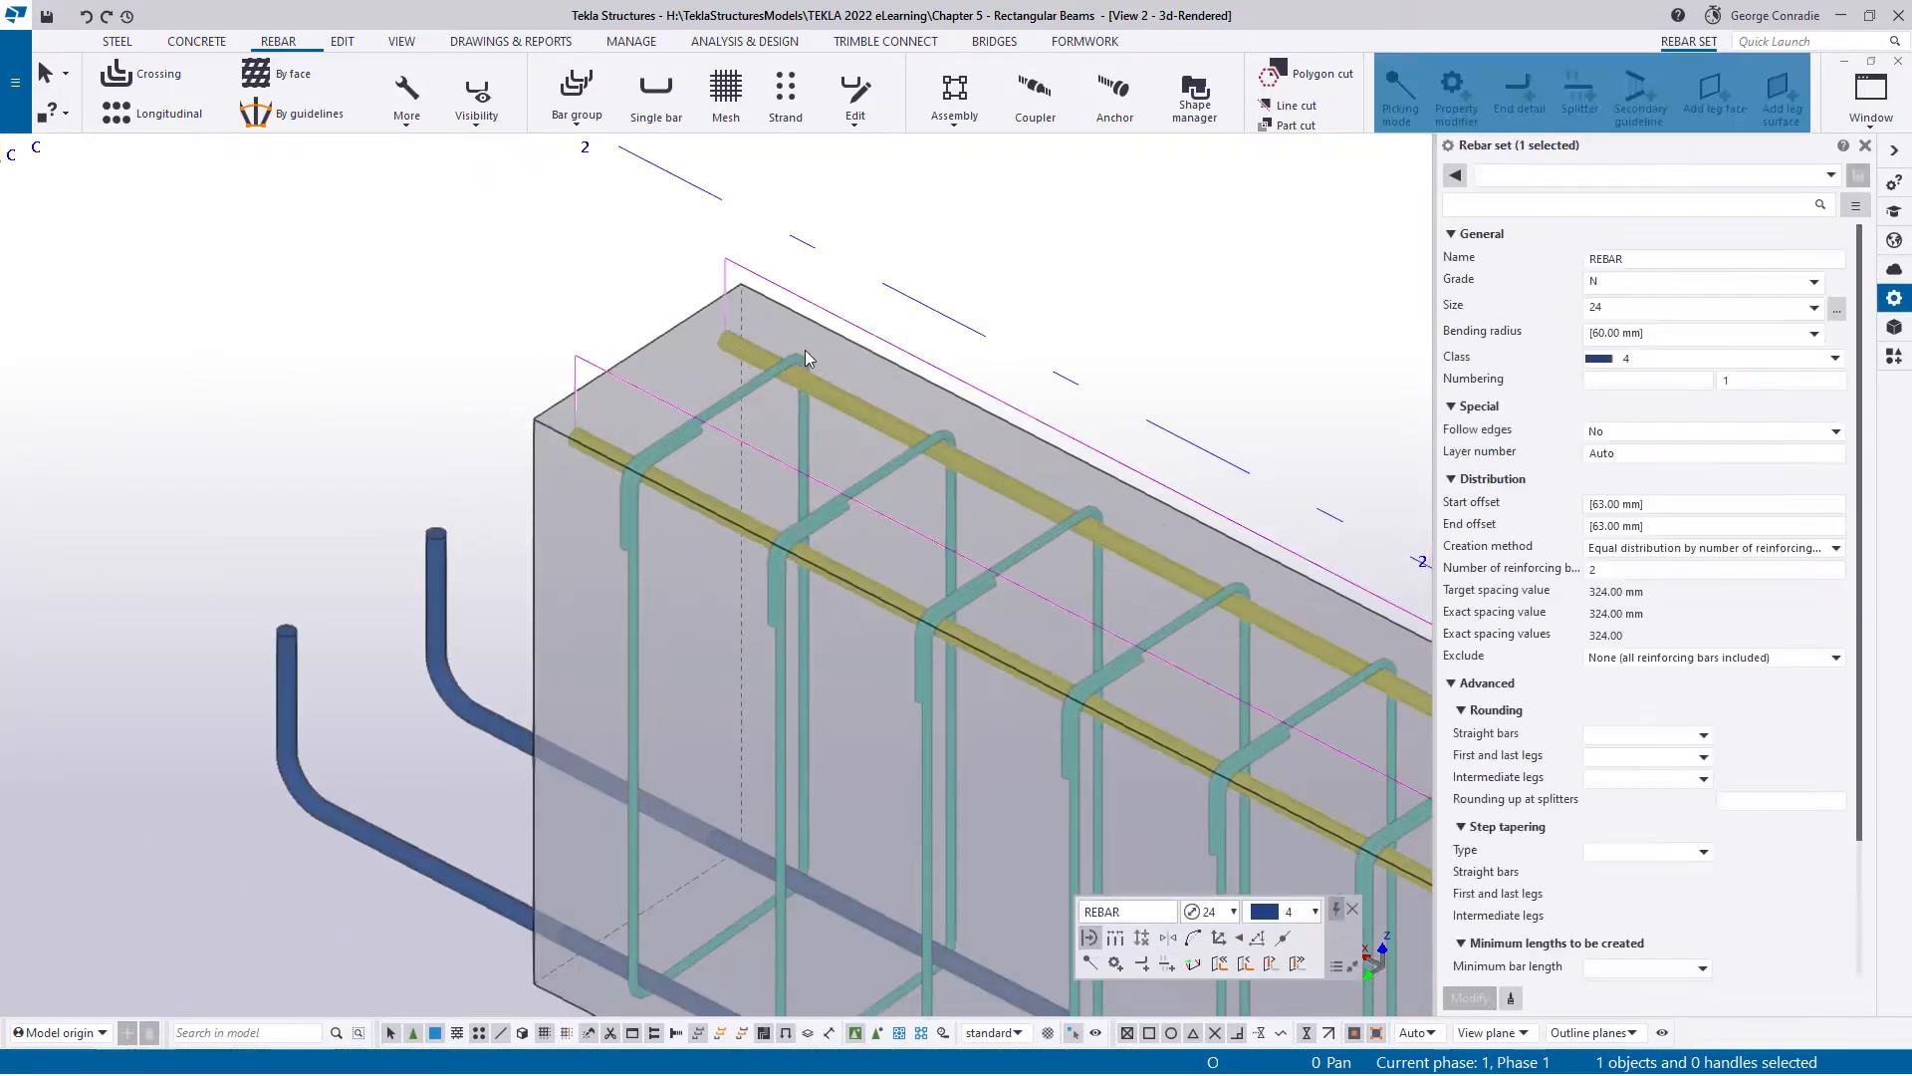
click(1519, 95)
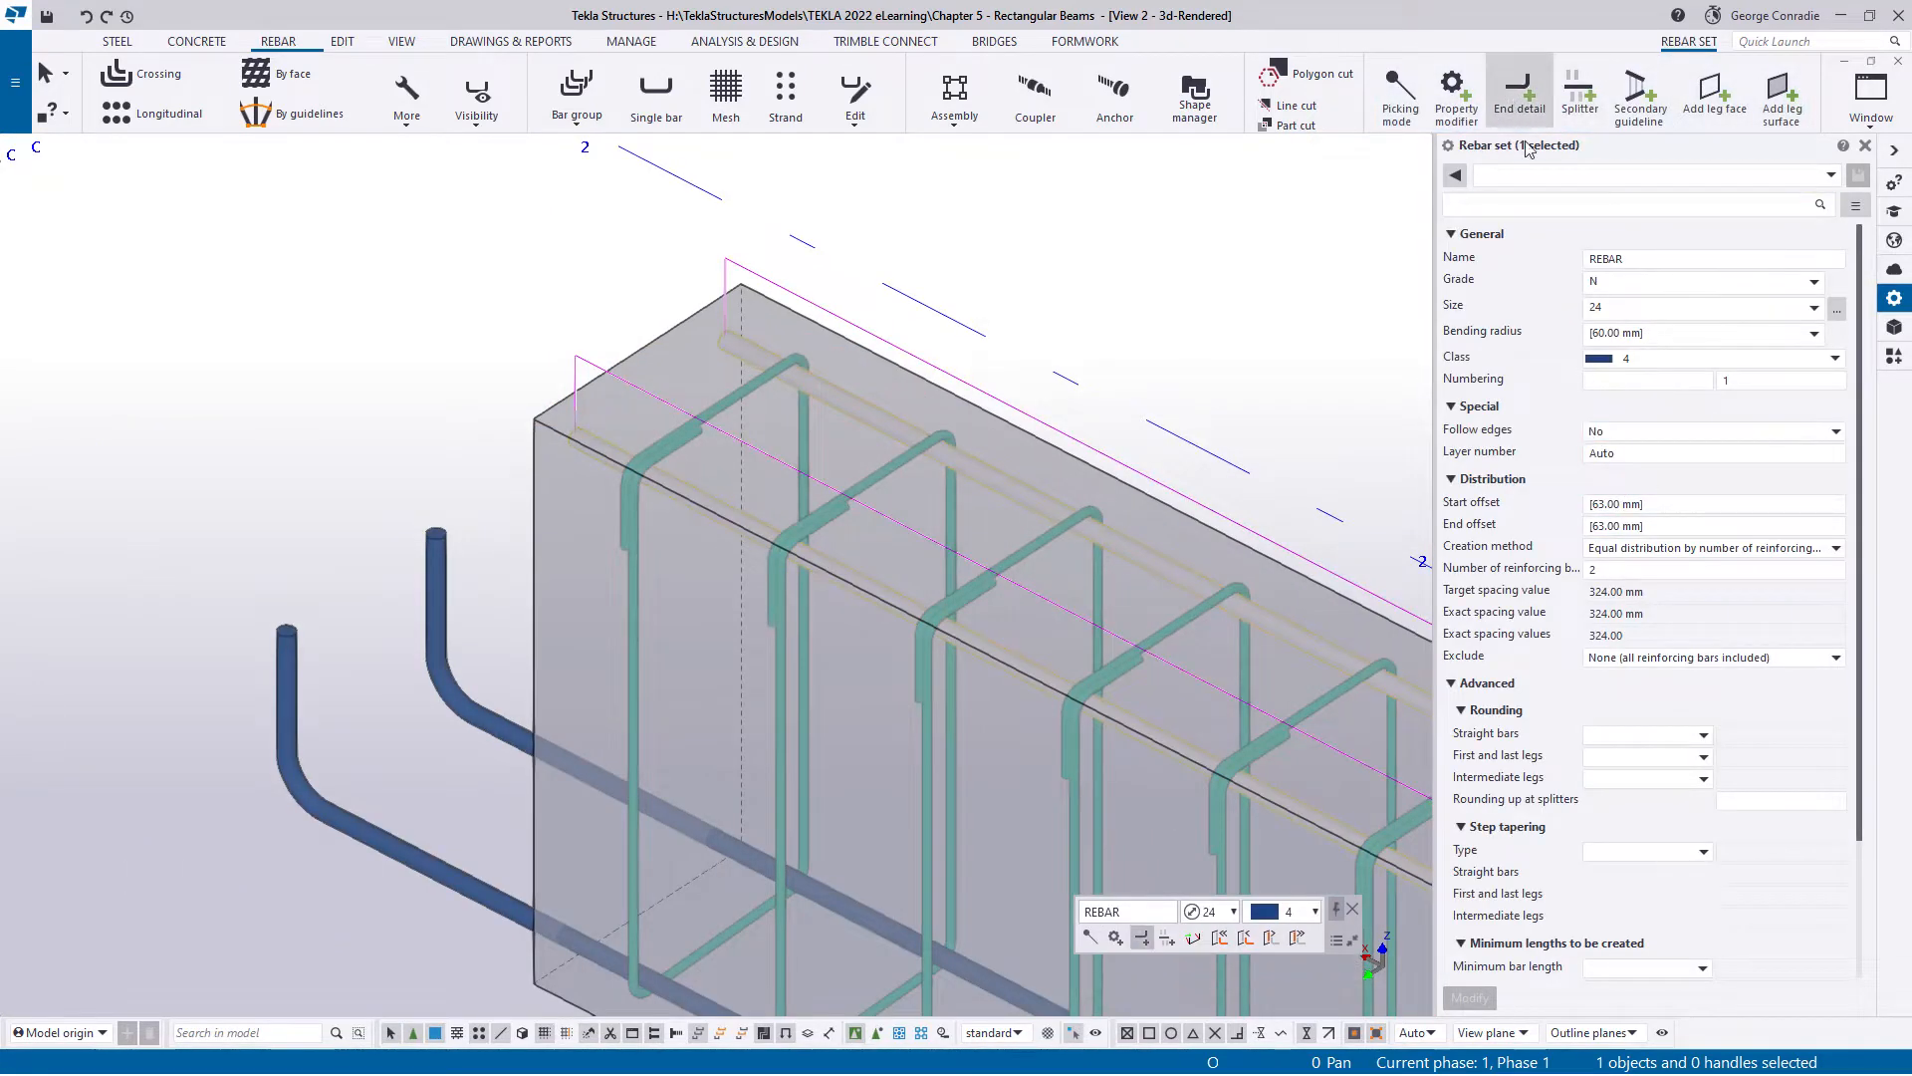
scroll(598, 378, down, 5)
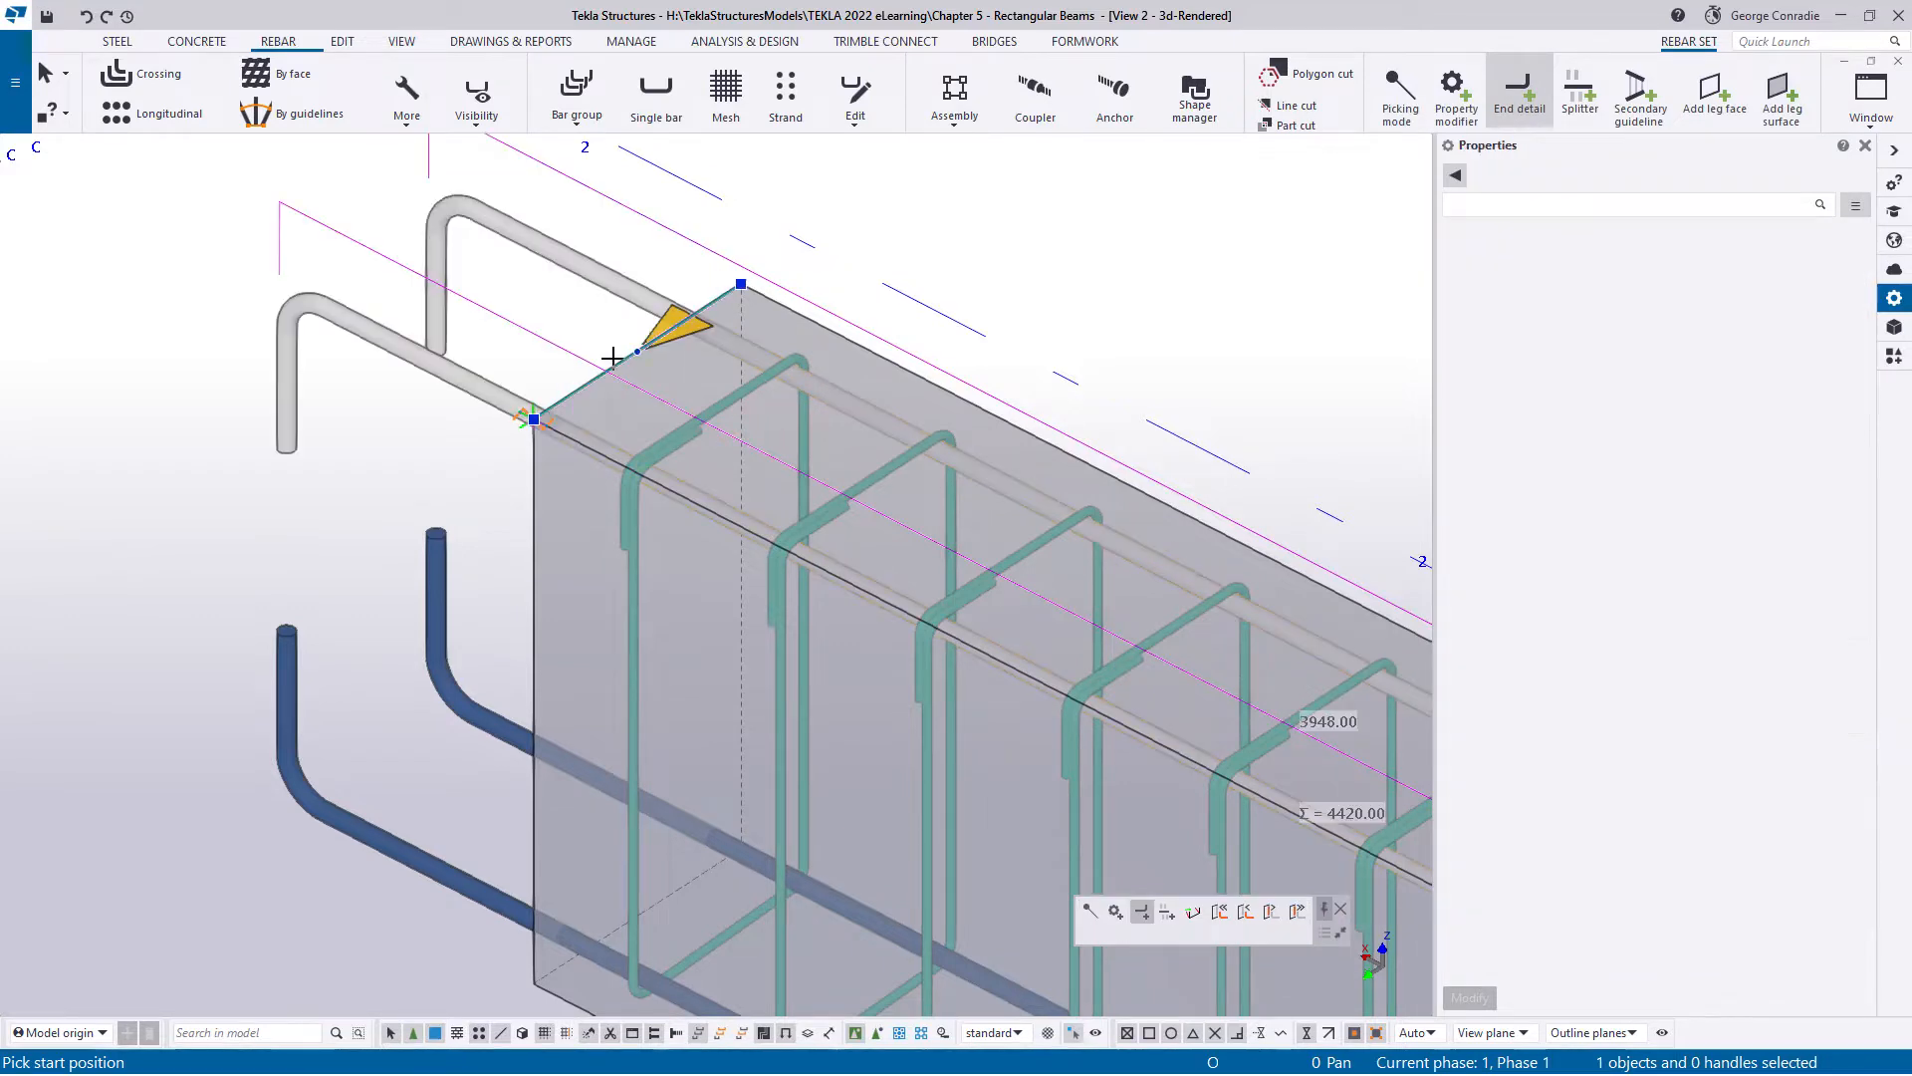
right_click(882, 277)
click(936, 290)
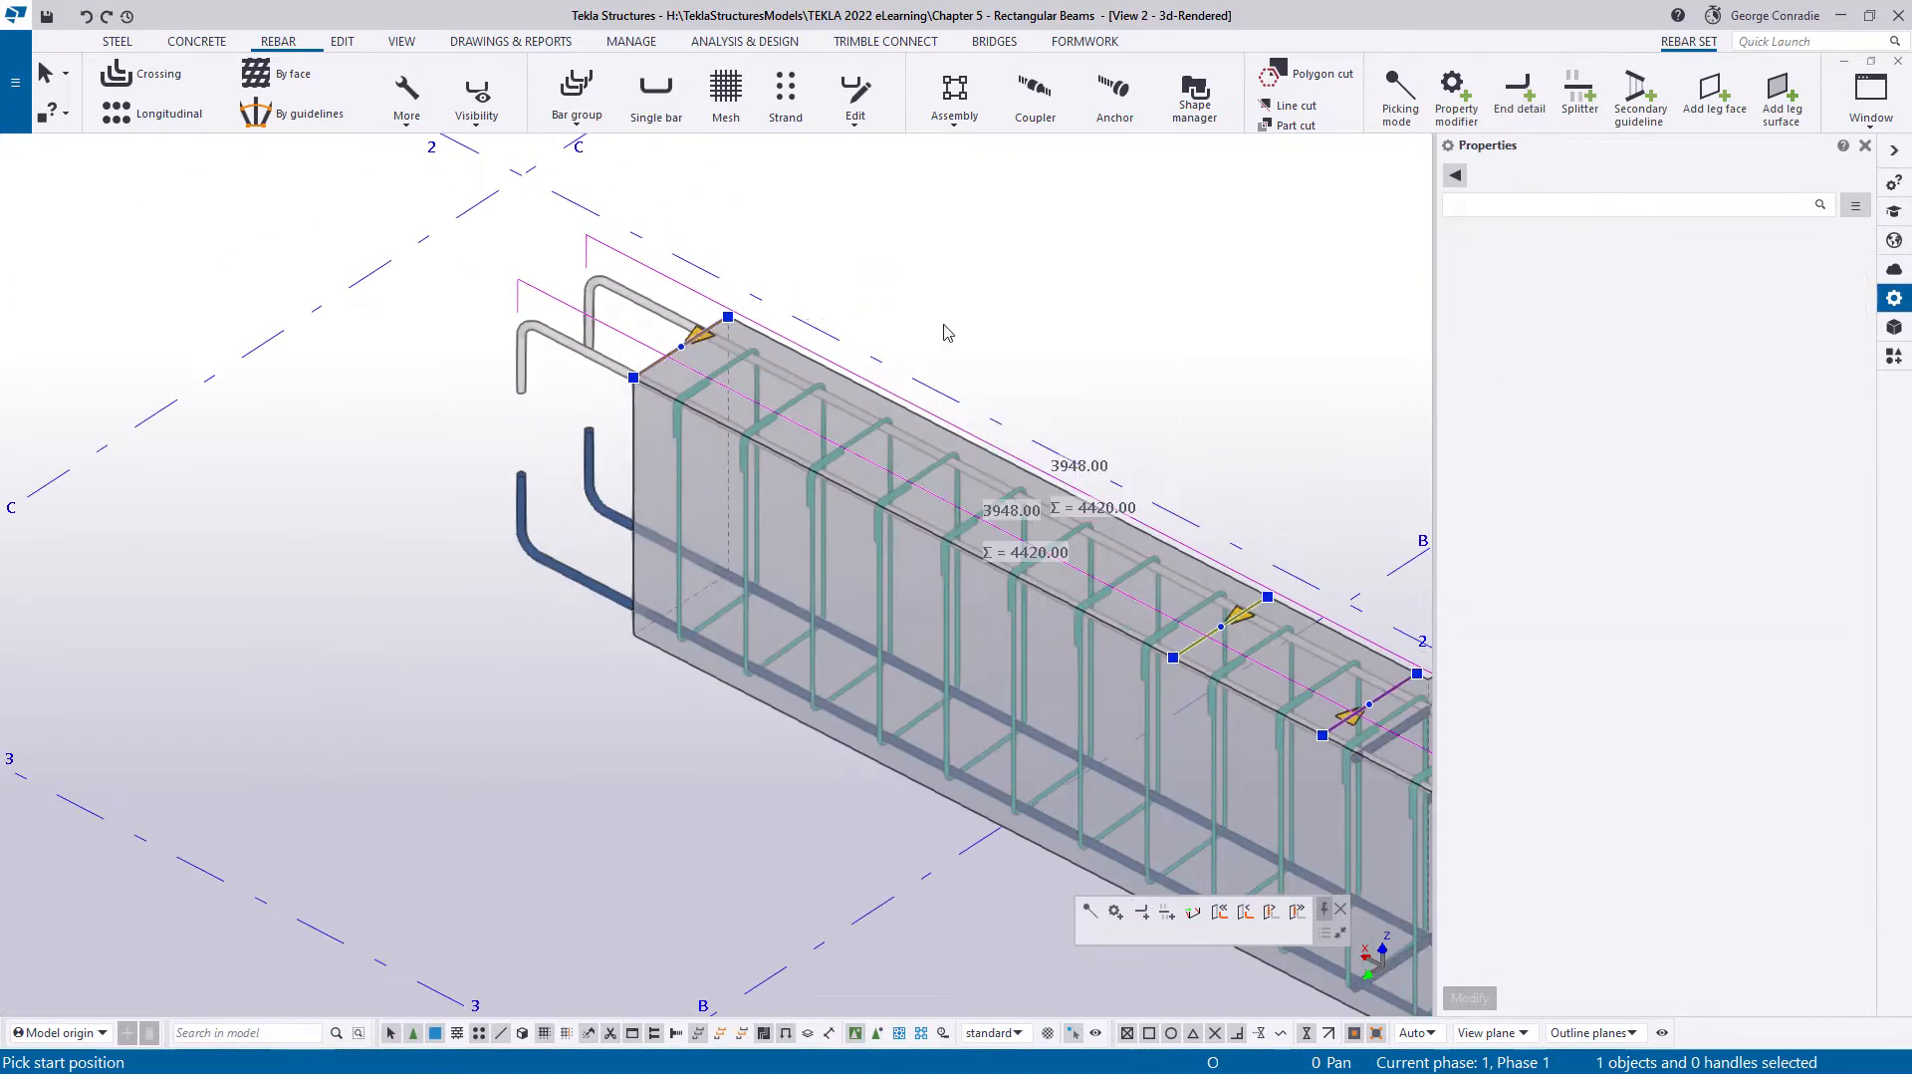
- Add the hooked, 533.5 mm offset end detail at the outer end of the top bars in the leg parallel to grid A
scroll(795, 446, up, 5)
click(794, 447)
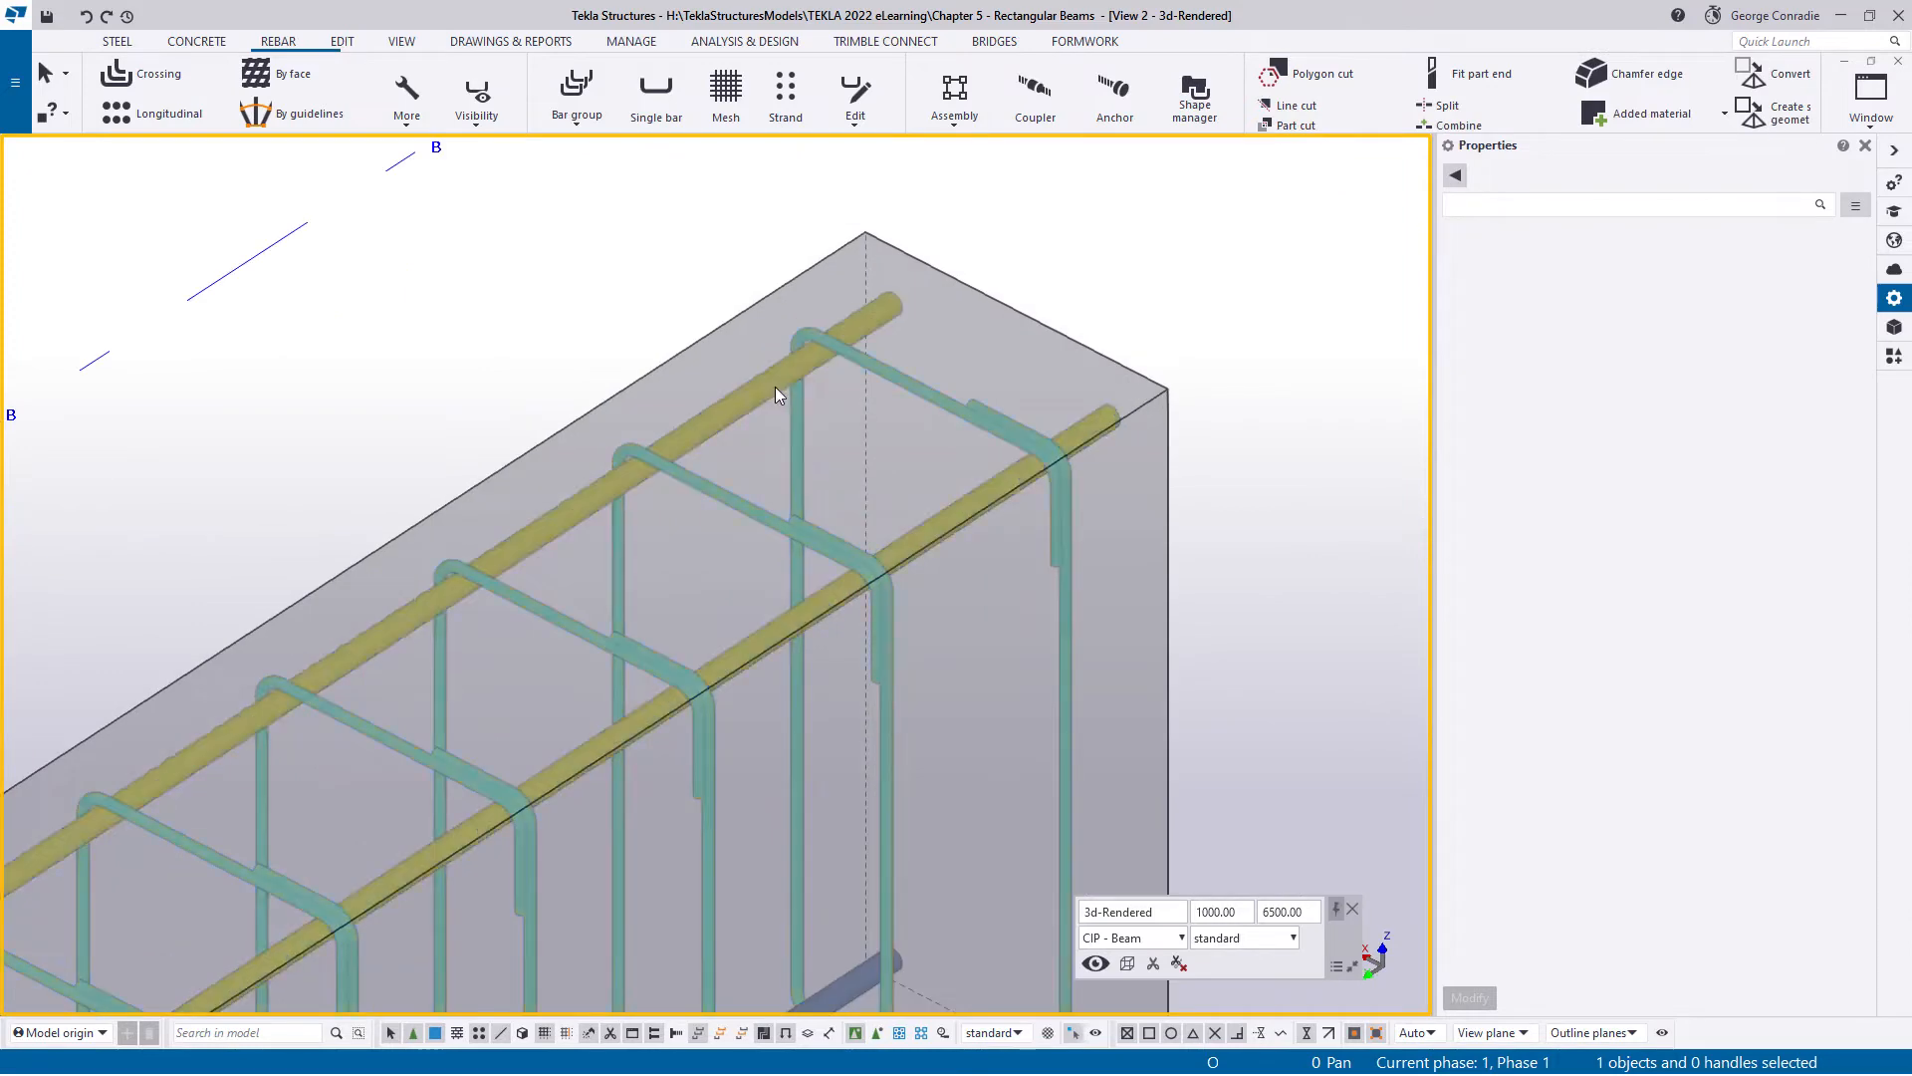
click(1520, 100)
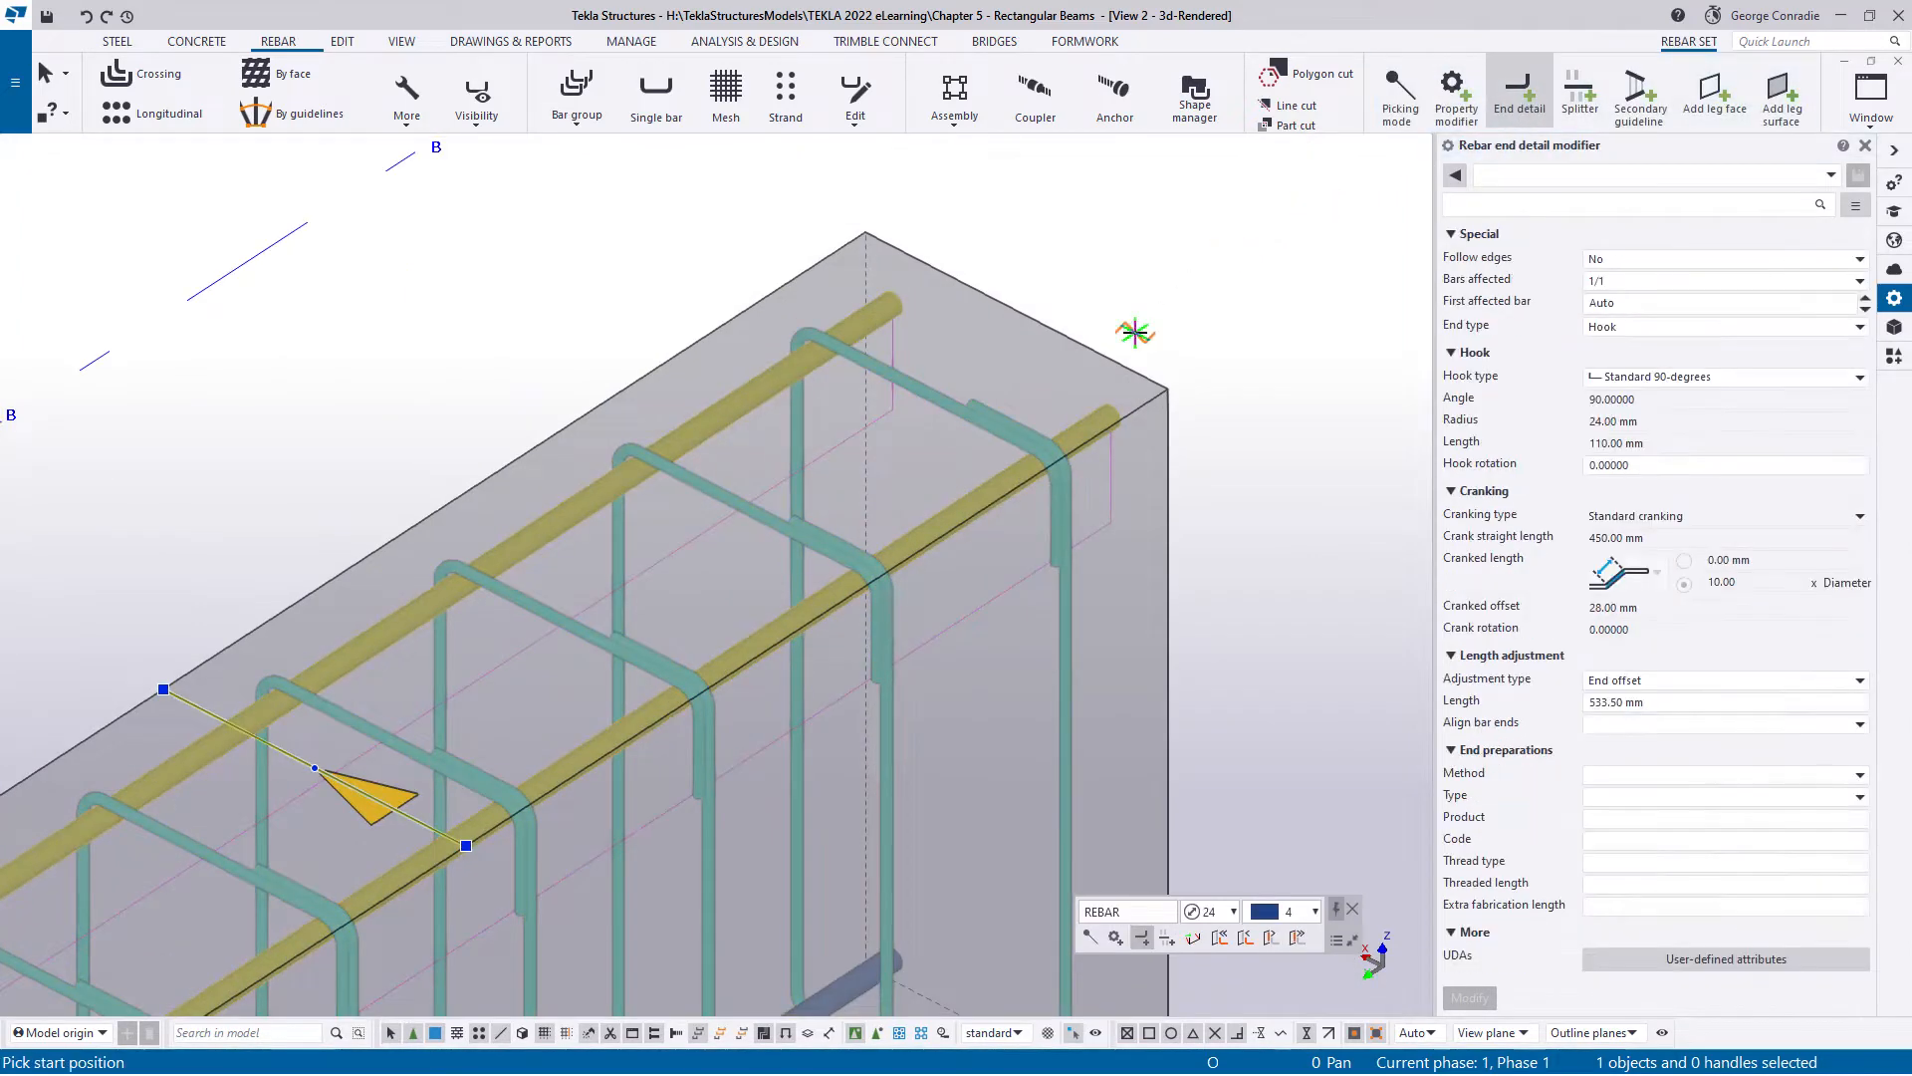
scroll(1135, 362, down, 5)
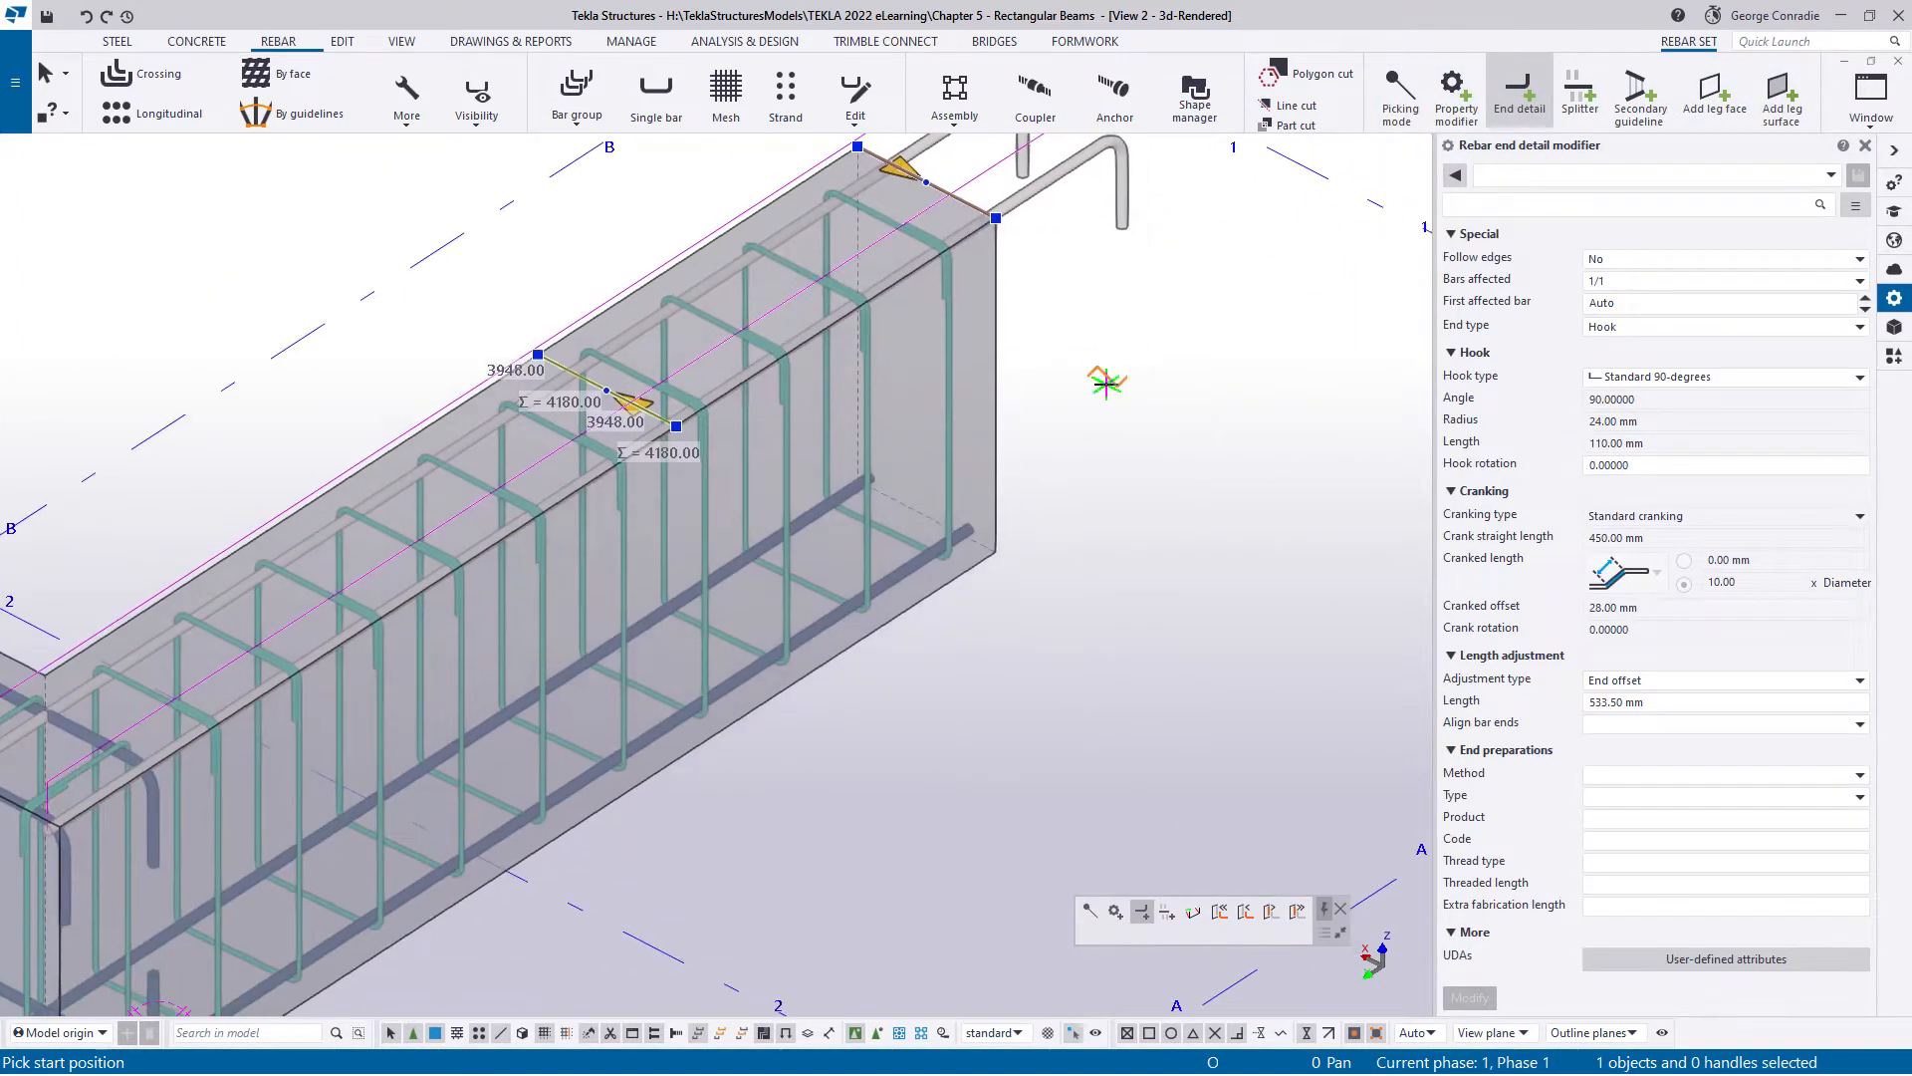
right_click(1095, 445)
click(1151, 454)
- Add the hooked, 533.5 mm offset end detail at the outer end of the bottom bars in the leg parallel to grid A
scroll(1083, 539, up, 5)
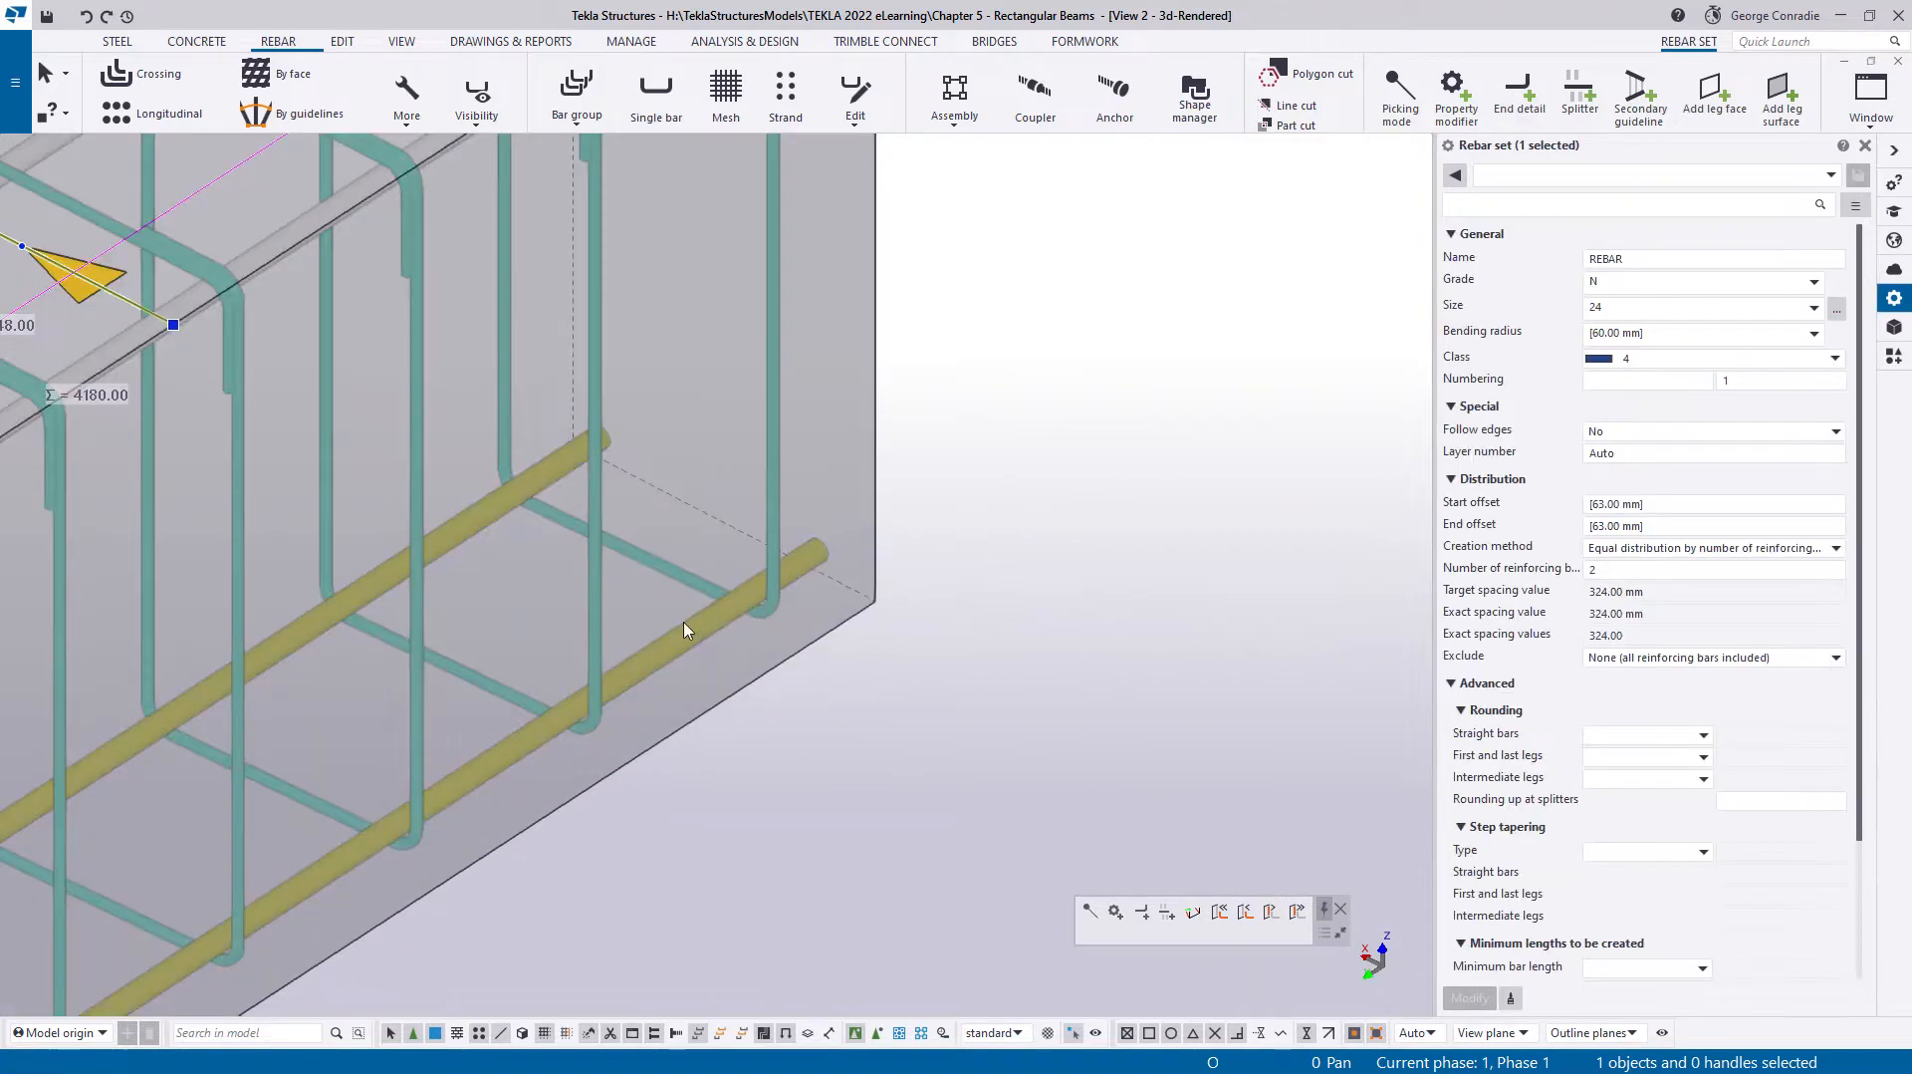
click(1520, 100)
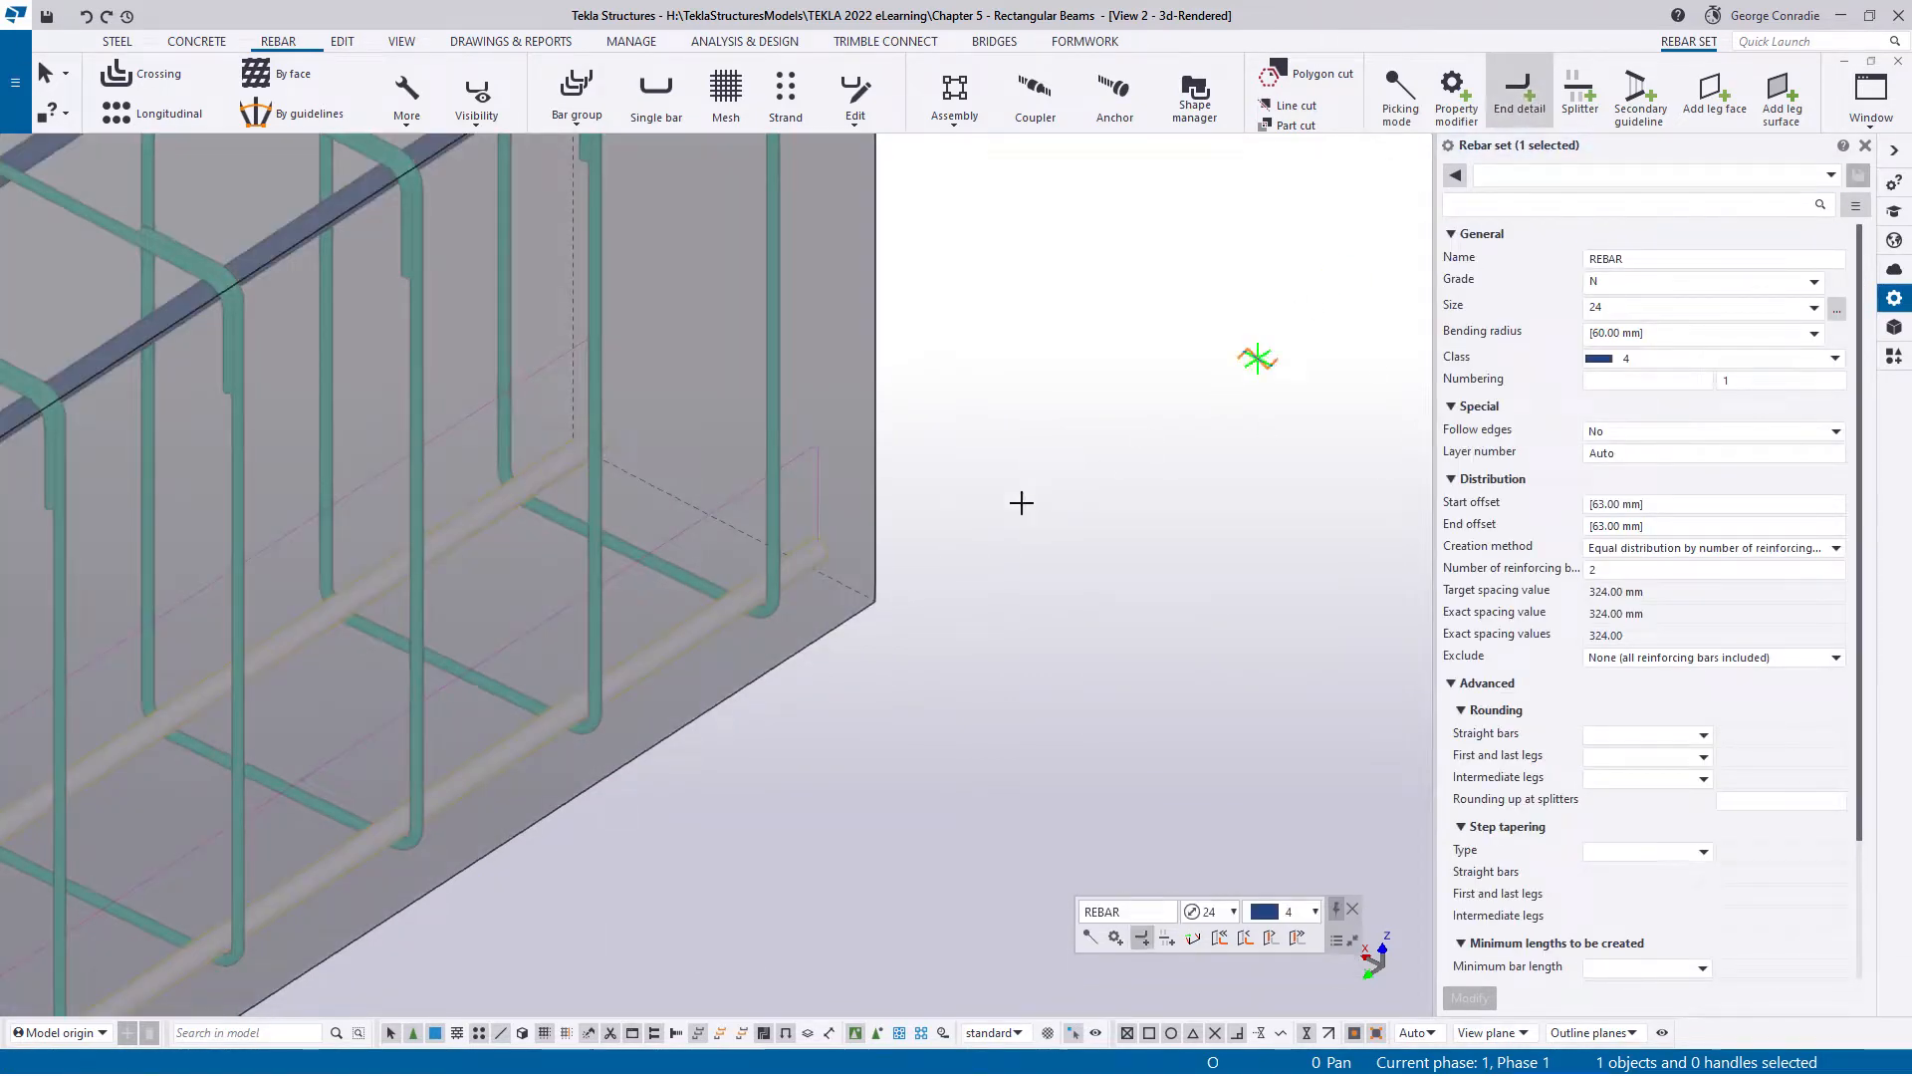
scroll(1062, 568, down, 5)
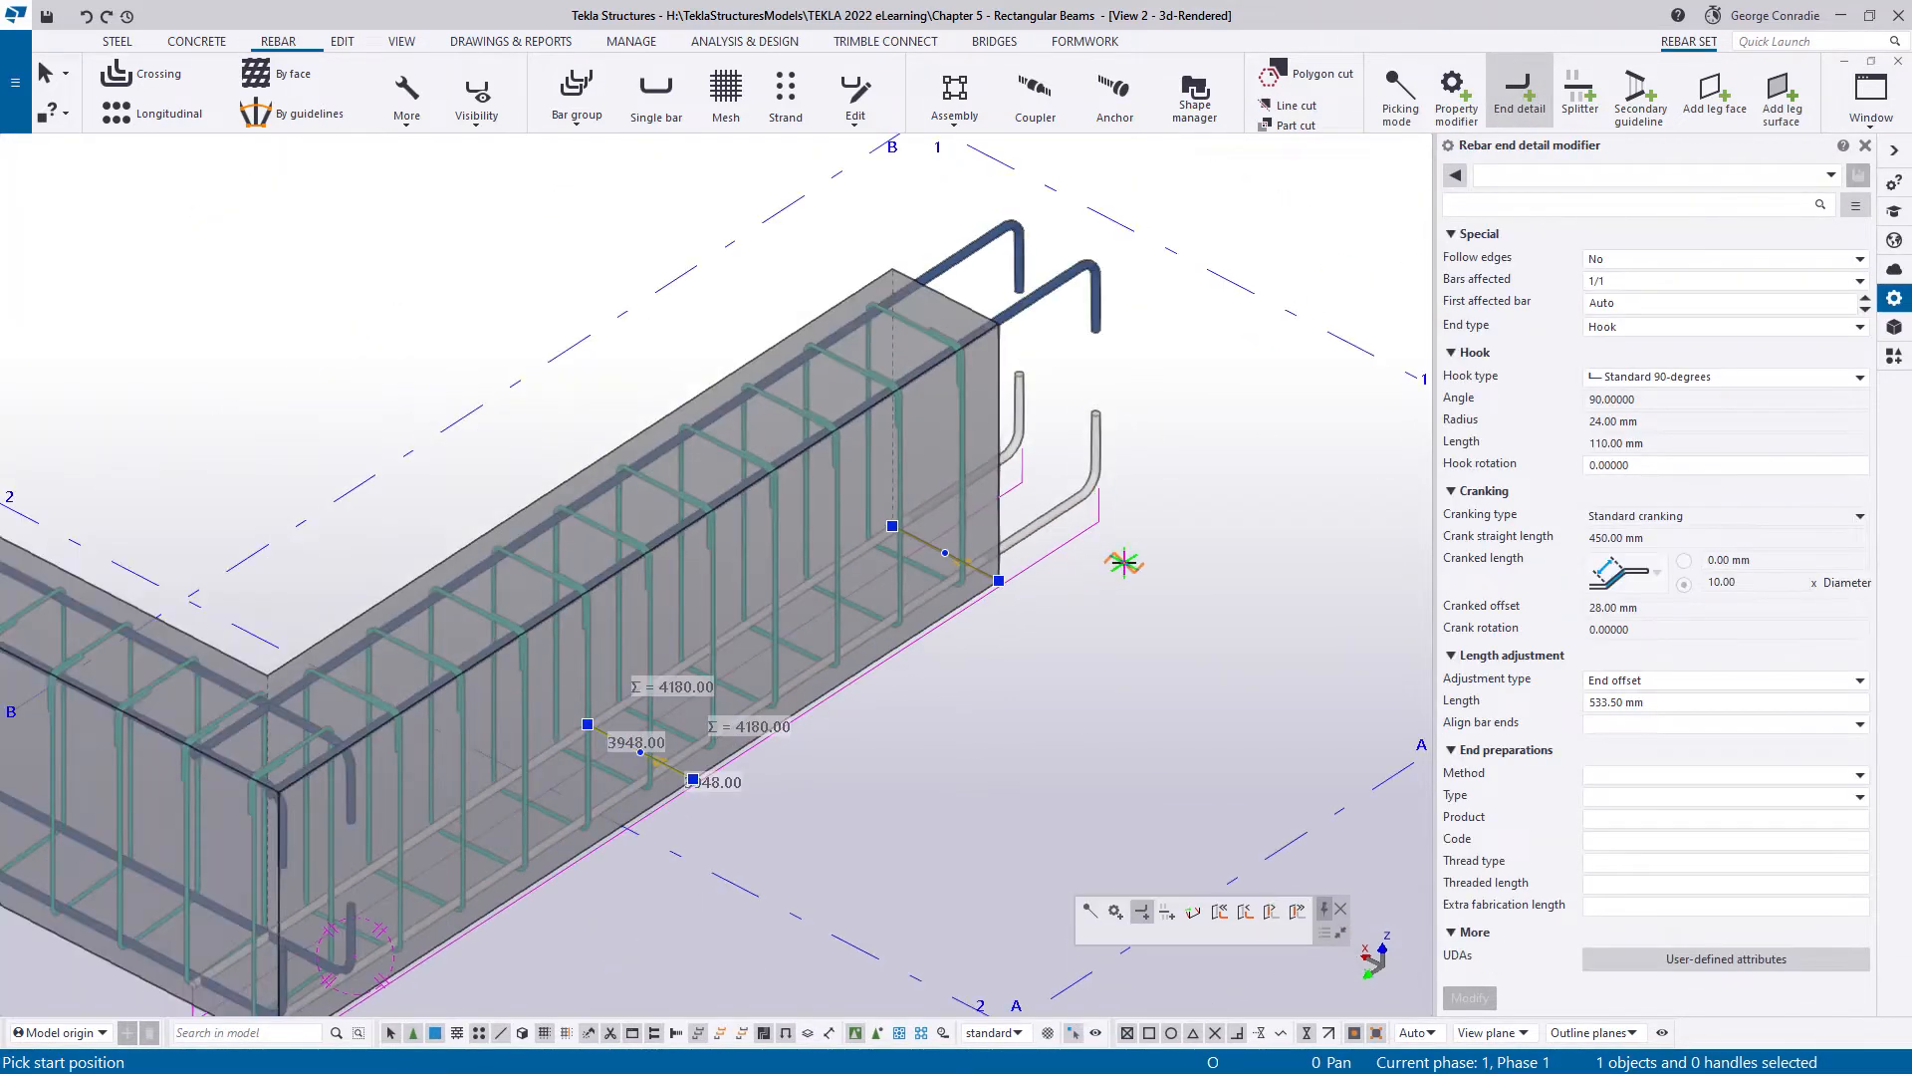
right_click(1124, 560)
click(1172, 573)
click(1163, 606)
middle_drag(842, 834, 1182, 588)
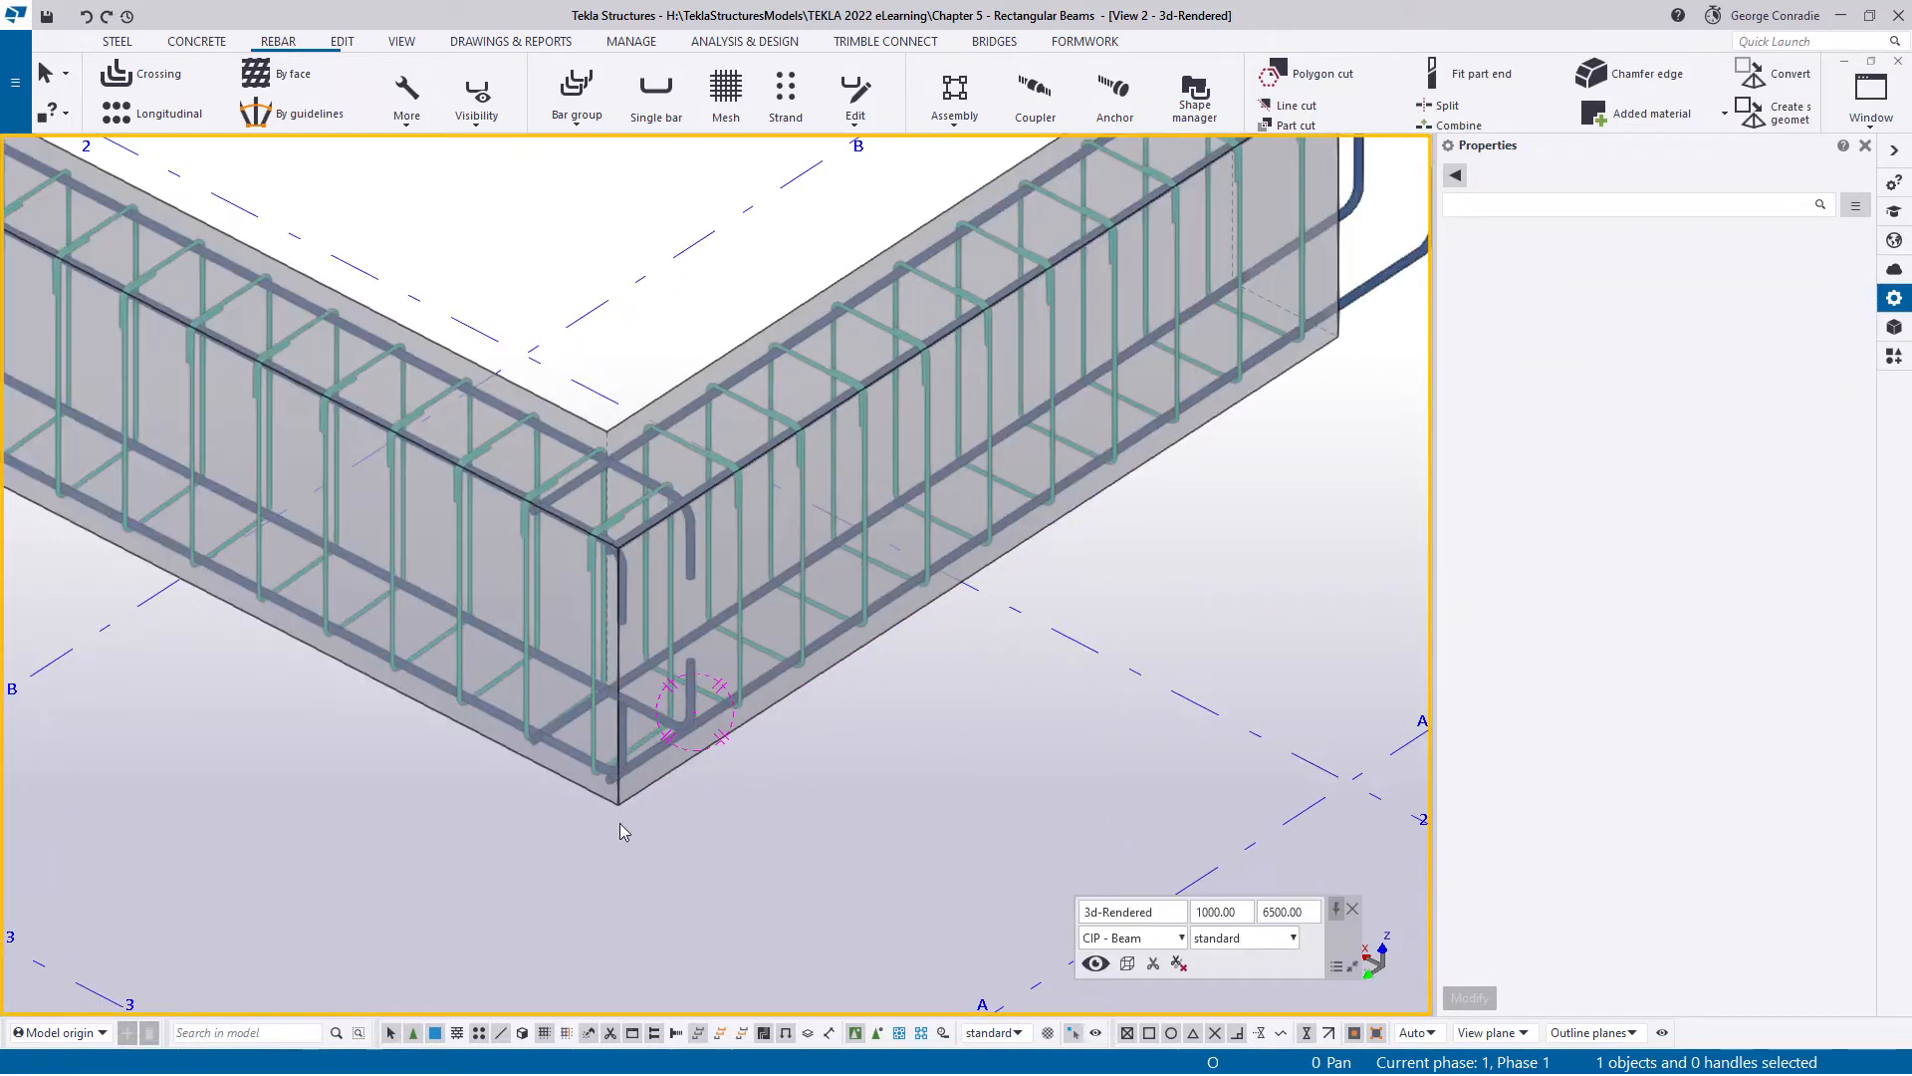
scroll(668, 781, up, 6)
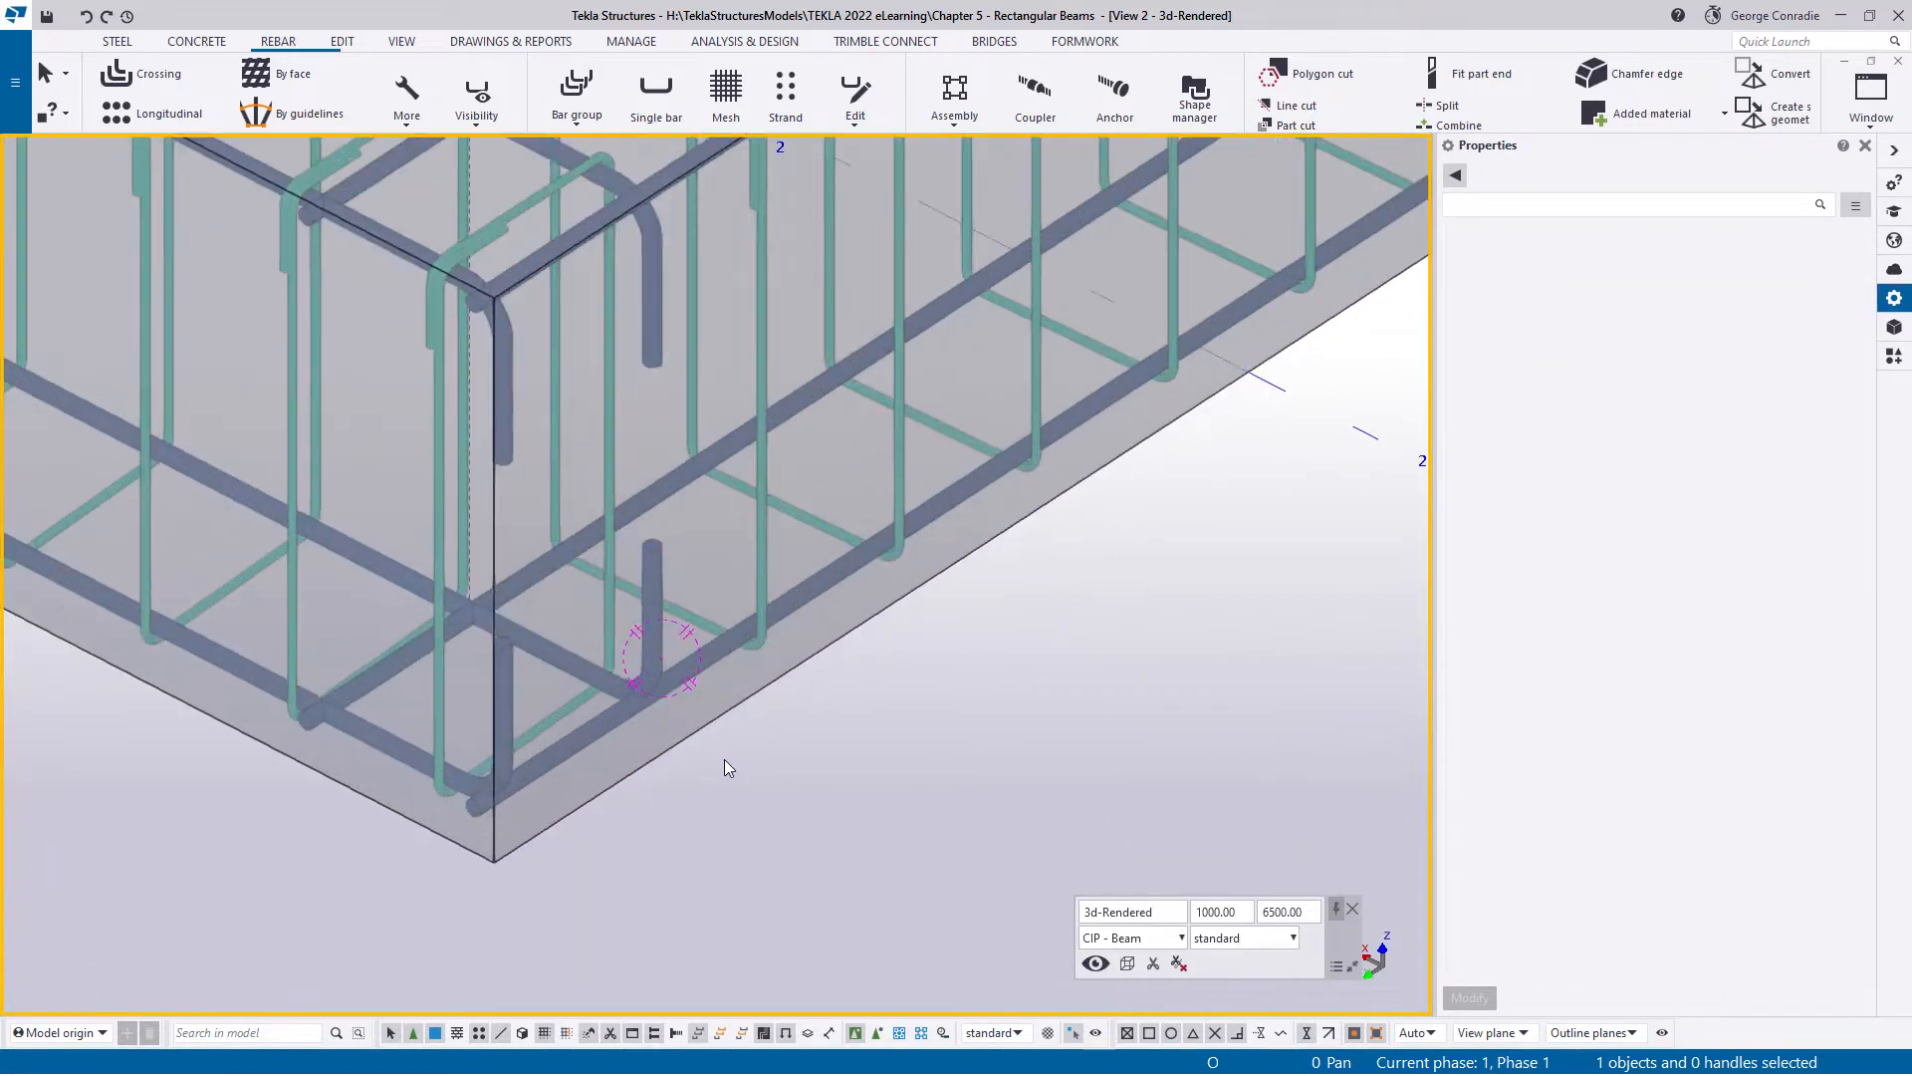
- Set the start offset of the bottom longitudinal bars in the leg parallel to grid A to 115 mm
click(881, 554)
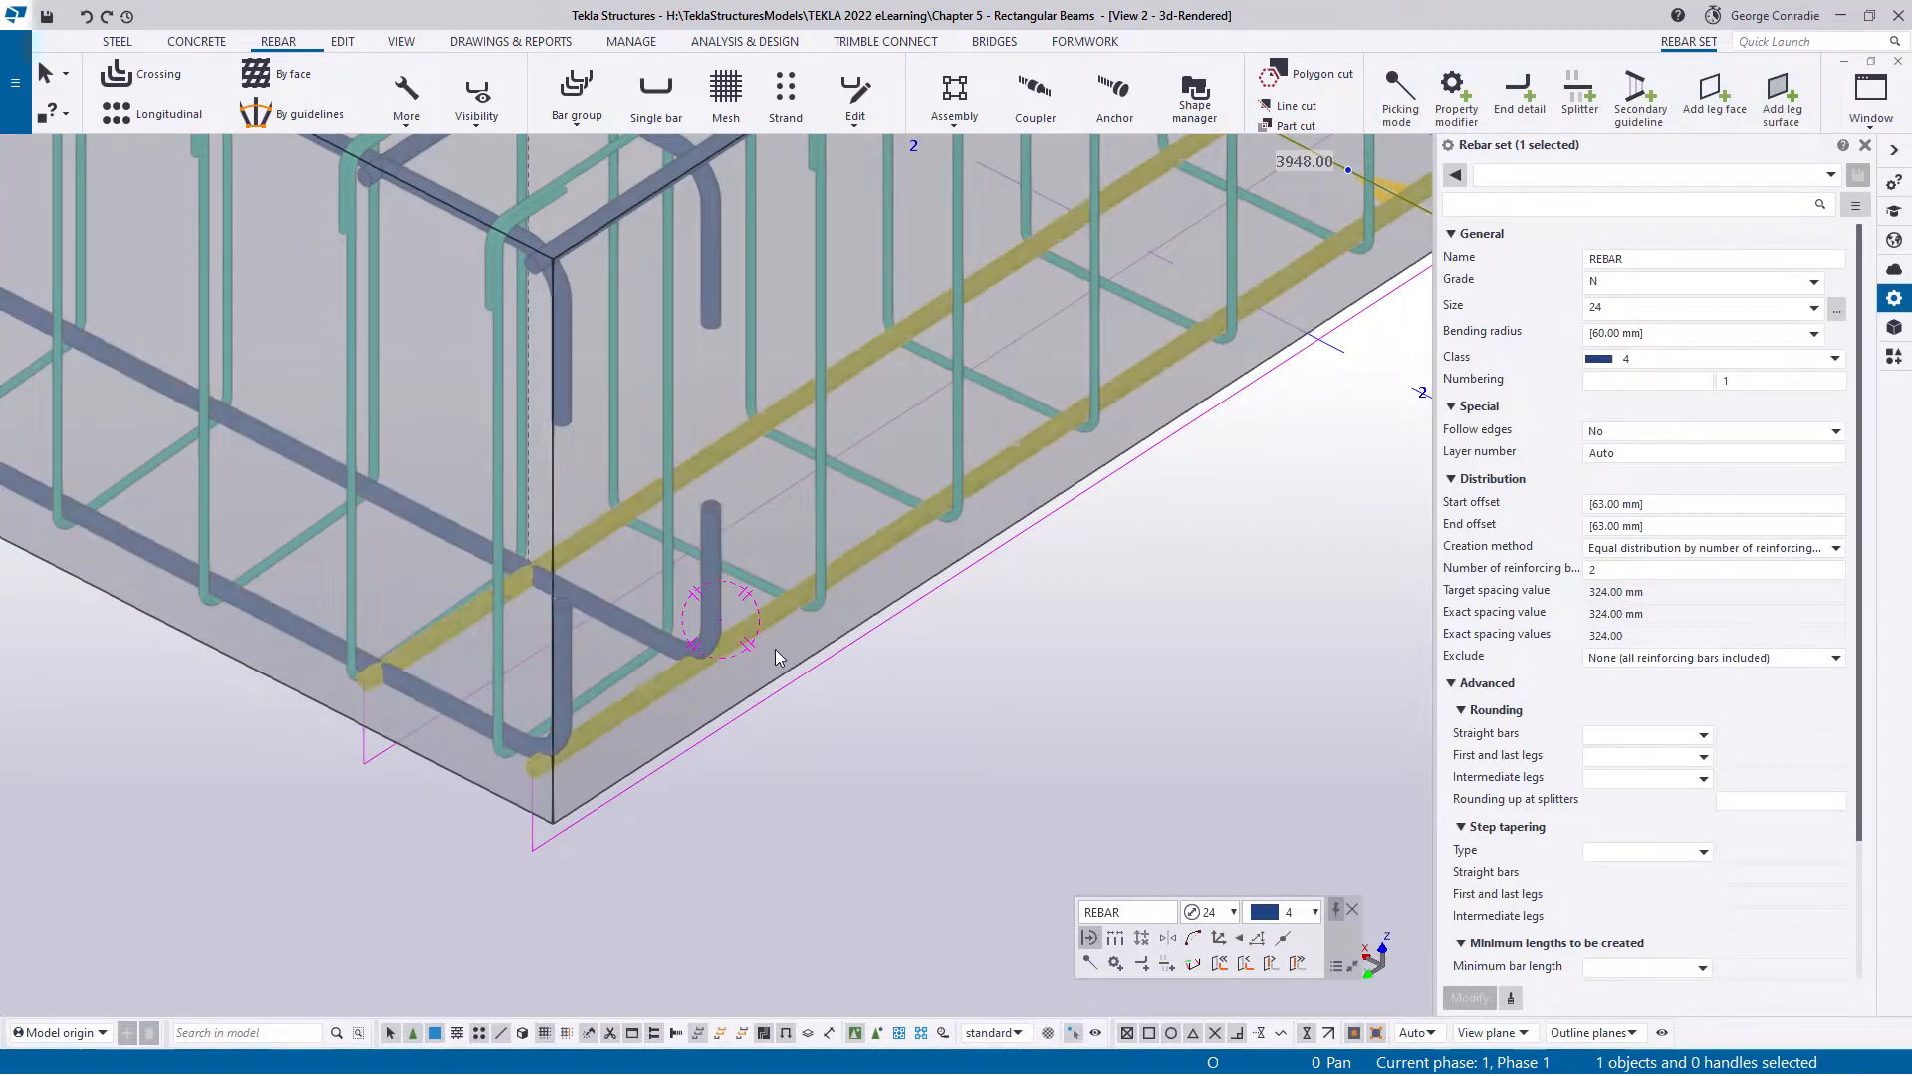
scroll(785, 671, up, 3)
ctrl+middle_drag(774, 539, 691, 601)
scroll(757, 547, down, 3)
scroll(694, 601, down, 1)
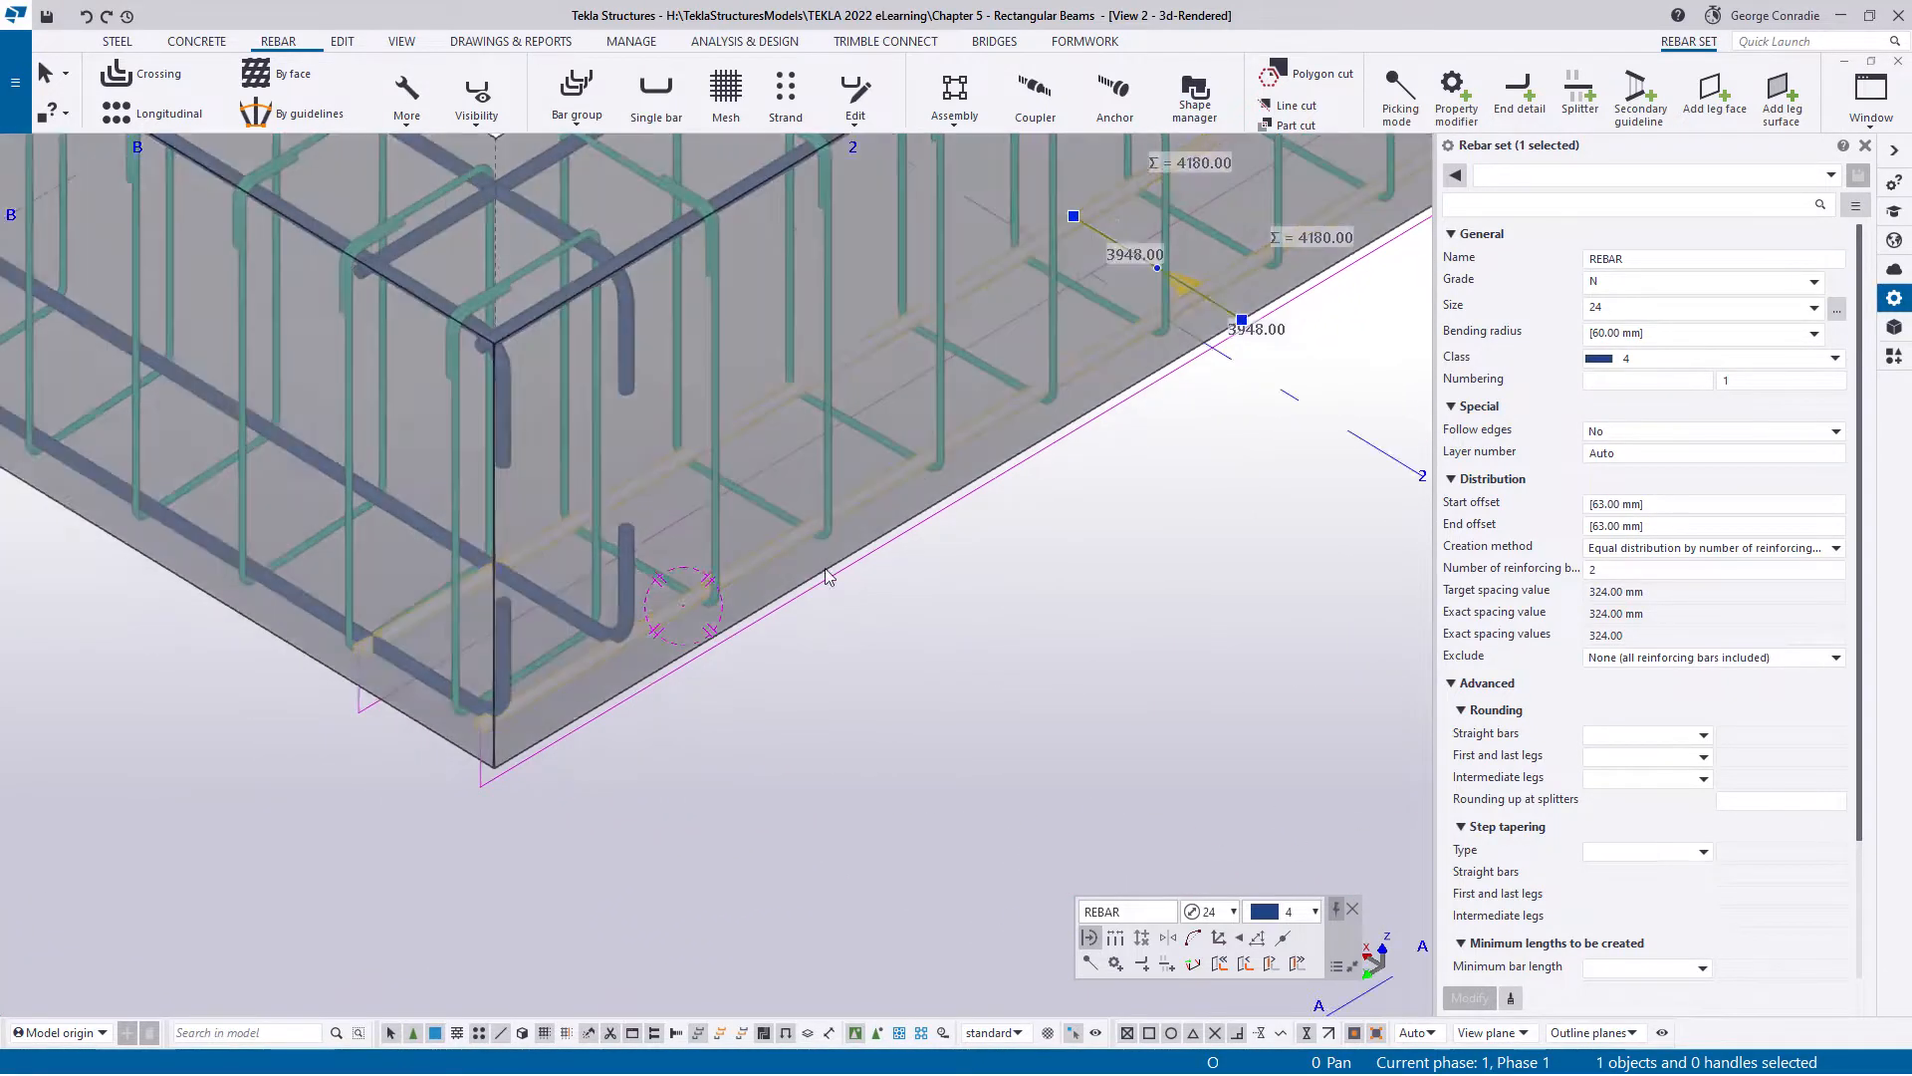
middle_drag(824, 573, 689, 665)
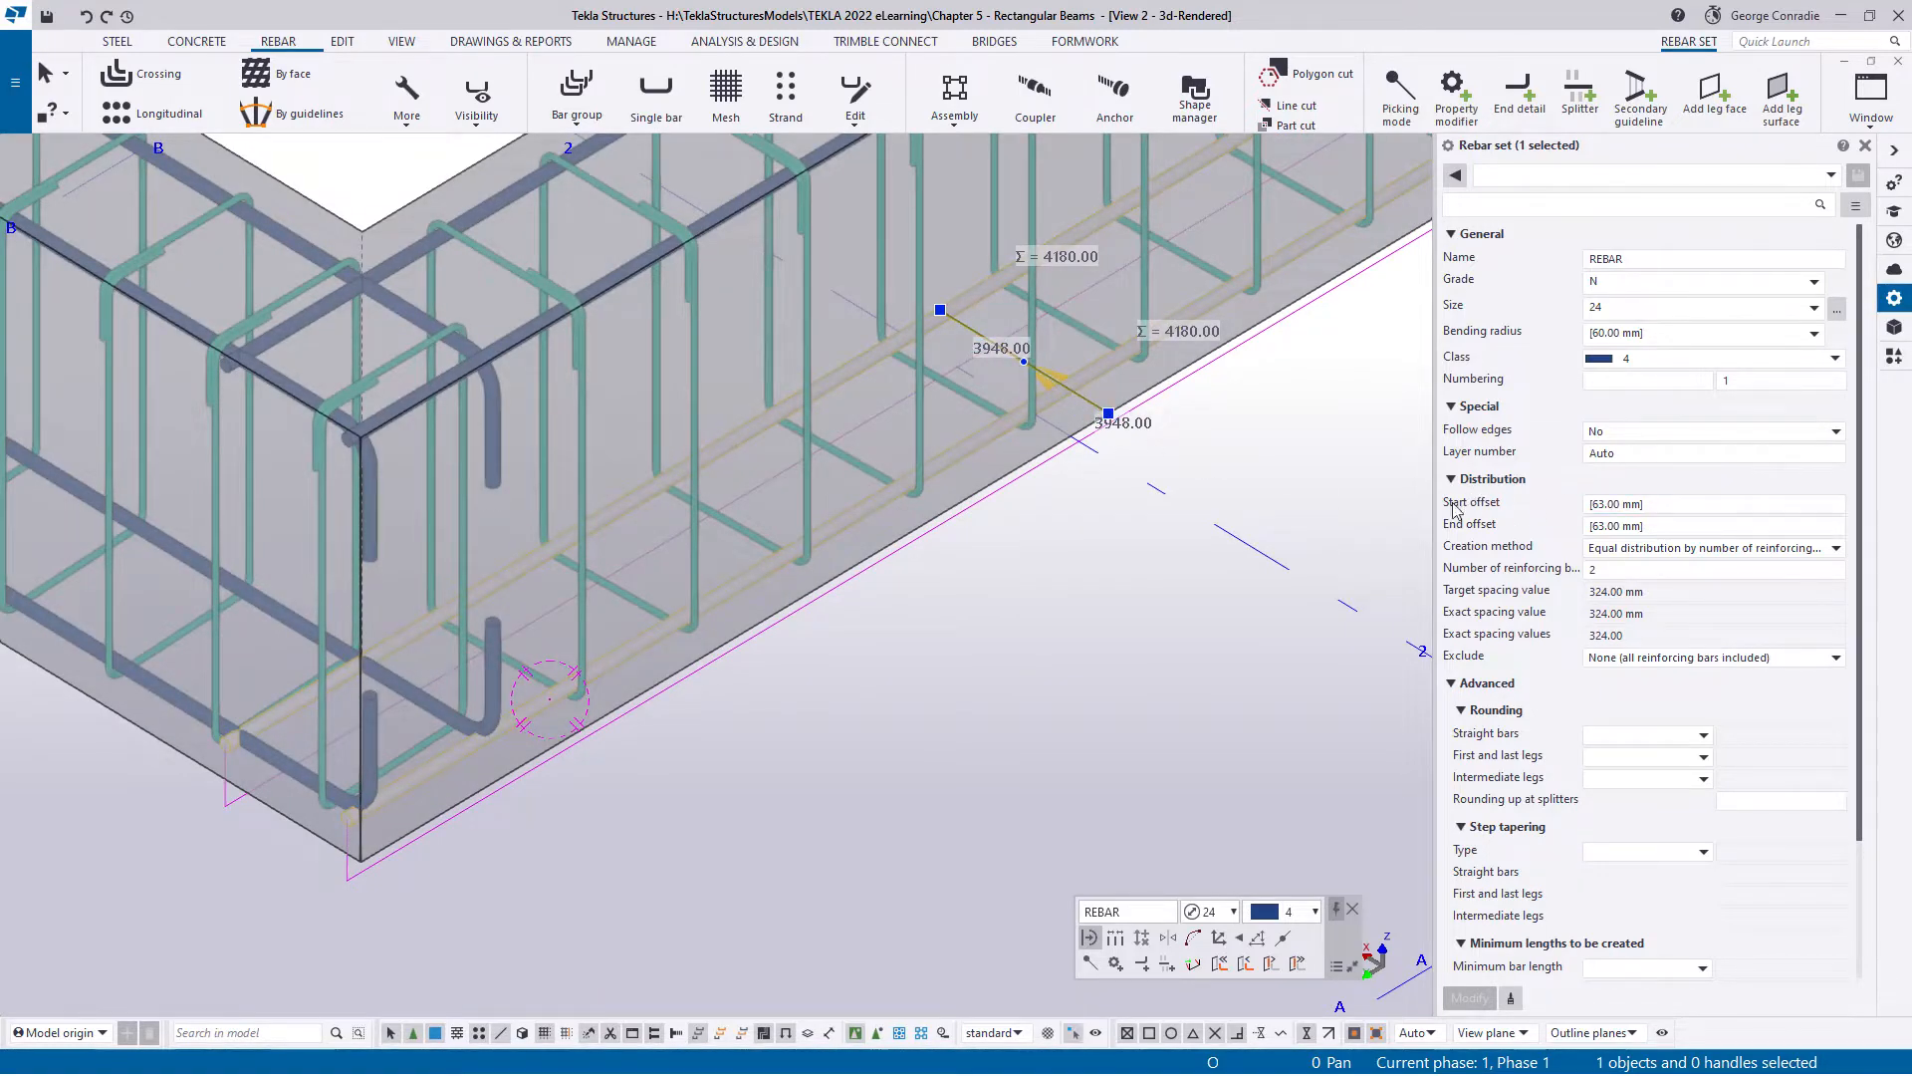
text(115)
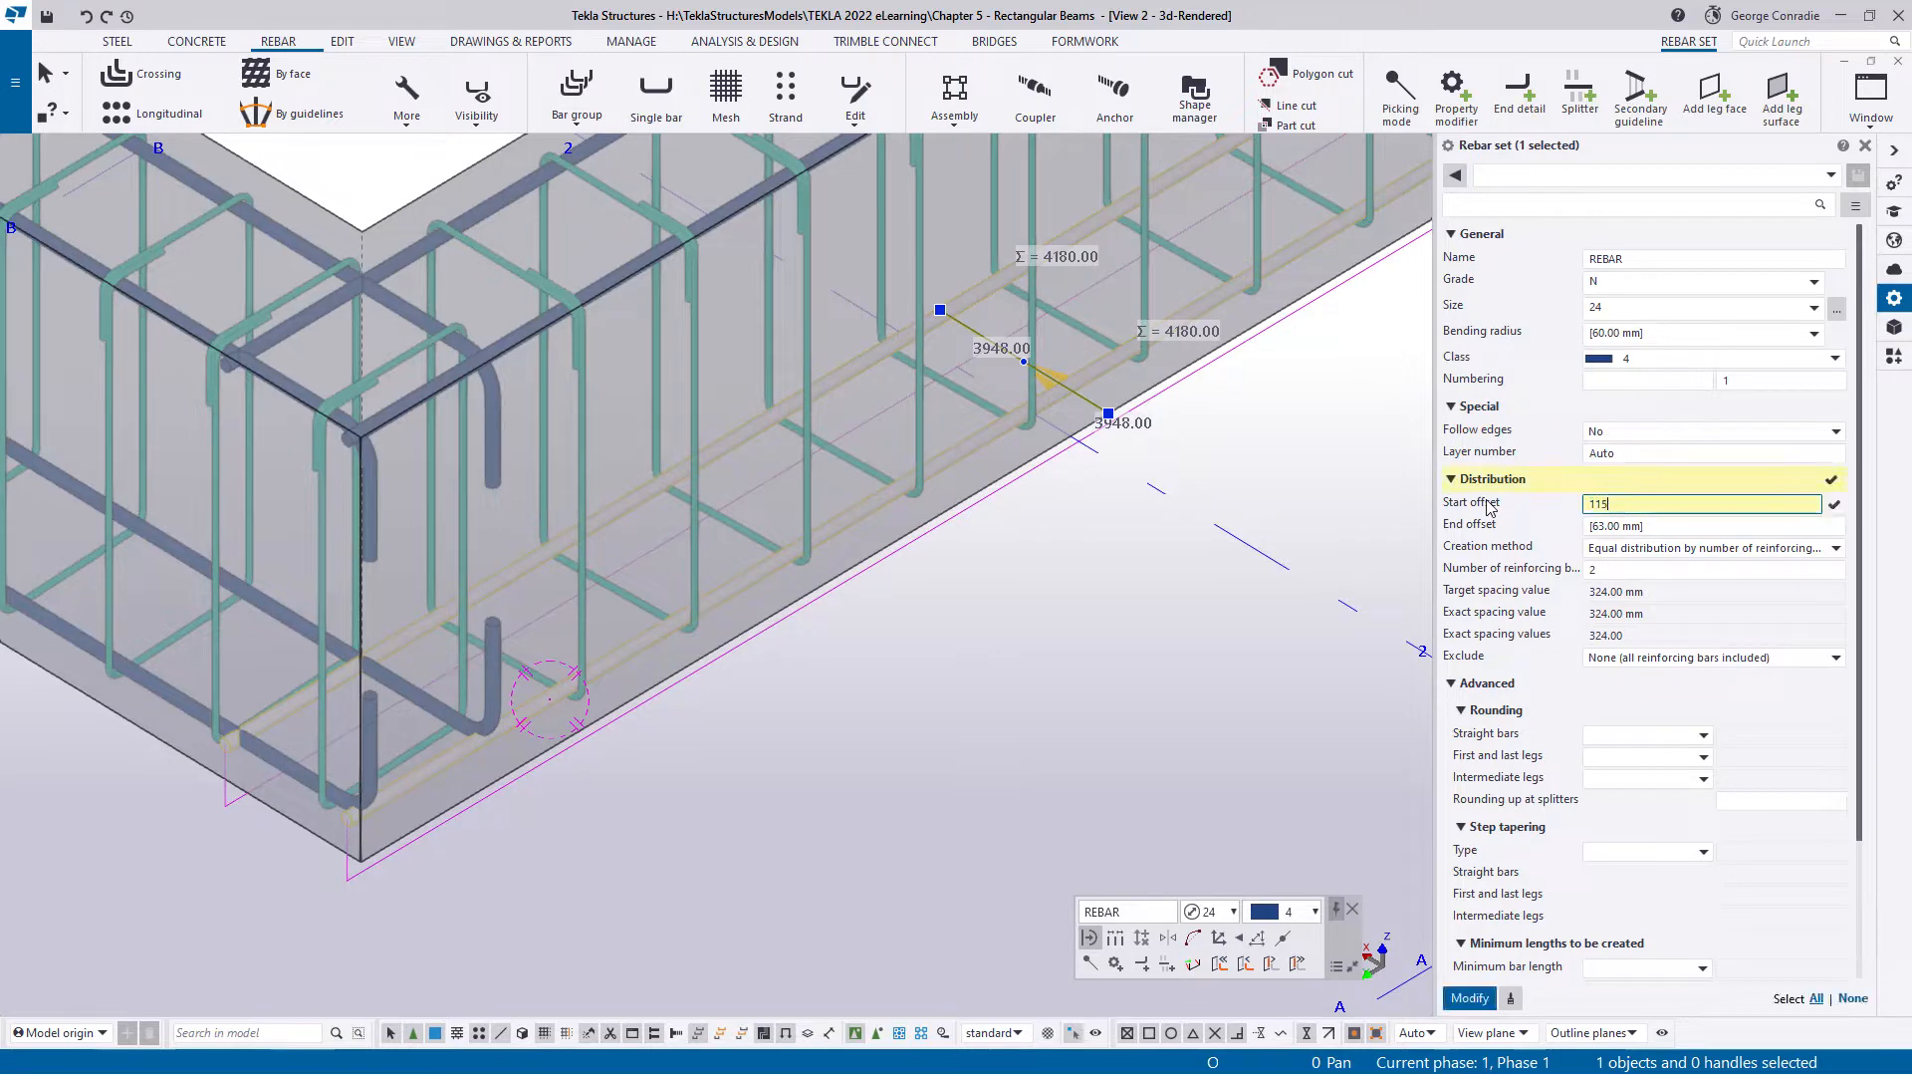
key(Return)
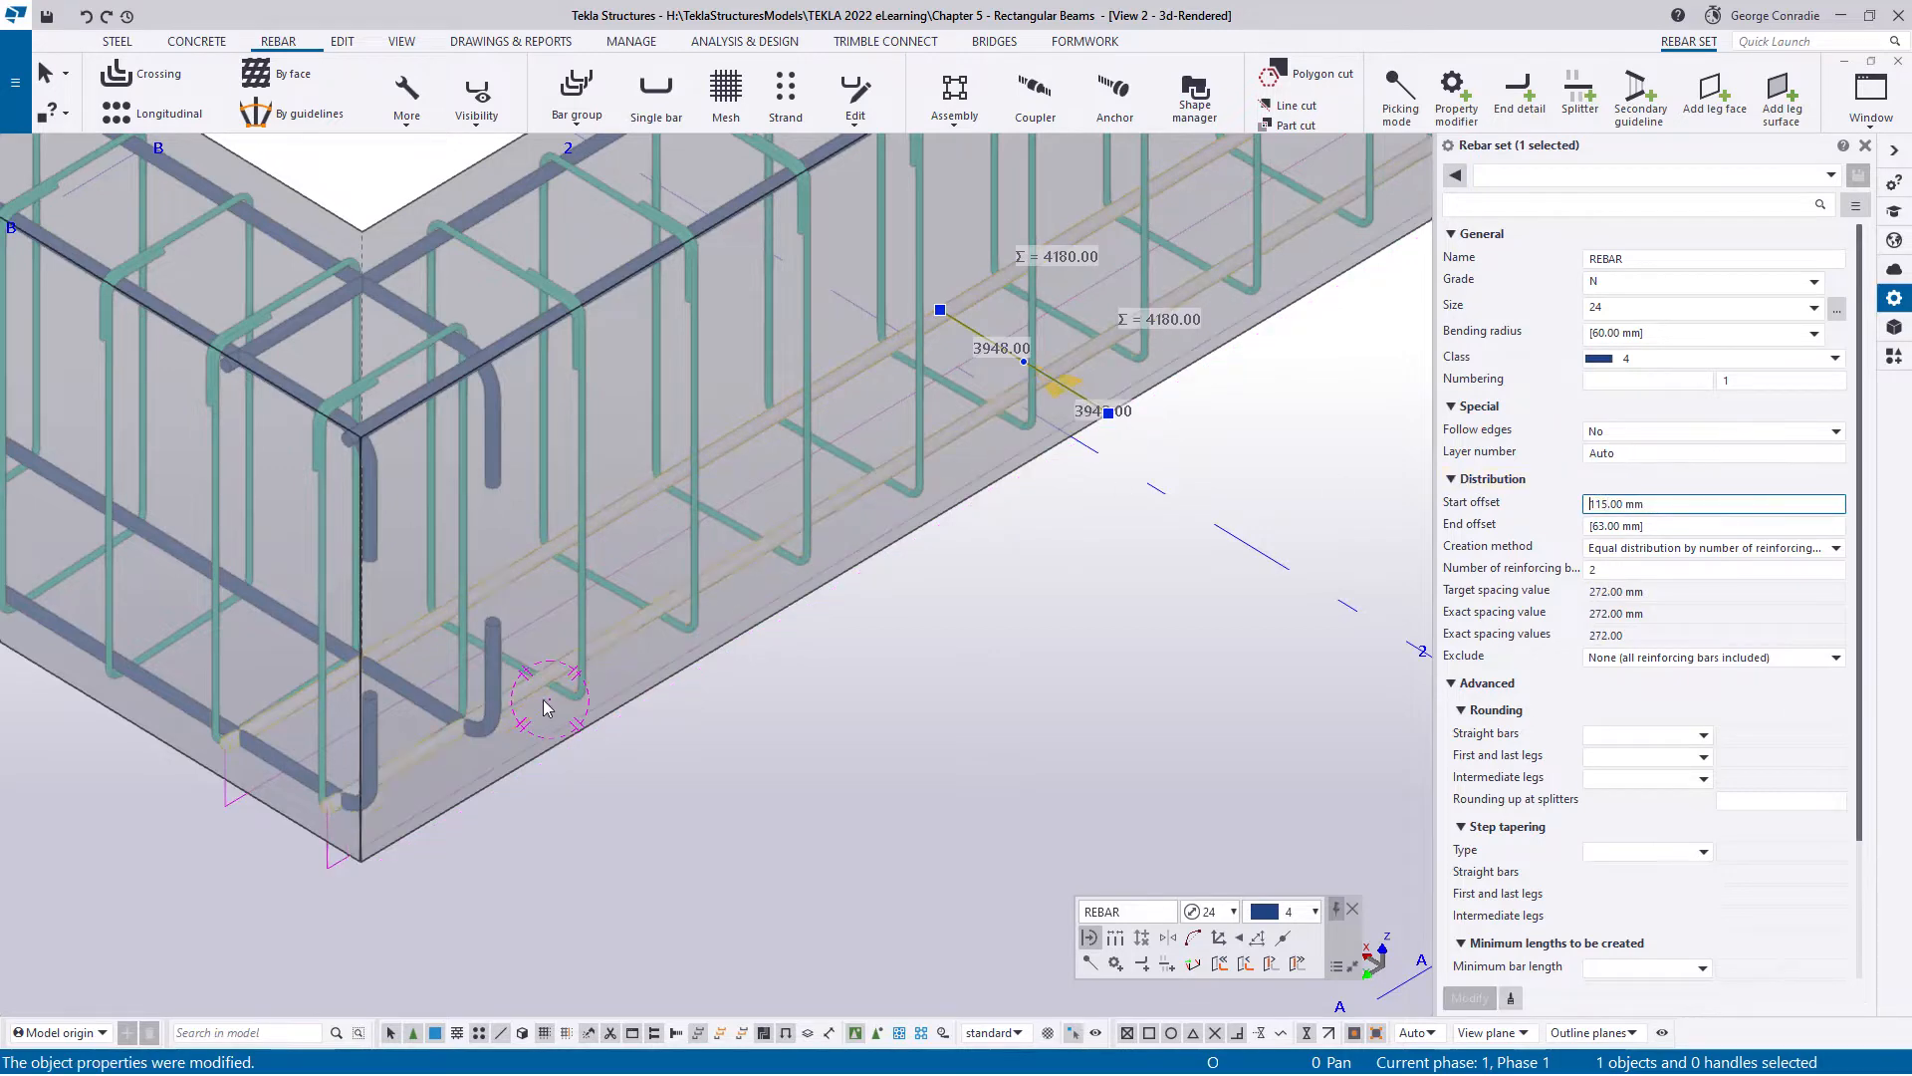
- Set the start offset of the top longitudinal bars in the leg parallel to grid A to 115 mm as well
ctrl+middle_drag(544, 702, 675, 687)
middle_drag(1362, 230, 880, 644)
scroll(879, 641, up, 3)
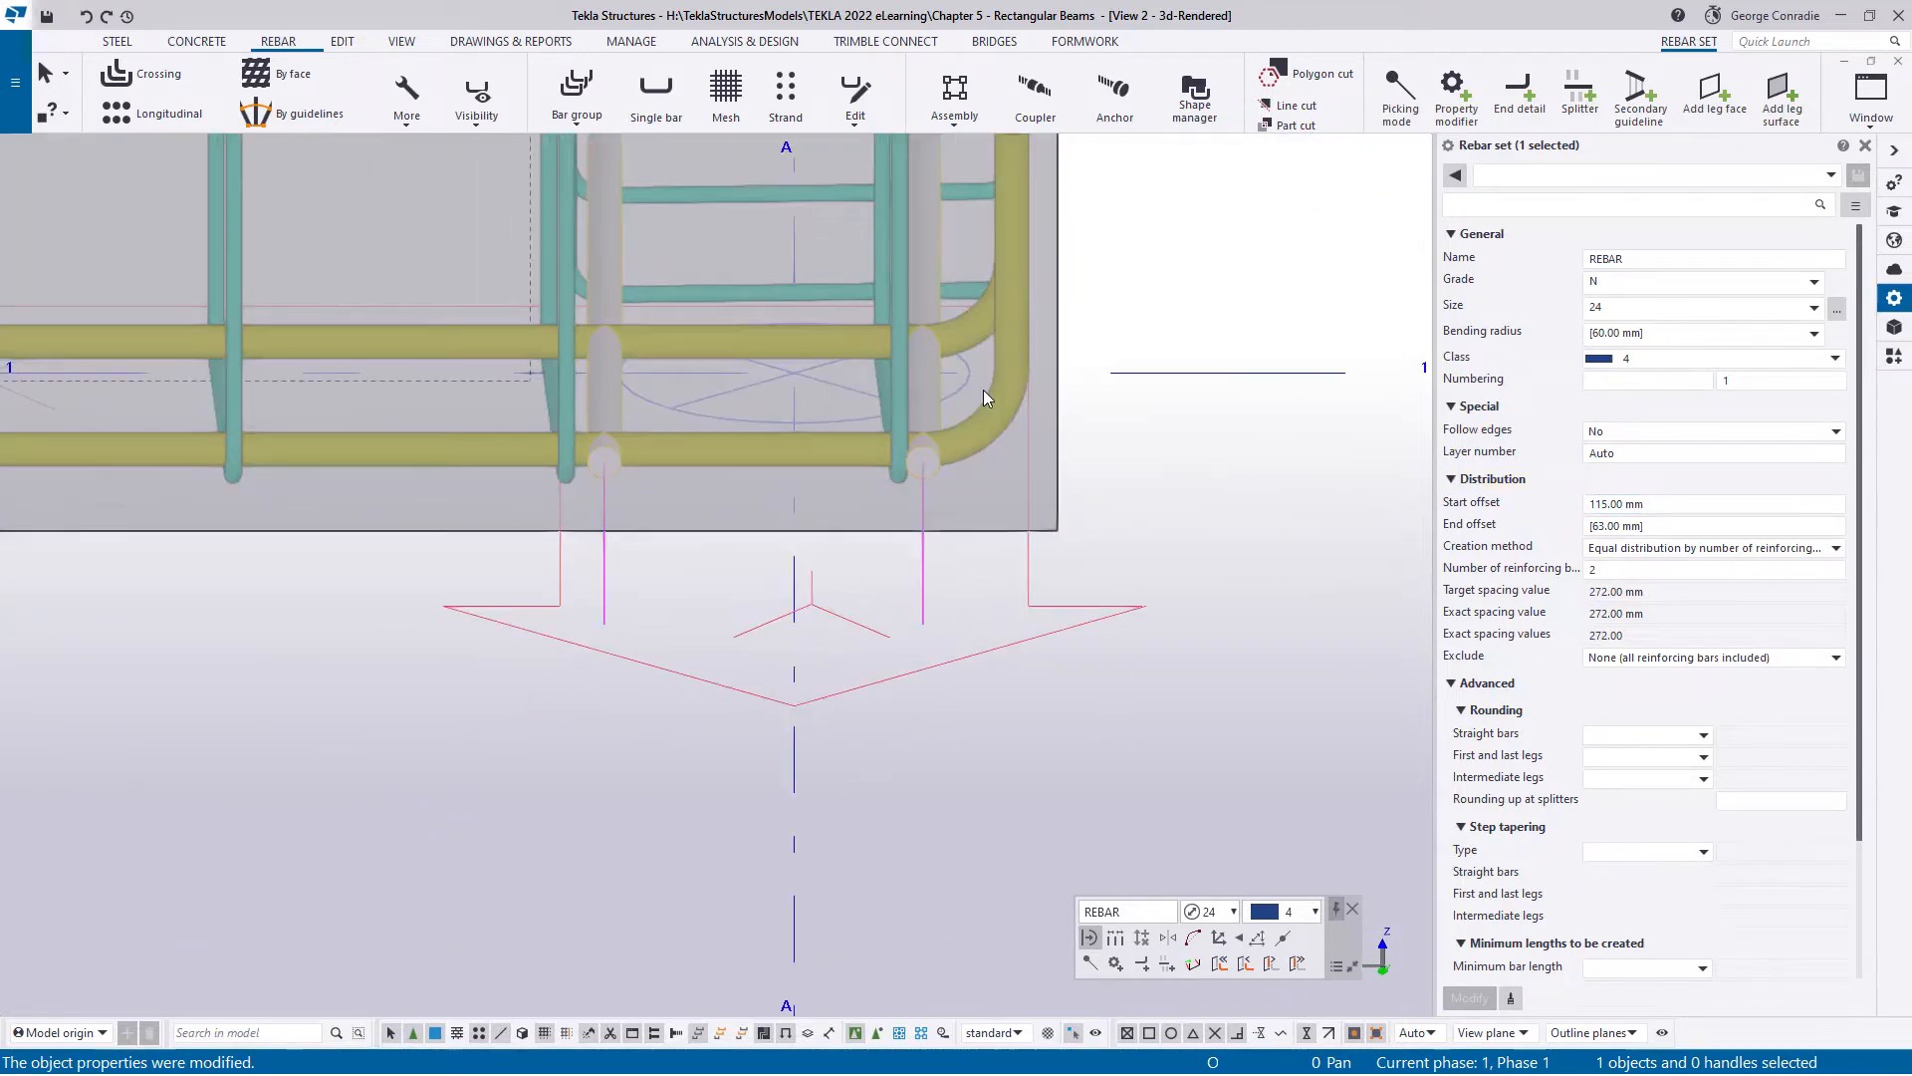
ctrl+middle_drag(918, 460, 721, 533)
scroll(721, 533, down, 4)
middle_drag(1219, 410, 653, 775)
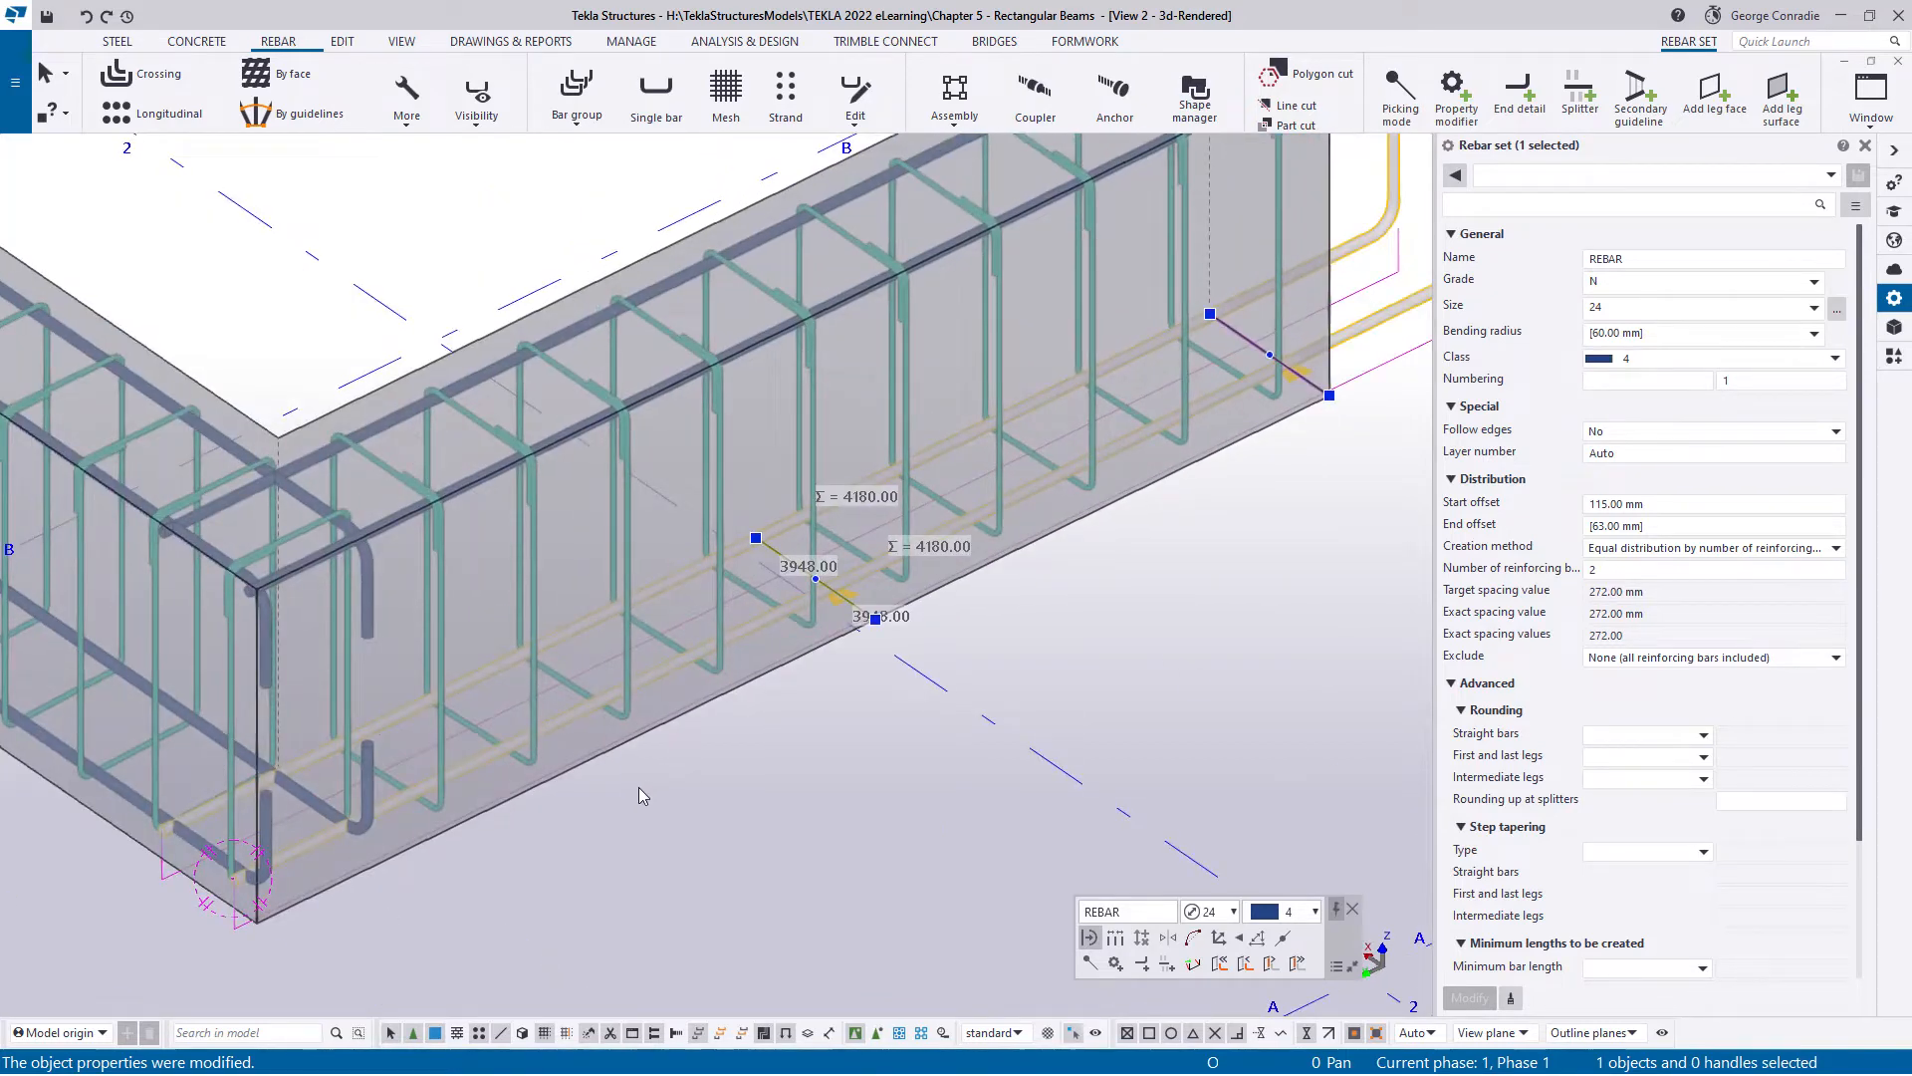
scroll(727, 692, up, 5)
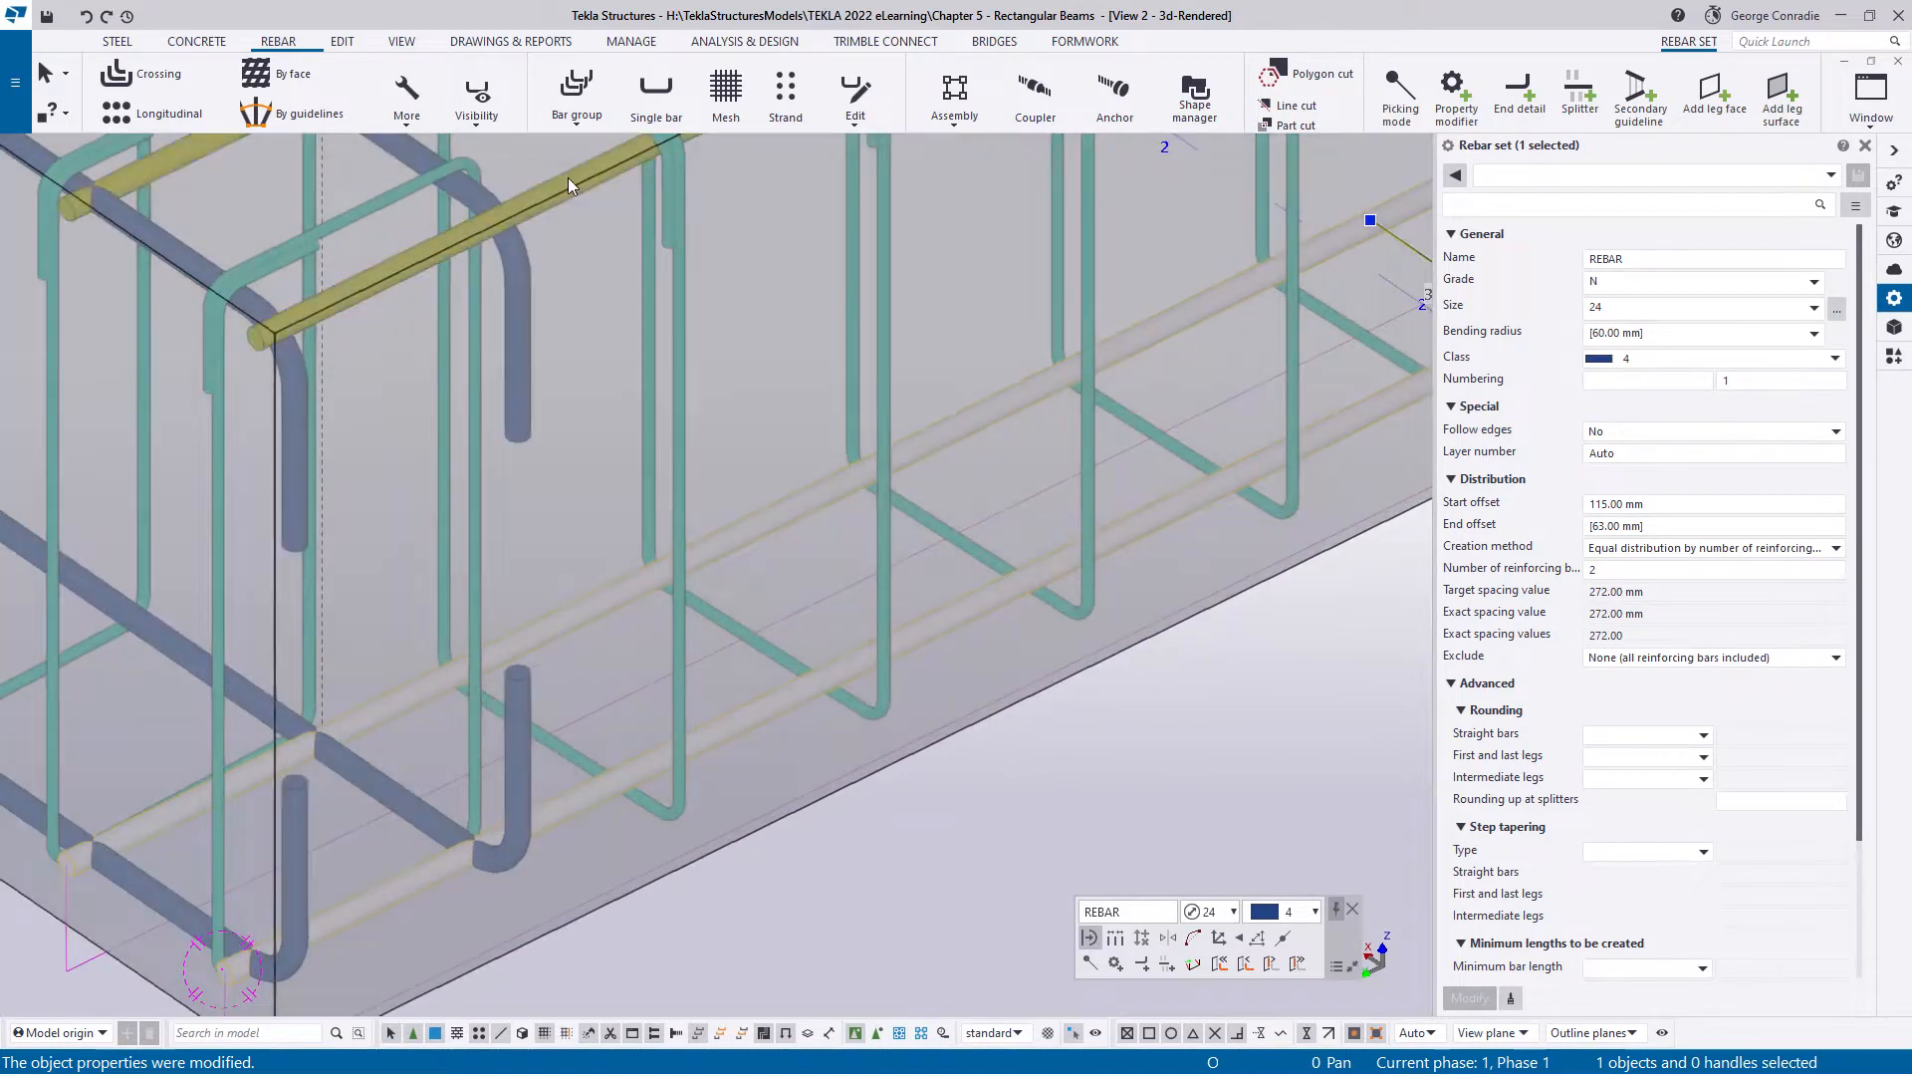
click(567, 177)
middle_drag(633, 324, 614, 628)
scroll(613, 628, down, 3)
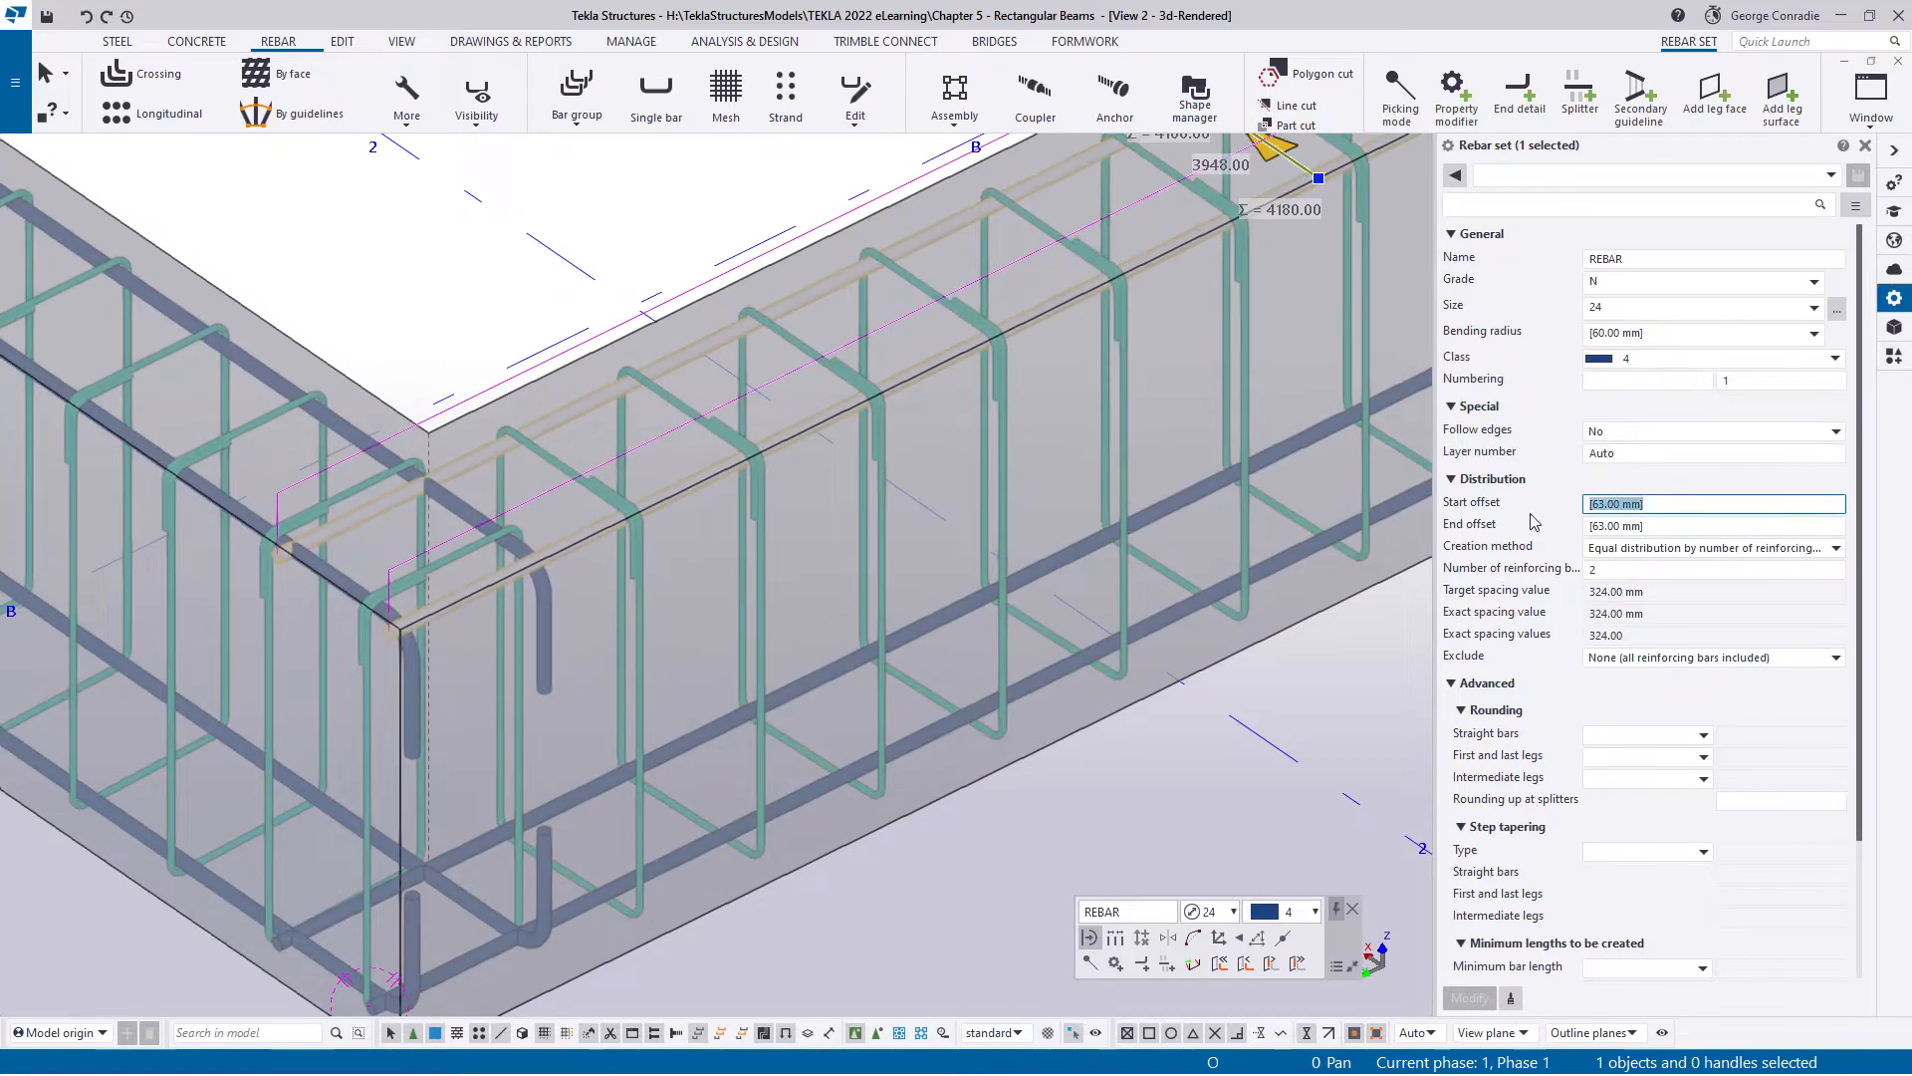
text(115)
key(Return)
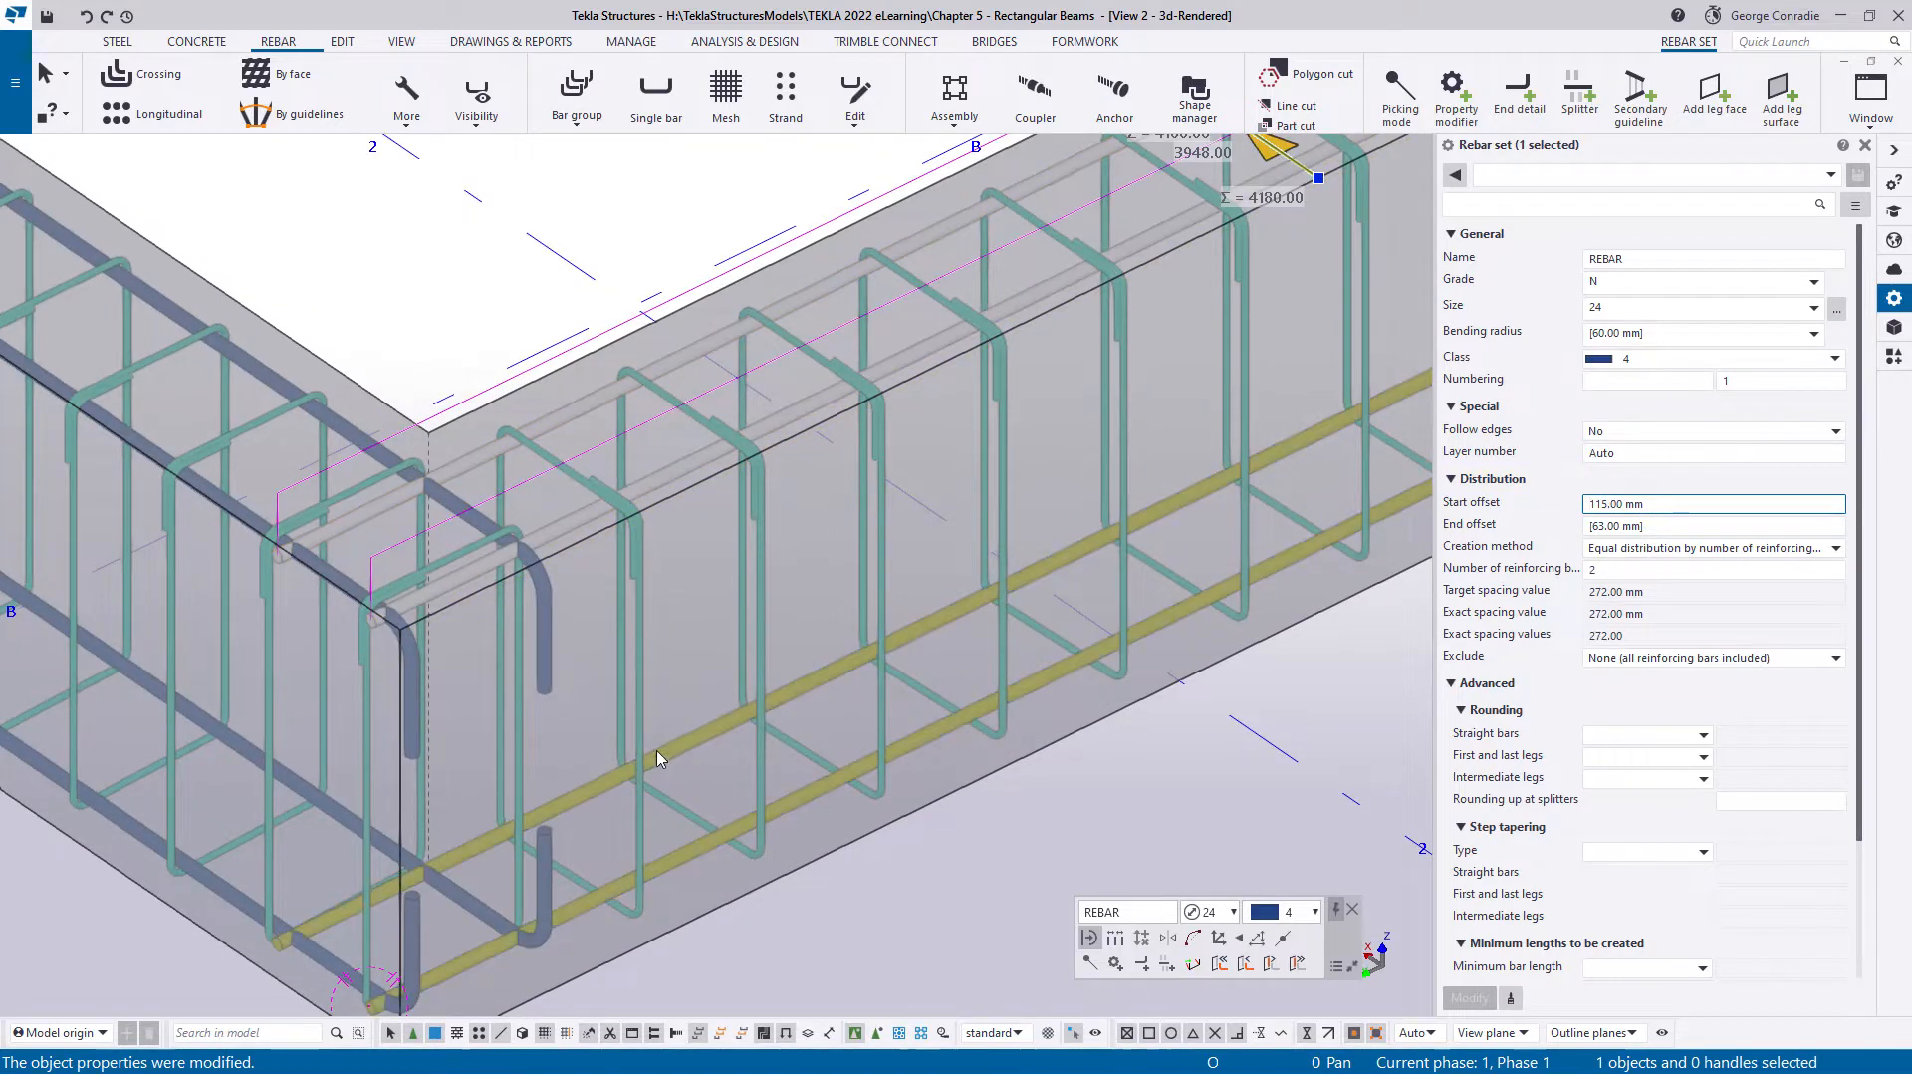
- Add a standard 90-degree hook end detail at the corner end of the bottom bars in the leg parallel to grid A
middle_drag(656, 750, 636, 560)
scroll(638, 562, down, 1)
click(739, 727)
scroll(560, 730, up, 4)
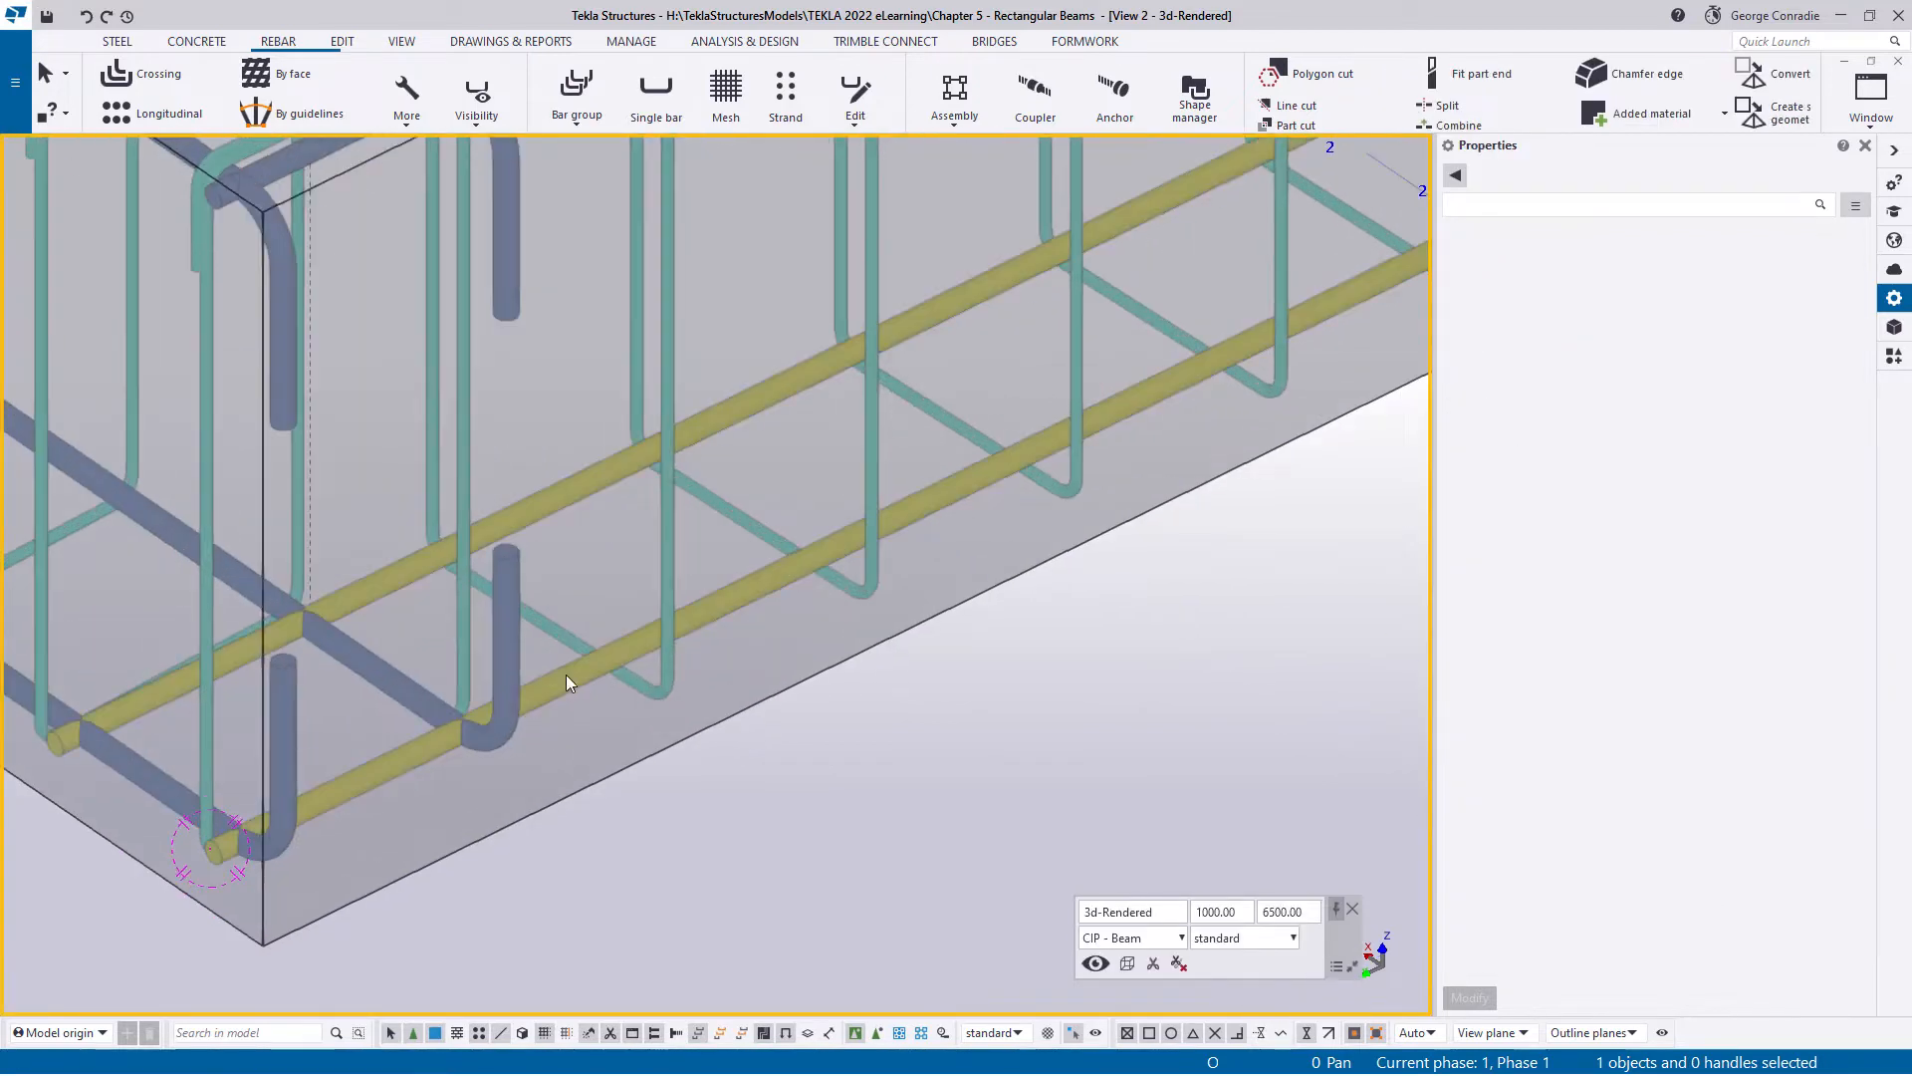
ctrl+middle_drag(570, 674, 605, 661)
click(573, 694)
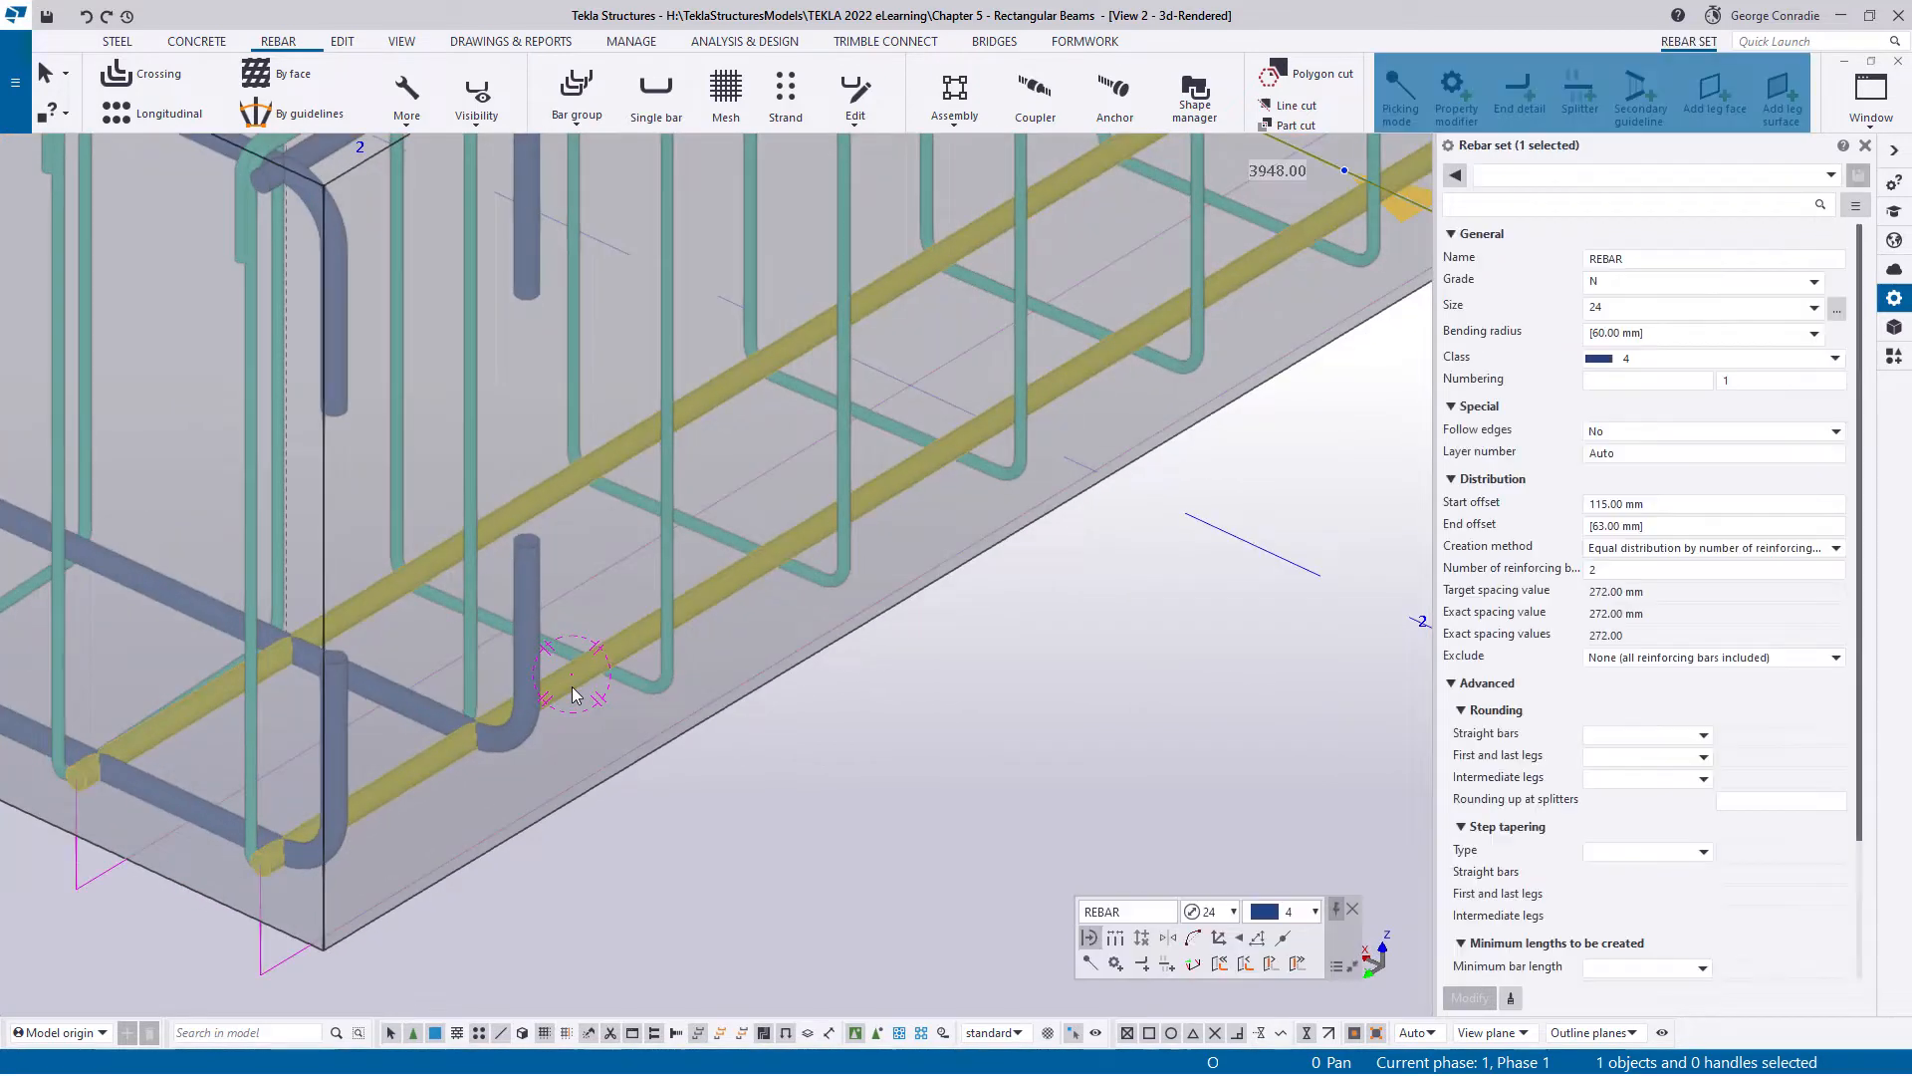
click(1502, 83)
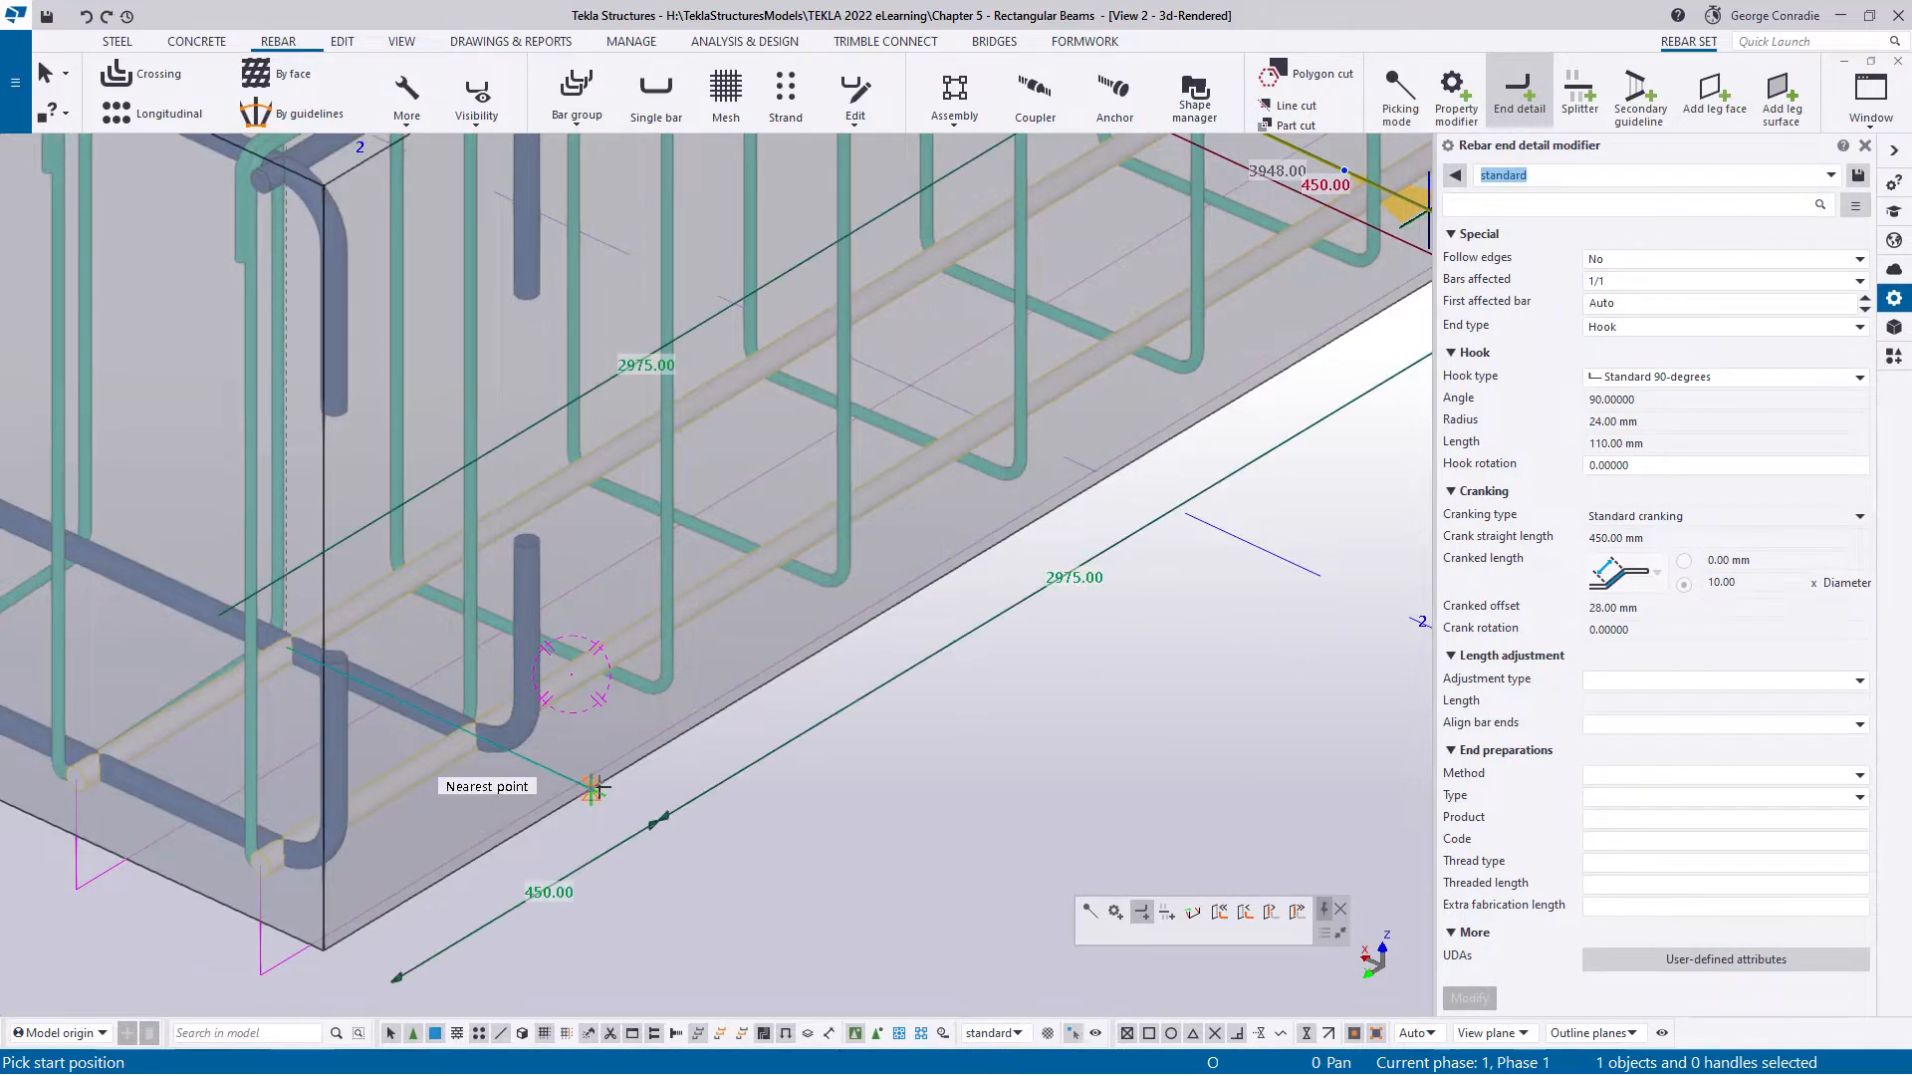
click(631, 764)
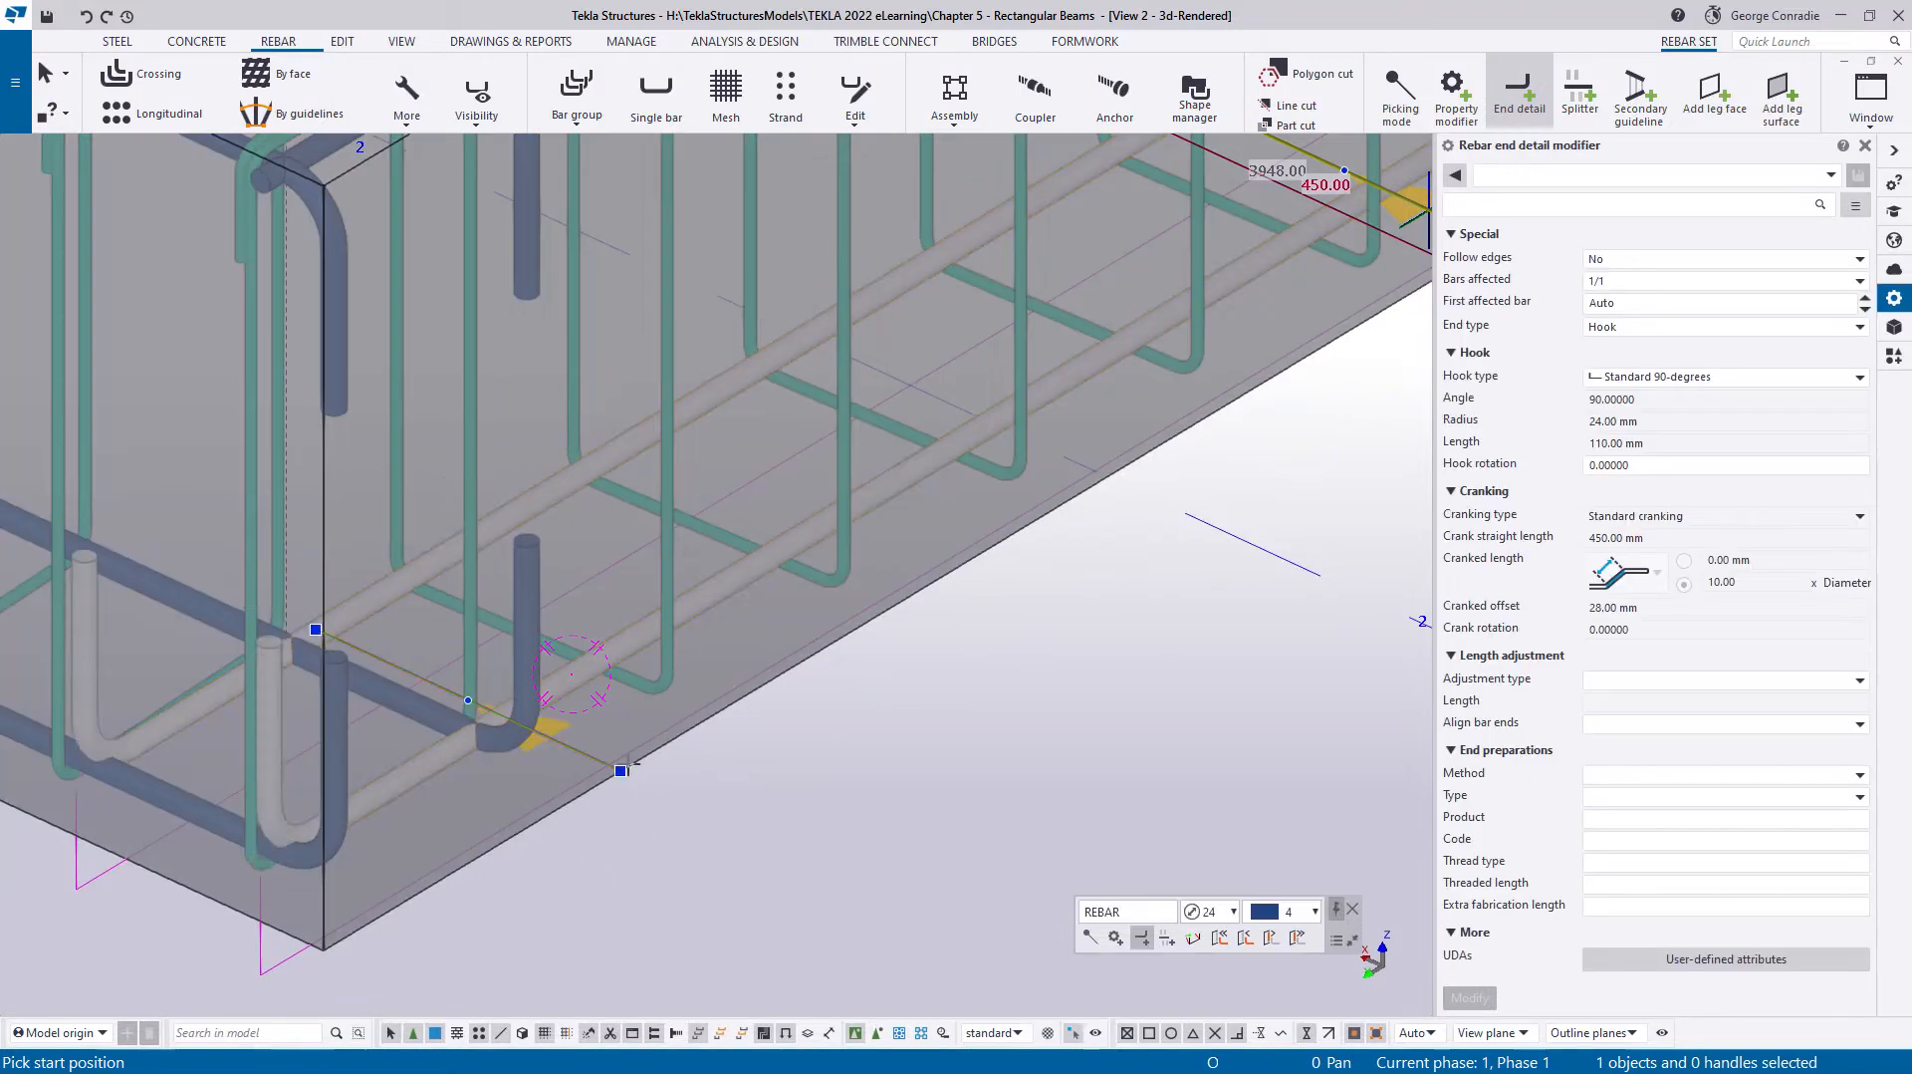
right_click(822, 760)
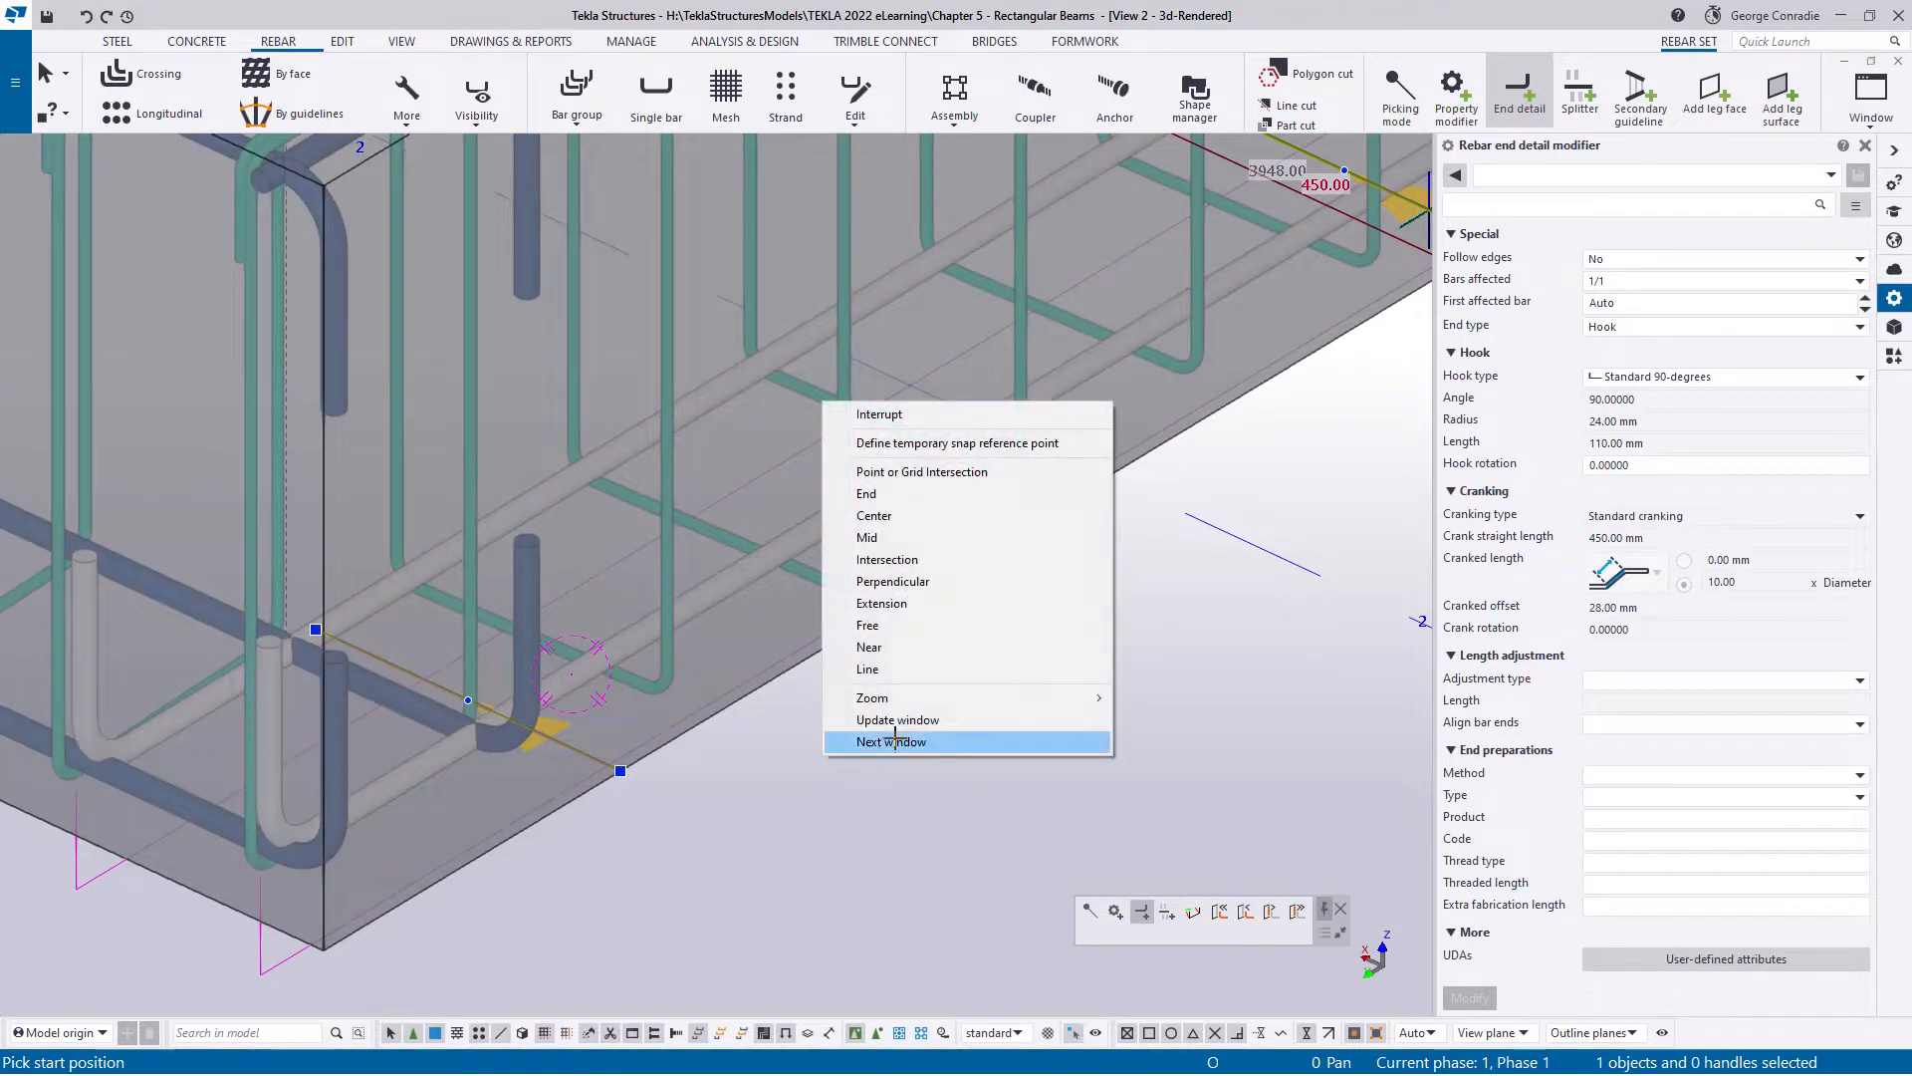
click(894, 413)
click(893, 749)
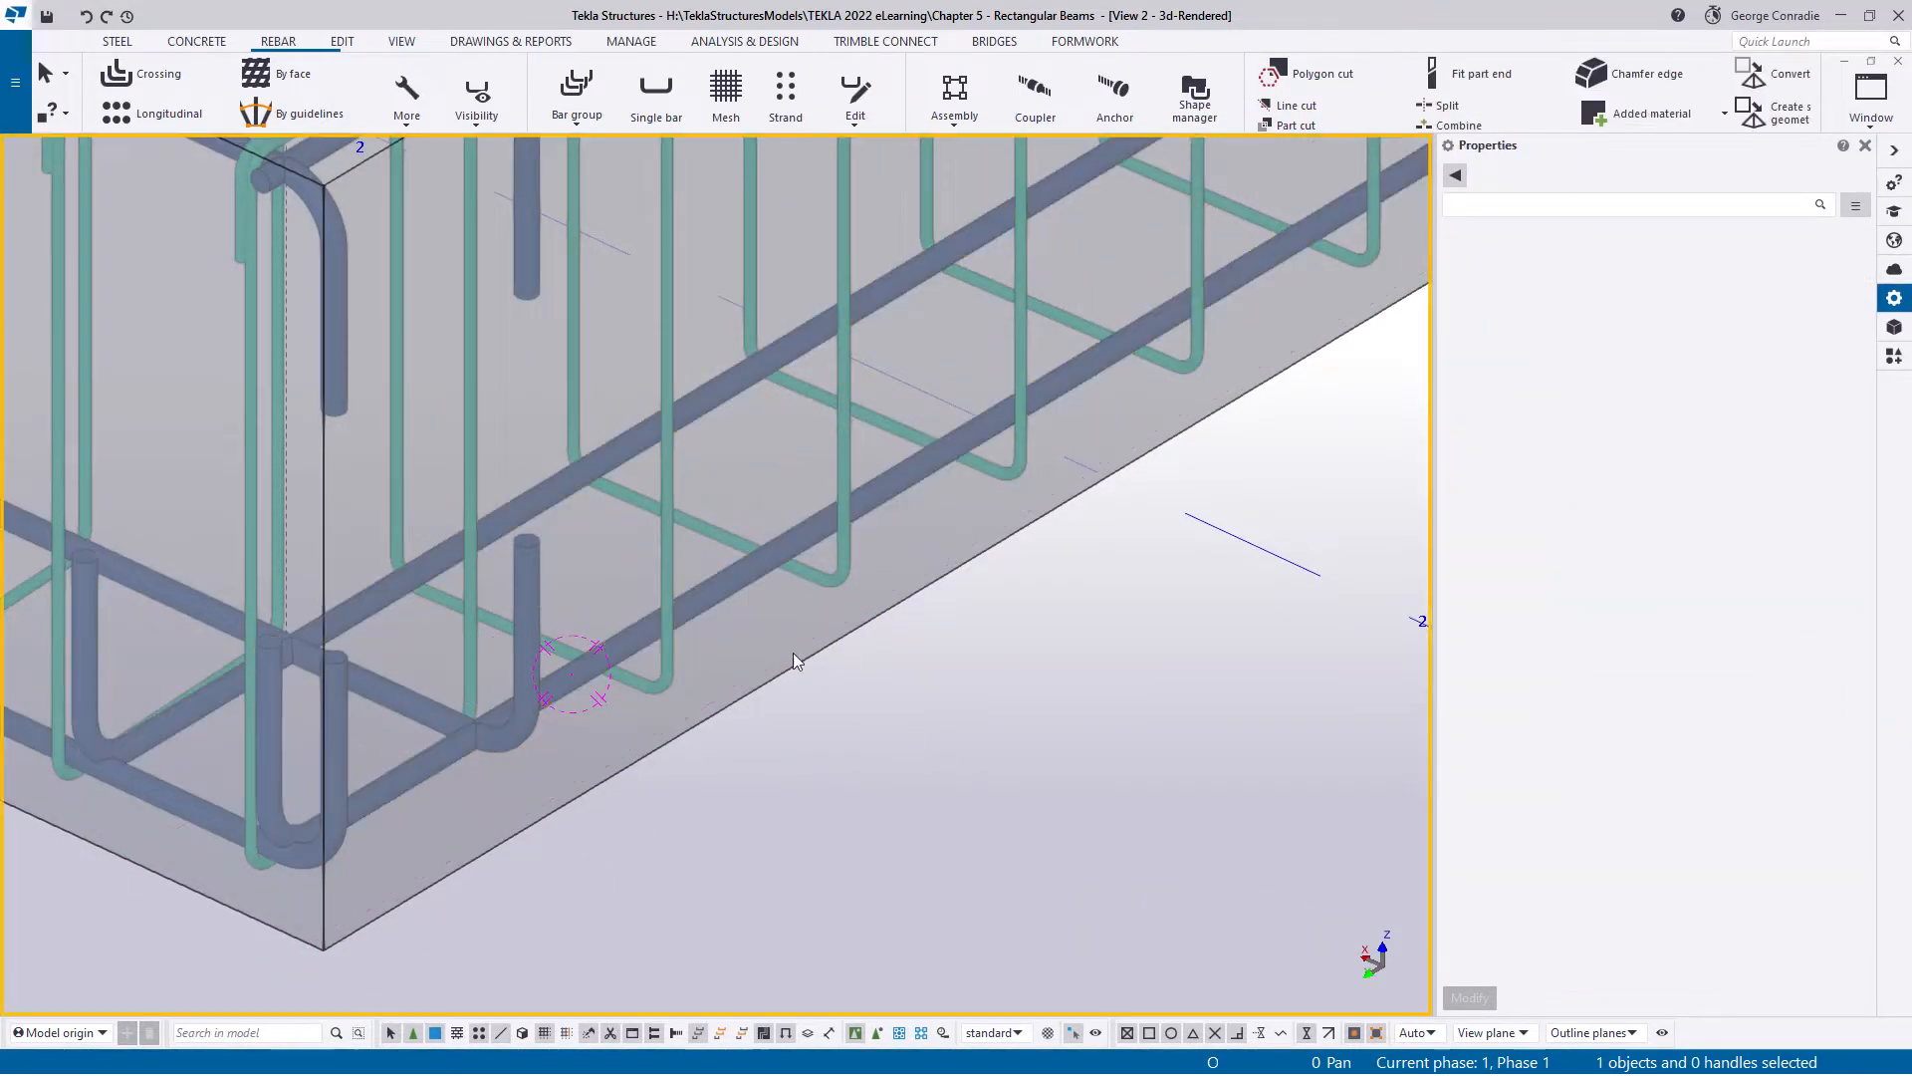
- Add a second end detail with end type Cranking to the same bottom bars, further from the corner than the hook detail
click(711, 588)
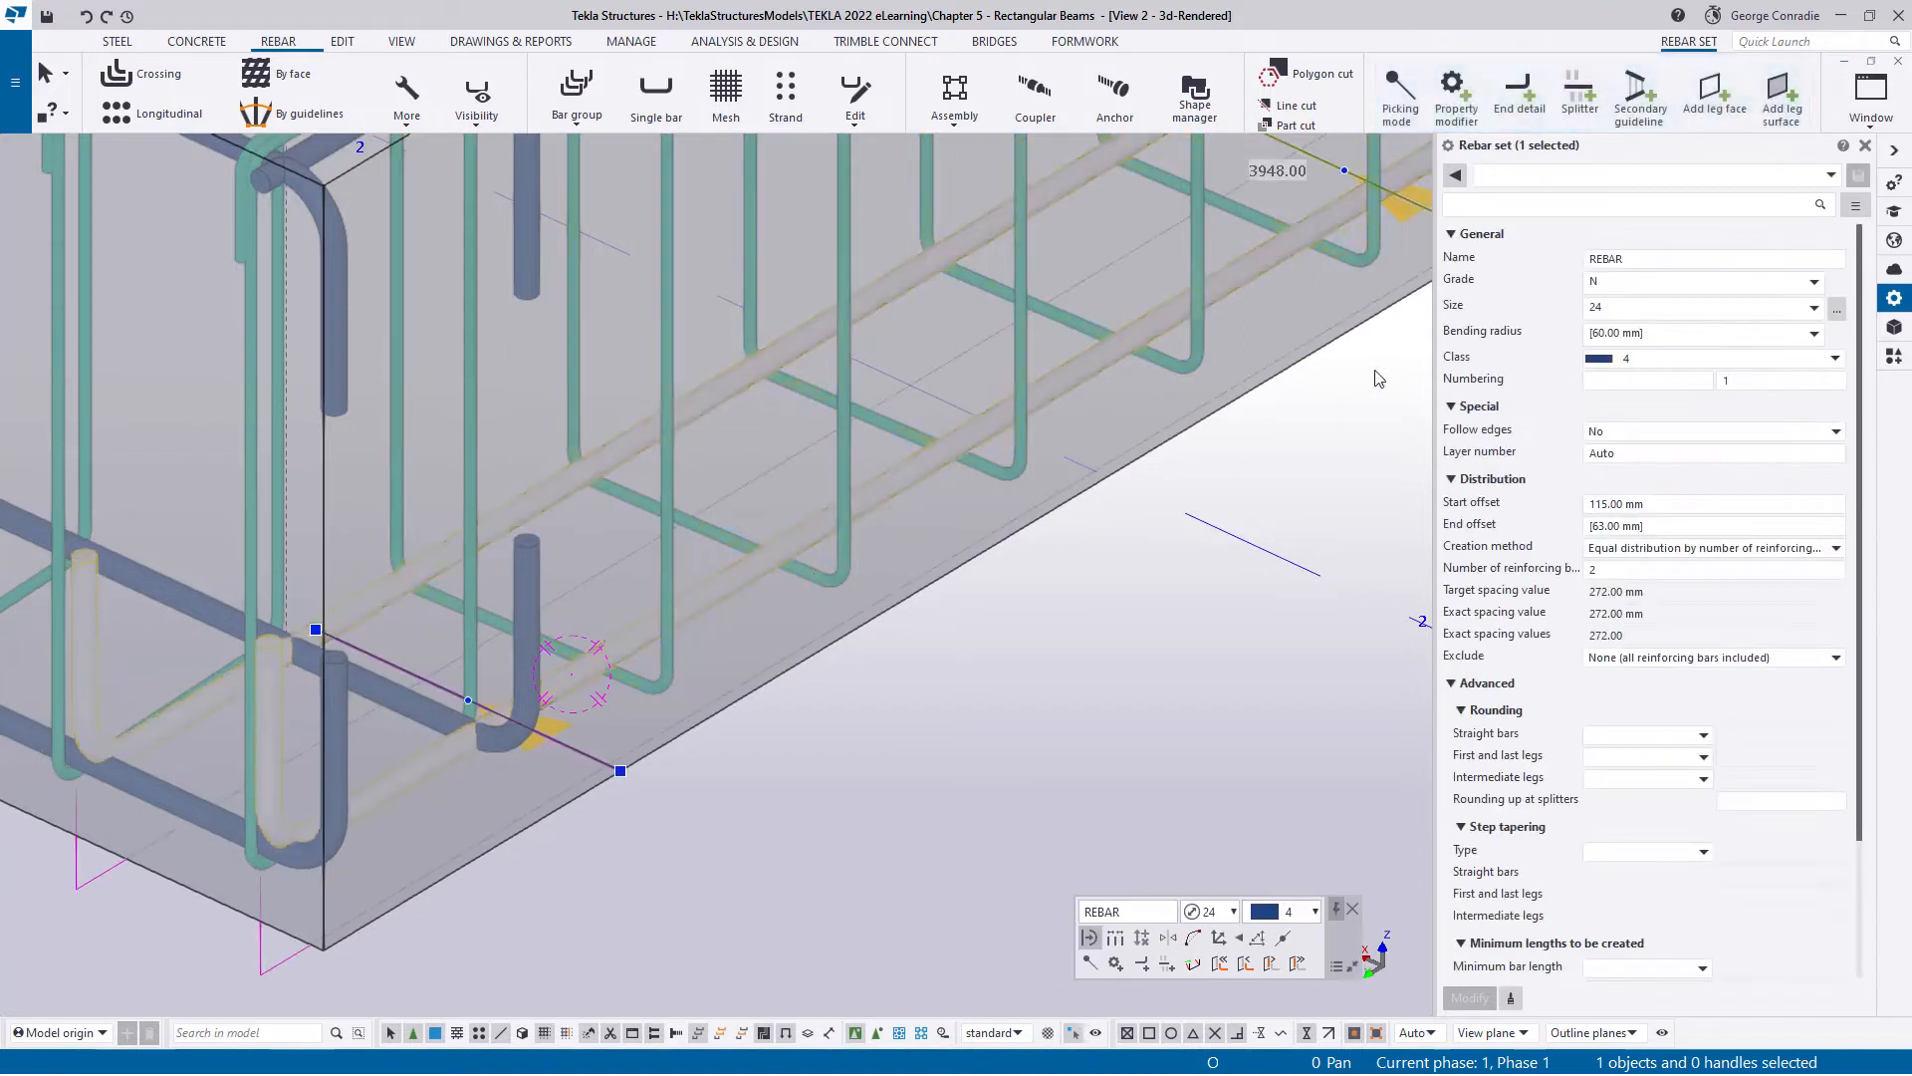
click(1521, 90)
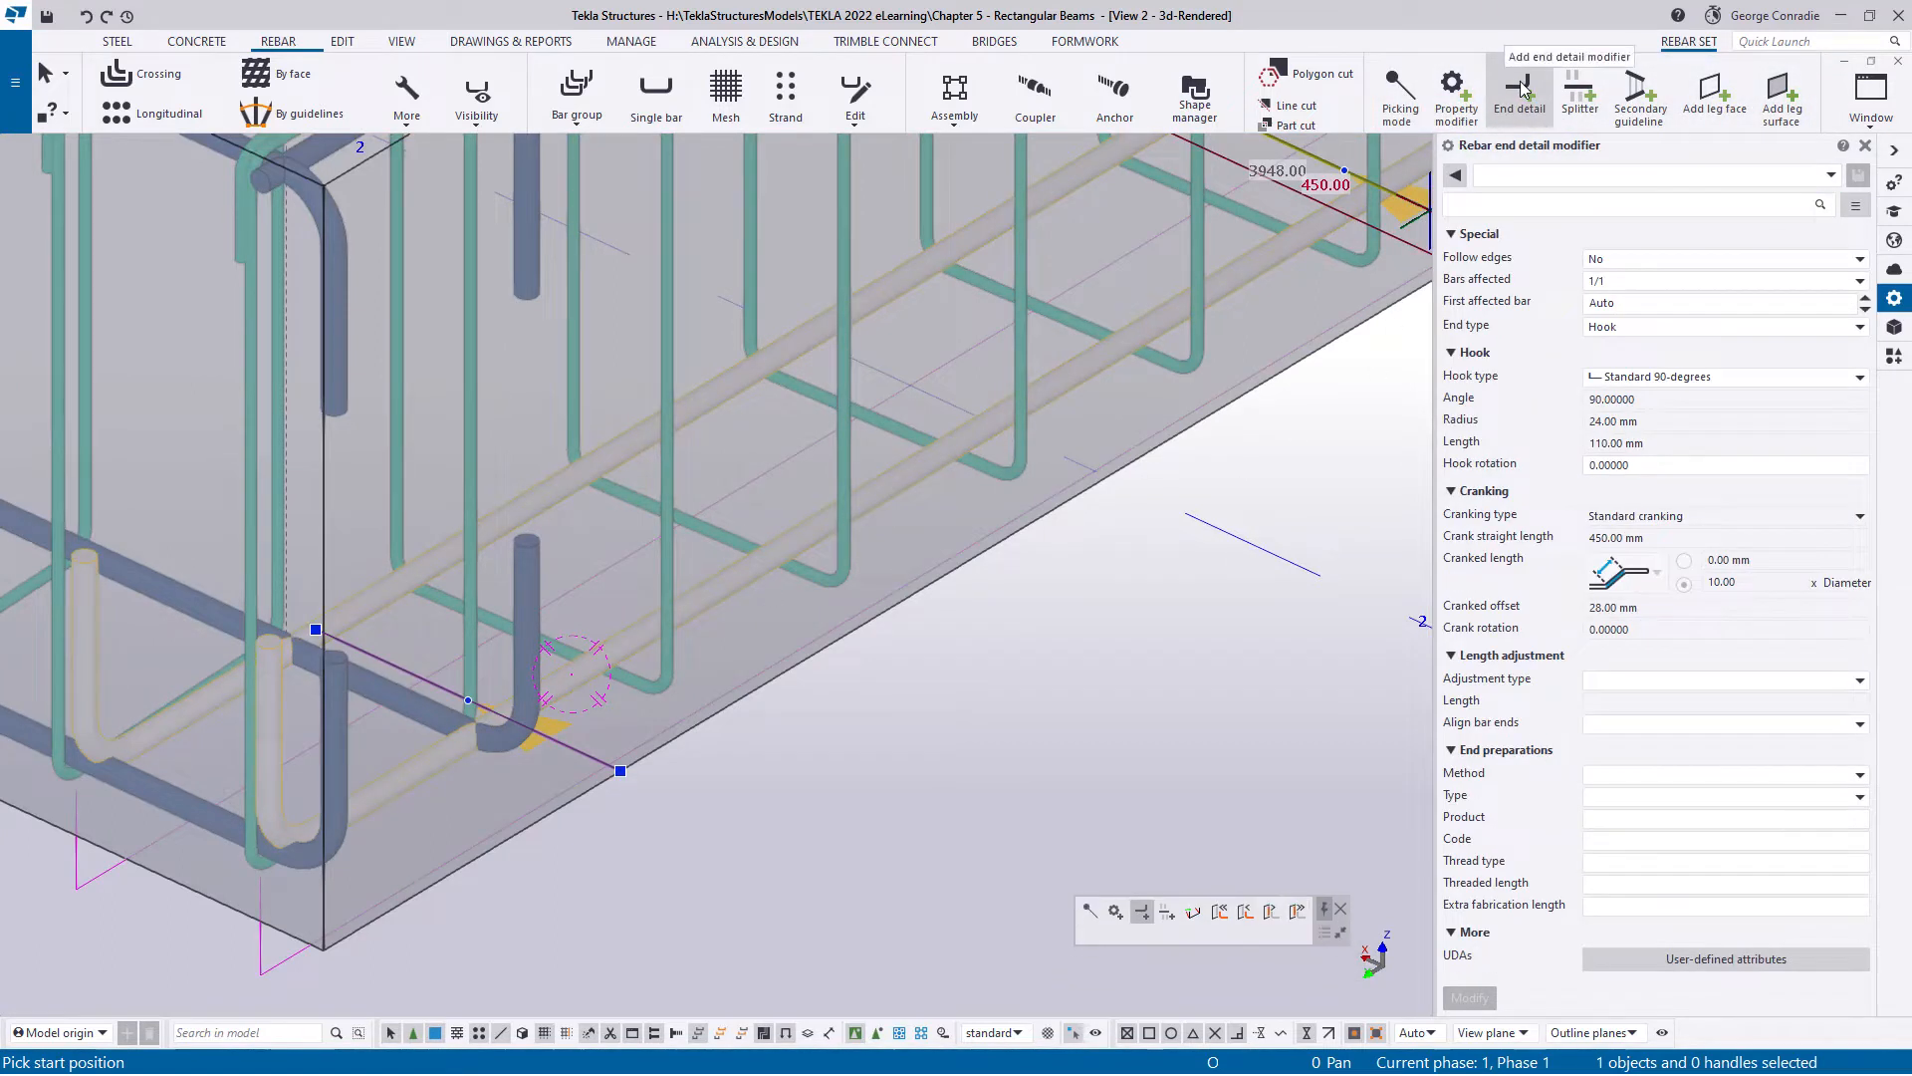
click(1643, 329)
click(1631, 385)
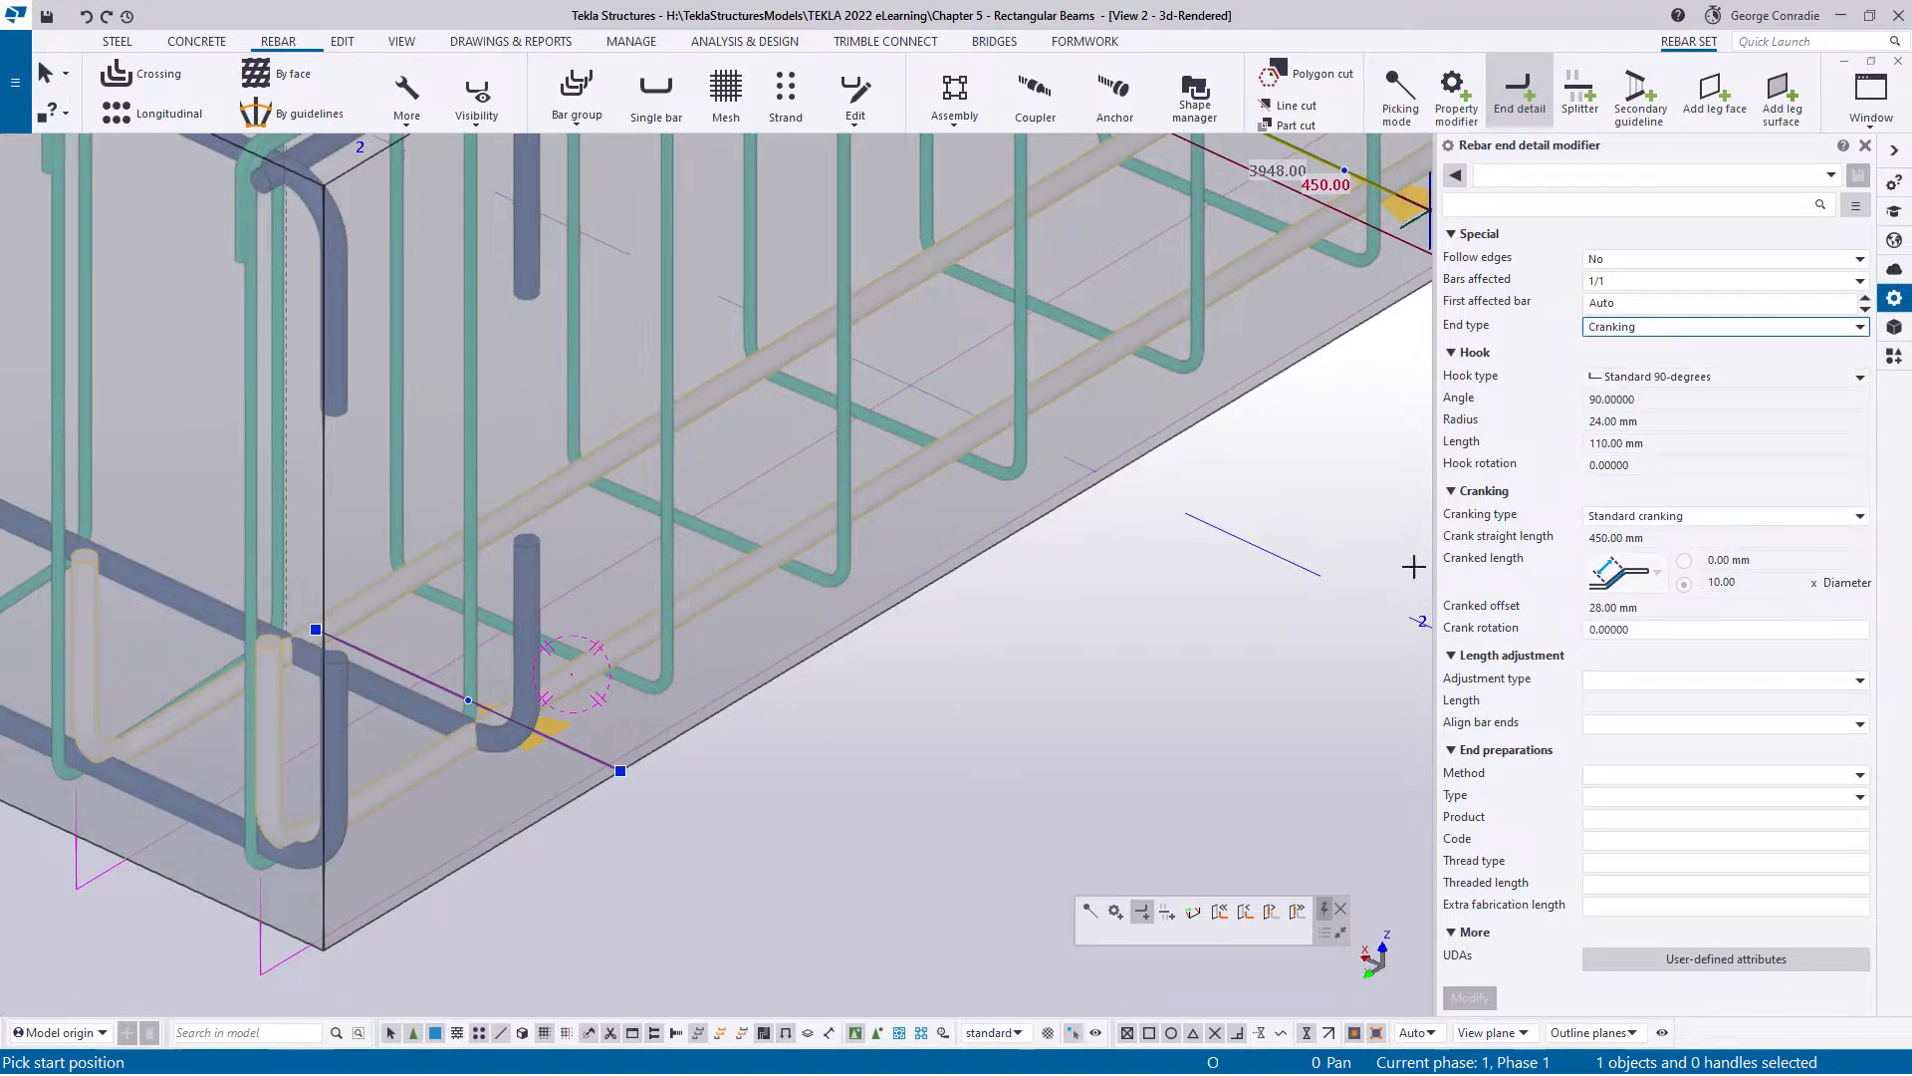
click(890, 607)
right_click(984, 665)
click(1036, 678)
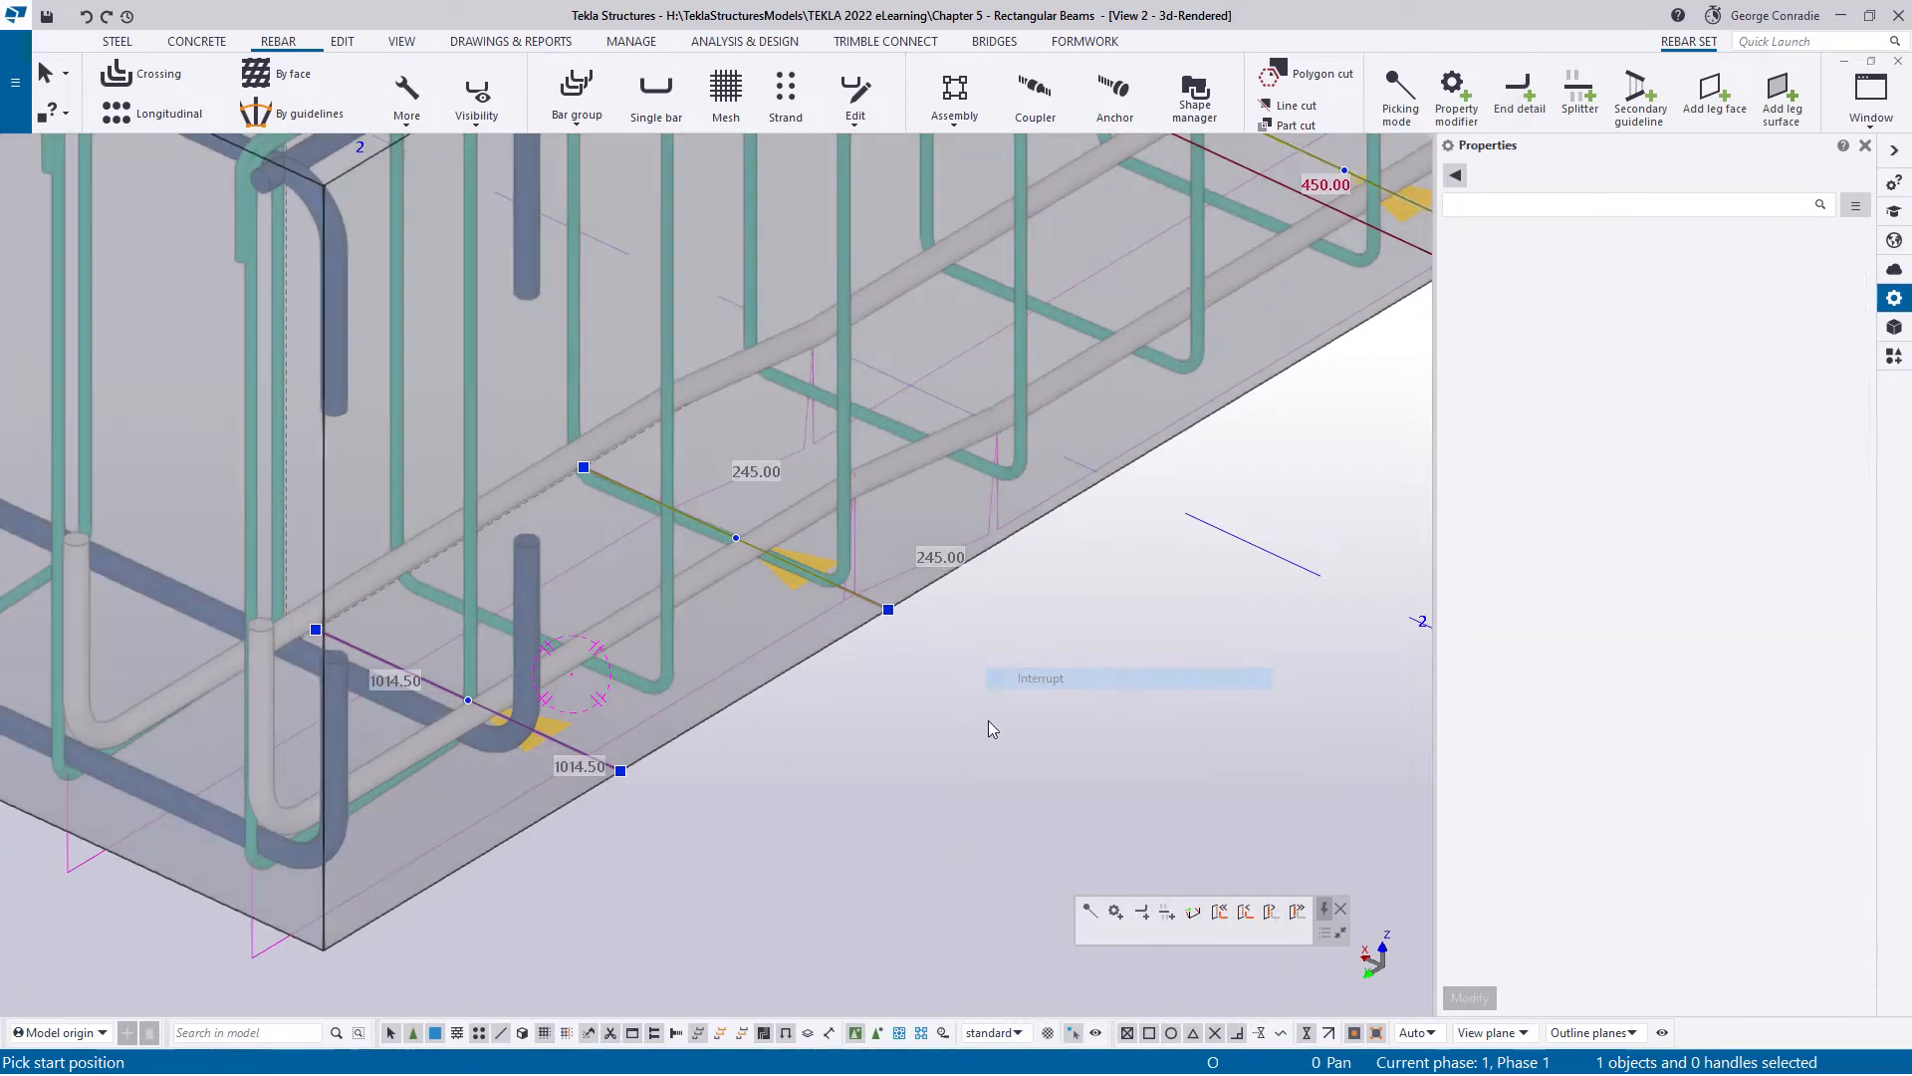
click(988, 721)
- Change the crank end detail on the bottom bars to custom cranking with a crank straight length of 400 mm
ctrl+middle_drag(672, 599, 797, 513)
click(905, 504)
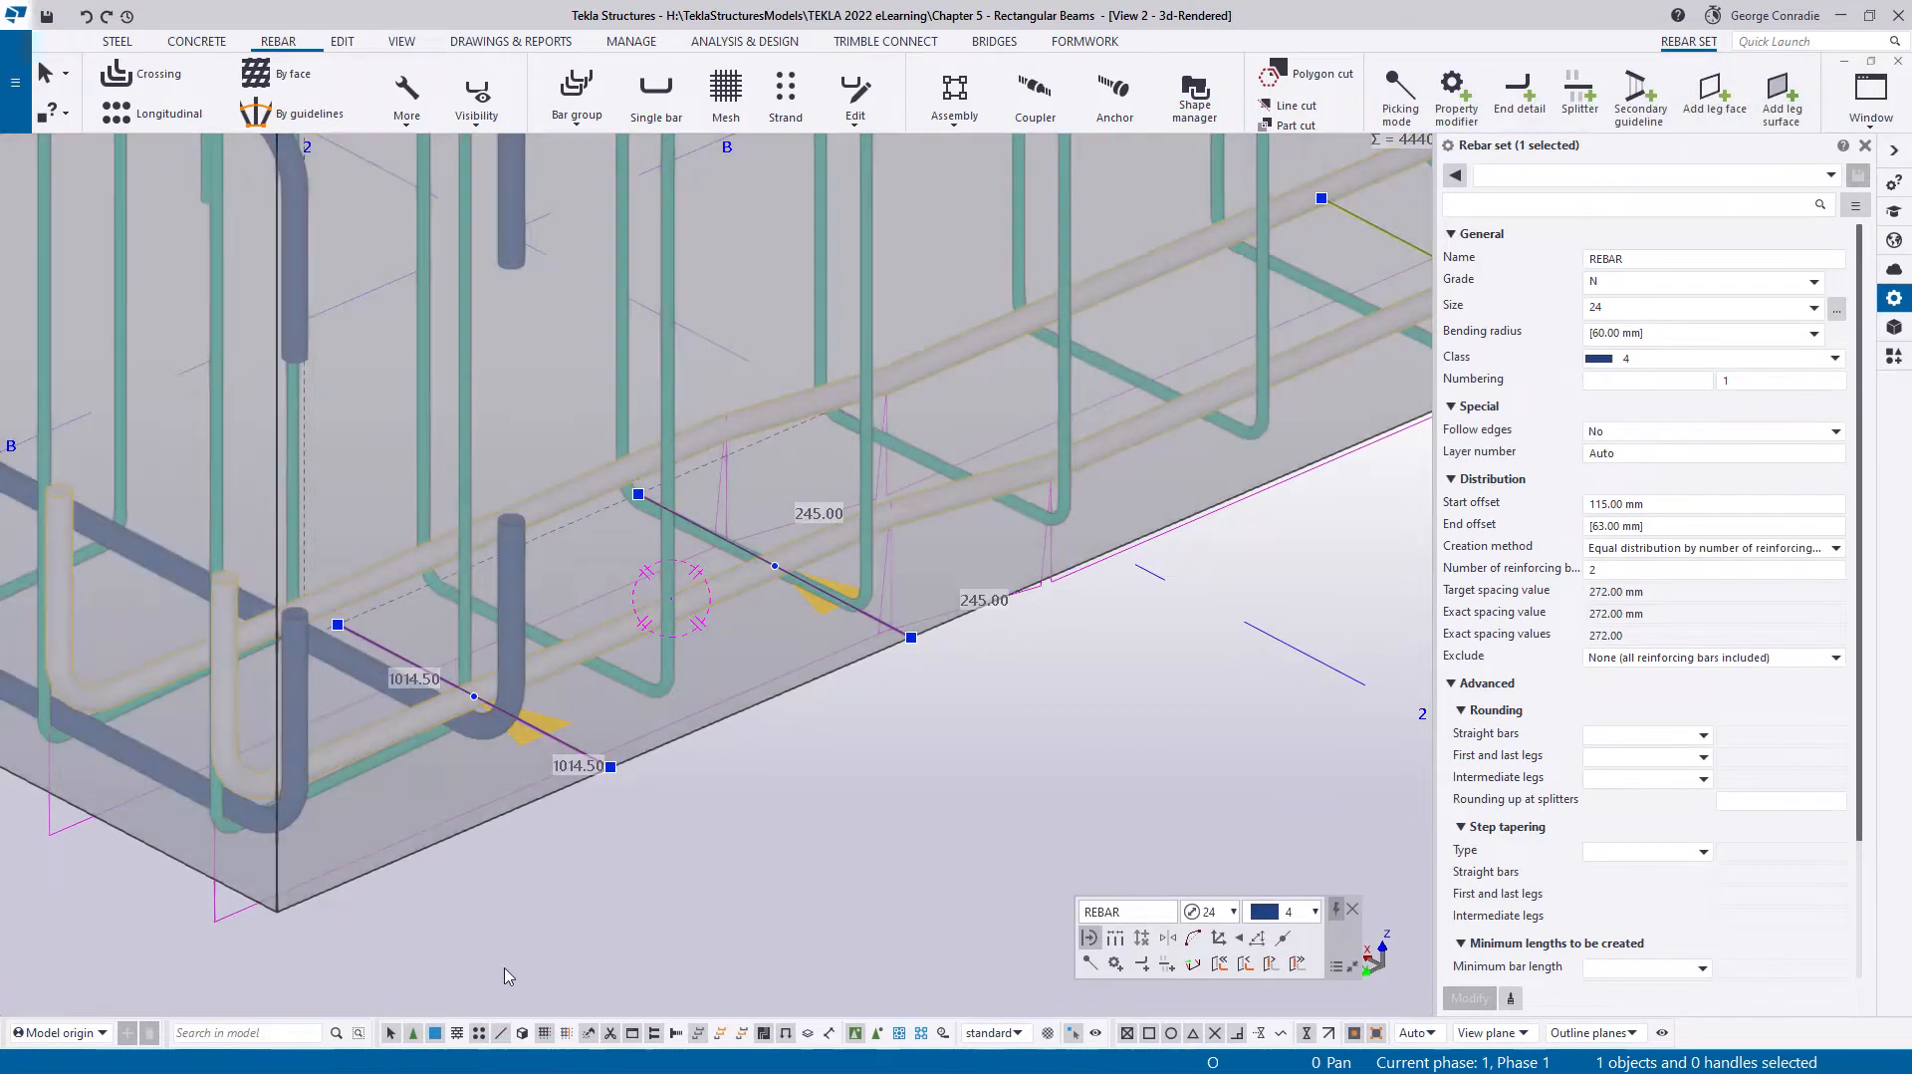
click(505, 820)
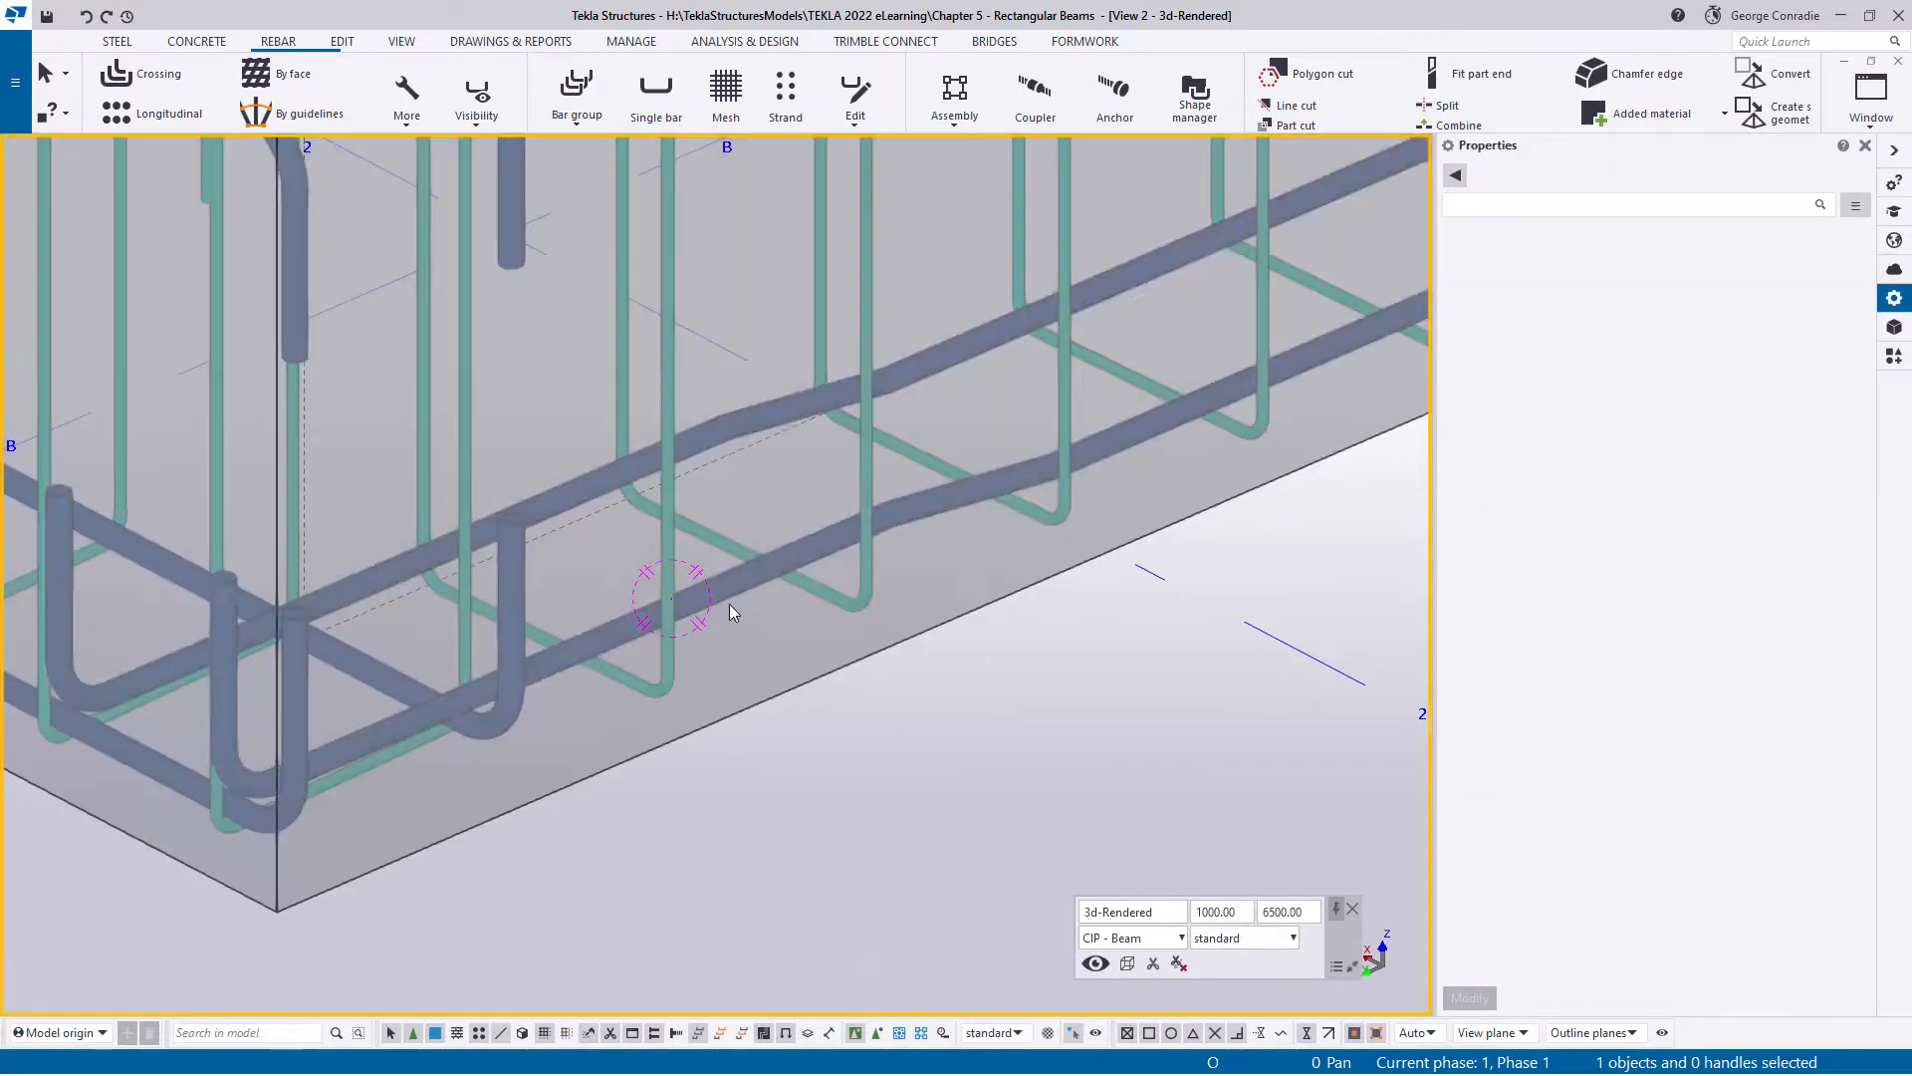
click(731, 599)
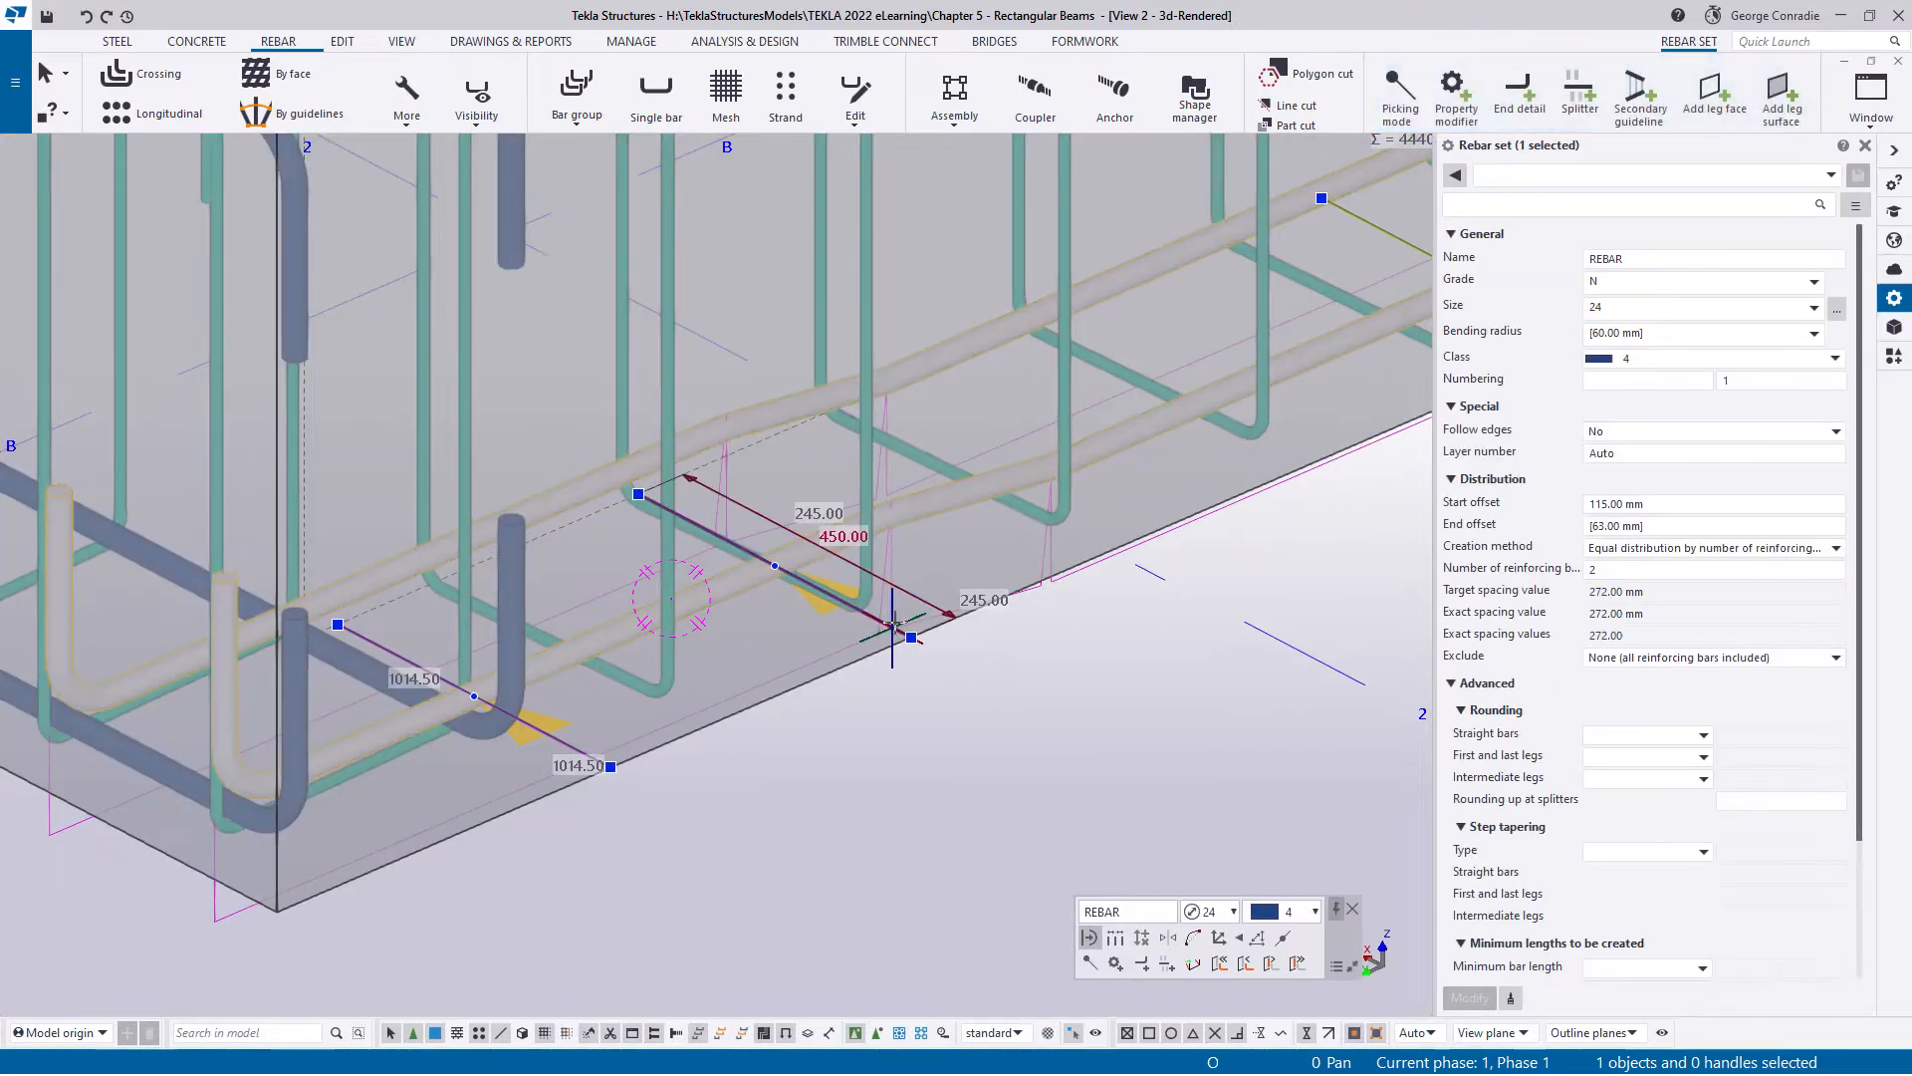
click(894, 626)
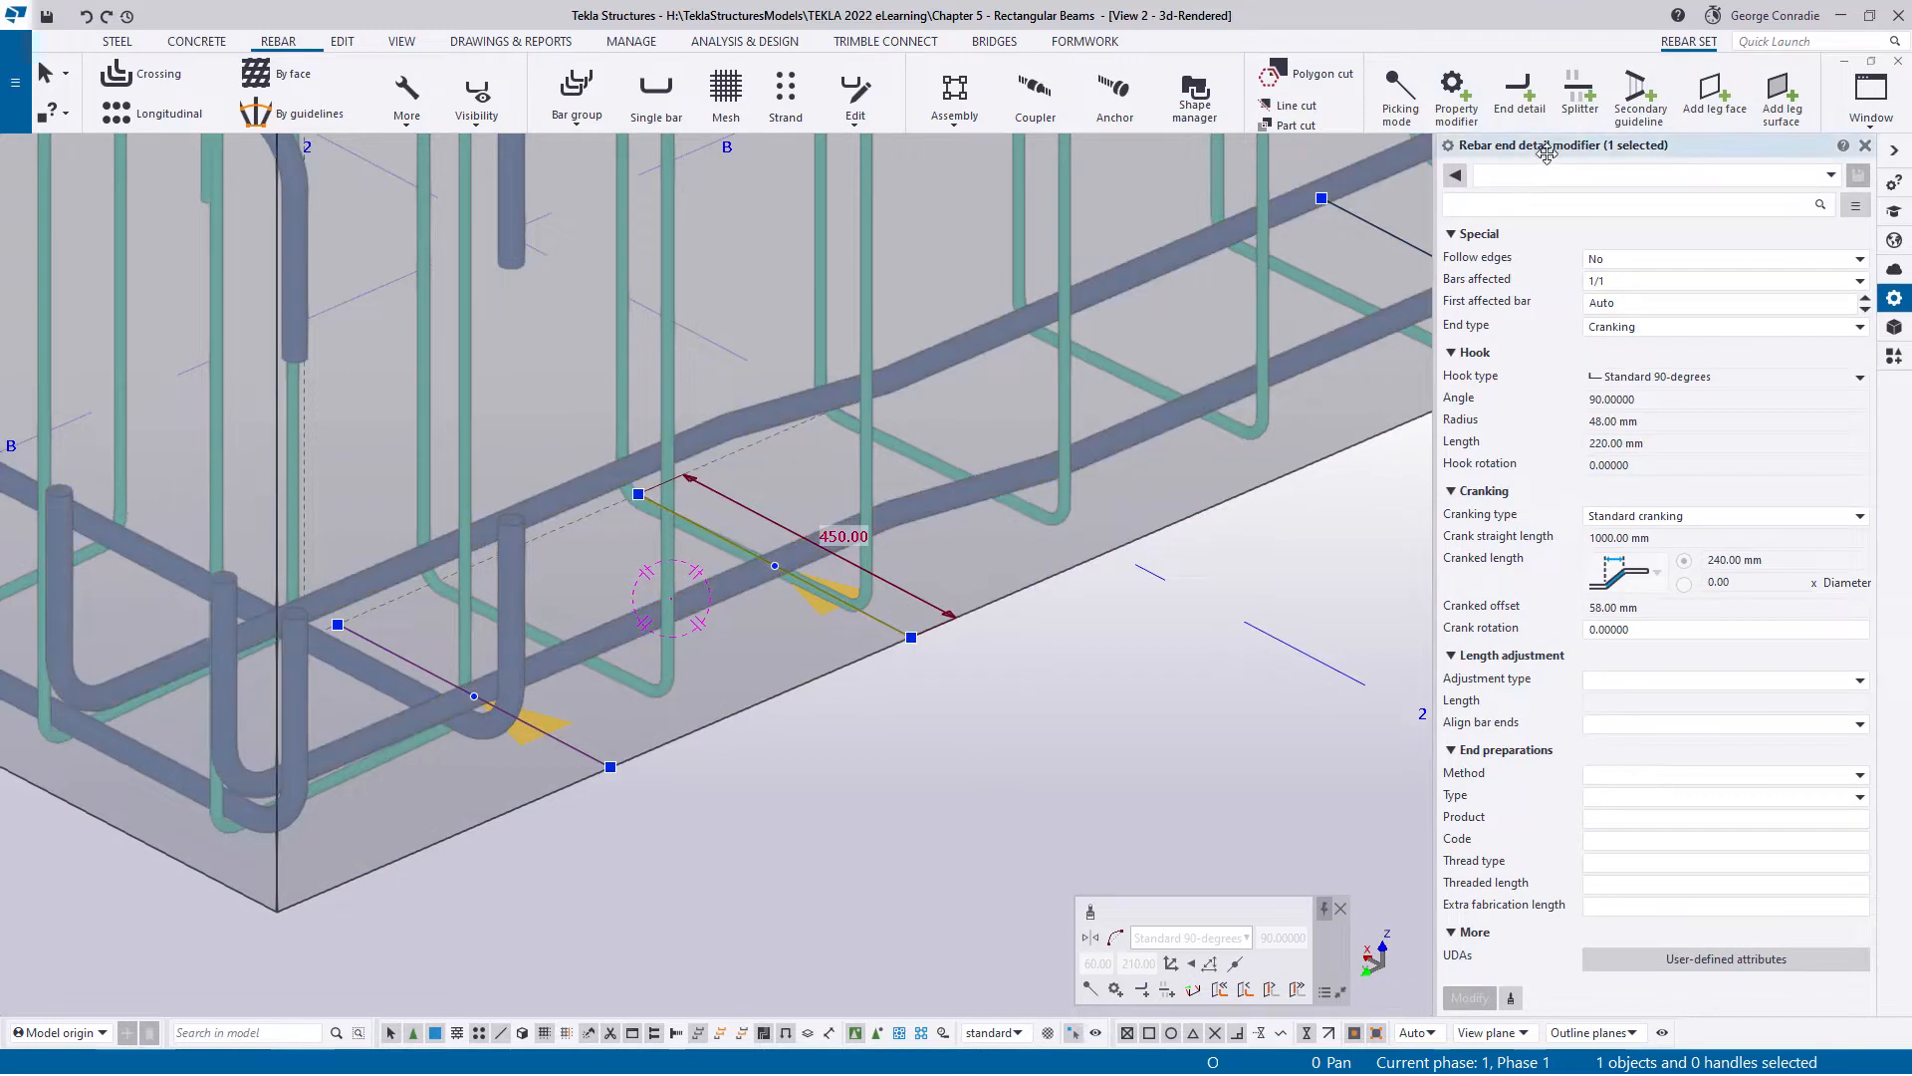
click(1645, 522)
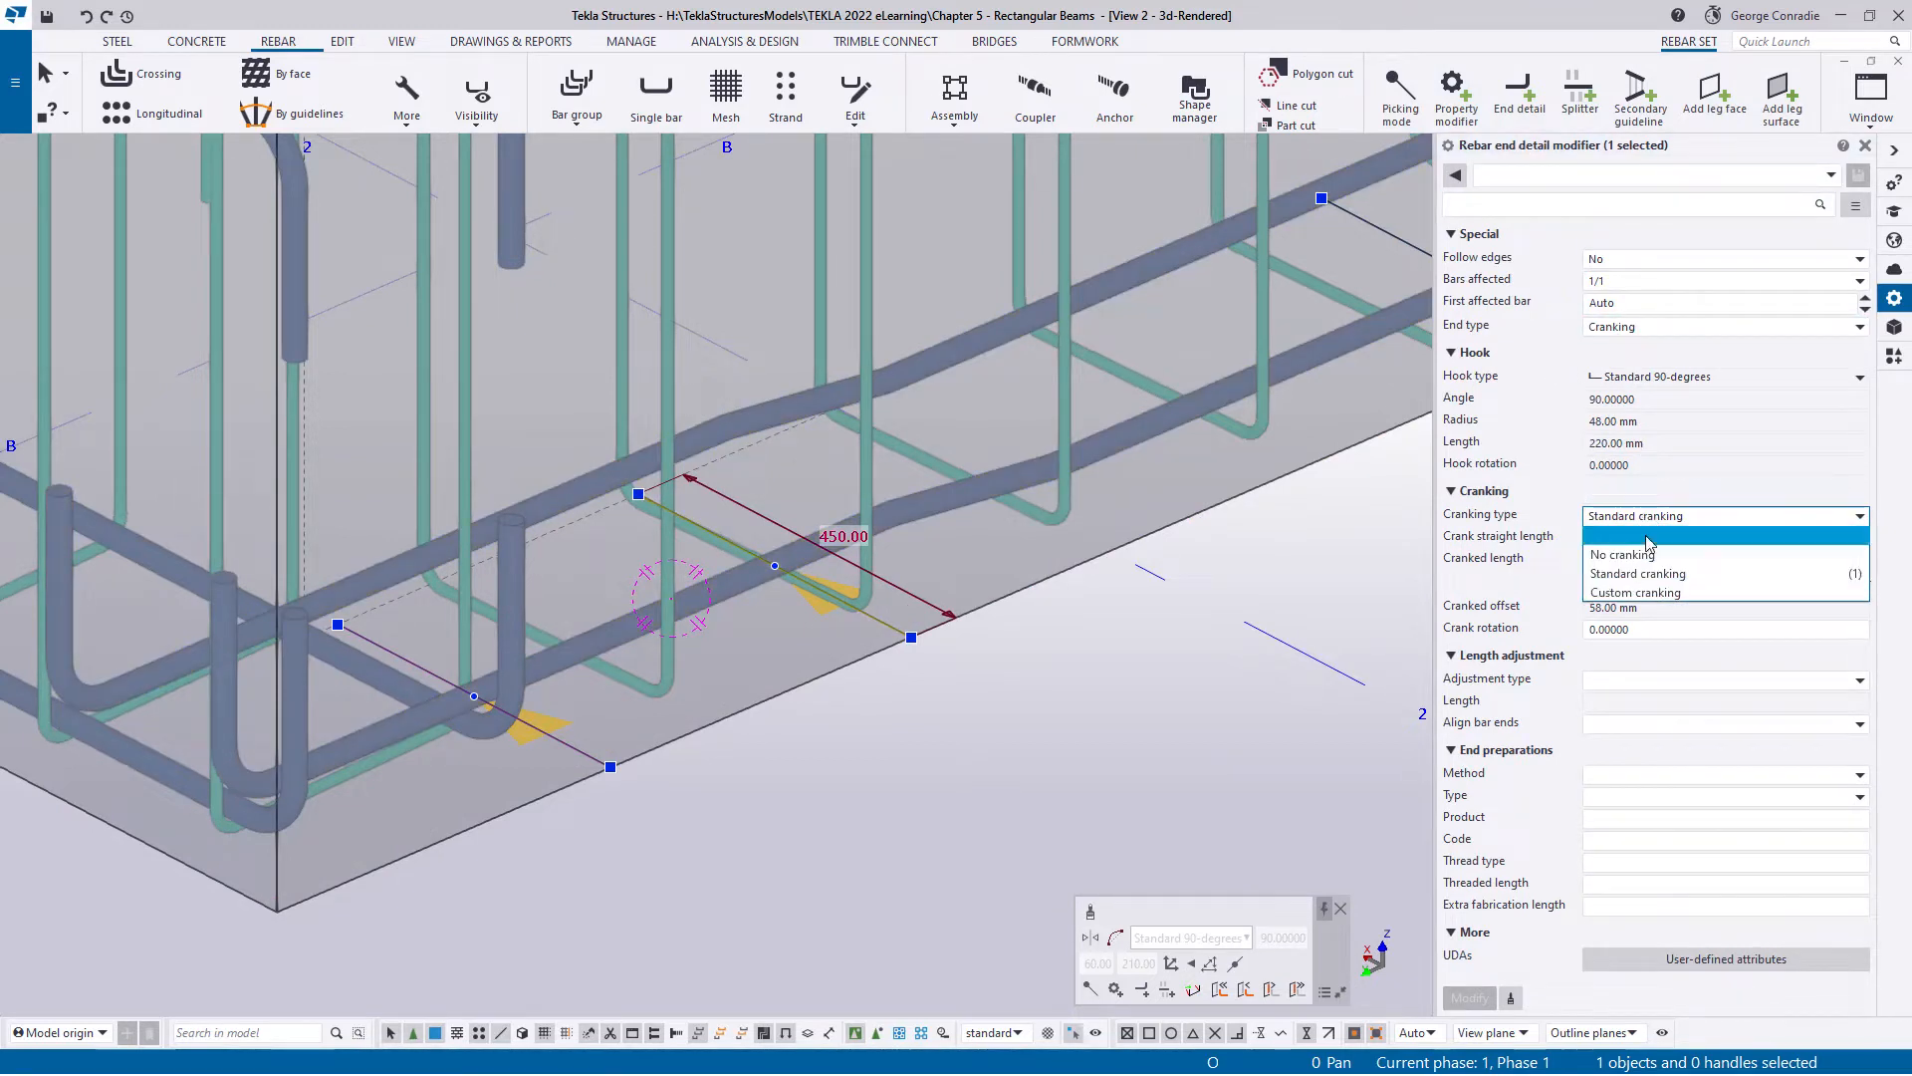
click(1629, 594)
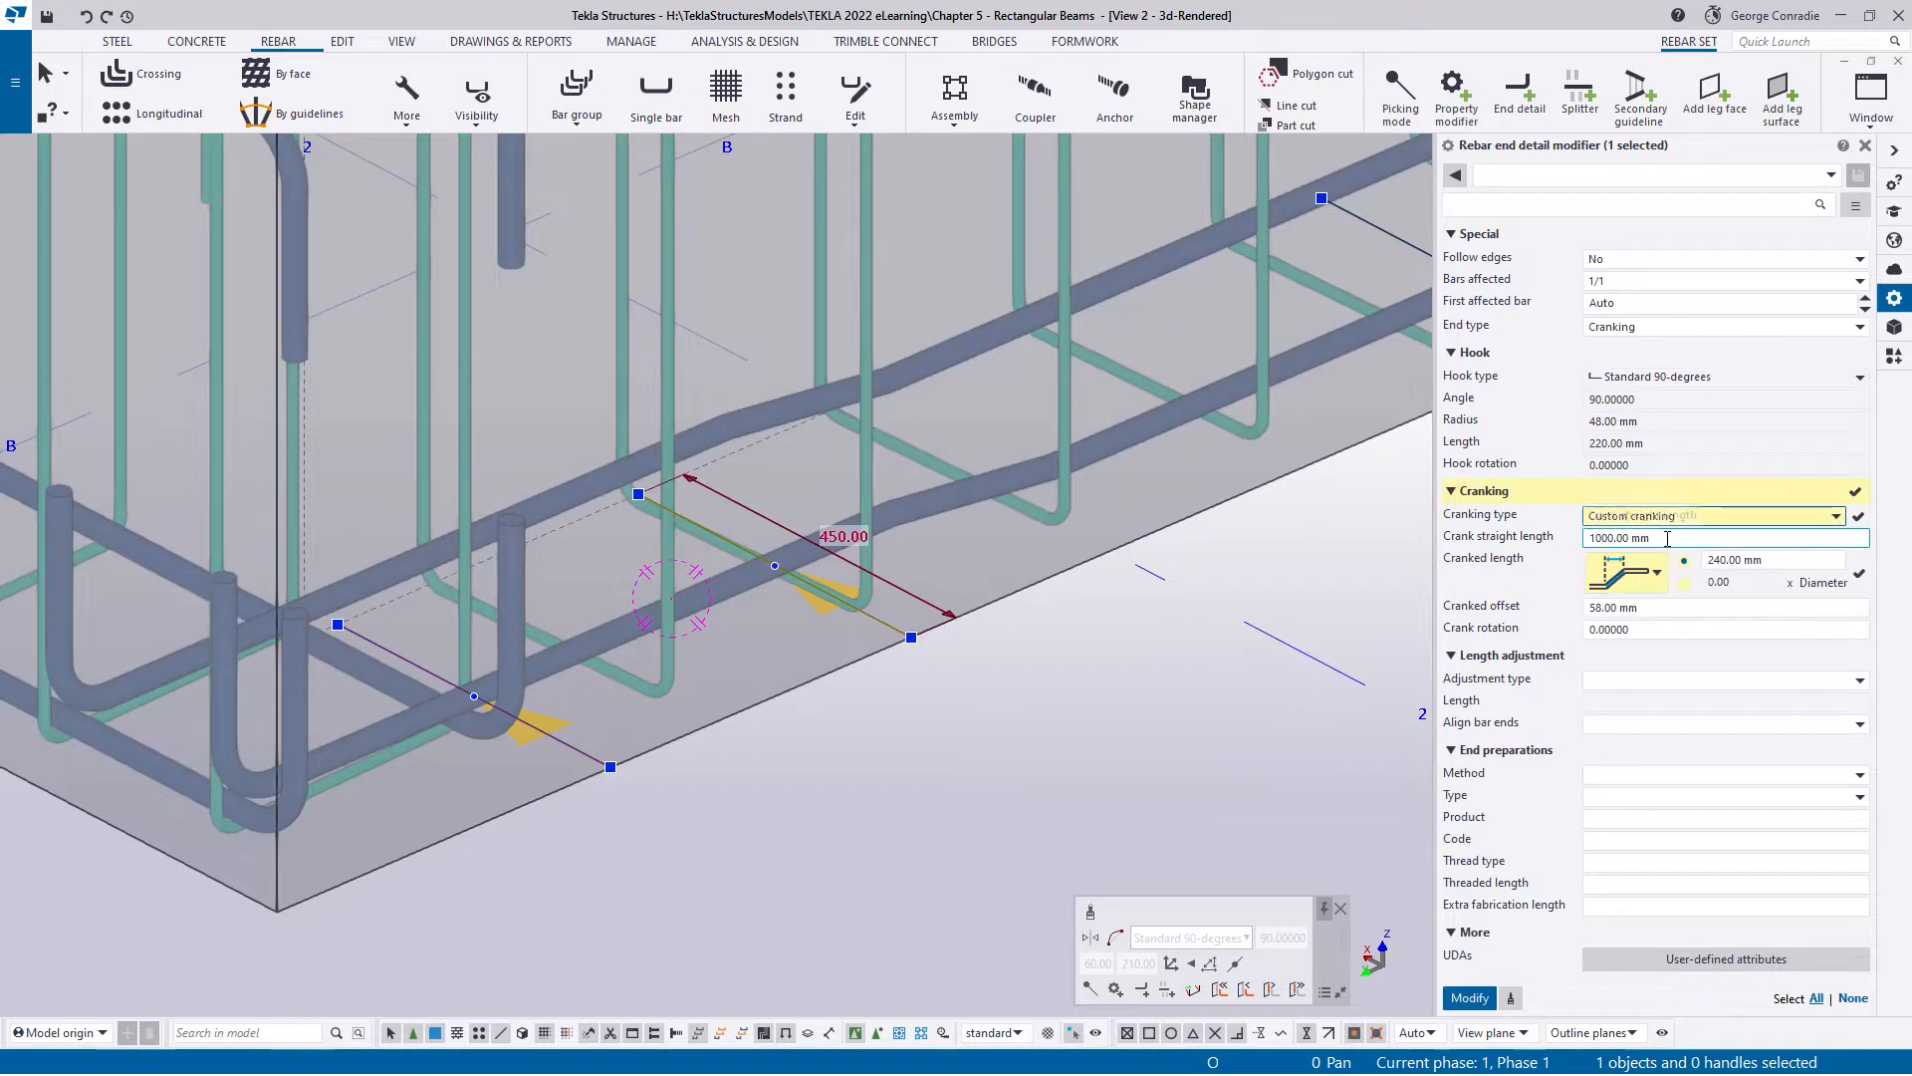
drag(1667, 539, 1550, 547)
text(400)
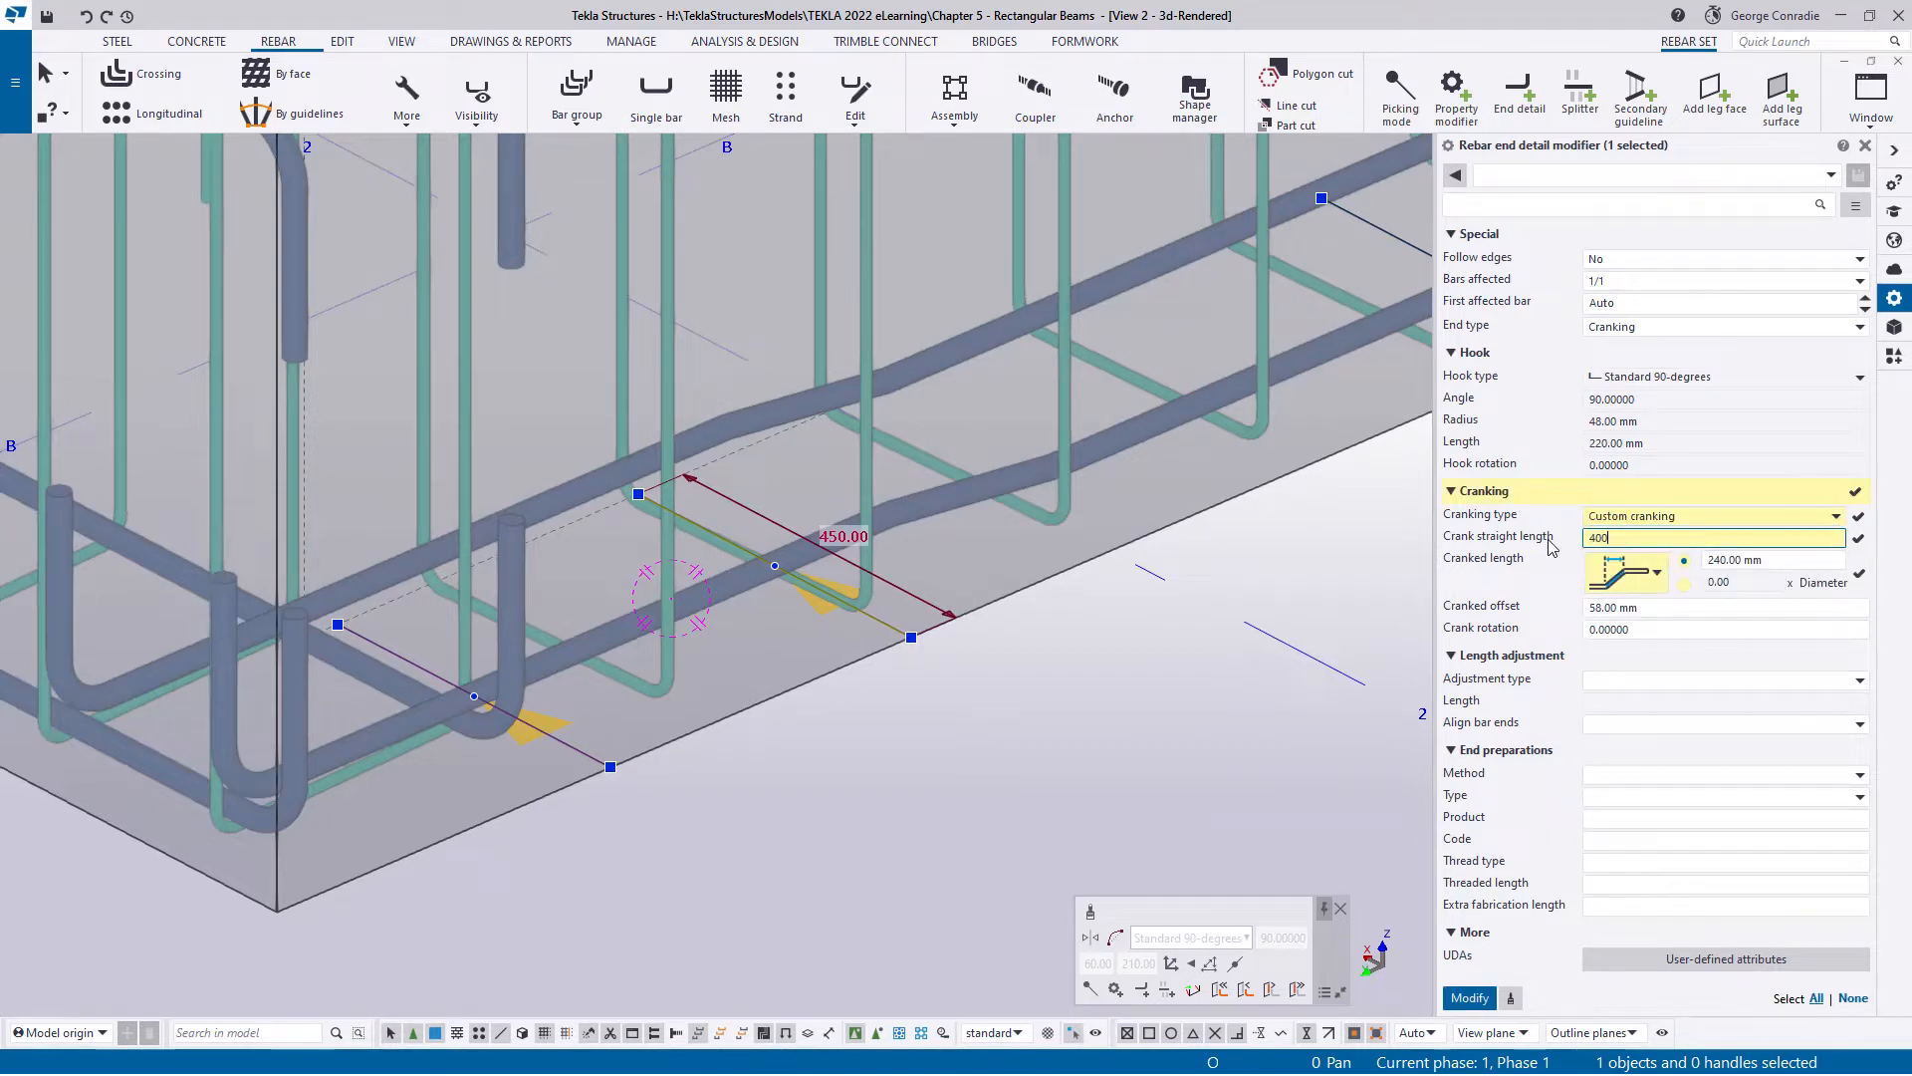
key(Return)
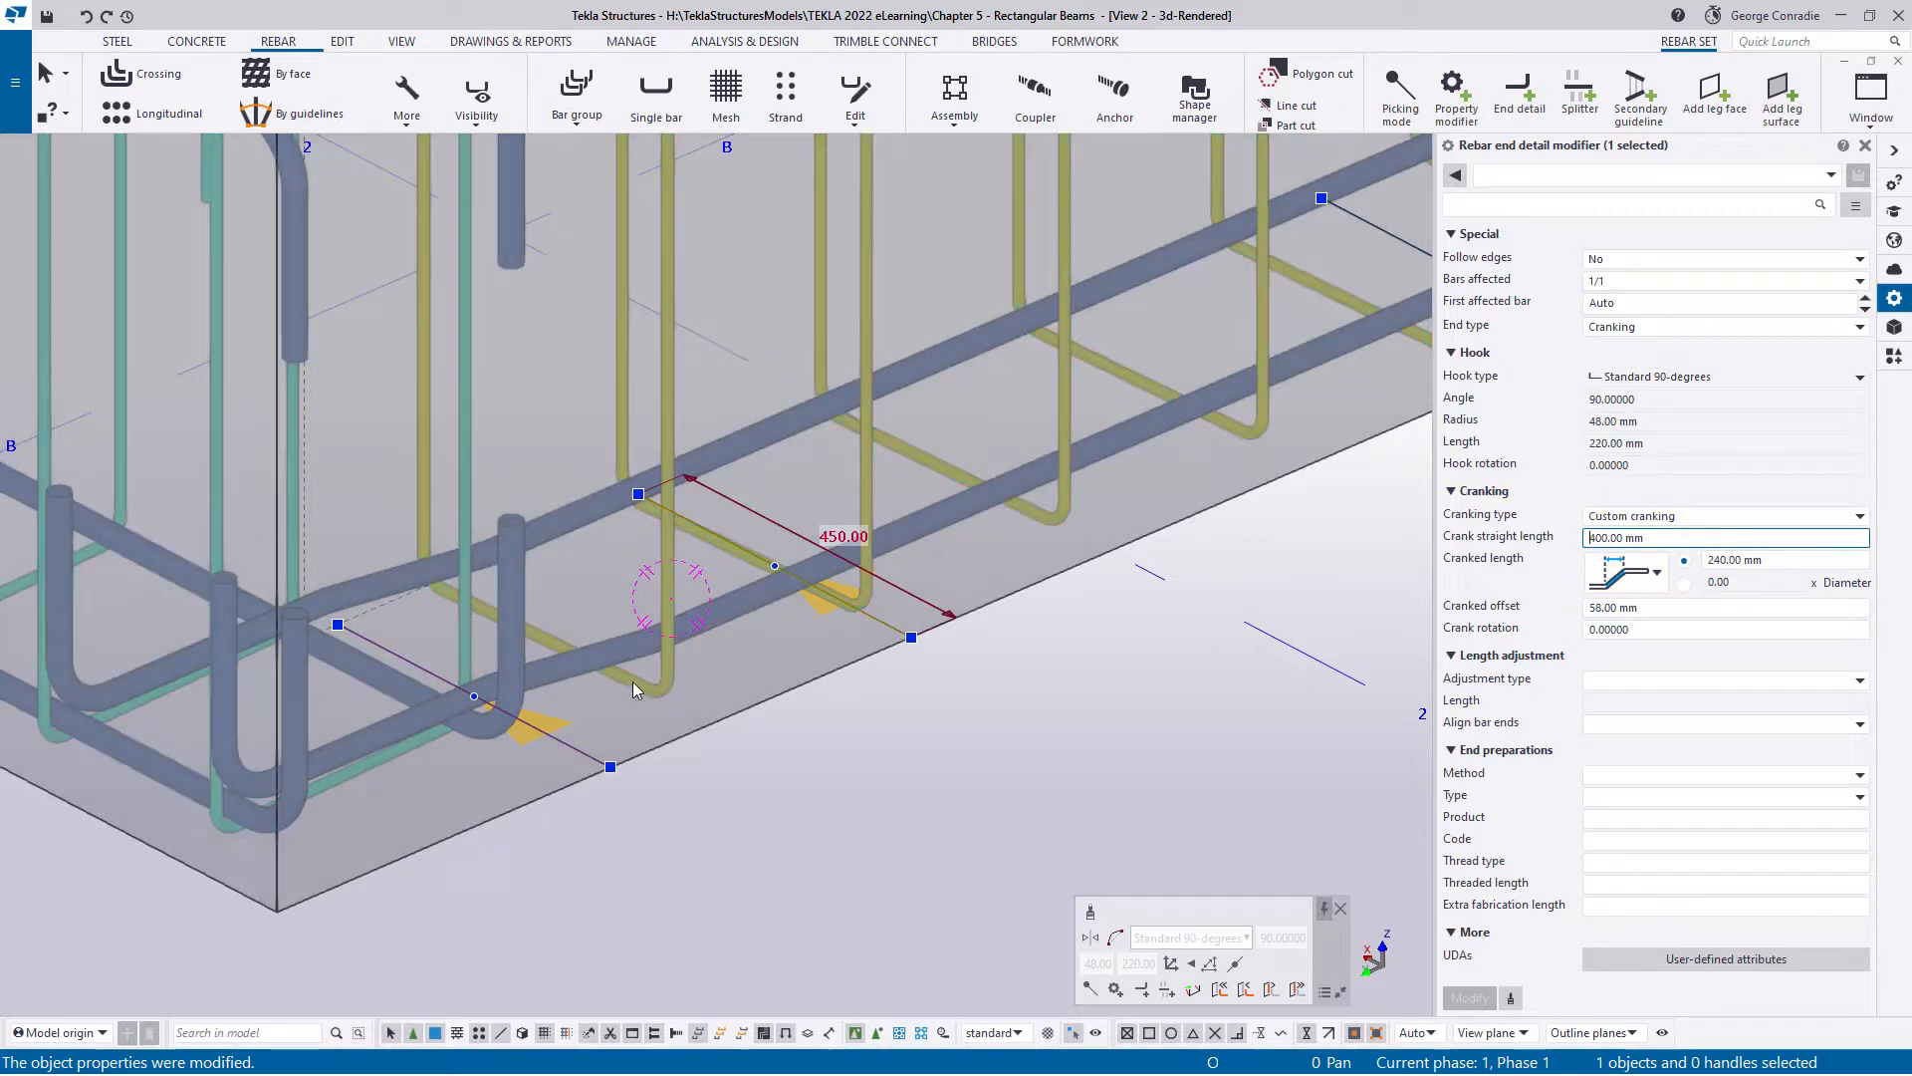
- Give the crank end detail on the bottom bars parallel to grid A an End offset length adjustment of -53 mm
mouse_move(615, 681)
ctrl+middle_down()
mouse_move(490, 642)
mouse_move(439, 567)
mouse_move(545, 672)
mouse_move(585, 684)
ctrl+middle_up()
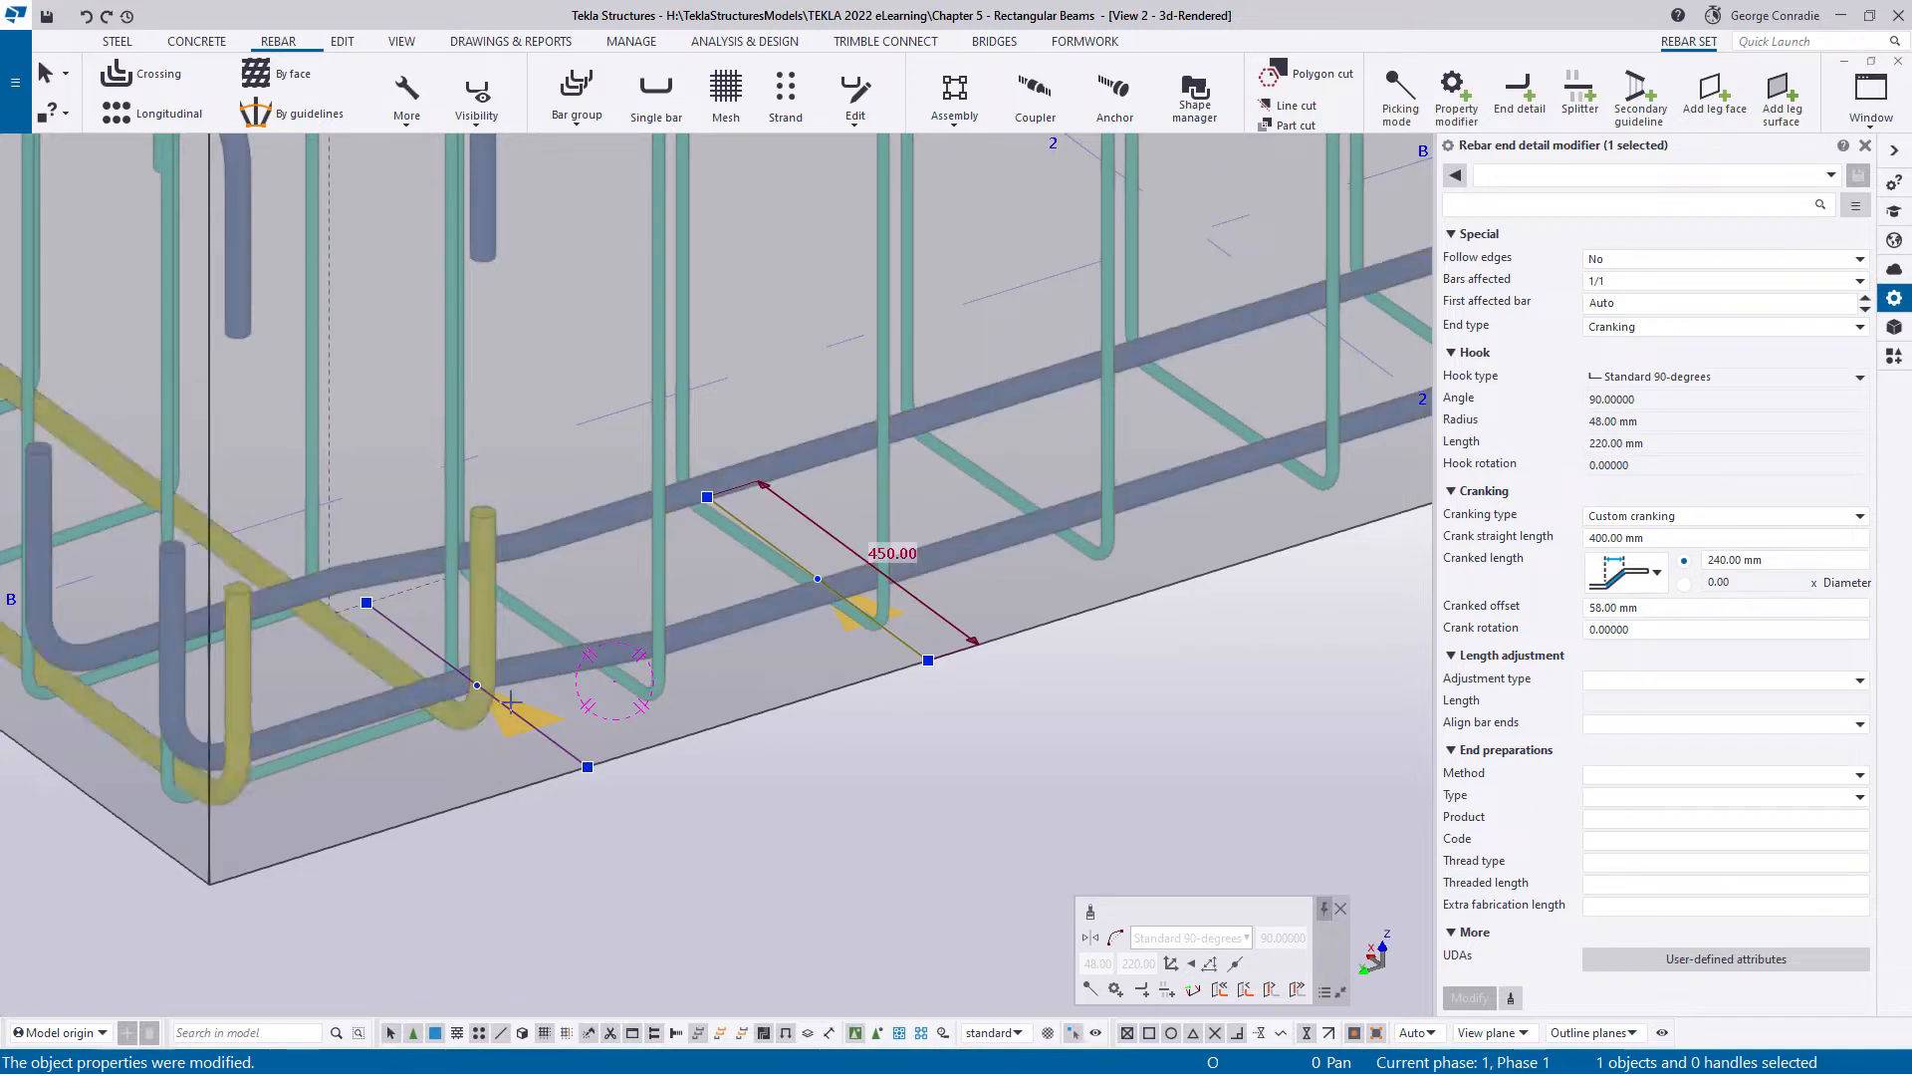
middle_drag(613, 705, 1115, 755)
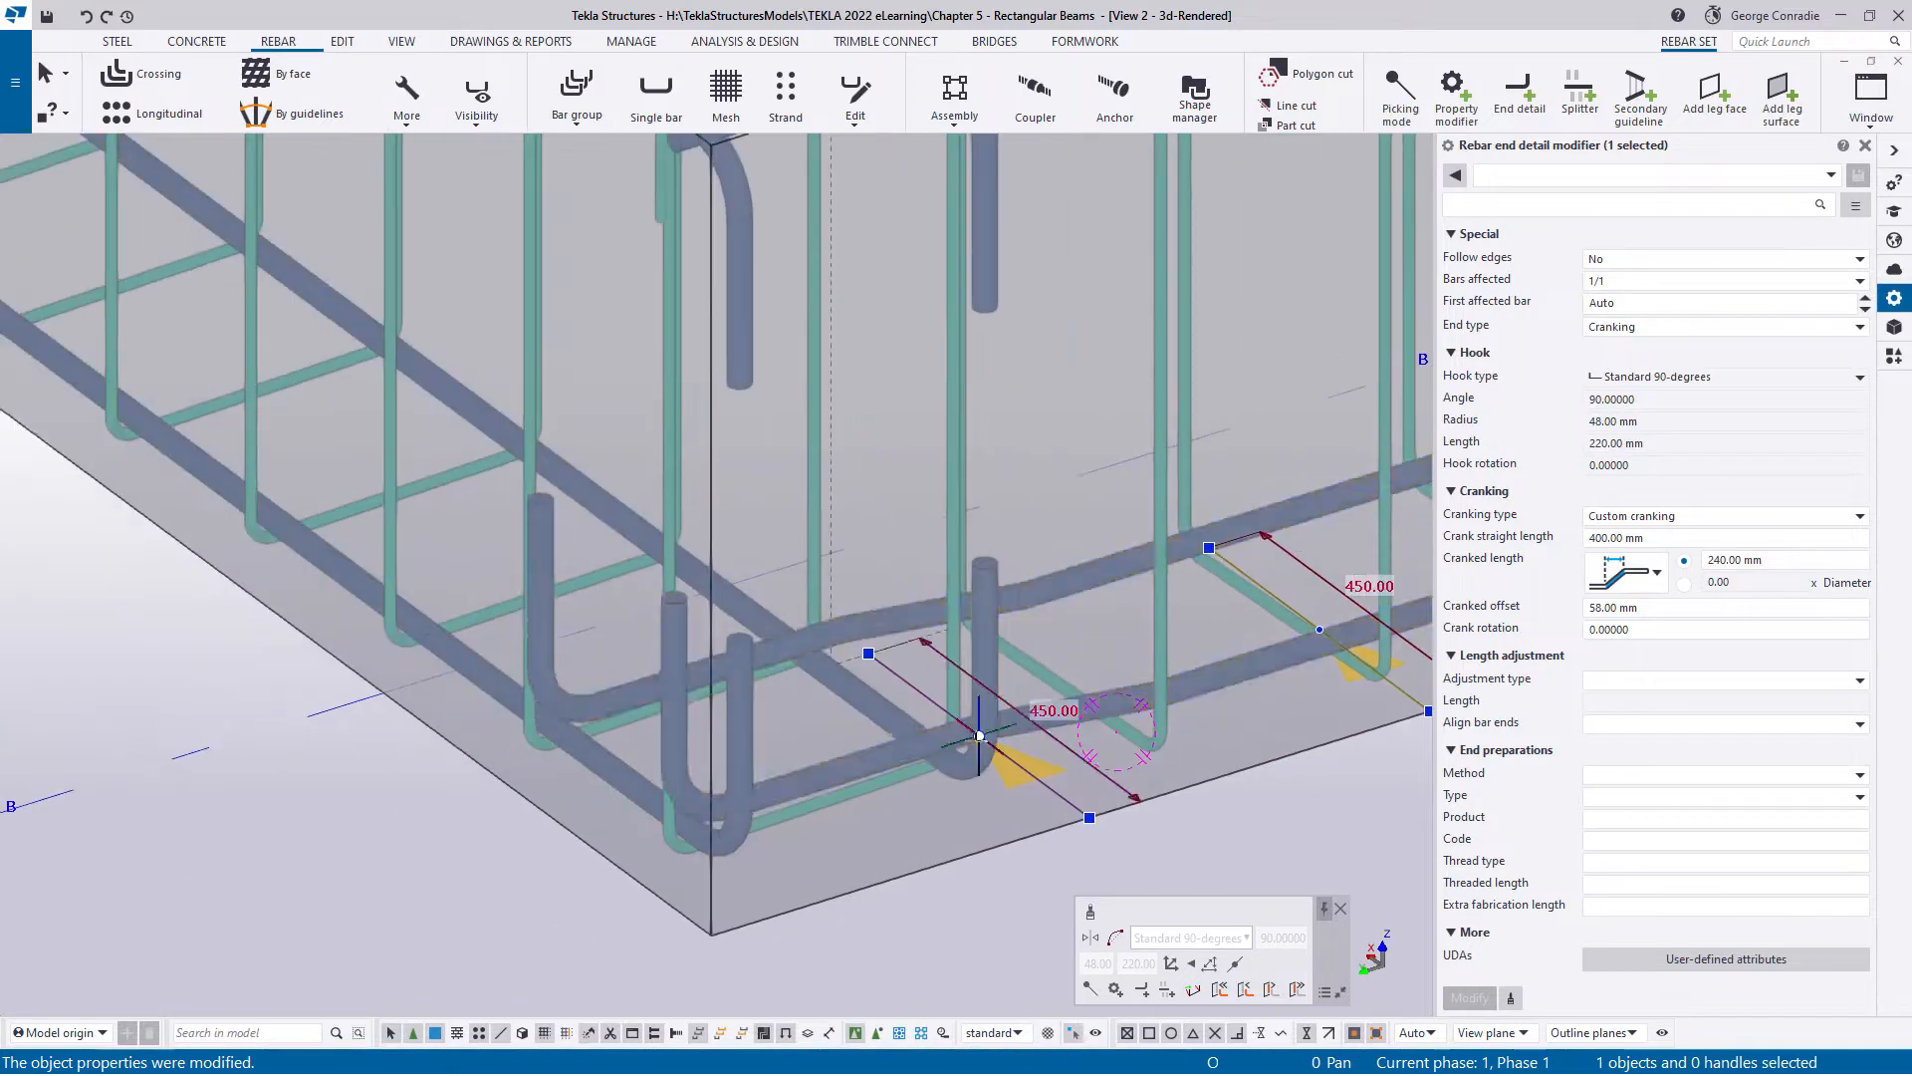
click(1109, 721)
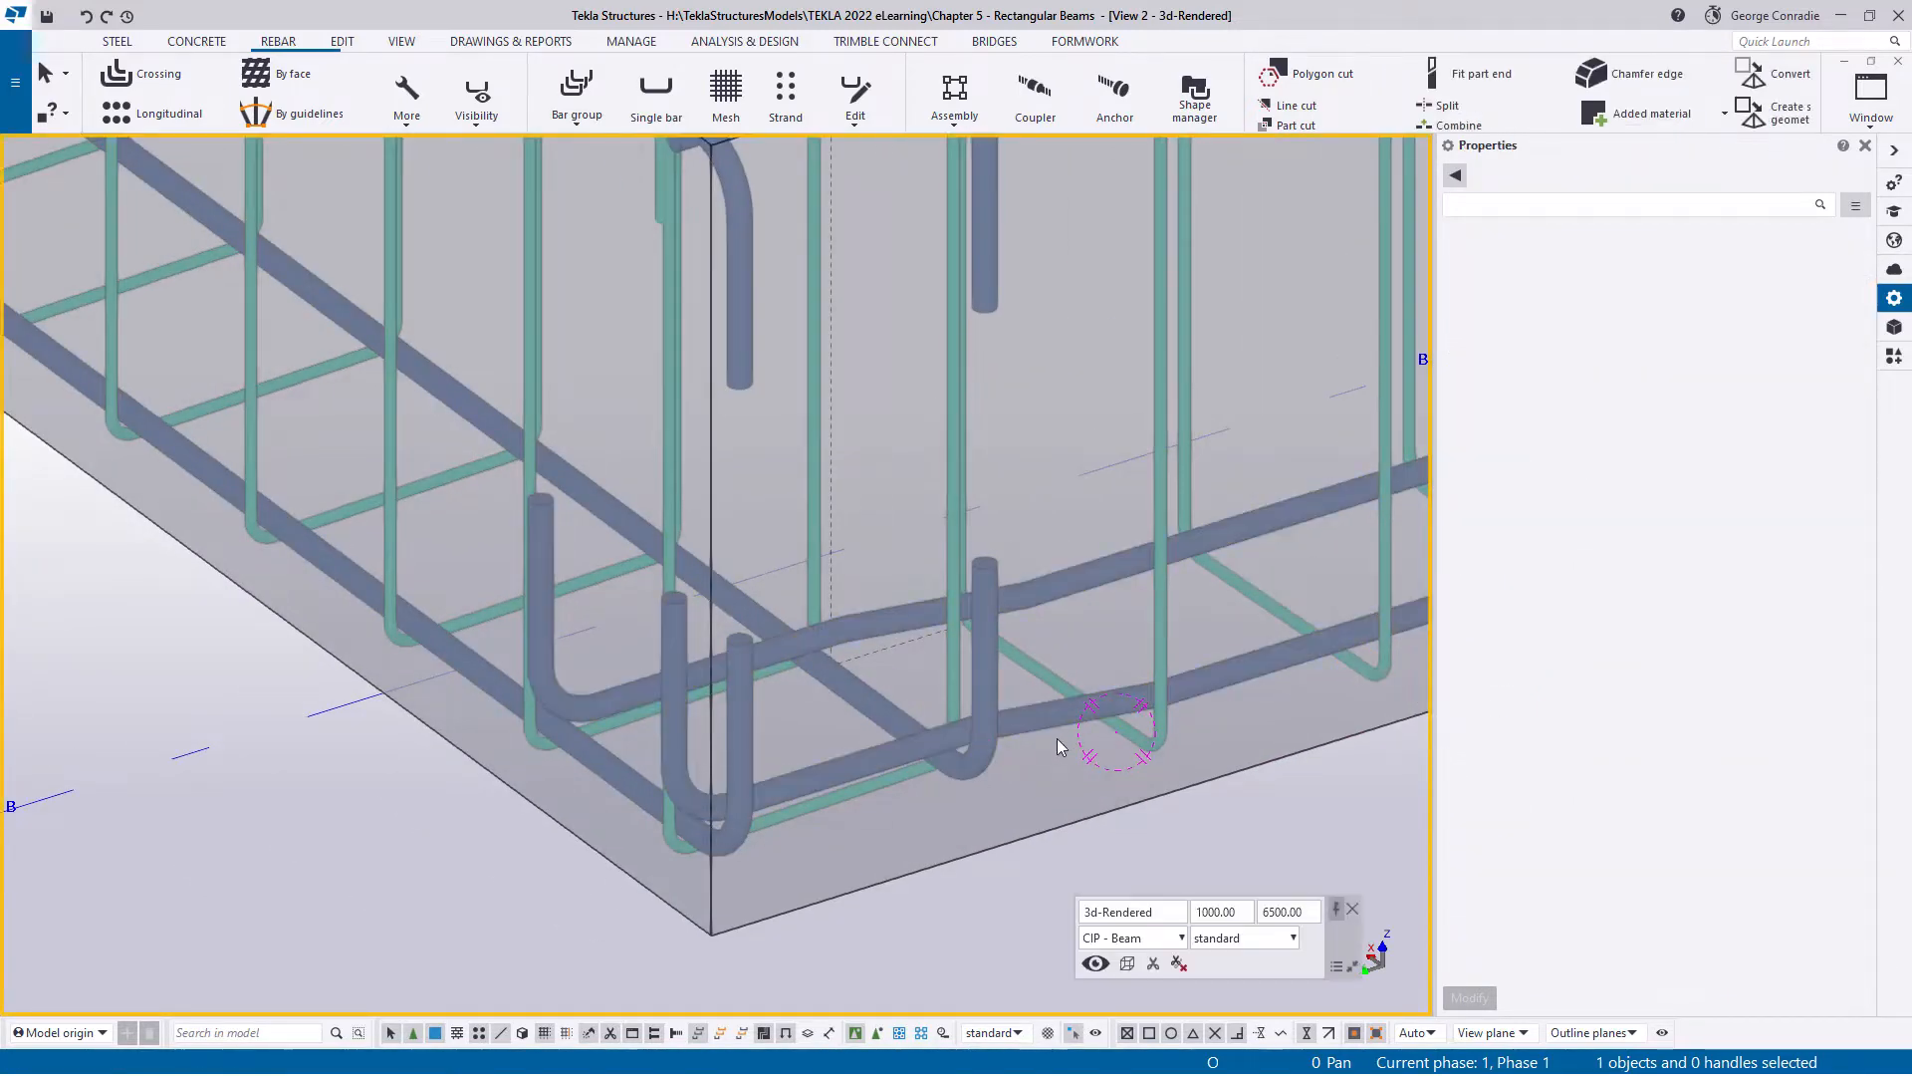
click(1063, 721)
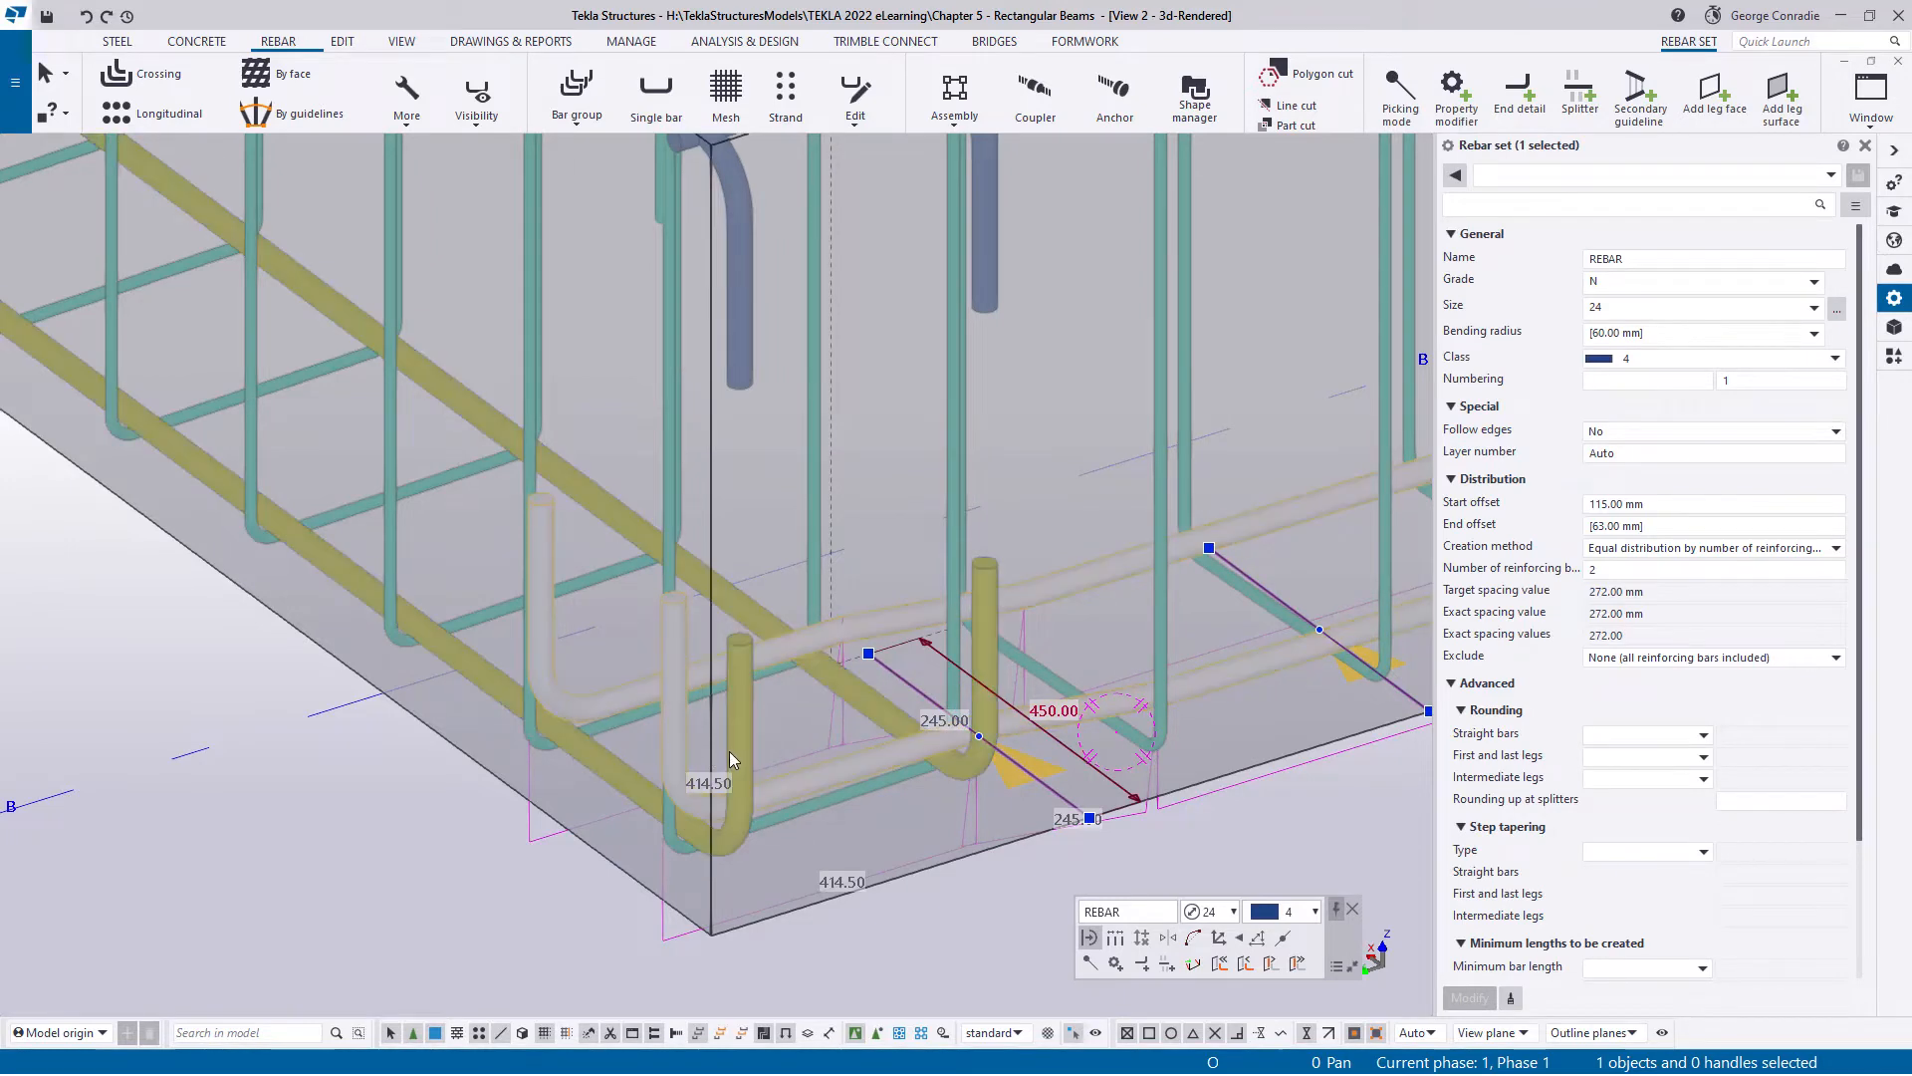
middle_drag(851, 773, 858, 721)
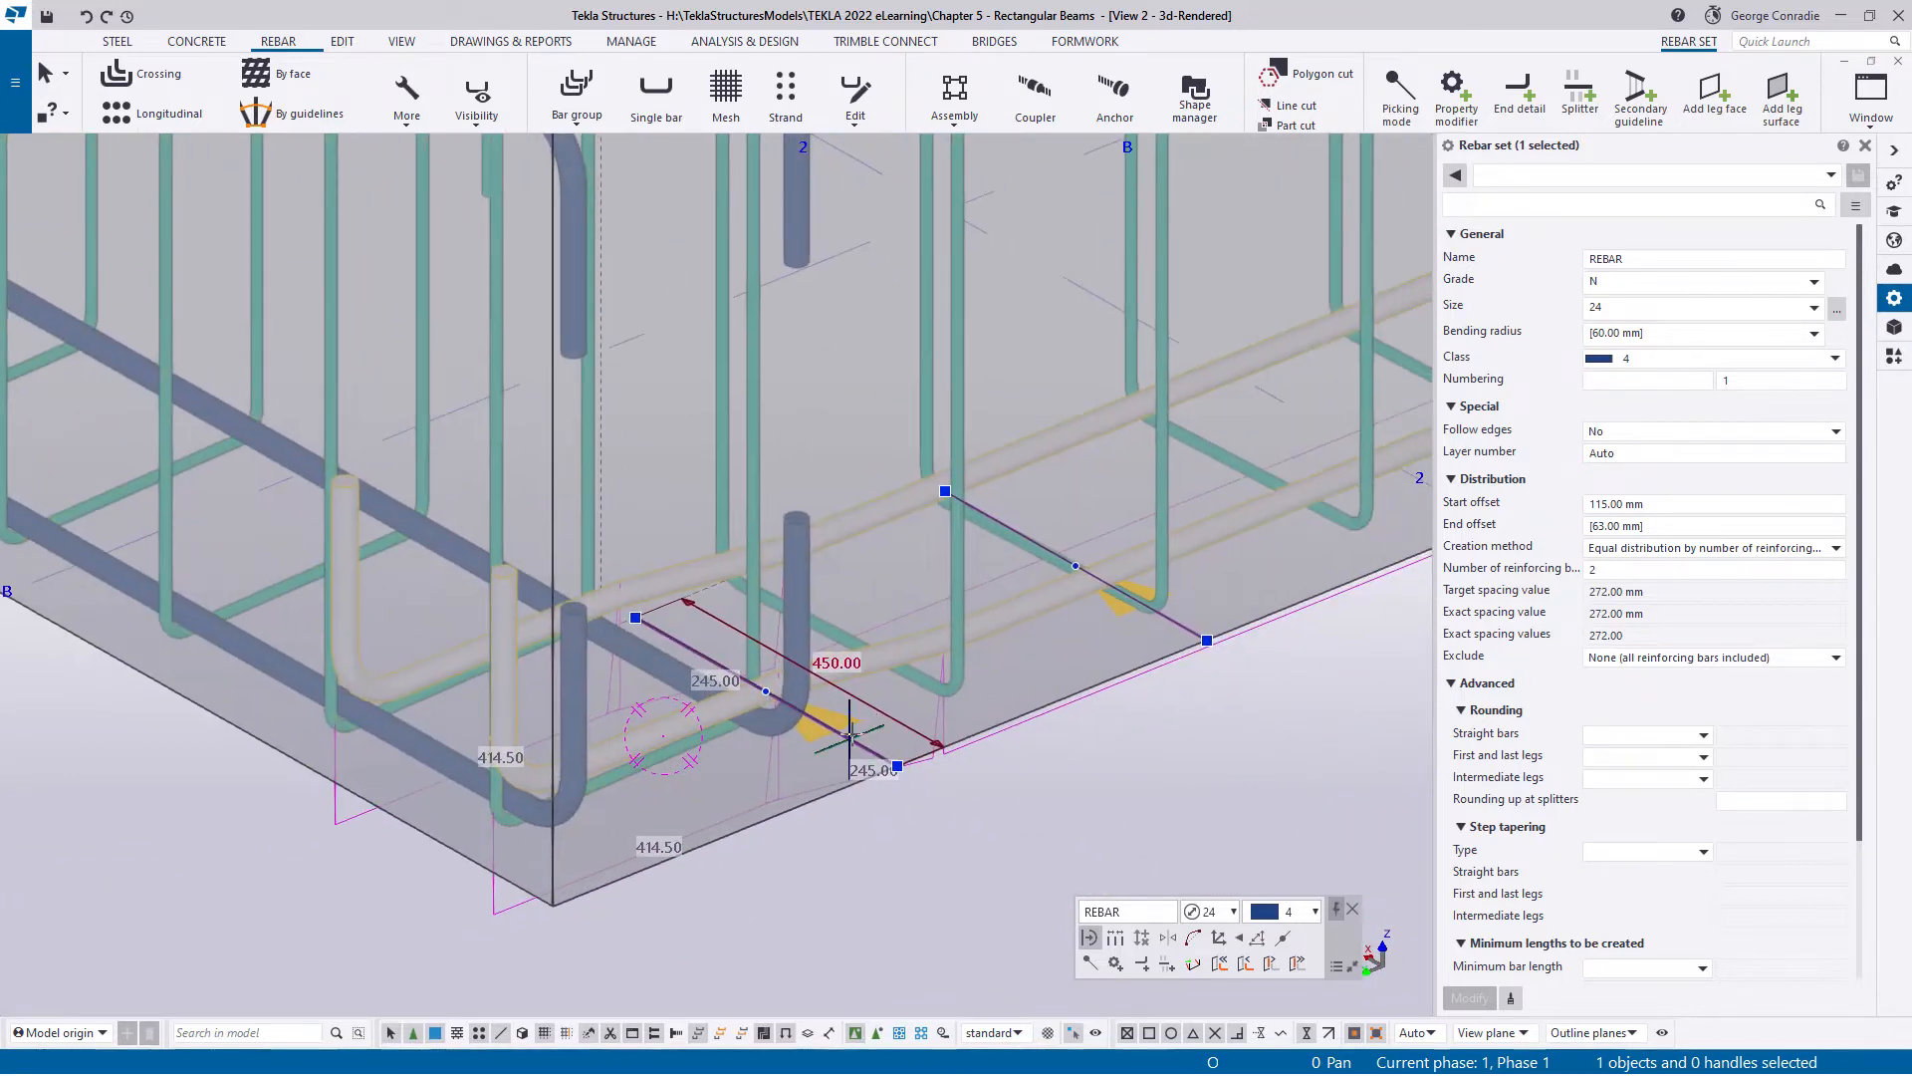
click(1176, 622)
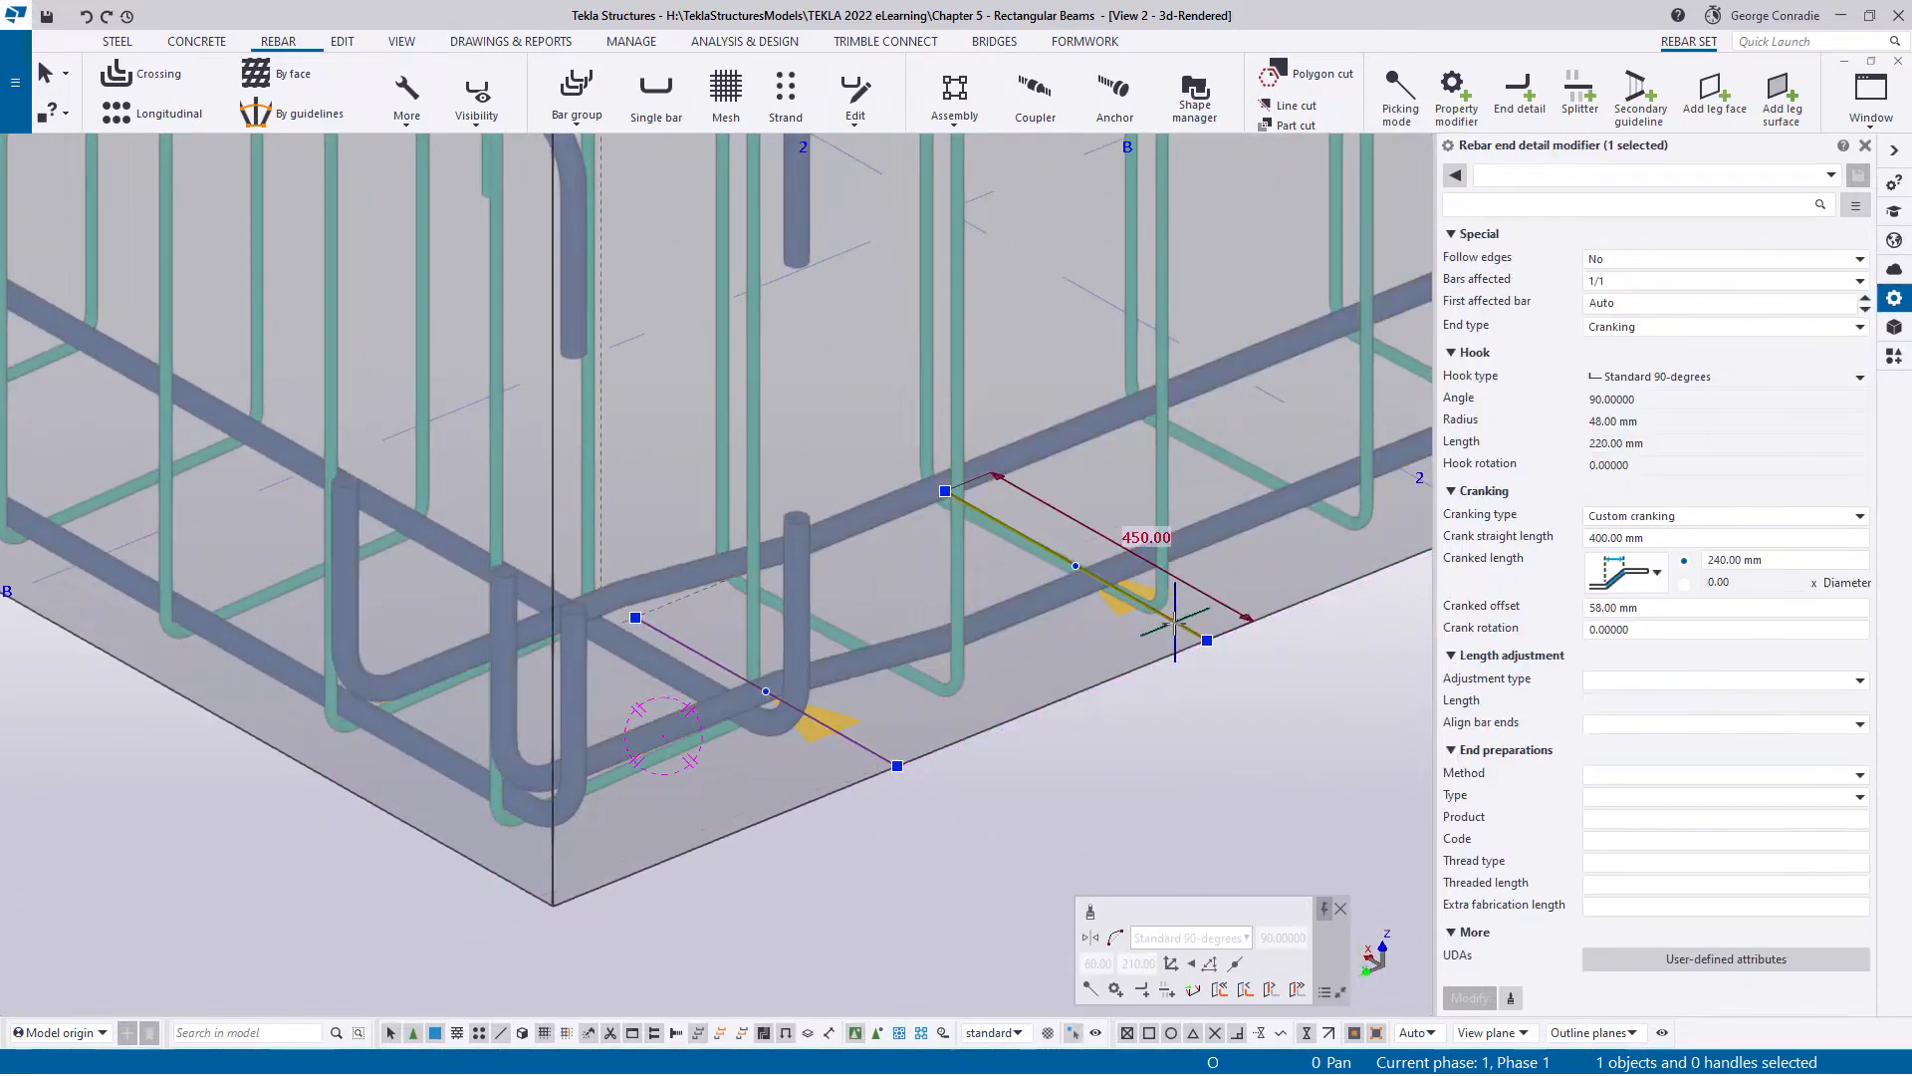
click(1618, 681)
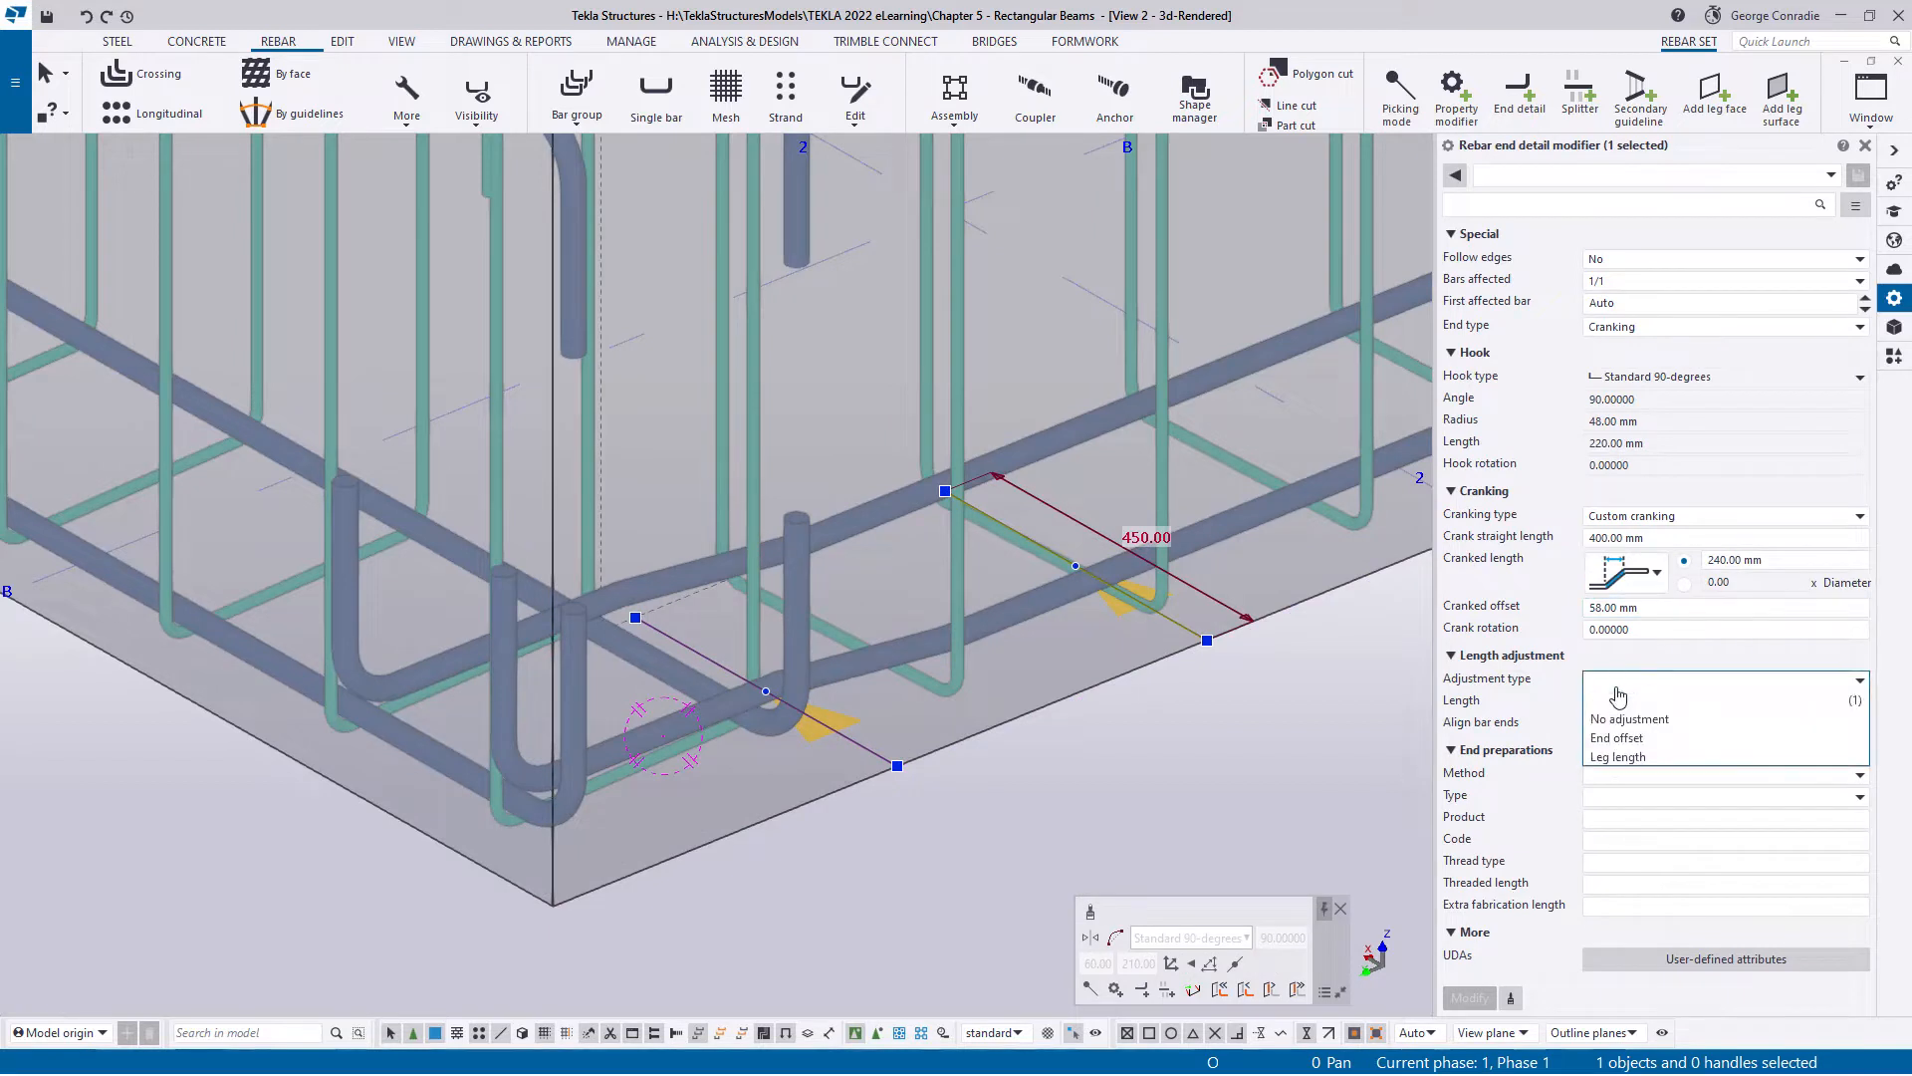
click(1617, 738)
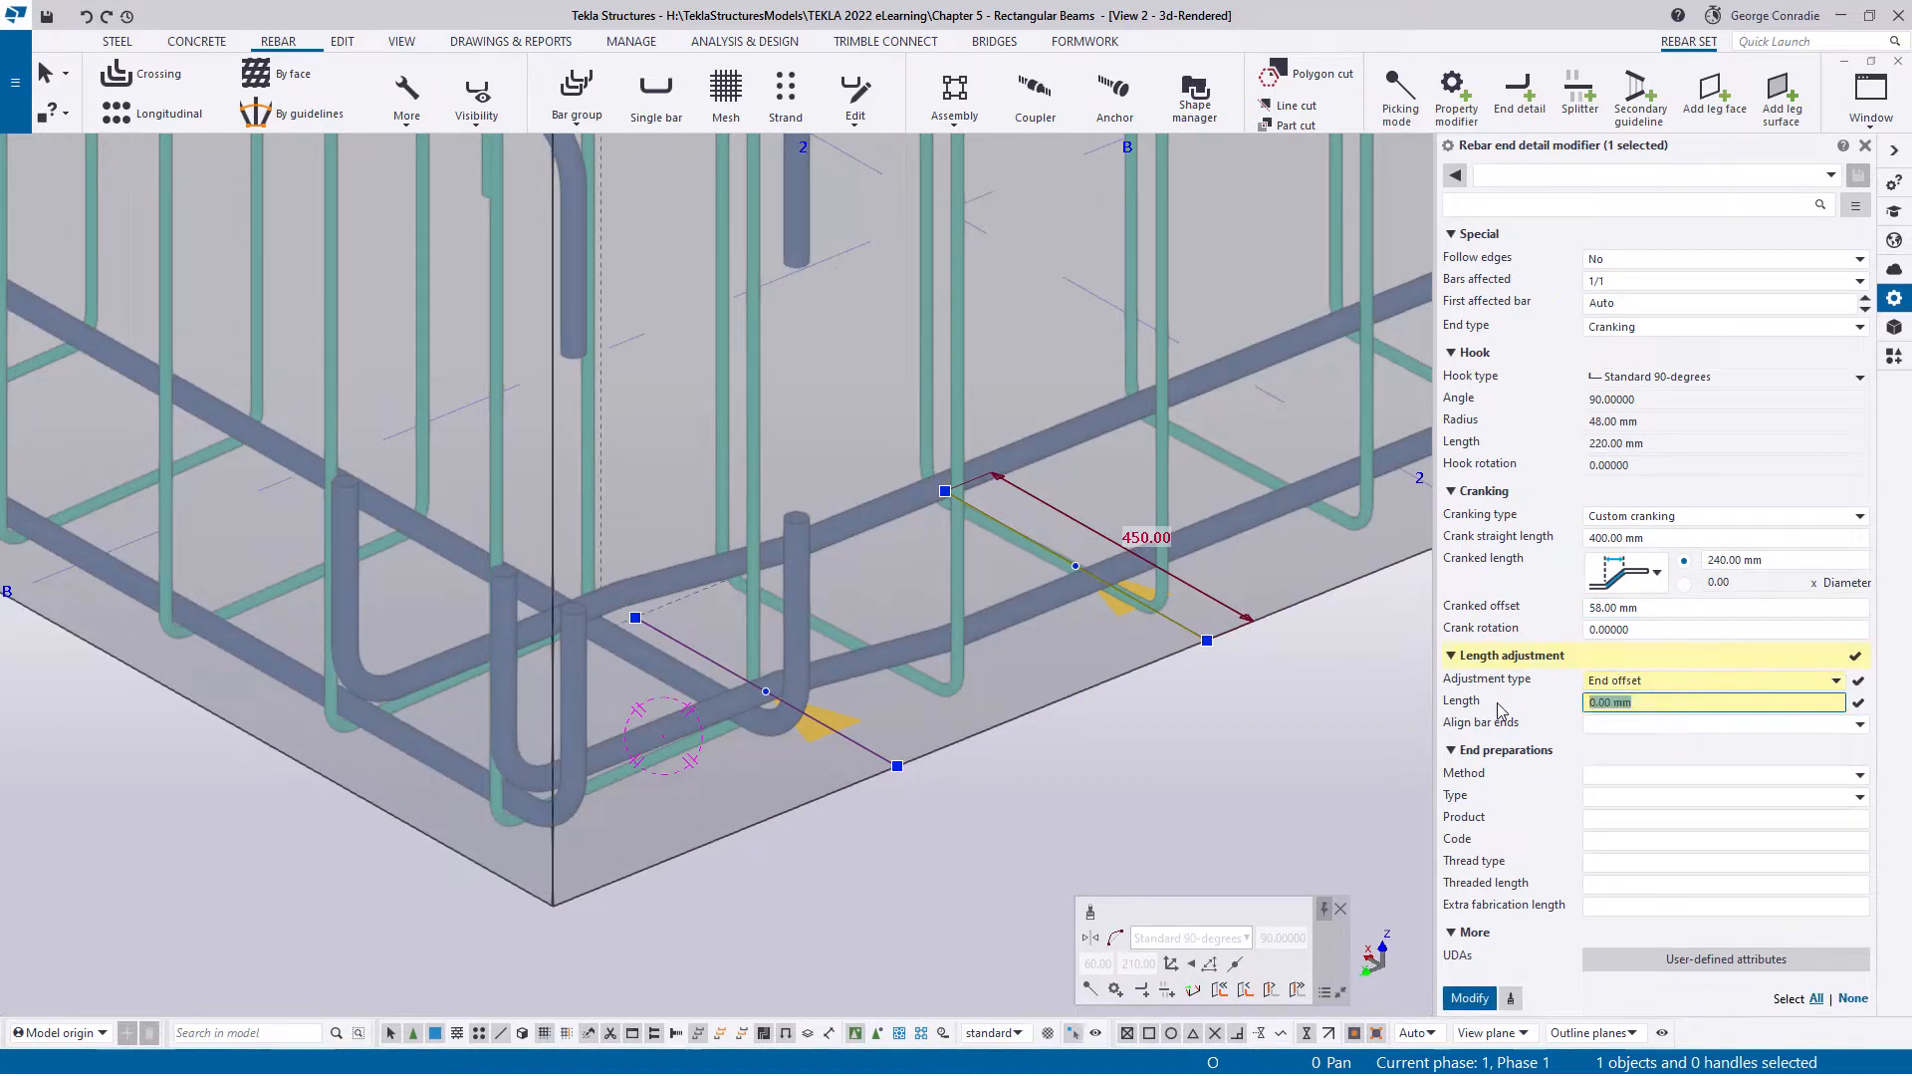
text(-53)
key(Return)
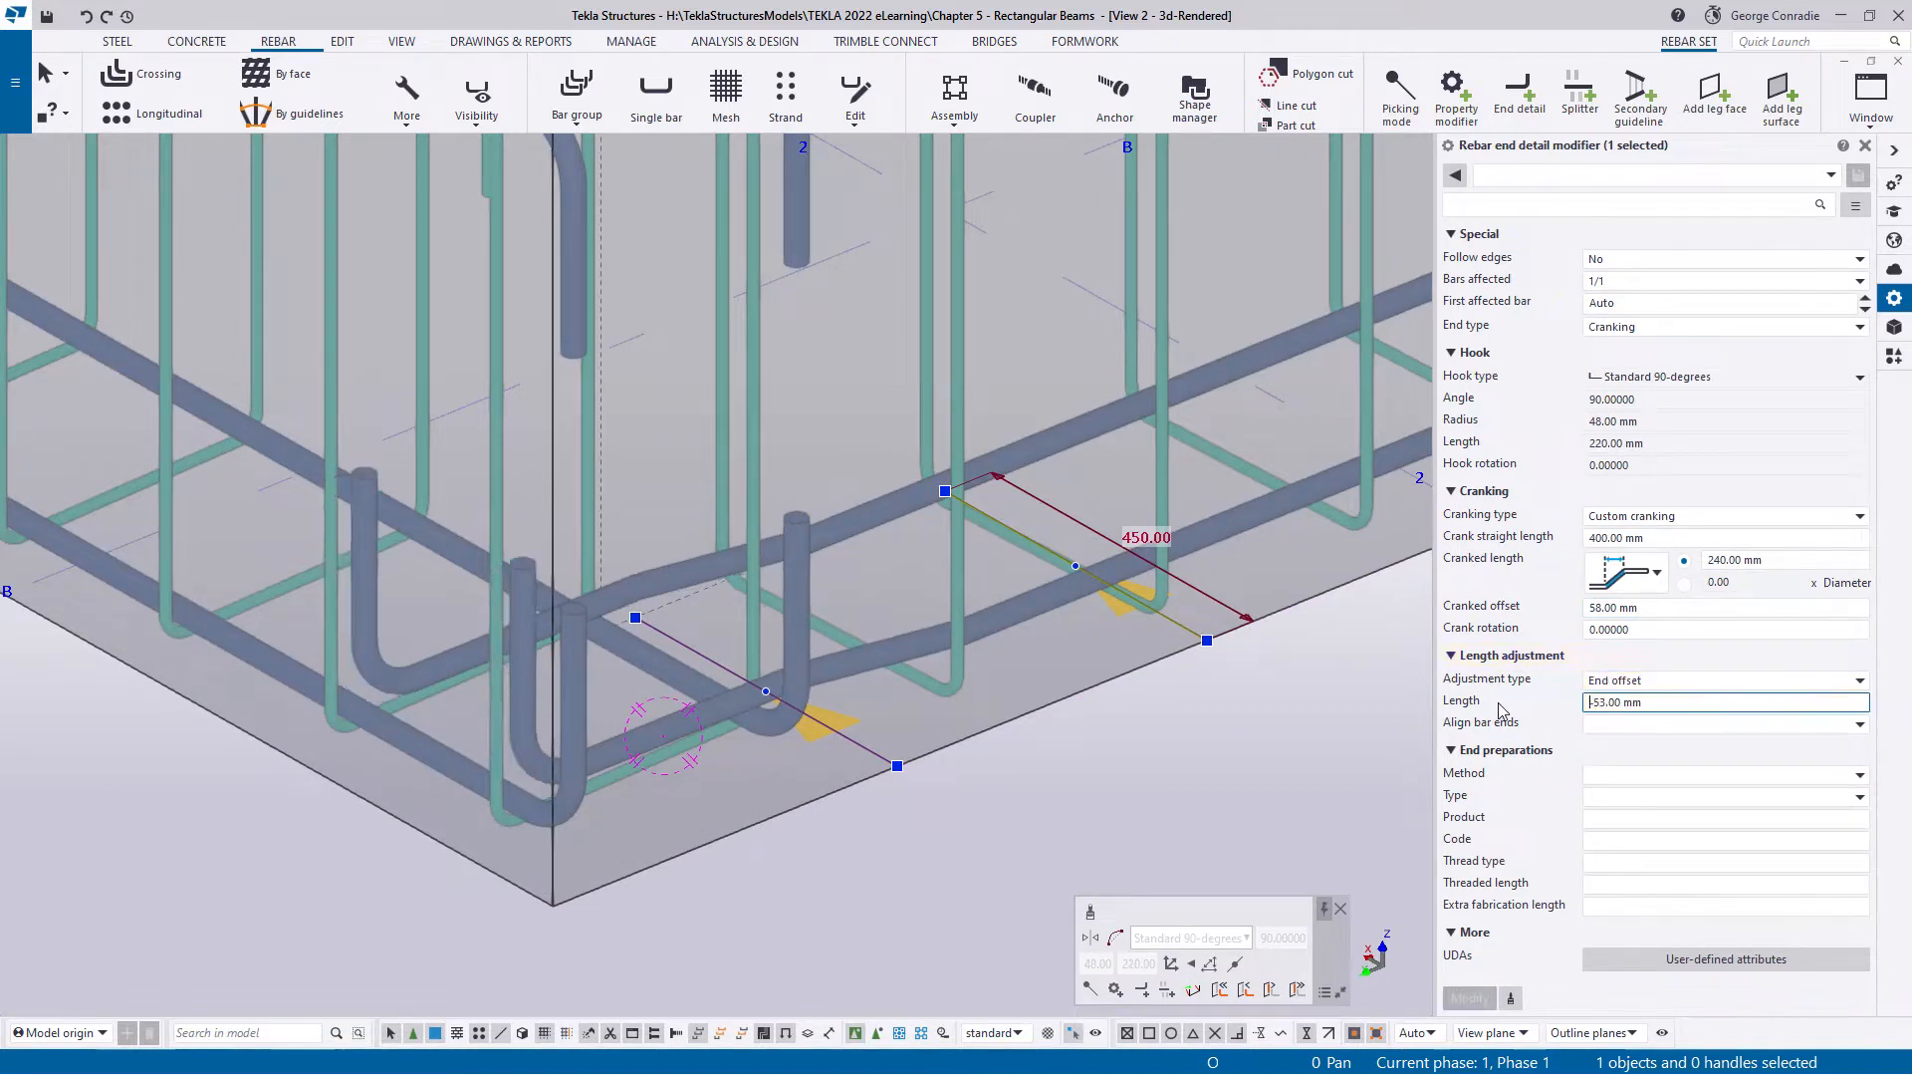
scroll(575, 701, up, 2)
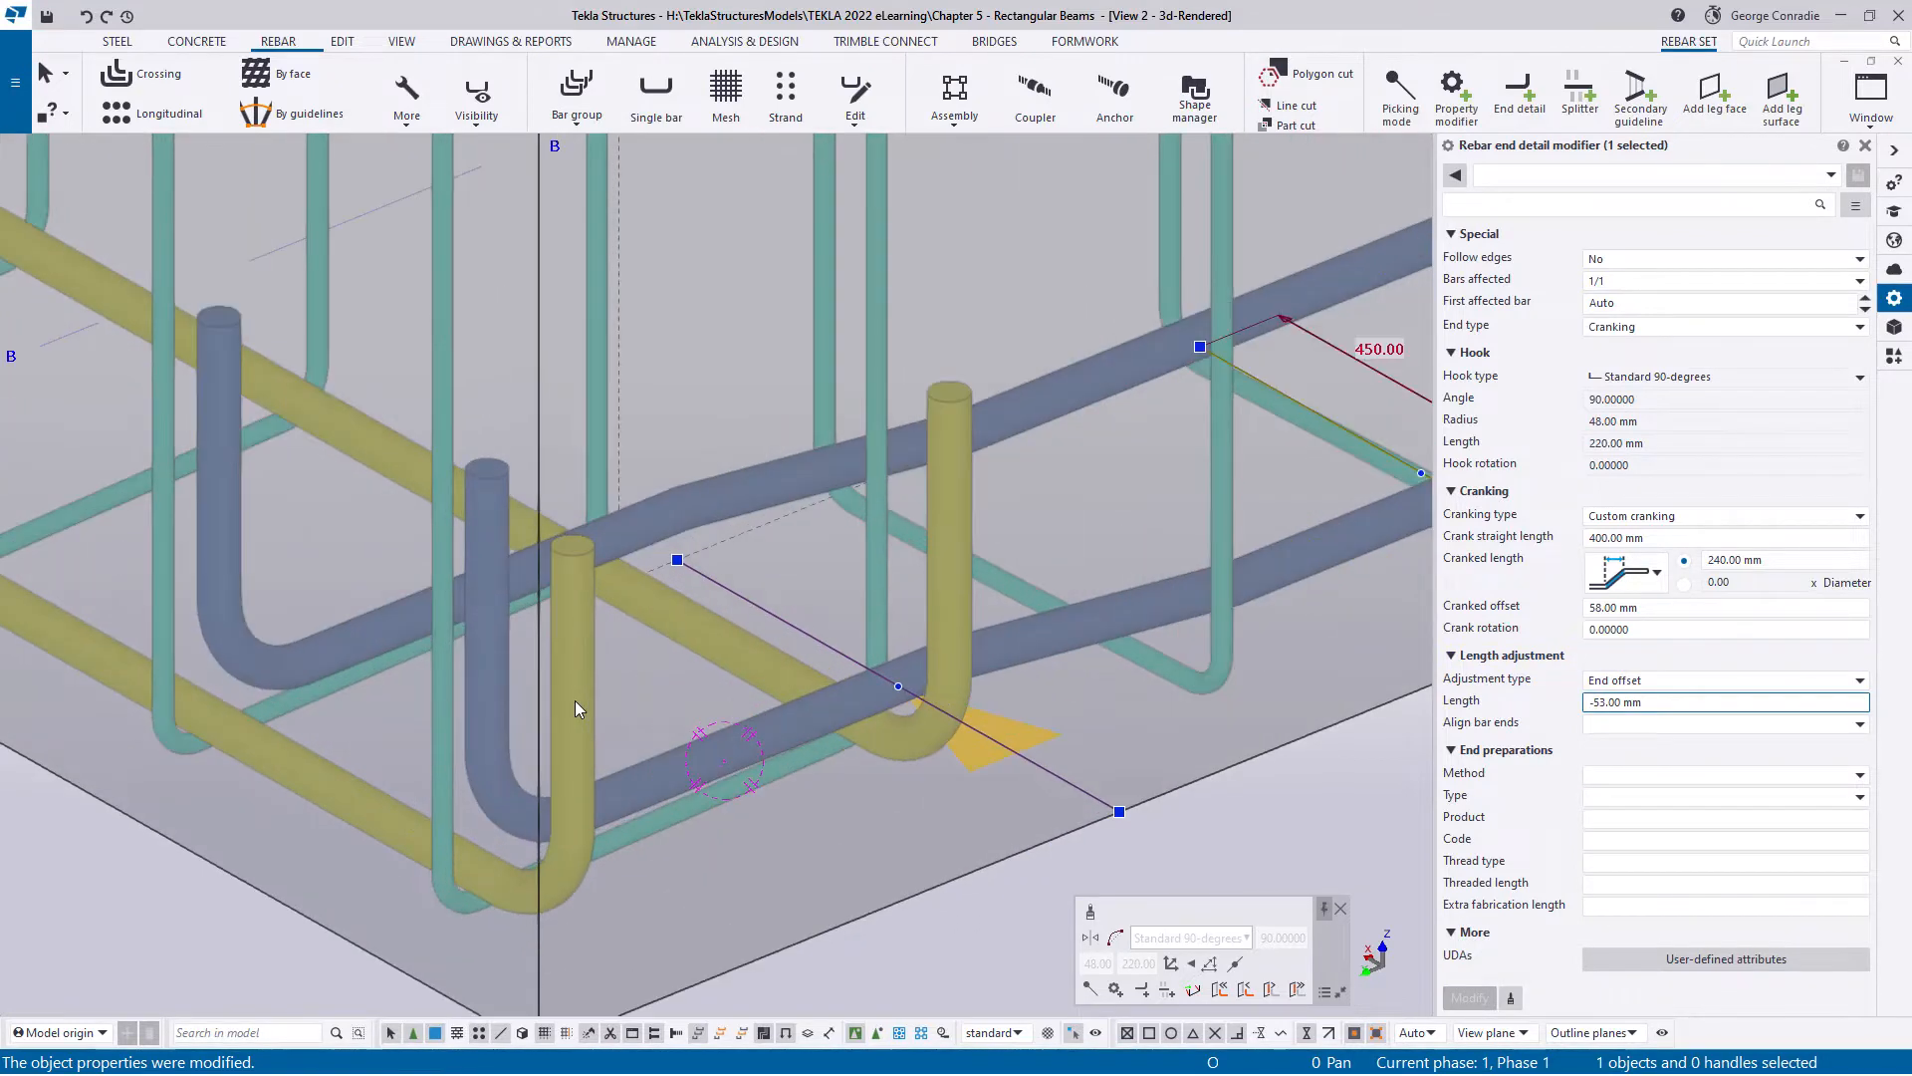
ctrl+middle_drag(573, 701, 640, 721)
scroll(735, 714, down, 1)
click(759, 791)
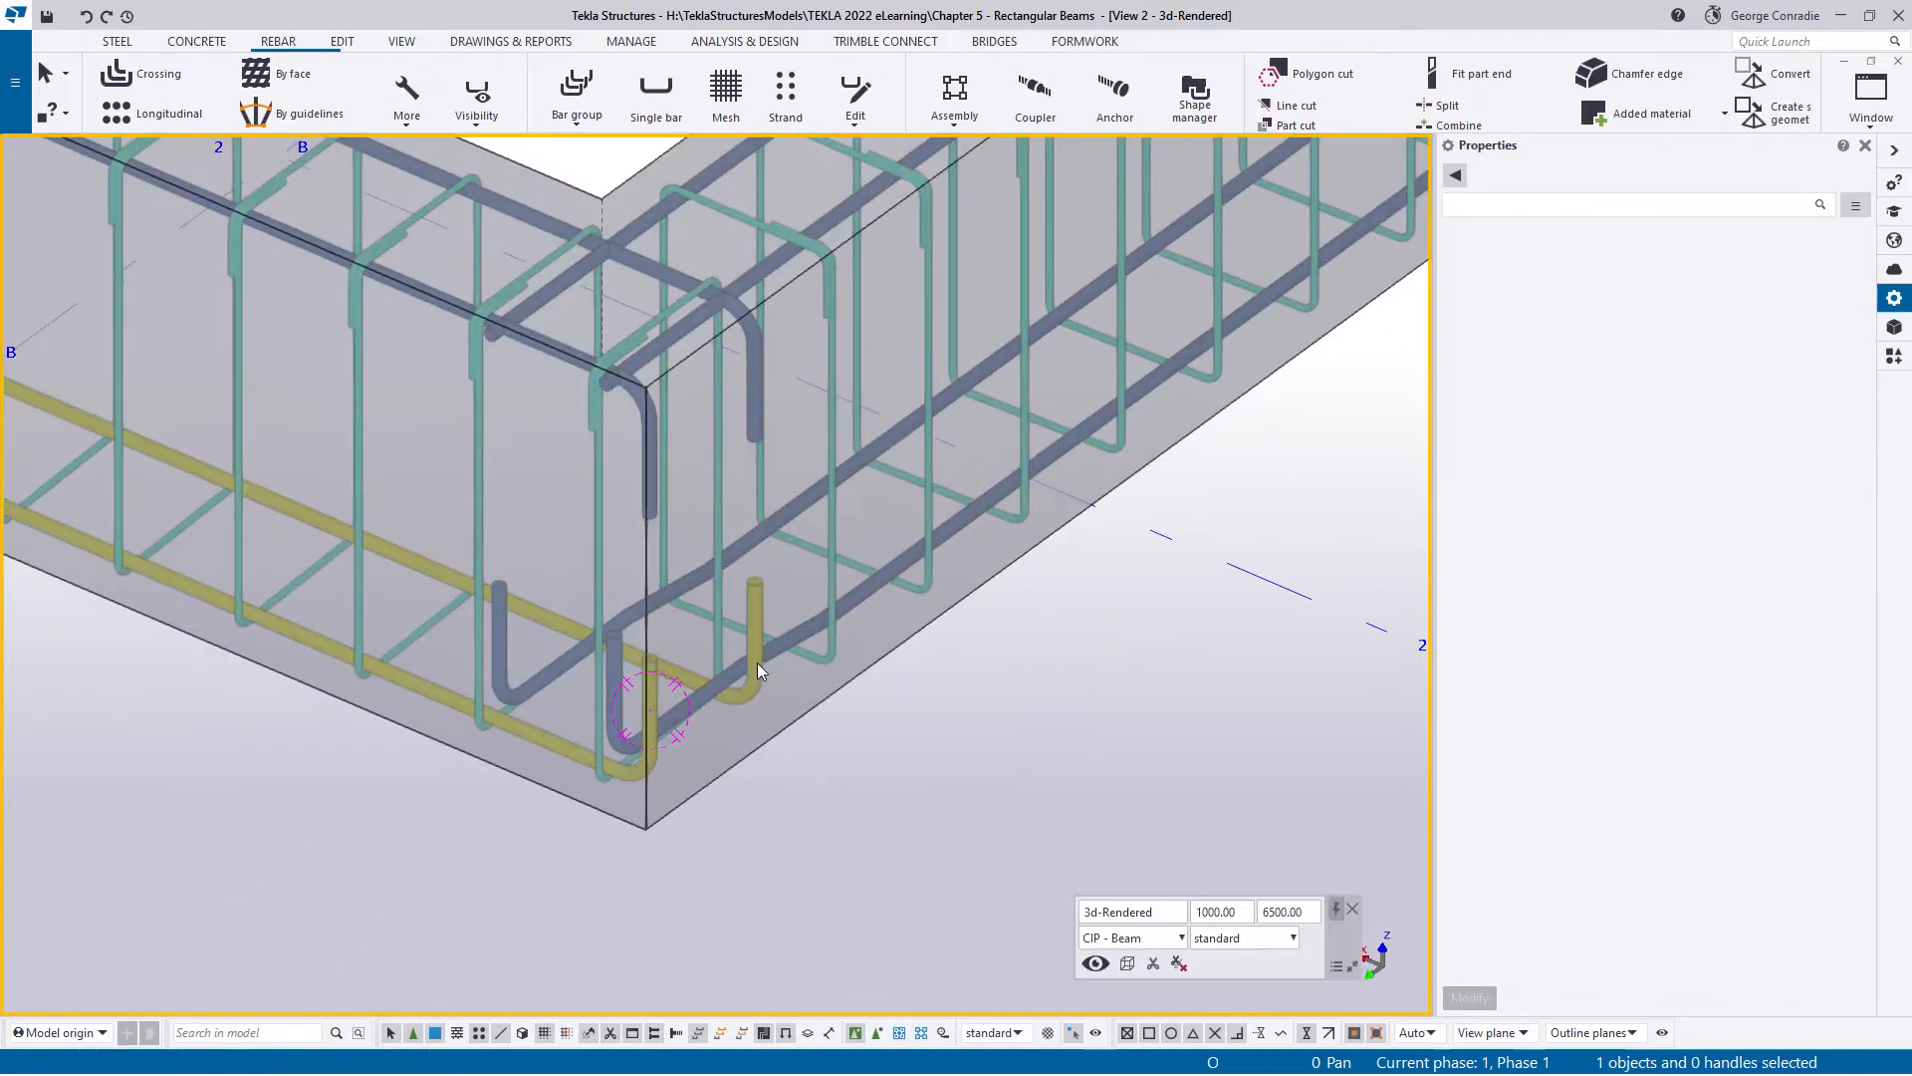
middle_drag(757, 661, 659, 802)
scroll(669, 536, up, 3)
click(656, 279)
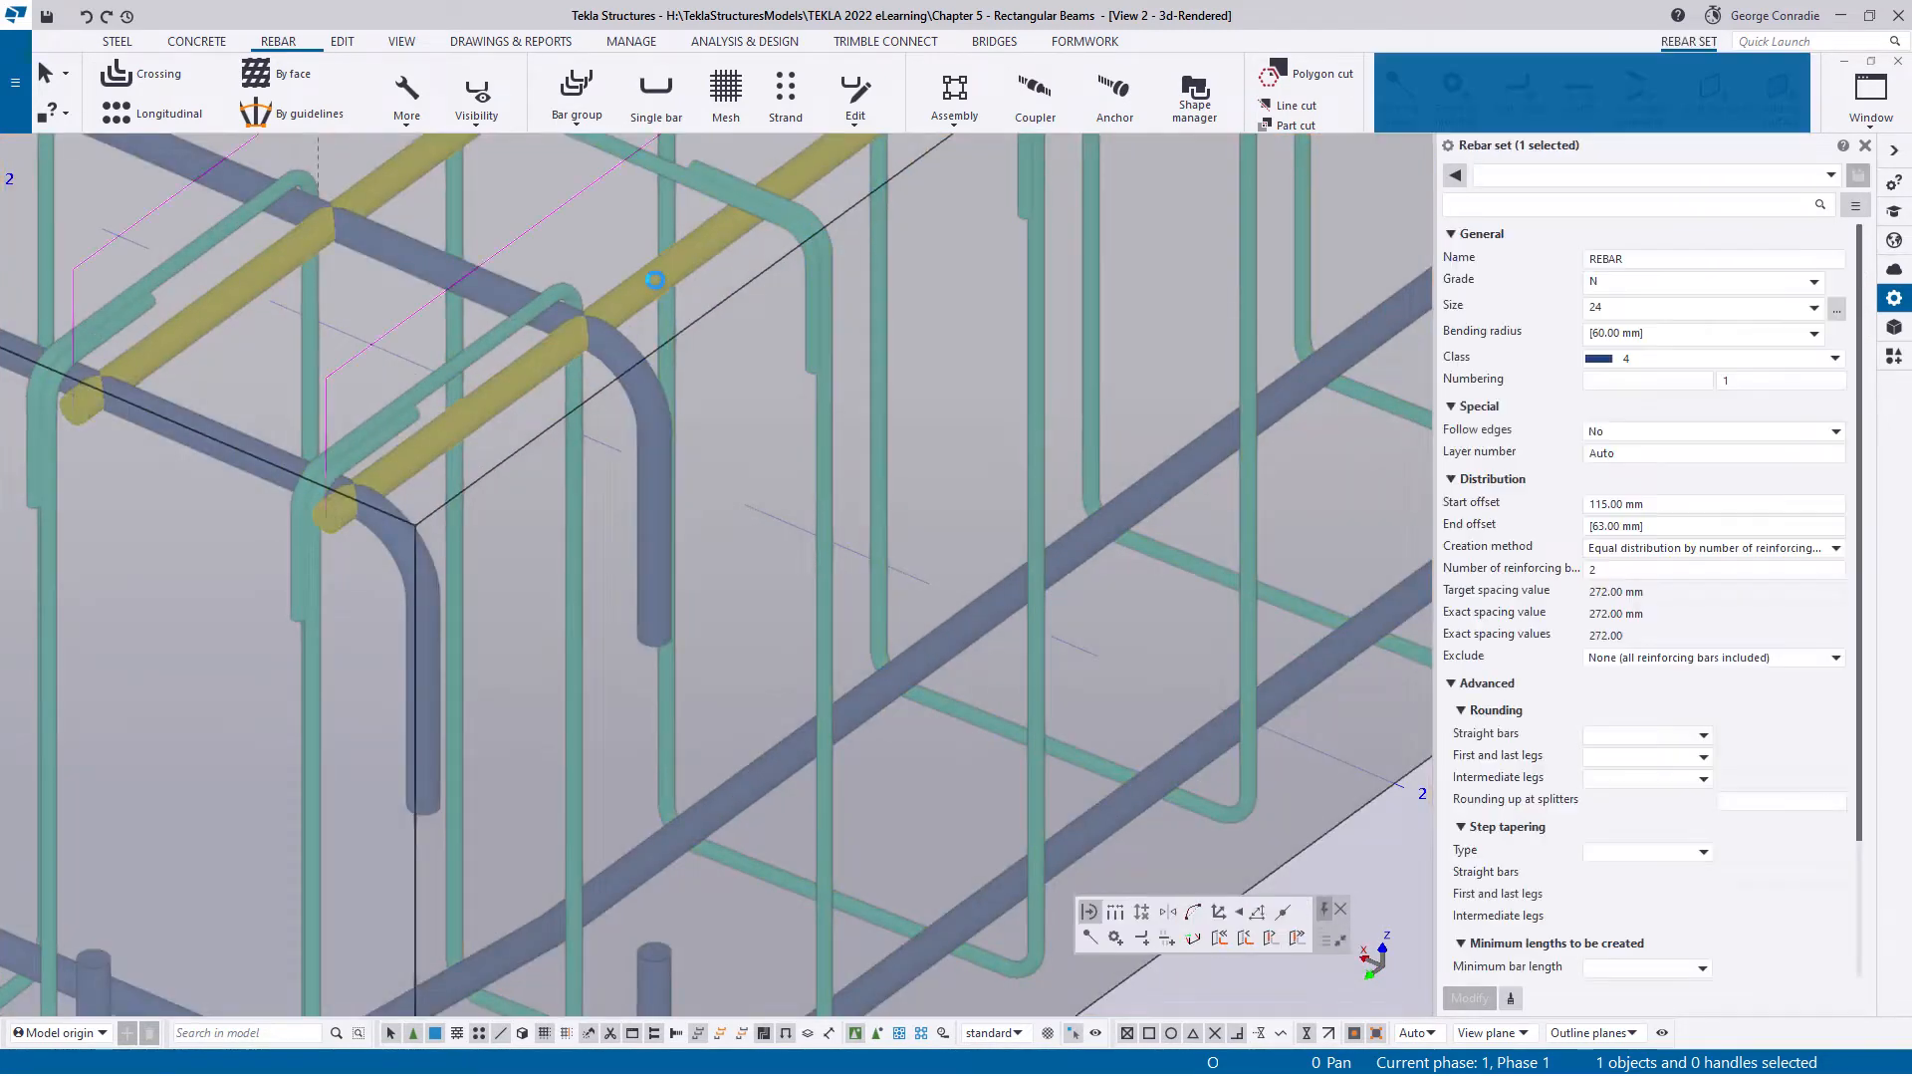
middle_drag(655, 279, 678, 418)
scroll(677, 423, down, 1)
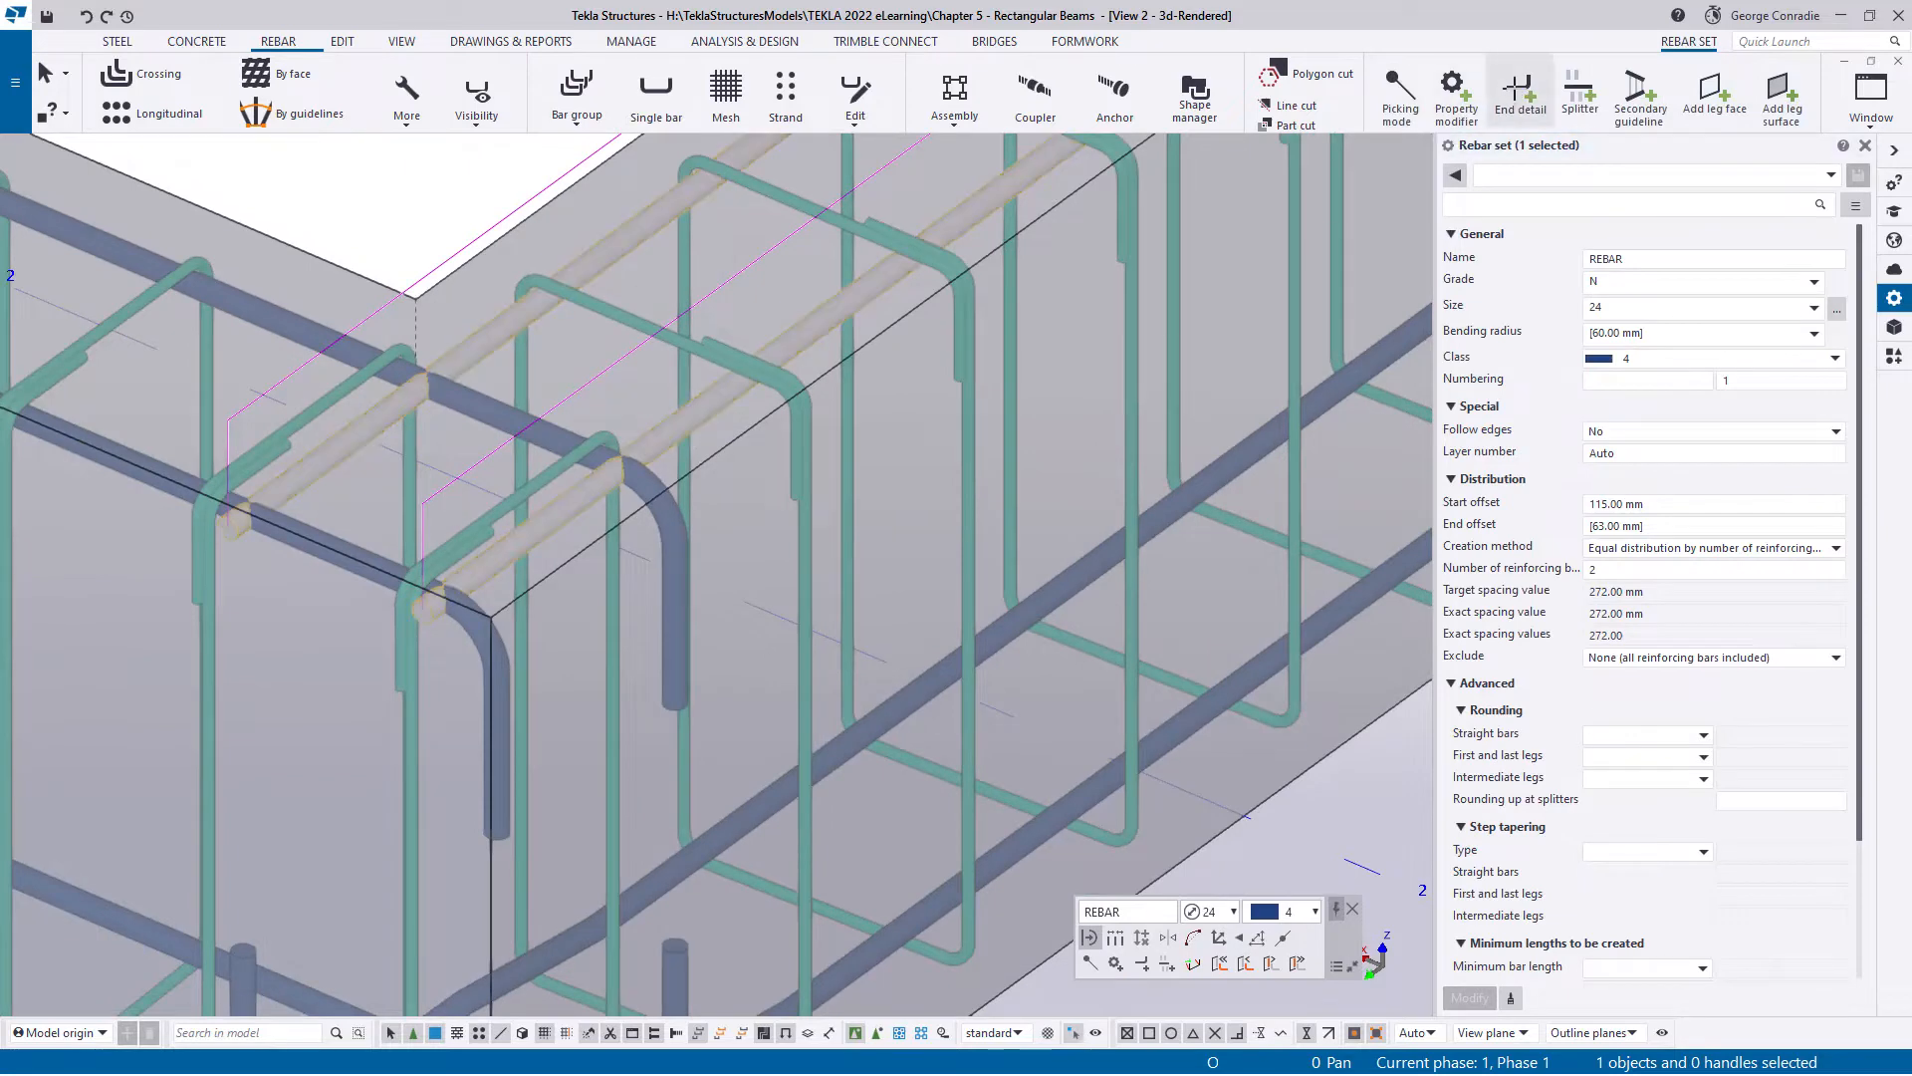
click(1520, 95)
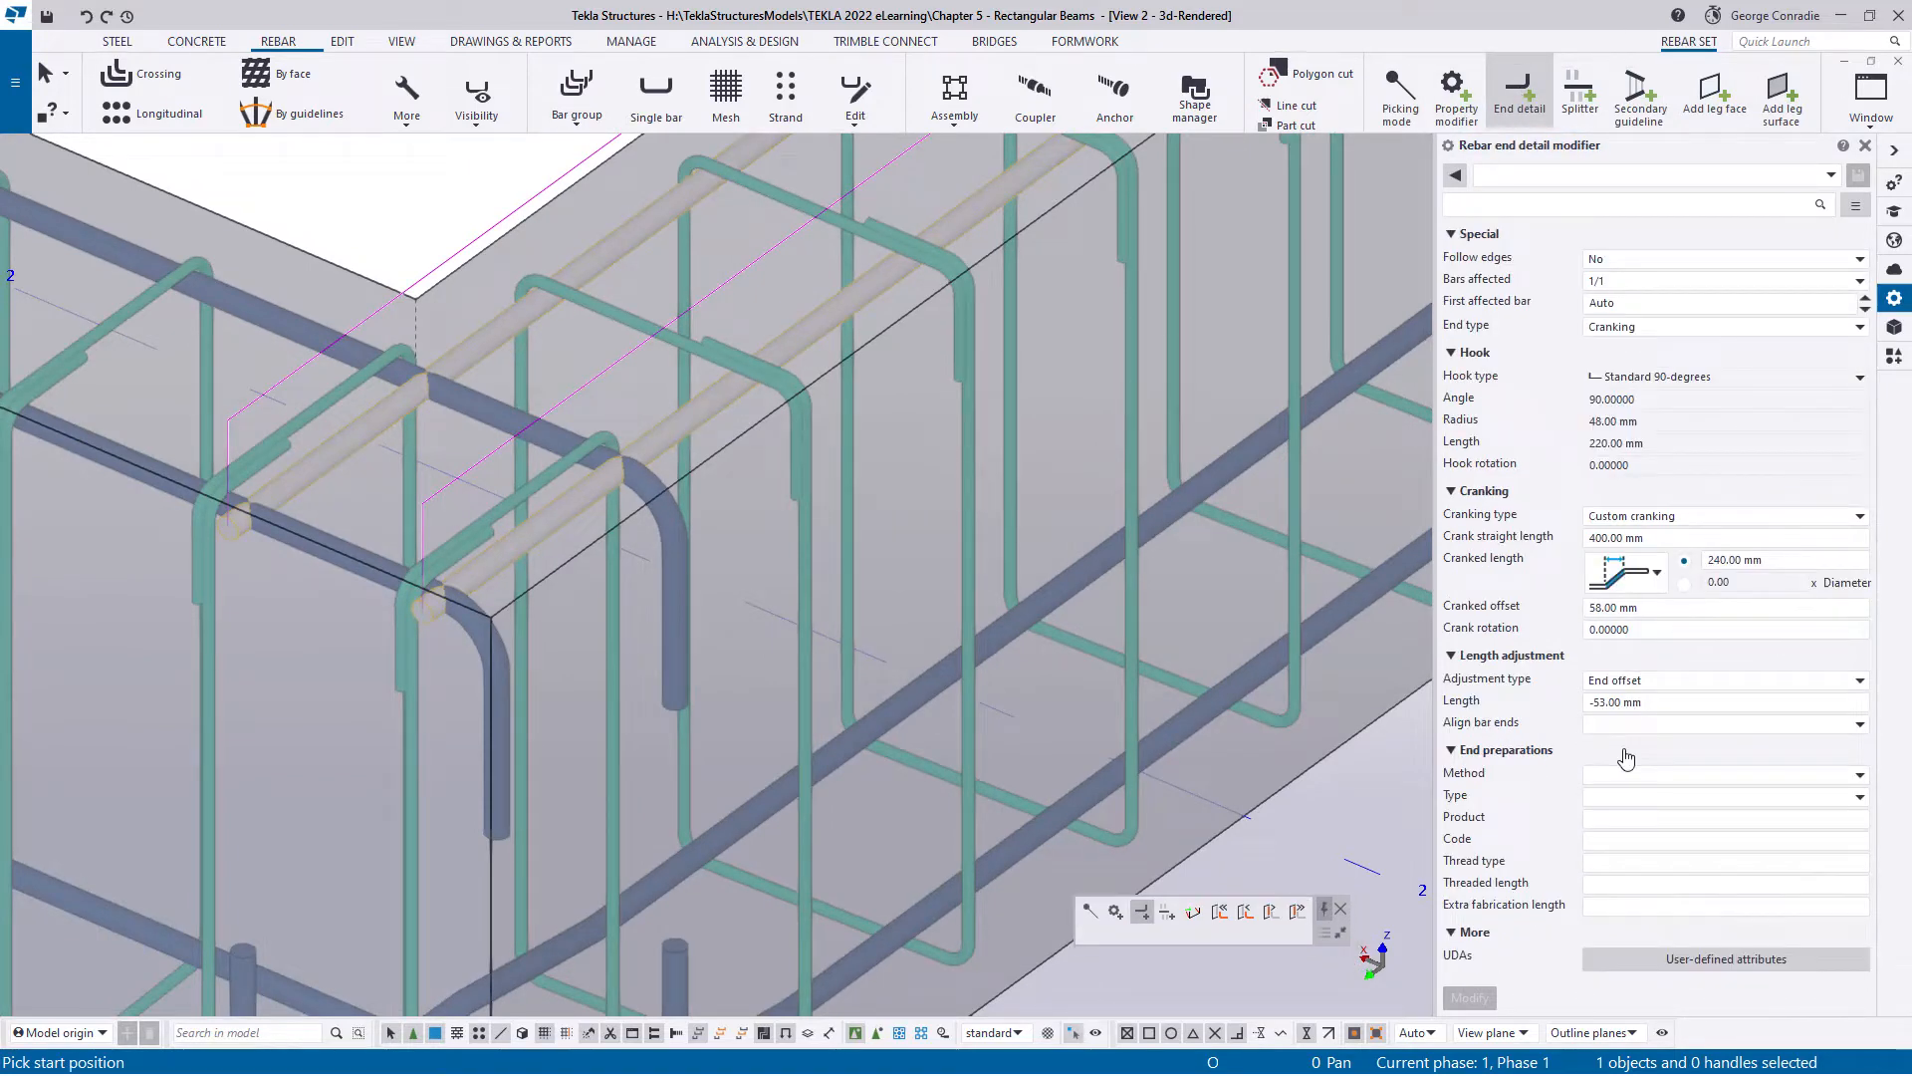
middle_drag(1081, 526, 1025, 595)
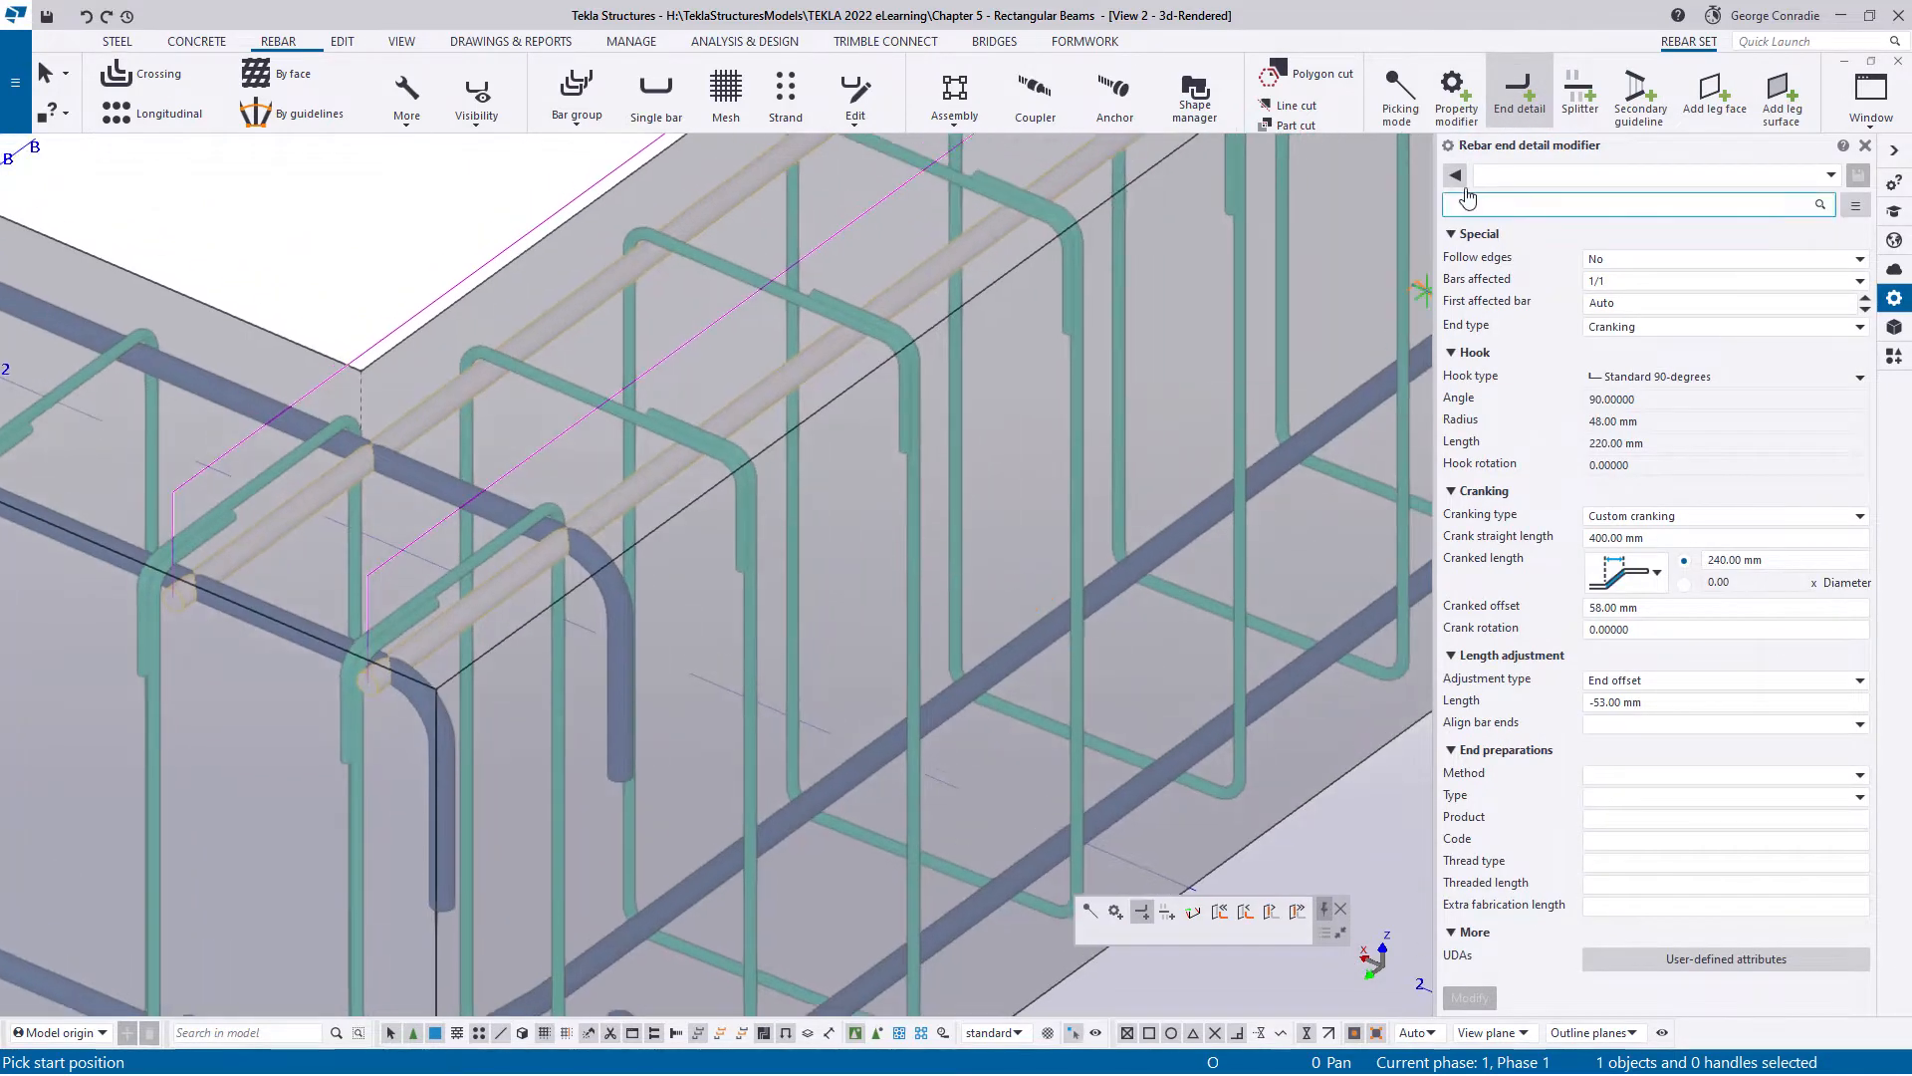
click(1497, 181)
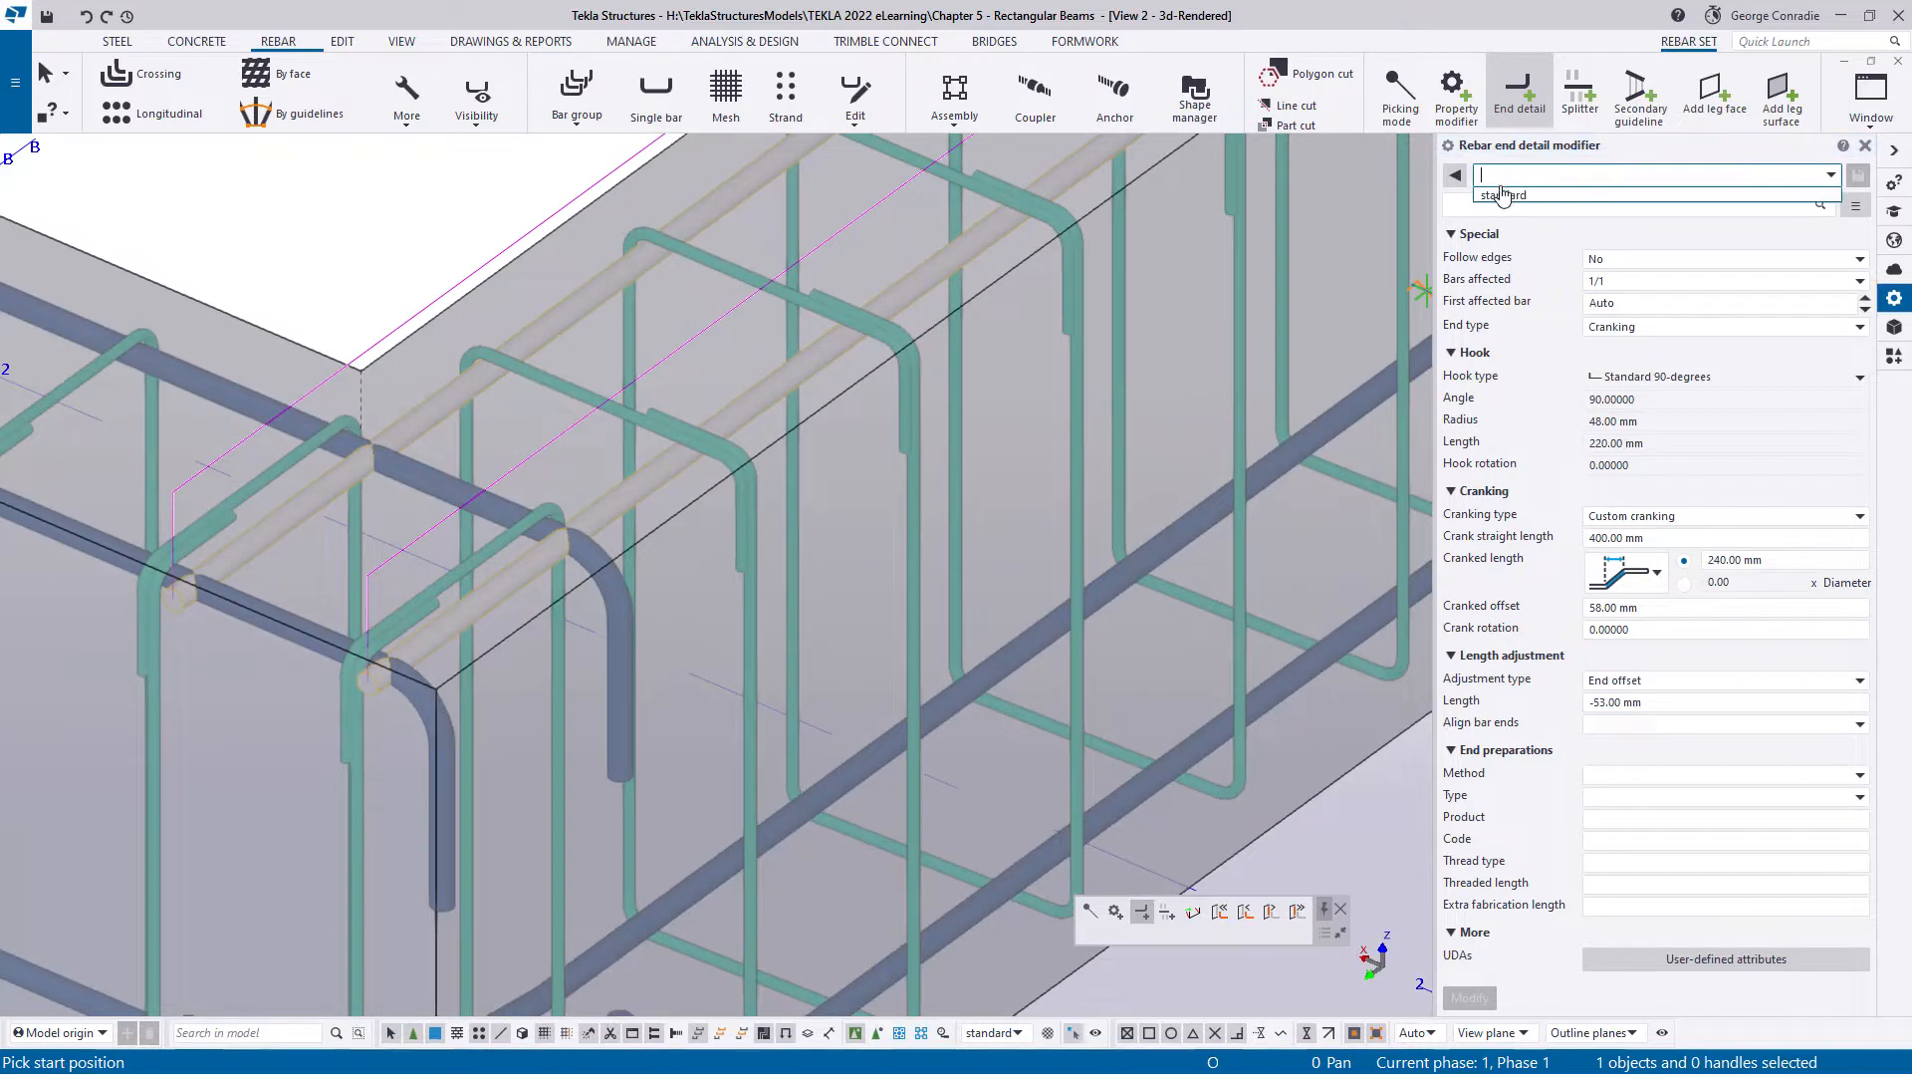
right_click(1301, 317)
click(1334, 324)
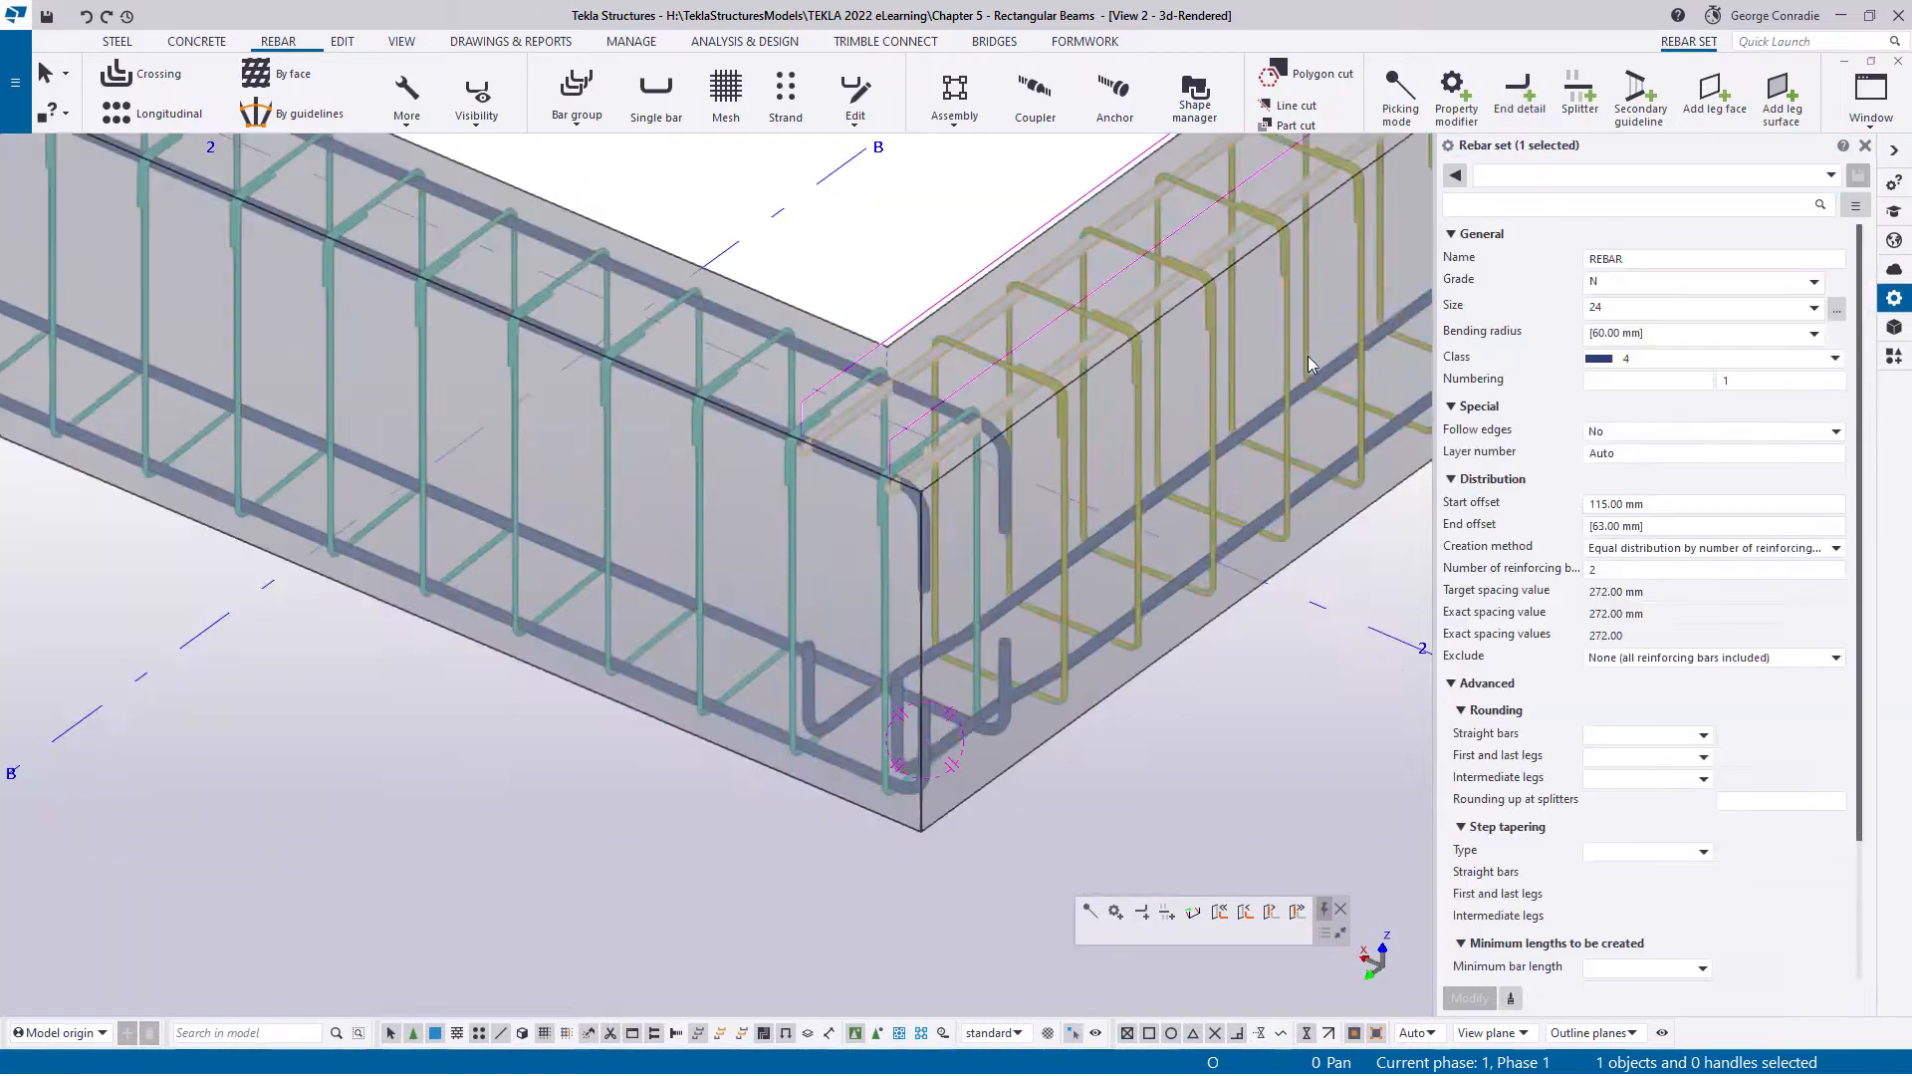
- Copy the hook and crank end details from the bottom bars to the top bars of the same leg, one linear copy 1000 mm in Z
click(1078, 649)
click(1042, 624)
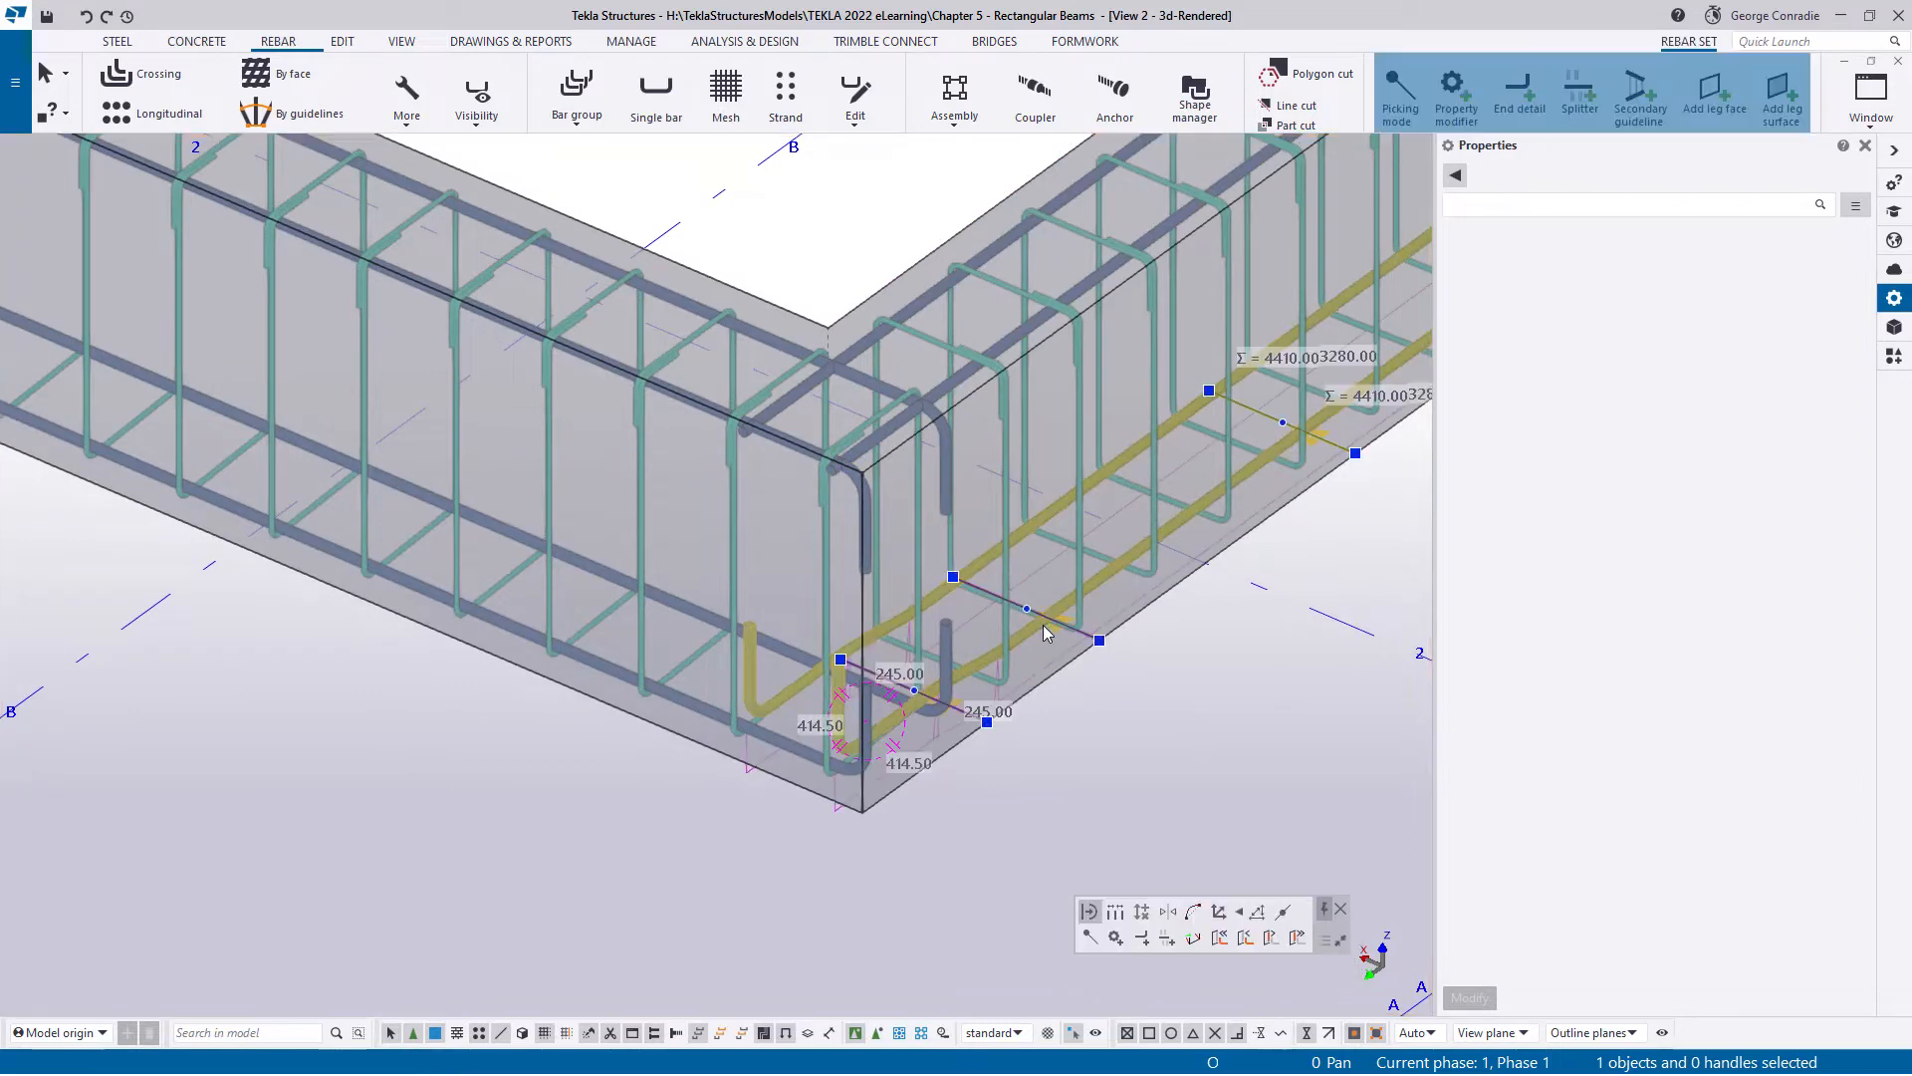
click(963, 713)
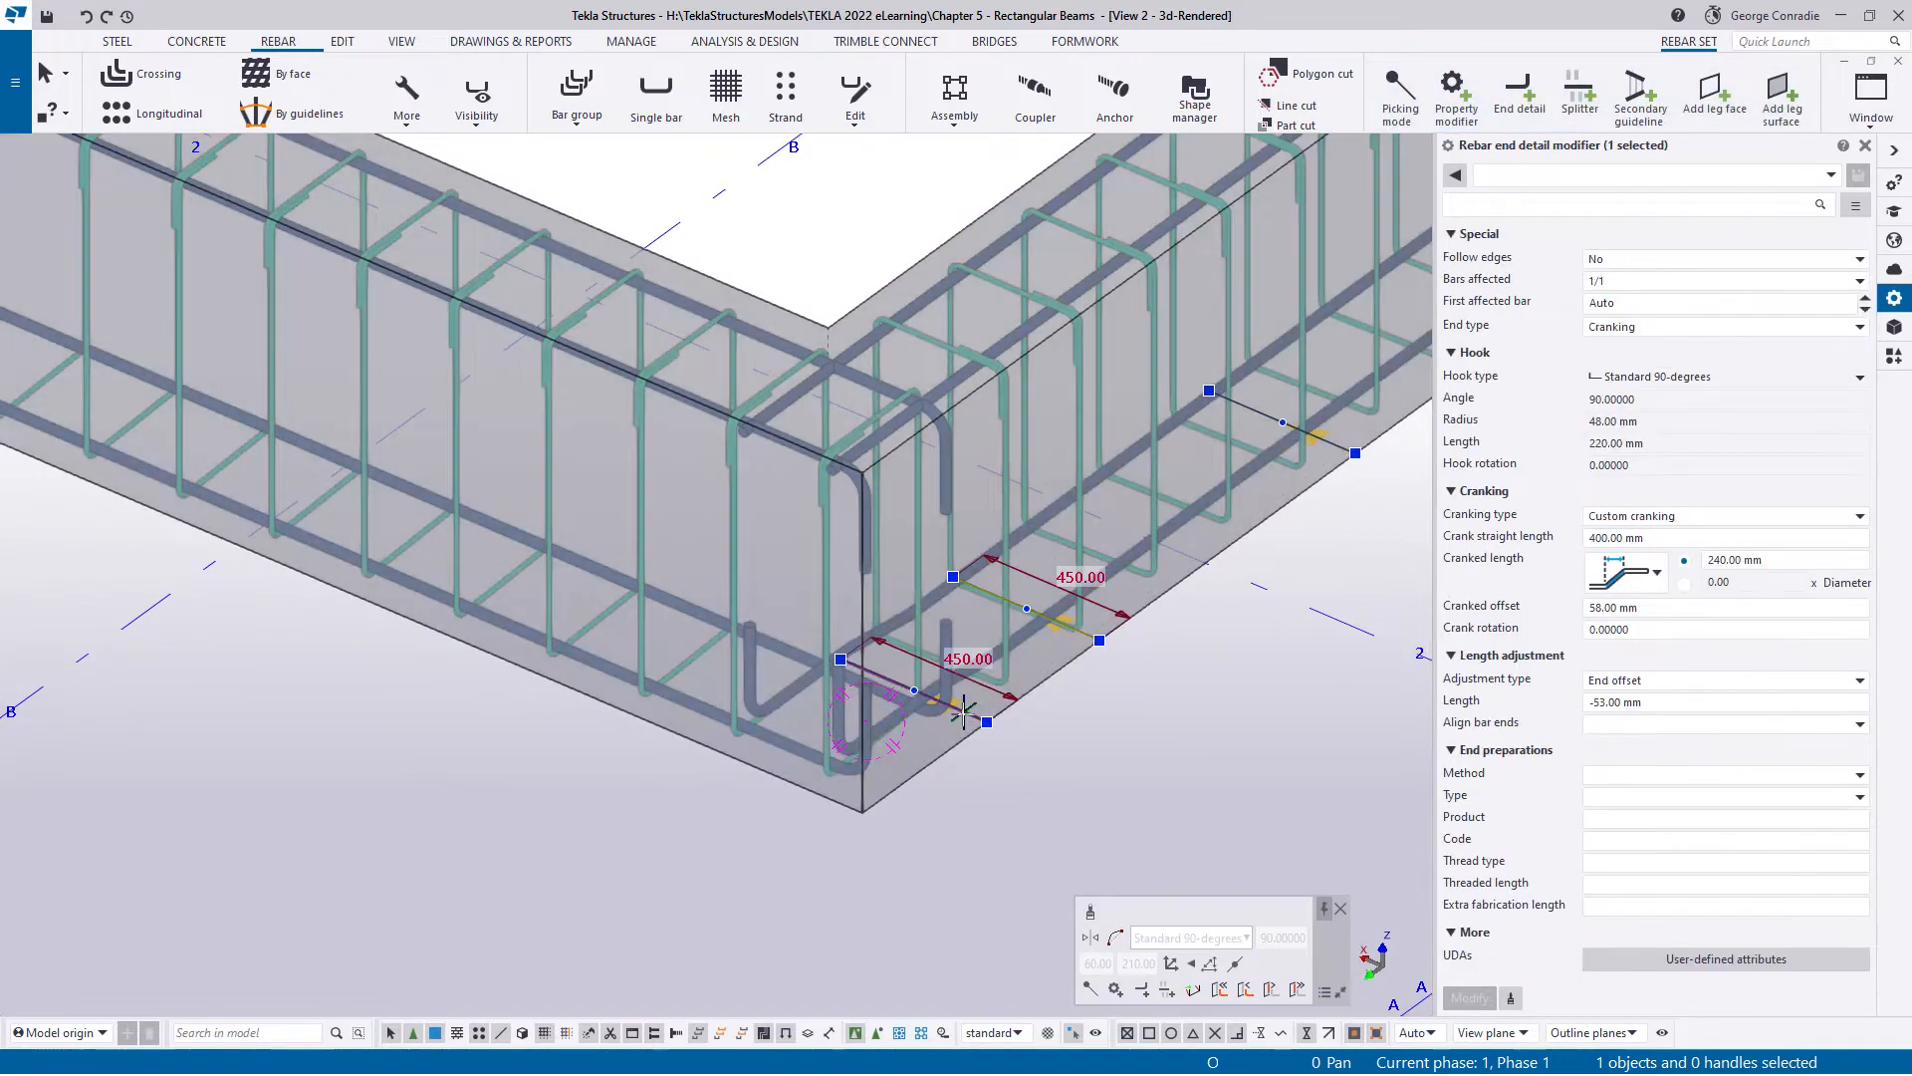
ctrl+click(963, 713)
right_click(979, 794)
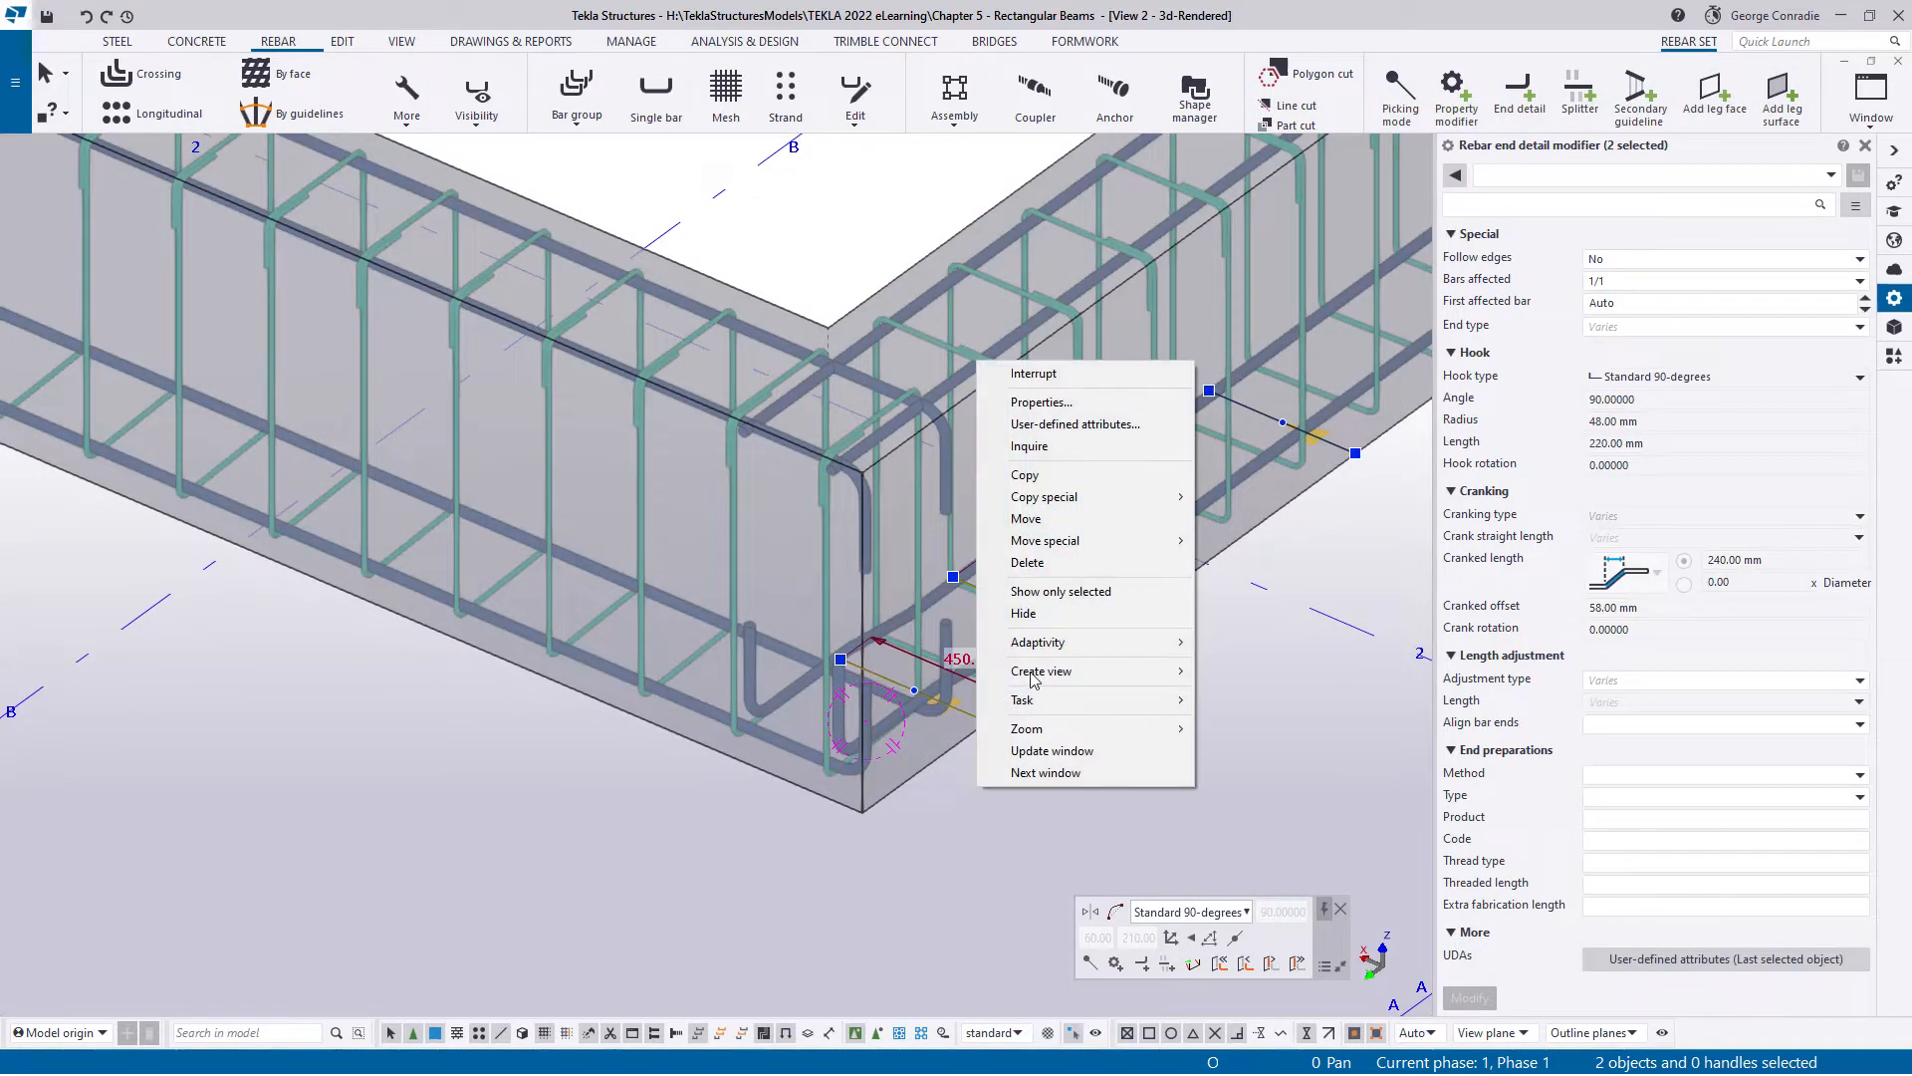
mouse_move(1072, 496)
click(1226, 498)
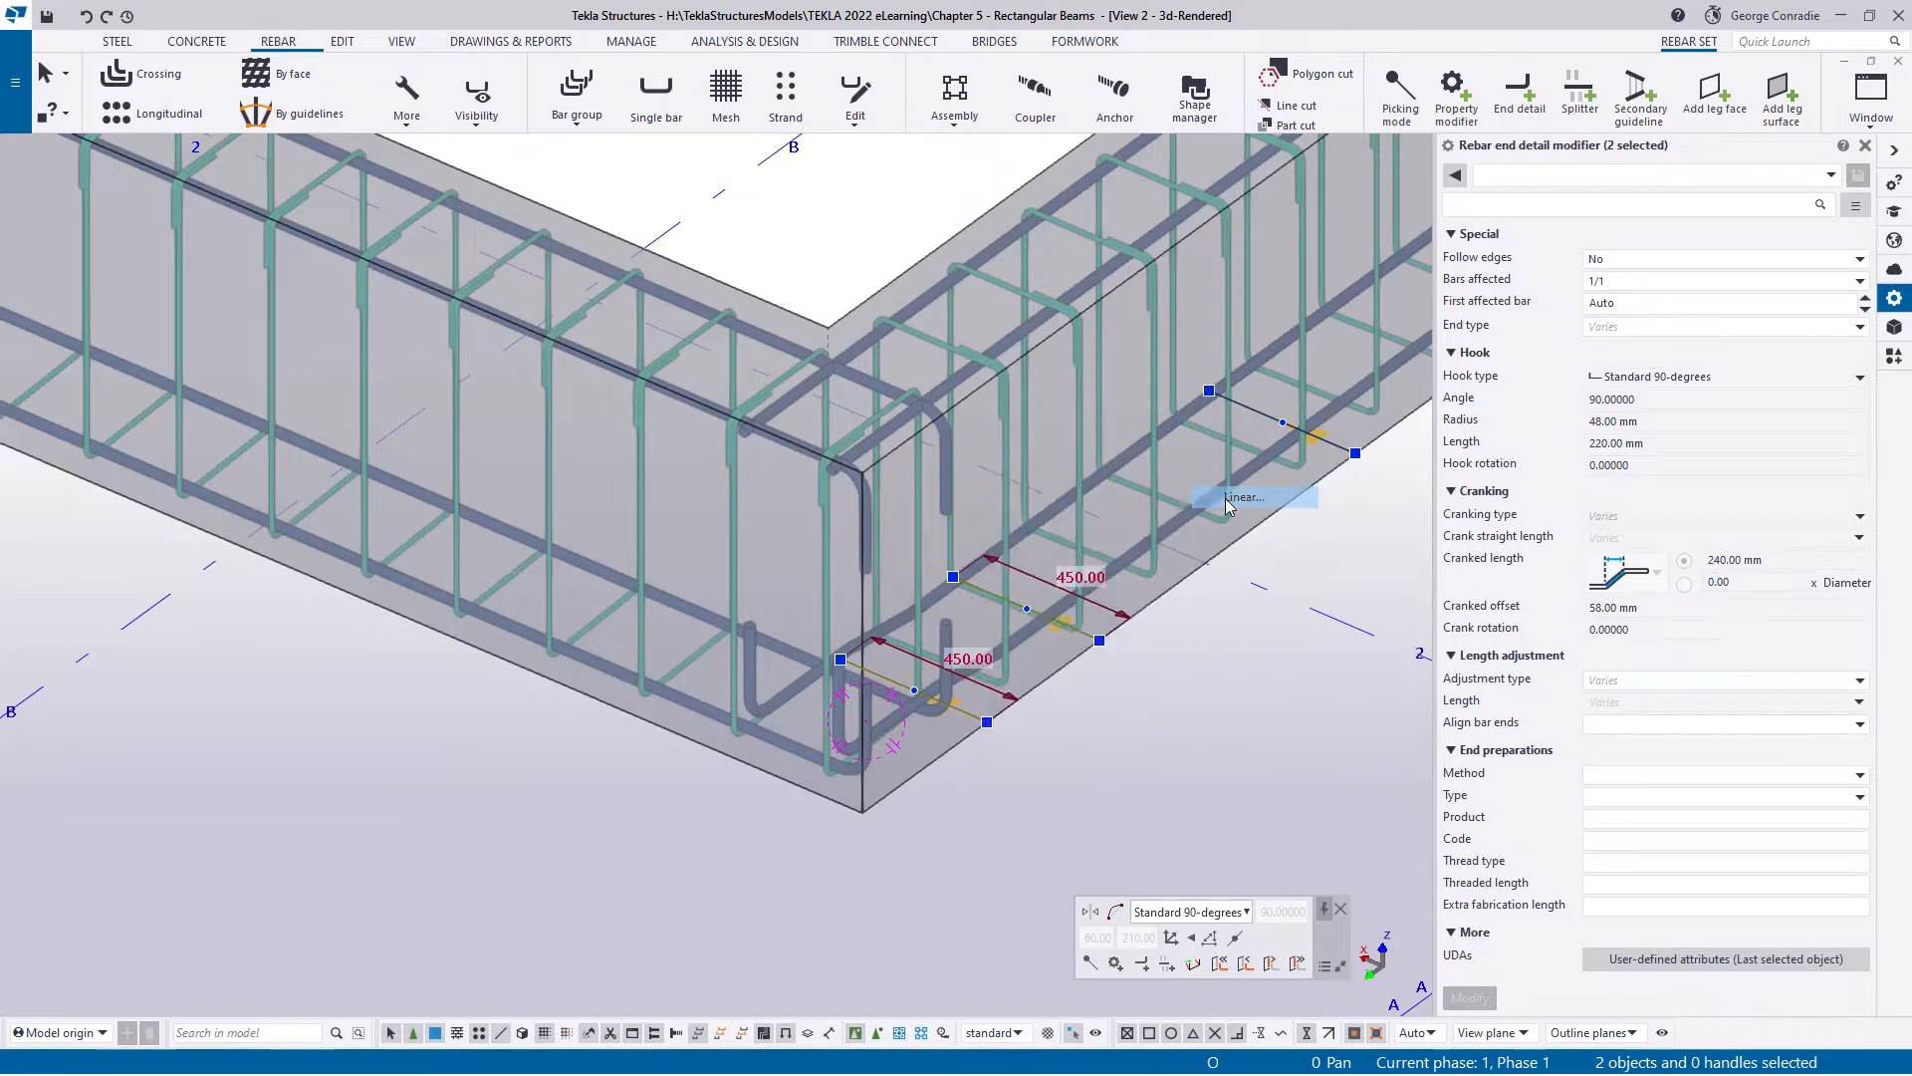
click(862, 811)
scroll(891, 691, up, 3)
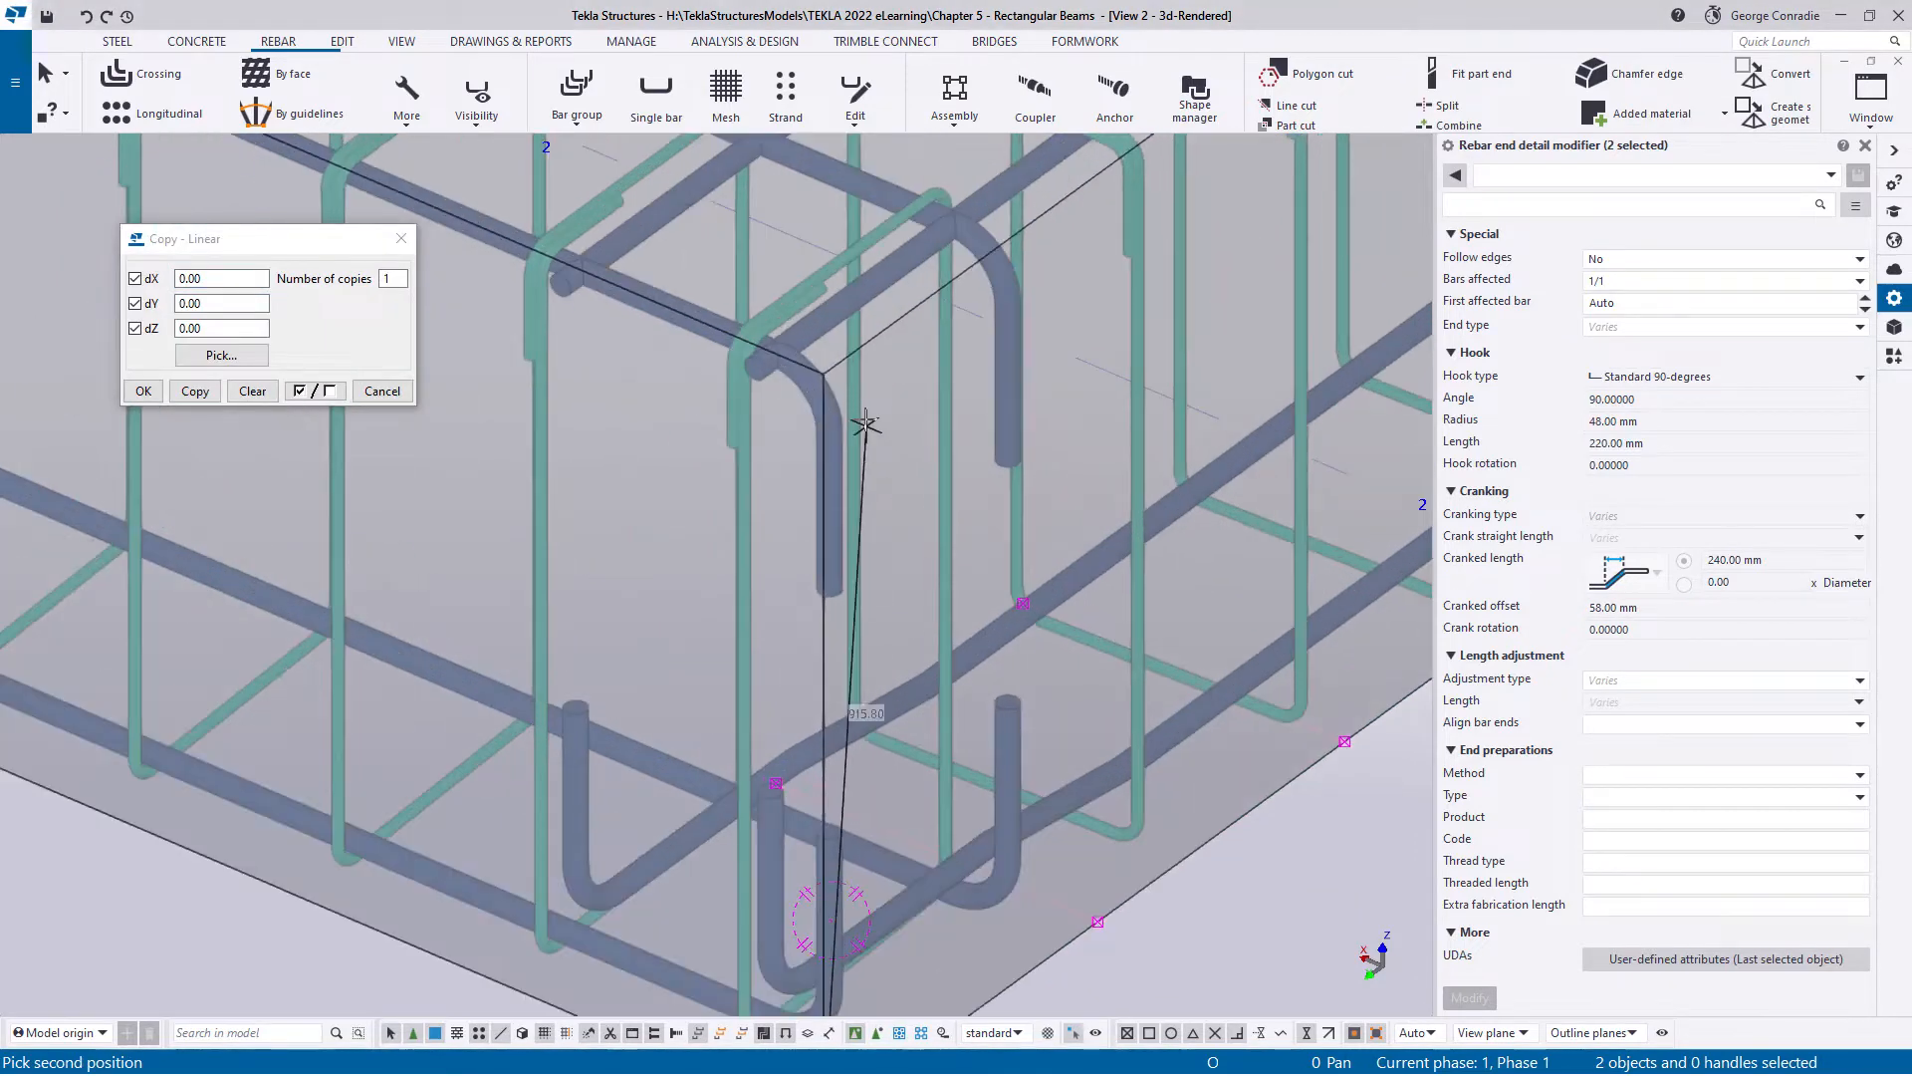
click(825, 376)
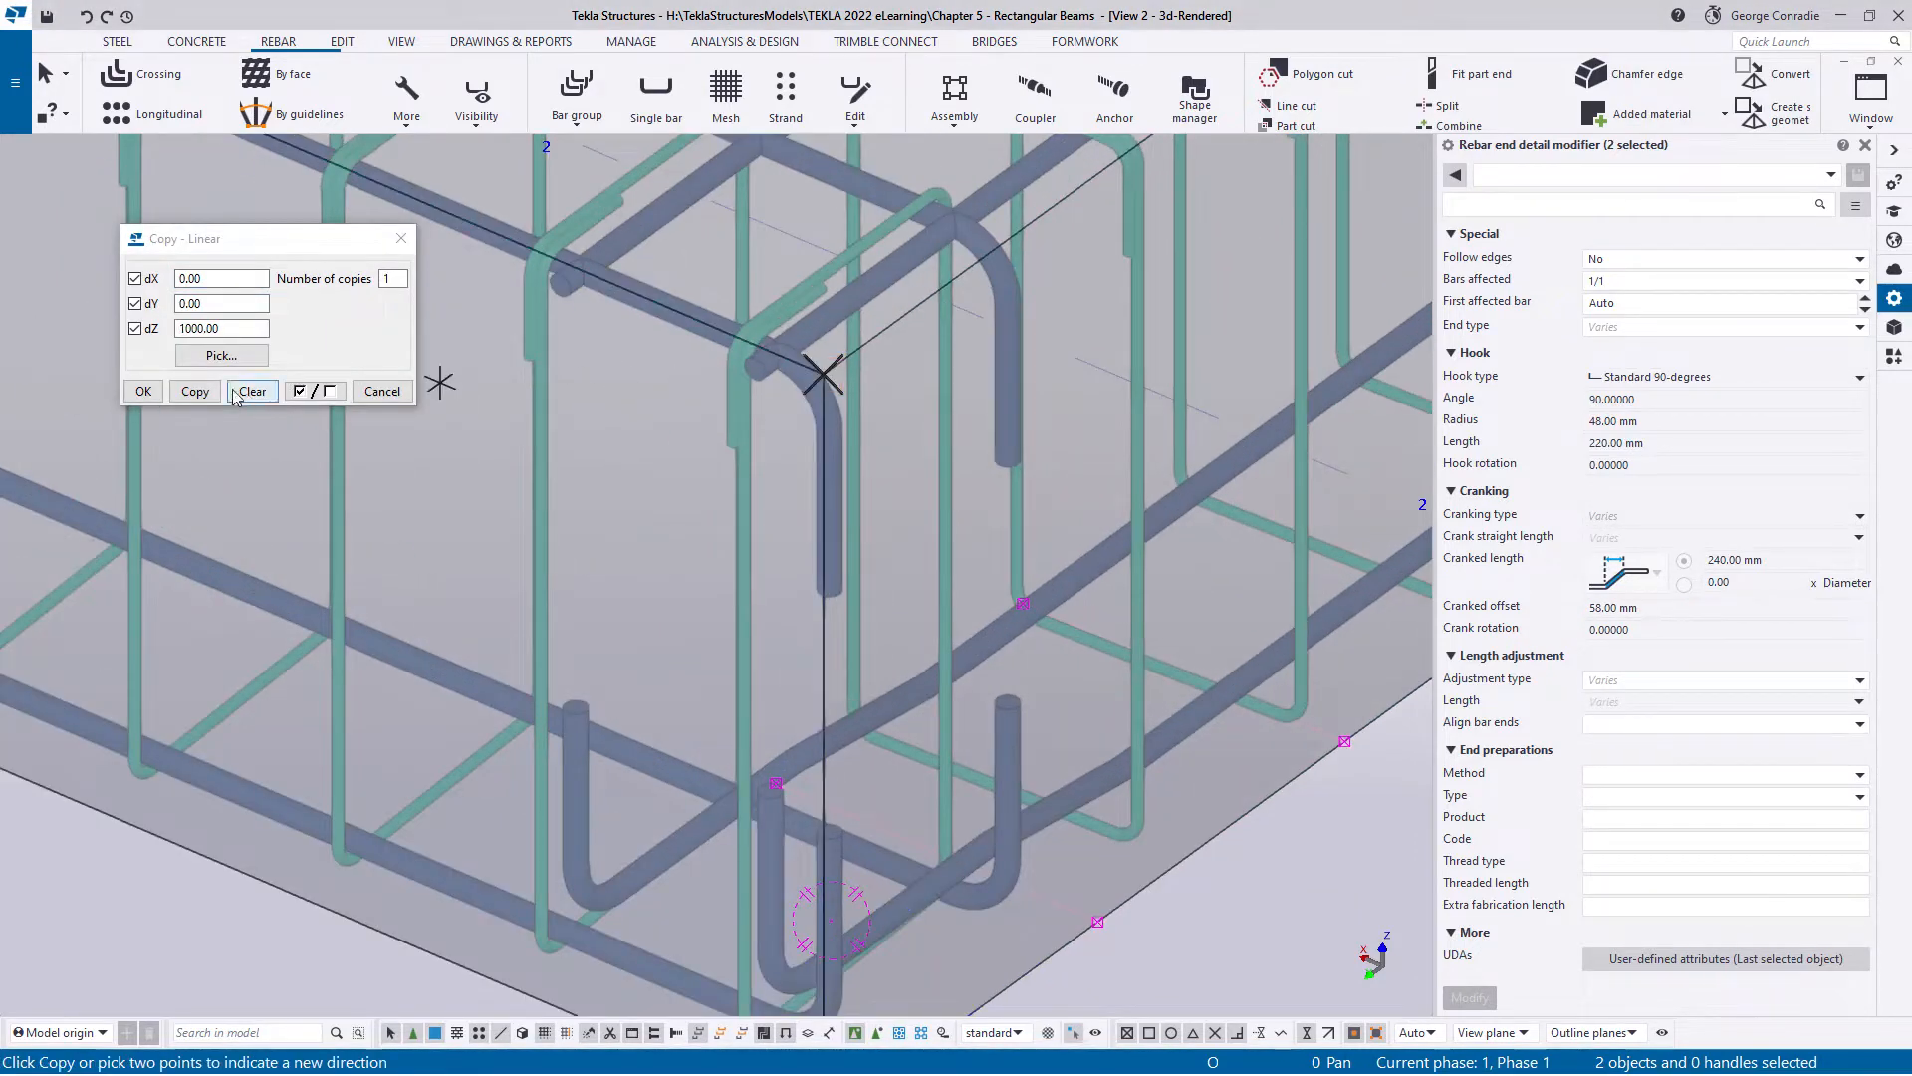
click(196, 393)
click(381, 390)
right_click(498, 412)
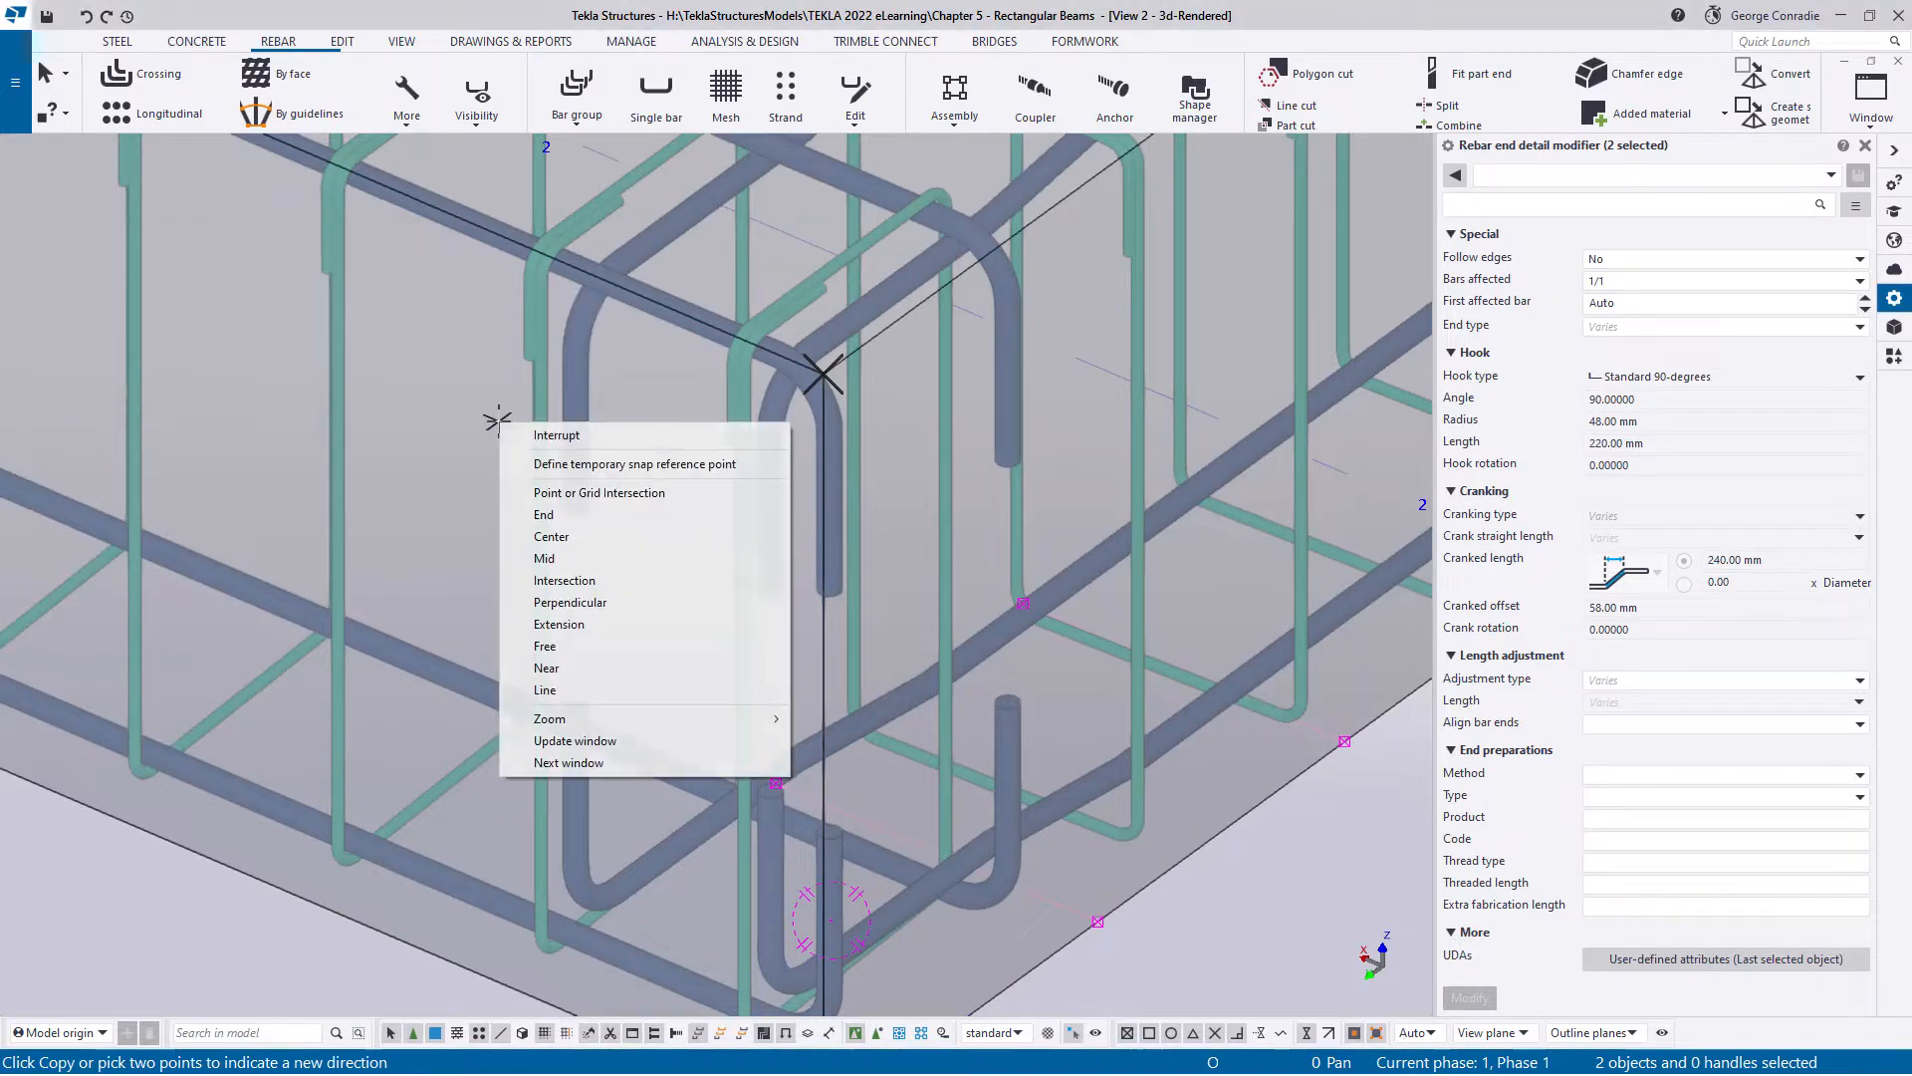
click(542, 430)
scroll(542, 434, down, 3)
click(874, 638)
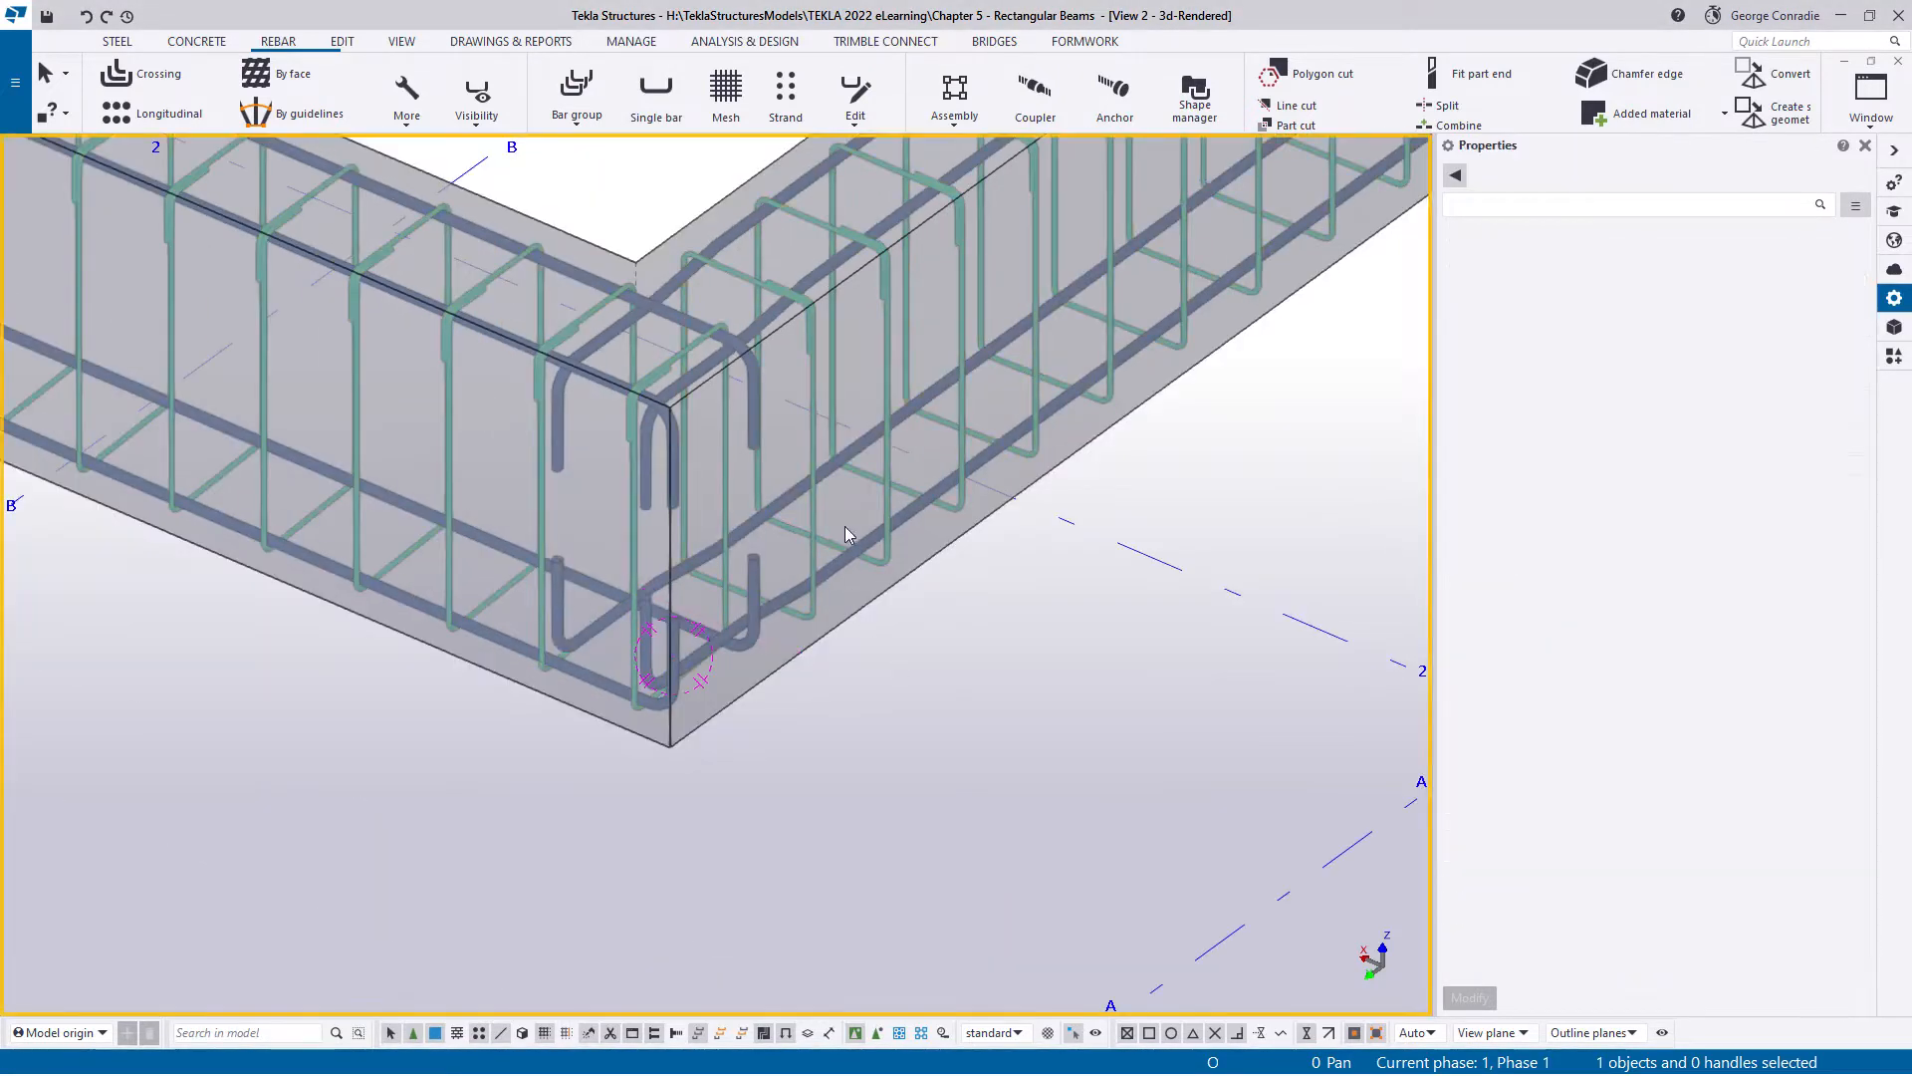
- Examine the hooked and cranked bars at the beam corner from the side, then the reinforcement of the whole beam
ctrl+middle_drag(868, 569, 677, 435)
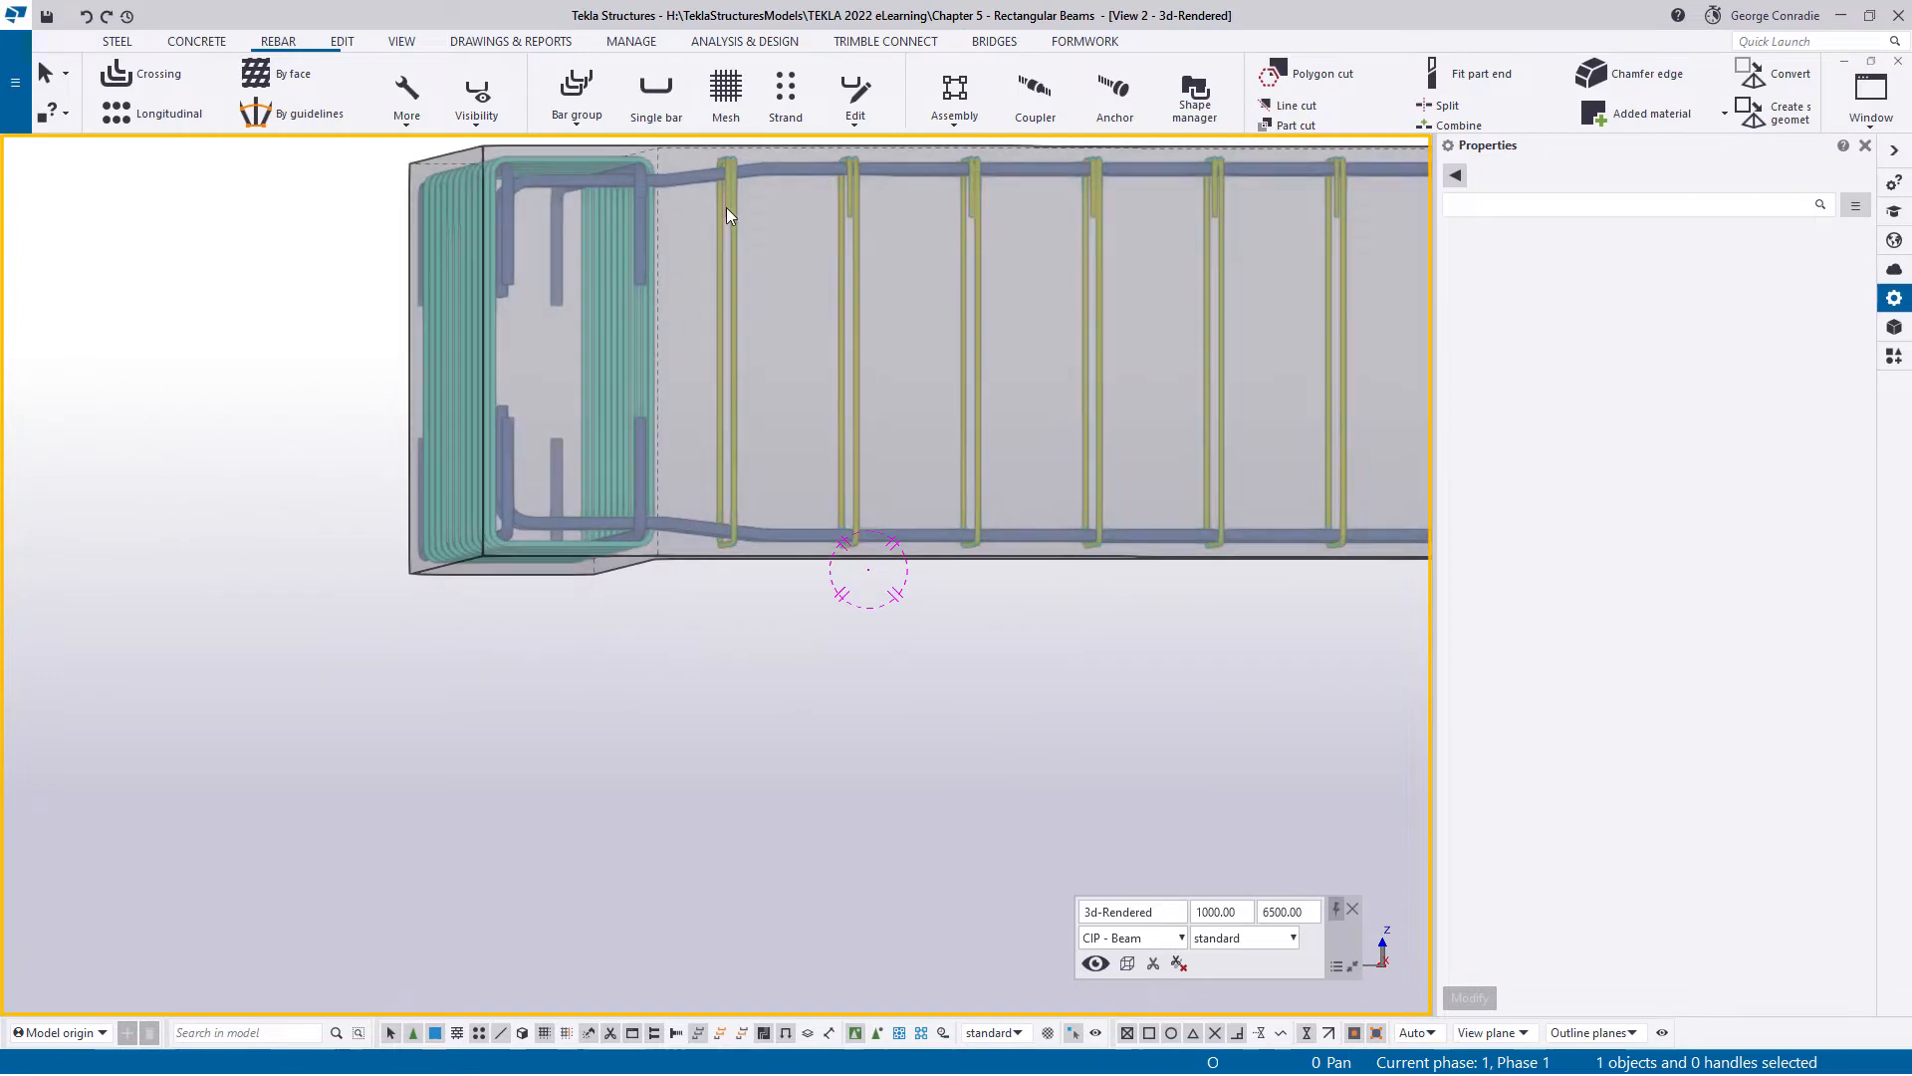
scroll(729, 197, up, 3)
ctrl+middle_drag(729, 197, 978, 325)
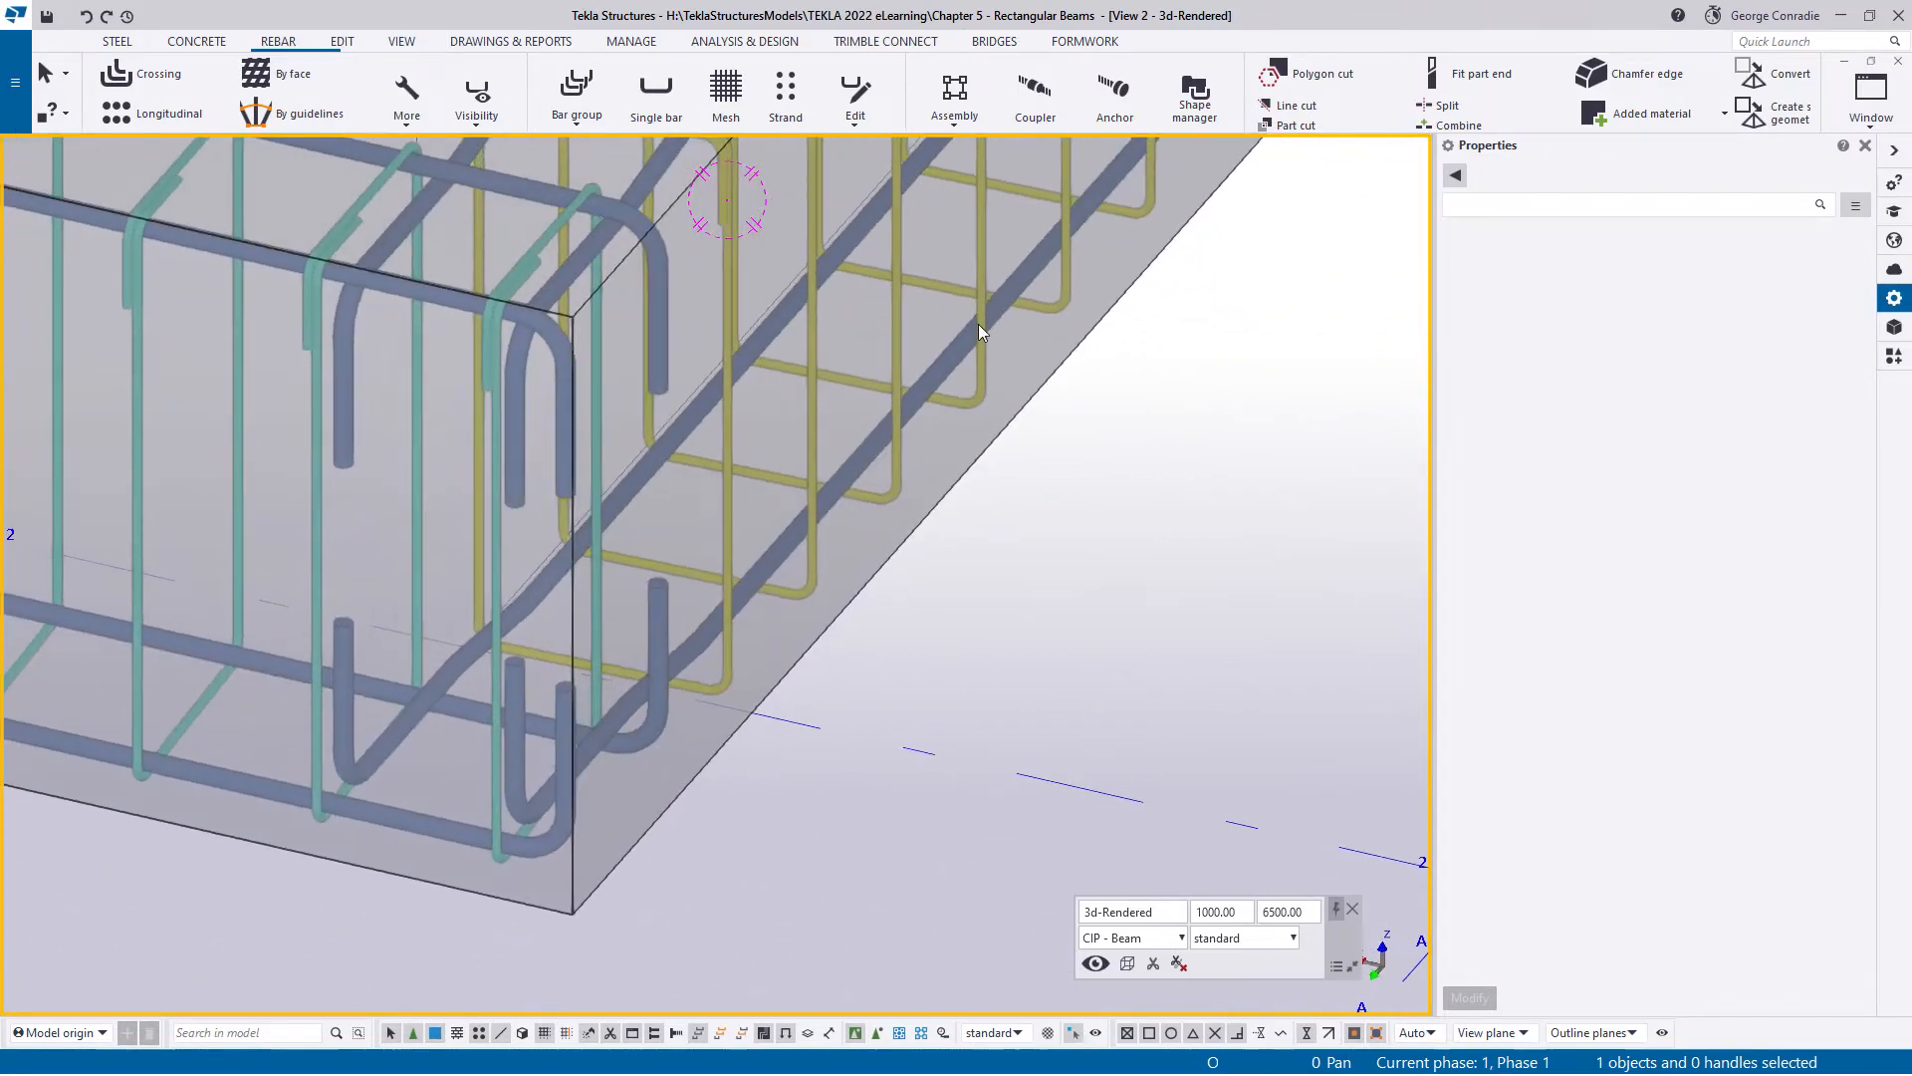
scroll(978, 324, down, 6)
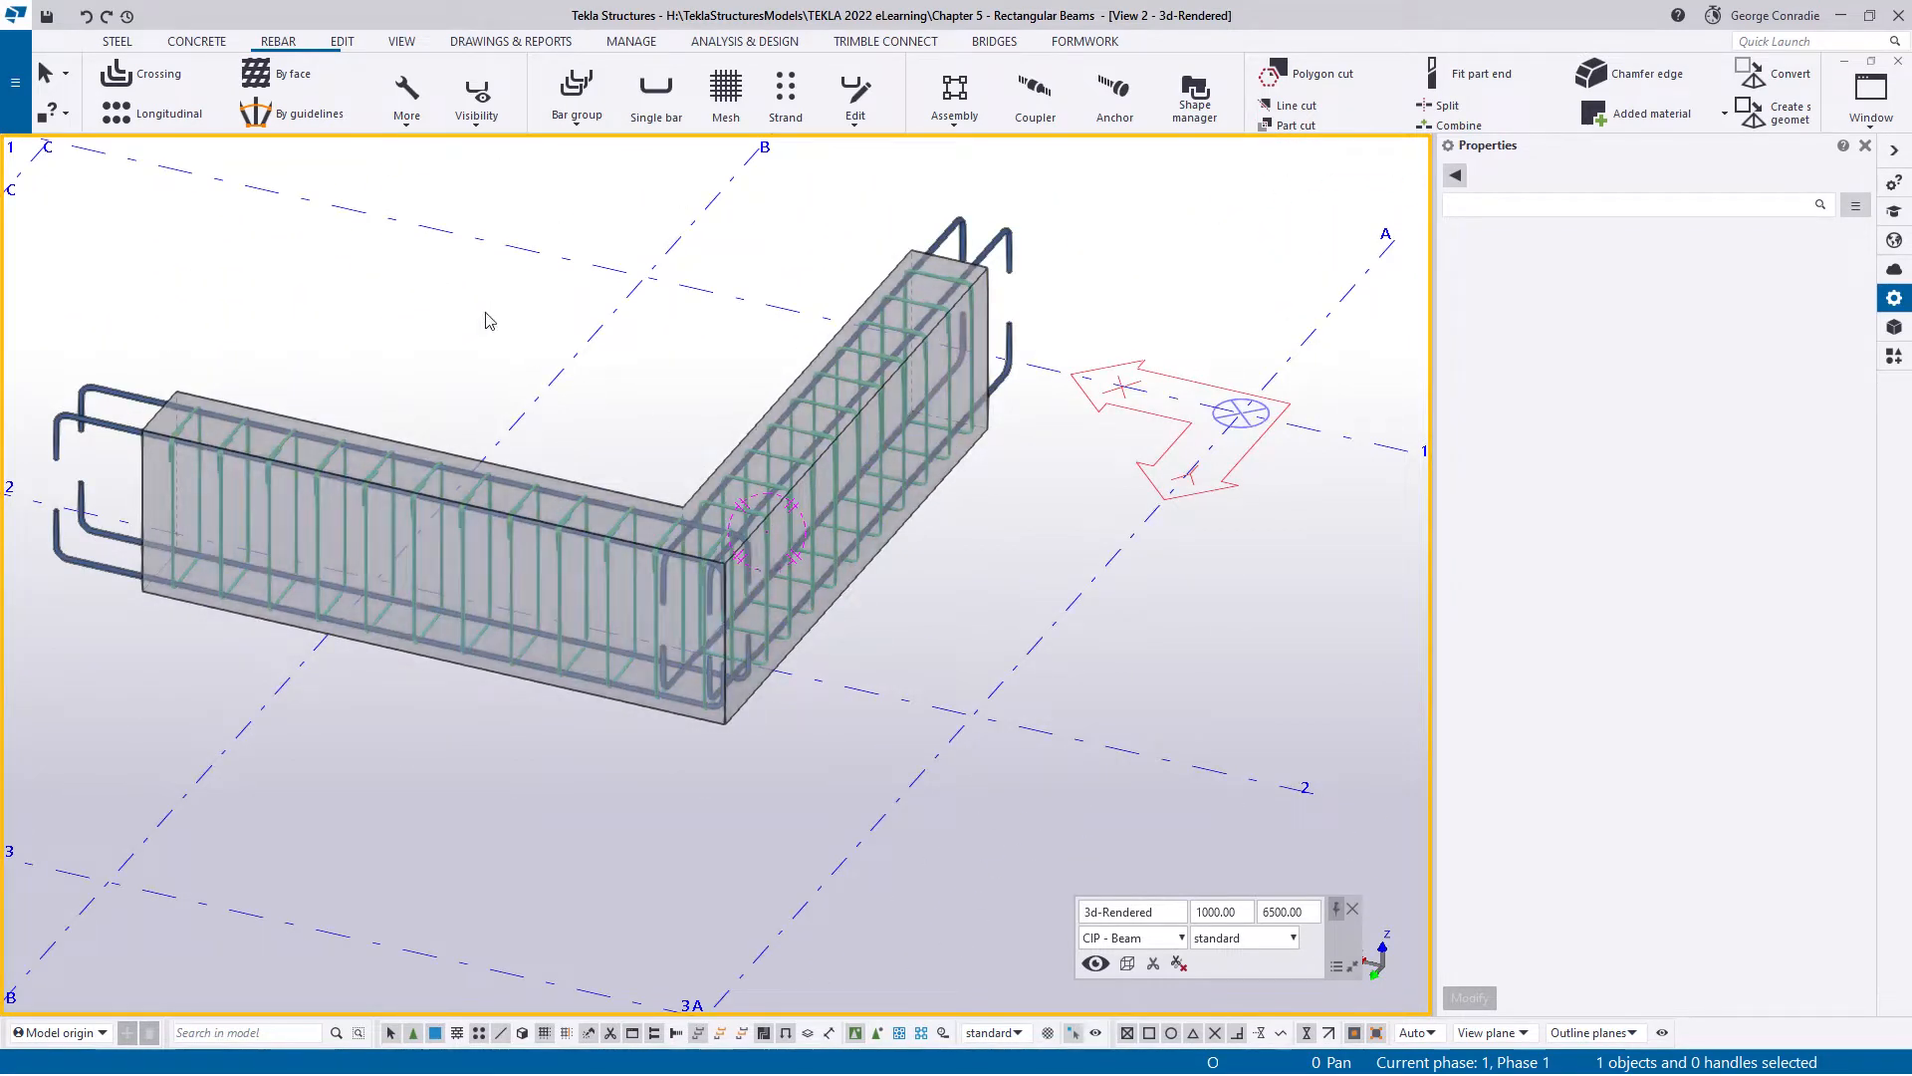
scroll(480, 422, up, 2)
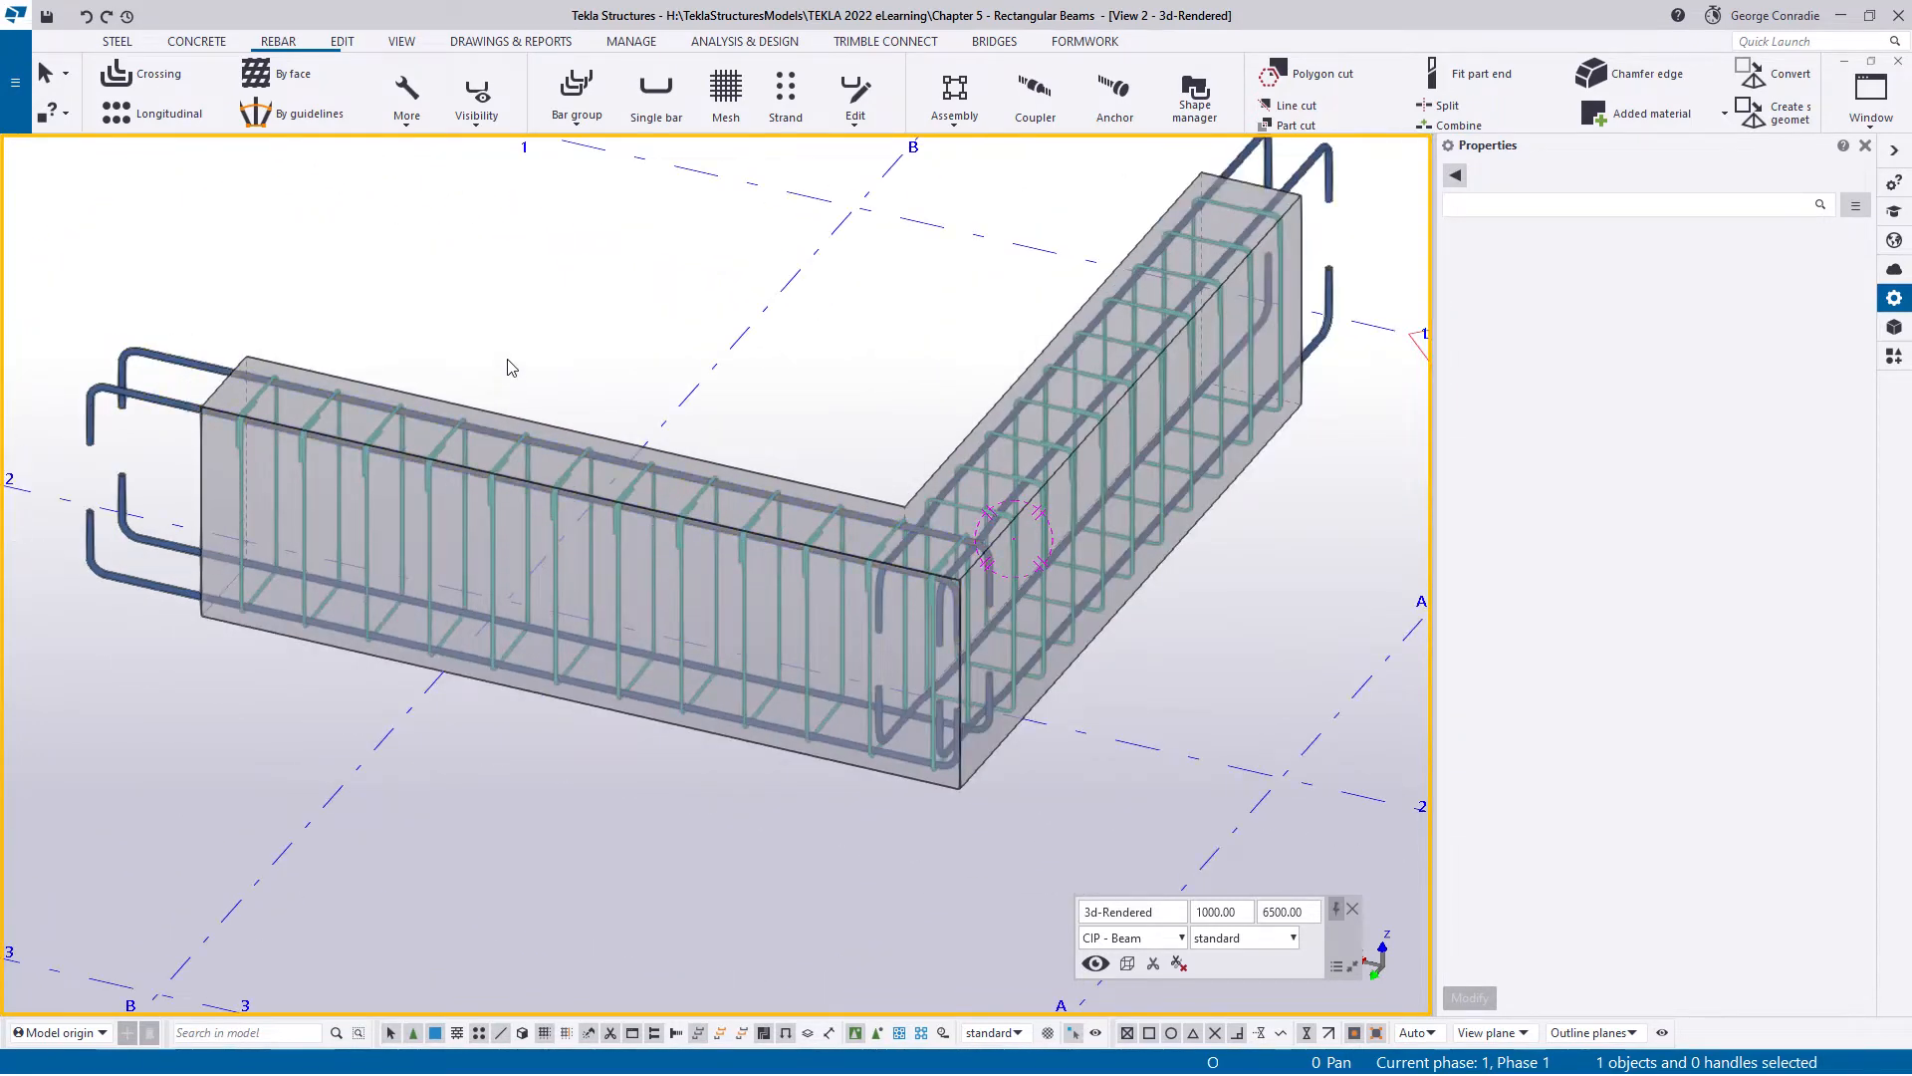
click(159, 79)
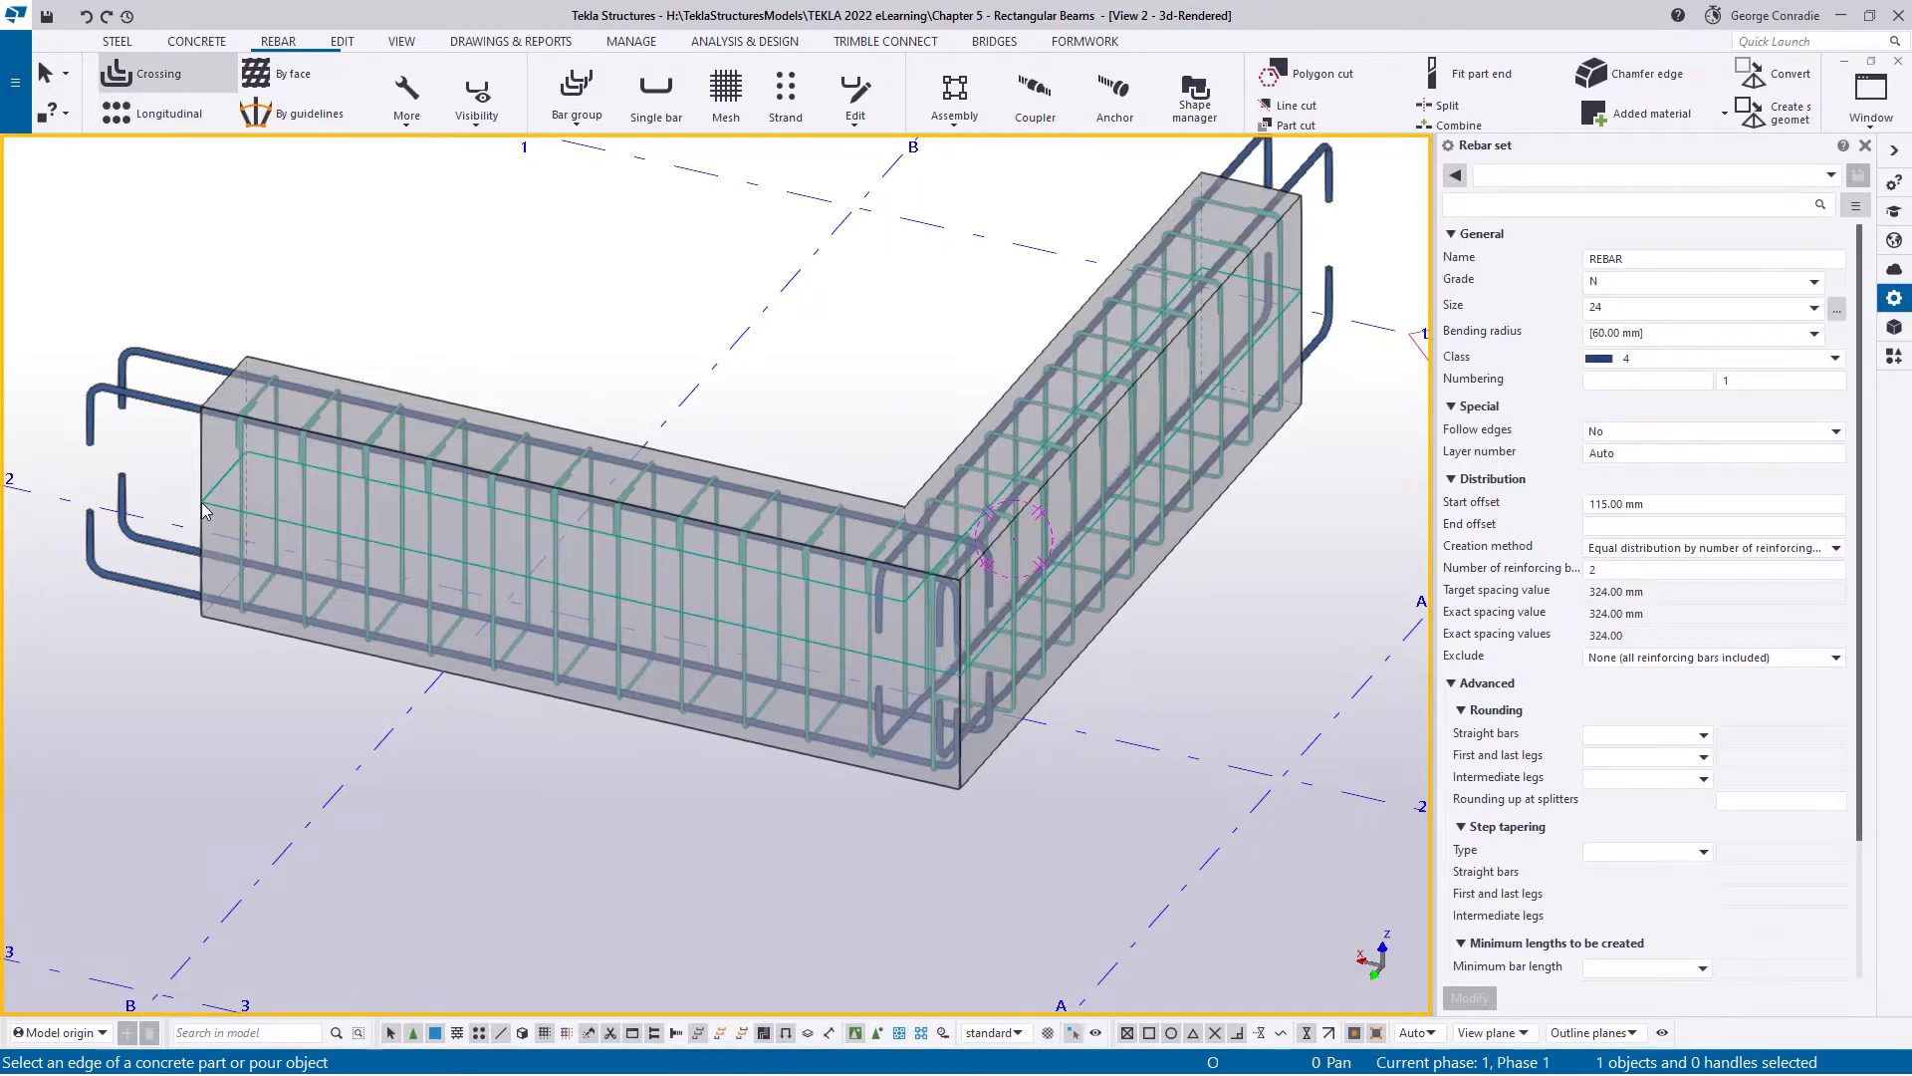
right_click(476, 291)
click(510, 299)
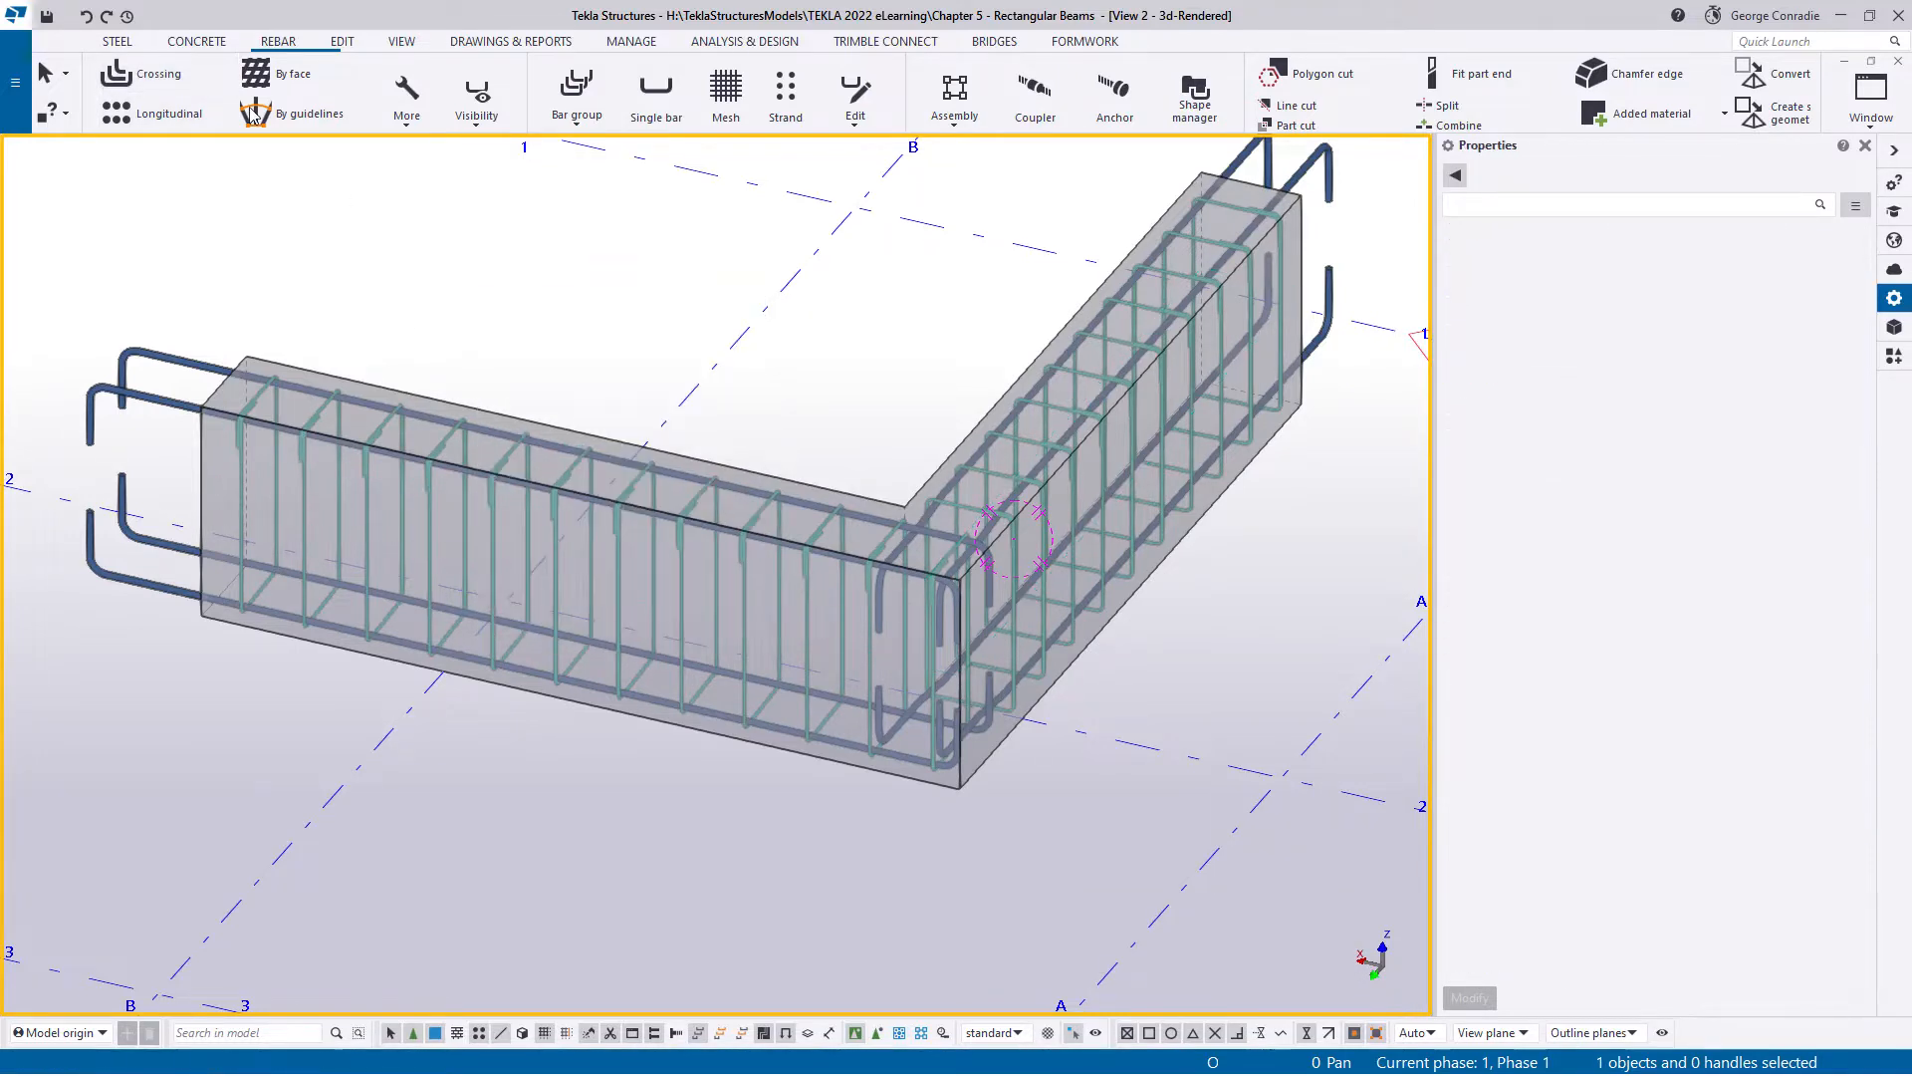
click(178, 114)
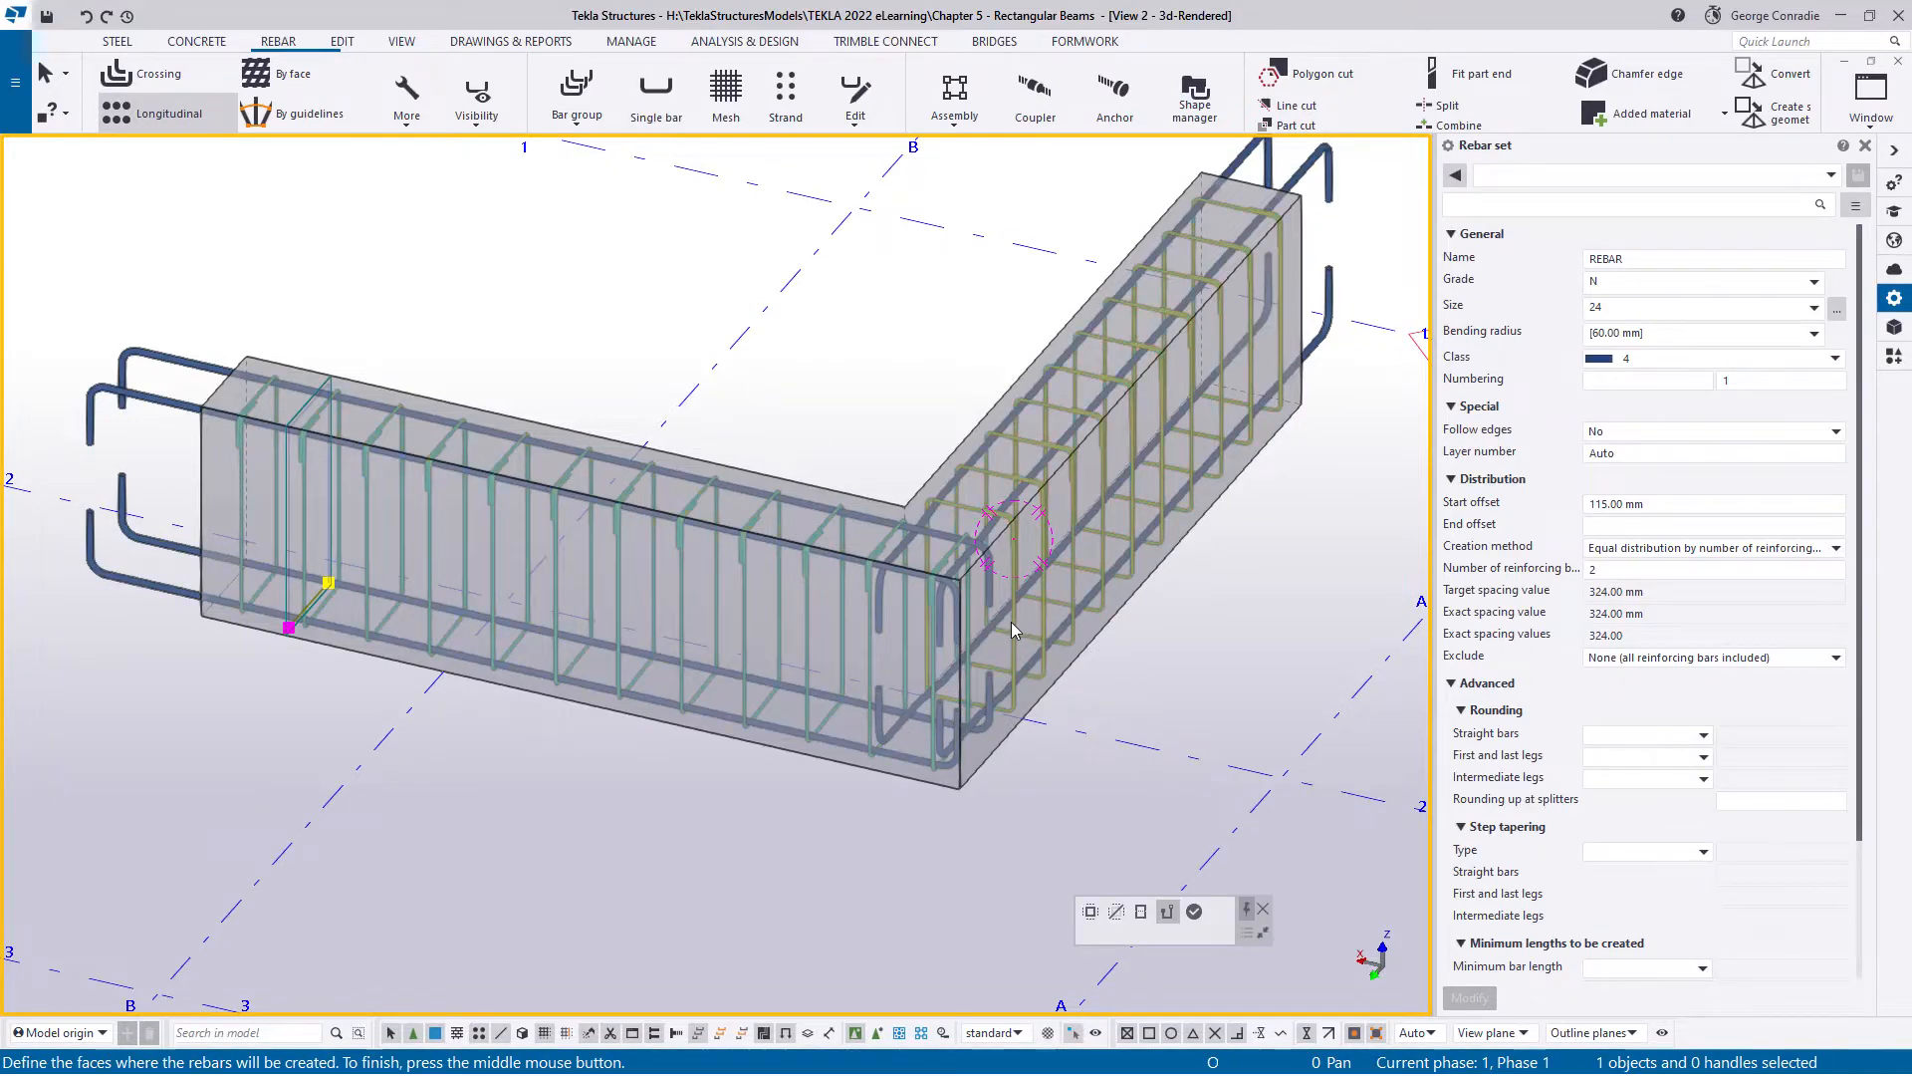
right_click(725, 328)
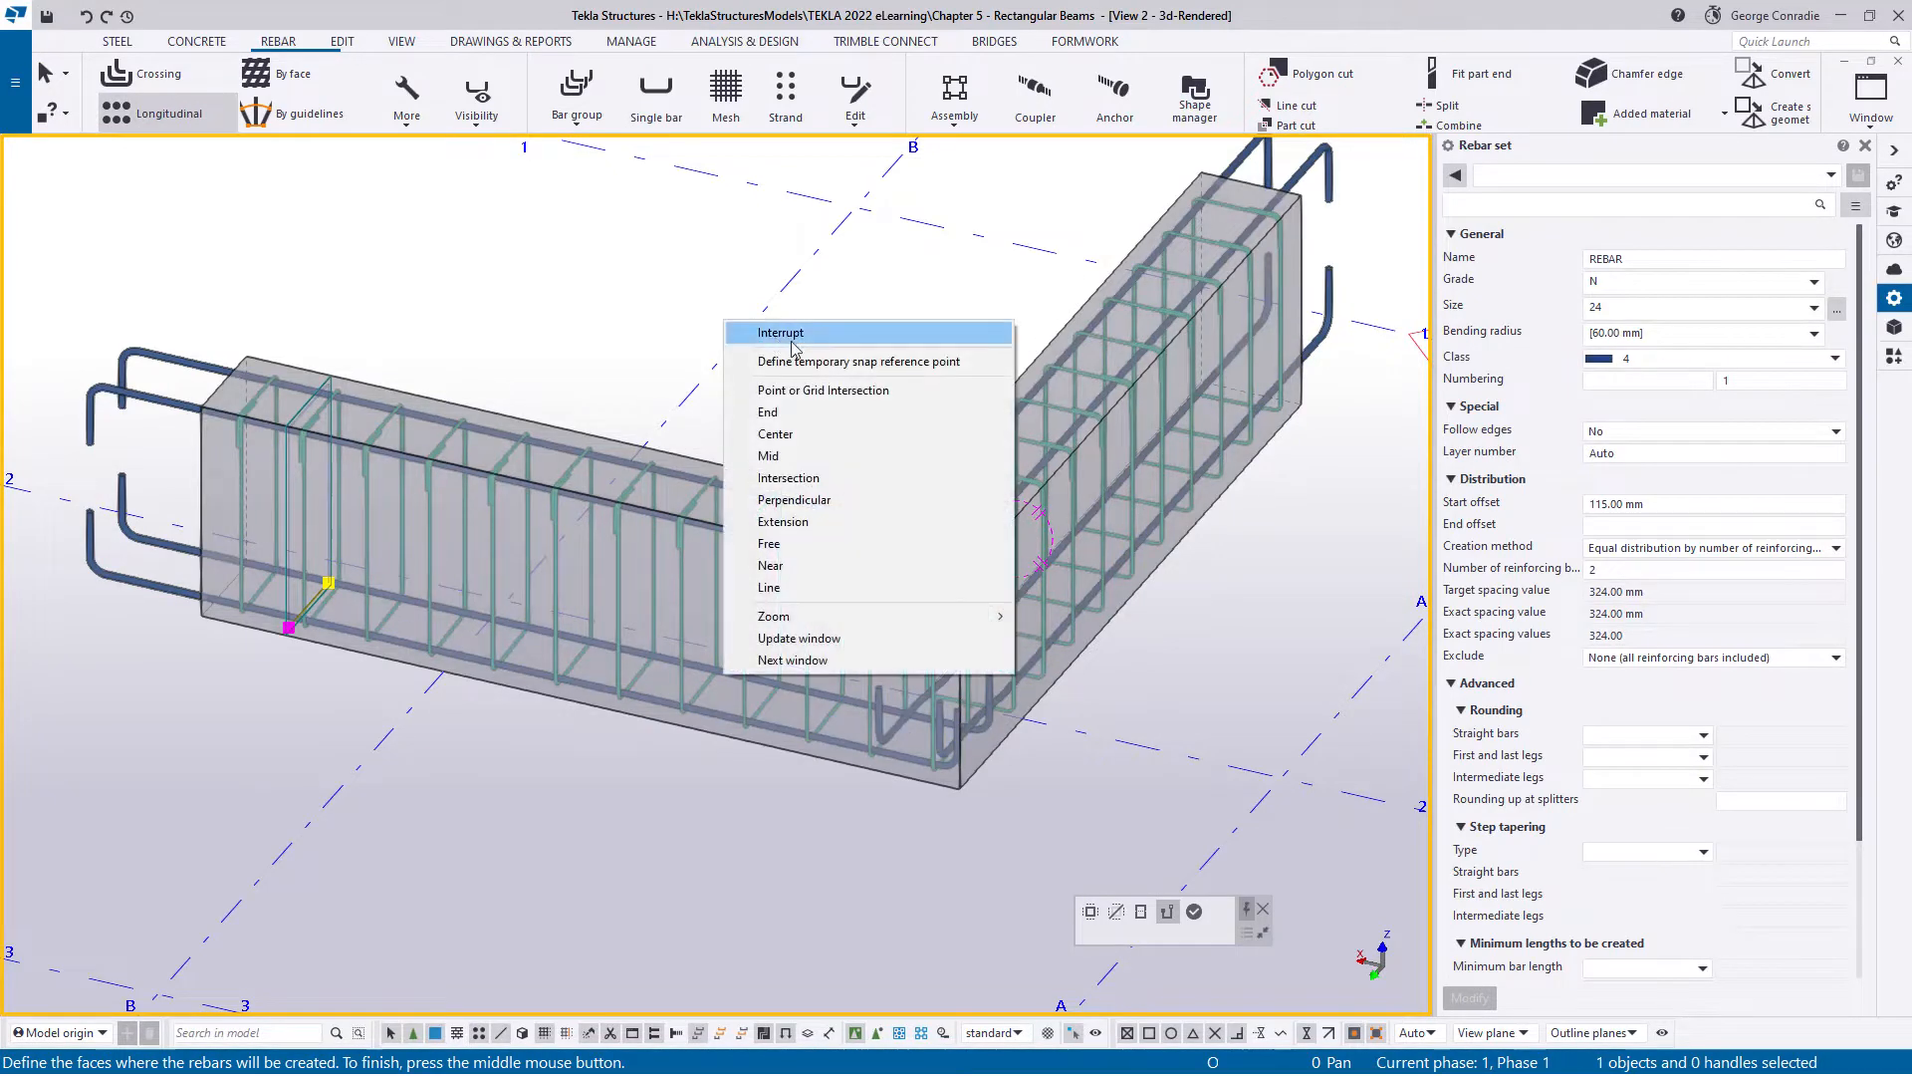
click(747, 329)
- Start a crossing rebar set on the concrete beam with bar size 16 and class 2
click(141, 74)
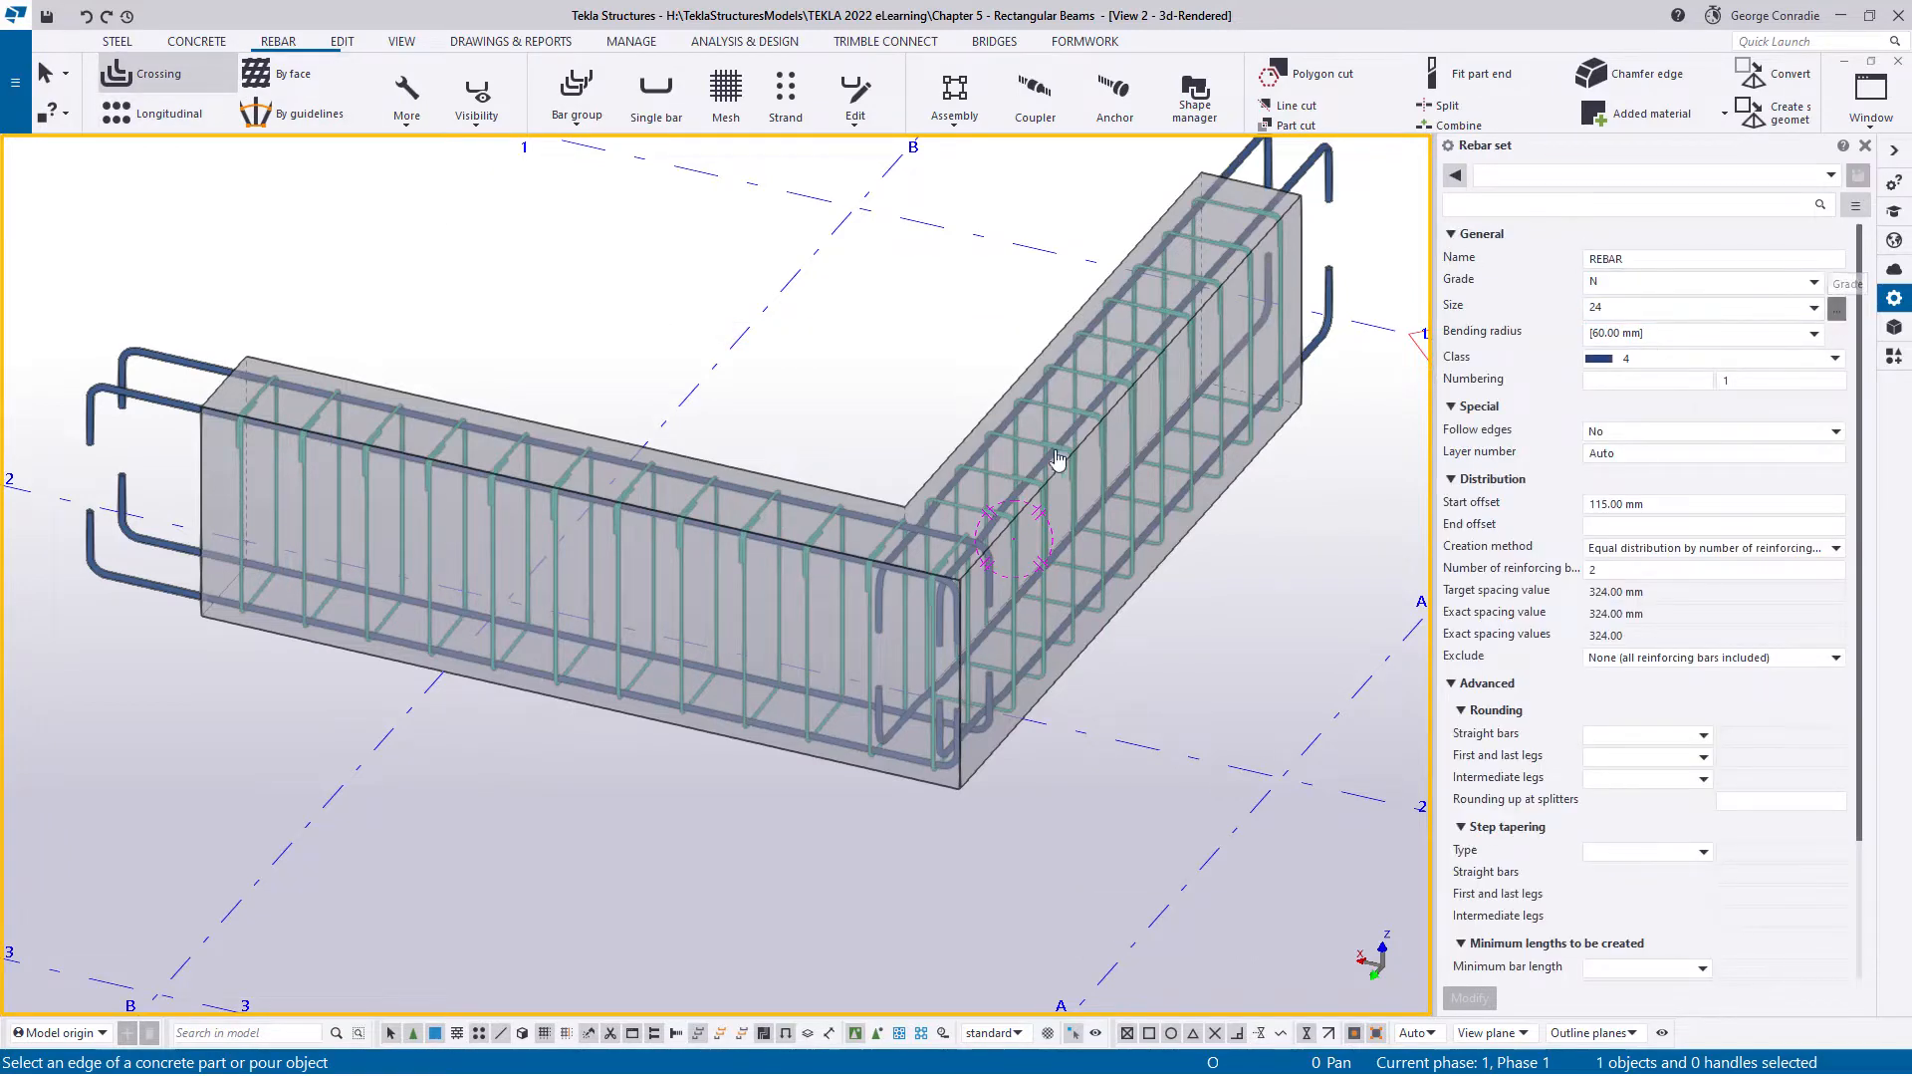
click(632, 498)
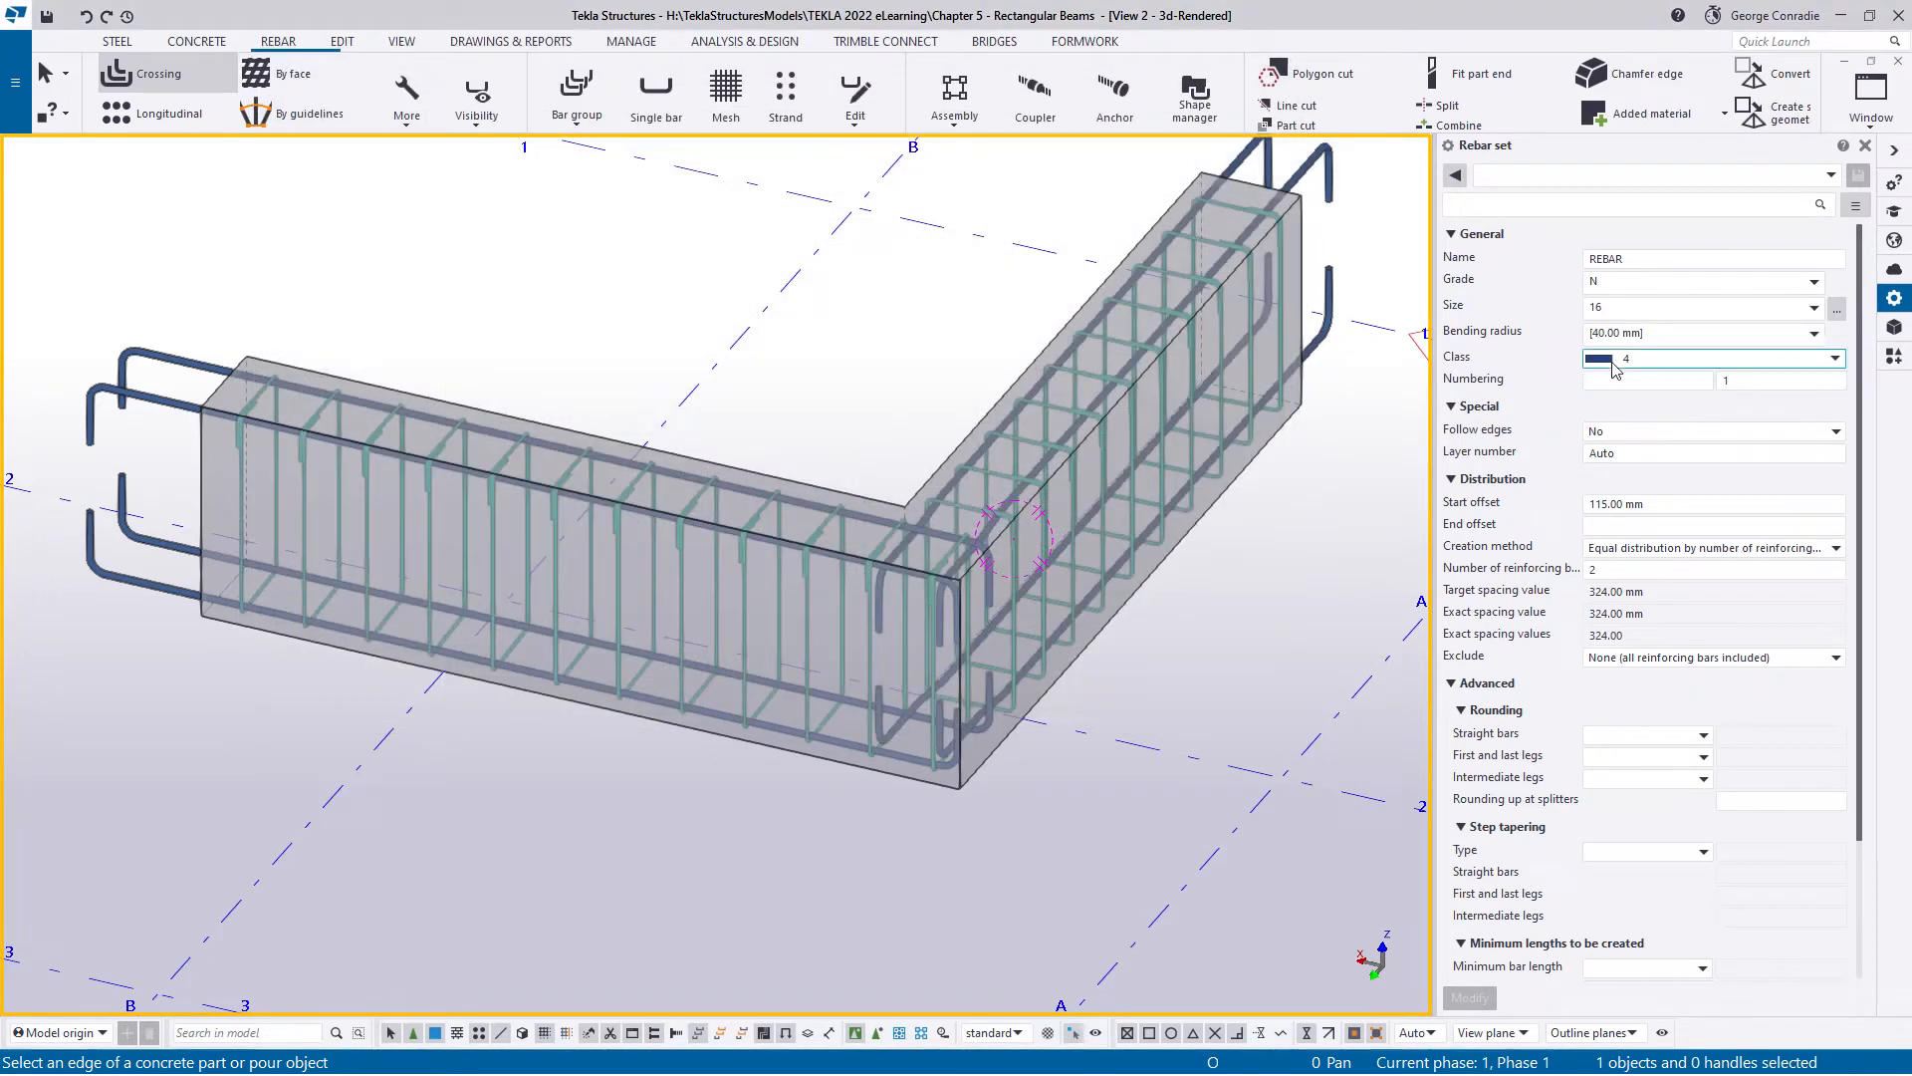
click(1613, 361)
click(1596, 418)
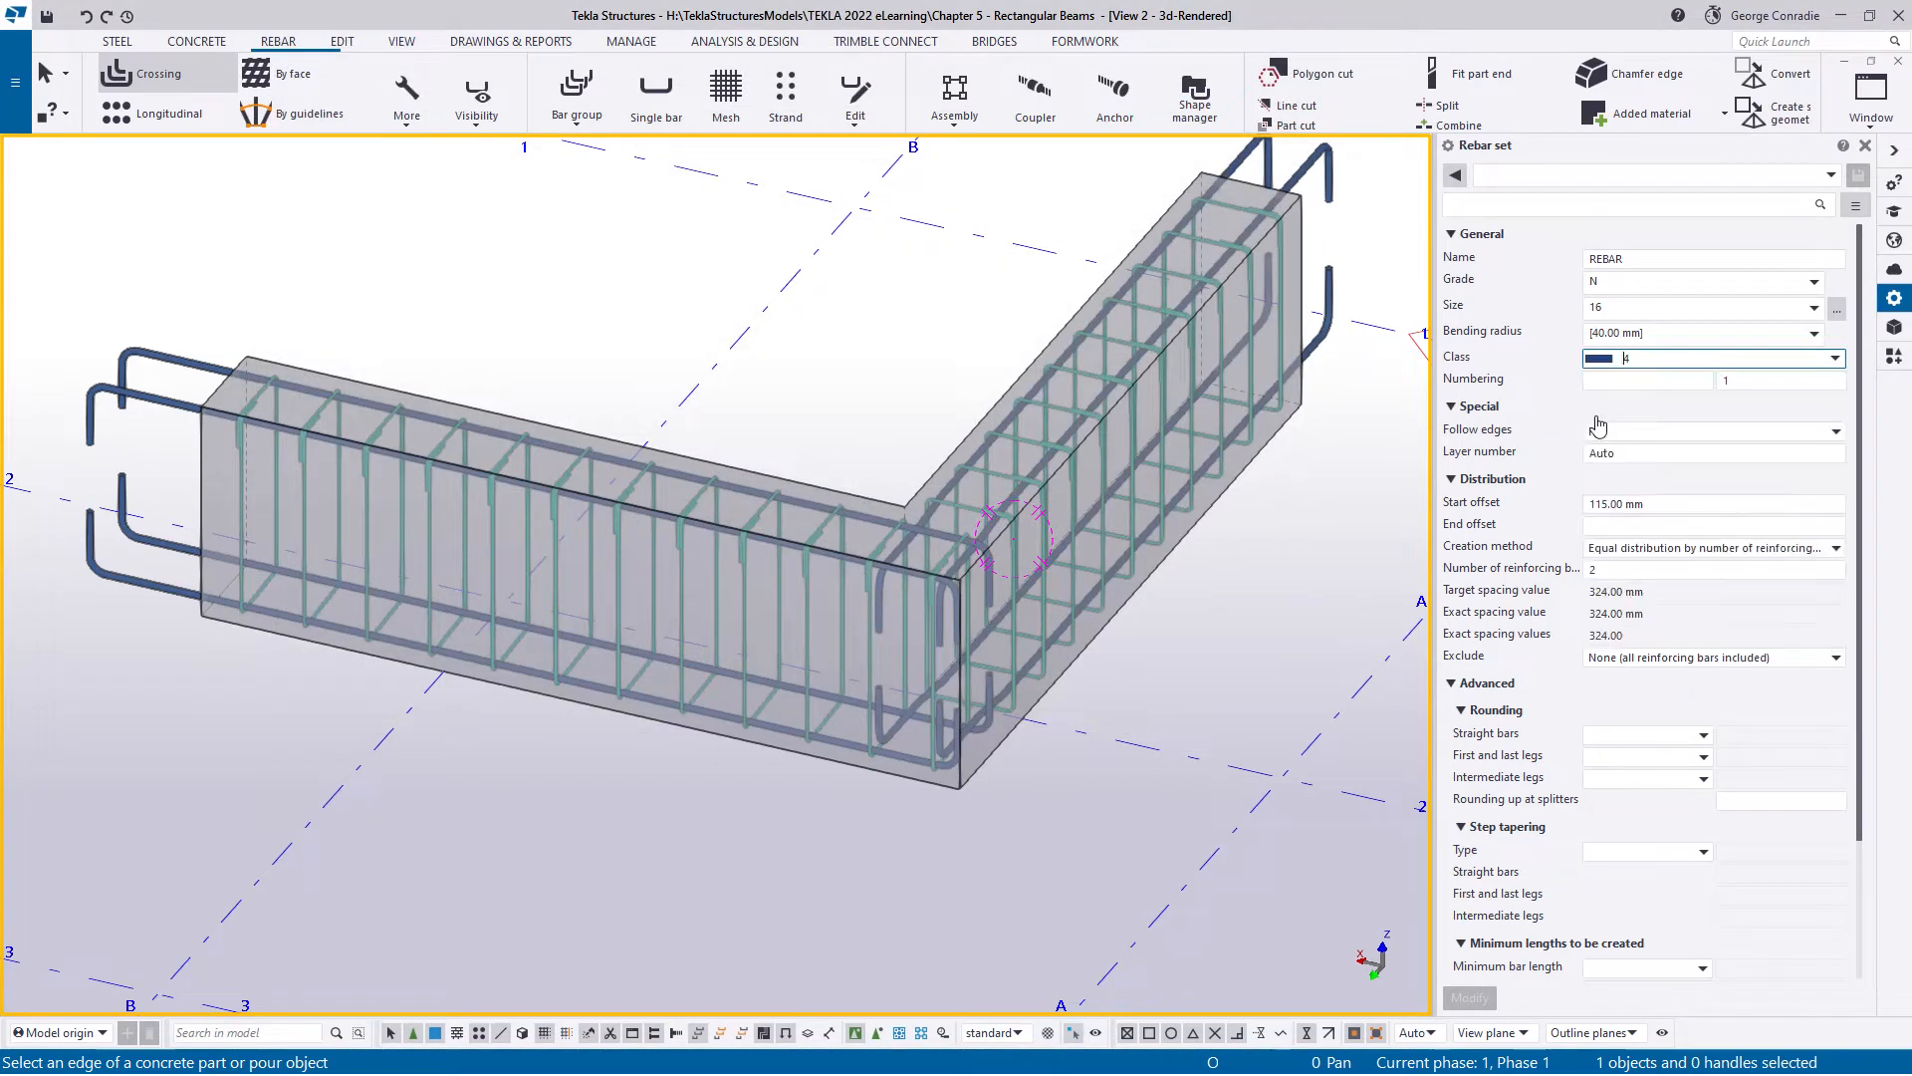
- Set both the start offset and the end offset of the crossing bars to 250 mm
click(1662, 501)
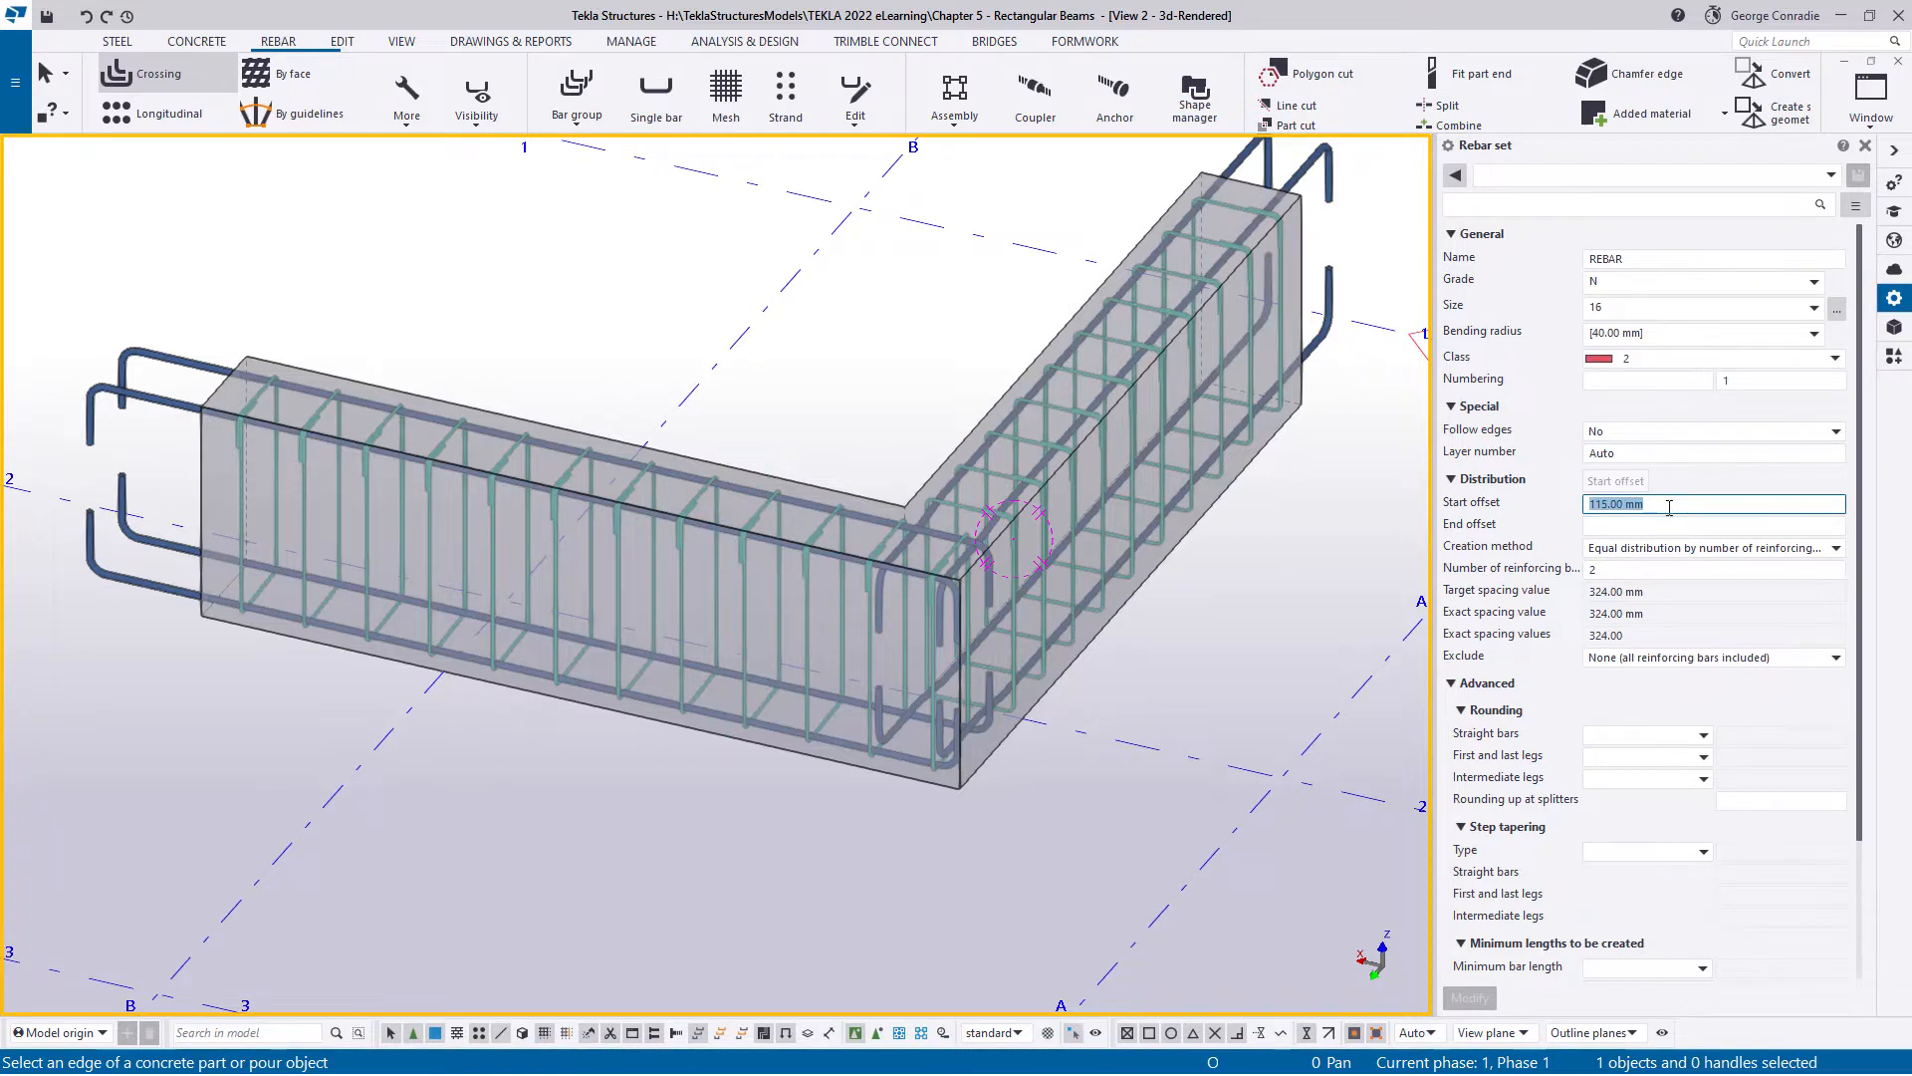
text(250)
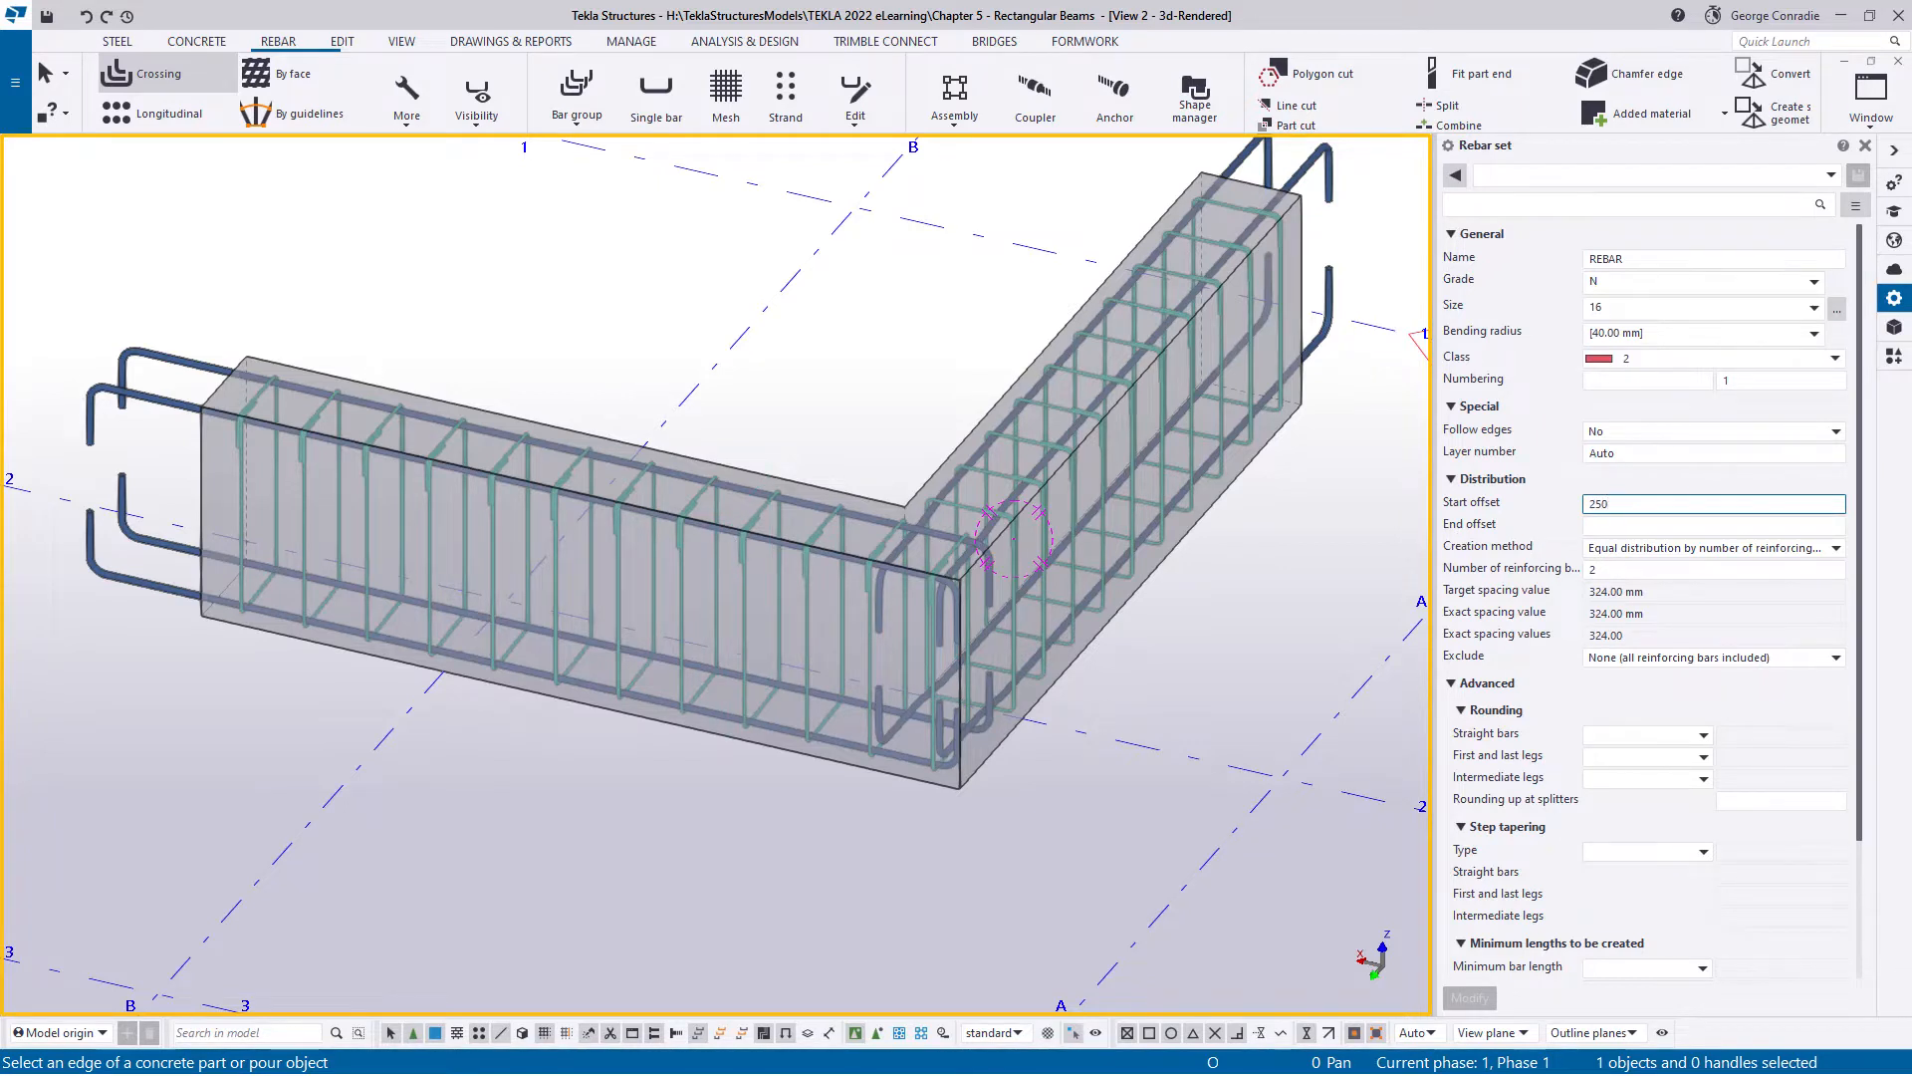
click(1641, 526)
text(250)
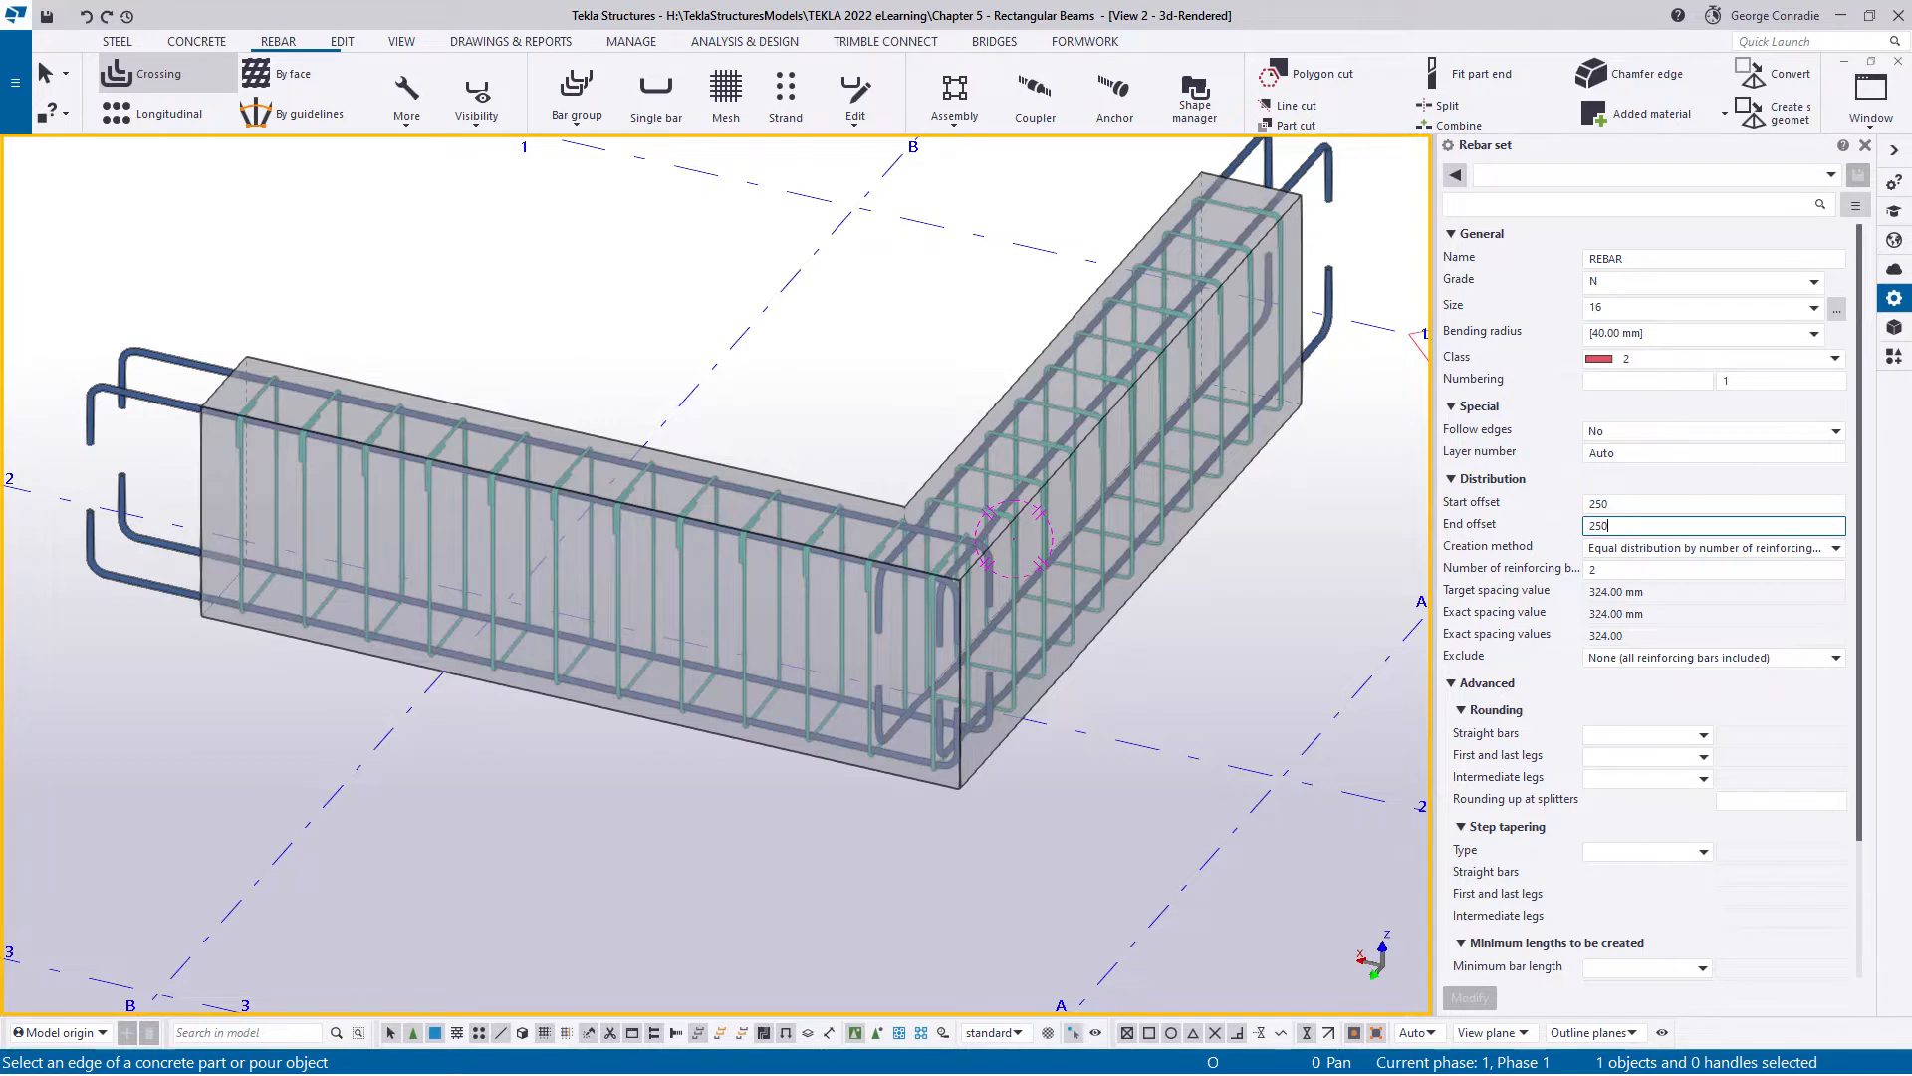
- Distribute the crossing bars equally by target spacing value, with a target spacing of 300 mm
click(1690, 550)
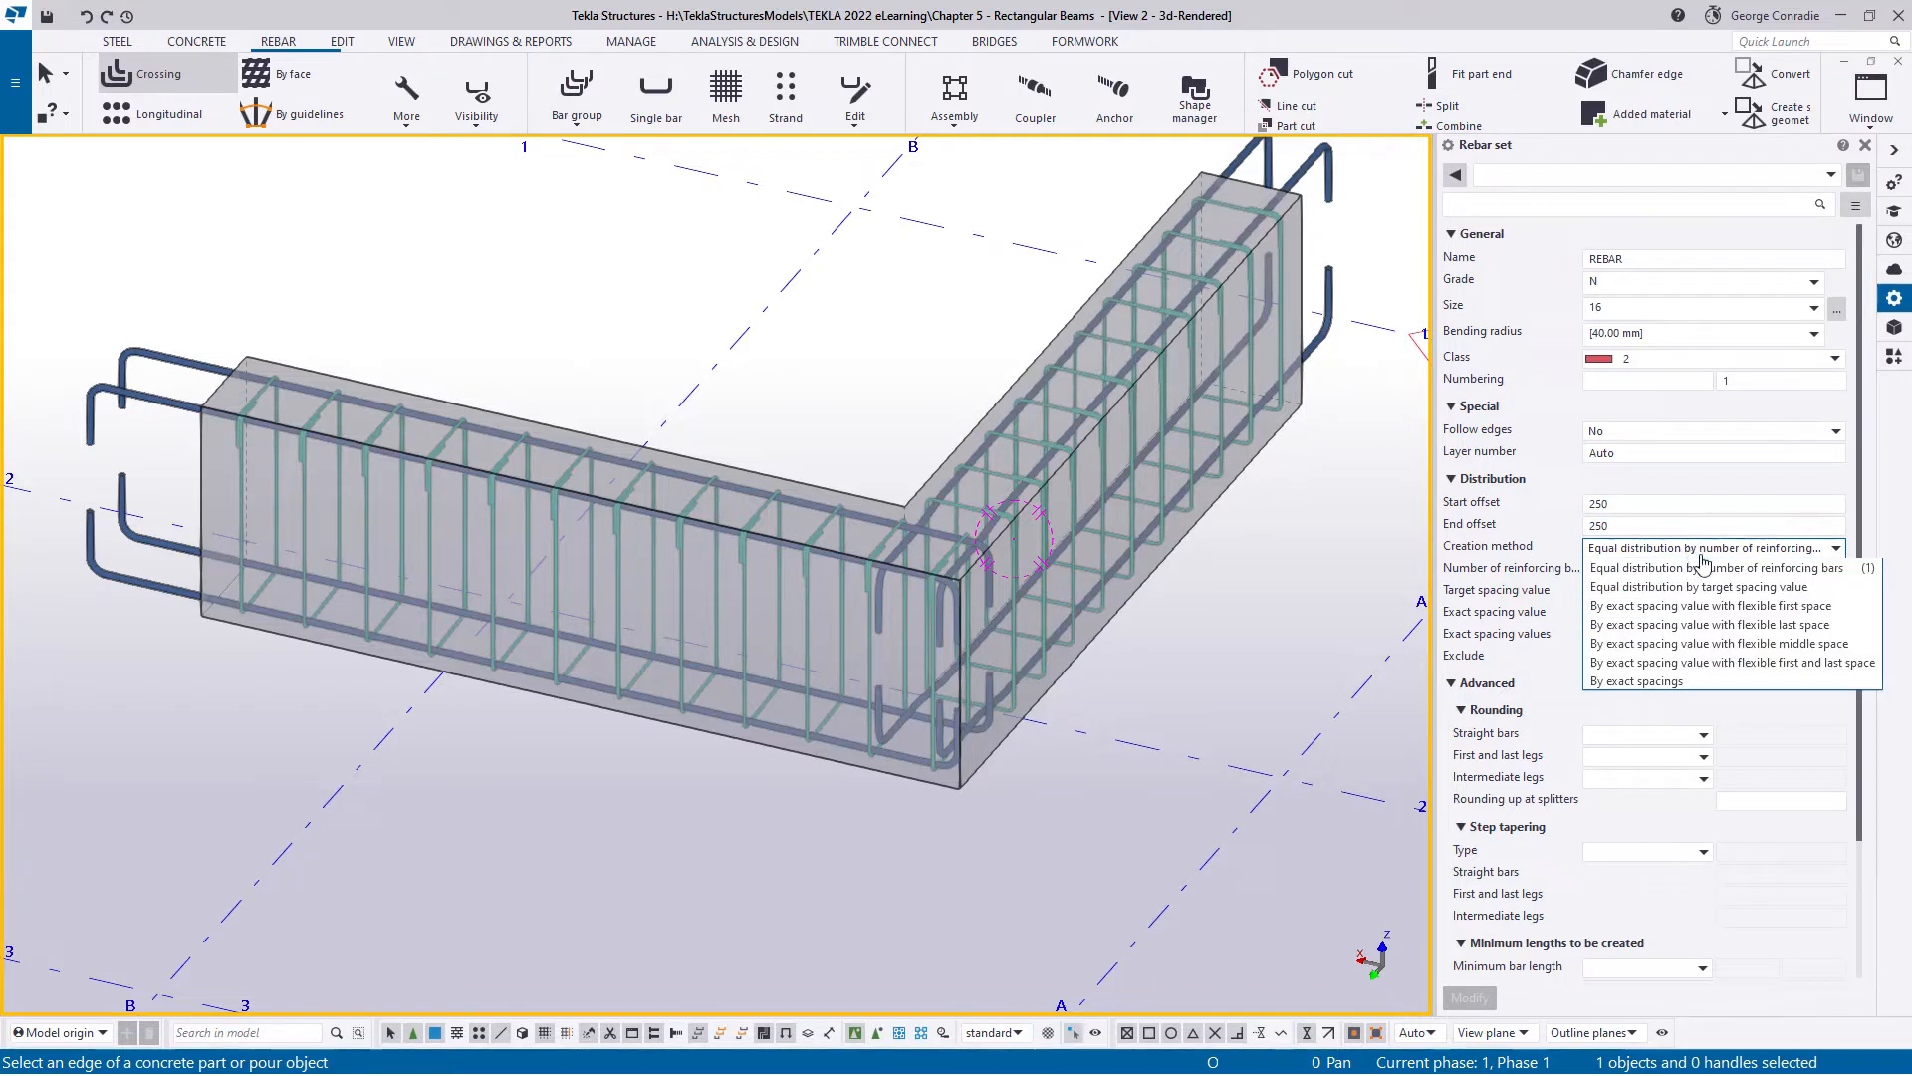
click(1713, 573)
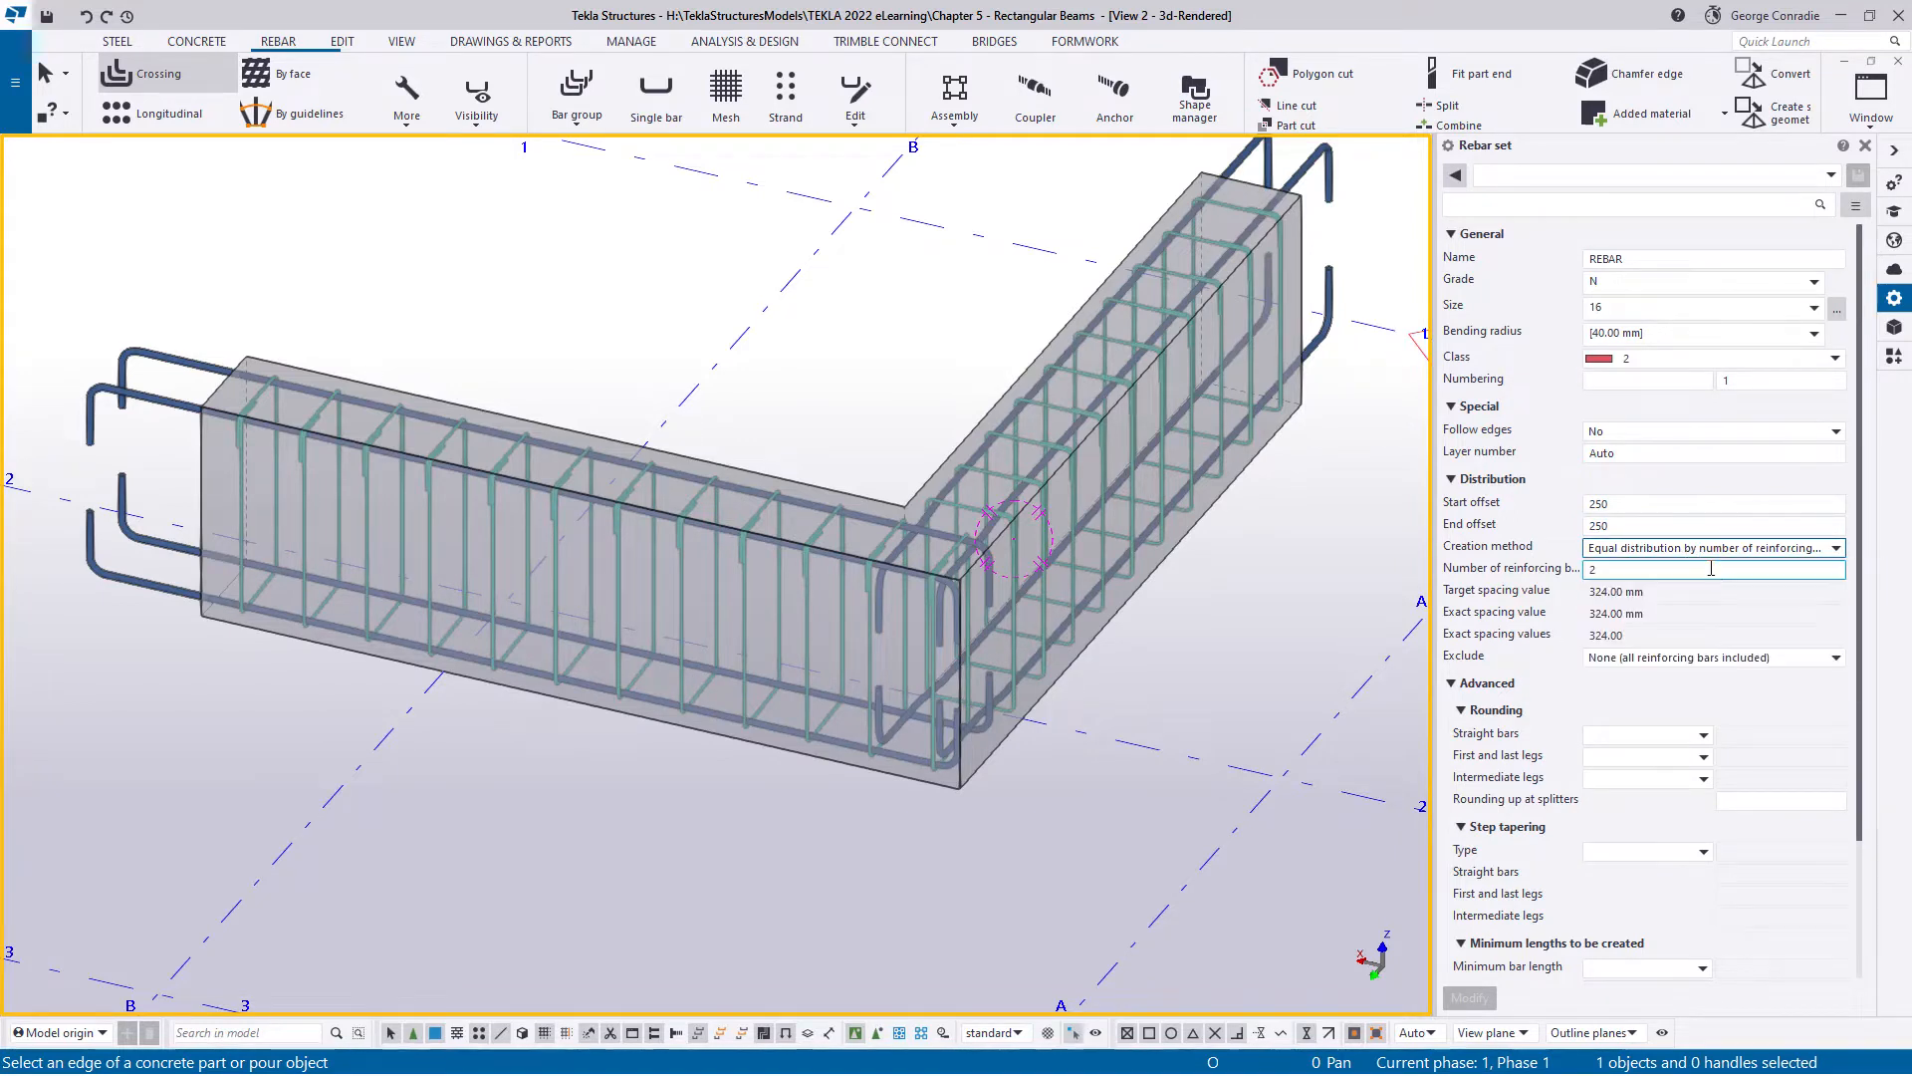
click(1735, 549)
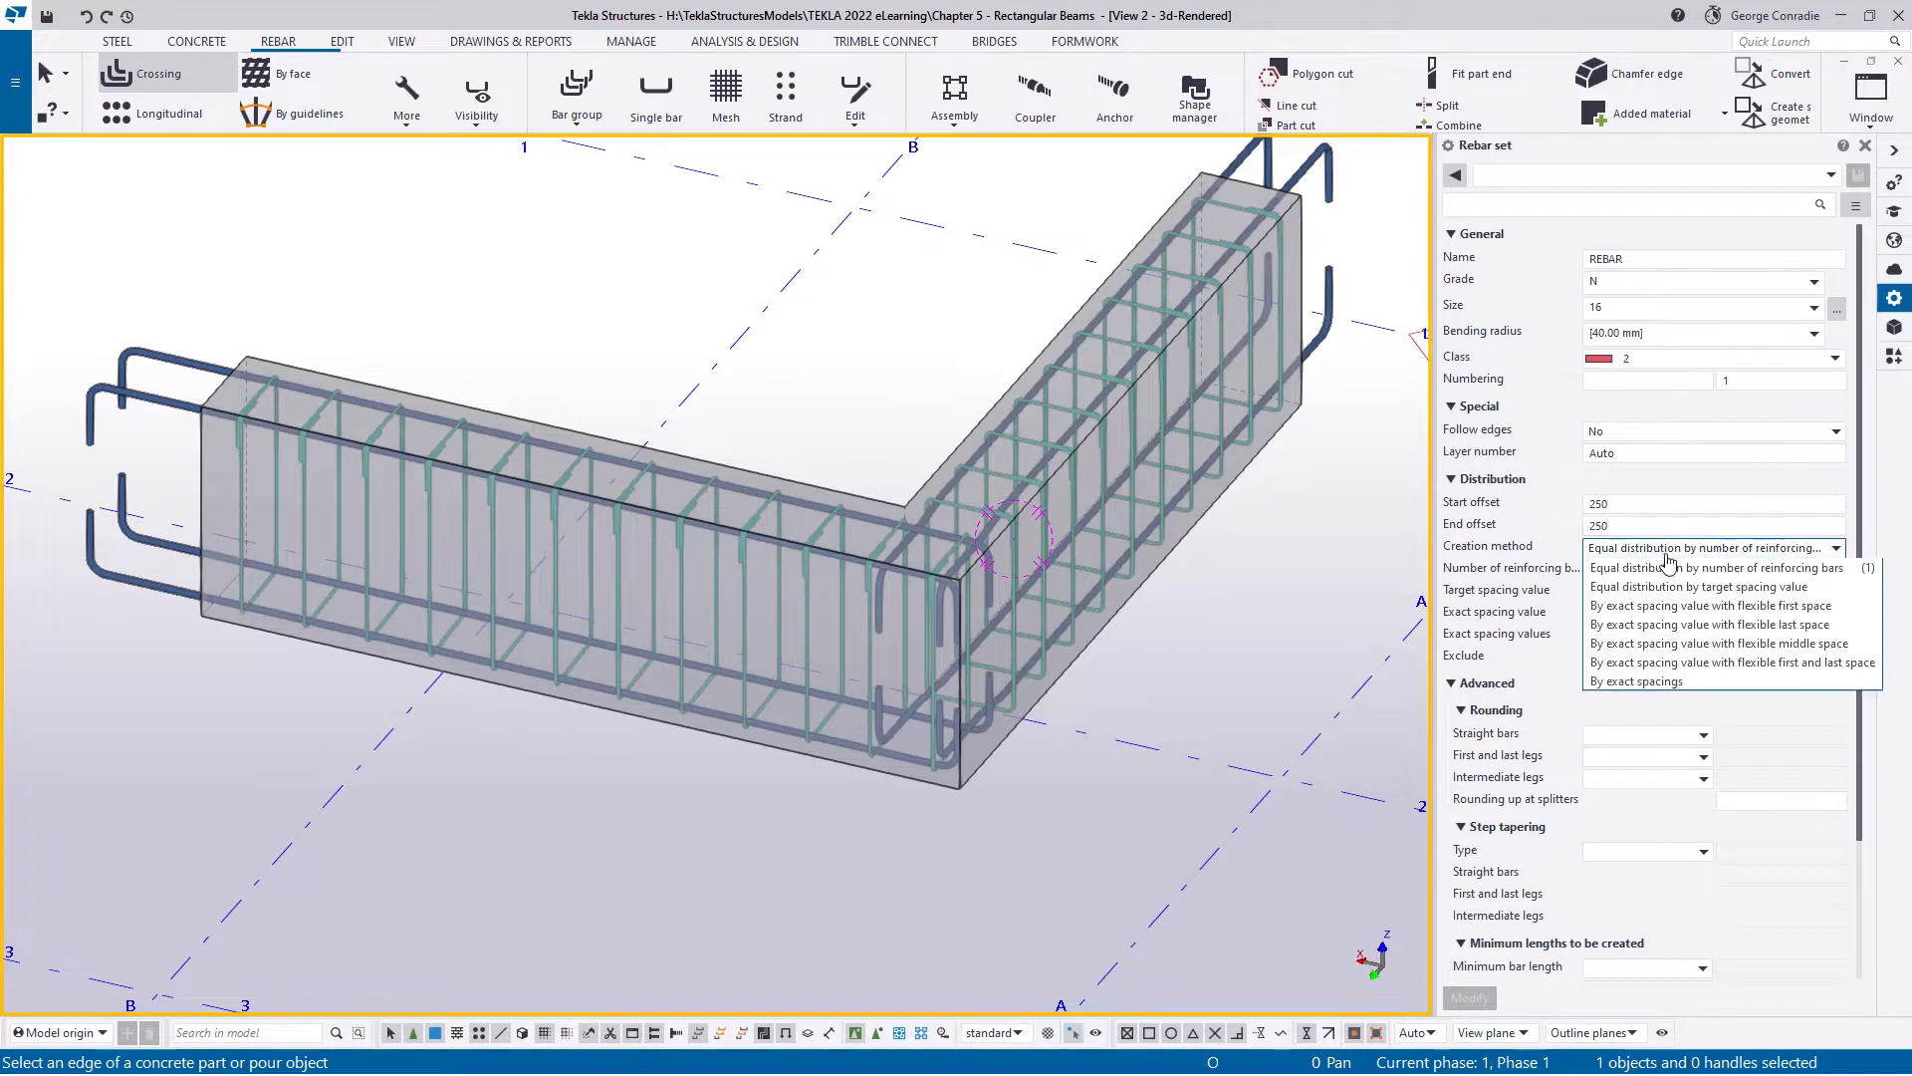
click(1743, 588)
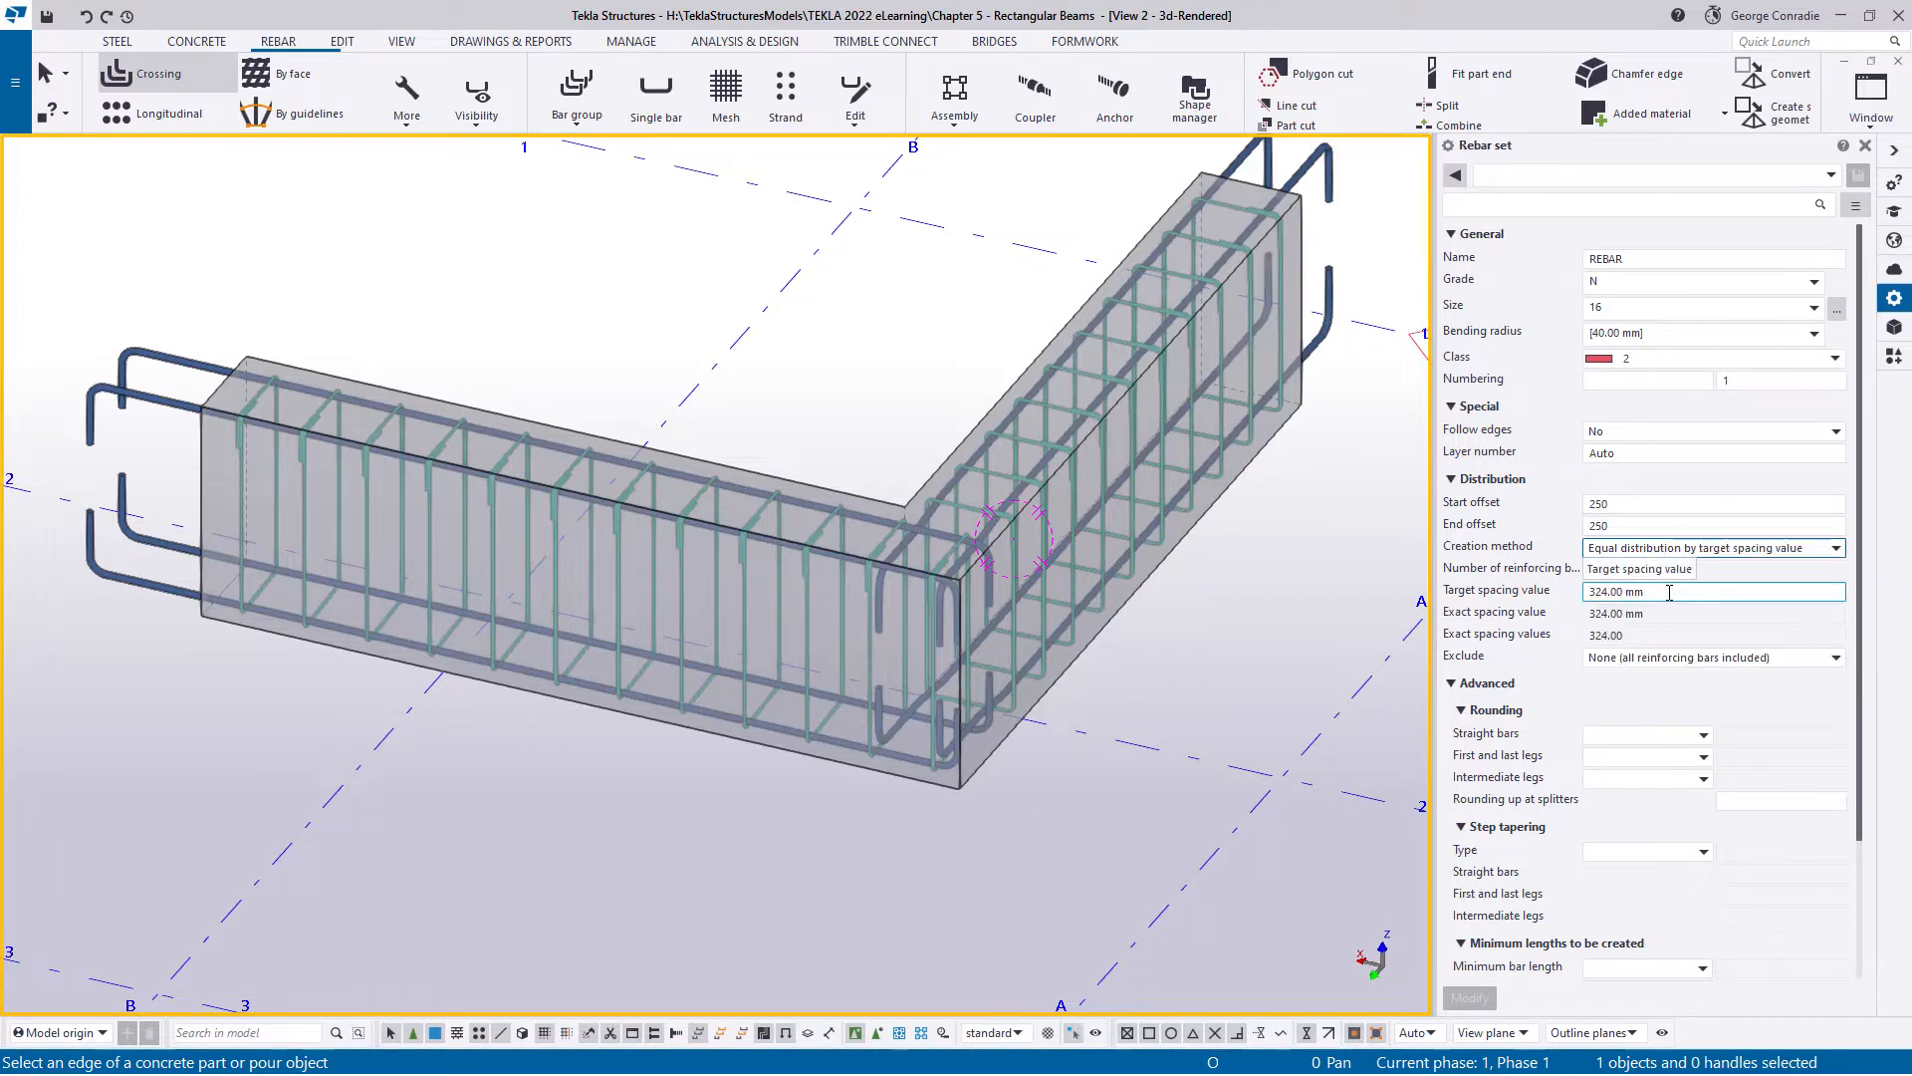
drag(1669, 593, 1517, 597)
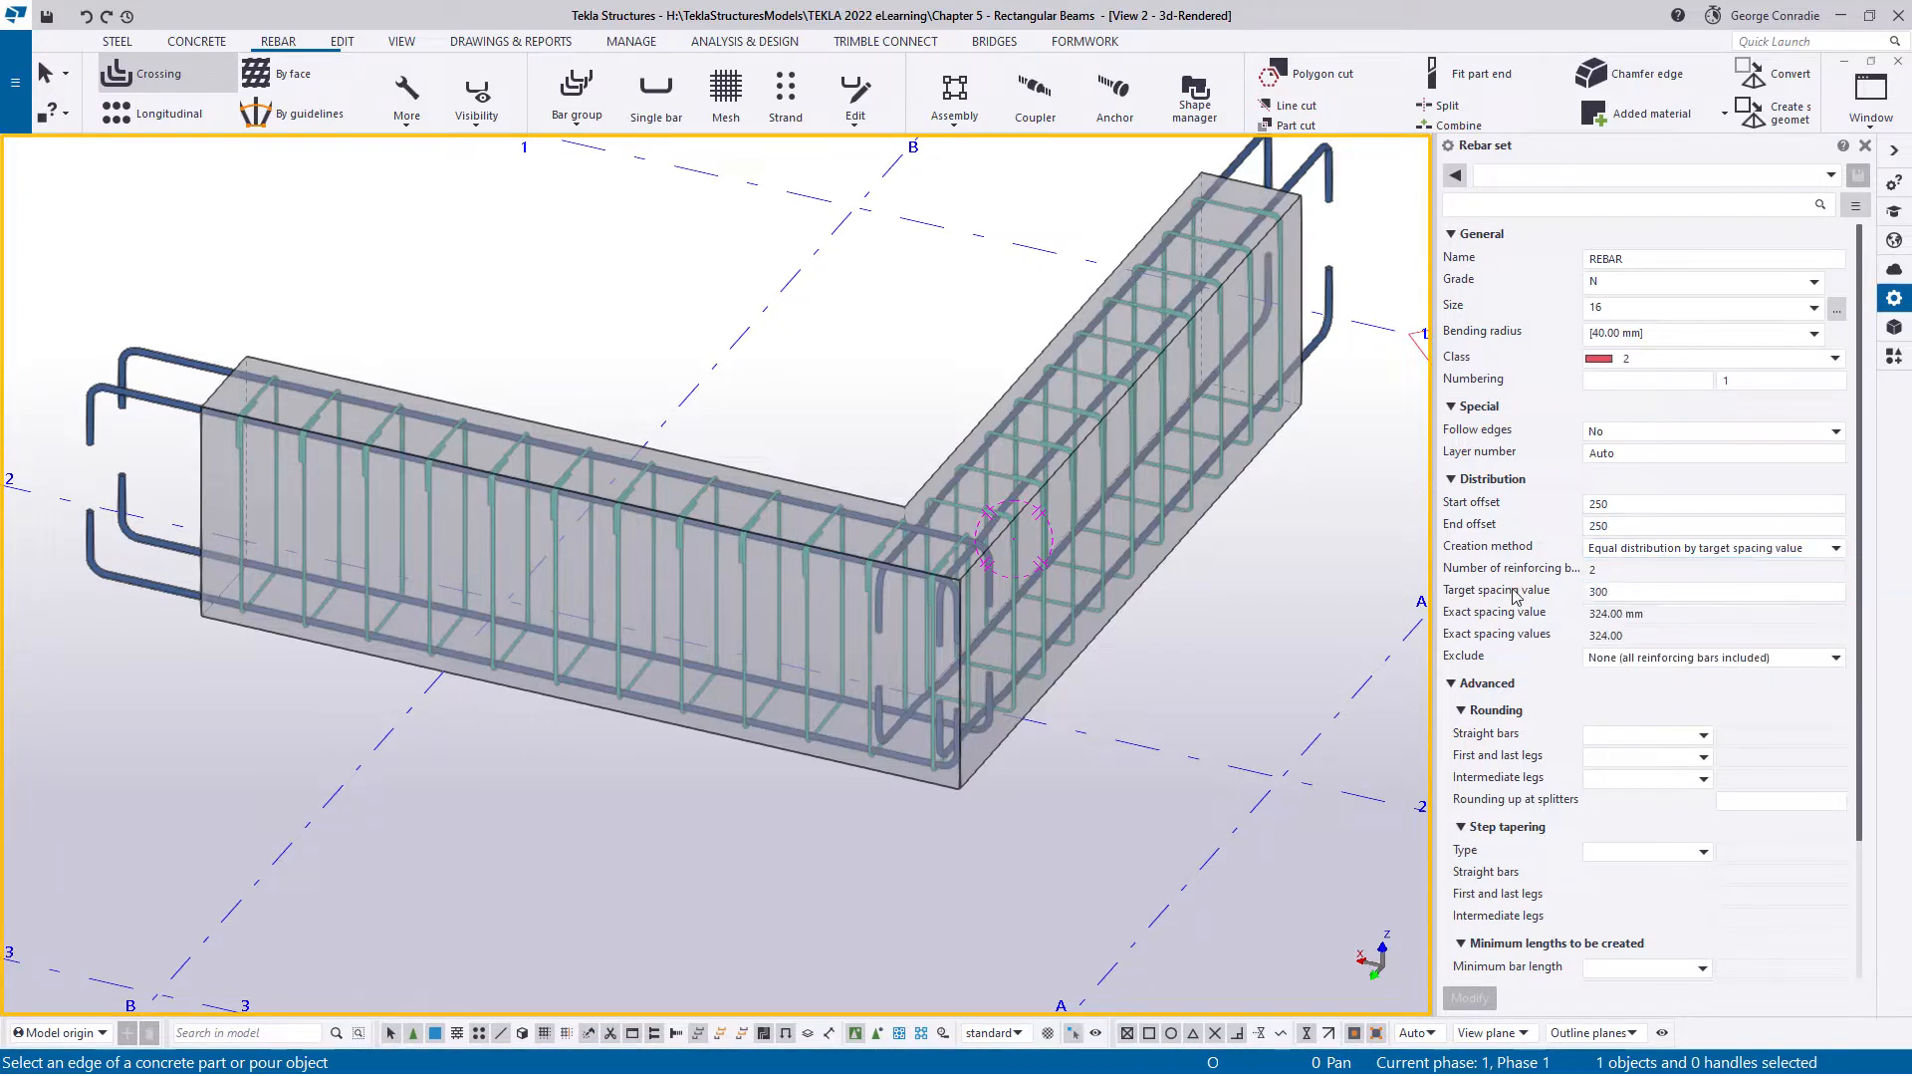
- Place the crossing bars horizontally along the outer side faces of both beam legs and end the command
click(203, 533)
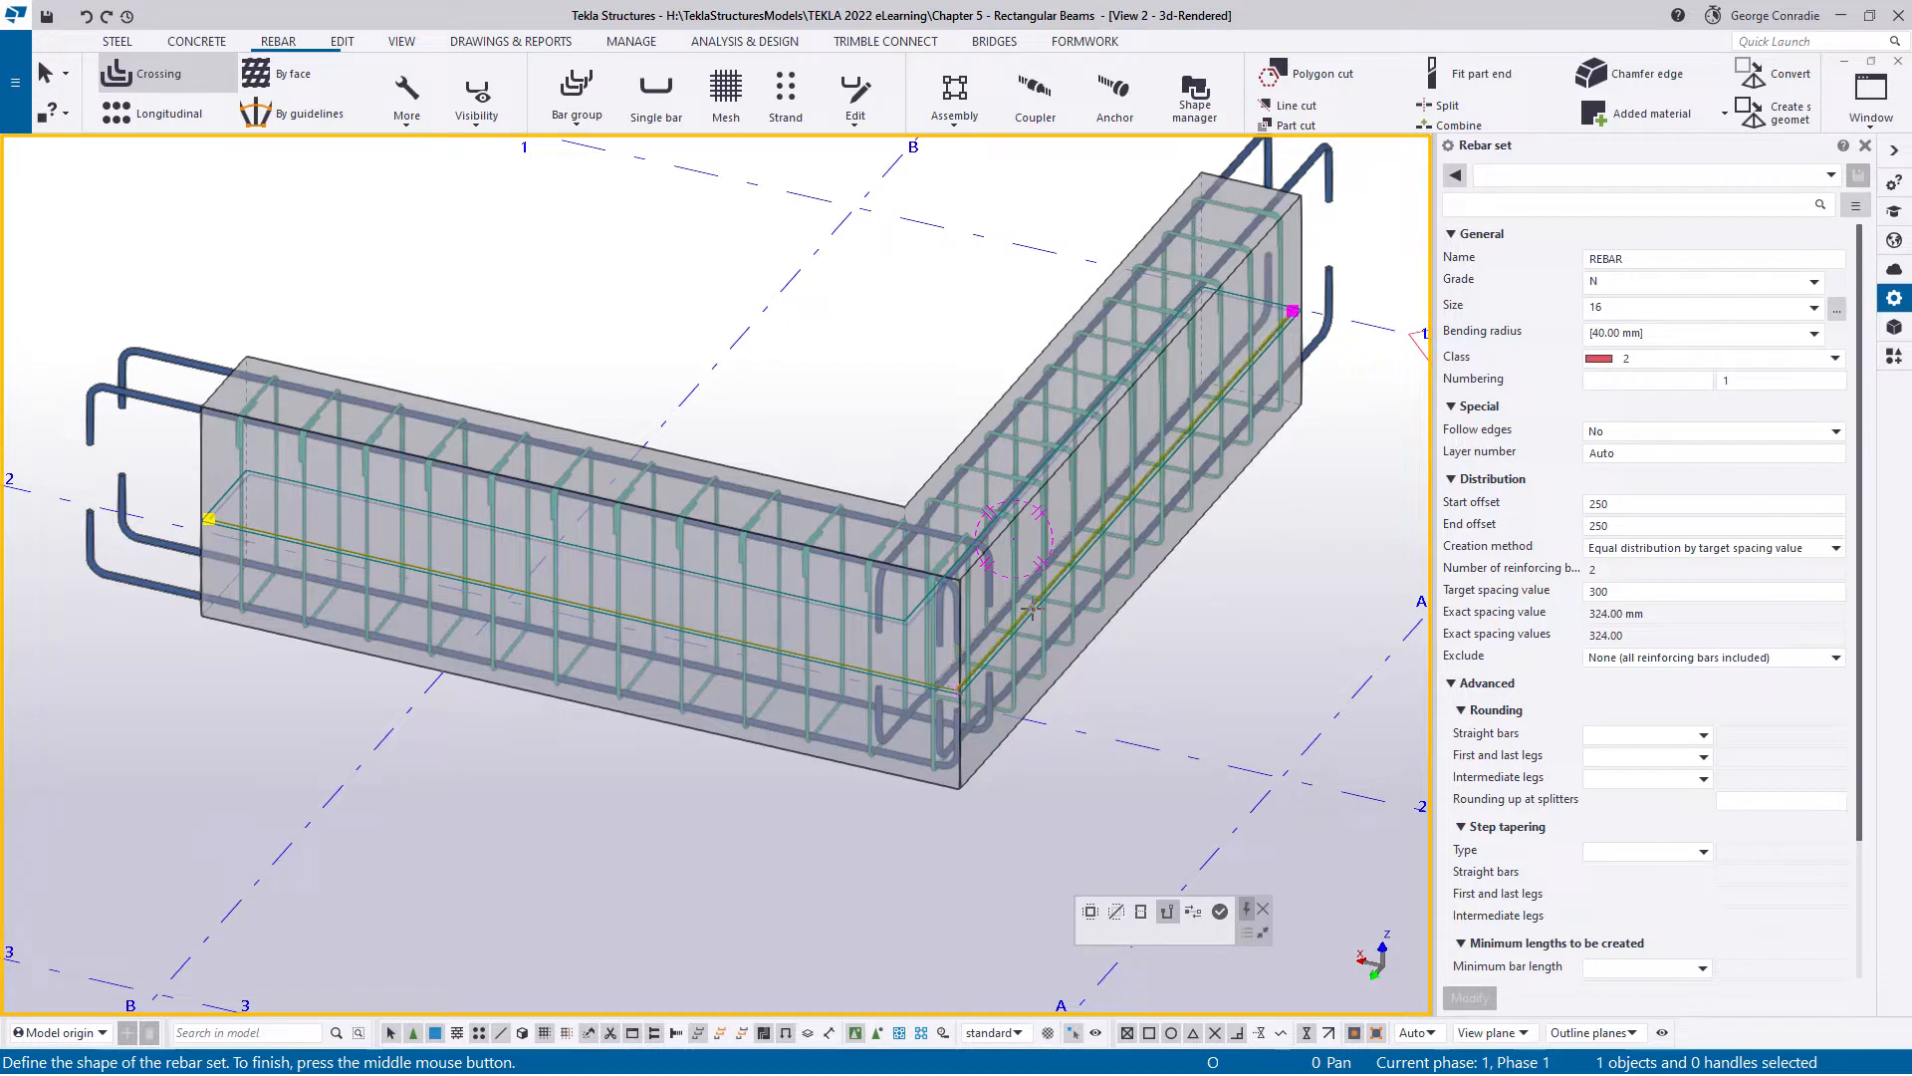
click(1220, 912)
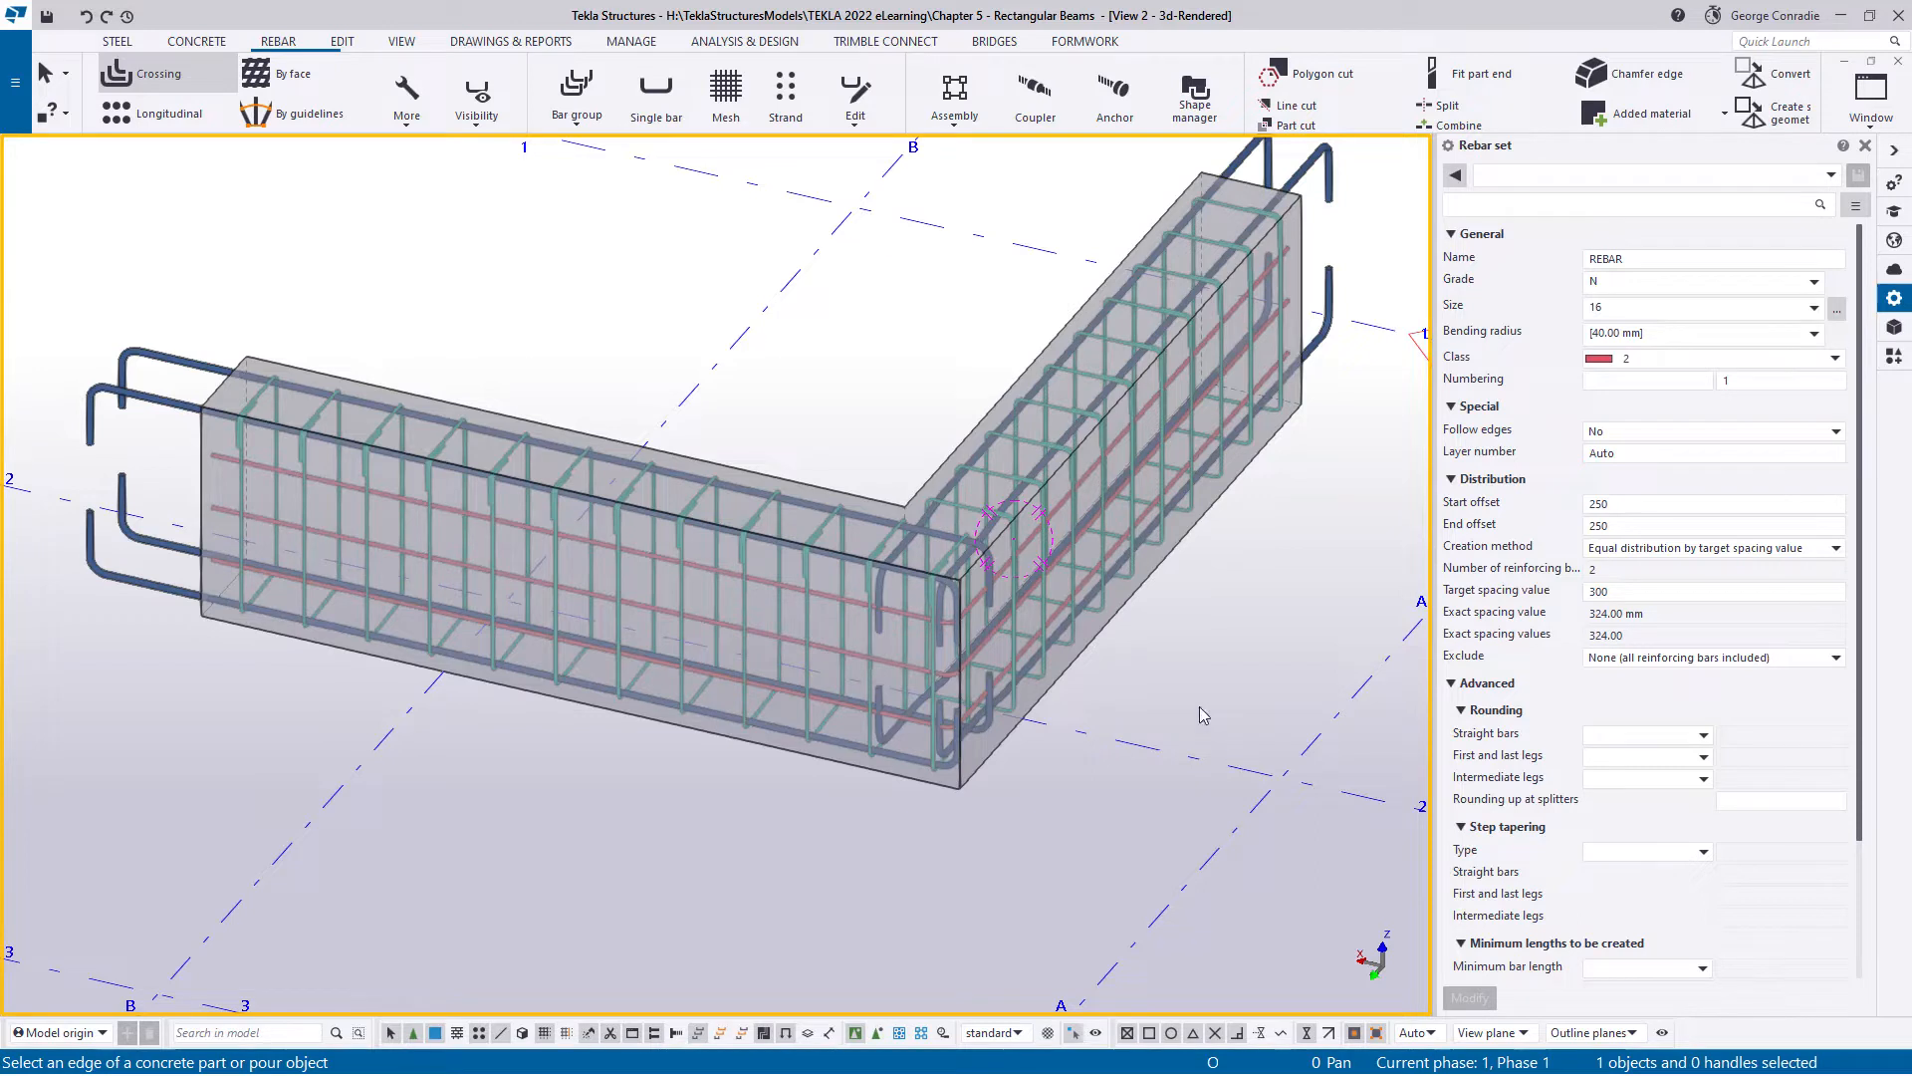
right_click(1198, 655)
click(1227, 653)
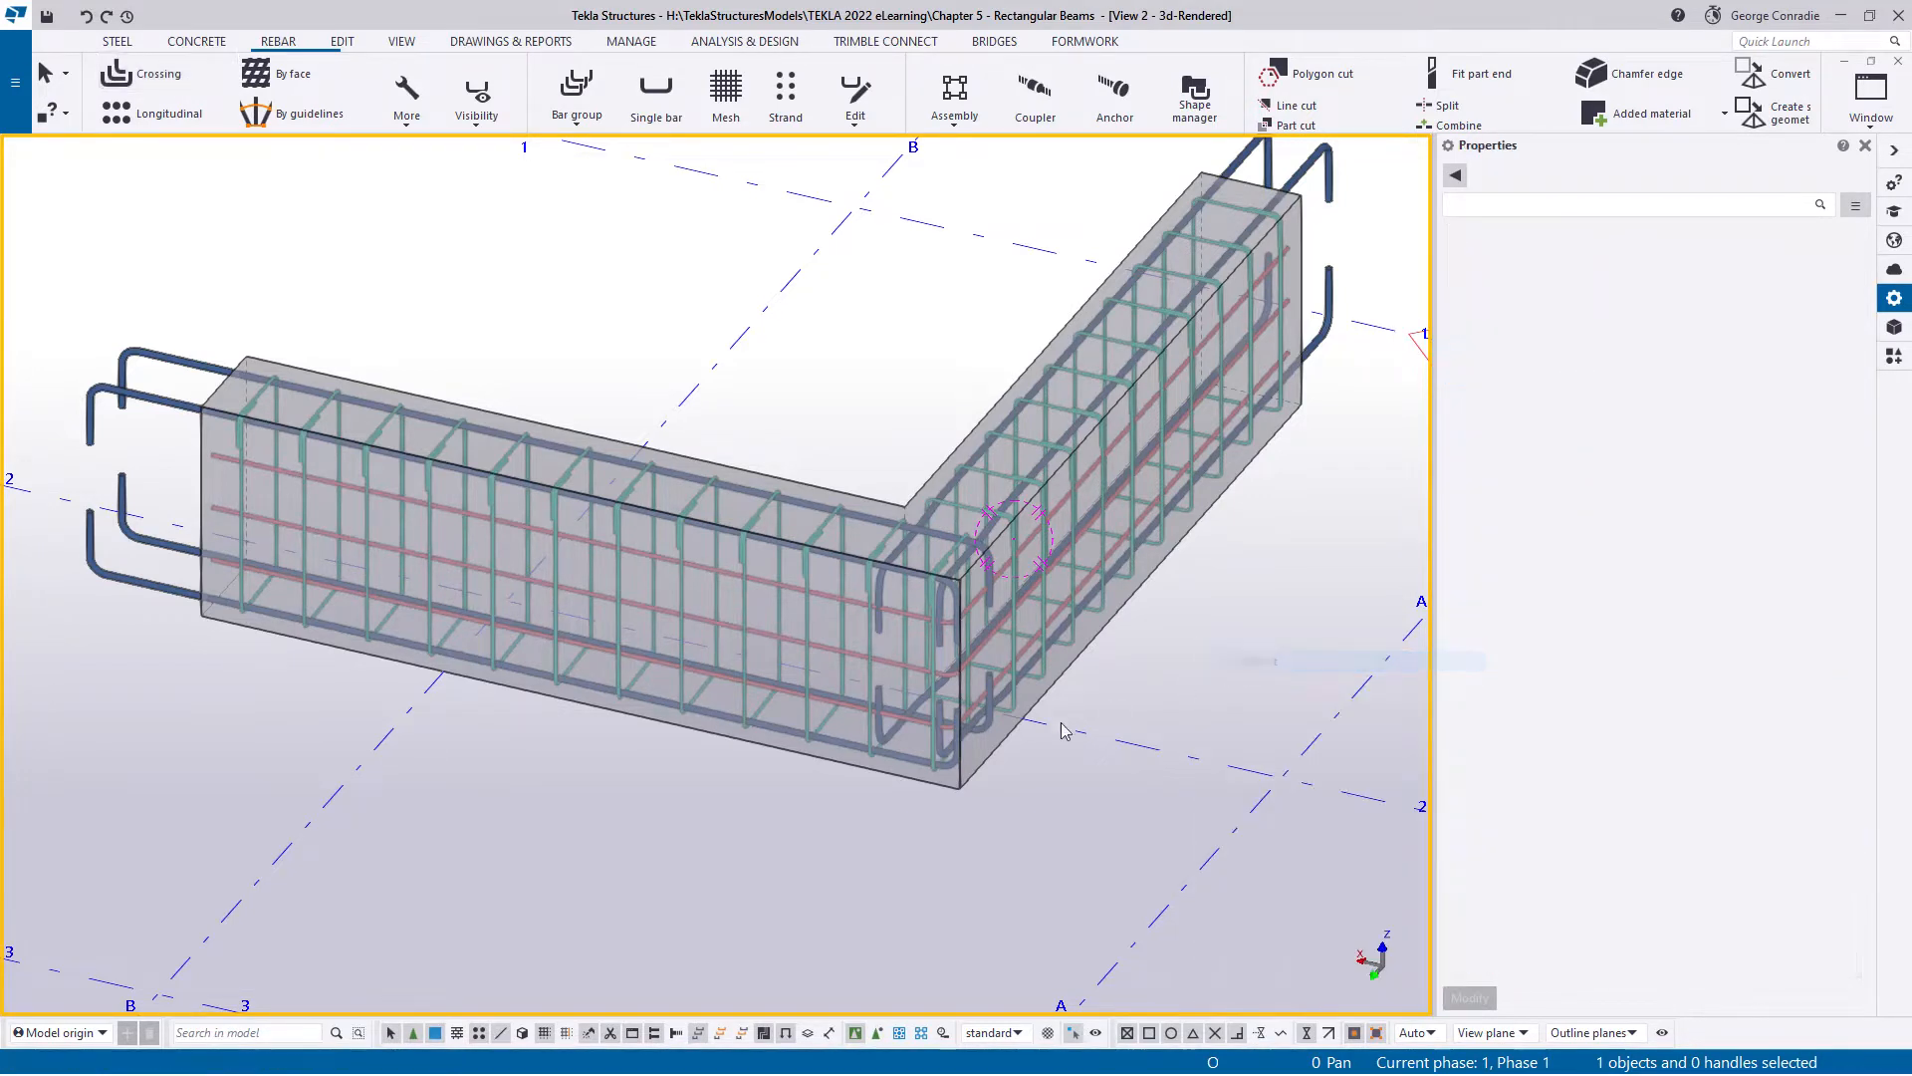
- Show the leg faces of the size 16 crossing bars and select the outer side leg face on one beam leg
scroll(1065, 730, up, 3)
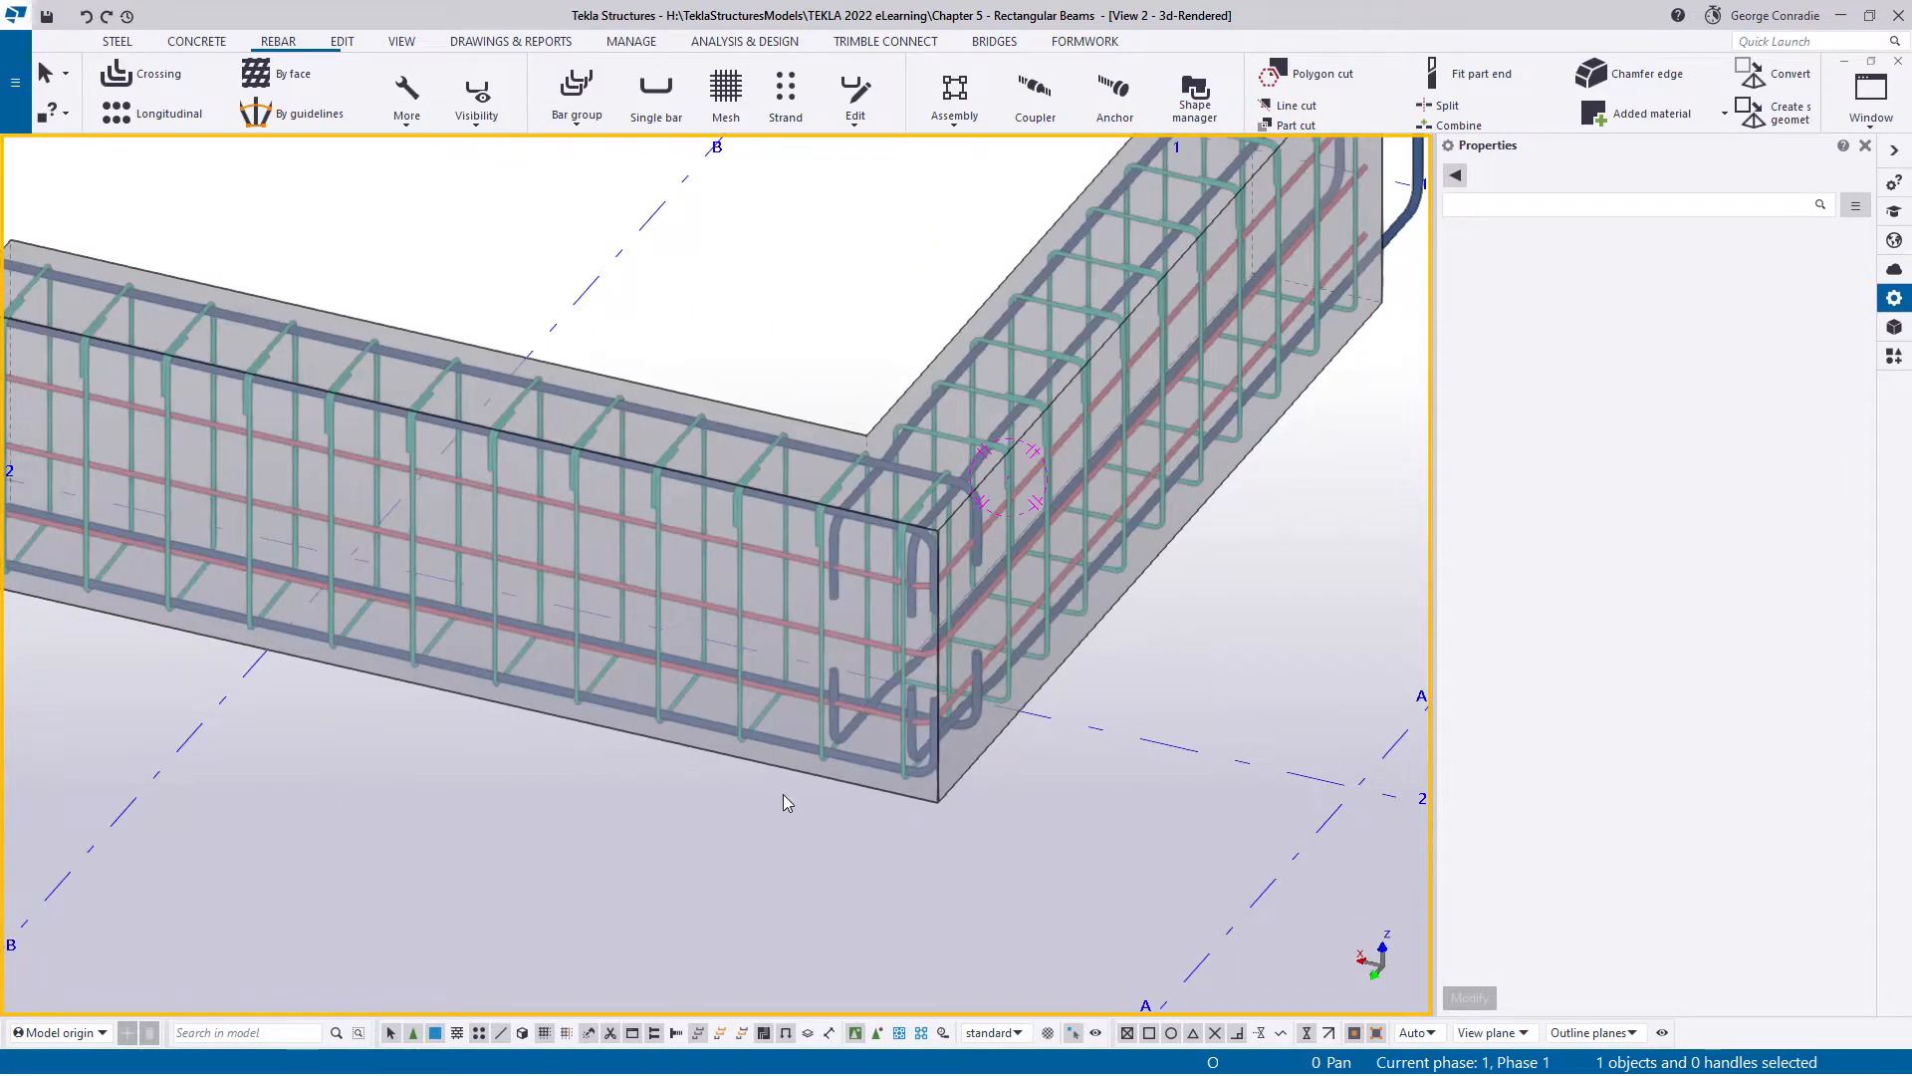
scroll(783, 793, up, 5)
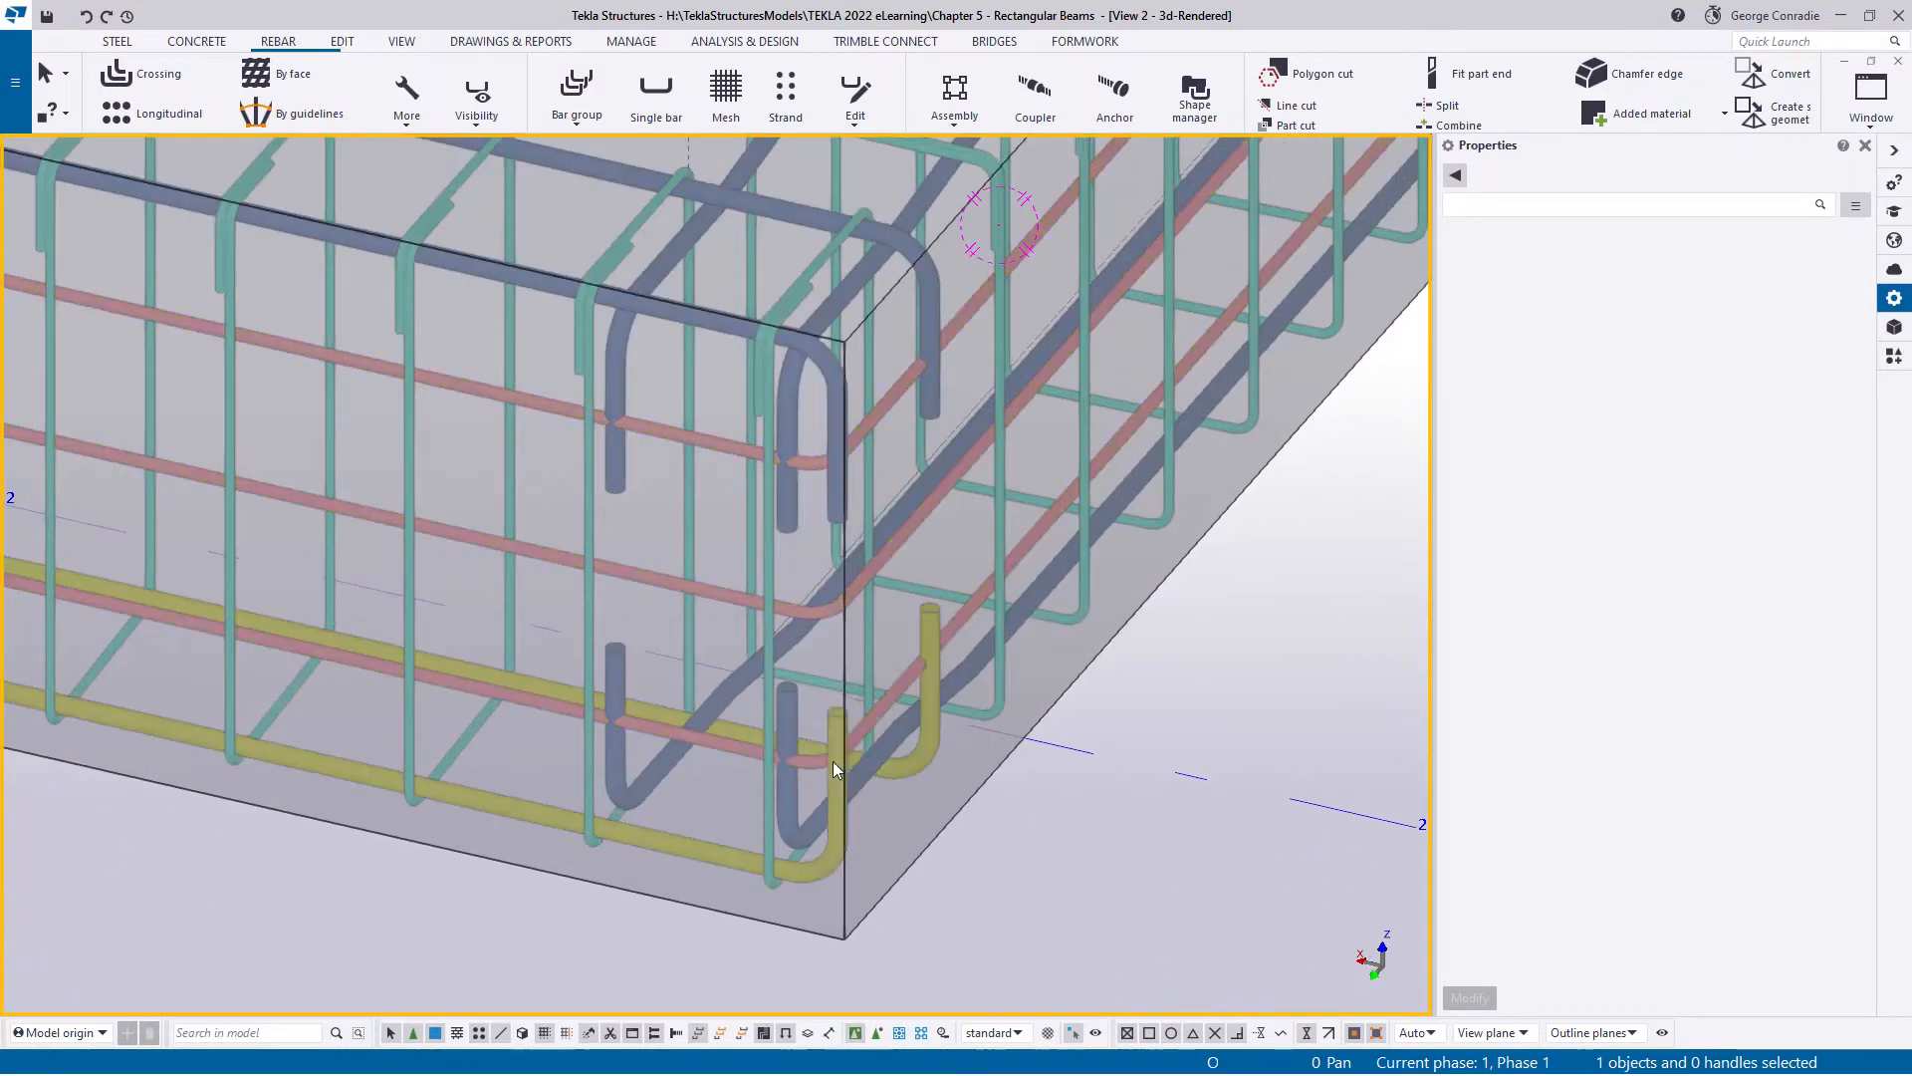
mouse_move(833, 761)
ctrl+middle_down()
mouse_move(671, 773)
mouse_move(565, 696)
mouse_move(572, 670)
mouse_move(657, 708)
mouse_move(618, 721)
ctrl+middle_up()
scroll(785, 682, up, 6)
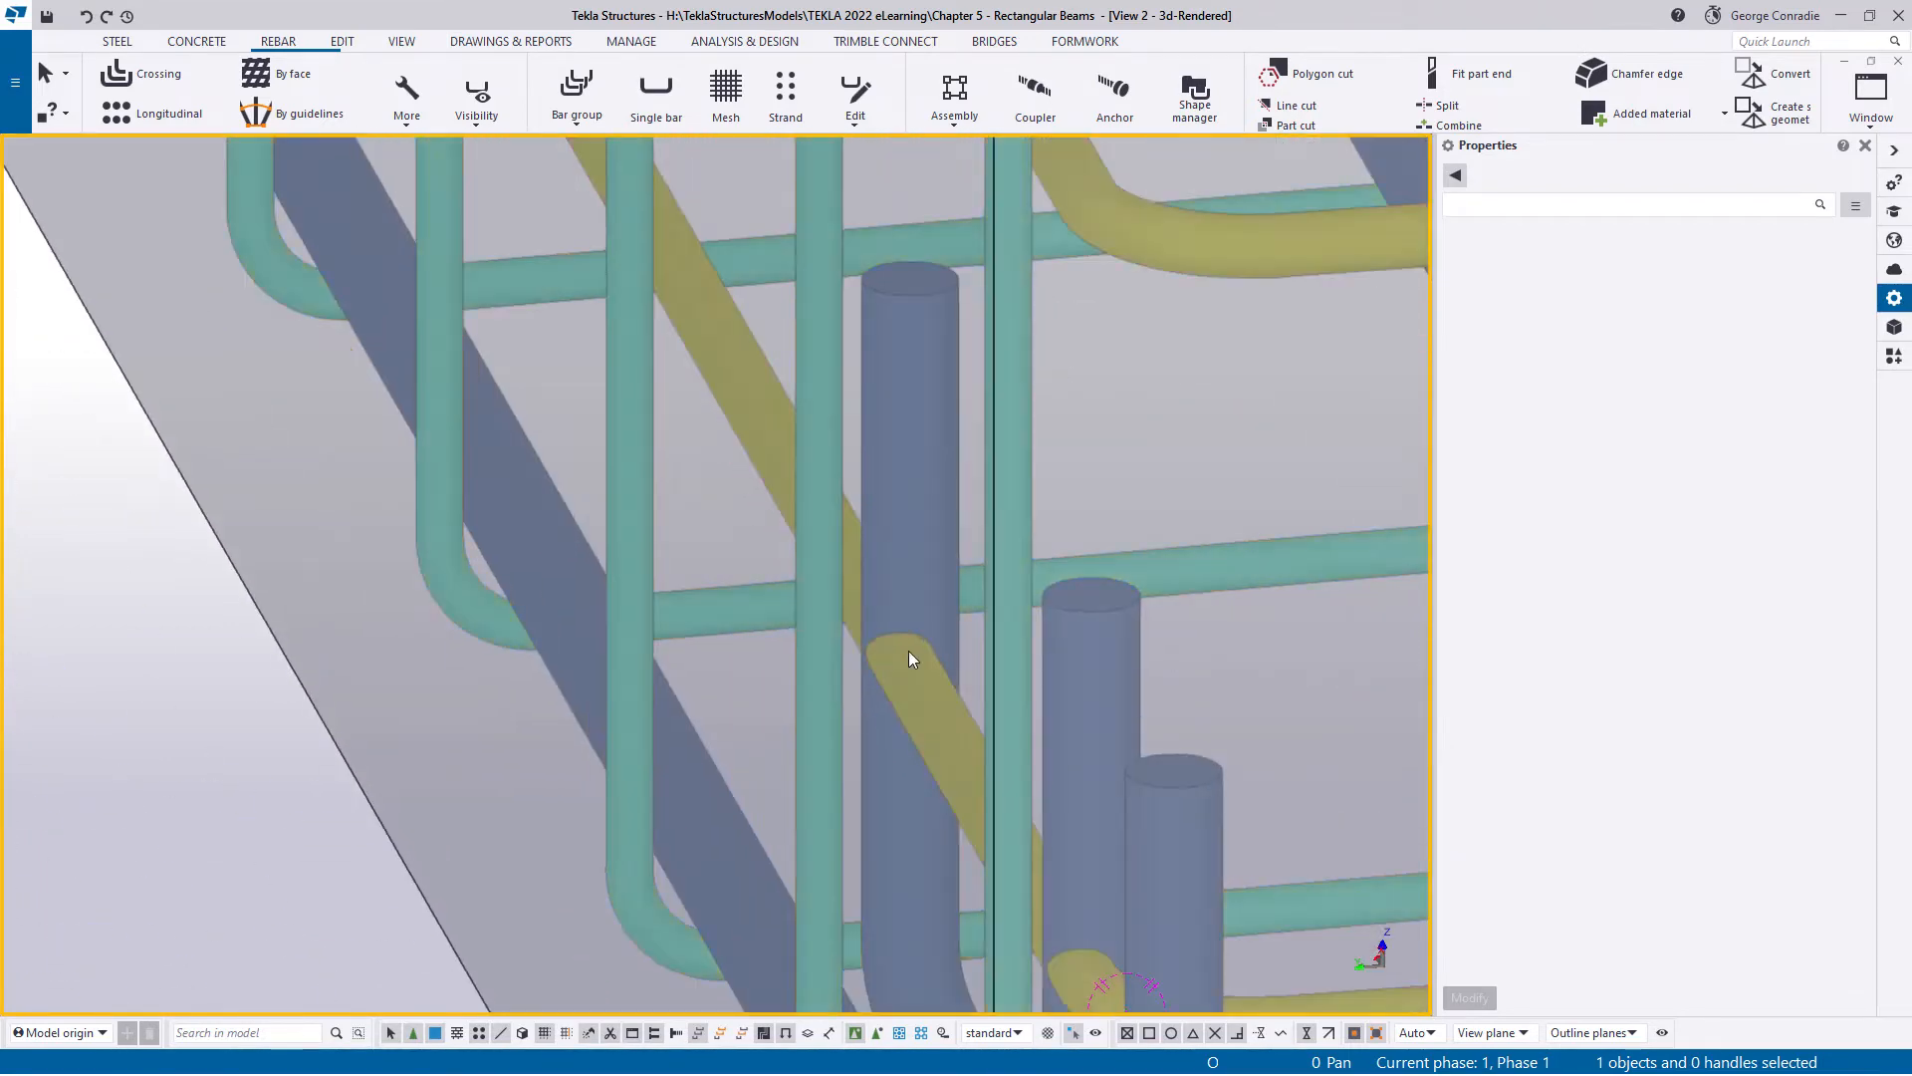
scroll(864, 647, down, 3)
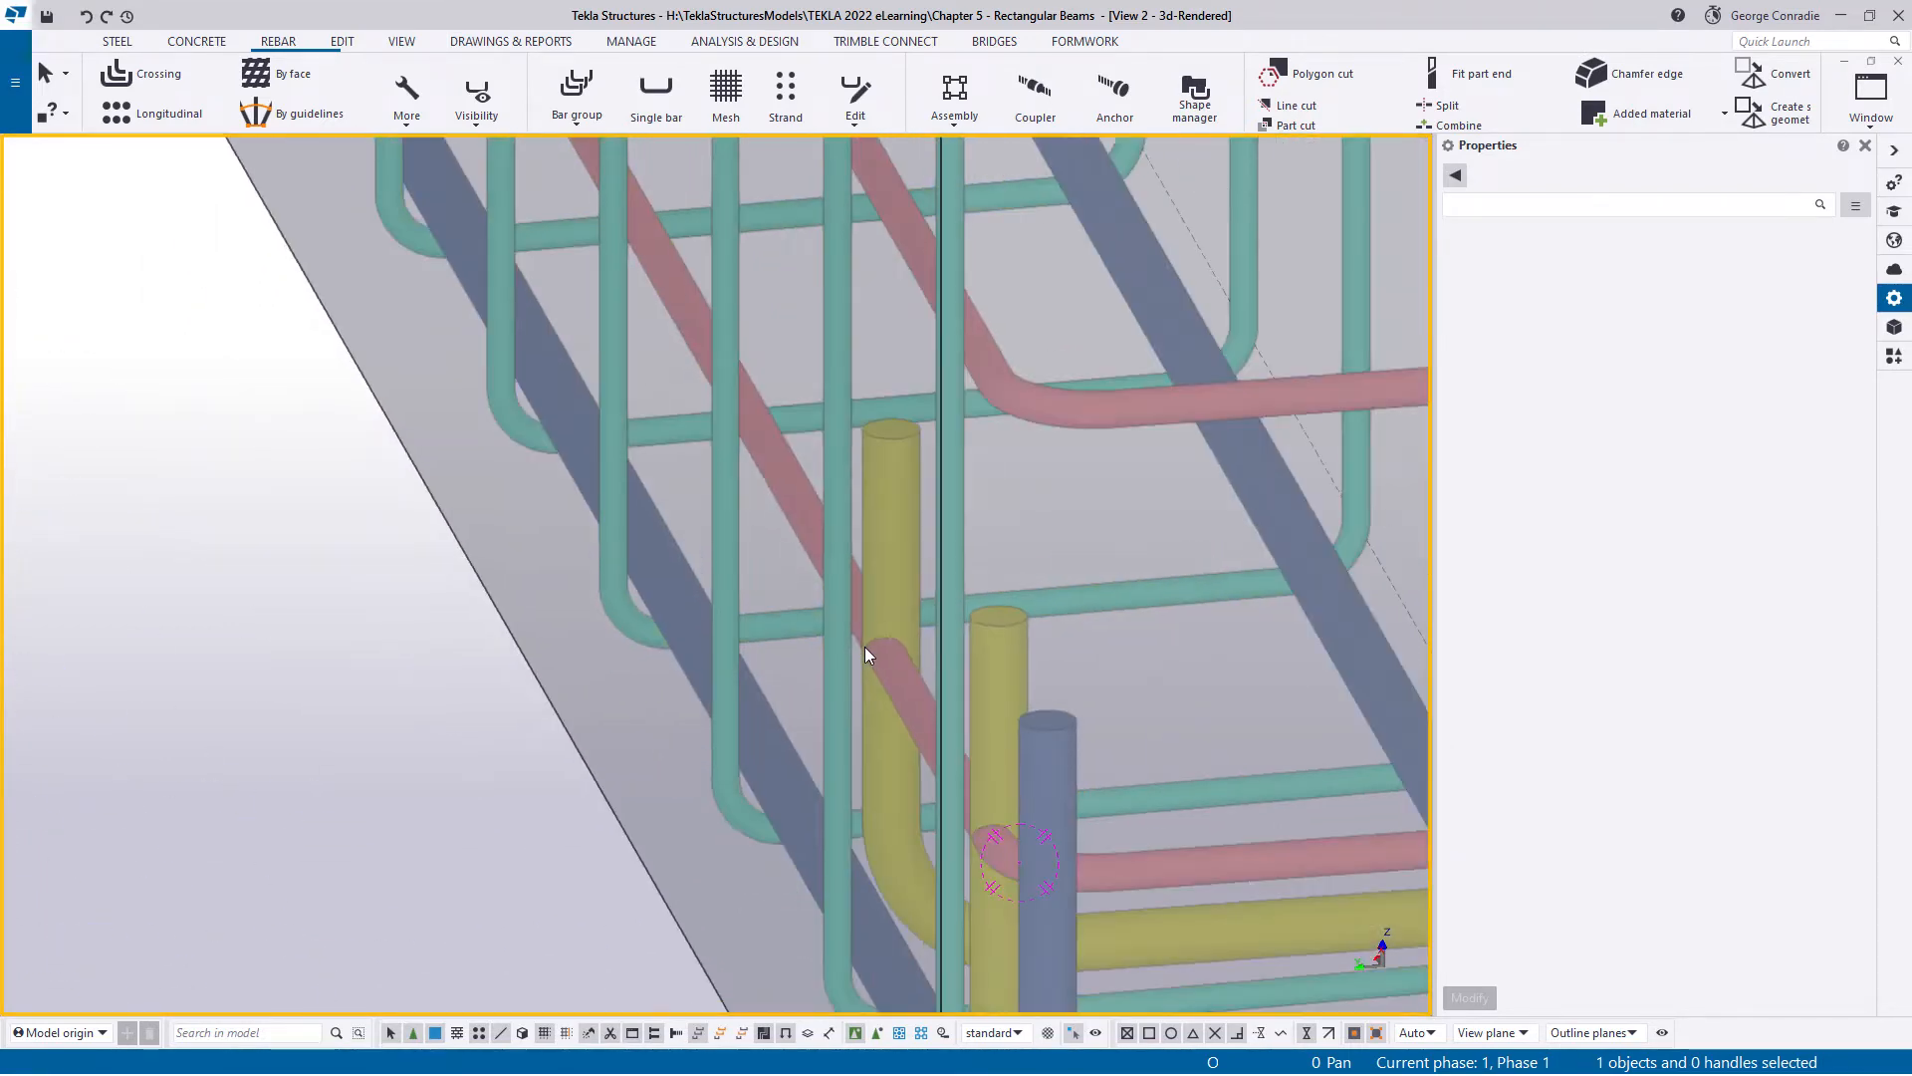
mouse_move(865, 647)
ctrl+middle_down()
mouse_move(837, 653)
mouse_move(936, 644)
mouse_move(884, 669)
mouse_move(939, 727)
ctrl+middle_up()
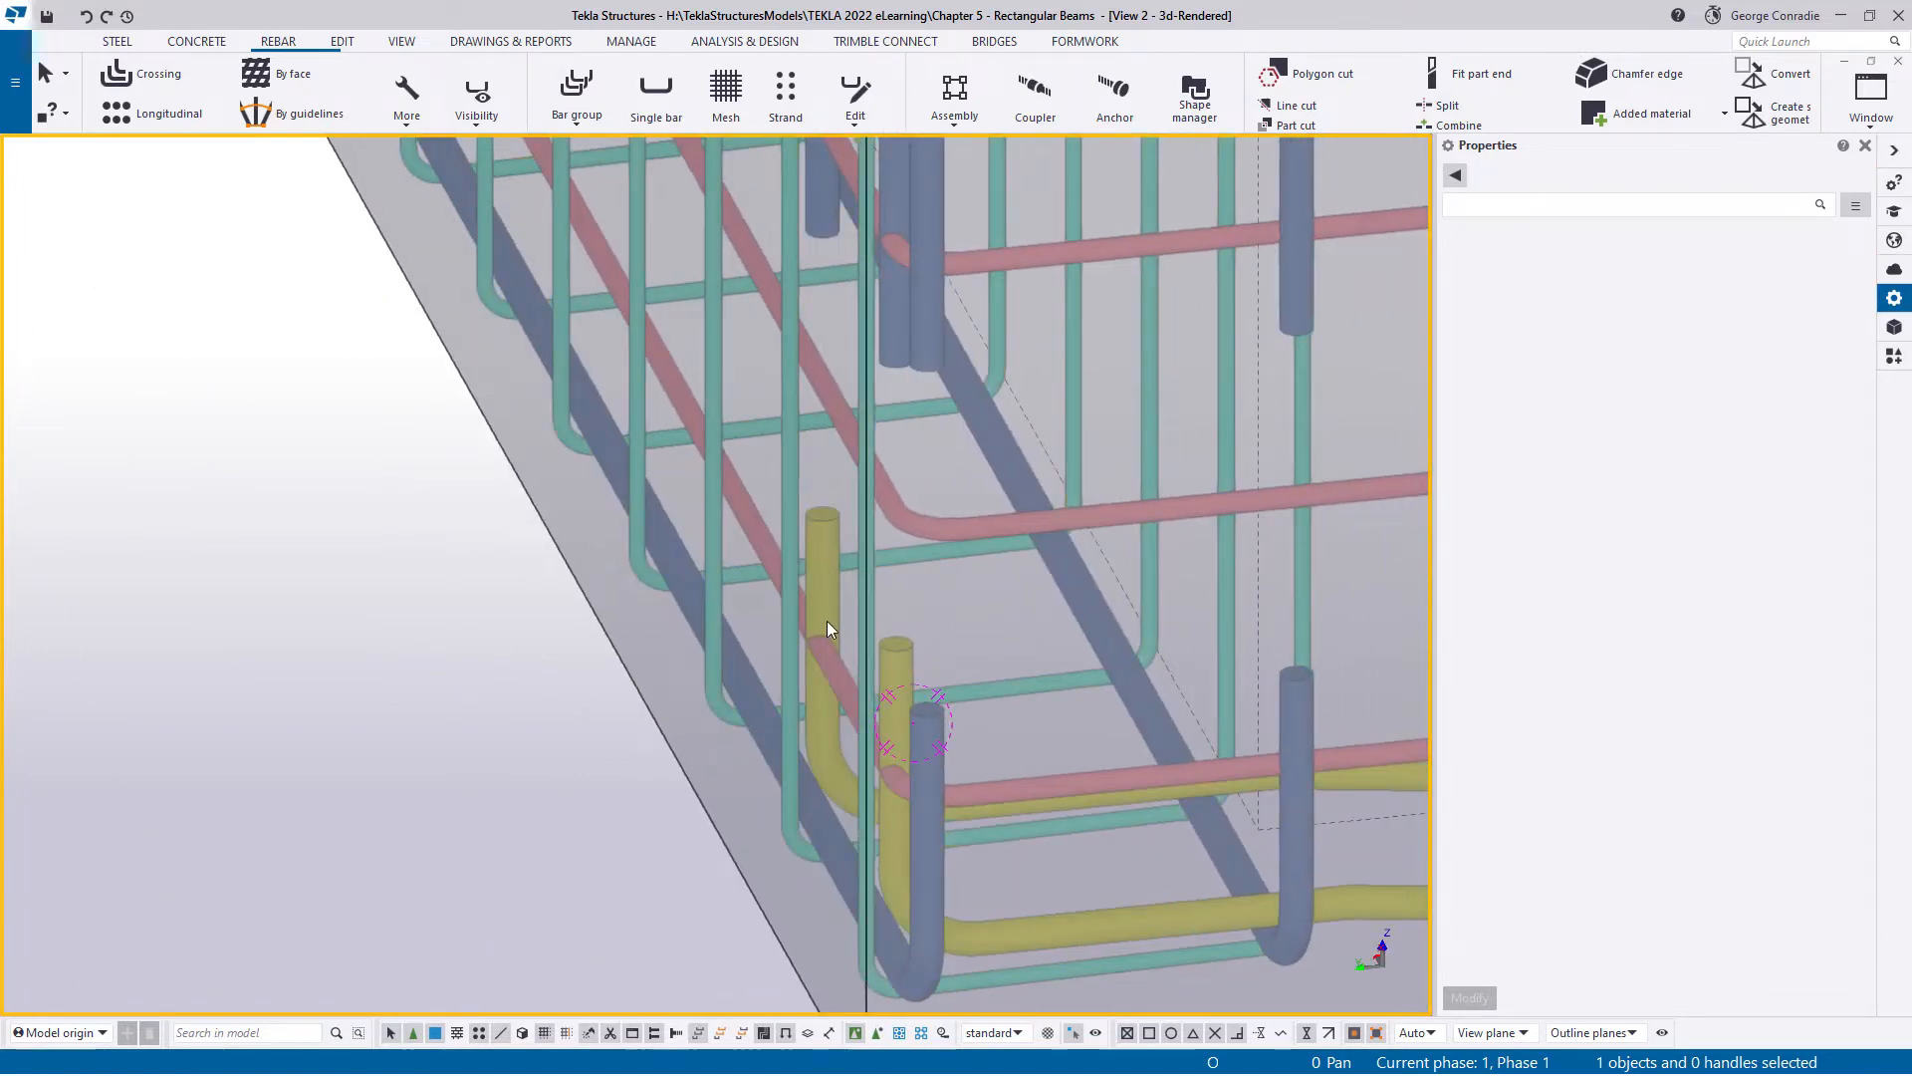
click(830, 655)
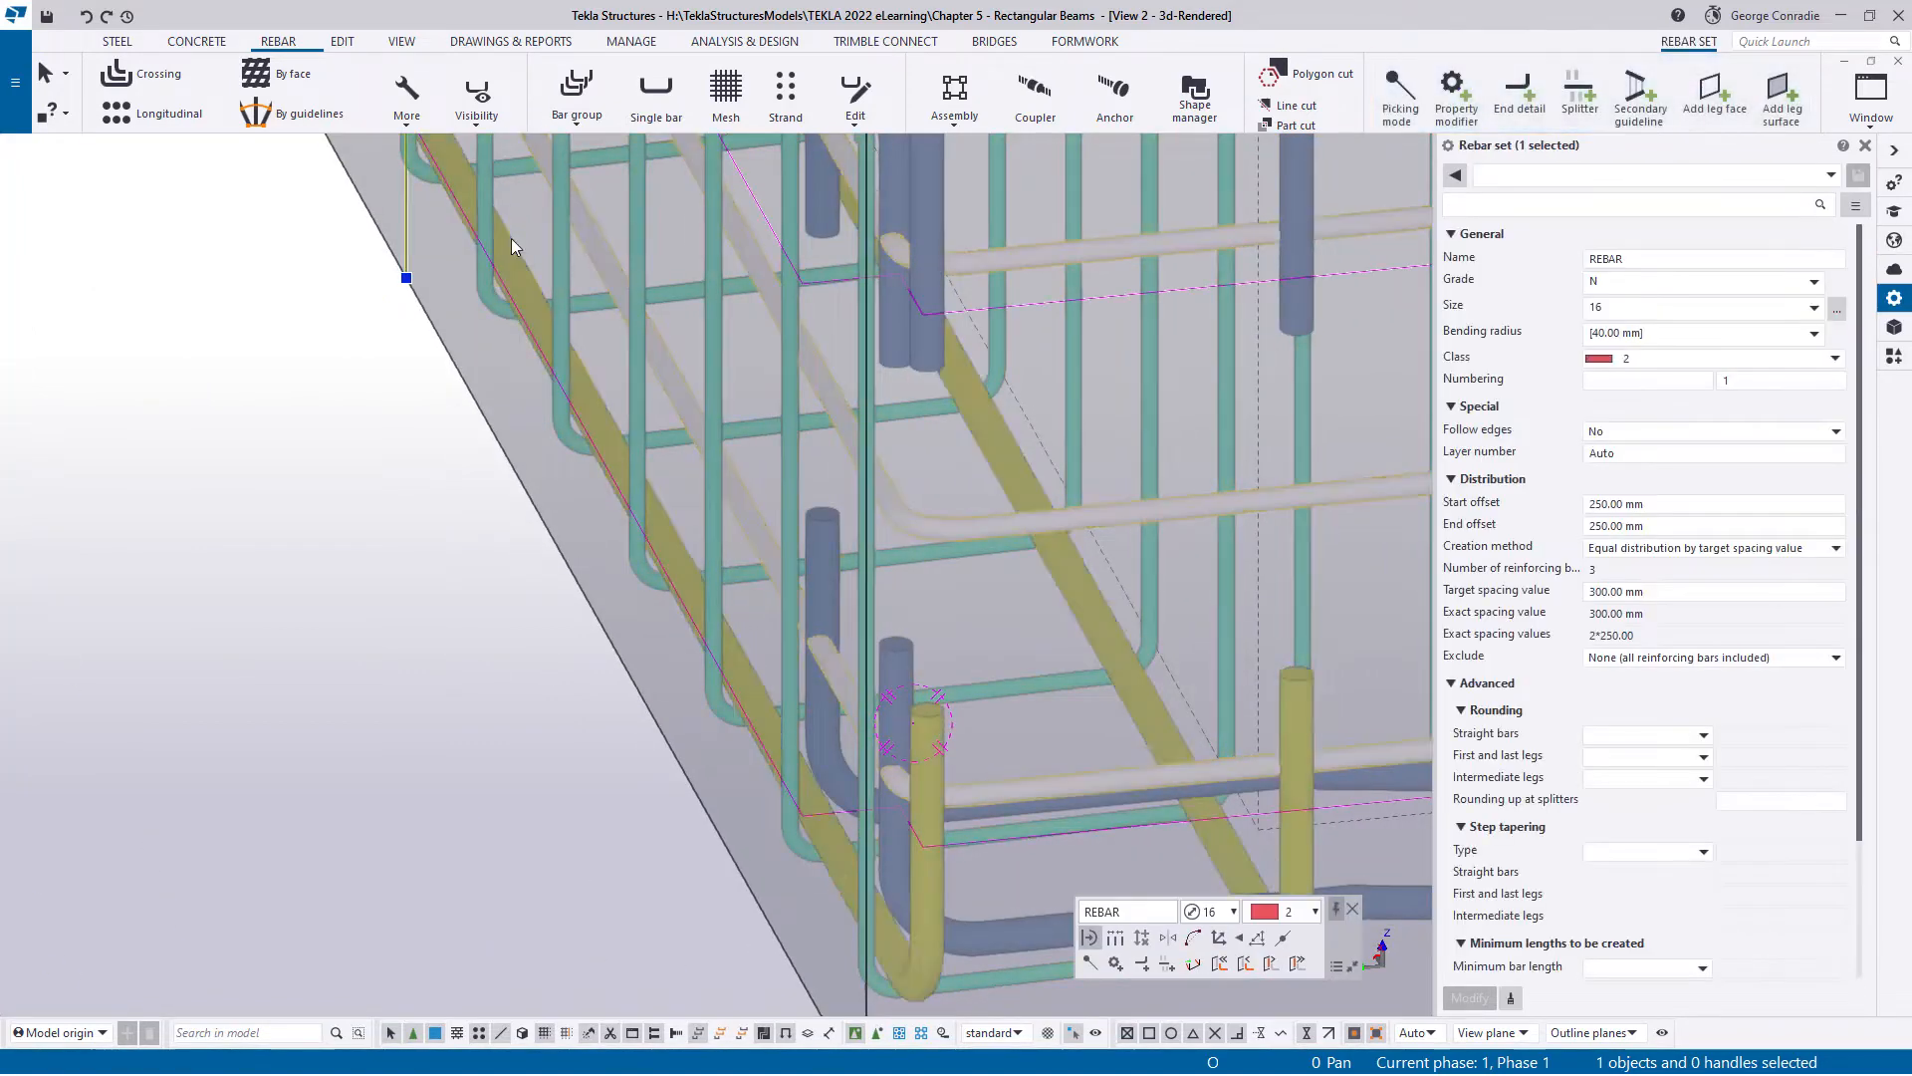
click(477, 98)
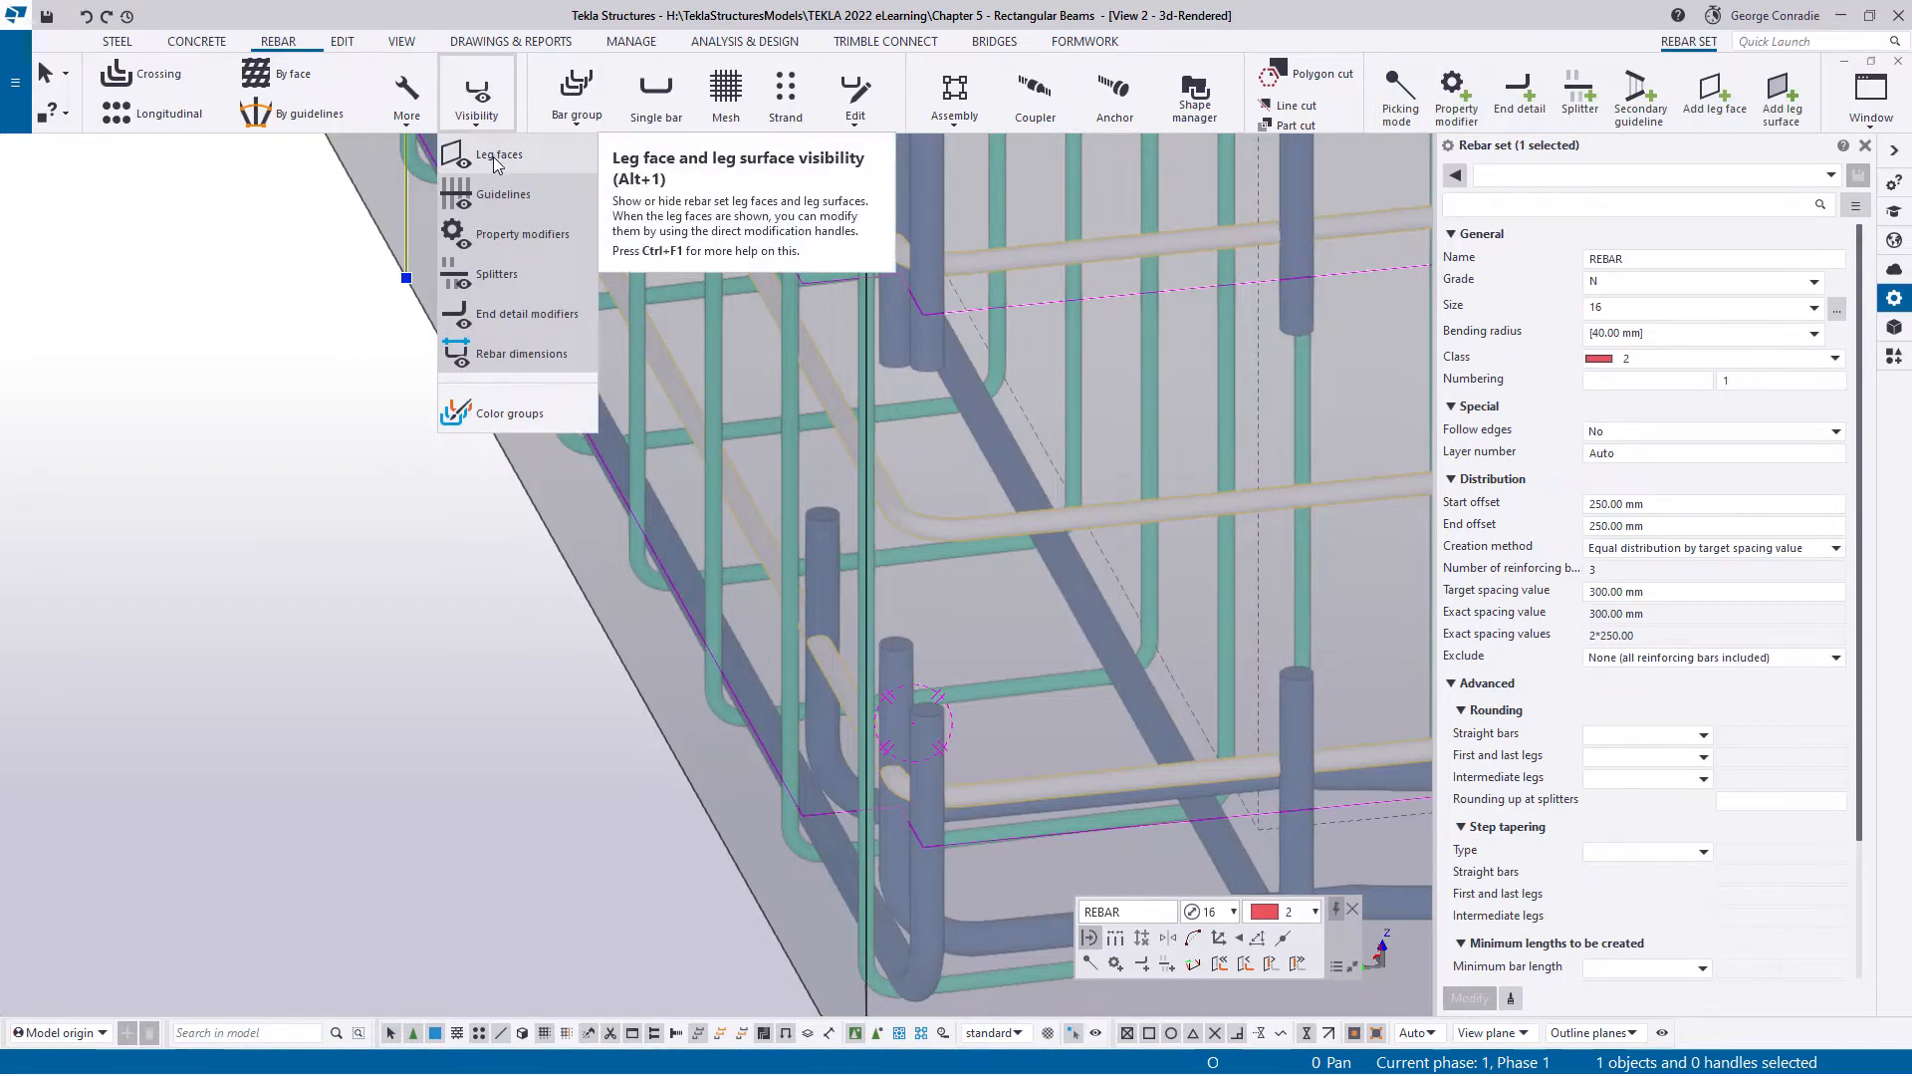
click(750, 453)
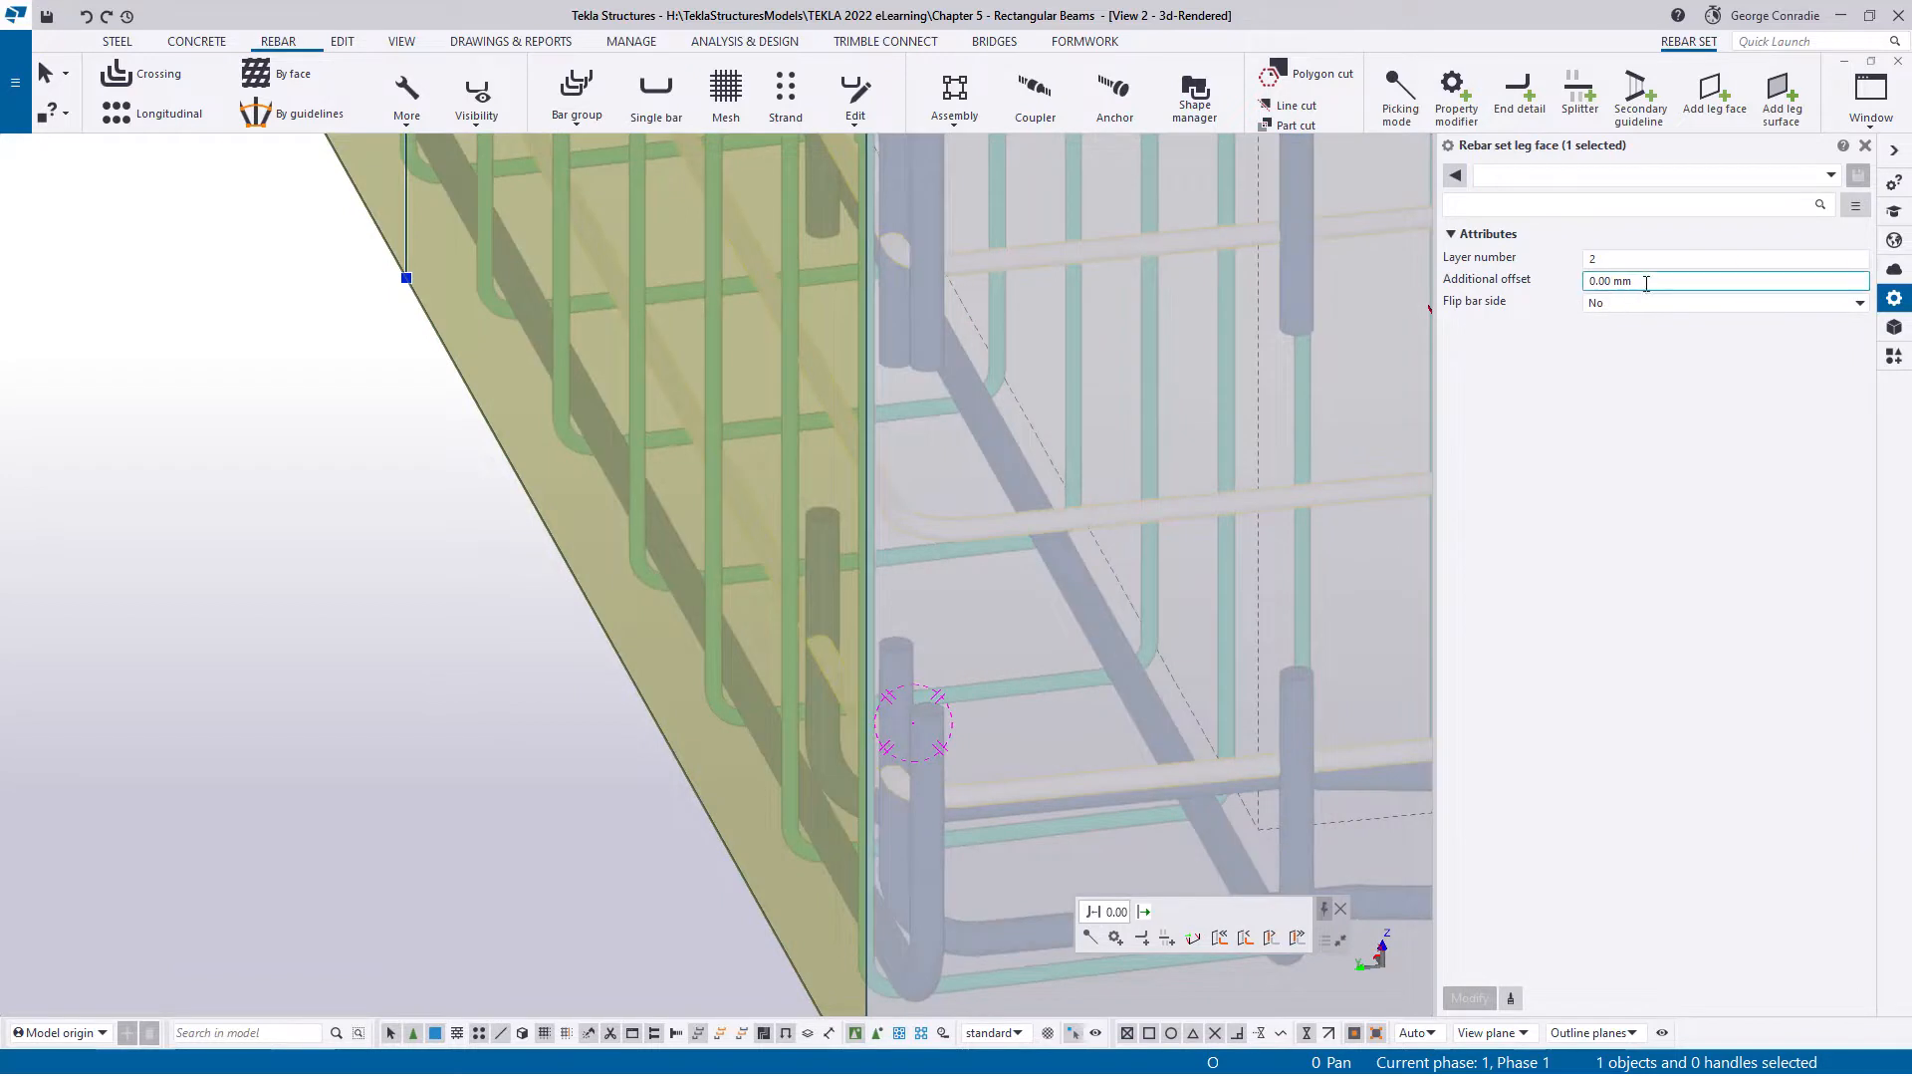
- Try additional offsets of 29 mm and 39 mm on the selected leg face of the crossing bars
drag(1648, 282, 1484, 275)
text(29)
key(Return)
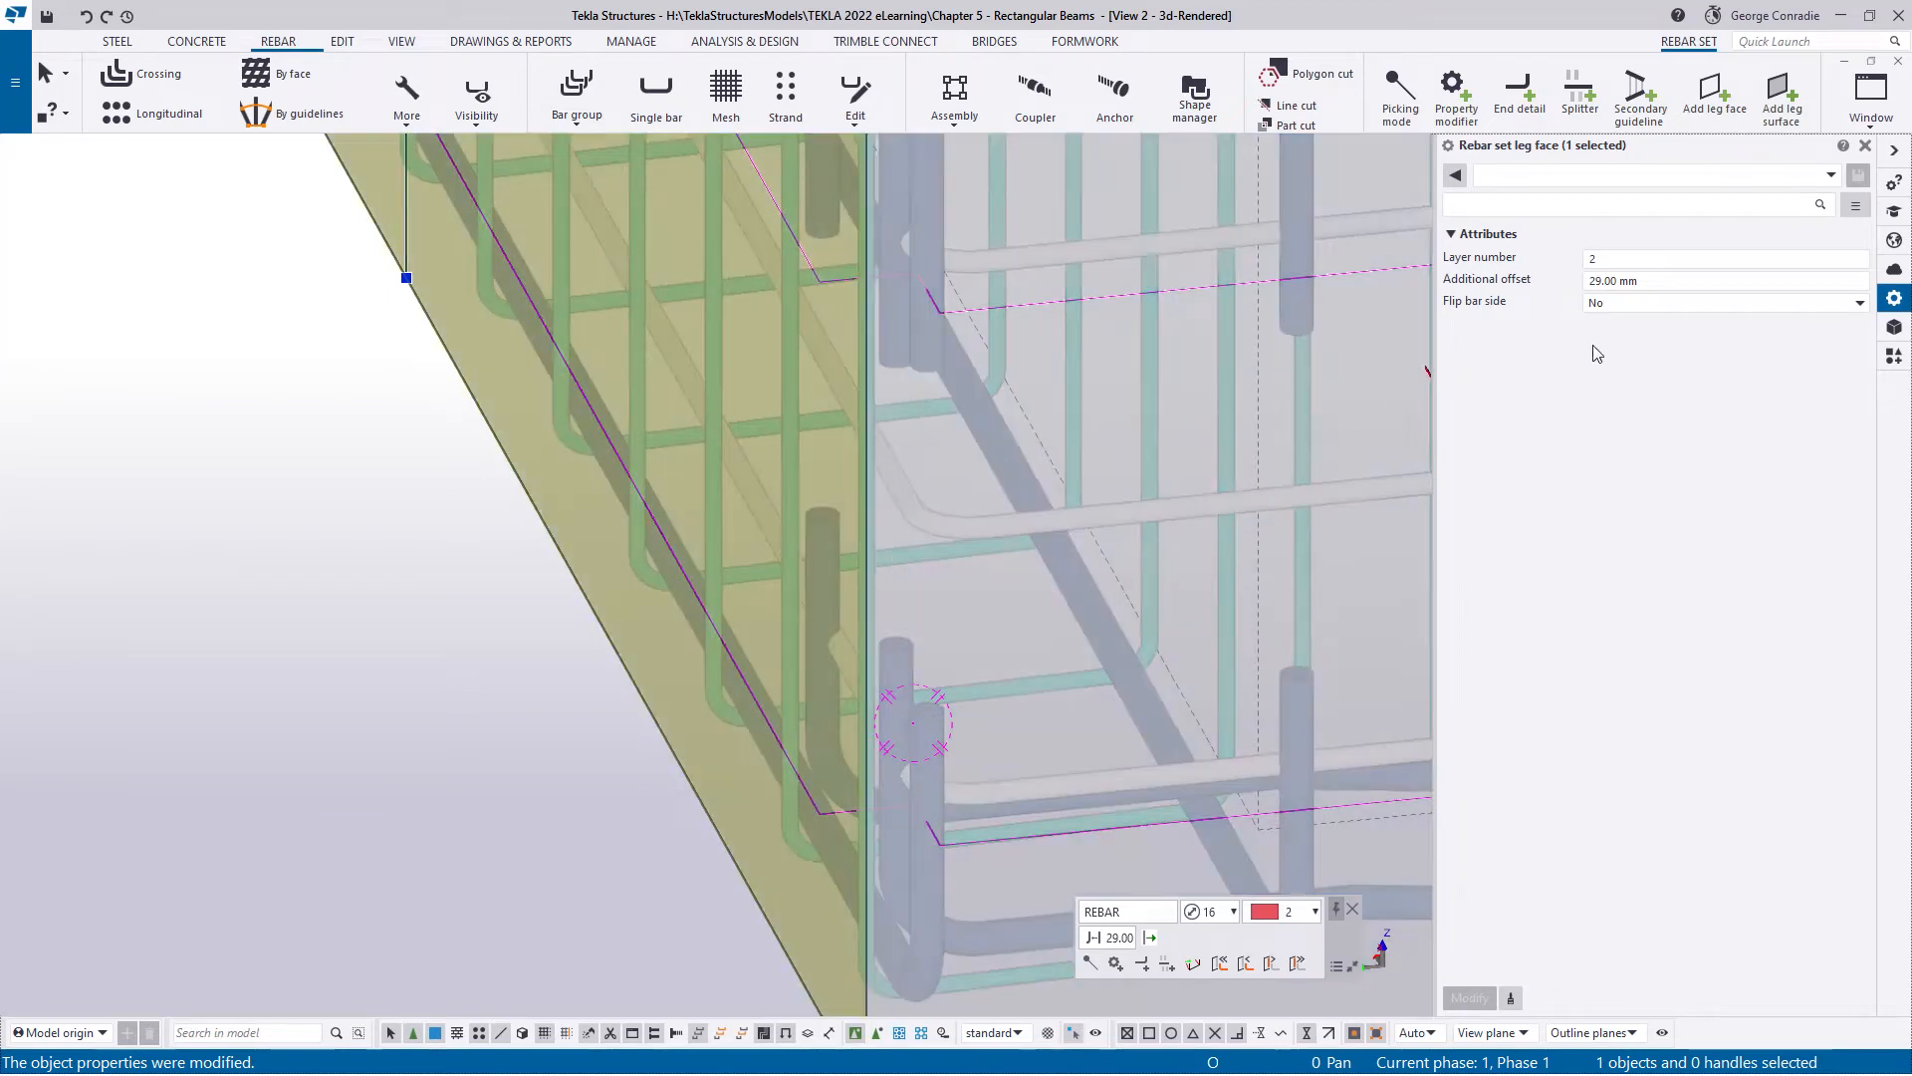
click(1649, 283)
drag(1656, 281, 1447, 288)
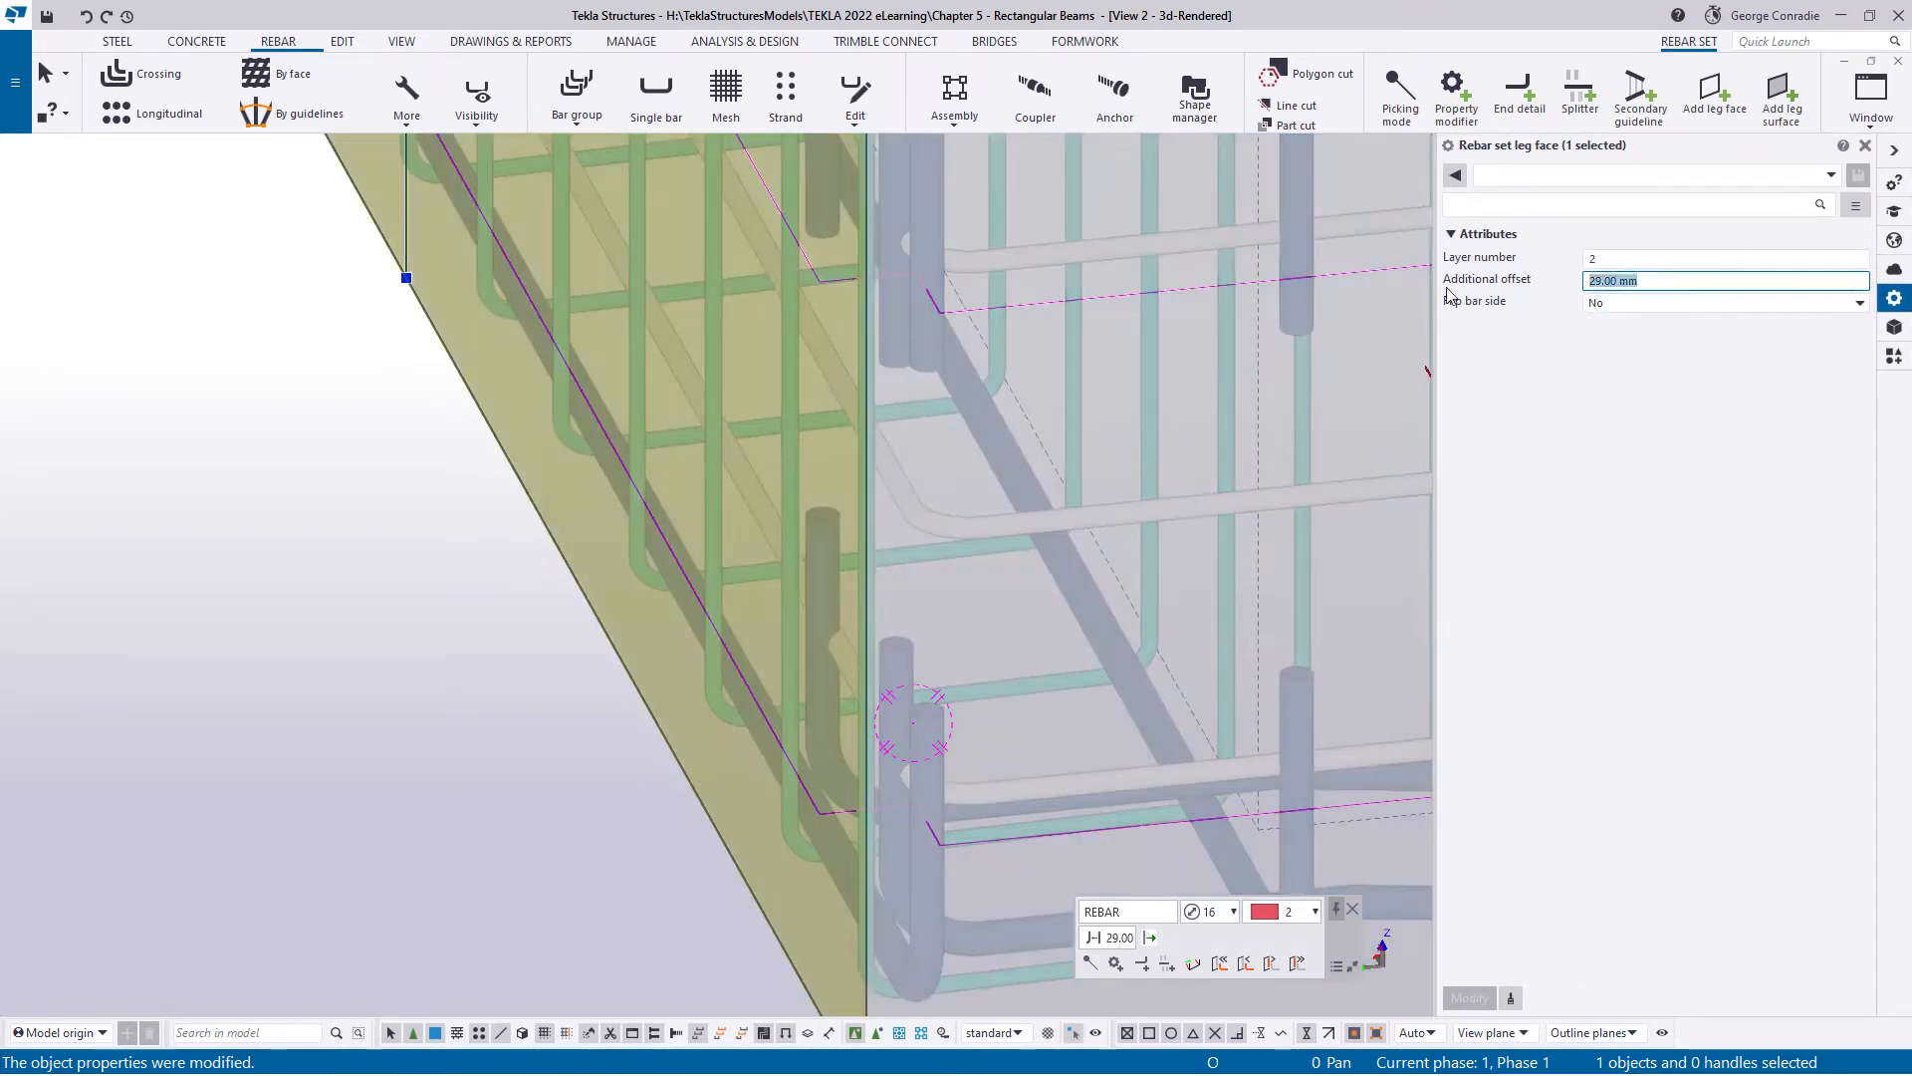
text(39)
key(Return)
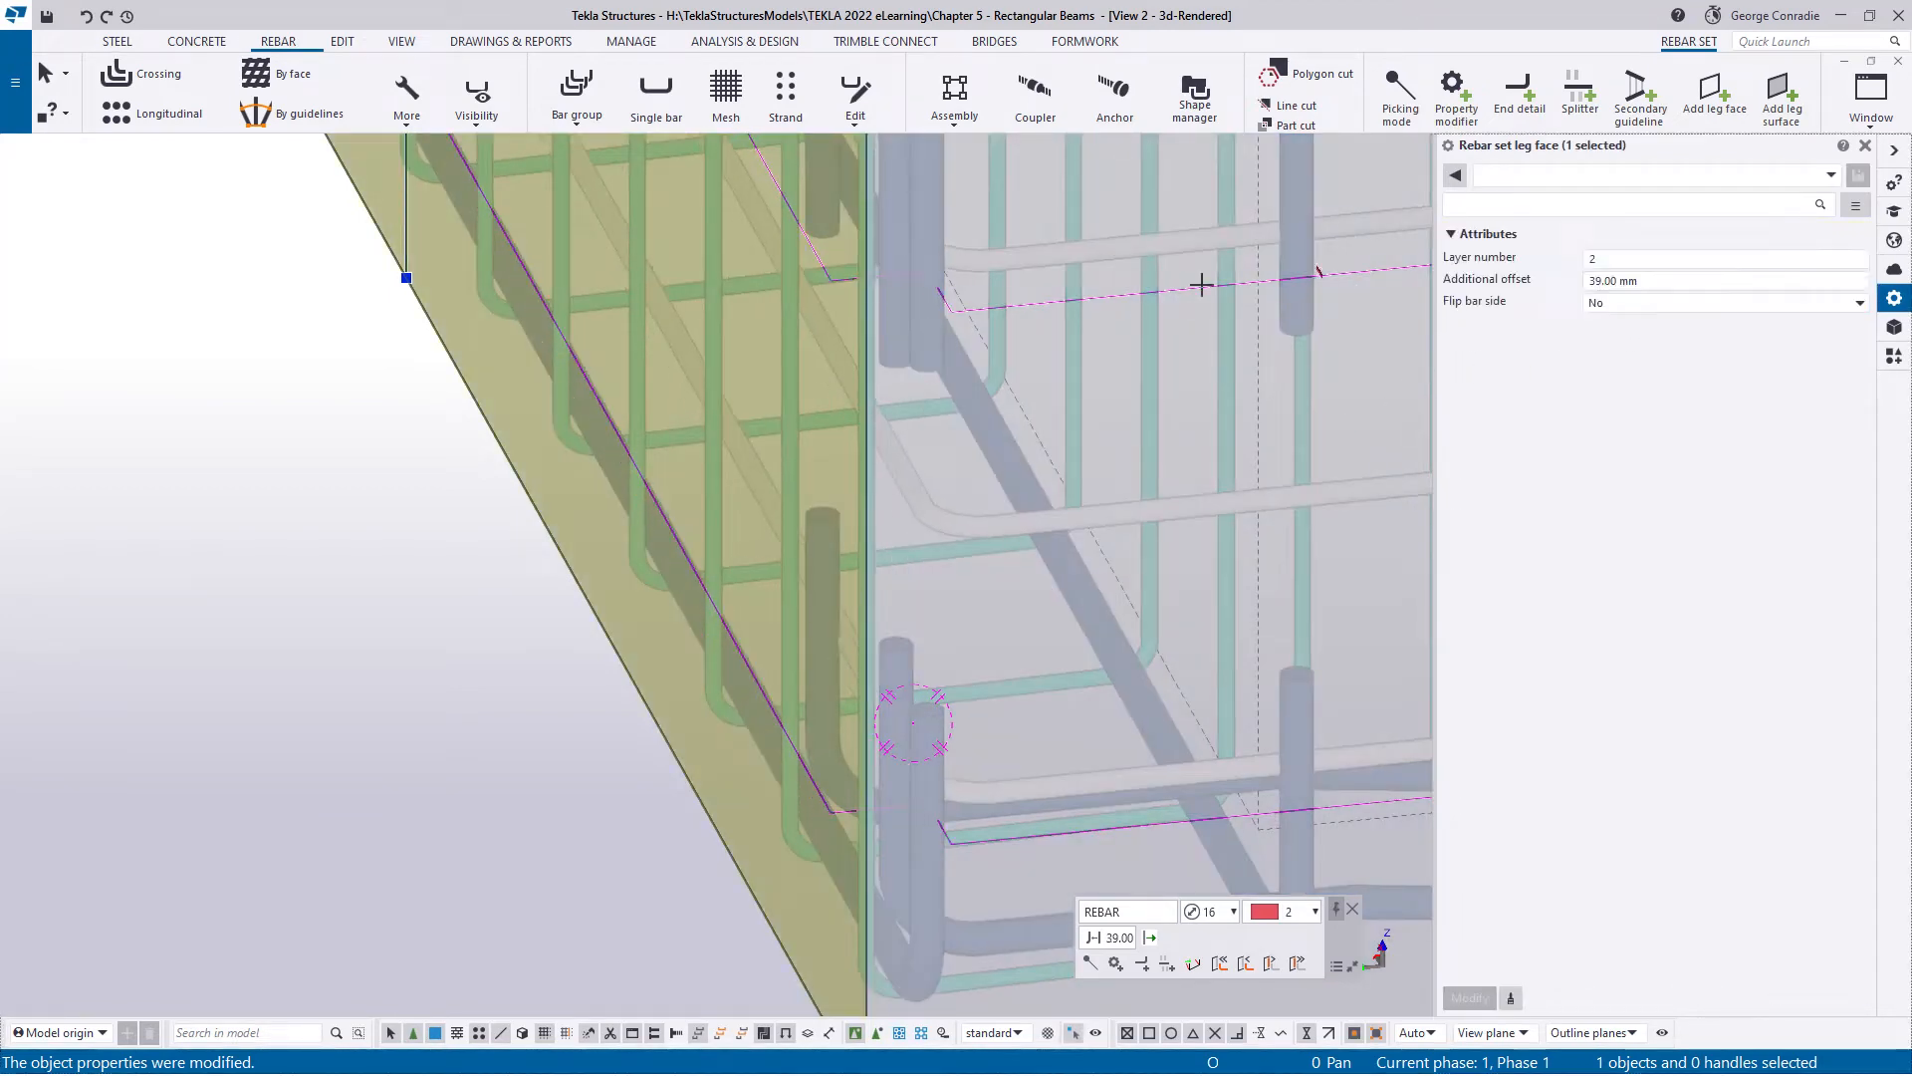
- Set the leg face's additional offset to 42 mm, checking the crossing bars' clearance from the hooked bars at the corner
scroll(869, 674, up, 3)
scroll(847, 642, up, 3)
key(v)
click(806, 598)
ctrl+middle_drag(806, 598, 812, 461)
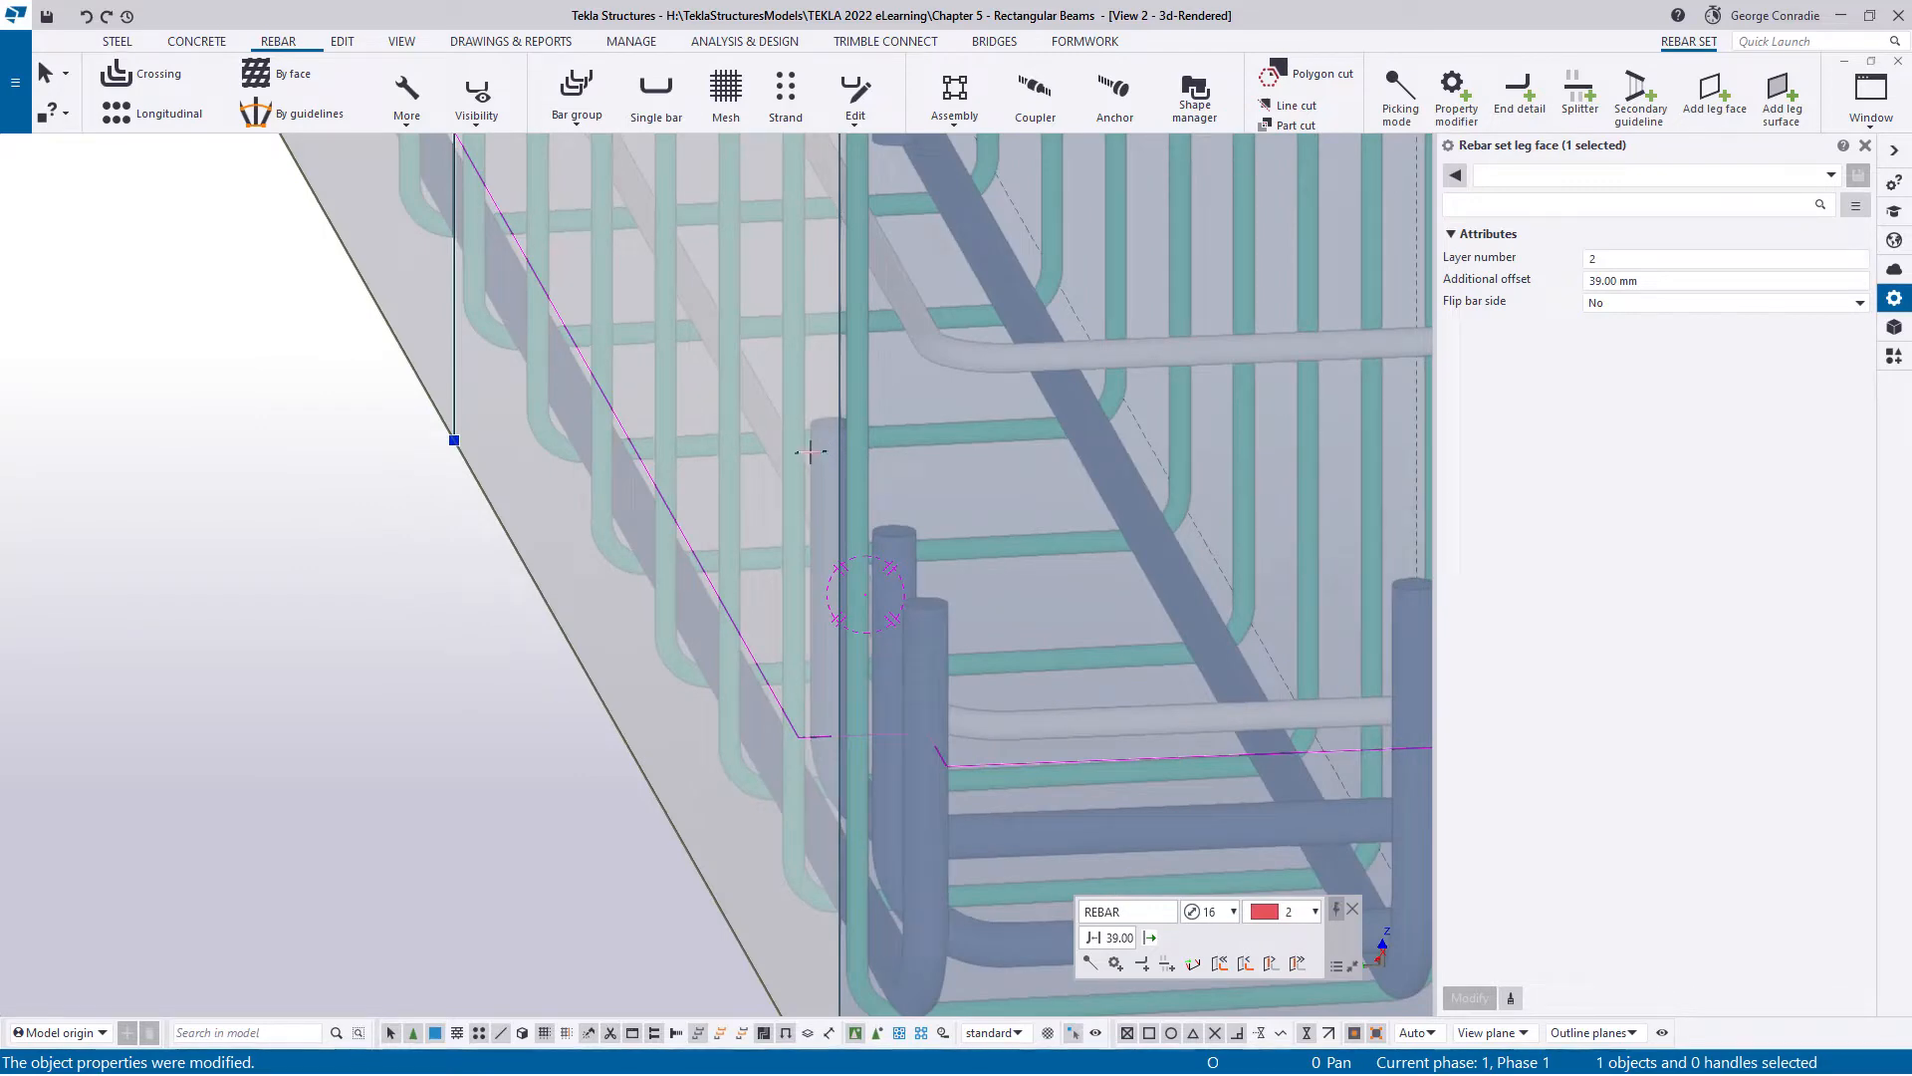
scroll(827, 457, up, 8)
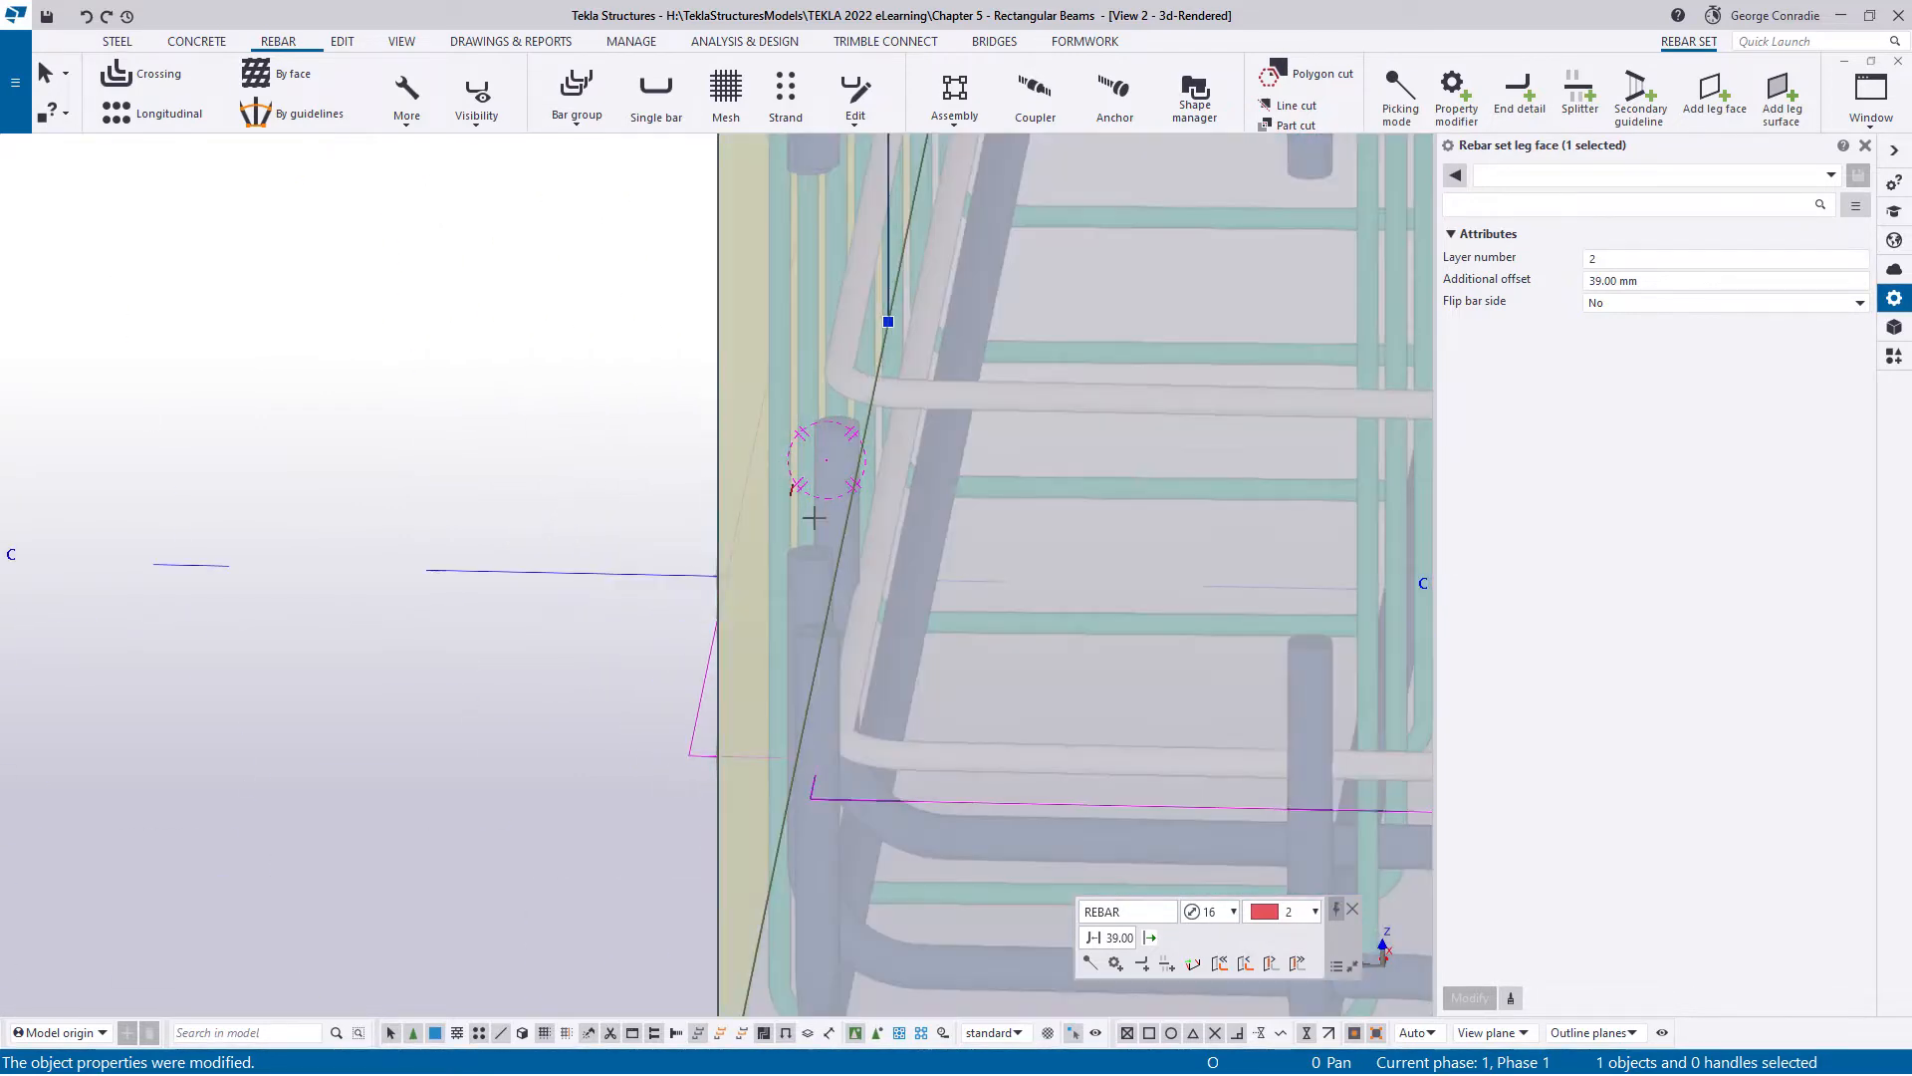
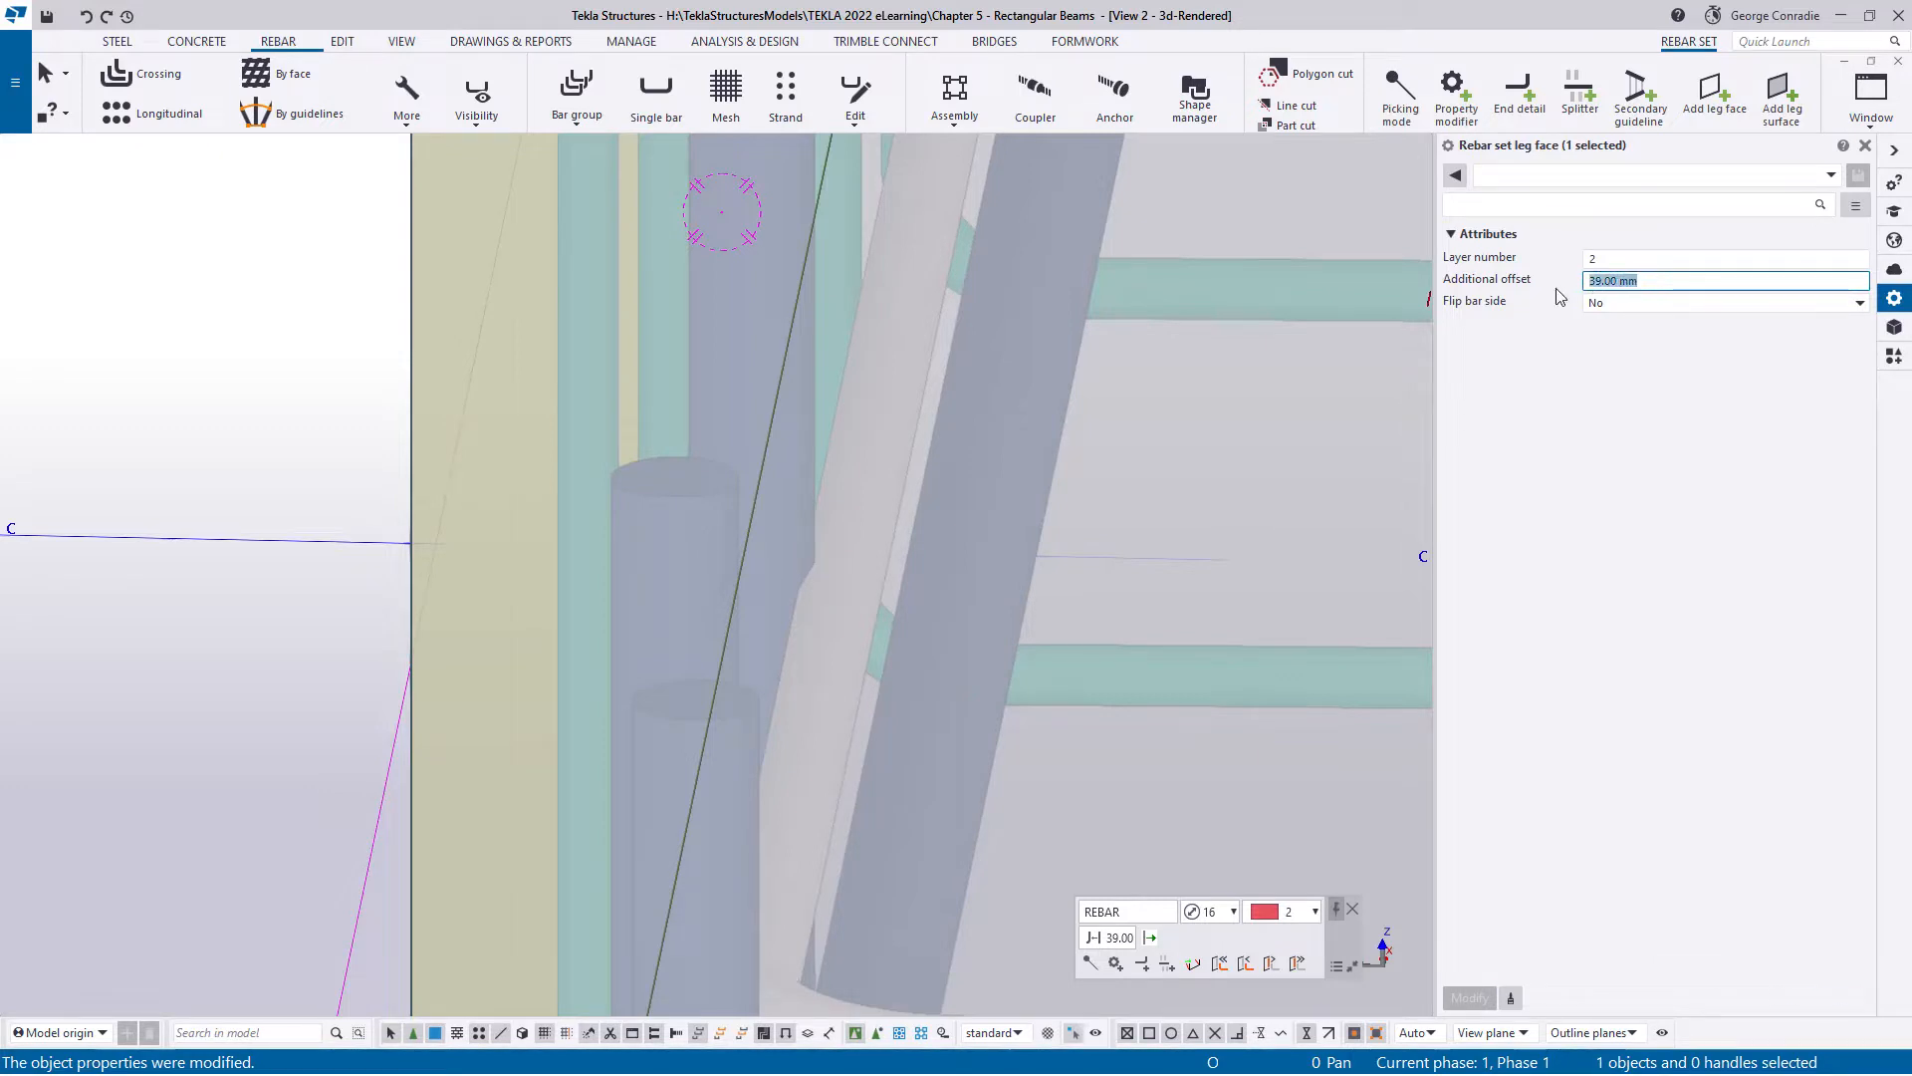
text(42)
key(Return)
scroll(1245, 513, down, 1)
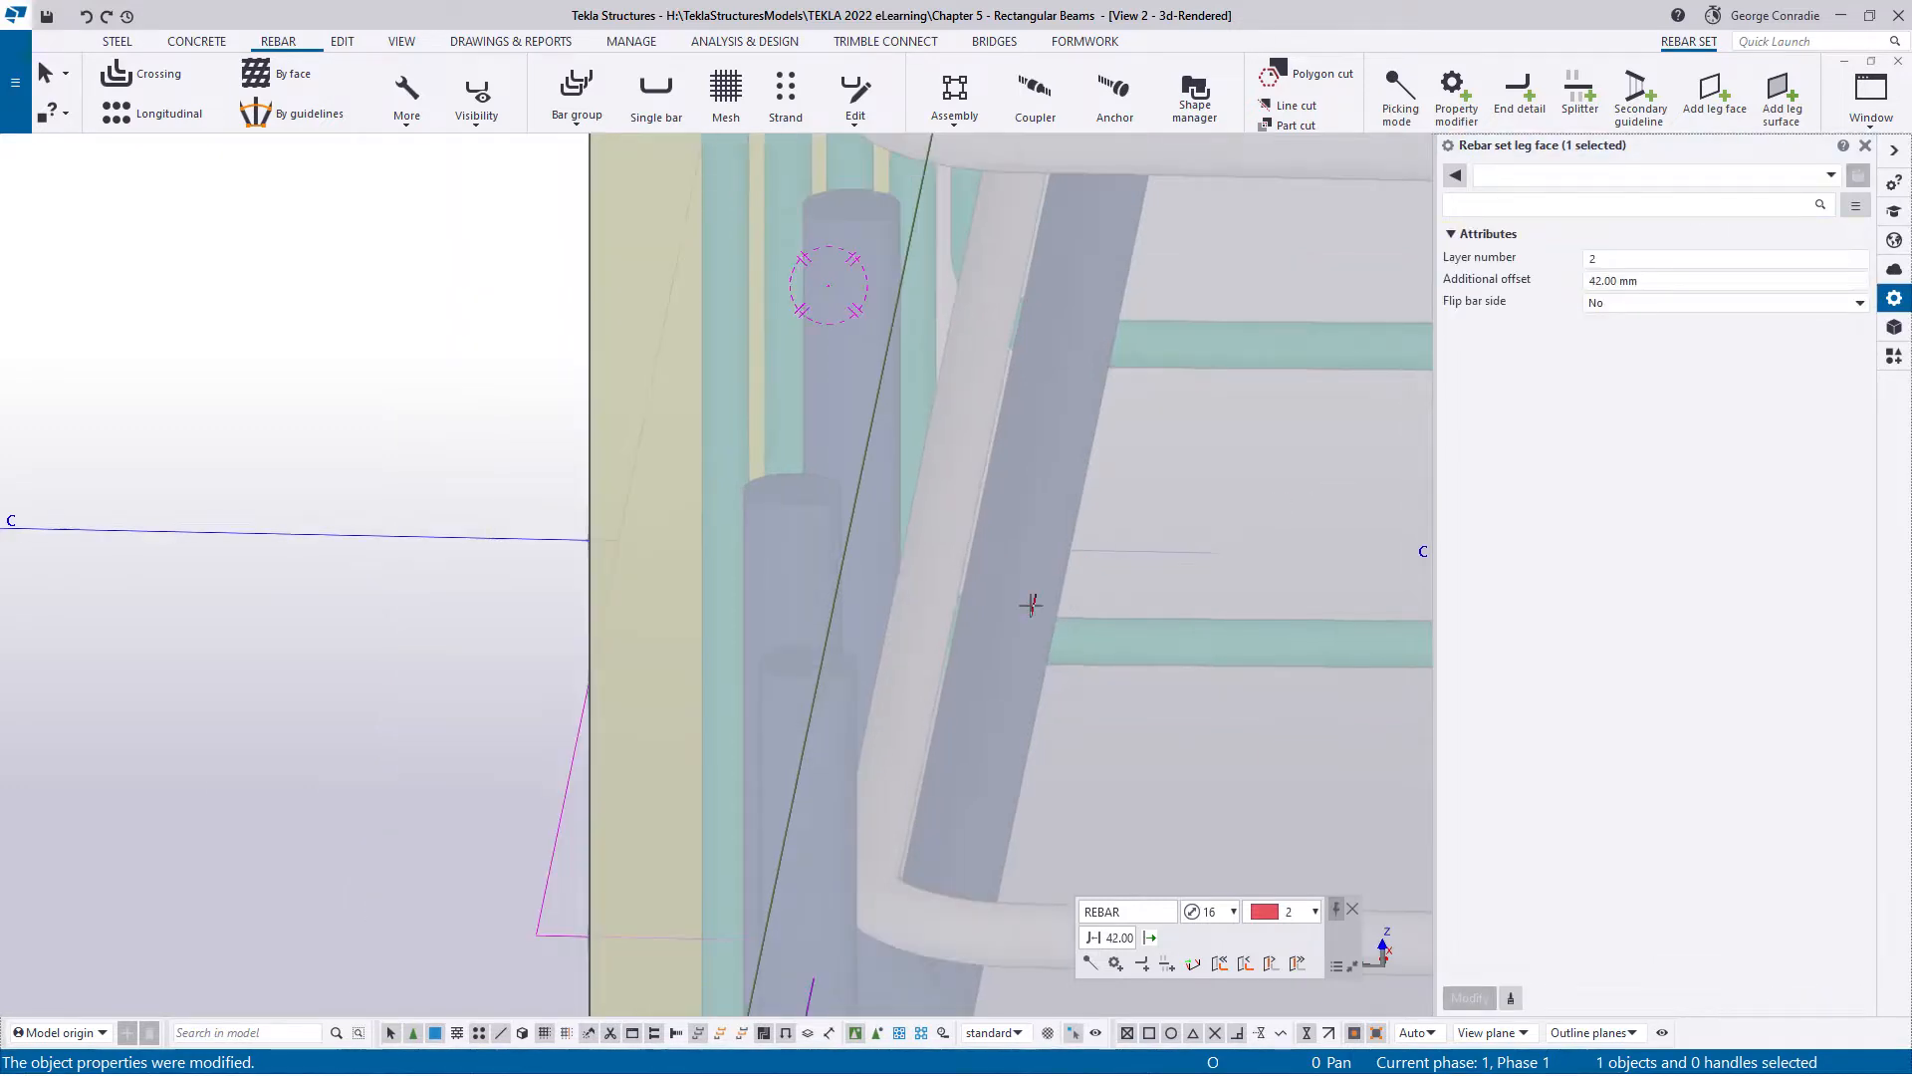
mouse_move(986, 592)
ctrl+middle_down()
mouse_move(997, 558)
mouse_move(1037, 570)
mouse_move(810, 577)
mouse_move(956, 613)
ctrl+middle_up()
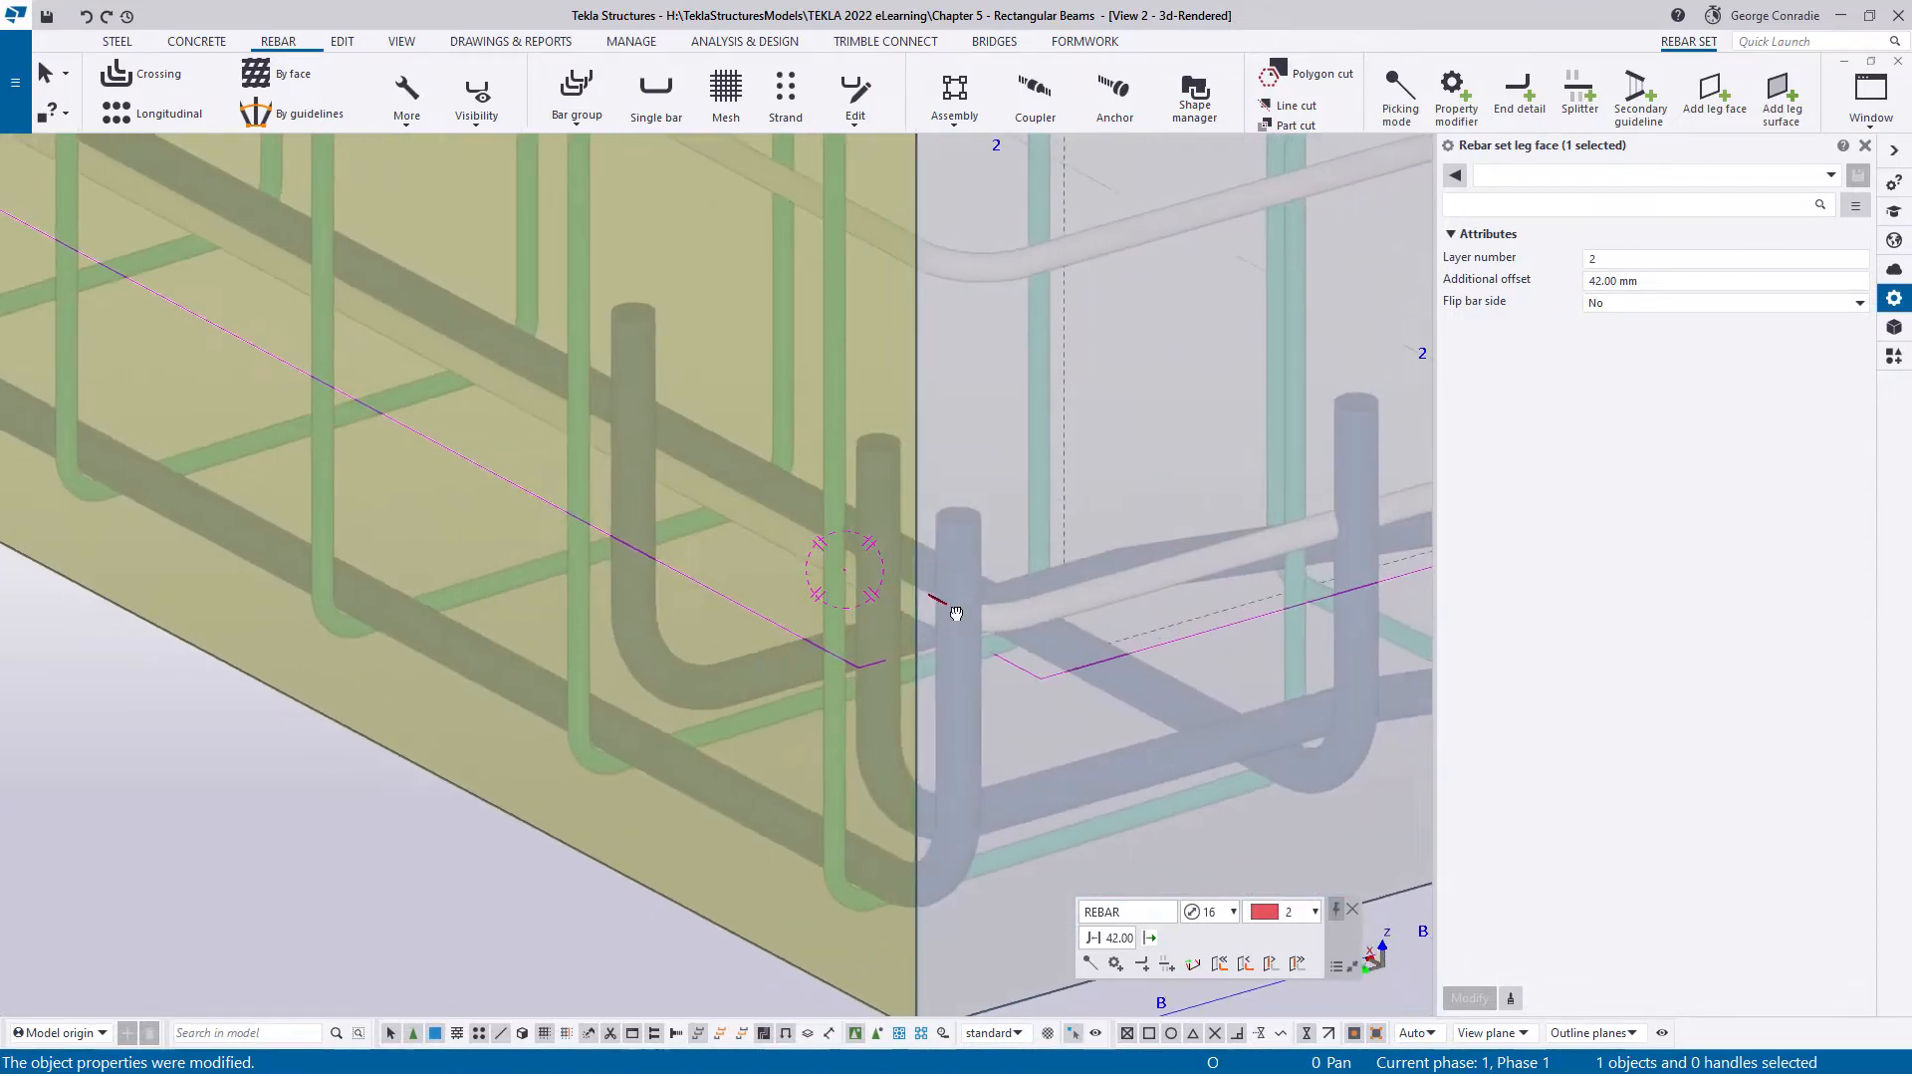
- Examine the additional offsets of the crossing bars' outer side leg faces on both beam legs
scroll(956, 614, down, 5)
right_click(1025, 229)
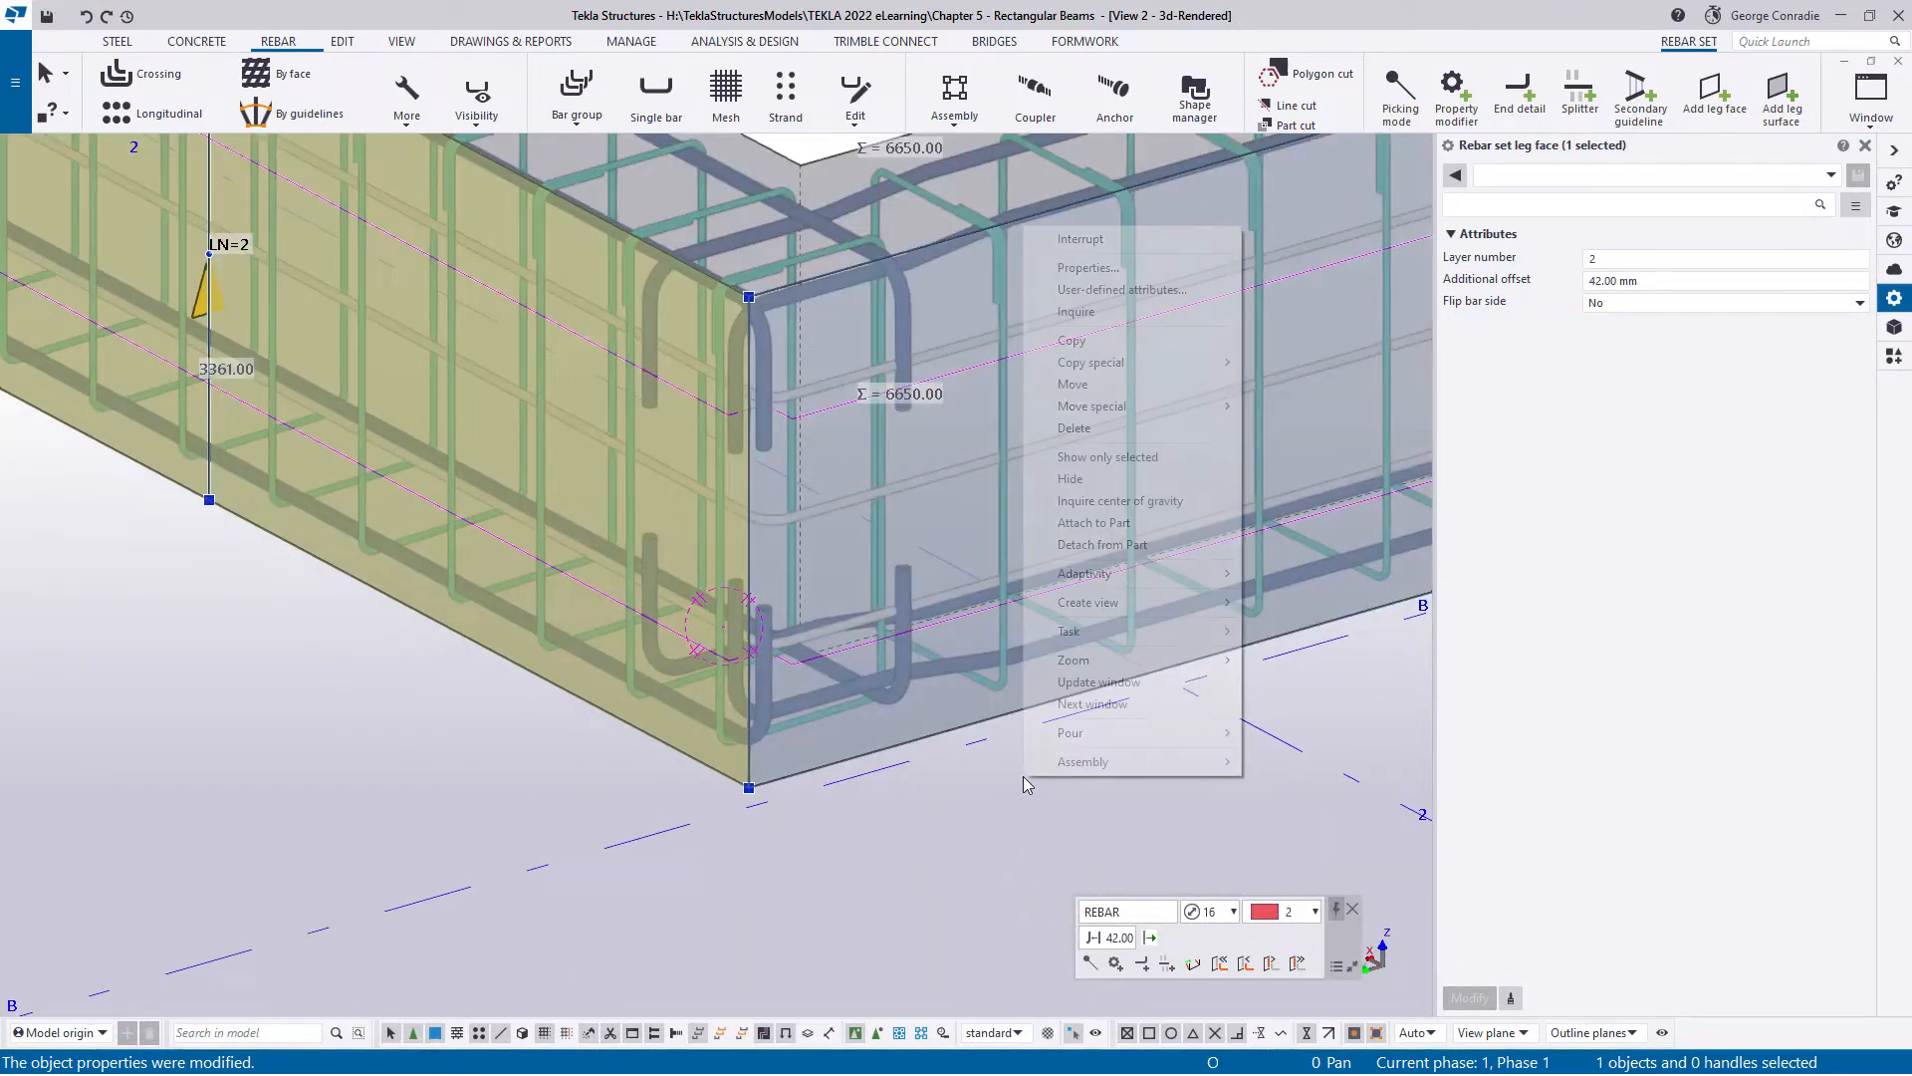
click(1086, 342)
click(1066, 499)
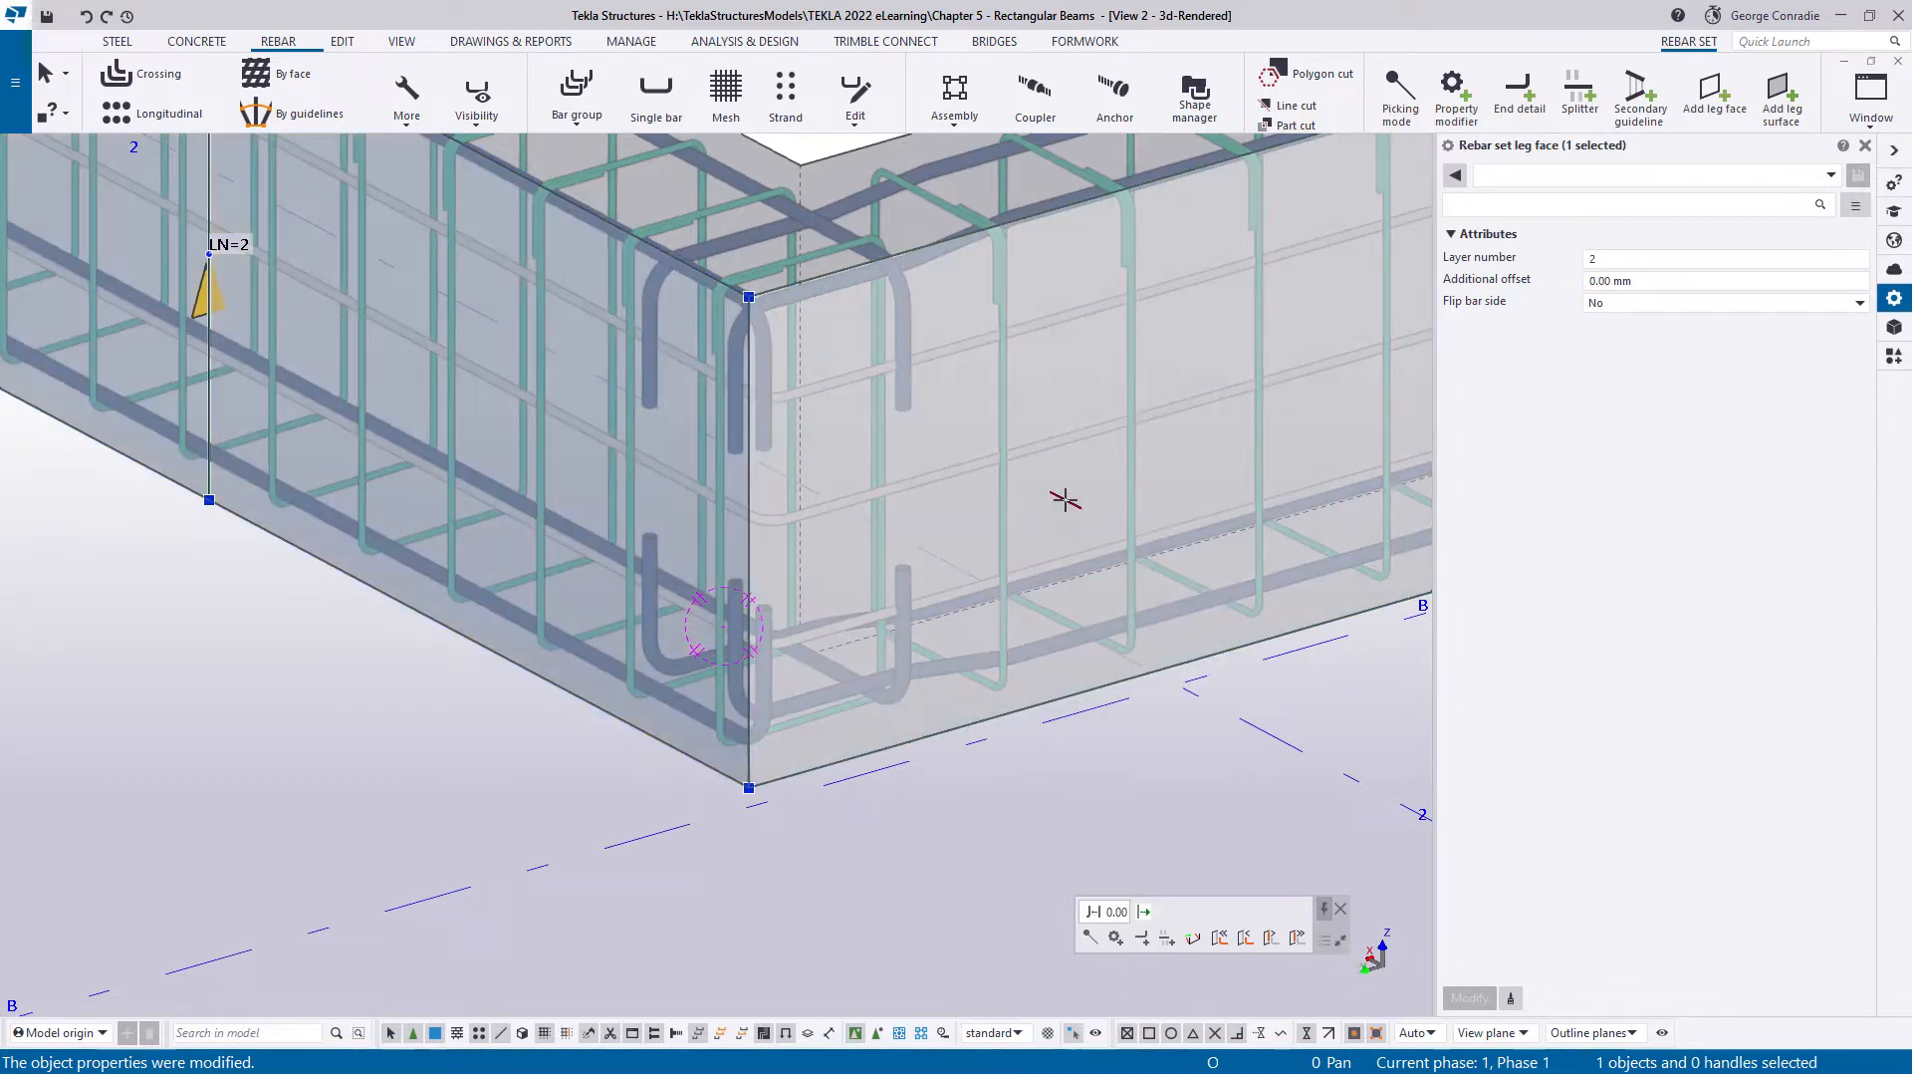
ctrl+middle_drag(1072, 508, 751, 499)
scroll(785, 610, up, 3)
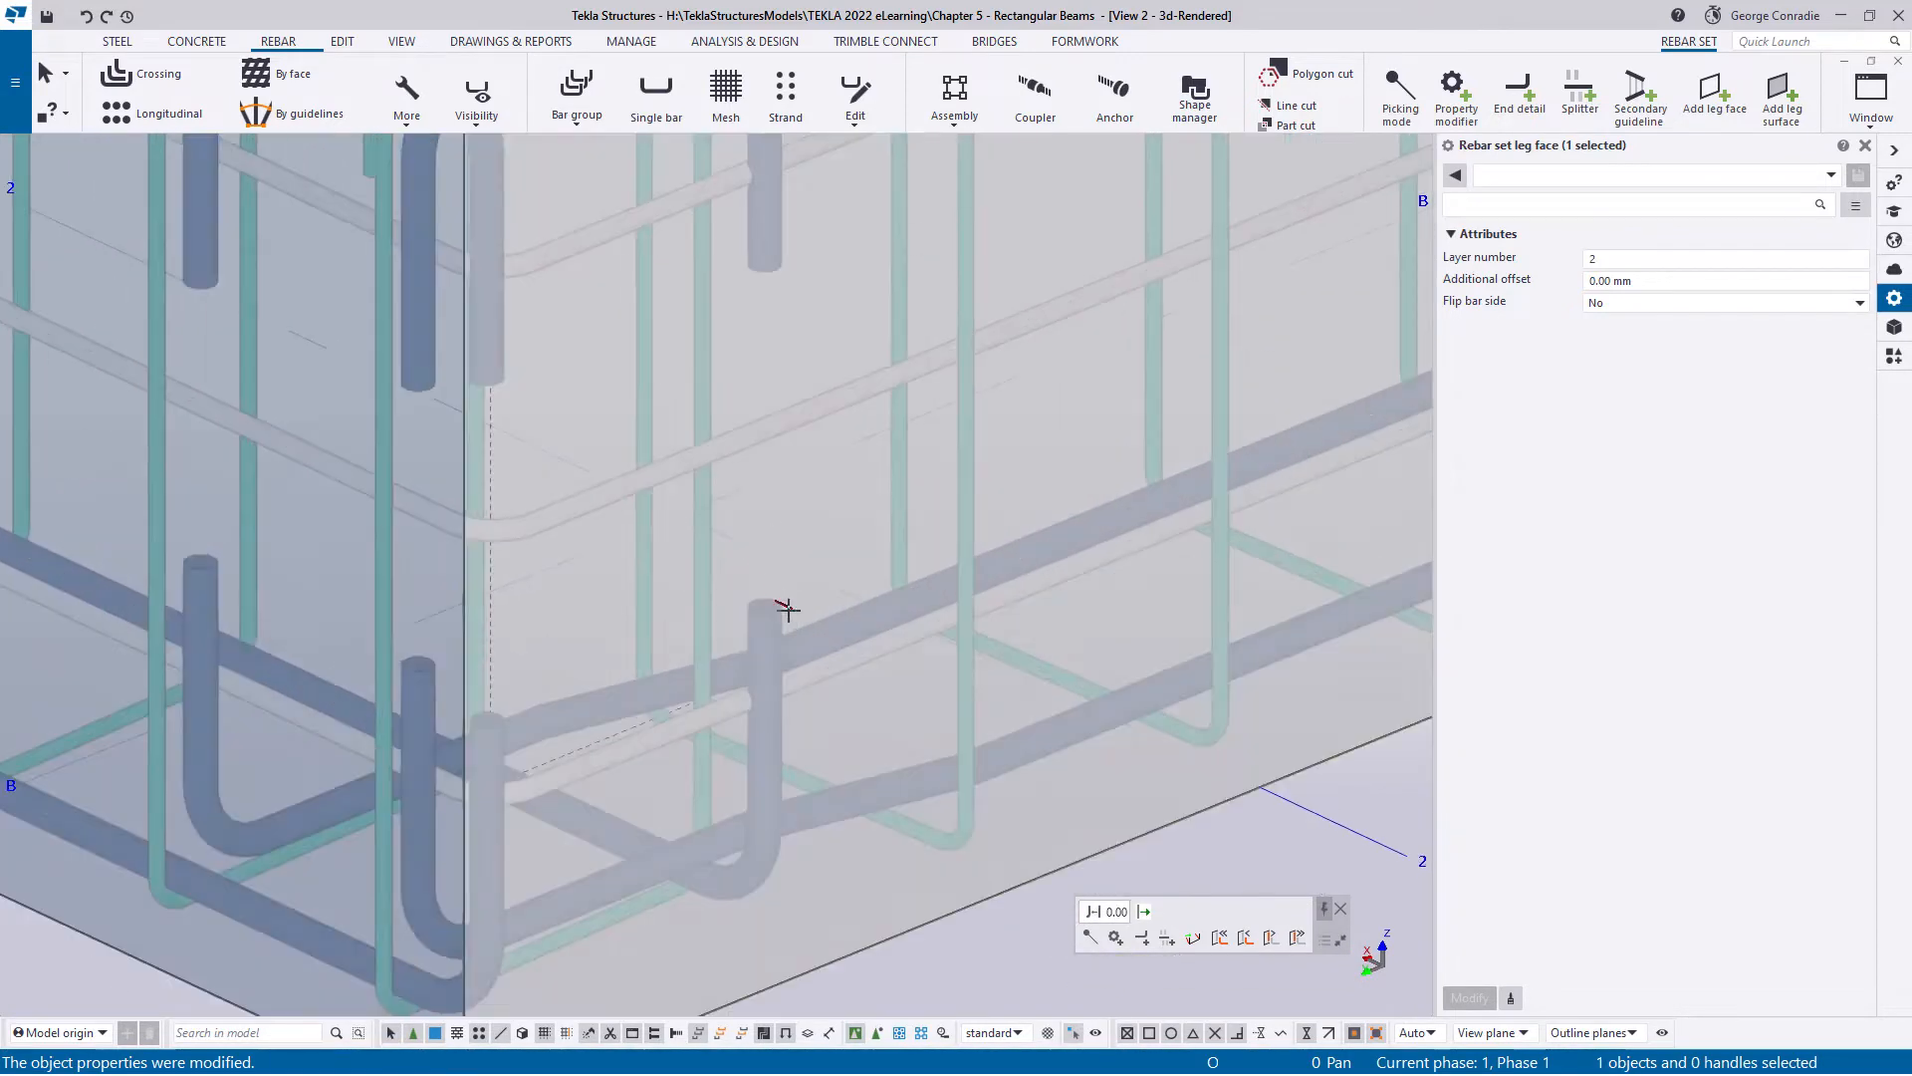
ctrl+middle_drag(795, 613, 619, 457)
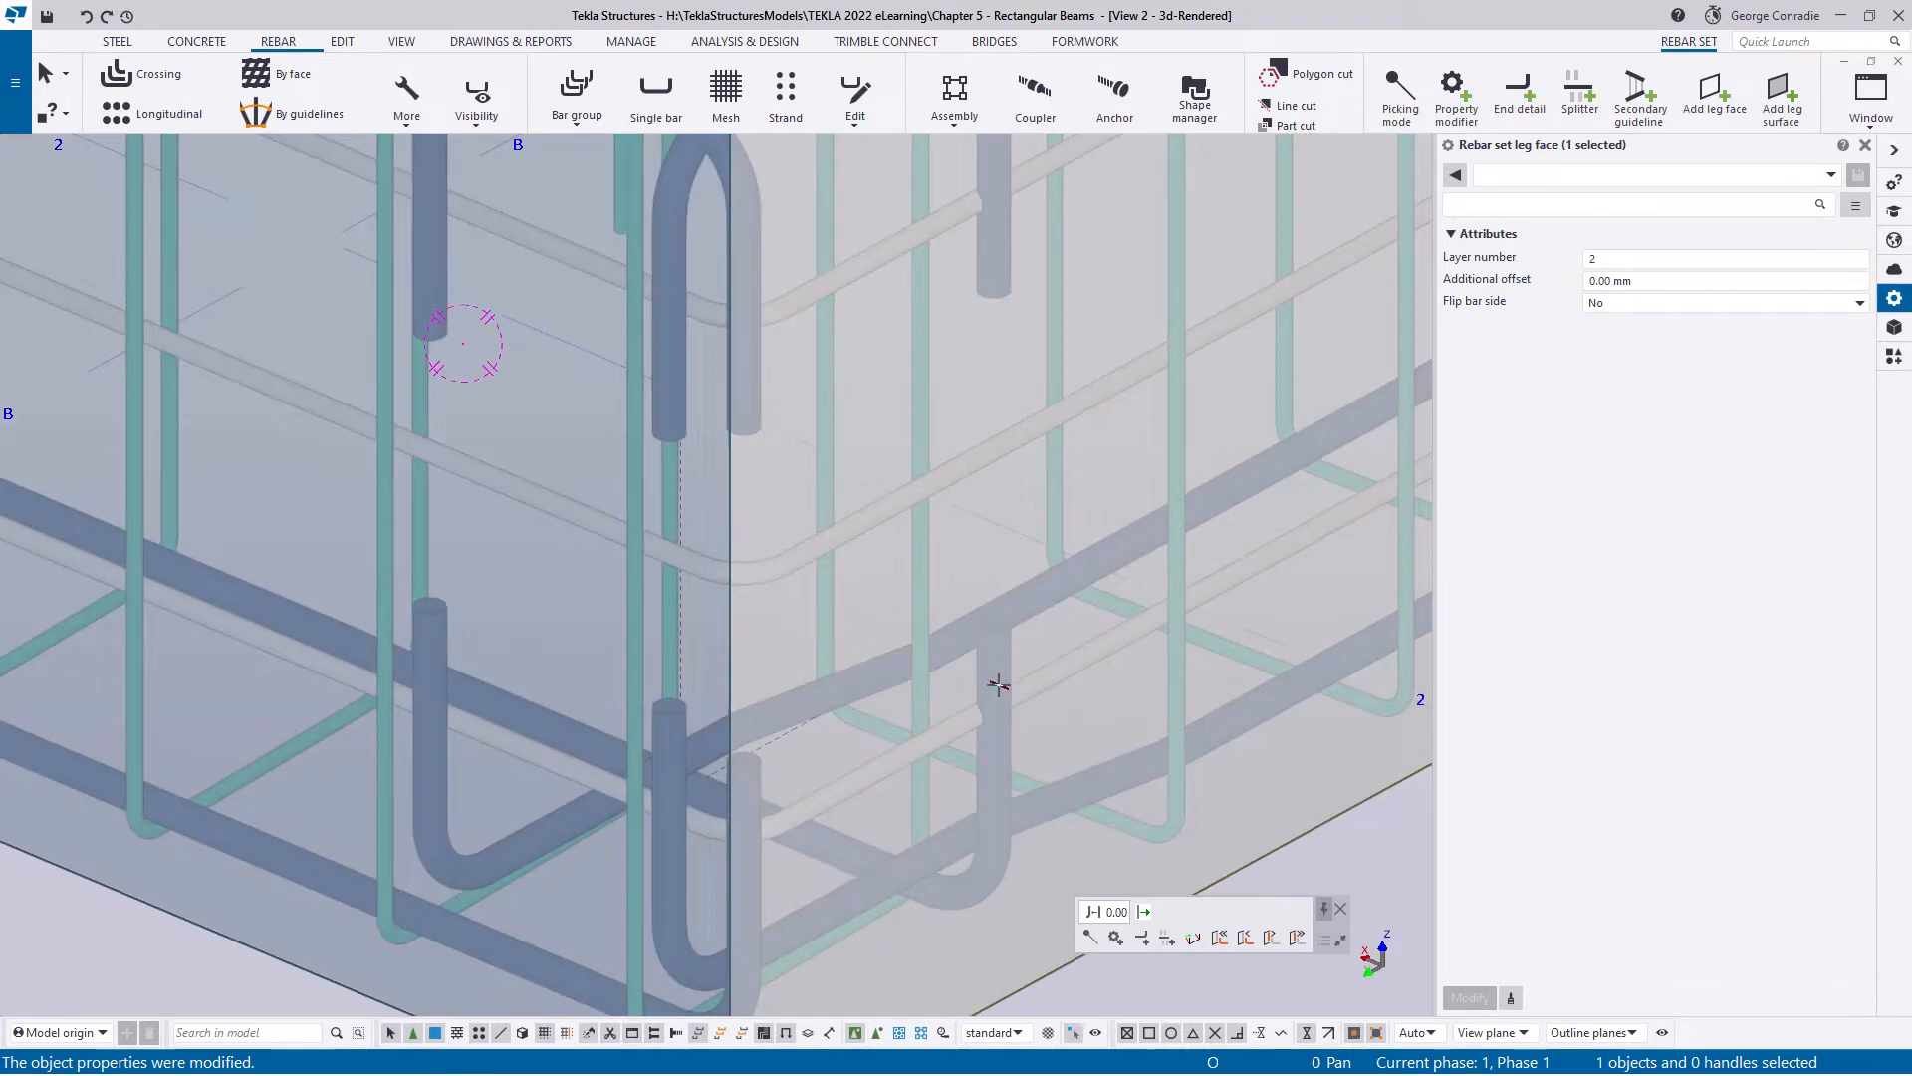
click(916, 615)
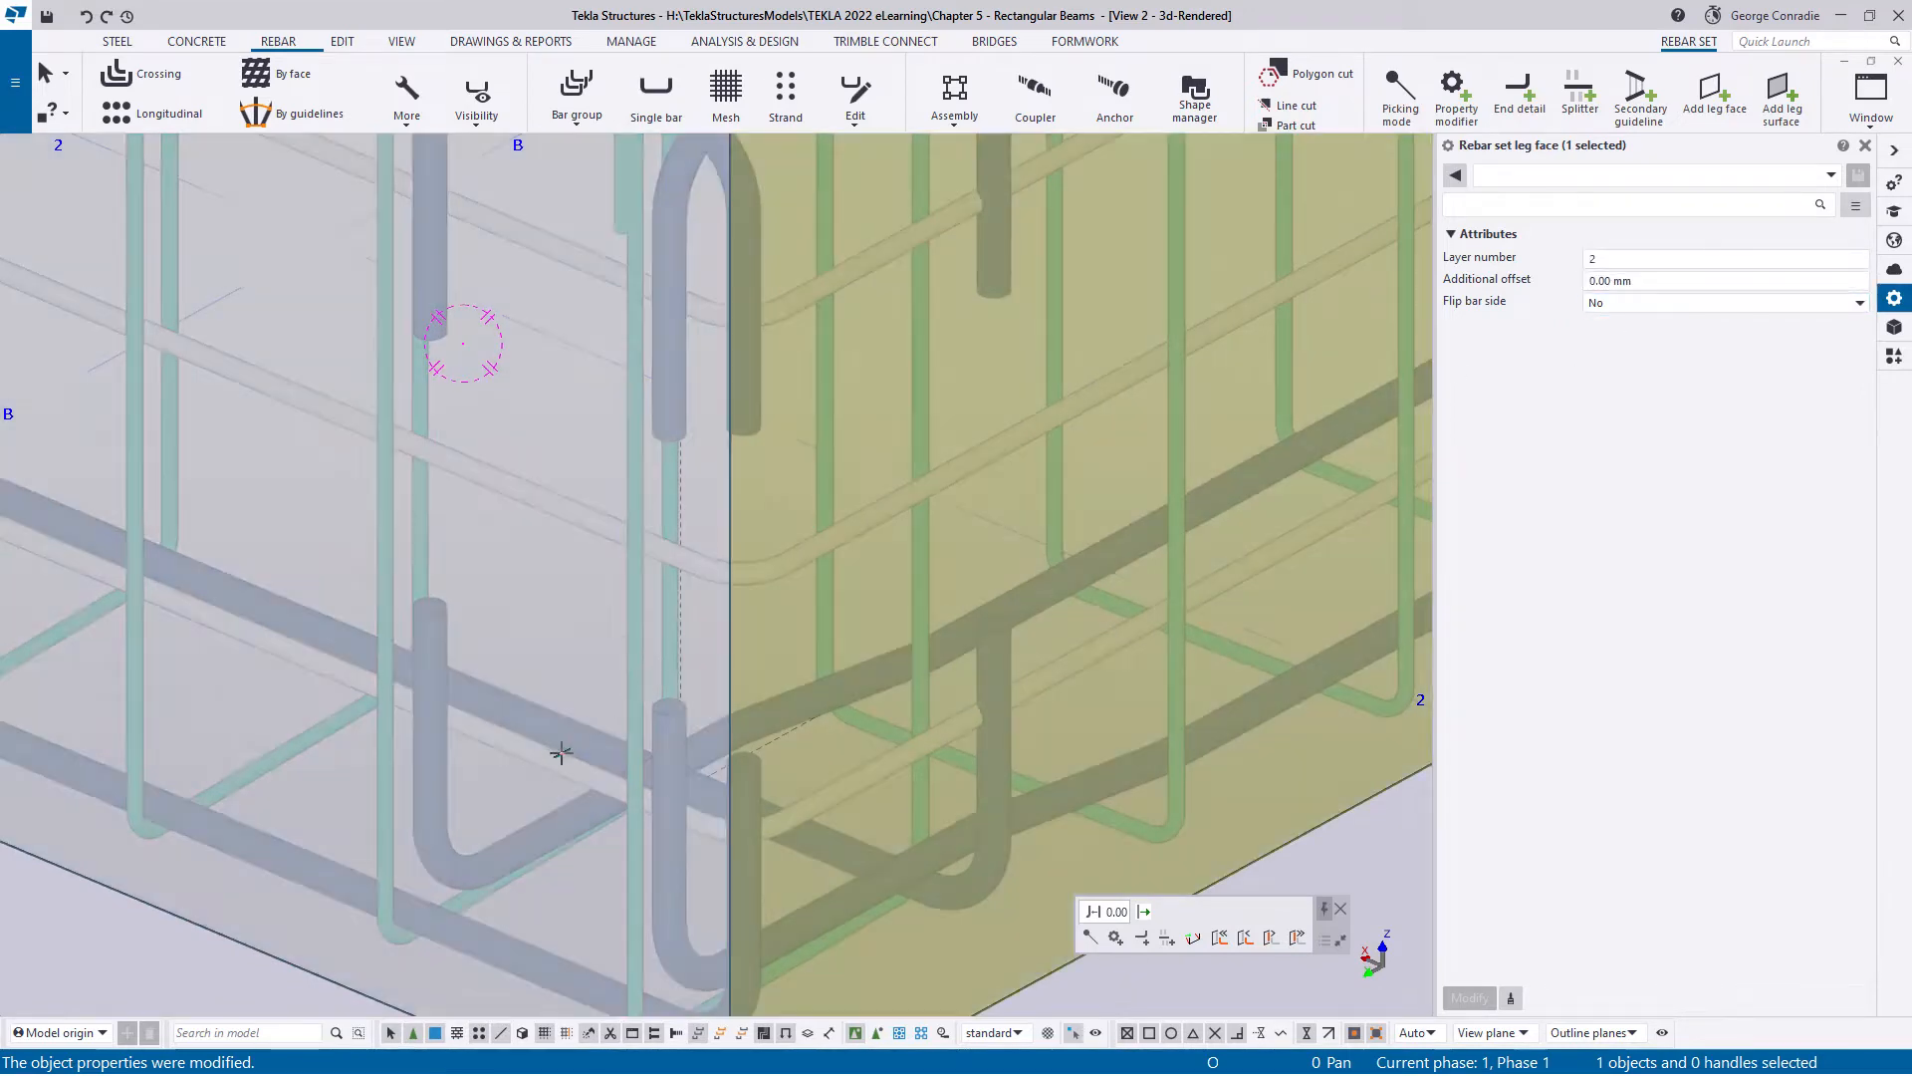
click(532, 814)
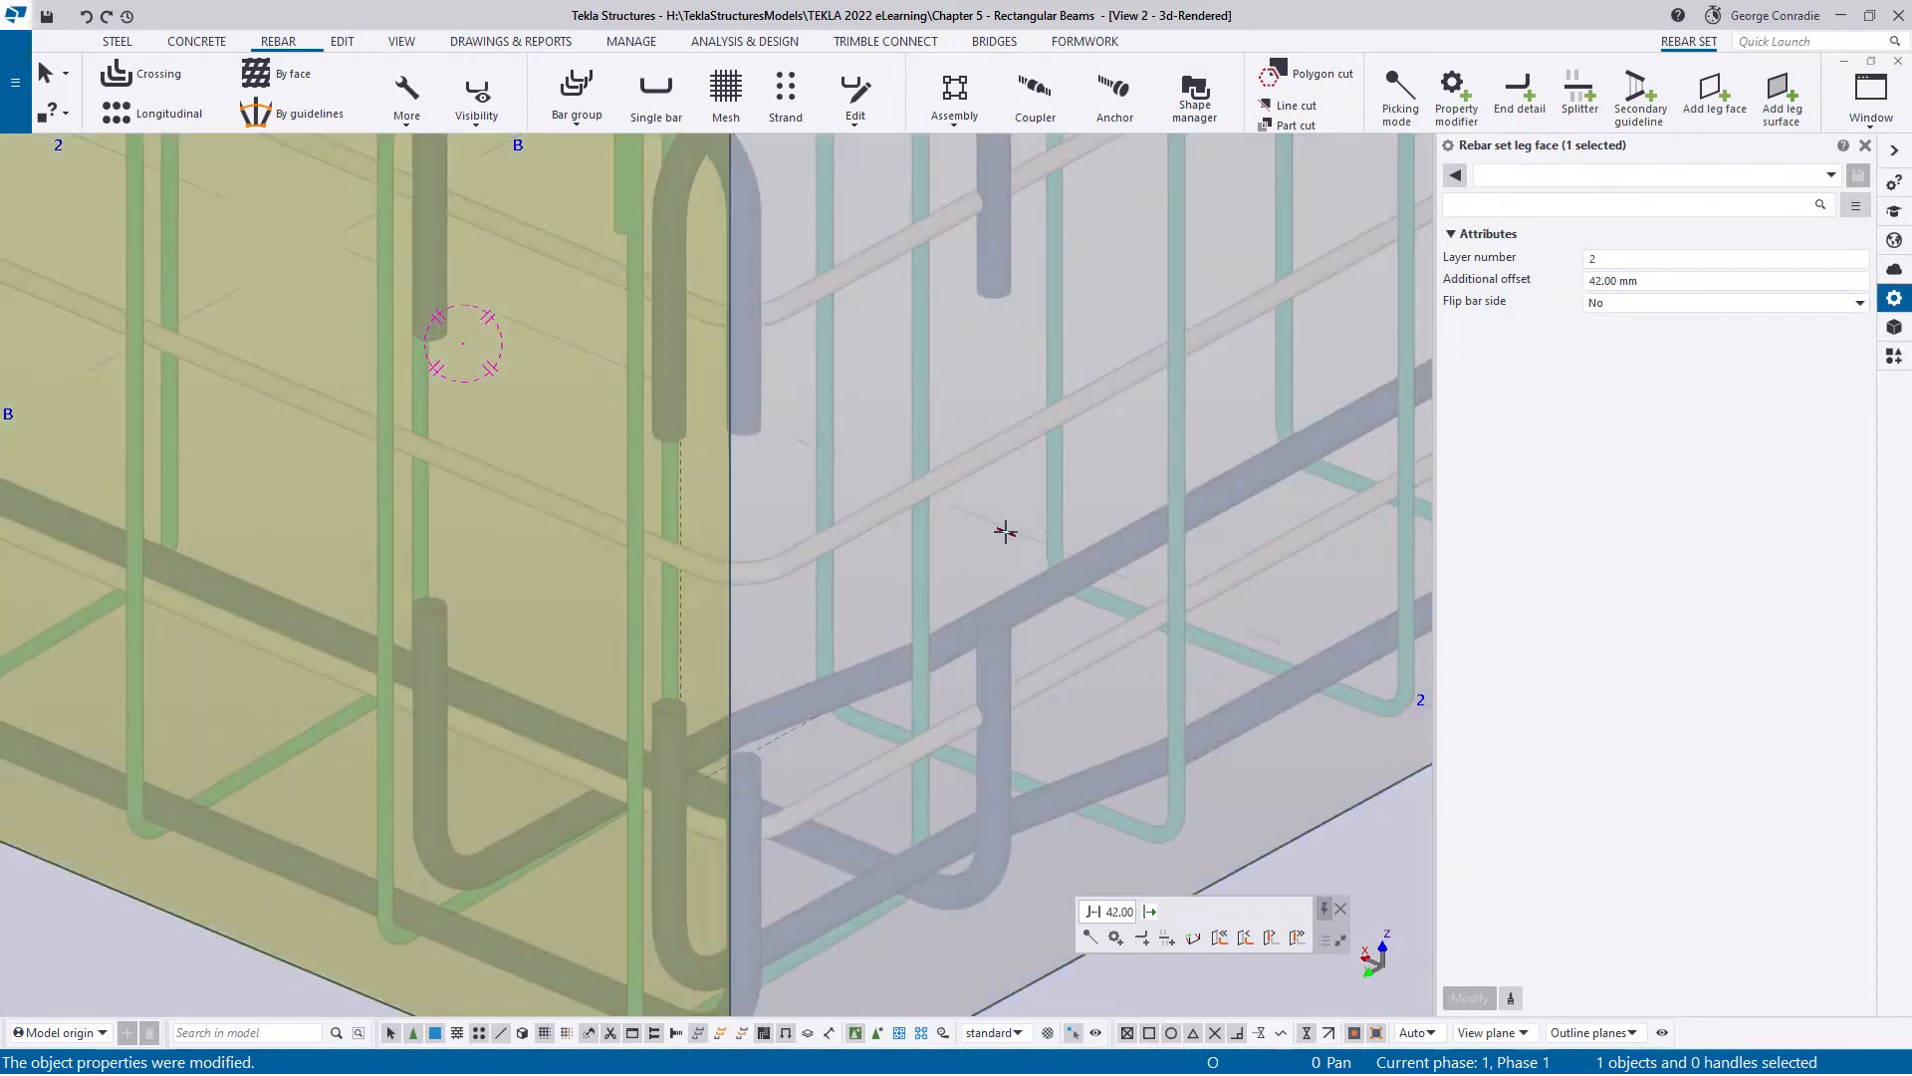
- Set the additional offset of the crossing bars' outer side leg face on the other beam leg to 42 mm
click(1005, 532)
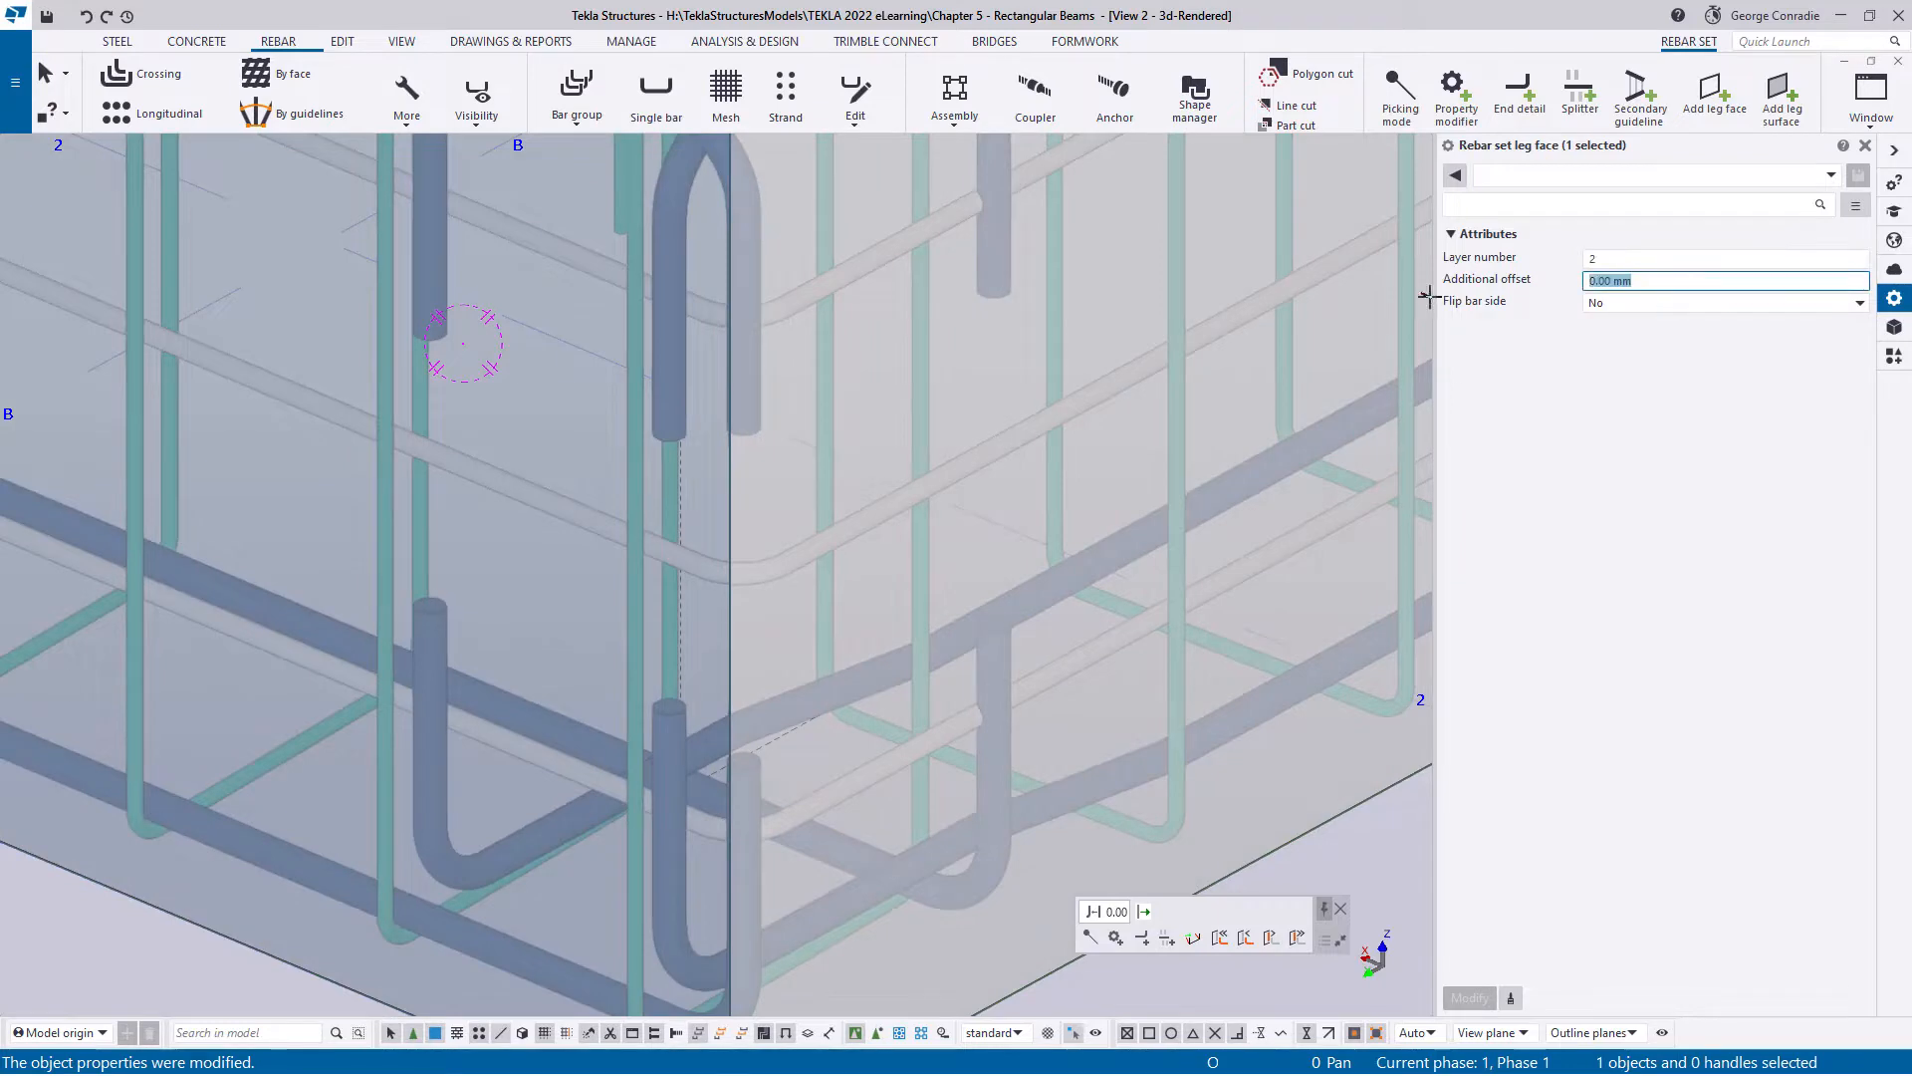
text(42)
key(Return)
scroll(961, 550, down, 4)
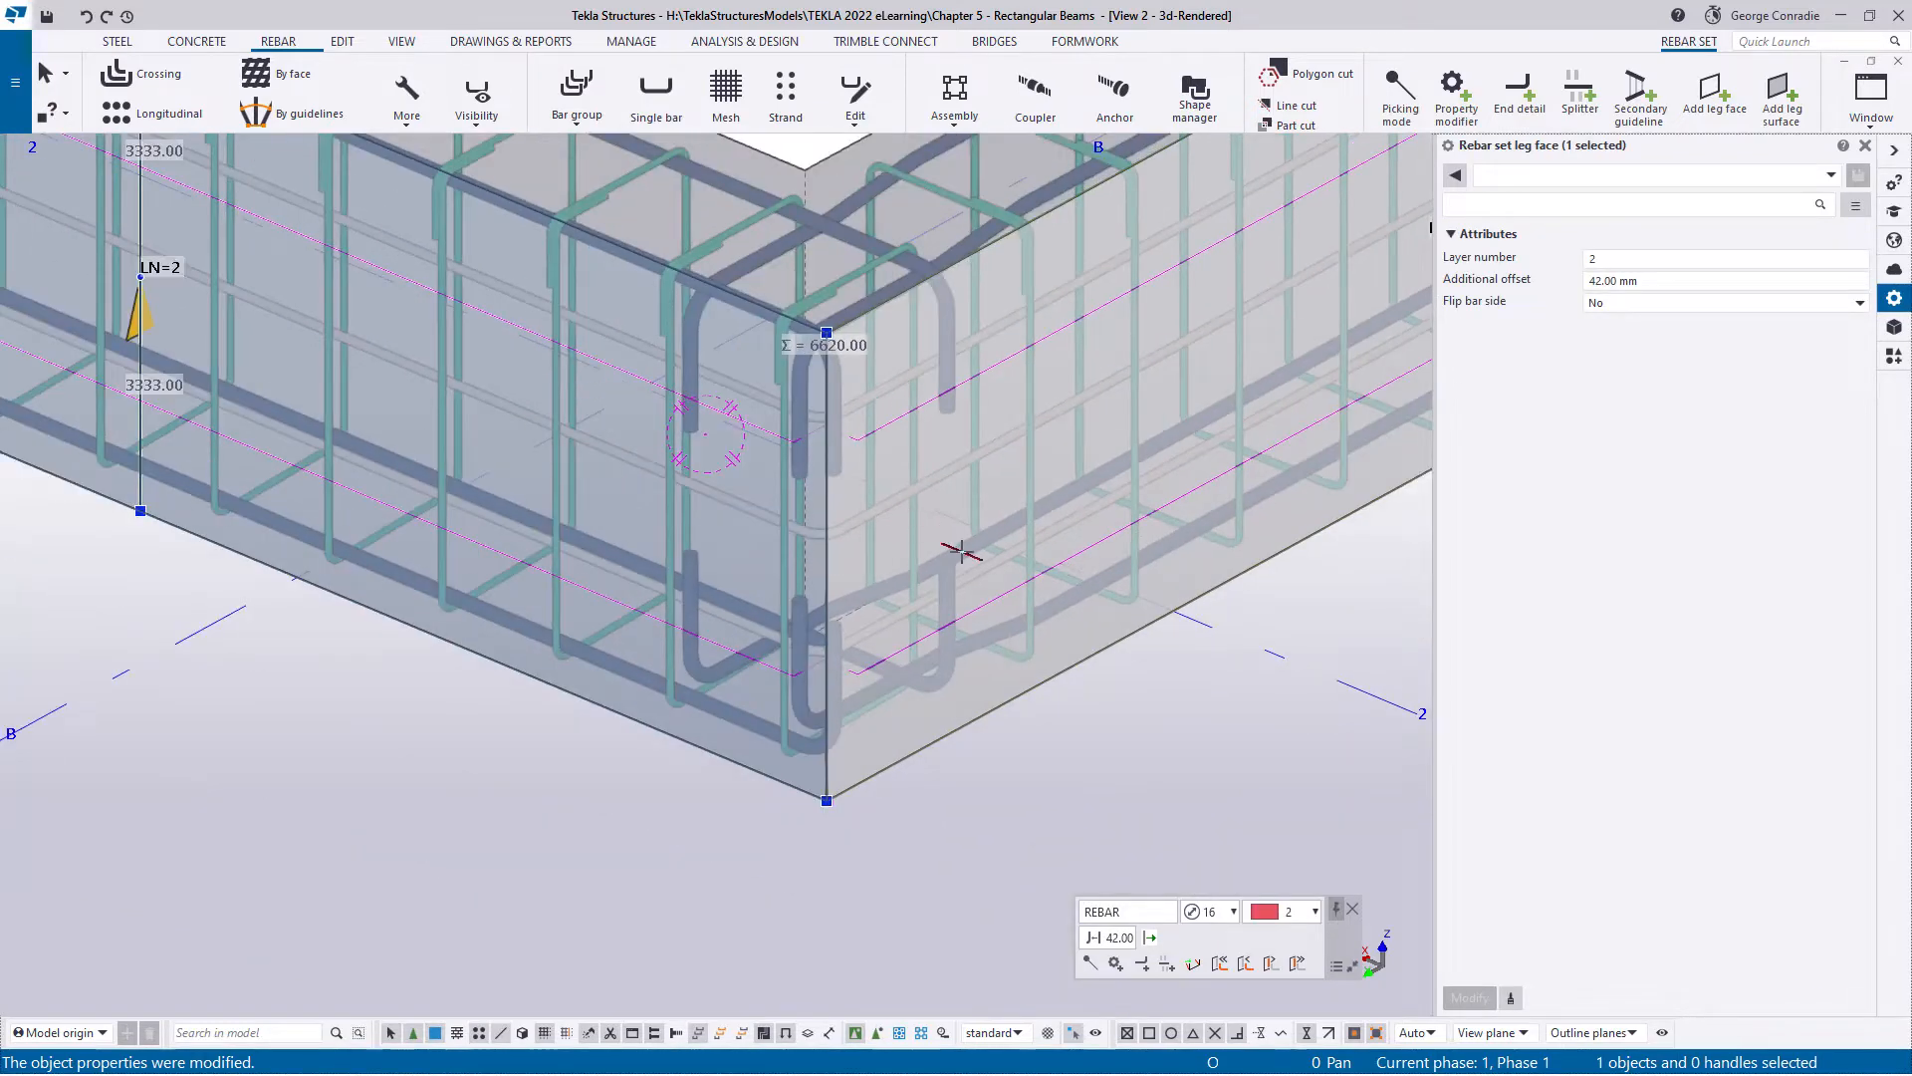
key(Escape)
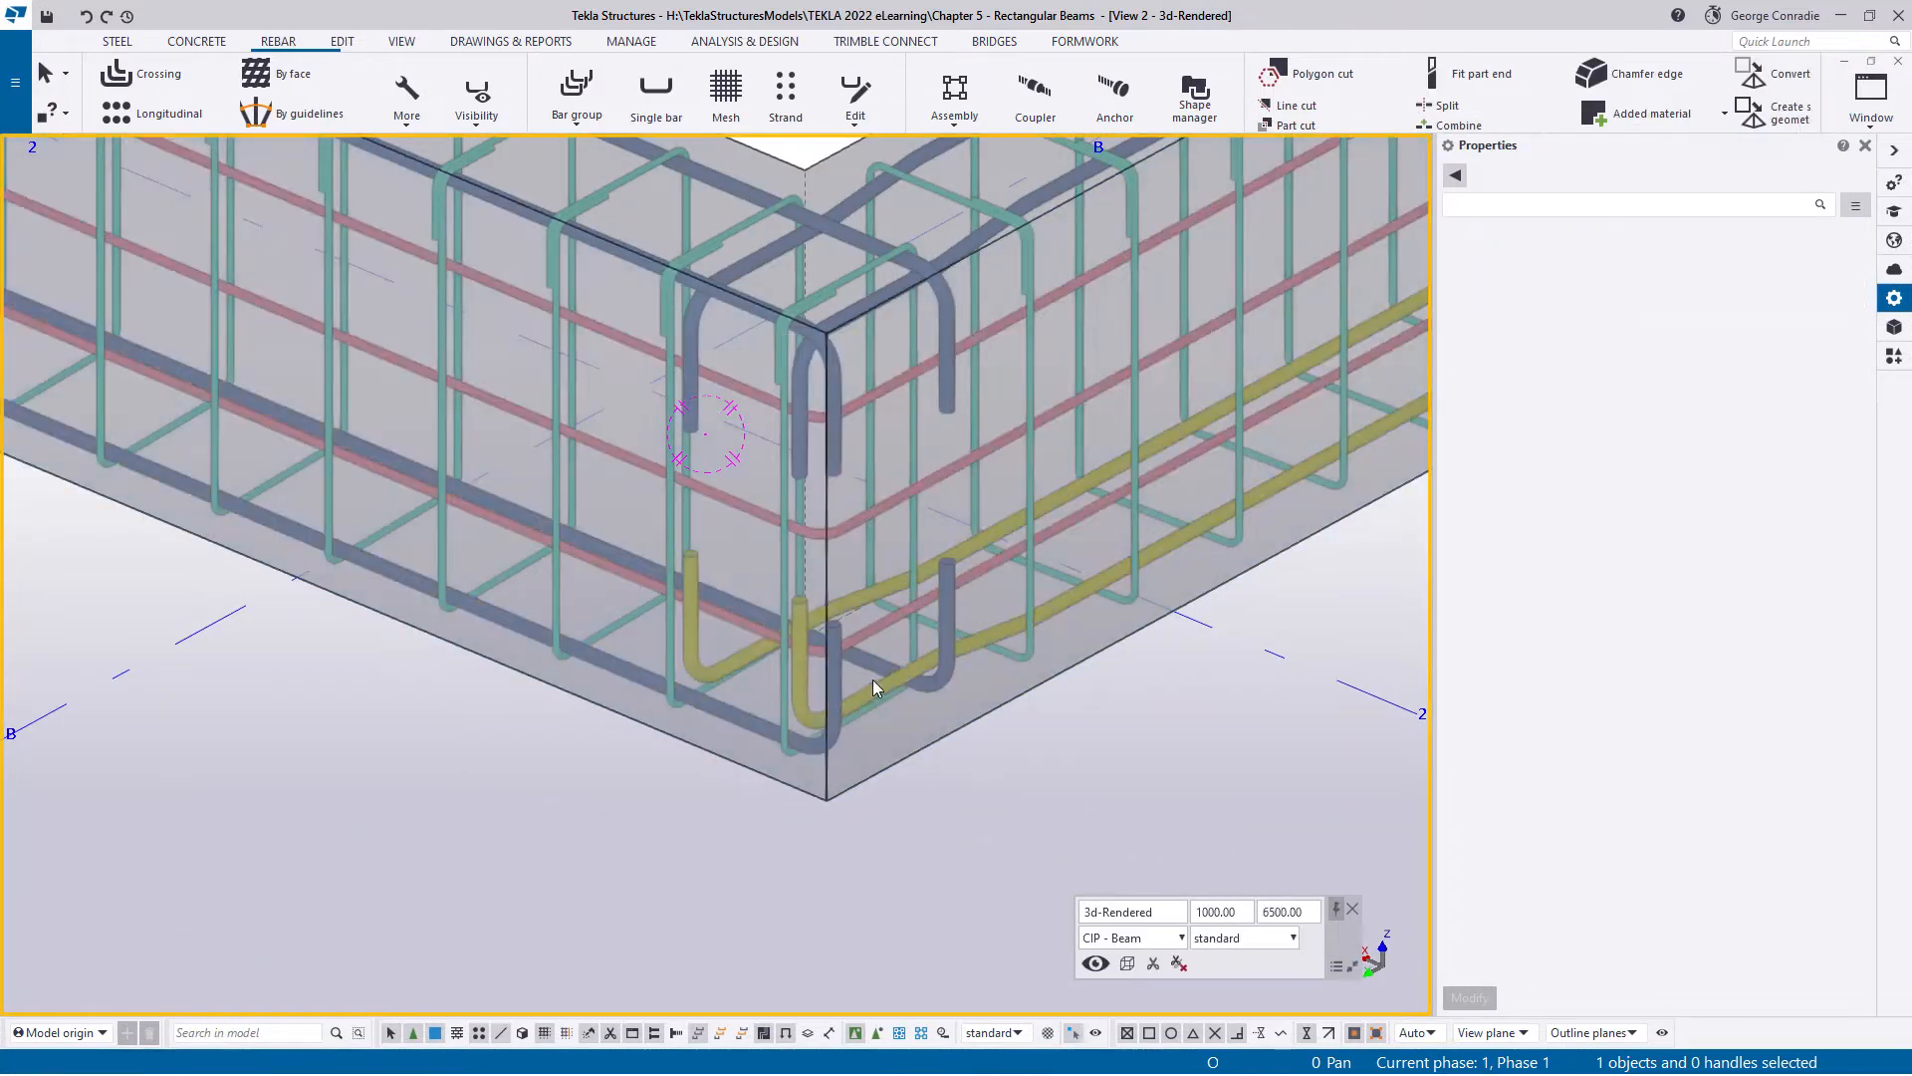
- Hide the leg faces of the size 16 crossing bars and select the bar set again
click(885, 510)
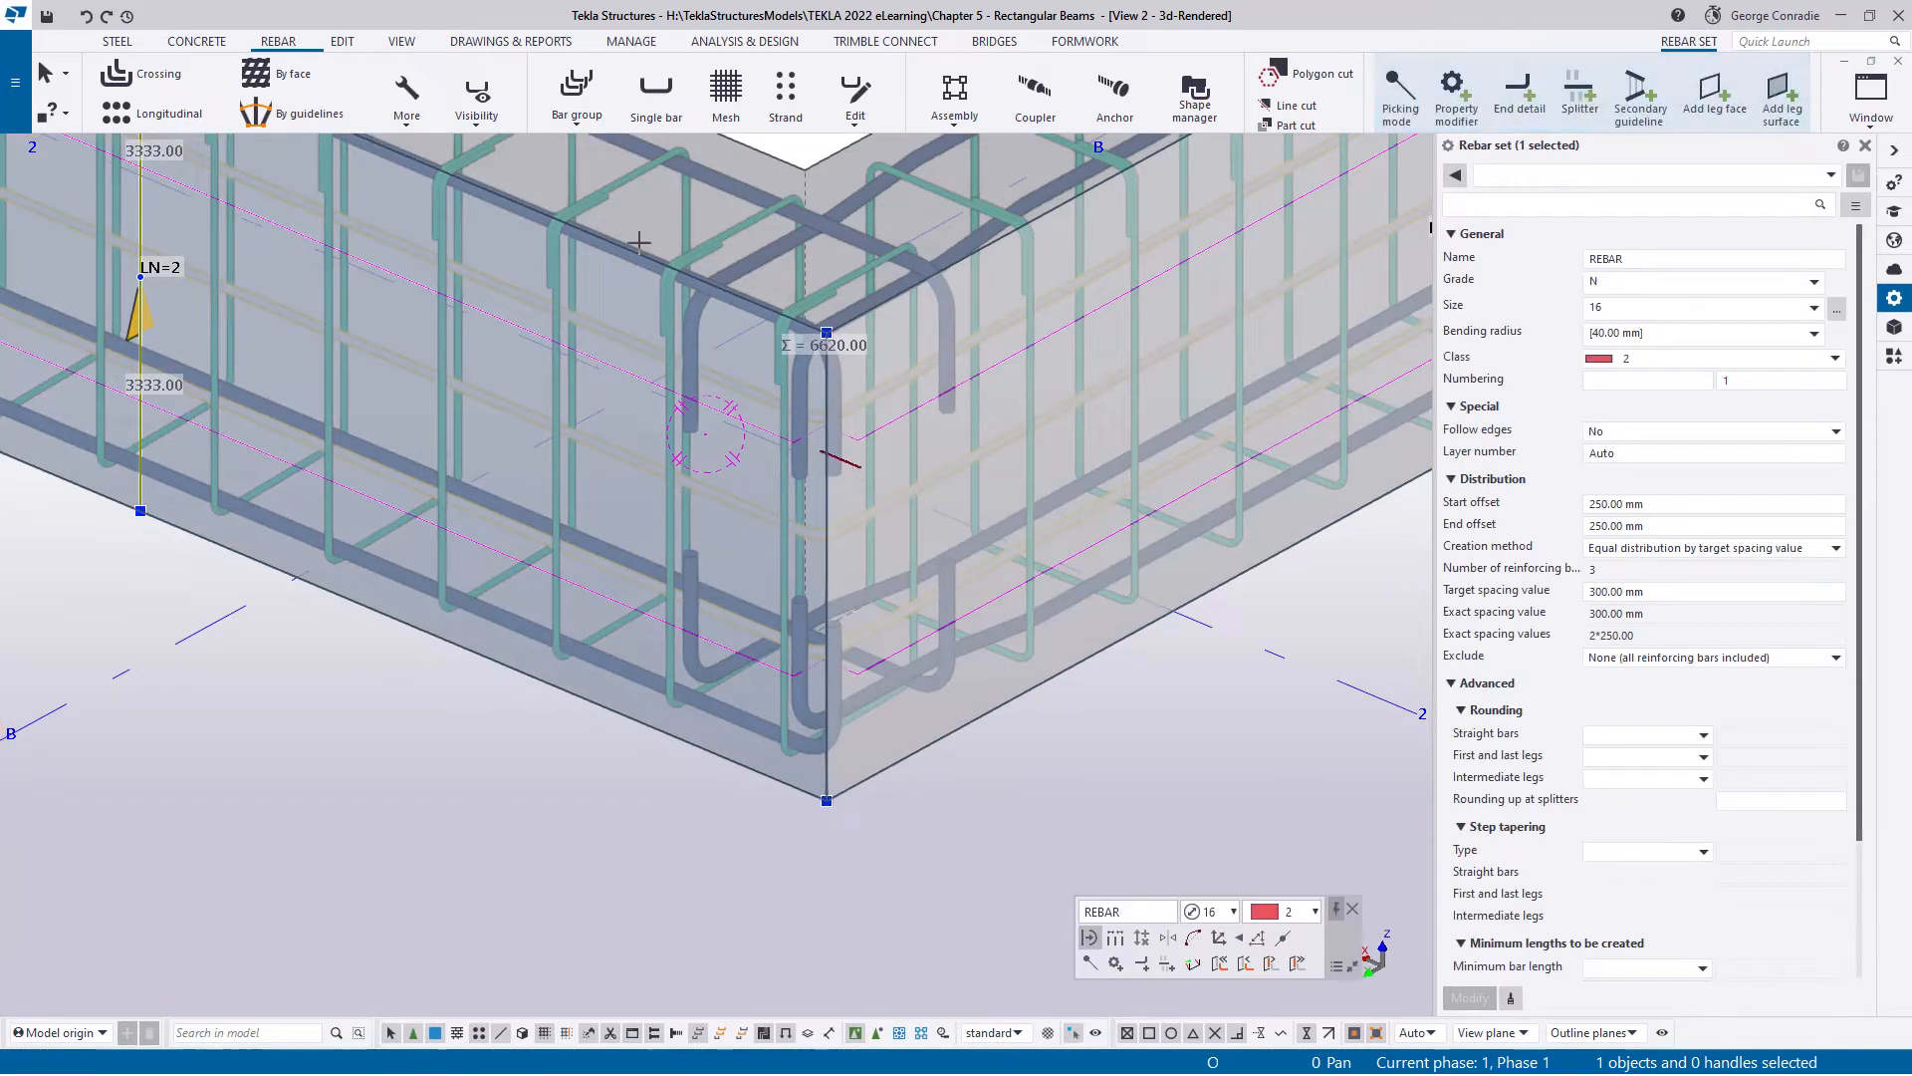
click(483, 96)
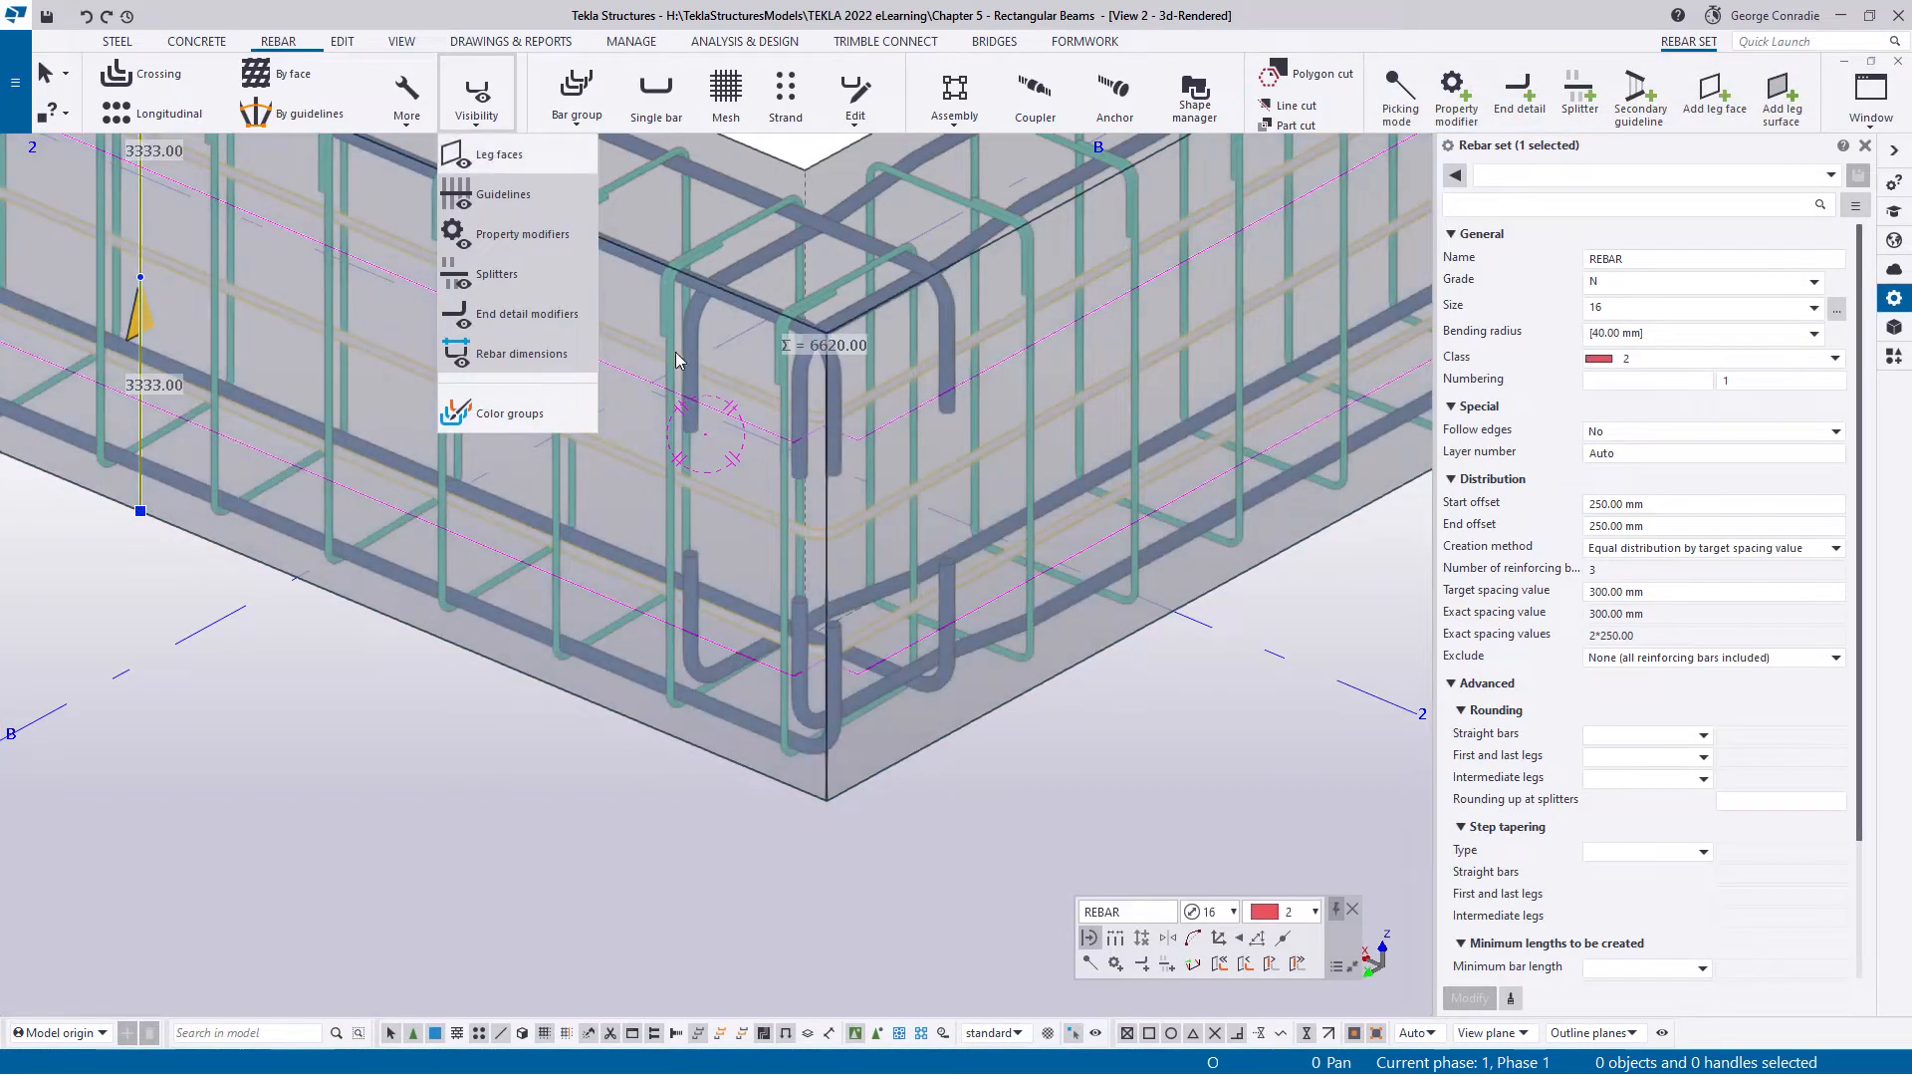
click(864, 523)
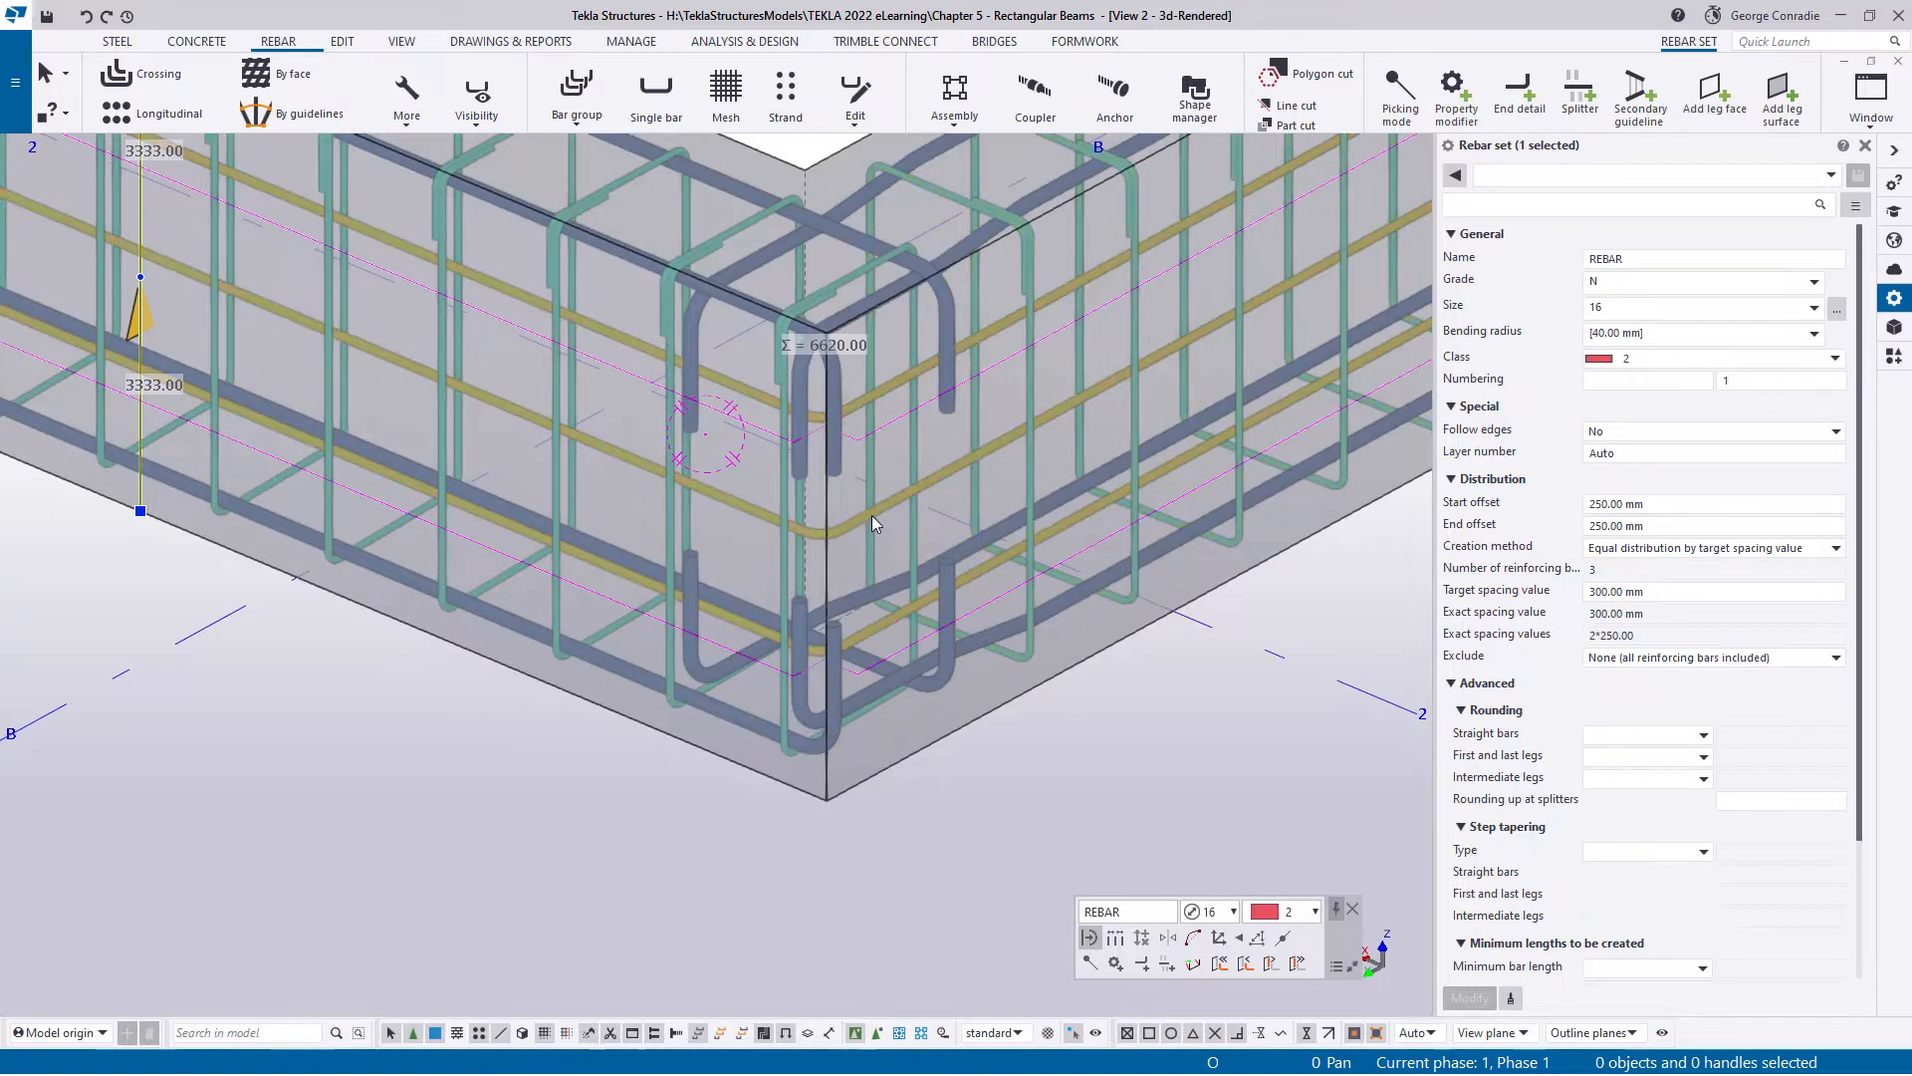
- Add a lapping splitter to the crossing bars at the beam's outer vertical corner edge and end the command
click(1582, 97)
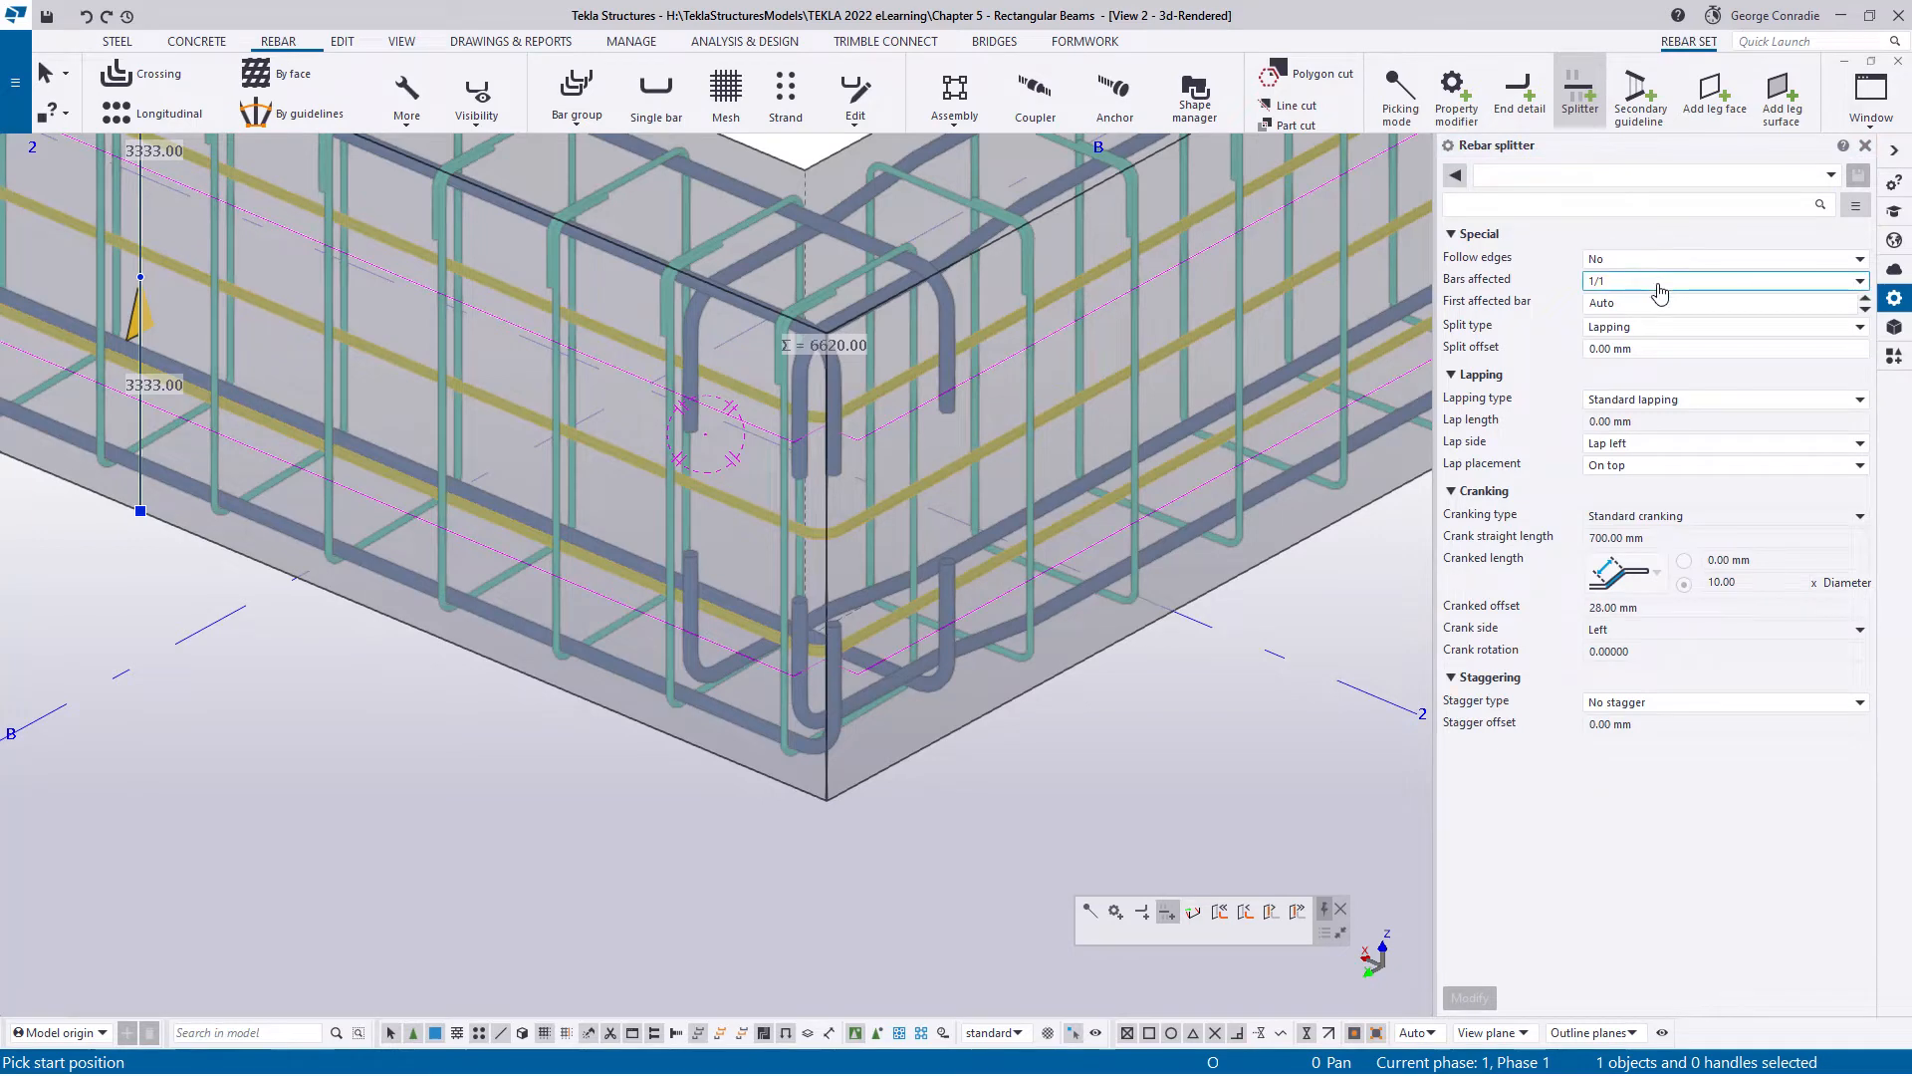
click(827, 787)
right_click(1006, 762)
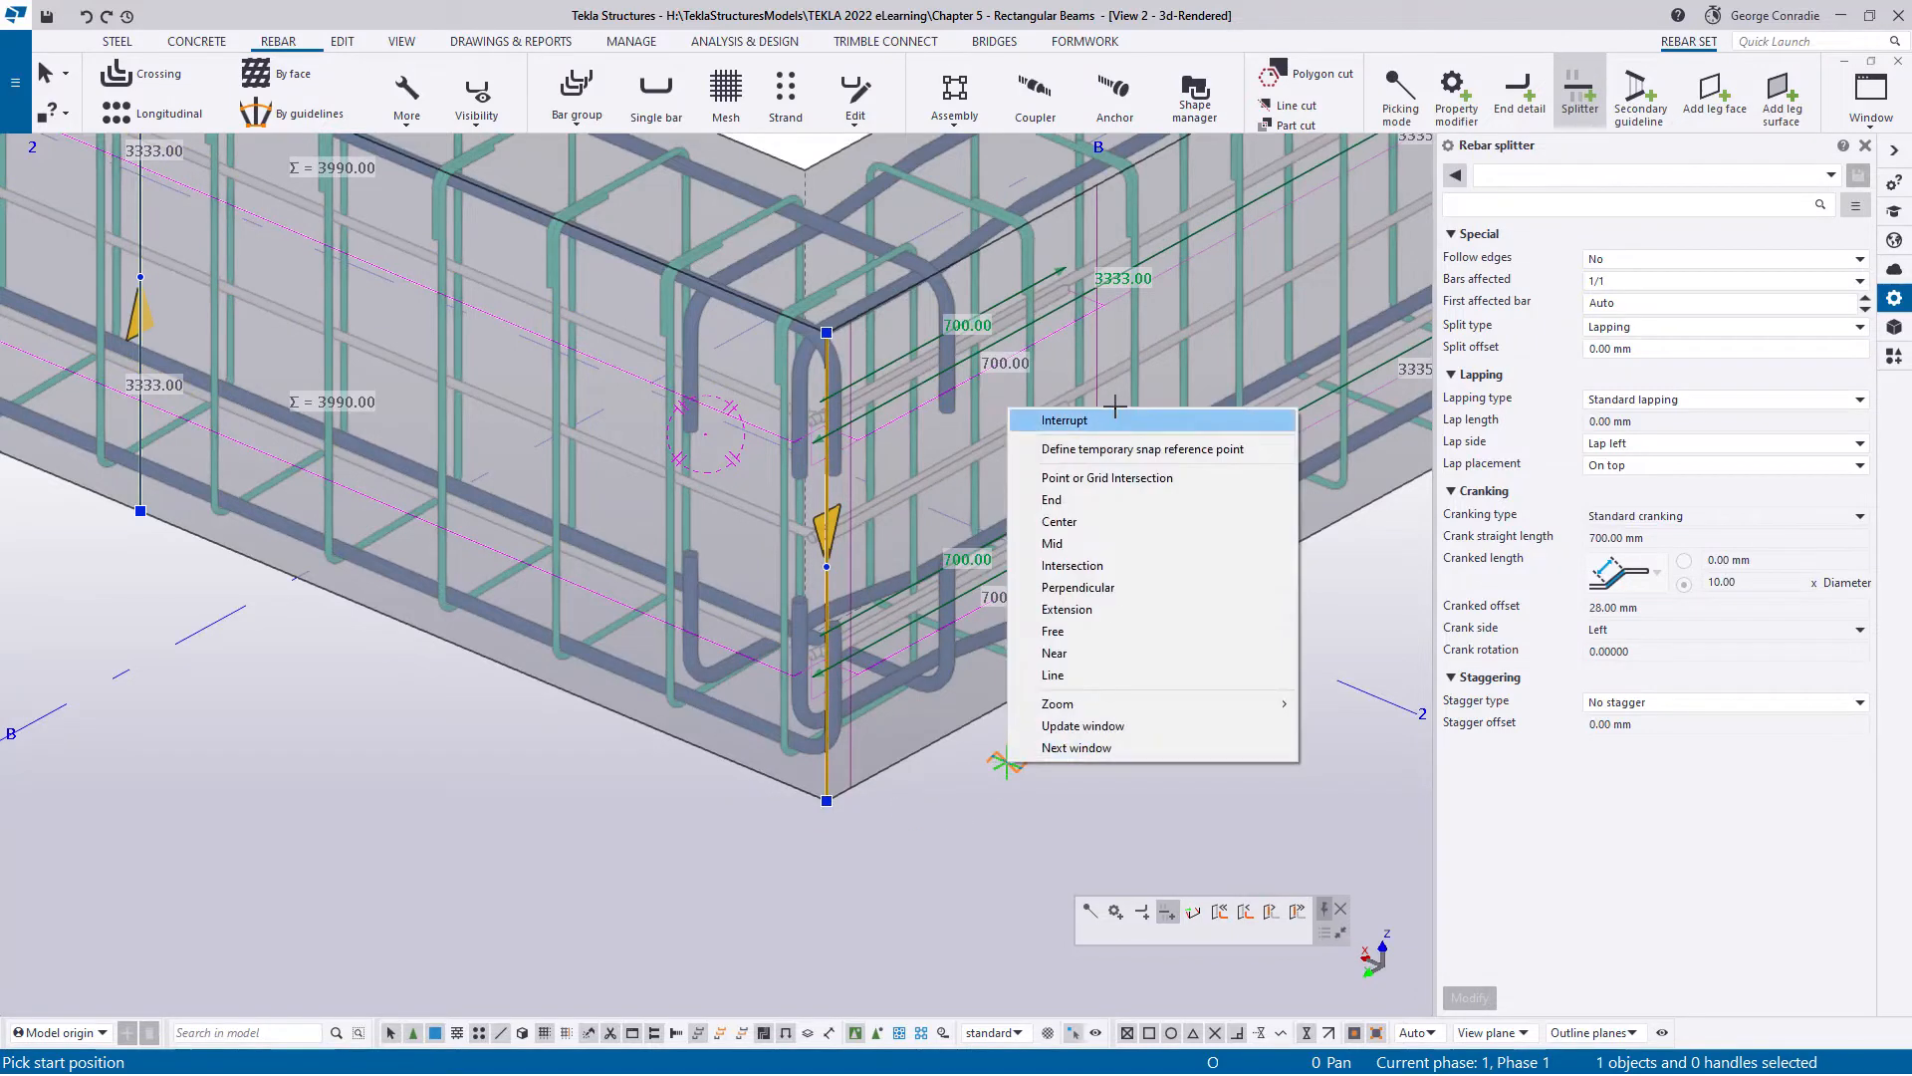
click(1095, 418)
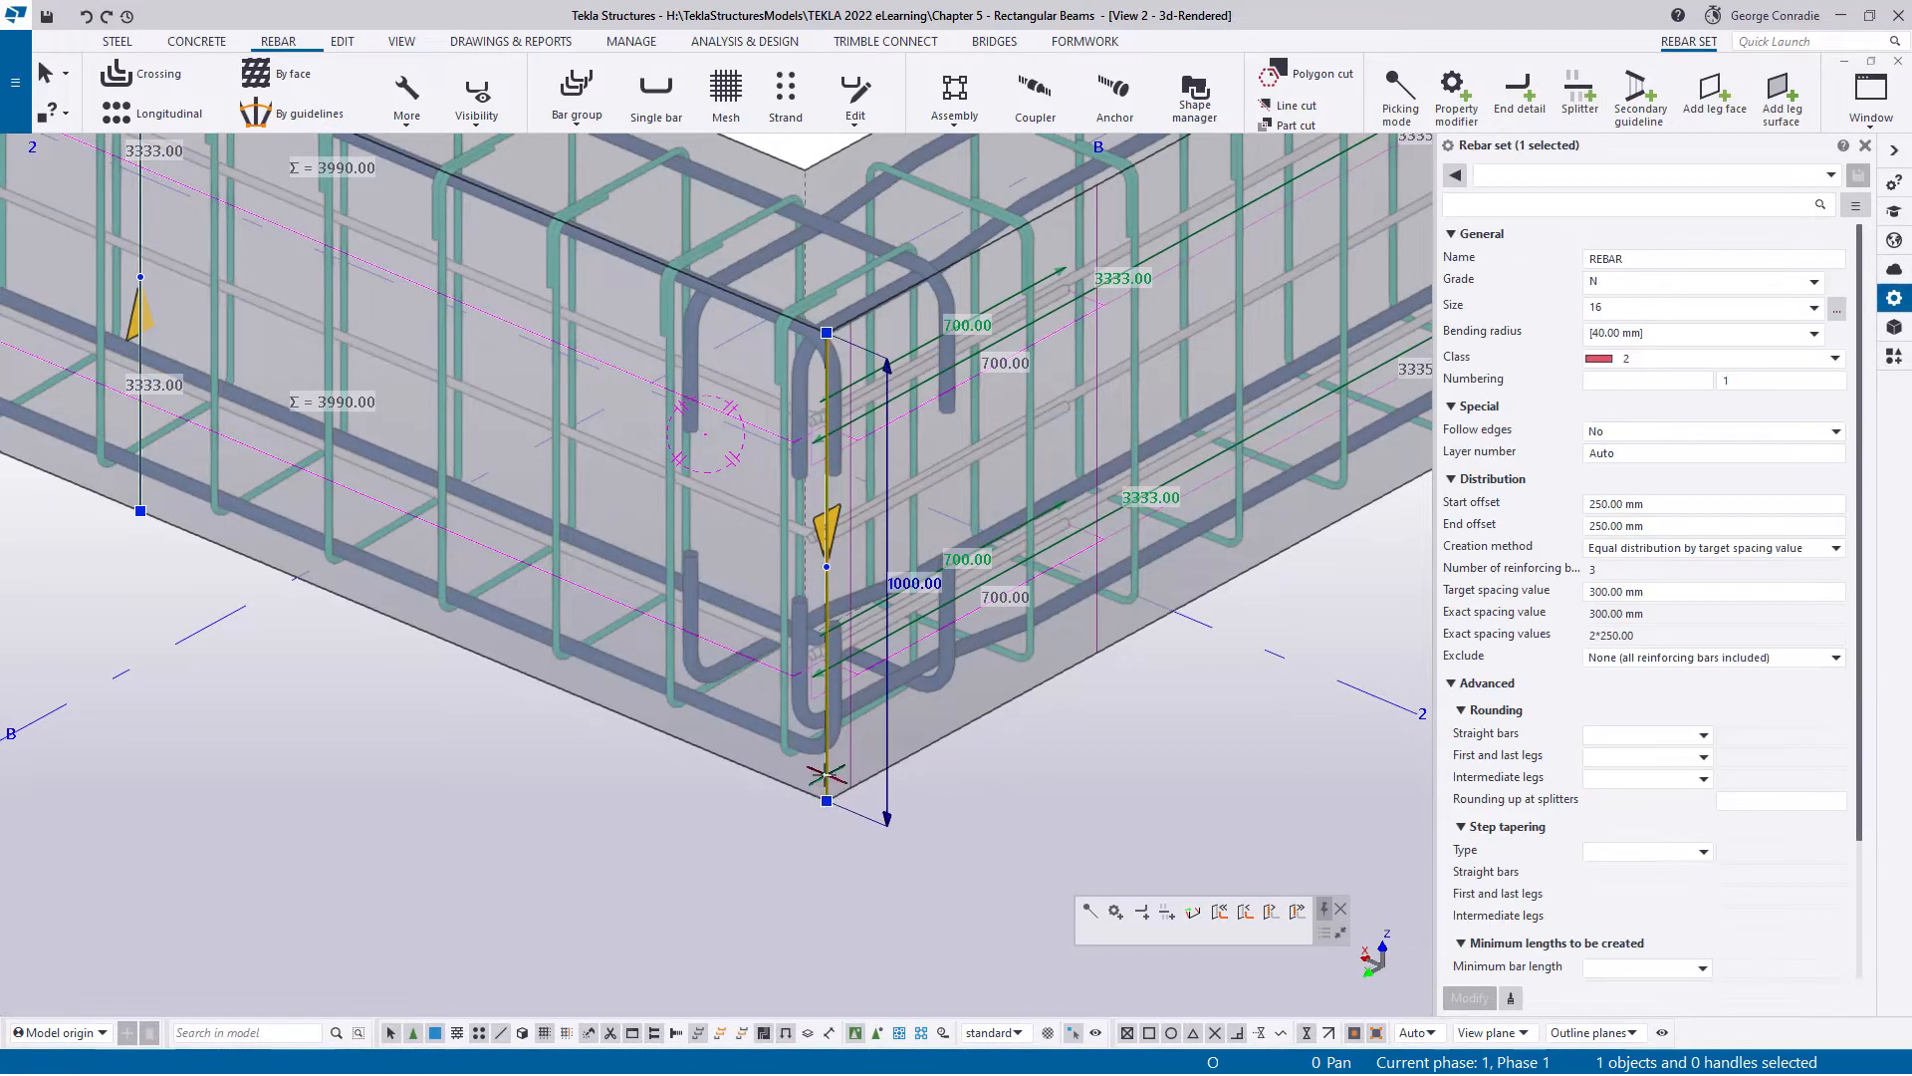
- Flip the direction of the corner splitter and set its lap side to Lap middle
click(827, 767)
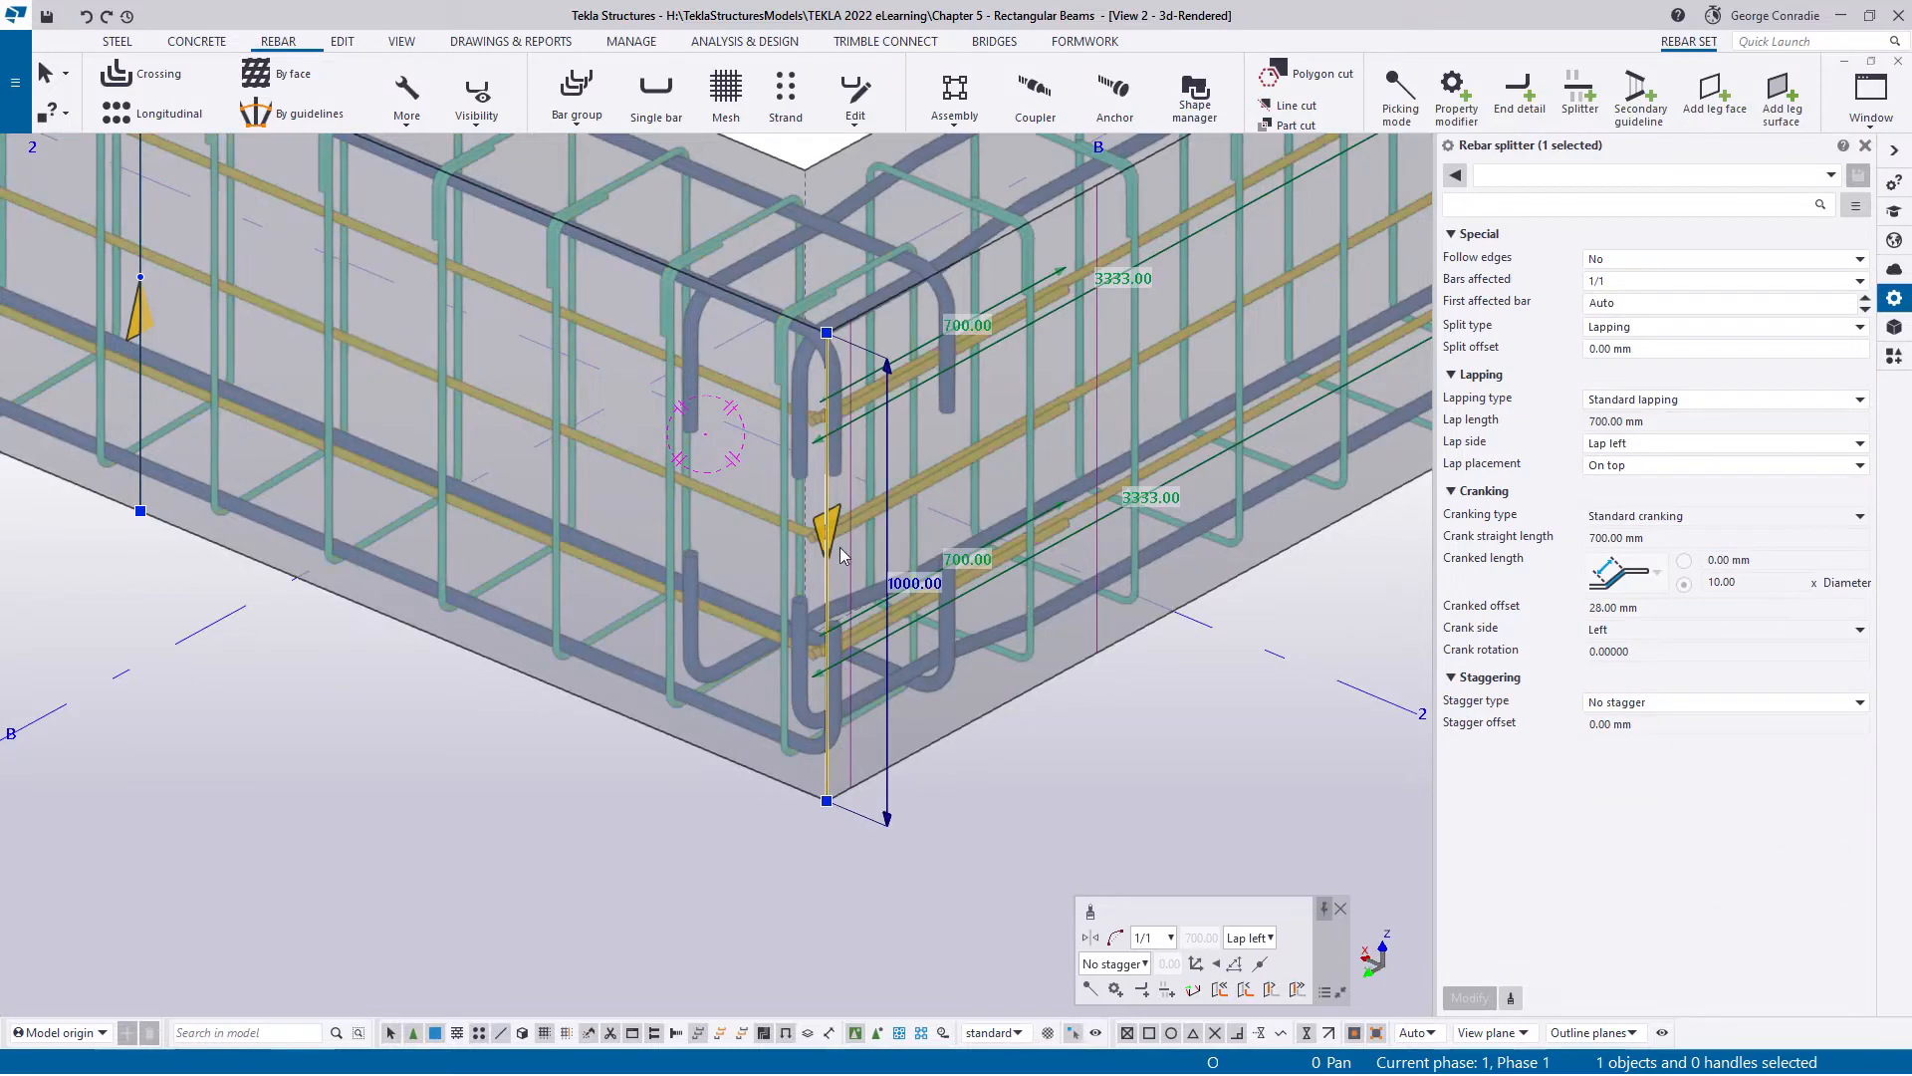
click(1092, 940)
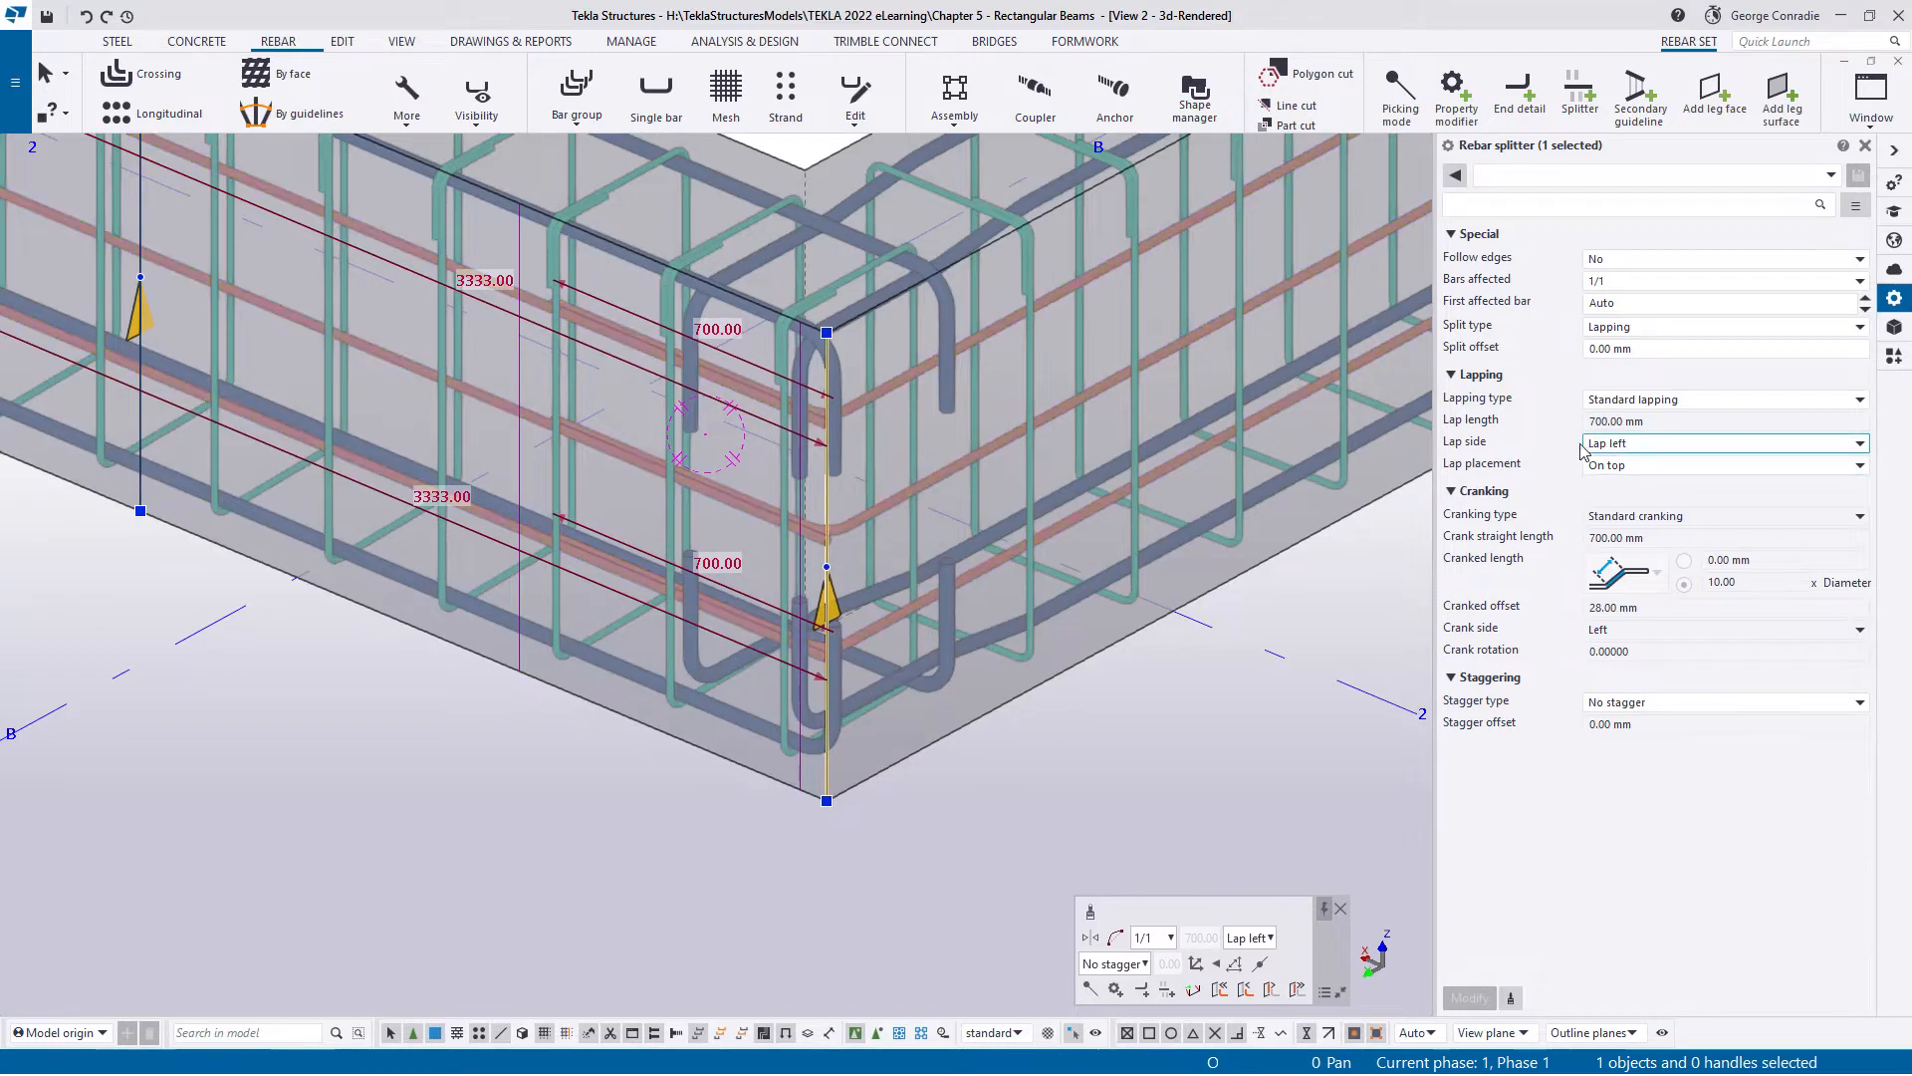
click(1630, 445)
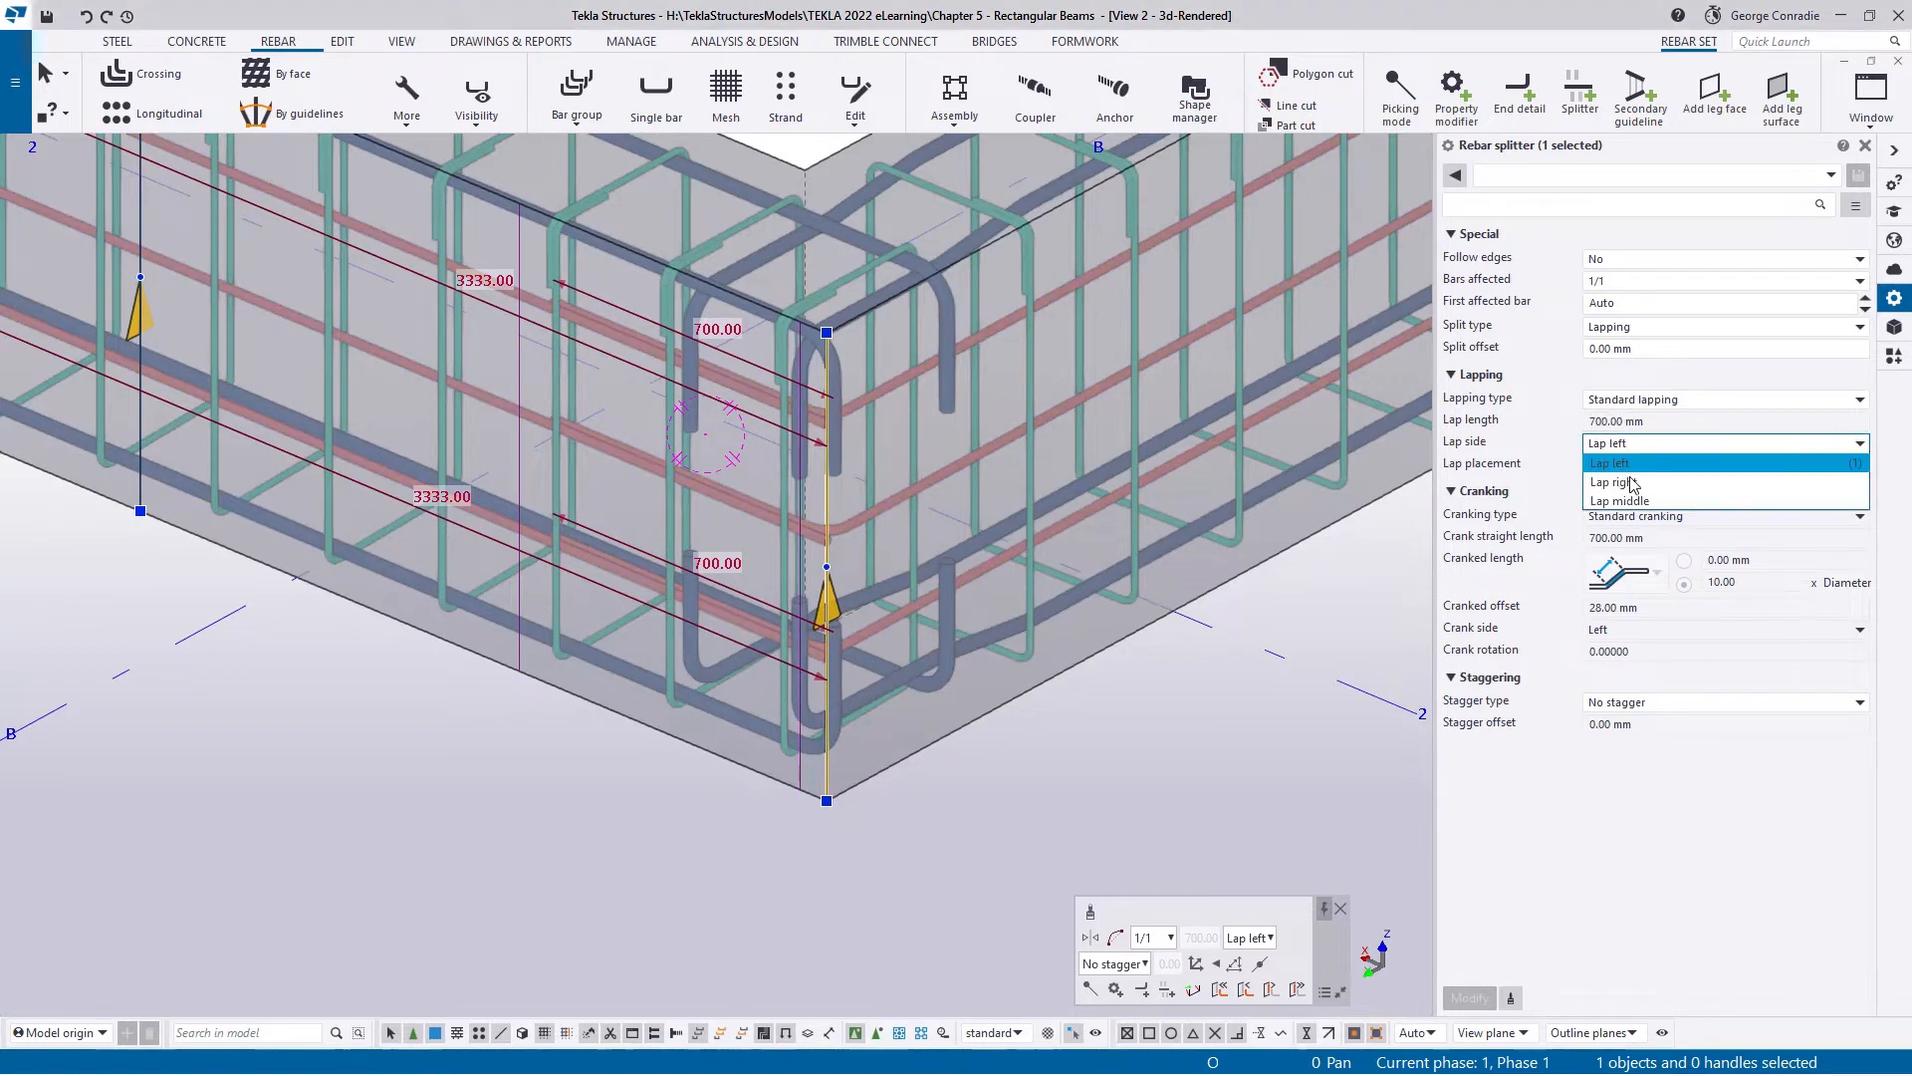
click(1630, 508)
click(1467, 997)
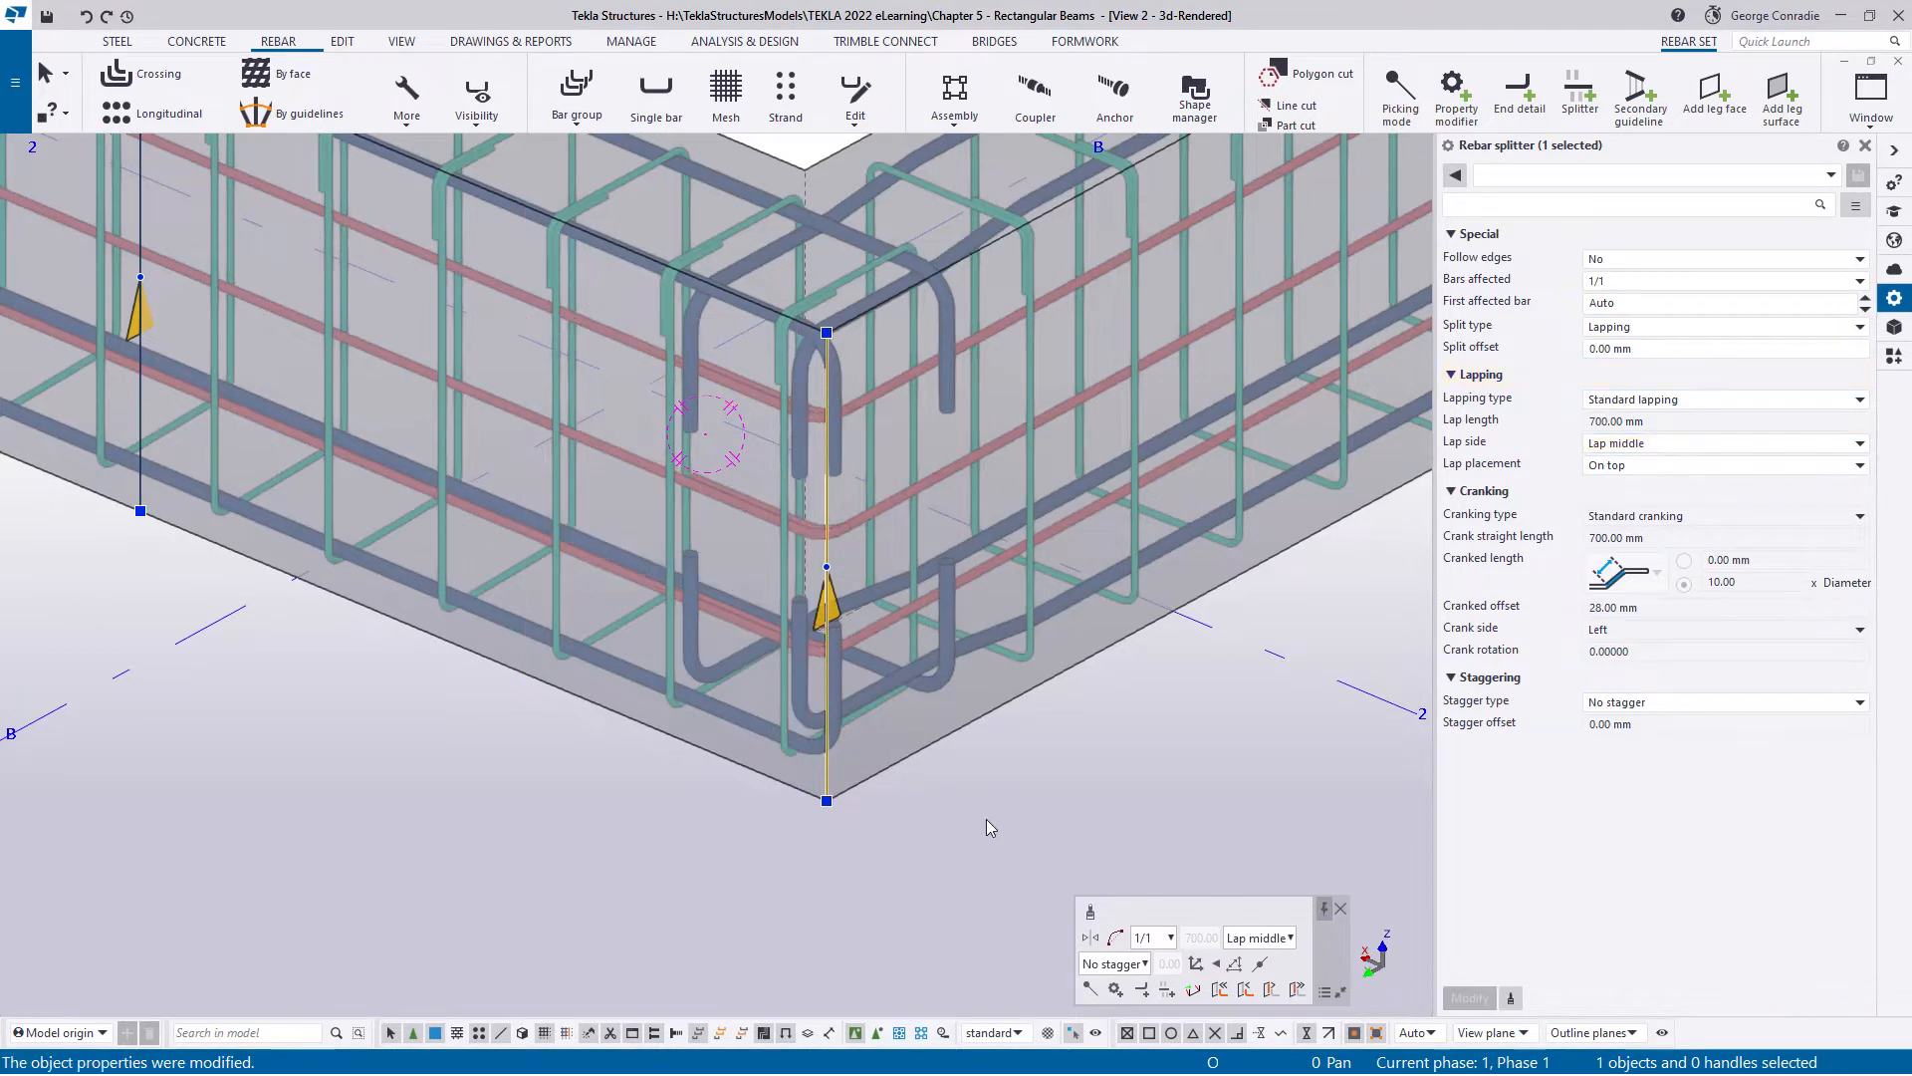
- Set the corner splitter's lap placement to Parallel and apply the change
scroll(984, 781, up, 2)
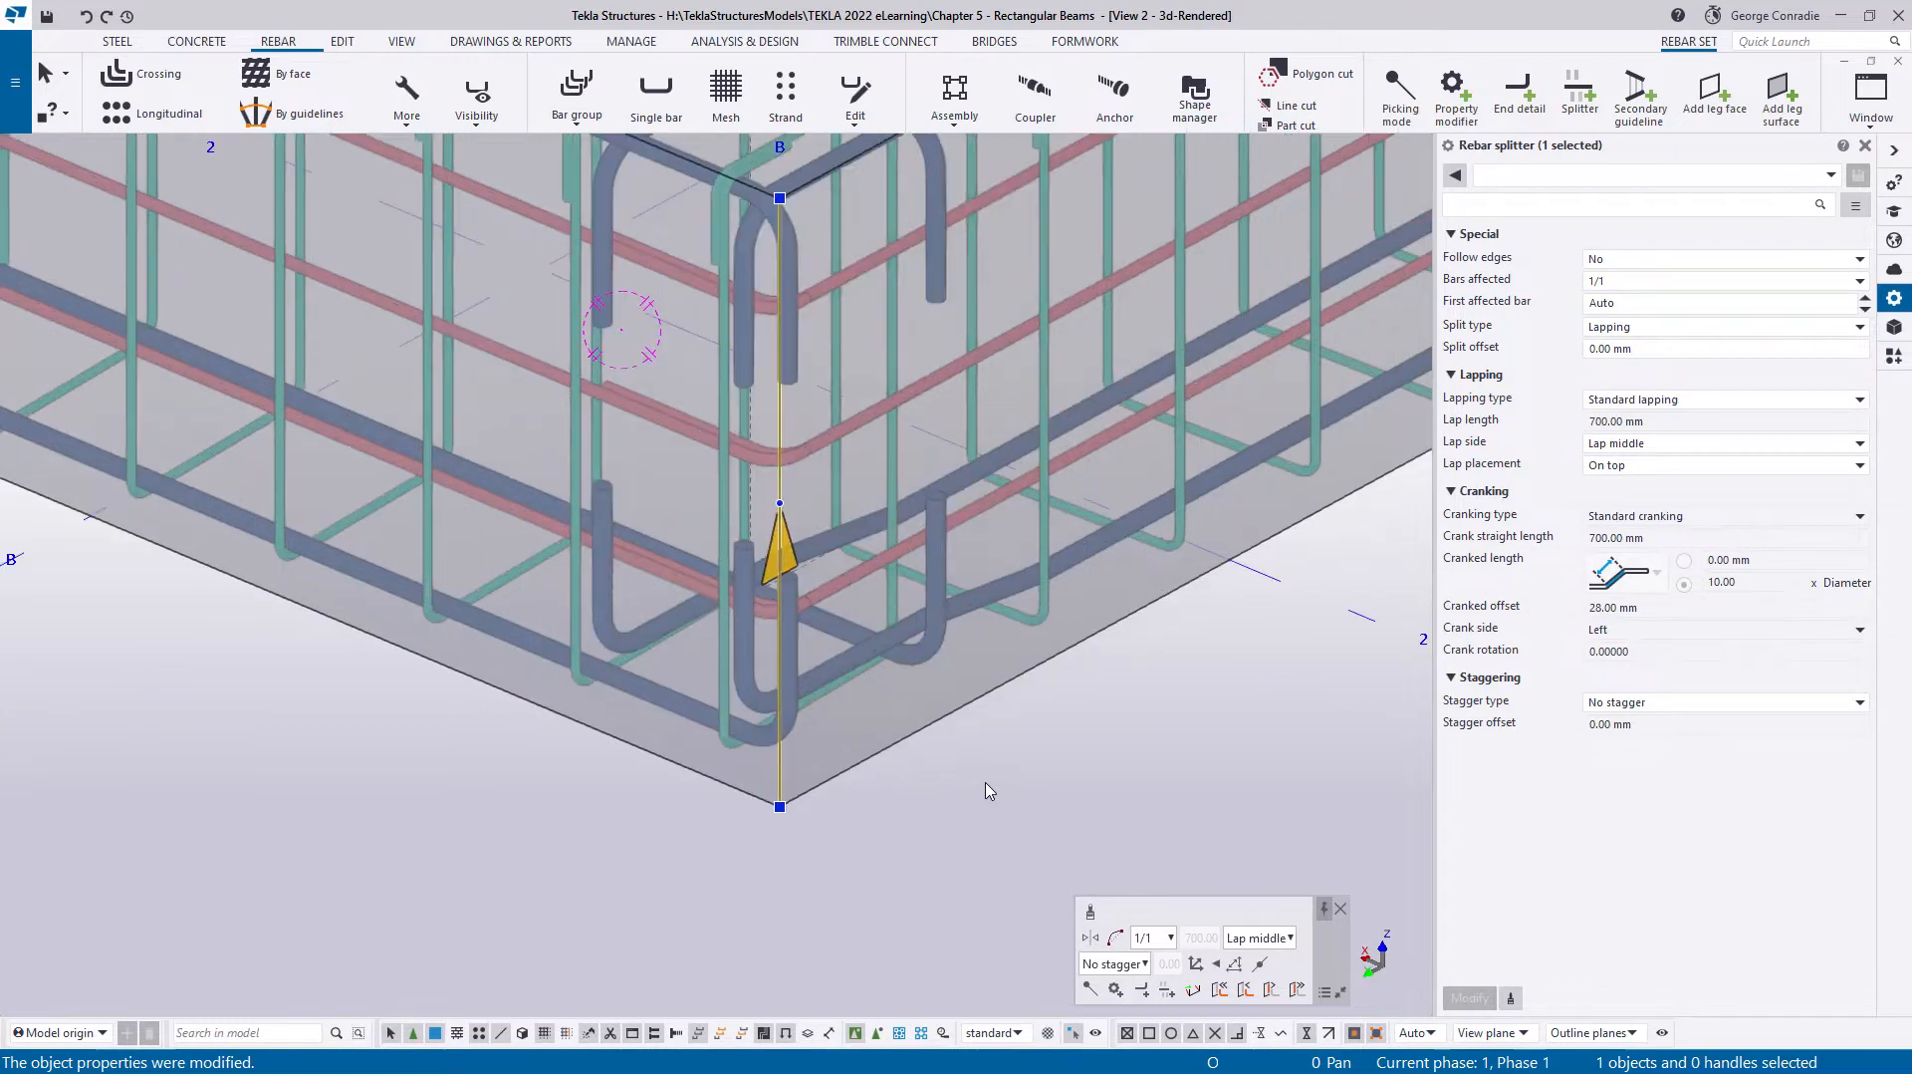
click(1653, 465)
click(1636, 498)
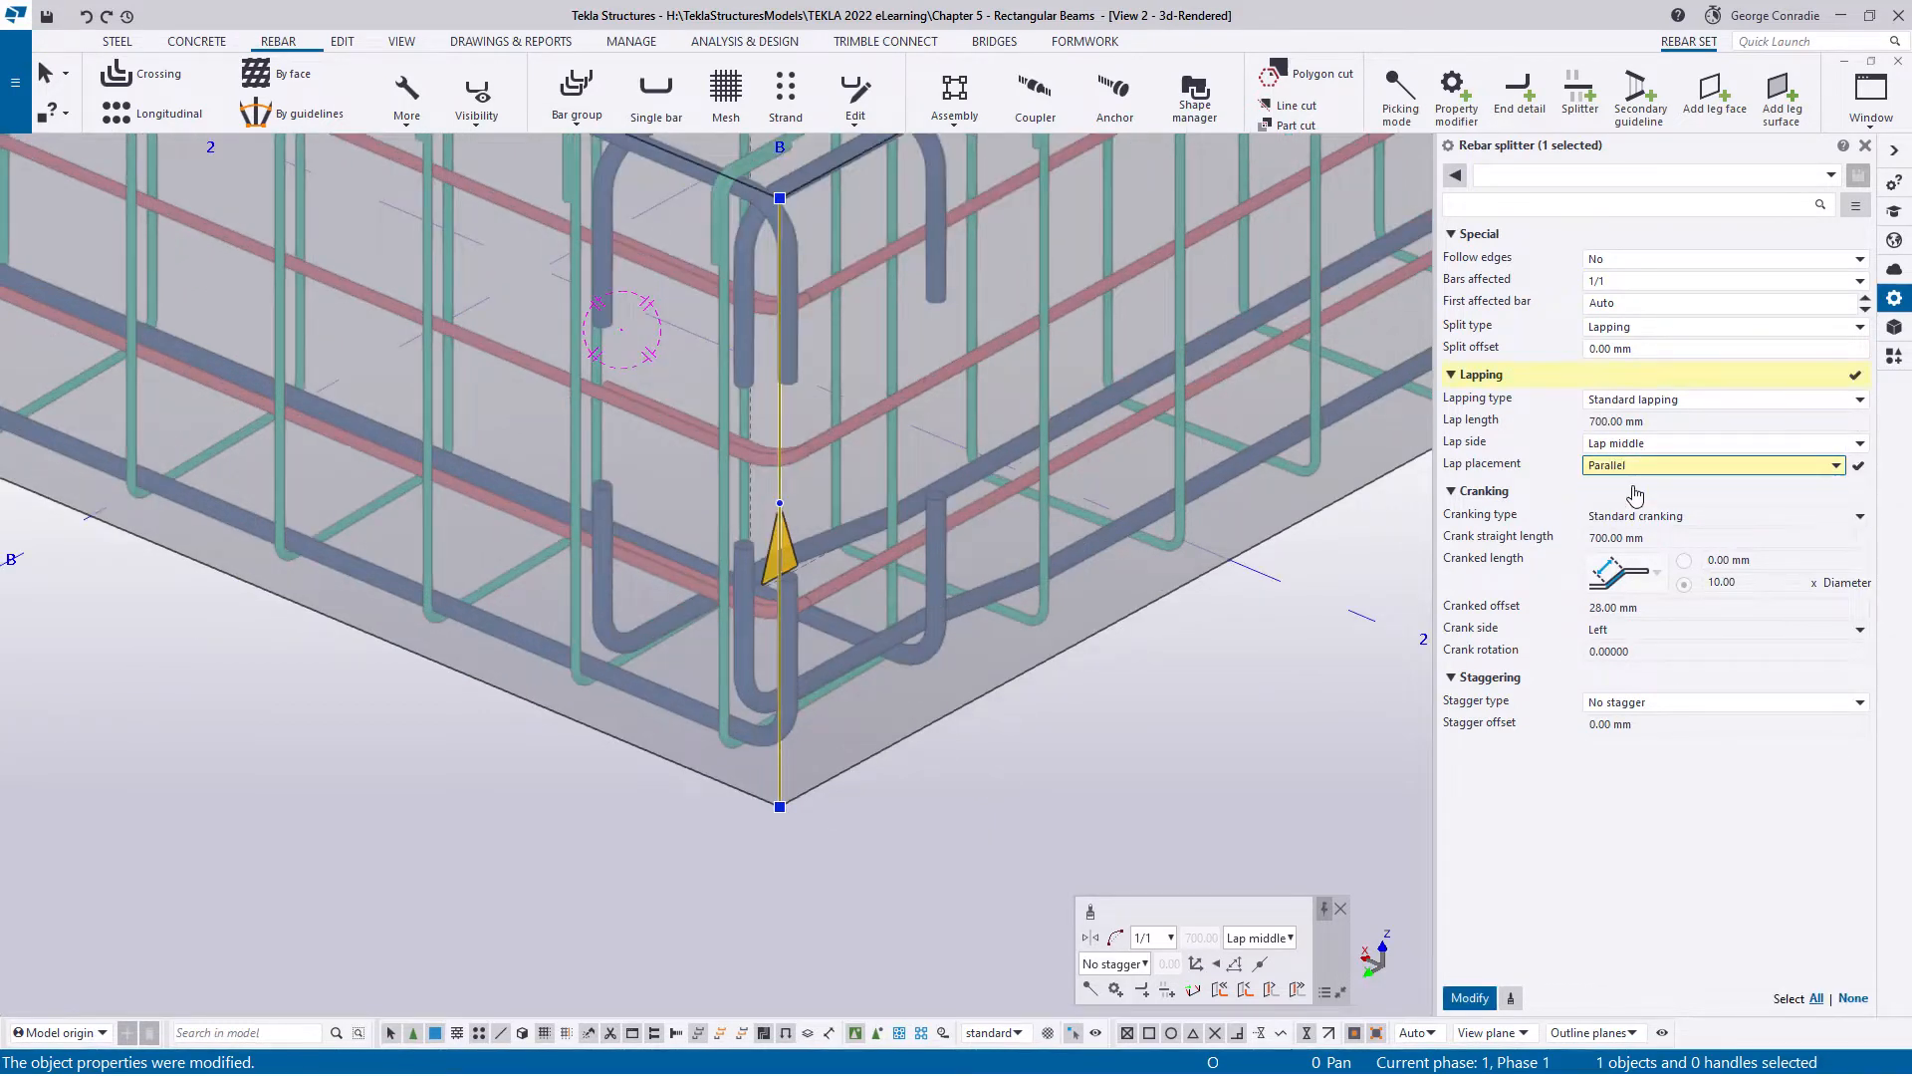
click(1492, 988)
click(924, 779)
scroll(894, 614, up, 3)
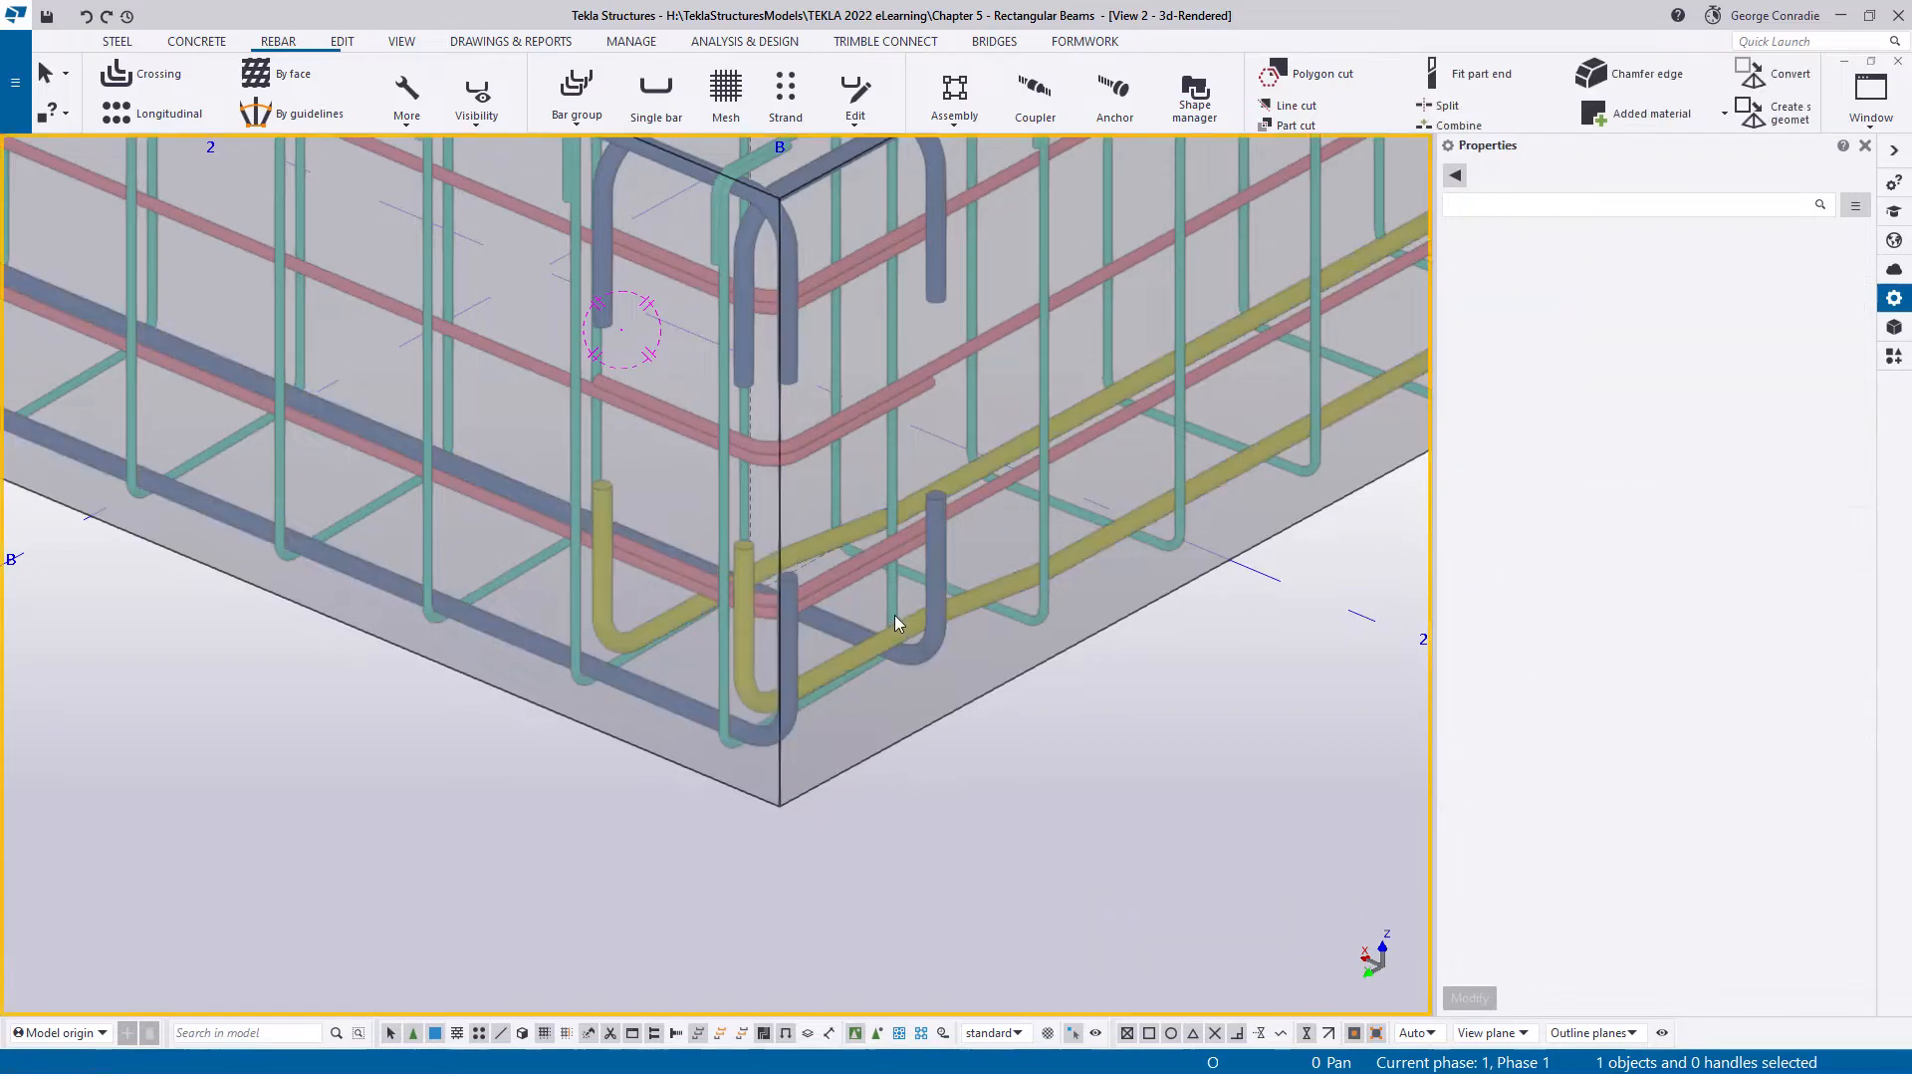
- Configure a standard end detail modifier for the size 16 crossing bars with no hook and an End offset length of 400 mm
mouse_move(845, 547)
ctrl+middle_down()
mouse_move(840, 504)
mouse_move(965, 435)
mouse_move(1007, 435)
mouse_move(954, 509)
mouse_move(761, 528)
mouse_move(785, 713)
ctrl+middle_up()
scroll(763, 528, down, 3)
scroll(785, 713, down, 1)
mouse_move(814, 625)
ctrl+middle_down()
mouse_move(878, 610)
mouse_move(545, 719)
ctrl+middle_up()
scroll(873, 619, down, 3)
scroll(1139, 613, up, 5)
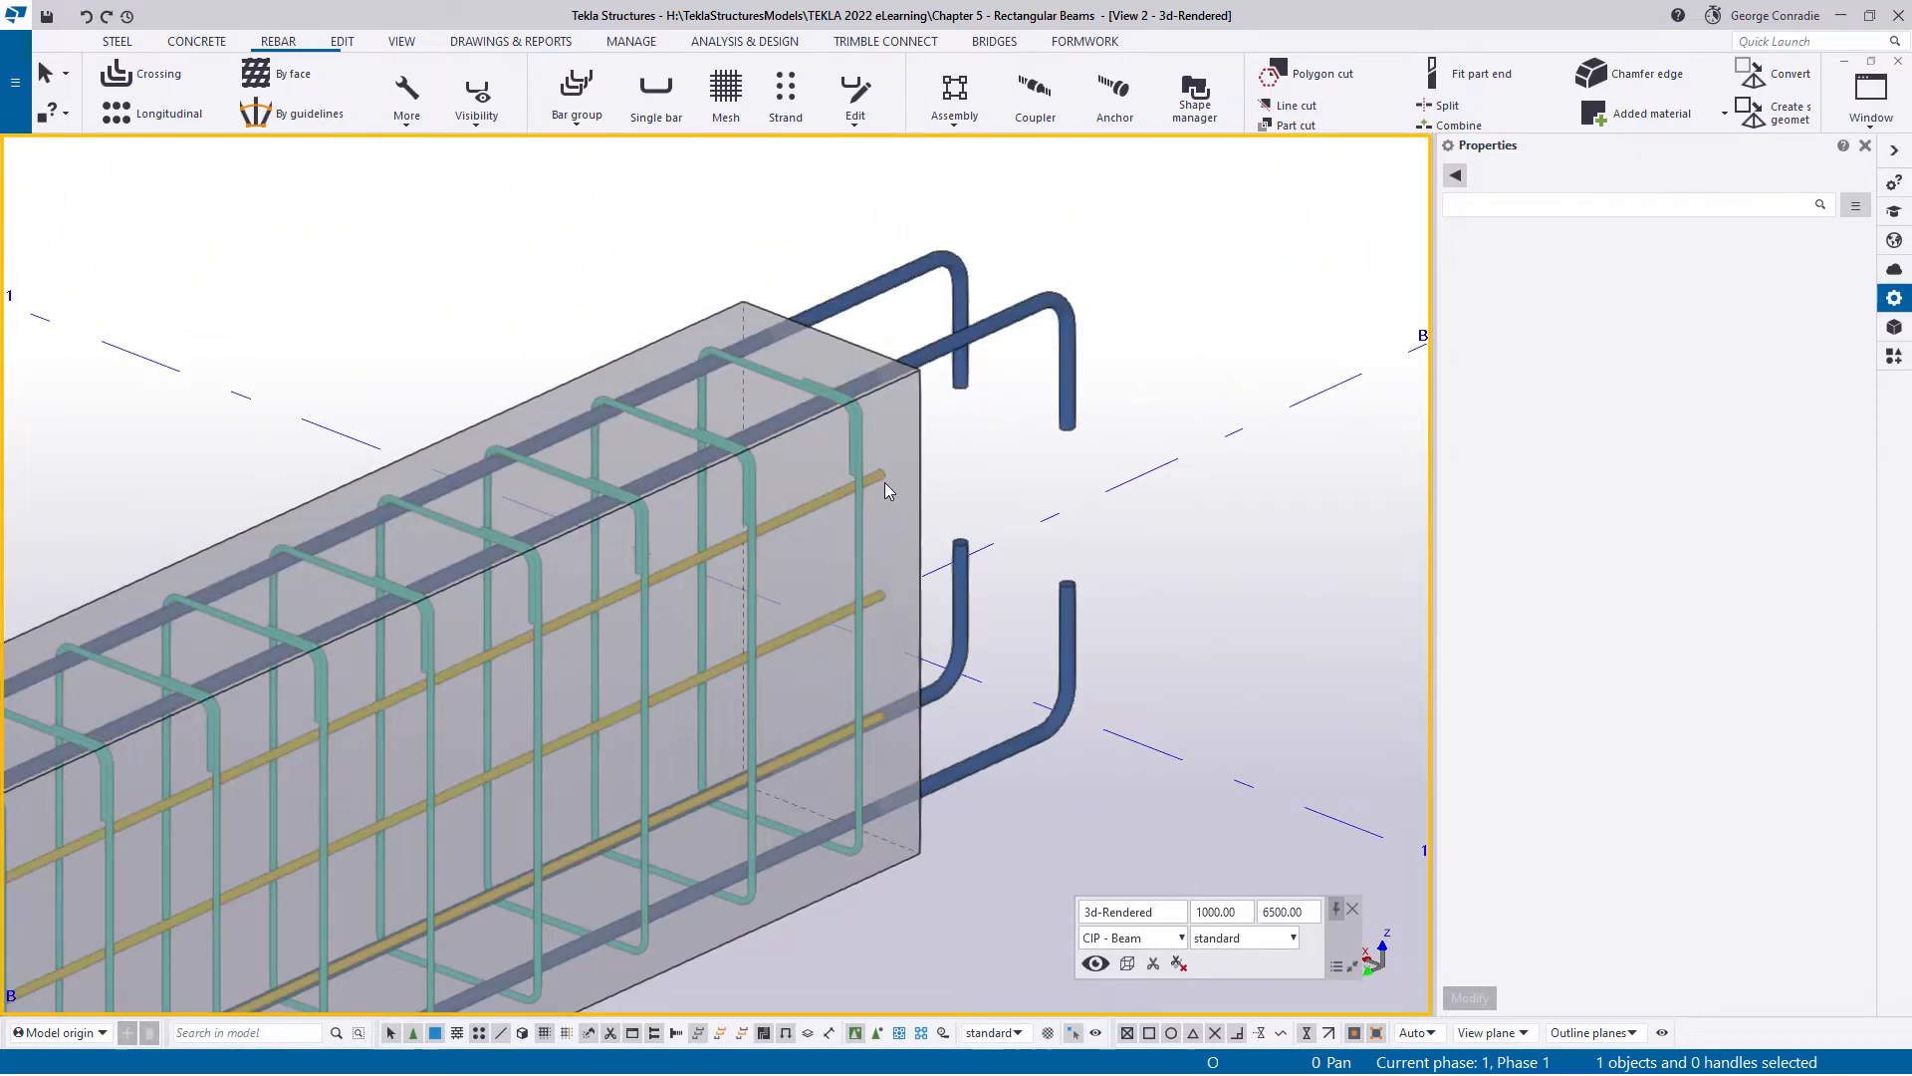
click(885, 482)
click(1519, 98)
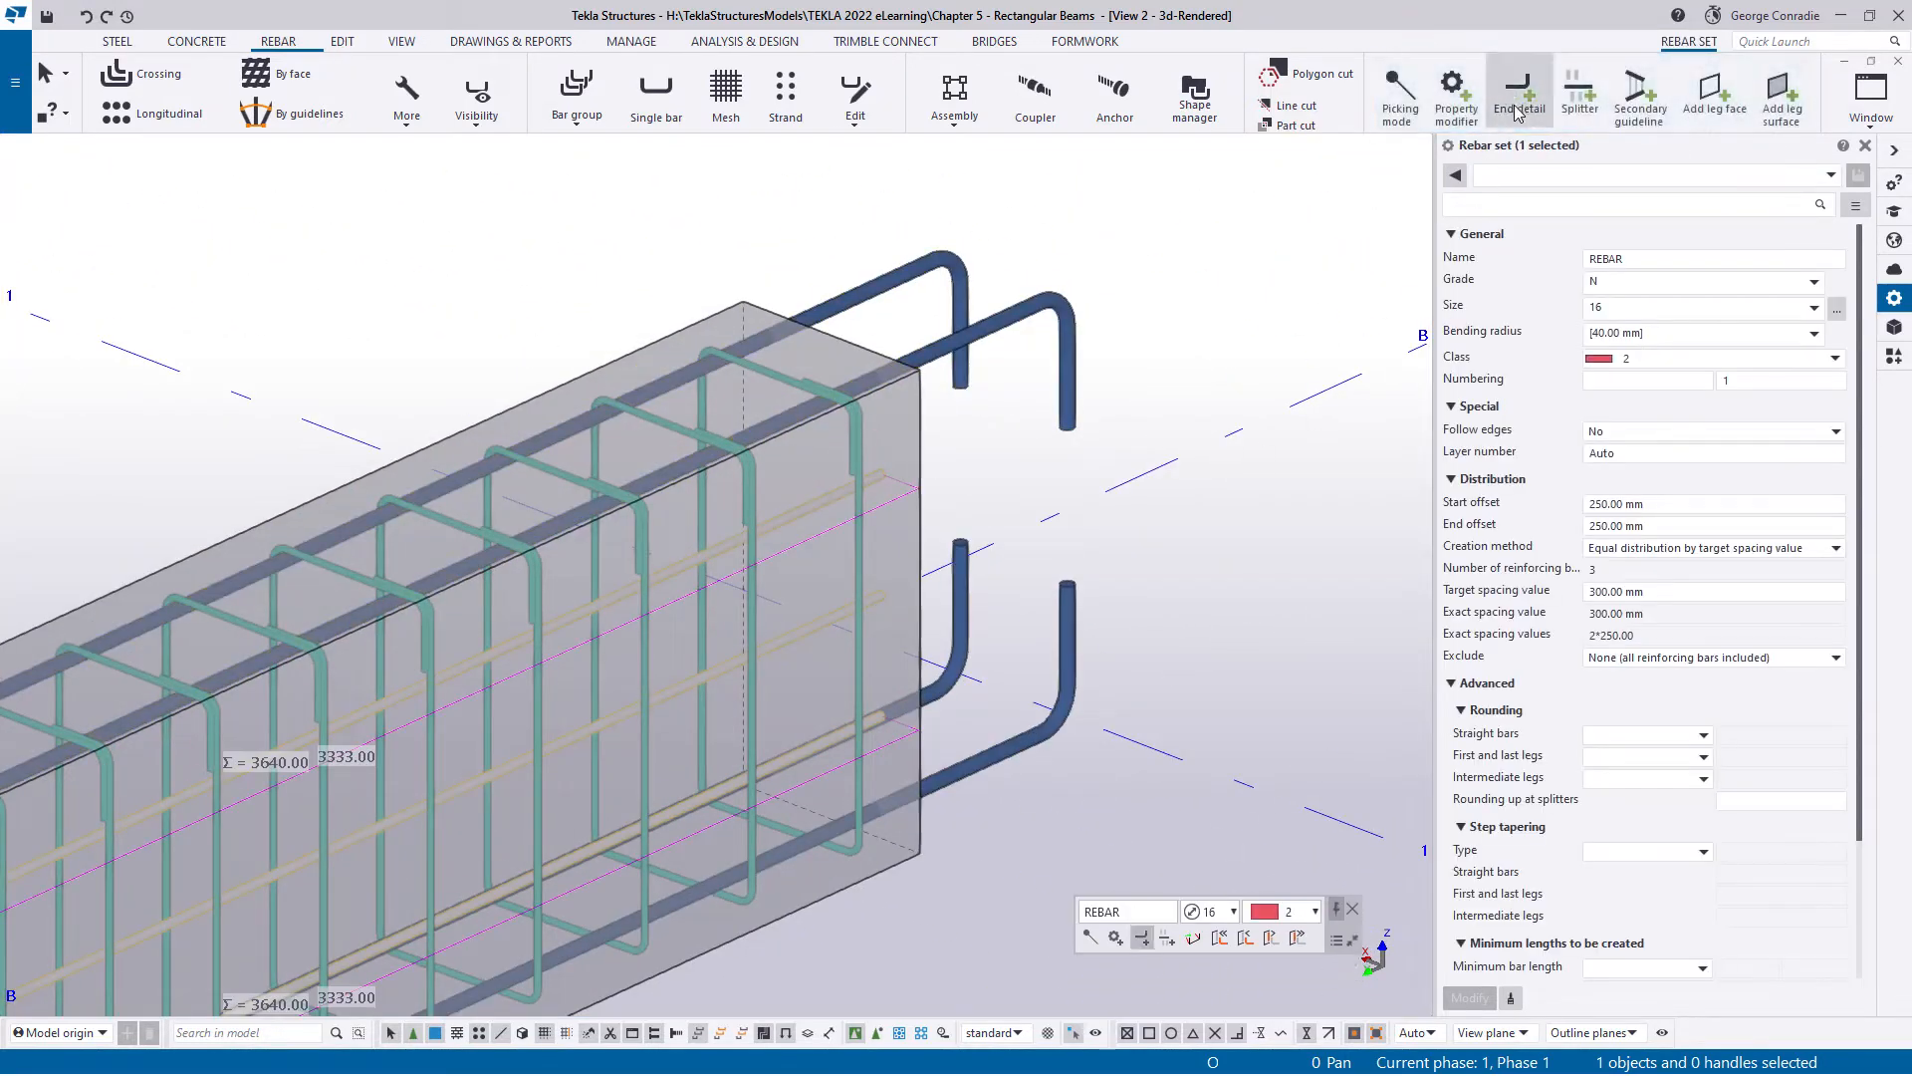
click(1520, 174)
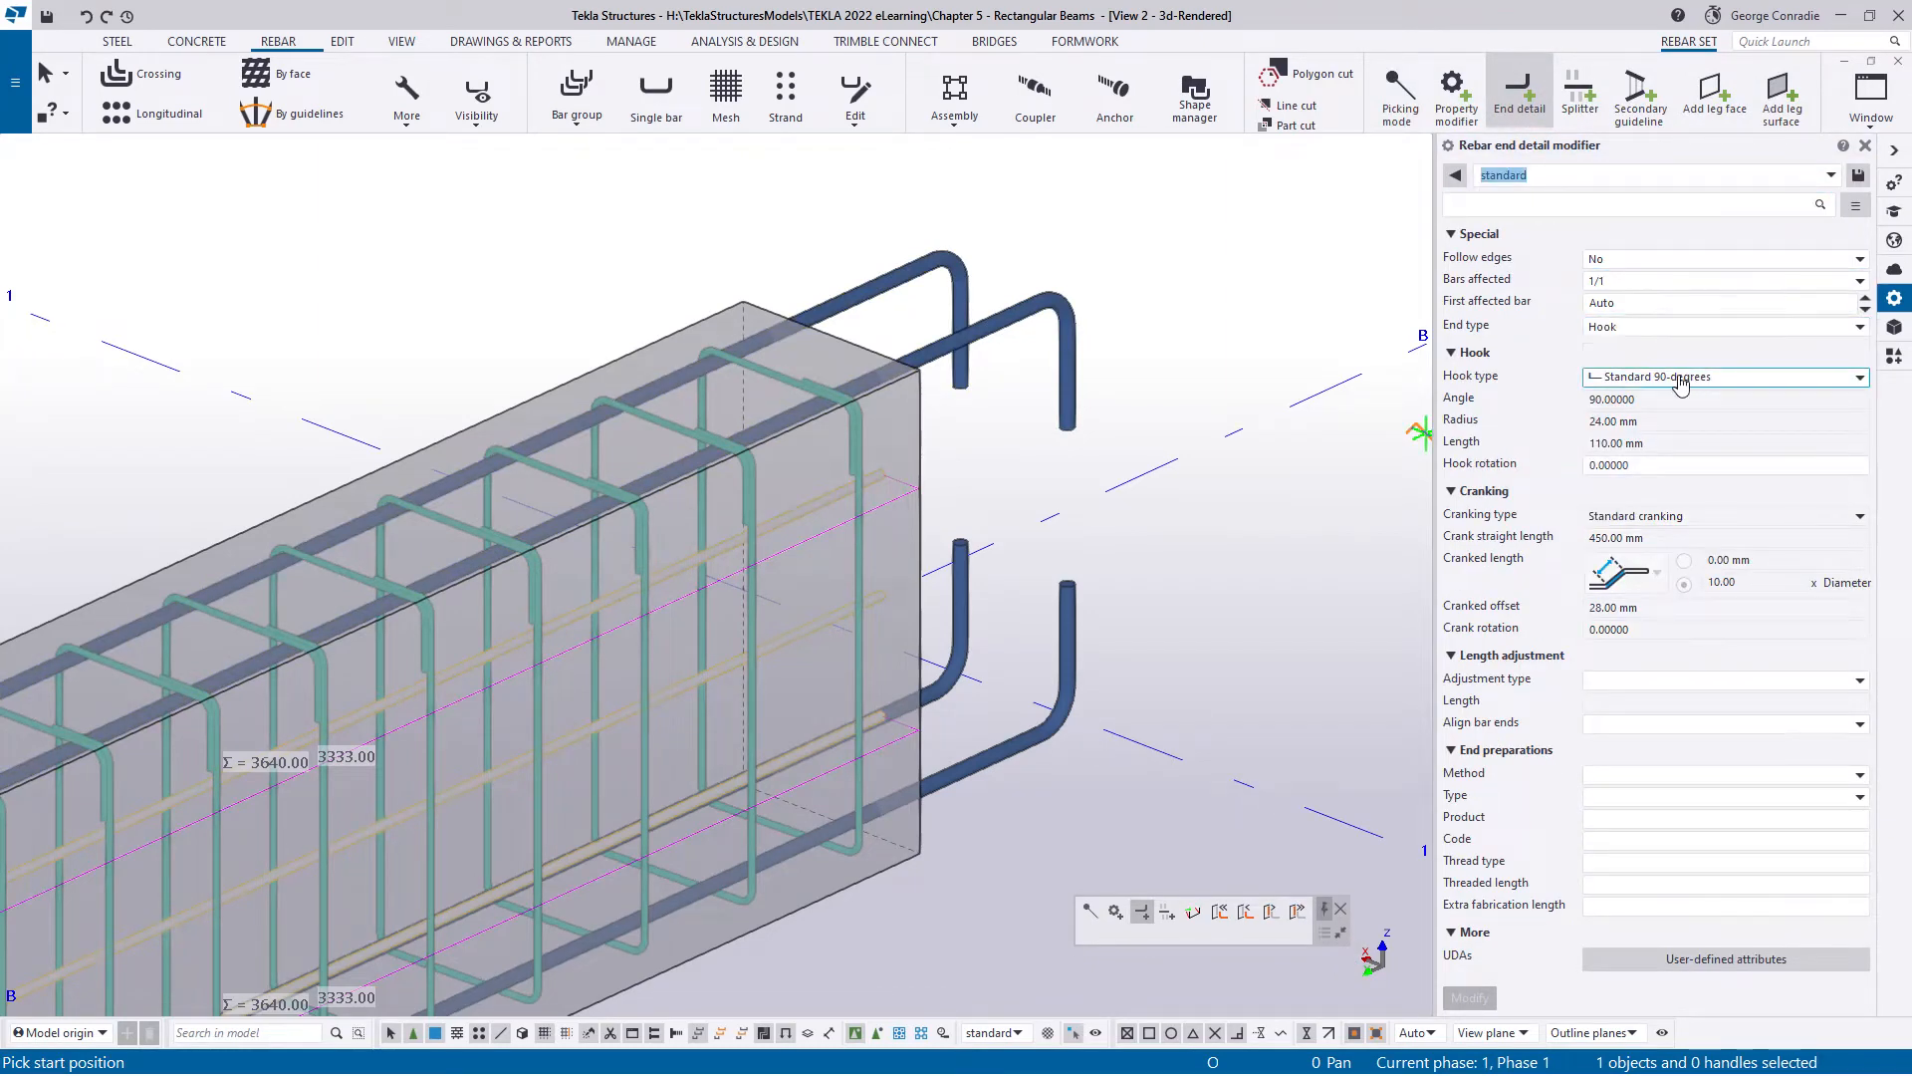
click(1680, 384)
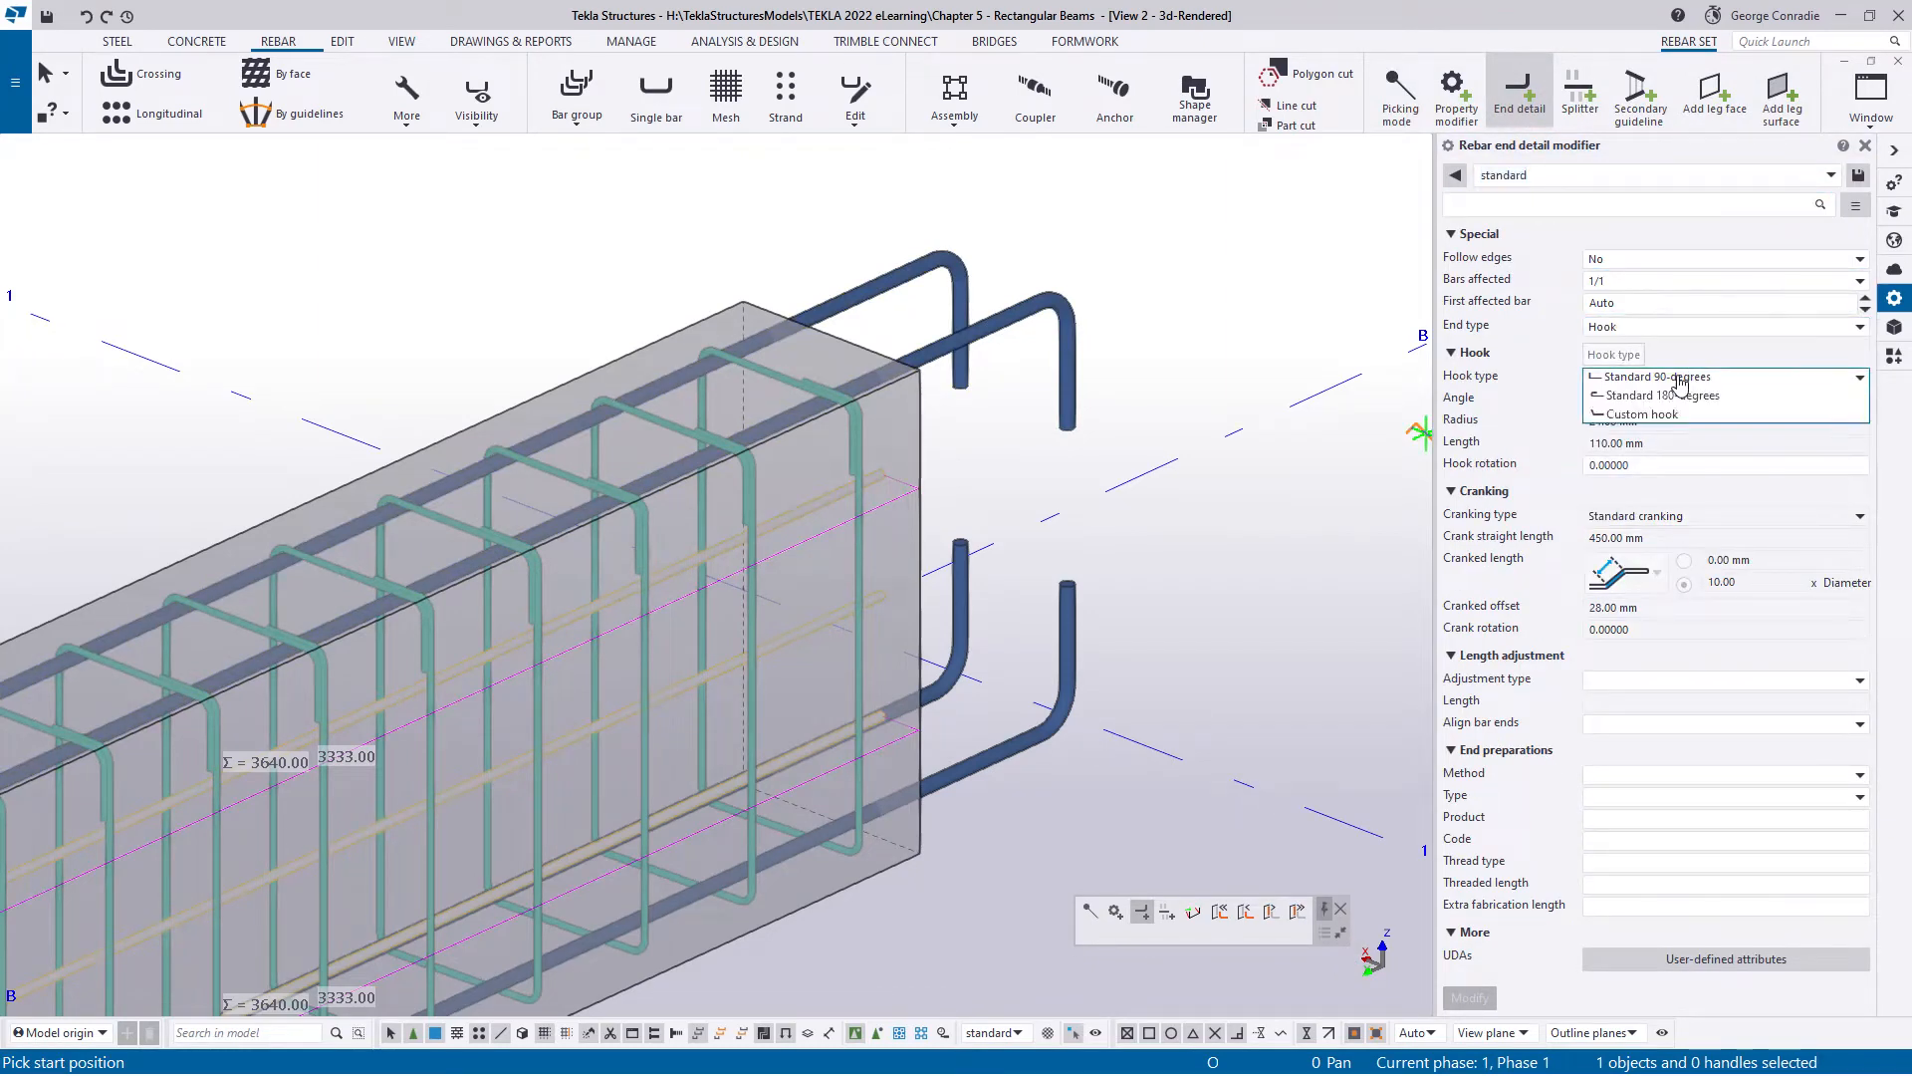
click(1667, 420)
click(1686, 688)
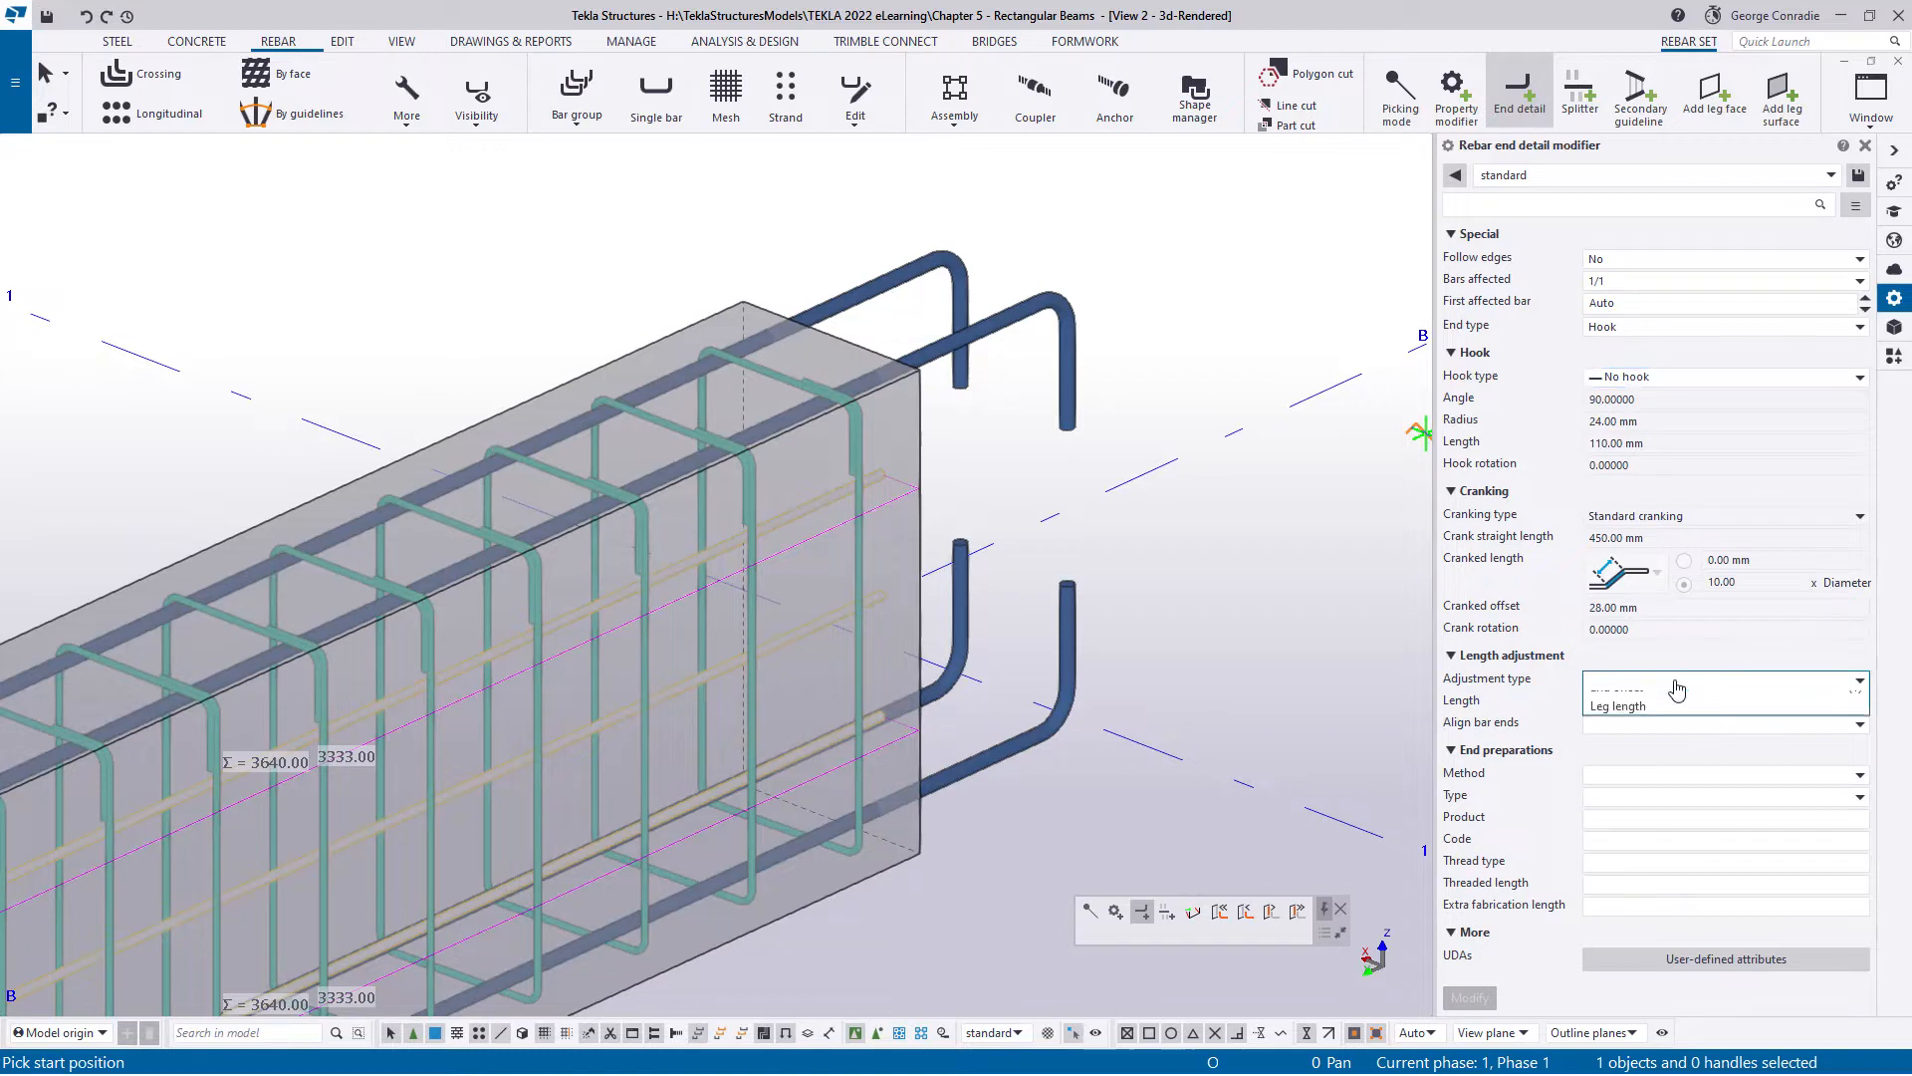
click(1653, 734)
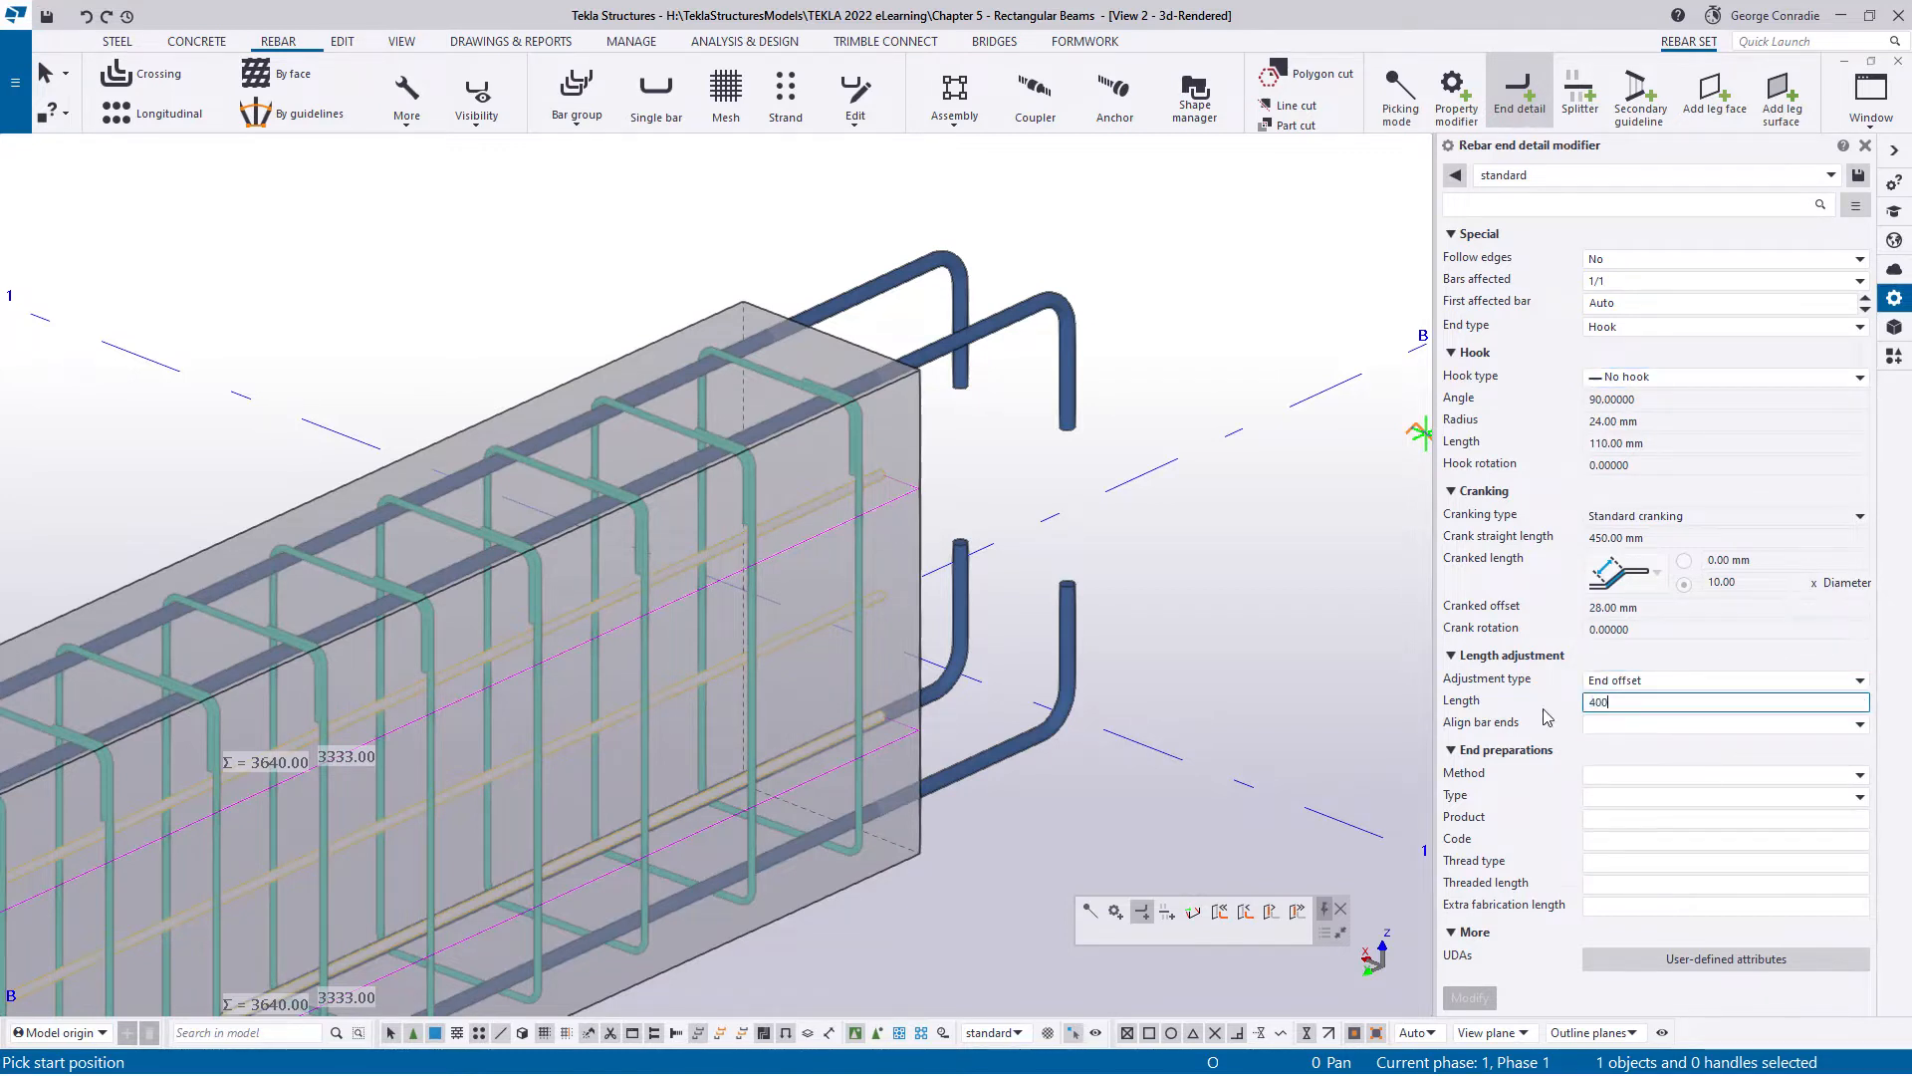
- Apply the end detail modifier to the crossing bars at the end edges of both beam legs and end the command
click(922, 742)
scroll(969, 775, down, 3)
middle_drag(324, 911, 1002, 669)
middle_drag(255, 659, 762, 718)
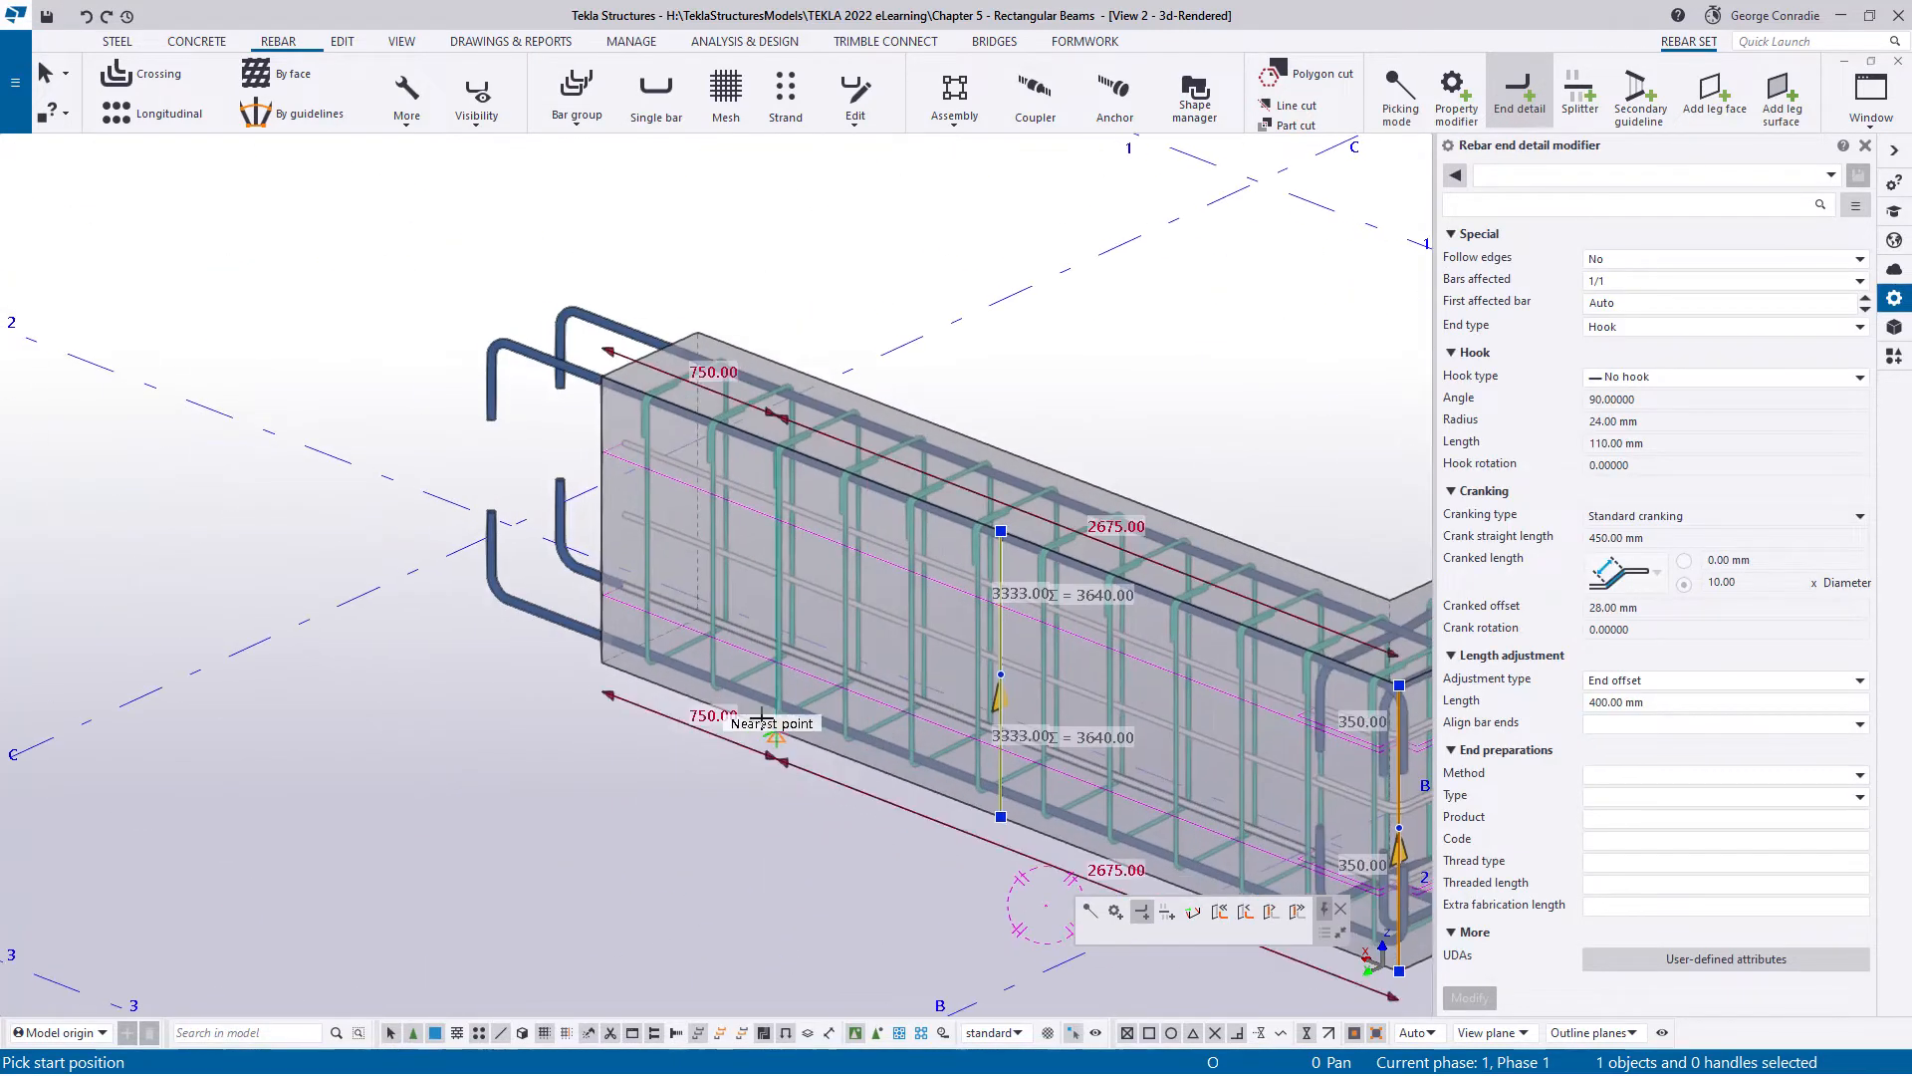
scroll(603, 597, up, 5)
right_click(462, 693)
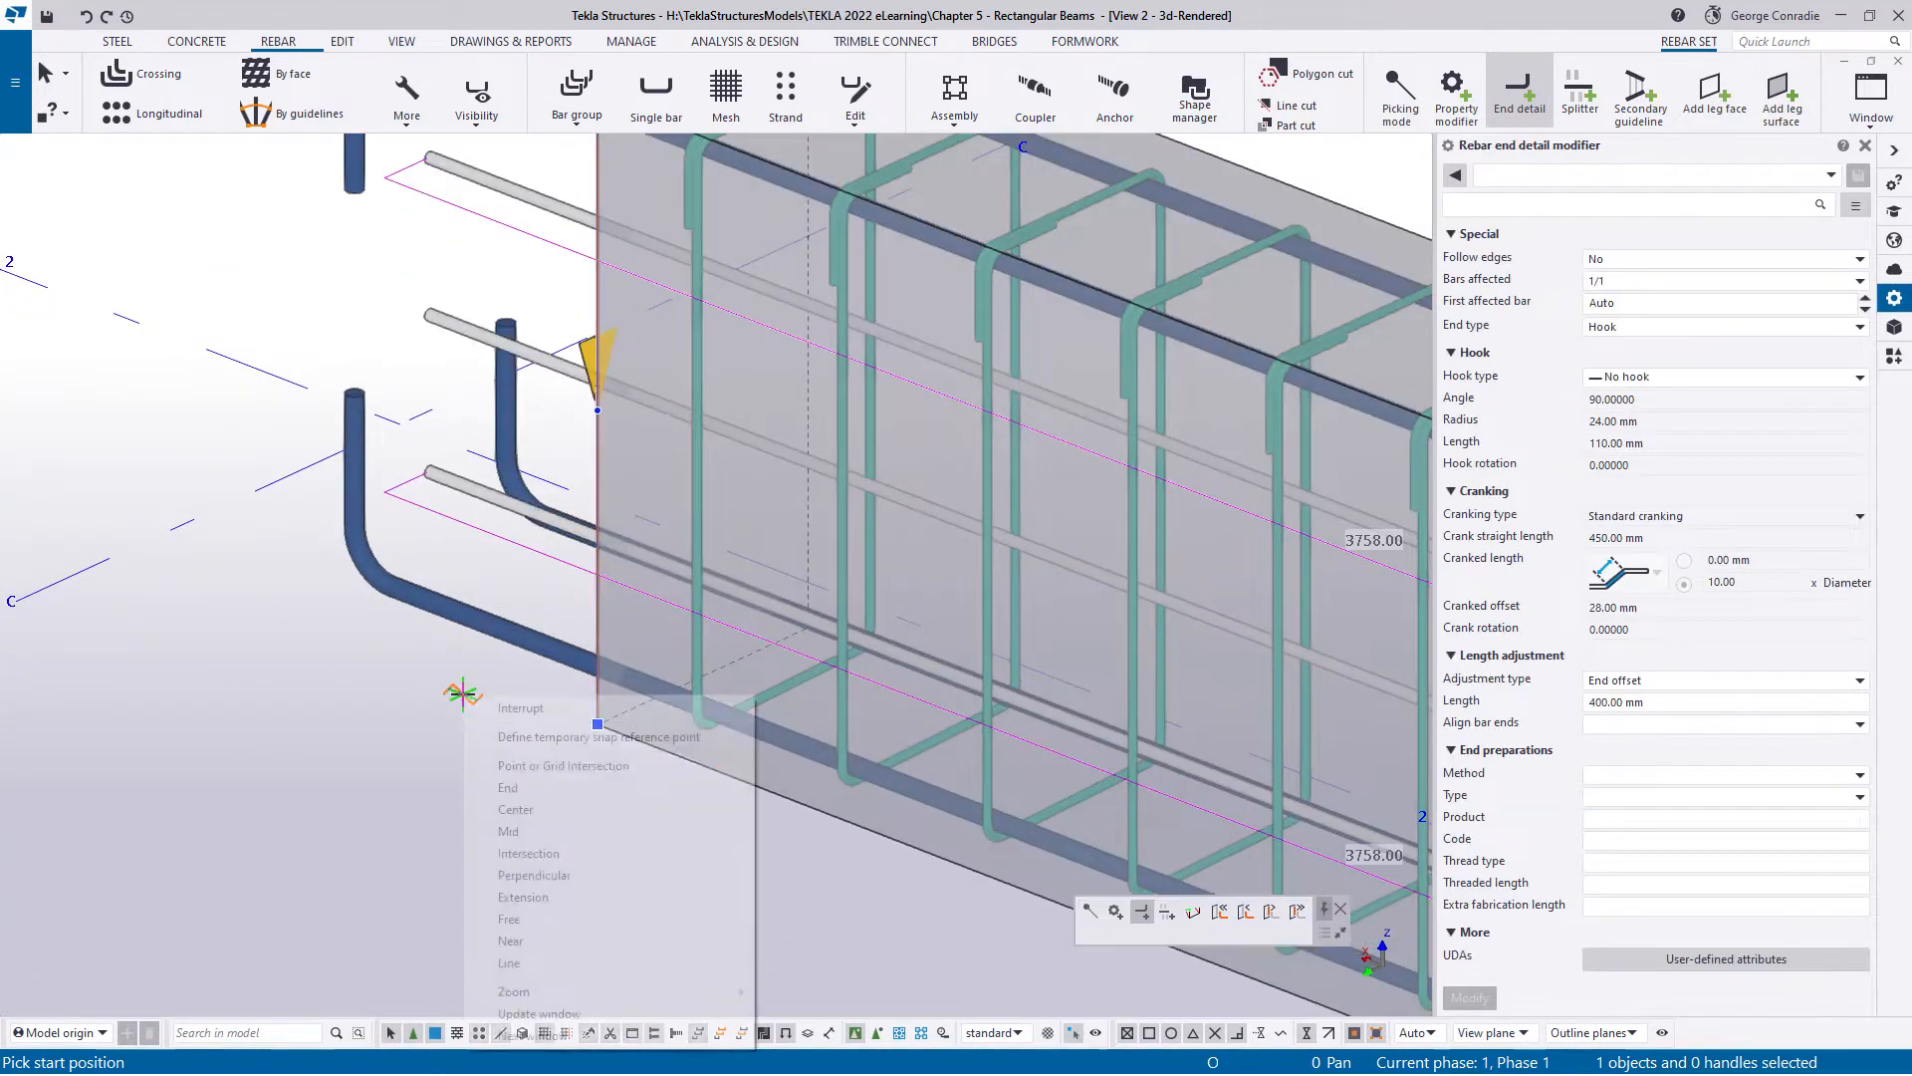
click(513, 708)
- Create a set of size 16 crossing bars along the inner side faces of both beam legs and end the command
scroll(619, 741, down, 5)
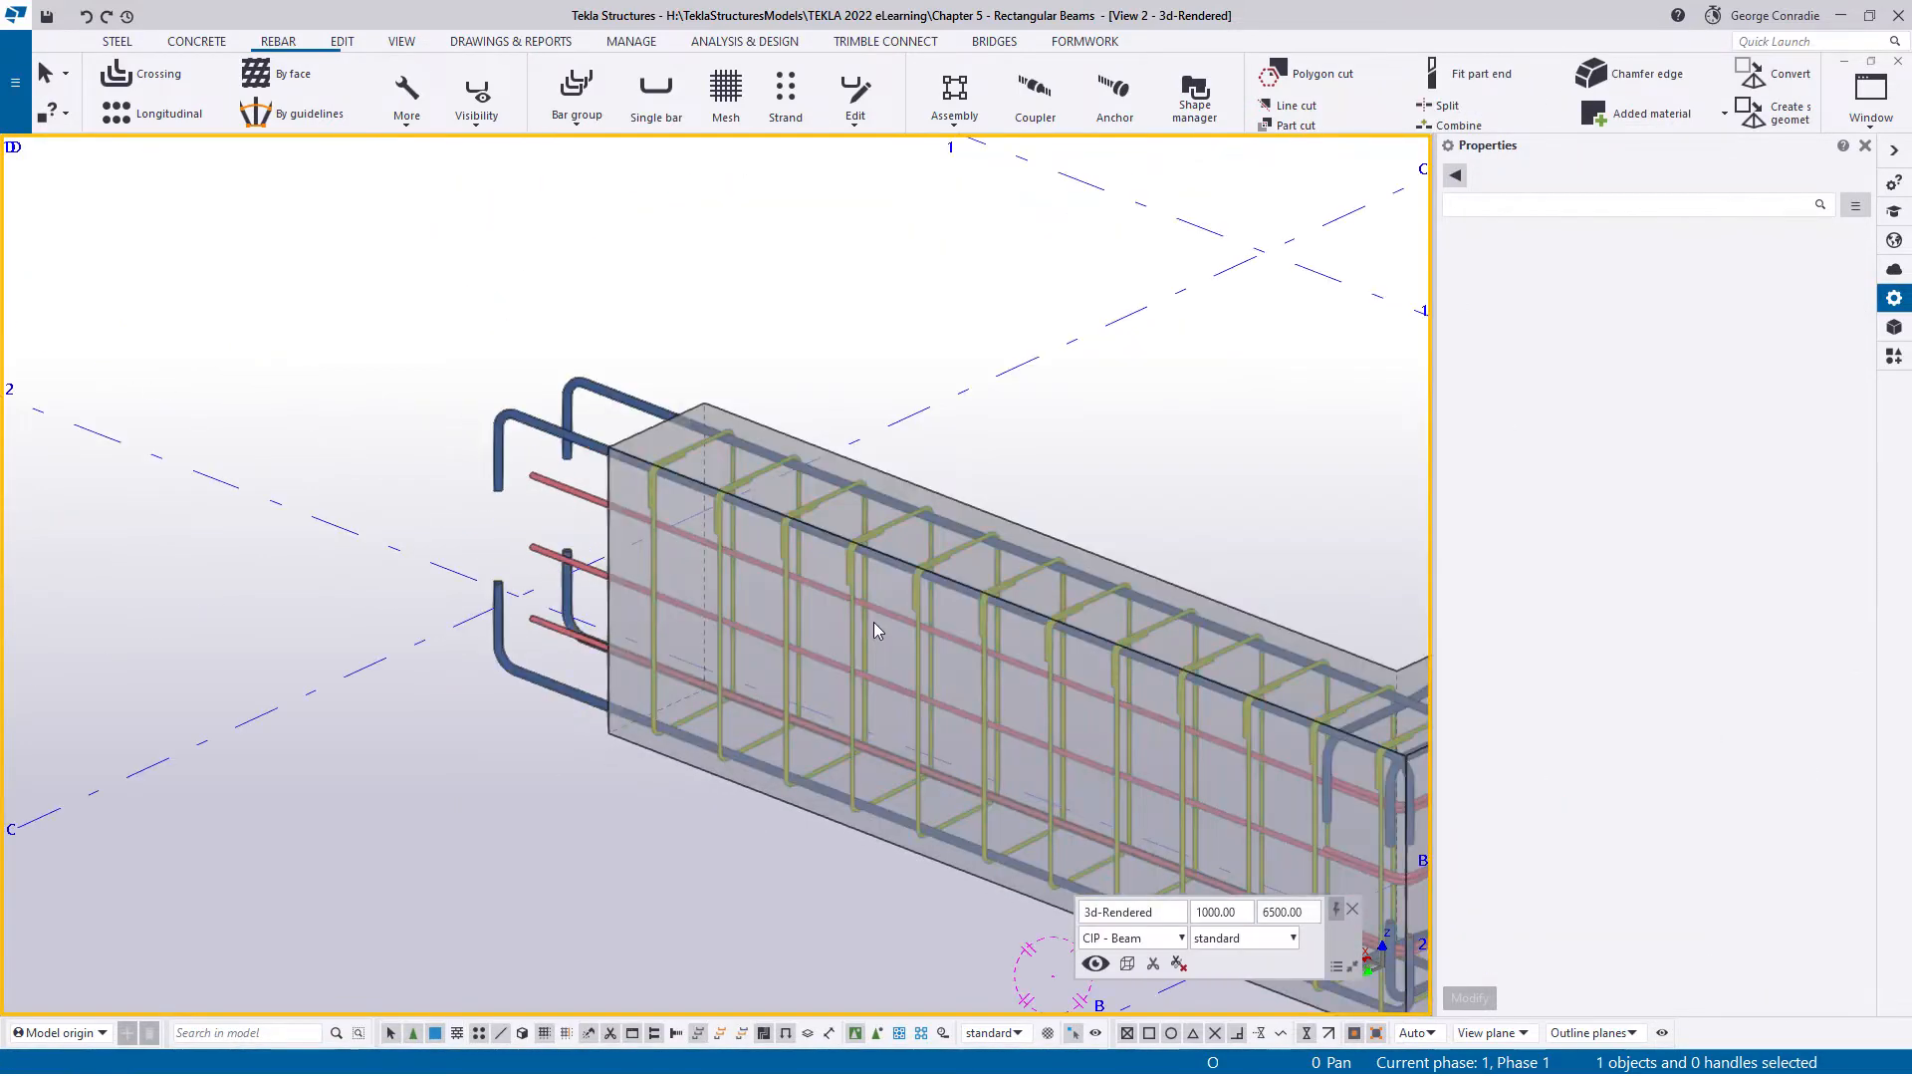
scroll(875, 630, down, 2)
middle_drag(1062, 743, 718, 632)
ctrl+middle_drag(853, 620, 1317, 608)
ctrl+middle_drag(639, 609, 849, 637)
scroll(763, 657, up, 2)
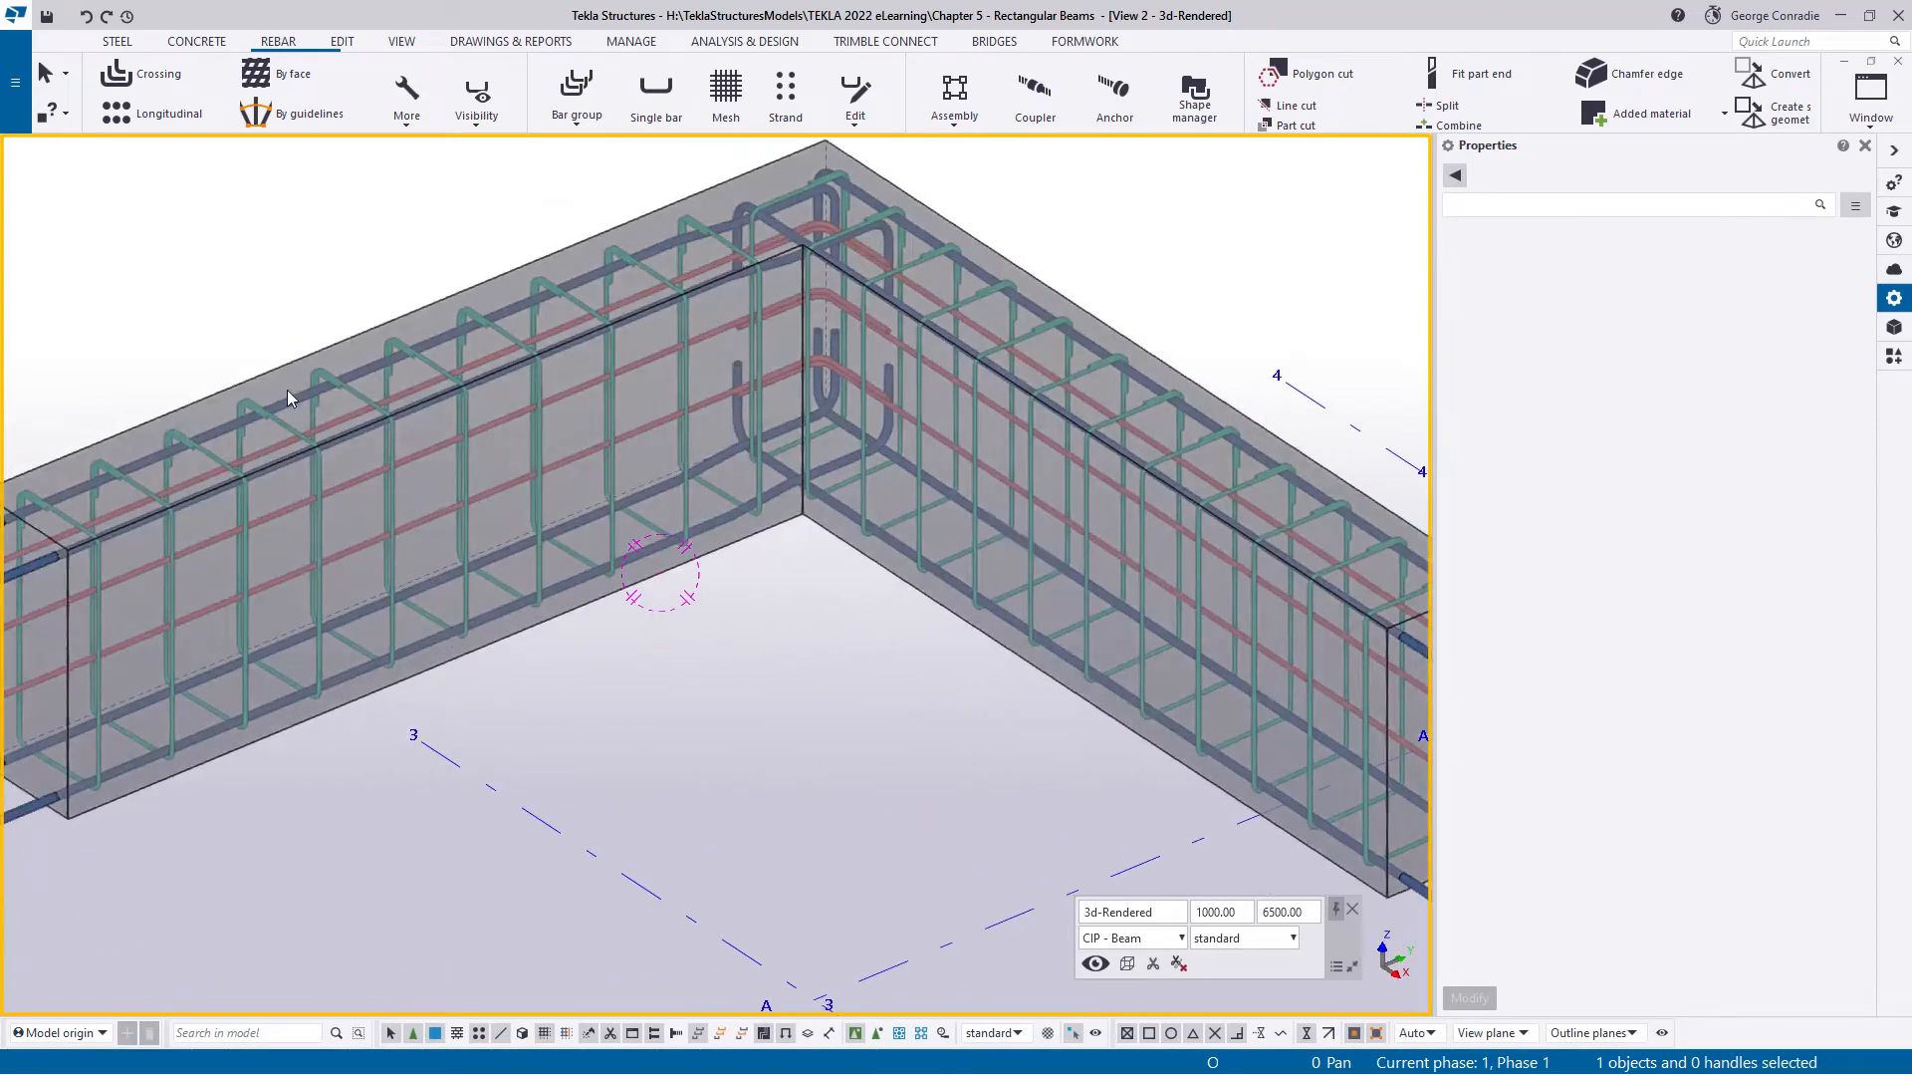
click(138, 84)
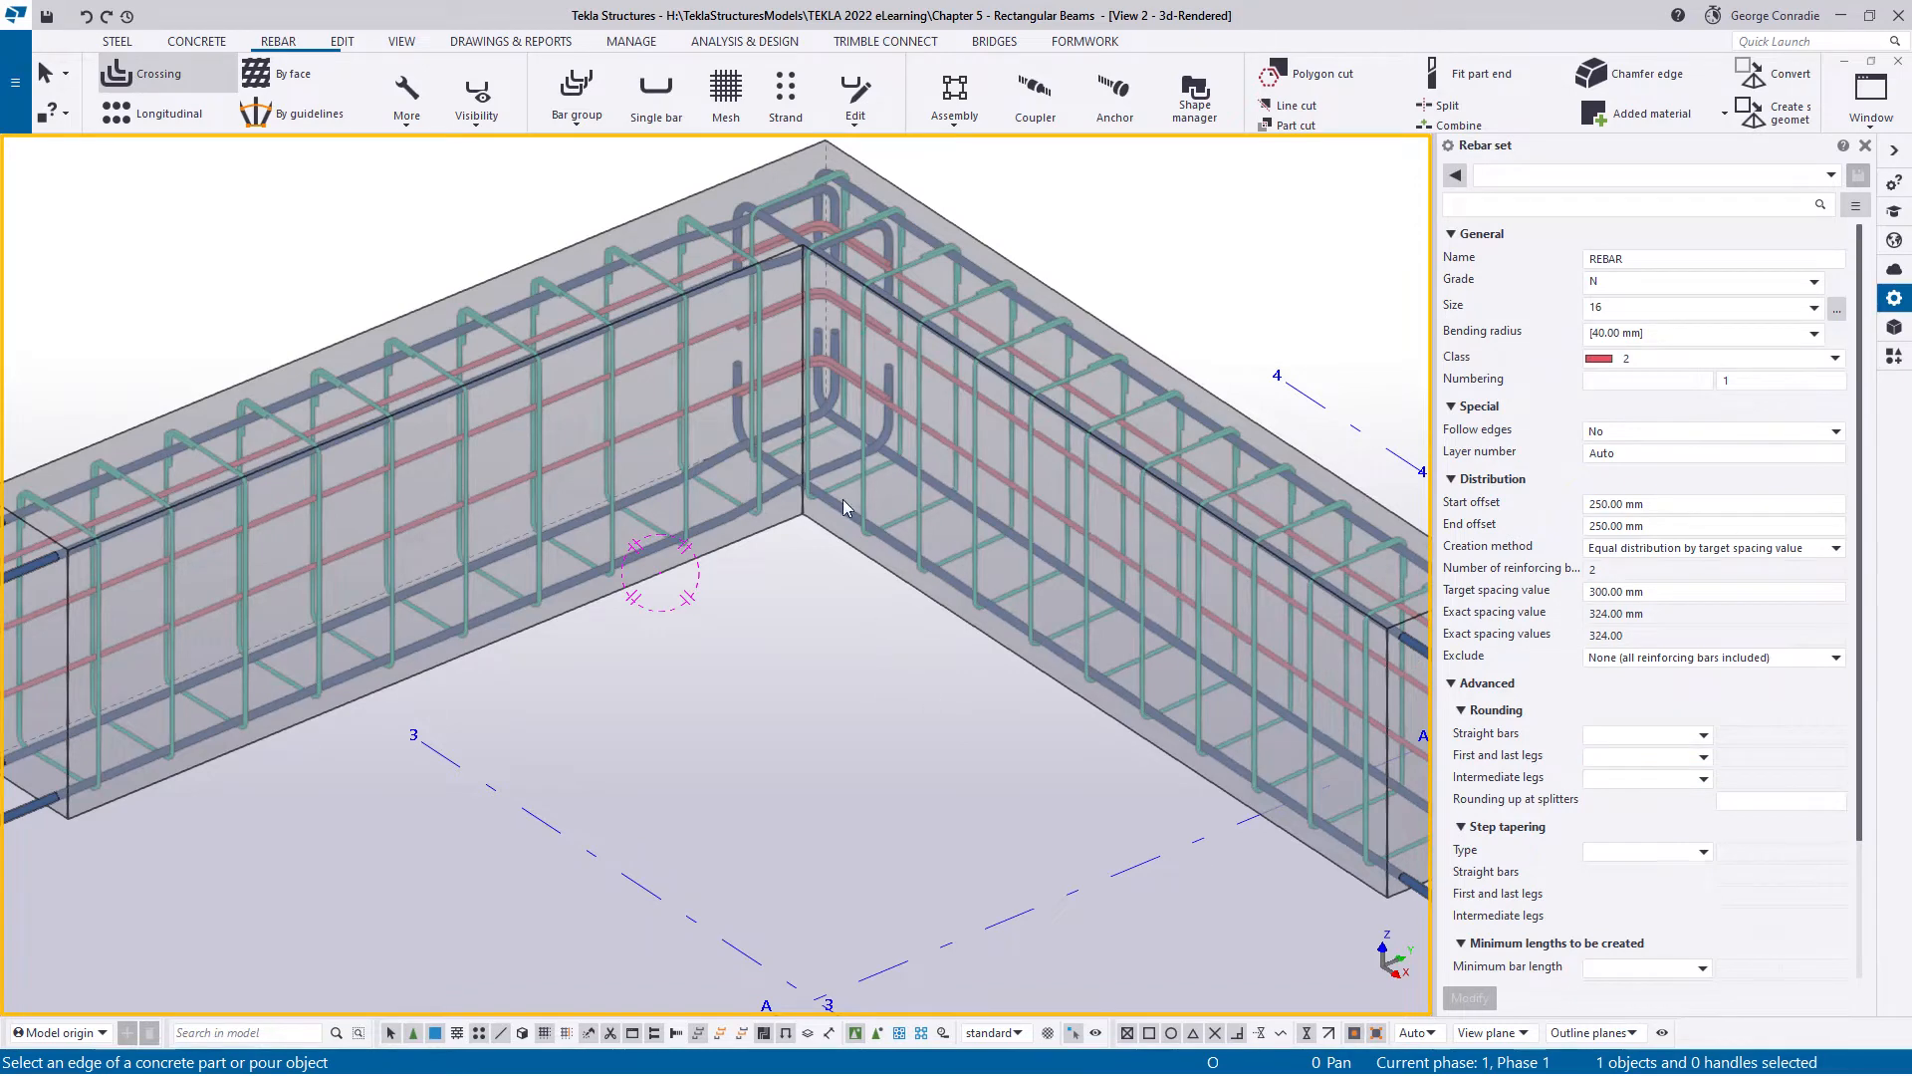
click(802, 489)
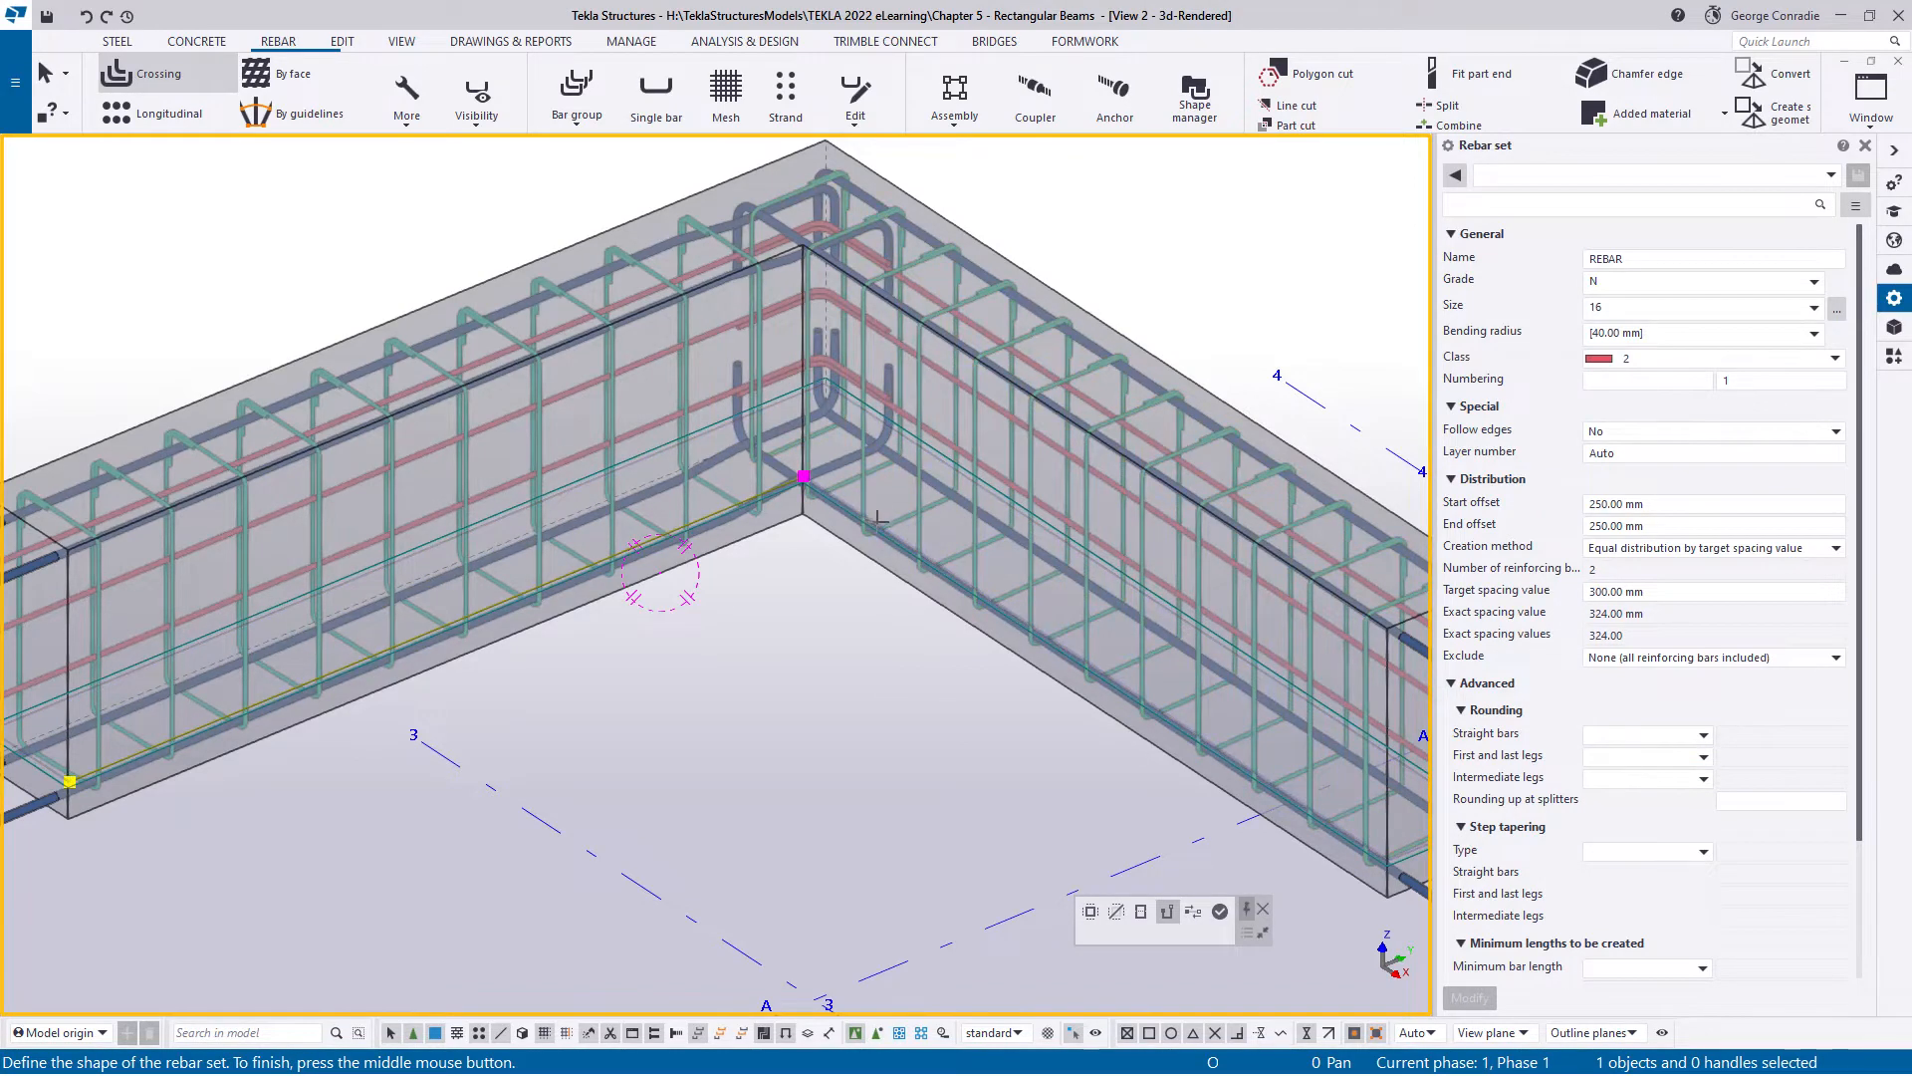
click(1220, 914)
right_click(802, 645)
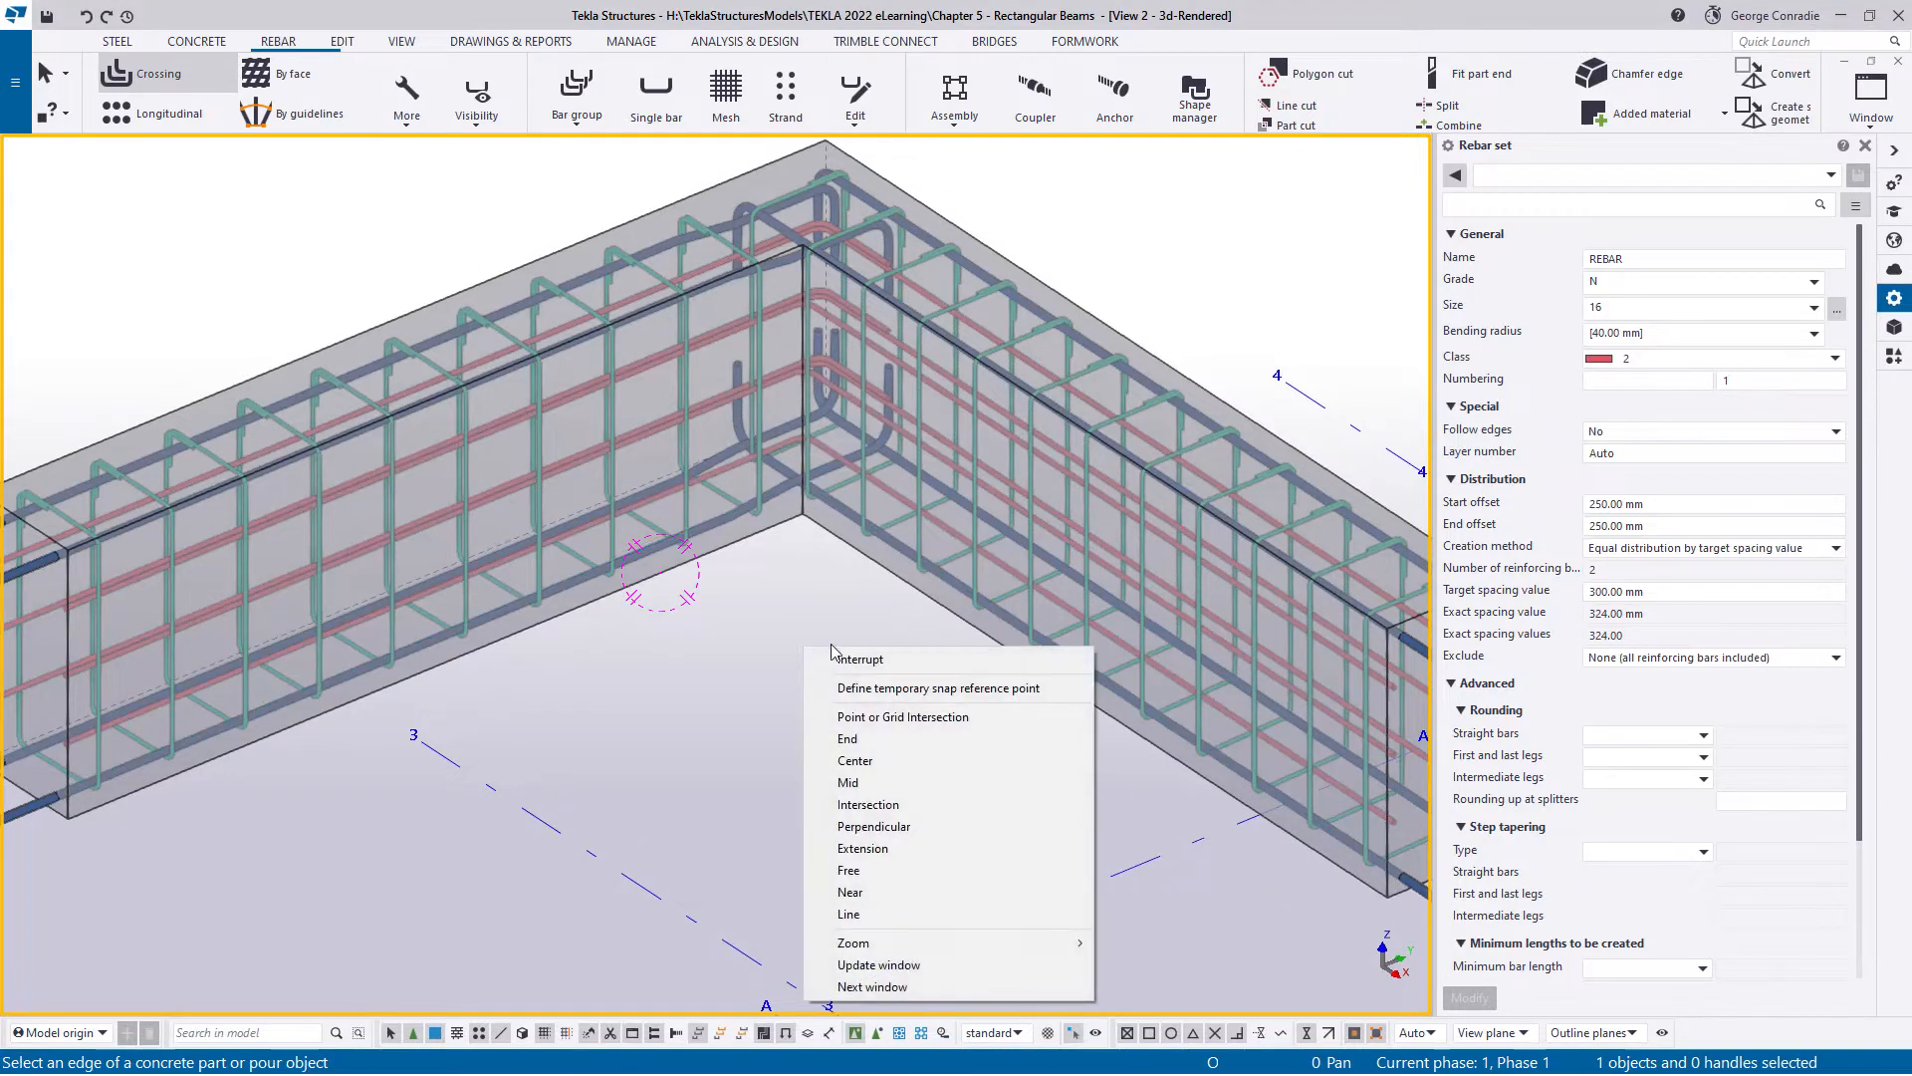
click(842, 657)
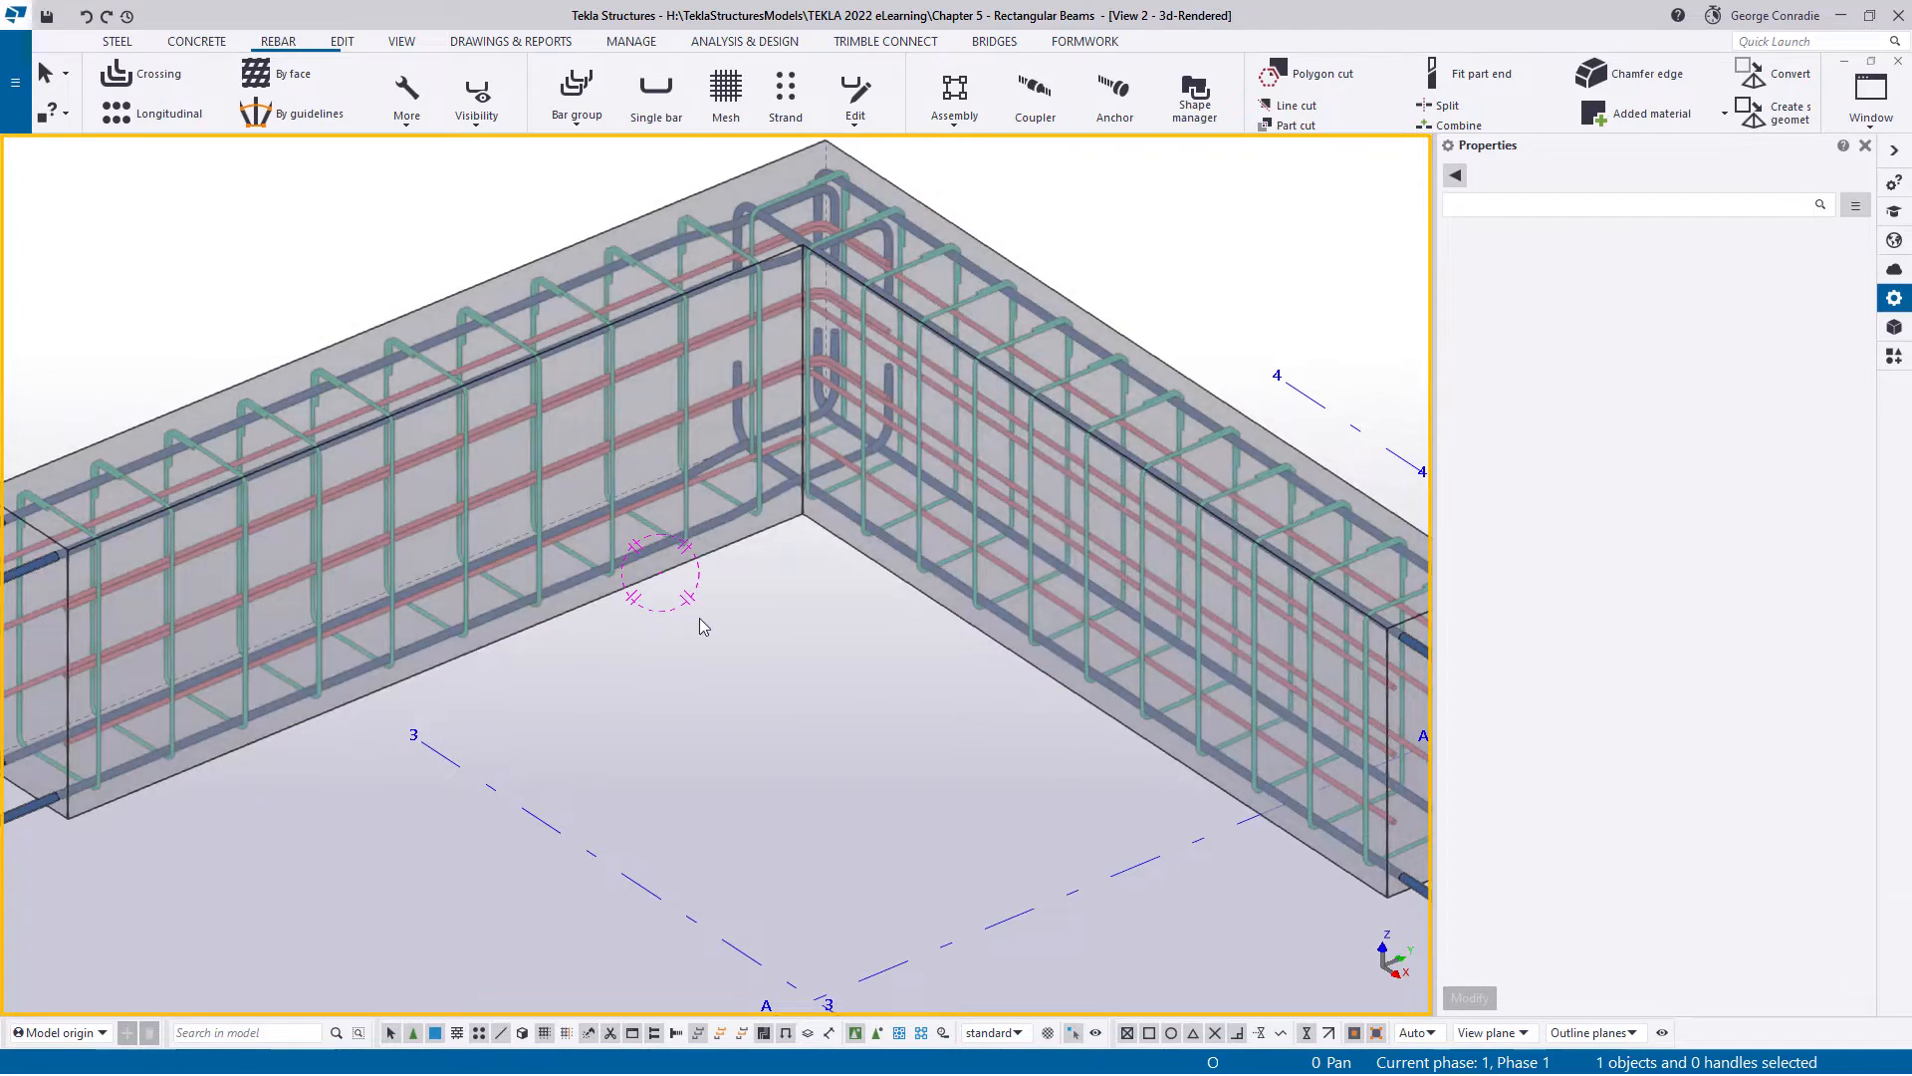
- Apply the end detail modifier with a 400 mm End offset to the inner-face crossing bars at the end edges of both beam legs
middle_drag(601, 608, 848, 573)
scroll(263, 783, up, 2)
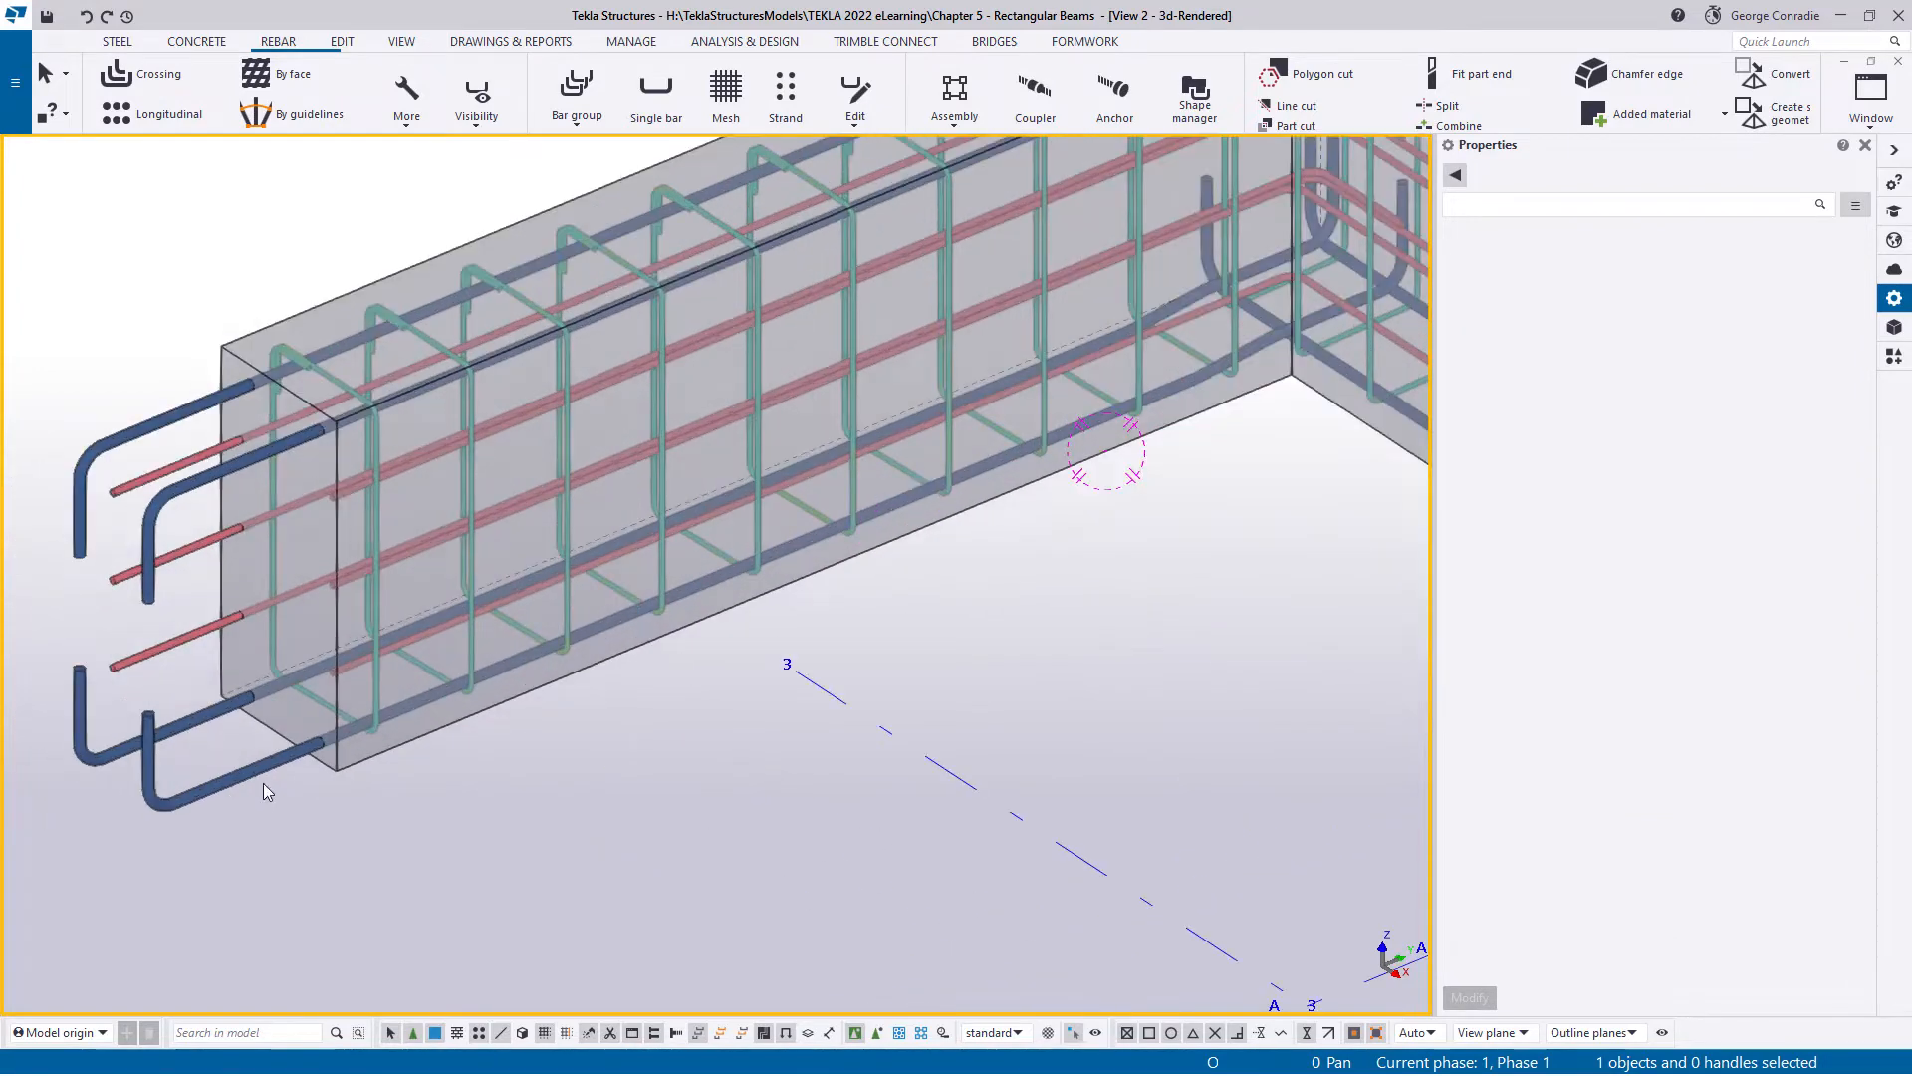
click(398, 646)
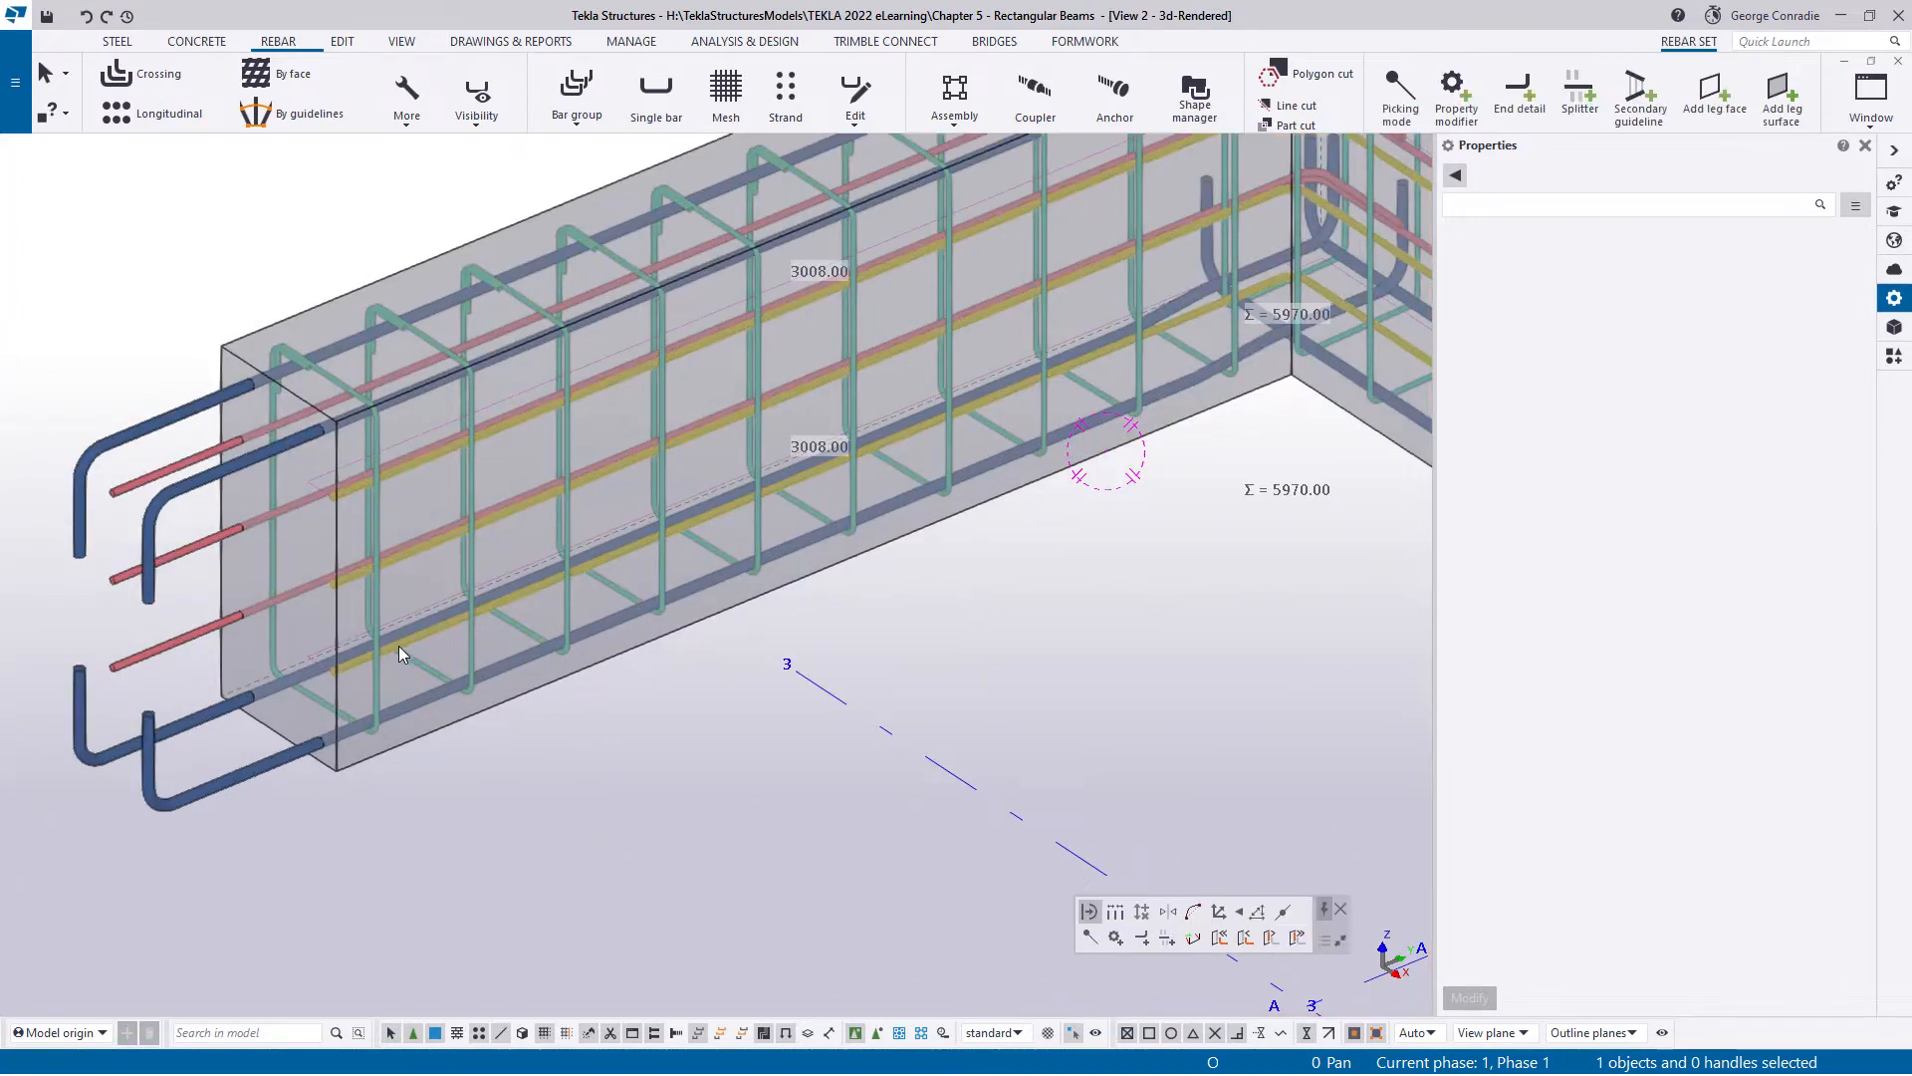
click(1516, 105)
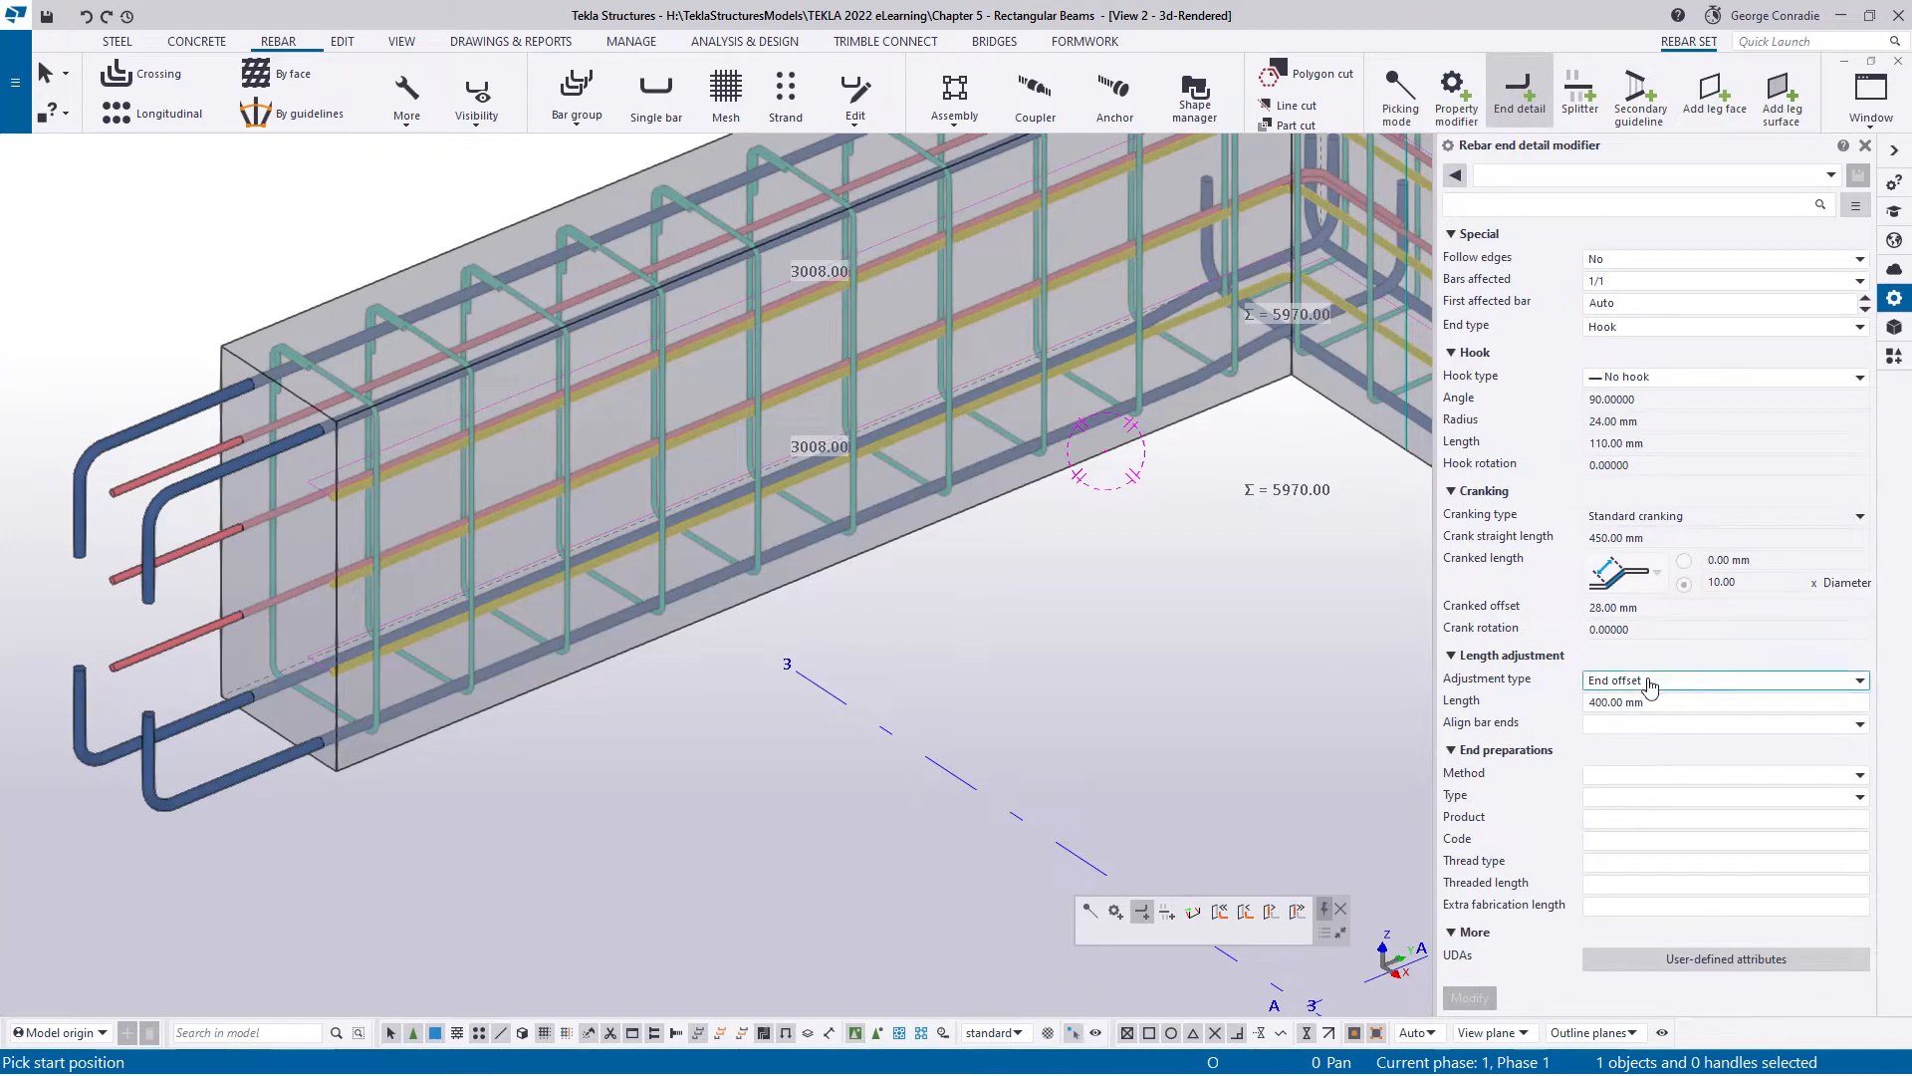
scroll(244, 784, up, 3)
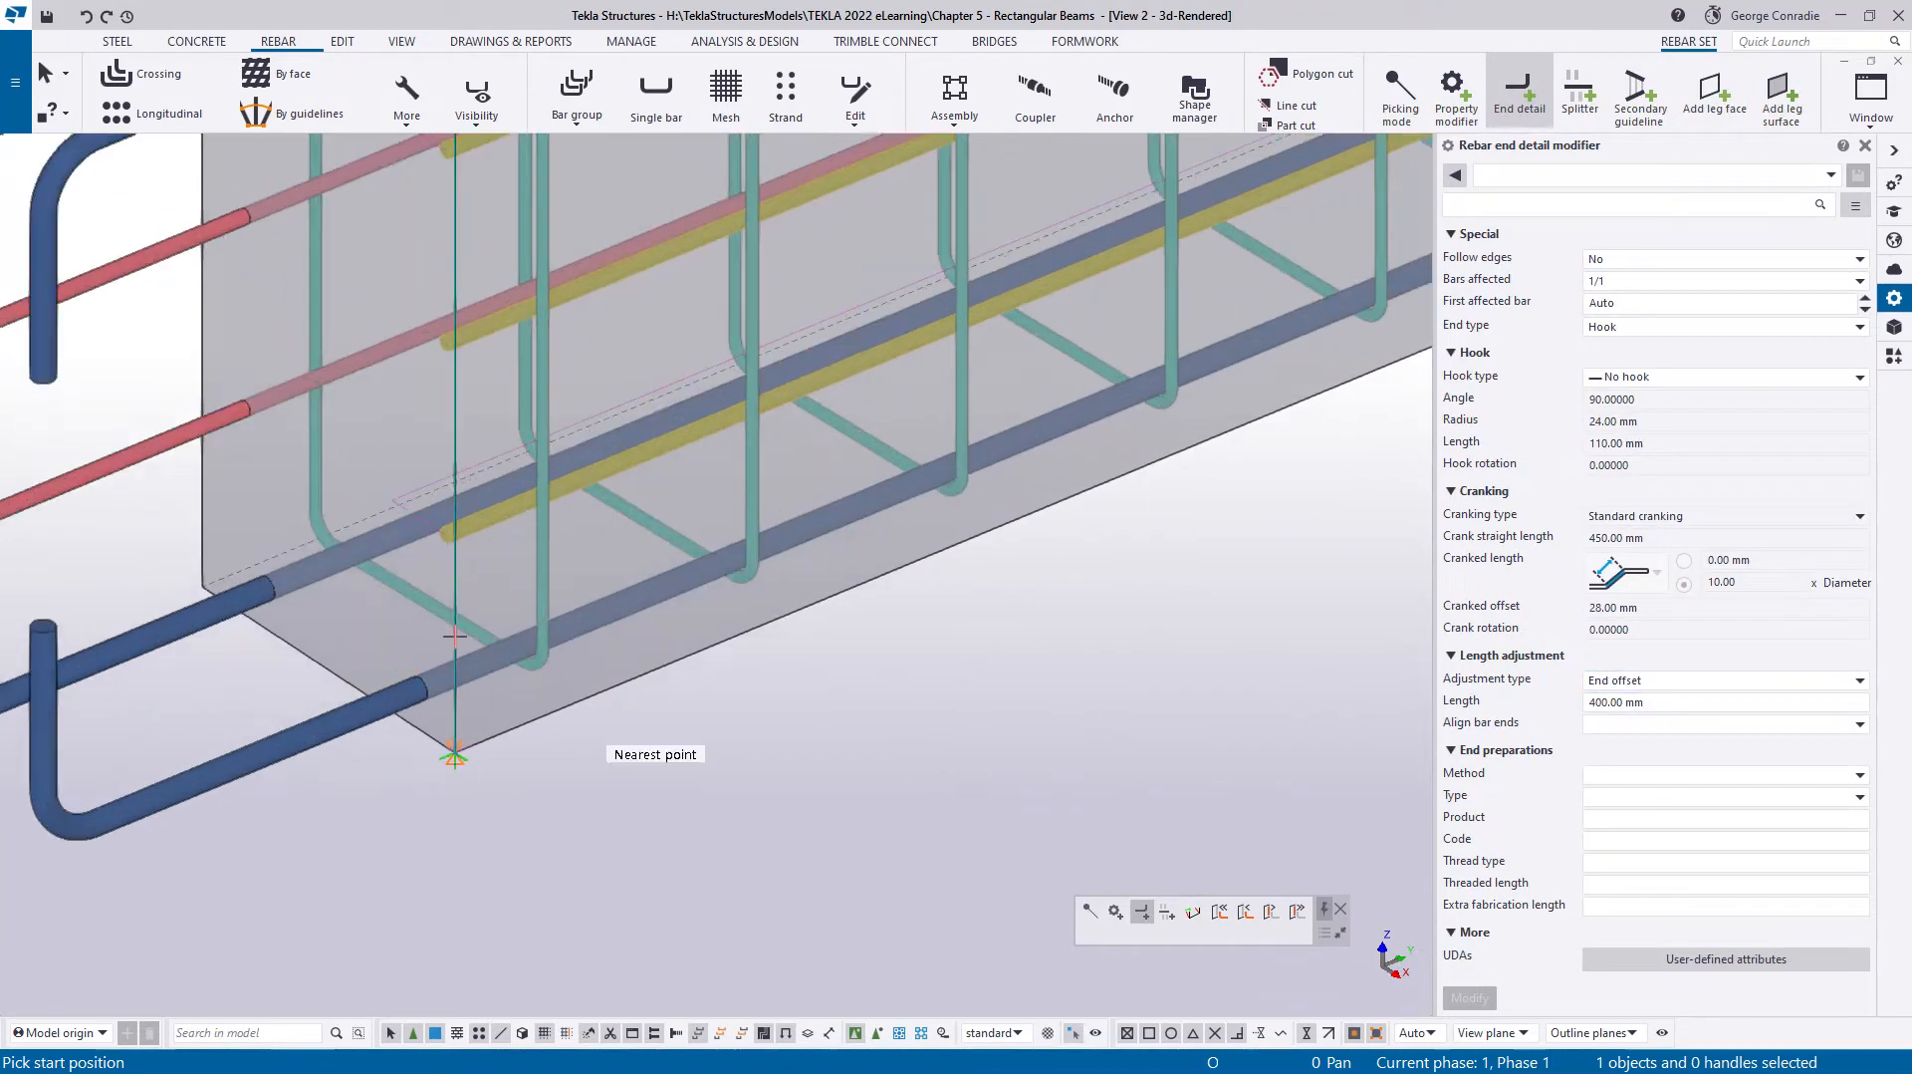
scroll(454, 757, down, 5)
scroll(726, 737, up, 5)
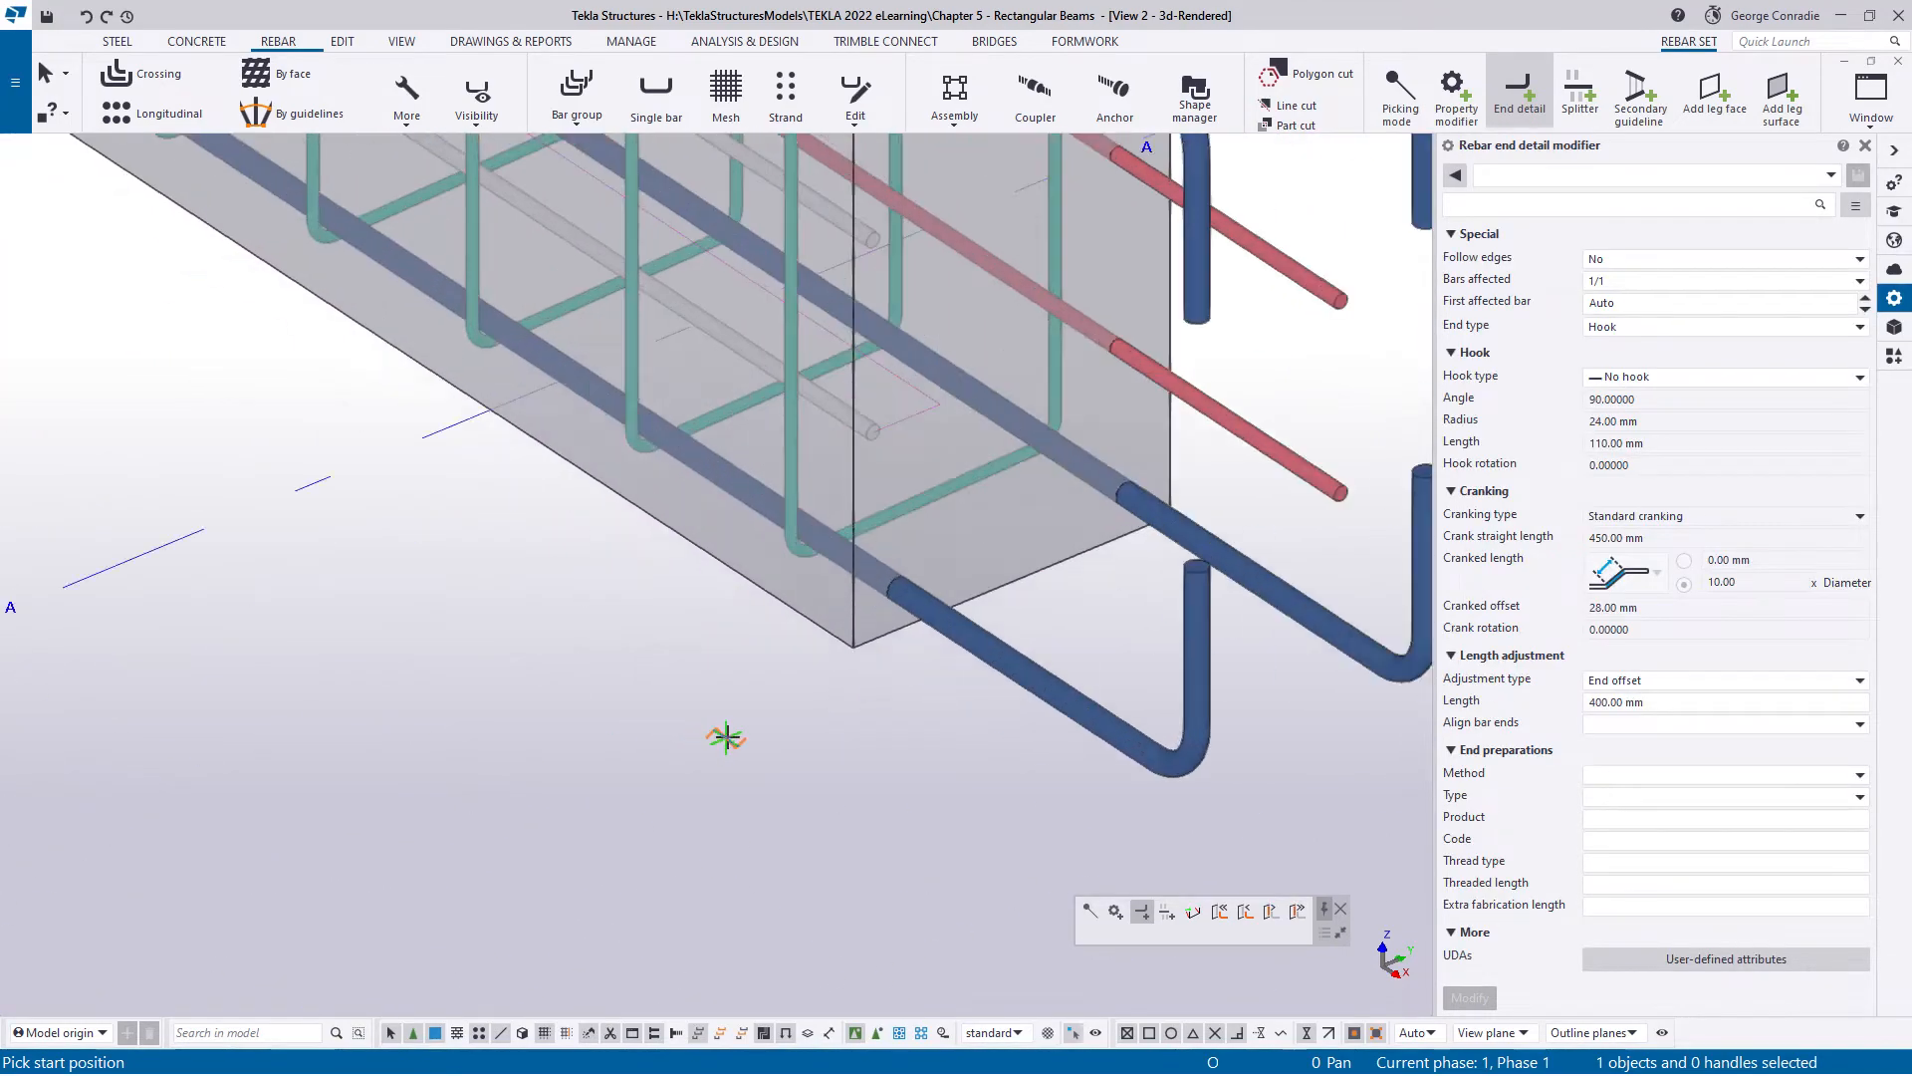
click(853, 647)
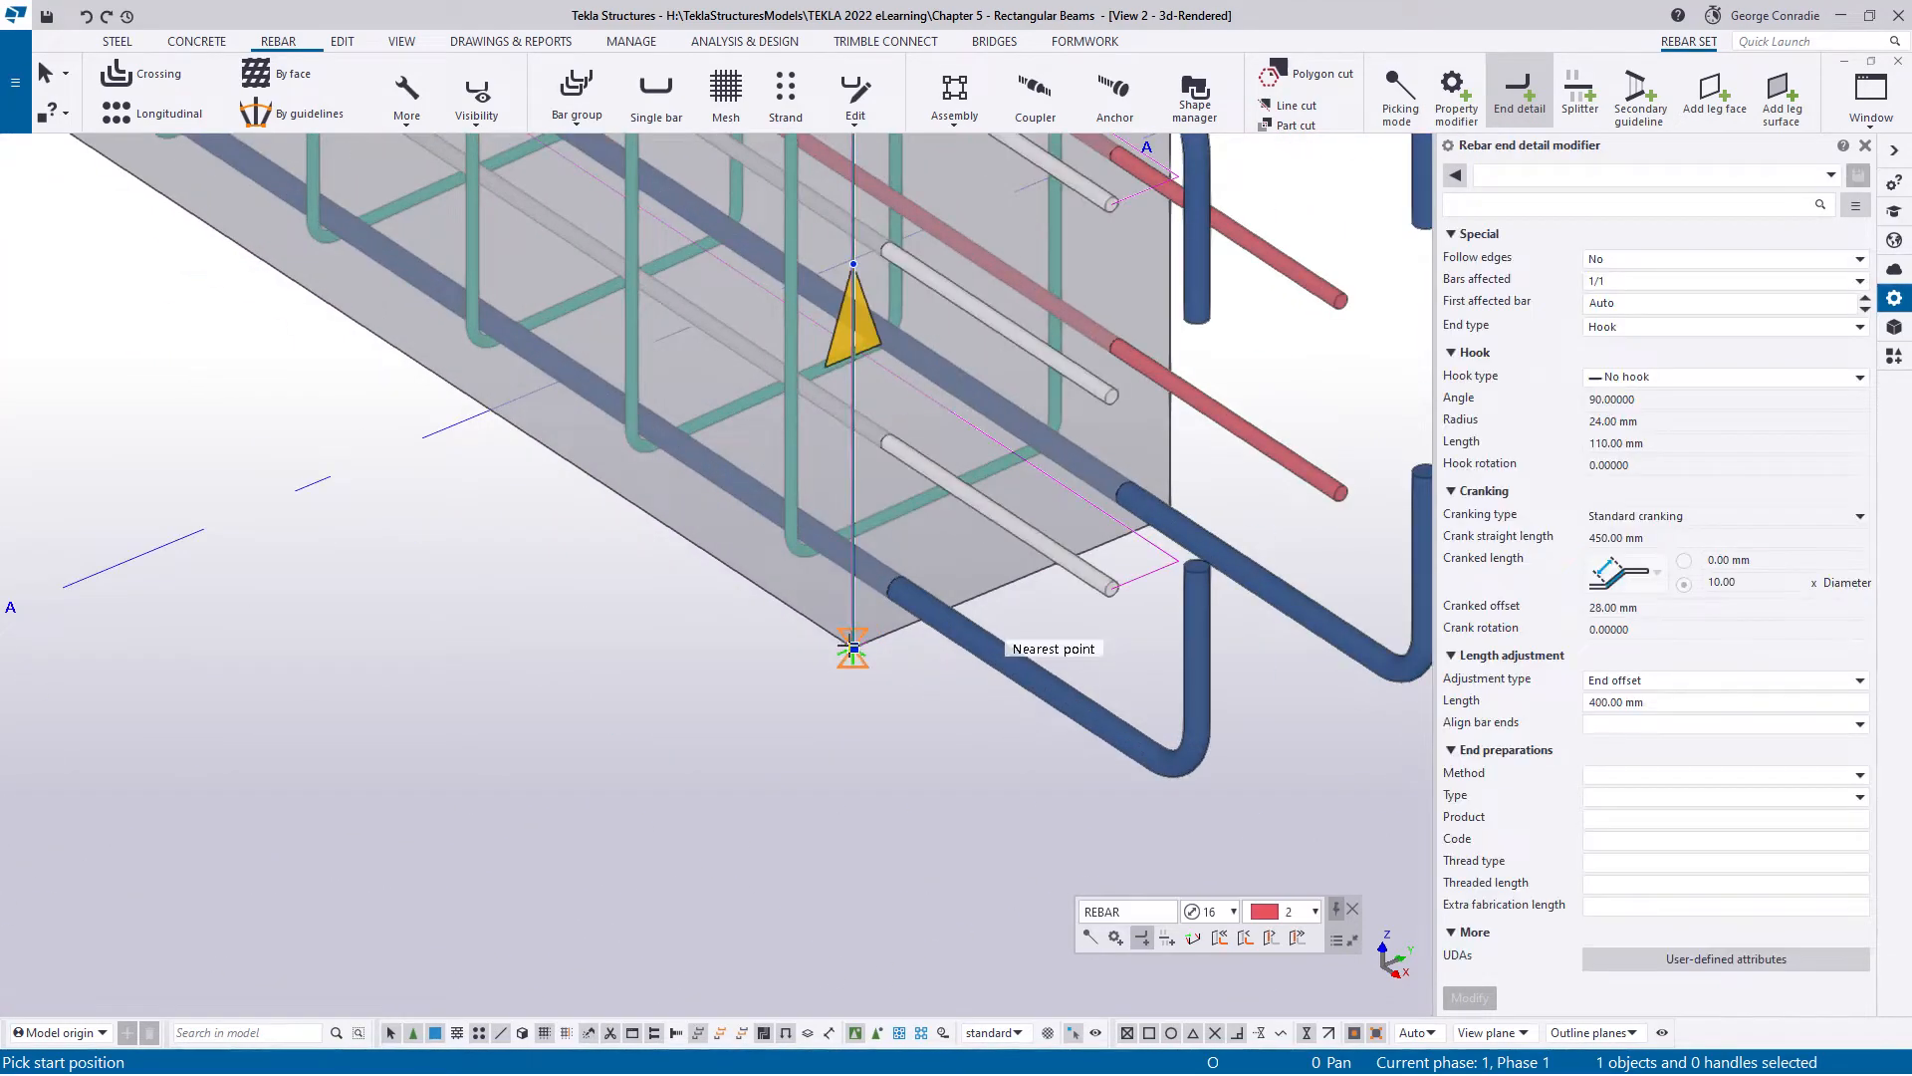
right_click(828, 703)
click(870, 715)
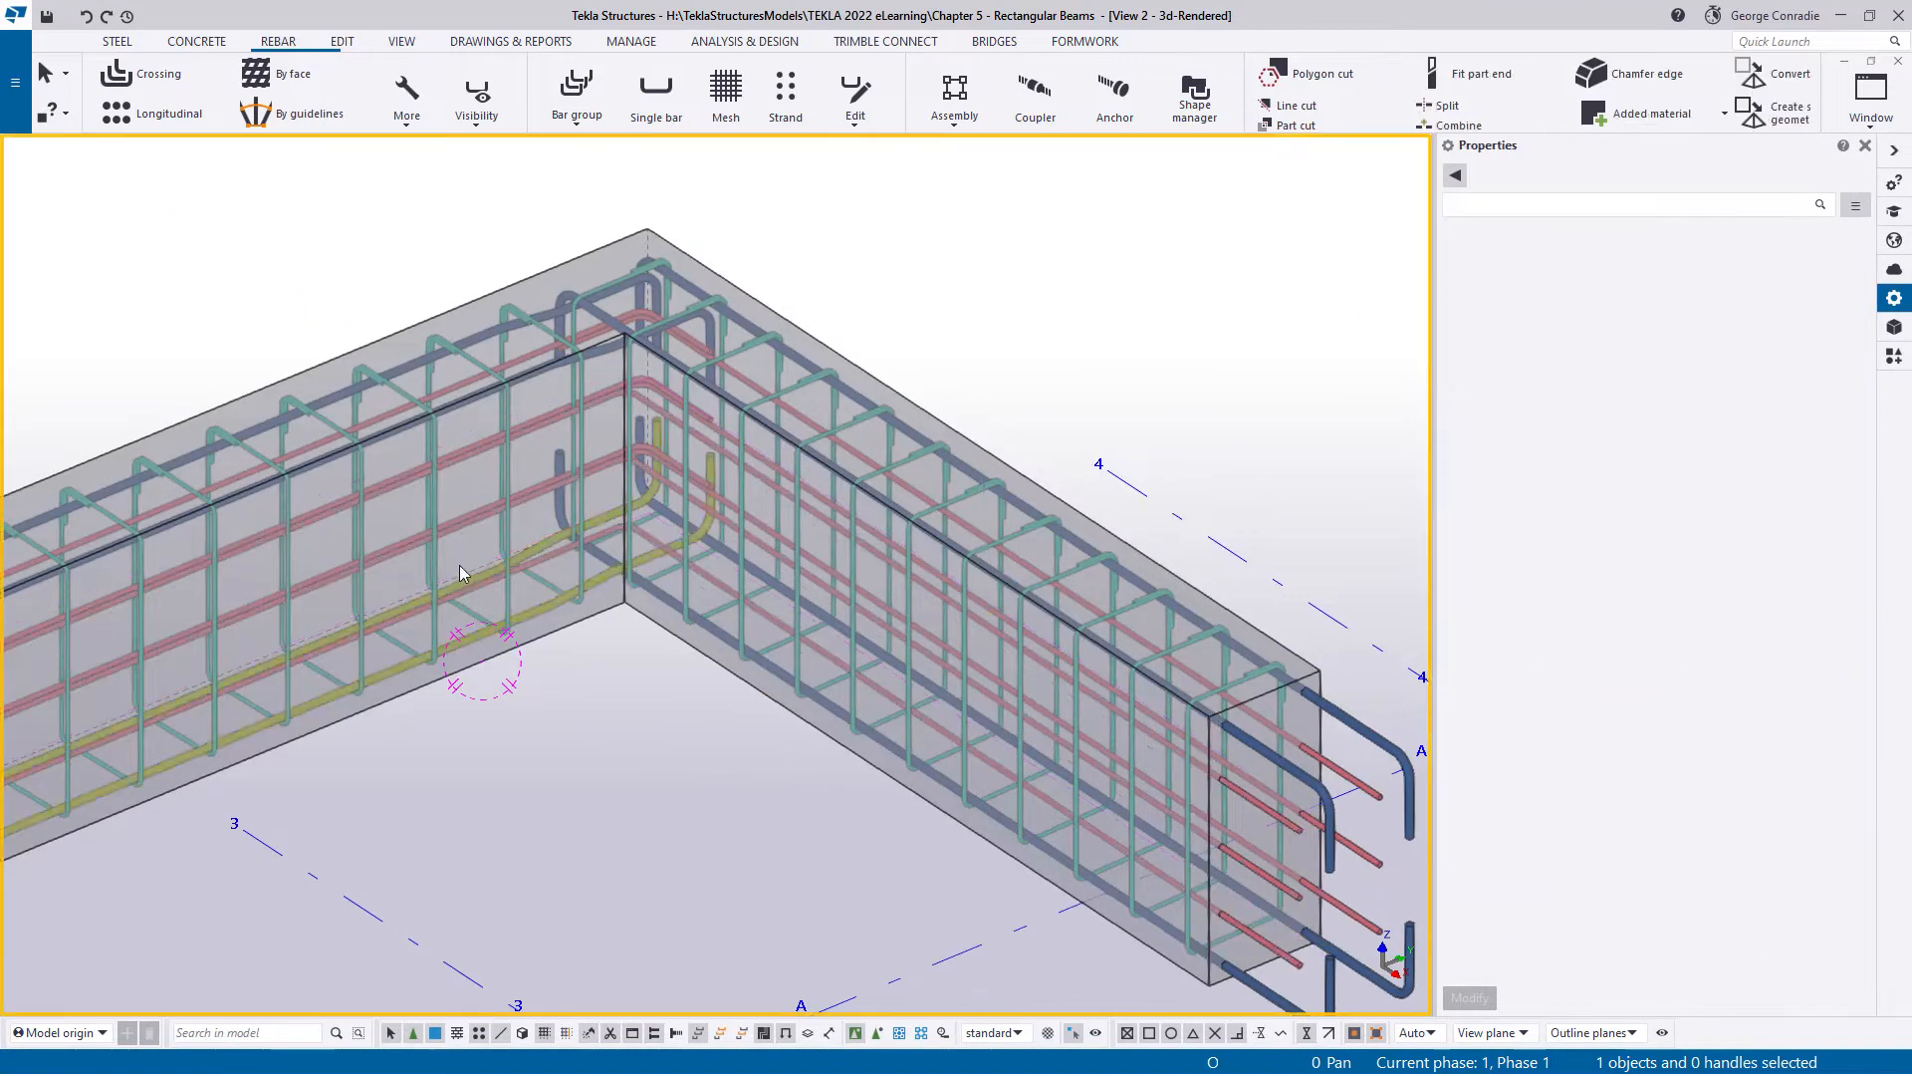
- Add a Lapping splitter with Lap middle and Parallel placement to the inner-face crossing bars at the beam's inner corner edge
scroll(744, 577, up, 5)
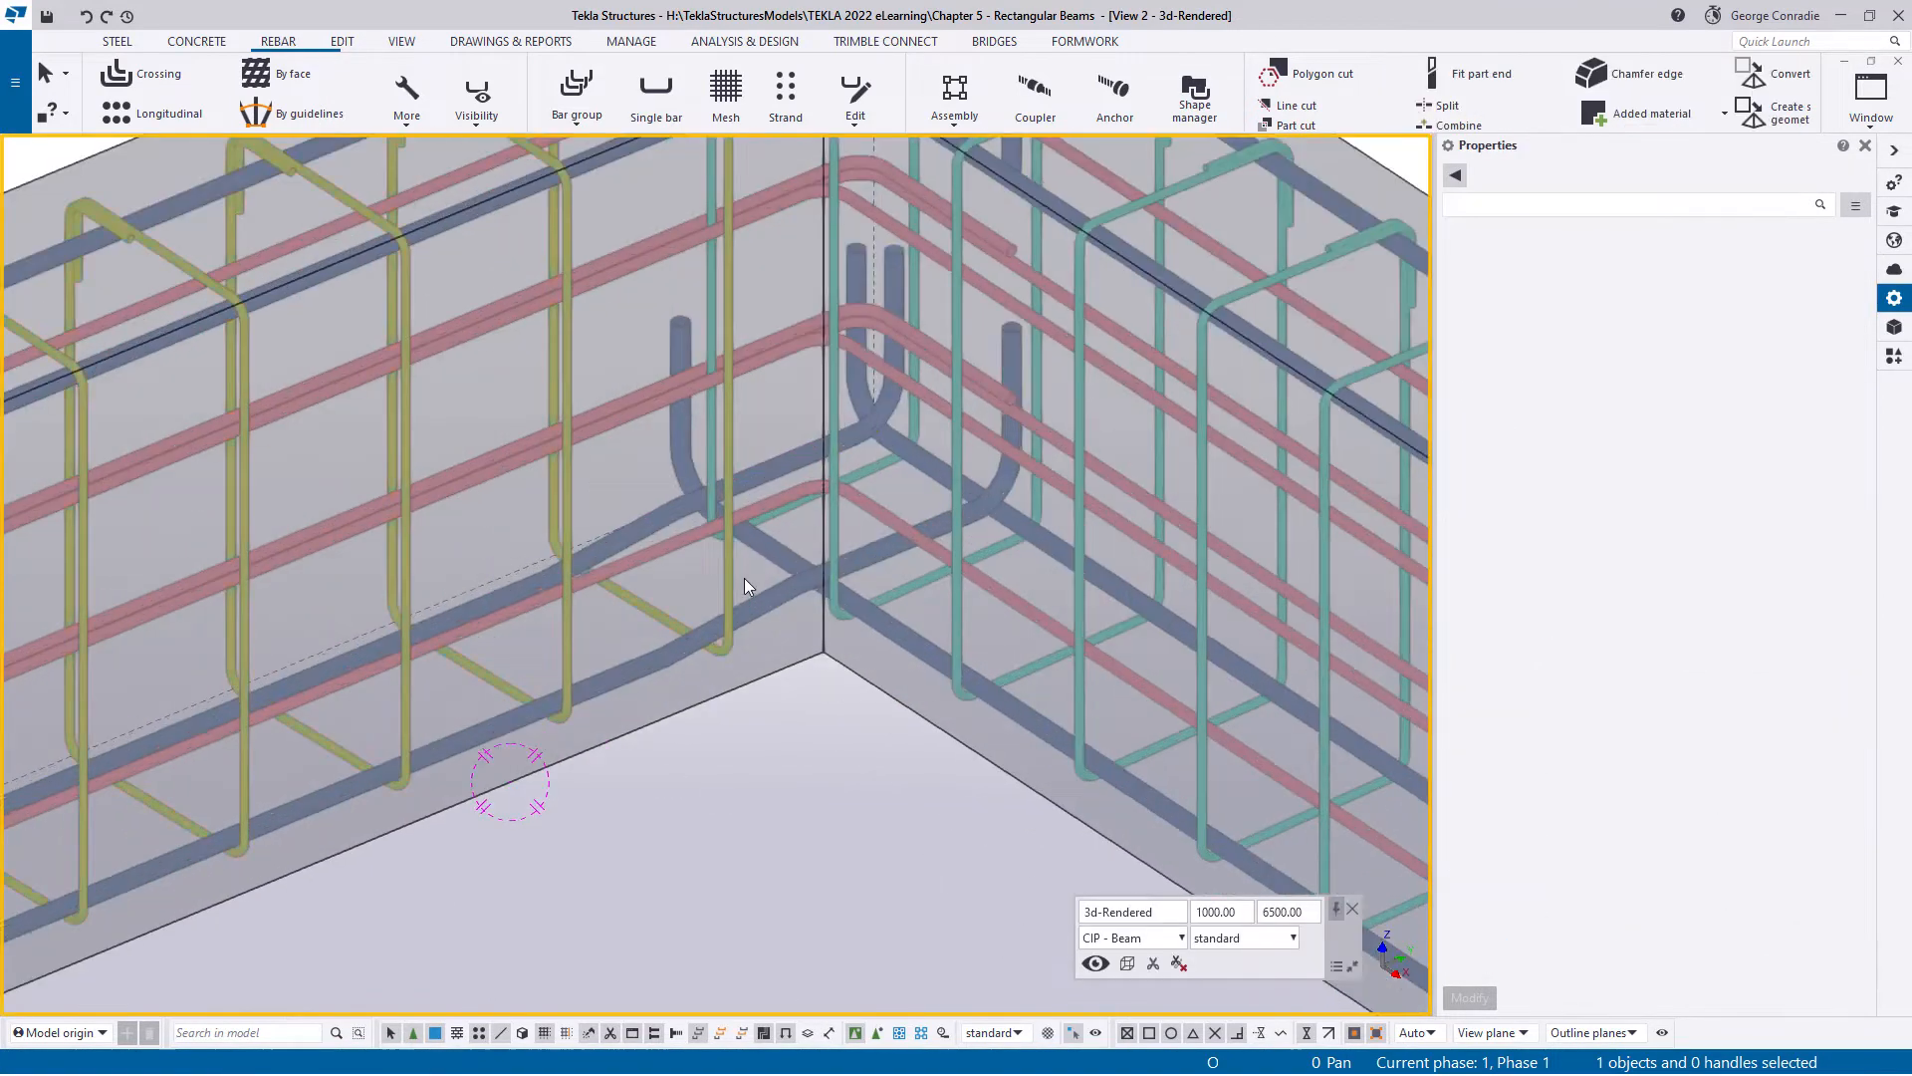
click(900, 529)
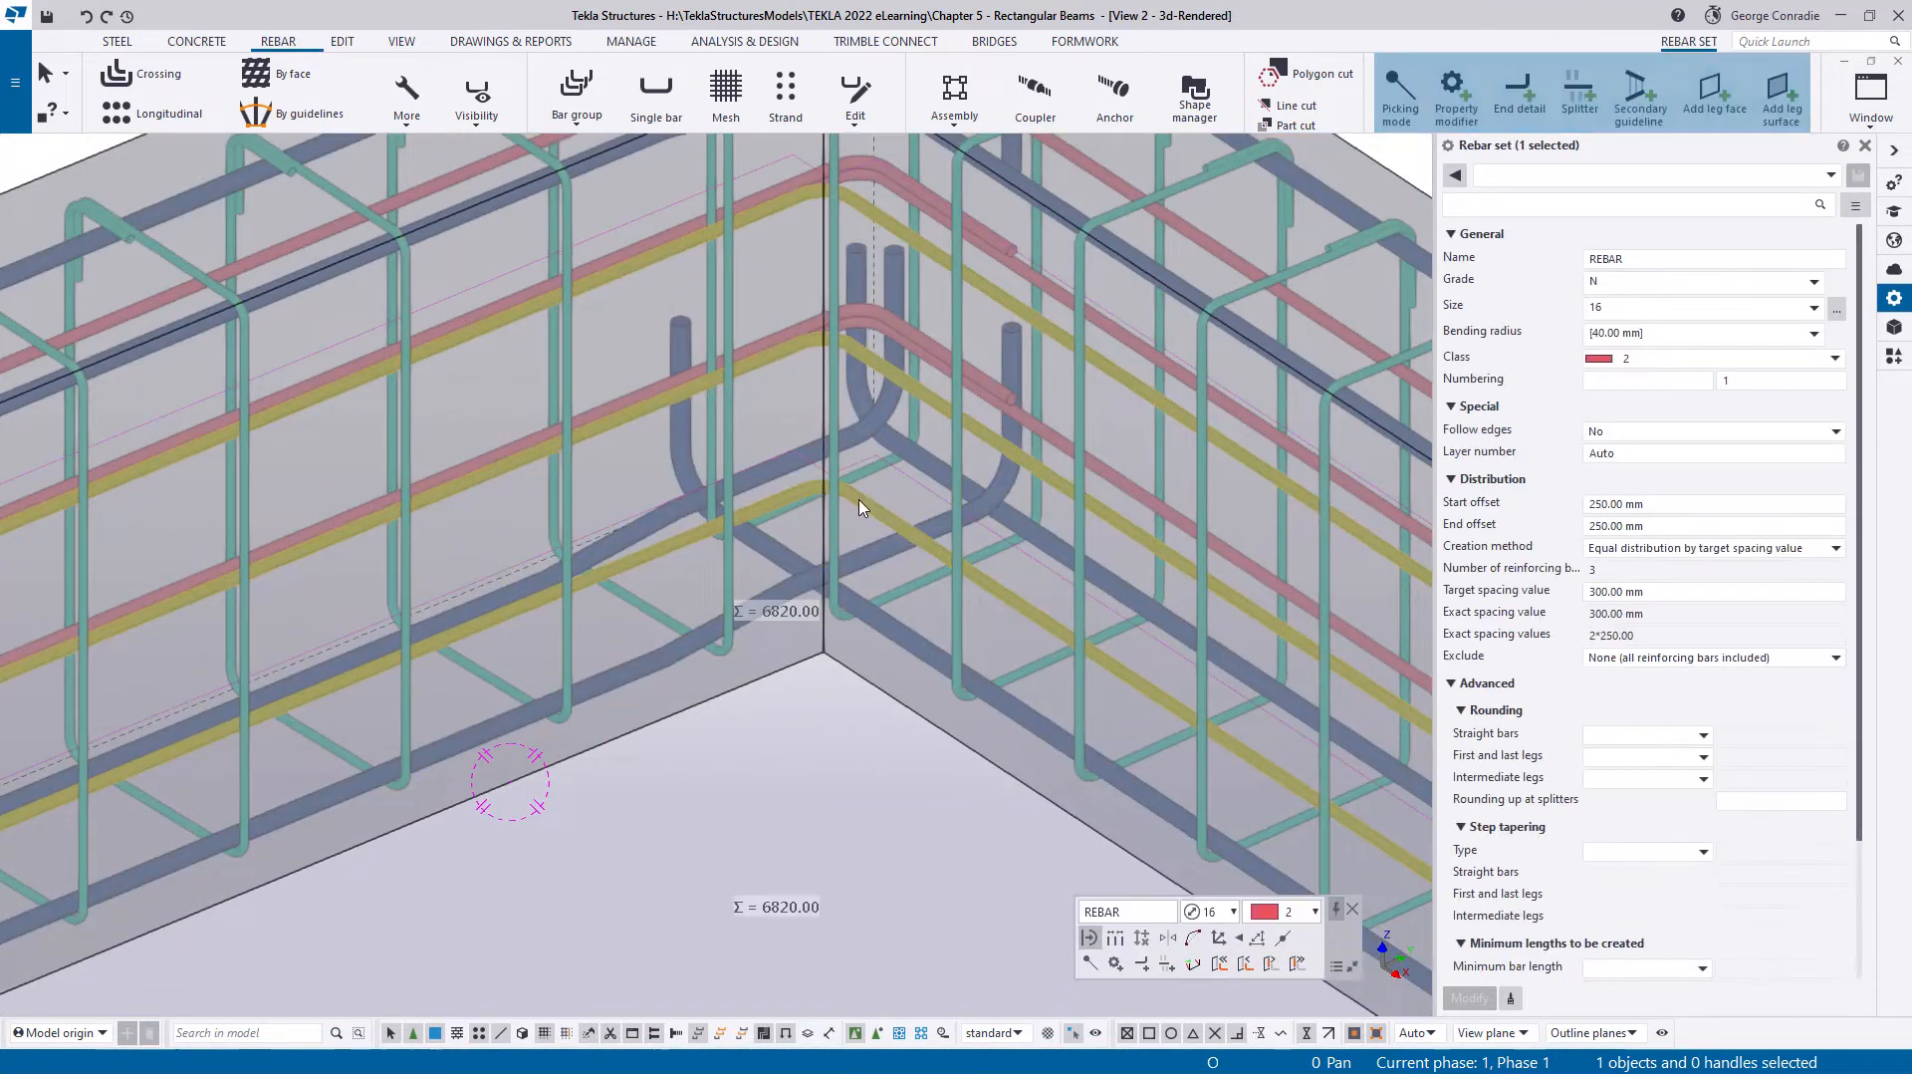
click(1581, 95)
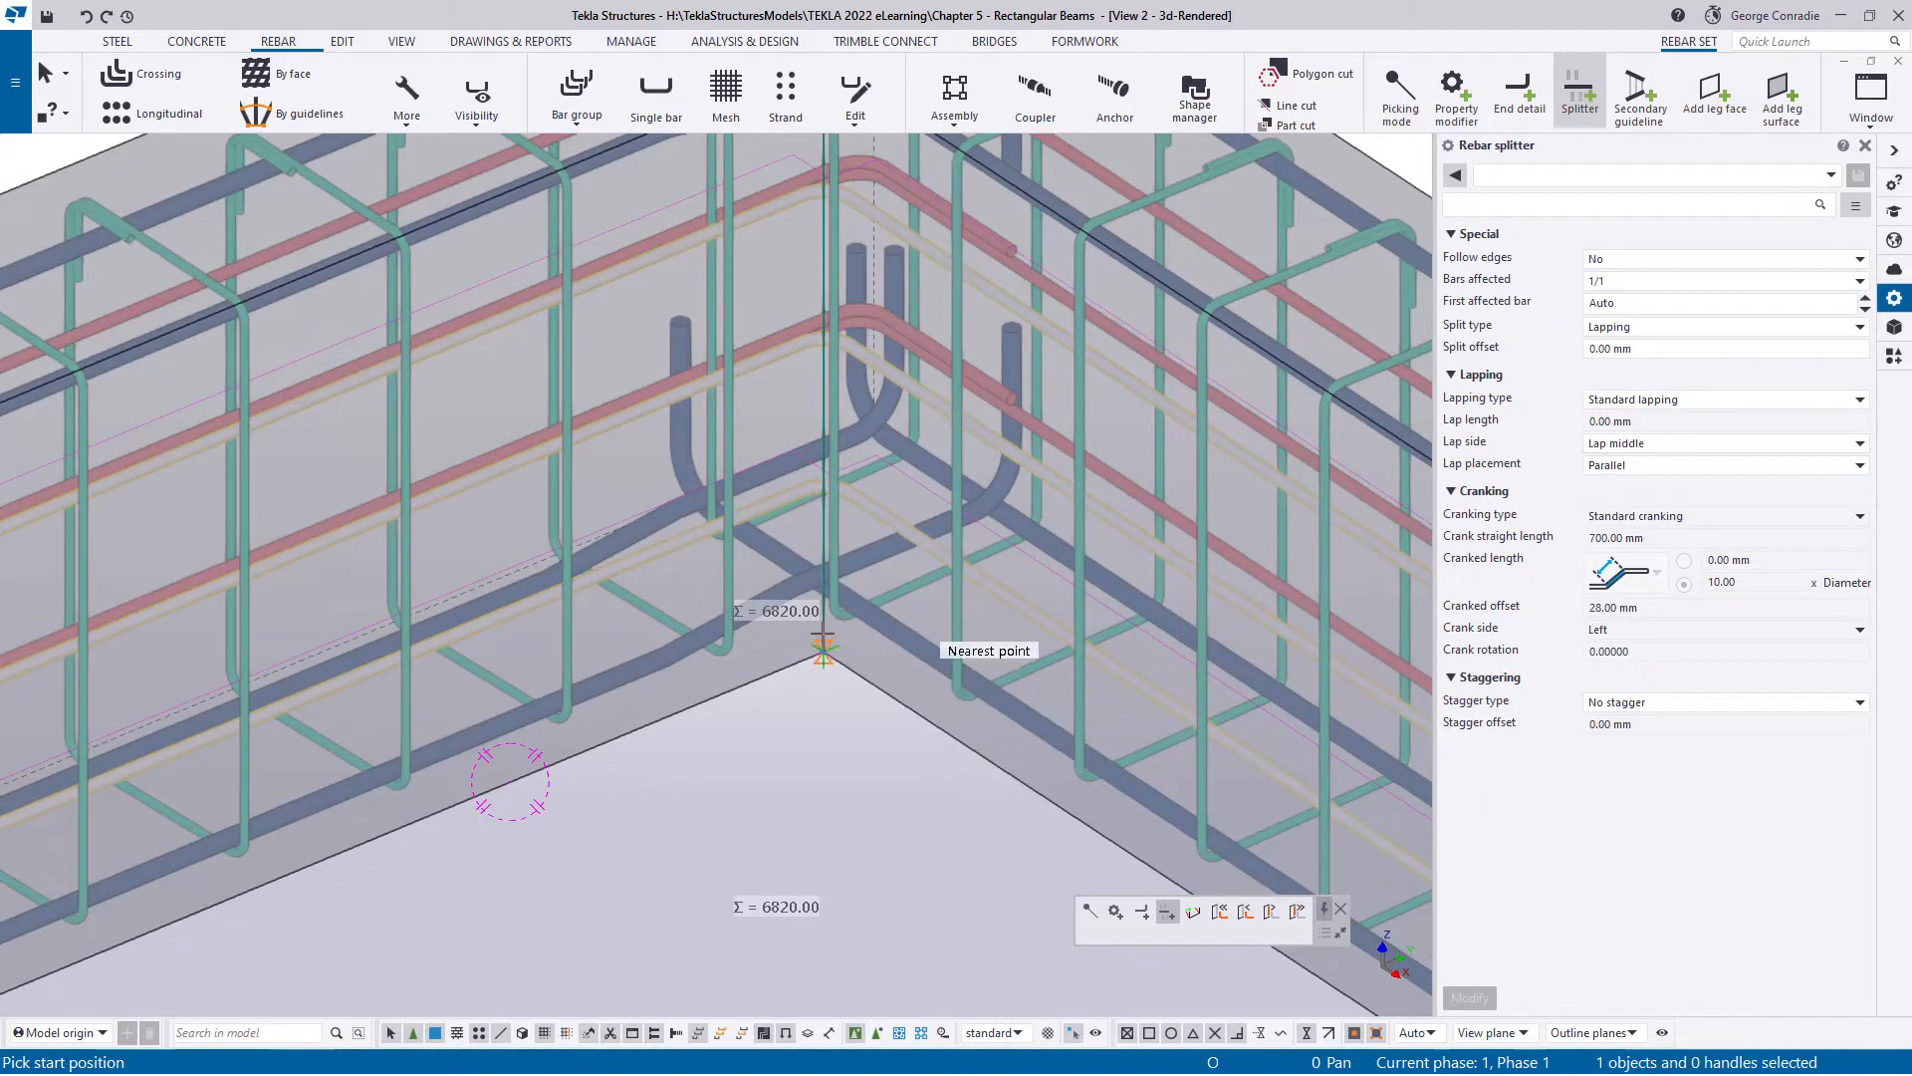
click(822, 648)
right_click(845, 716)
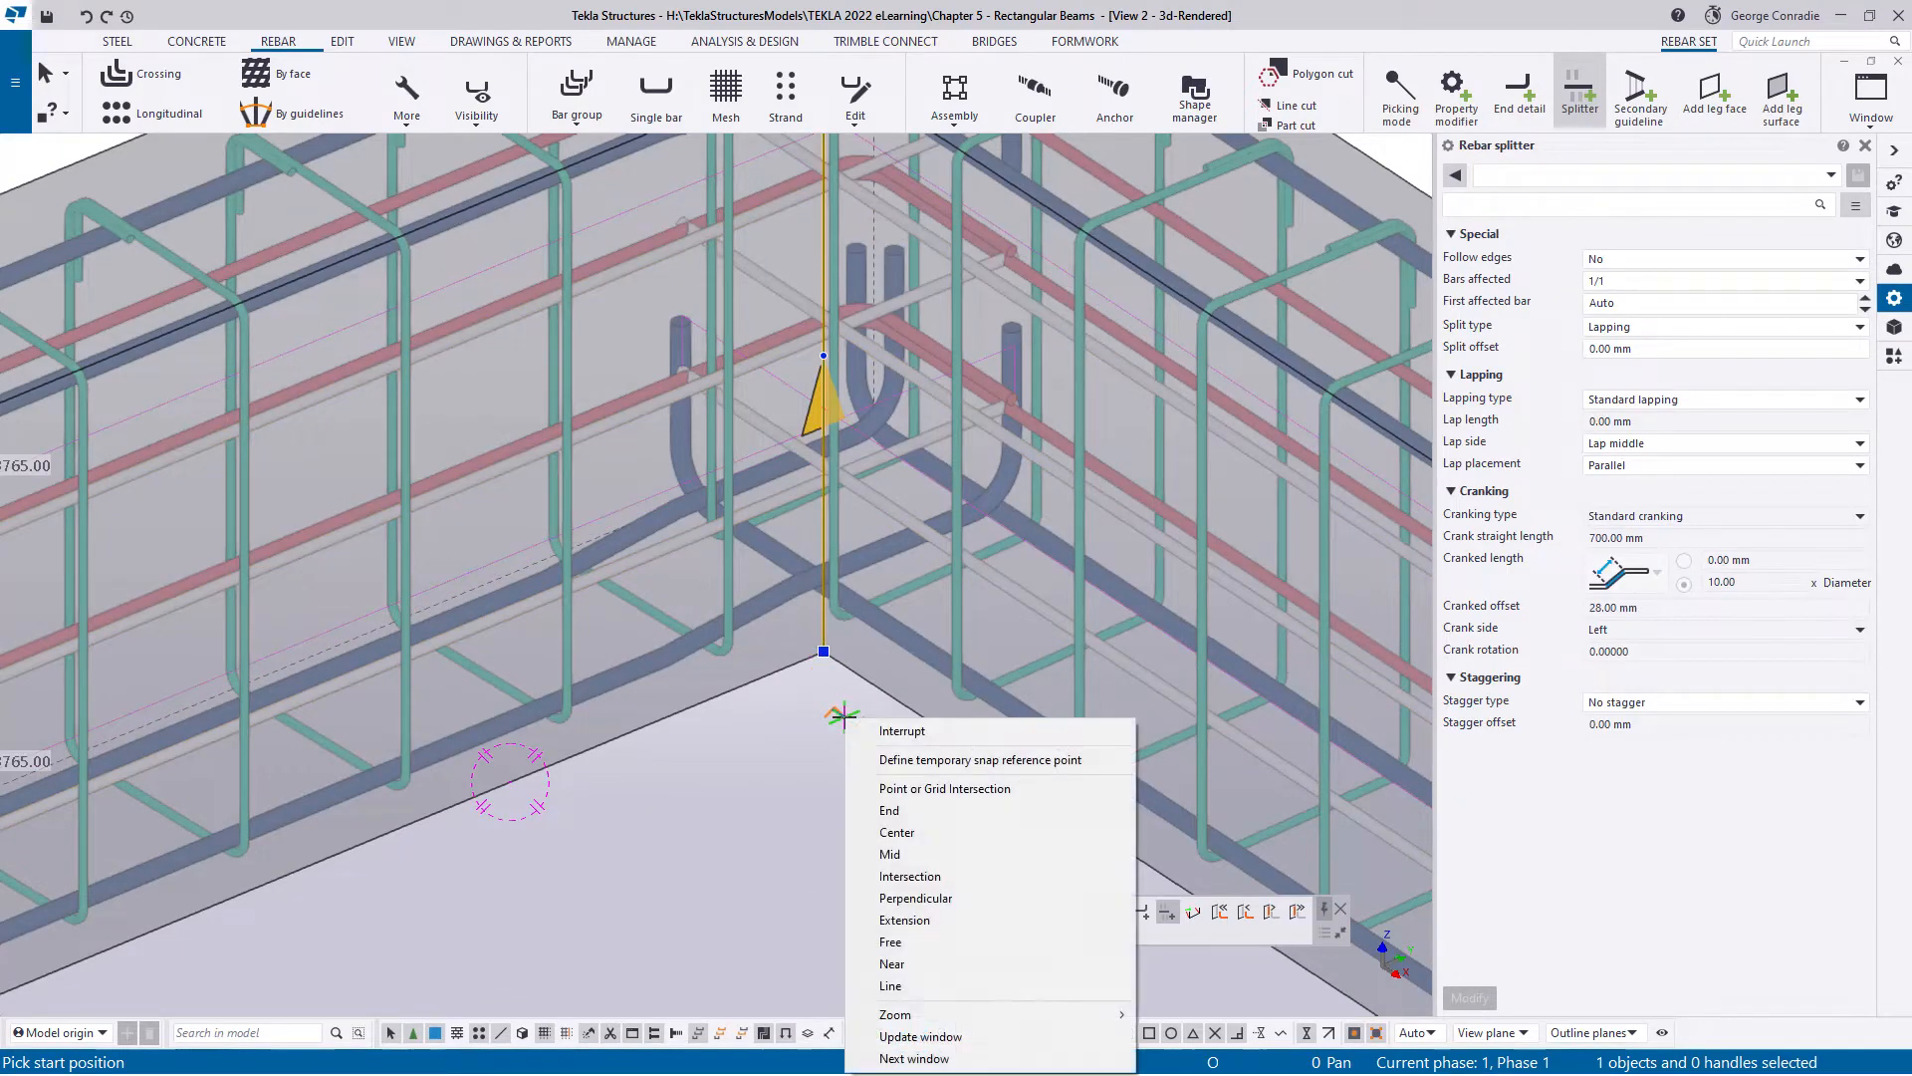
click(889, 730)
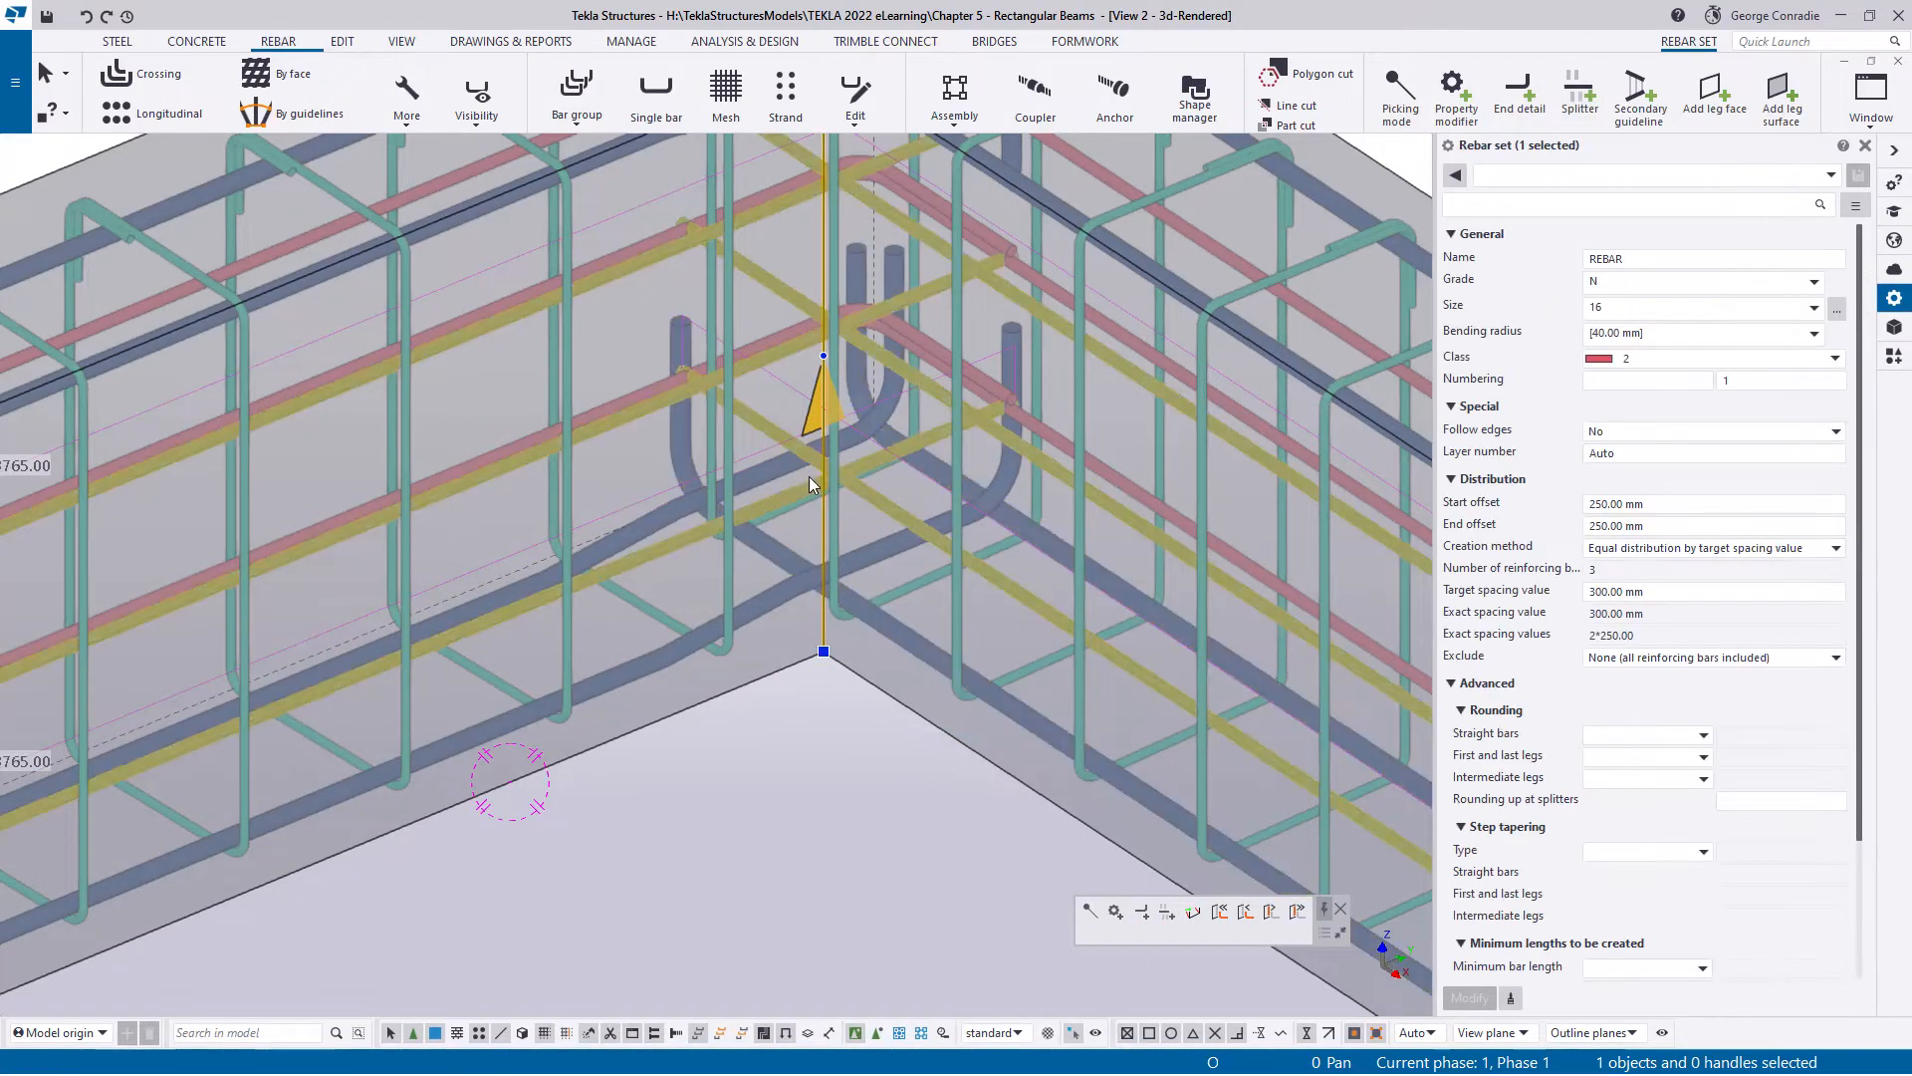
- Set the inner corner splitter to Custom lapping with a lap length of 600 mm
scroll(854, 472, up, 5)
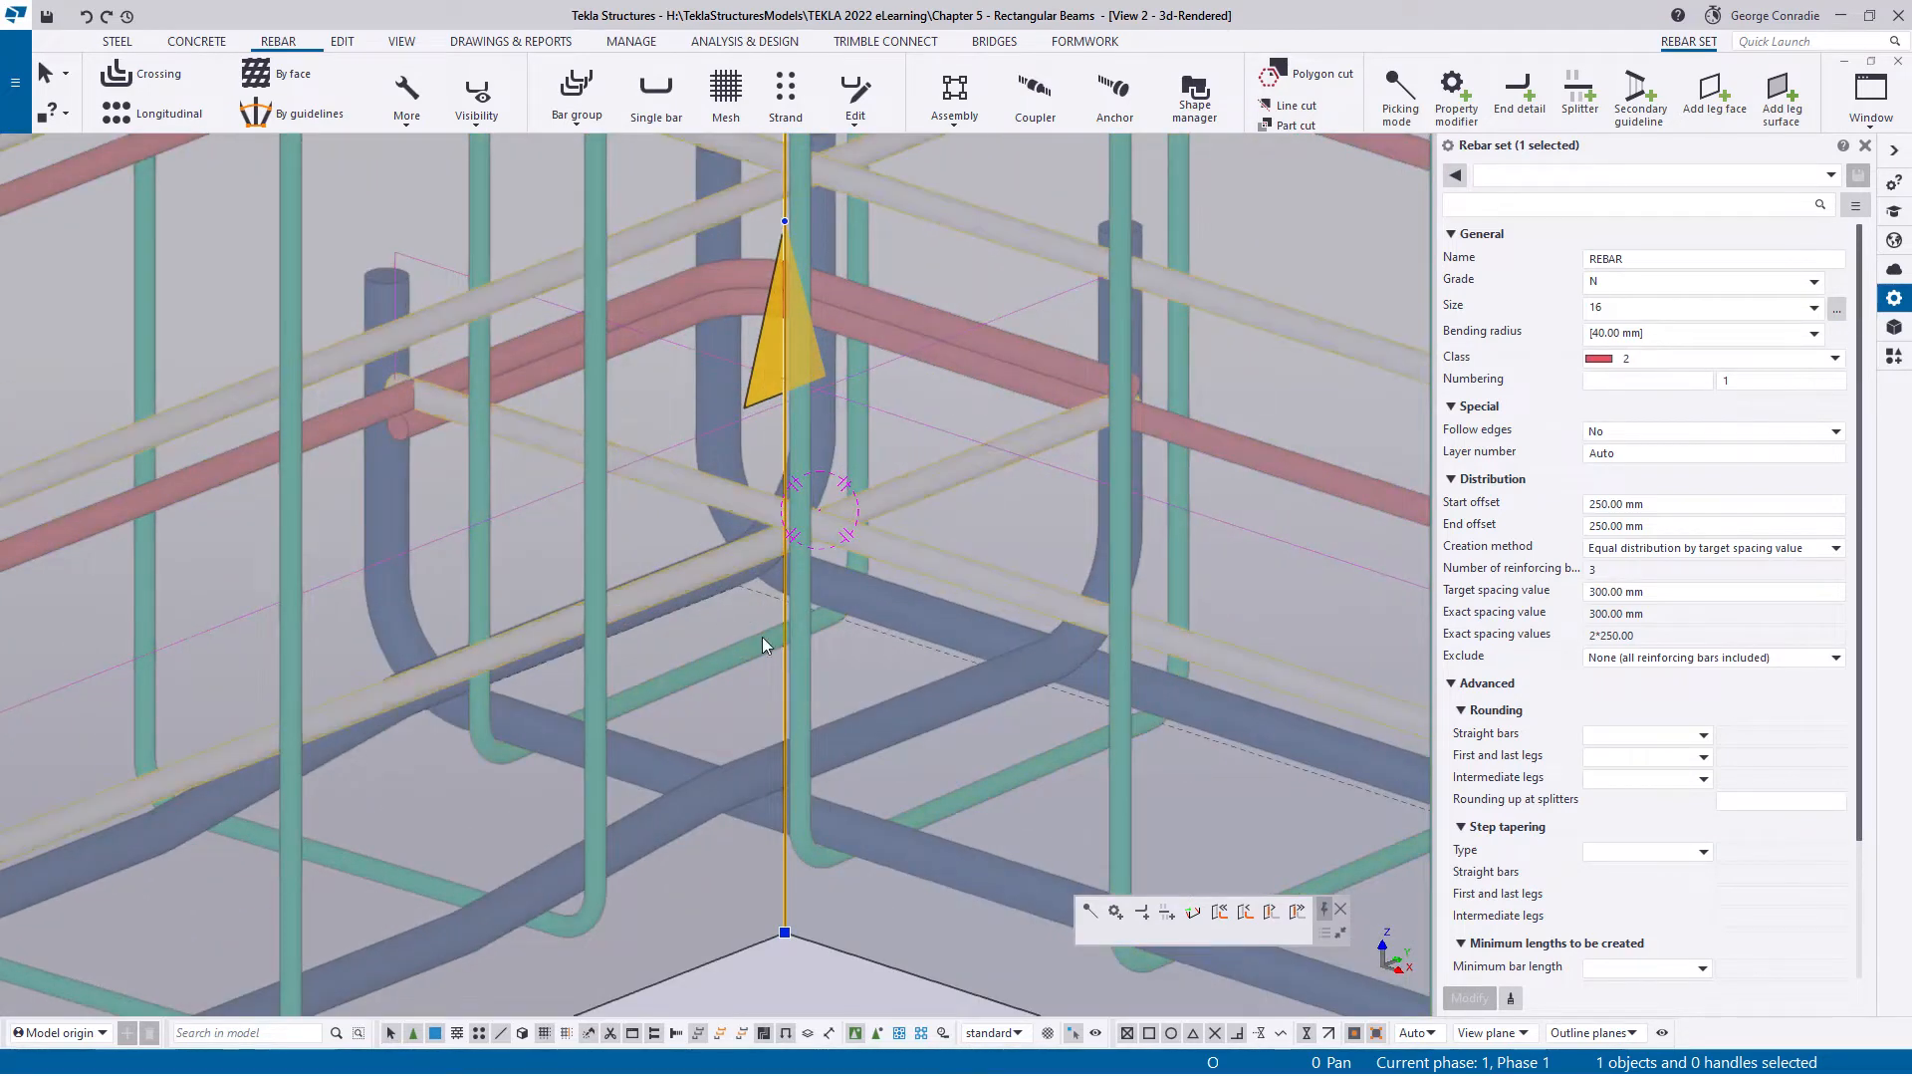
click(785, 649)
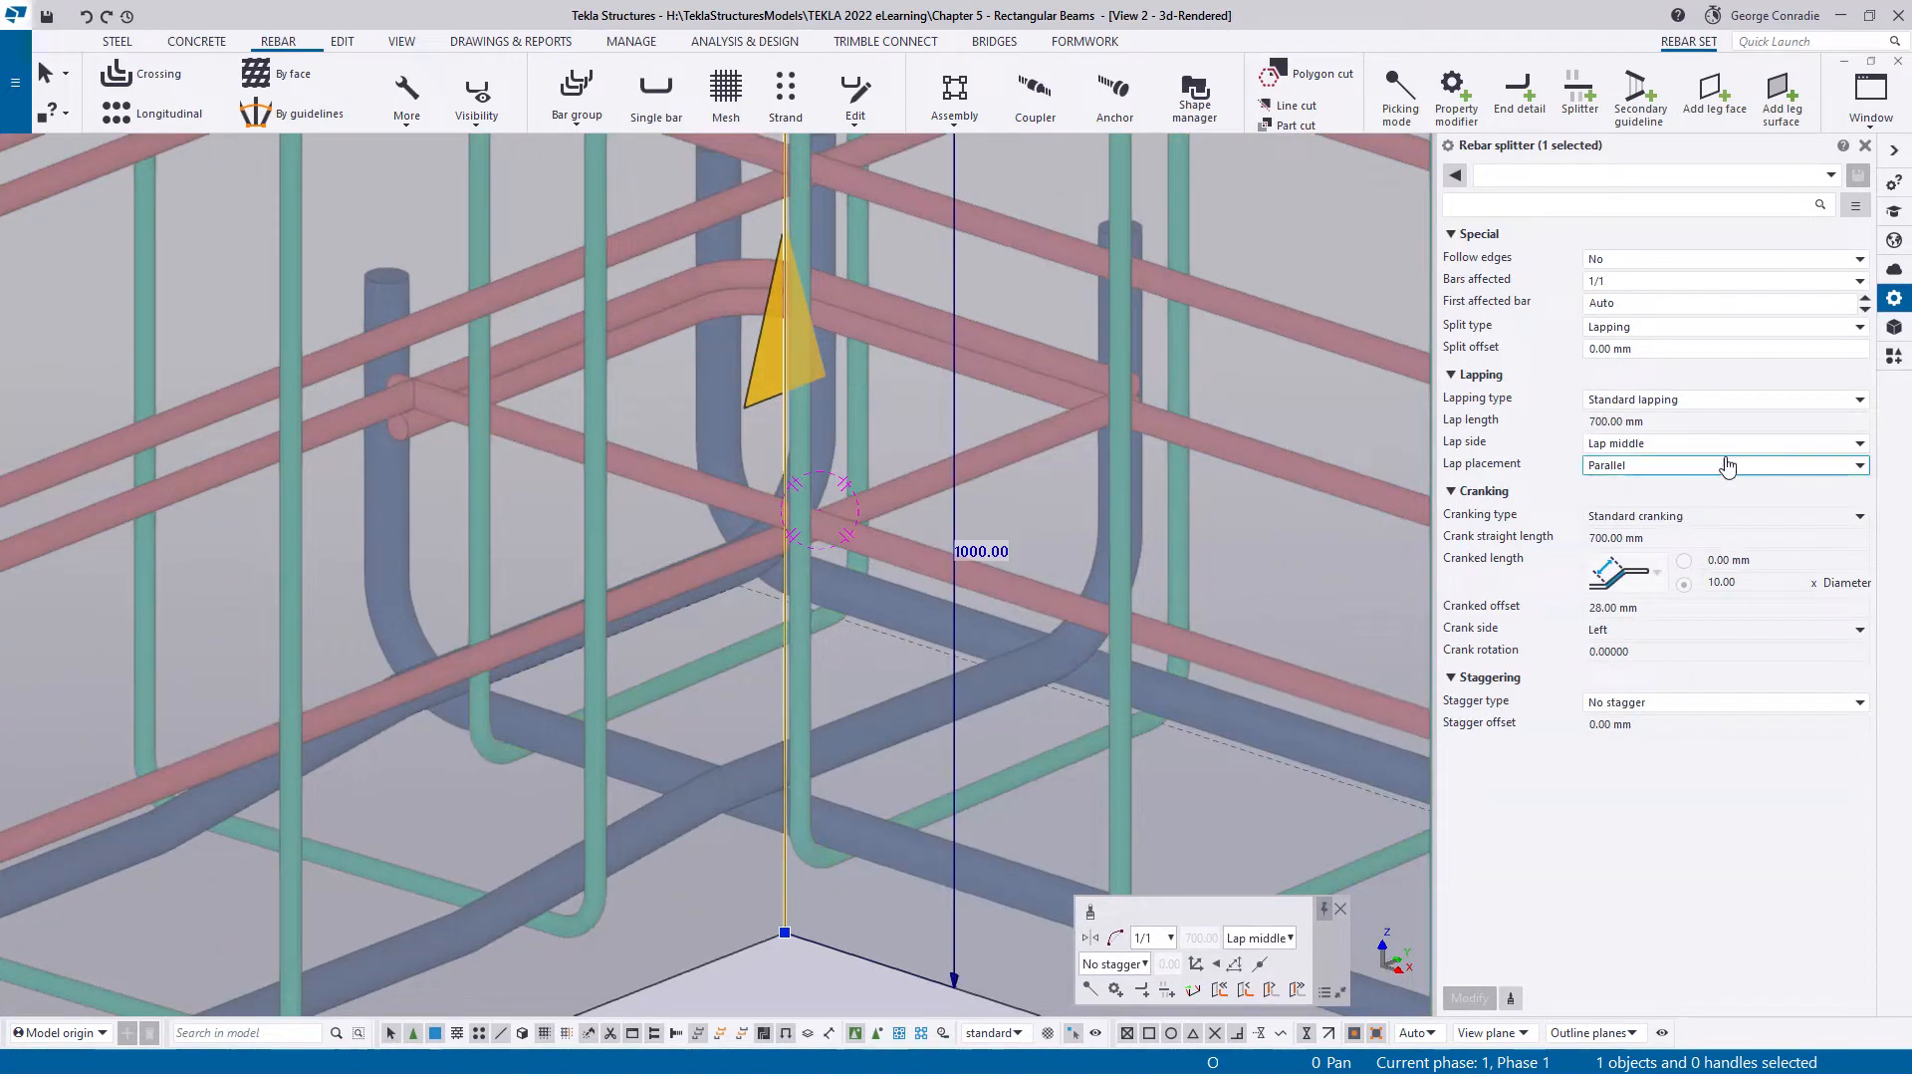
click(1705, 400)
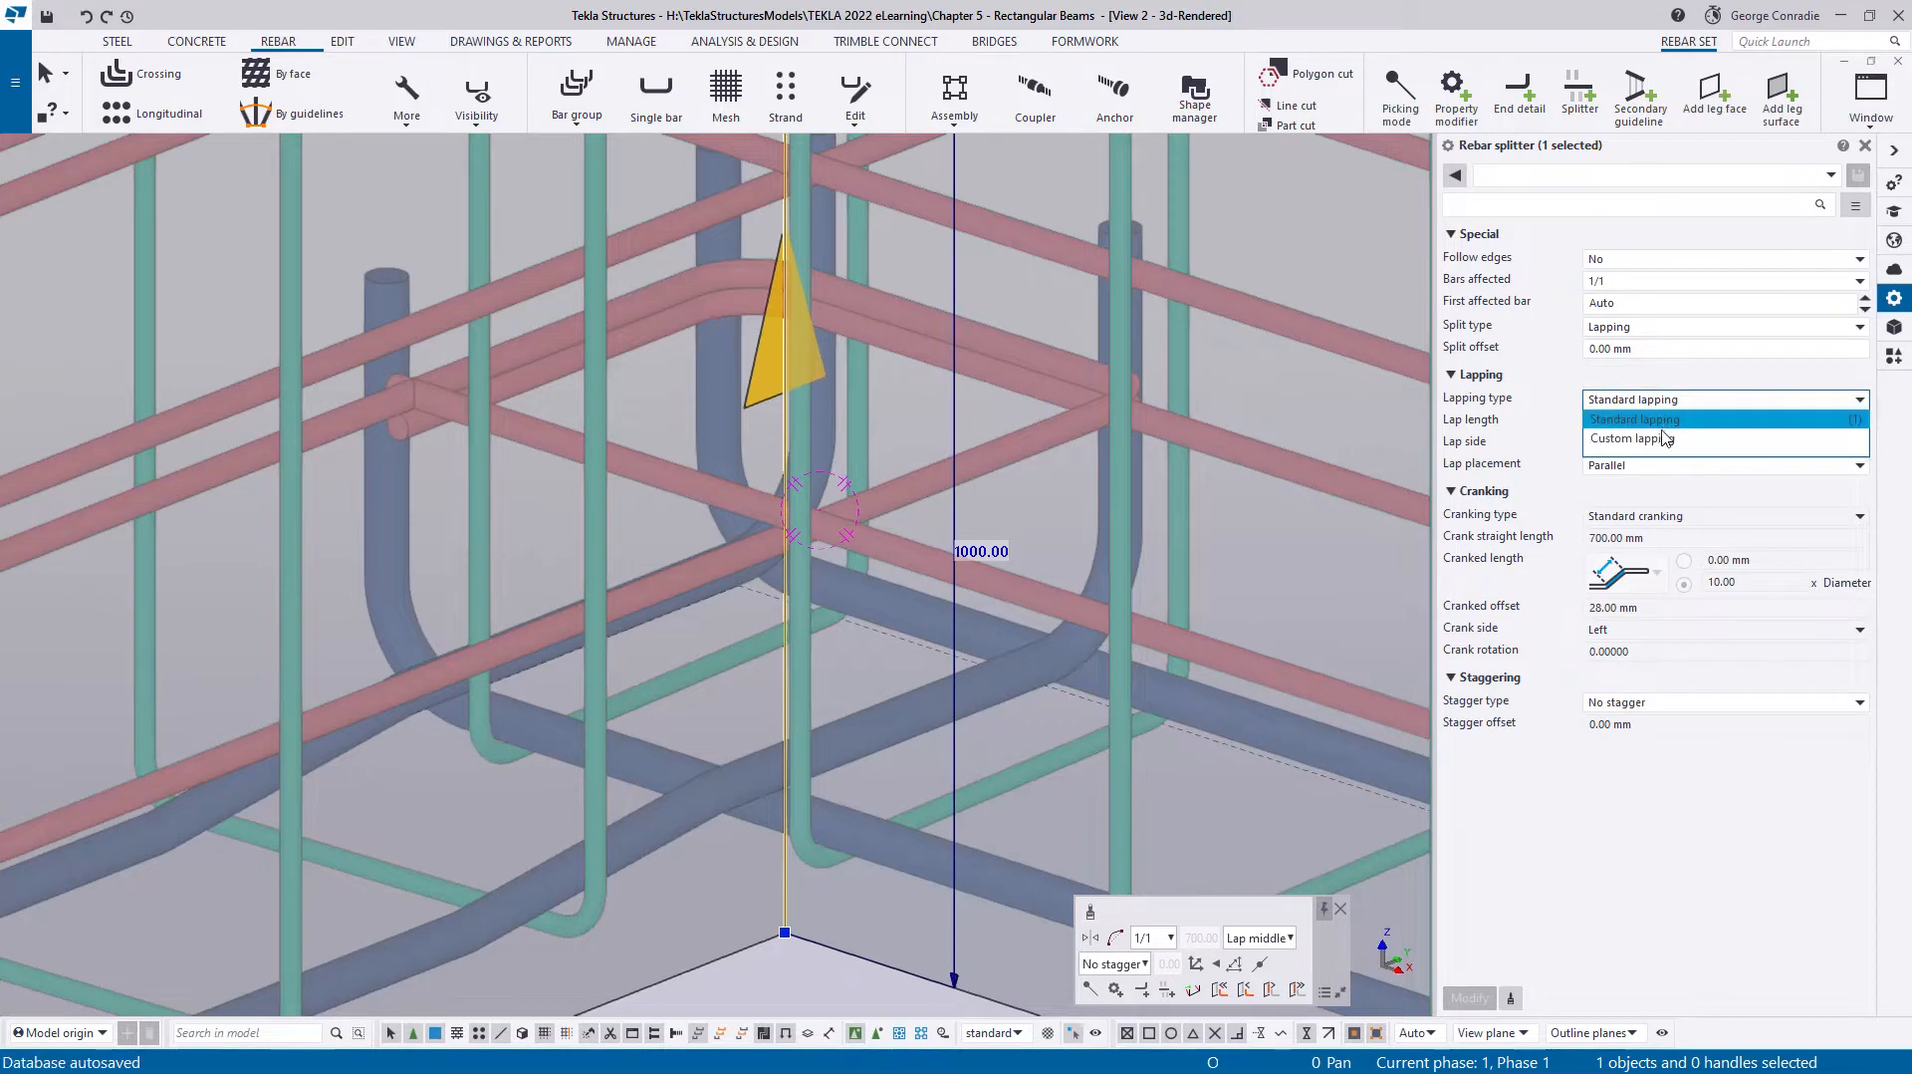
click(1634, 438)
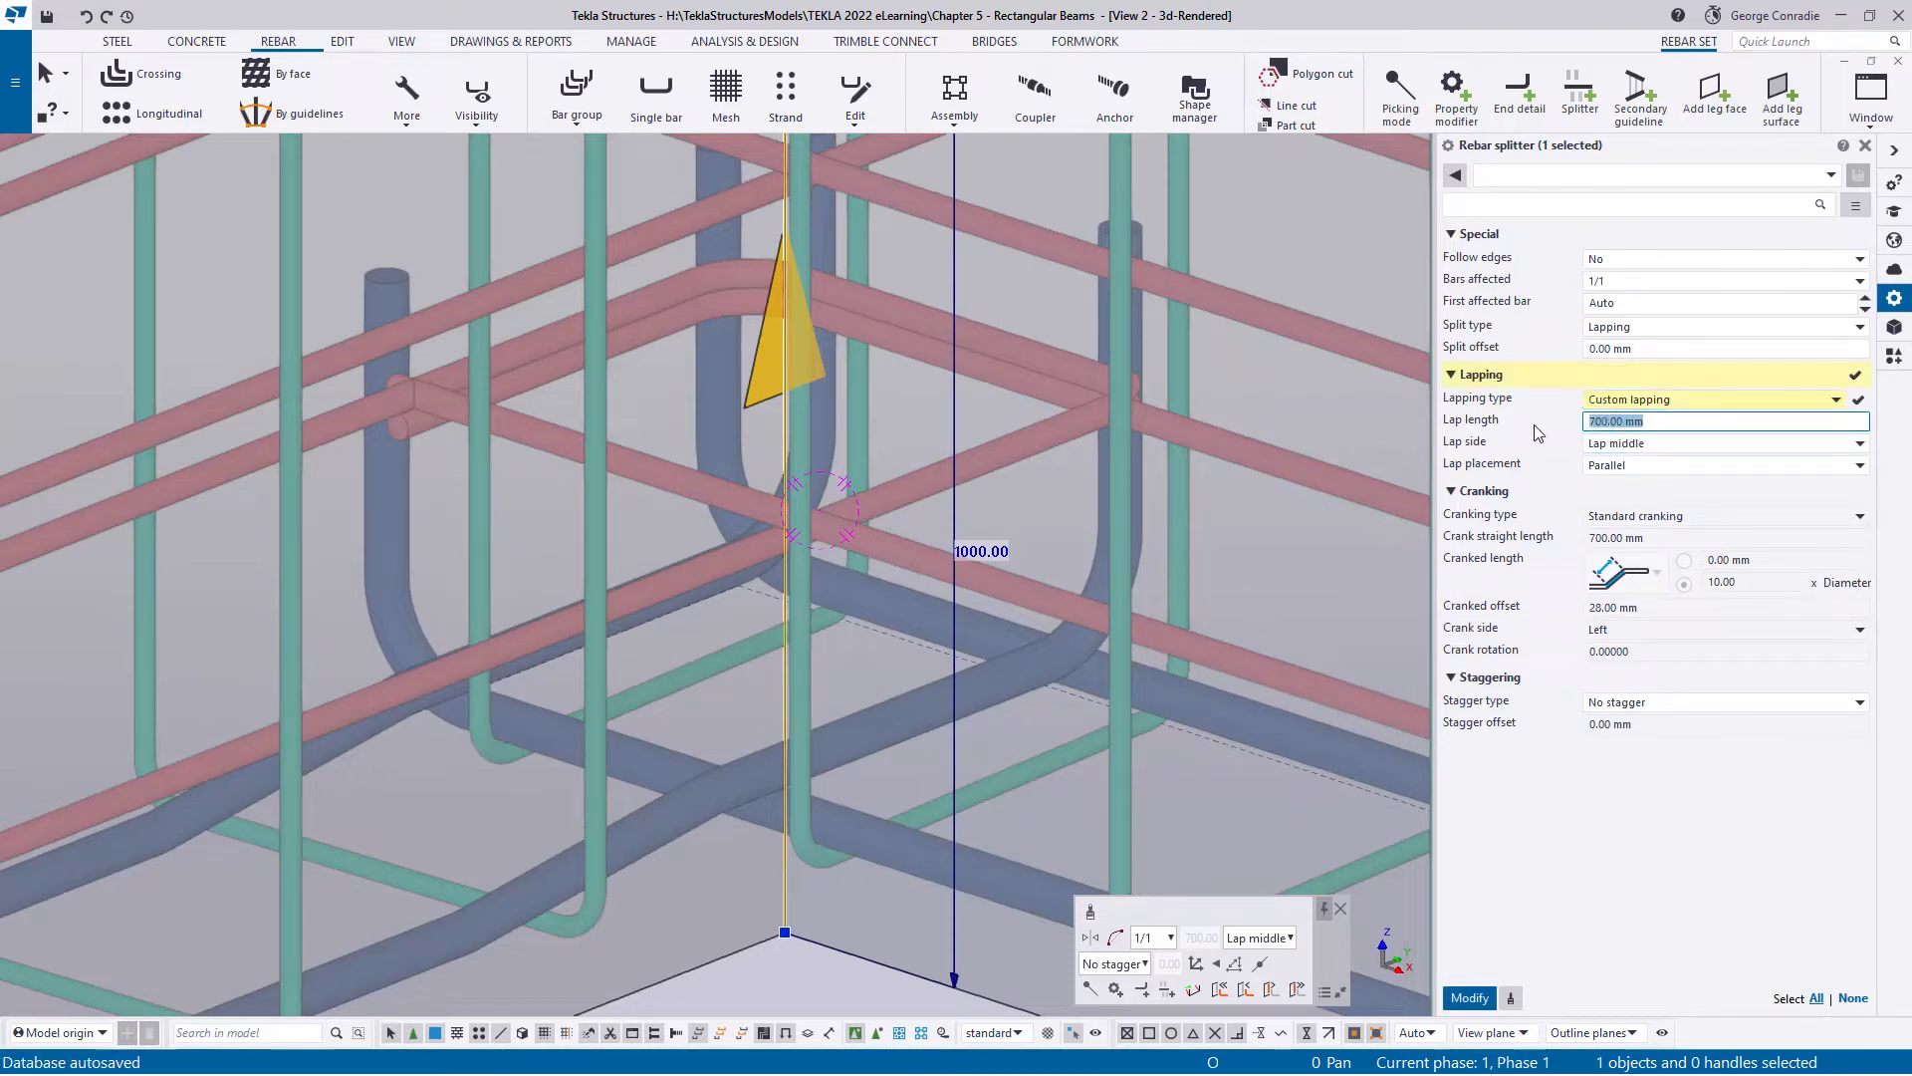
text(600)
key(Return)
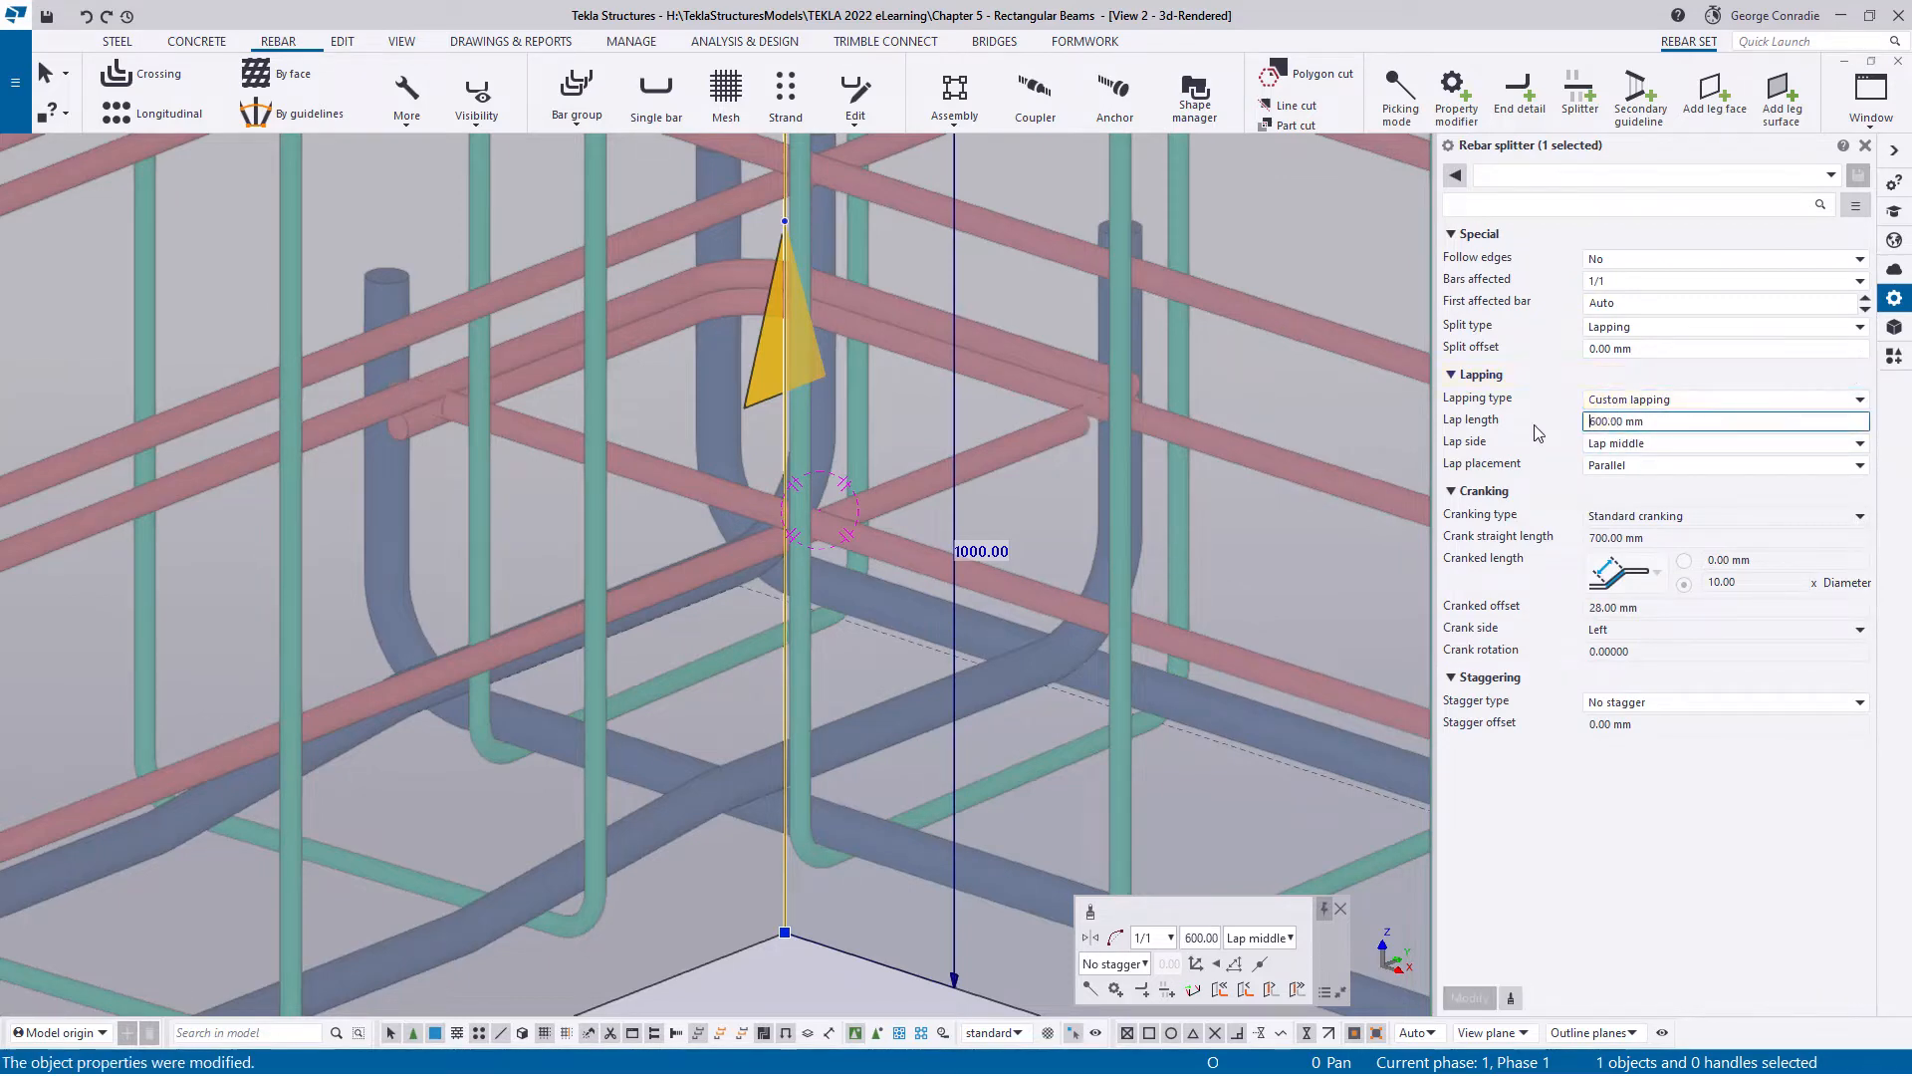
click(799, 974)
- Set the 3D view's object filter to standard to display the columns together with the beam
scroll(844, 786, down, 3)
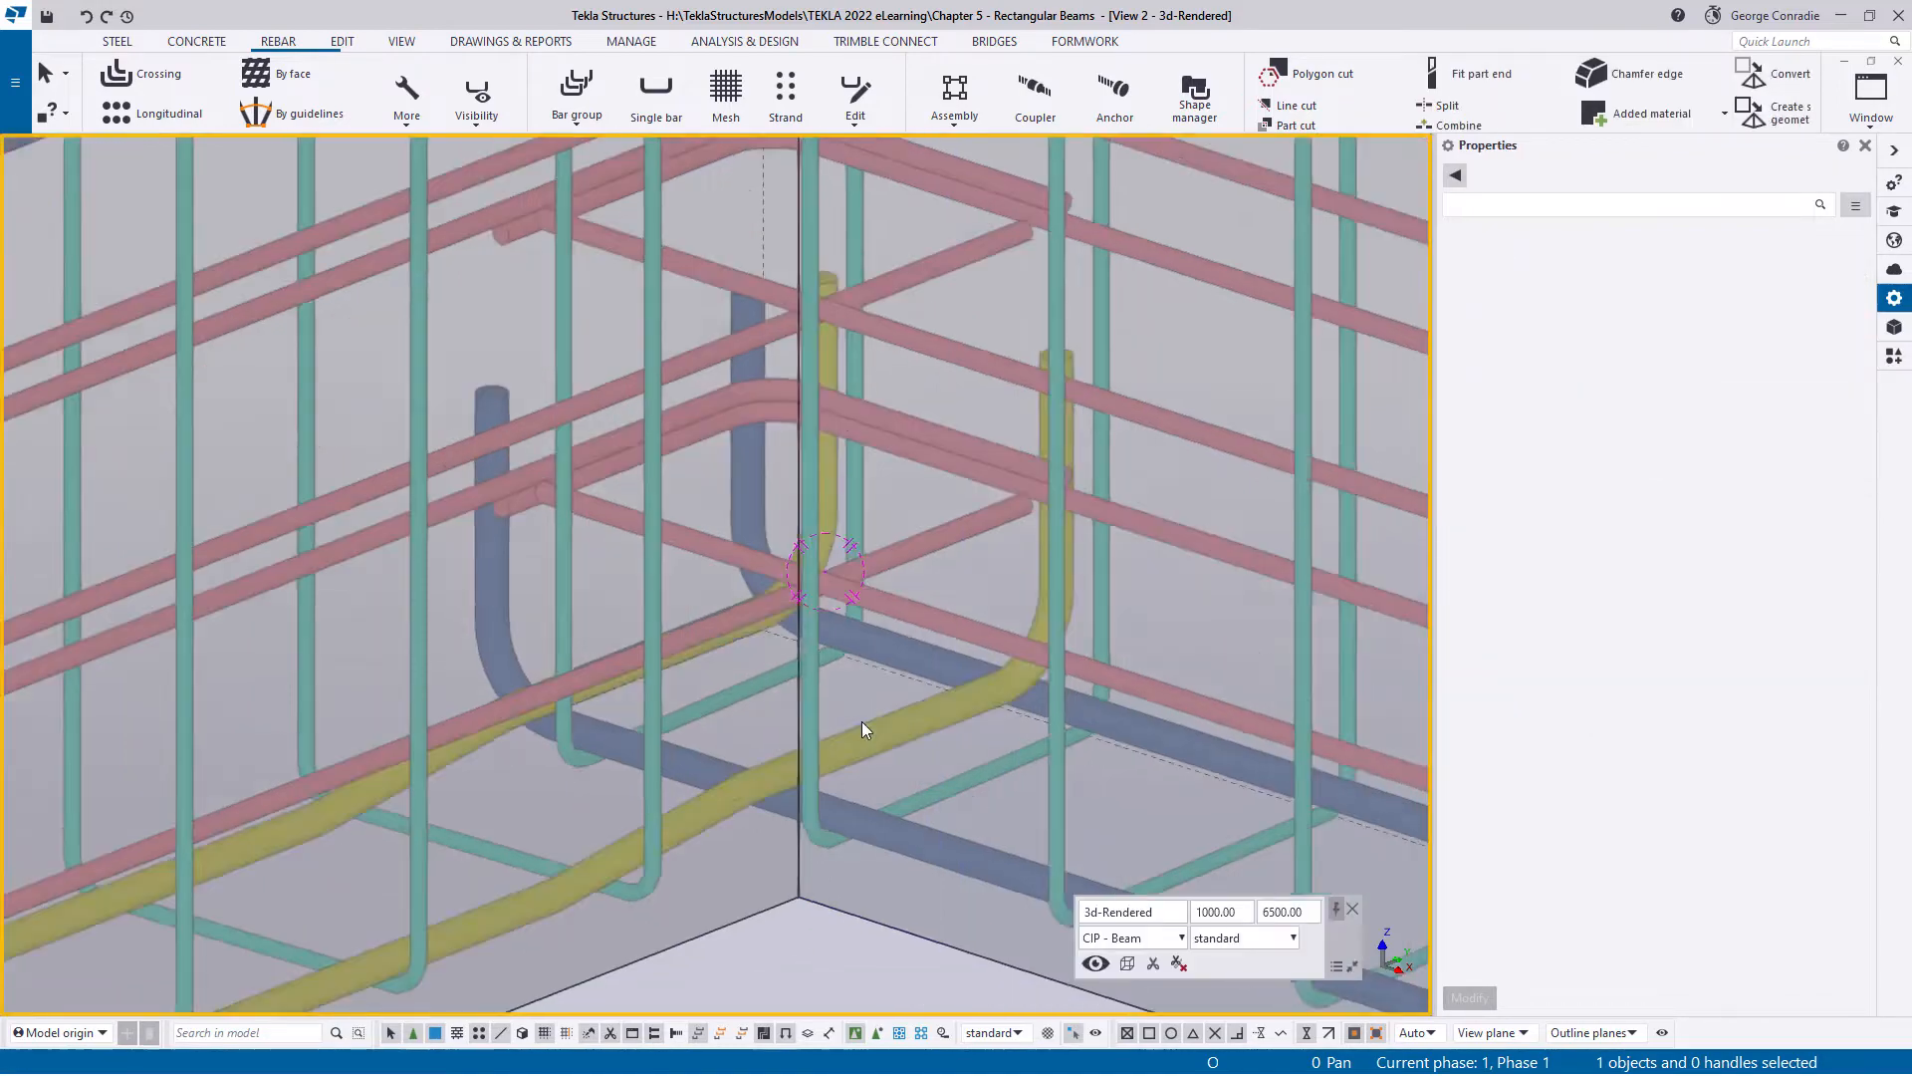
ctrl+middle_drag(862, 721, 966, 664)
scroll(809, 565, down, 5)
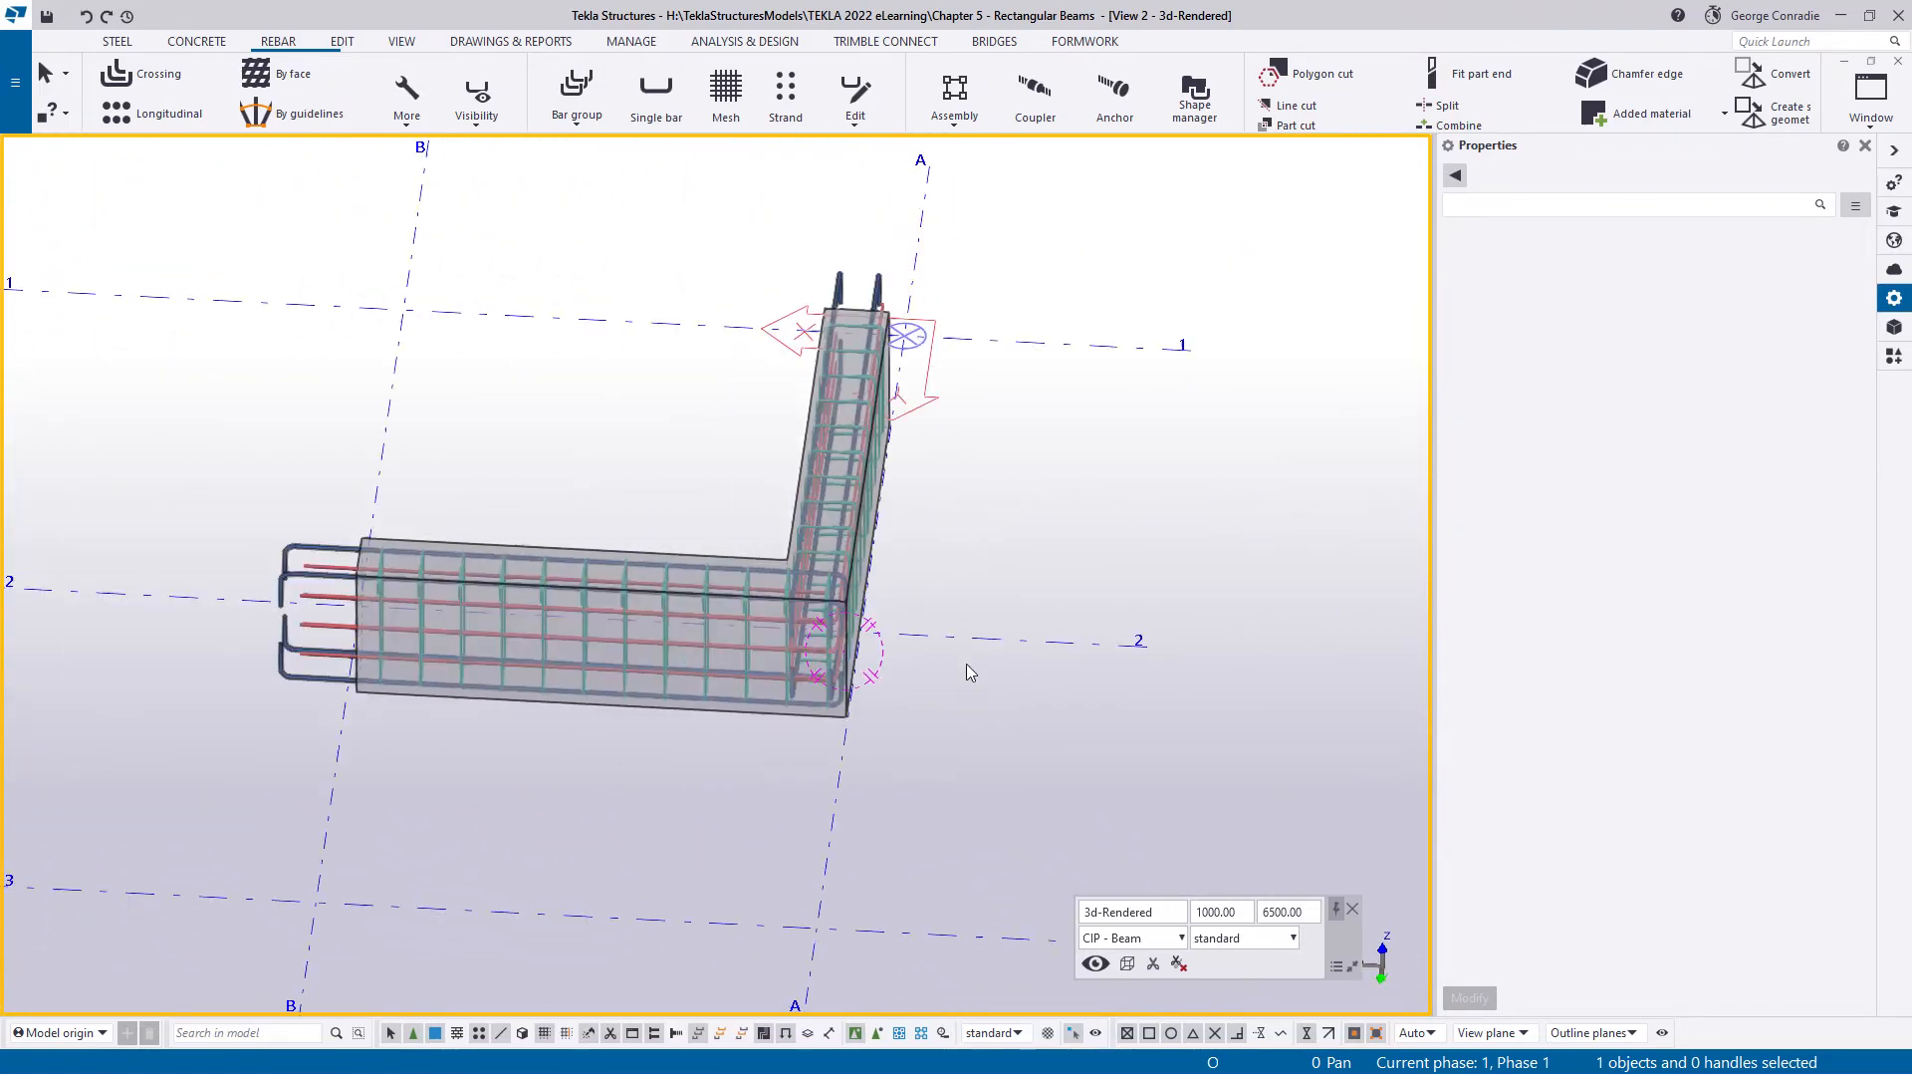
click(1136, 938)
click(1140, 578)
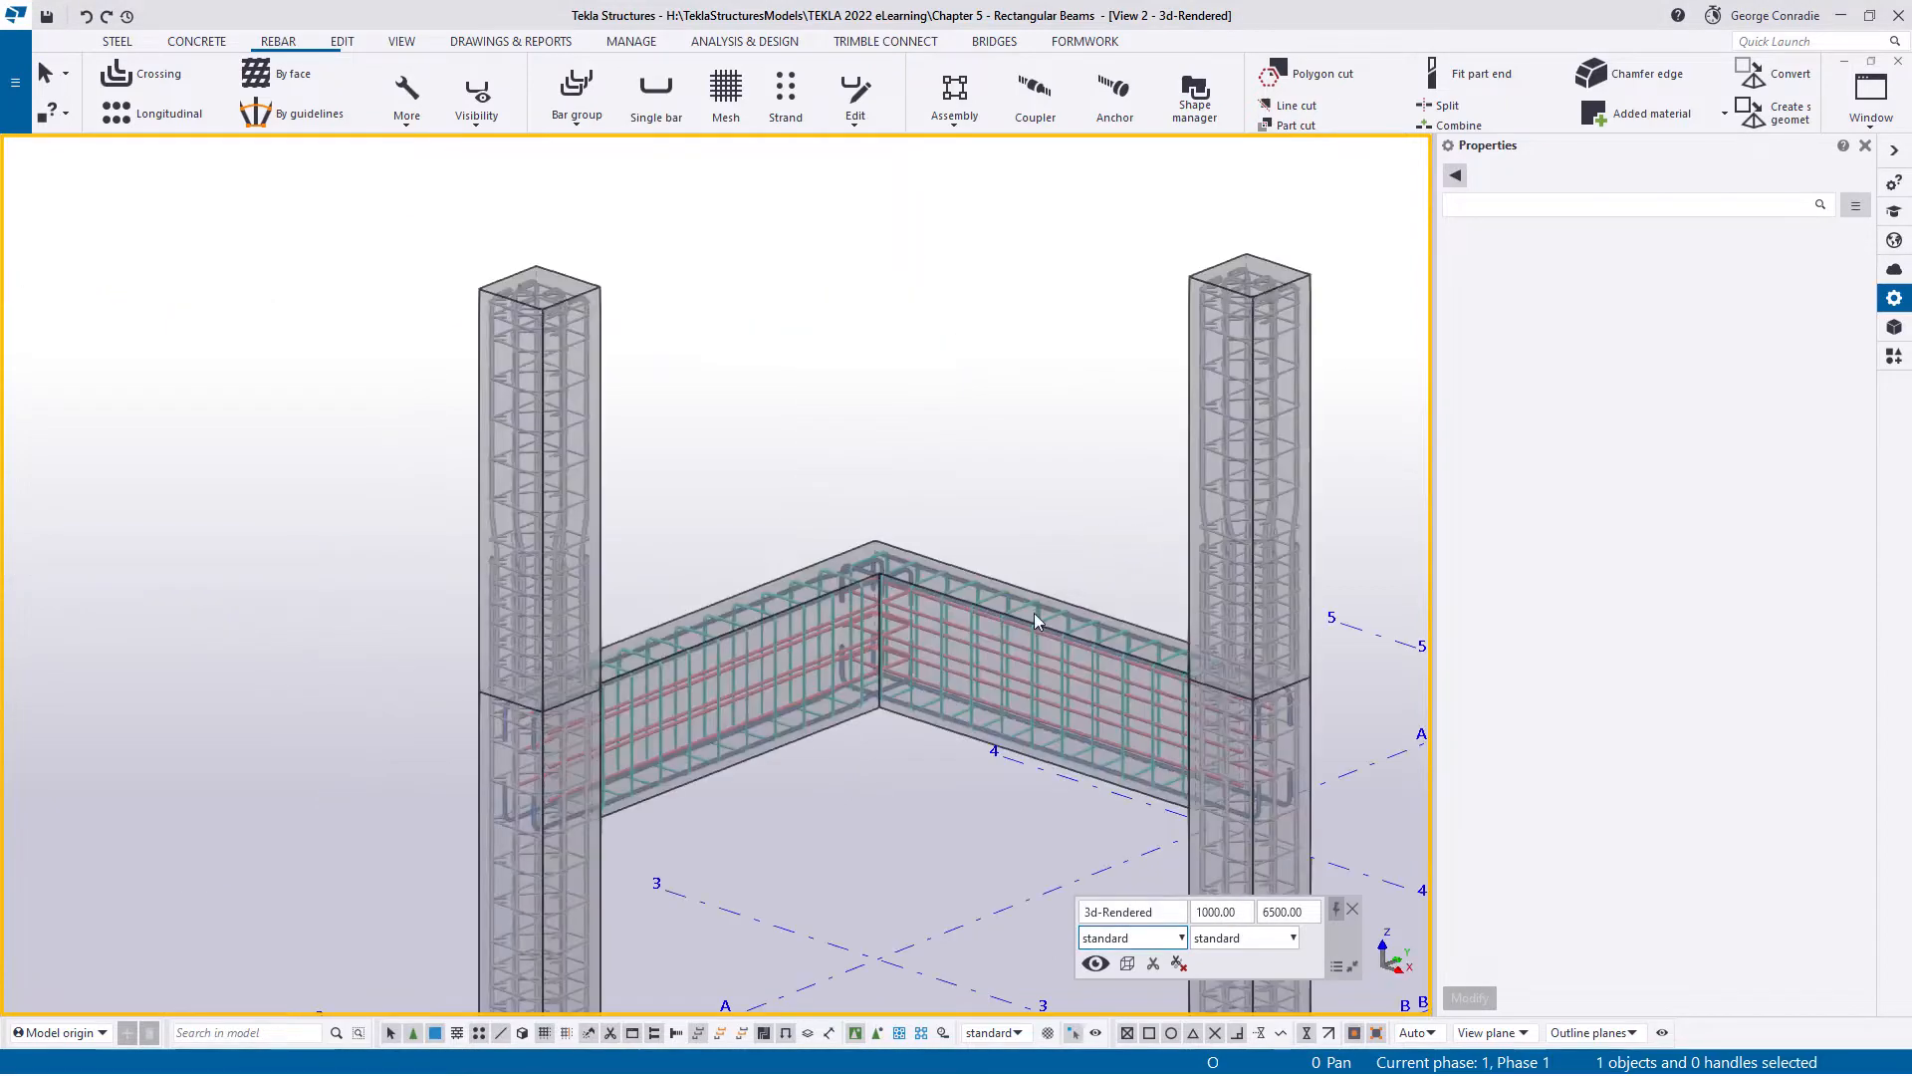
- Set the number of reinforcing bars to 3 for the size 24 top bars in the beam leg without corner cranks
ctrl+middle_drag(890, 690, 965, 645)
scroll(906, 714, up, 5)
scroll(965, 645, up, 3)
ctrl+middle_drag(939, 580, 1163, 662)
middle_drag(883, 751, 997, 670)
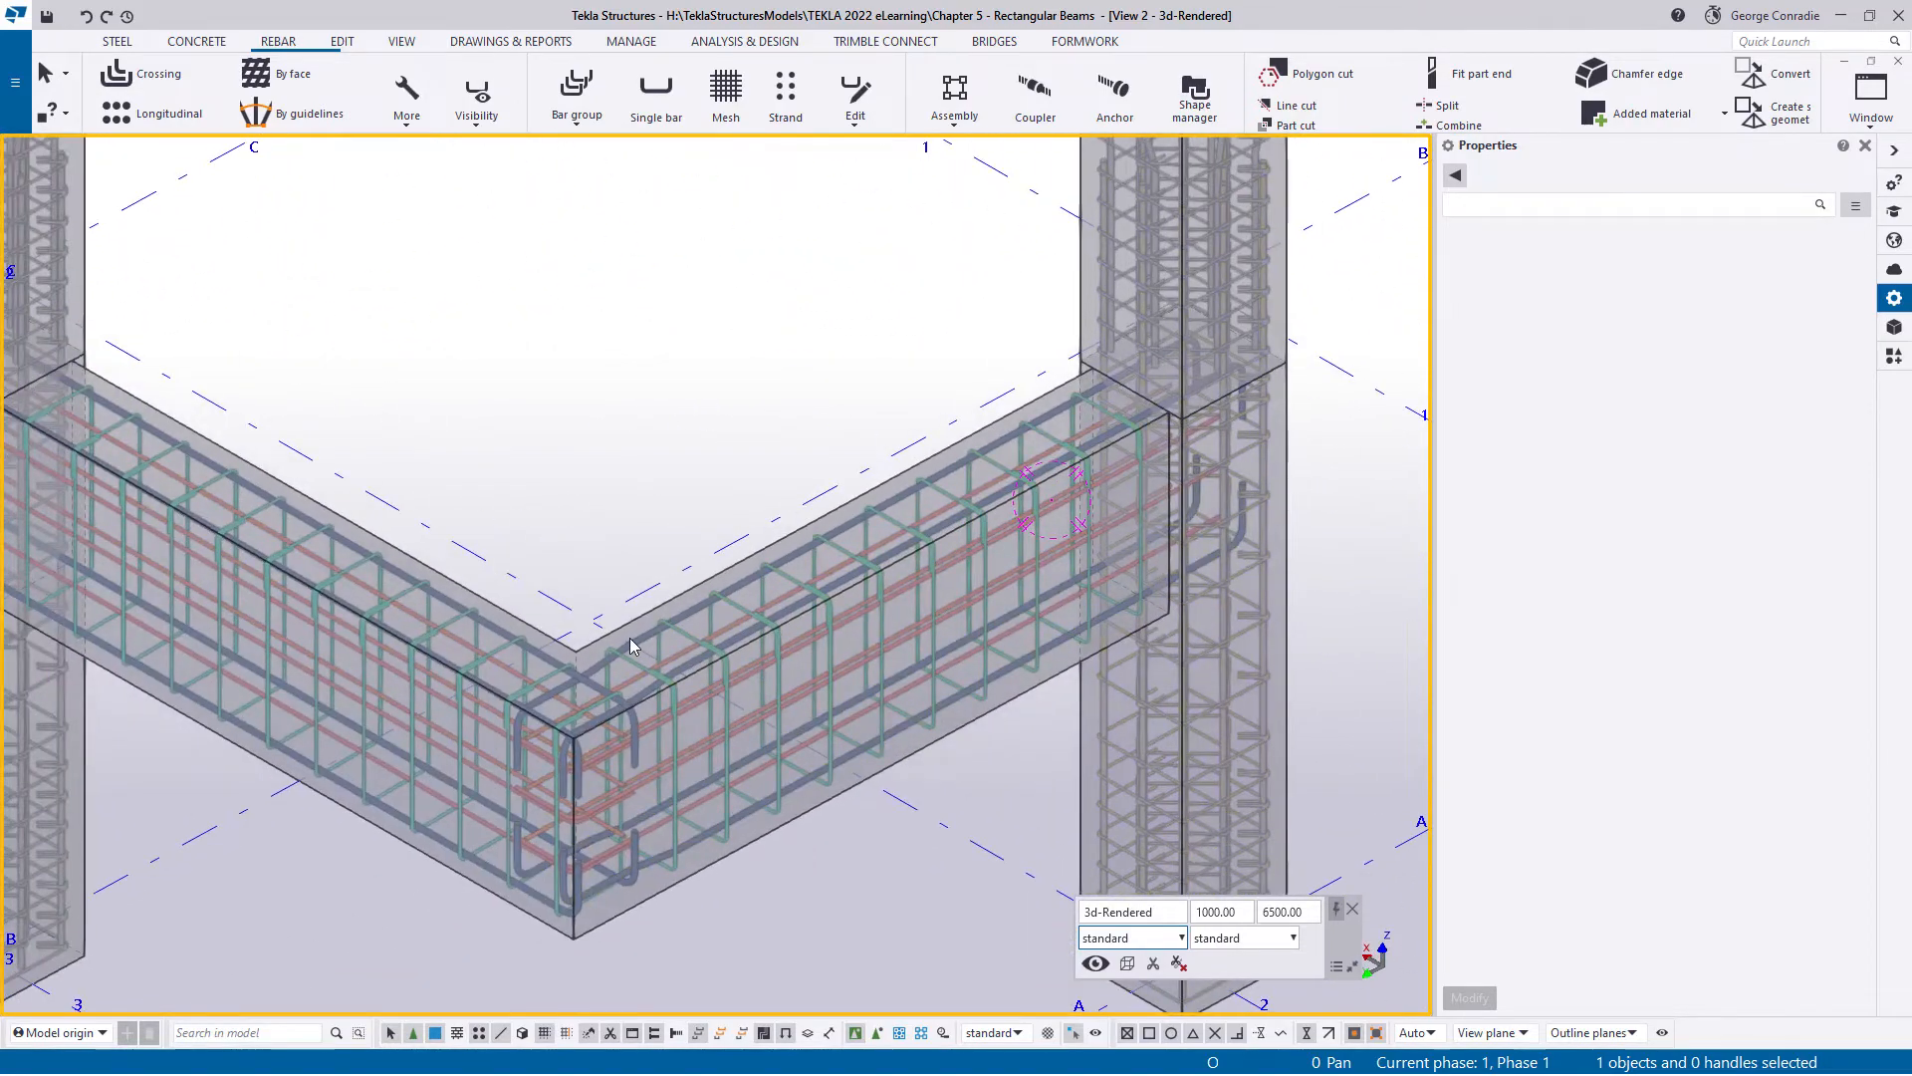
scroll(630, 646, up, 4)
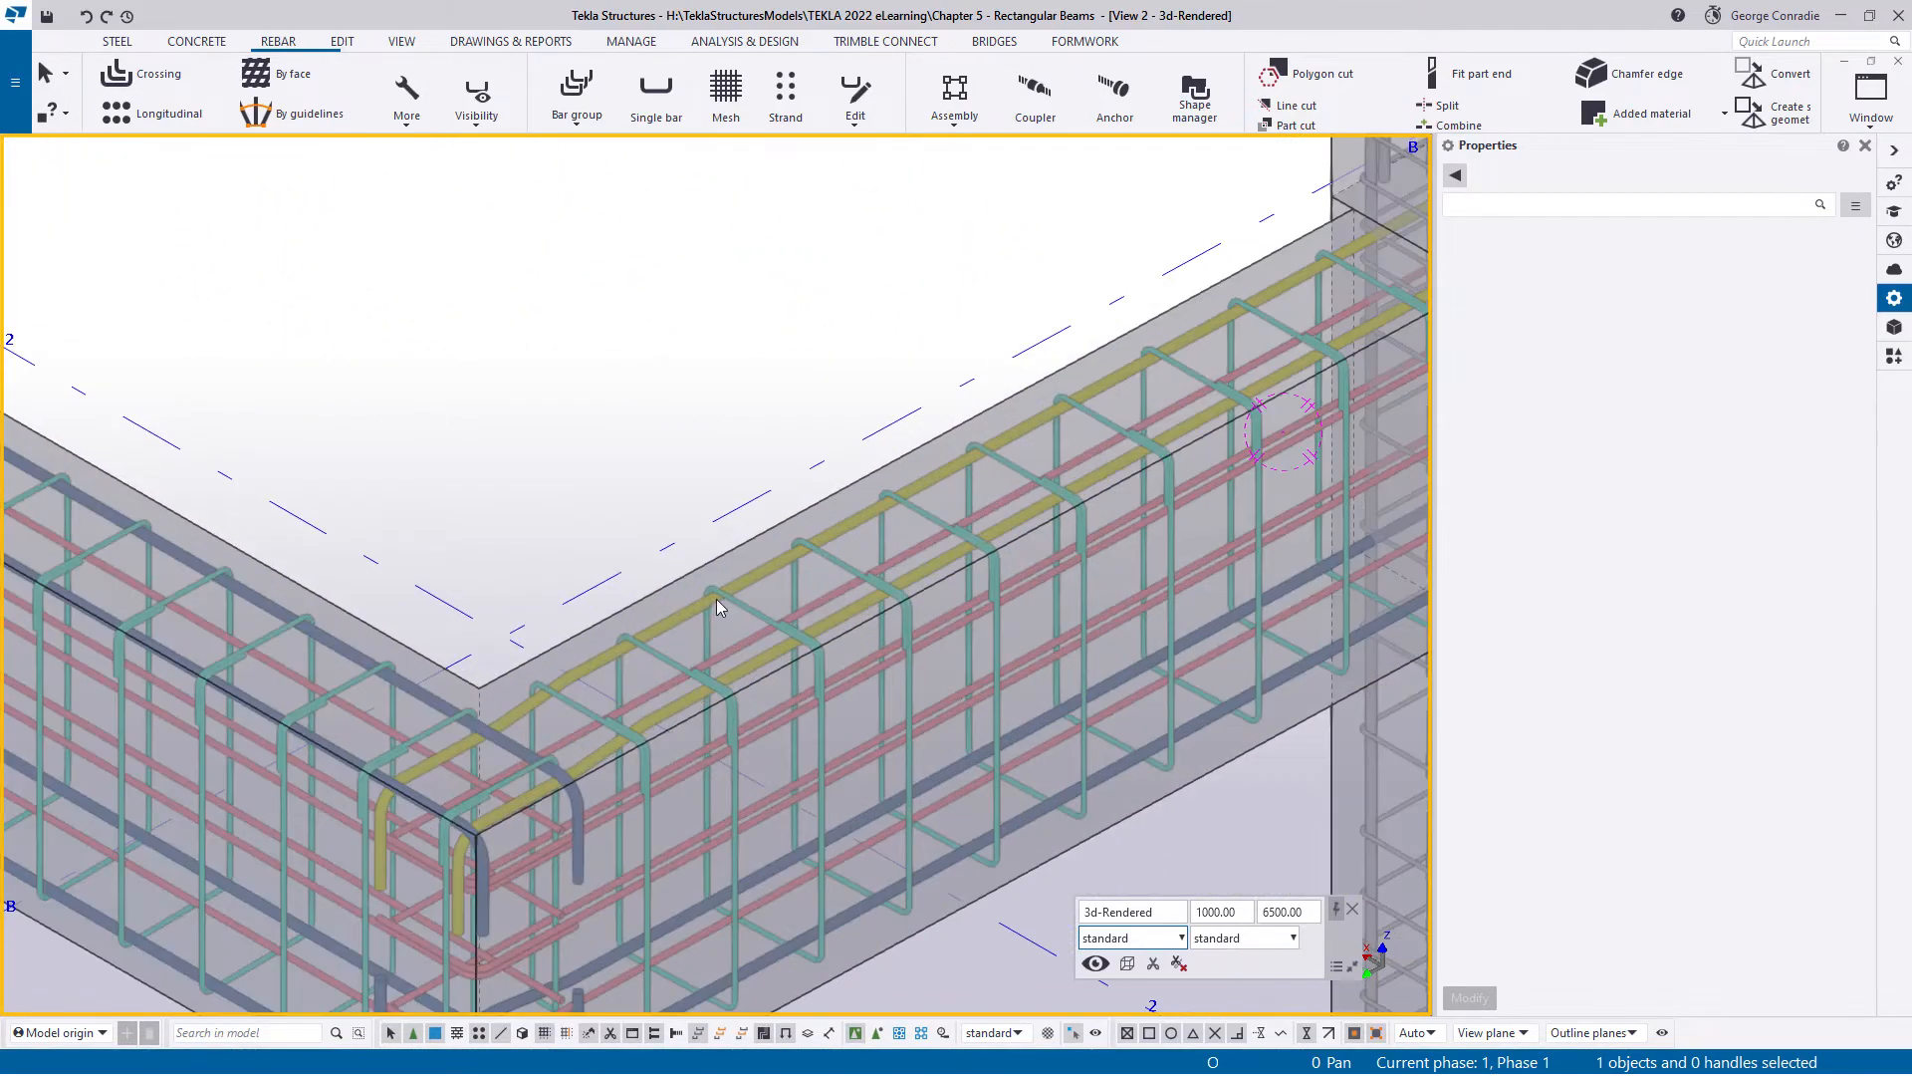
click(767, 572)
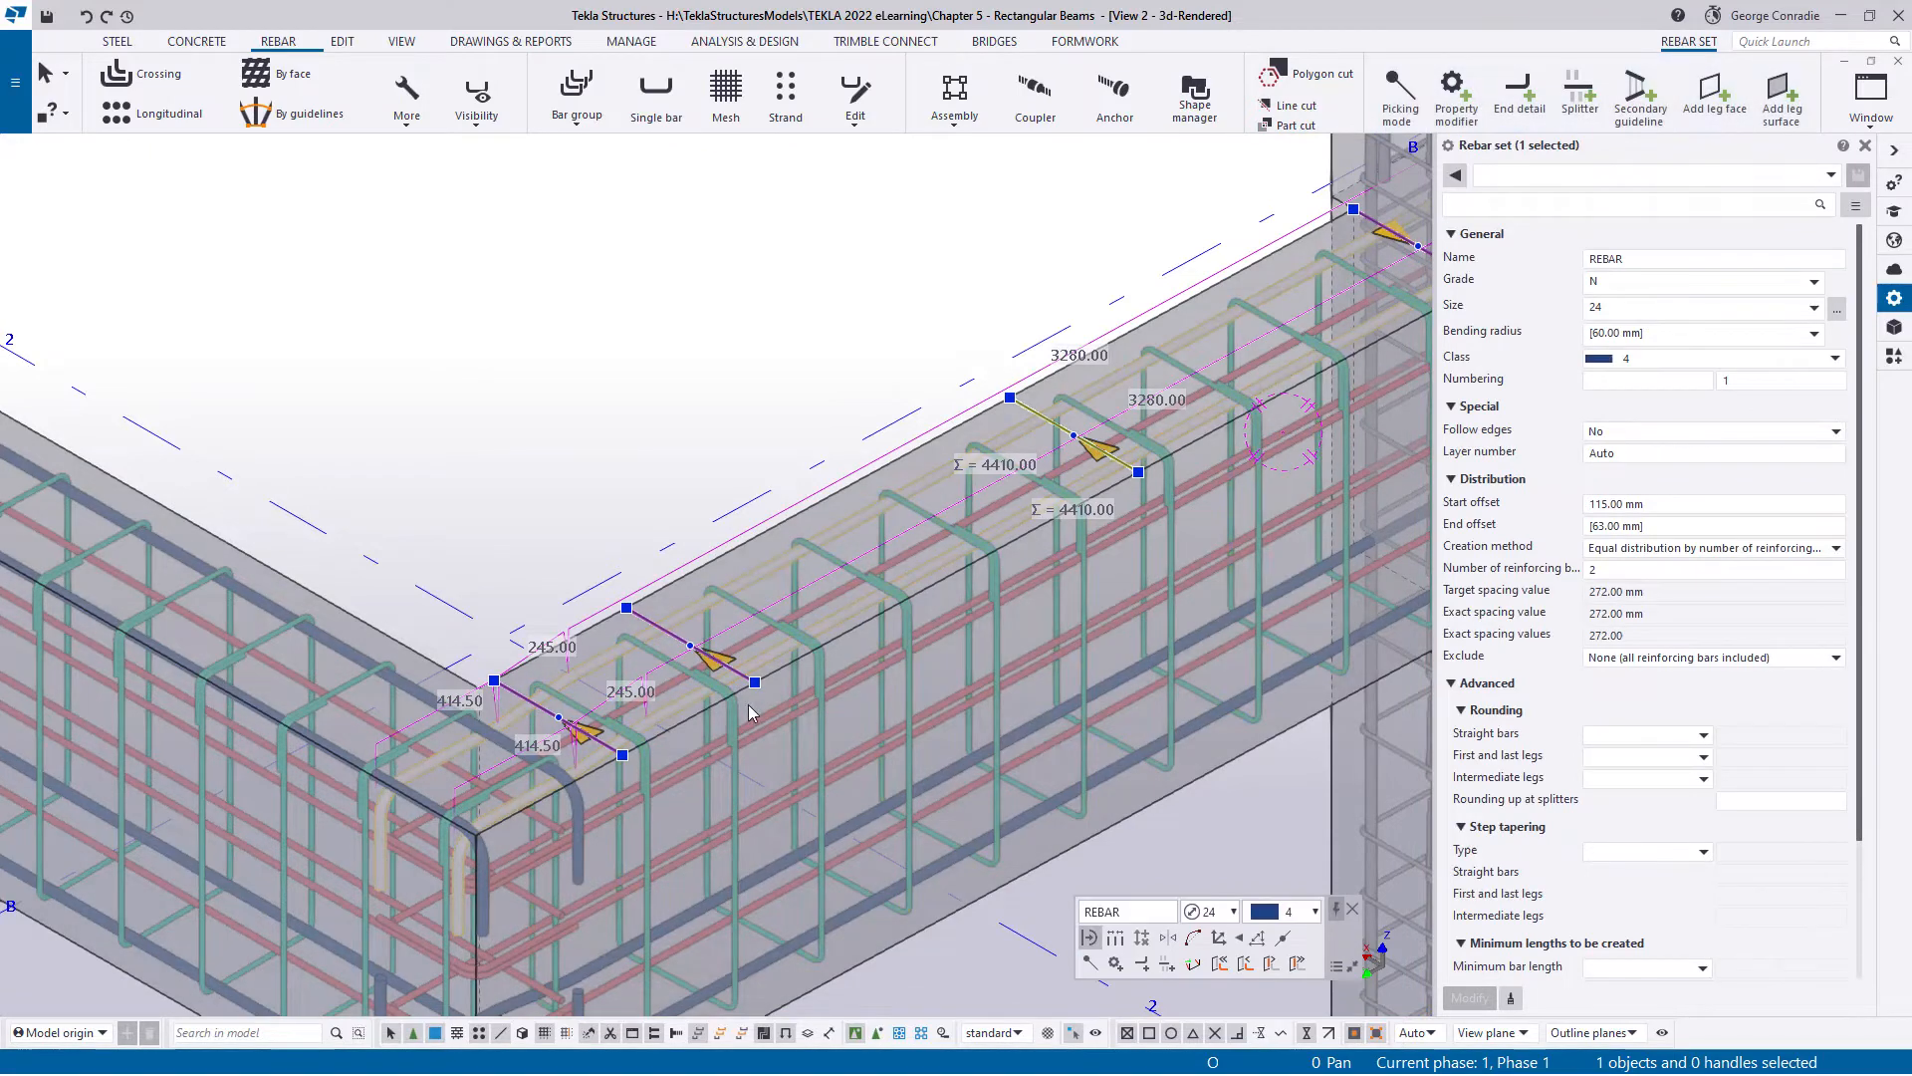
key(Escape)
click(339, 655)
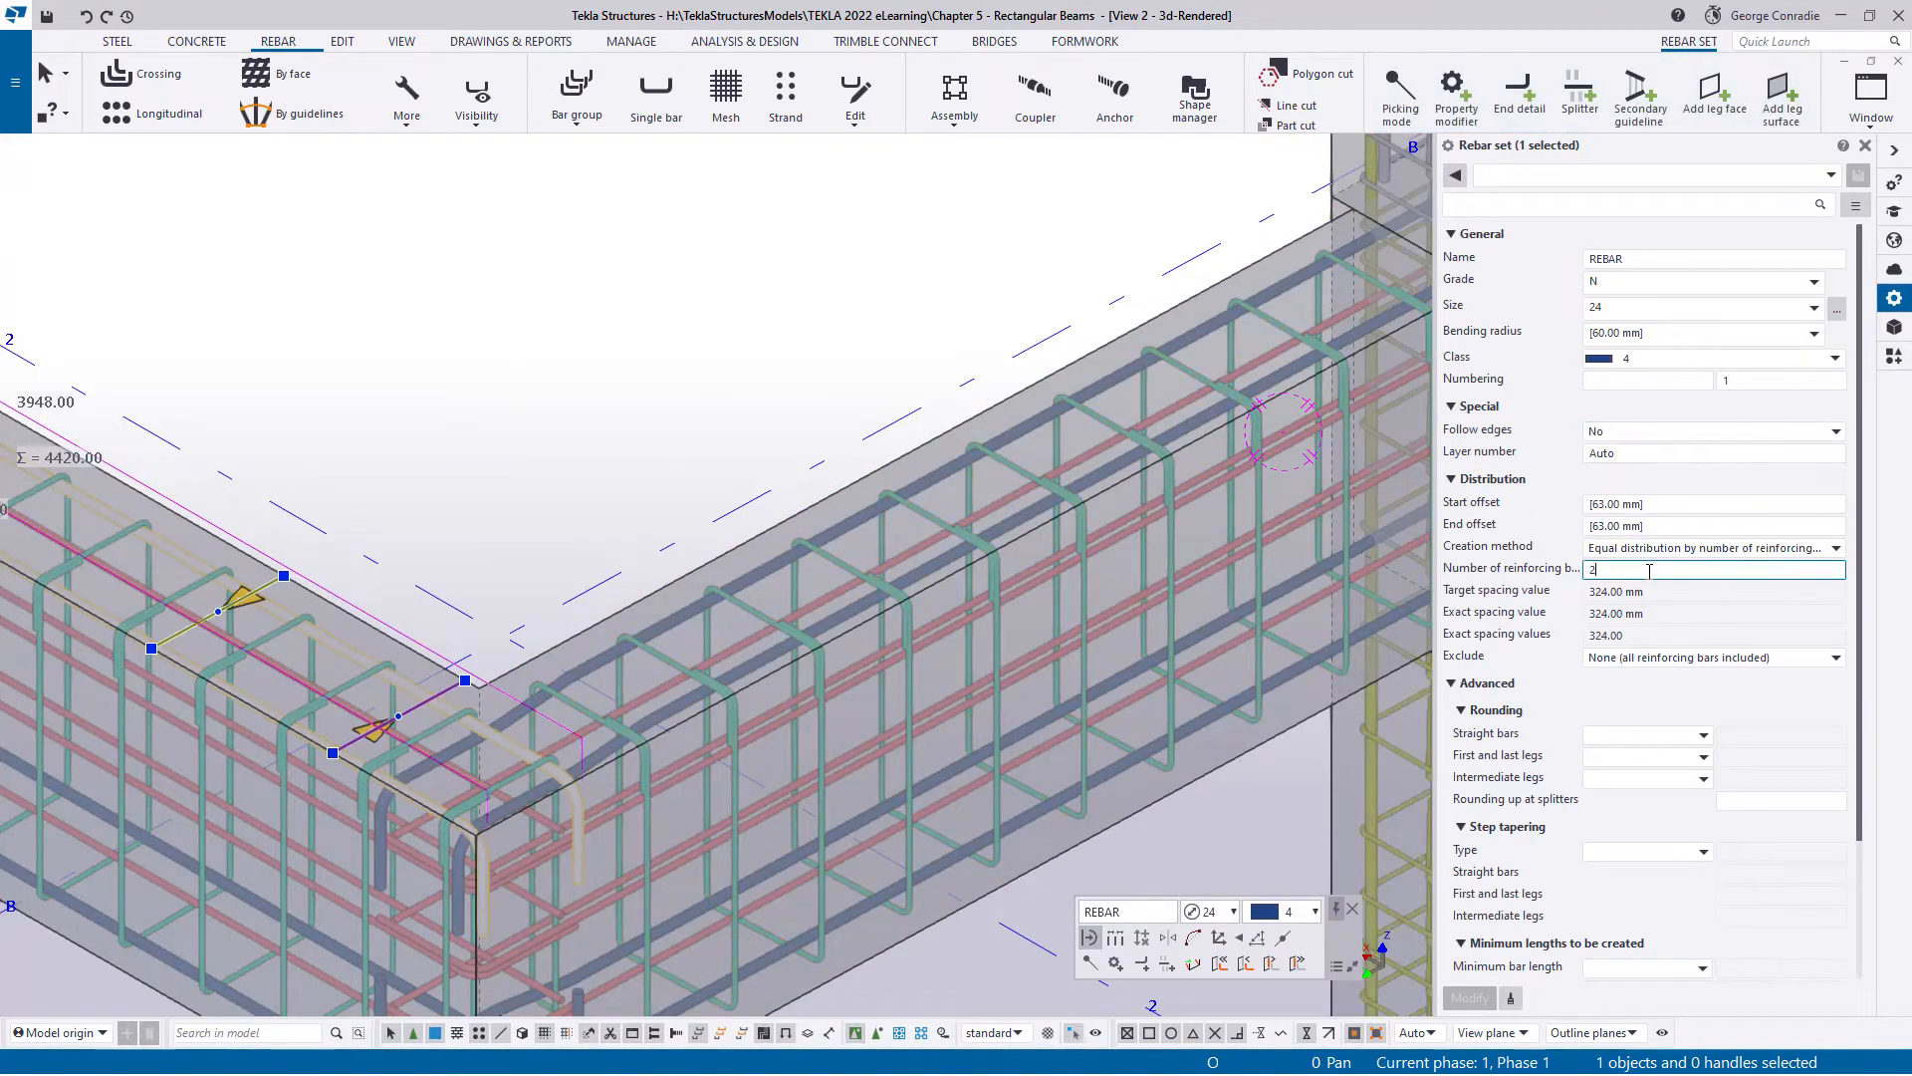
text(3)
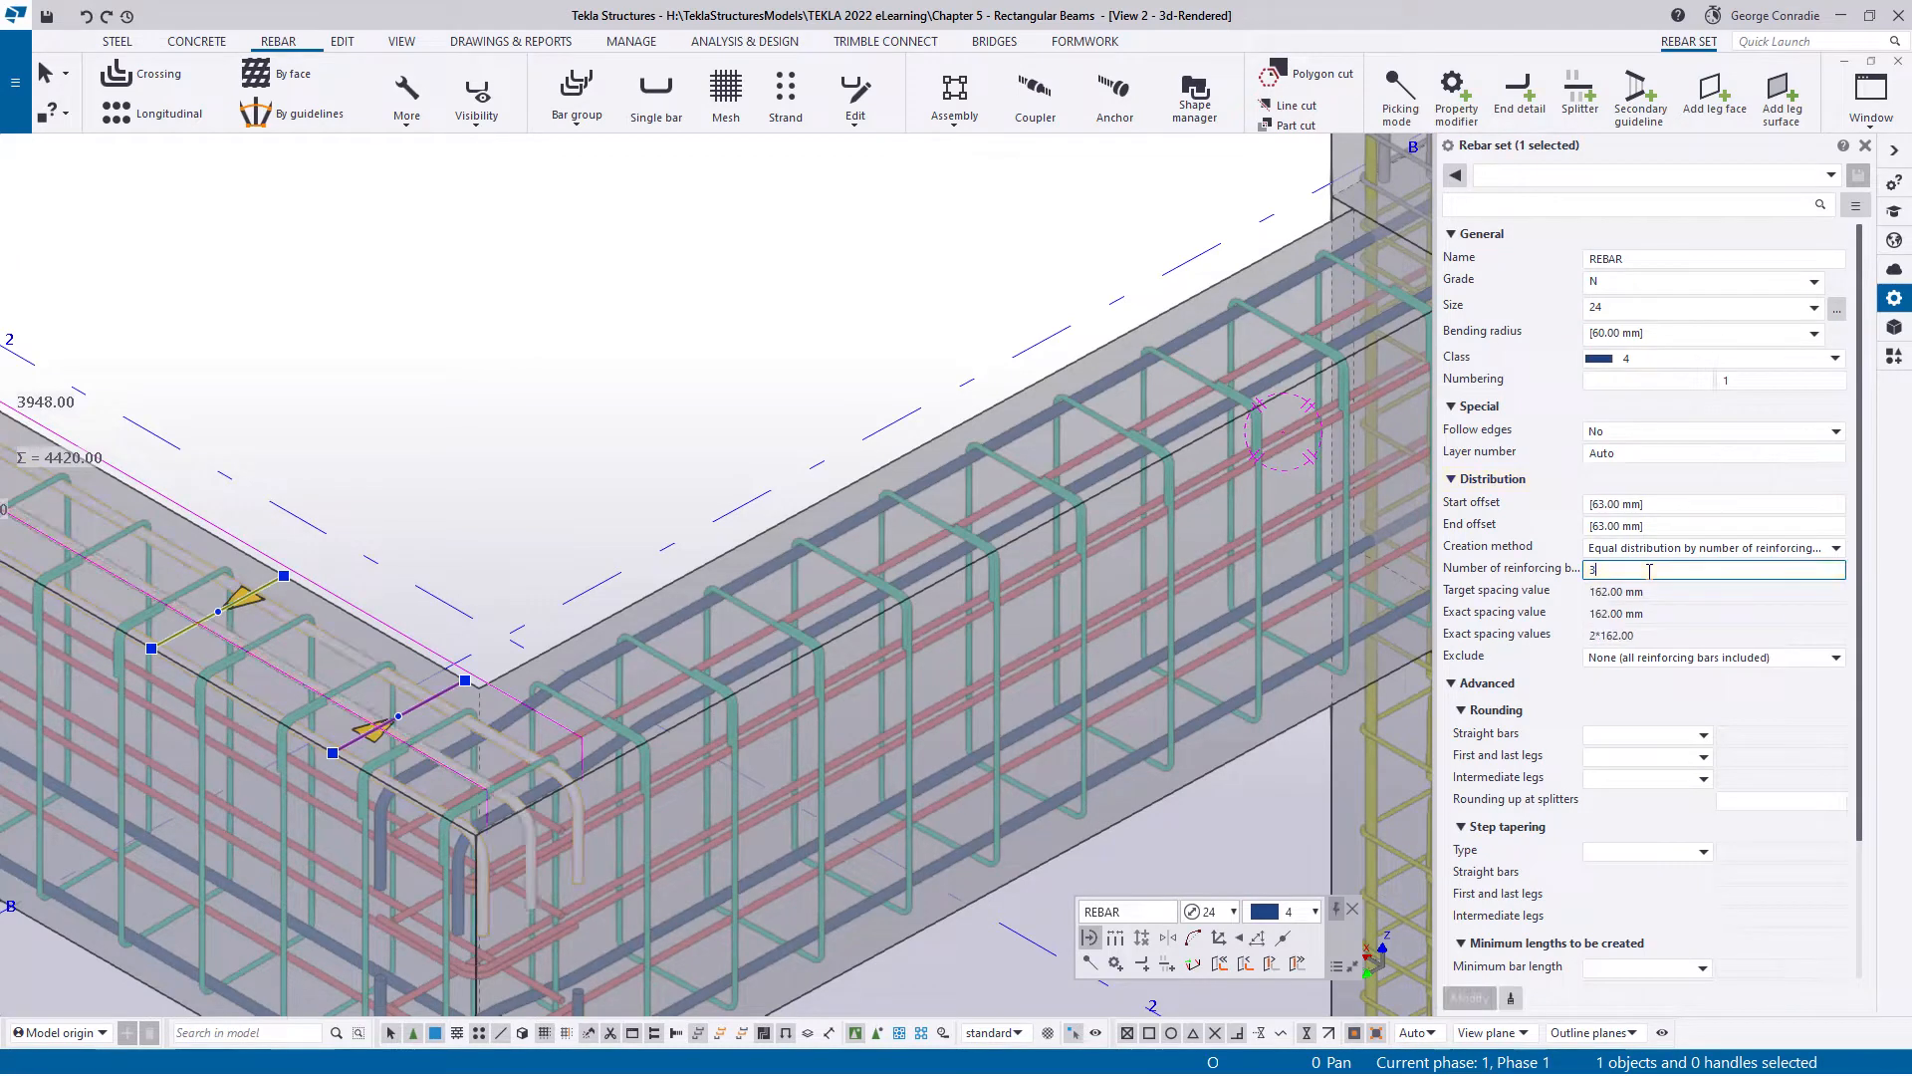
- Set the number of reinforcing bars to 3 for the cranked size 24 top bars in the other beam leg
click(846, 524)
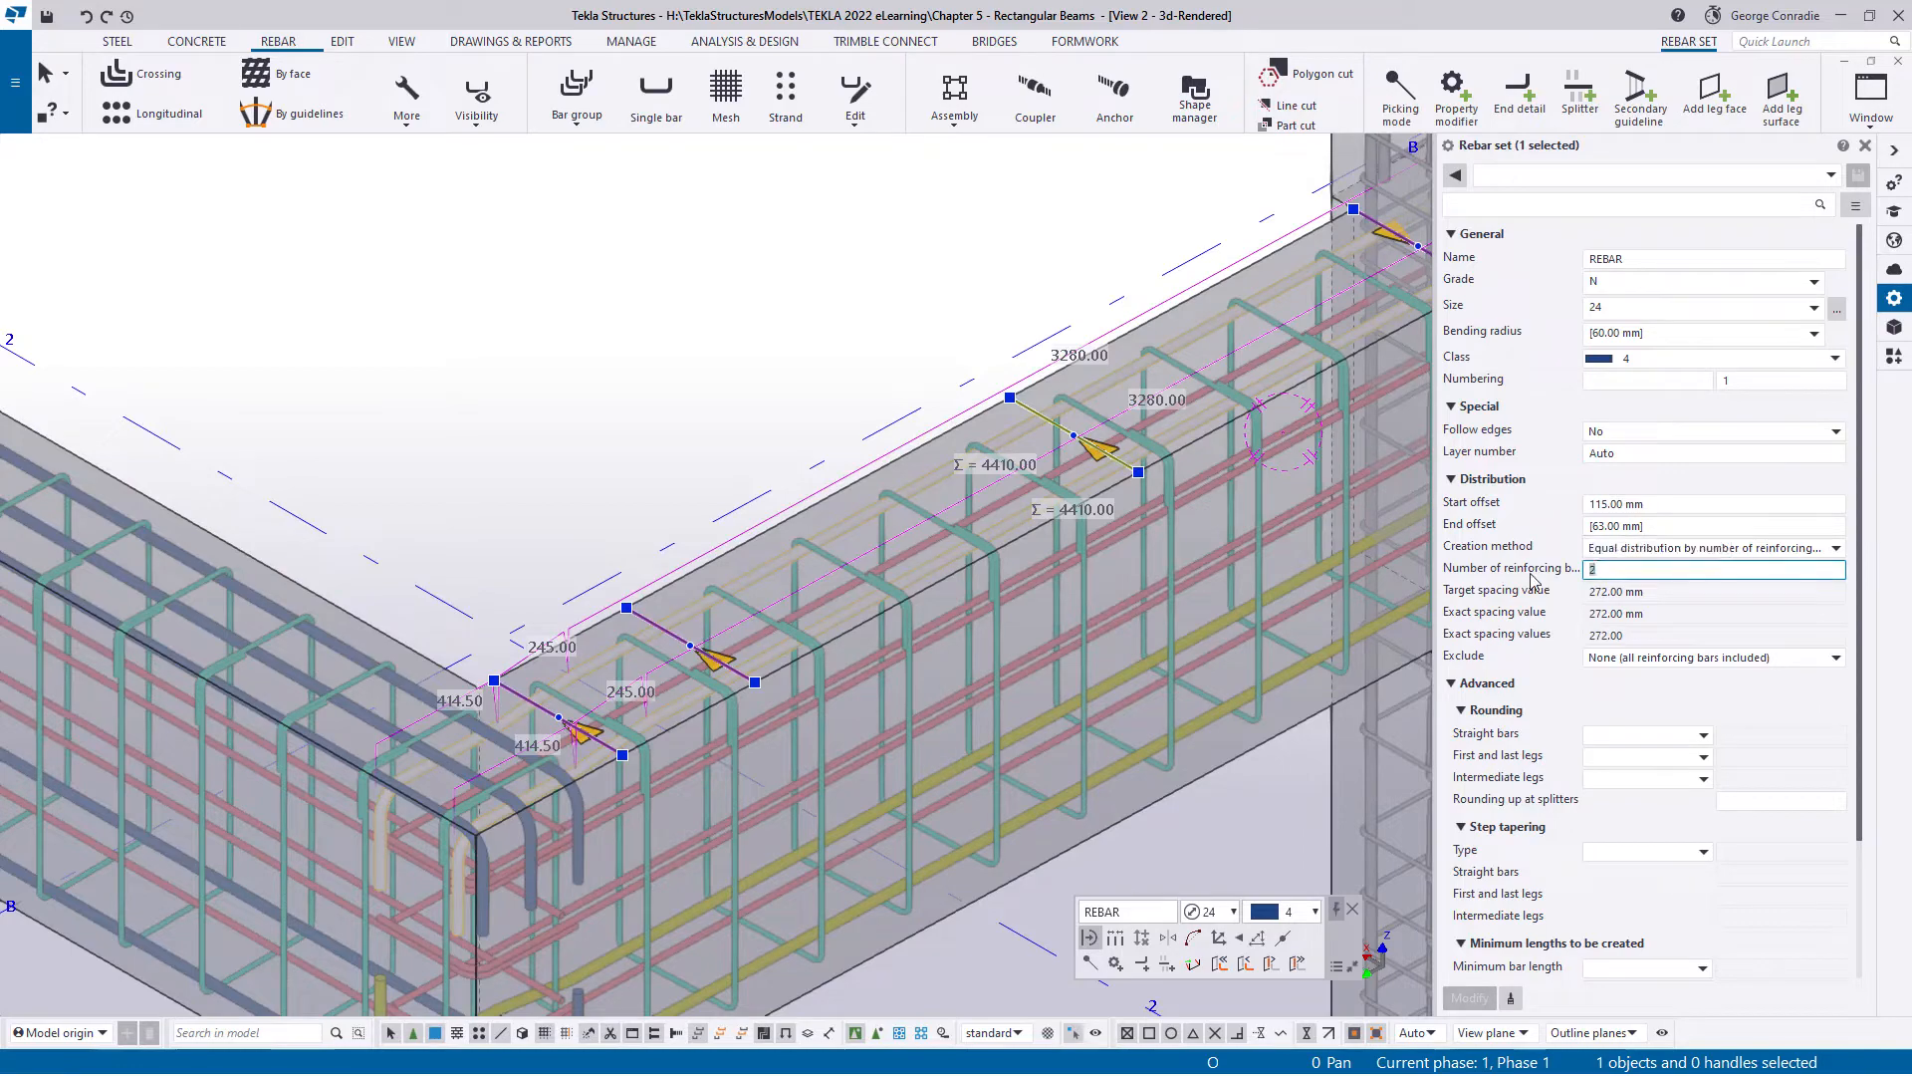
text(3)
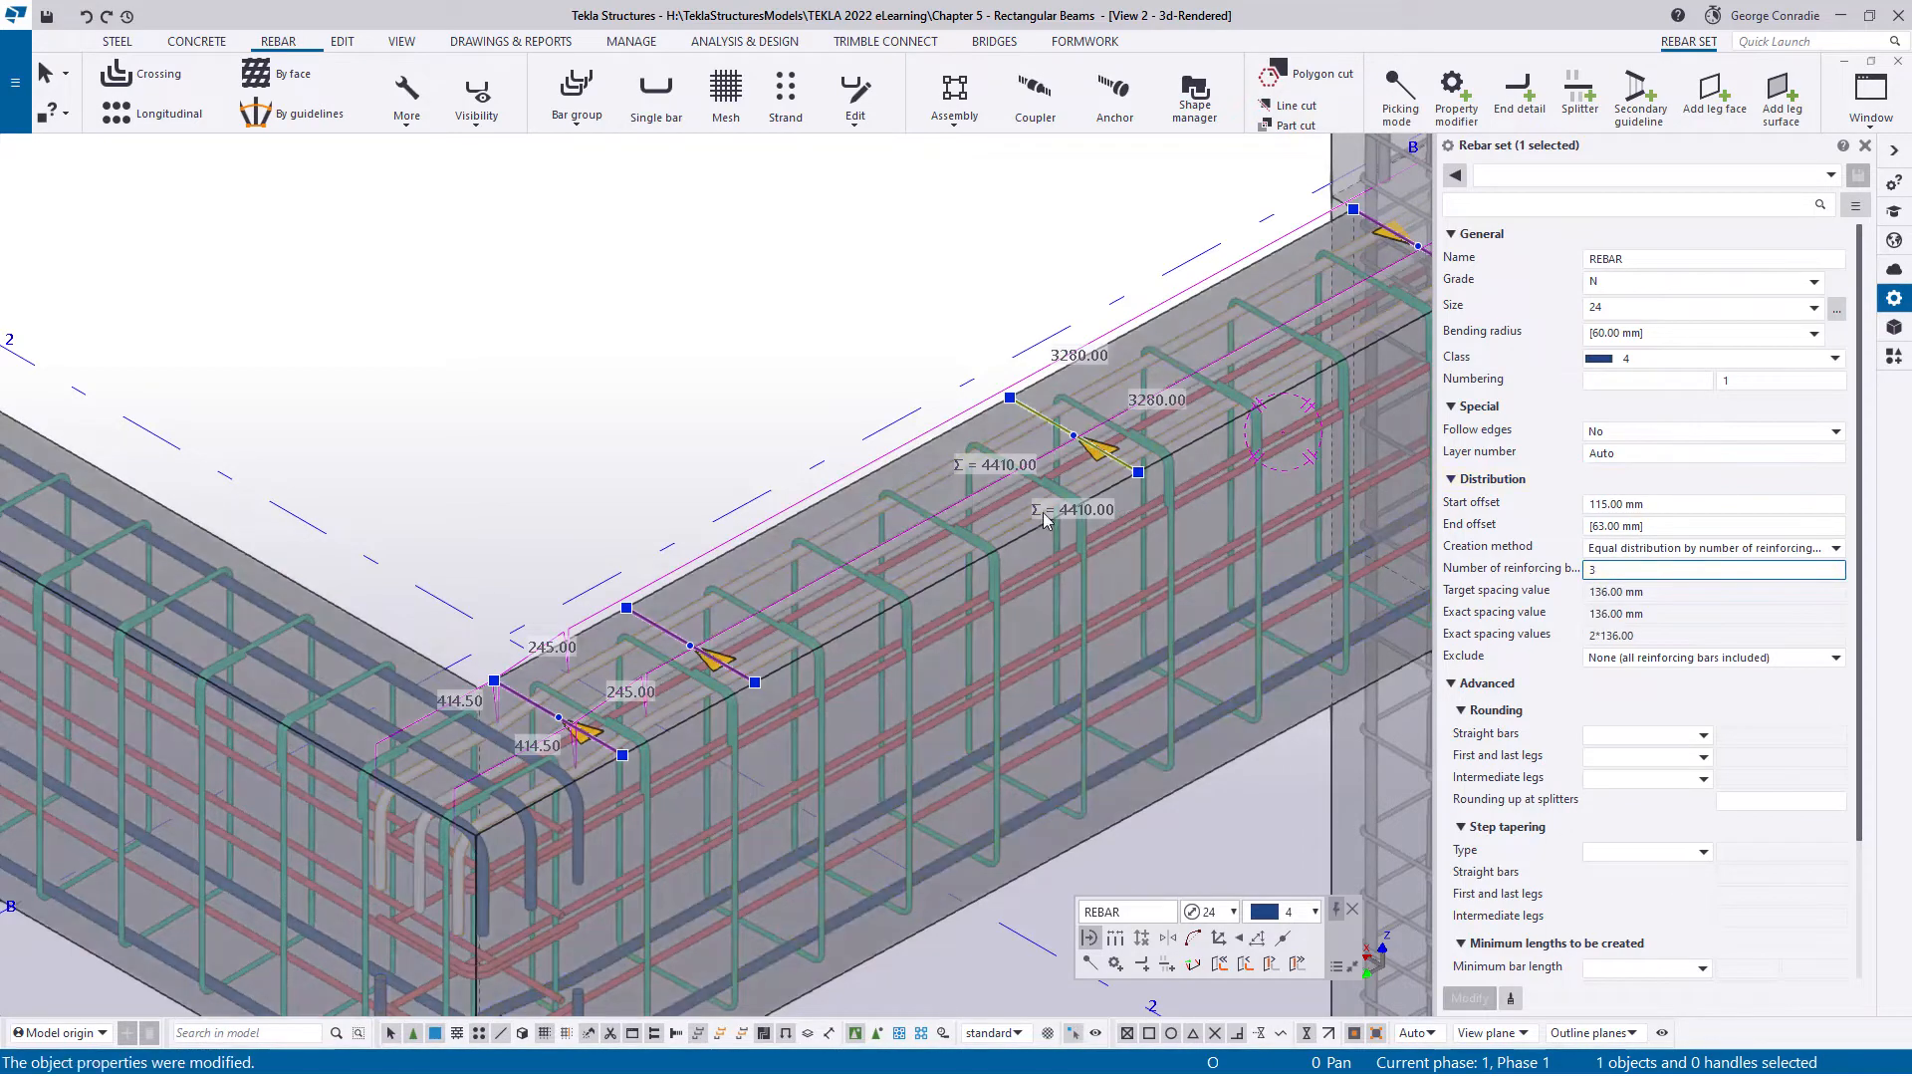
key(Escape)
scroll(607, 755, up, 5)
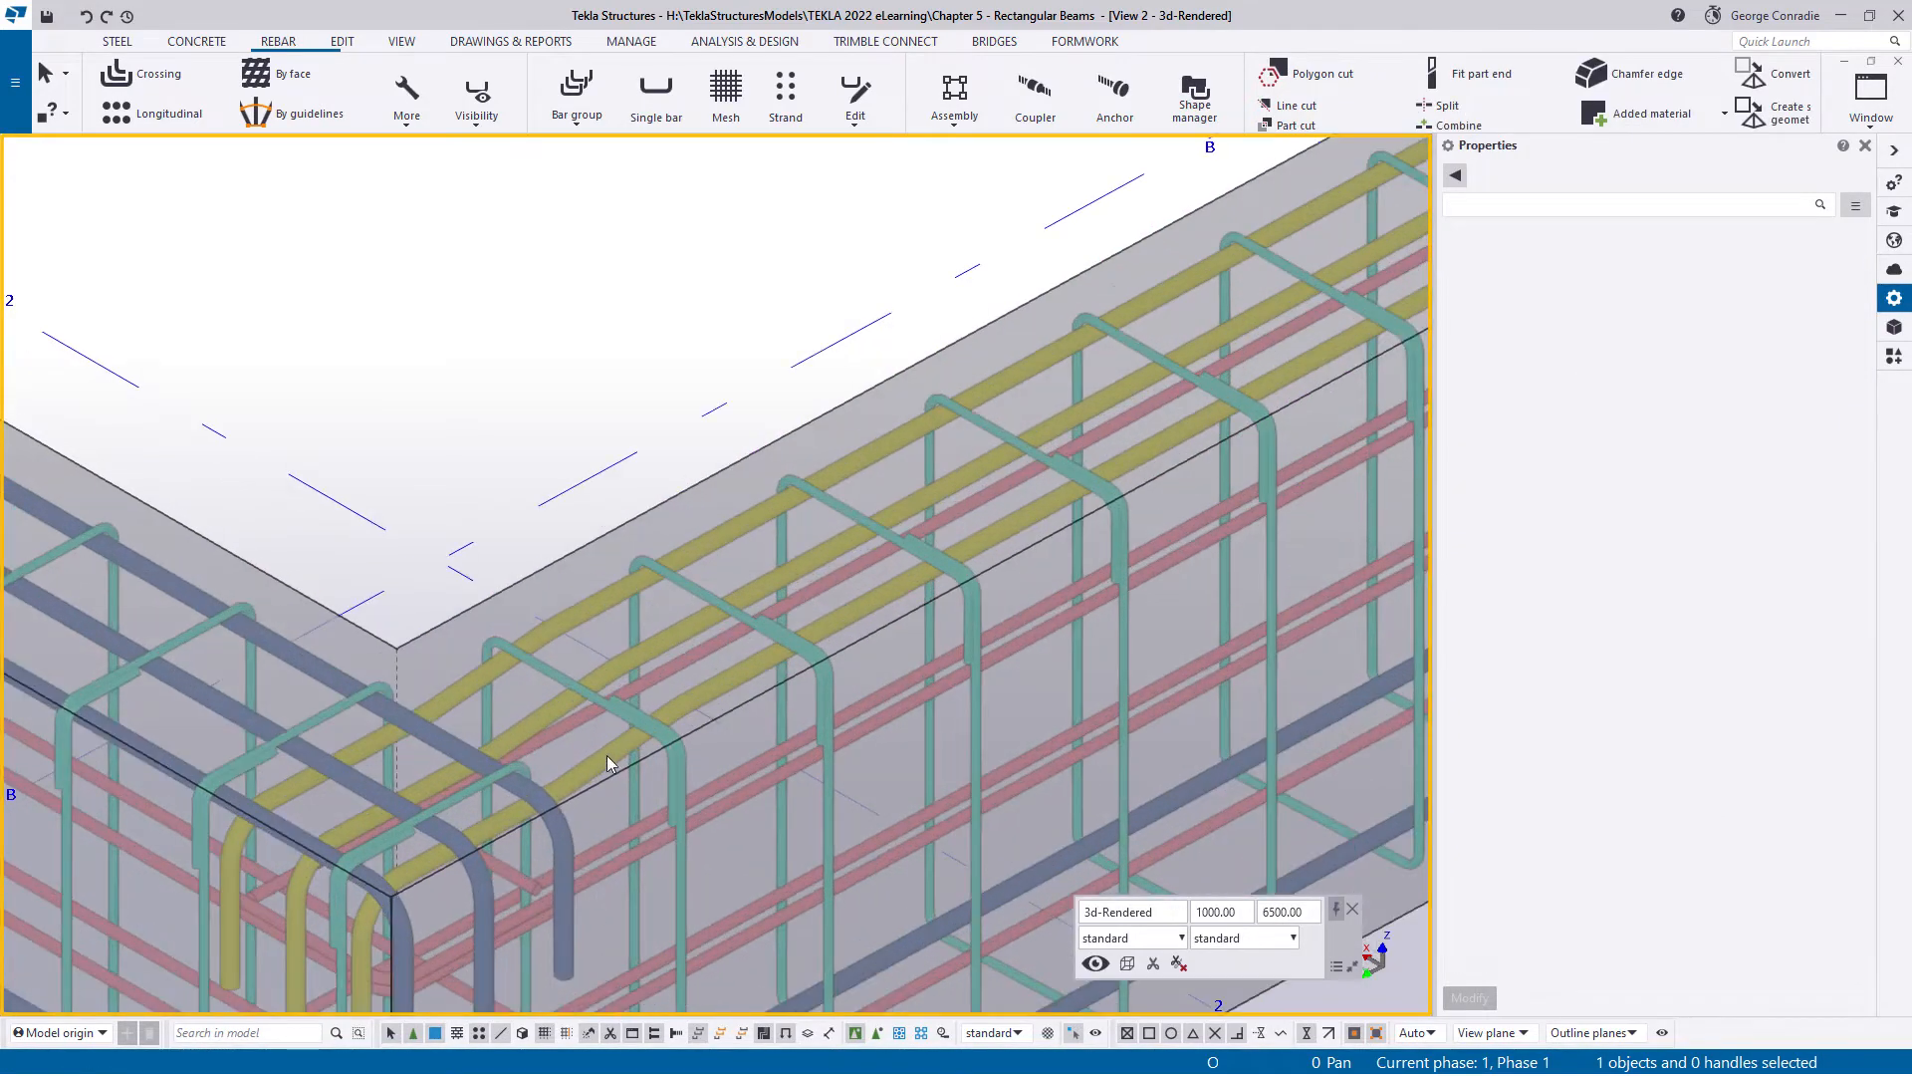
ctrl+middle_drag(637, 725, 726, 684)
scroll(669, 708, down, 8)
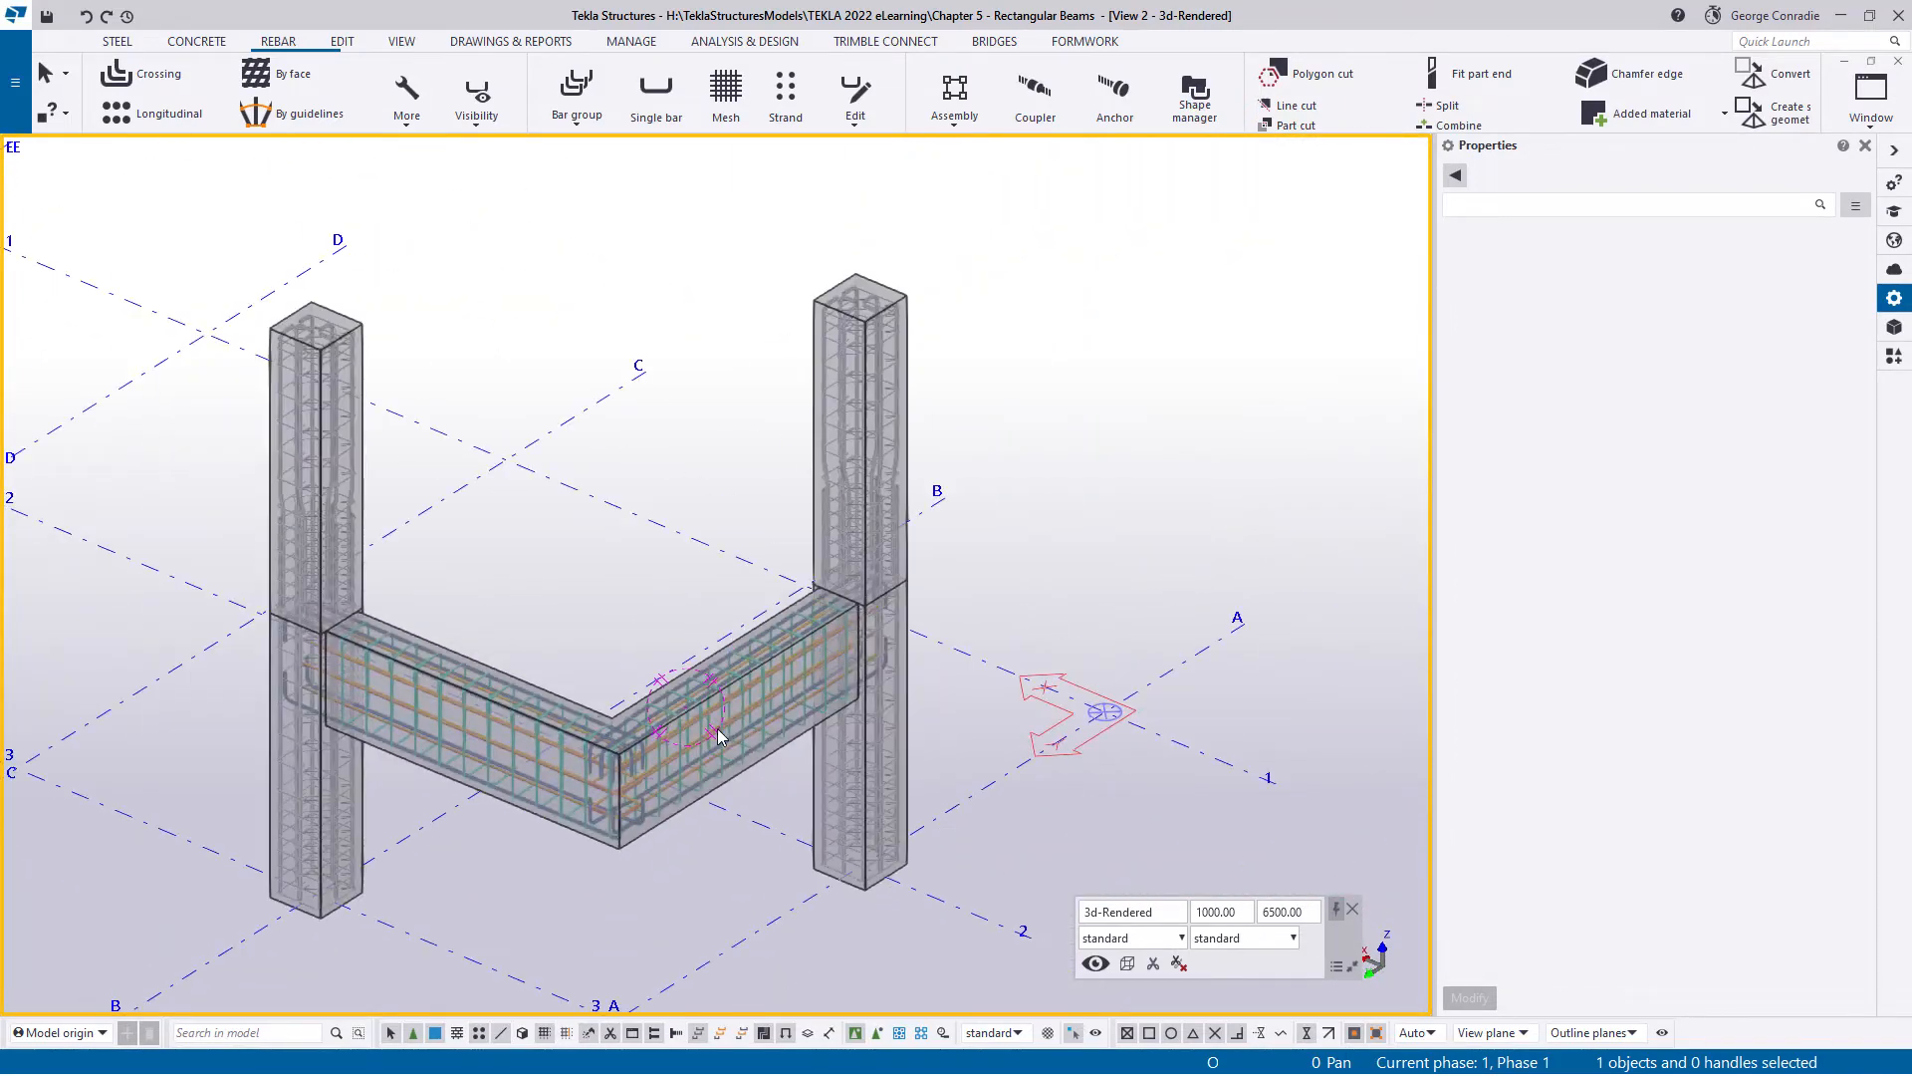
- Fit the work area to the entire model in the 3D view
ctrl+middle_drag(732, 725, 930, 671)
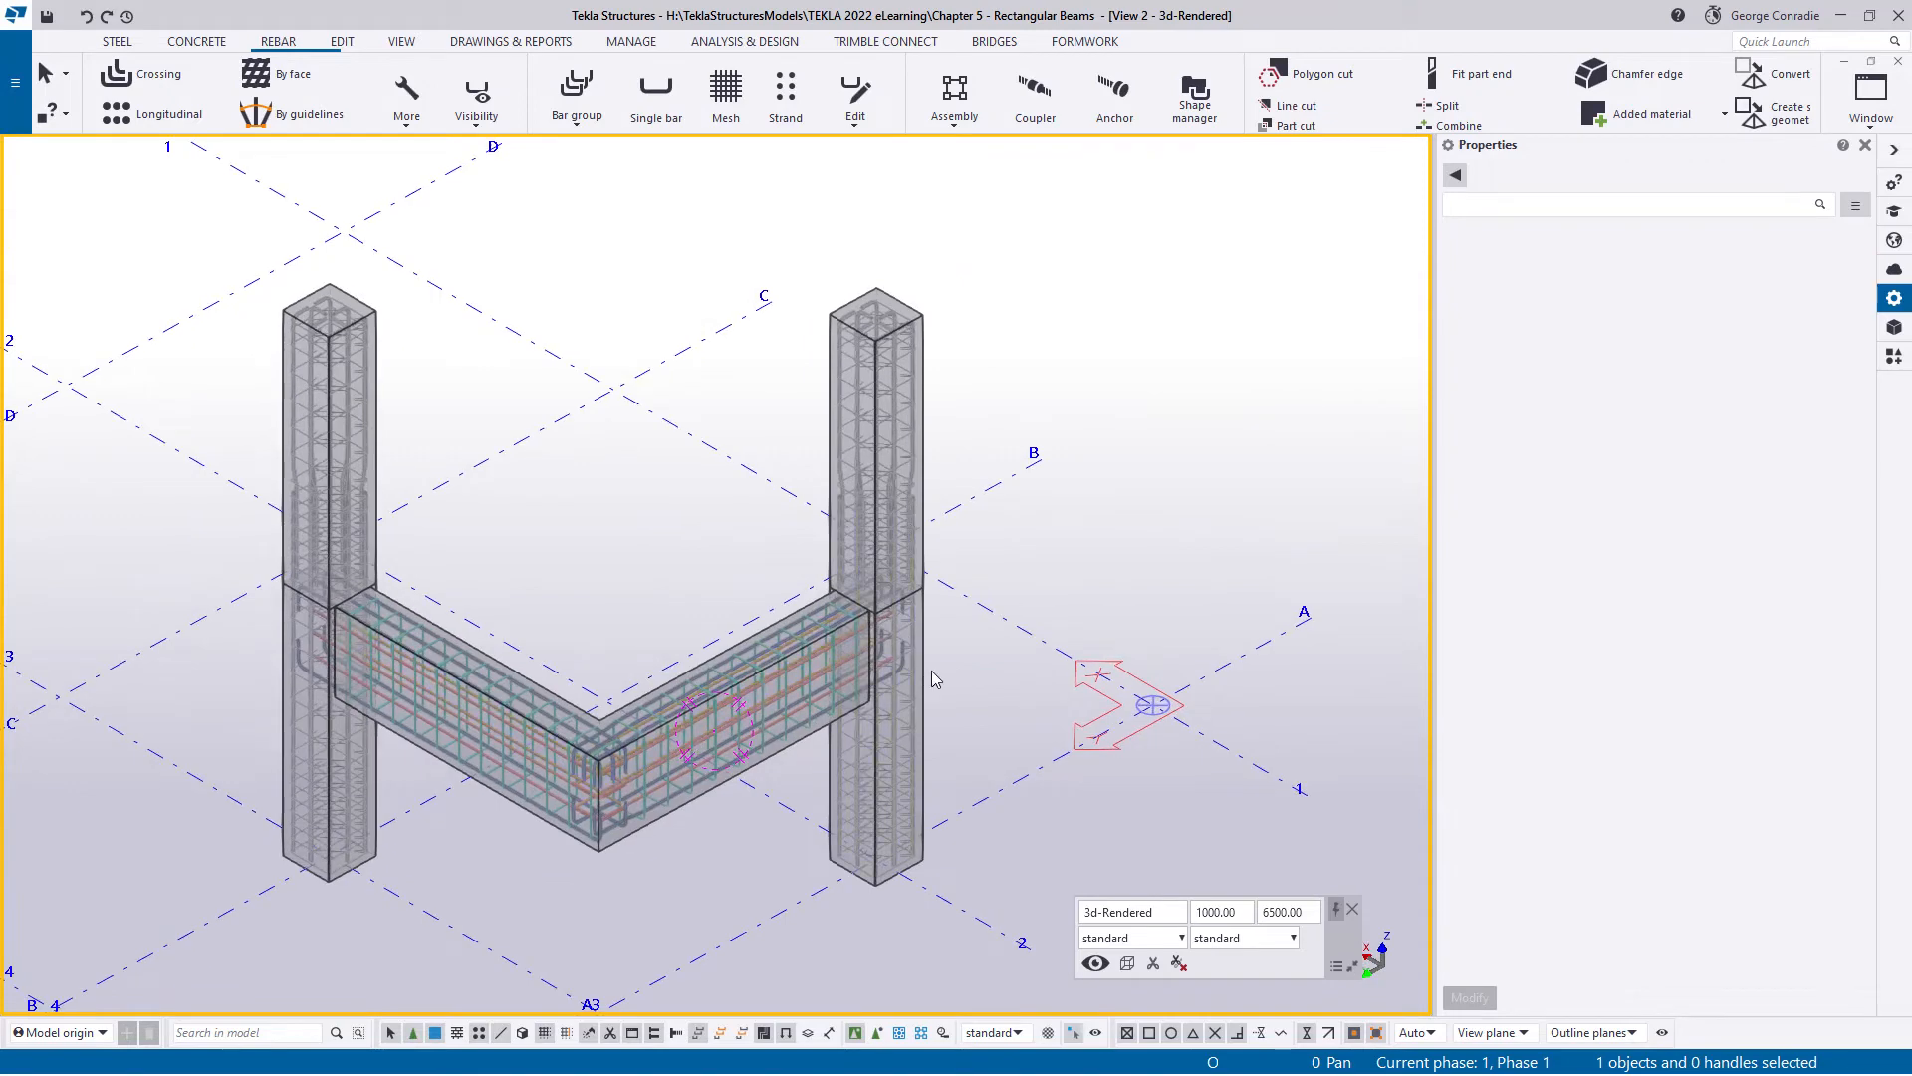
right_click(1098, 576)
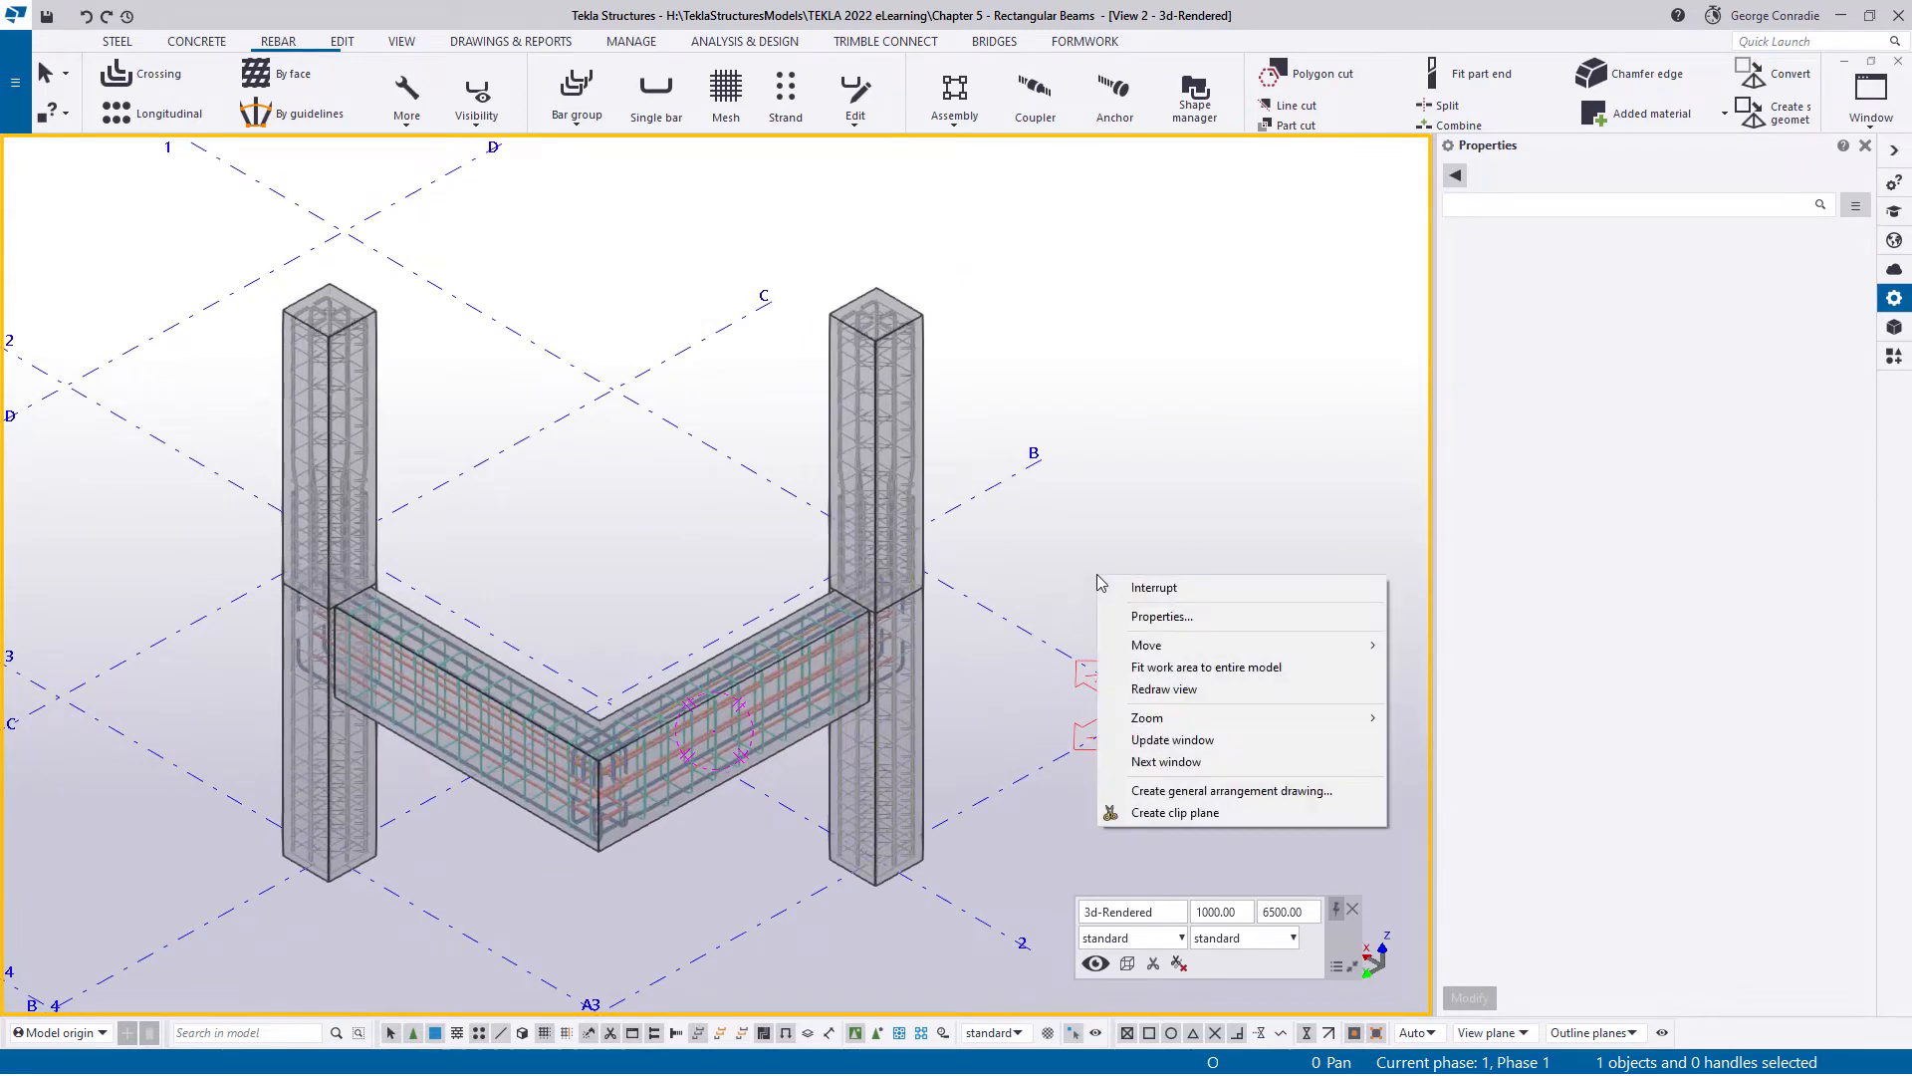
click(1156, 669)
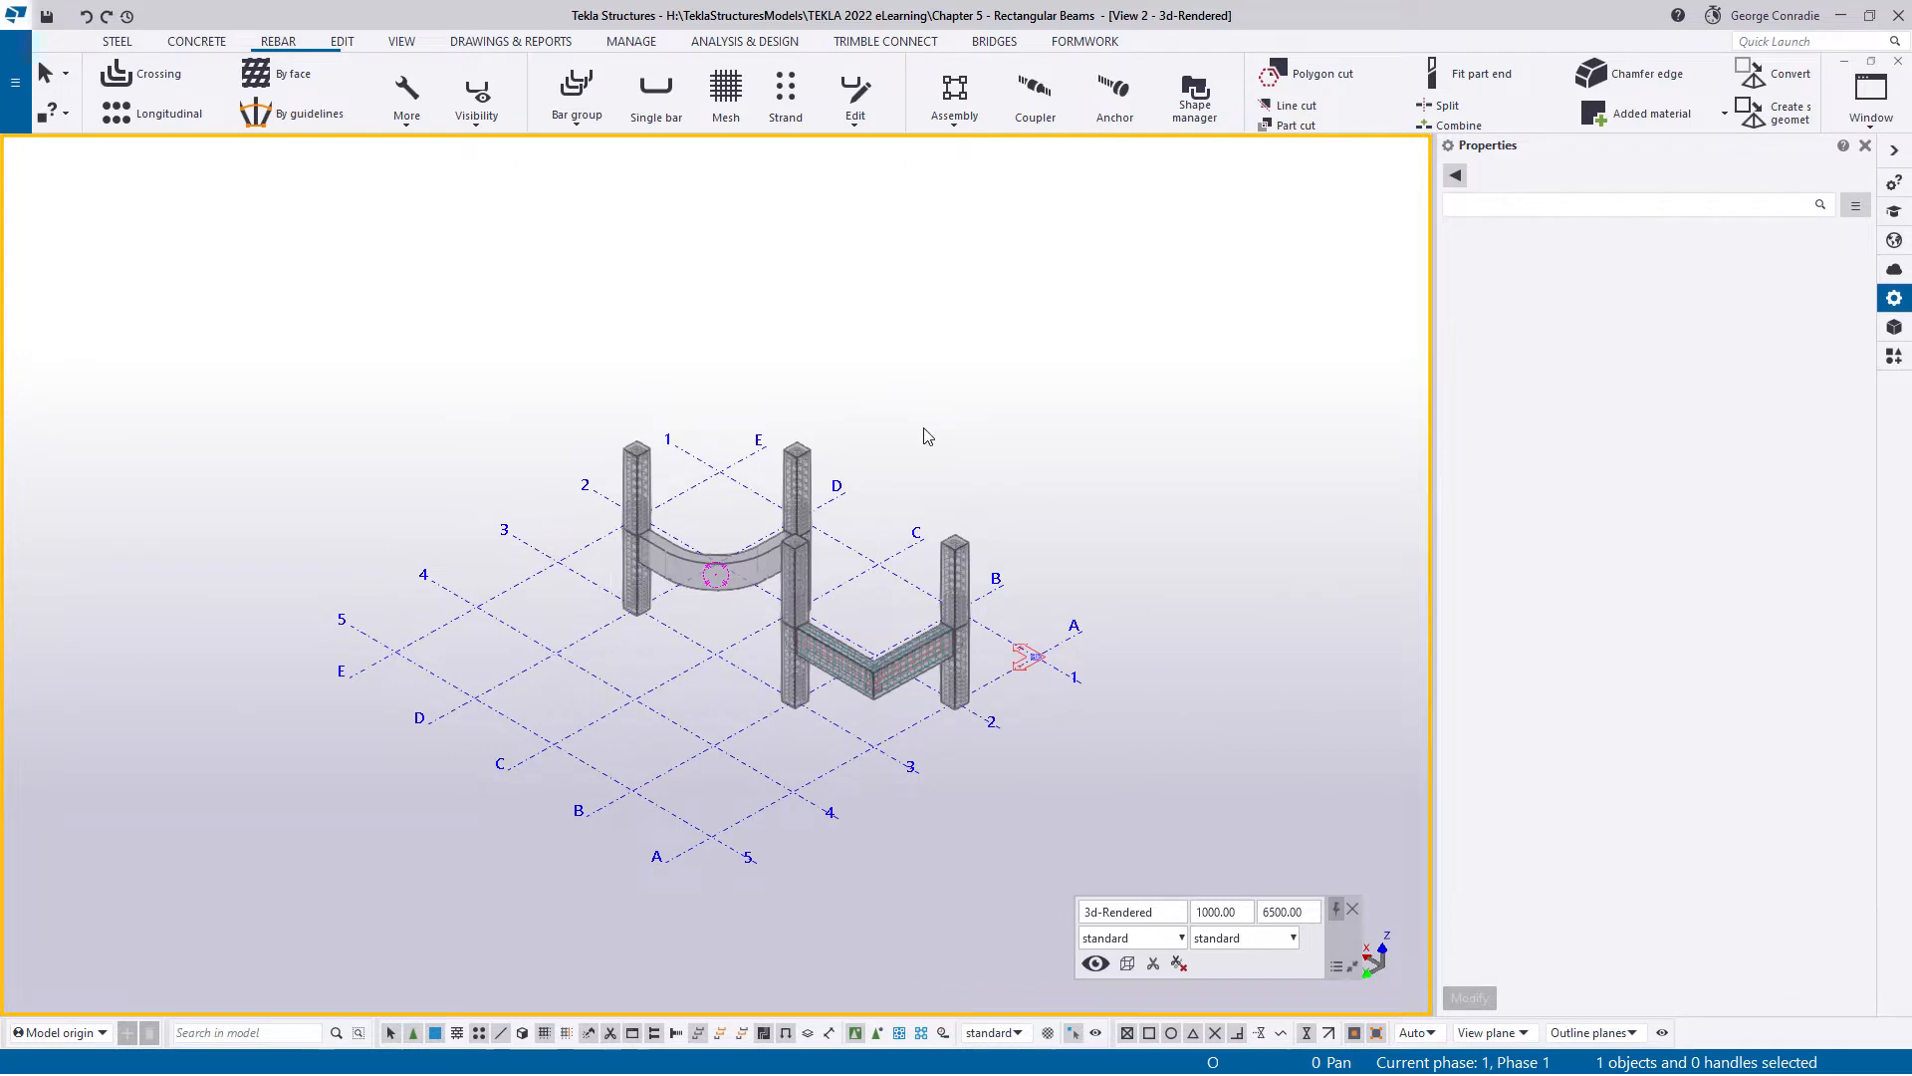
- Select the curved beam with its columns in plan and fit the work area to these parts in all views
key(ctrl+p)
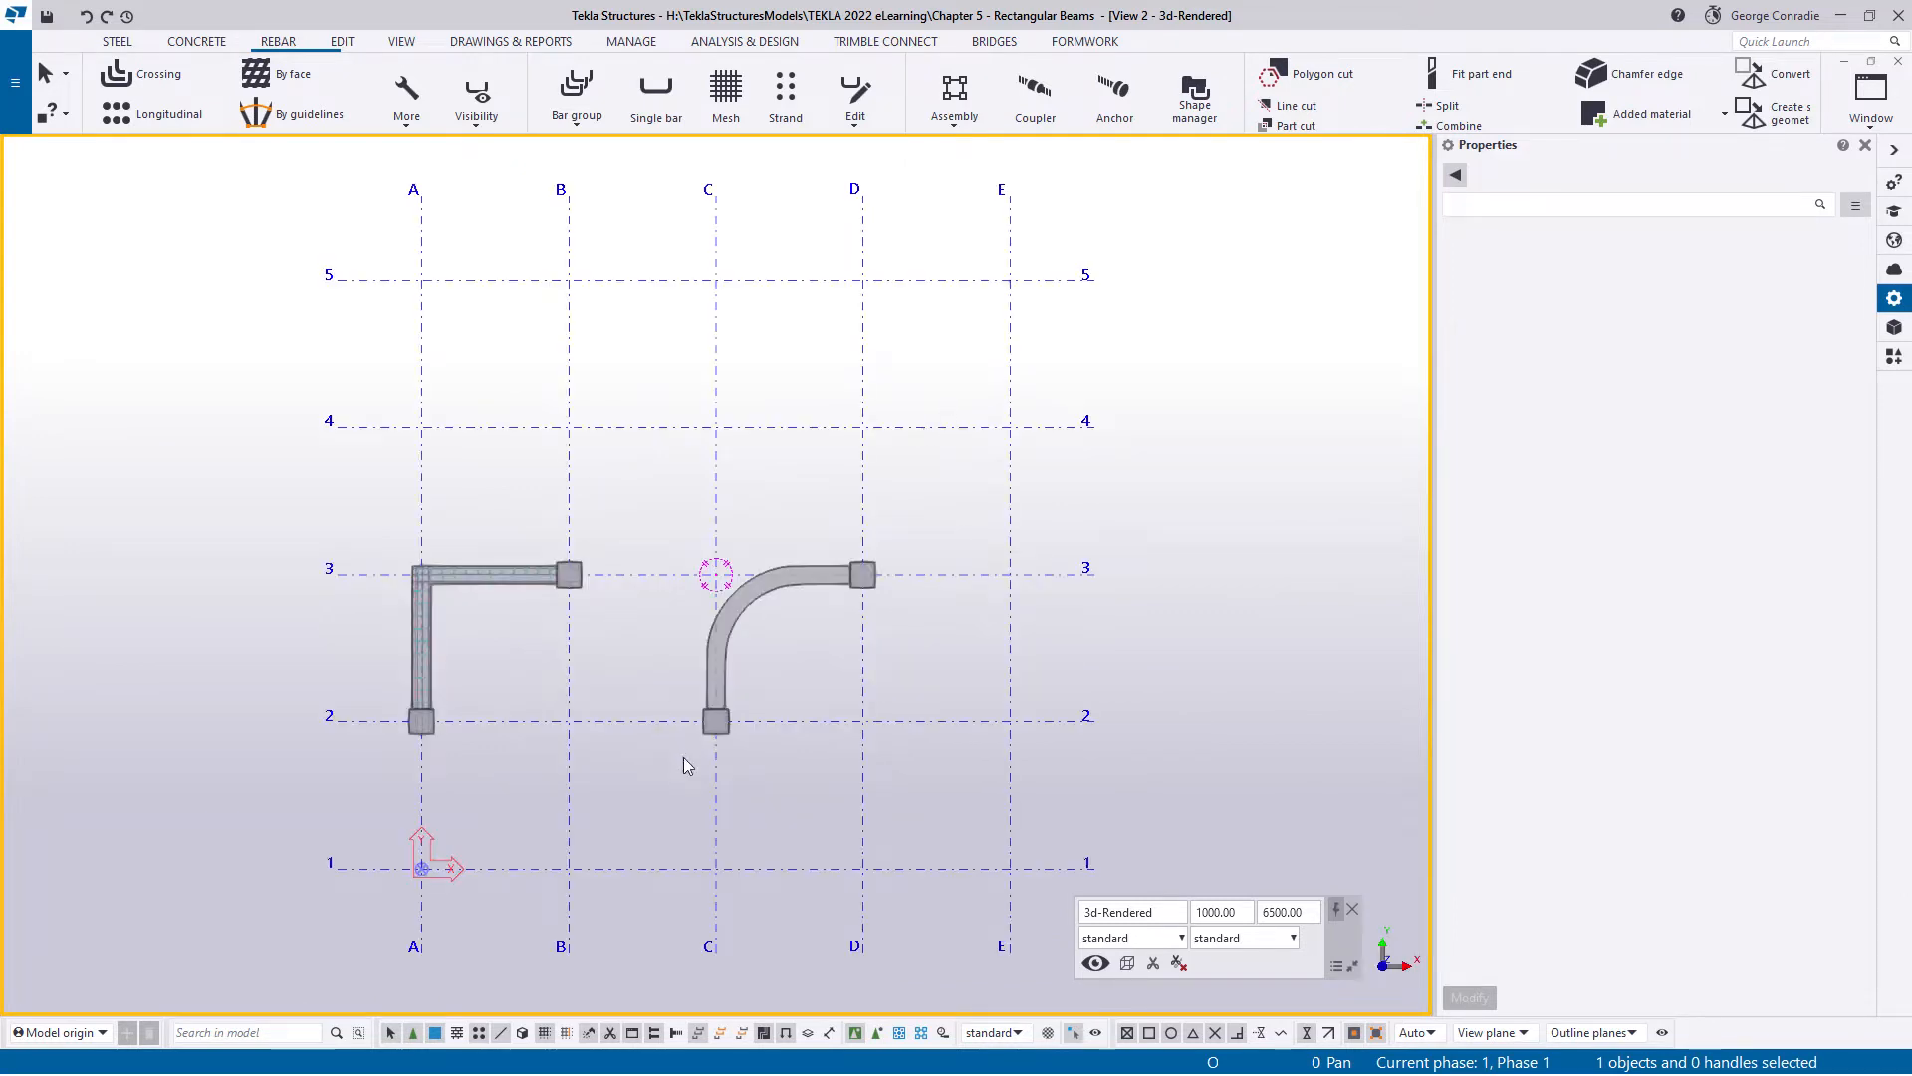
drag(685, 755, 911, 542)
right_click(910, 542)
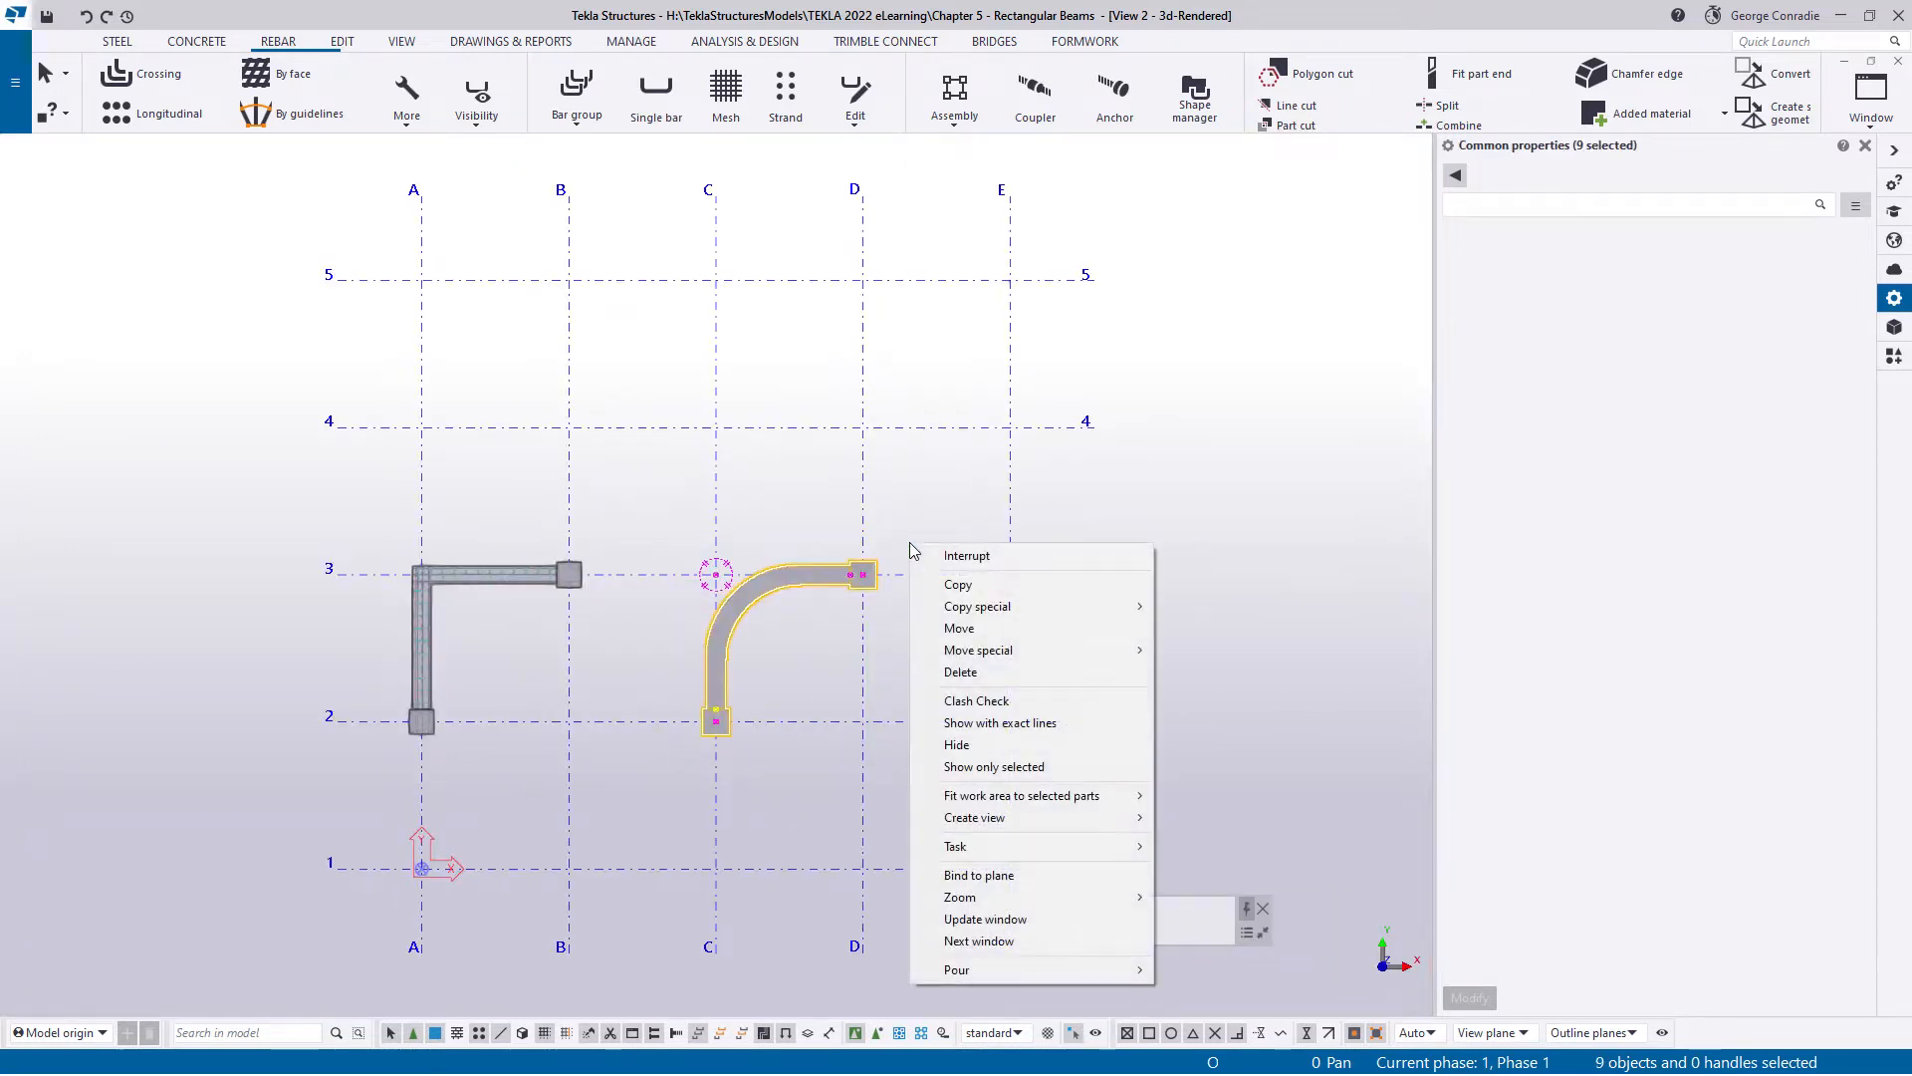
mouse_move(1068, 803)
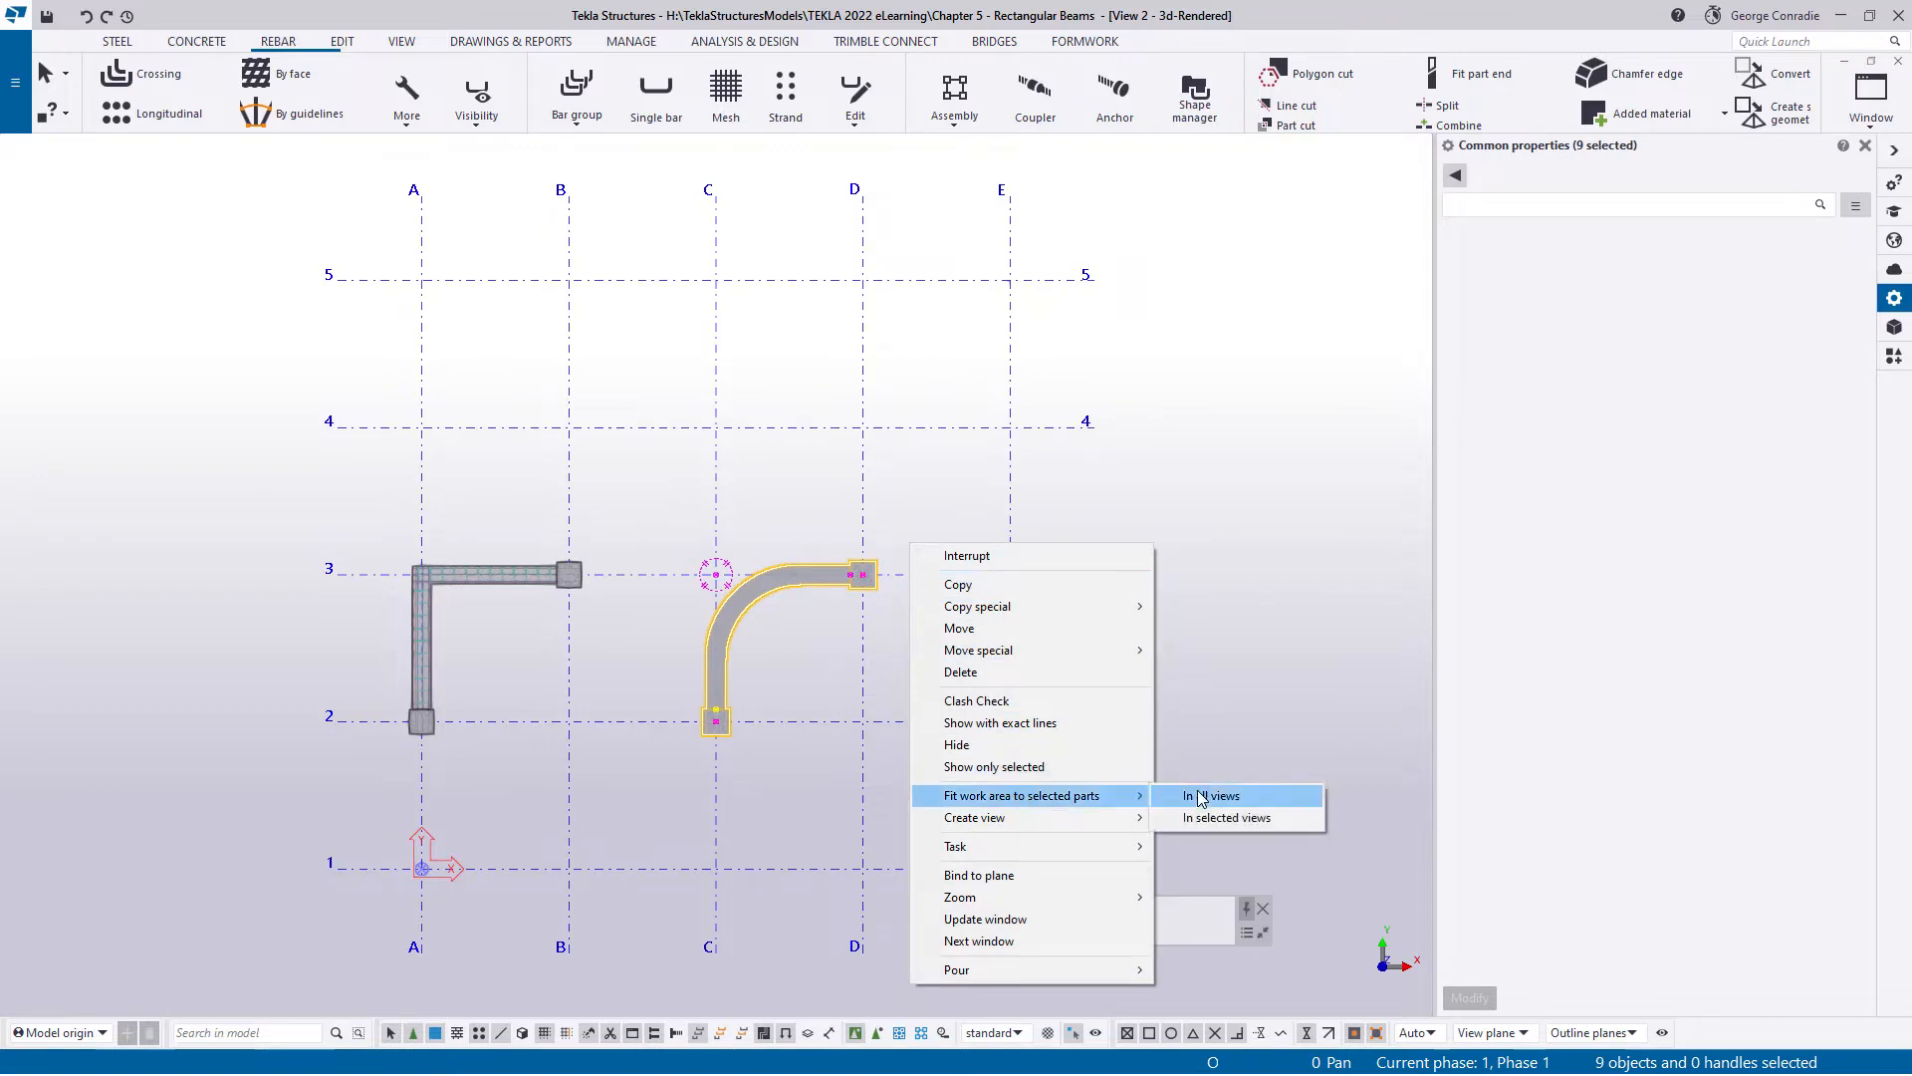
click(1201, 797)
click(881, 635)
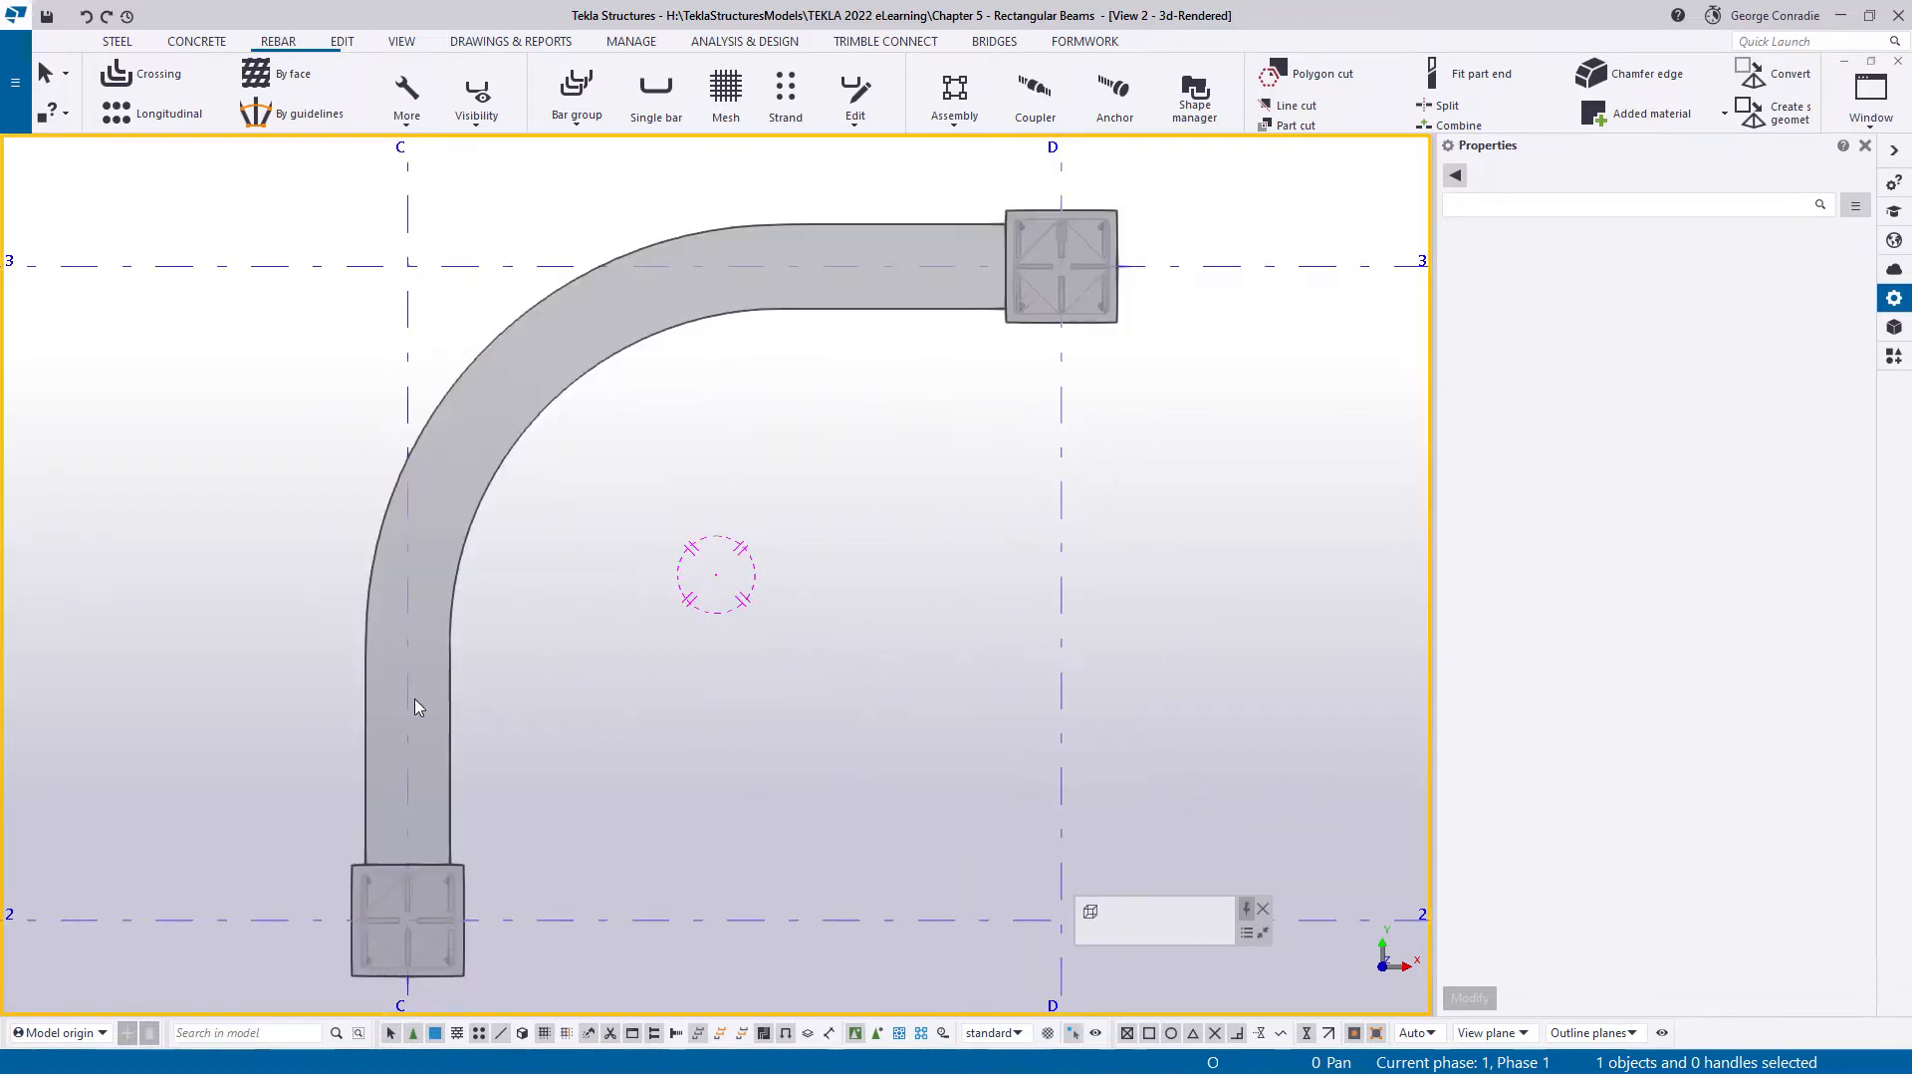
- Set the view's object filter to CIP - Beam and show the curved beam in 3D
ctrl+middle_drag(420, 728, 816, 558)
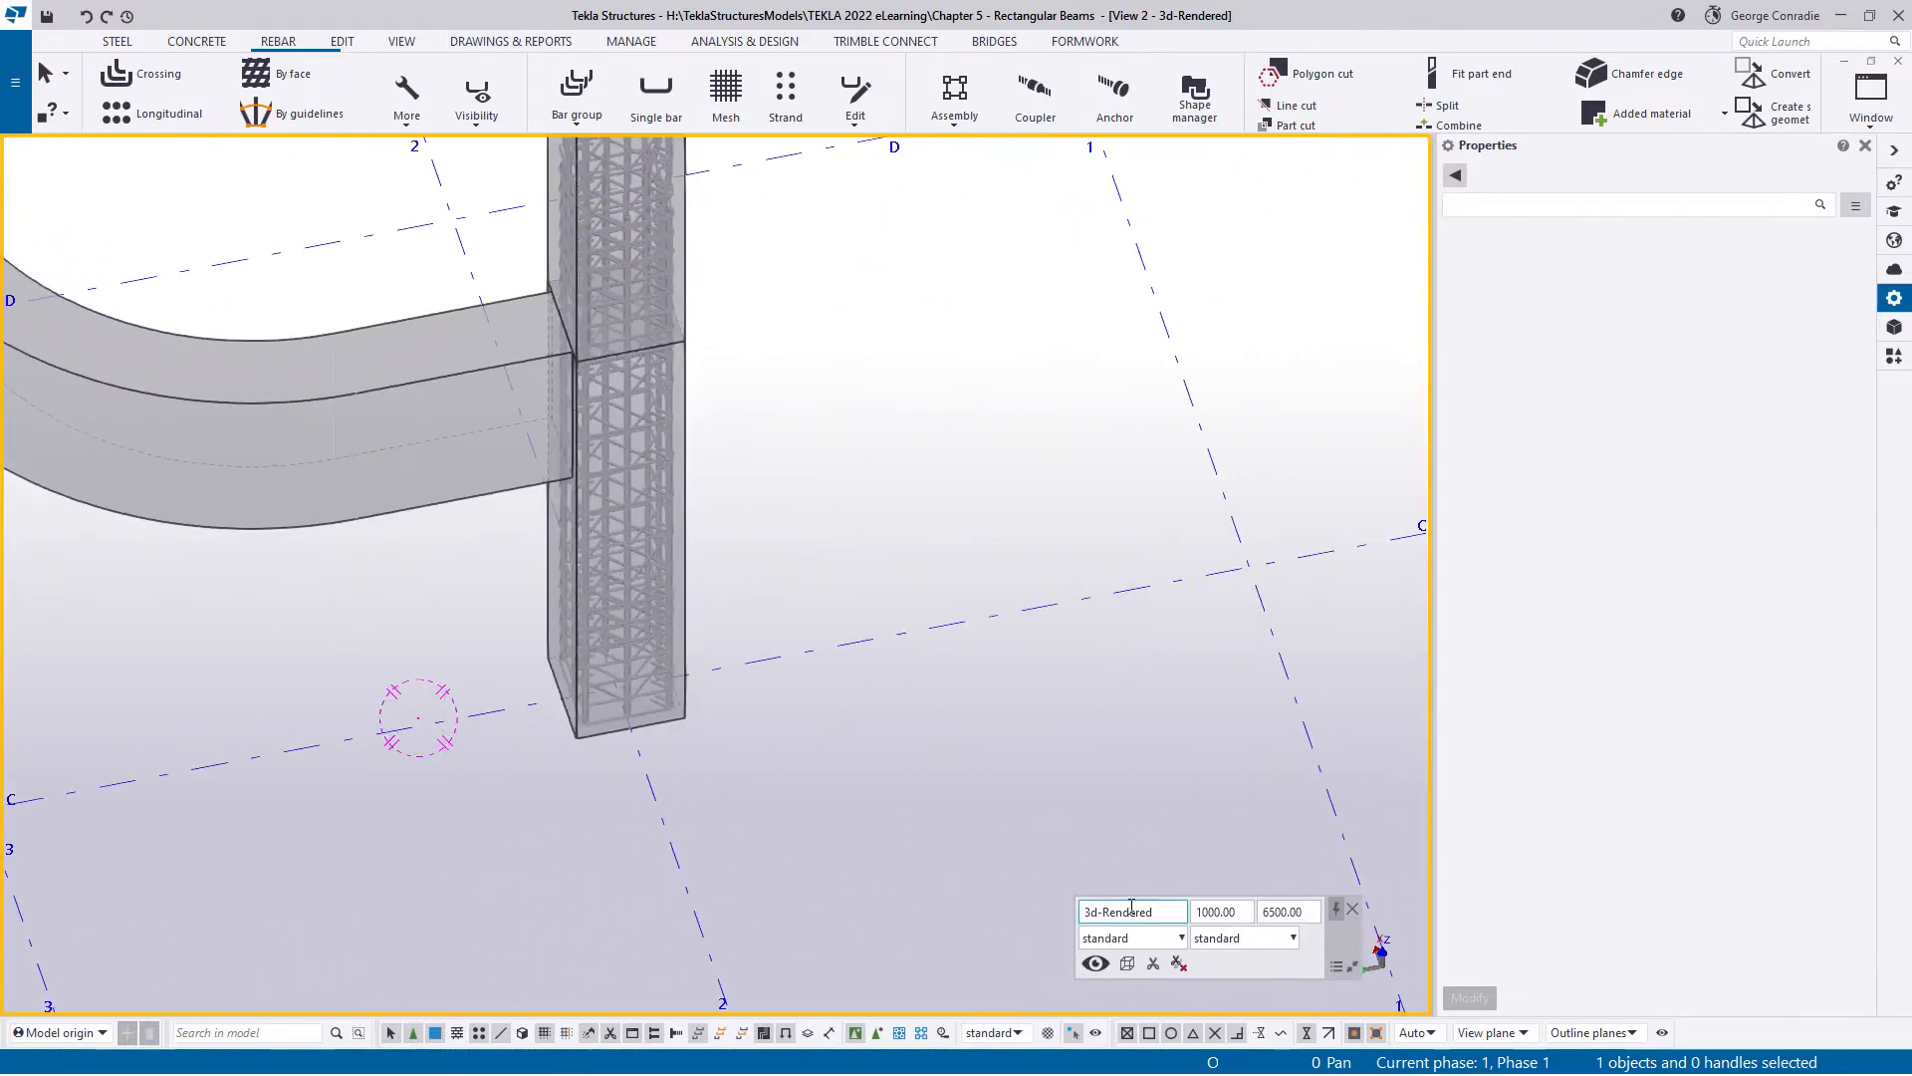
click(1145, 944)
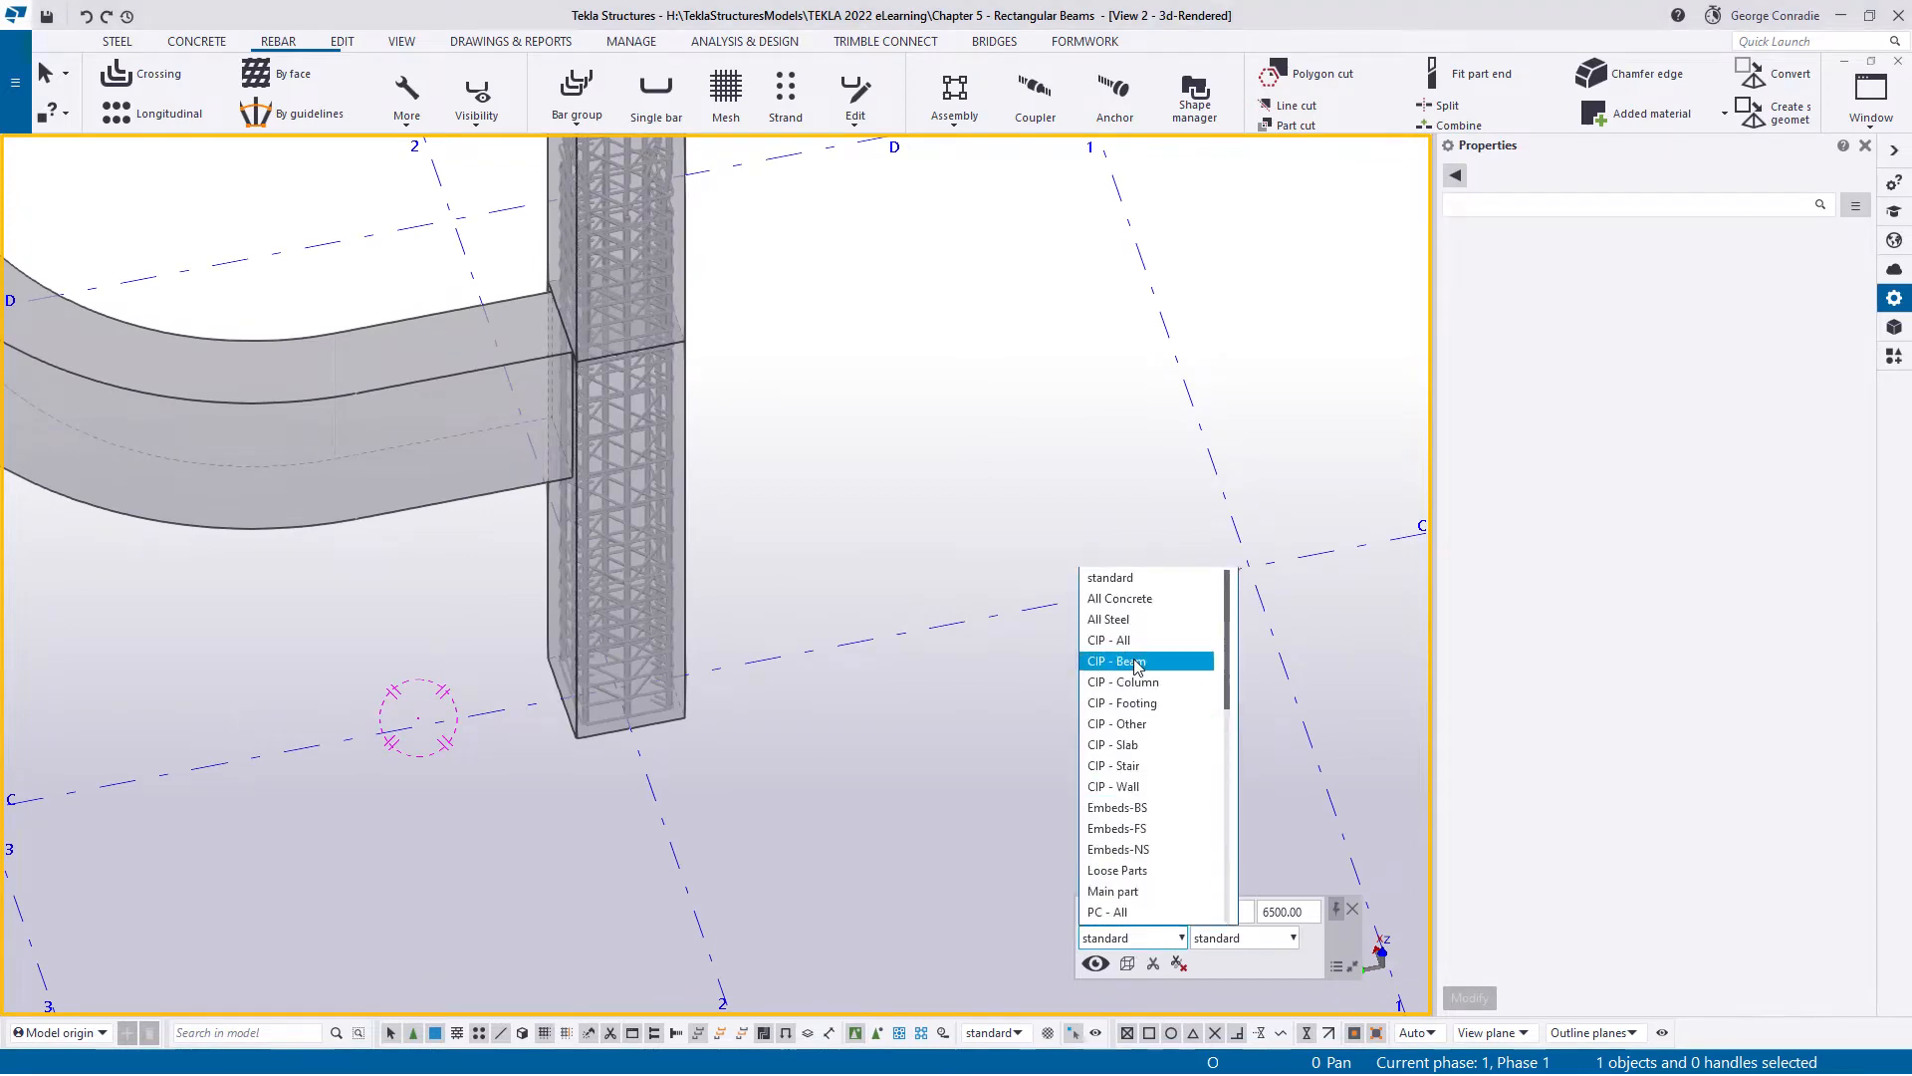
click(1137, 663)
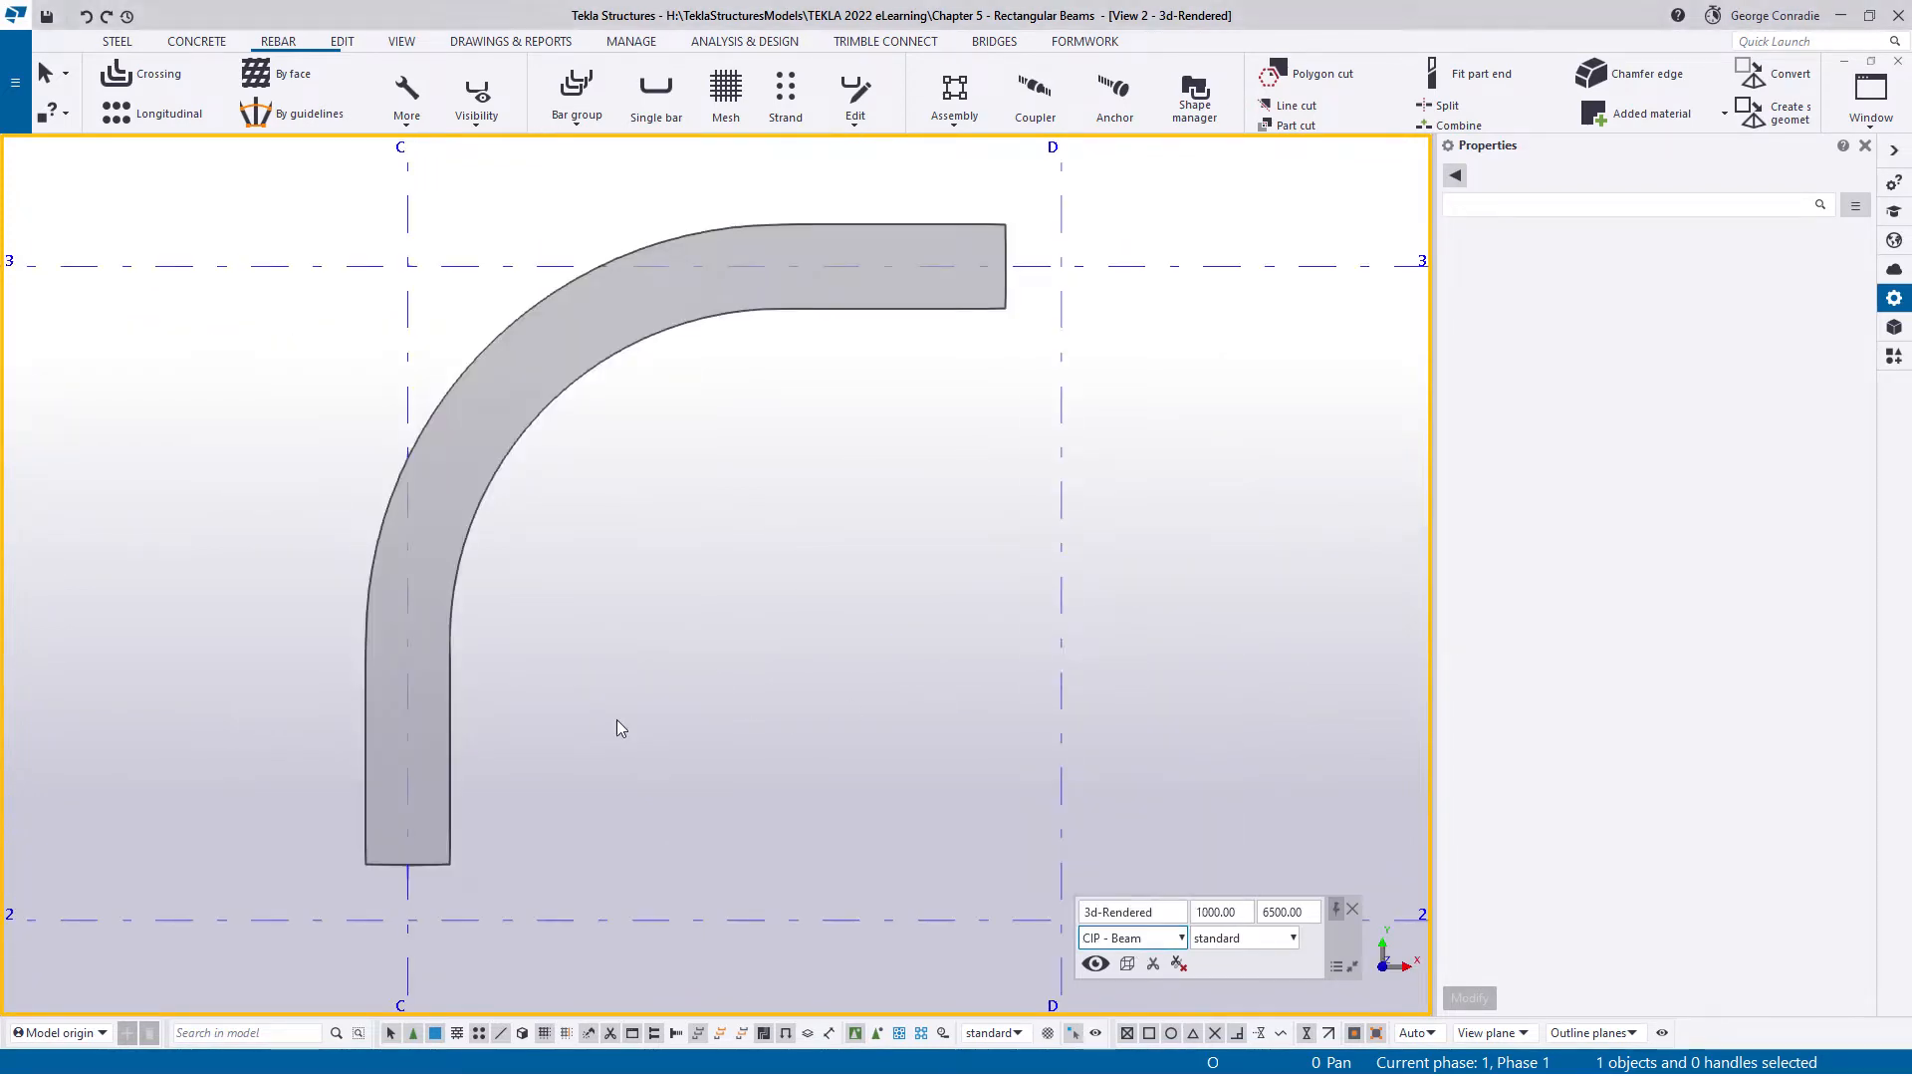
ctrl+middle_drag(445, 812, 819, 598)
middle_drag(431, 965, 966, 767)
scroll(874, 765, down, 3)
scroll(655, 865, up, 3)
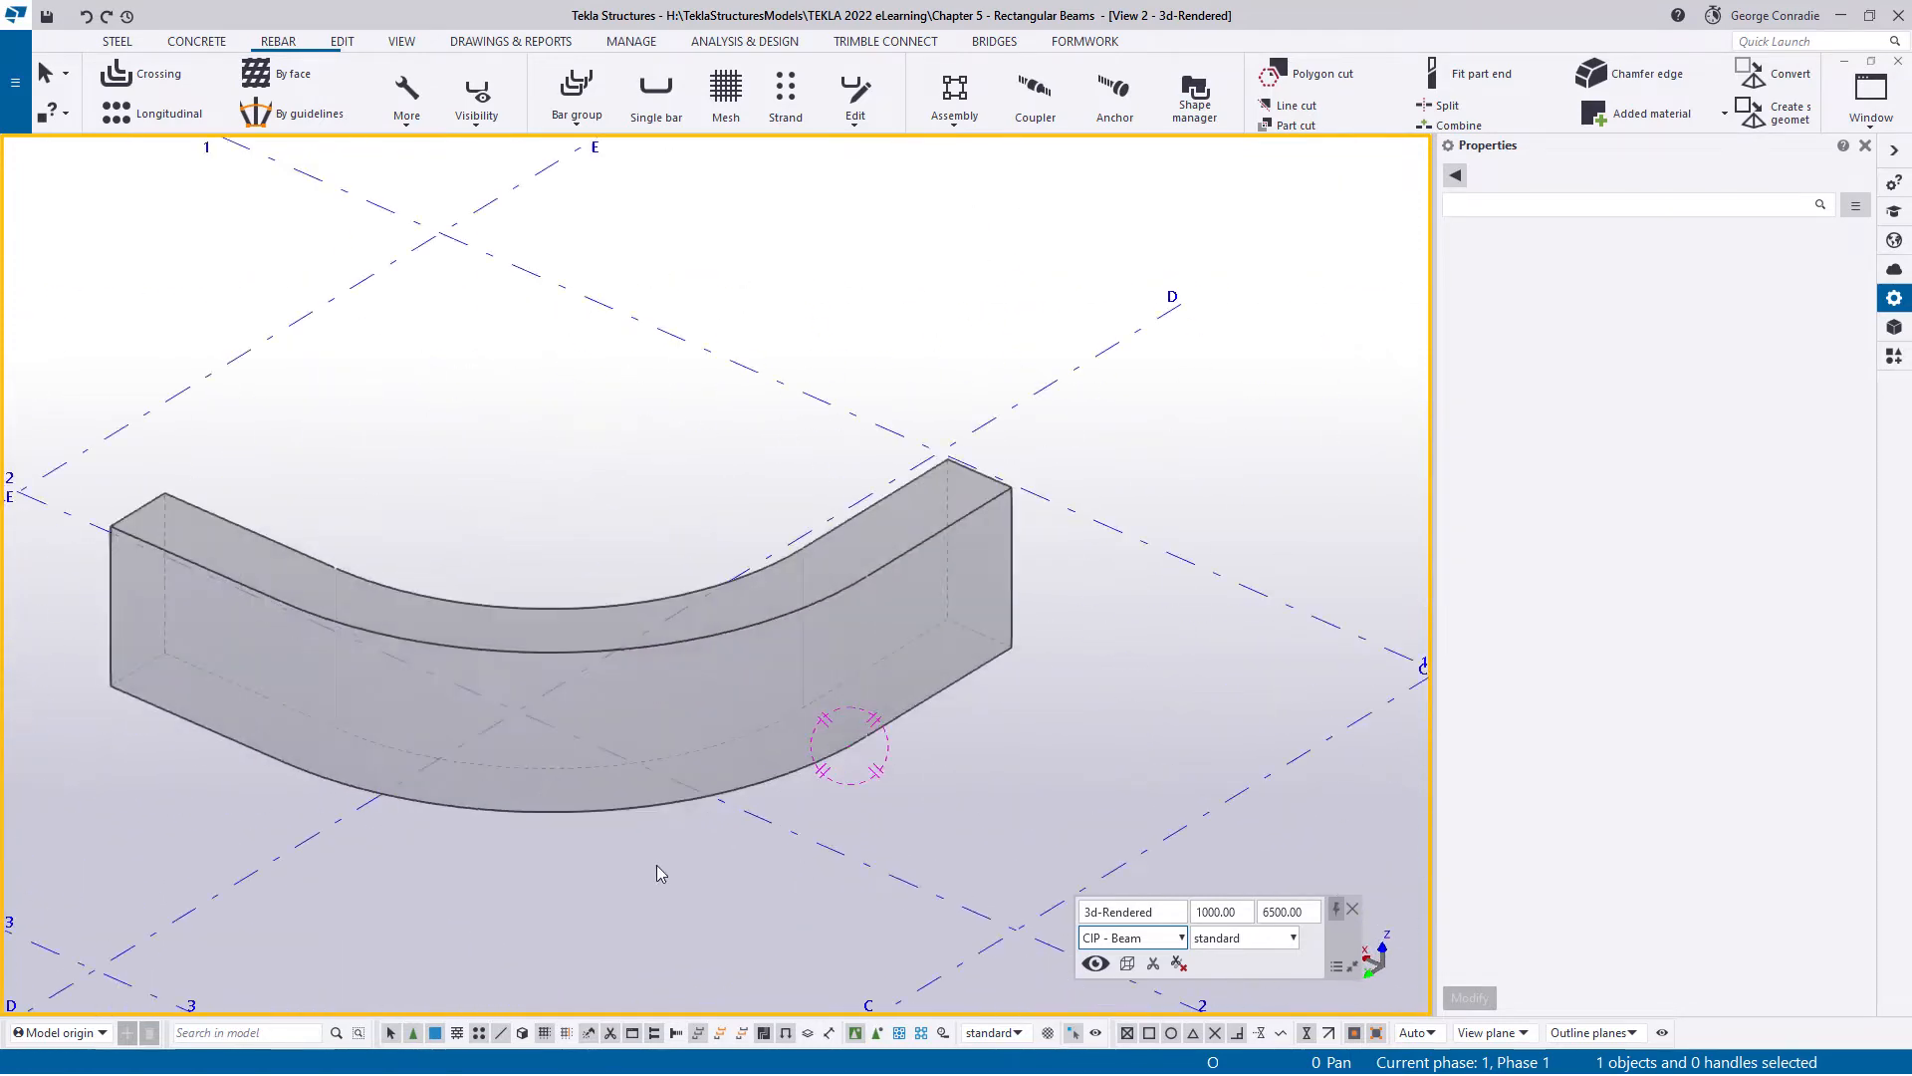
middle_drag(661, 851, 785, 820)
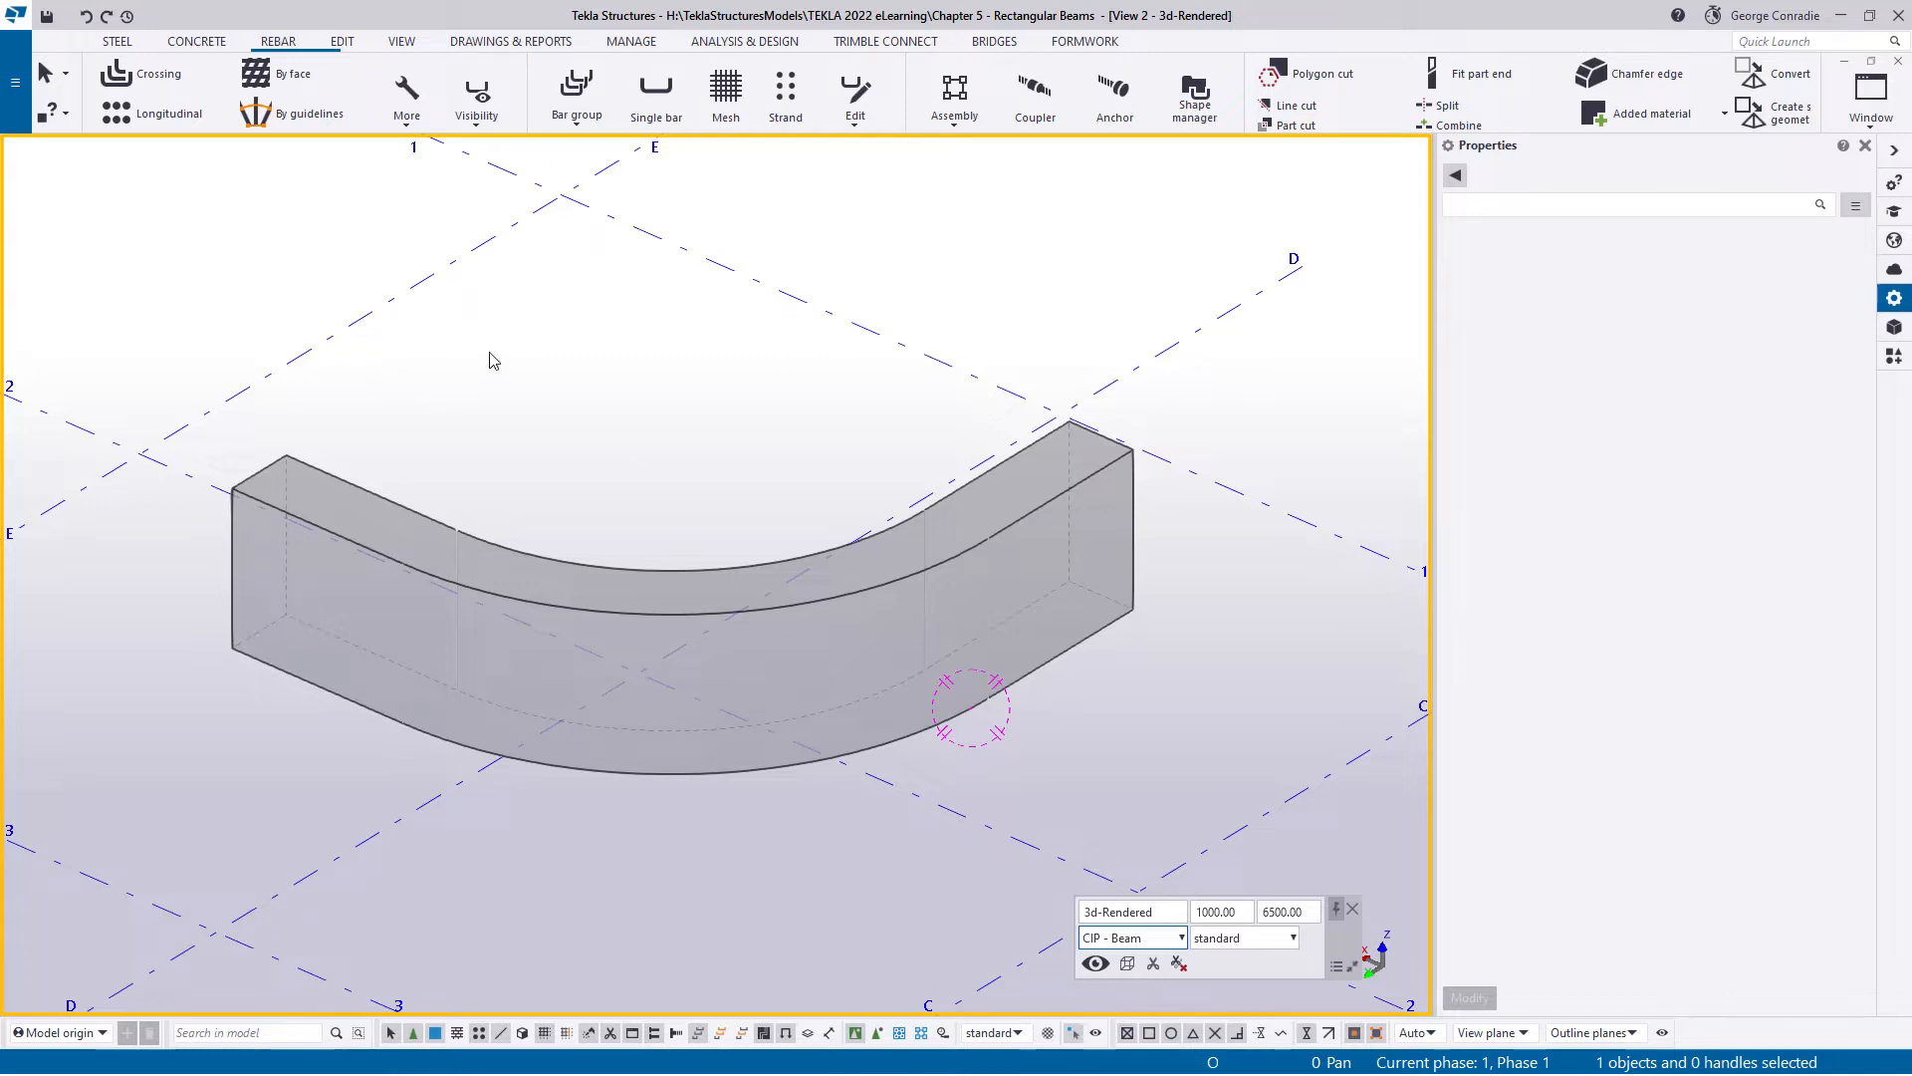
- Start a crossing rebar set with grade N, size 12 tie/stirrup bars in class 5
click(153, 81)
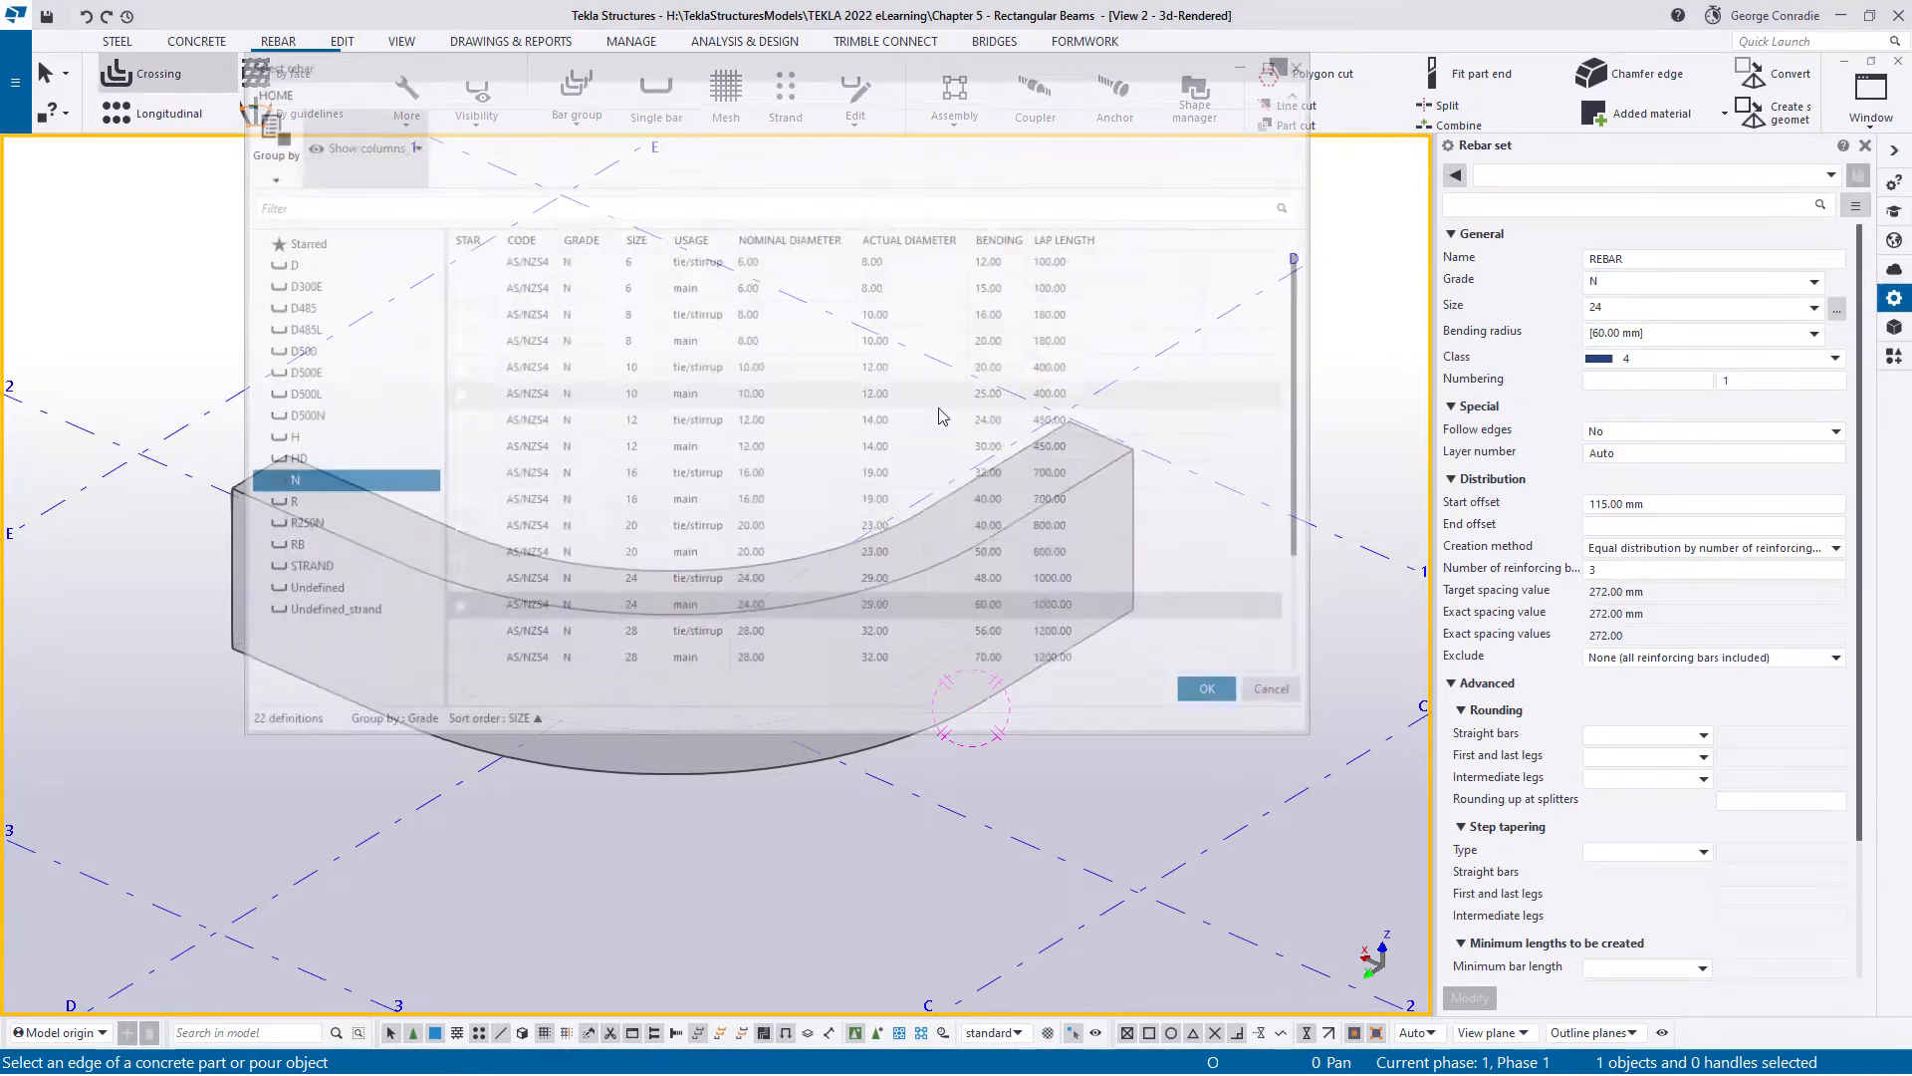
click(717, 429)
key(Return)
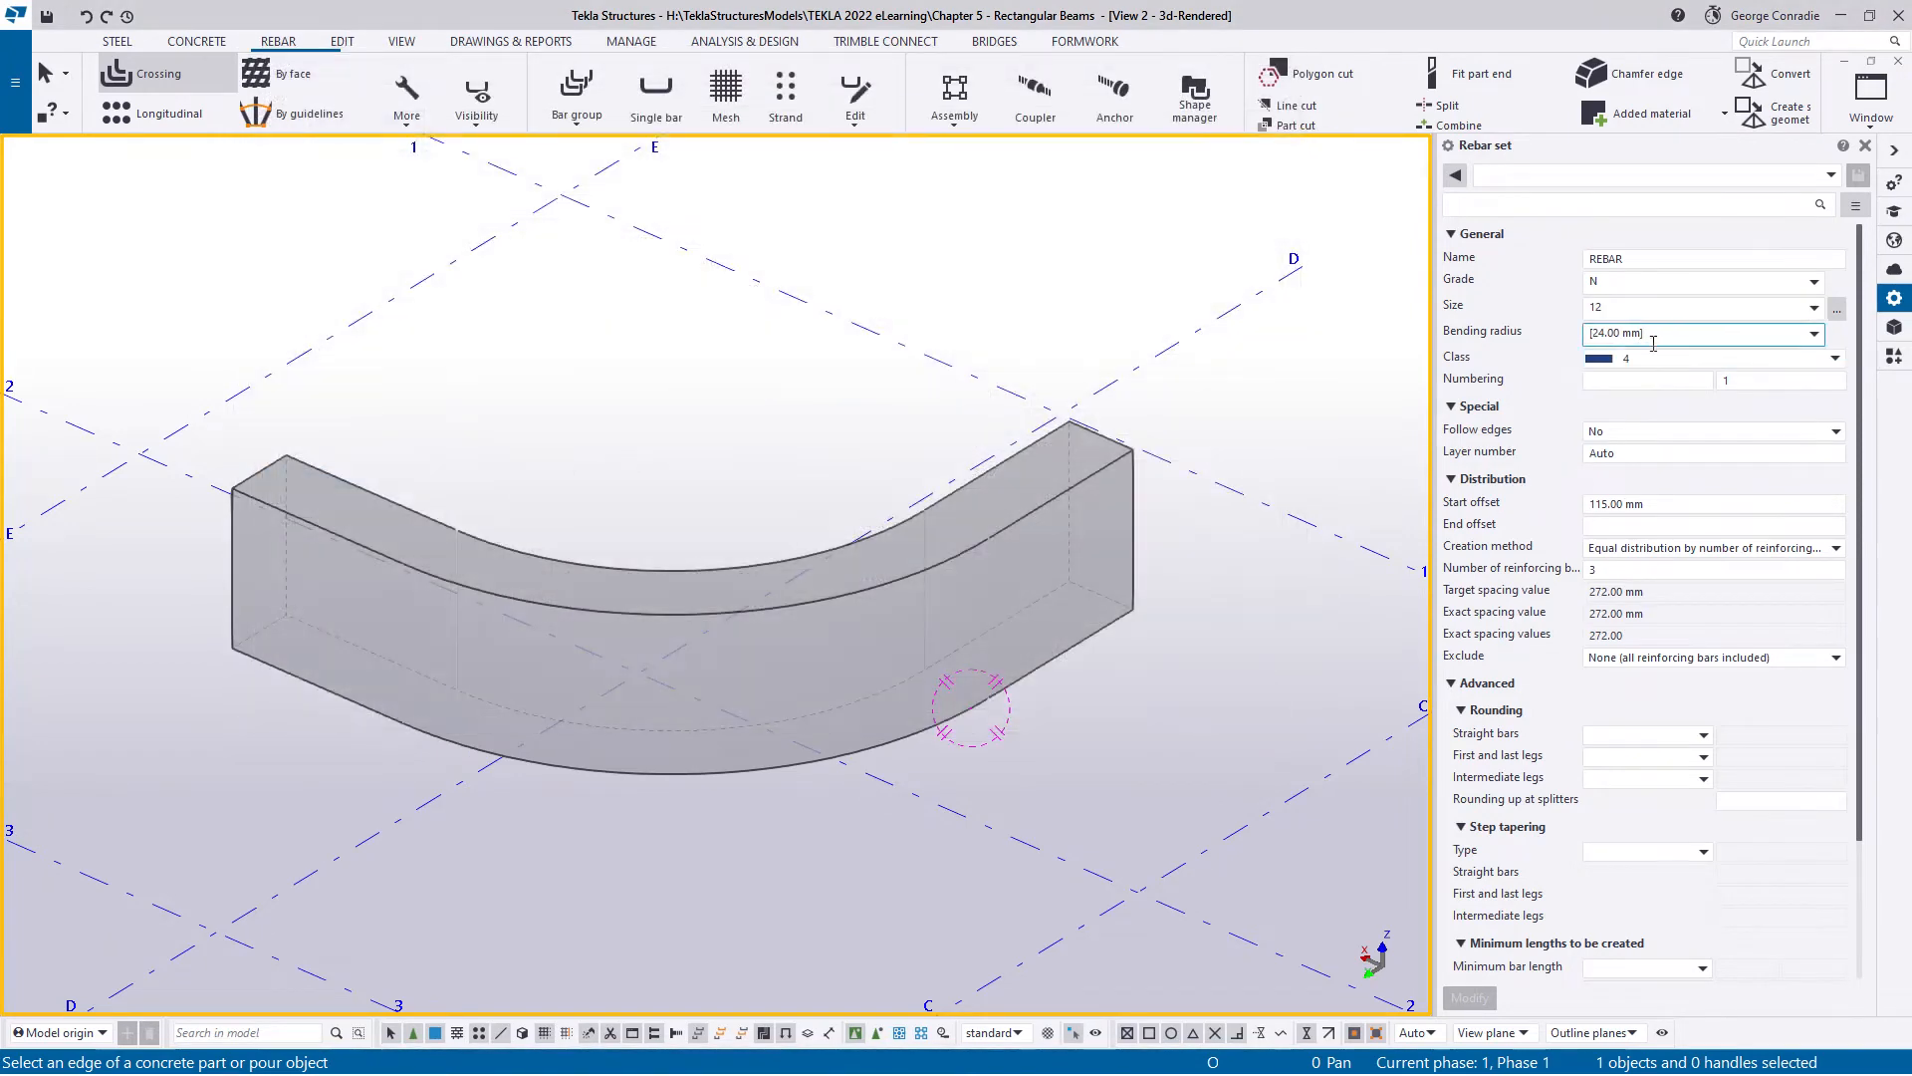
click(1627, 361)
click(1624, 473)
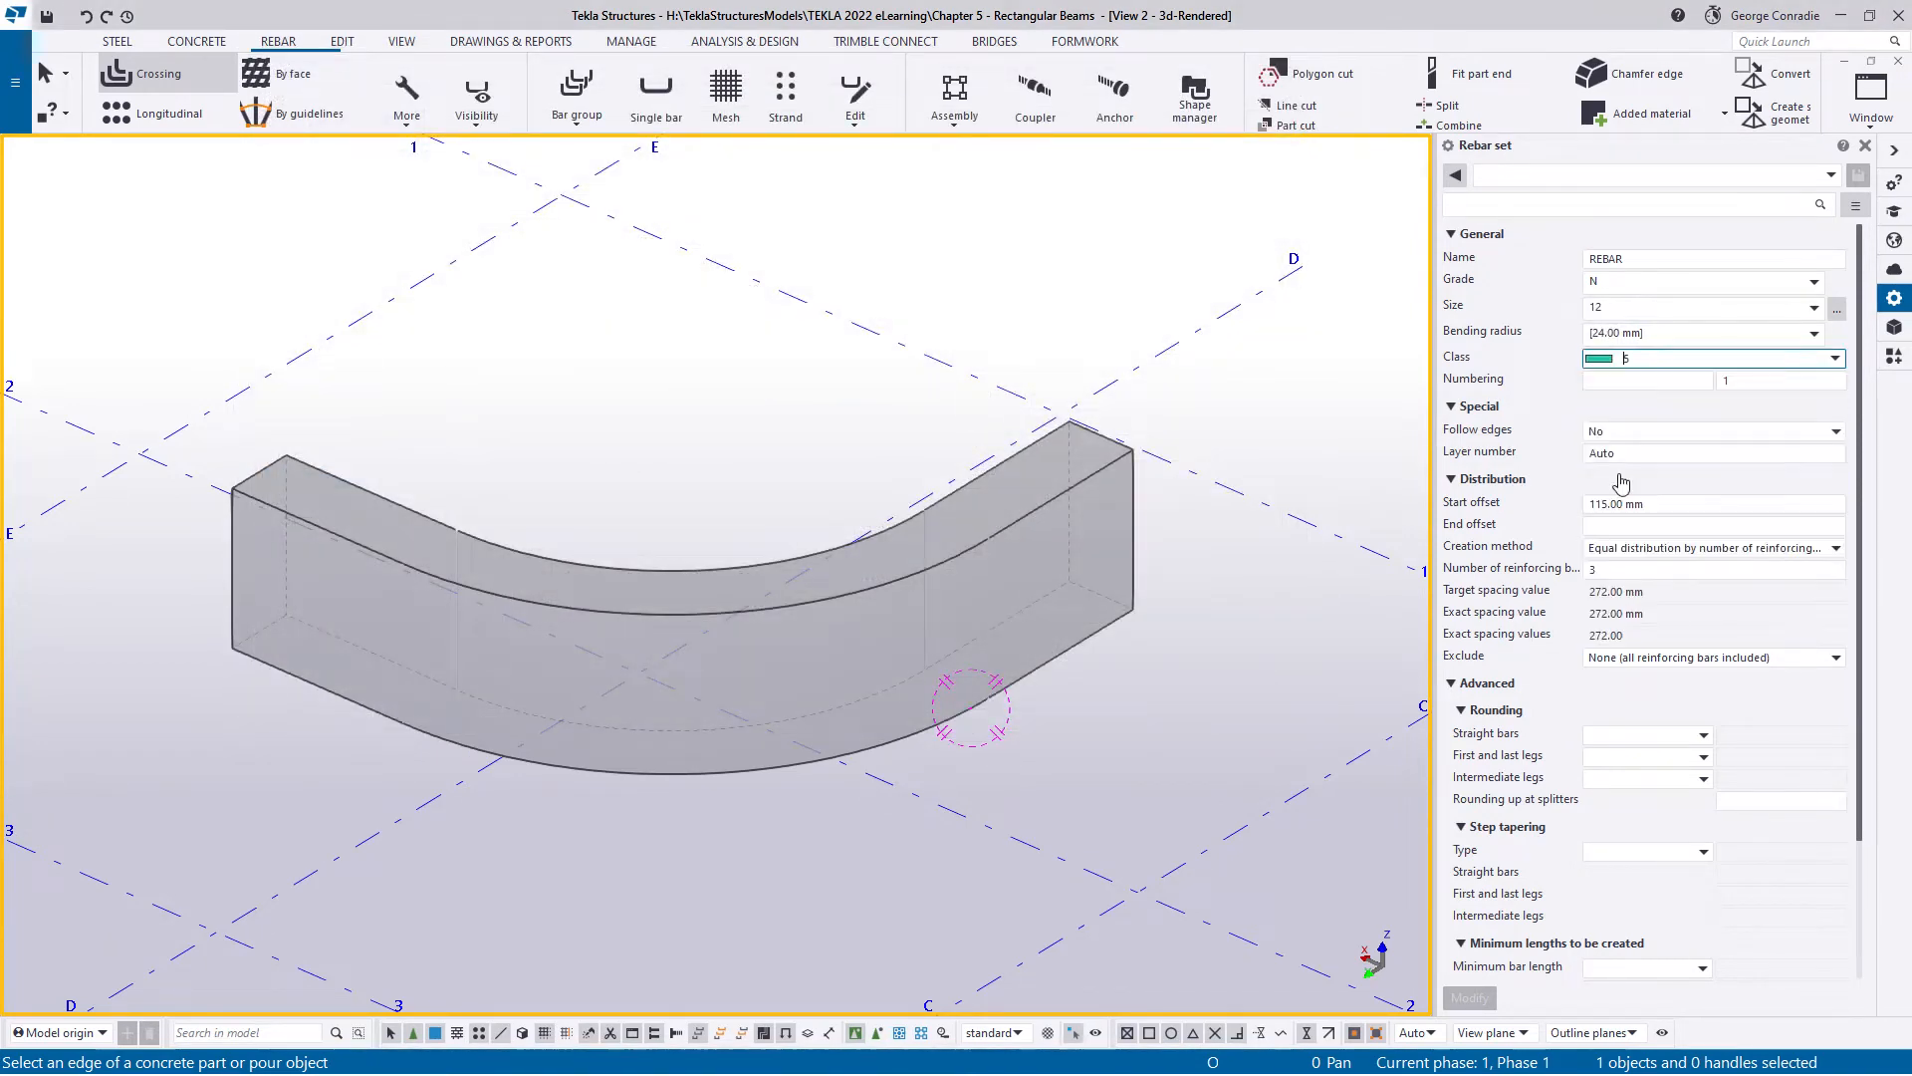
- Set the start and end offsets to 150 mm and distribute the bars equally by a target spacing value of 300 mm
click(1666, 505)
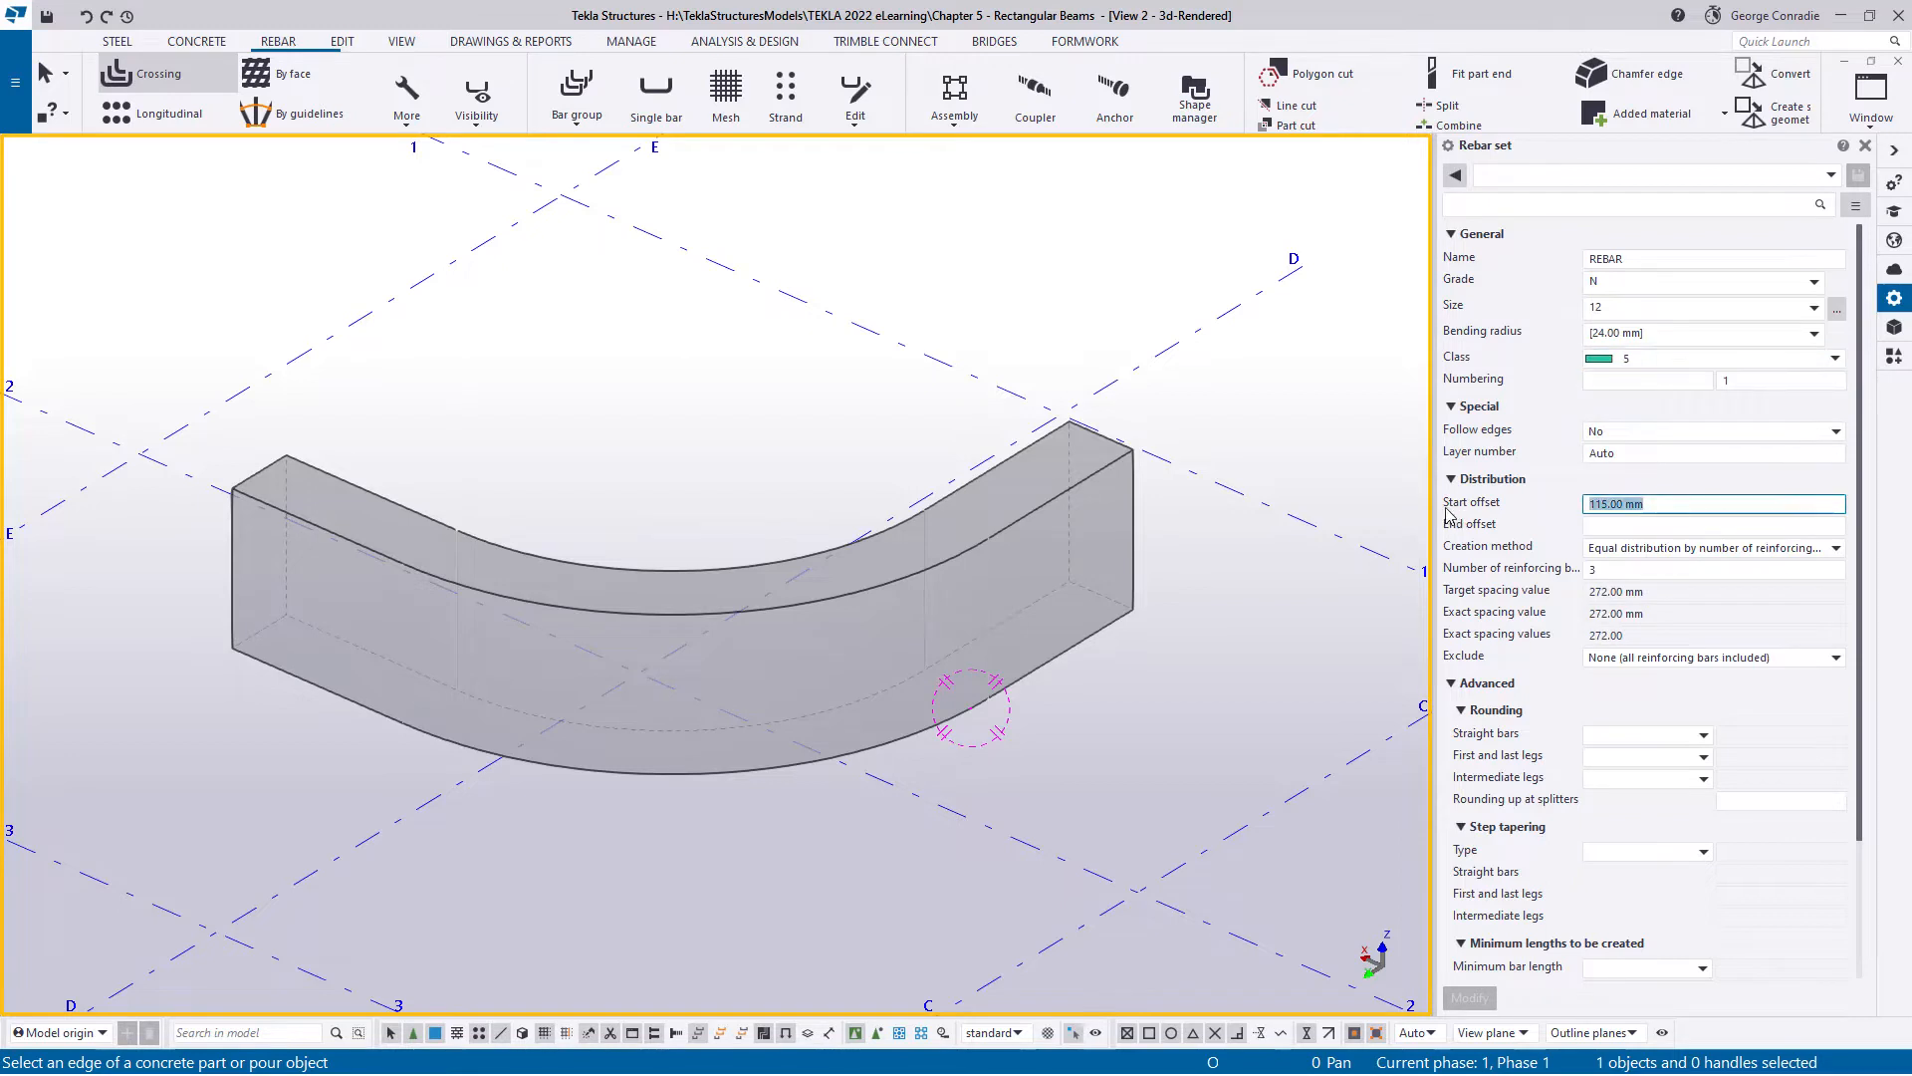
text(150)
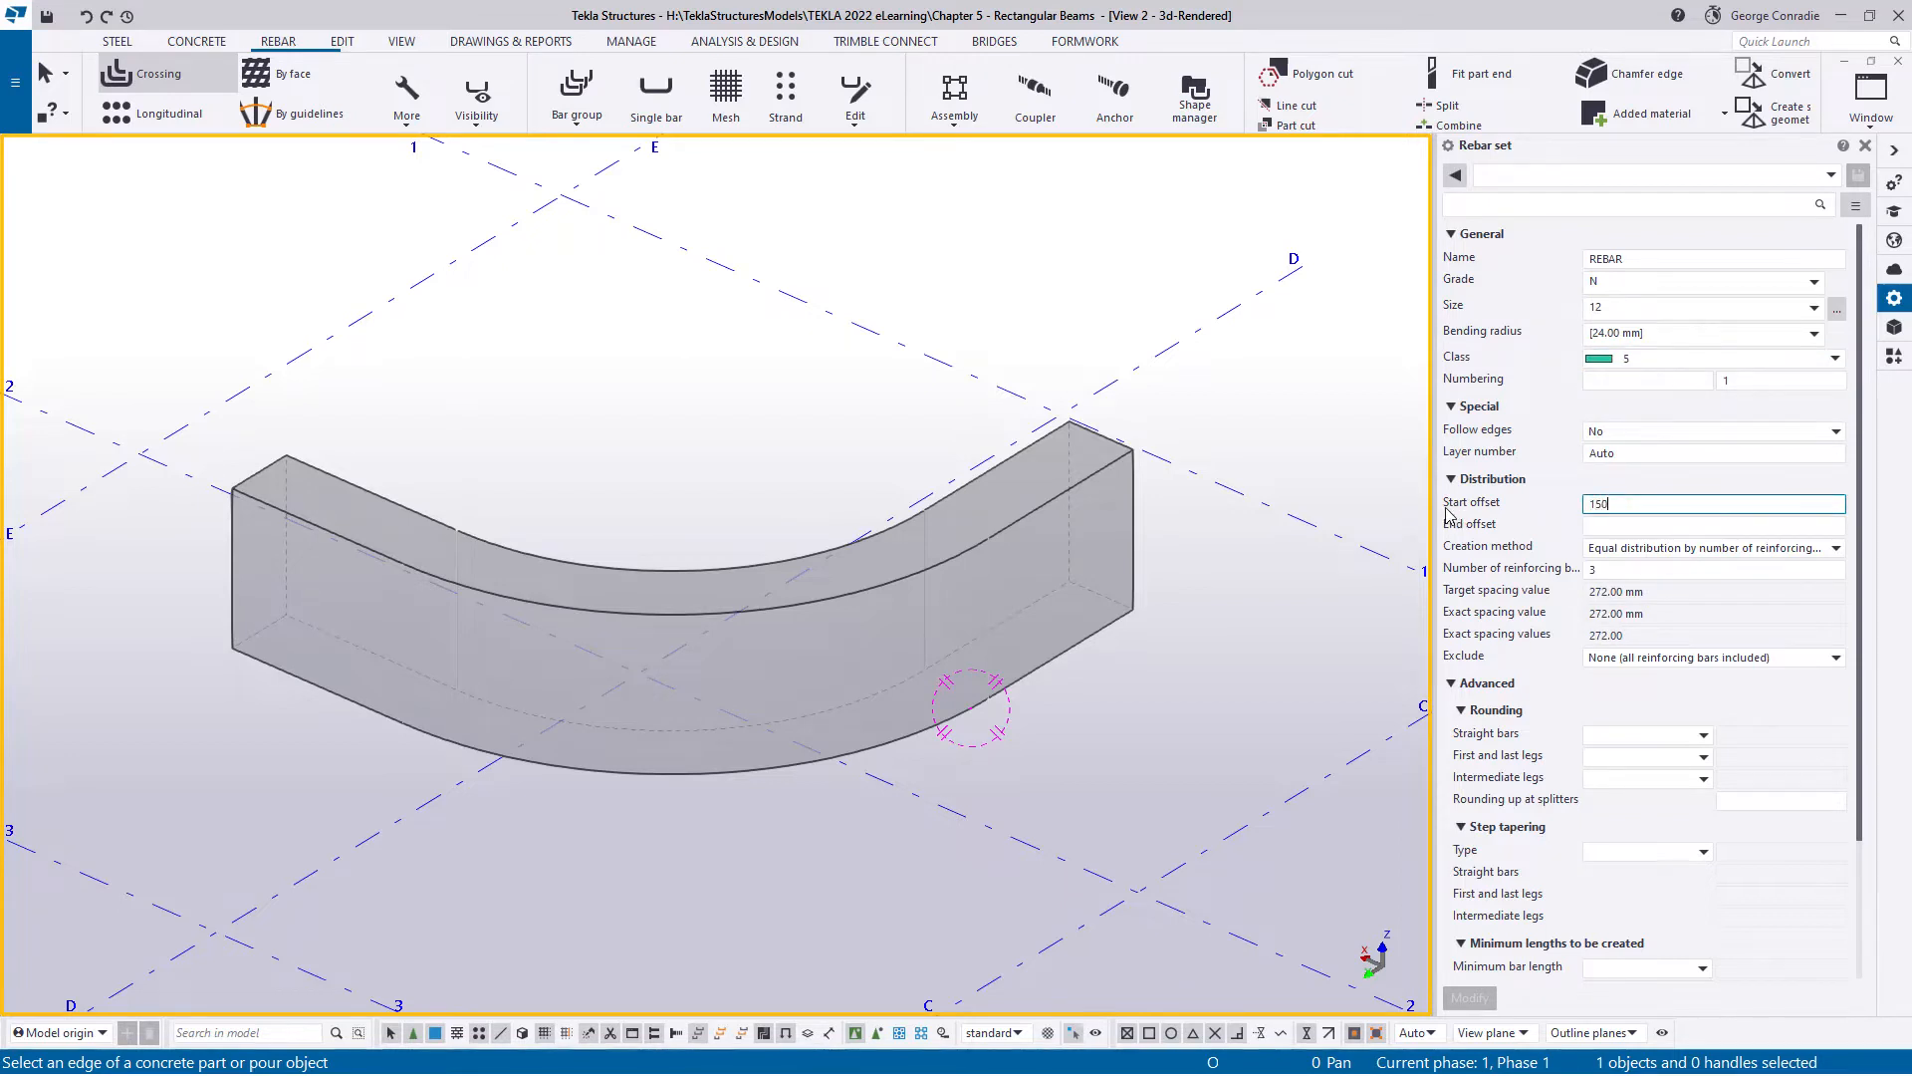
click(1608, 526)
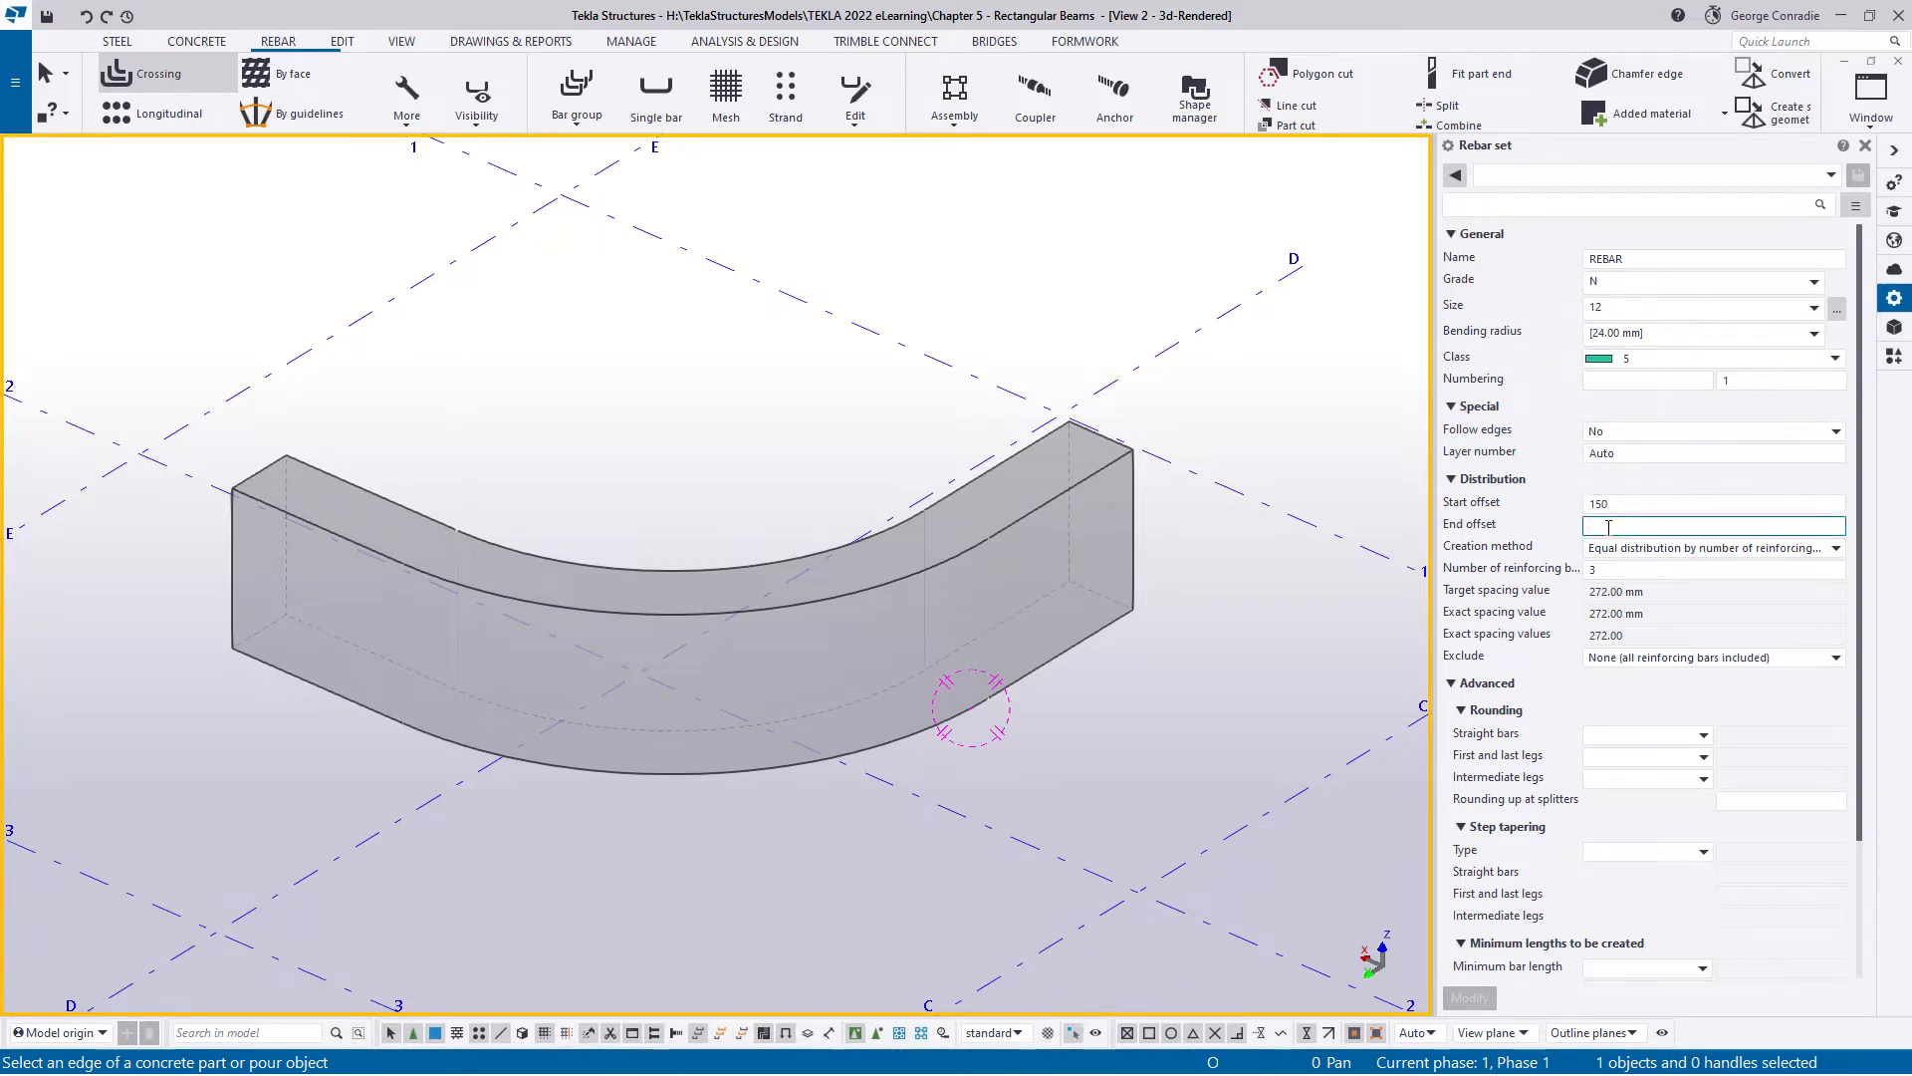
click(1723, 549)
click(1698, 586)
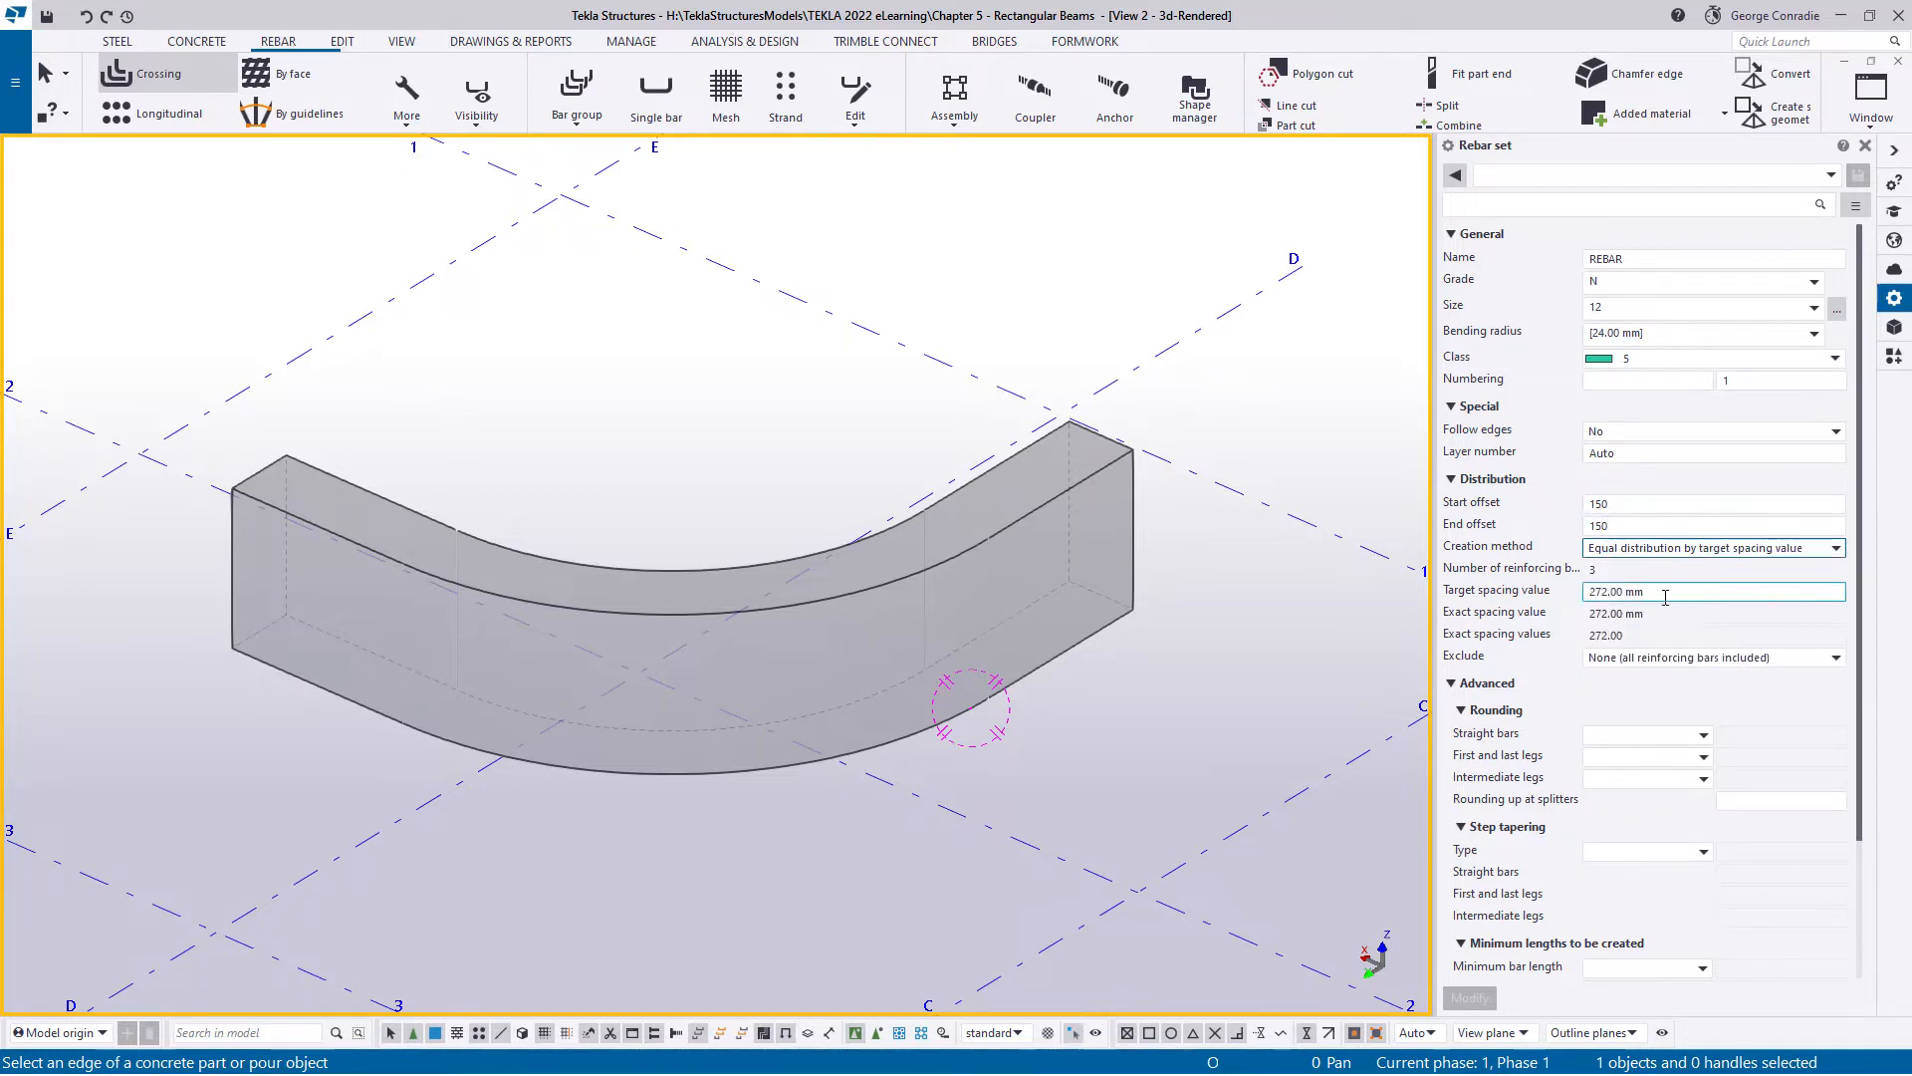
key(Tab)
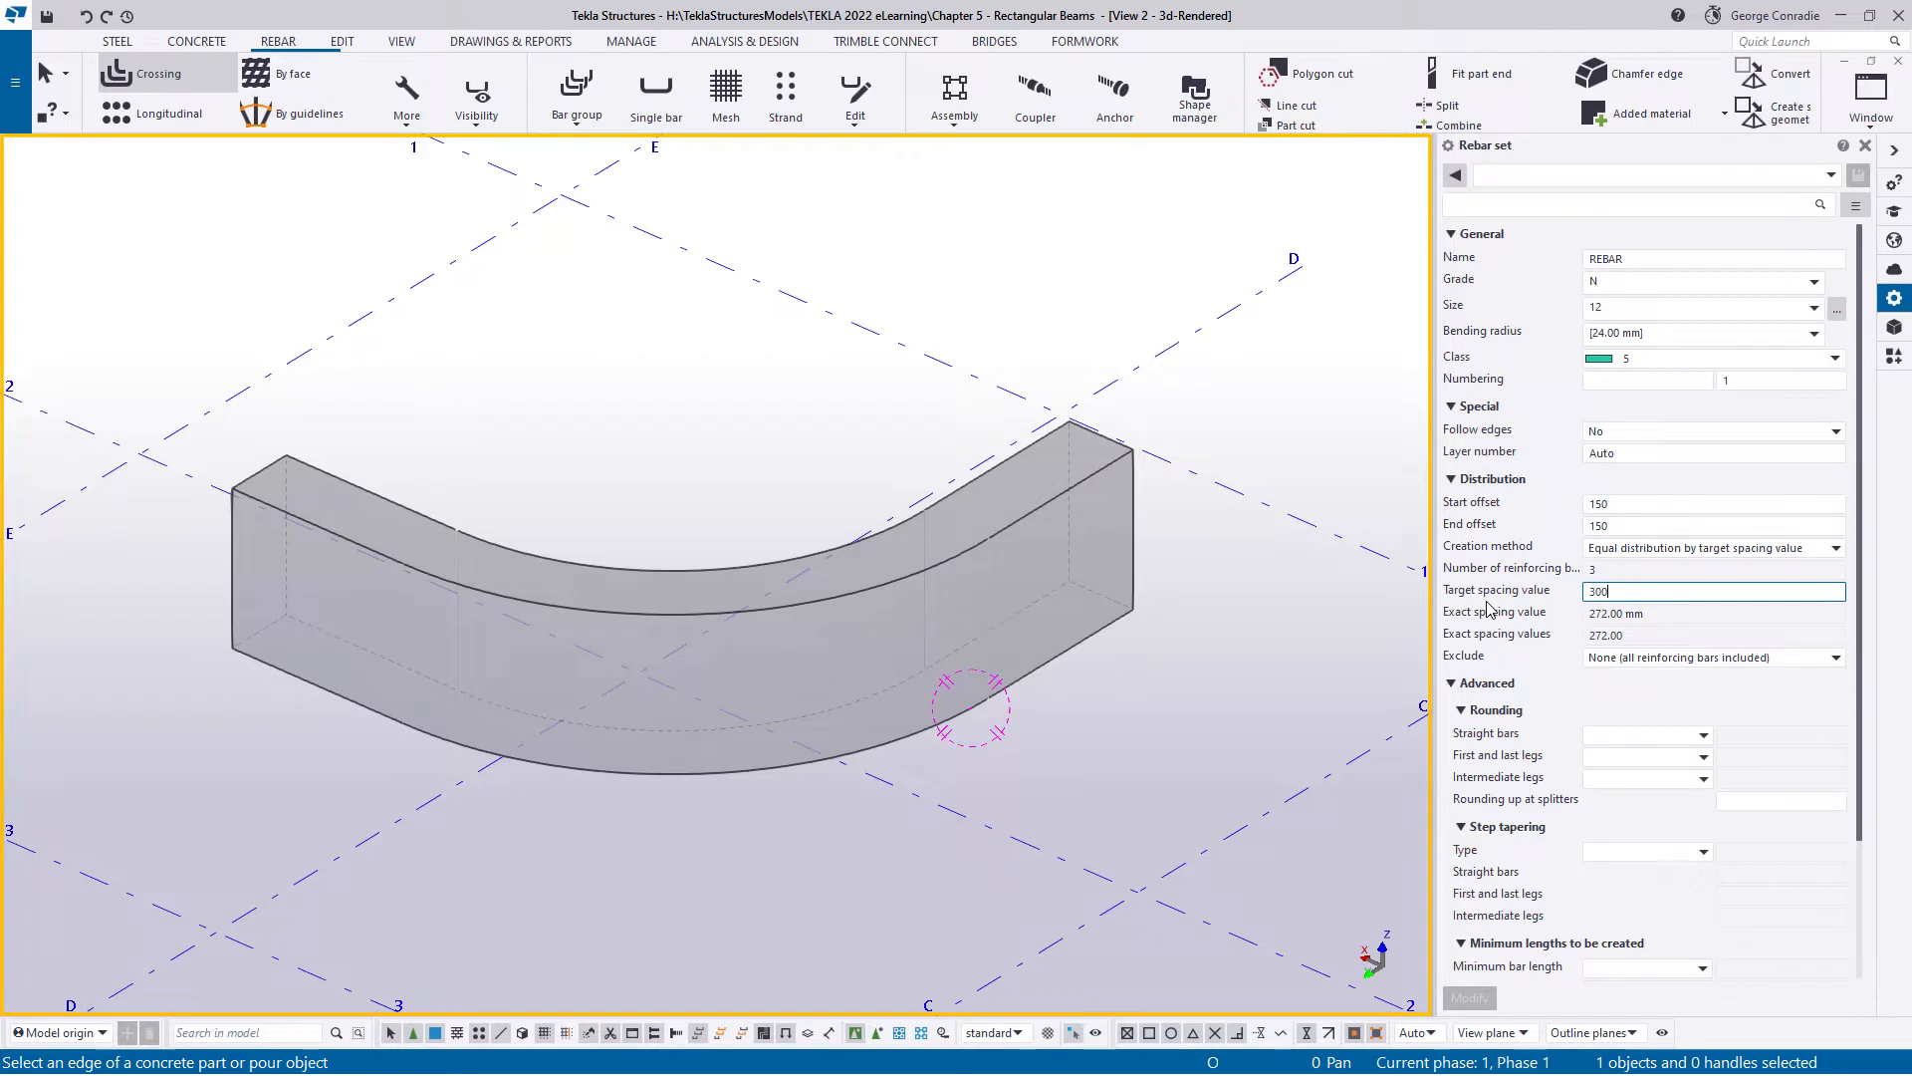
key(Return)
- Create the closed size 12 stirrups crossing the curved beam from its lower outer edge and end the command
click(1058, 659)
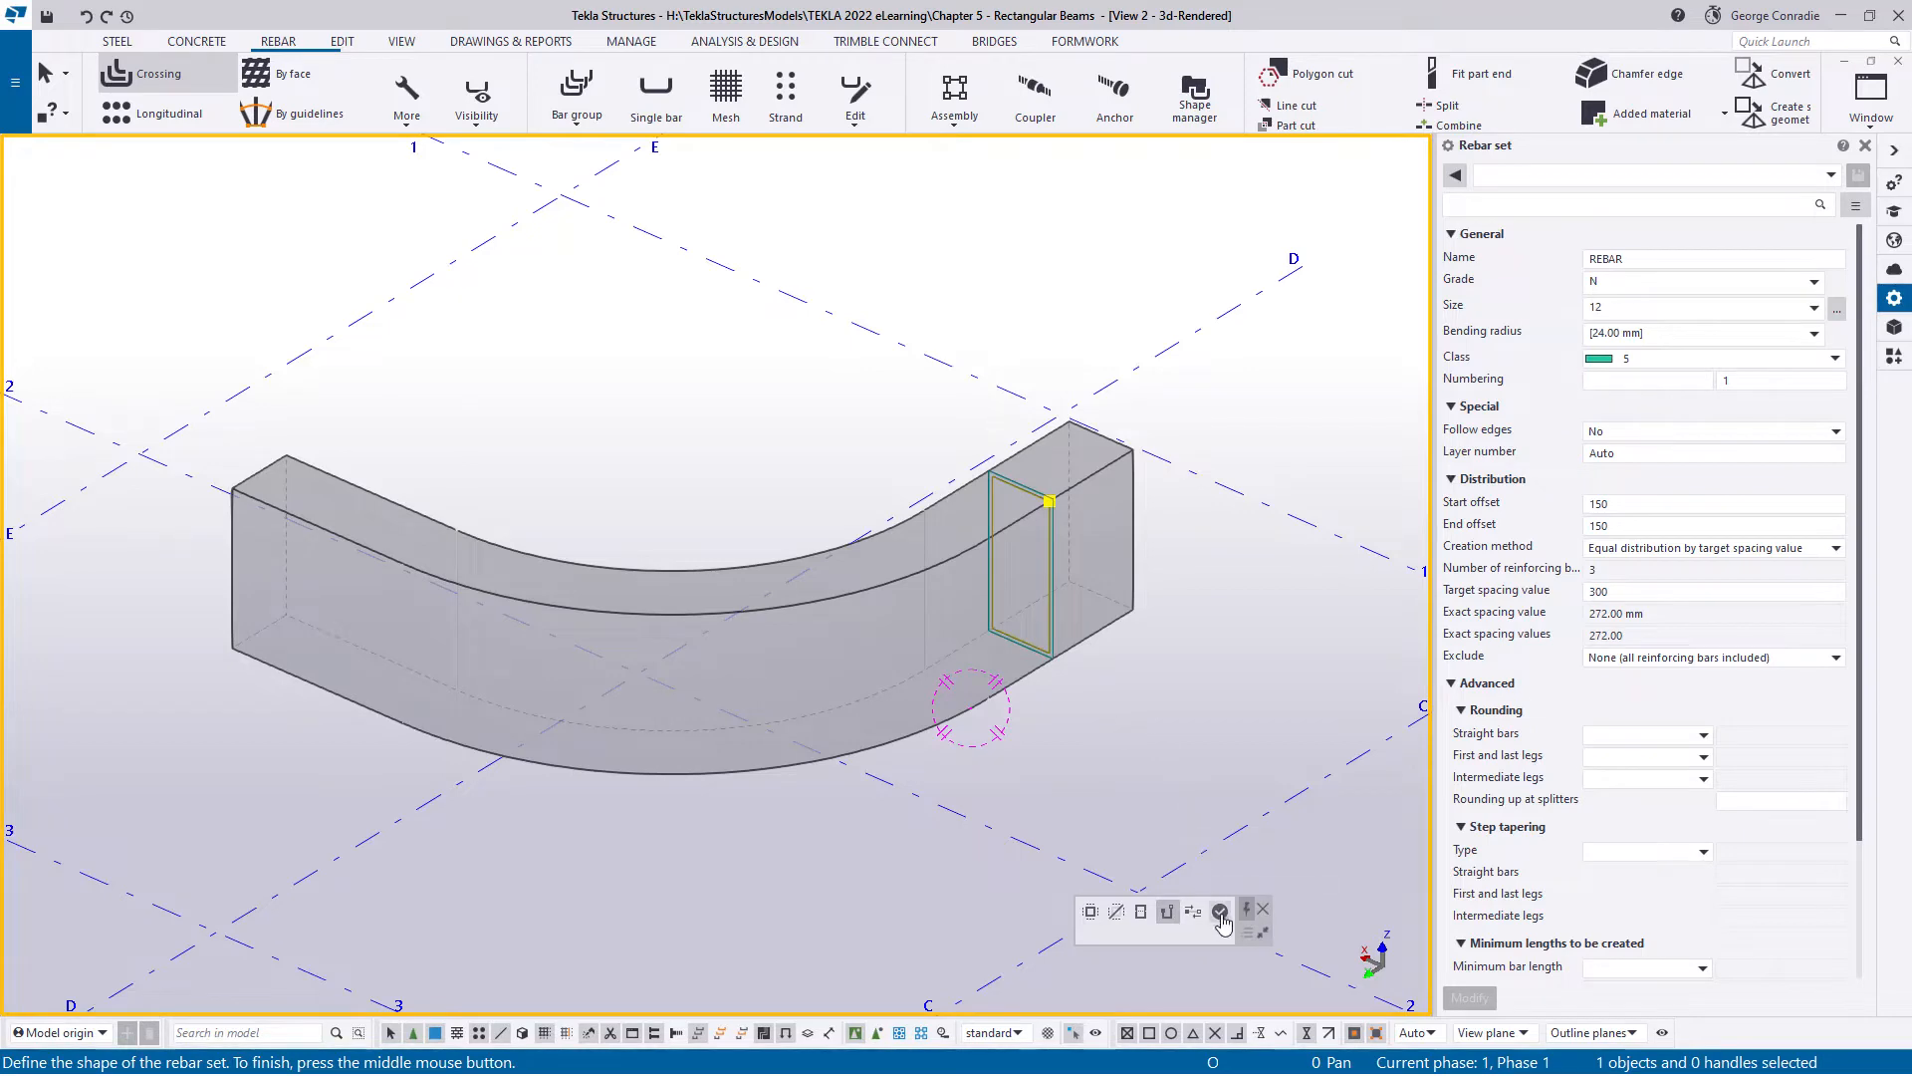
click(1221, 913)
right_click(1237, 629)
click(1270, 643)
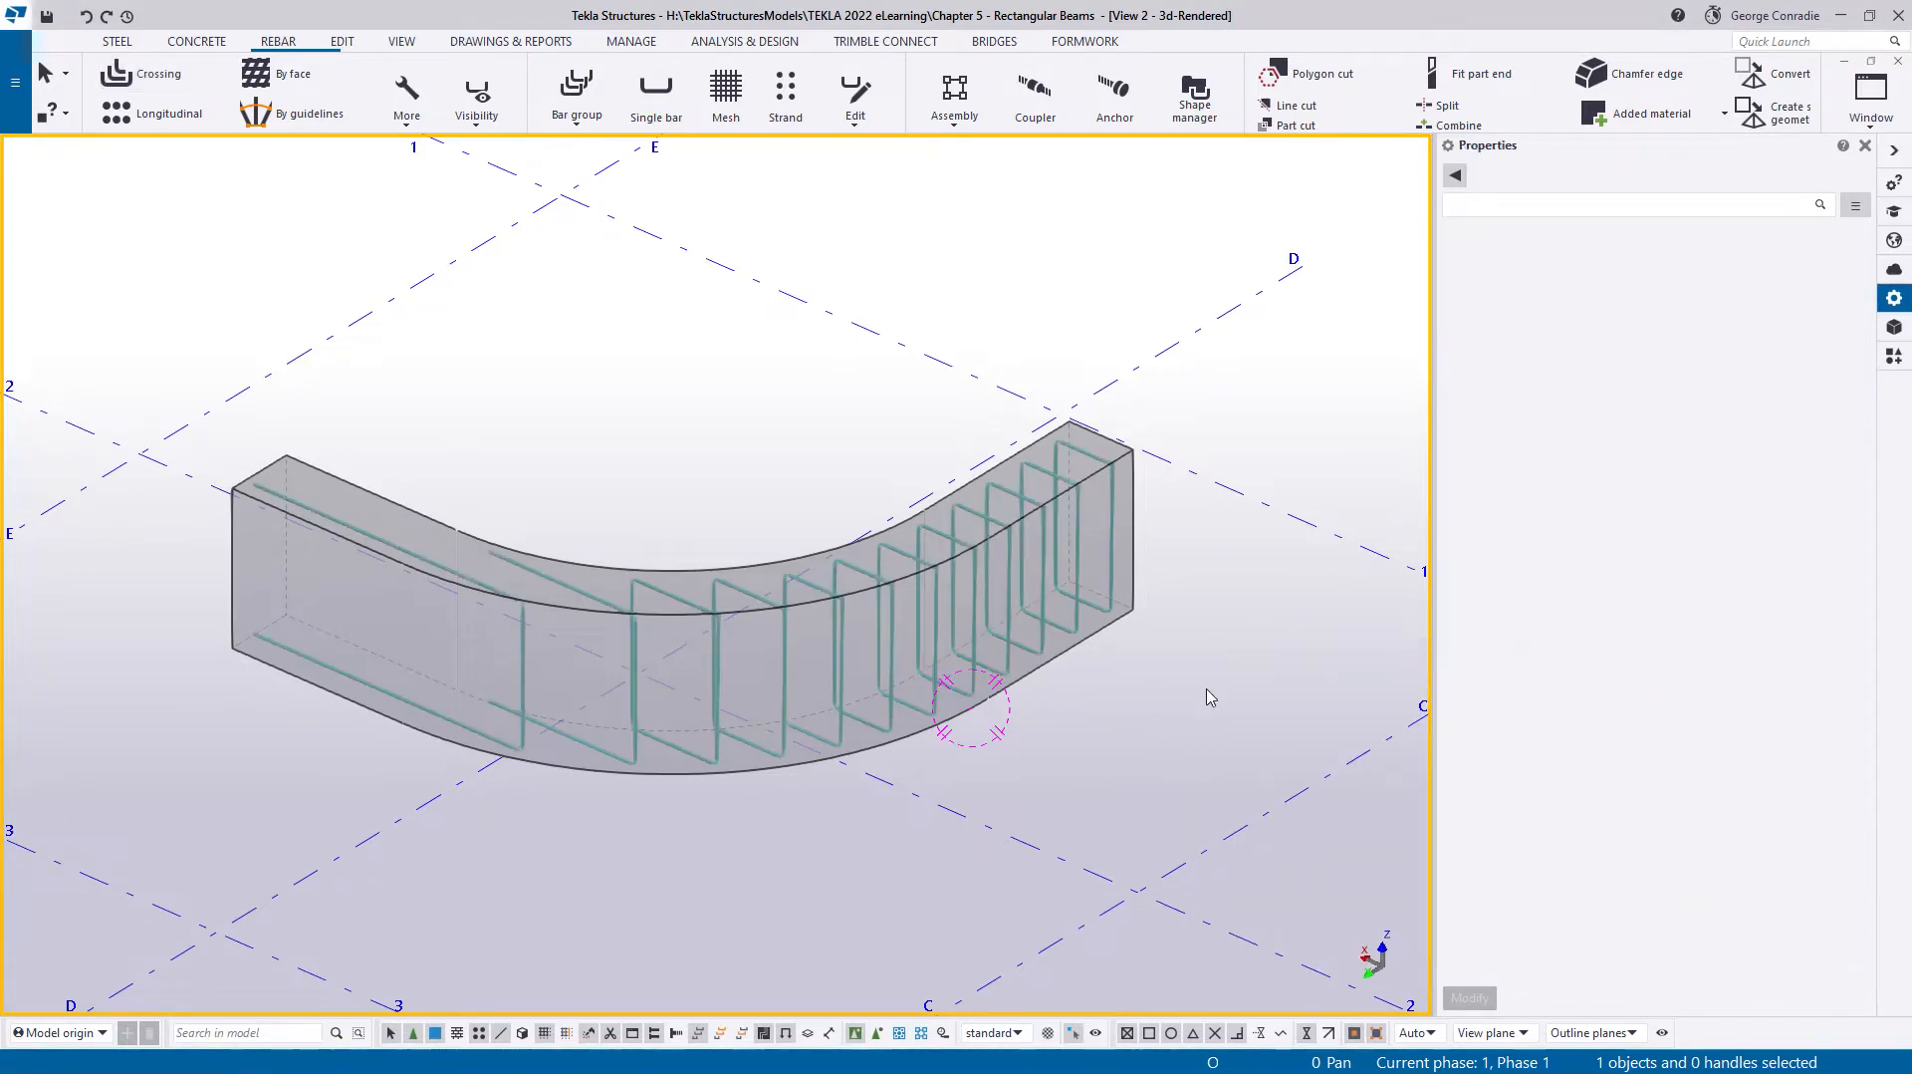
- Try setting Follow edges to Yes for the curved beam's stirrup set
scroll(1109, 696, up, 2)
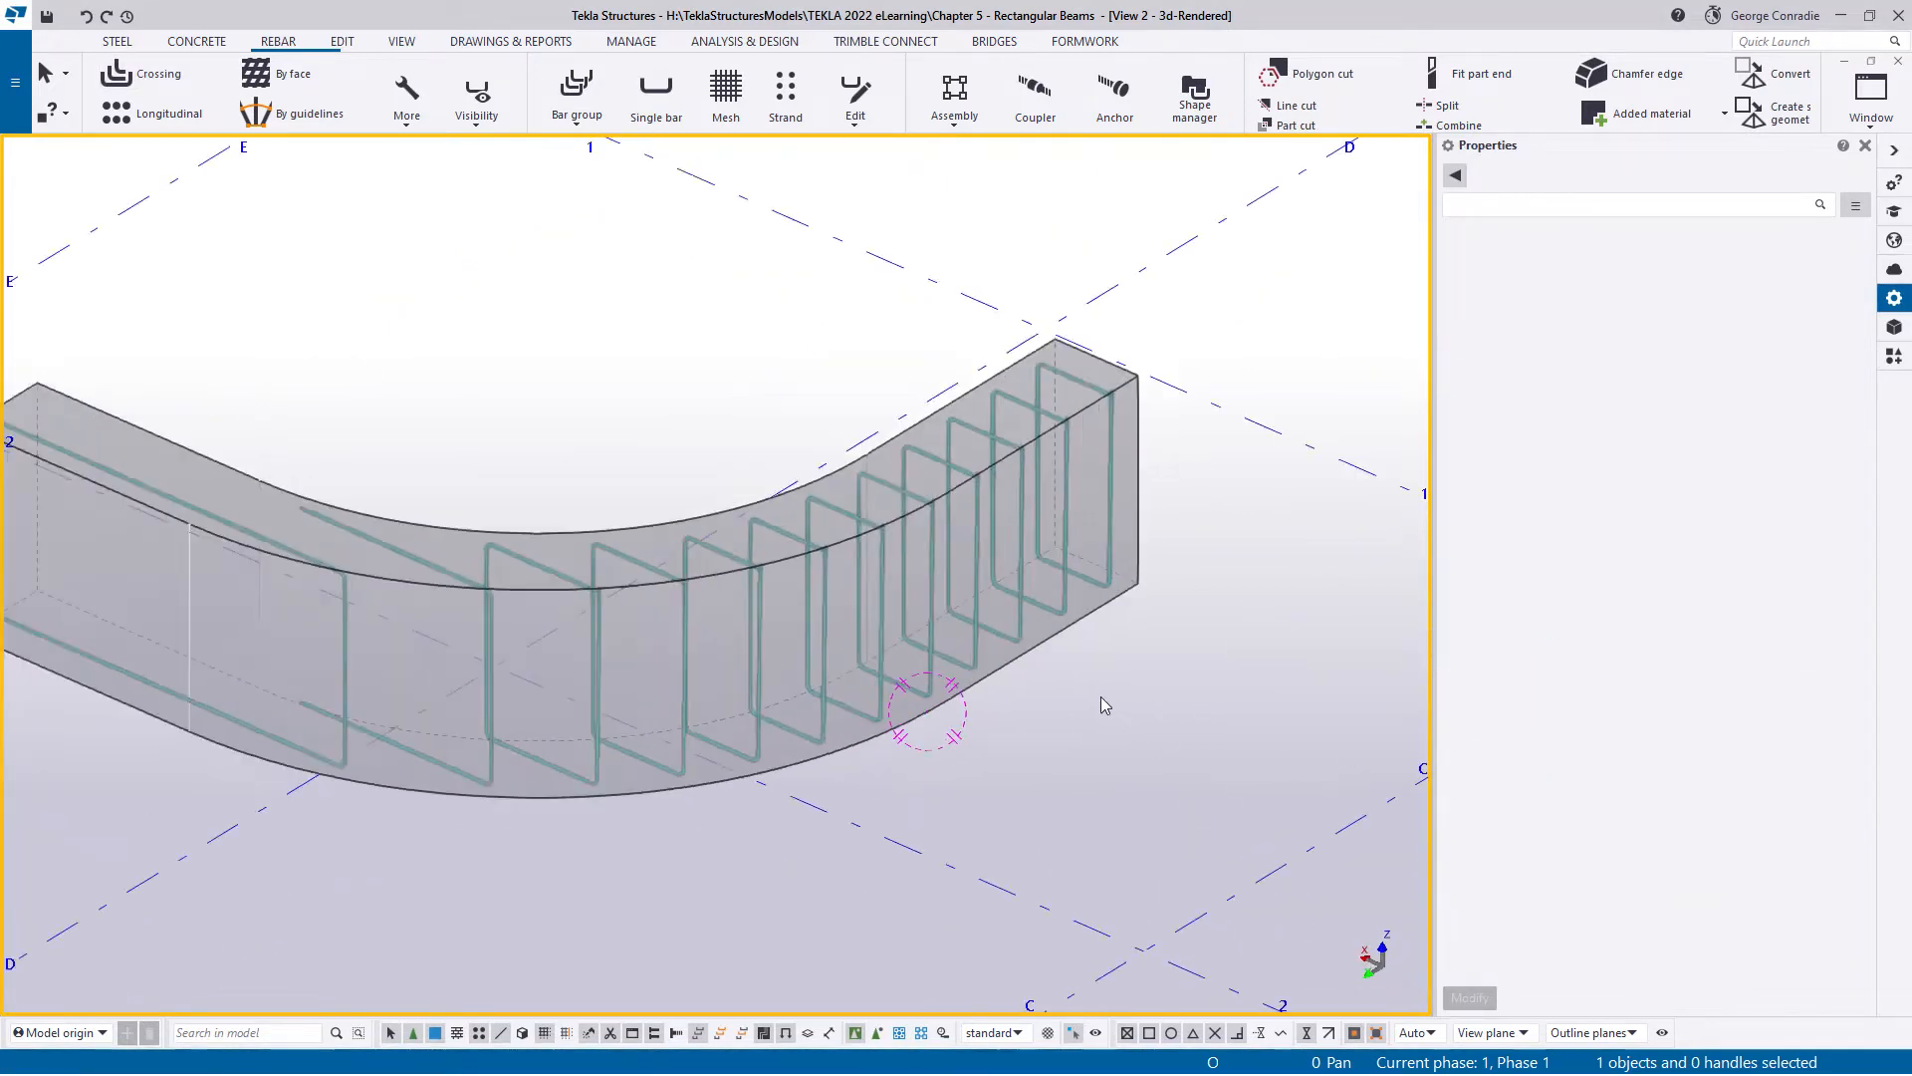
middle_drag(1046, 759, 1210, 701)
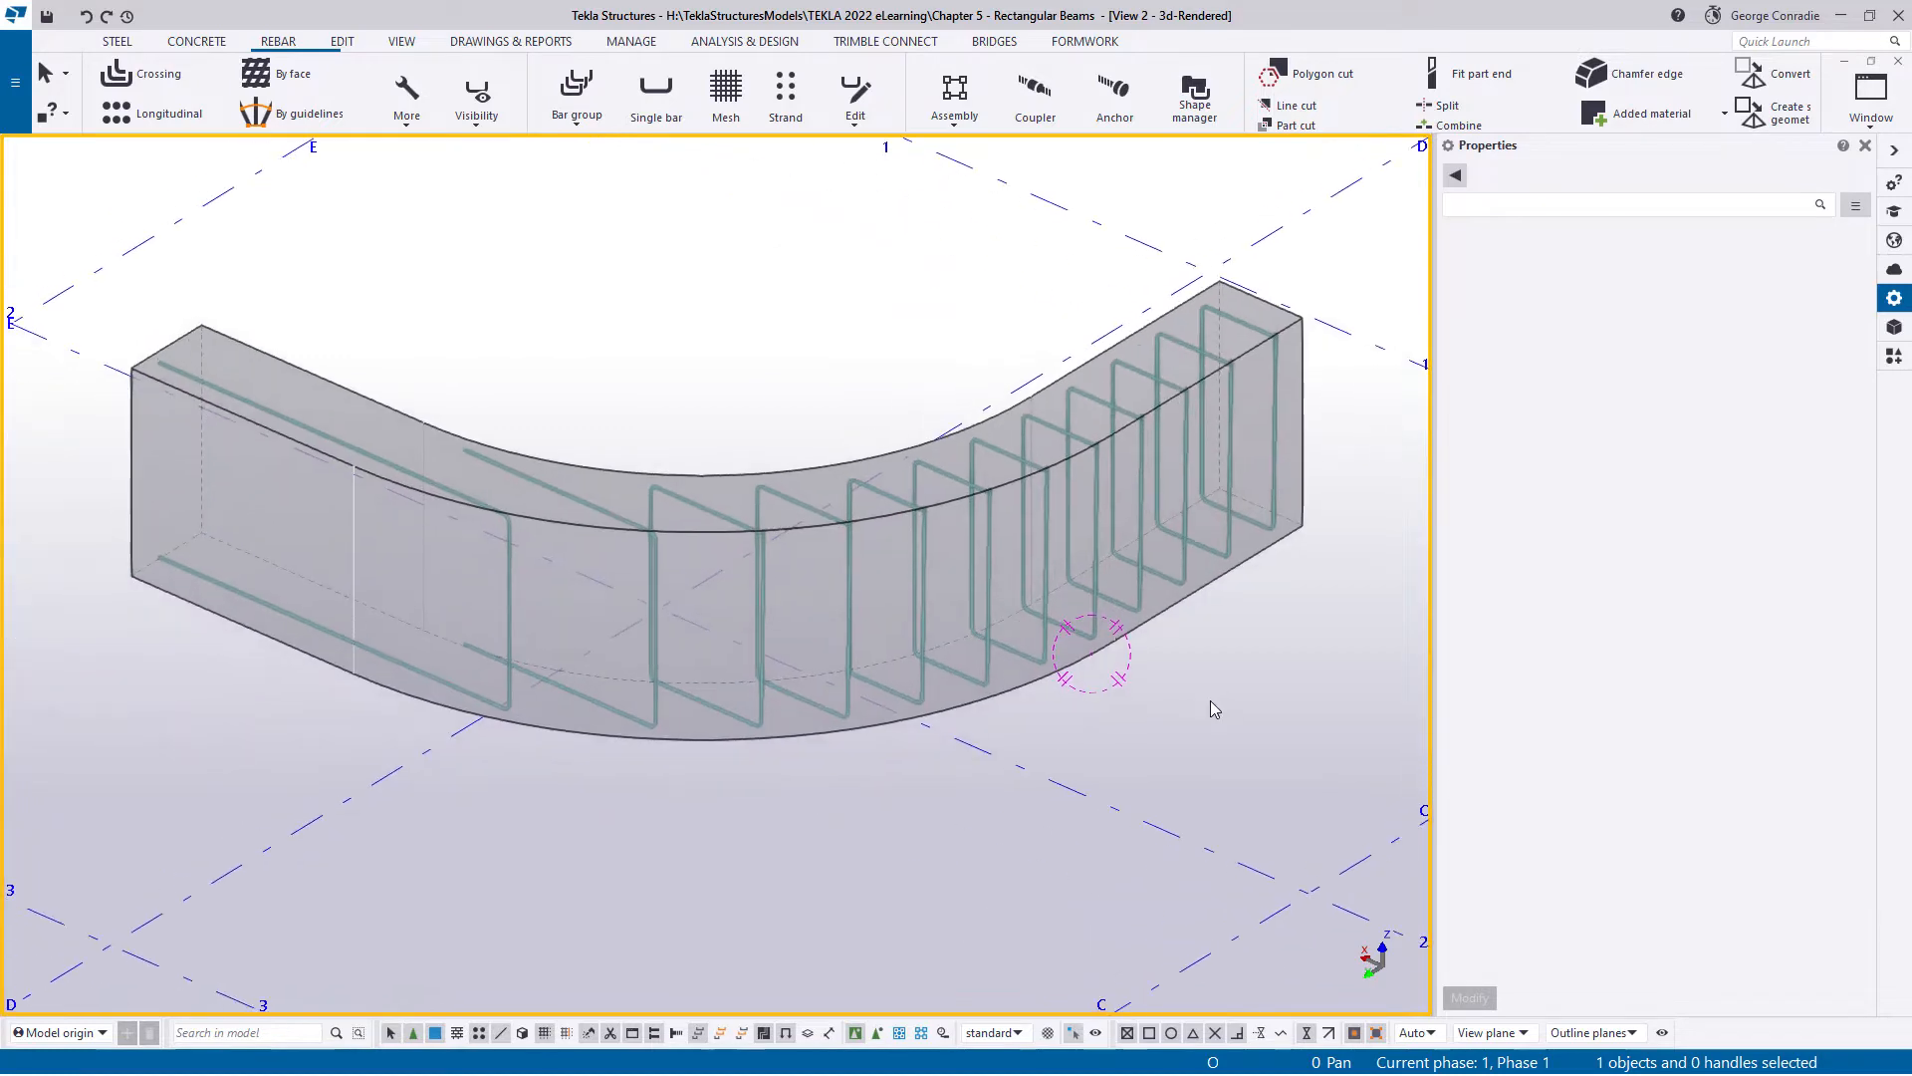
click(1141, 617)
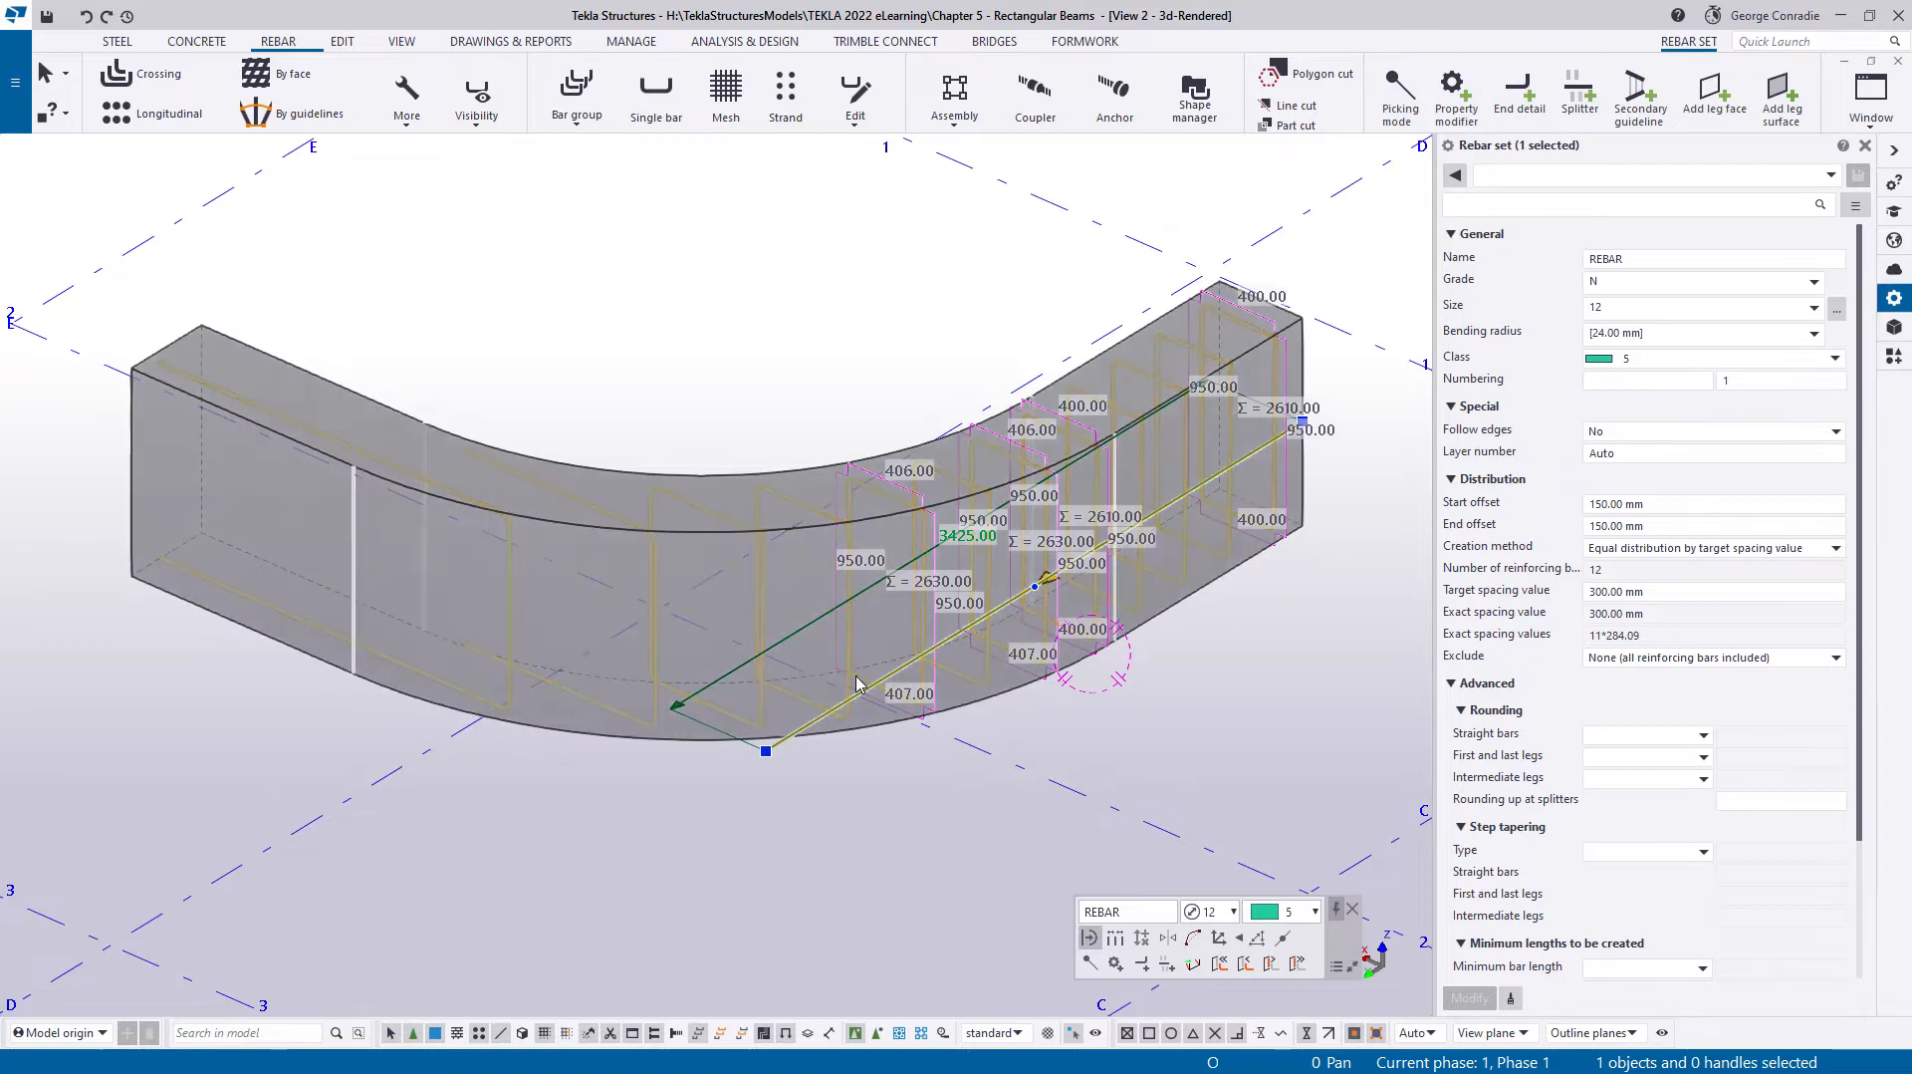
ctrl+middle_drag(857, 684, 1159, 591)
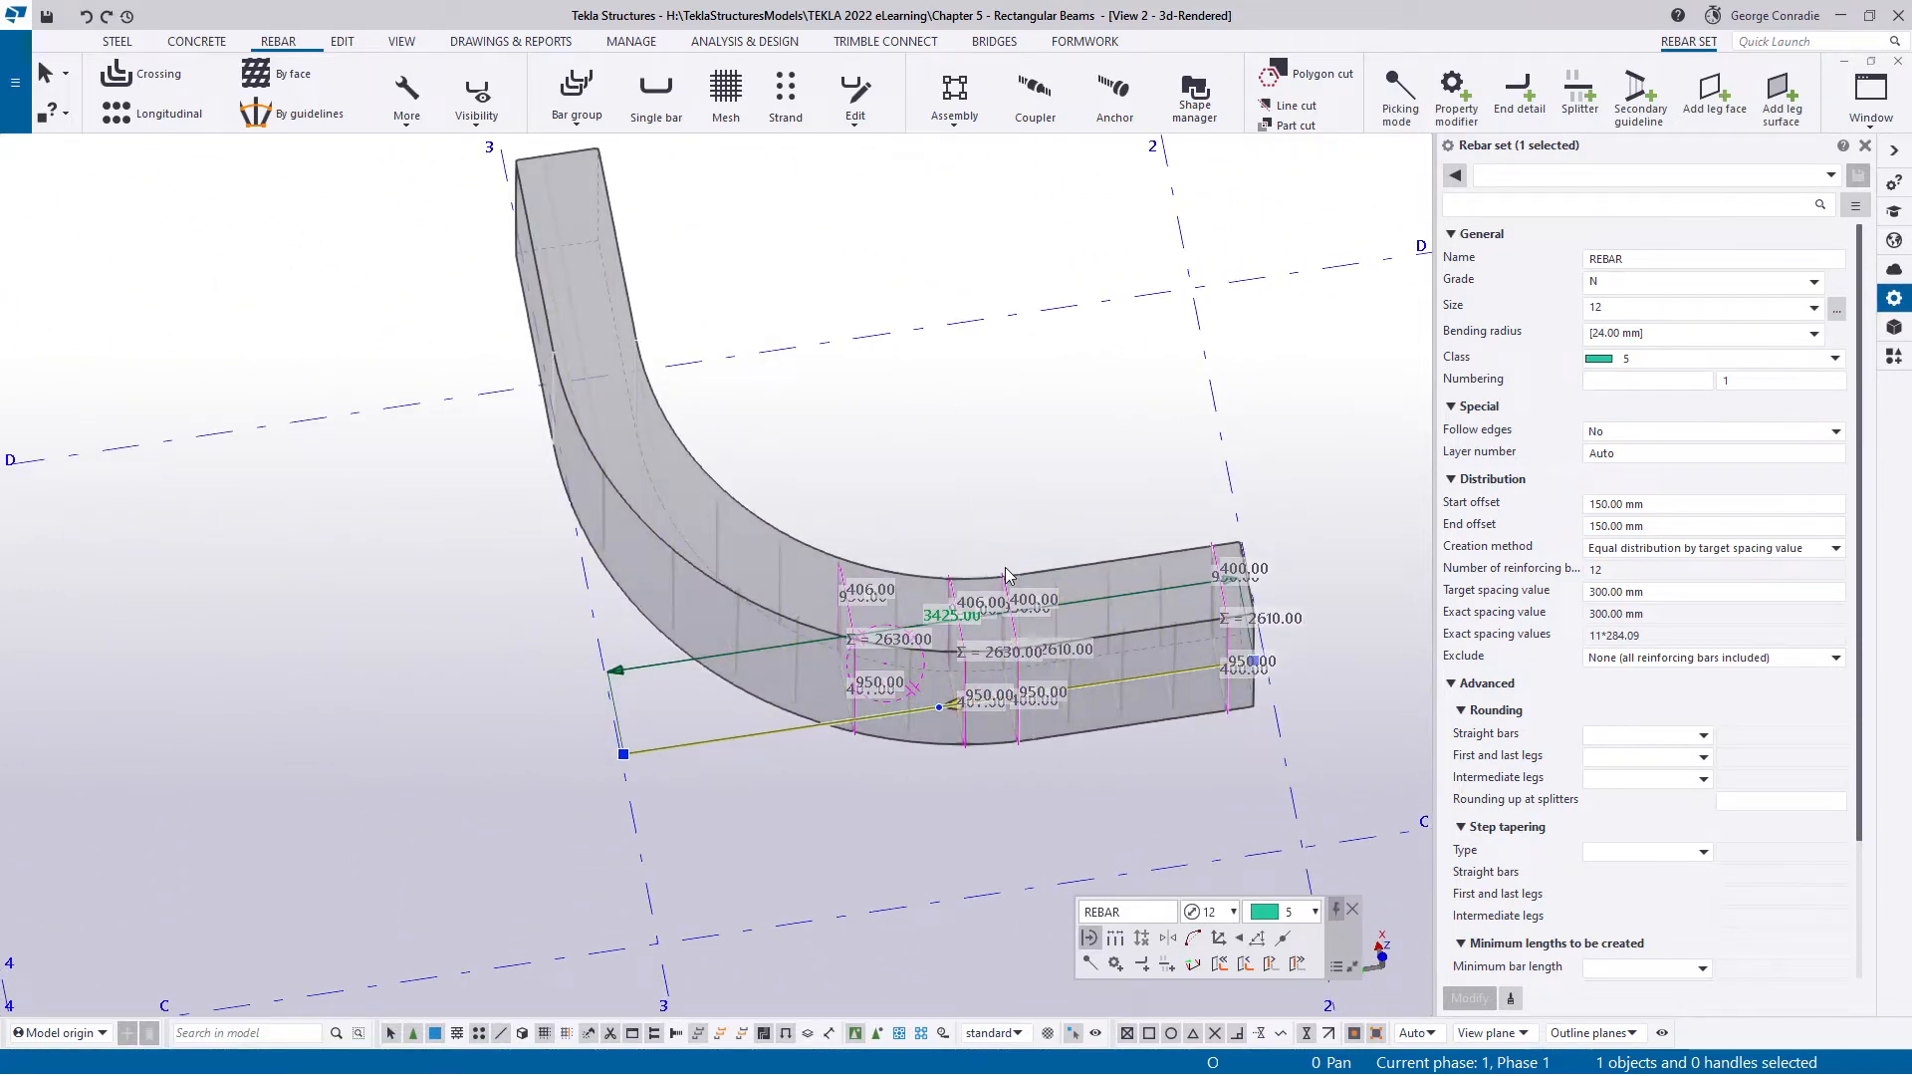
ctrl+middle_drag(1033, 613, 1015, 598)
scroll(749, 618, up, 3)
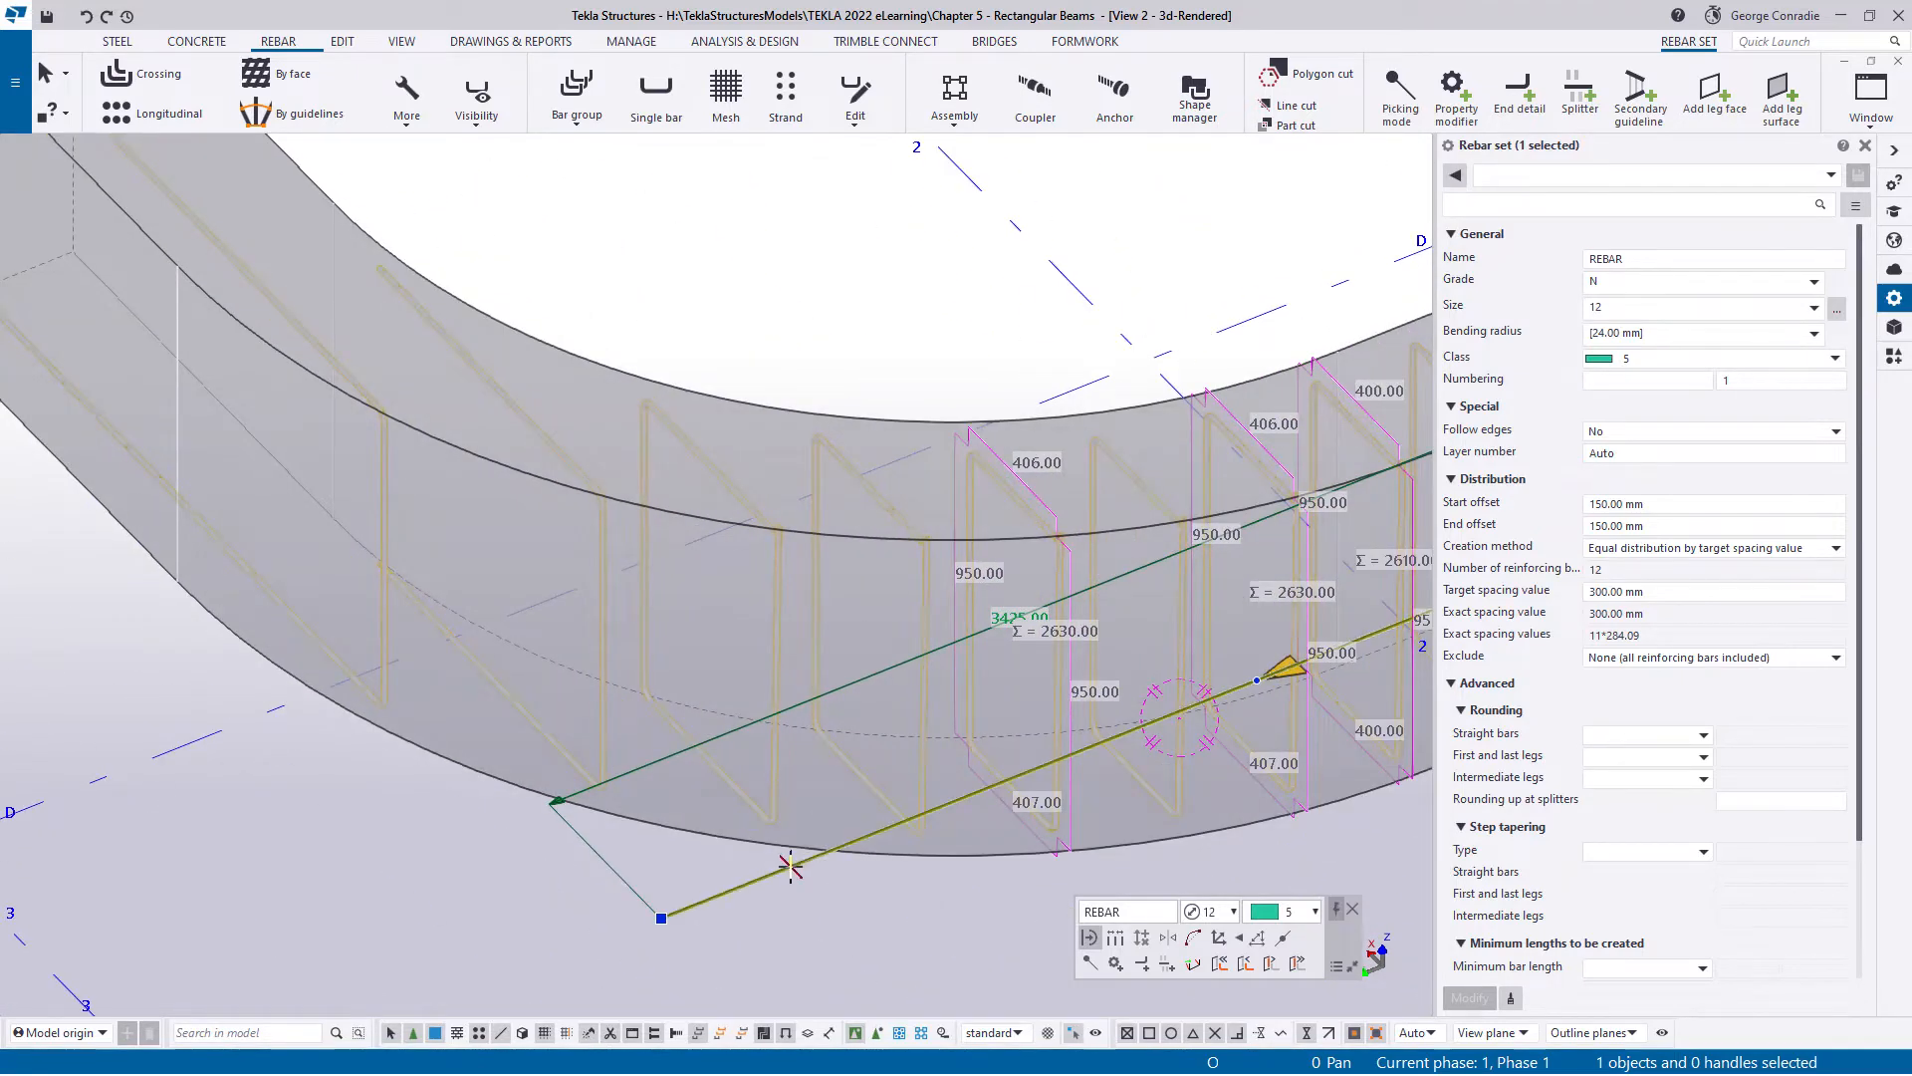
scroll(790, 866, down, 4)
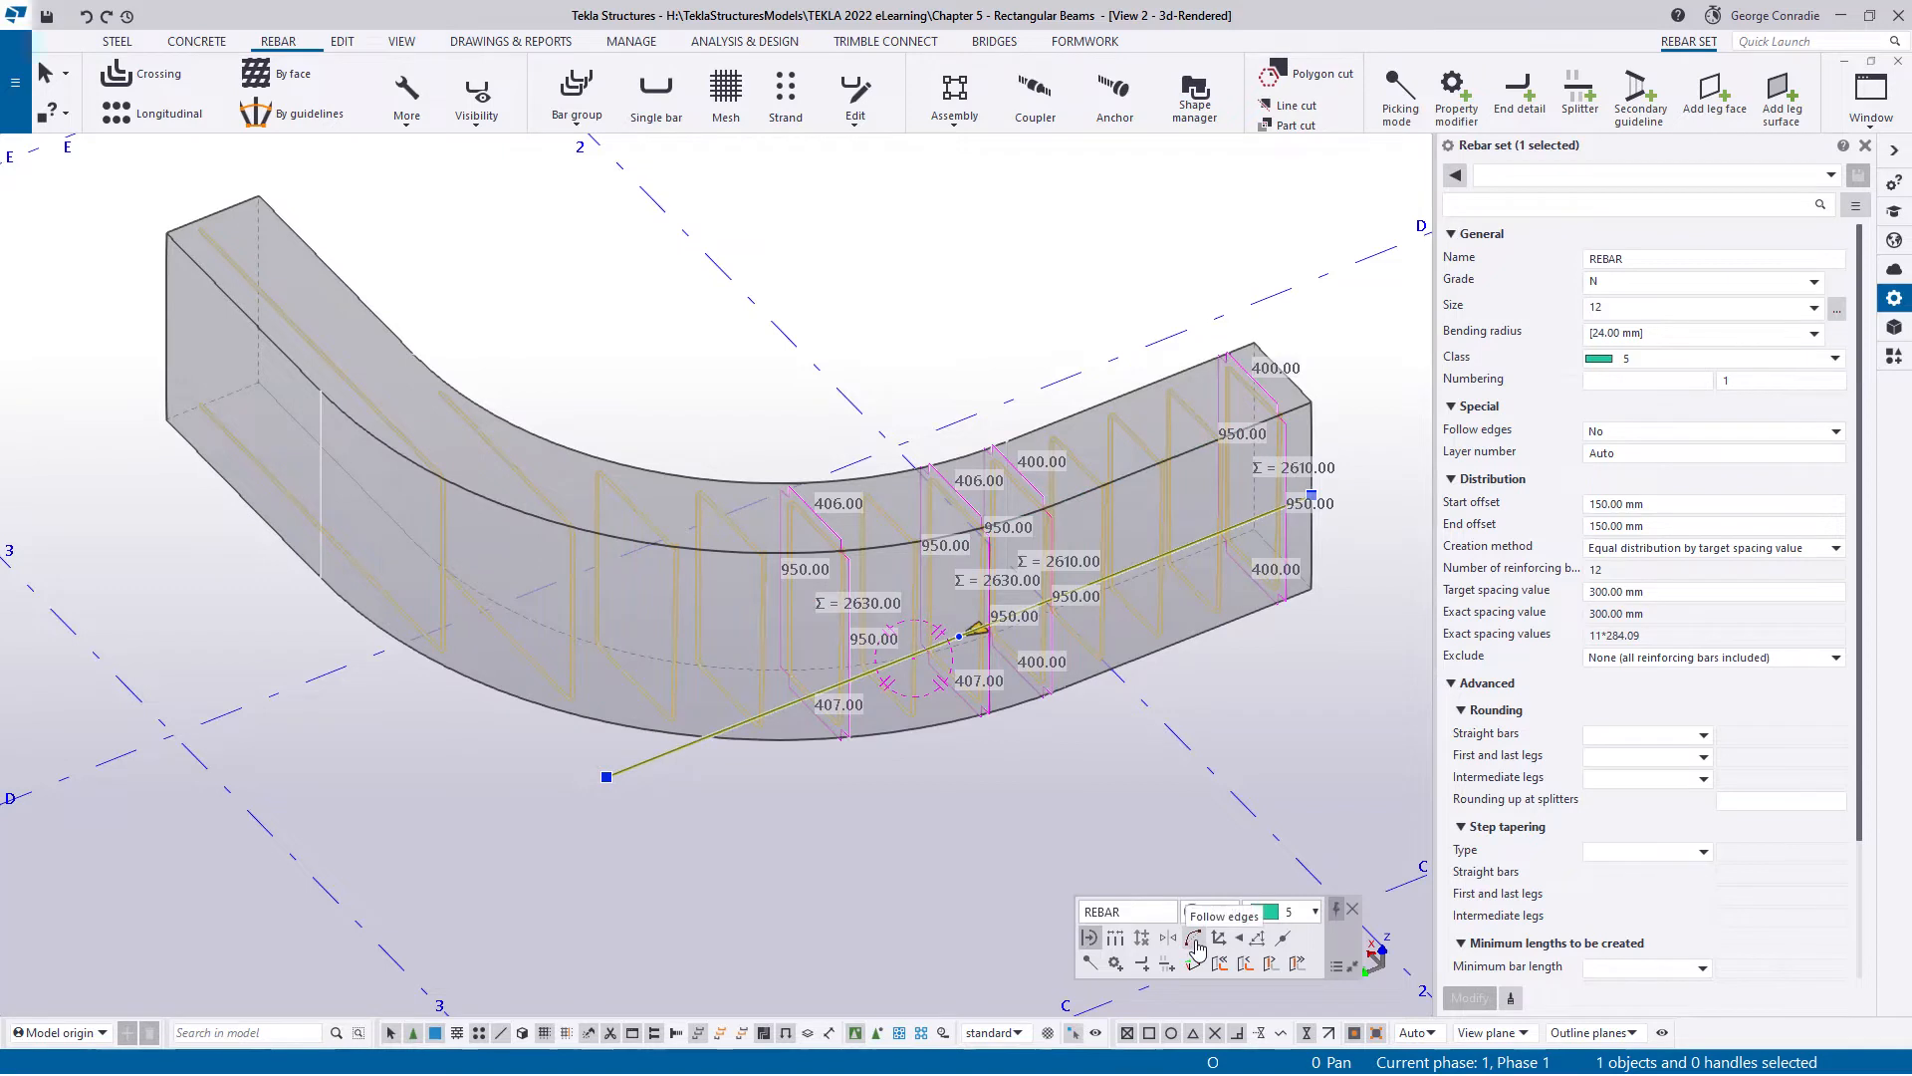
middle_drag(1262, 739, 1187, 756)
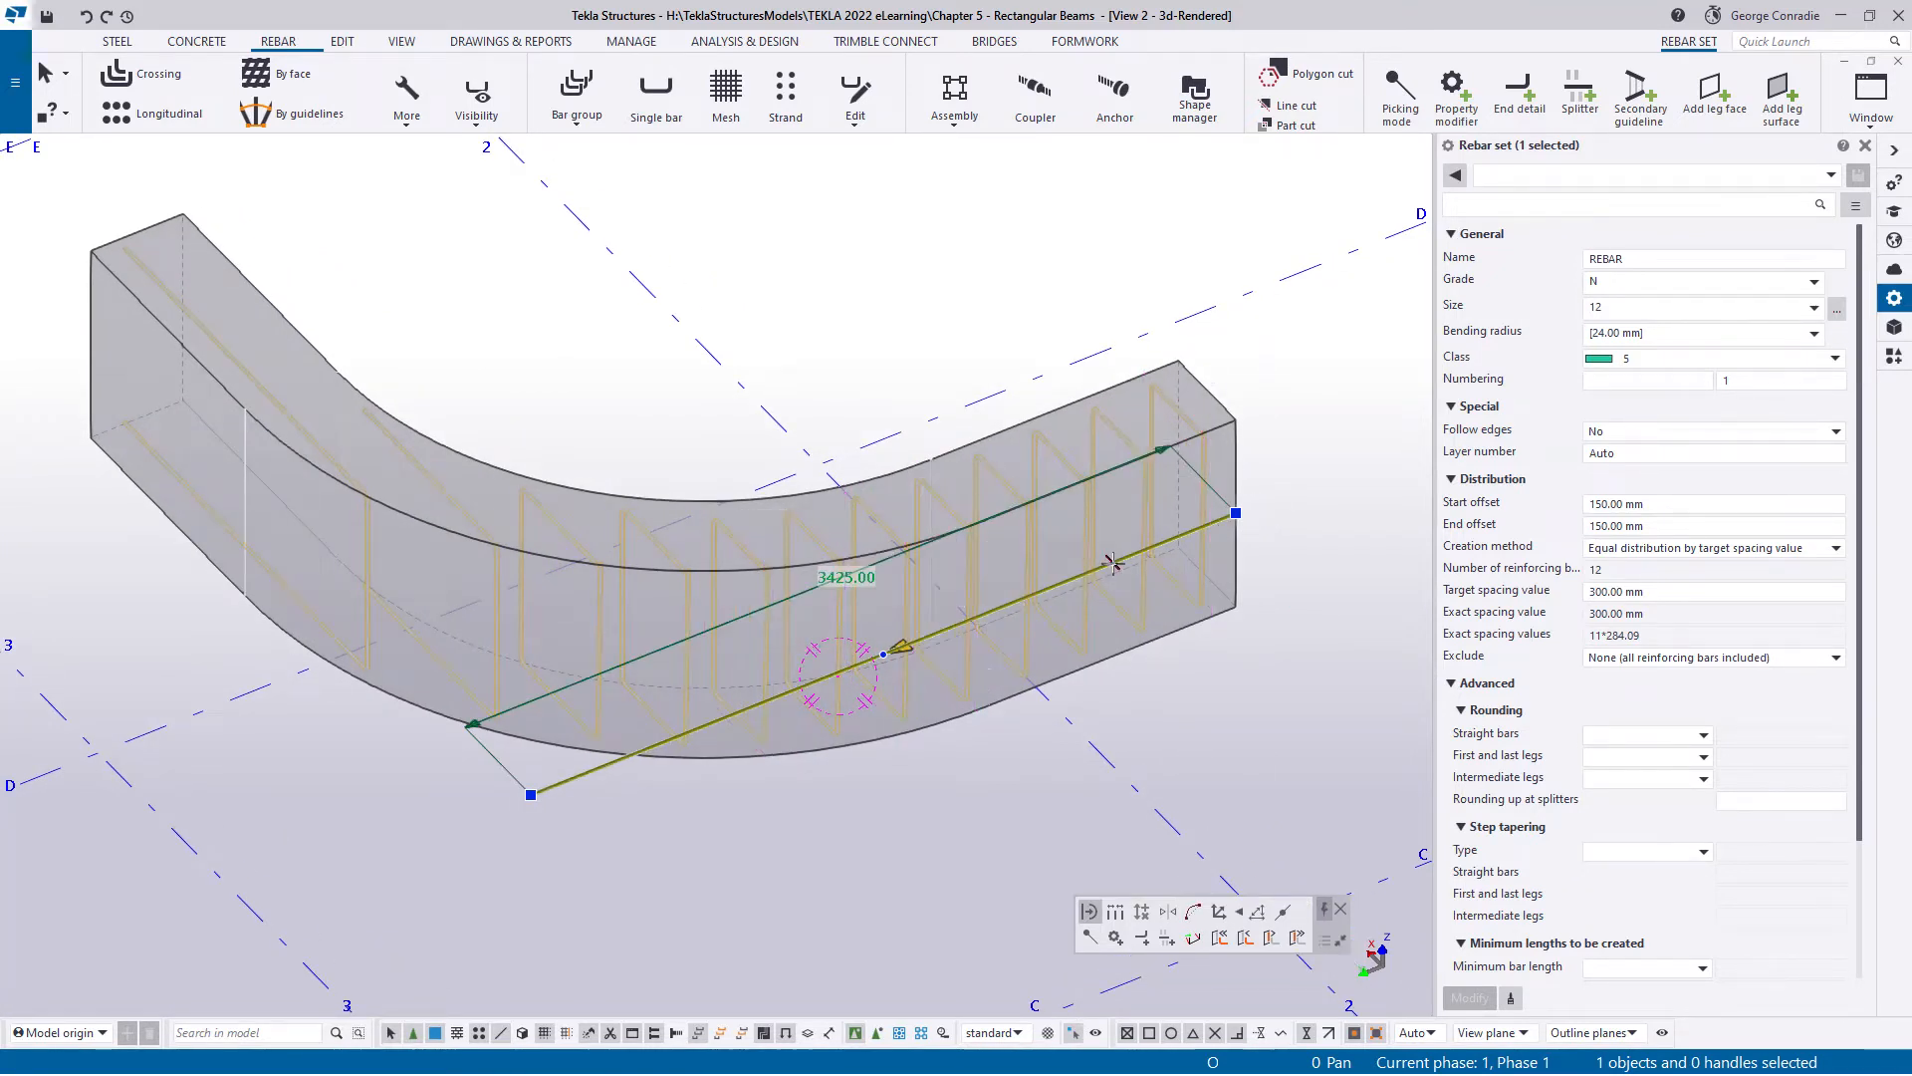
click(1191, 918)
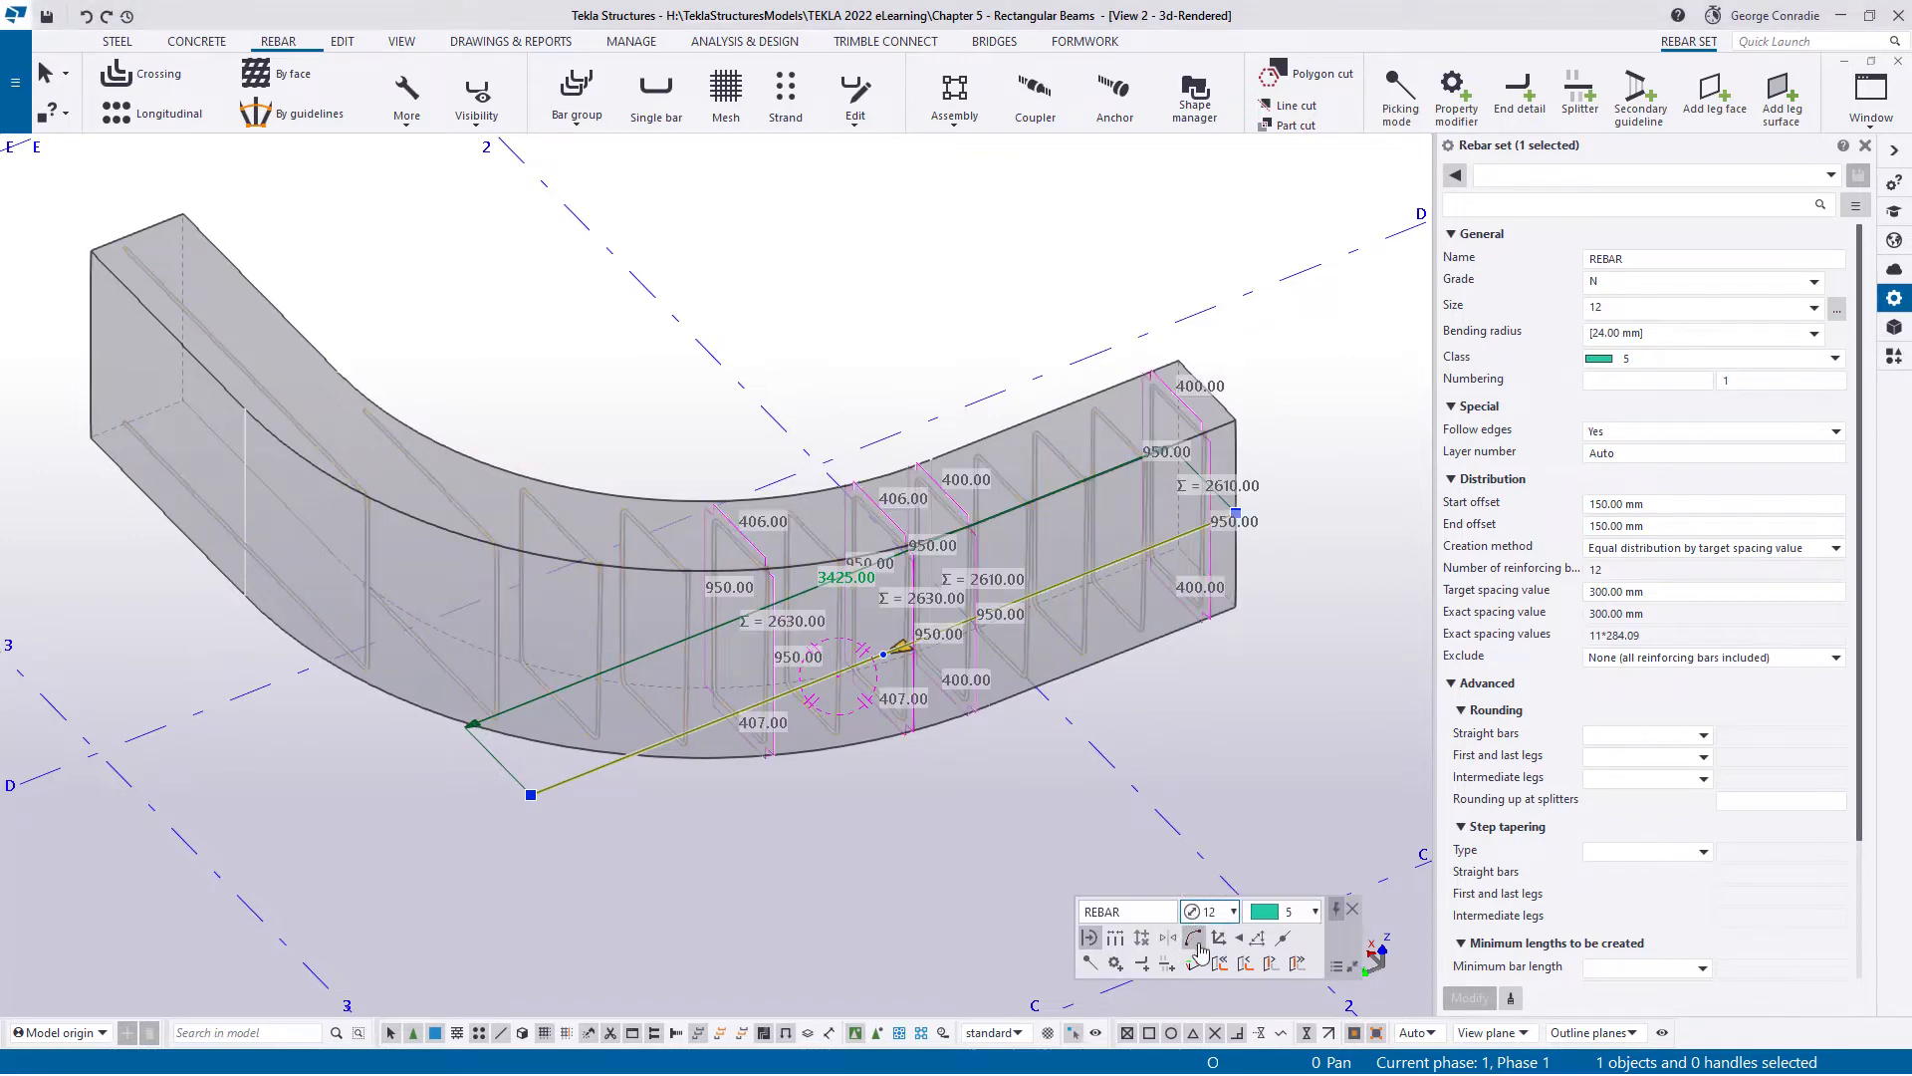
click(1193, 731)
- Move the stirrup set's guideline down to the curved beam's lower outer edge and select the guideline's free end point beyond the curve
scroll(1205, 682, up, 3)
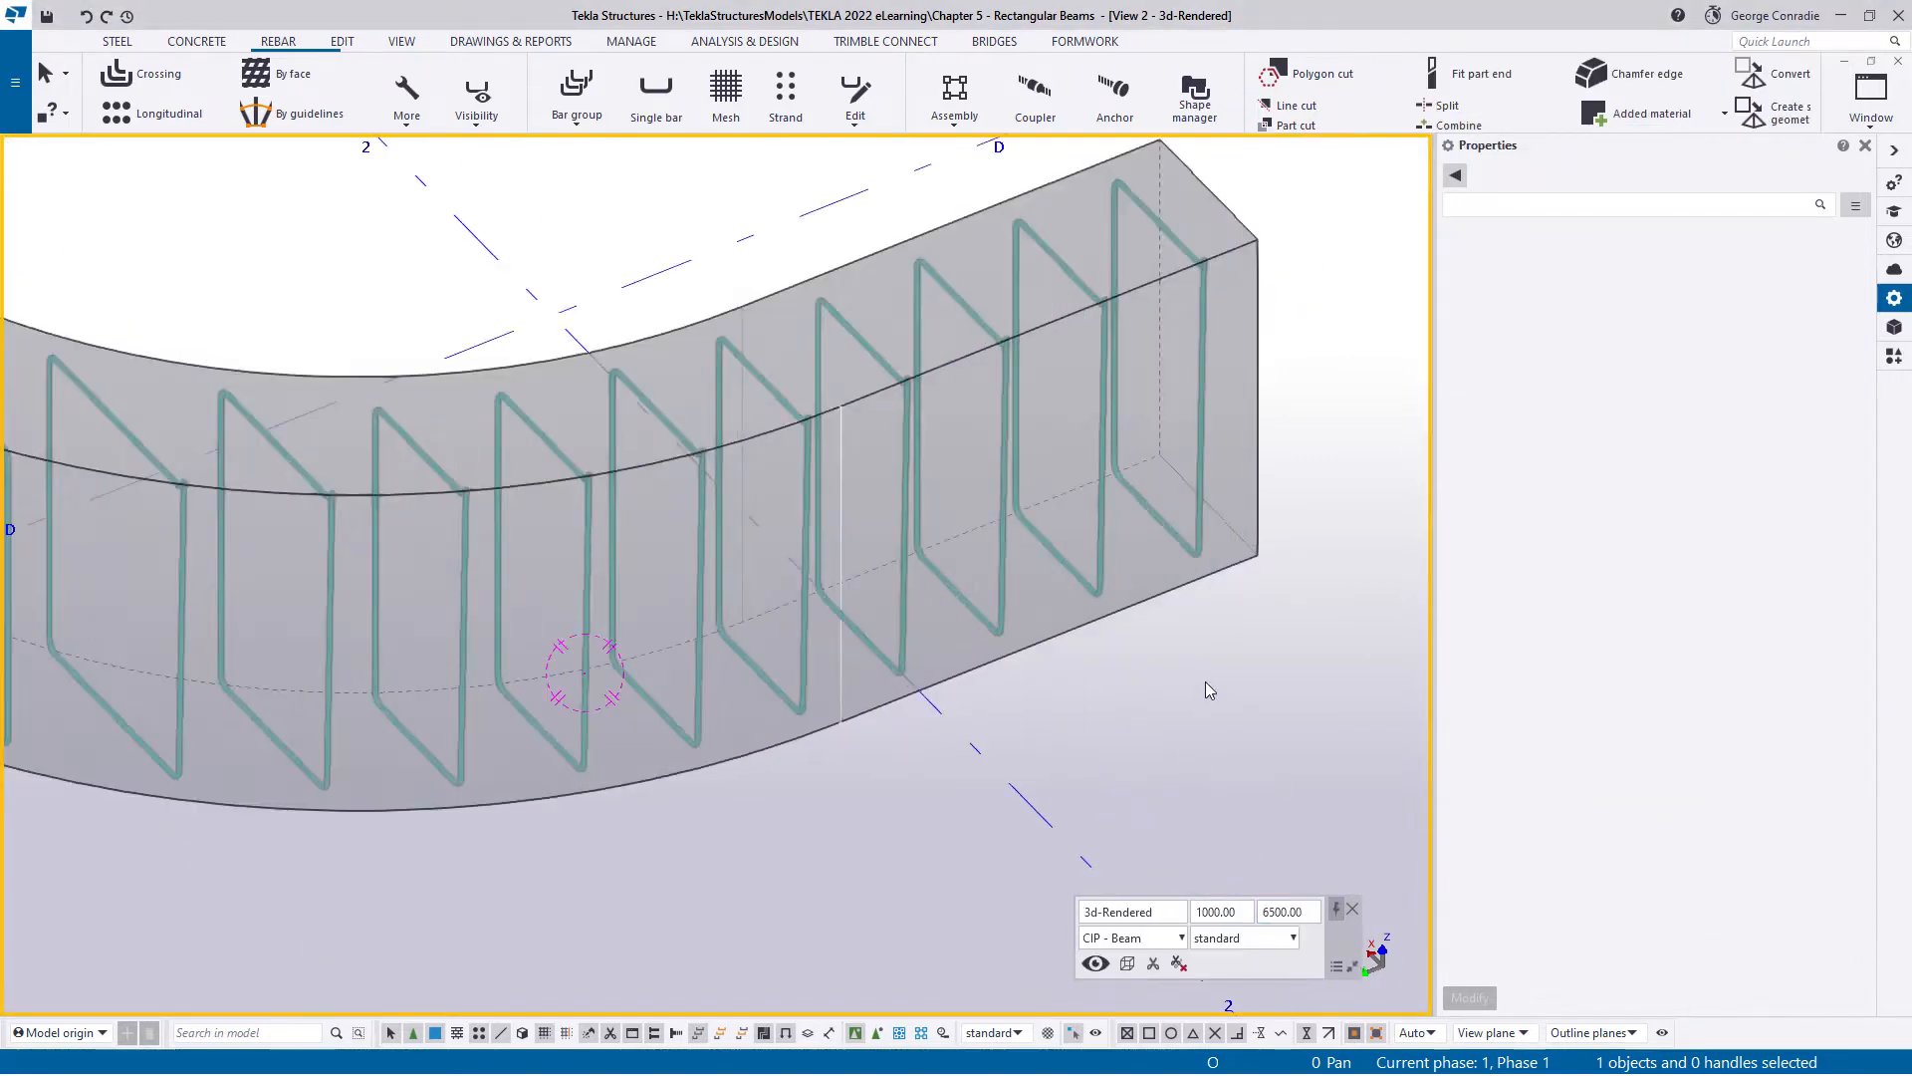
scroll(1205, 687, up, 1)
click(1066, 547)
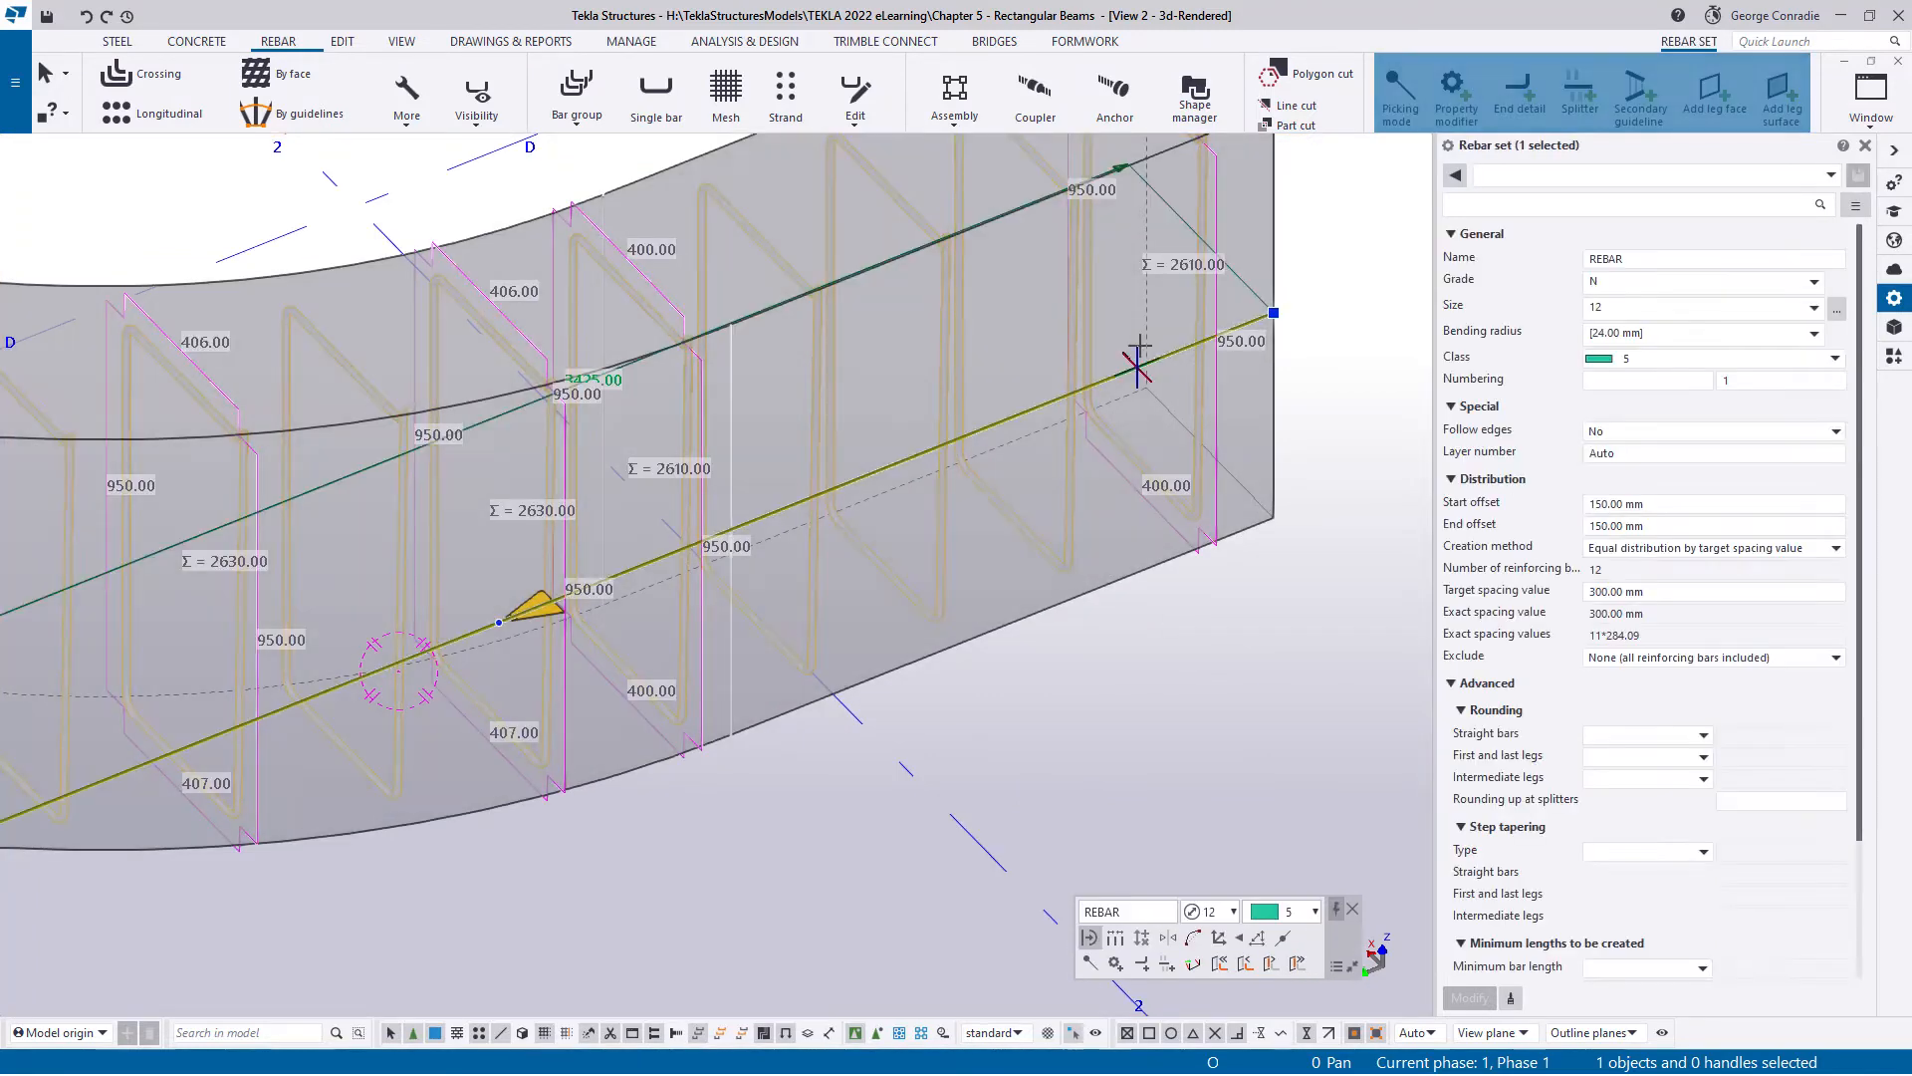
click(1234, 327)
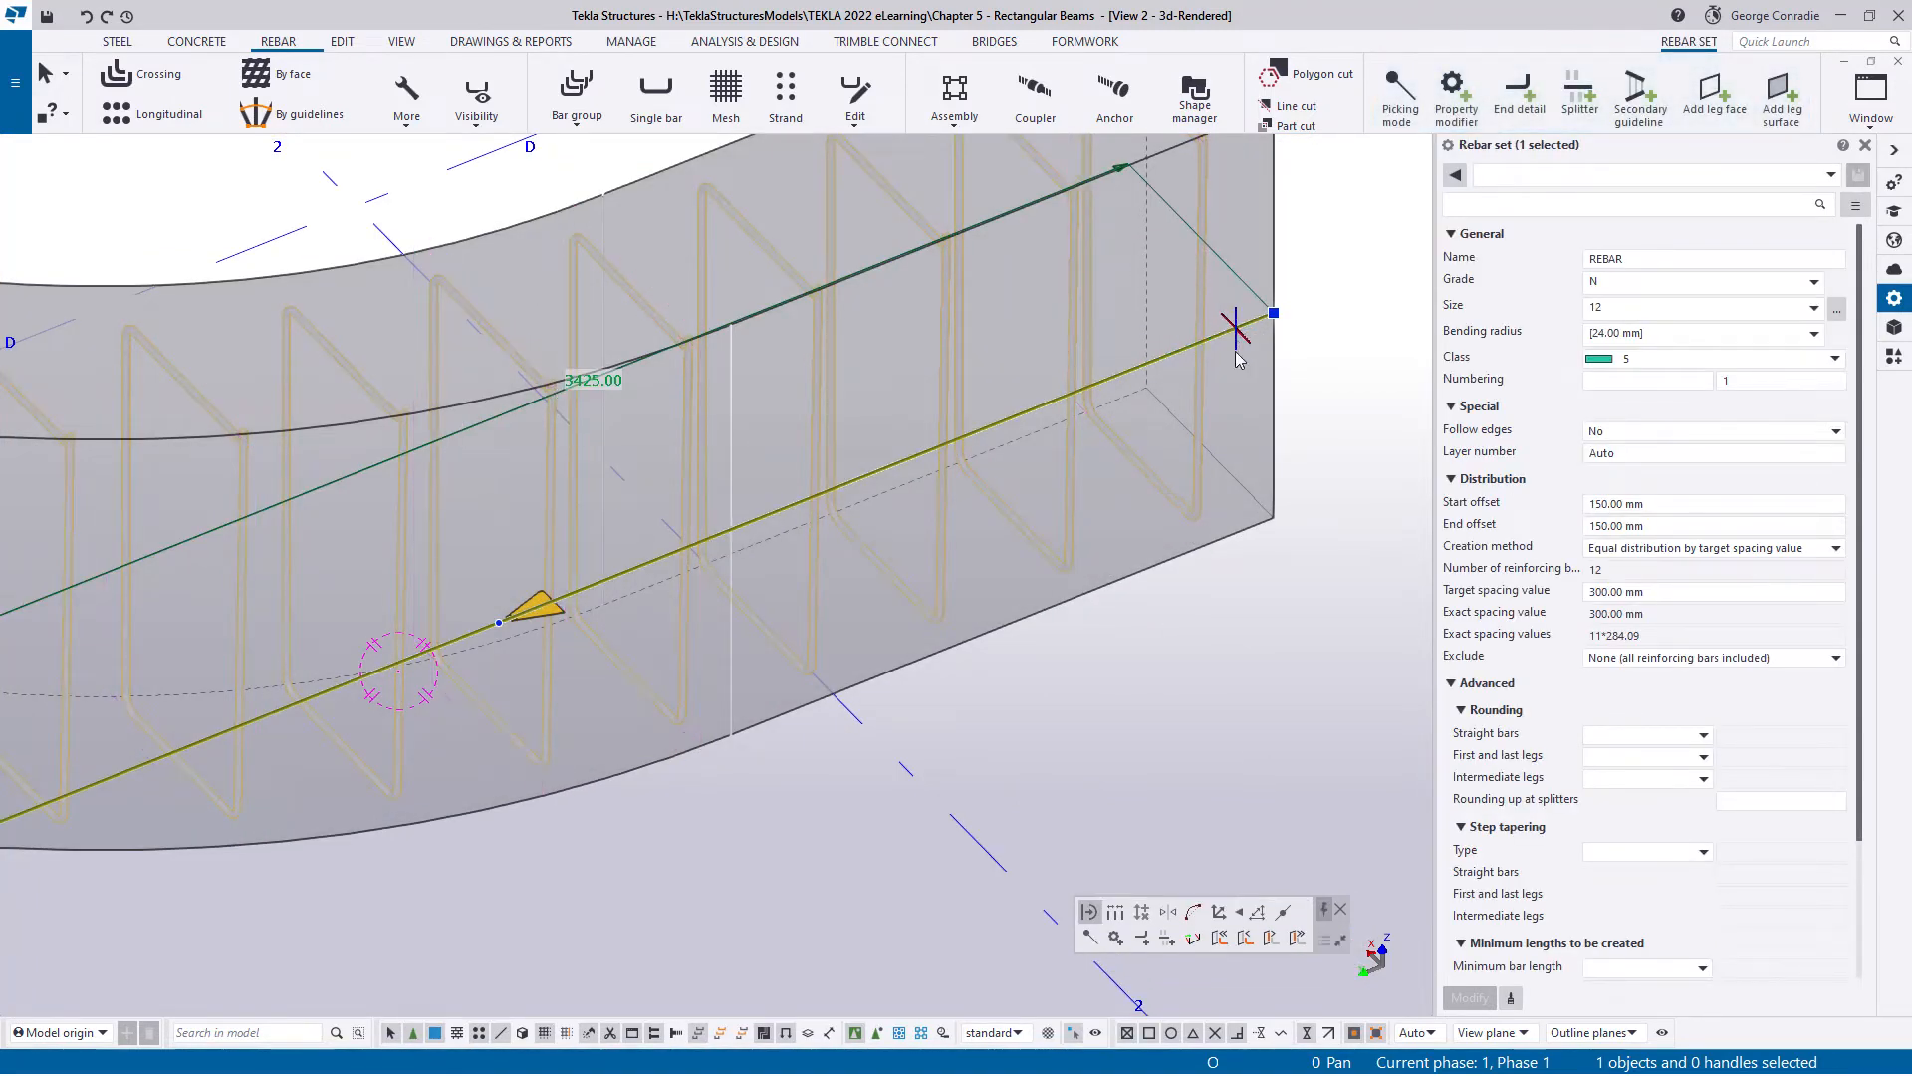
drag(1236, 359, 1248, 545)
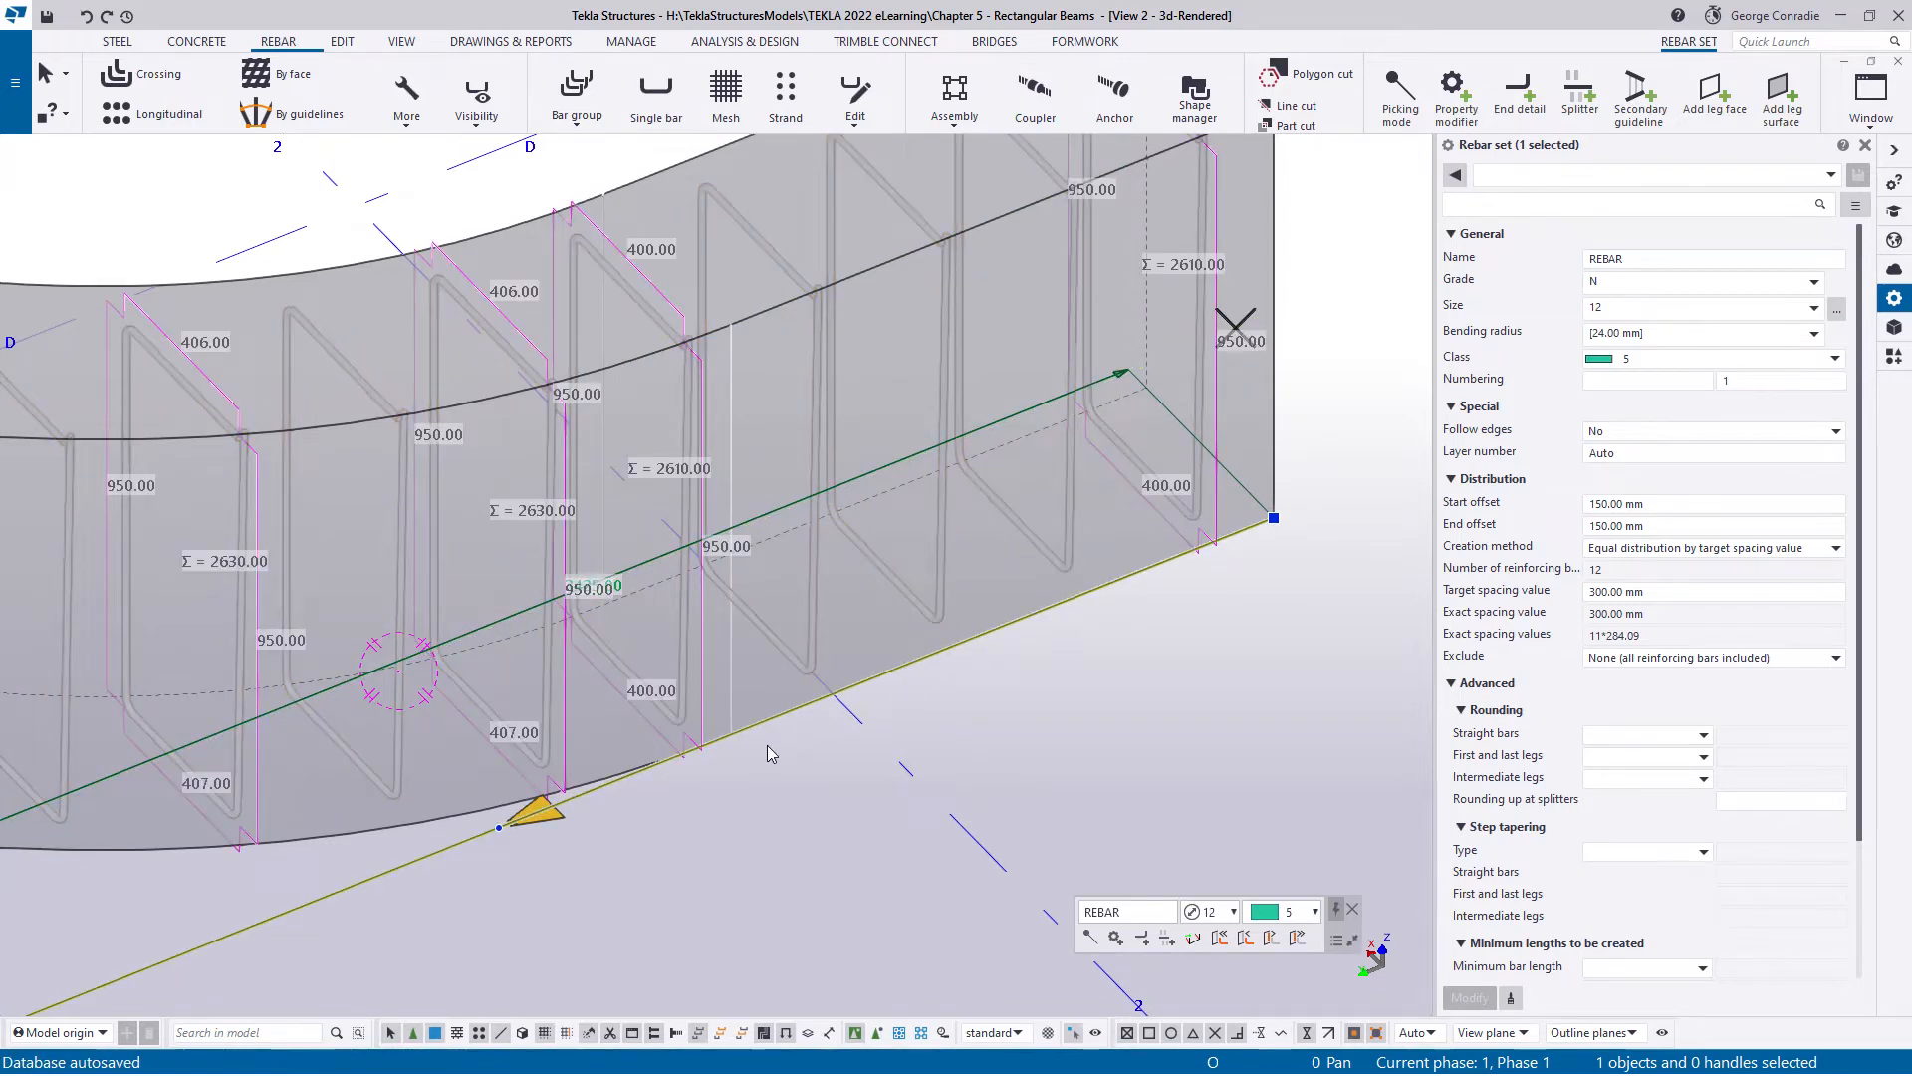
scroll(767, 745, down, 5)
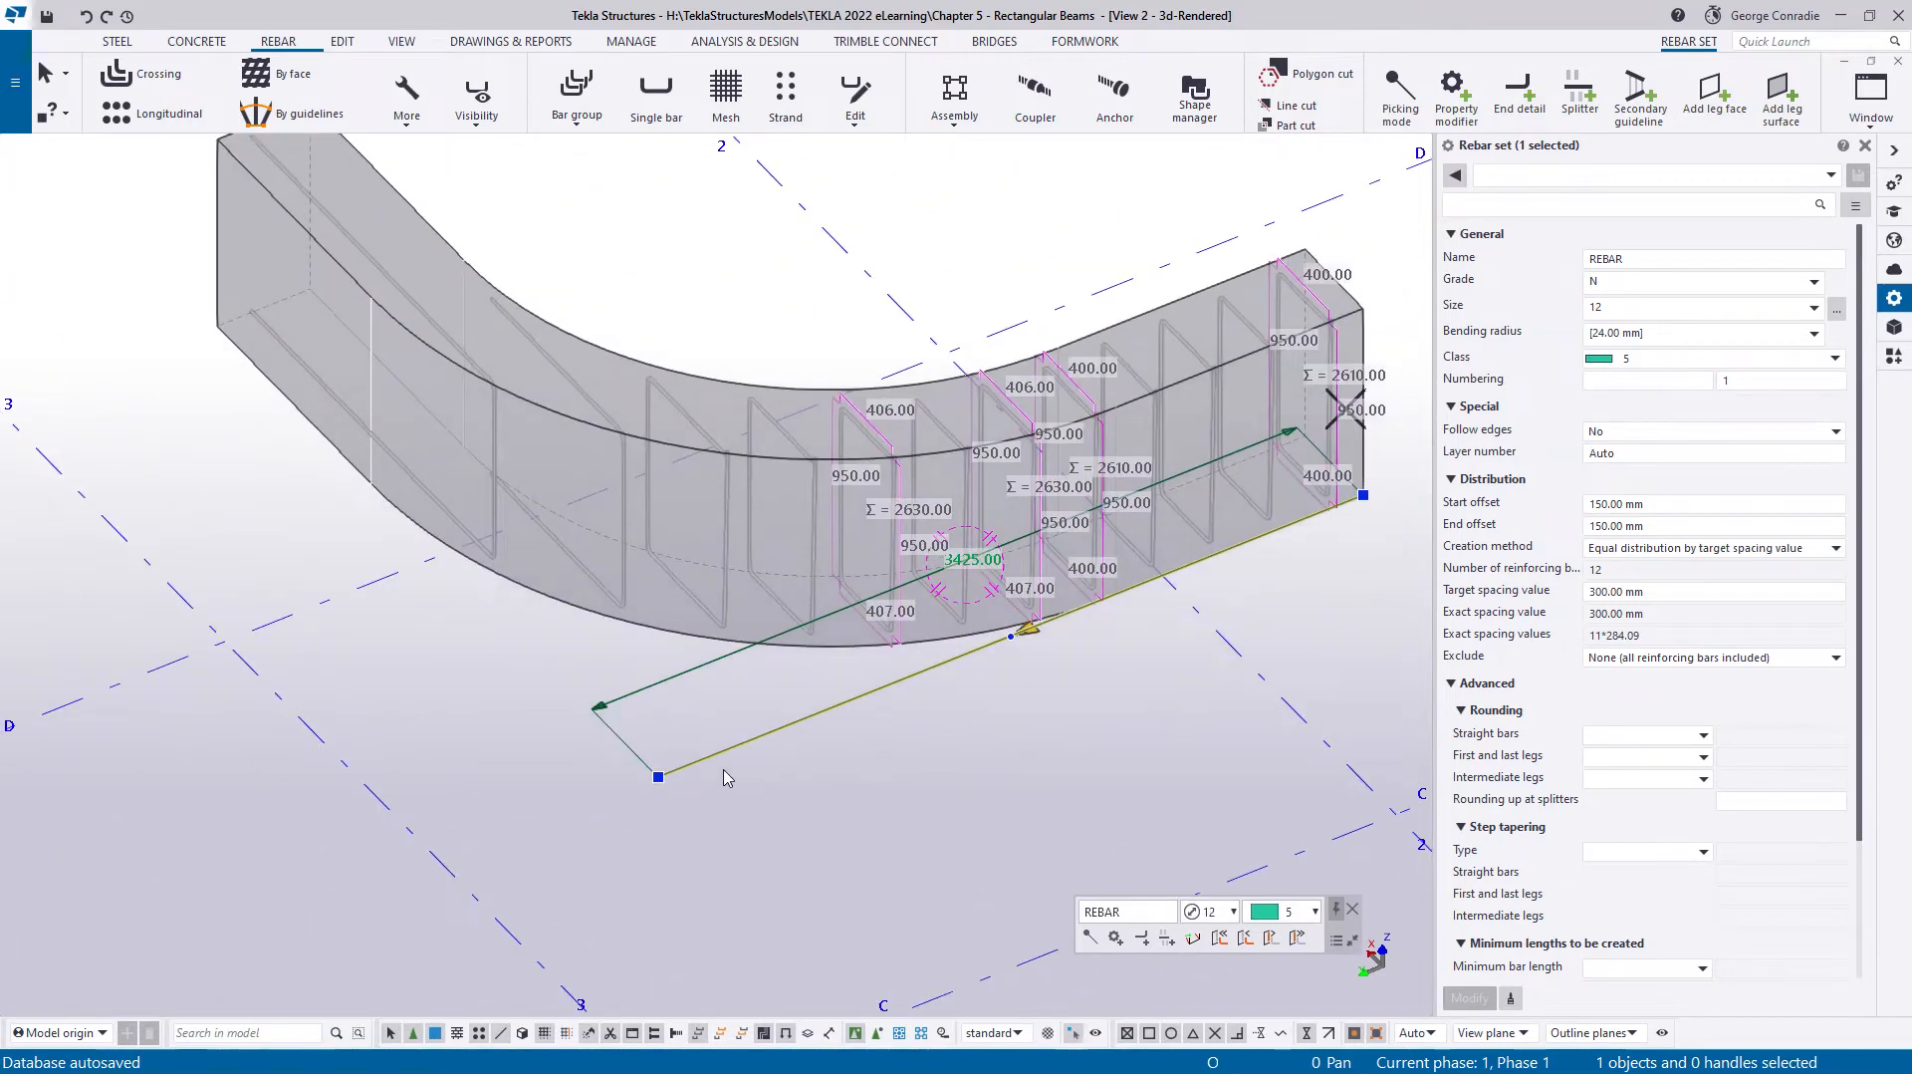
click(658, 777)
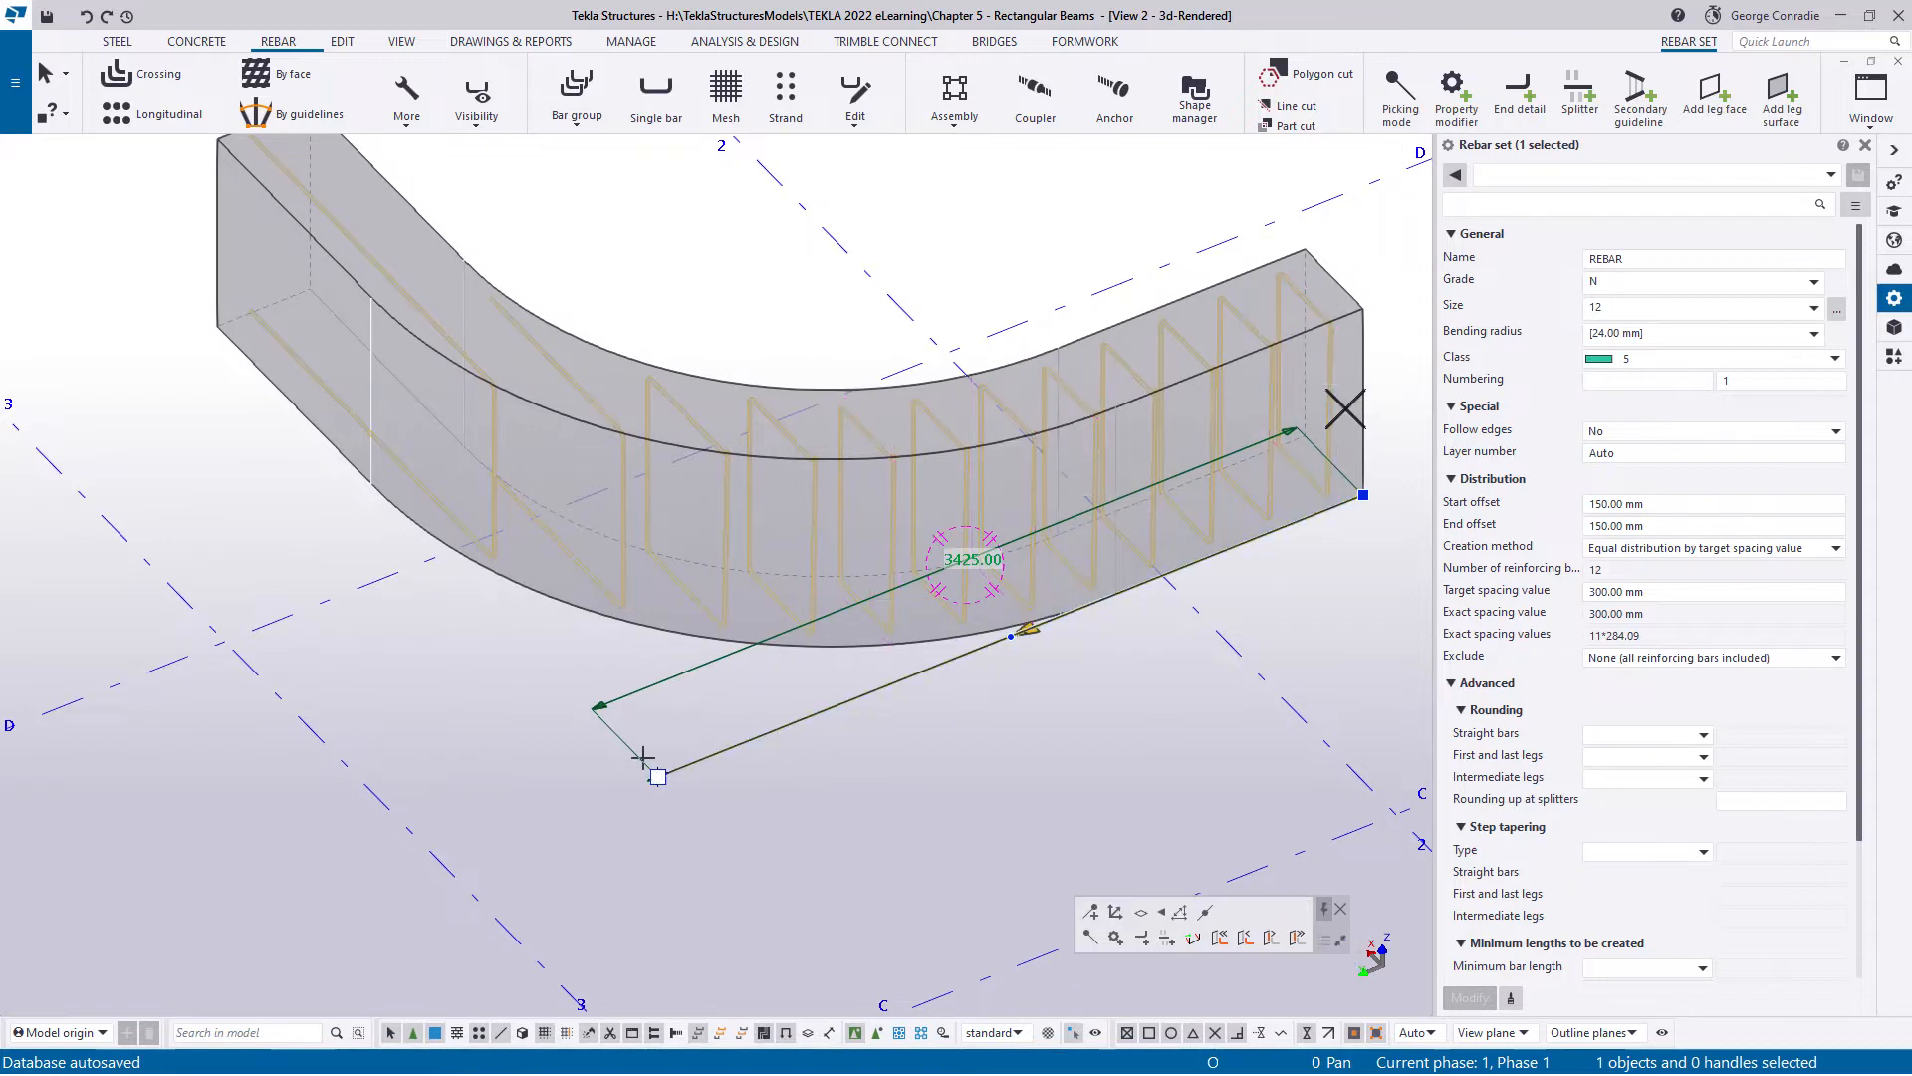
- Stretch the stirrup set's guideline to the lower corner at the beam's far end and make it follow the edges
drag(642, 759, 216, 325)
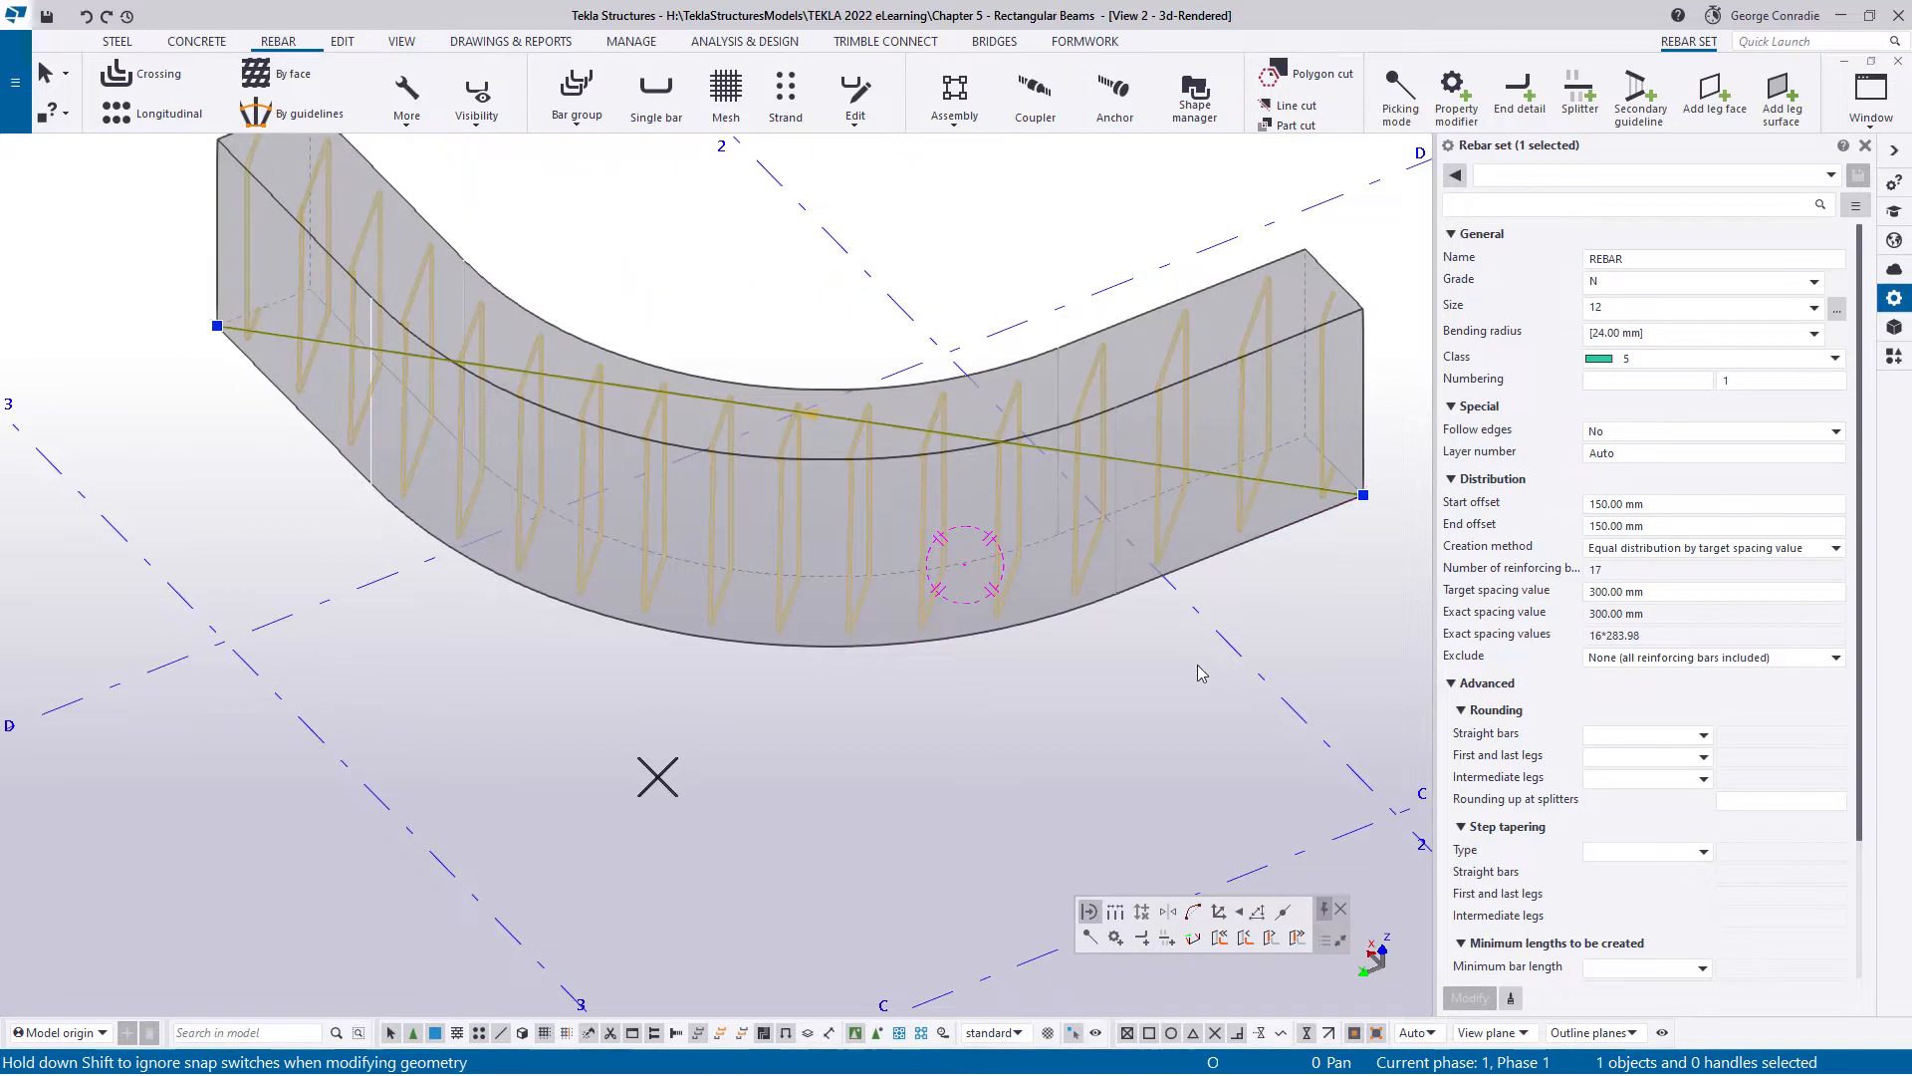
click(1193, 912)
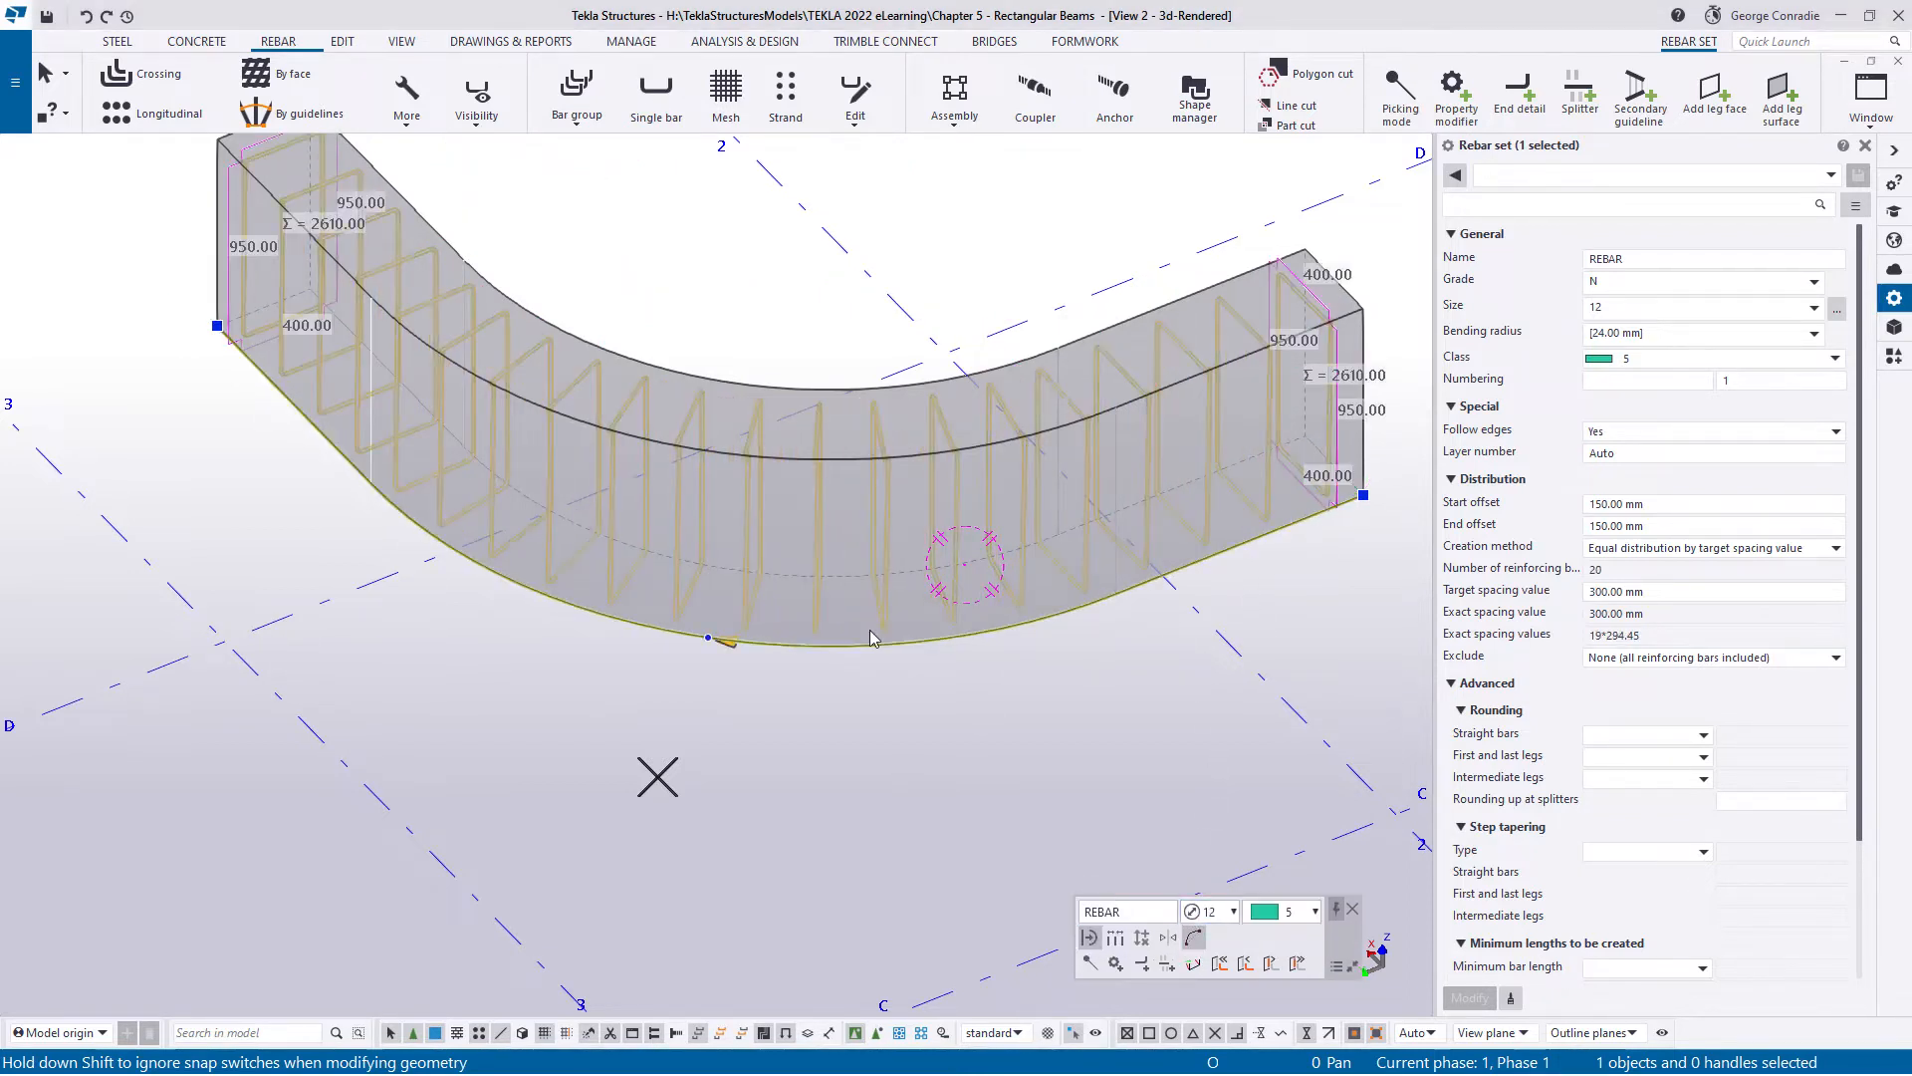
click(1017, 670)
- Examine how the stirrups are distributed and oriented along the curved beam, from above and in perspective
scroll(1016, 670, down, 2)
ctrl+middle_drag(1015, 671, 934, 656)
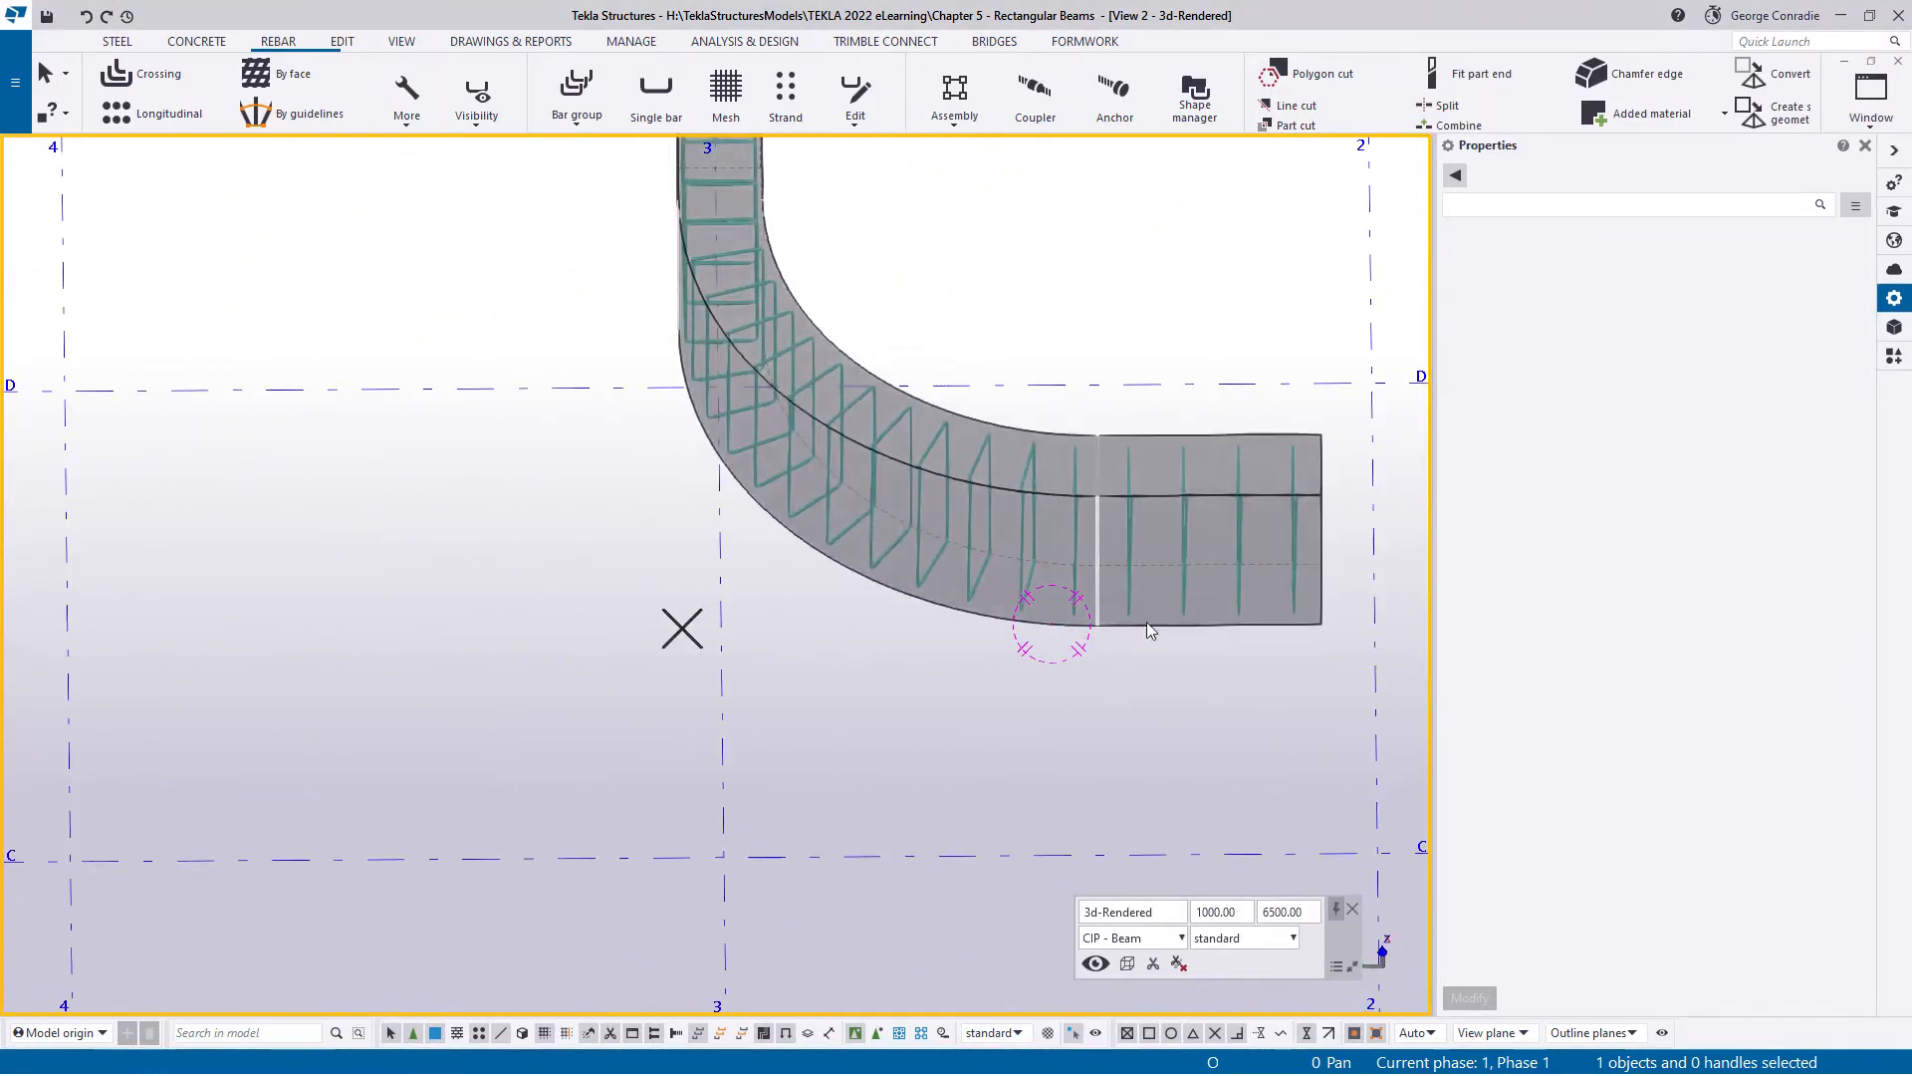
click(1132, 564)
scroll(1131, 564, down, 2)
click(1008, 667)
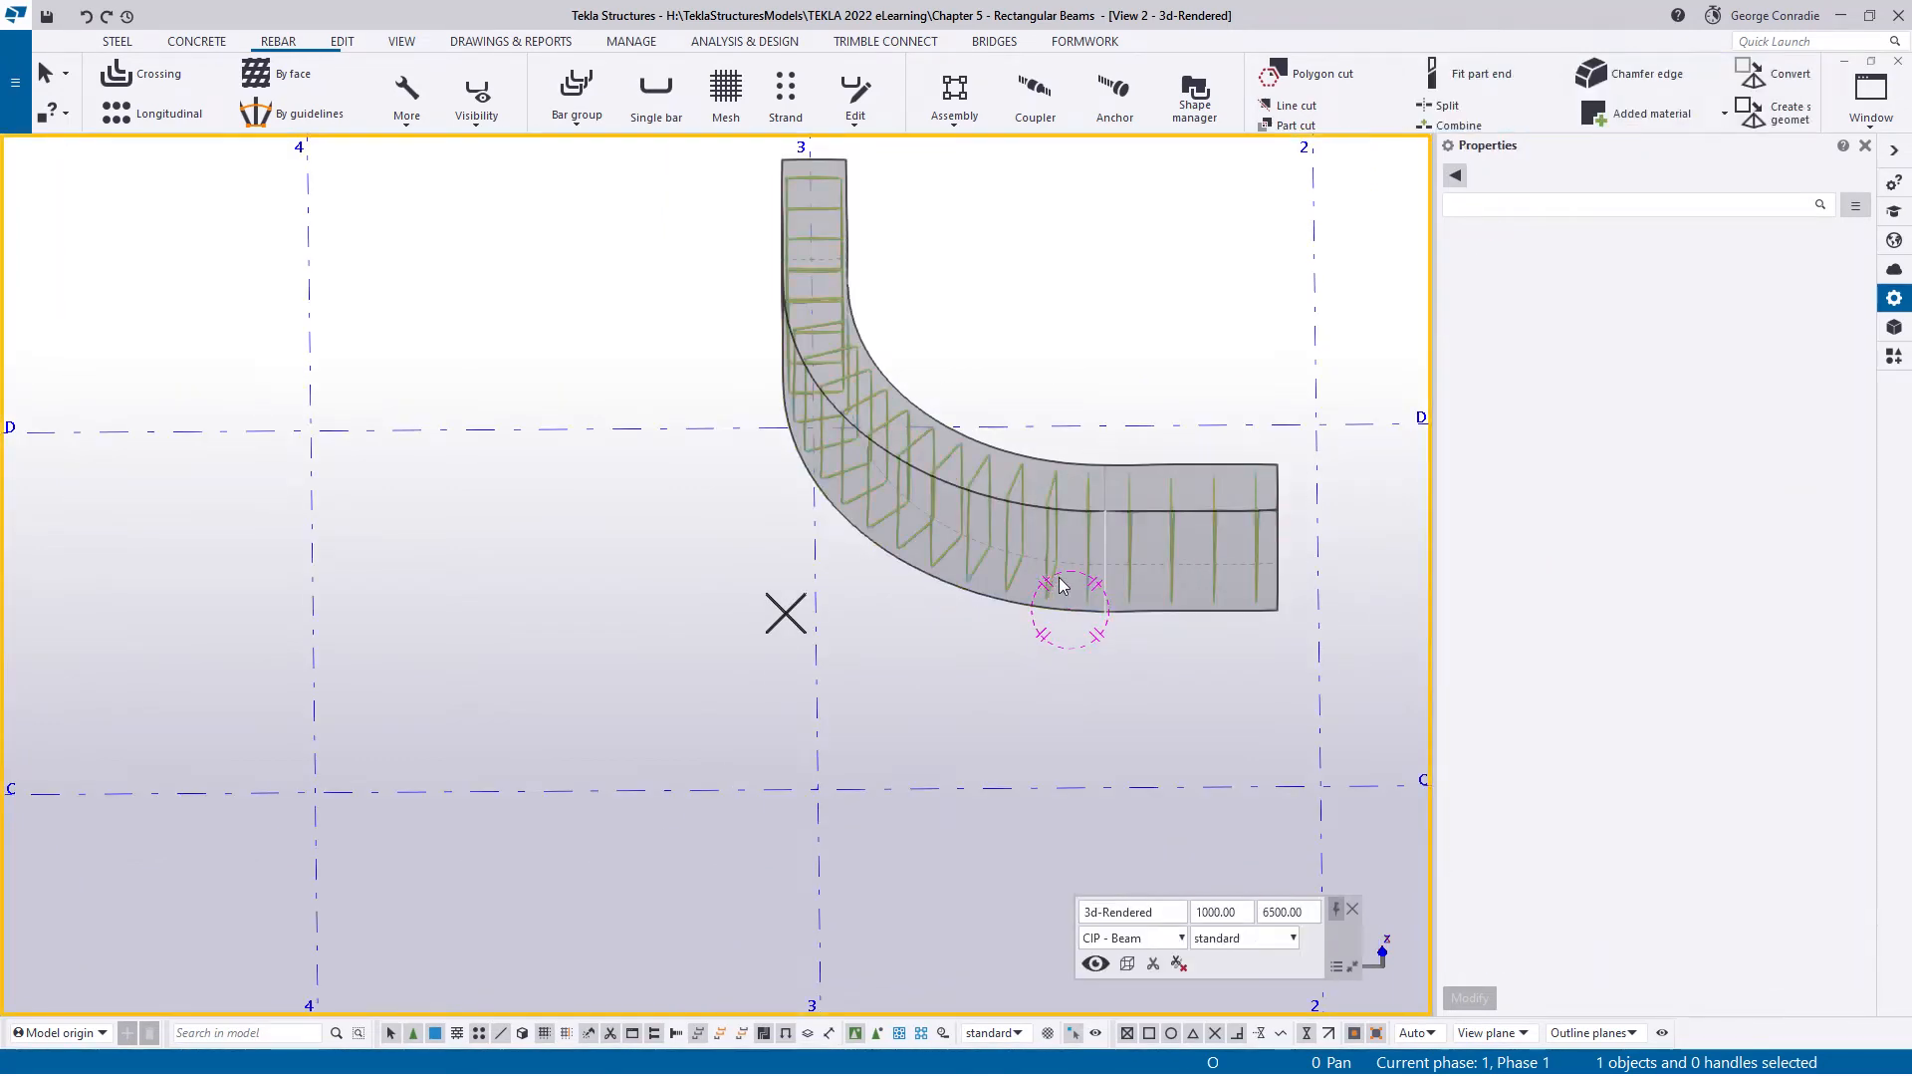
ctrl+middle_drag(1062, 586, 739, 702)
scroll(739, 701, up, 3)
middle_drag(821, 648, 1018, 633)
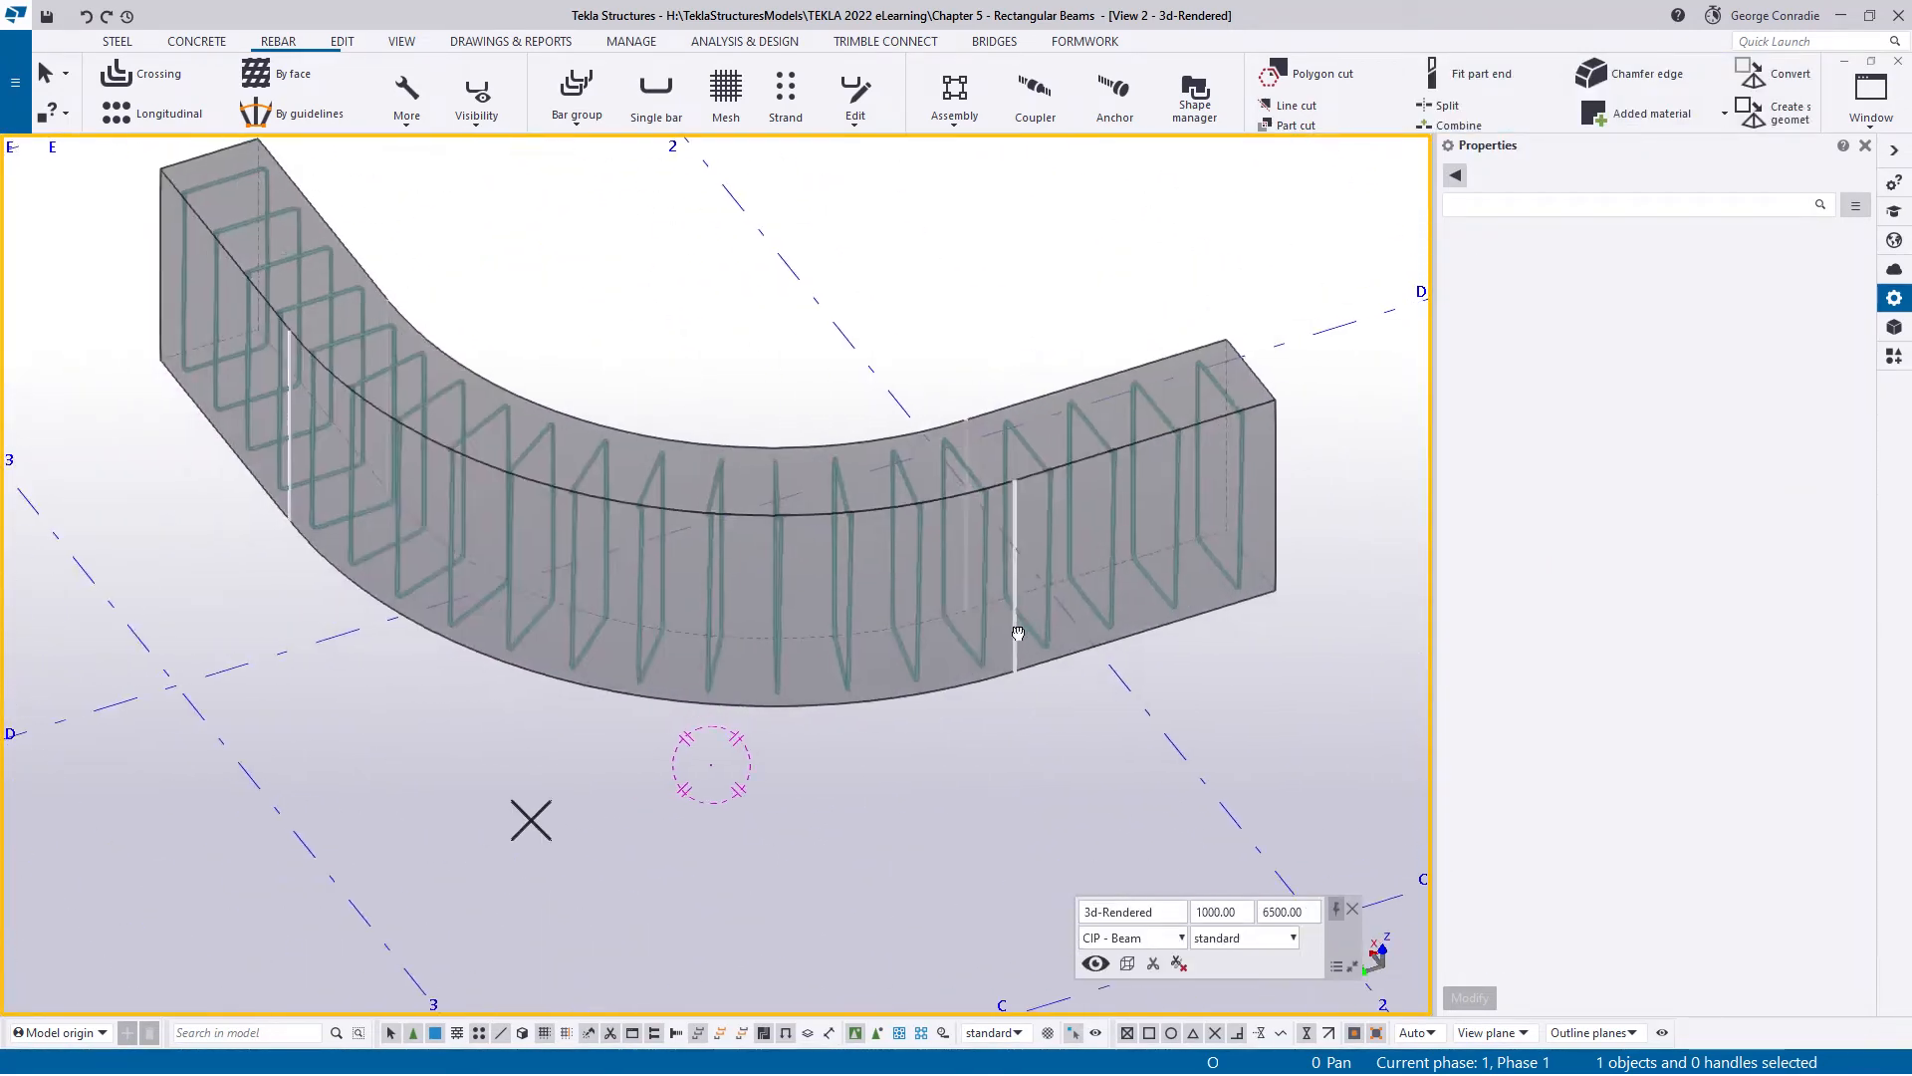
ctrl+middle_drag(934, 555, 966, 565)
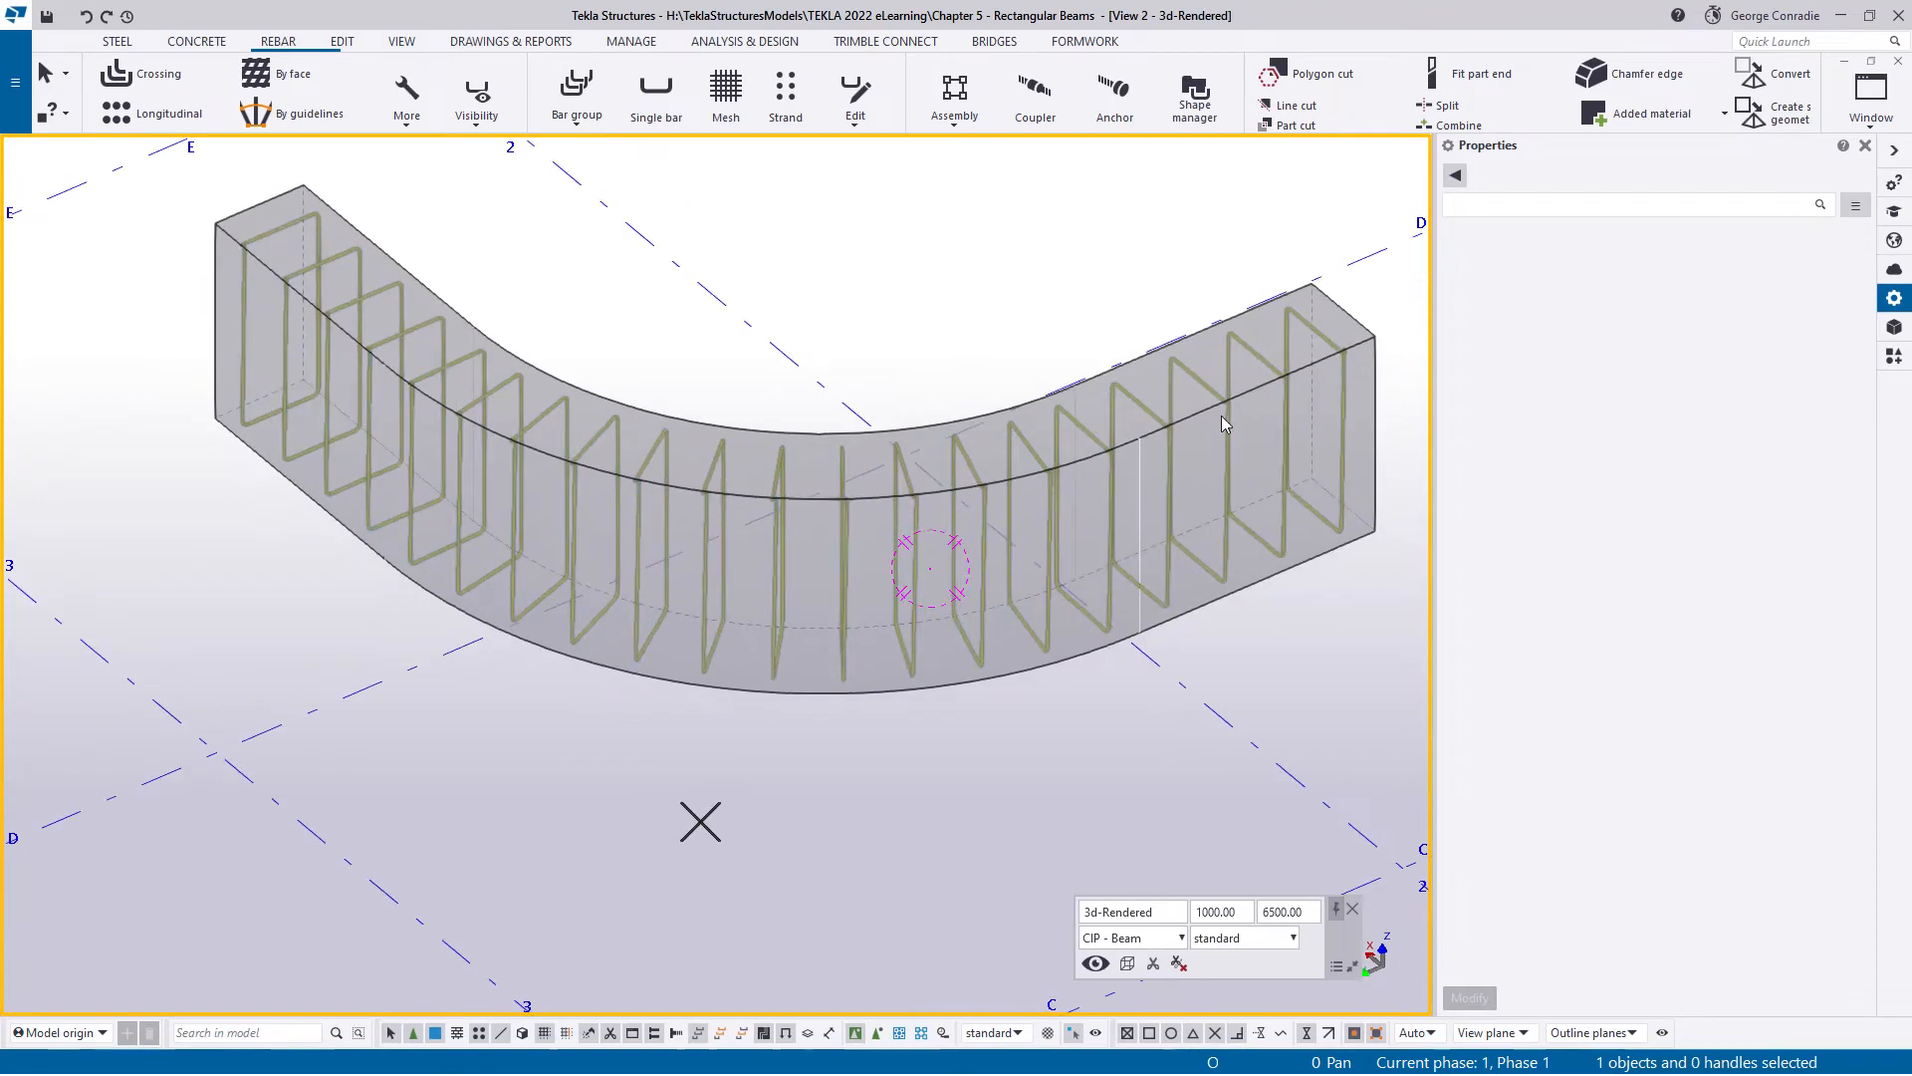
middle_drag(1170, 428, 1044, 498)
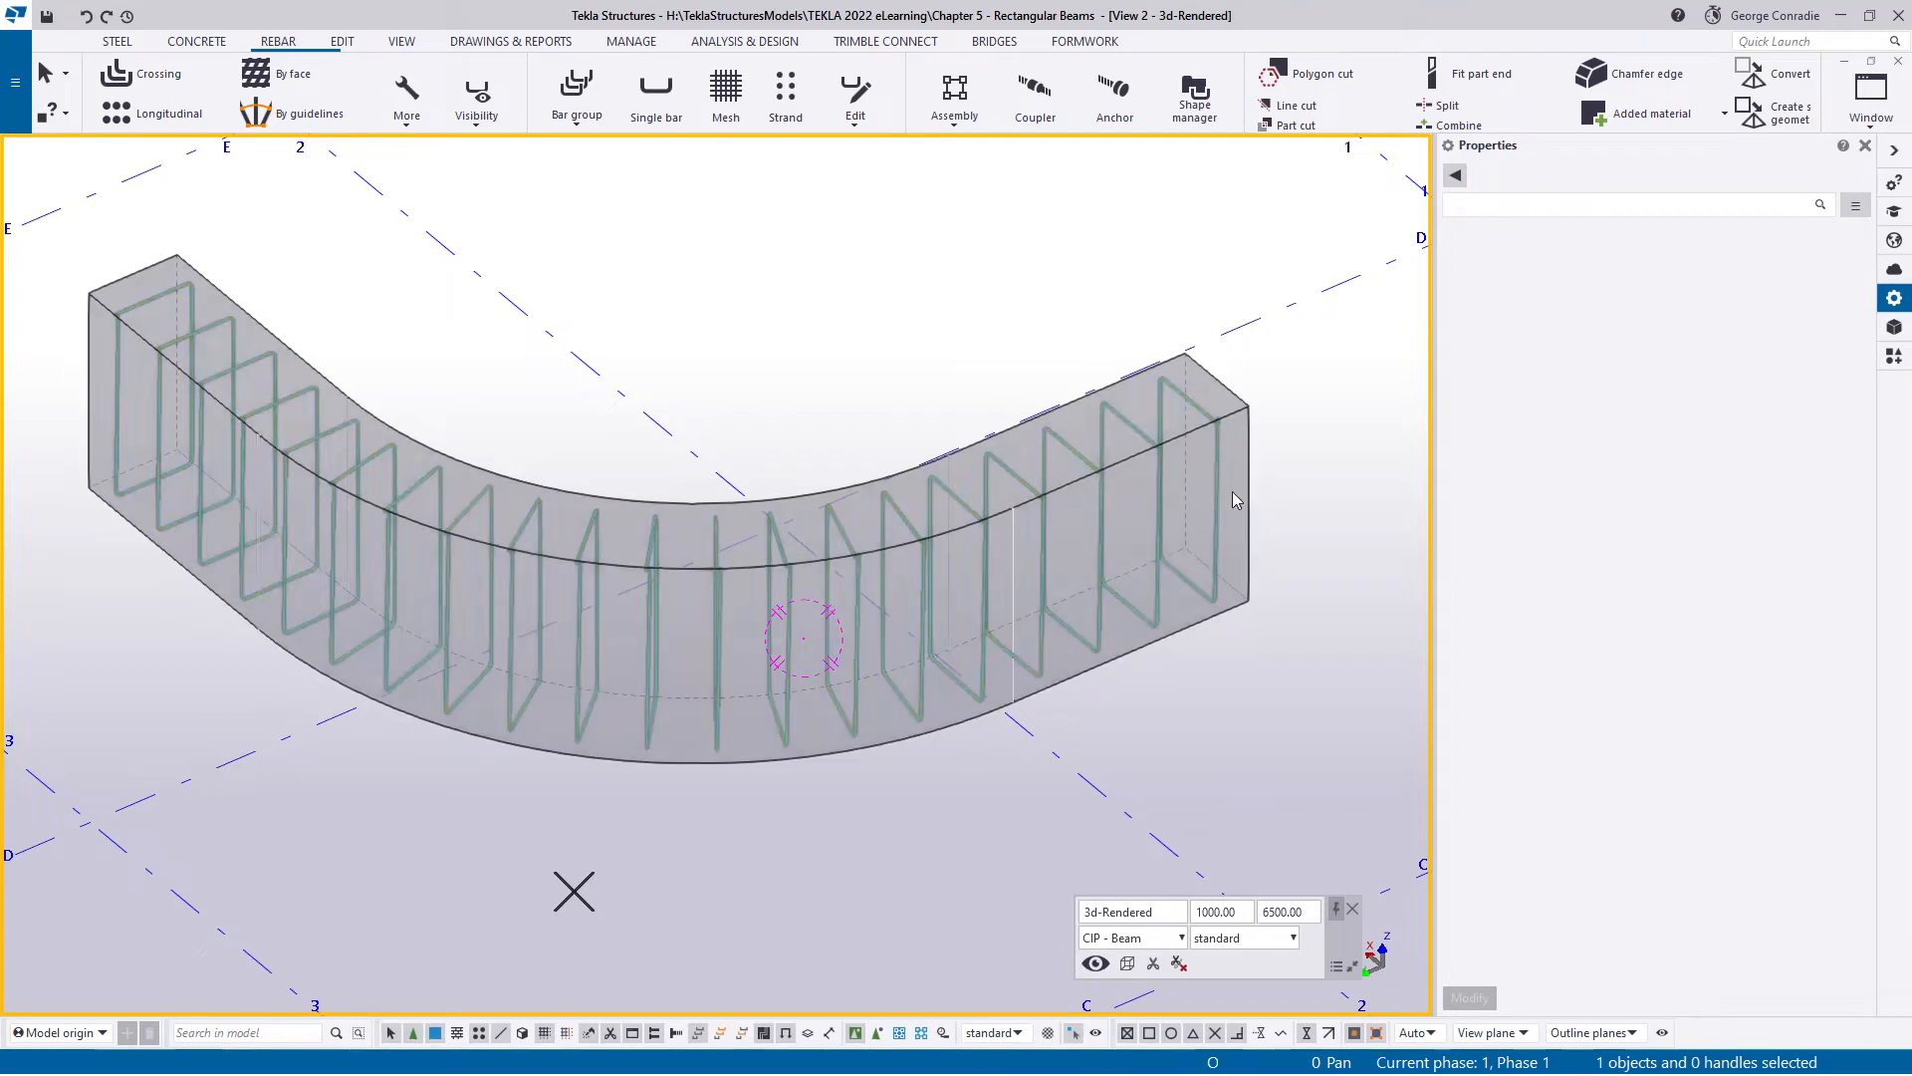
- Add an end detail modifier with the standard settings and Standard 90-degrees hook to the stirrups, spanning the beam's two upper outer corners
click(1215, 492)
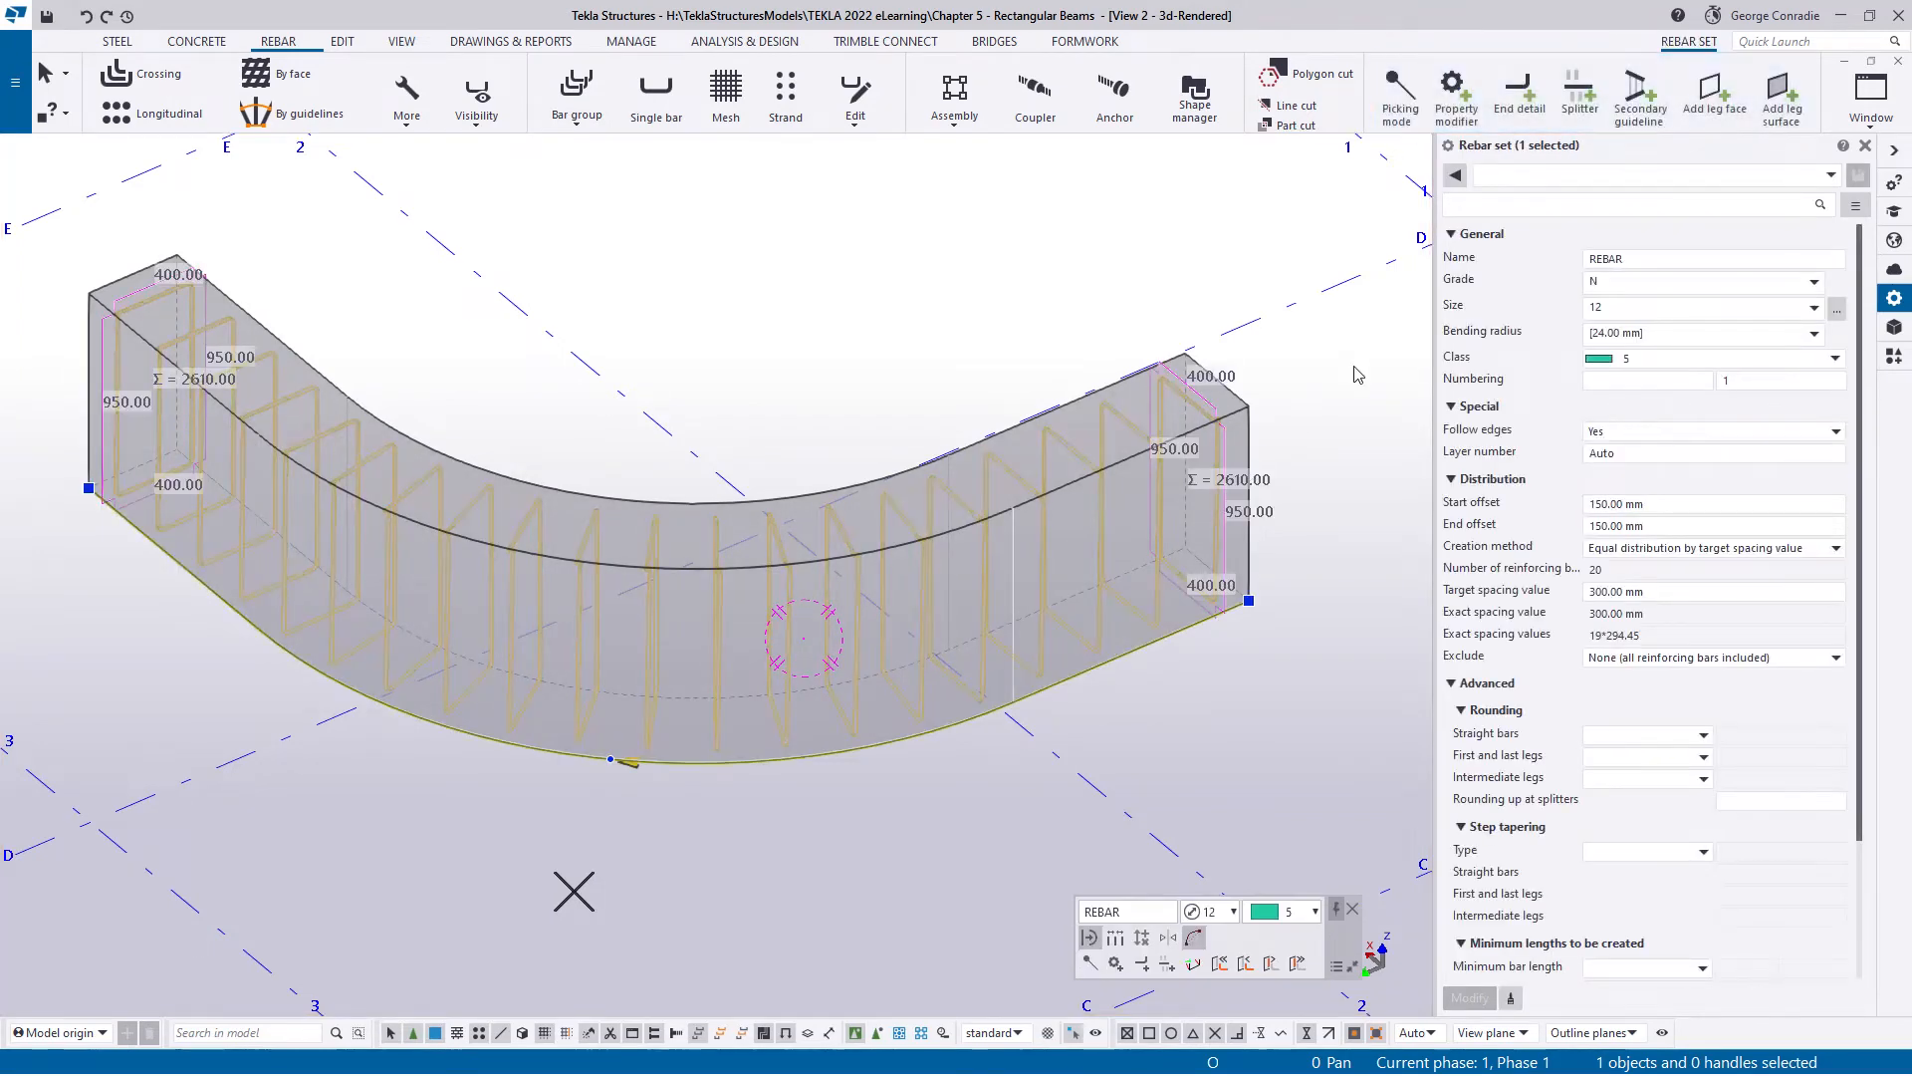
click(1519, 100)
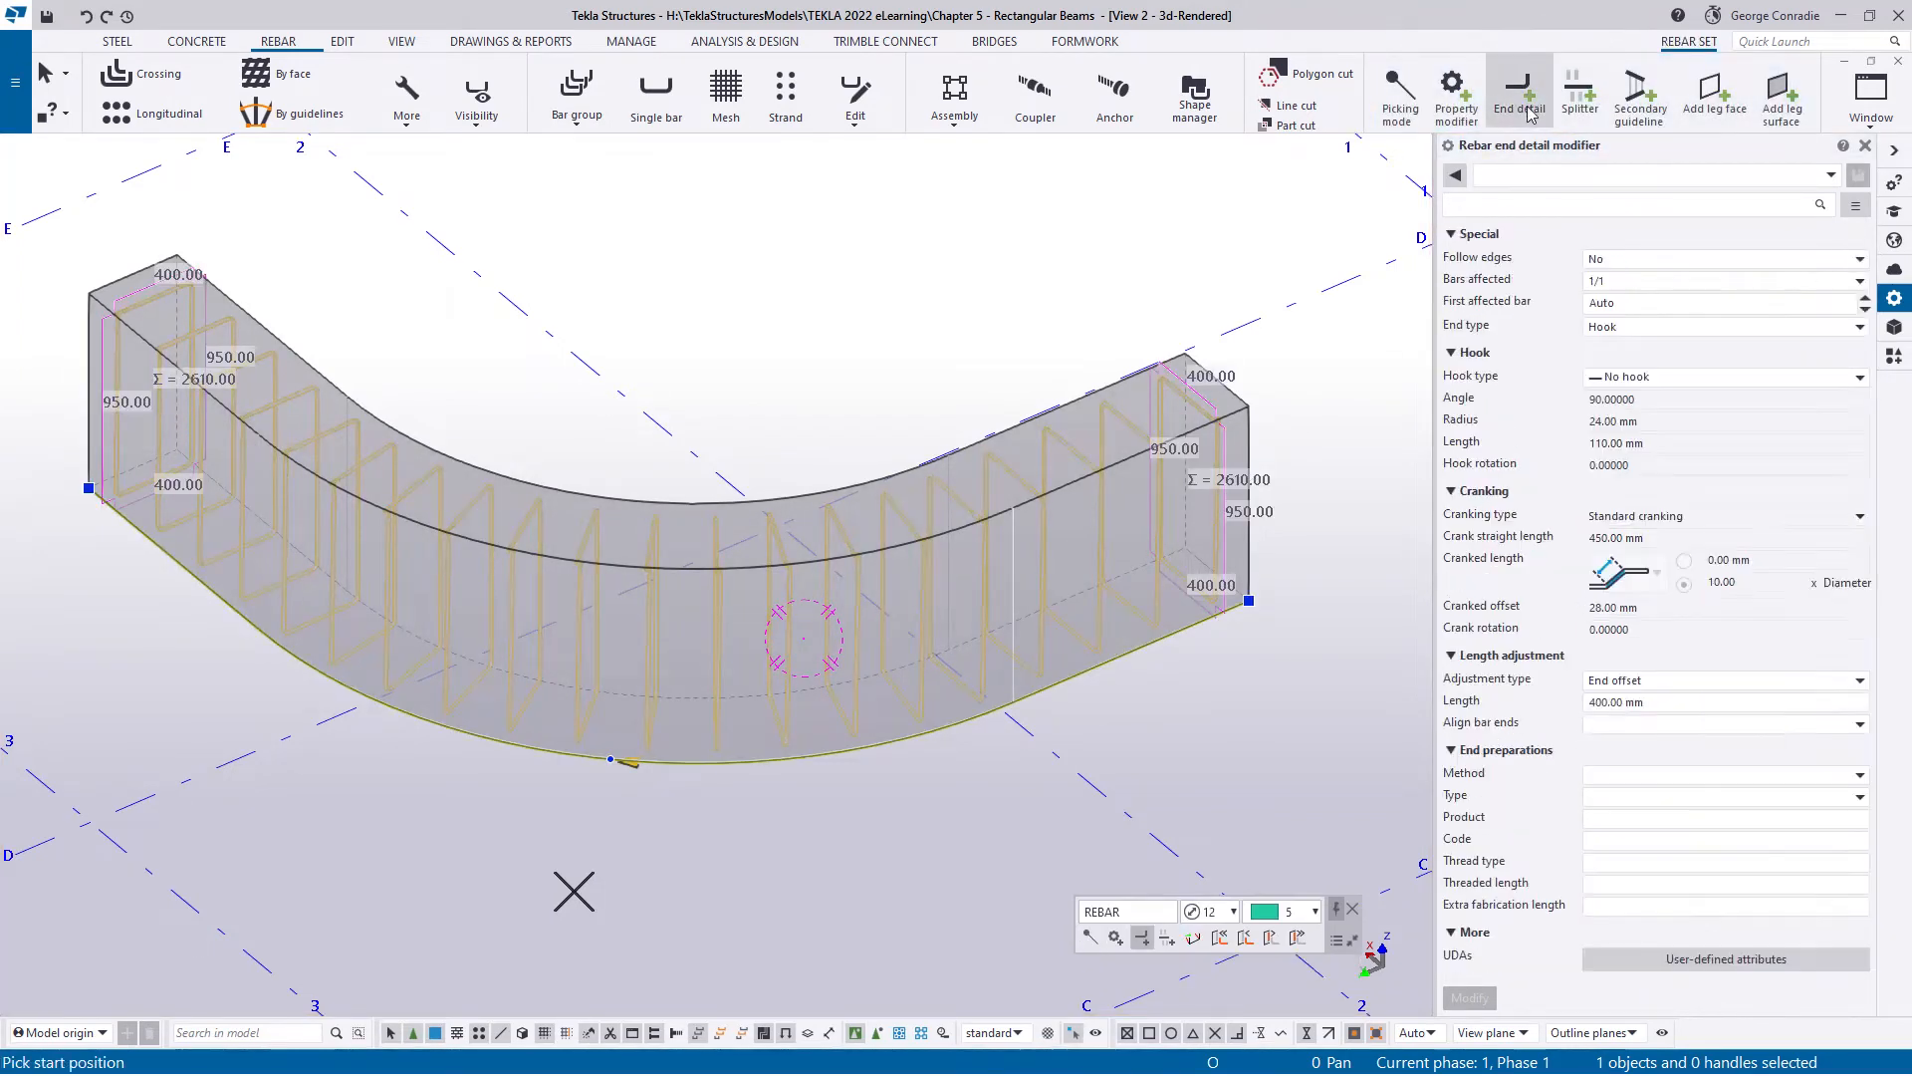
click(1661, 177)
click(1534, 195)
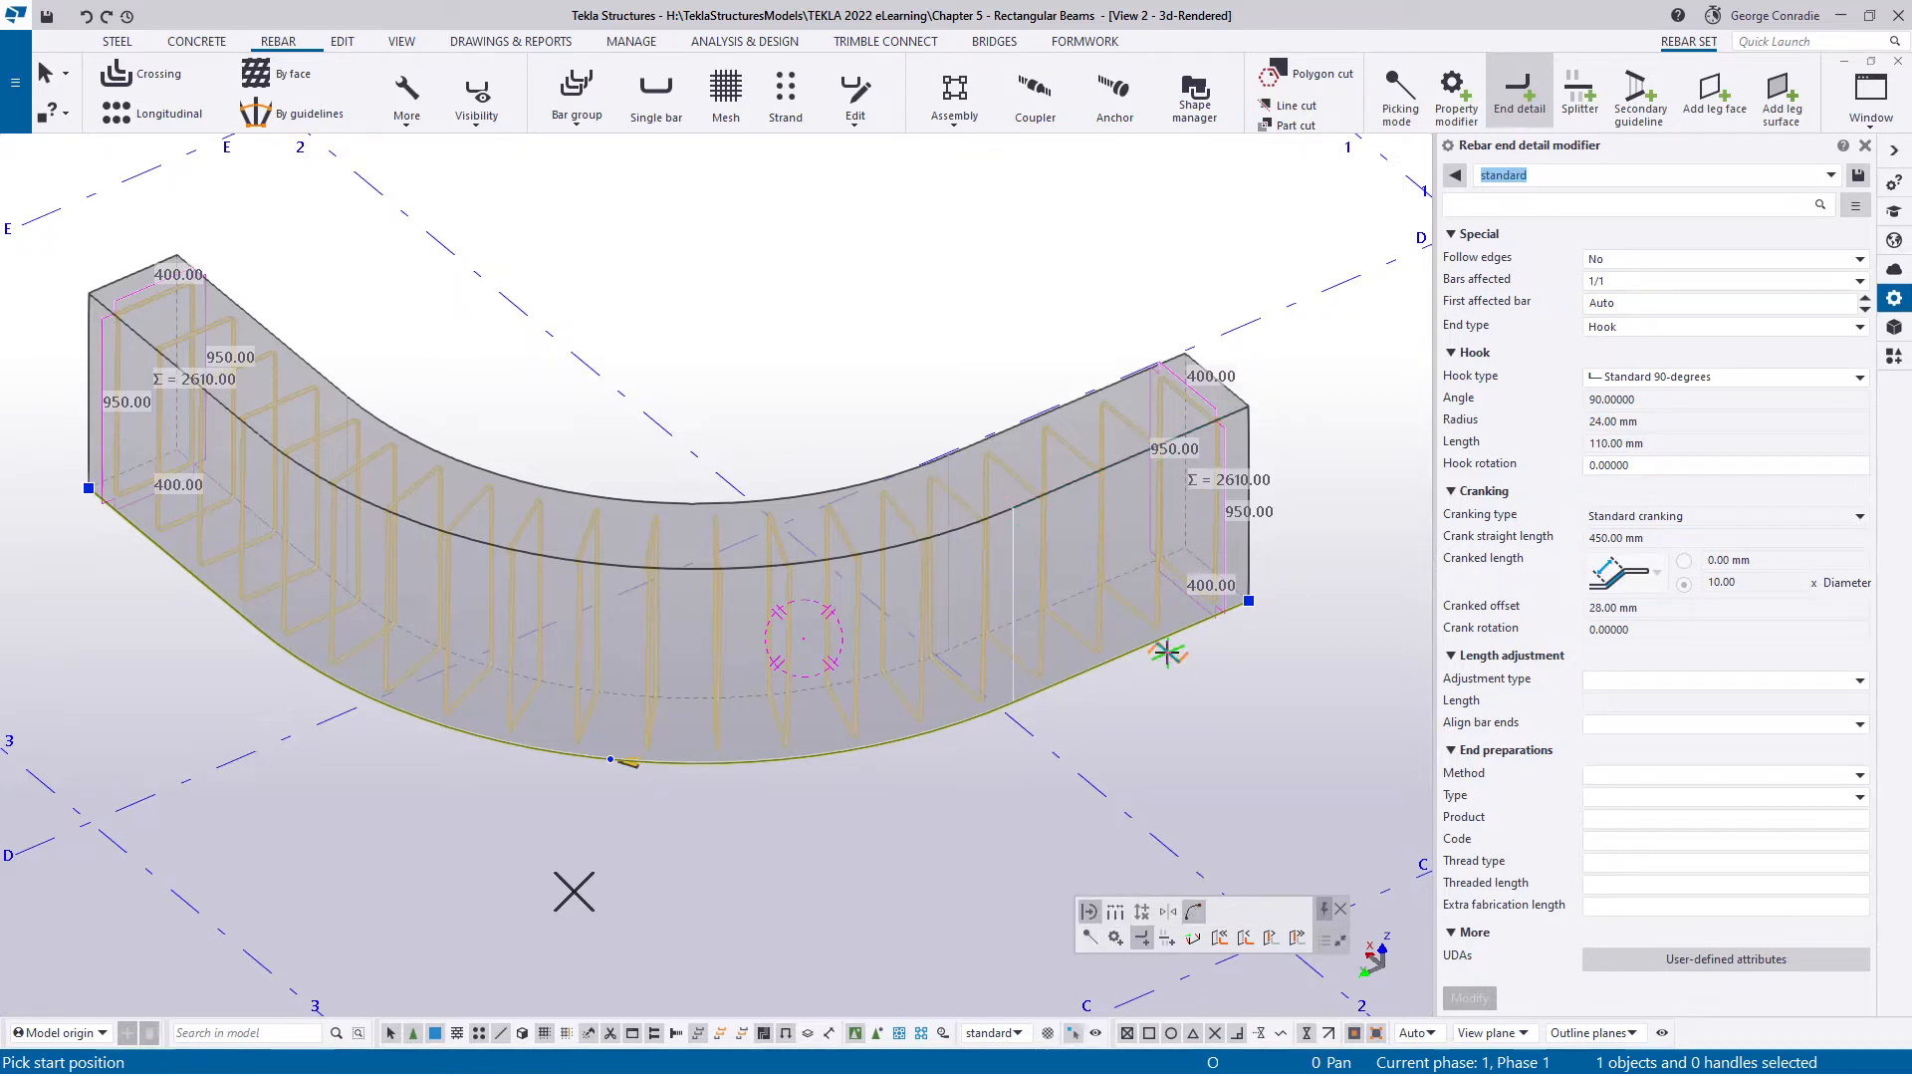
click(1090, 941)
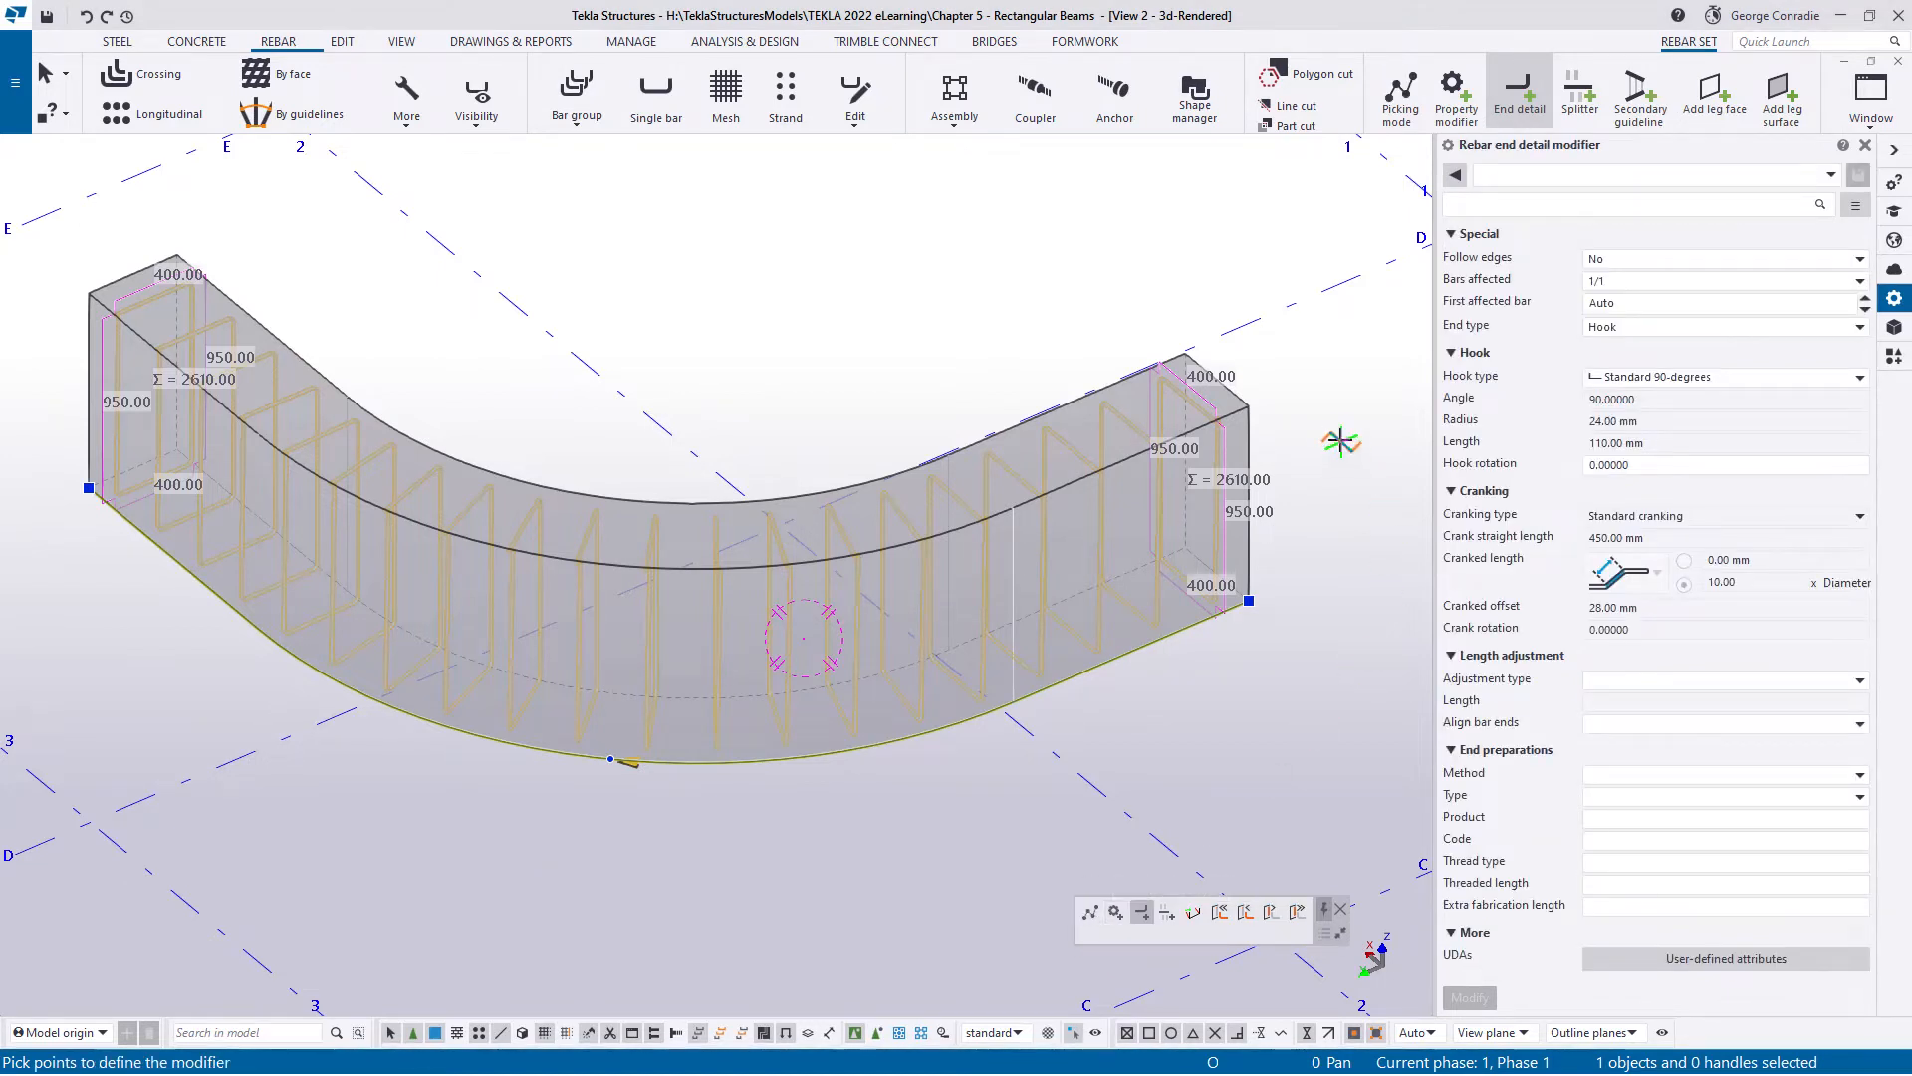
click(1250, 409)
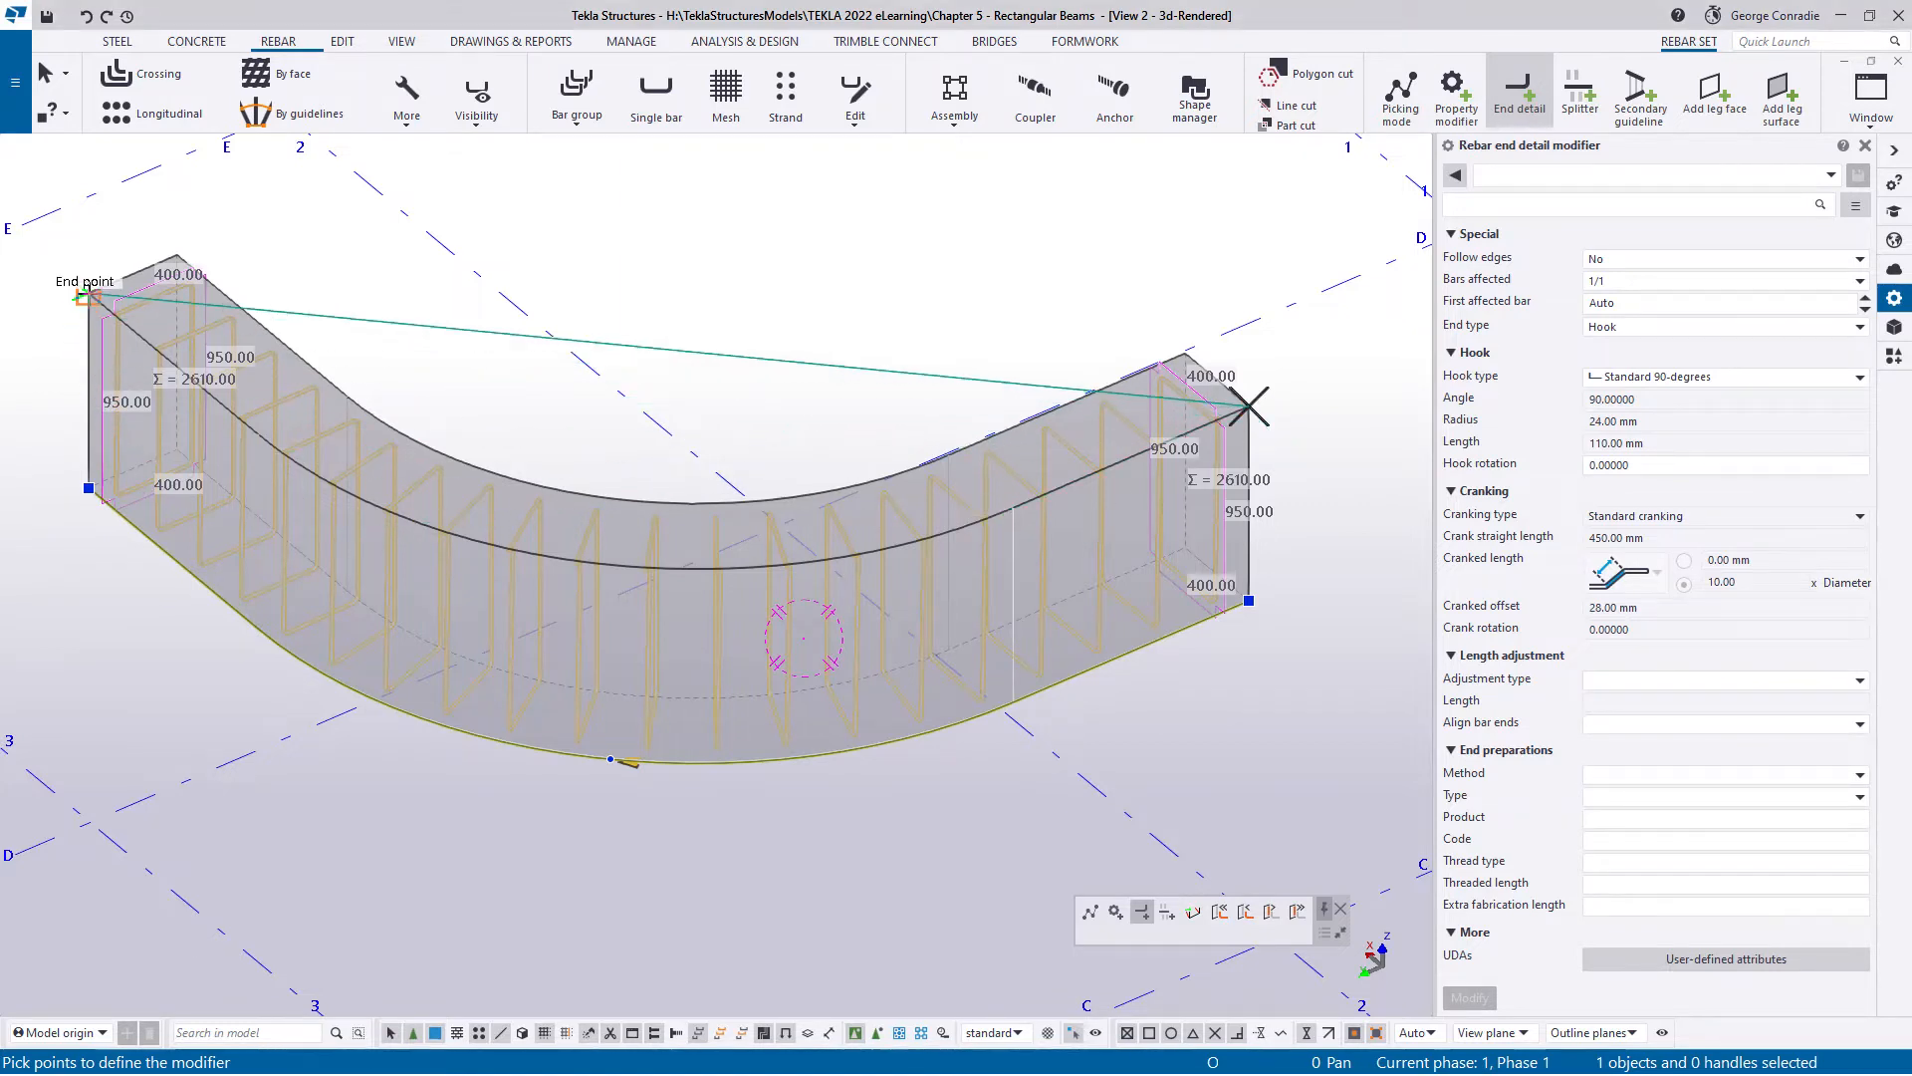
click(88, 294)
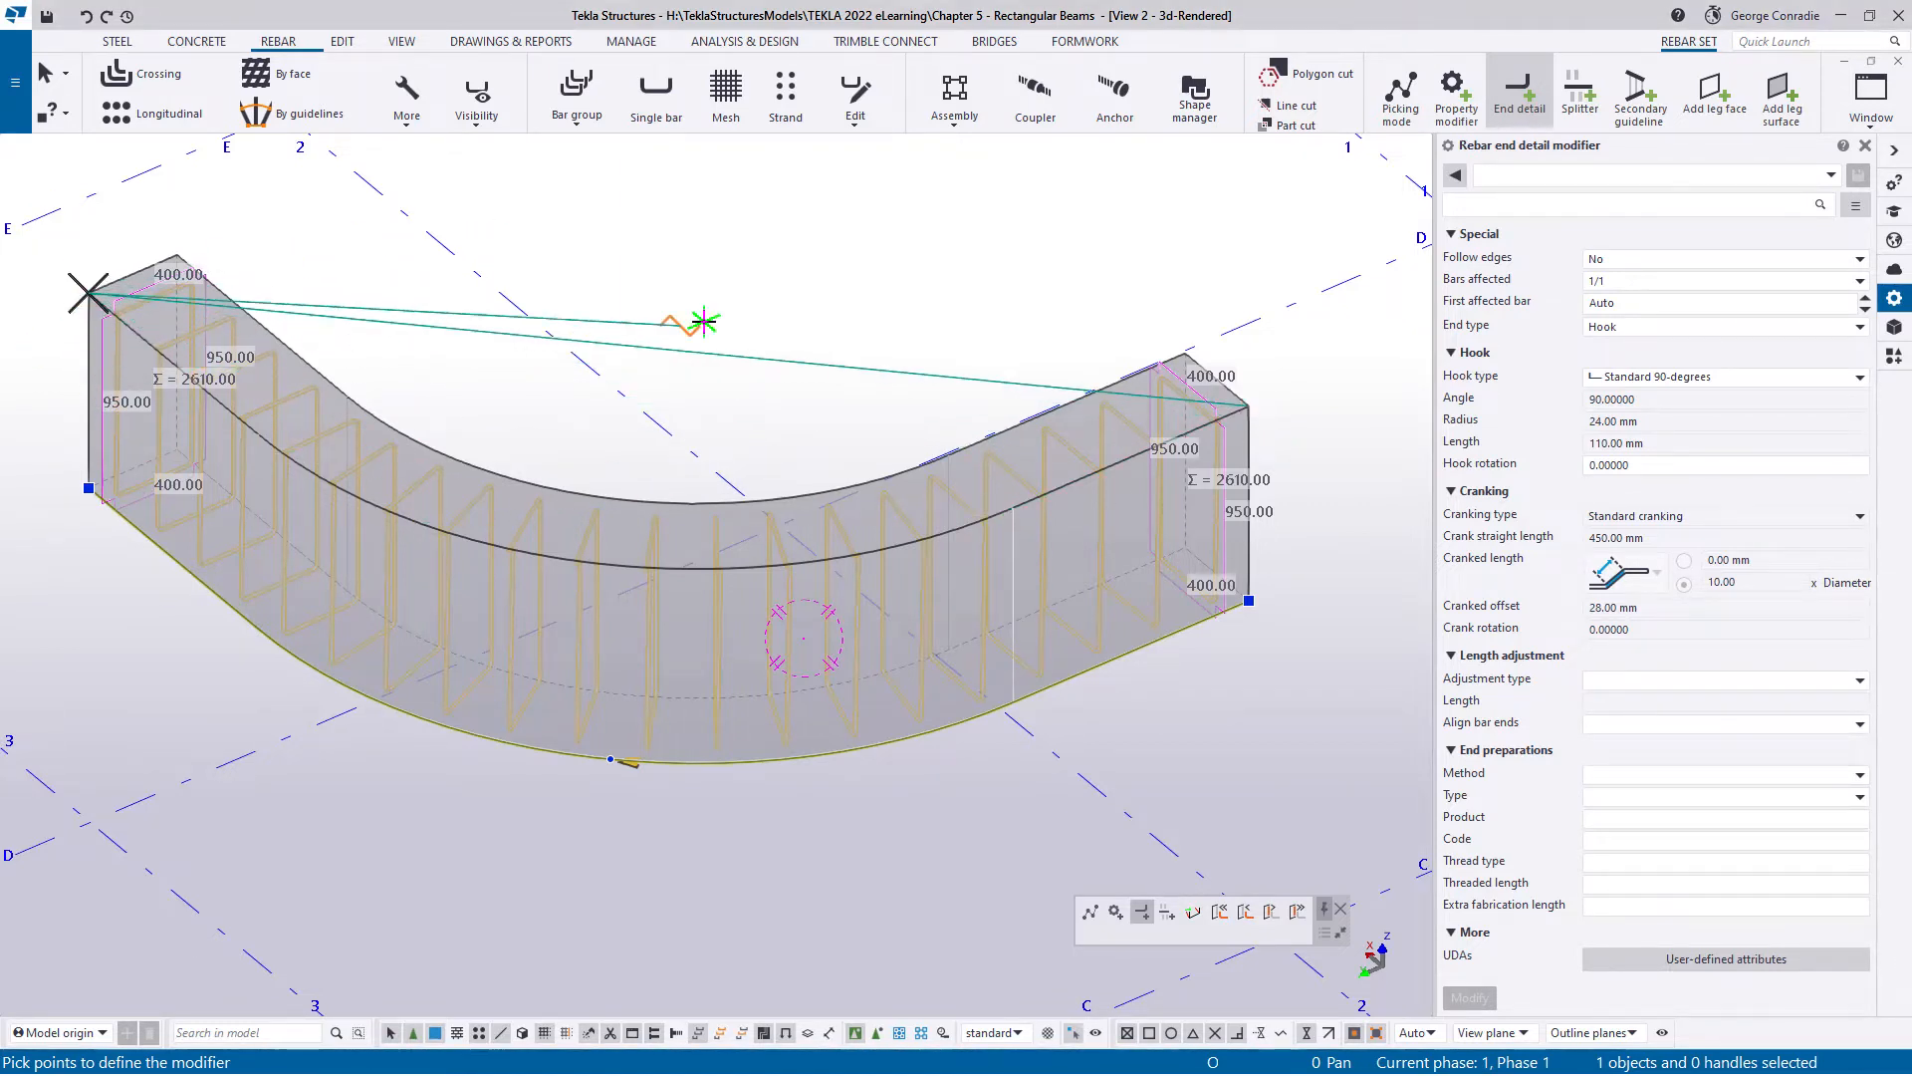
middle_click(776, 267)
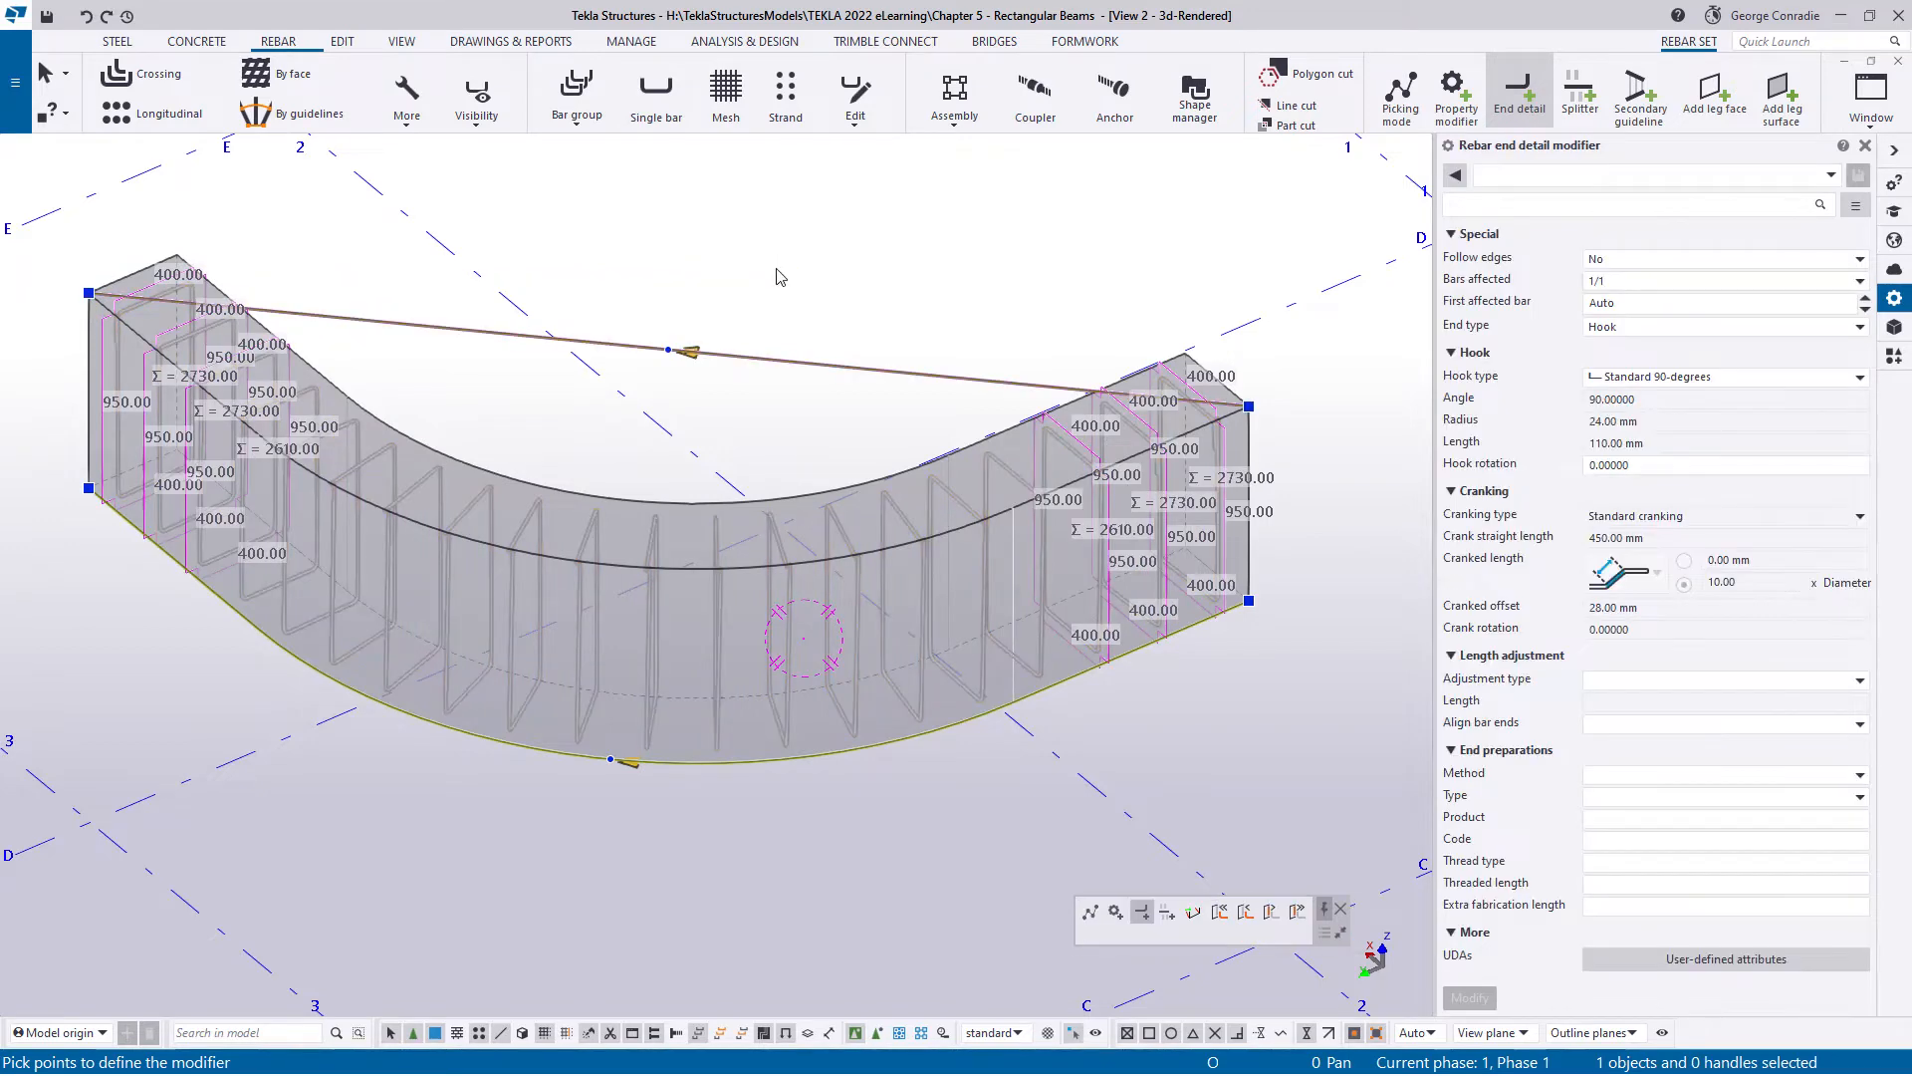
right_click(812, 258)
click(845, 266)
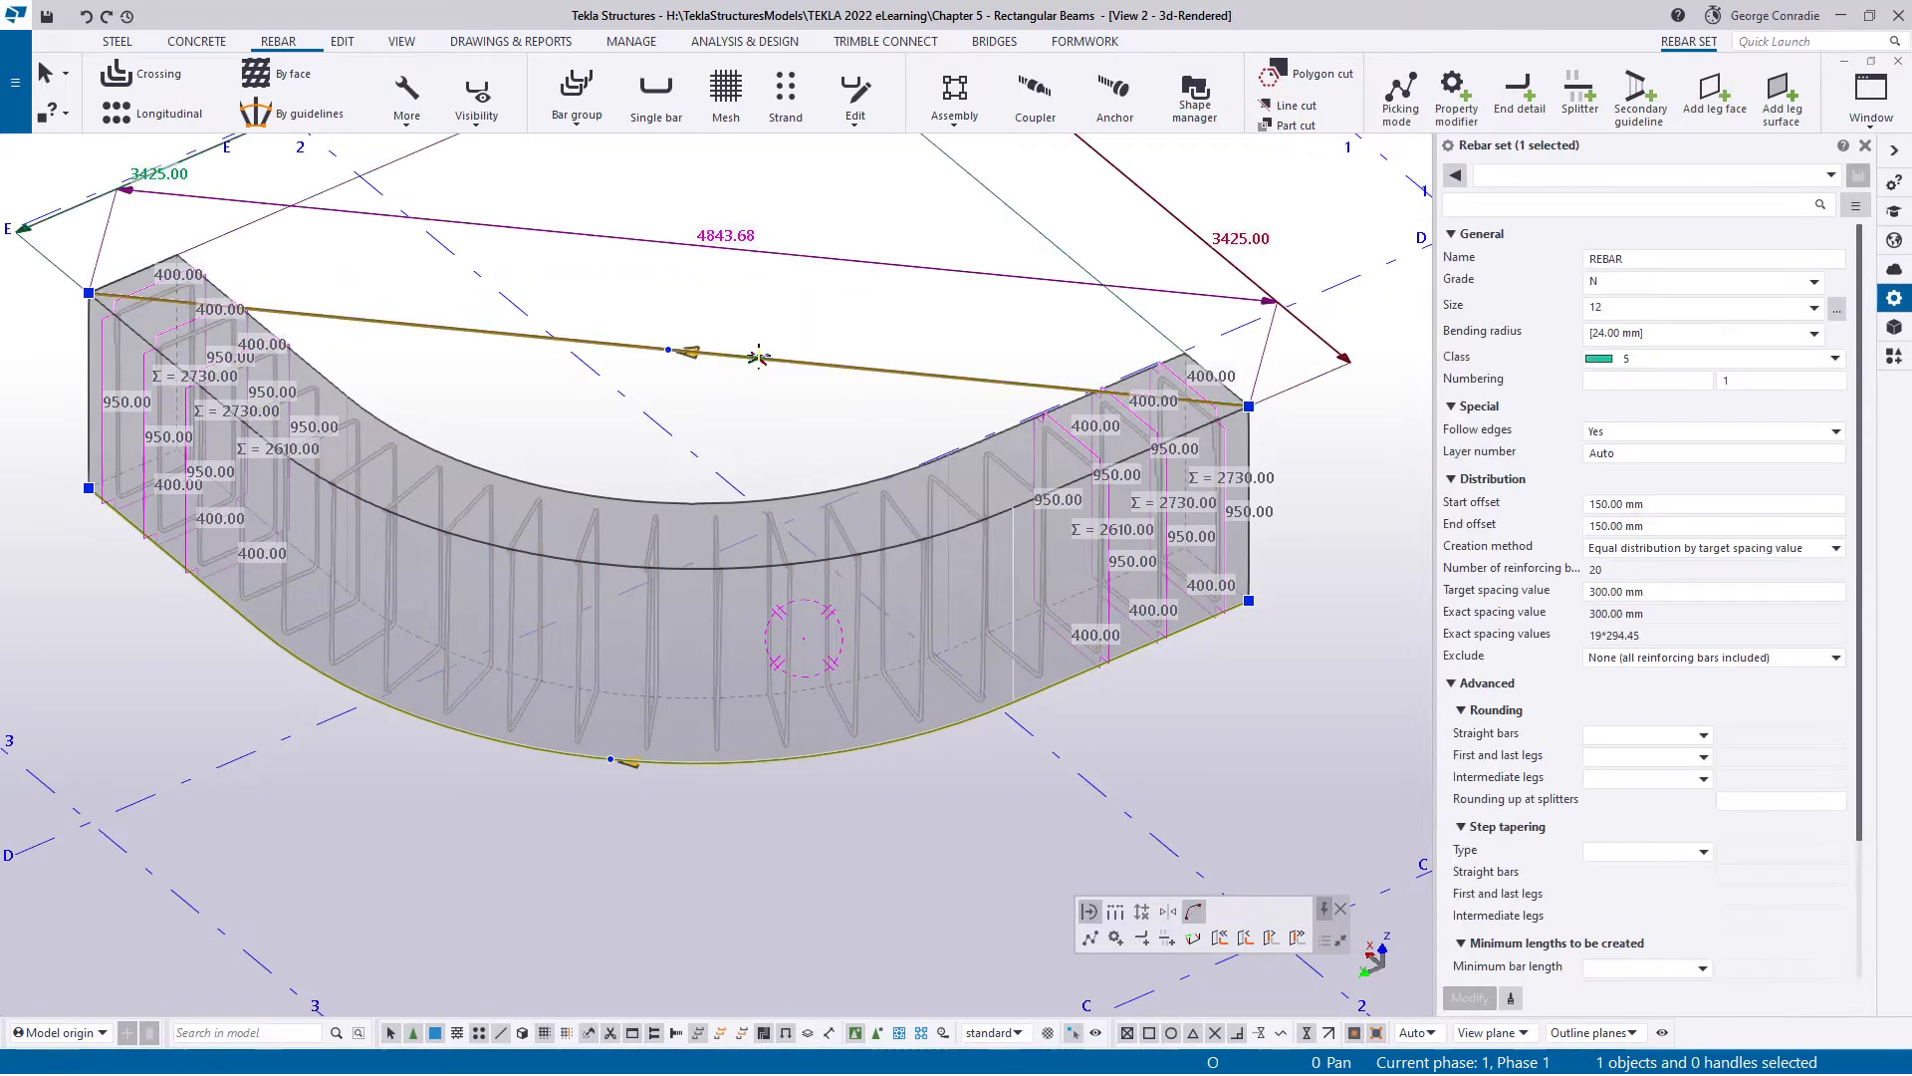
- Make the stirrups' end detail modifier follow the beam's curved edge
click(759, 357)
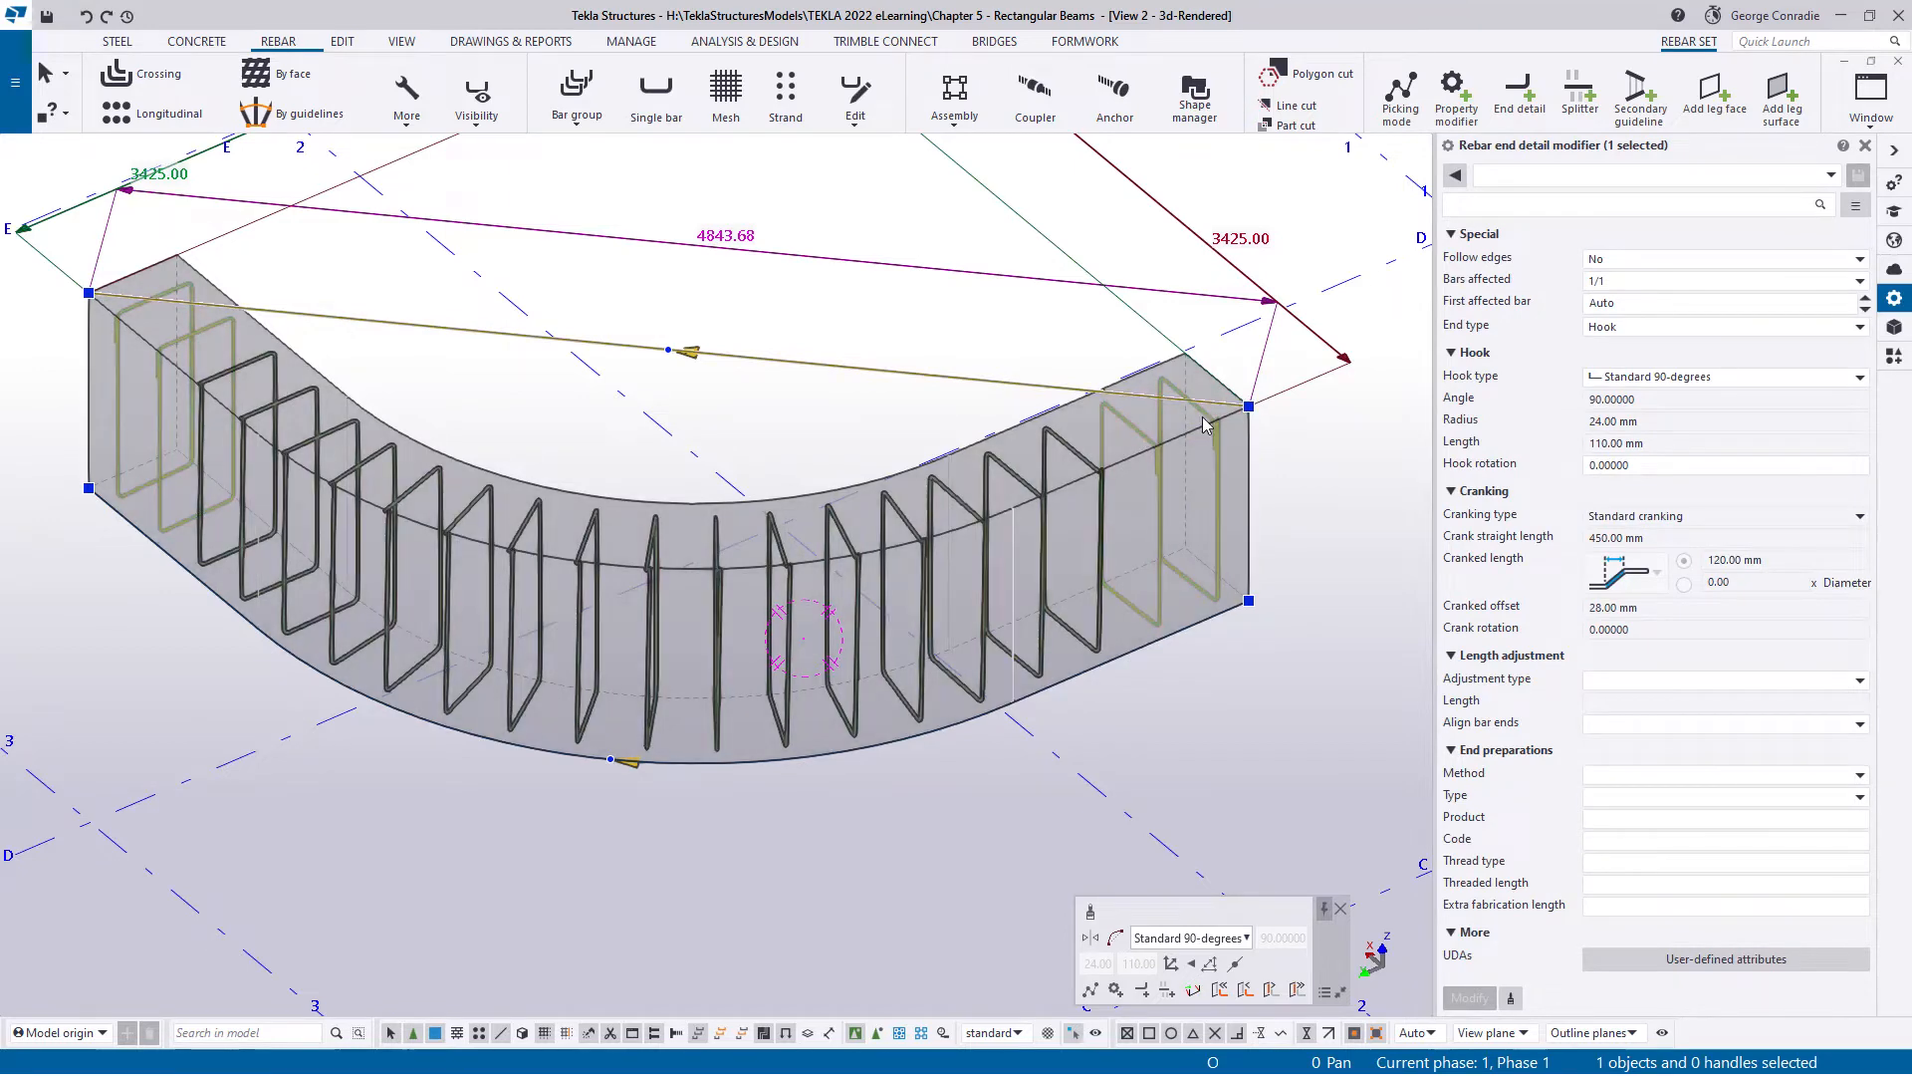
click(1119, 942)
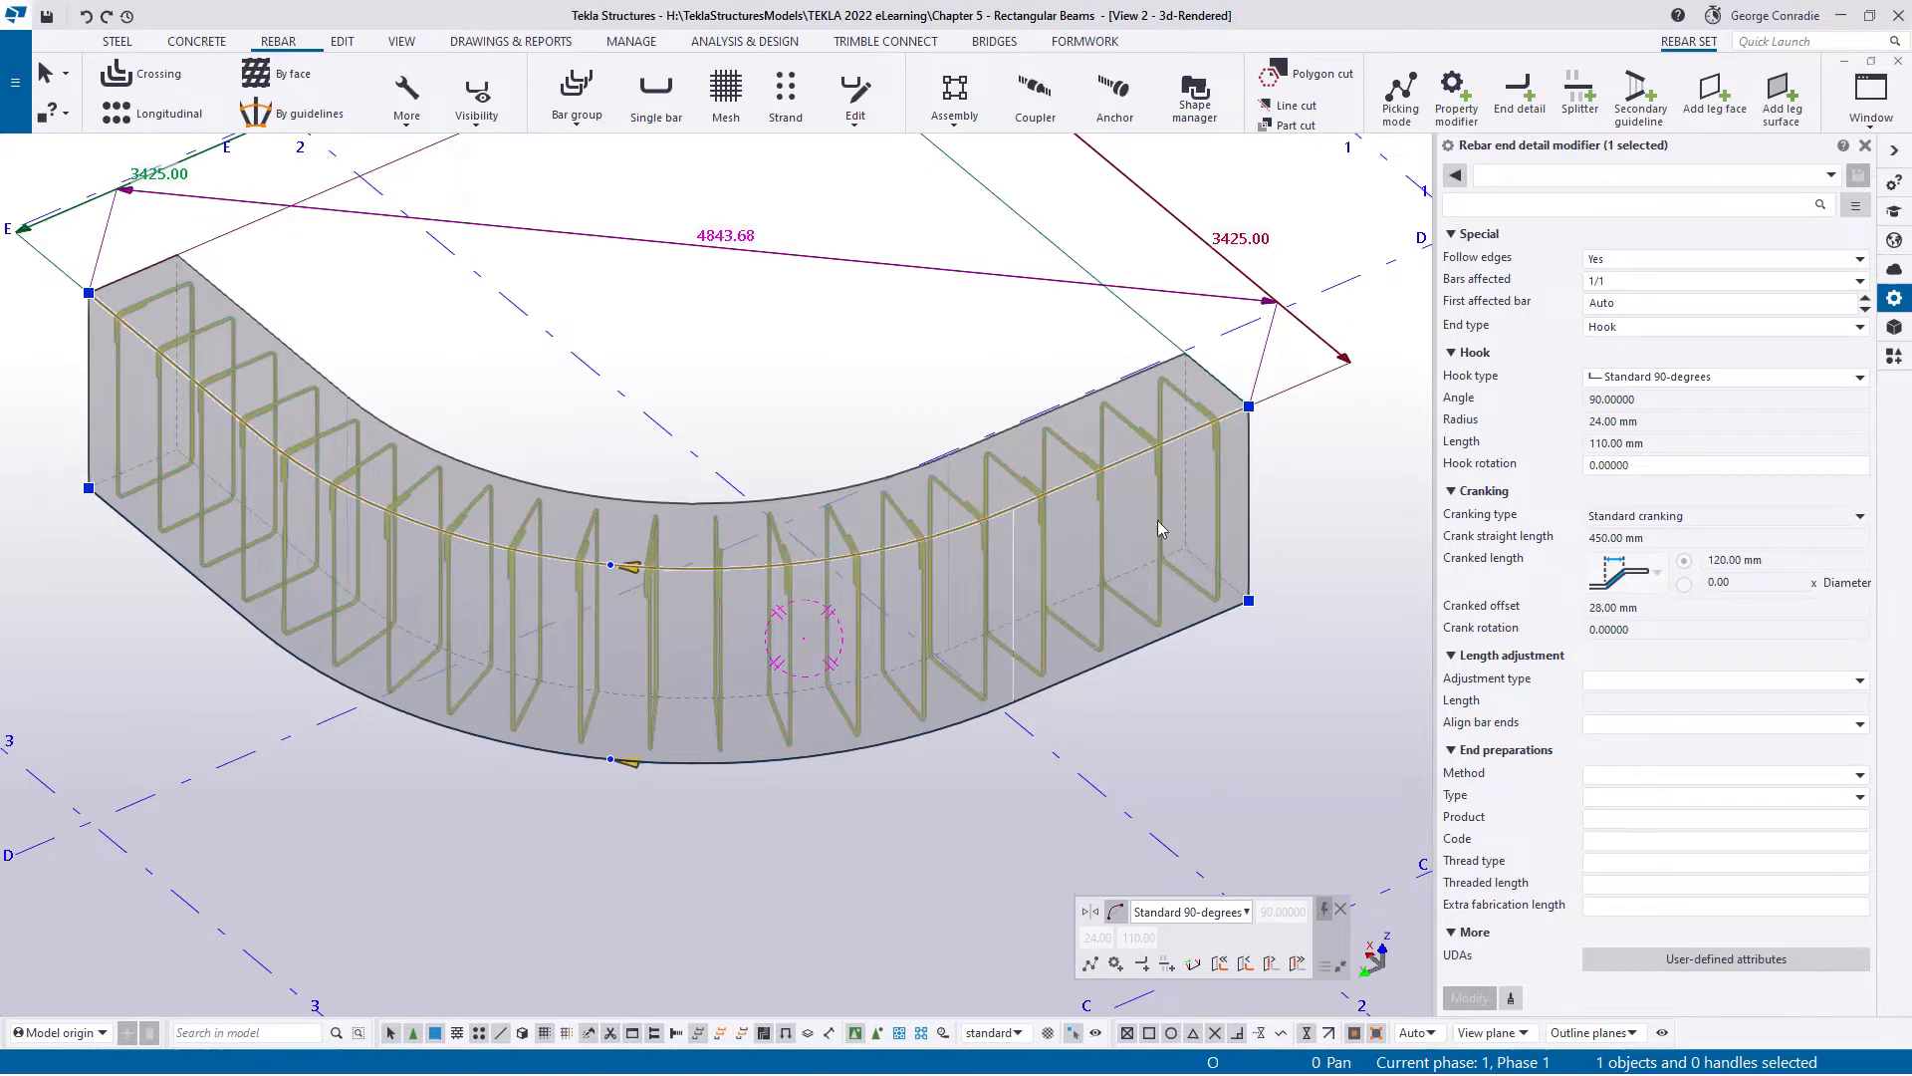
click(799, 824)
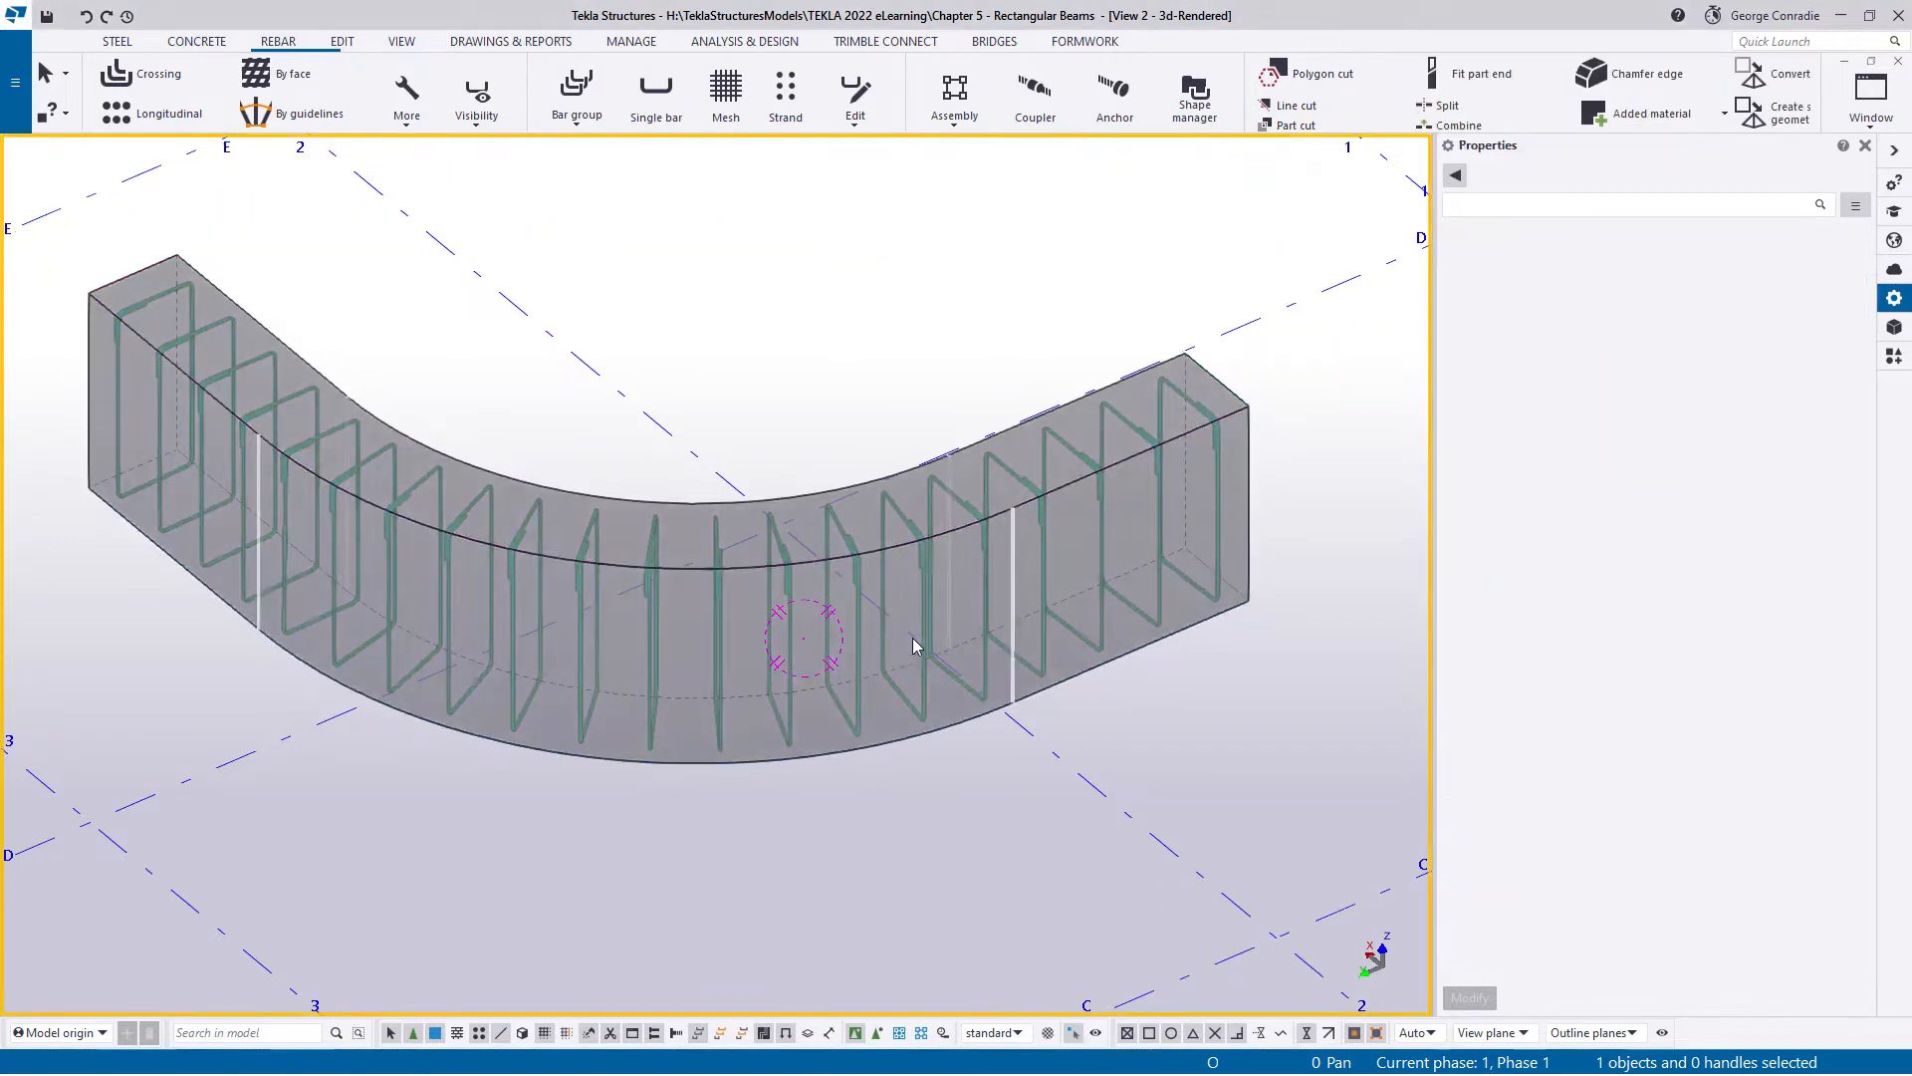
- Examine the stirrup hooks along the curved beam from several angles and check the available bar group commands
scroll(946, 588, up, 3)
mouse_move(988, 521)
ctrl+middle_down()
mouse_move(1092, 491)
mouse_move(740, 564)
ctrl+middle_up()
middle_drag(740, 563, 1173, 760)
scroll(678, 703, down, 3)
middle_drag(620, 572, 916, 712)
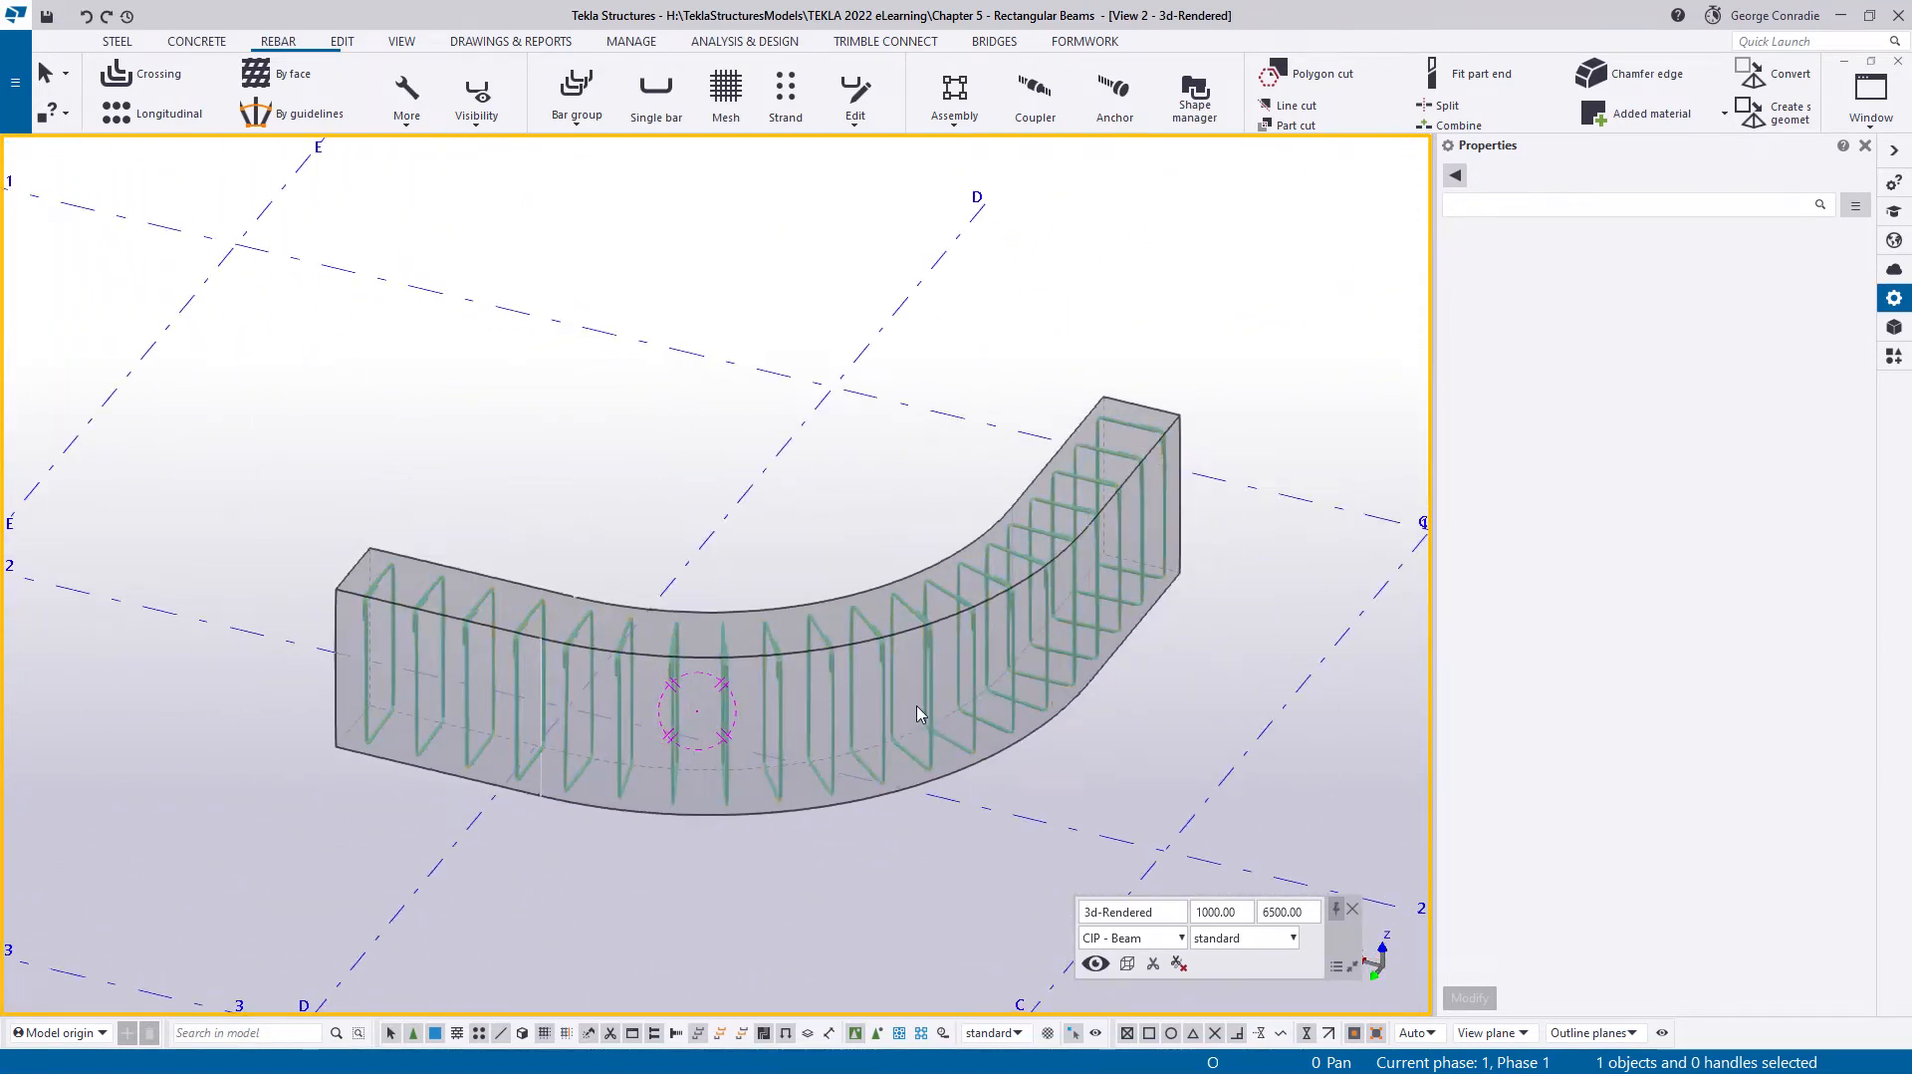
middle_drag(828, 792, 734, 631)
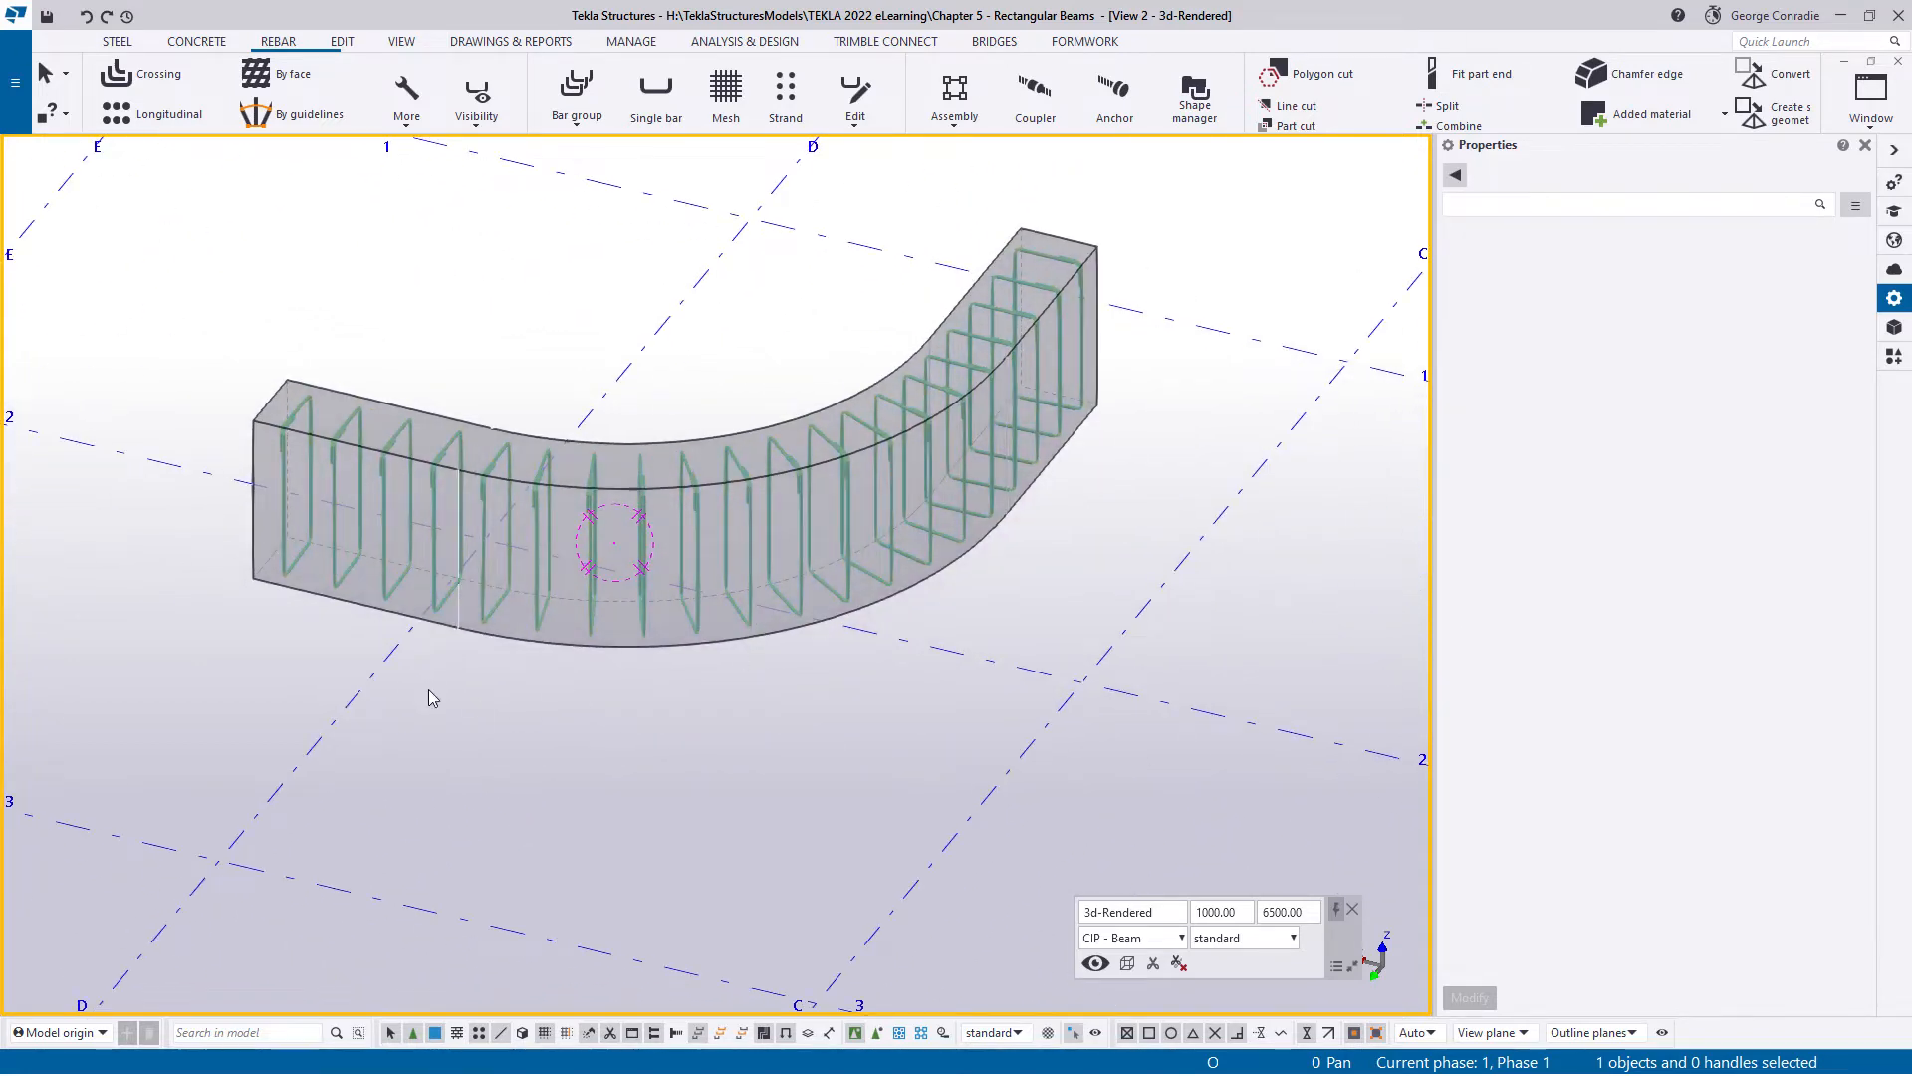
scroll(426, 691, up, 2)
middle_drag(426, 692, 738, 803)
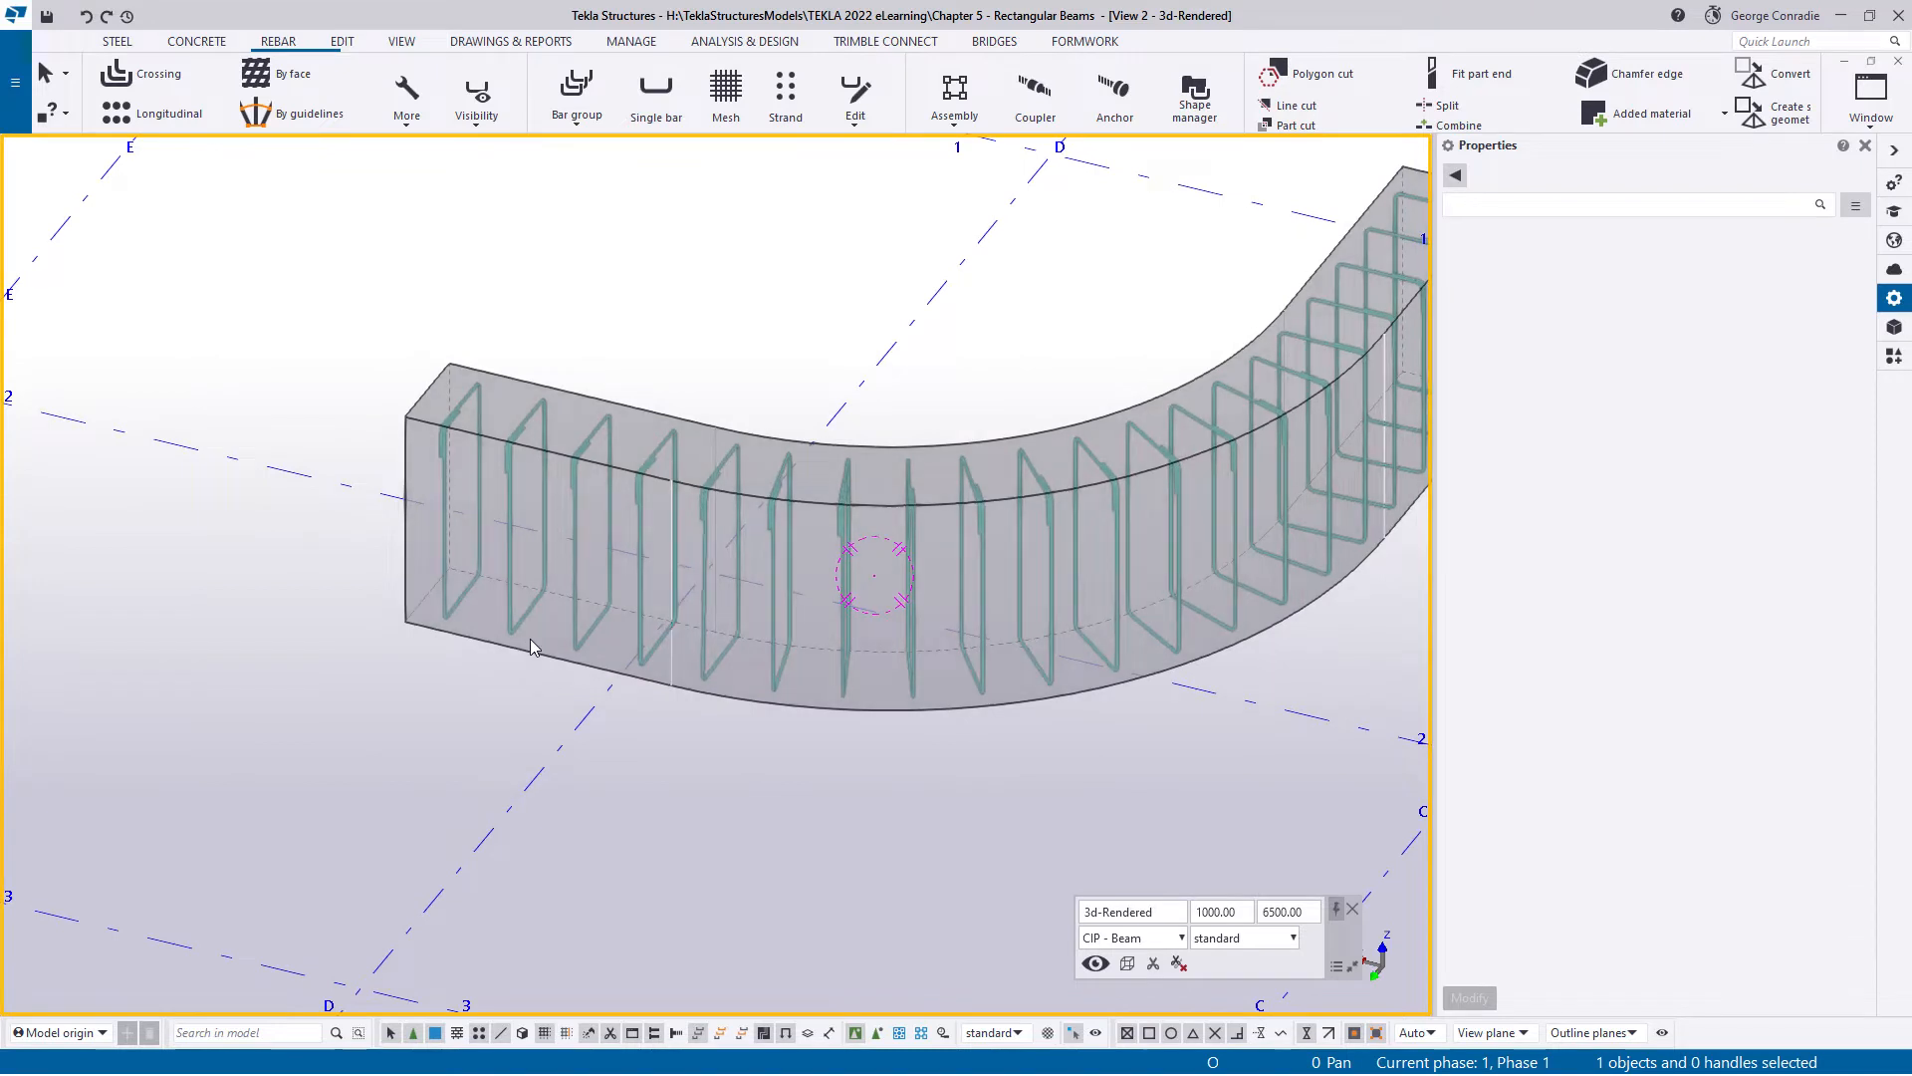
ctrl+middle_drag(534, 652, 498, 708)
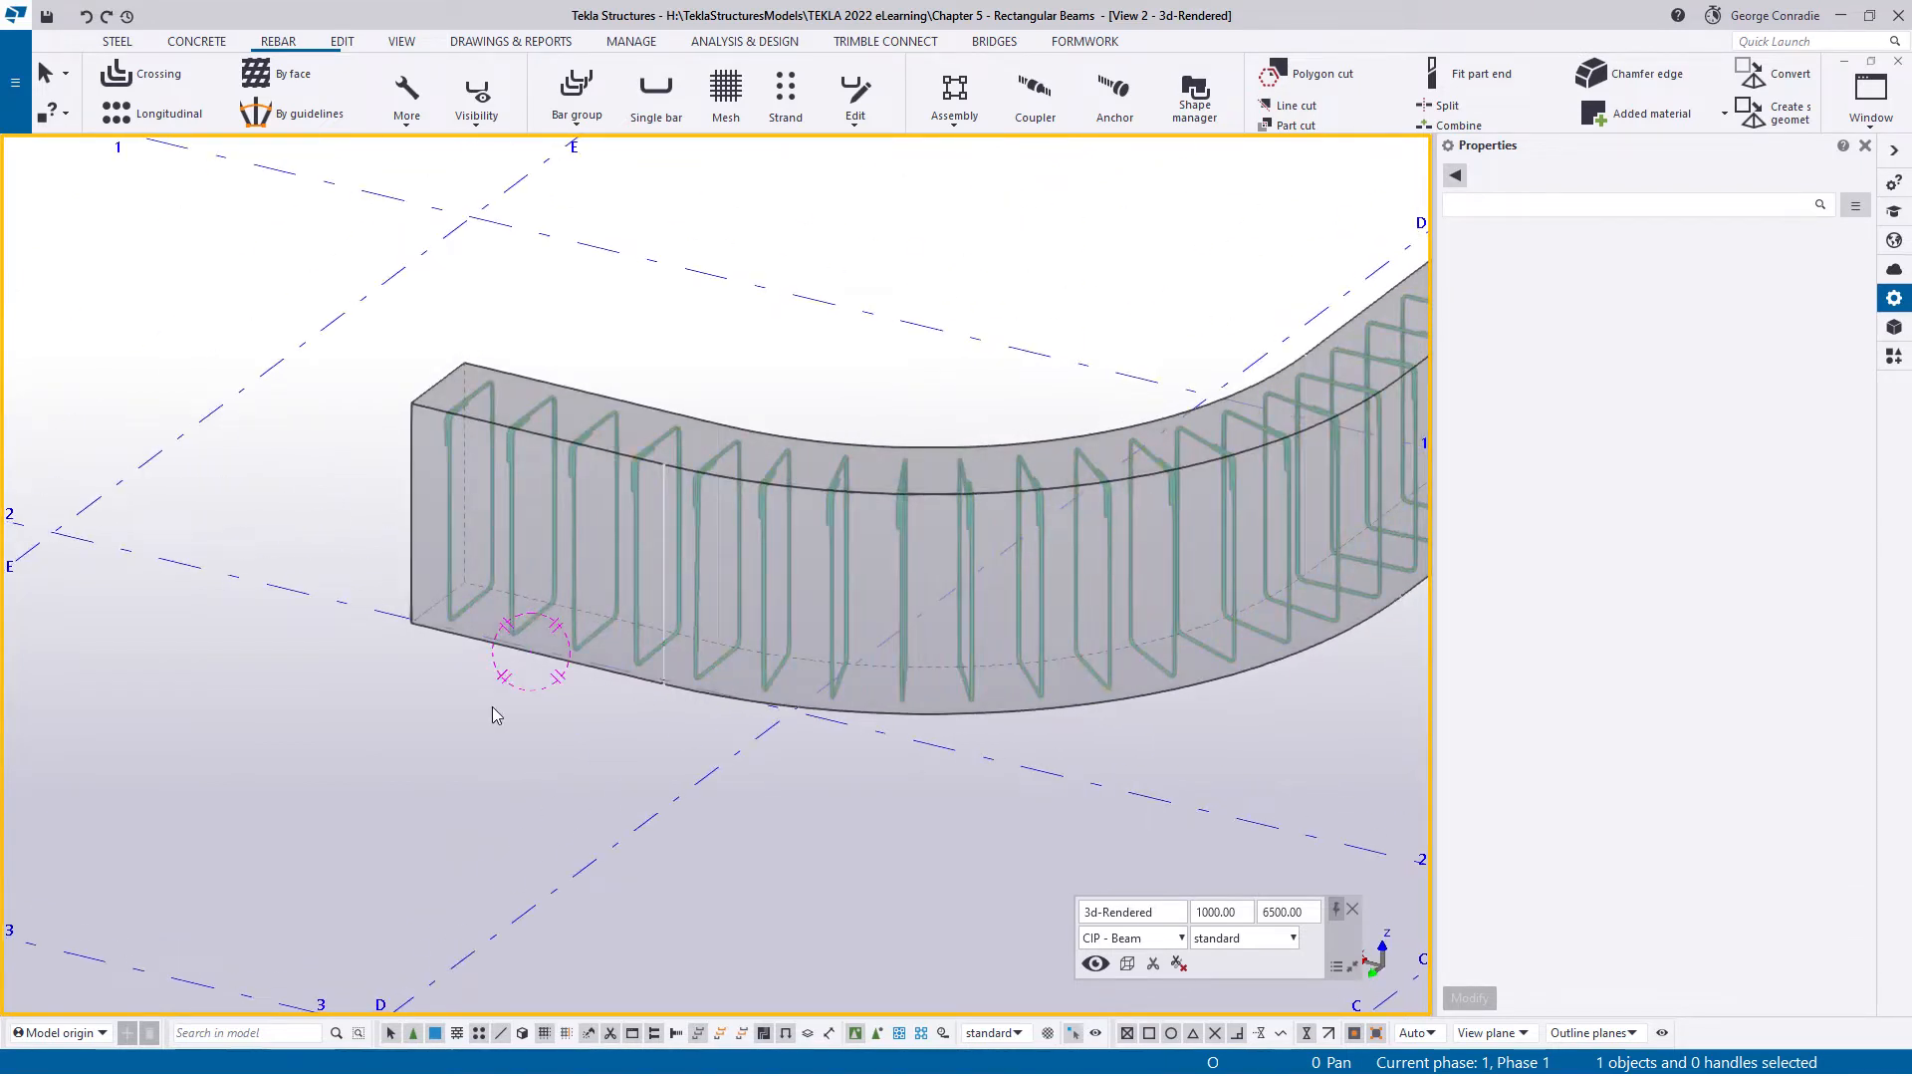
click(579, 126)
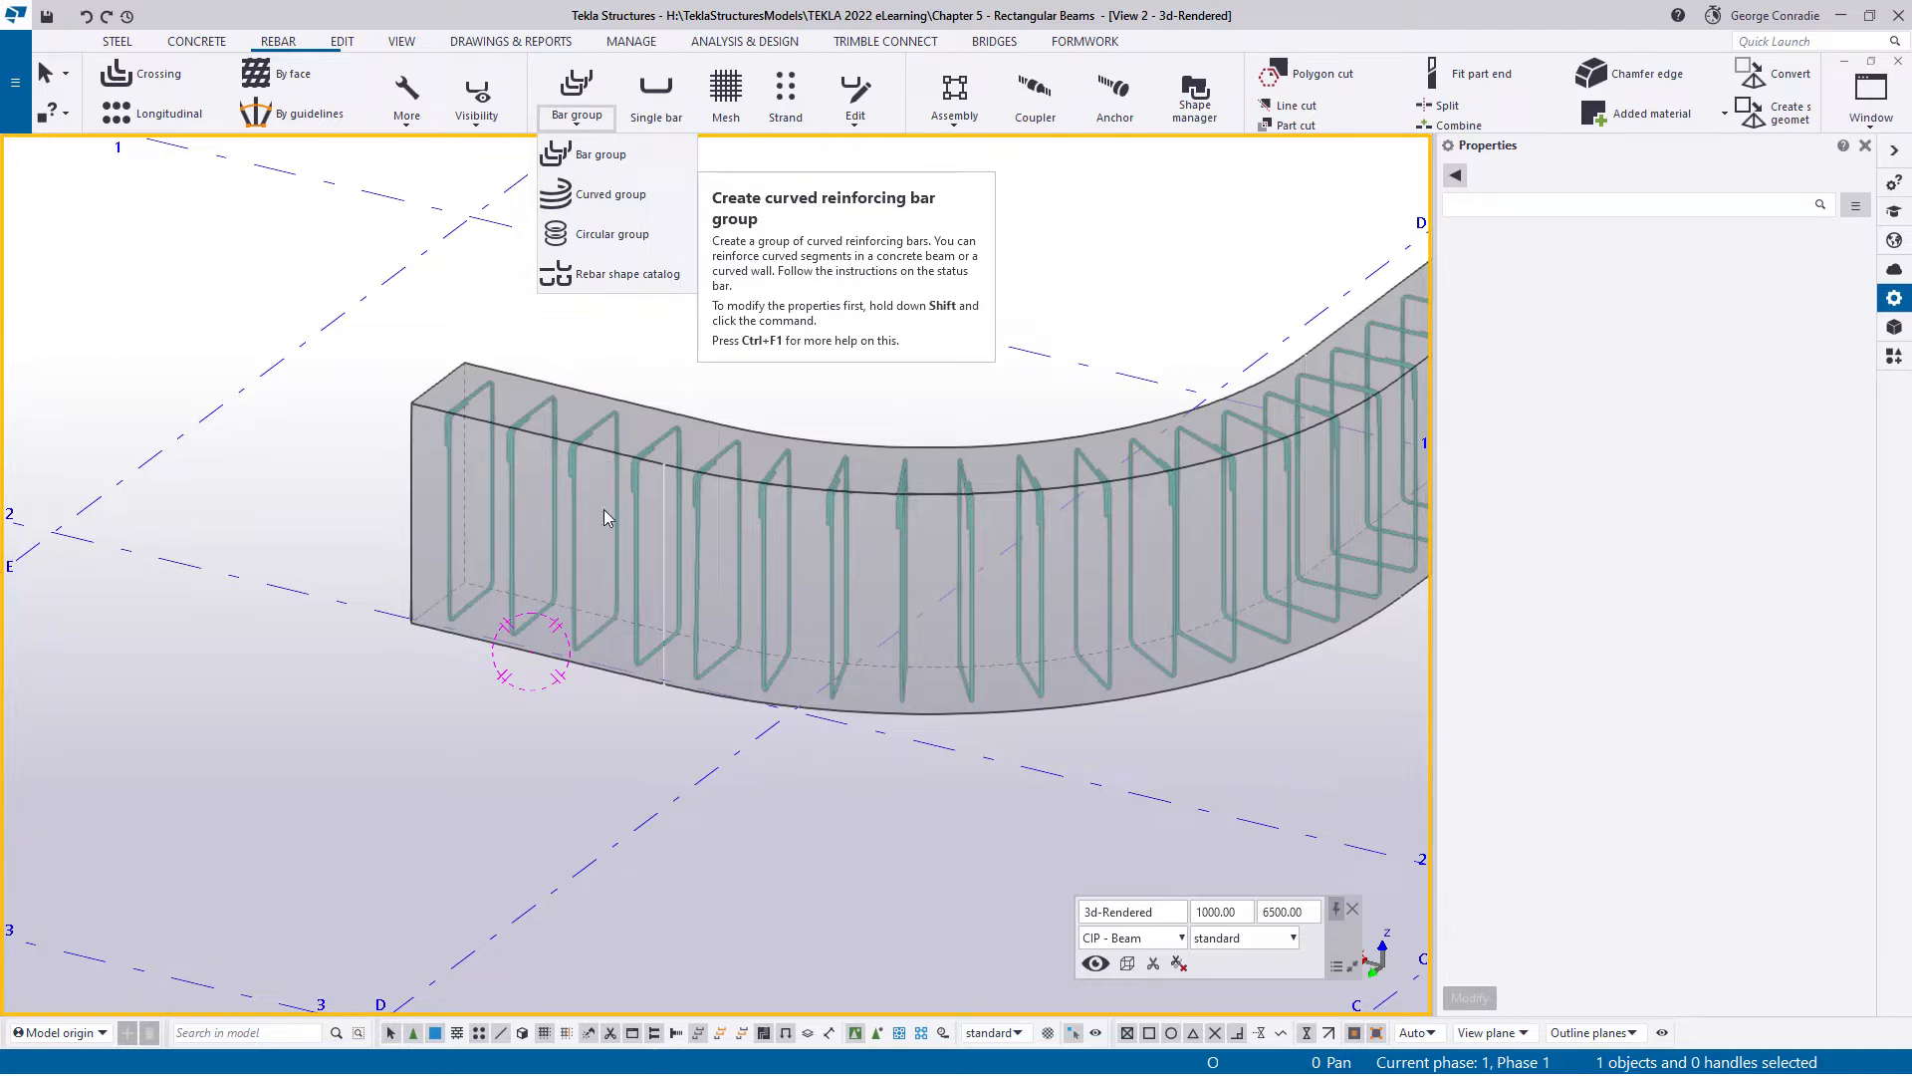
click(618, 749)
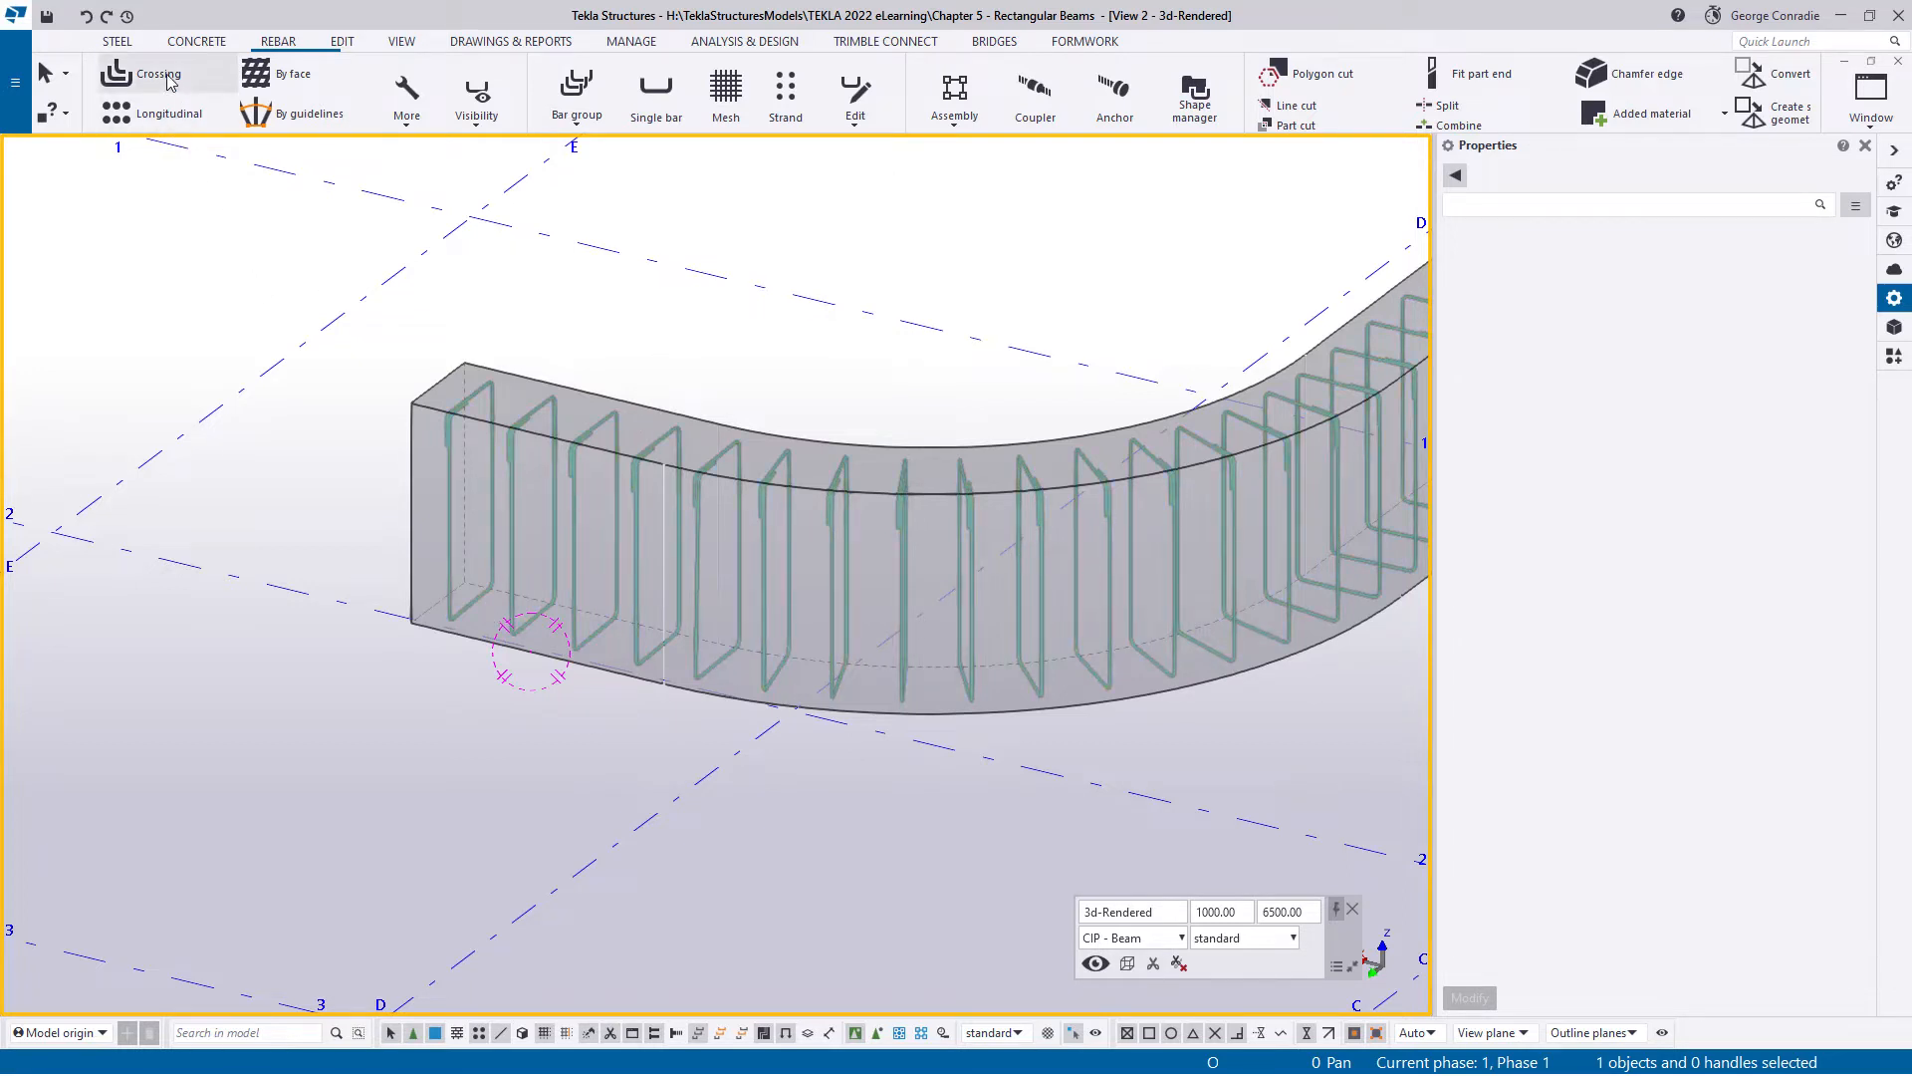
- Set up a longitudinal rebar set with grade N, size 24 main bars and class 4
click(175, 114)
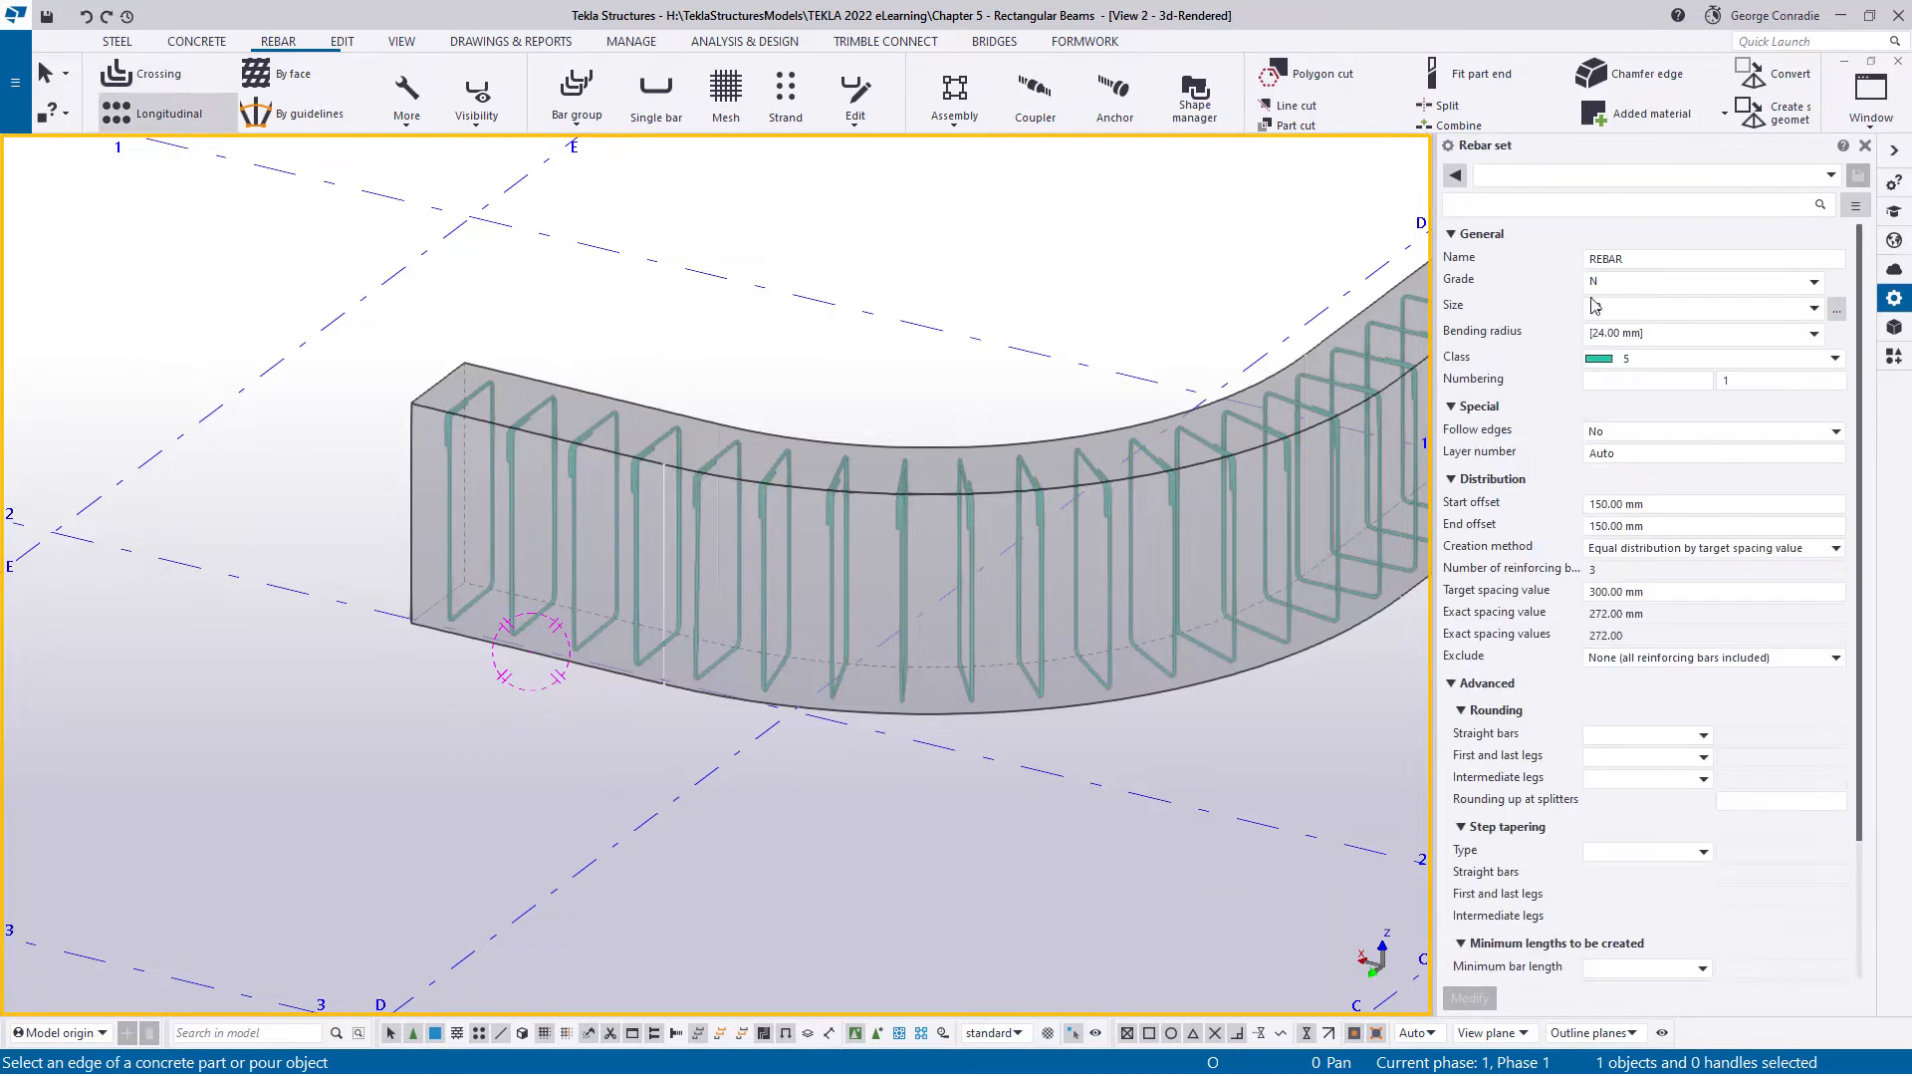
click(1836, 310)
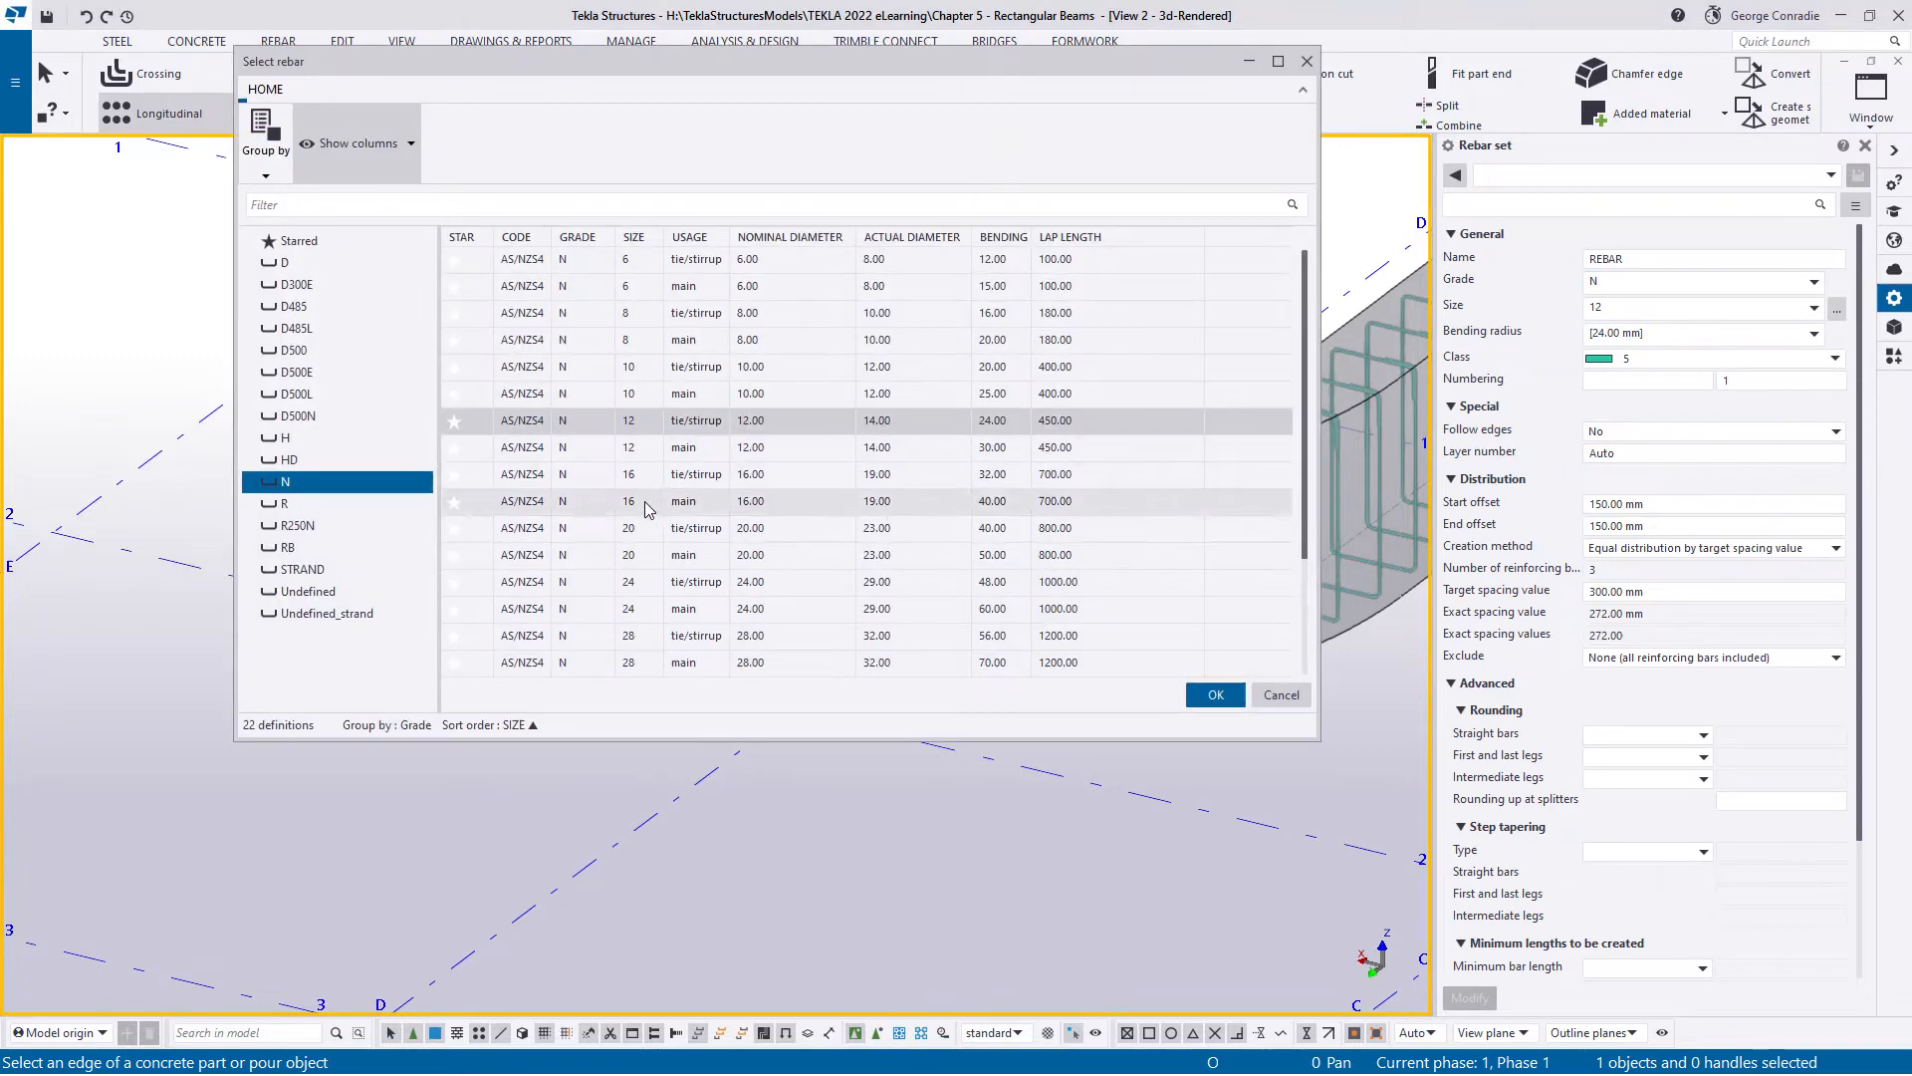
click(695, 610)
click(1215, 694)
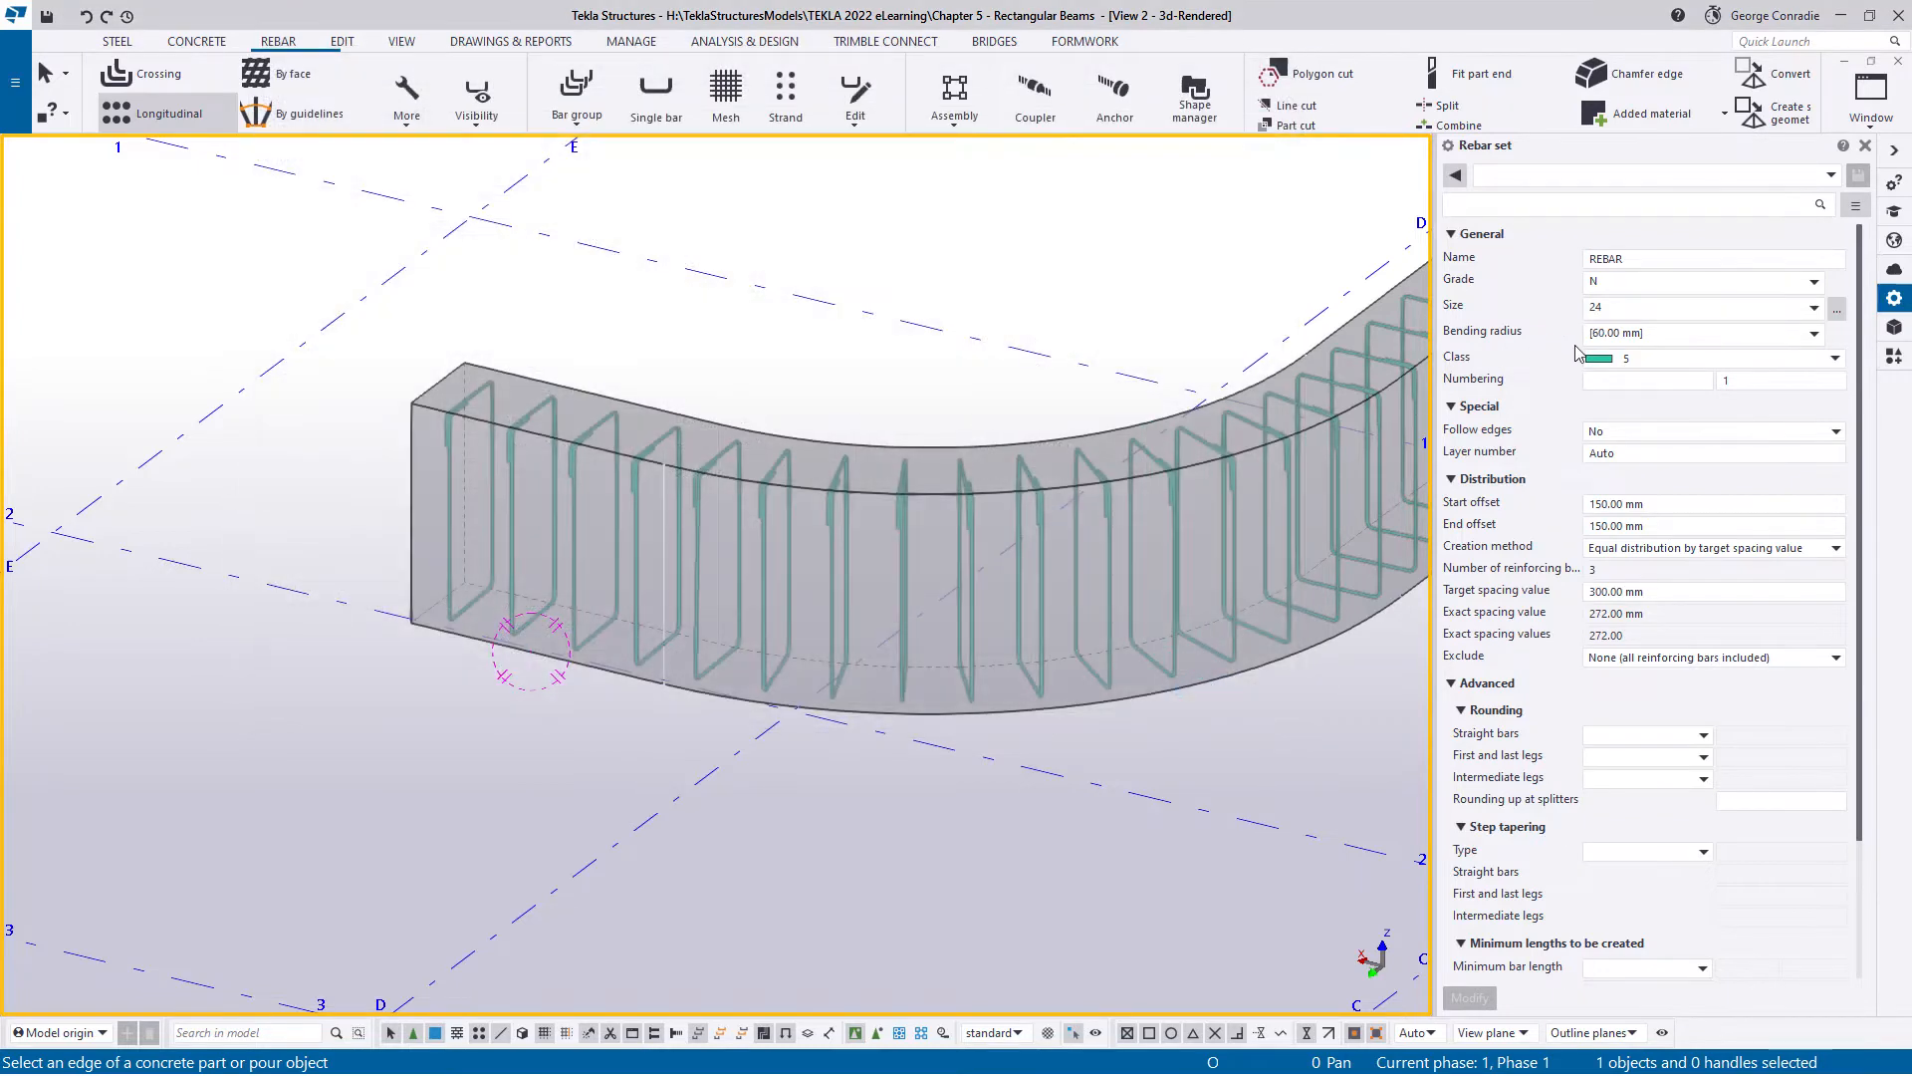
click(1606, 359)
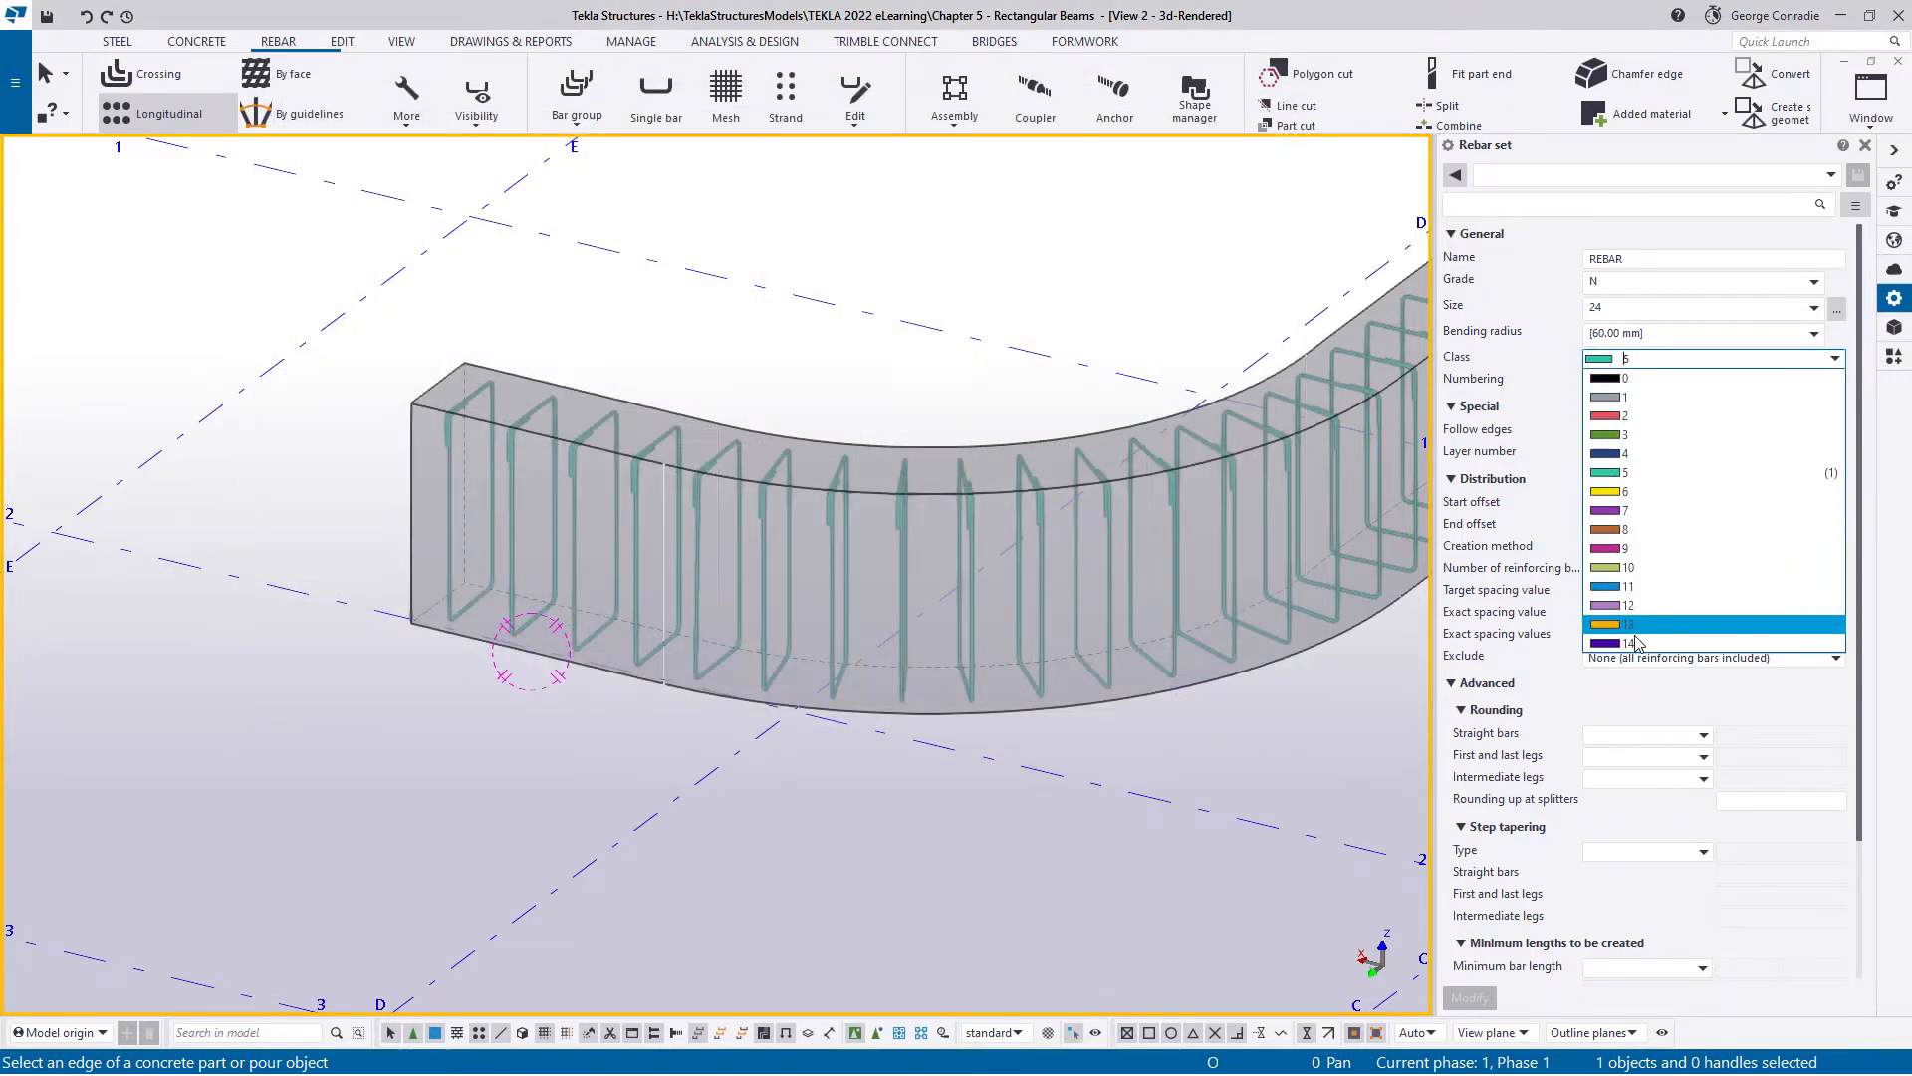
click(1641, 454)
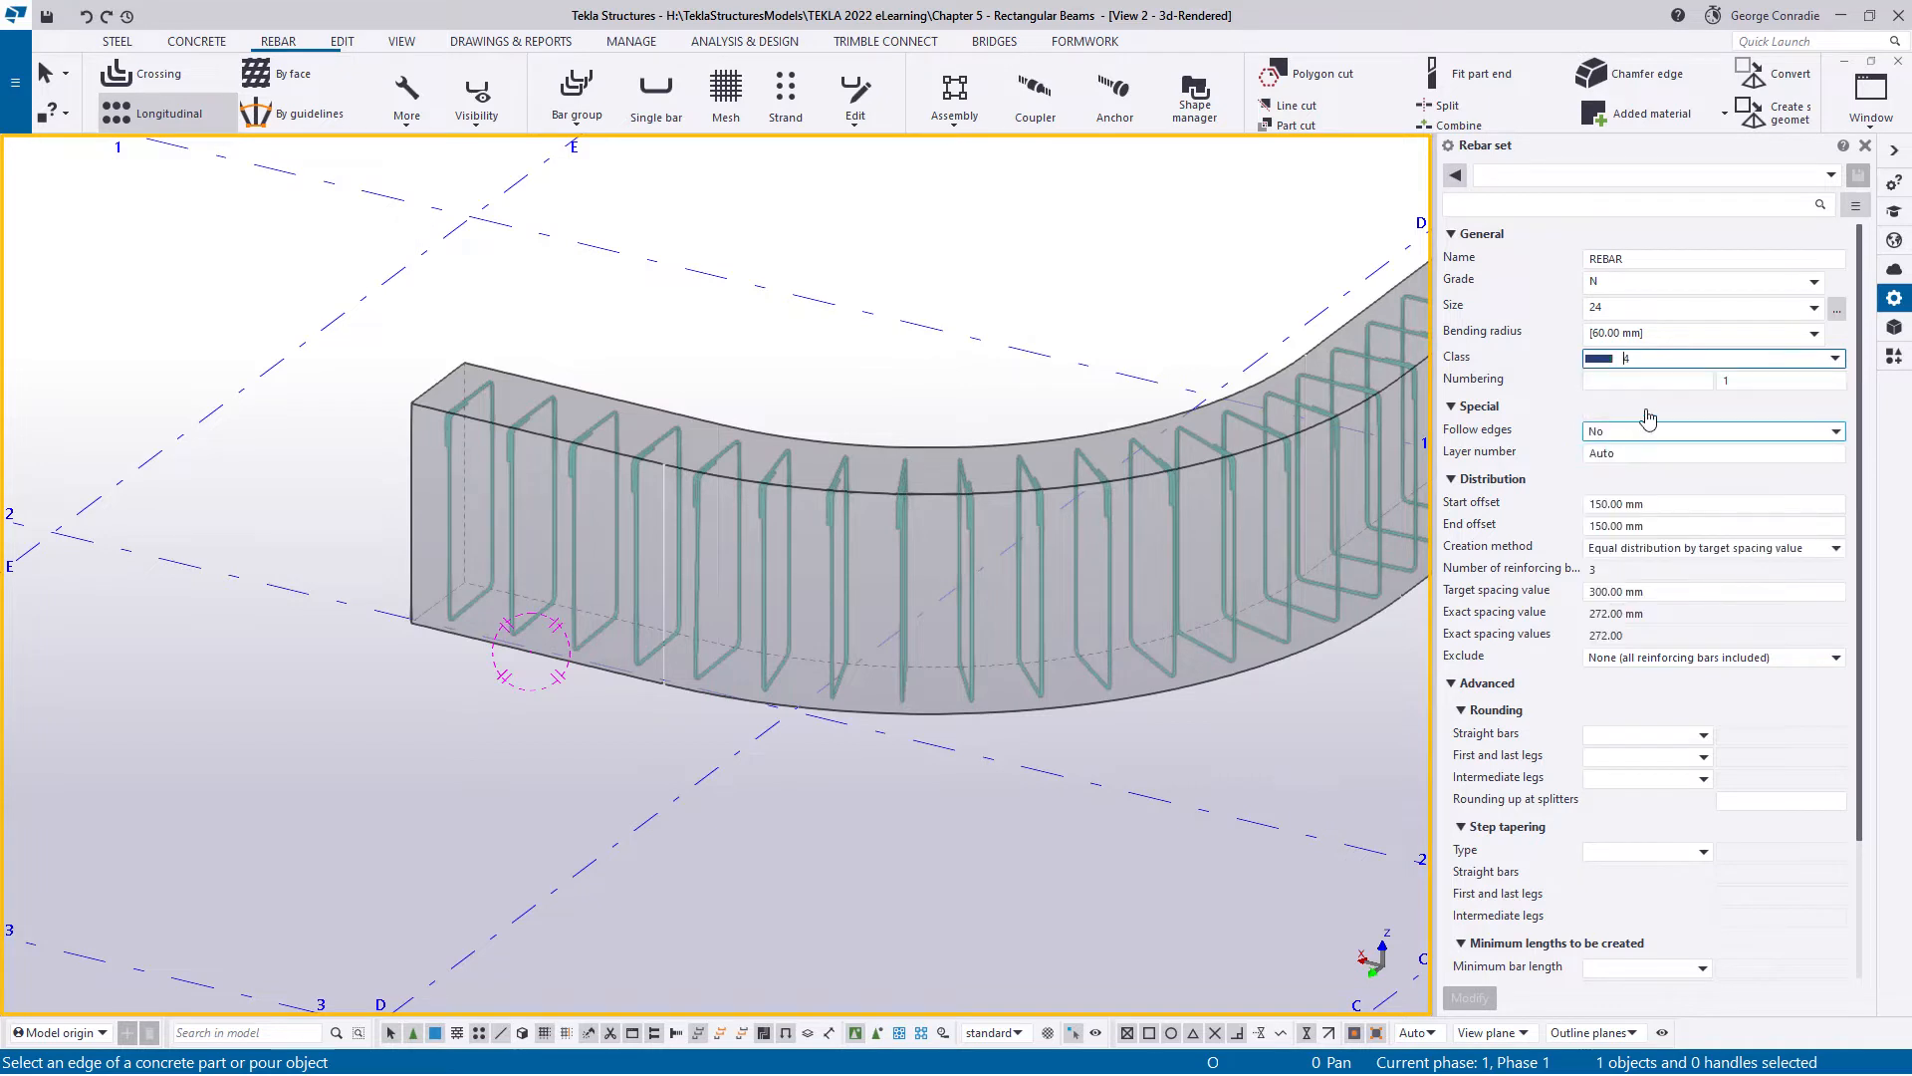
- Clear the start and end offsets of the longitudinal rebar set, keeping the target spacing at 300 mm
click(1669, 505)
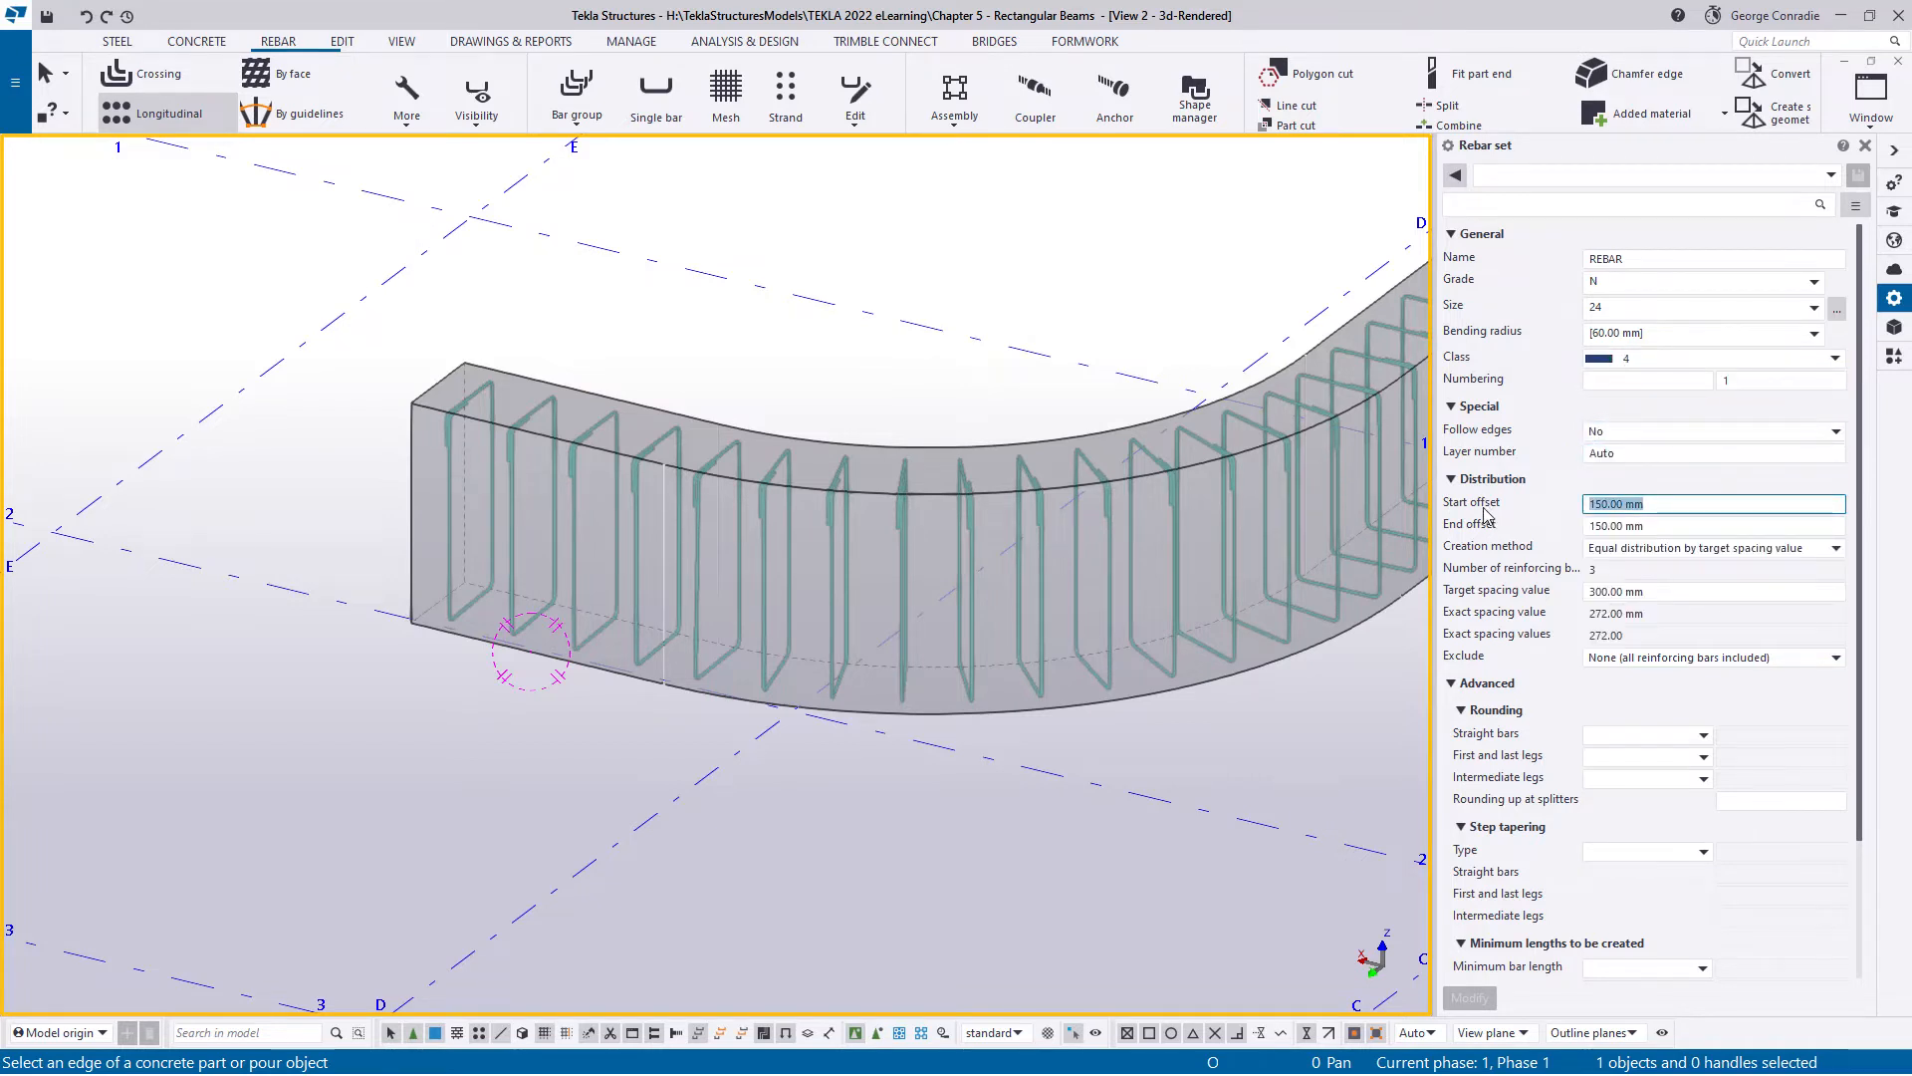
key(Delete)
key(Tab)
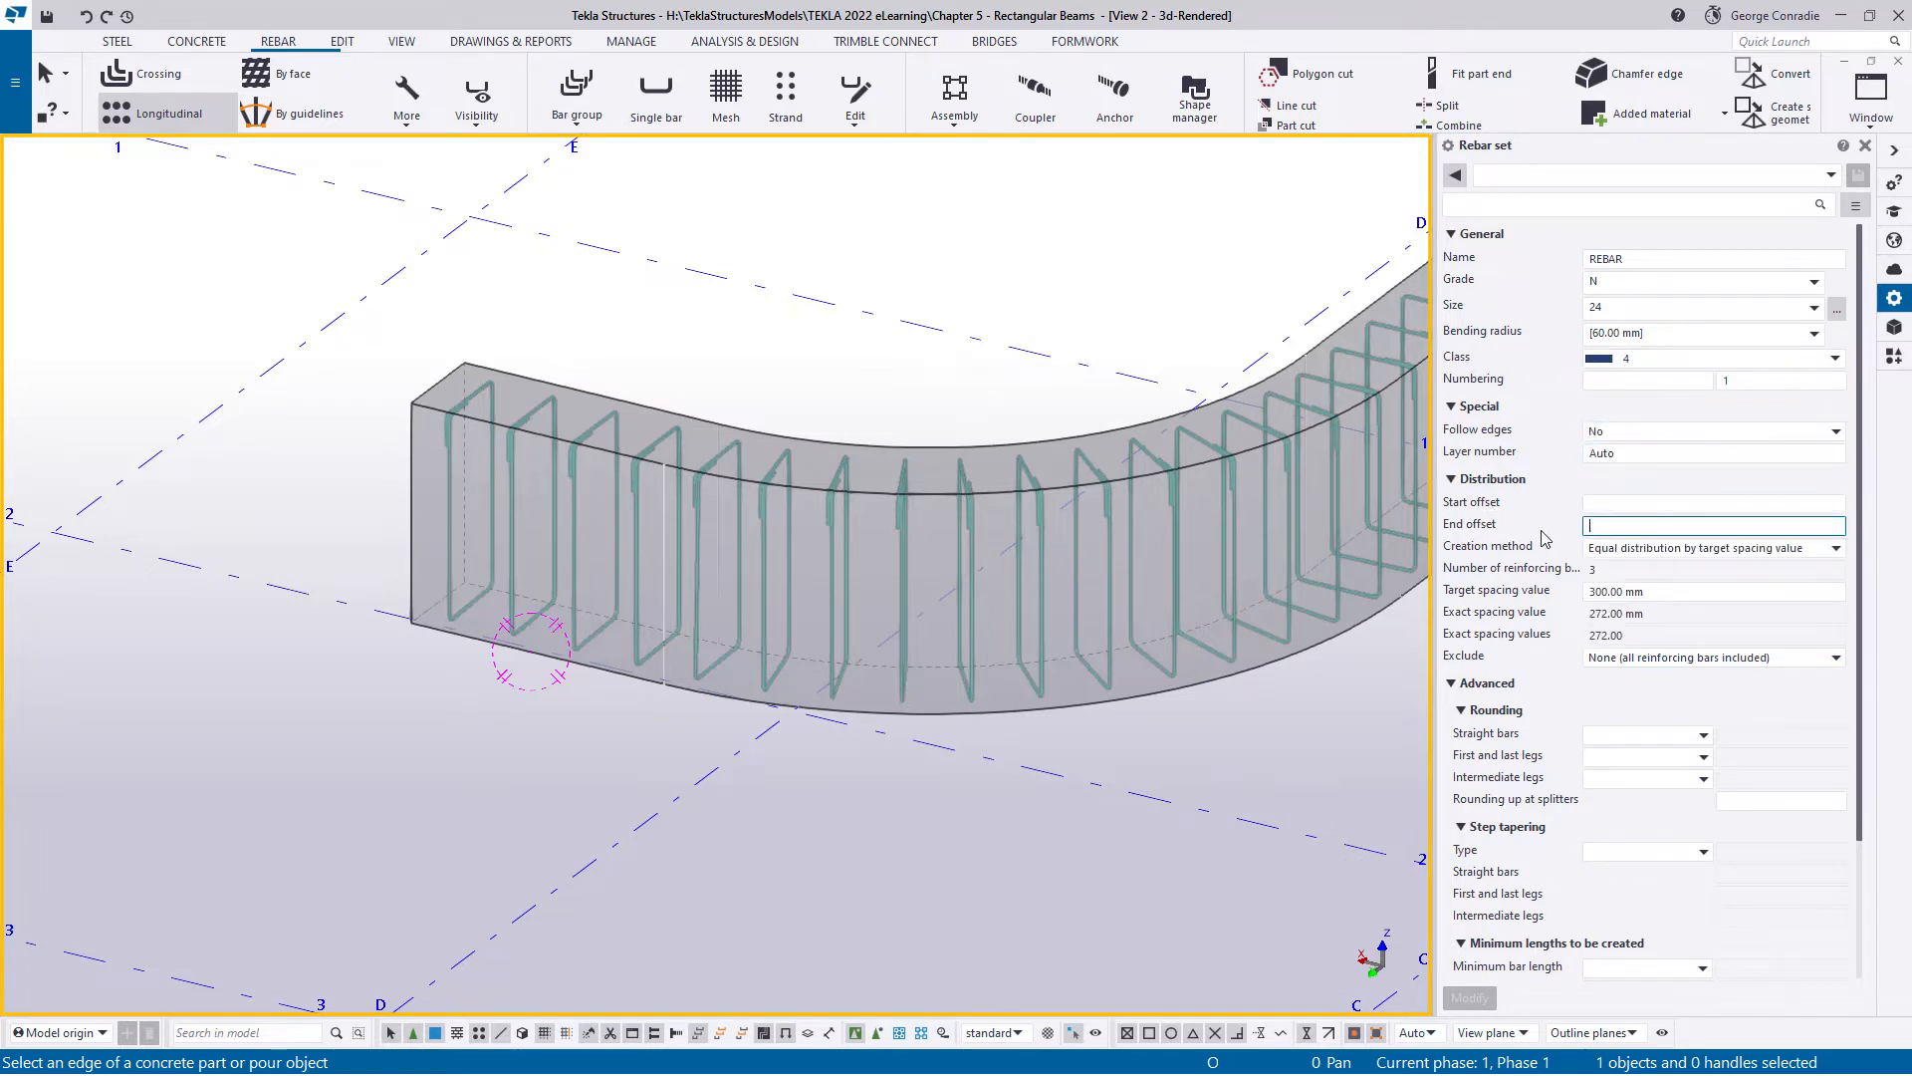
click(1676, 593)
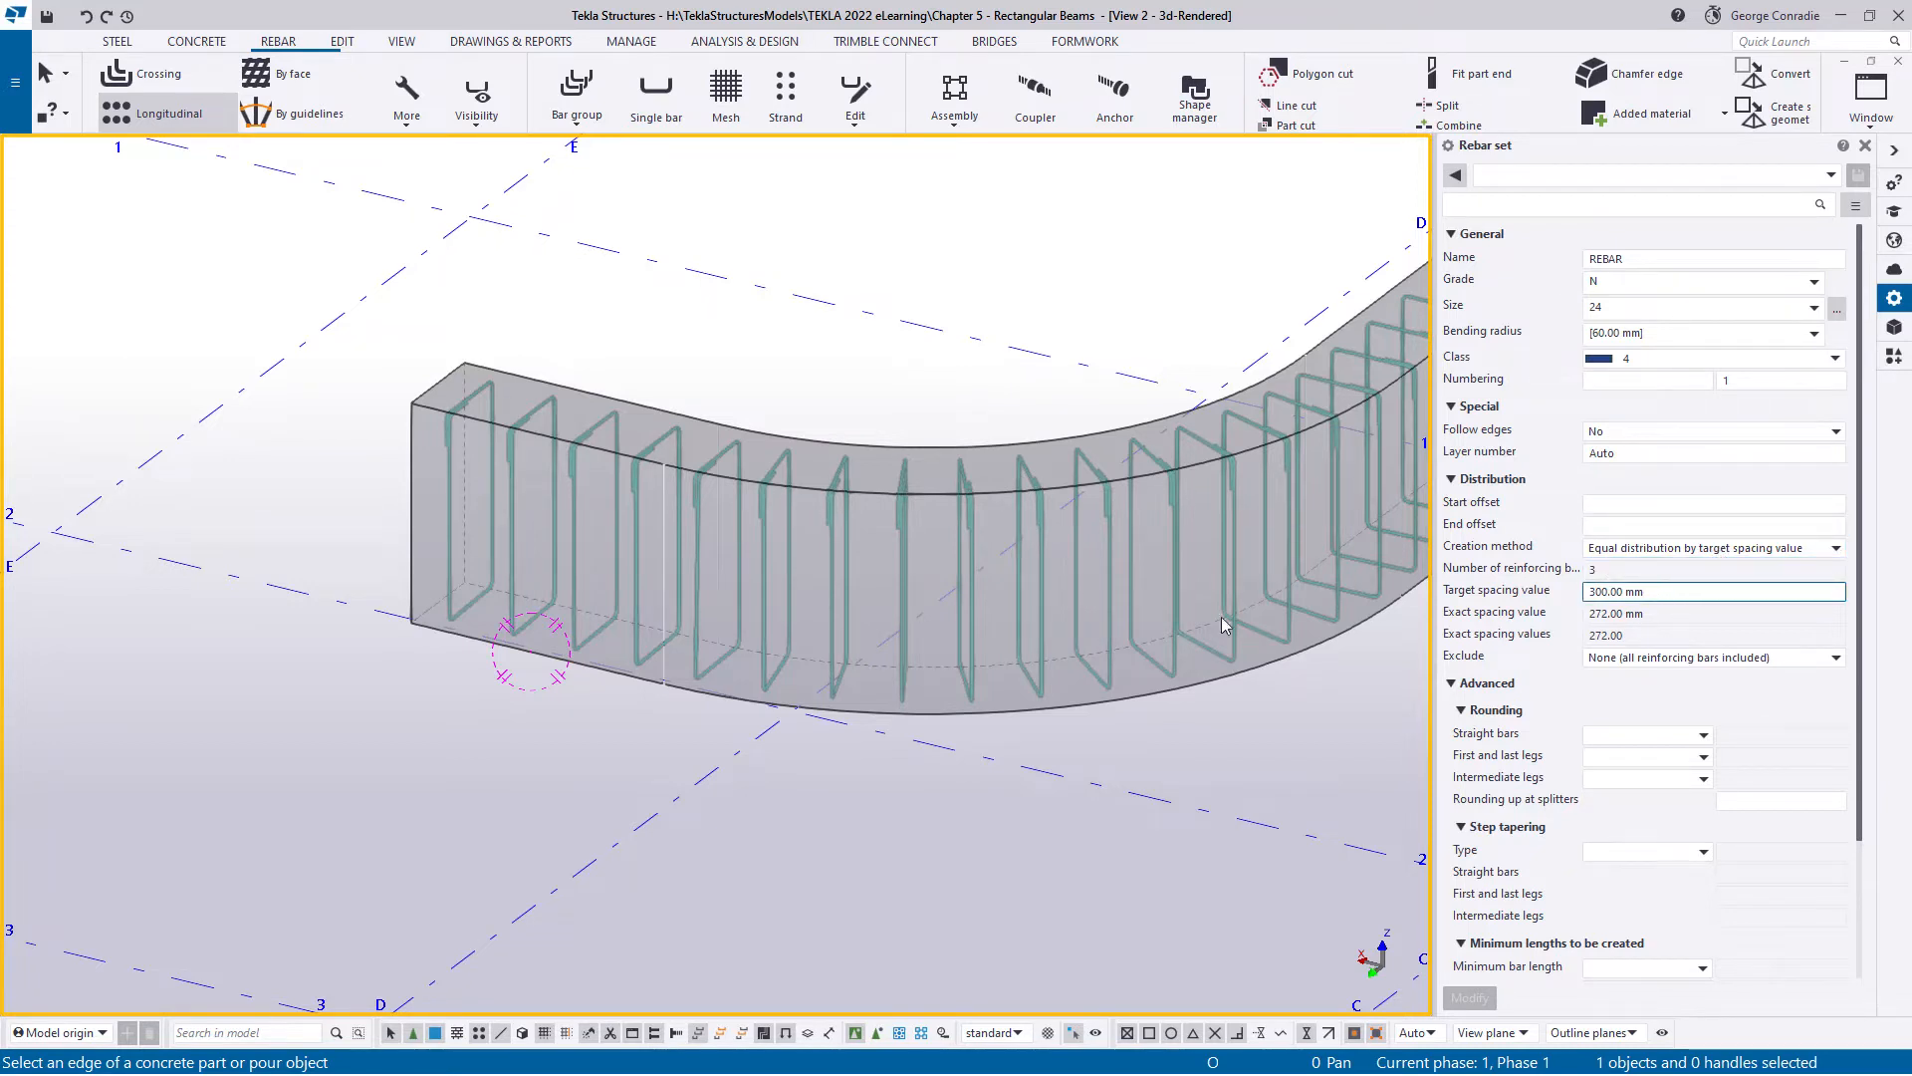
- Create the longitudinal bars along both curved sides of the beam from the picked end edge and finish the command
click(478, 647)
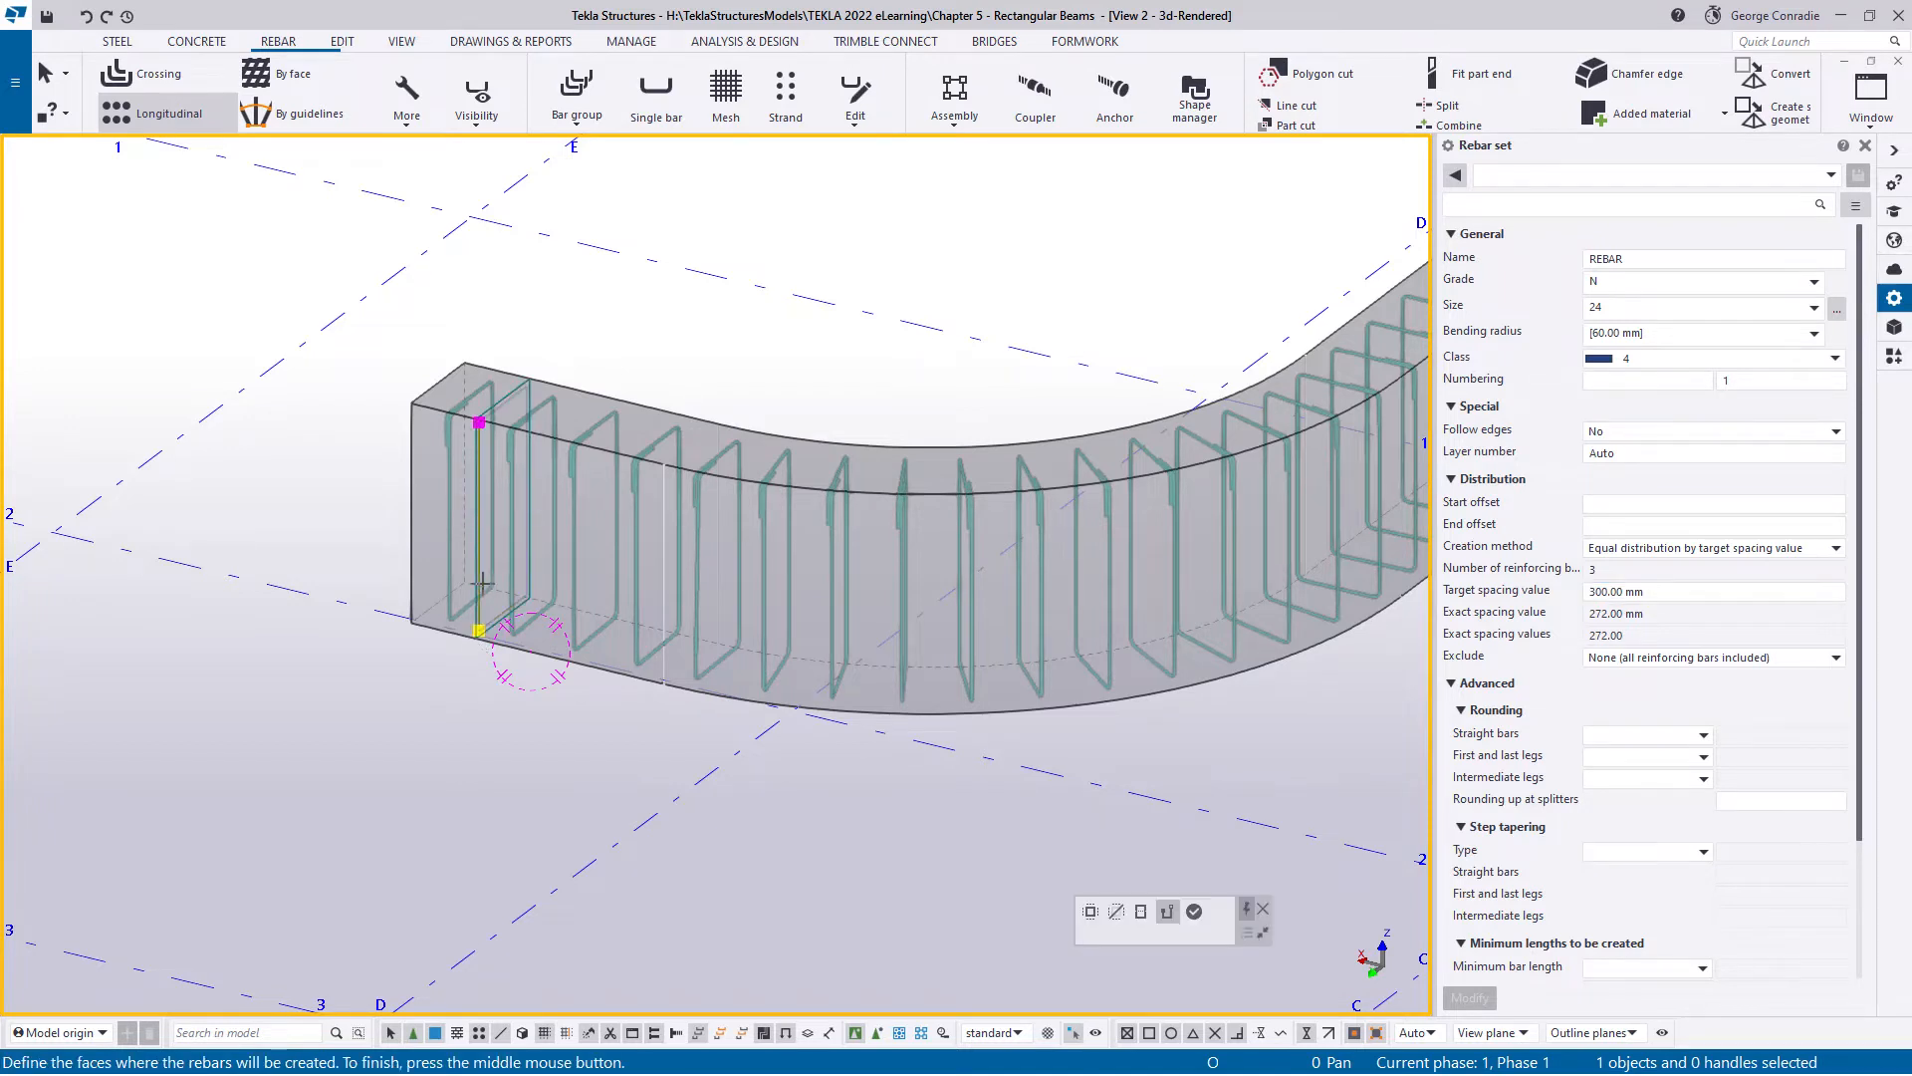
click(526, 544)
click(1196, 912)
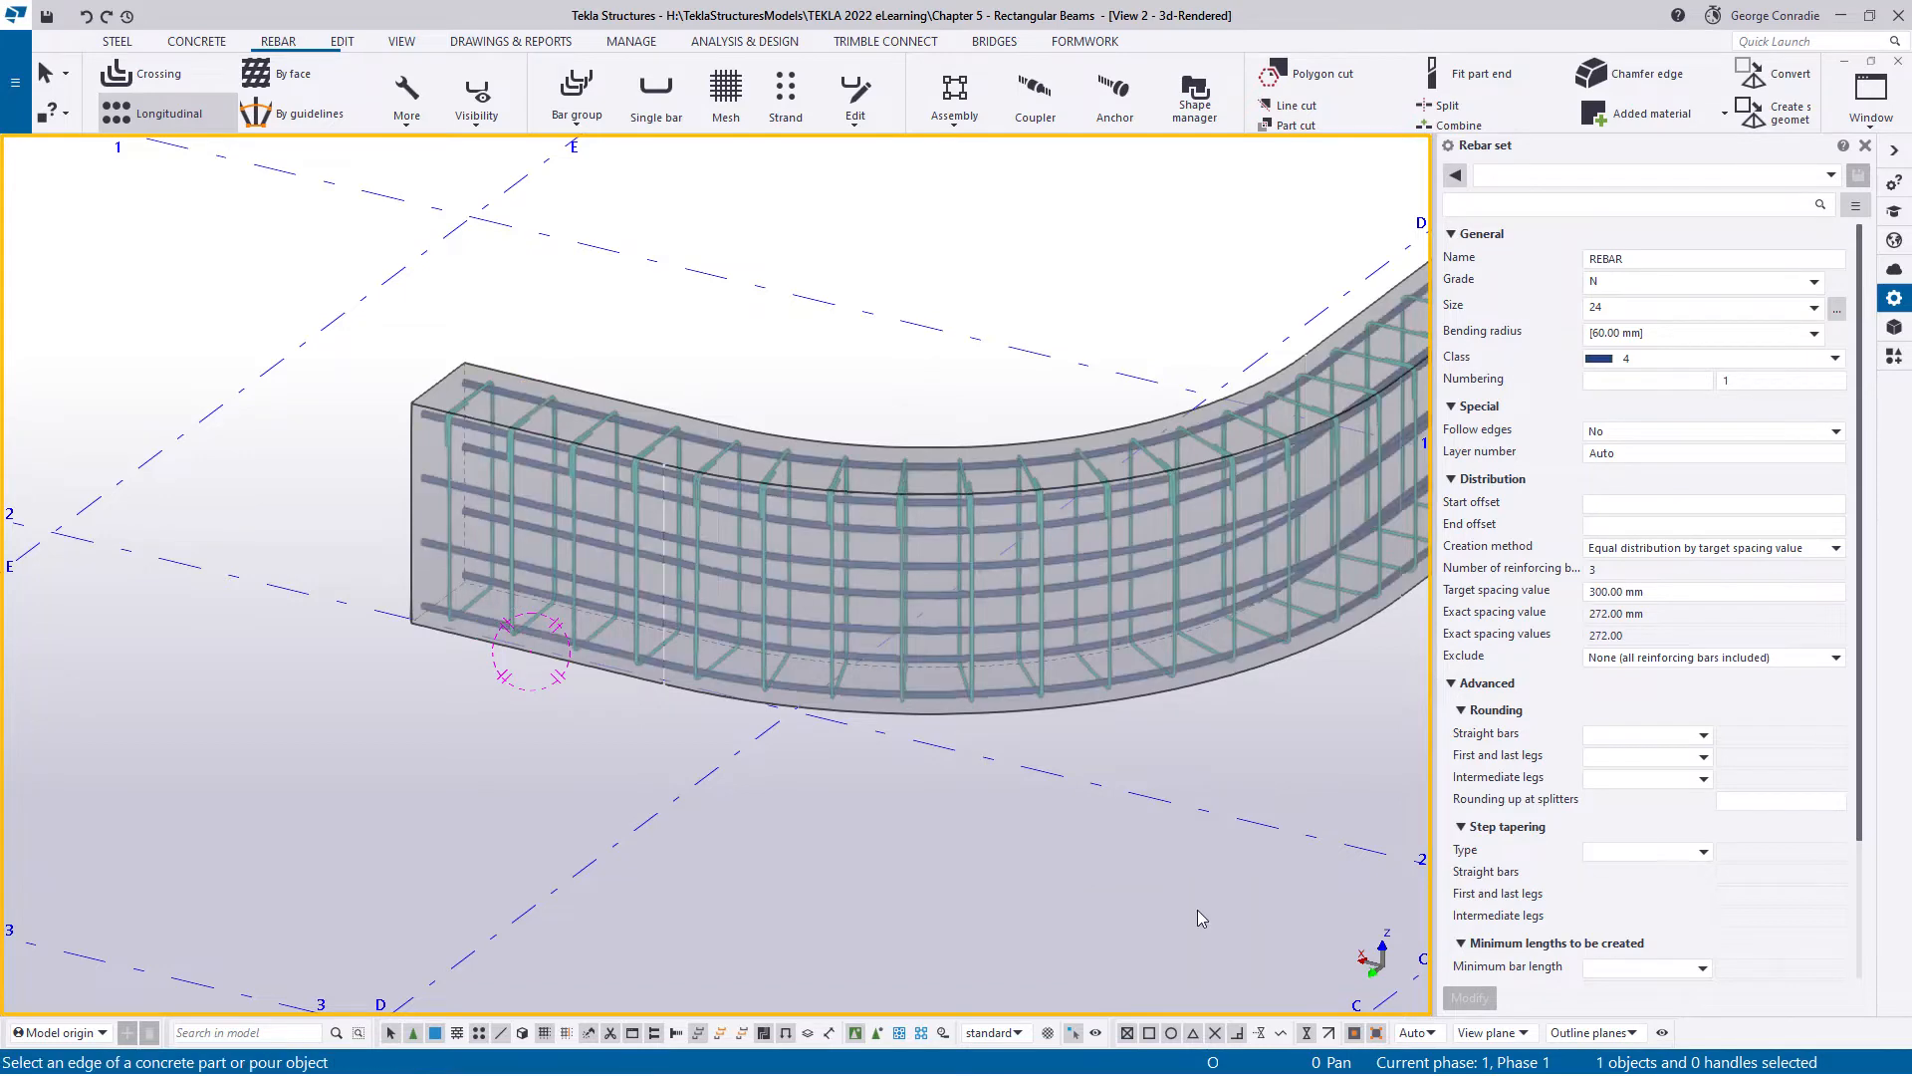
scroll(954, 842, down, 3)
right_click(988, 696)
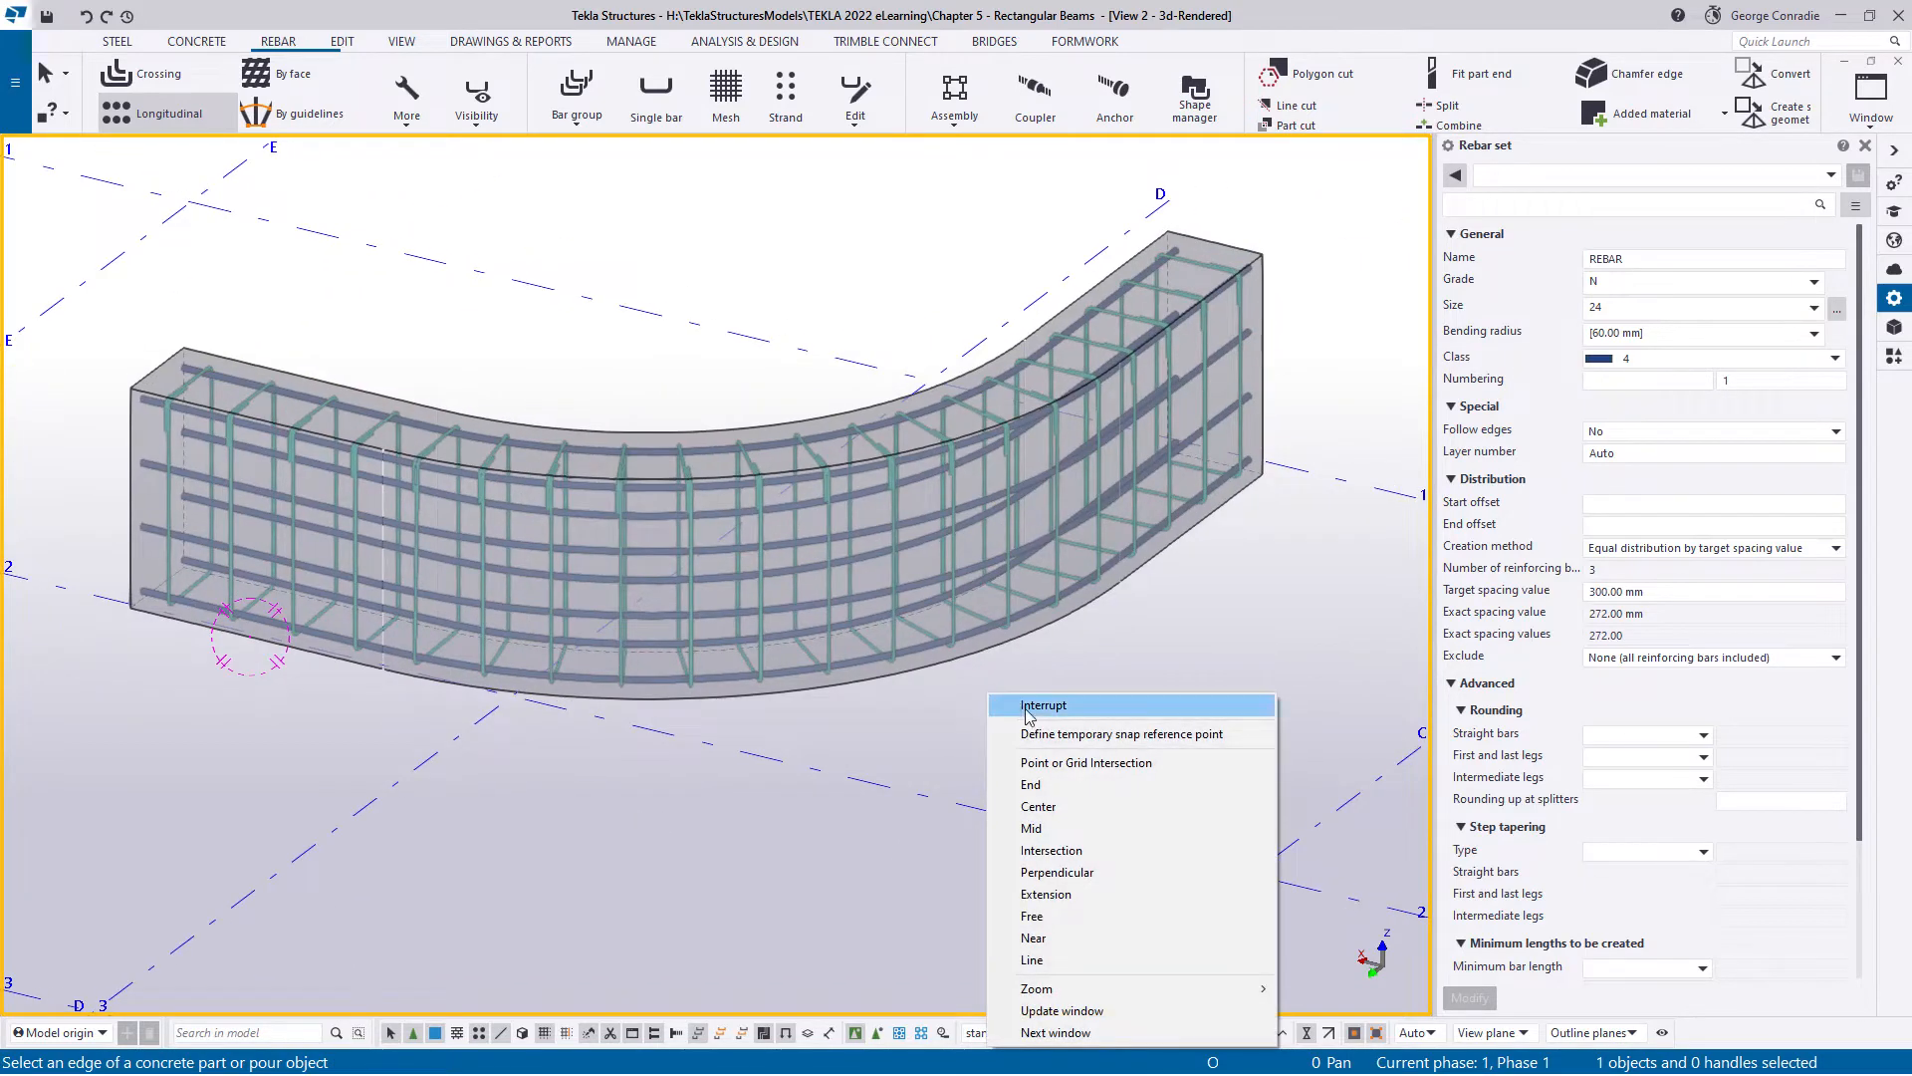
click(1020, 710)
- Start an end detail modifier for the longitudinal rebar set on the beam's outer curve, with hook type No hook
ctrl+middle_drag(1020, 710, 883, 671)
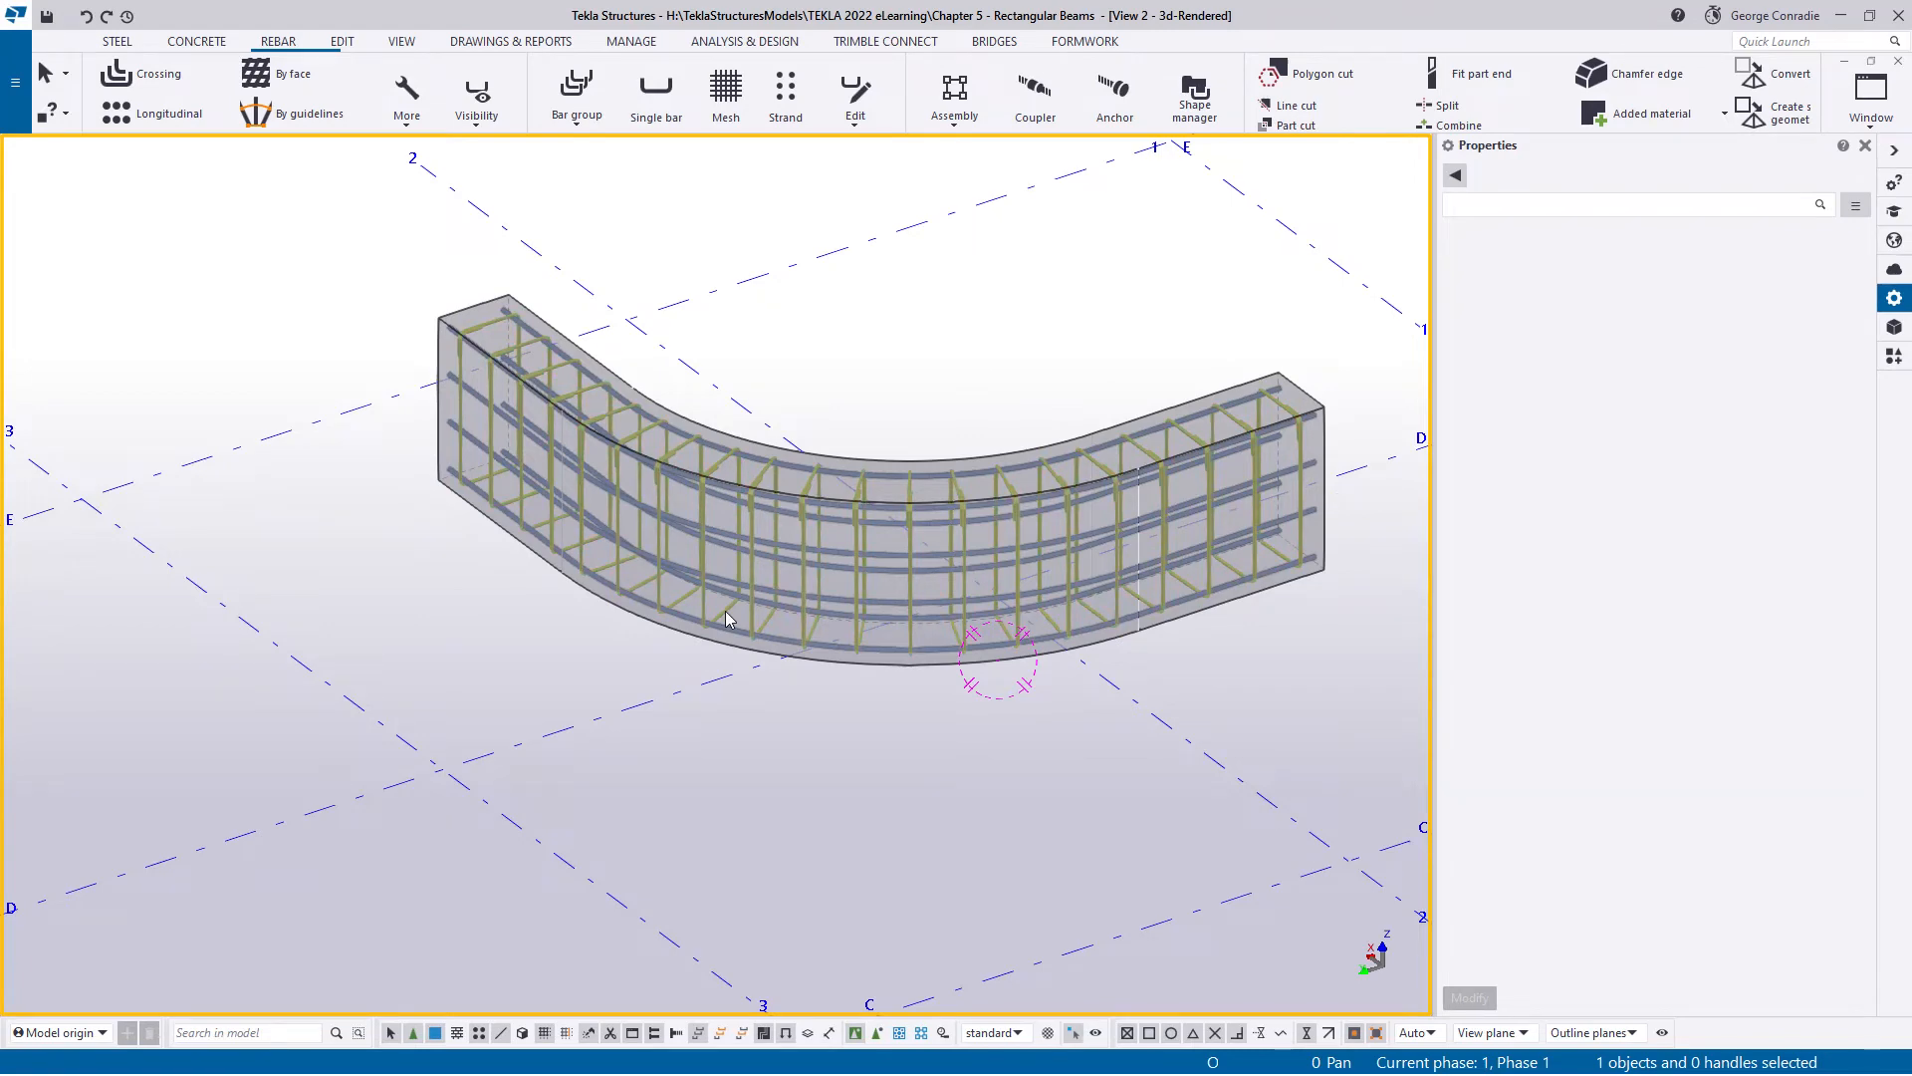
middle_drag(533, 653, 709, 794)
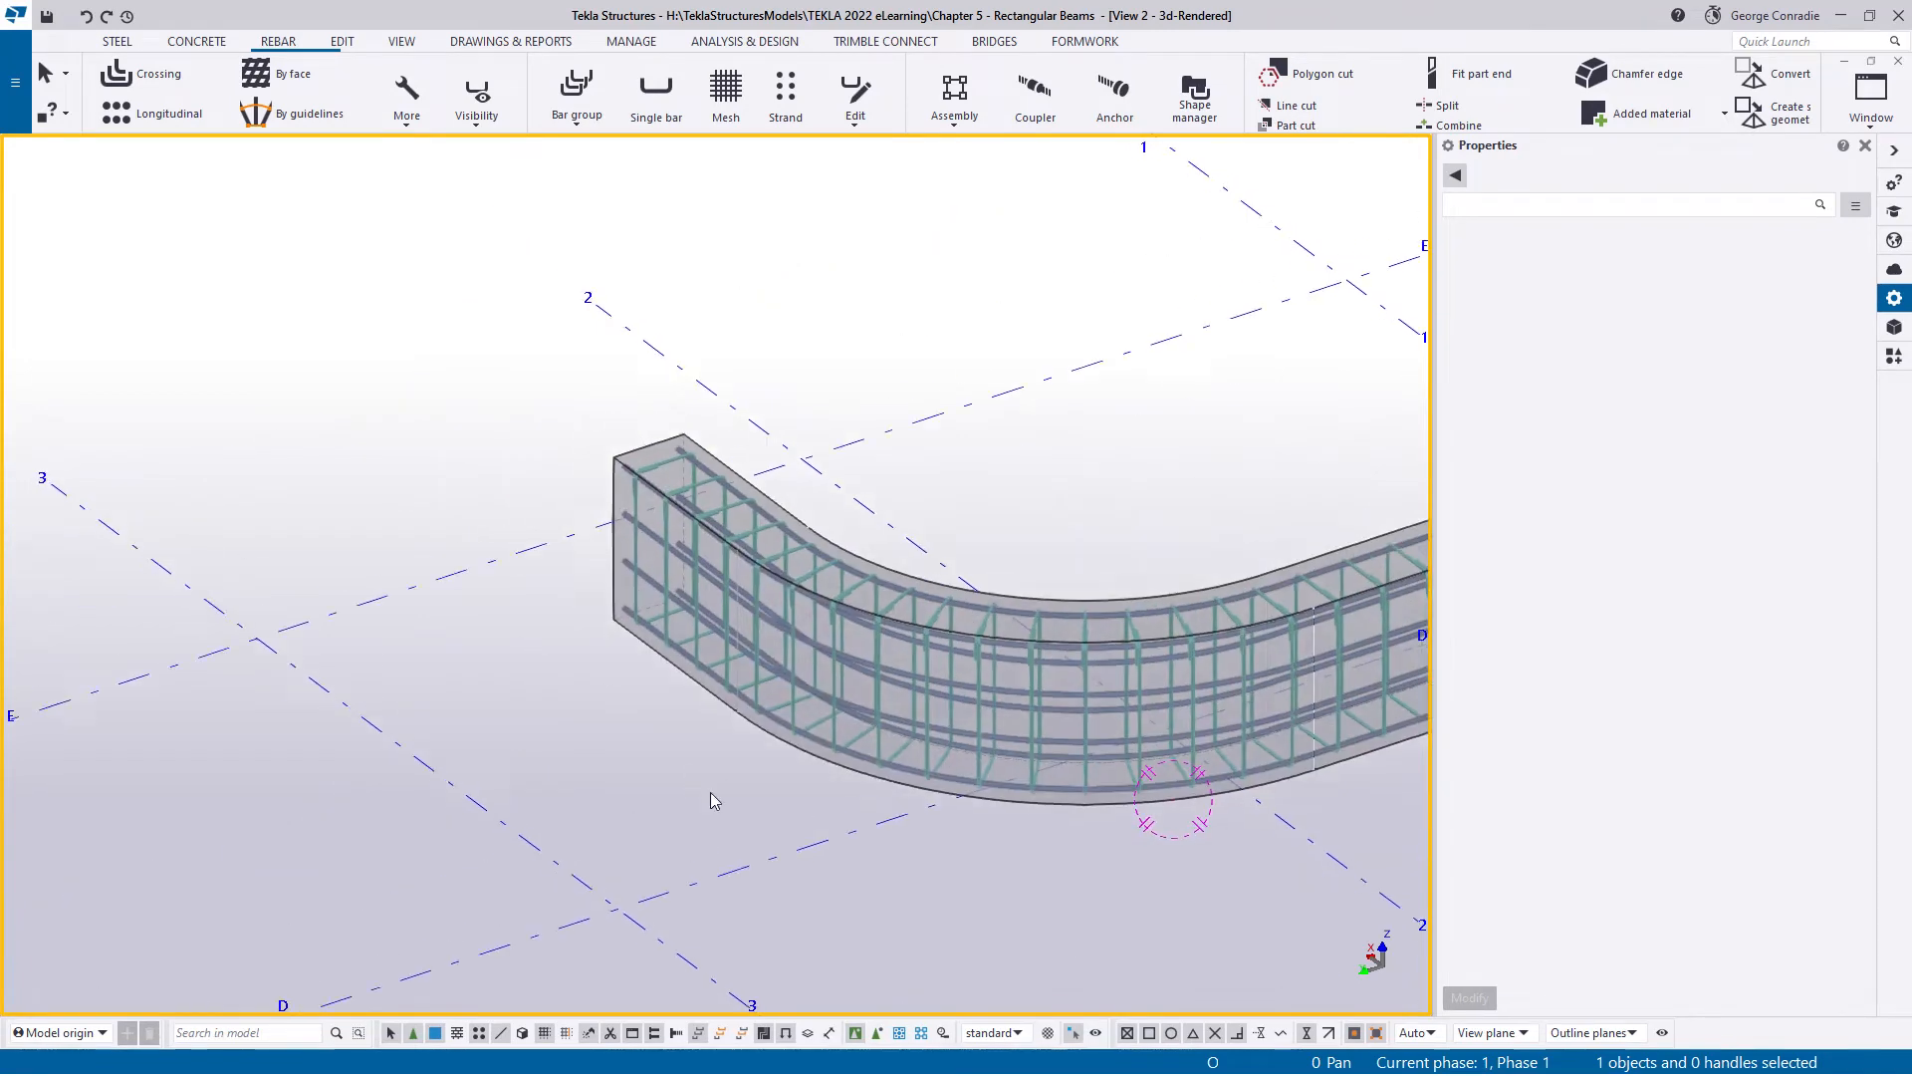
scroll(665, 659, up, 3)
ctrl+middle_drag(688, 631, 722, 595)
scroll(612, 606, up, 5)
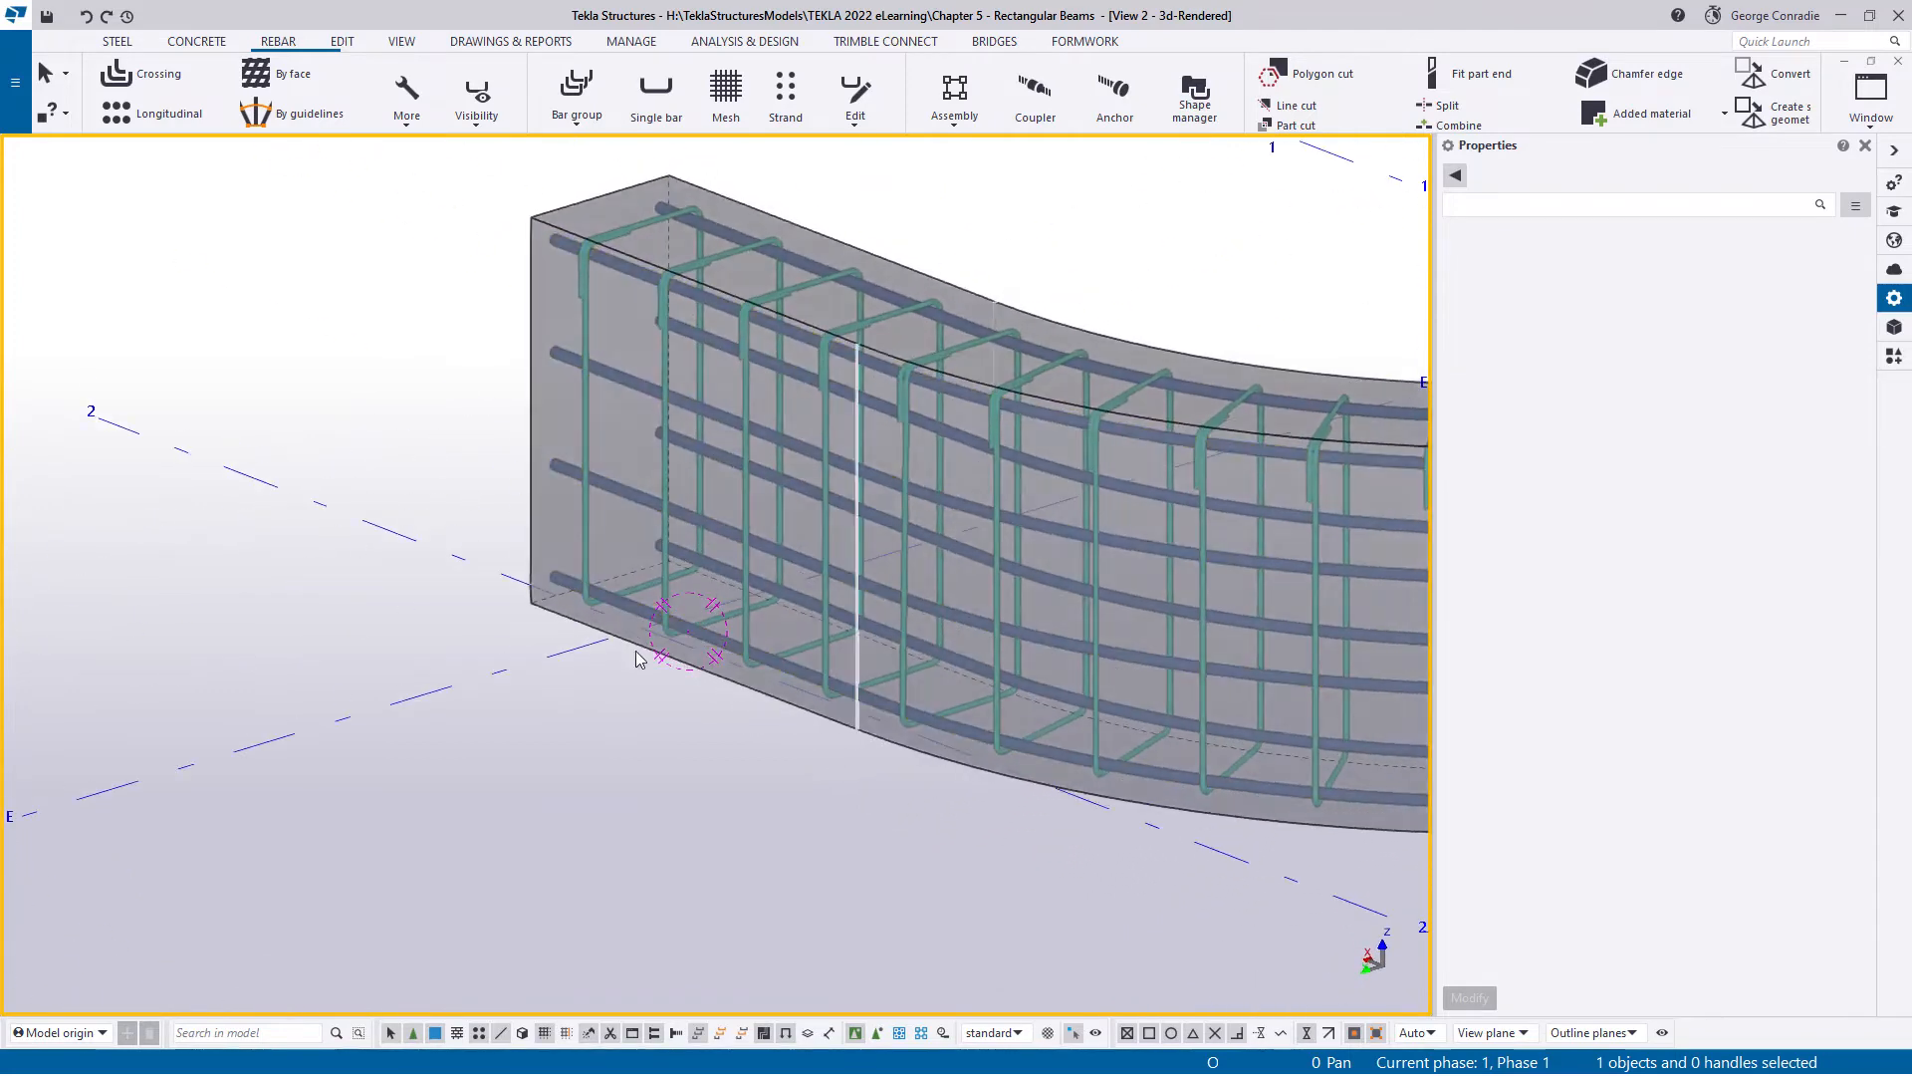
click(642, 570)
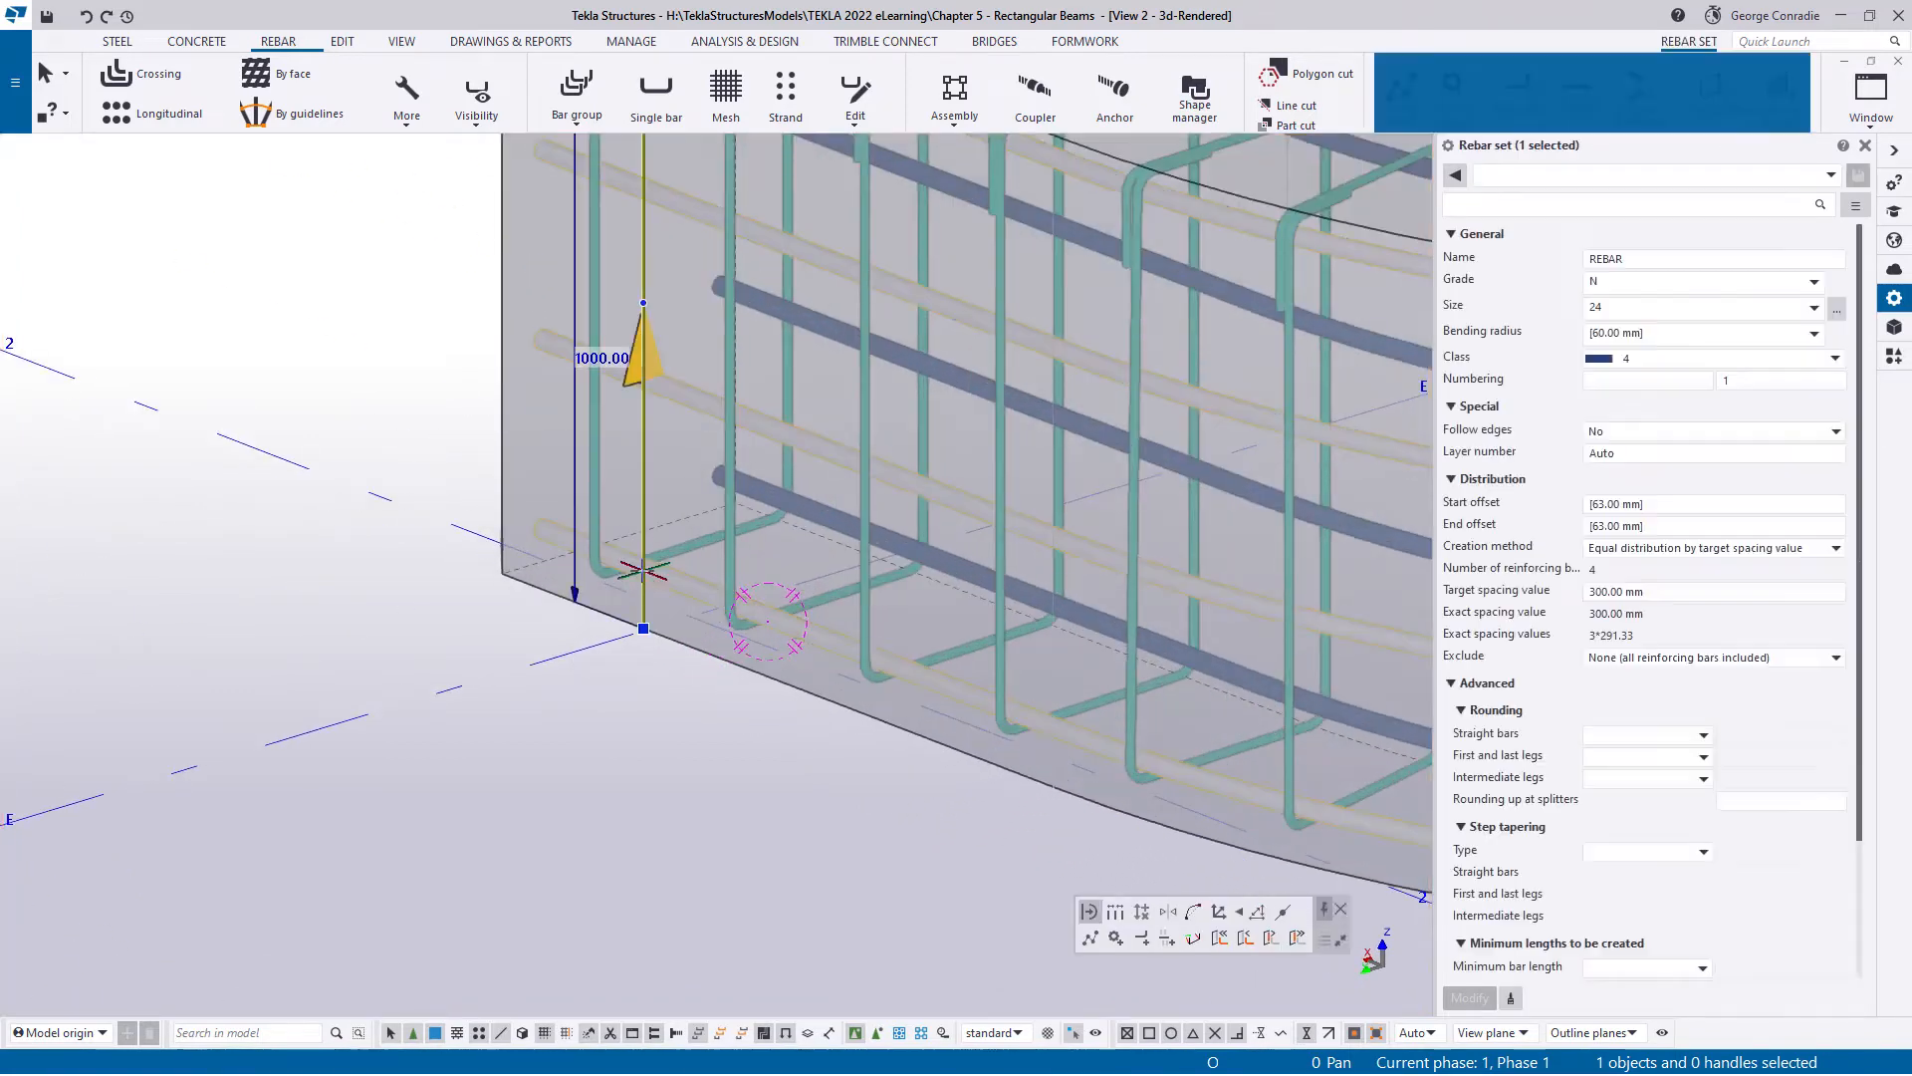
scroll(643, 571, down, 3)
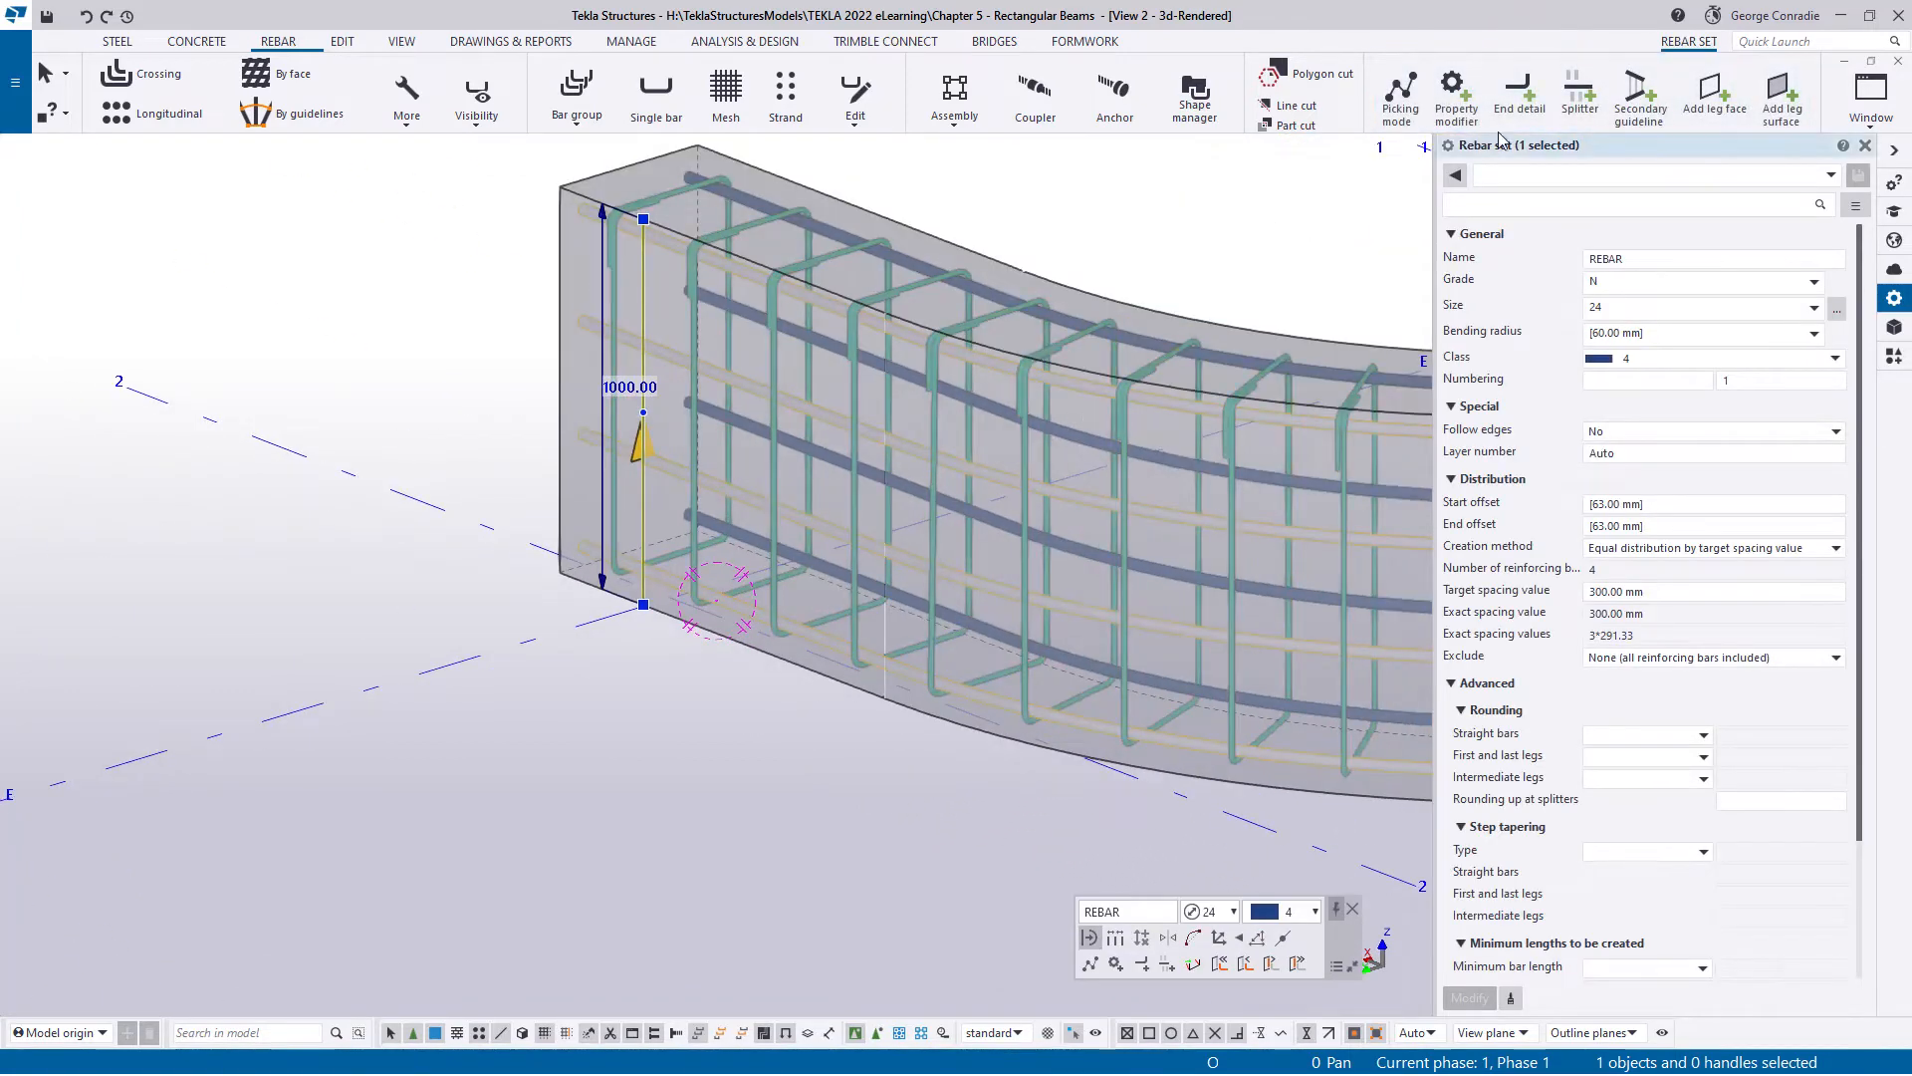
click(1518, 99)
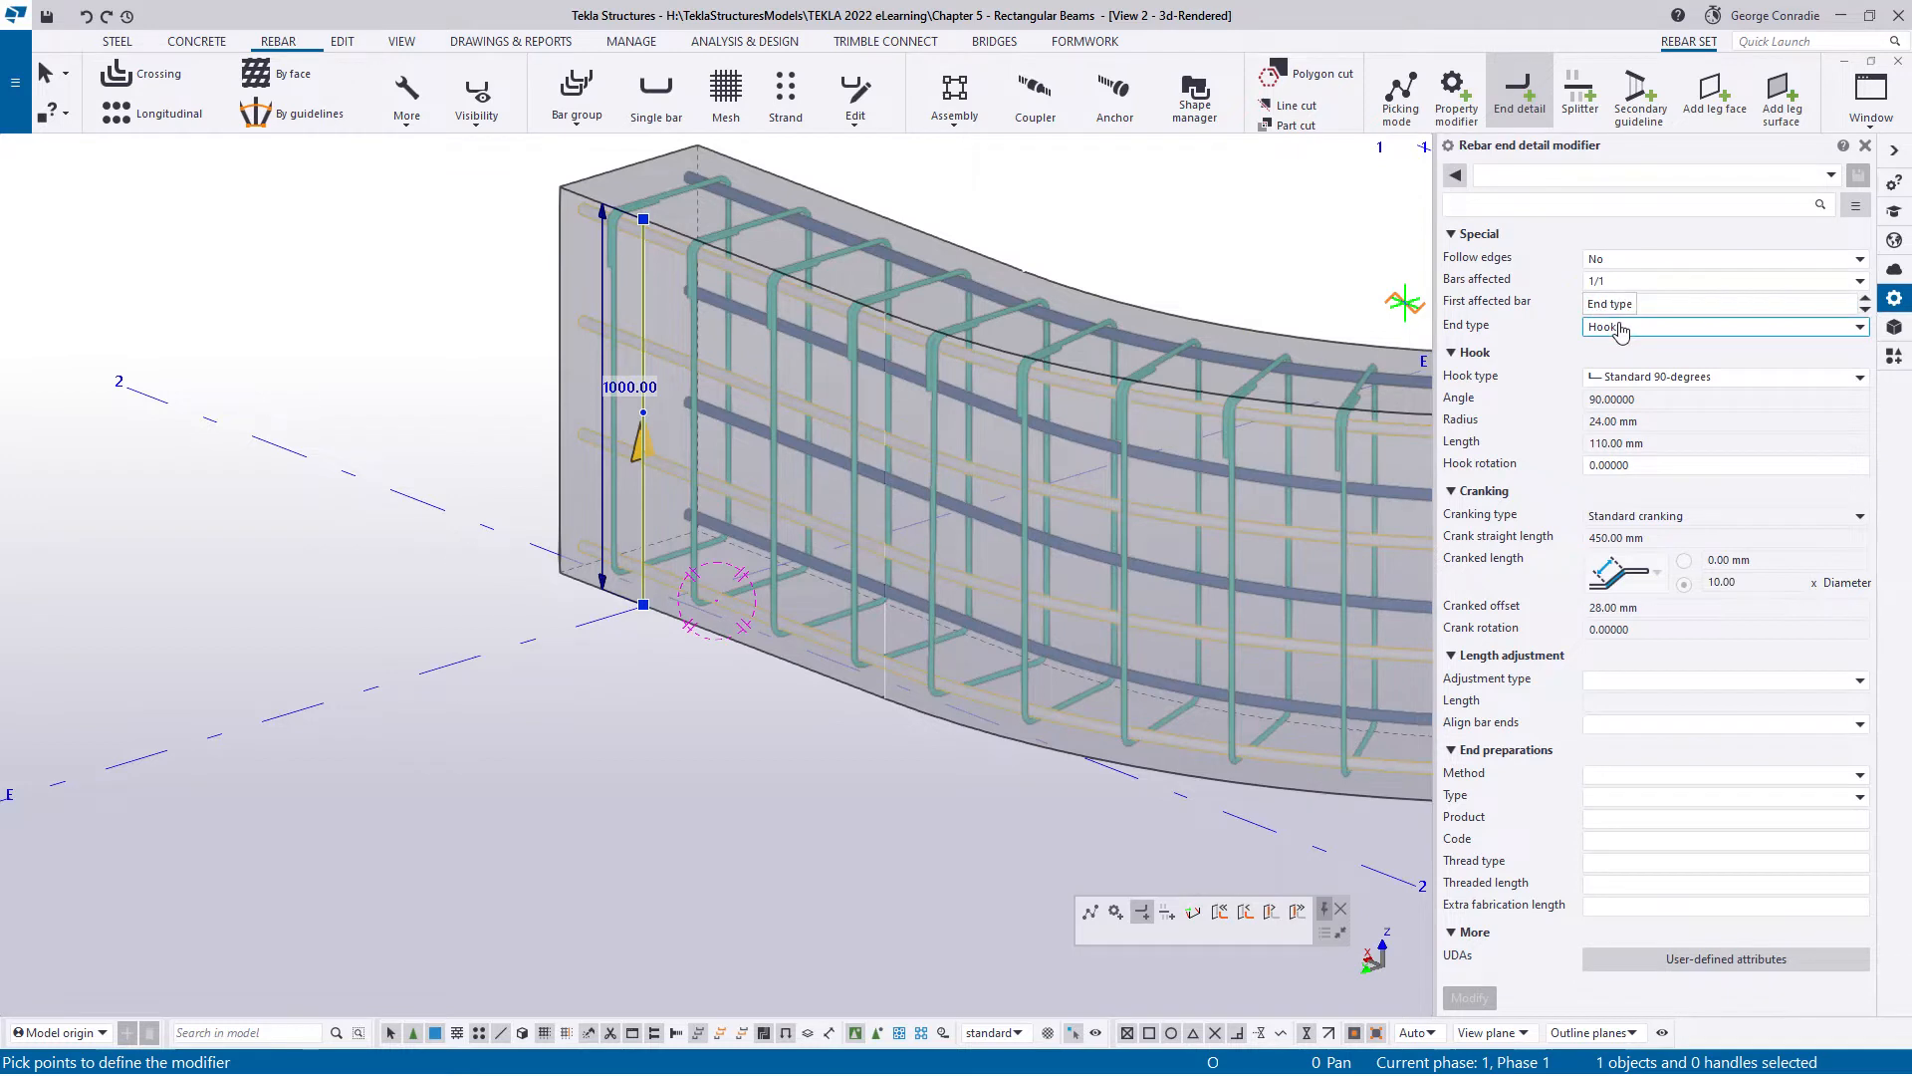
click(1654, 376)
click(1653, 400)
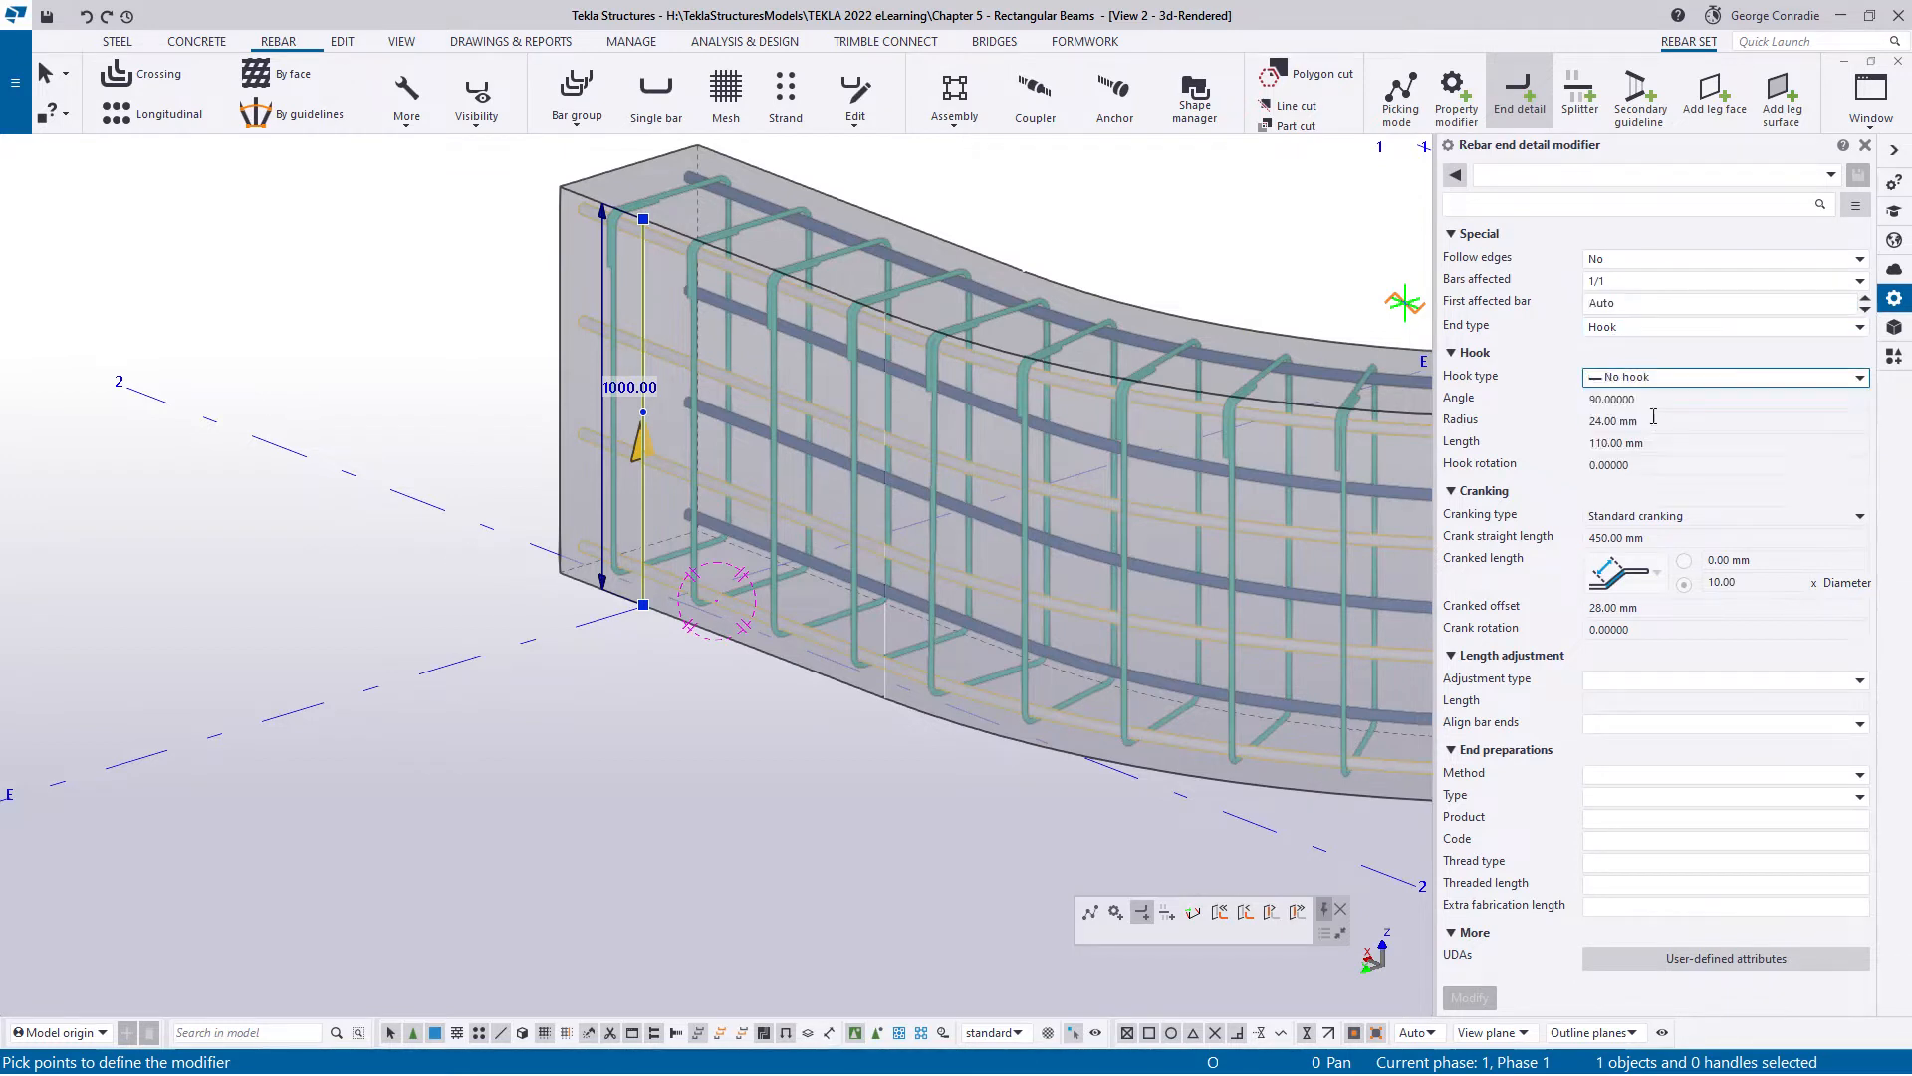
- Set the end detail modifier's length adjustment to End offset with a length of 400 mm
click(1628, 686)
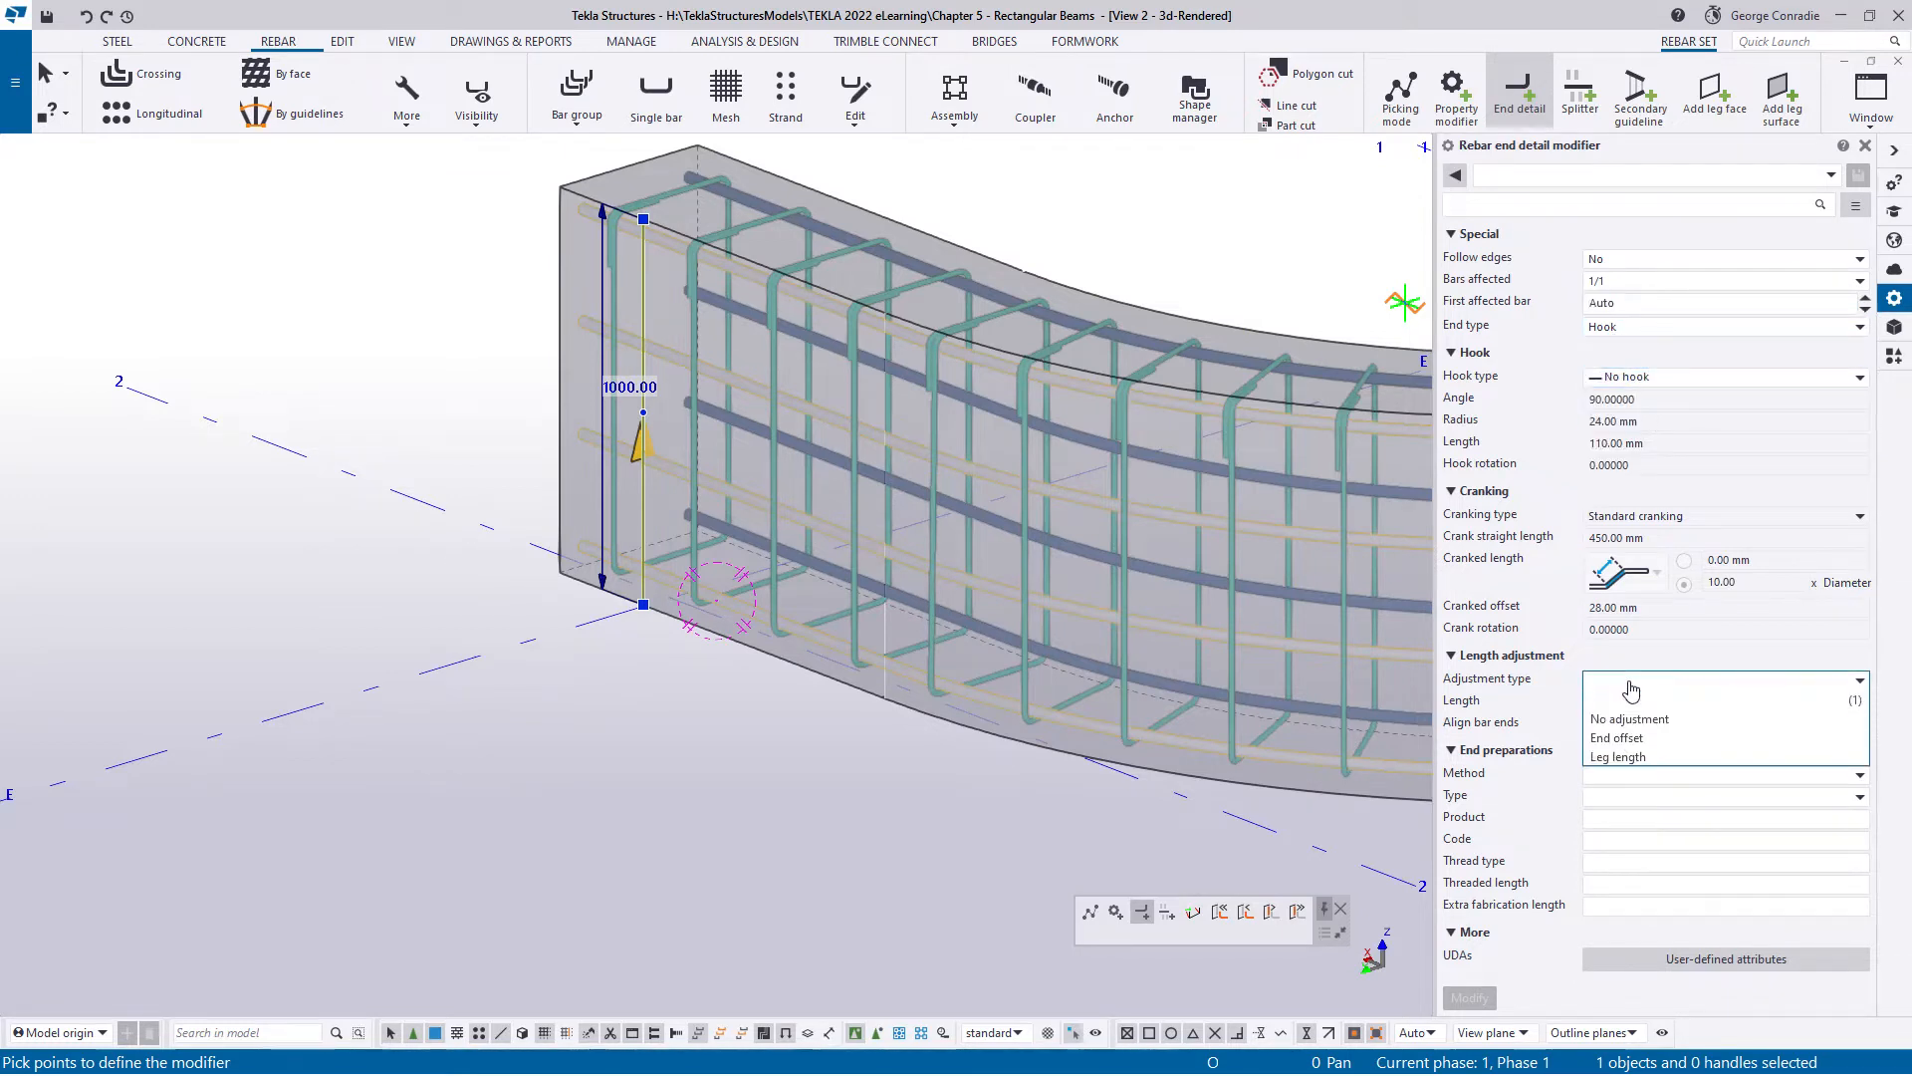
click(1617, 738)
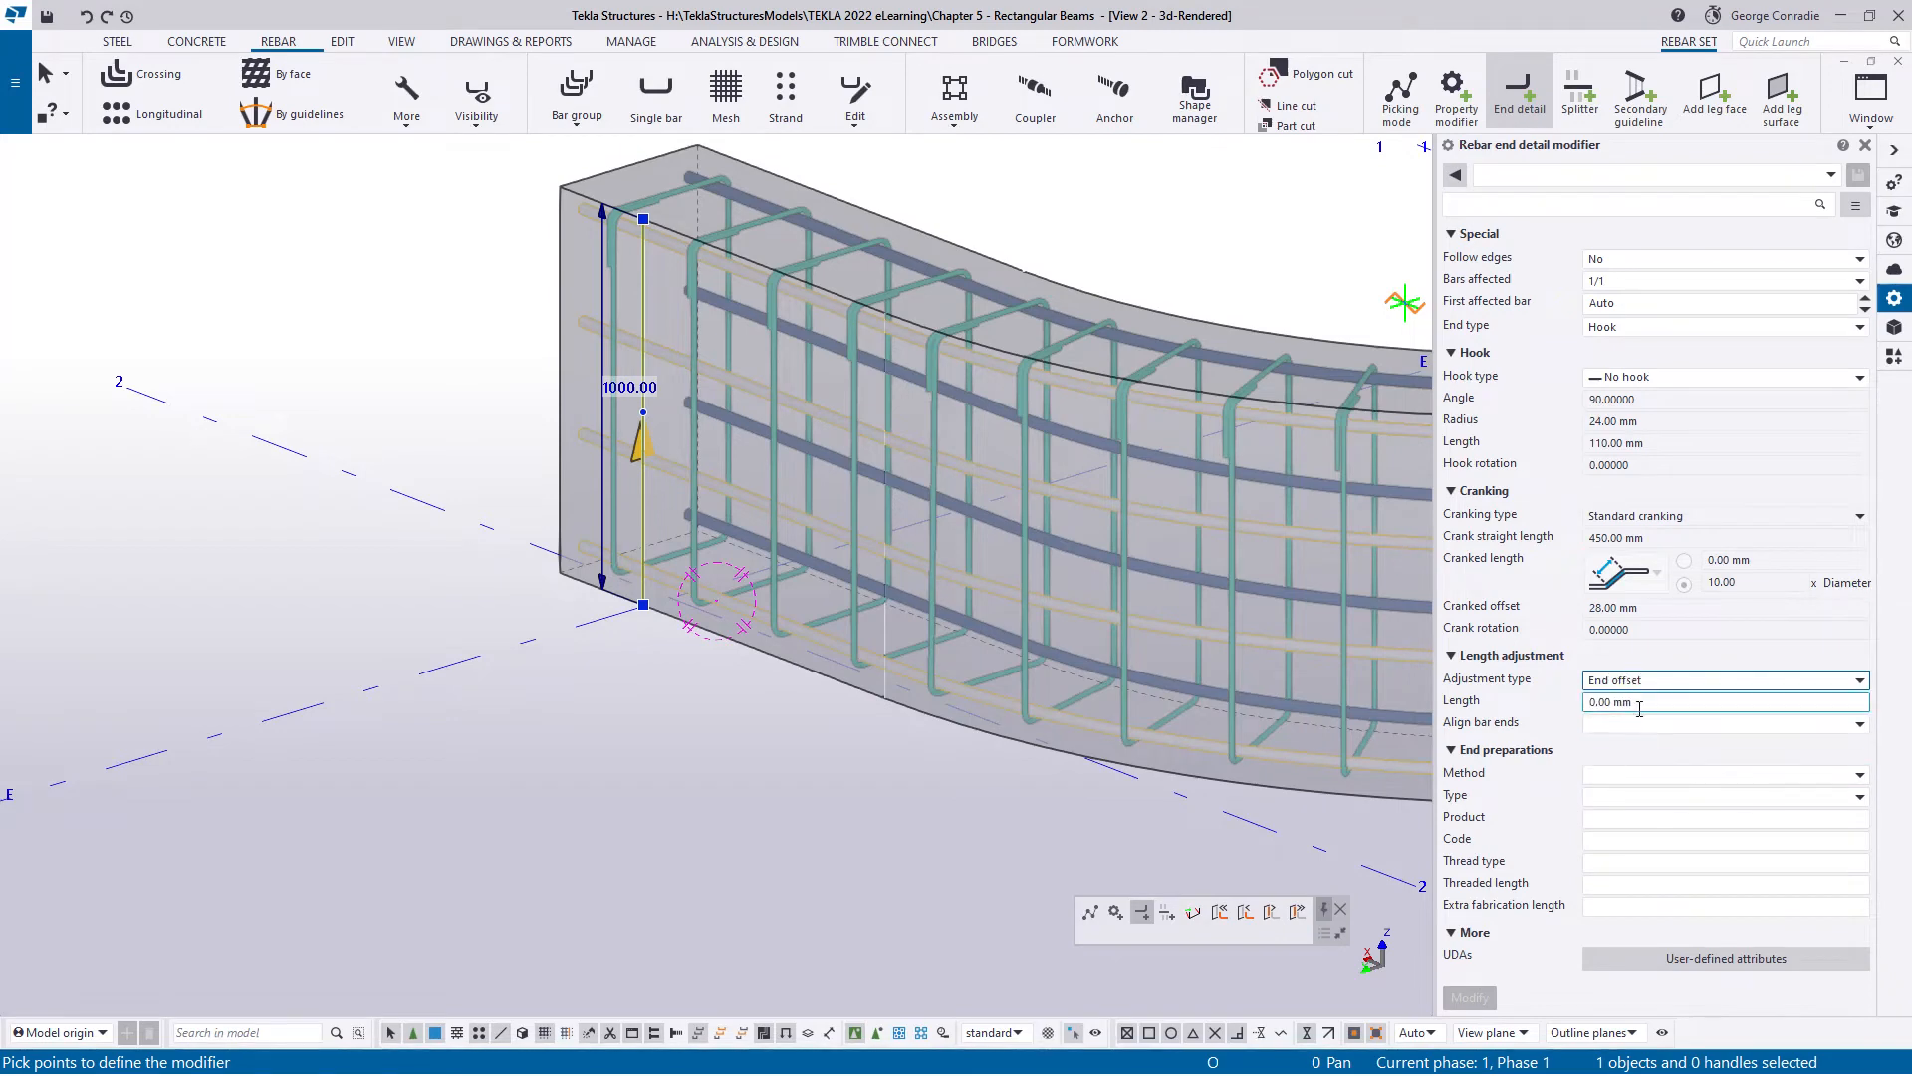
key(Tab)
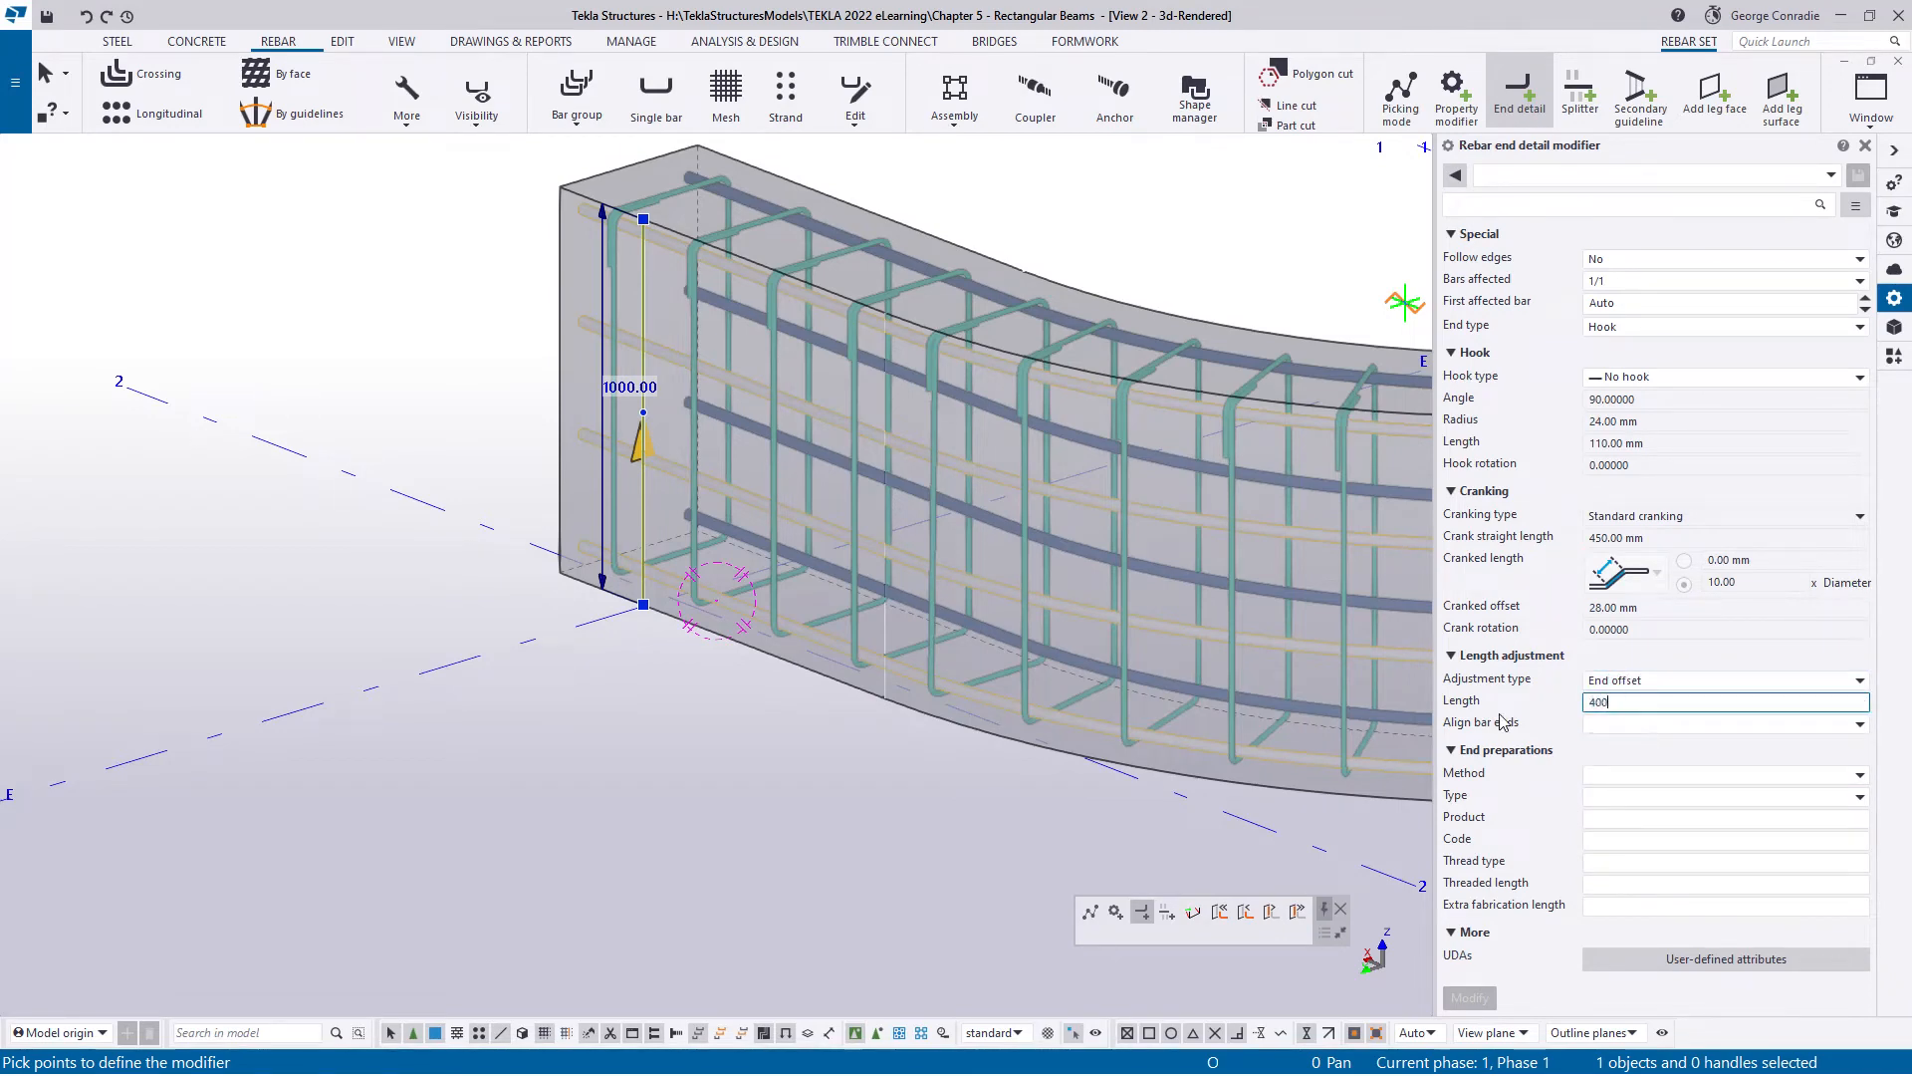
key(Tab)
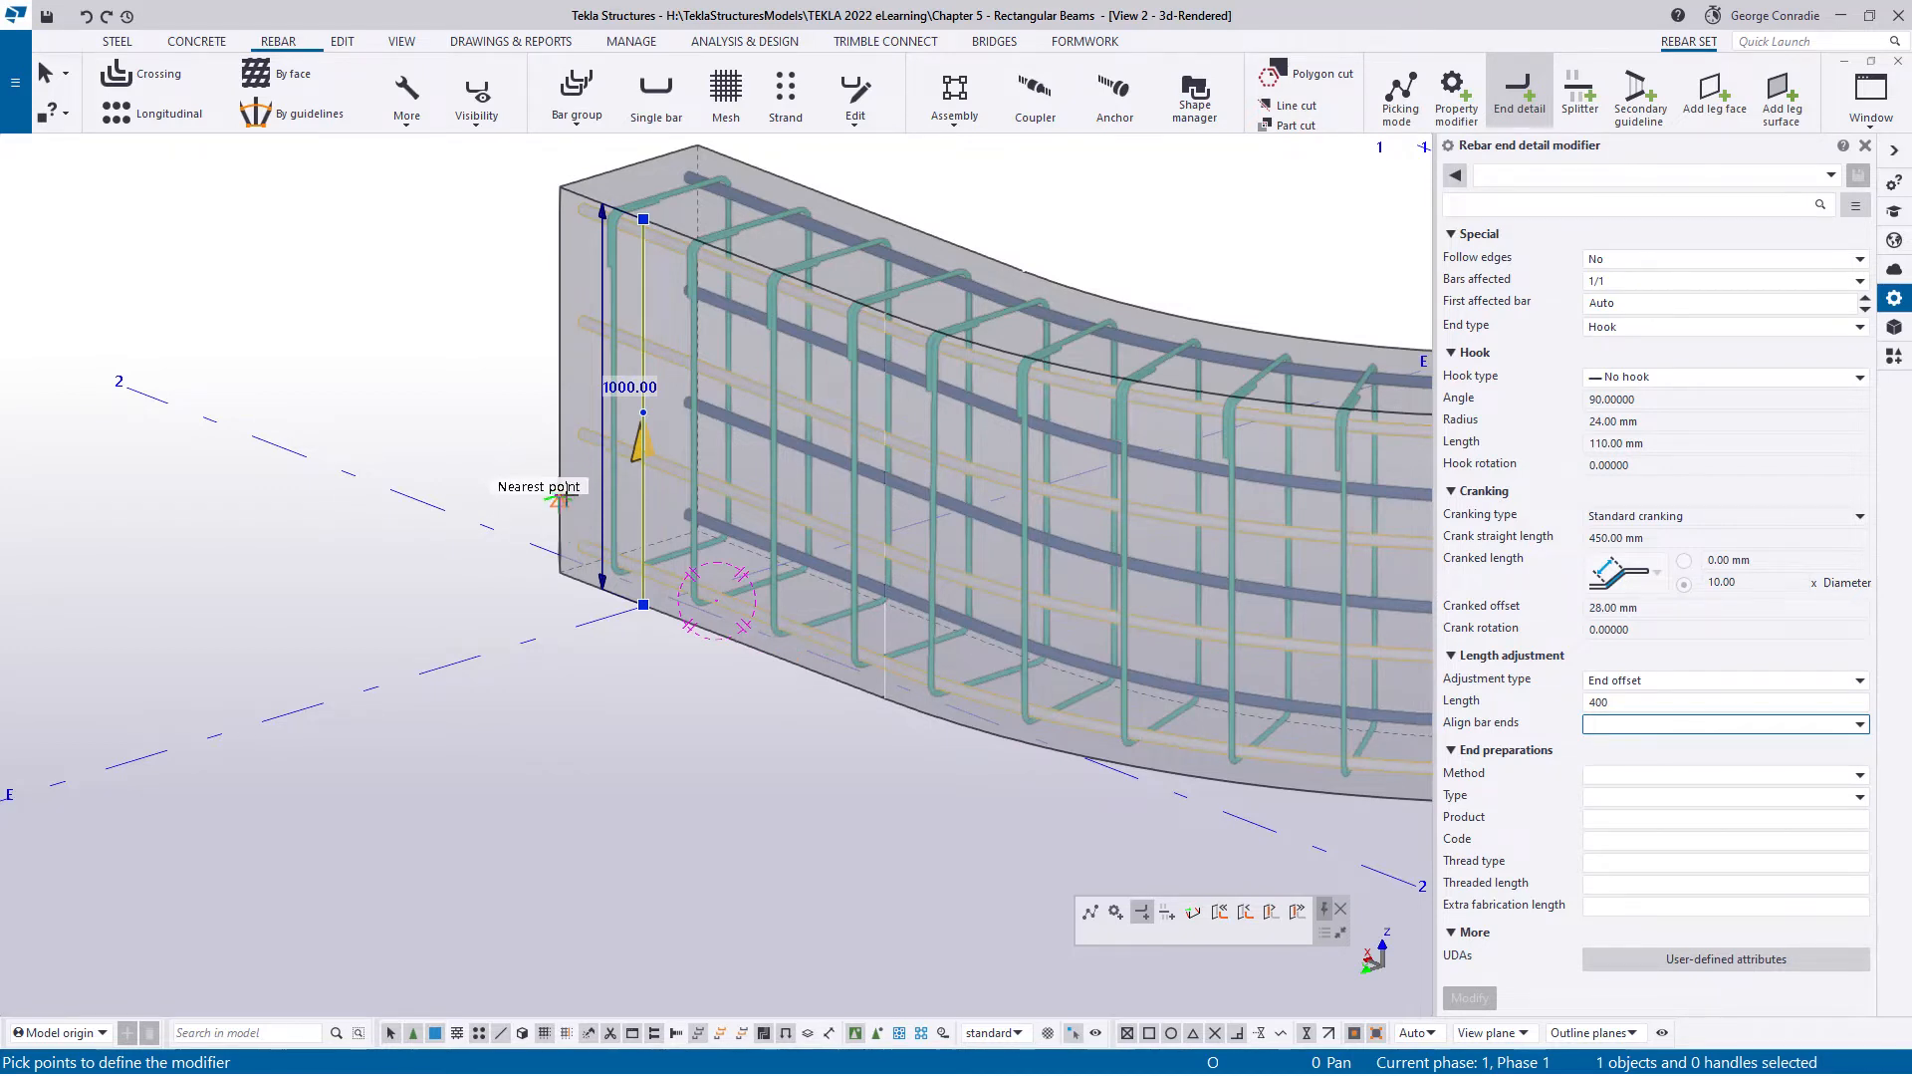
- Place the end detail modifier at both ends of the beam's outer curved face by picking the whole end edges
click(1090, 916)
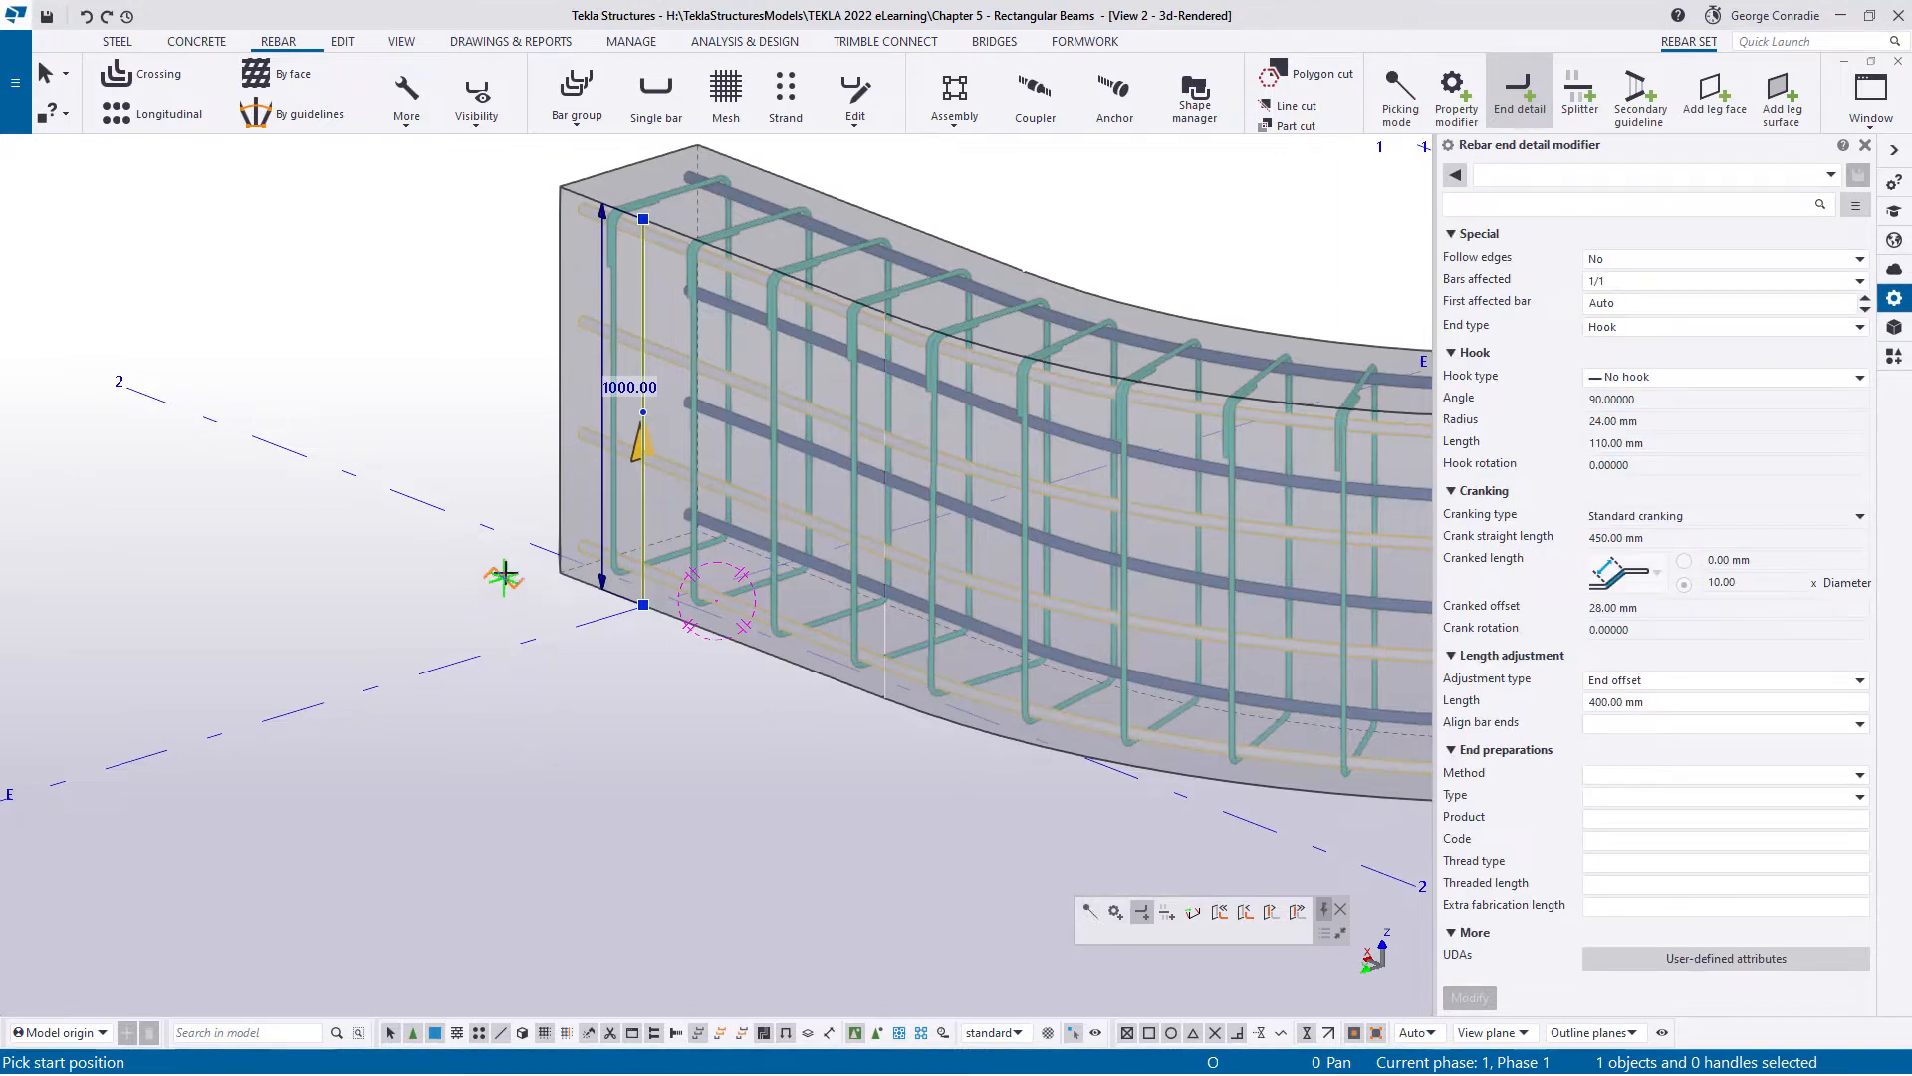
scroll(557, 520, down, 2)
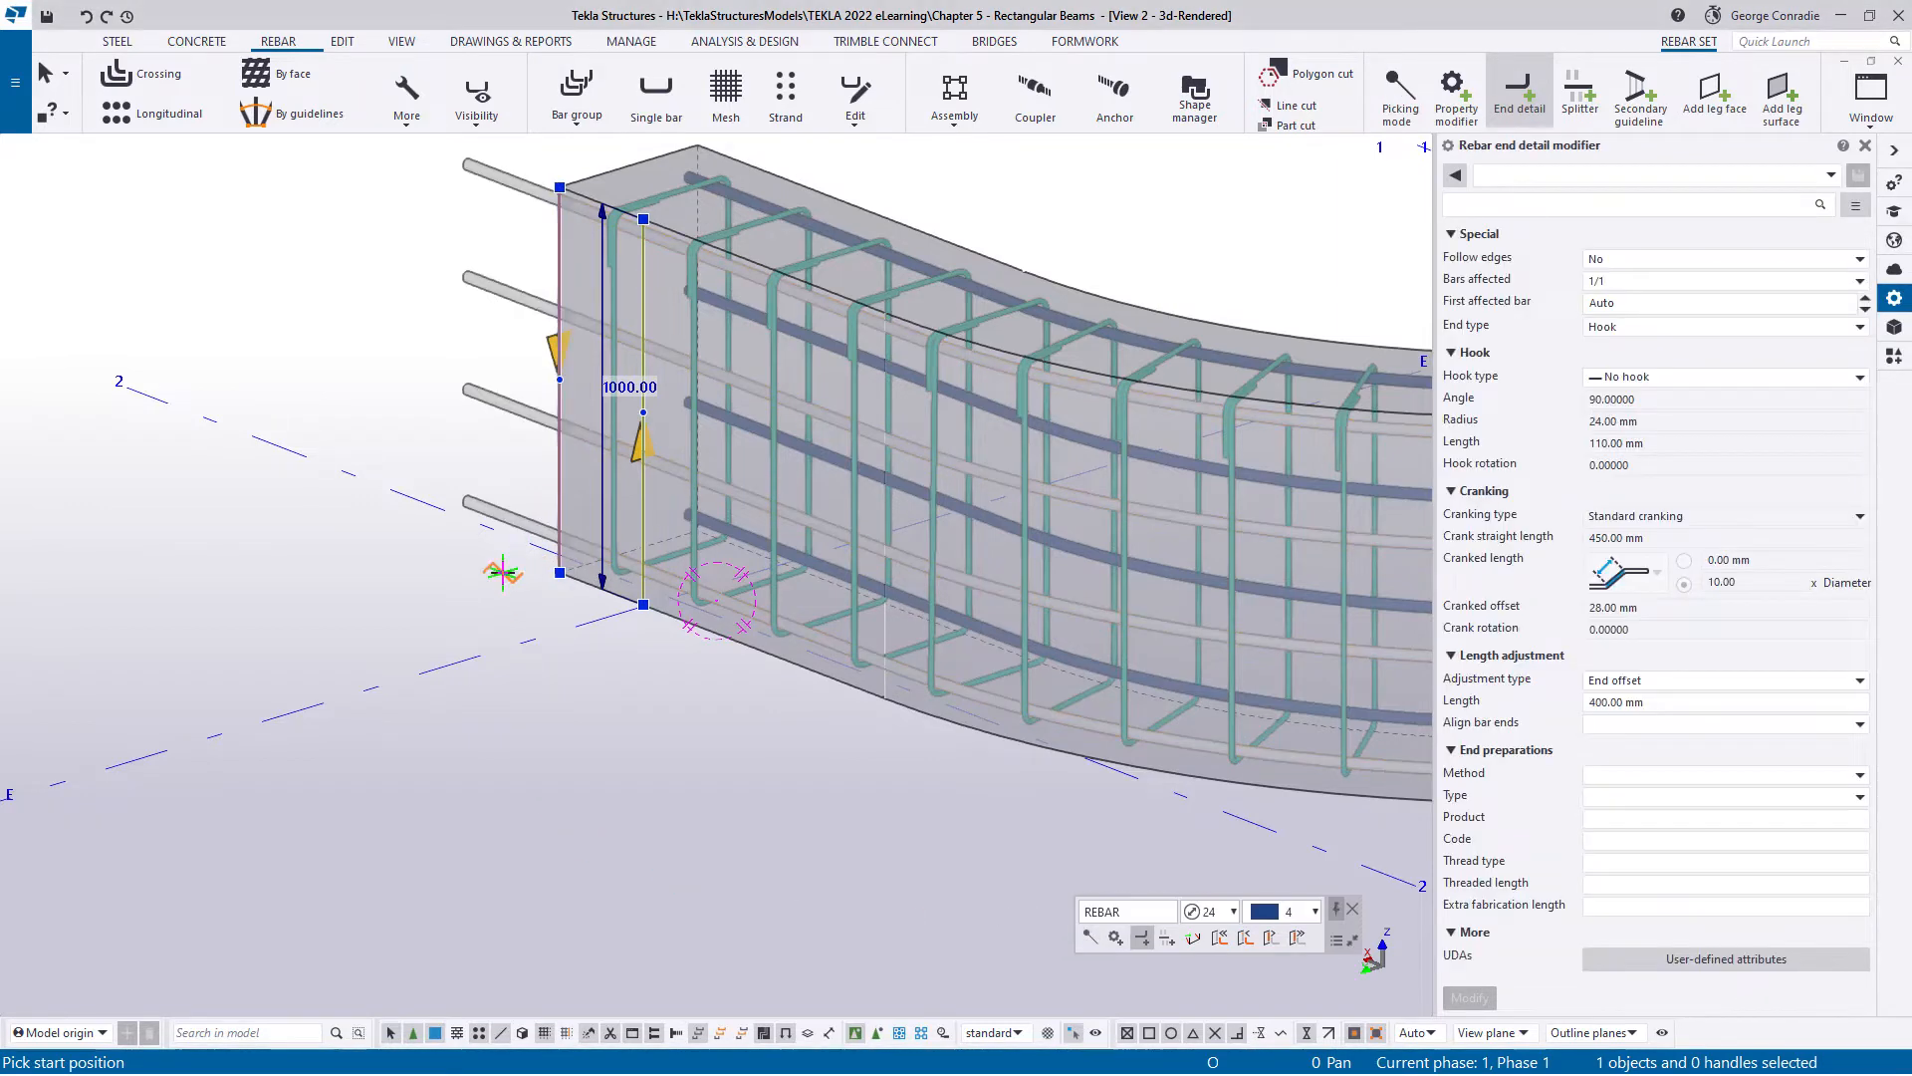
scroll(509, 516, down, 2)
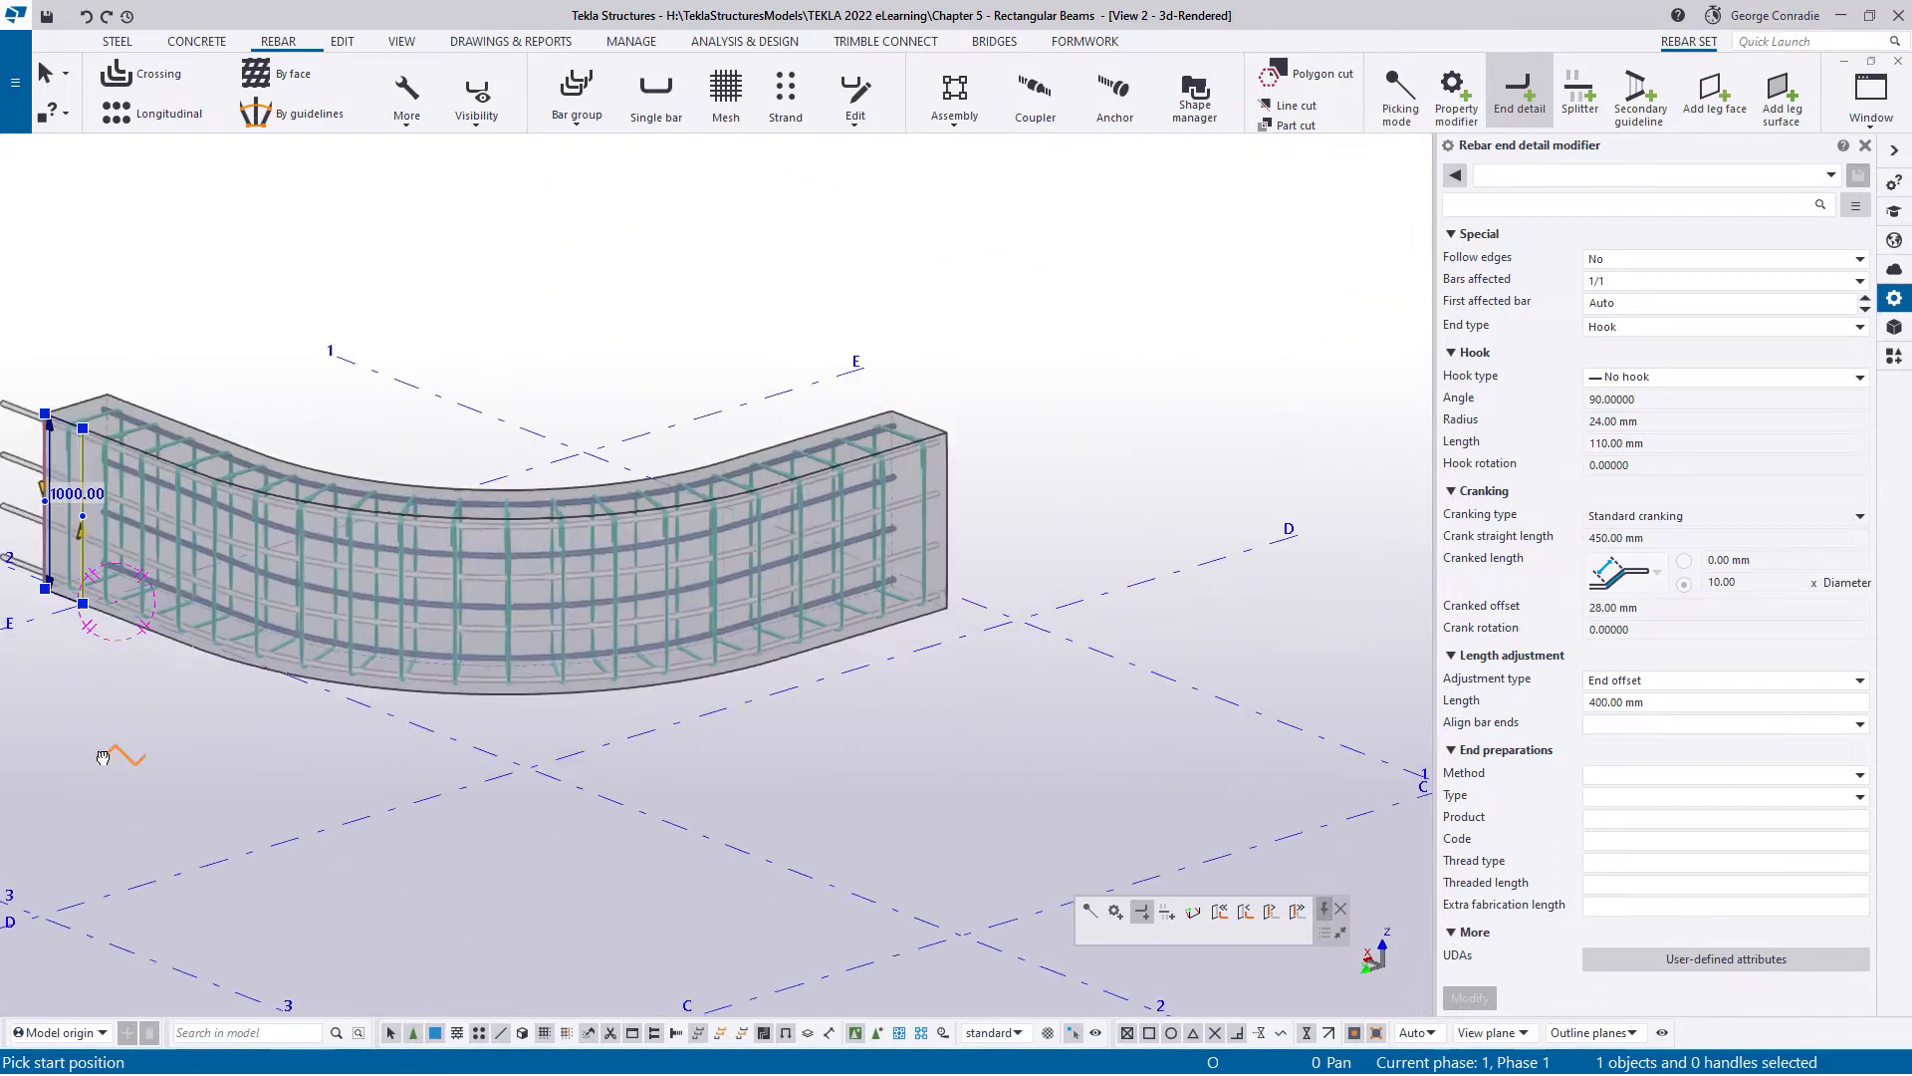
scroll(854, 683, up, 5)
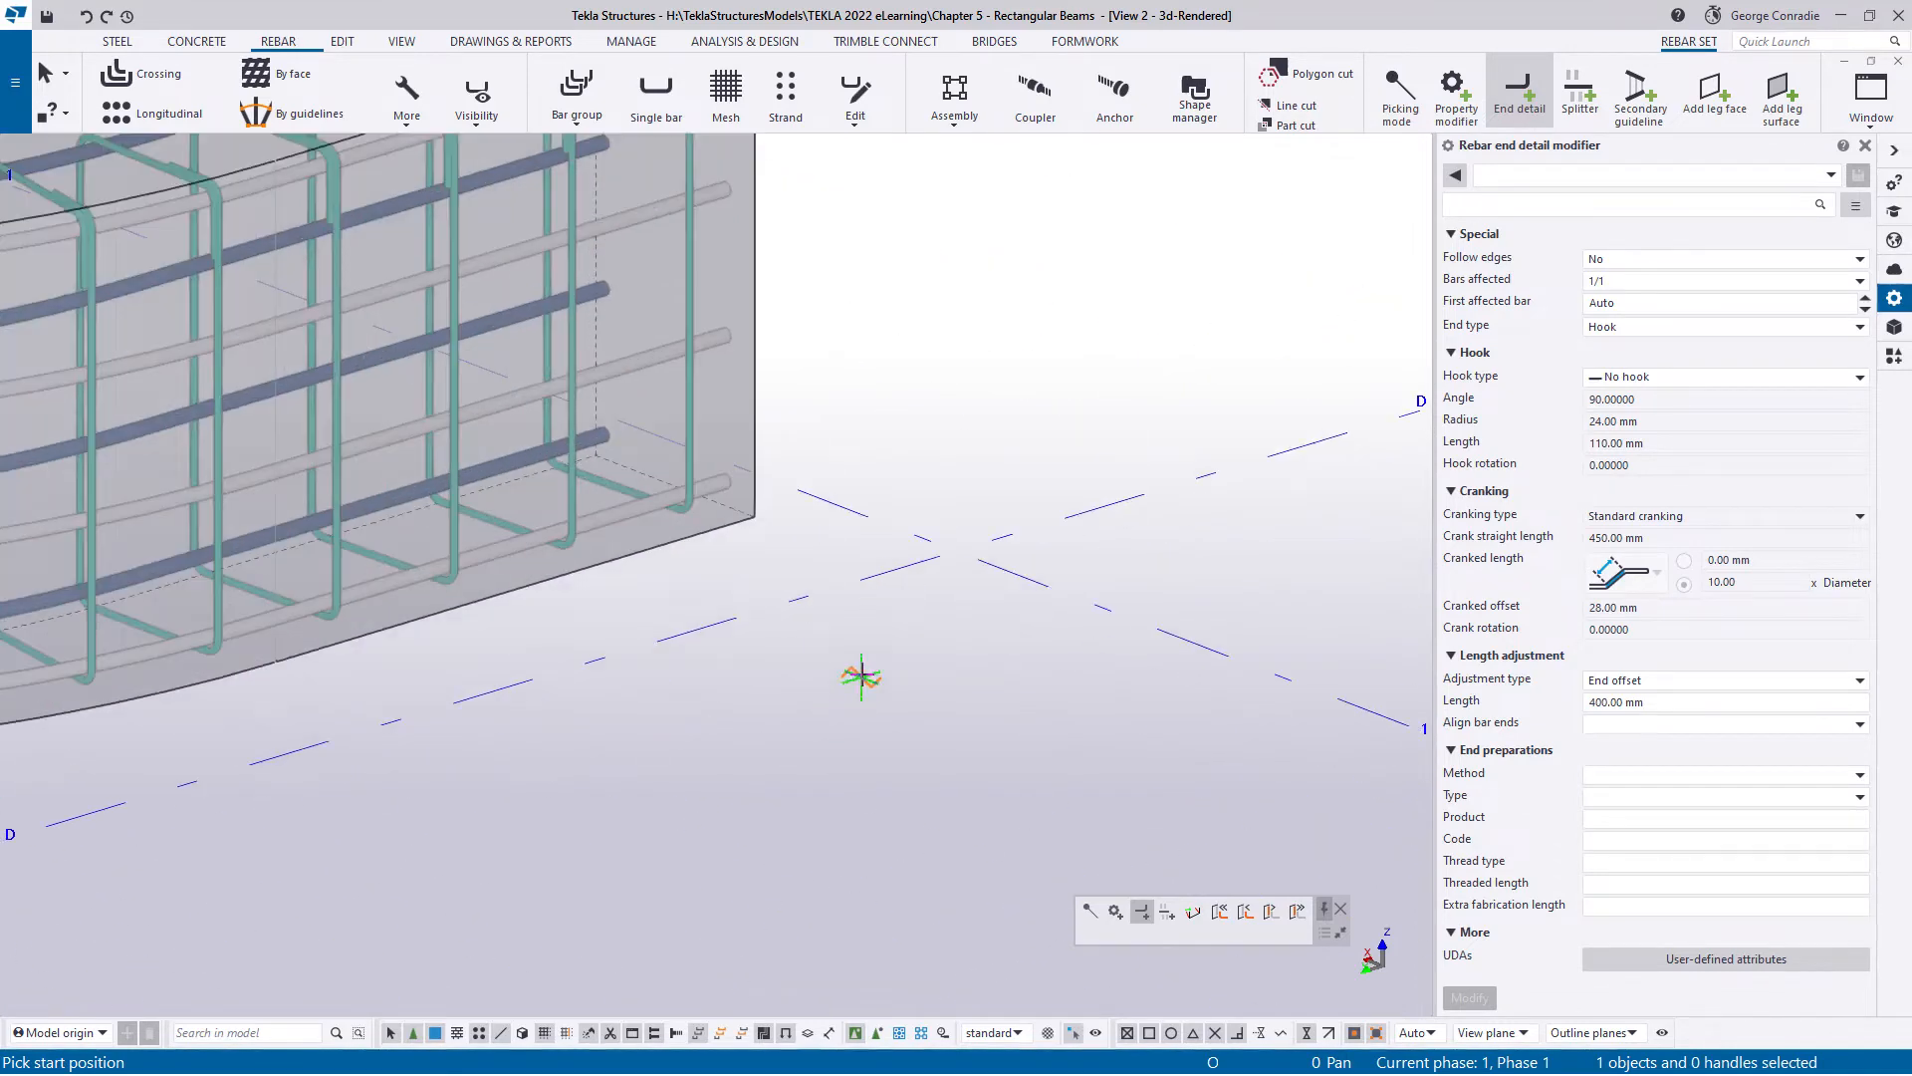
click(757, 461)
scroll(1011, 423, down, 2)
right_click(1012, 423)
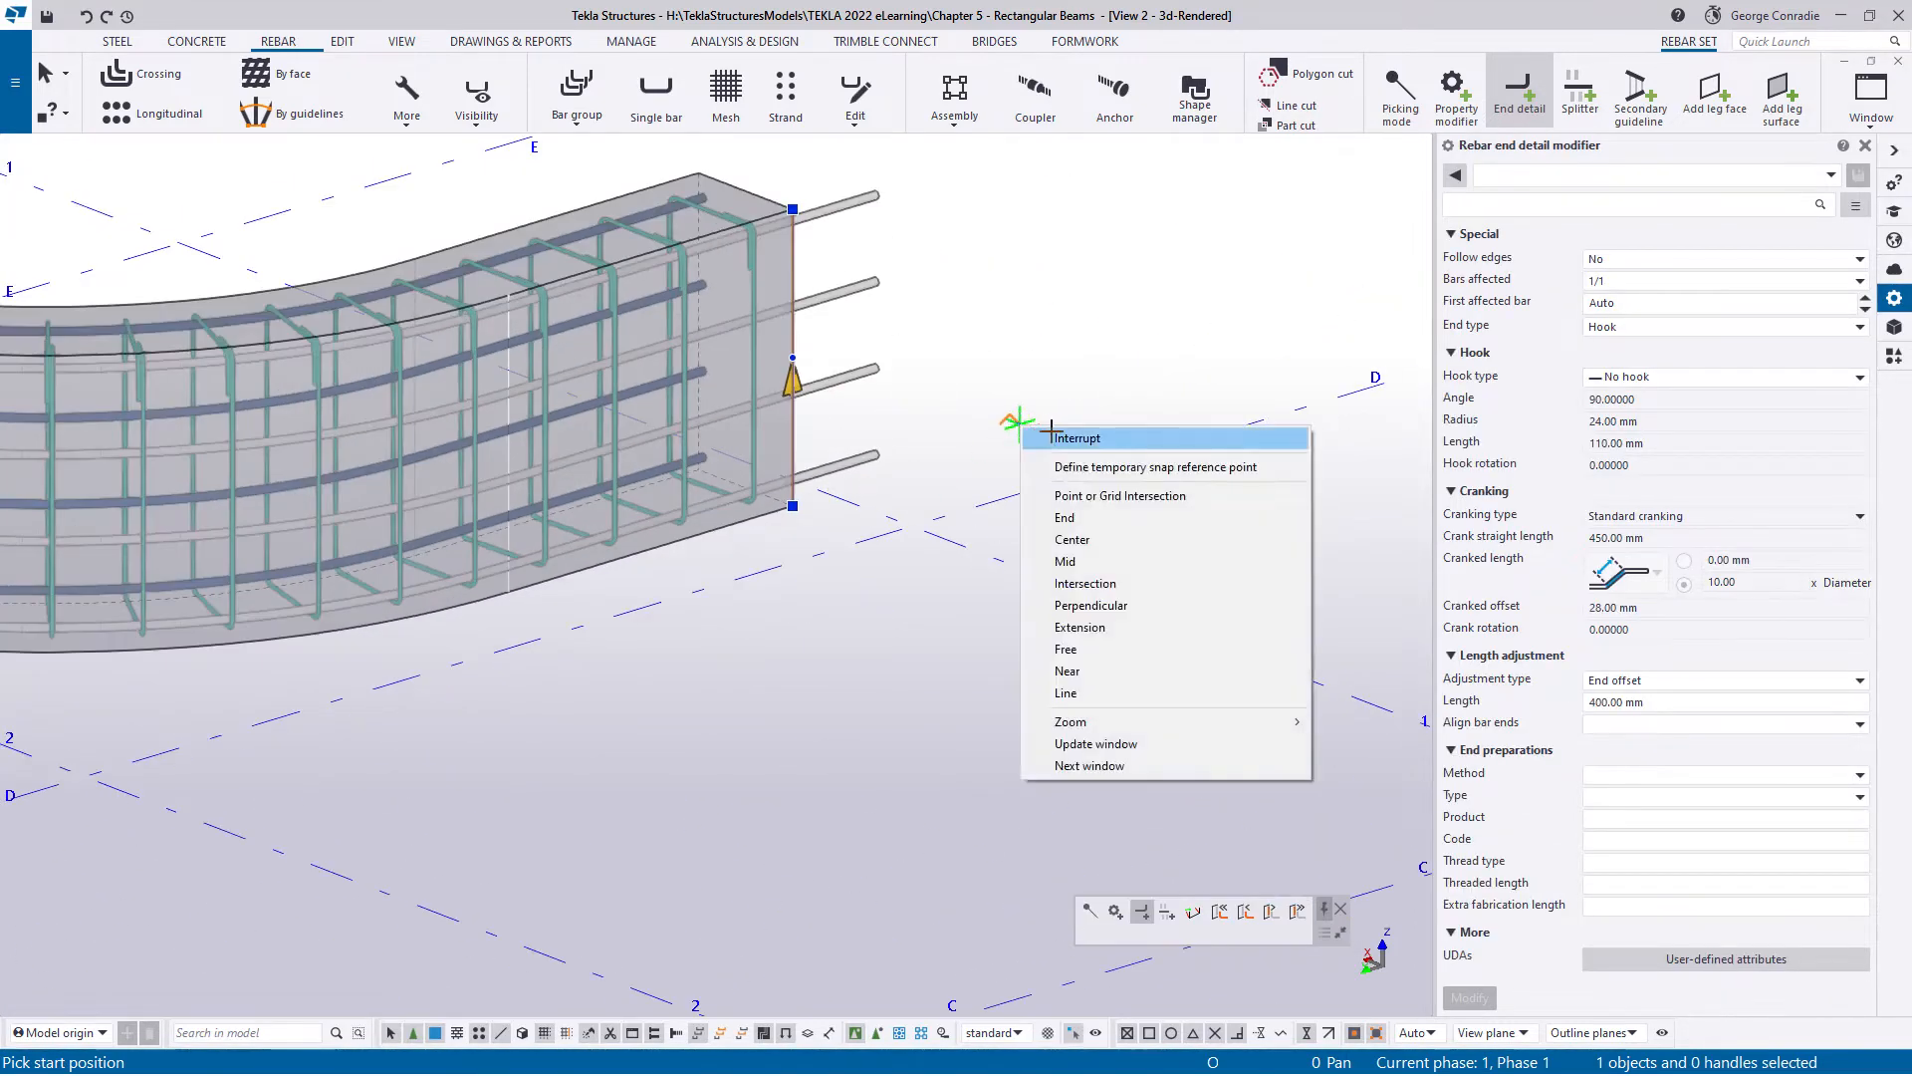
click(1045, 438)
- Select the longitudinal rebar set on the beam's inner curve and show its leg faces
ctrl+middle_drag(768, 482, 45, 509)
scroll(794, 597, up, 5)
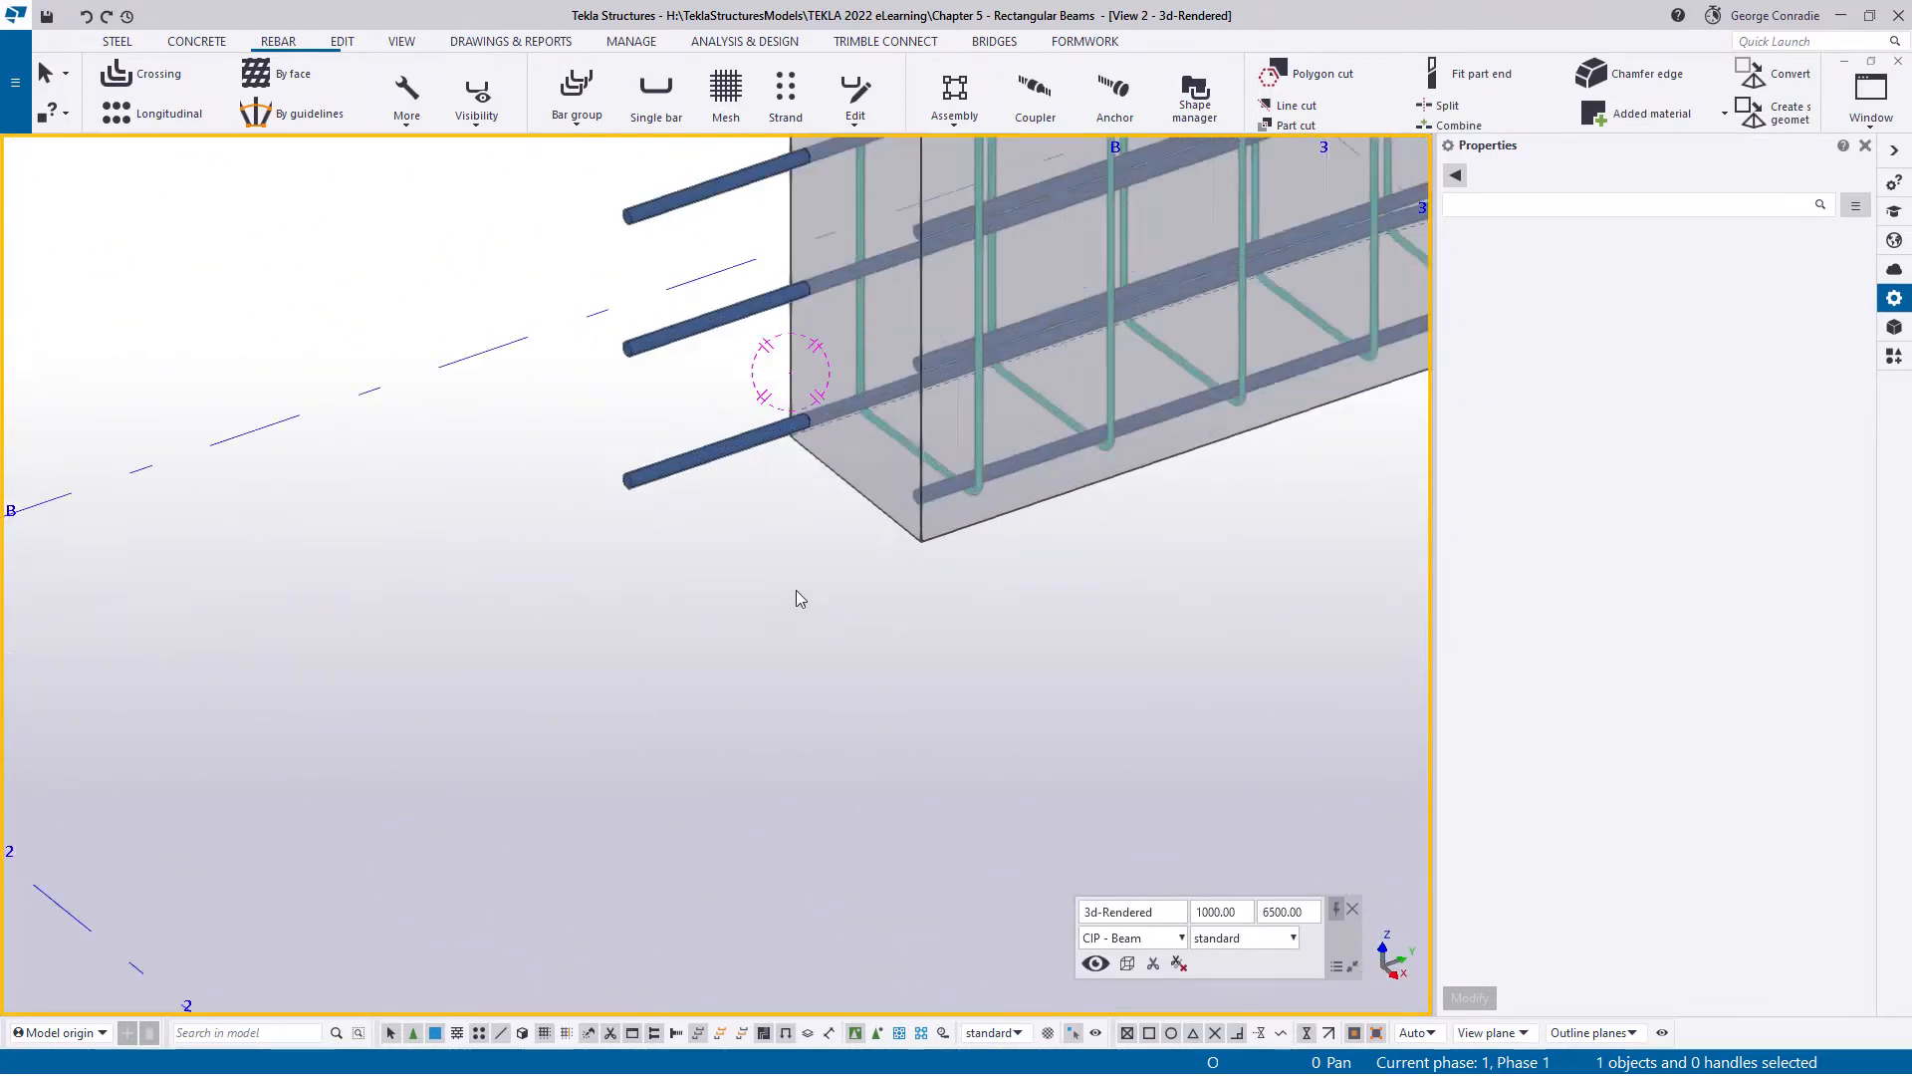
click(1075, 431)
scroll(786, 667, down, 4)
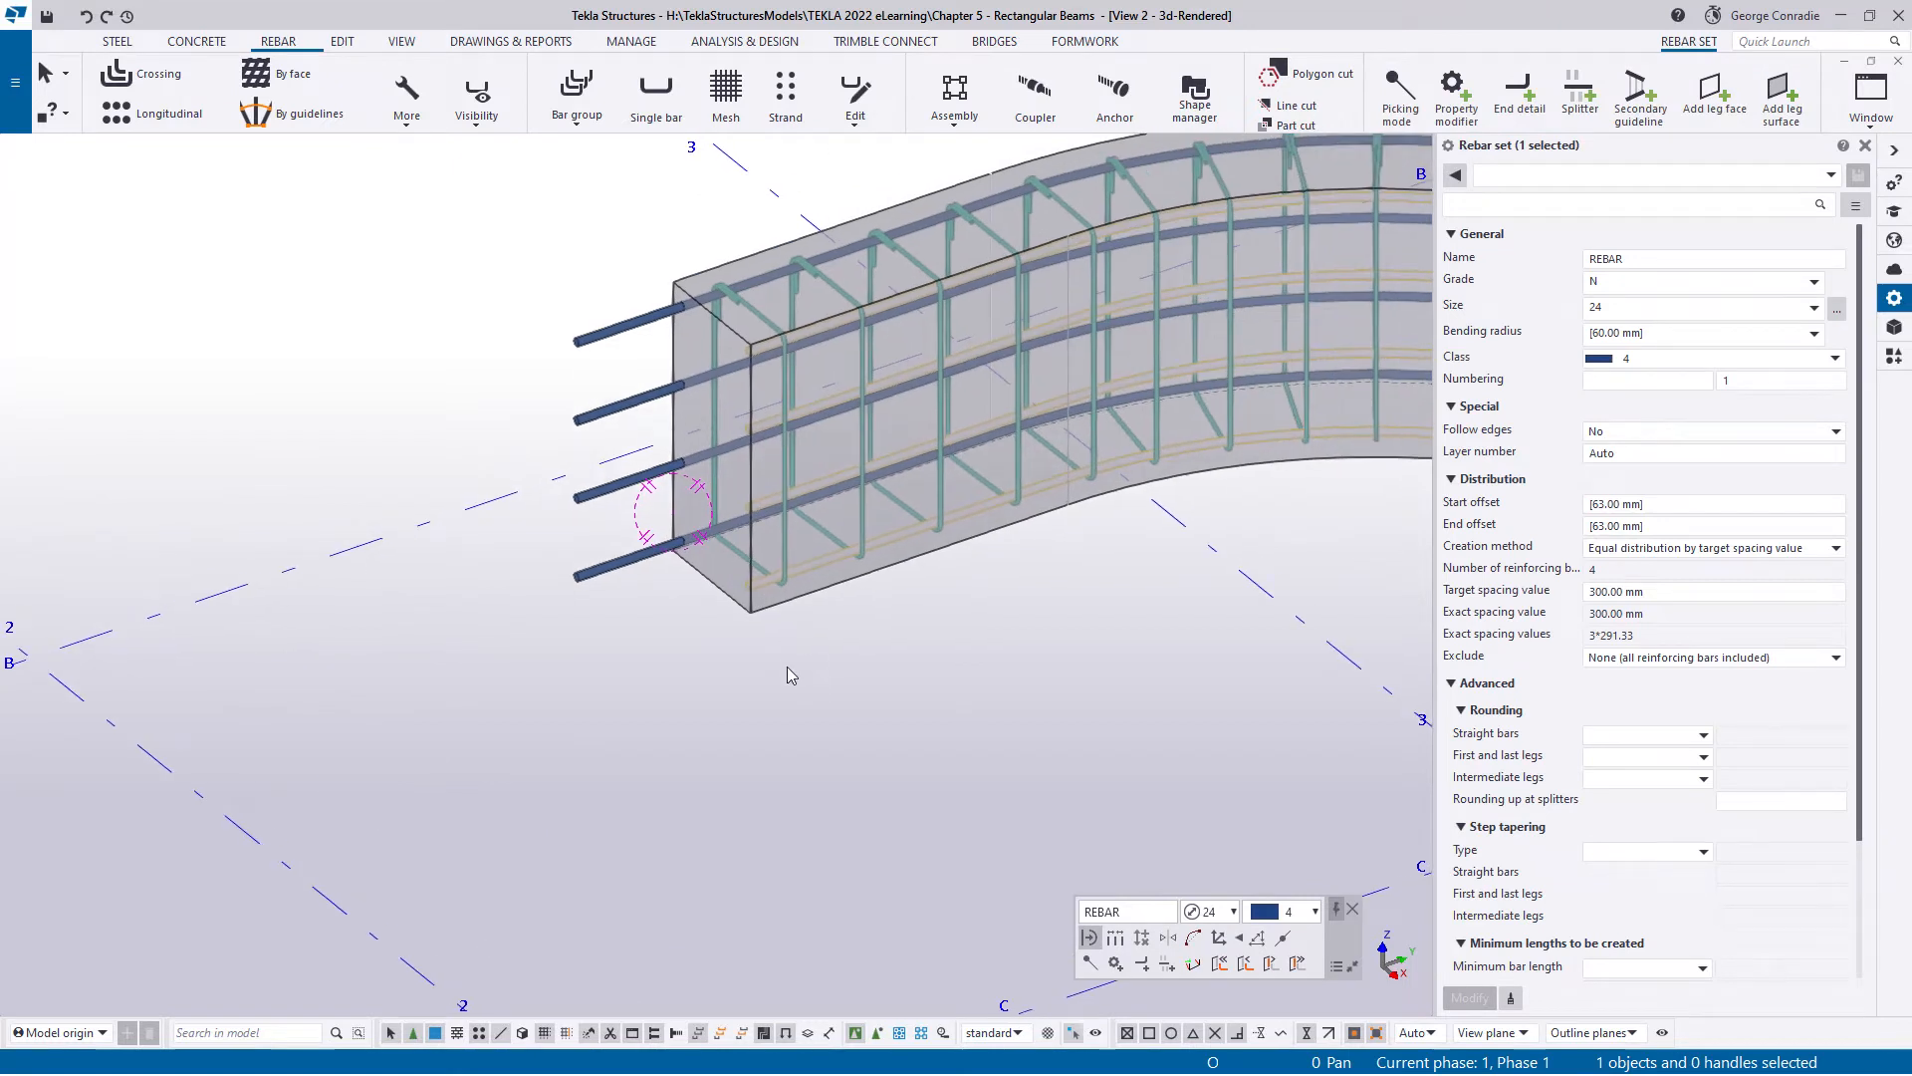
middle_drag(789, 673, 600, 721)
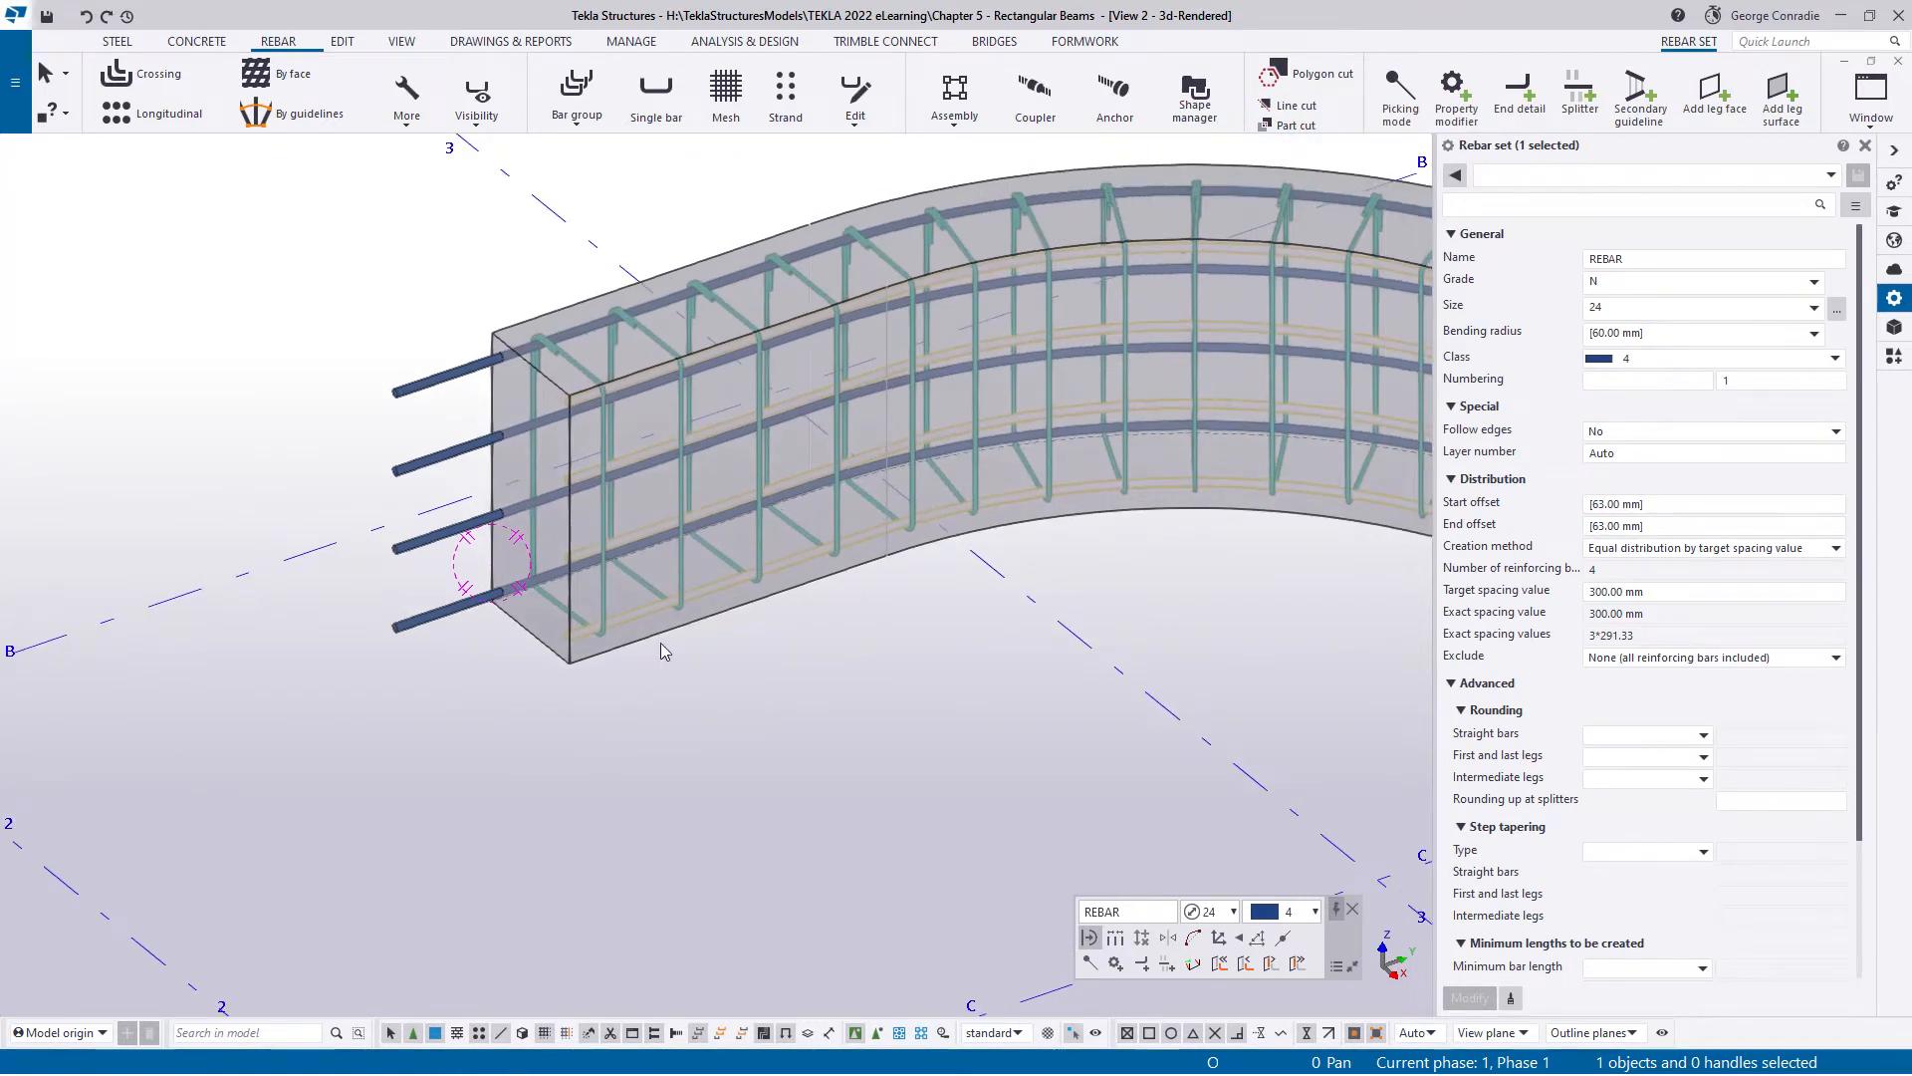
click(488, 105)
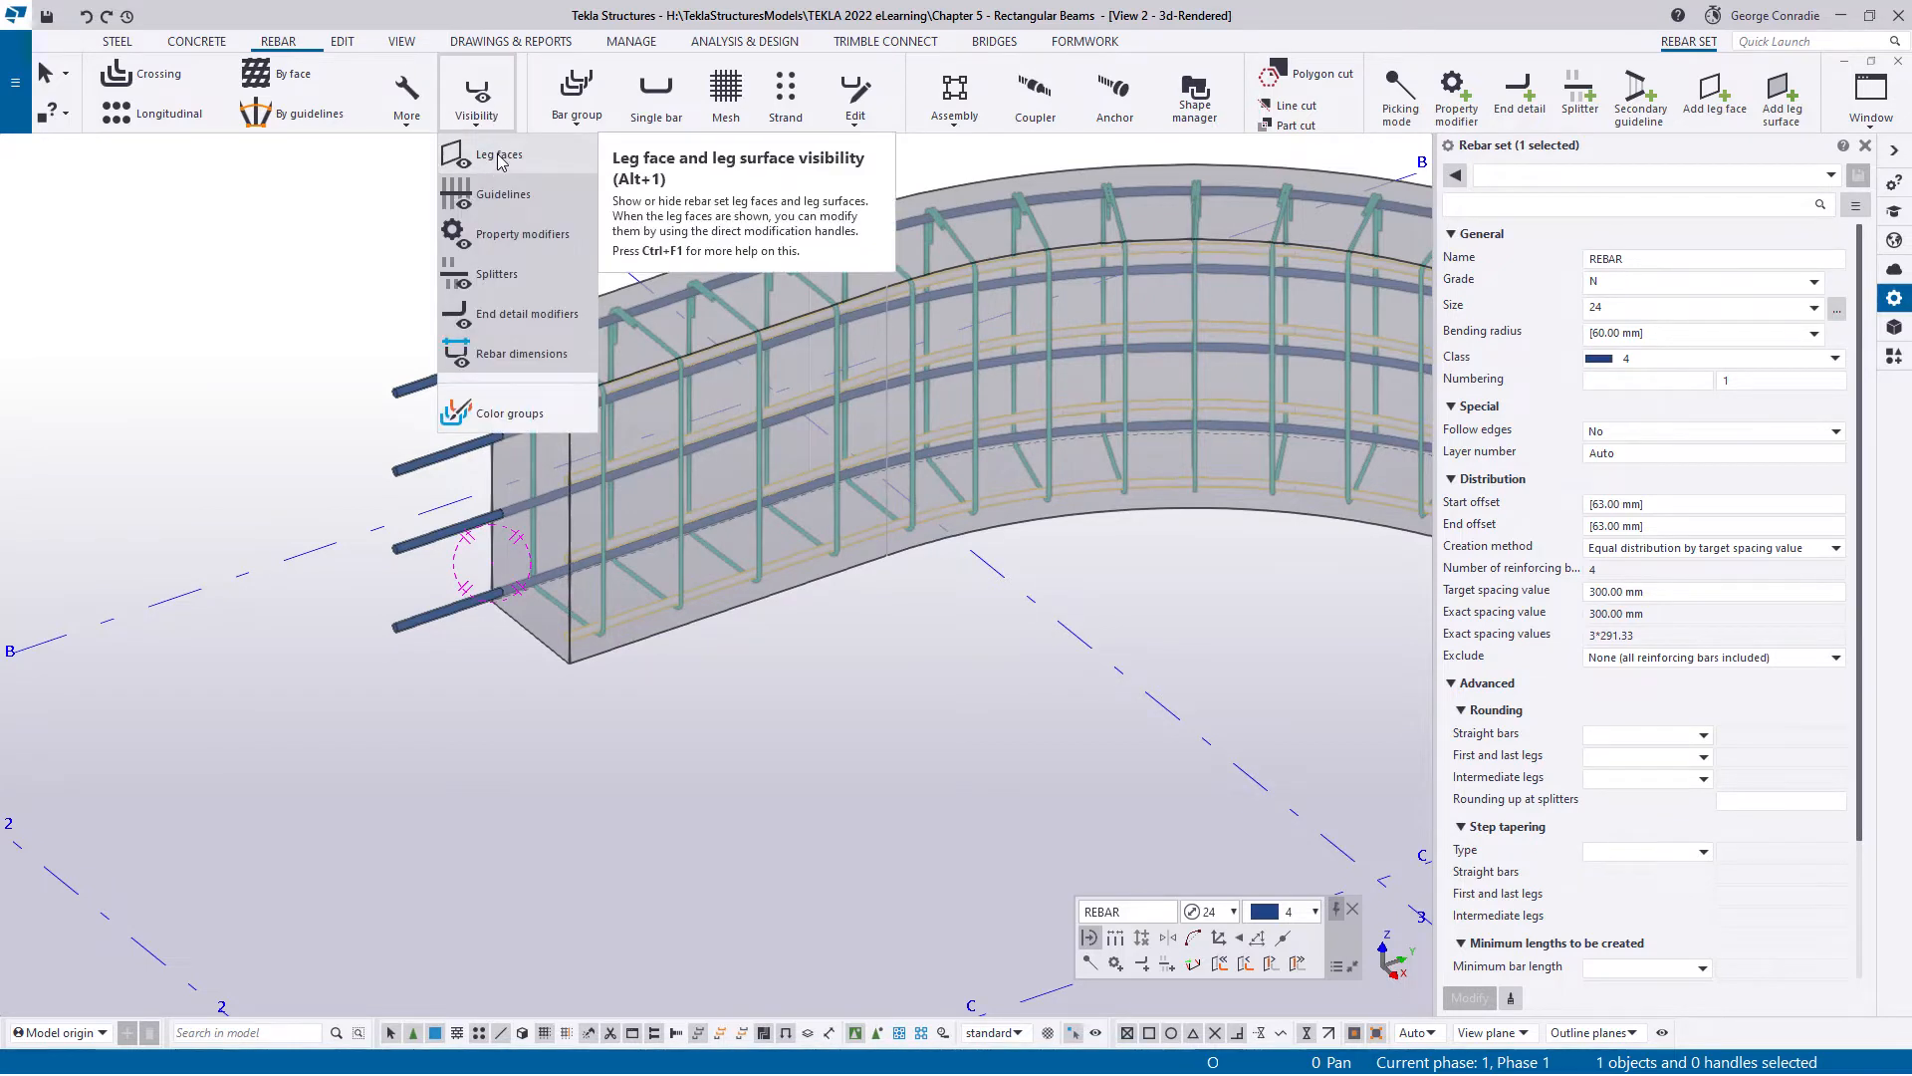
click(499, 156)
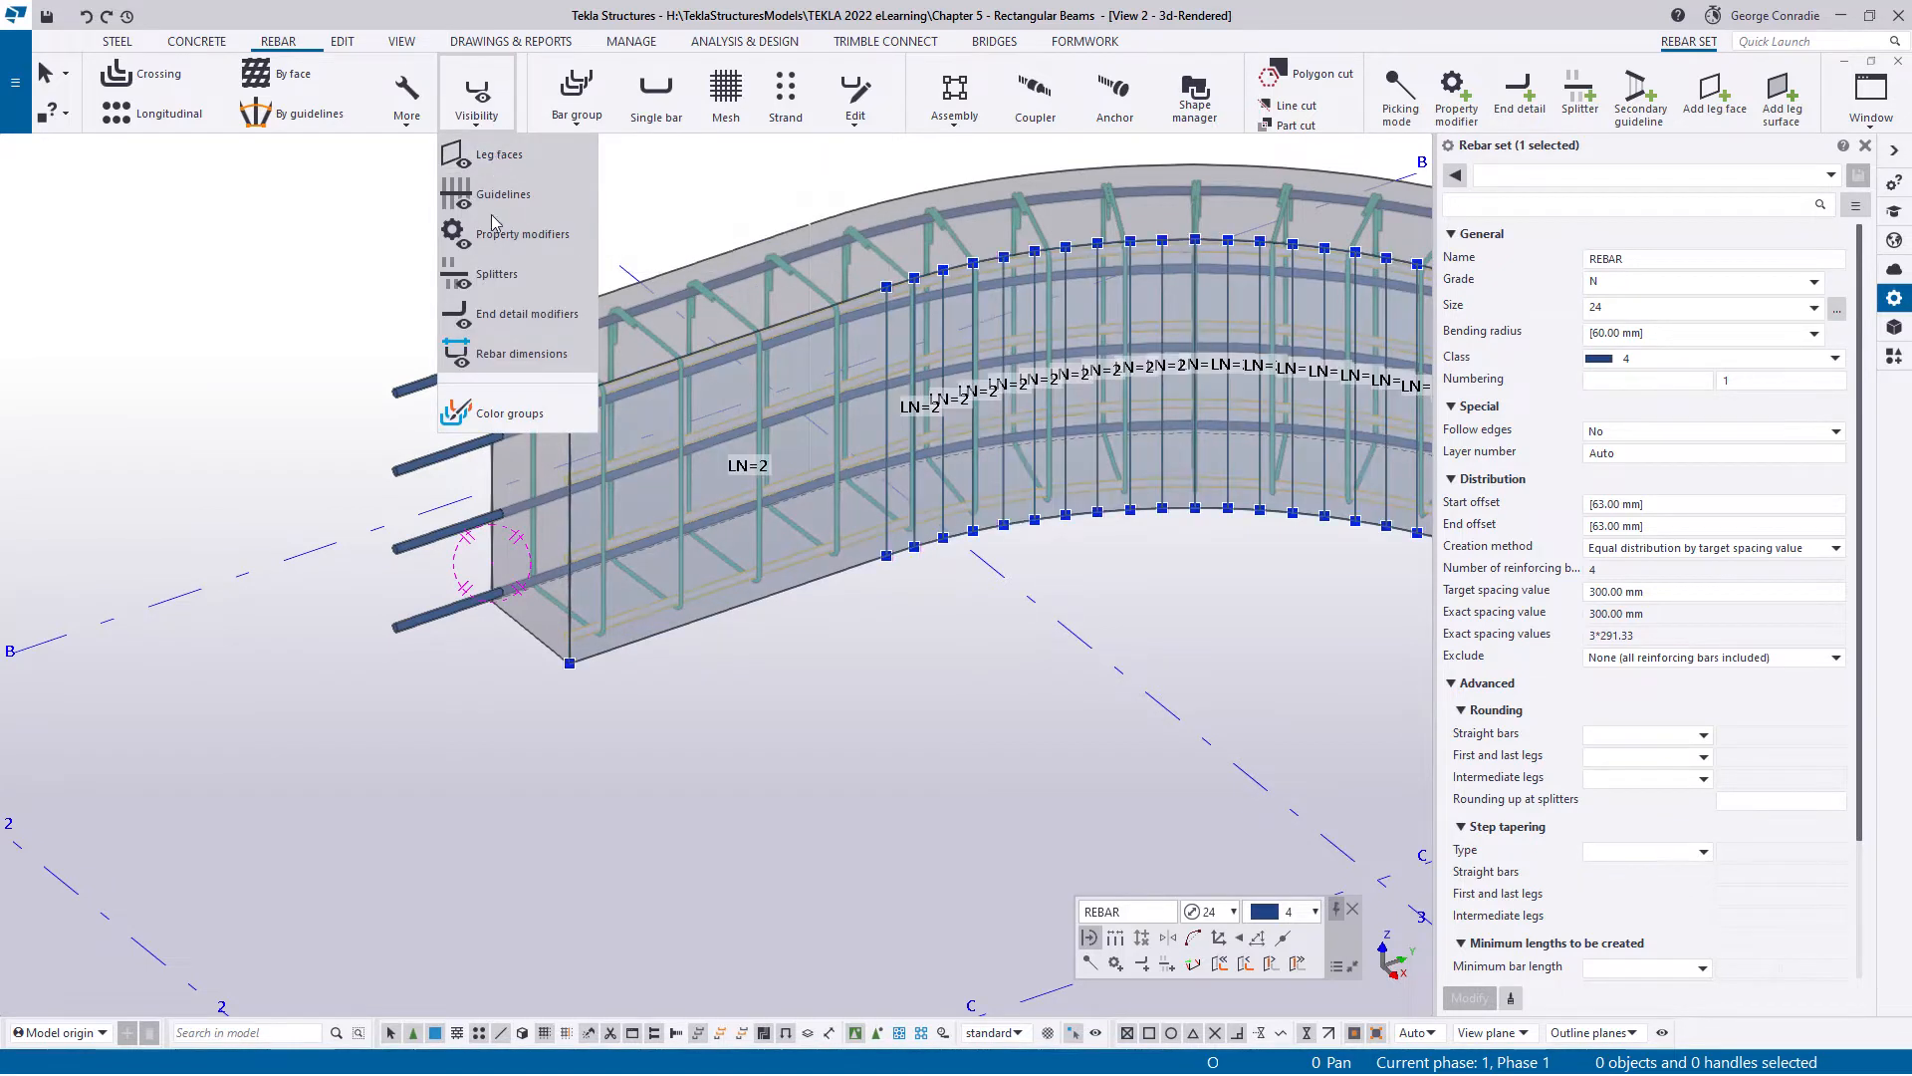
click(720, 617)
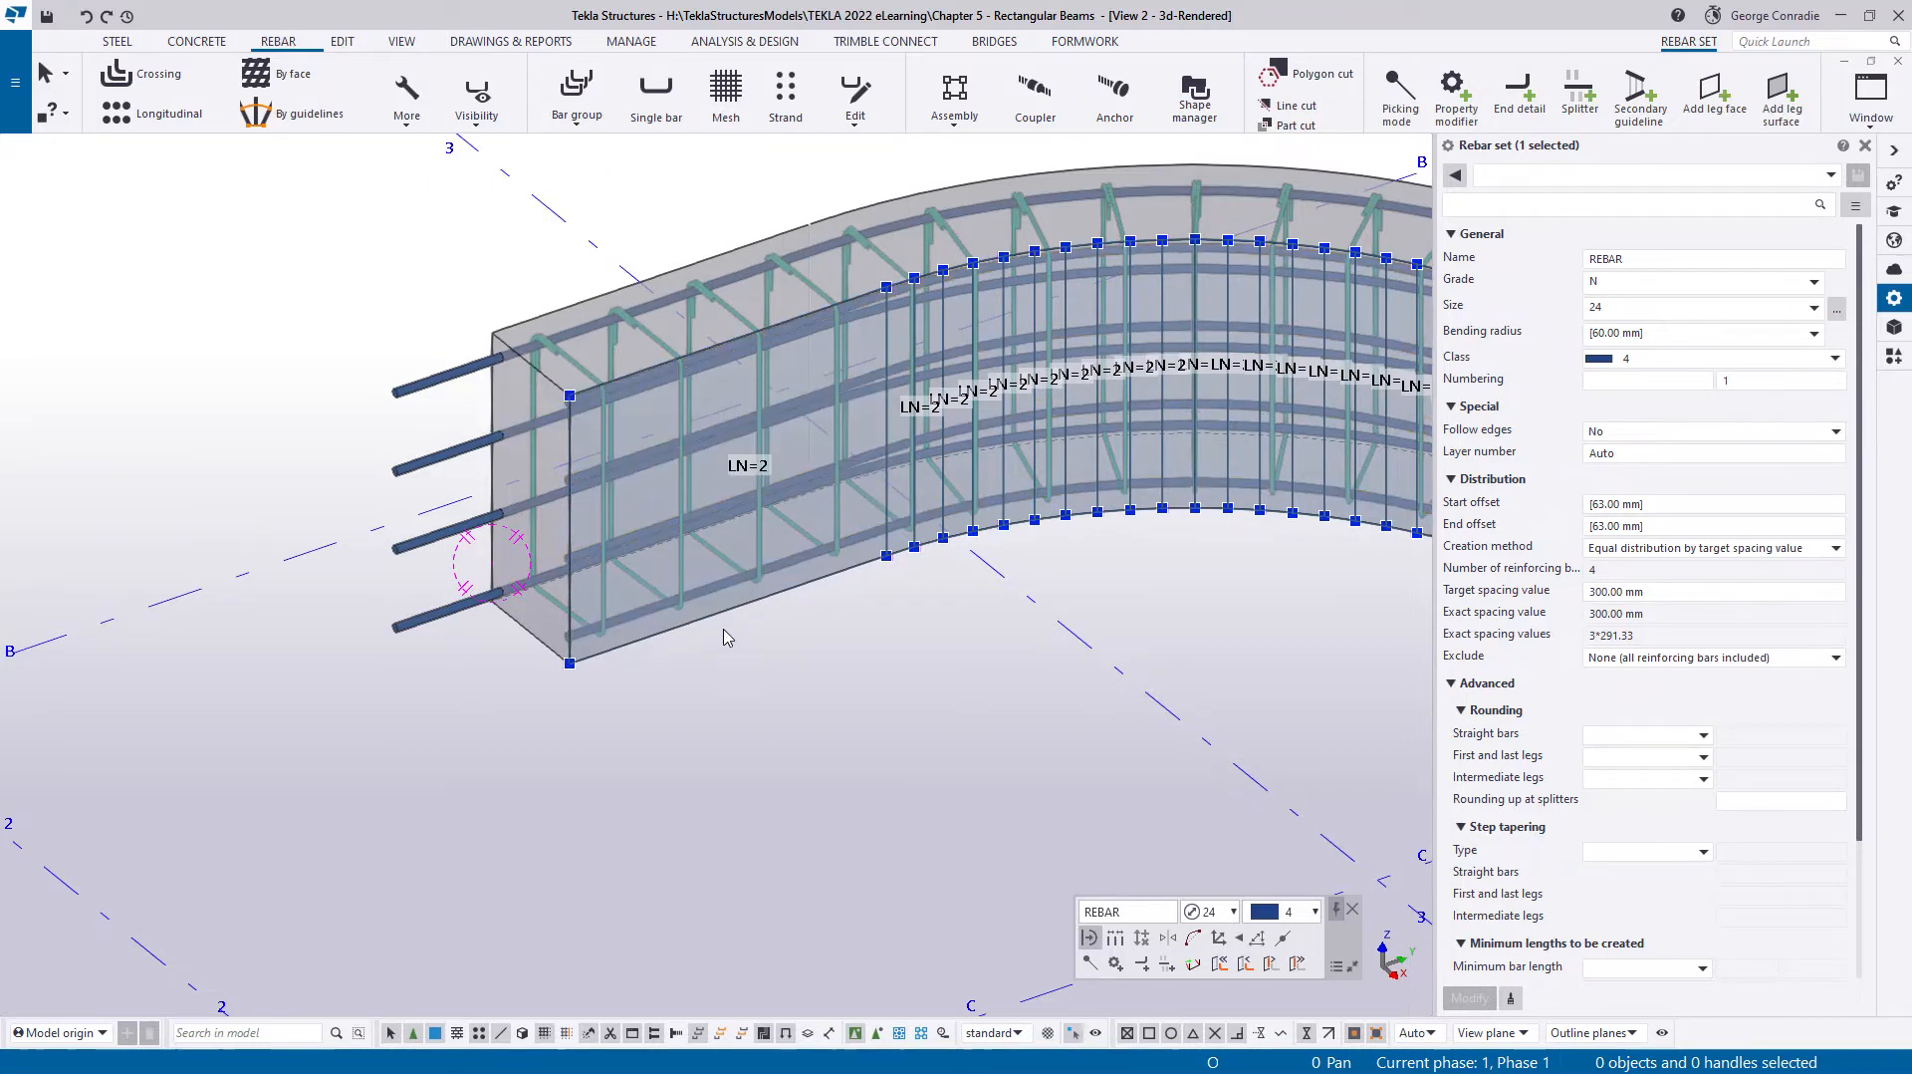
- Lengthen the straight leg face at one end of the inner curve outward to 1600 mm
click(748, 650)
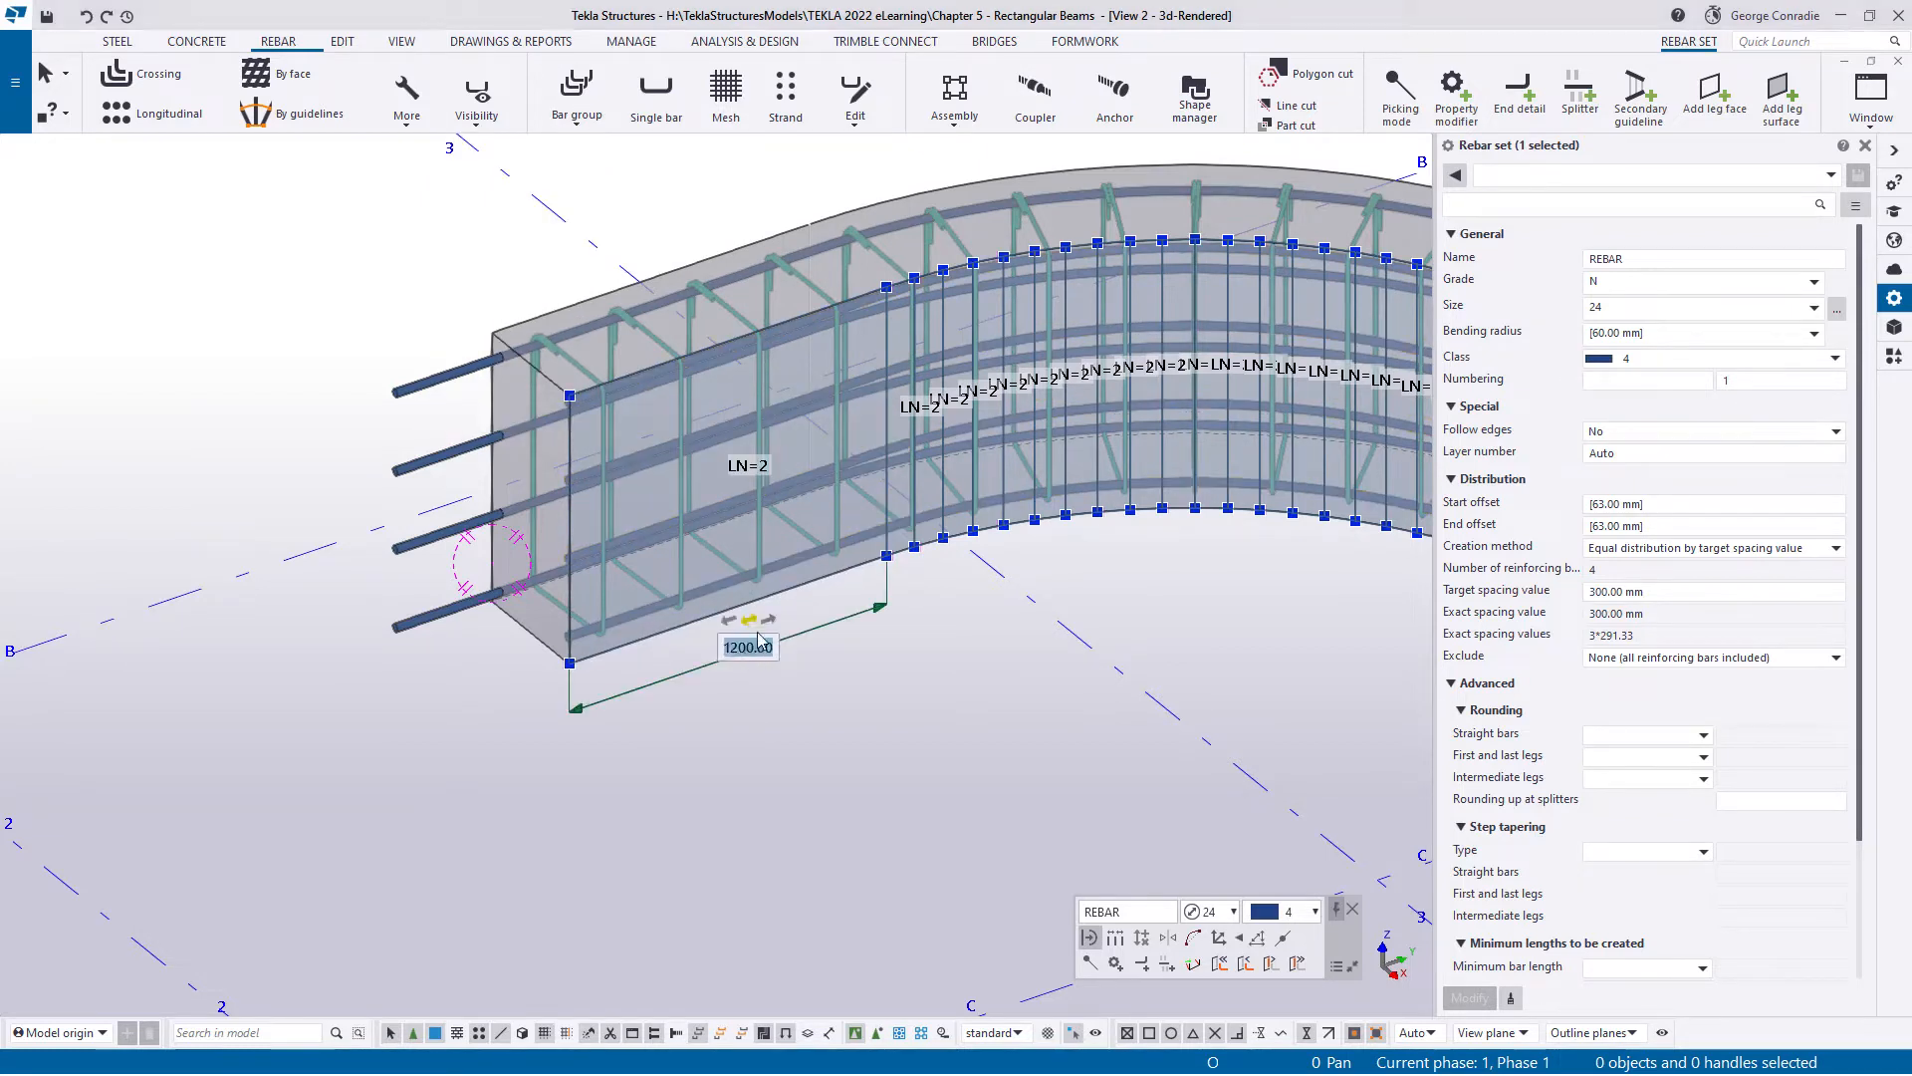
click(729, 622)
double_click(742, 648)
text(1600)
key(Return)
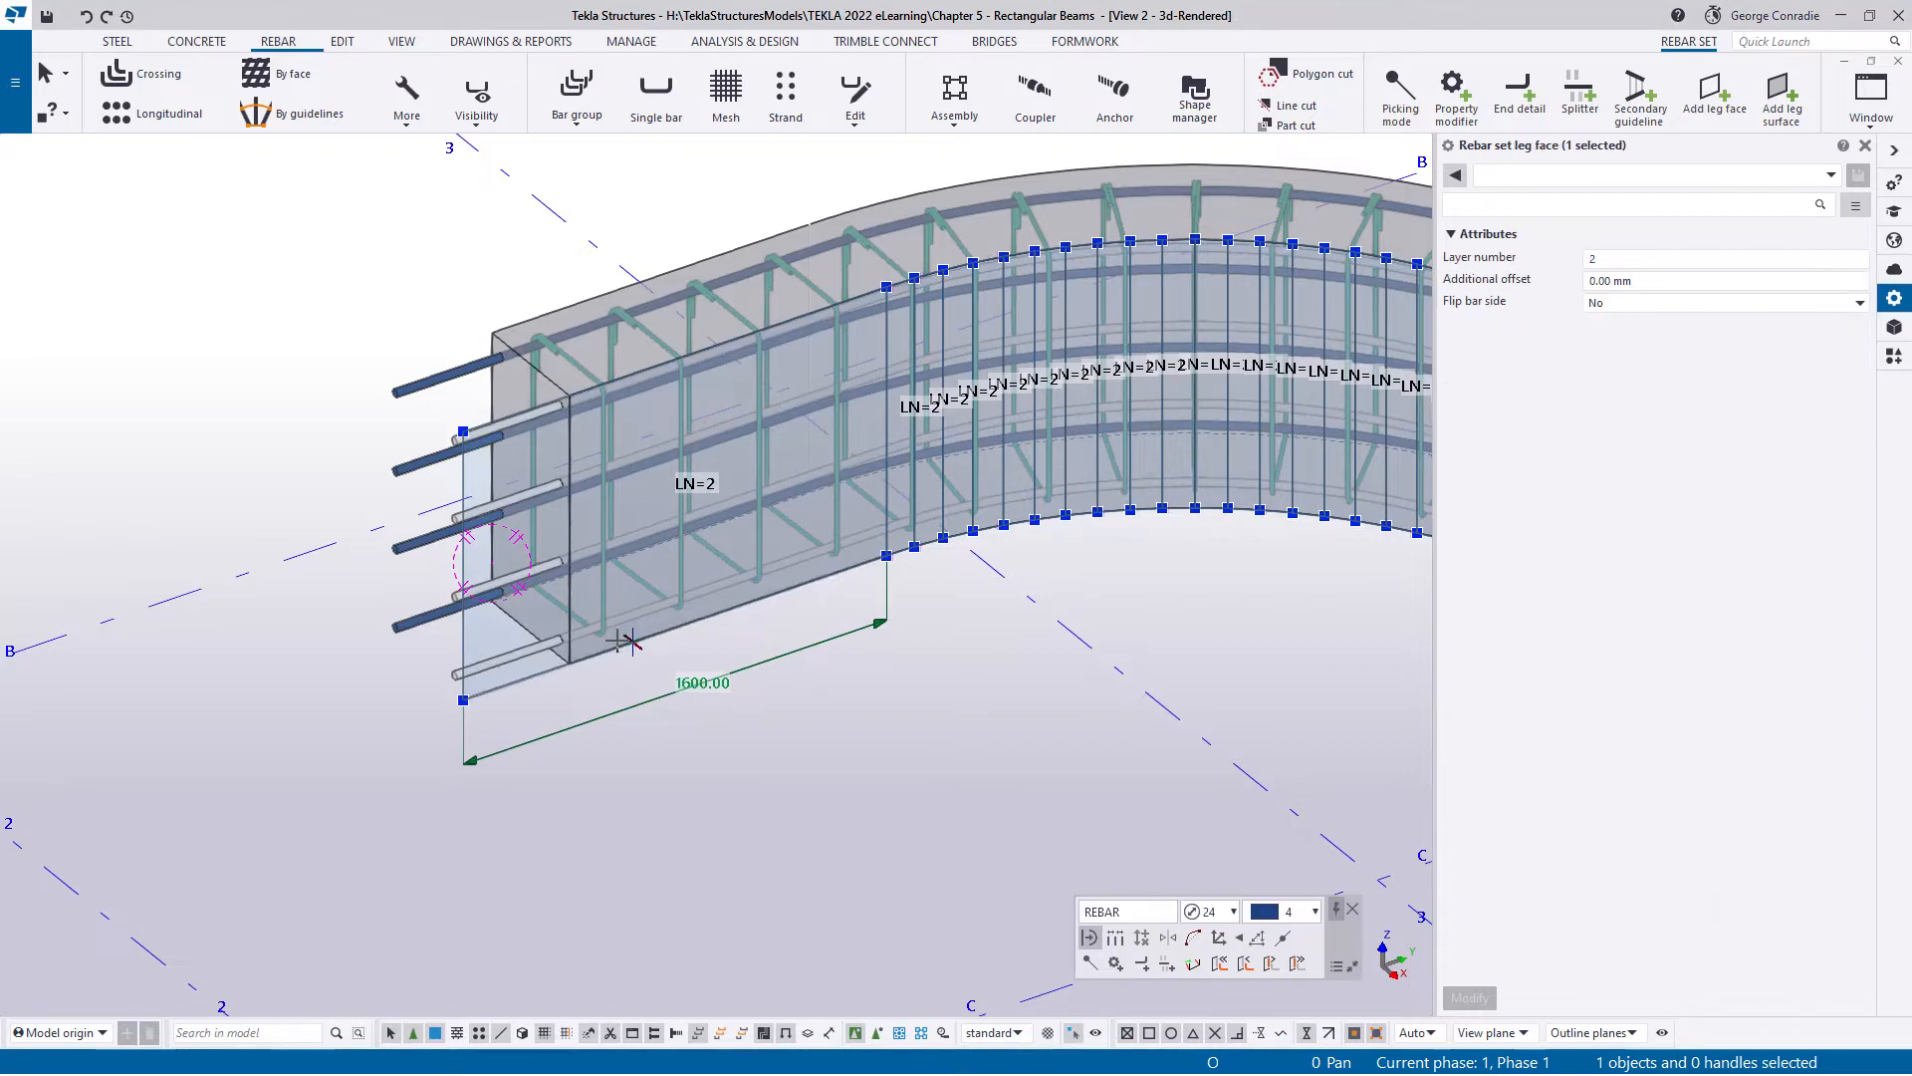
- Extend the inner curve's straight leg face at the opposite beam end outward to 1600 mm and clear the selection
middle_drag(1160, 696, 386, 620)
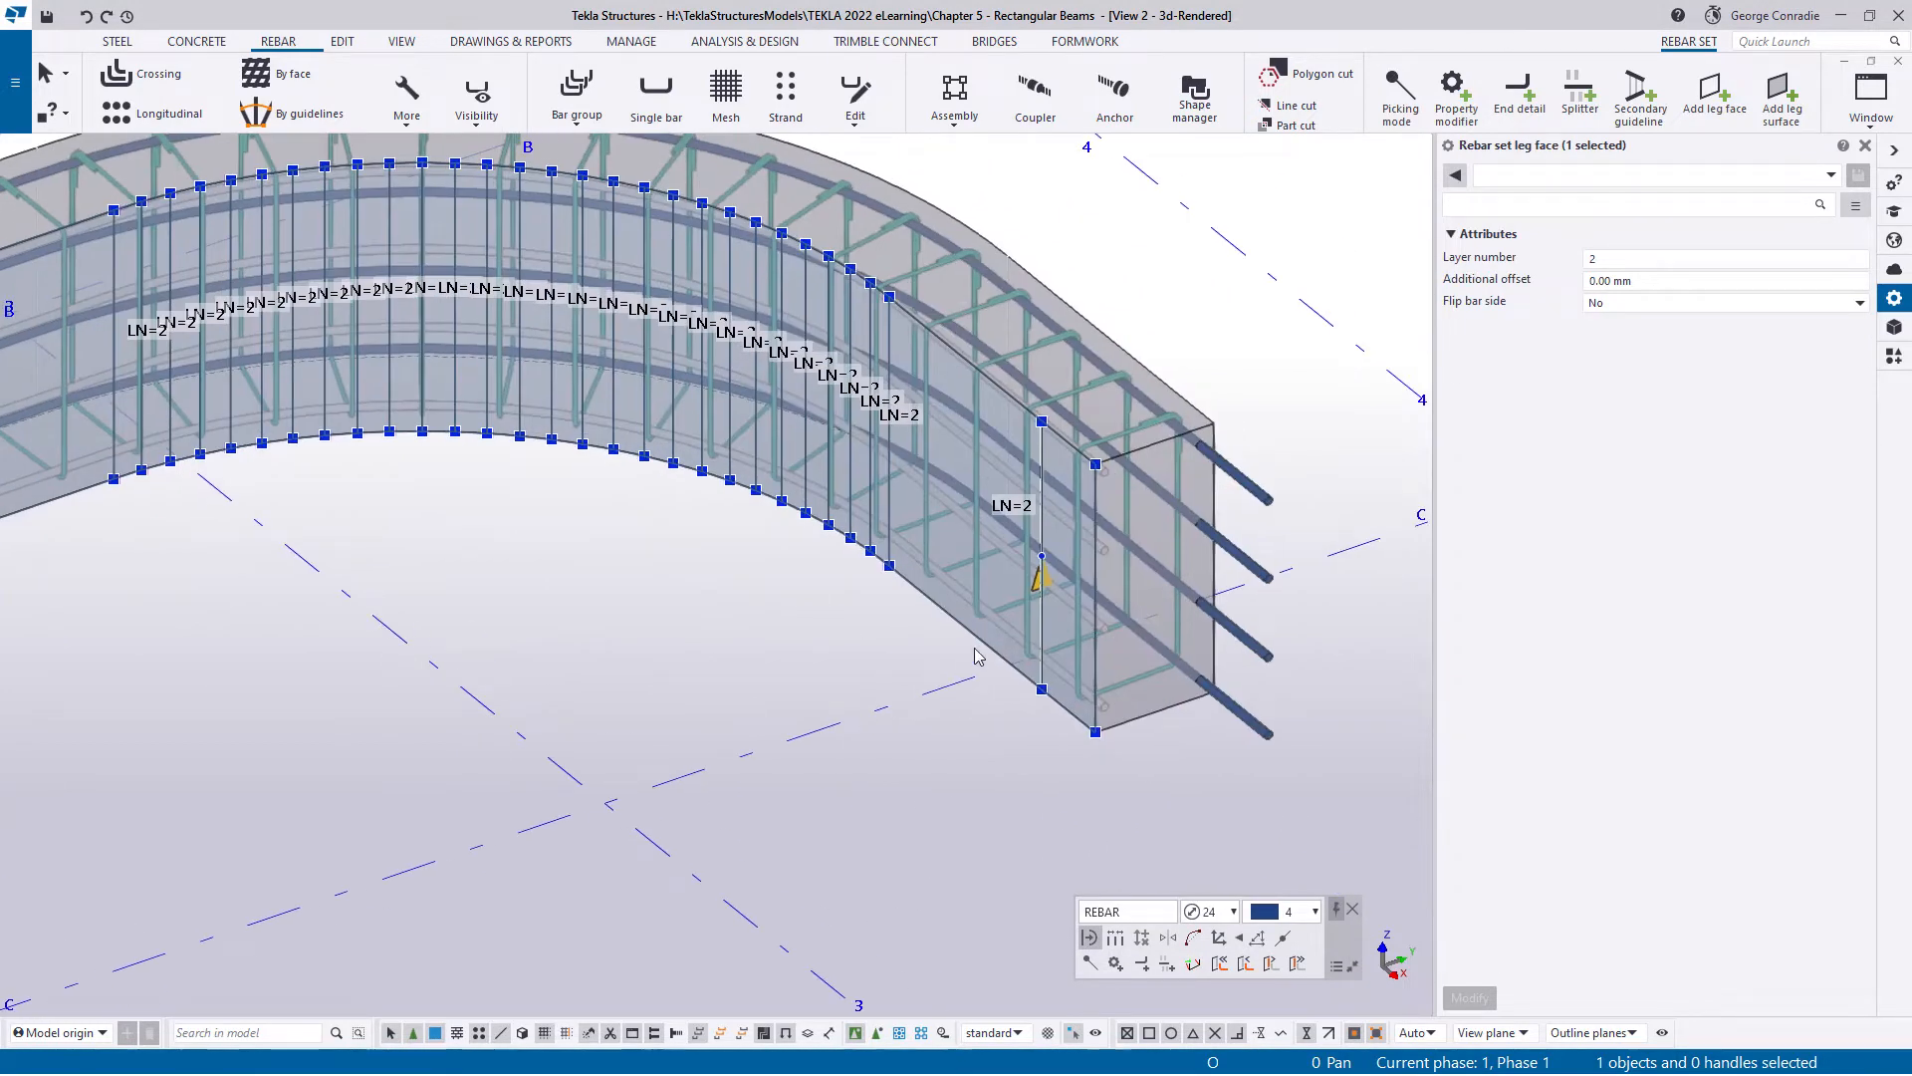
double_click(1003, 687)
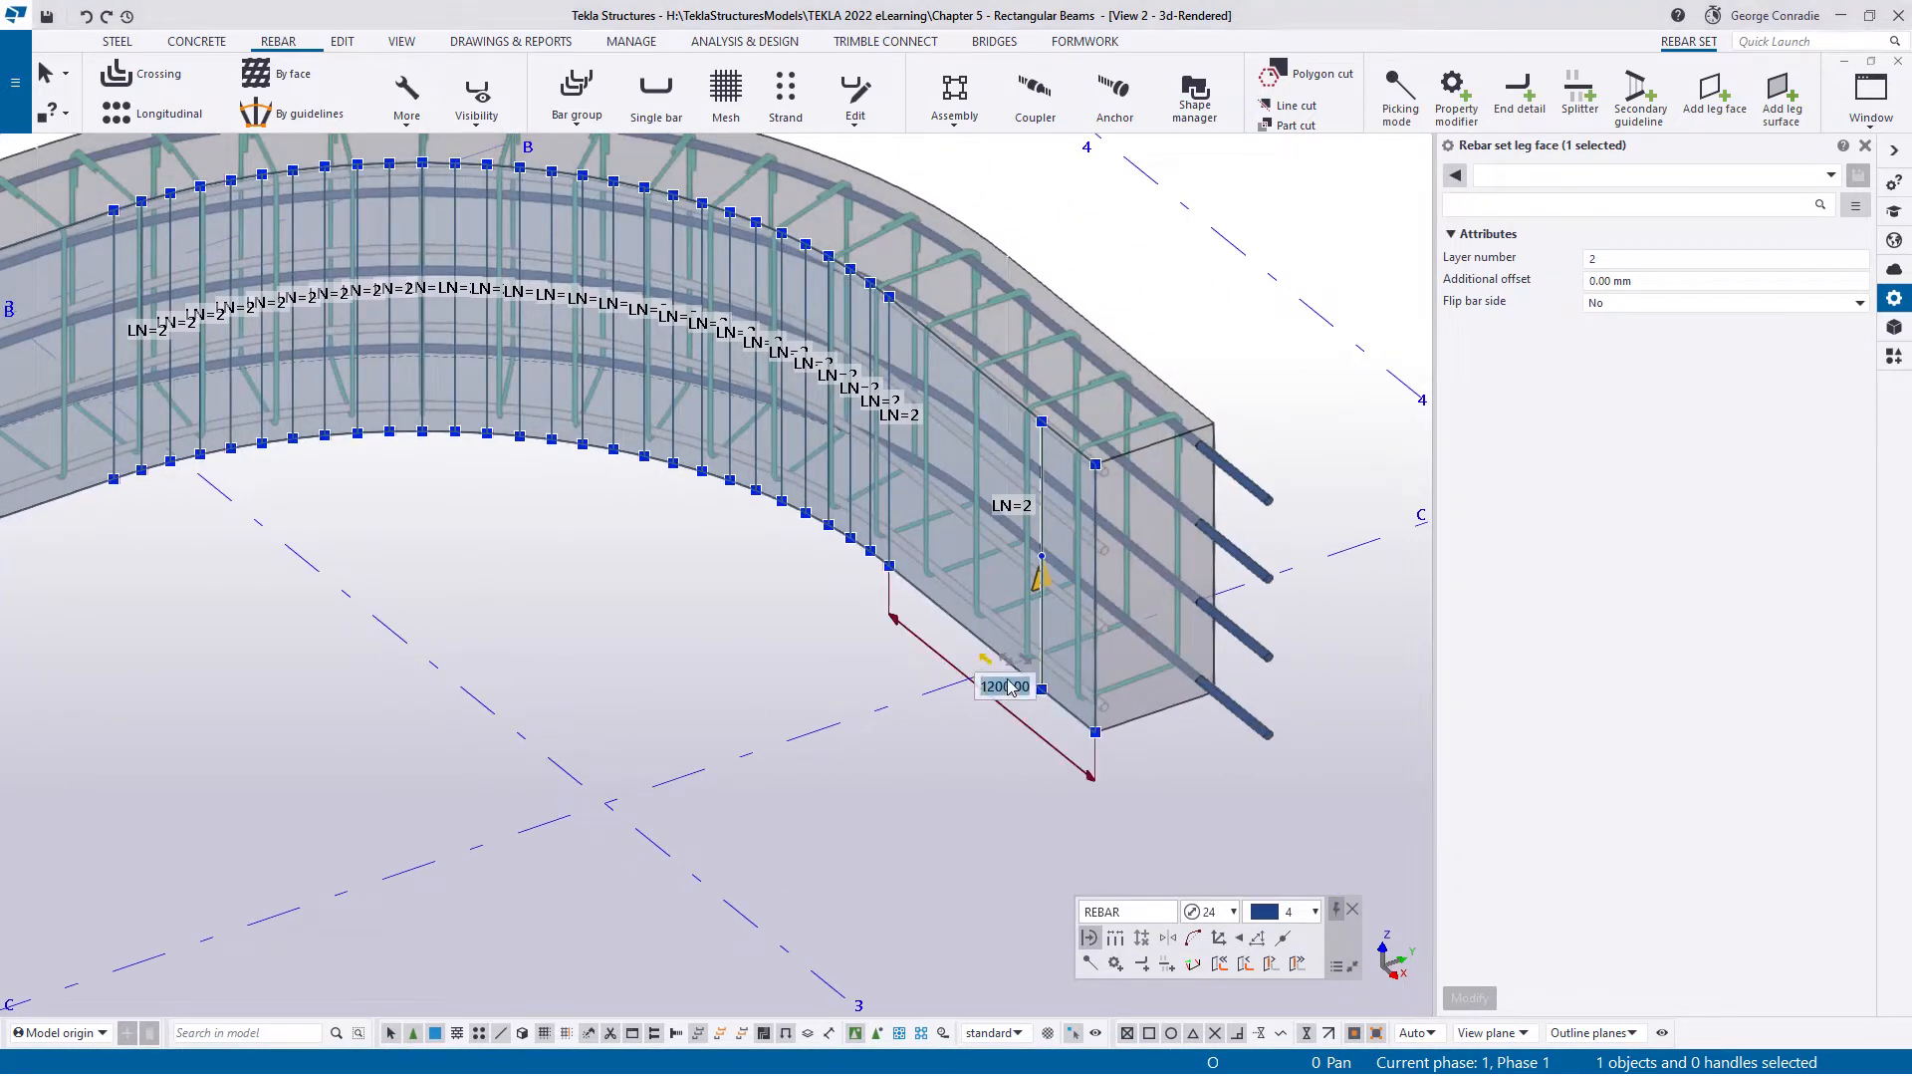
click(1026, 663)
double_click(998, 685)
text(1600)
key(Return)
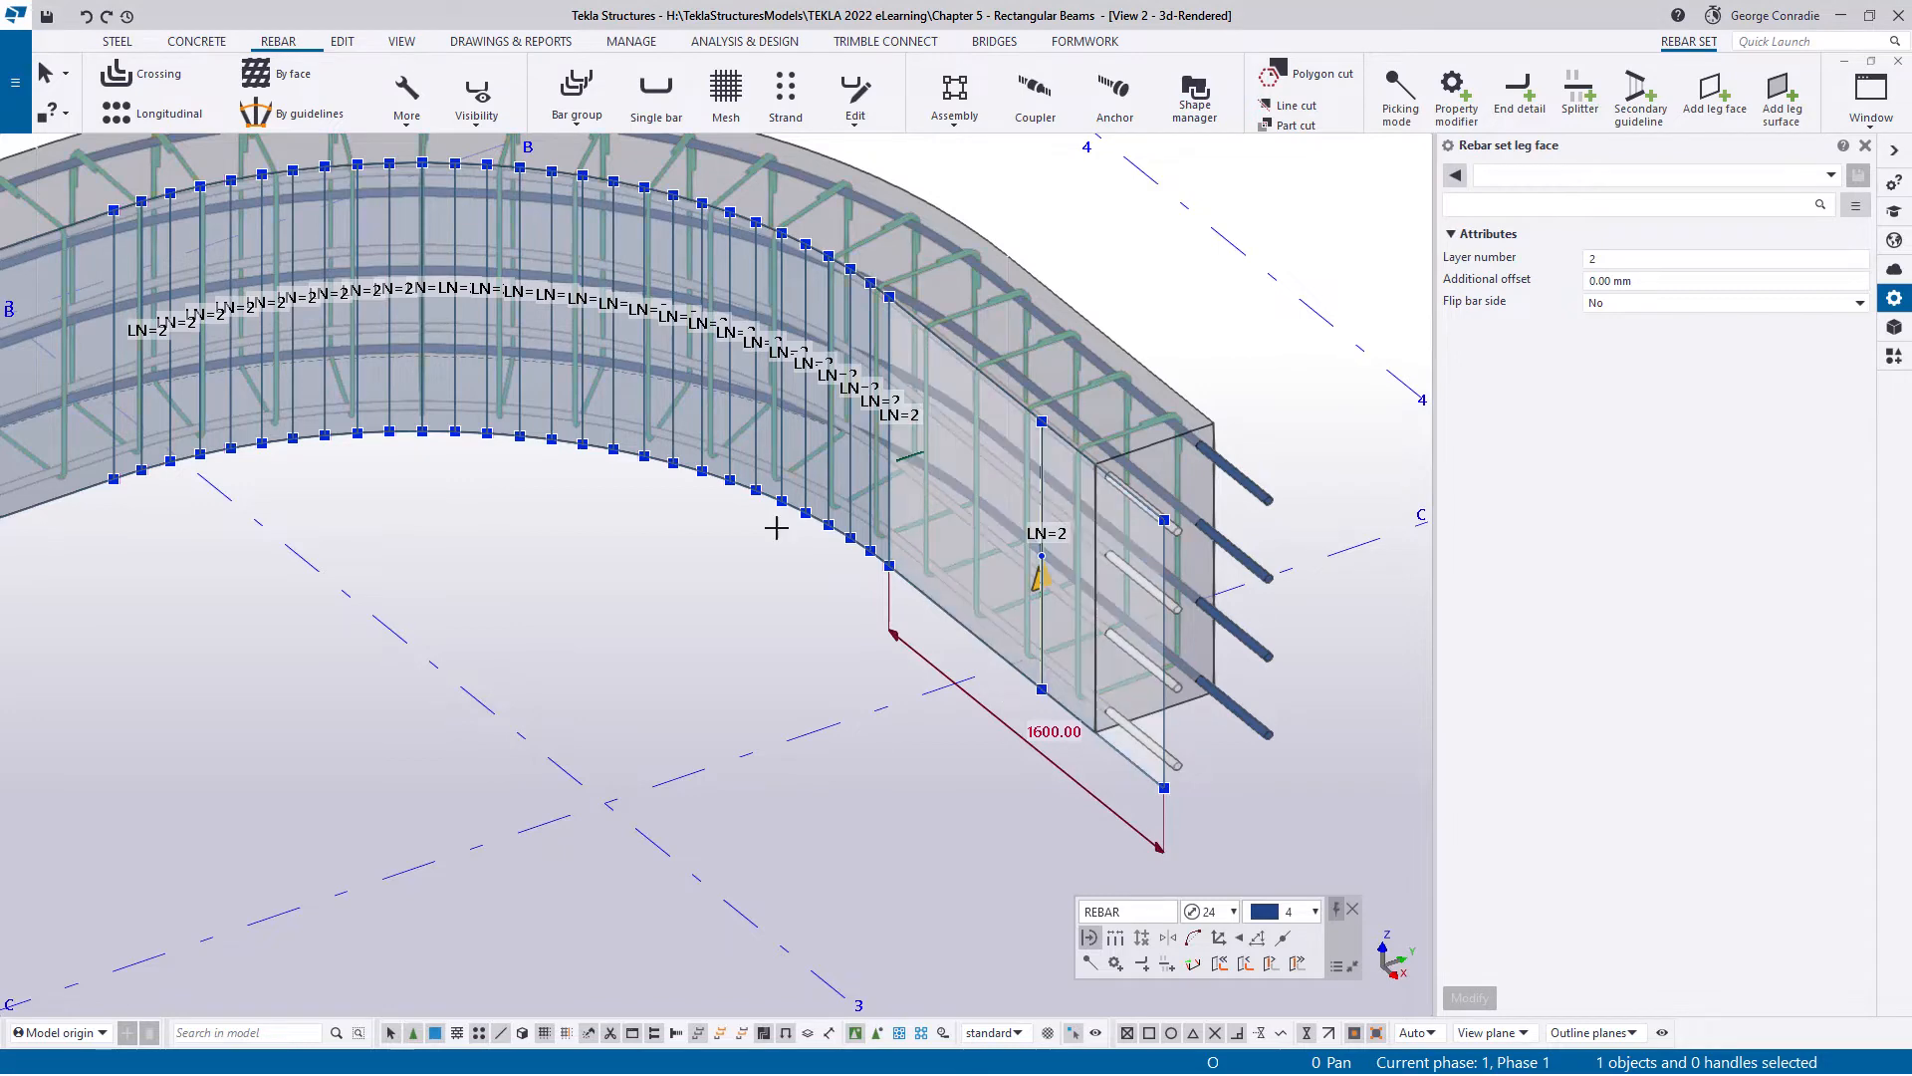
click(749, 550)
right_click(749, 549)
click(833, 566)
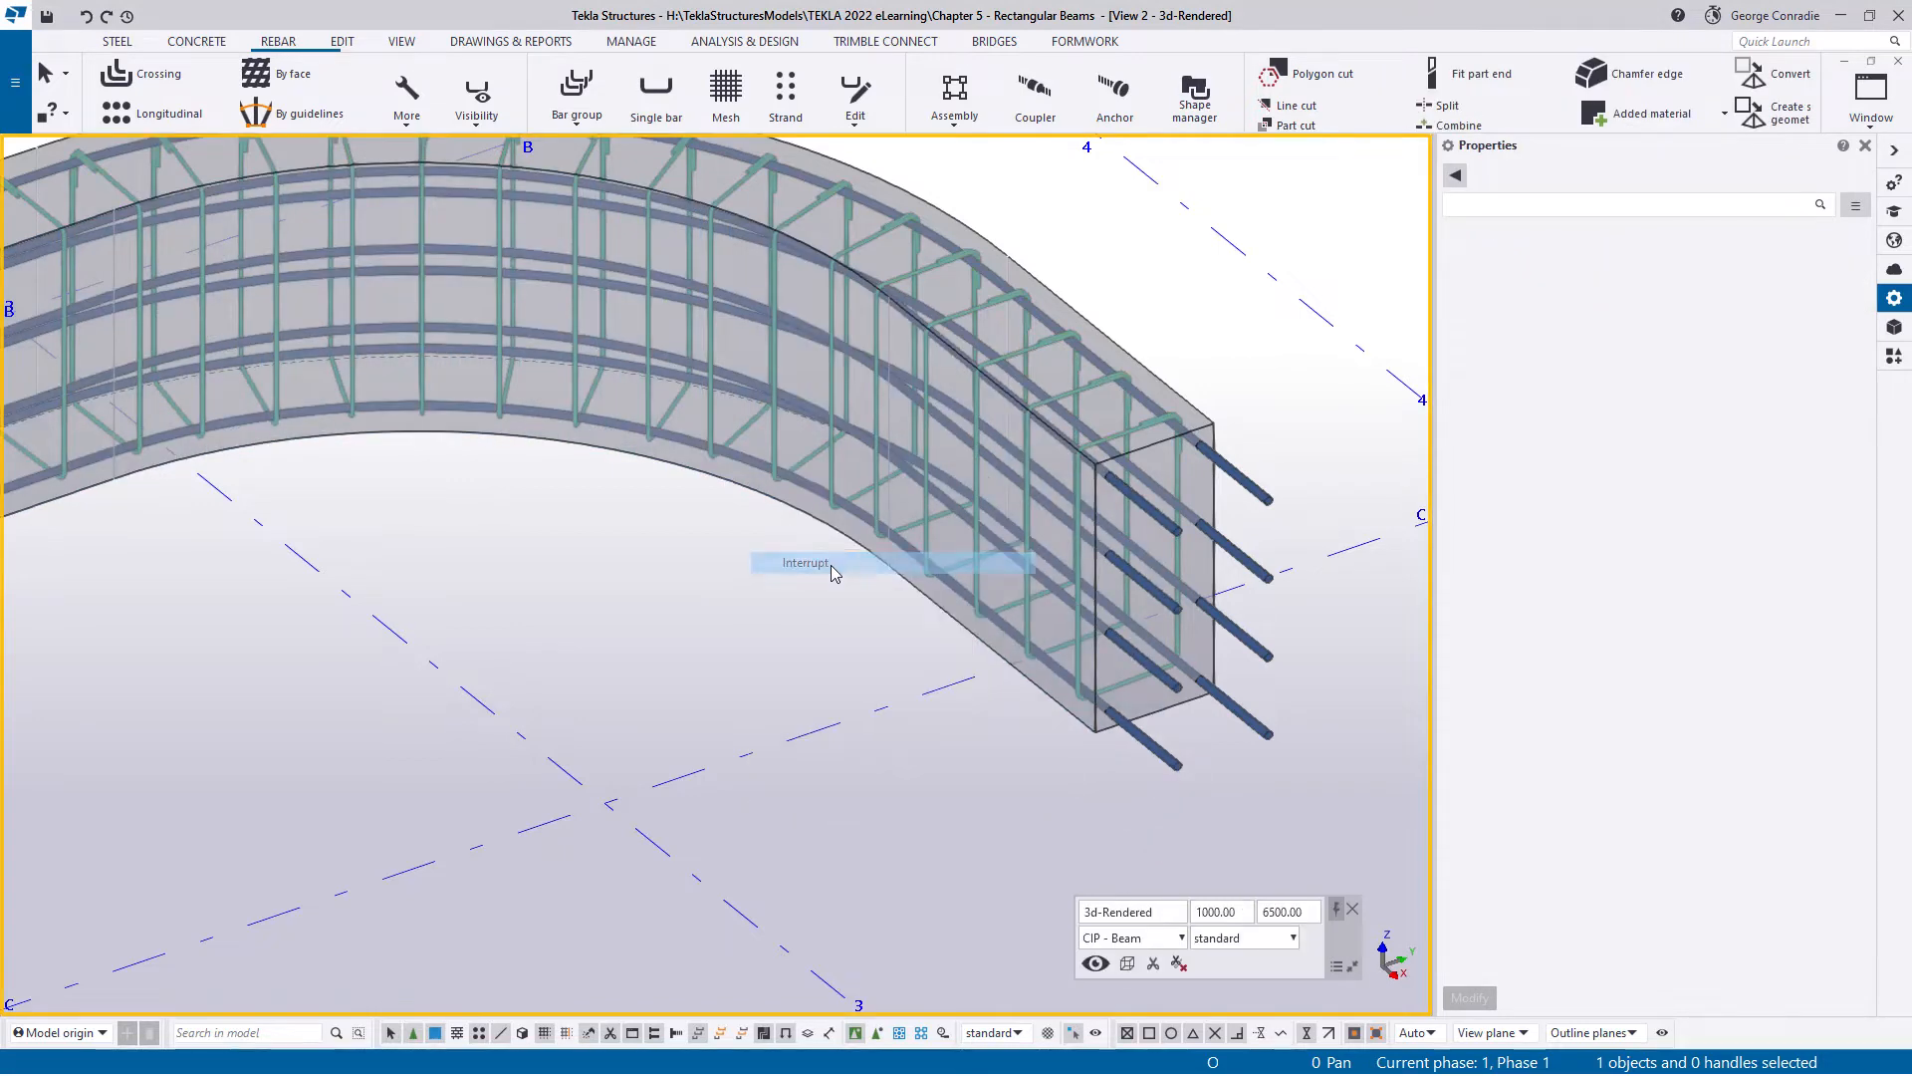
- Compare the leg faces and projecting bar ends of the inner and outer longitudinal rebar sets
scroll(833, 568, down, 3)
scroll(993, 673, up, 3)
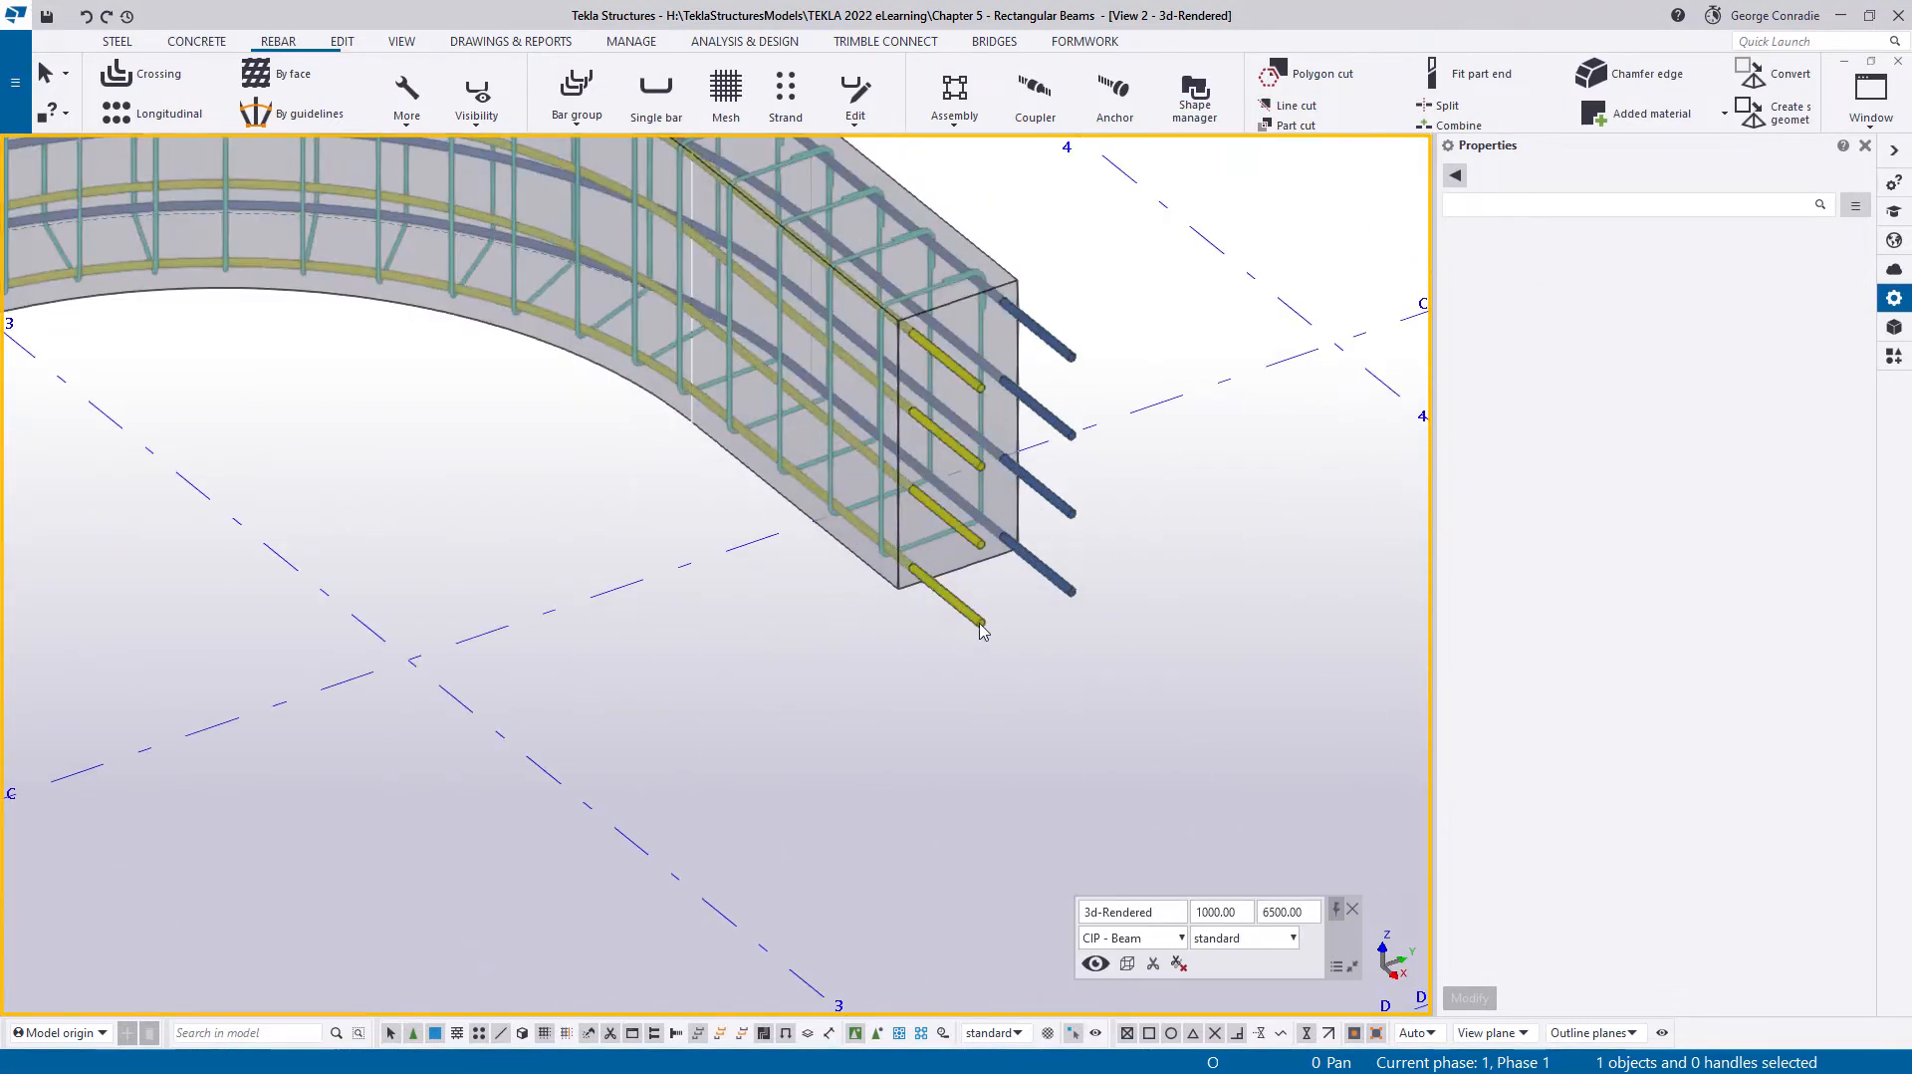
click(981, 630)
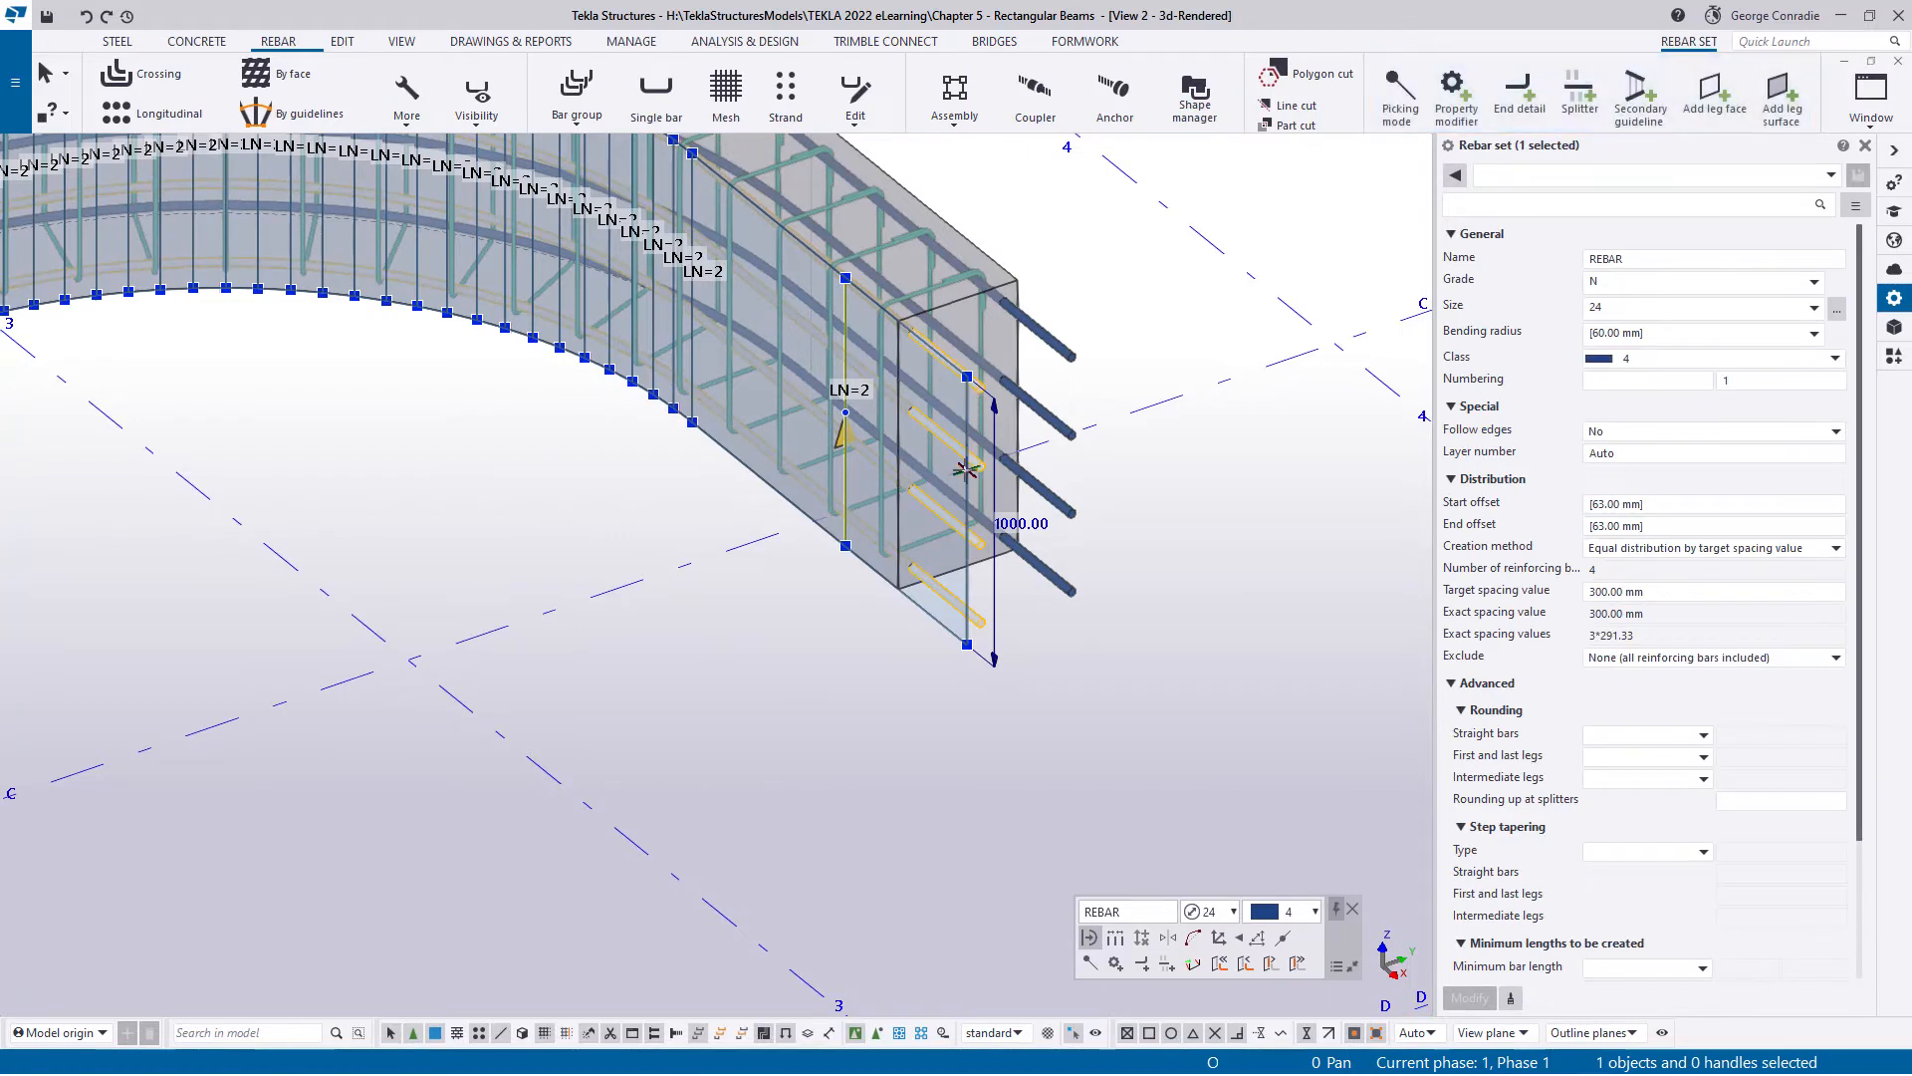
scroll(734, 639, down, 3)
middle_drag(692, 600, 1165, 567)
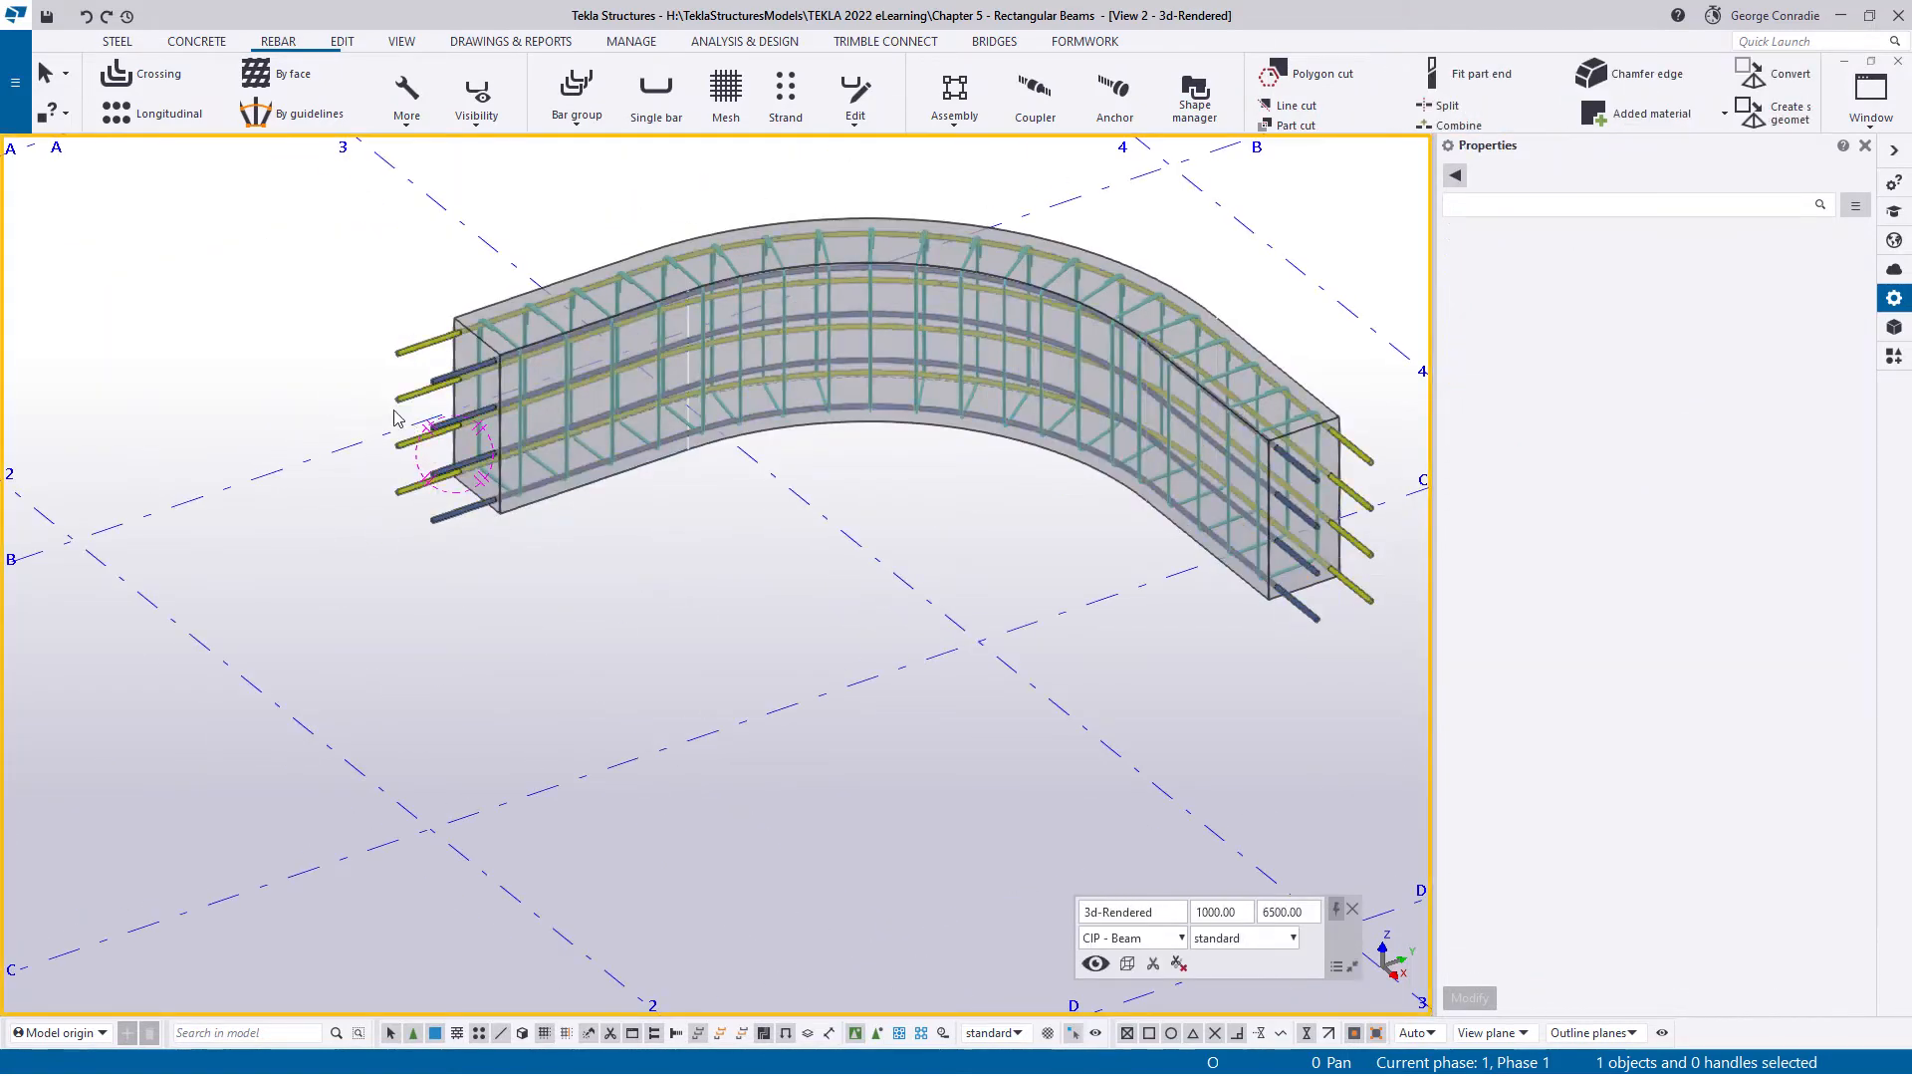
click(457, 332)
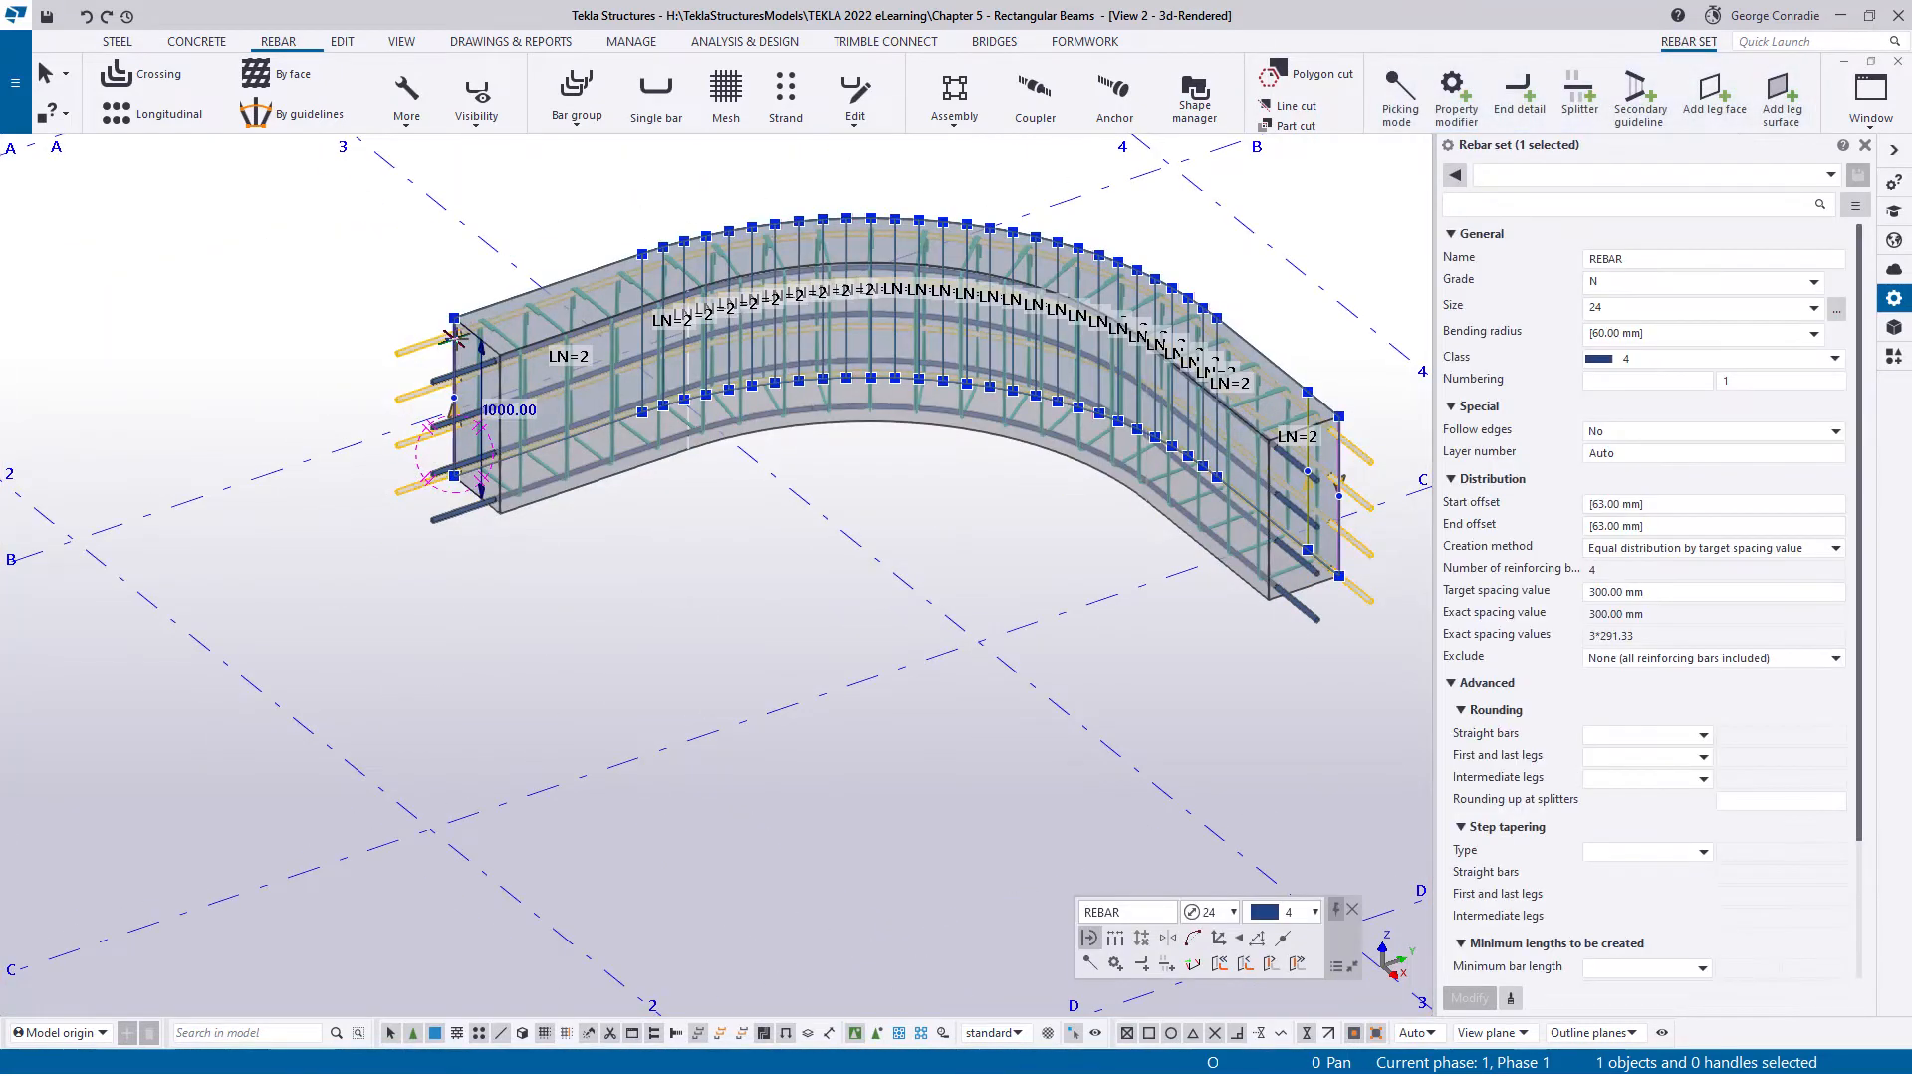
- Inspect the straight leg faces and bar ends of both longitudinal rebar sets up close at one beam end
click(543, 542)
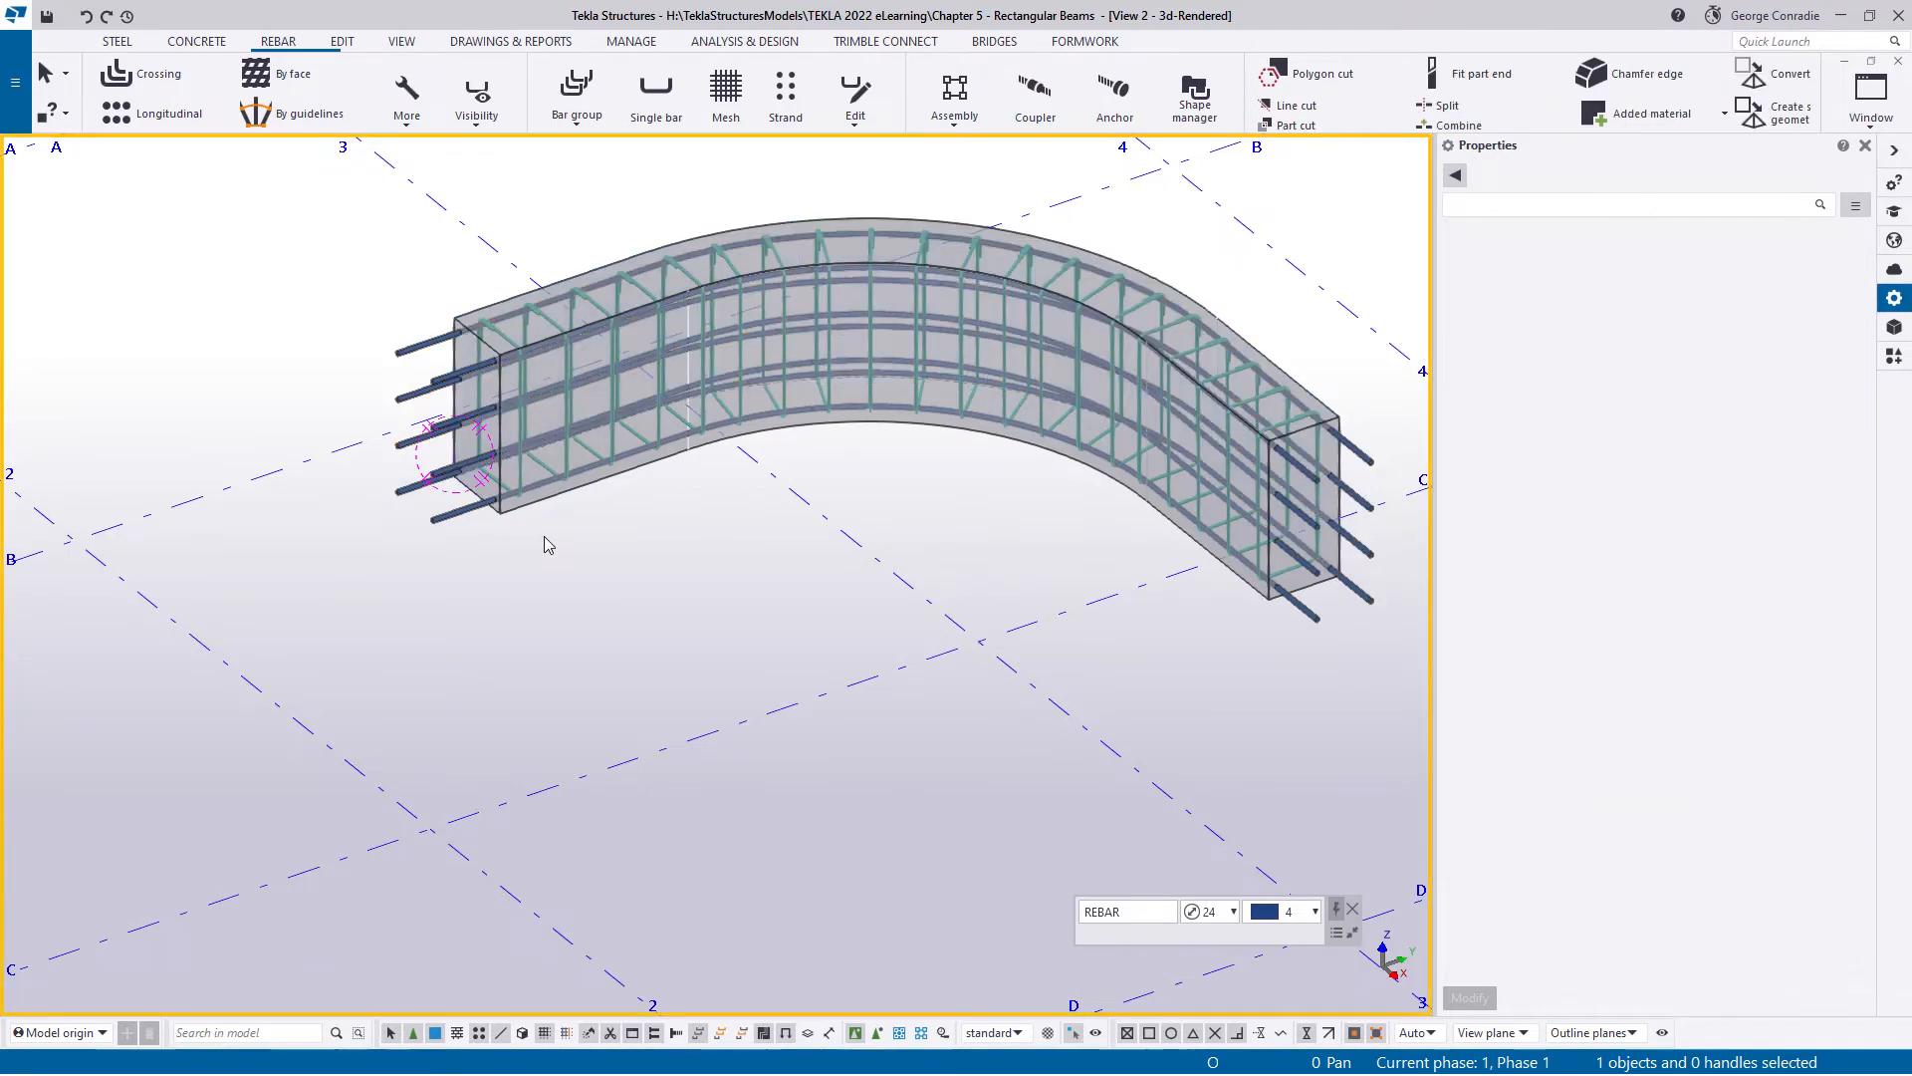
scroll(544, 542, up, 5)
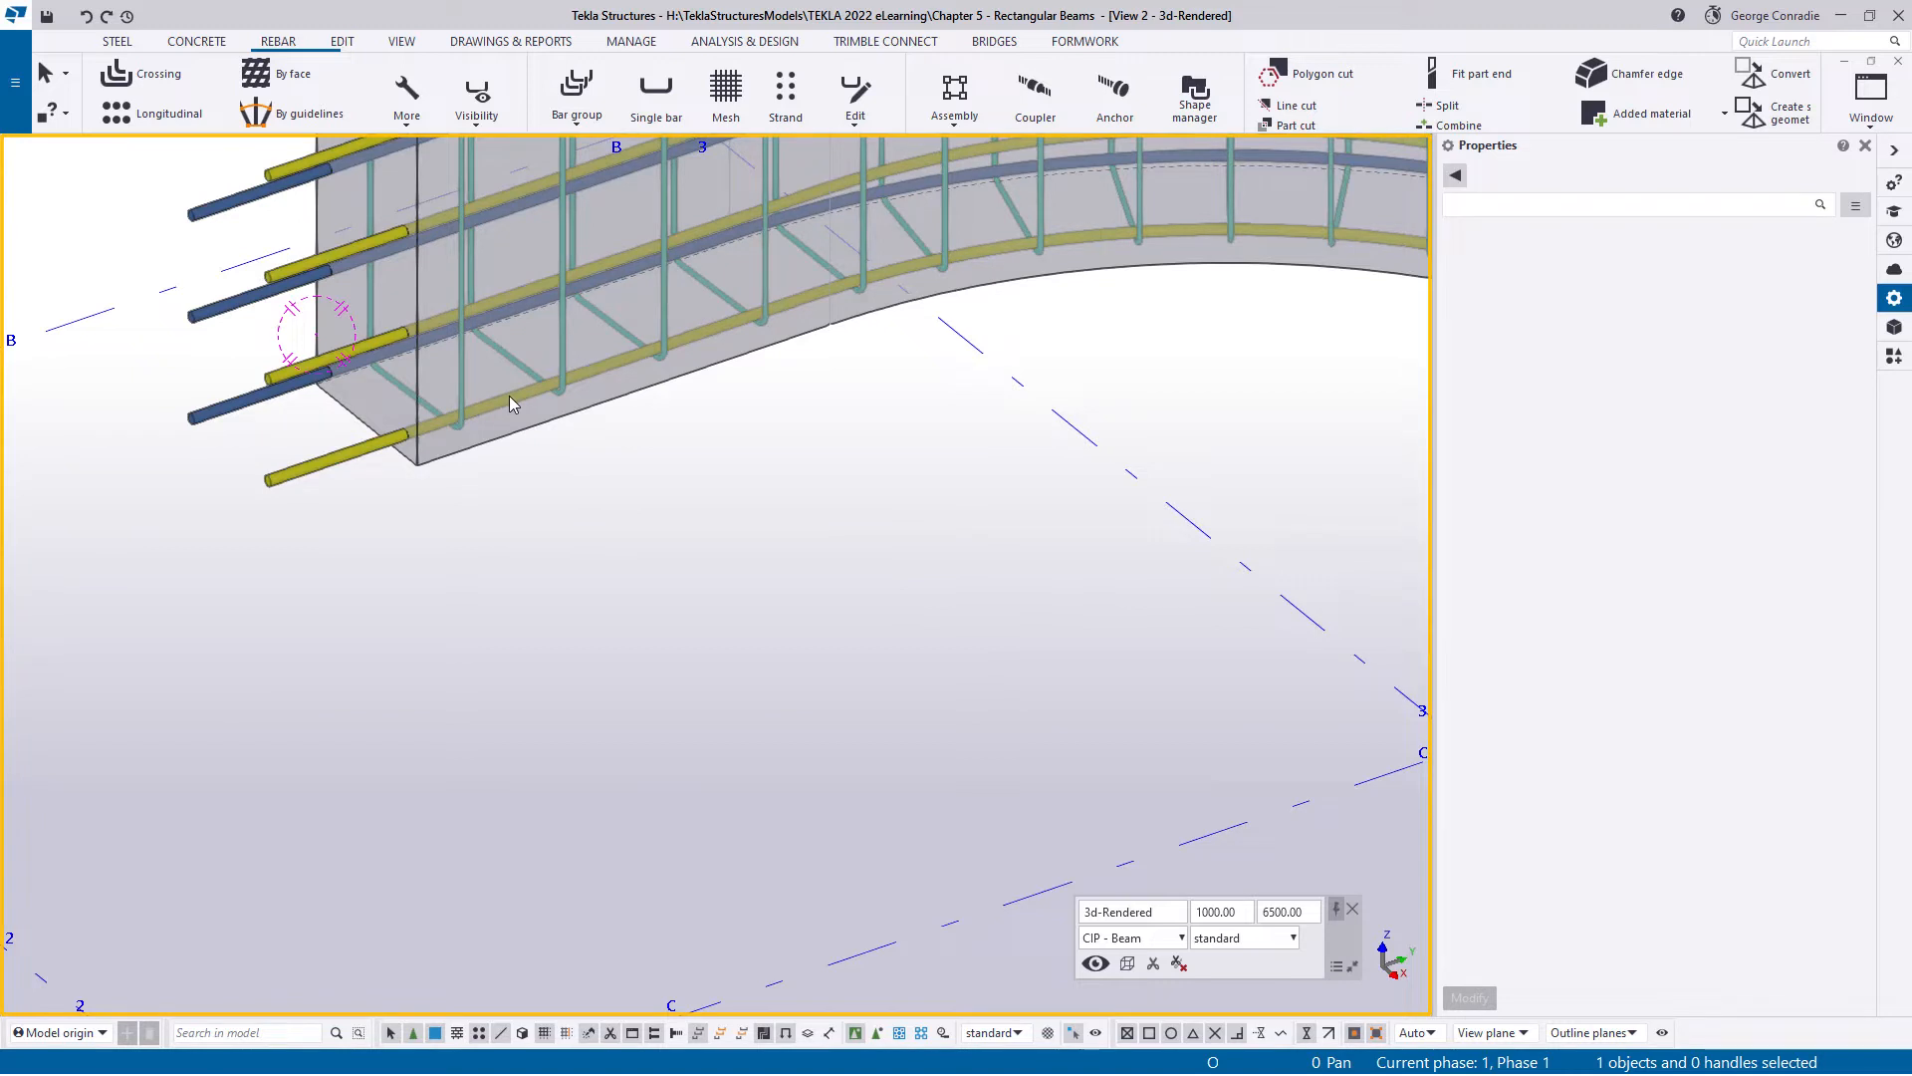
click(355, 451)
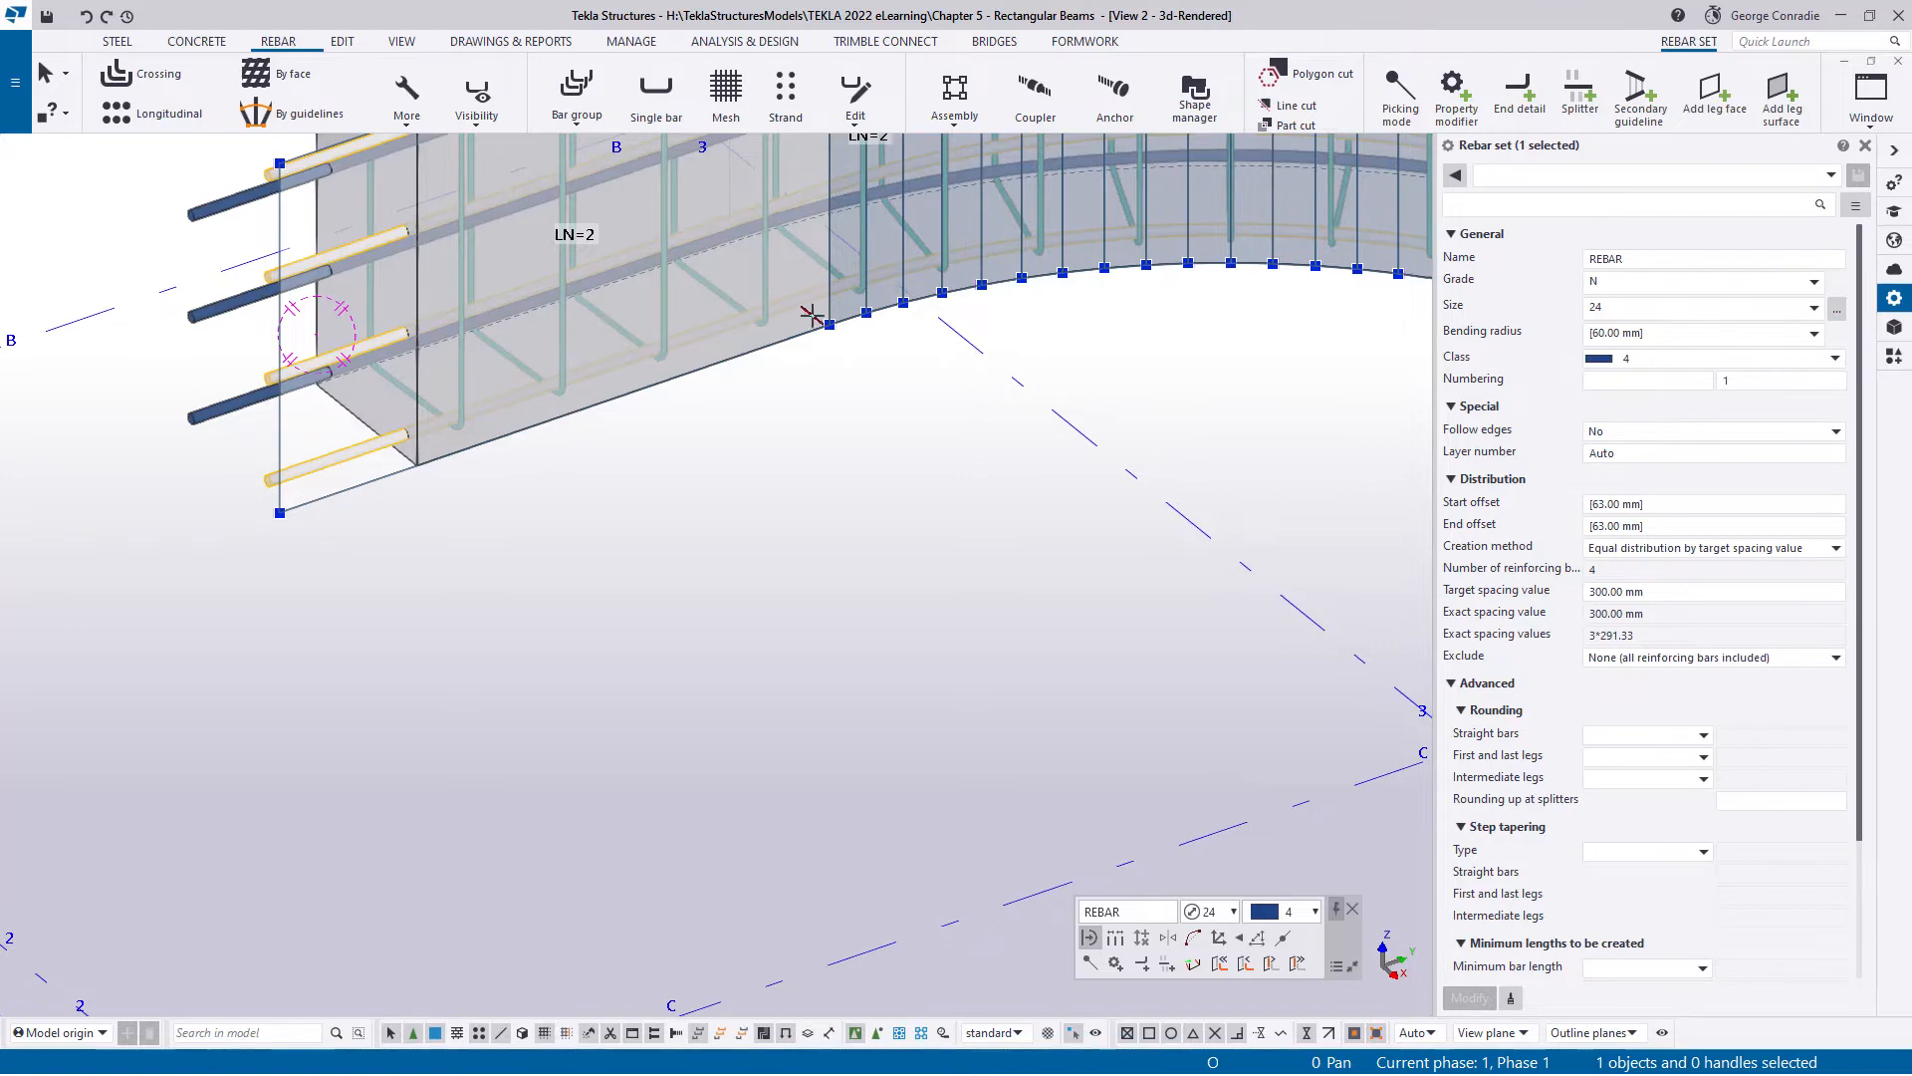
click(515, 572)
click(220, 411)
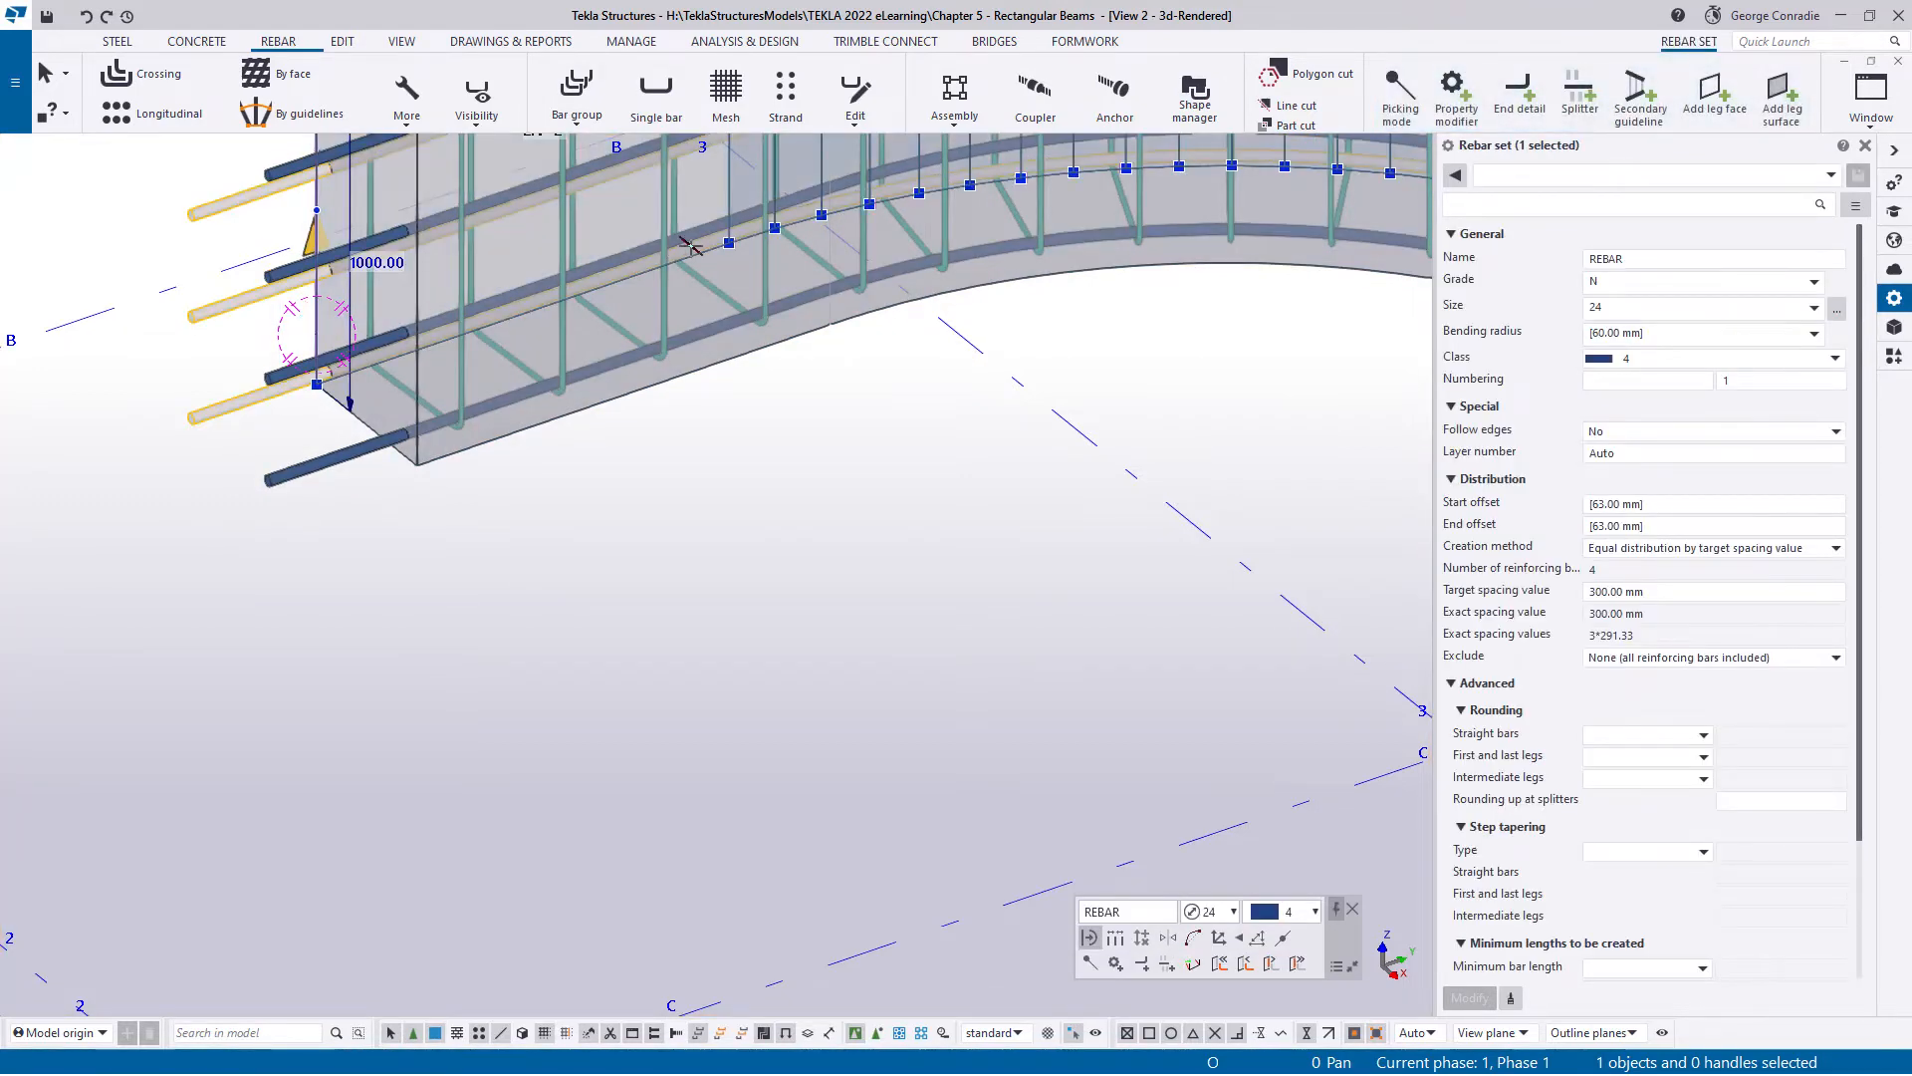
mouse_move(691, 254)
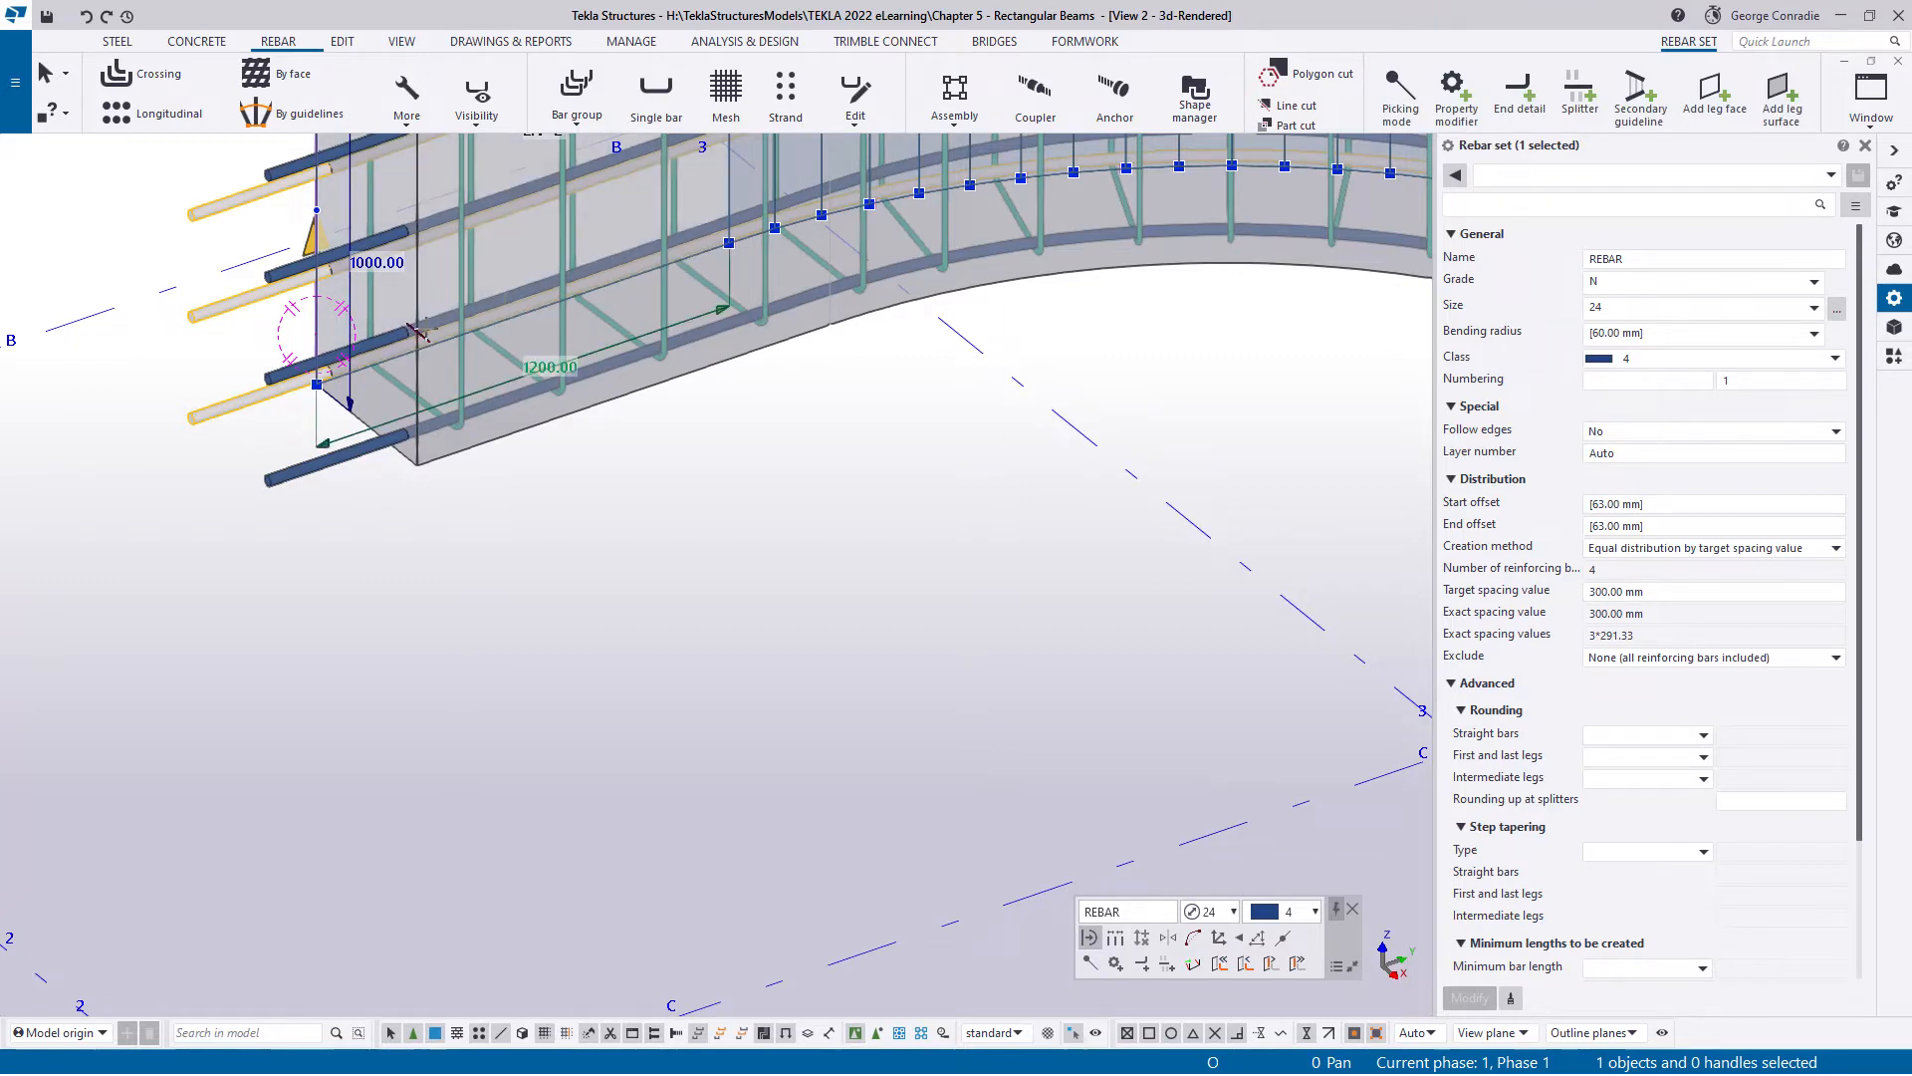
click(672, 465)
scroll(688, 488, down, 5)
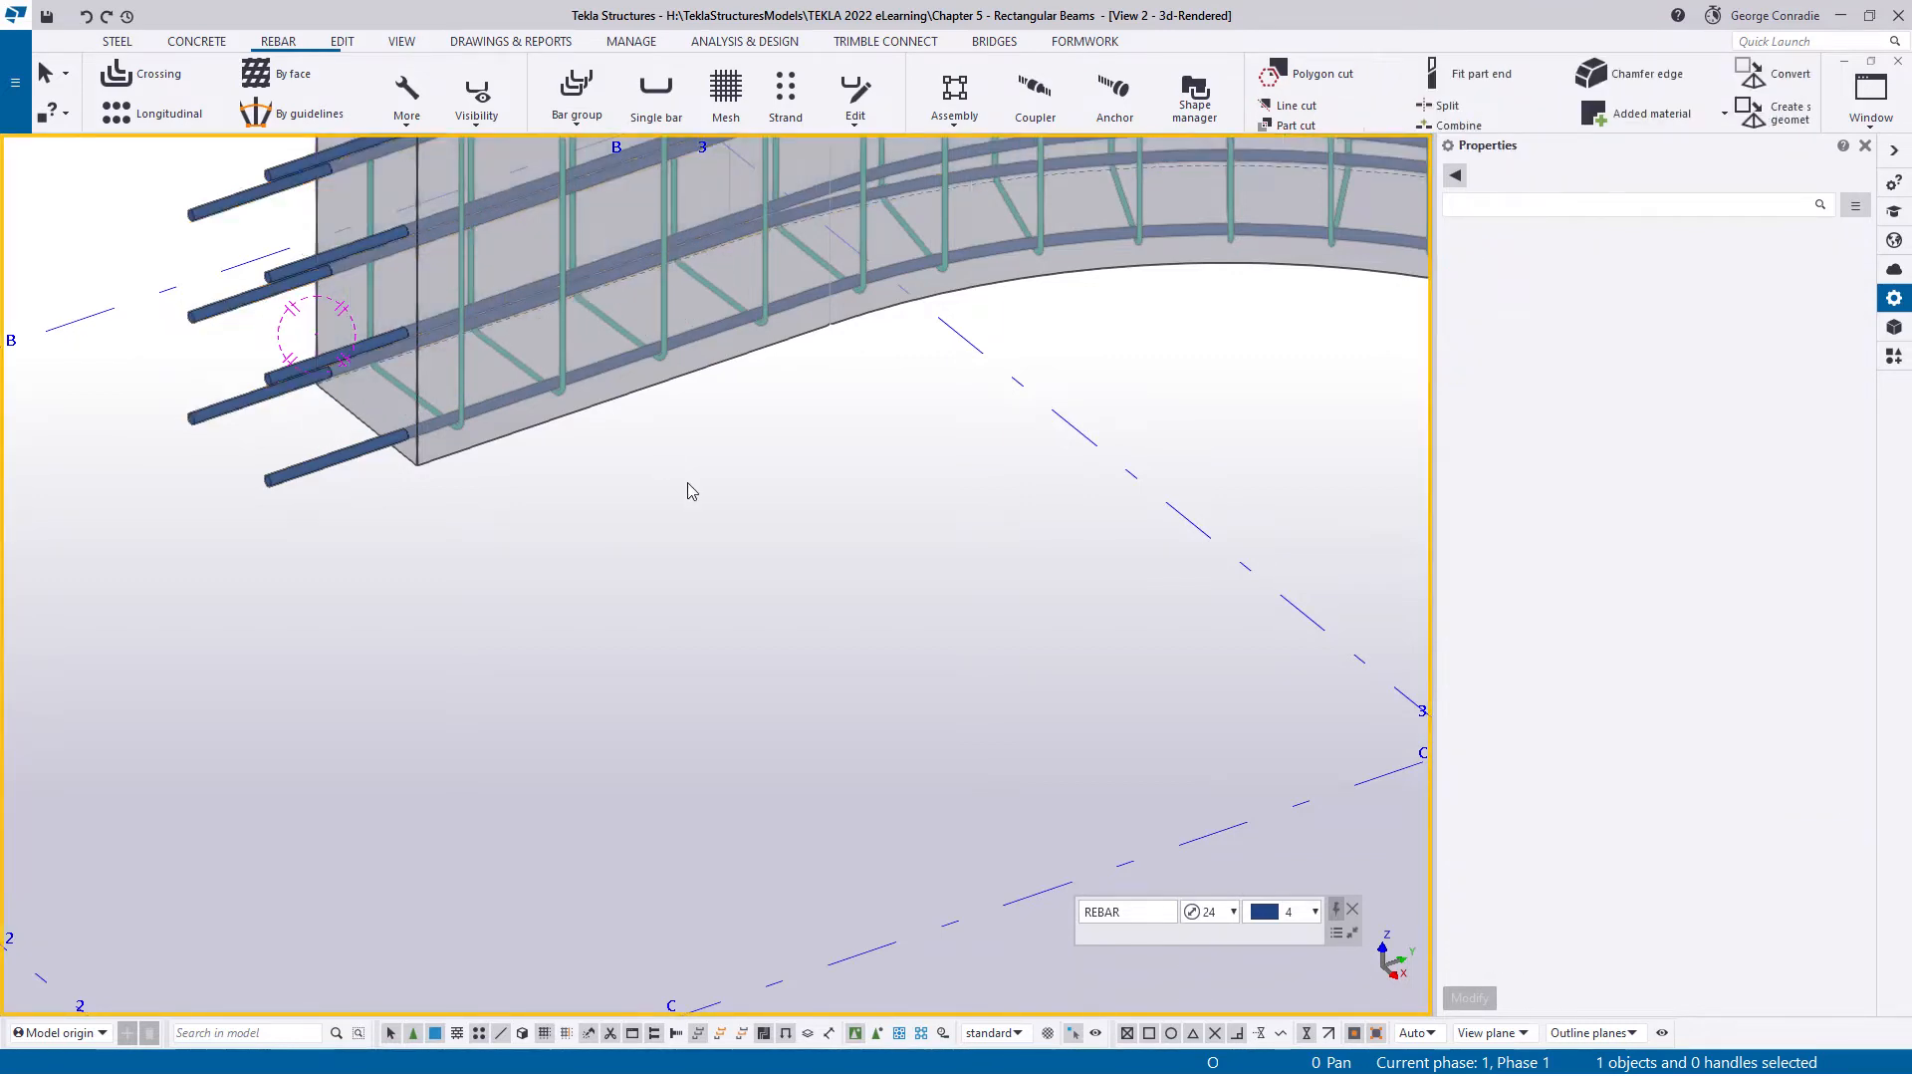
- Hide the leg faces in the view and select the longitudinal rebar set on the beam's outer curve
middle_drag(1190, 721, 1024, 716)
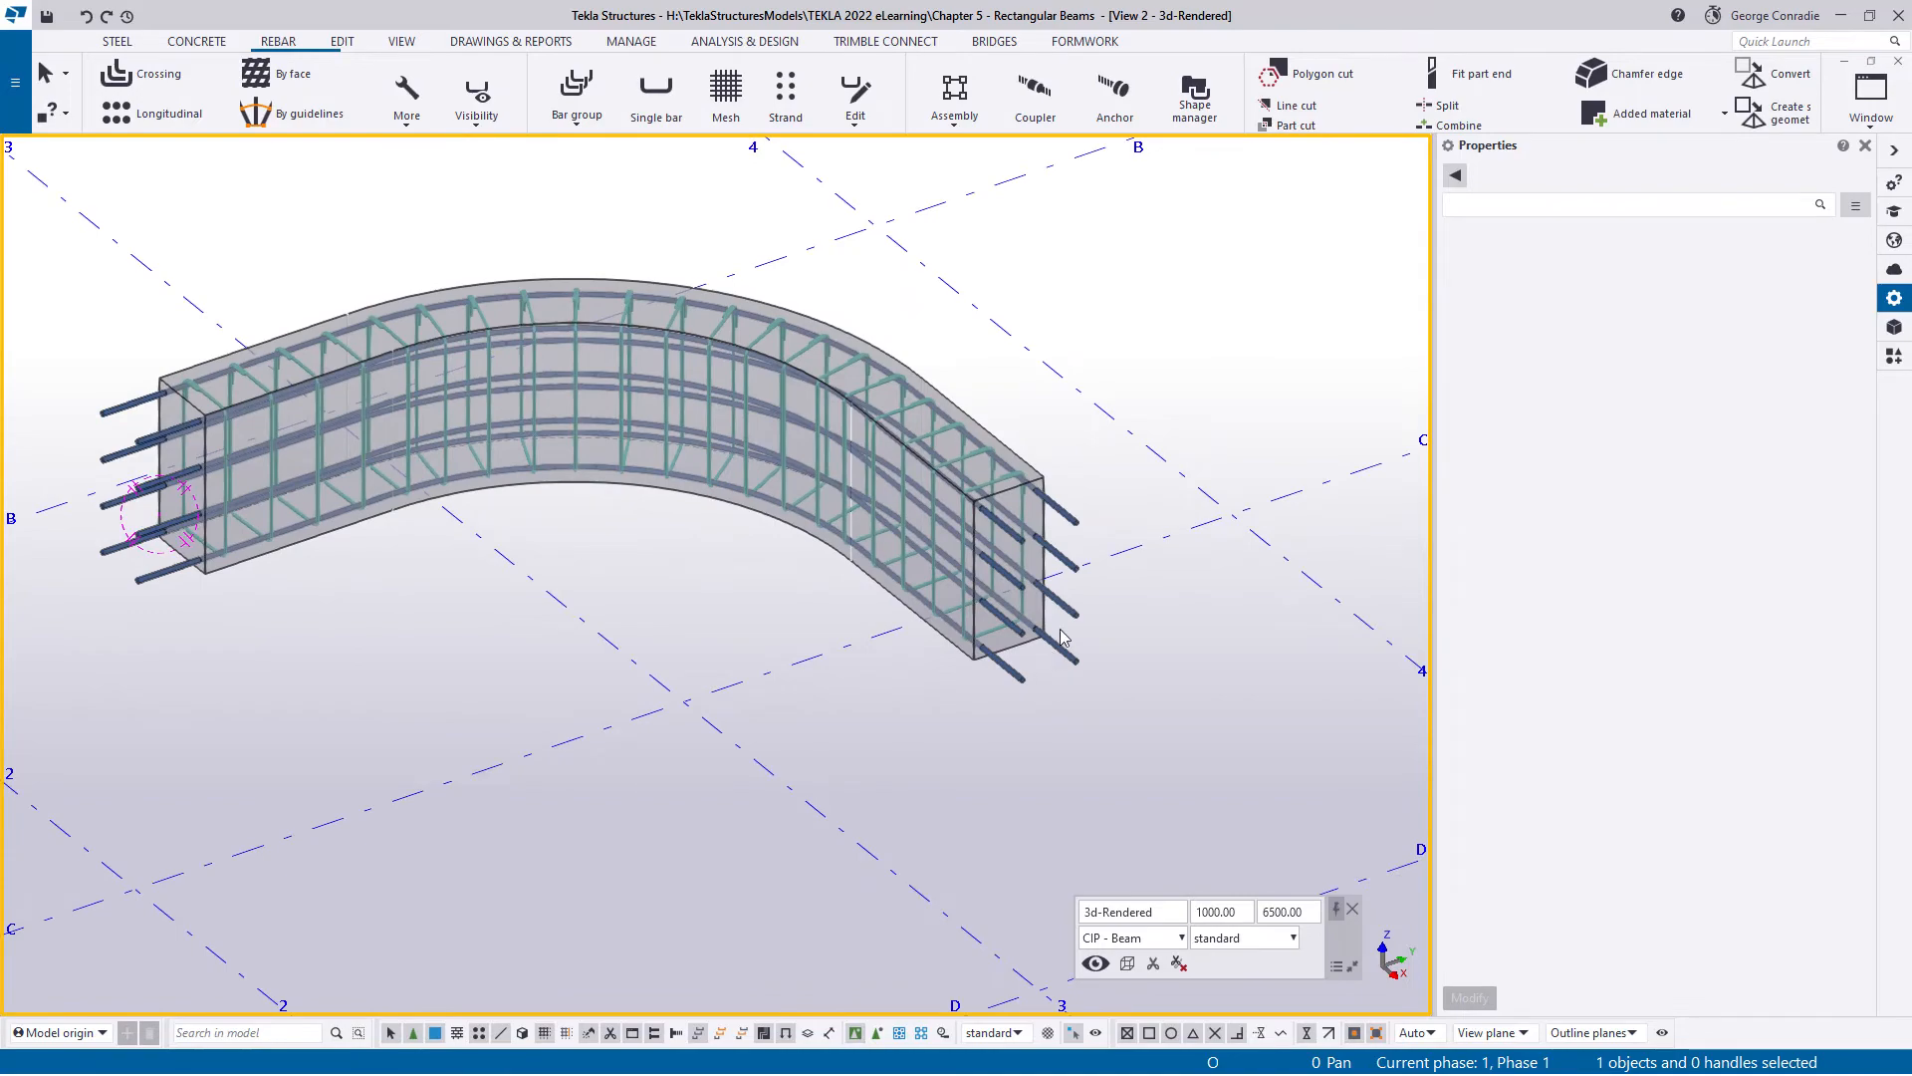
ctrl+middle_drag(1061, 629, 661, 593)
middle_drag(994, 641, 606, 662)
scroll(749, 629, up, 4)
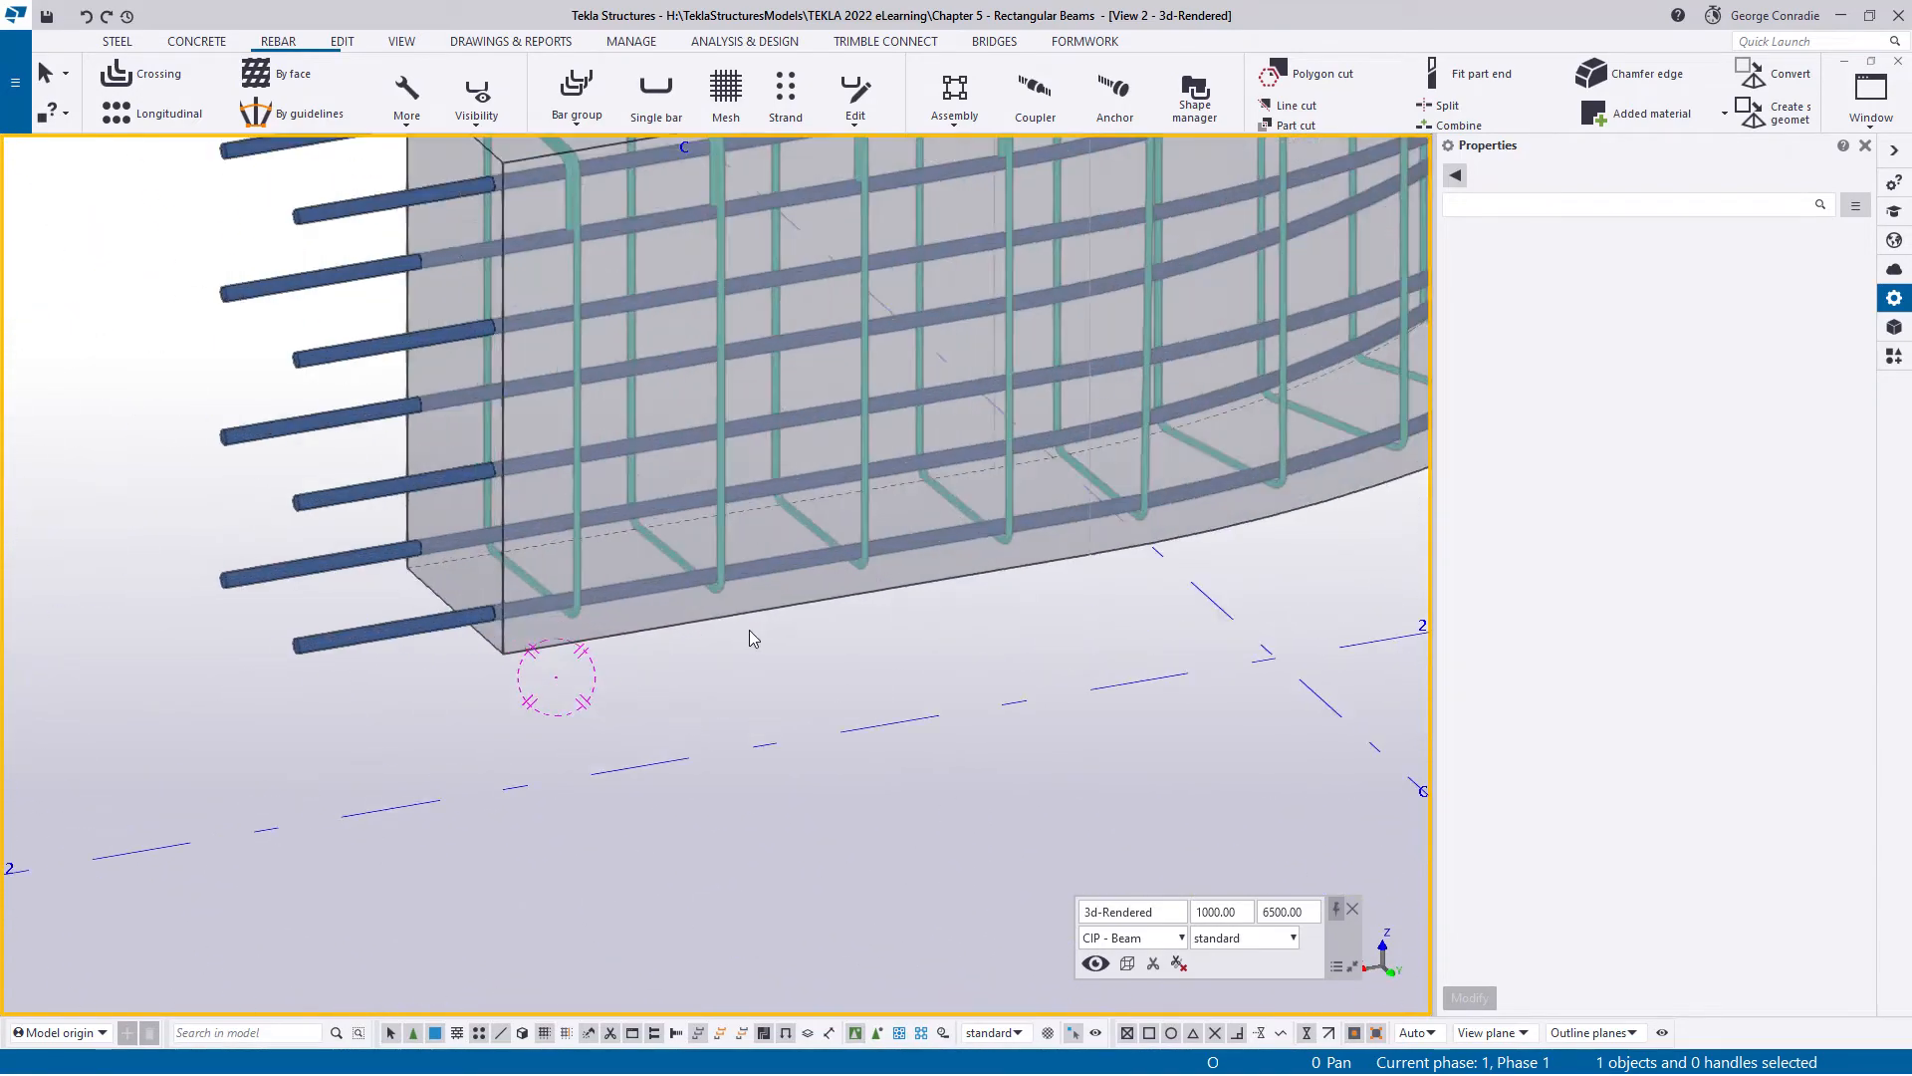
ctrl+middle_drag(751, 630, 525, 648)
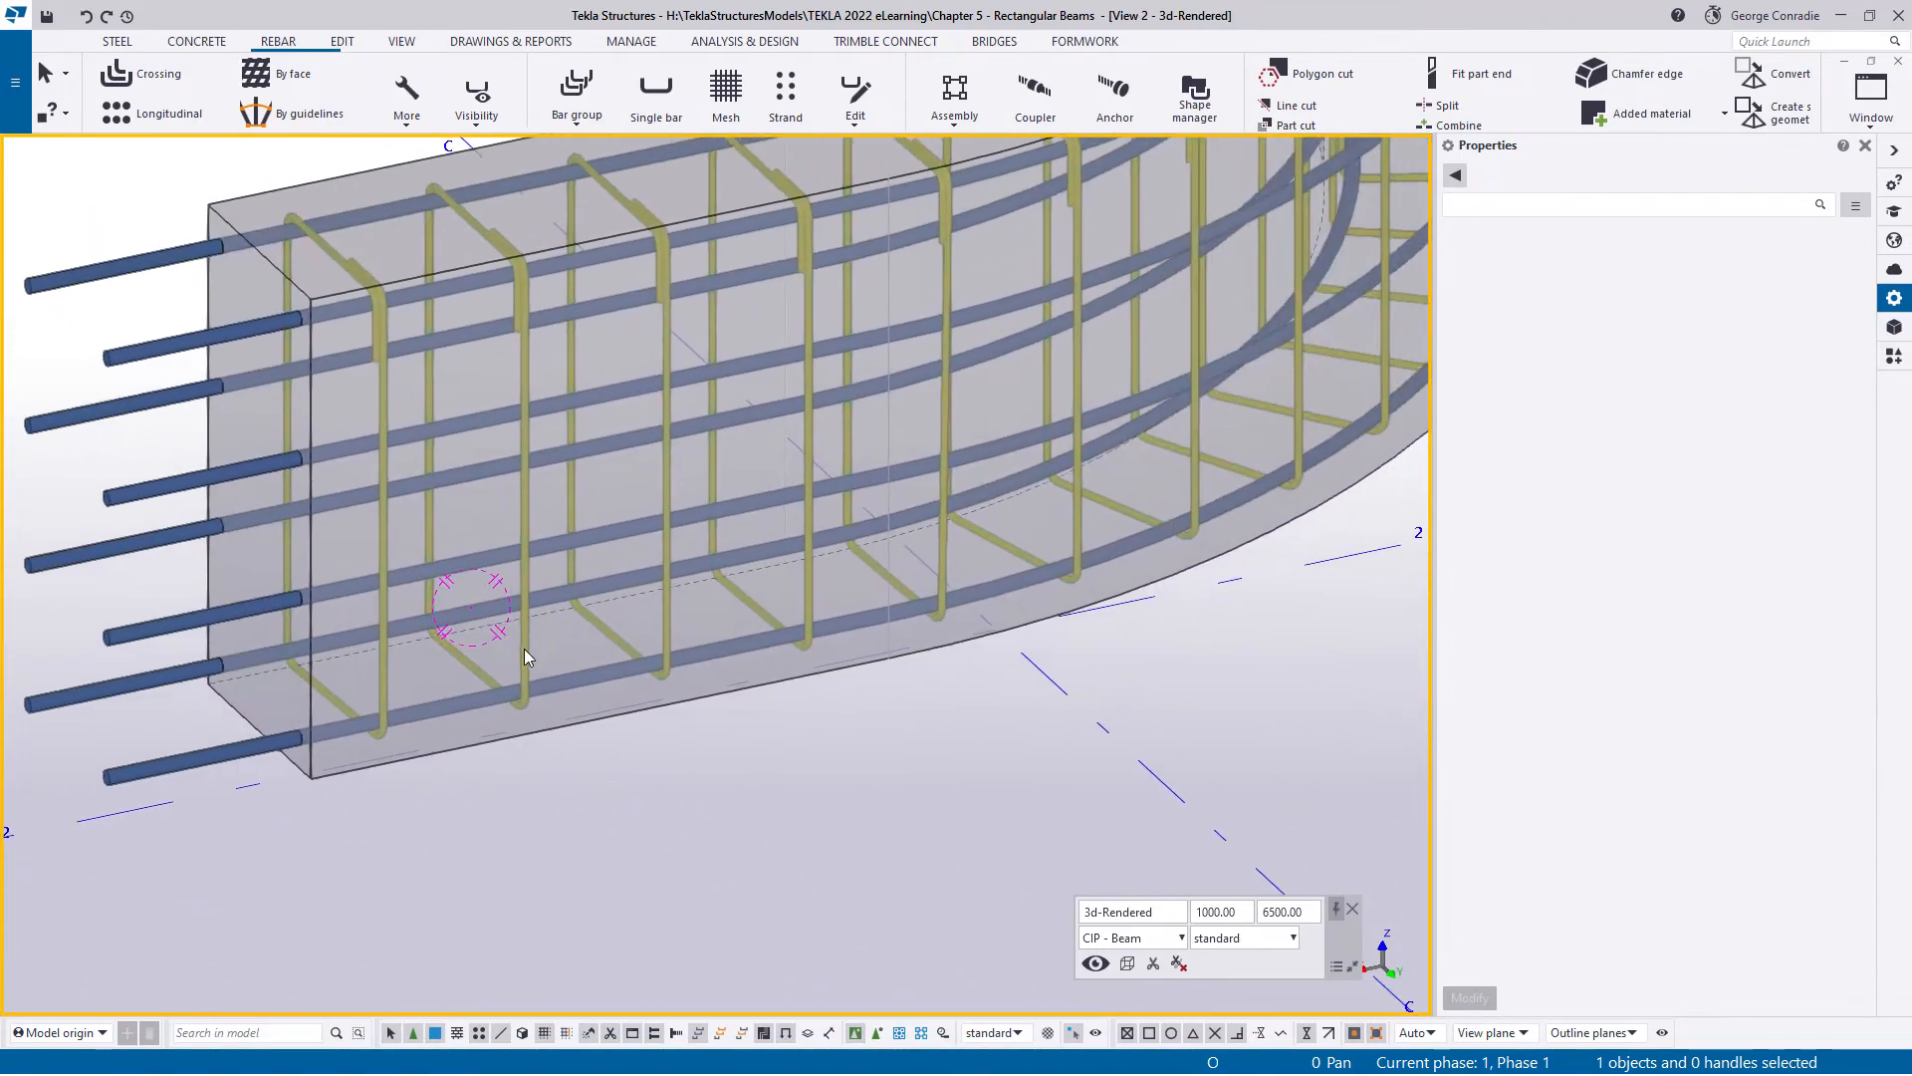
click(480, 702)
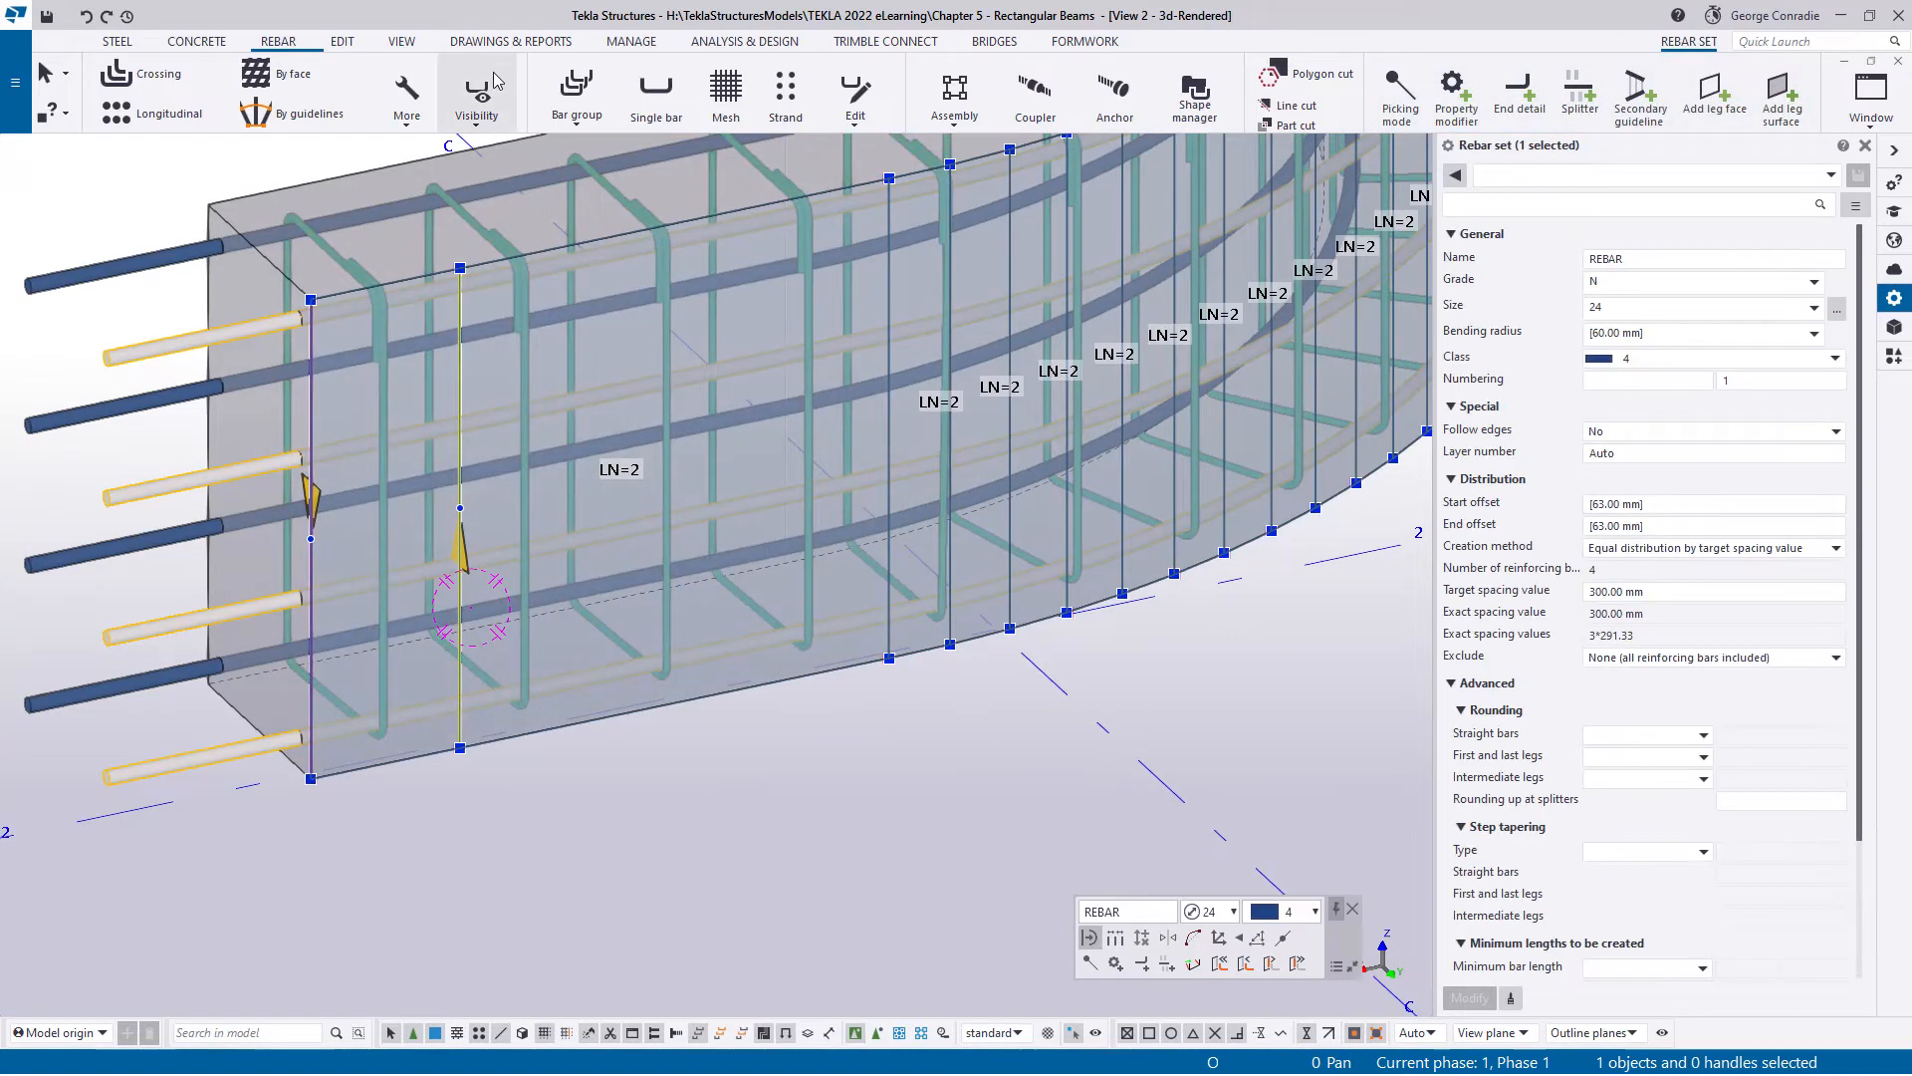
click(491, 95)
click(489, 159)
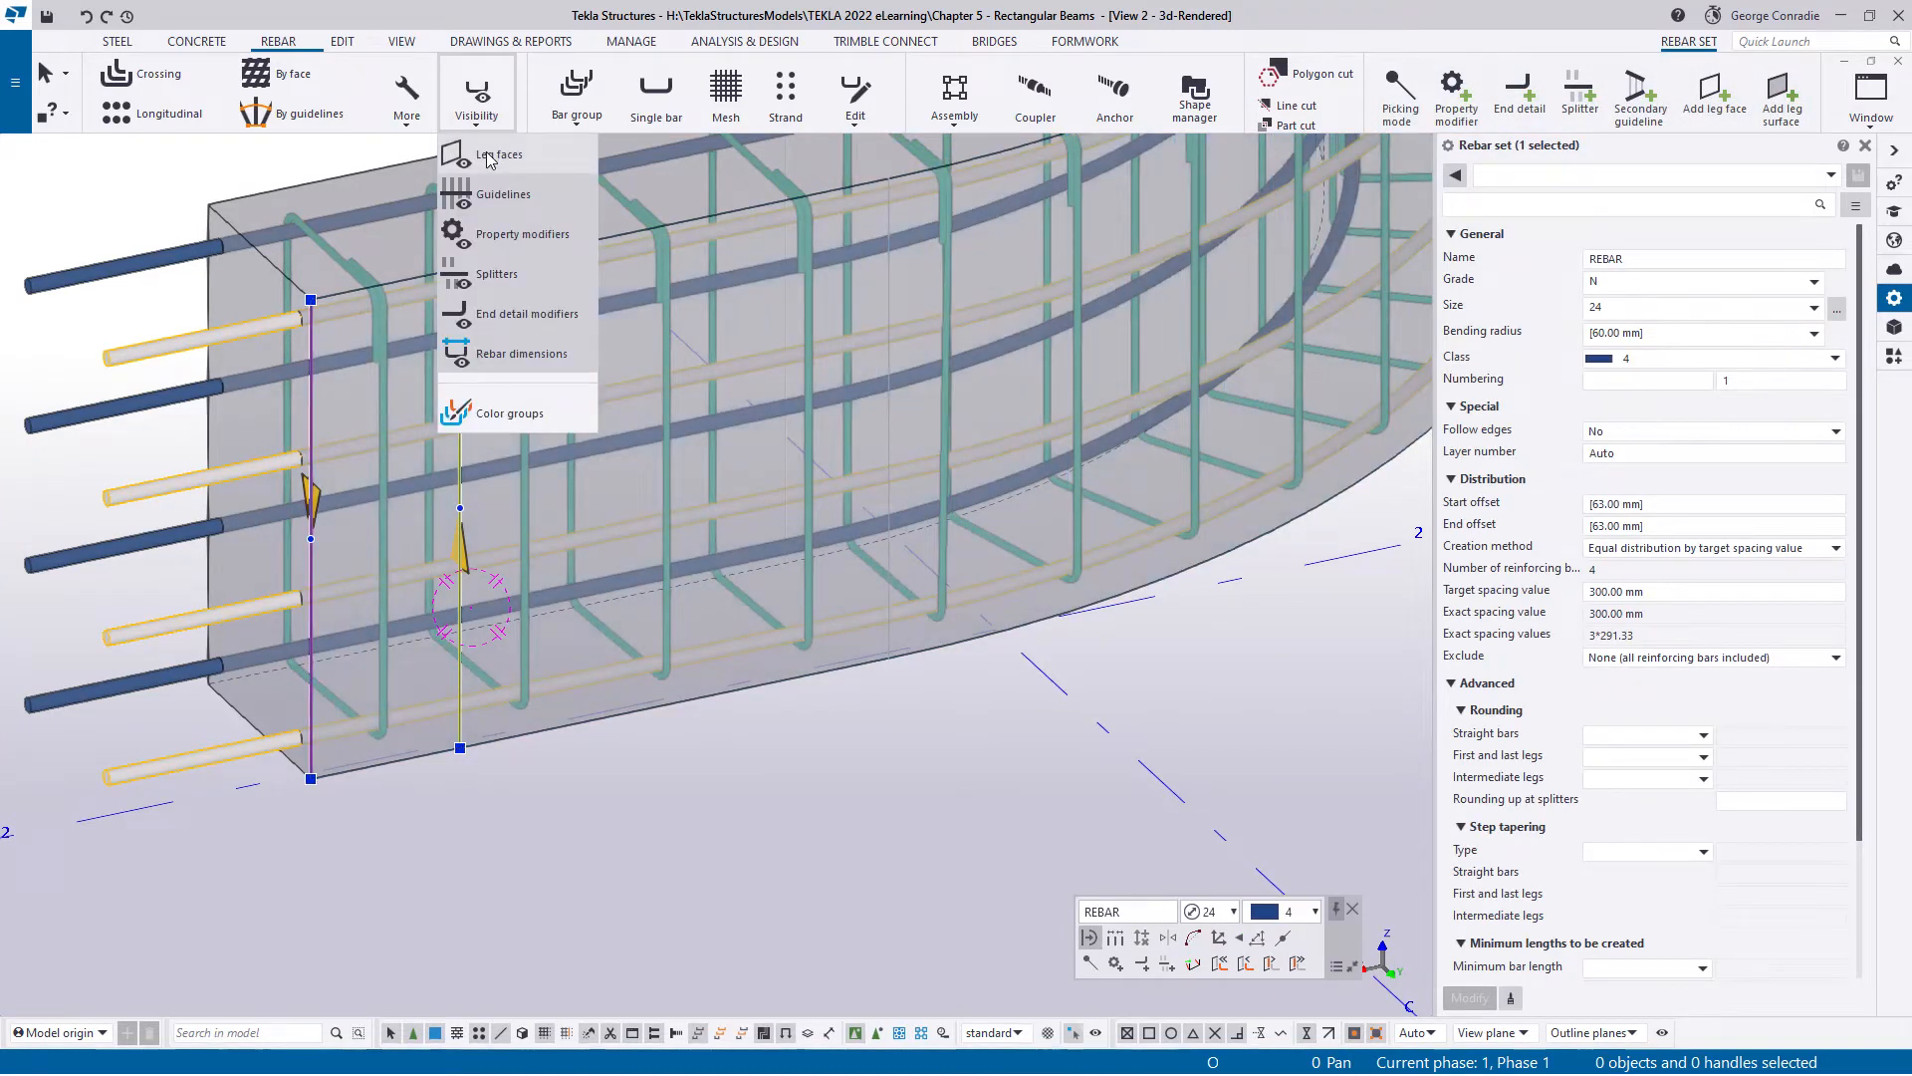
click(576, 965)
click(224, 763)
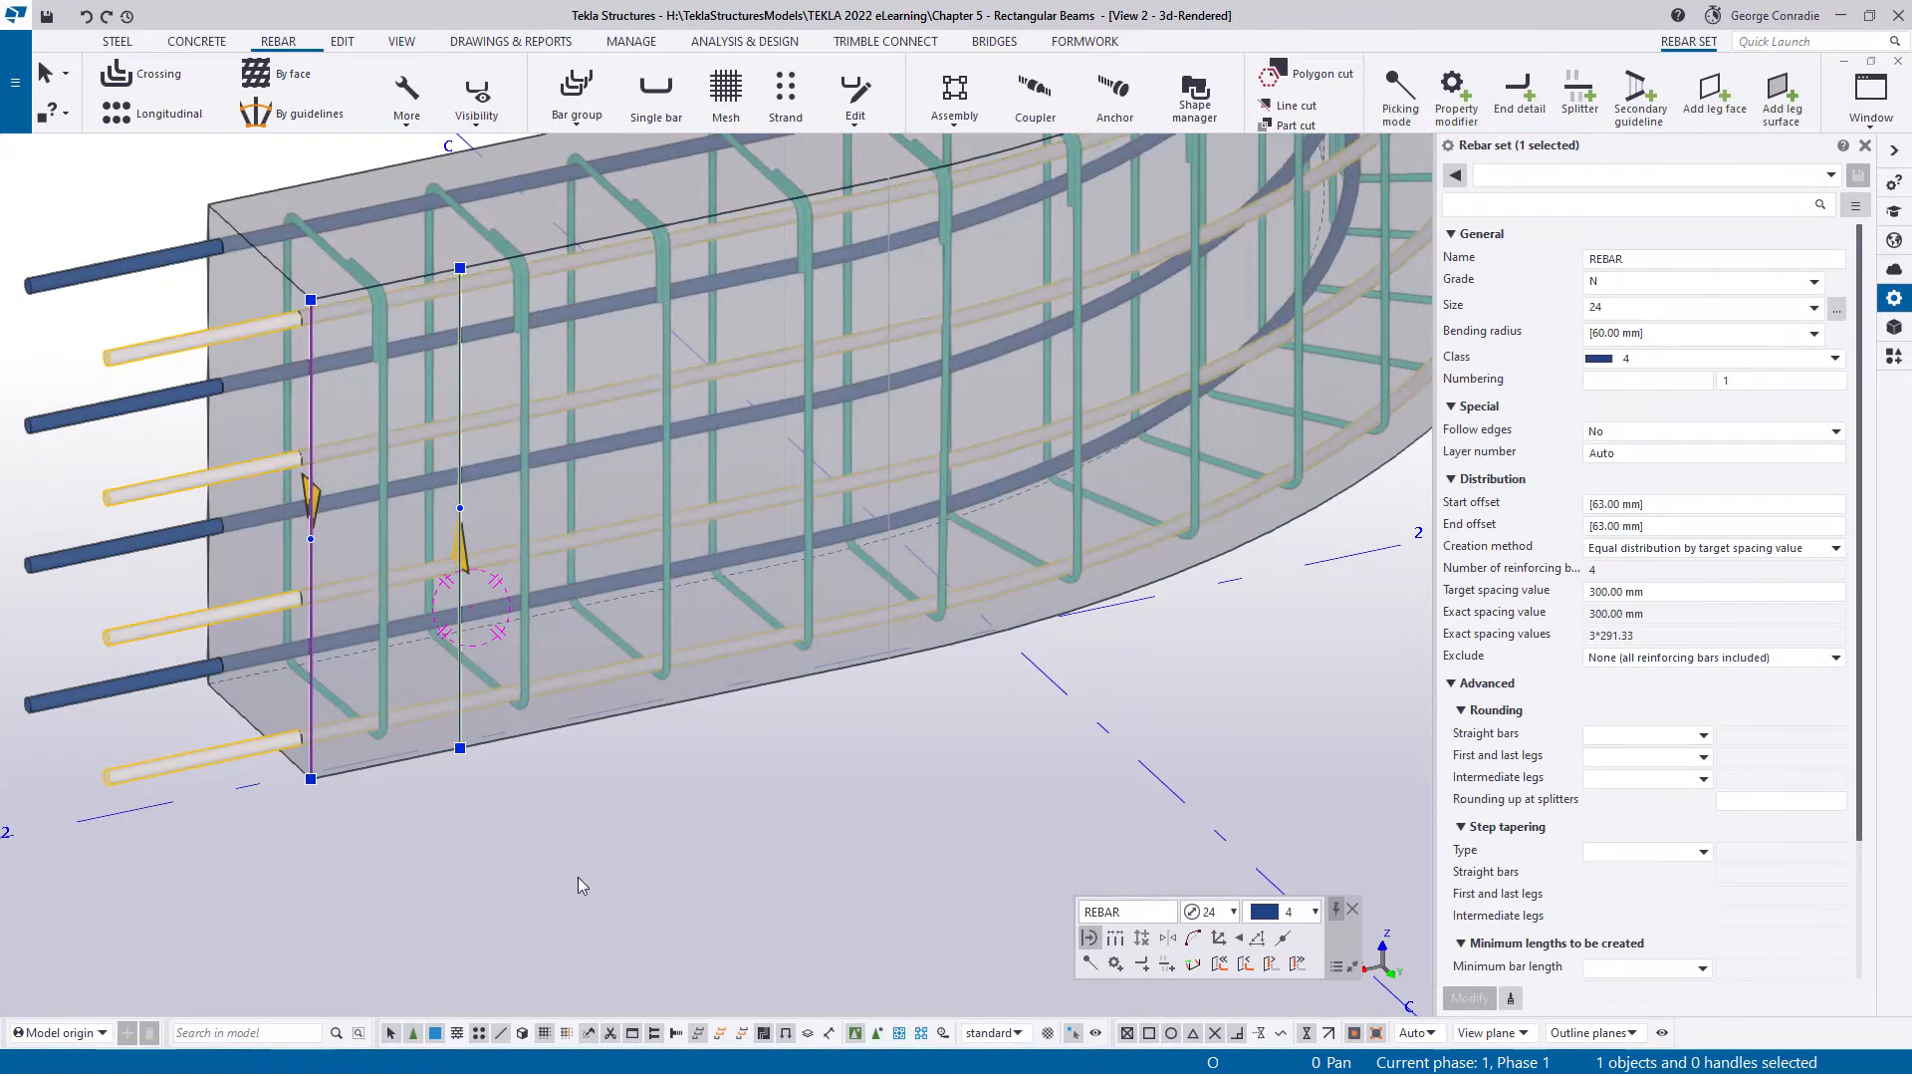
- Add a splitter of split type Cranking to the outer rebar set where the straight part meets the curve, and swap its ends
click(1581, 95)
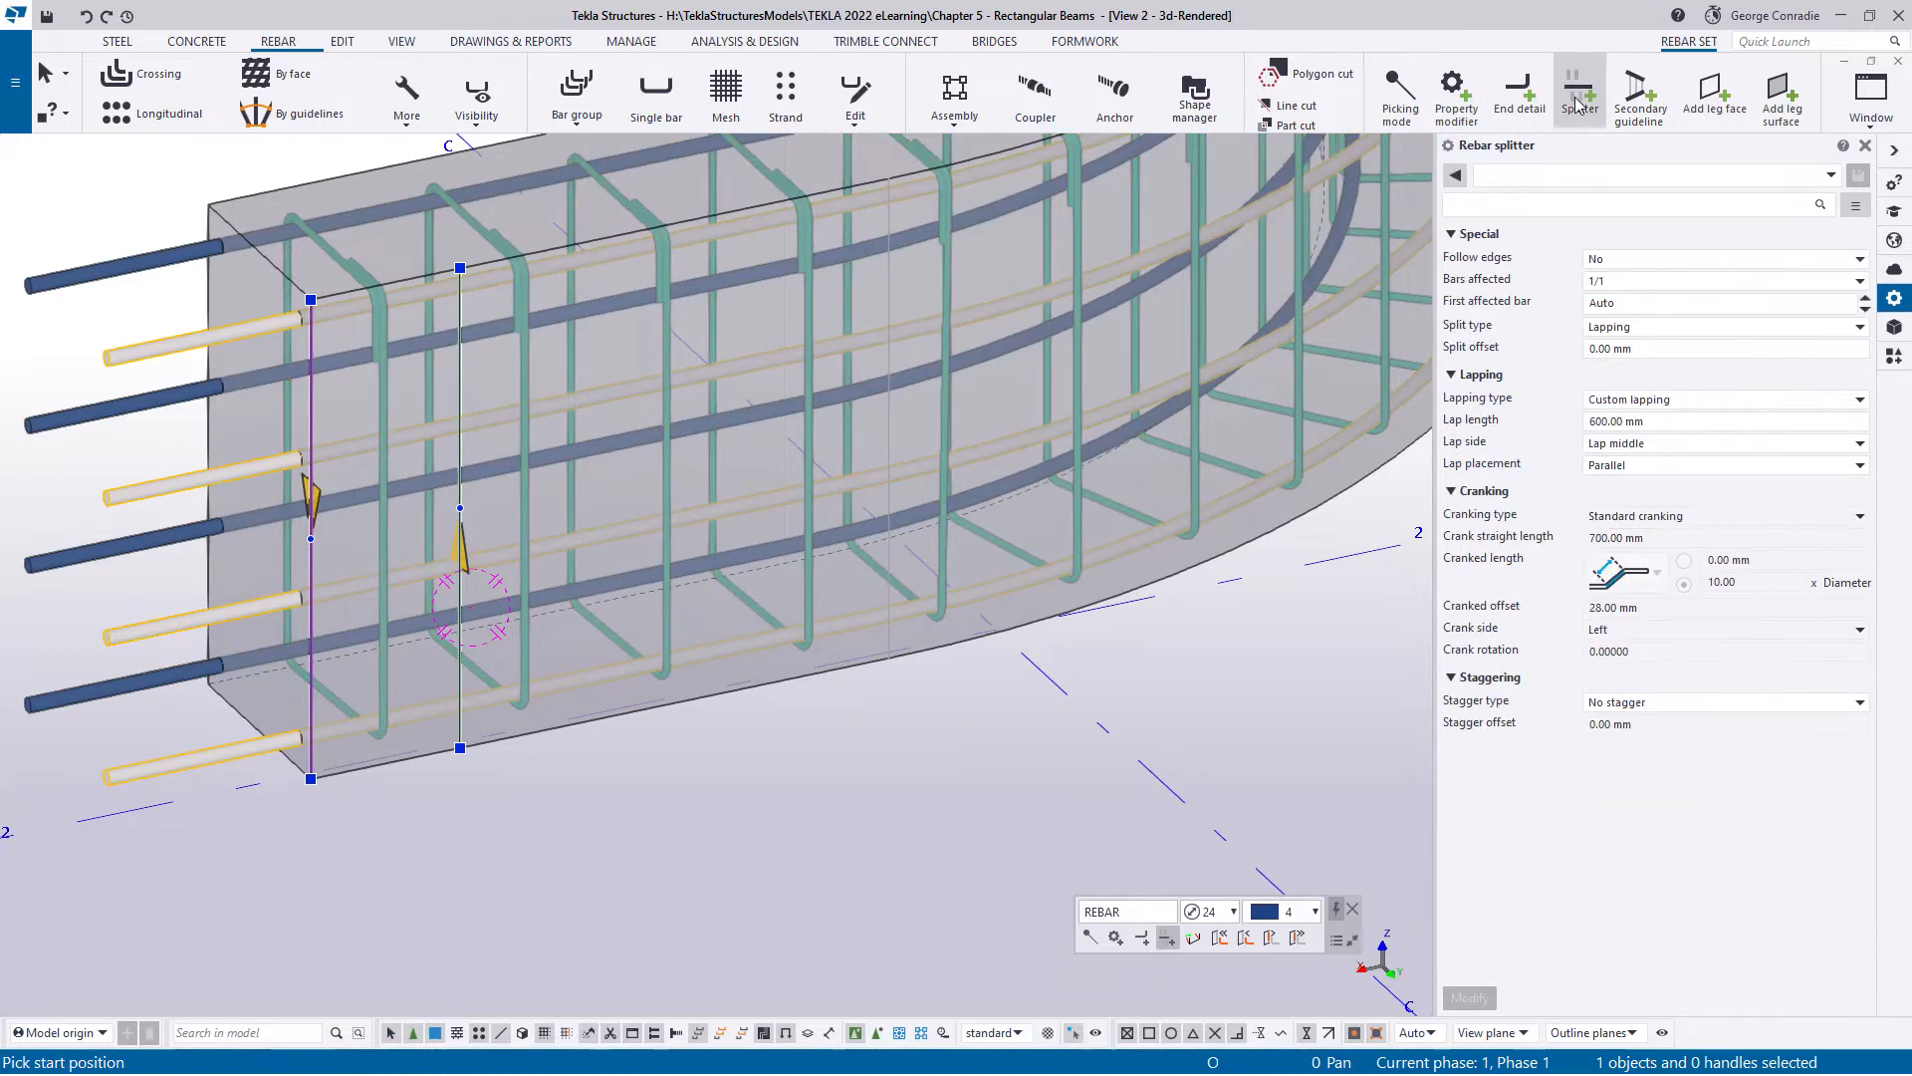
click(1633, 328)
click(1634, 367)
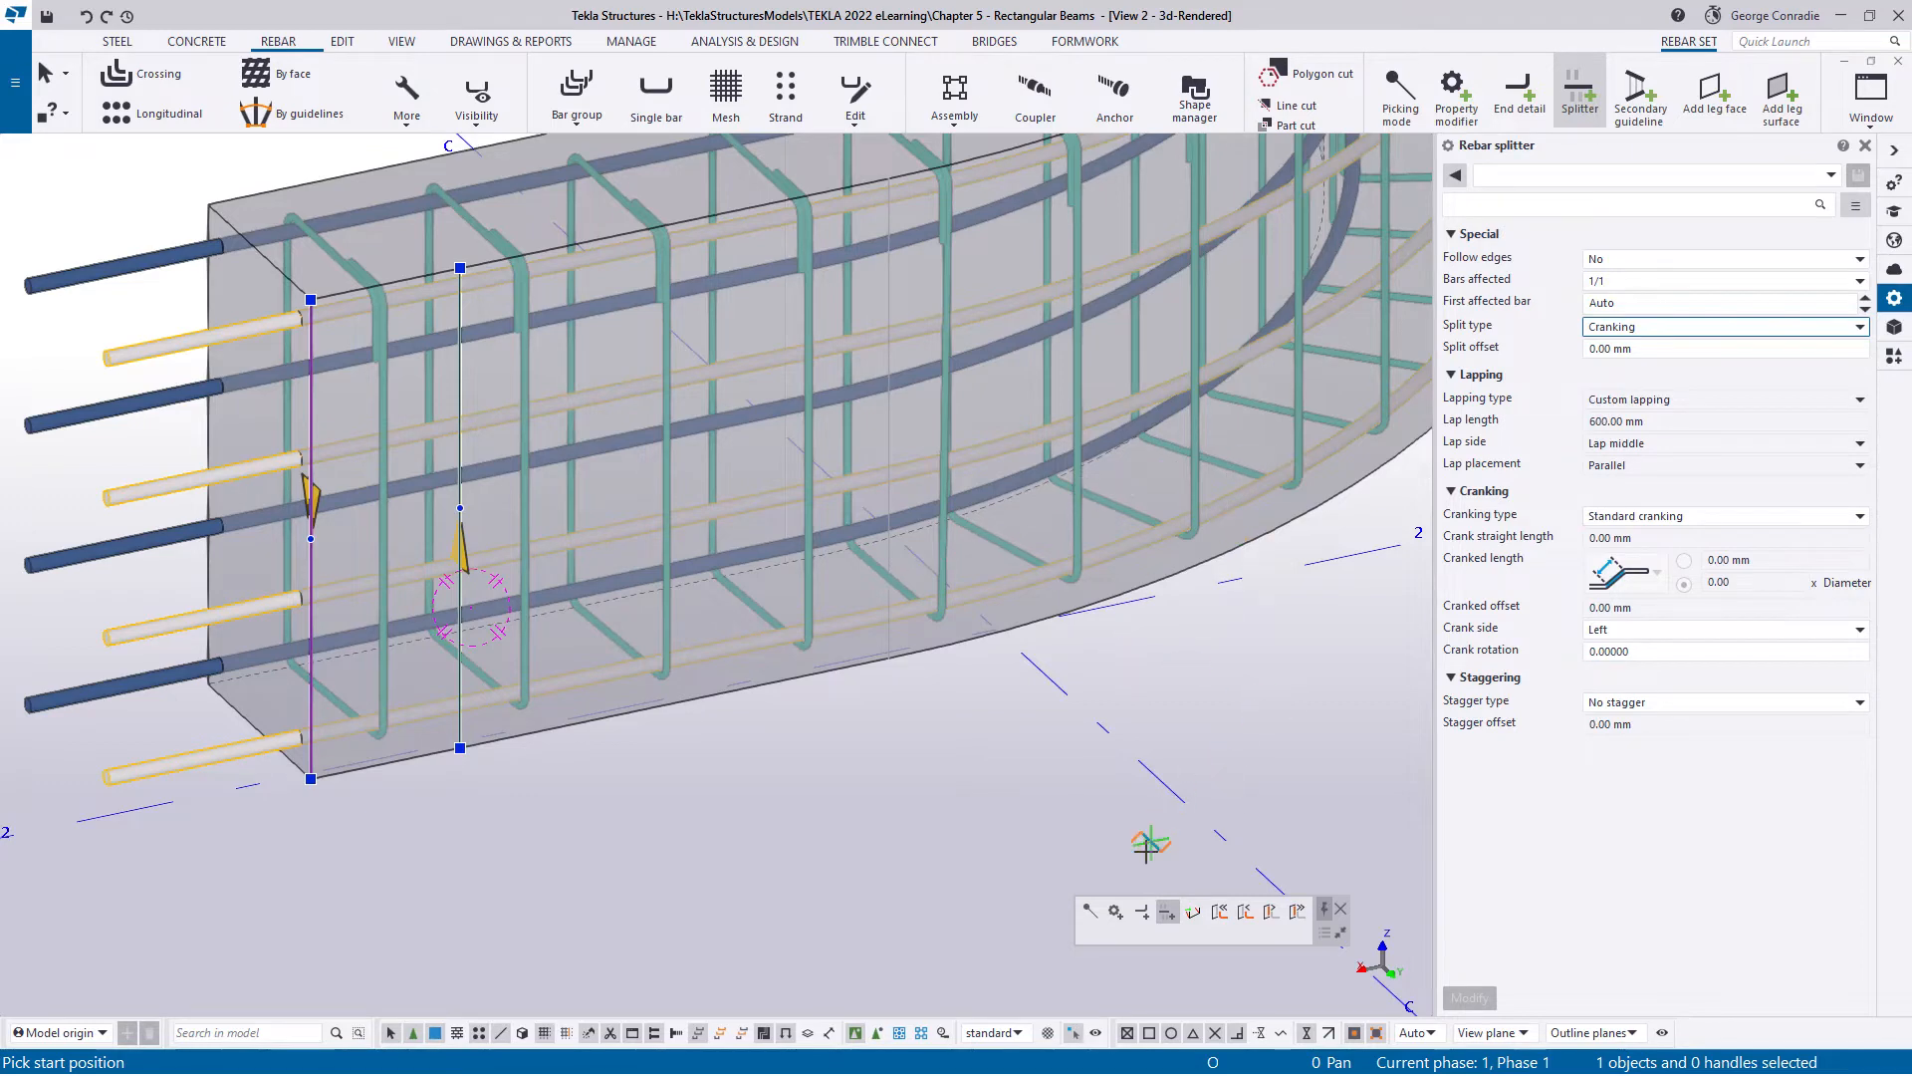
click(889, 656)
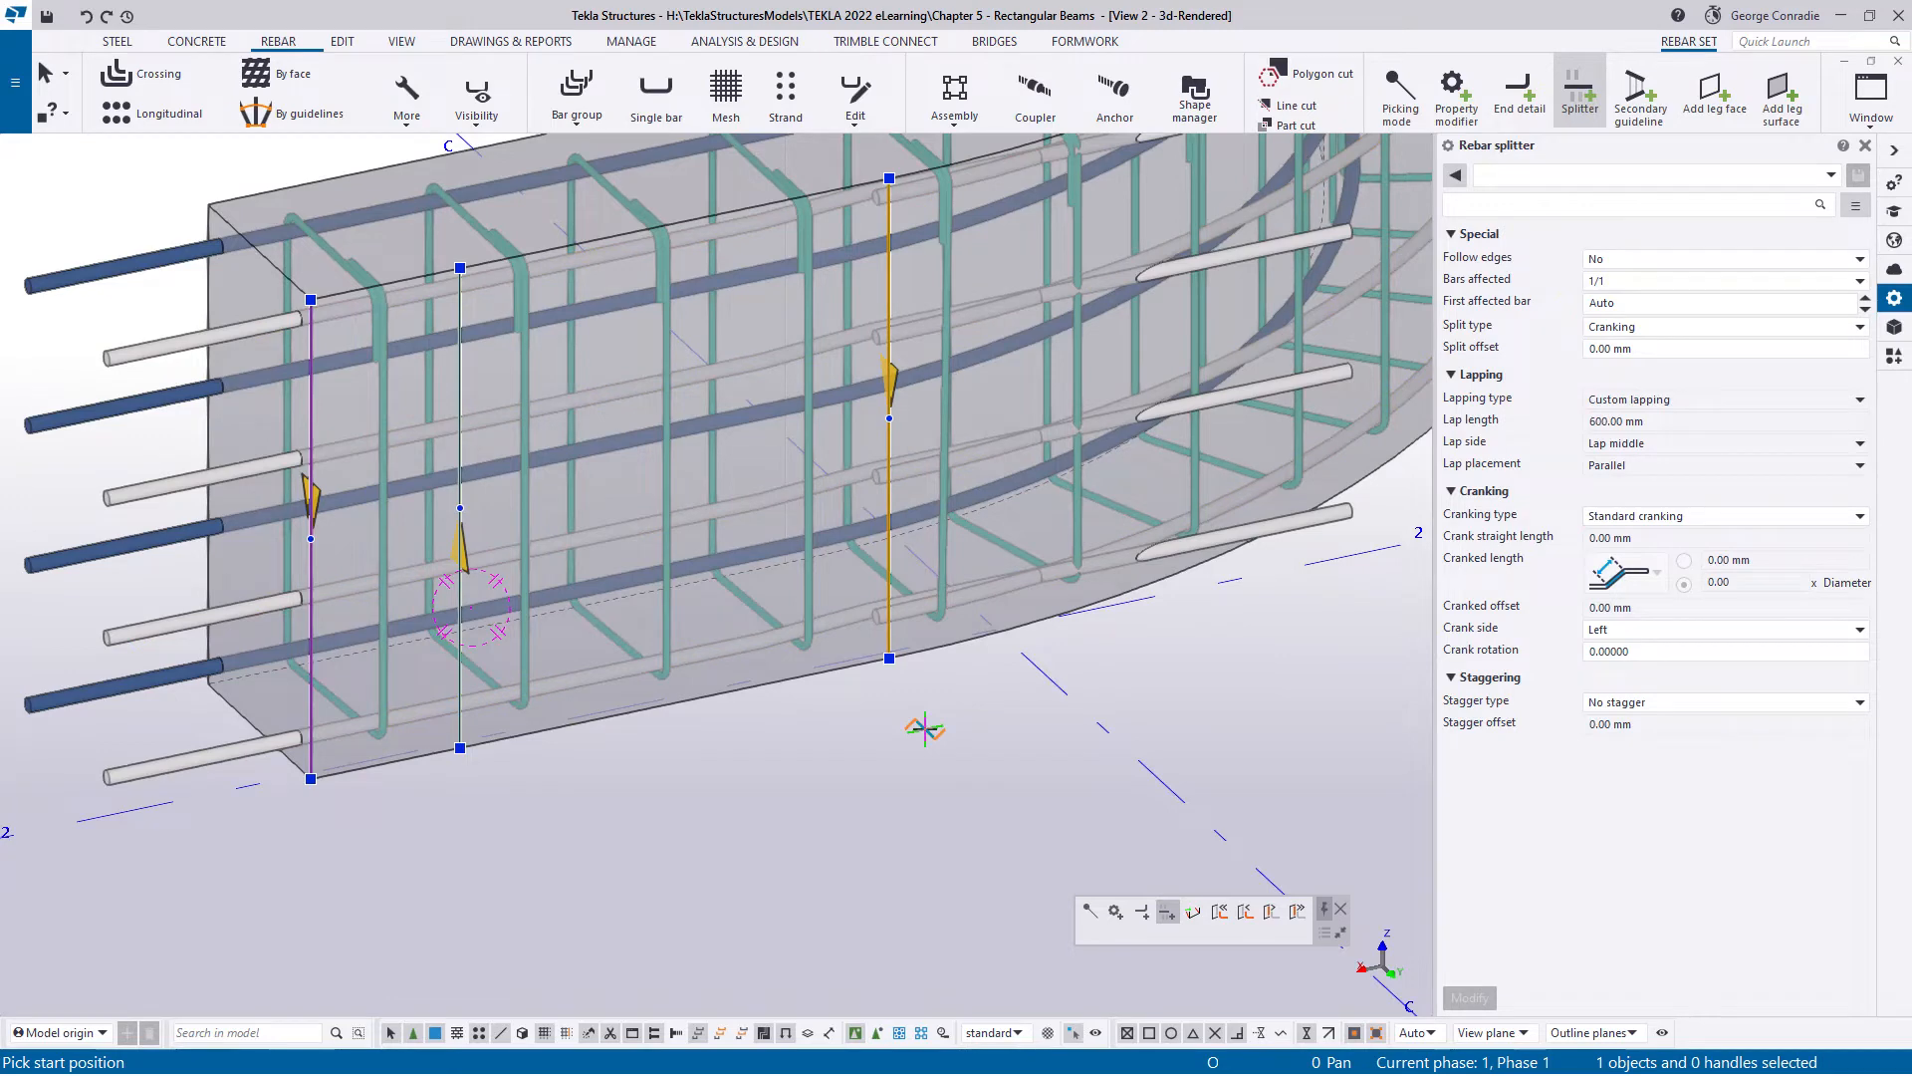
right_click(924, 729)
click(971, 381)
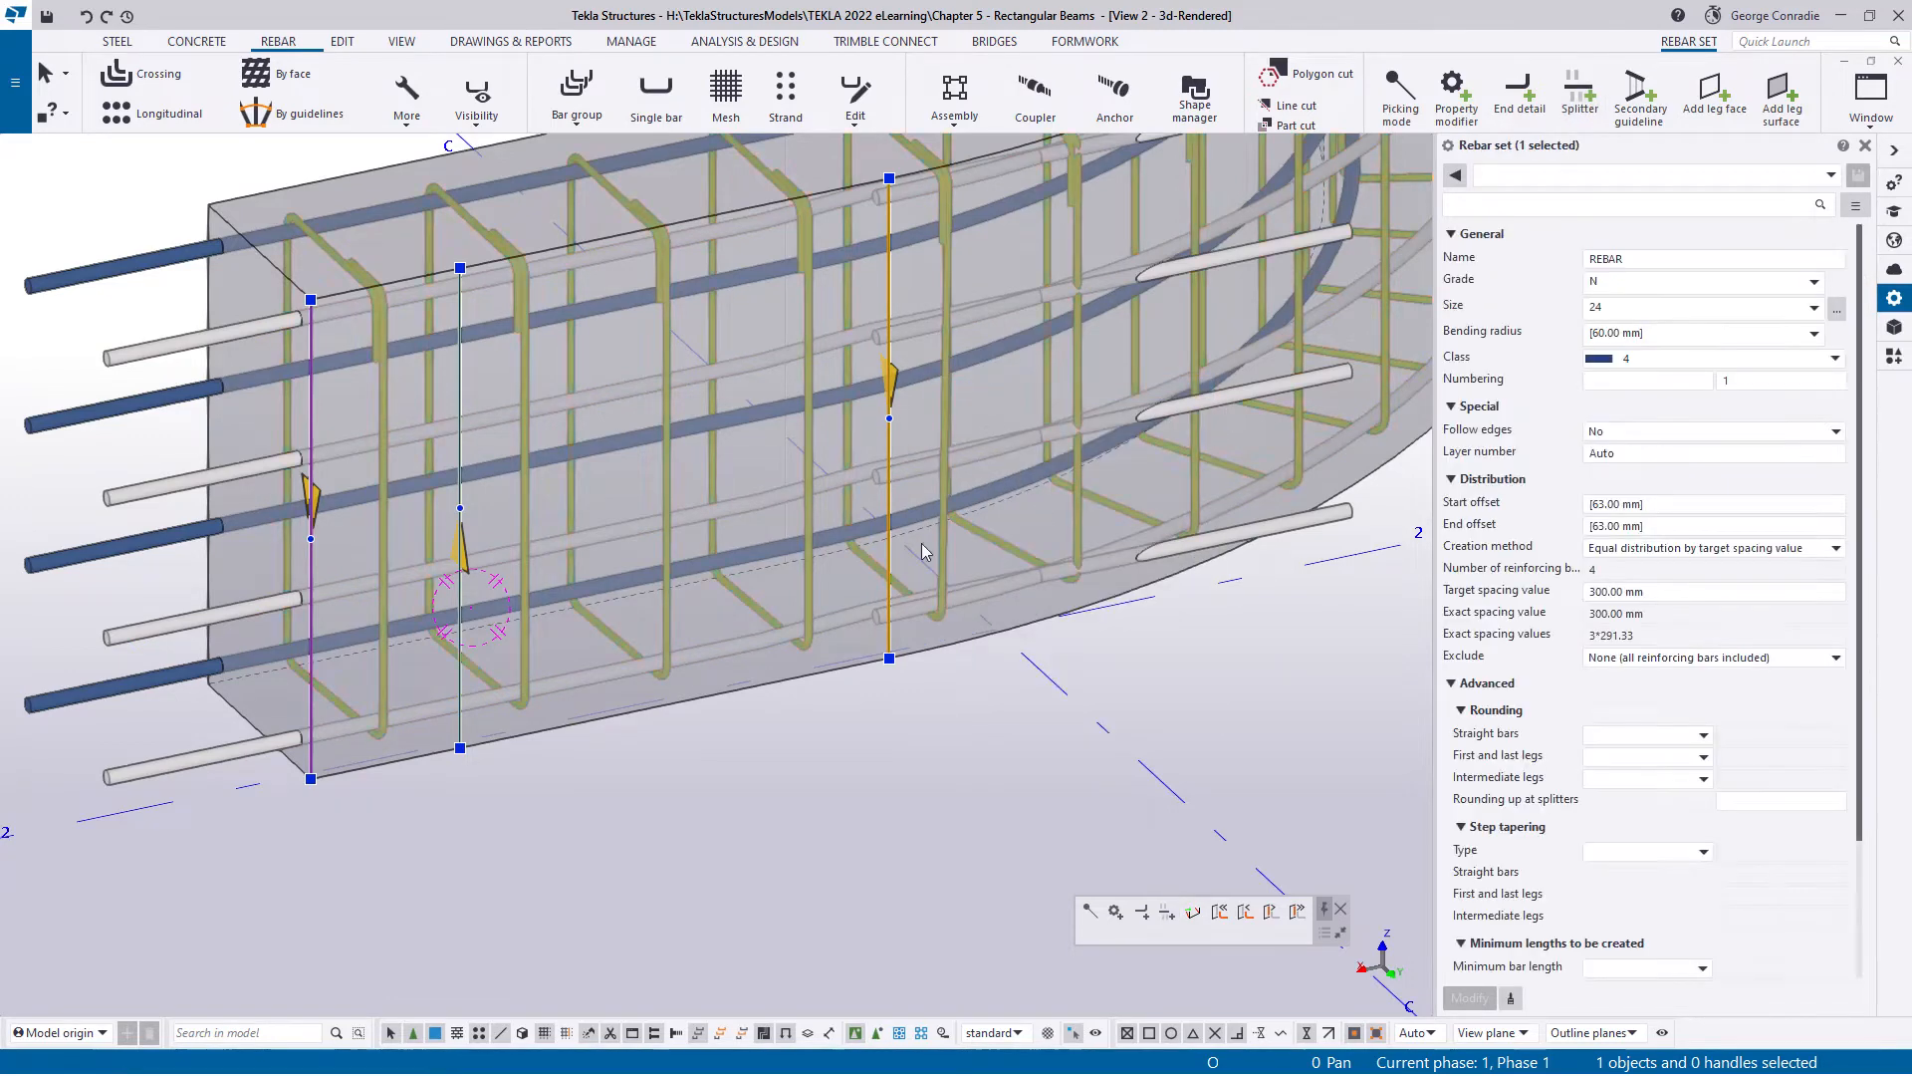
click(888, 554)
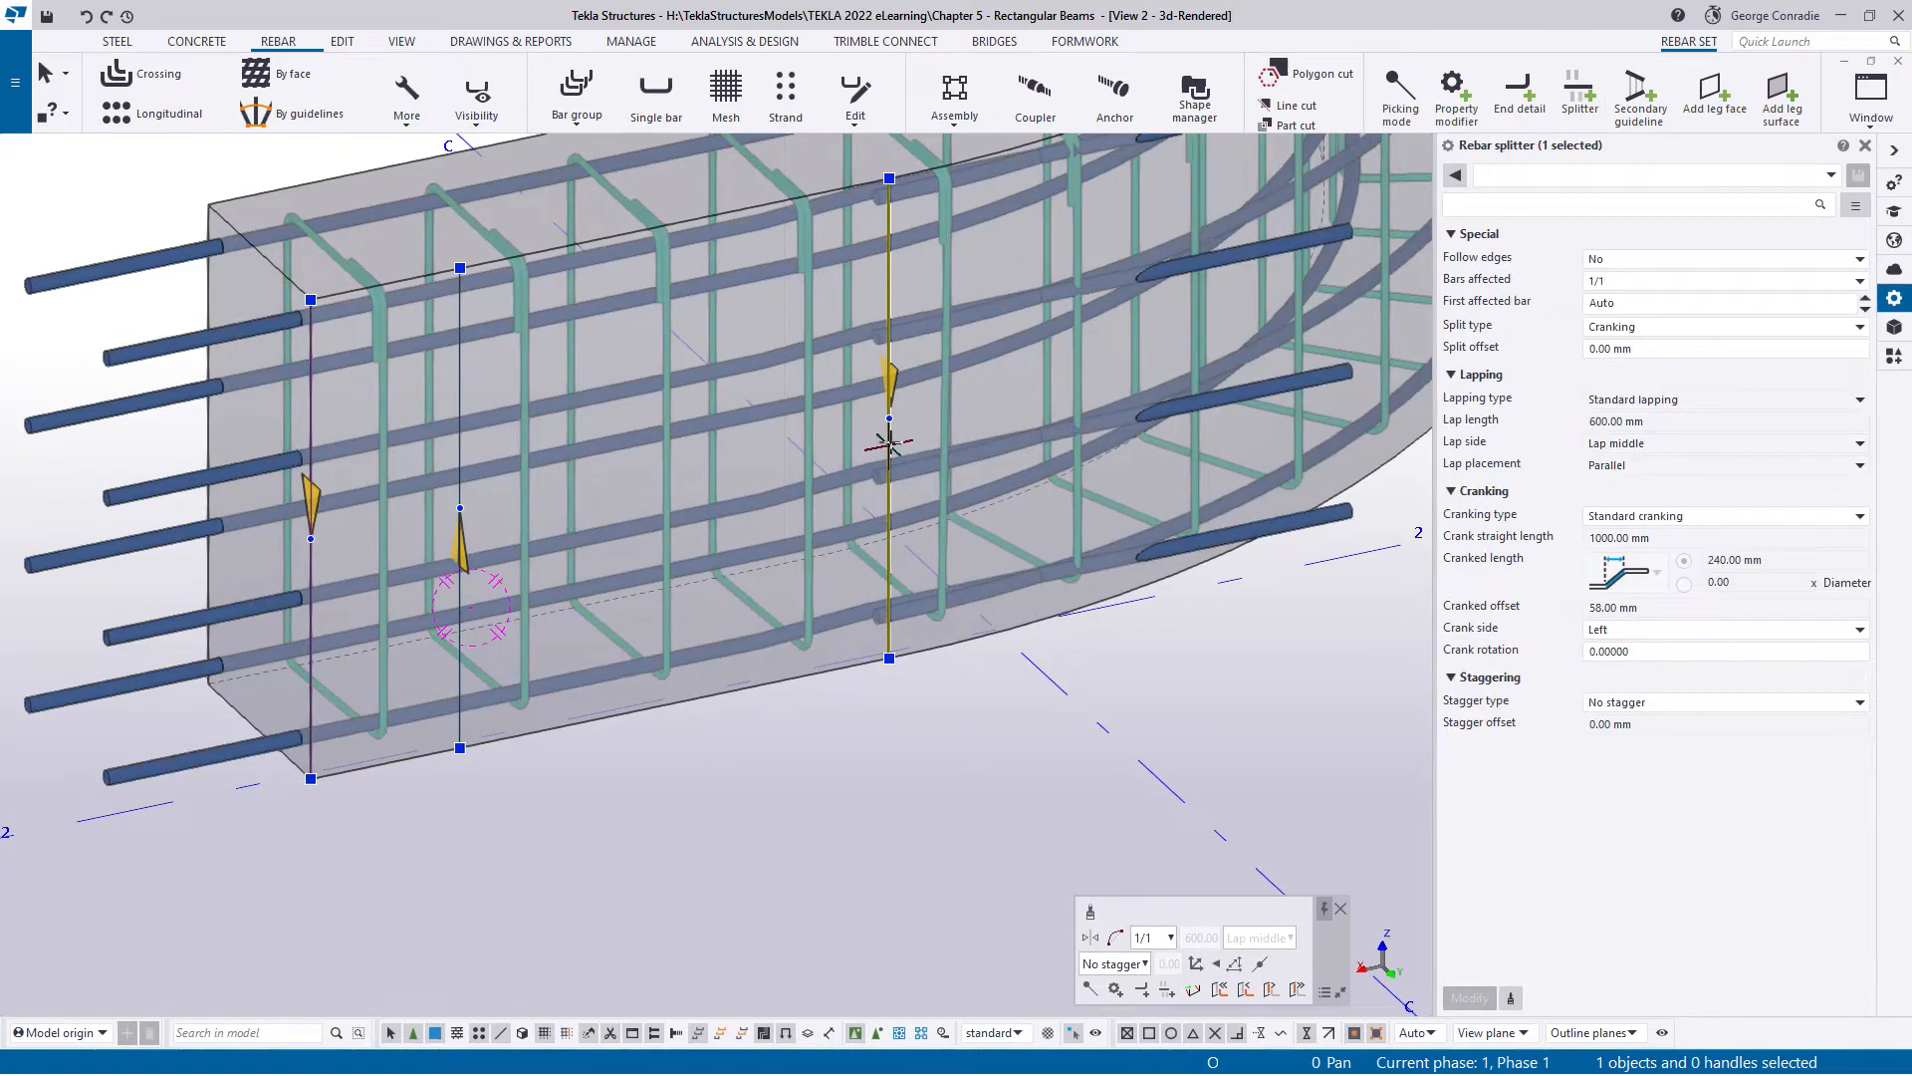
click(1094, 937)
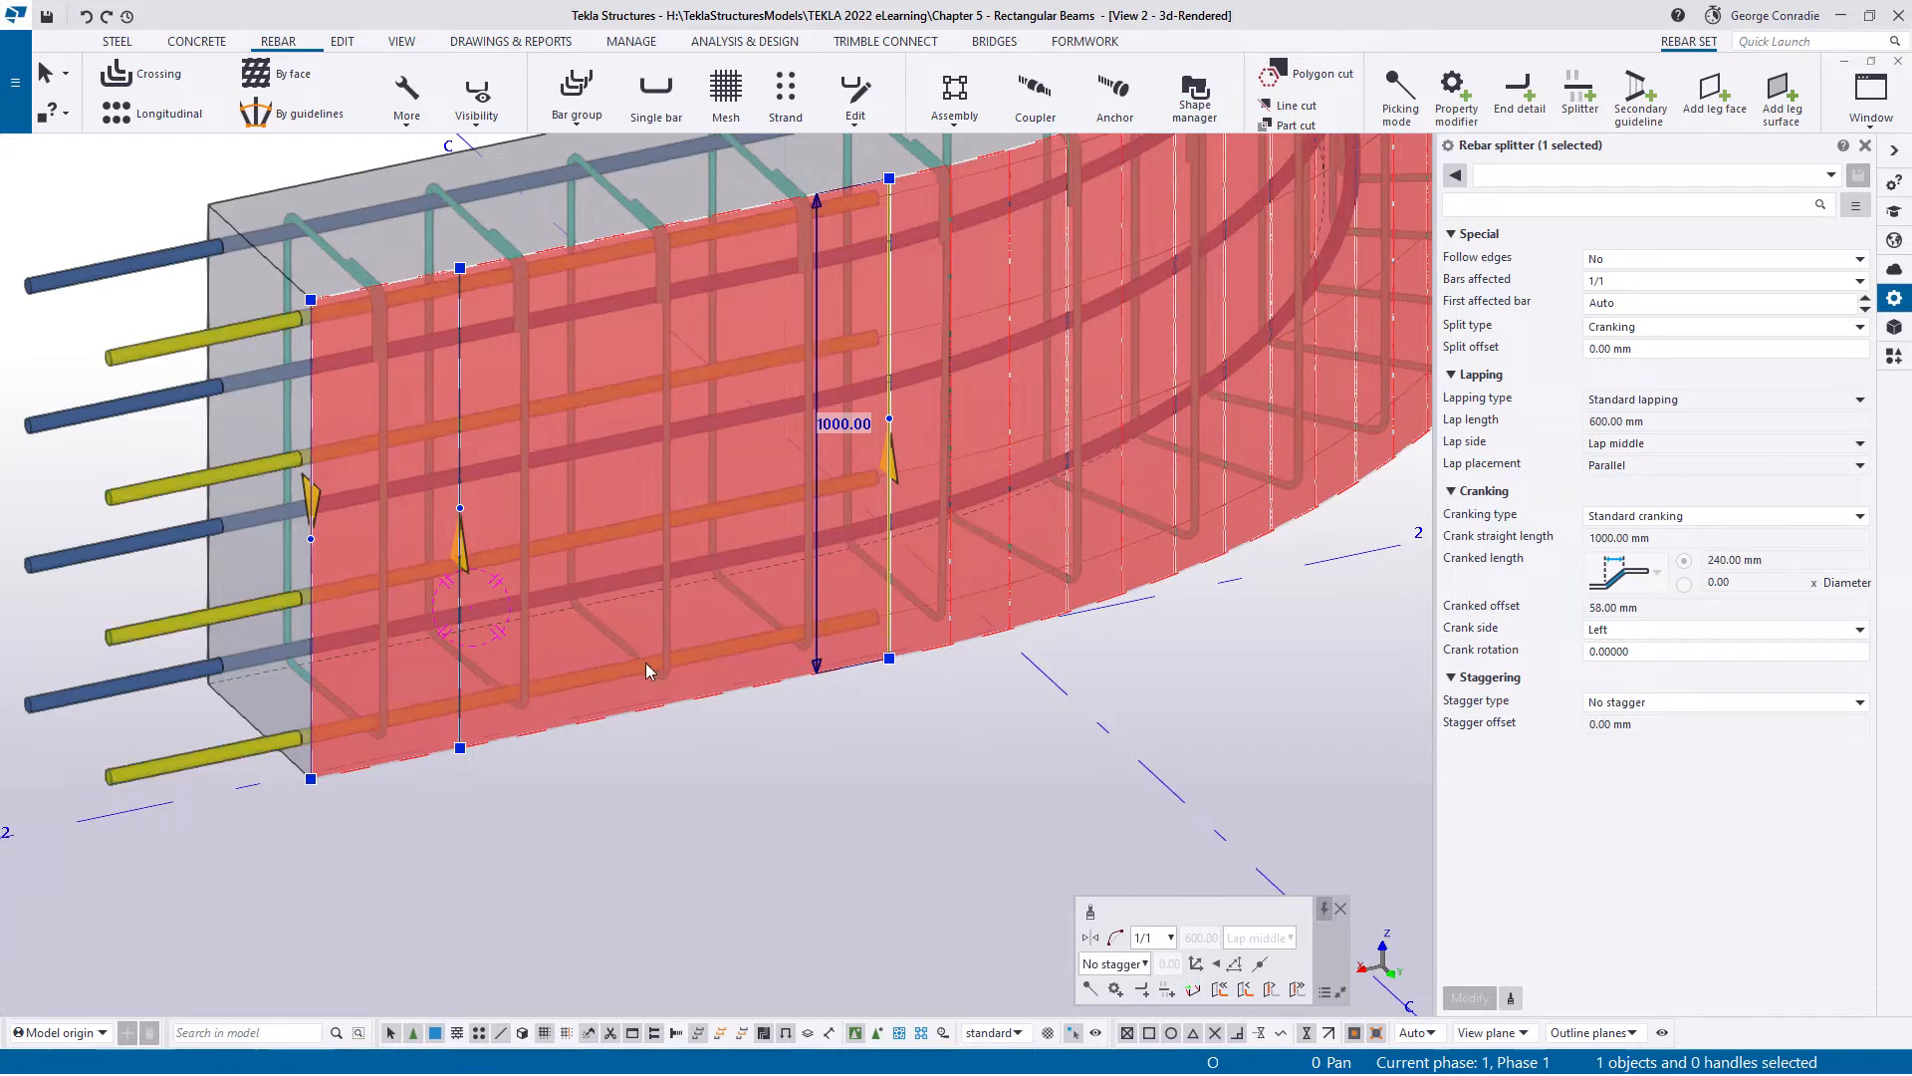
- Try a split offset of -1000 mm on the cranking splitter
click(1658, 346)
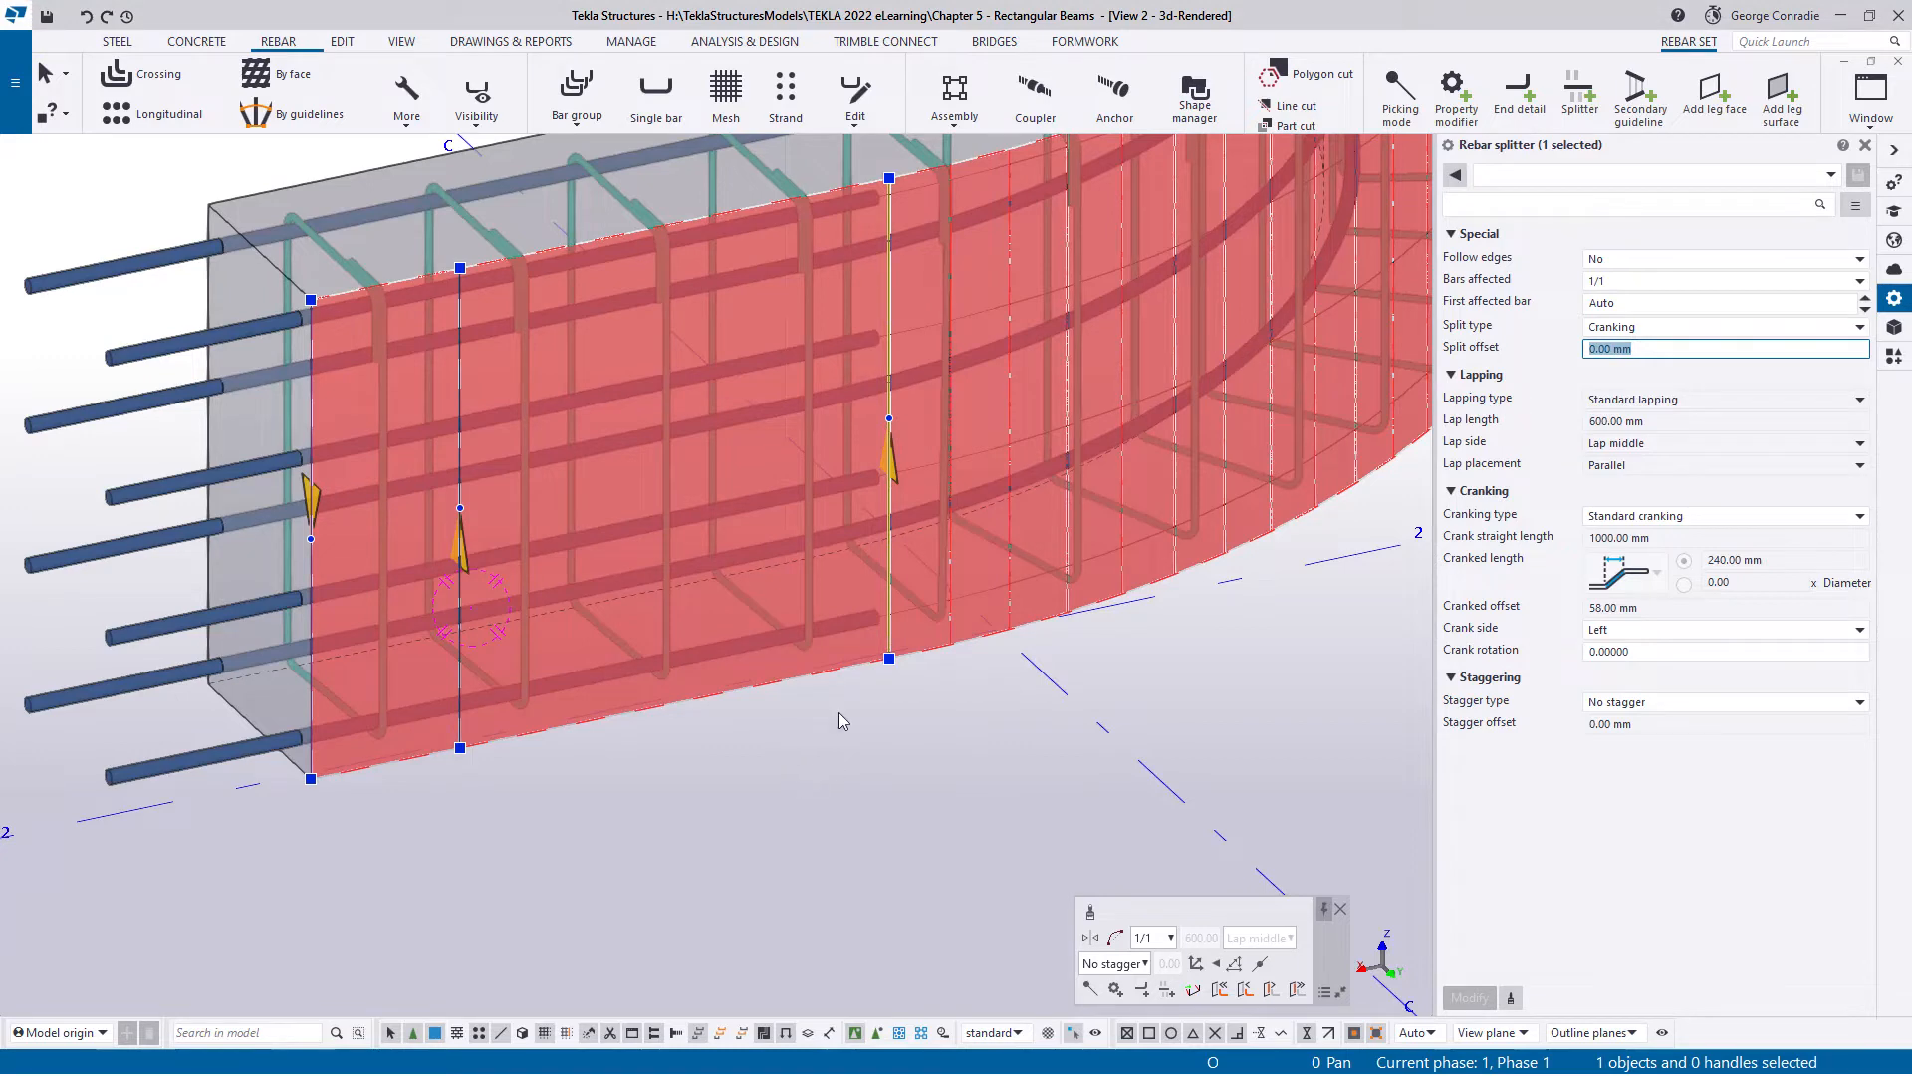
text(-1000)
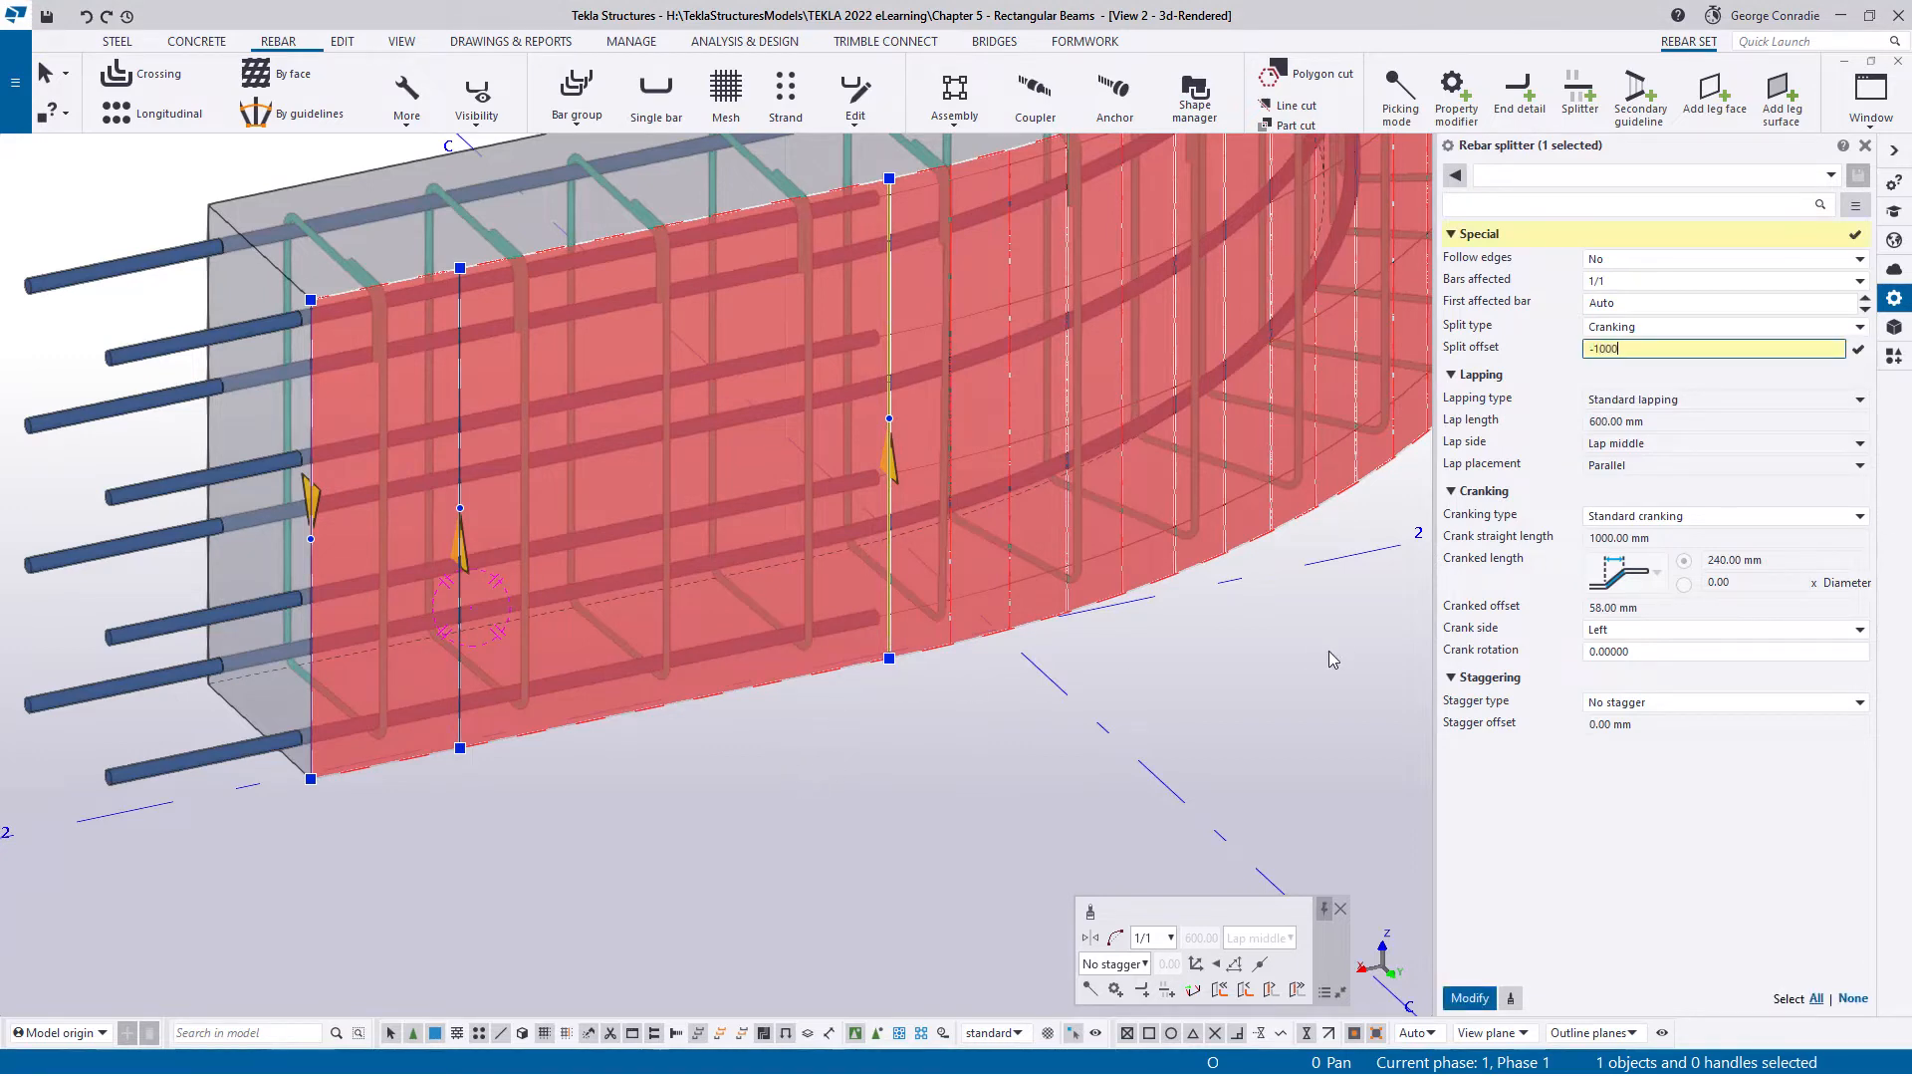
key(Return)
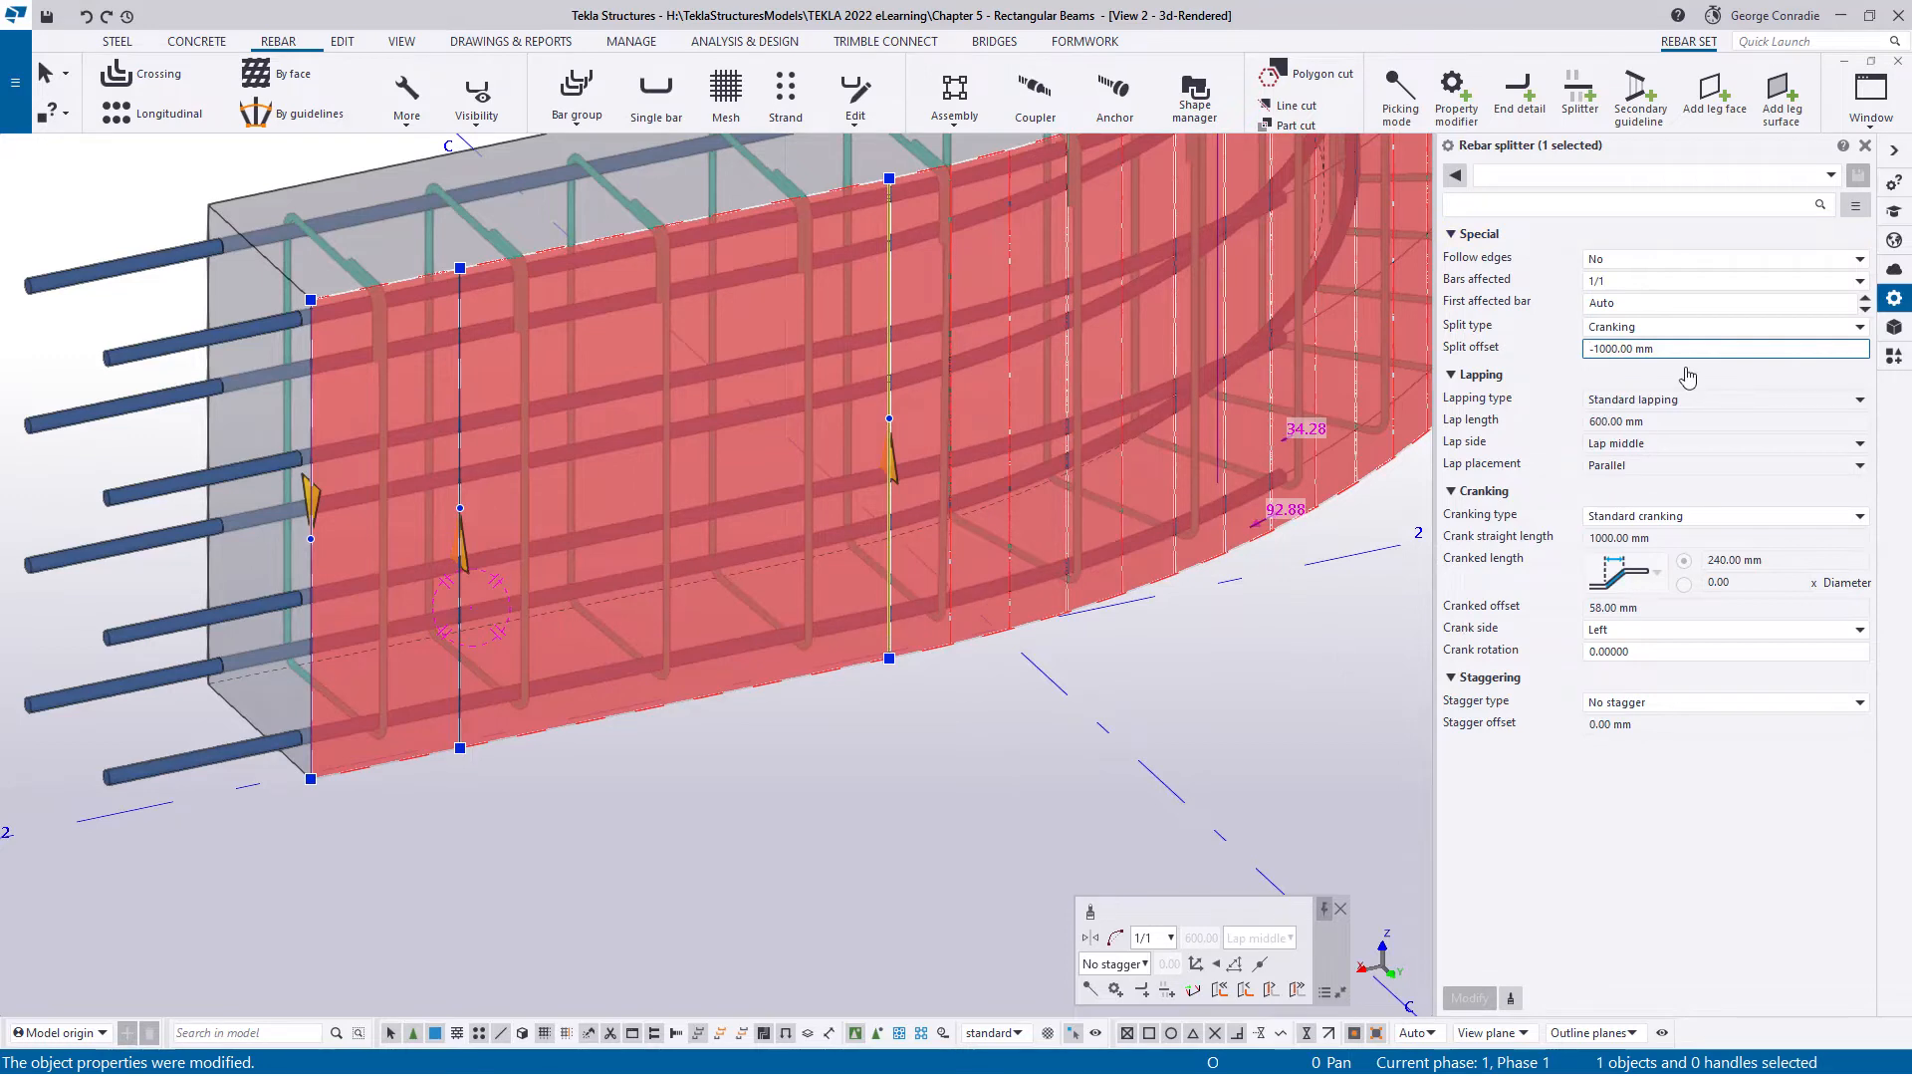
- Set the cranking splitter's split offset to 1000 mm and its crank side to Right
text(1000)
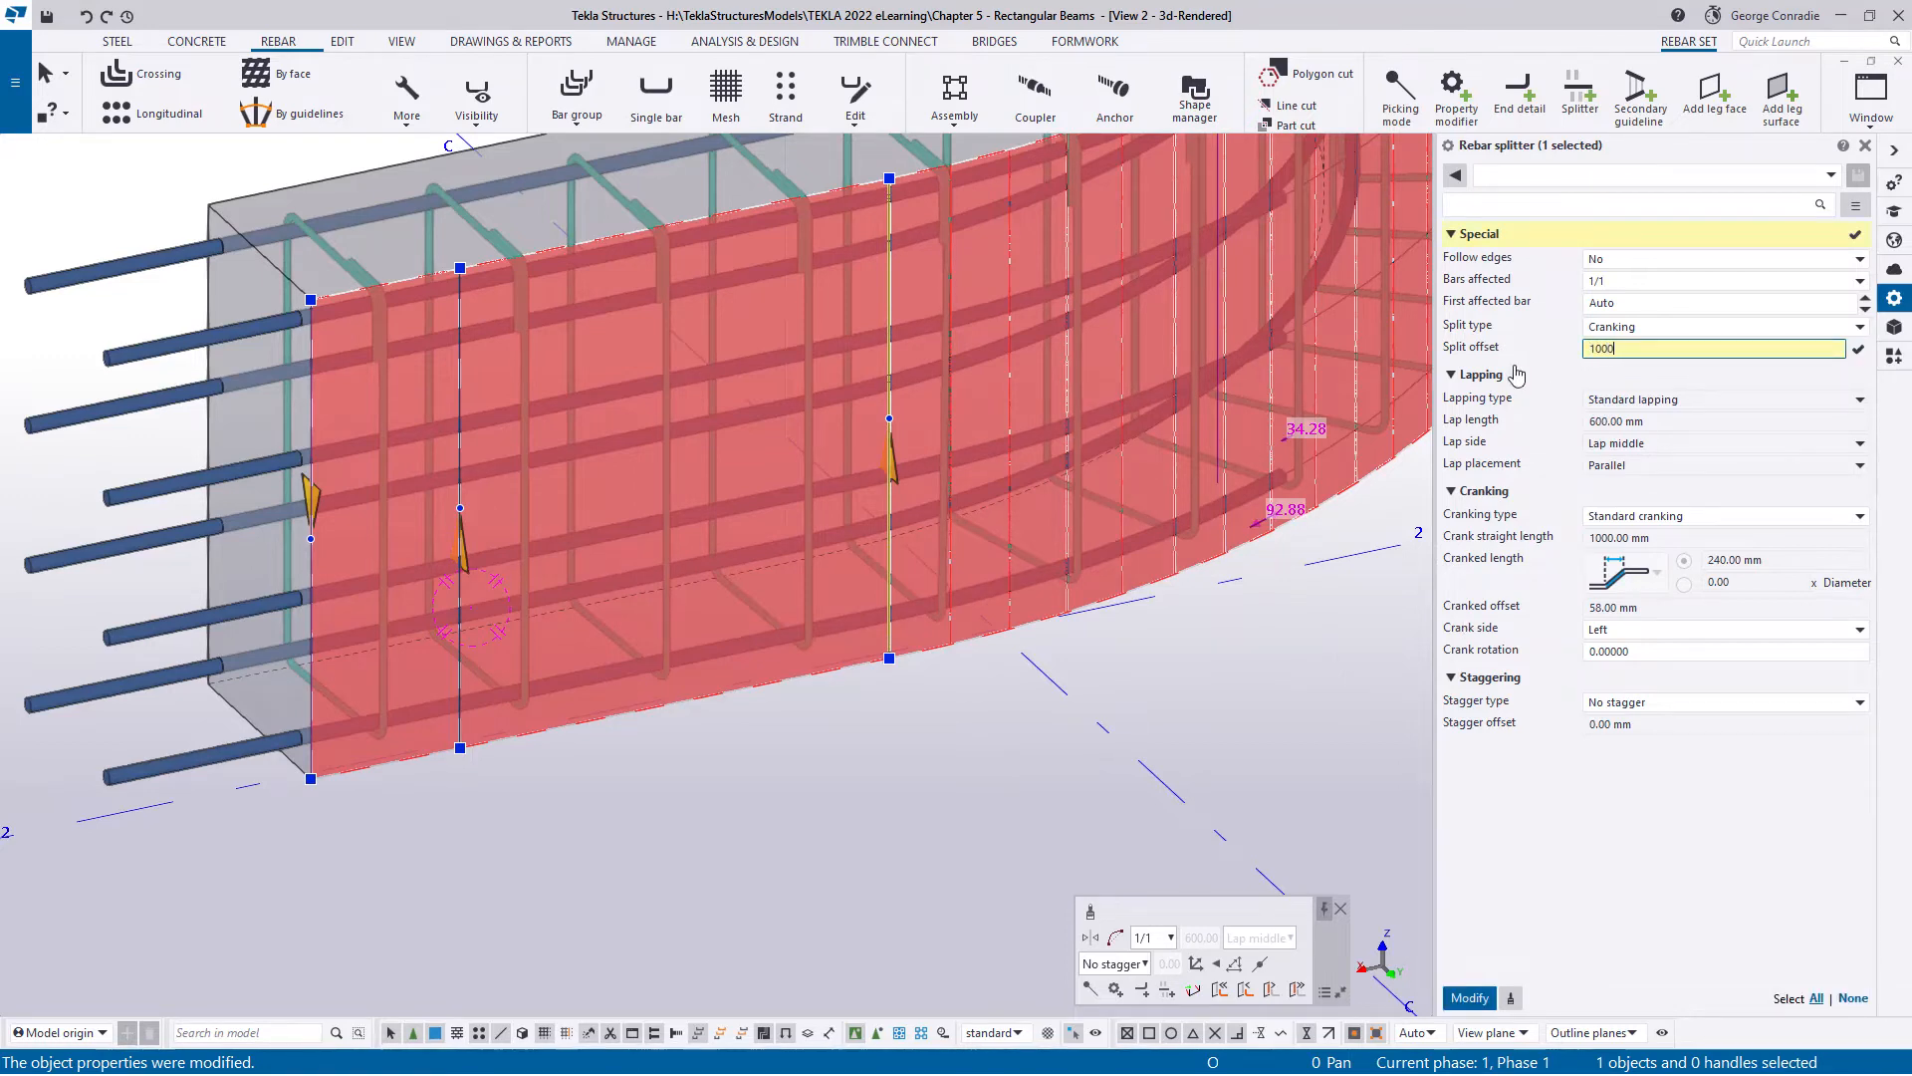
key(Return)
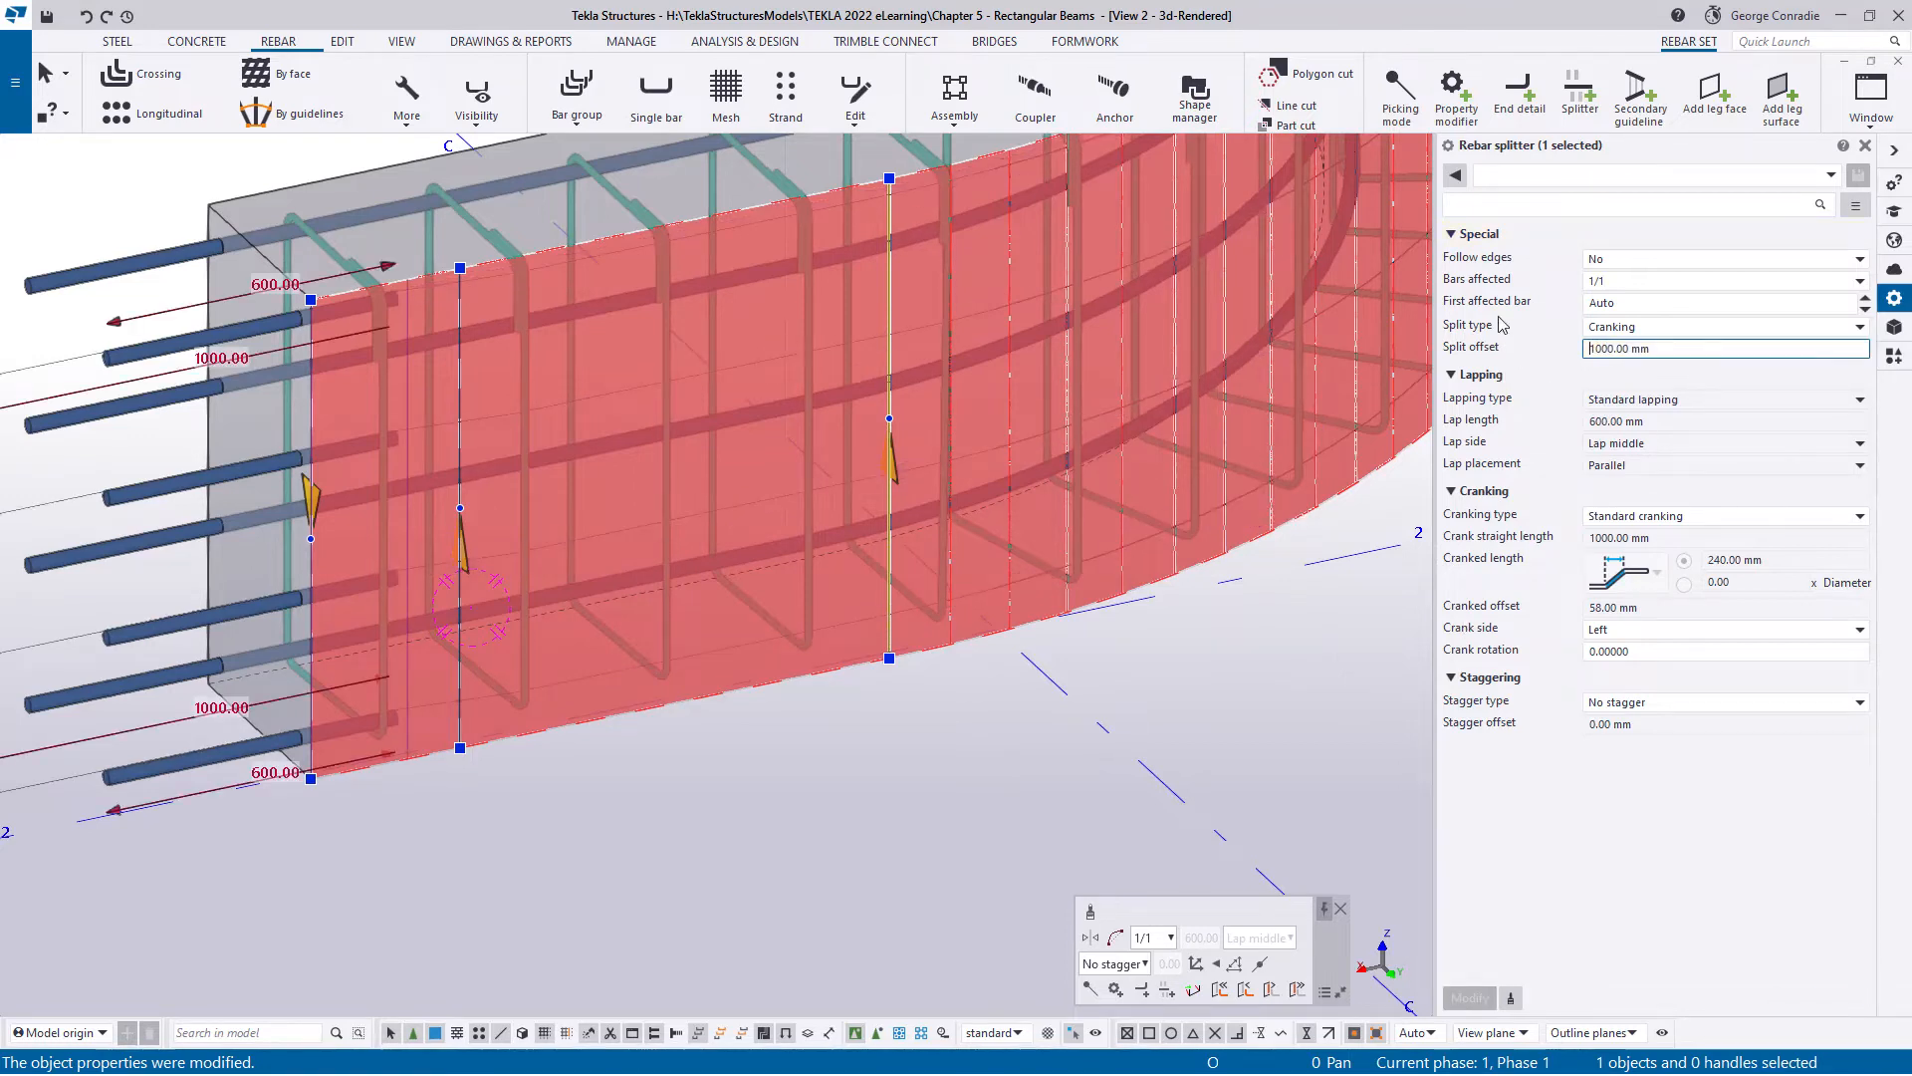
scroll(456, 701, up, 4)
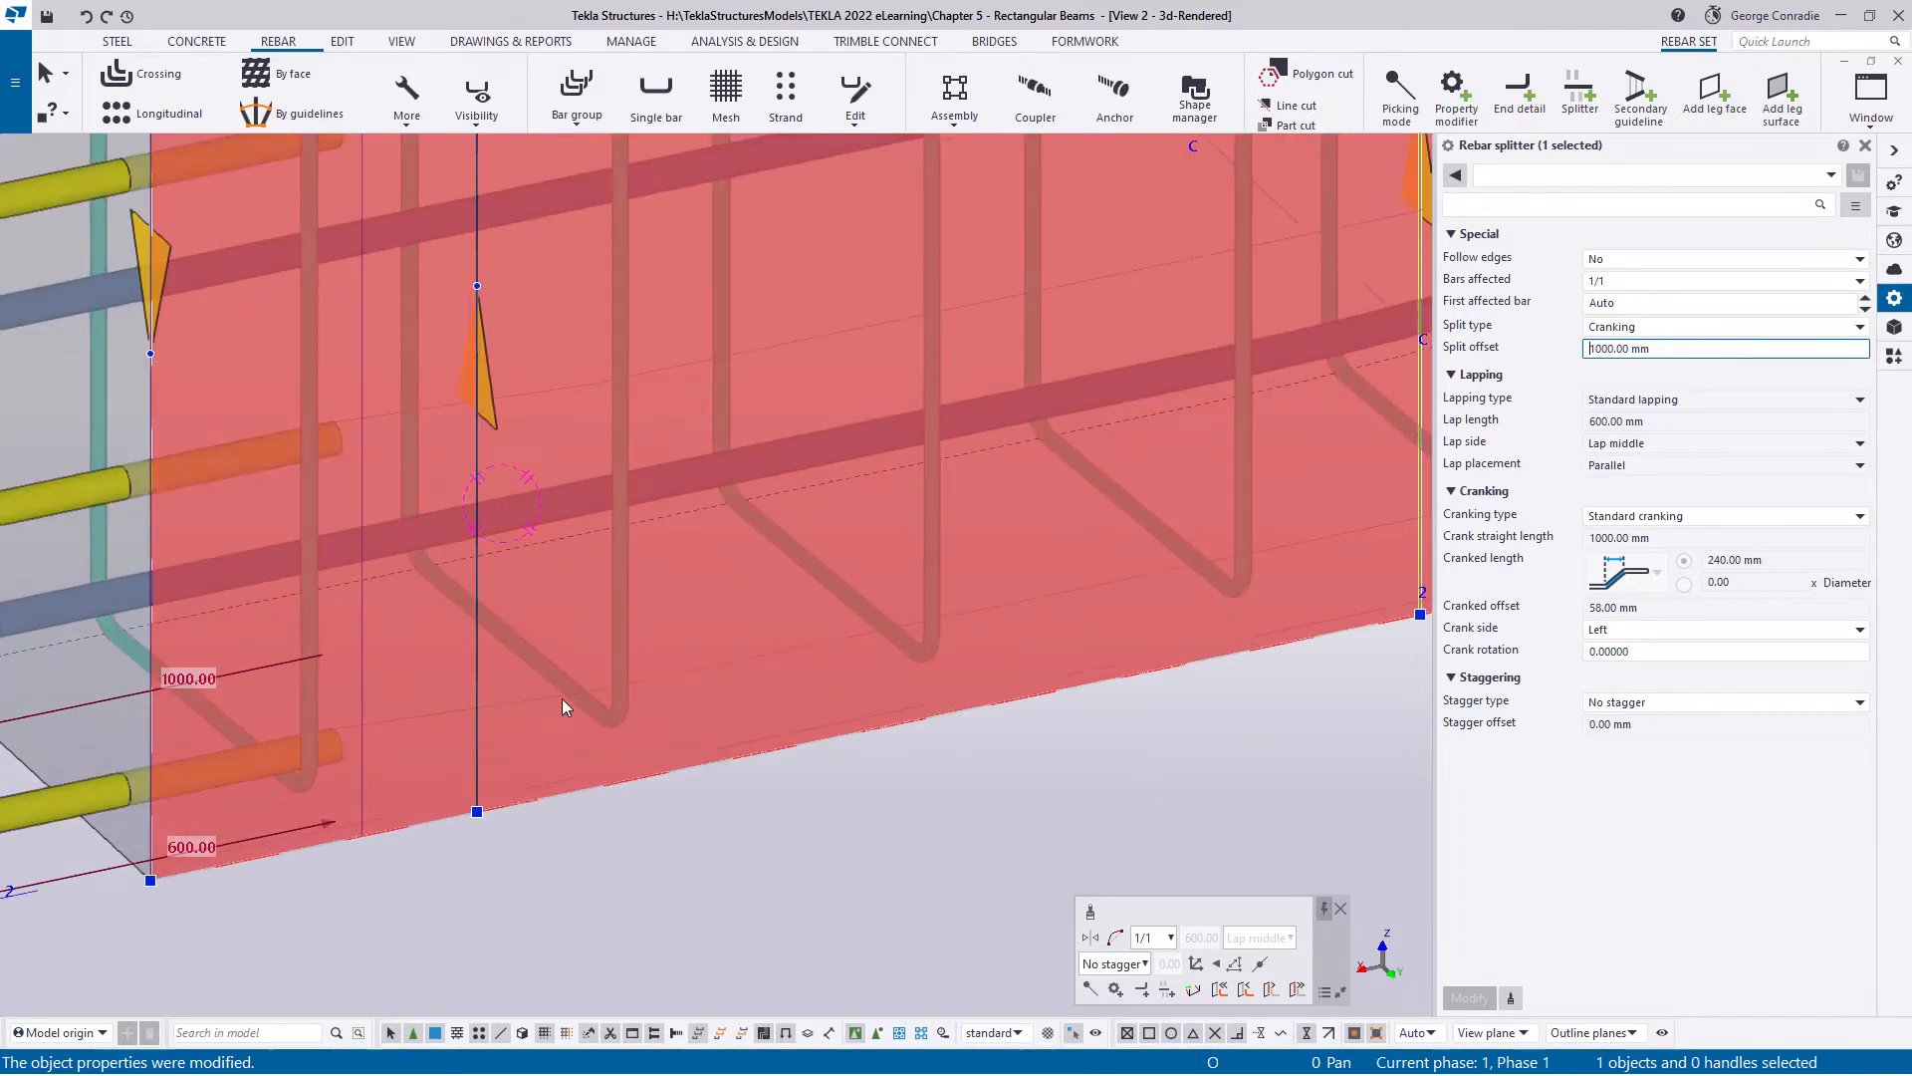
scroll(562, 697, down, 4)
click(1633, 630)
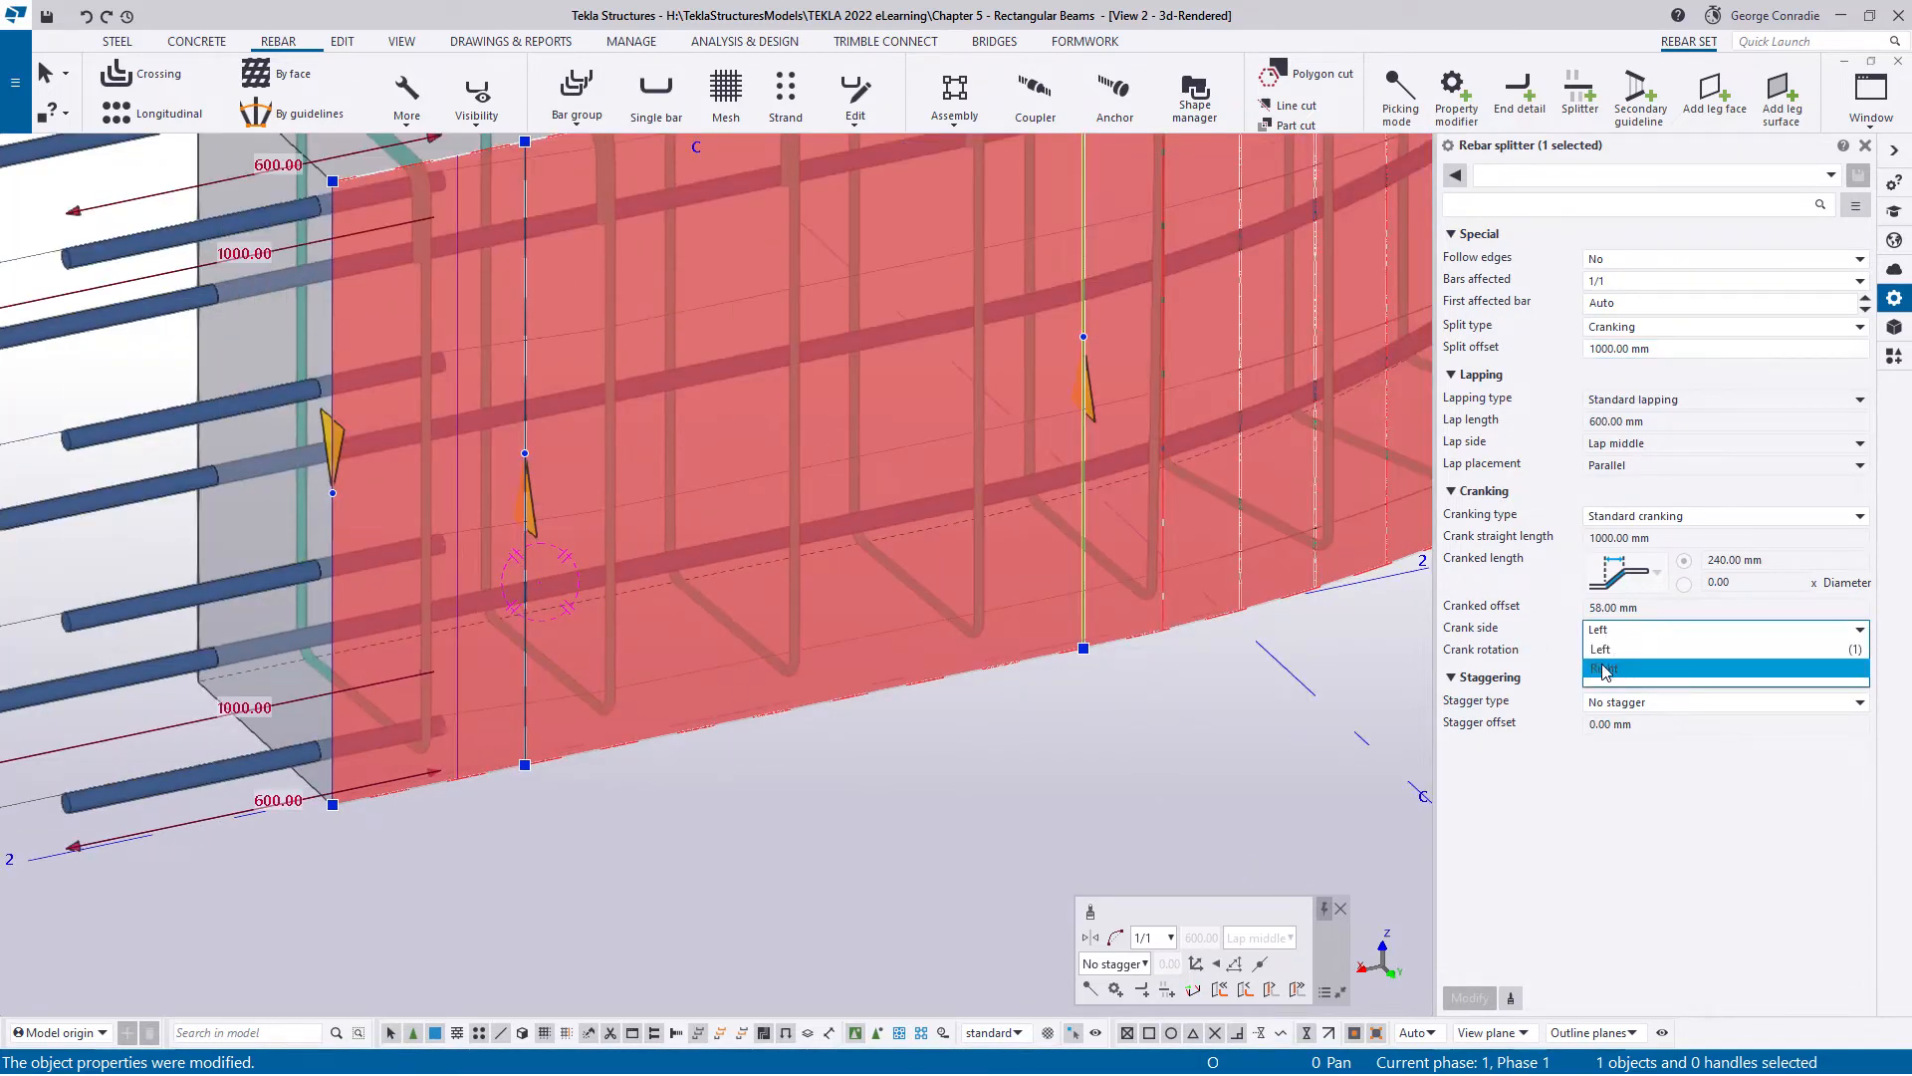
click(1623, 674)
click(1470, 998)
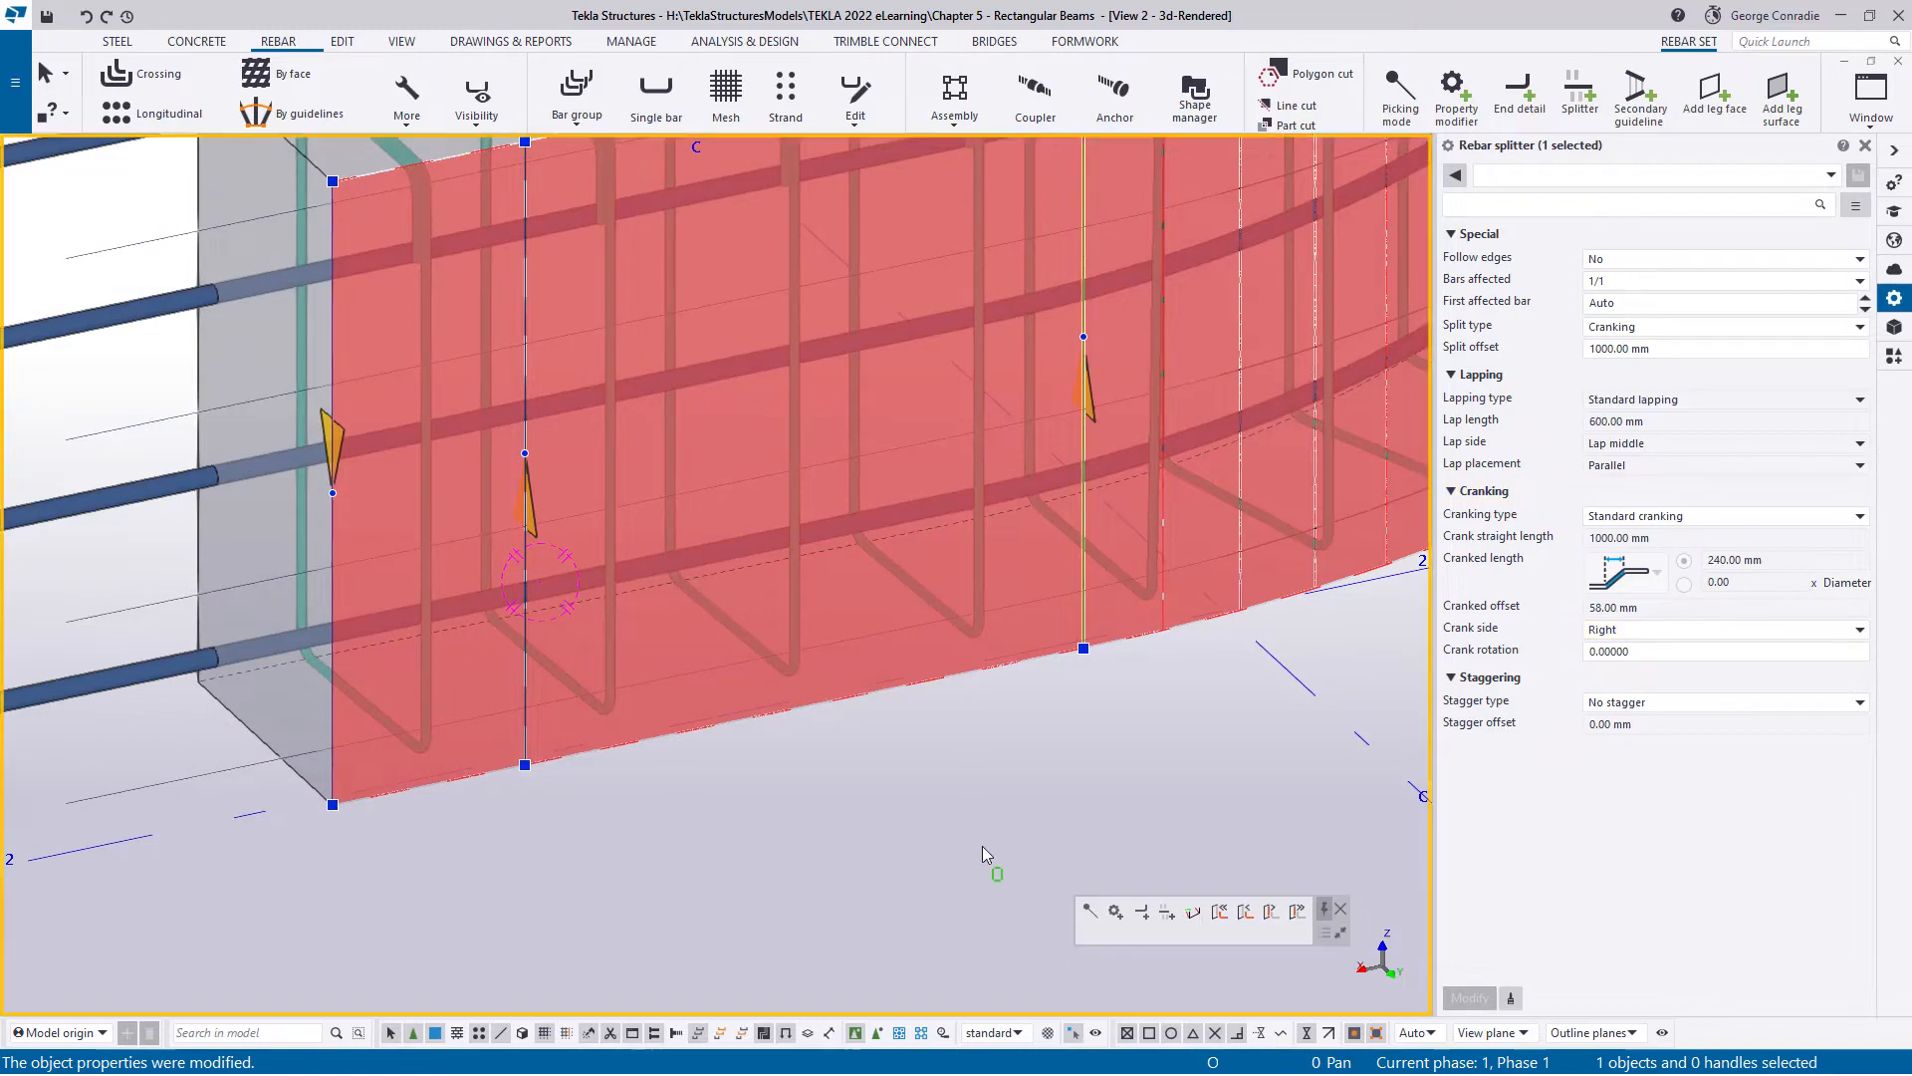
- Add a second Cranking splitter to the outer rebar set where the curve meets the straight part near the opposite beam end
scroll(982, 846, down, 5)
scroll(518, 662, up, 2)
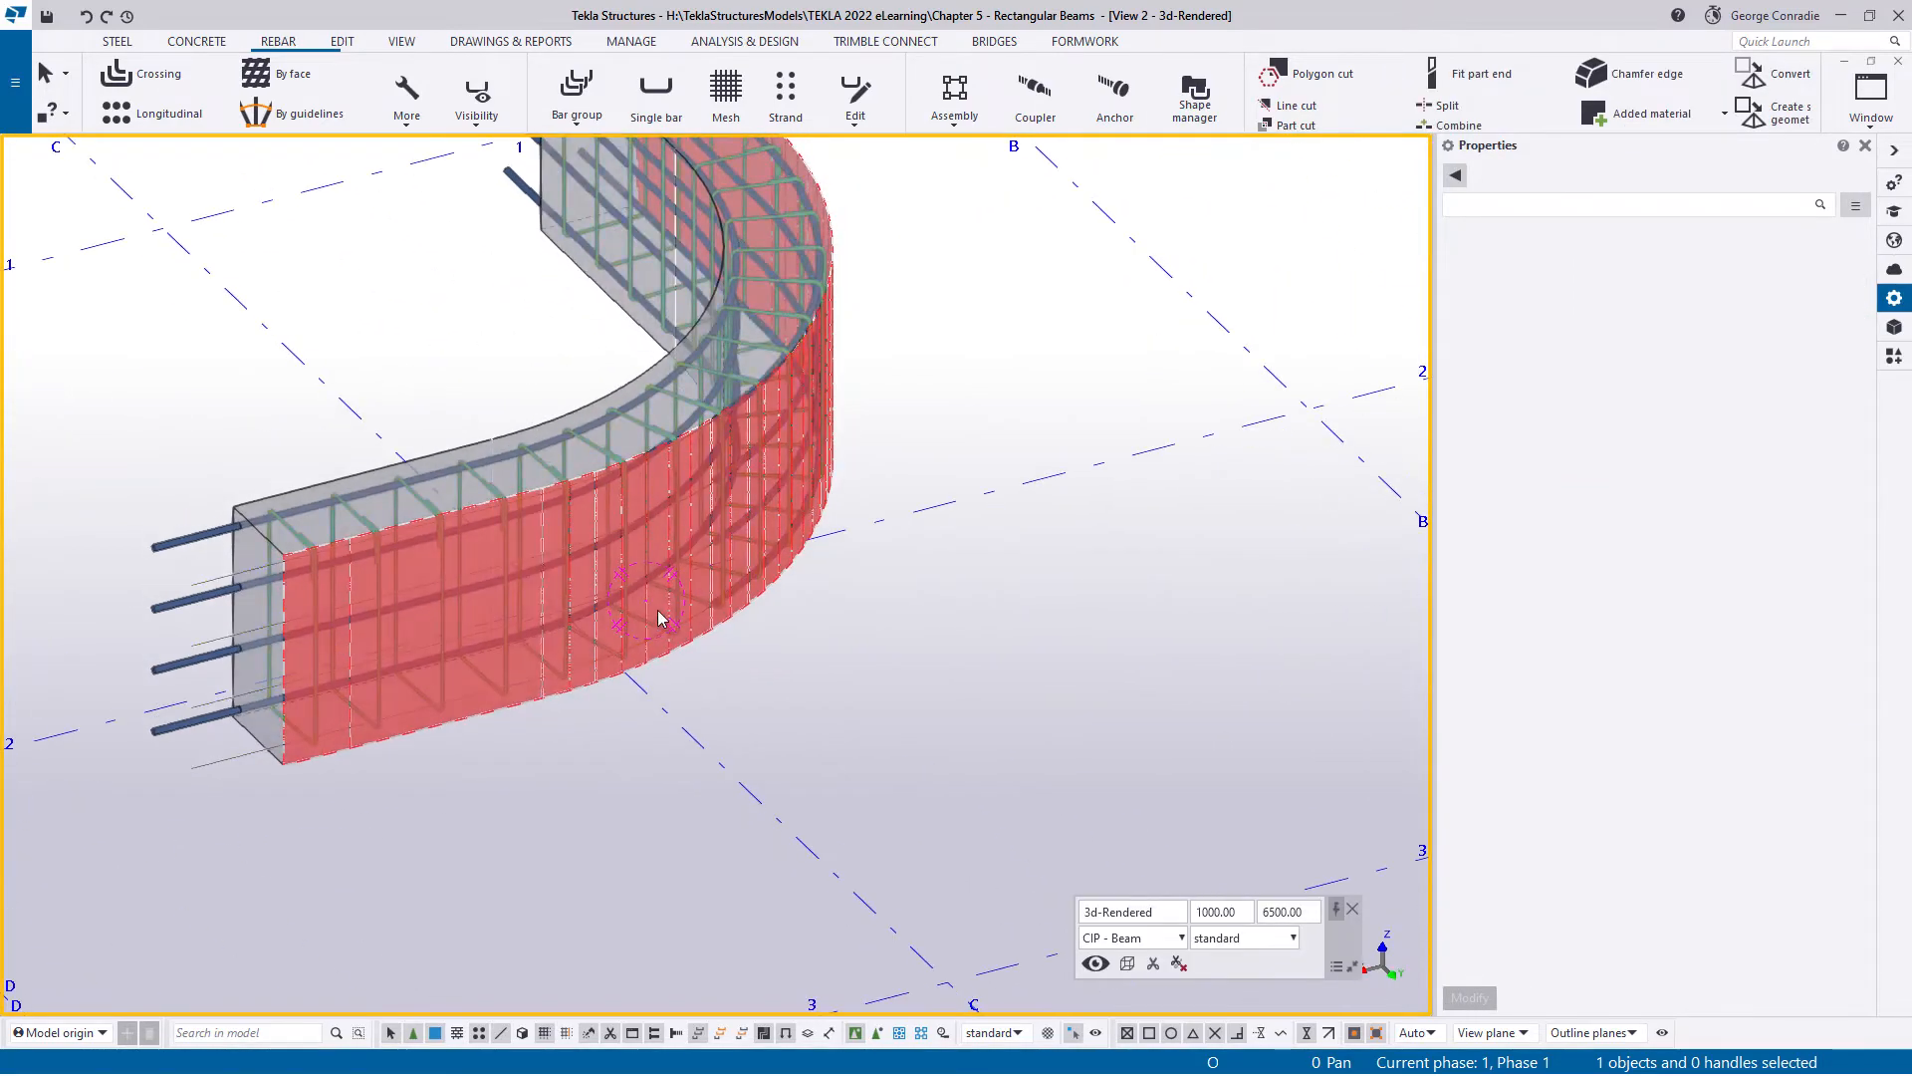
scroll(657, 622, up, 5)
scroll(640, 696, down, 5)
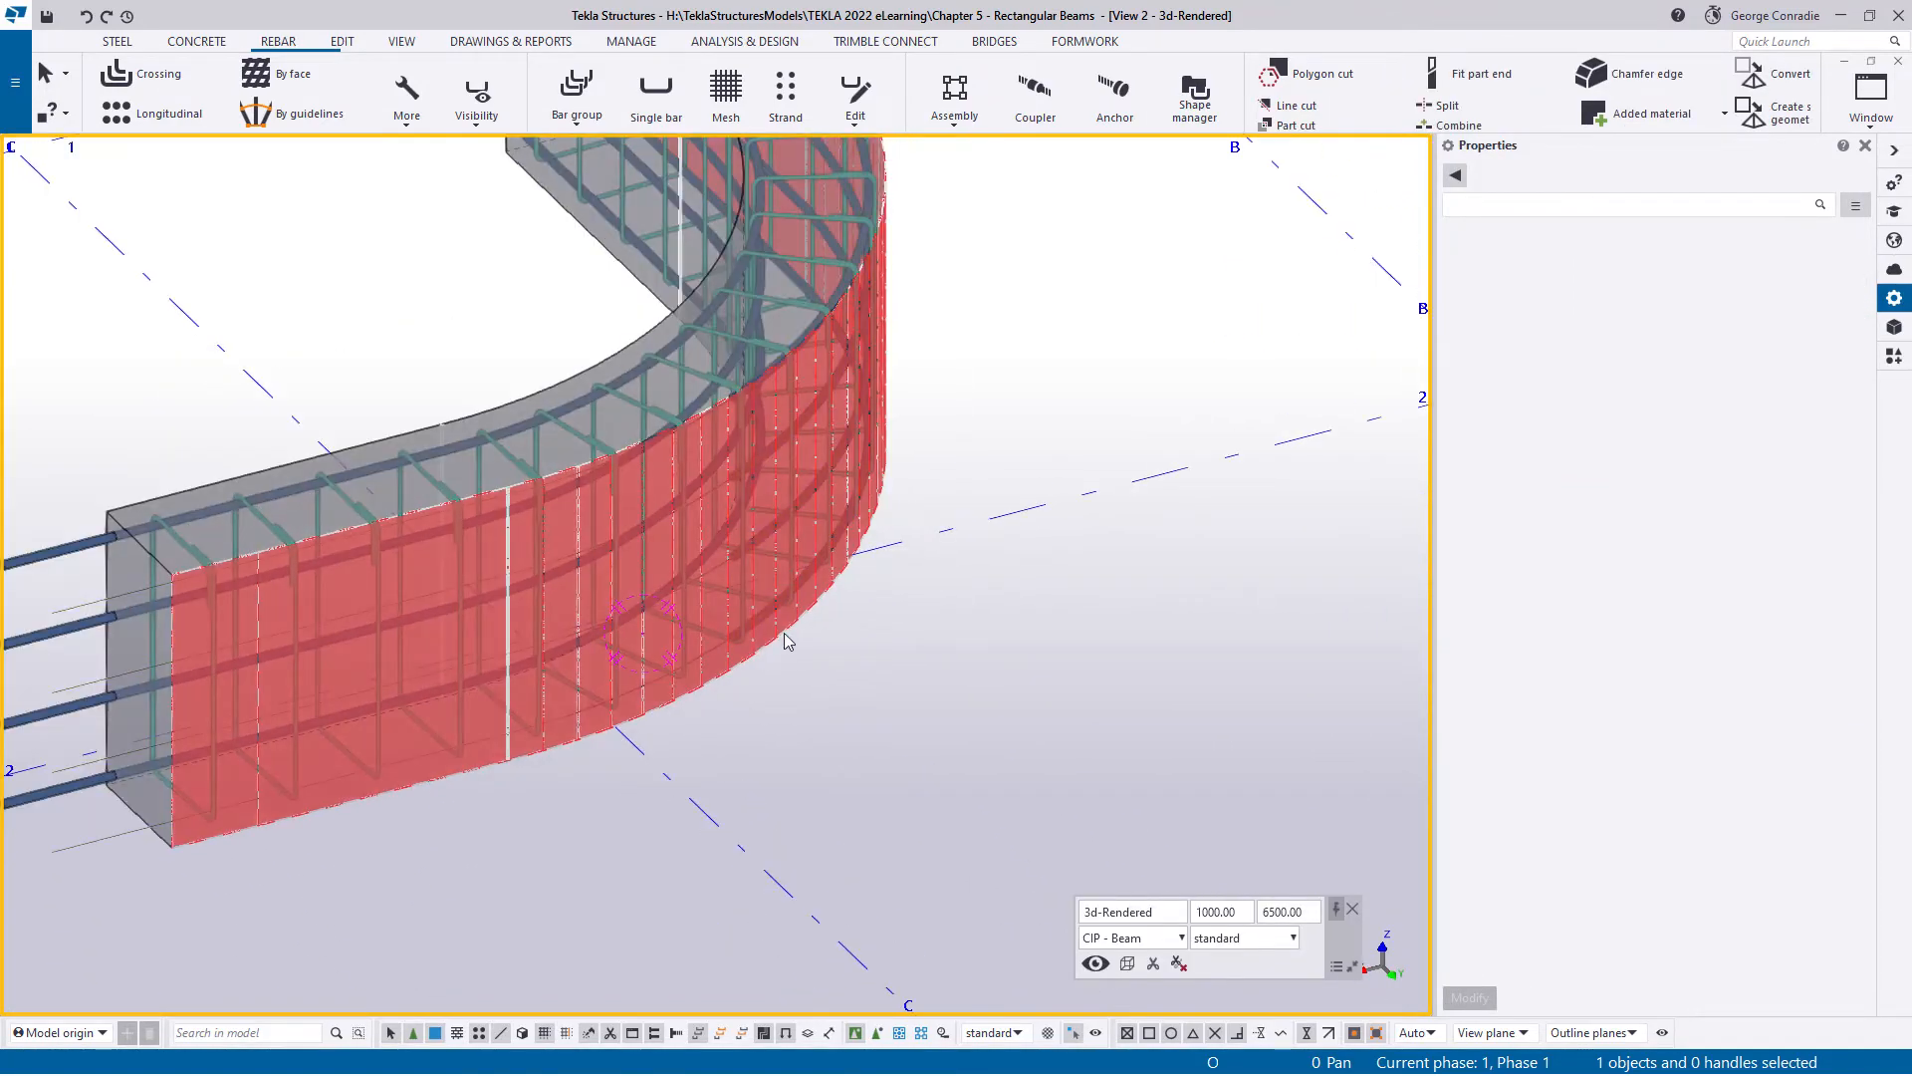
scroll(508, 580, up, 4)
scroll(1066, 628, down, 3)
scroll(931, 652, up, 5)
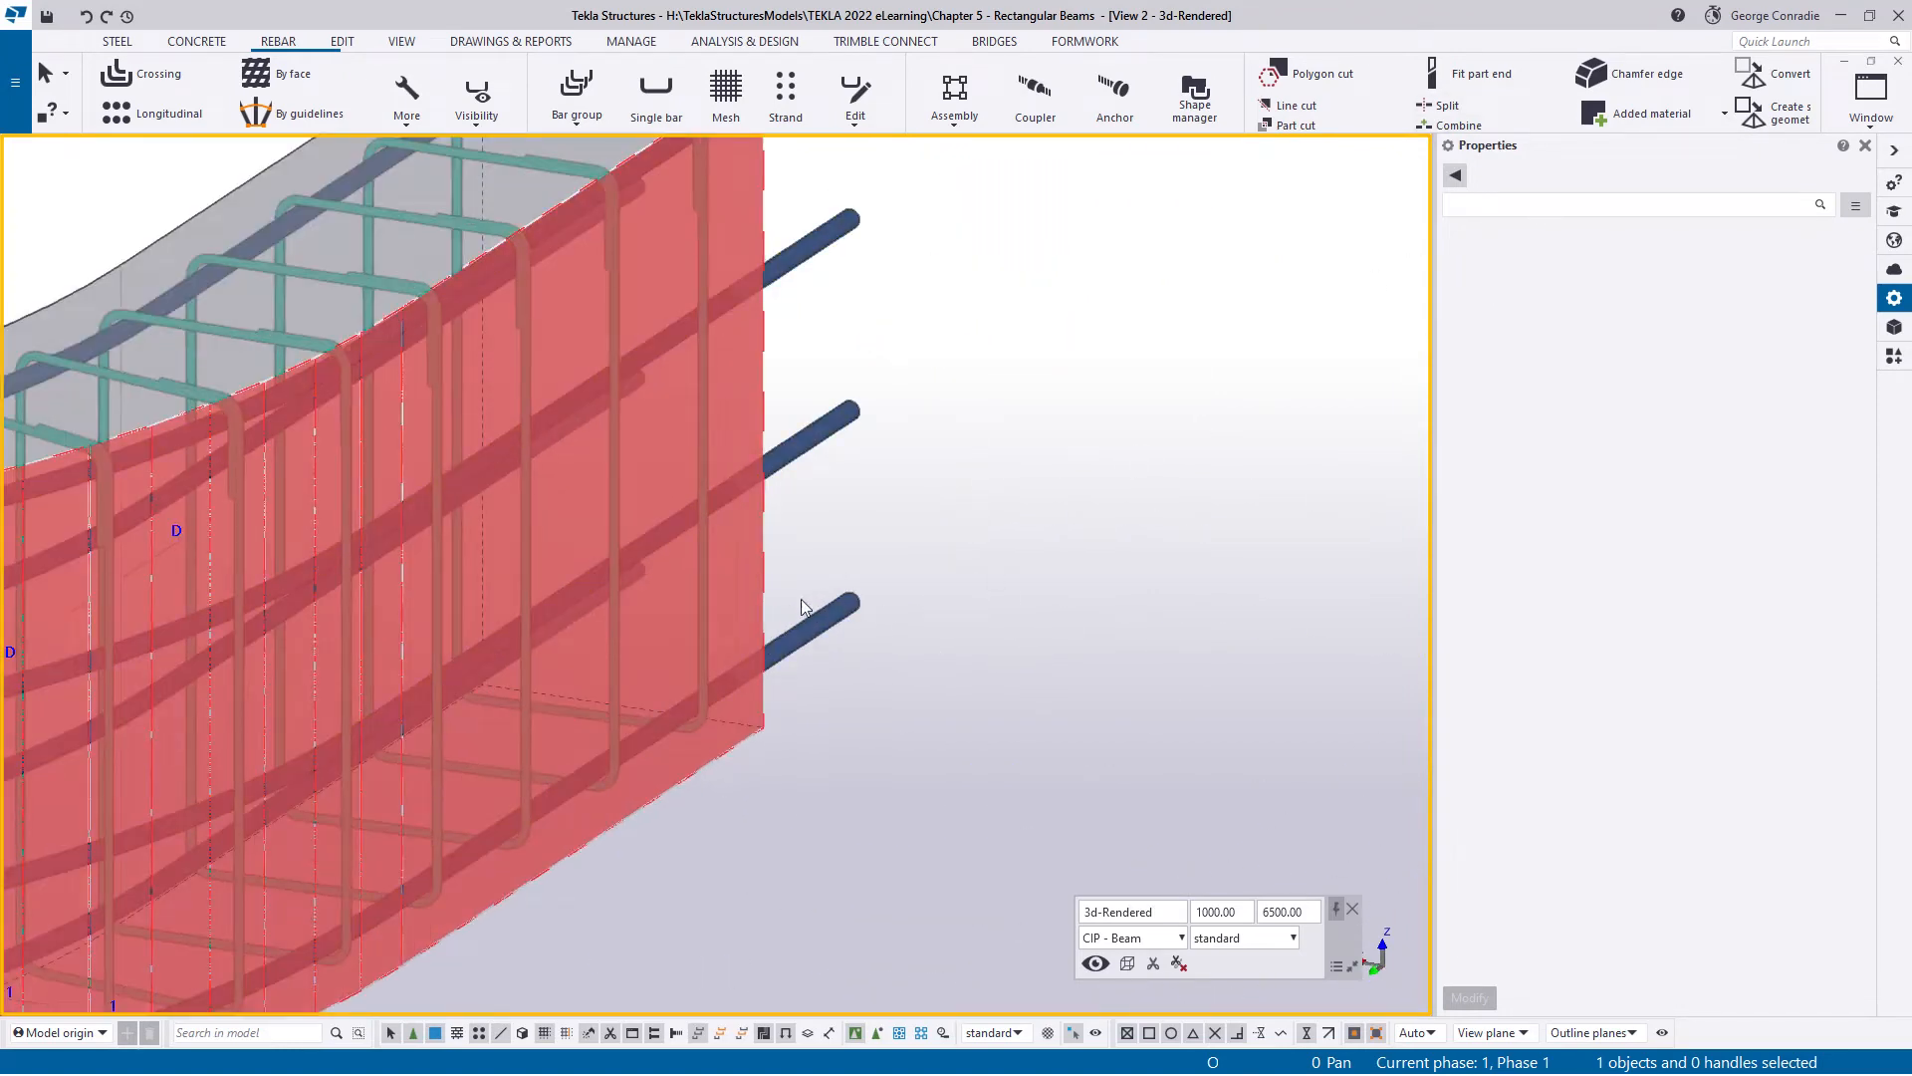
click(835, 613)
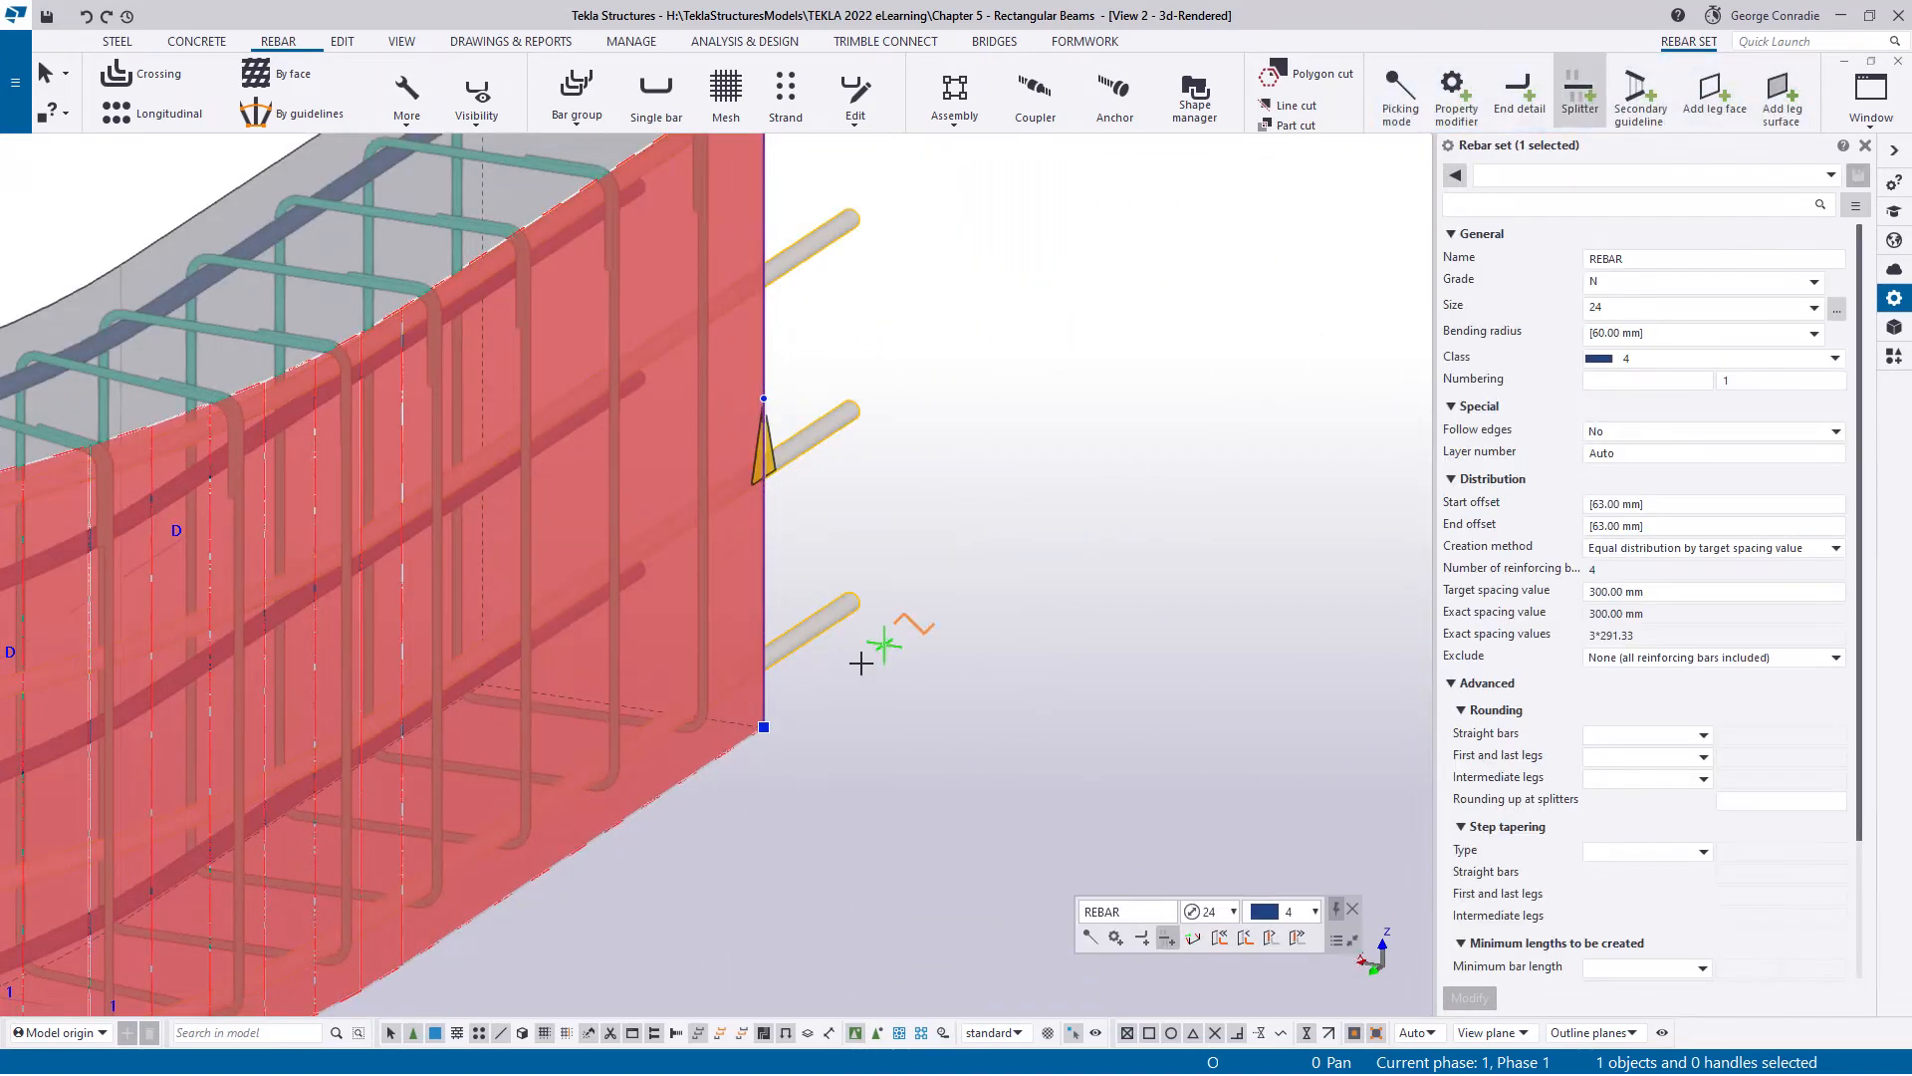
middle_drag(860, 662, 1192, 503)
scroll(747, 811, up, 3)
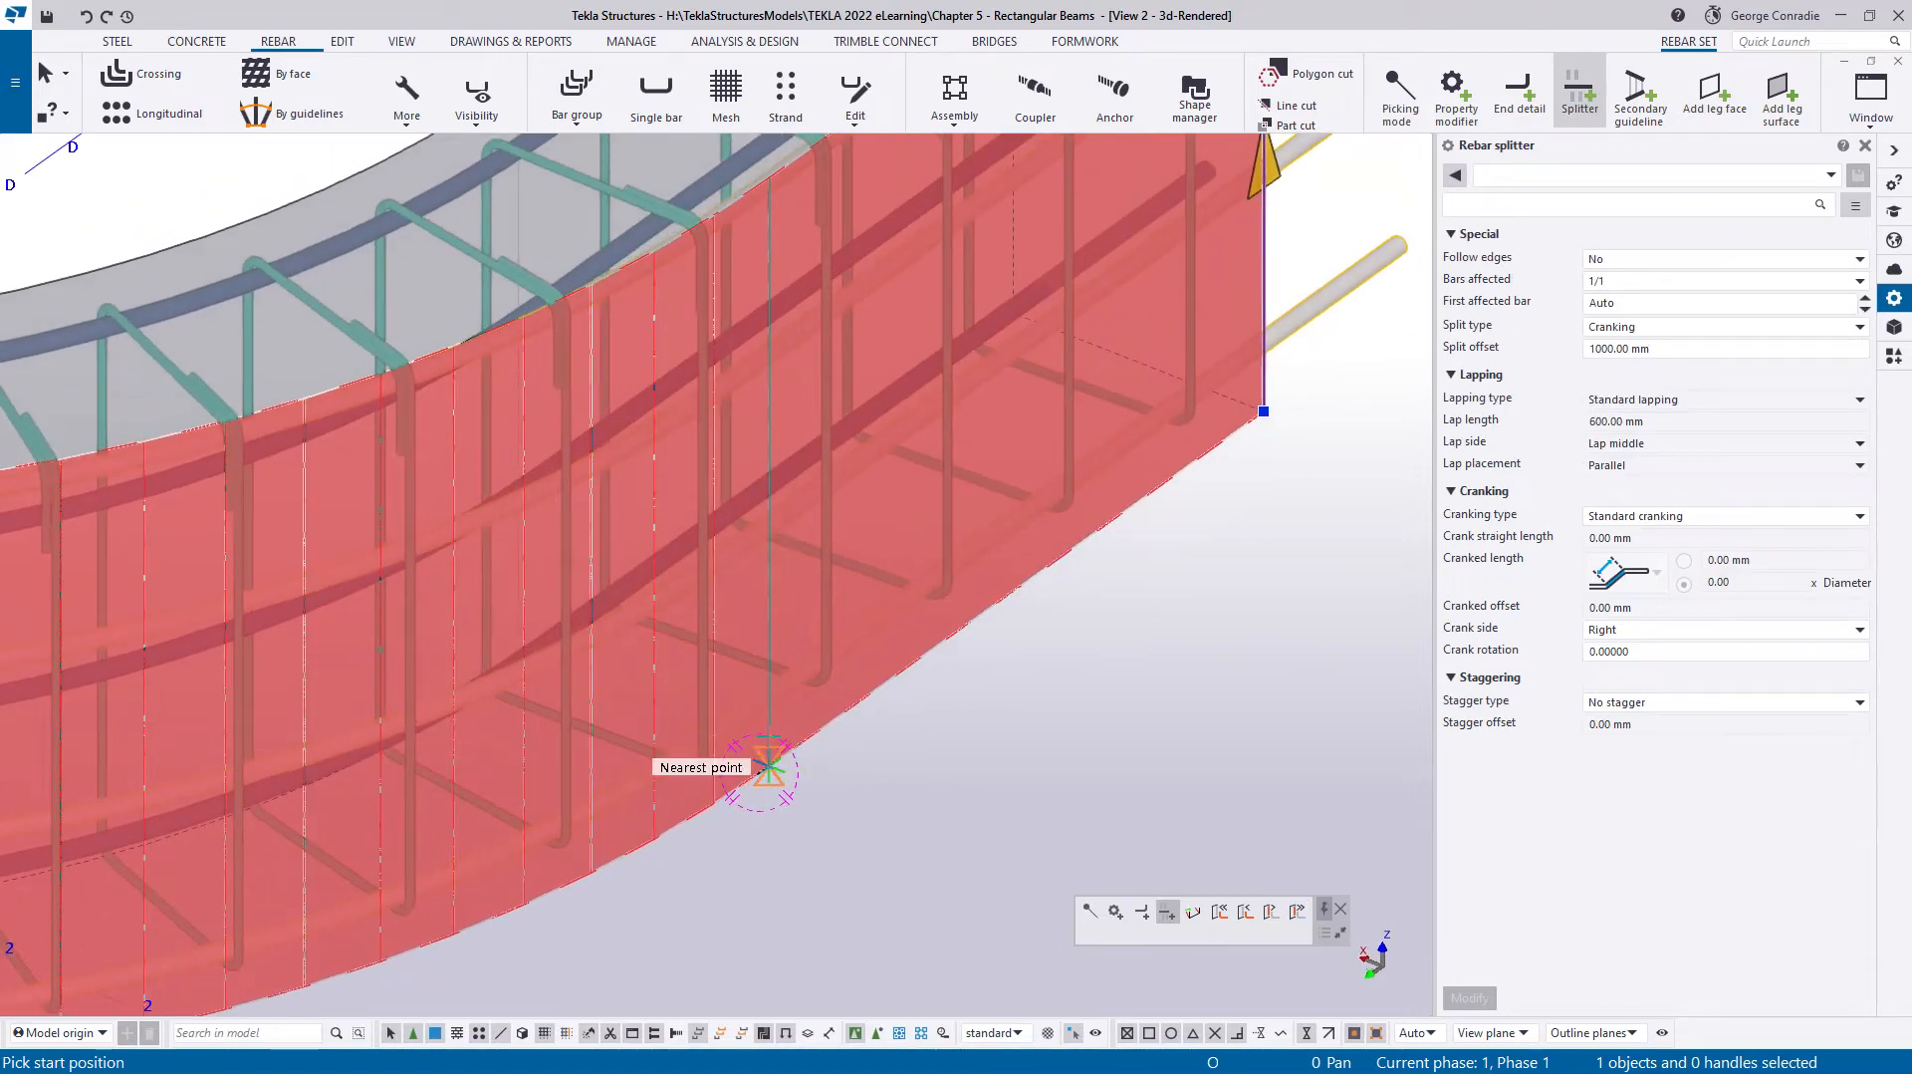
click(769, 765)
right_click(926, 747)
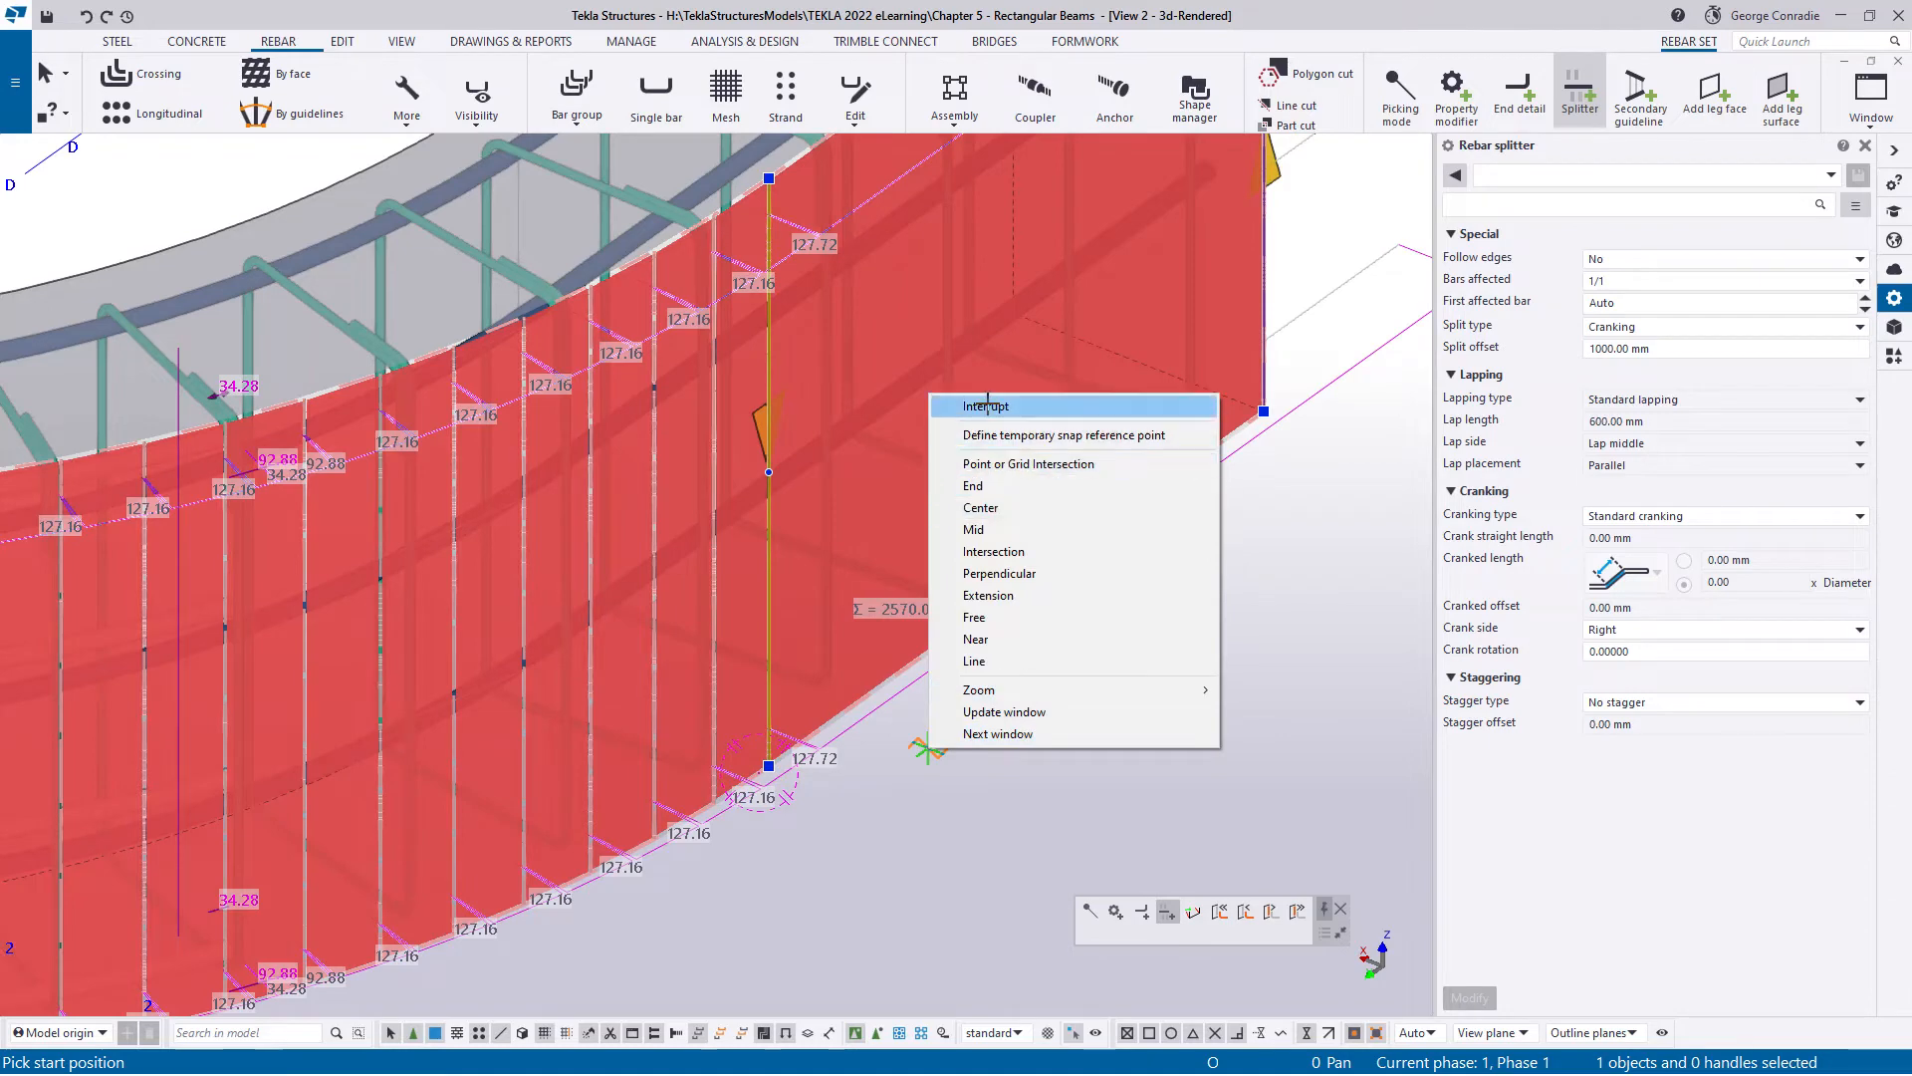
click(976, 398)
- Swap the ends of the second cranking splitter and set its split offset to -1000 mm
click(768, 648)
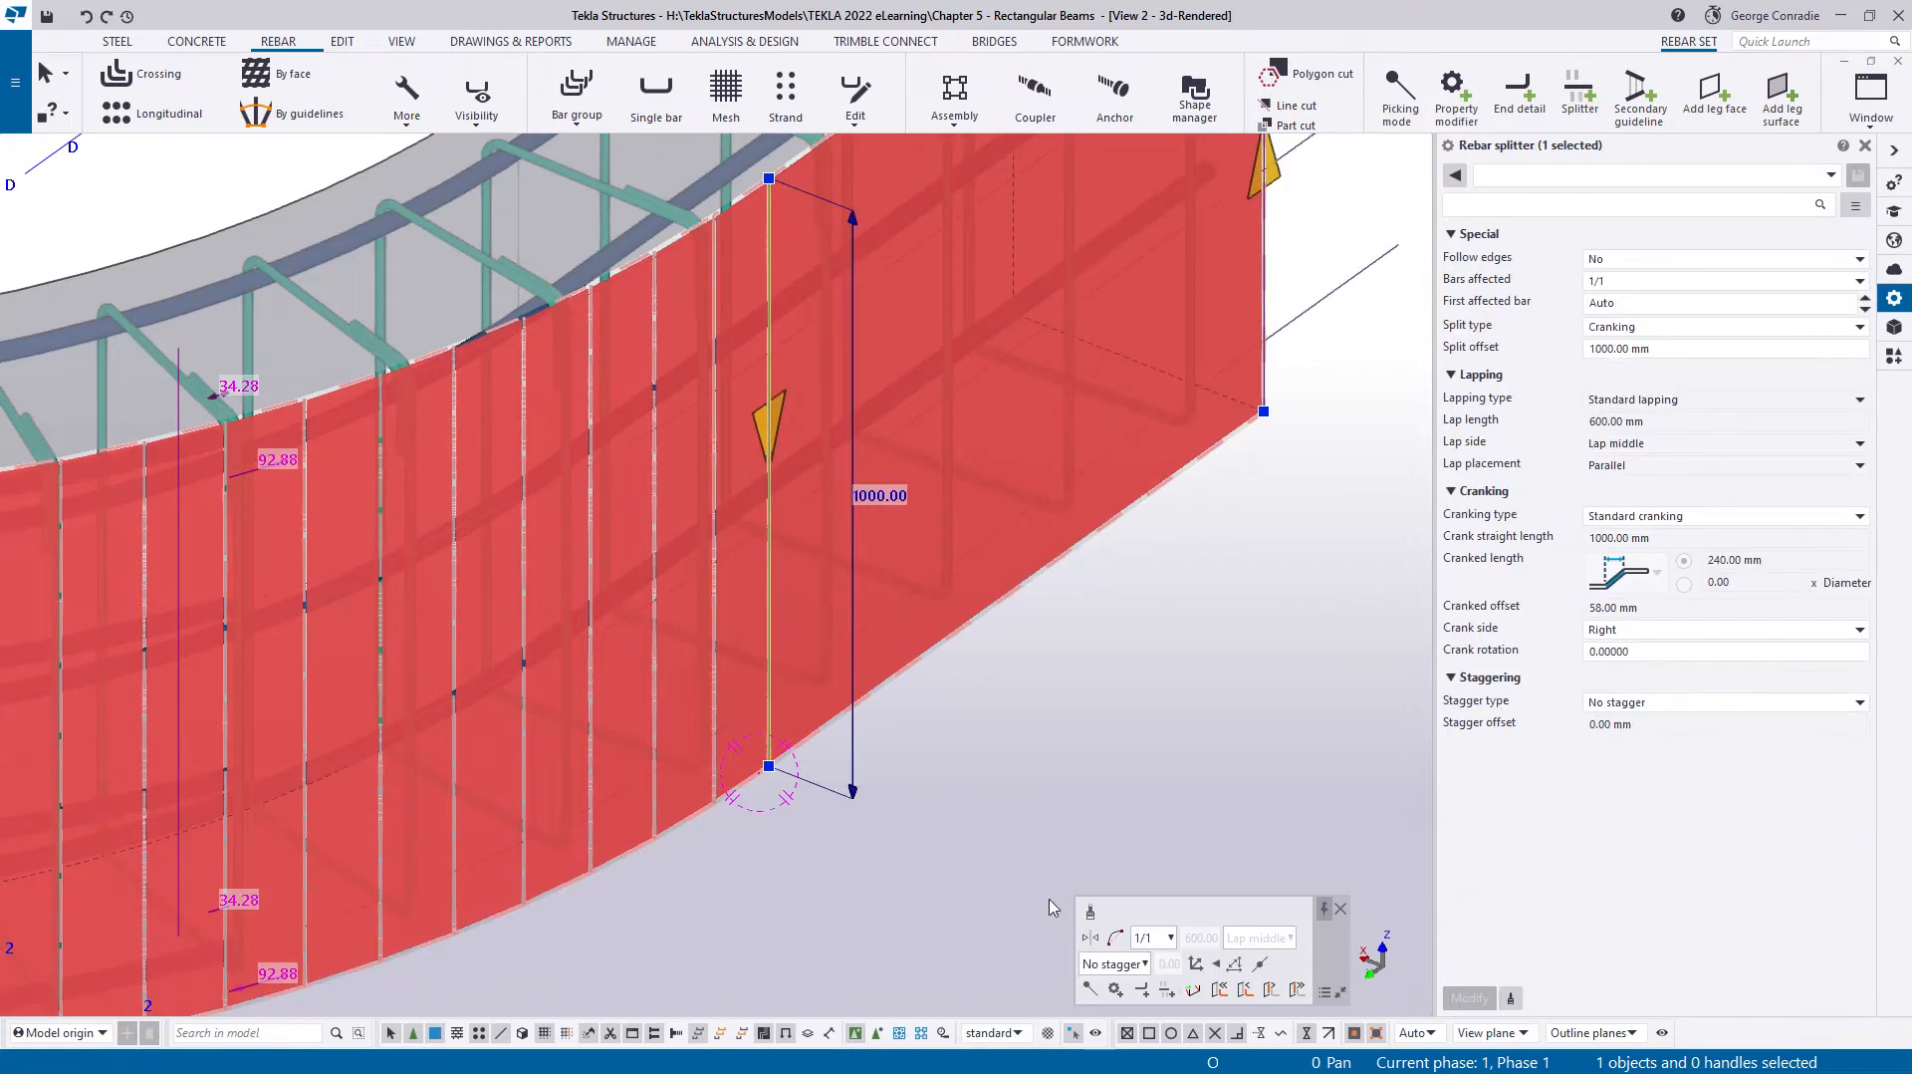
click(1091, 939)
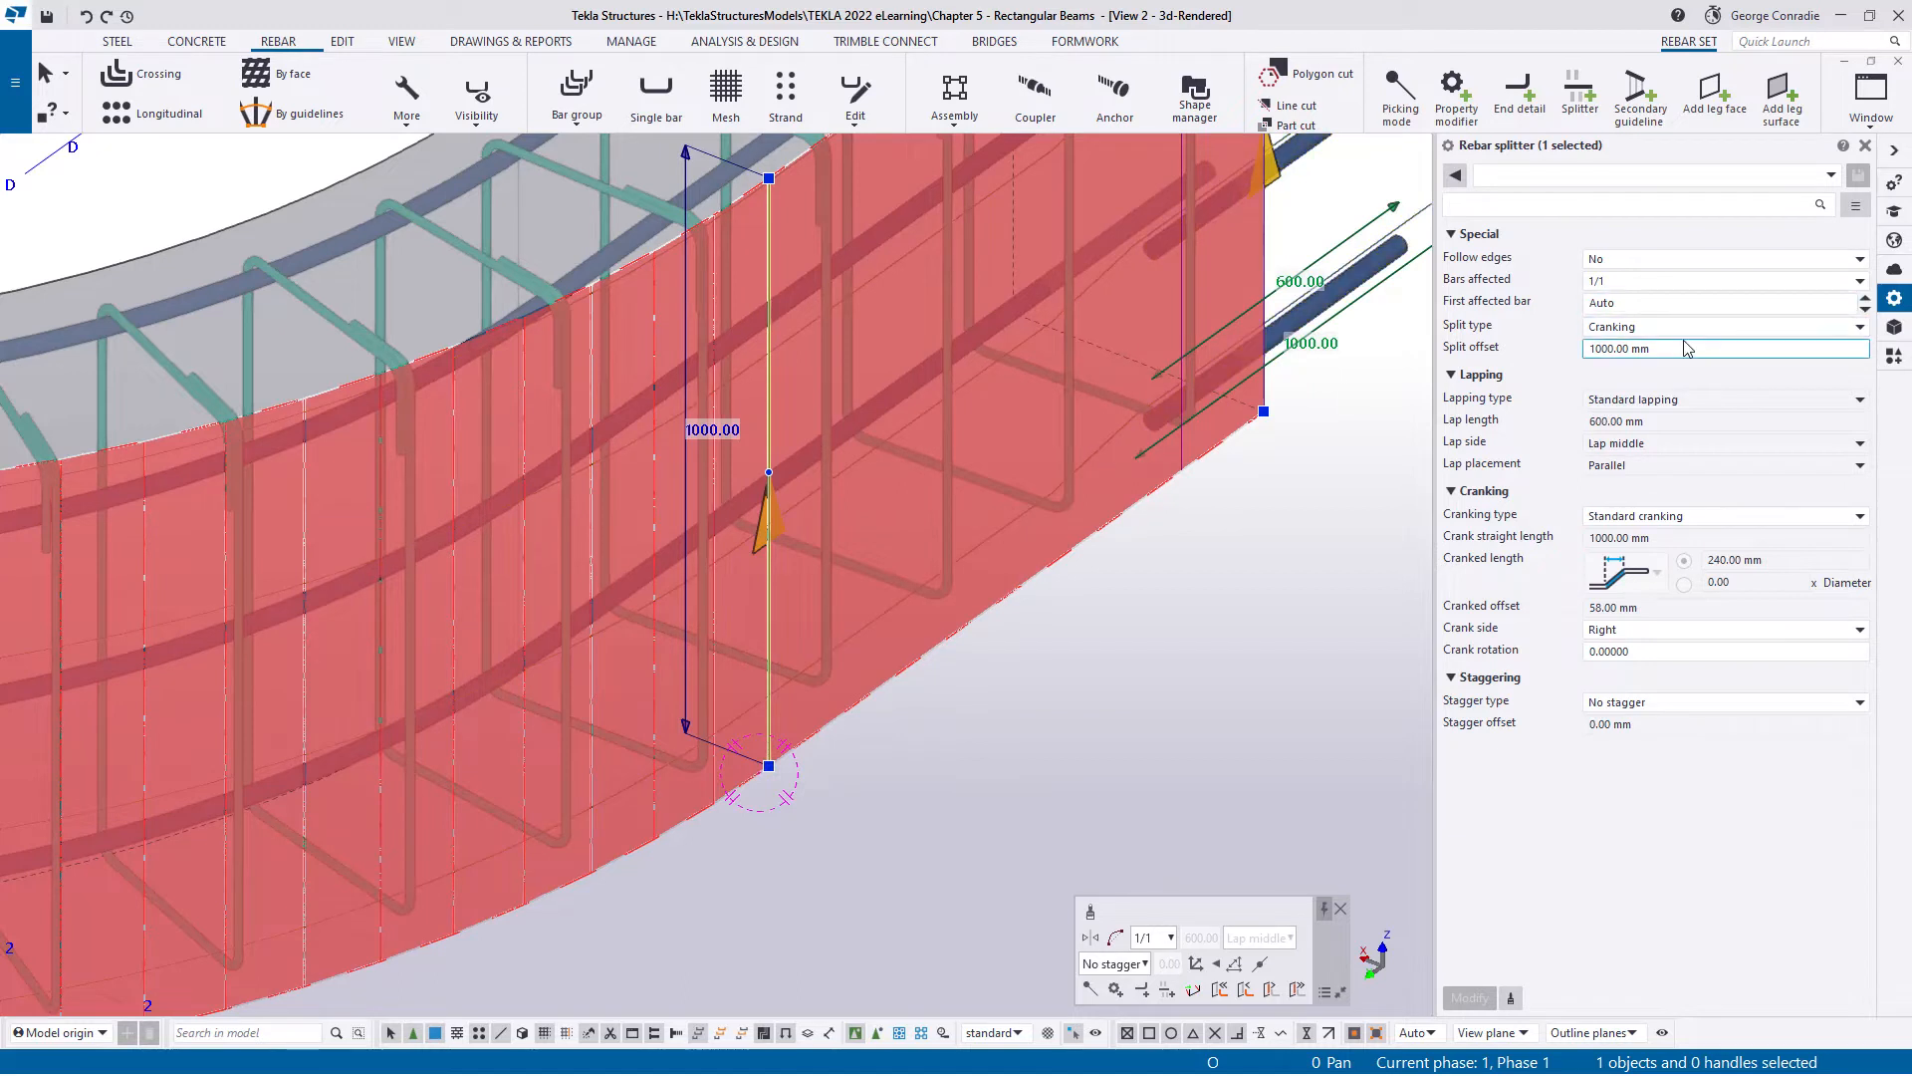
click(1594, 348)
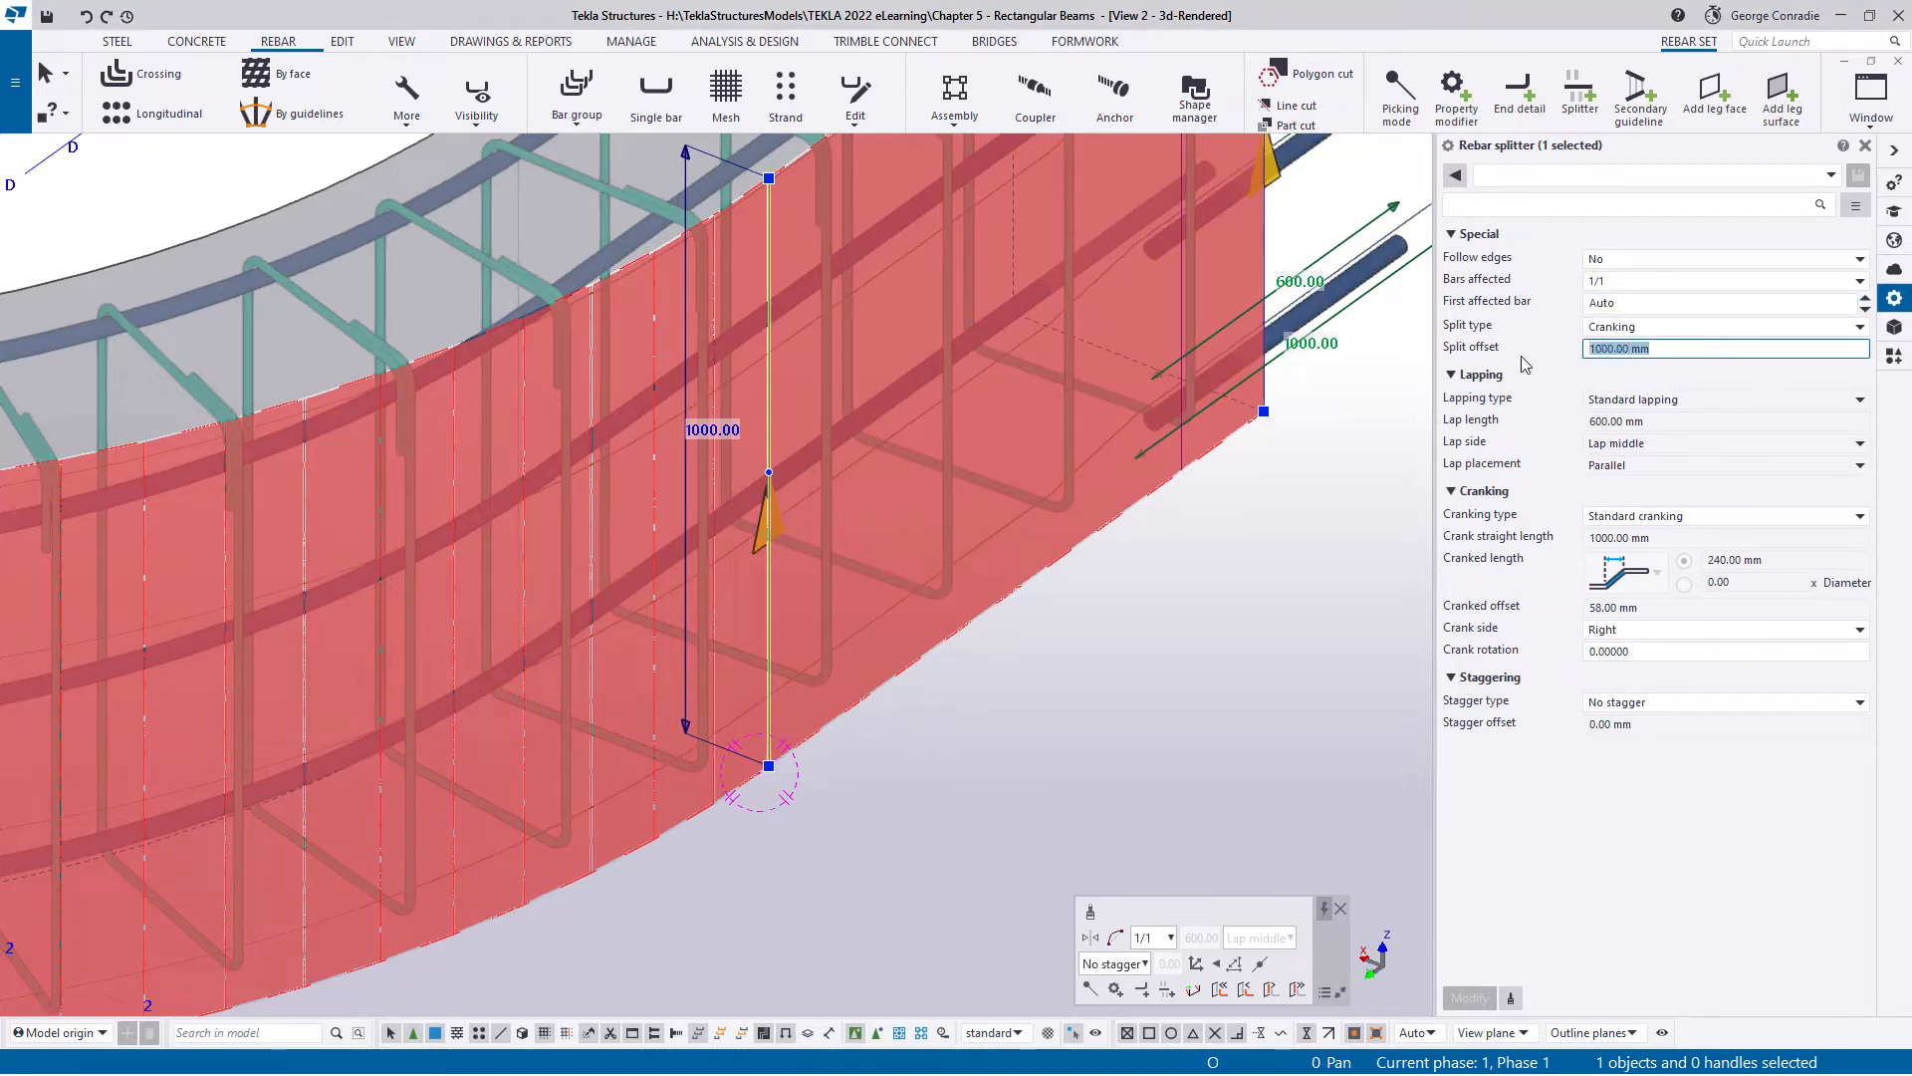
text(-100)
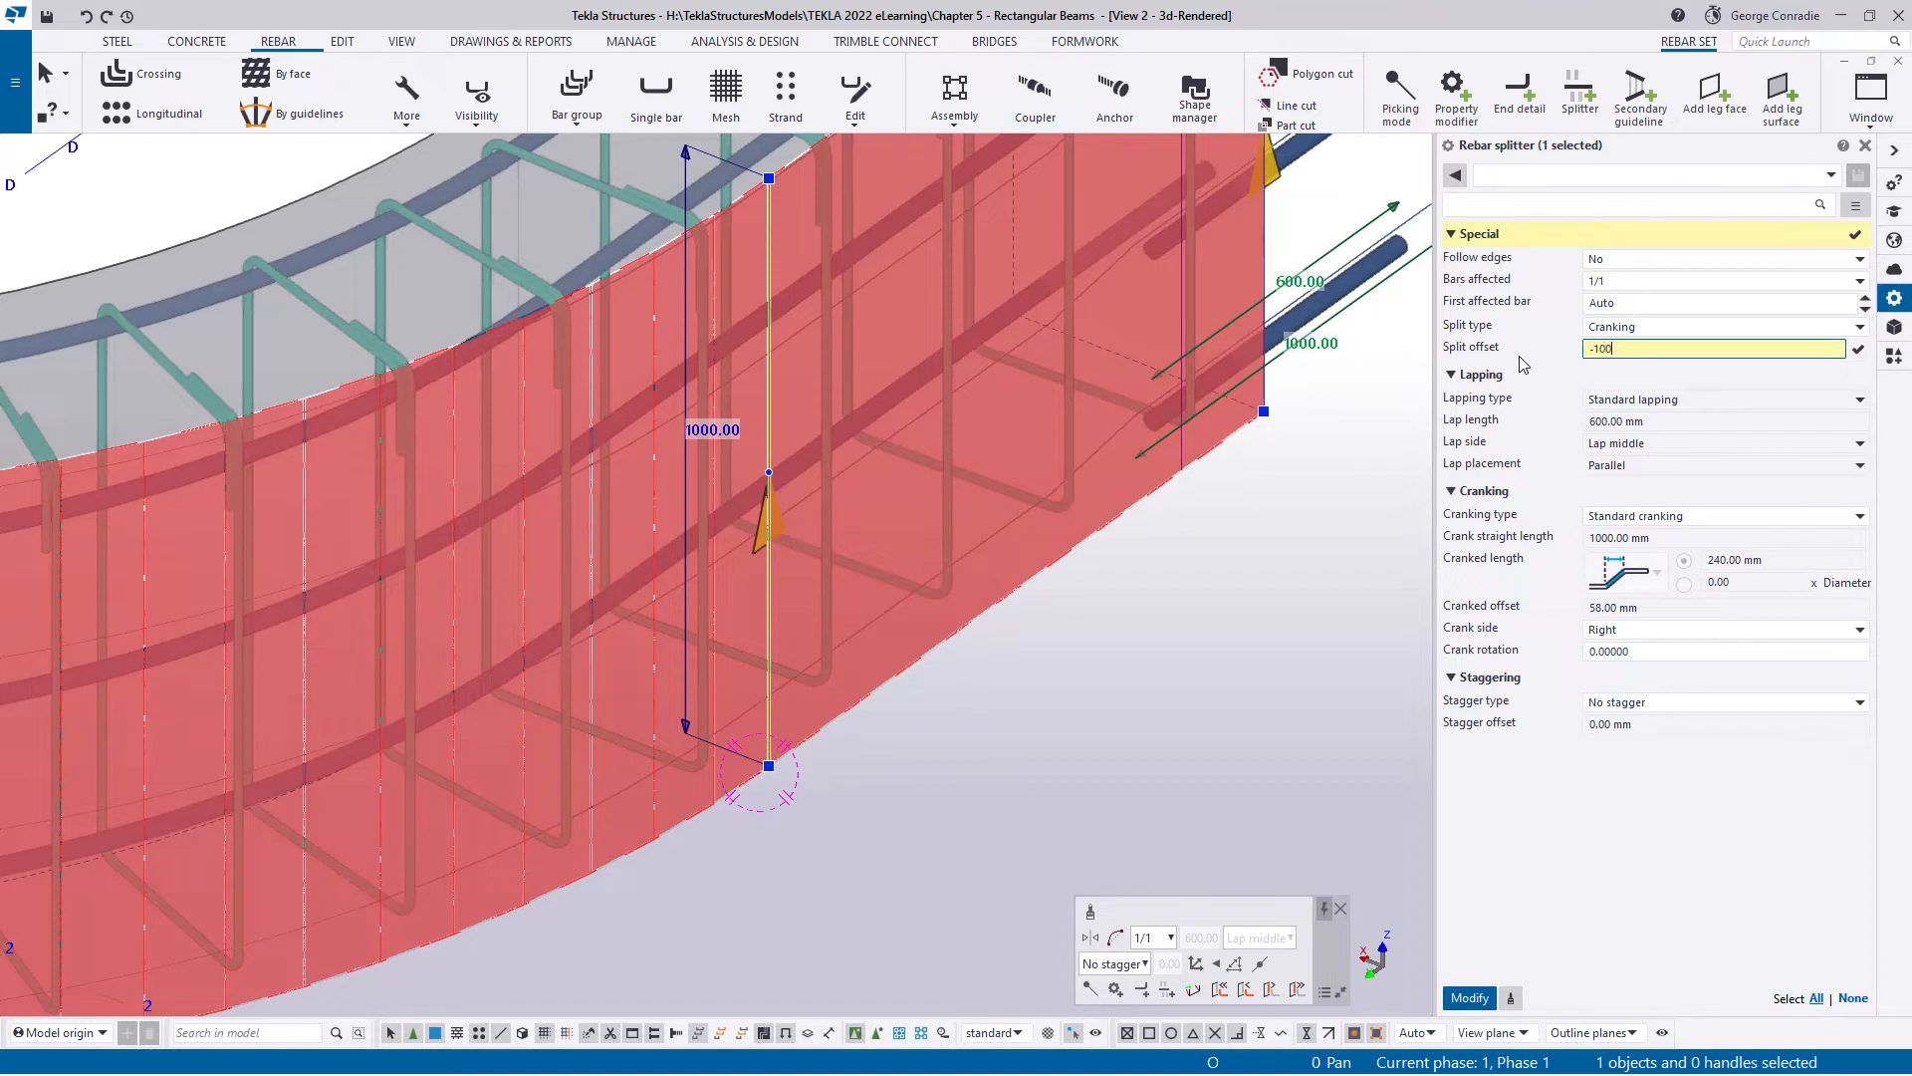
key(Return)
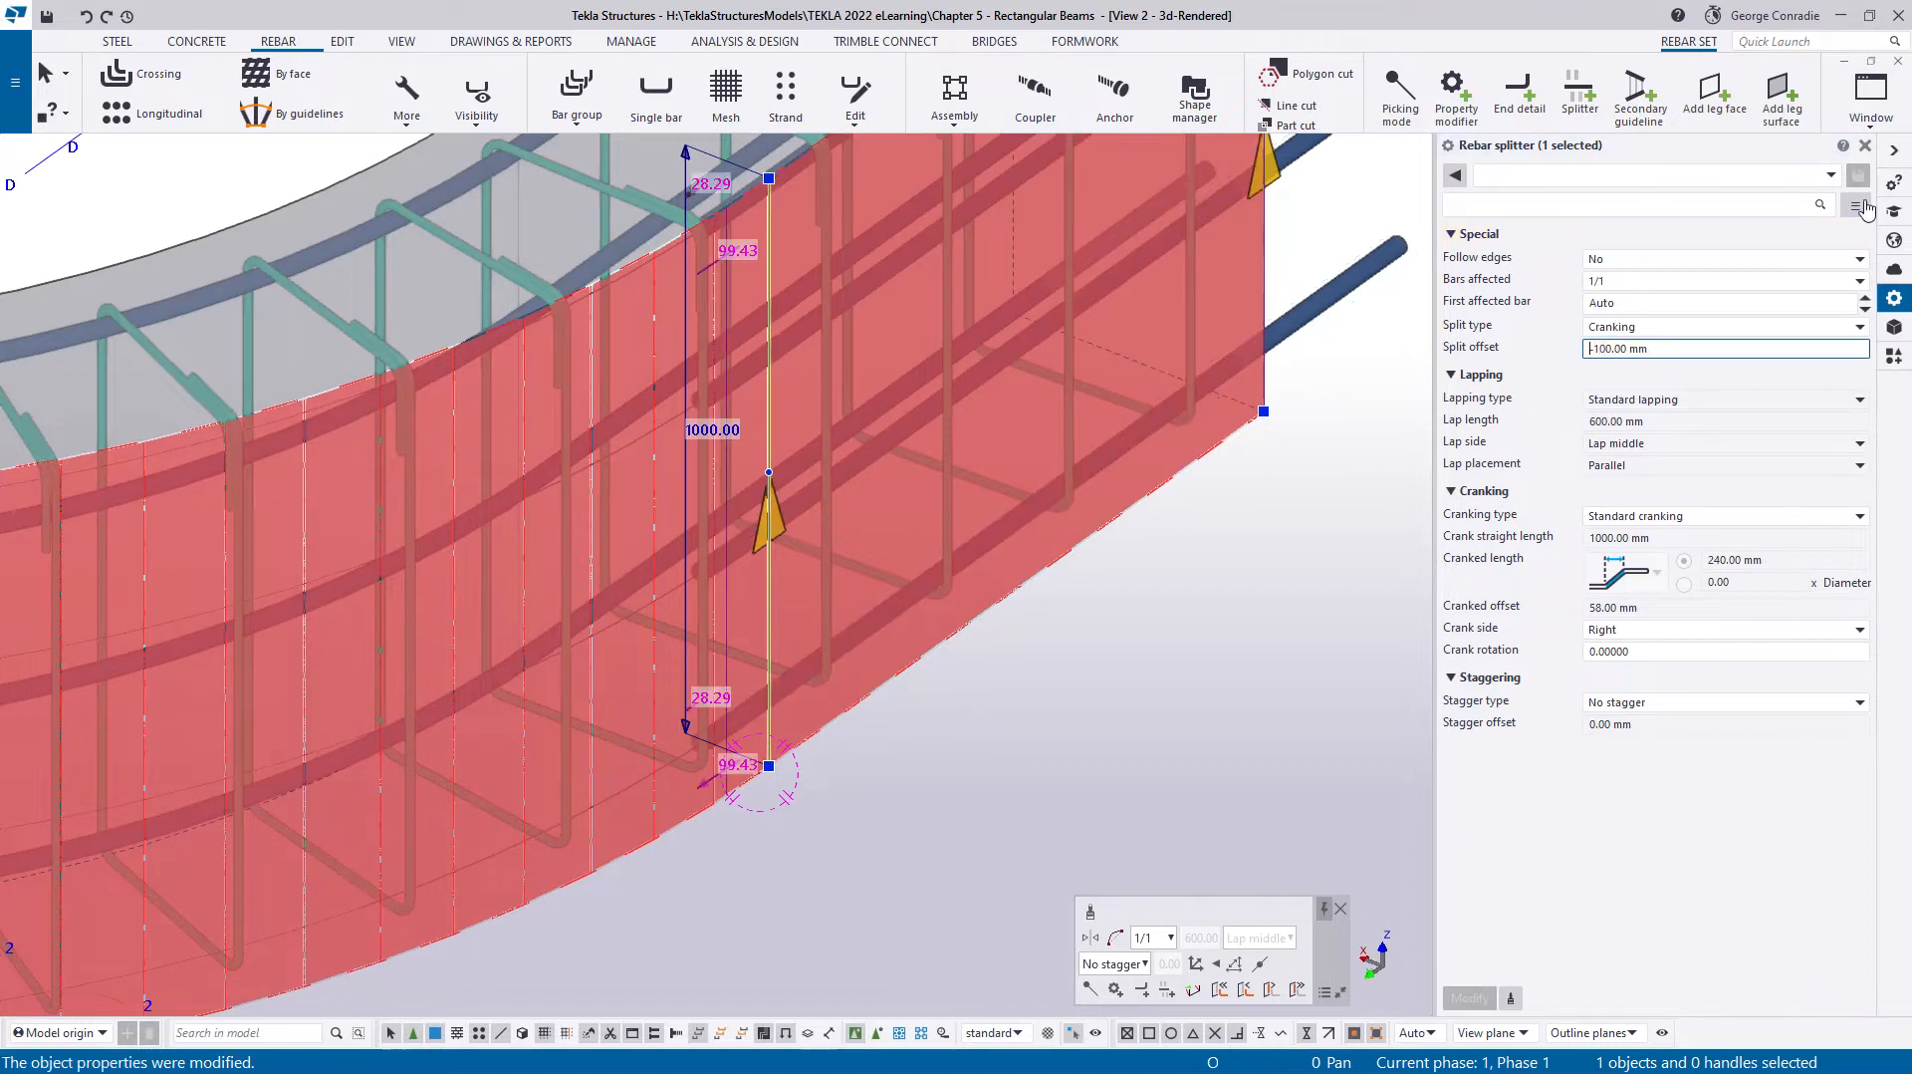
text(-1000)
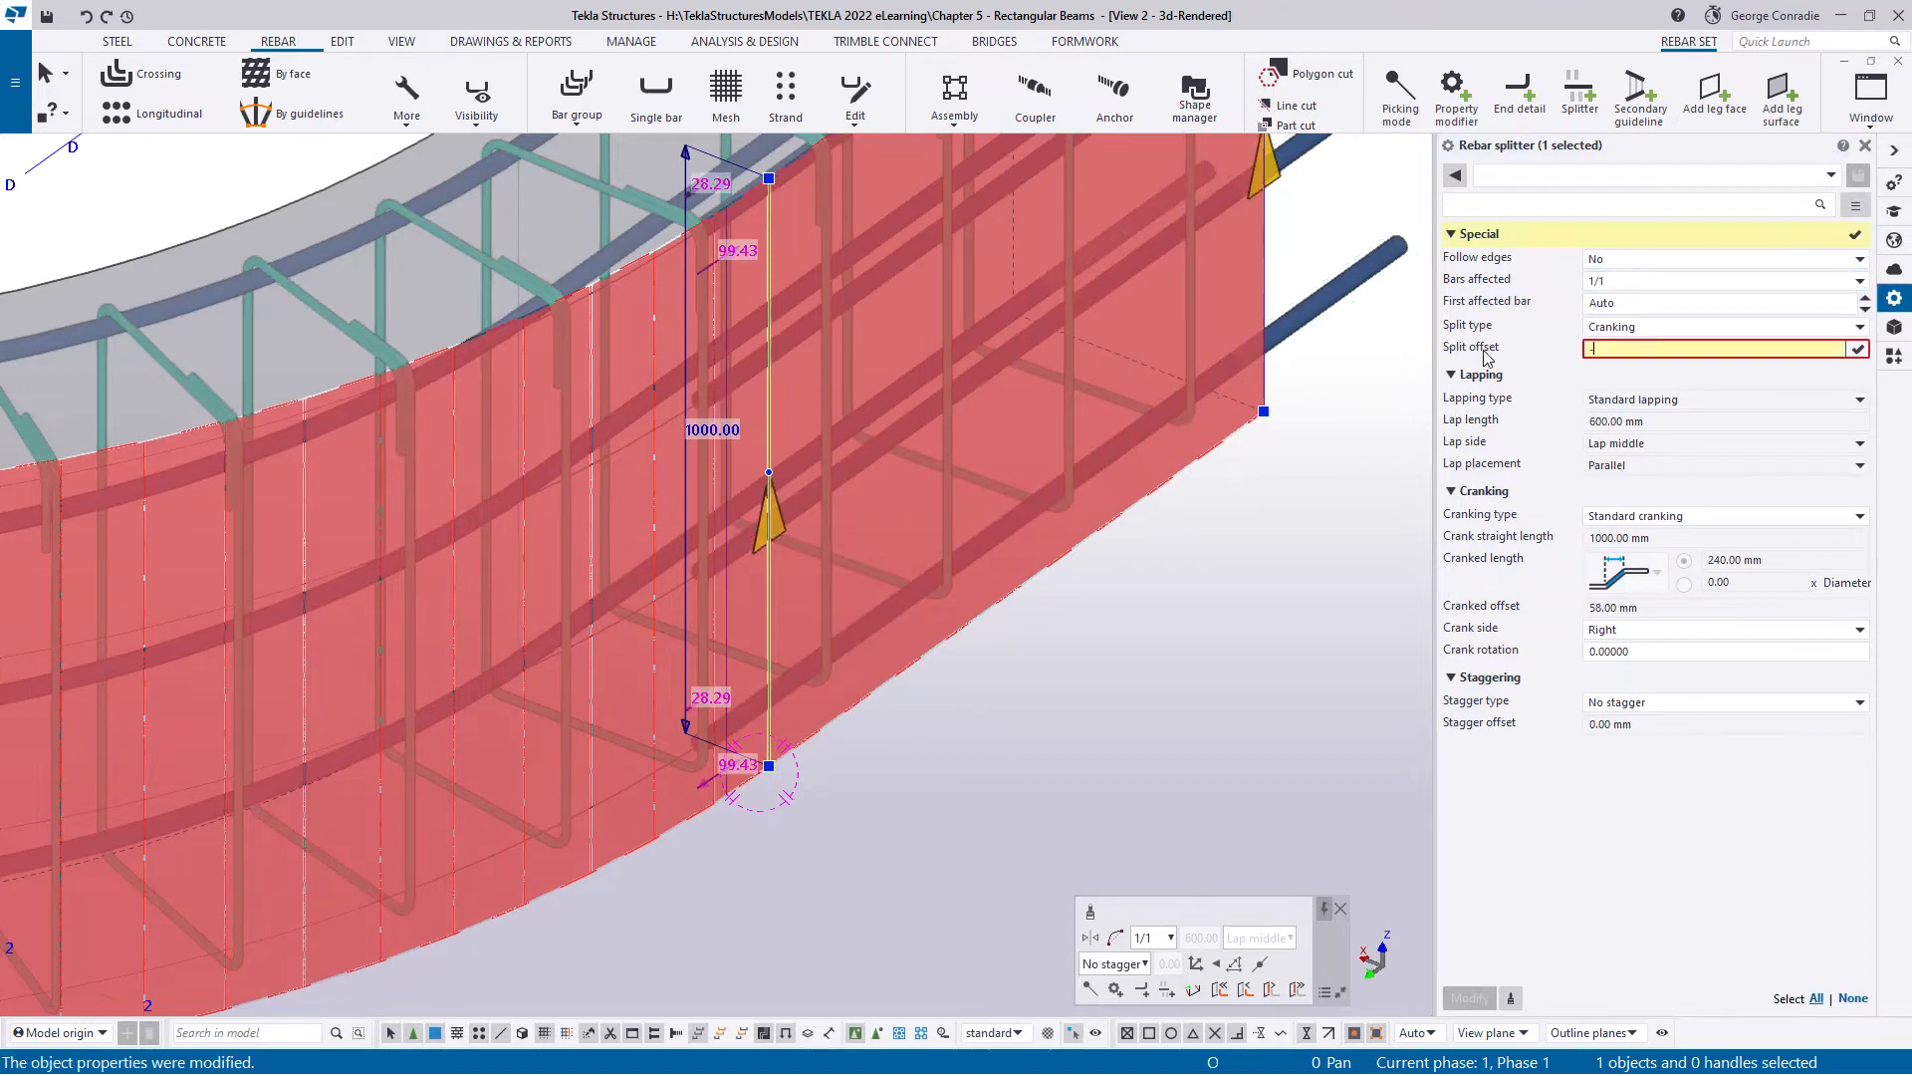
key(Return)
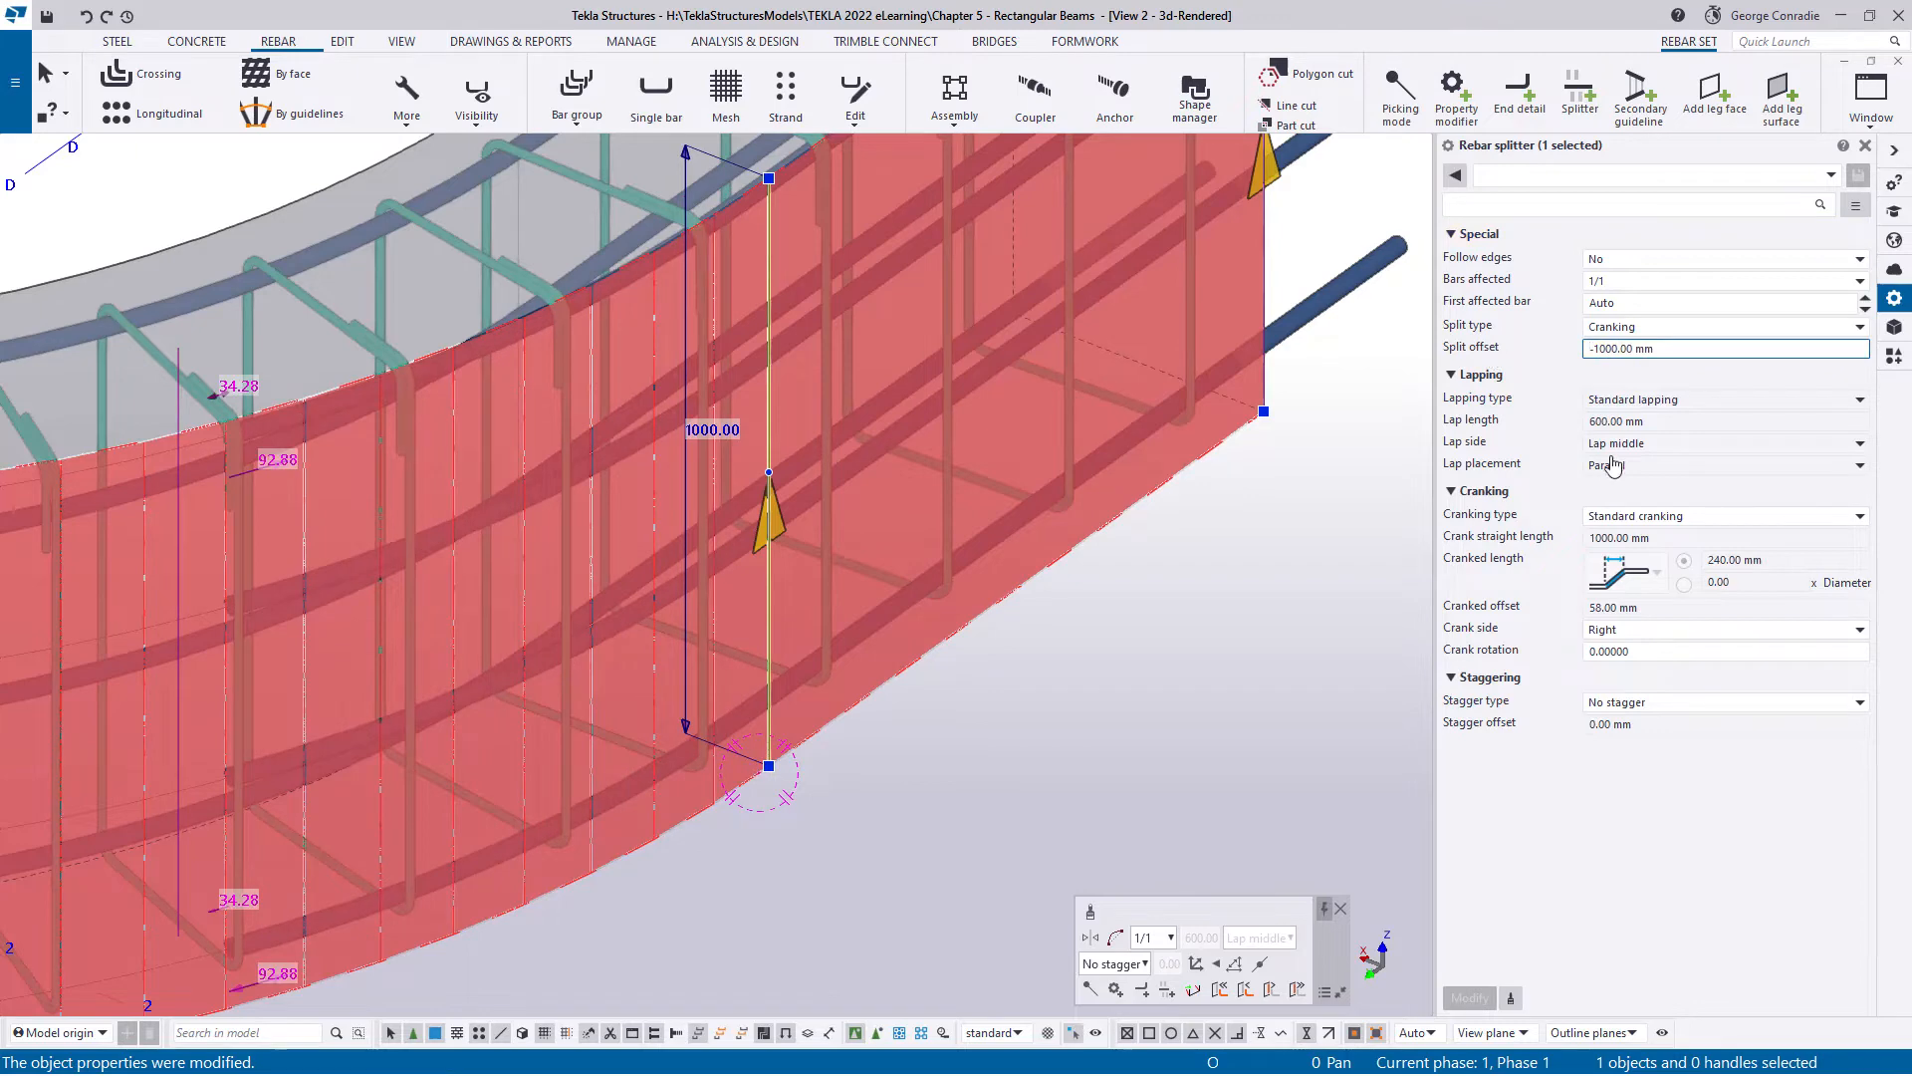
- Set the second cranking splitter's crank side to Left
click(1634, 631)
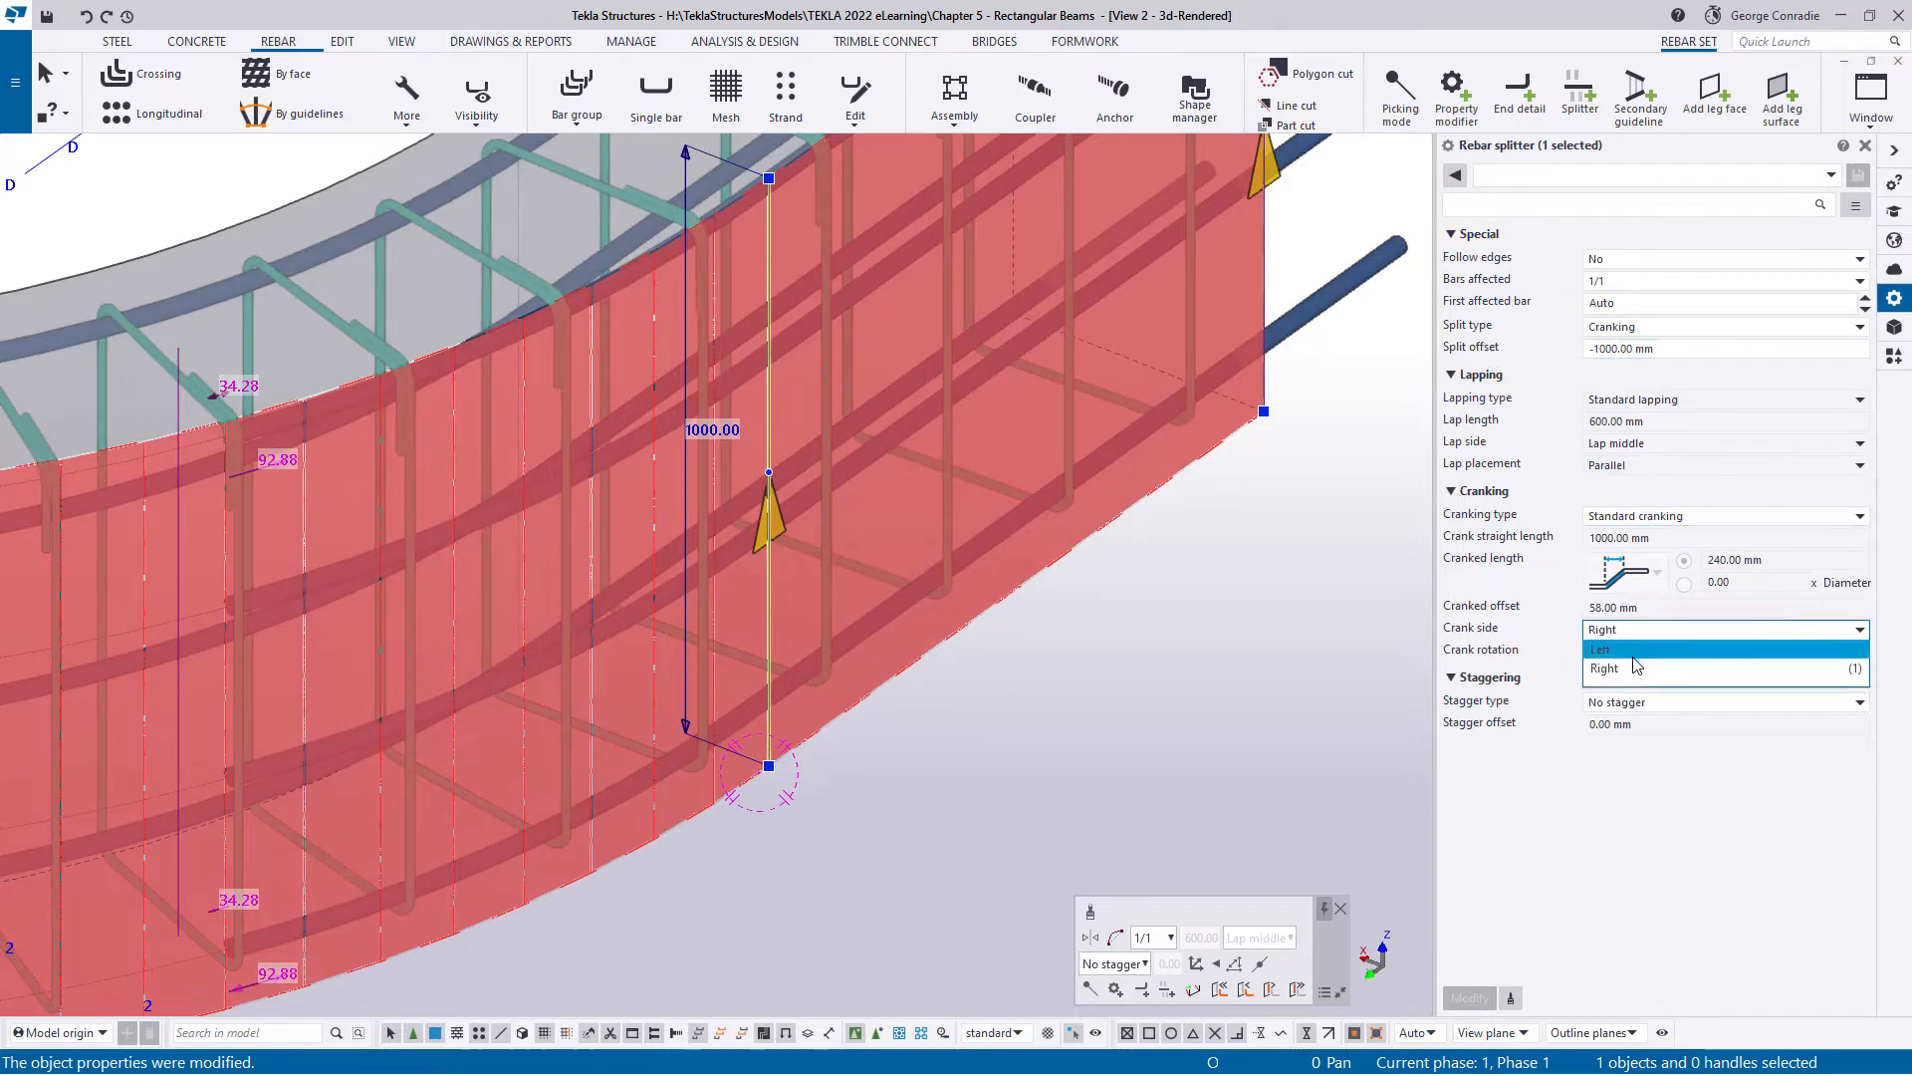
click(1623, 649)
click(1470, 997)
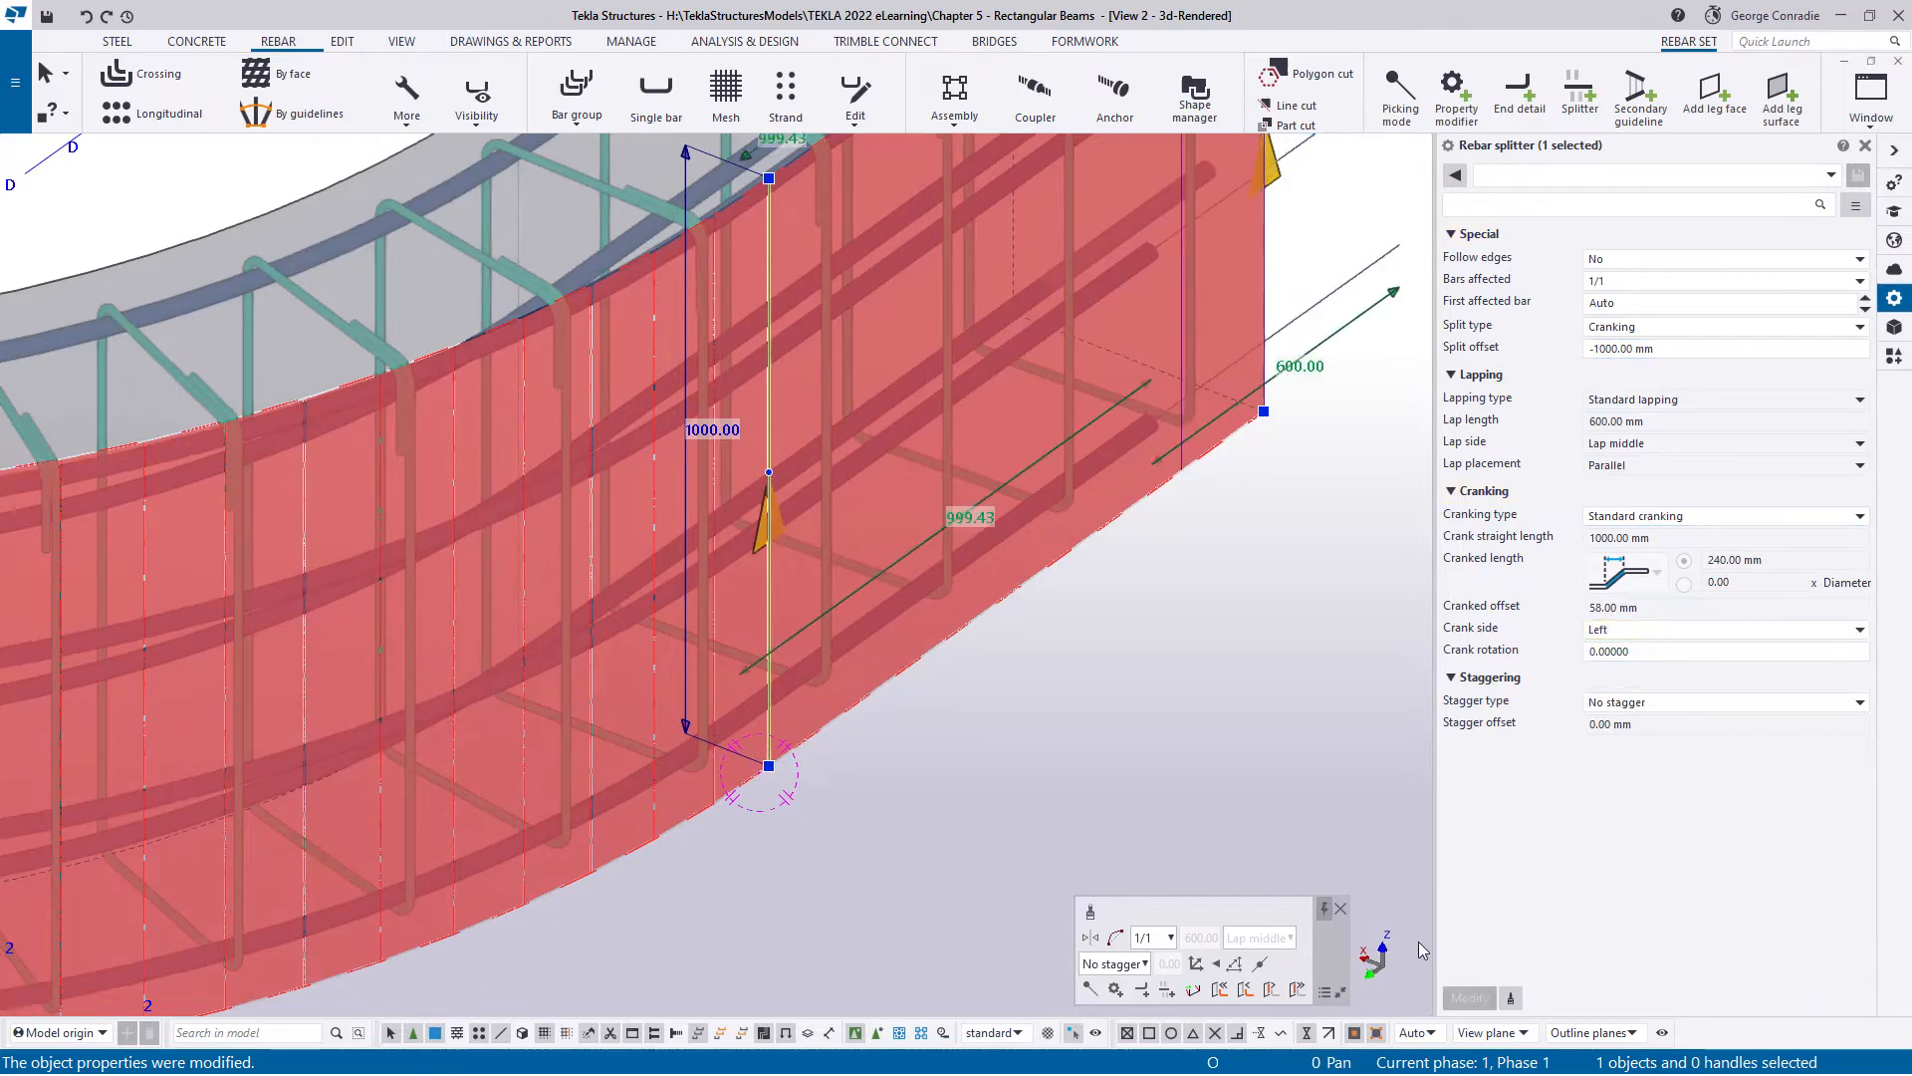
- Examine the cranked bars of the outer rebar set along the beam and at both of its ends
click(1193, 758)
scroll(1197, 751, down, 3)
middle_drag(760, 876, 1141, 784)
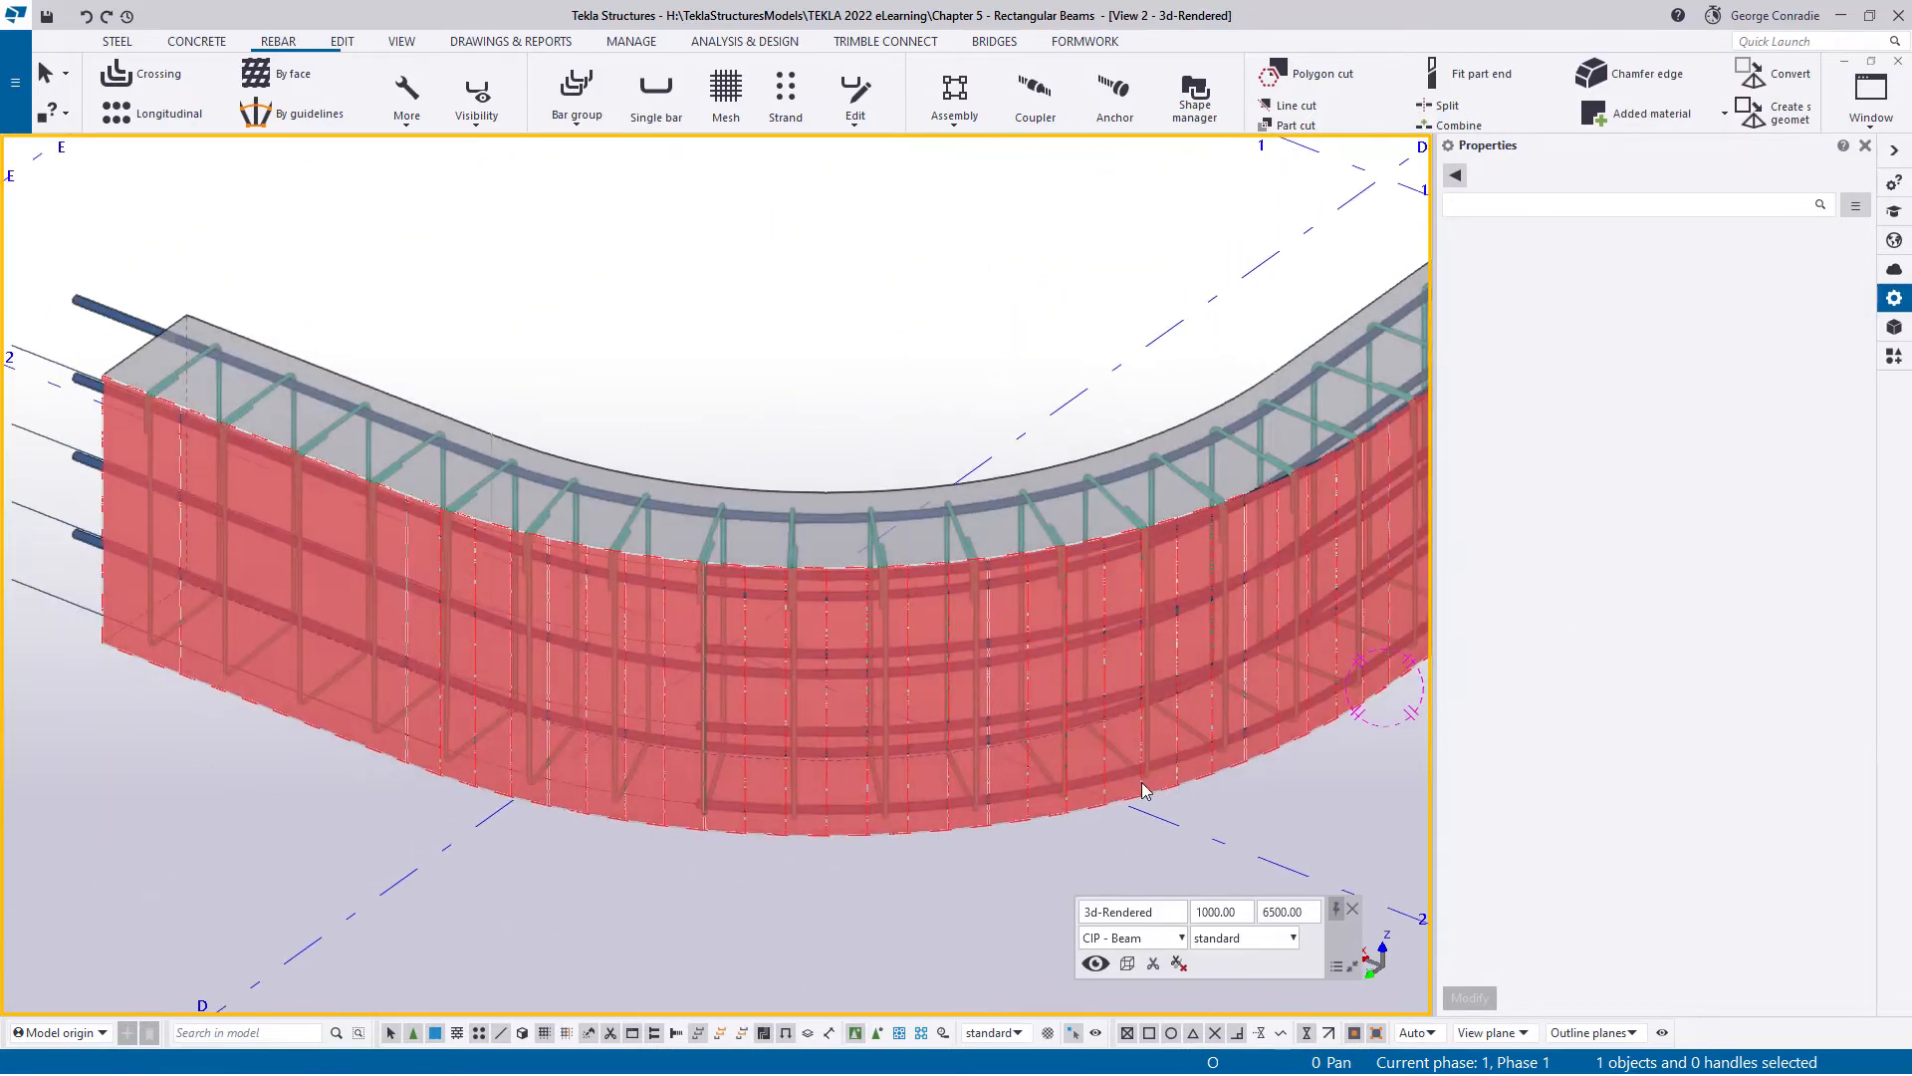
scroll(50, 719, up, 3)
middle_drag(59, 710, 381, 745)
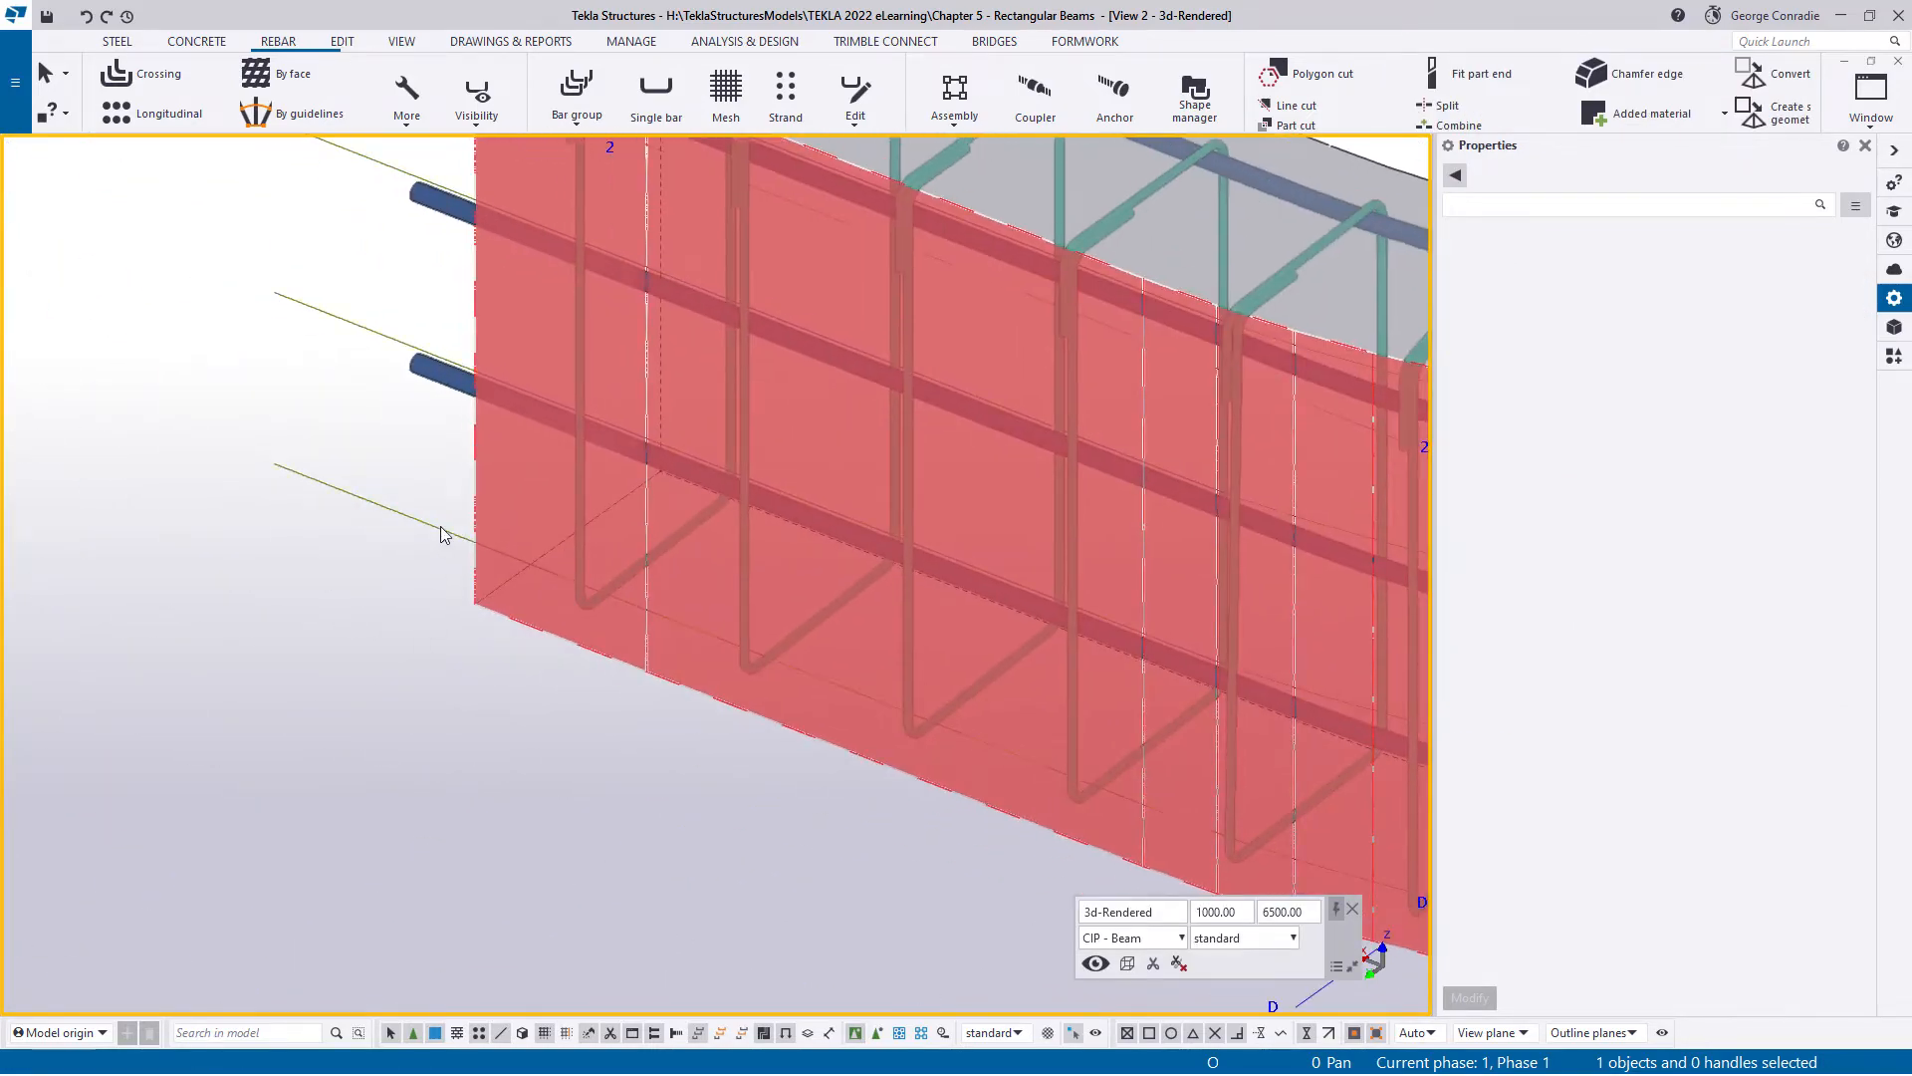
click(443, 535)
scroll(544, 605, down, 3)
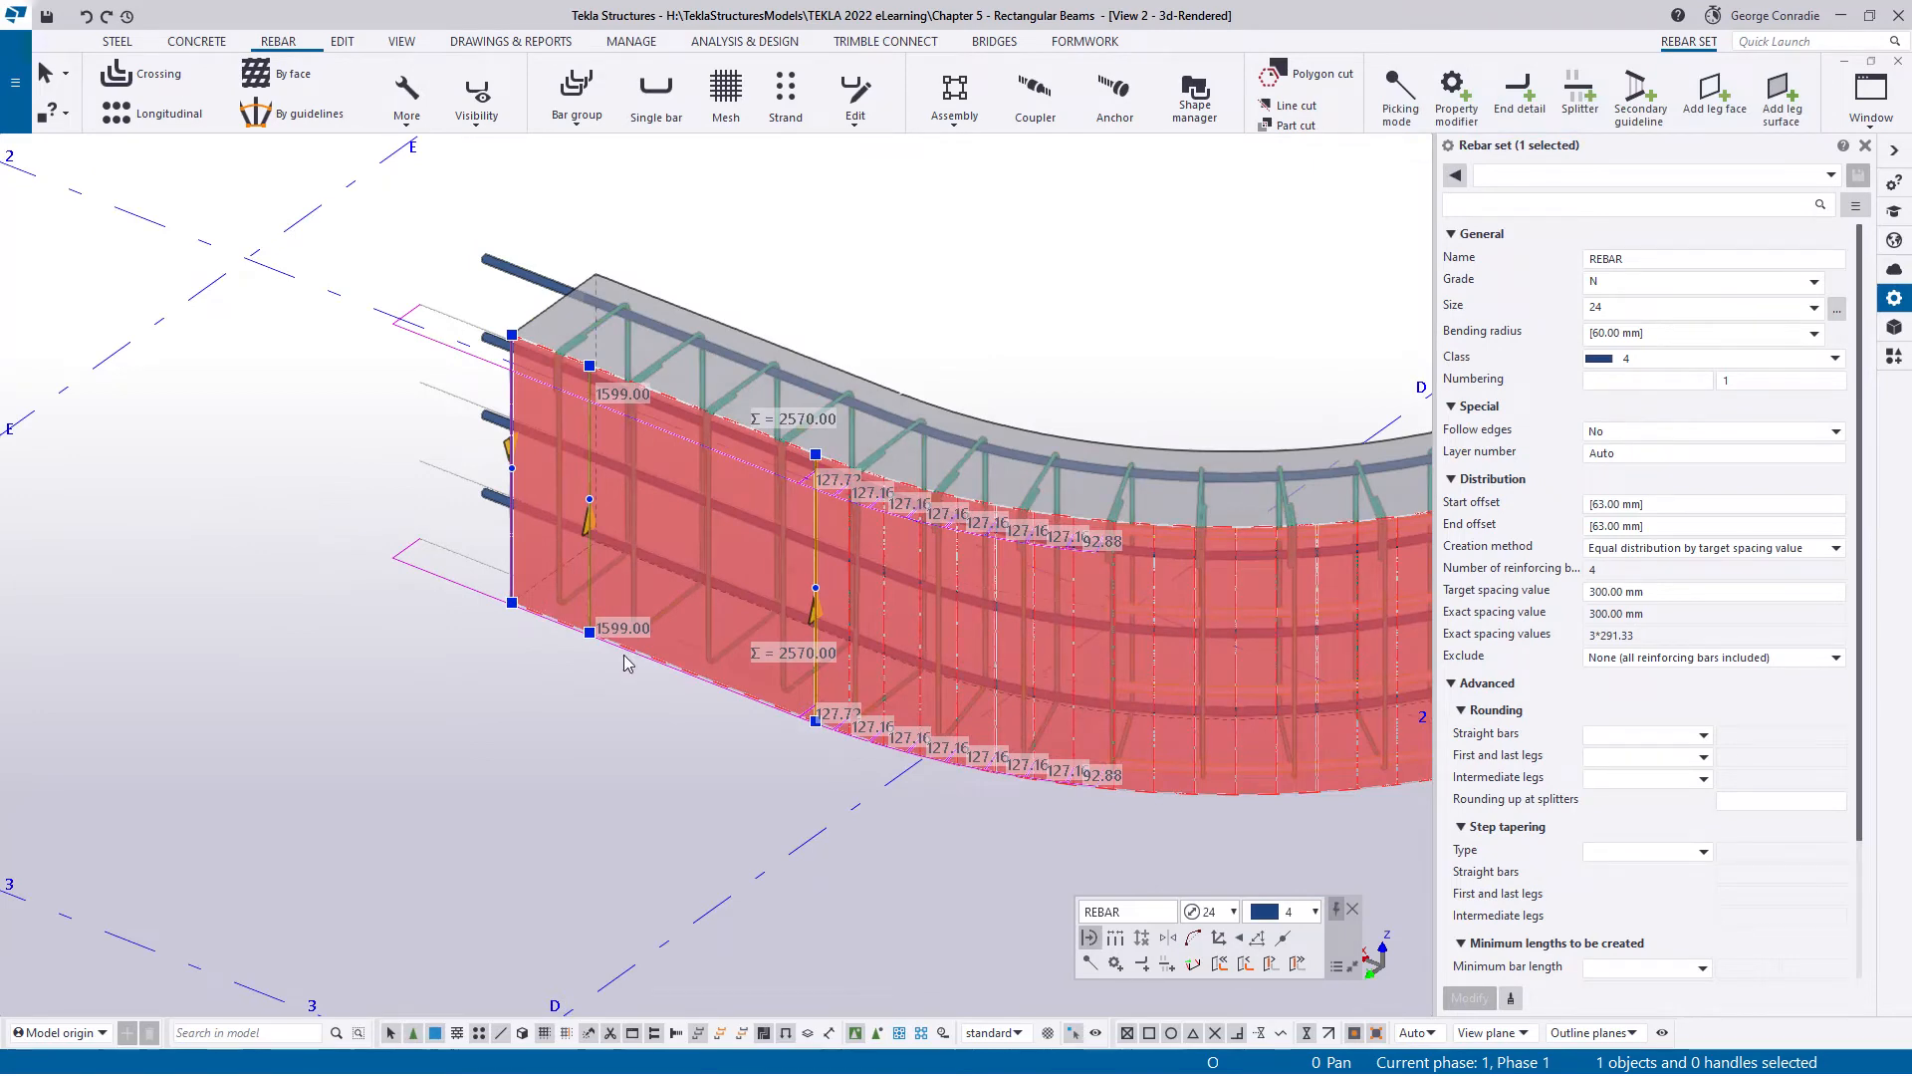
middle_drag(685, 700, 226, 713)
middle_drag(856, 694, 93, 772)
scroll(784, 644, up, 3)
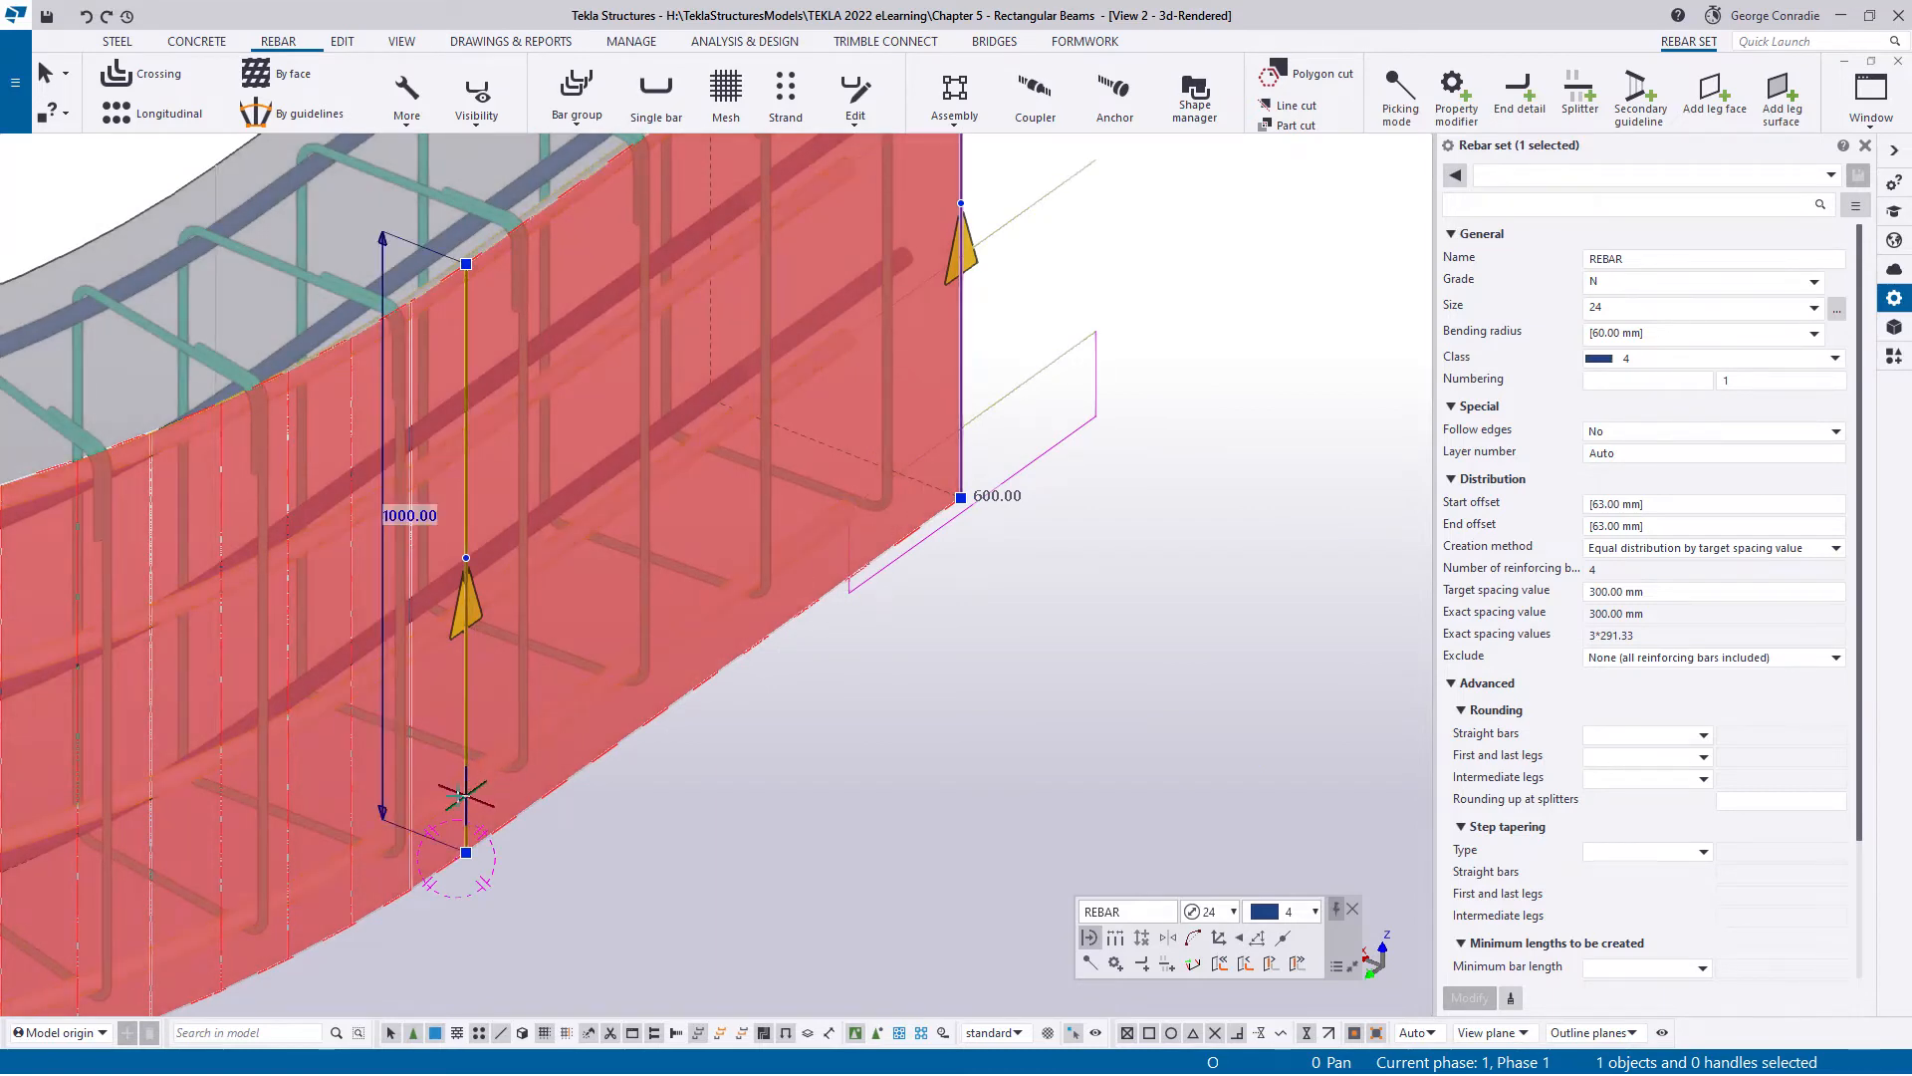
- Measure the straight distance from the second cranking splitter to the nearby beam end along the lower edge
click(712, 808)
key(f)
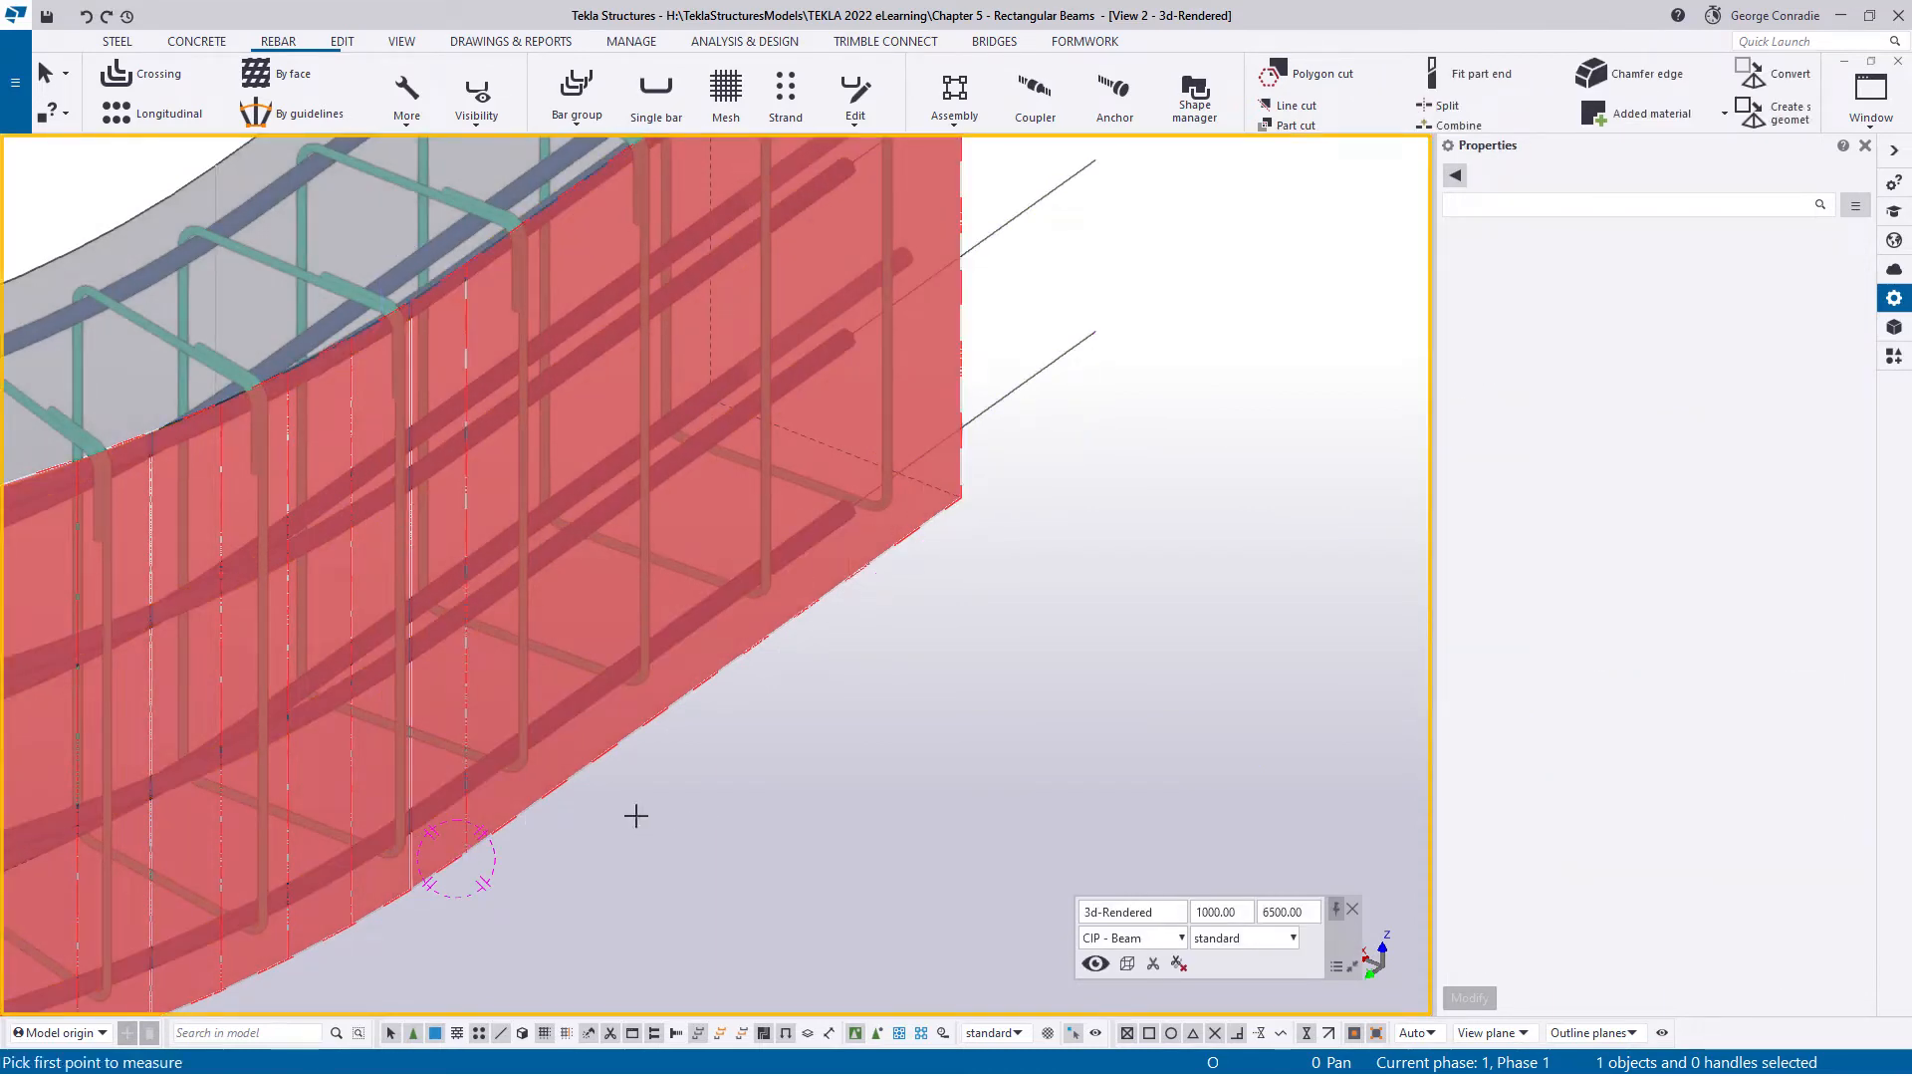
click(934, 599)
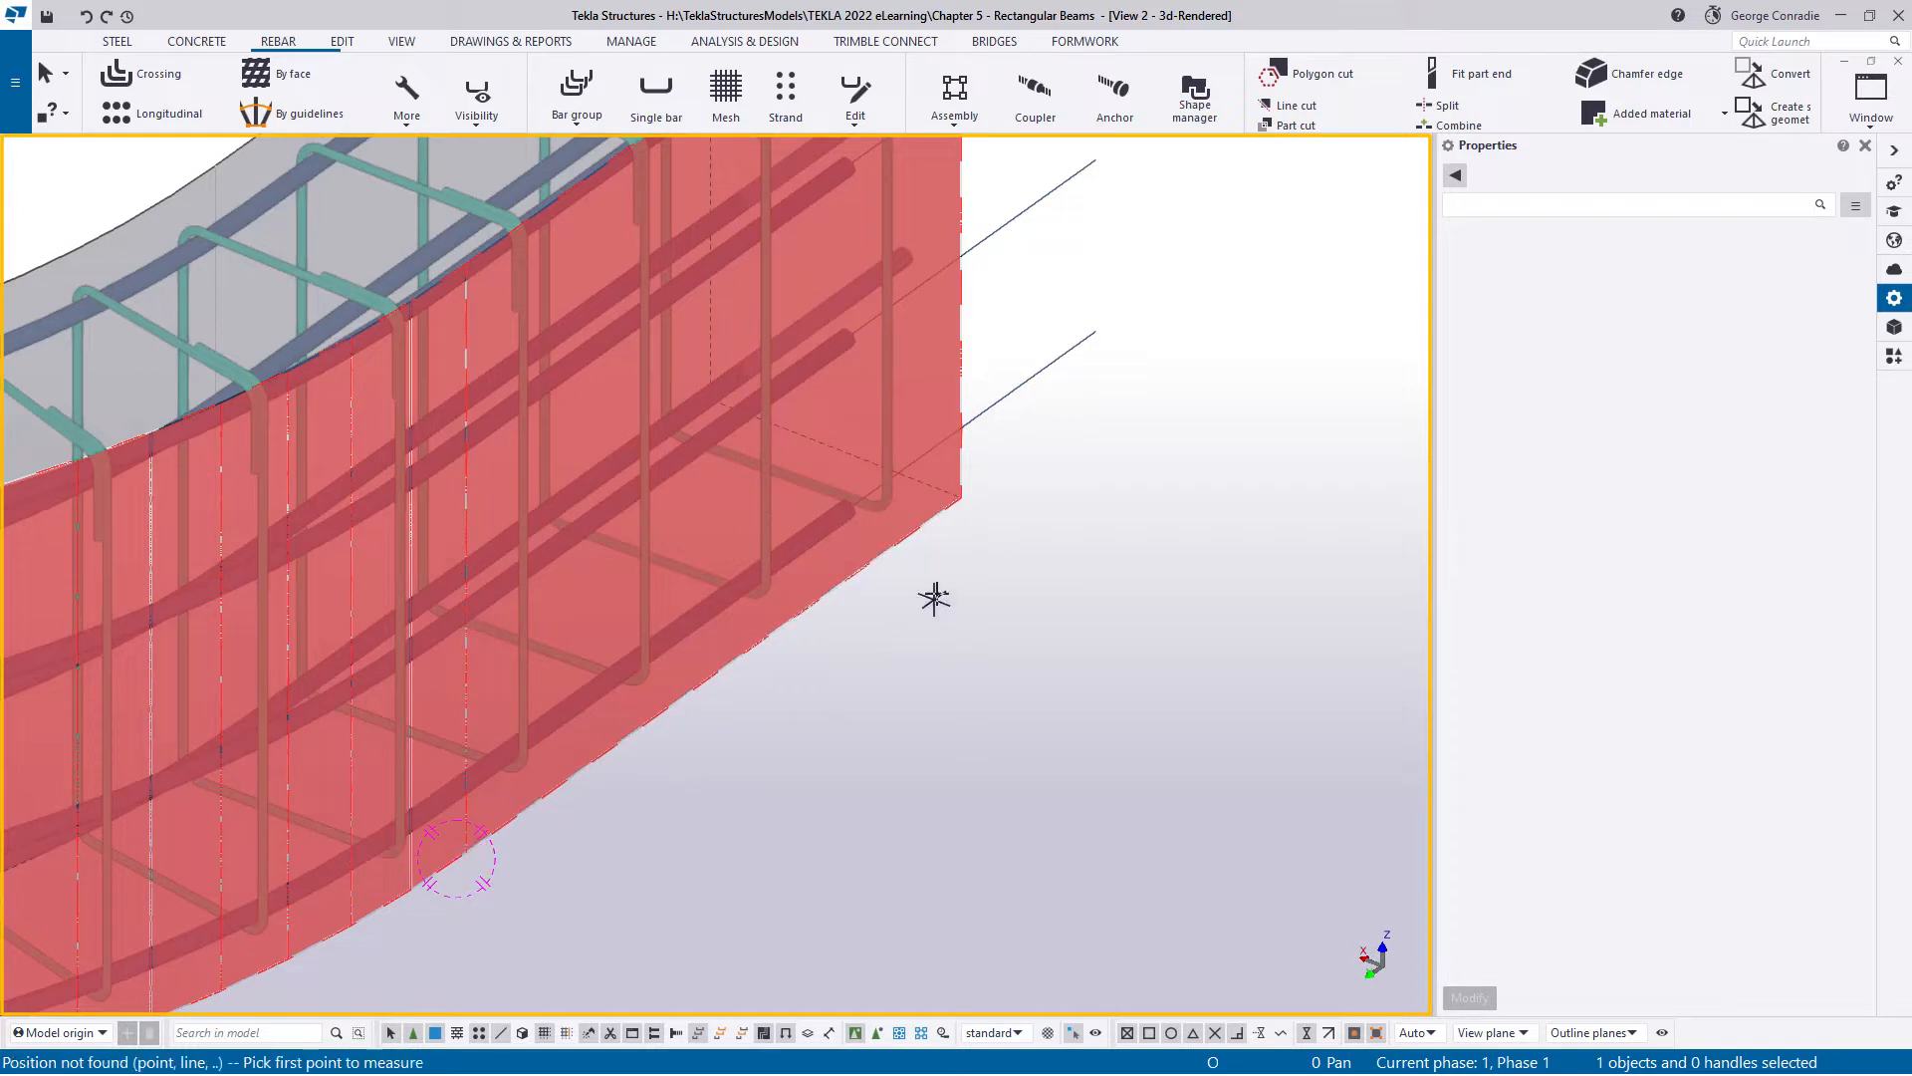
click(463, 854)
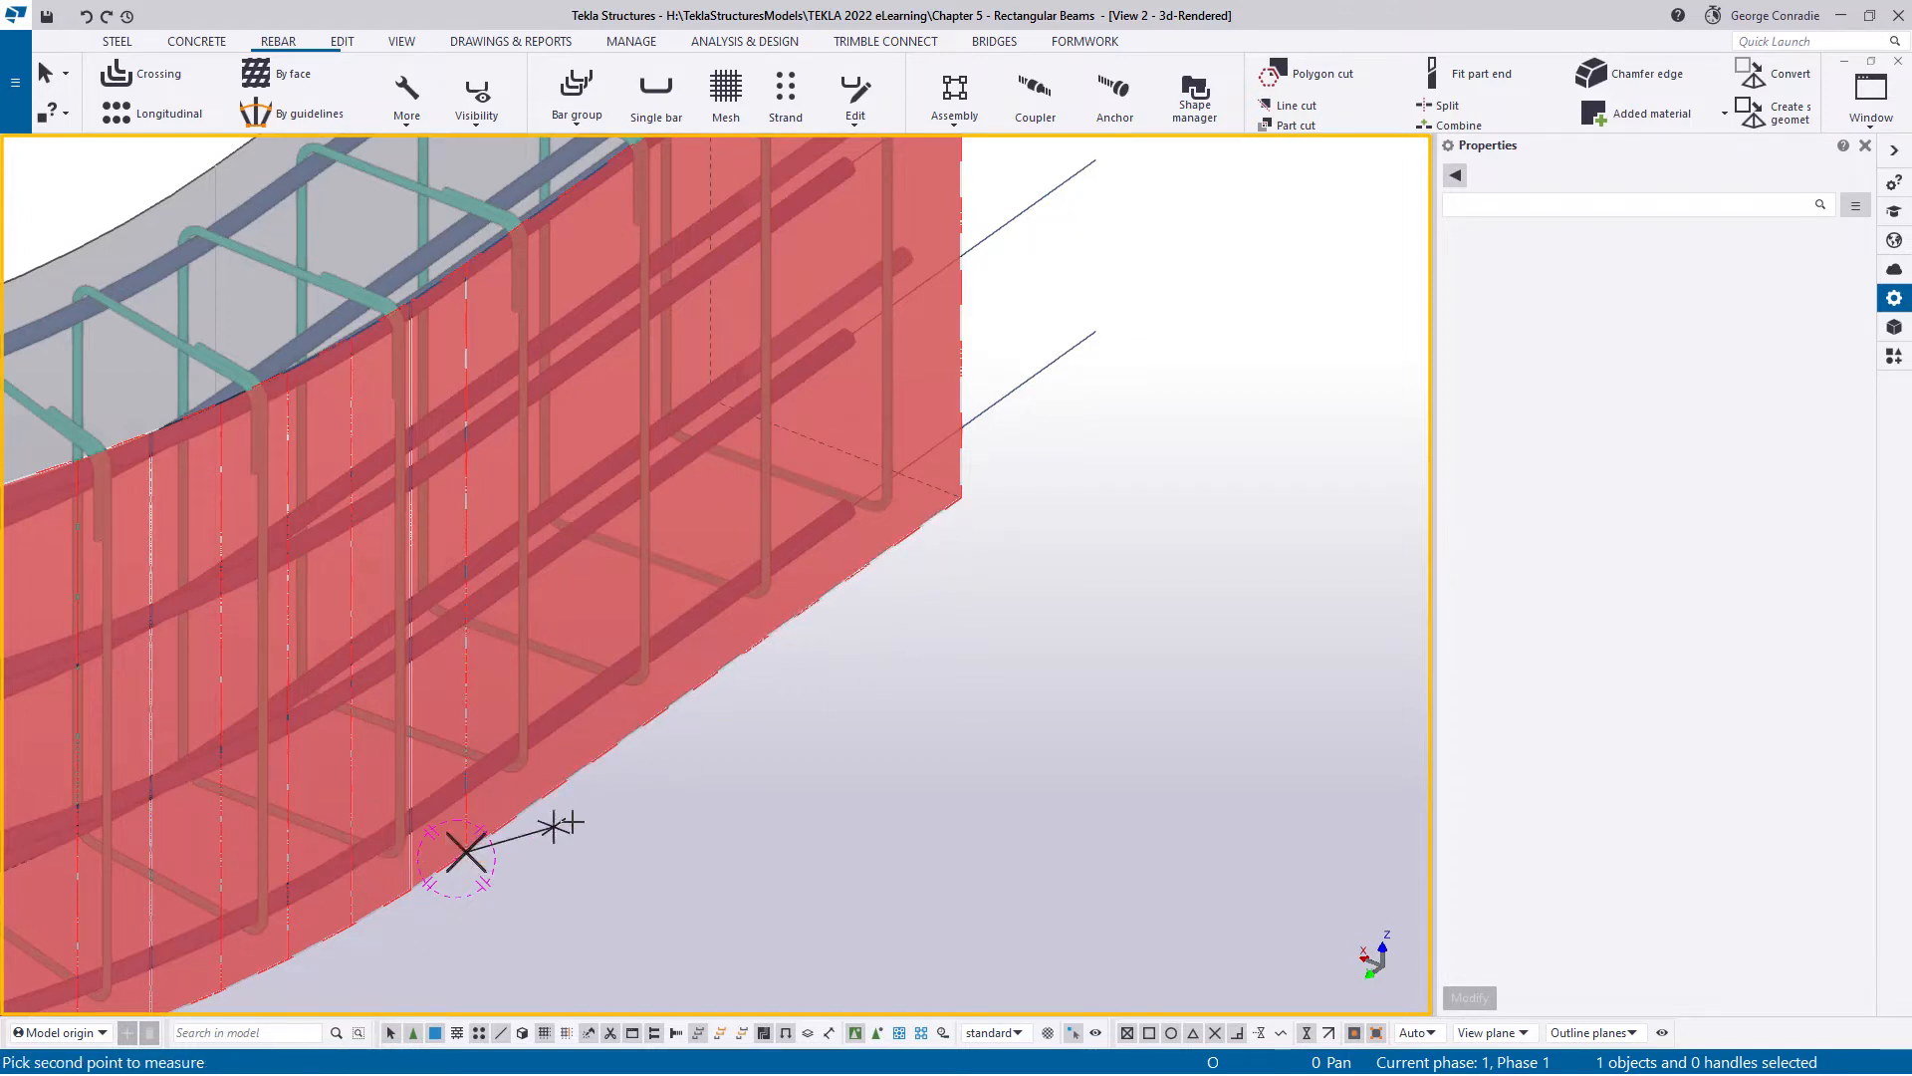
click(962, 496)
click(855, 675)
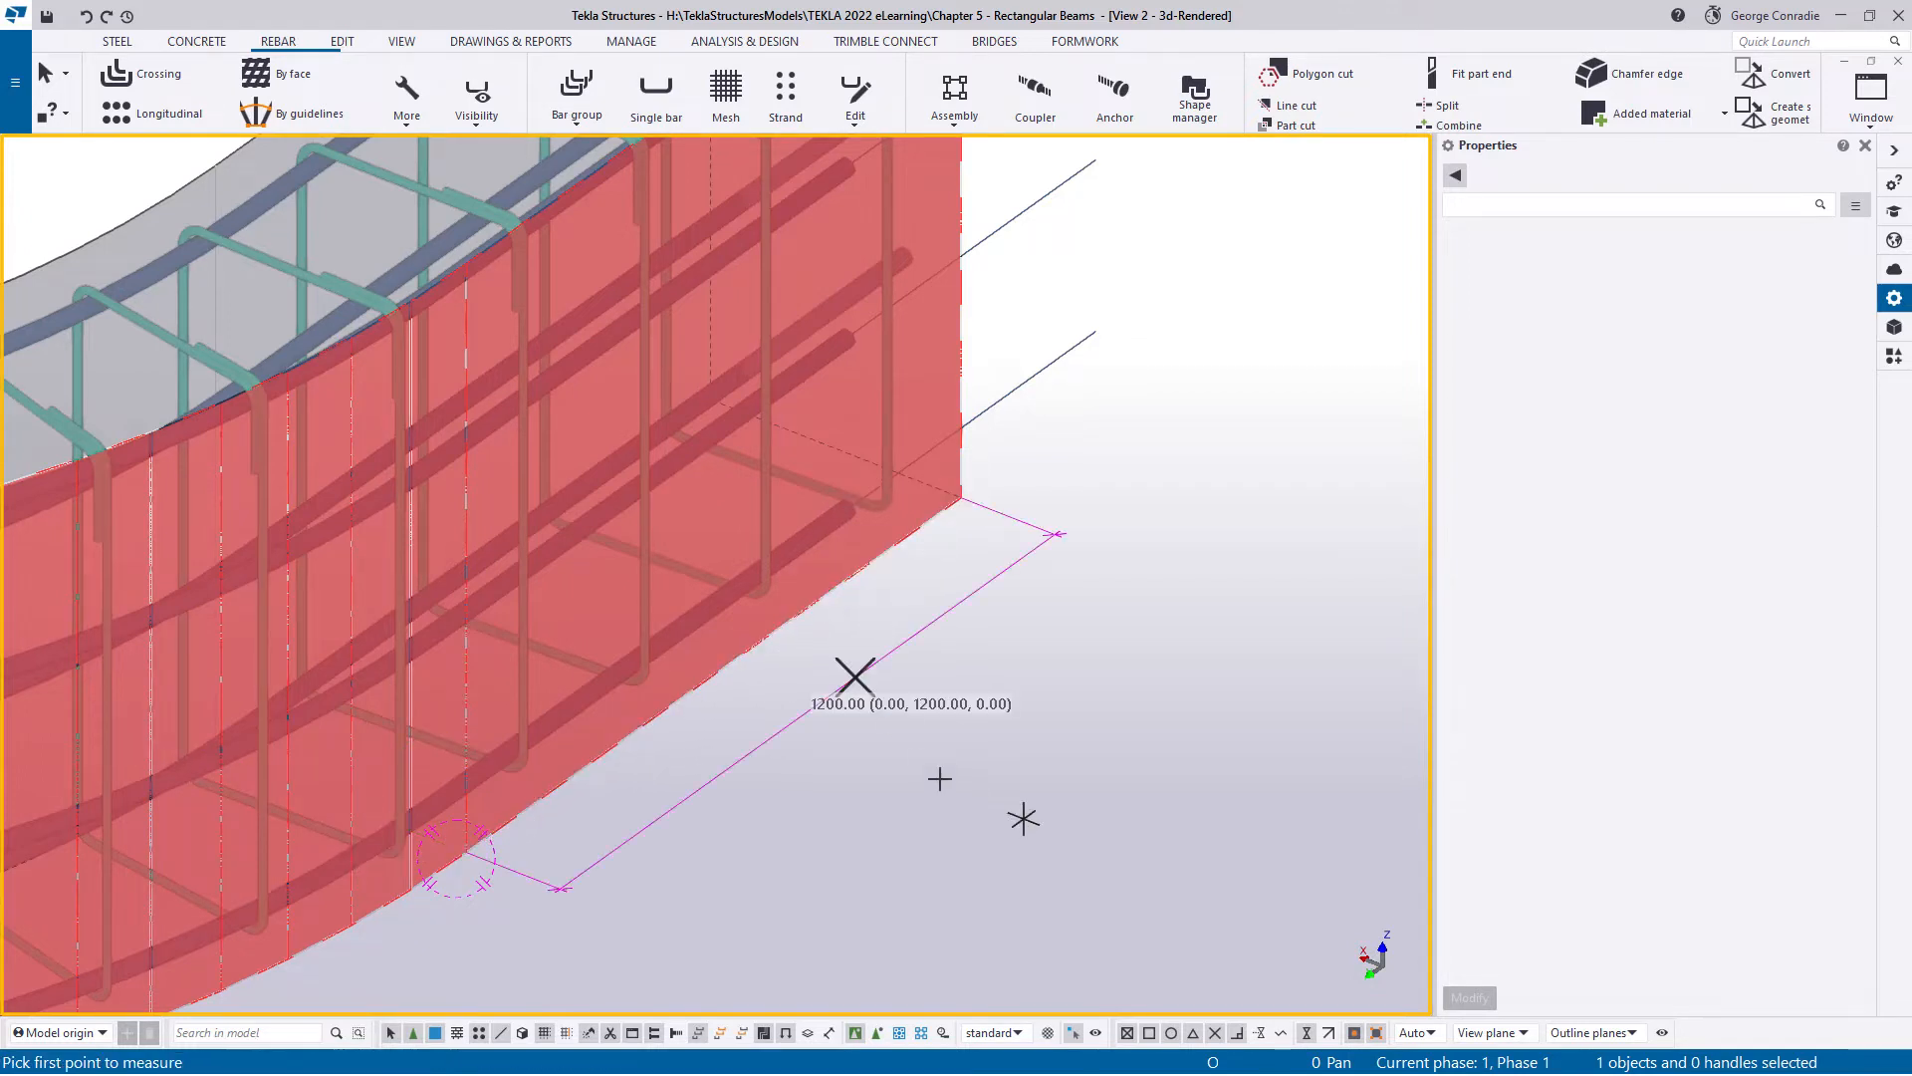
right_click(1118, 663)
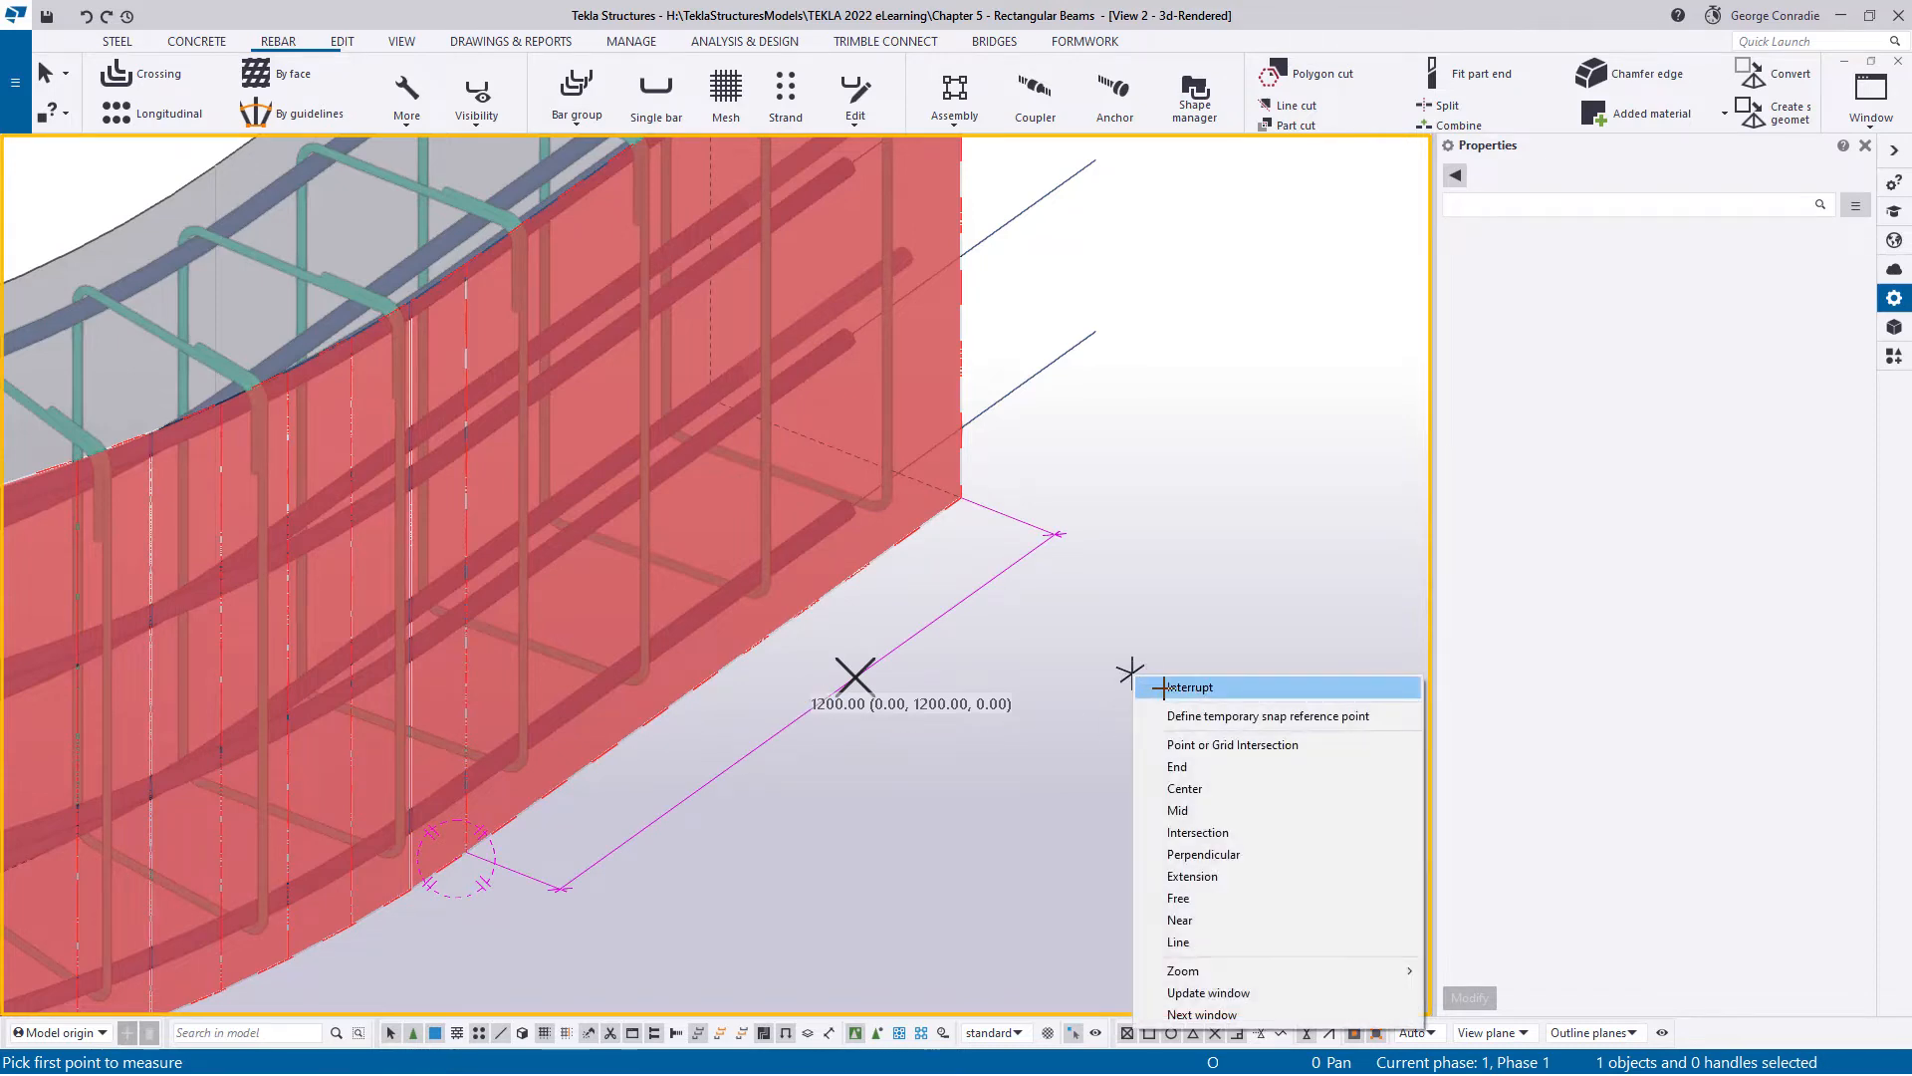
click(1160, 685)
- Delete both cranking splitters from the outer rebar set, starting with the one beside the measured straight part
click(482, 777)
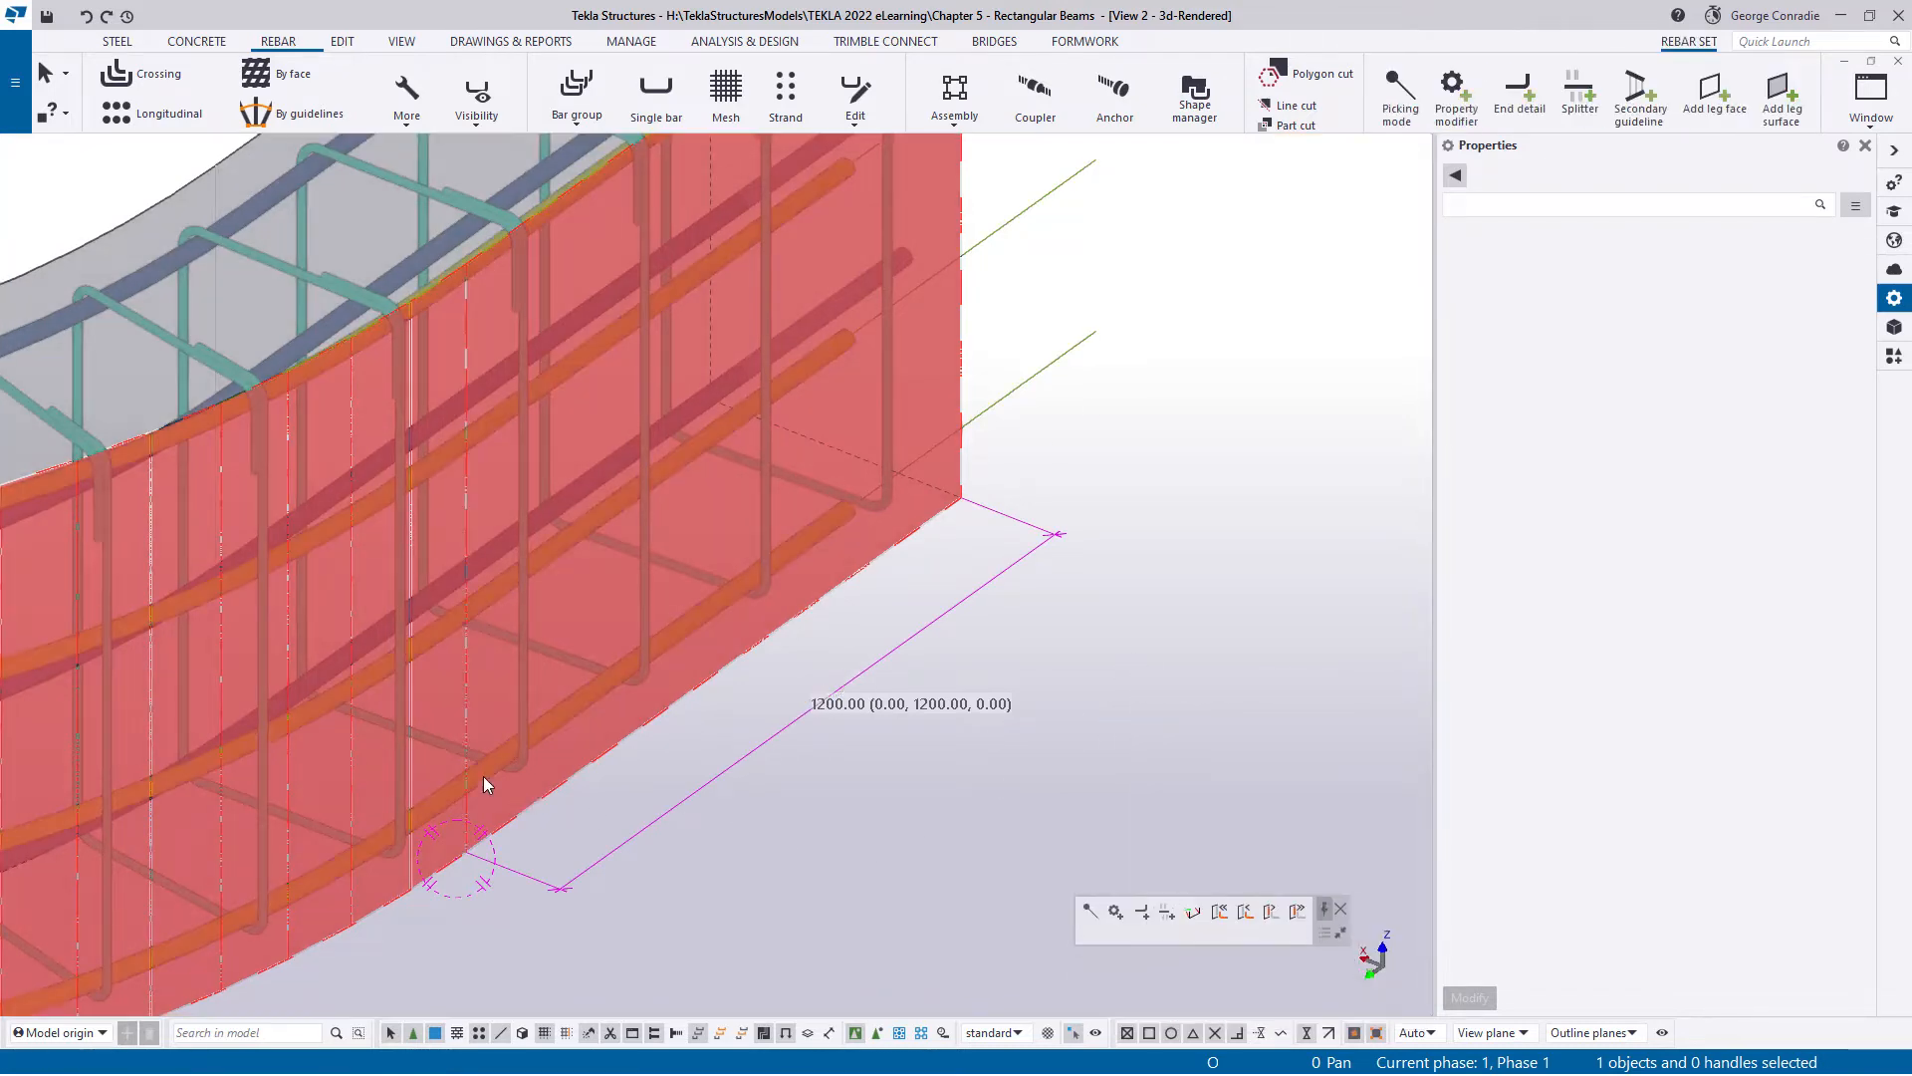
click(465, 794)
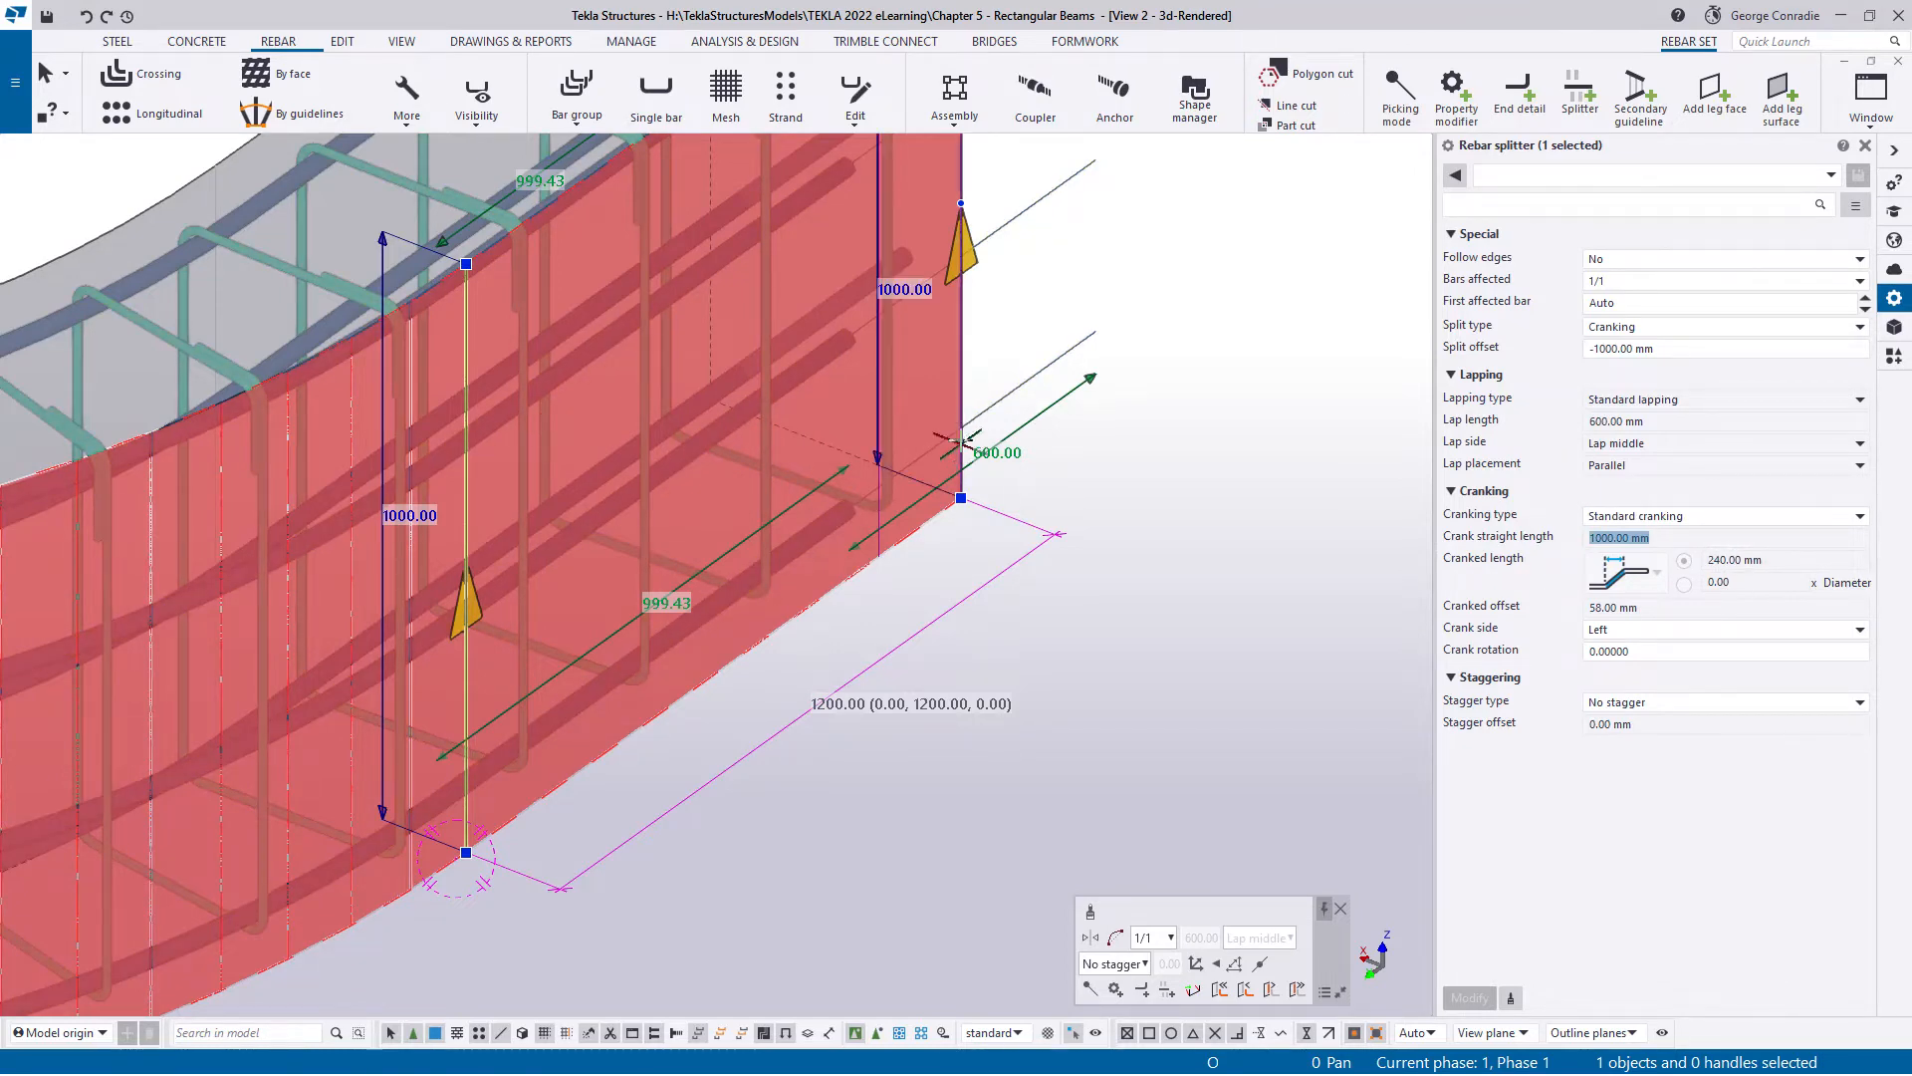
click(984, 412)
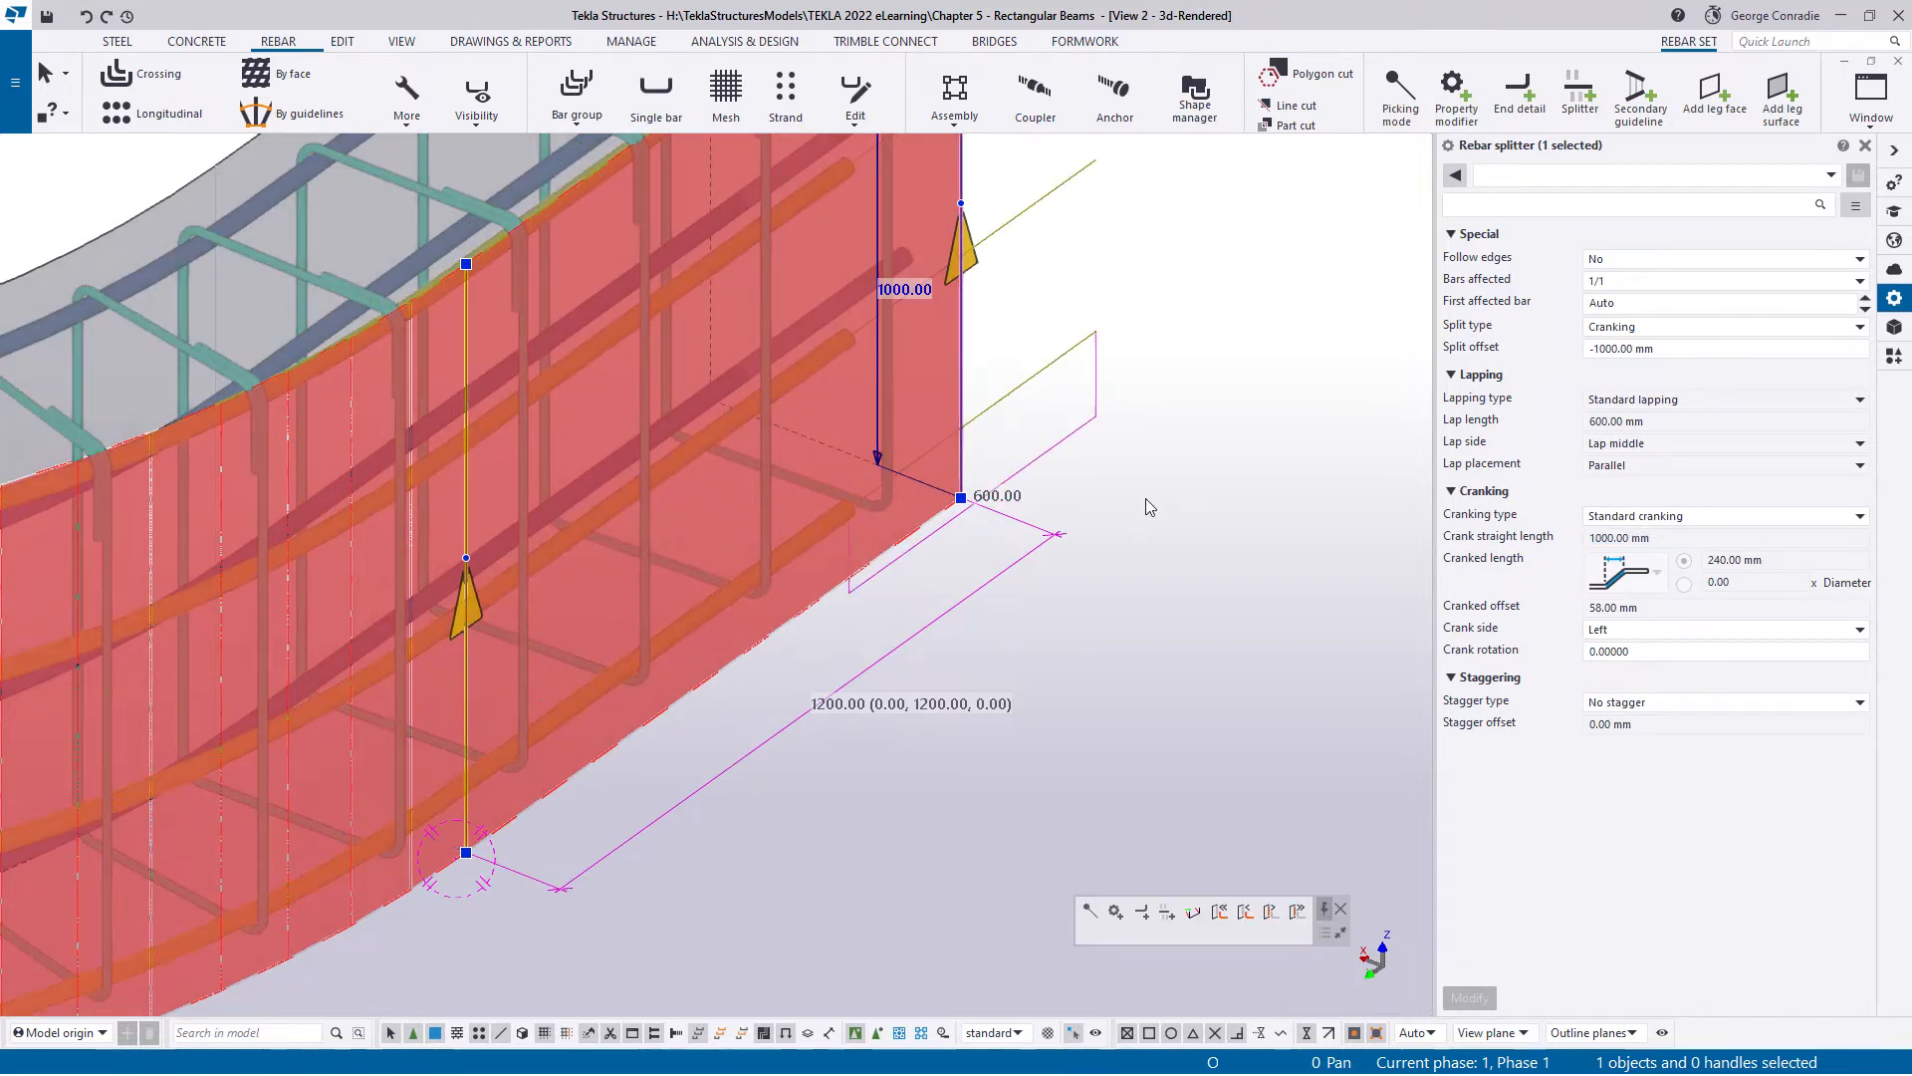
click(466, 702)
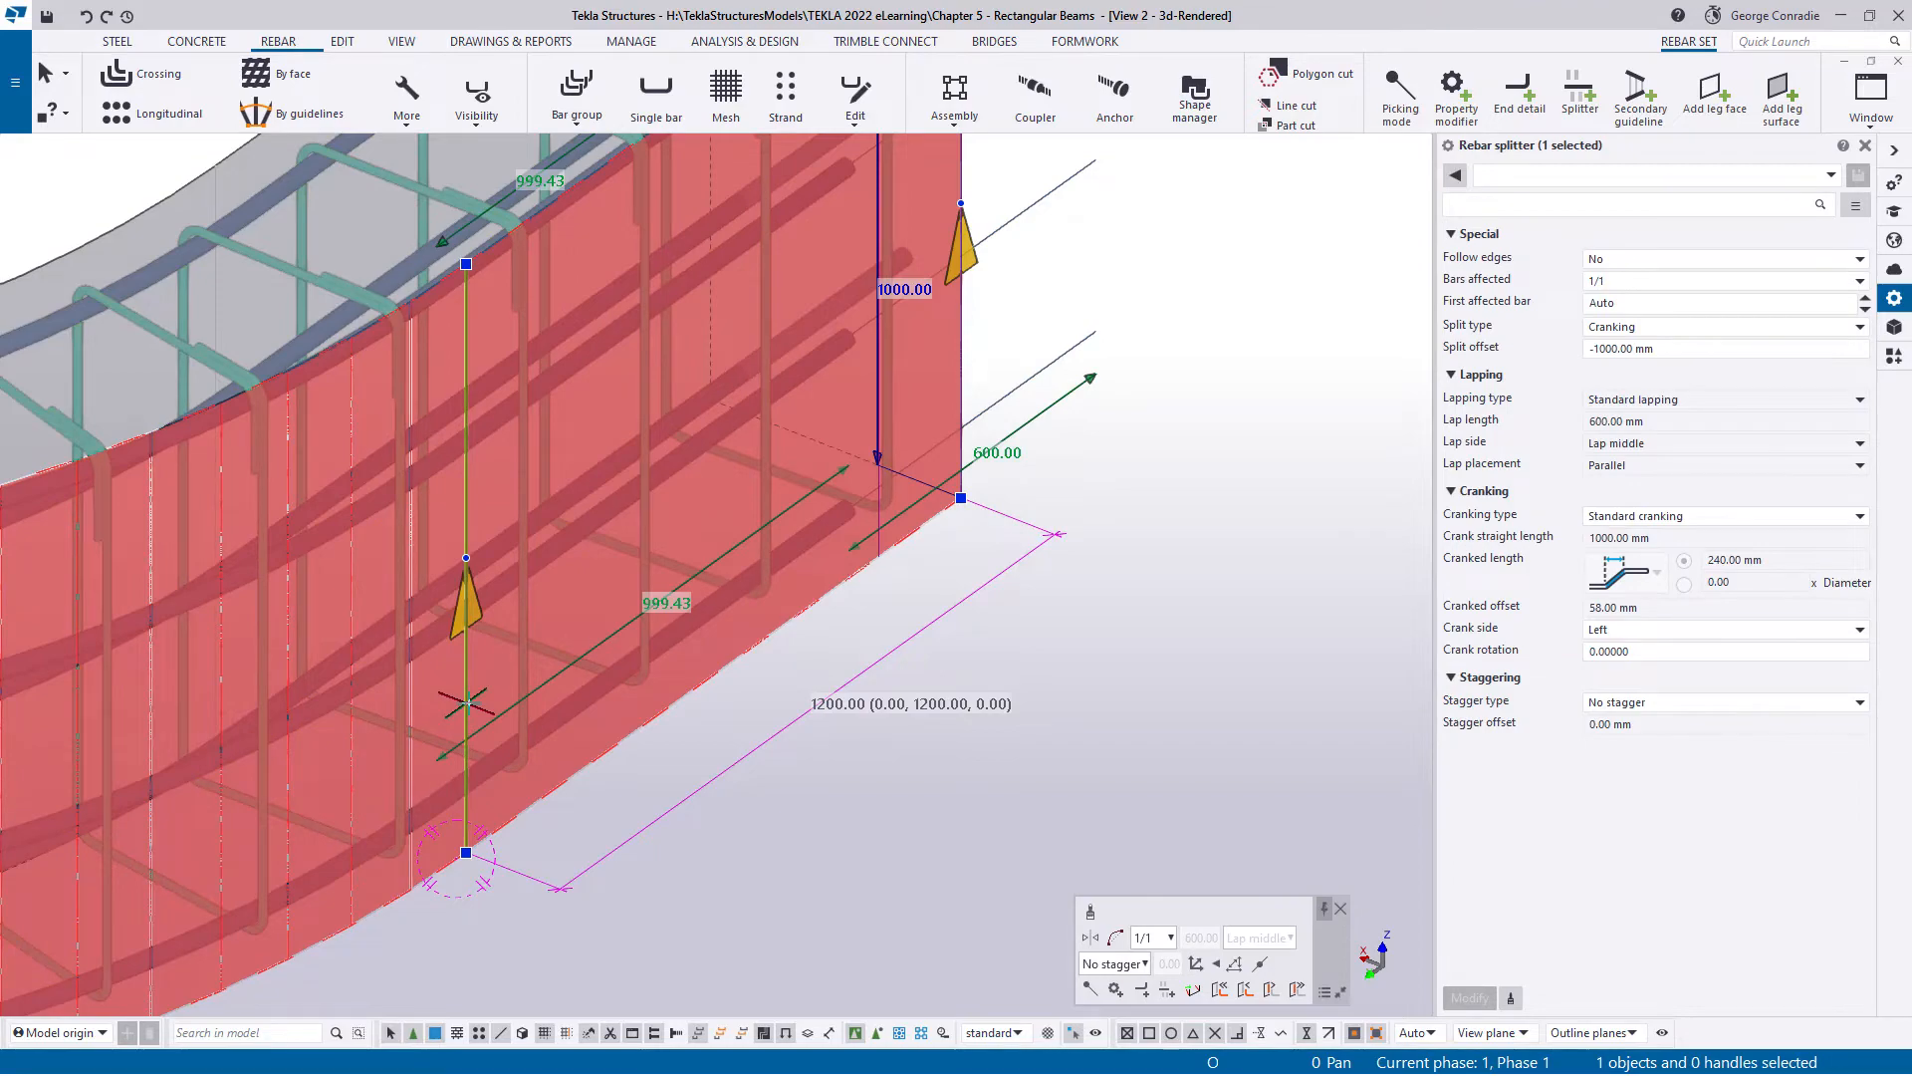
key(Delete)
scroll(466, 816, down, 3)
middle_drag(463, 899, 1331, 717)
middle_drag(92, 772, 529, 725)
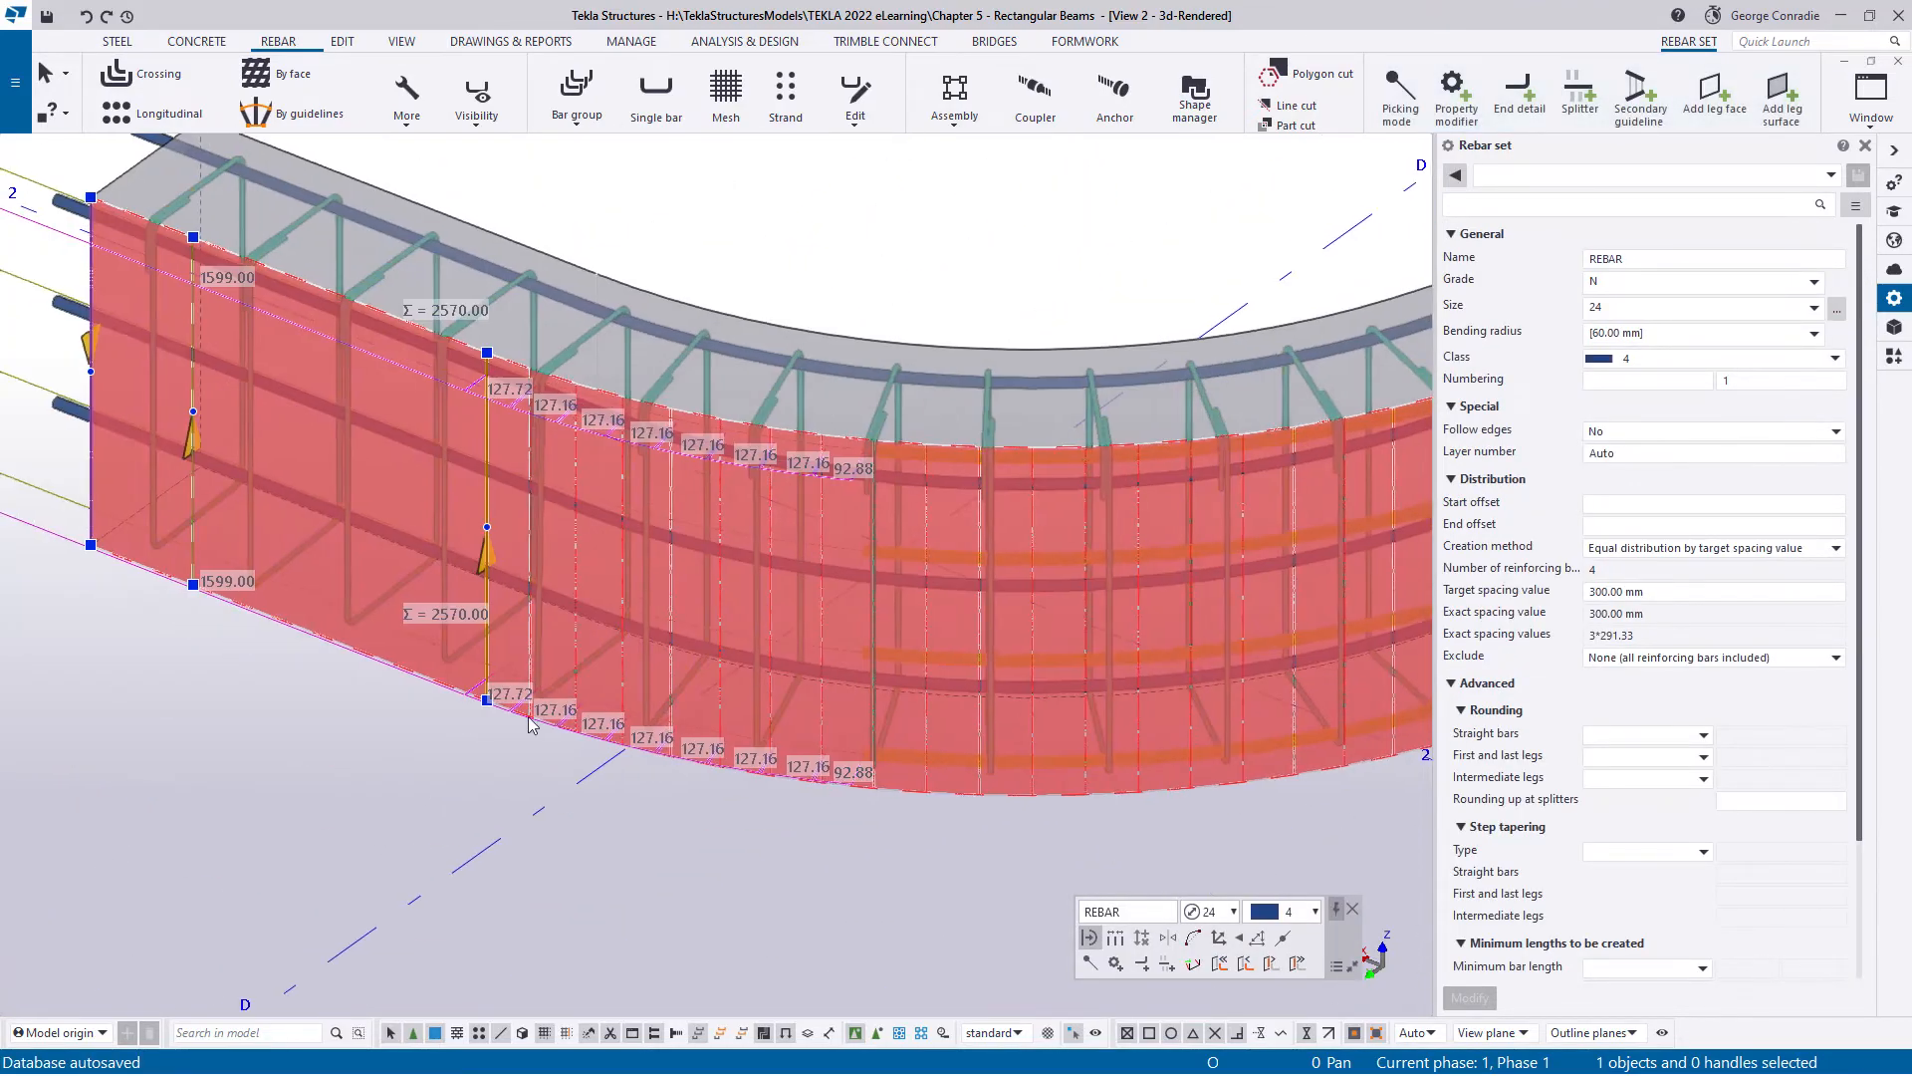
scroll(513, 637, up, 2)
click(513, 641)
key(Delete)
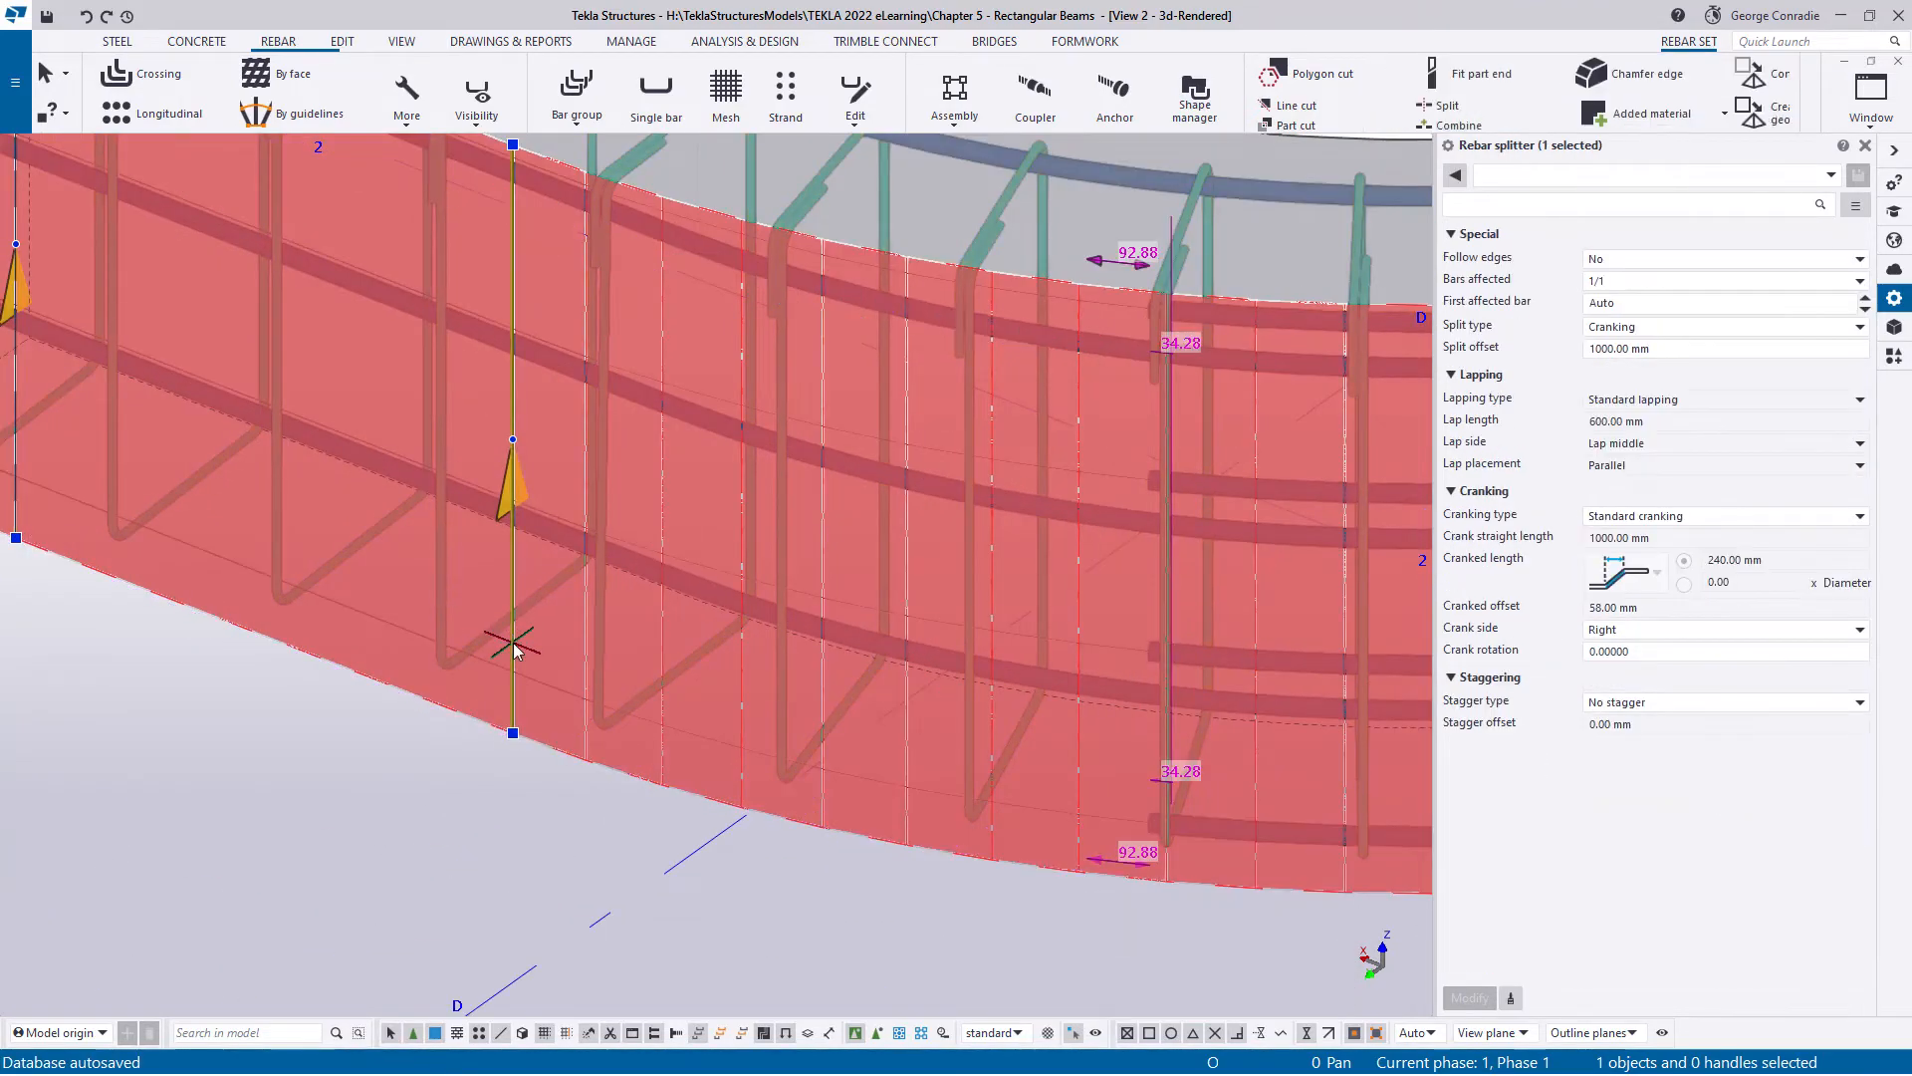
- Delete the end detail modifiers from both ends of the outer rebar set
scroll(522, 793, down, 5)
middle_drag(522, 793, 441, 814)
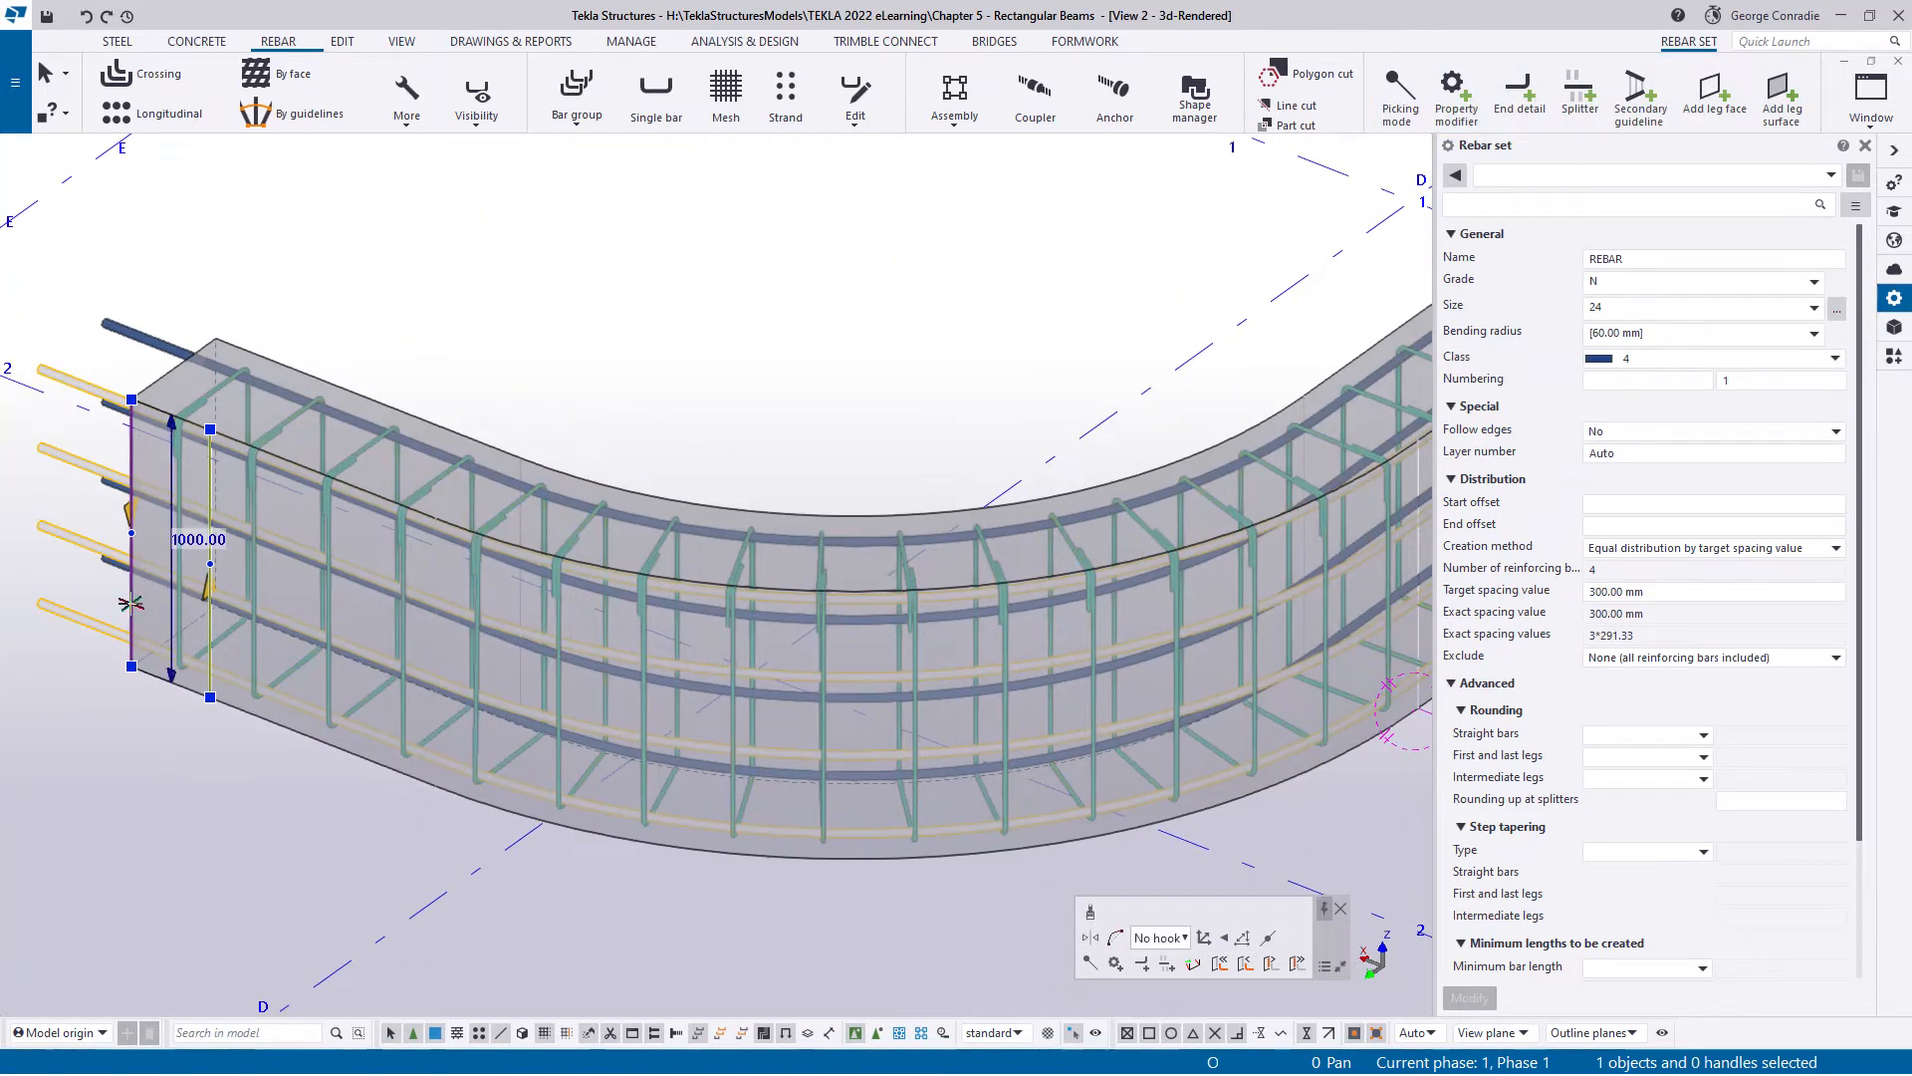
click(130, 604)
key(Delete)
scroll(754, 543, down, 2)
middle_drag(753, 544, 441, 689)
scroll(841, 602, up, 5)
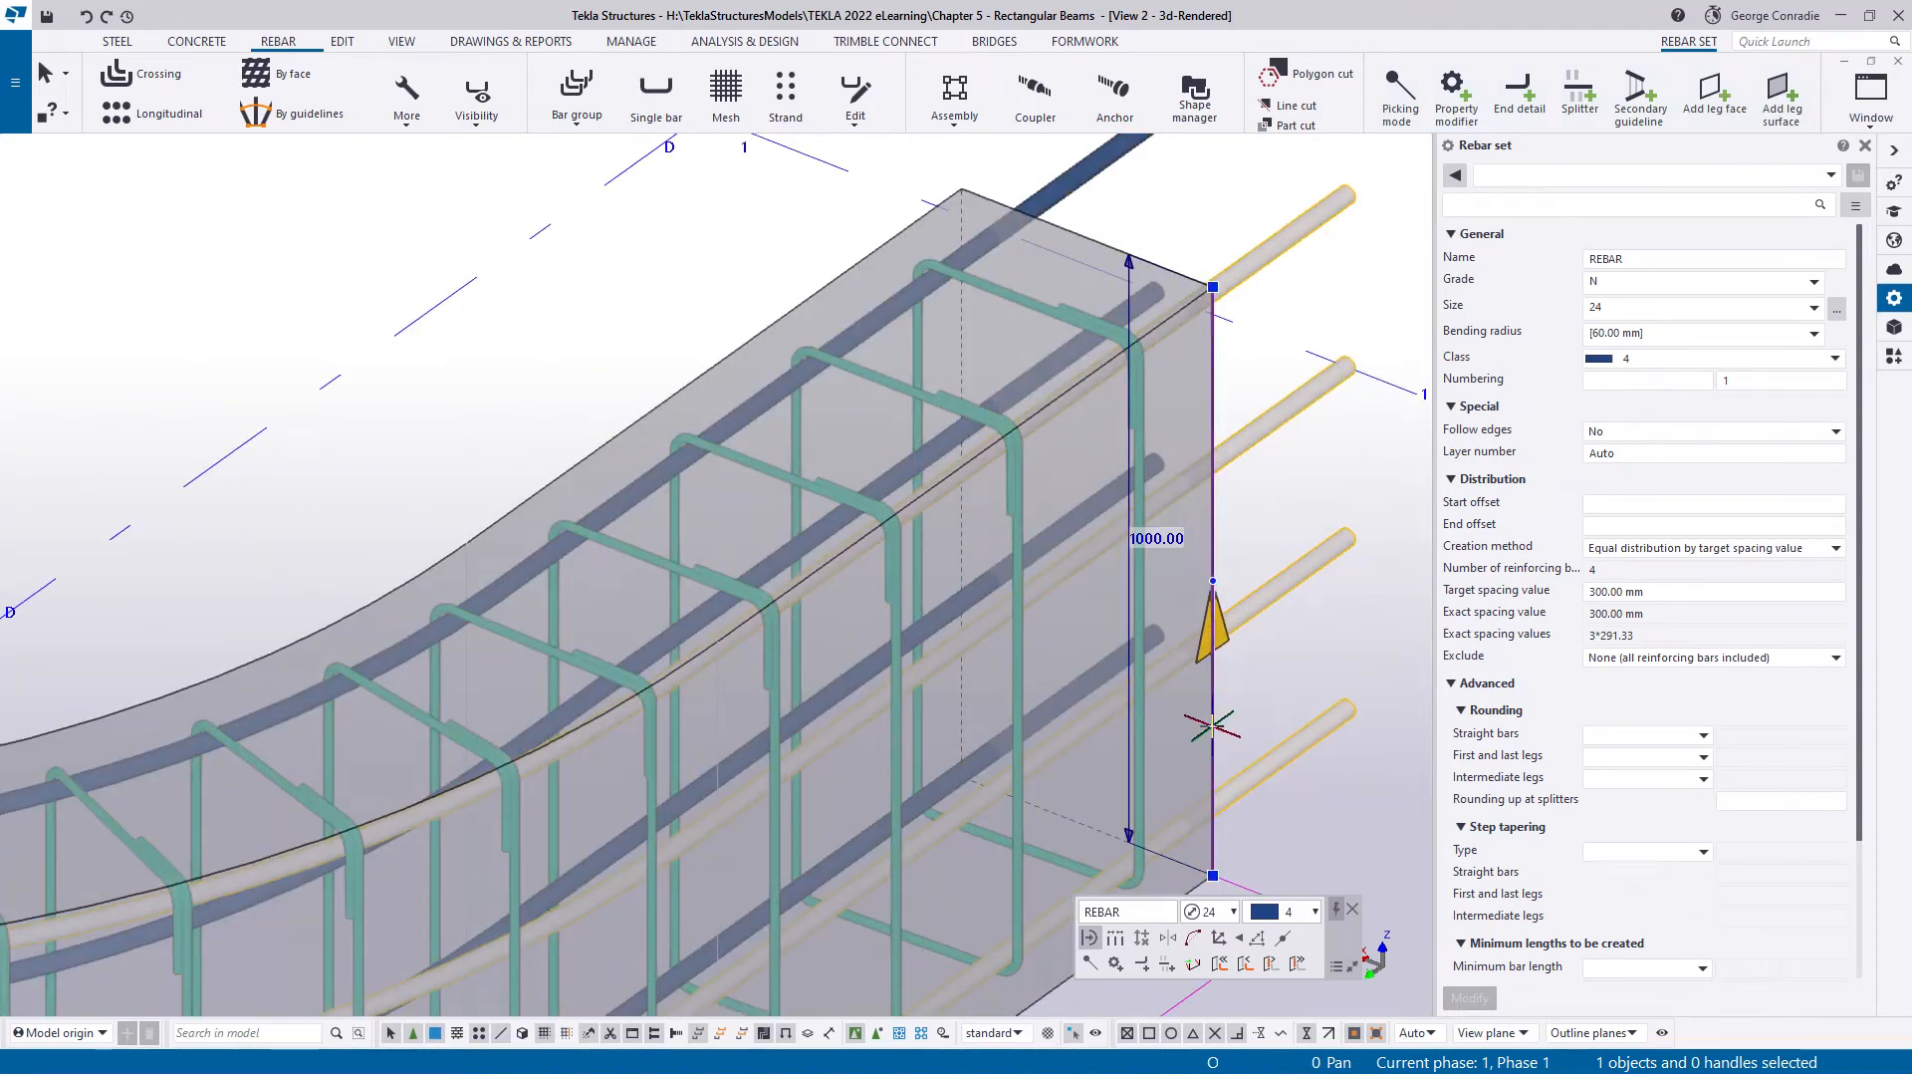
click(1212, 726)
key(Delete)
- Show the rebar set leg faces and change the length of the outer set's straight end leg face beside the measured part
middle_drag(1285, 697, 1211, 547)
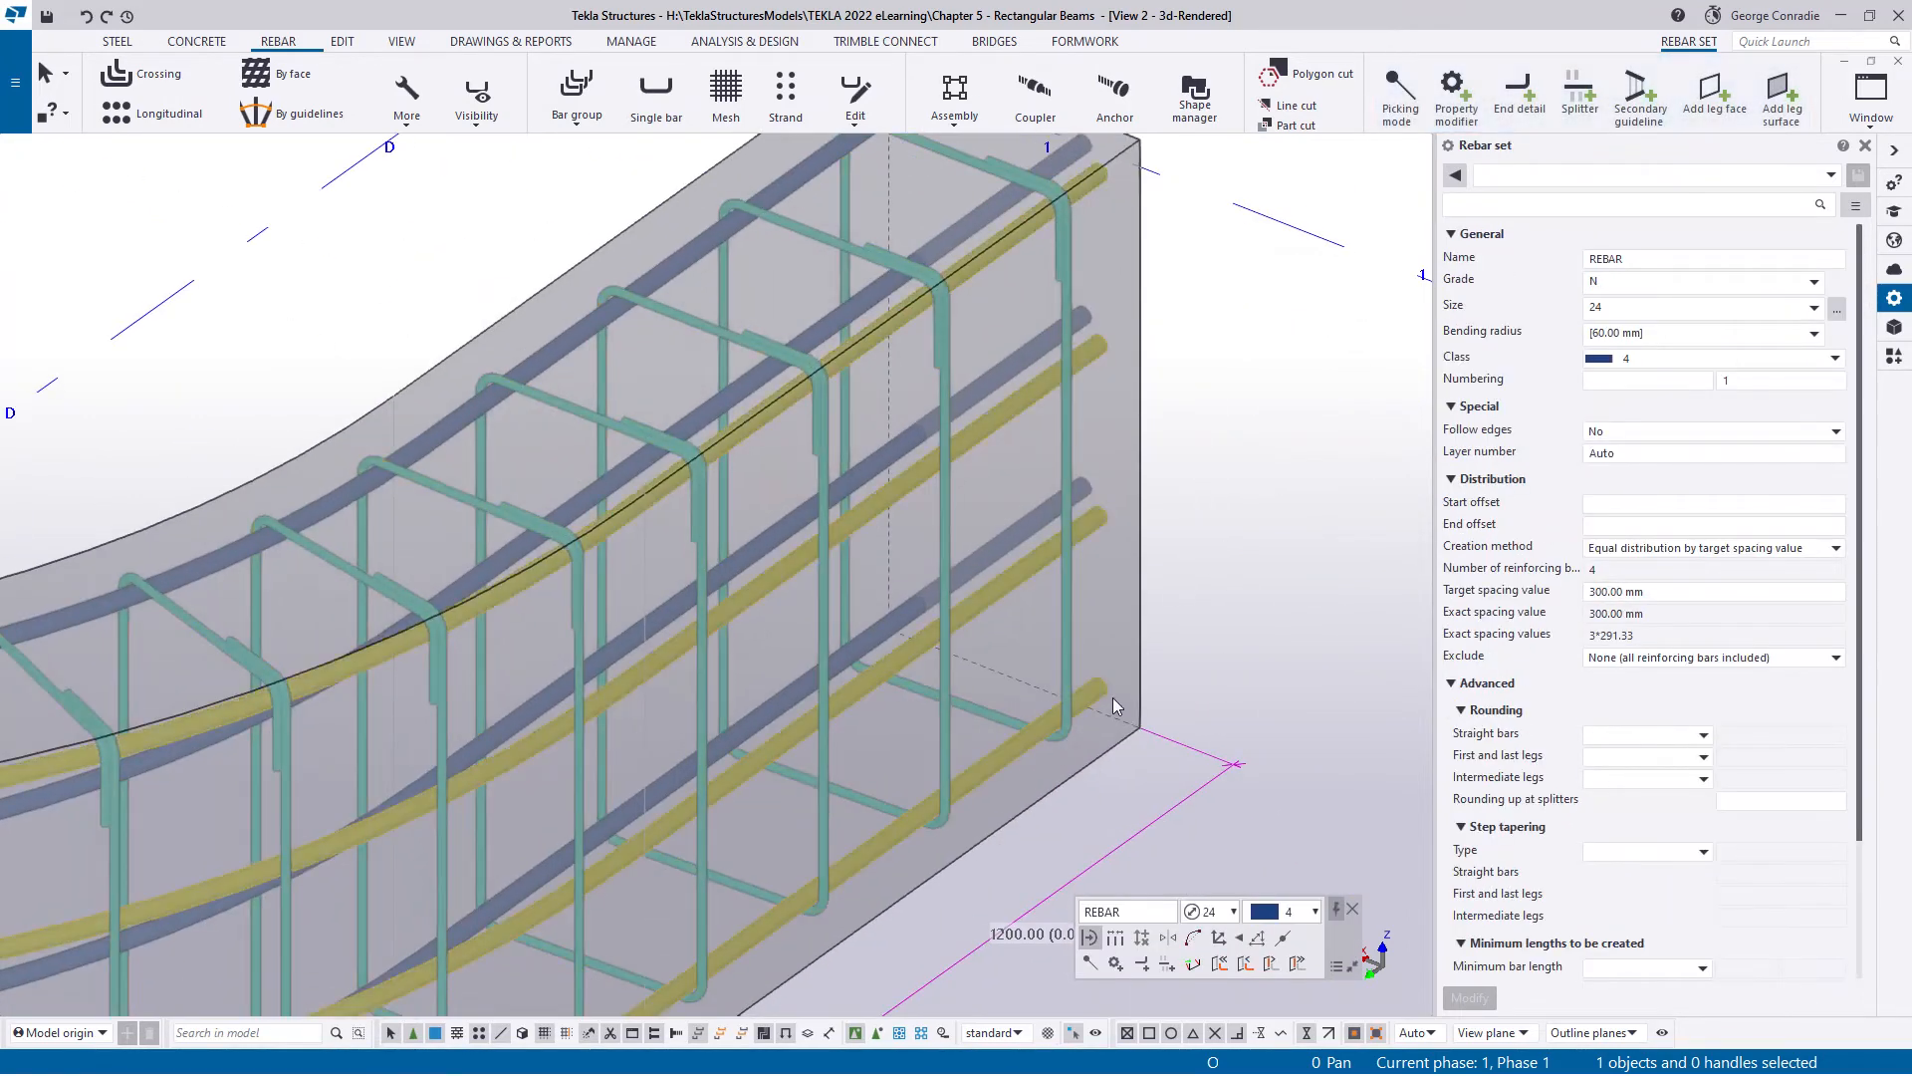
scroll(1102, 691, down, 3)
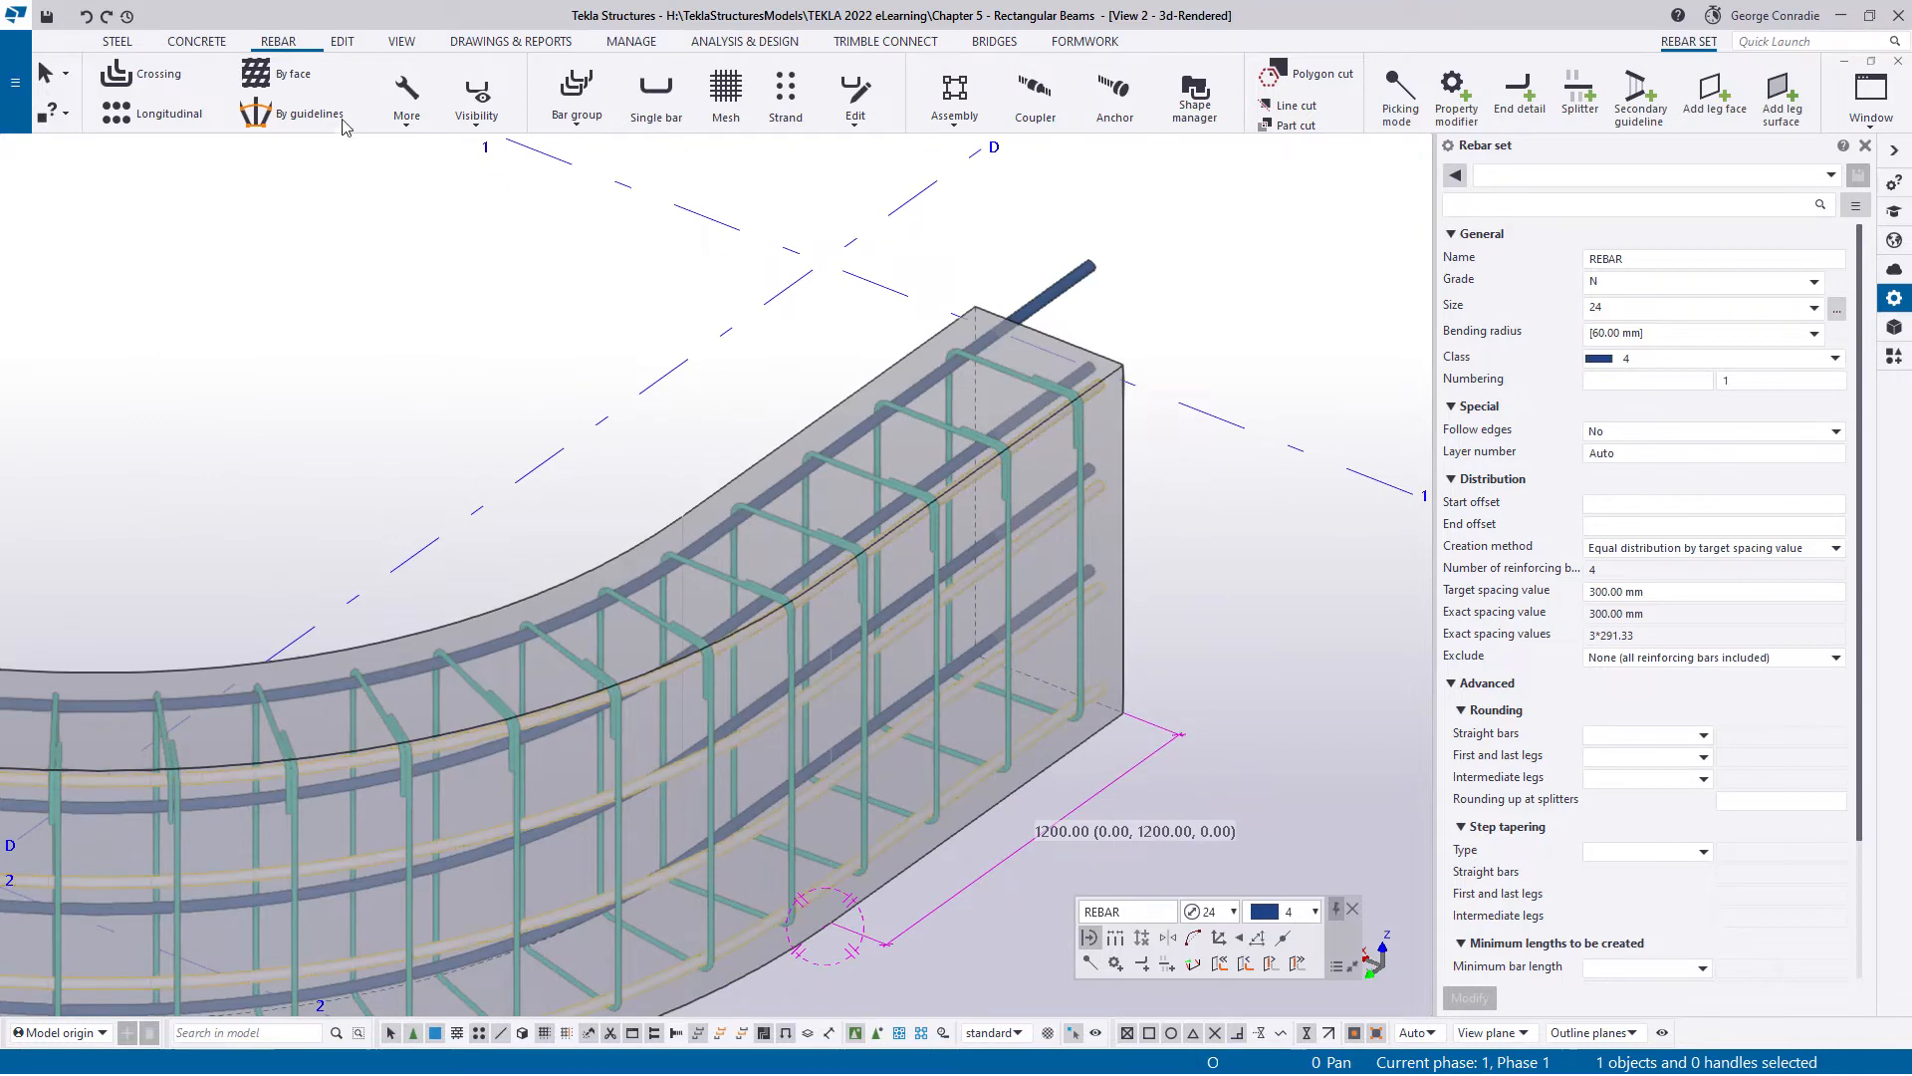
click(482, 99)
click(511, 172)
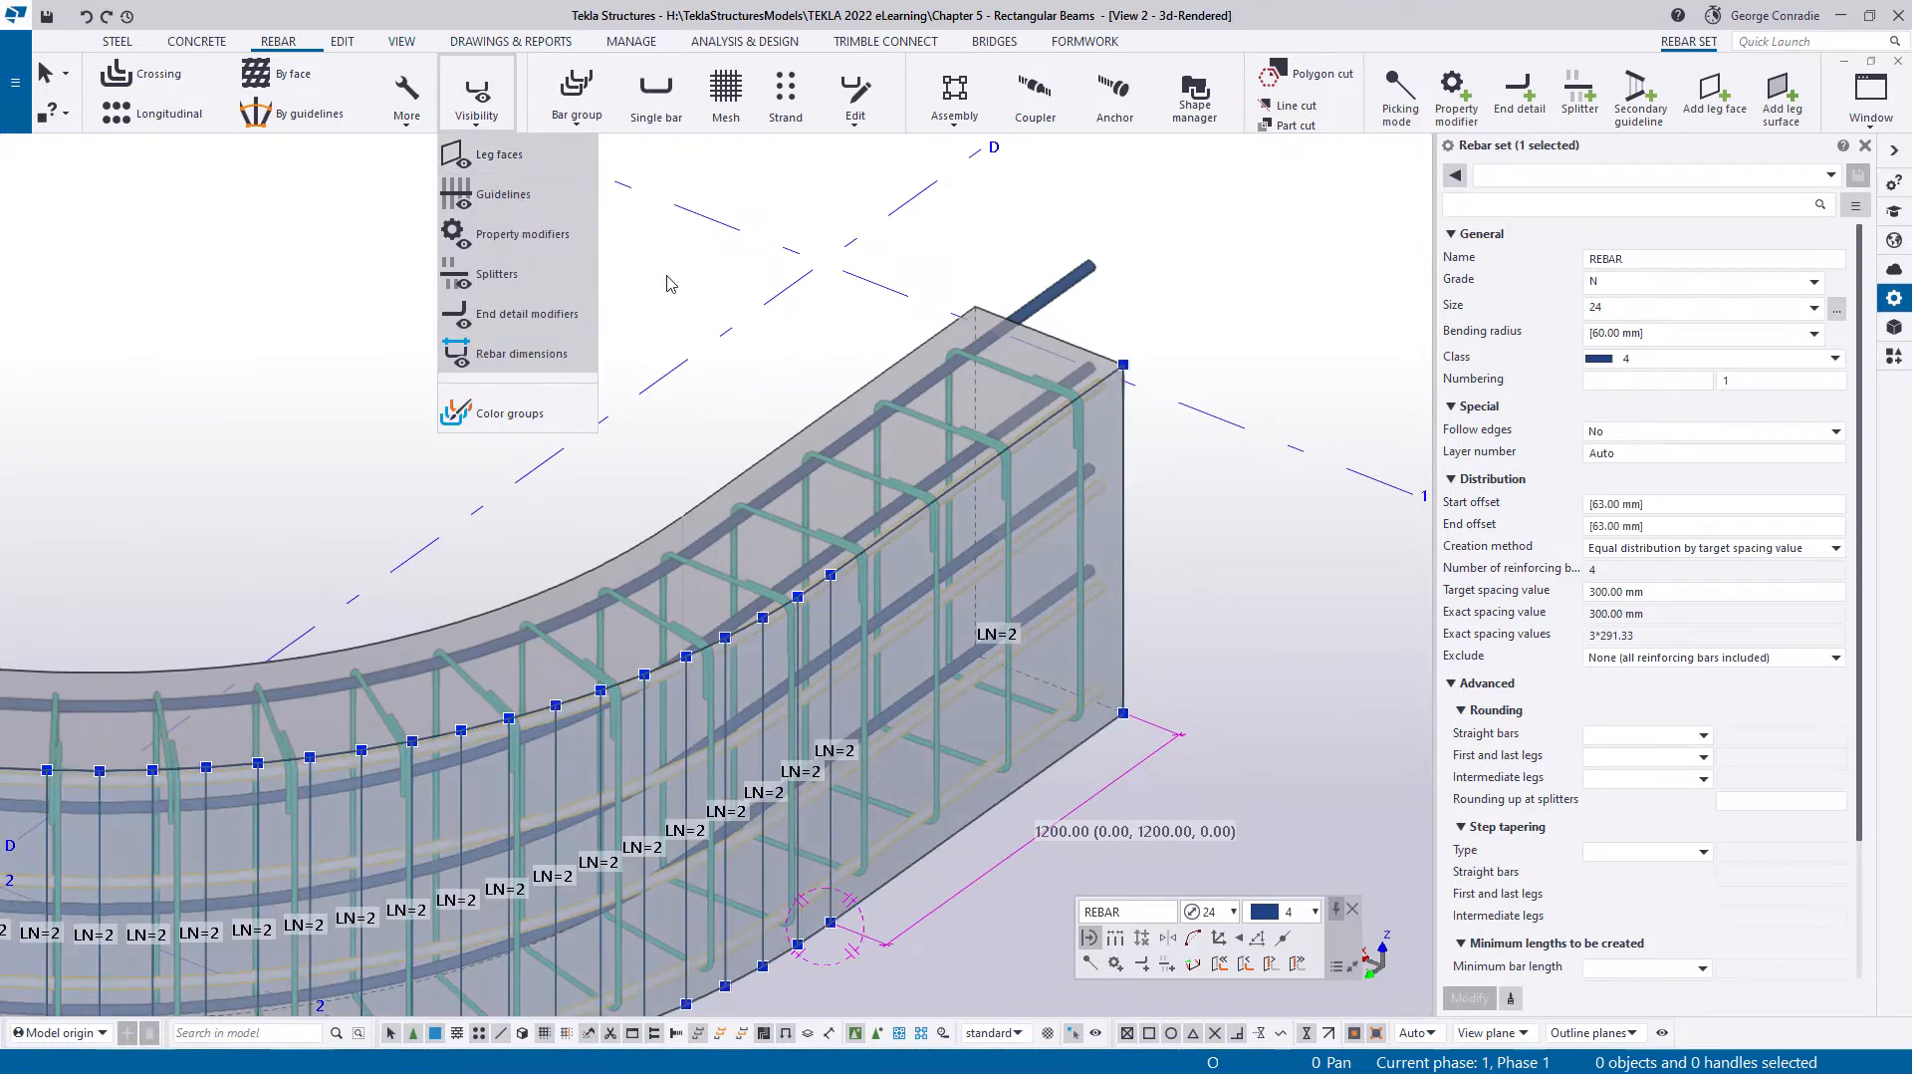
click(1070, 753)
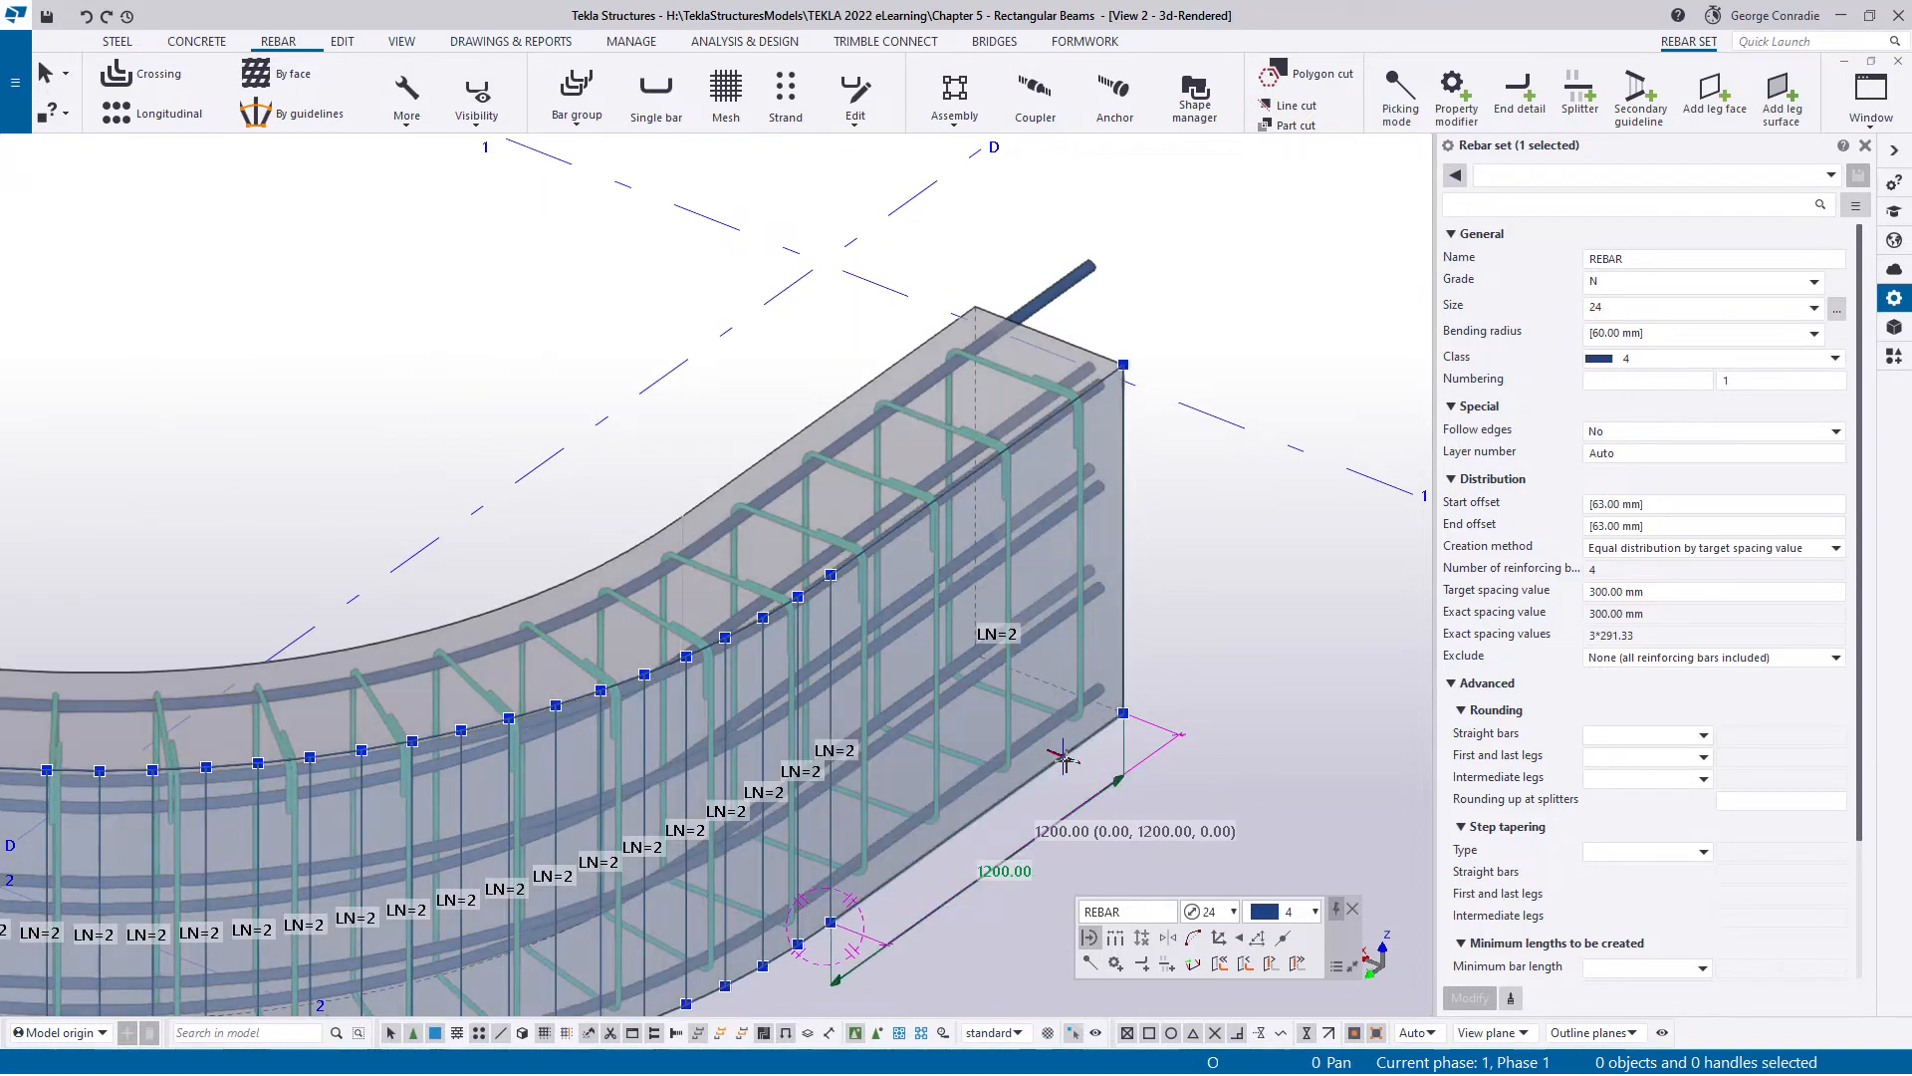
click(1005, 872)
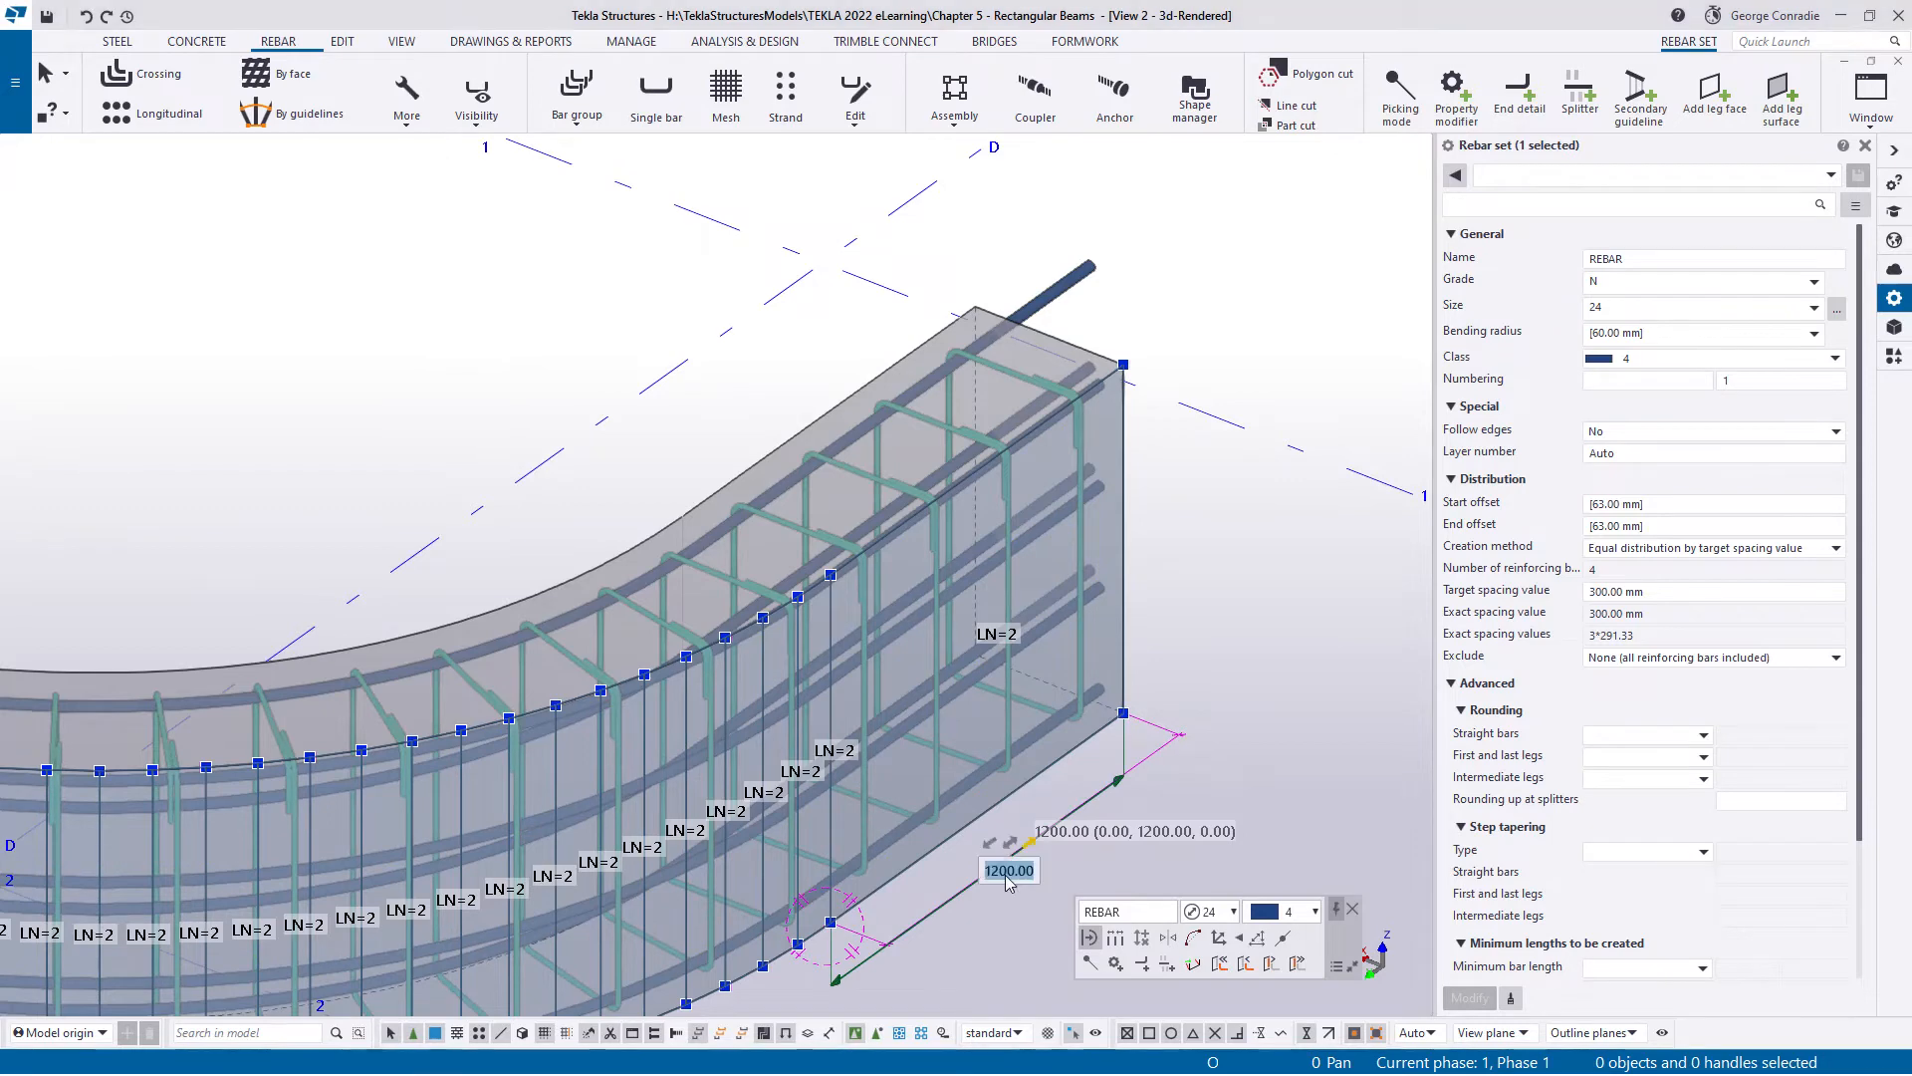
key(Return)
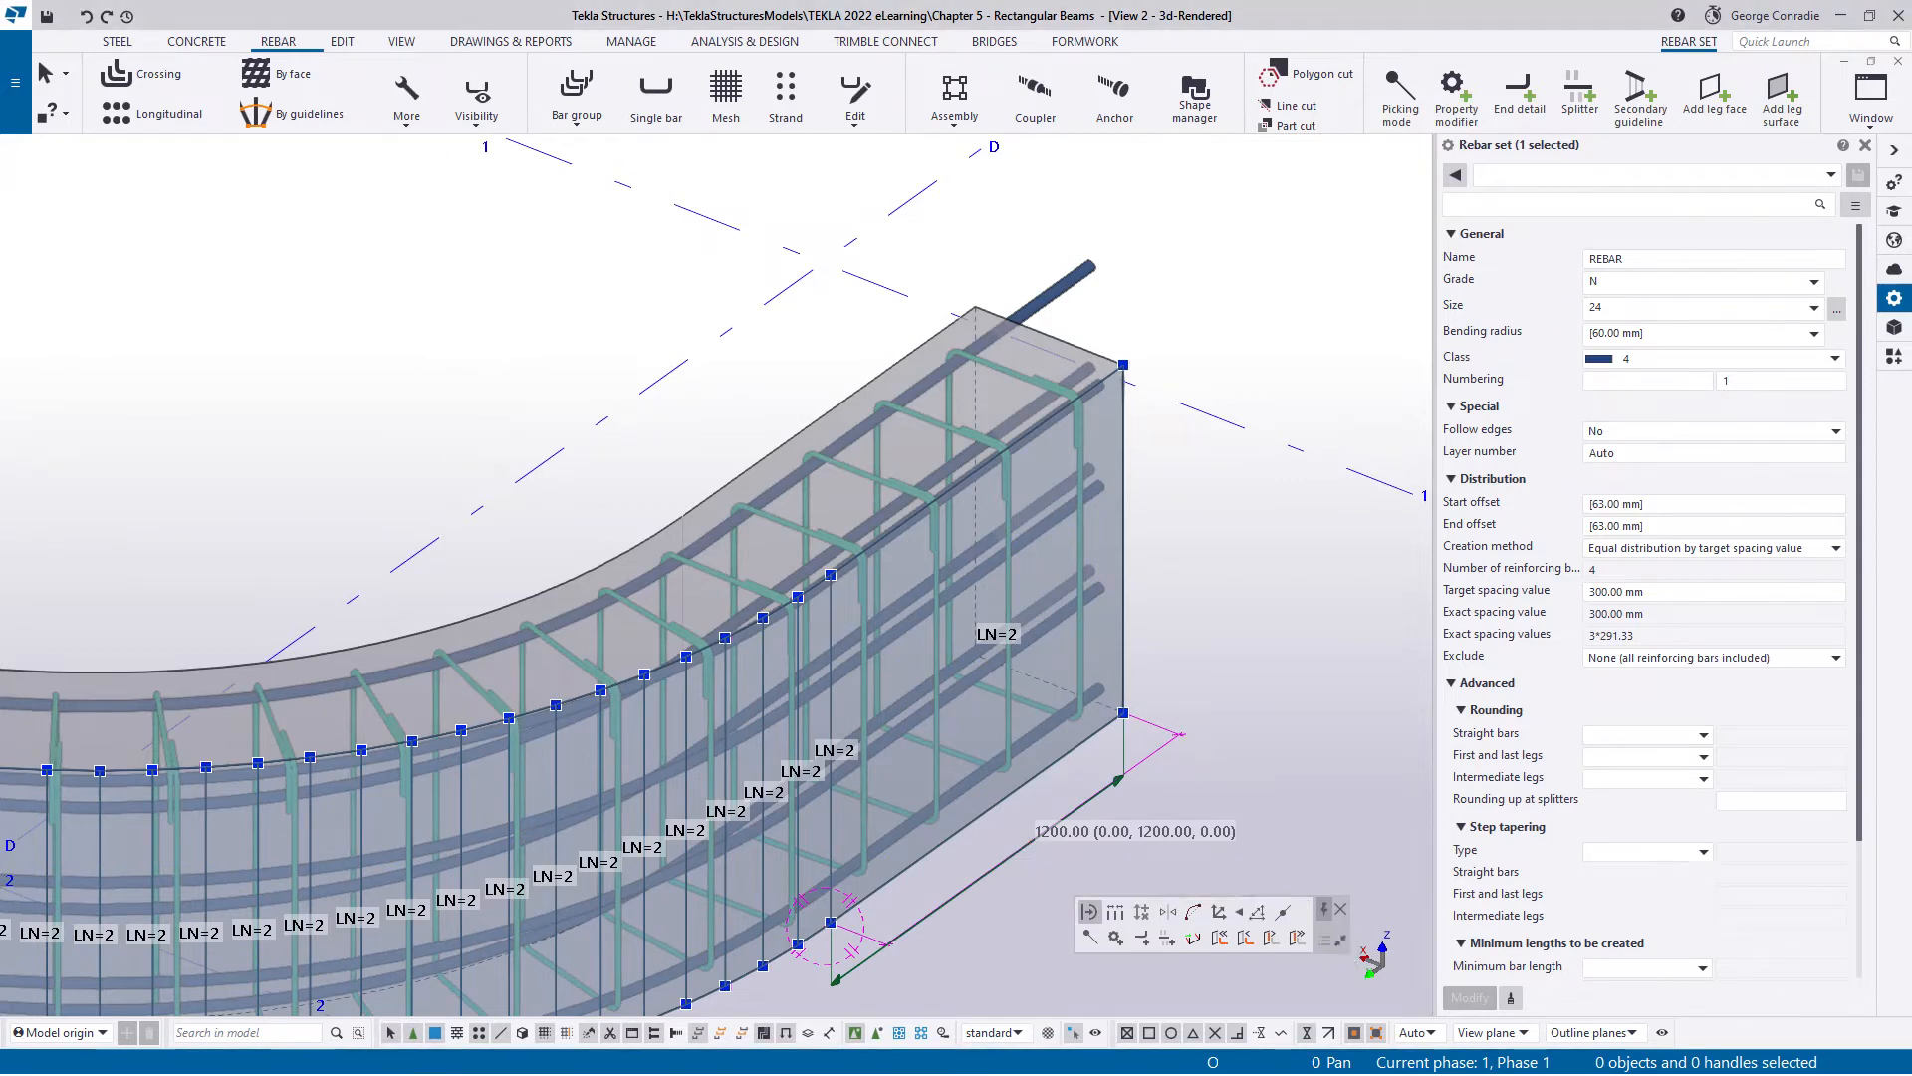
- Set the outer rebar set's straight leg face at the opposite beam end to 1600 mm, extending it past the beam
scroll(1235, 607, down, 2)
middle_drag(67, 705, 693, 595)
scroll(530, 783, up, 3)
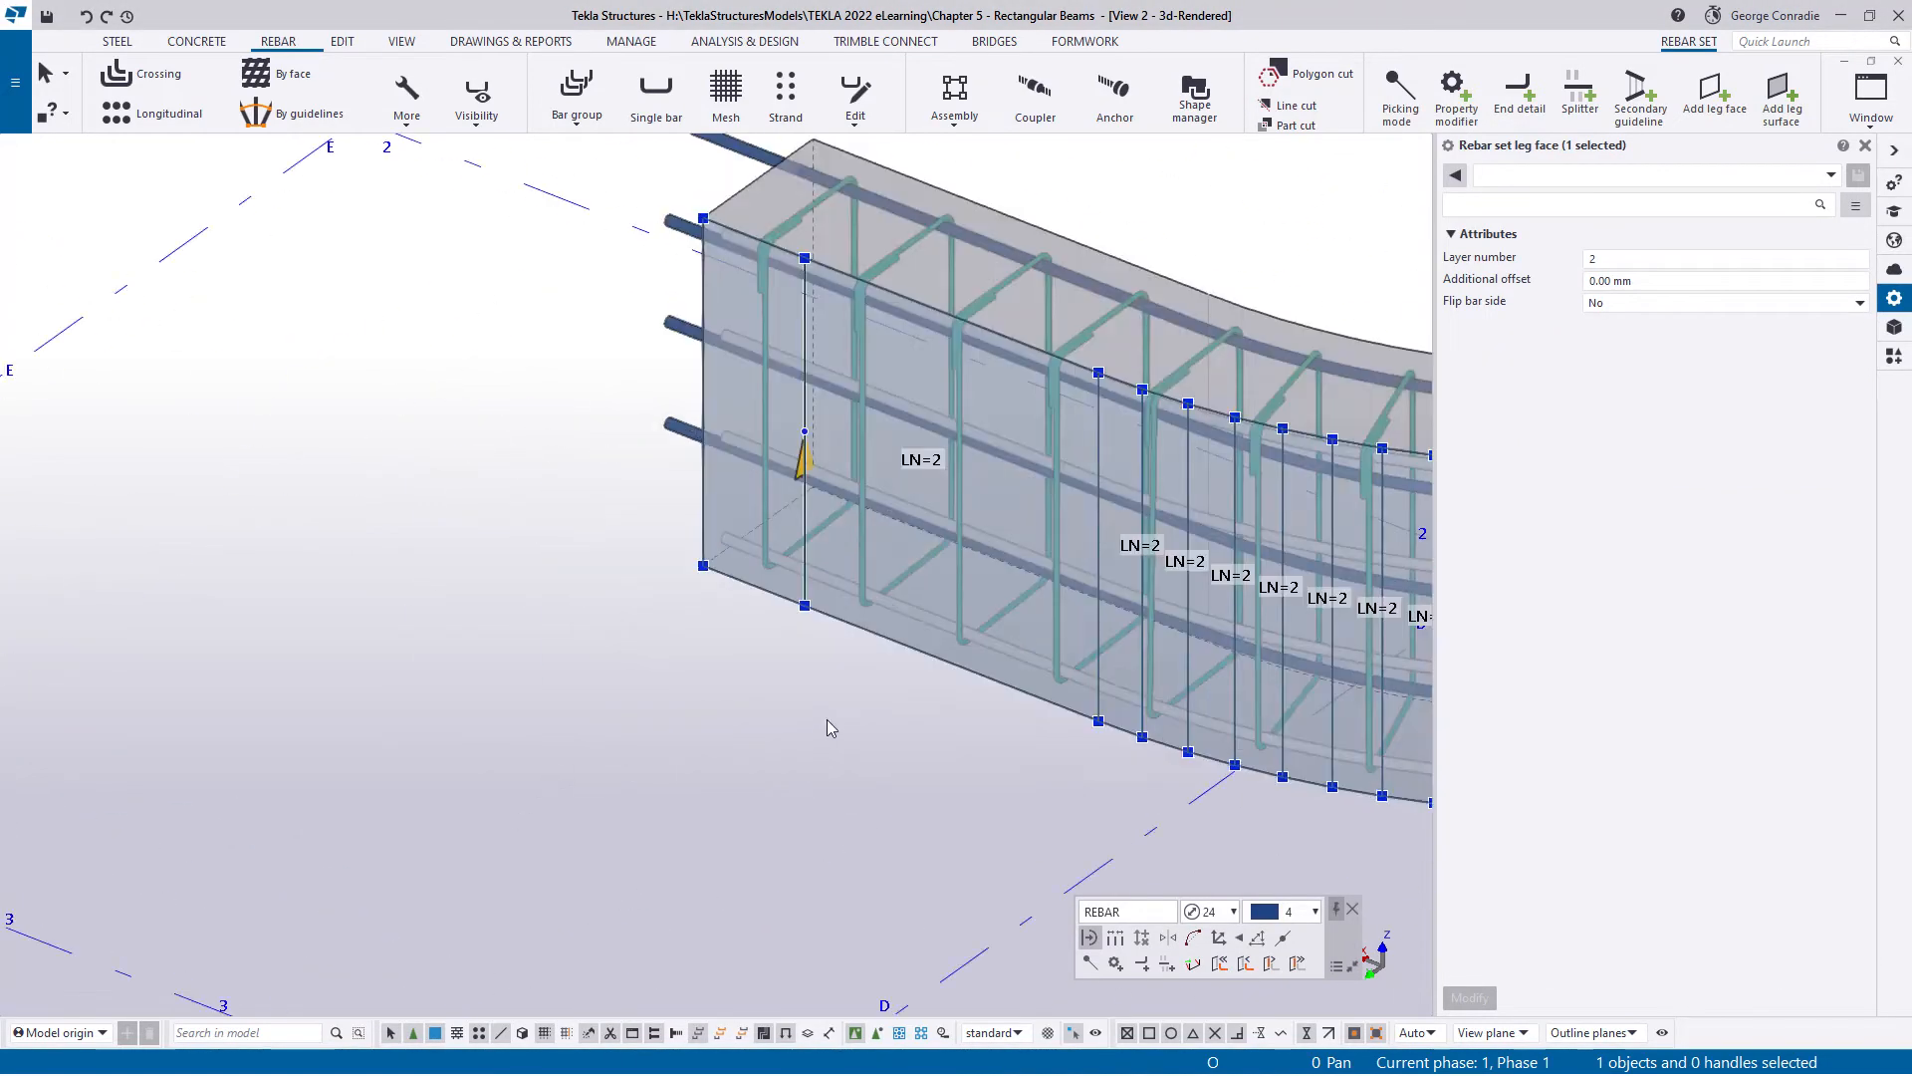
click(945, 687)
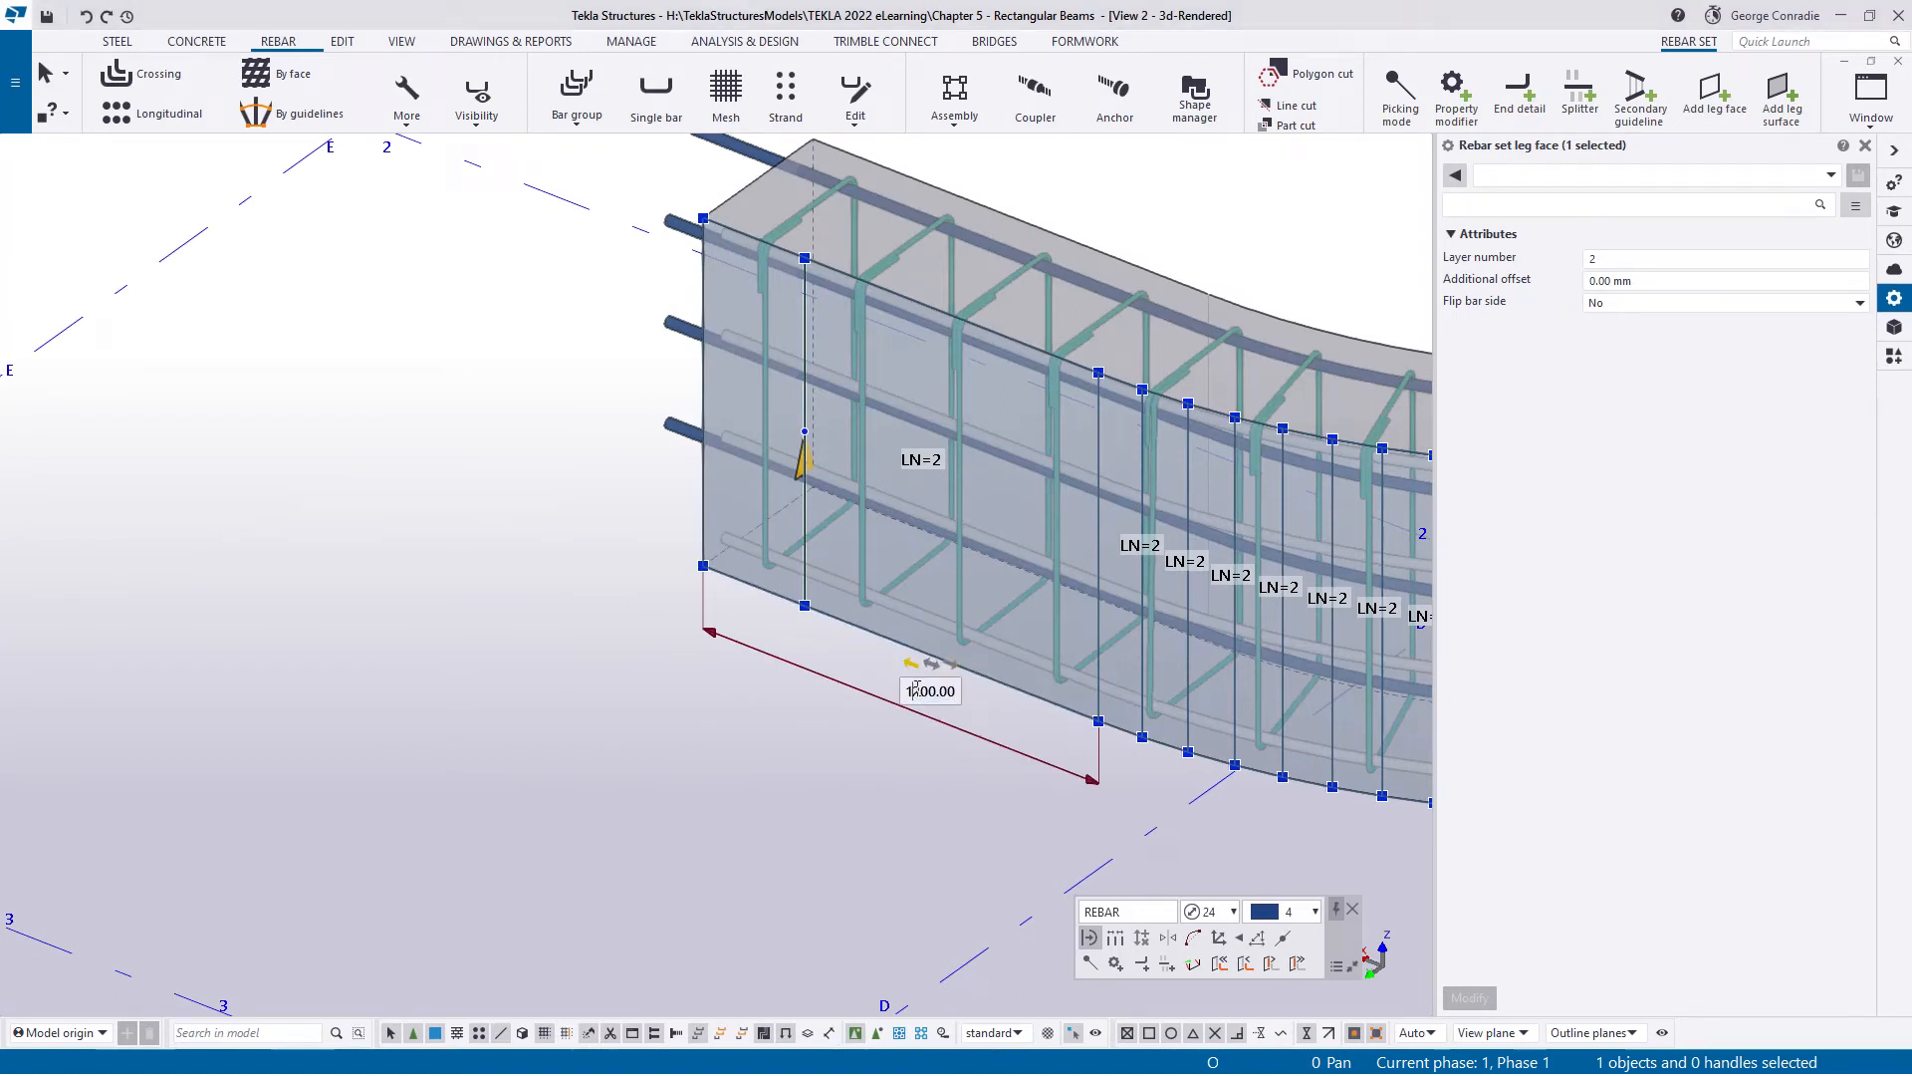
key(Return)
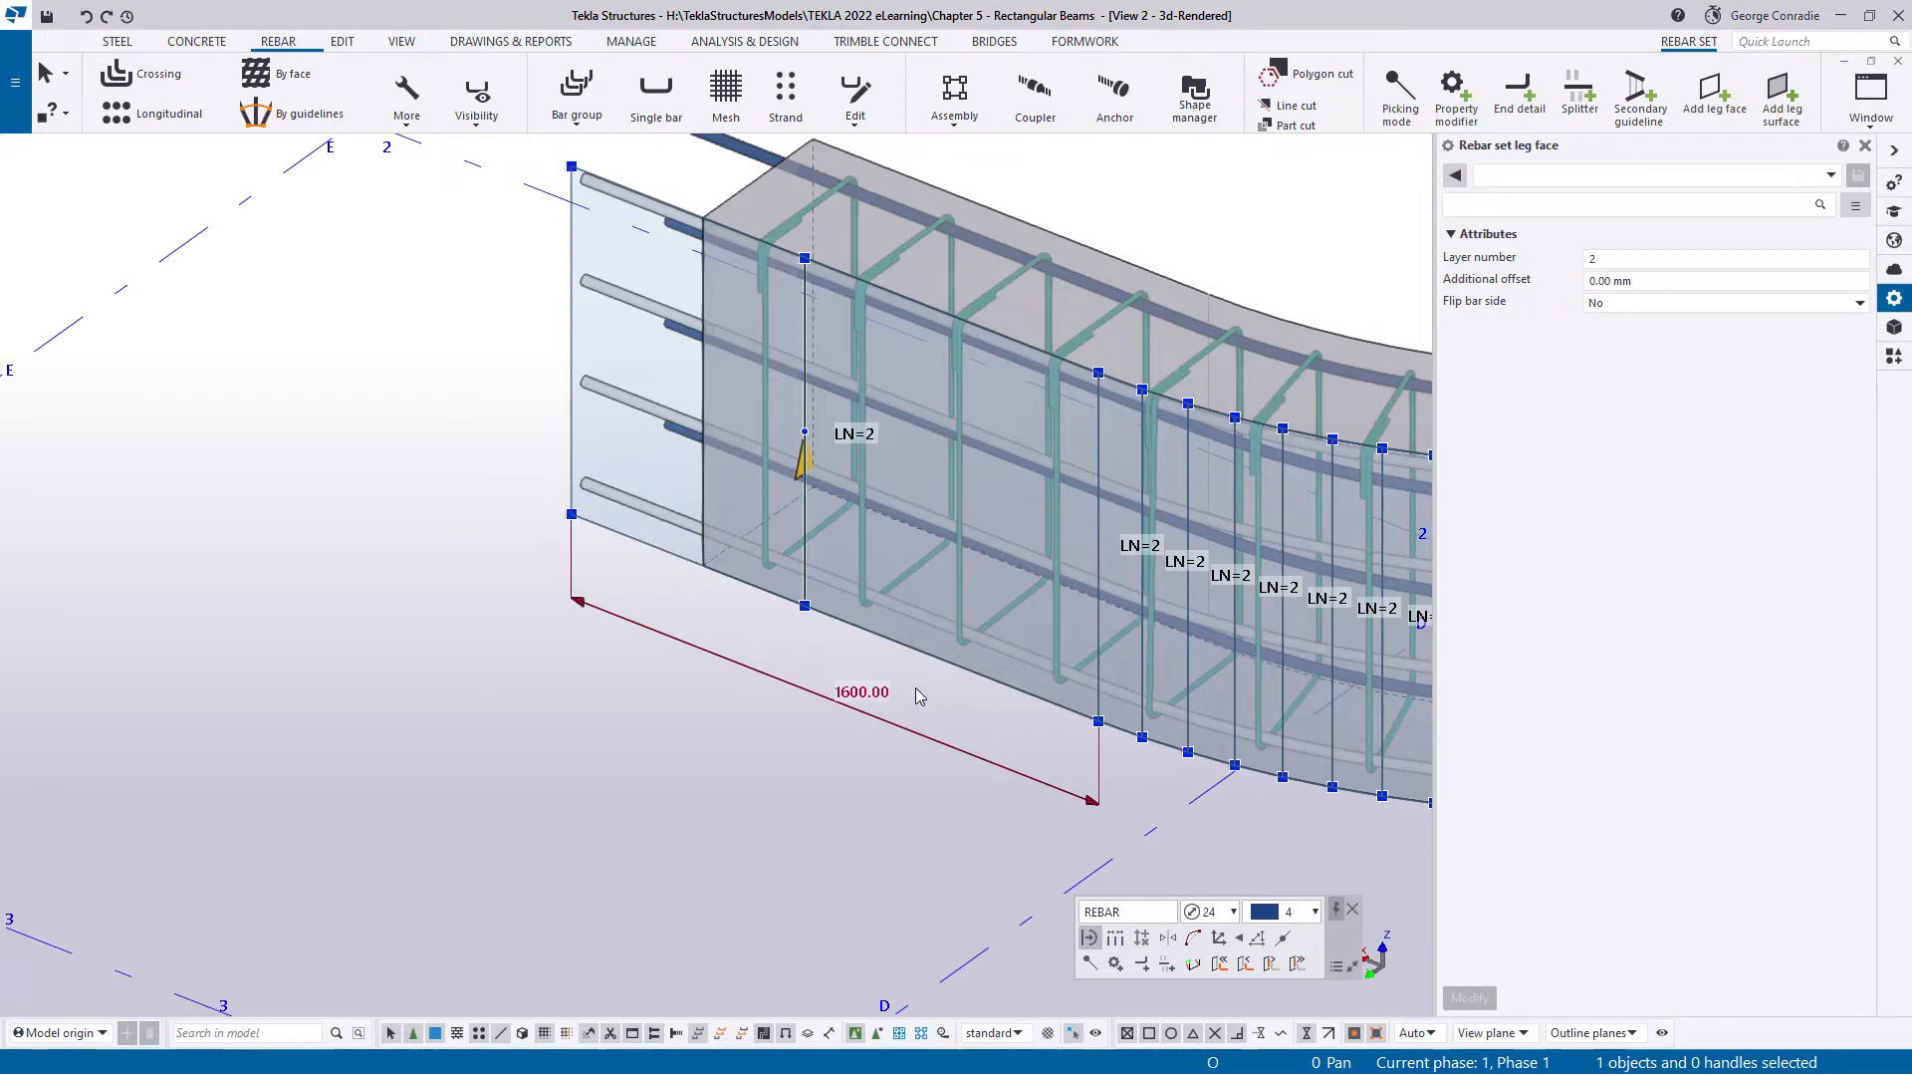
- Select the outer longitudinal rebar set and hide the rebar set leg faces
click(641, 688)
middle_drag(619, 705, 543, 853)
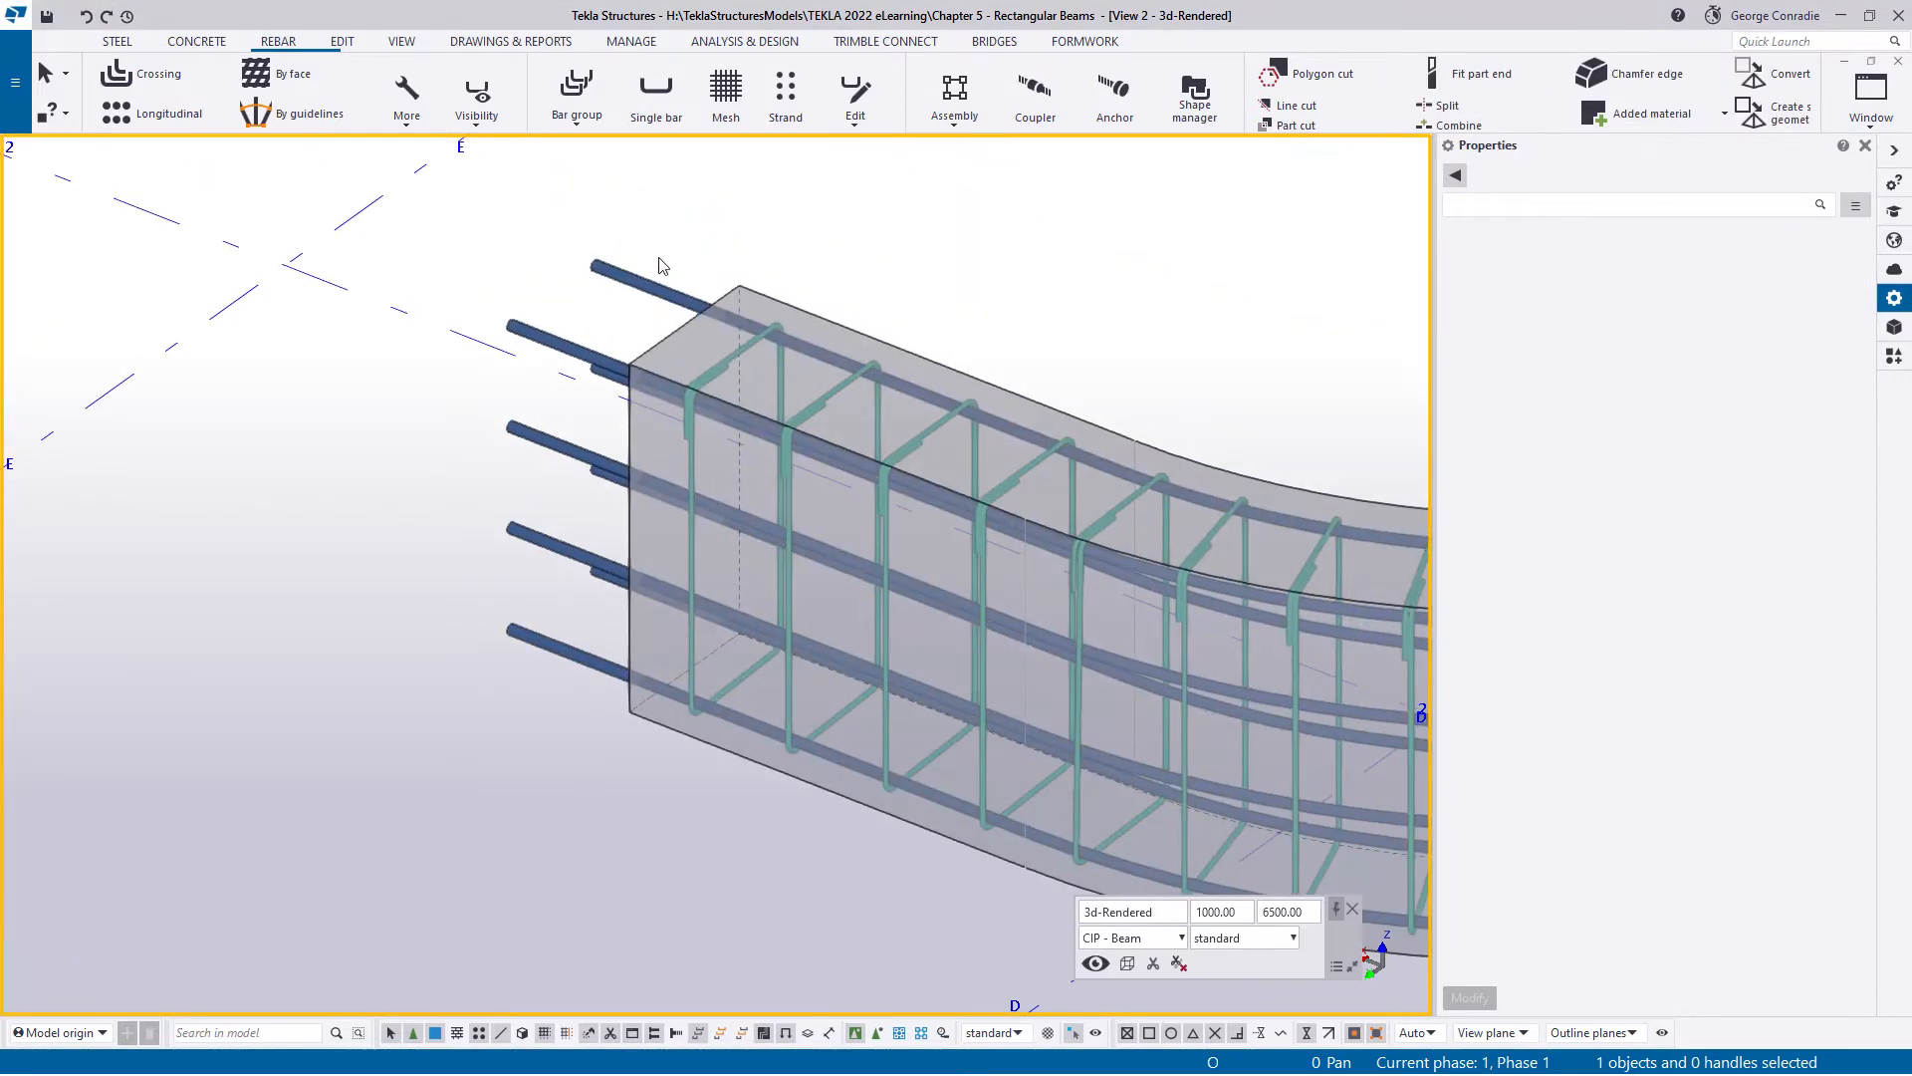
click(640, 293)
click(570, 721)
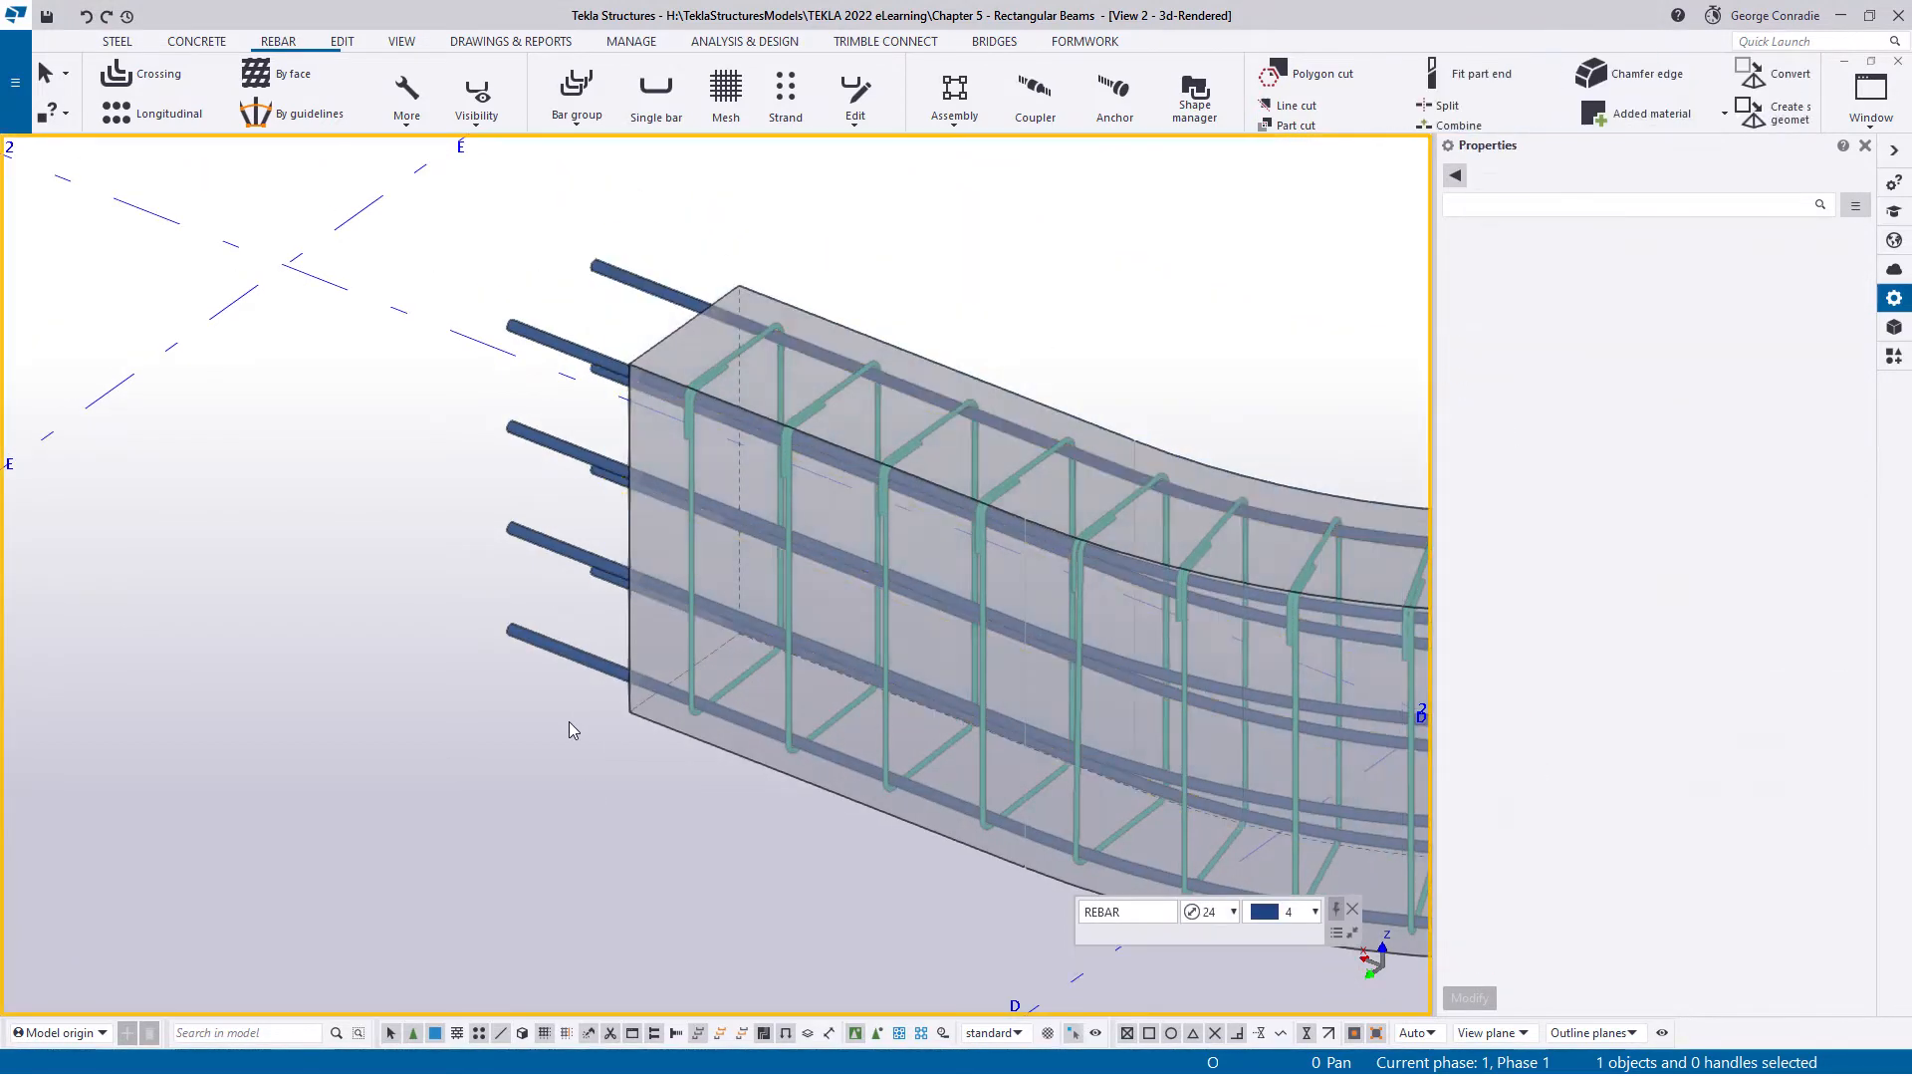
middle_drag(569, 721, 516, 648)
click(503, 560)
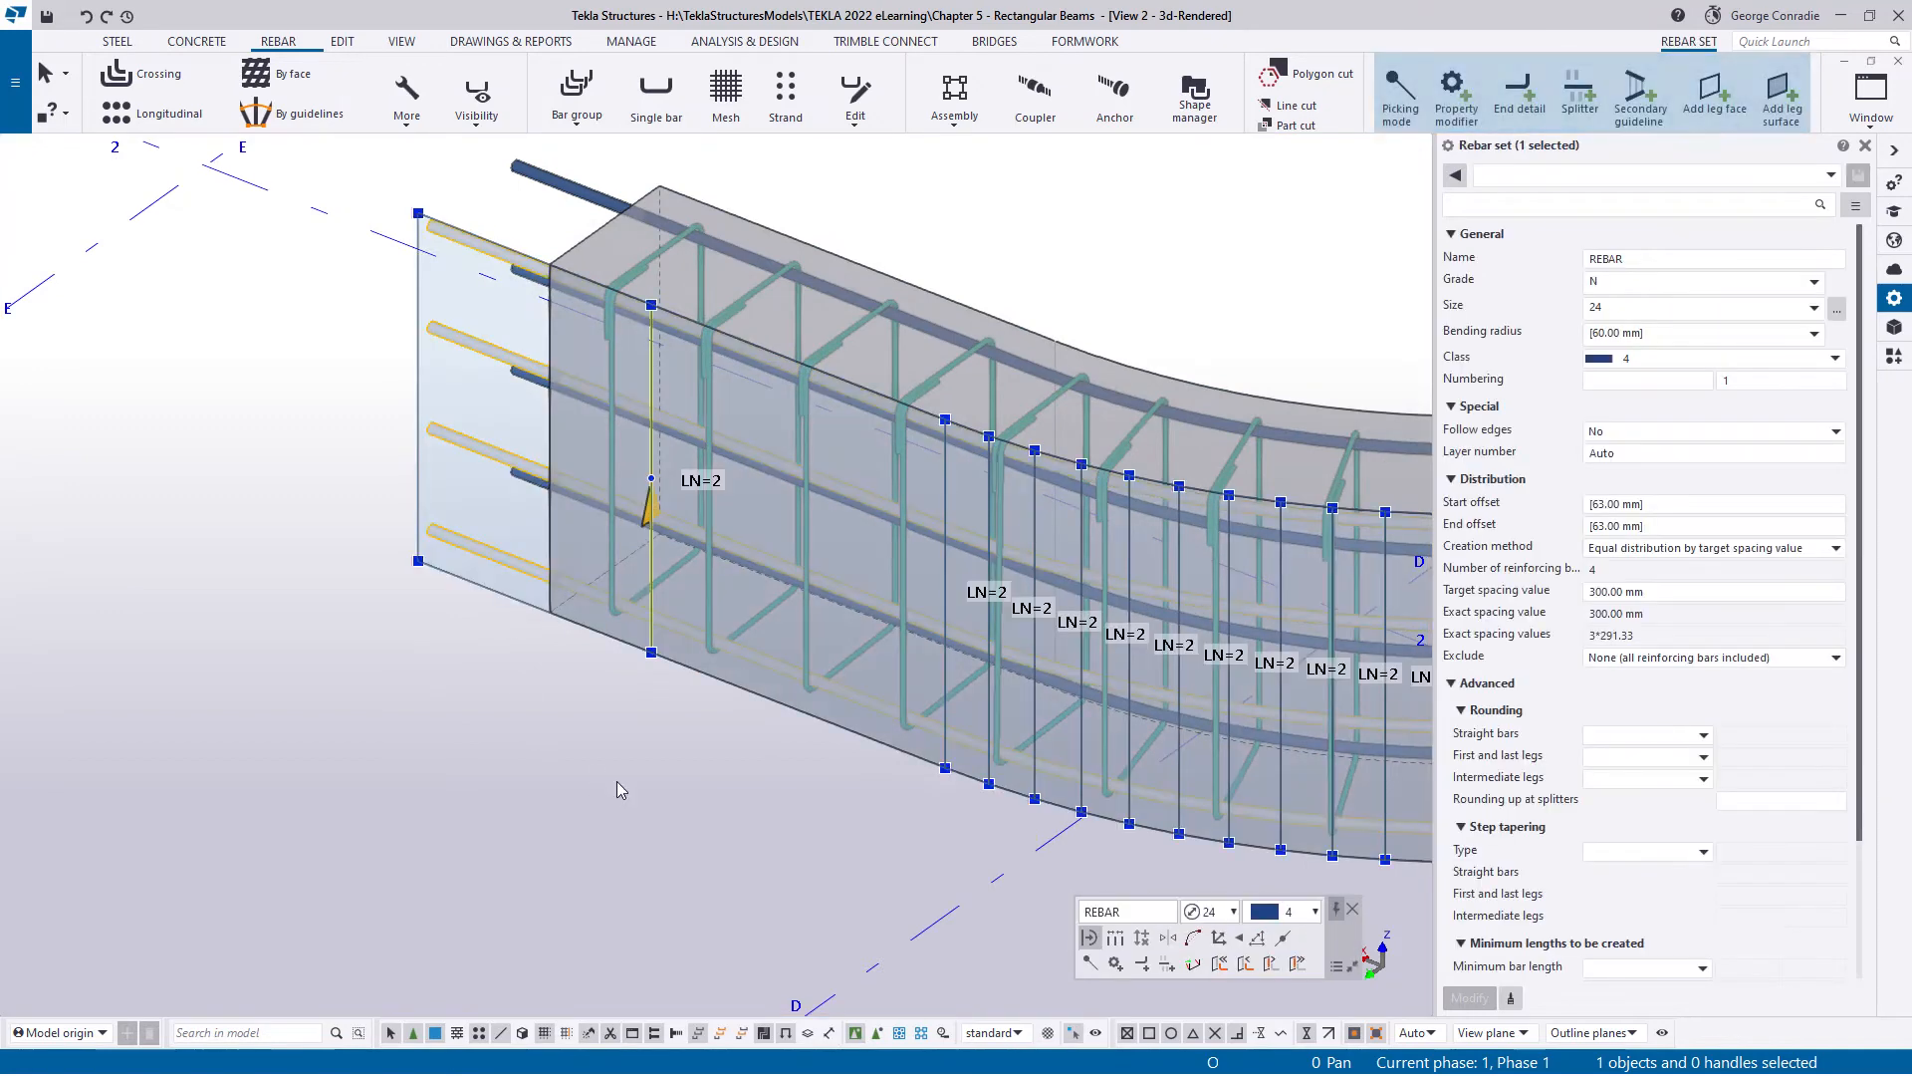
click(482, 126)
click(485, 154)
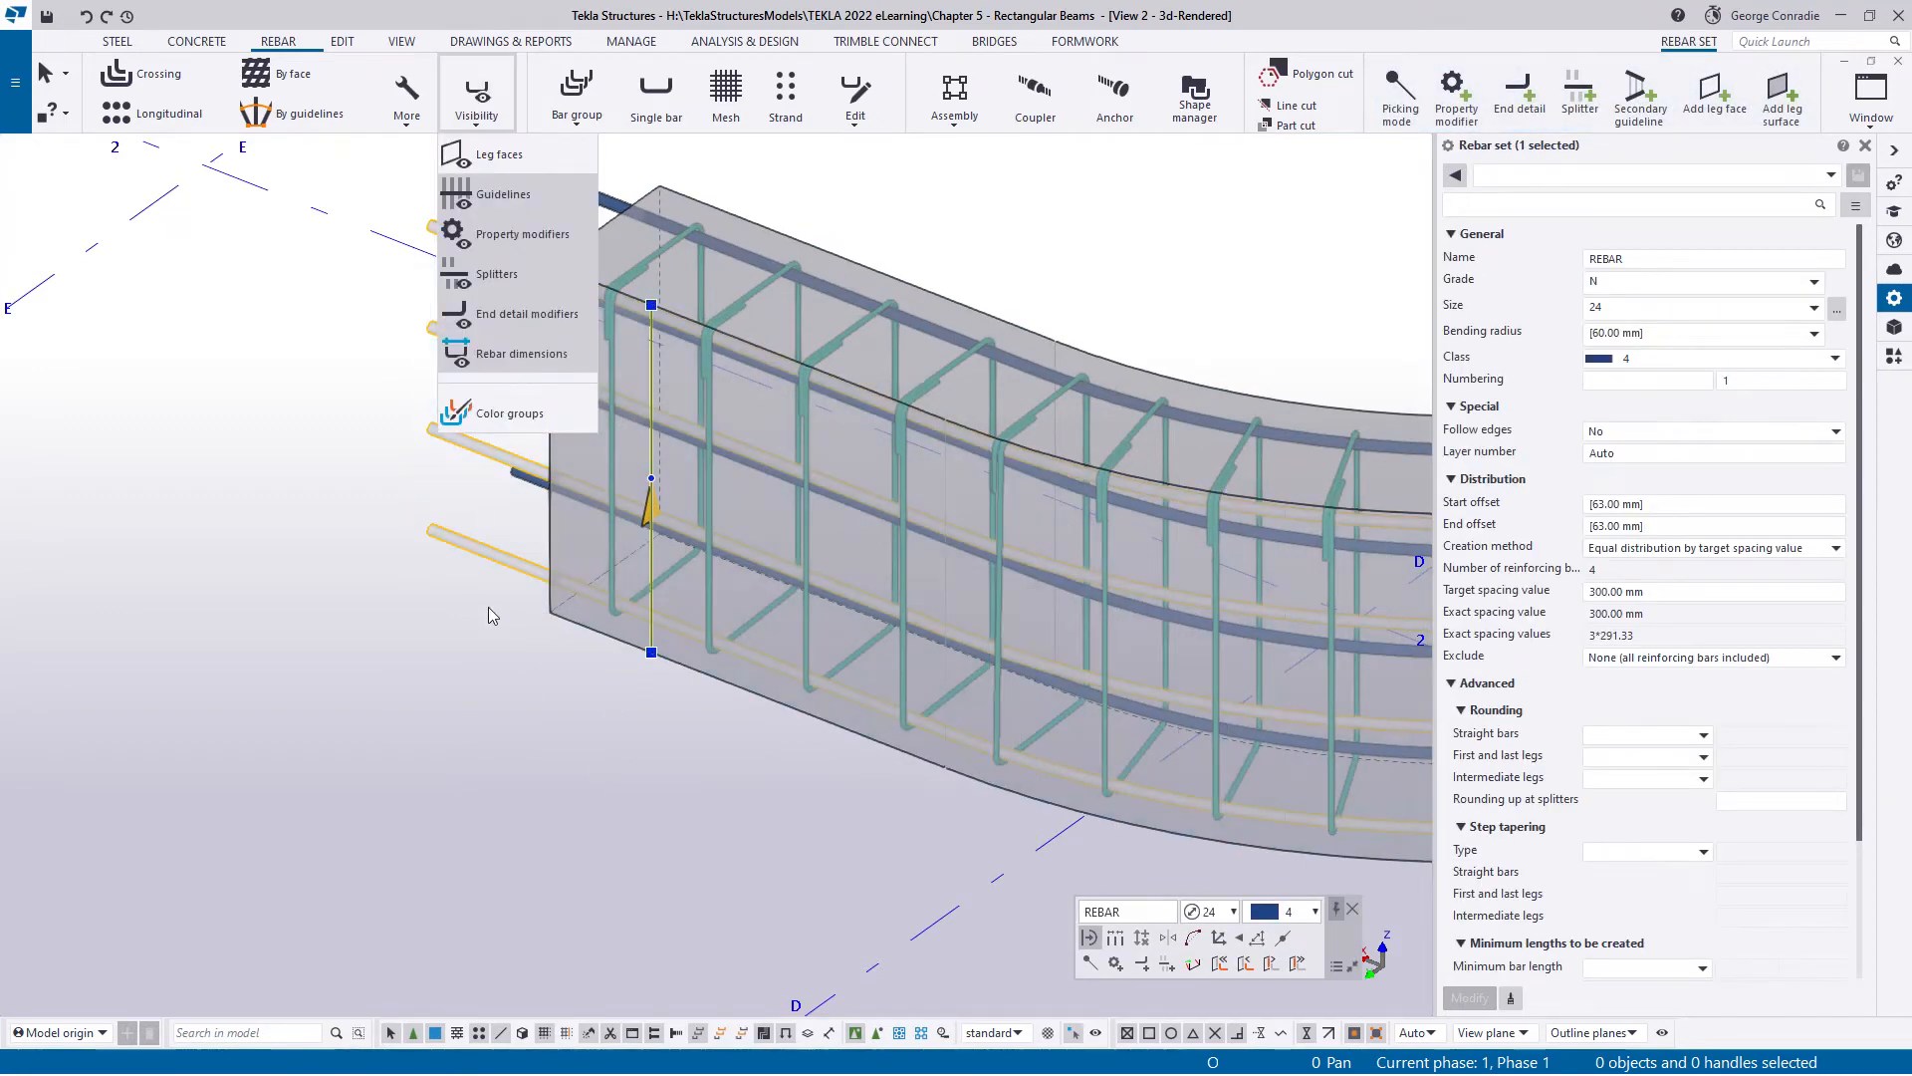
click(574, 722)
- Add a cranking splitter with a -1000 mm split offset to the outer rebar set where its extended straight part meets the curve
middle_drag(574, 722, 392, 739)
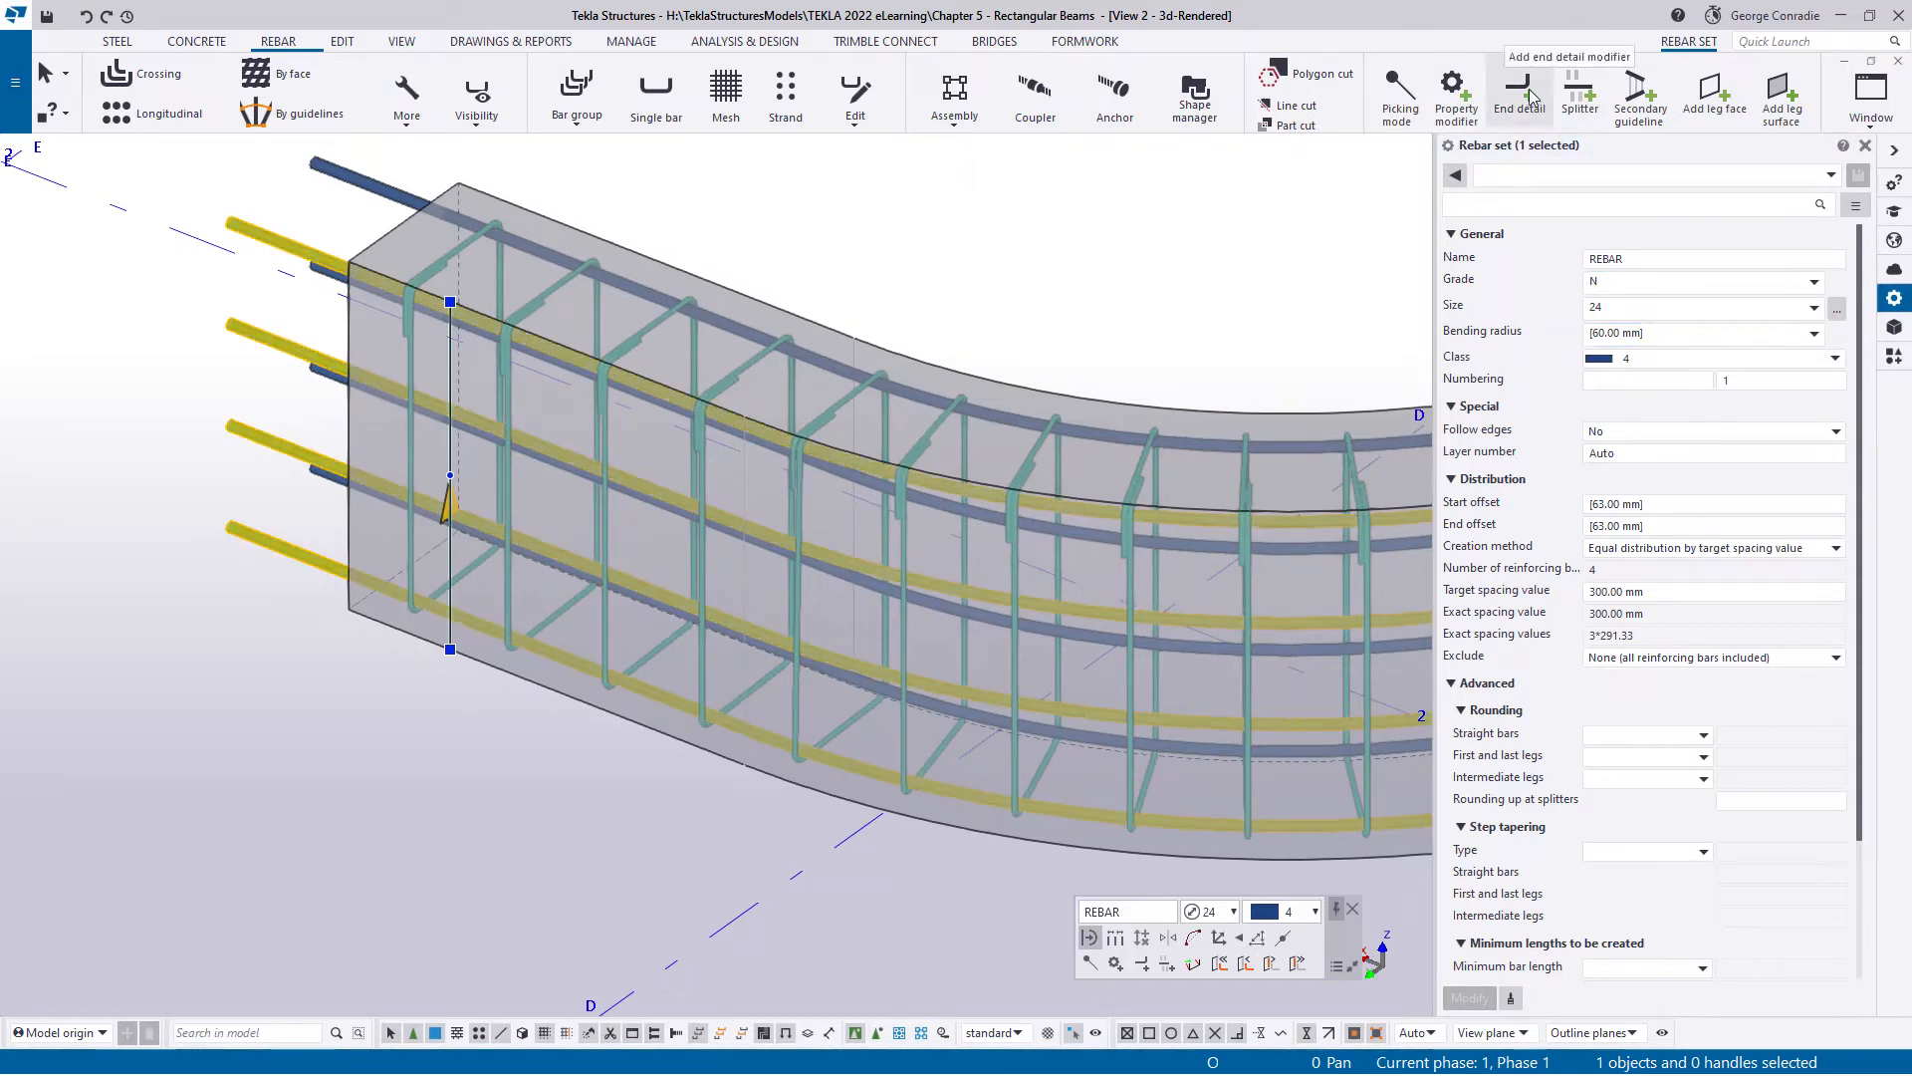
click(1580, 94)
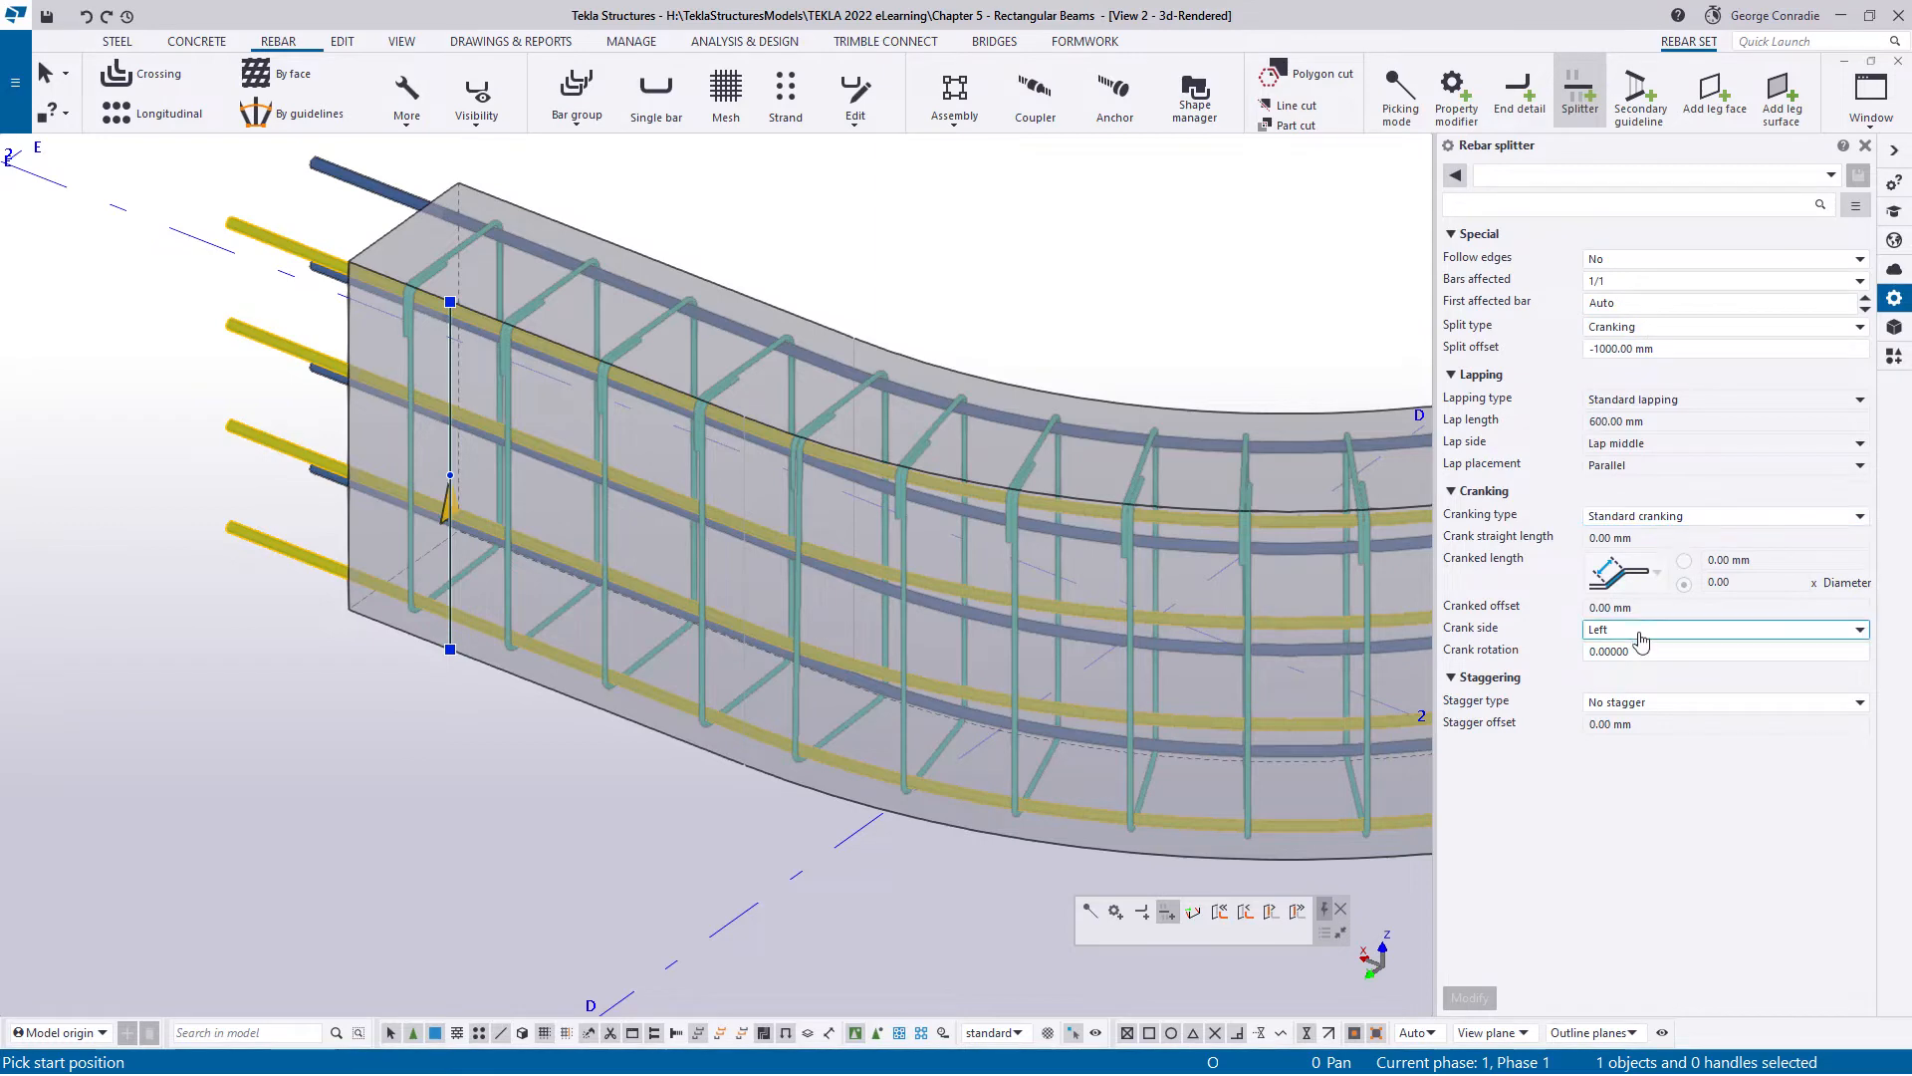
scroll(657, 787, up, 2)
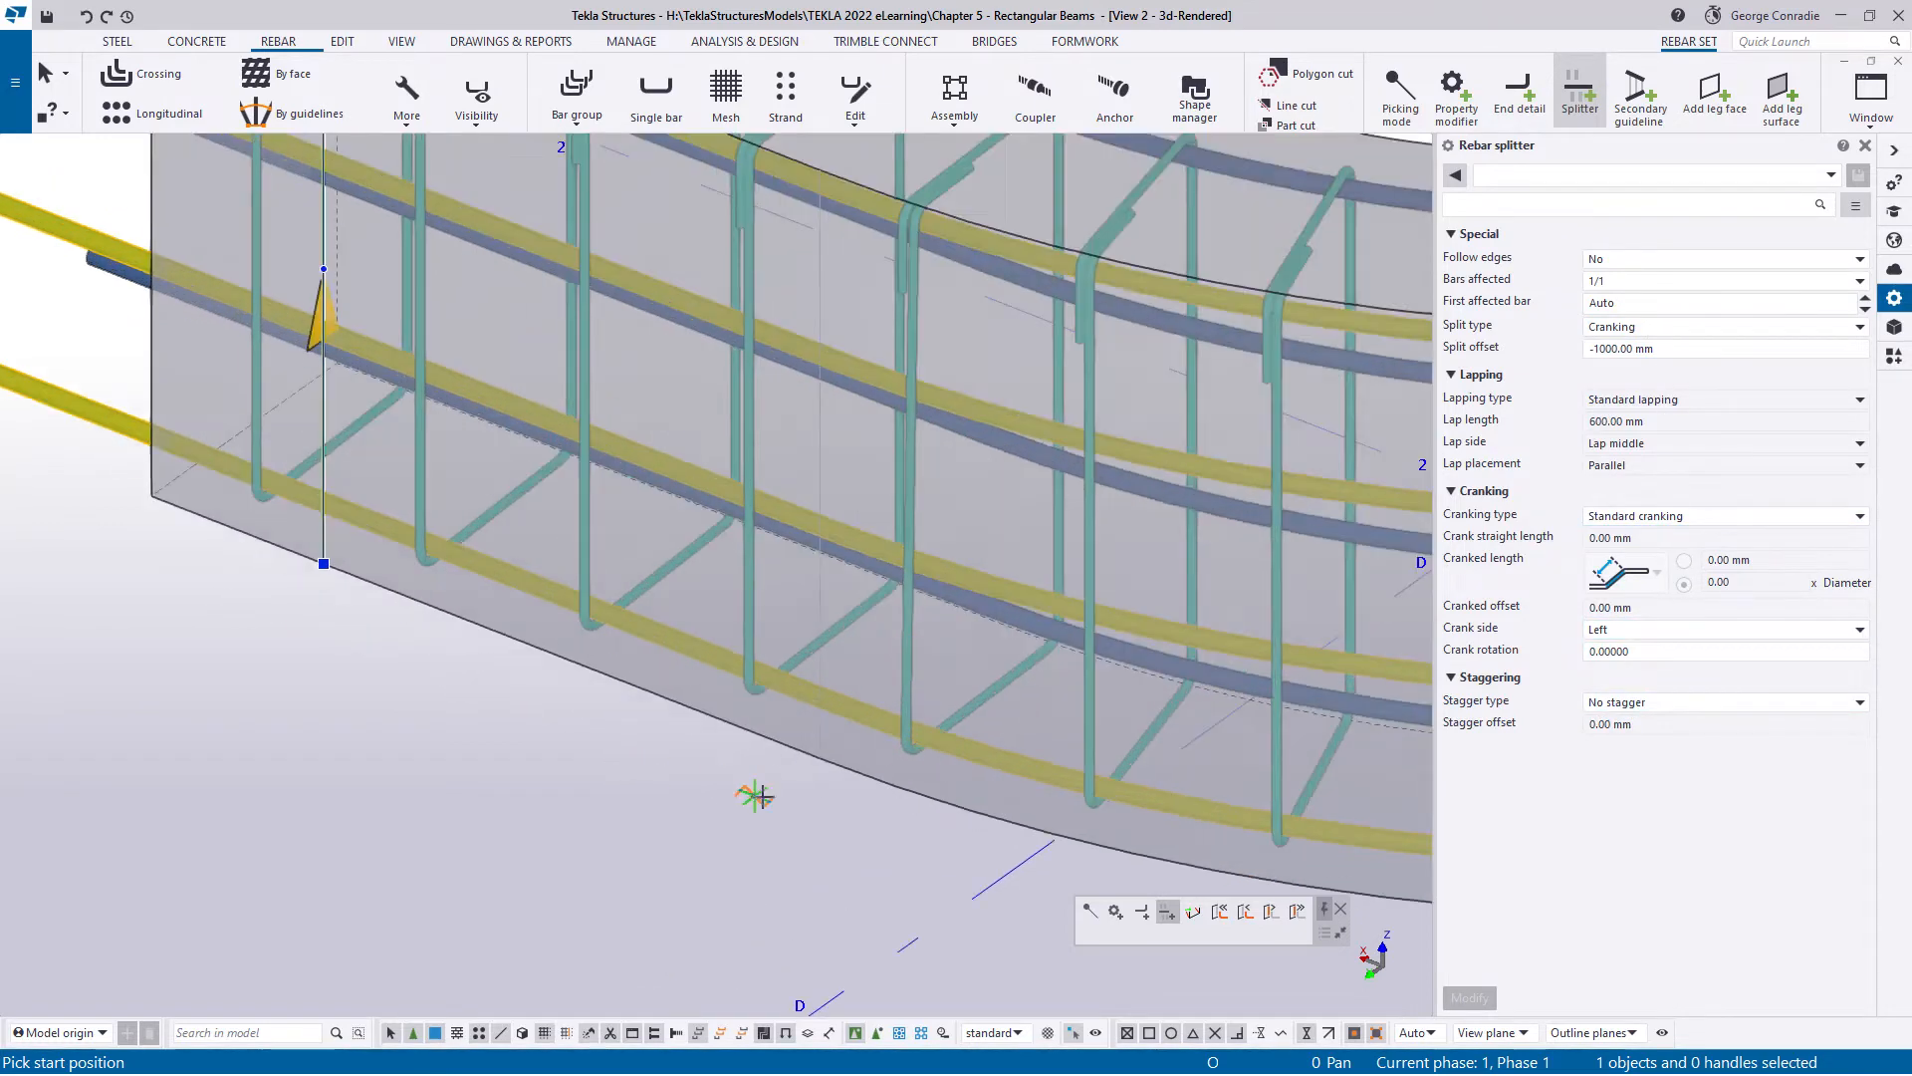
scroll(822, 747, down, 3)
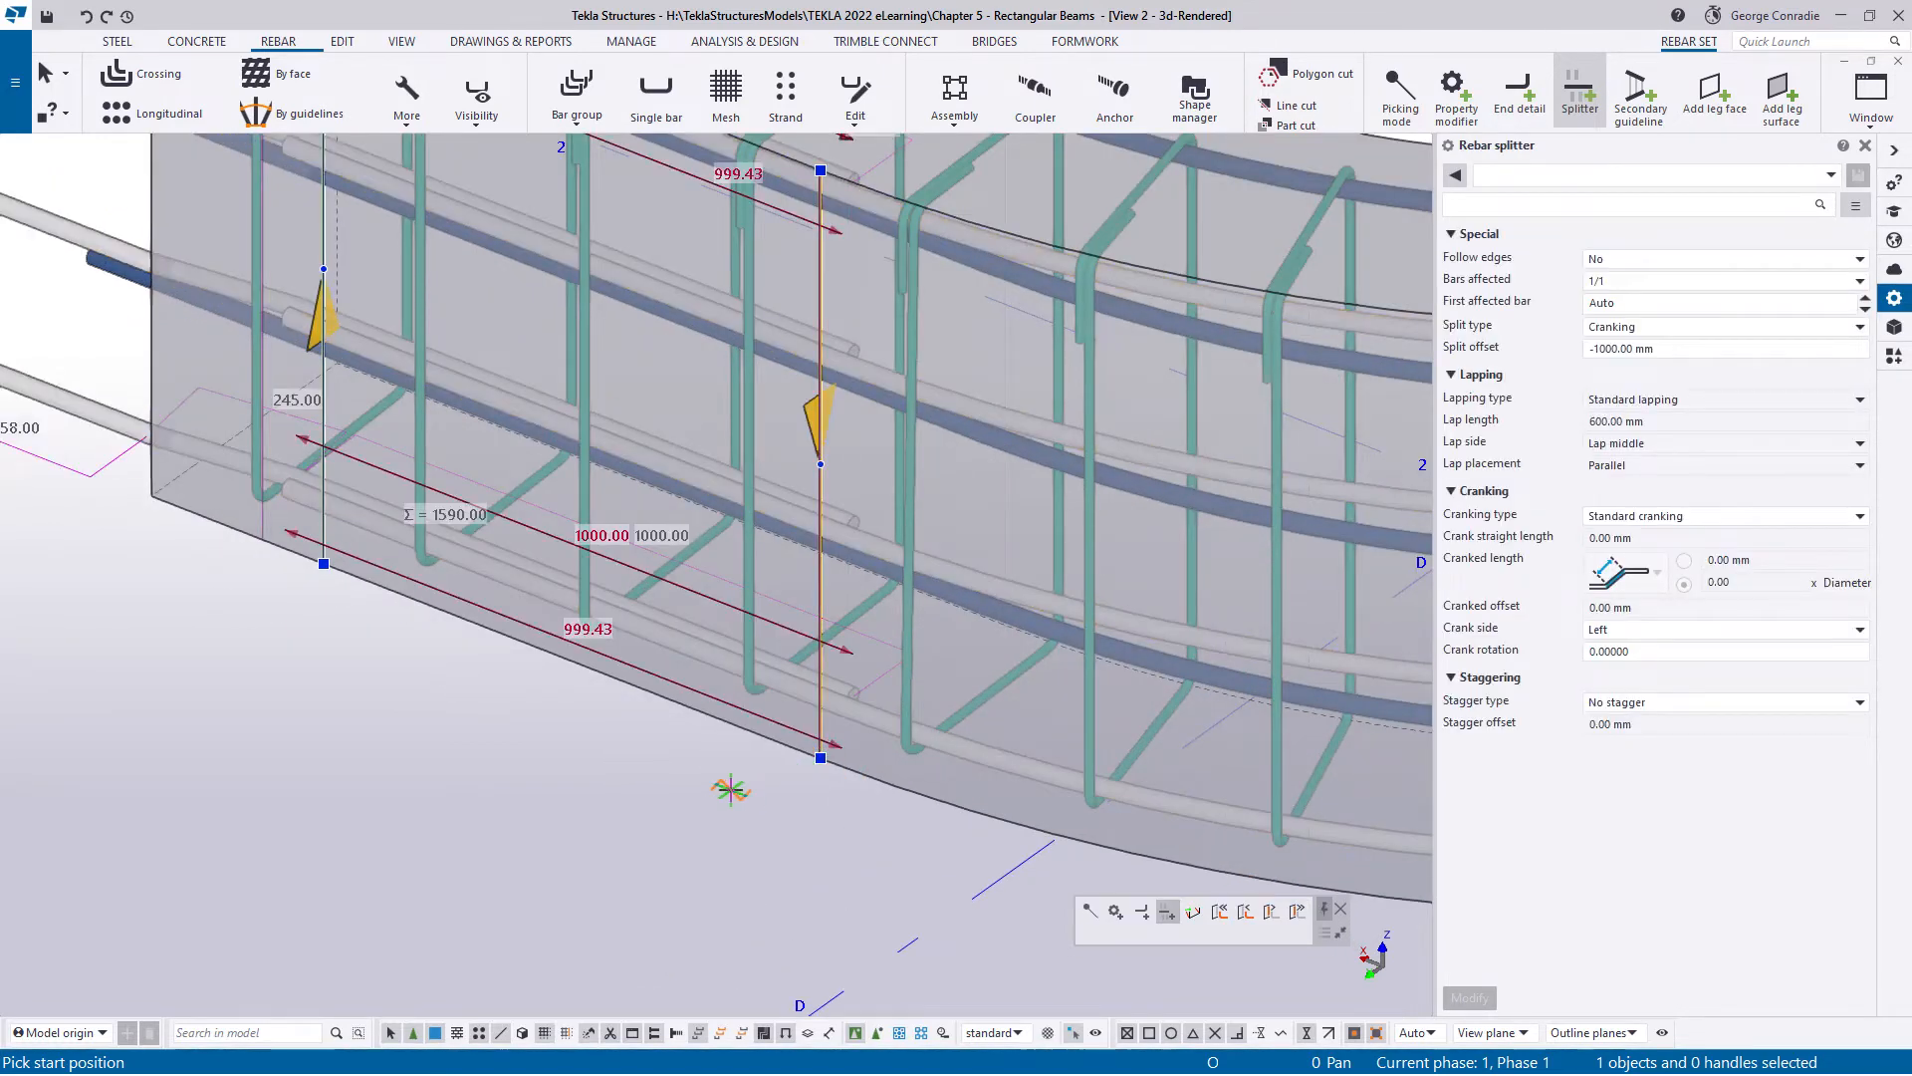
scroll(512, 655, up, 2)
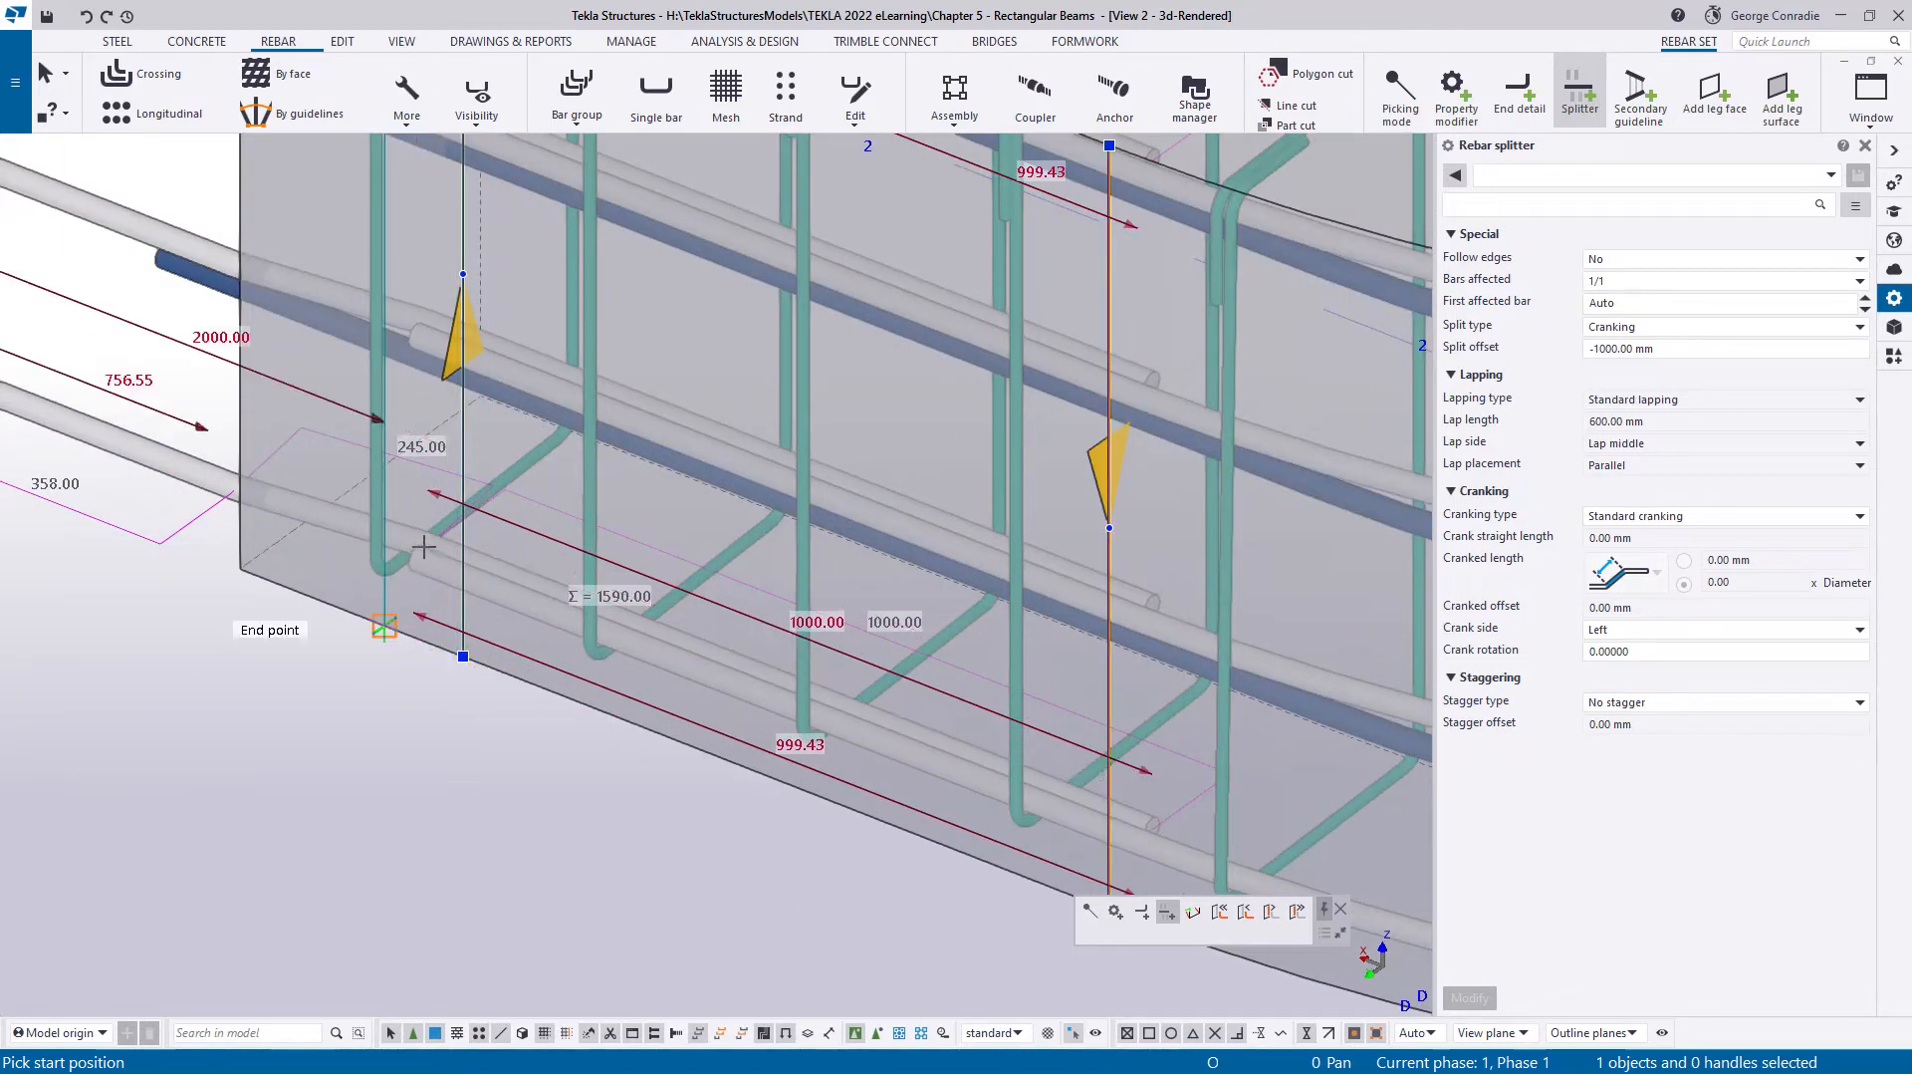
scroll(282, 506, down, 3)
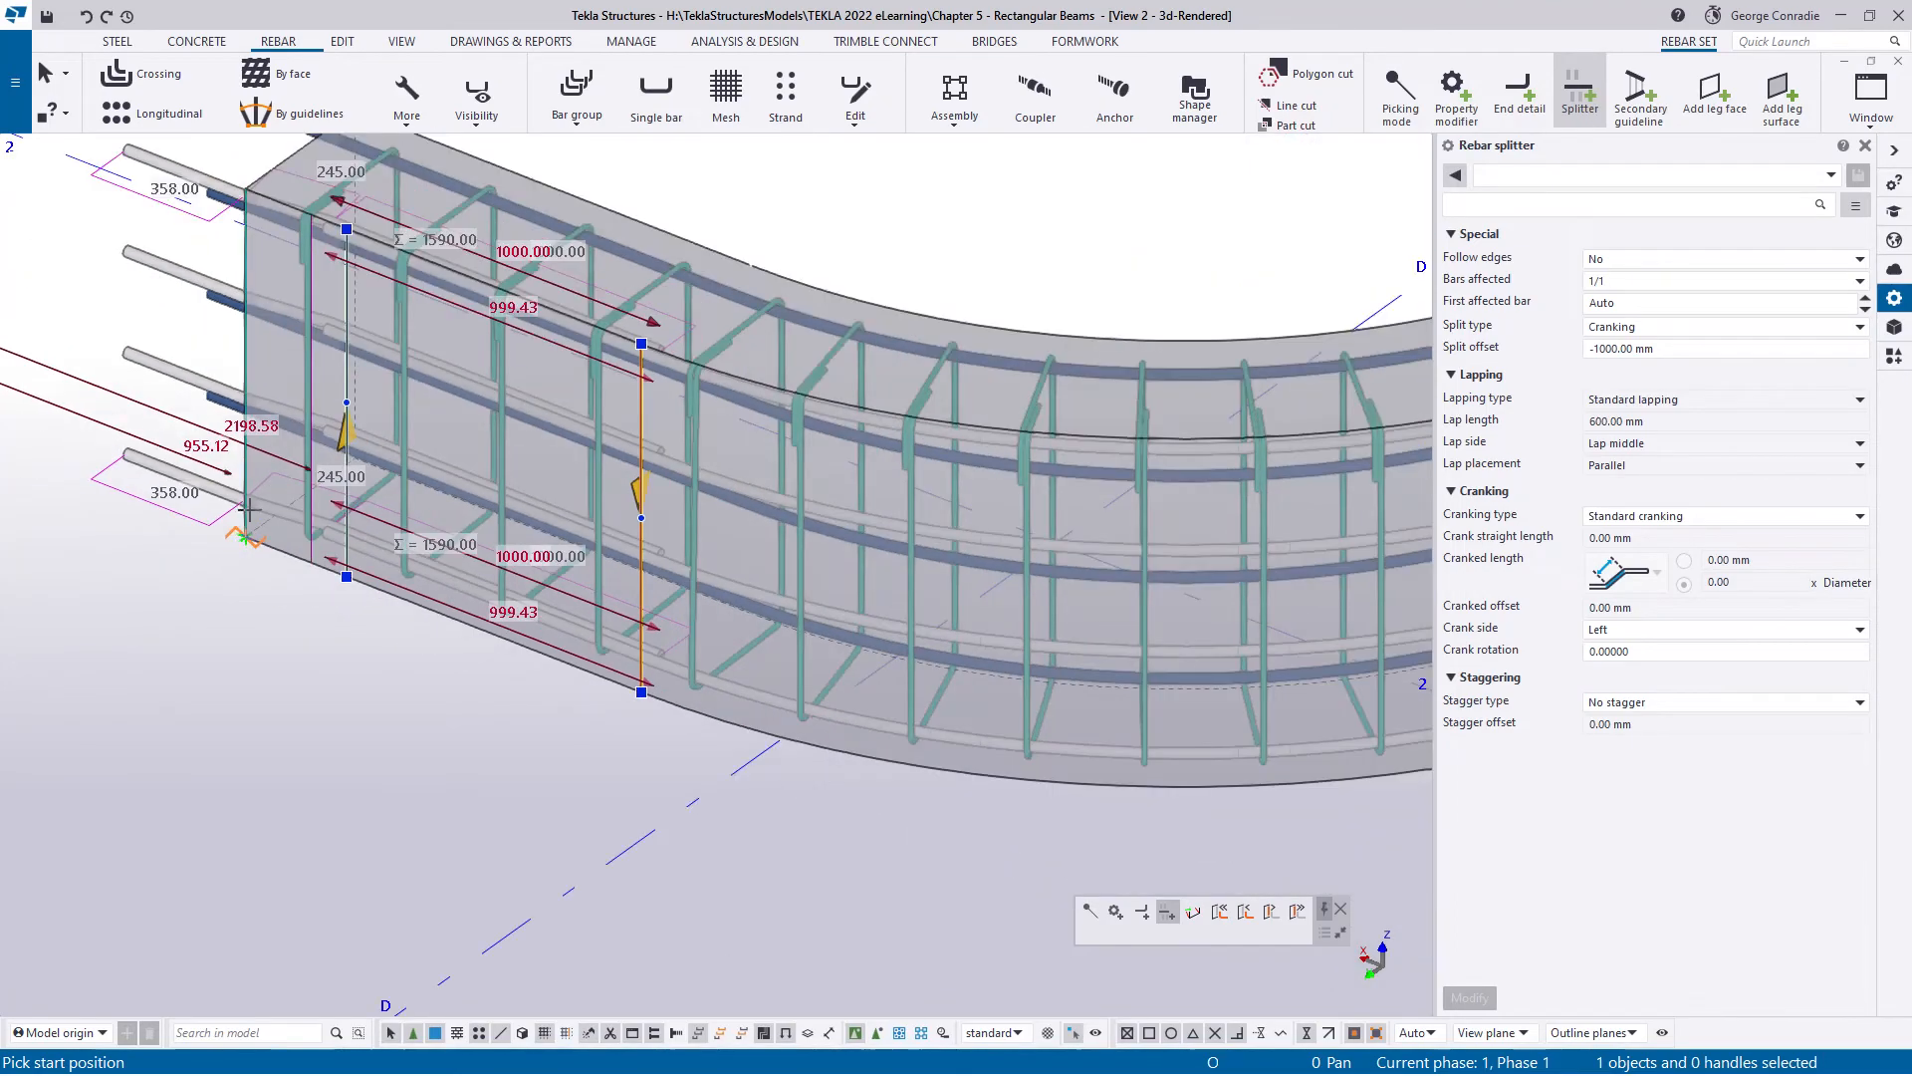
scroll(274, 539, up, 4)
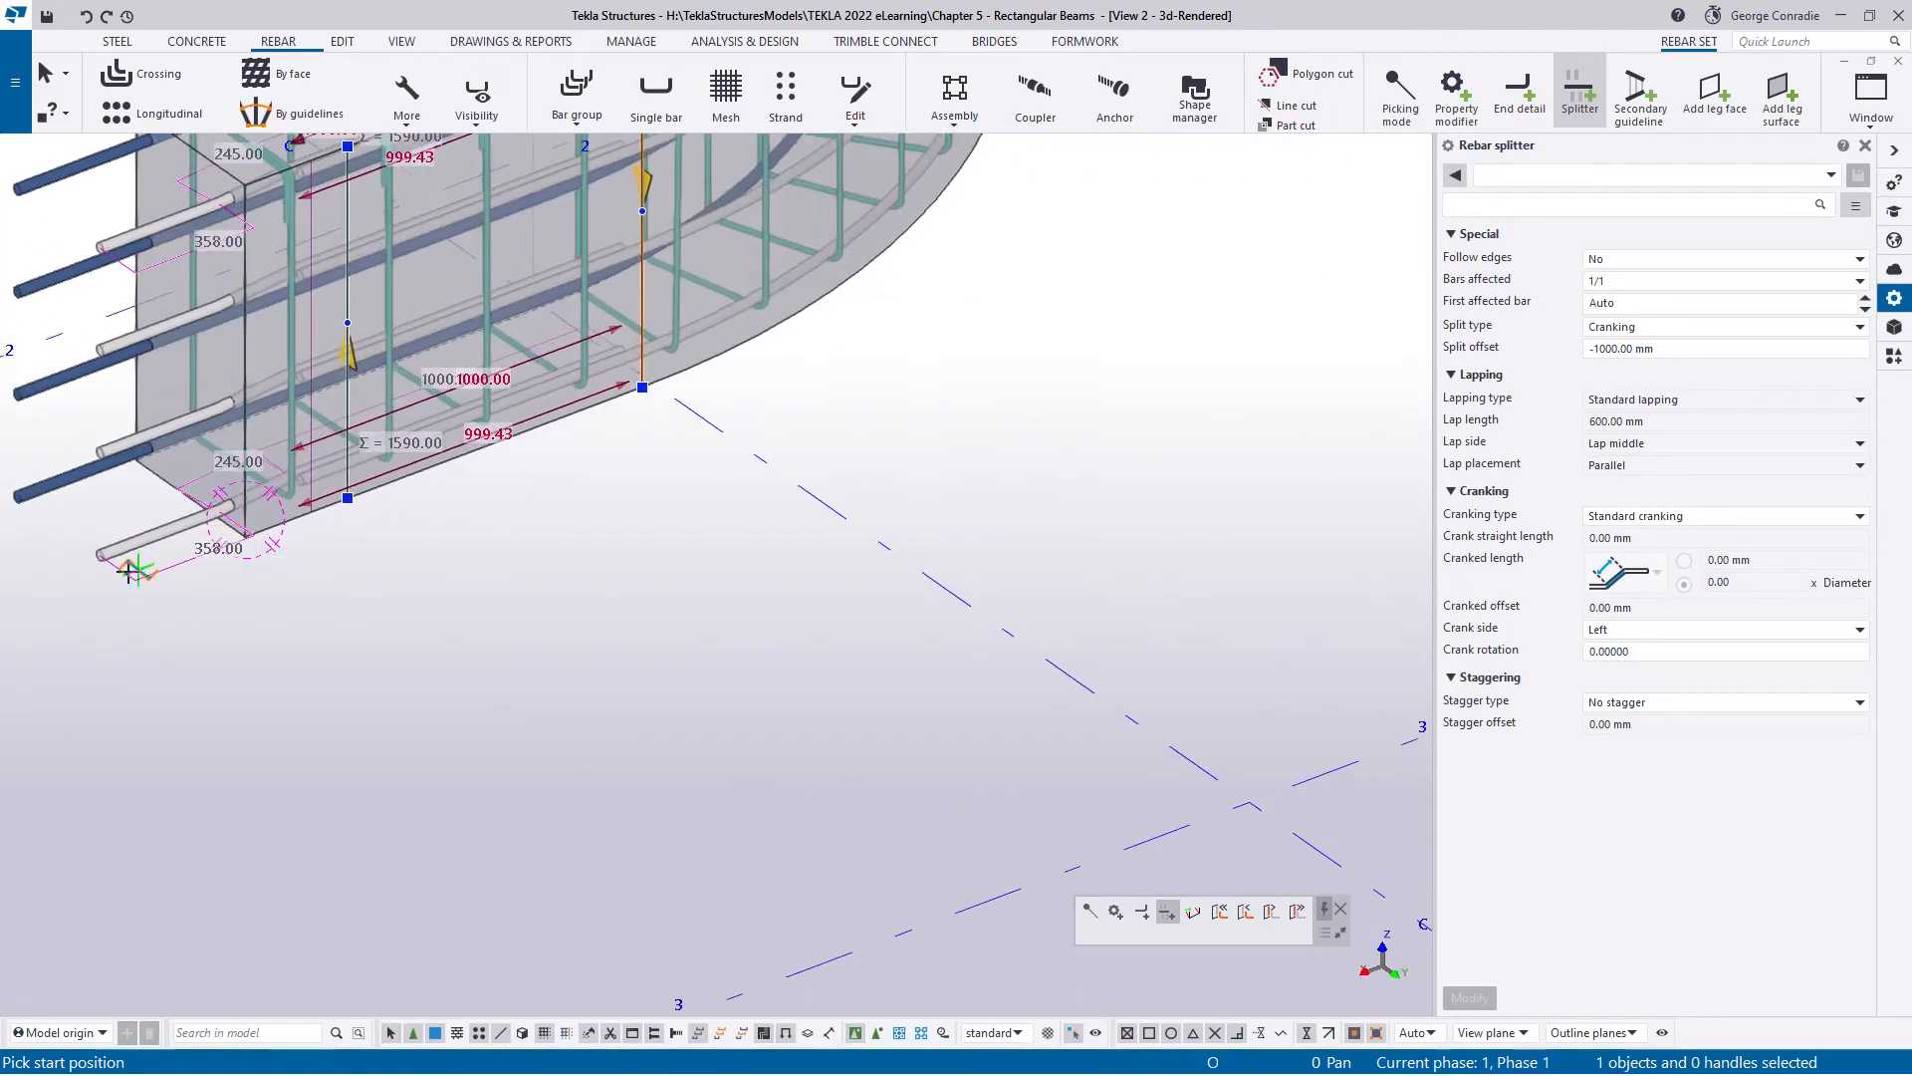
scroll(393, 541, down, 3)
- Add a matching cranking splitter to the outer rebar set where the curve meets the straight part at the opposite beam end
middle_drag(579, 516, 474, 722)
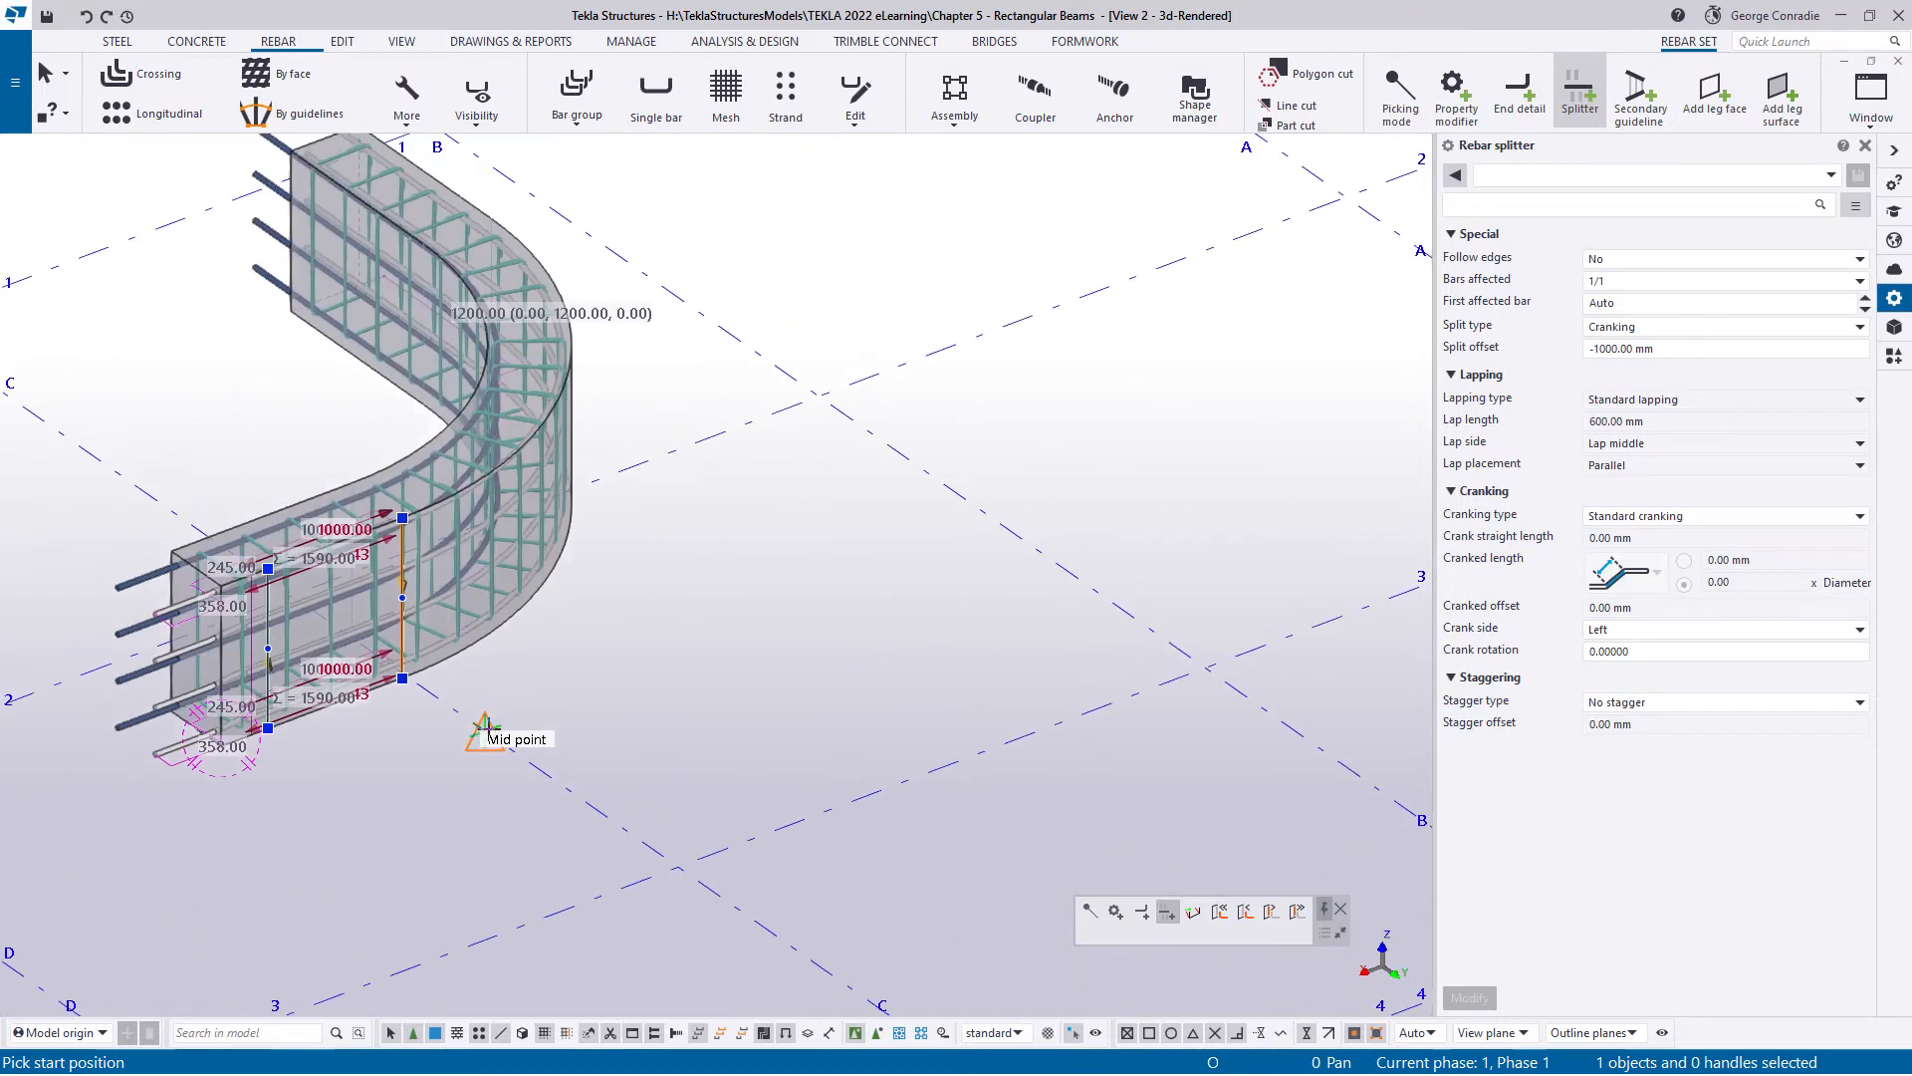
ctrl+middle_drag(536, 574, 751, 544)
scroll(751, 545, up, 5)
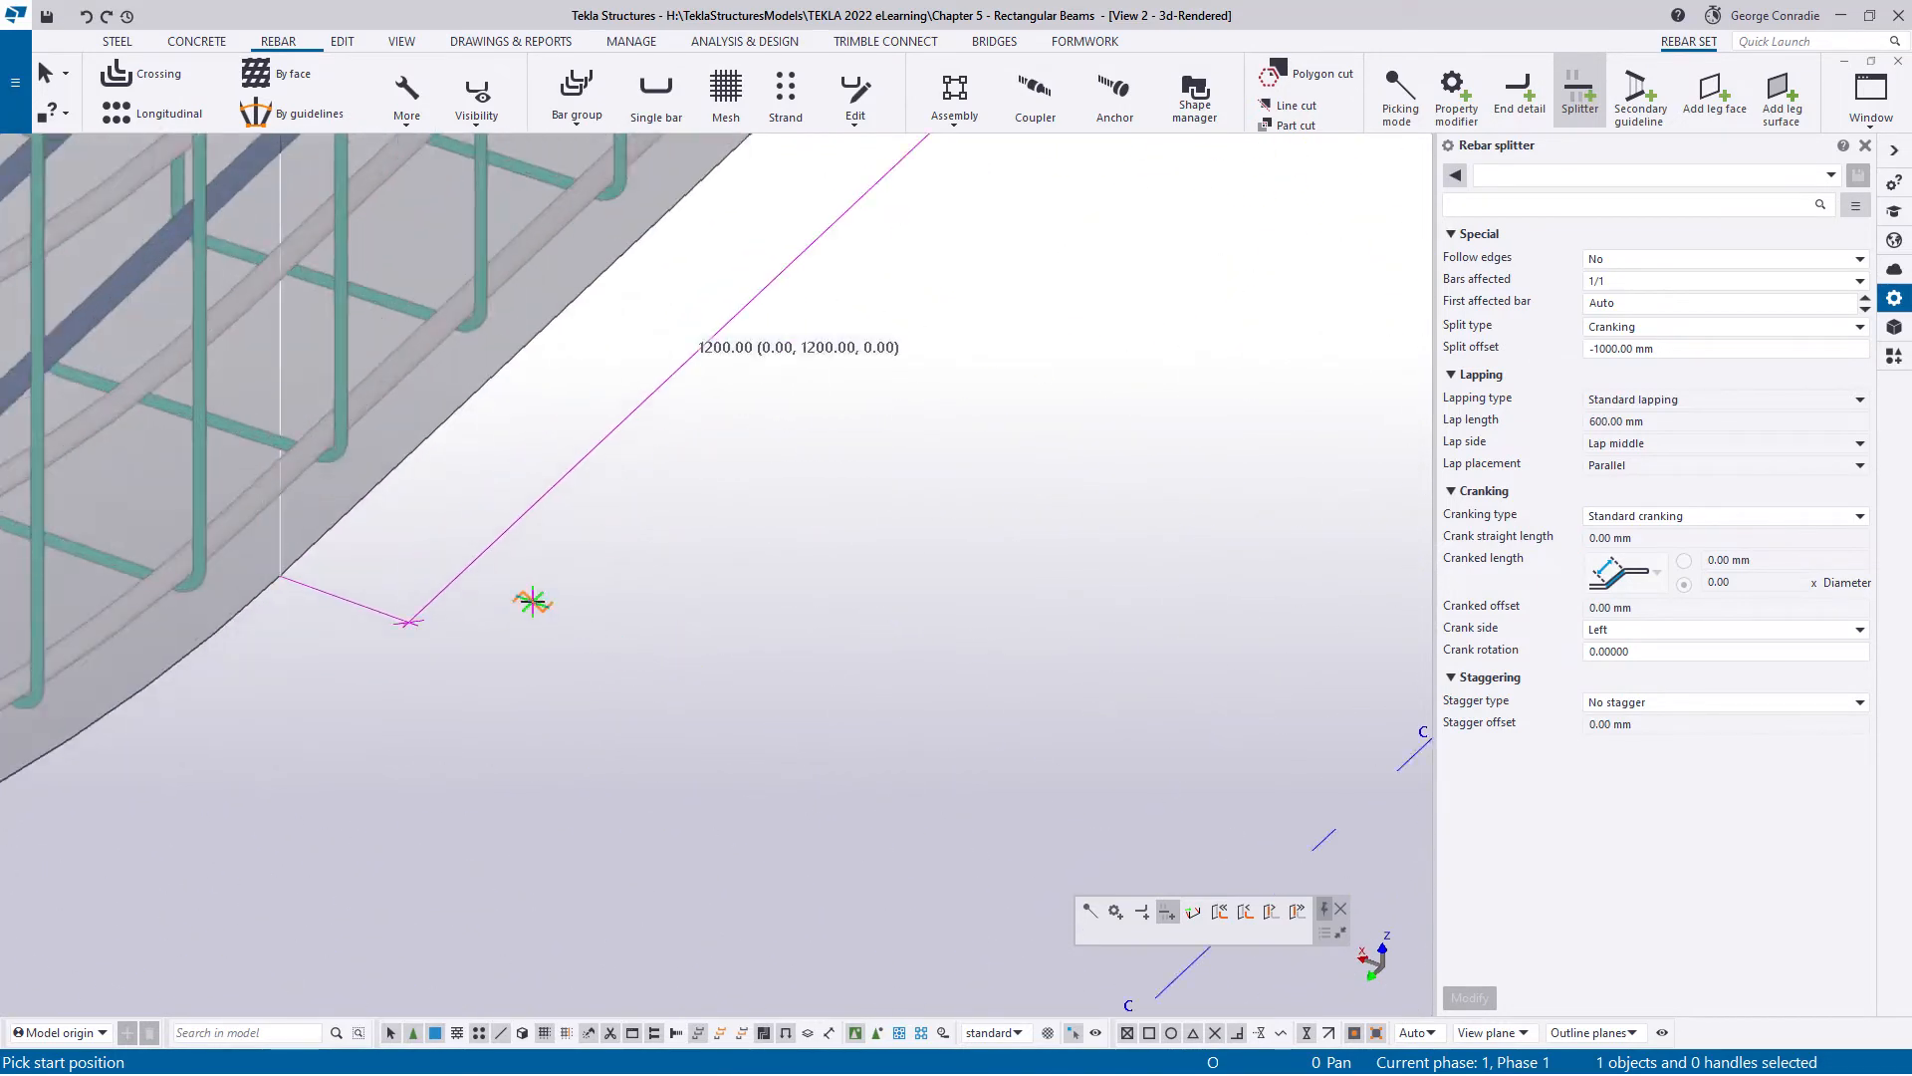
click(280, 576)
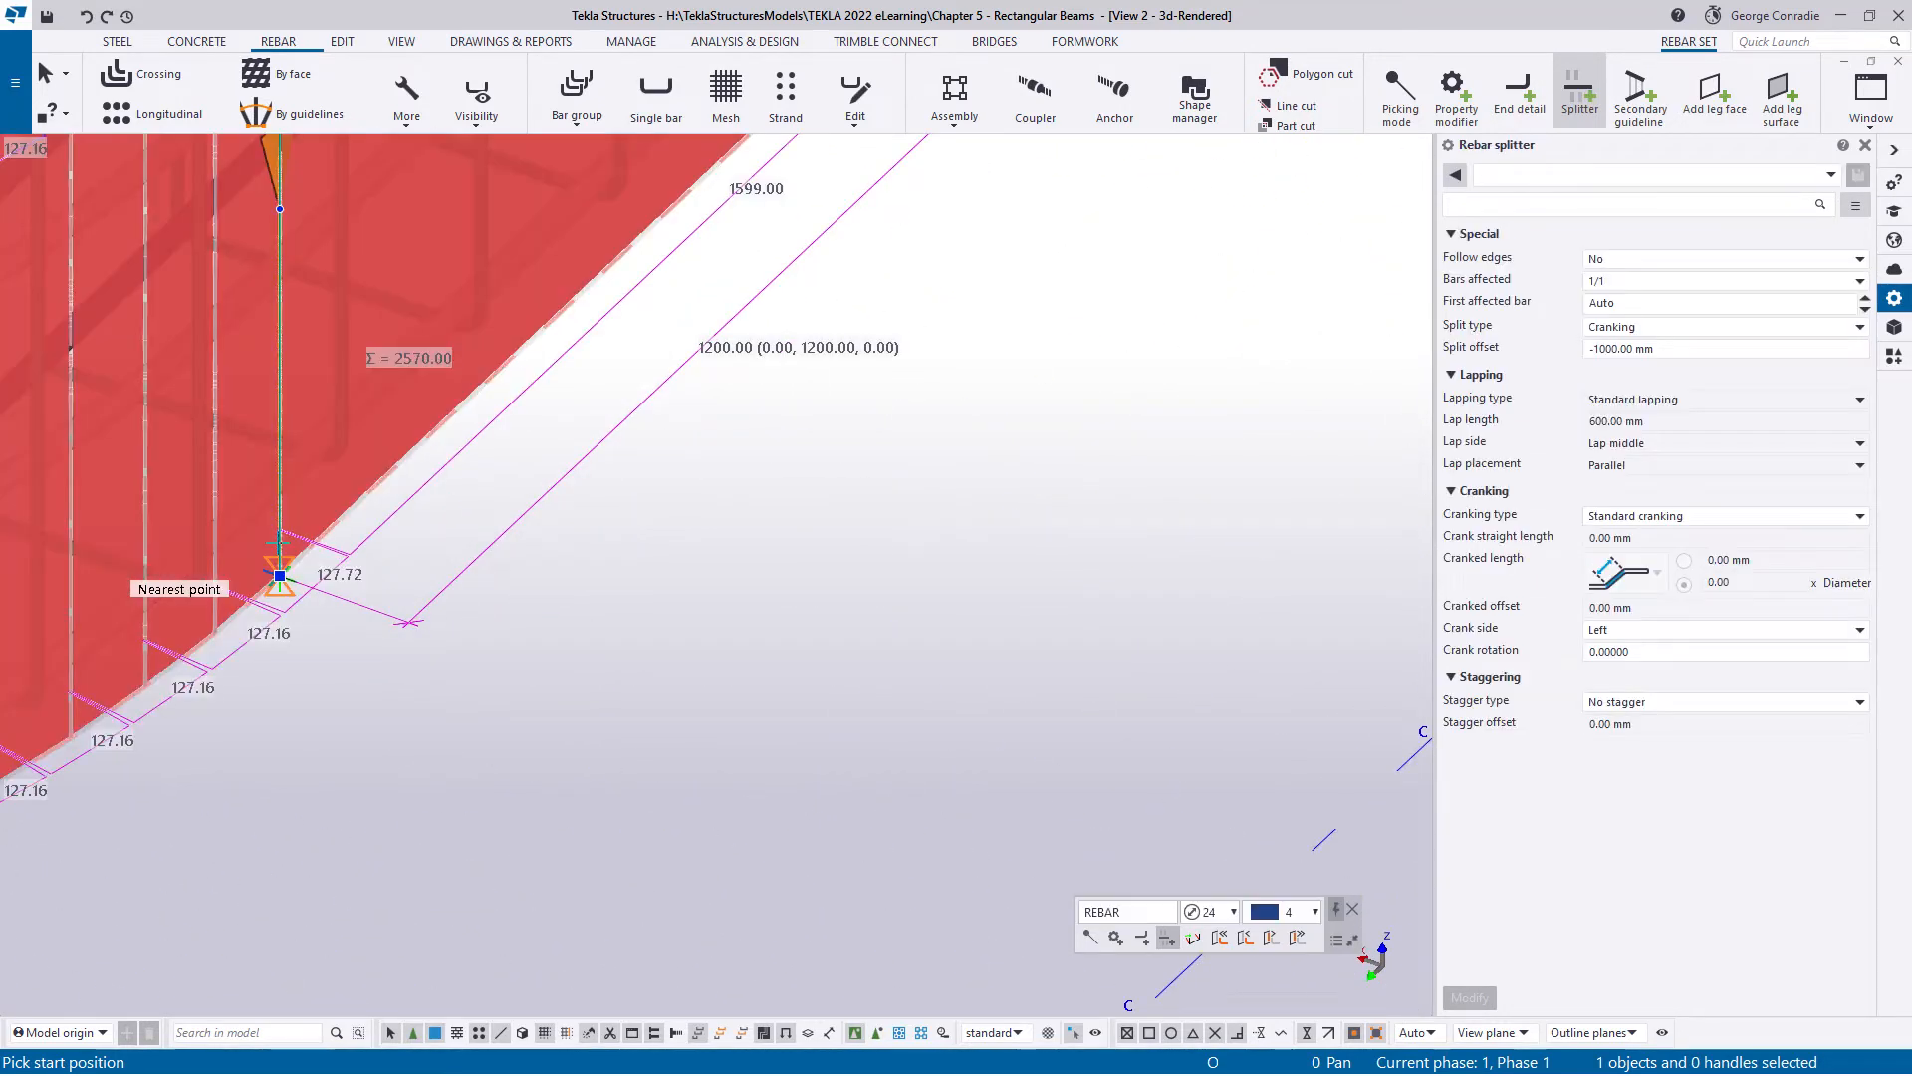
scroll(389, 575, down, 3)
right_click(535, 536)
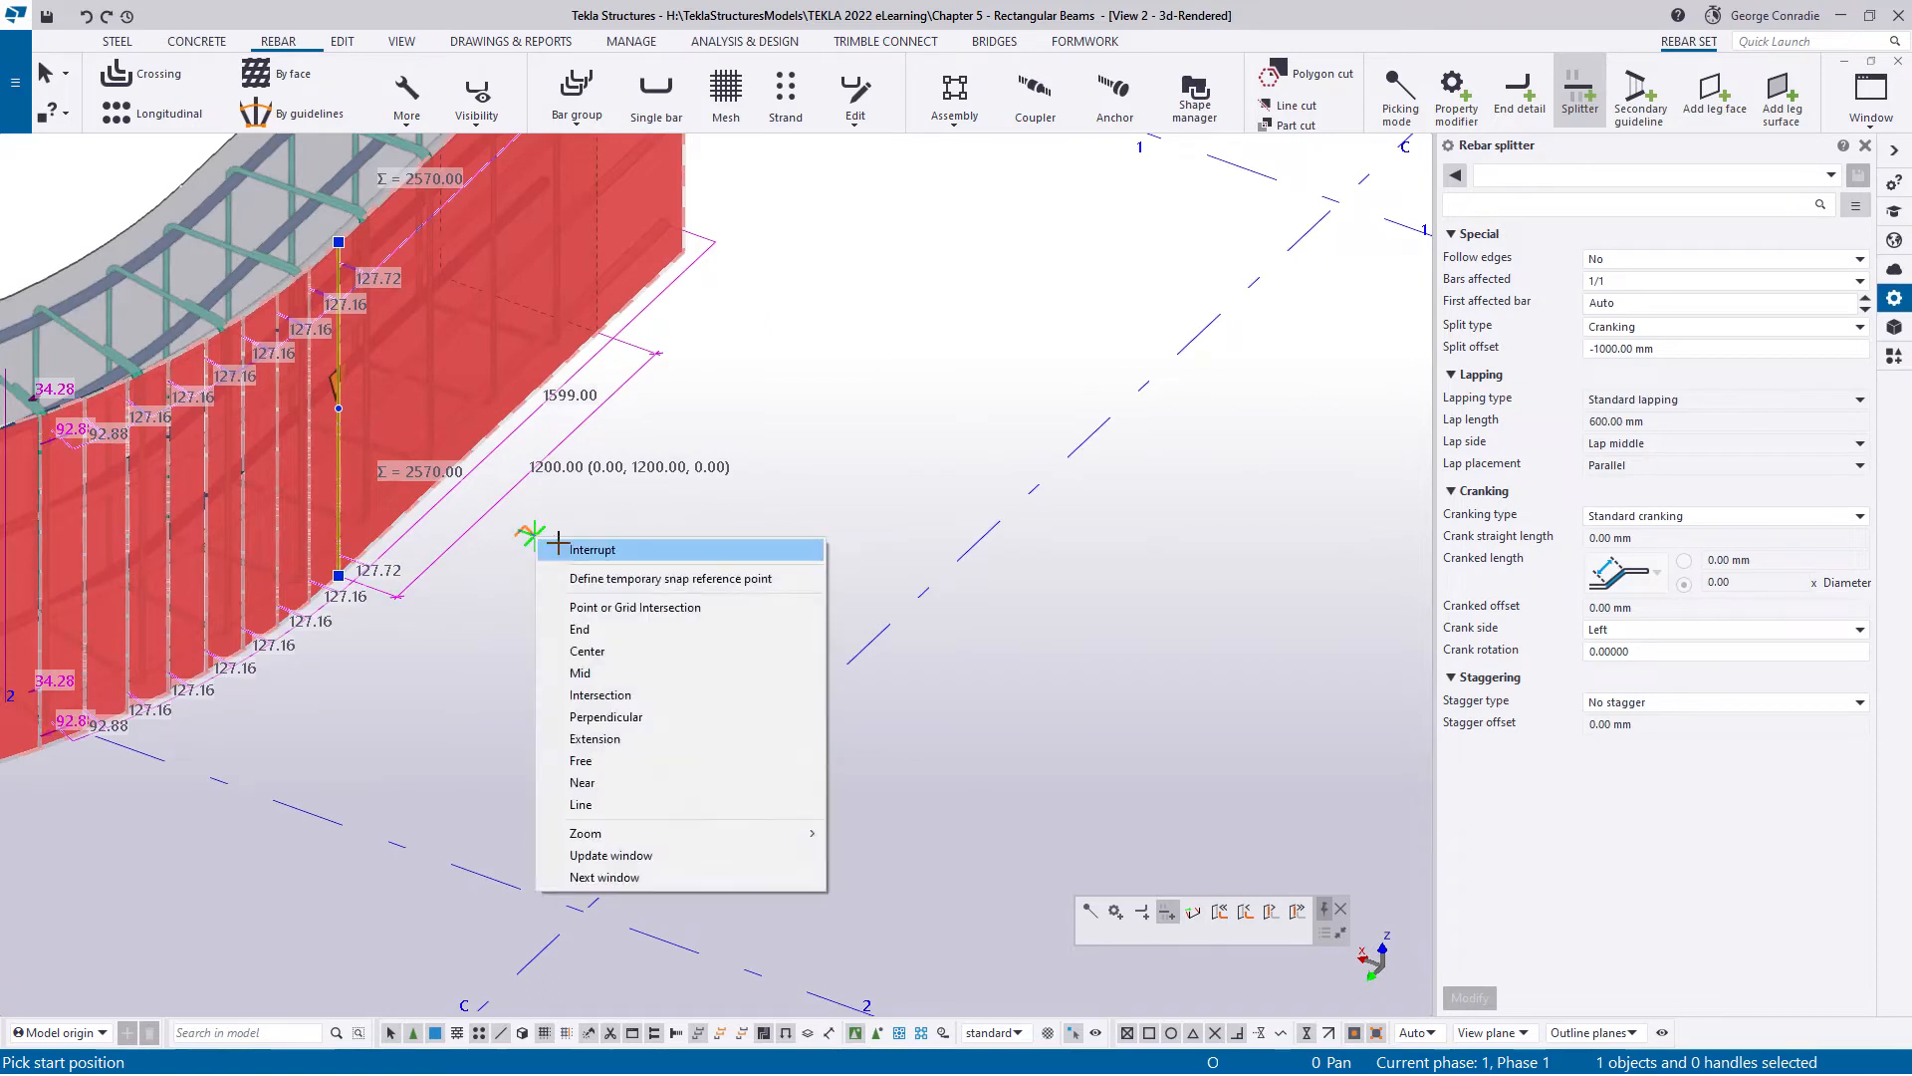
click(563, 550)
- Set the crank side of the outer set's second splitter to Right and apply the change
click(340, 526)
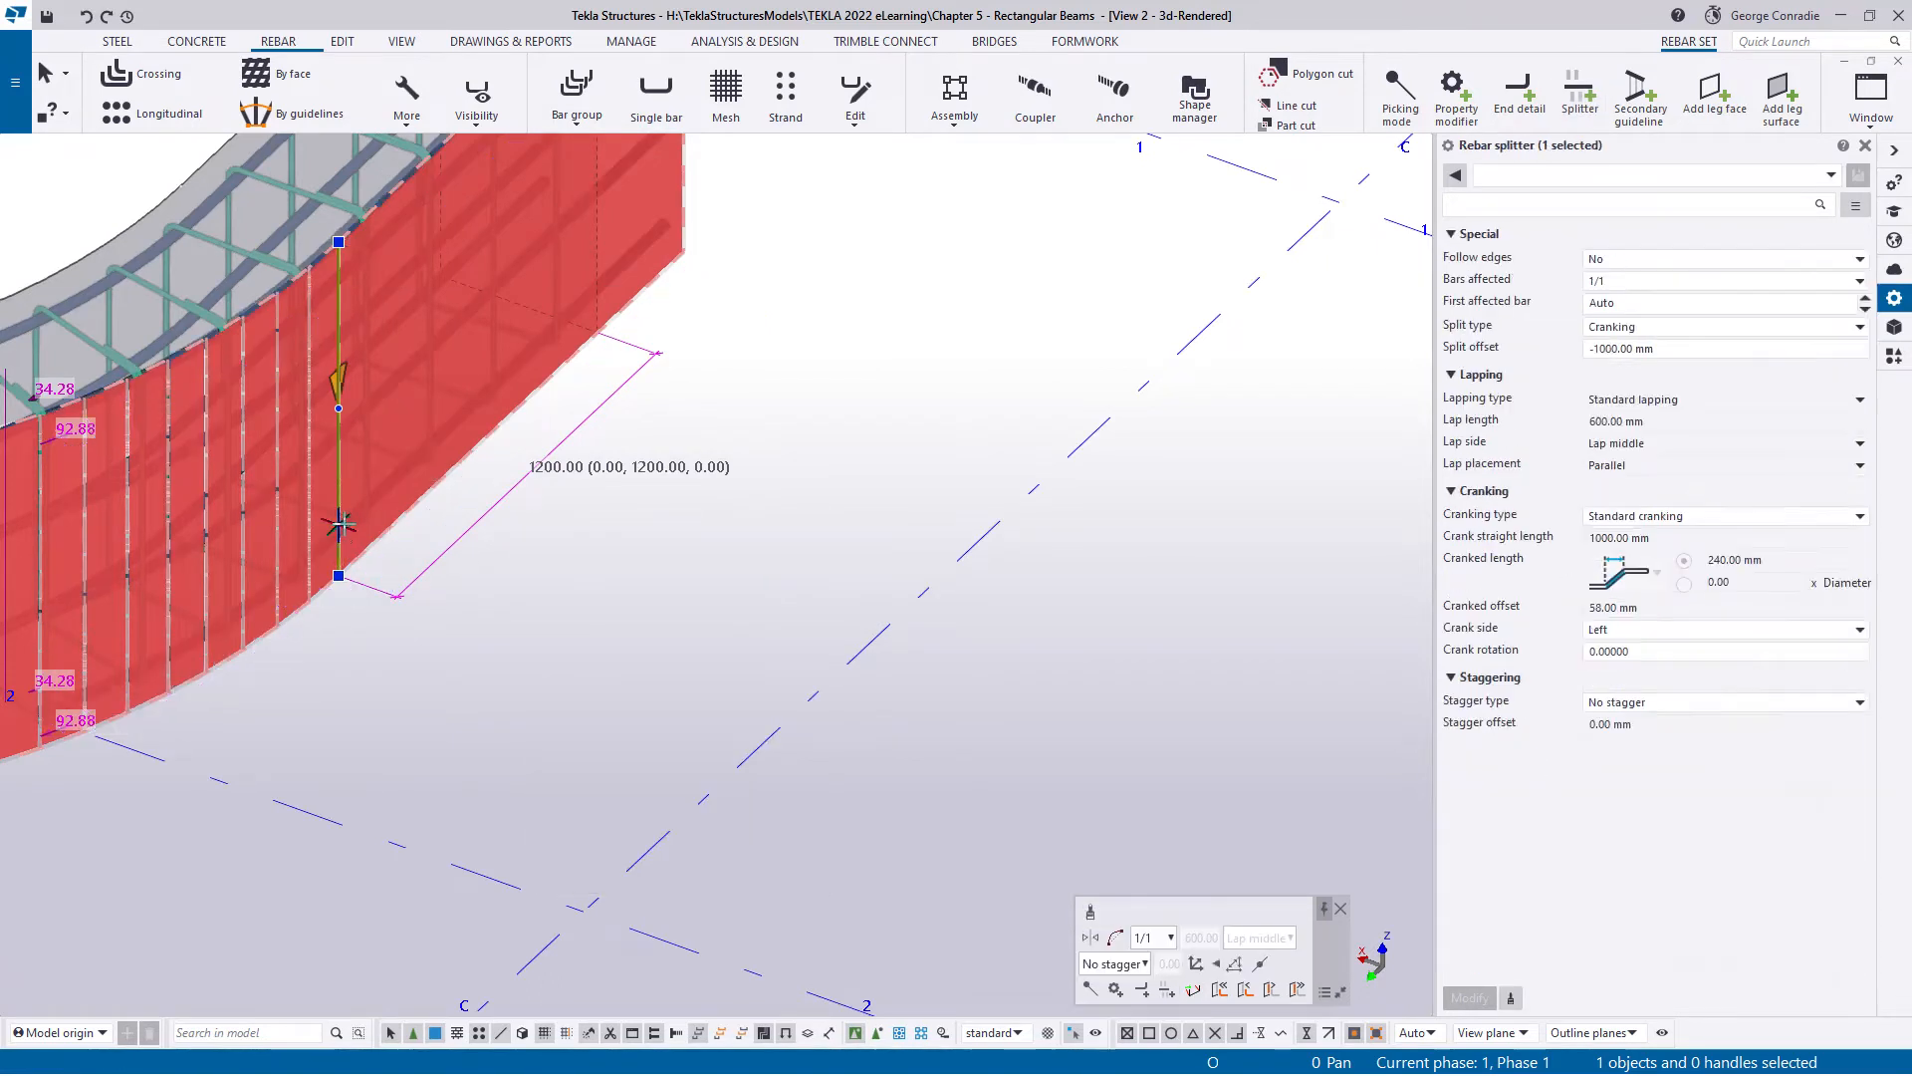
click(1608, 630)
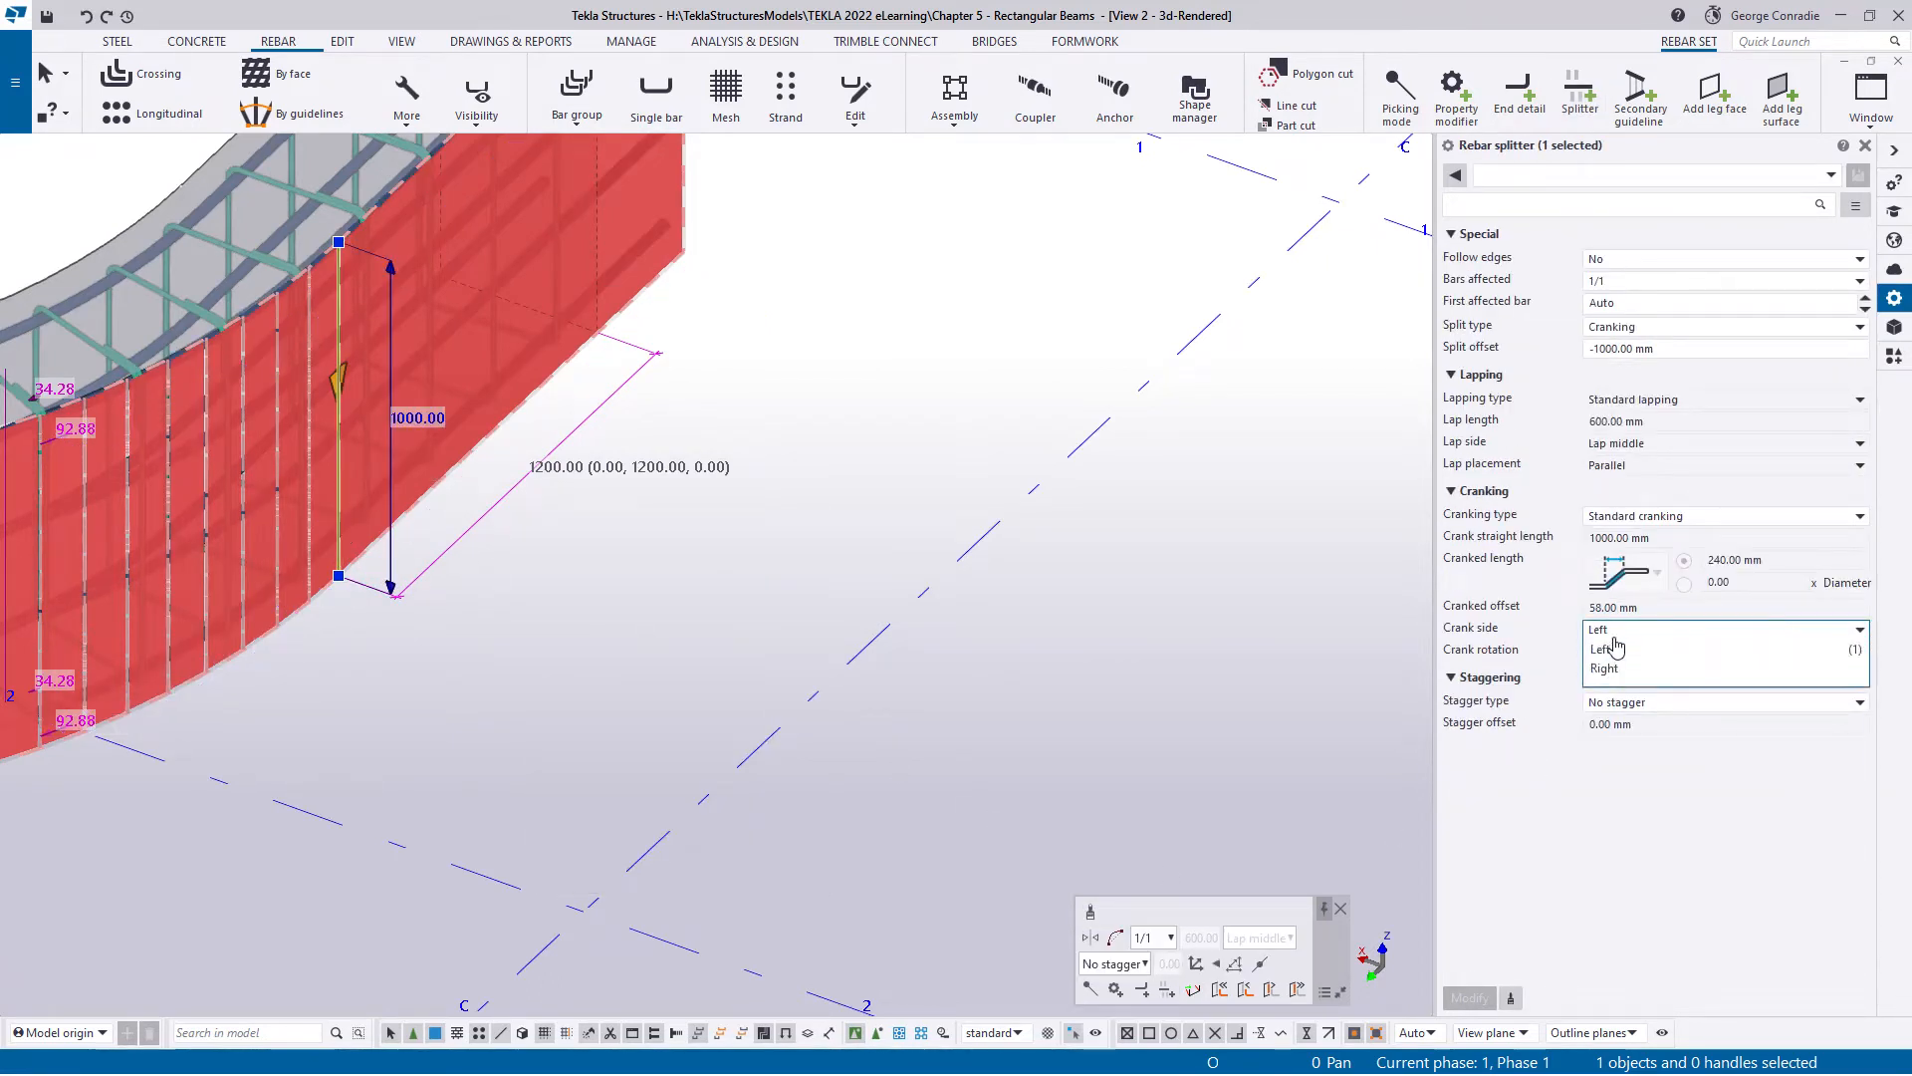
click(1604, 671)
click(1470, 998)
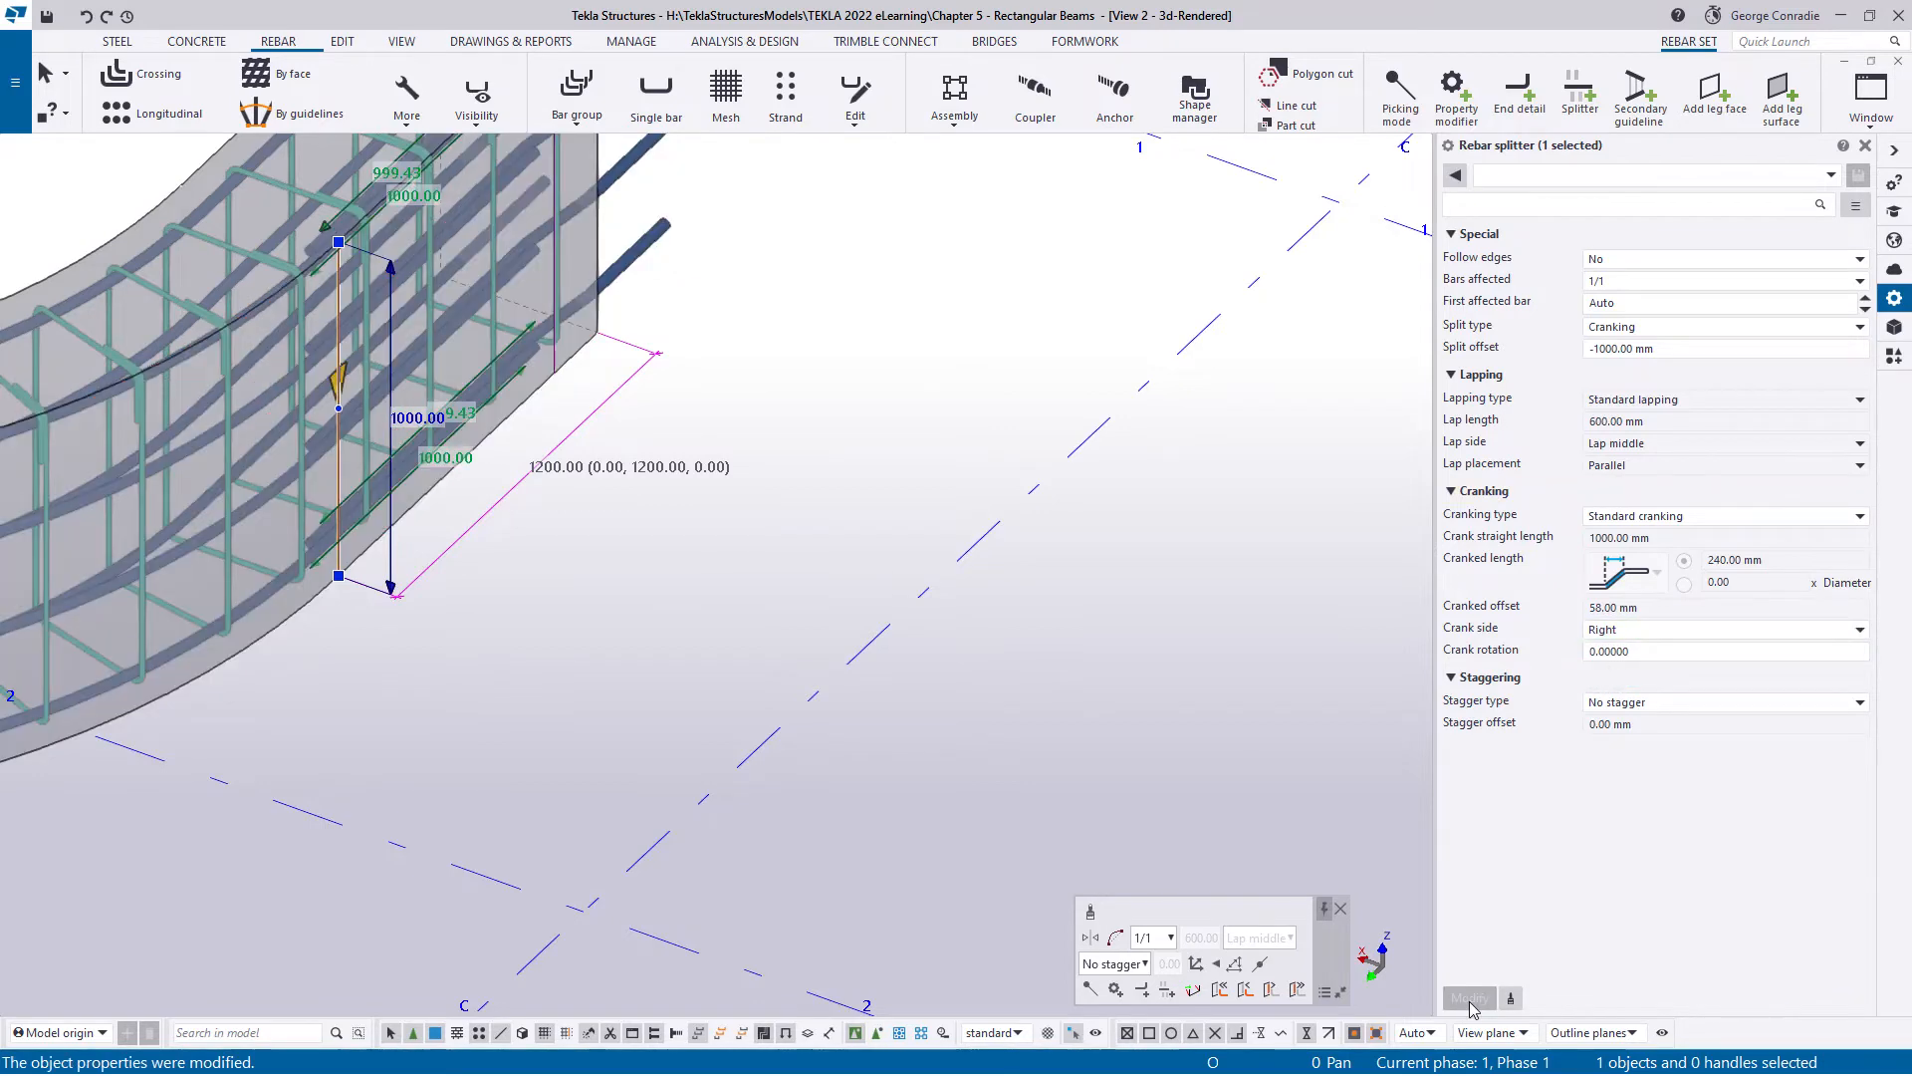
click(581, 564)
- Examine the cranked lap bars of the outer rebar set at both beam ends
scroll(478, 601, down, 3)
middle_drag(485, 604, 826, 613)
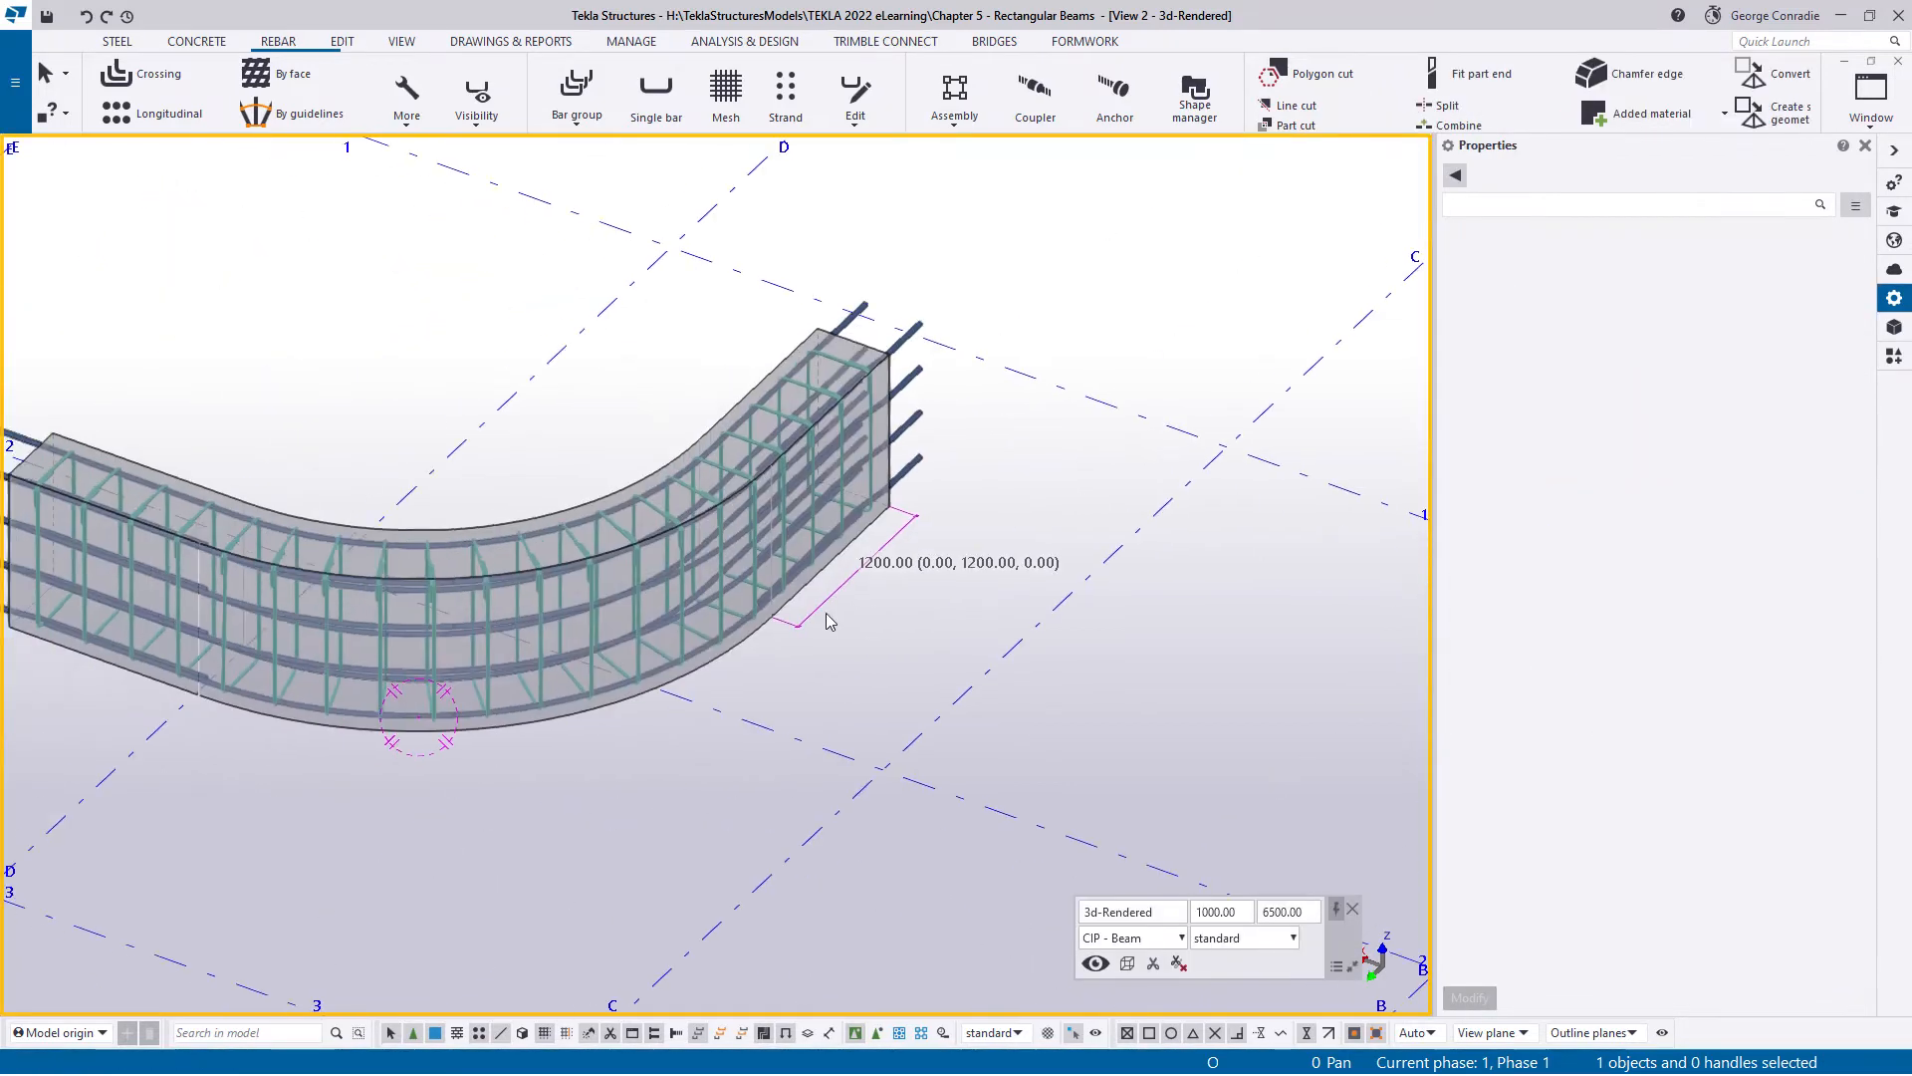
scroll(820, 587, up, 4)
scroll(821, 538, up, 2)
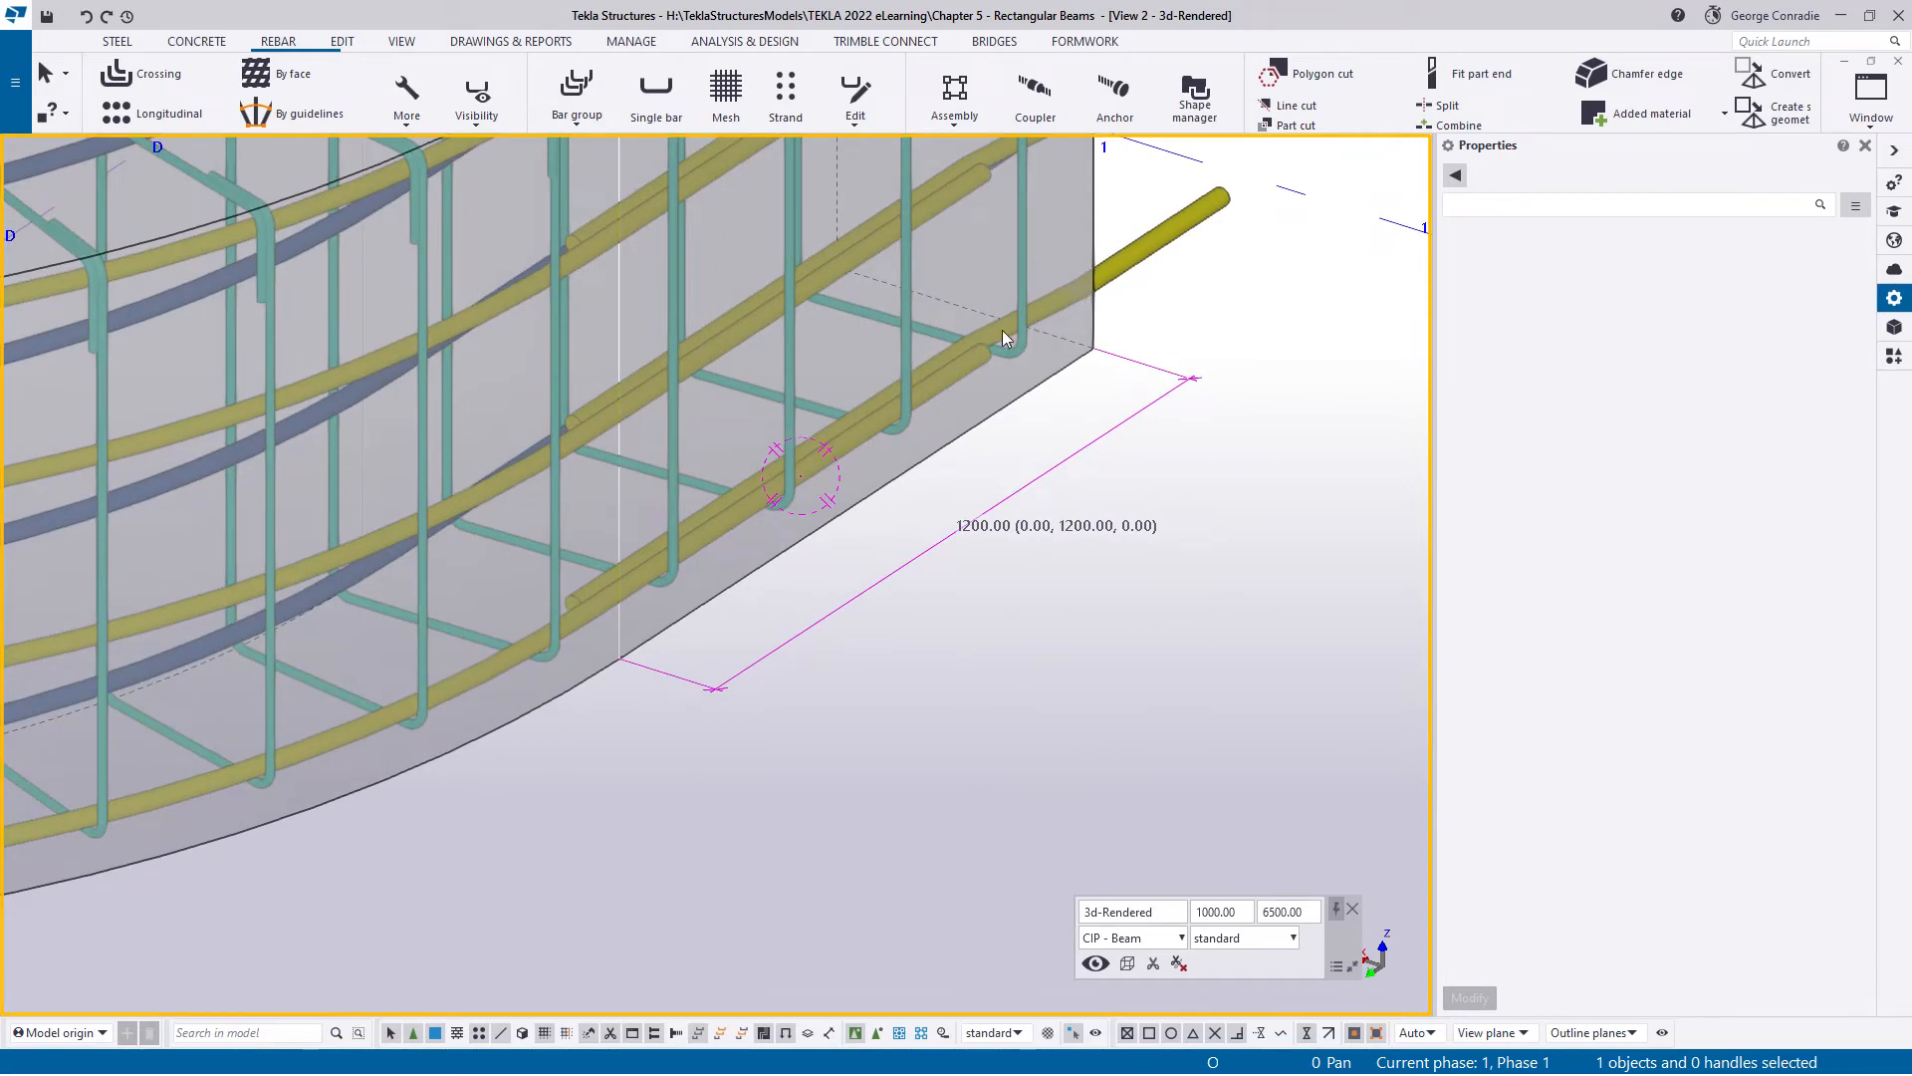
scroll(603, 586, down, 4)
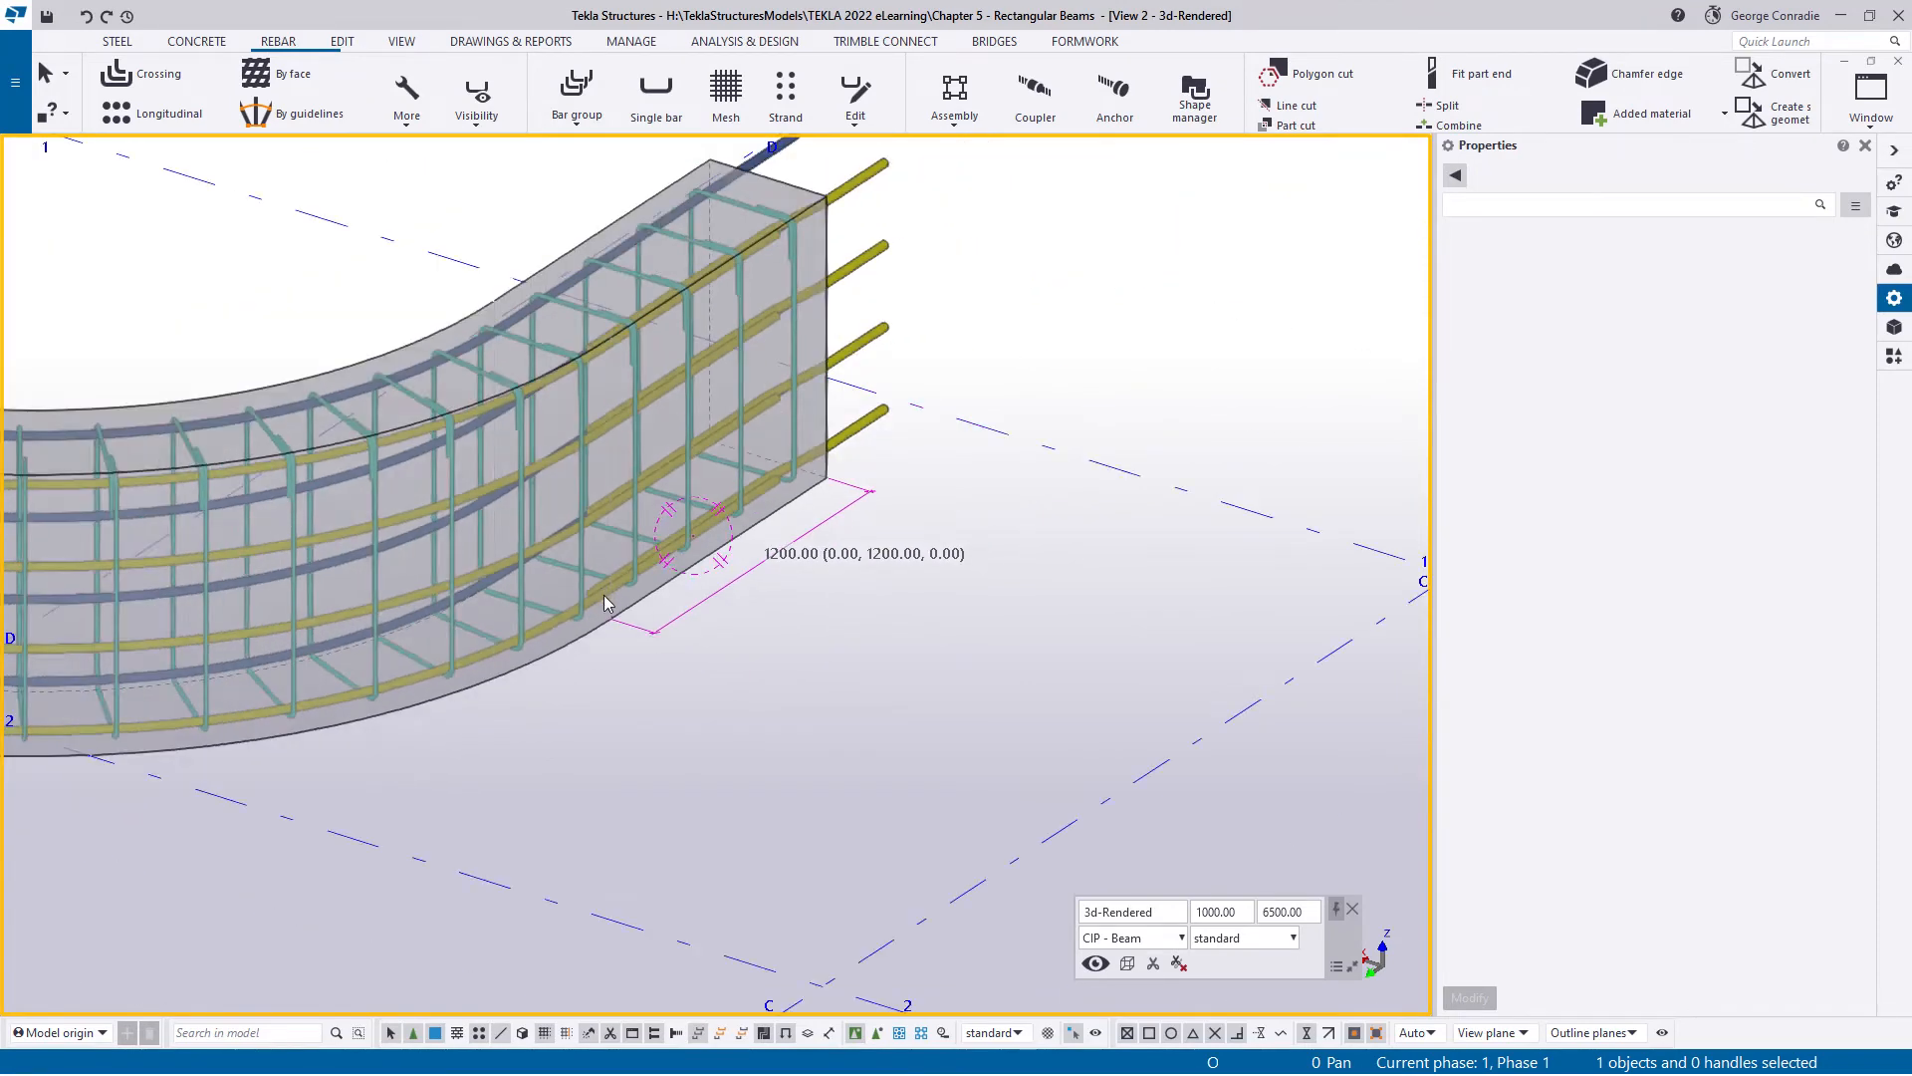
middle_drag(482, 665, 1094, 655)
scroll(468, 602, up, 3)
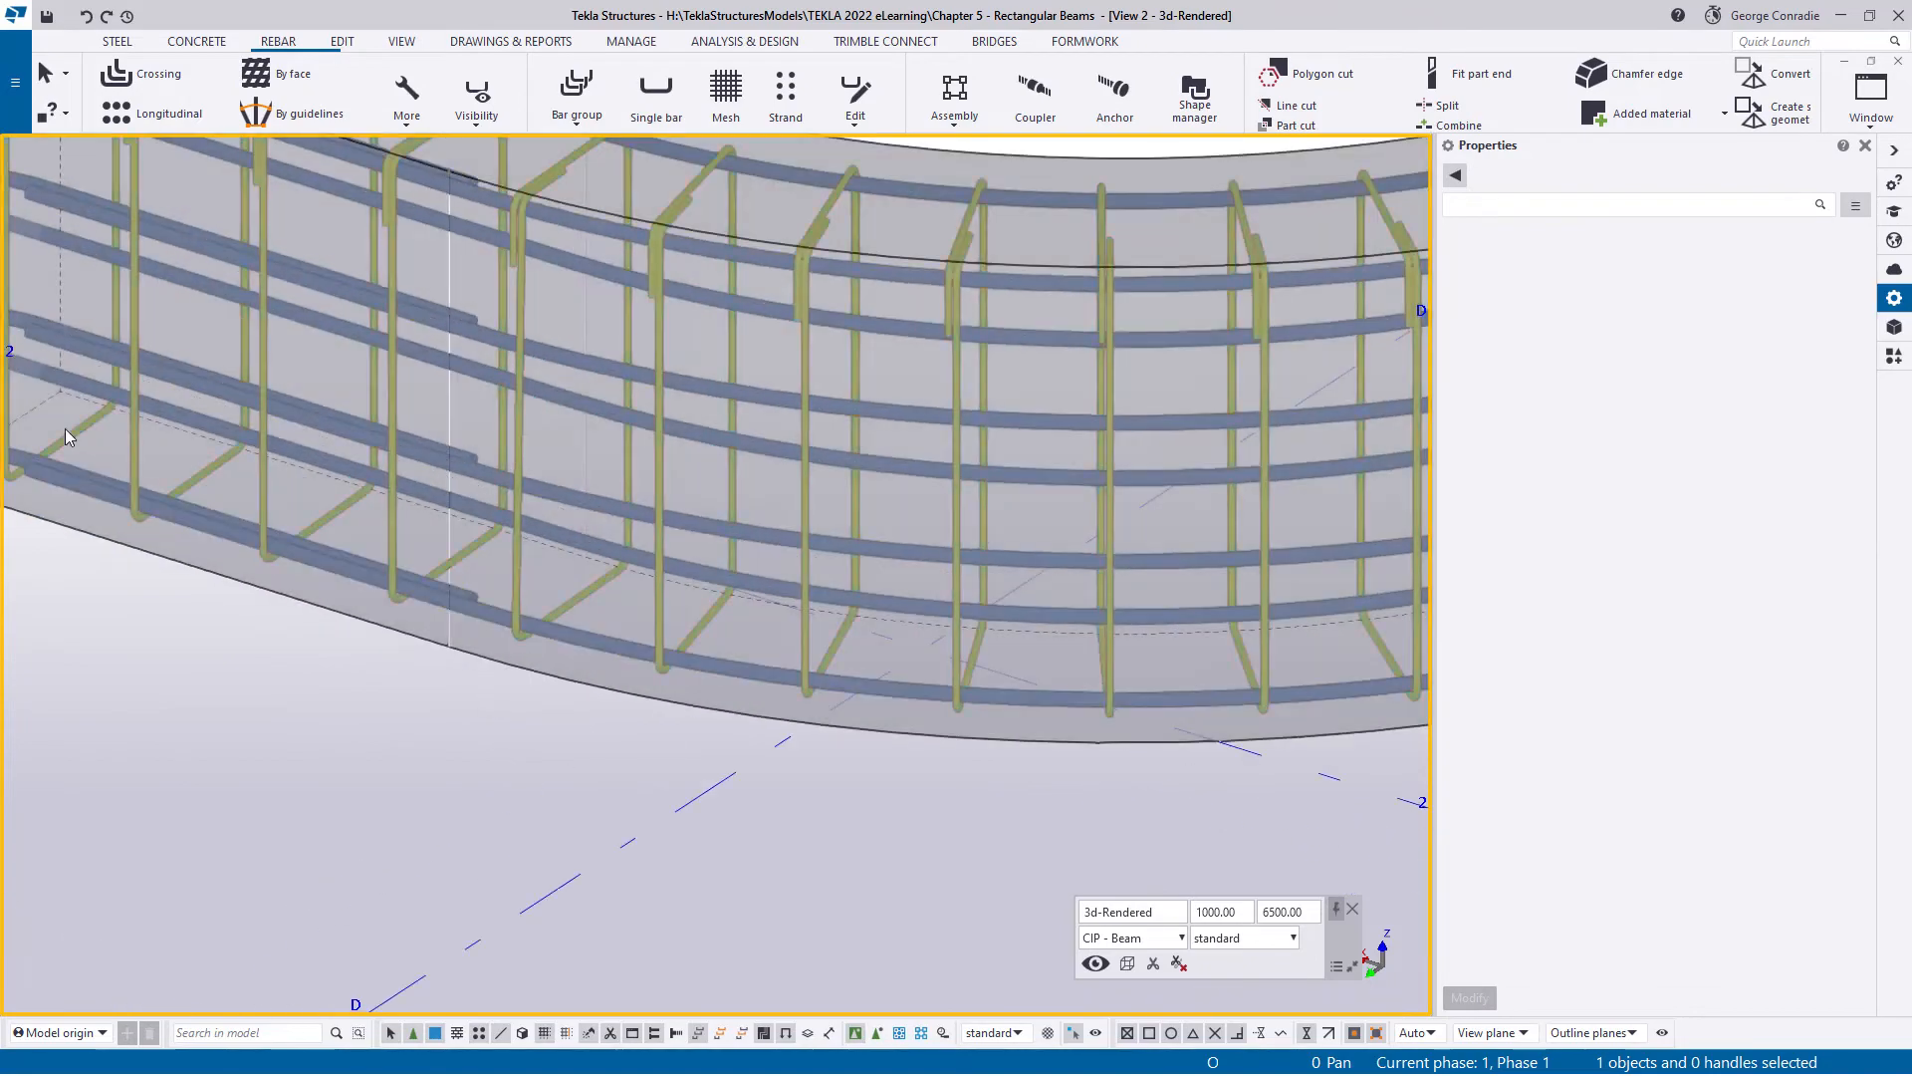
scroll(159, 480, down, 5)
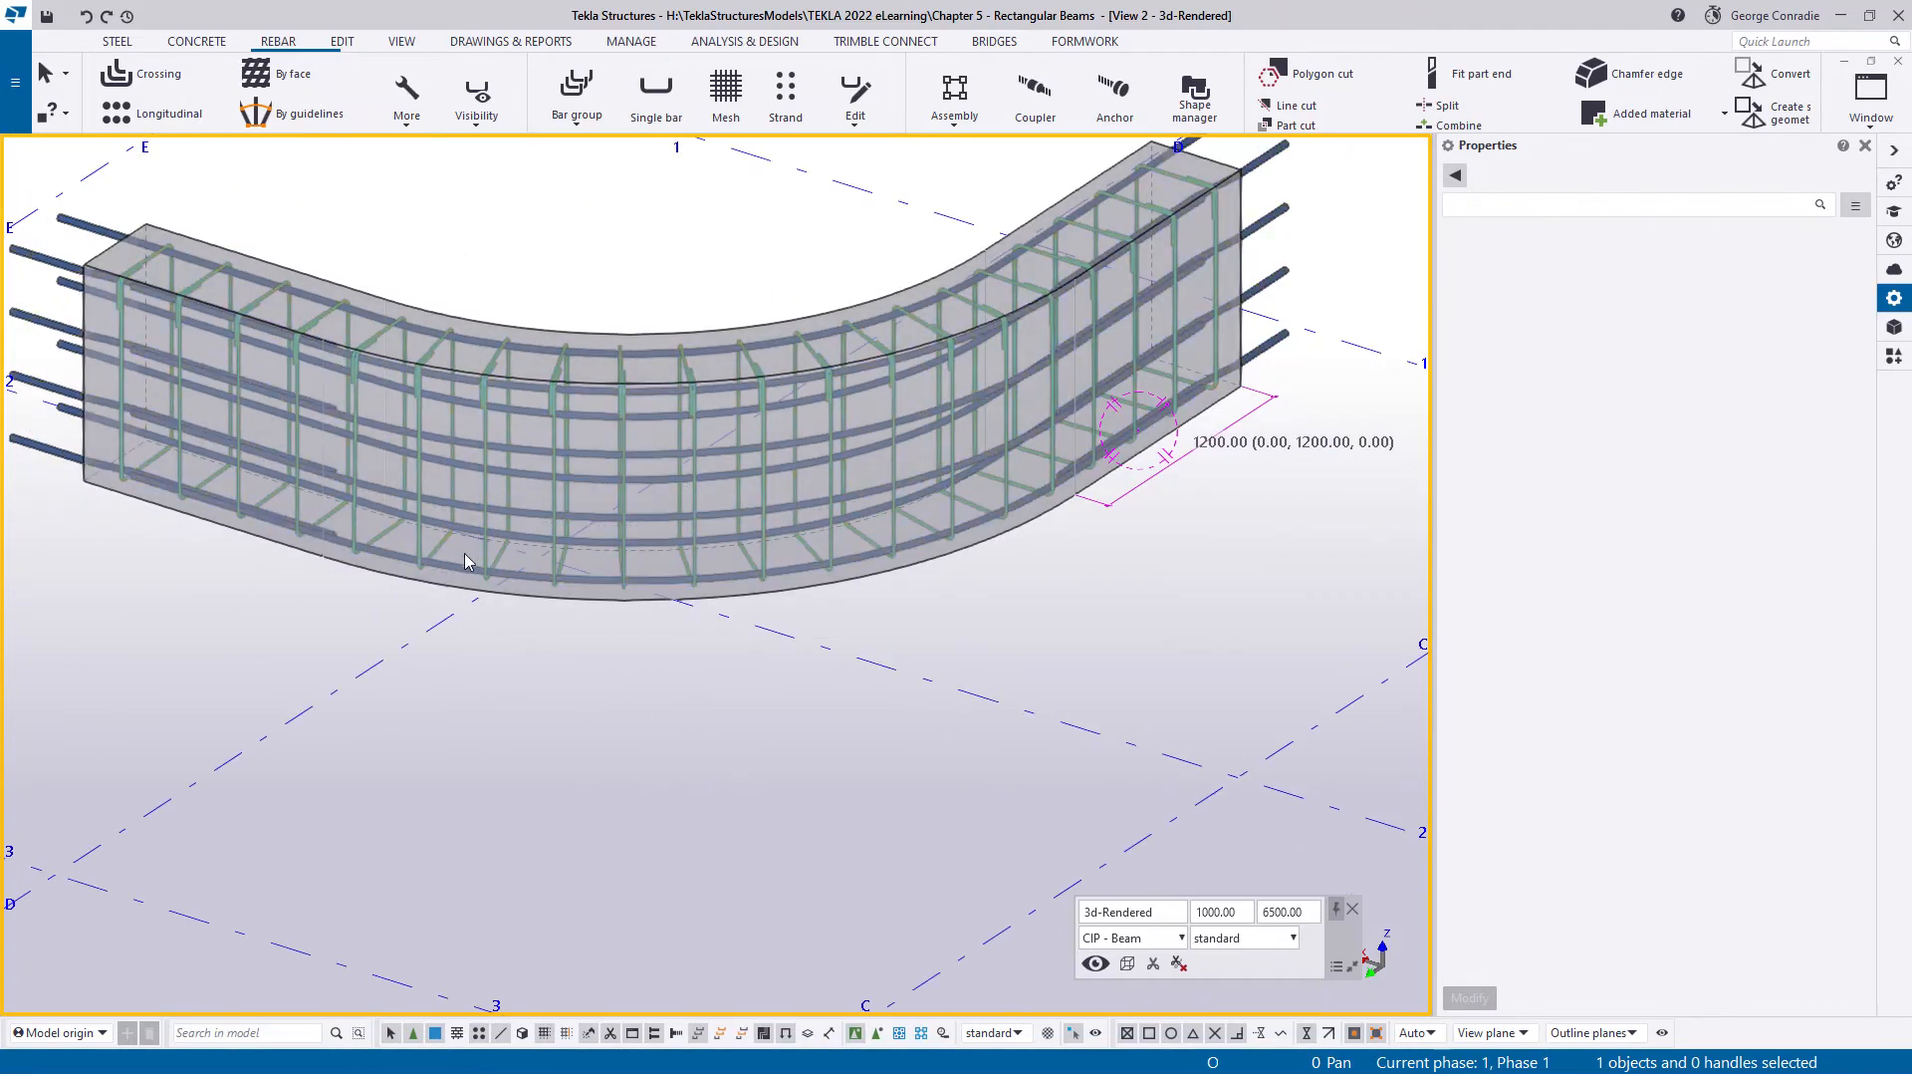
- Select the rebar set on the beam's inner curved side and add a cranking splitter where the curve meets the straight end
ctrl+middle_drag(396, 558, 1084, 558)
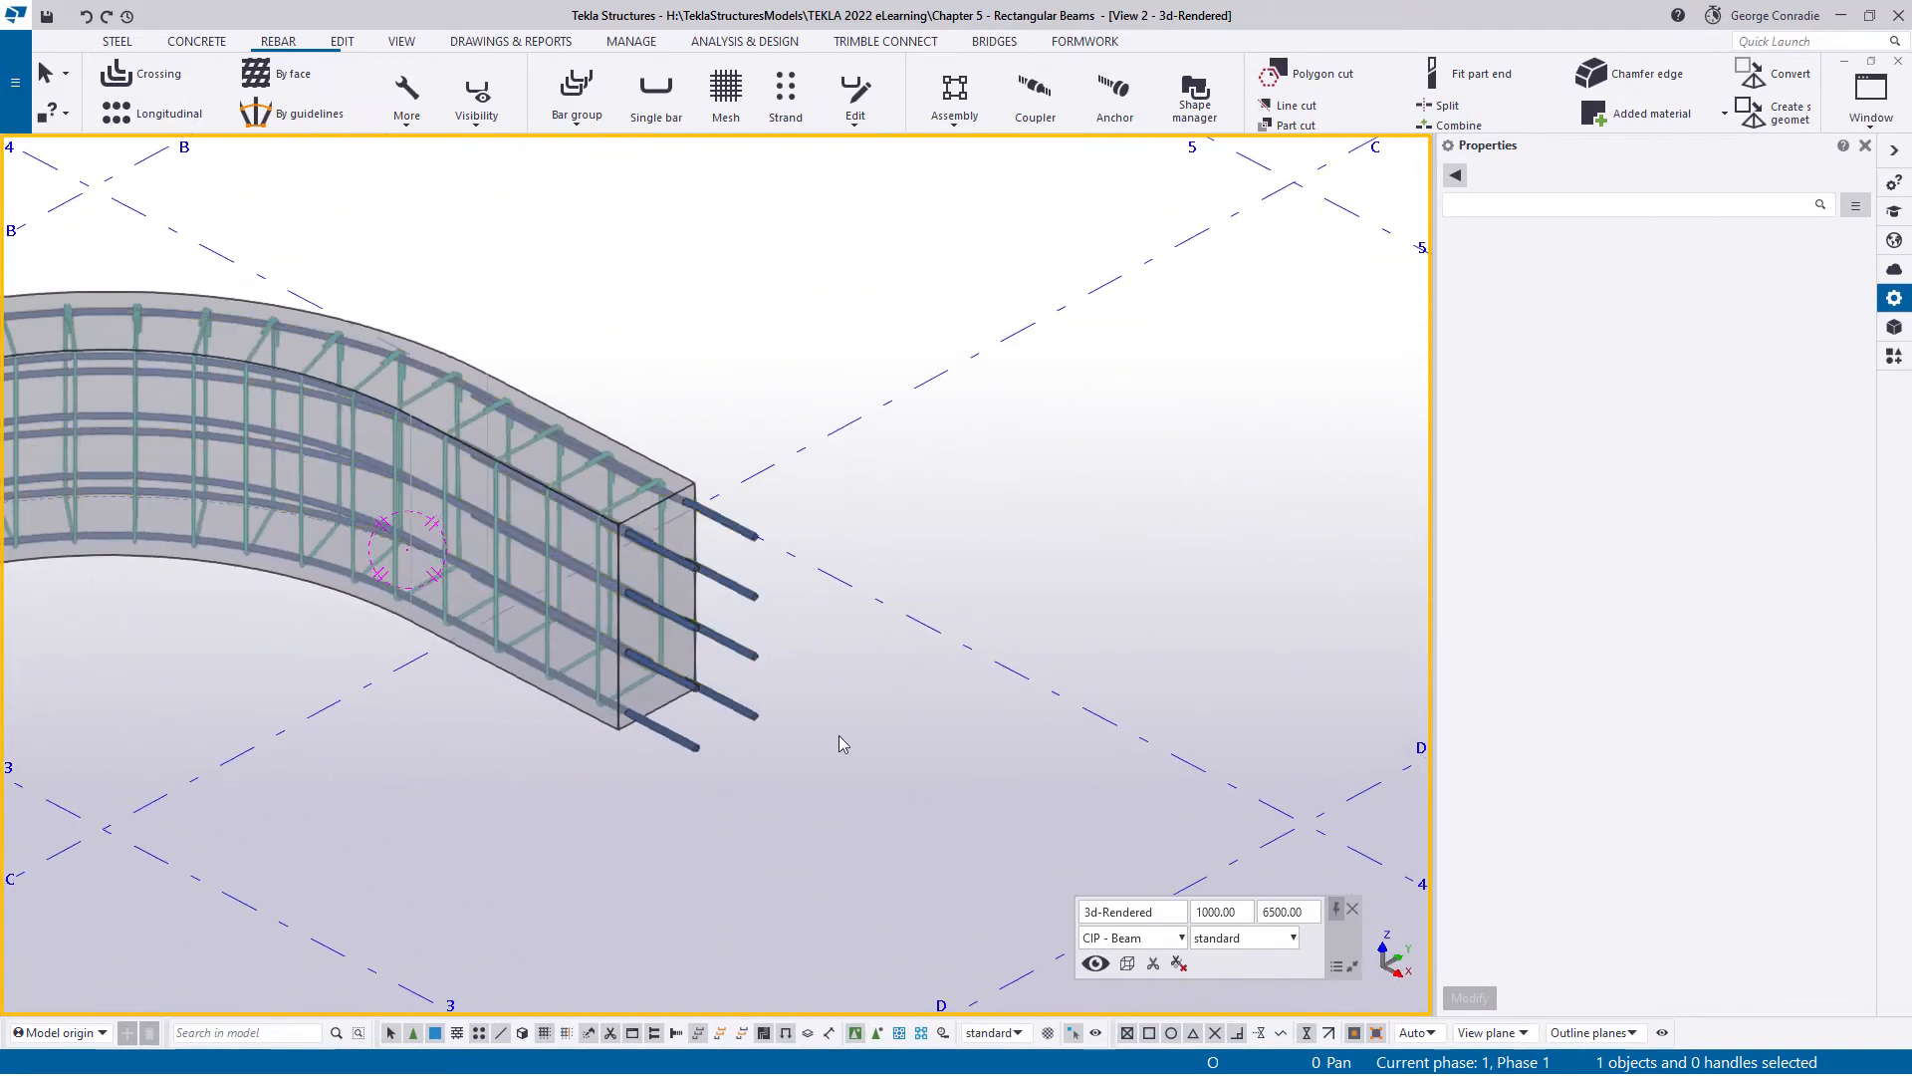
scroll(839, 735, up, 3)
click(715, 649)
scroll(661, 659, up, 3)
middle_drag(661, 659, 803, 818)
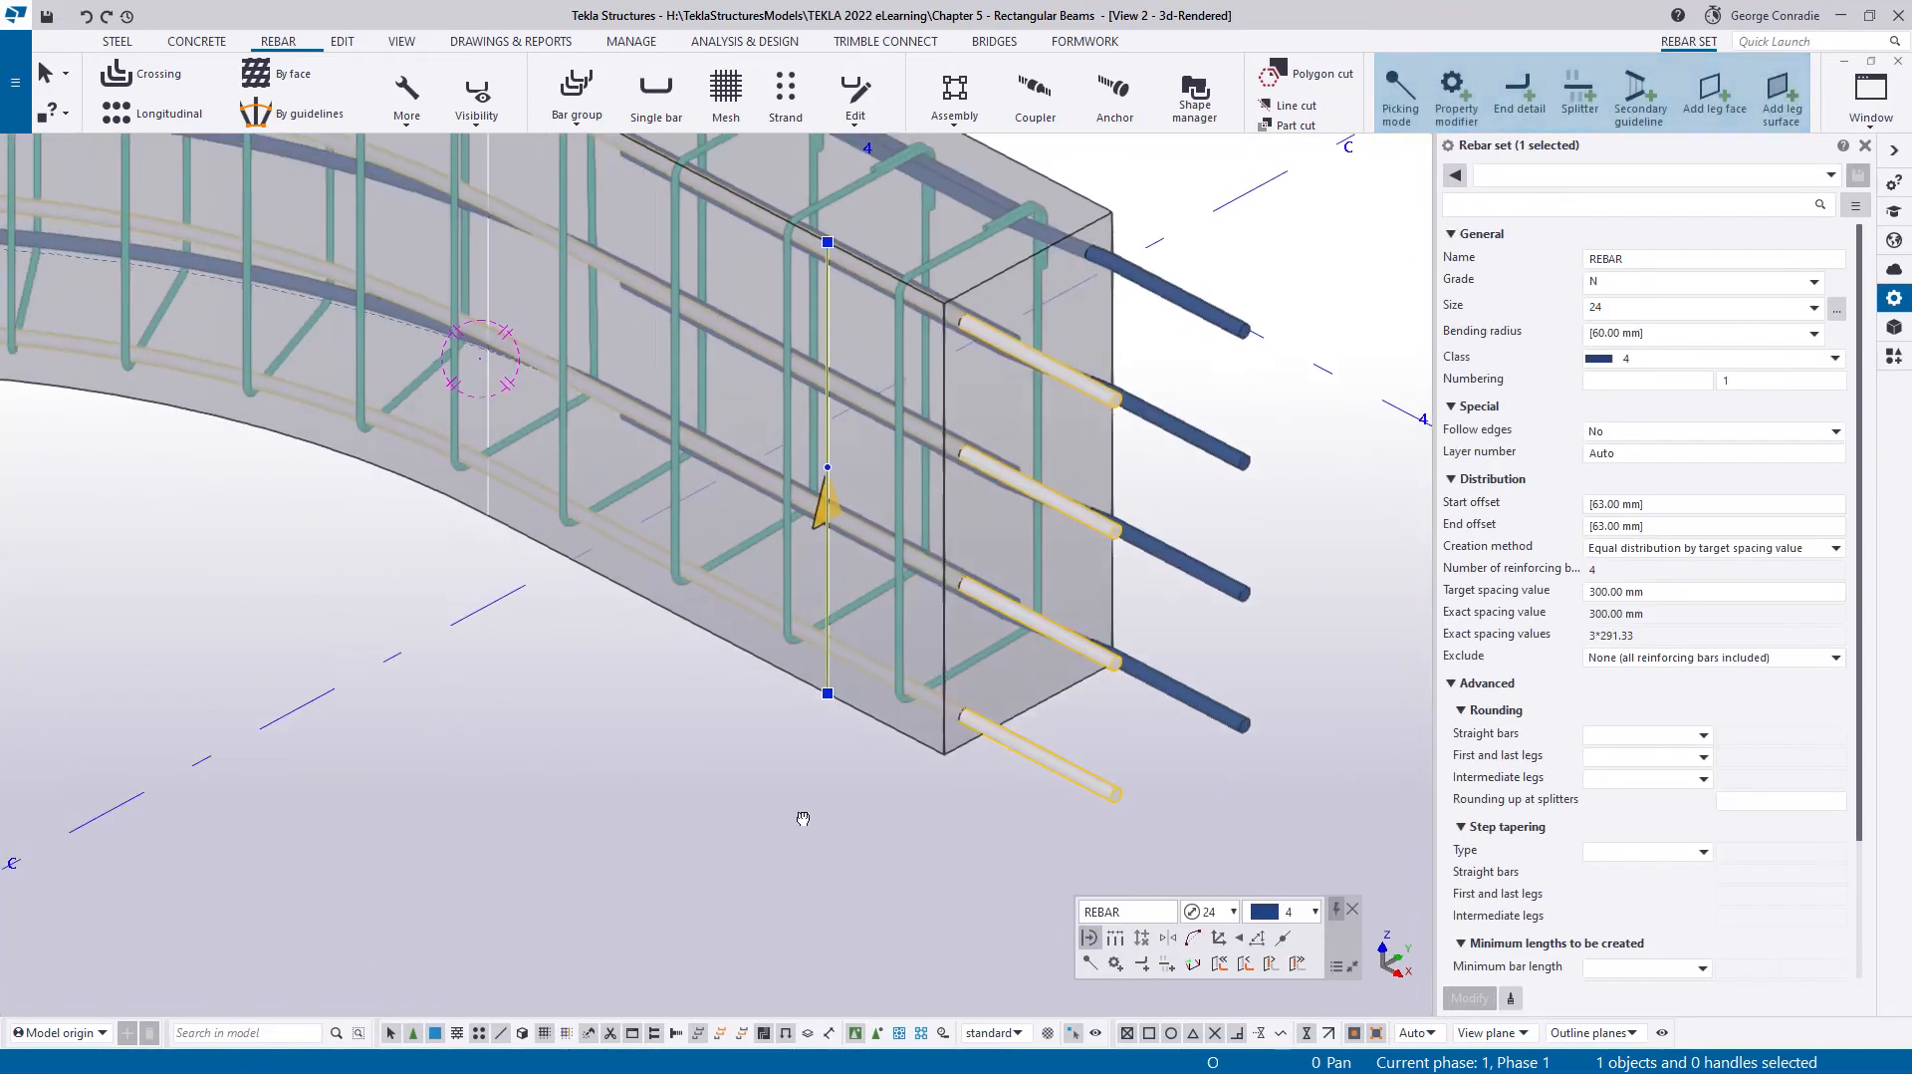
scroll(802, 817, down, 2)
click(1580, 96)
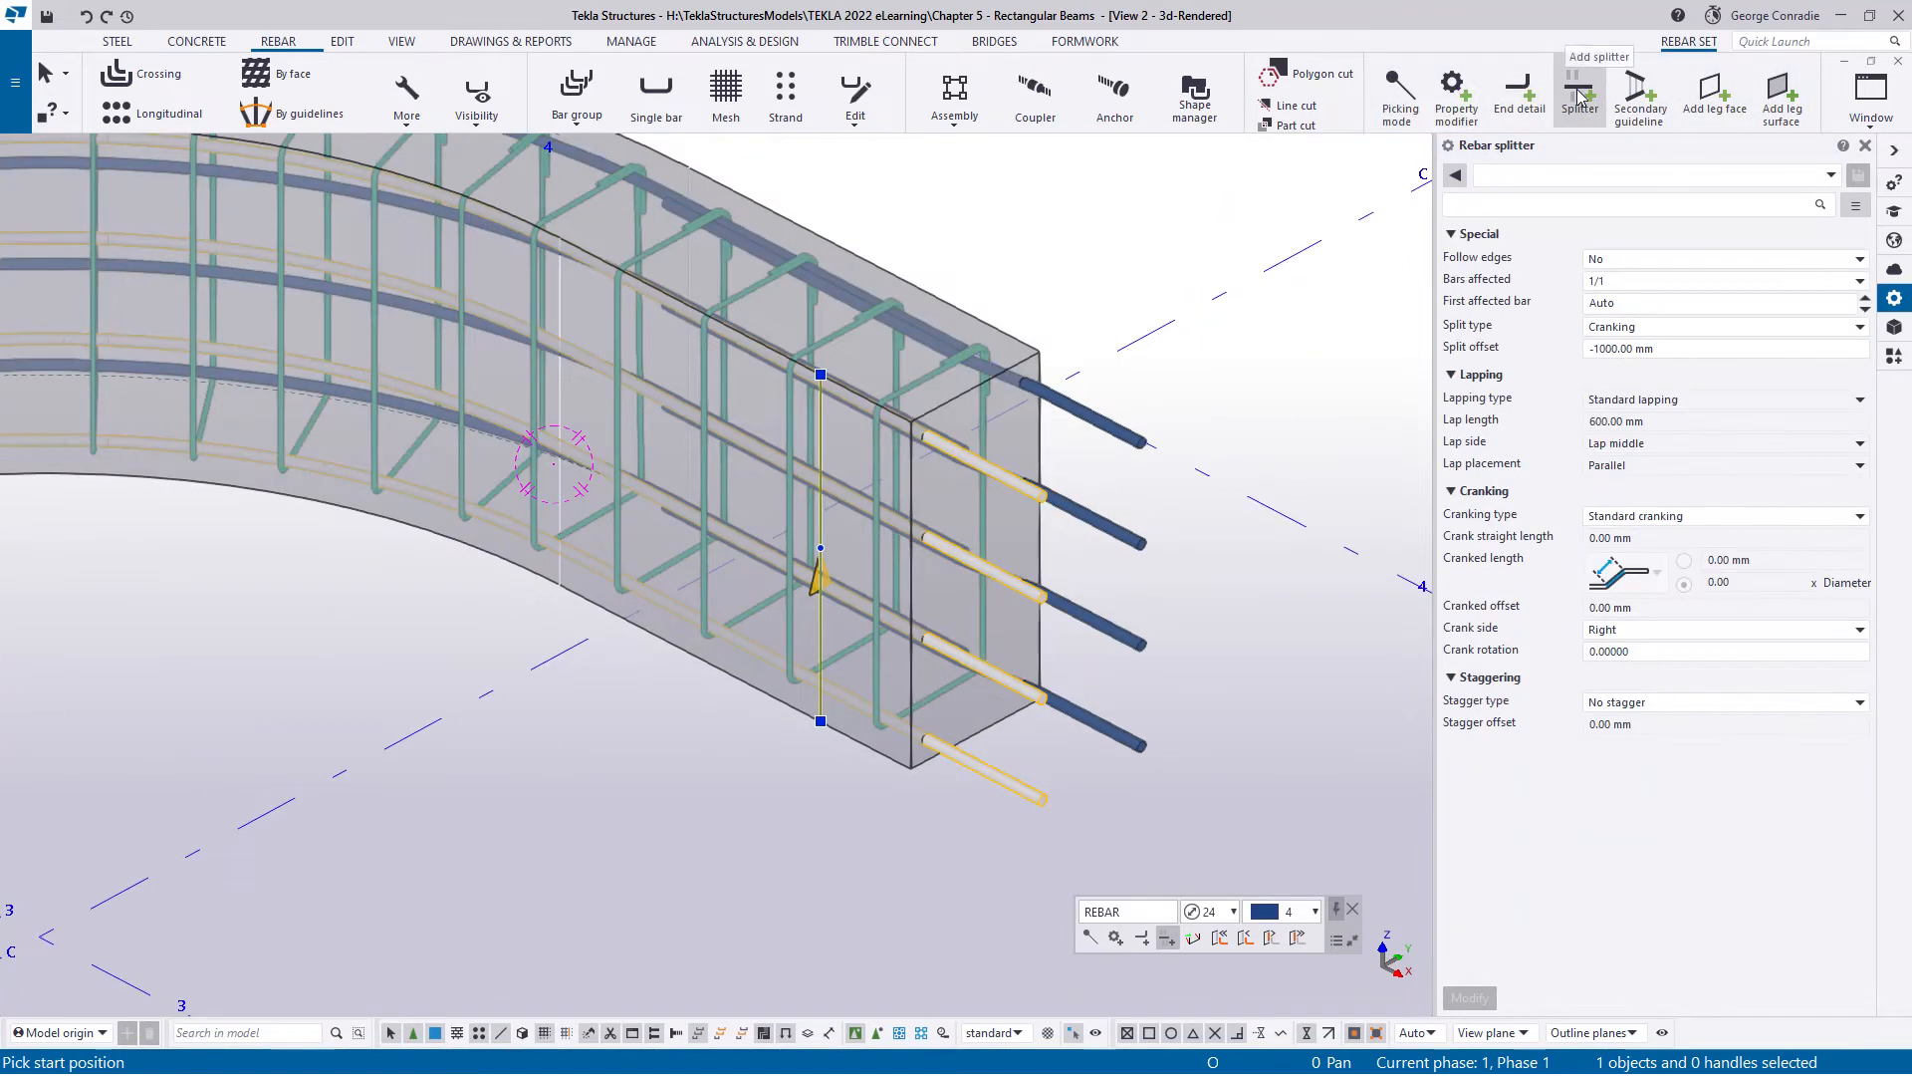
scroll(560, 575, up, 4)
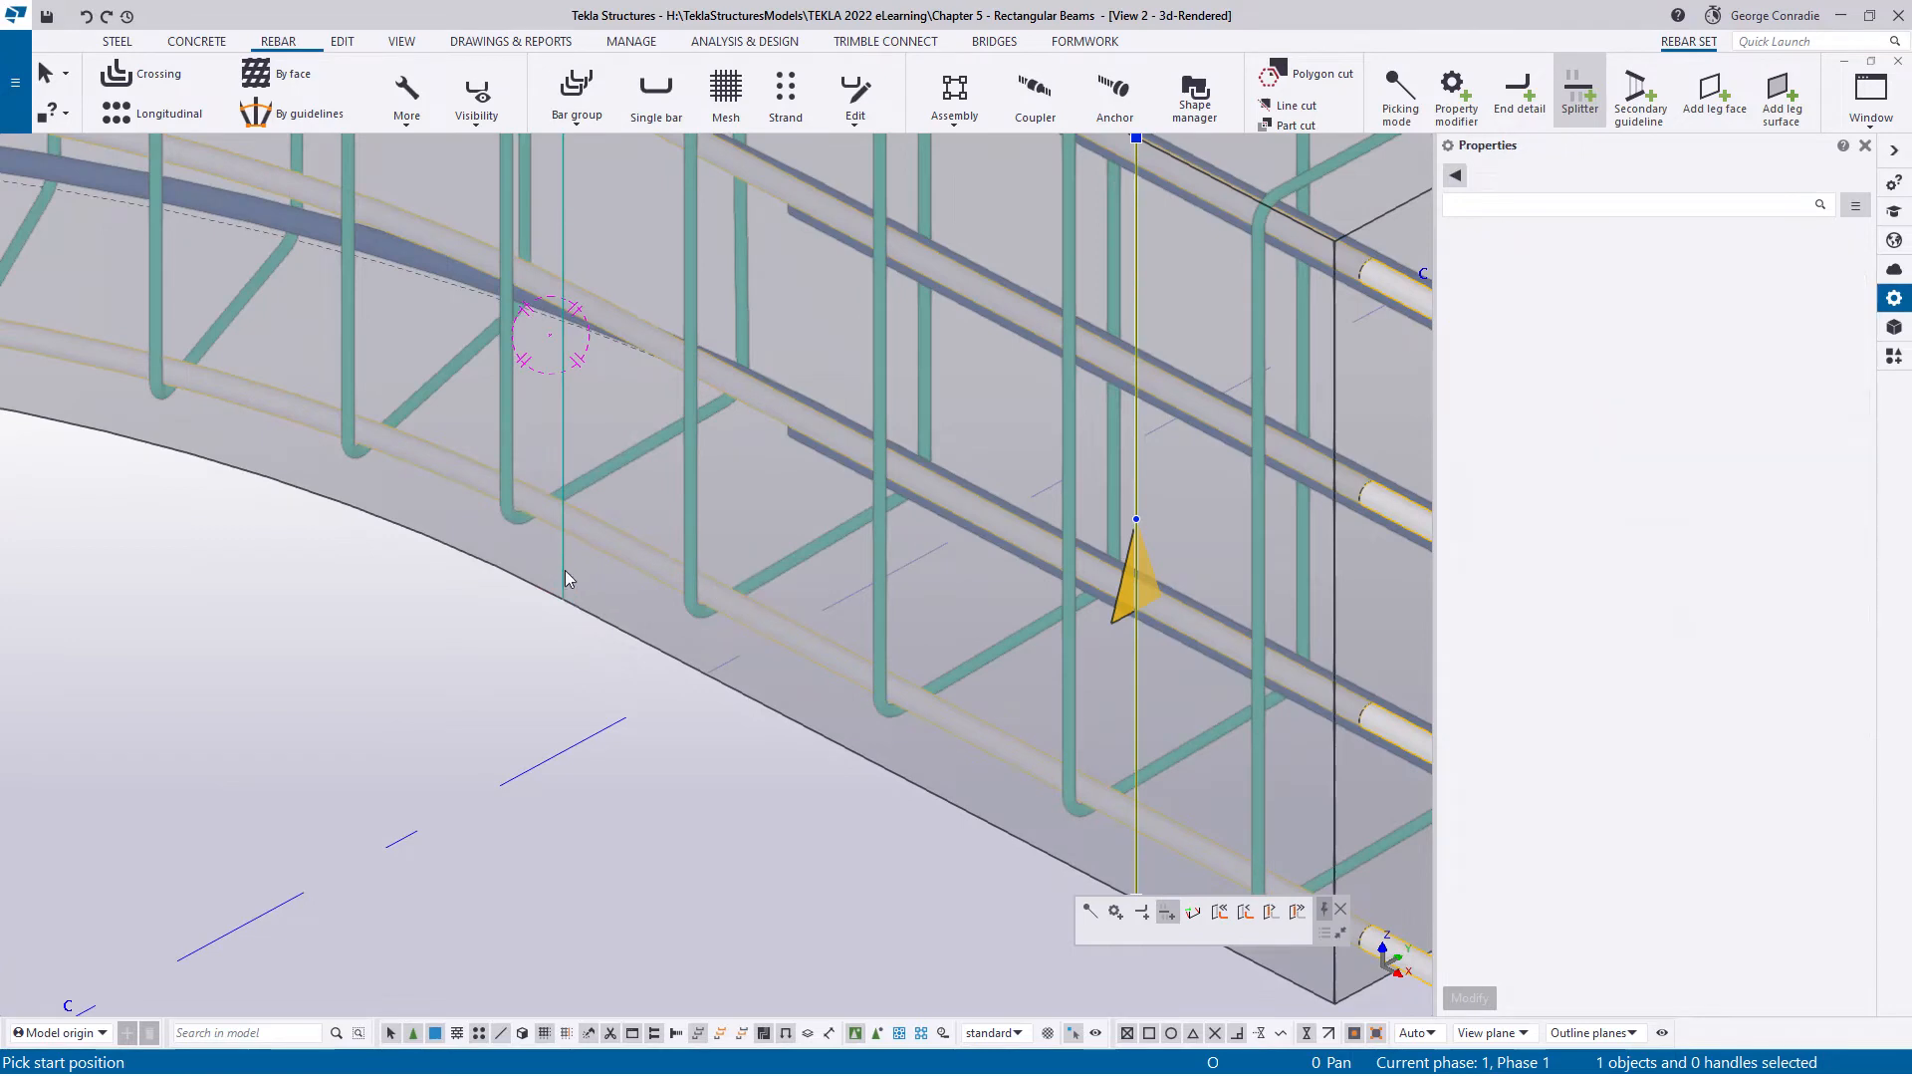
click(564, 593)
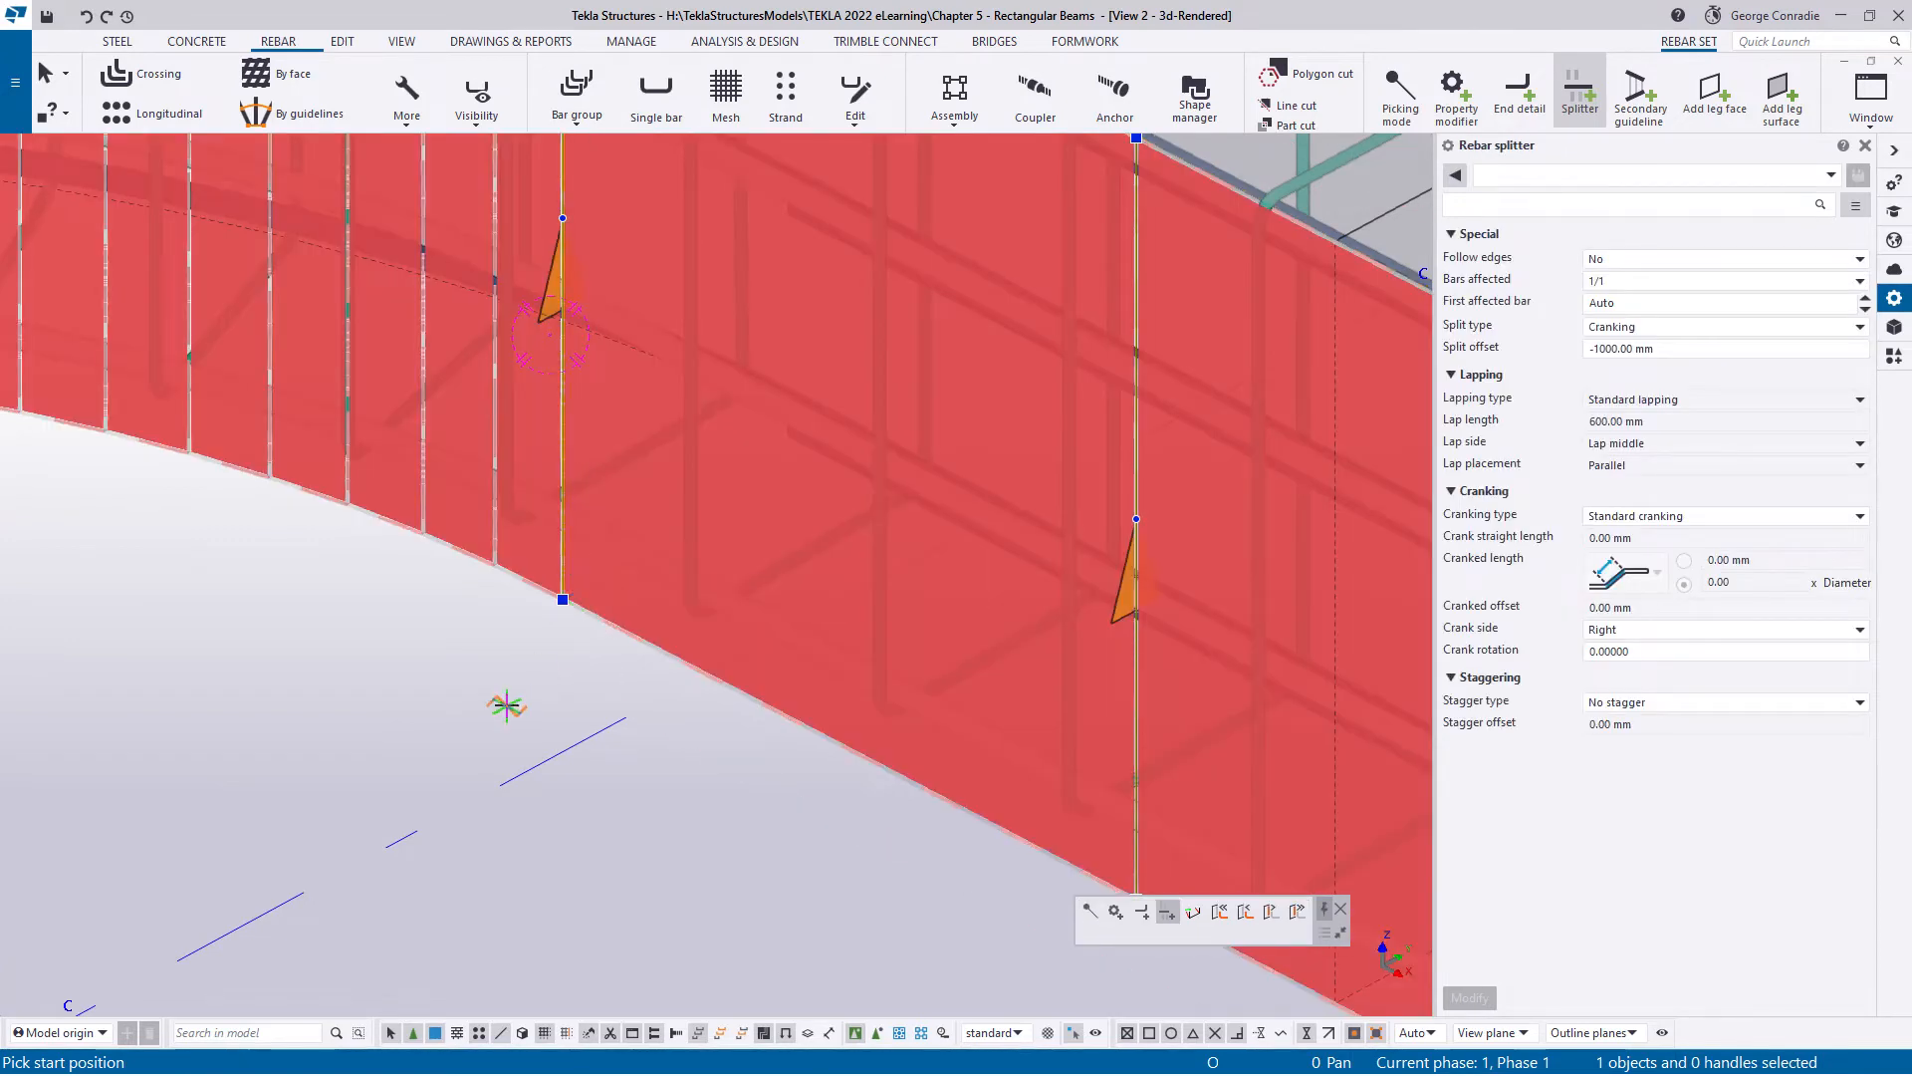
right_click(506, 705)
click(533, 717)
- Set the crank side of the inner set's new splitter to Left and apply the change
click(560, 563)
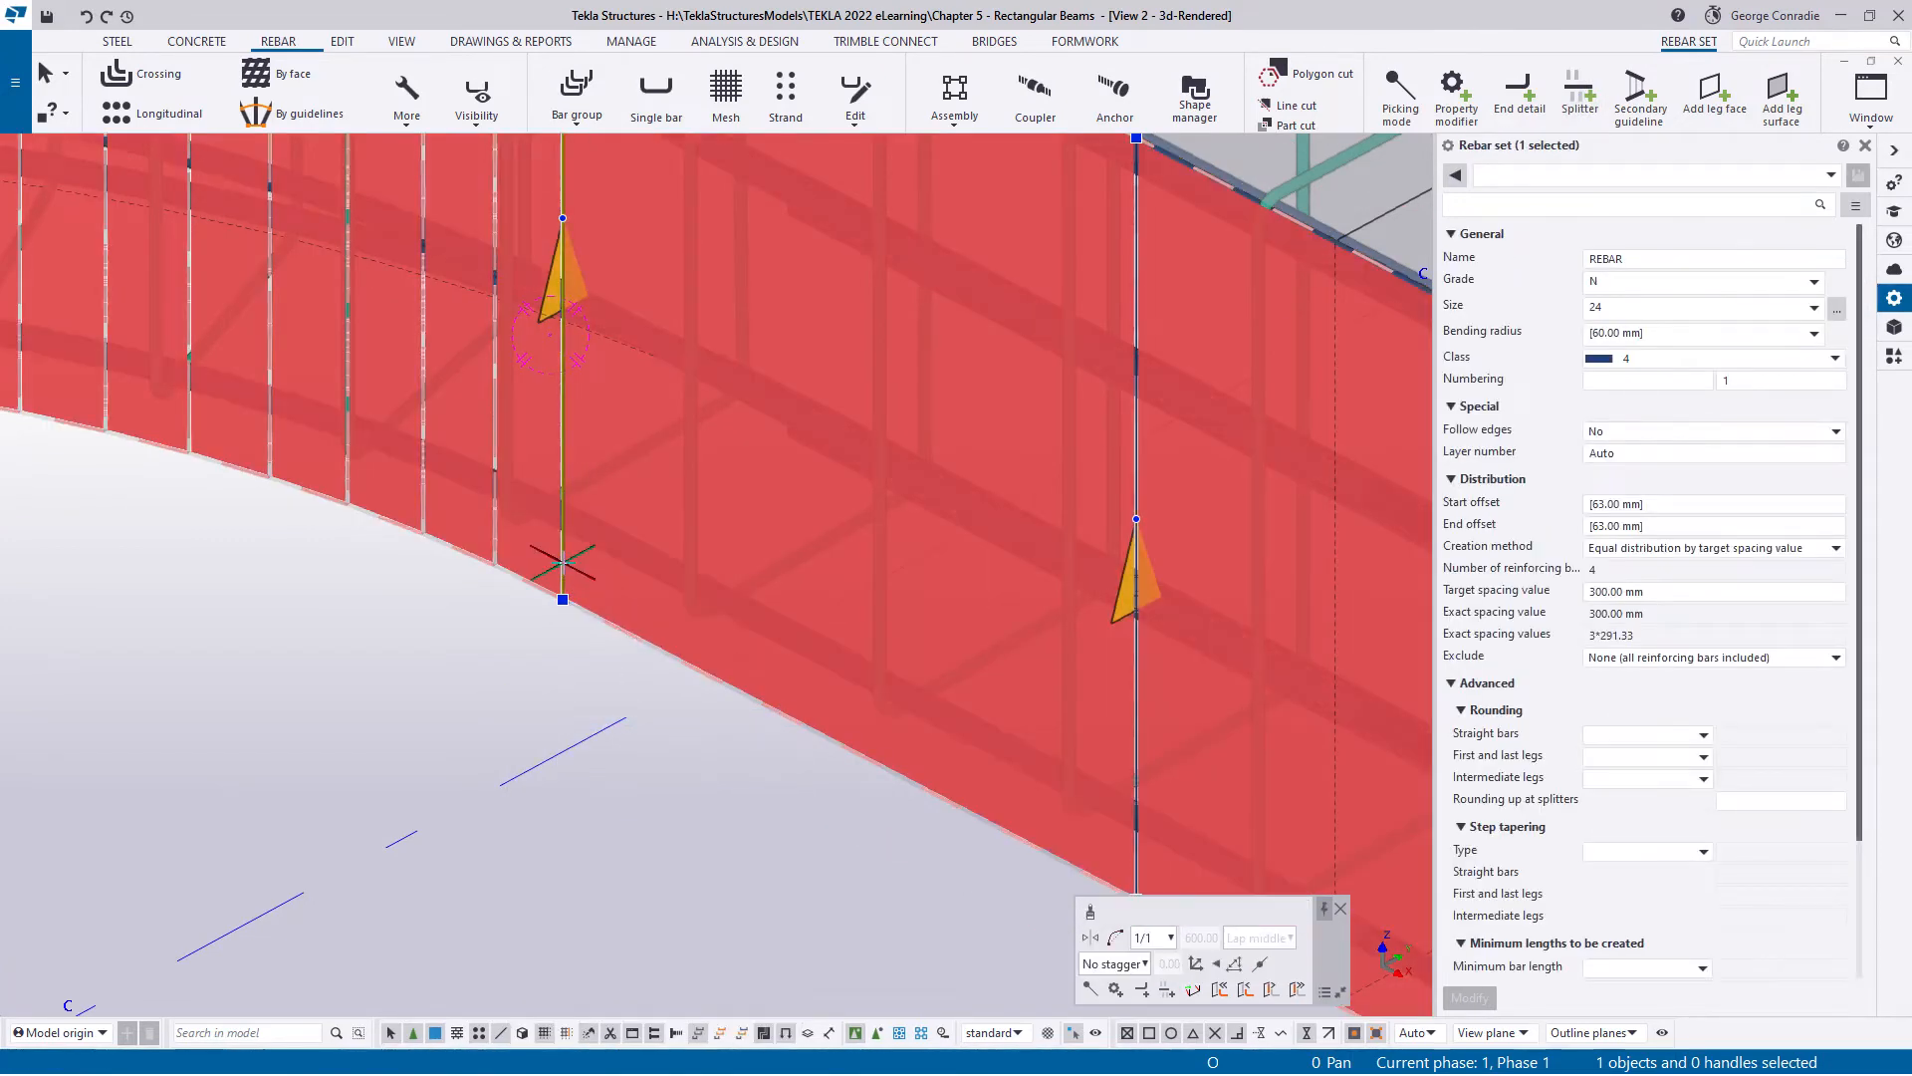
click(1624, 633)
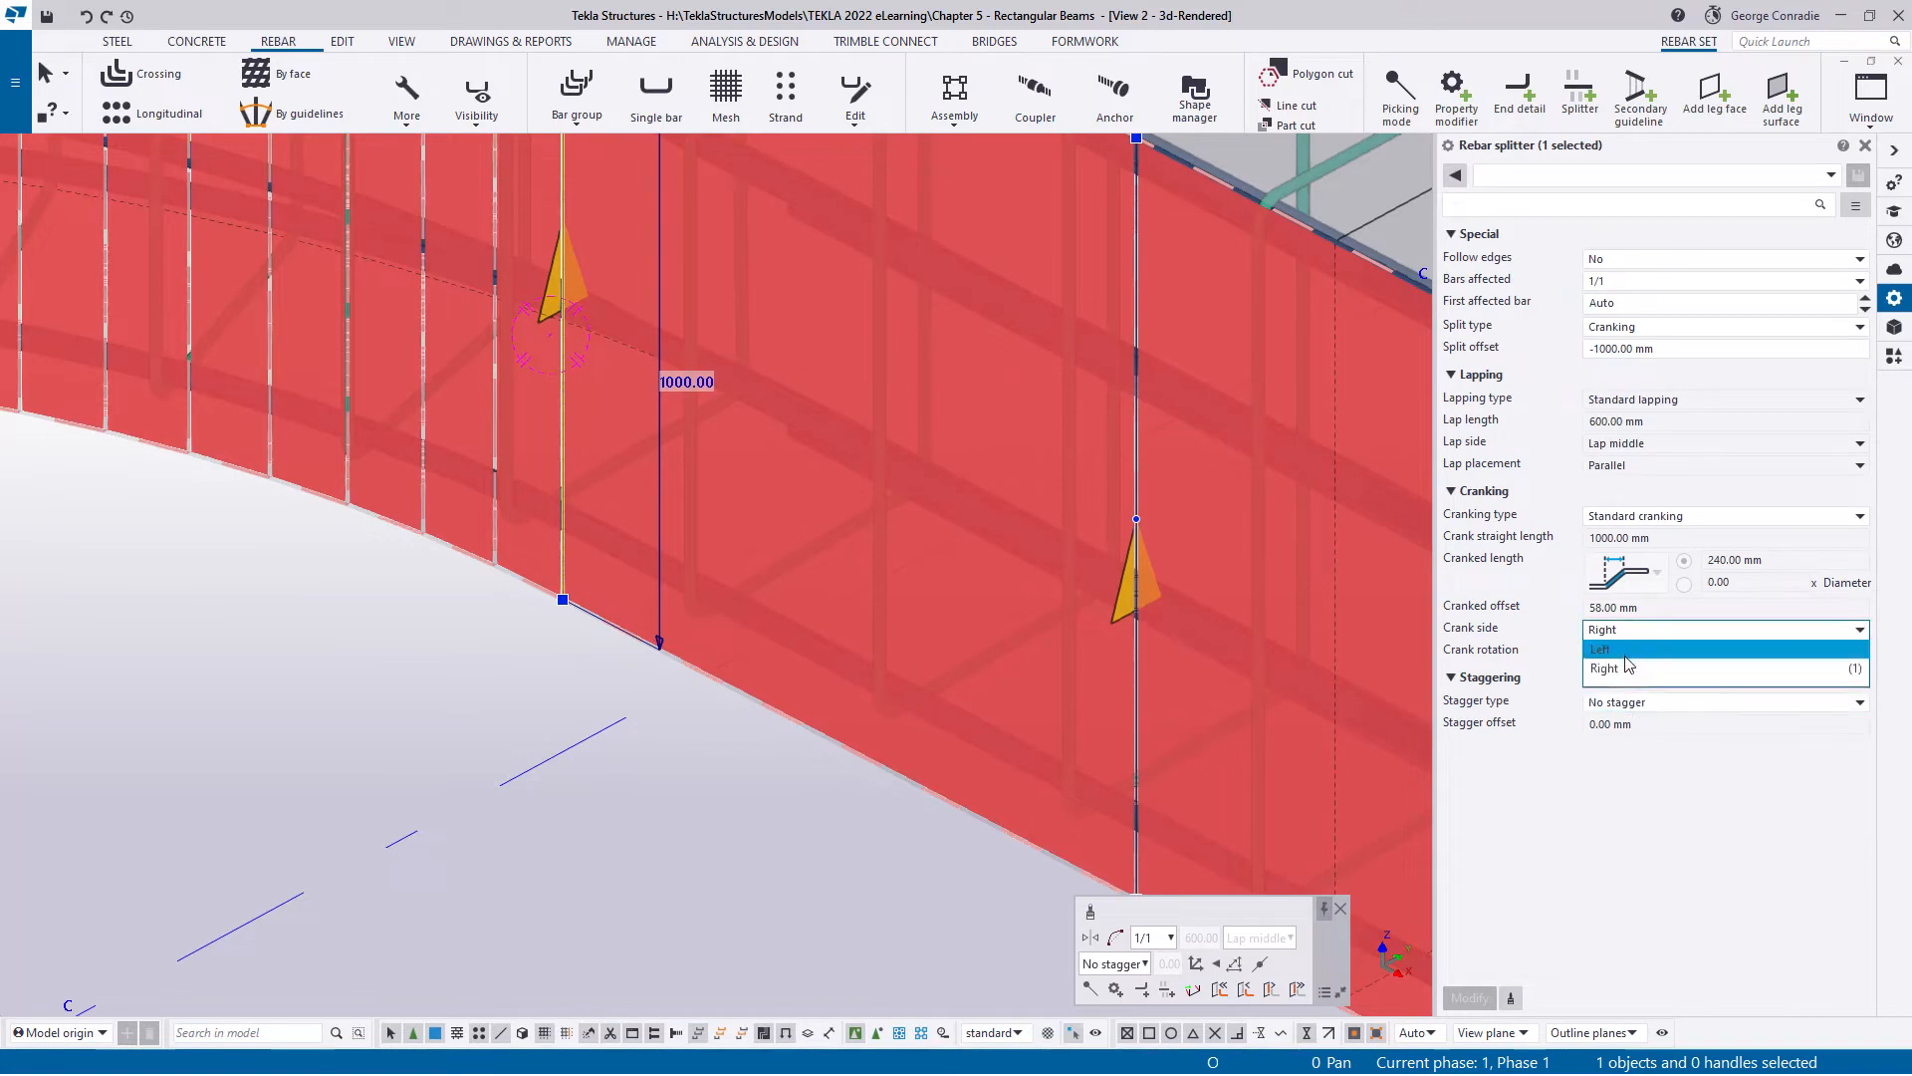
click(1603, 648)
click(1462, 993)
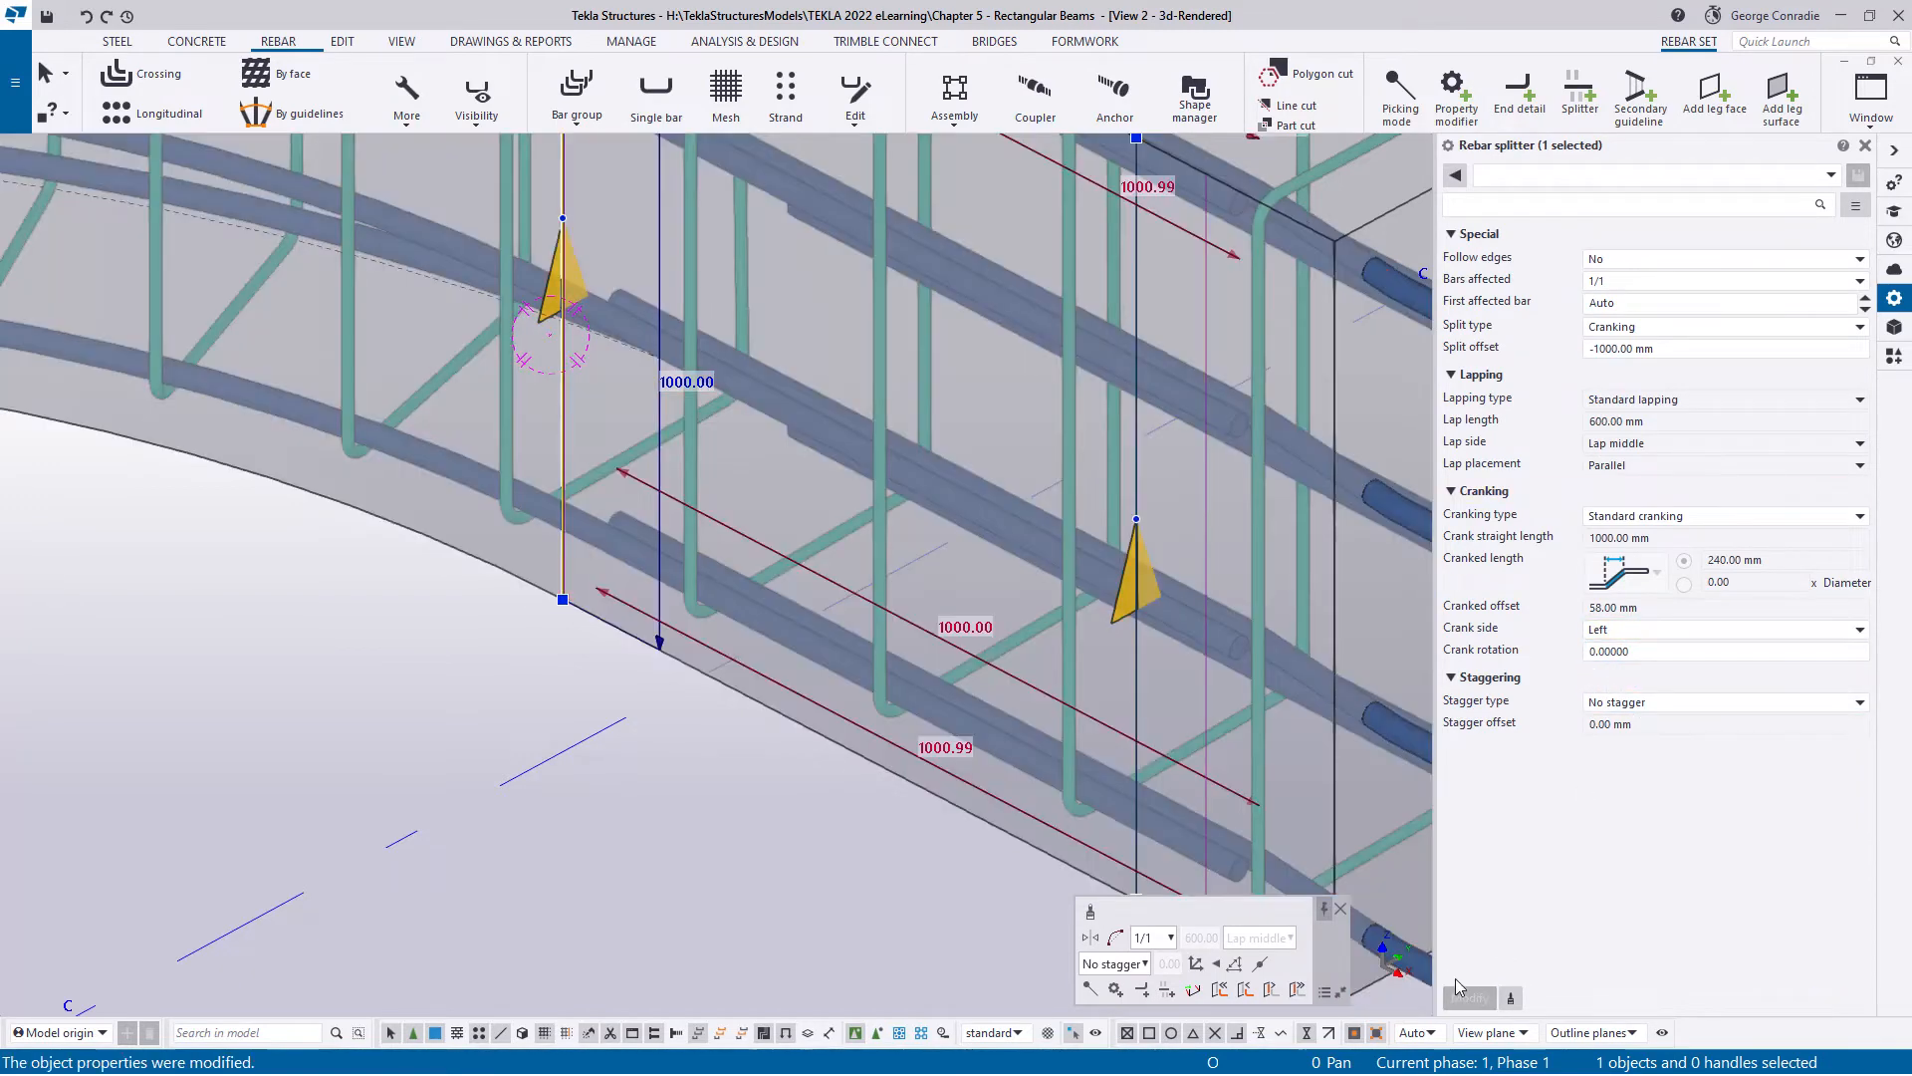
- Add a cranking splitter with a -1000 mm split offset to the inner rebar set where its curve meets the other straight end
scroll(731, 765, down, 4)
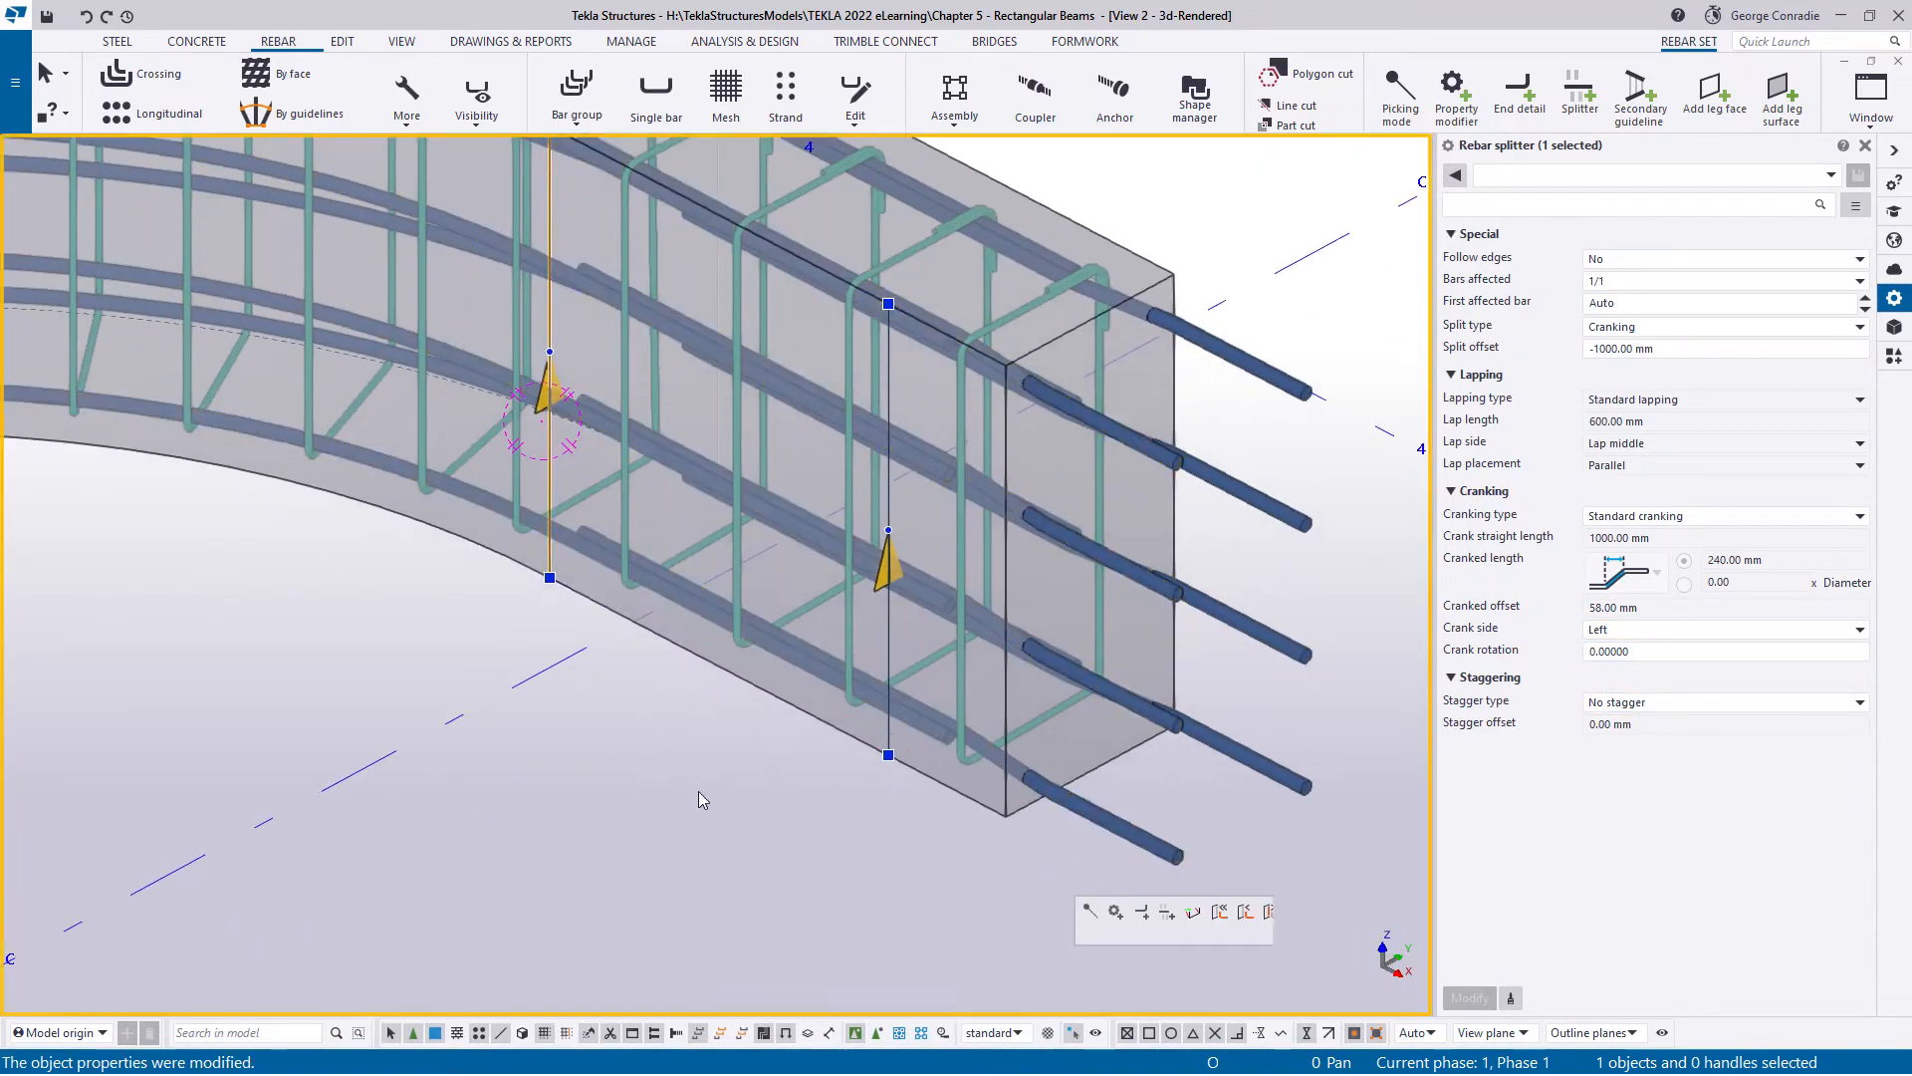
click(423, 716)
ctrl+middle_drag(423, 715, 797, 717)
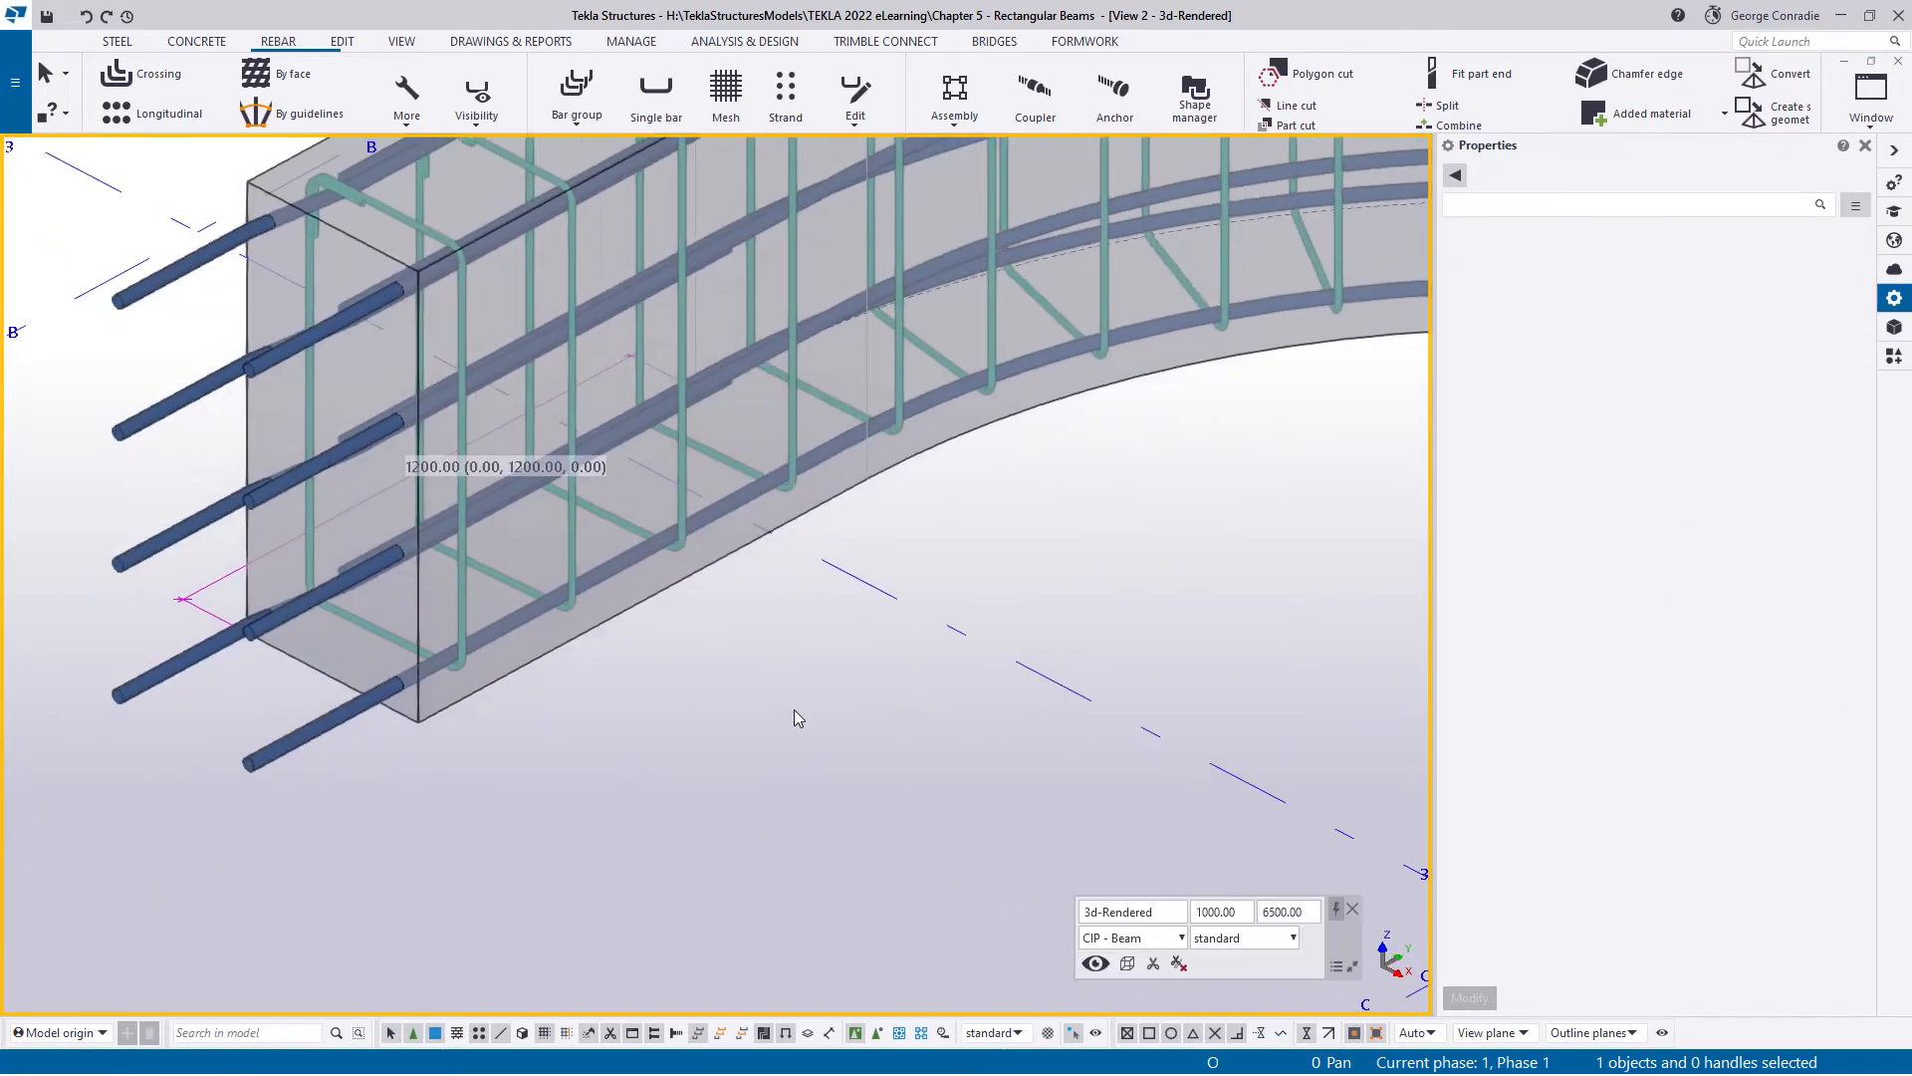
click(352, 715)
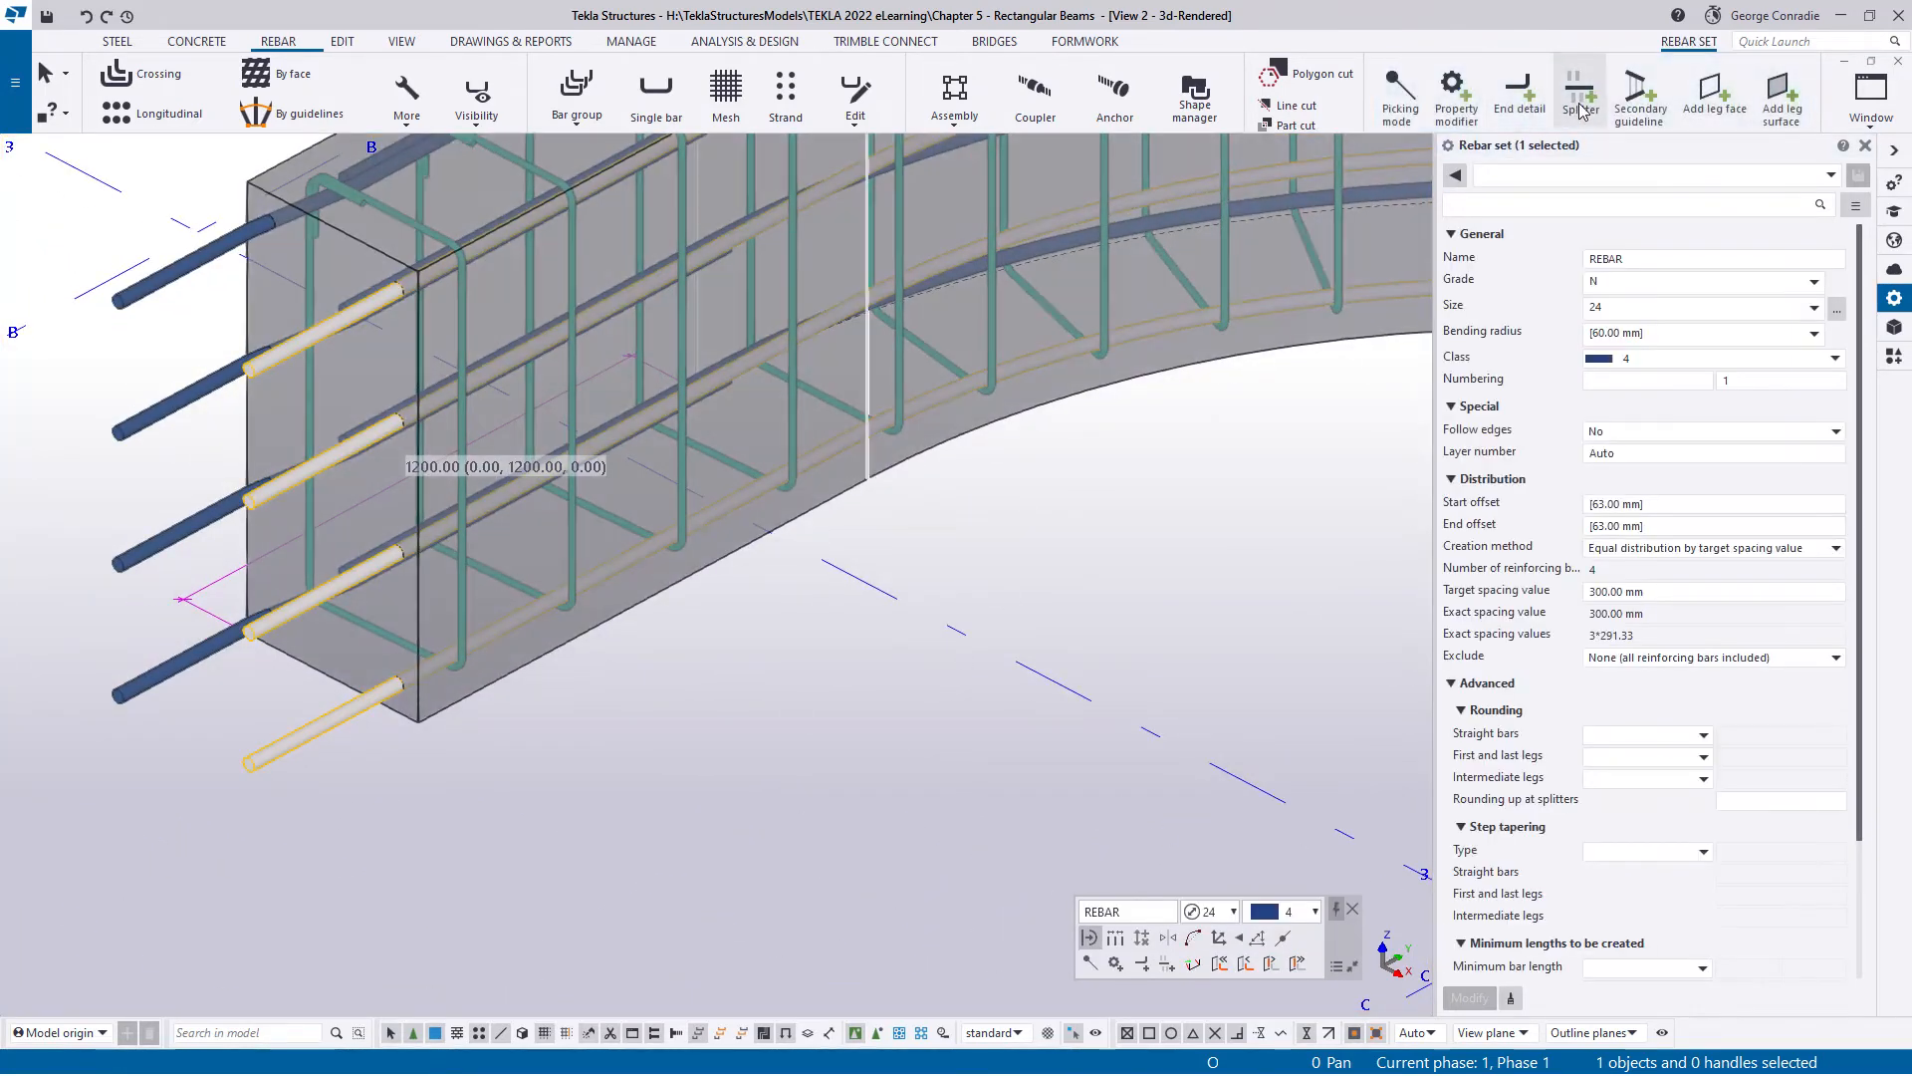
click(1581, 103)
click(867, 479)
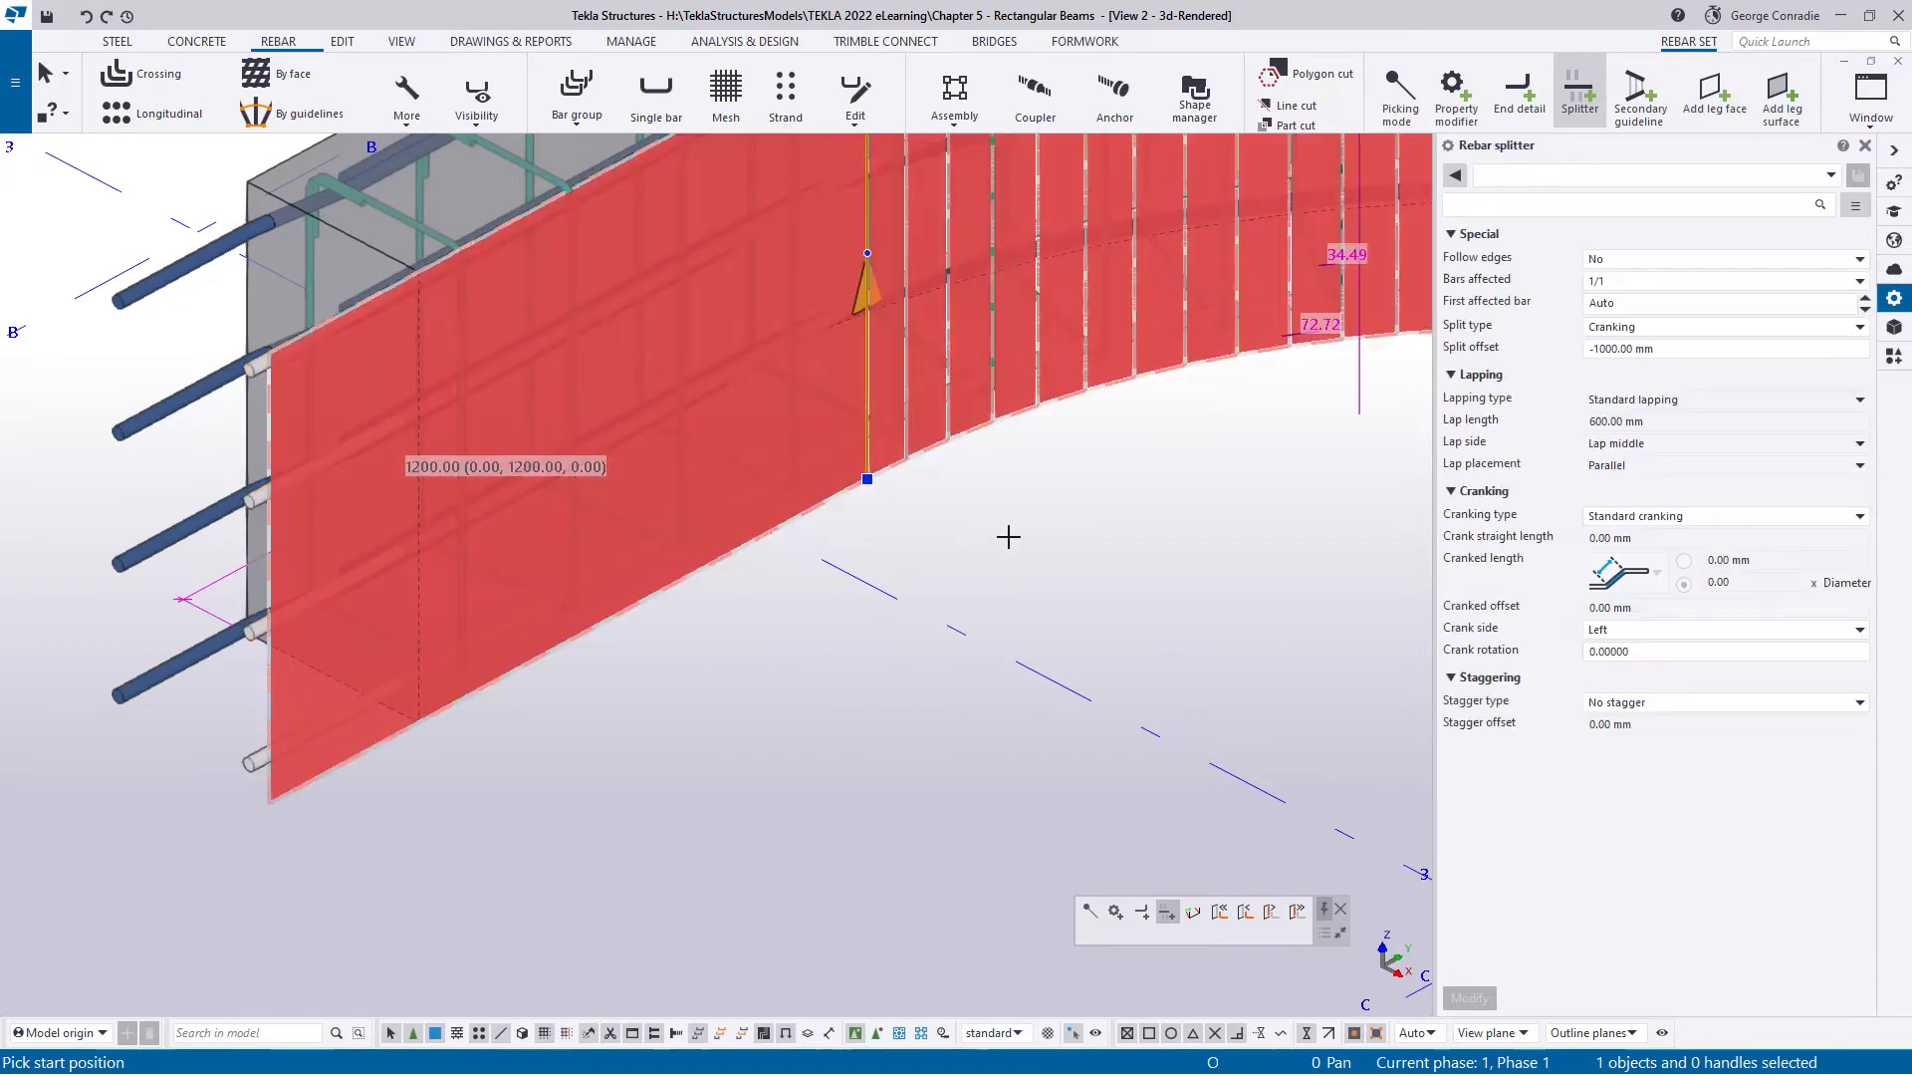
- Set the crank side of the inner set's second splitter to Right and apply the change
right_click(1004, 530)
click(1056, 551)
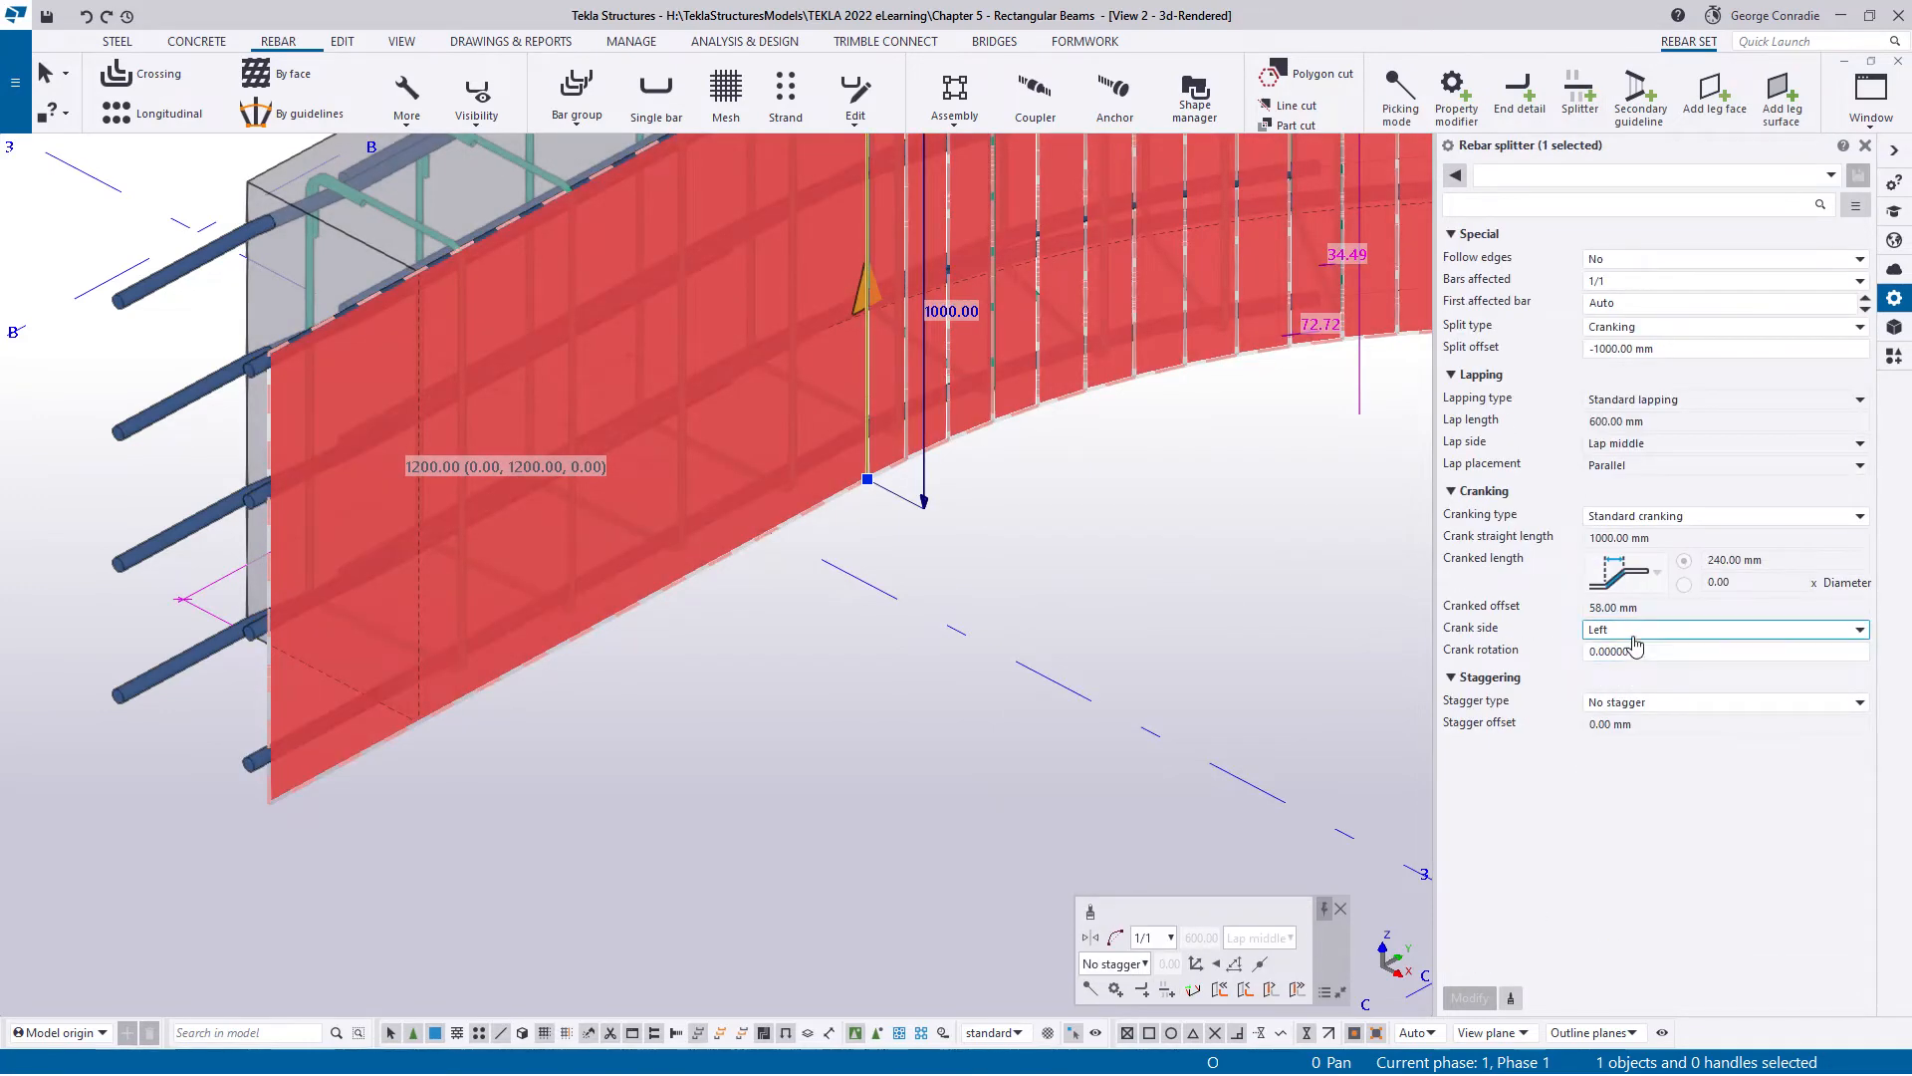
click(1634, 638)
click(1630, 669)
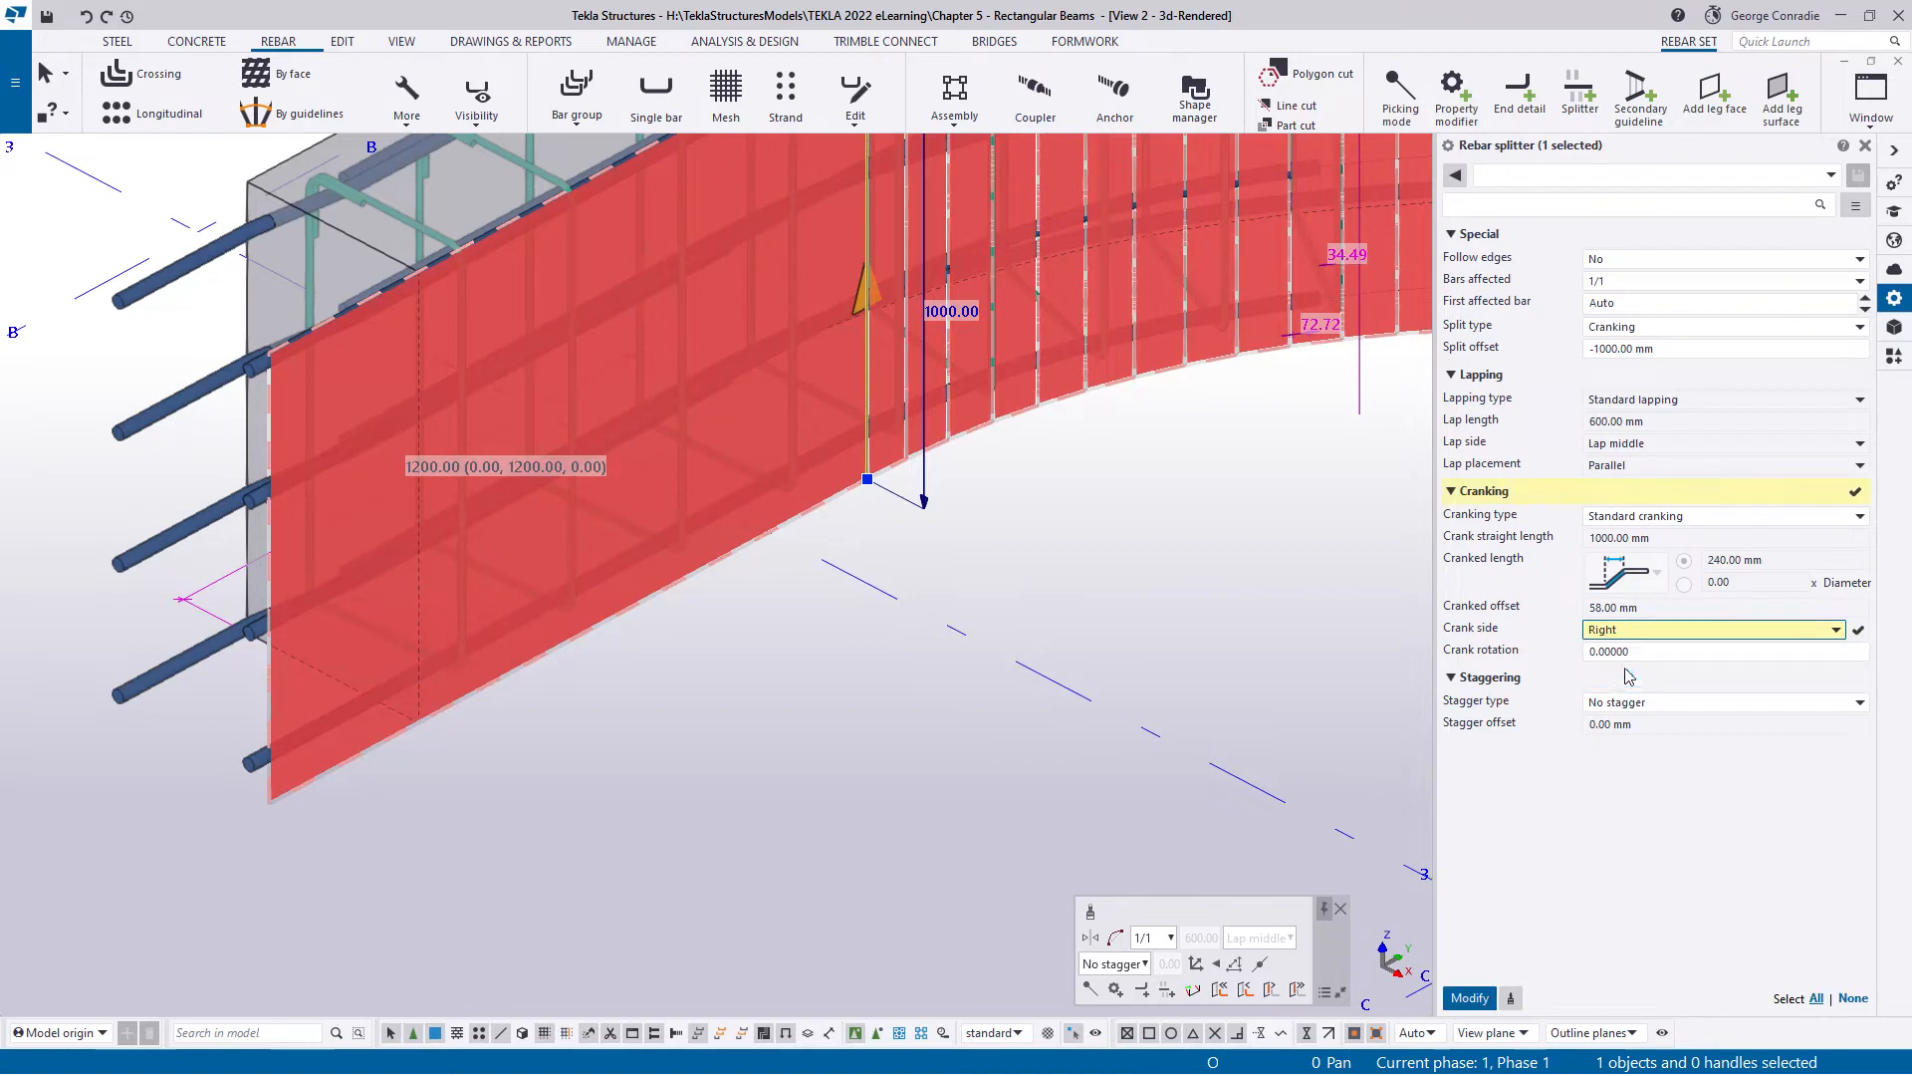
click(1481, 999)
click(775, 744)
- Examine the cranked lap bars of the inner and outer rebar sets at both beam ends
scroll(774, 744, down, 2)
middle_drag(973, 539, 557, 905)
scroll(558, 905, down, 3)
ctrl+middle_drag(708, 707, 747, 694)
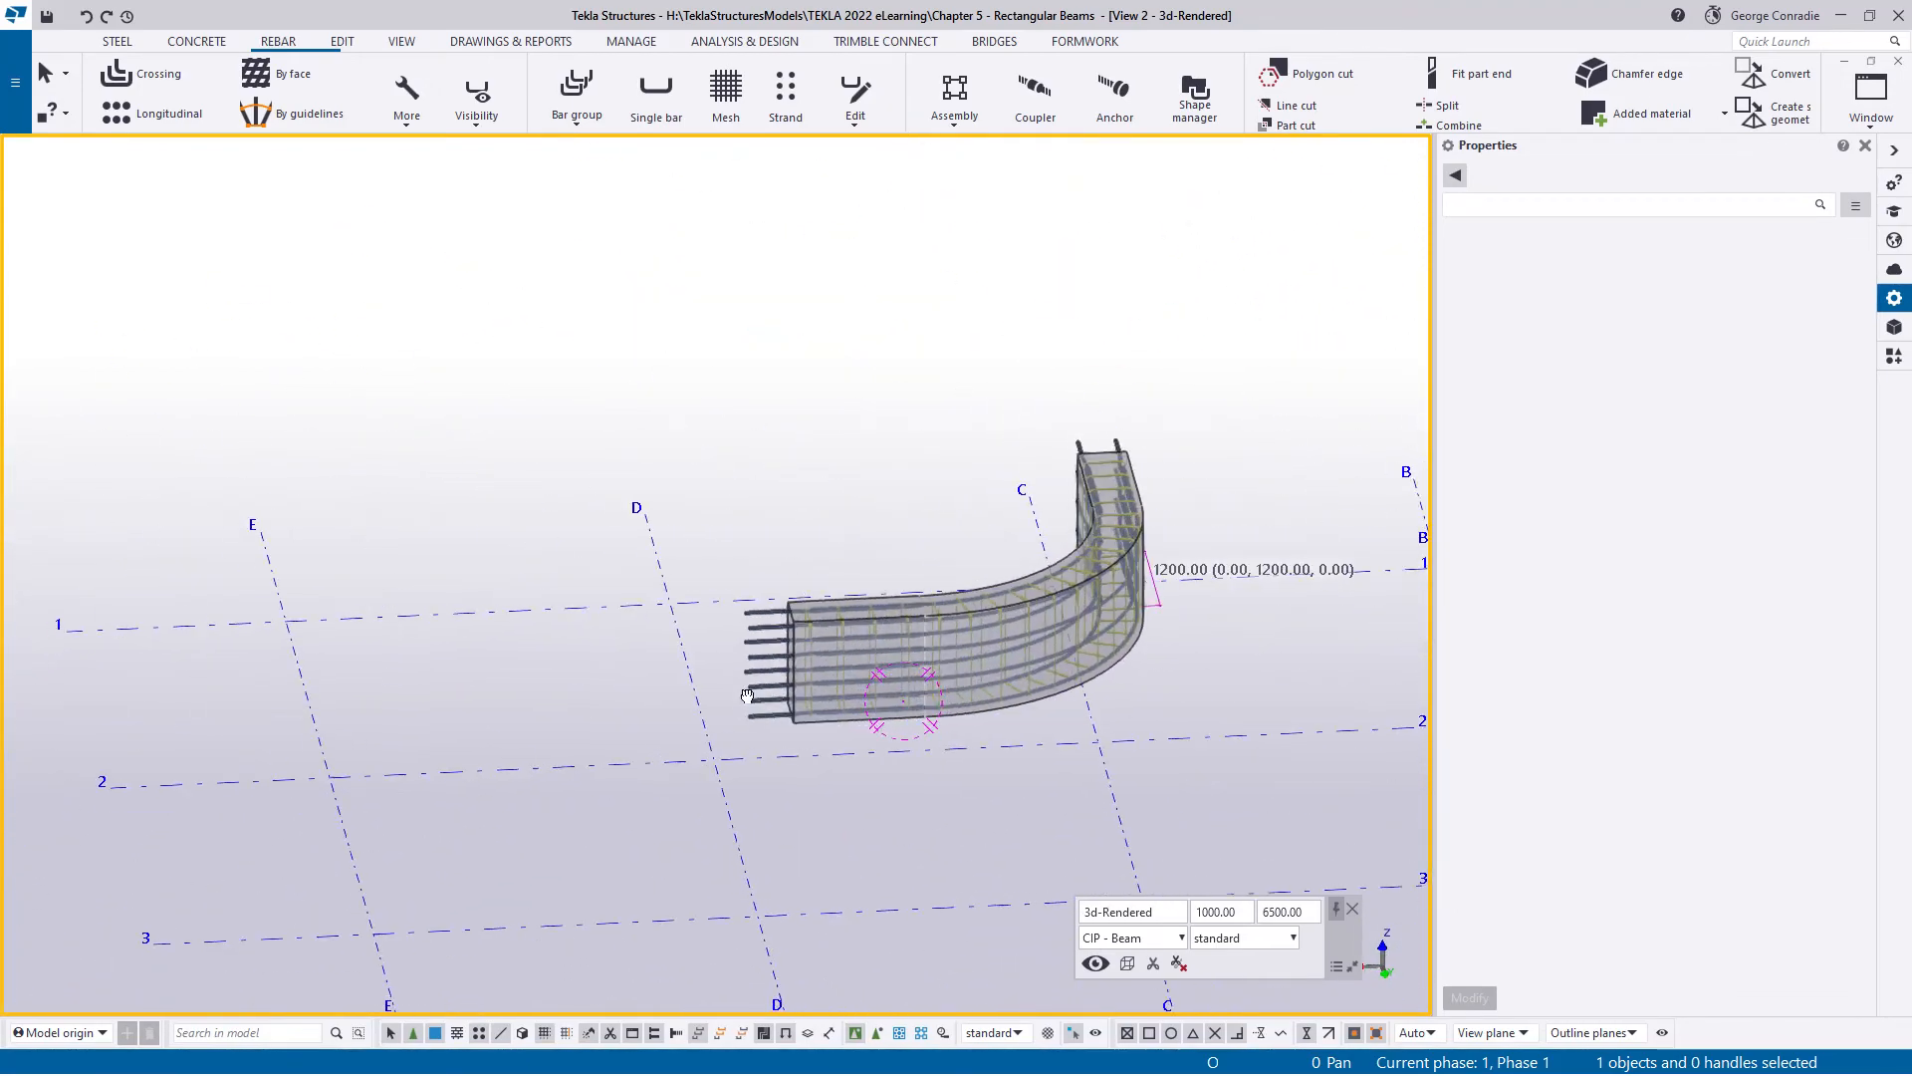
scroll(747, 694, up, 5)
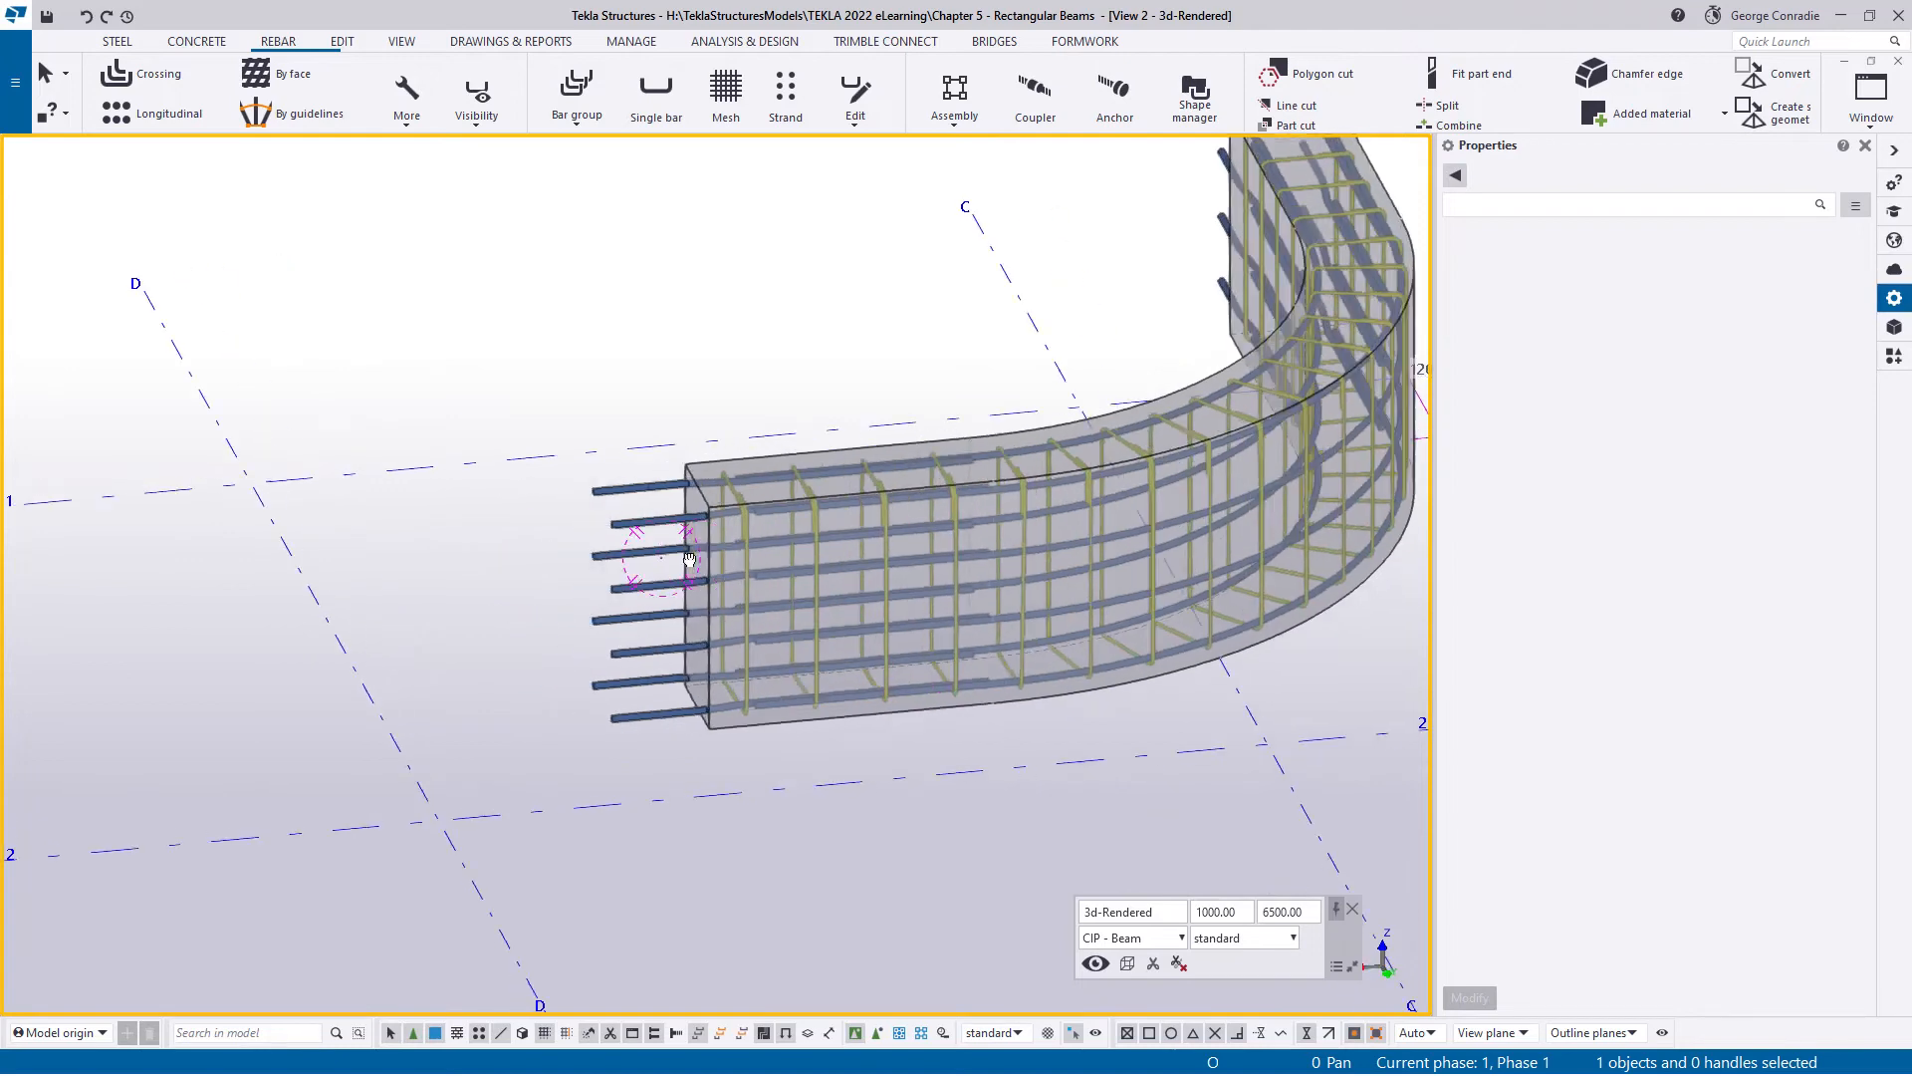
ctrl+middle_drag(689, 559, 721, 554)
middle_drag(1084, 602, 611, 702)
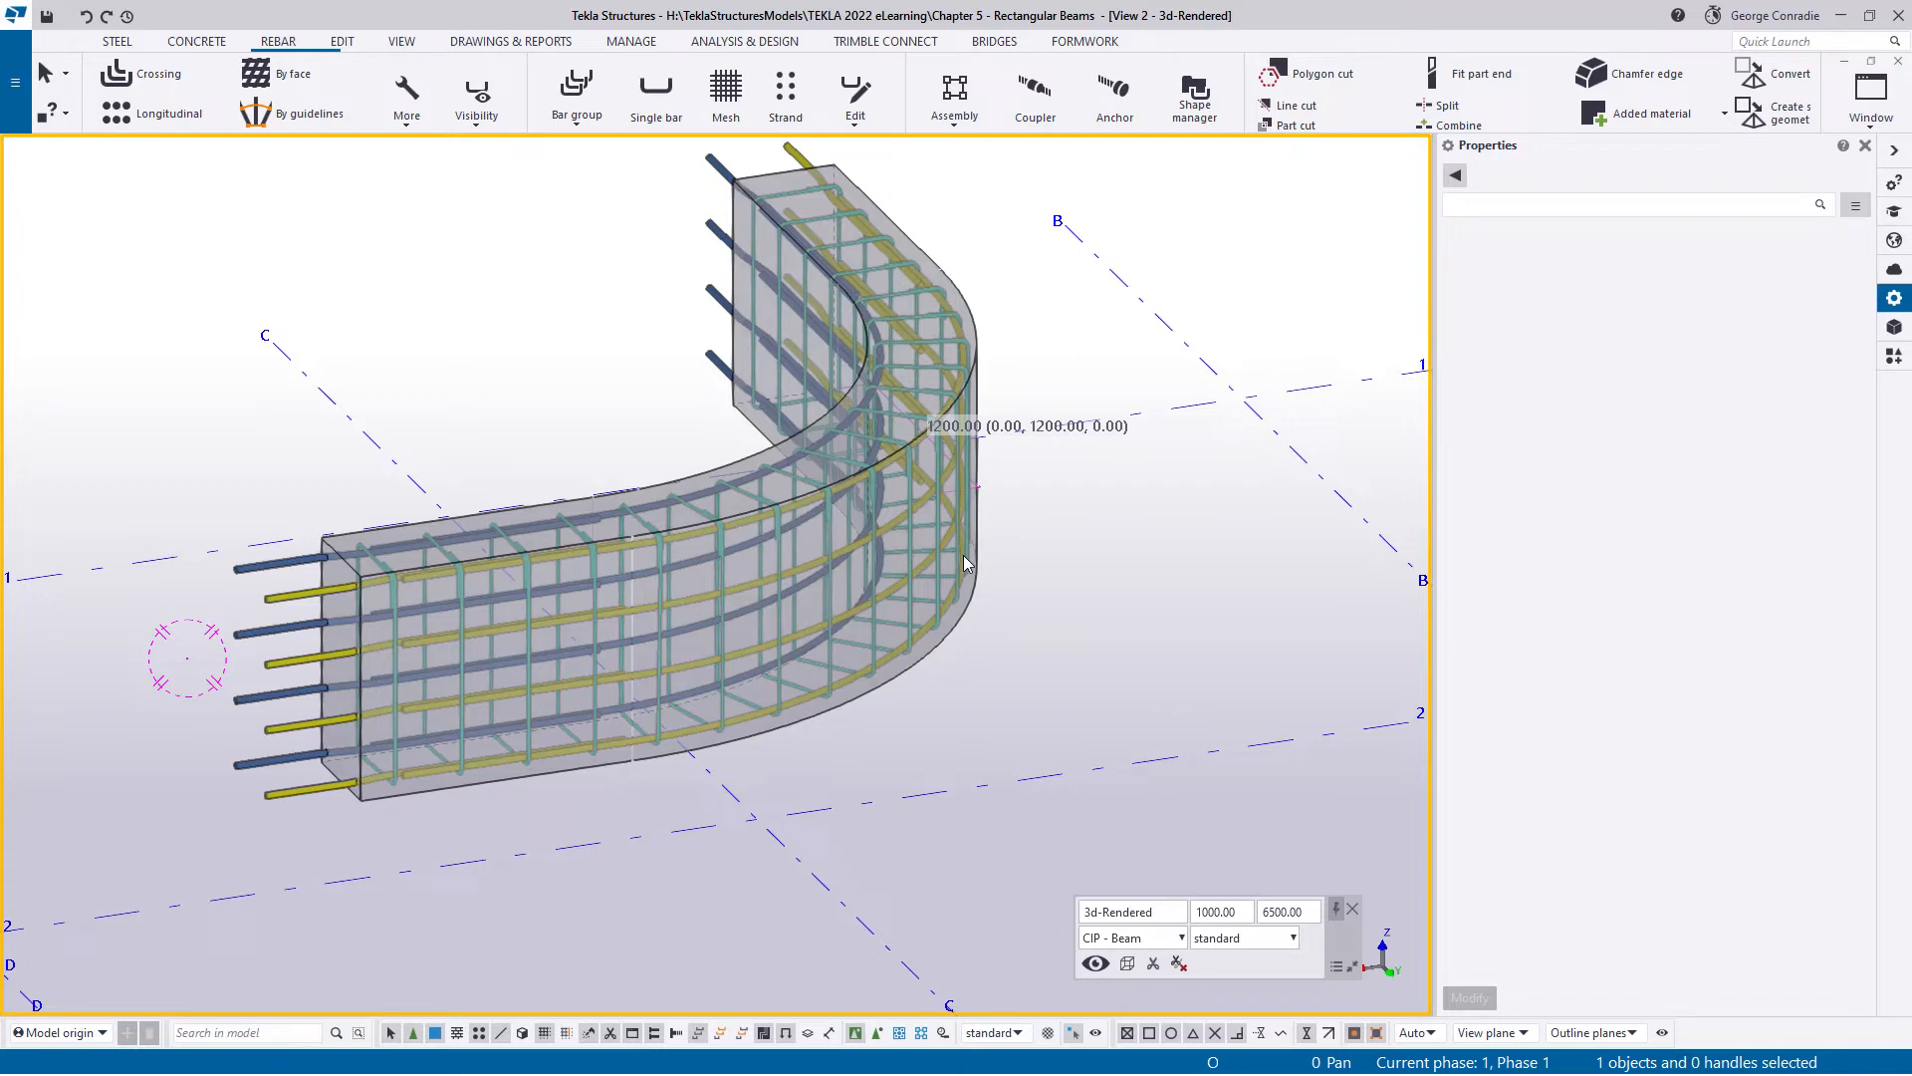
middle_drag(411, 686, 657, 639)
scroll(591, 608, up, 2)
middle_drag(692, 804, 655, 772)
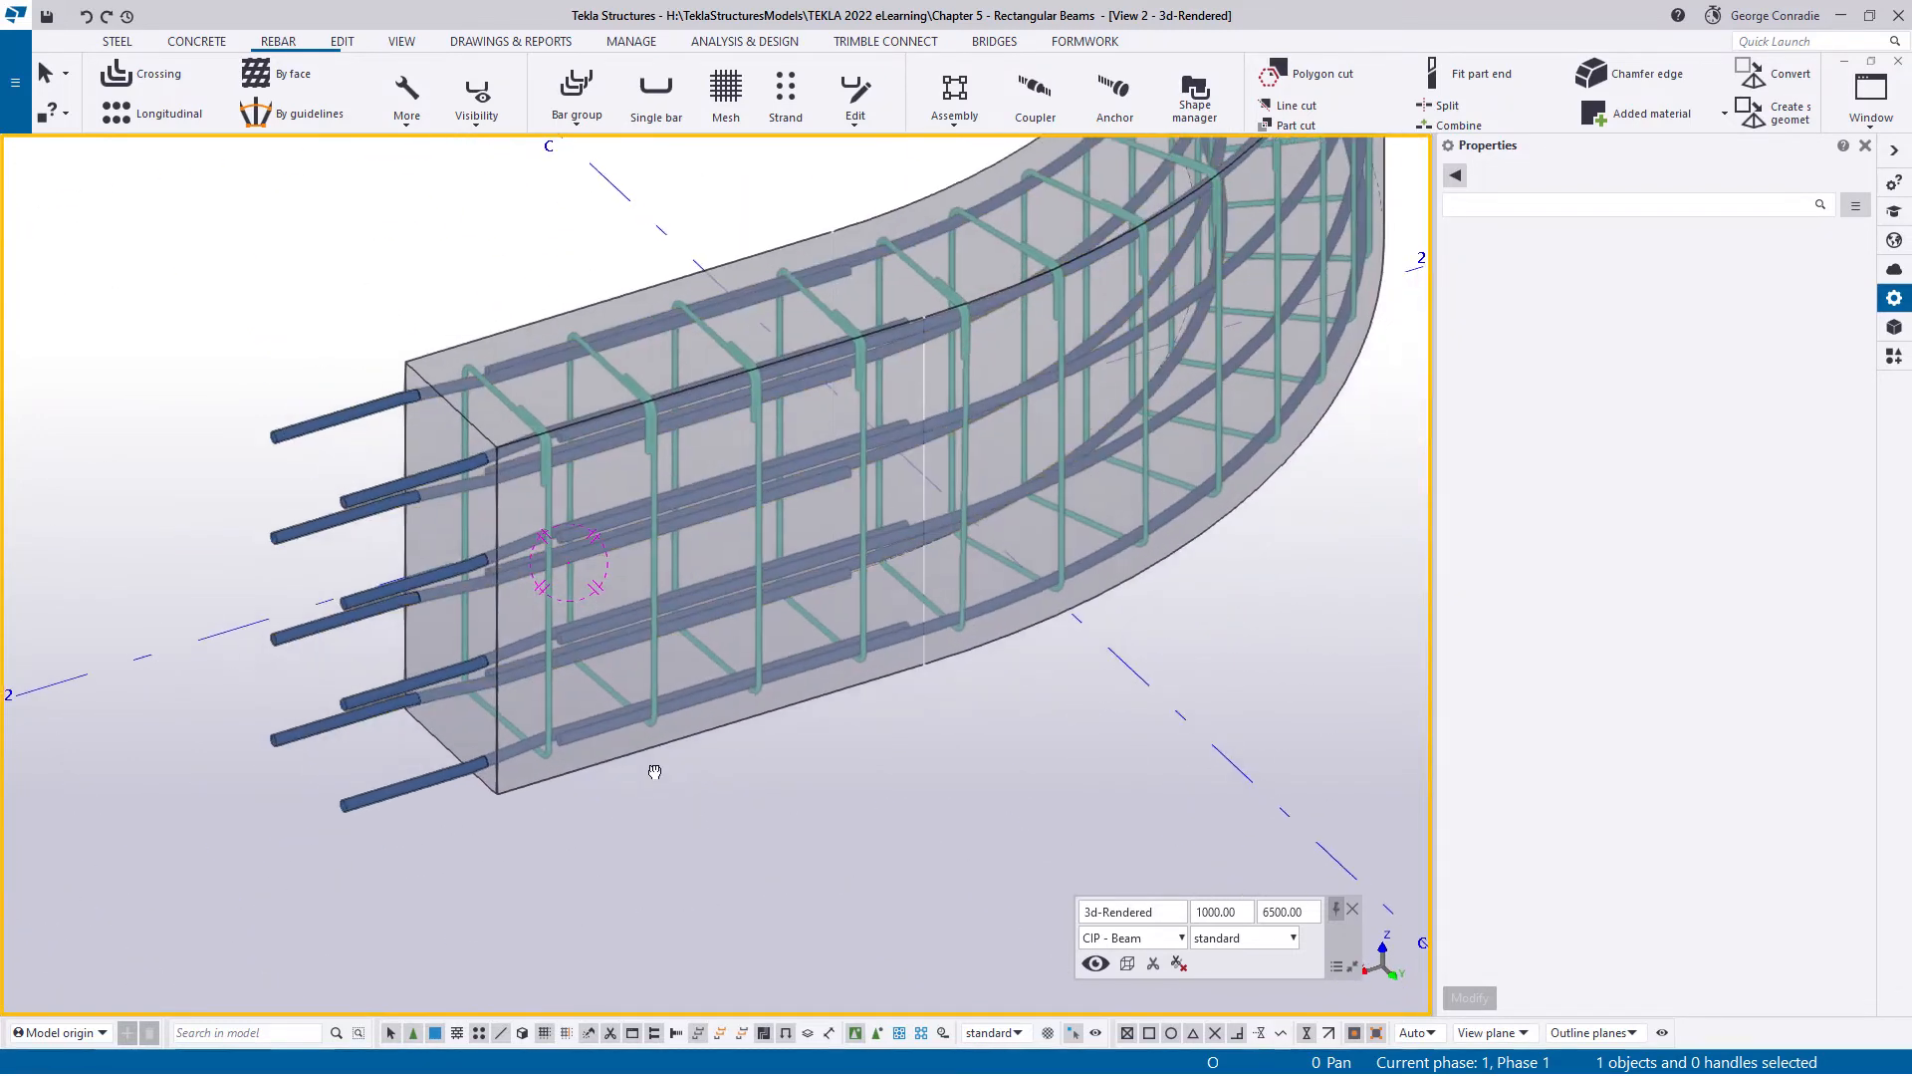
- Select the outer longitudinal rebar set, turn on leg face visibility and check the layer numbers of its leg faces
click(428, 782)
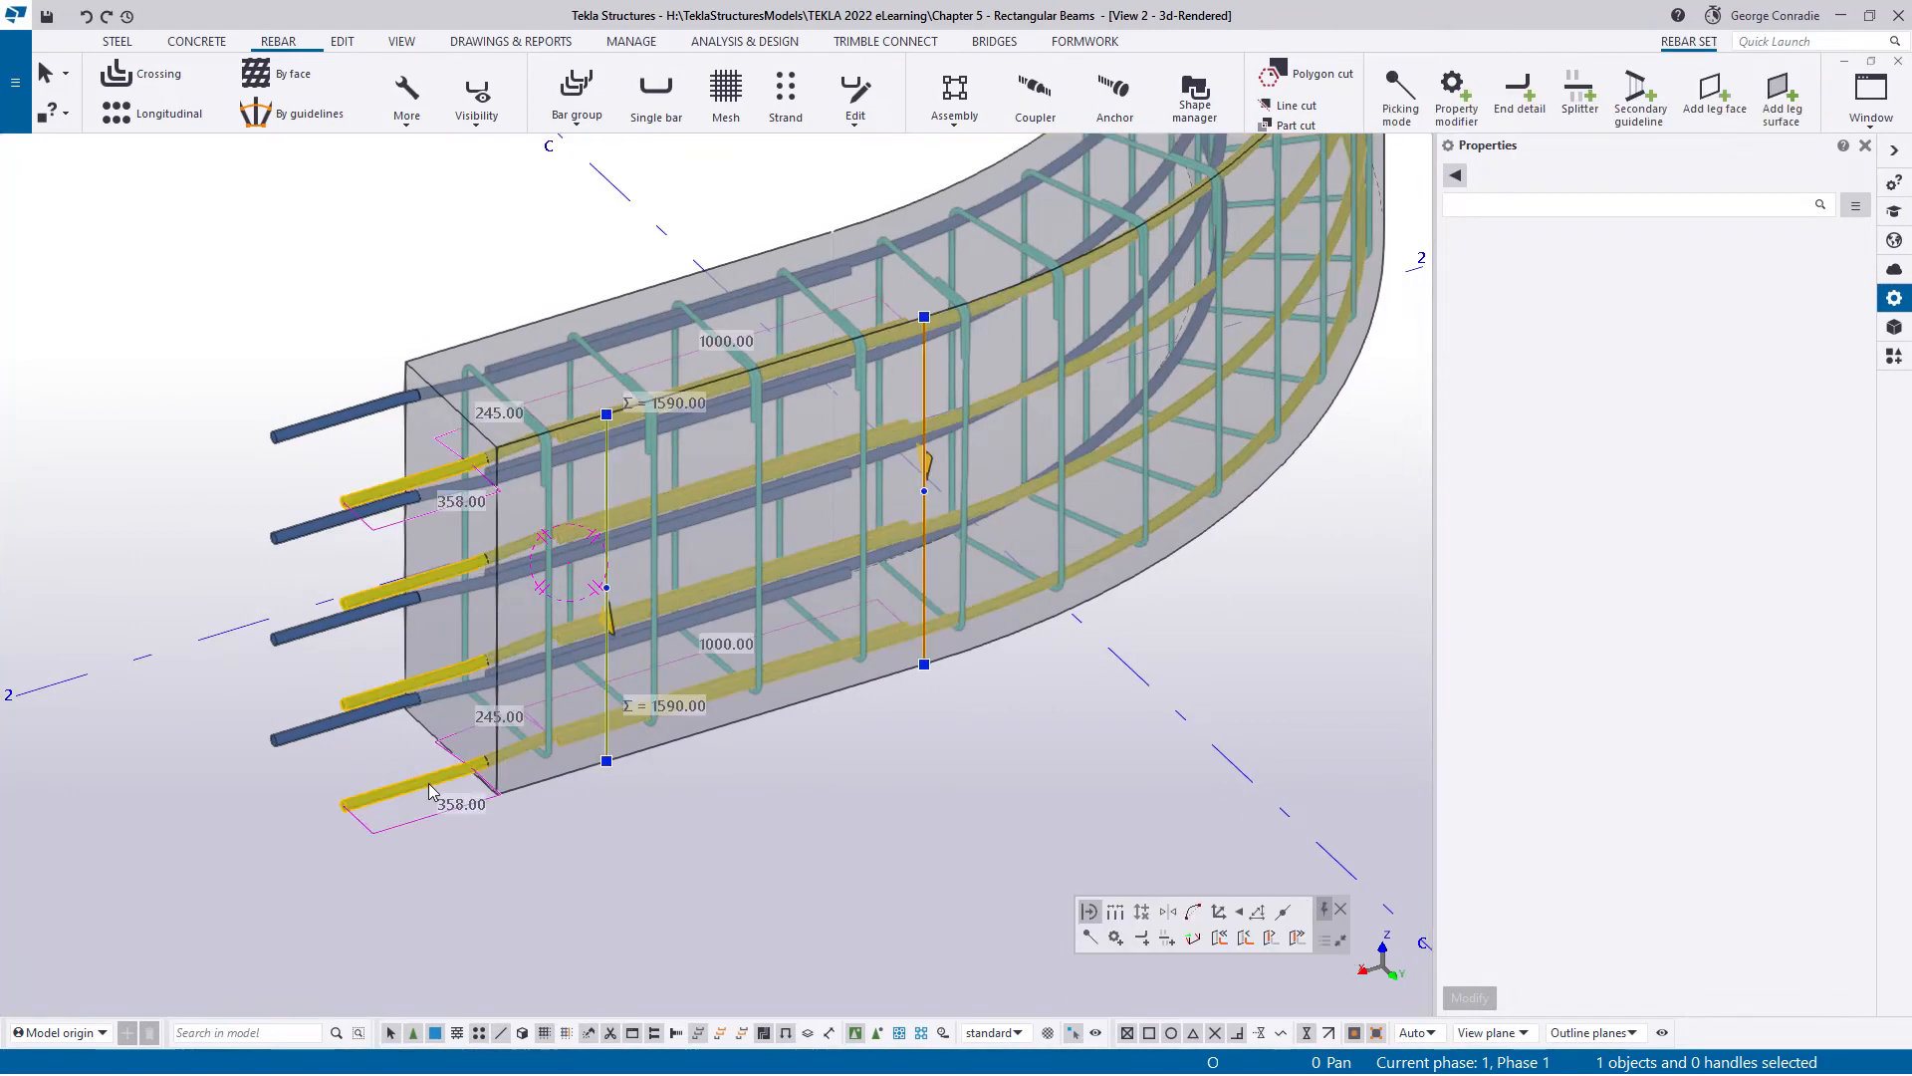
click(477, 95)
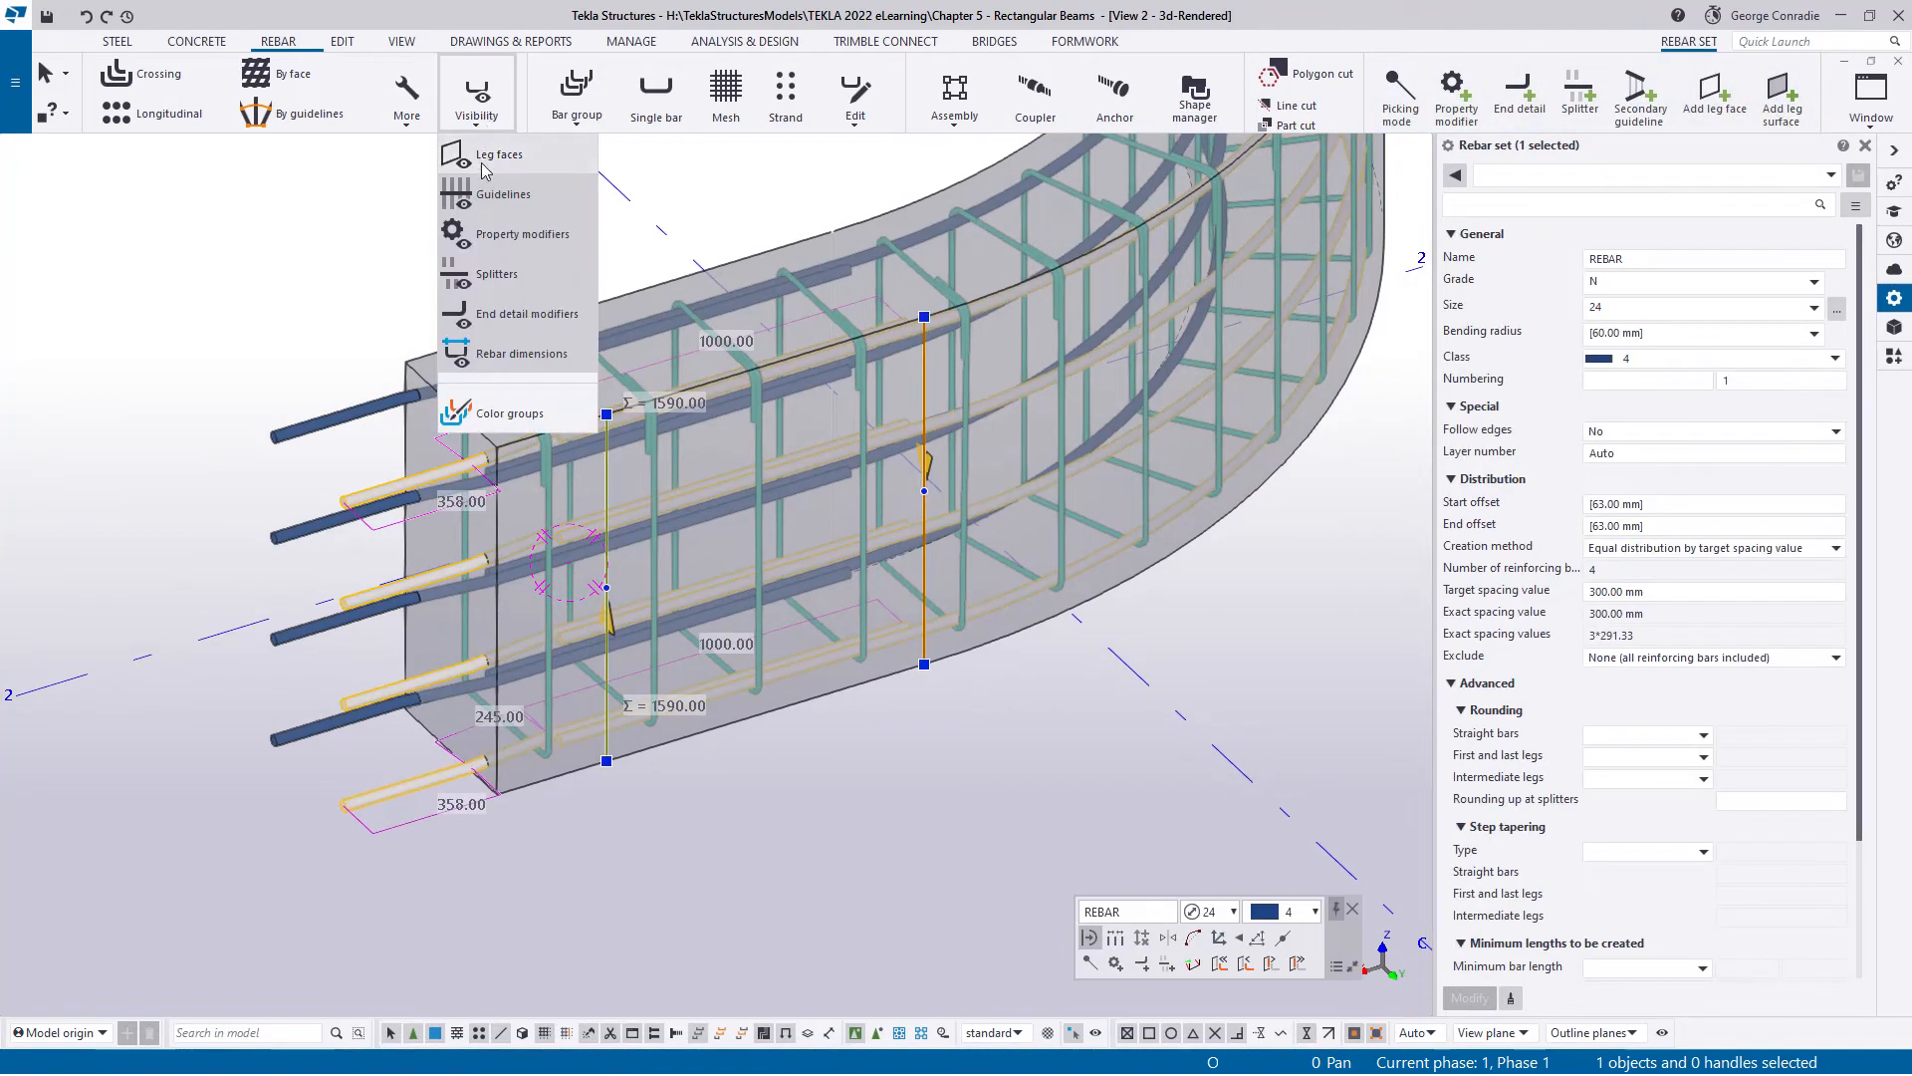
click(489, 159)
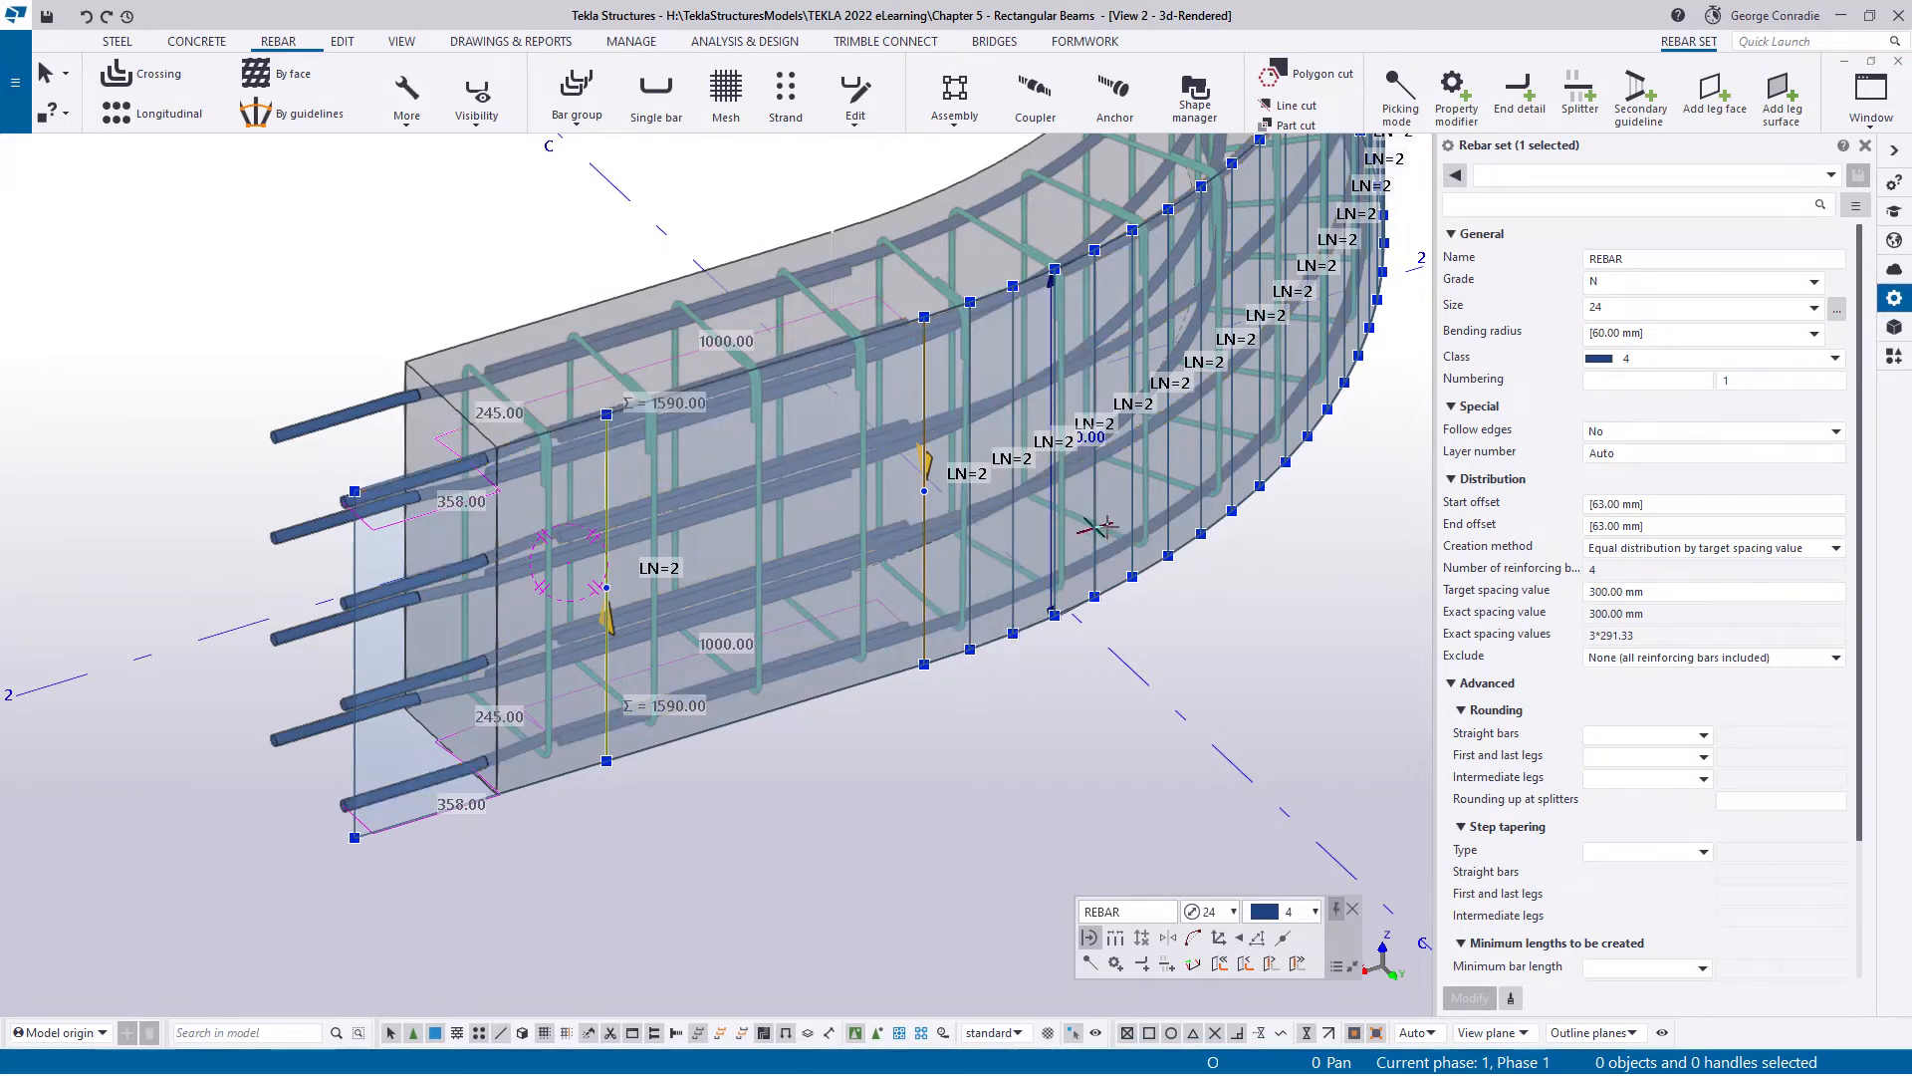
middle_drag(1050, 550, 789, 738)
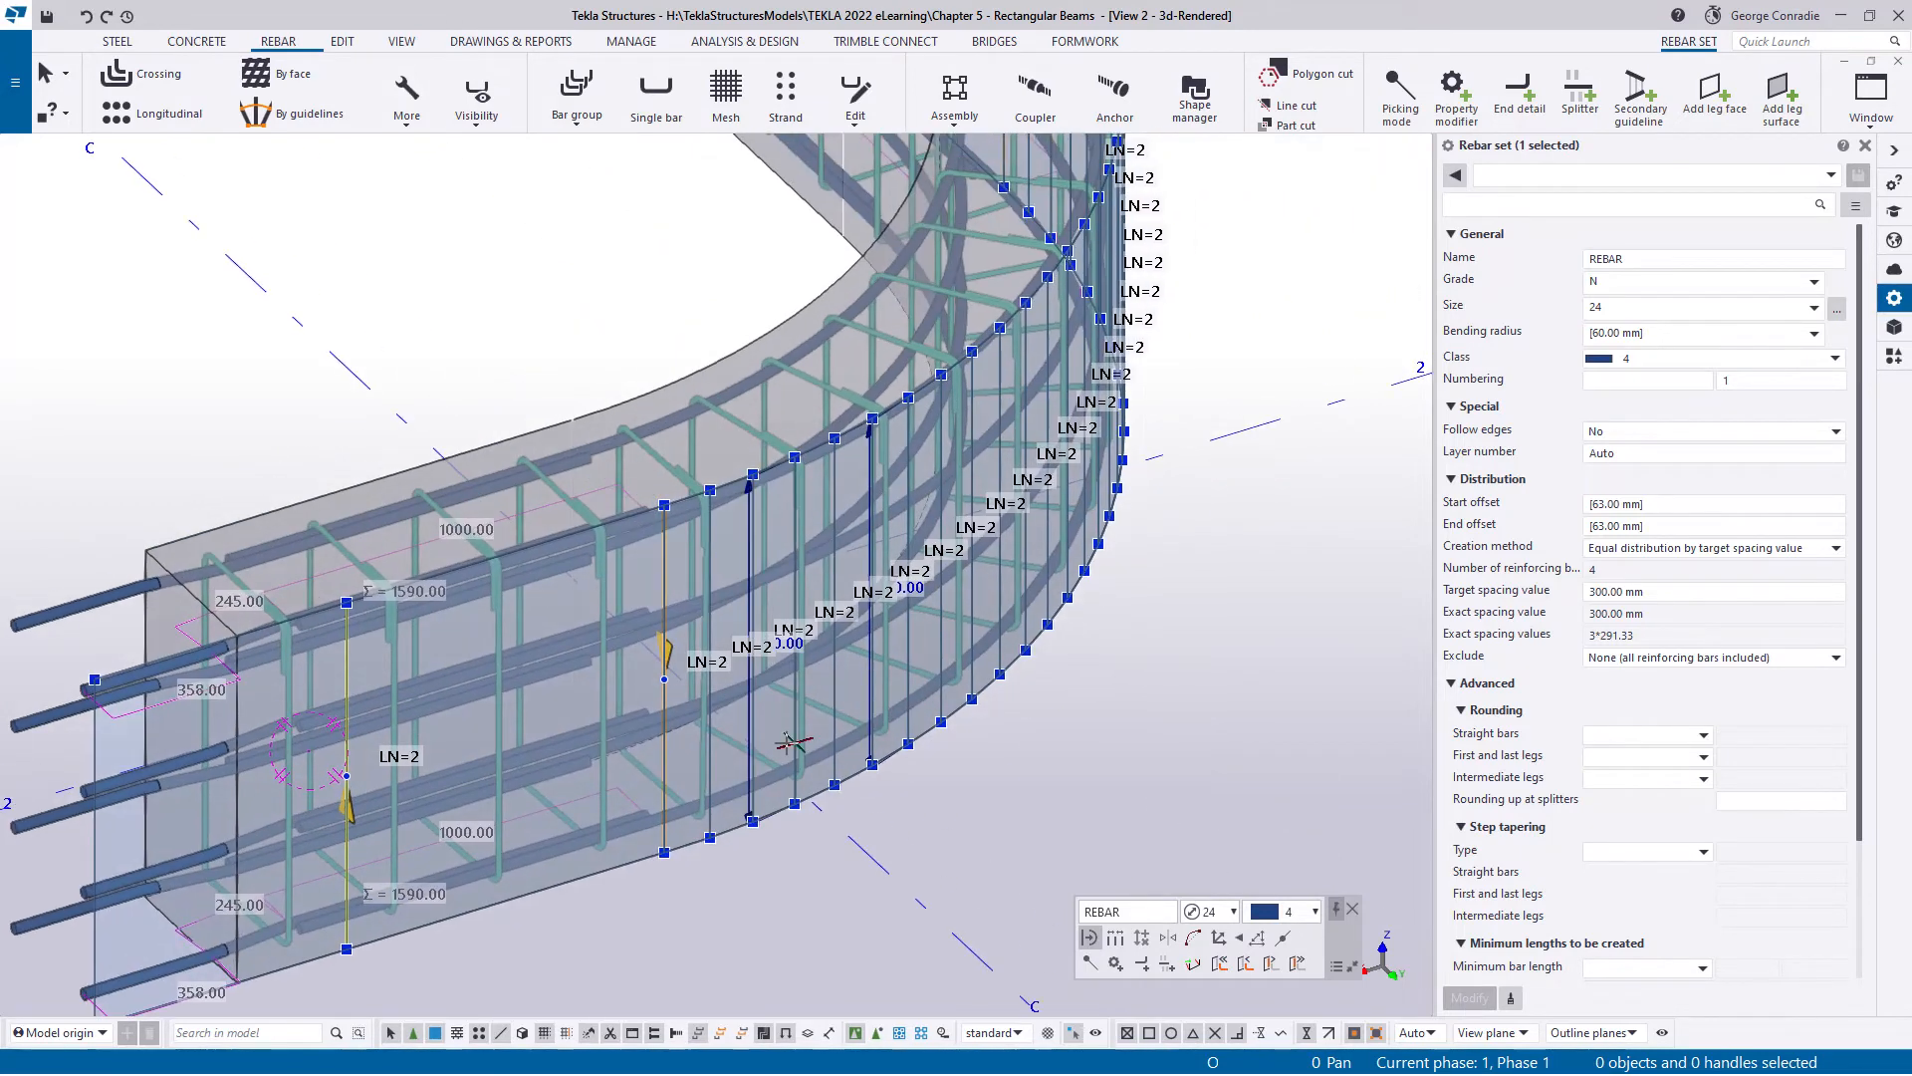
right_click(1228, 372)
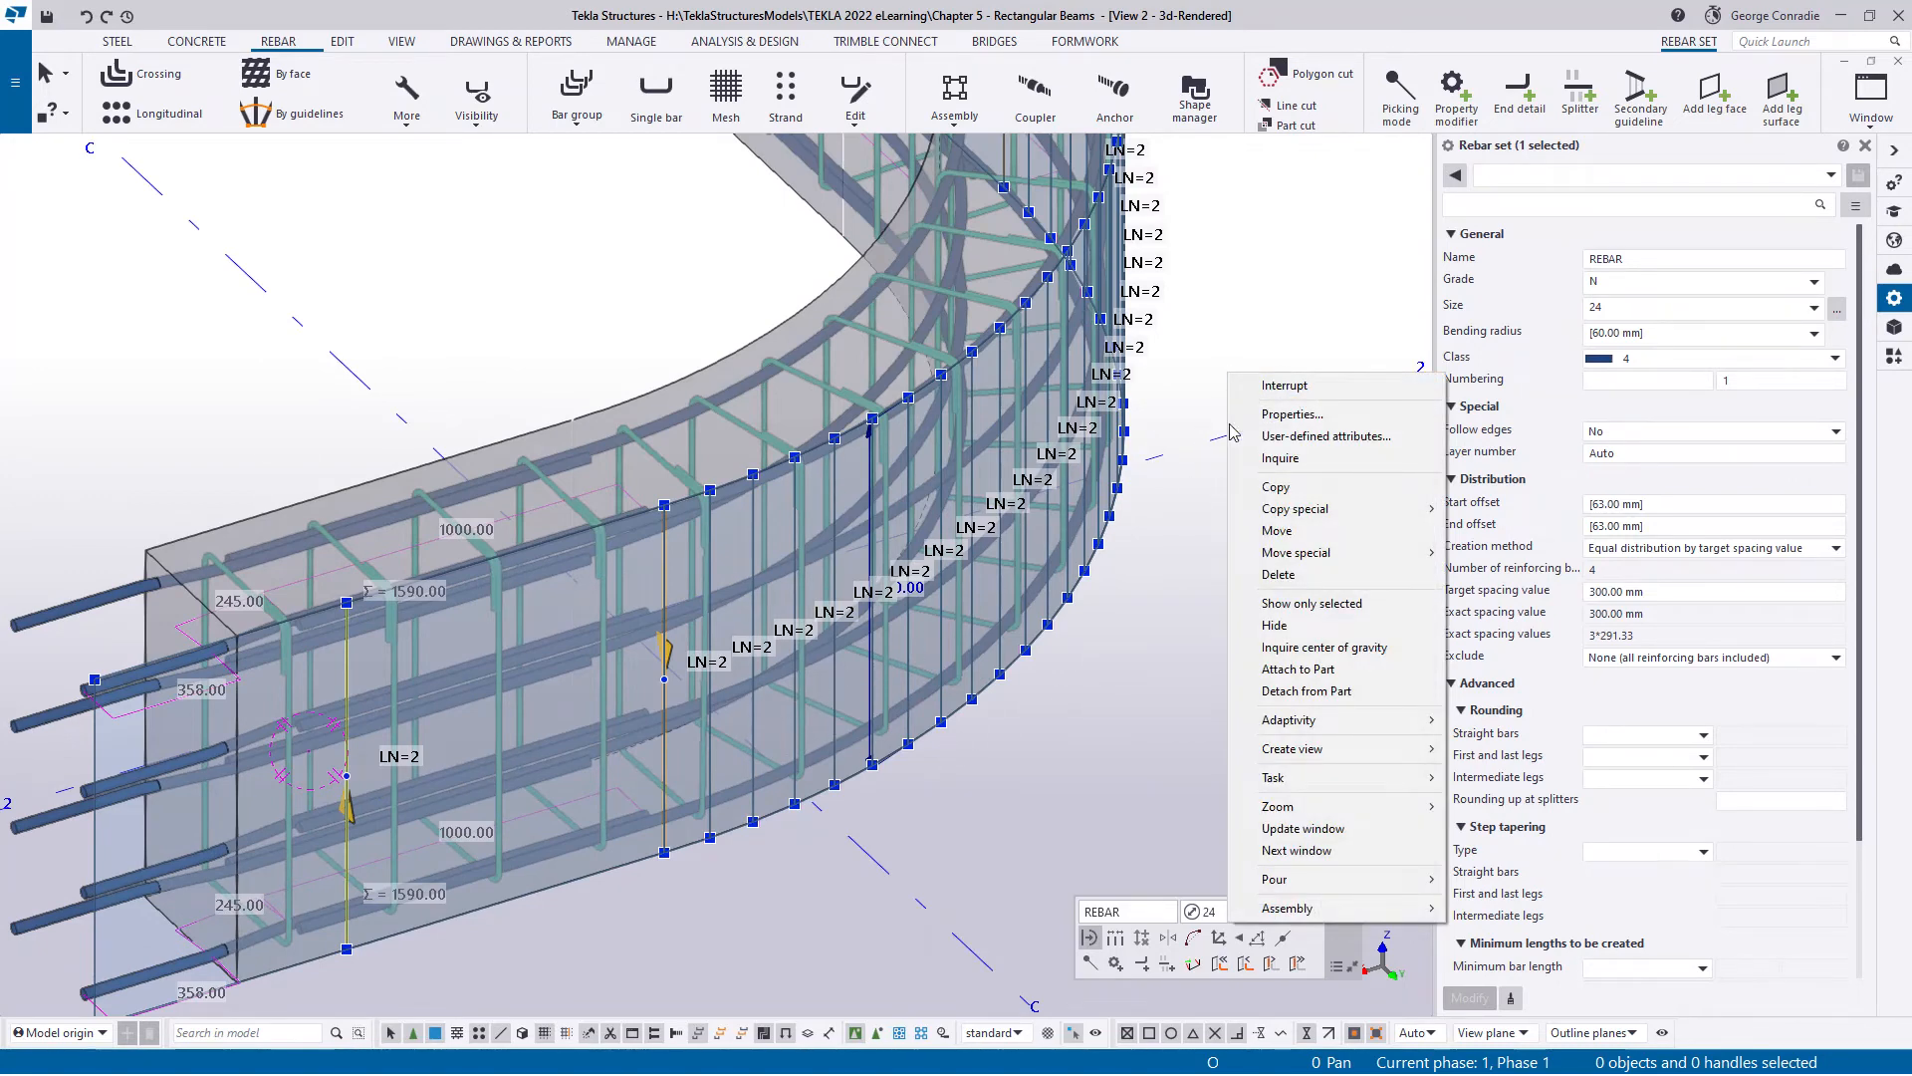
click(1280, 385)
right_click(1280, 333)
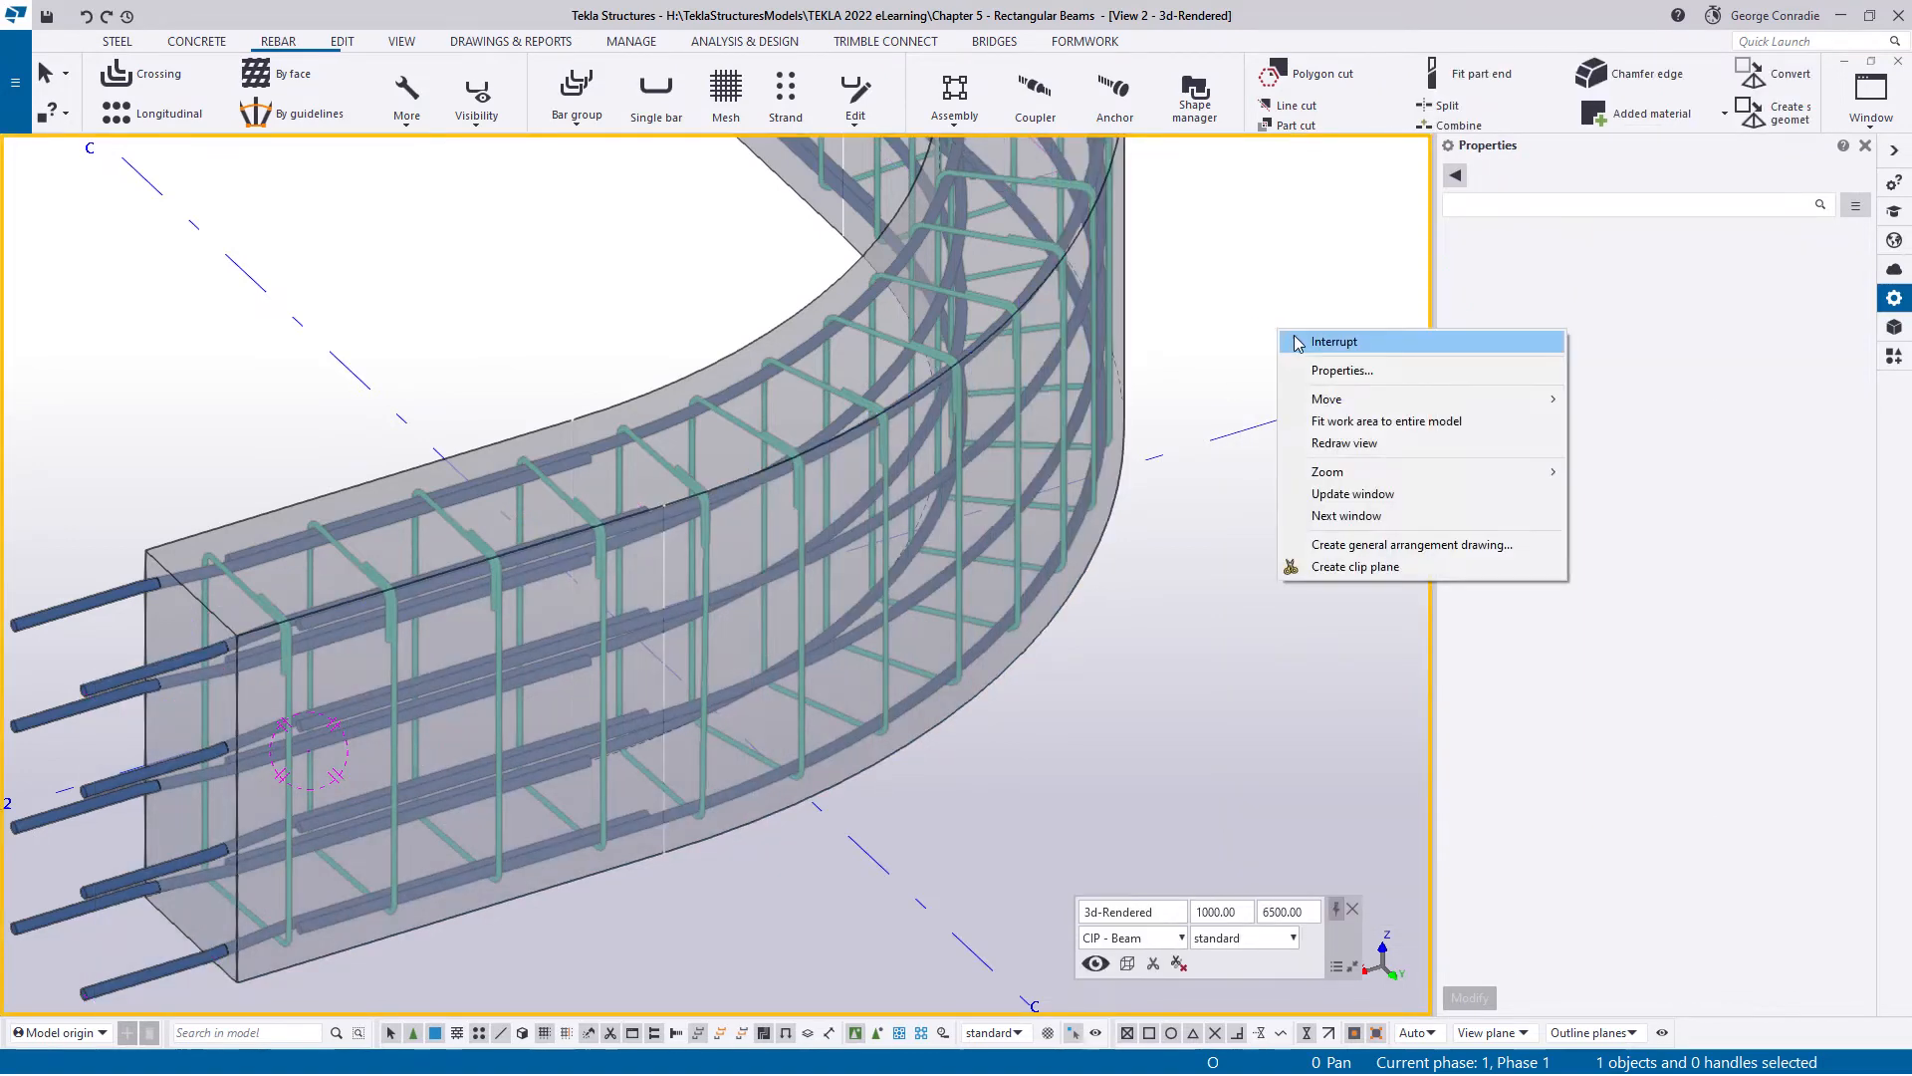
click(1297, 341)
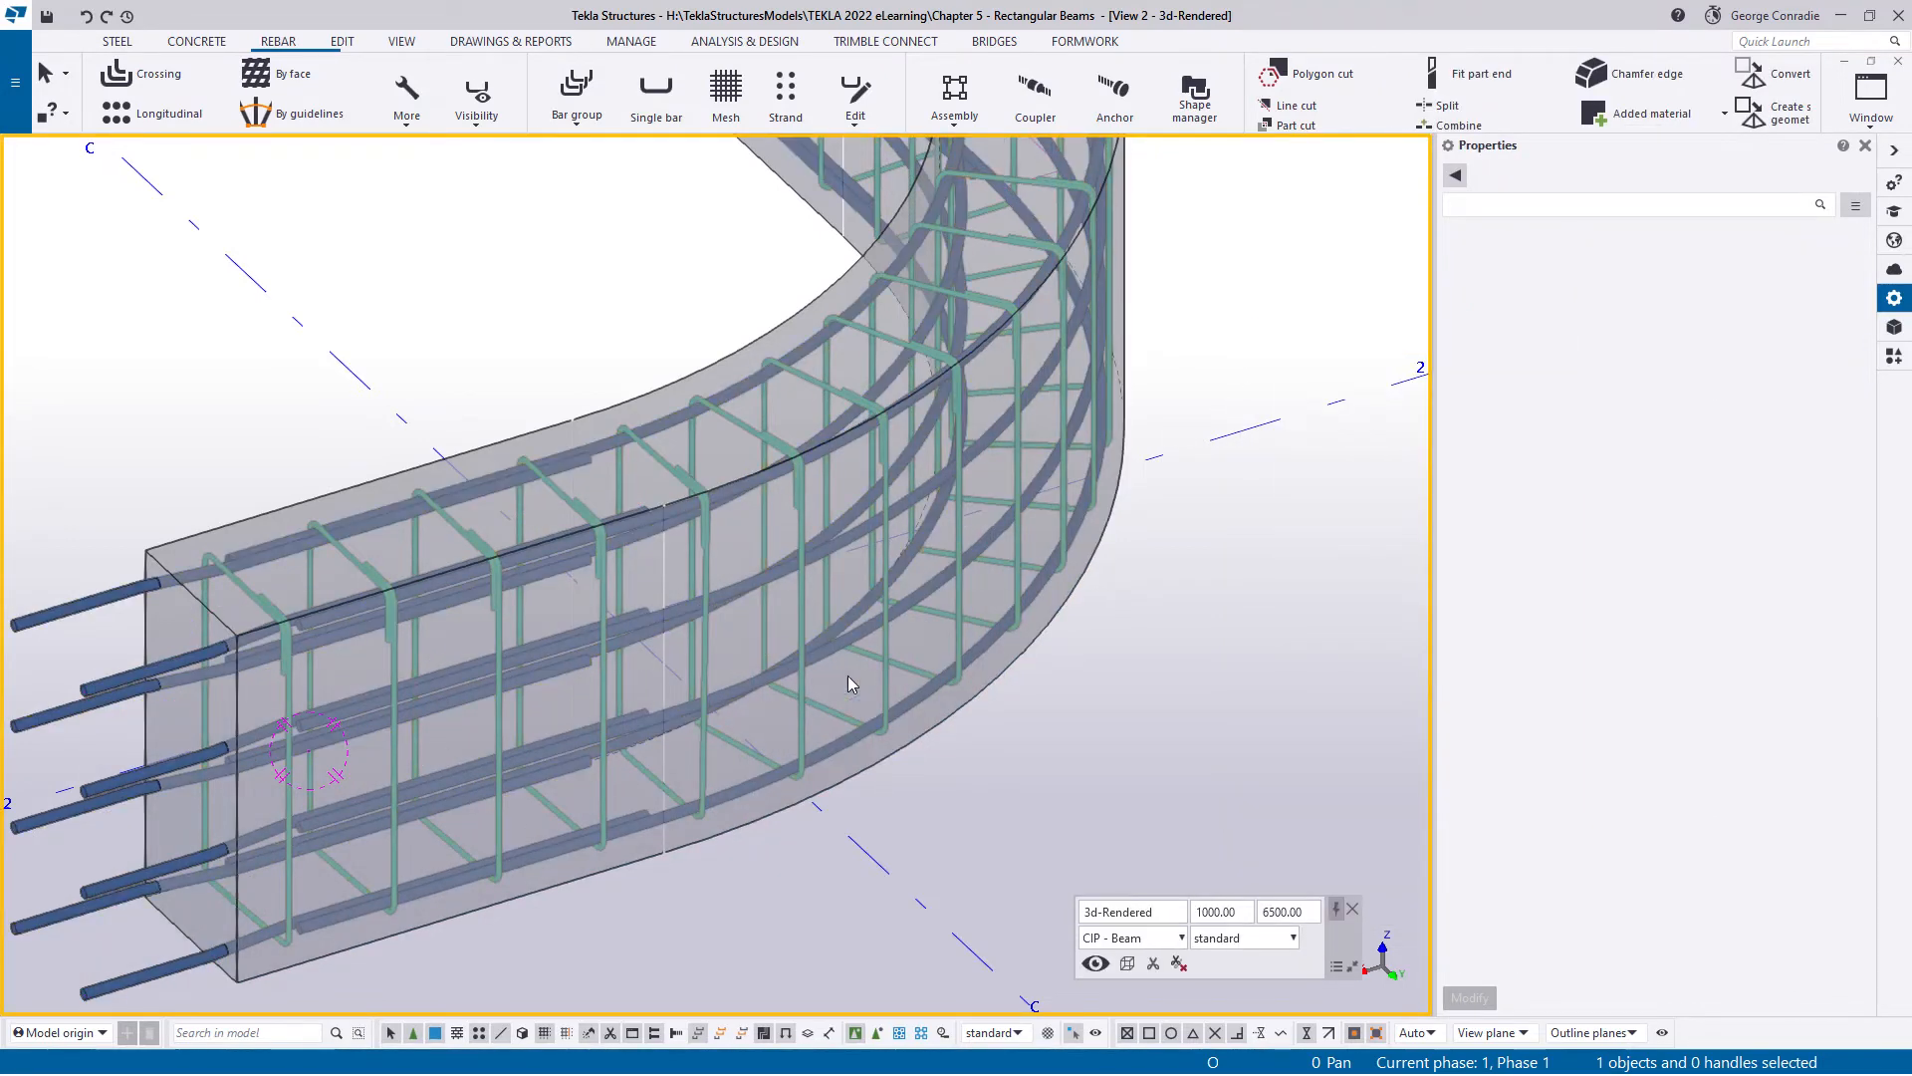
- Create a rebar set by face on the outer side of the straight end, equally distributed by number of reinforcing bars, with 2 bars
scroll(848, 682, down, 1)
scroll(498, 388, down, 3)
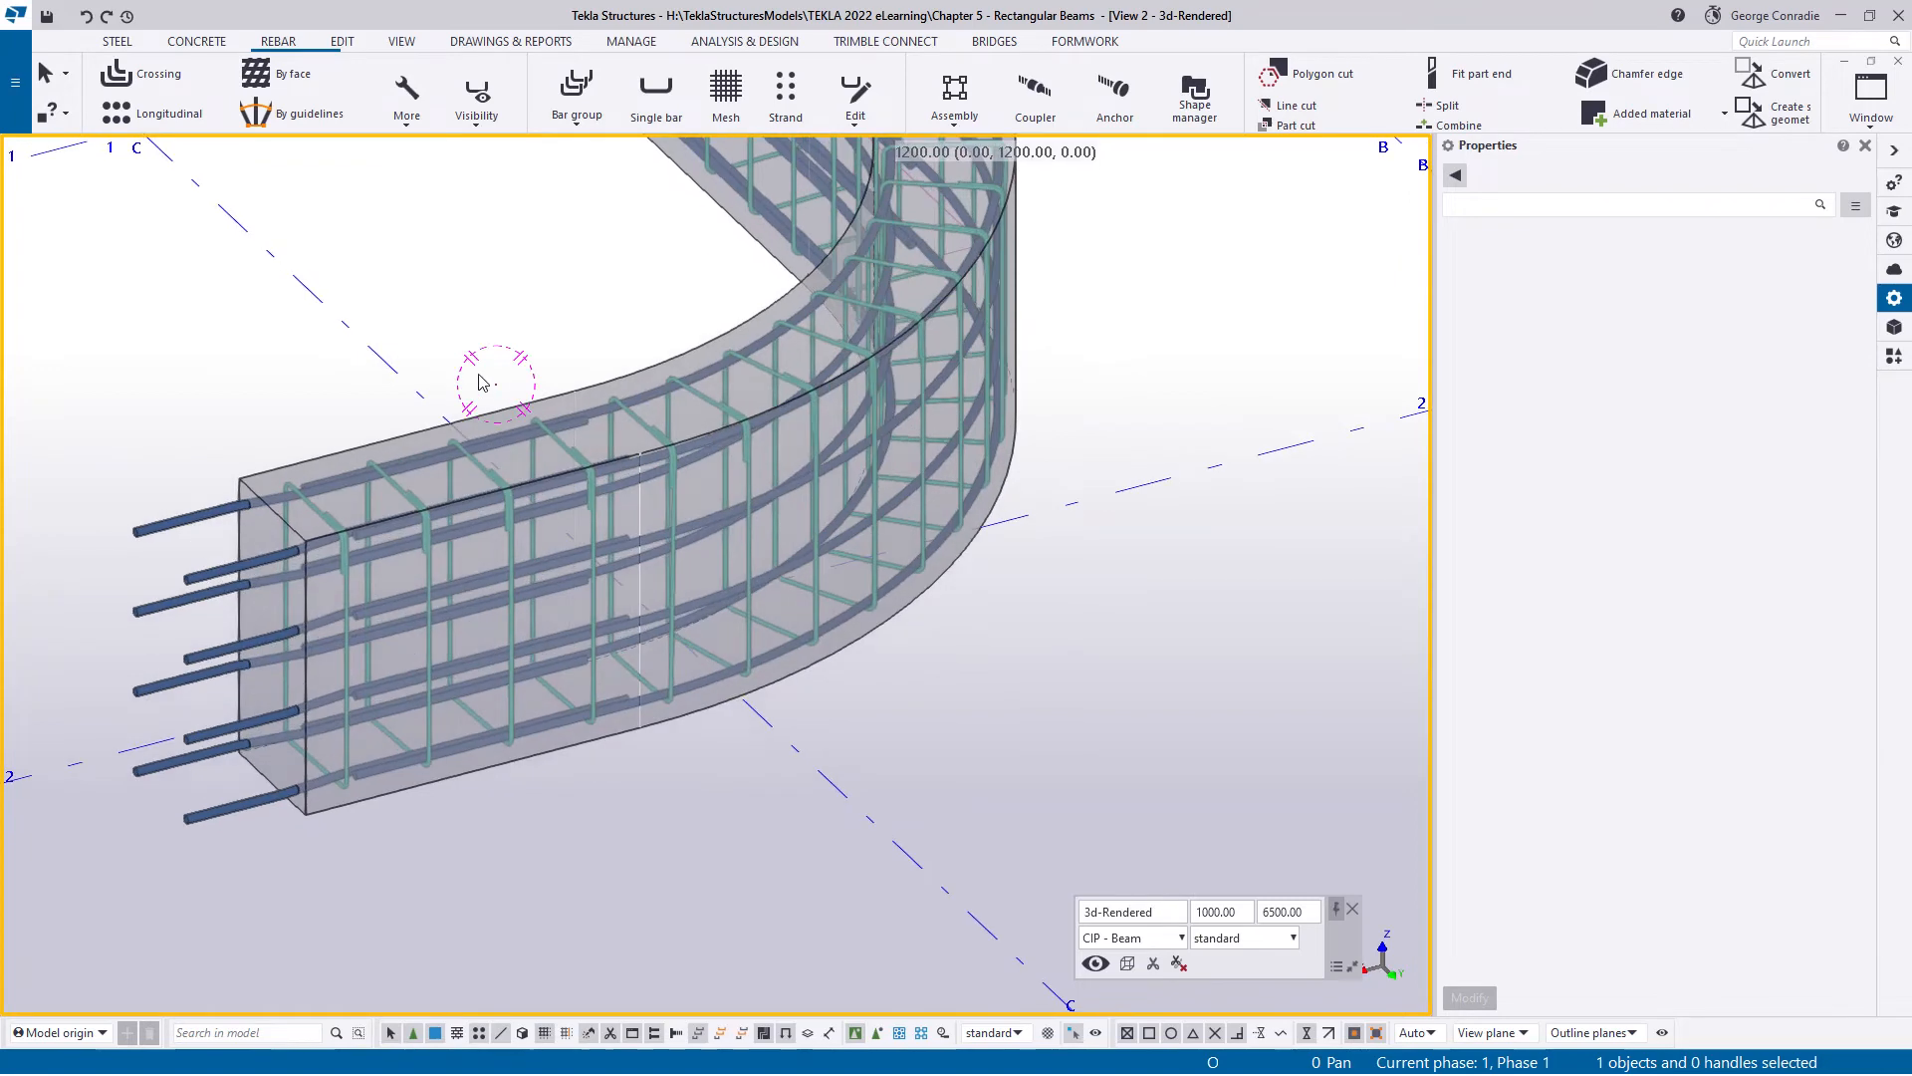
right_click(544, 244)
click(600, 254)
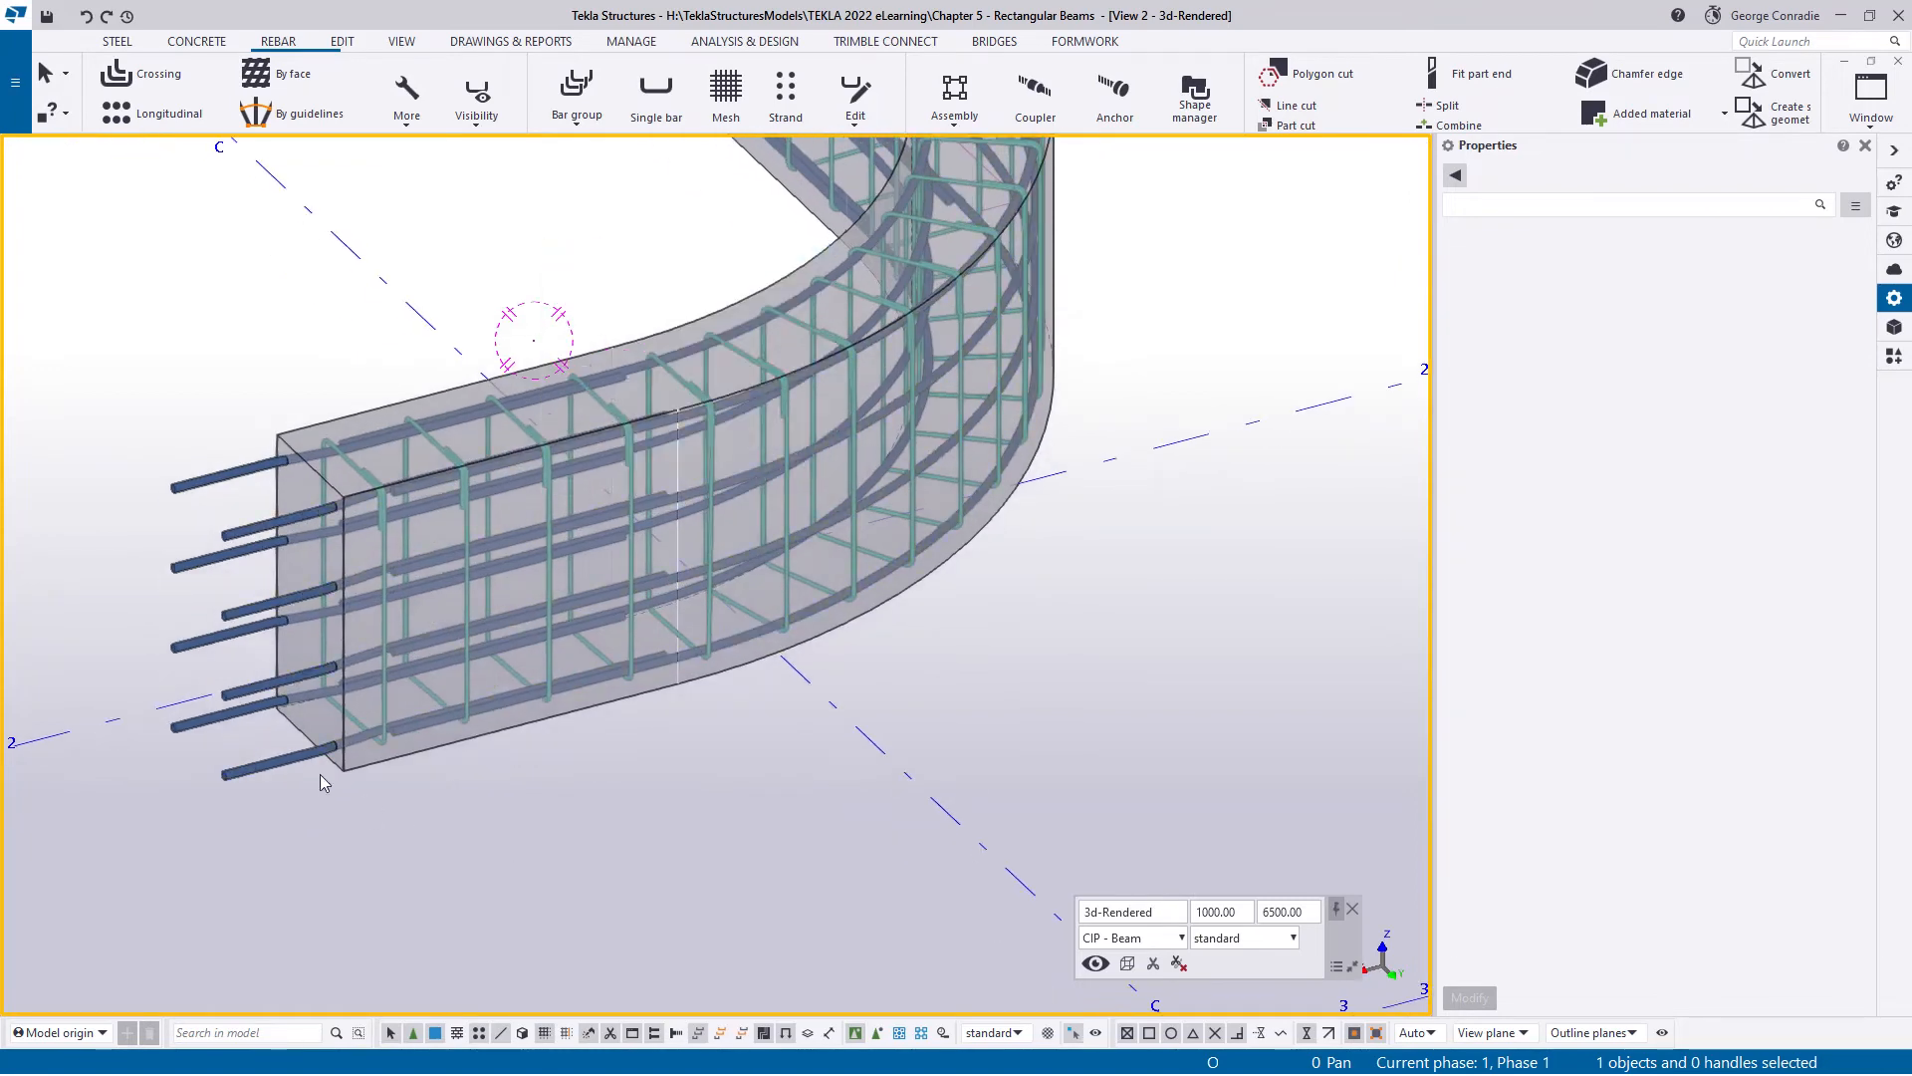
click(286, 80)
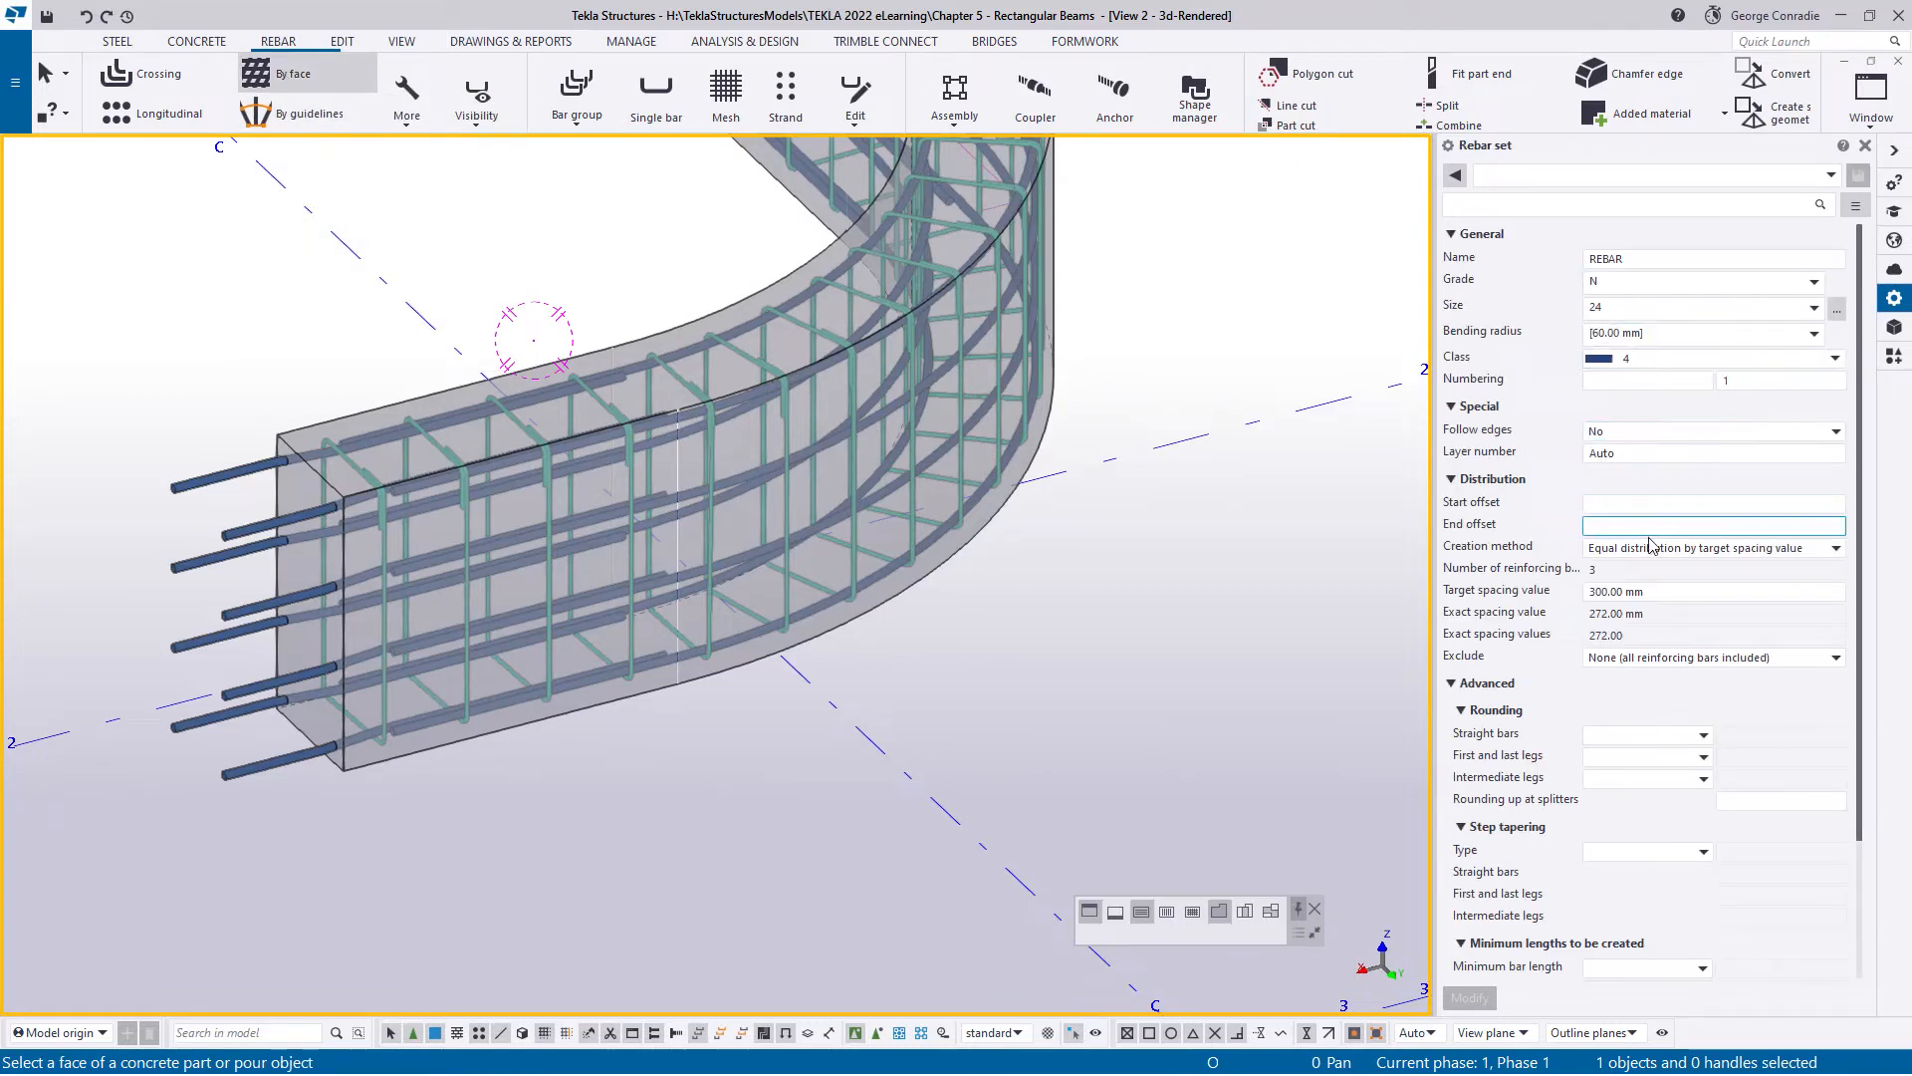
click(1687, 563)
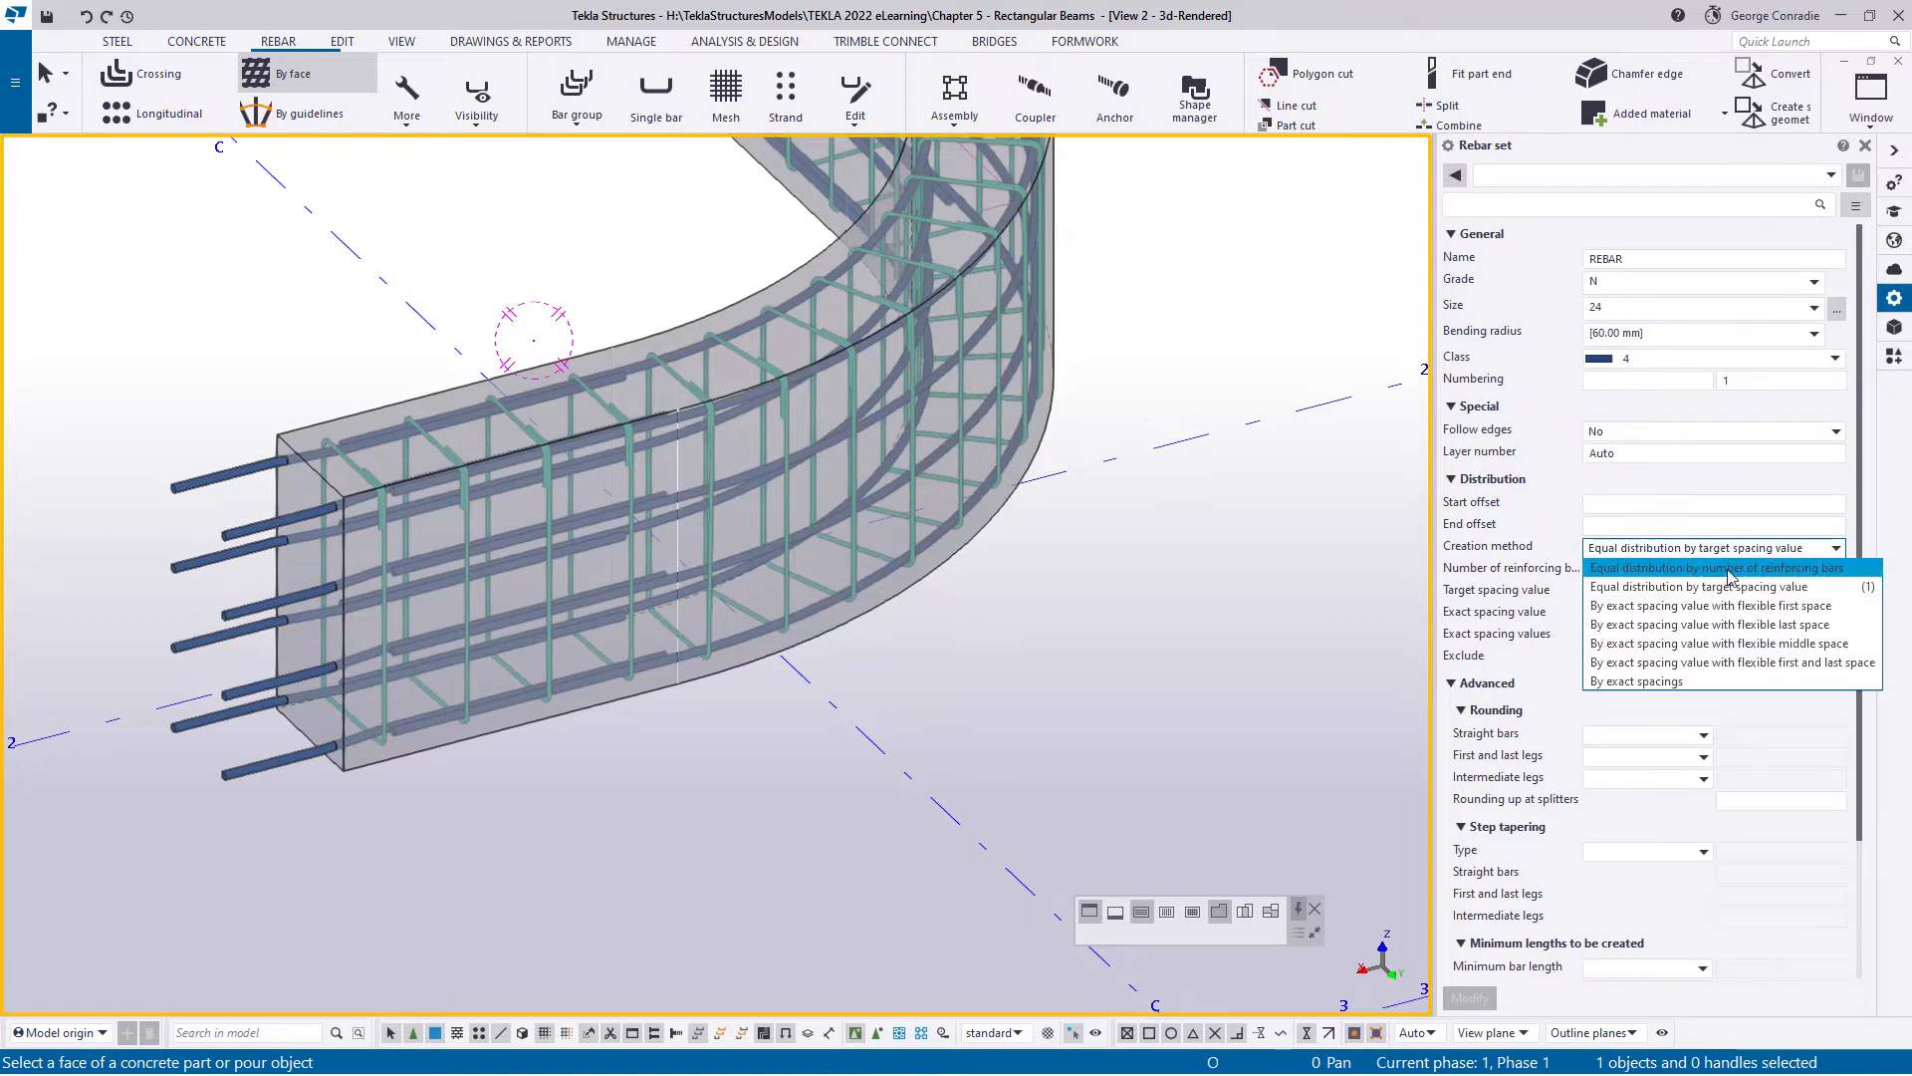
click(1693, 568)
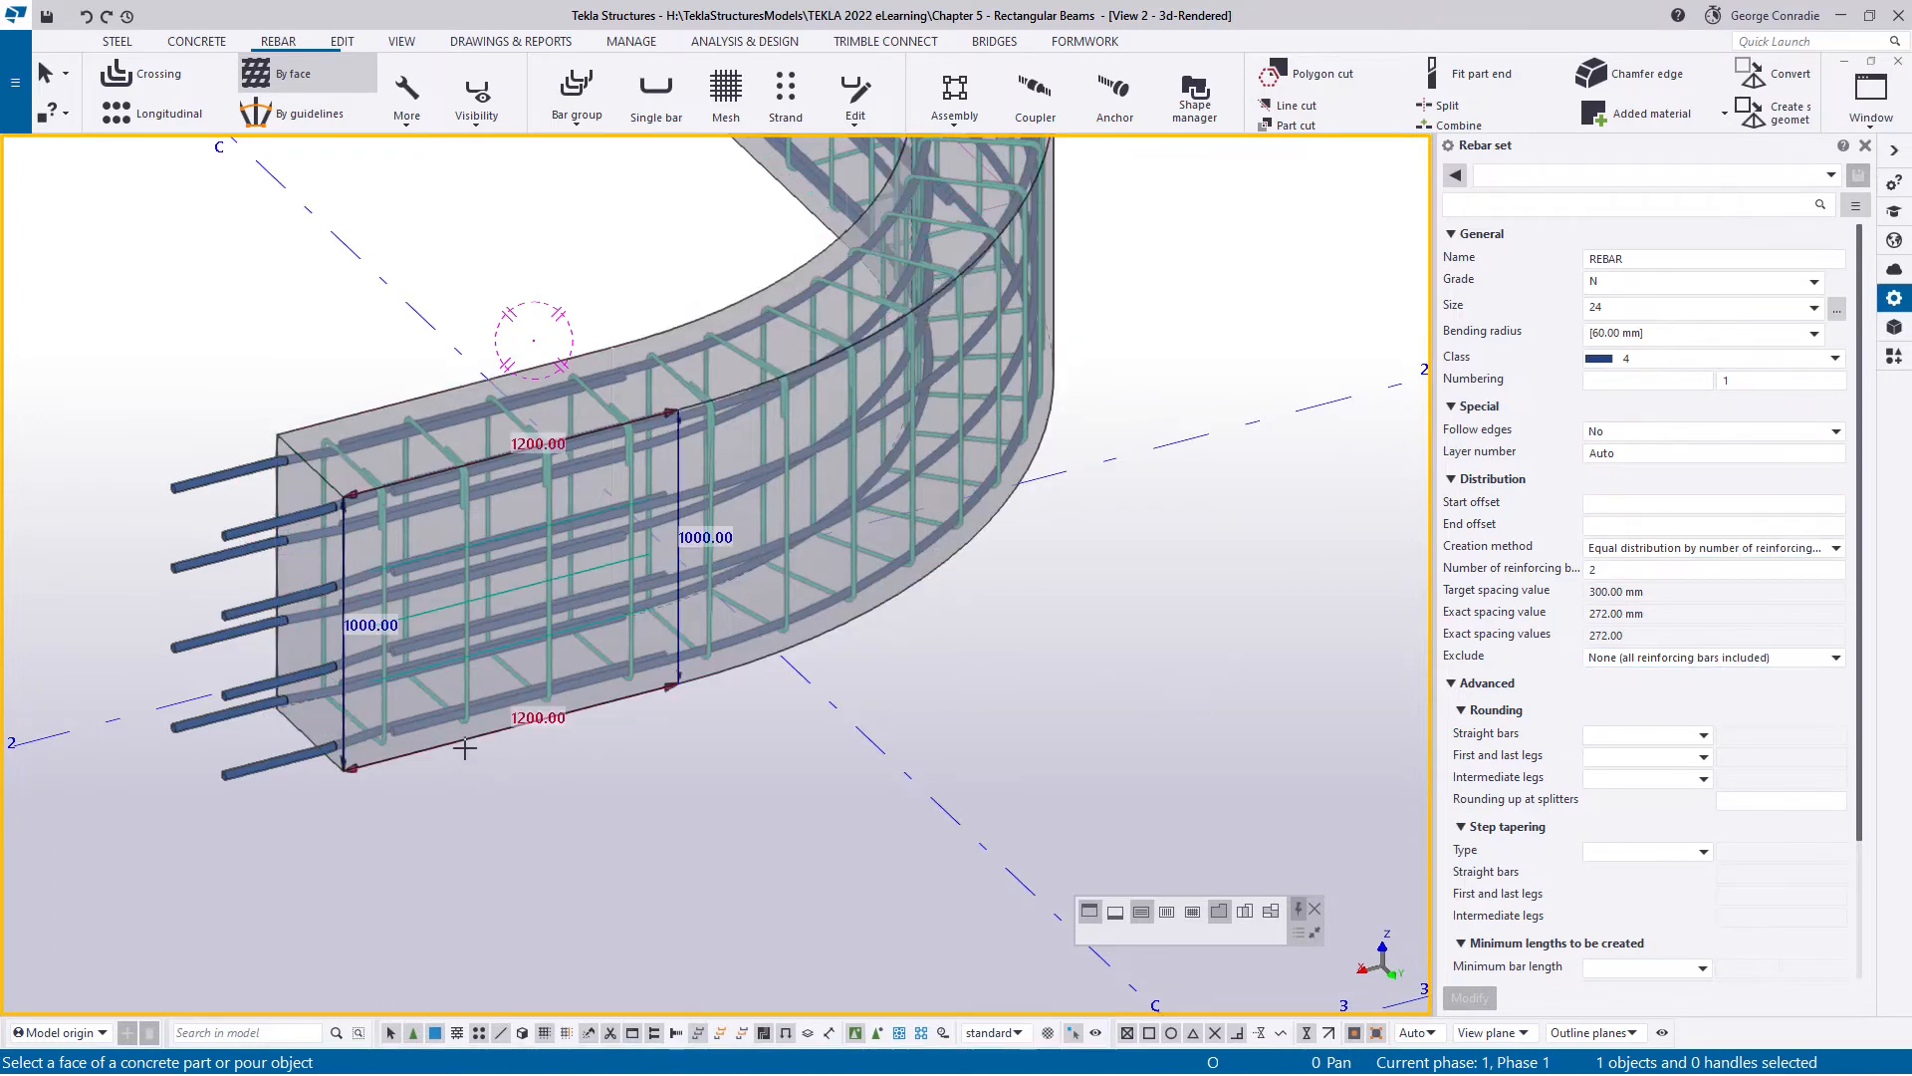
scroll(478, 717, up, 2)
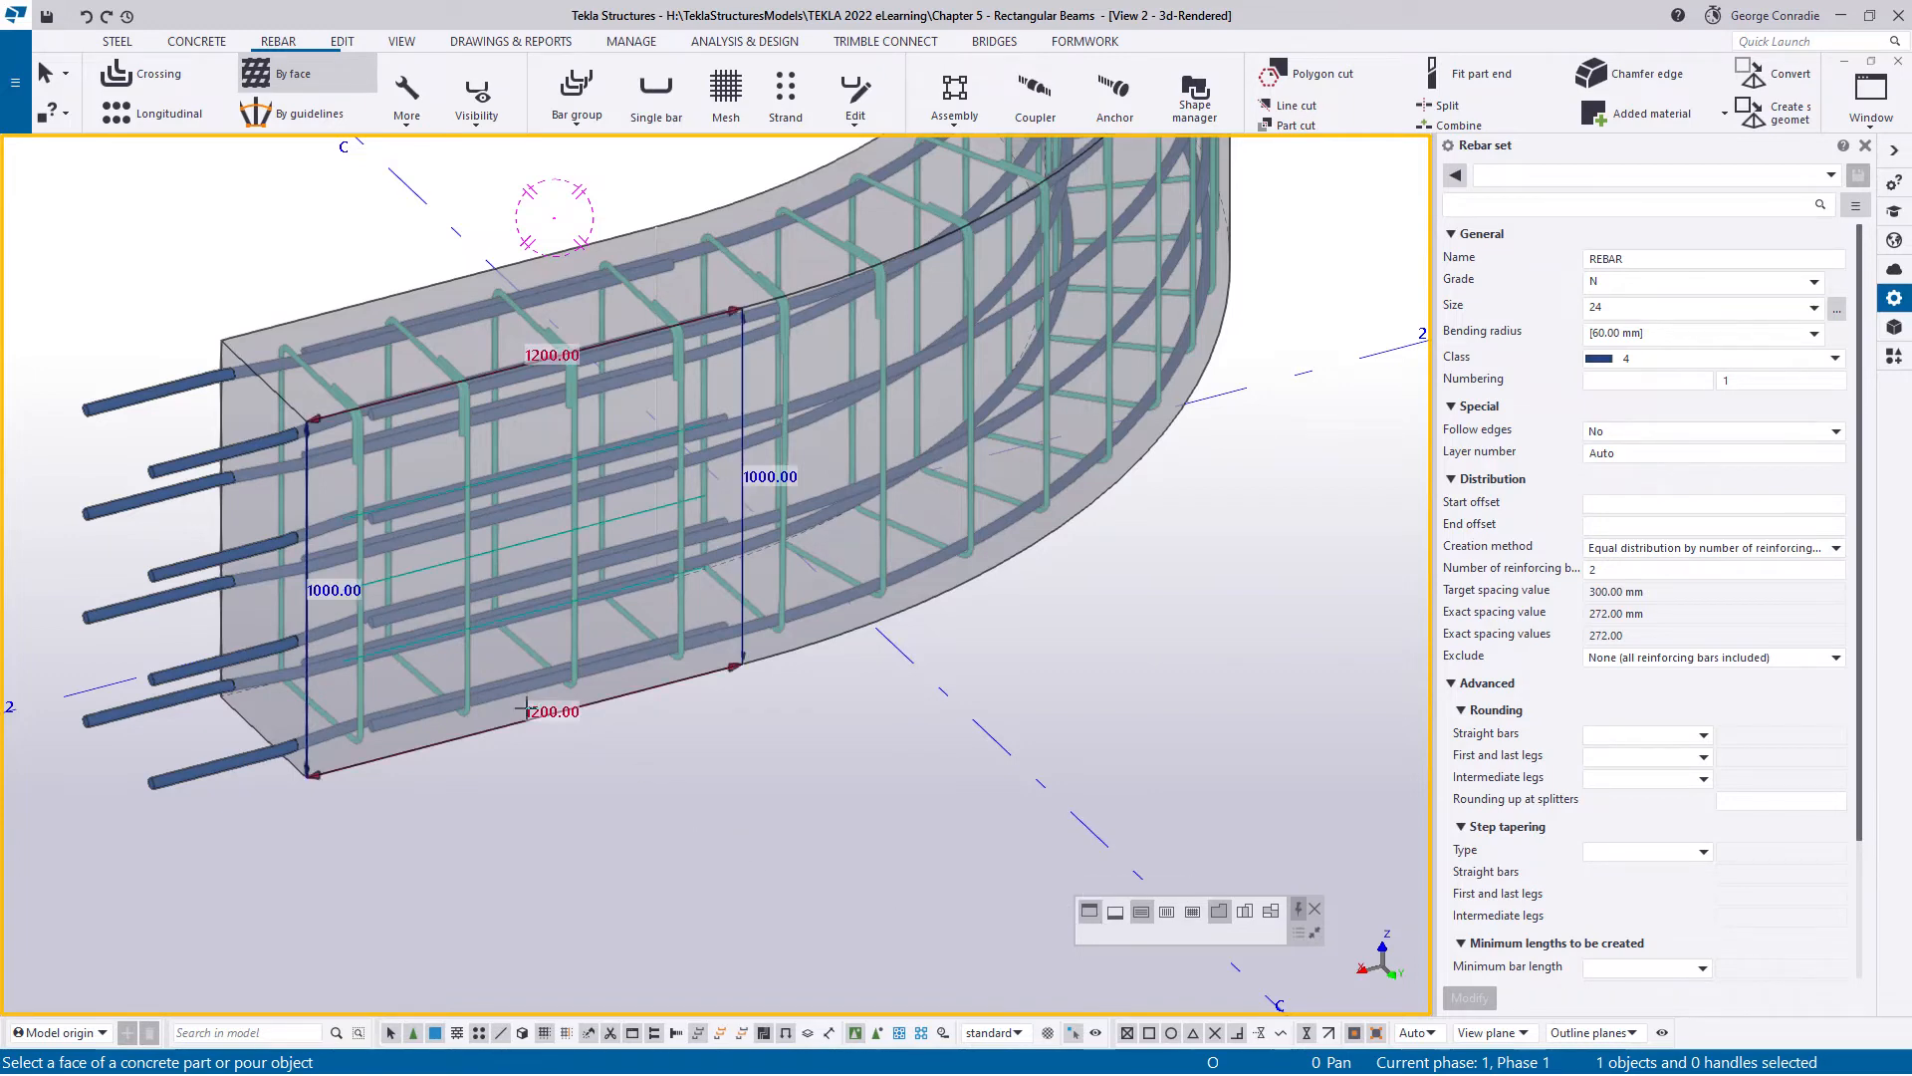
right_click(614, 757)
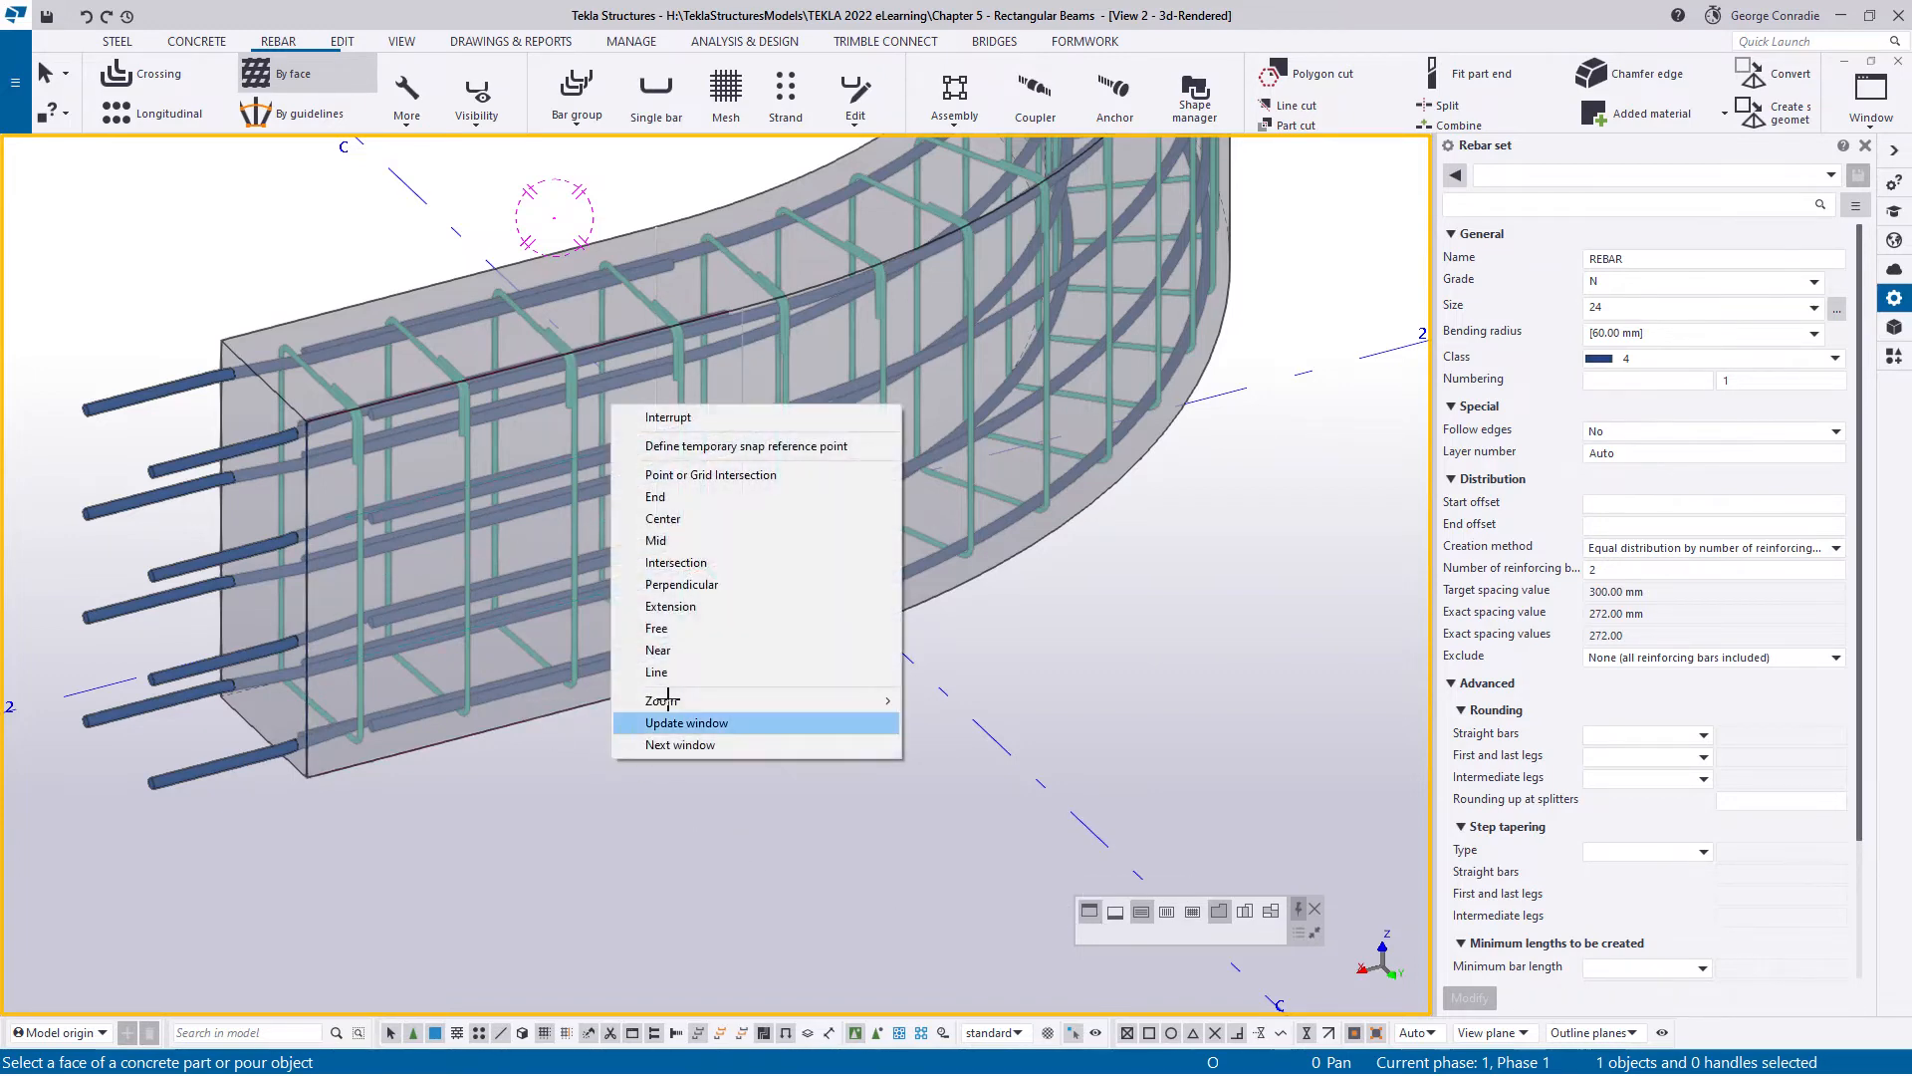
click(671, 418)
- Select the new two-bar rebar set beside the cranked bars at the beam's outer straight end
scroll(374, 606, up, 6)
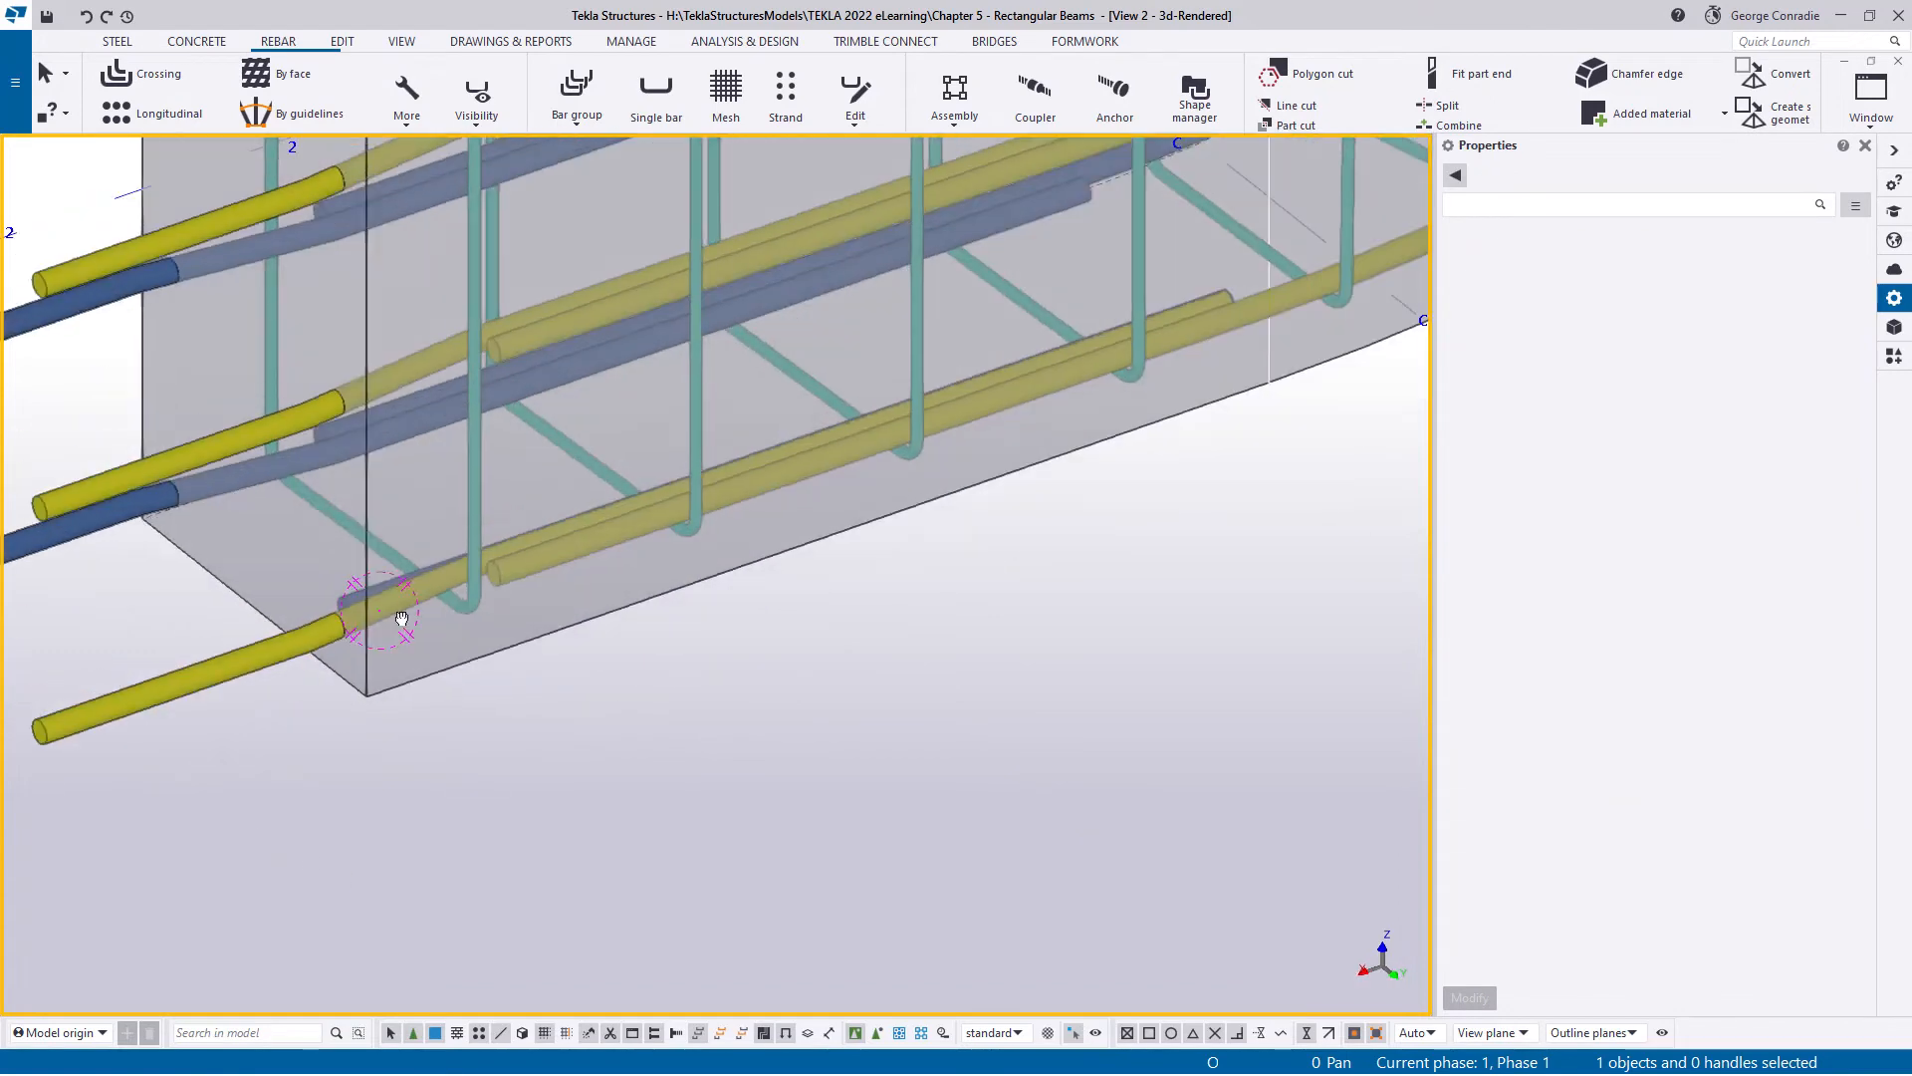
scroll(402, 618, down, 2)
scroll(417, 652, up, 6)
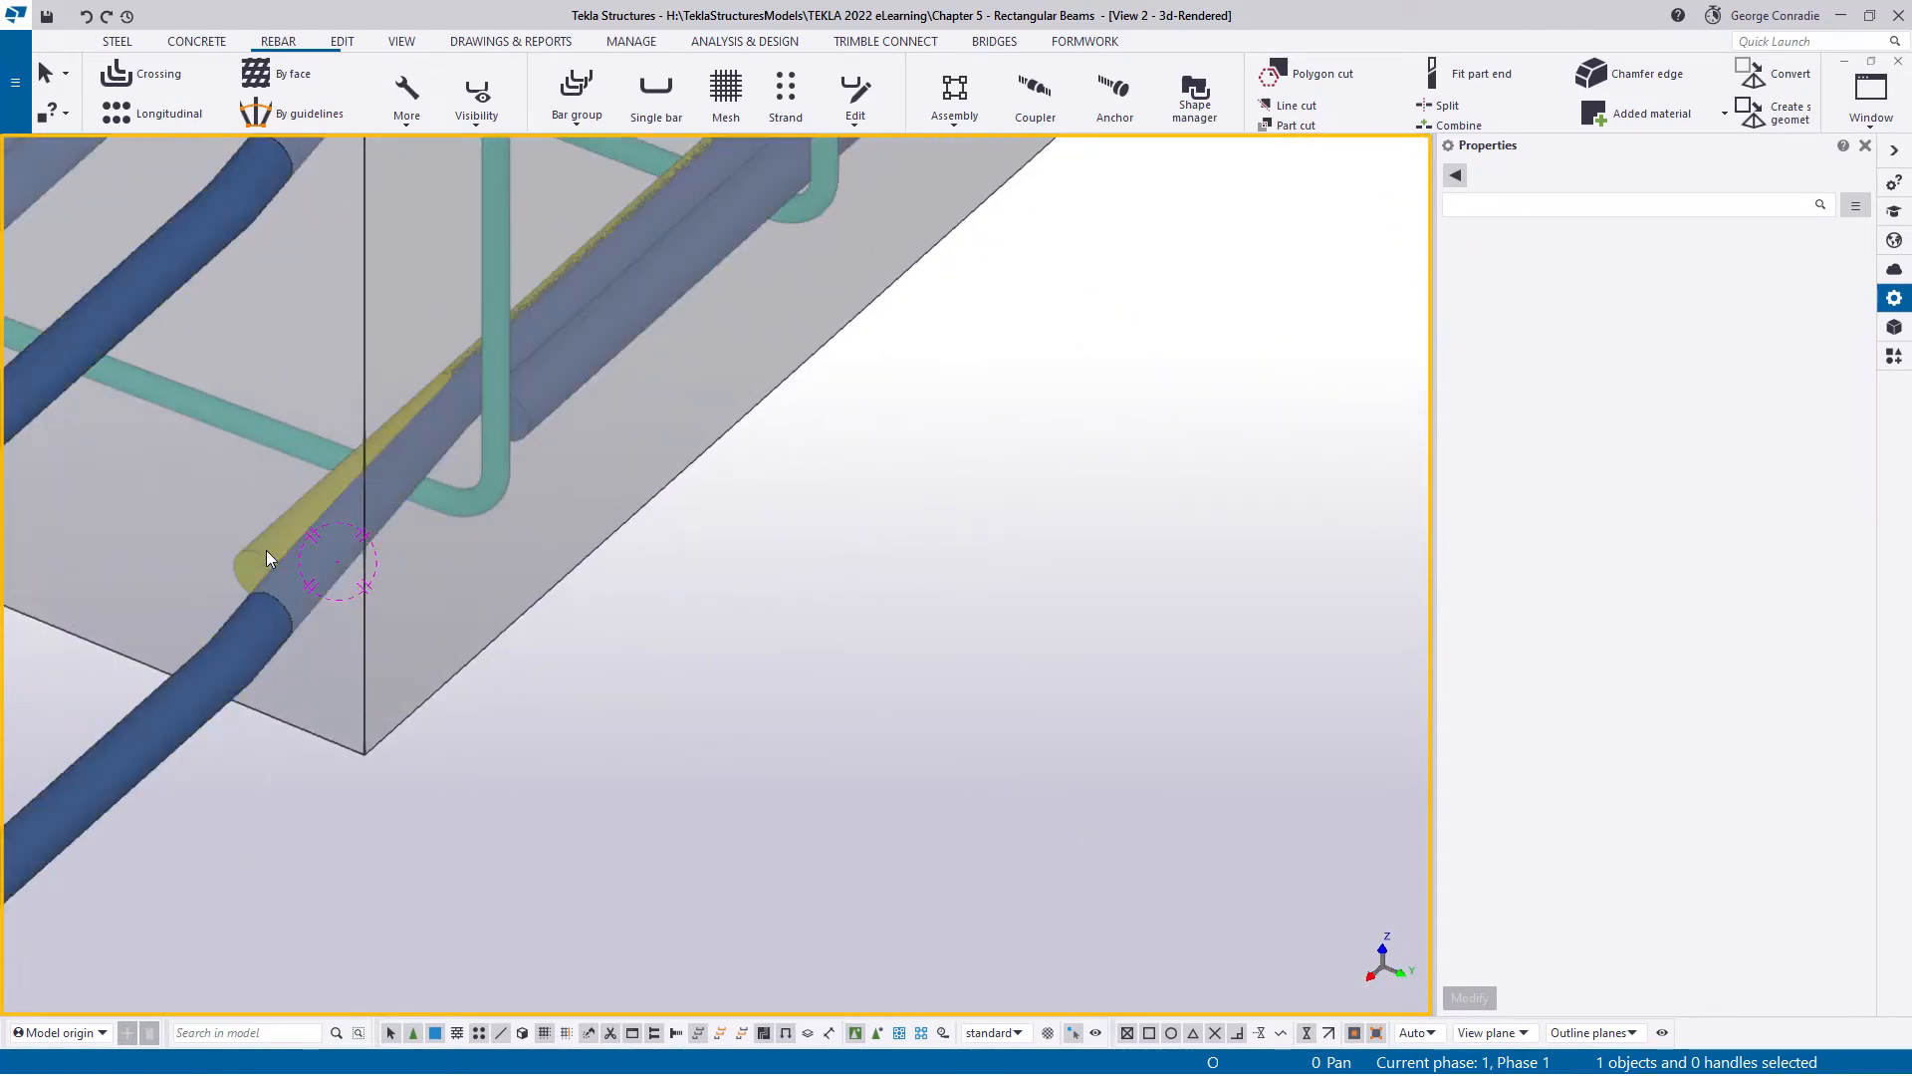
click(266, 550)
scroll(407, 726, down, 3)
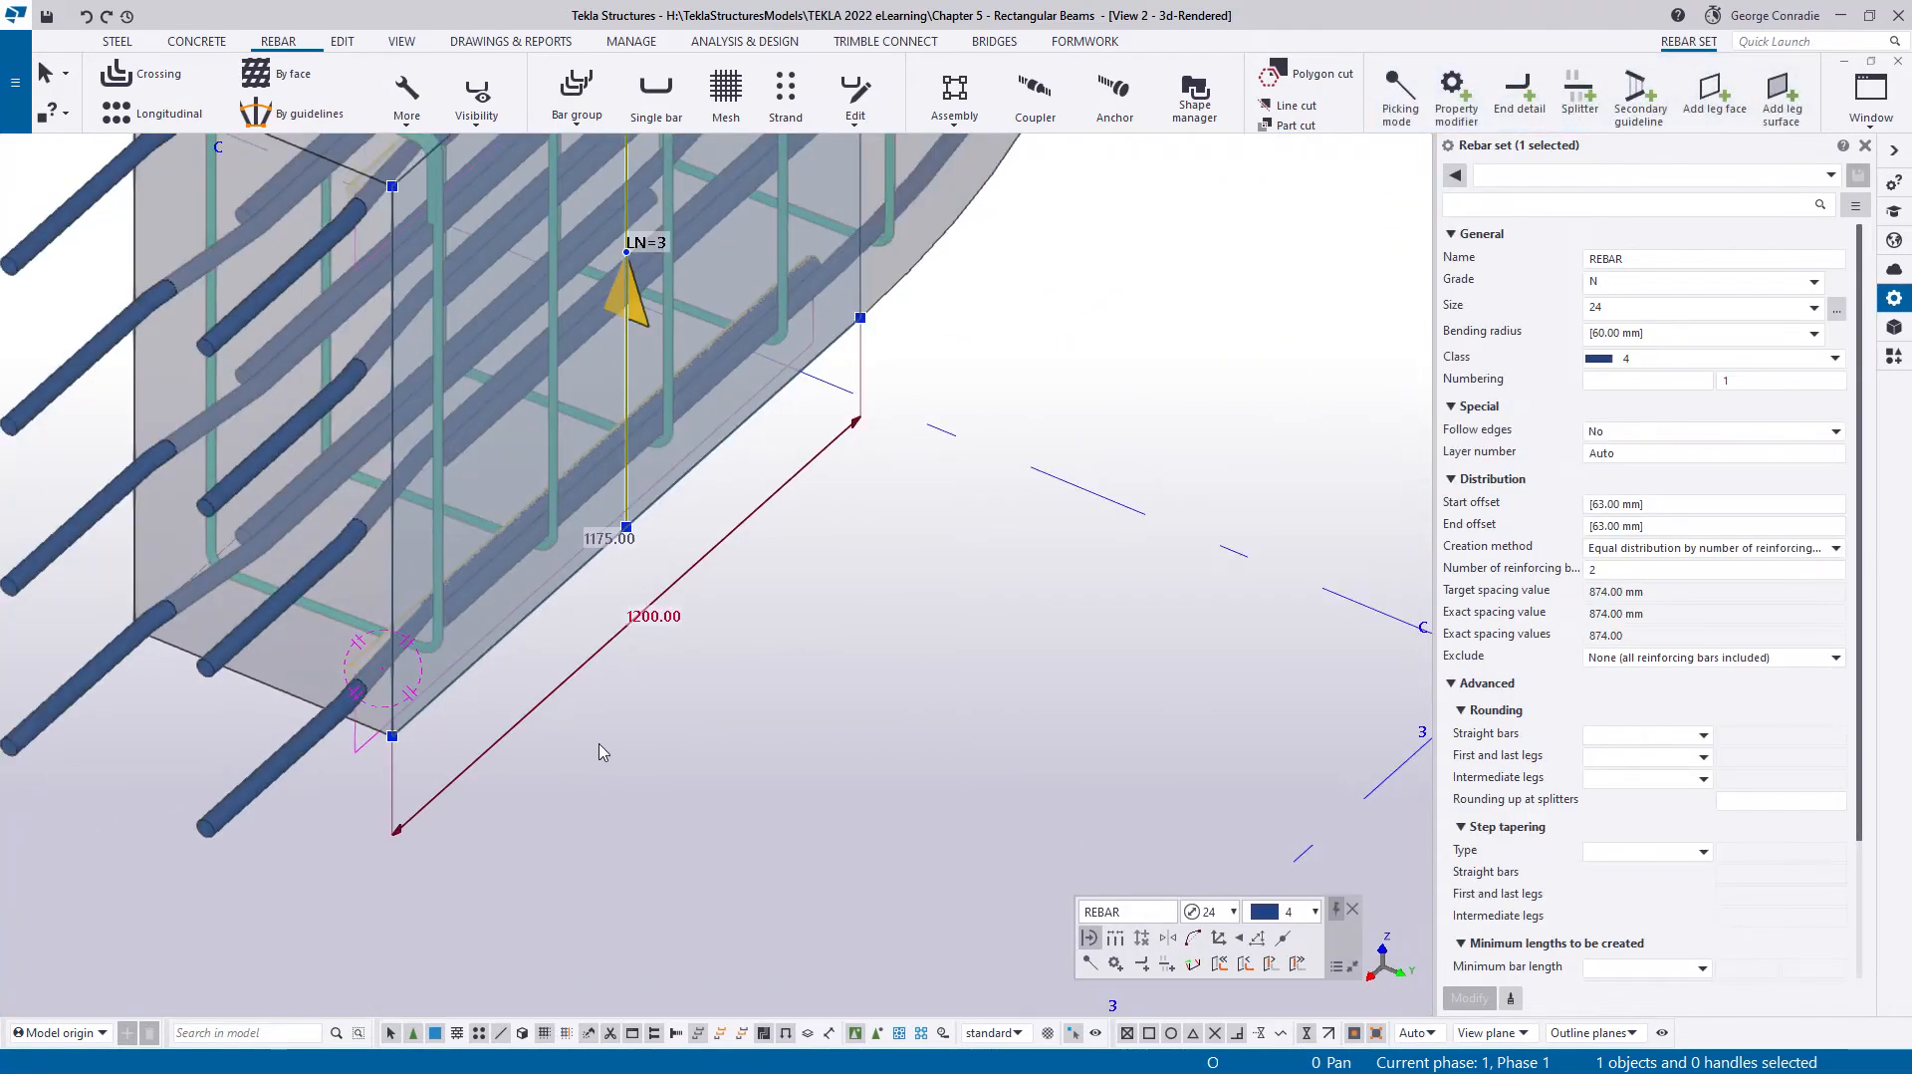
scroll(637, 744, down, 2)
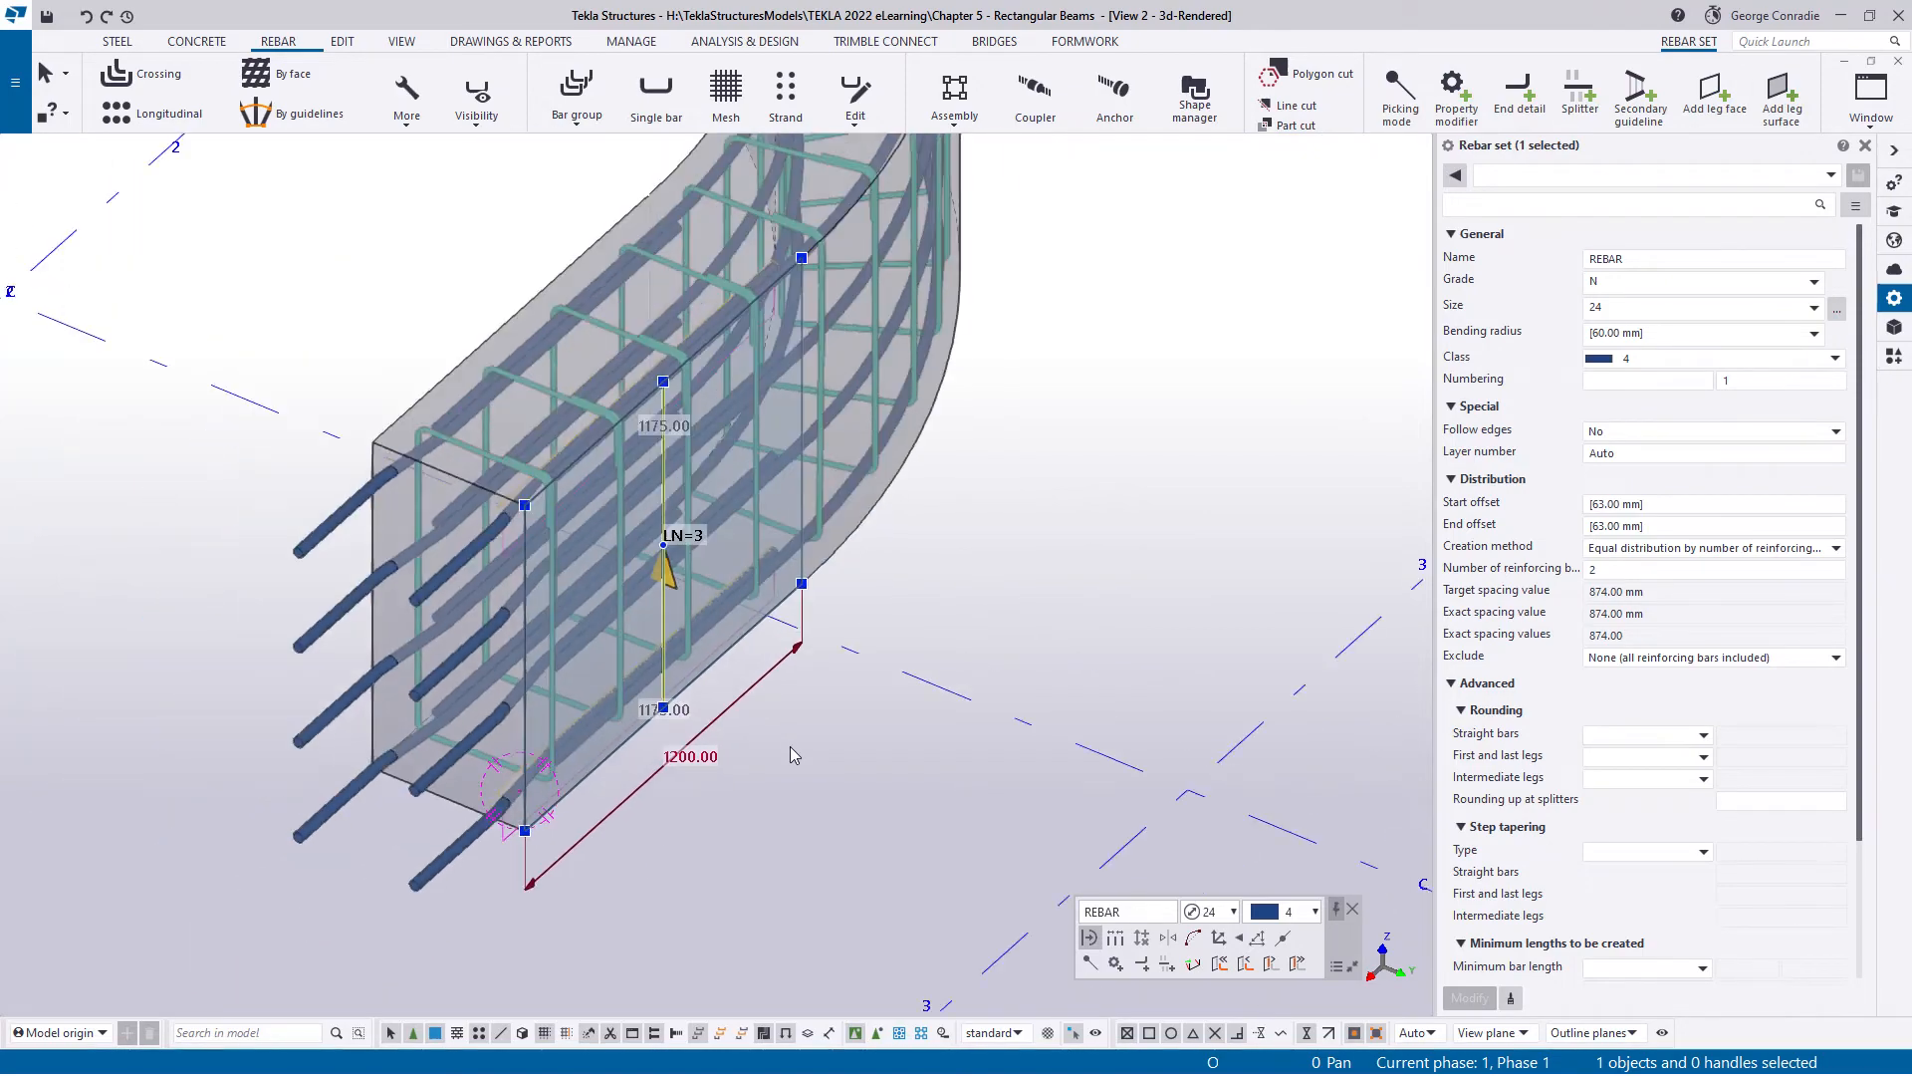
- Add the beam's outer curved face to the selected two-bar set as a leg surface
ctrl+middle_drag(676, 677, 610, 696)
scroll(849, 768, down, 3)
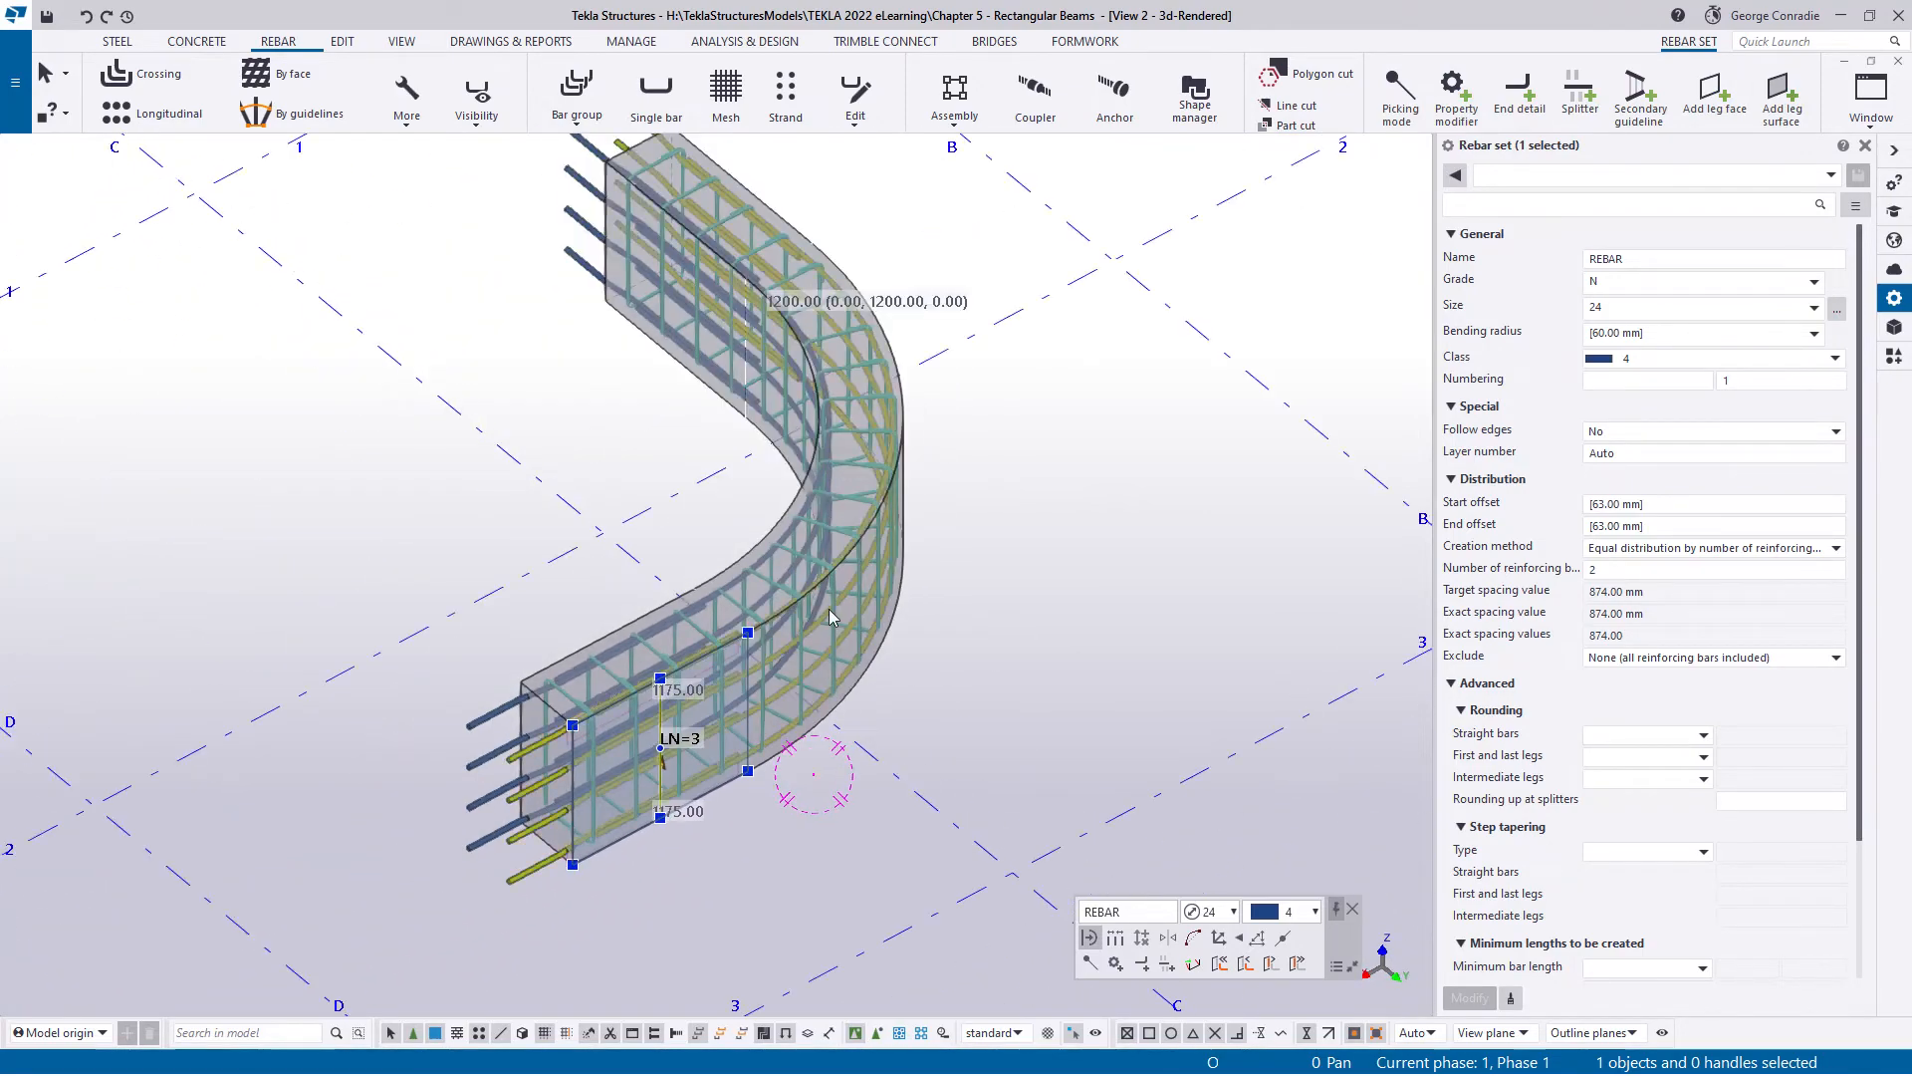
ctrl+middle_drag(829, 609, 623, 559)
middle_drag(865, 590, 726, 607)
scroll(749, 619, up, 2)
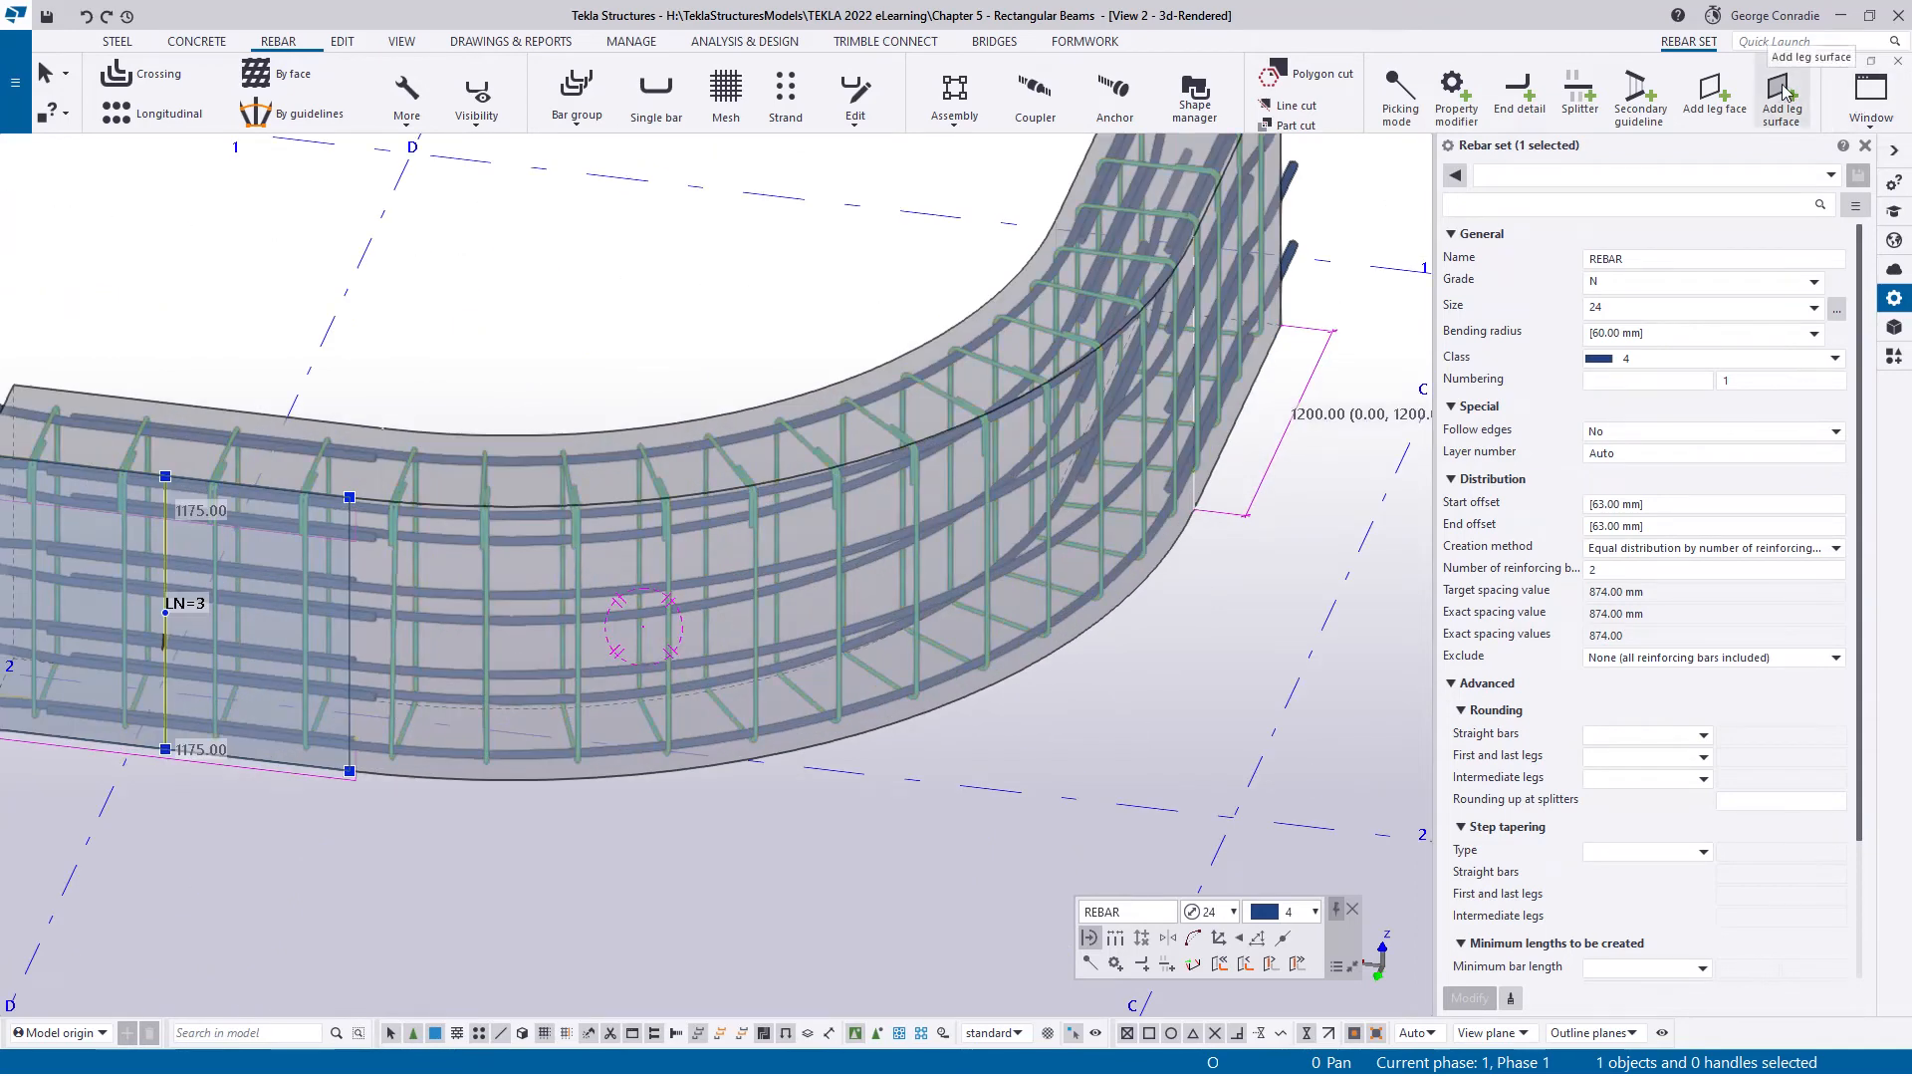
click(1710, 110)
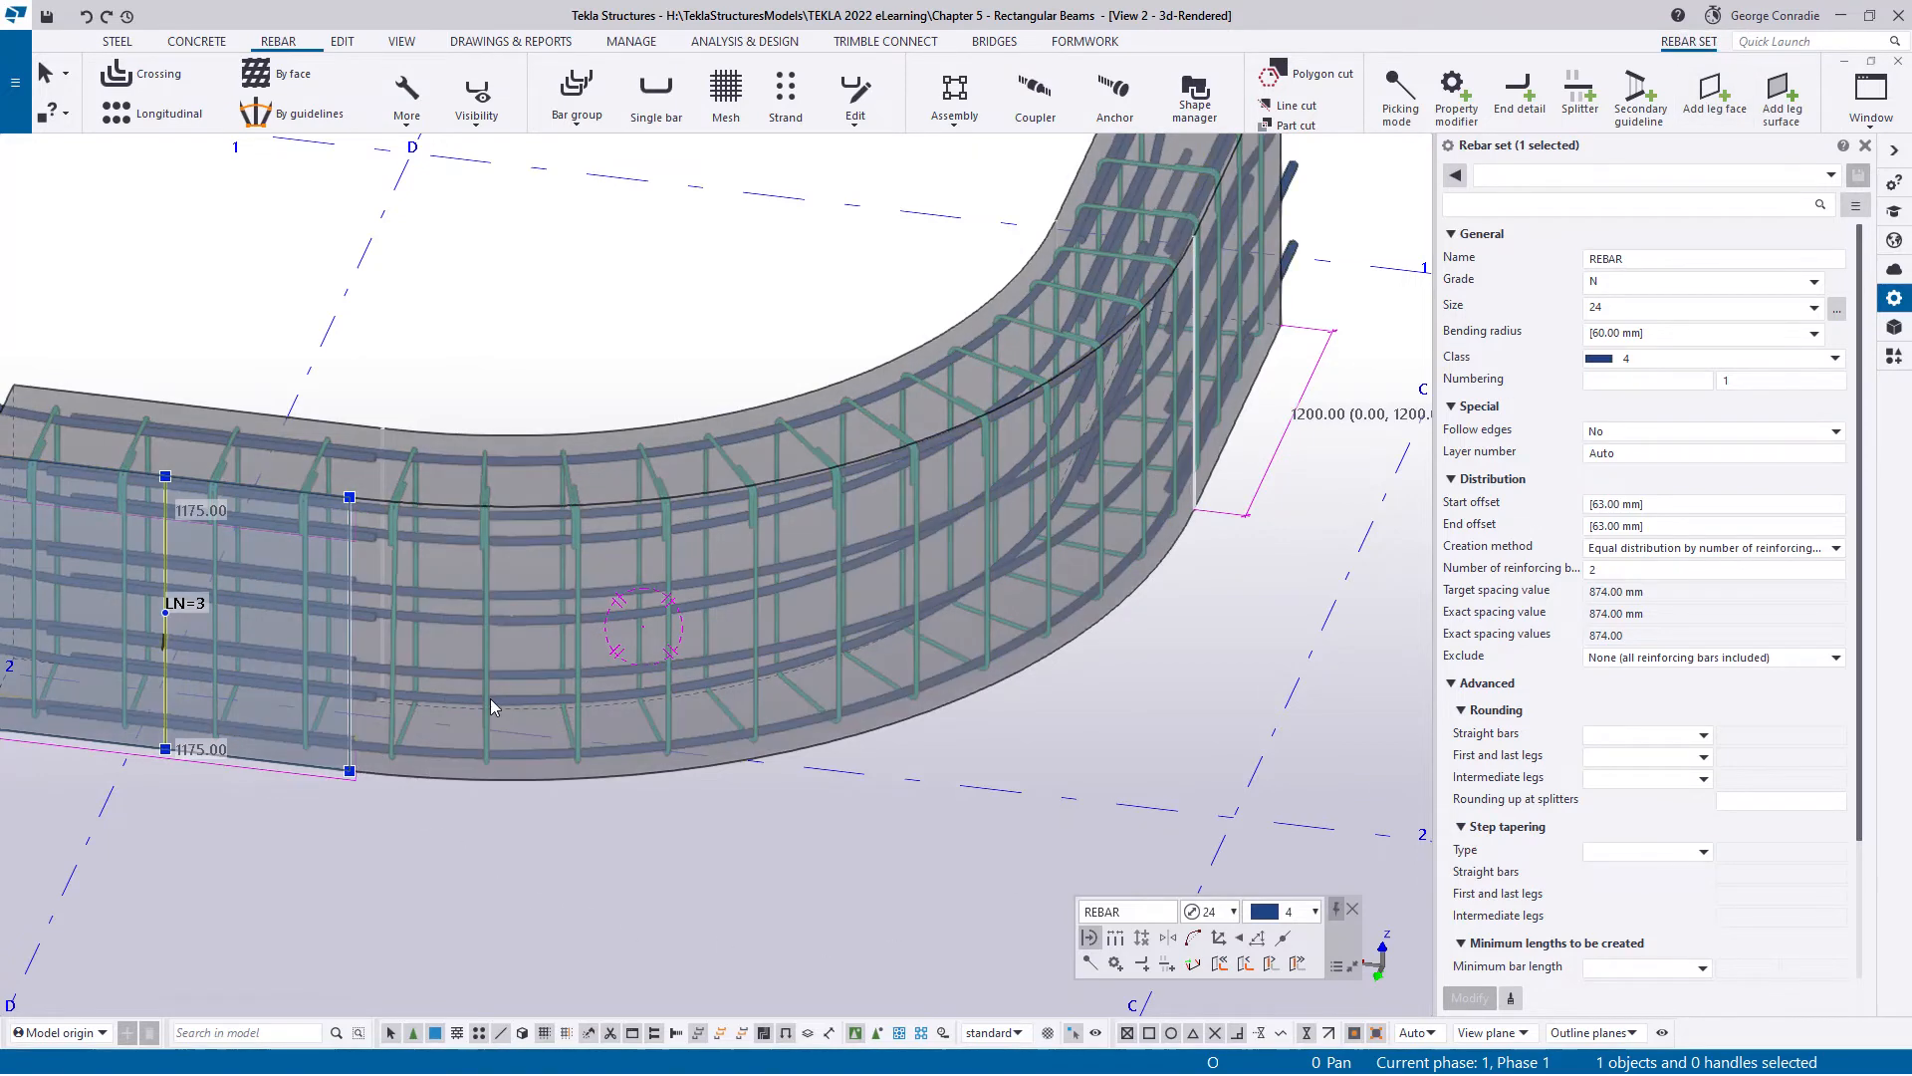
click(1785, 103)
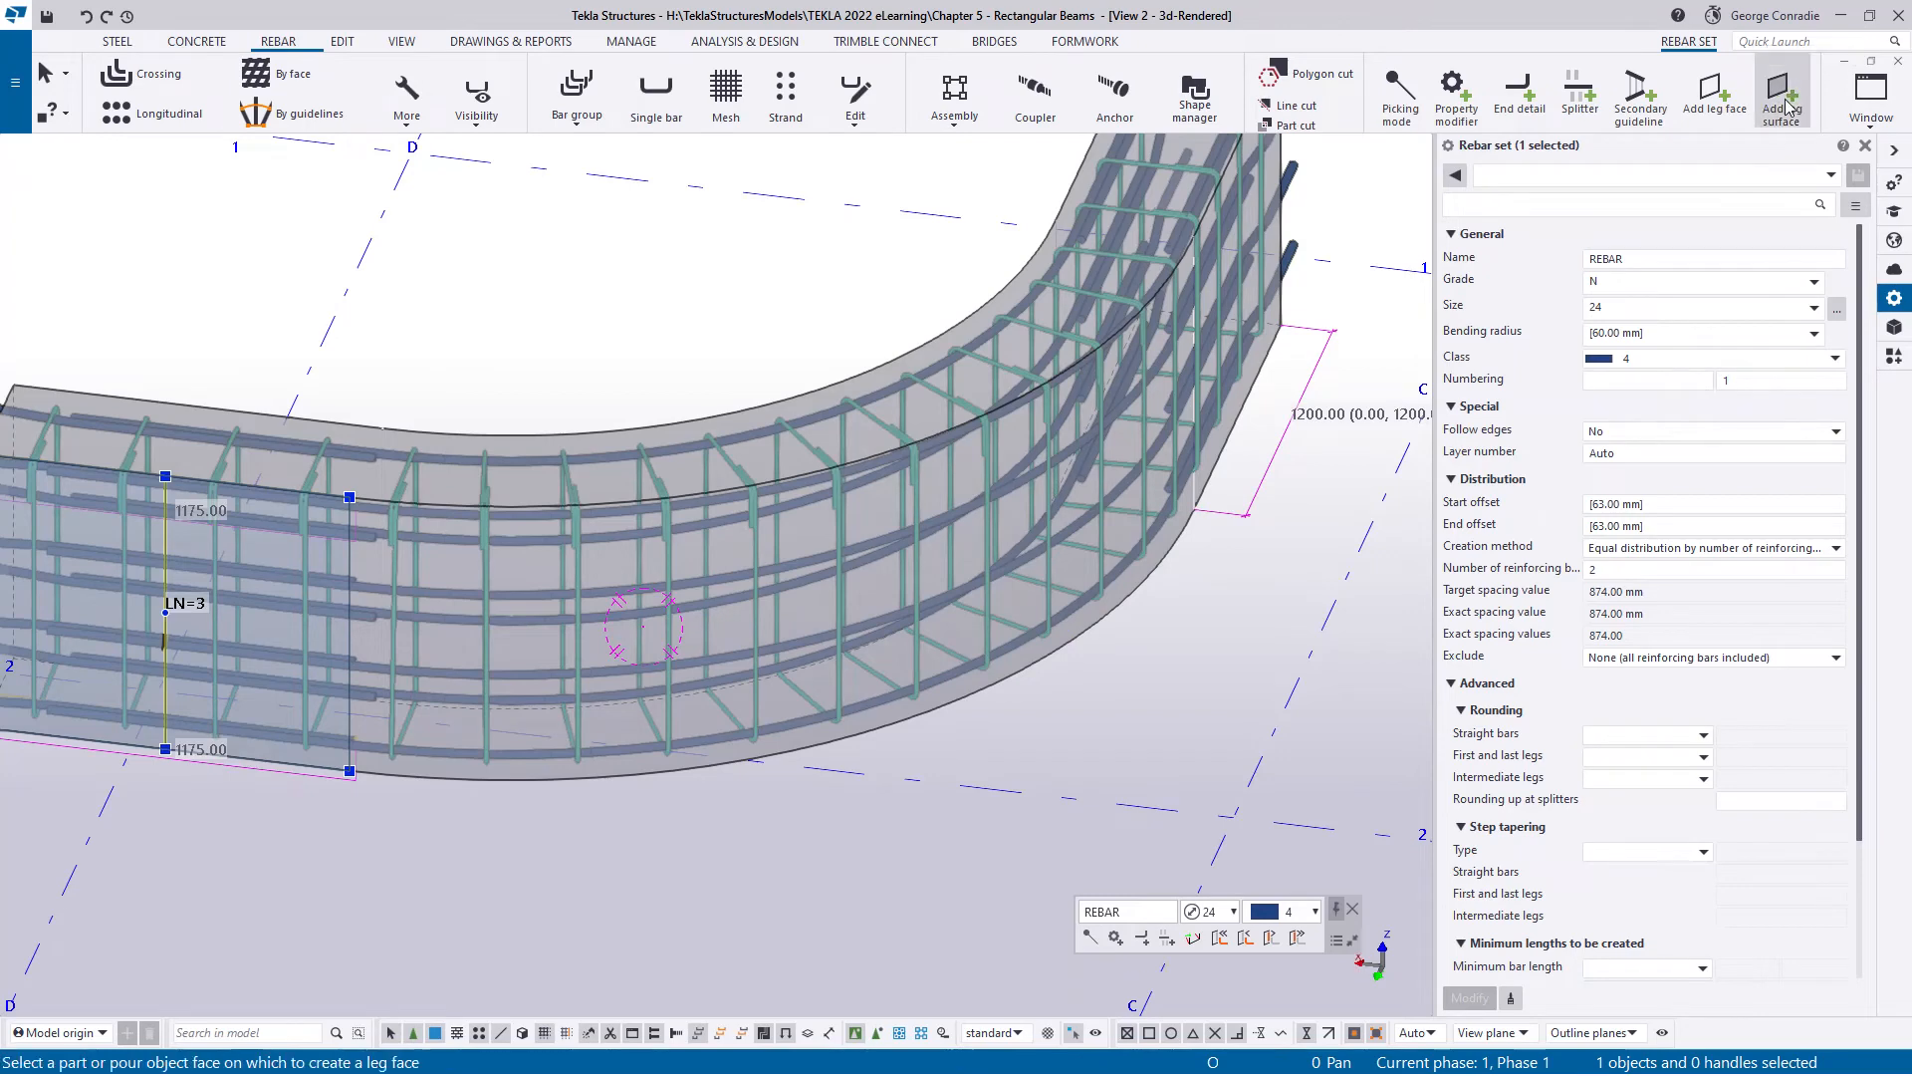
click(625, 745)
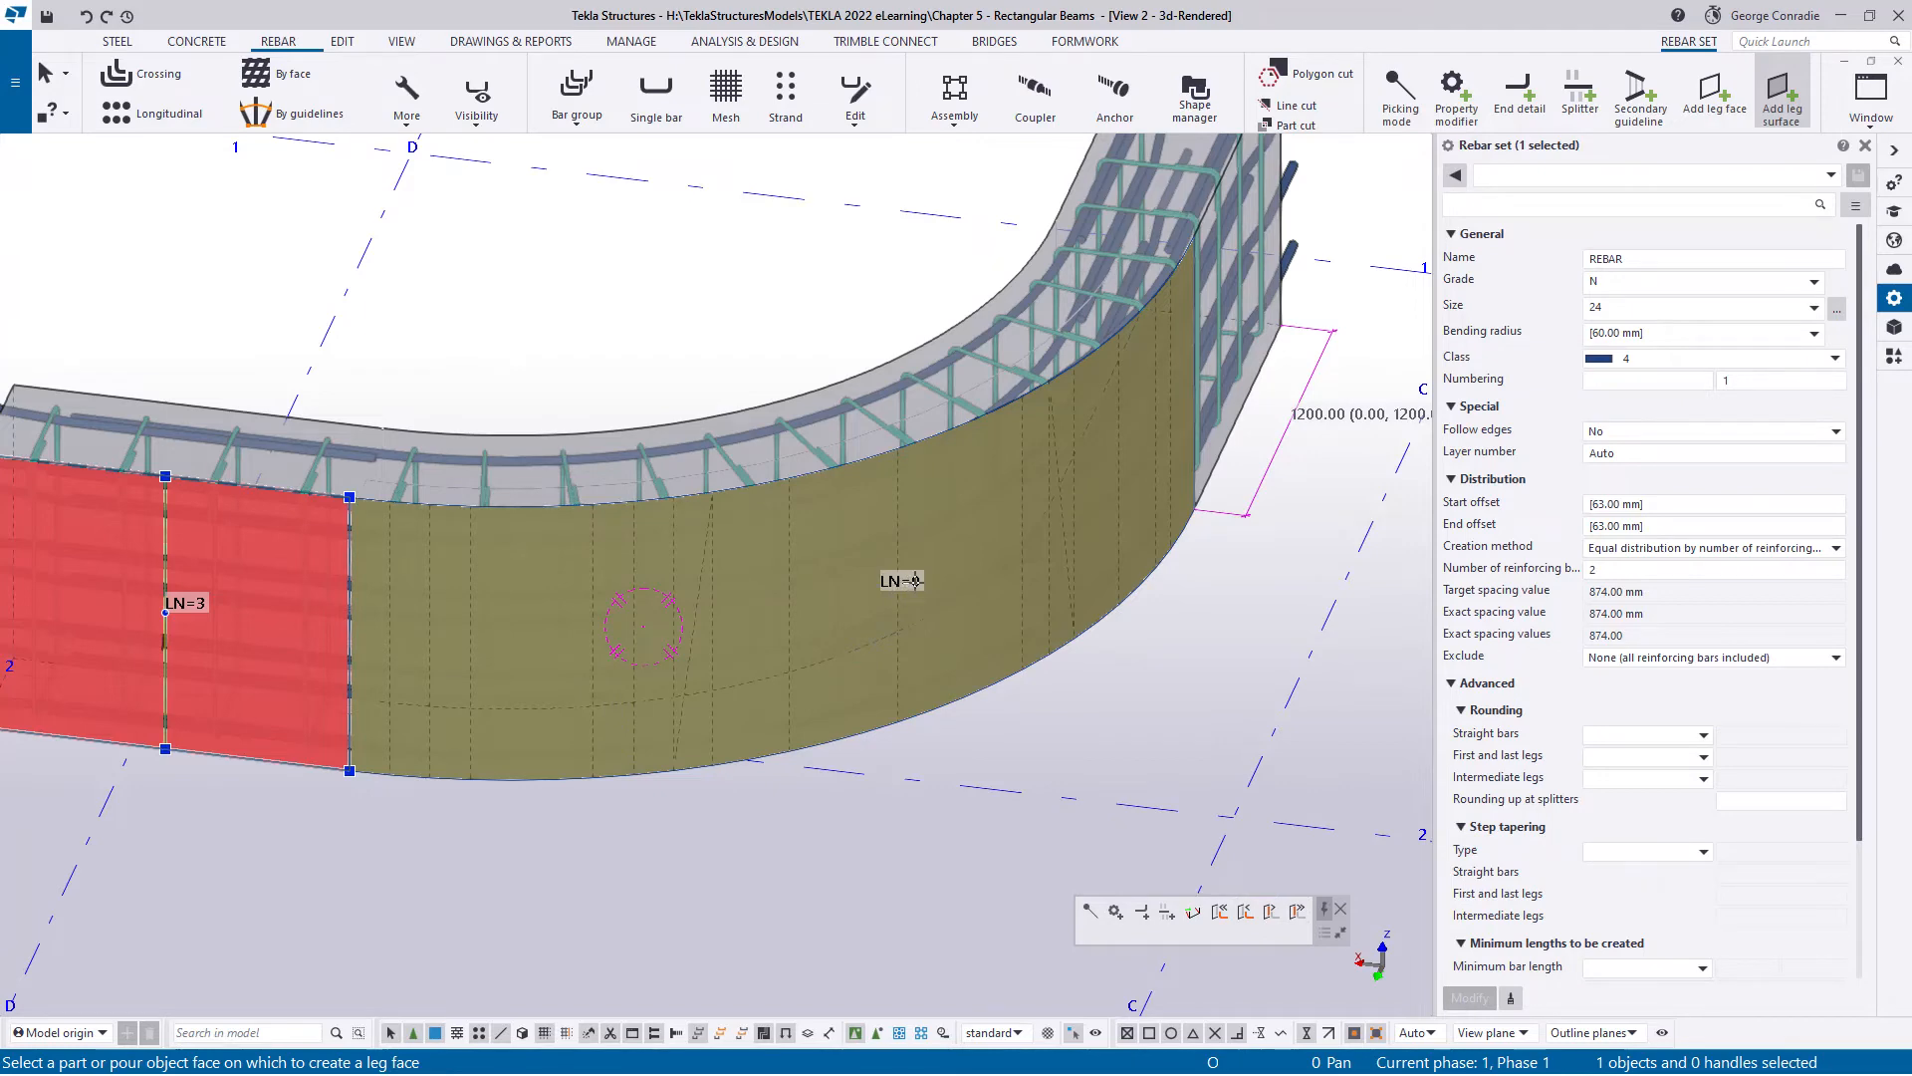
- Add a leg face to the two-bar set on the outer side of the beam's other straight end
middle_drag(916, 581, 620, 740)
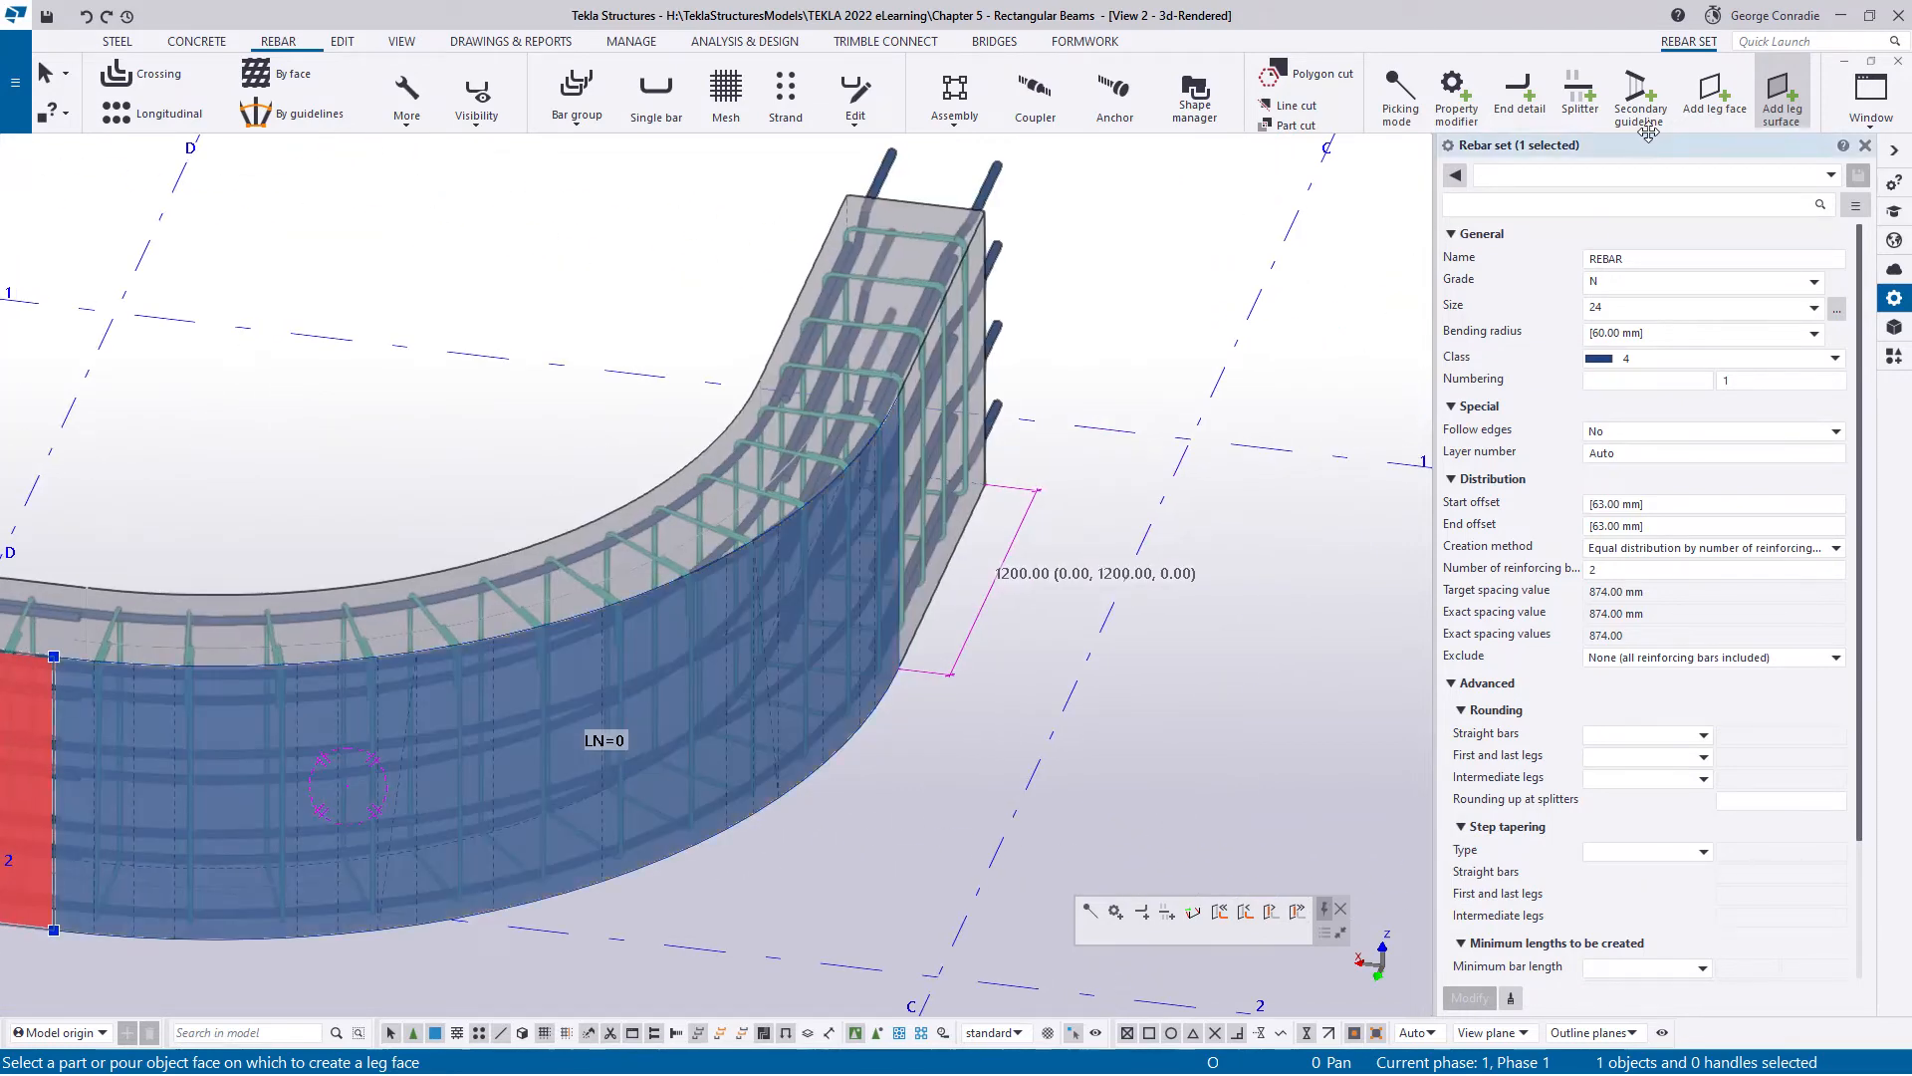
click(1715, 95)
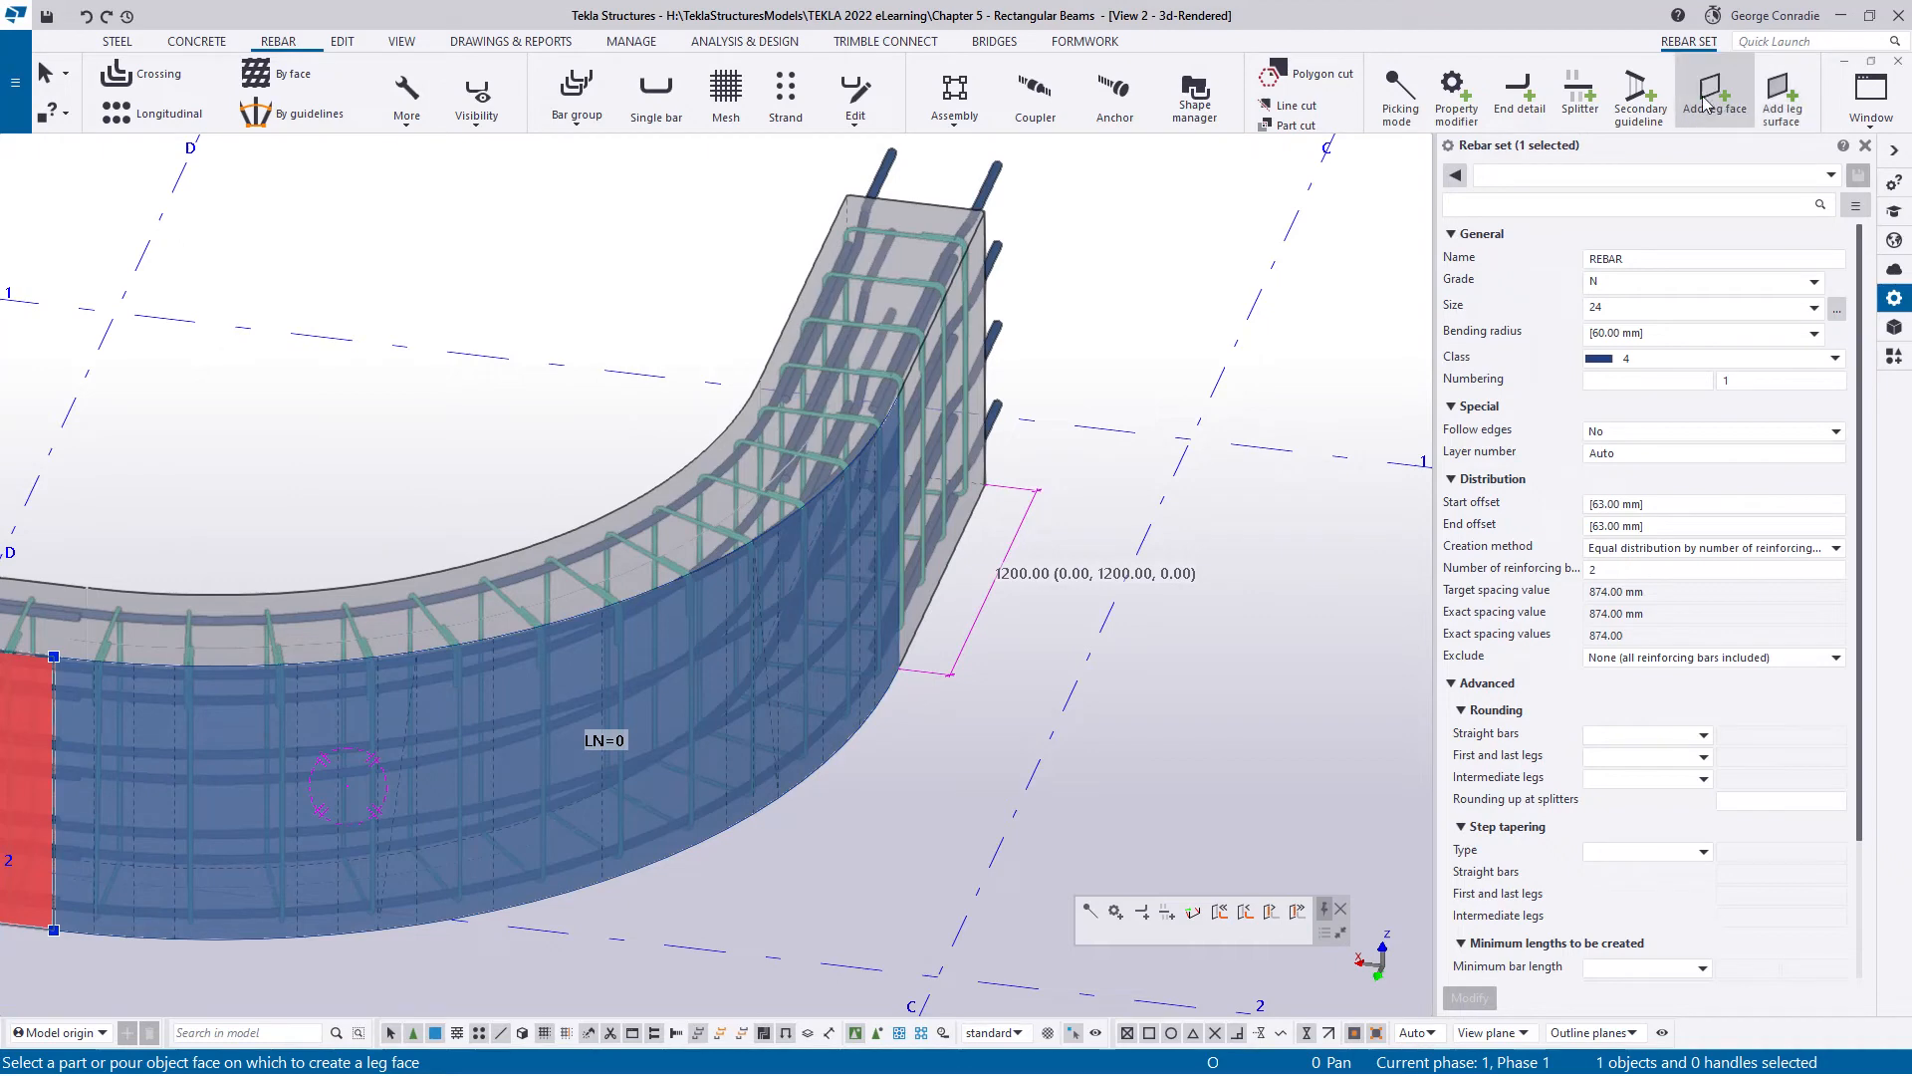
click(961, 435)
right_click(1101, 450)
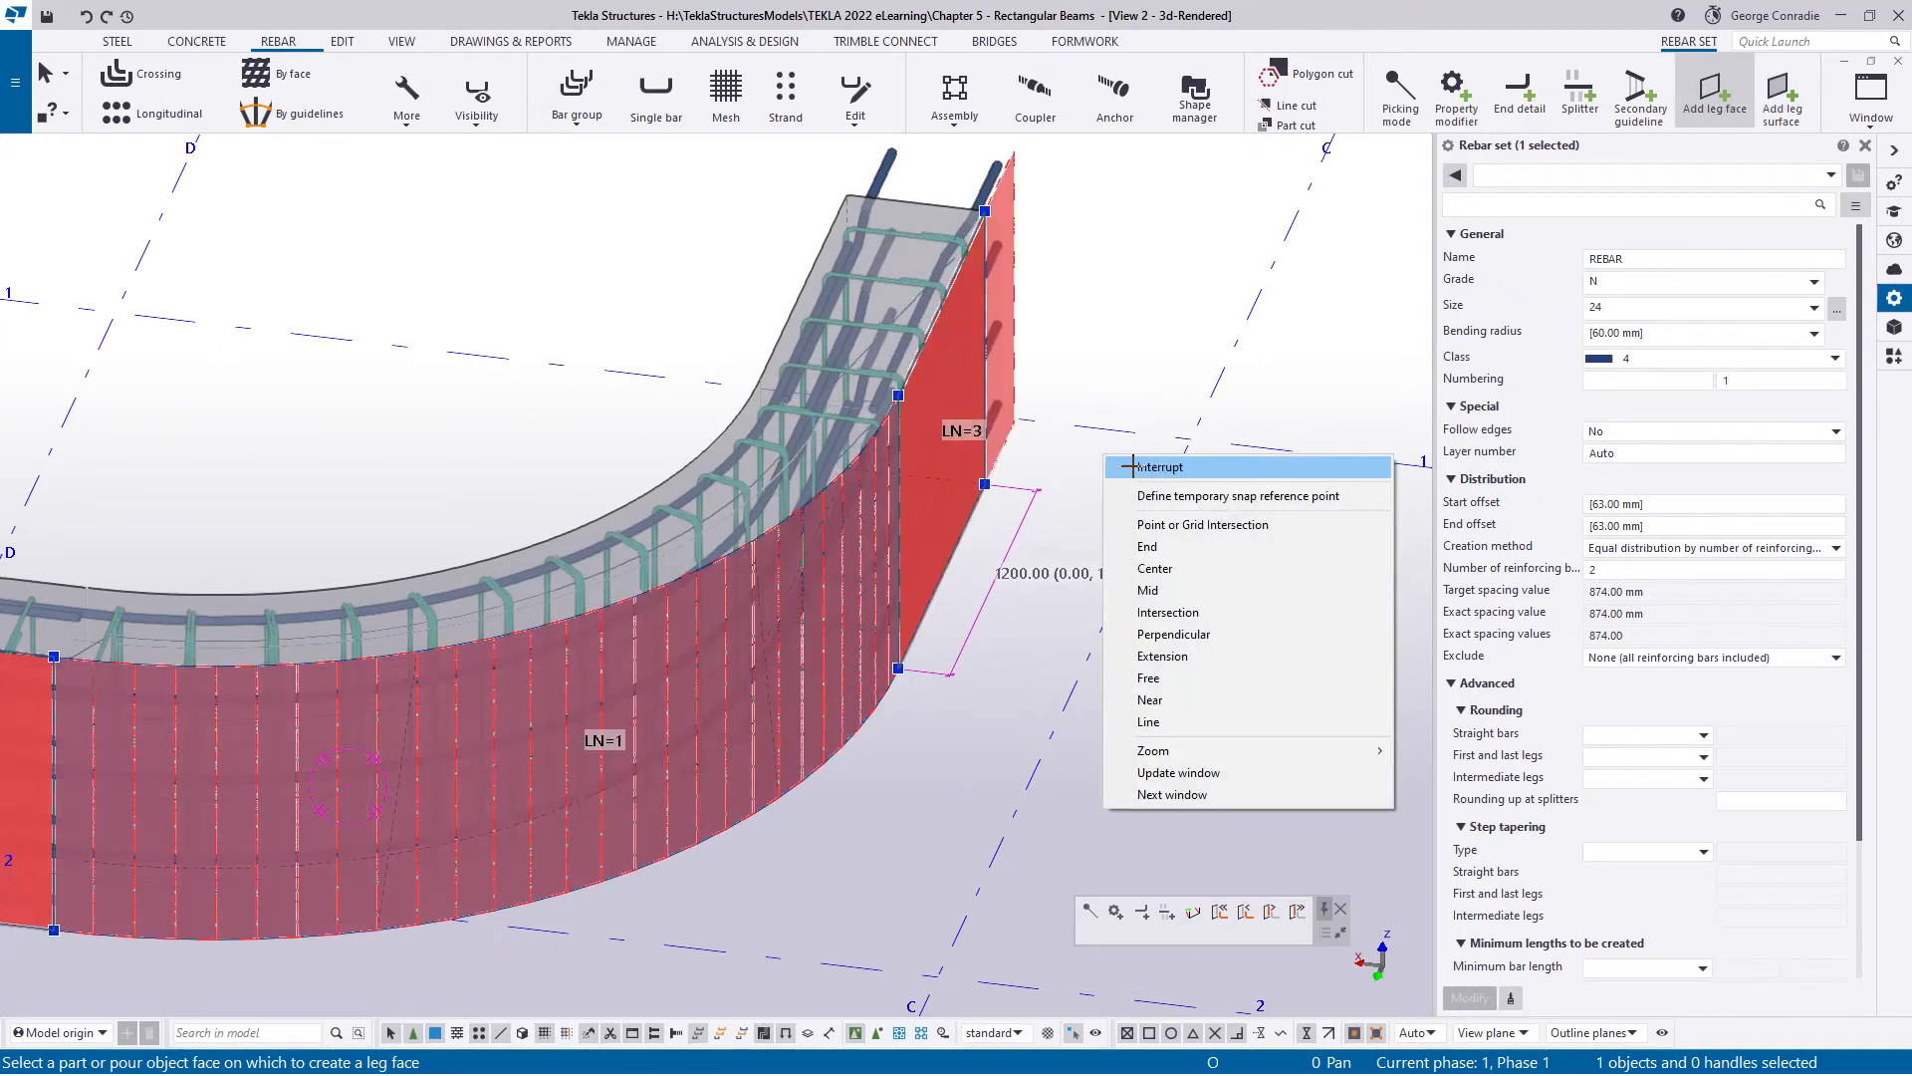
click(1146, 466)
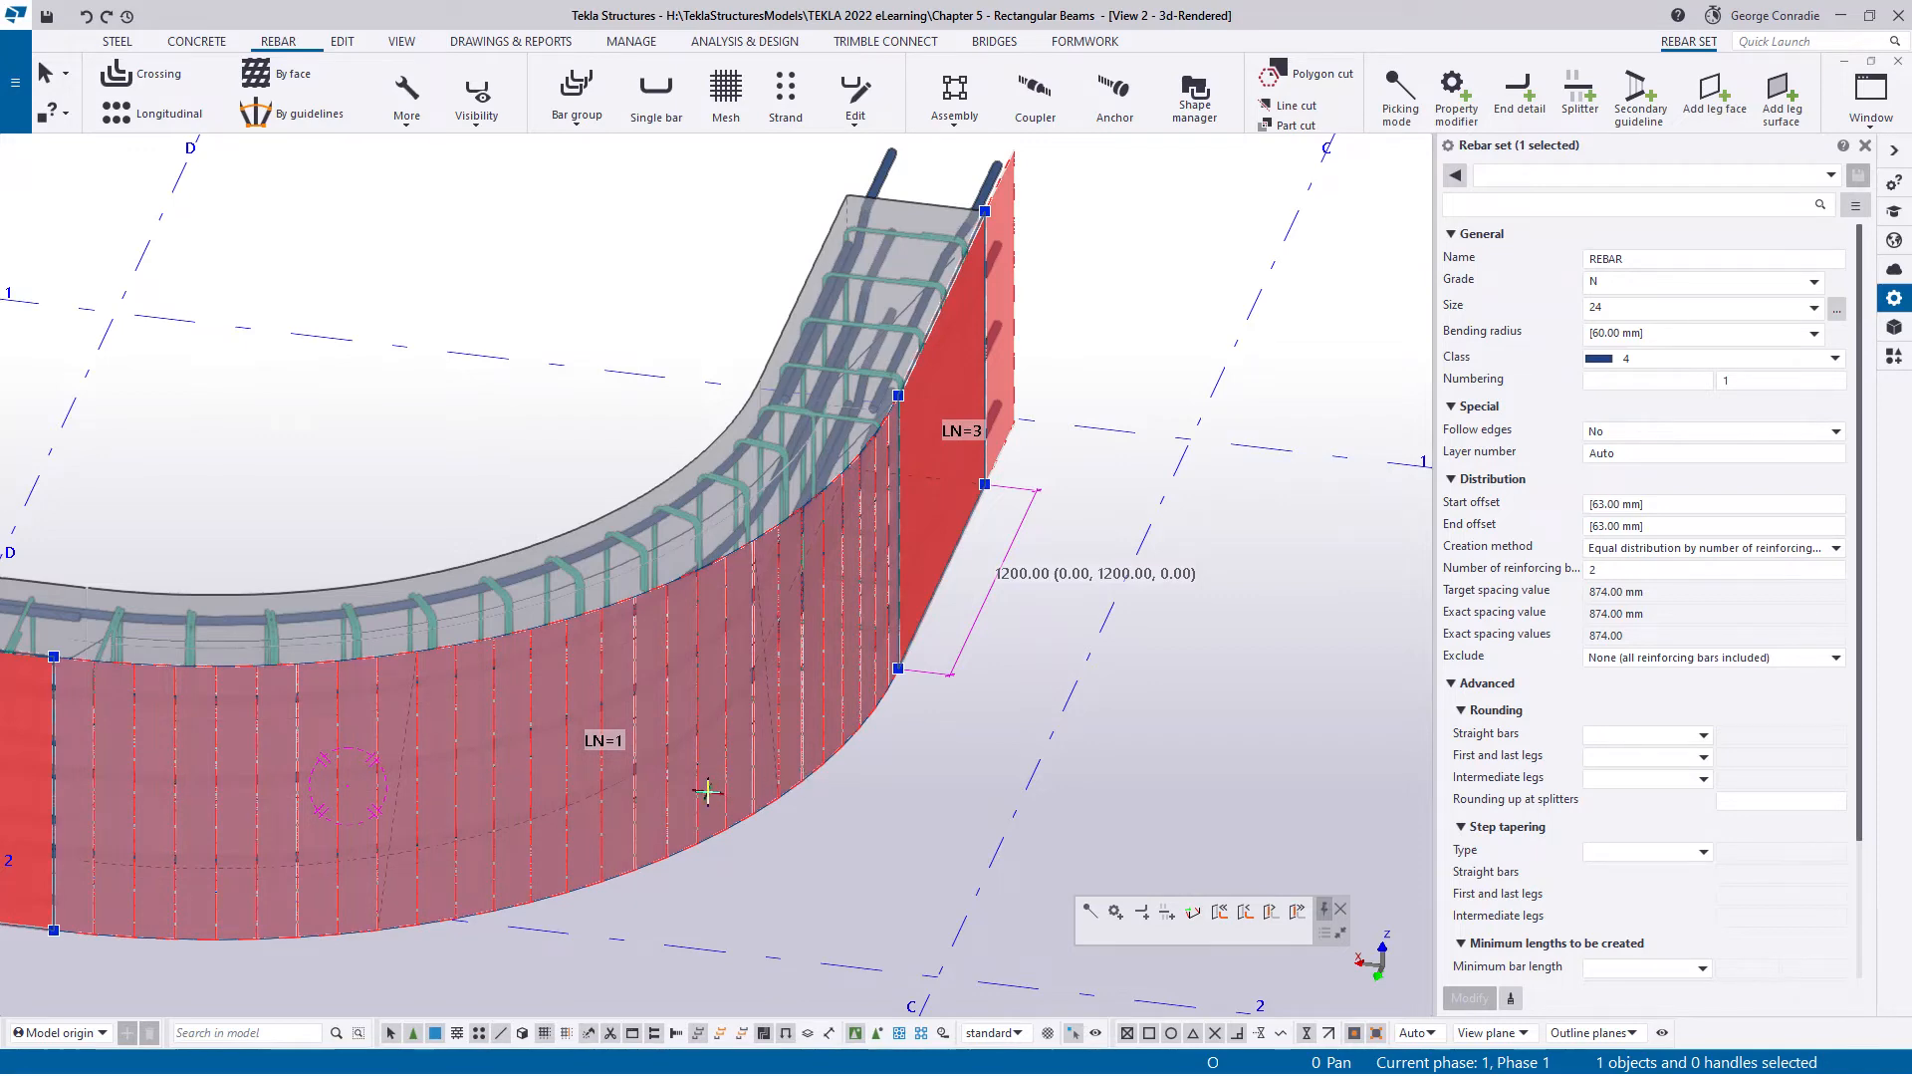
- Set the outer curved leg surface's additional offset to 0 mm and its layer number to 3
click(709, 790)
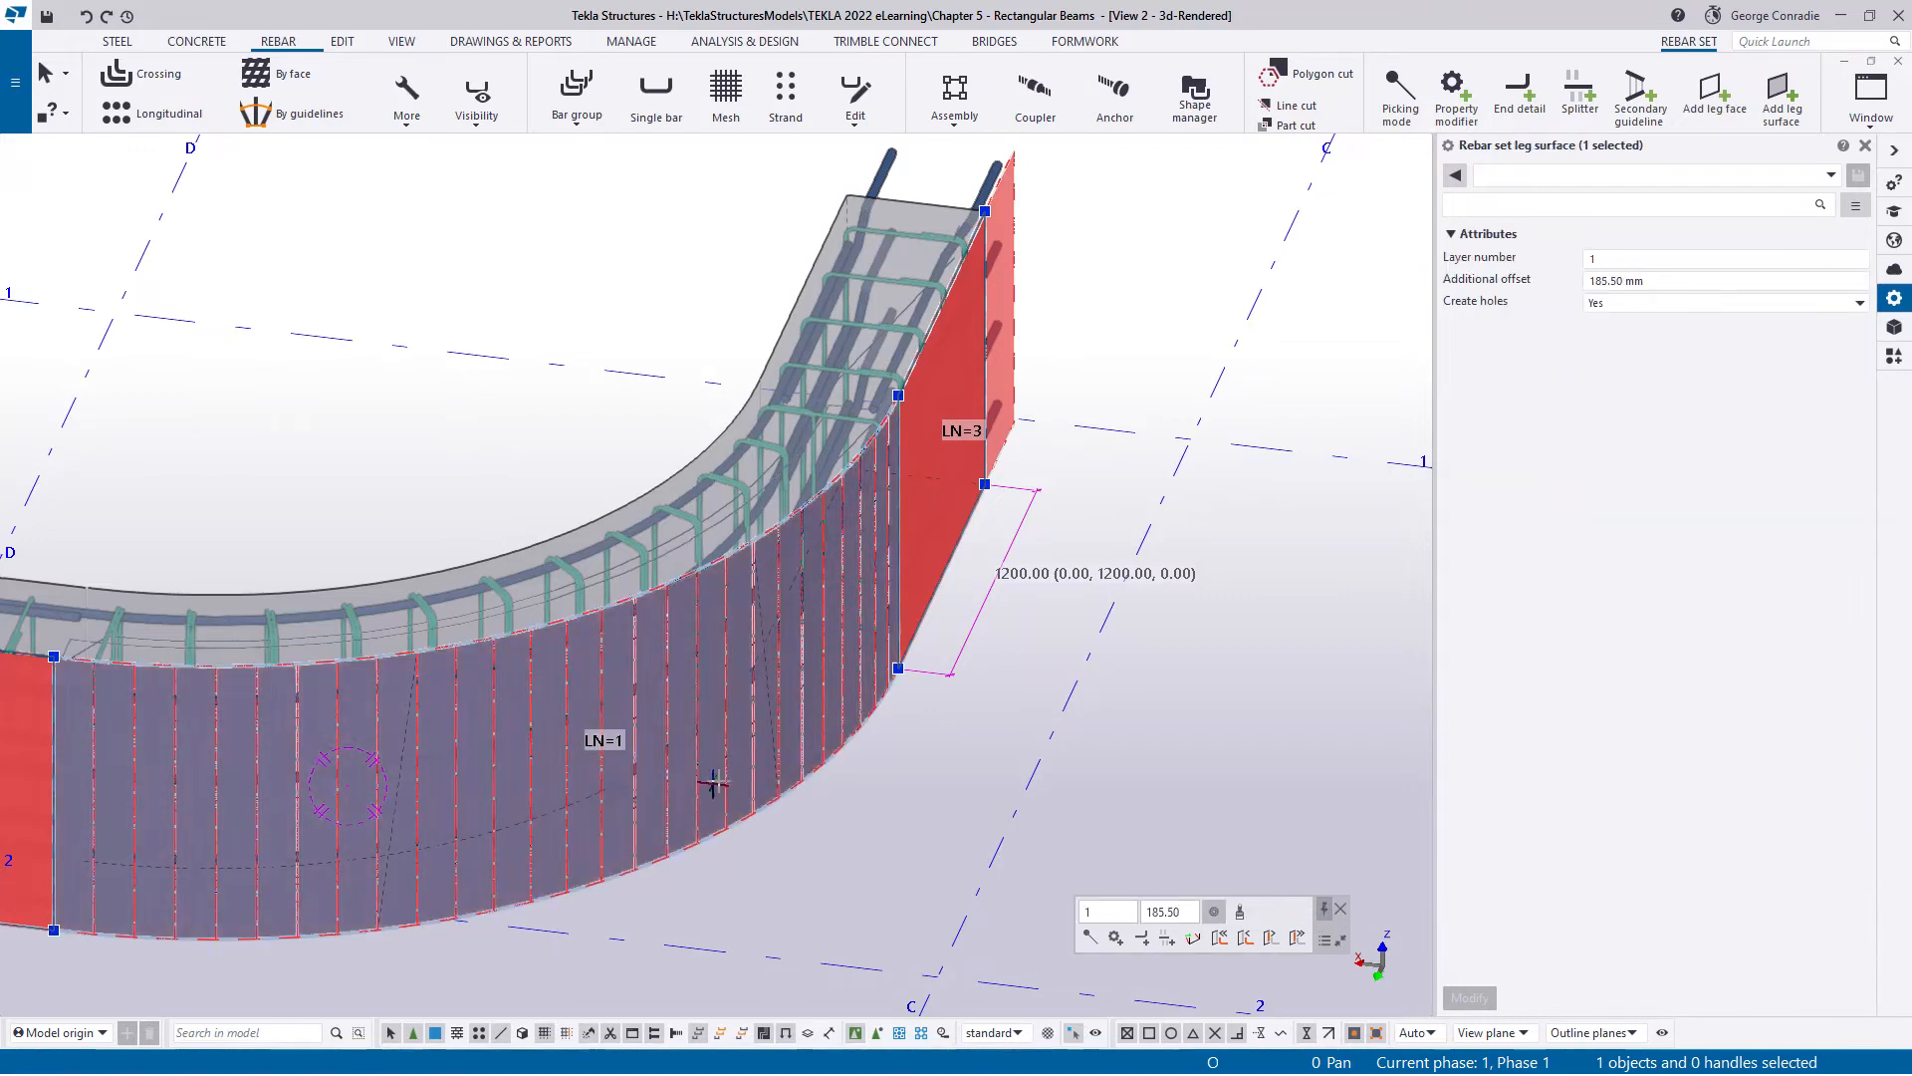
click(1600, 260)
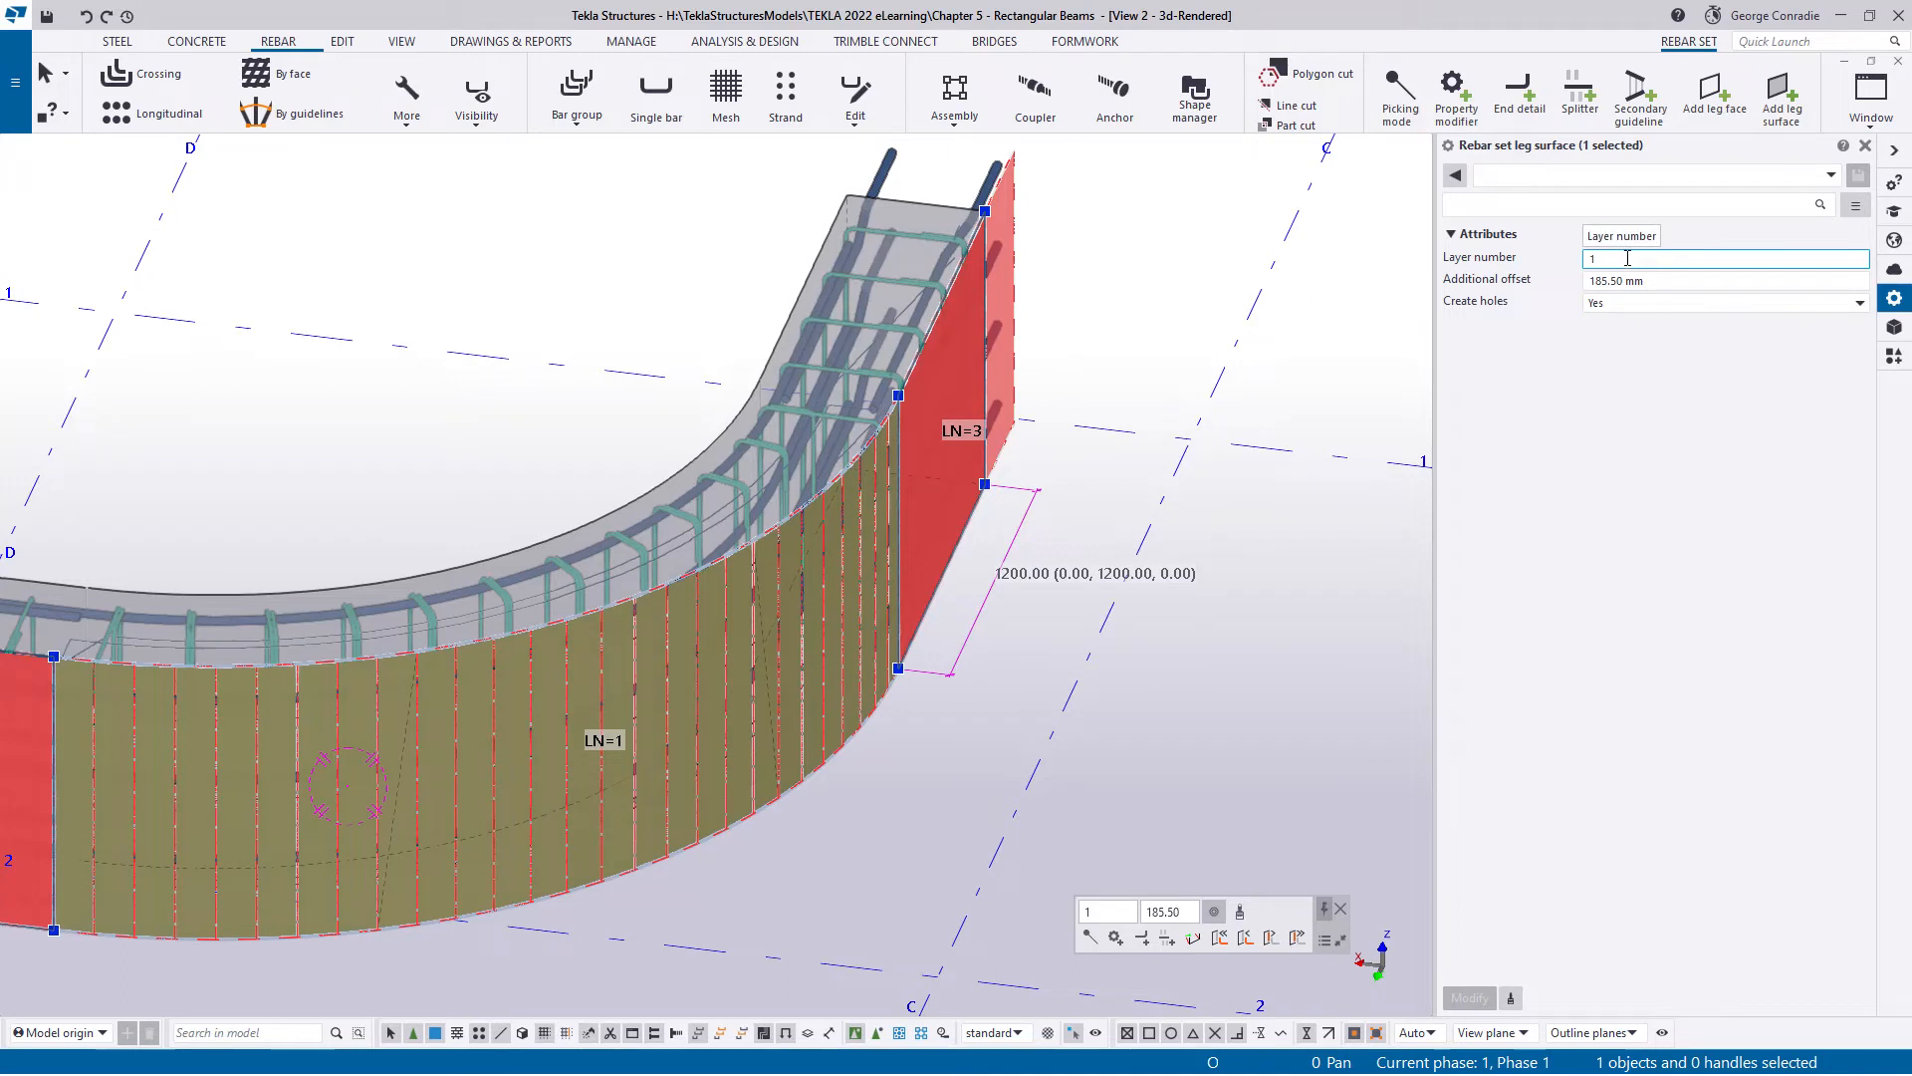
drag(1661, 280, 1565, 282)
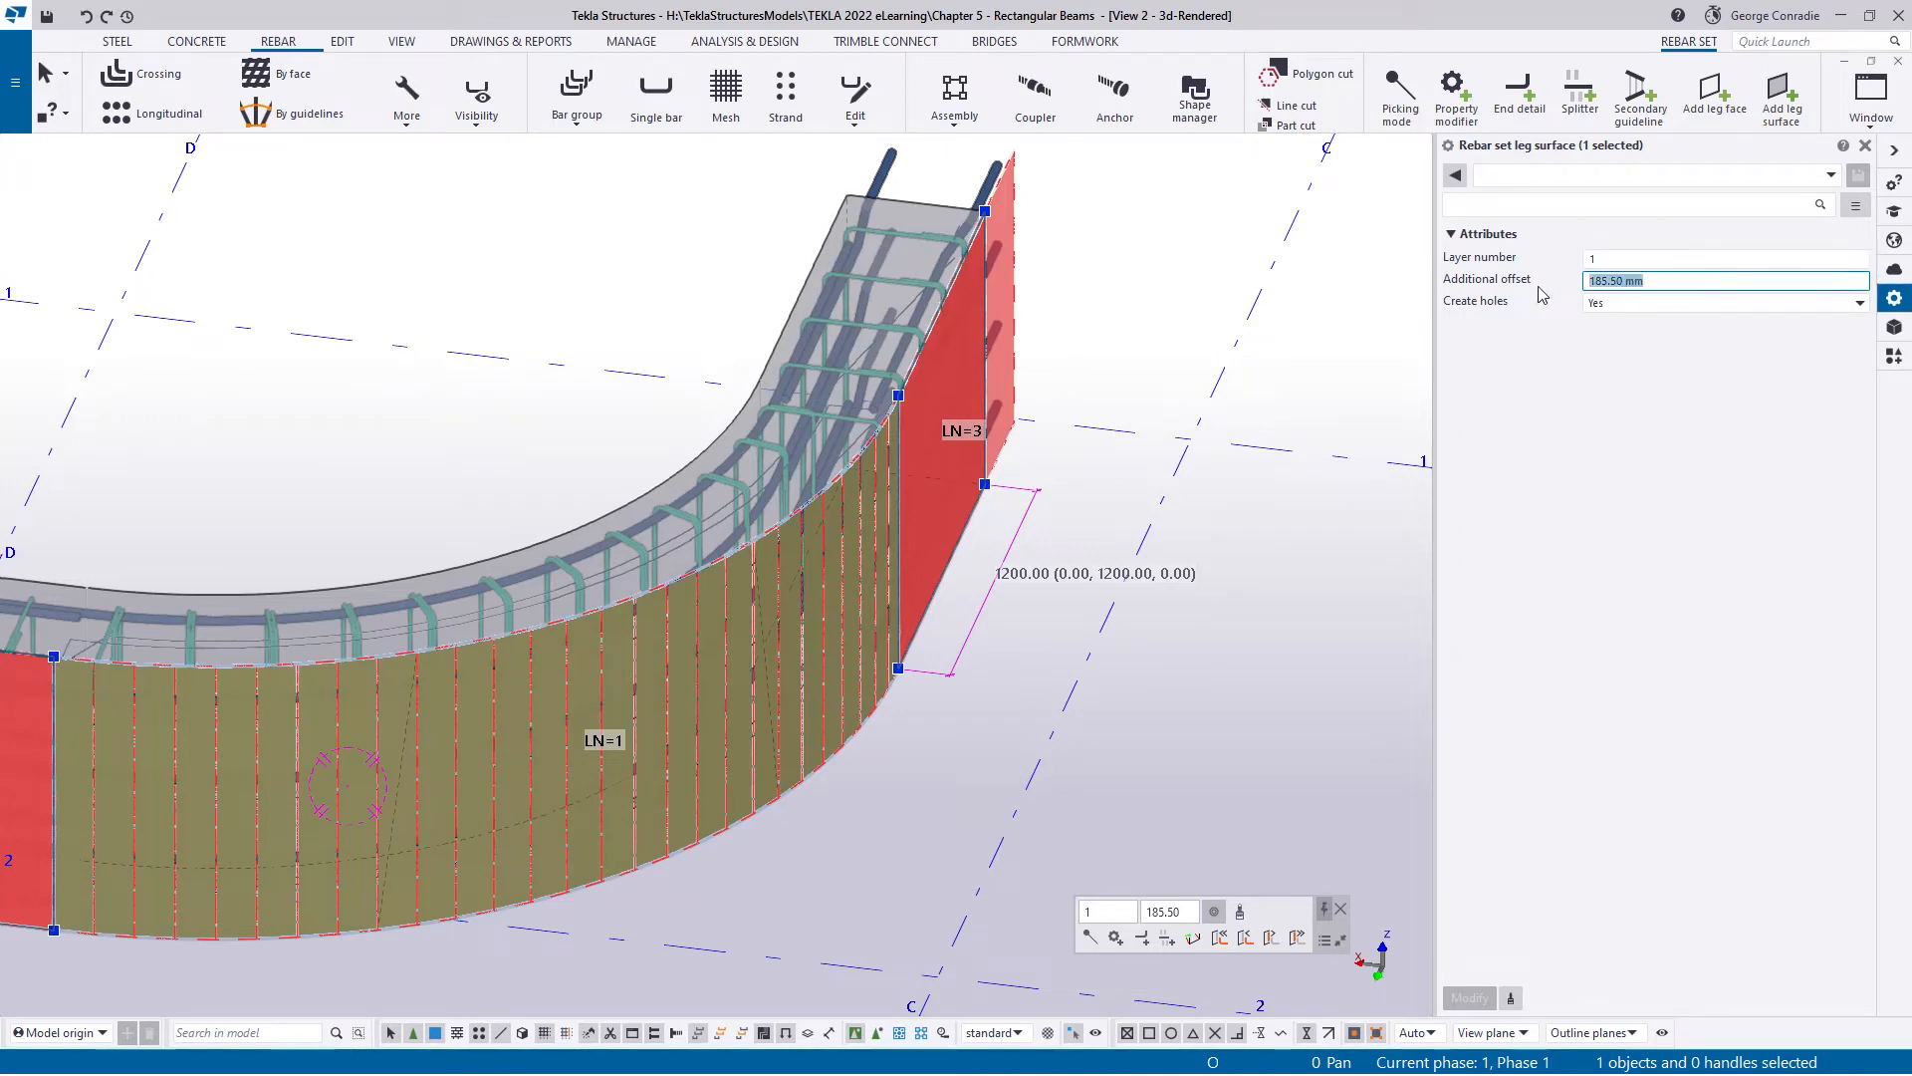
text(0)
click(1597, 259)
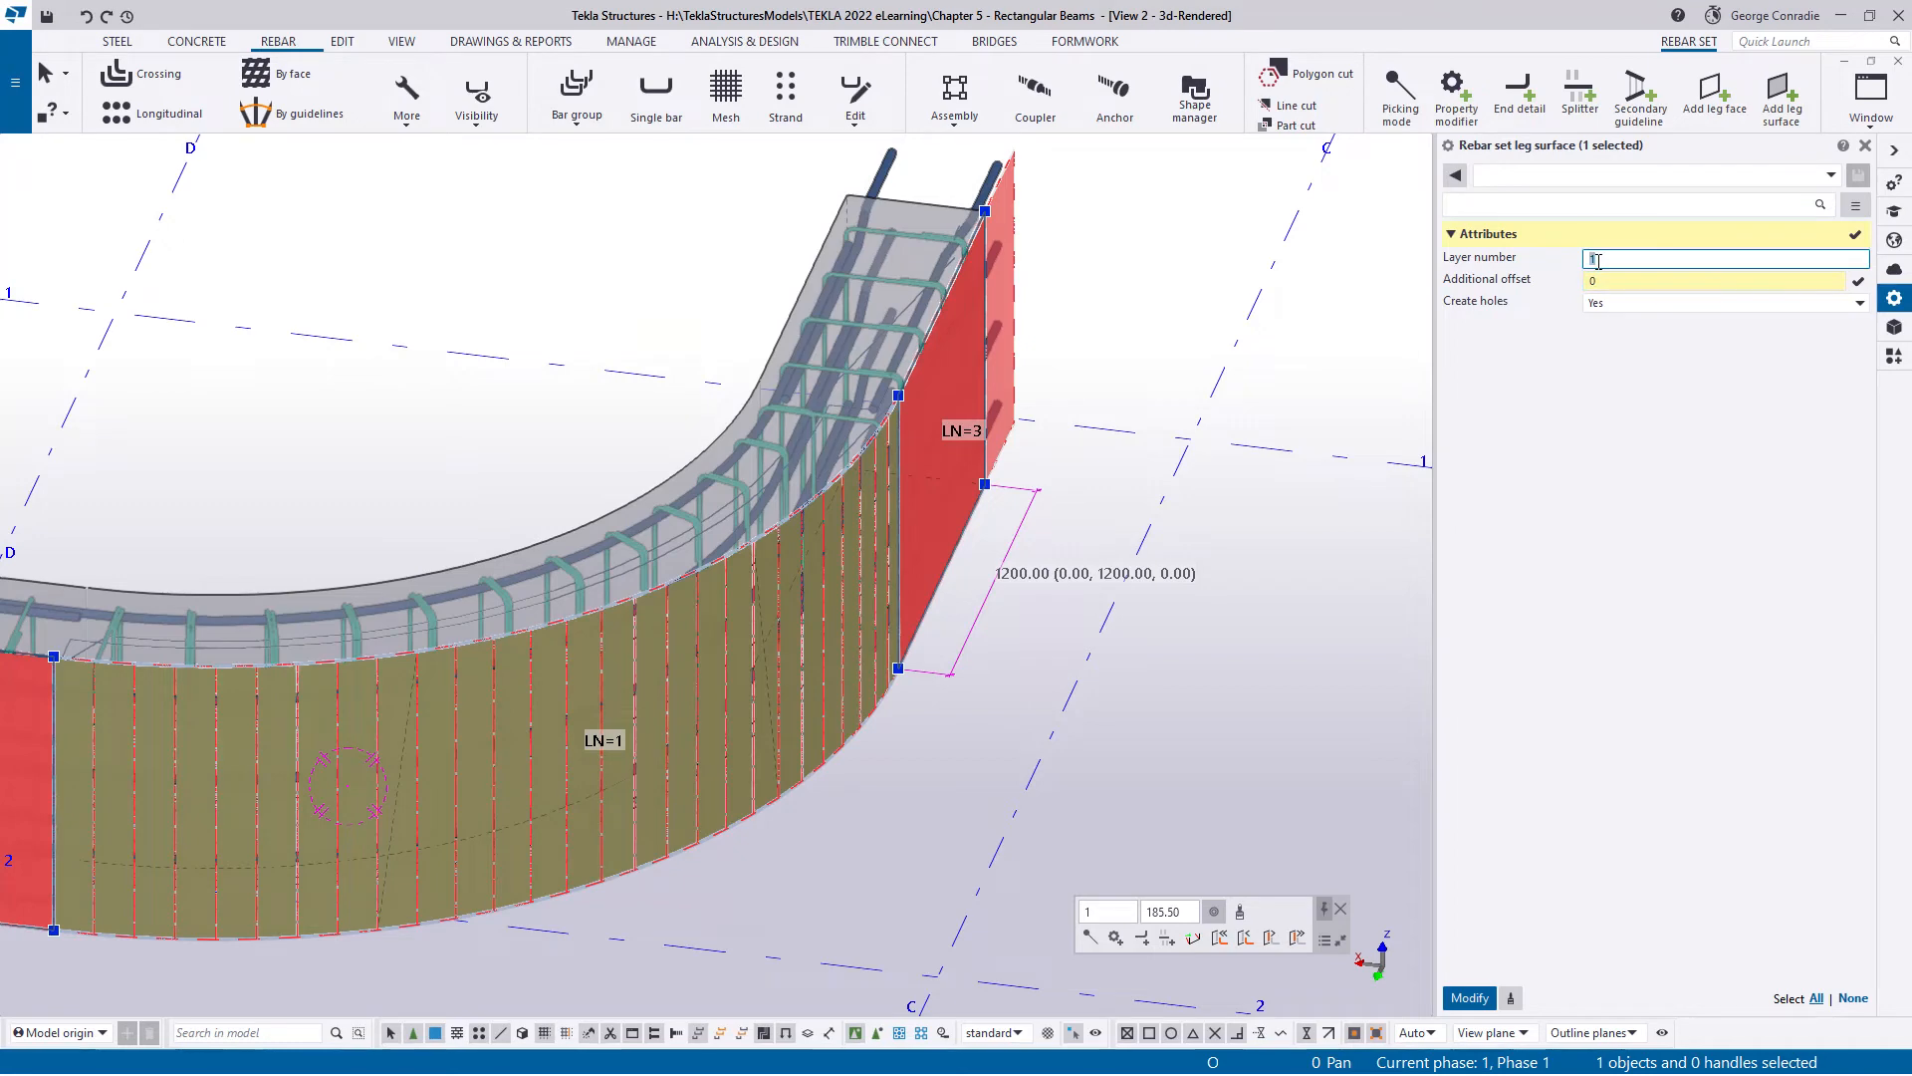
text(3)
key(Return)
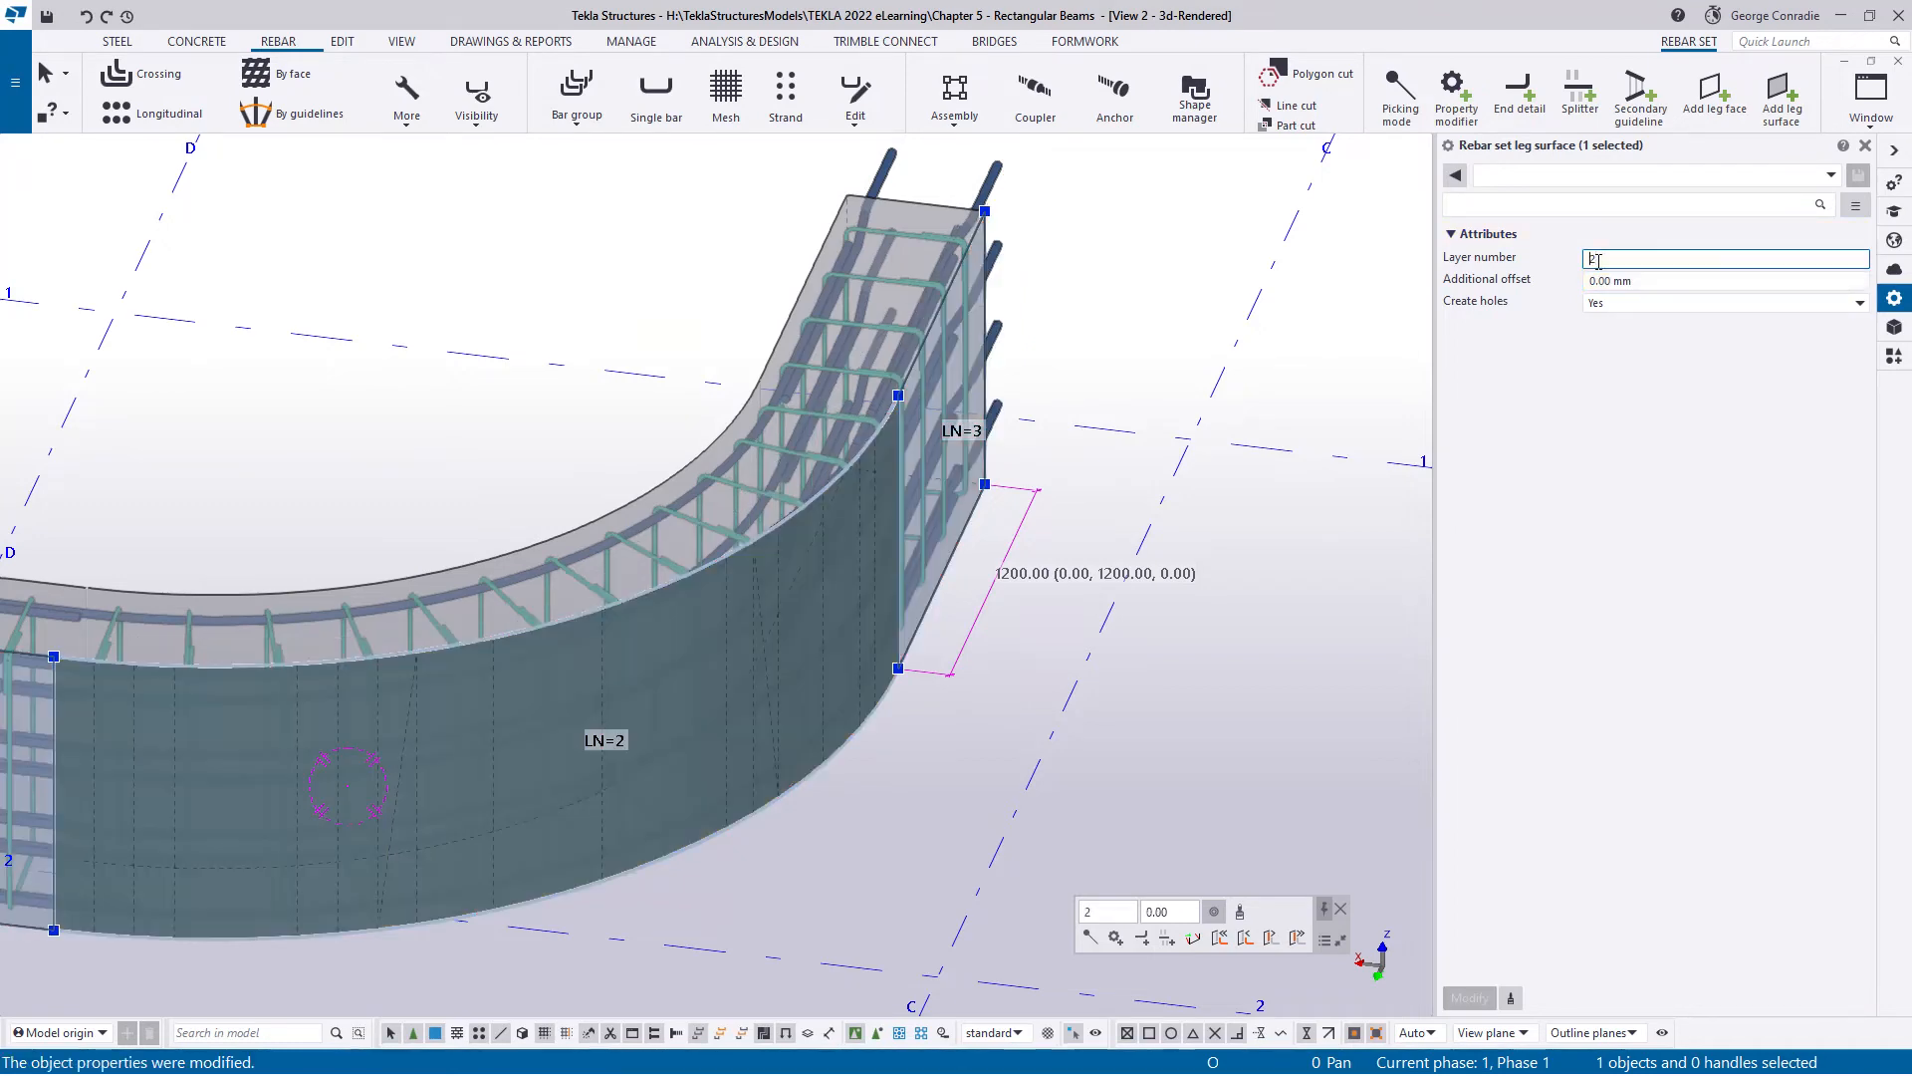
click(610, 727)
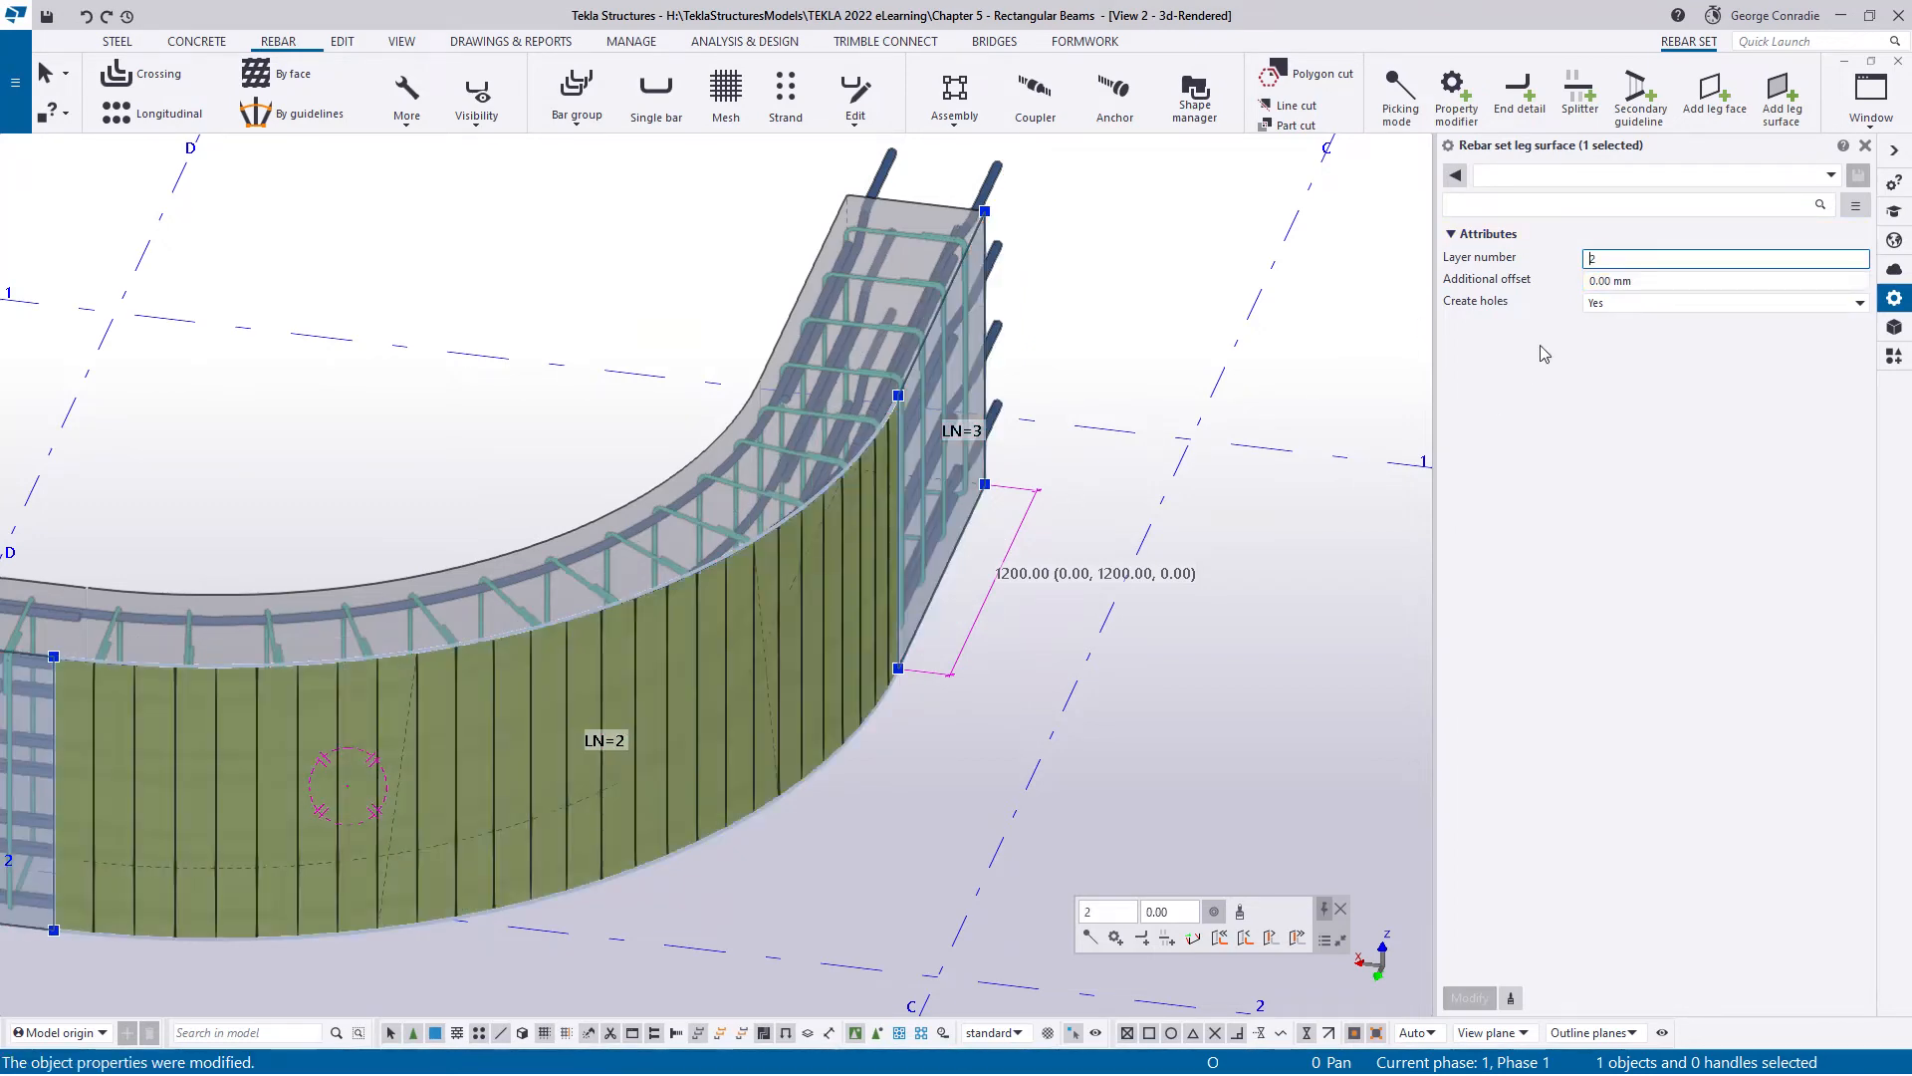
text(3)
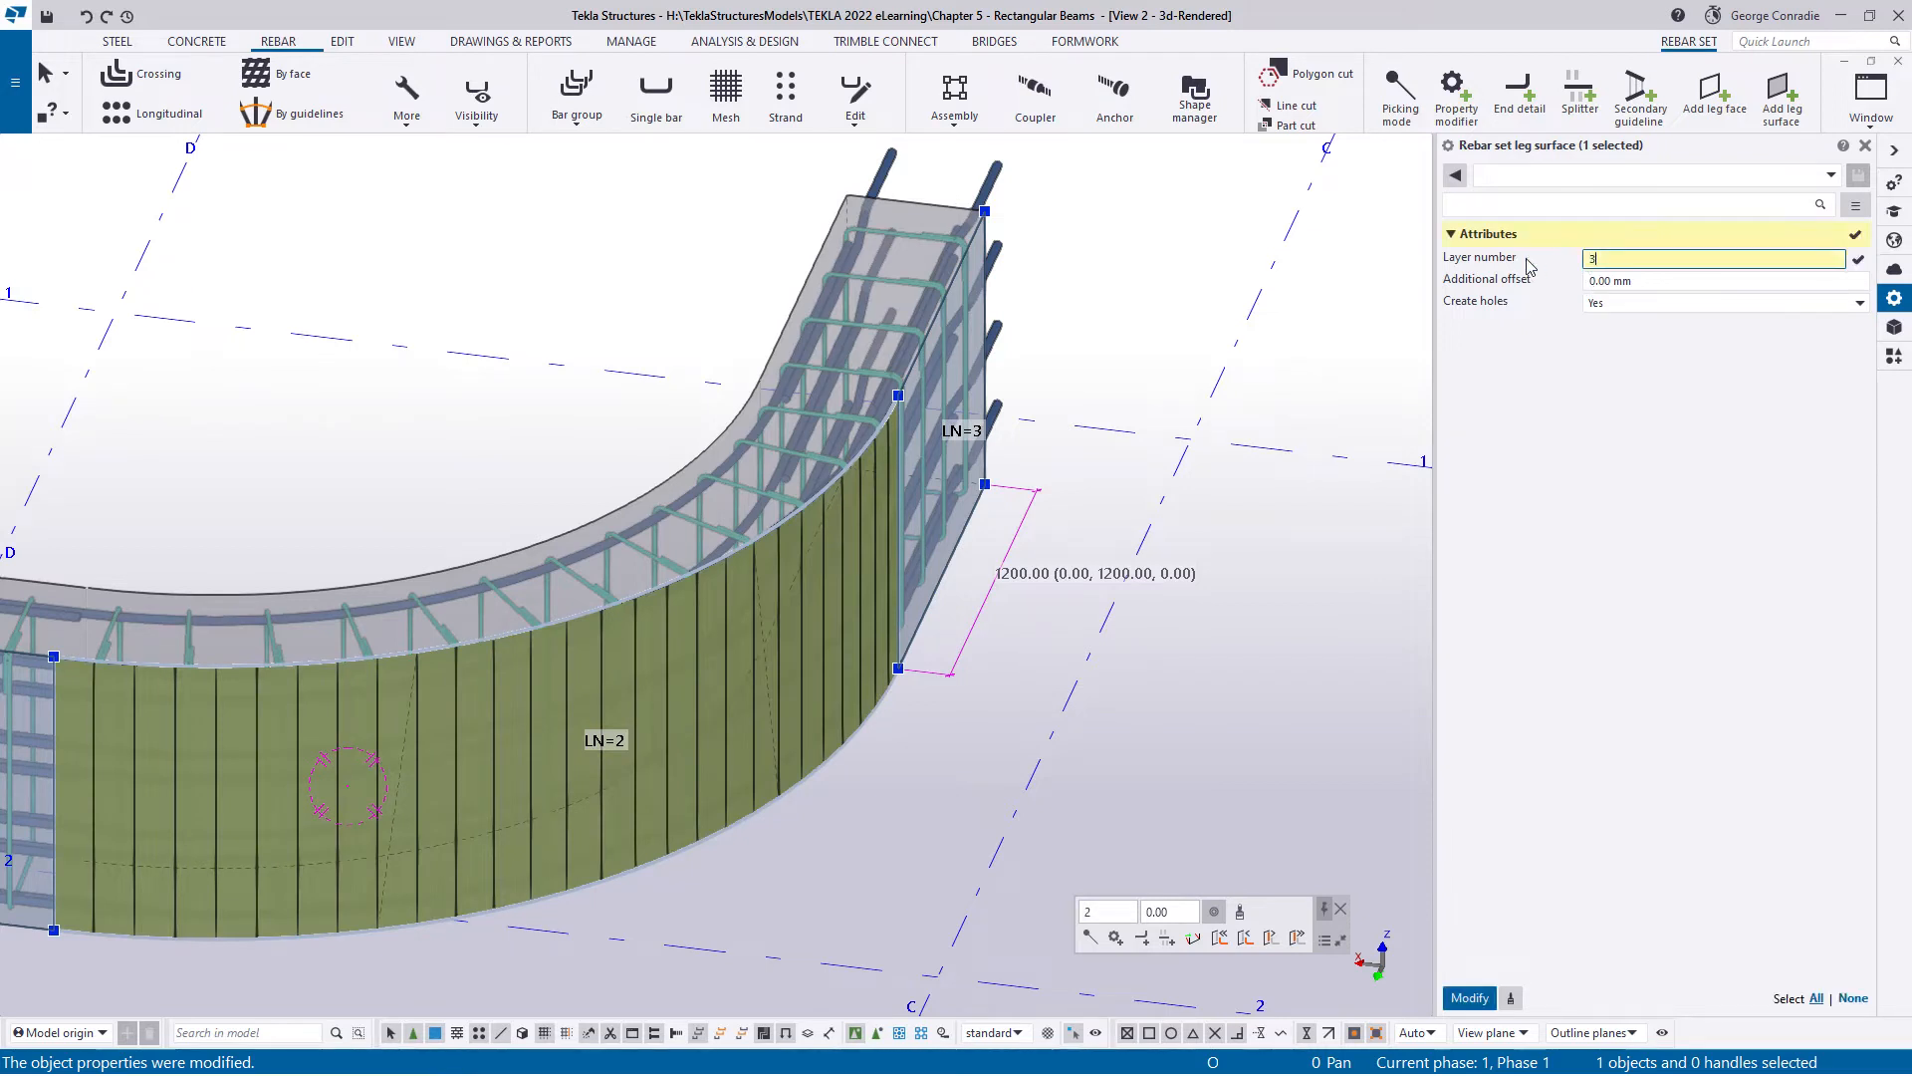
key(Return)
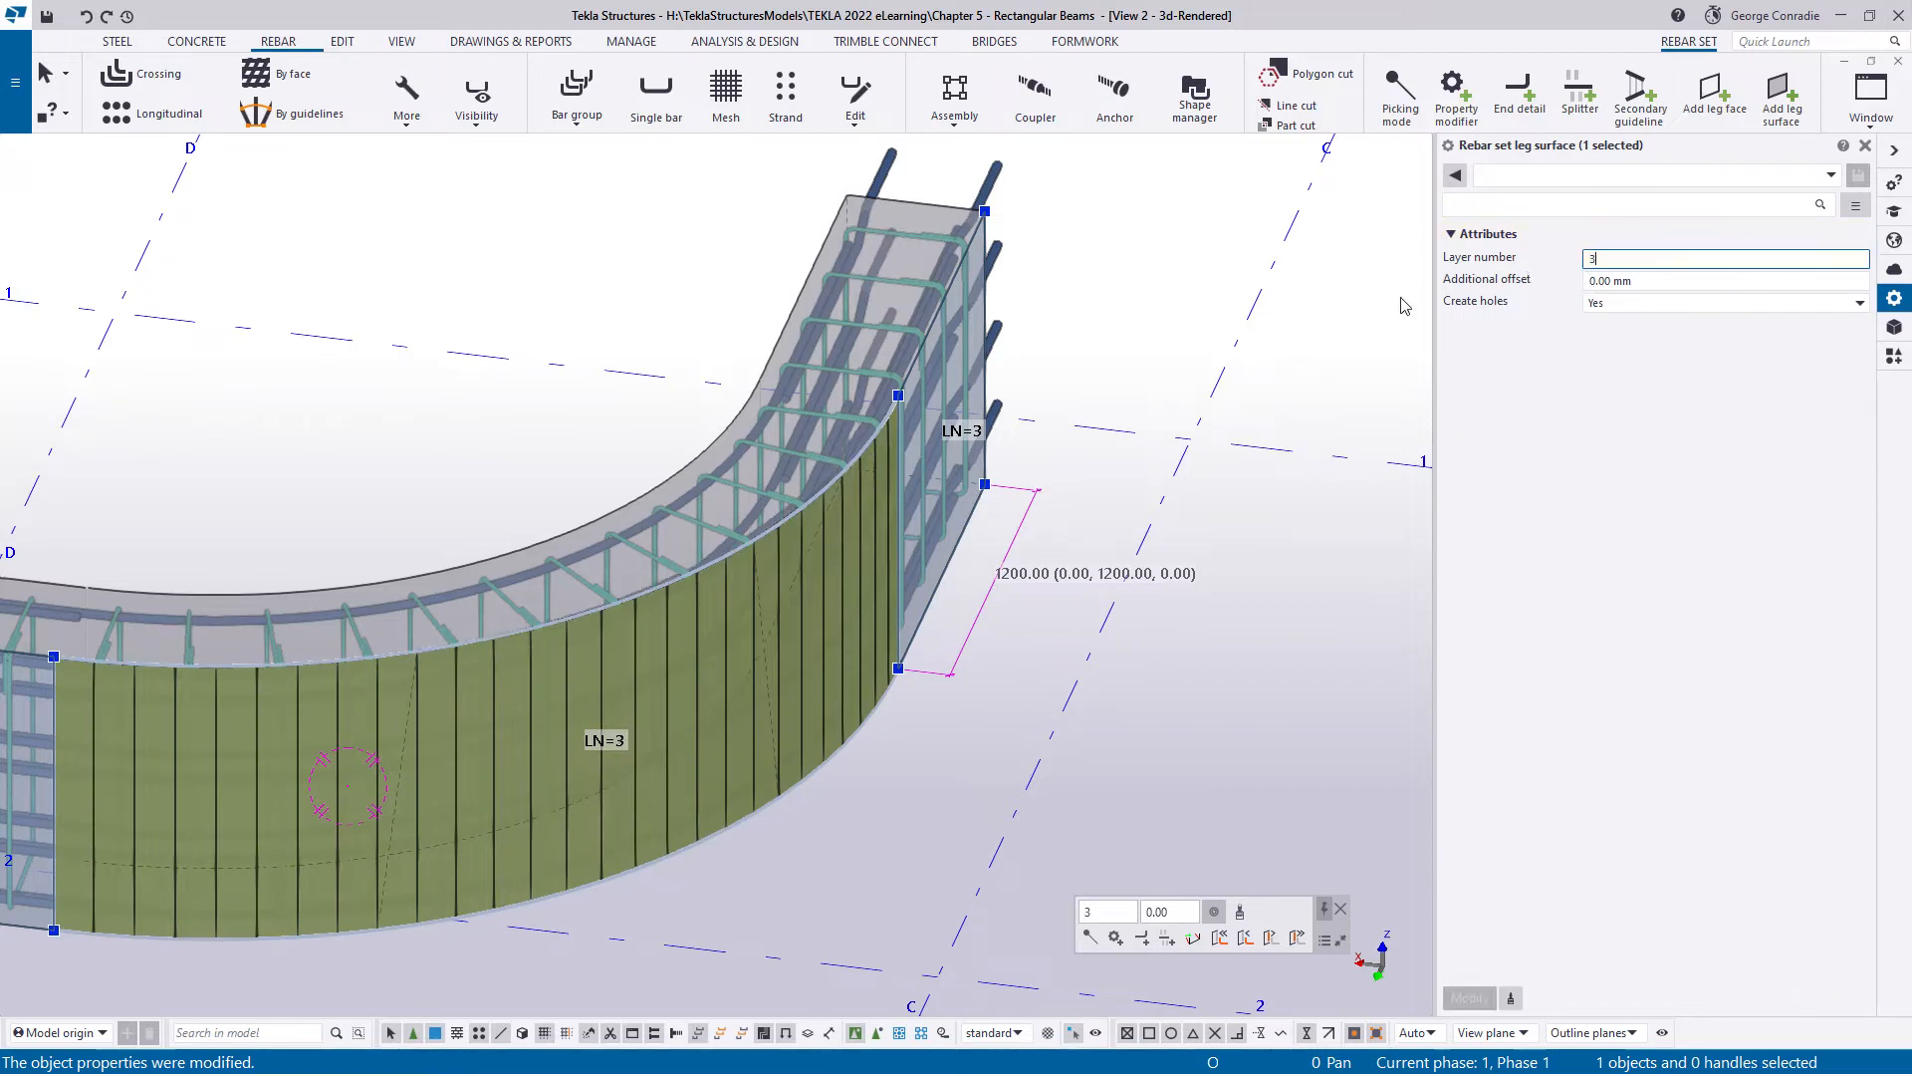
click(1007, 634)
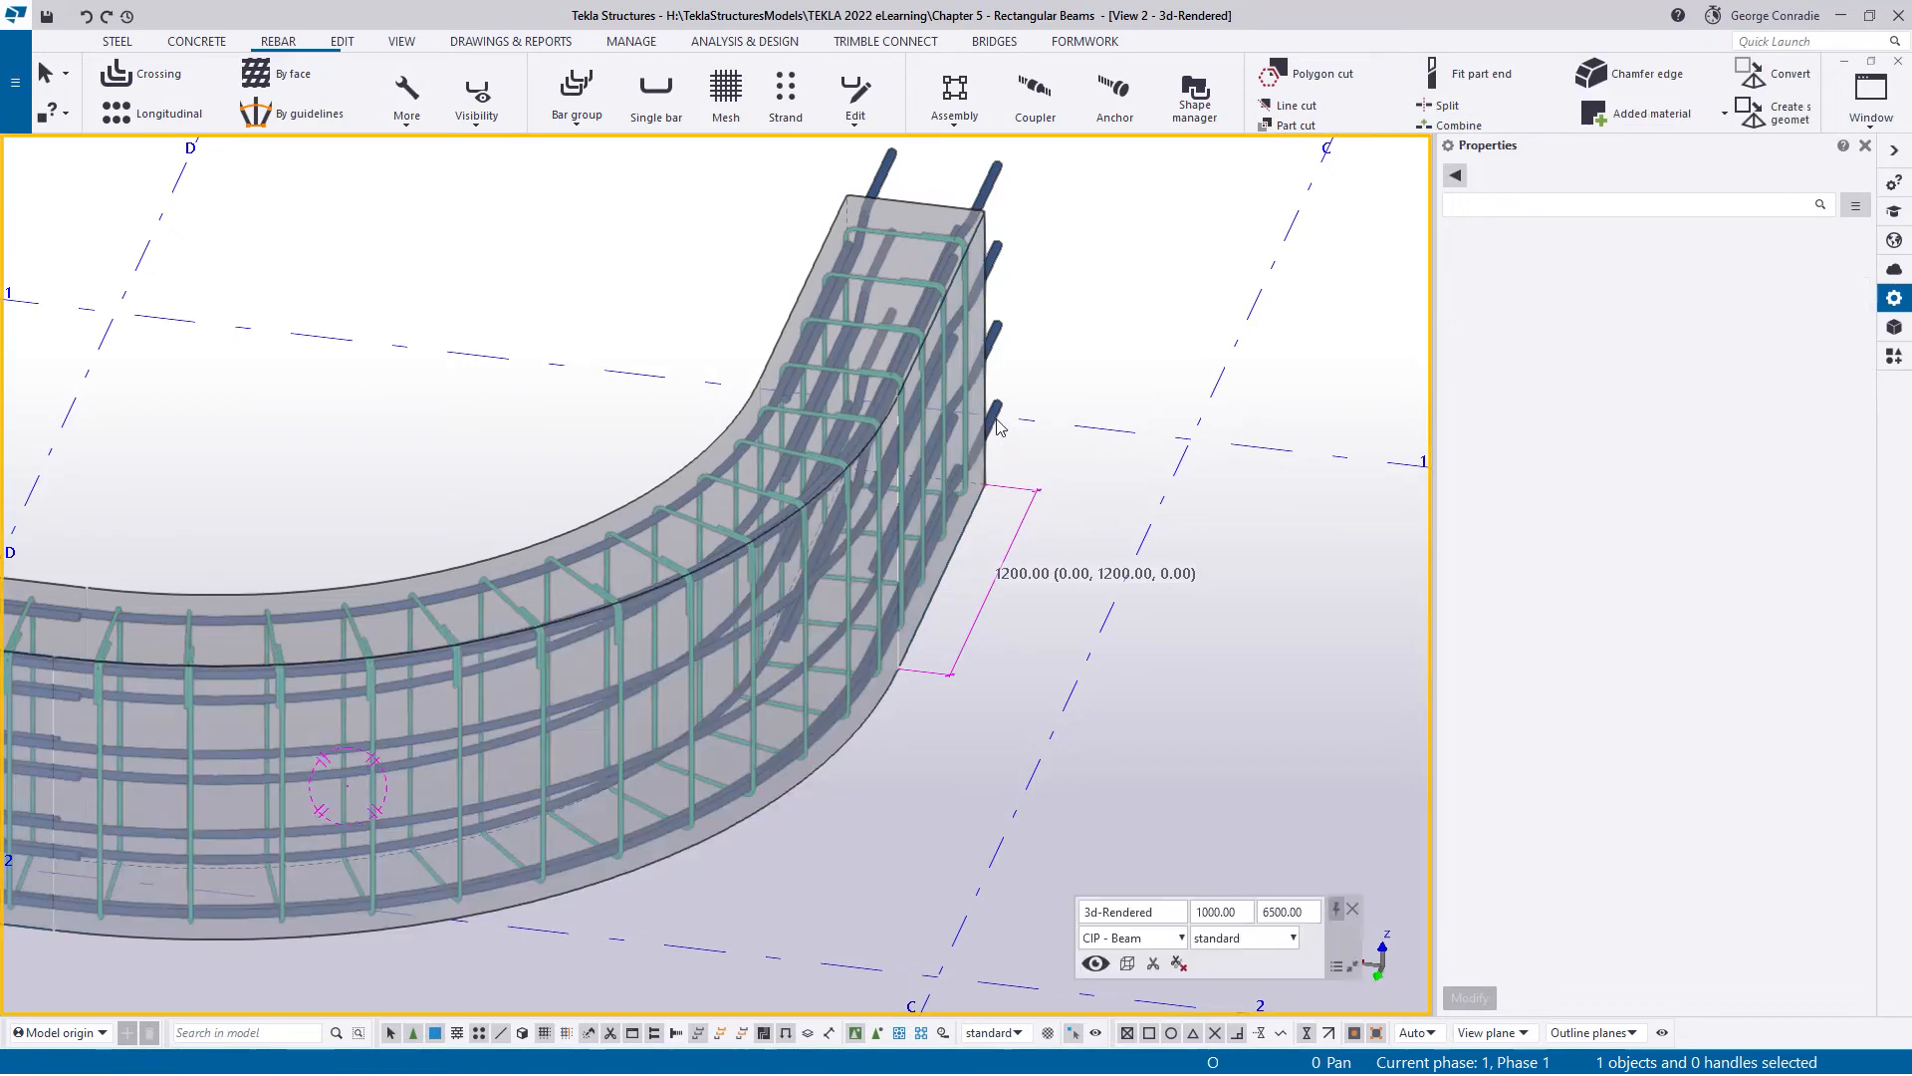
- Select the two-bar set and set its leg face on the straight end beside grid line D to an additional offset of 185.5 mm
scroll(996, 422, up, 2)
ctrl+middle_drag(916, 494, 913, 484)
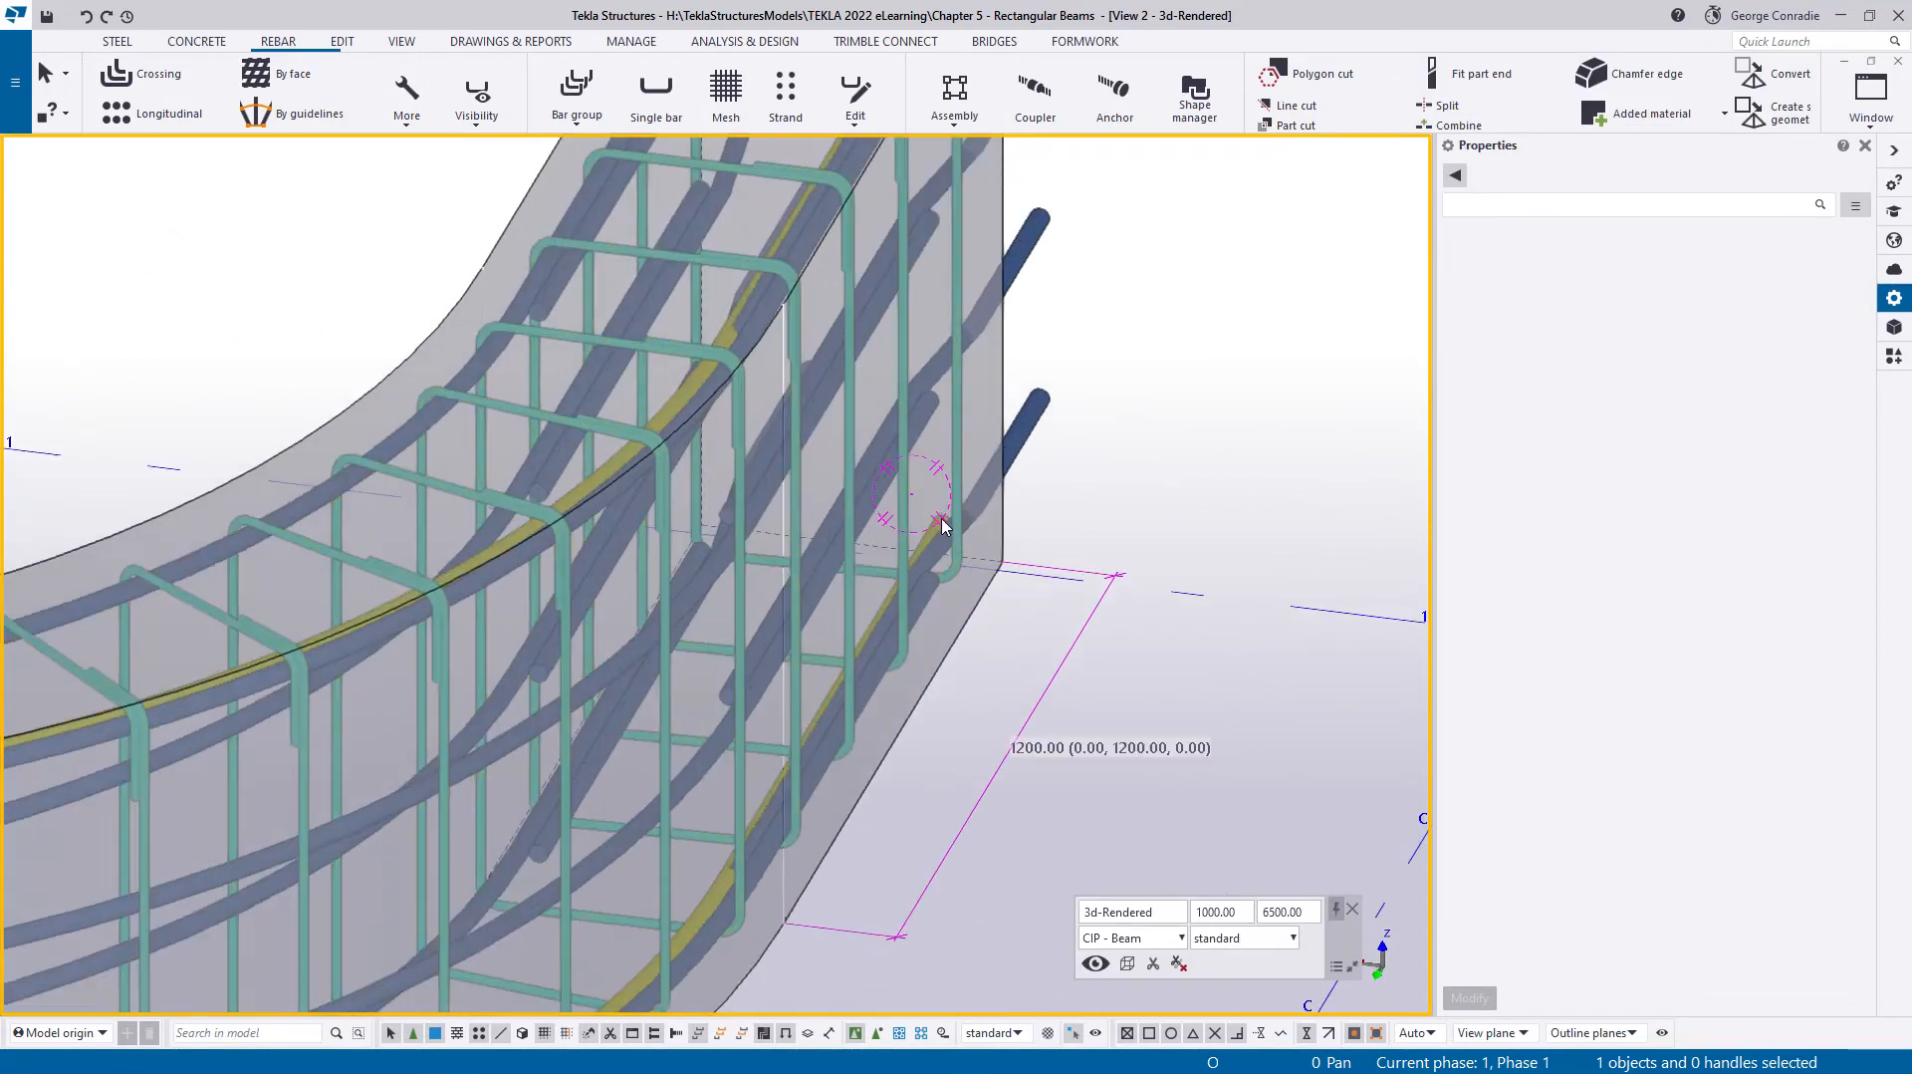
click(941, 523)
scroll(942, 523, down, 3)
middle_drag(479, 714, 705, 628)
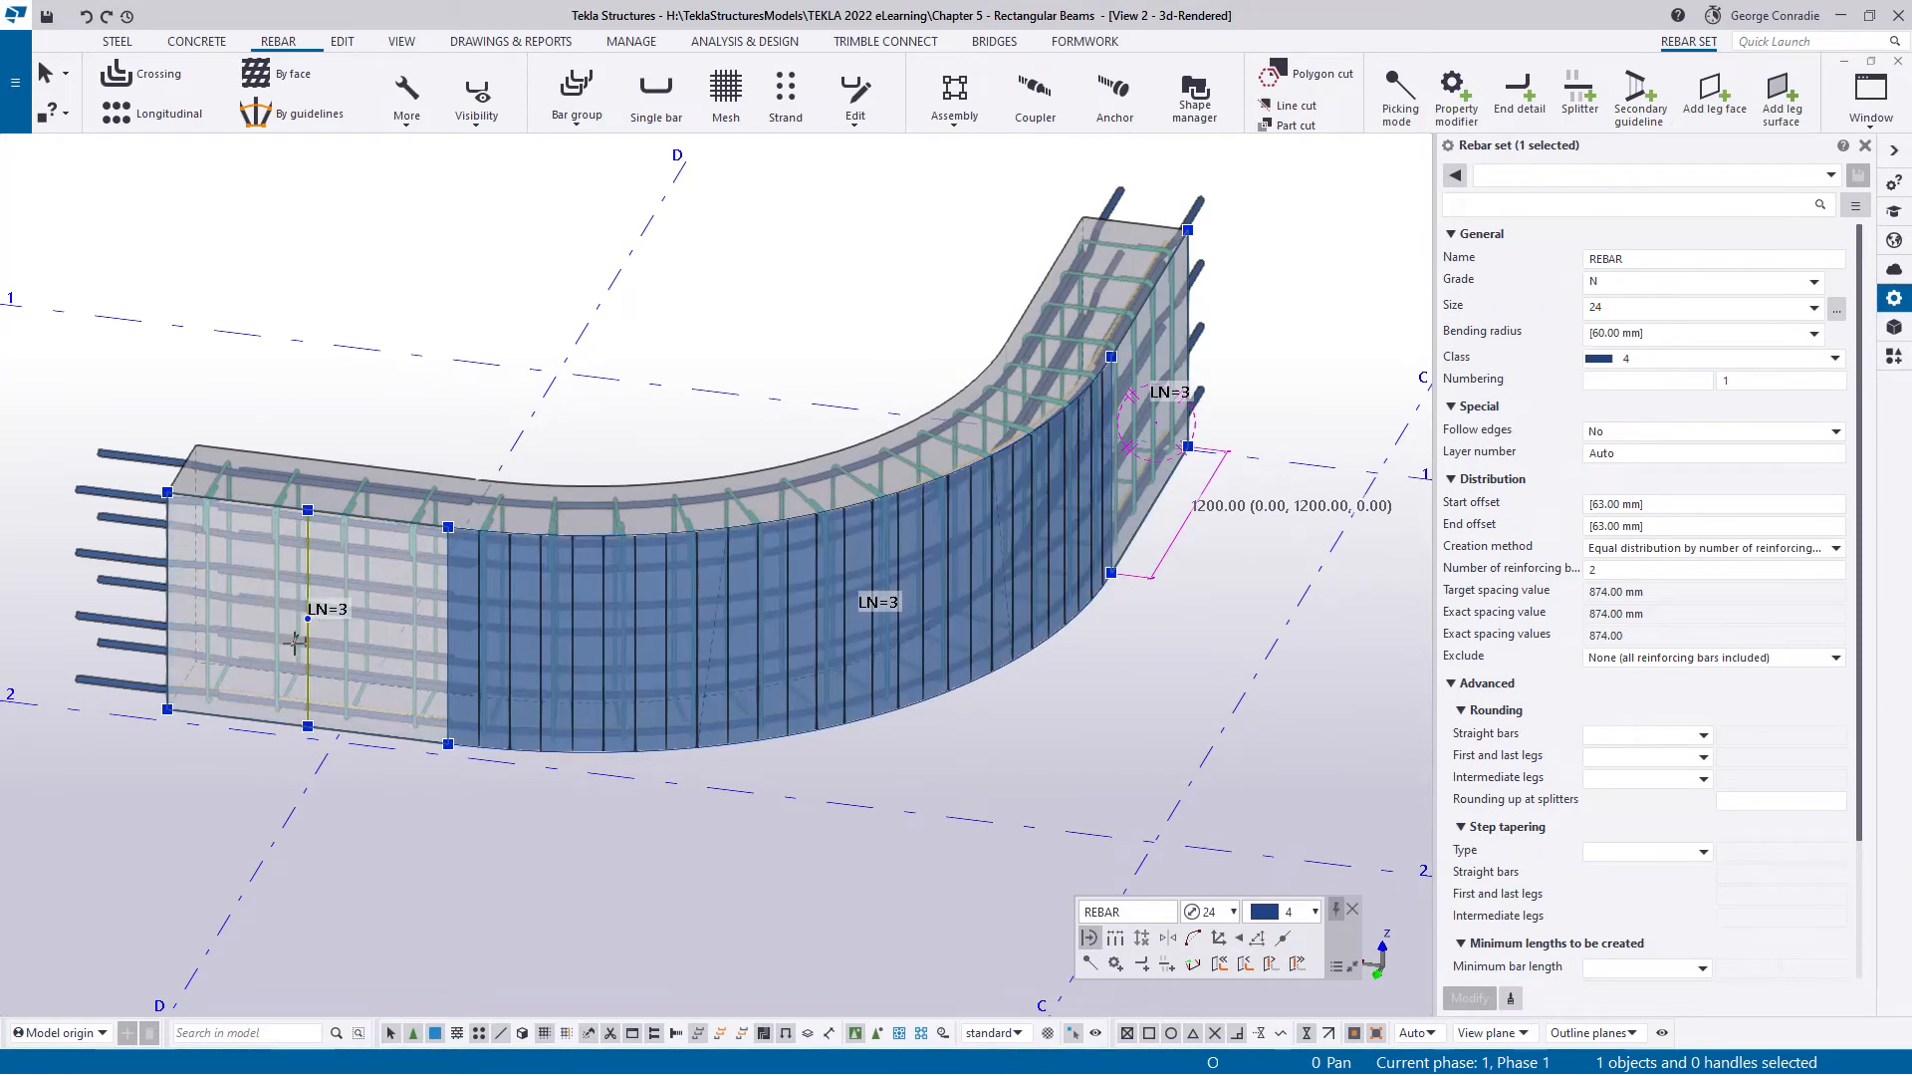
click(356, 660)
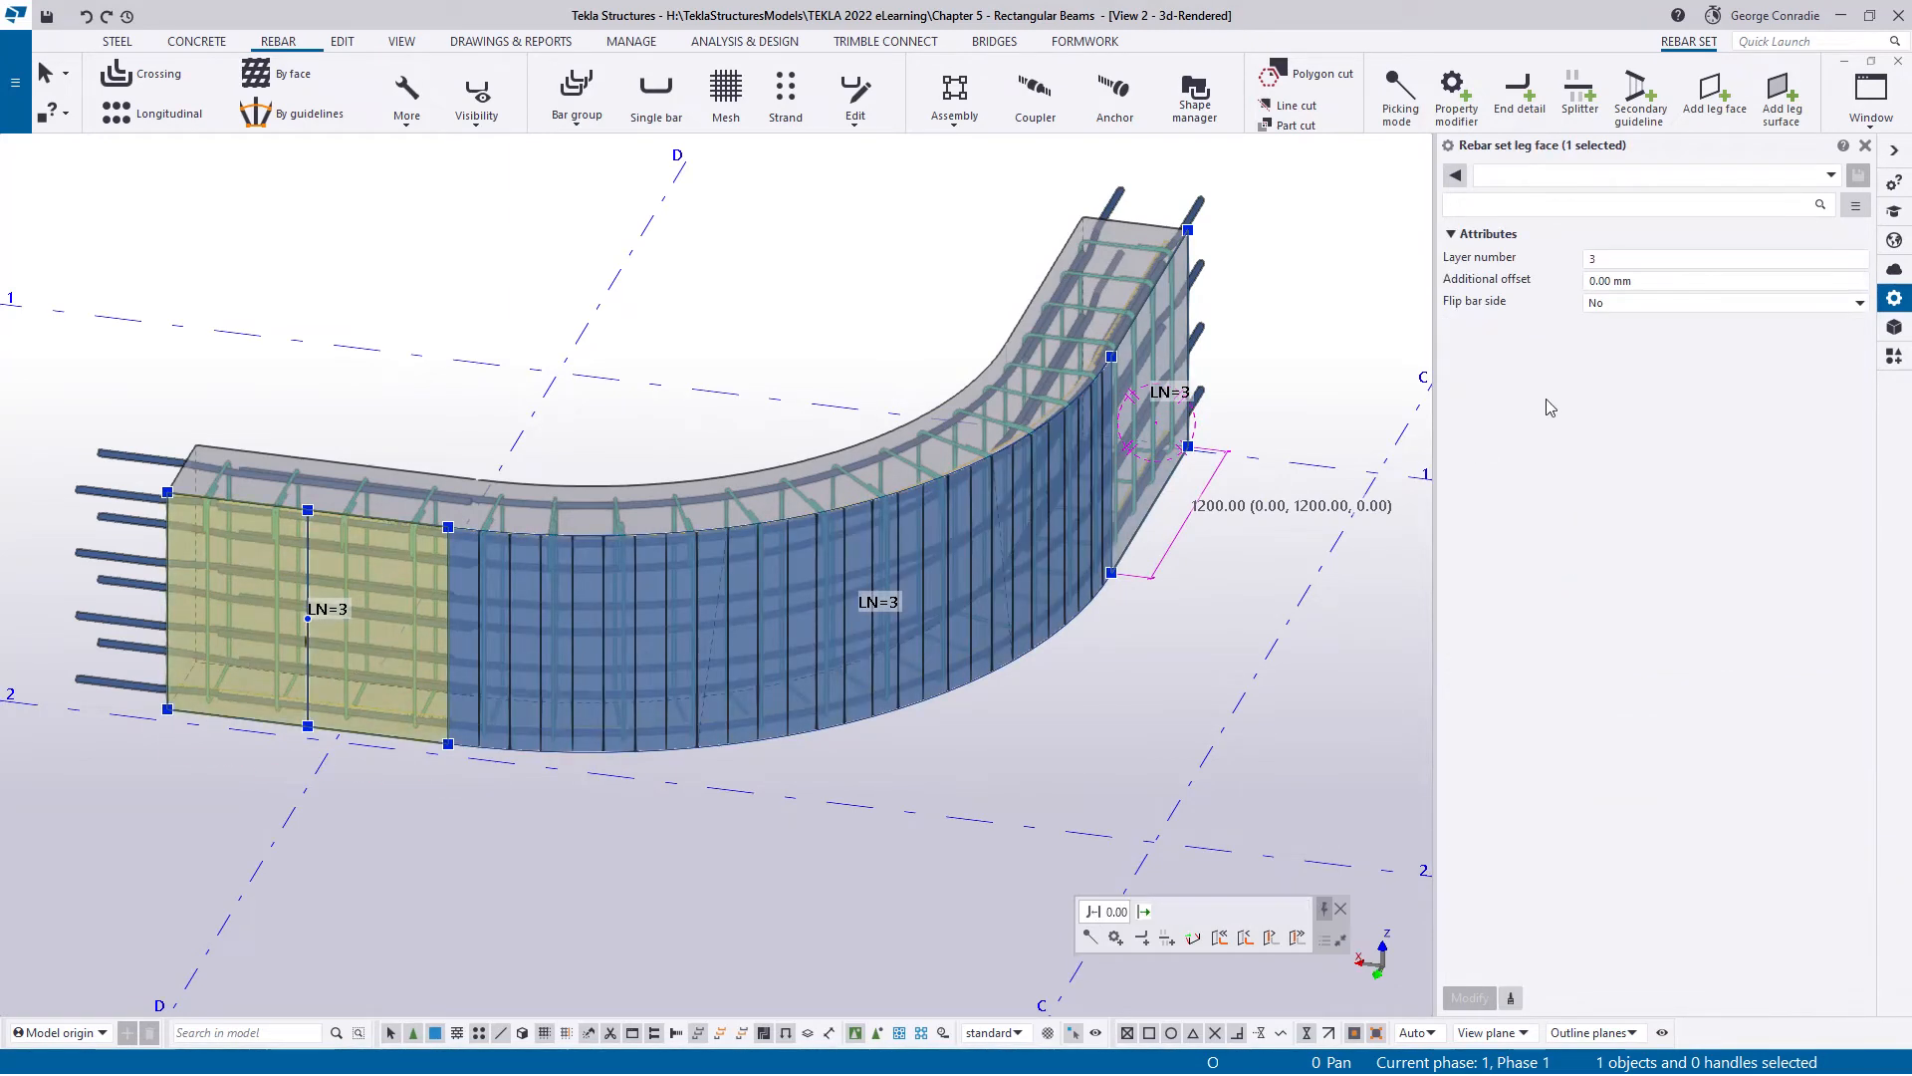
click(1618, 281)
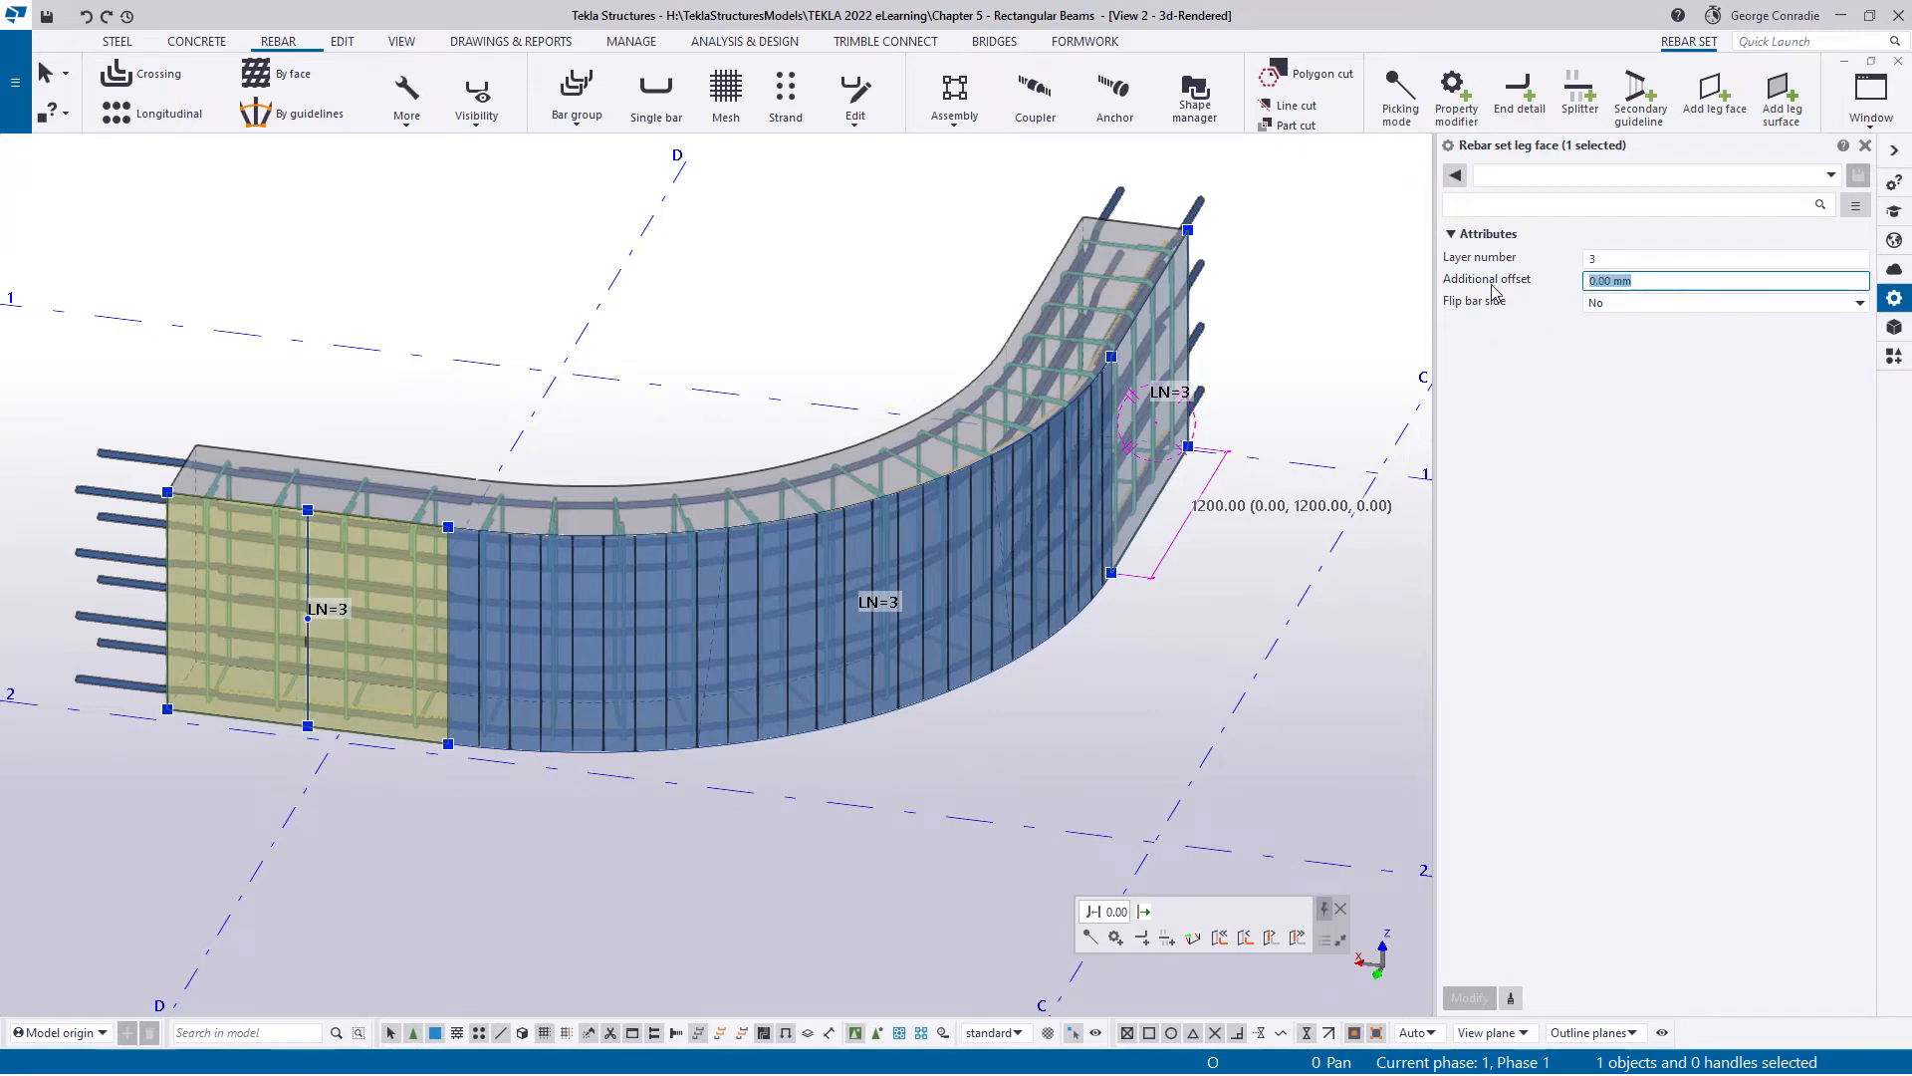
text(185.5)
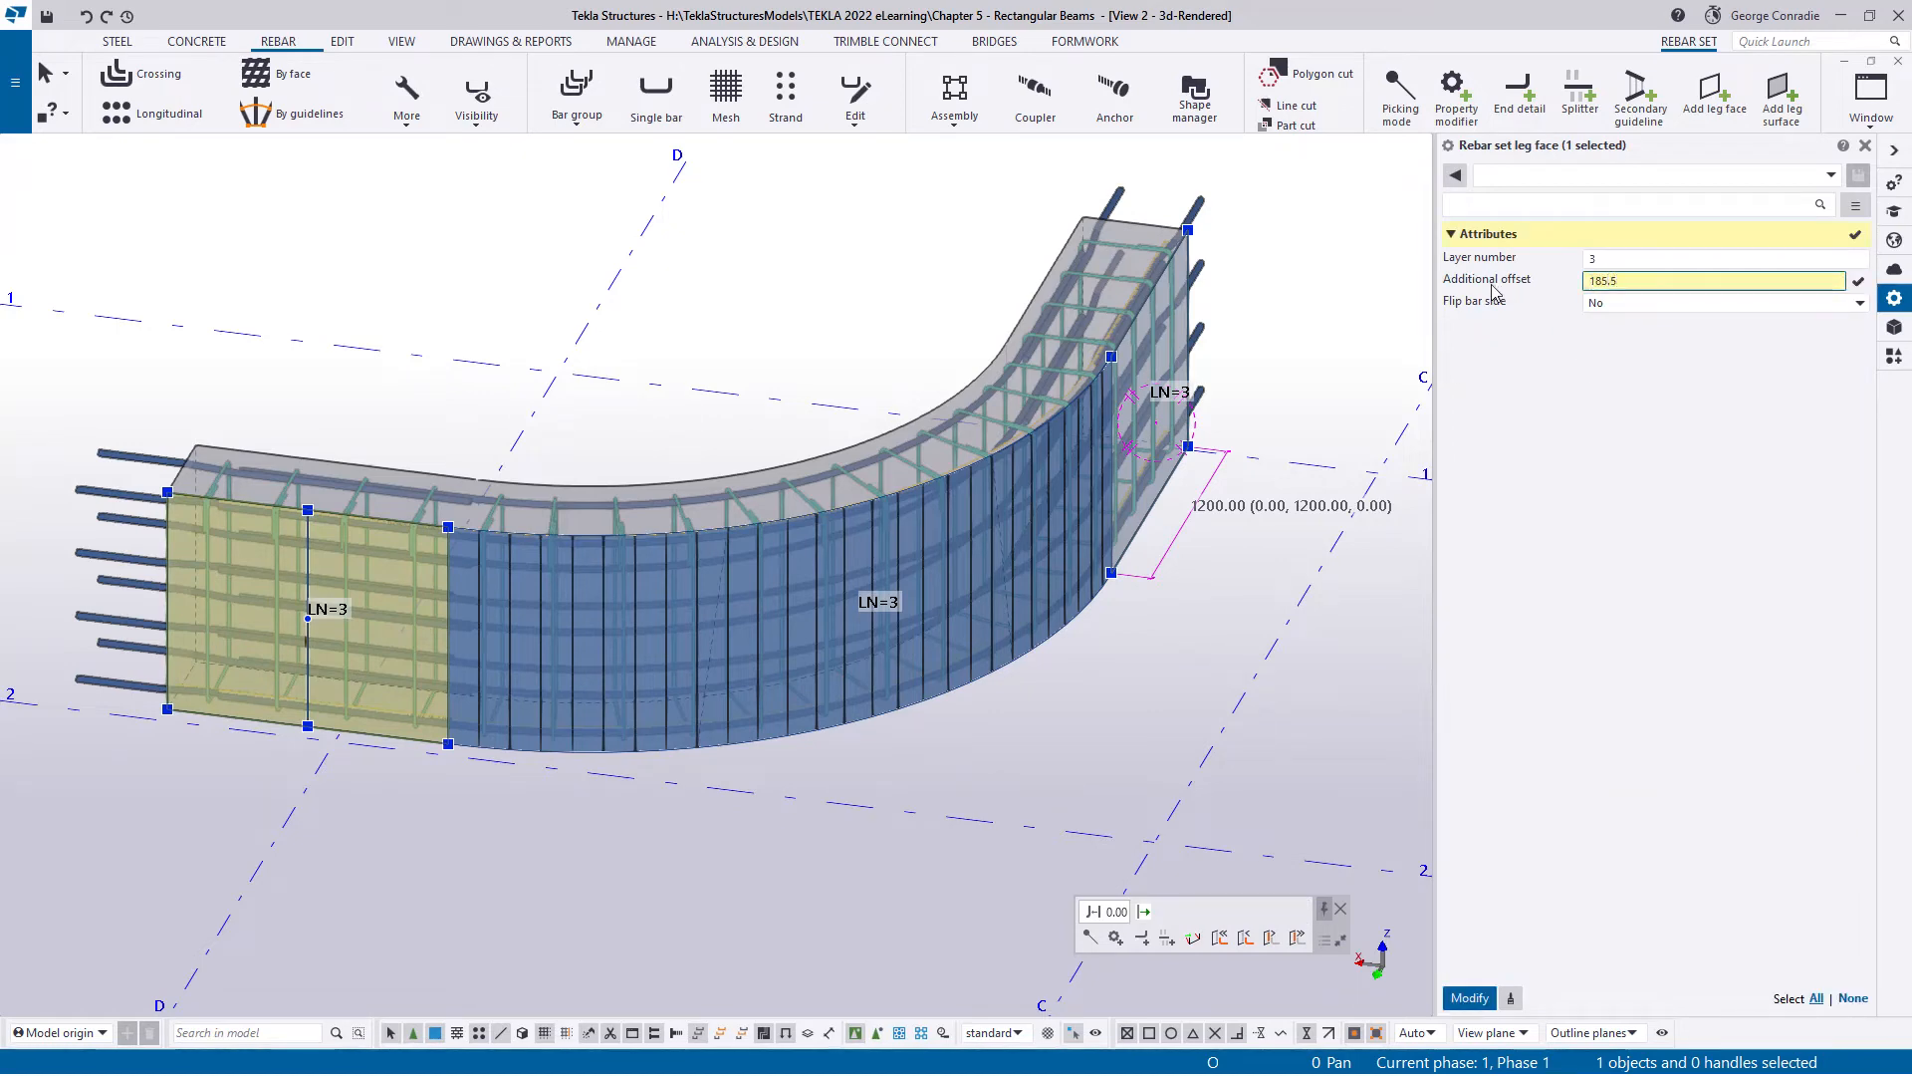
key(Return)
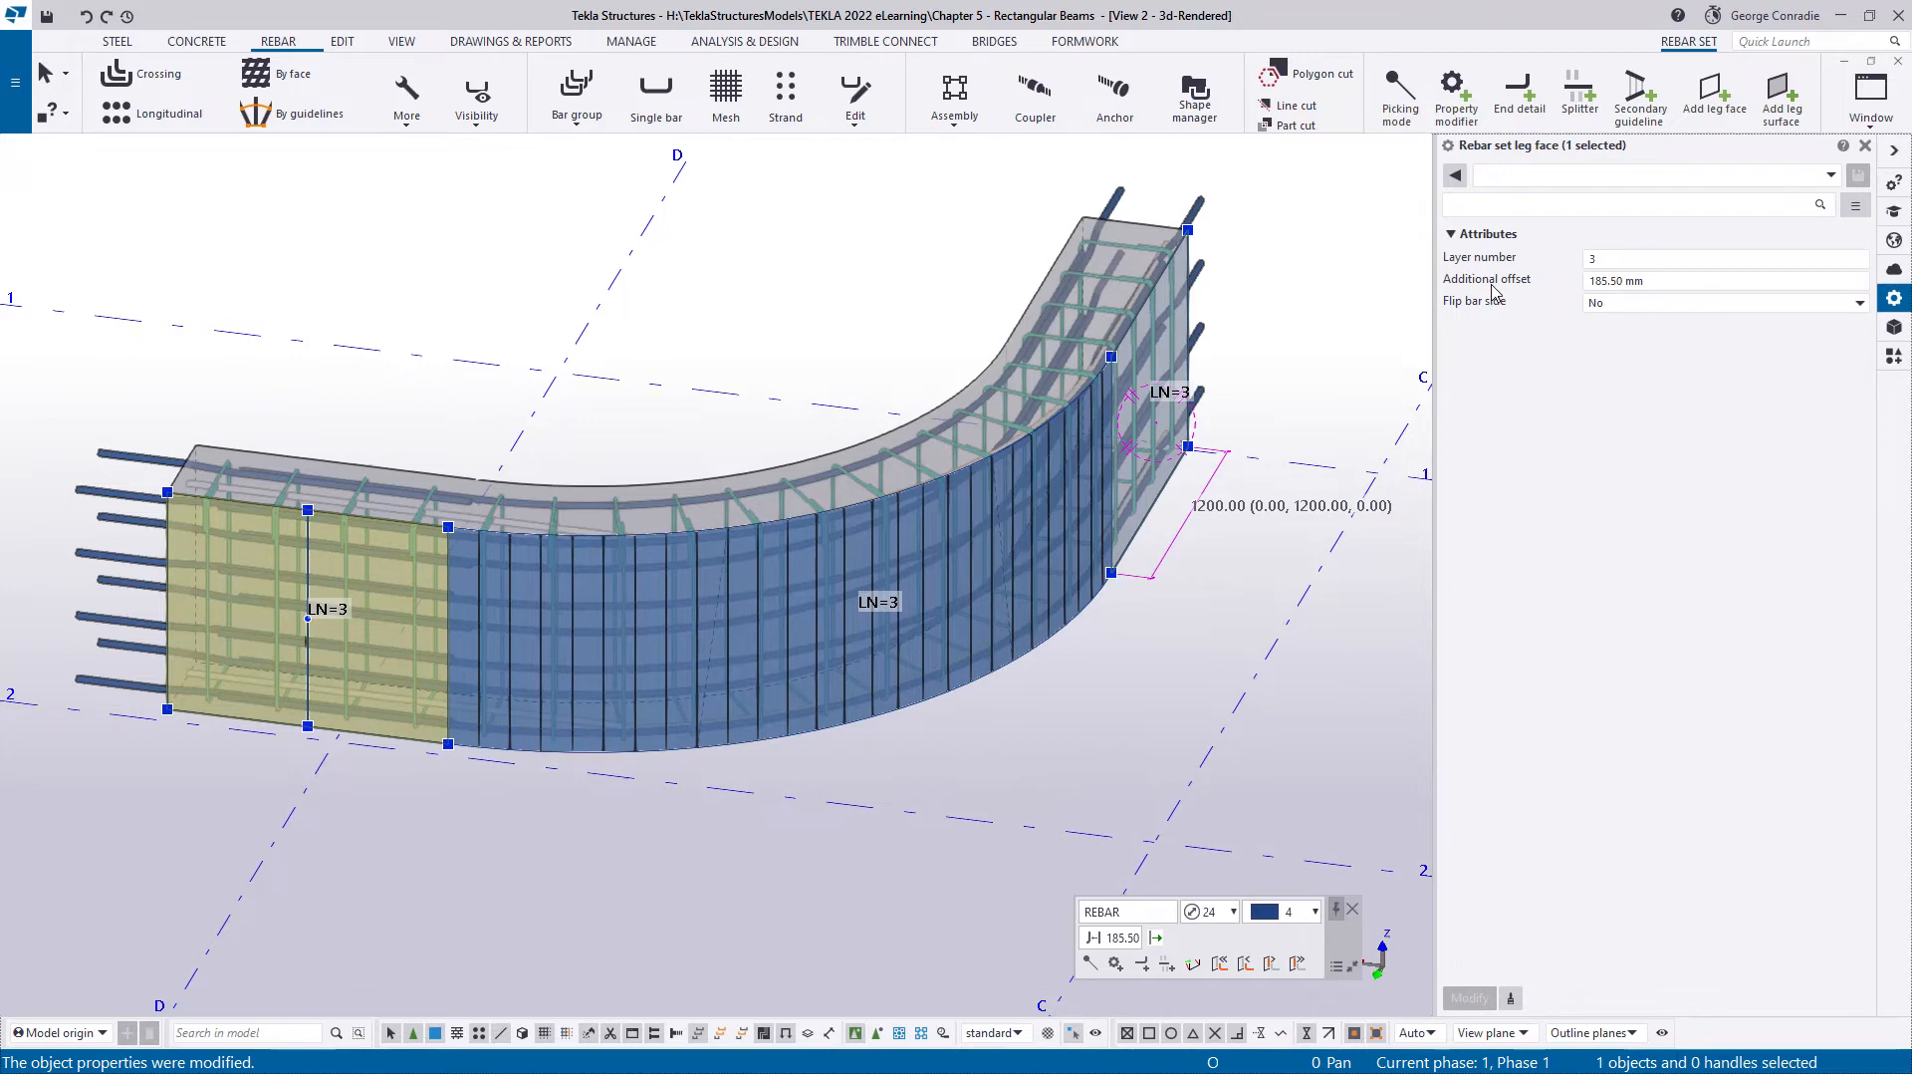
- Set the additional offset of the two-bar set's curved leg surface to 185.5 mm
click(961, 611)
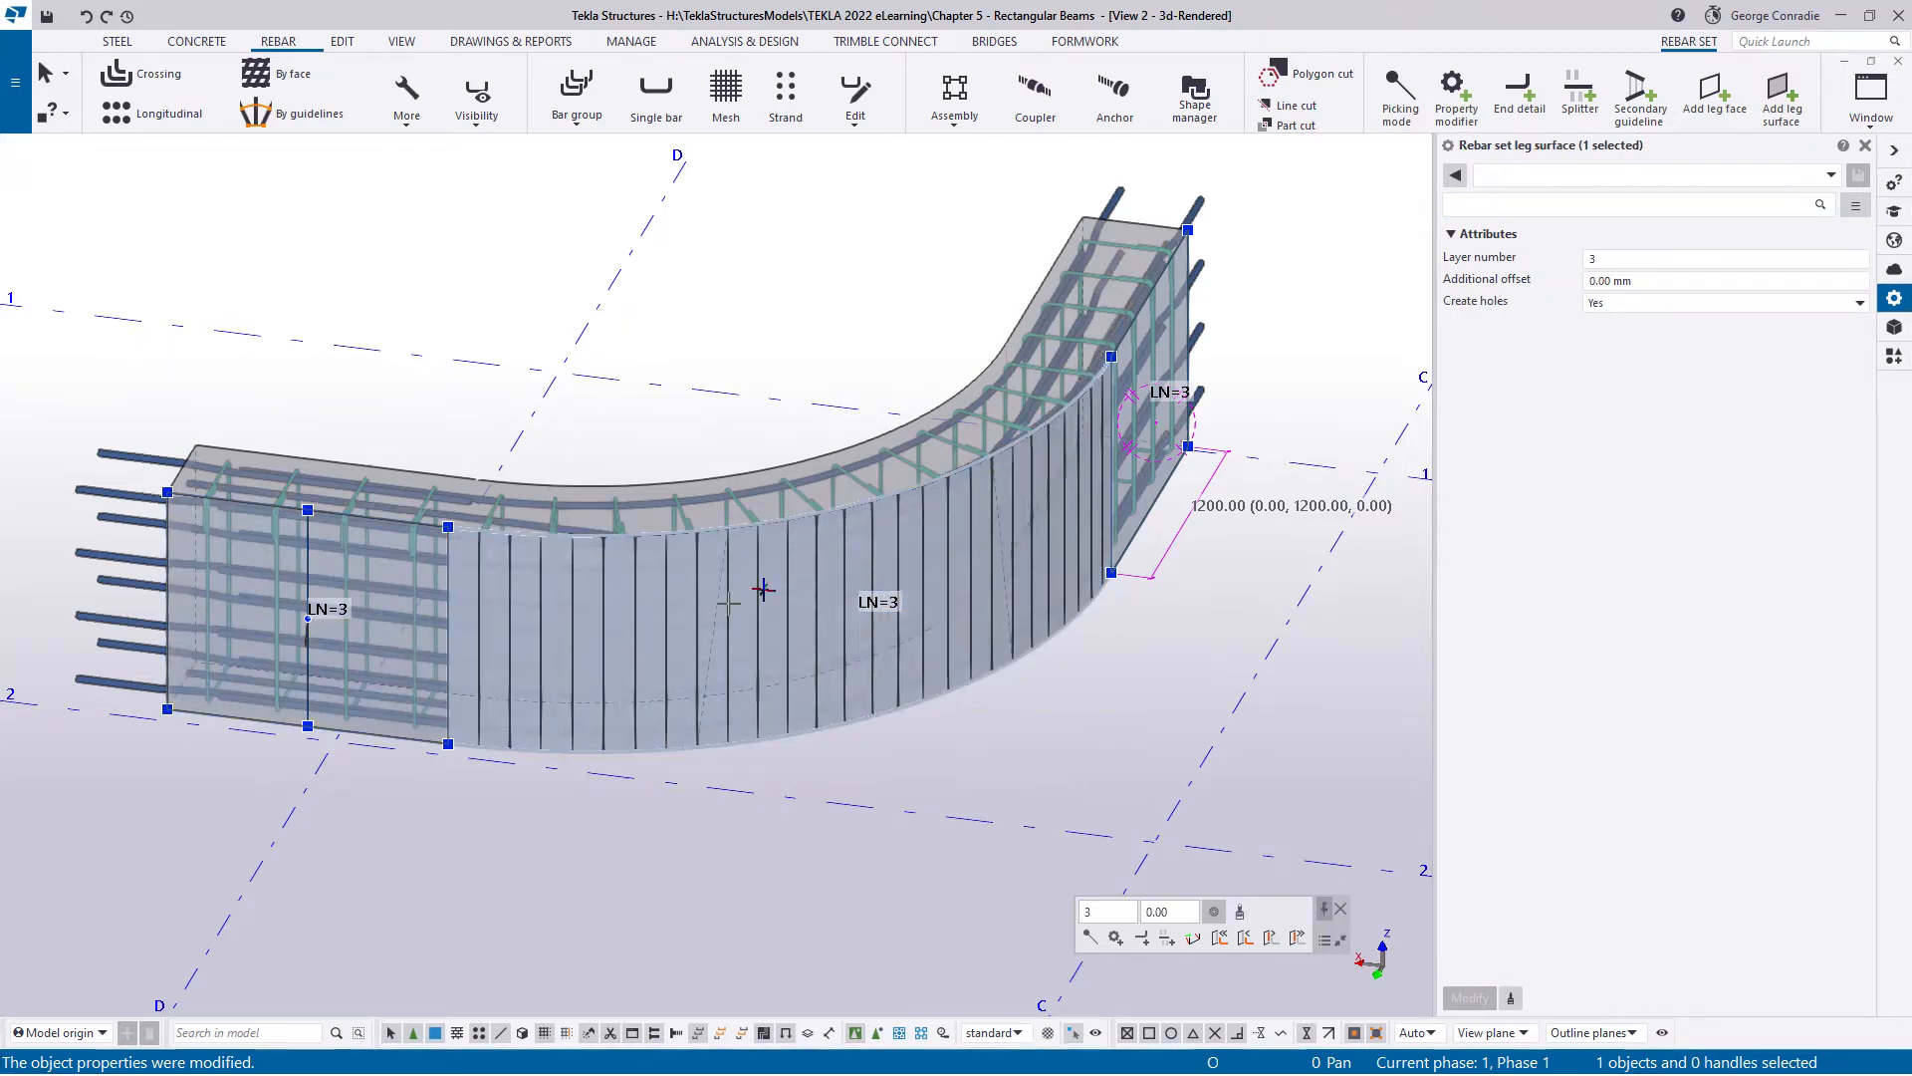
drag(1665, 282, 1505, 290)
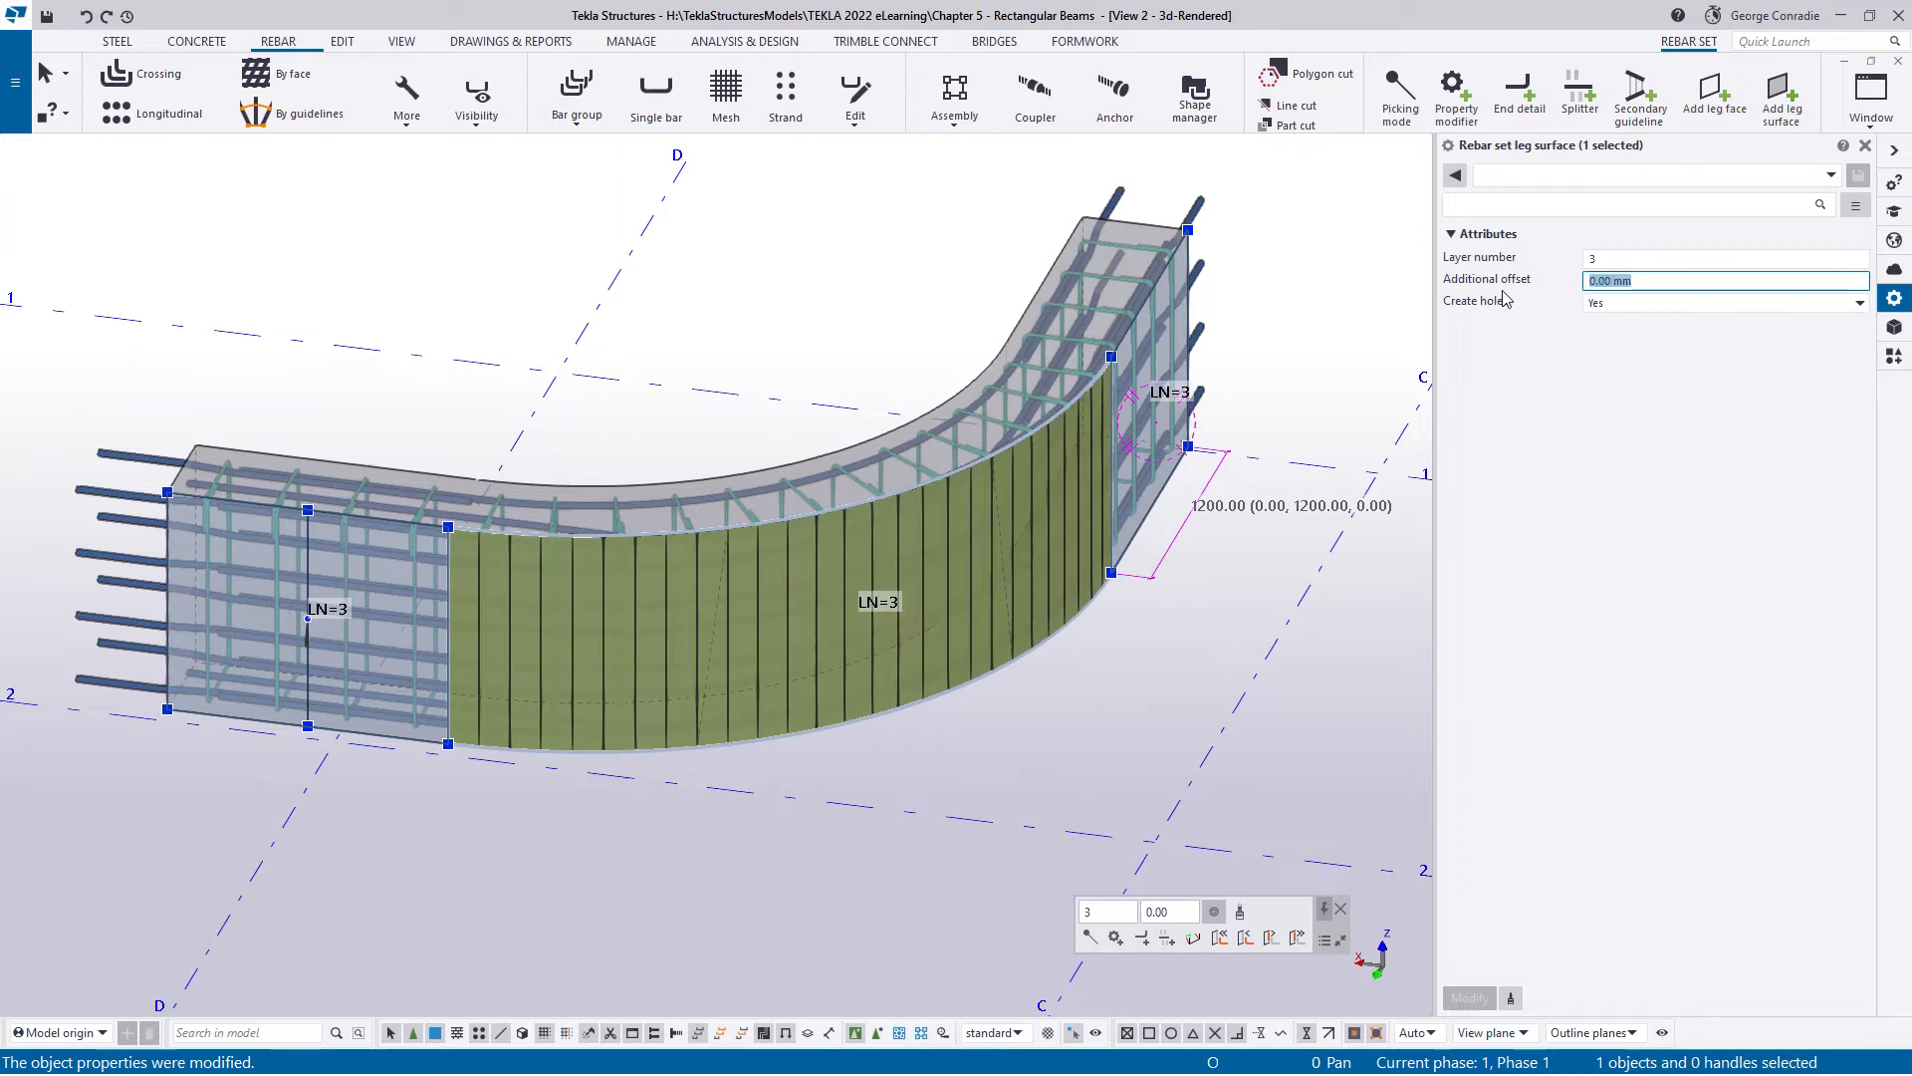
text(185.5)
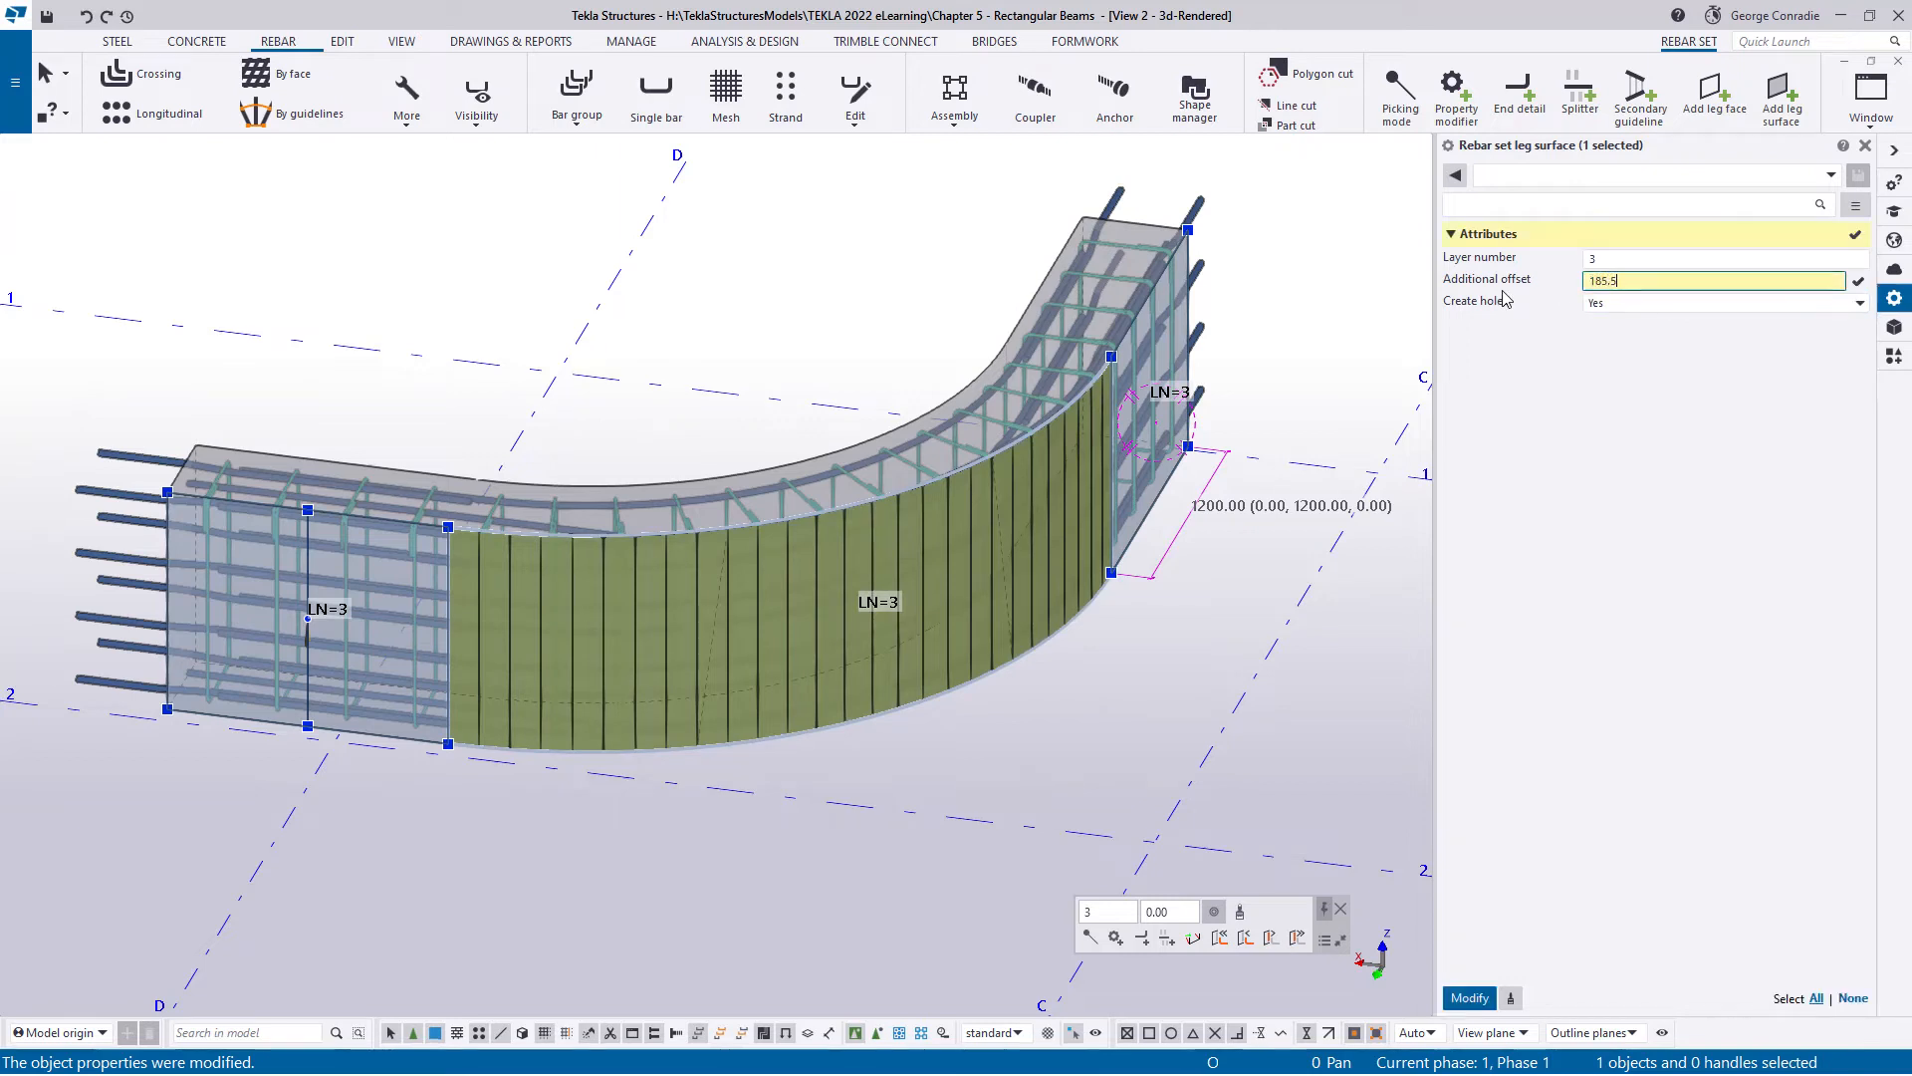
key(Return)
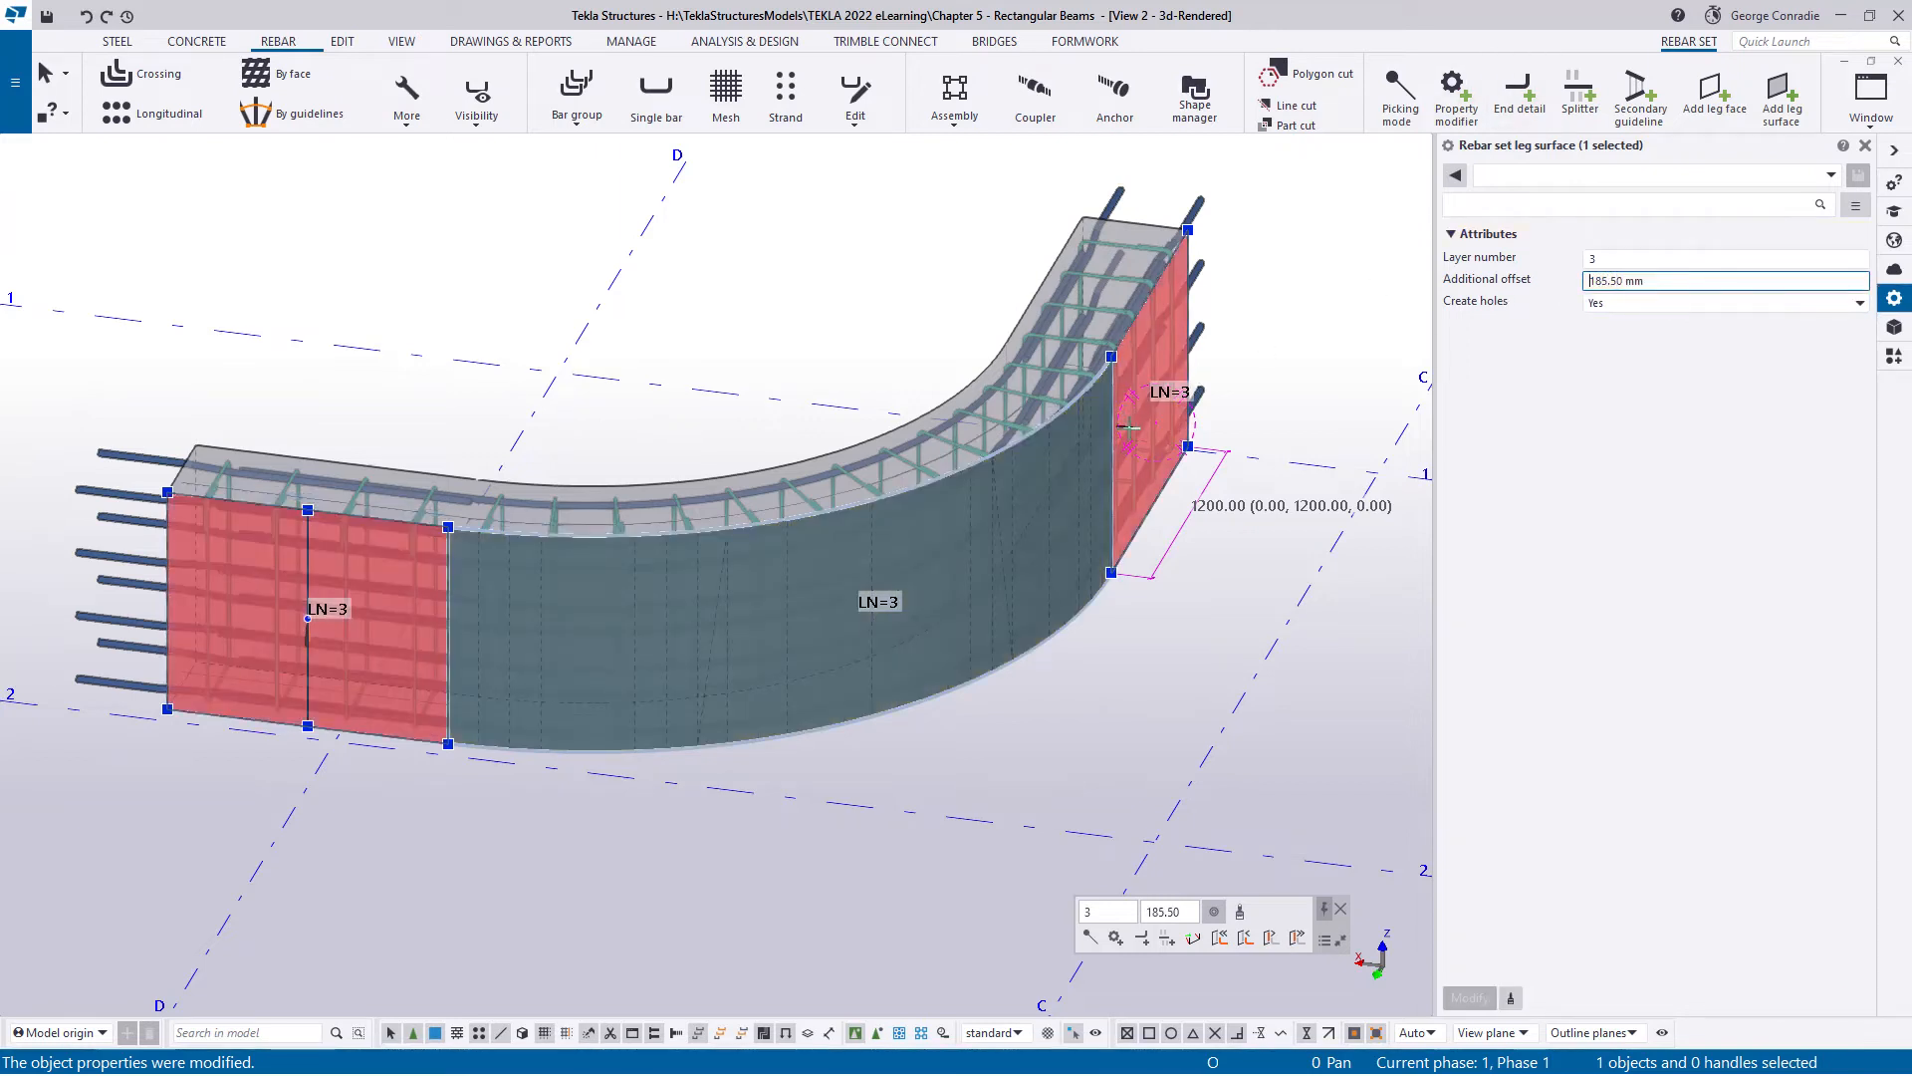
- Set the additional offset of the leg face on the beam's other straight end, near grid line 1, to 185.5 mm
click(1144, 429)
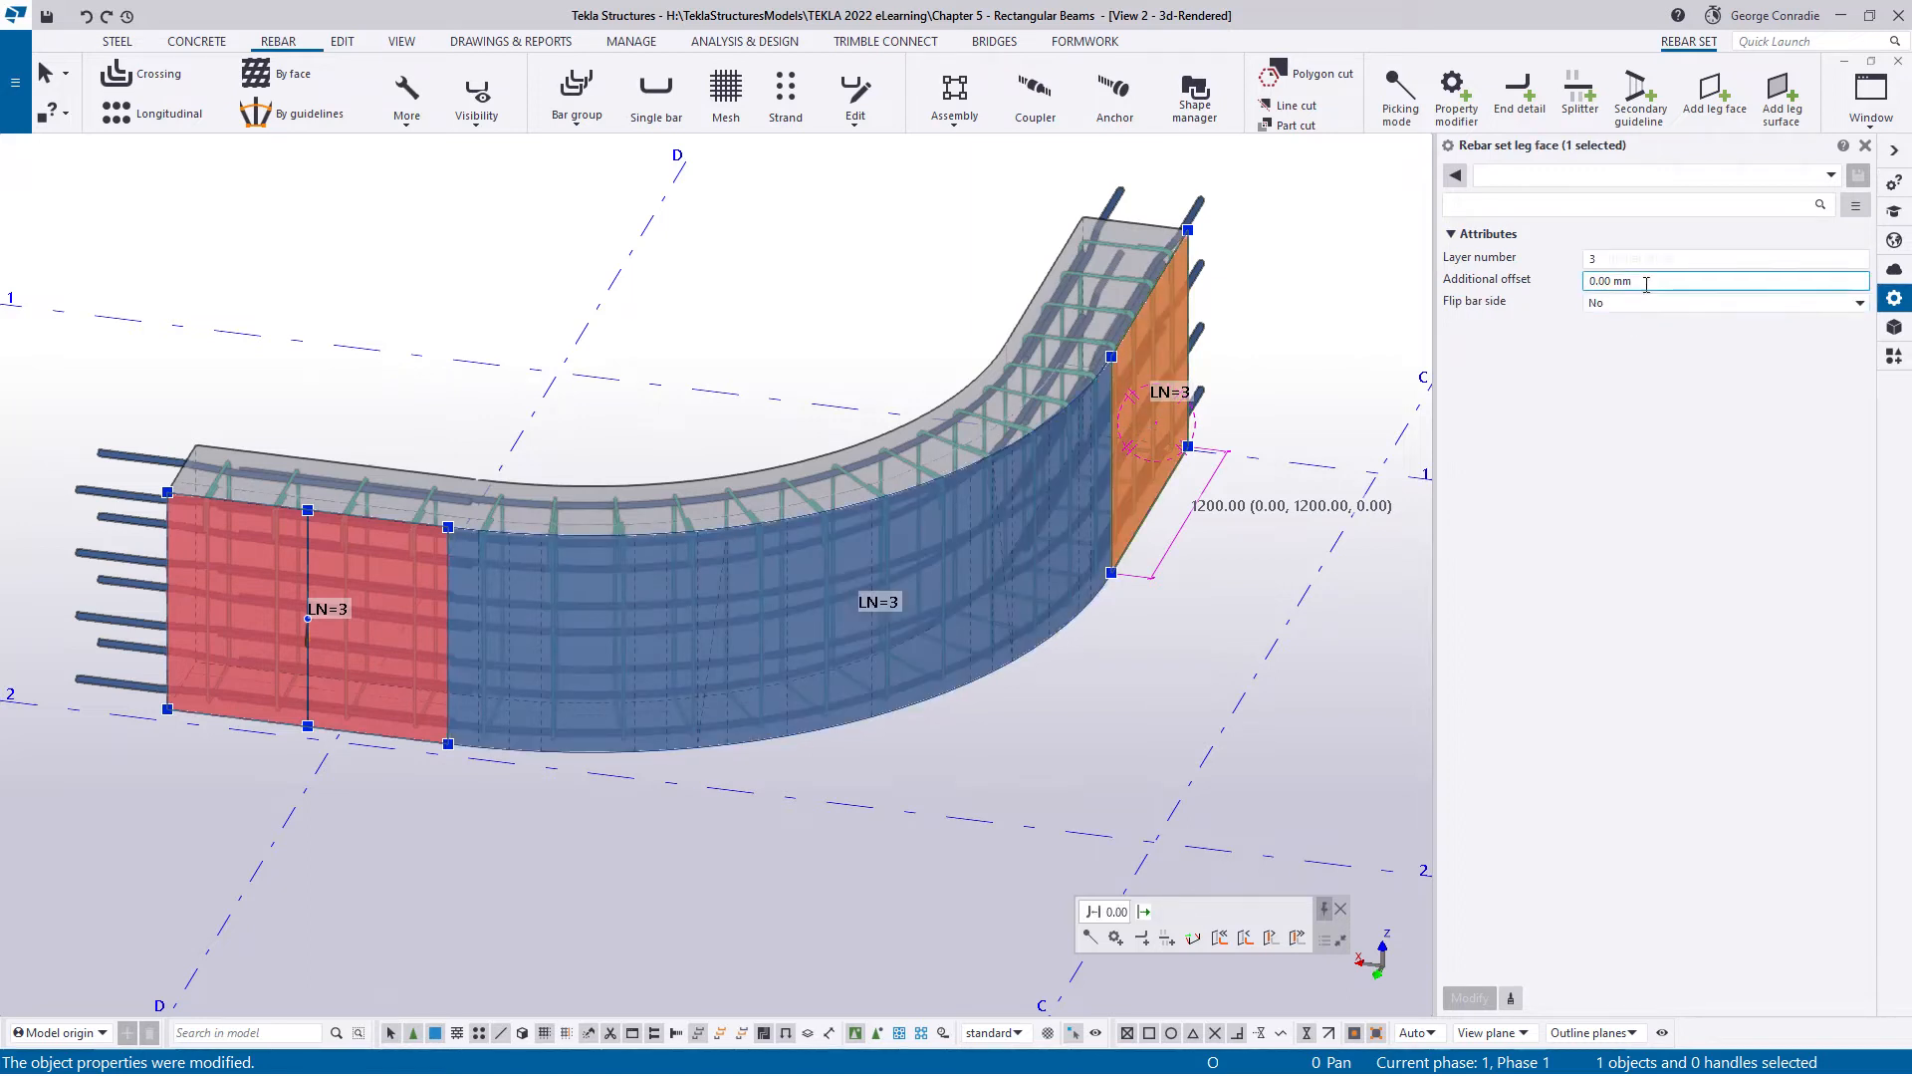
text(185.5)
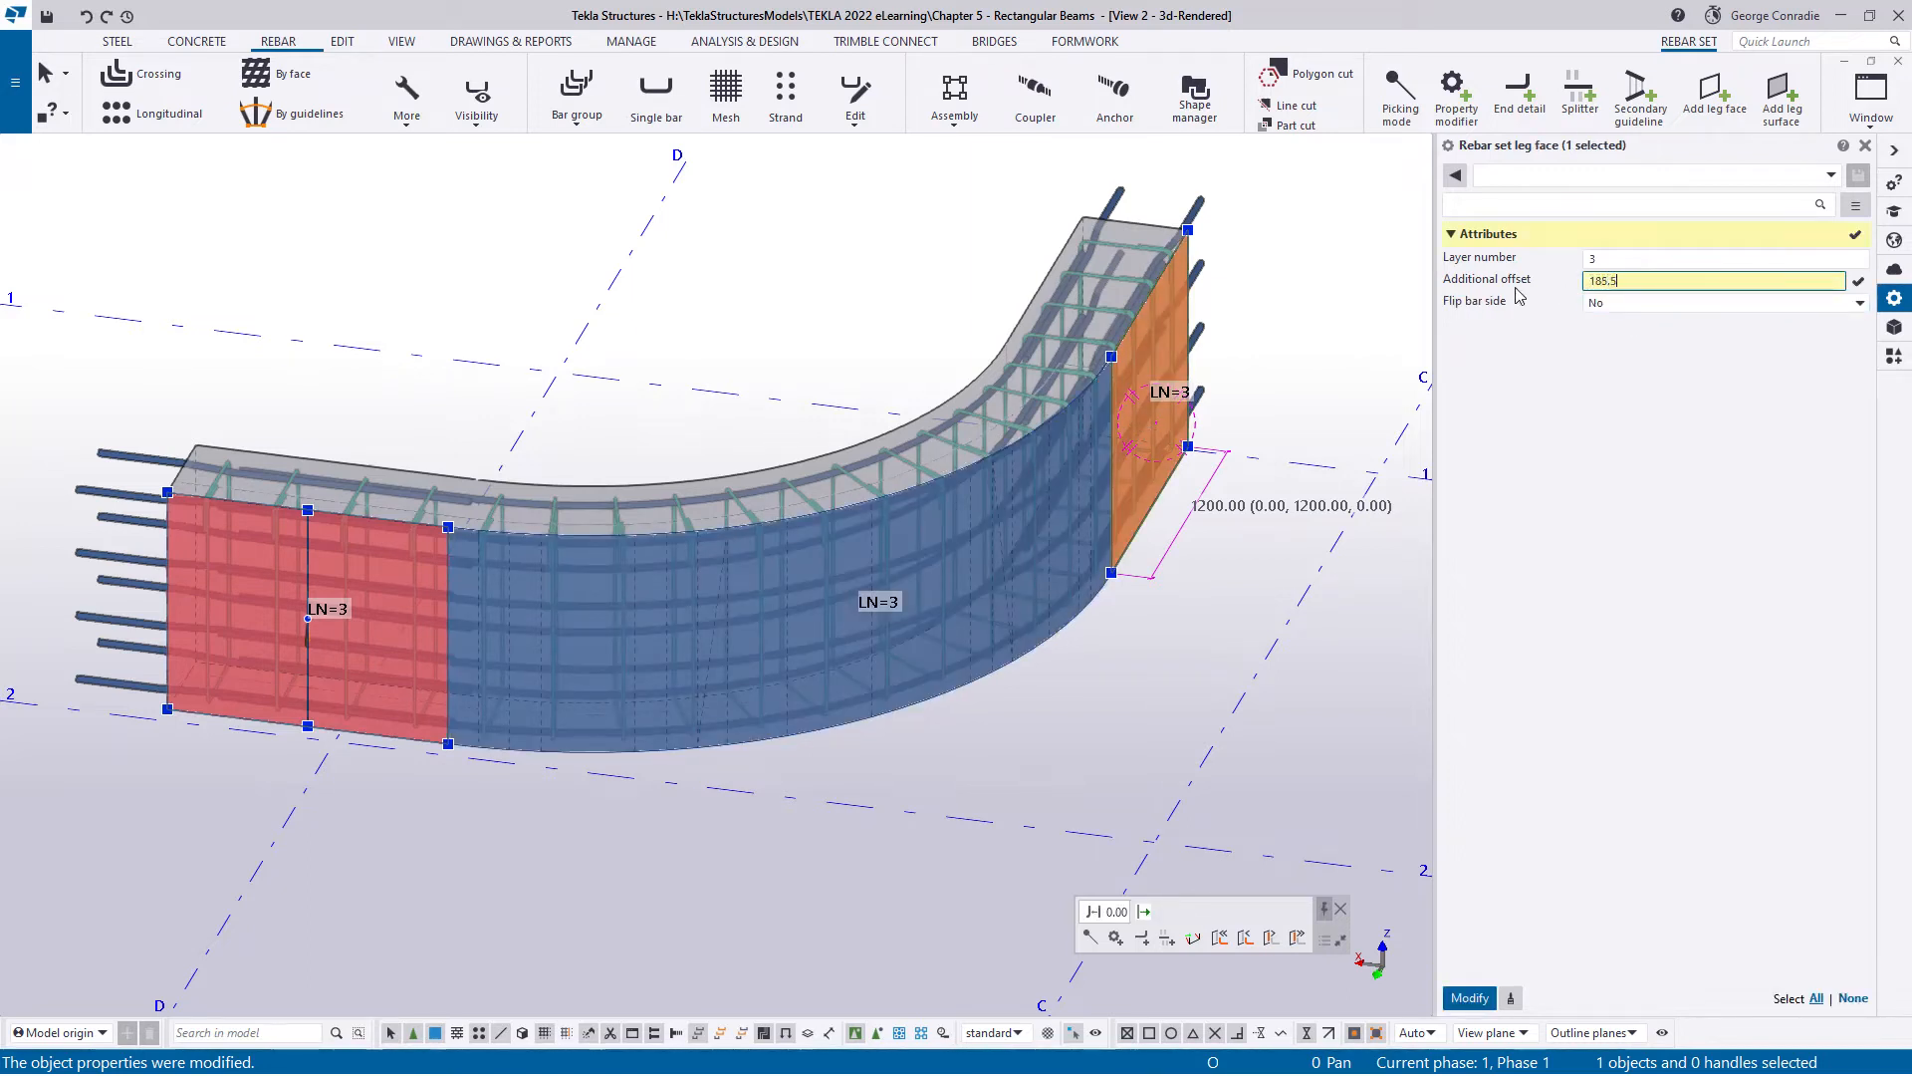
key(Return)
click(1175, 600)
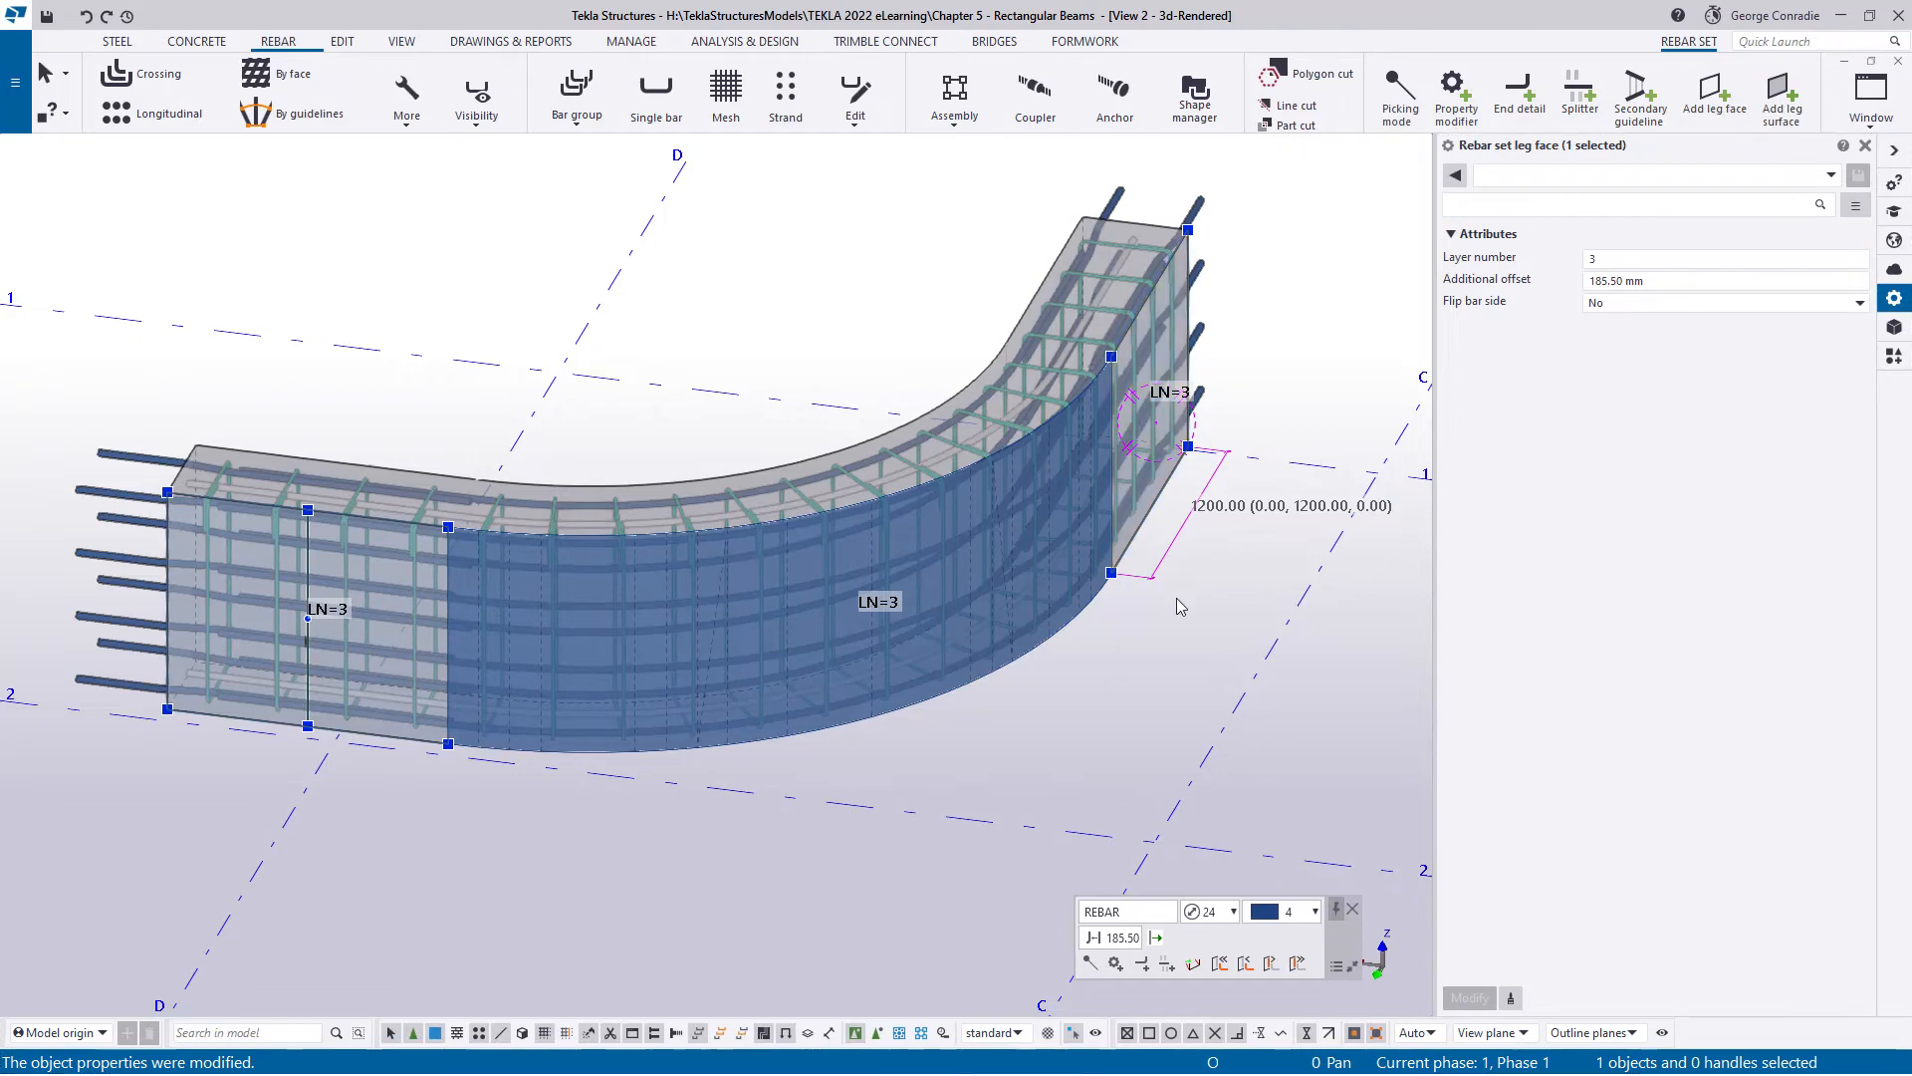
- Select the two-bar set at the beam's straight end and hide the rebar set leg faces
scroll(1175, 599, down, 2)
scroll(1112, 615, down, 1)
ctrl+middle_drag(849, 675, 1131, 675)
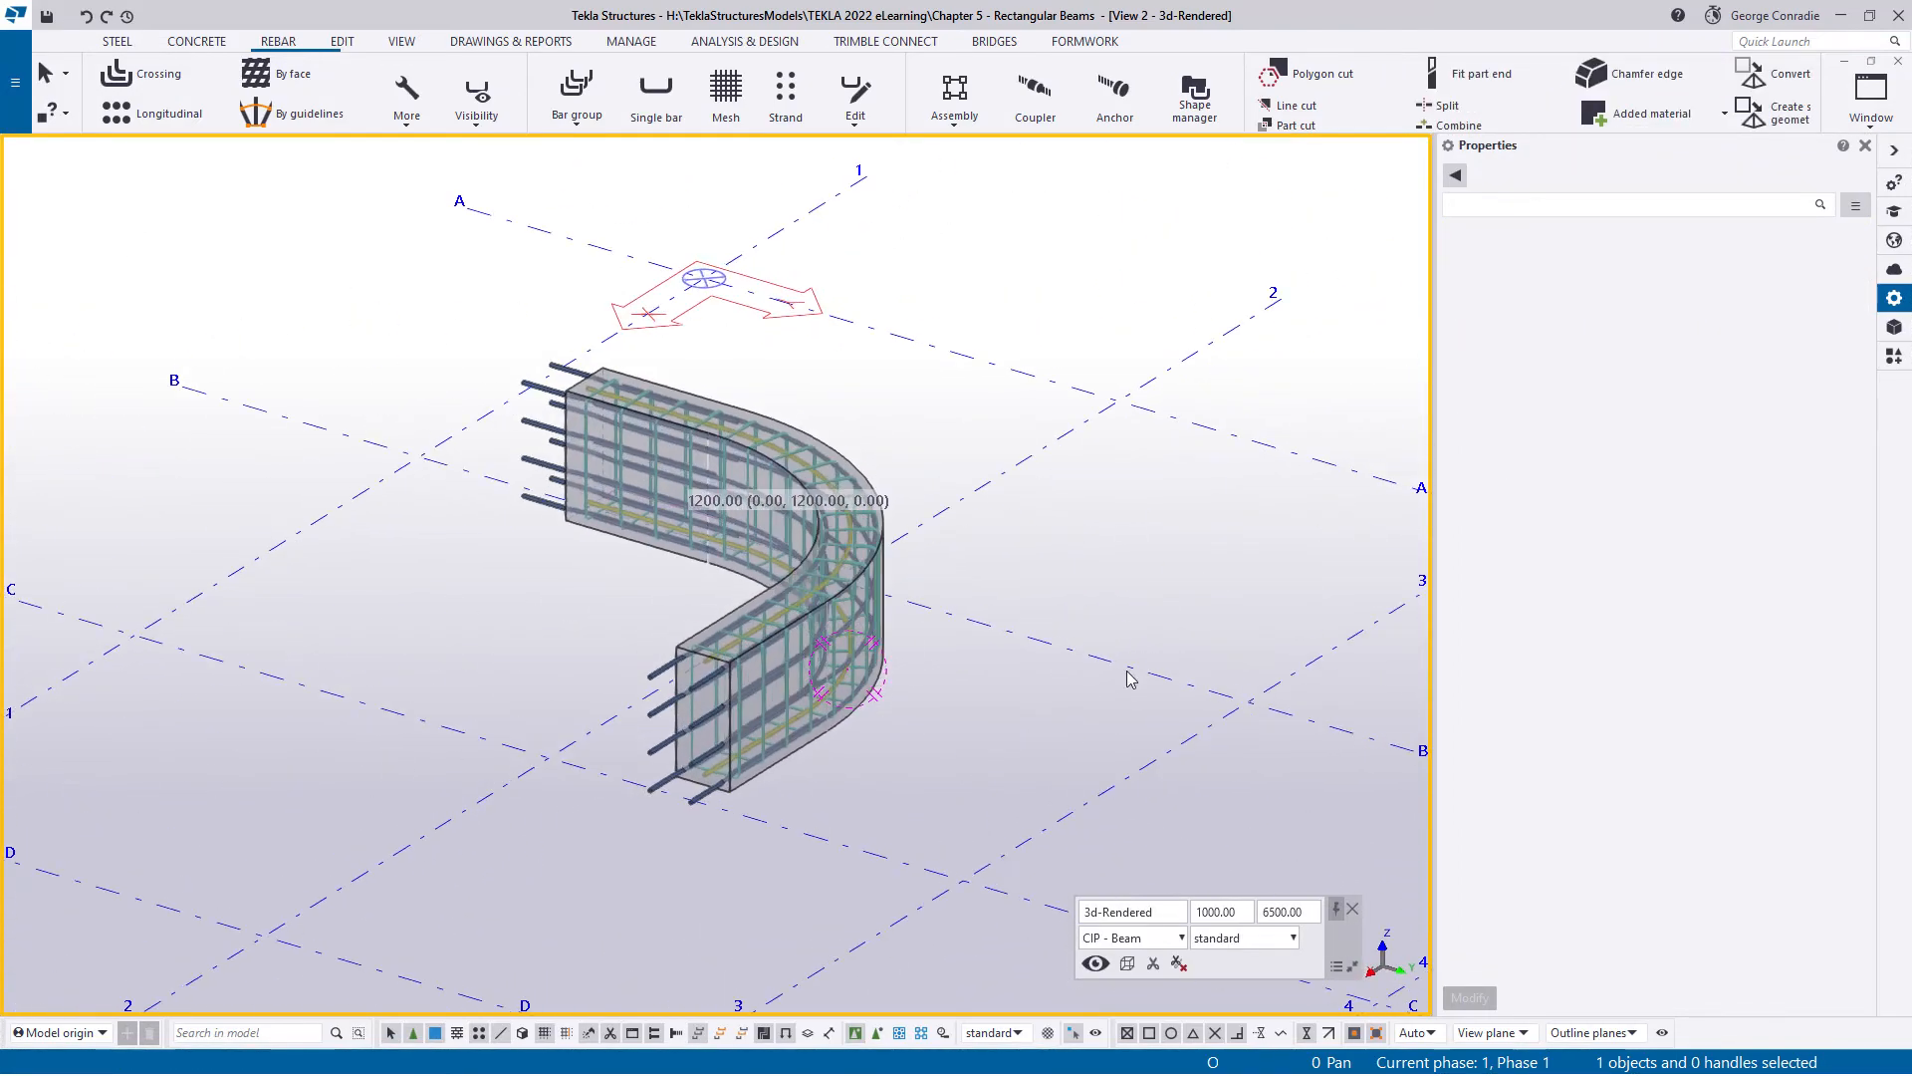
scroll(714, 794, up, 2)
ctrl+middle_drag(714, 794, 392, 762)
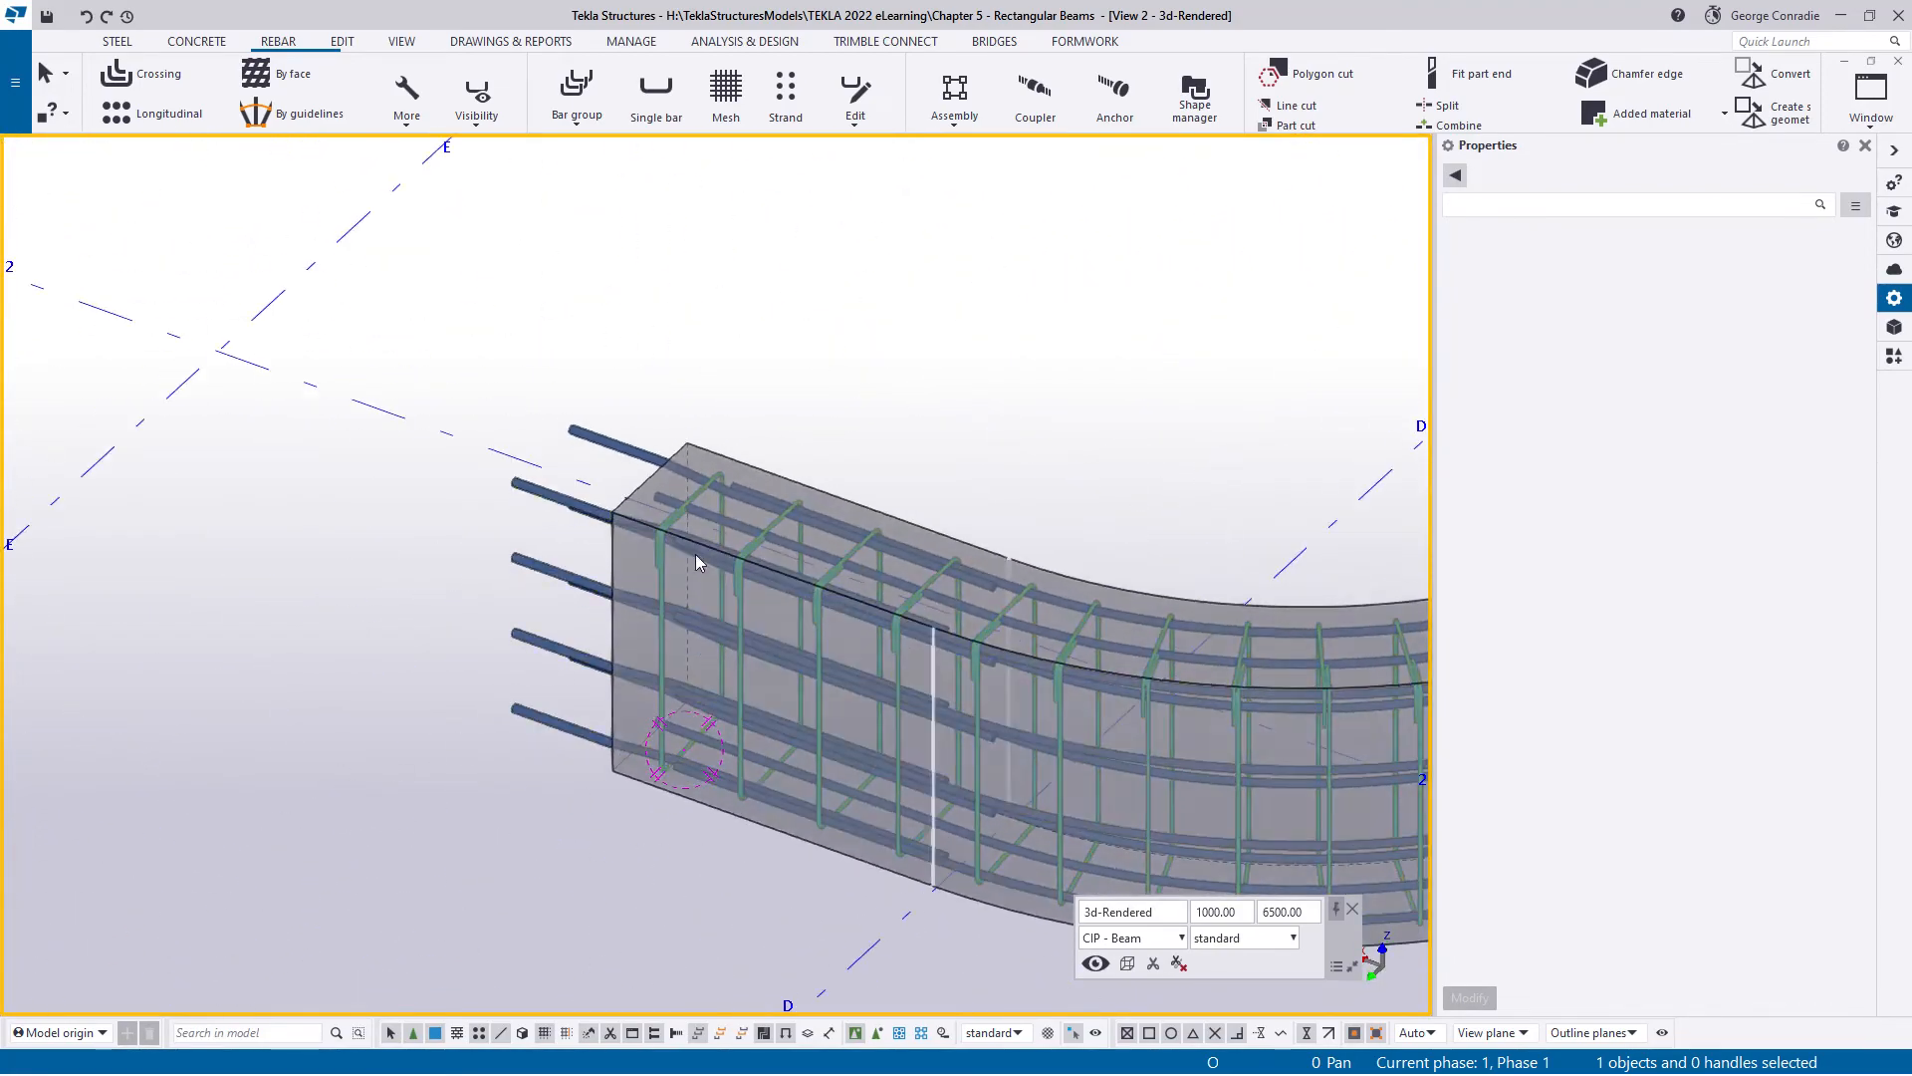
click(726, 520)
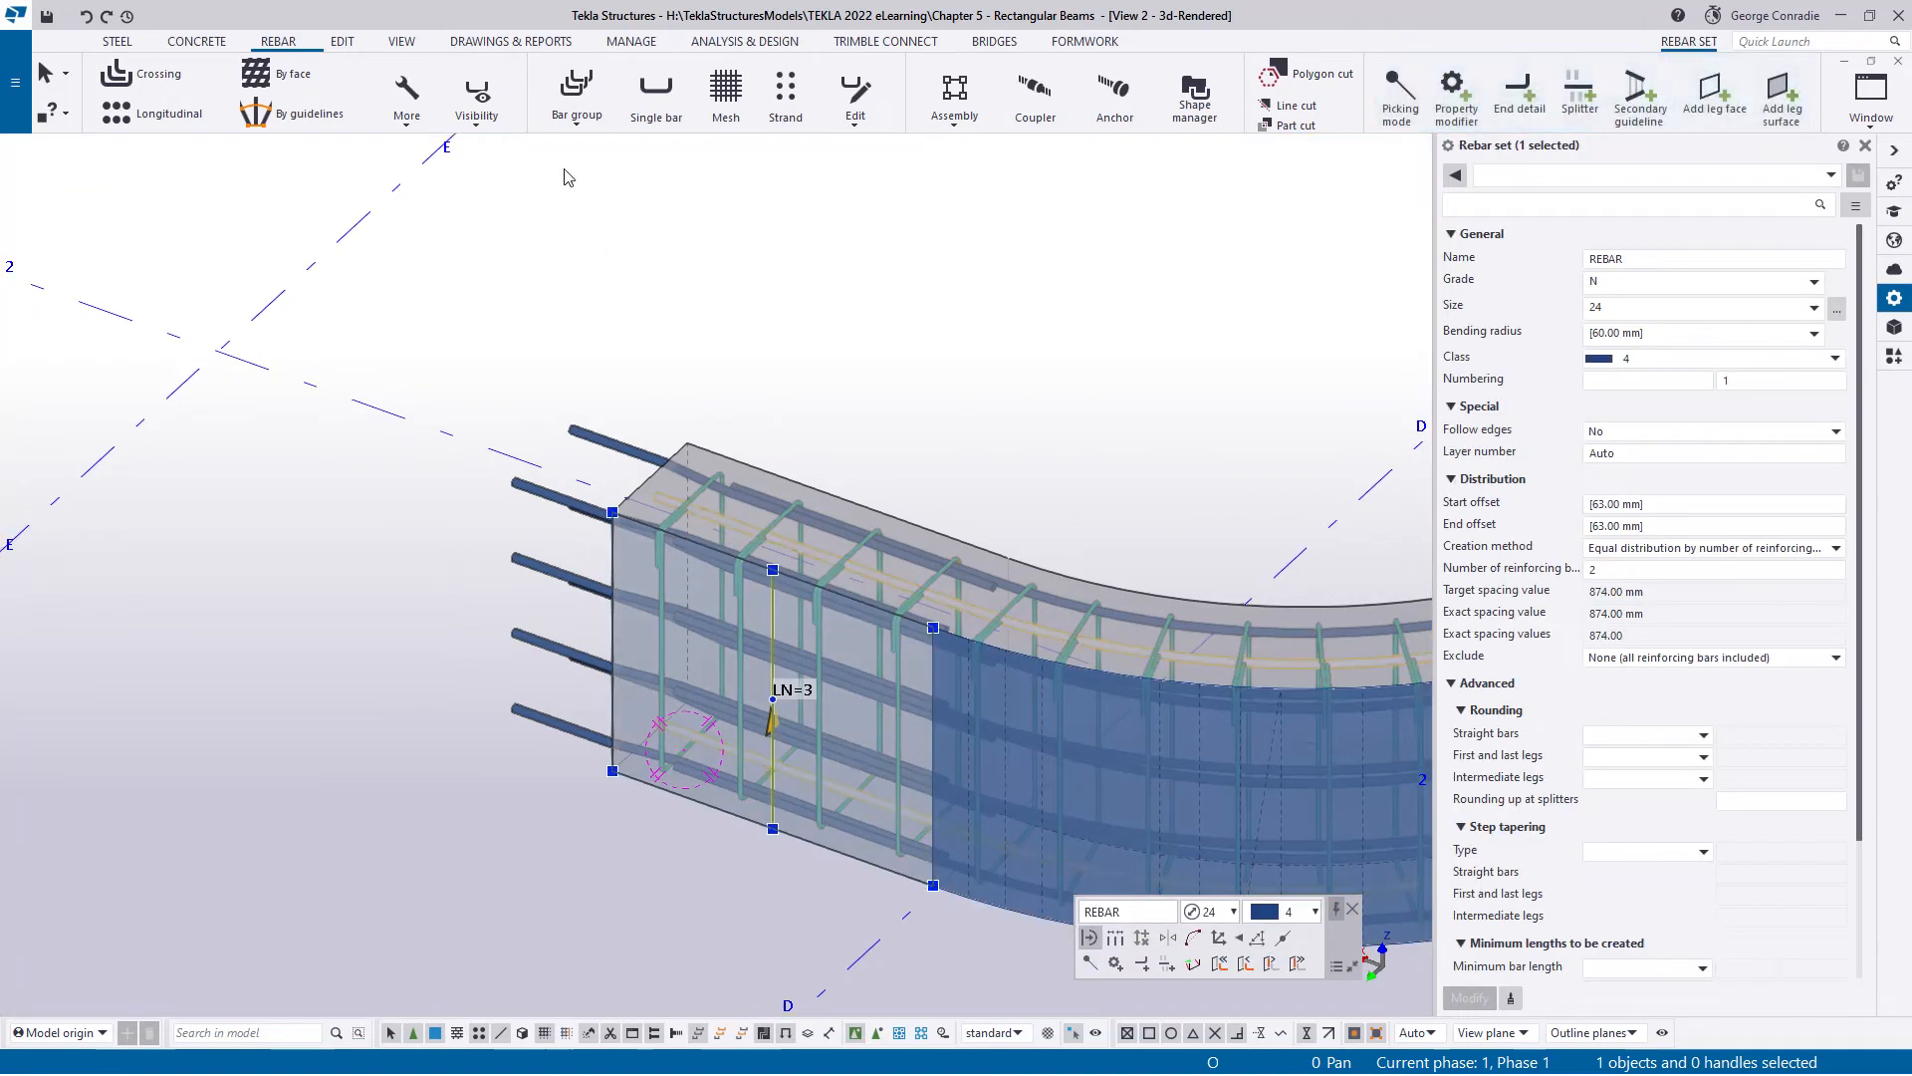
click(477, 104)
click(485, 154)
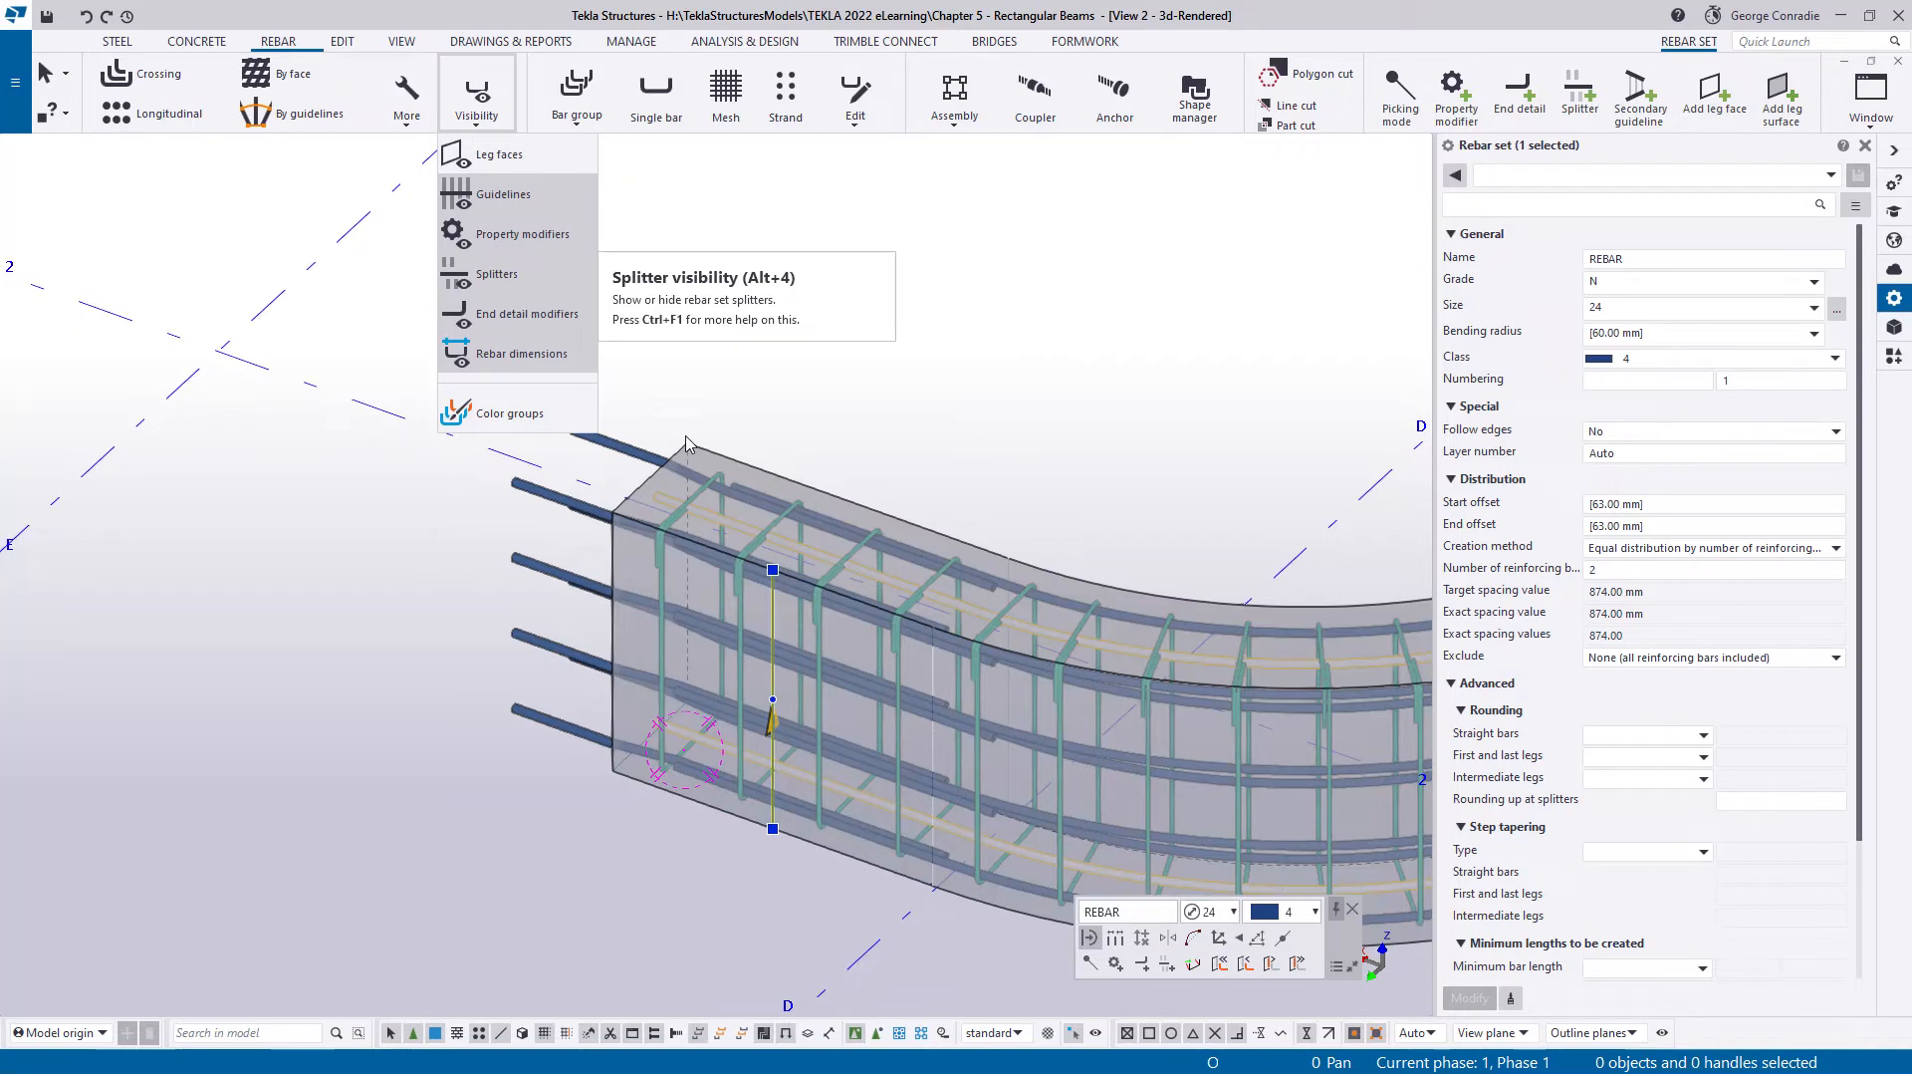
- Start an end detail modifier with the standard settings, no hook, and an end offset length adjustment of 400 mm
click(1521, 95)
click(1554, 175)
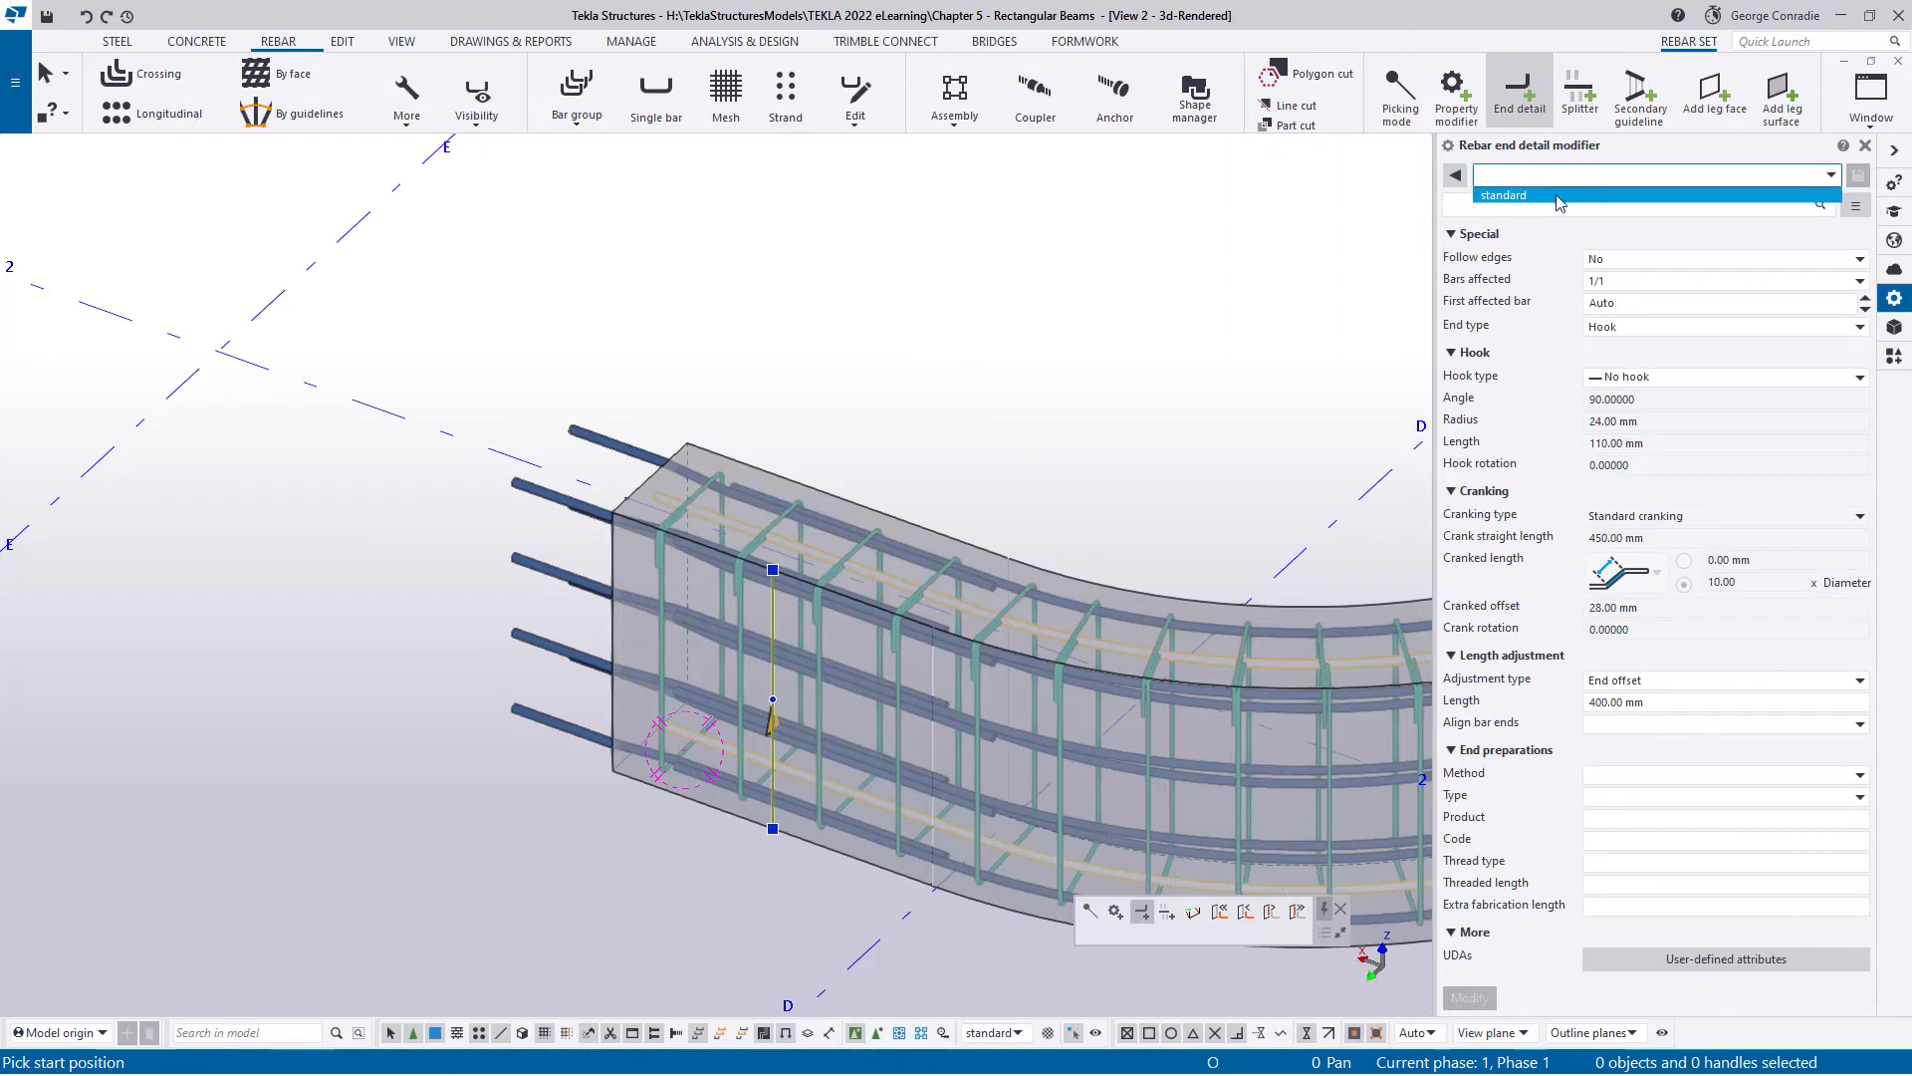
click(1560, 195)
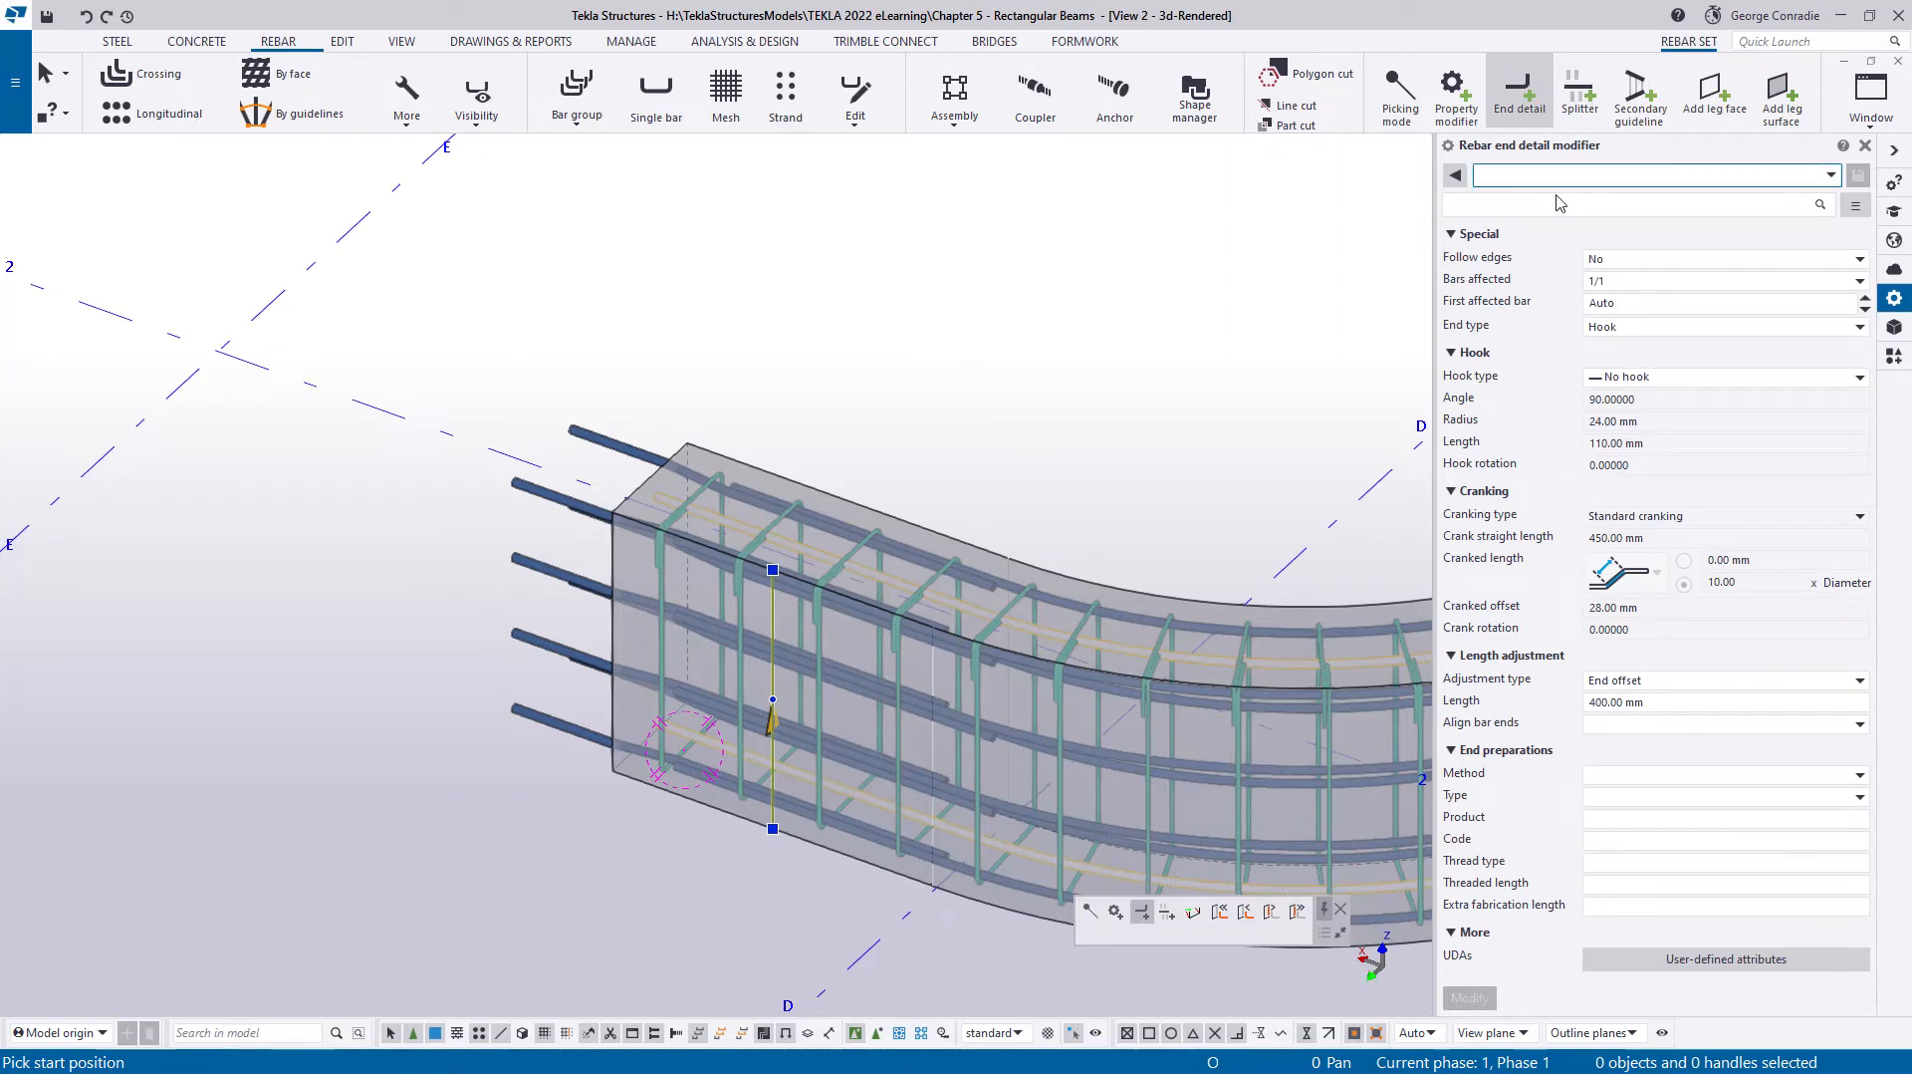
click(1642, 388)
click(1636, 424)
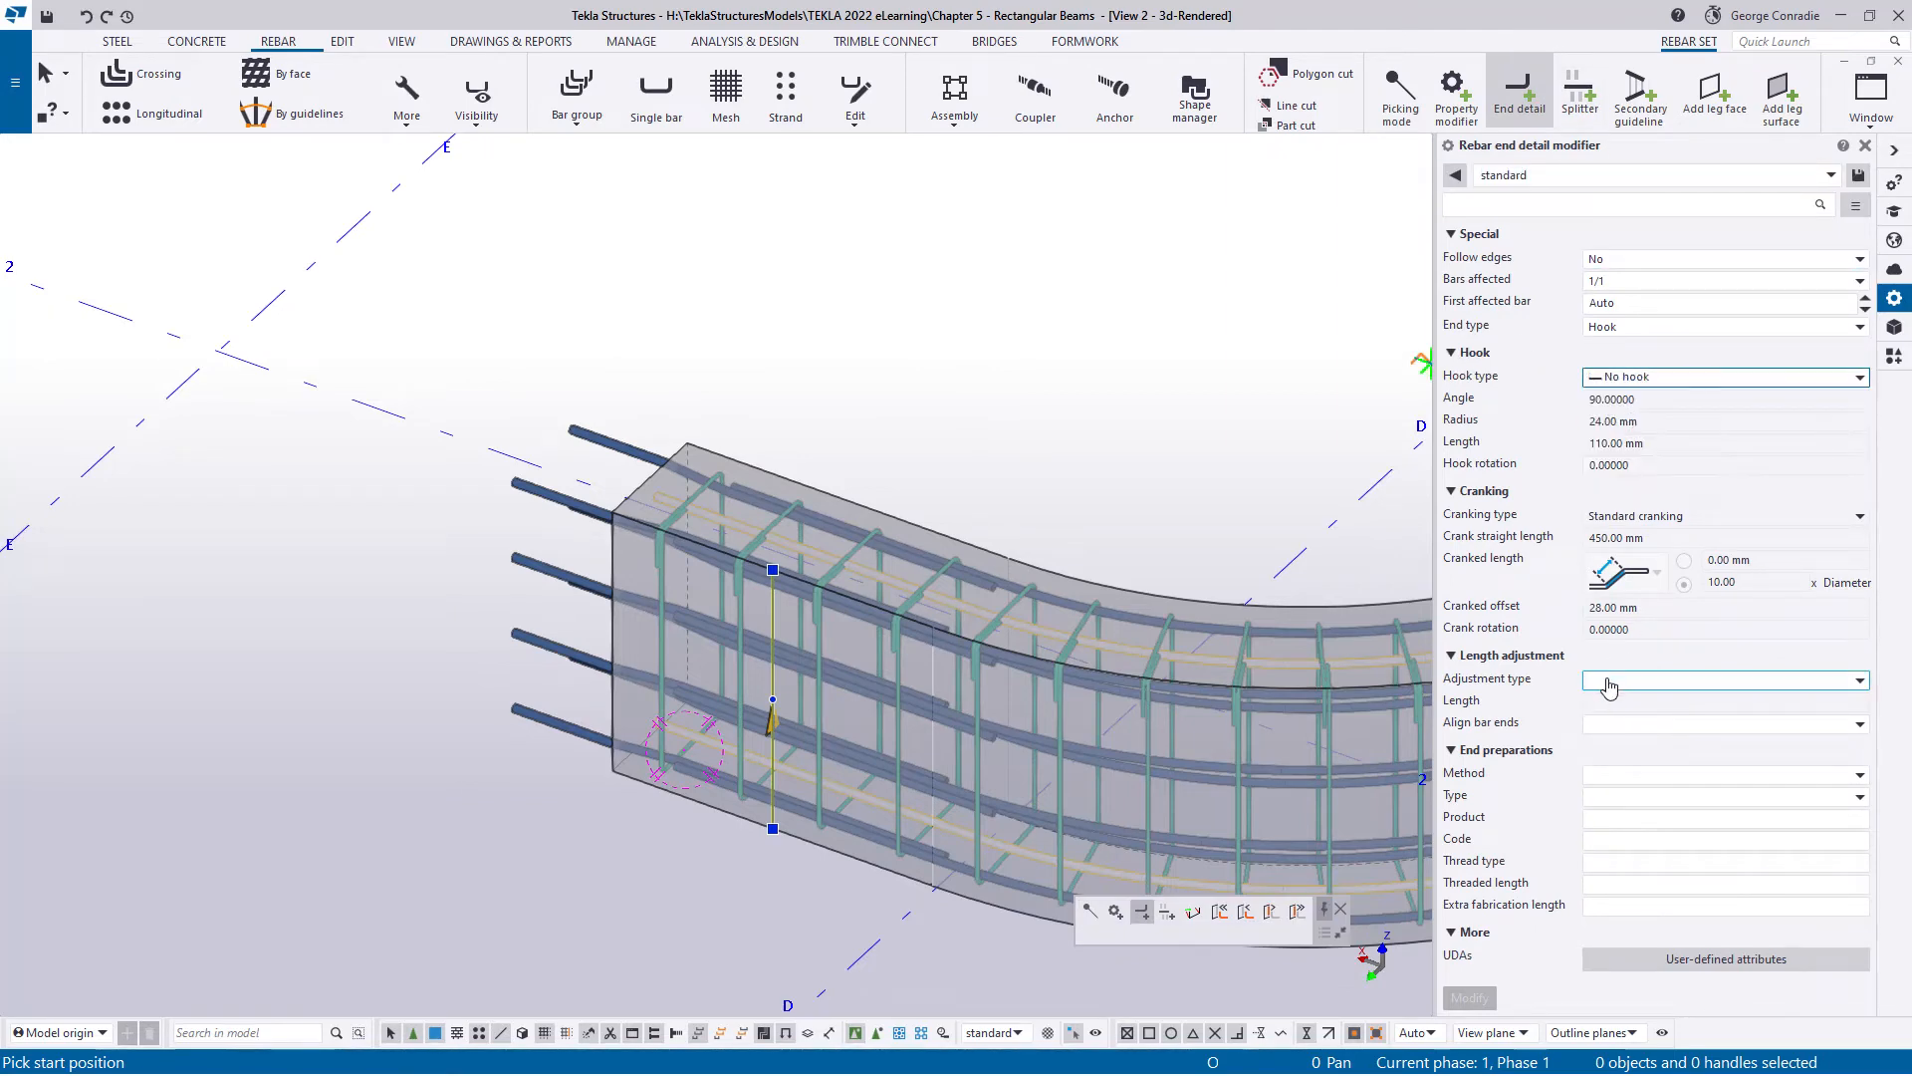
click(1608, 686)
click(1619, 741)
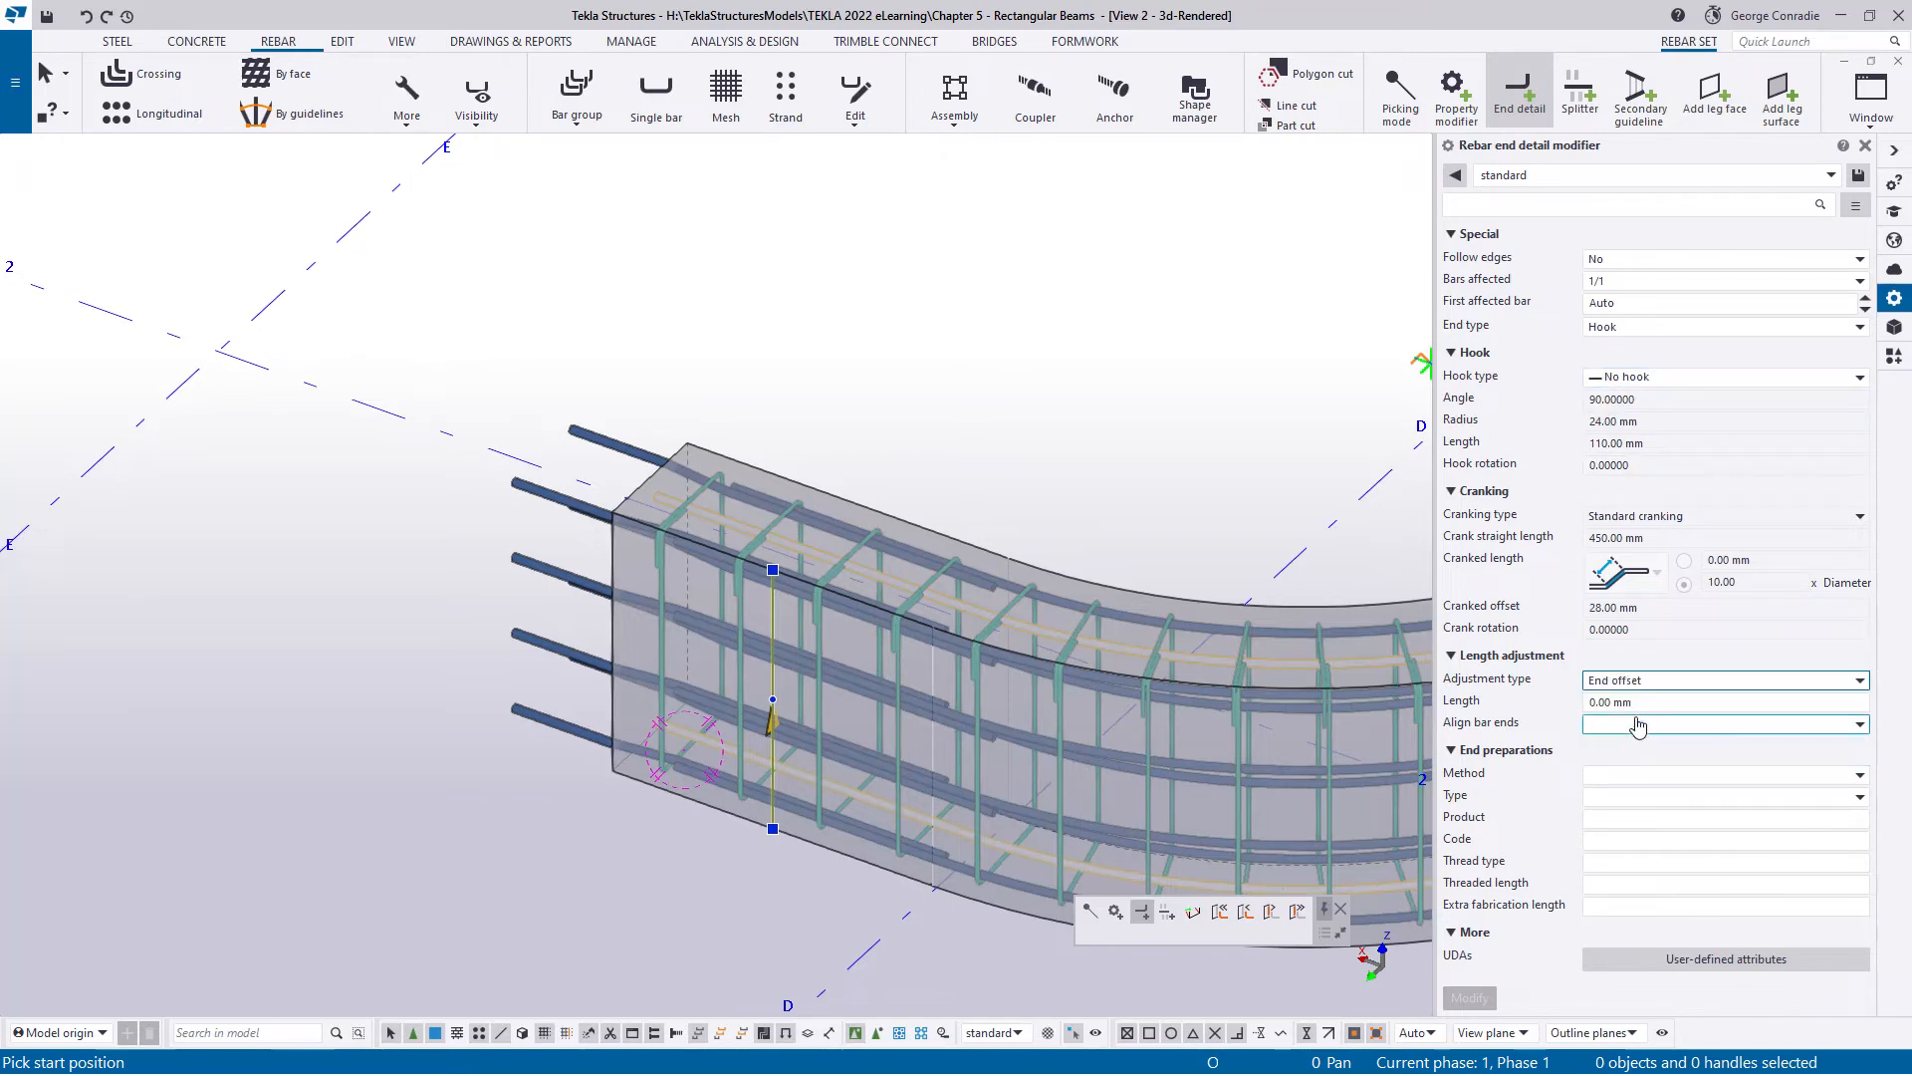
click(1647, 703)
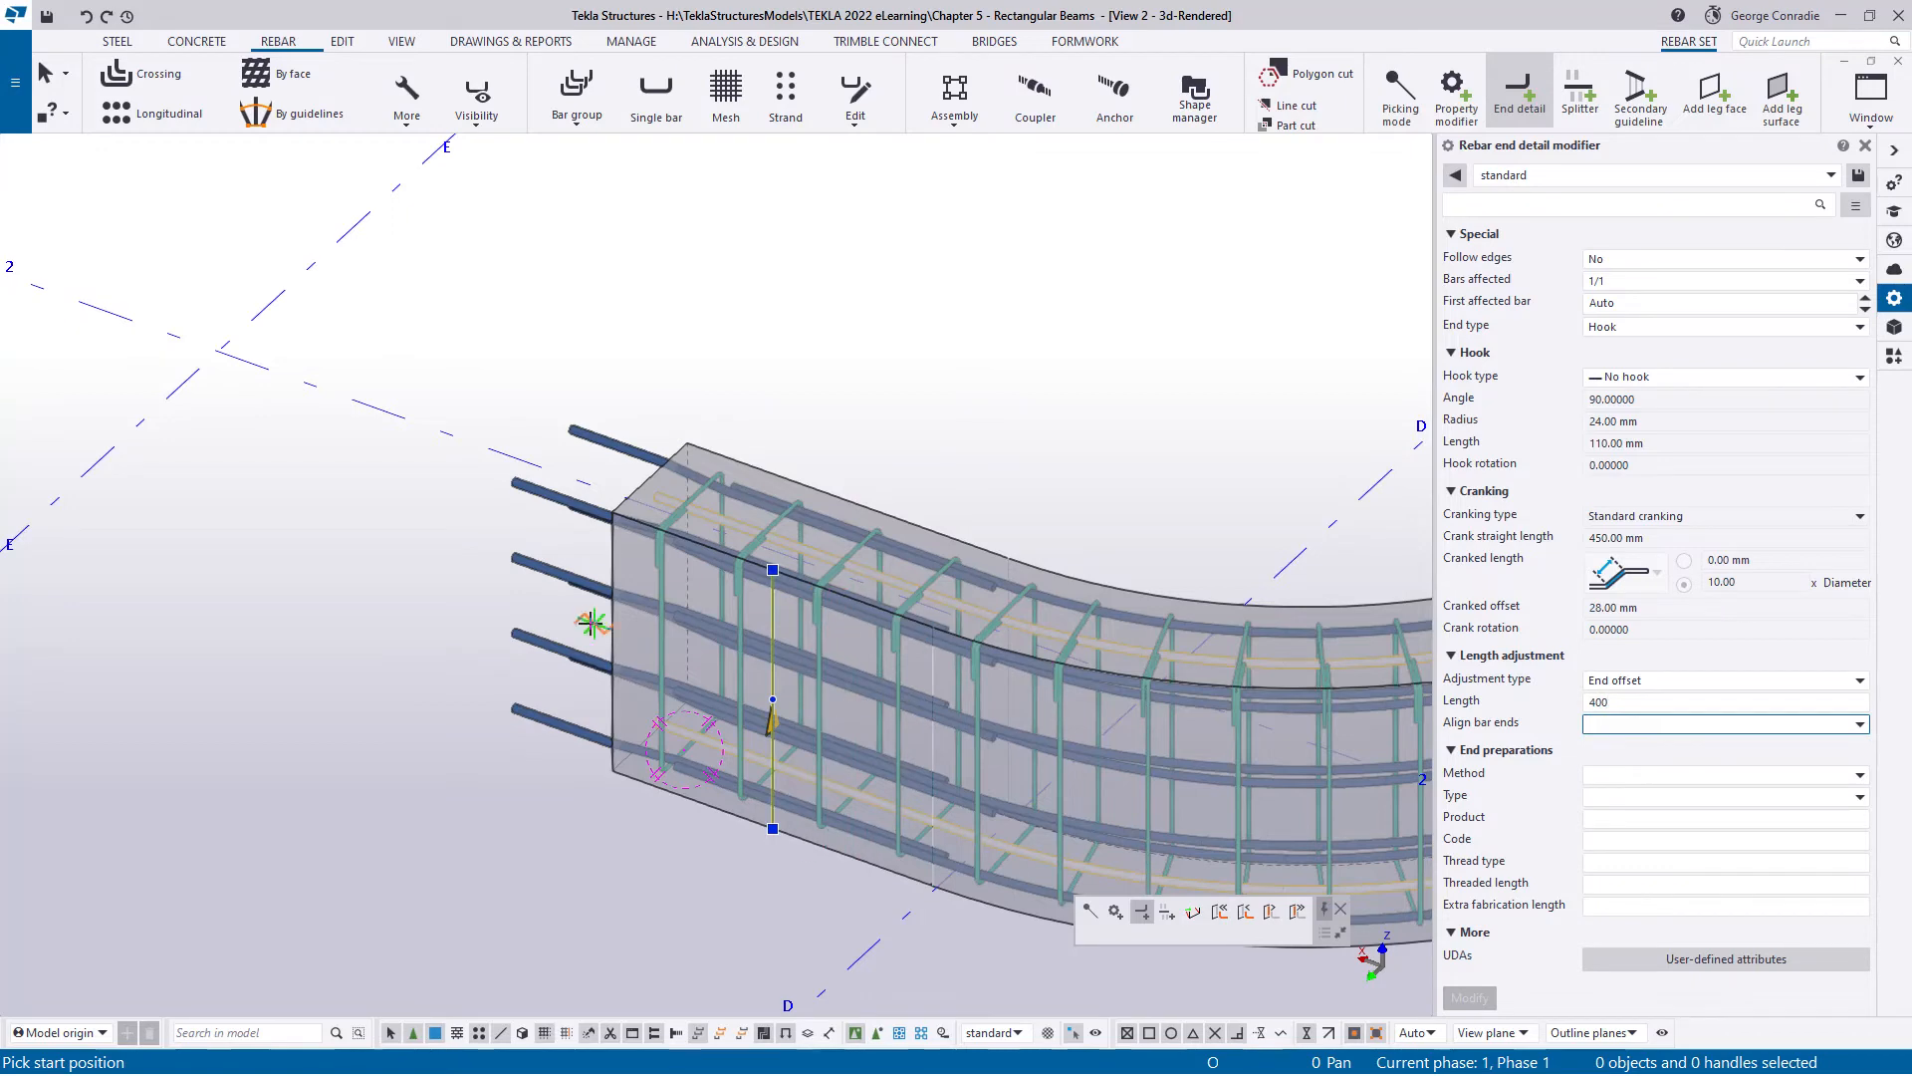
- Place the end detail modifier on the two-bar set at both end faces of the beam
click(617, 642)
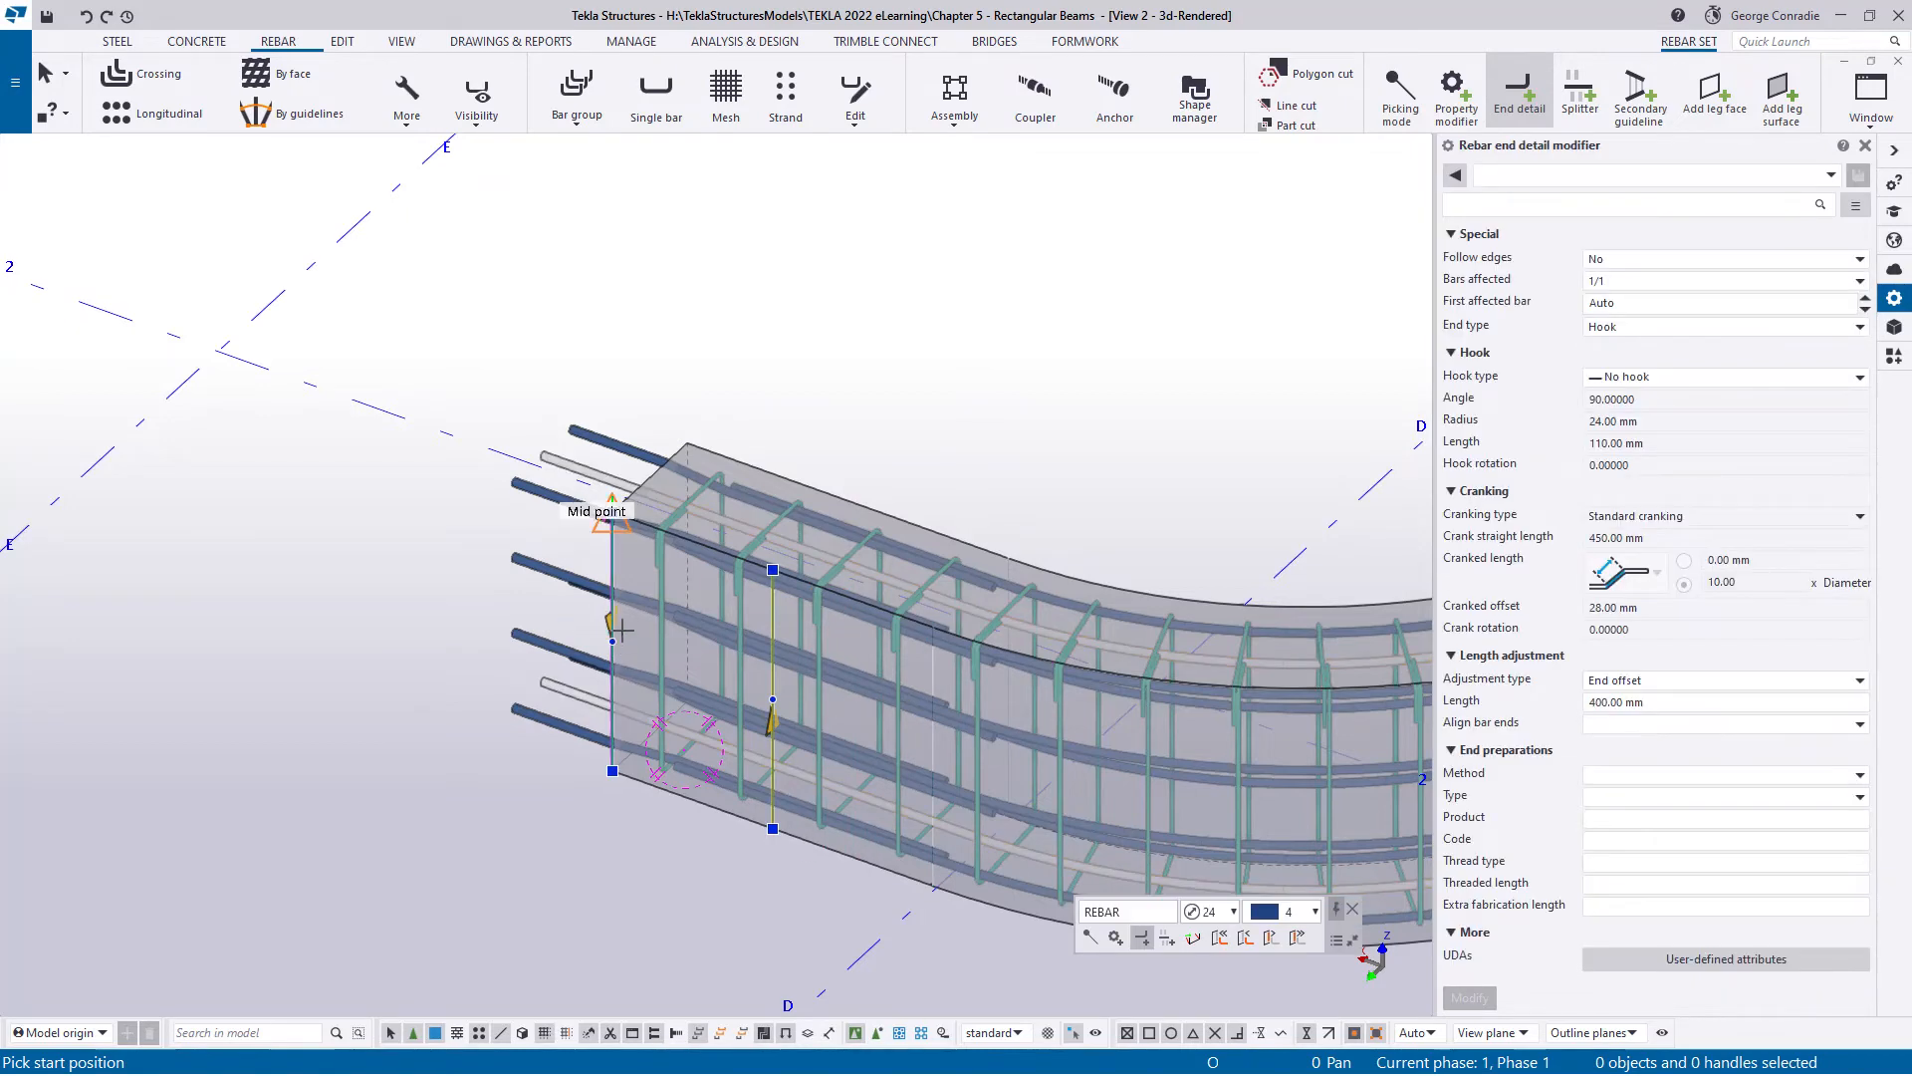
middle_drag(630, 722, 528, 734)
middle_drag(1375, 573, 334, 724)
scroll(948, 566, up, 3)
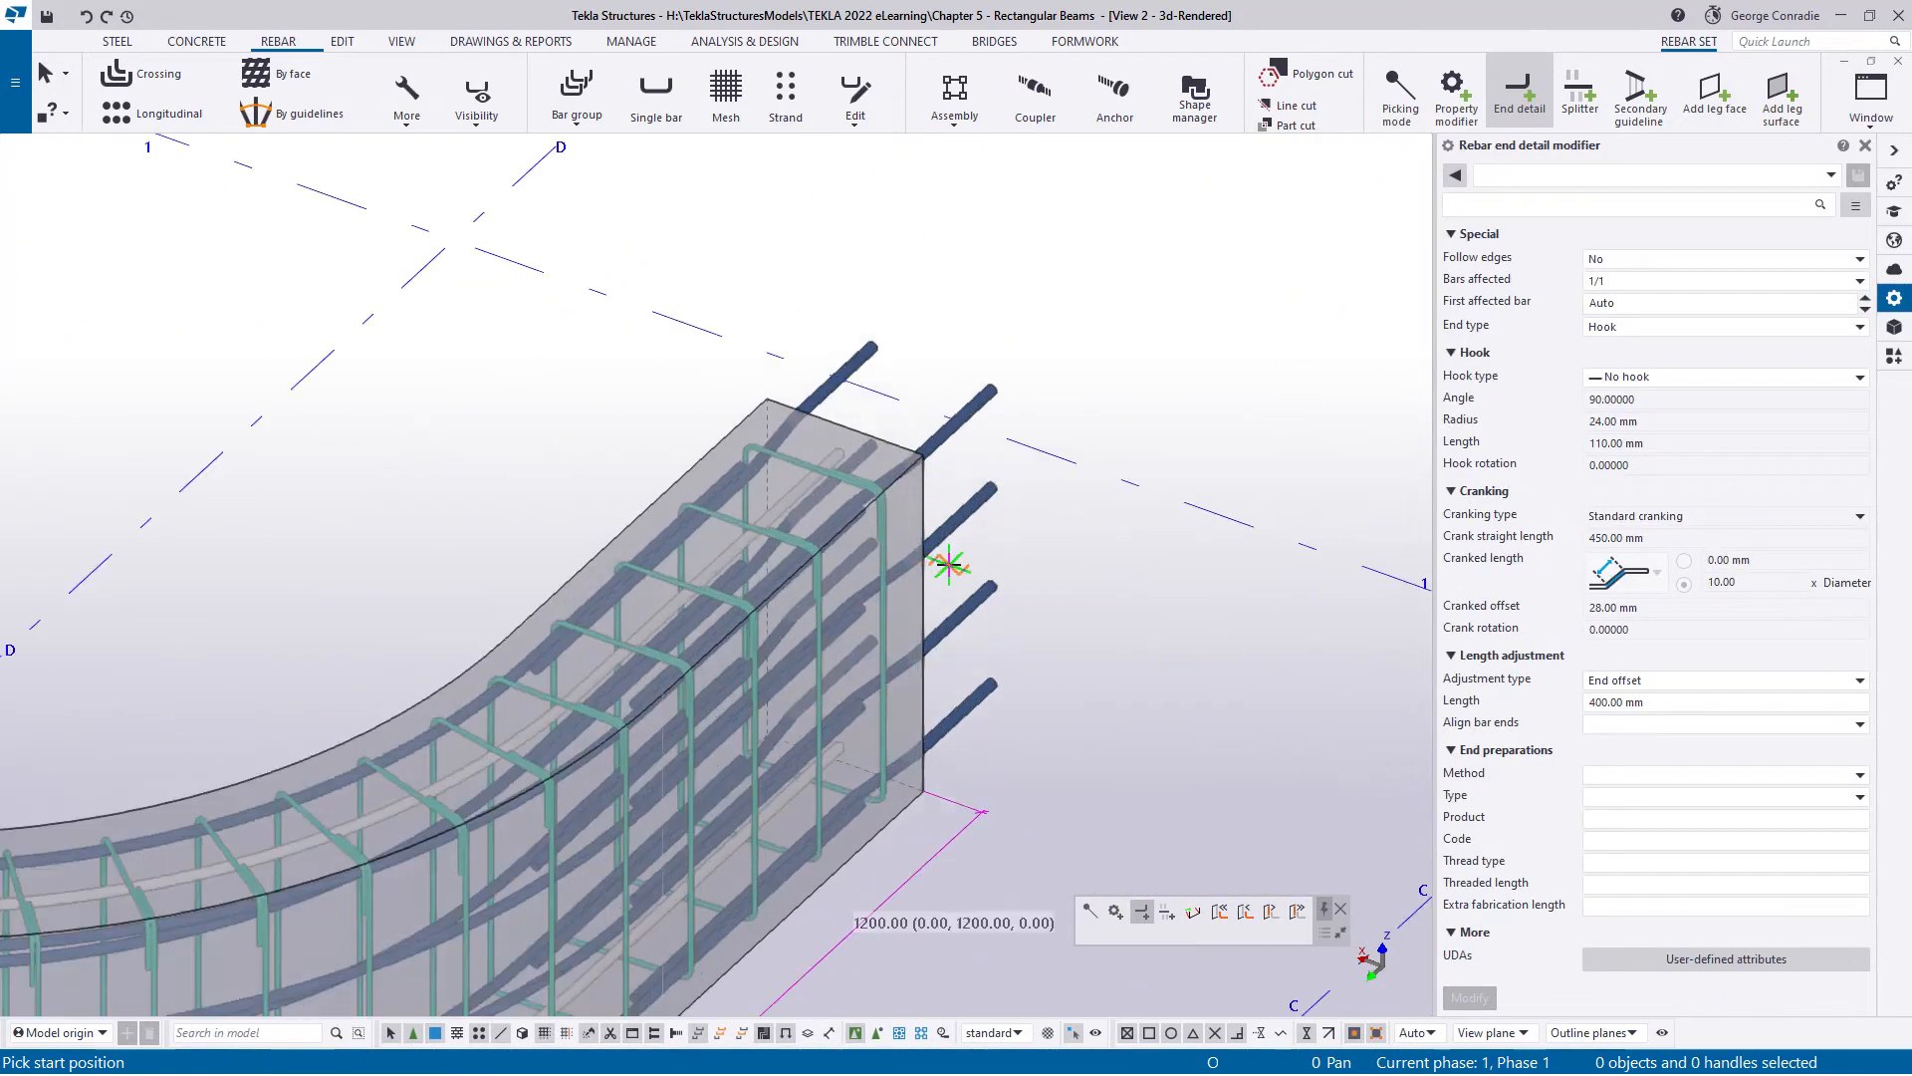
click(909, 611)
right_click(1104, 488)
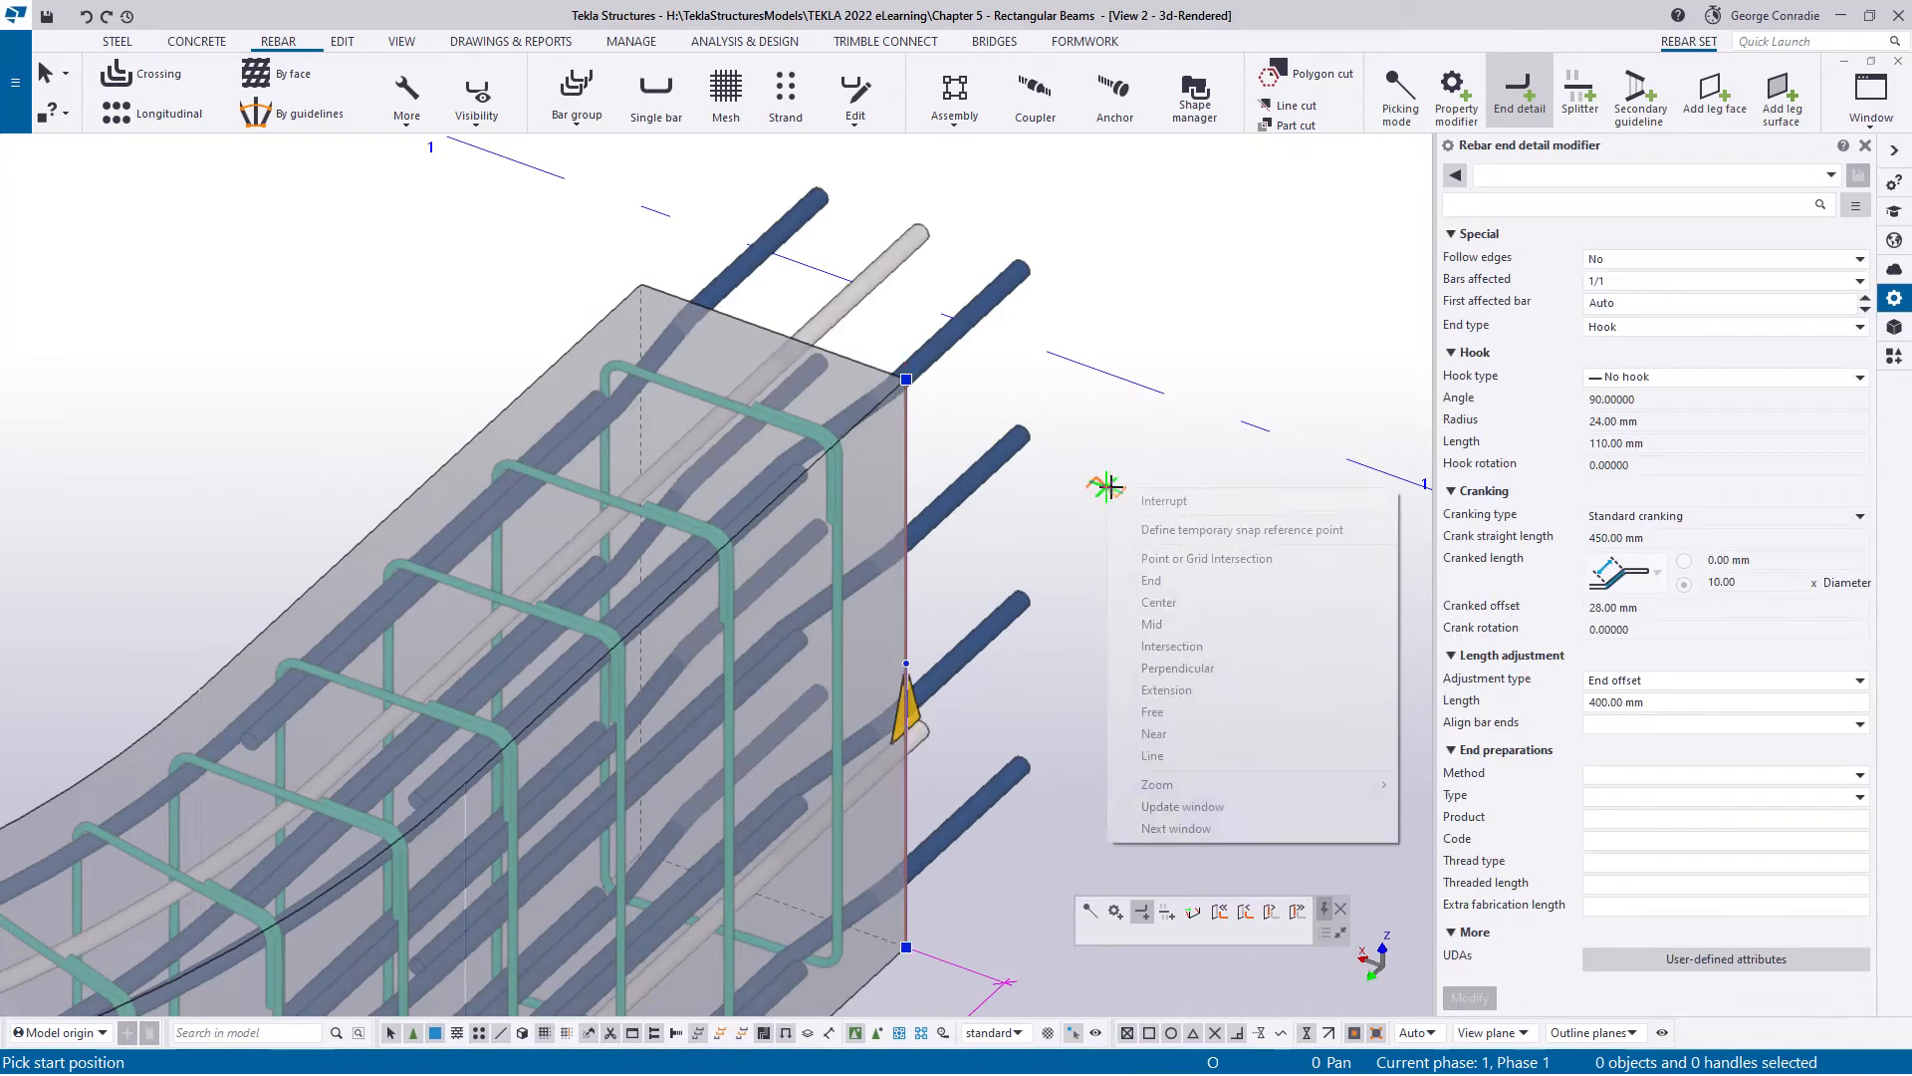
click(1155, 502)
scroll(1104, 598, down, 3)
click(1003, 612)
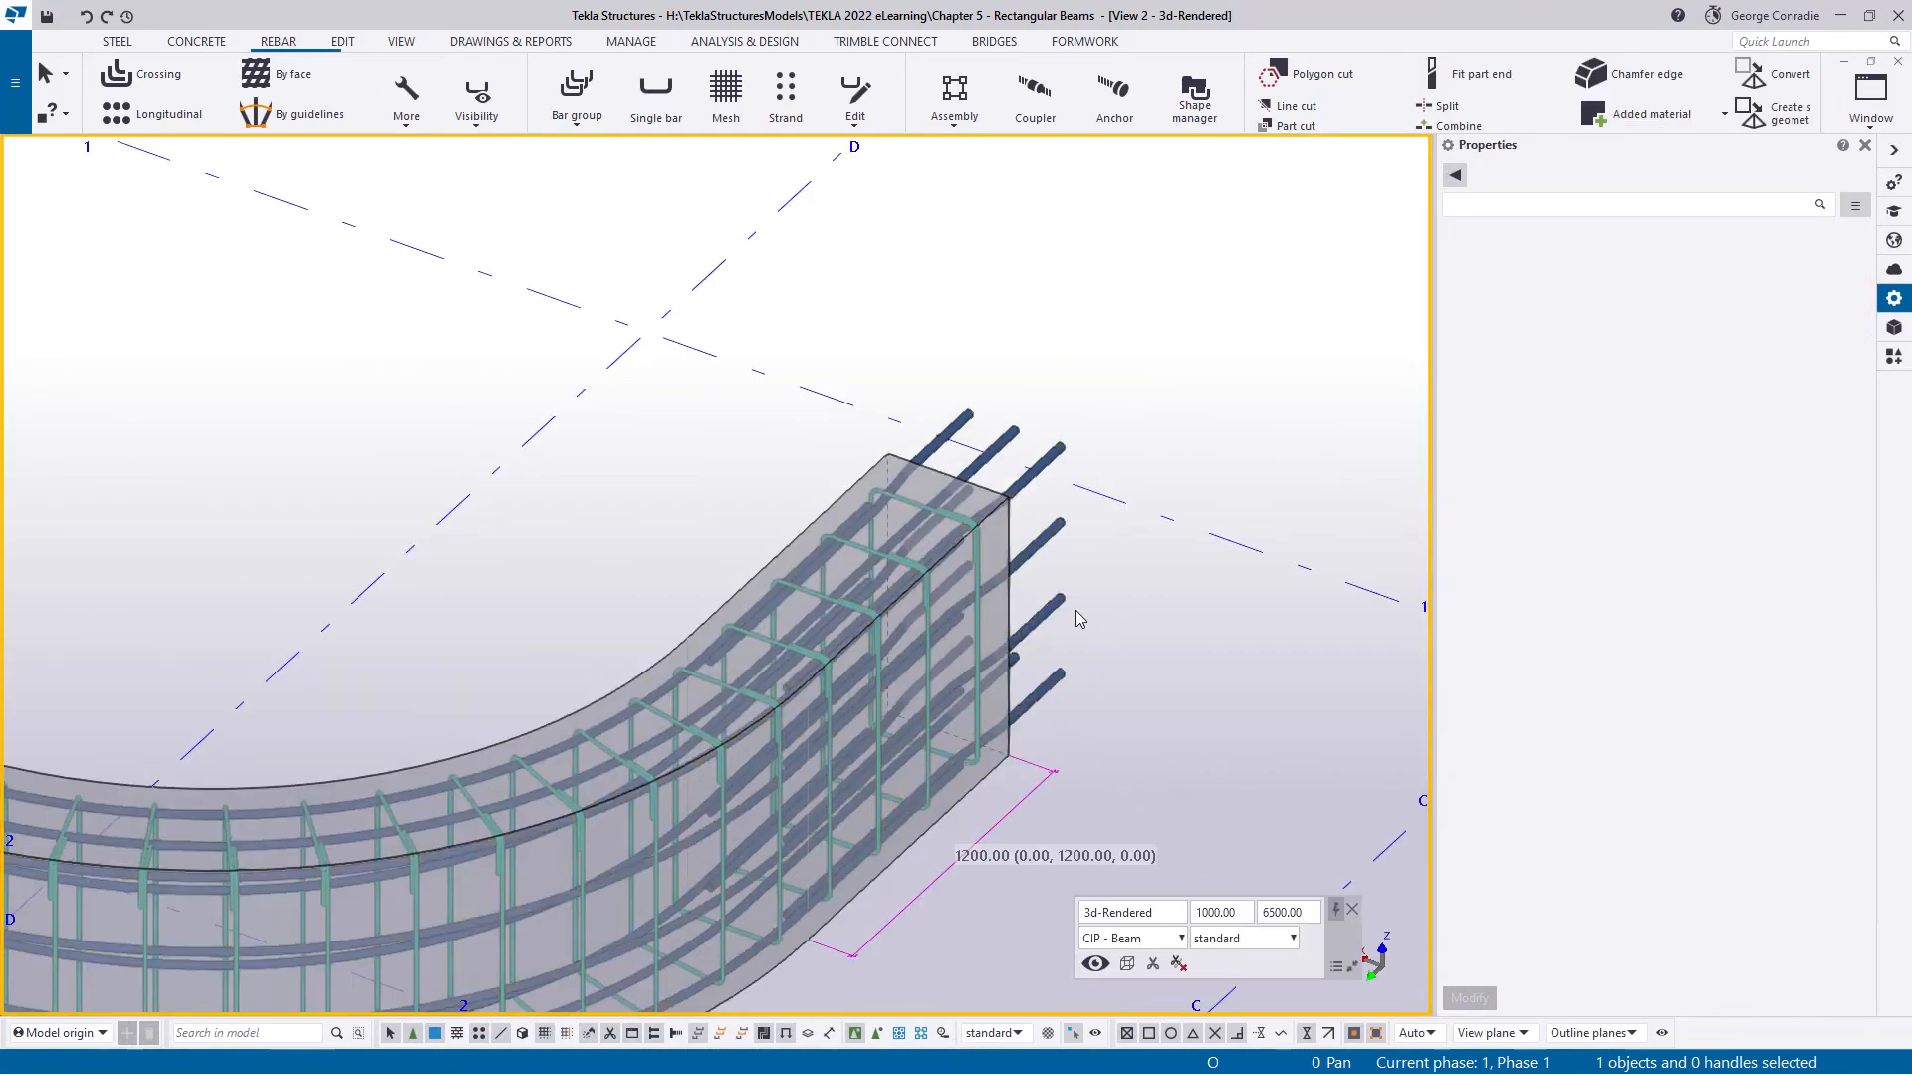
- Add a lapping splitter with standard settings to the centred two-bar set where the 1200 mm straight leg meets the curve, keeping the duplicates
mouse_move(1010, 617)
ctrl+middle_down()
mouse_move(710, 569)
mouse_move(409, 478)
mouse_move(440, 463)
mouse_move(448, 512)
mouse_move(658, 634)
mouse_move(973, 628)
ctrl+middle_up()
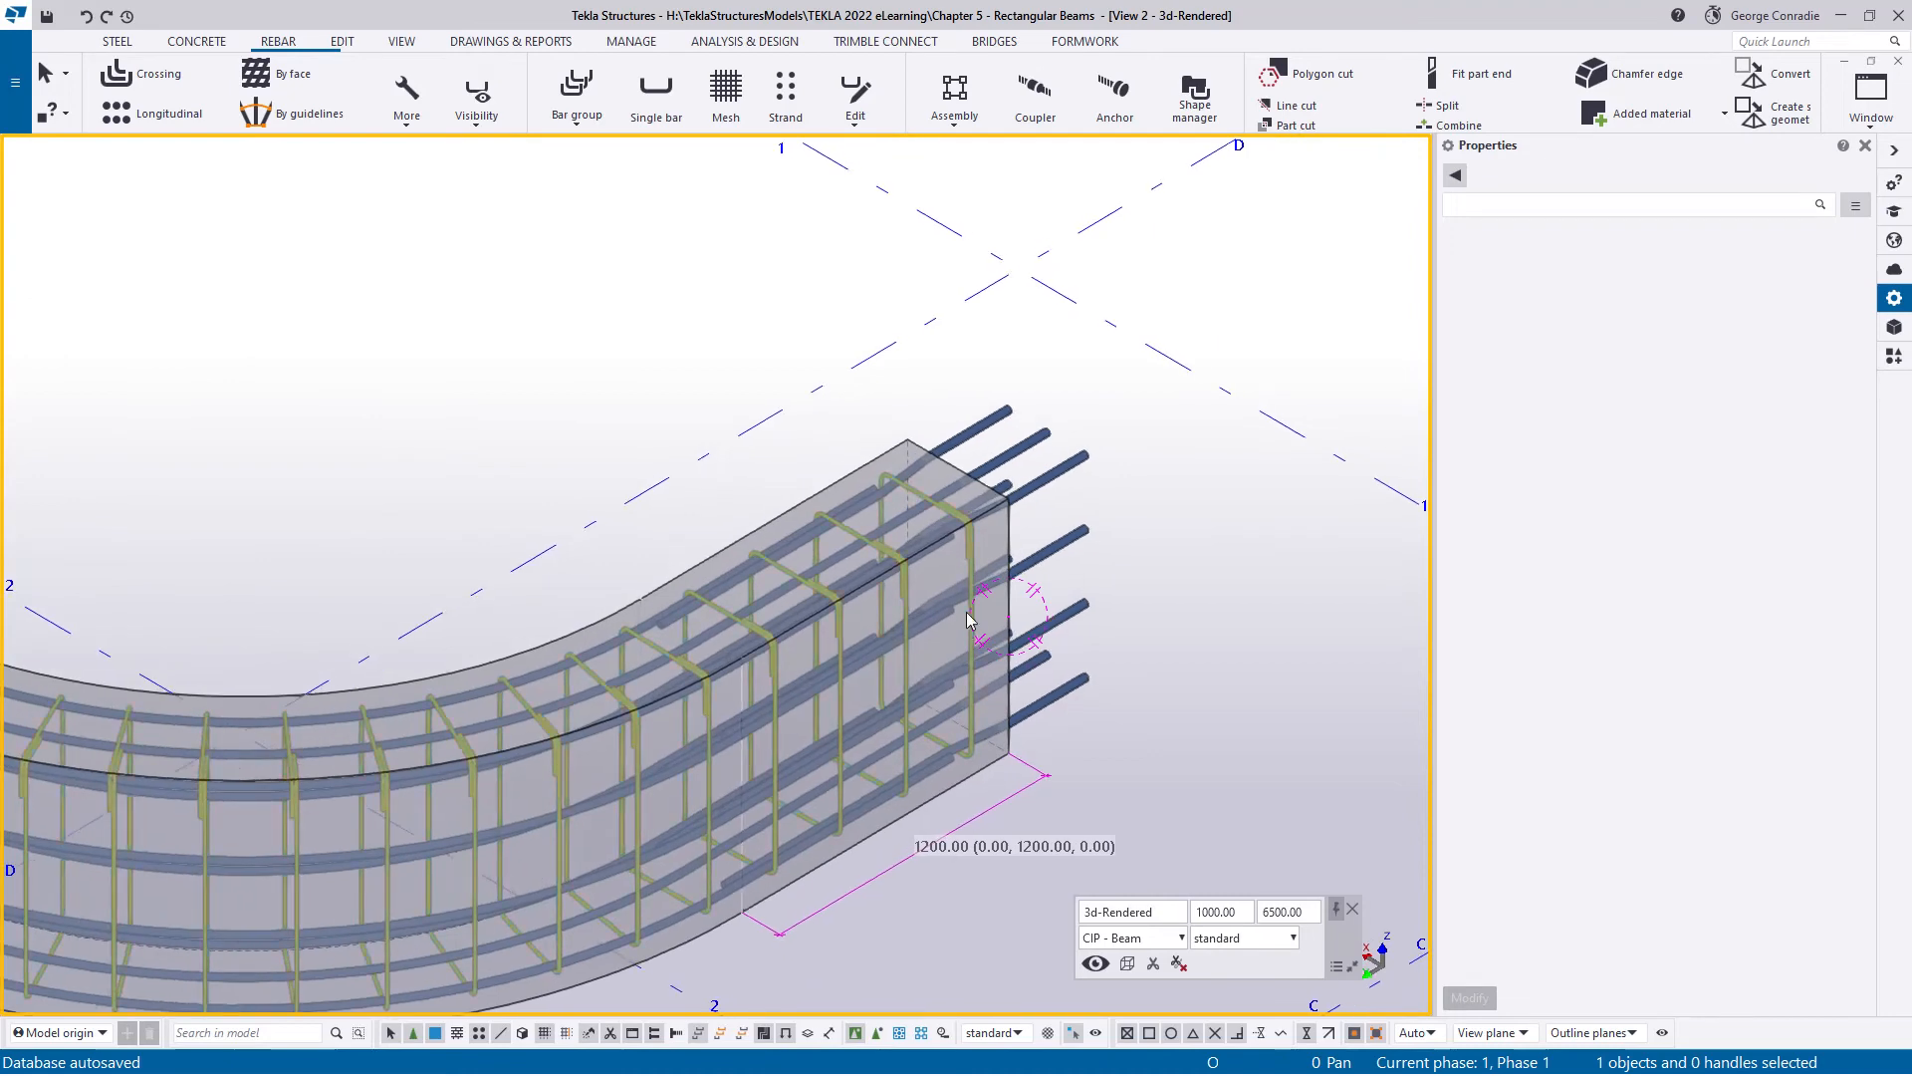
scroll(973, 627, up, 2)
click(977, 472)
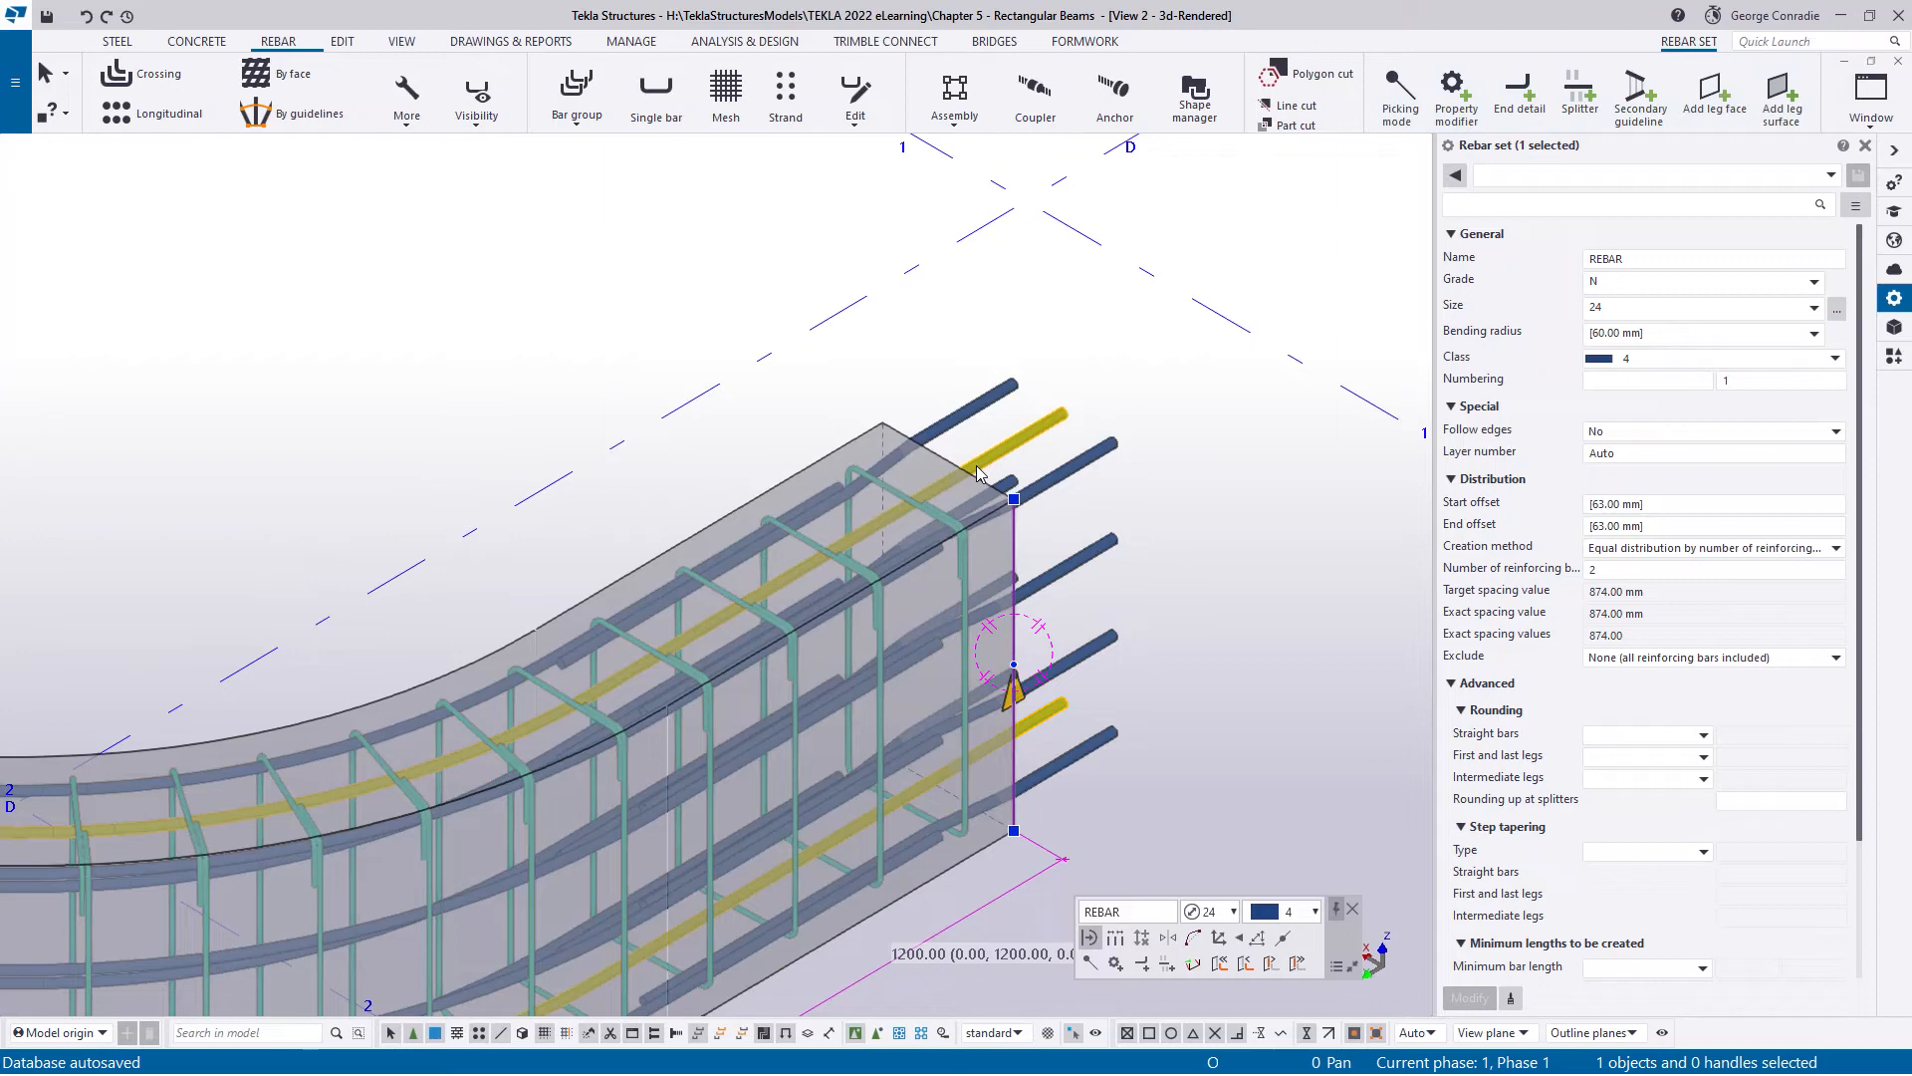
click(1576, 95)
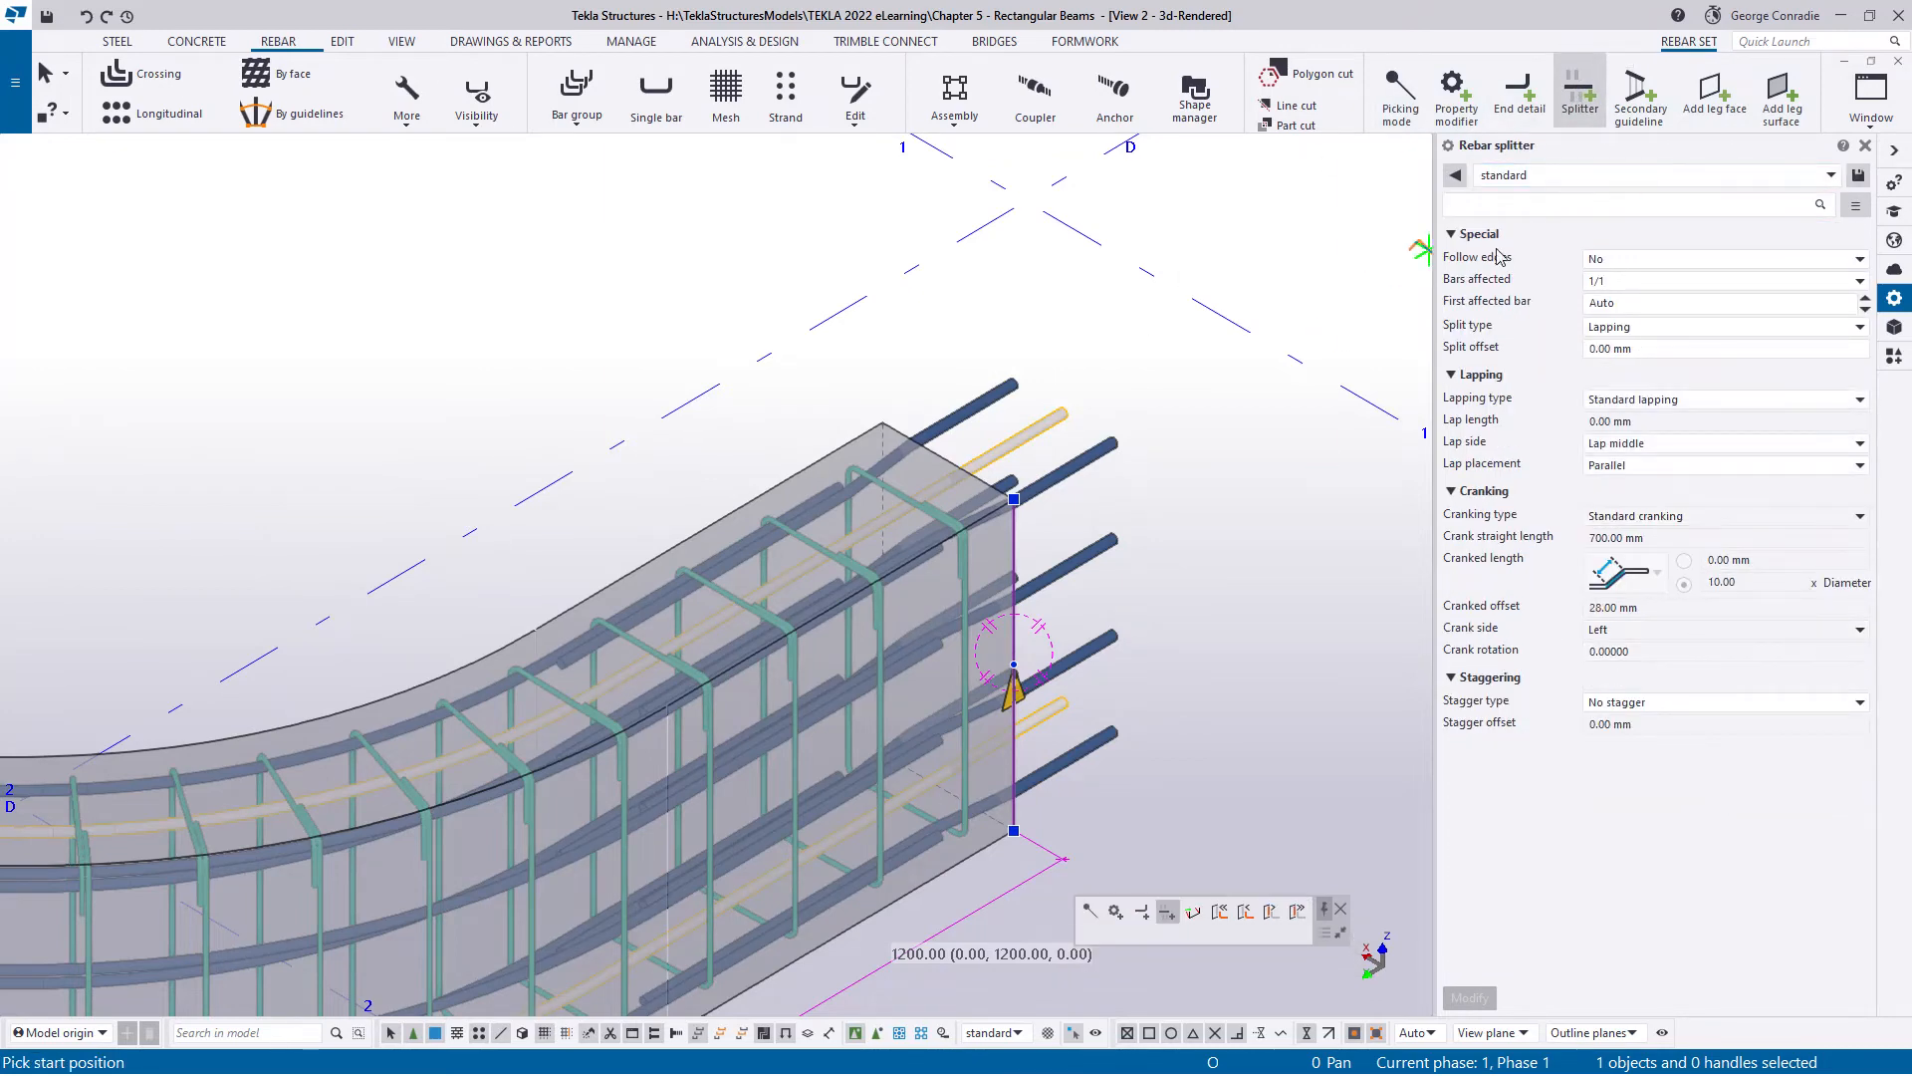
middle_drag(1204, 791, 1376, 502)
scroll(1091, 719, up, 3)
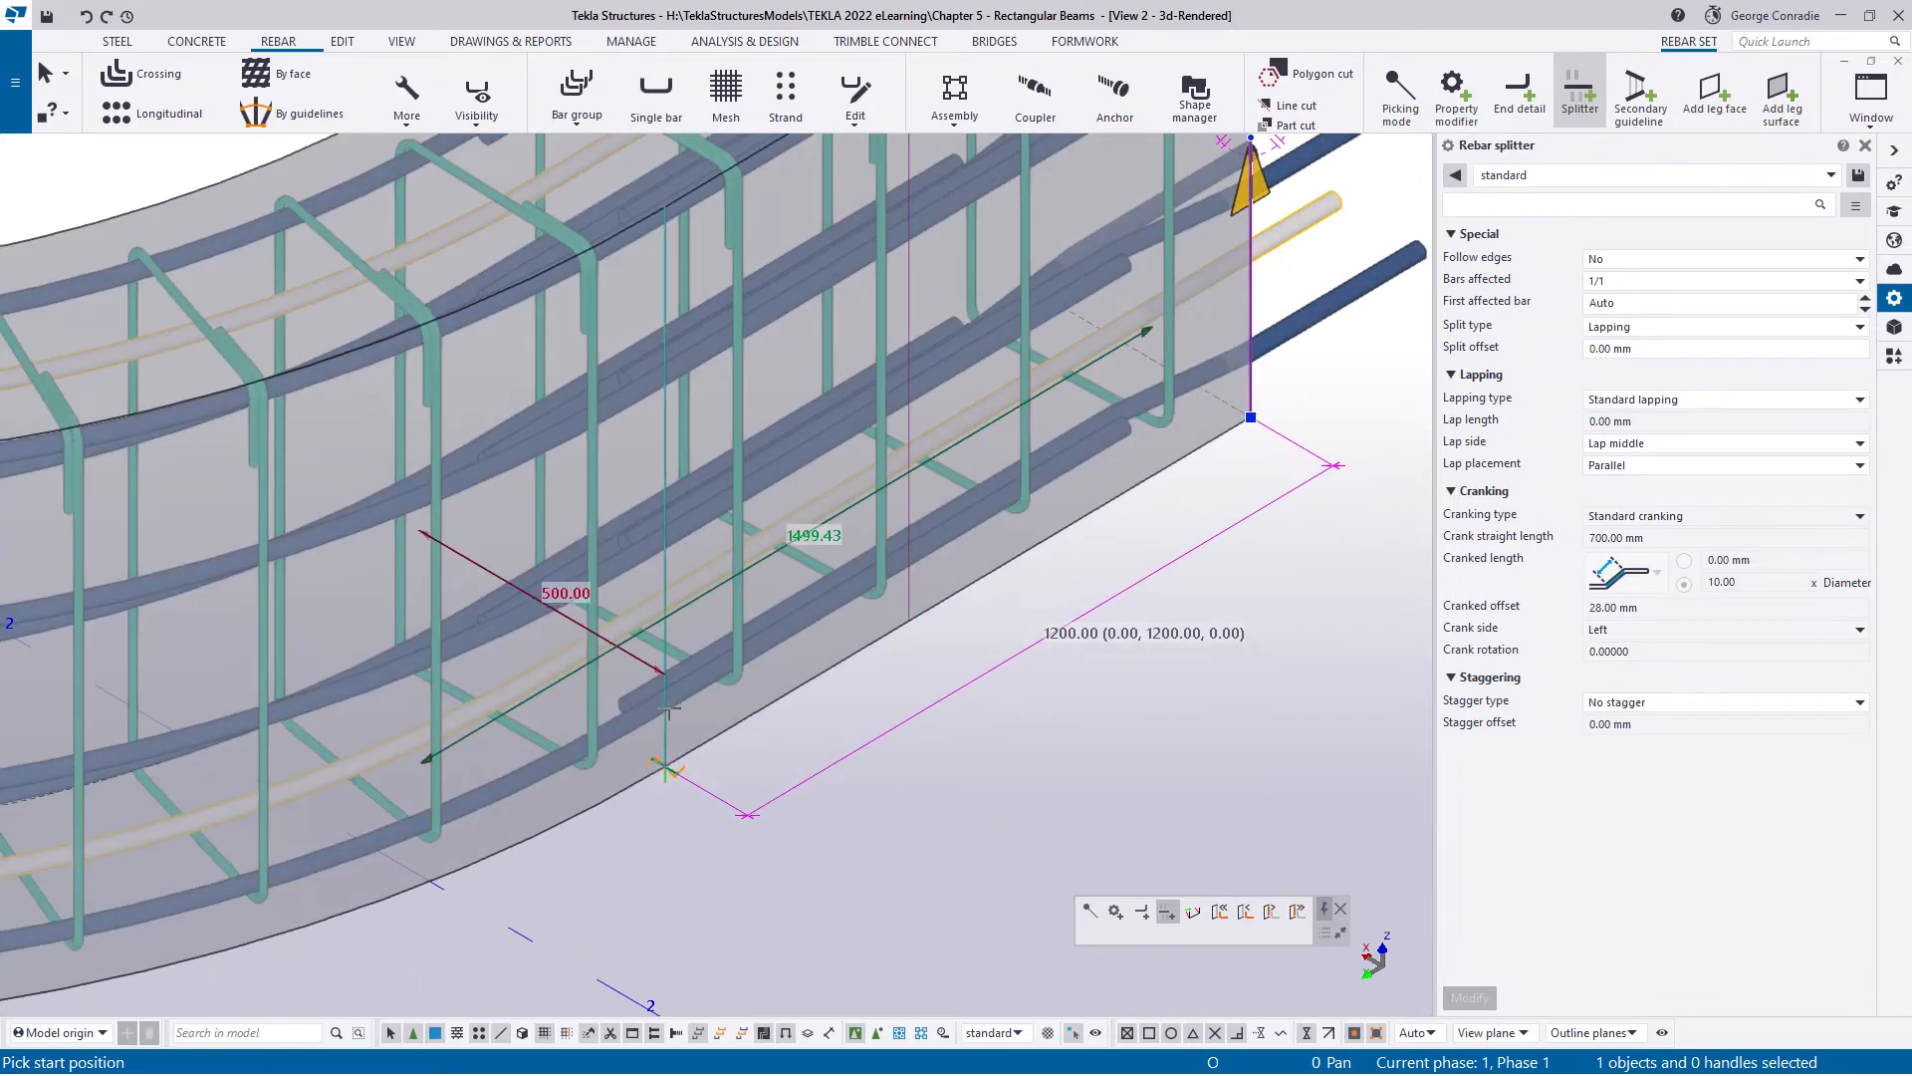
scroll(670, 716, down, 3)
scroll(737, 772, up, 5)
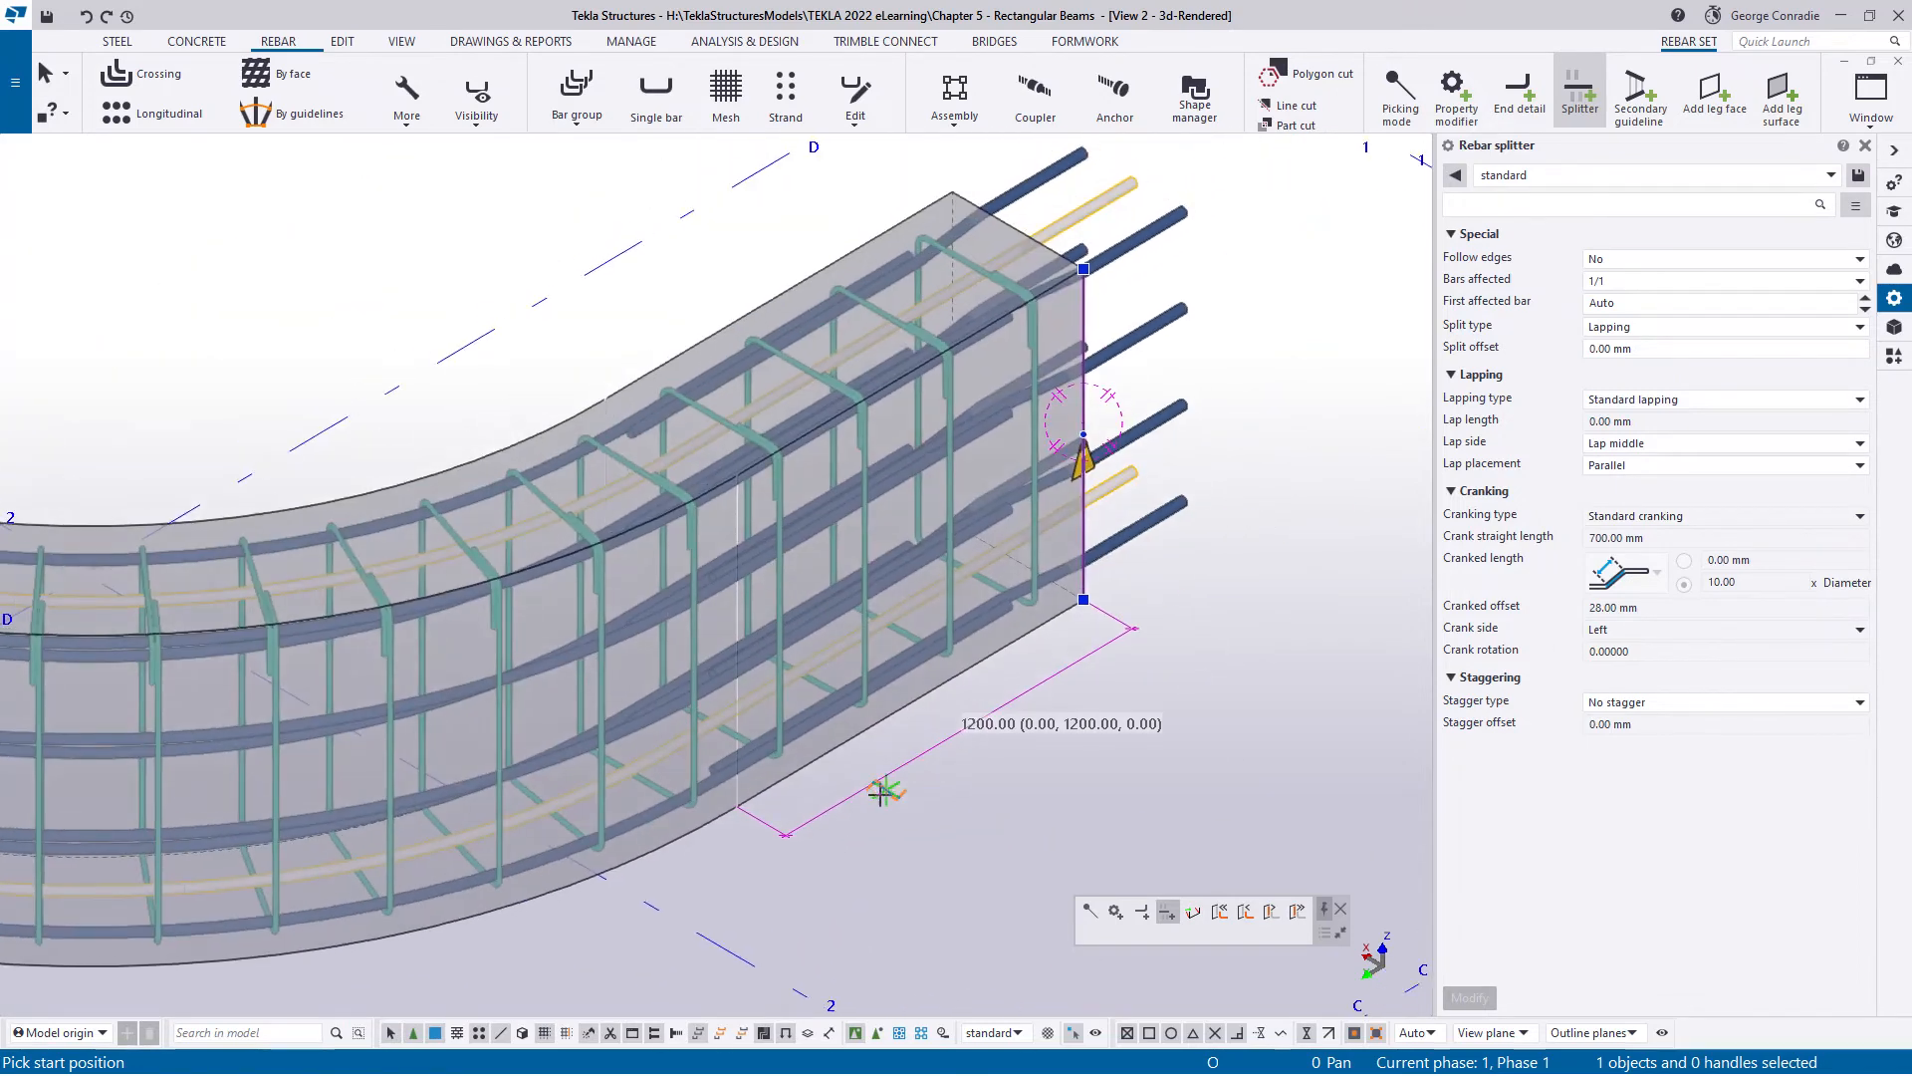
click(664, 754)
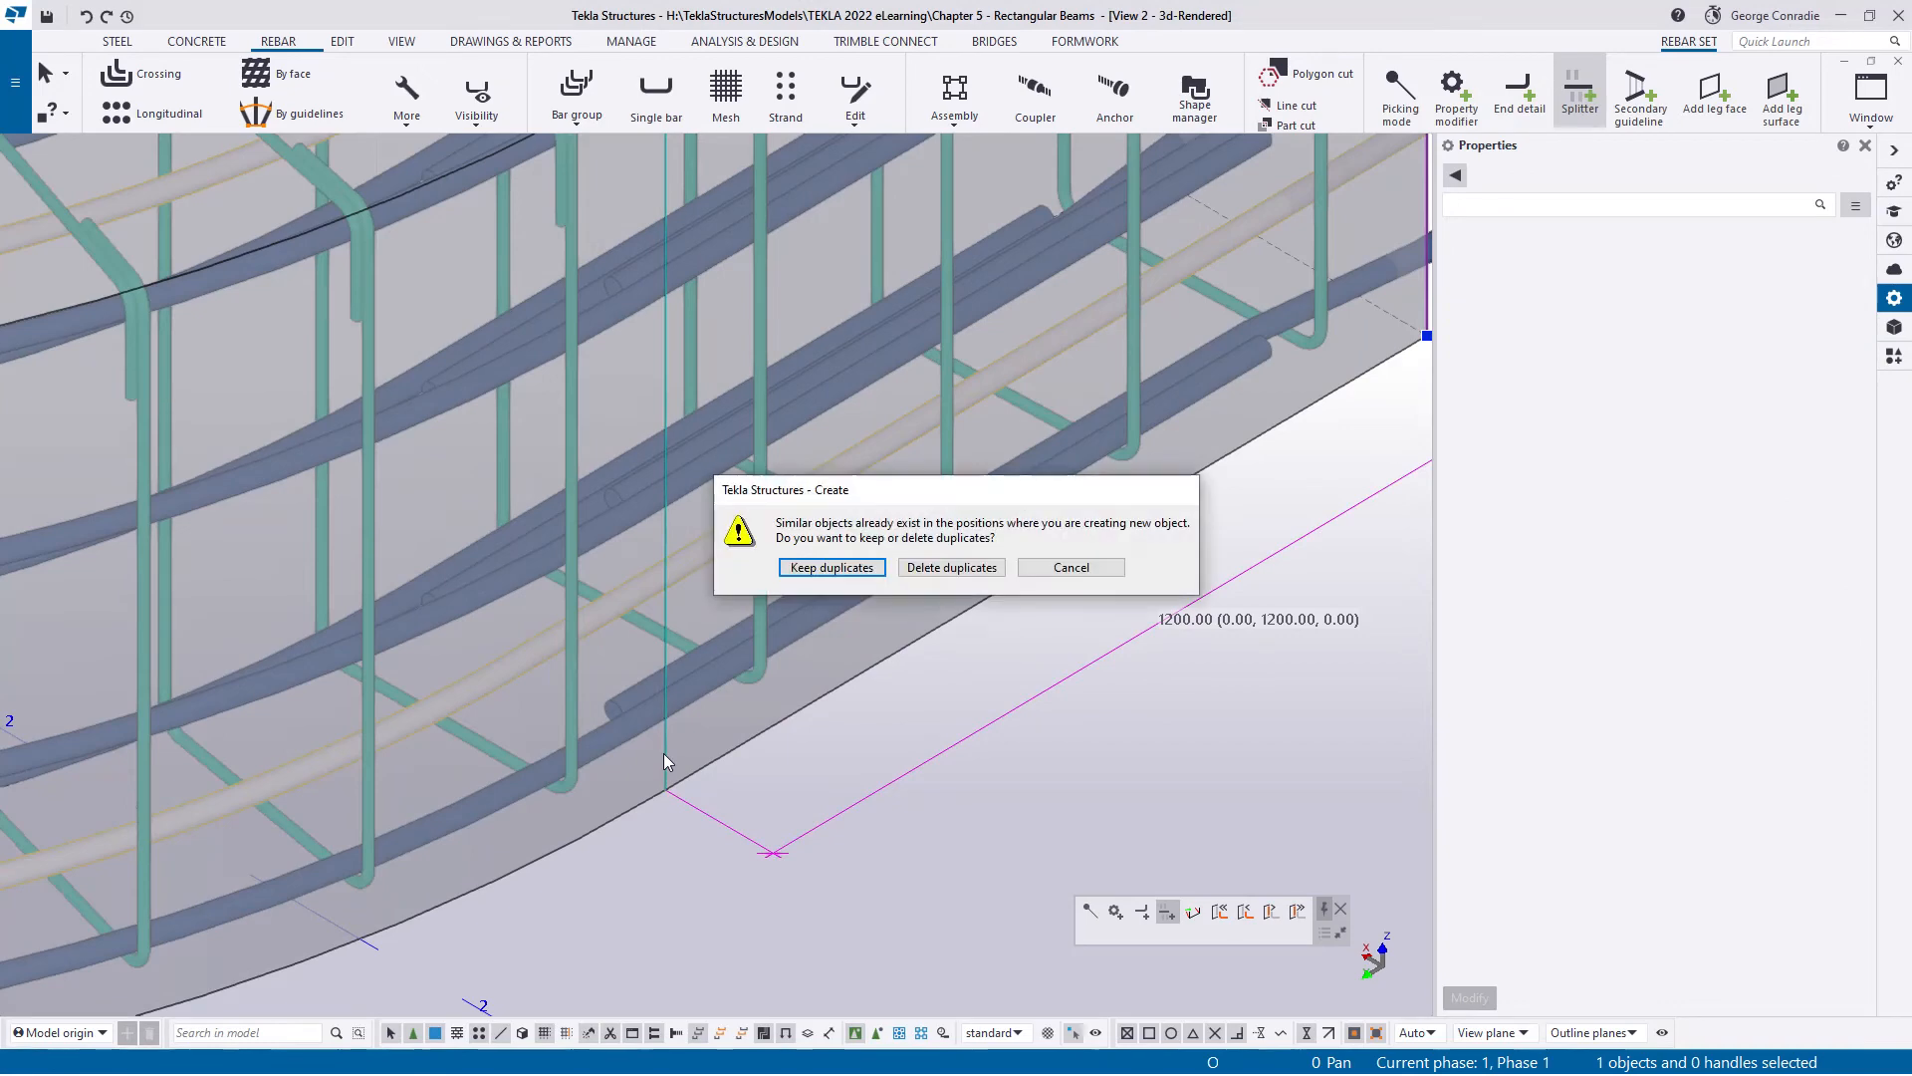
click(832, 567)
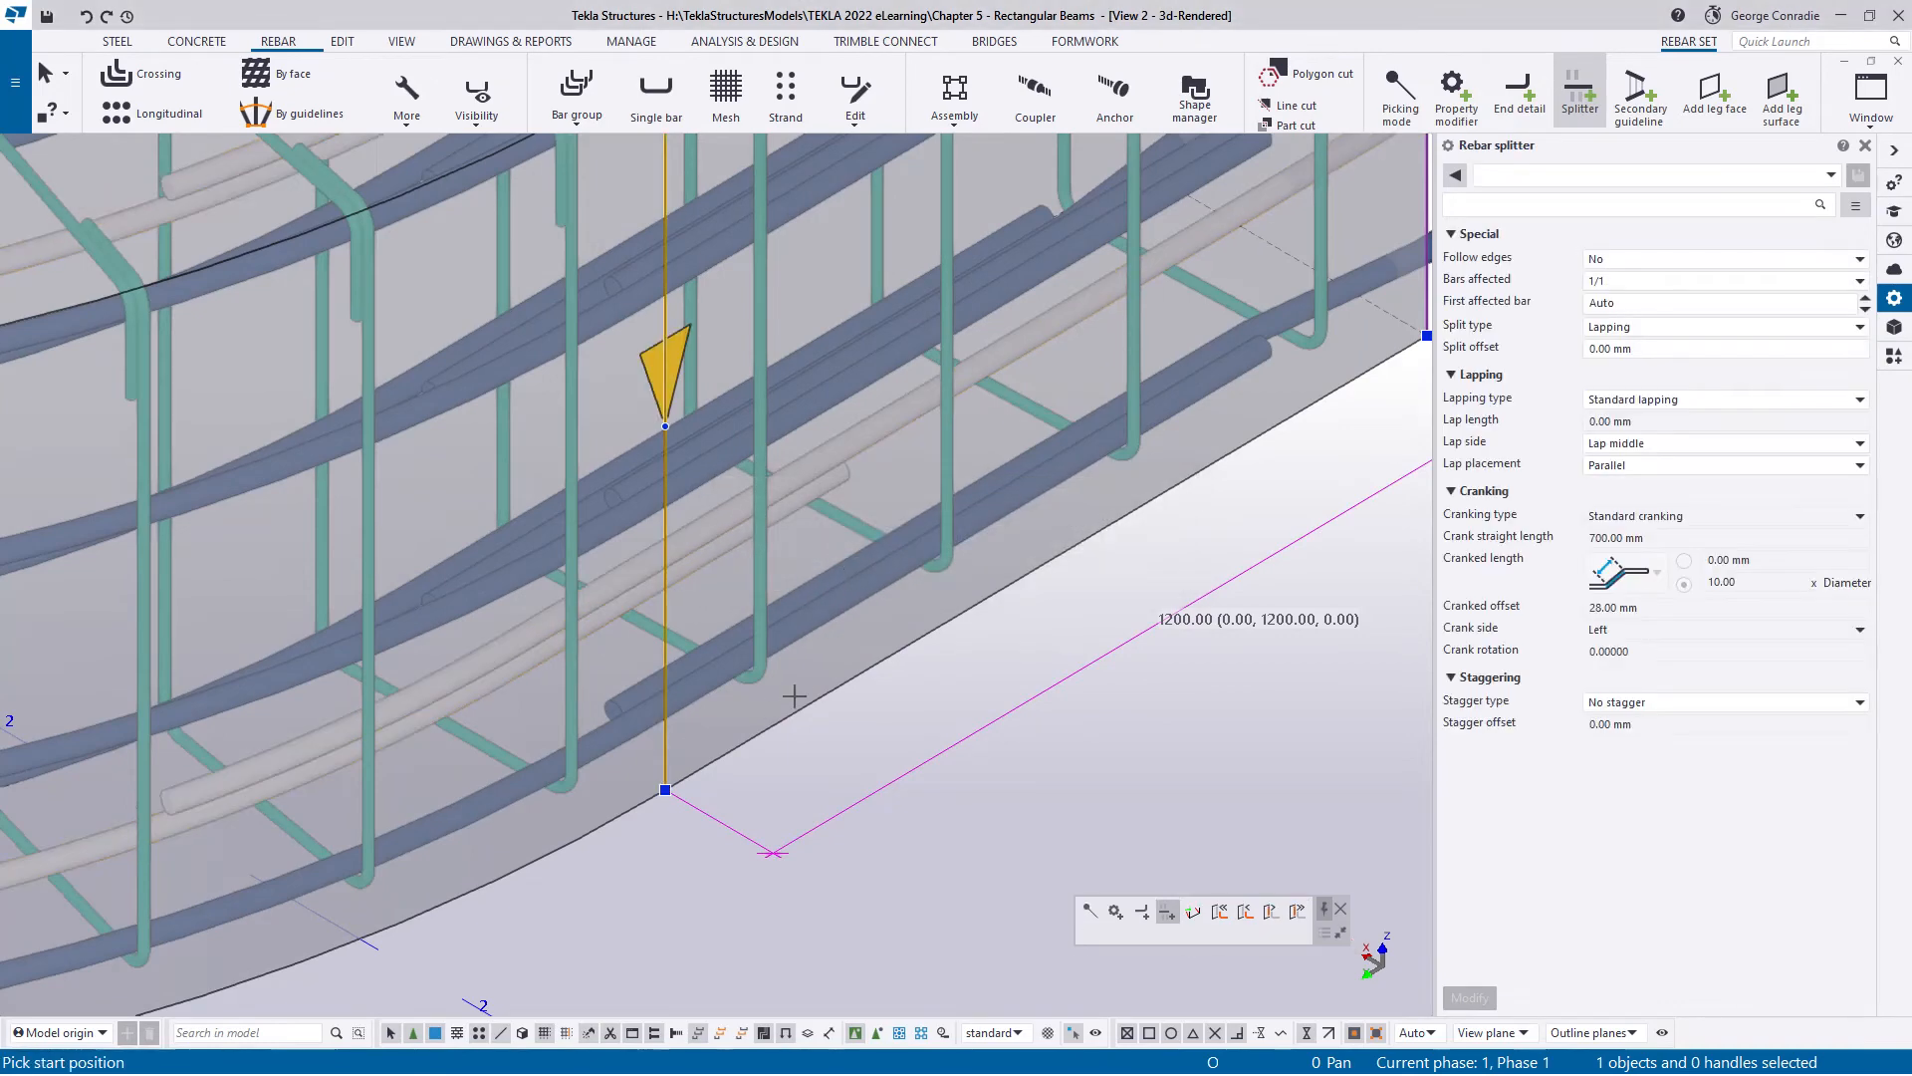
- Add a second lapping splitter to the two-bar set where the opposite straight leg meets the curve, keep the duplicates, and end the command
scroll(789, 699, down, 3)
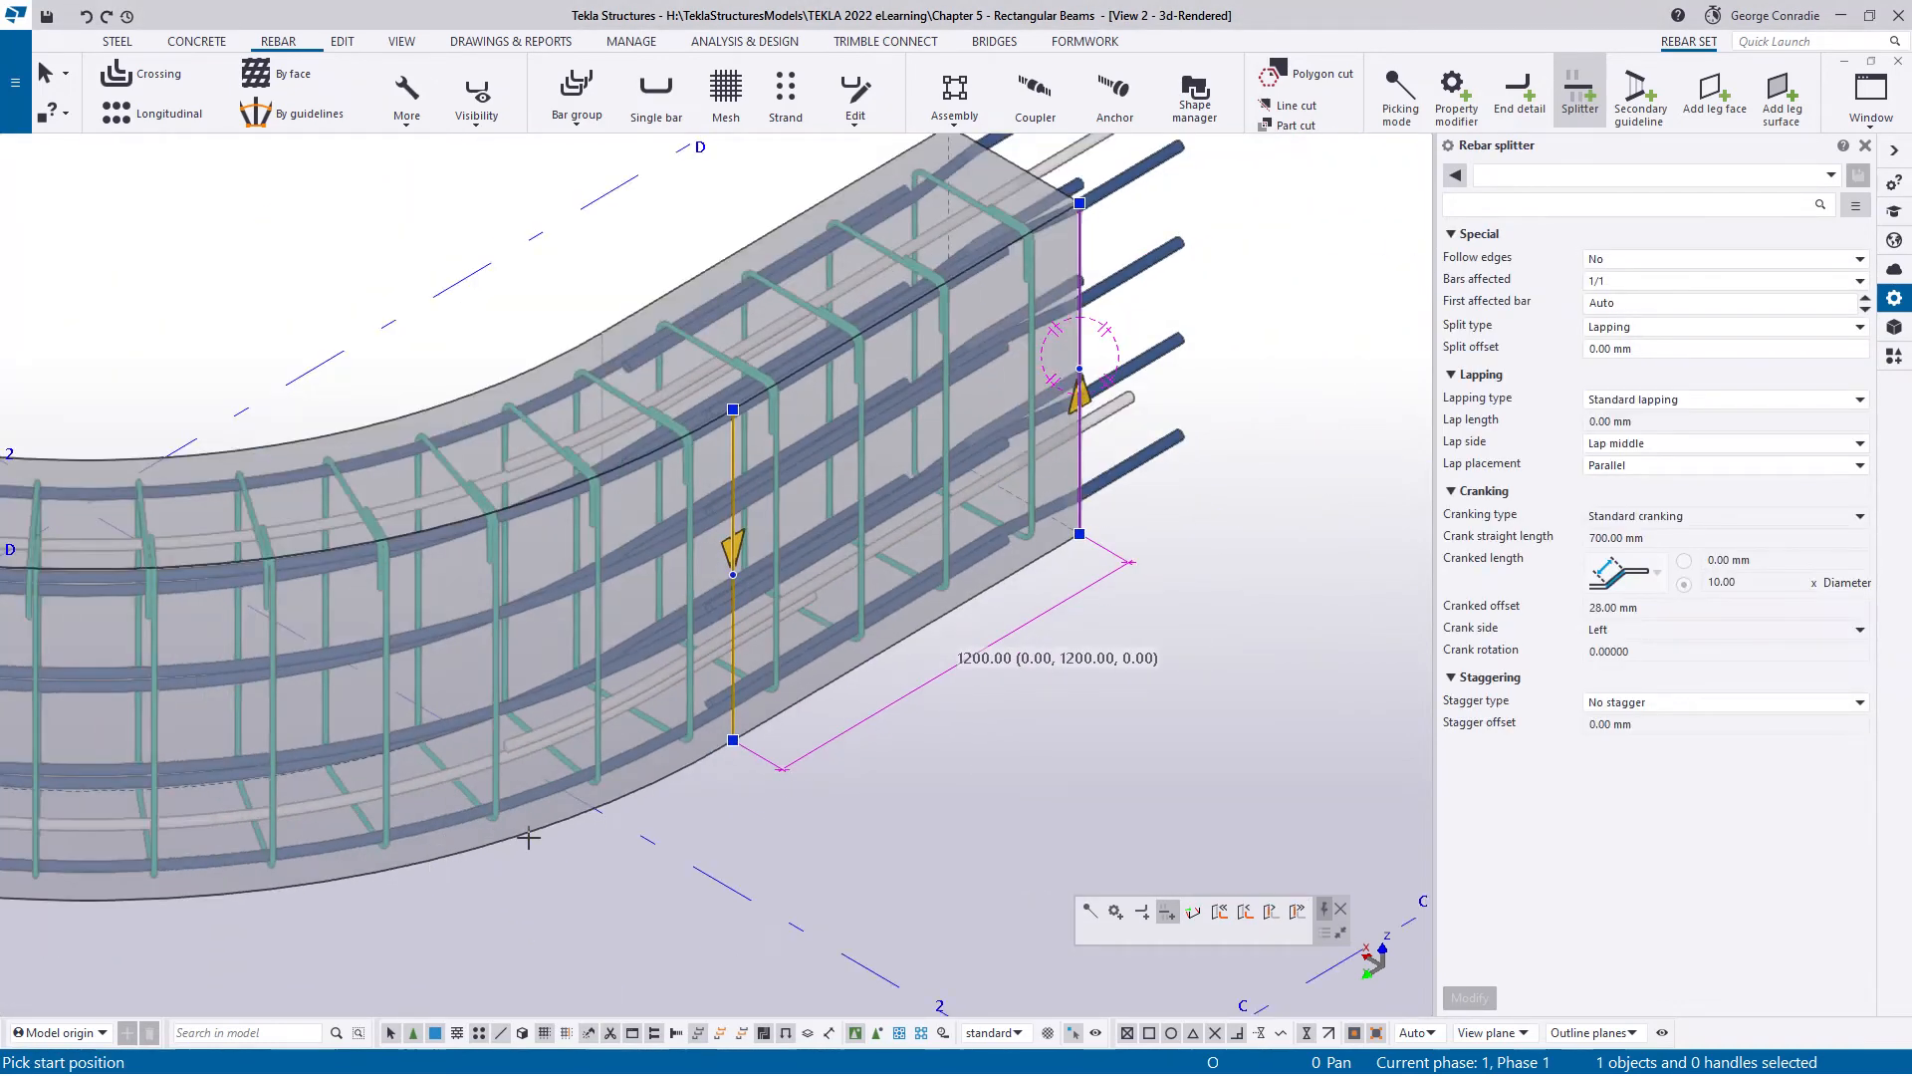
middle_drag(422, 919, 838, 863)
middle_drag(543, 901, 829, 863)
middle_drag(458, 897, 847, 877)
scroll(495, 739, up, 3)
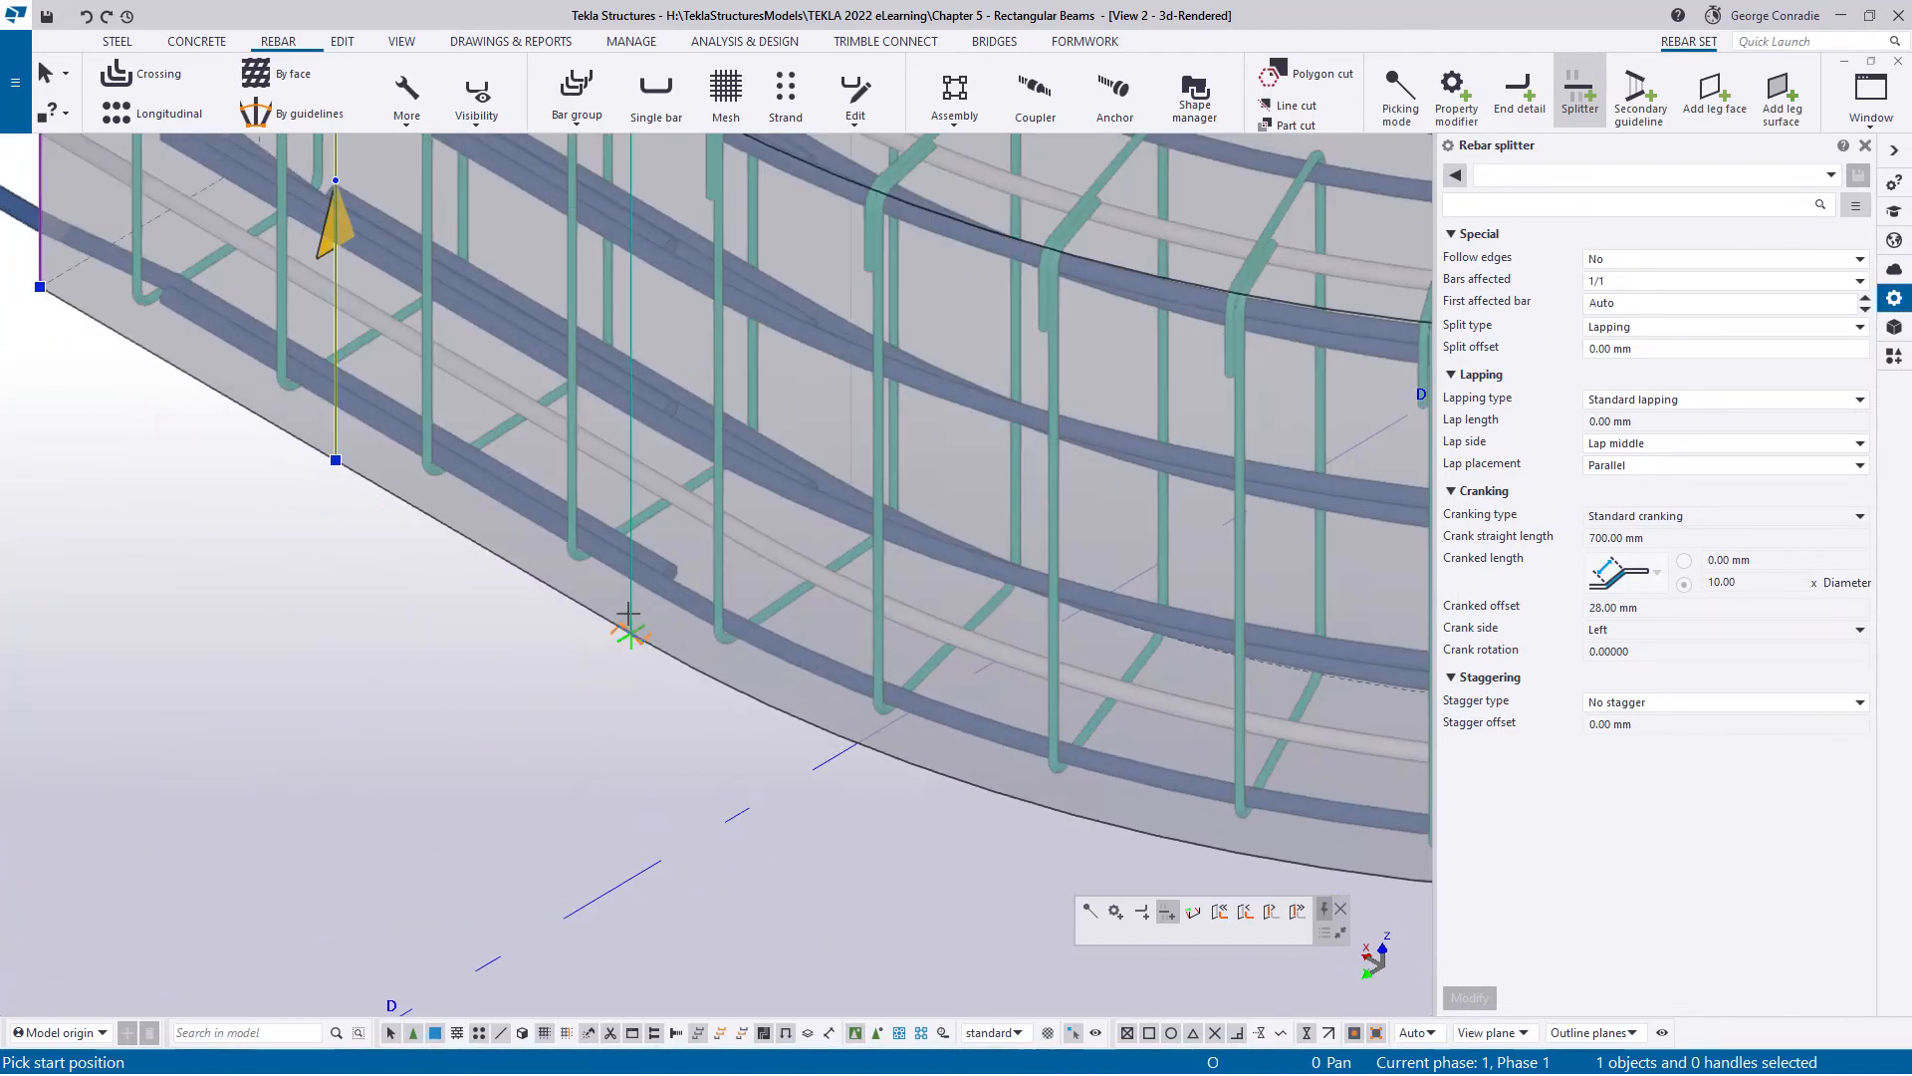
click(628, 615)
click(843, 576)
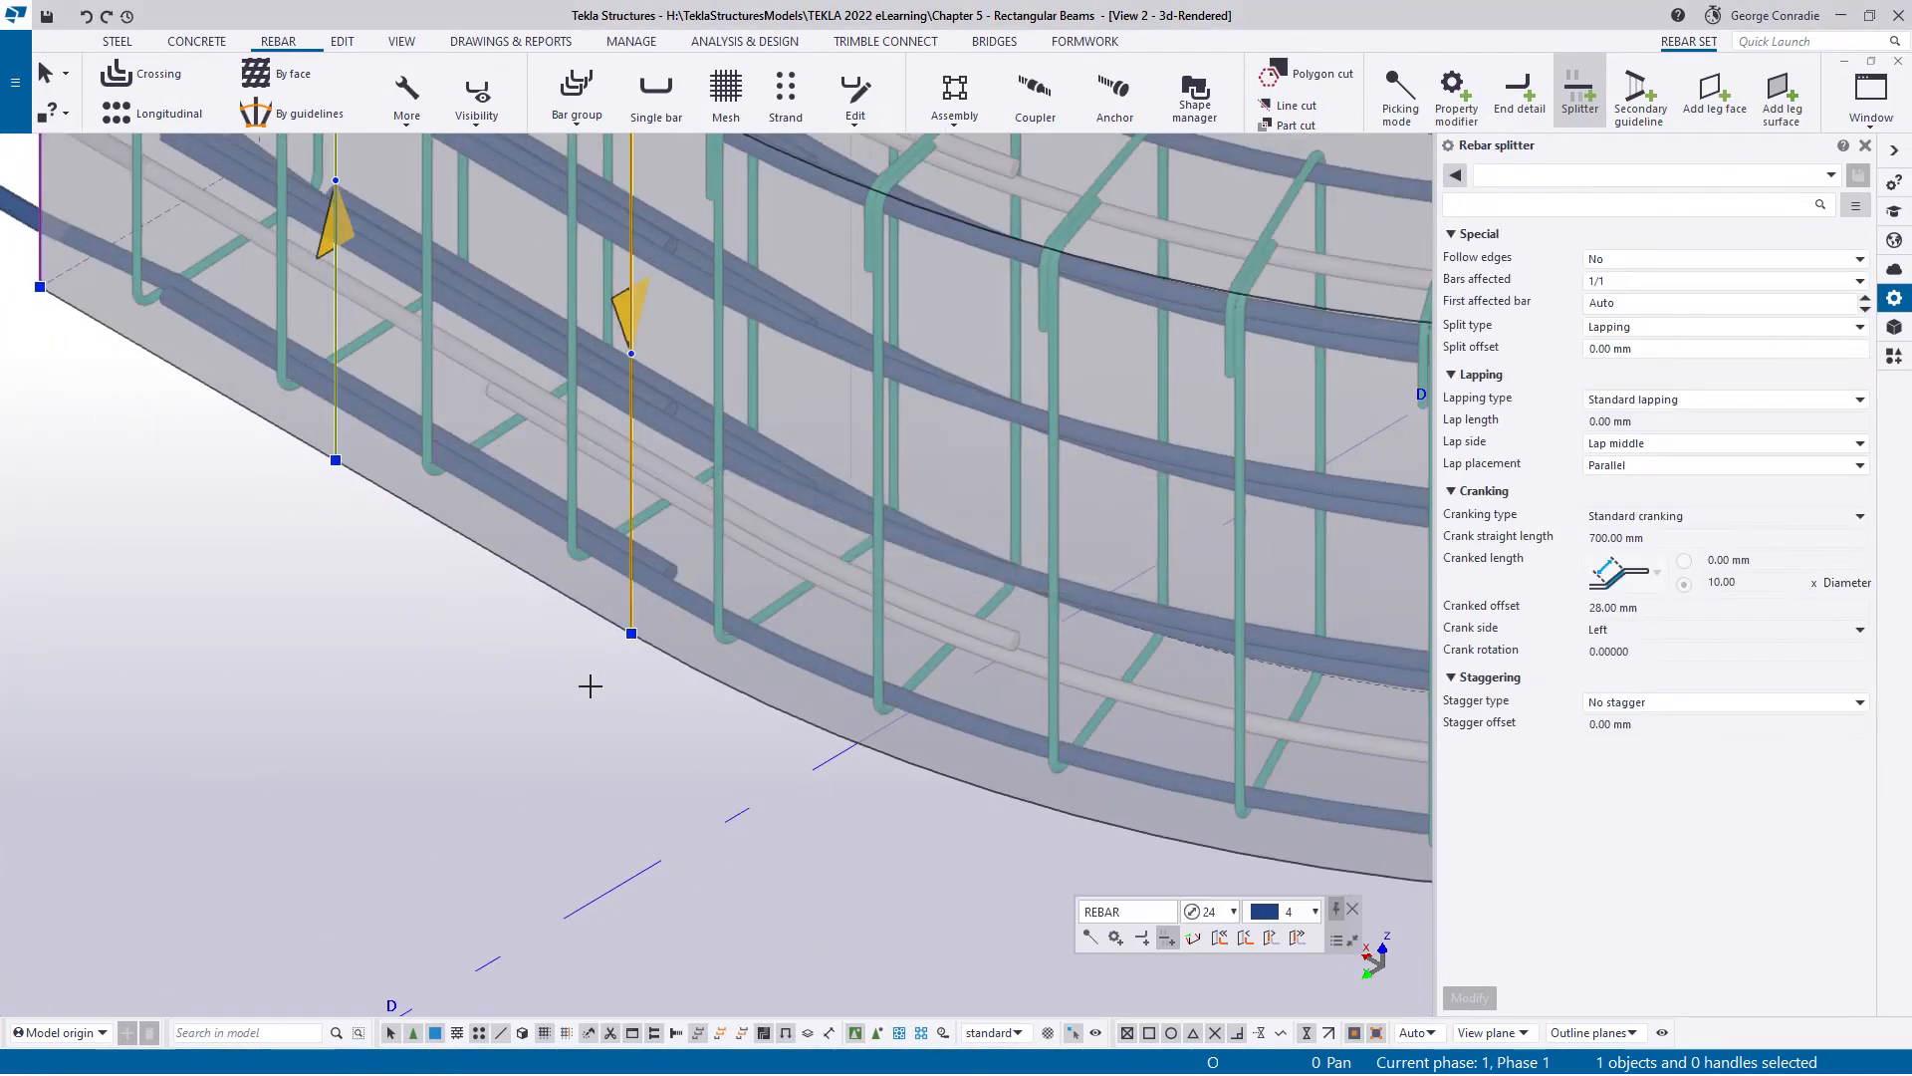
right_click(588, 683)
click(737, 691)
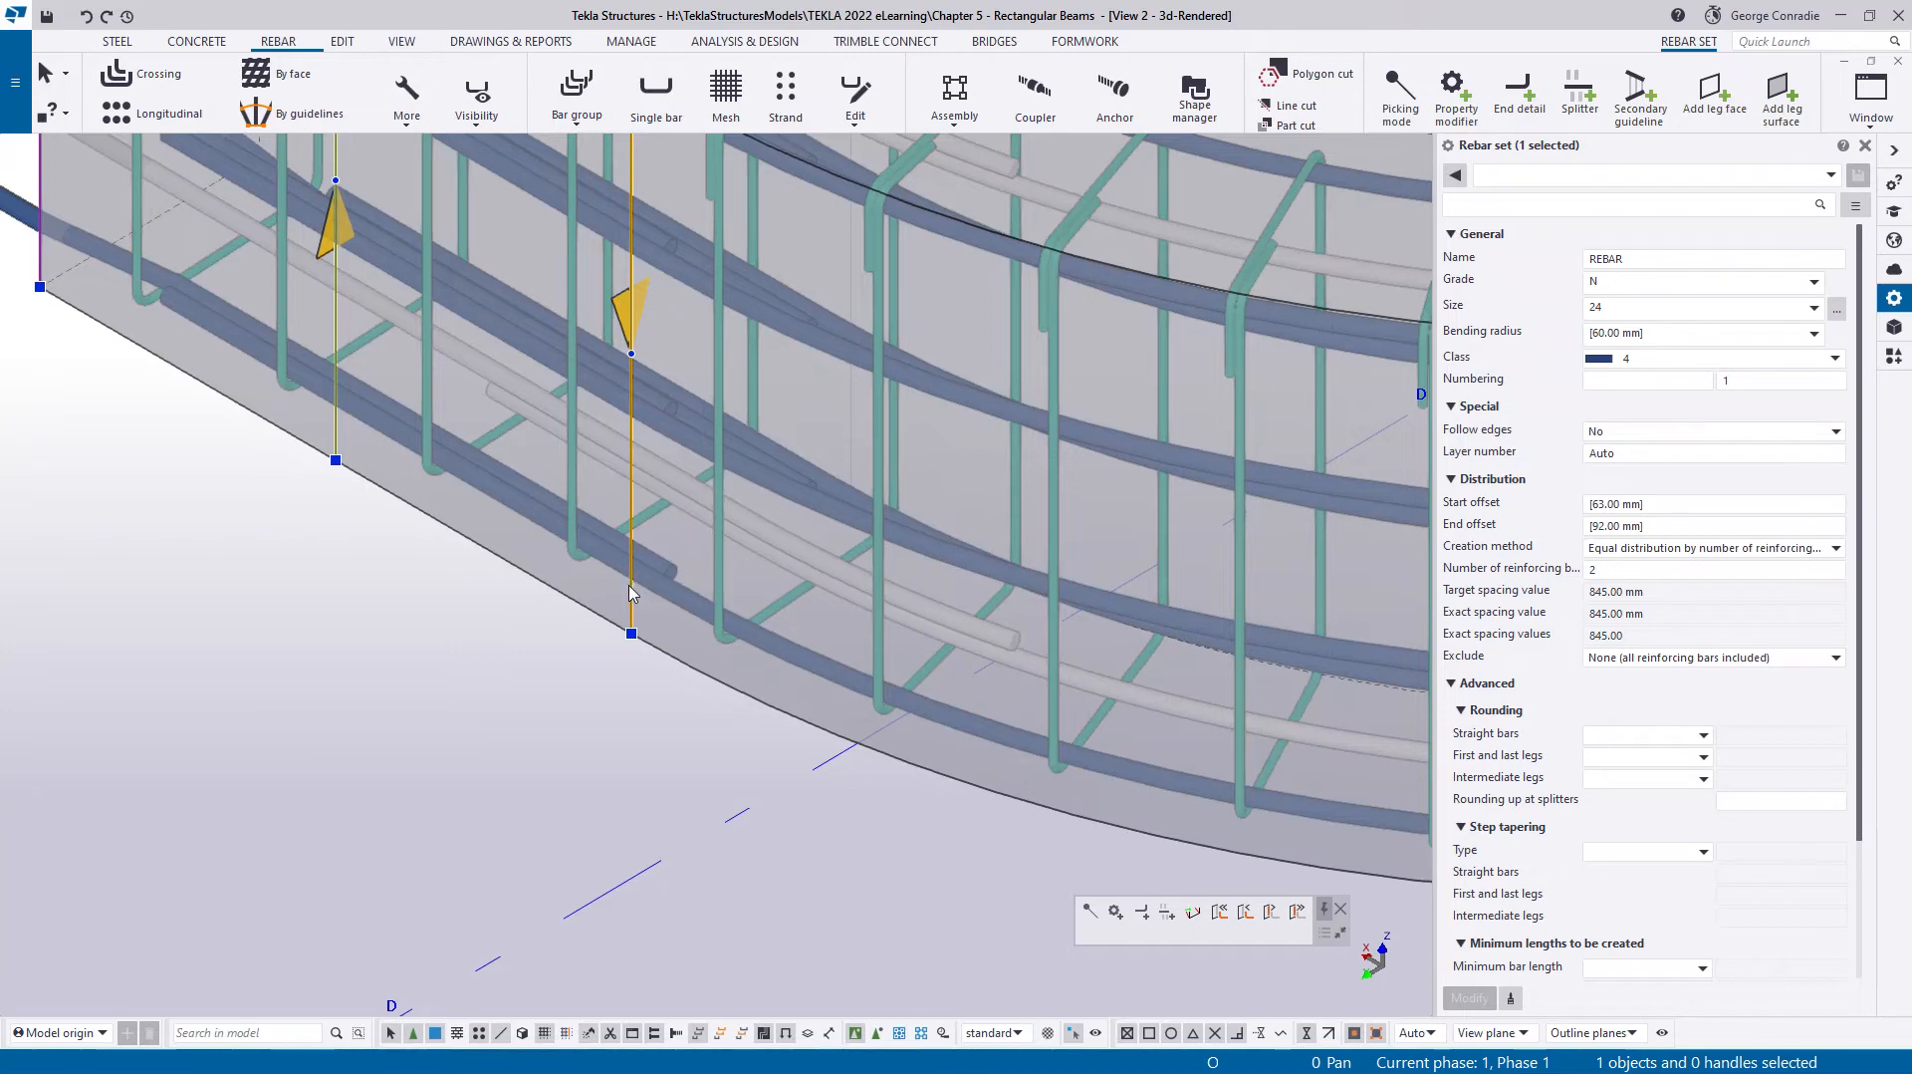
- Reverse the direction of the second splitter on the two-bar set and set its lap side to Lap left
click(540, 661)
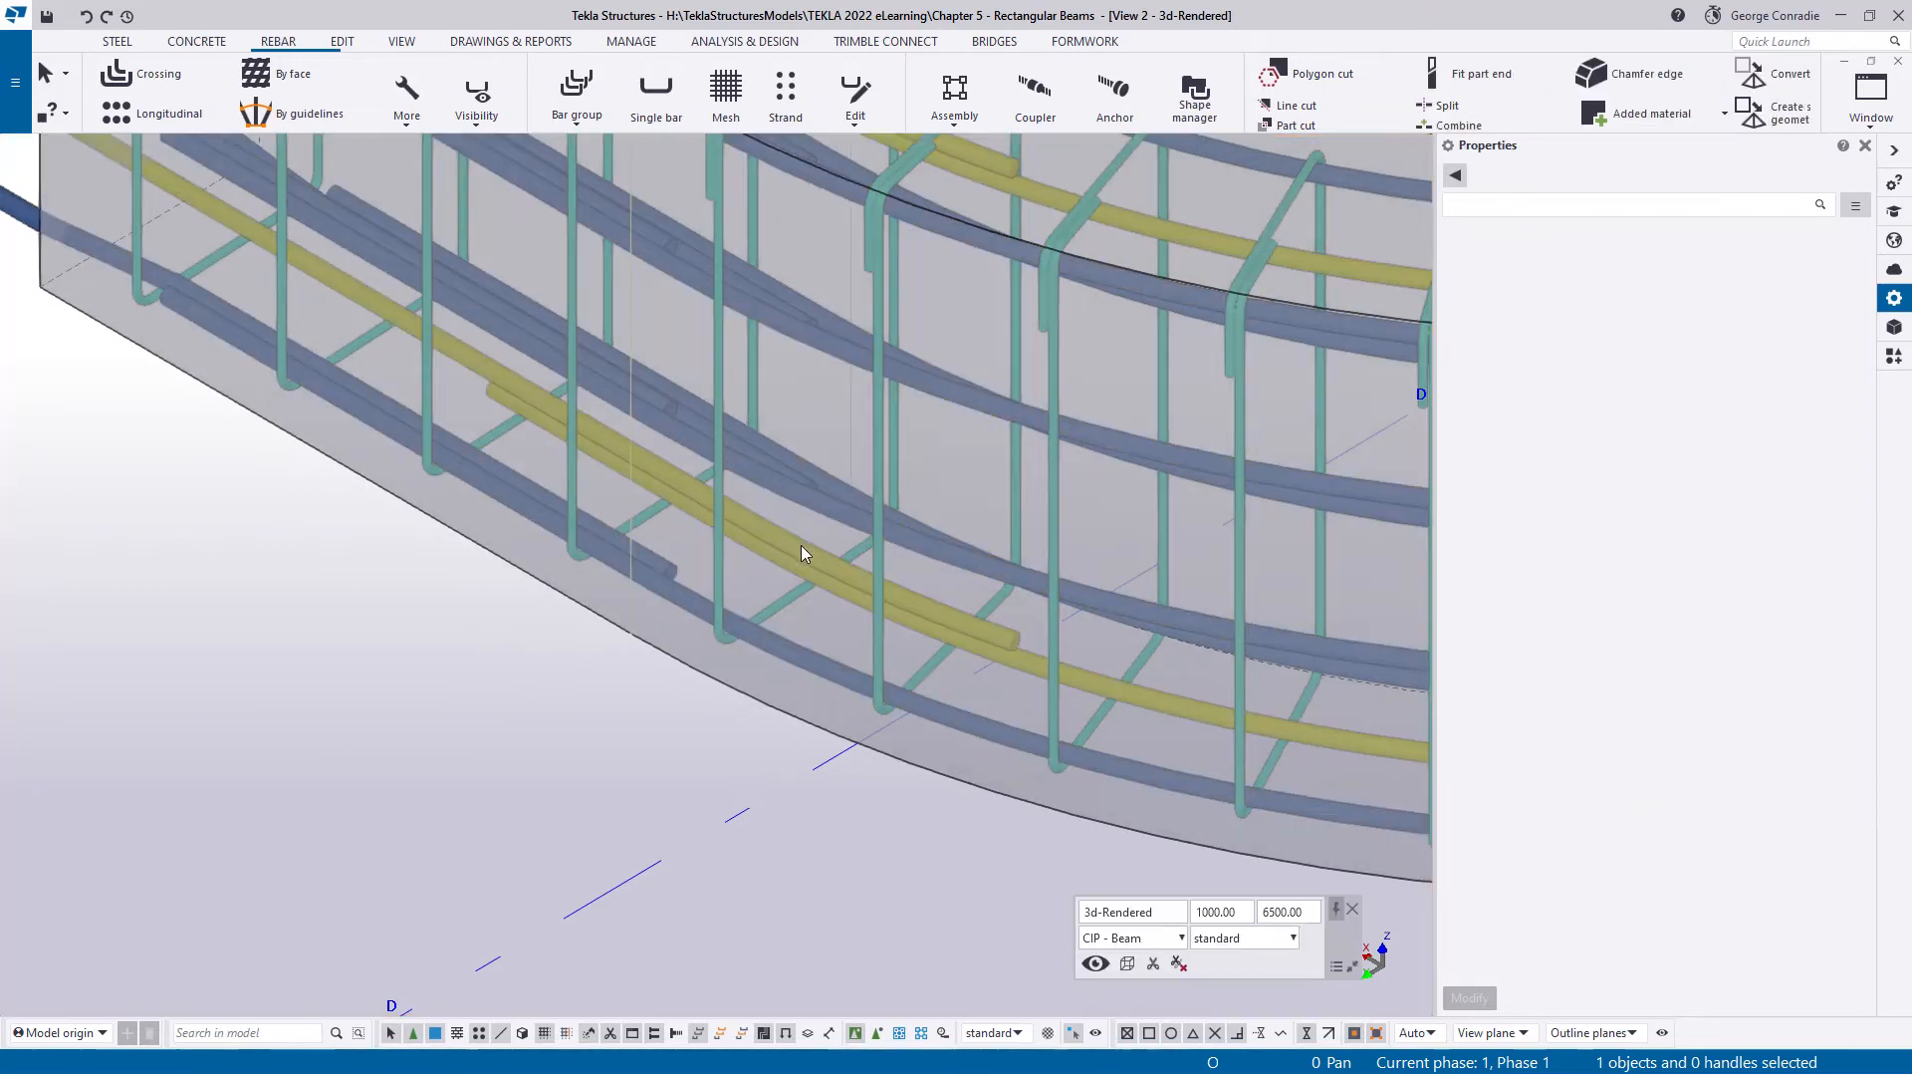
click(801, 546)
click(632, 592)
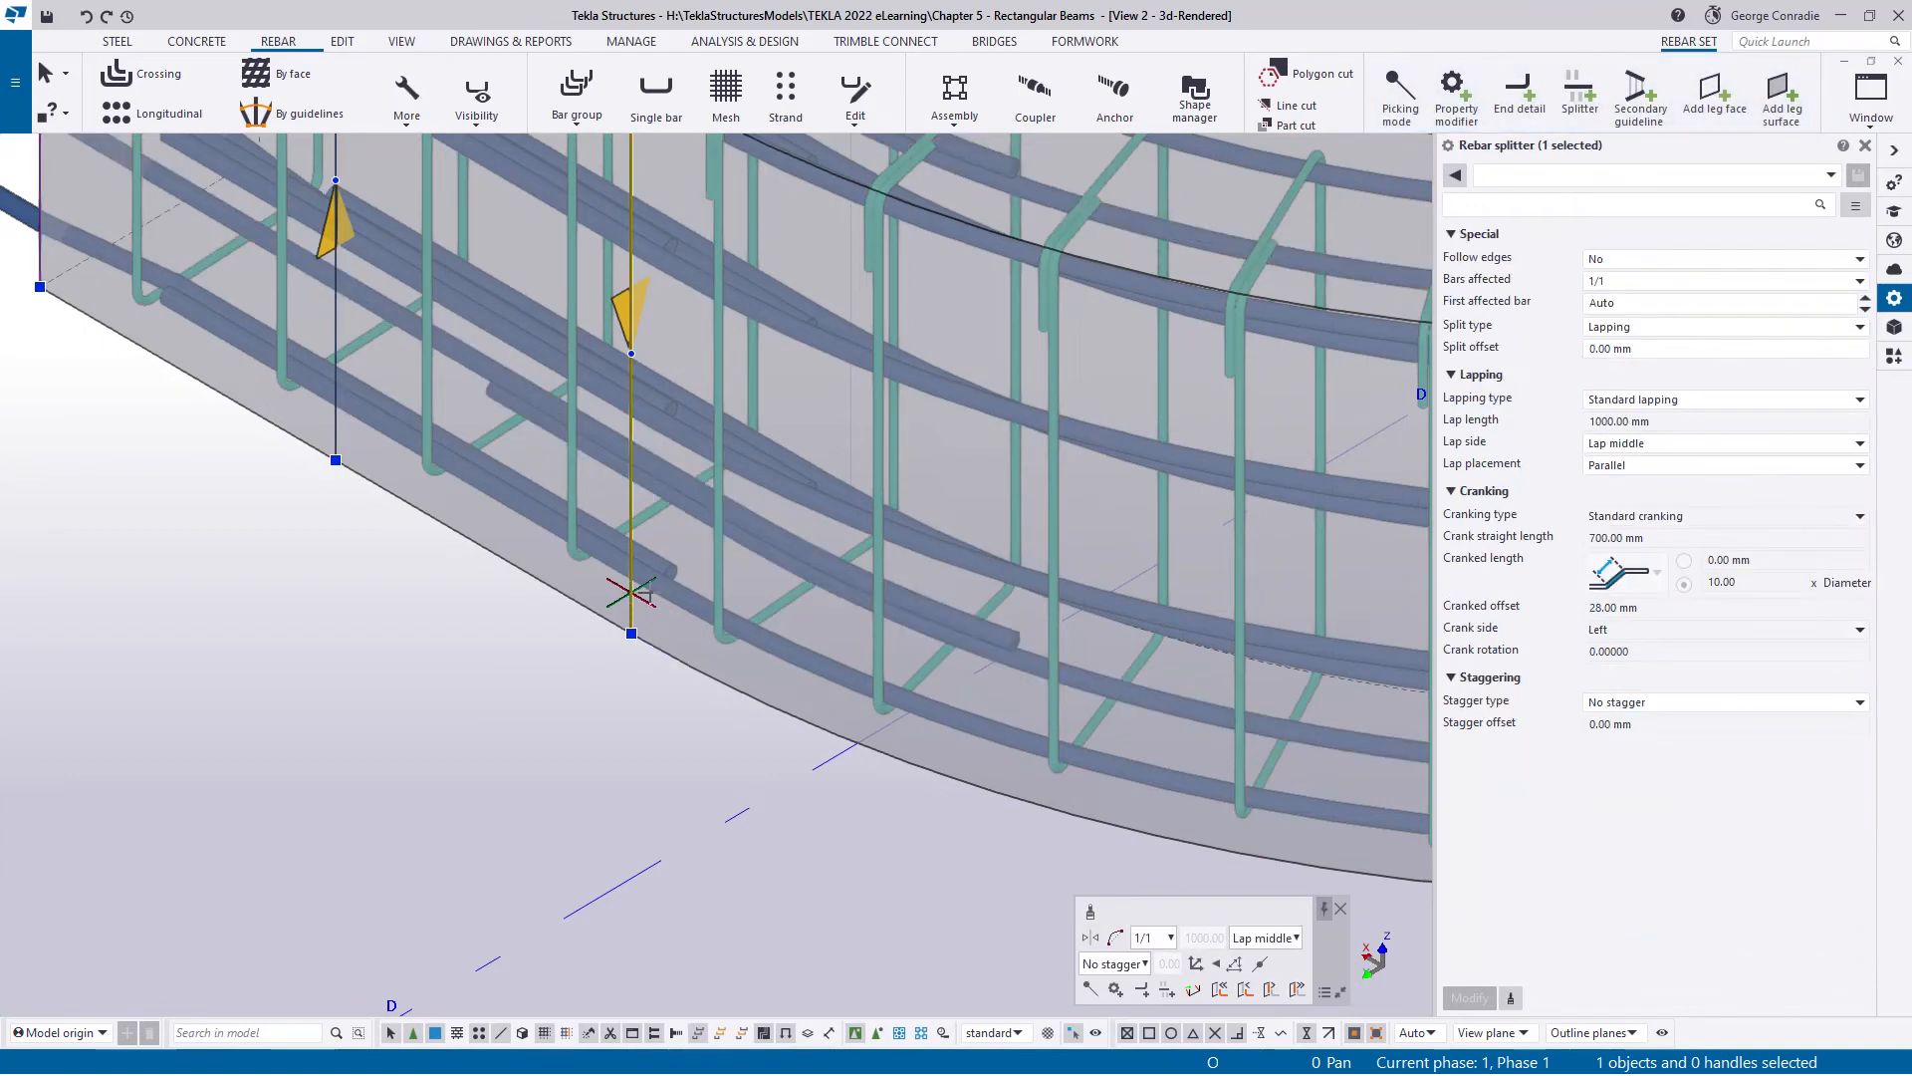
click(1091, 938)
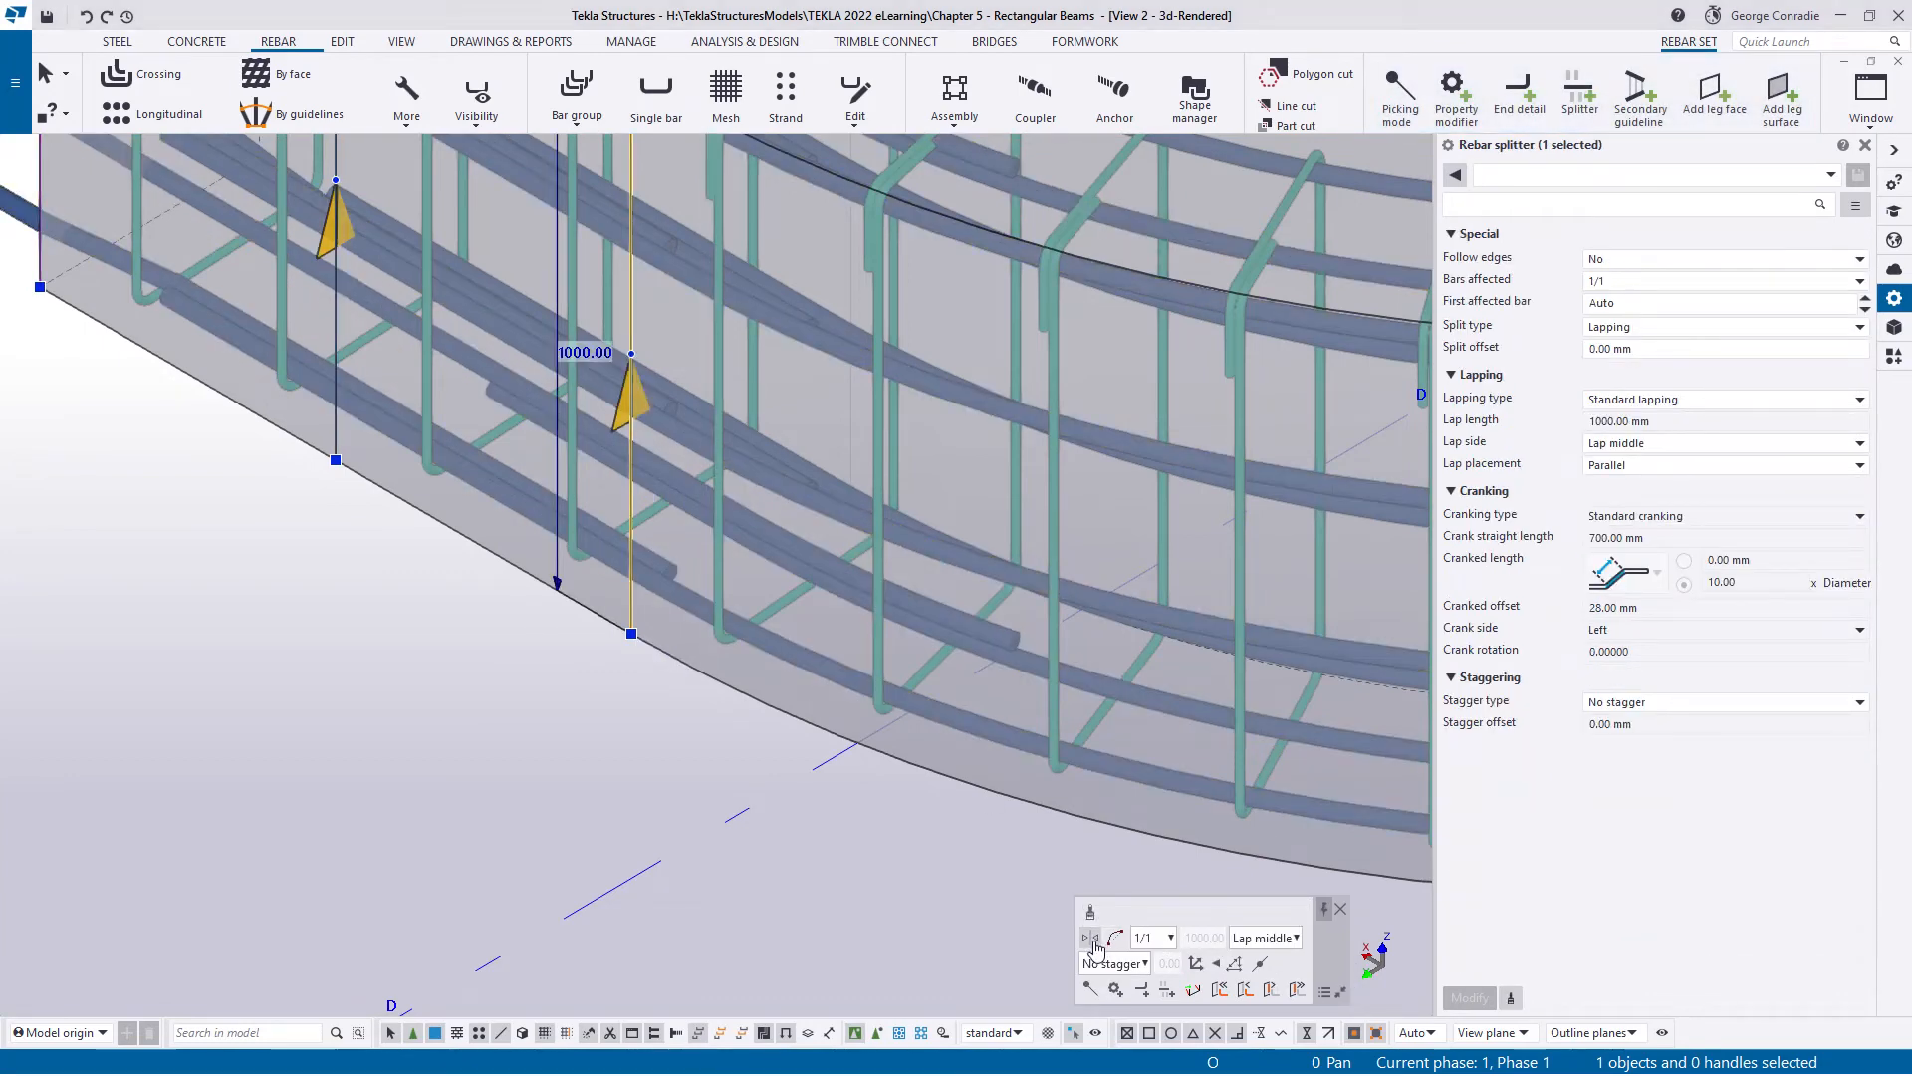
click(1661, 444)
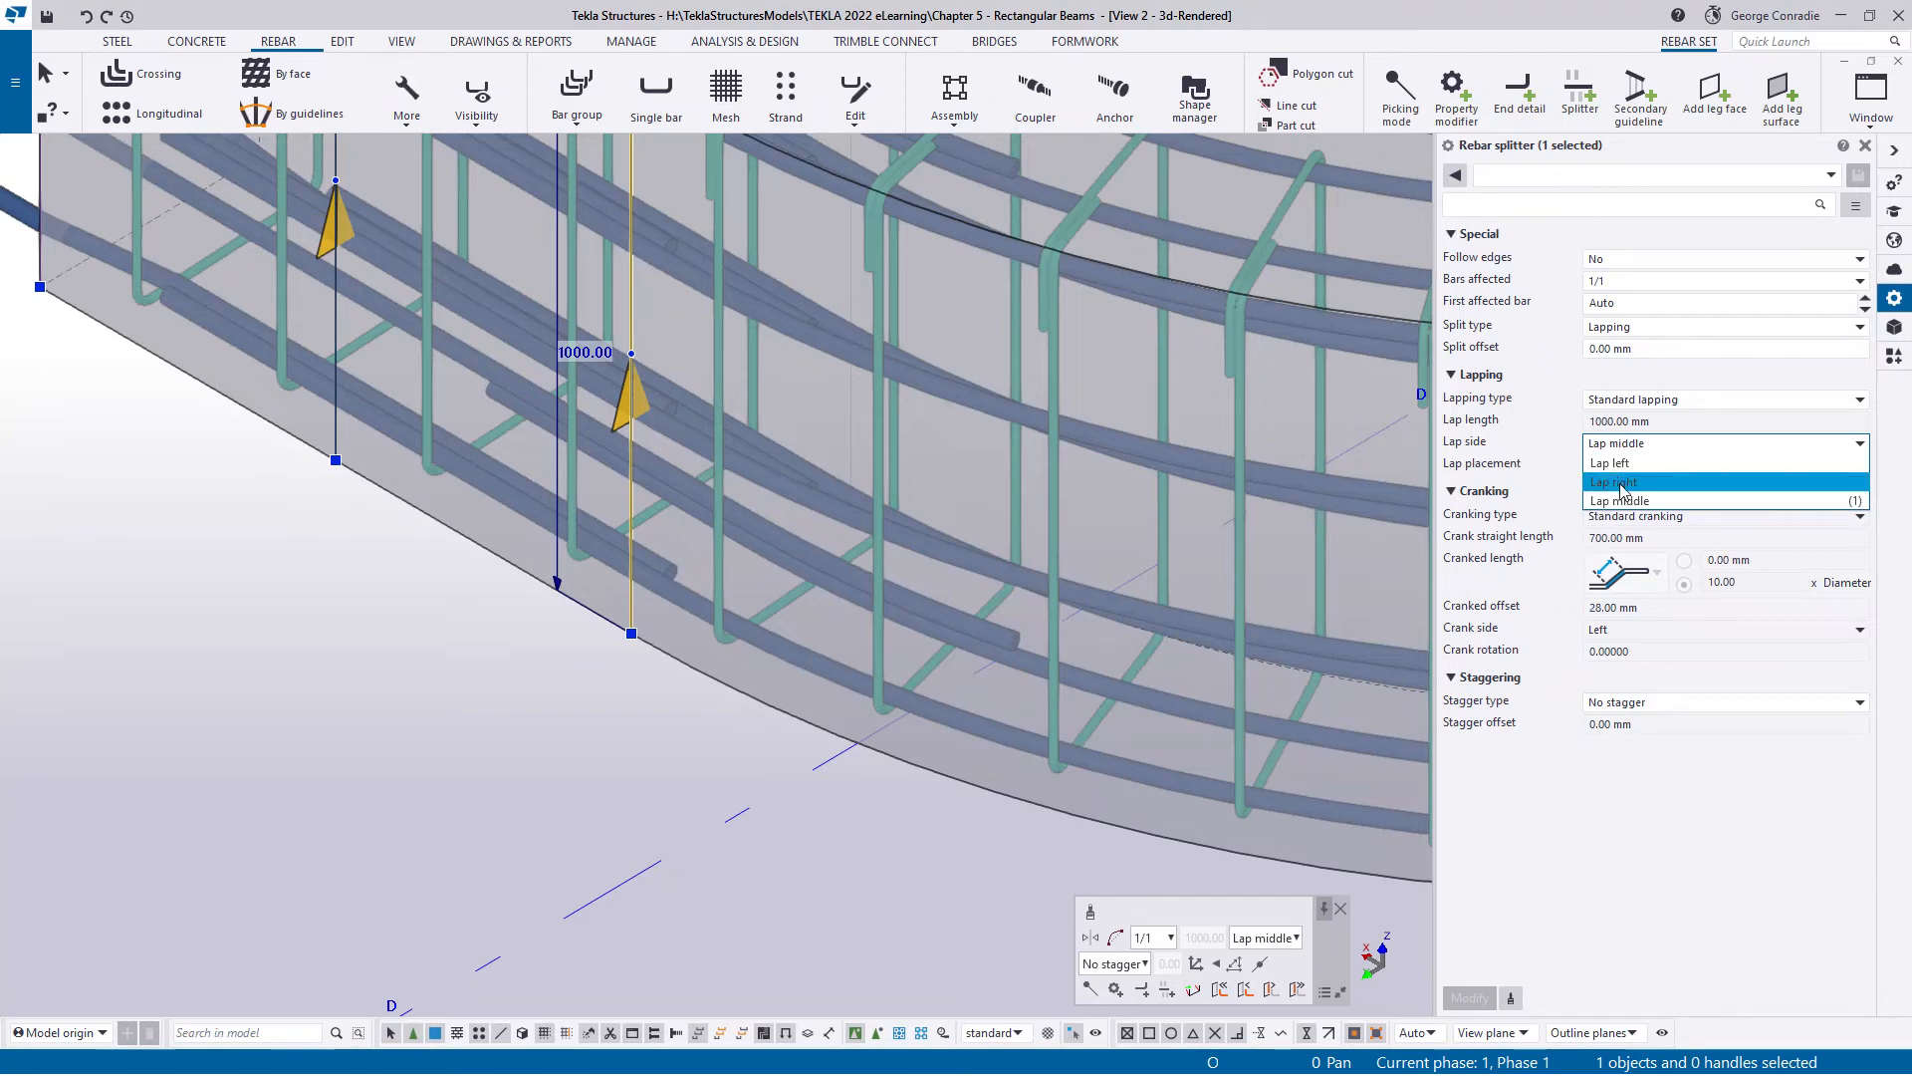
click(1618, 463)
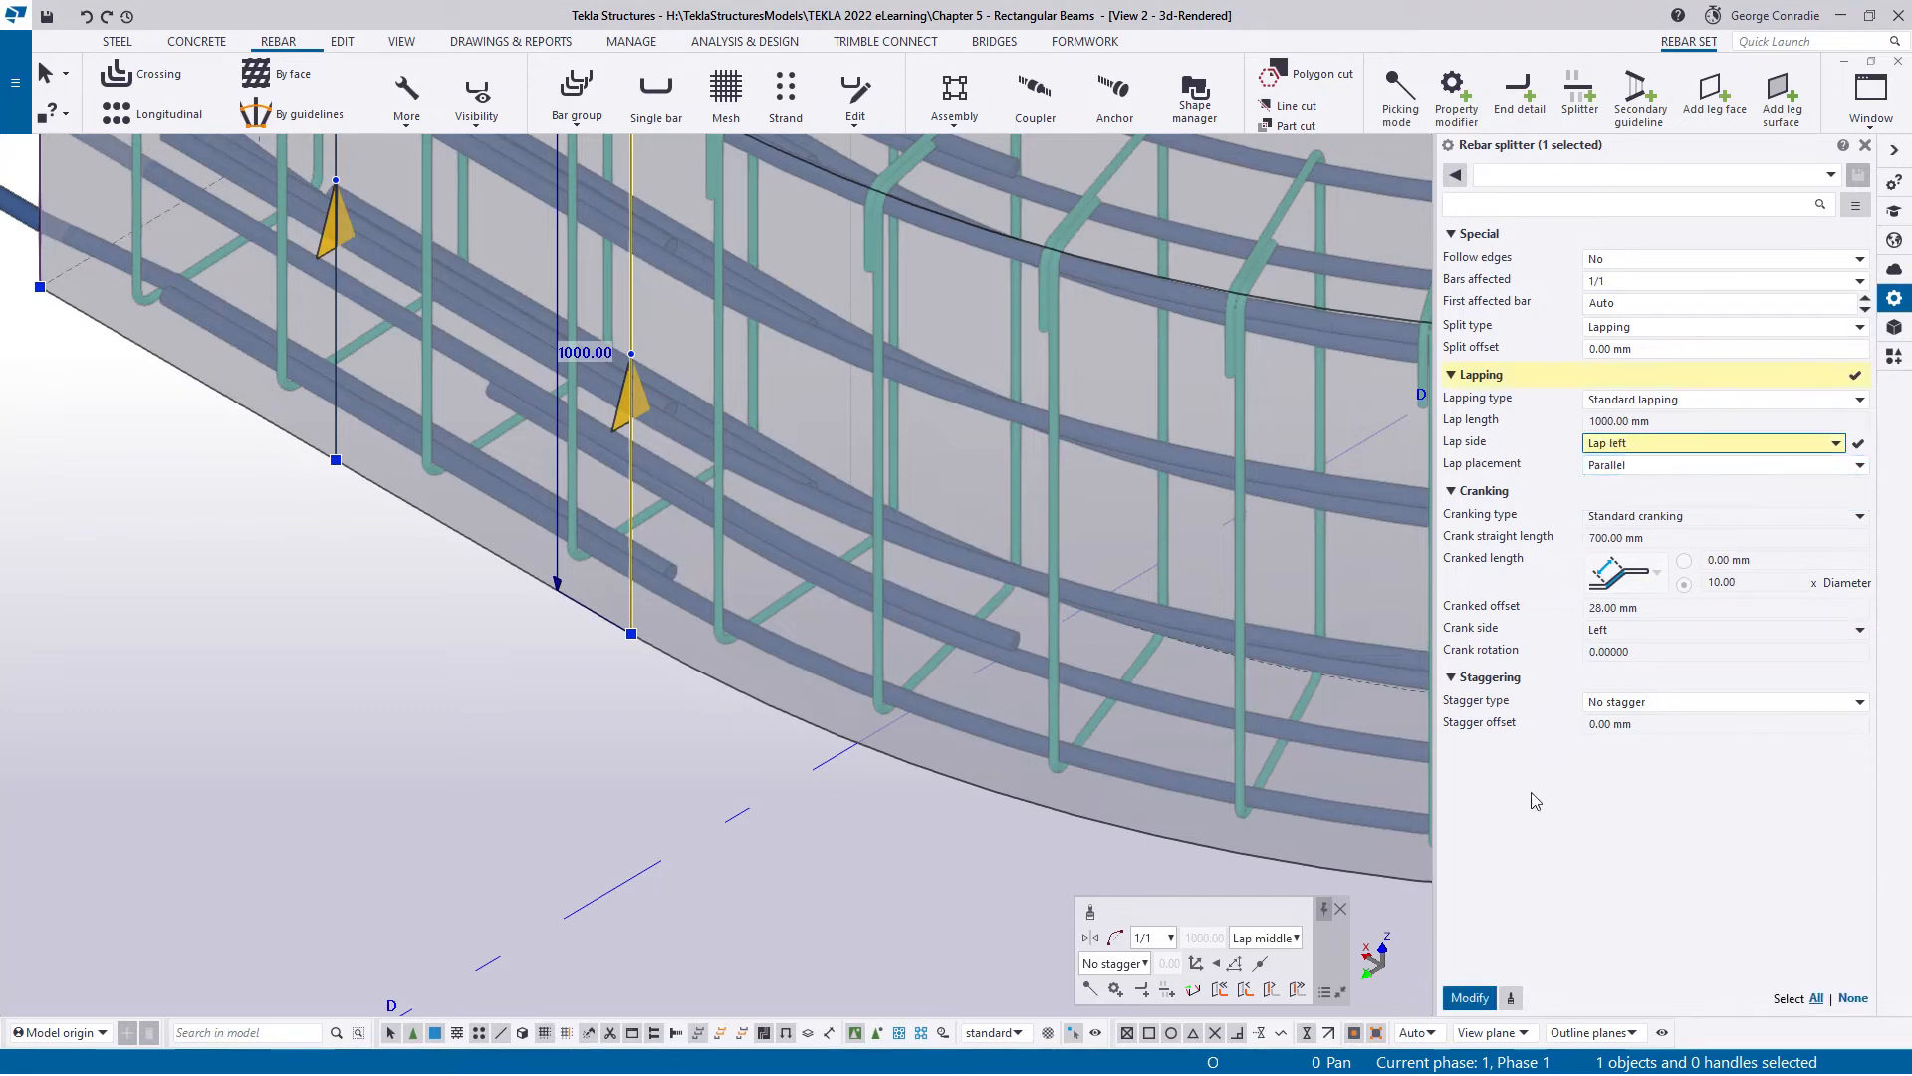
click(1469, 998)
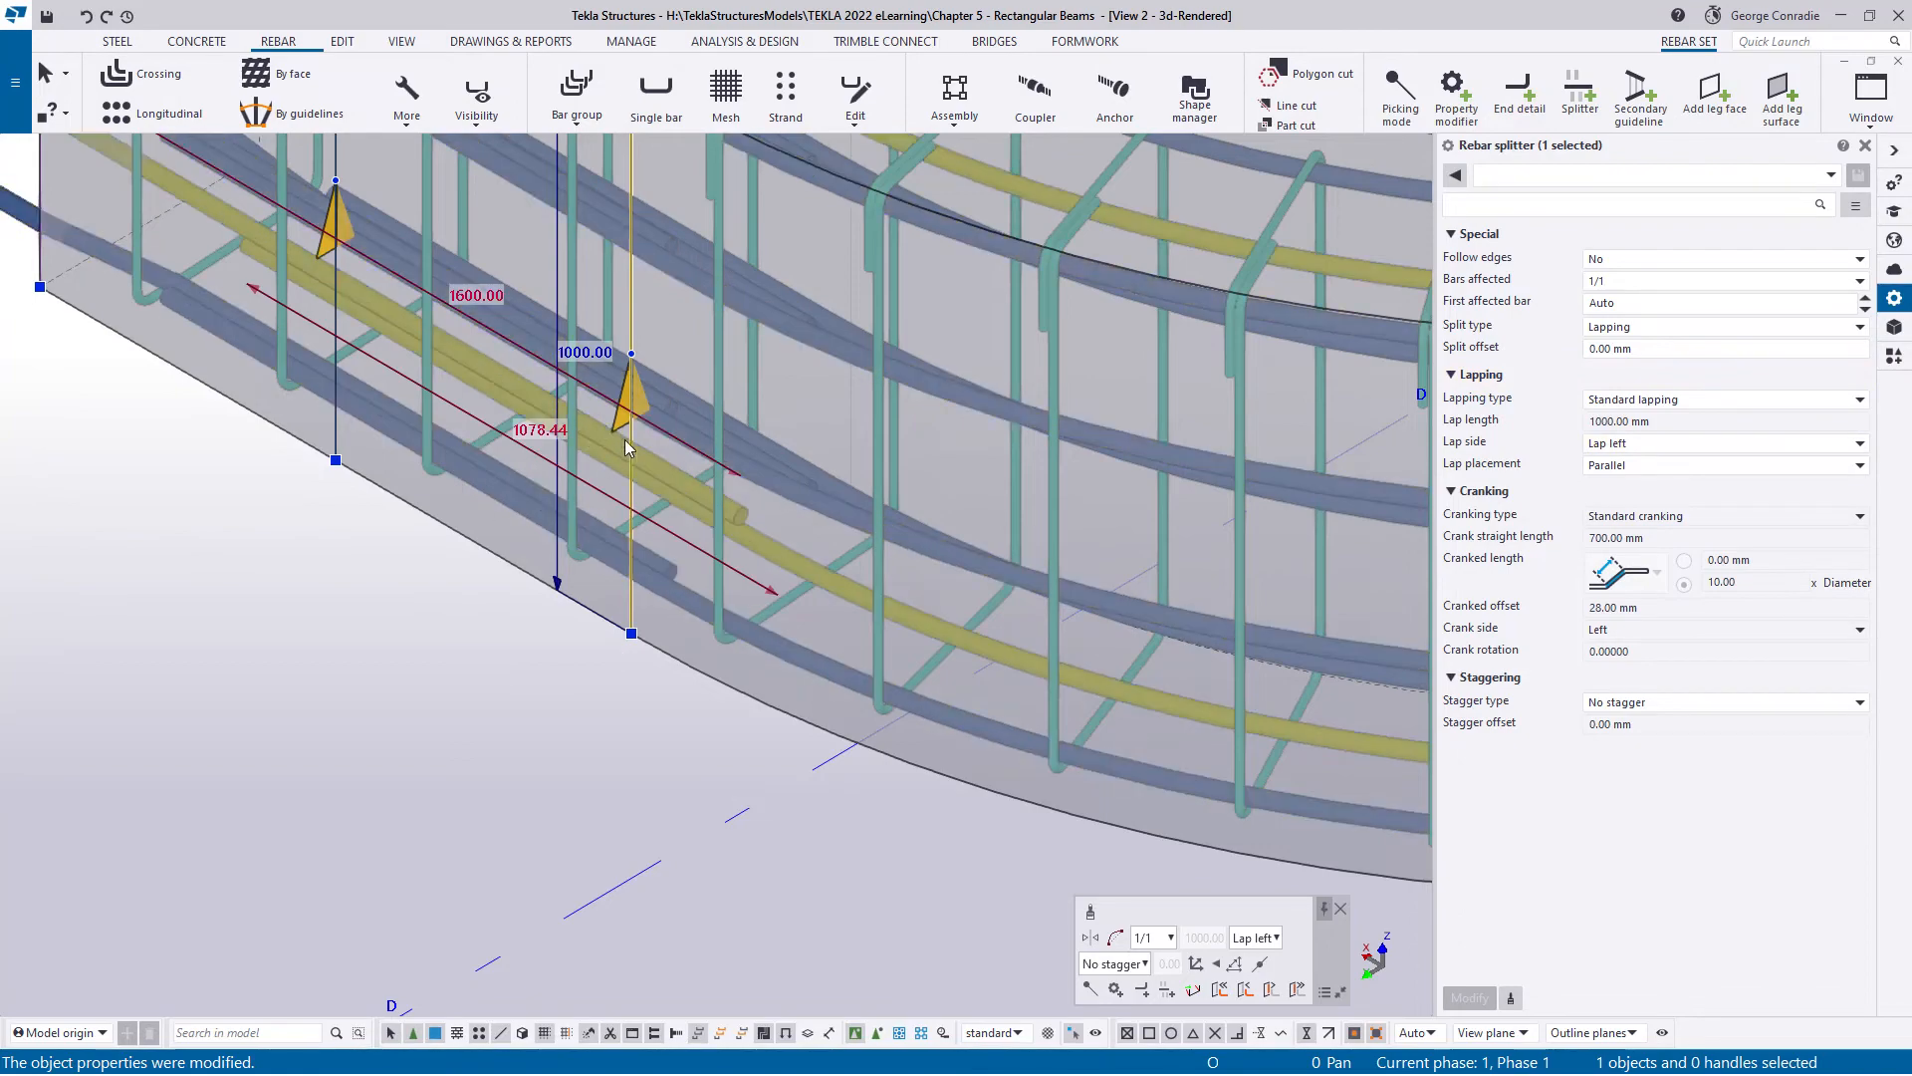
- Reverse the direction of the two-bar set's splitter beside the 1200 mm straight leg and set its lap side to Lap right
scroll(705, 533, down, 3)
middle_drag(826, 593, 139, 589)
middle_drag(937, 549, 694, 596)
scroll(907, 548, up, 3)
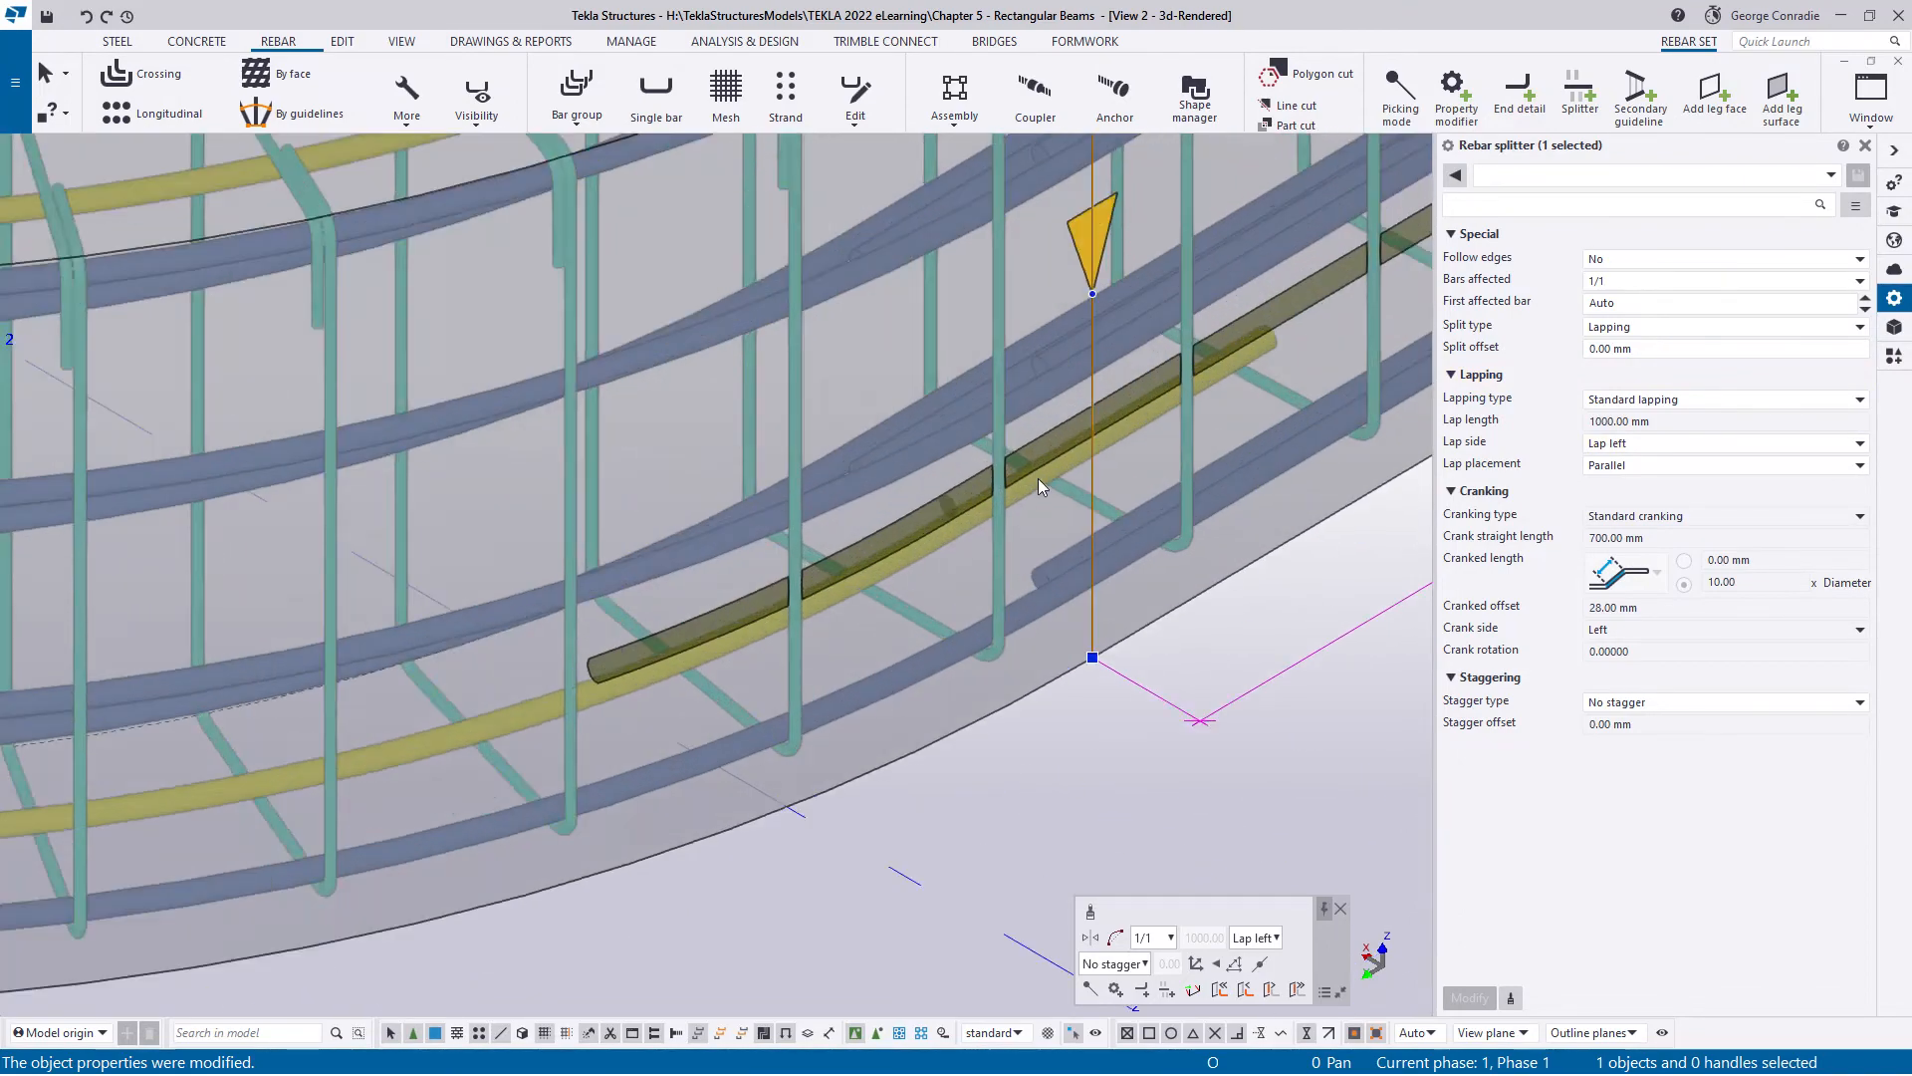
click(1093, 495)
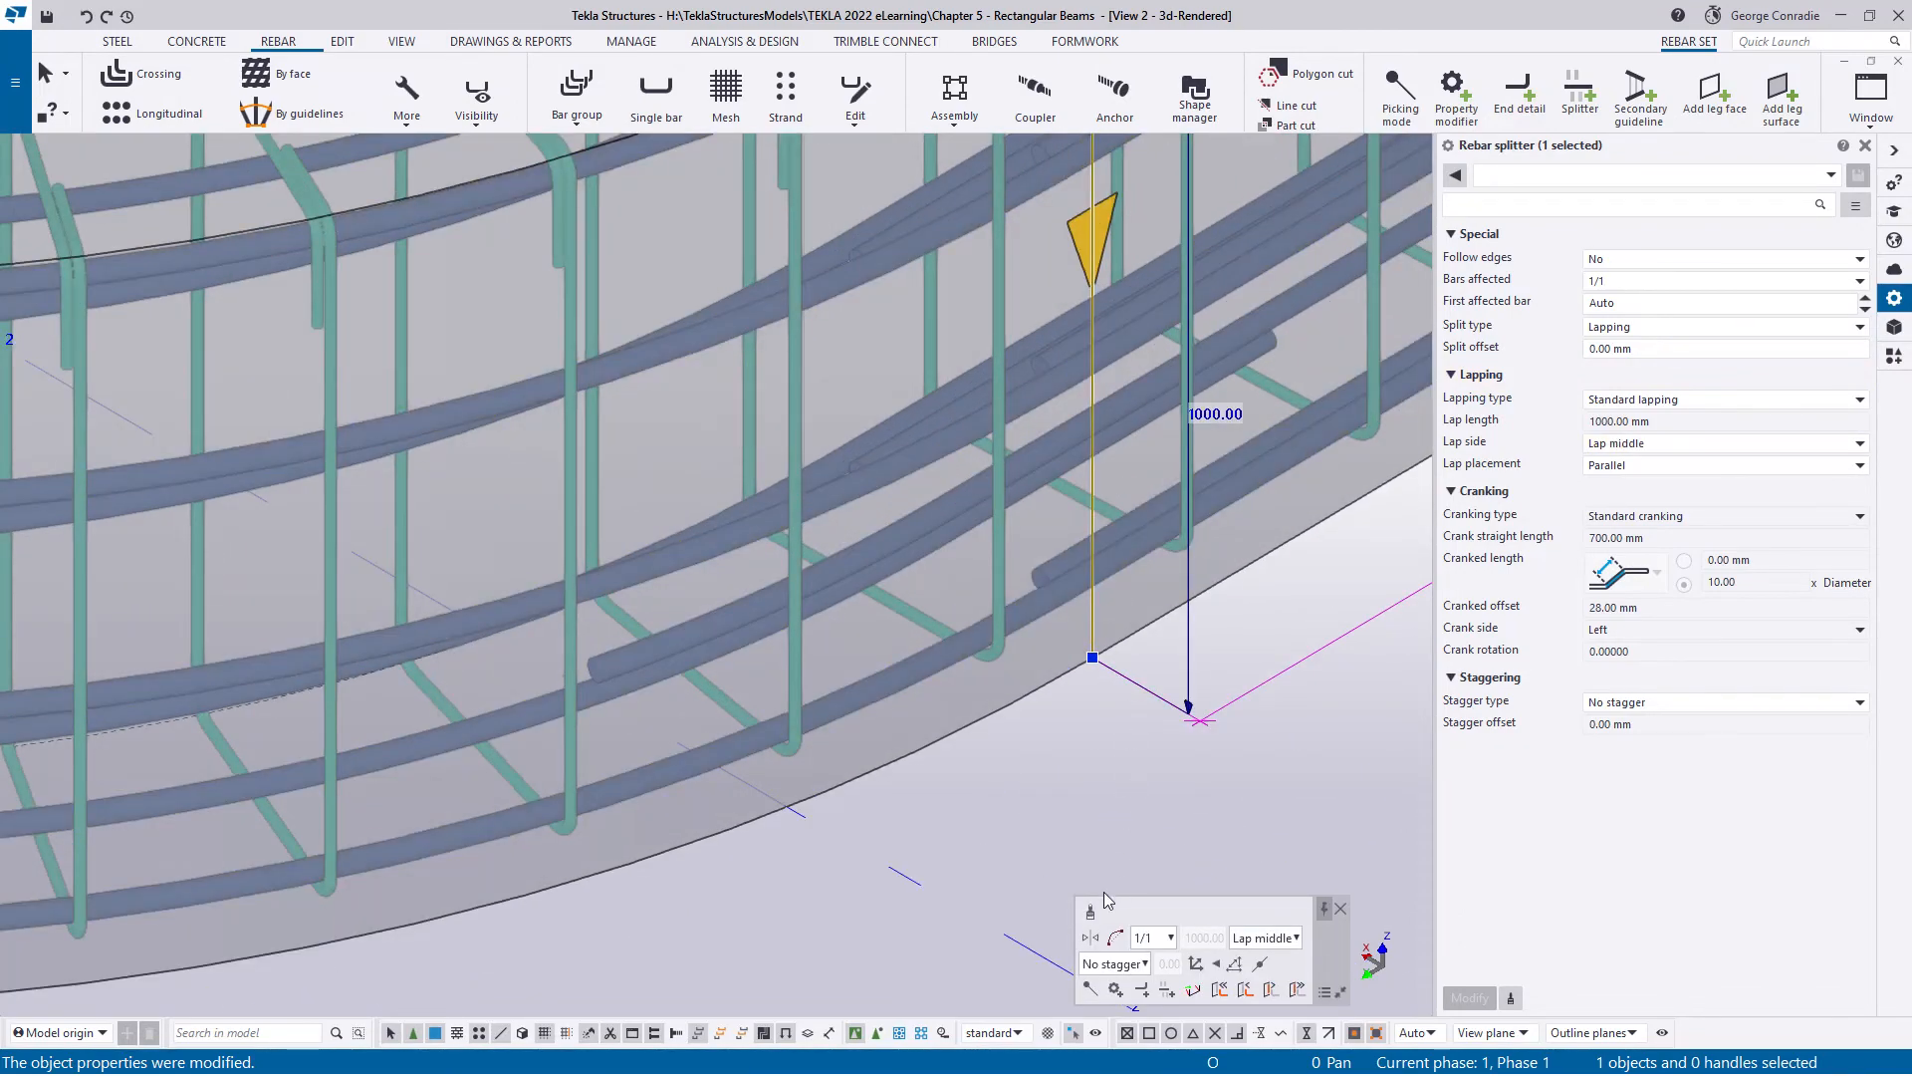
click(1093, 938)
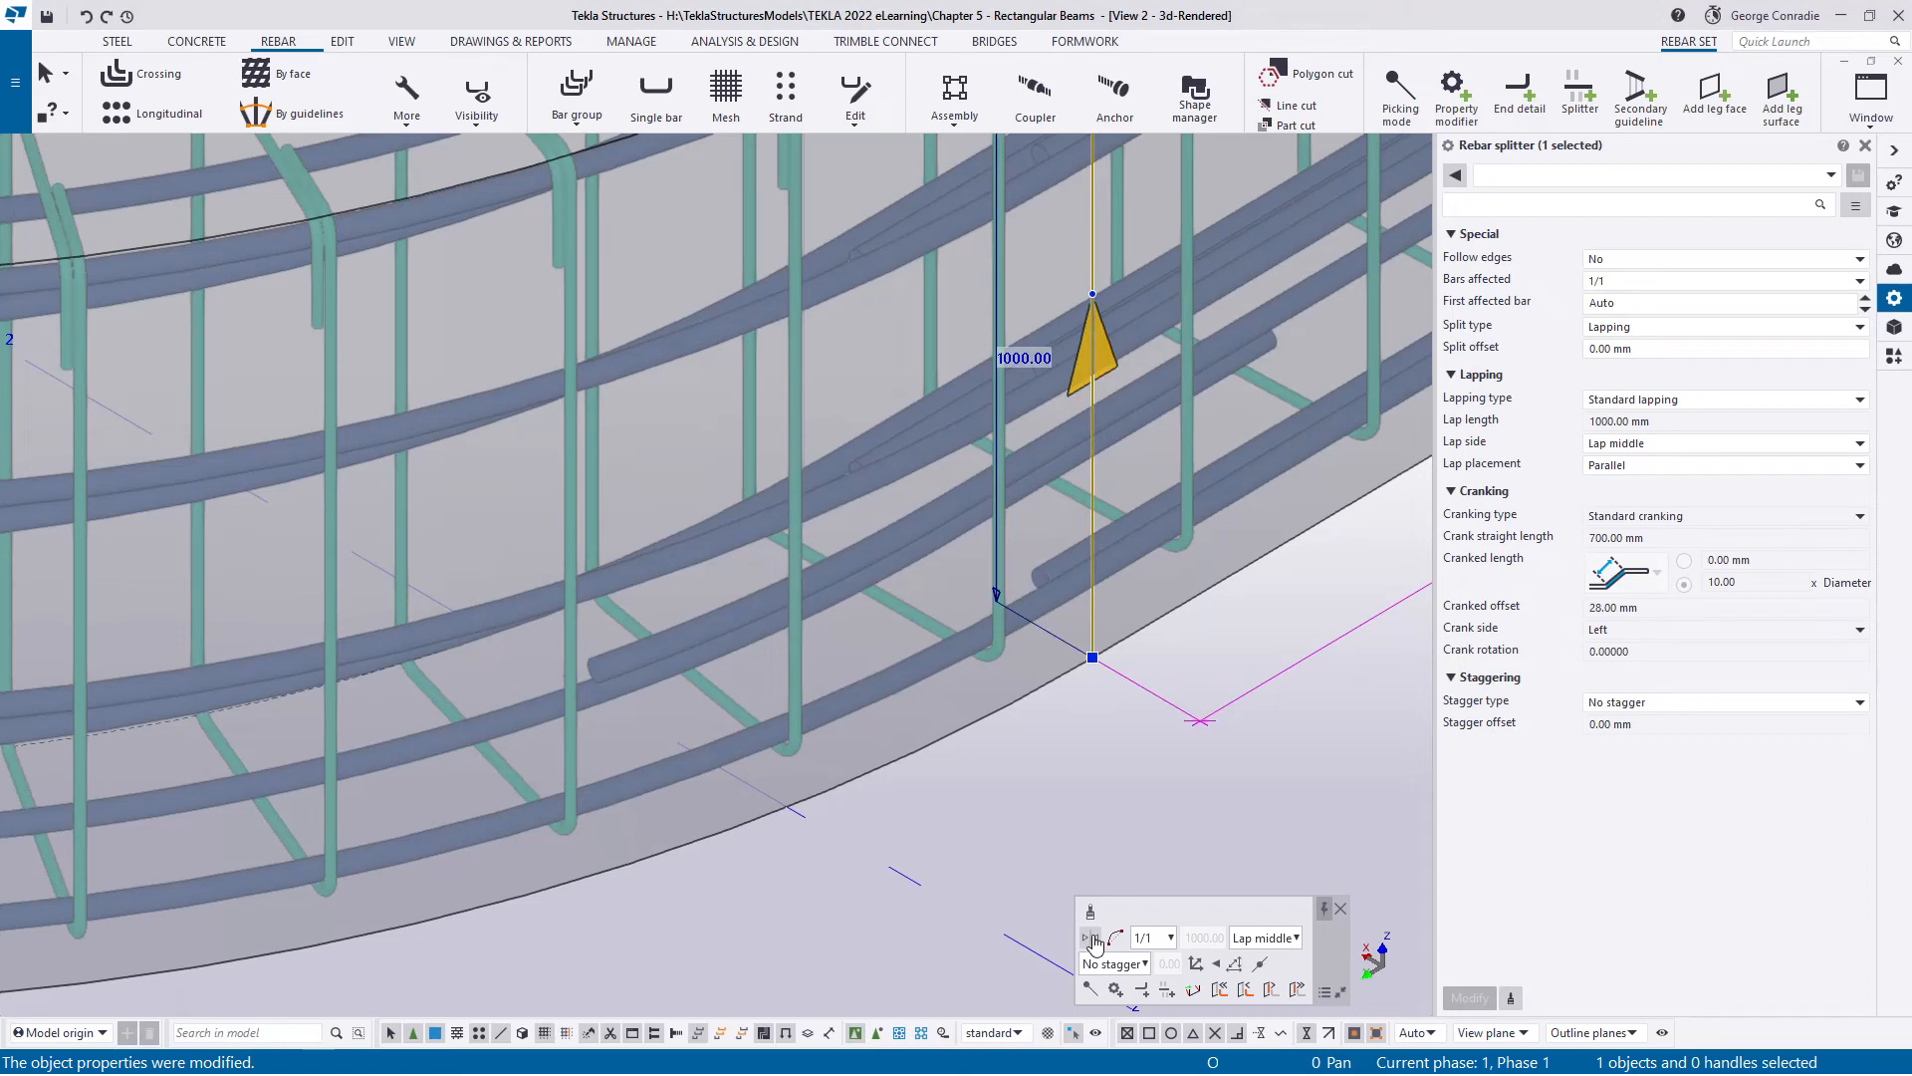
click(1640, 445)
click(1633, 486)
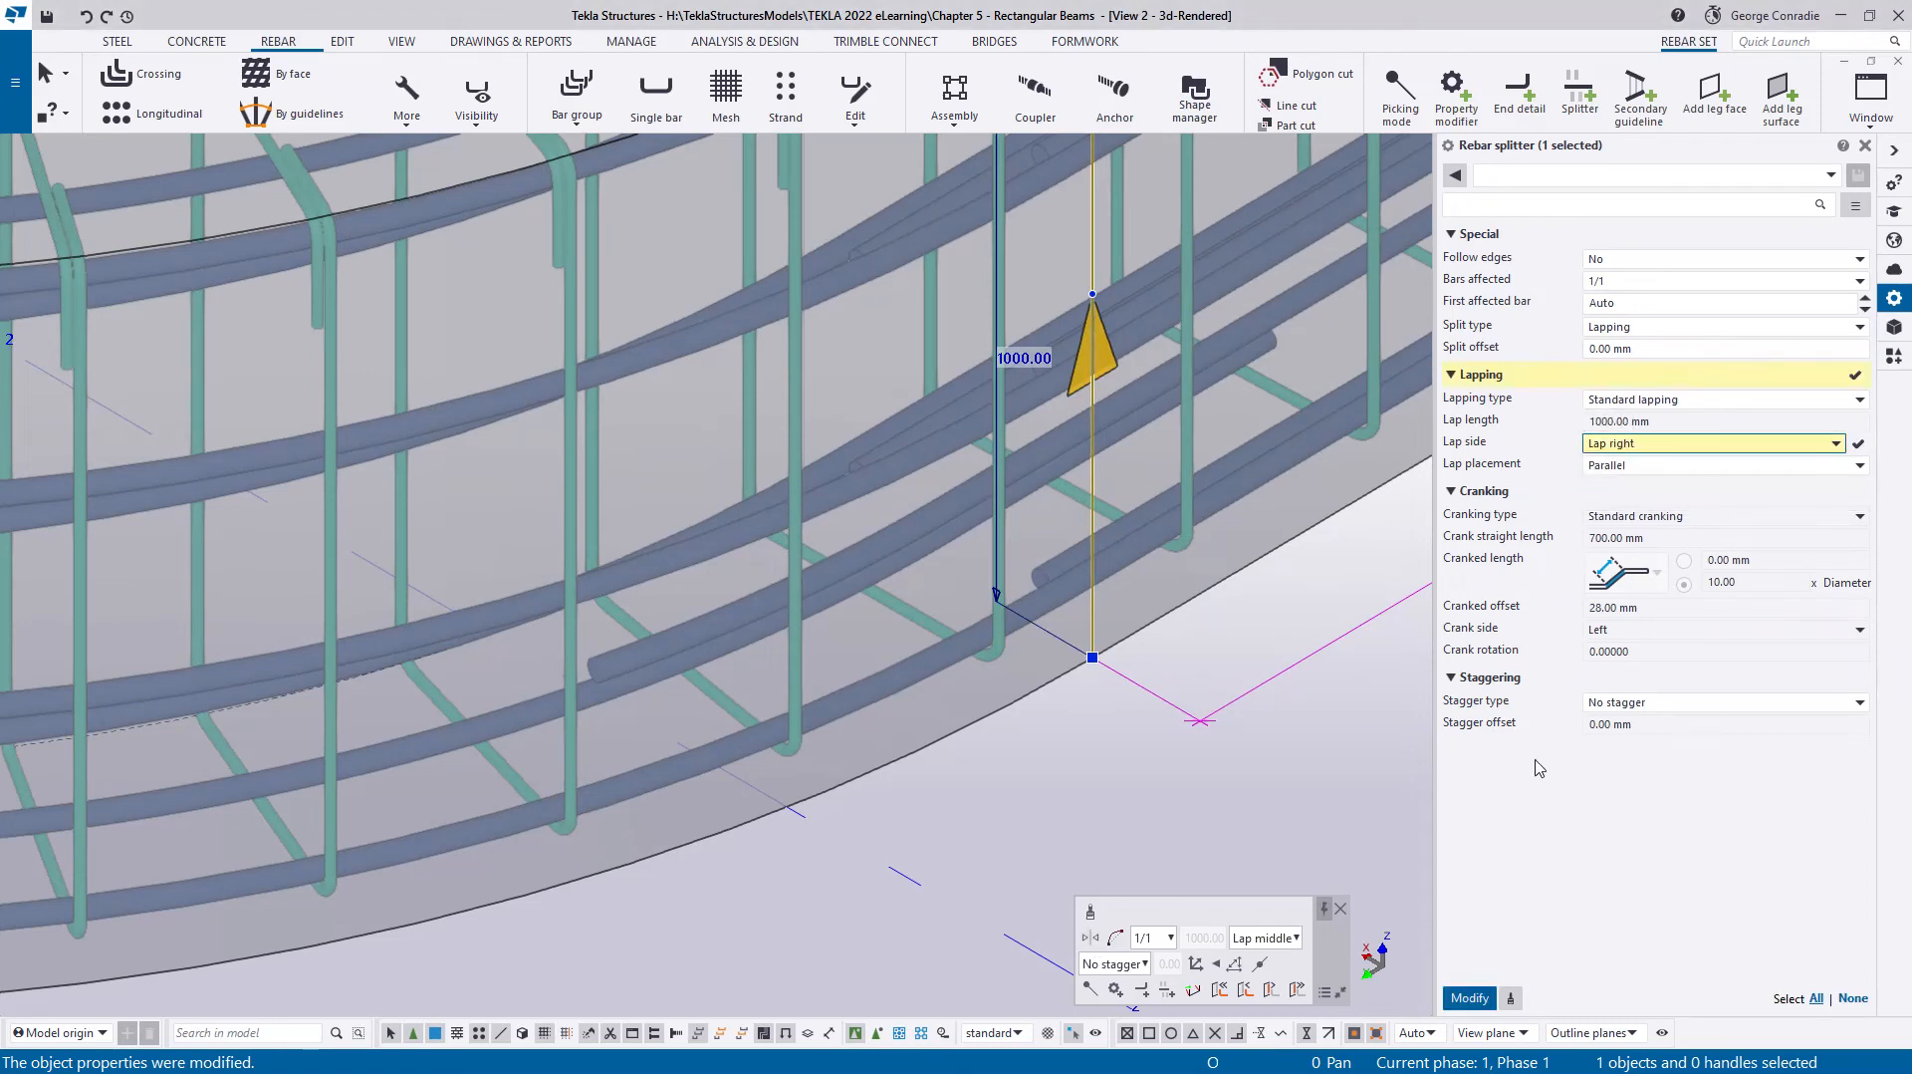
click(1470, 1000)
- Select both splitters of the two-bar set, set their lap placement to On top, and clear the selection
scroll(1284, 764, down, 3)
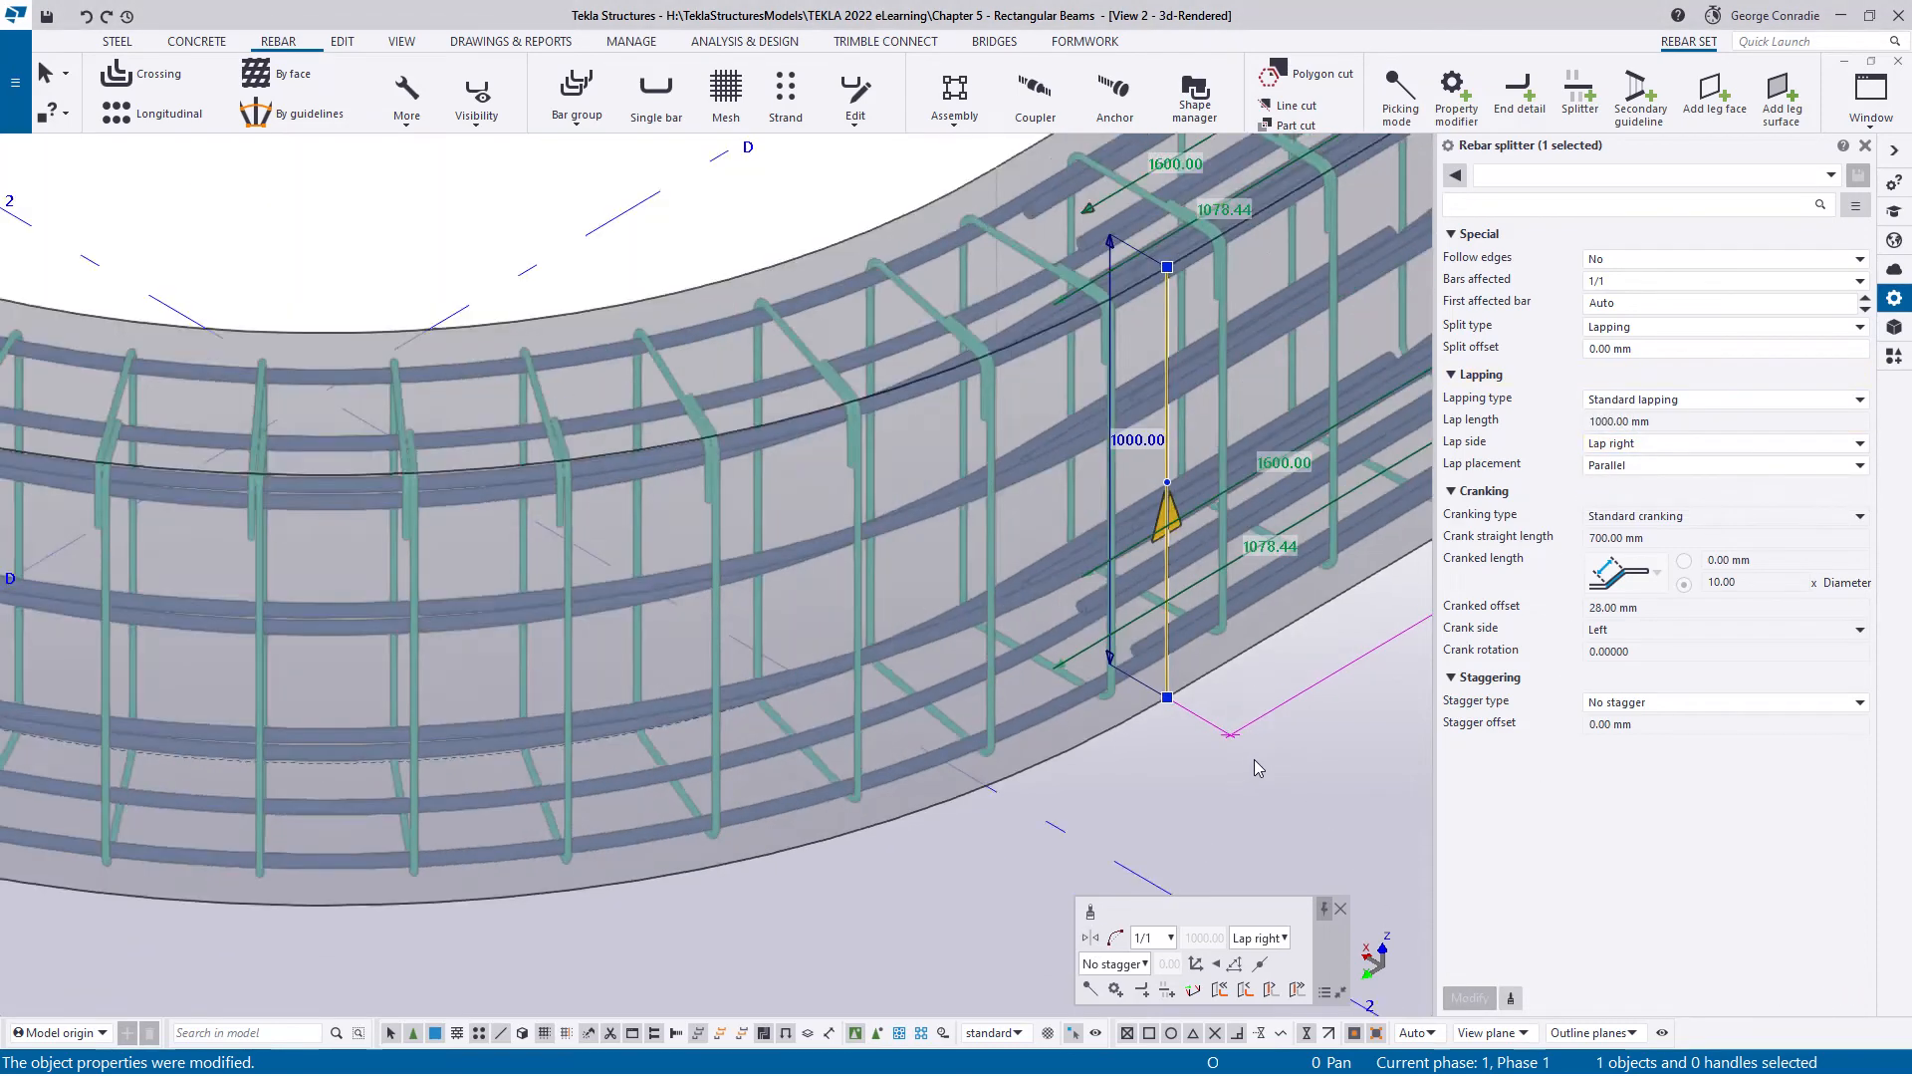
middle_drag(1244, 757, 1234, 674)
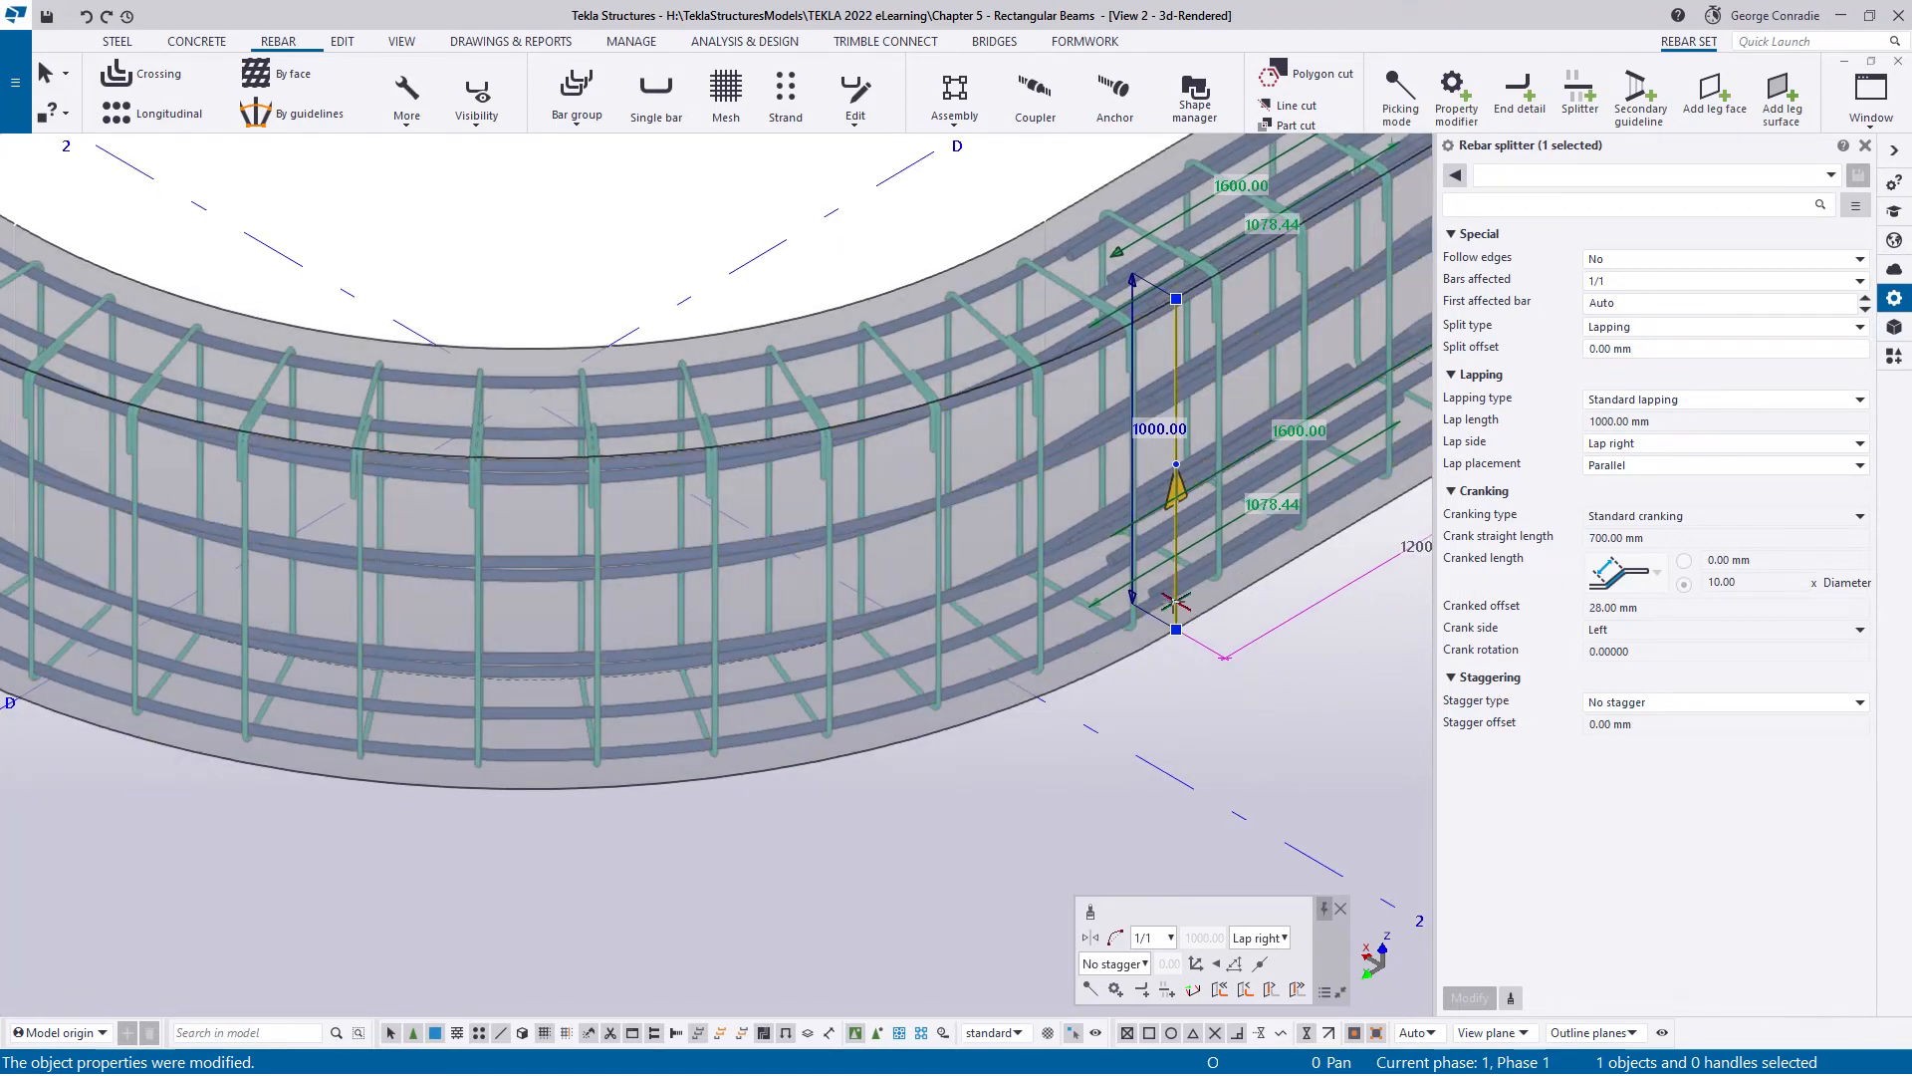
middle_drag(661, 759, 897, 755)
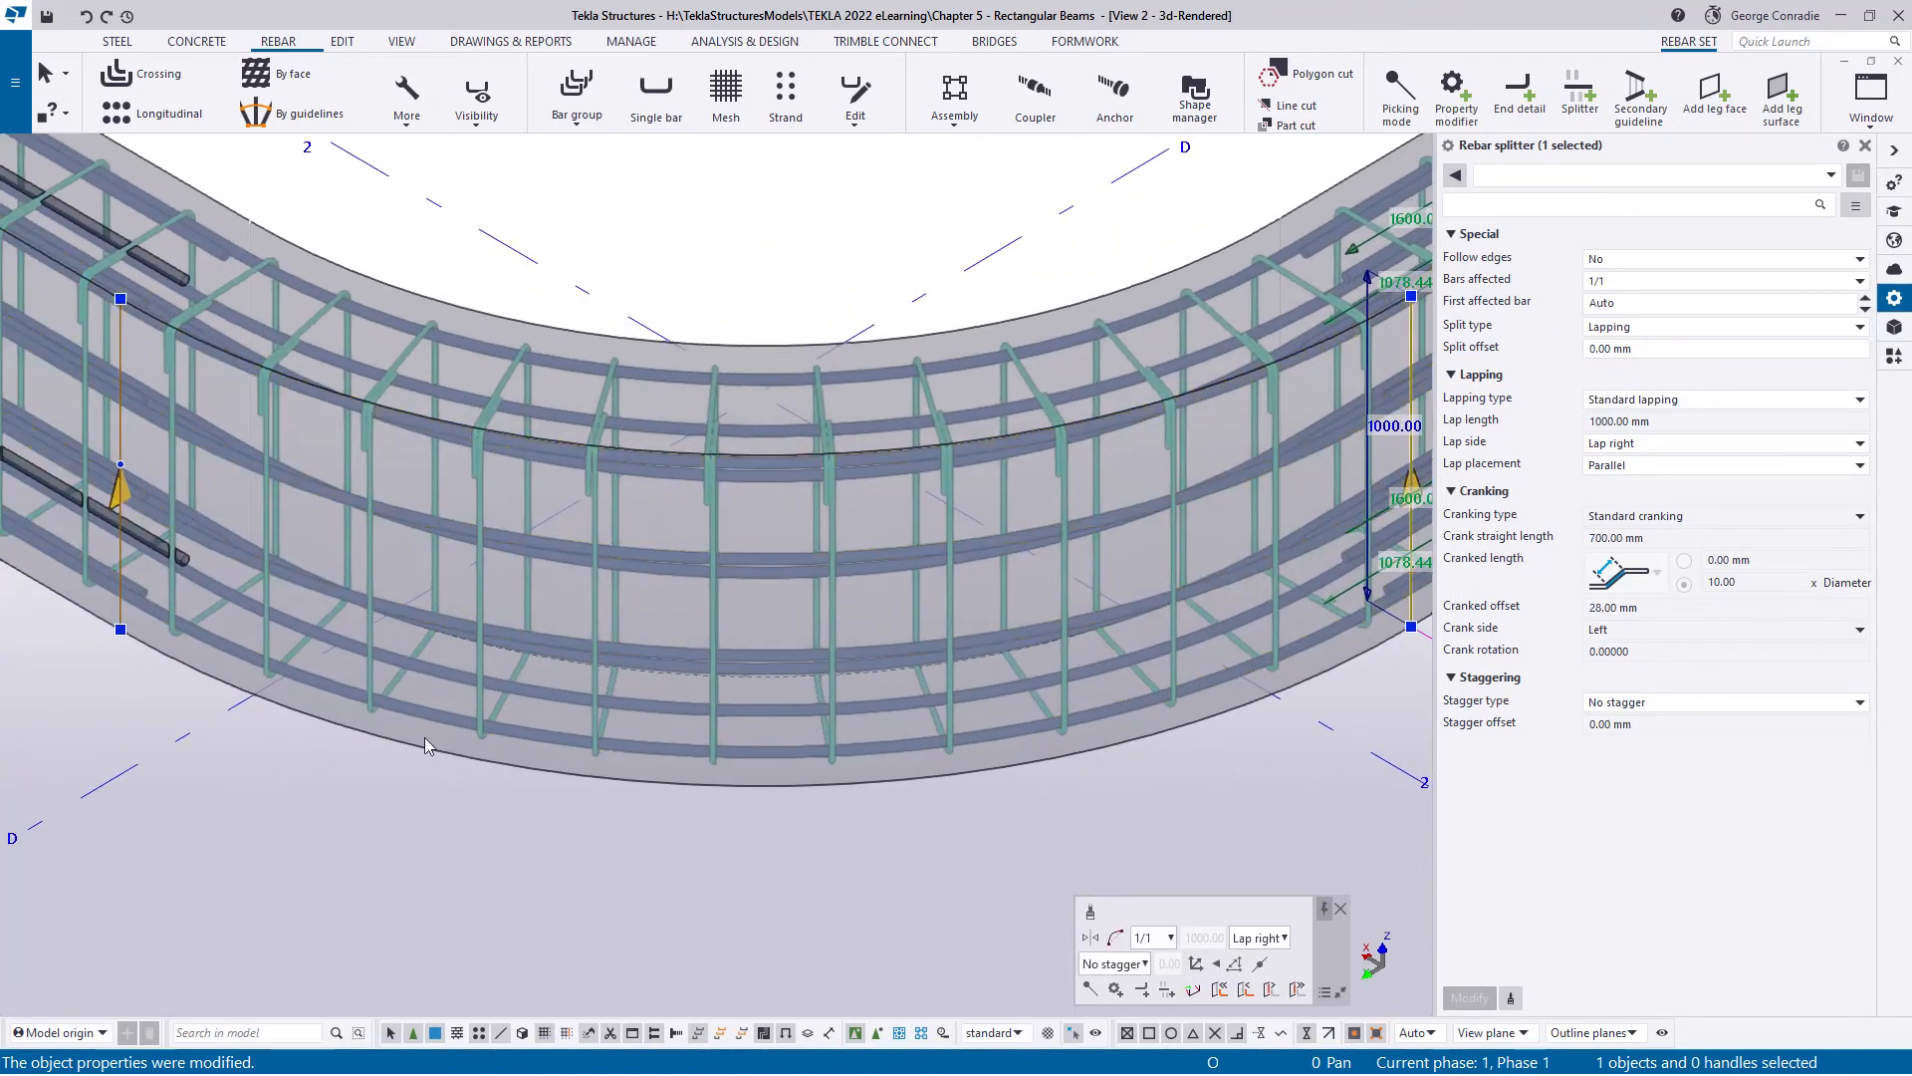
ctrl+click(120, 595)
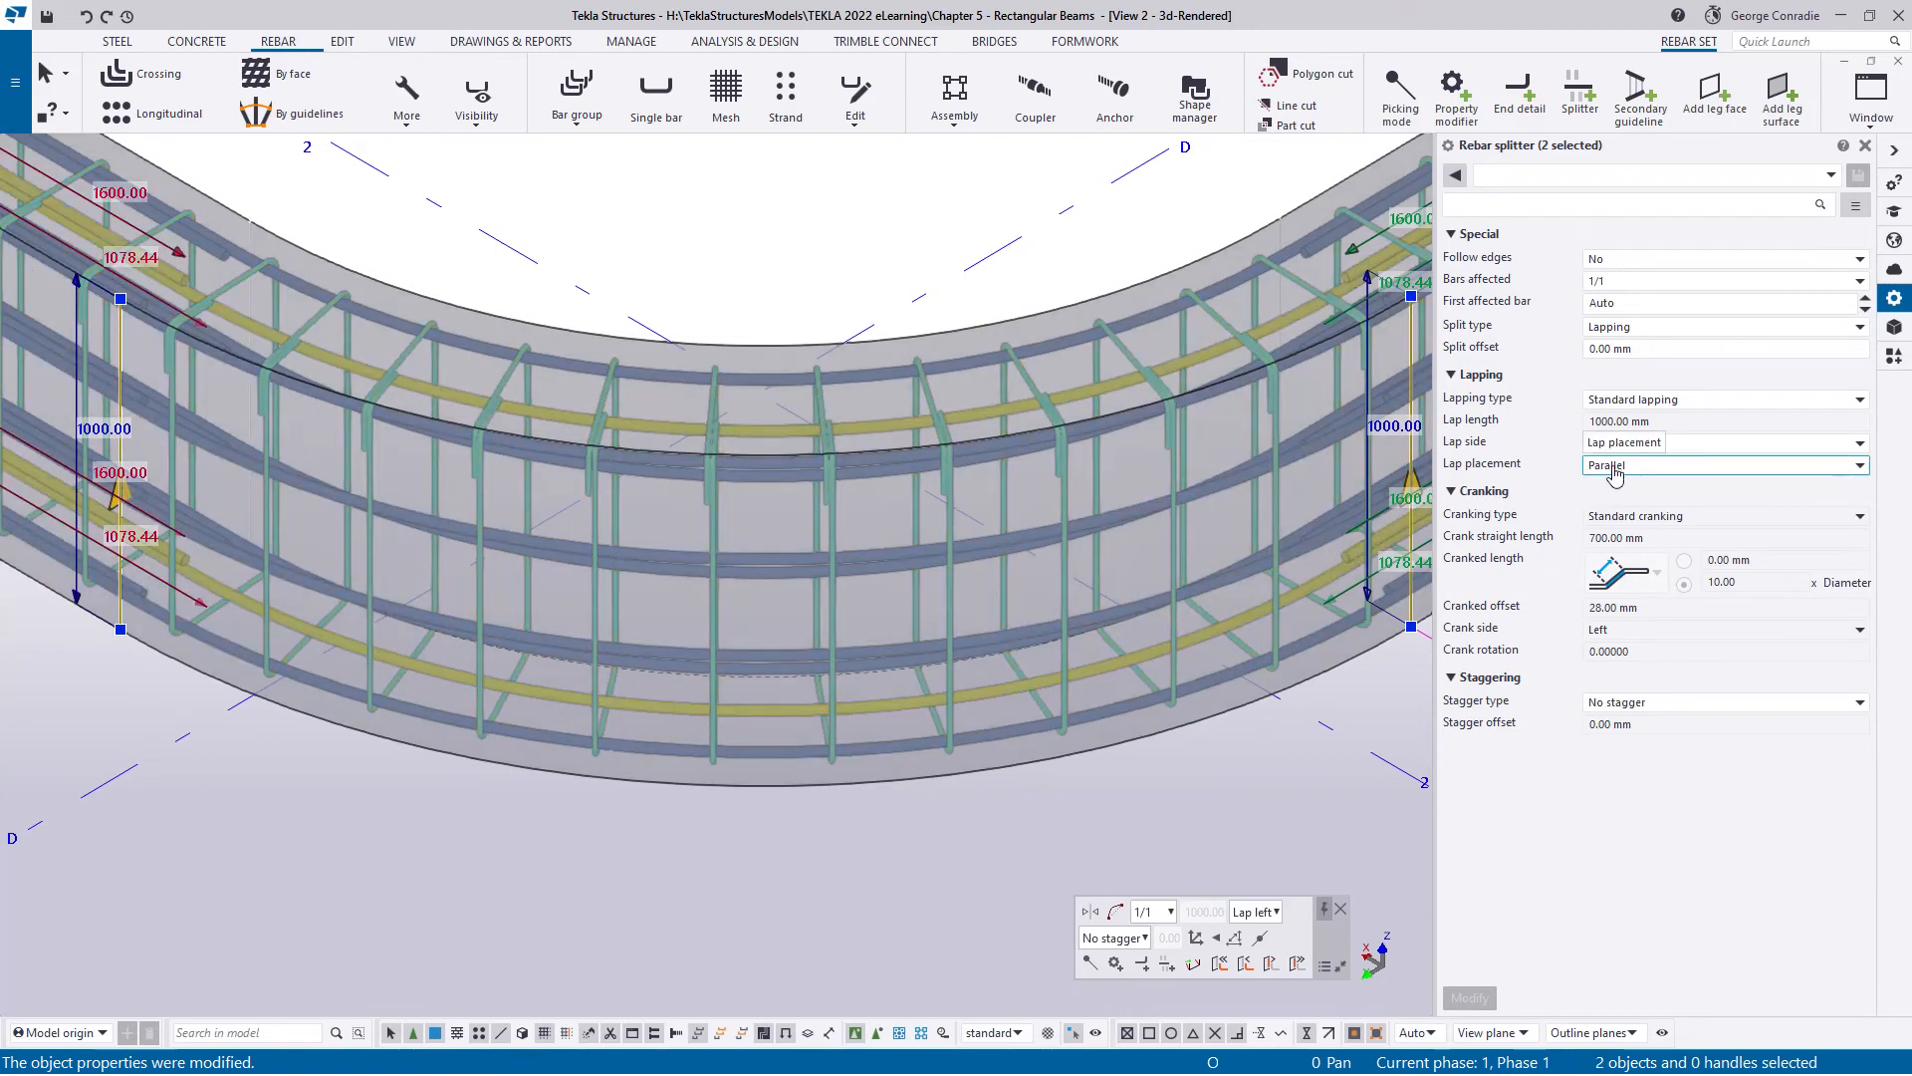
click(1617, 468)
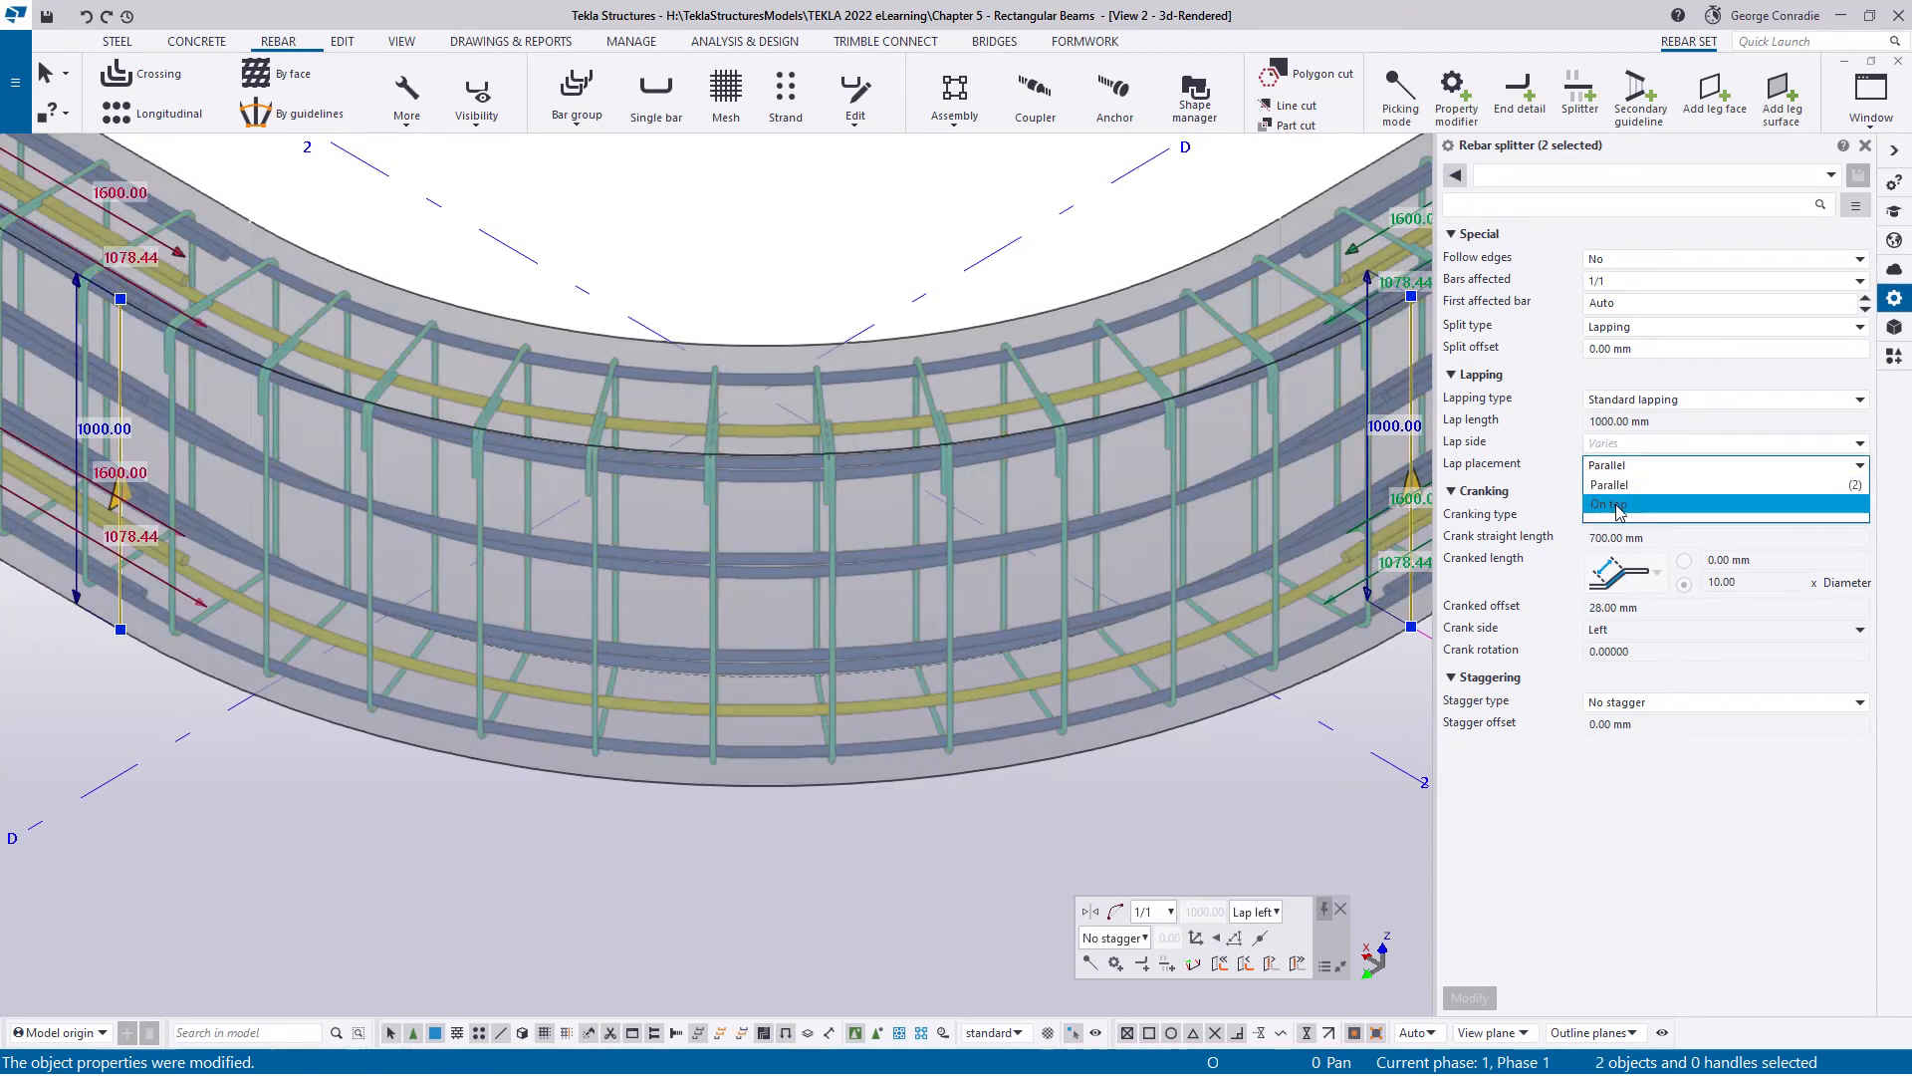
click(1618, 508)
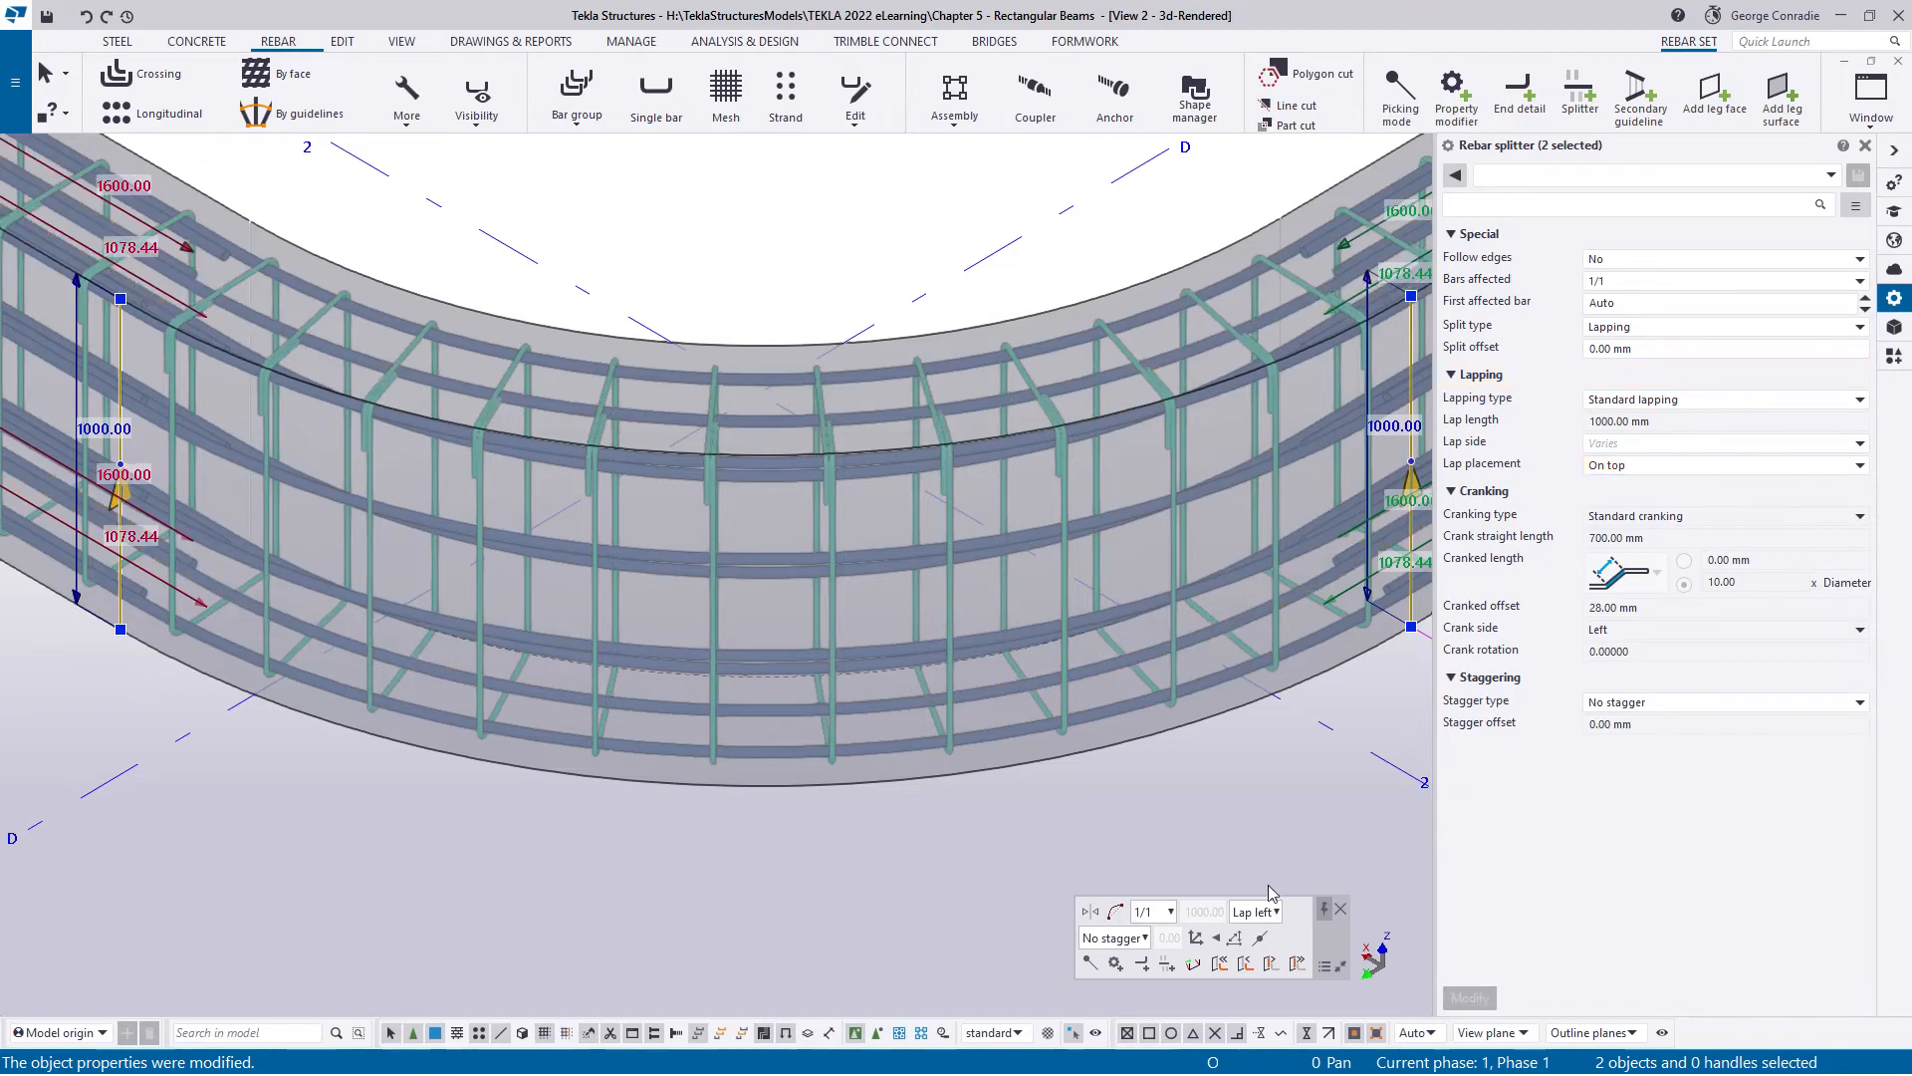
click(1233, 858)
- Examine the lapped and extended bars at both beam ends from several viewing angles
middle_drag(1233, 857, 658, 879)
ctrl+middle_drag(1074, 538, 722, 506)
middle_drag(918, 586, 626, 556)
scroll(988, 633, up, 3)
ctrl+middle_drag(1156, 673, 960, 604)
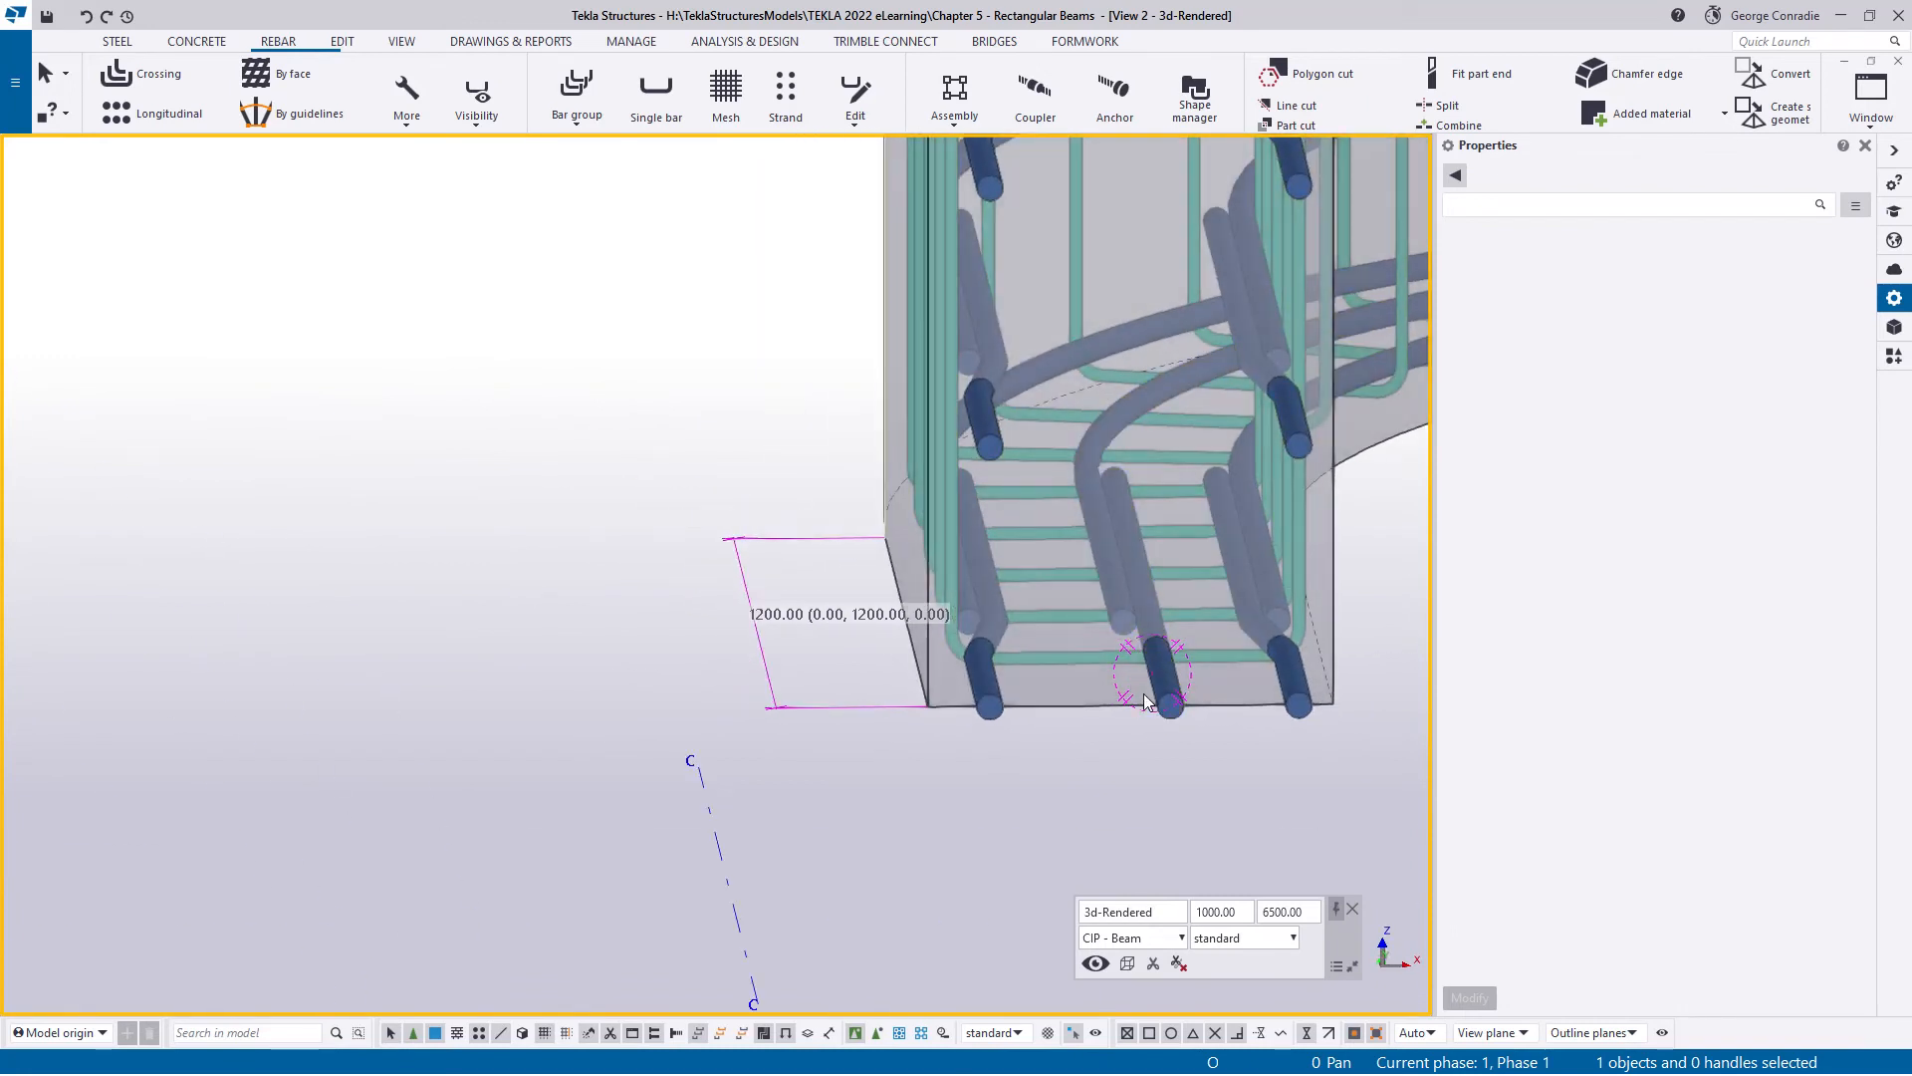
ctrl+middle_drag(1146, 700, 1238, 410)
scroll(1082, 358, down, 3)
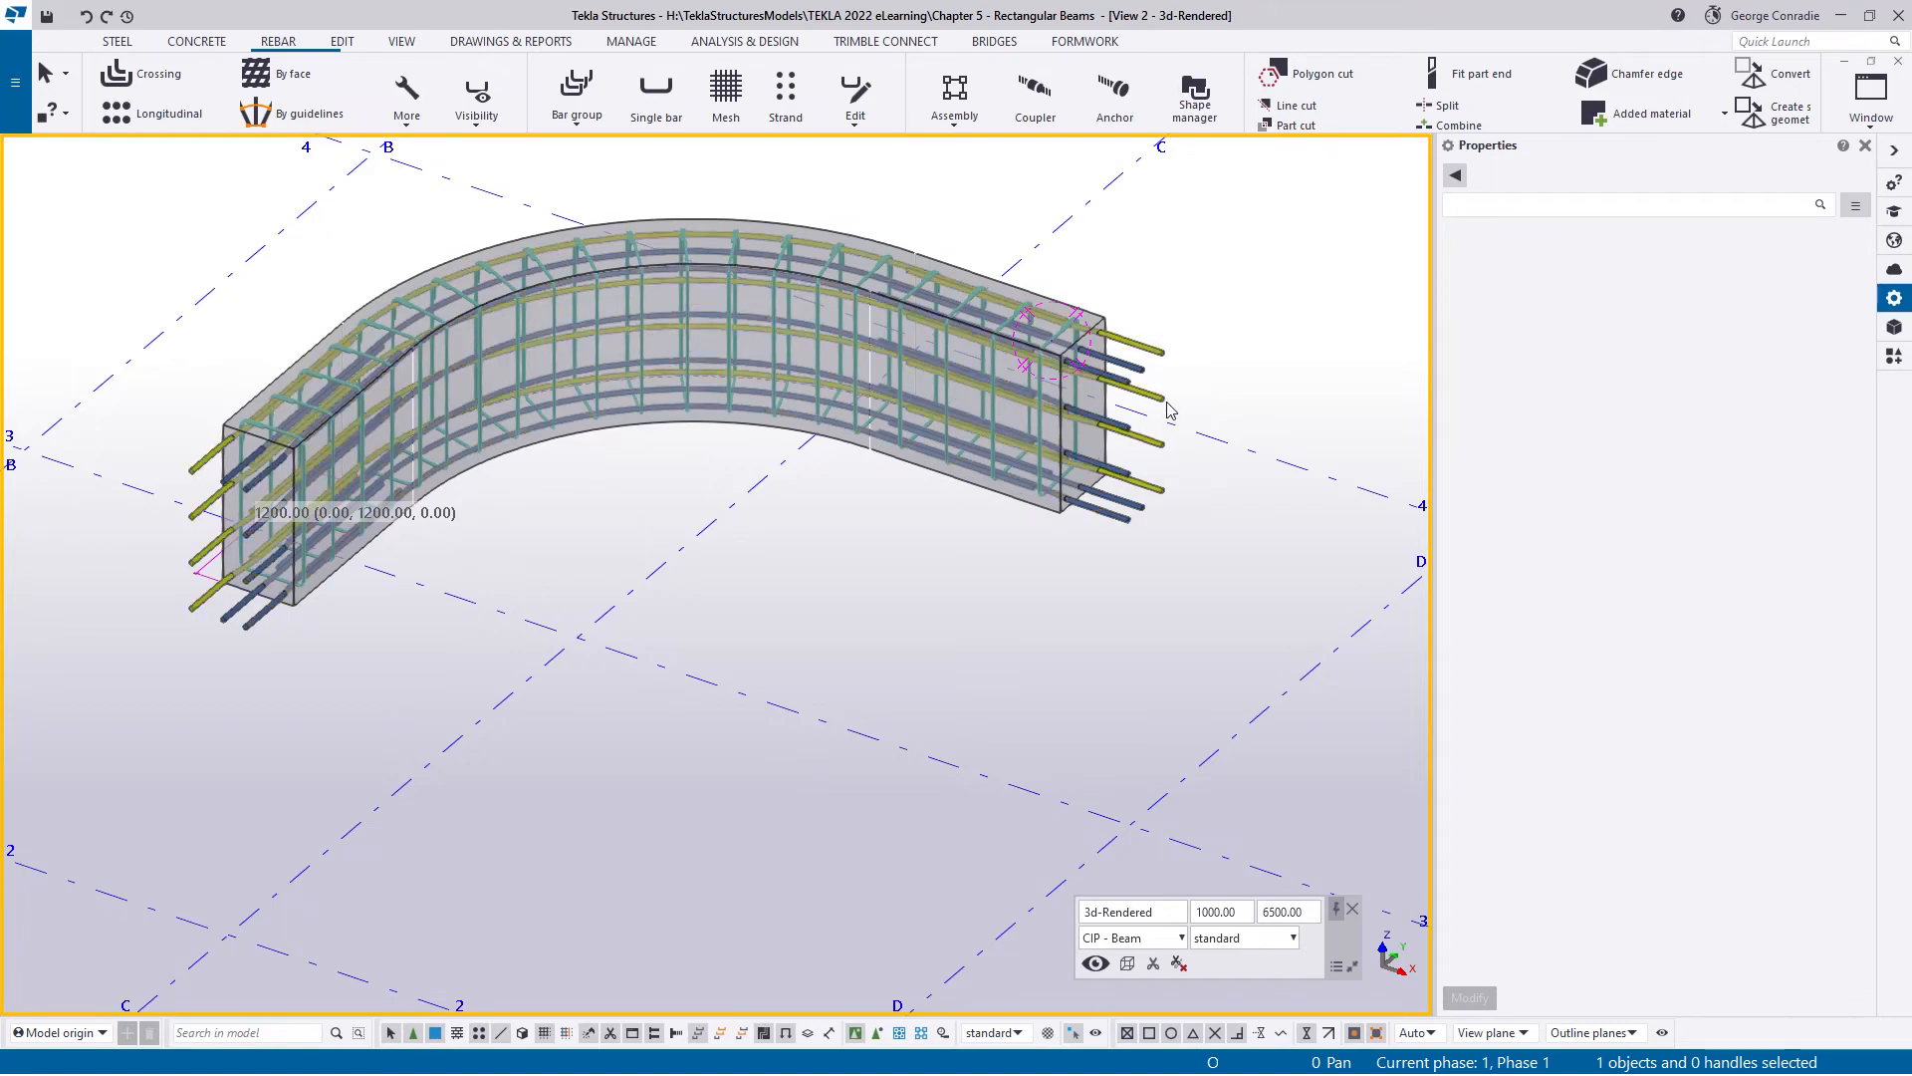
ctrl+middle_drag(1169, 409, 1087, 634)
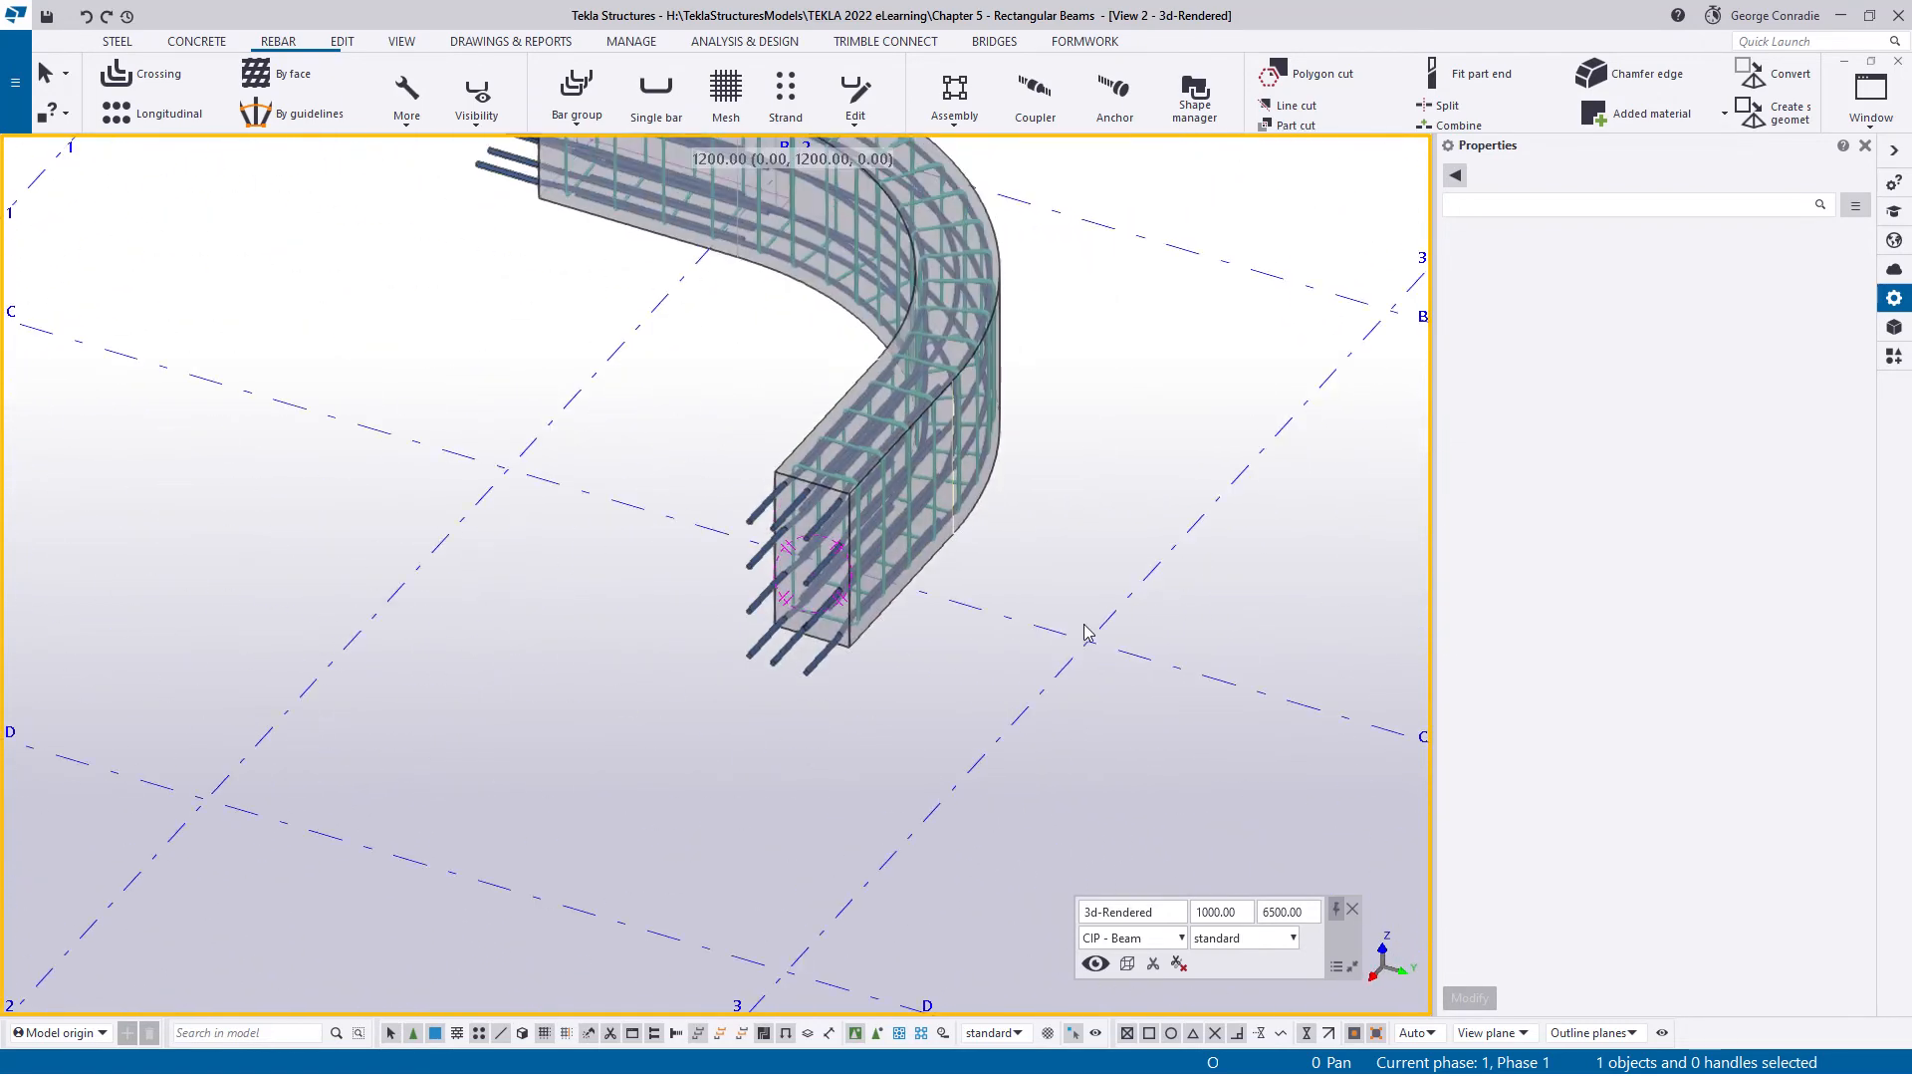
scroll(999, 482, up, 2)
ctrl+middle_drag(949, 495, 627, 416)
middle_drag(463, 299, 560, 653)
scroll(600, 613, up, 2)
middle_drag(560, 653, 800, 560)
scroll(777, 578, down, 1)
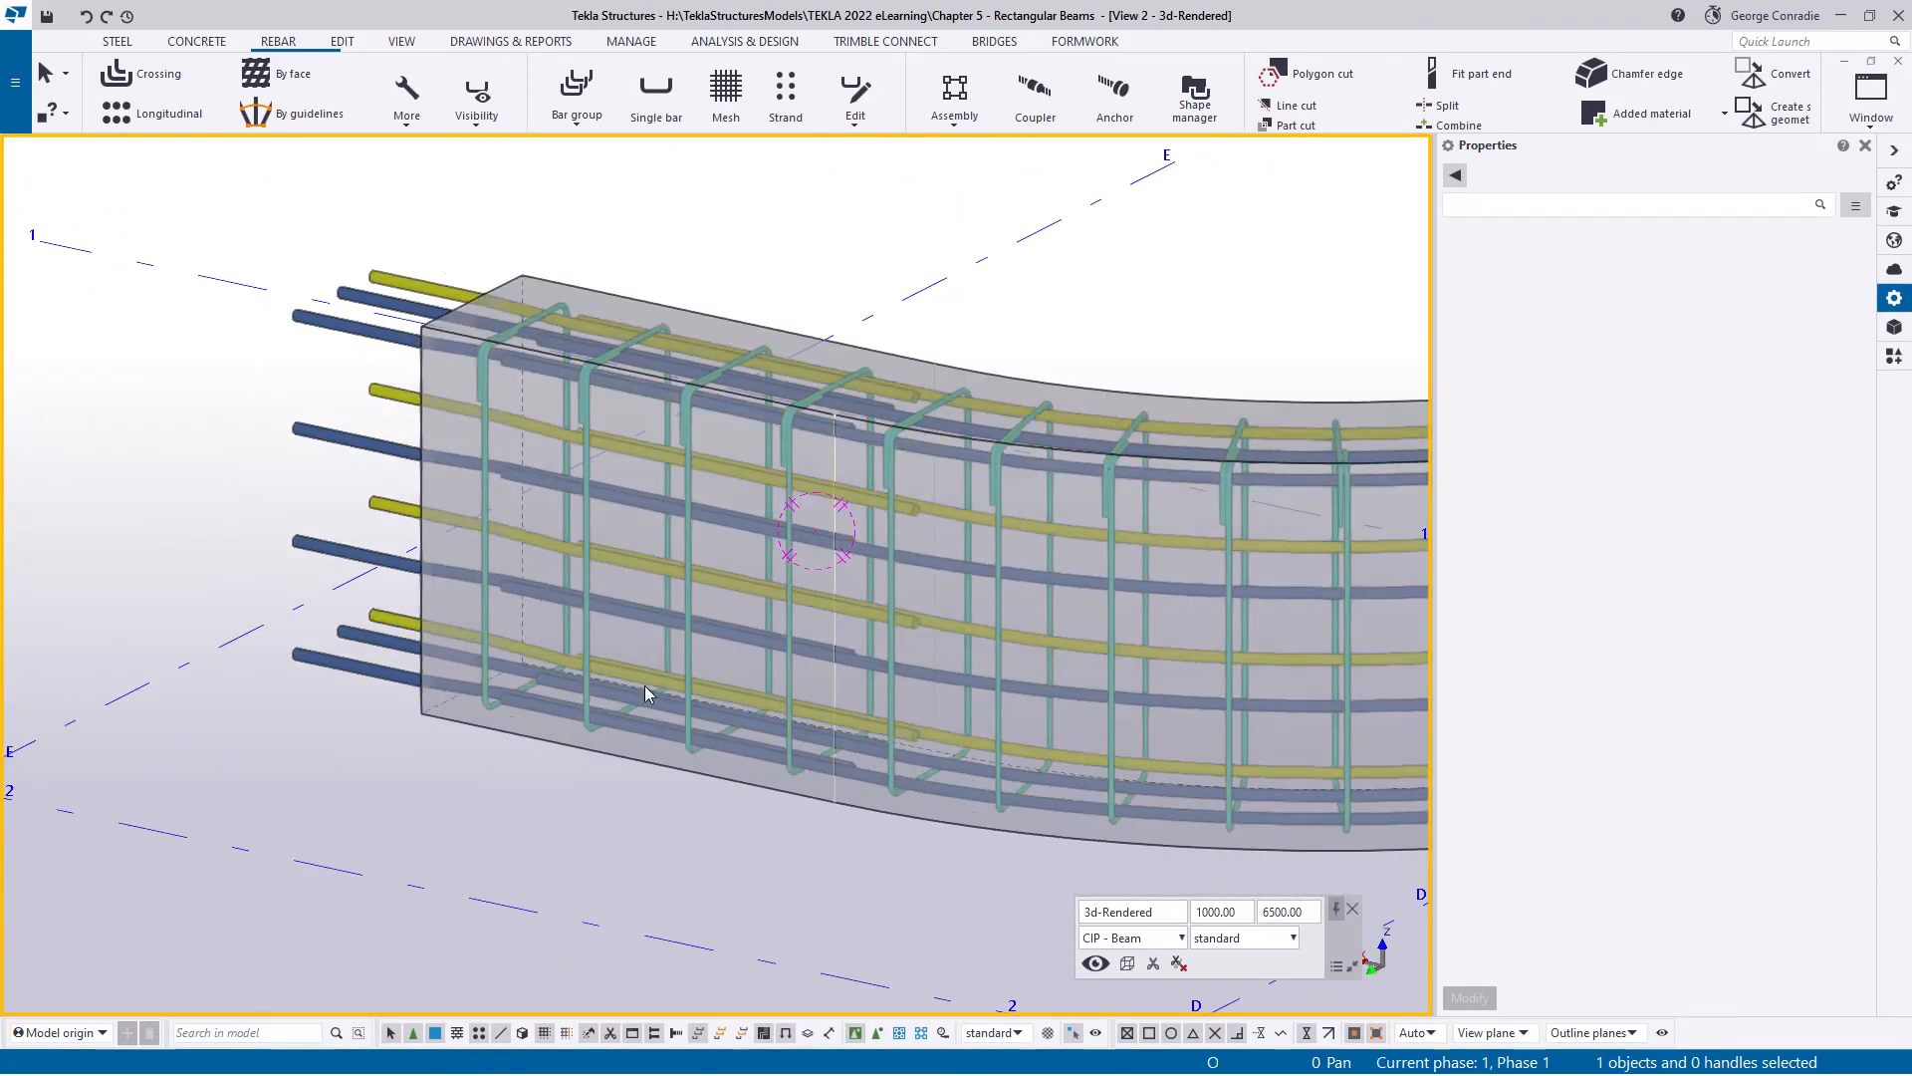
- Show only the beam and the four-bar longitudinal set along its outer side face
click(378, 672)
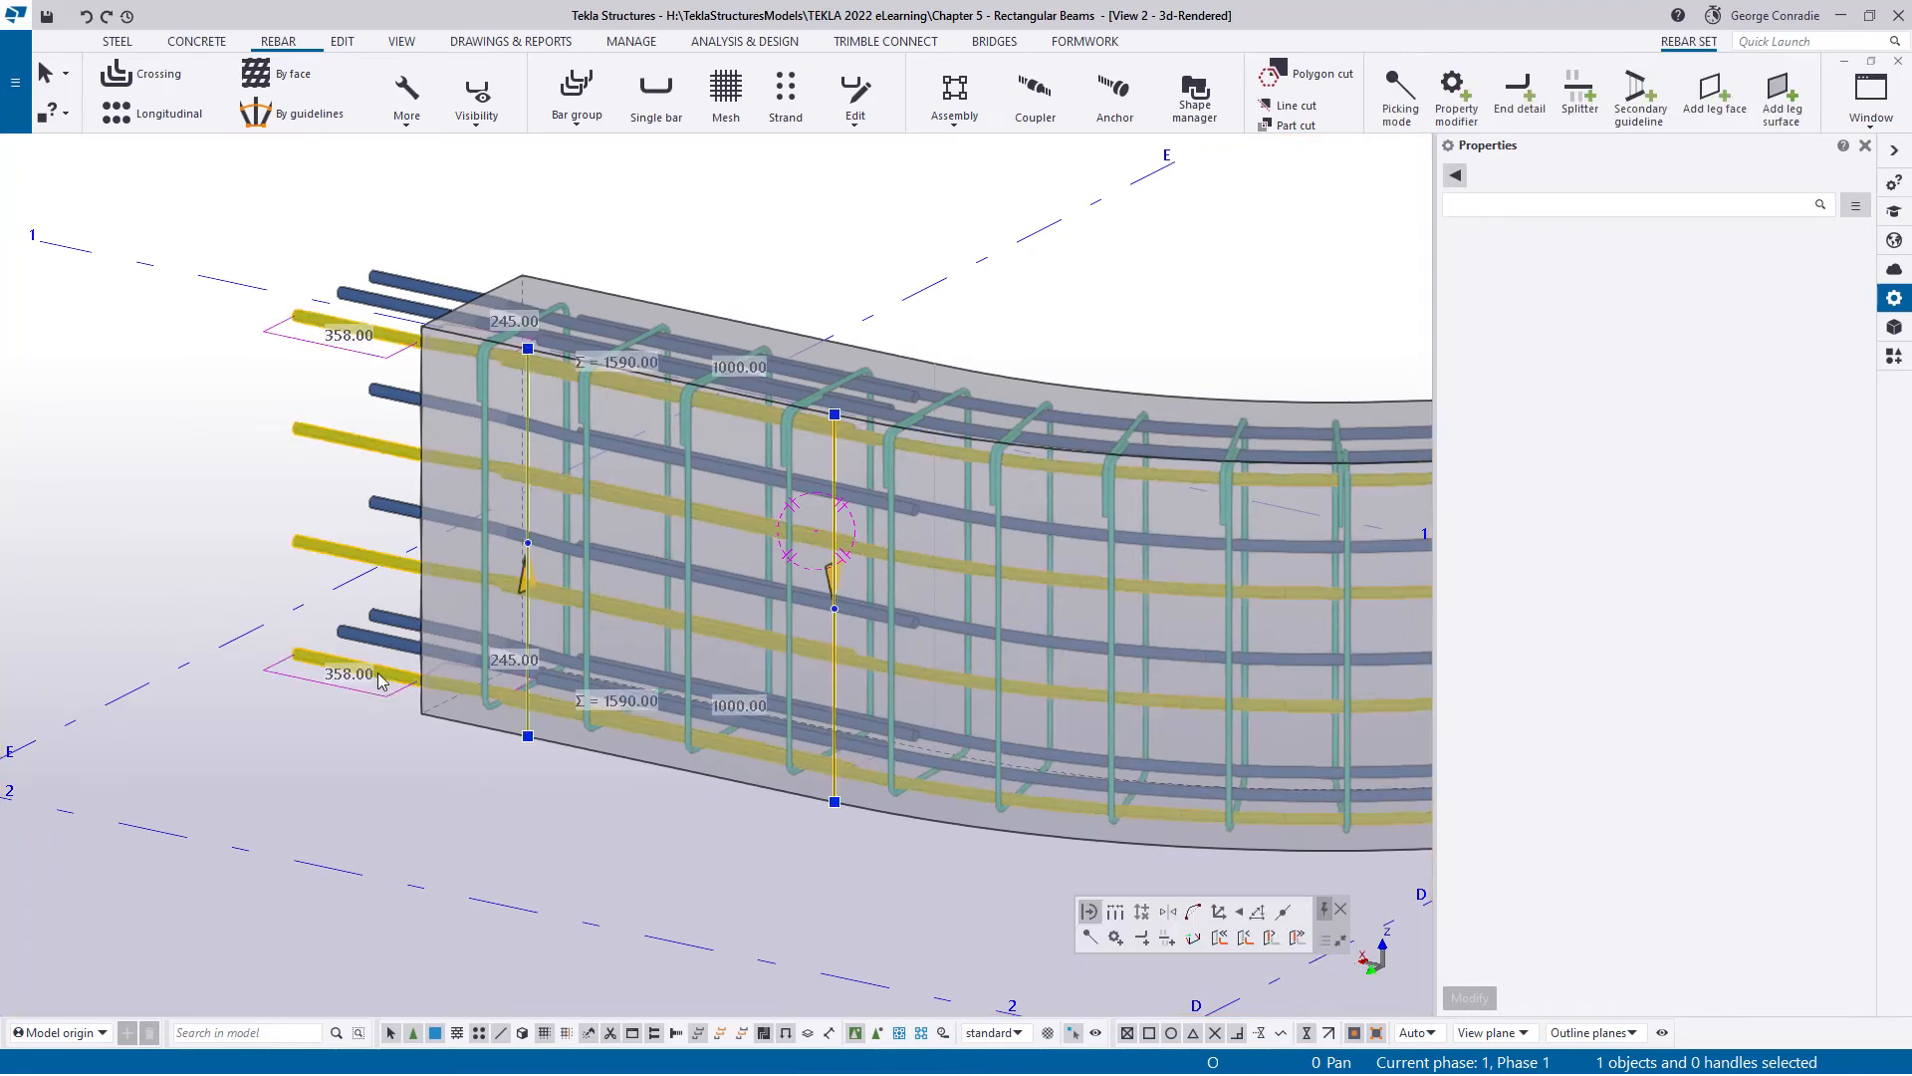
shift+click(585, 747)
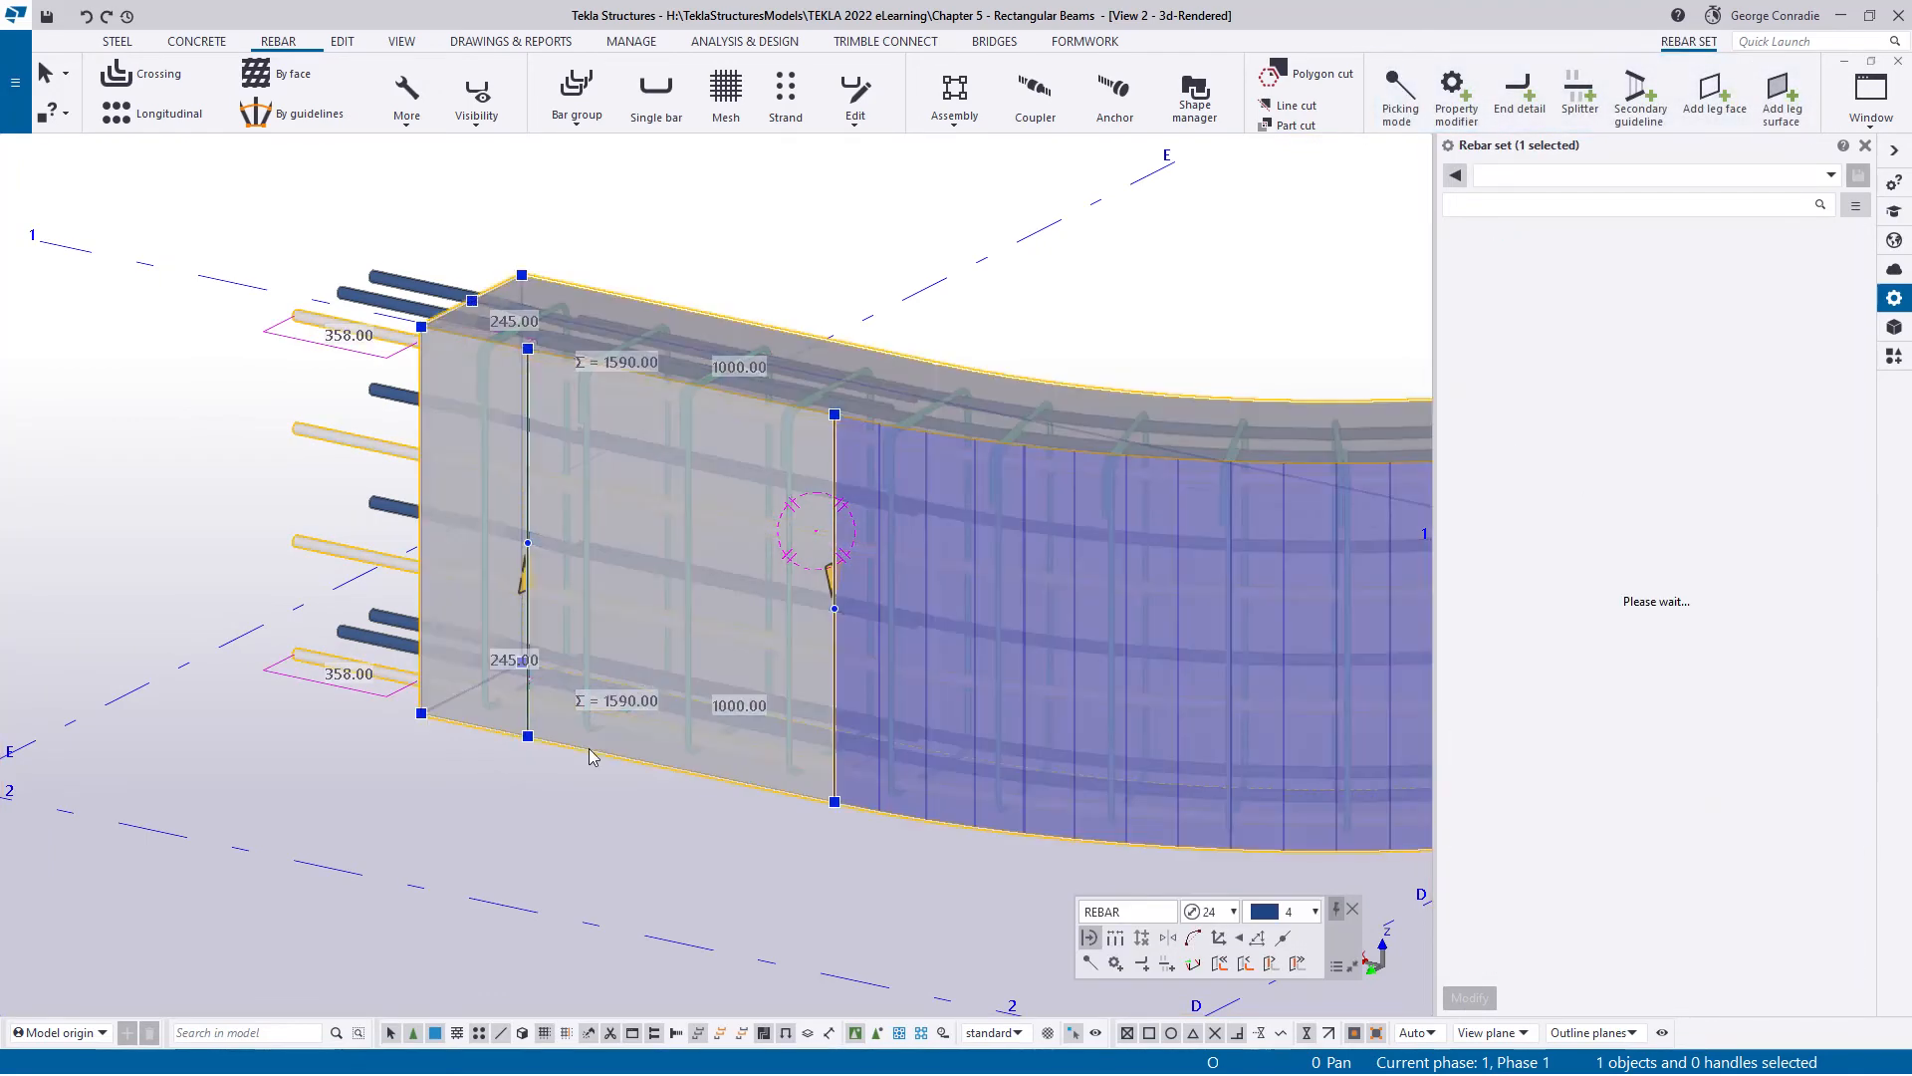
right_click(588, 749)
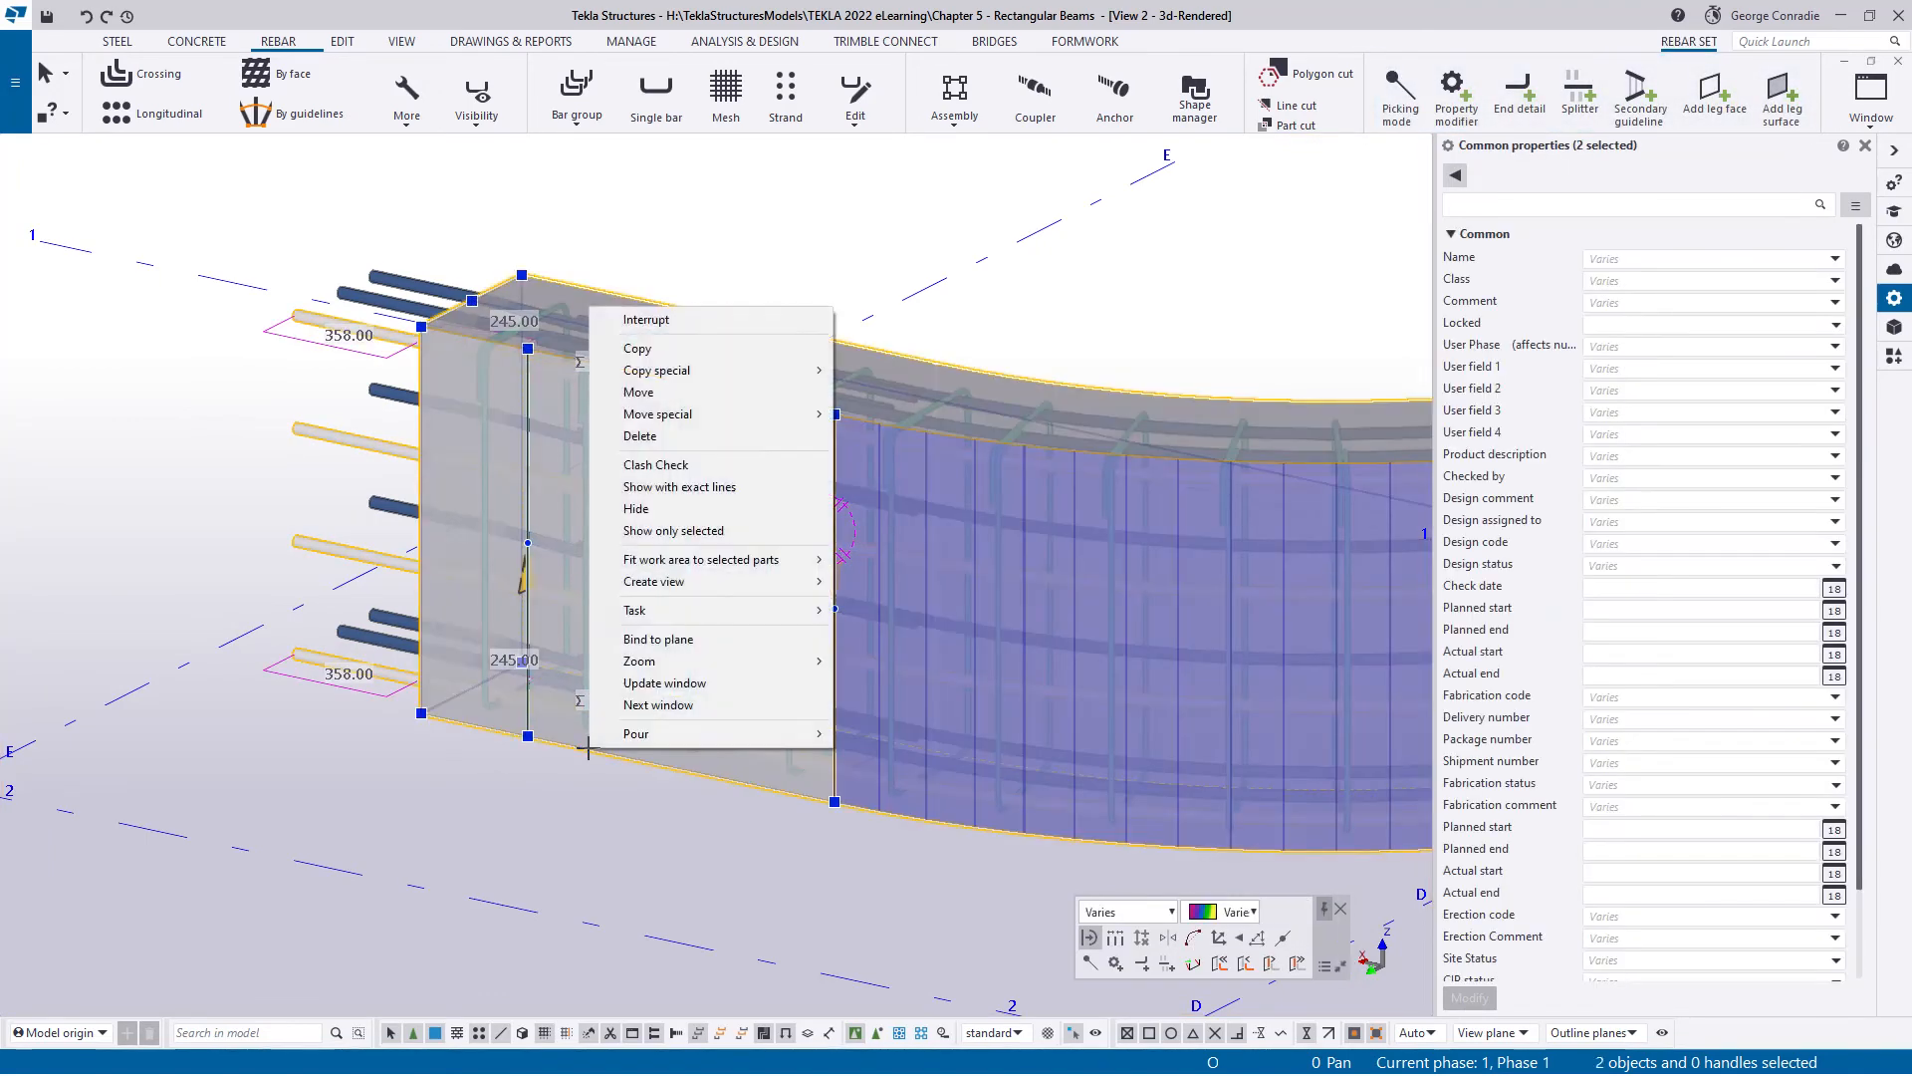
click(666, 531)
click(576, 802)
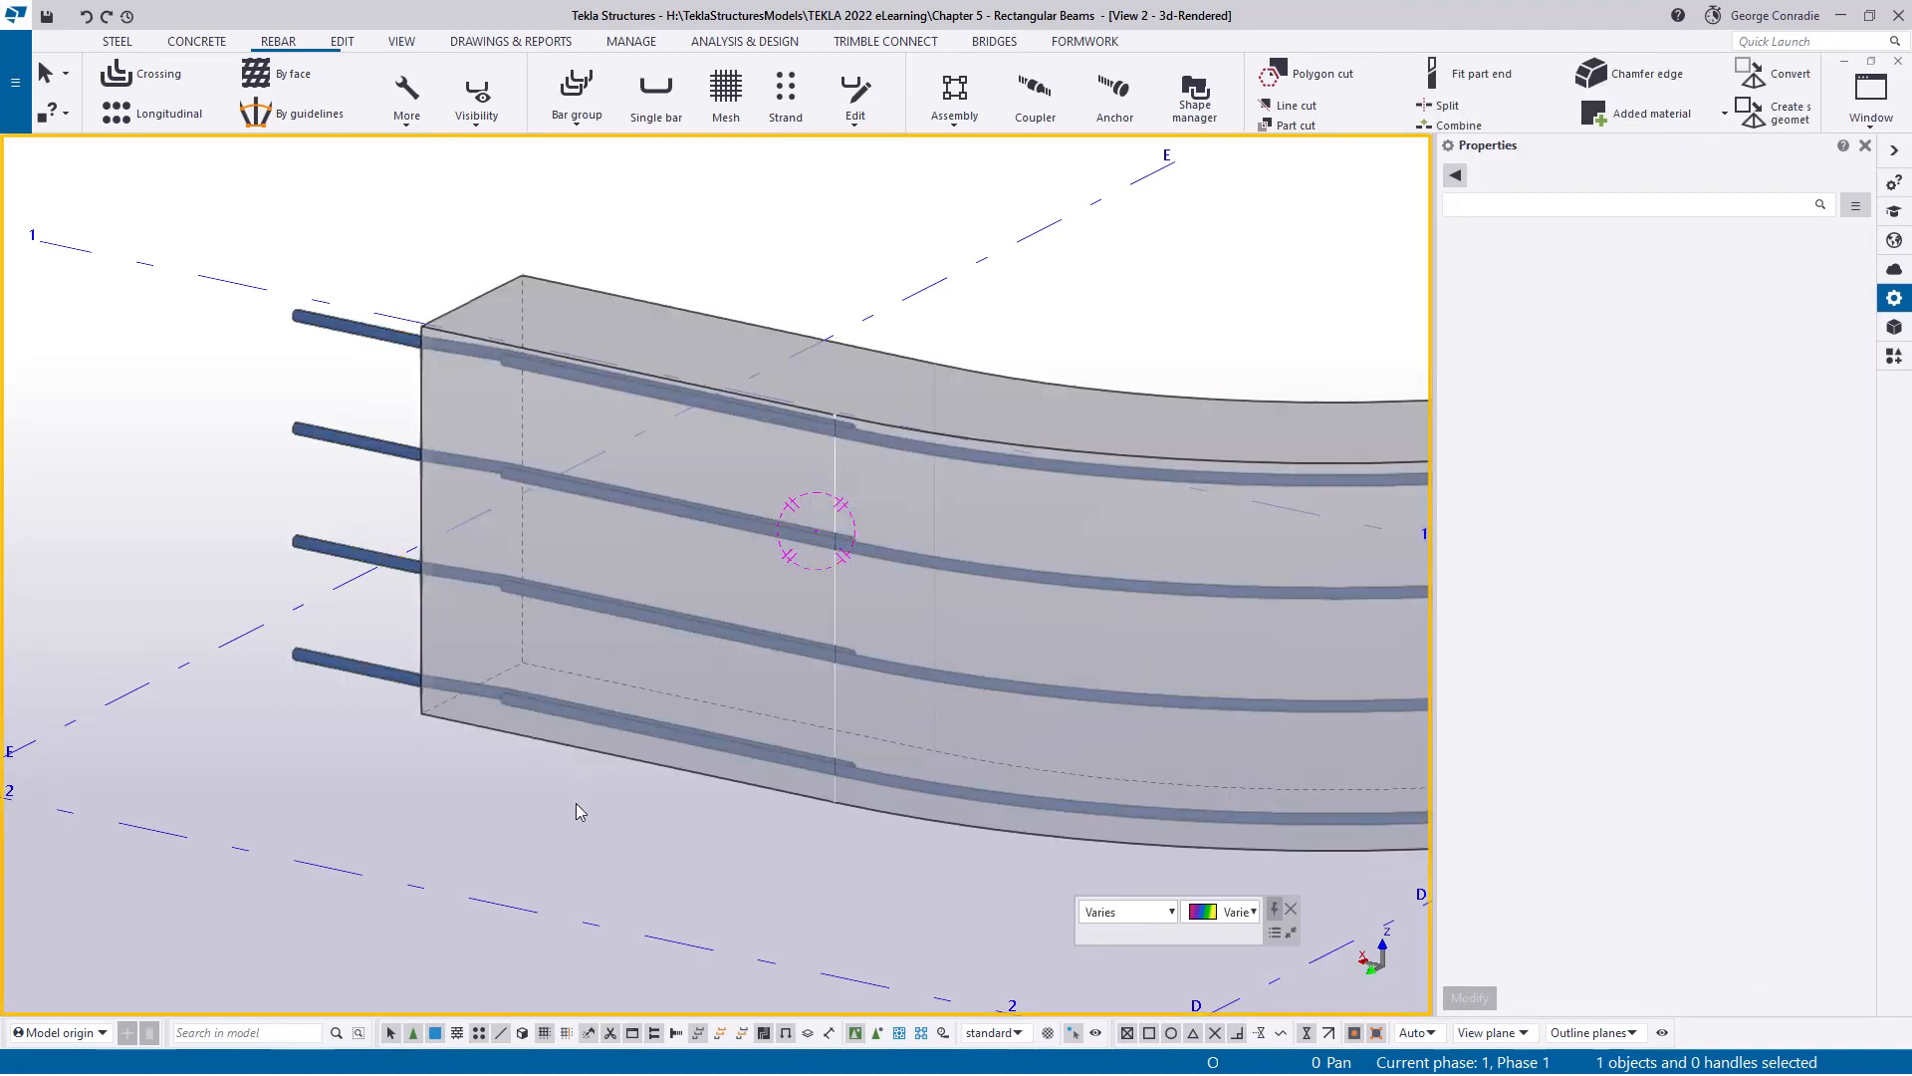
- Select the four-bar longitudinal set and turn off the visibility of guidelines, splitters and end detail modifiers
scroll(603, 812, down, 2)
middle_drag(725, 809, 660, 724)
scroll(745, 709, up, 2)
scroll(745, 709, down, 1)
scroll(780, 728, up, 1)
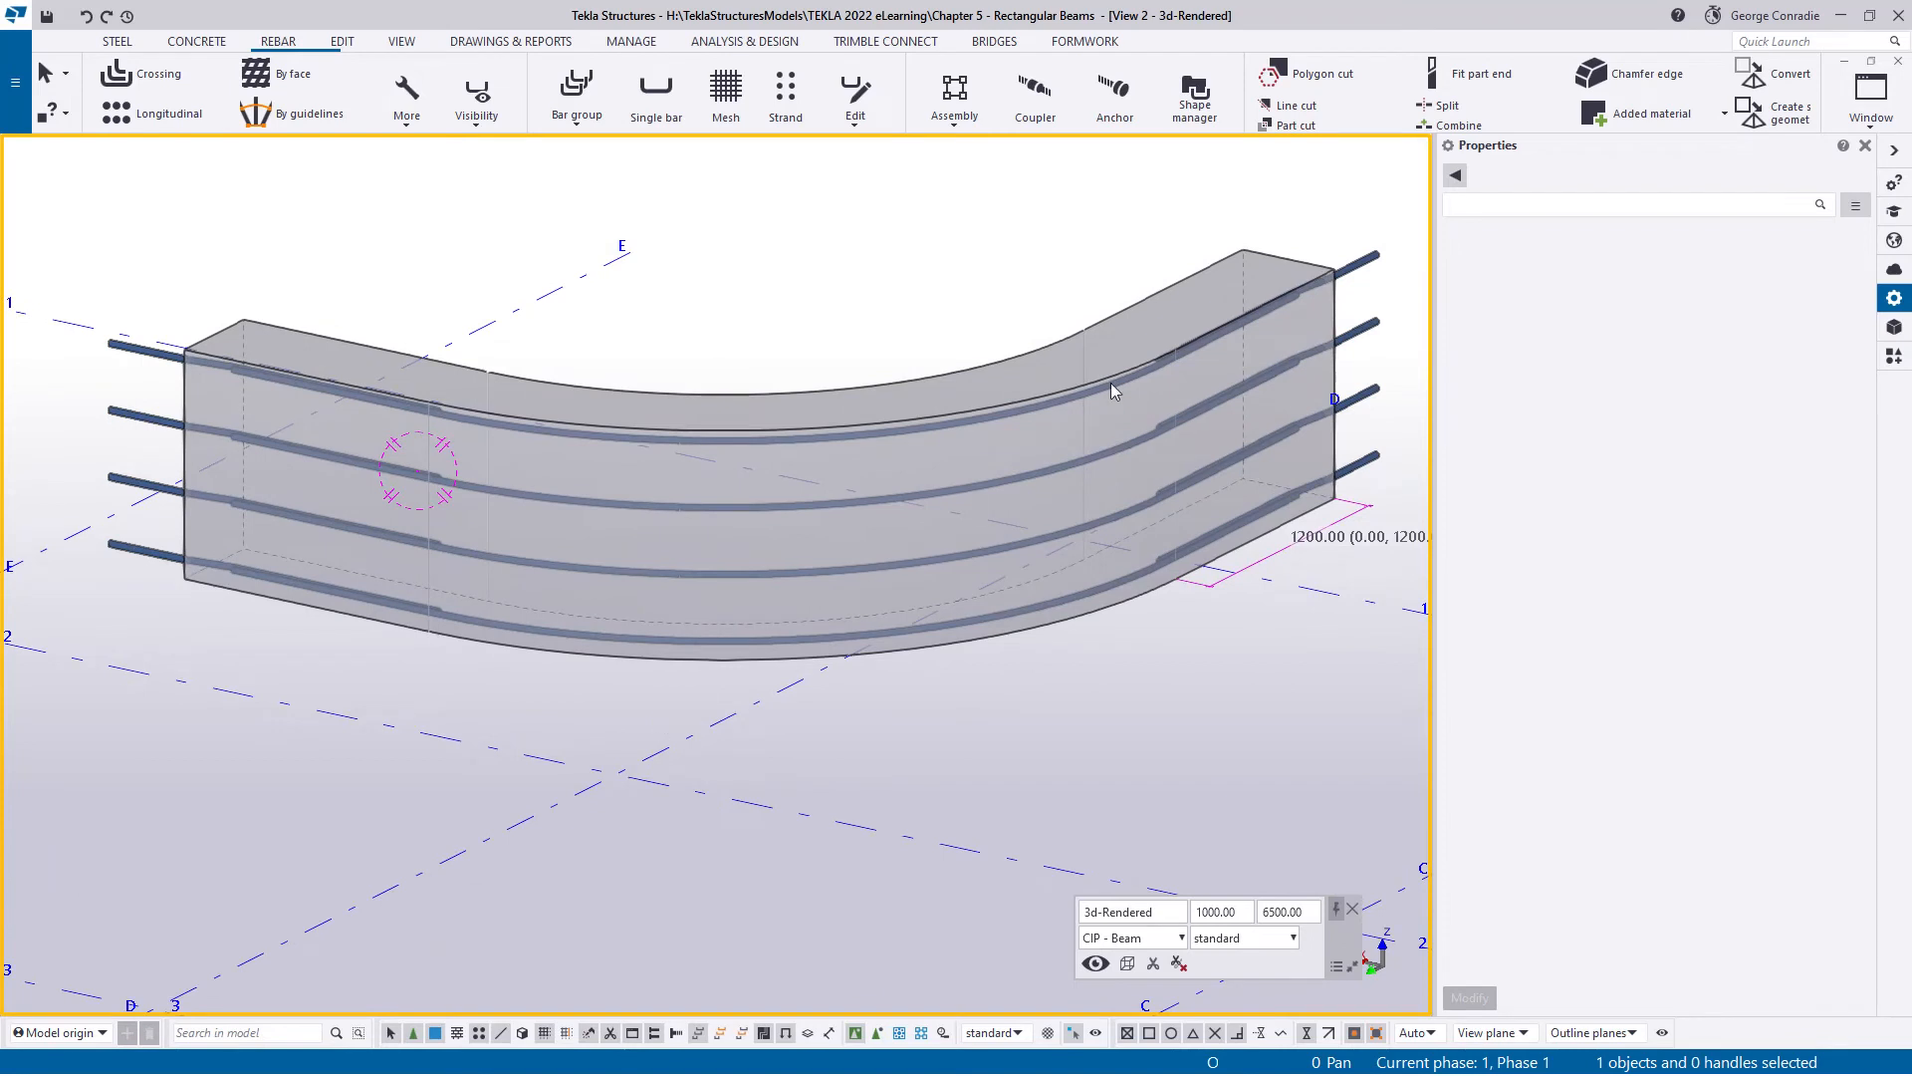
click(1350, 269)
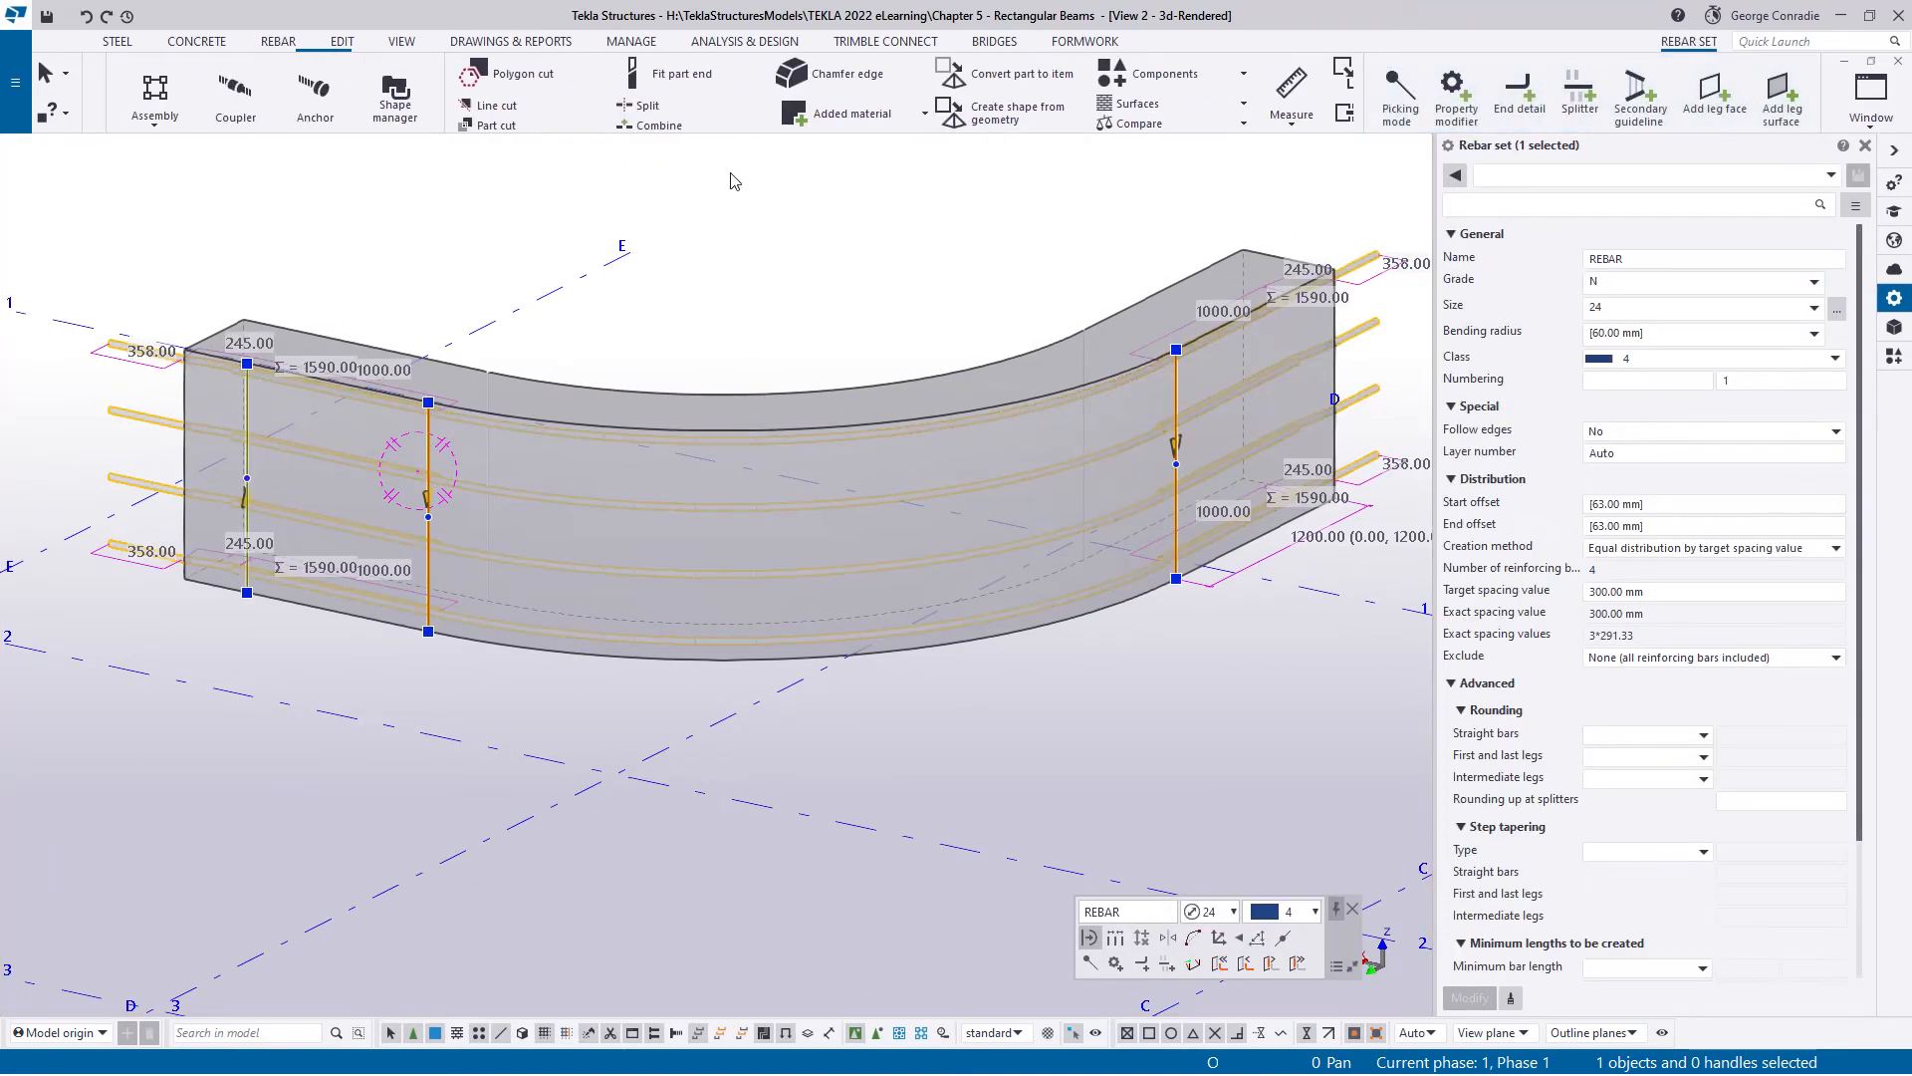
right_click(767, 225)
click(791, 230)
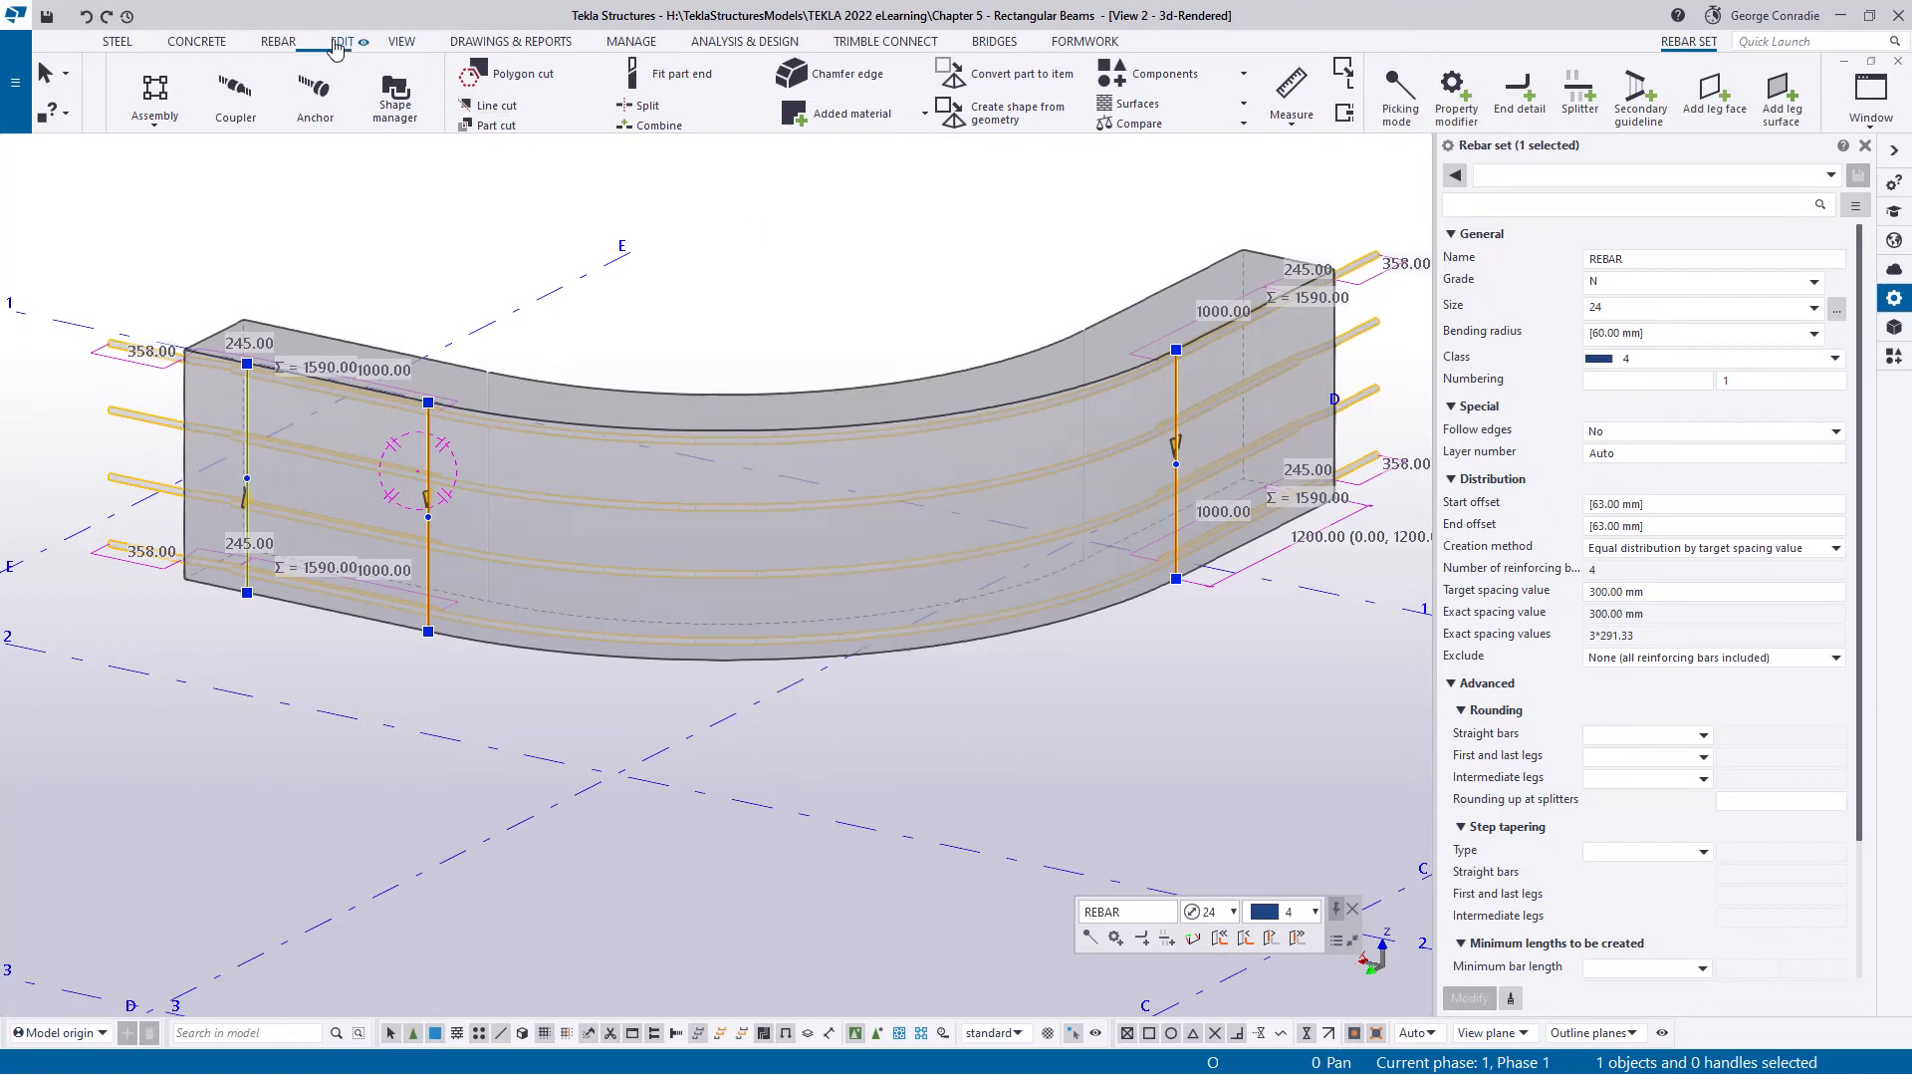
click(279, 42)
click(471, 94)
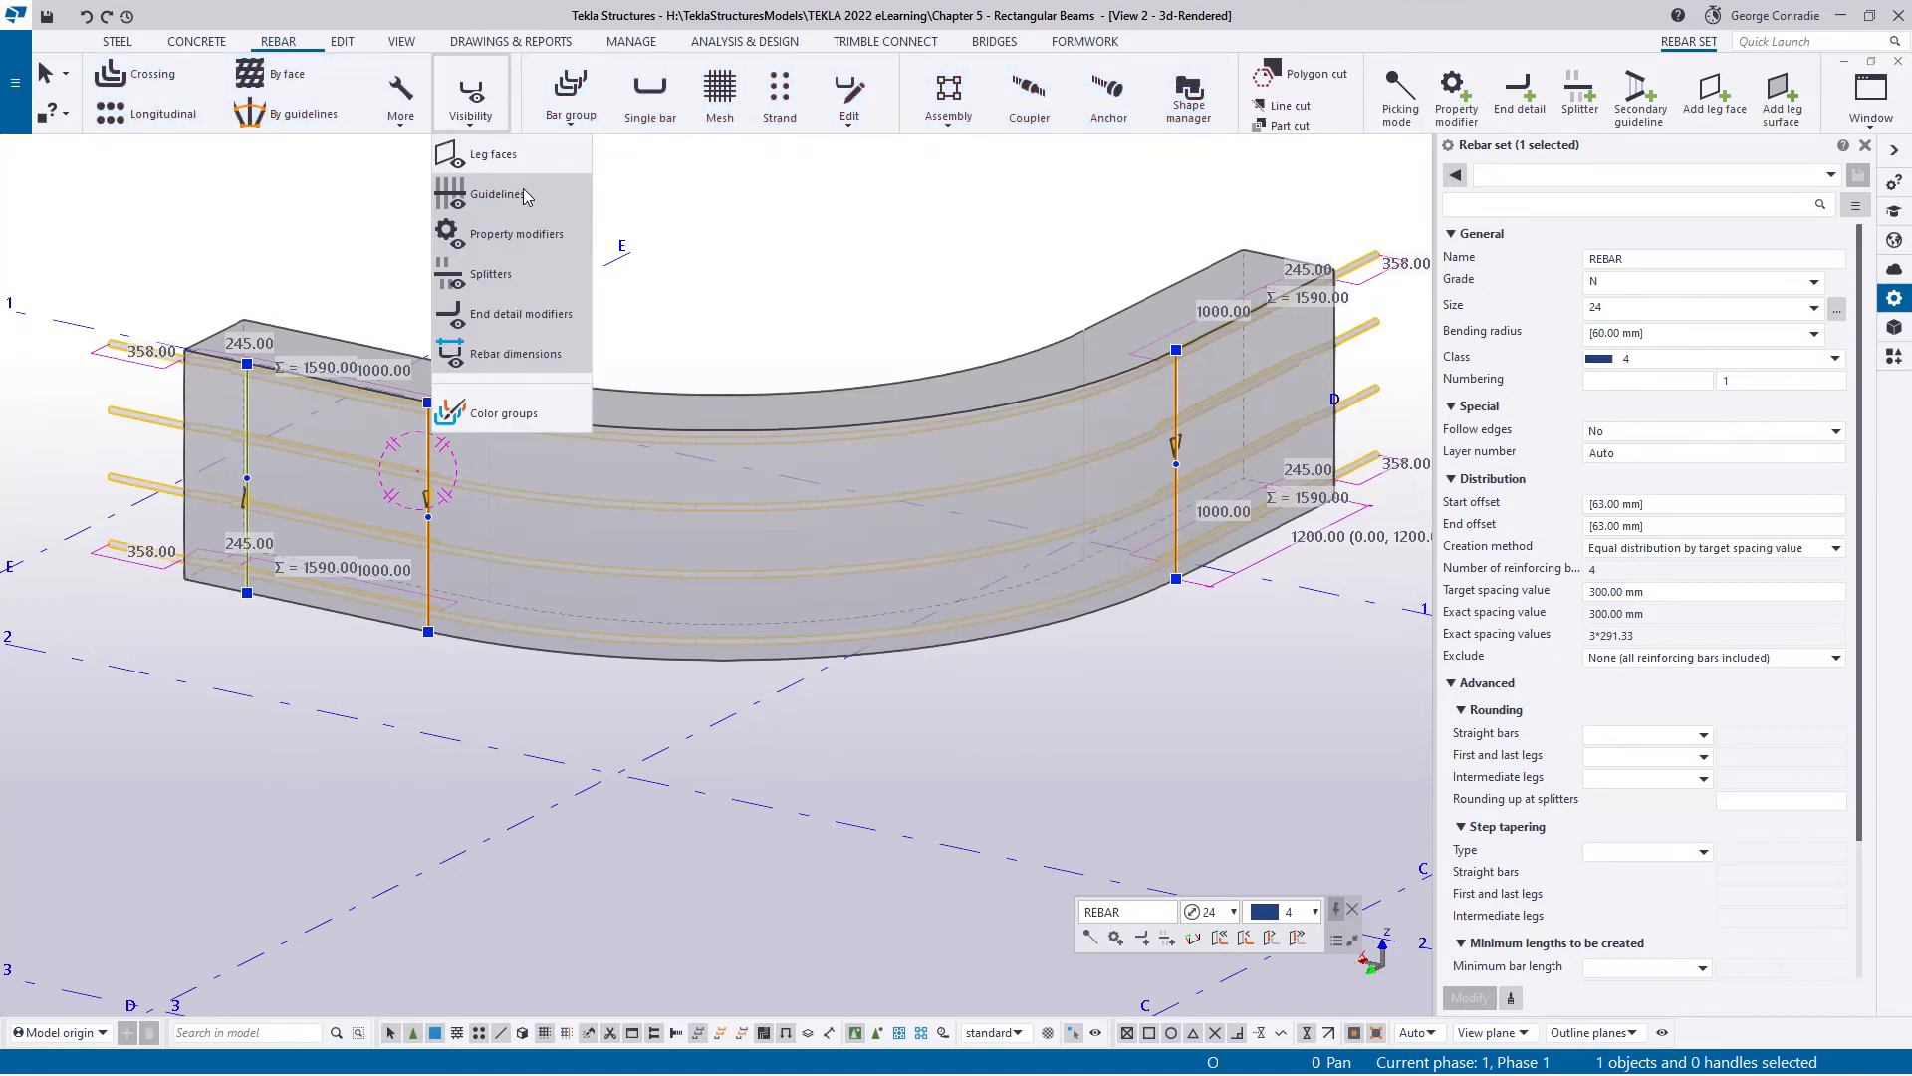
click(517, 197)
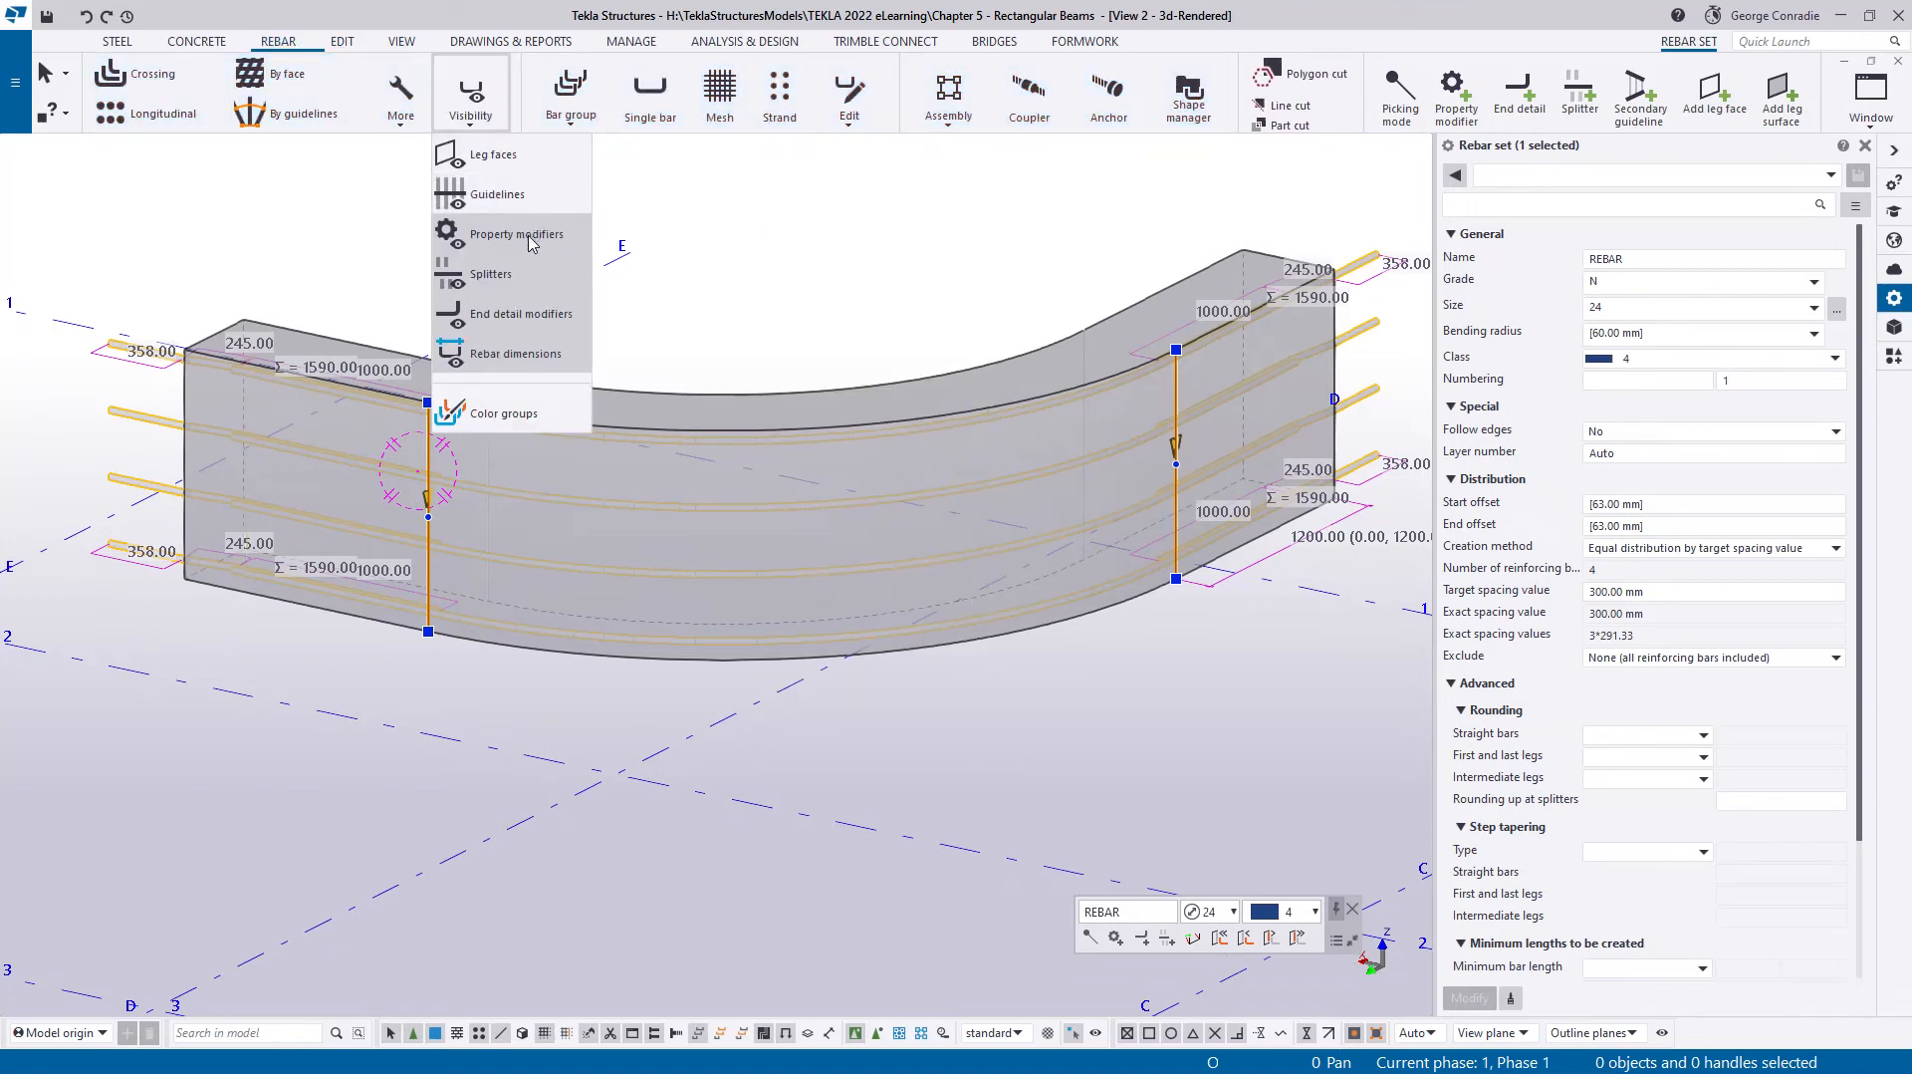
click(498, 275)
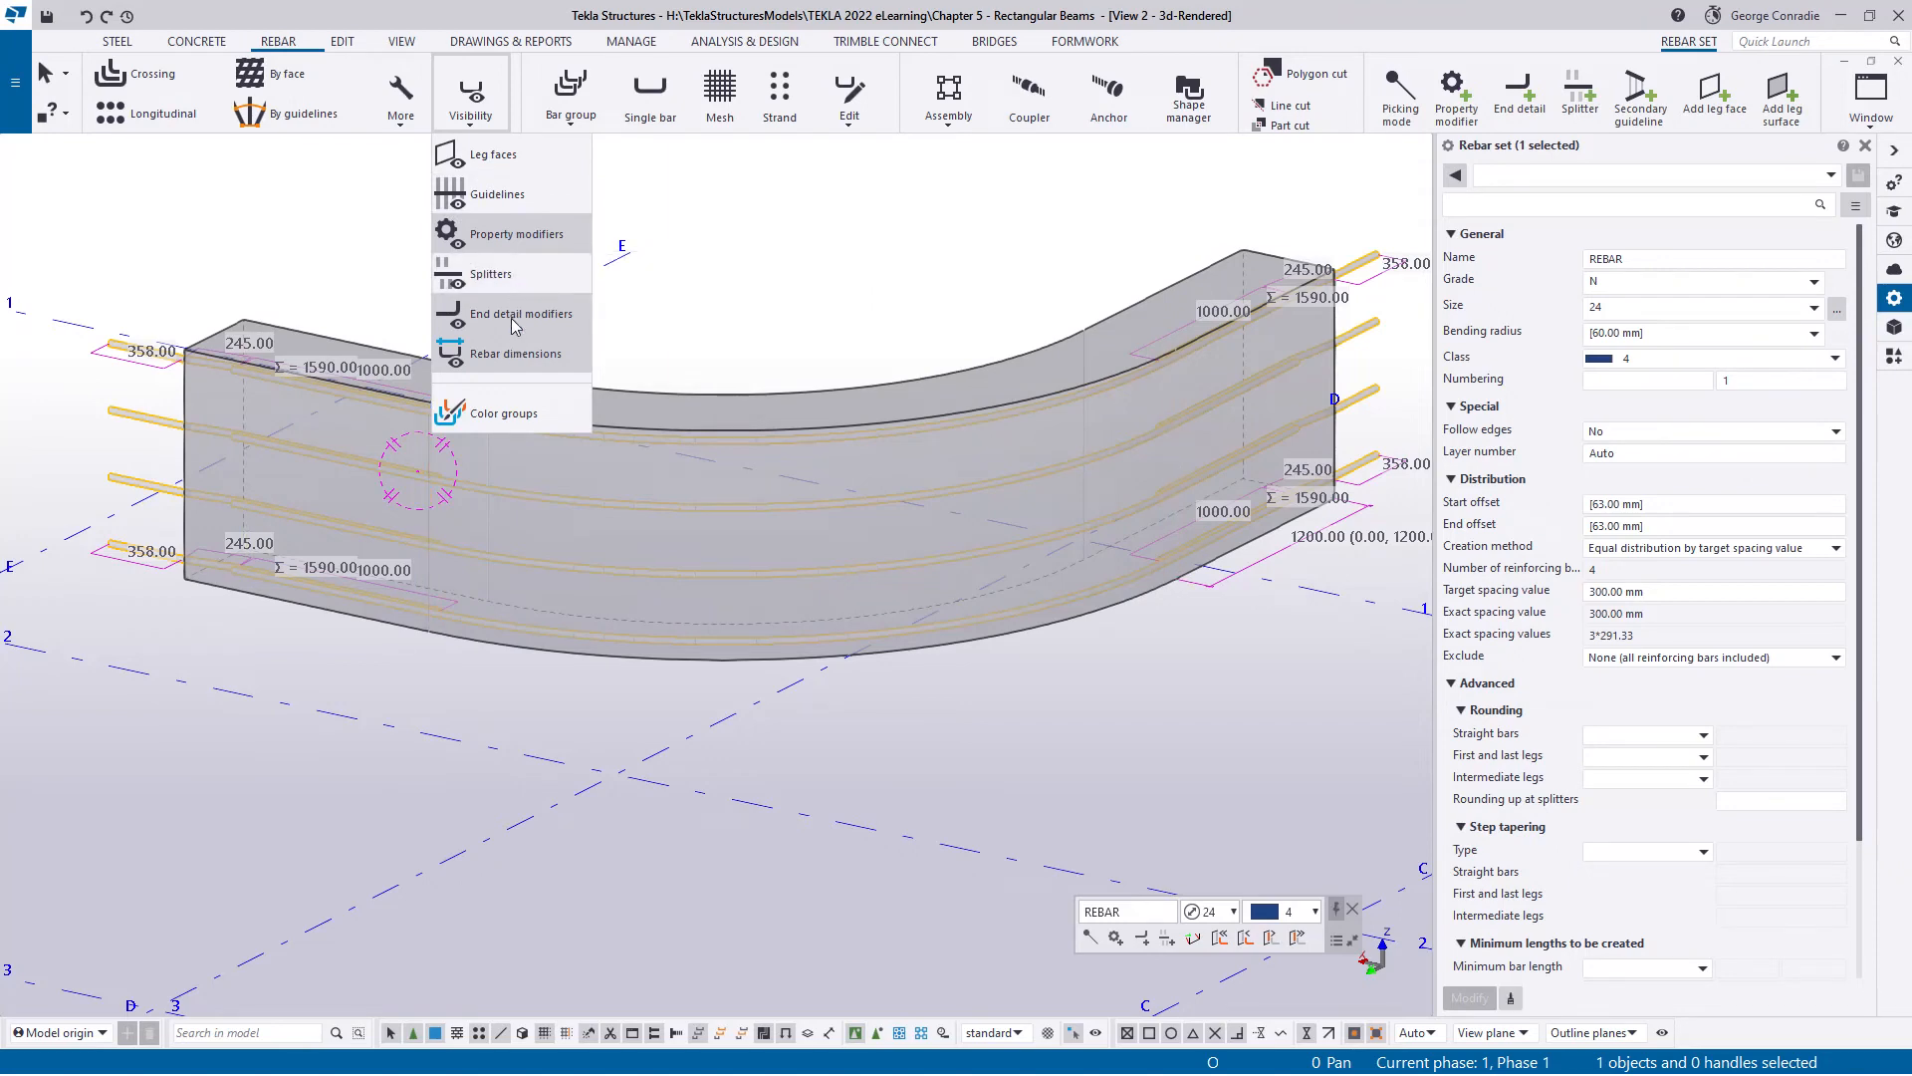
click(511, 317)
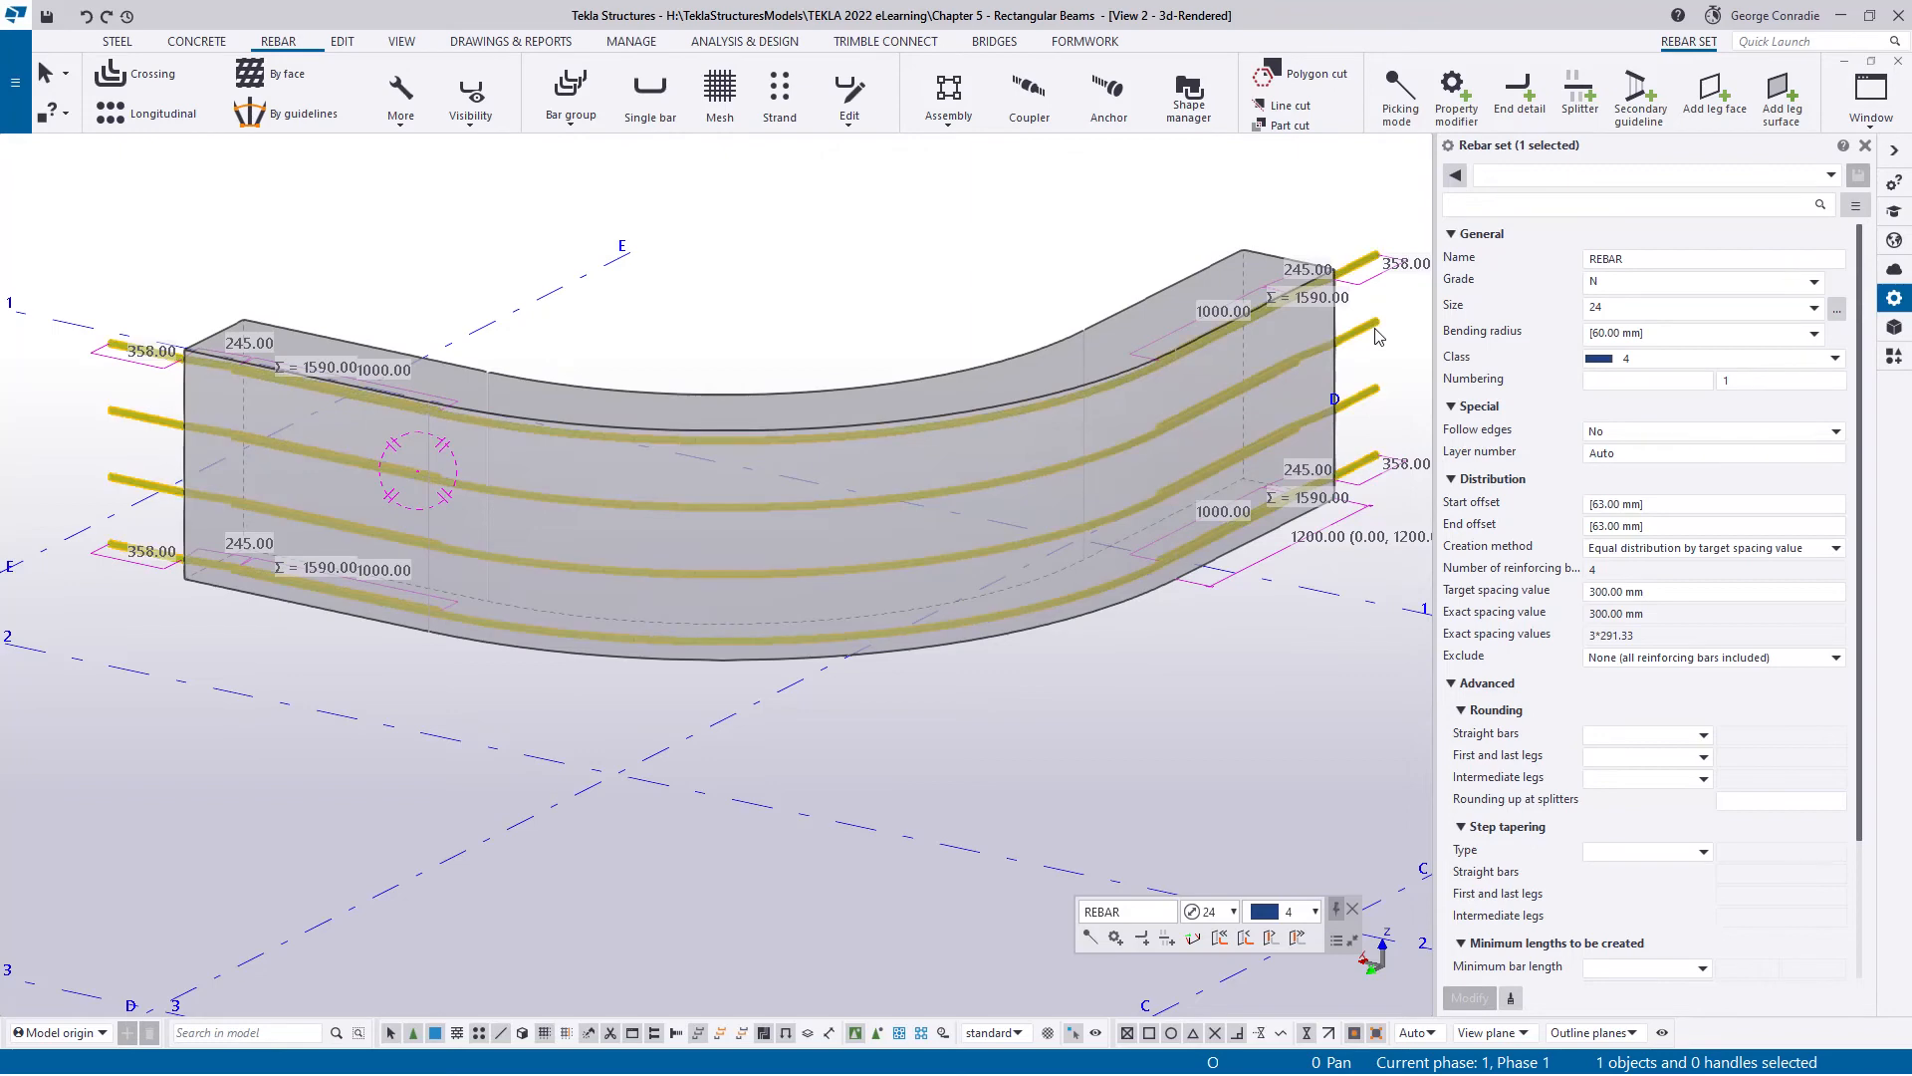
- Create a property modifier with the standard properties along the vertical end edge opposite the 1200 mm leg, keeping duplicates
click(1455, 94)
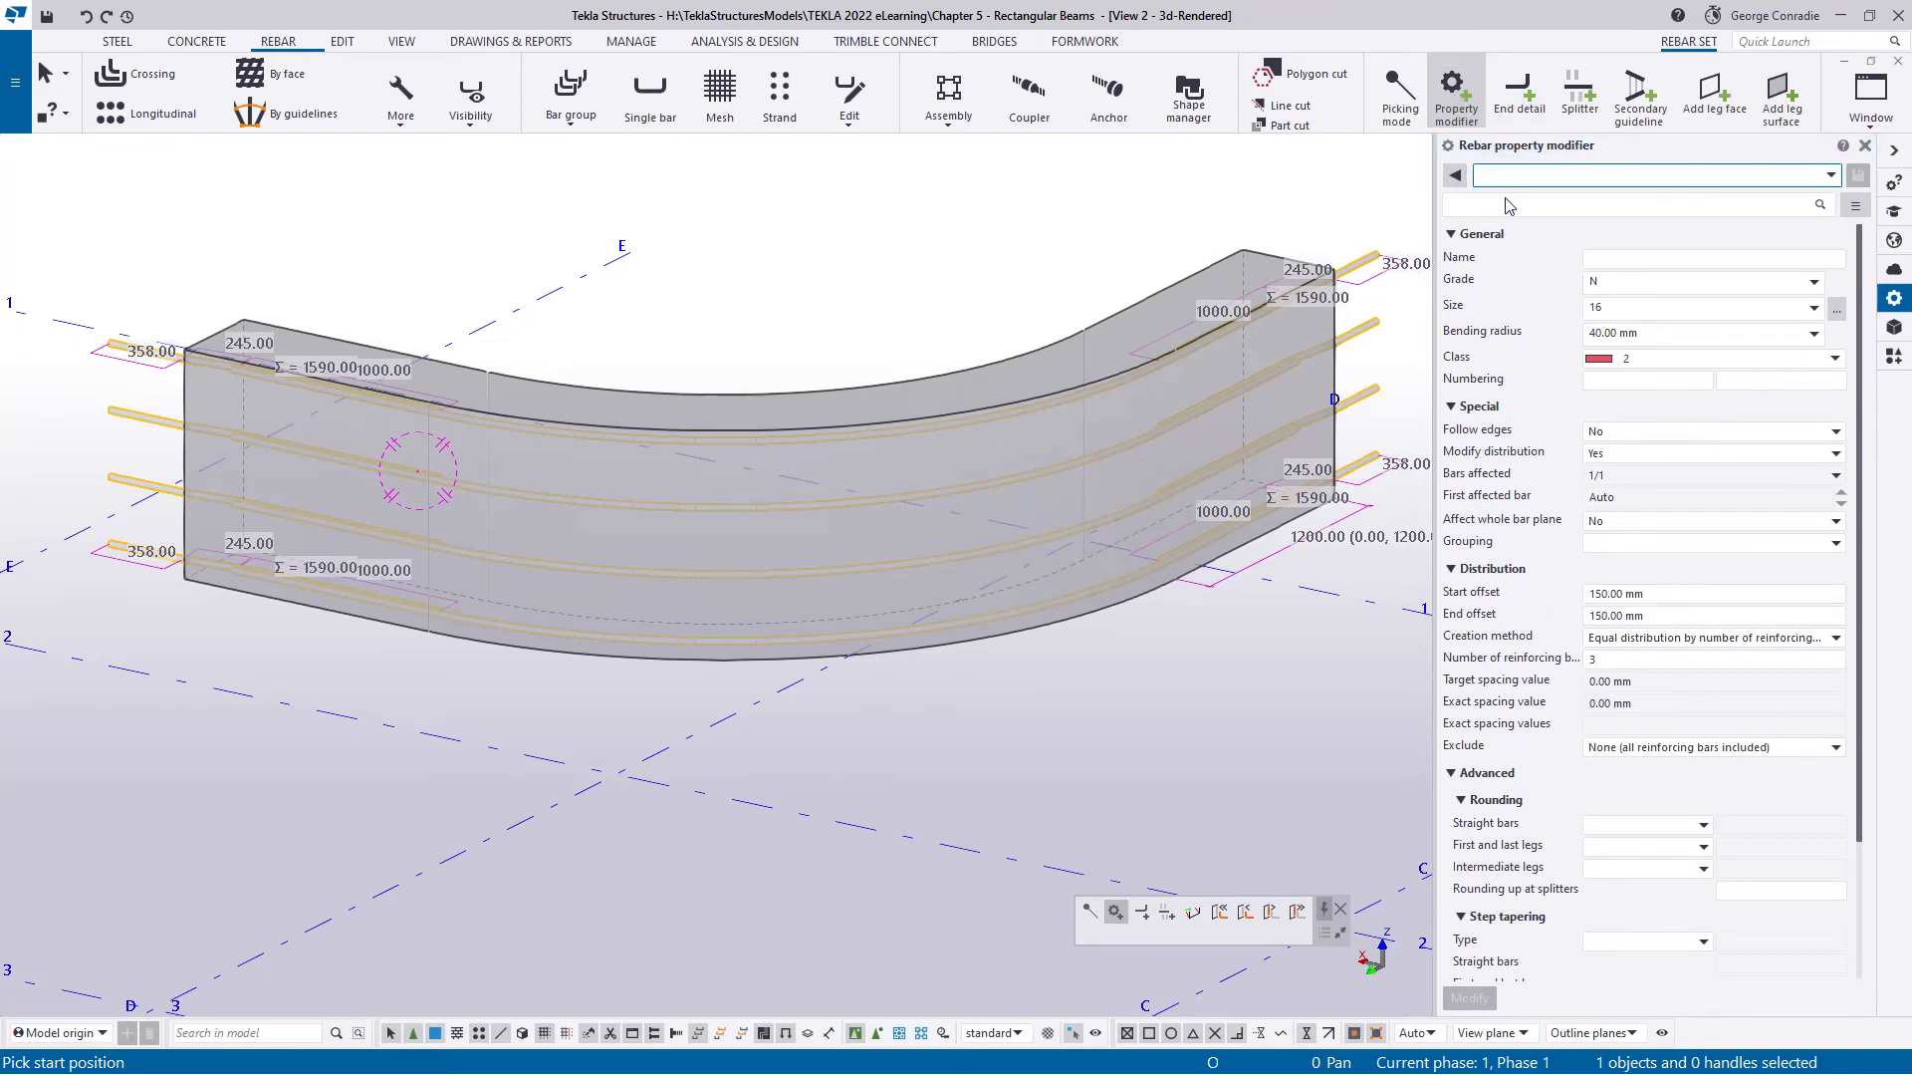
click(1552, 199)
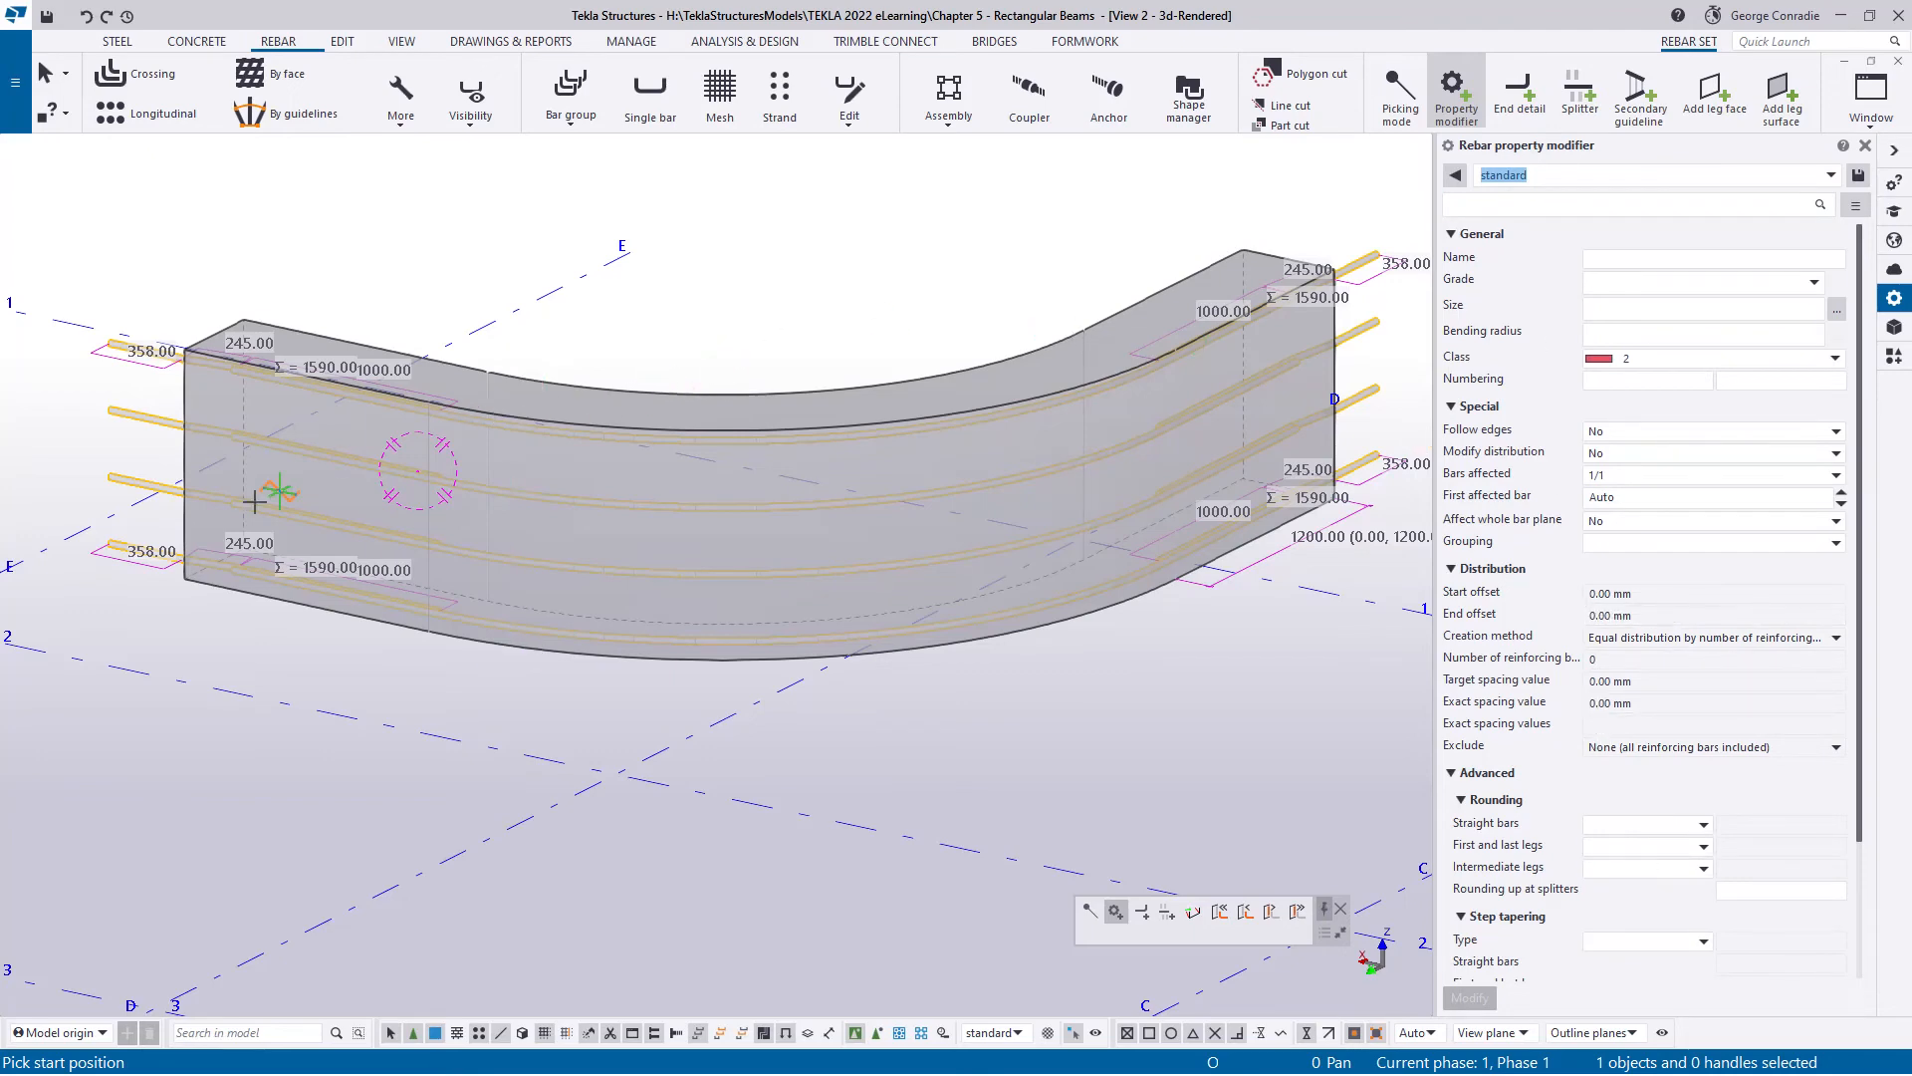
scroll(81, 578, up, 3)
middle_drag(232, 465, 254, 628)
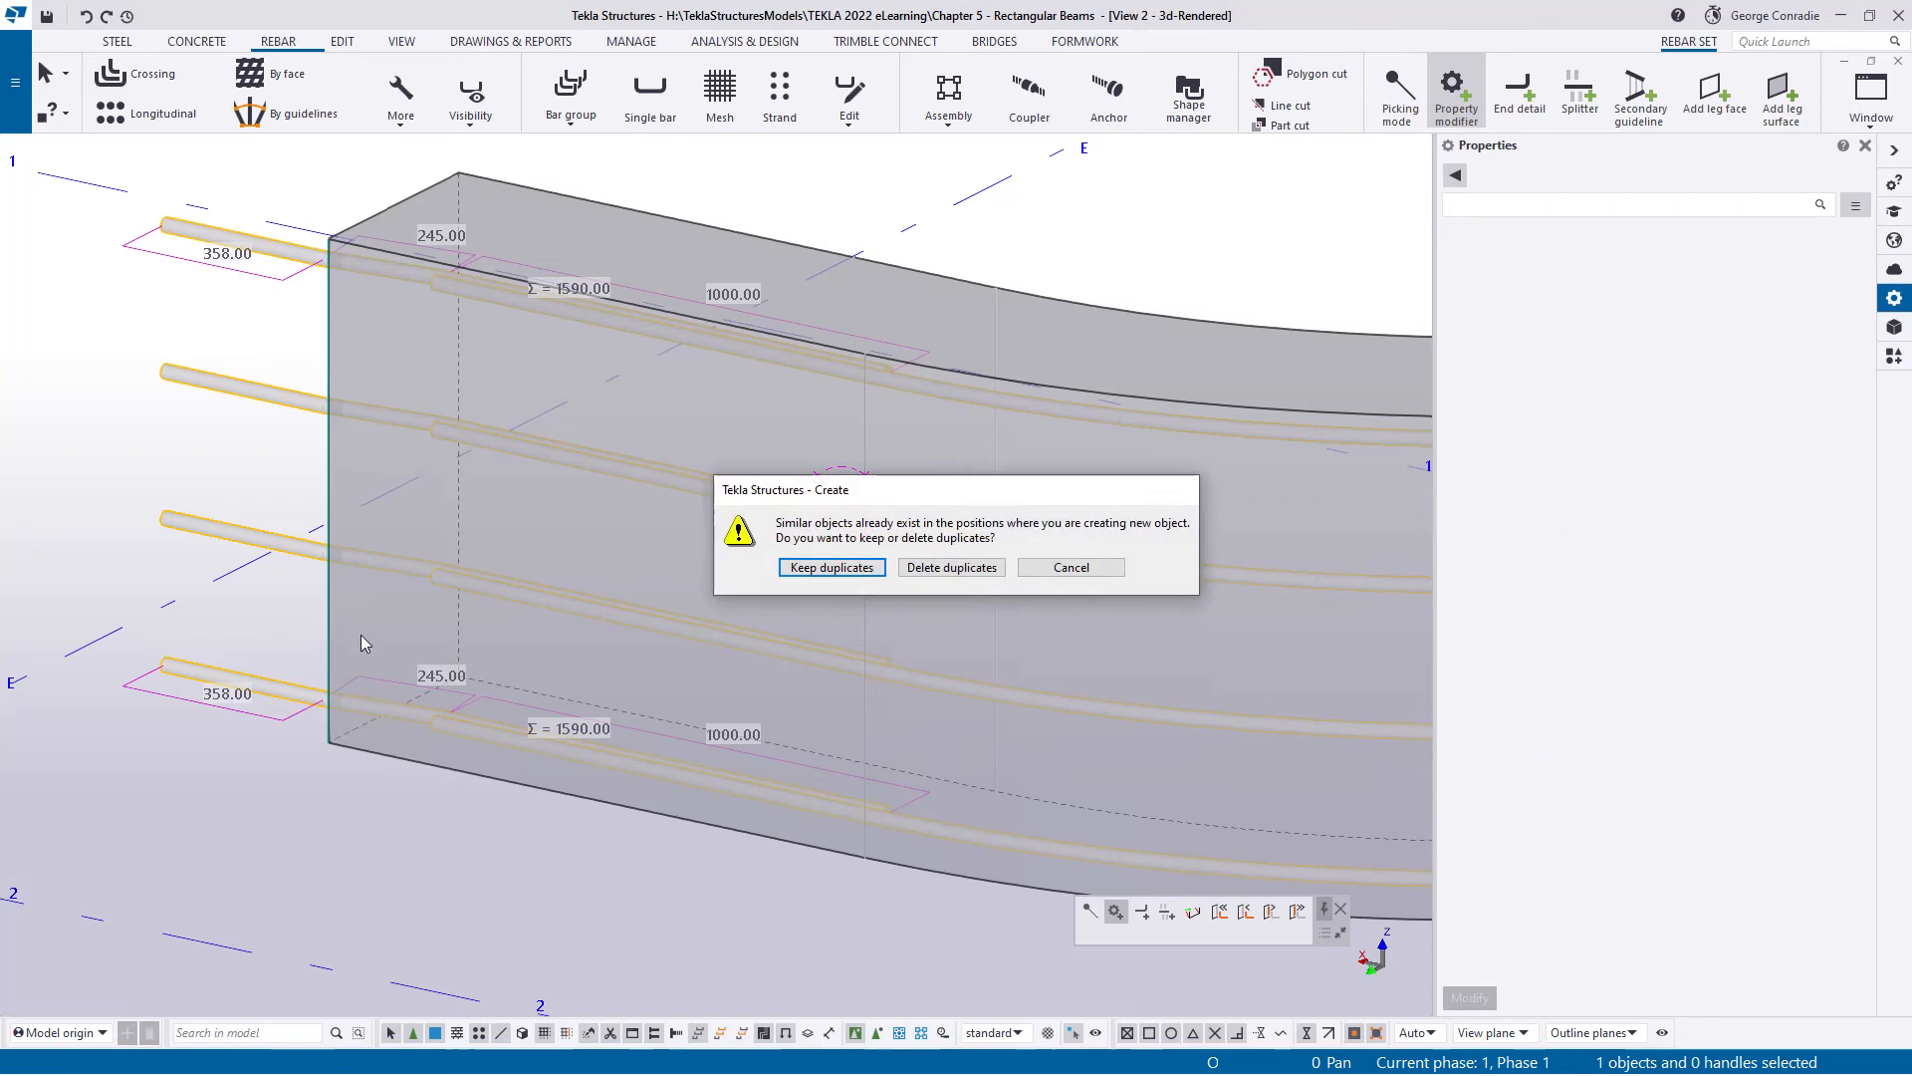
click(833, 567)
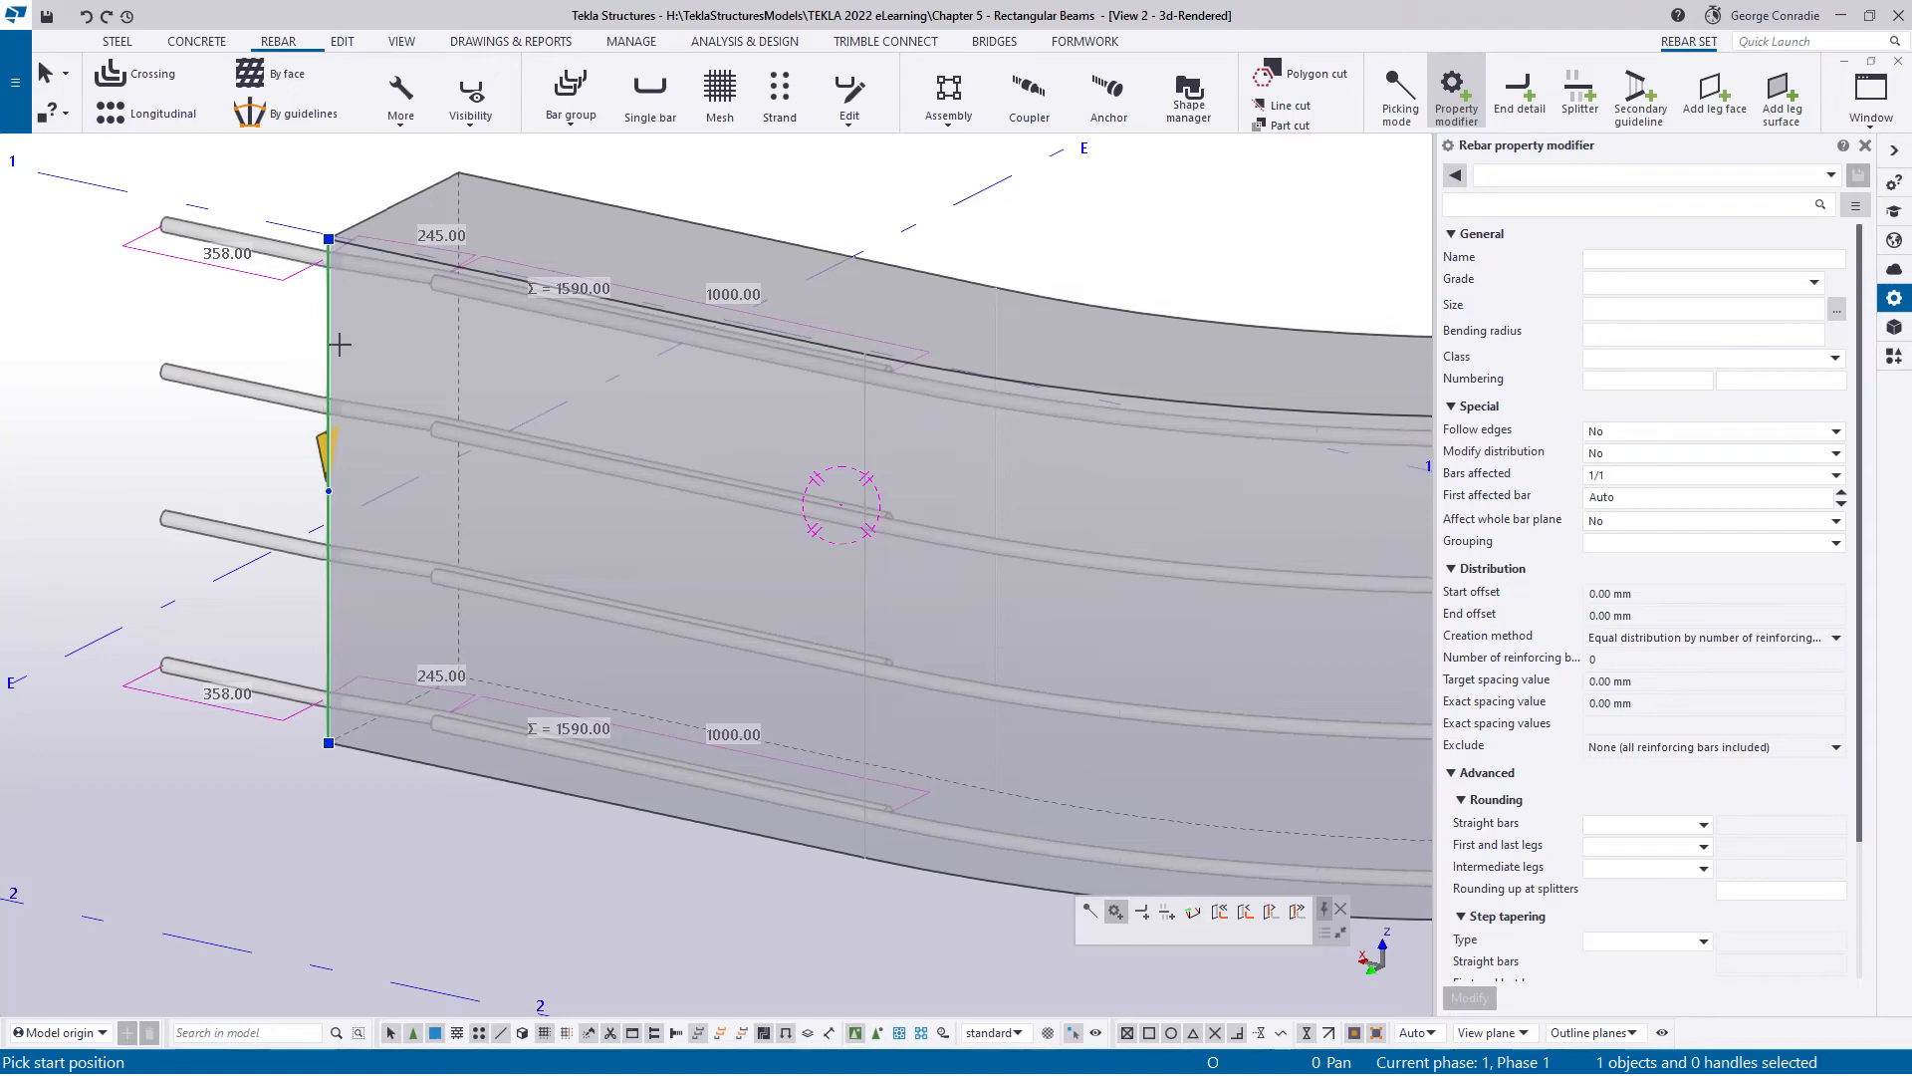
- Add a second property modifier along the vertical end edge of the 1200 mm straight leg, keeping duplicates
scroll(339, 344, down, 3)
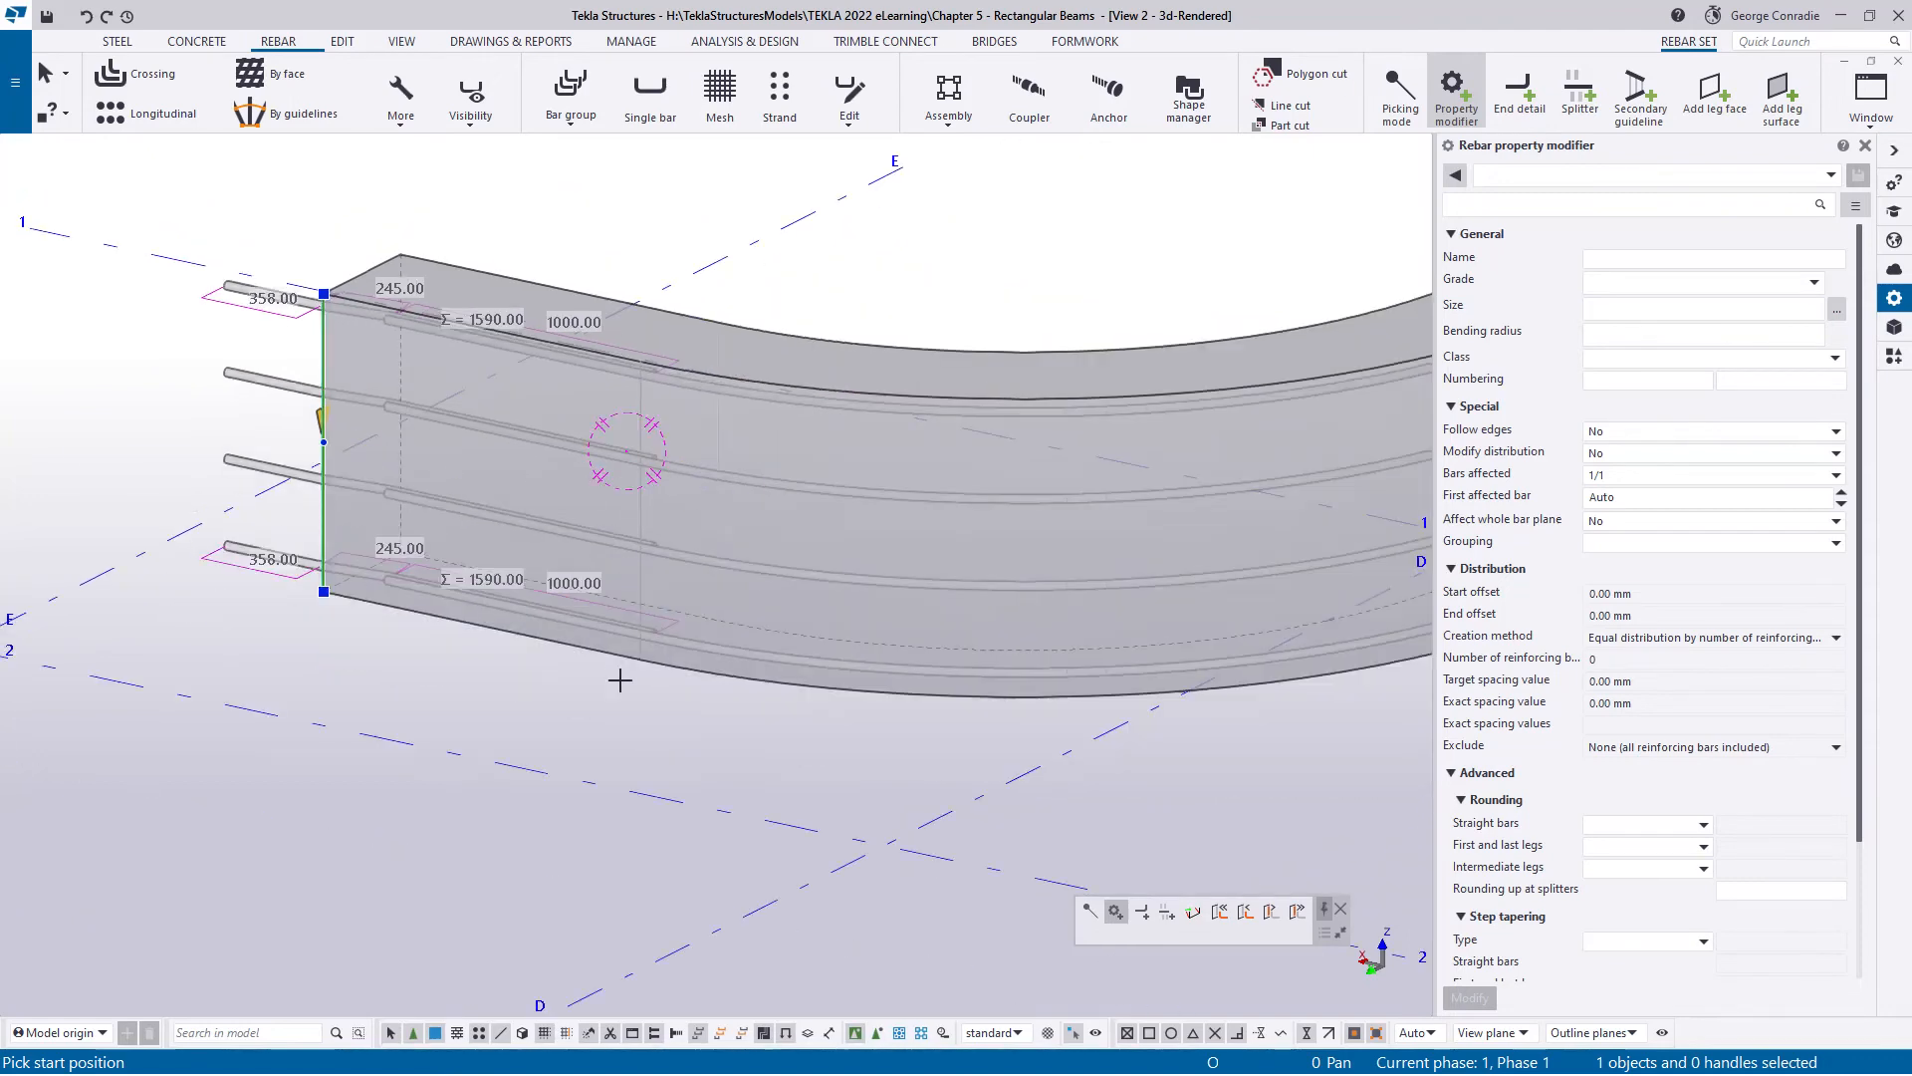
middle_drag(1399, 597, 514, 709)
scroll(913, 485, up, 4)
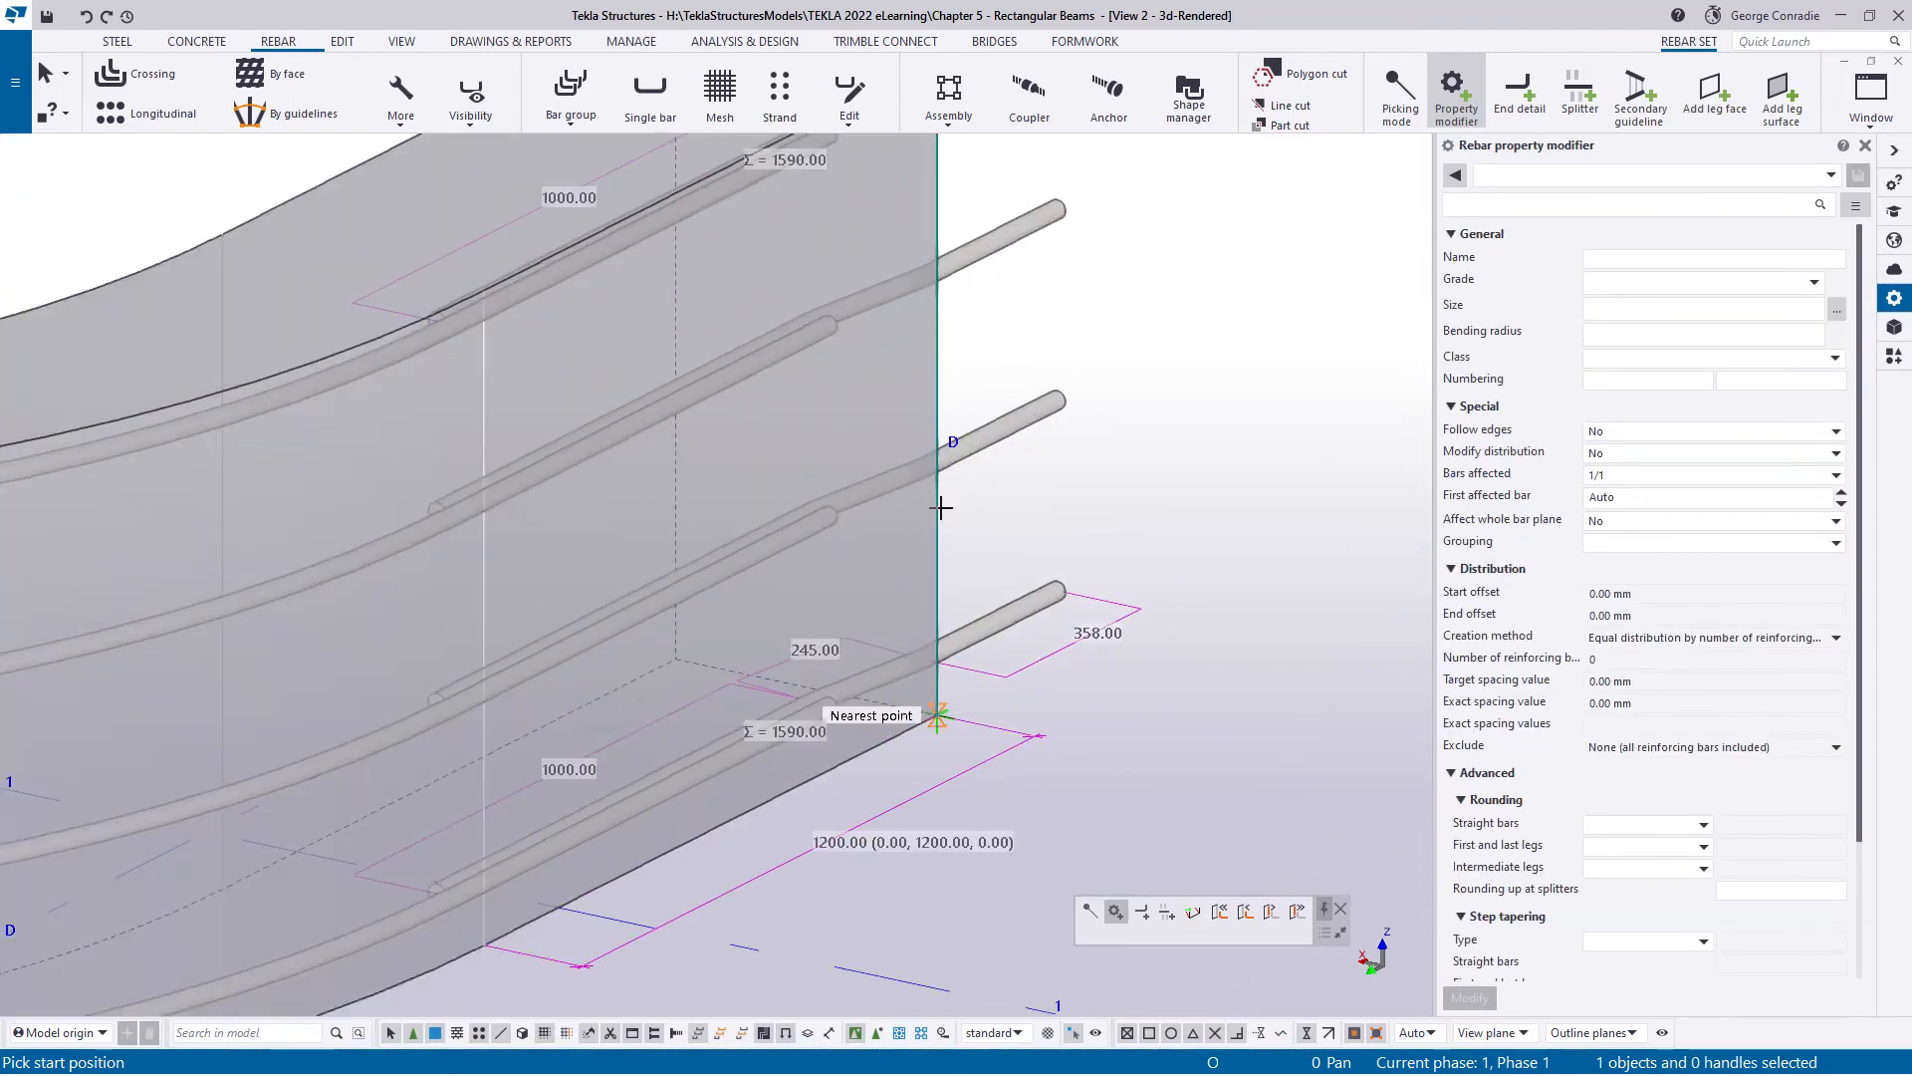
click(942, 516)
click(842, 569)
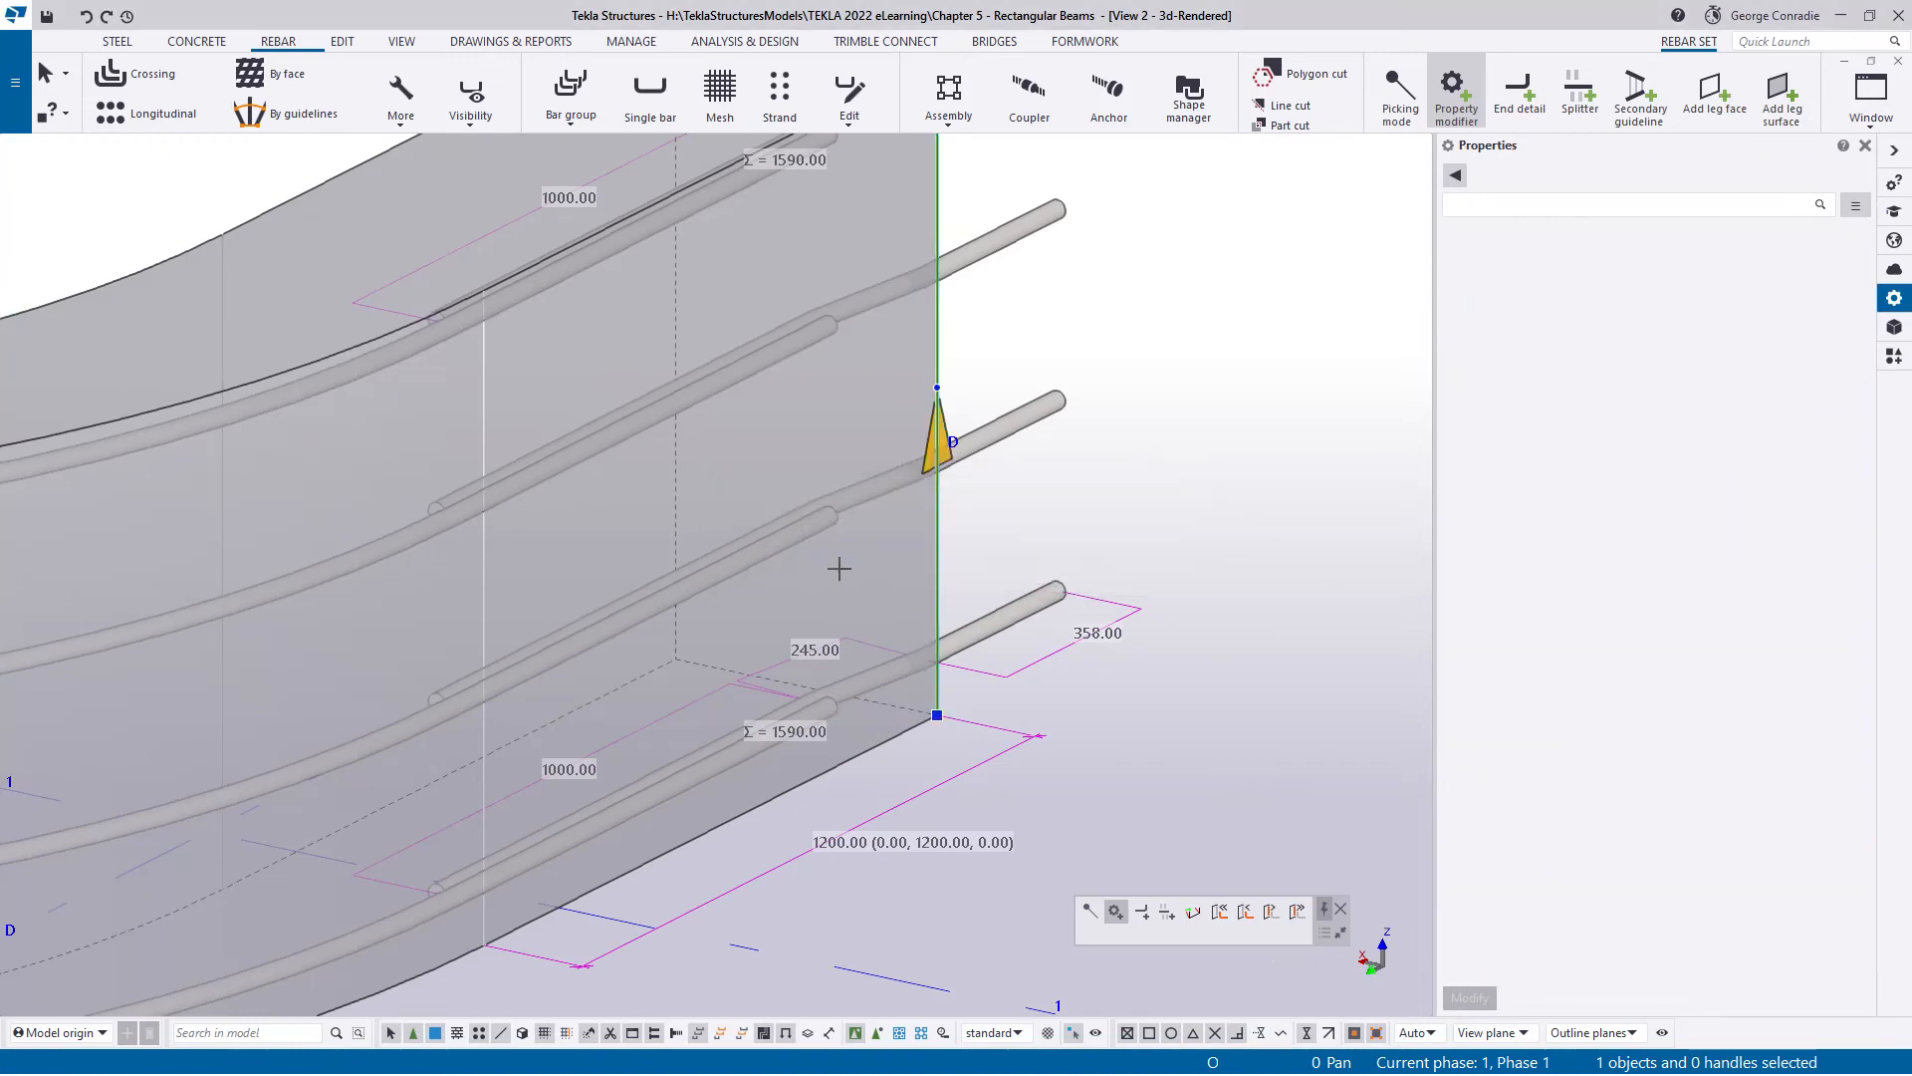
- Add a third property modifier vertically across the middle of the beam's curved side face and end the command
scroll(842, 570, down, 3)
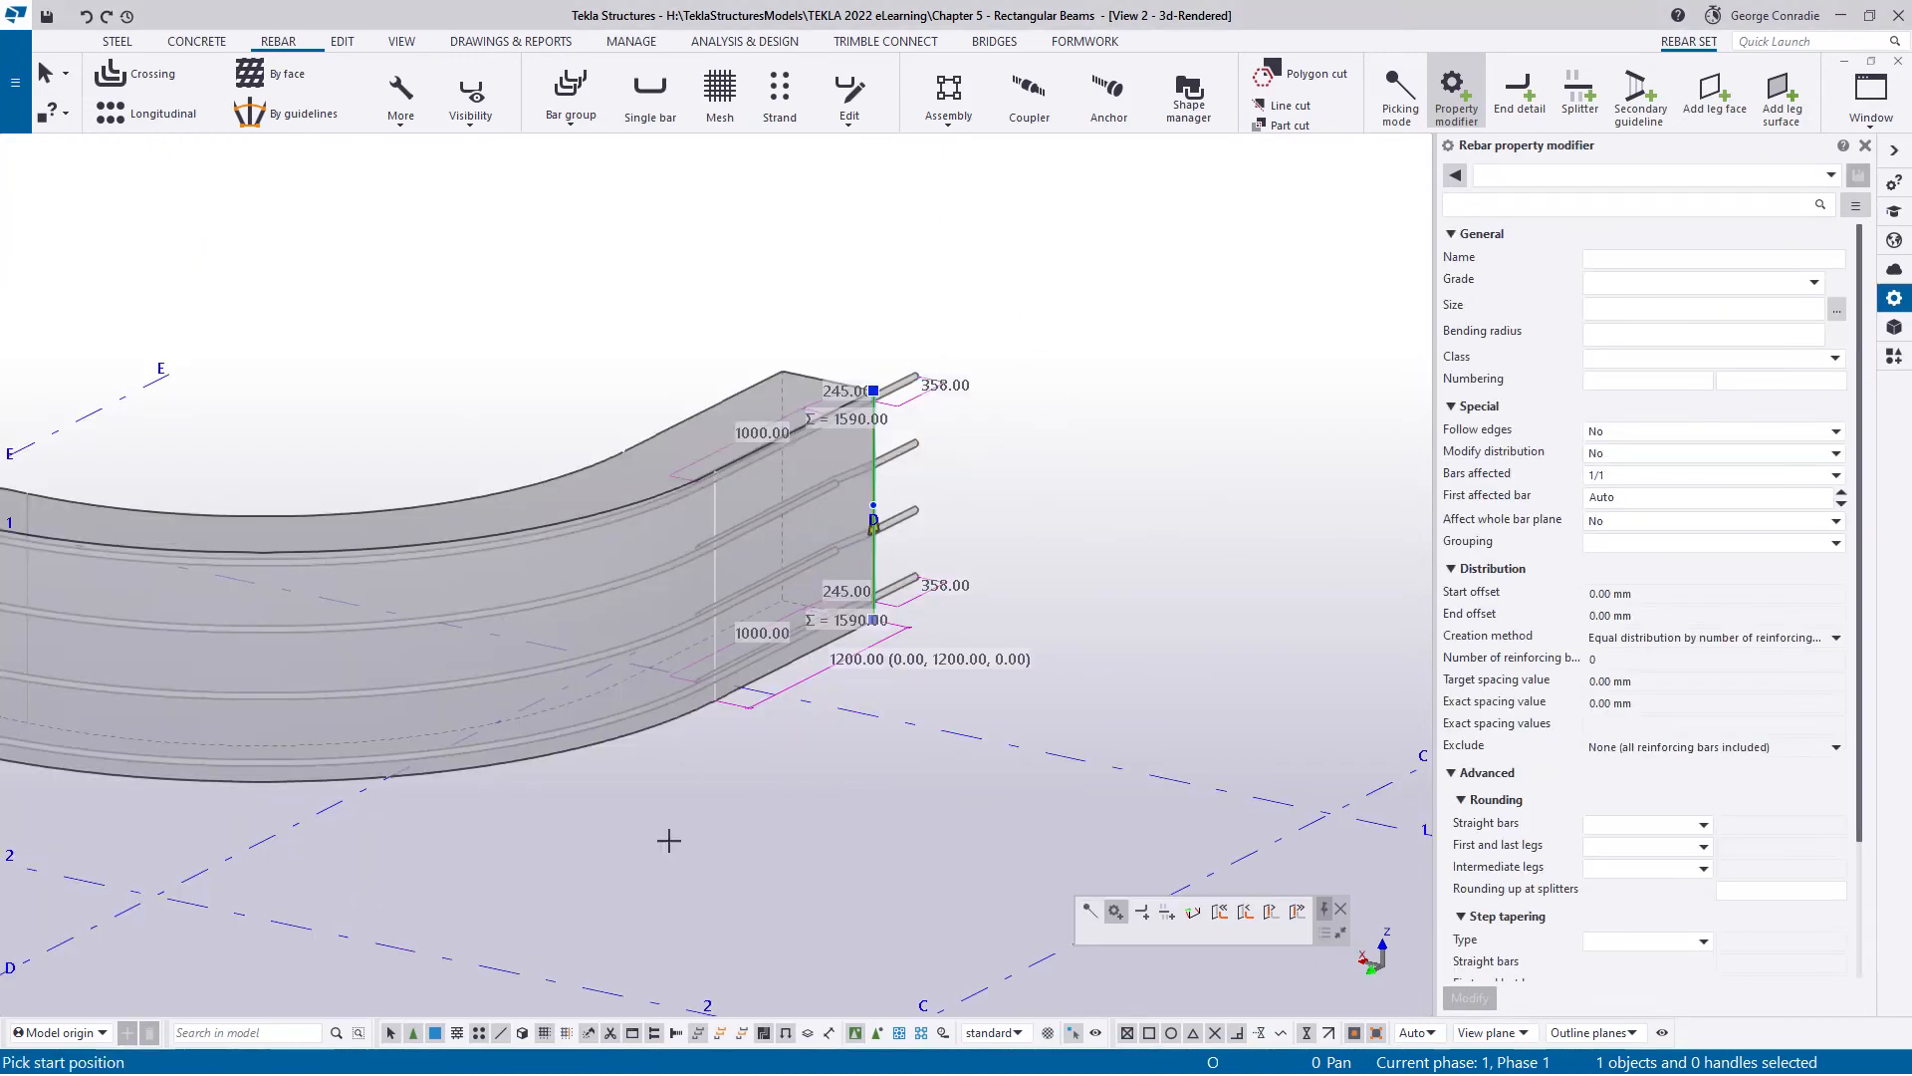
middle_drag(38, 797, 787, 725)
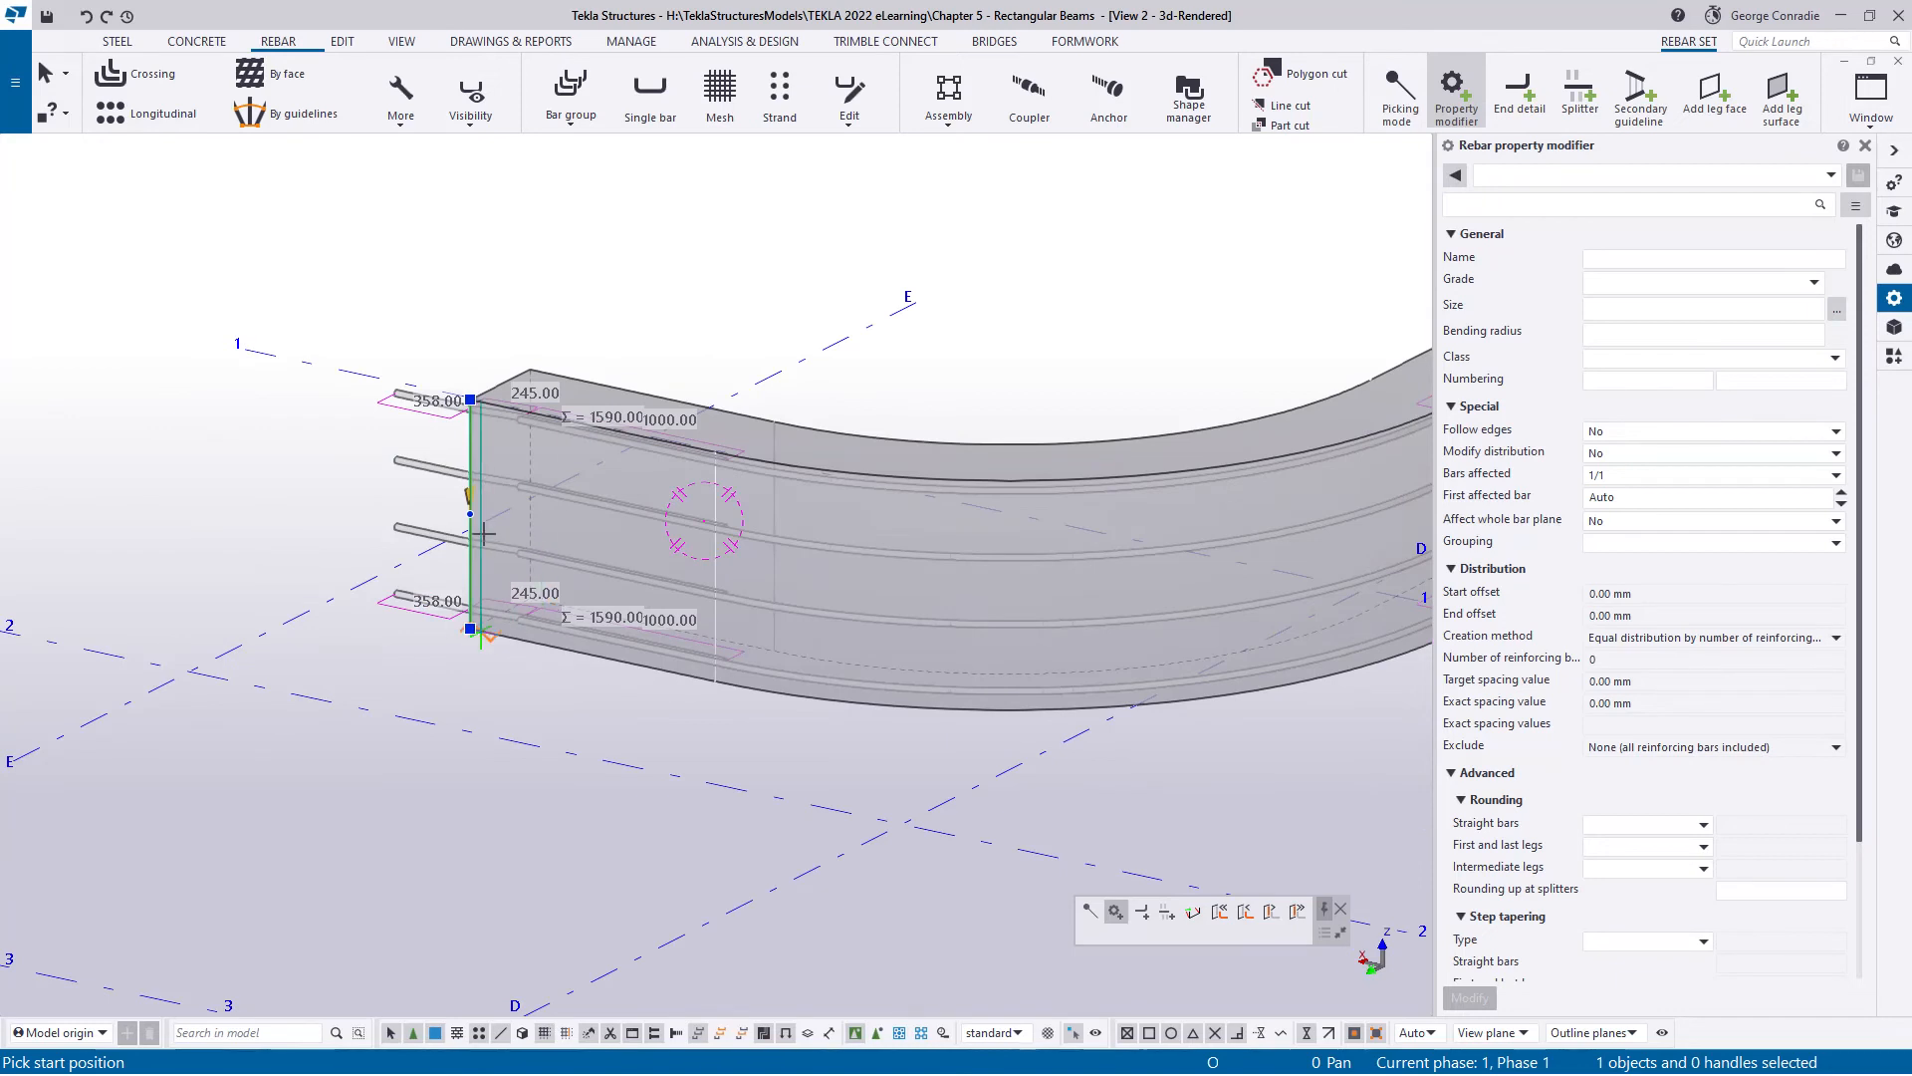
middle_drag(920, 787, 648, 767)
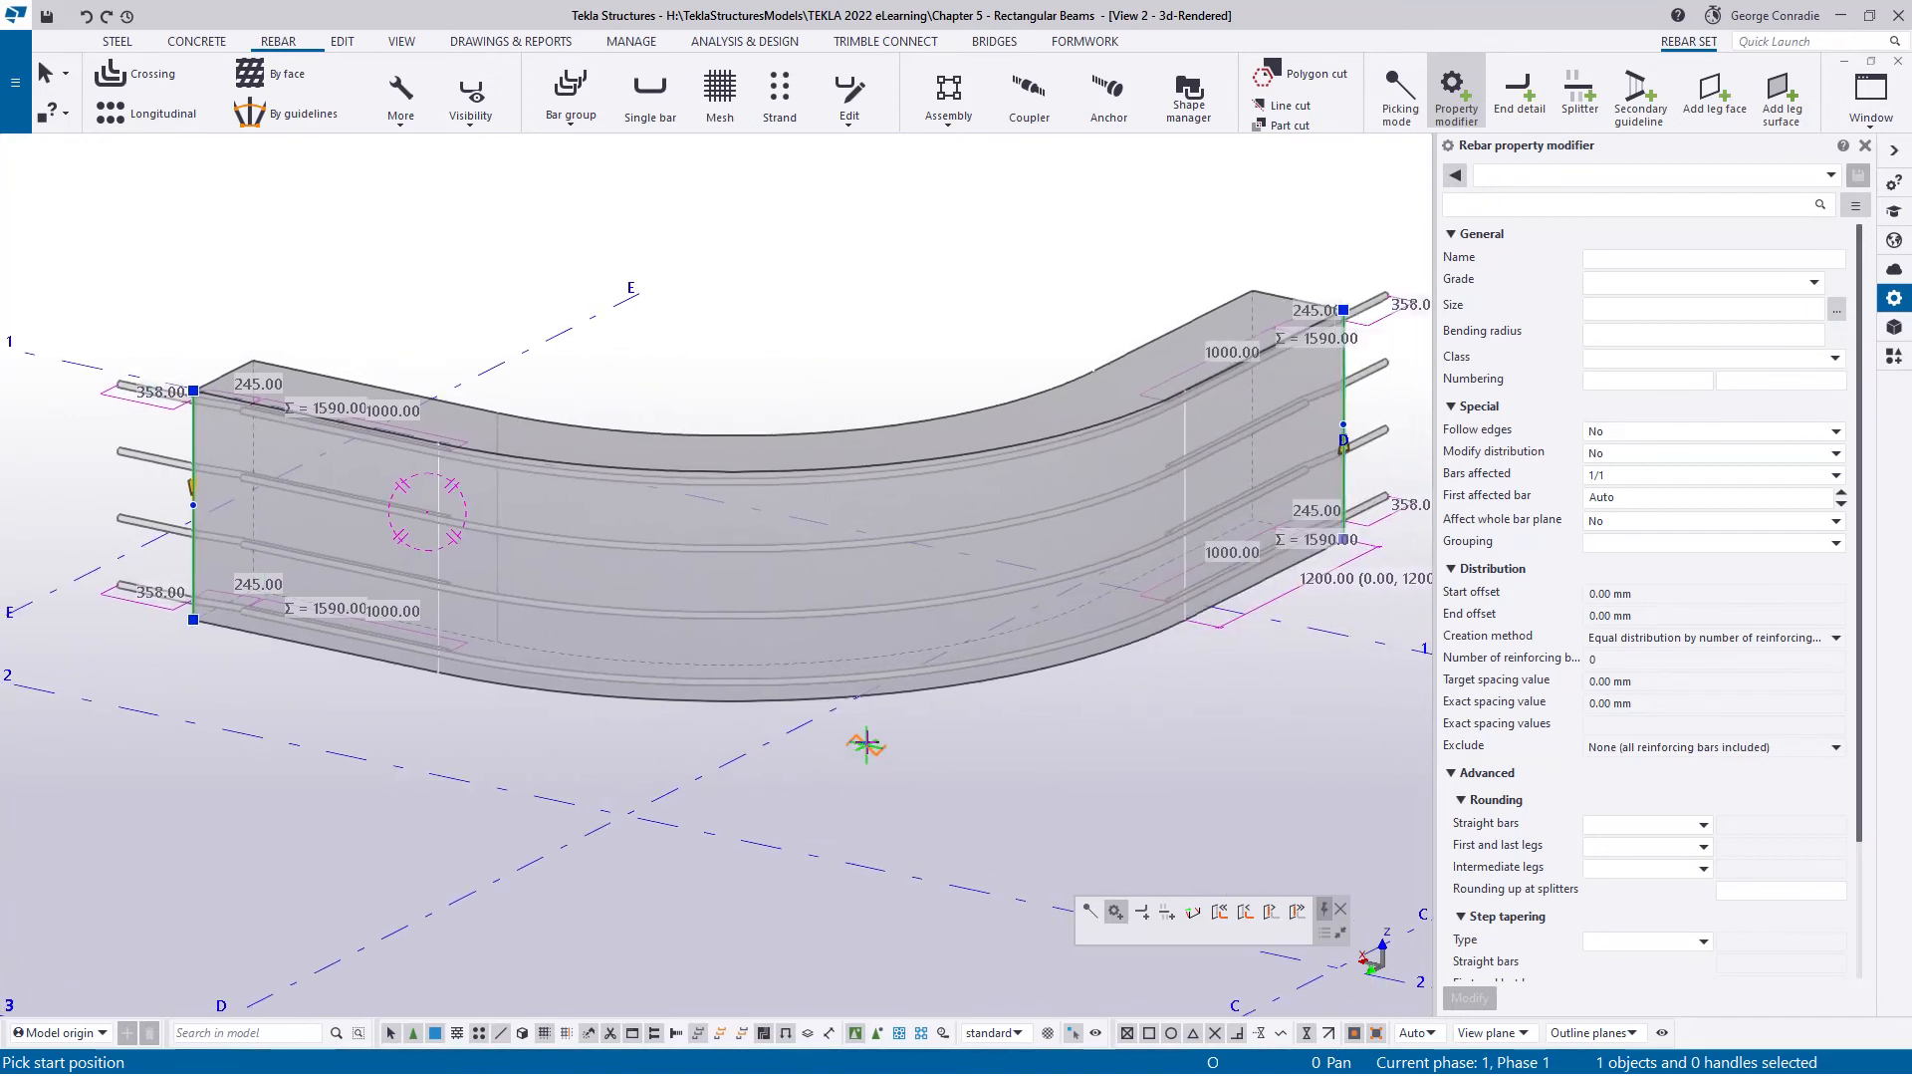
click(826, 695)
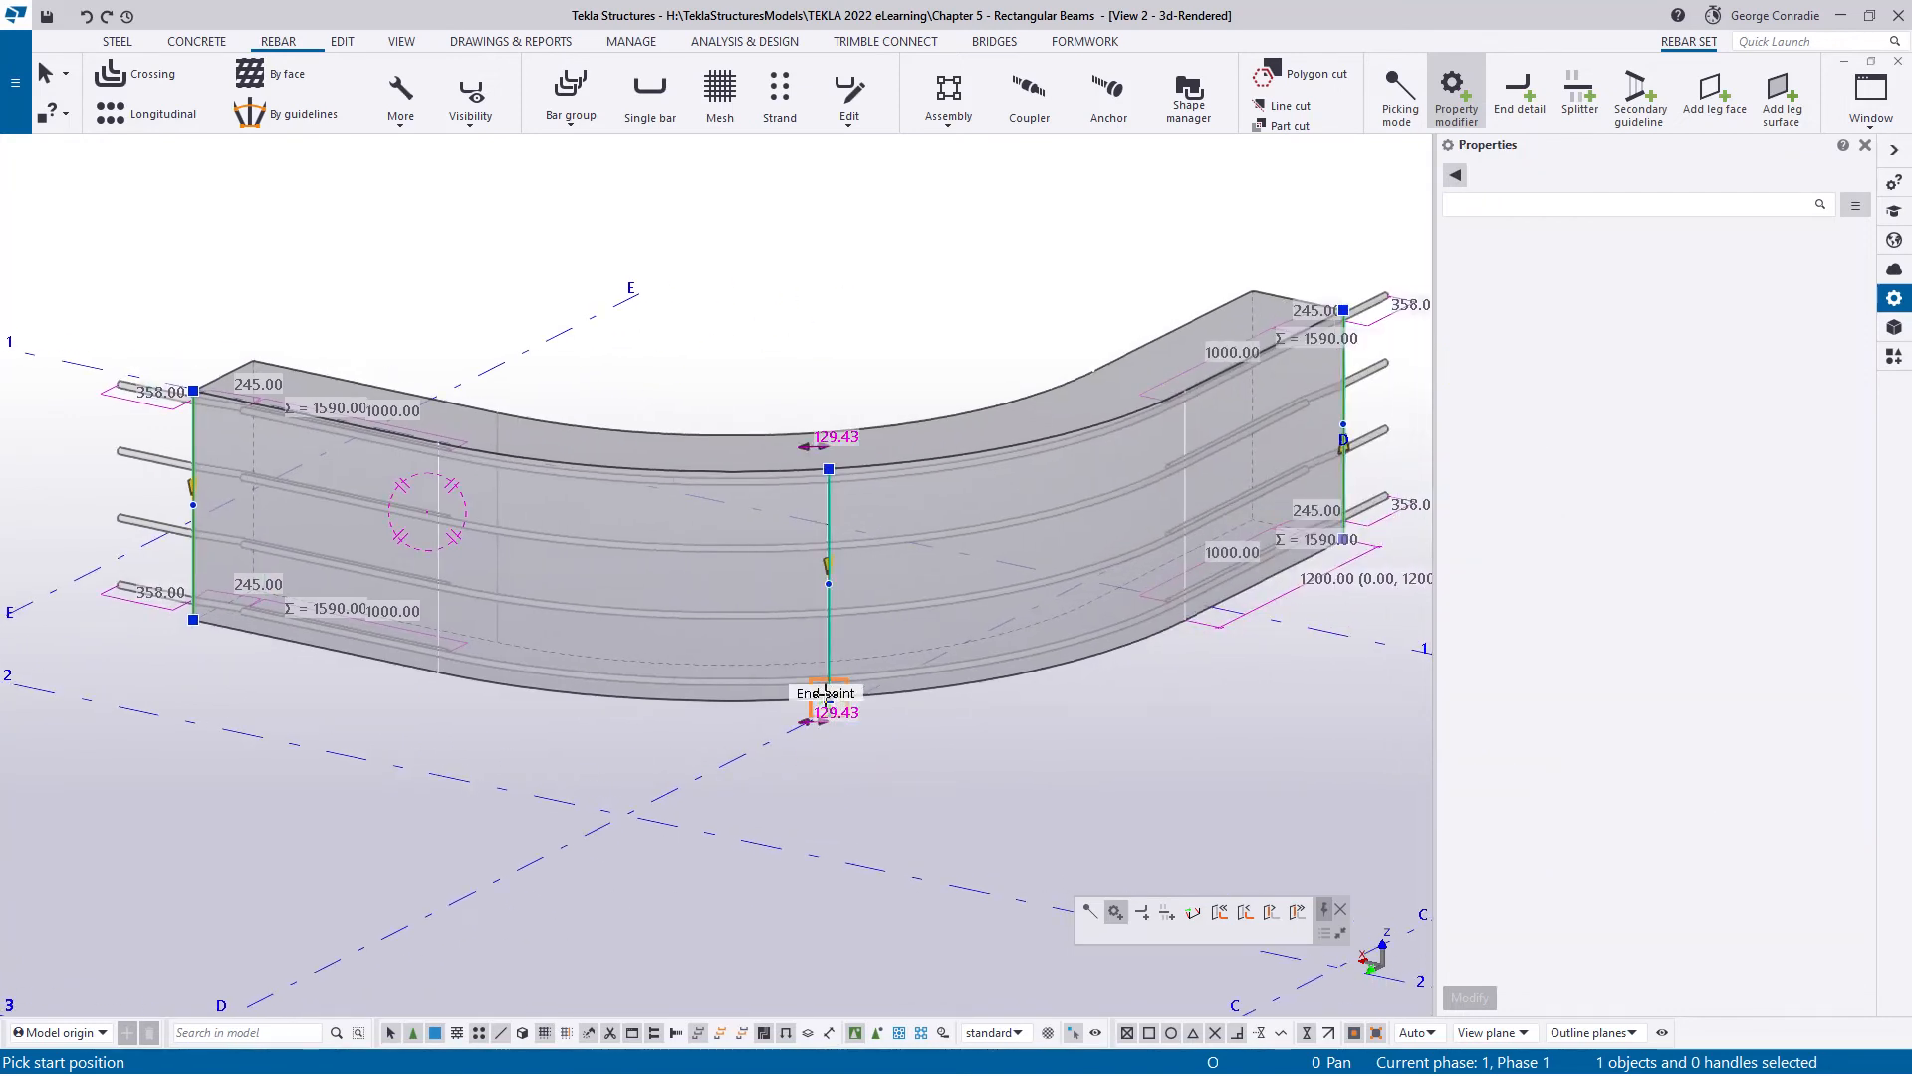
right_click(923, 598)
click(951, 610)
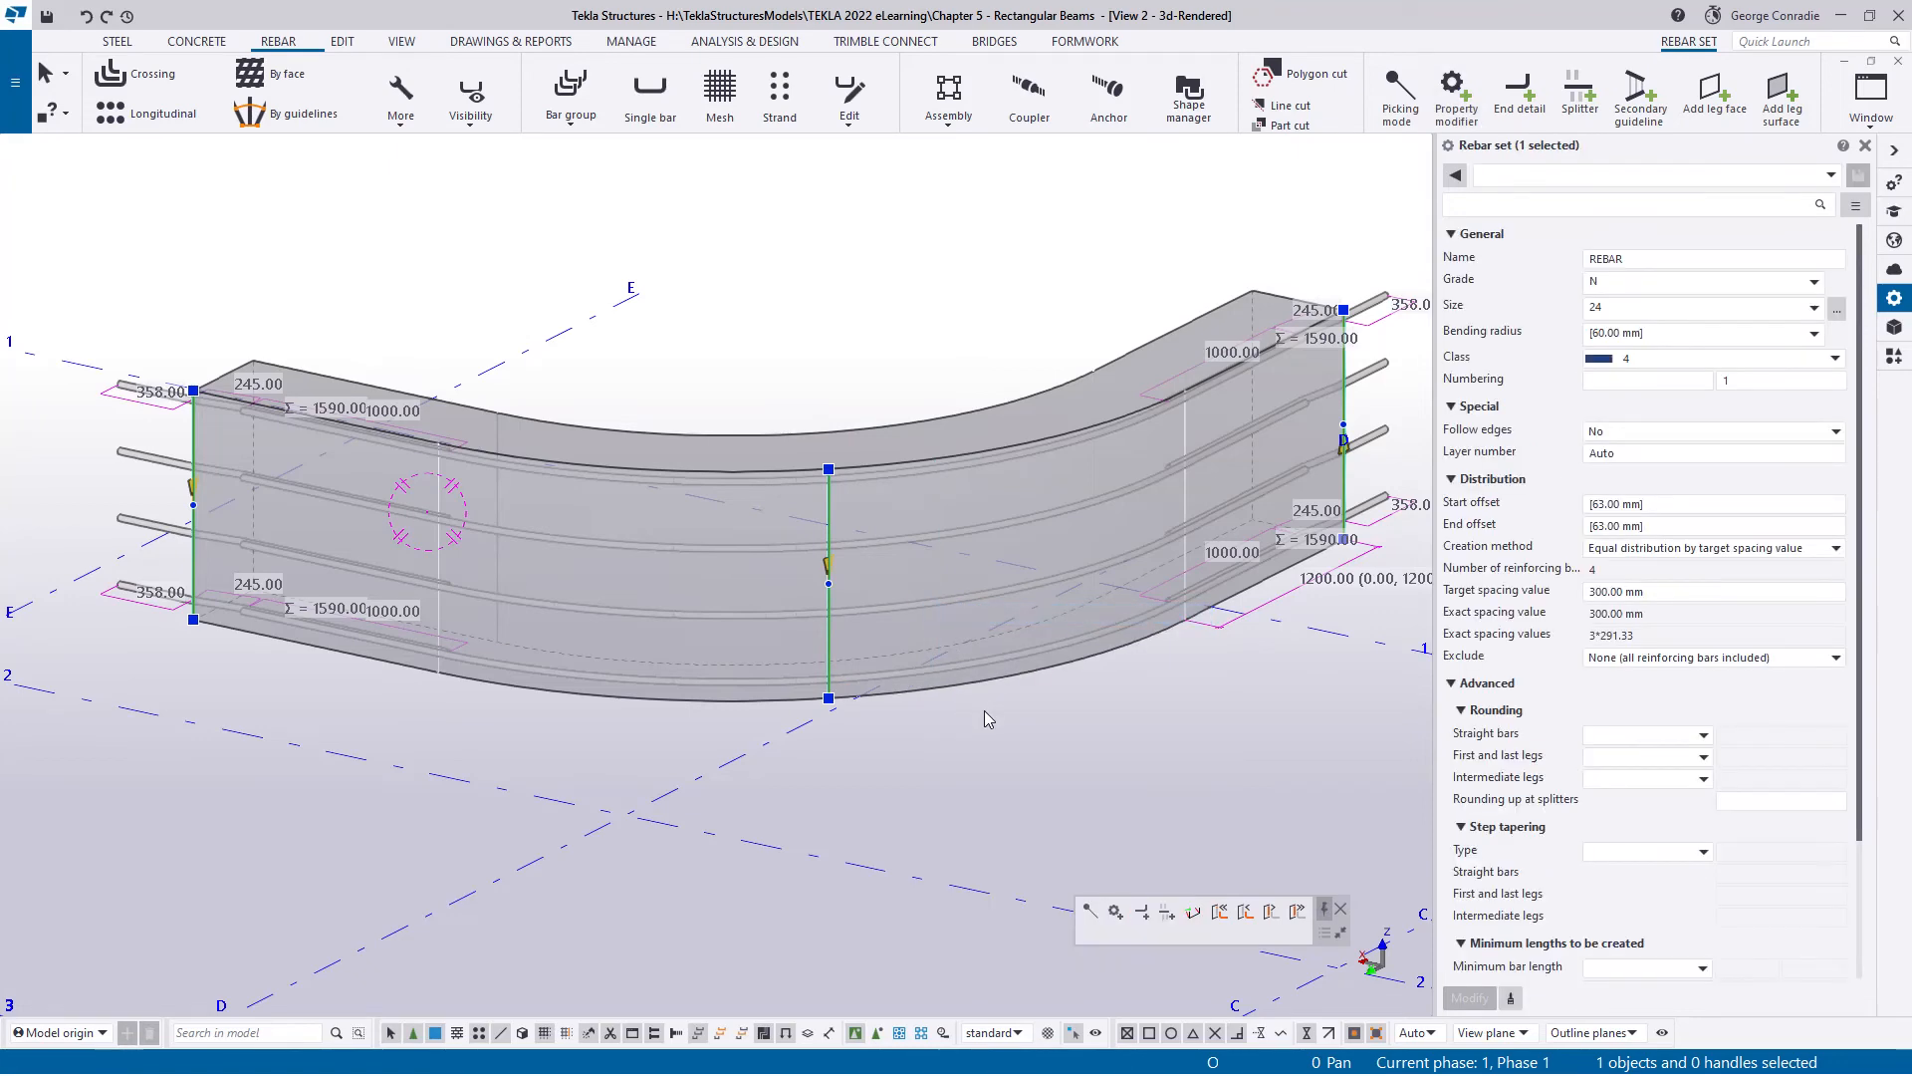
- Shorten the property modifier at the end opposite the 1200 mm leg equally from both ends to 700 mm
click(194, 576)
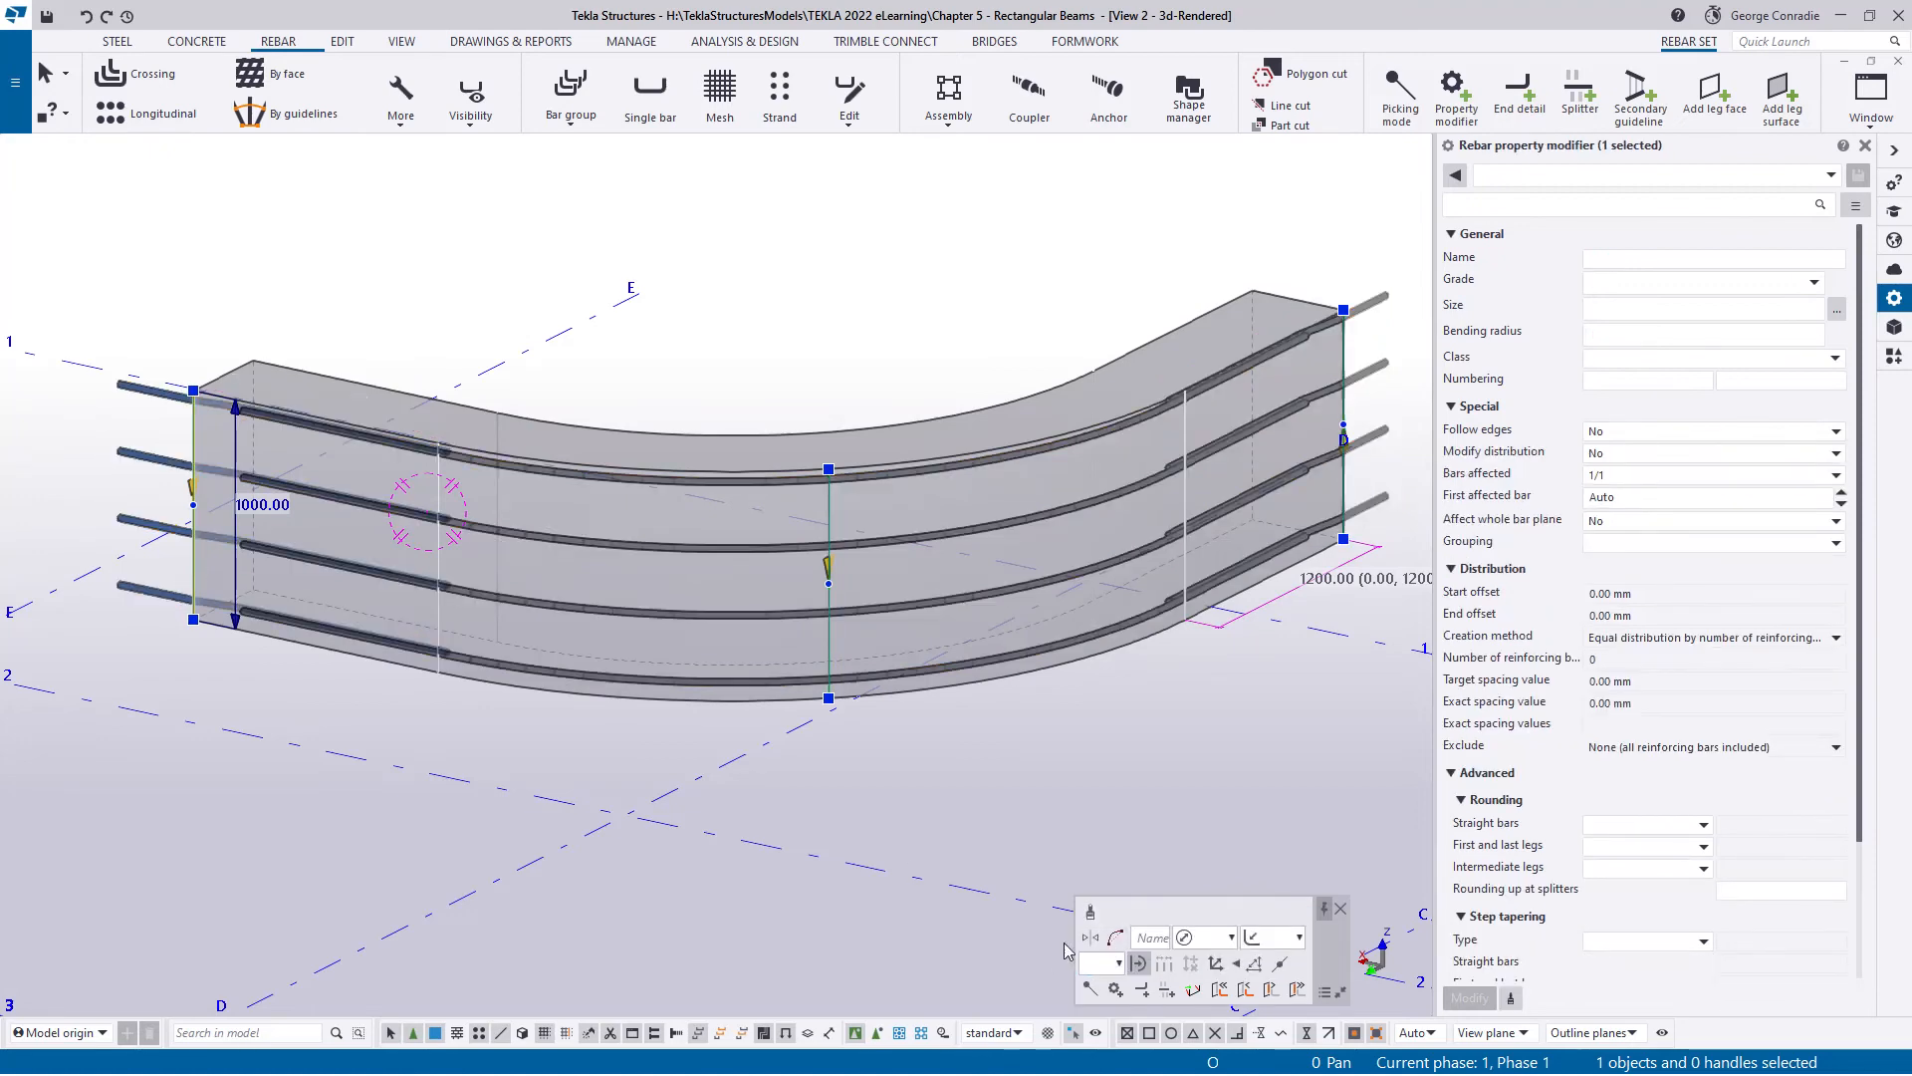
click(827, 646)
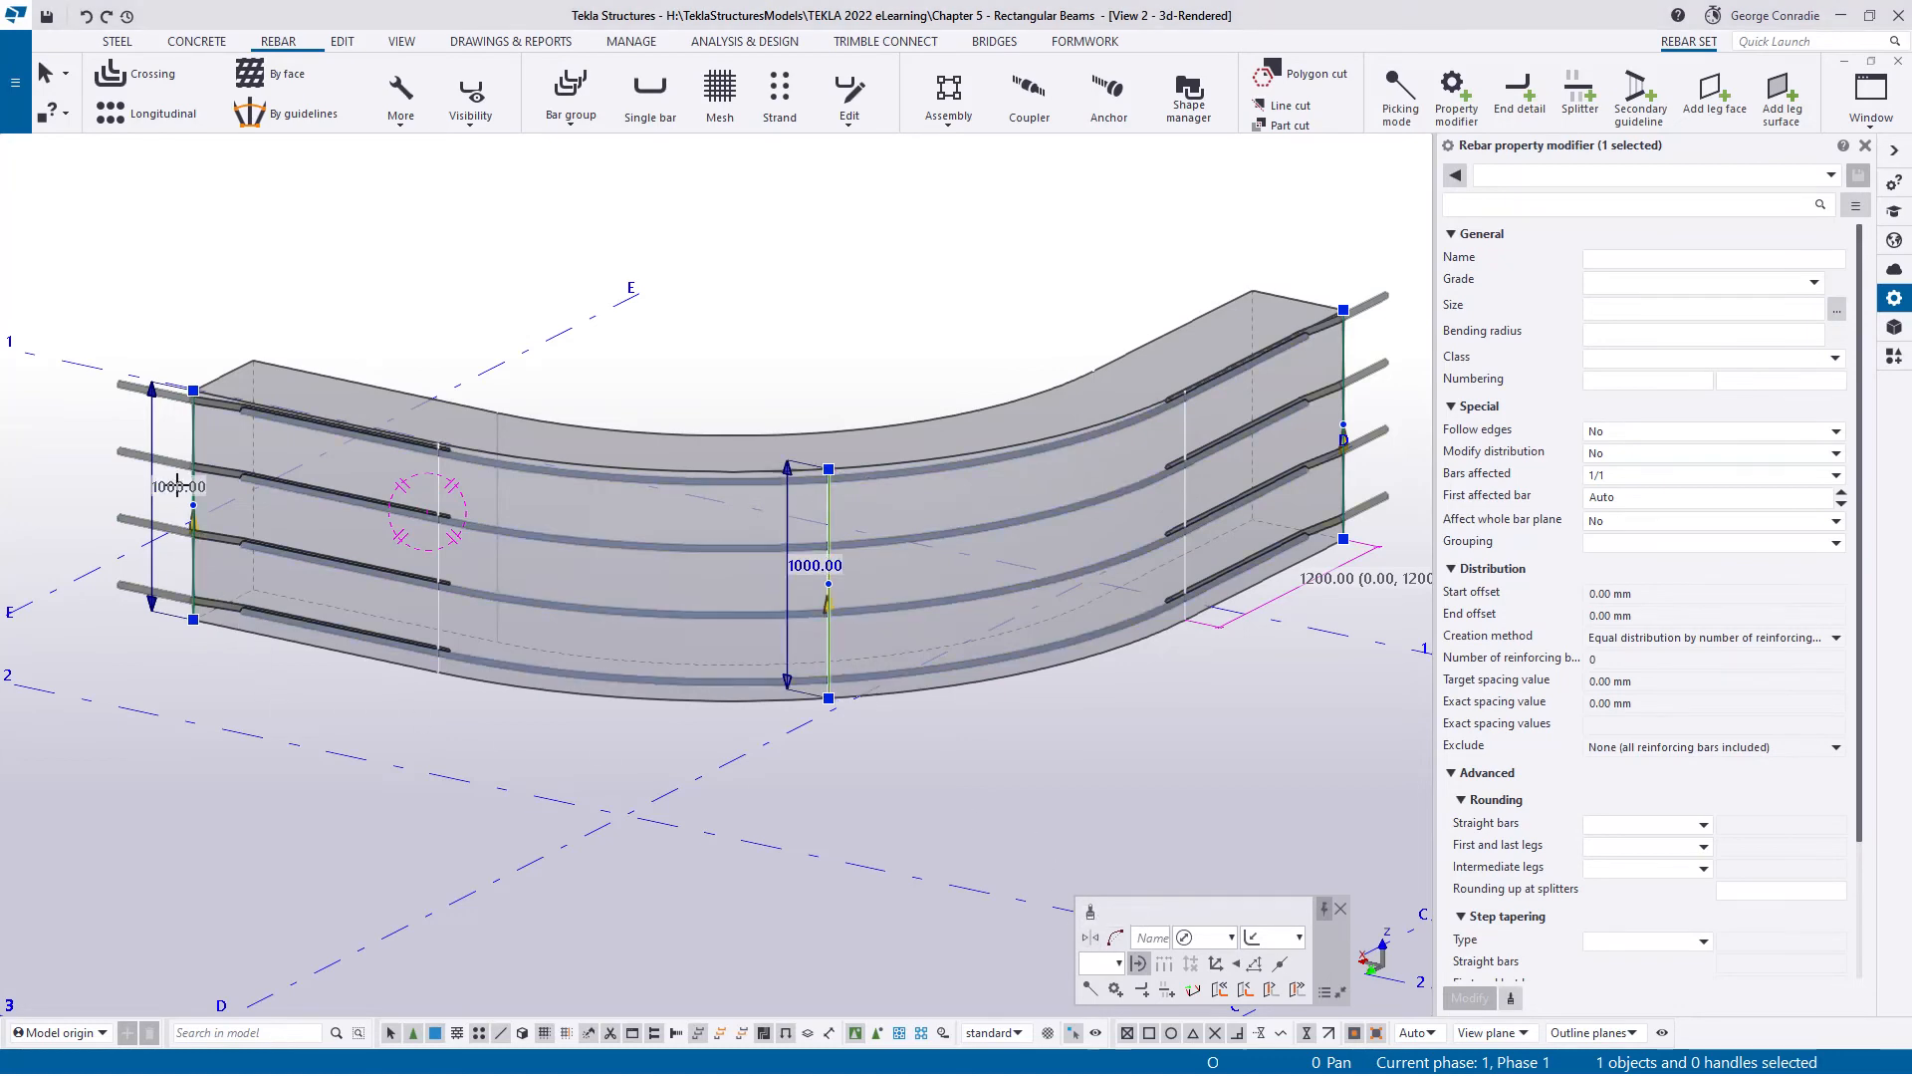
scroll(179, 468, up, 3)
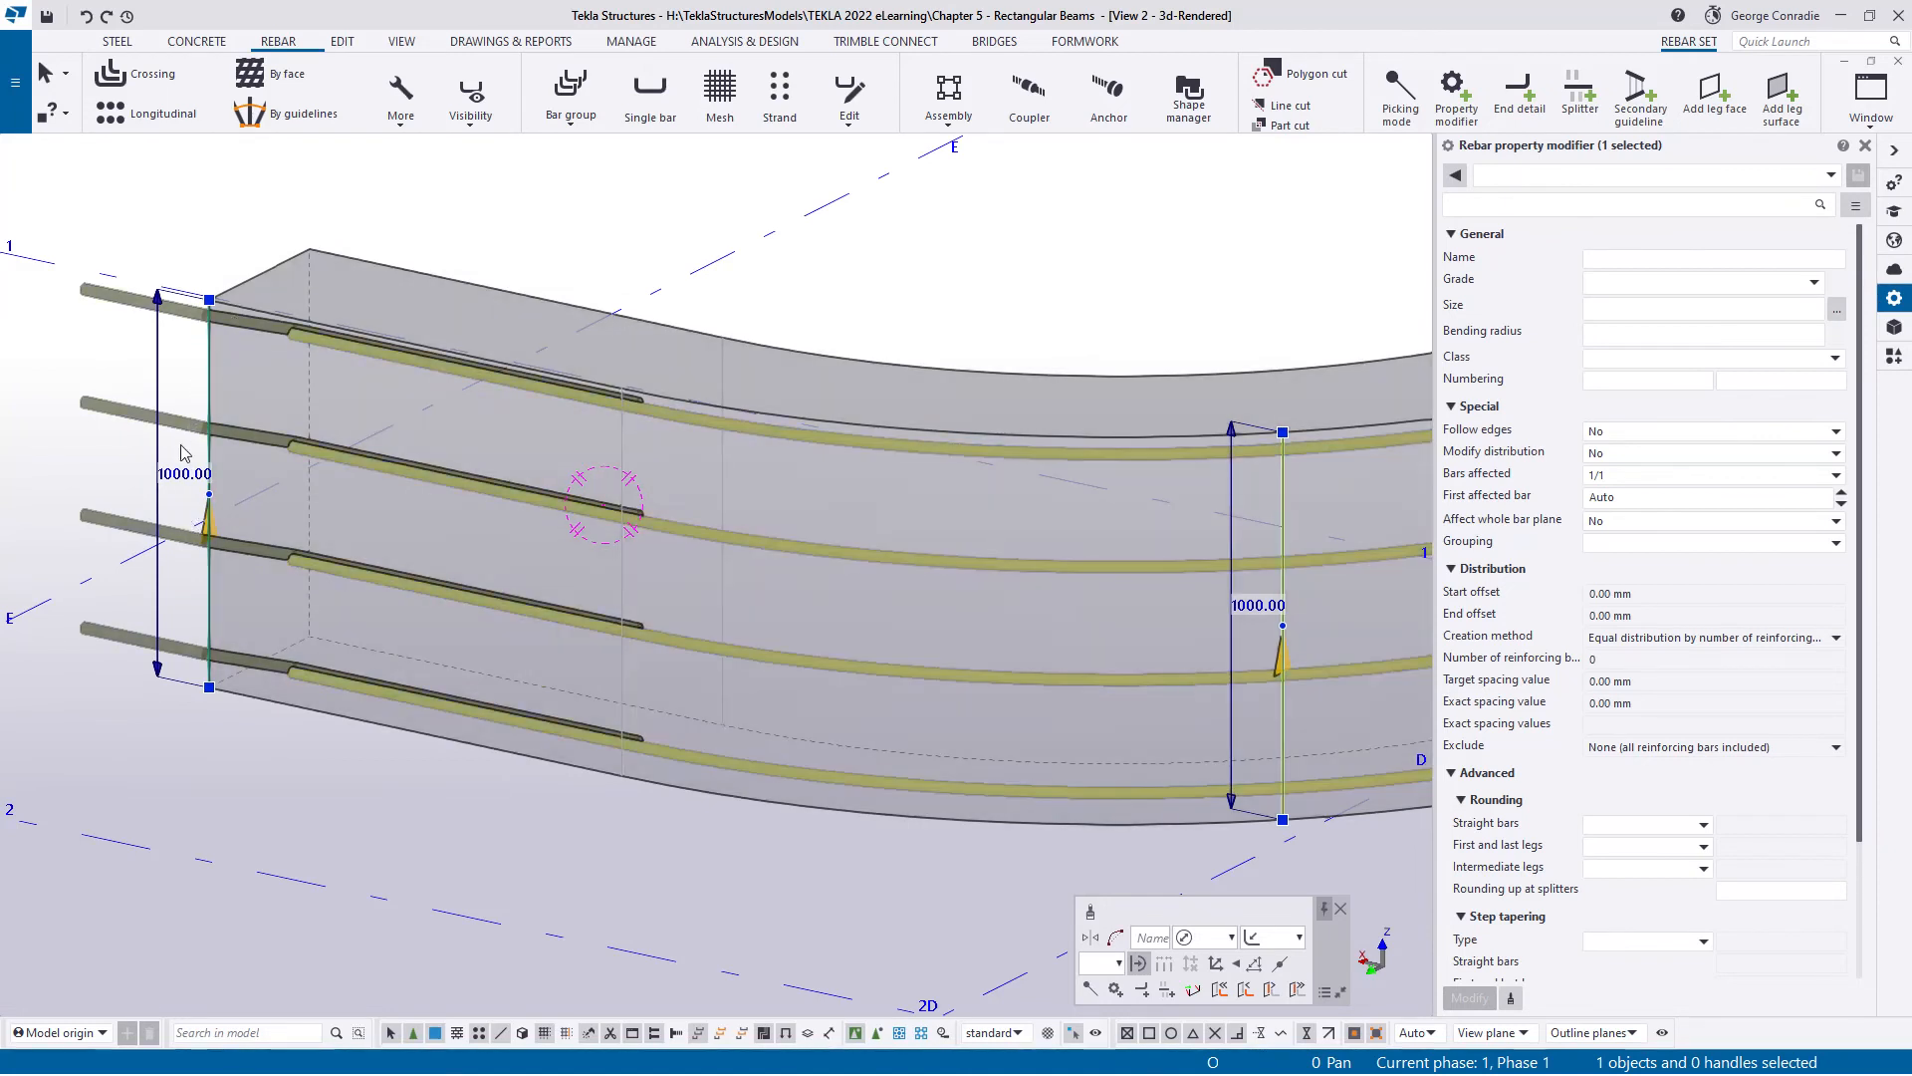
click(179, 475)
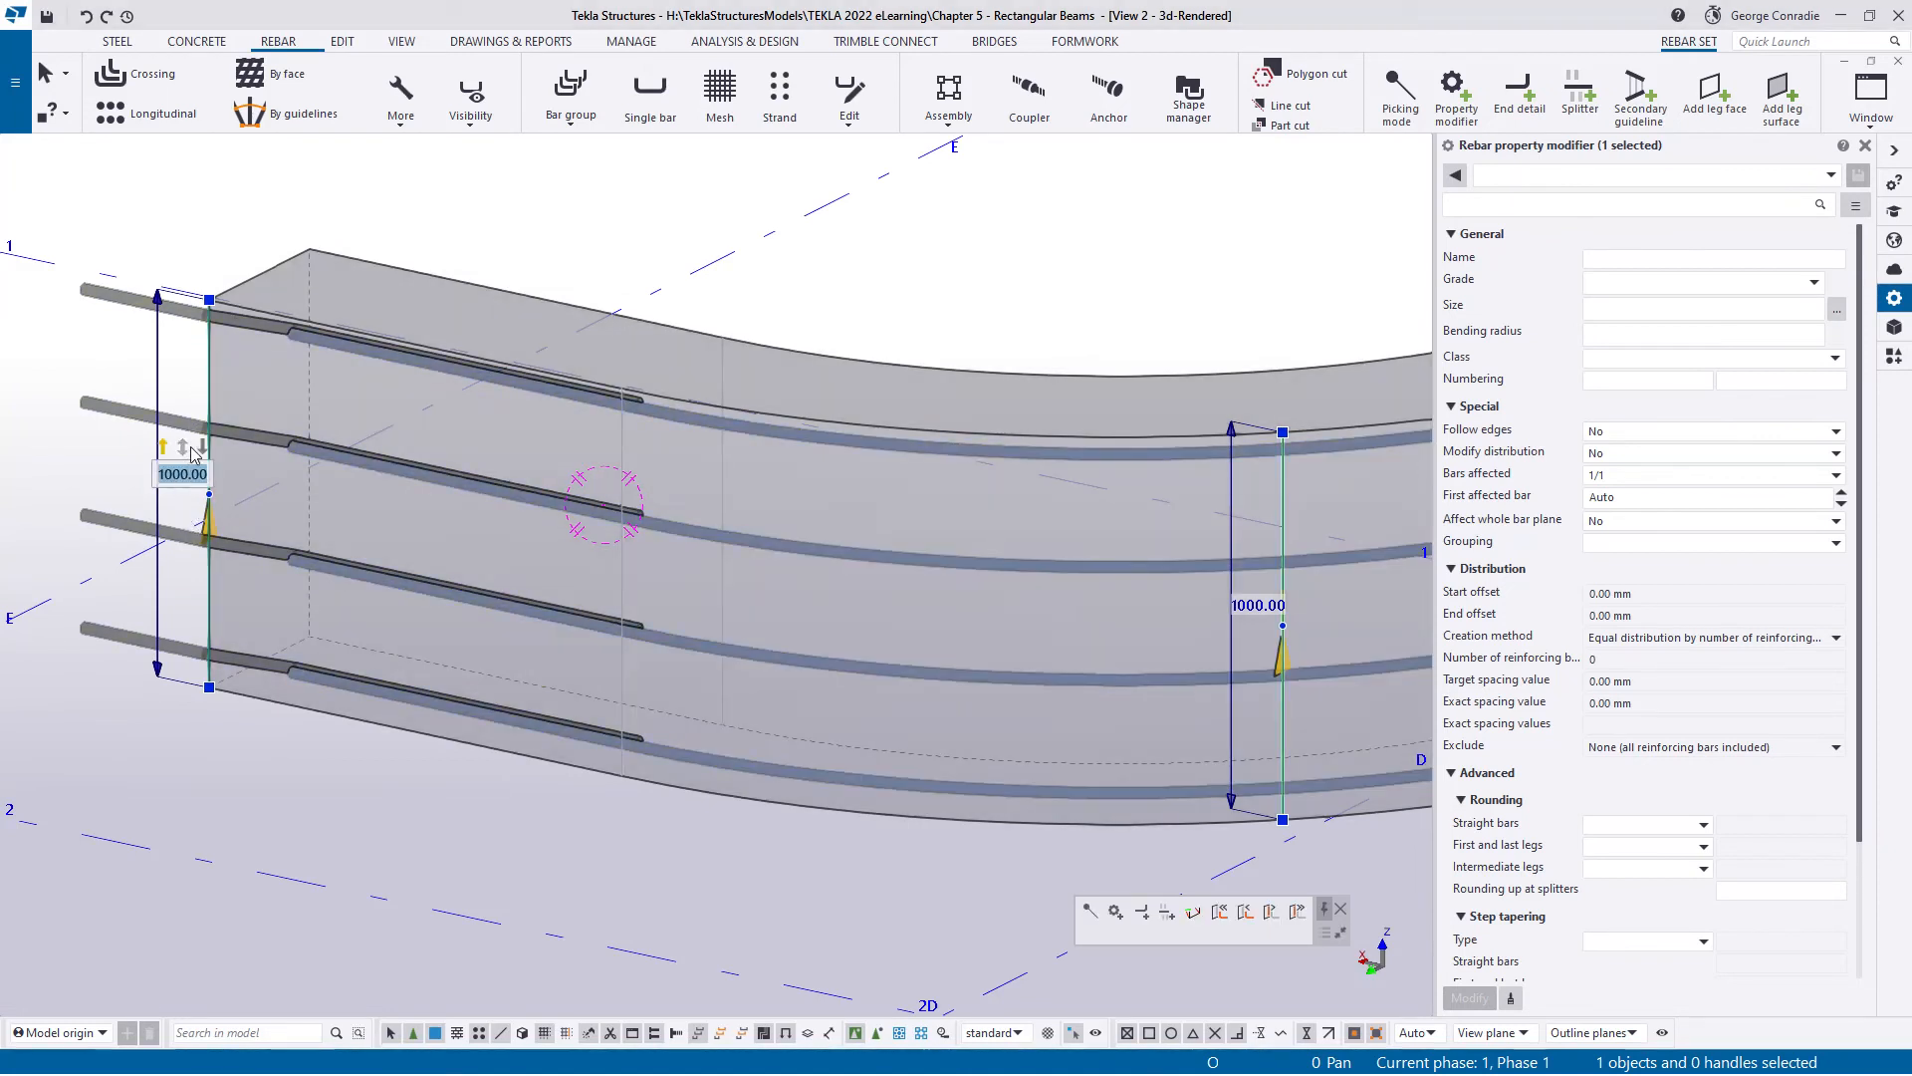
click(183, 451)
text(700)
key(Return)
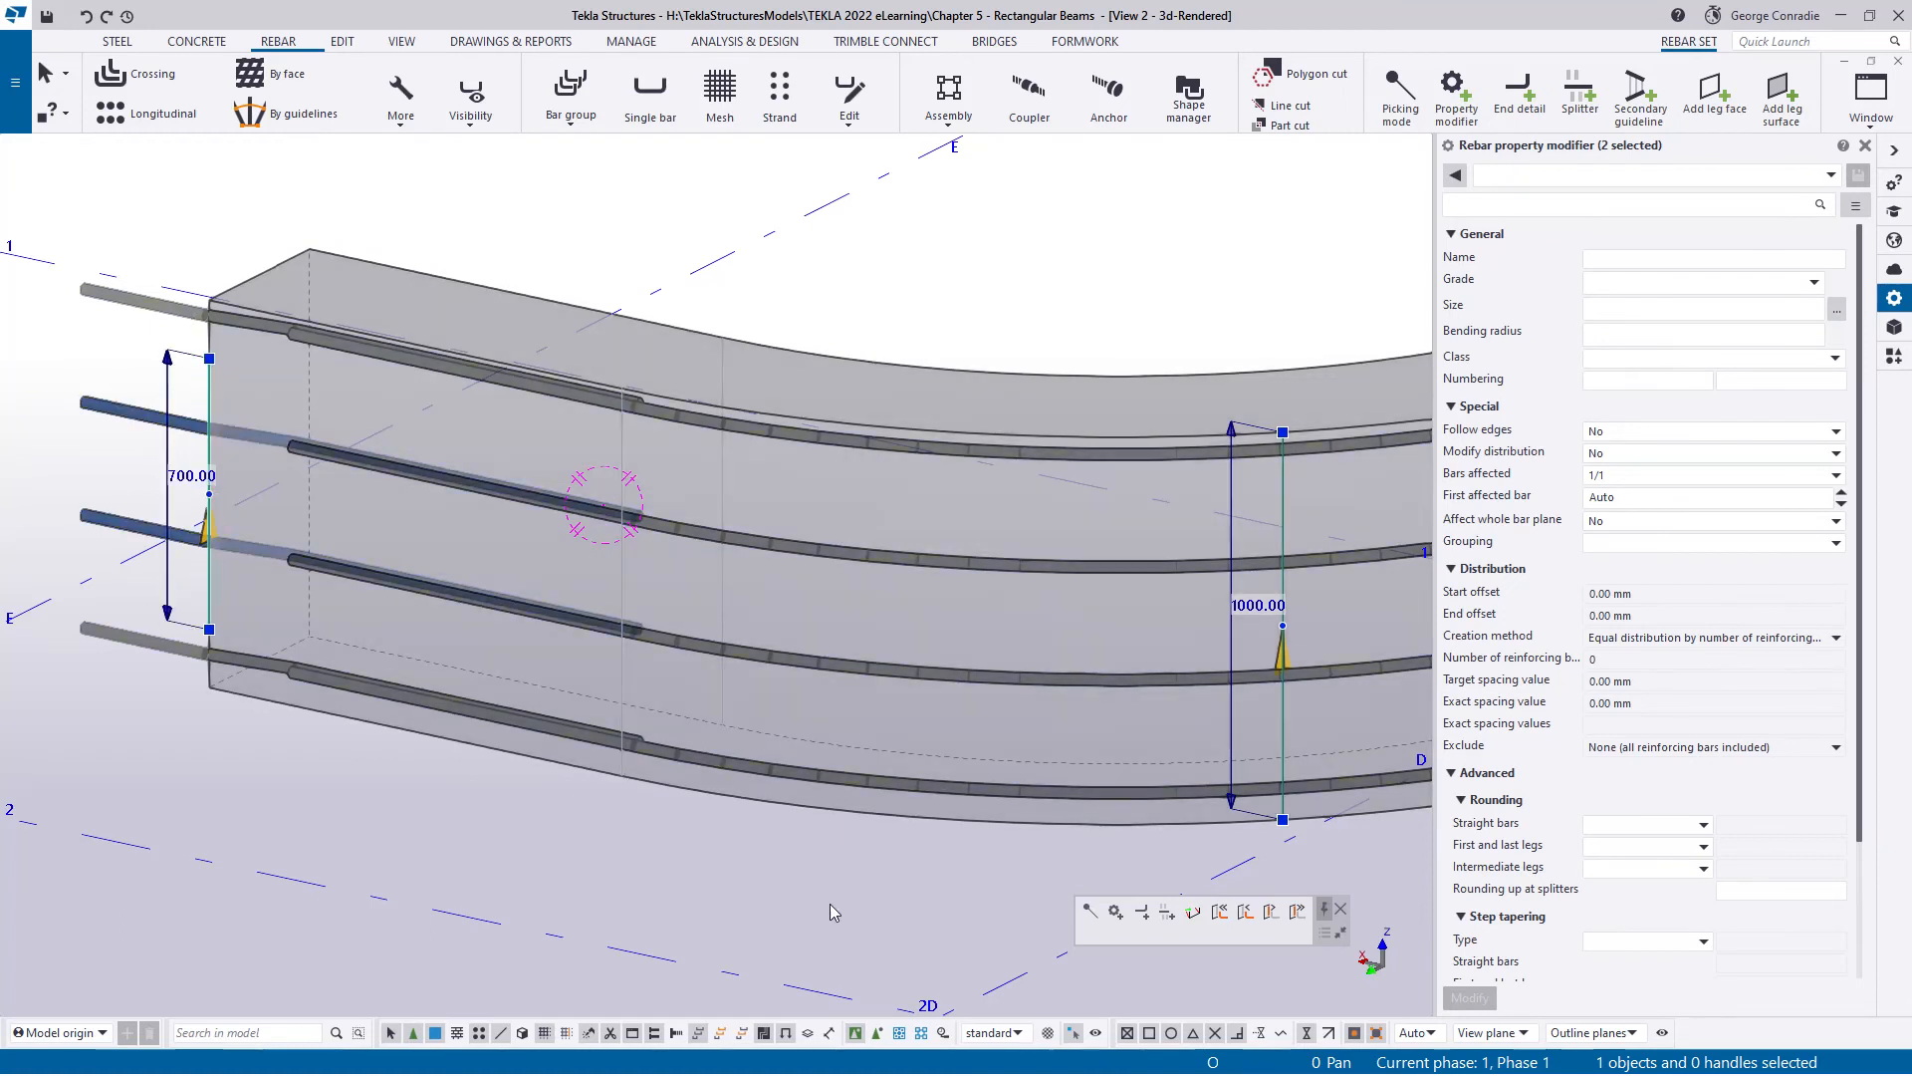
- Set the length of the property modifier at the middle of the curve to 700 mm, keeping it centred
middle_drag(854, 862, 636, 841)
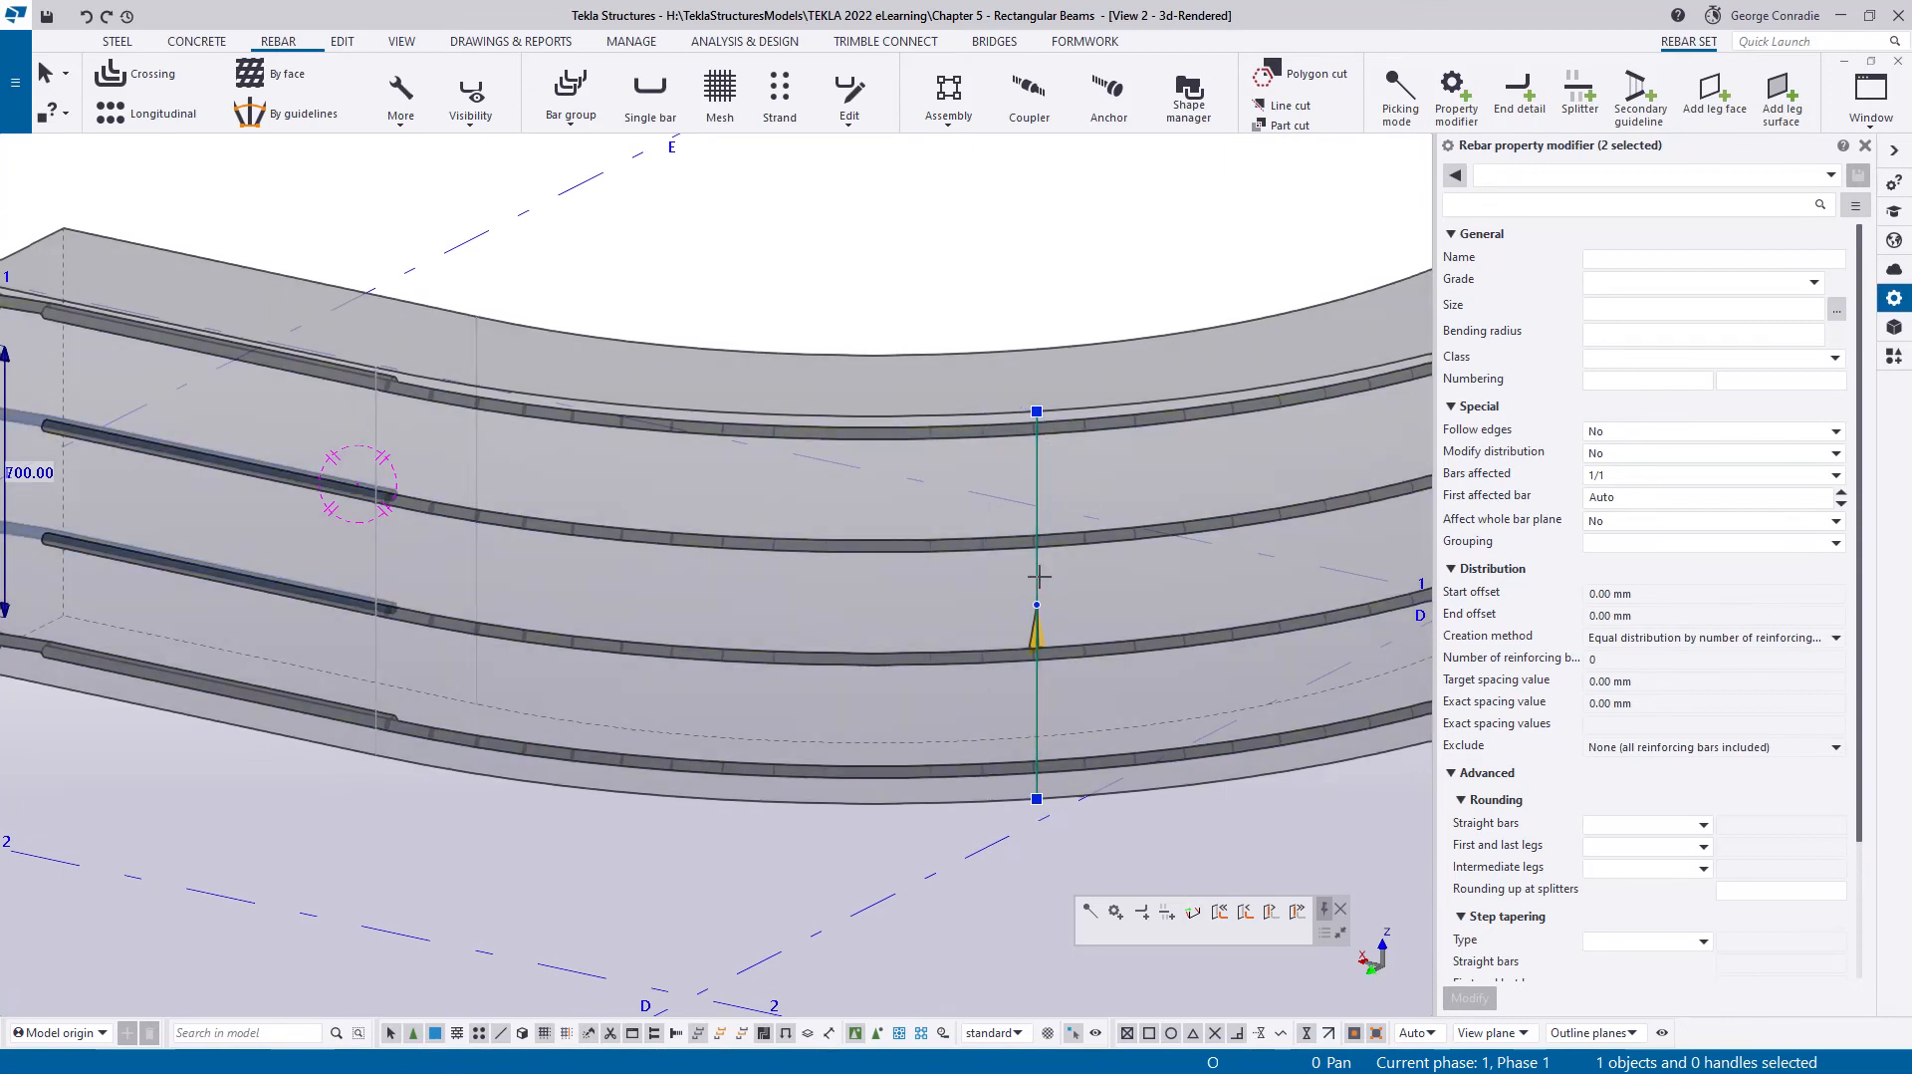
click(1037, 581)
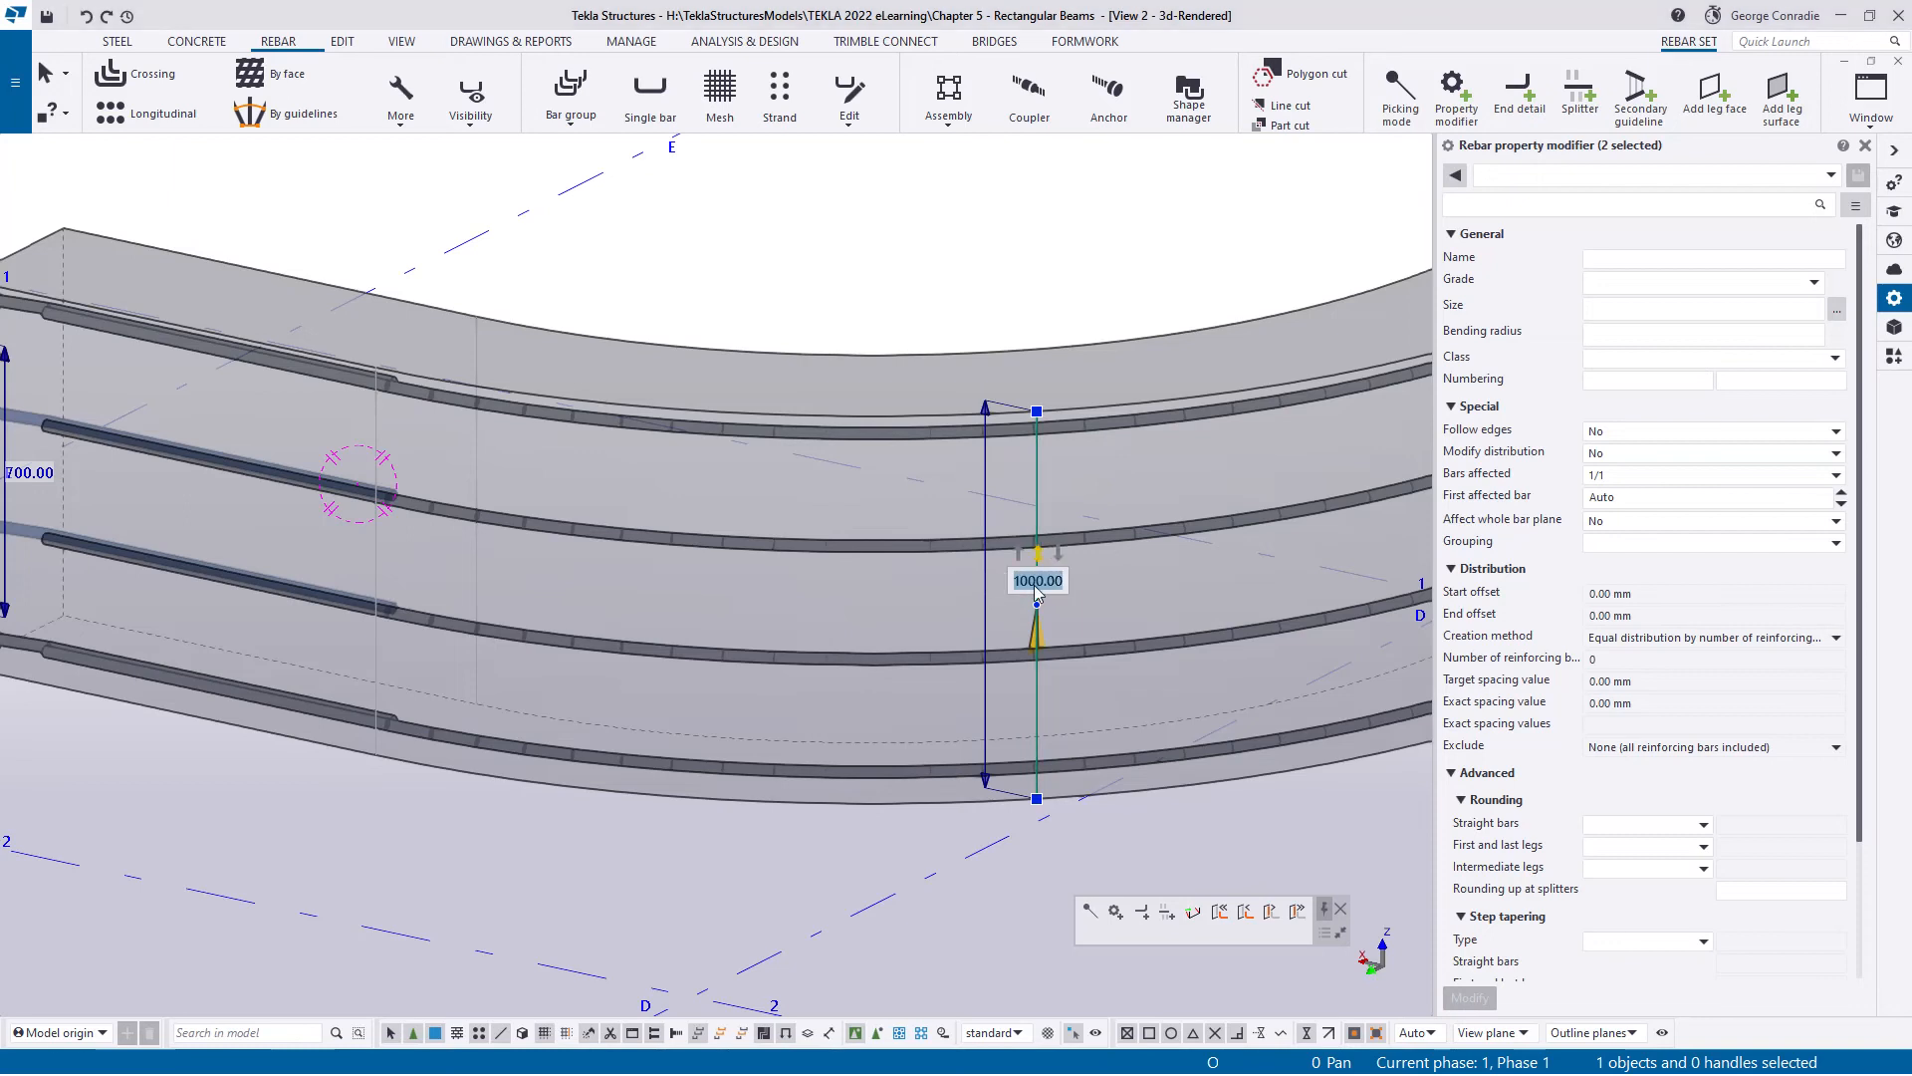
text(700)
key(Return)
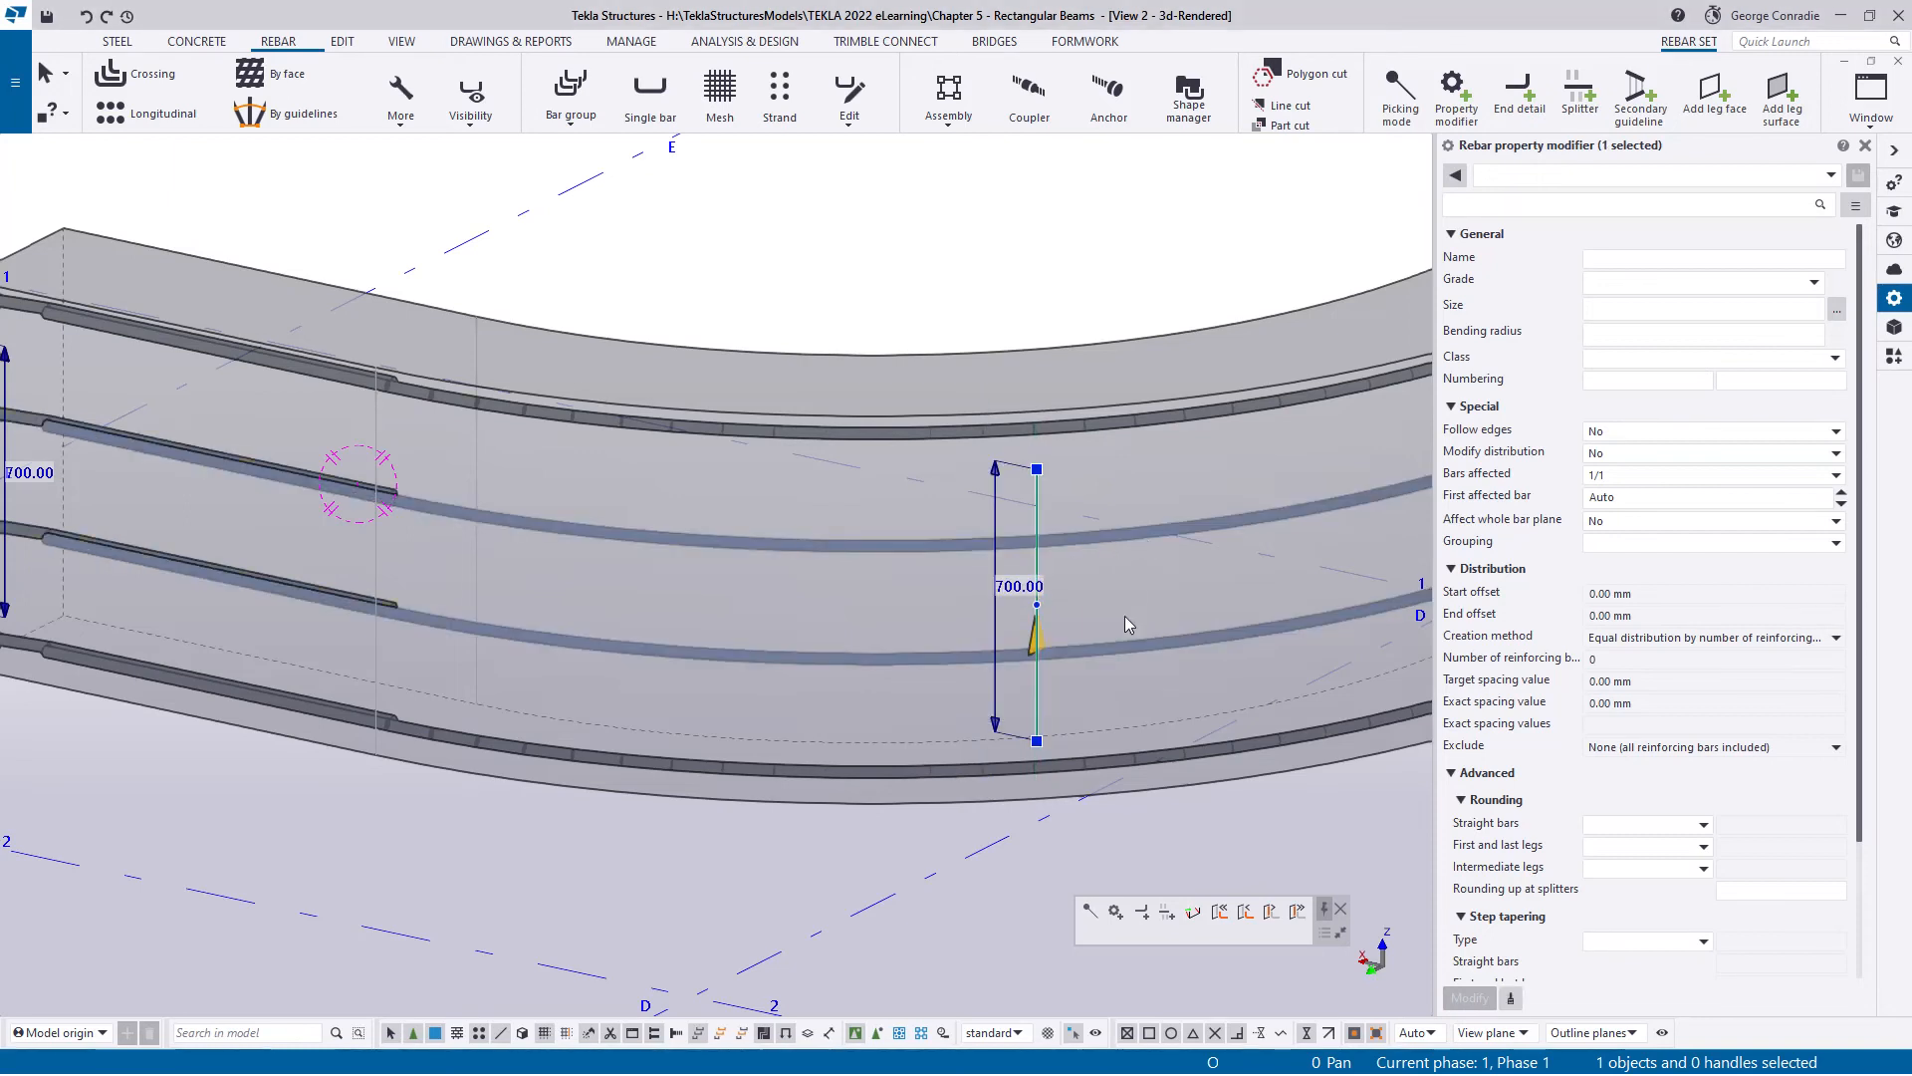
- Set the length of the property modifier at the 1200 mm leg's end to 700 mm, keeping it centred
middle_drag(1128, 623, 676, 631)
middle_drag(957, 529, 649, 644)
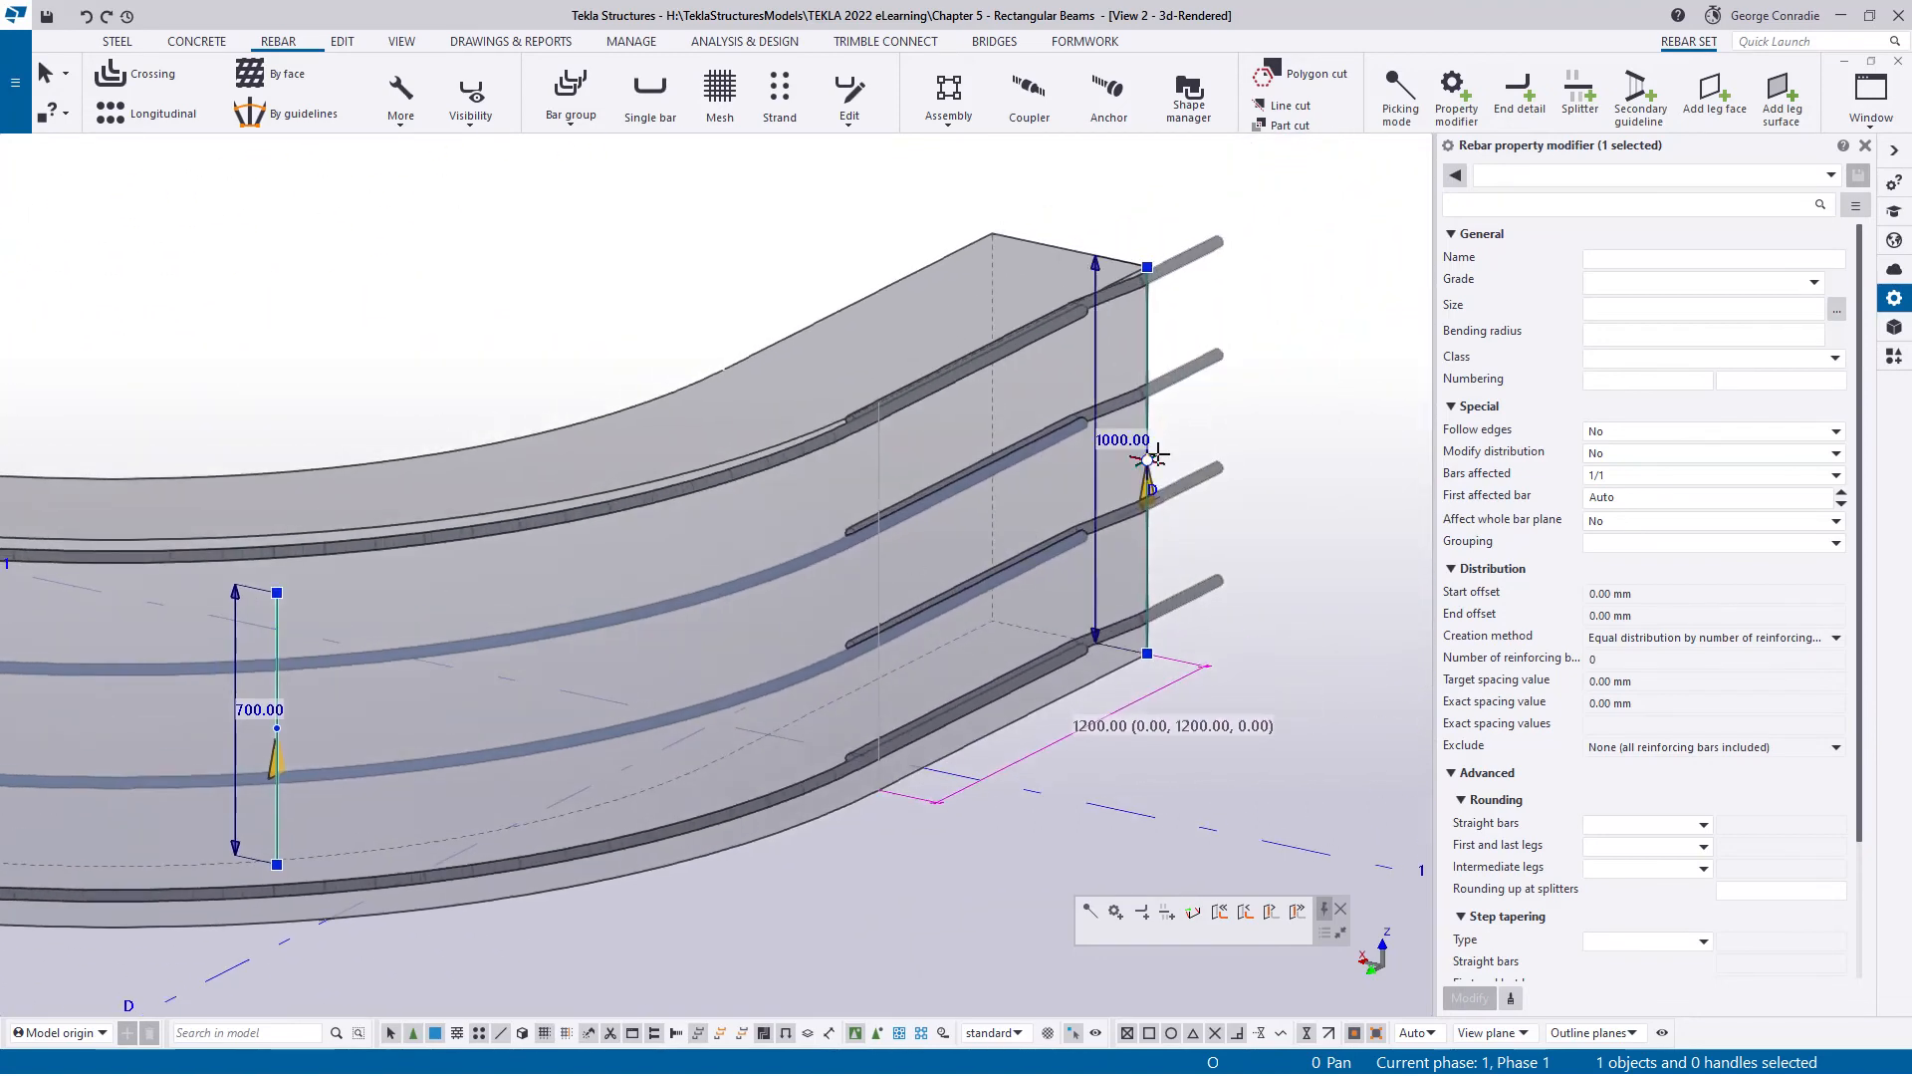
click(1138, 448)
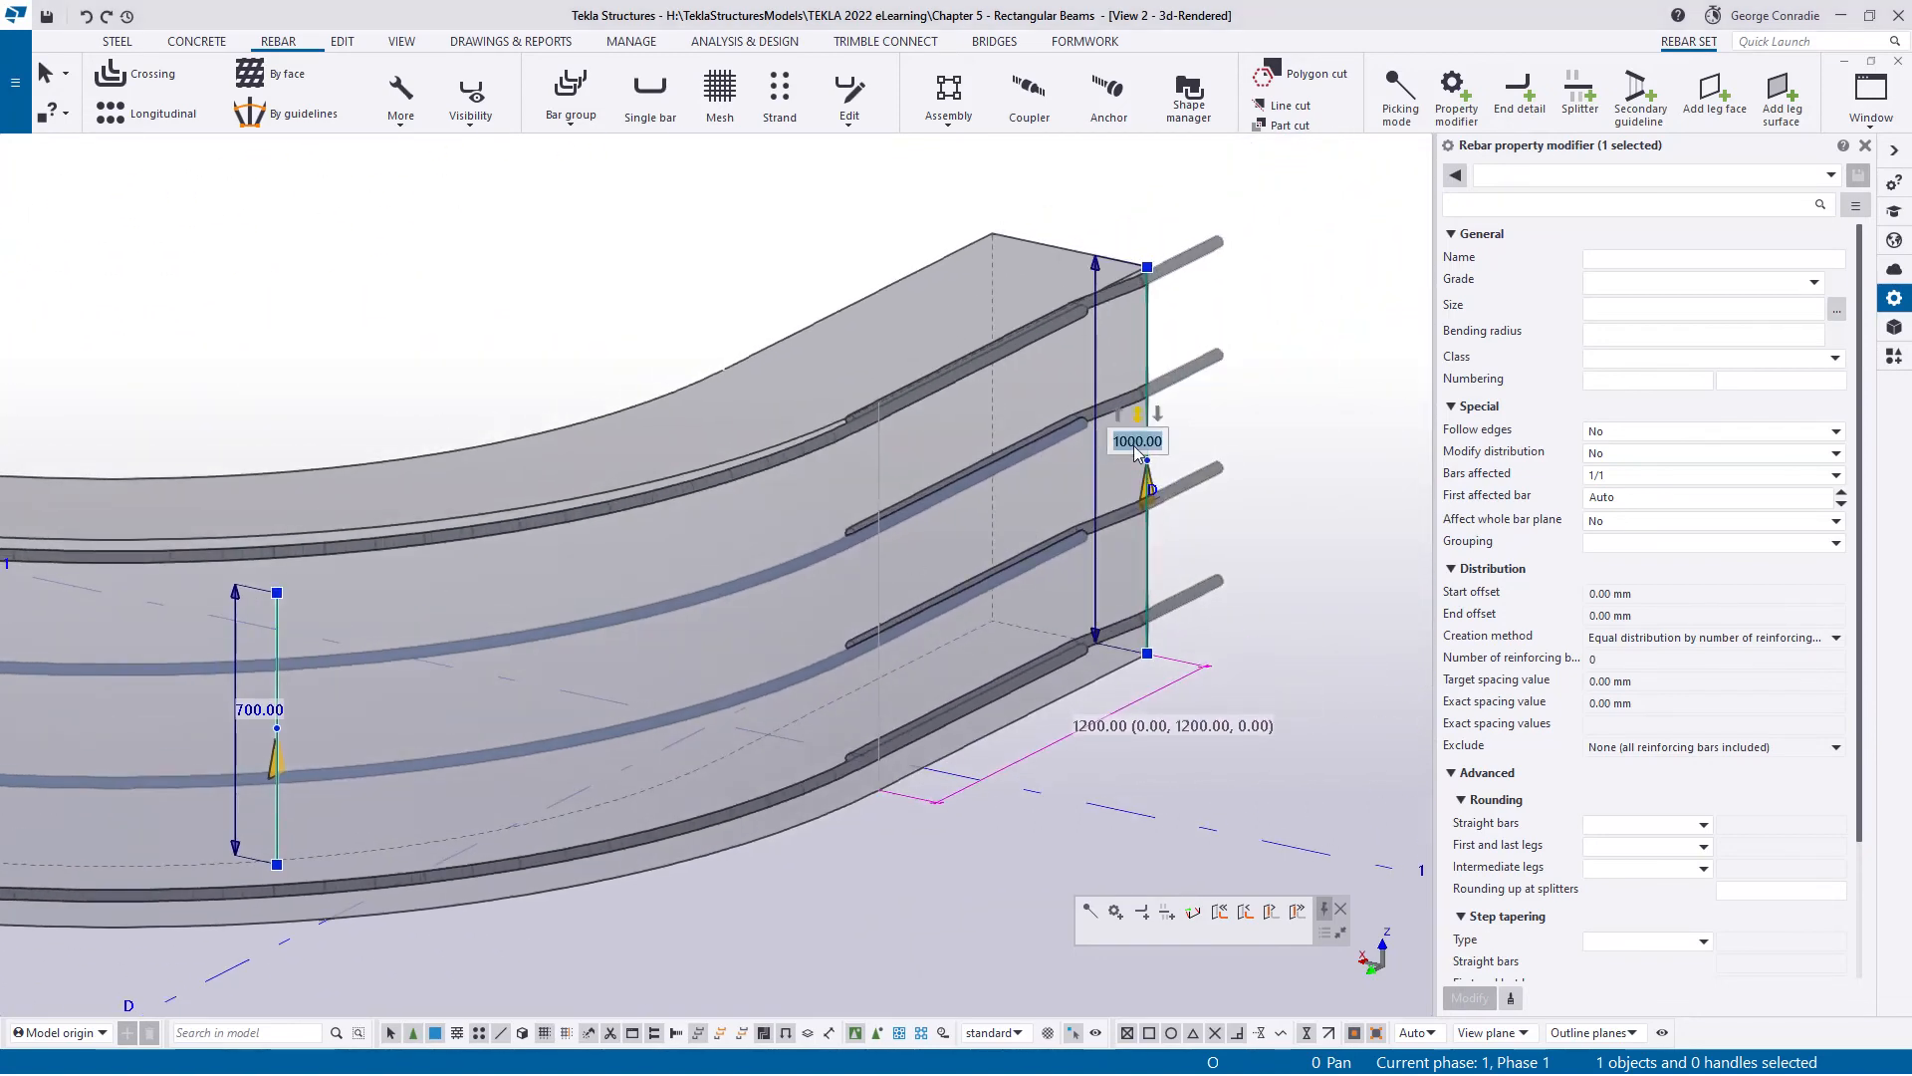
text(700)
key(Return)
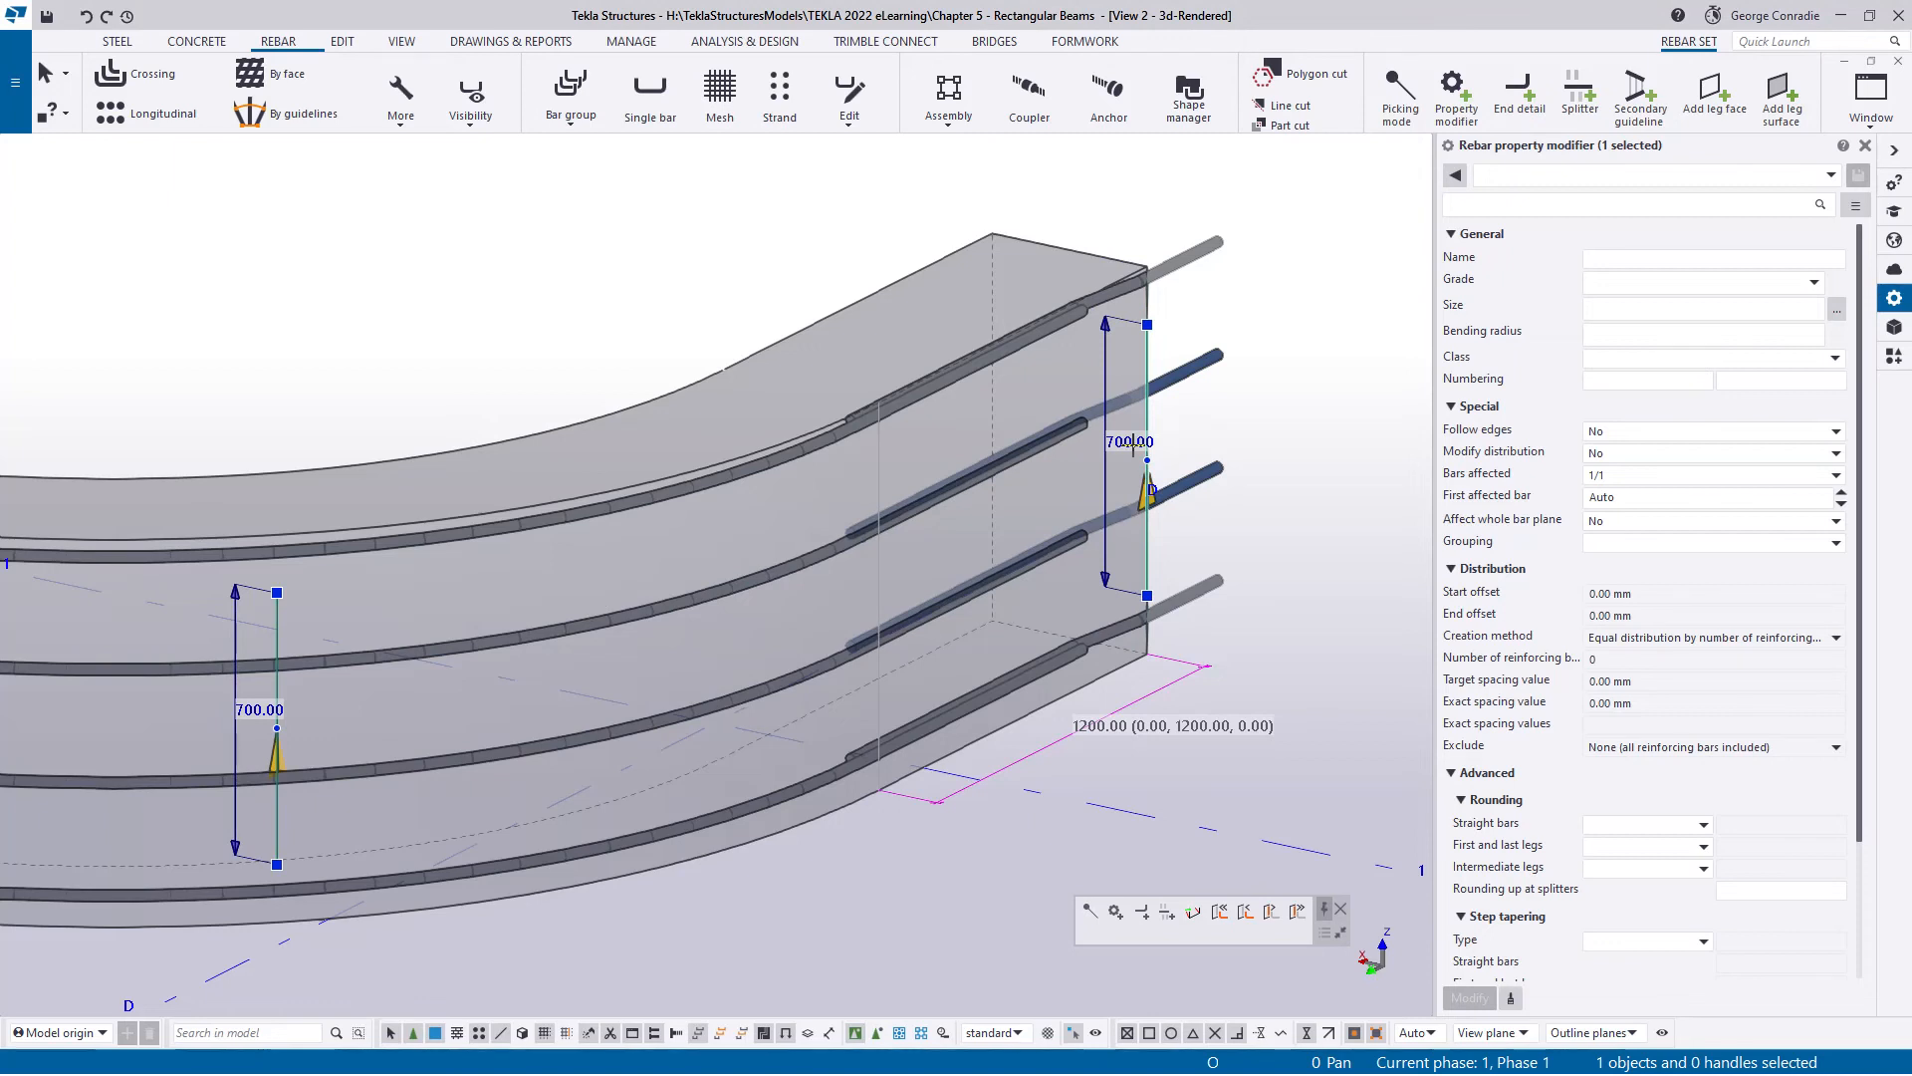
- Select all three 700 mm property modifiers and assign them the grade N, size 16 main bar from the rebar catalogue
scroll(1133, 446, down, 5)
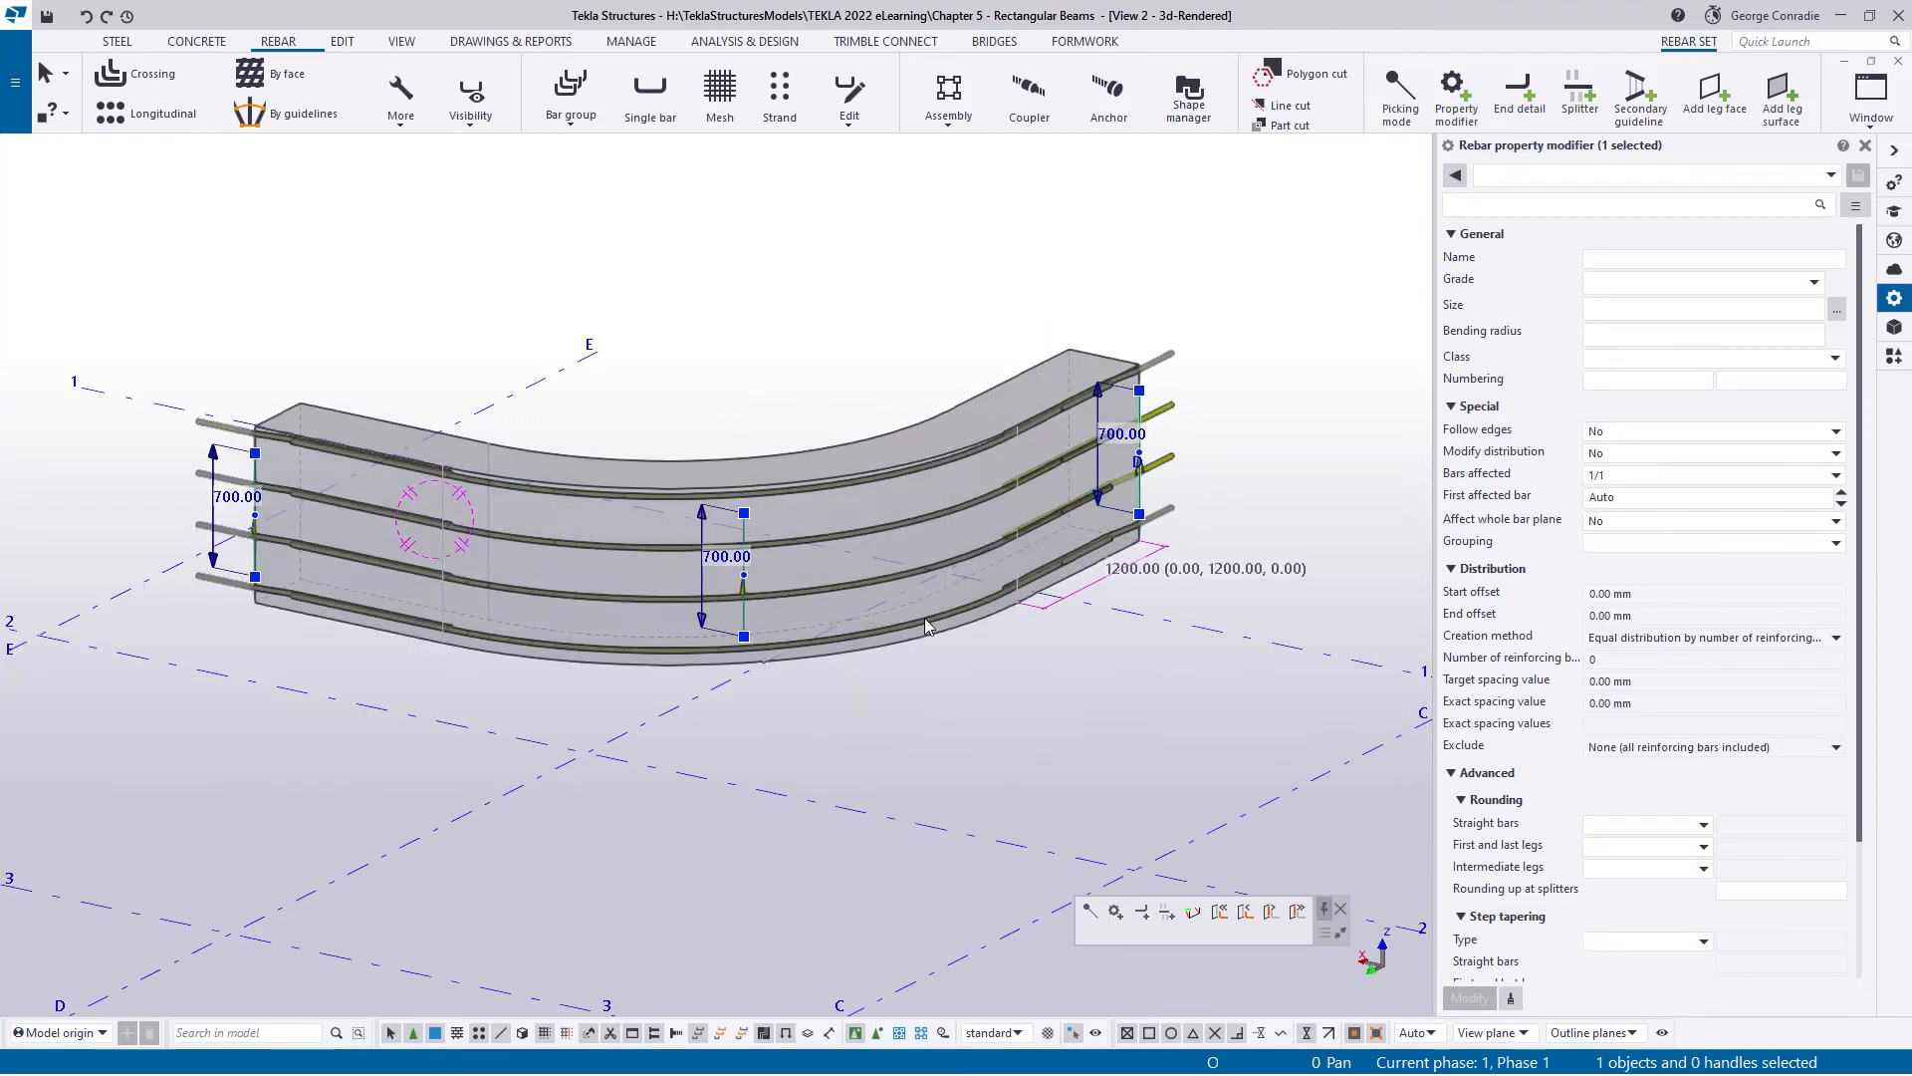
click(255, 556)
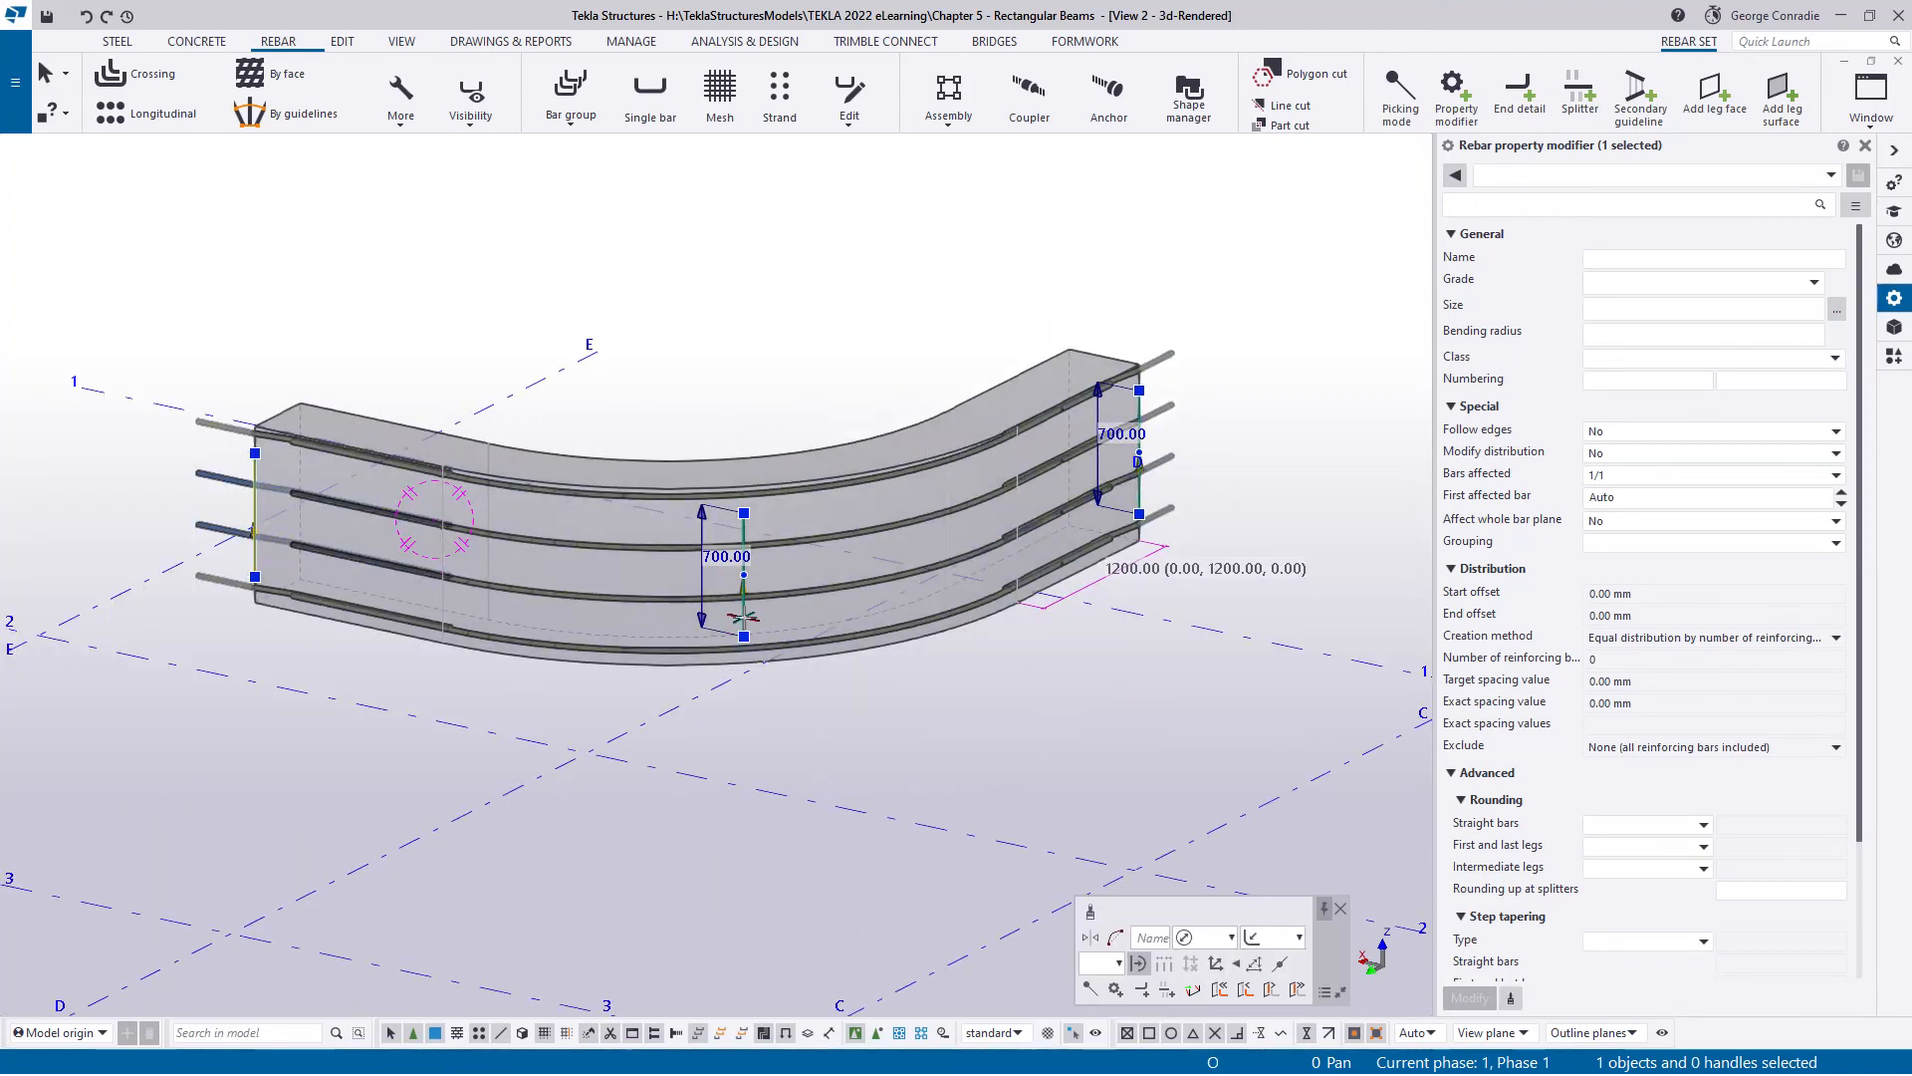
ctrl+click(743, 618)
ctrl+click(1140, 495)
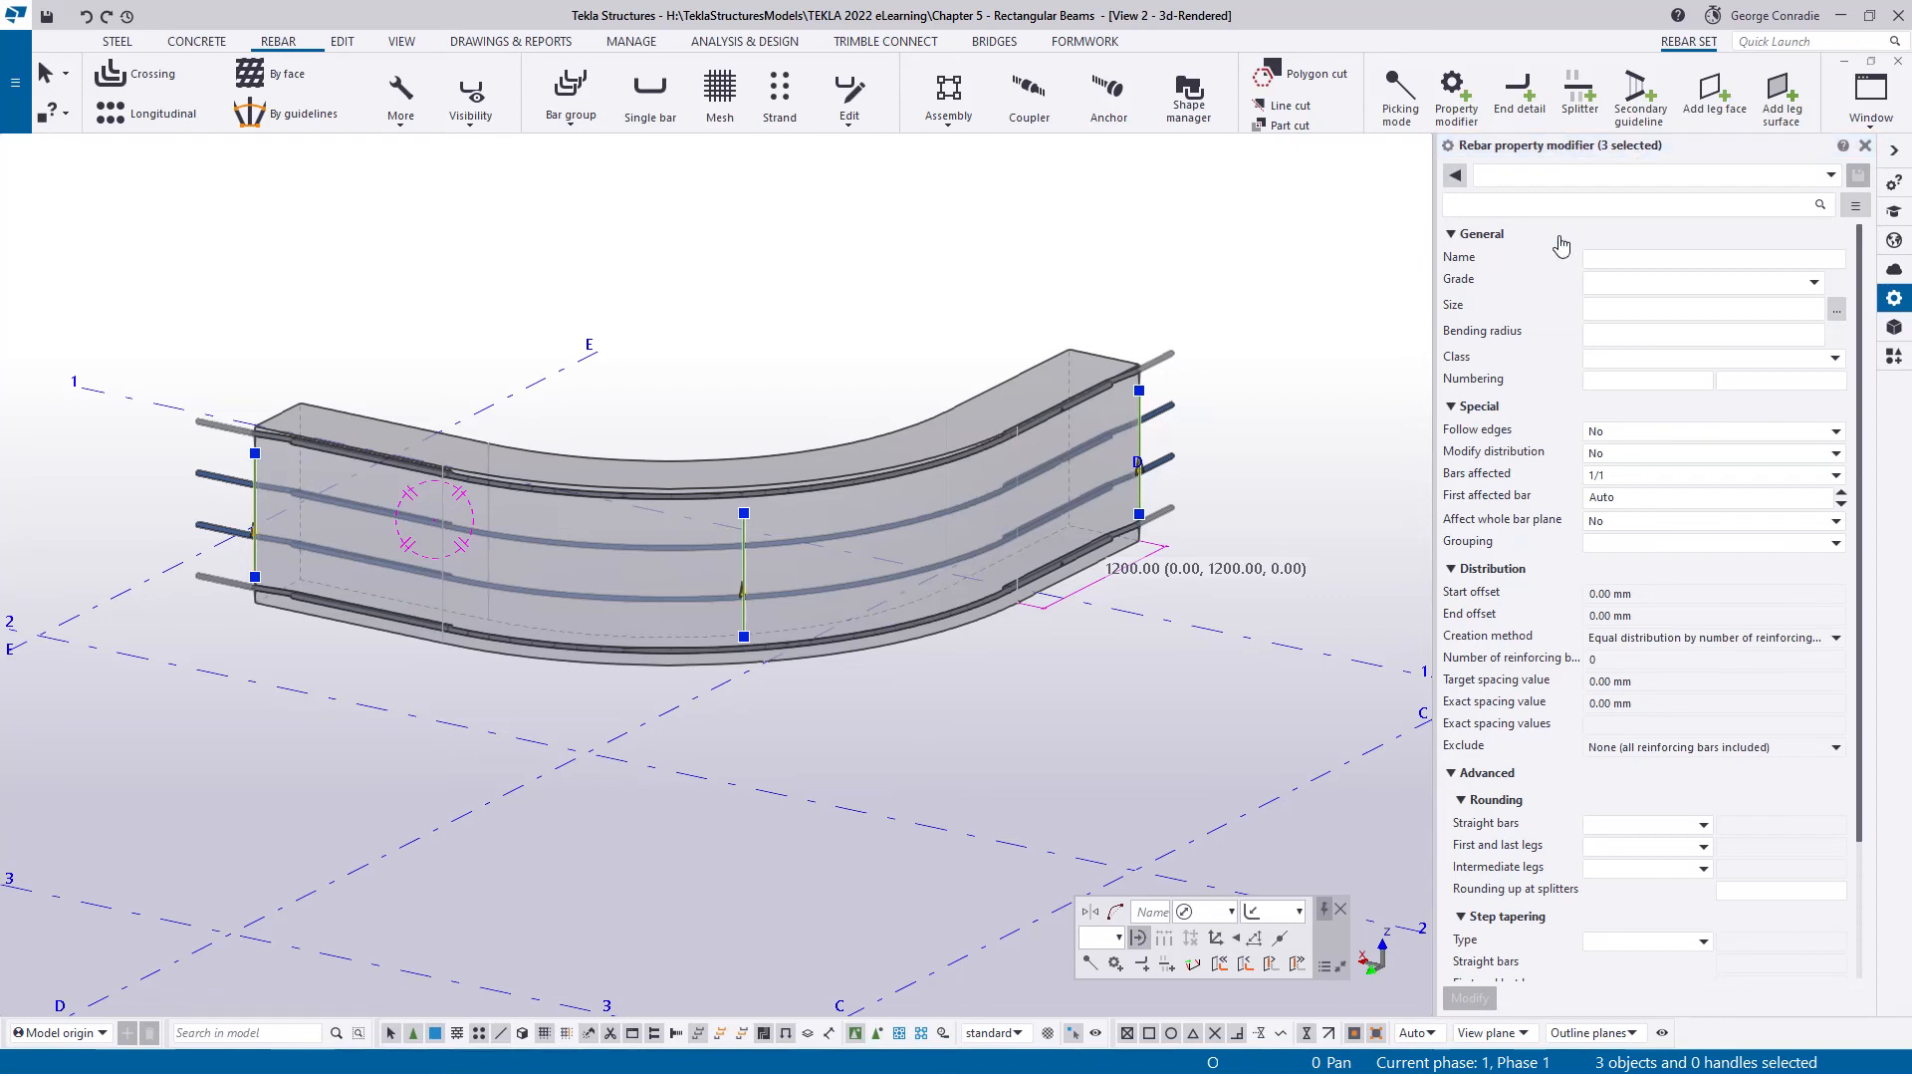
click(1837, 310)
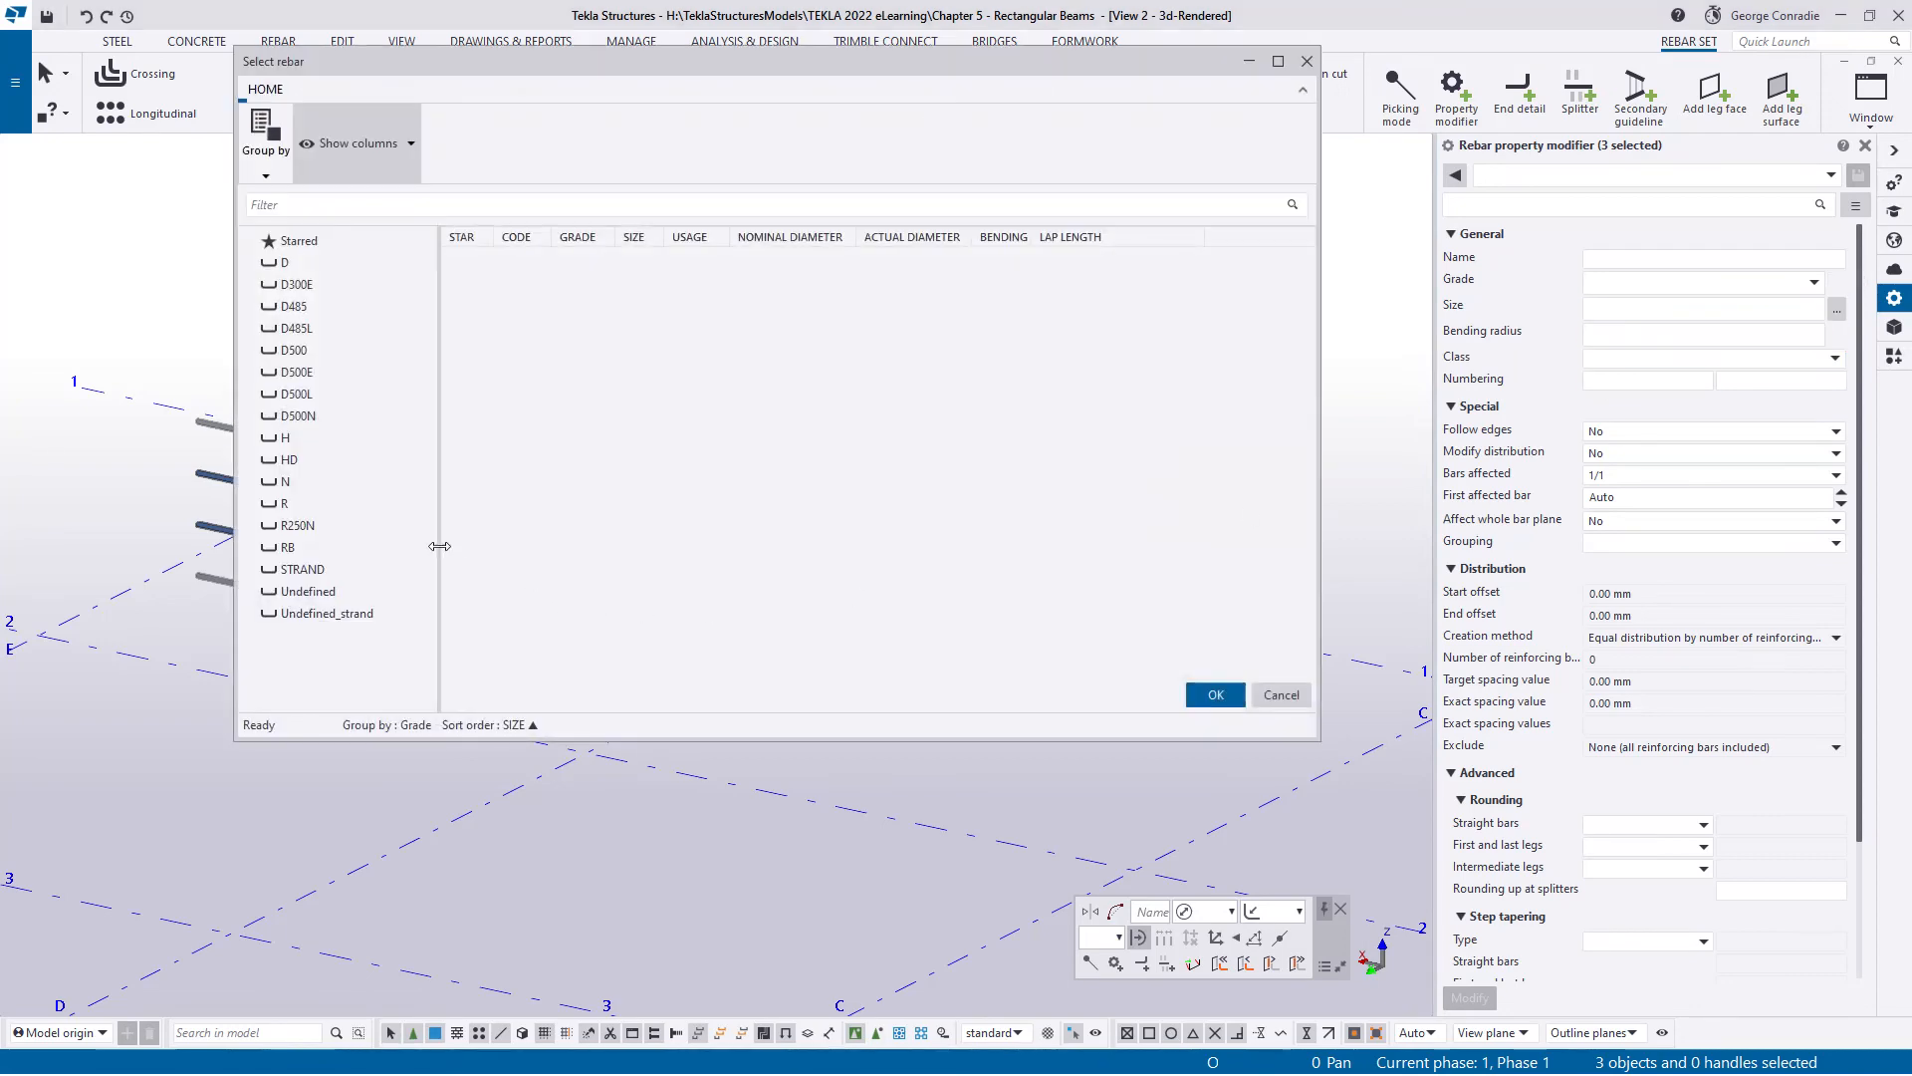
click(349, 486)
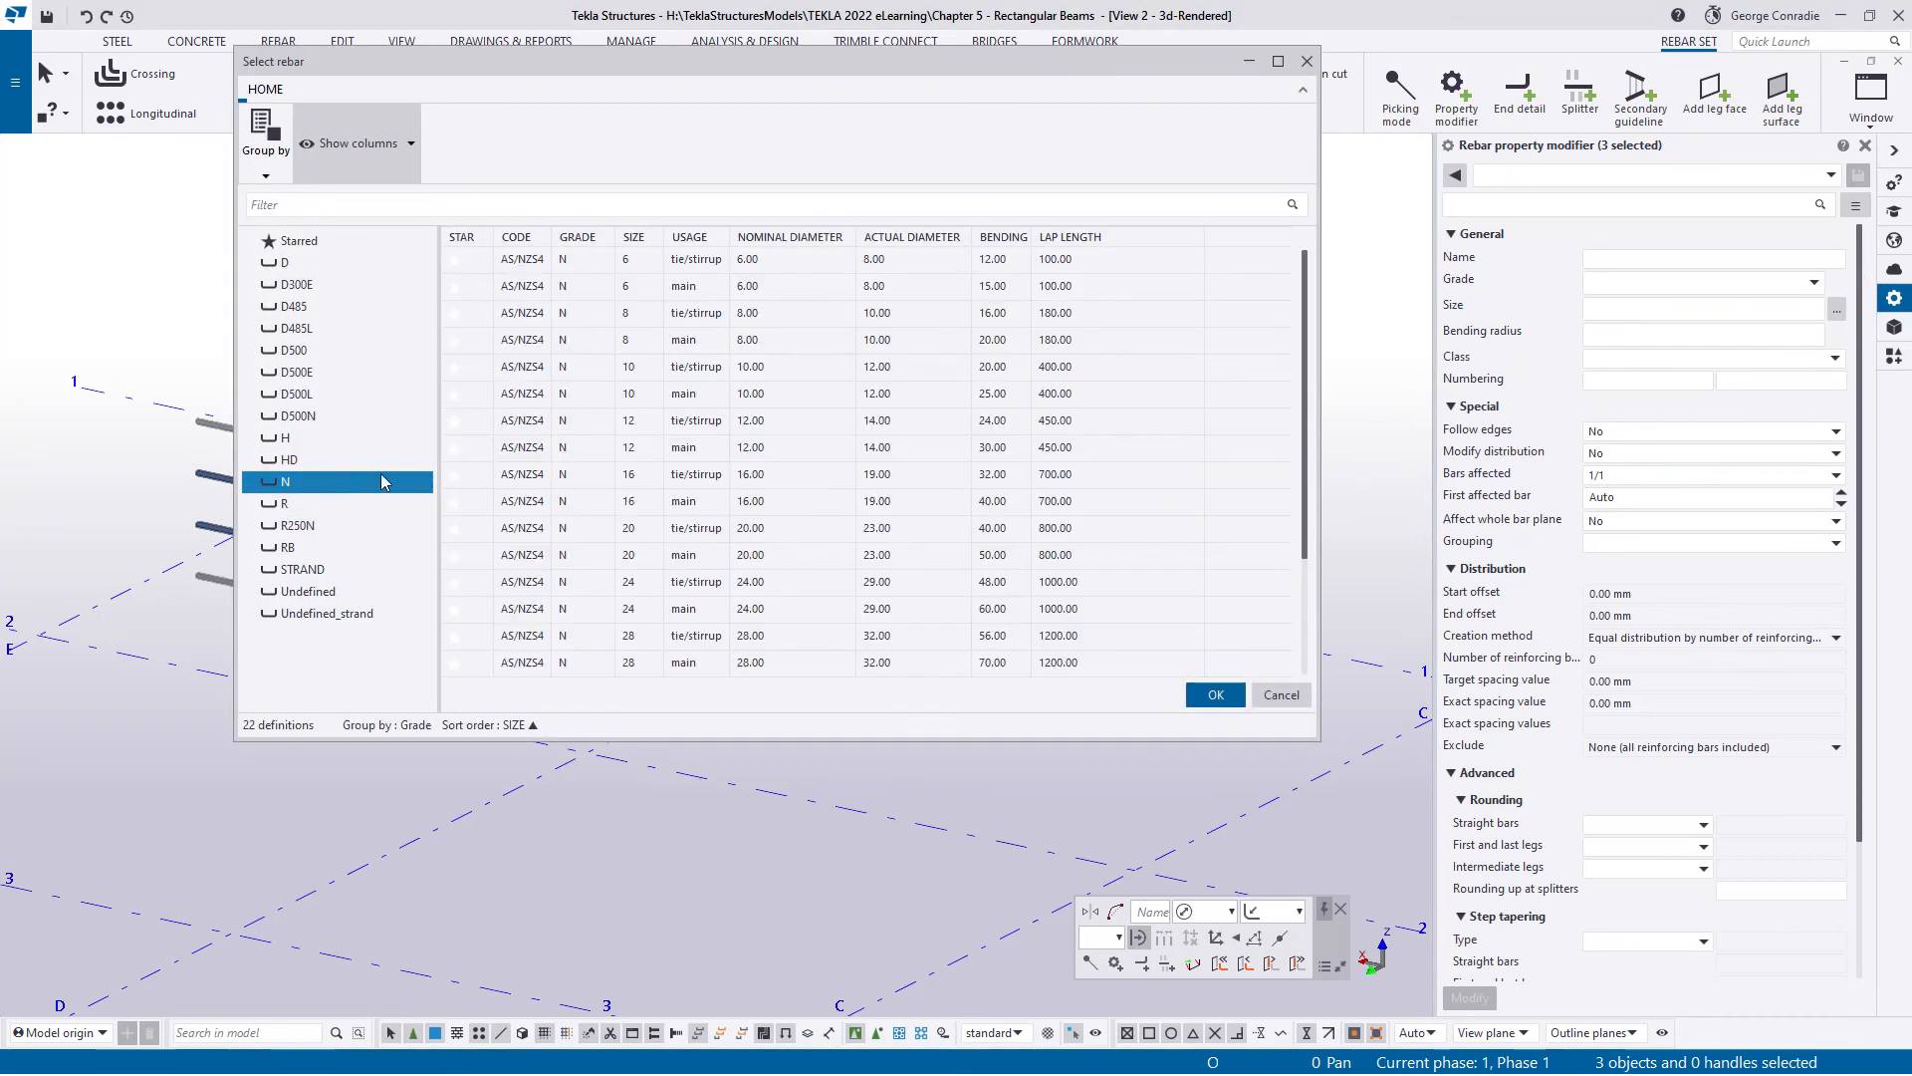
click(686, 501)
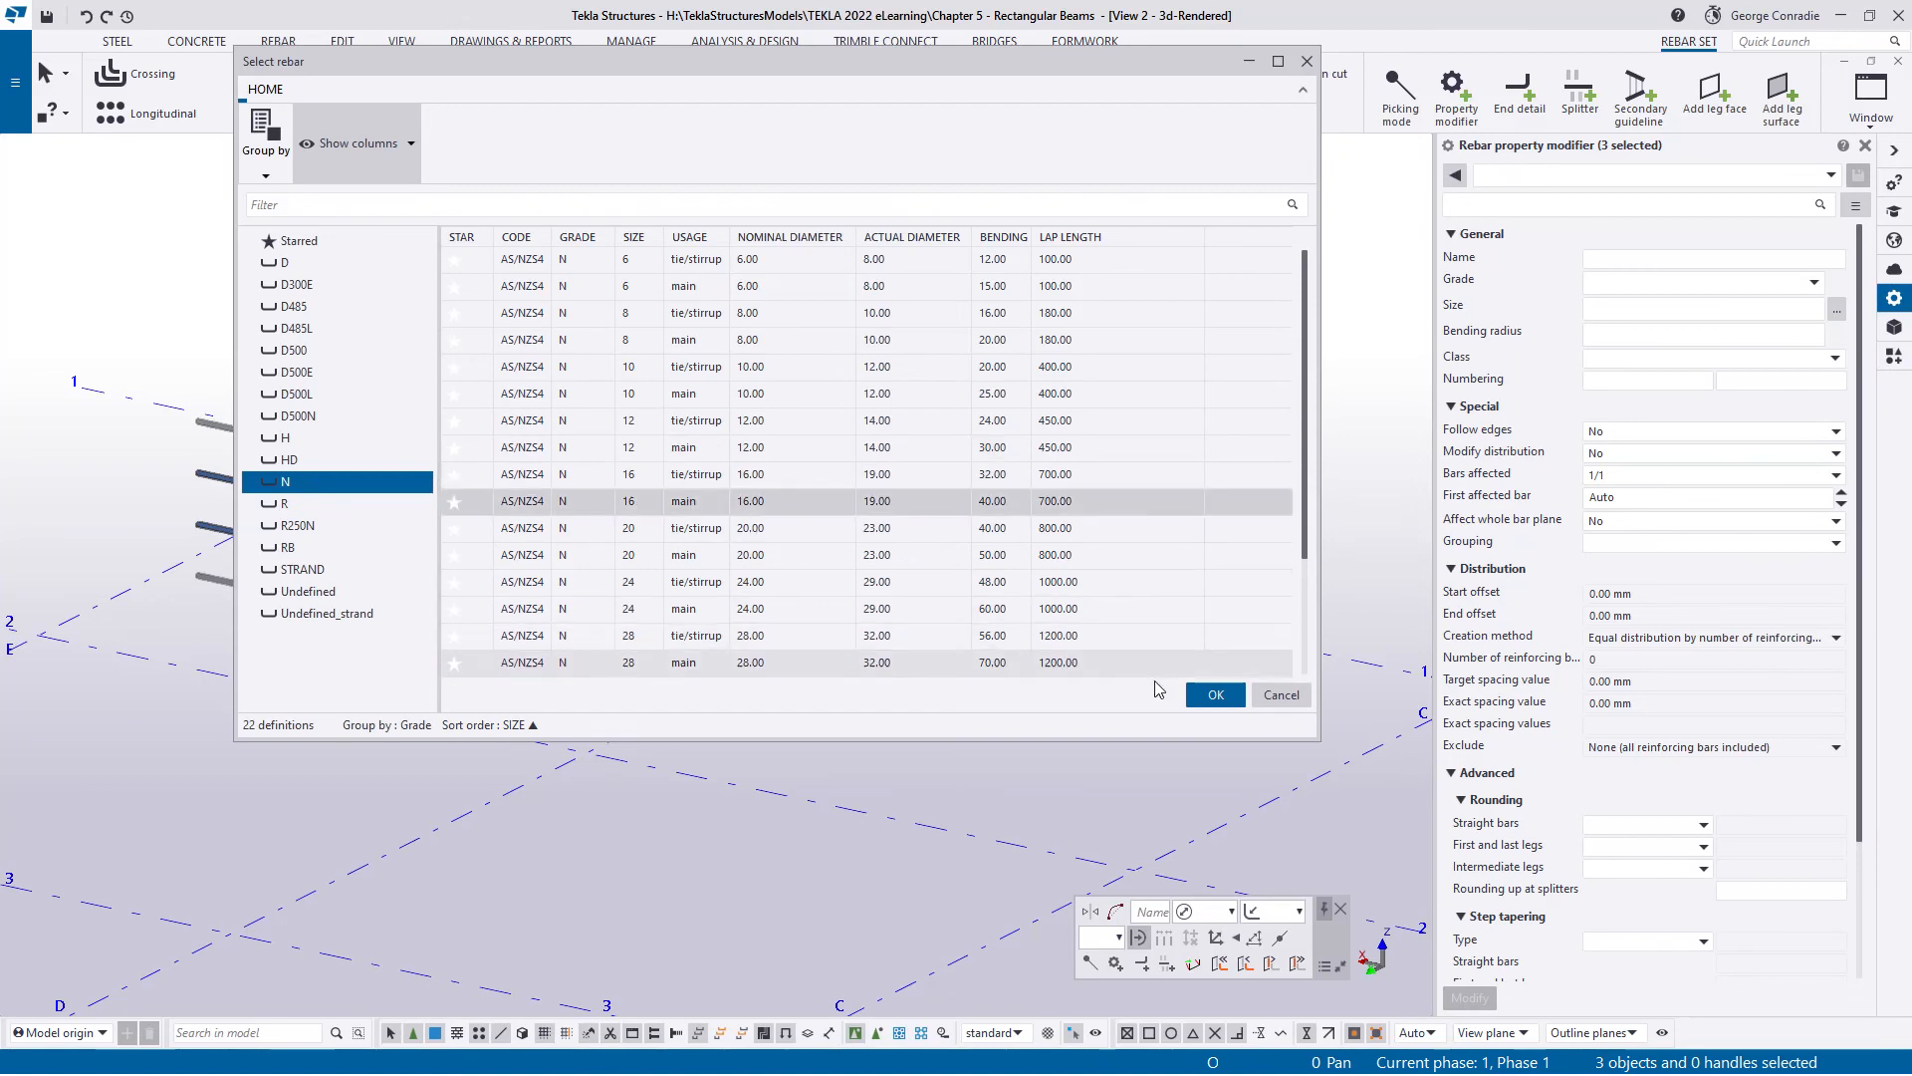
click(1216, 694)
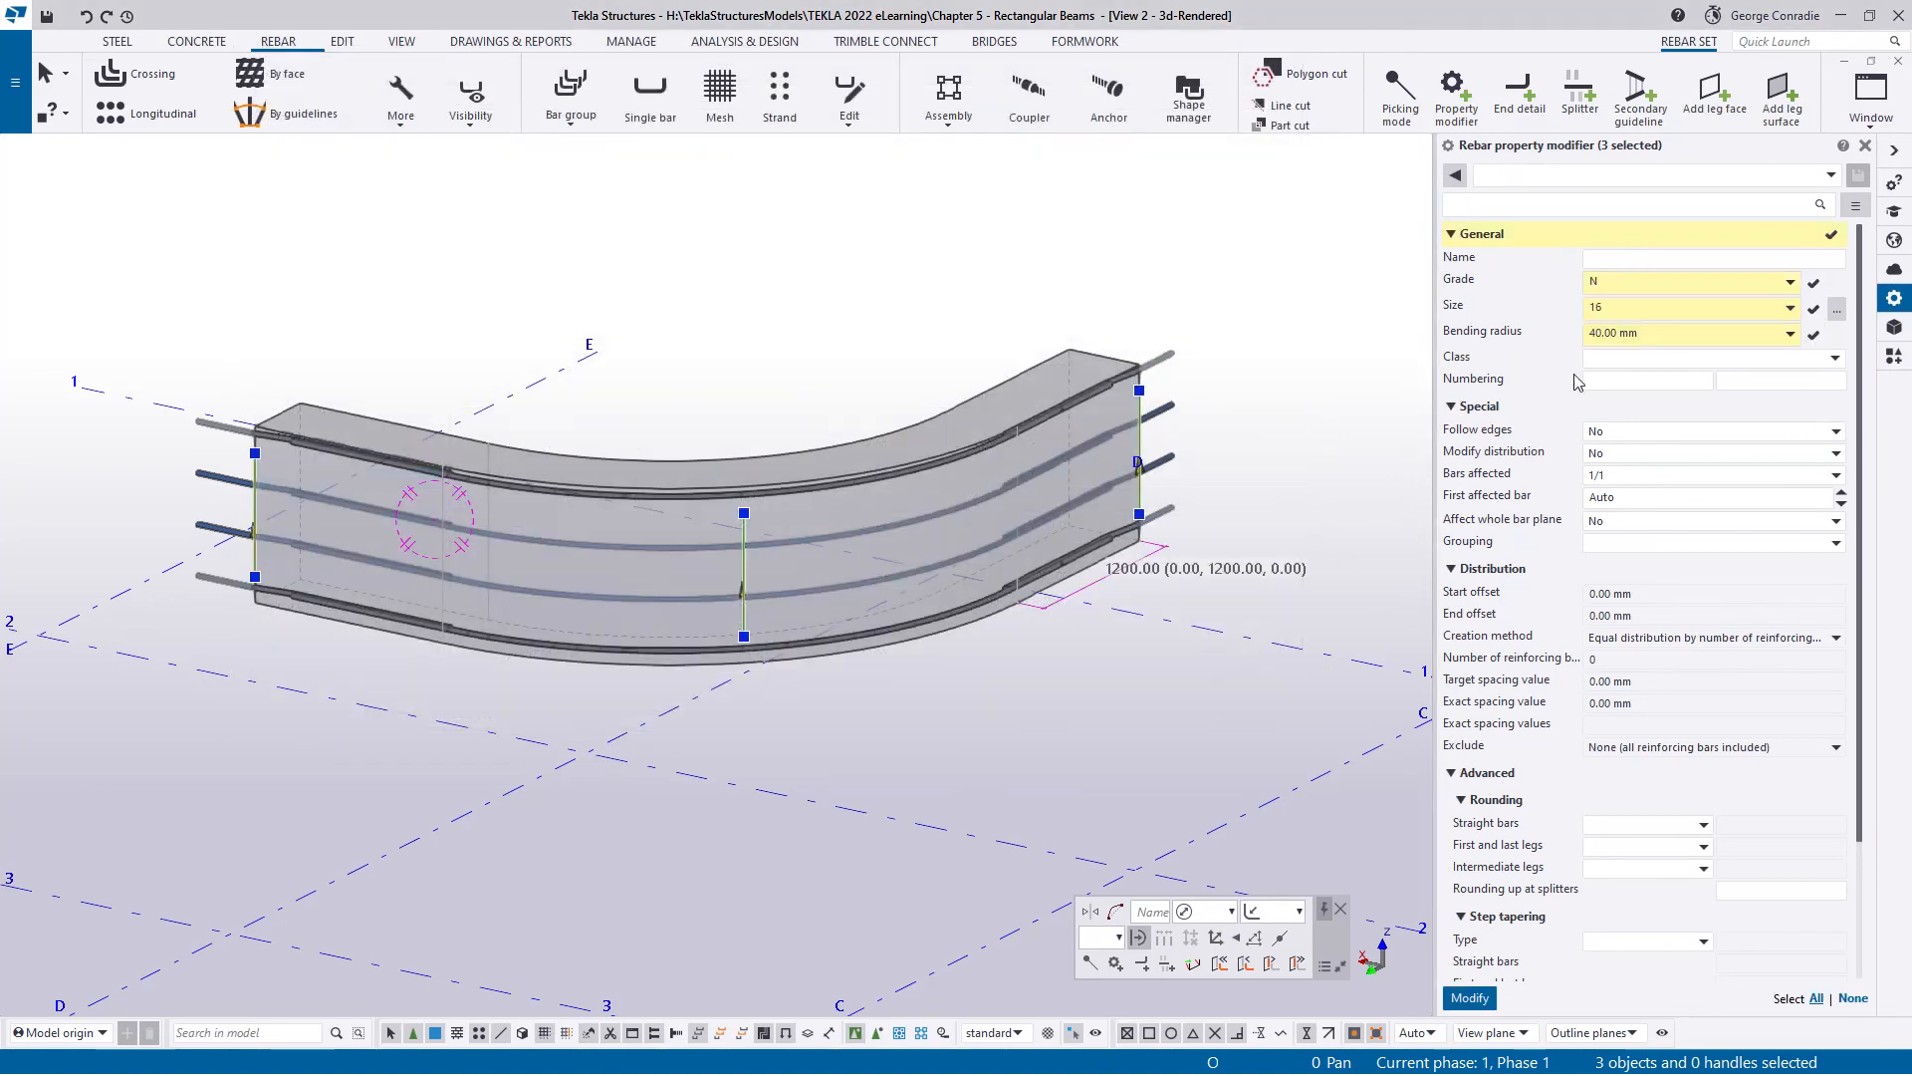
- Set the three selected property modifiers to class 2 and enable distribution modification
click(1615, 356)
click(1617, 418)
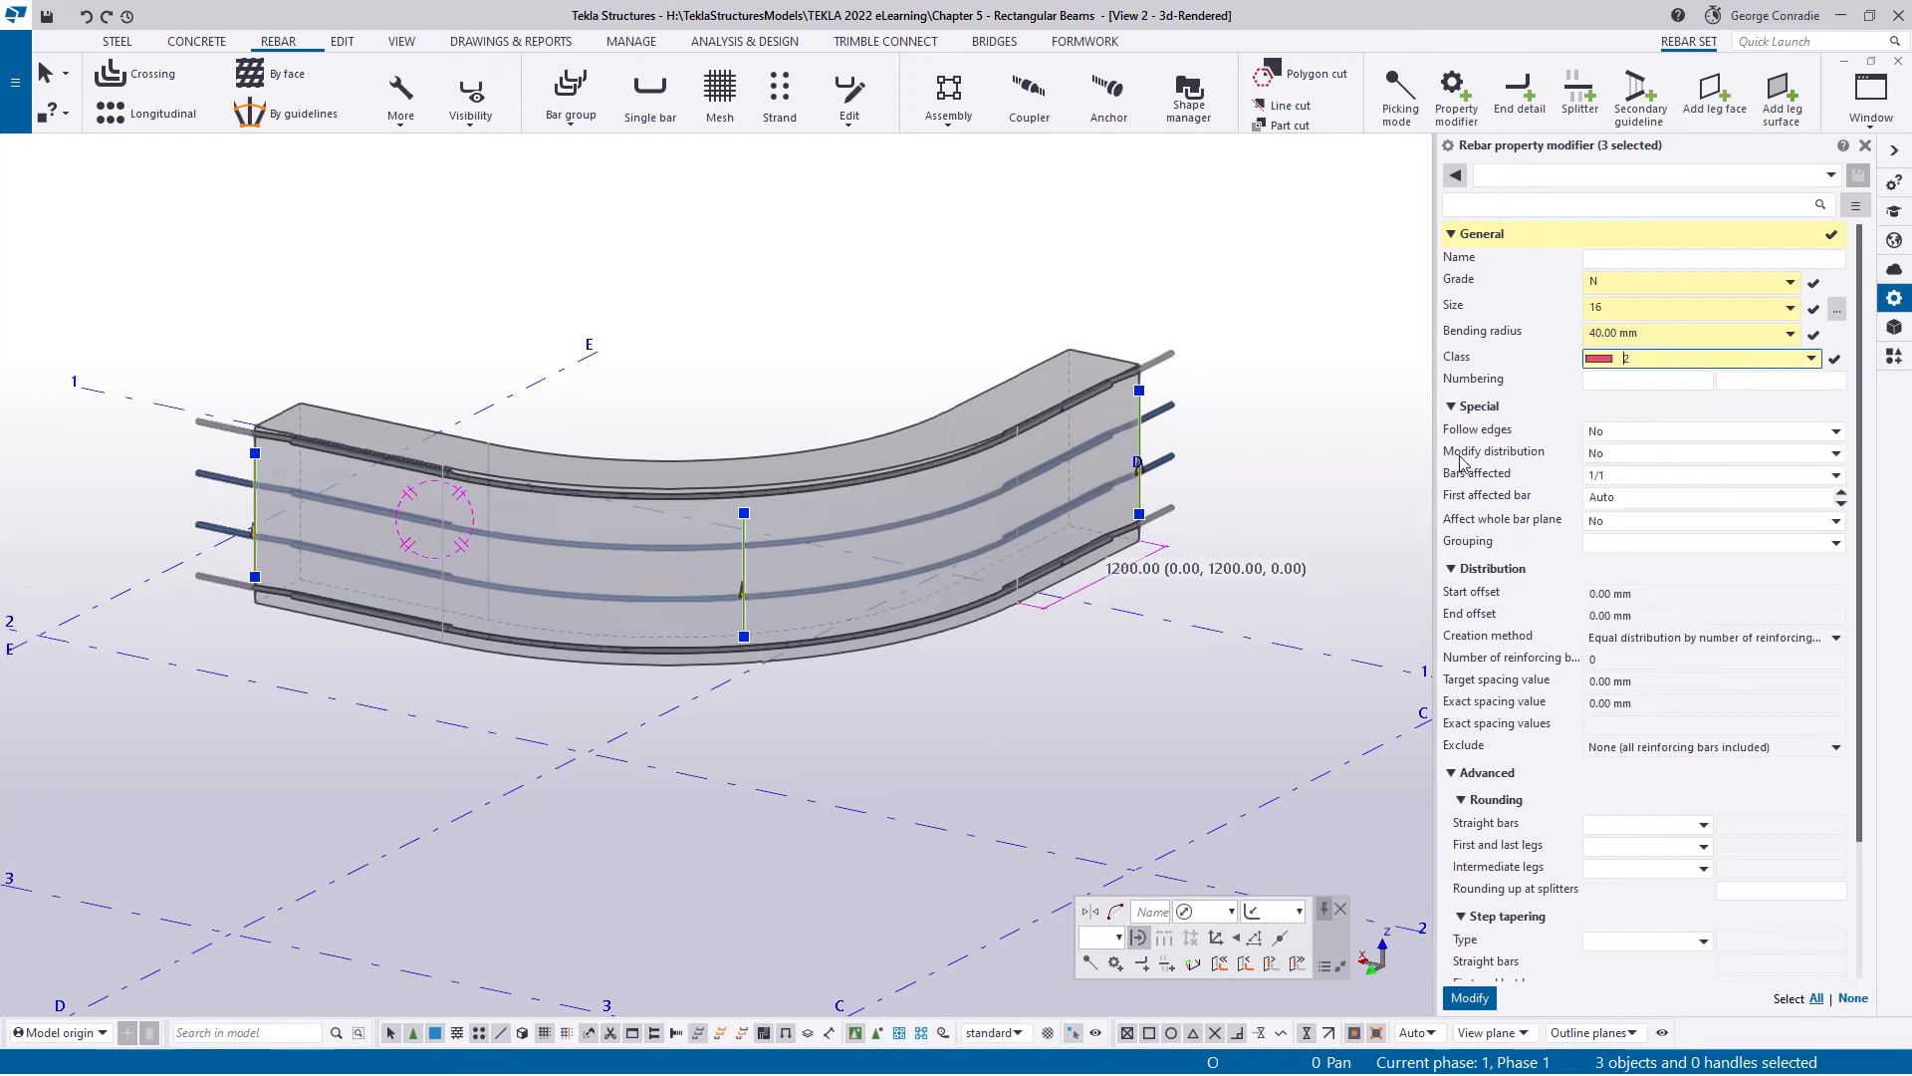
click(1621, 454)
click(1620, 472)
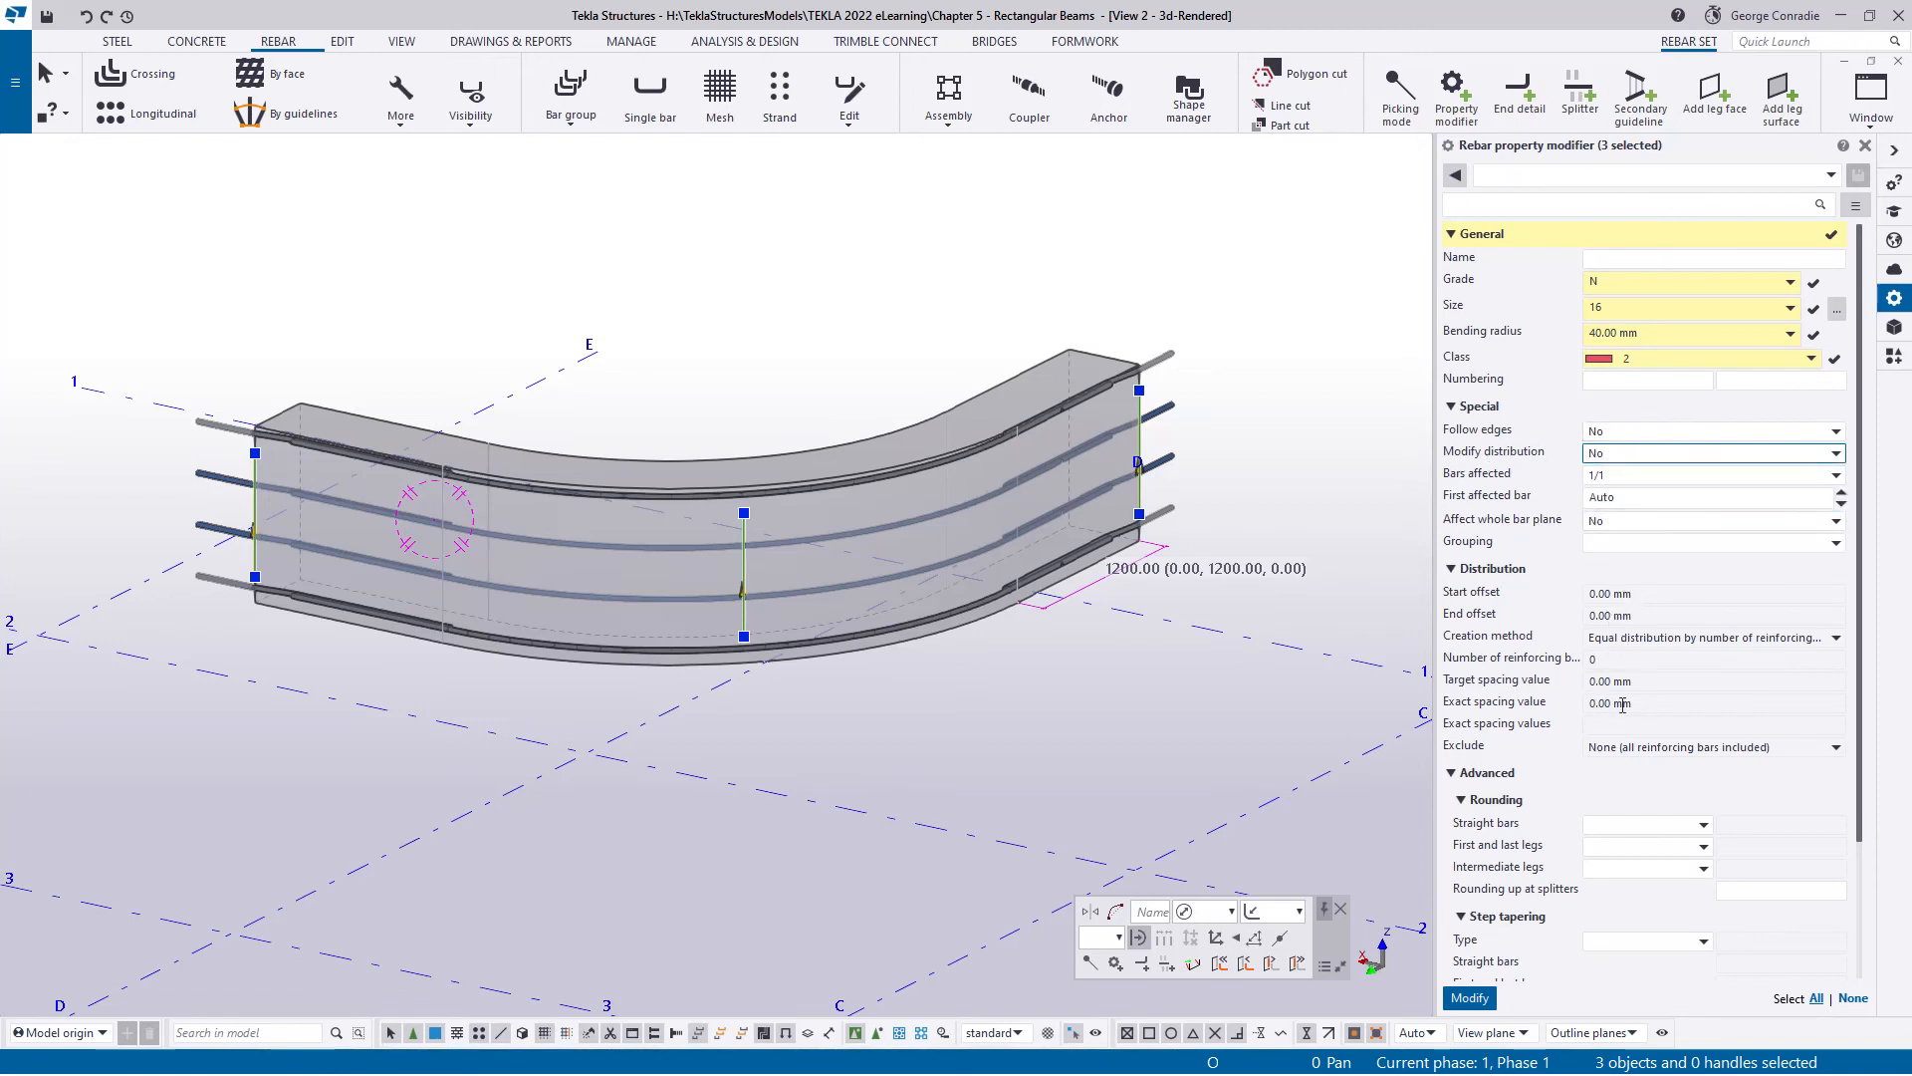
click(1618, 454)
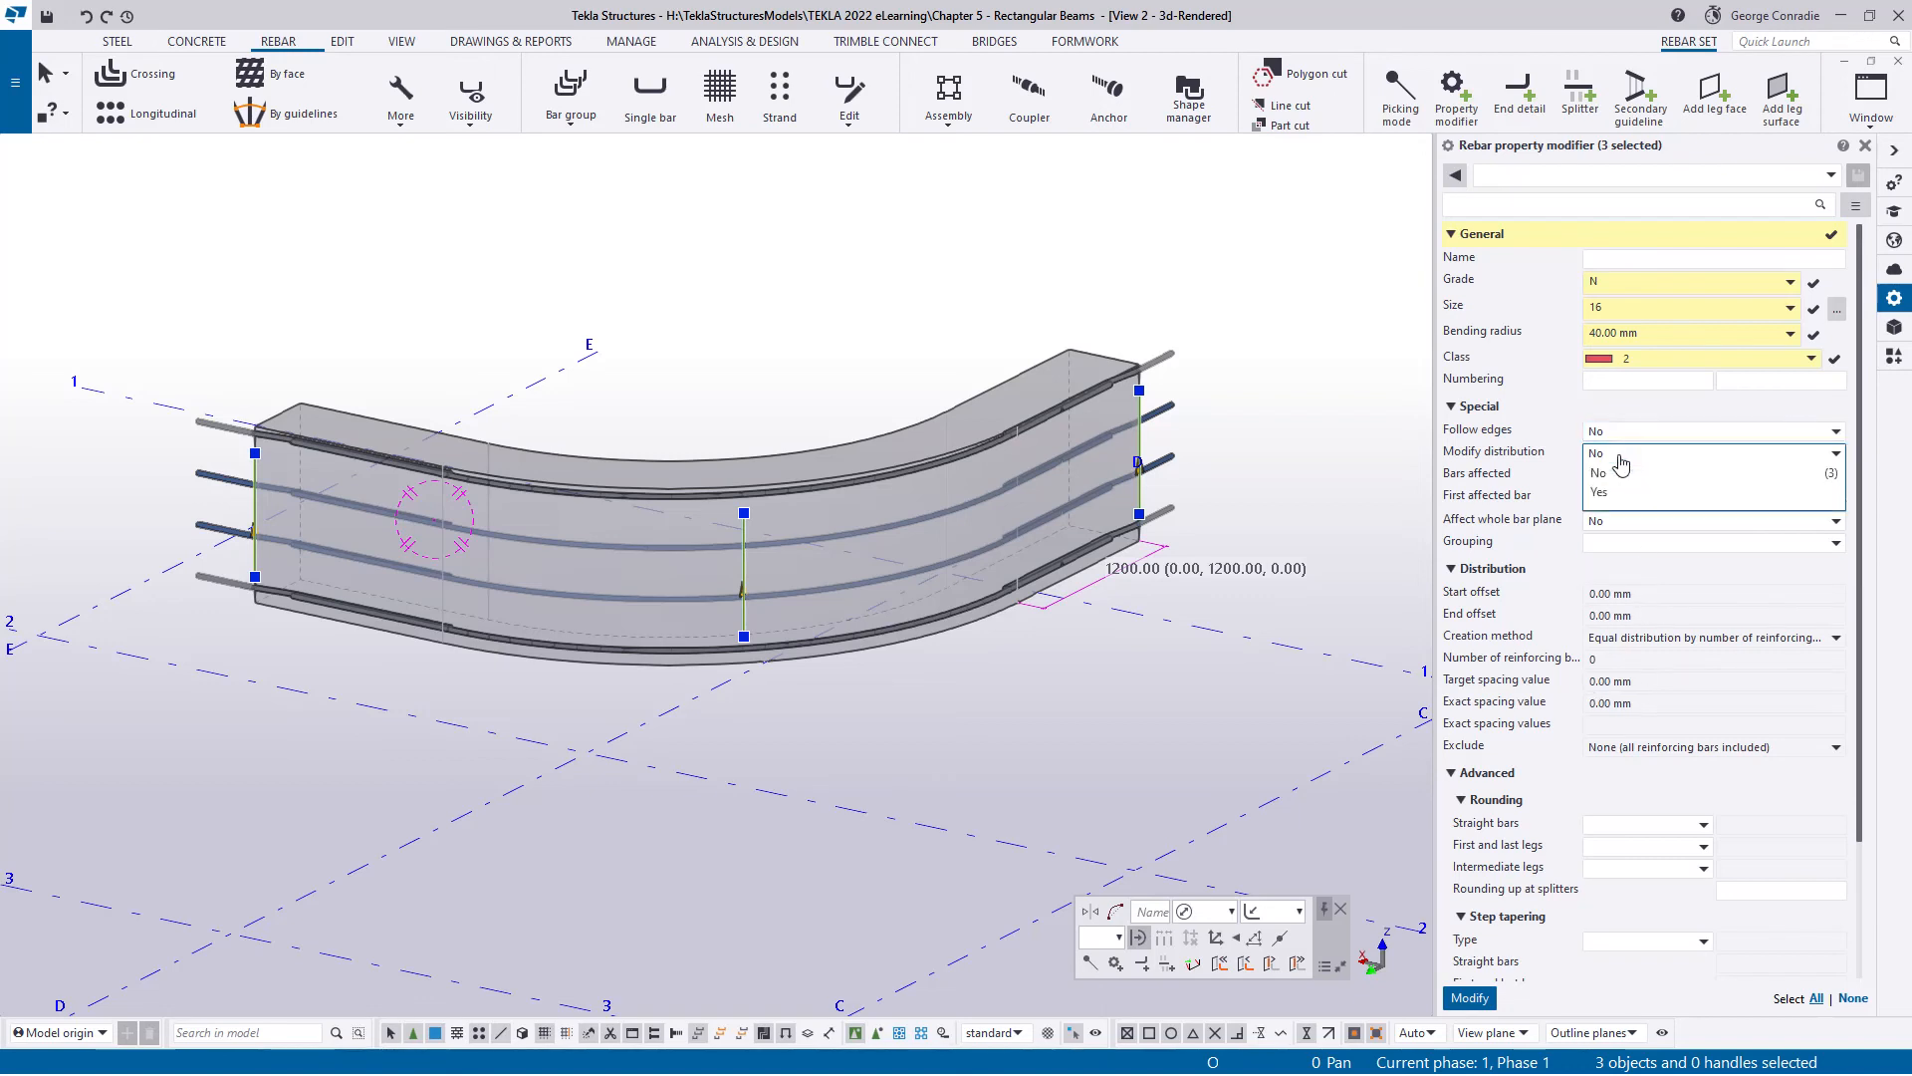
click(1619, 494)
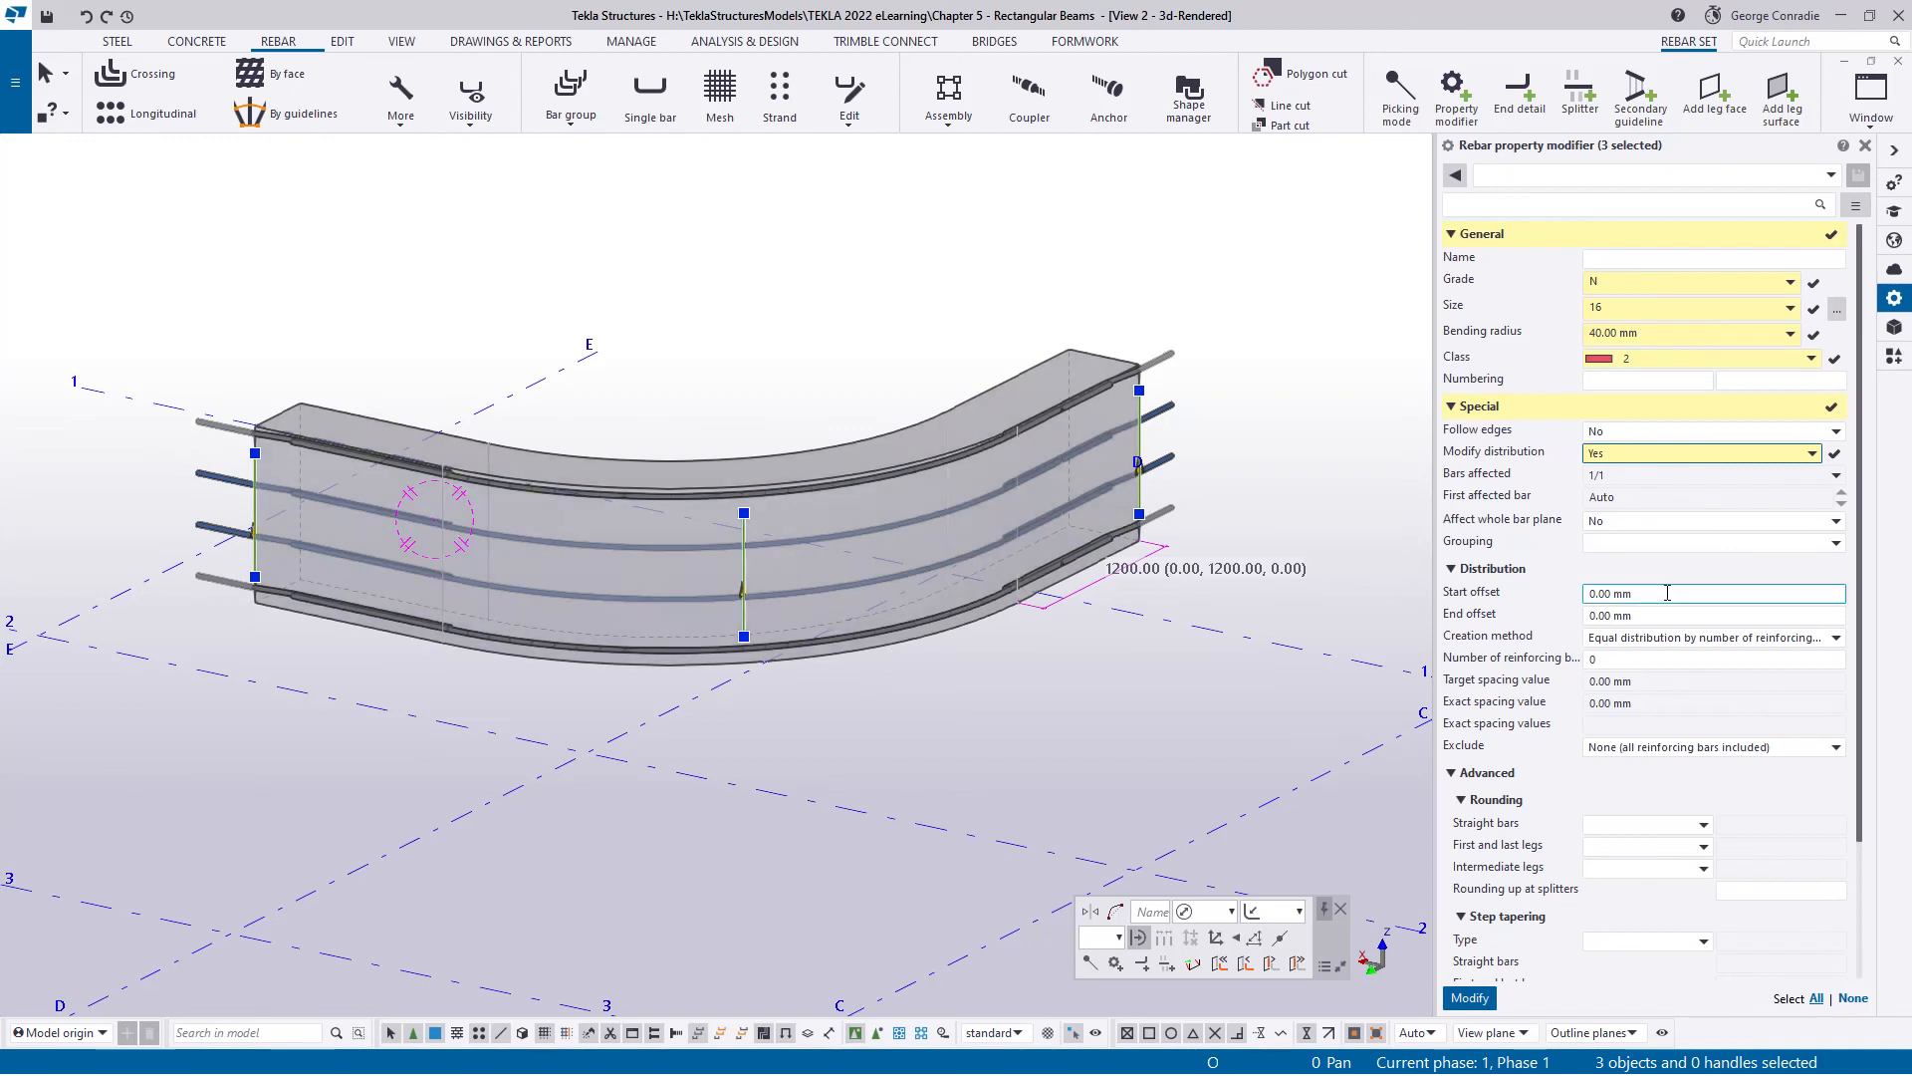
- Set both the start offset and the end offset of the modifiers' distribution to 150 mm
click(1598, 593)
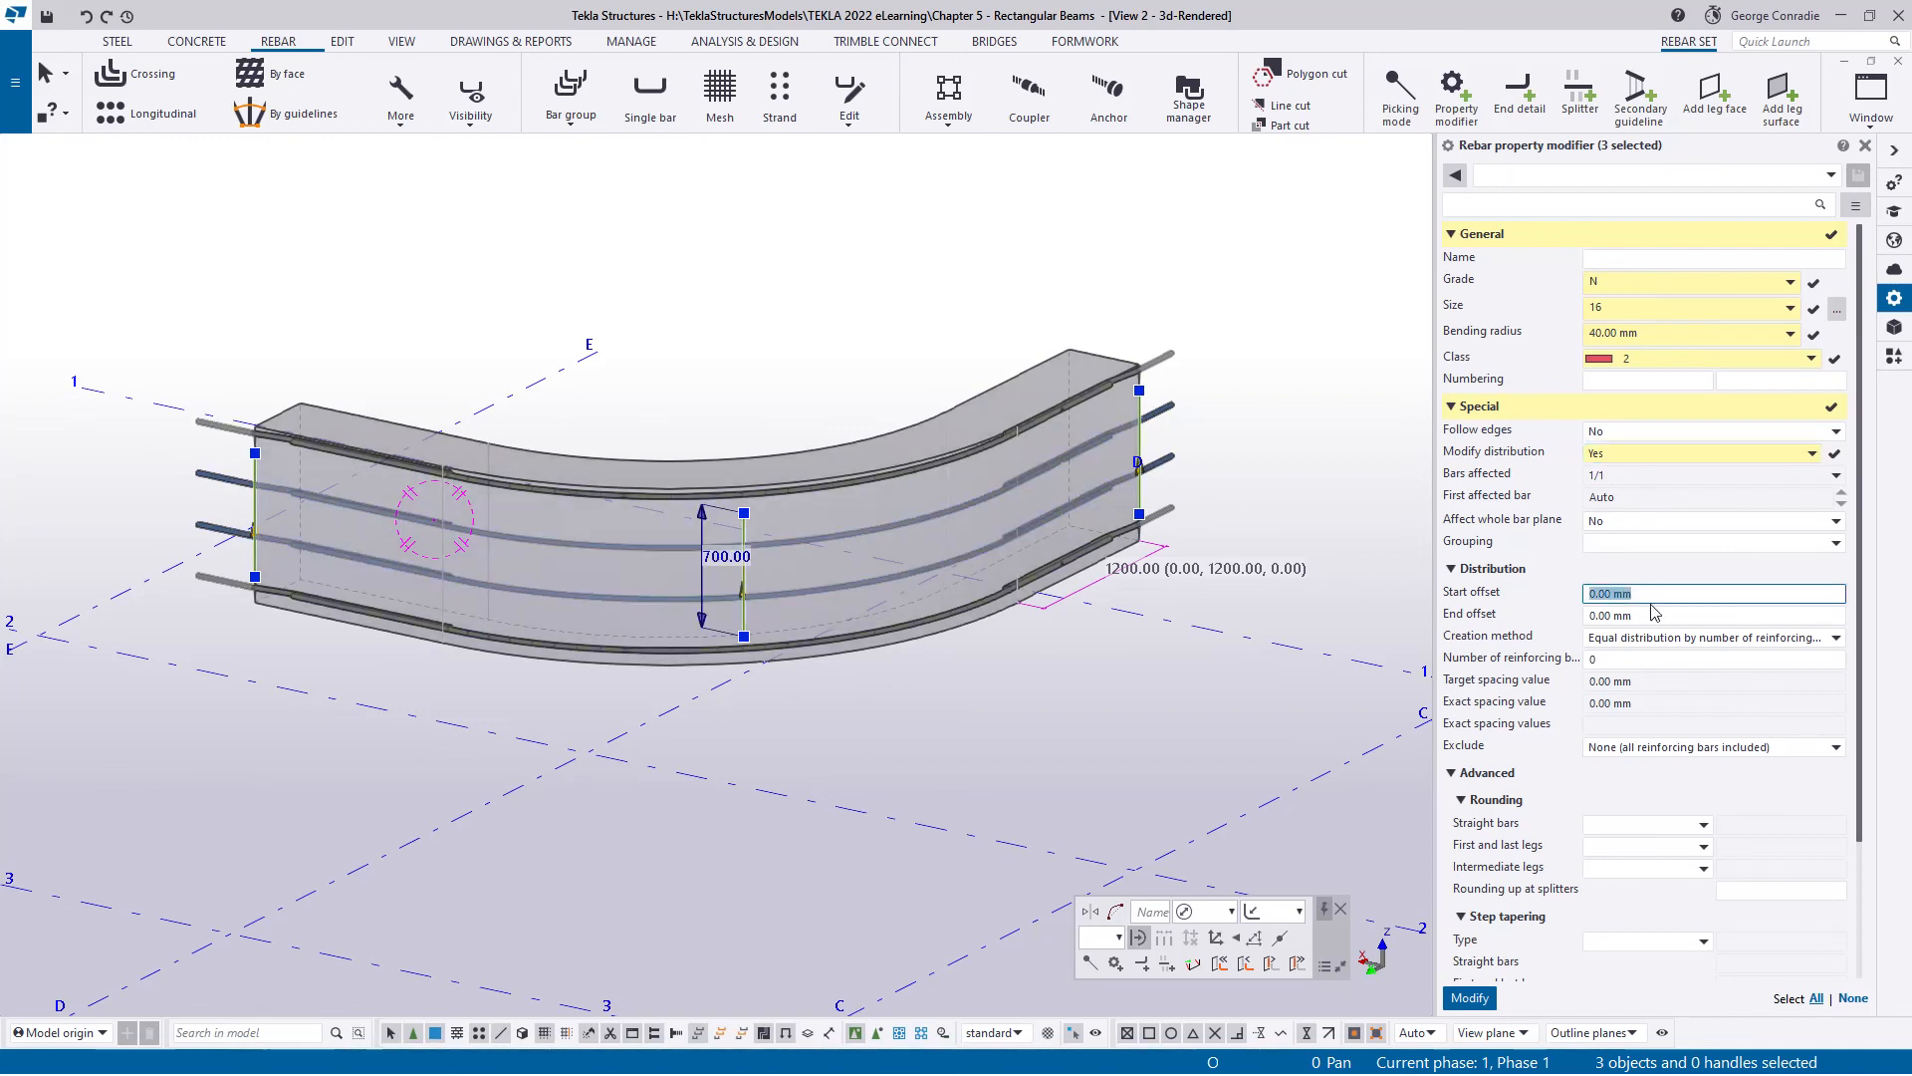
text(150)
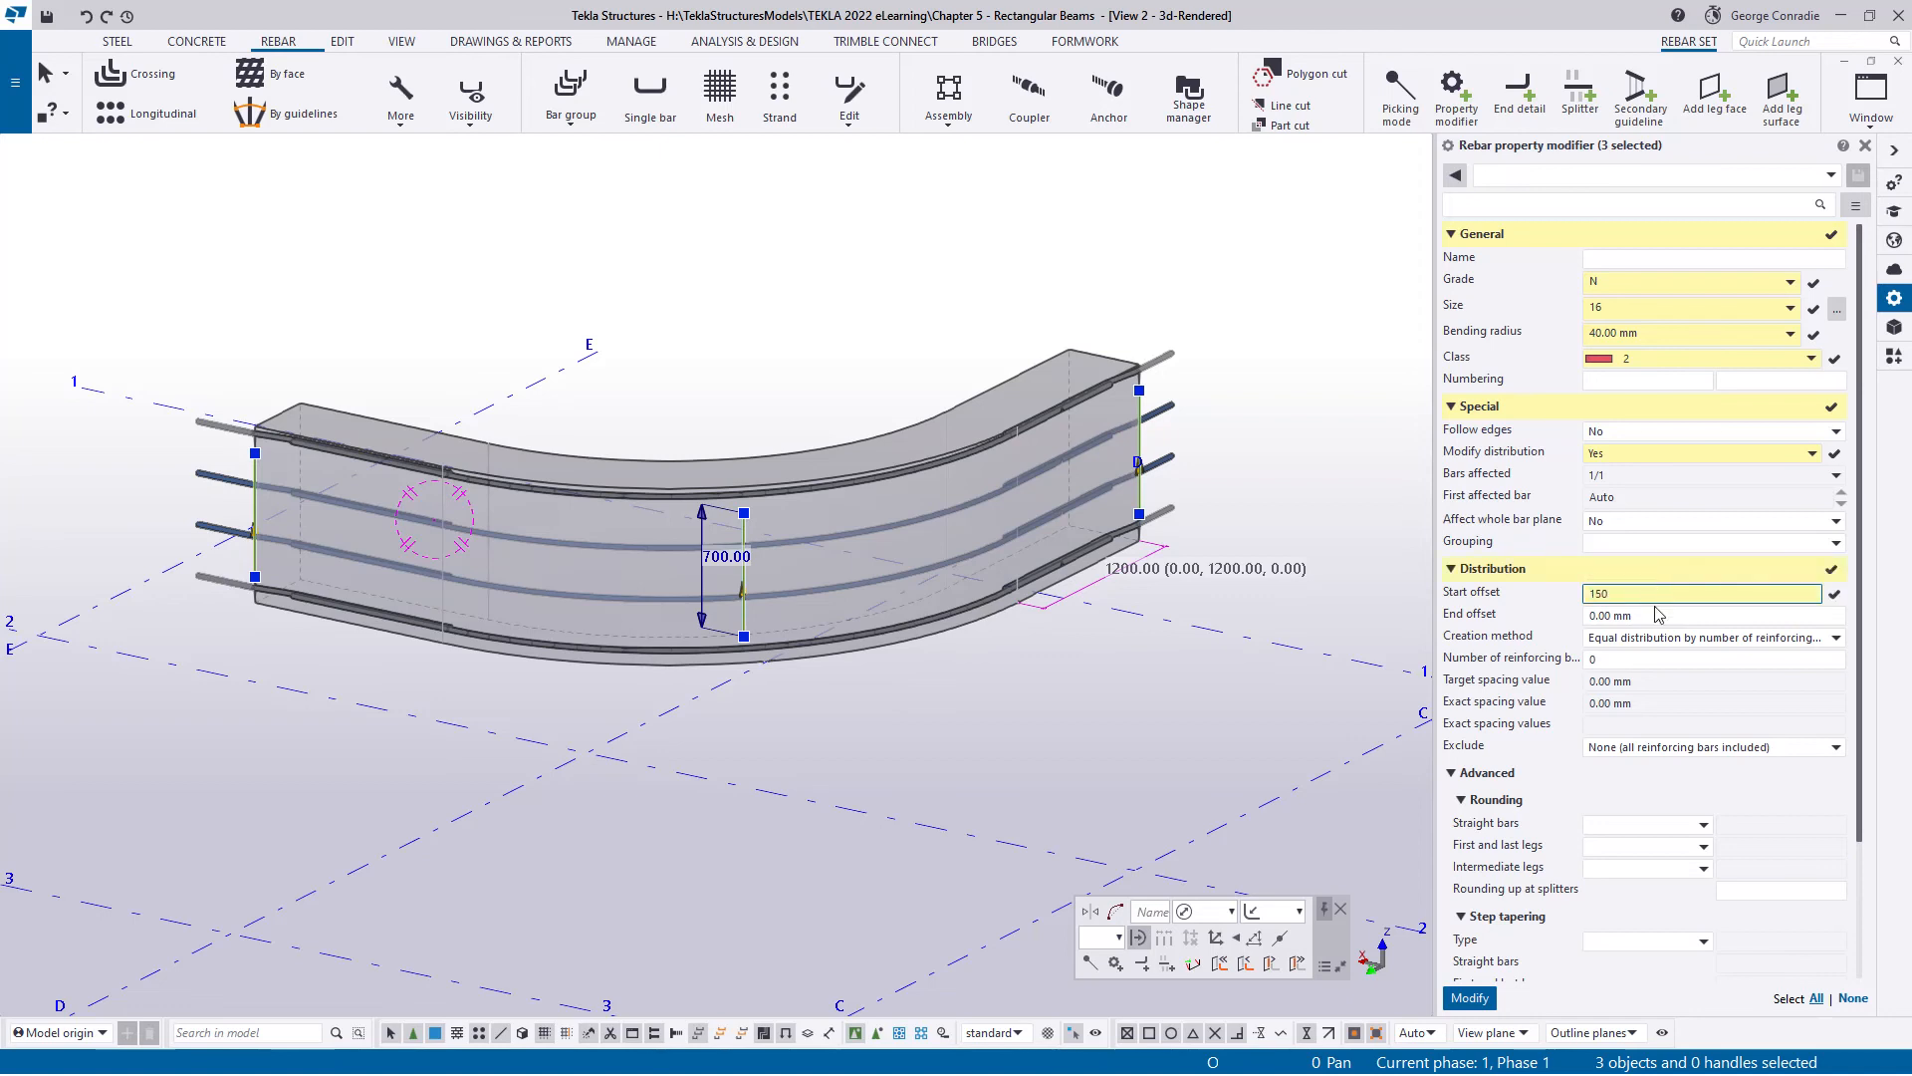
click(1659, 614)
text(150)
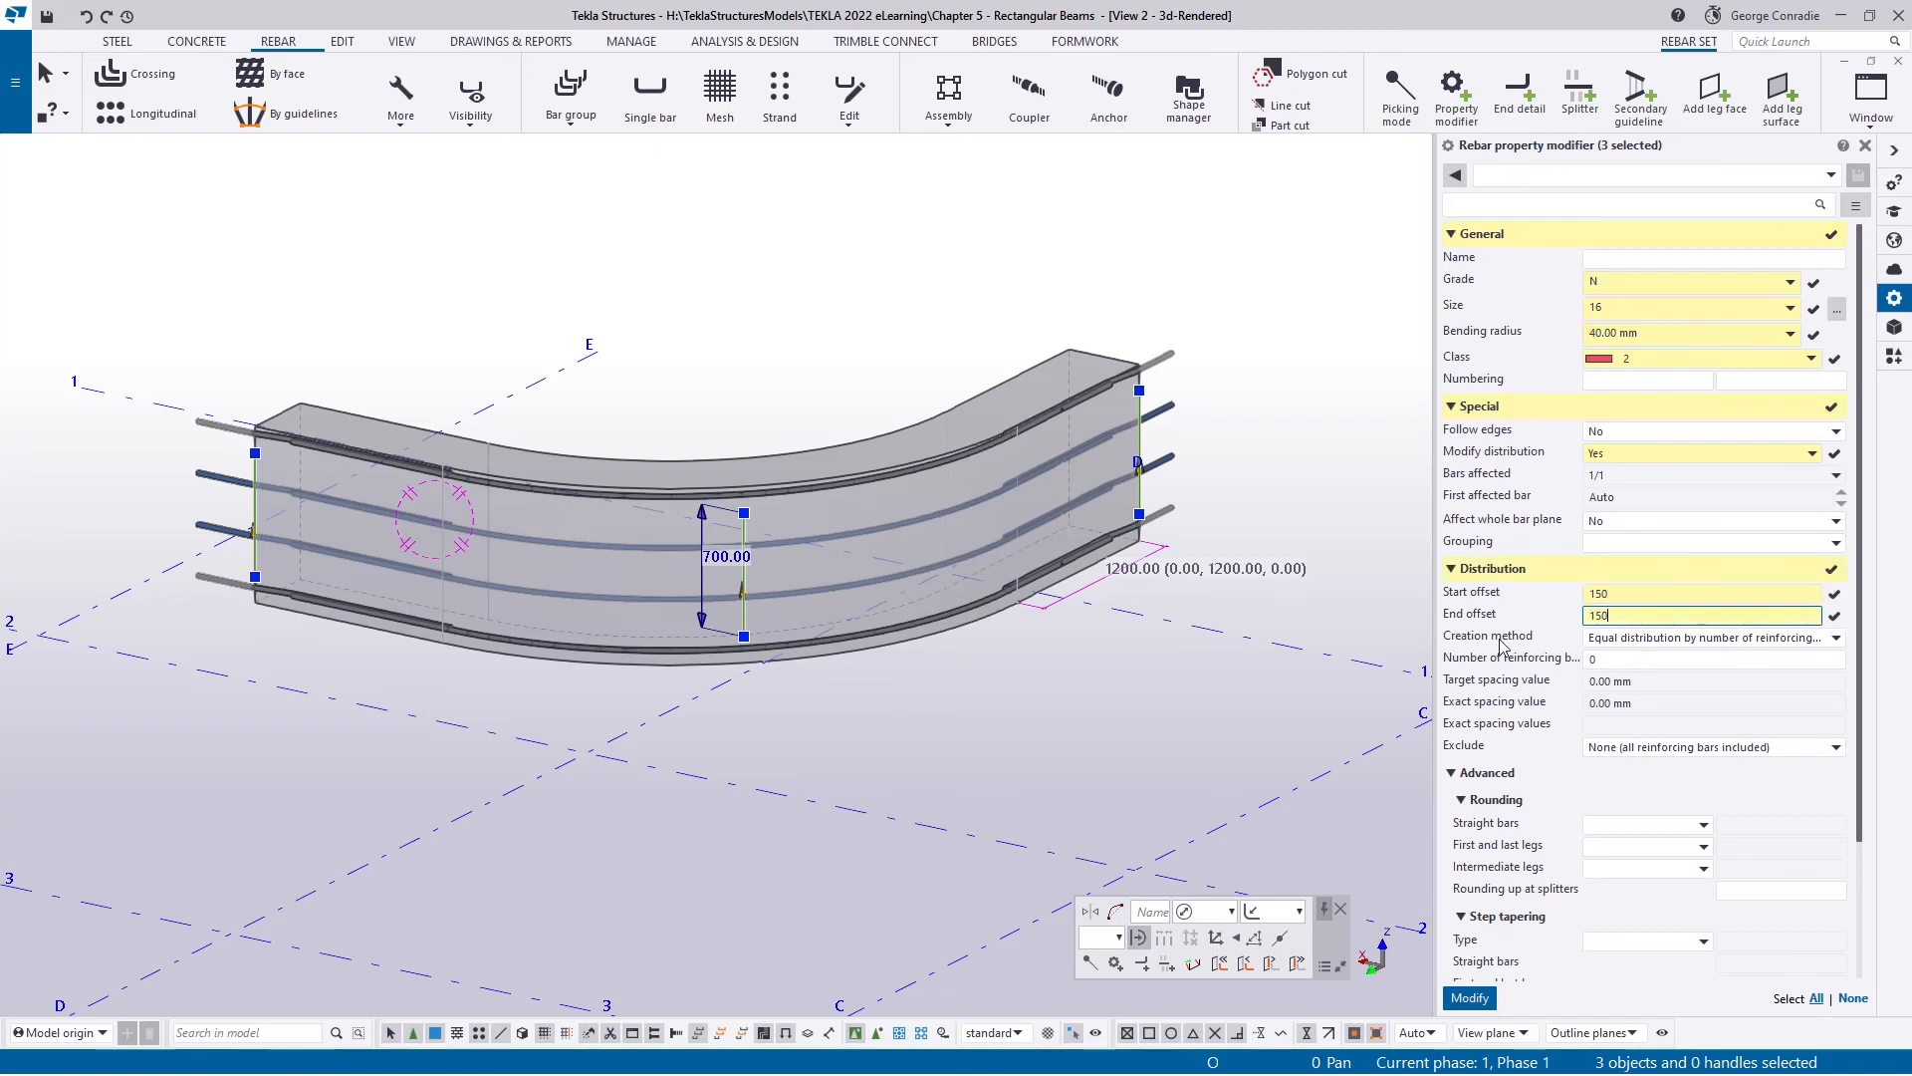
- Distribute 3 bars equally by number of reinforcing bars, apply the changes to the three modifiers and clear the selection
click(1632, 639)
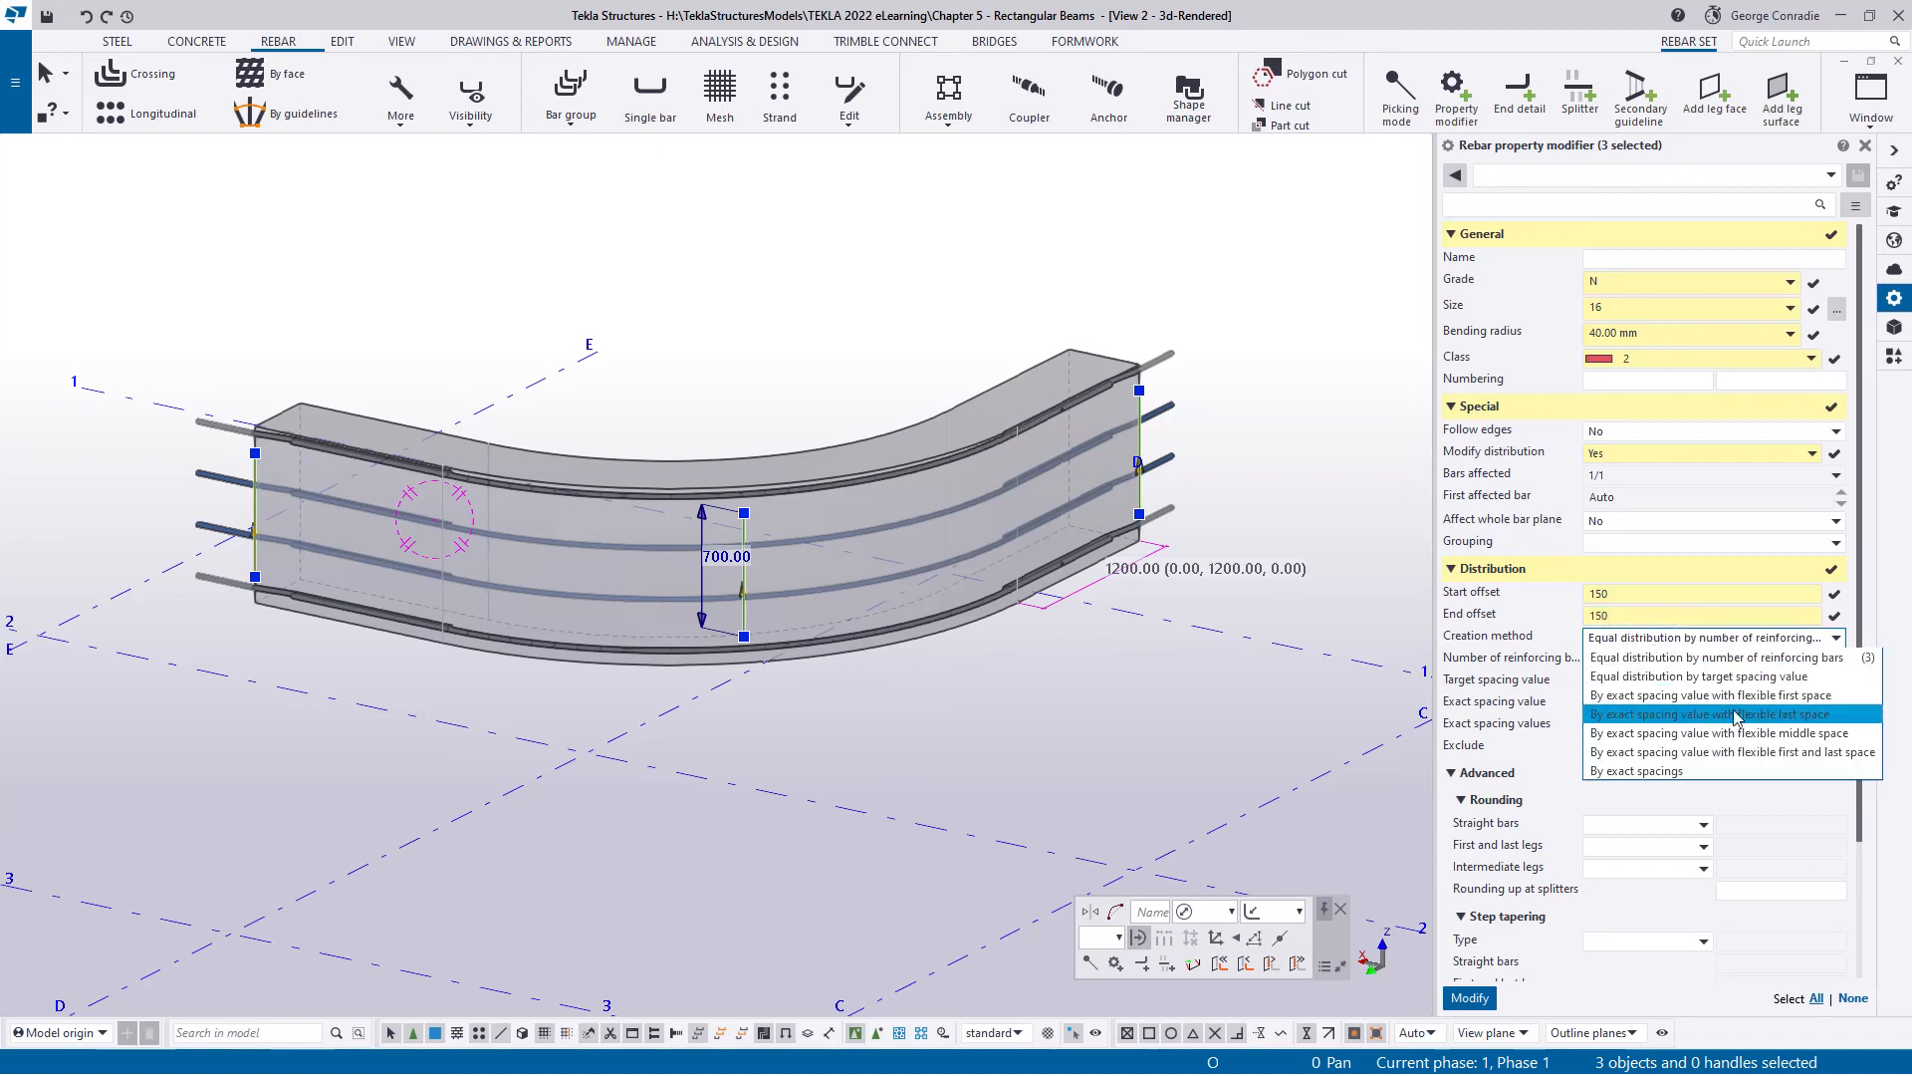
click(1713, 657)
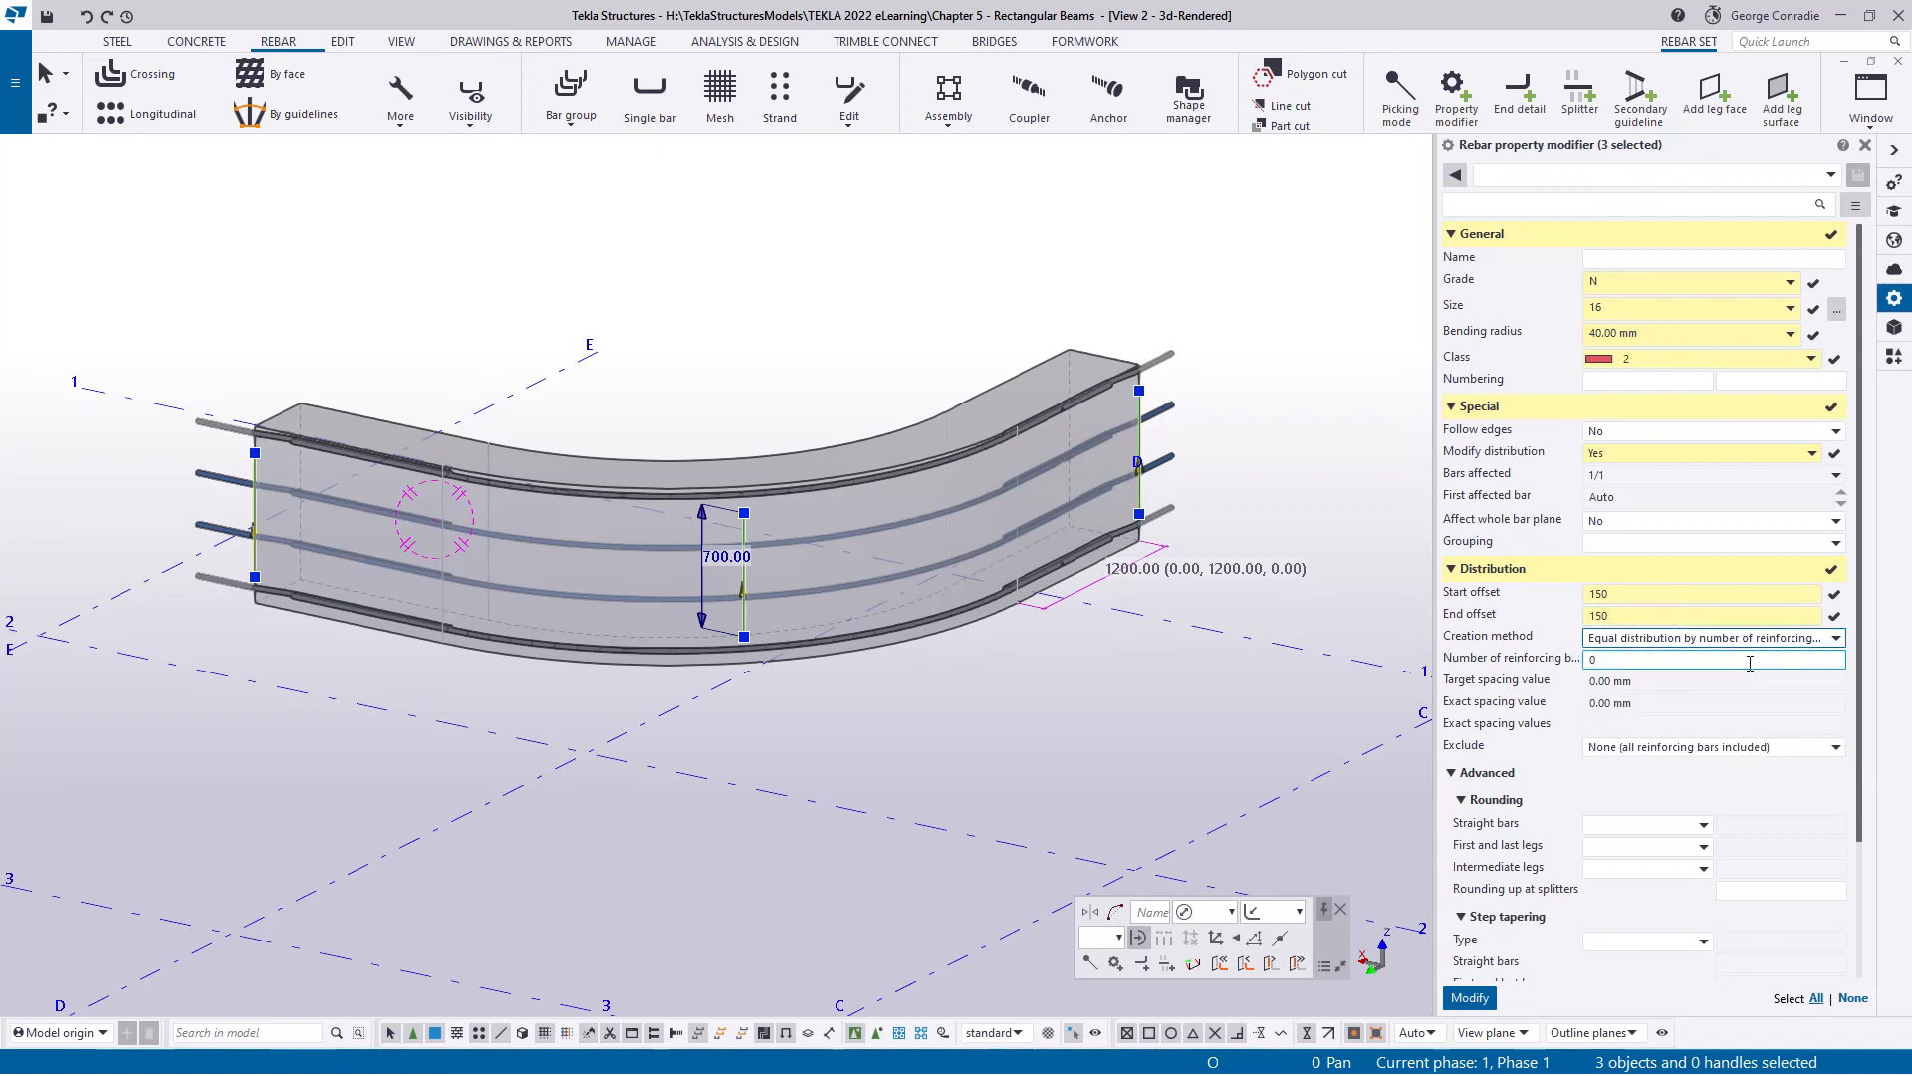
click(1631, 659)
text(3)
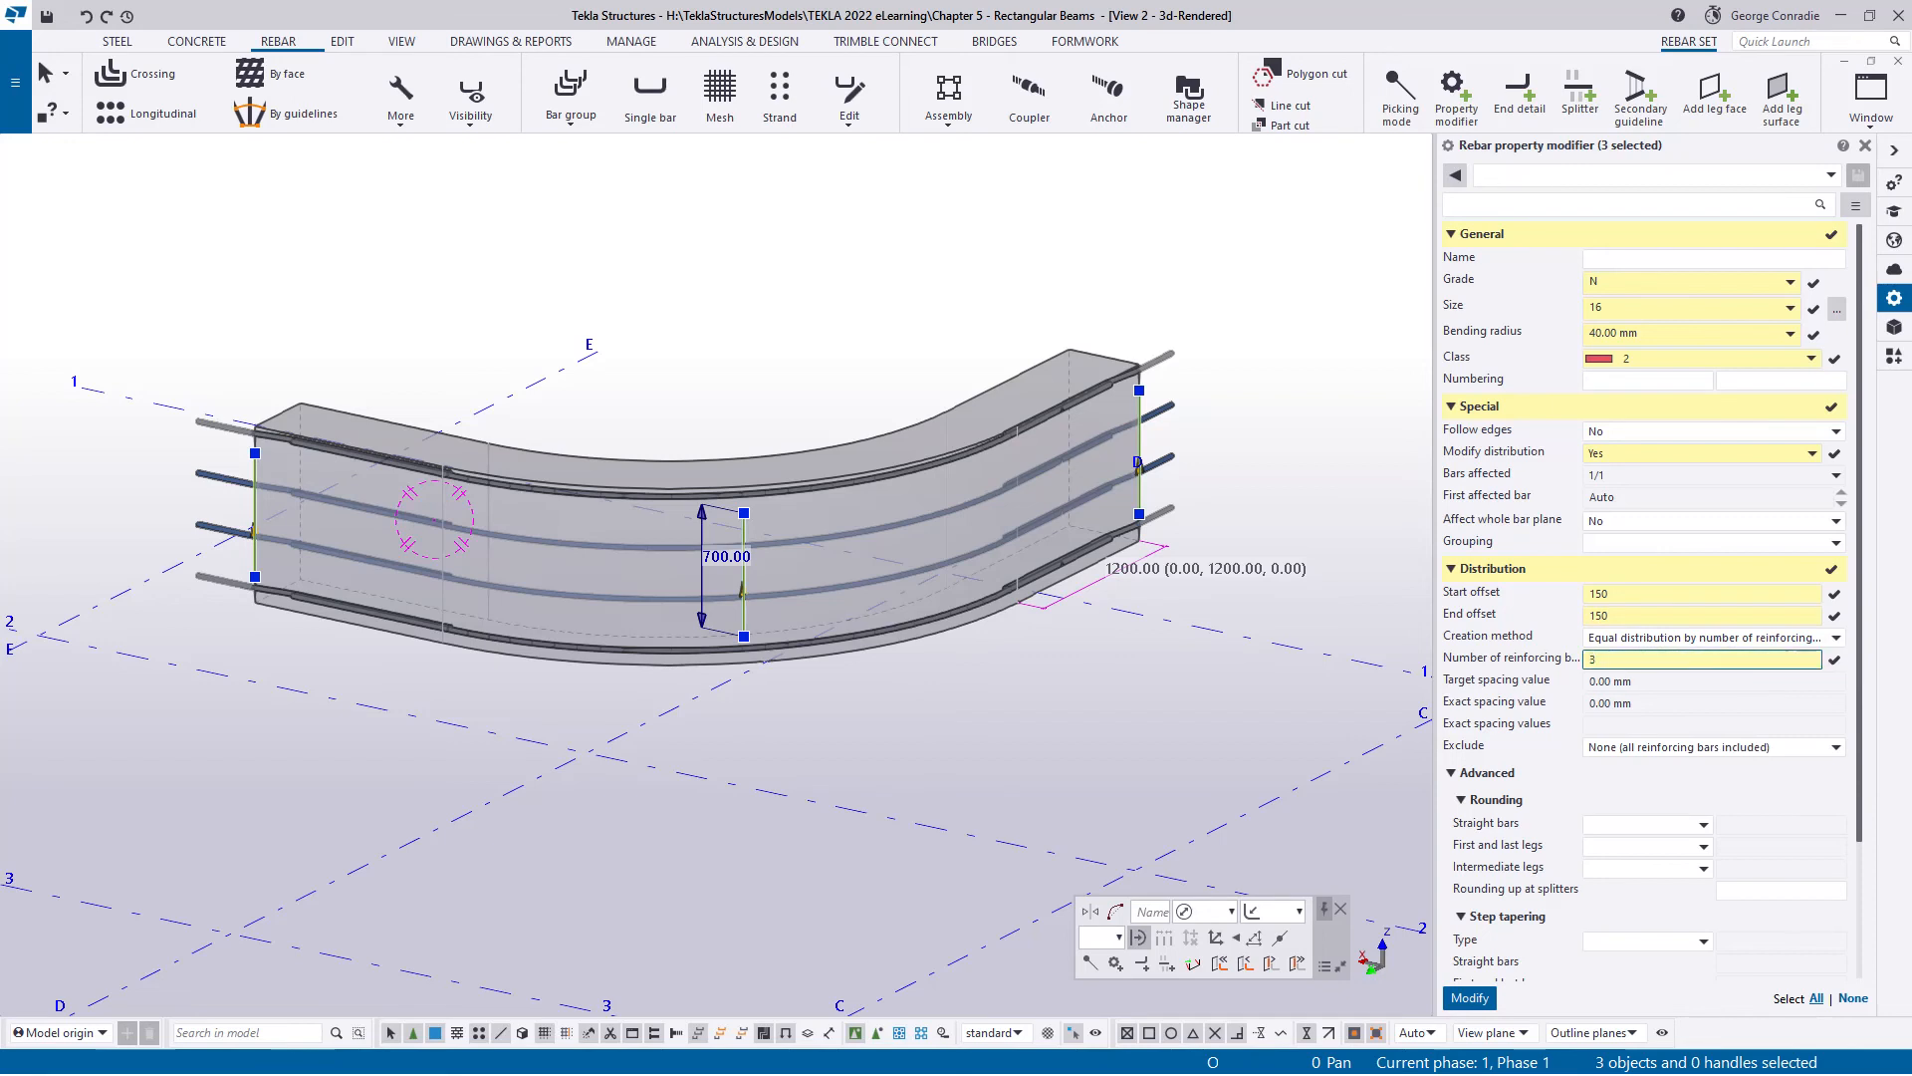
click(1469, 999)
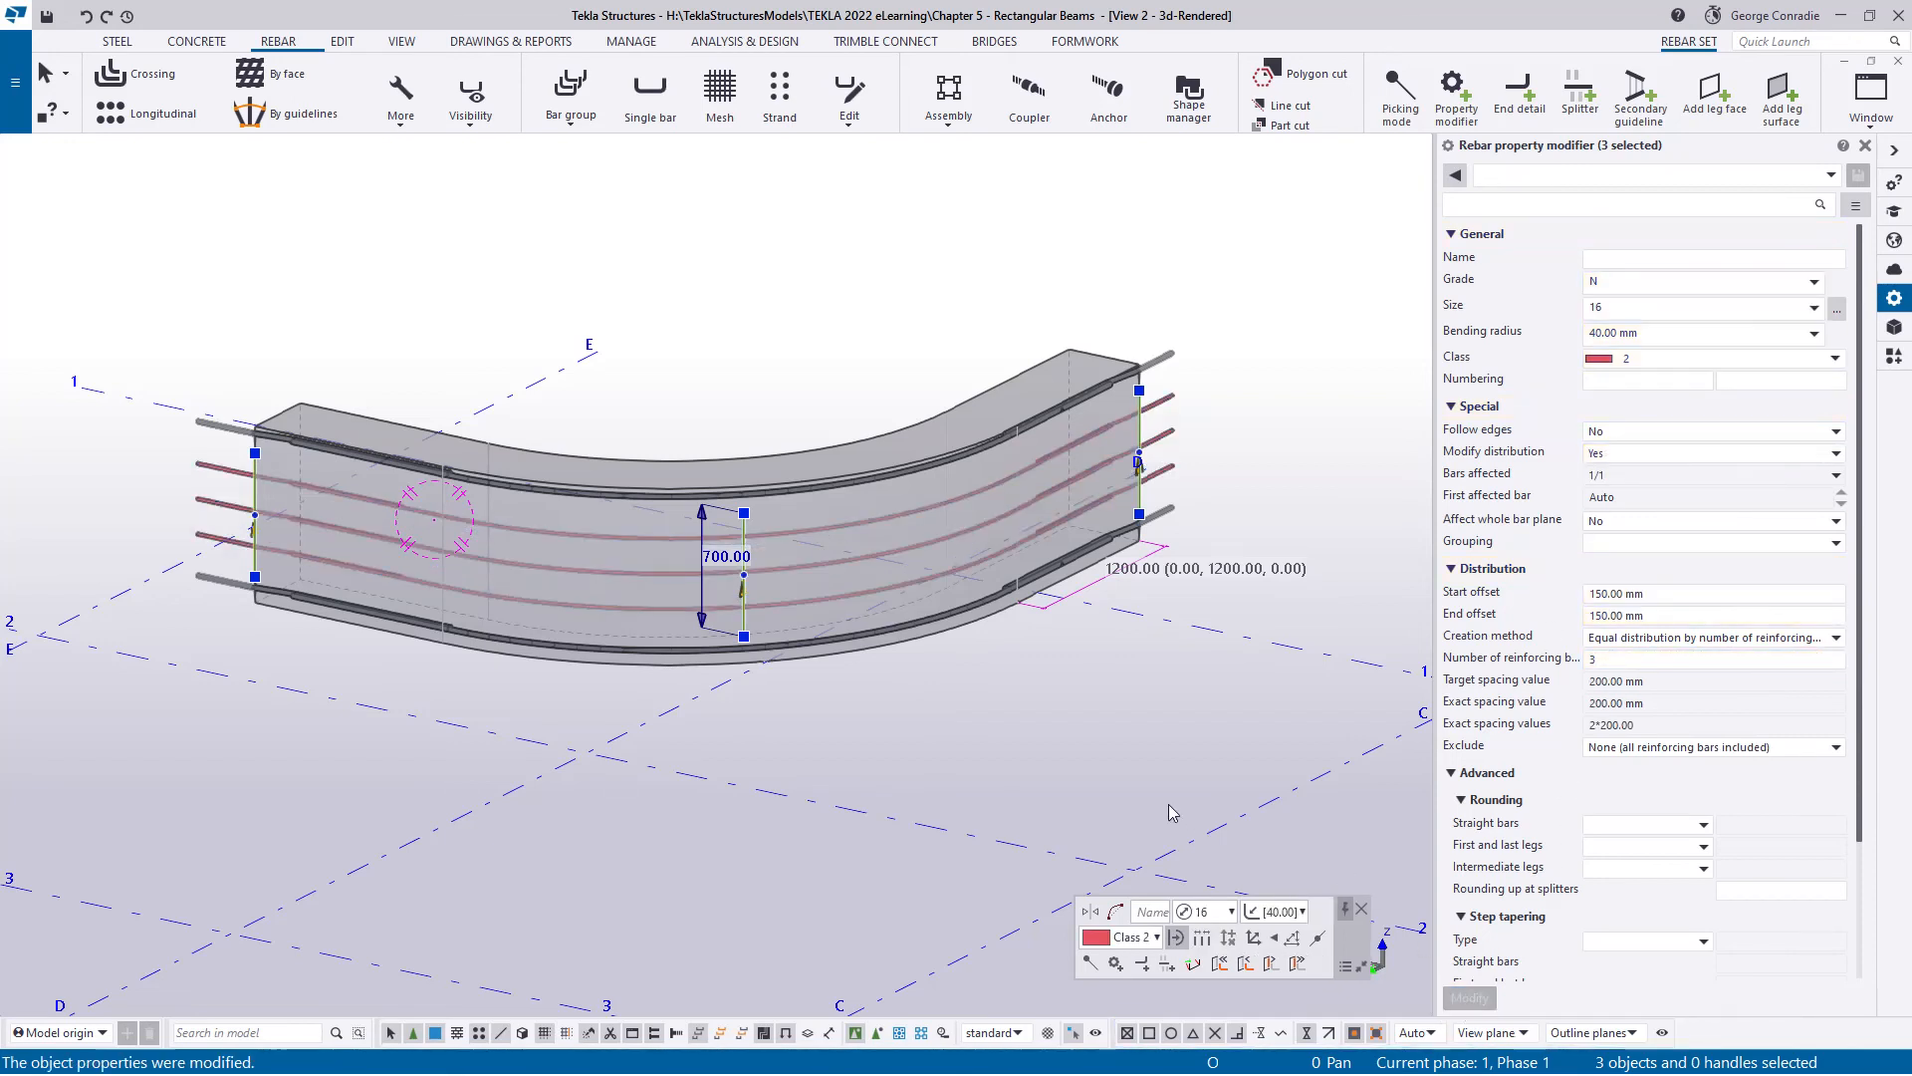
click(1133, 777)
- Examine the modified side bars and their laps along the beam and at both ends from several angles
scroll(1114, 731, down, 1)
ctrl+middle_drag(972, 657, 976, 629)
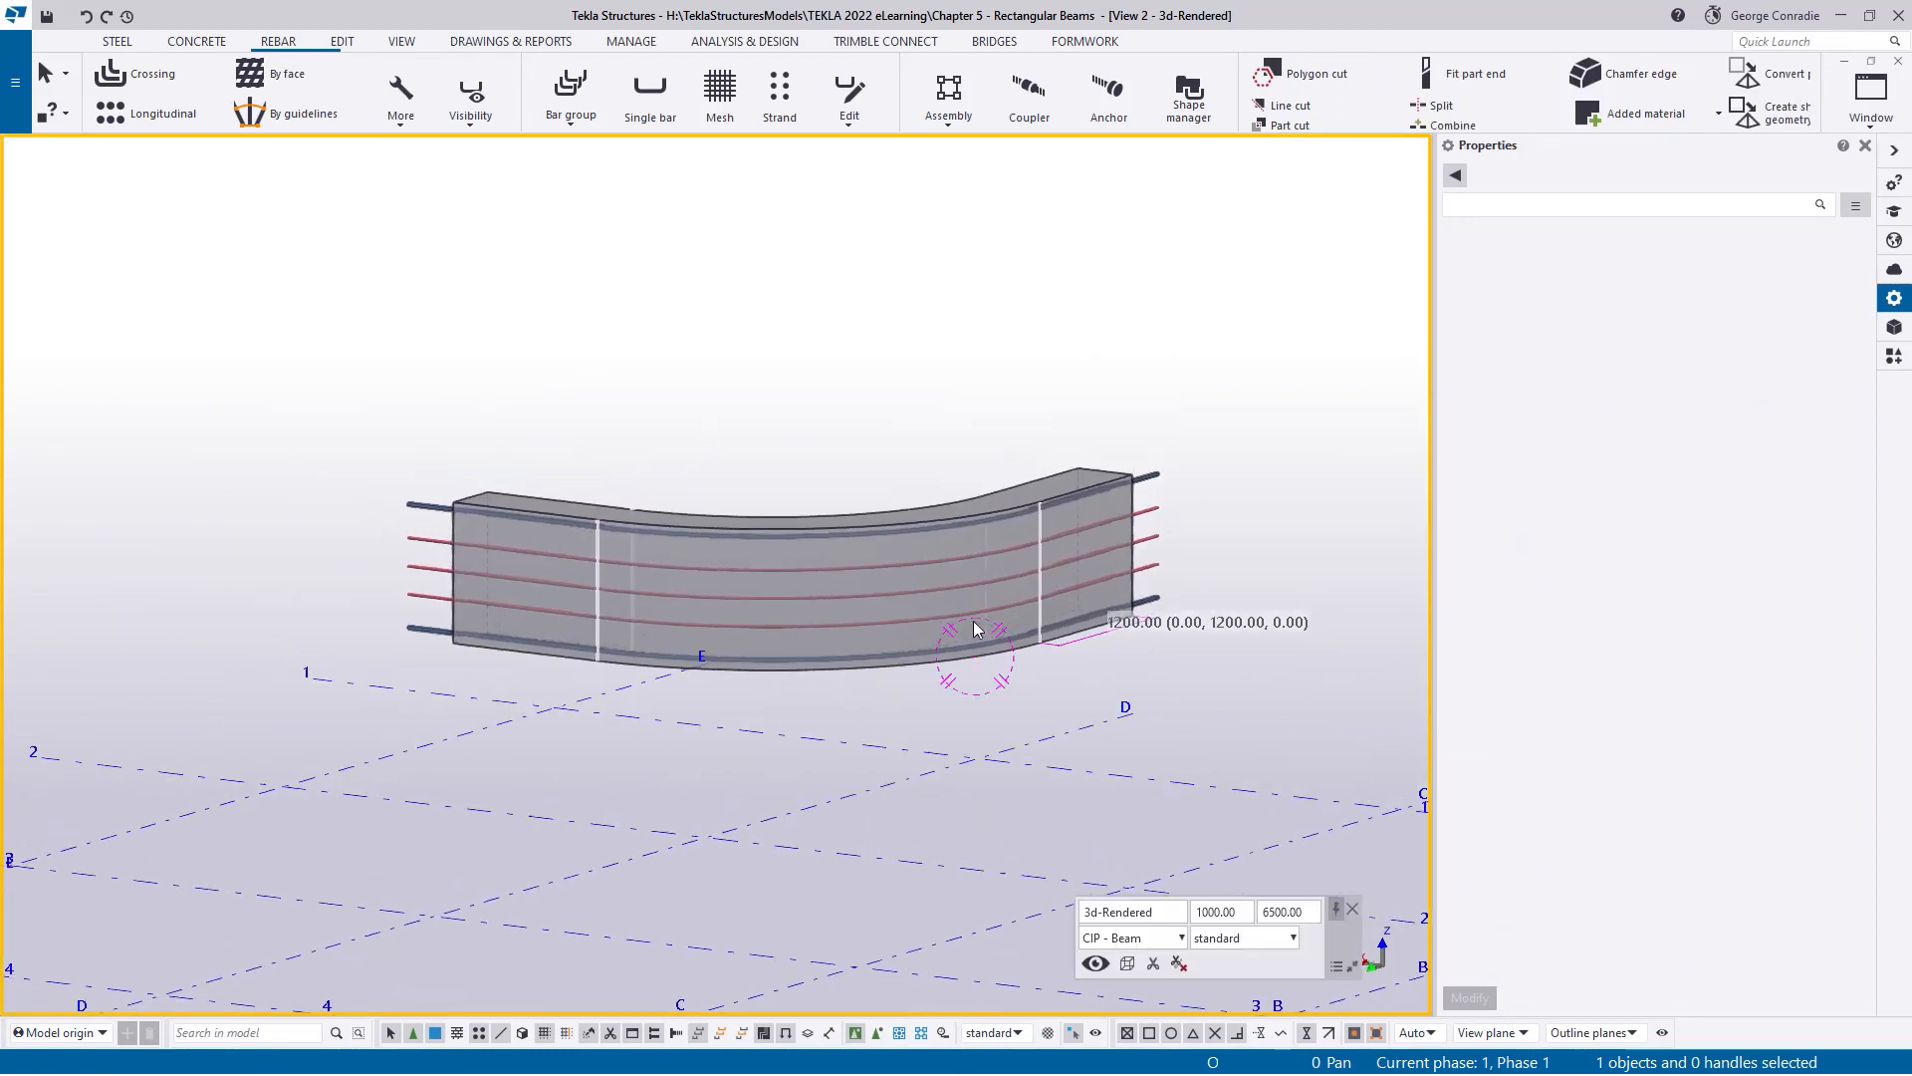
scroll(1191, 538, up, 2)
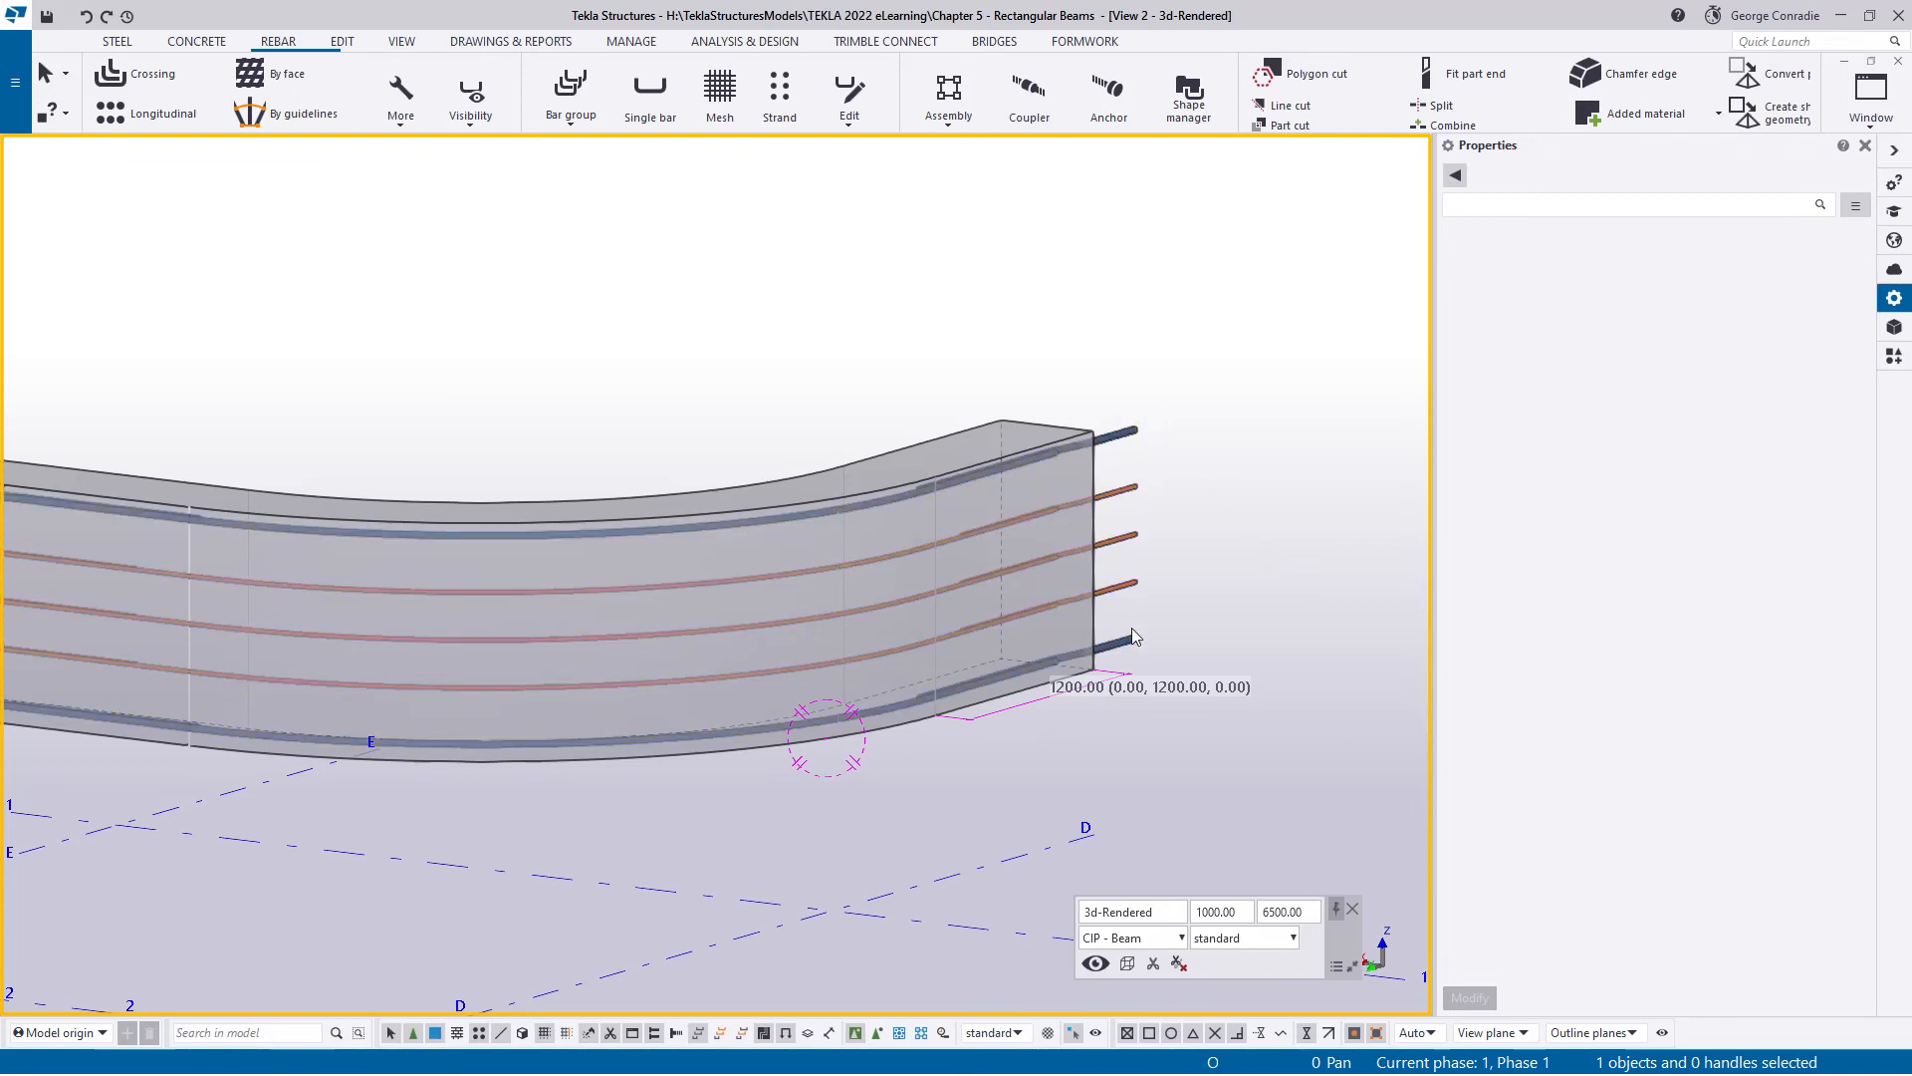
scroll(1132, 628, up, 4)
middle_drag(1190, 369, 864, 602)
scroll(864, 601, down, 4)
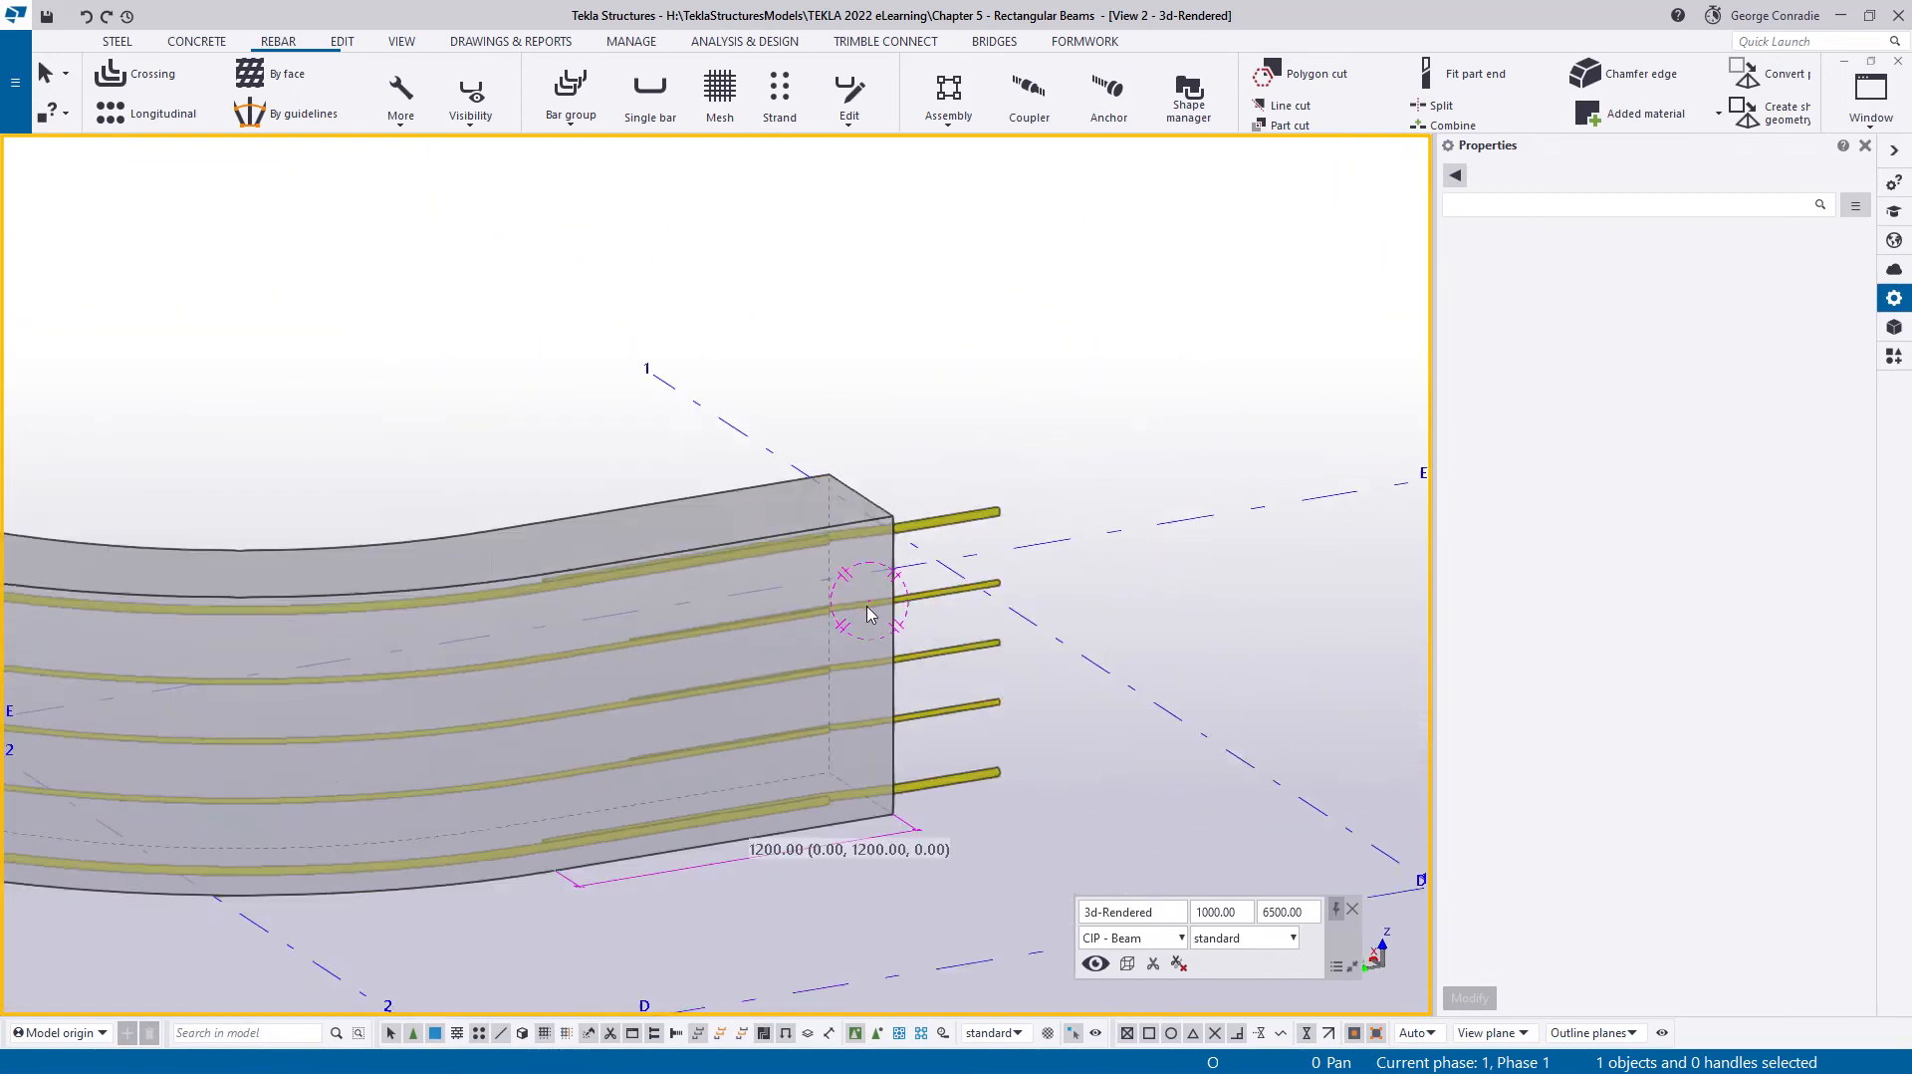
middle_drag(683, 685, 1126, 661)
middle_drag(555, 648, 845, 696)
ctrl+middle_drag(674, 604, 773, 629)
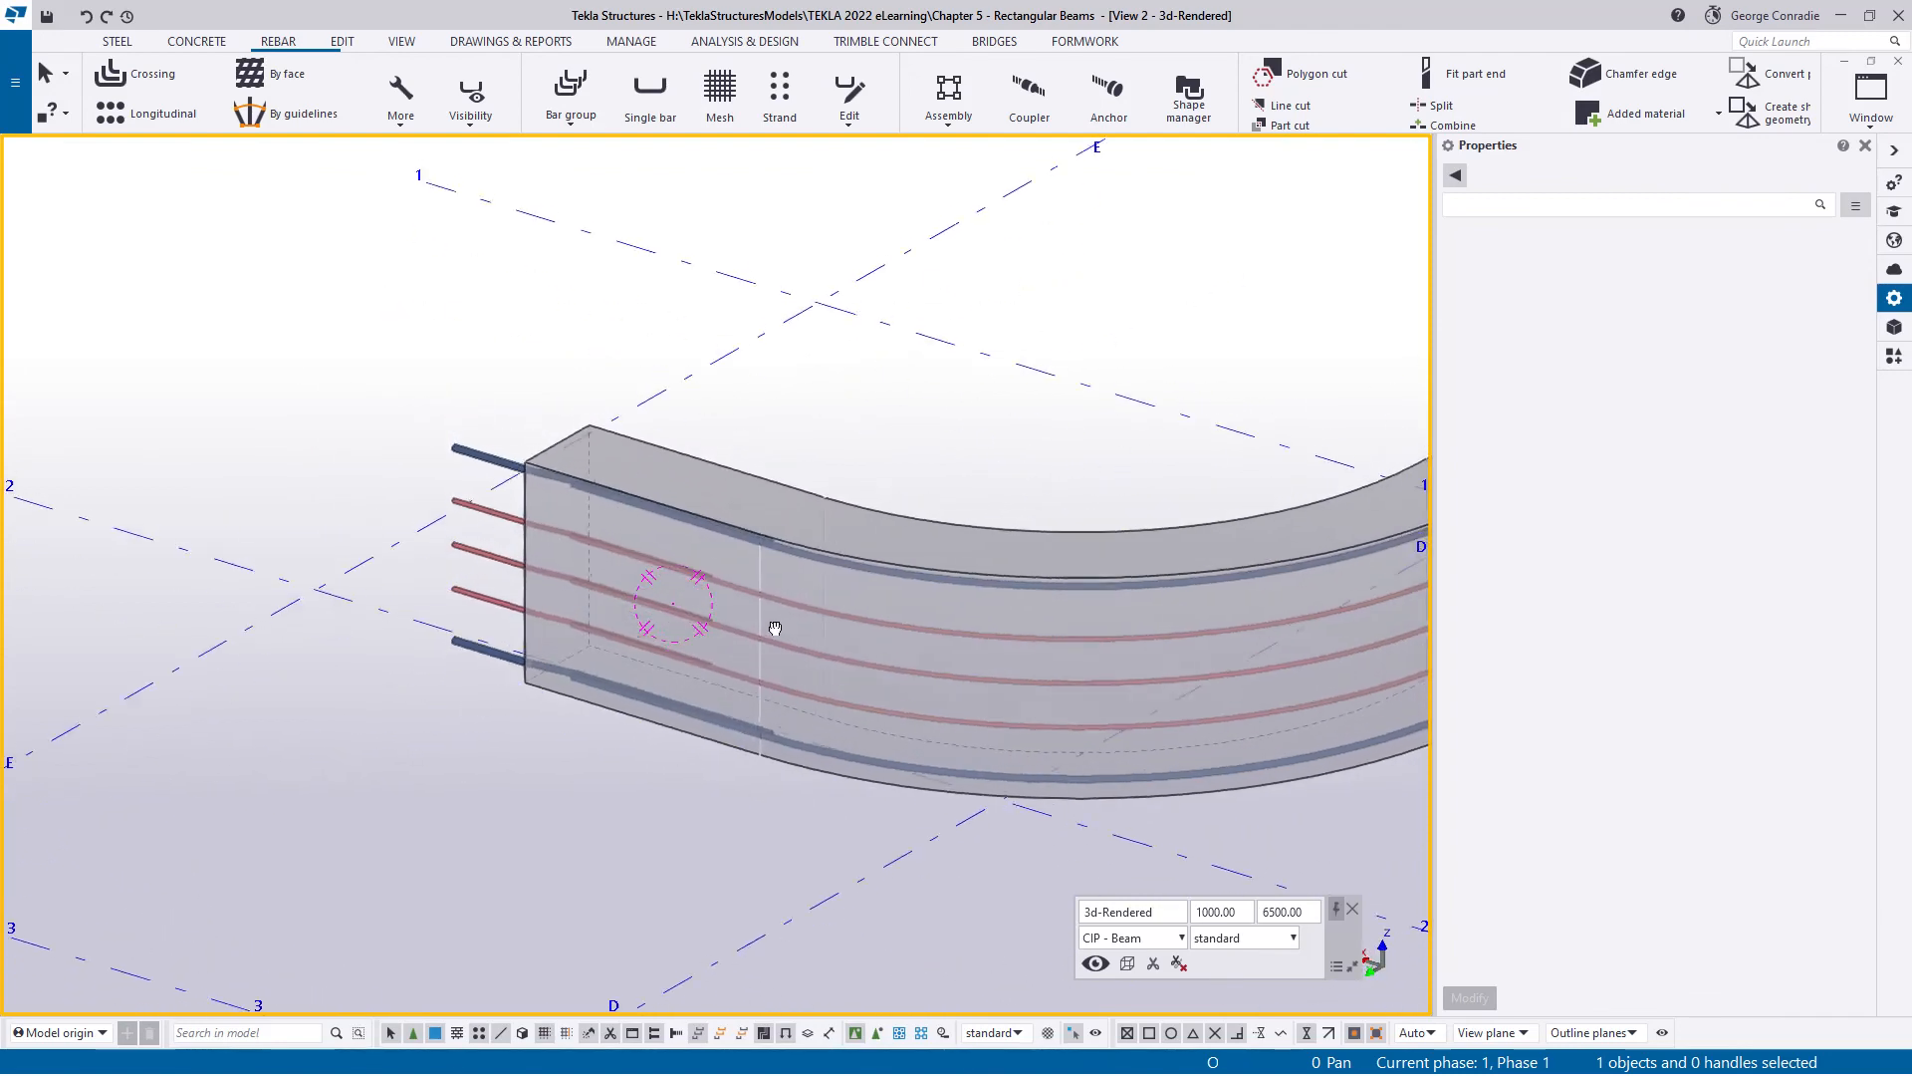
middle_drag(904, 691, 660, 651)
scroll(660, 652, down, 4)
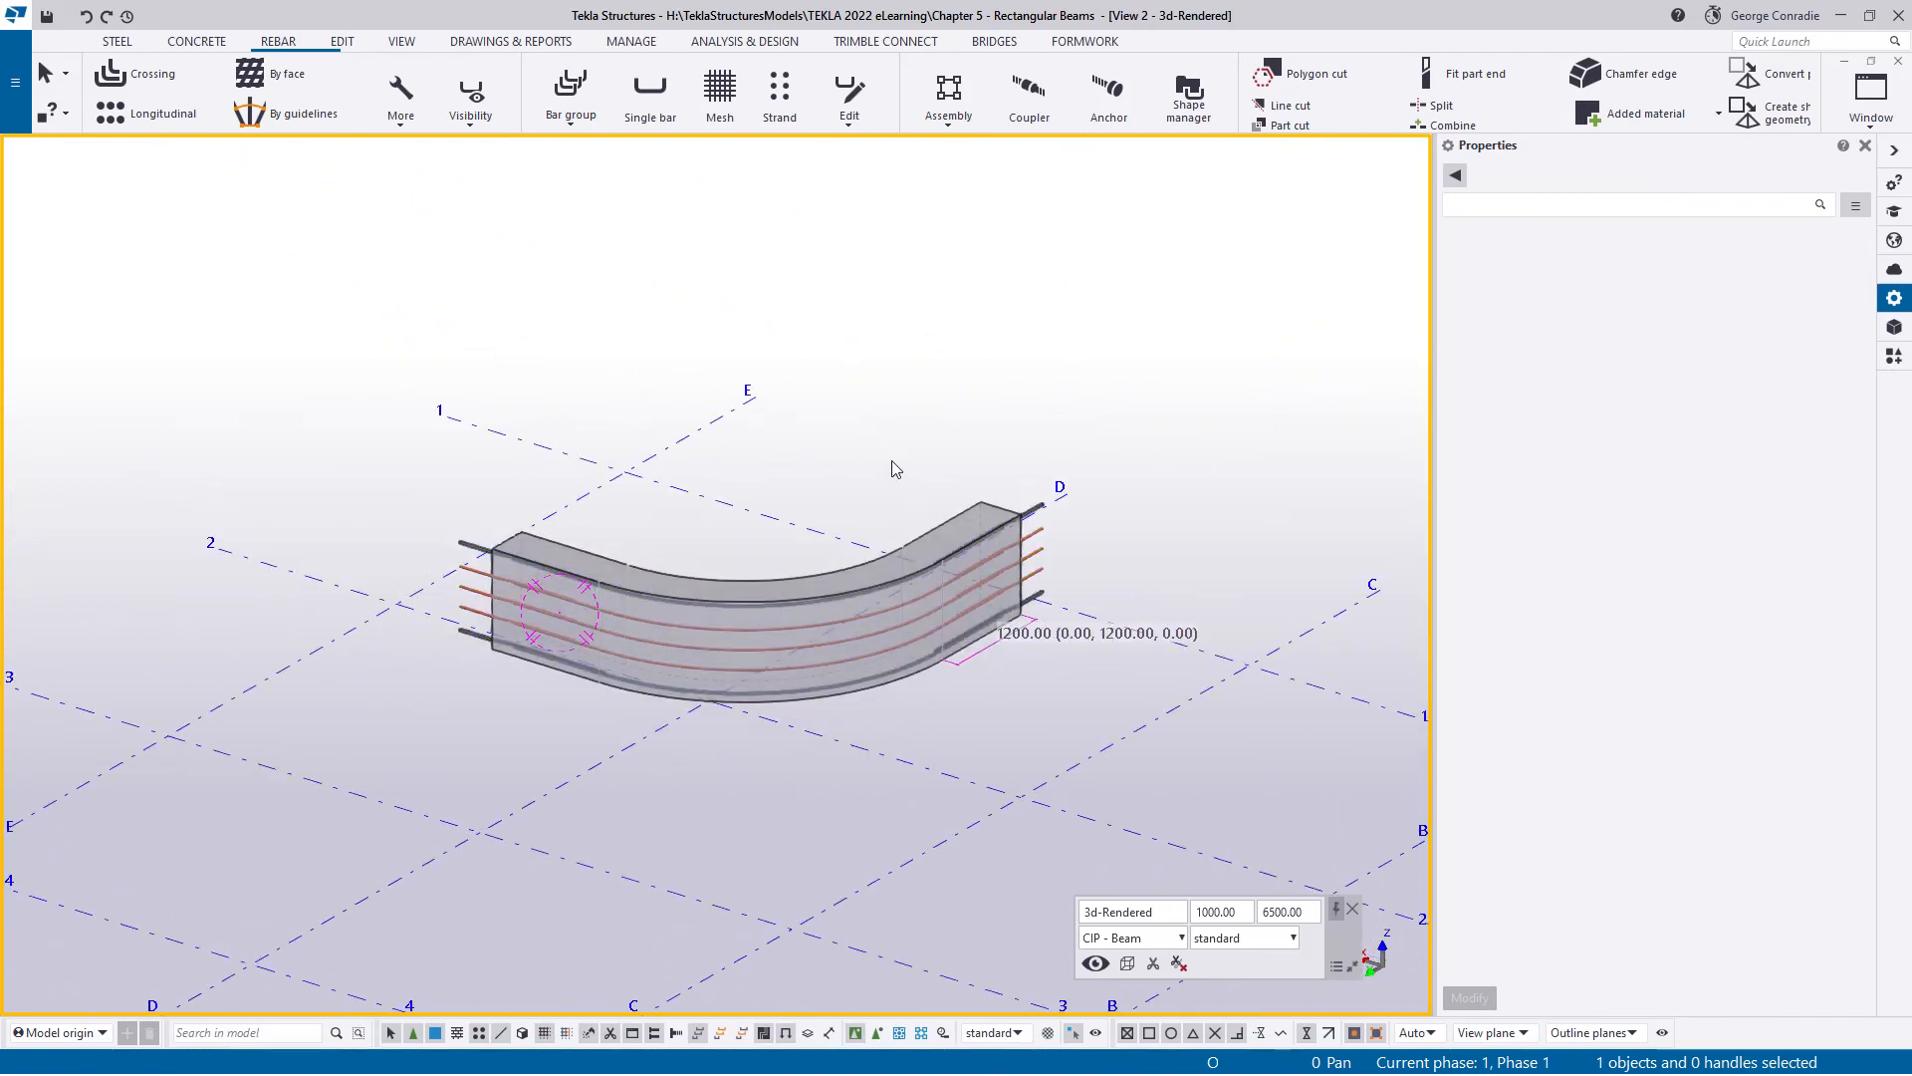
mouse_move(896, 469)
ctrl+middle_down()
mouse_move(1036, 265)
mouse_move(1324, 635)
ctrl+middle_up()
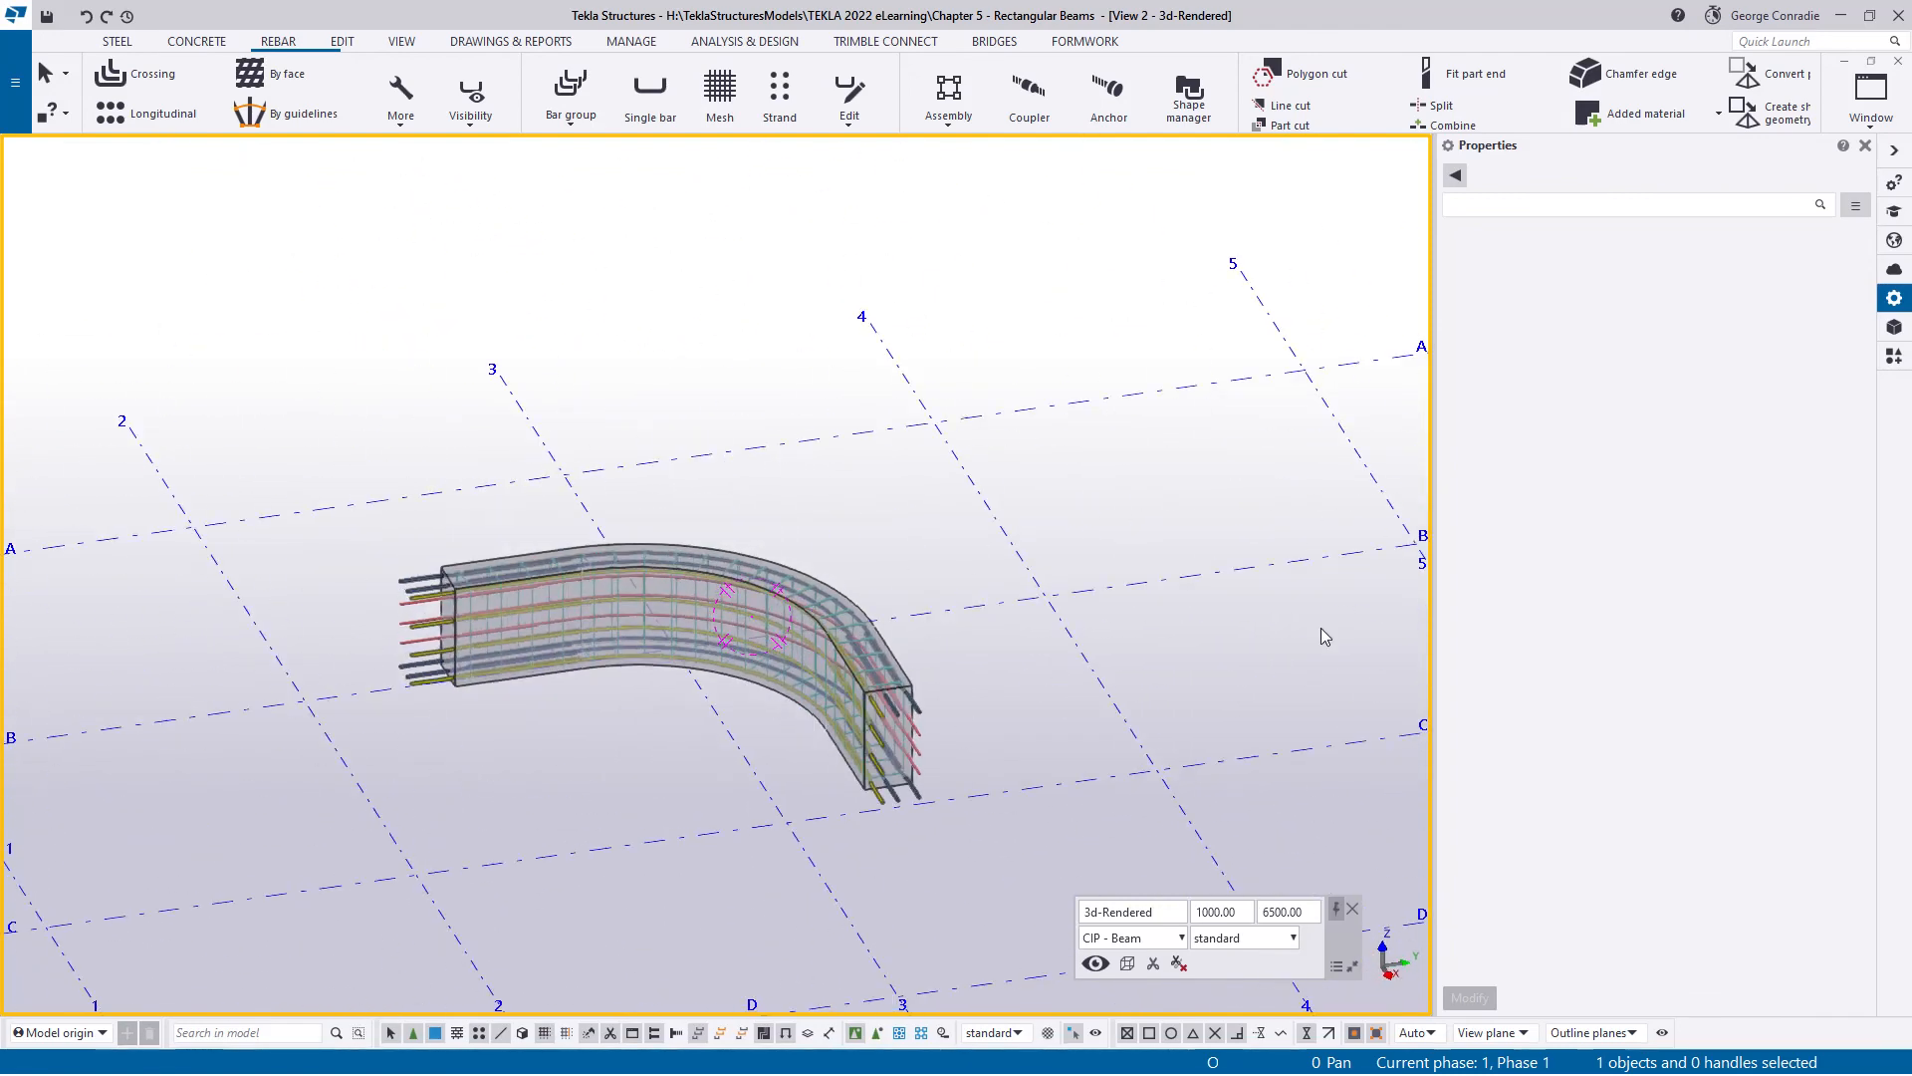
- Show only the concrete beam and the longitudinal rebar set on its inner curved side face, then clear the selection
scroll(312, 789, up, 4)
middle_drag(688, 482, 448, 672)
click(548, 619)
click(522, 617)
click(504, 618)
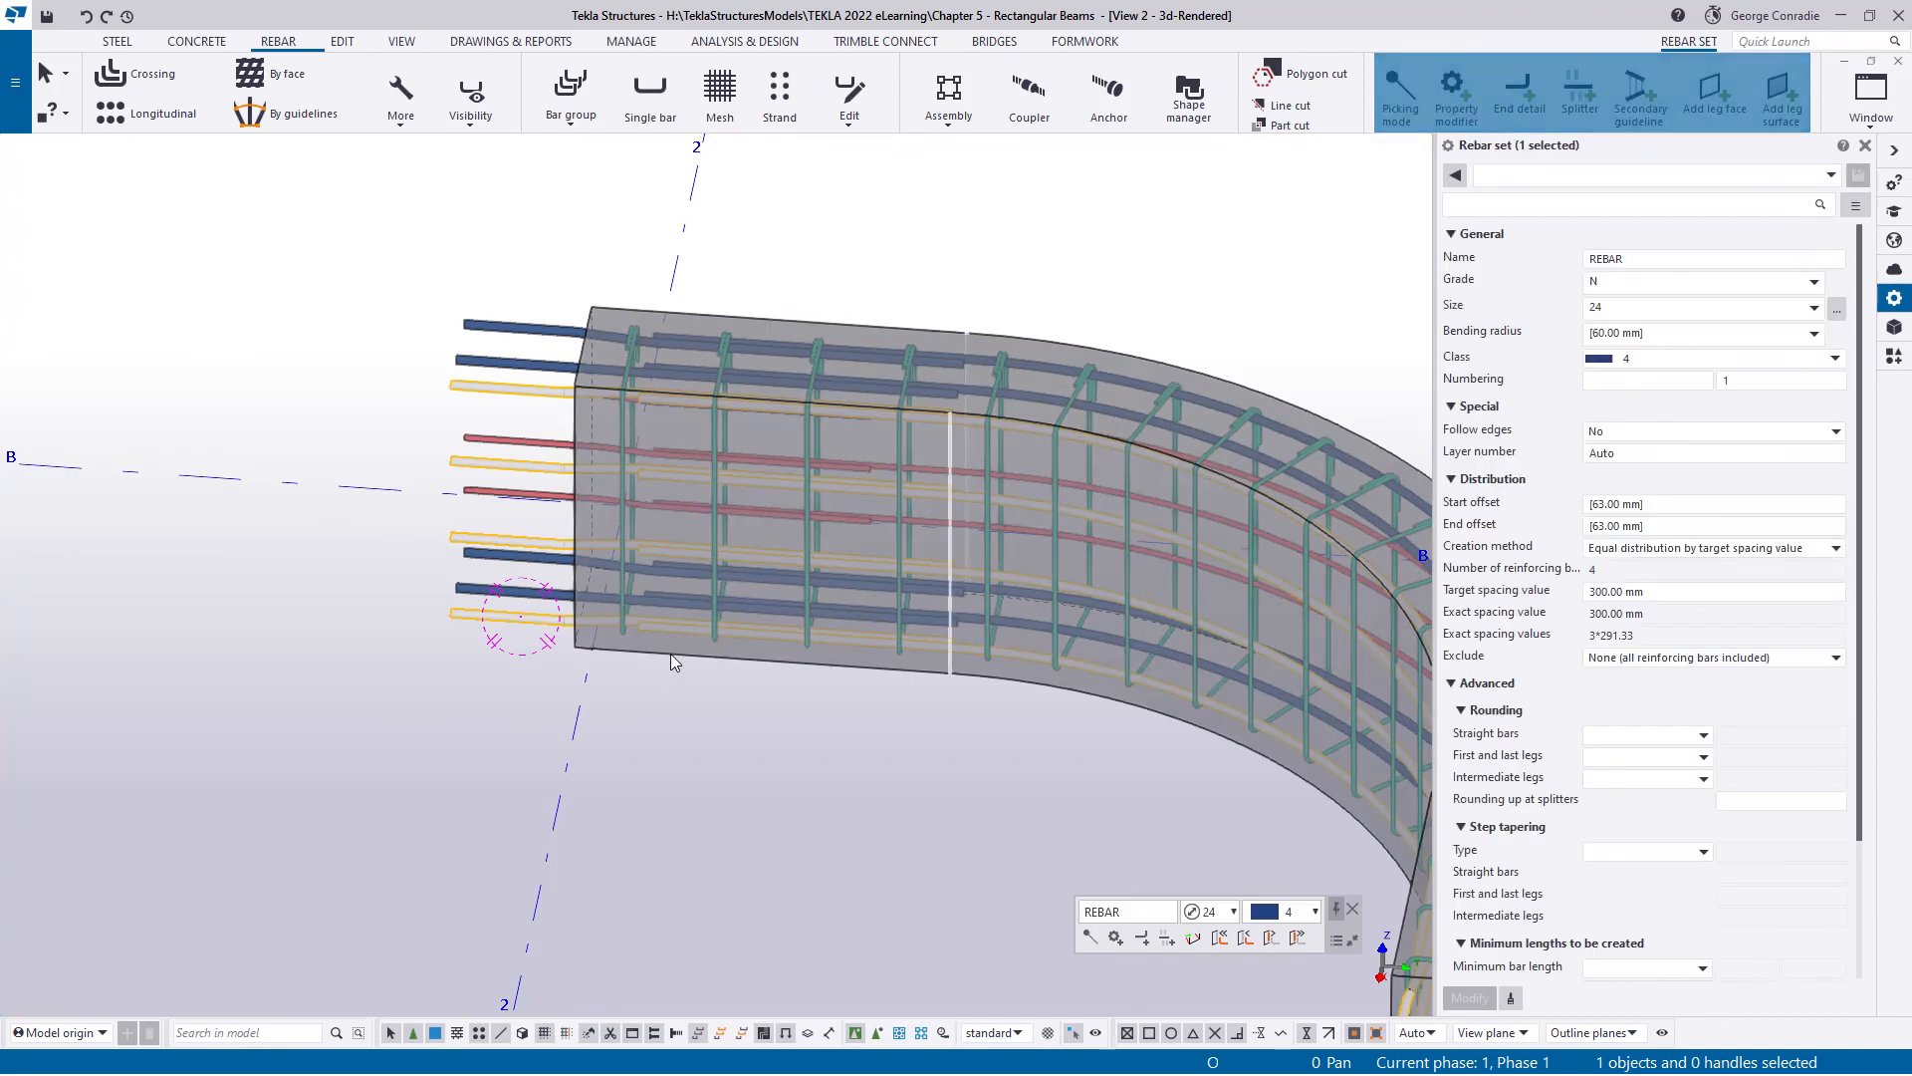
ctrl+click(671, 653)
right_click(663, 651)
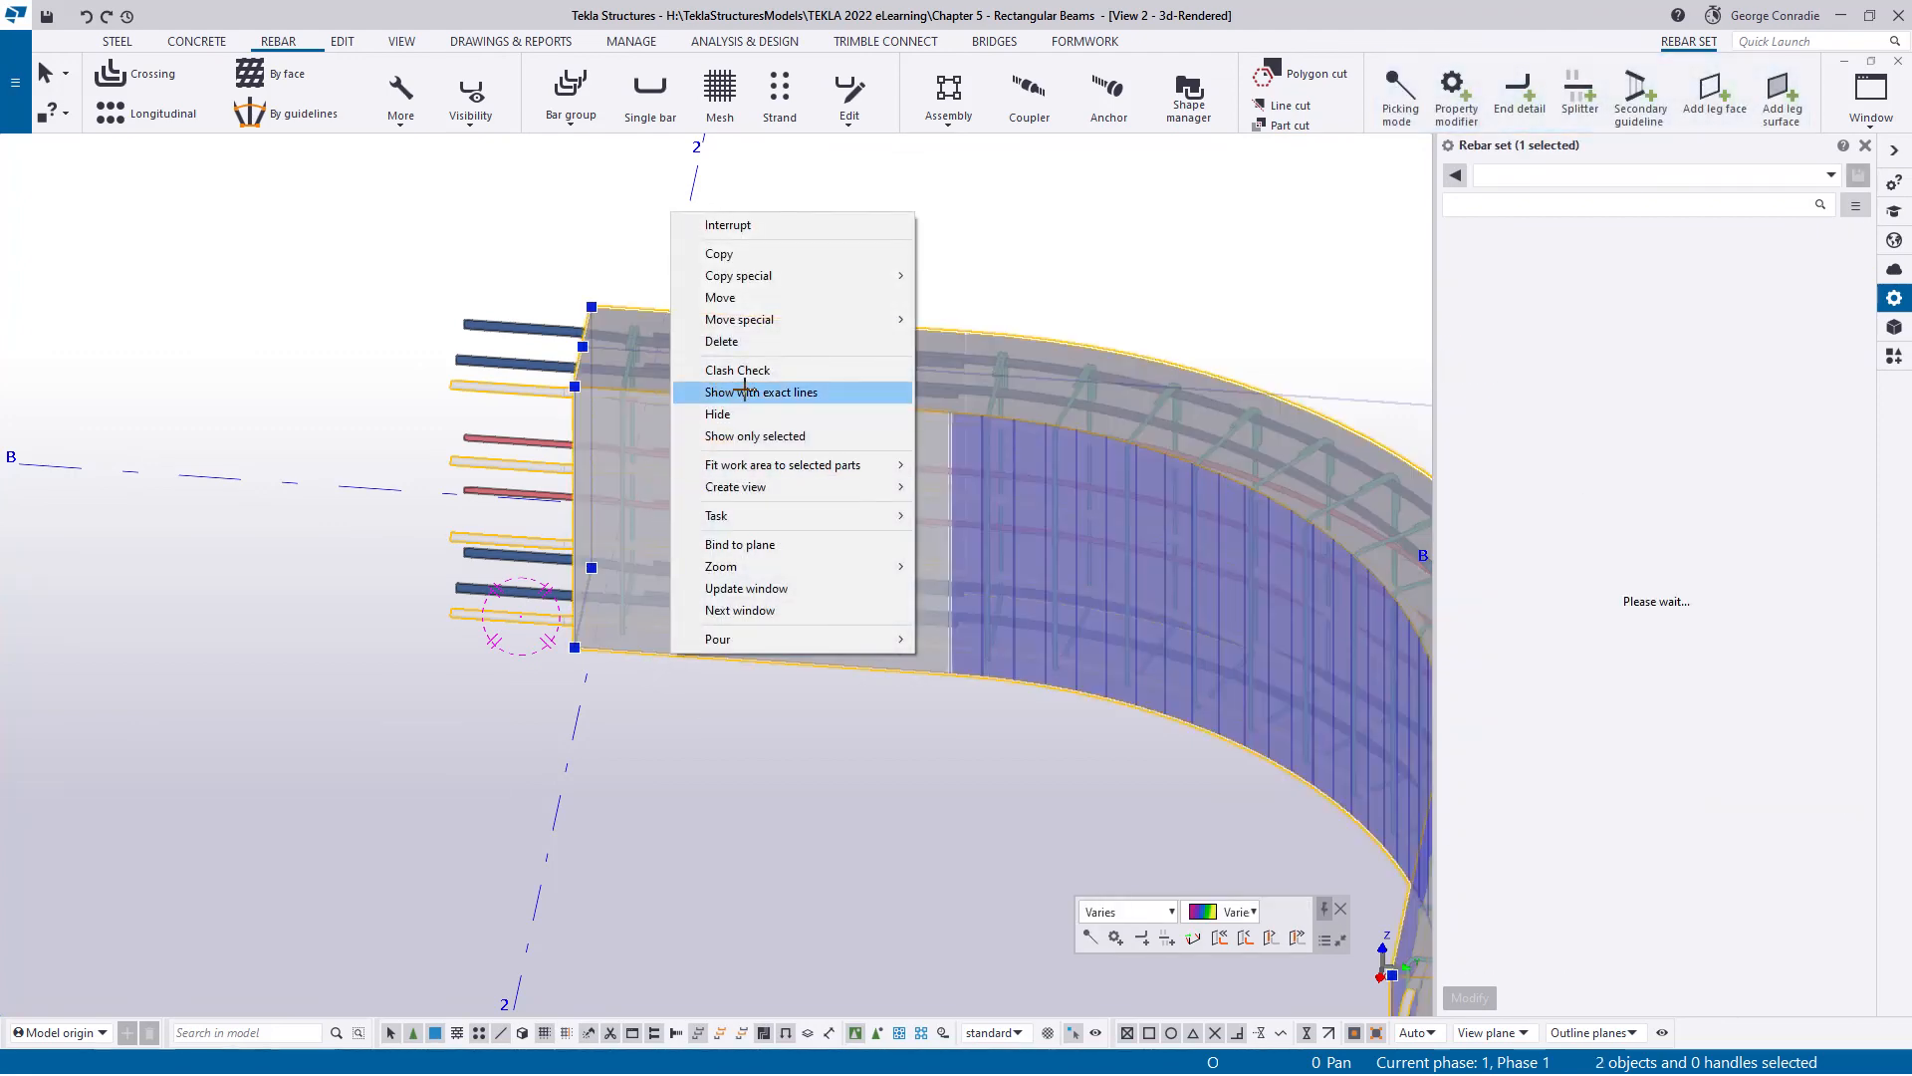
click(749, 435)
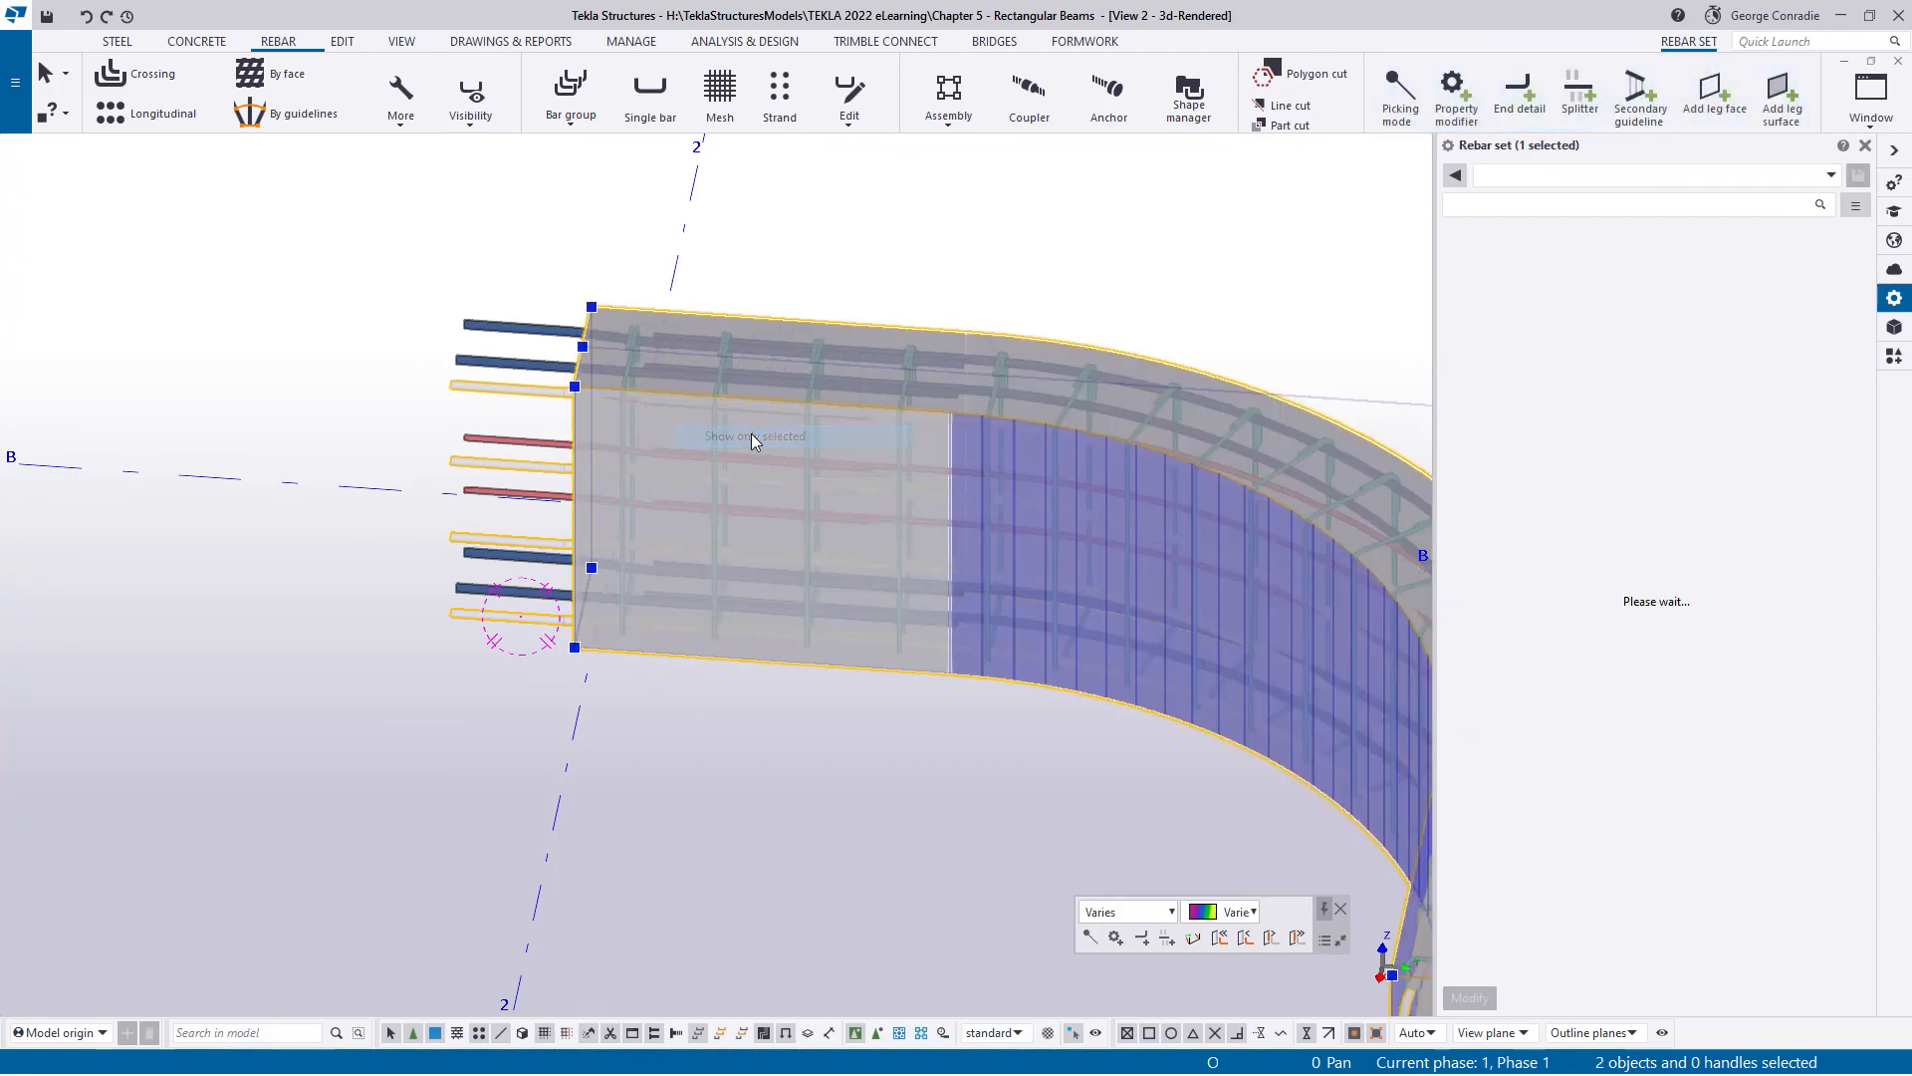
click(684, 791)
middle_drag(684, 790, 620, 724)
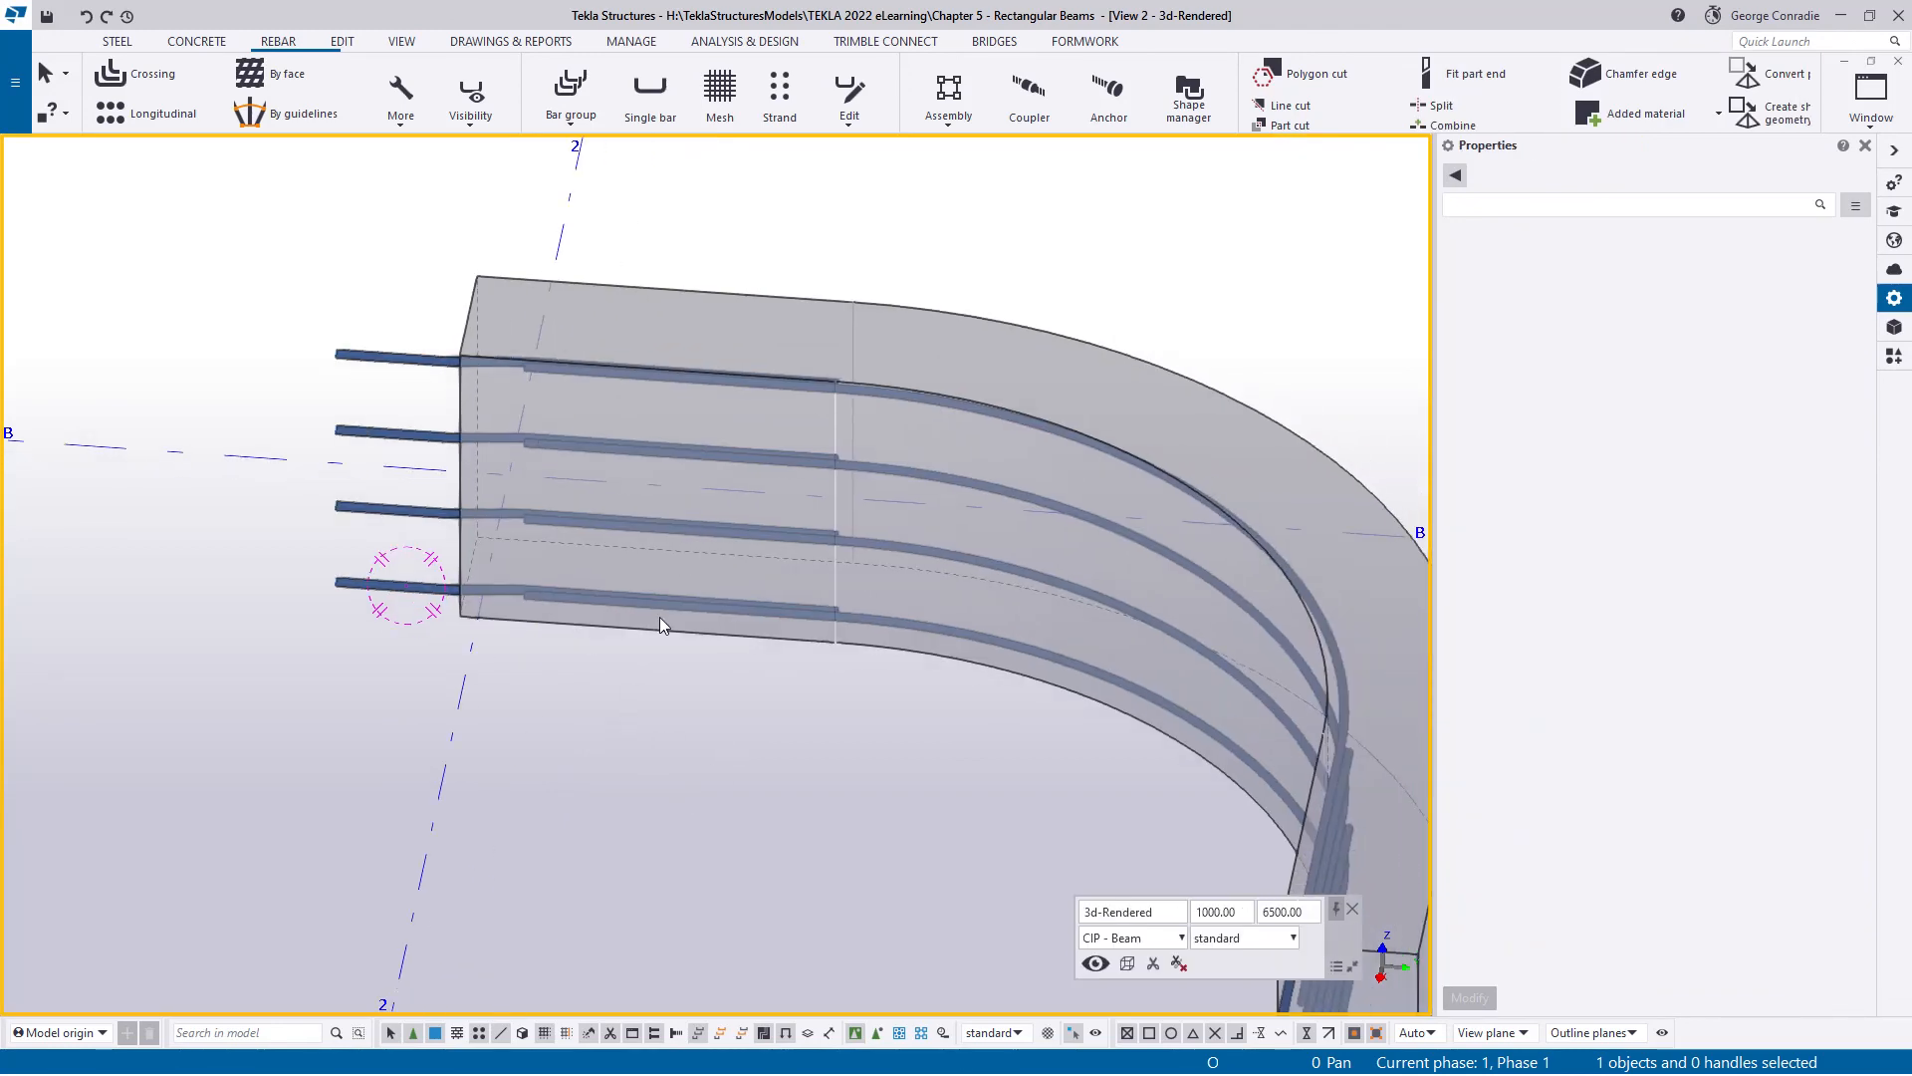
- Add N16 rebar property modifiers with three bars at both ends of the inner curved face's longitudinal rebar set
ctrl+middle_drag(659, 611, 942, 348)
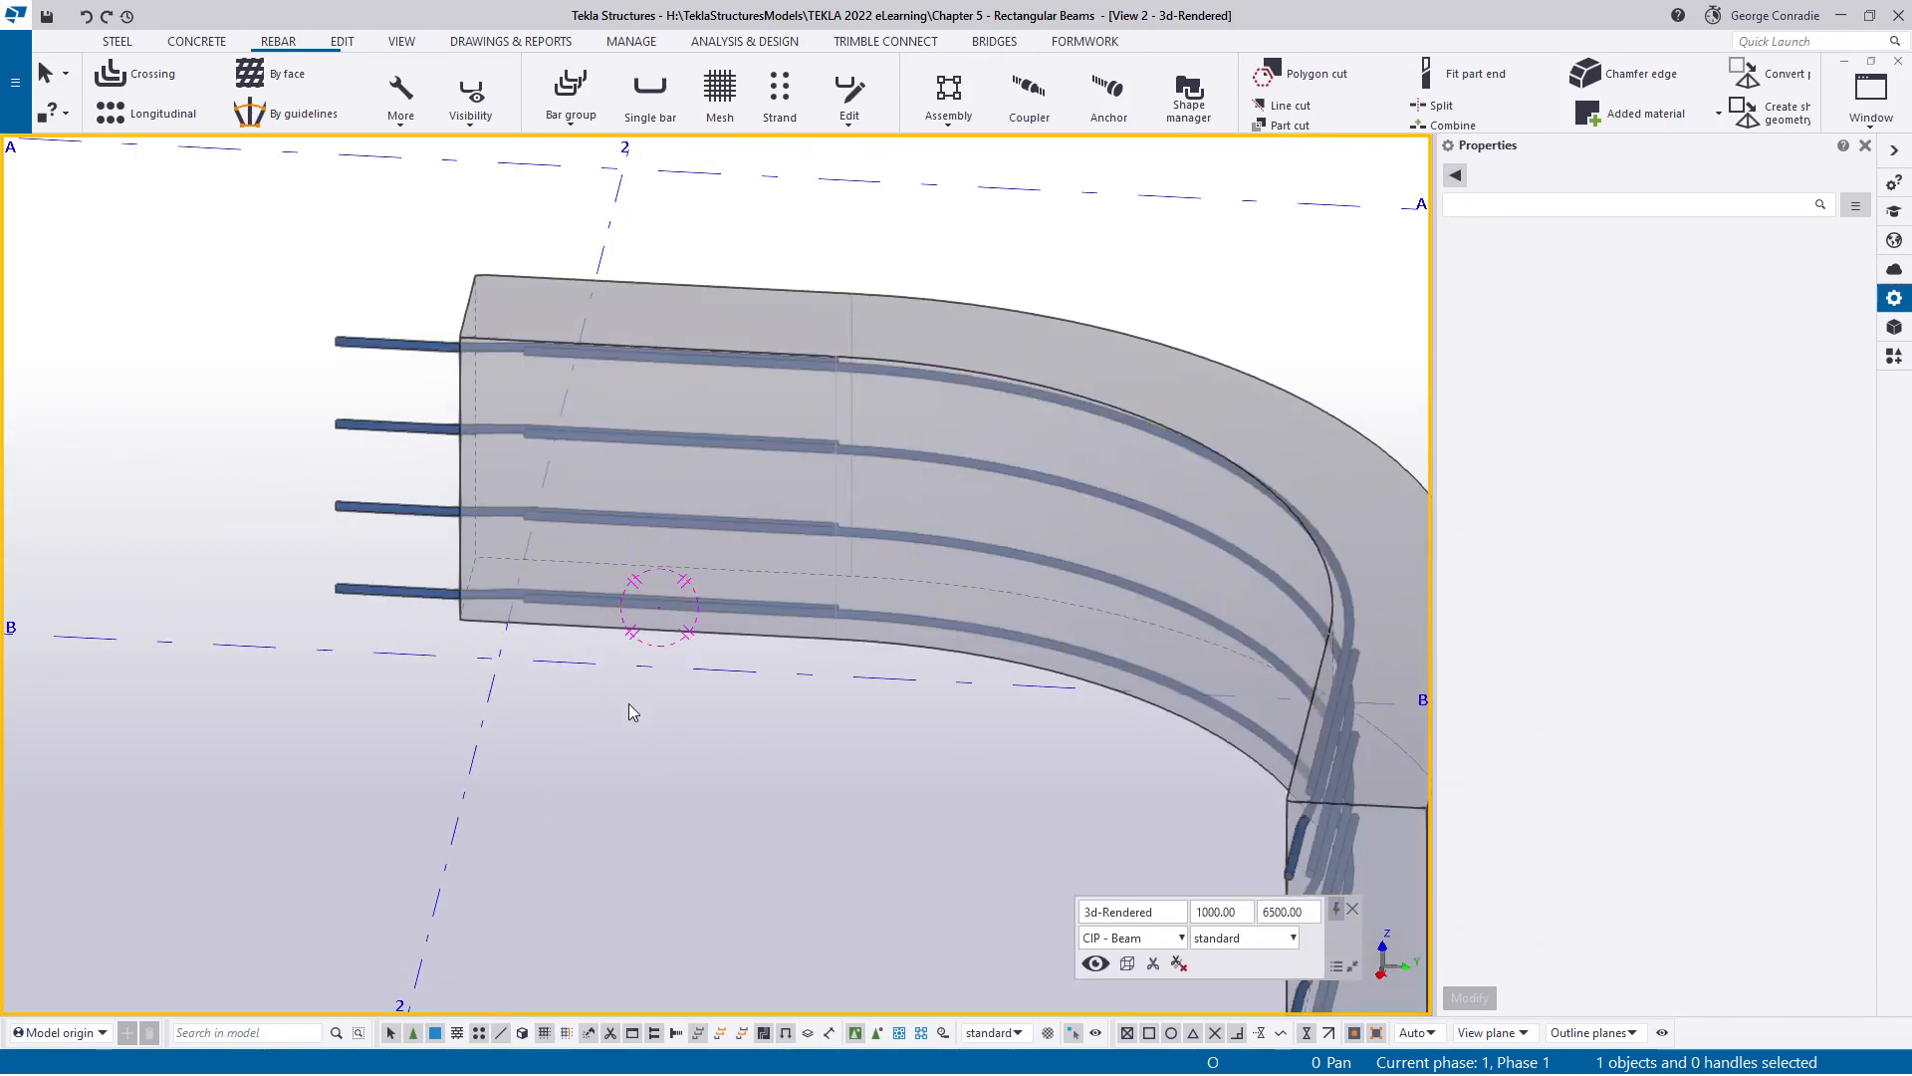
click(942, 350)
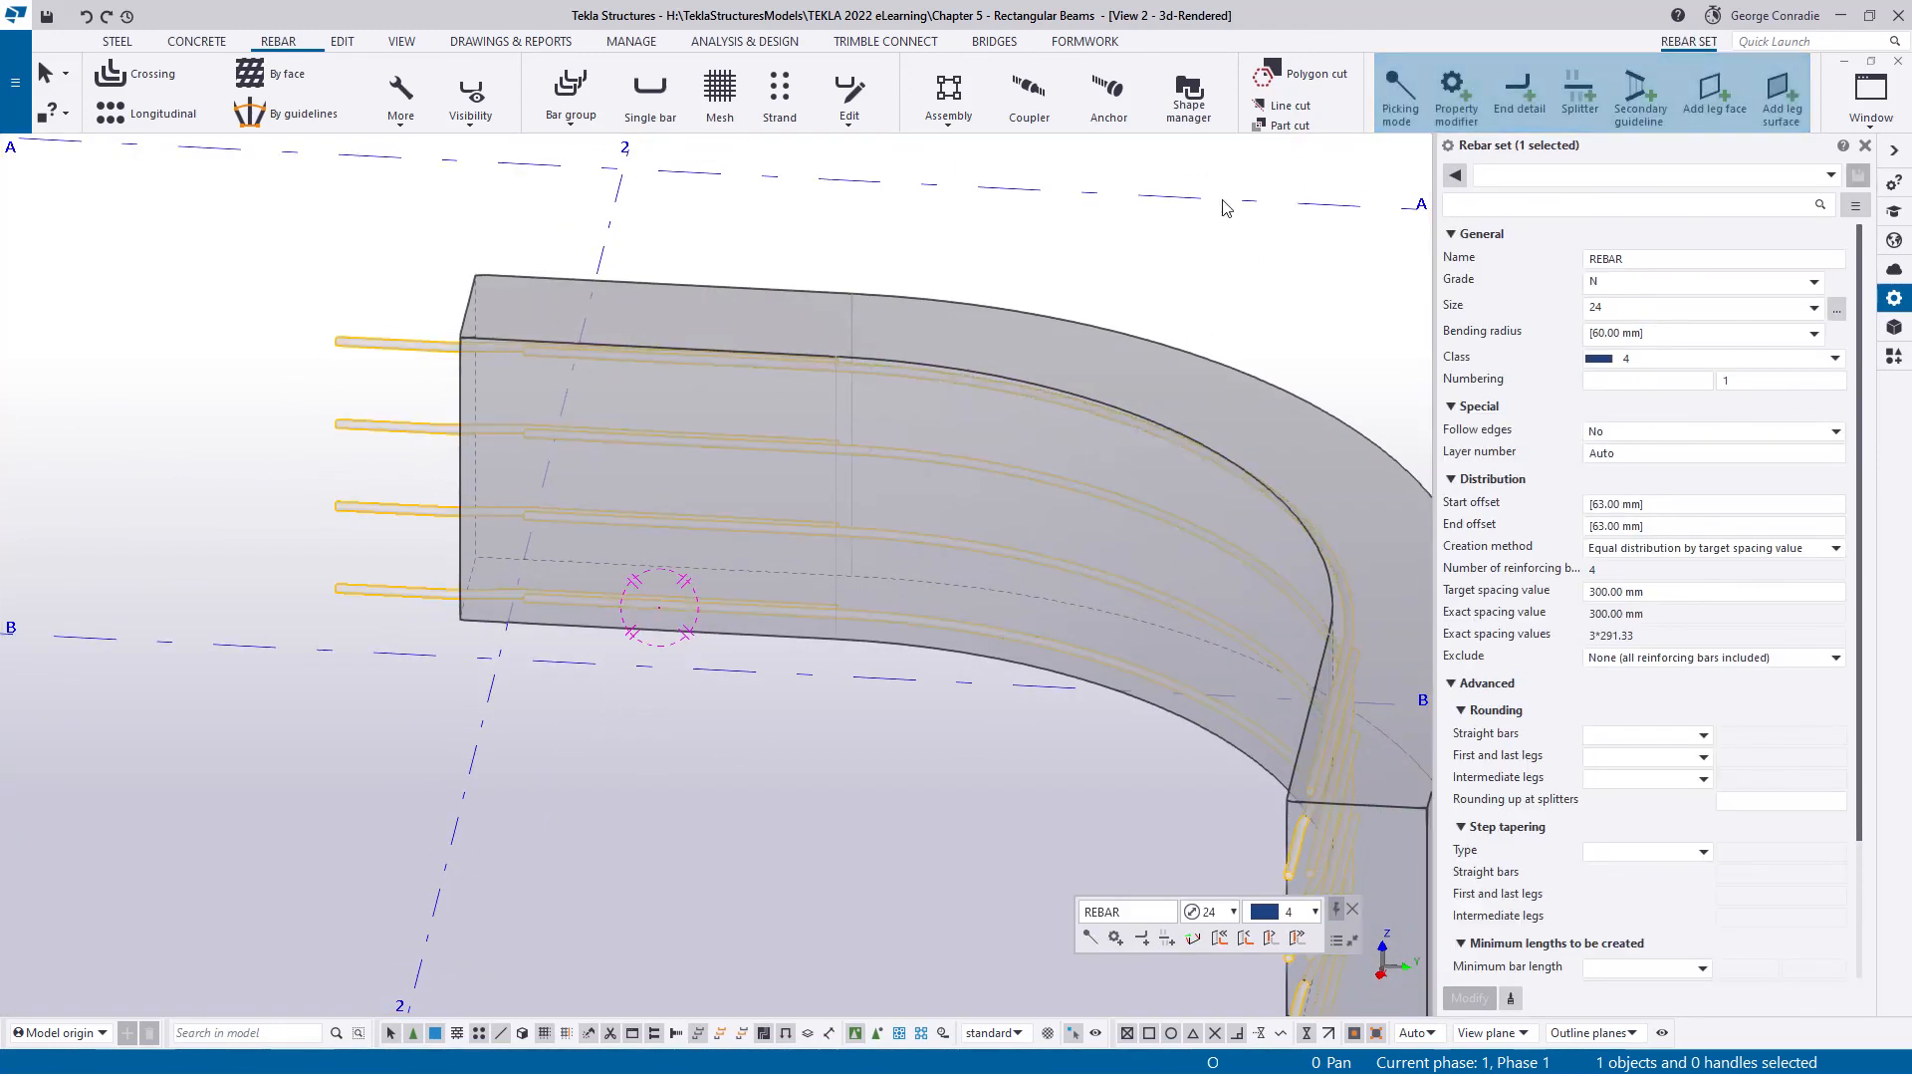
click(1454, 97)
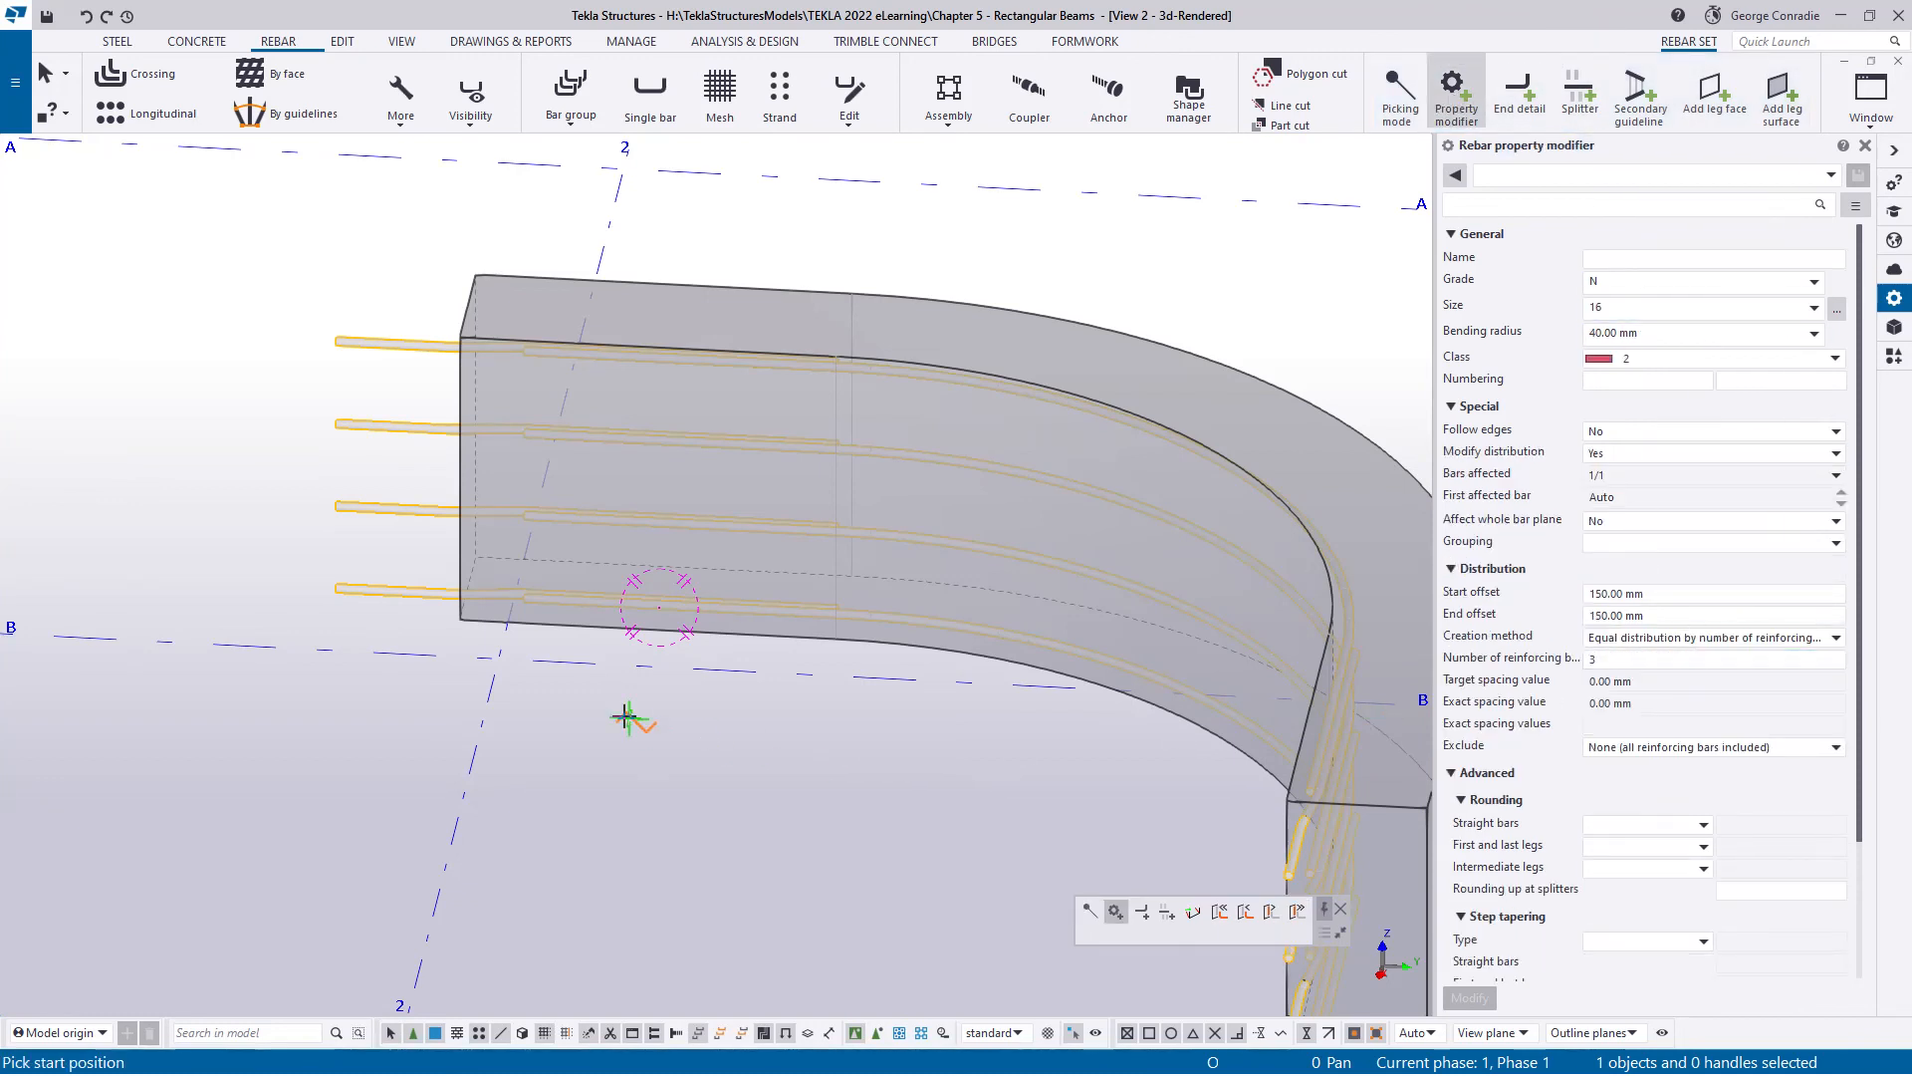
click(461, 572)
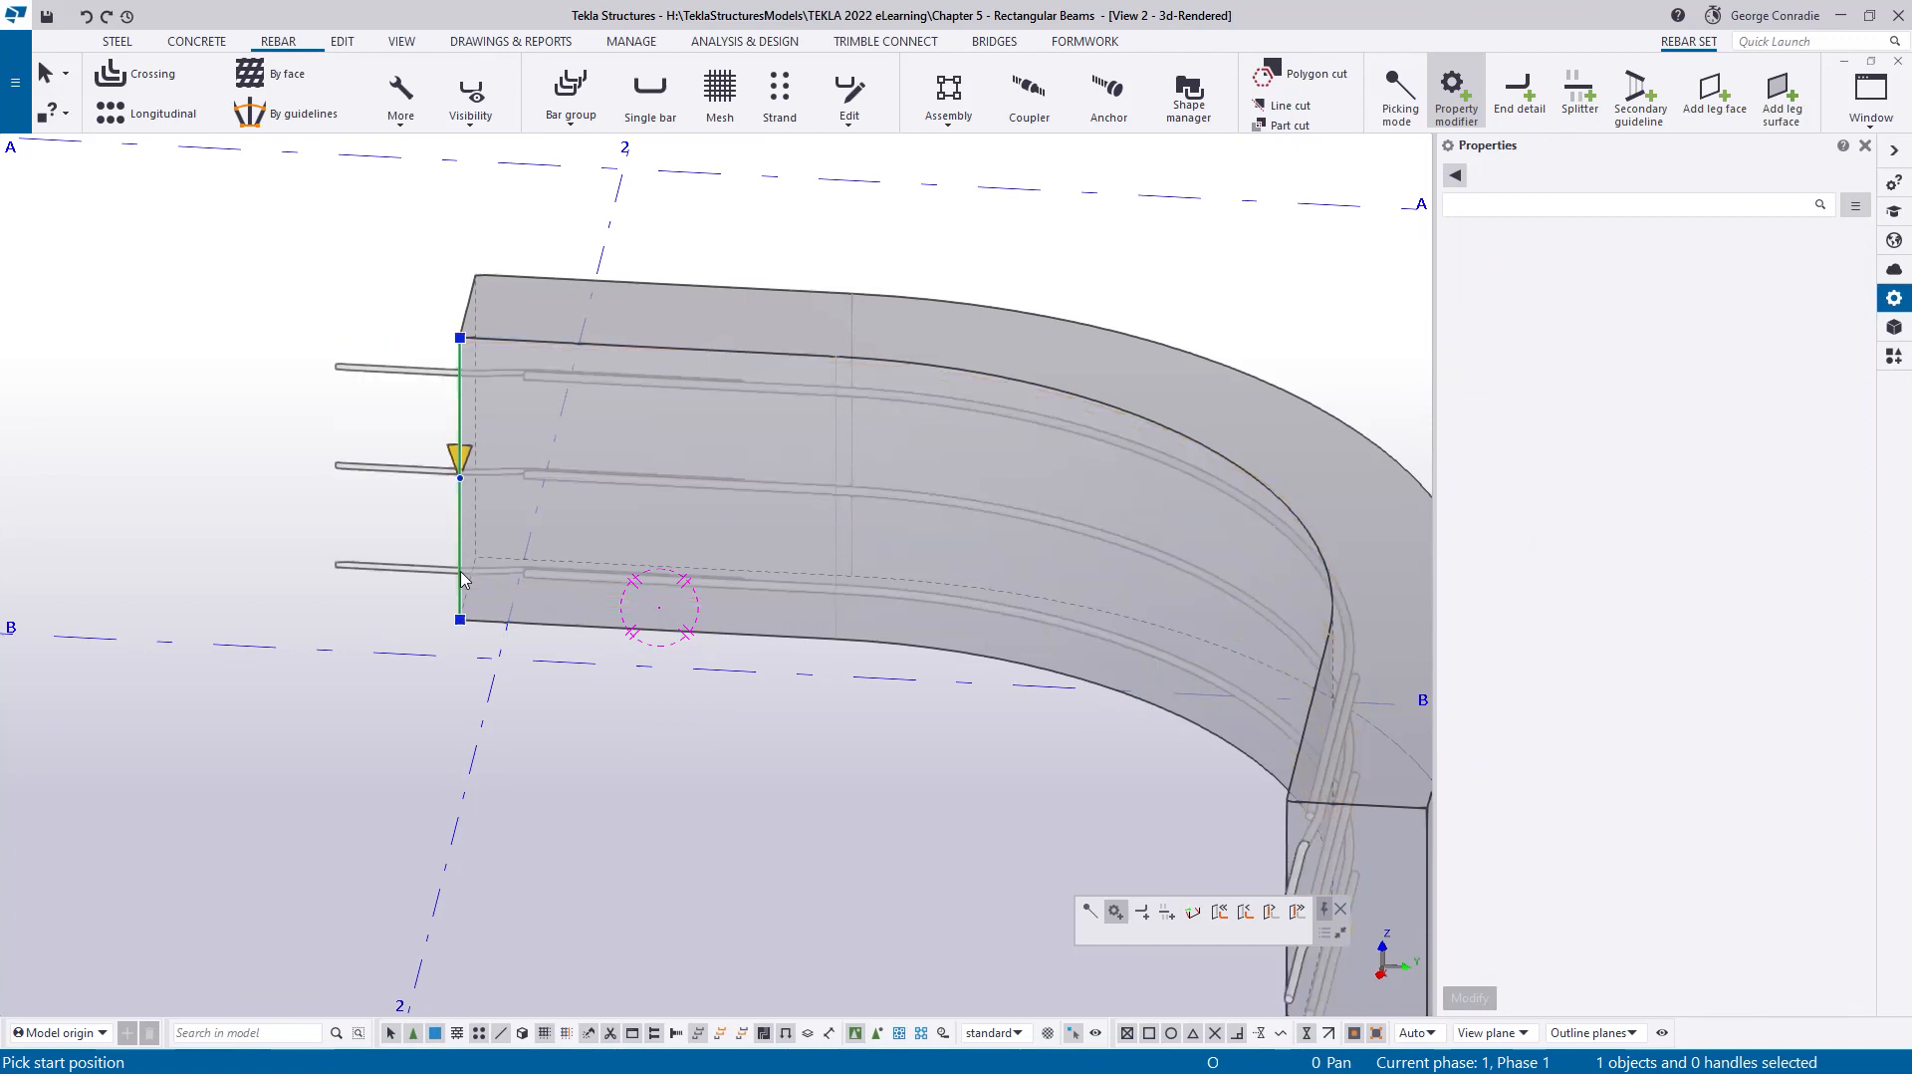
ctrl+middle_drag(461, 577, 797, 786)
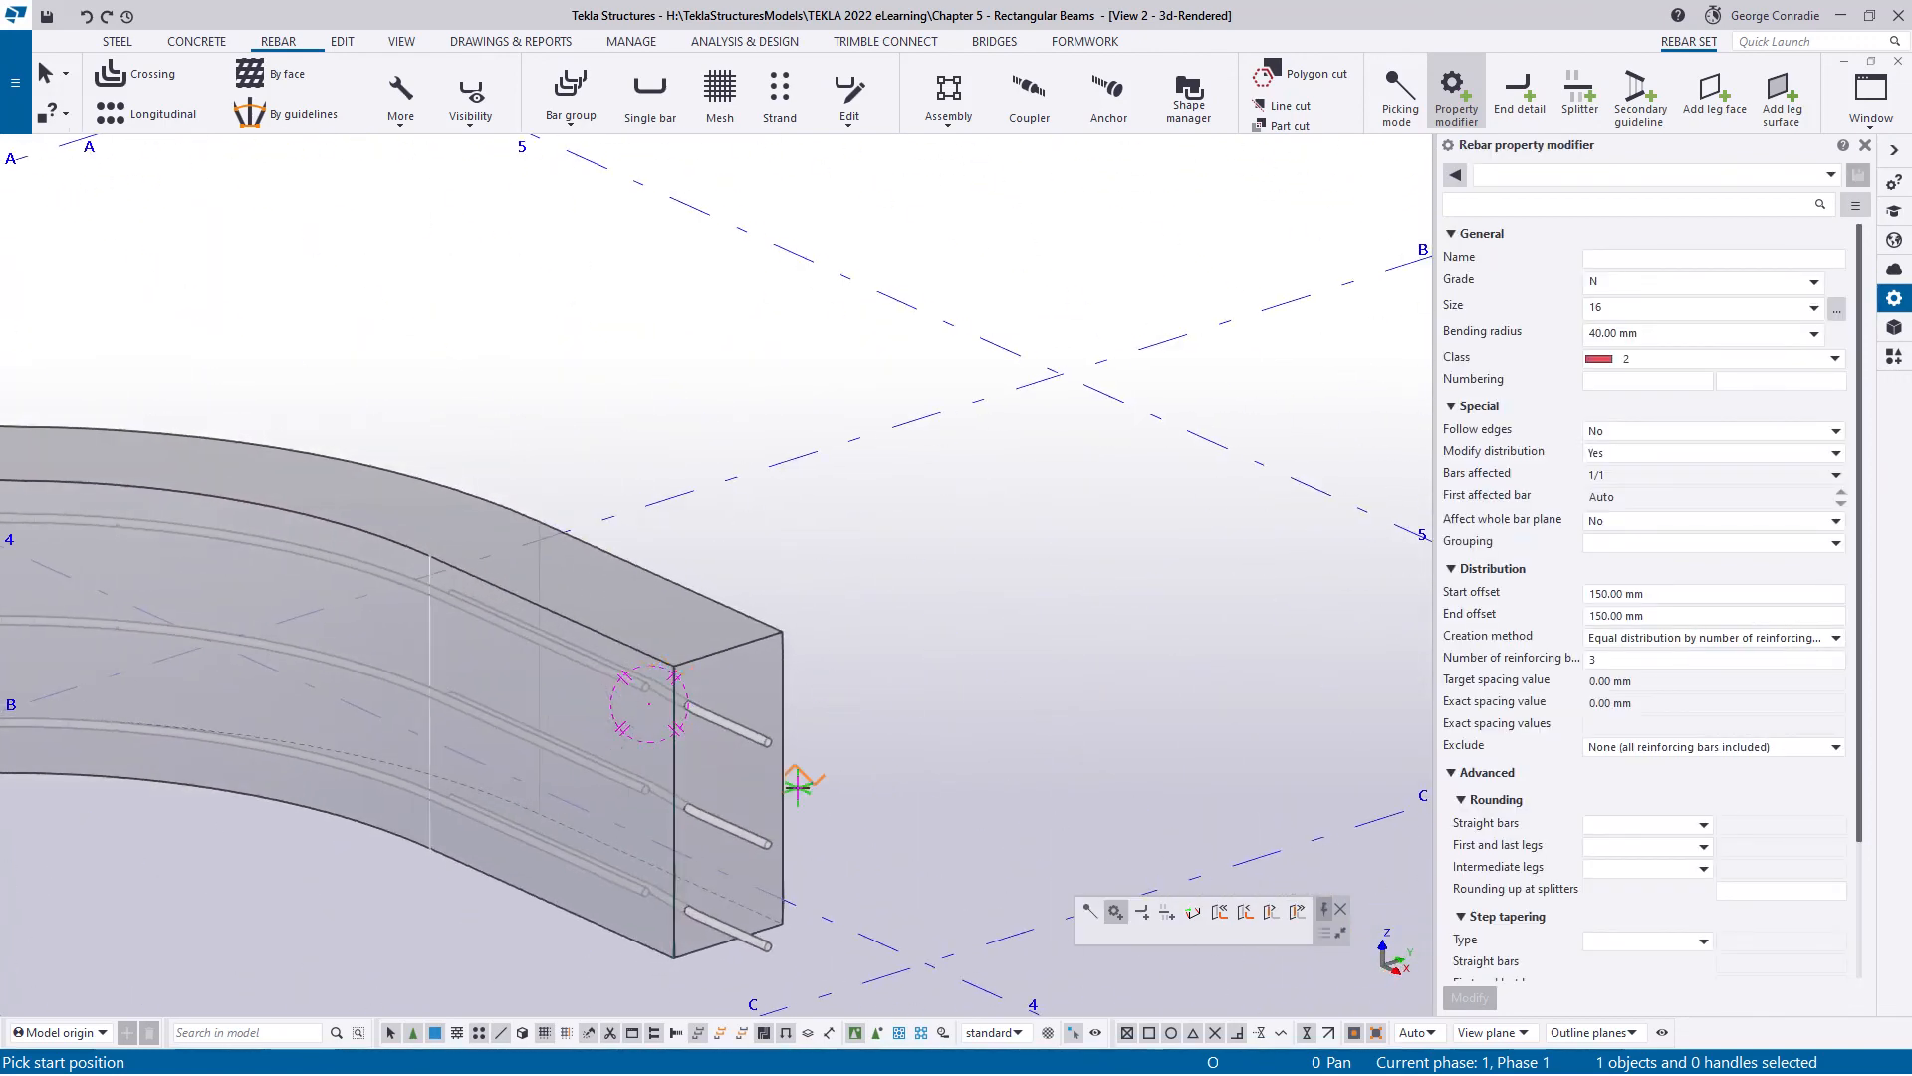
click(673, 855)
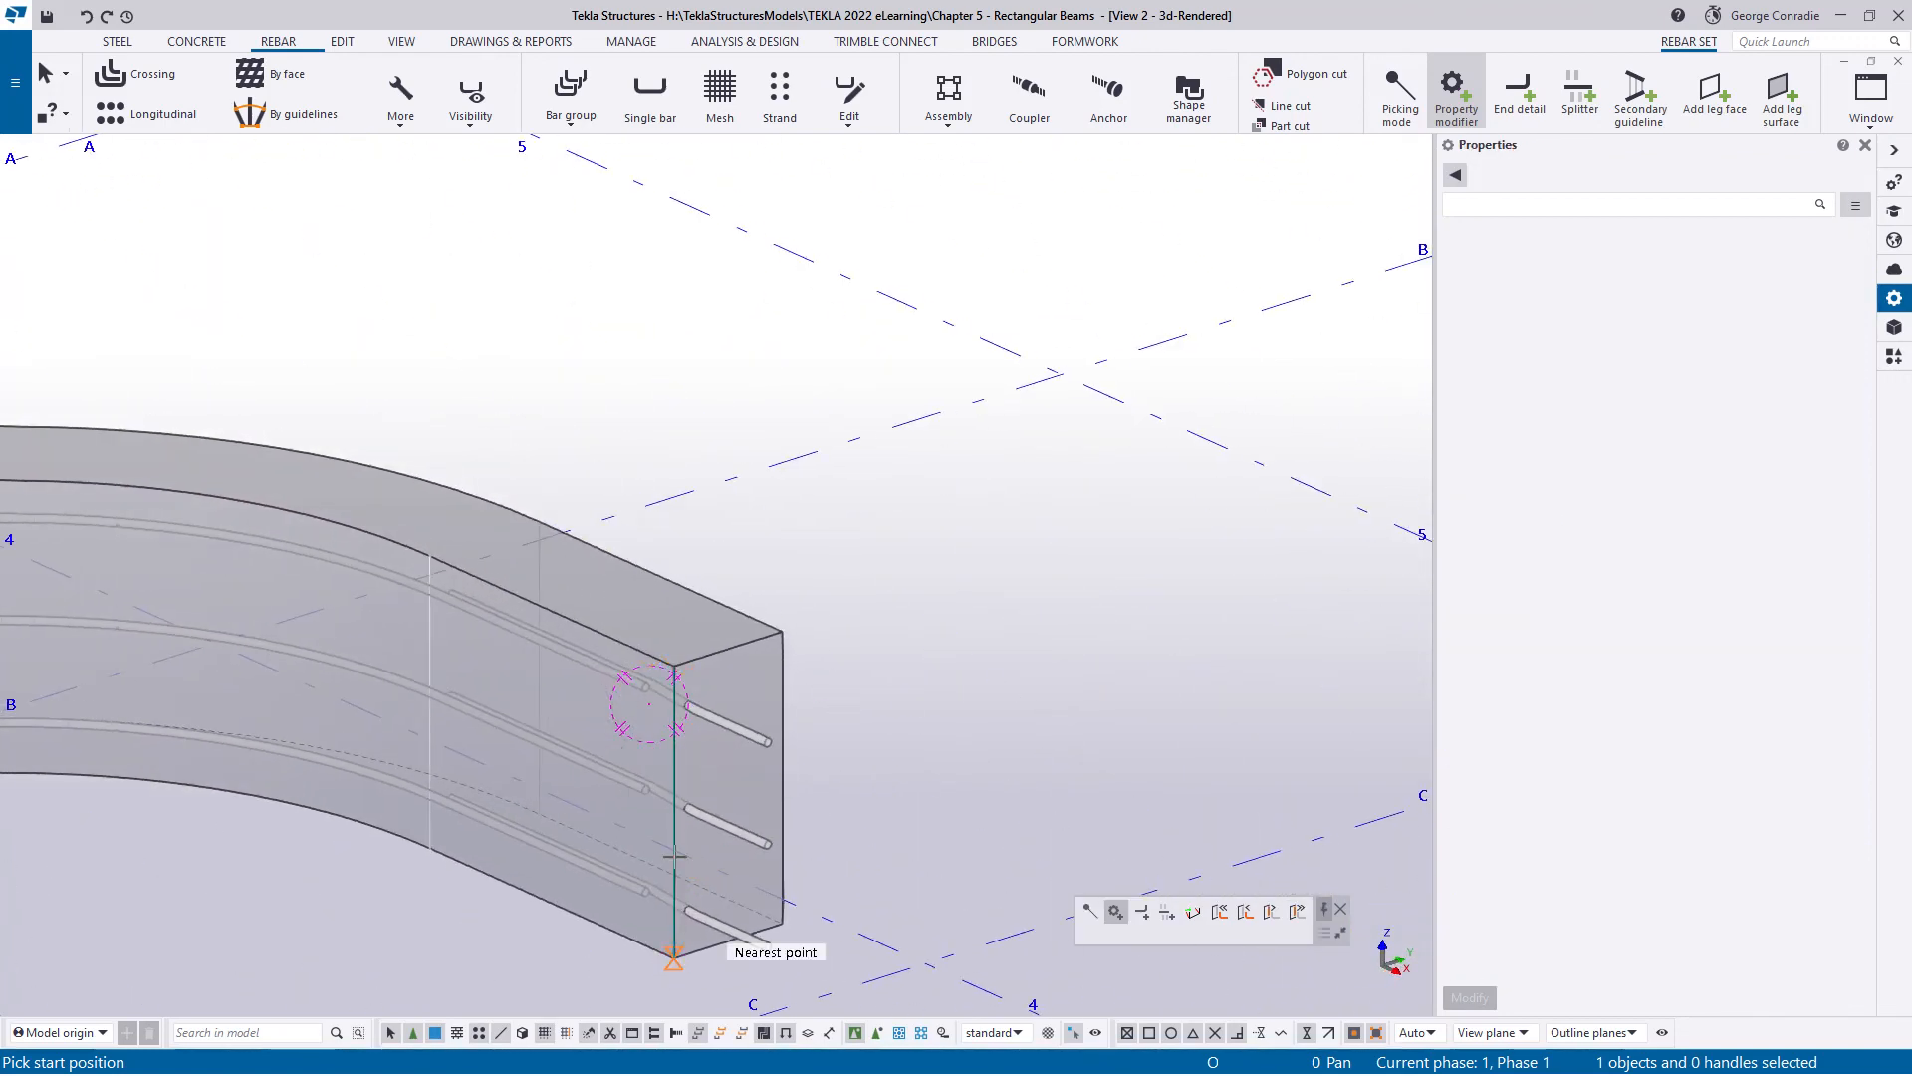
- Add a third property modifier at the middle of the curved segment and end the command
middle_drag(596, 798, 1053, 757)
middle_drag(613, 867, 961, 787)
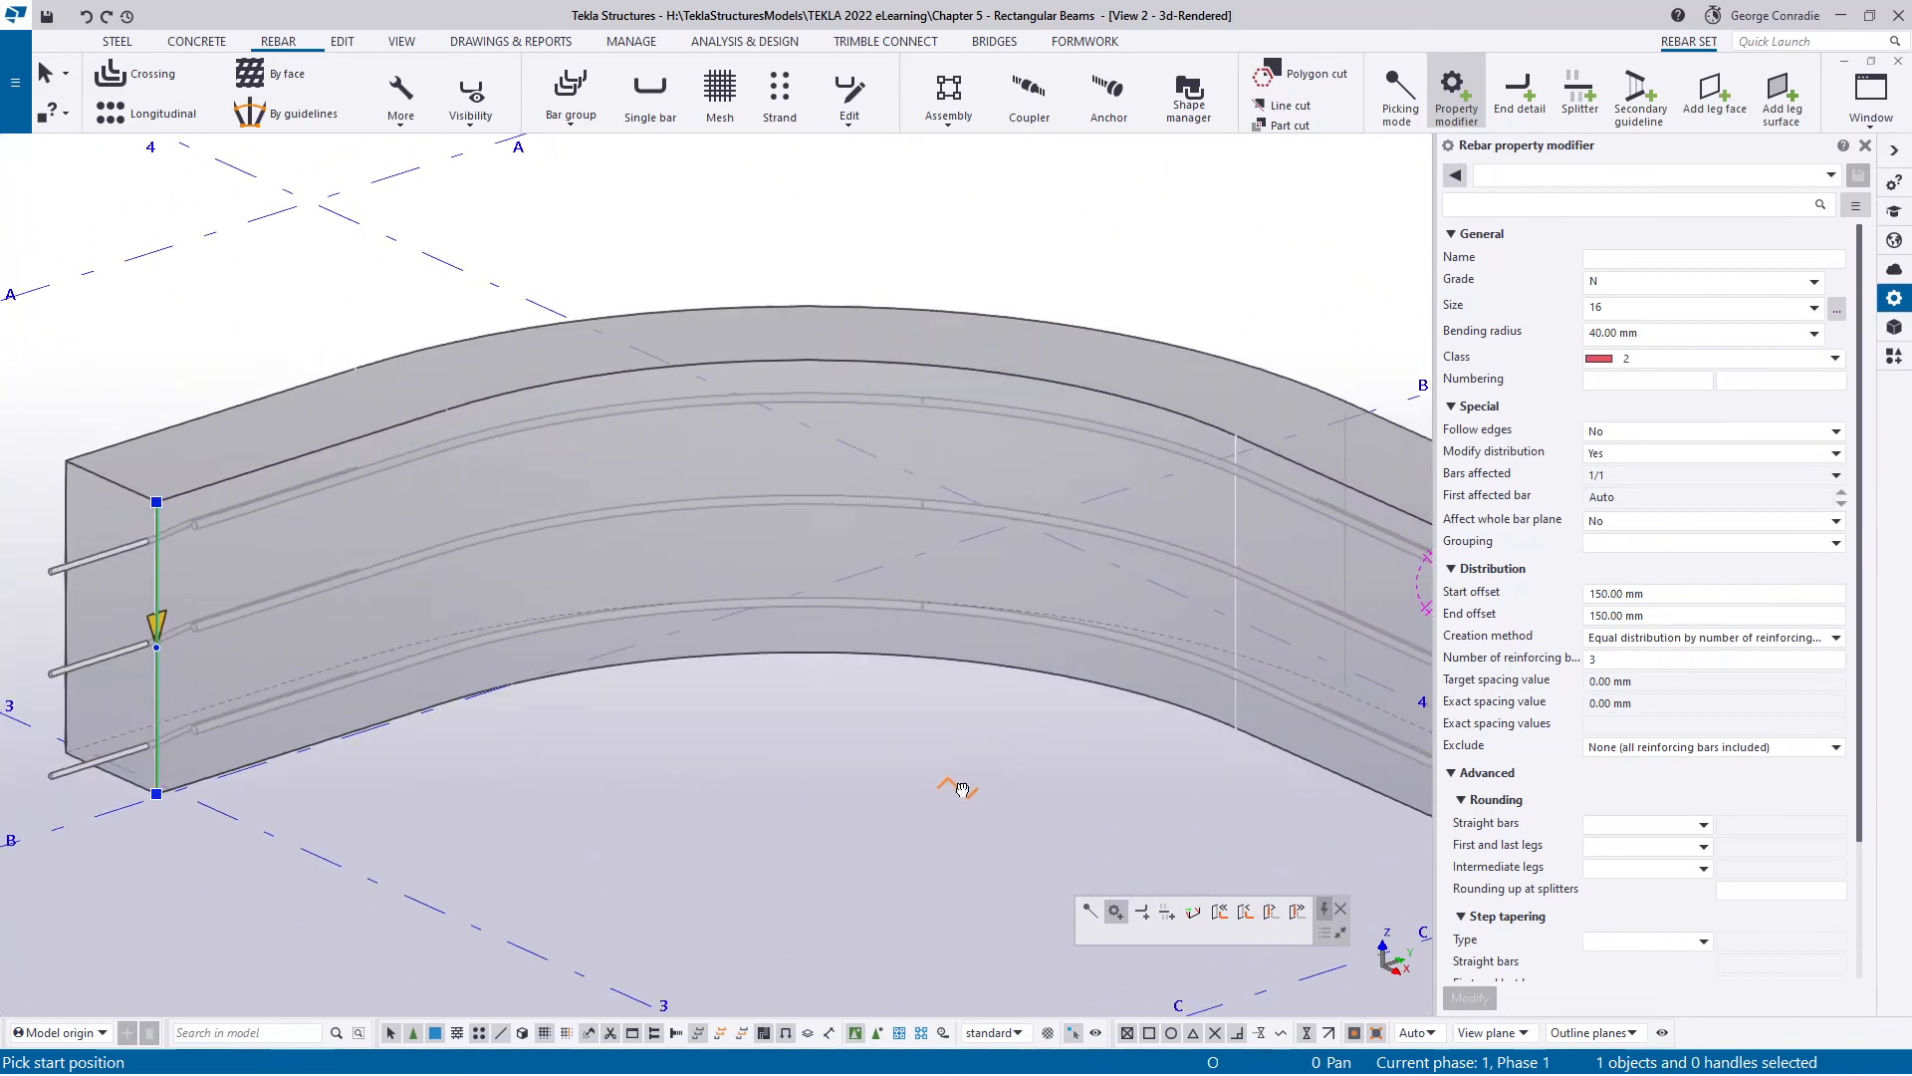
click(812, 661)
right_click(810, 762)
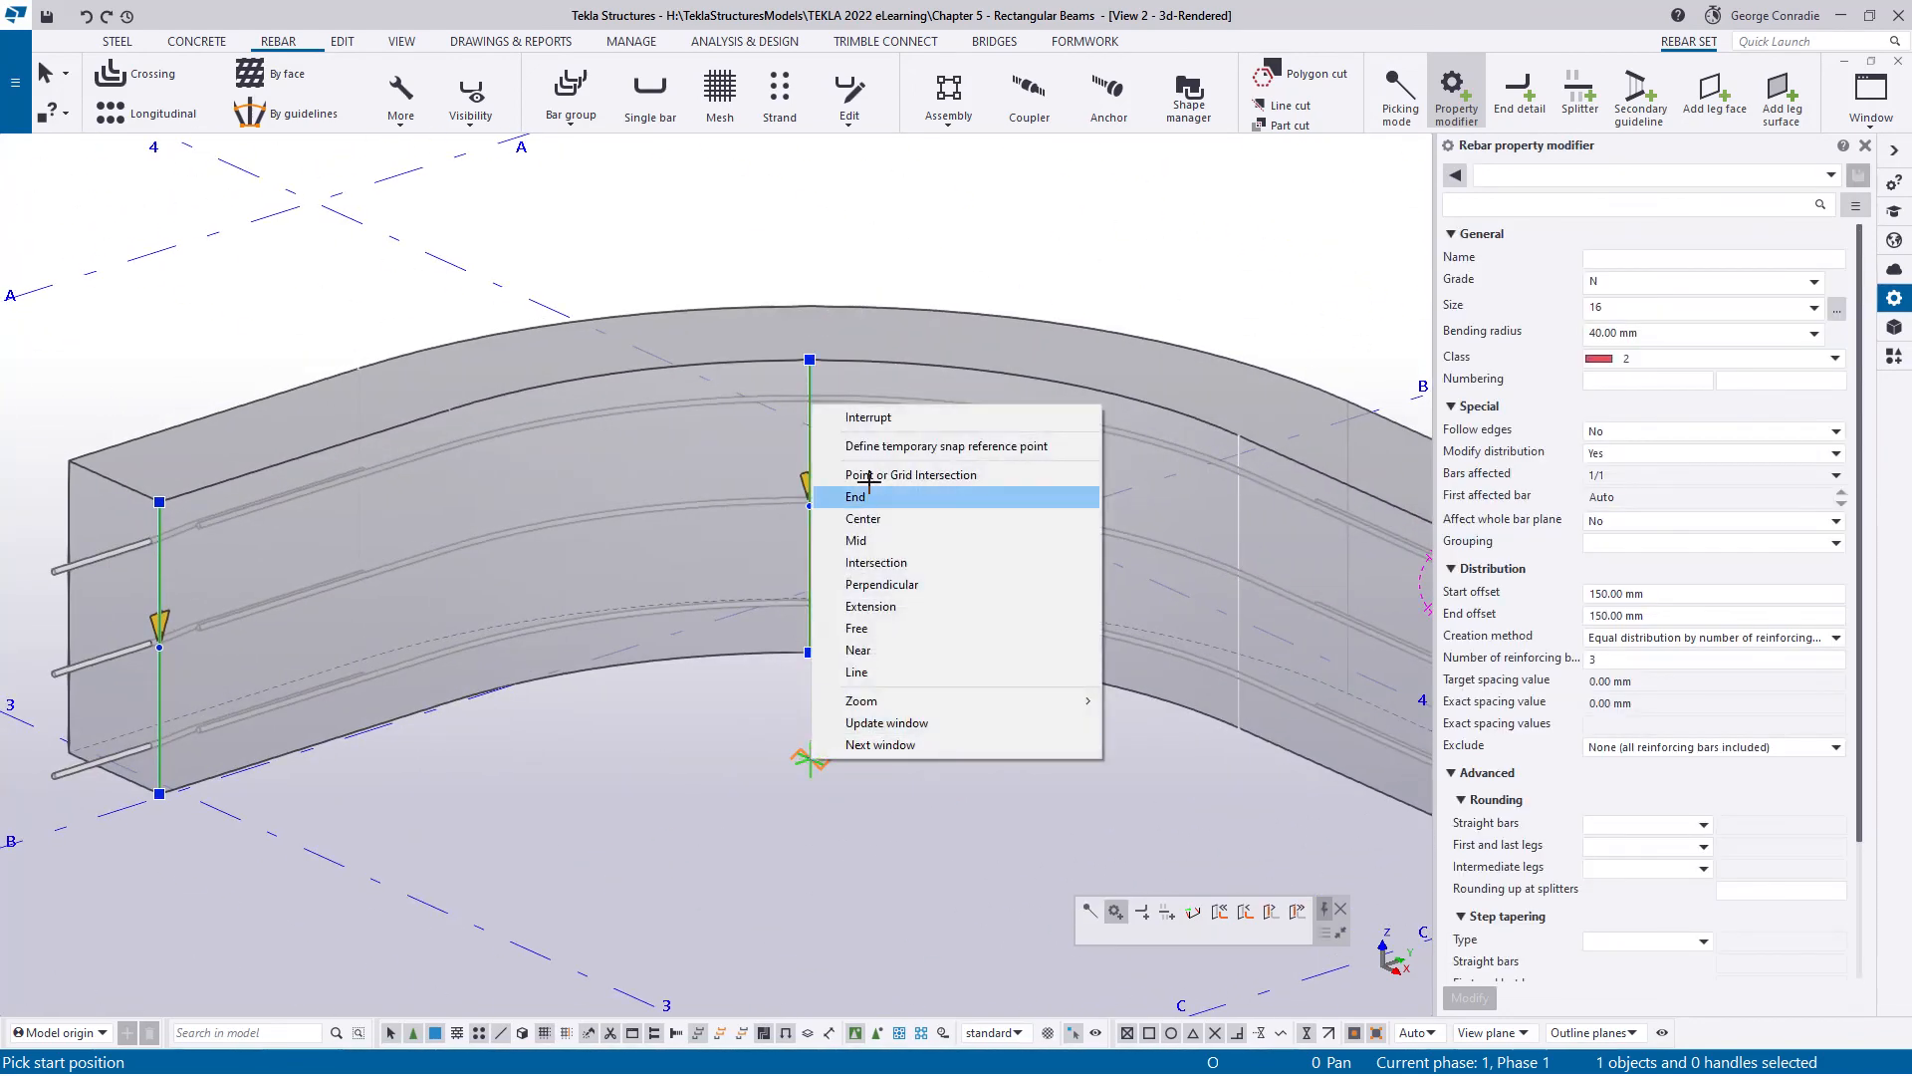
click(868, 417)
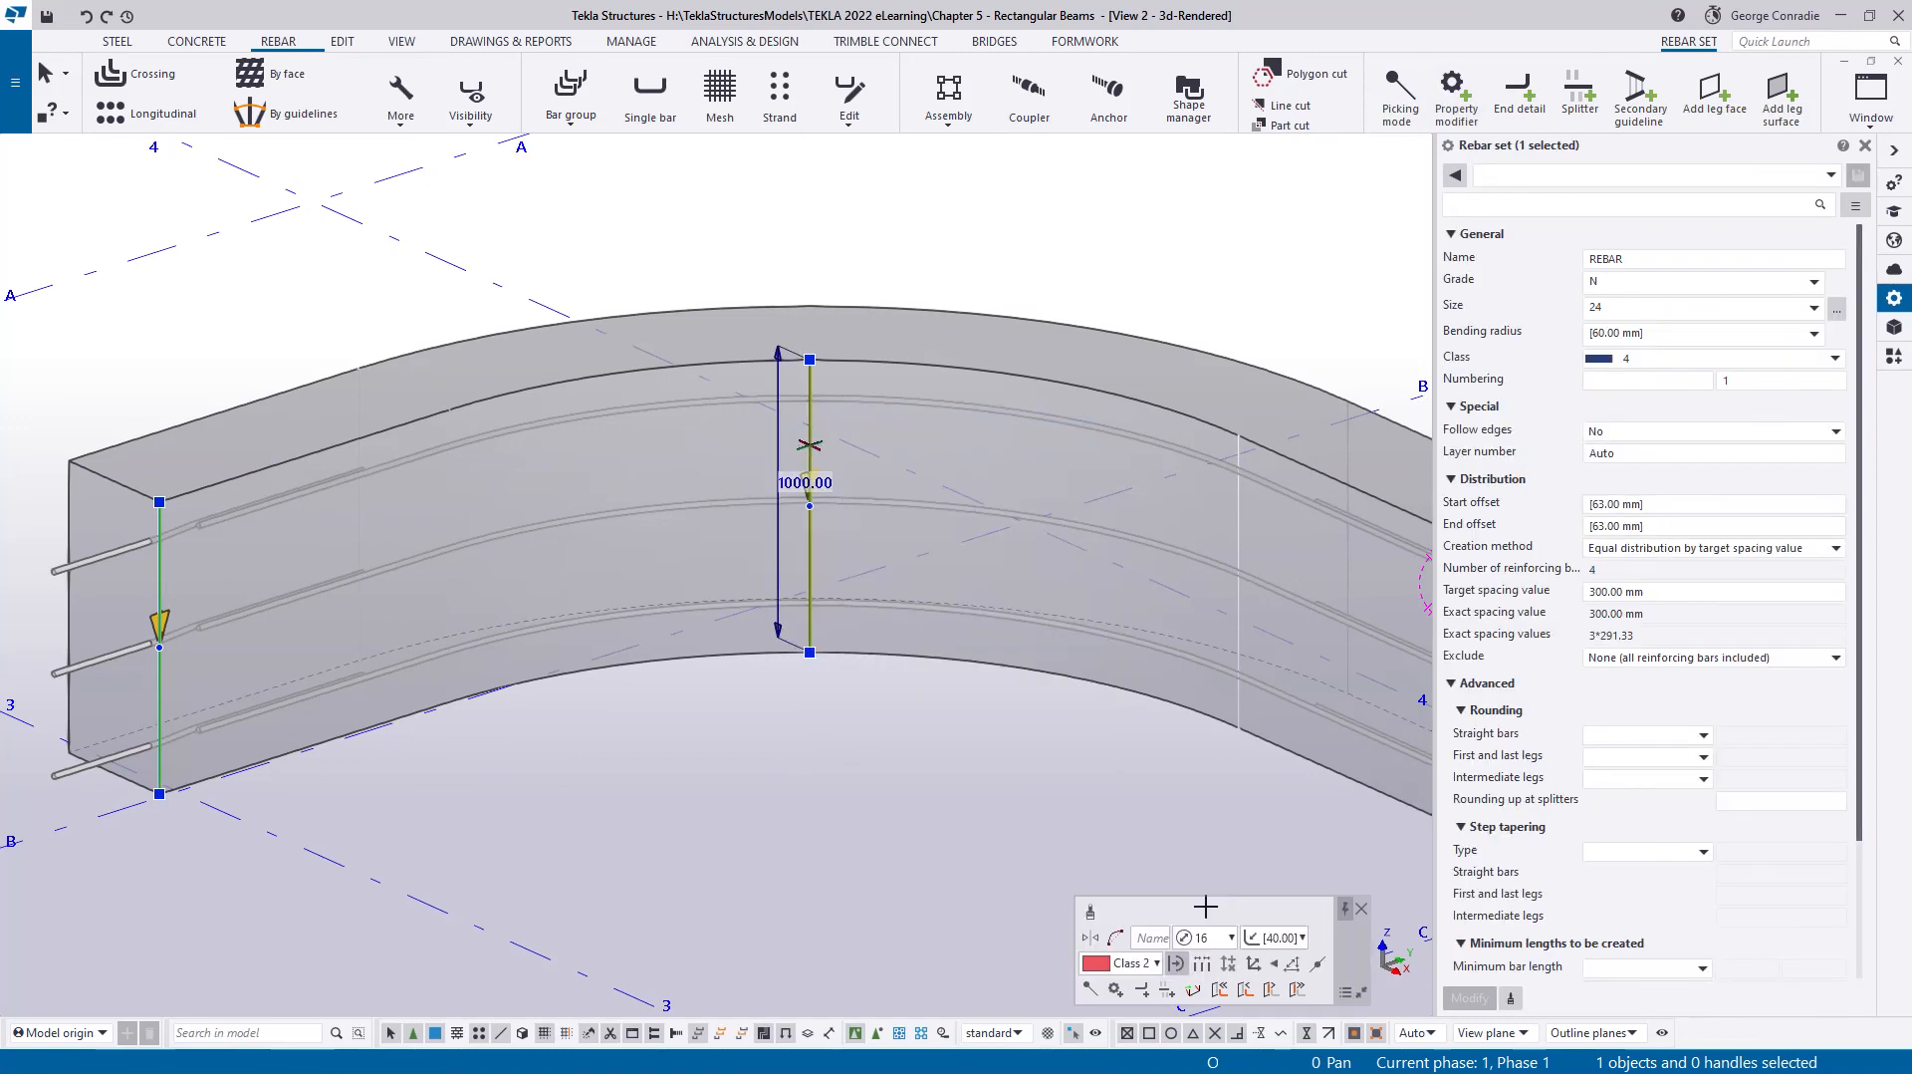
- Shorten the property modifier at the first end of the beam to 700 mm
click(159, 673)
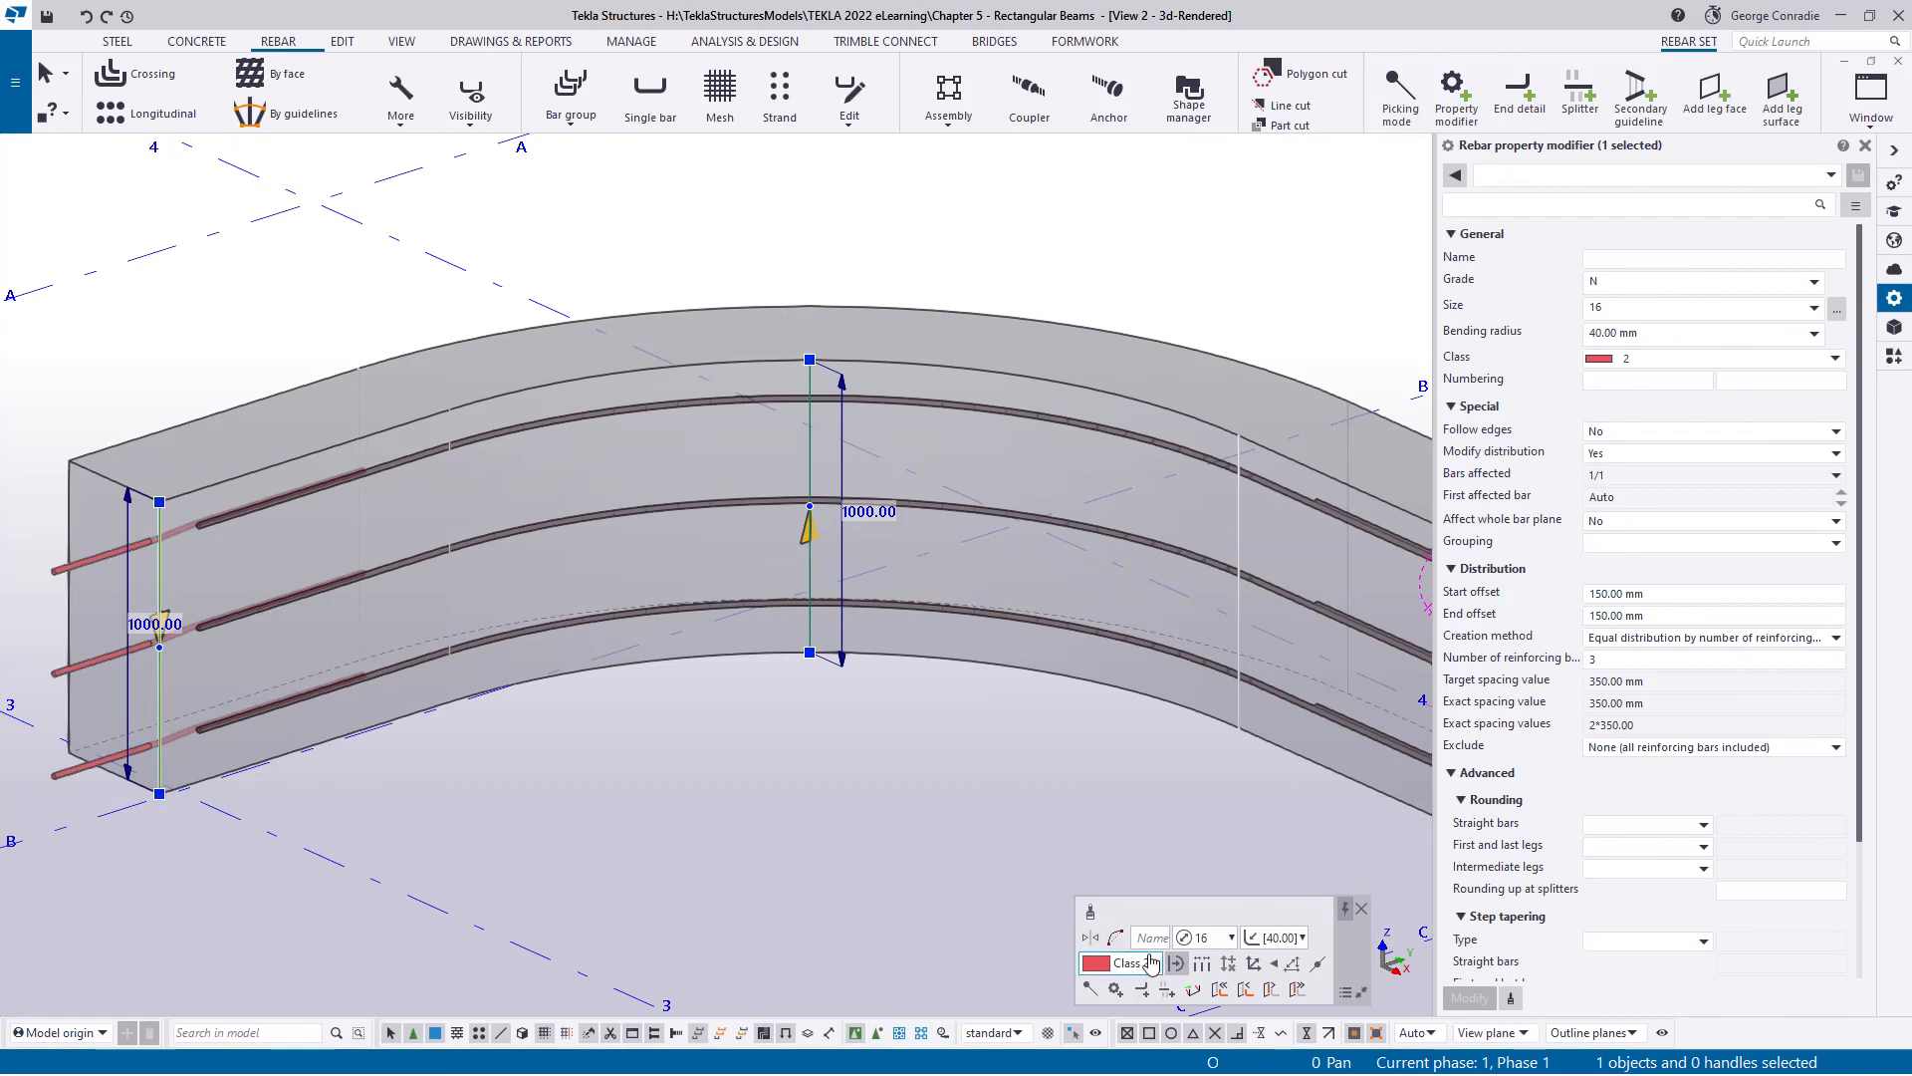
middle_drag(822, 785, 913, 807)
scroll(694, 809, down, 2)
click(251, 642)
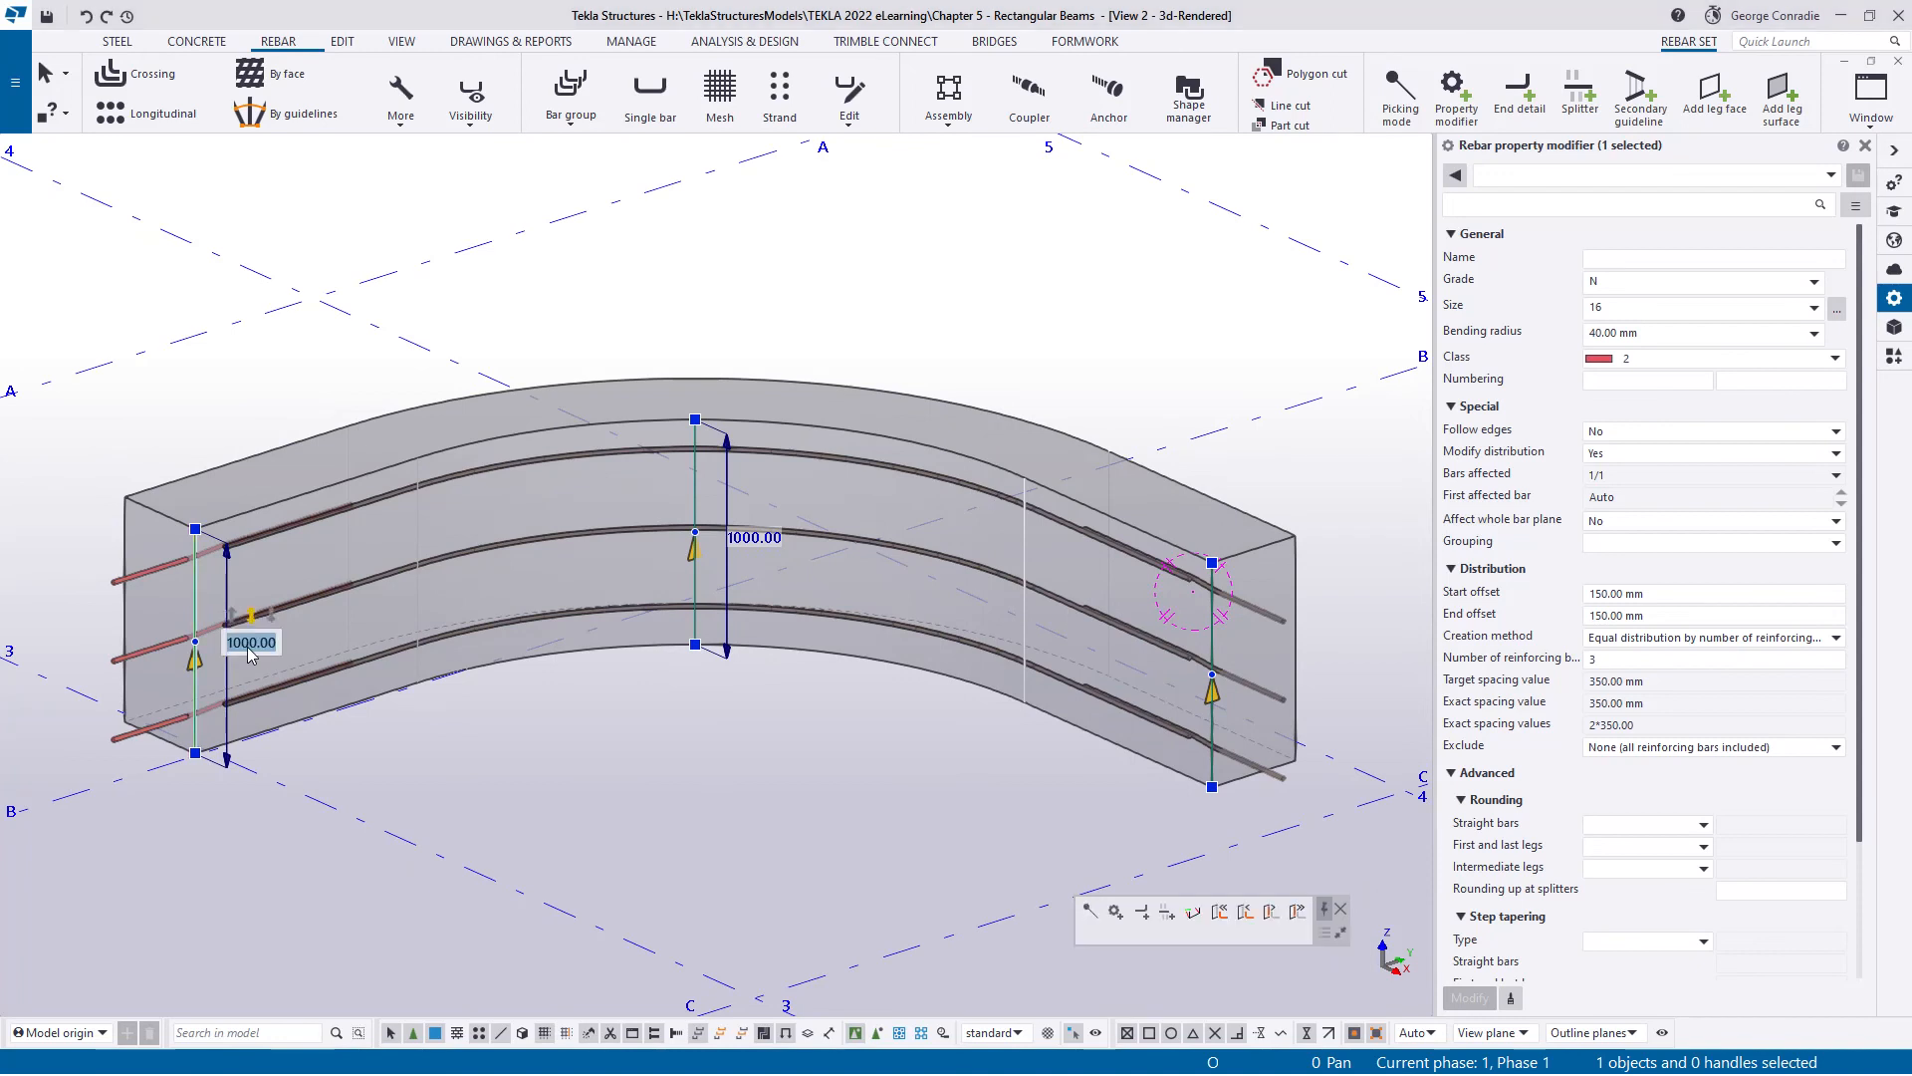
text(700)
key(Return)
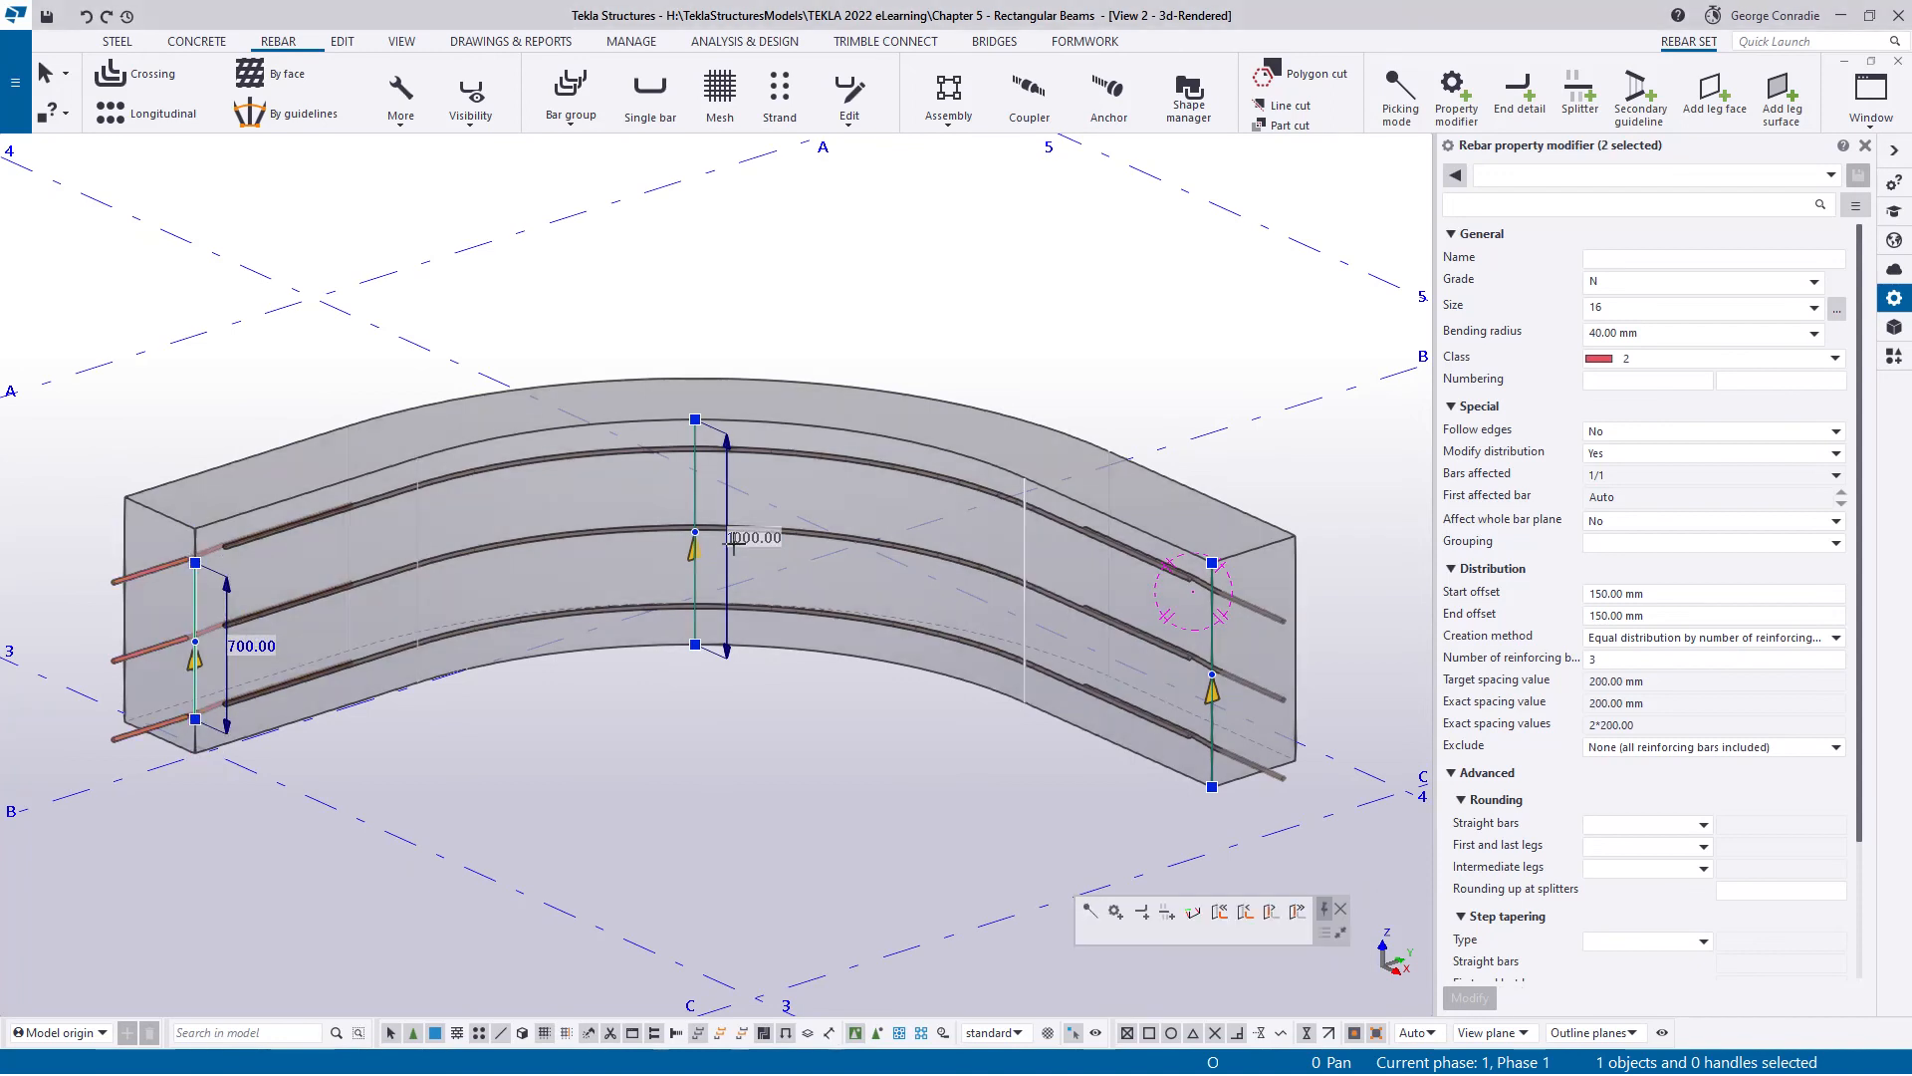
- Shorten the property modifiers at mid-curve and the other beam end to 700 mm, and clear the selection
click(738, 541)
text(7)
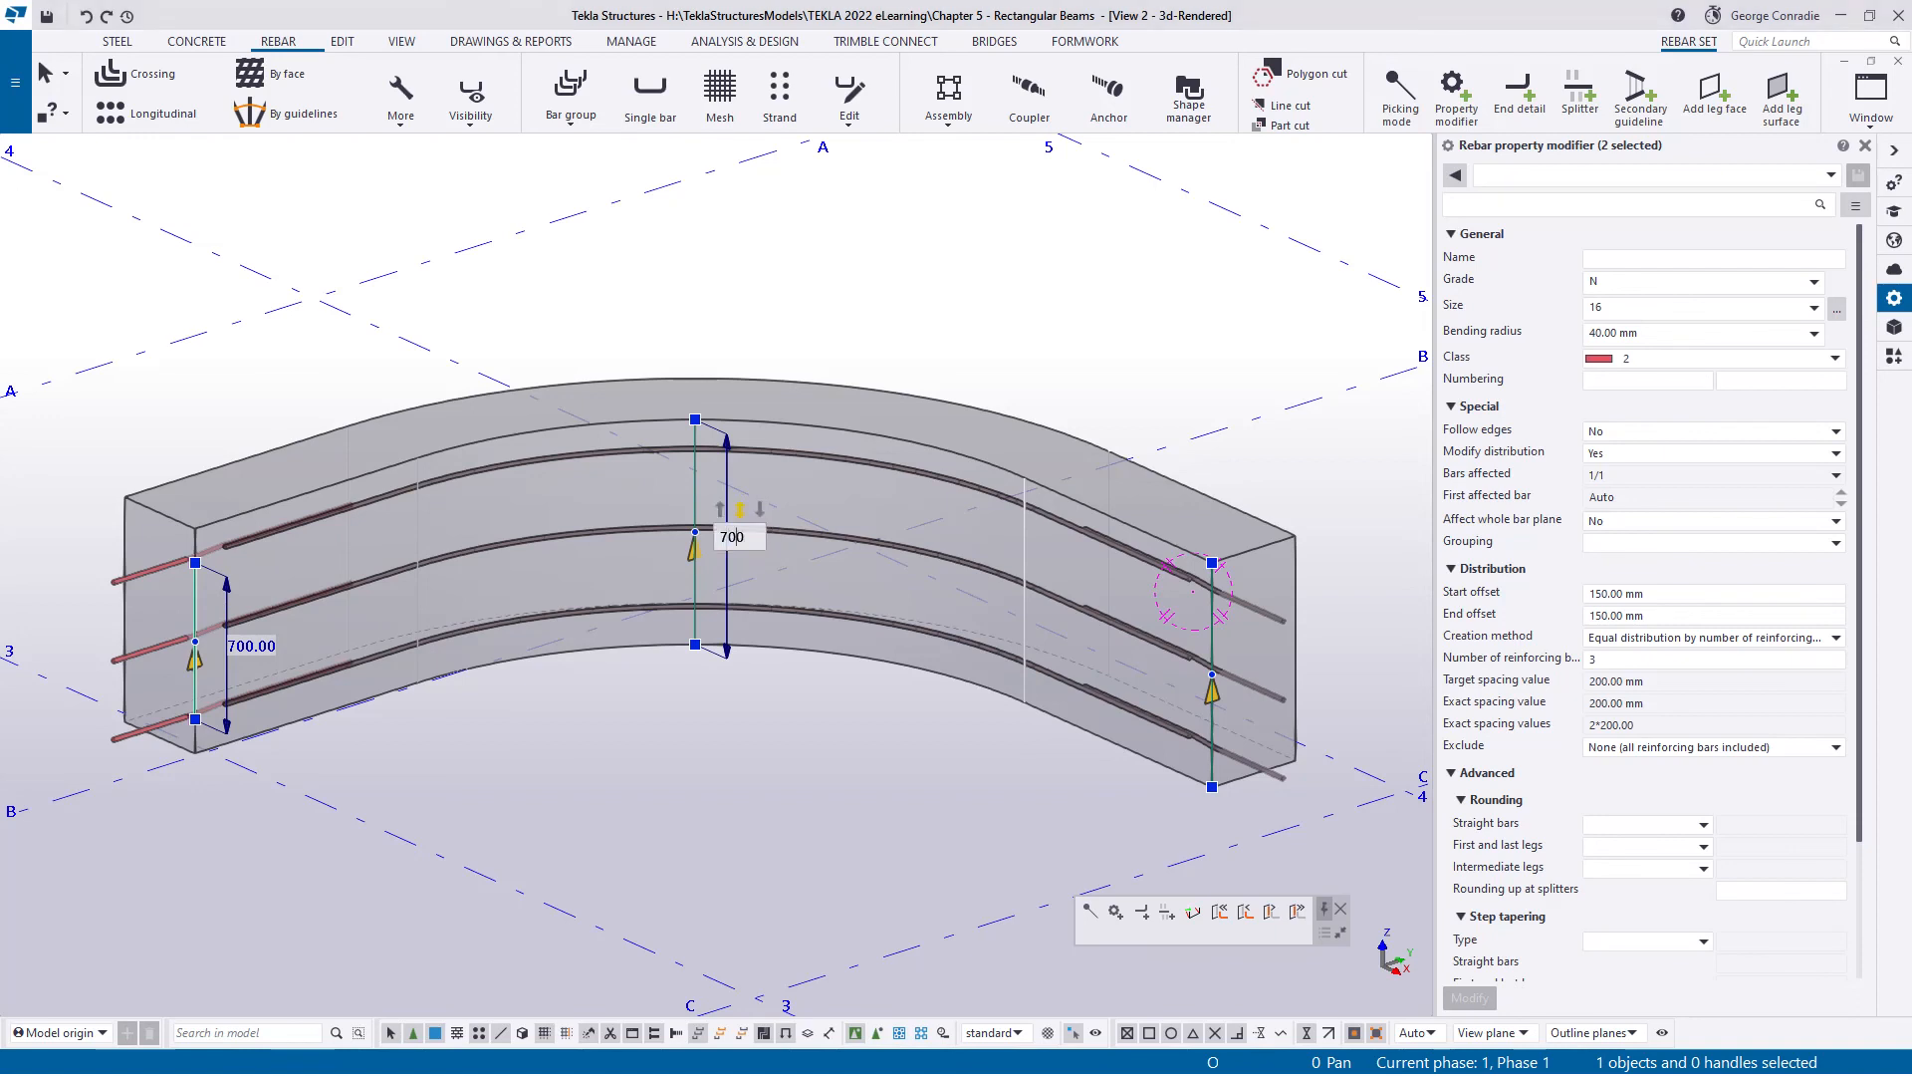
text(00)
key(Return)
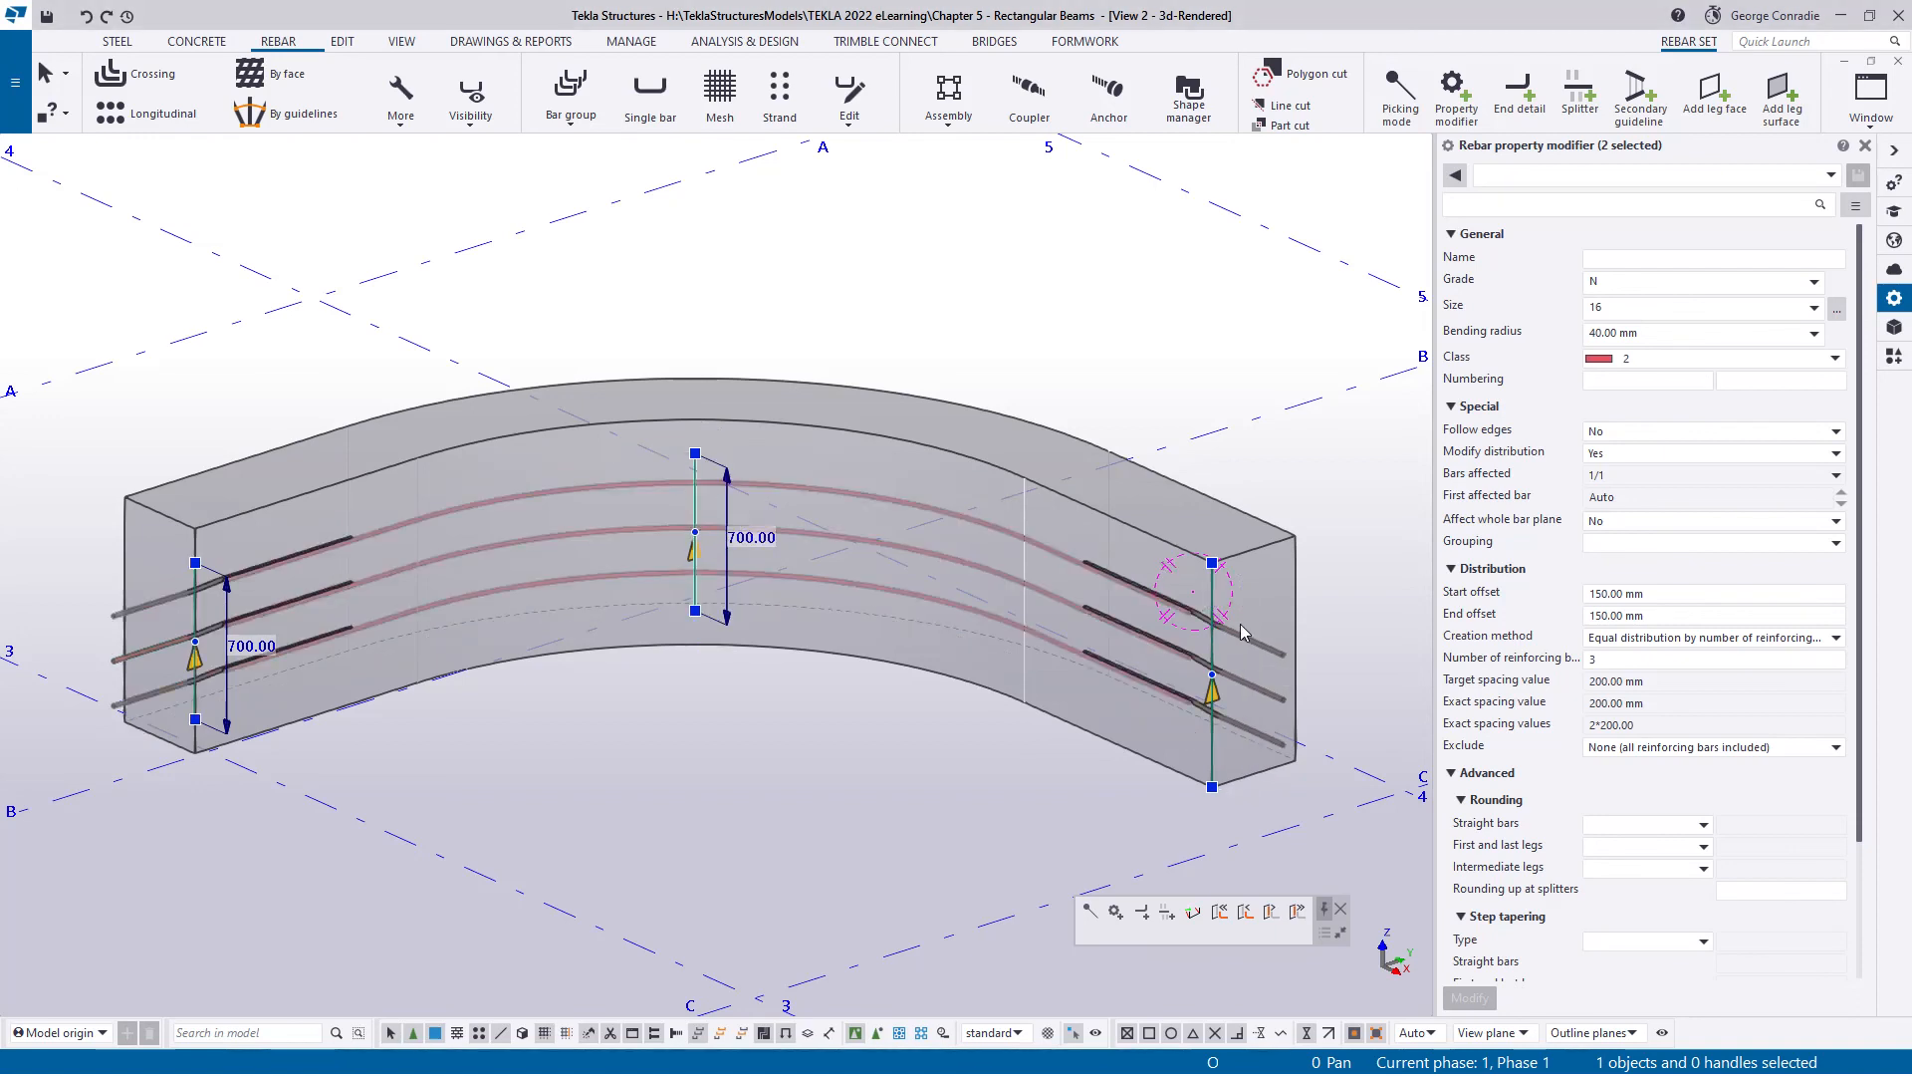
click(1267, 681)
text(700.00)
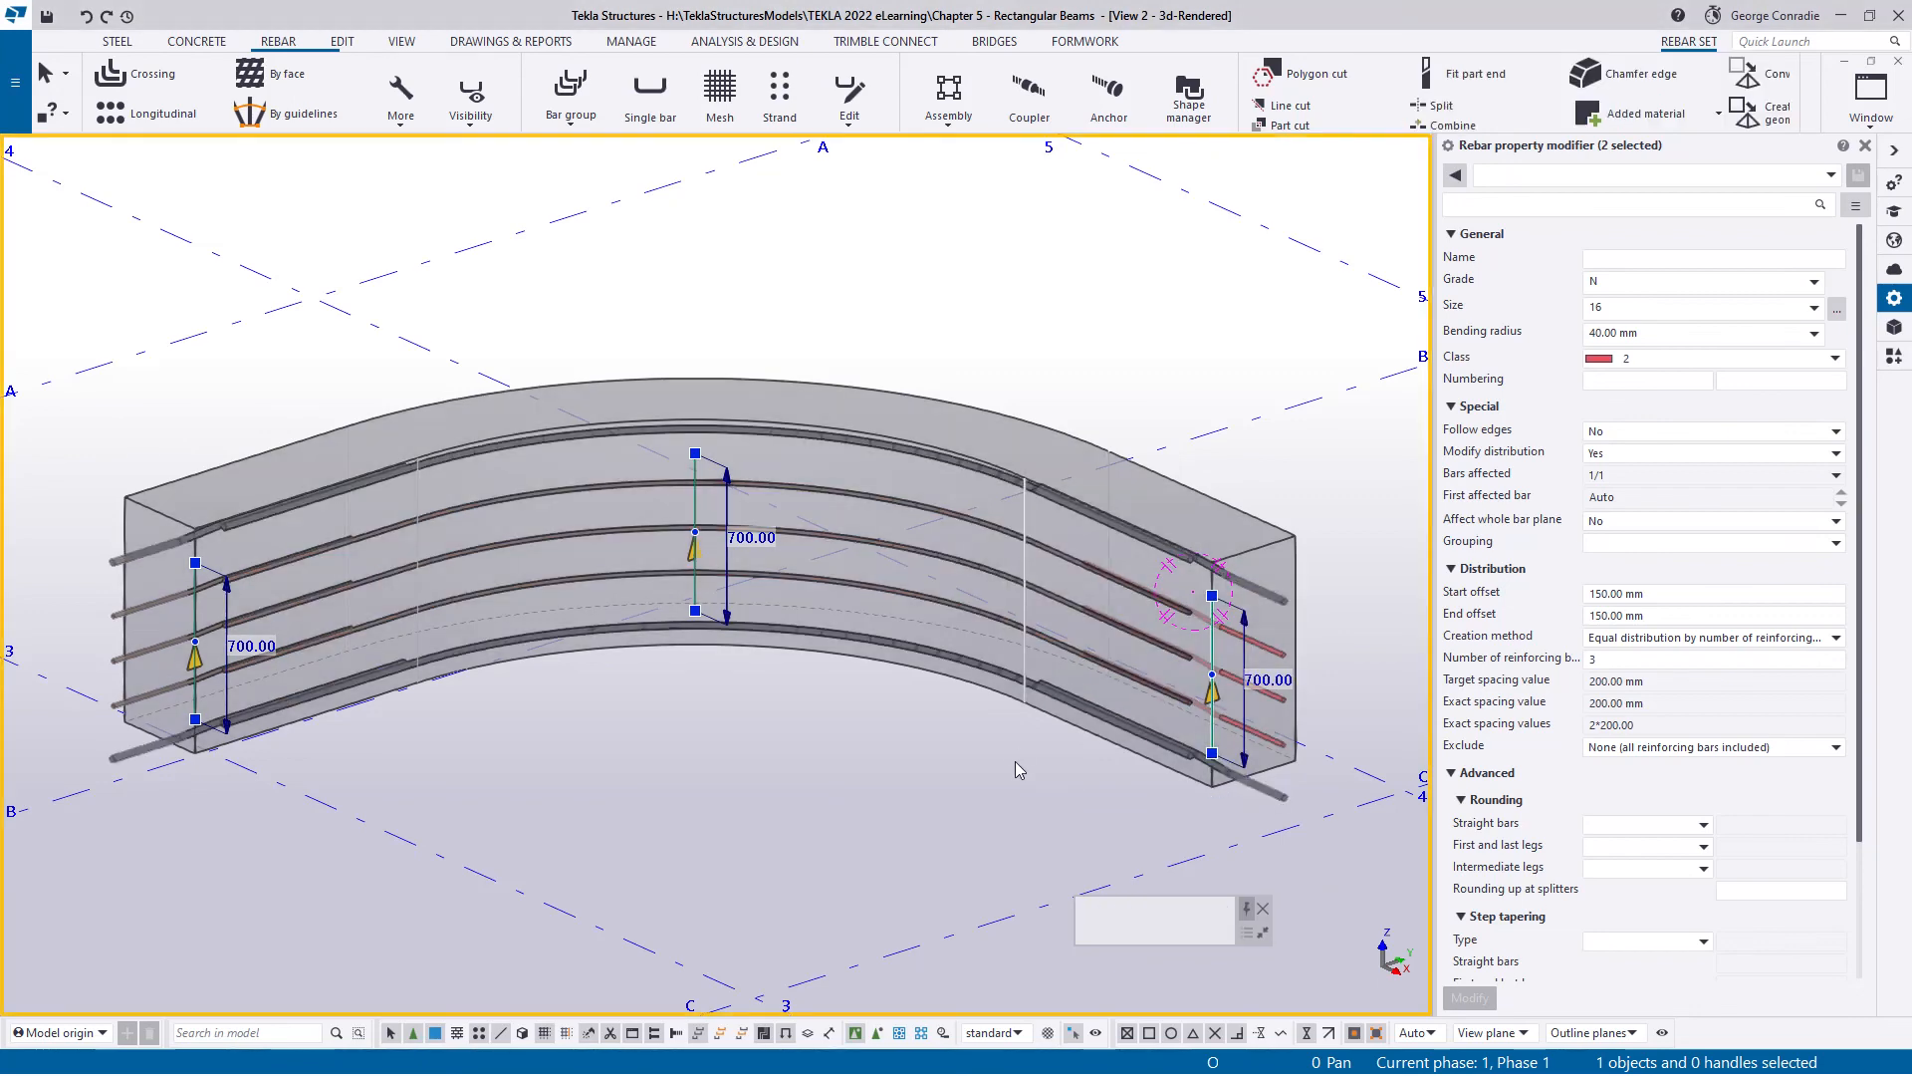
click(1014, 761)
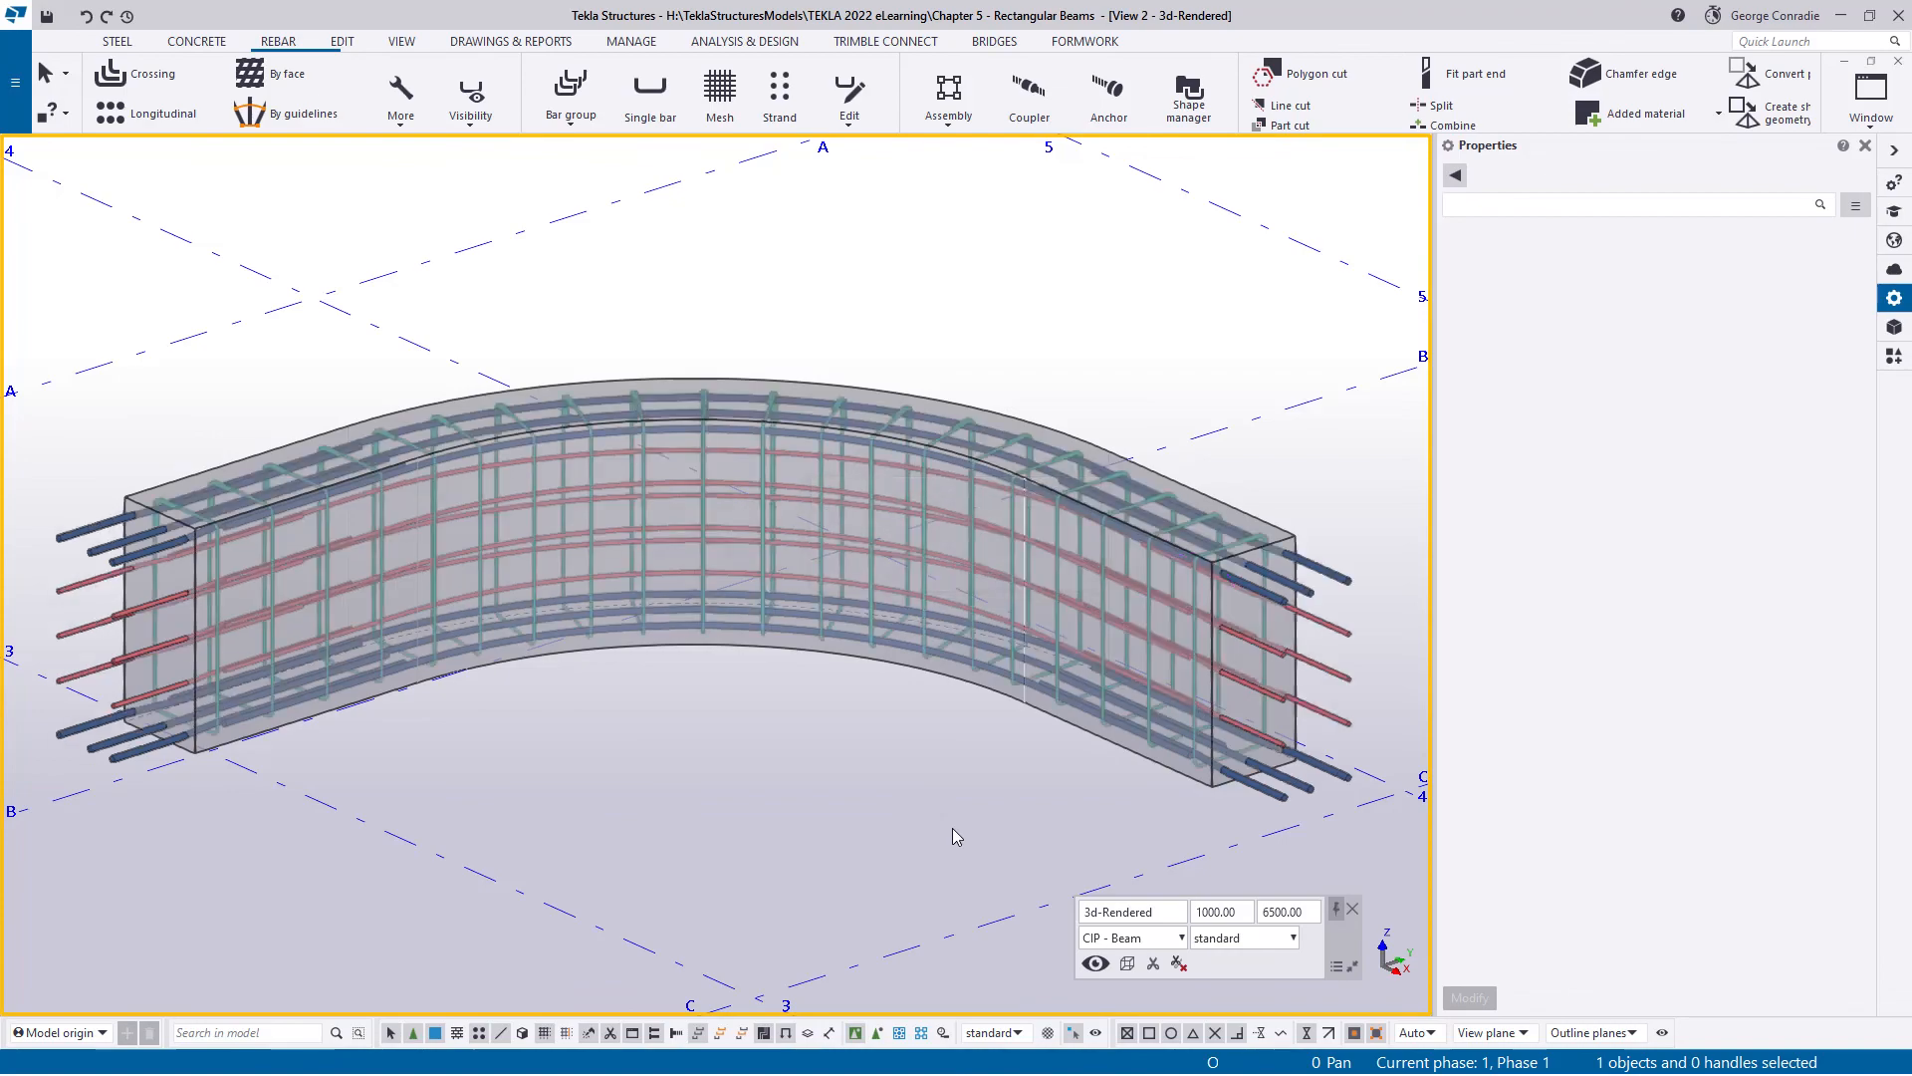
- Switch the view's visible object group to standard to show the columns together with the reinforced curved beam
scroll(952, 835, up, 6)
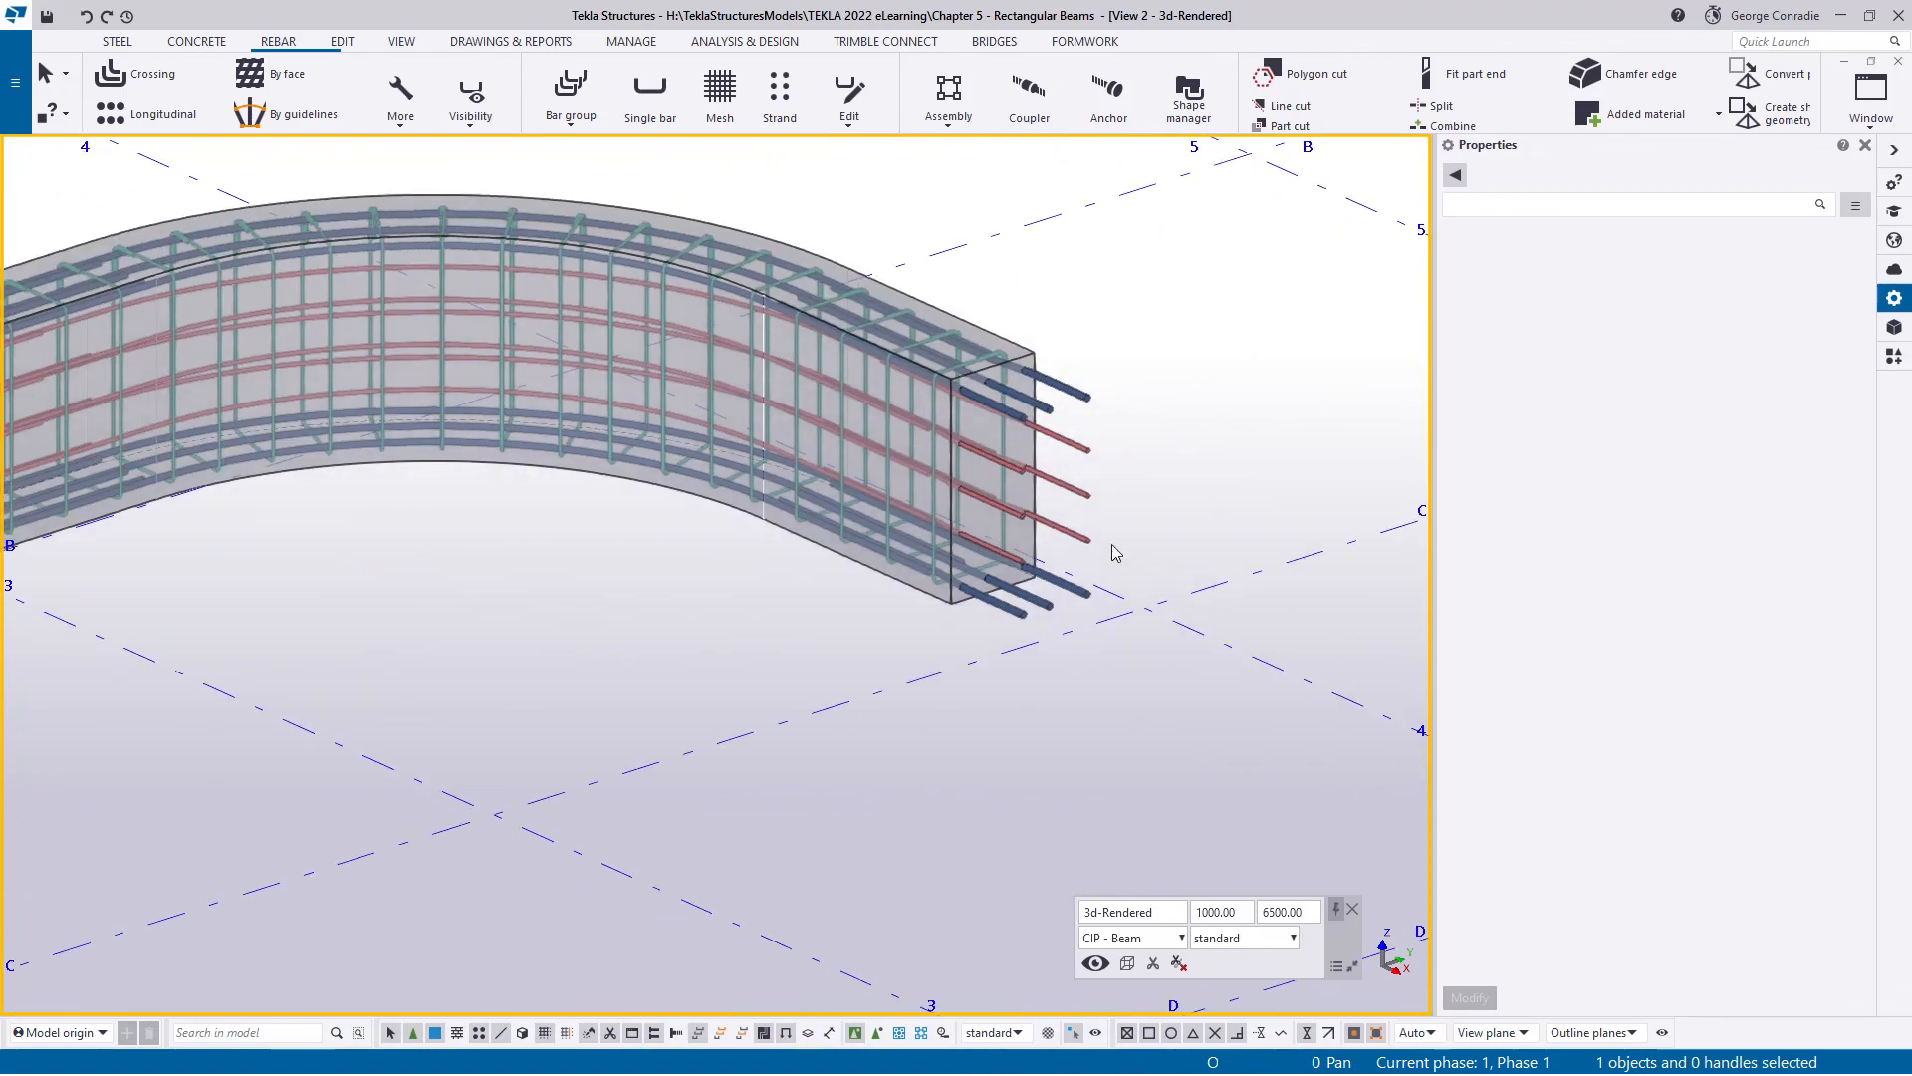
mouse_move(1029, 543)
ctrl+middle_down()
mouse_move(866, 420)
mouse_move(871, 452)
mouse_move(972, 484)
mouse_move(980, 513)
mouse_move(1253, 708)
mouse_move(1135, 637)
mouse_move(1037, 512)
ctrl+middle_up()
scroll(984, 531, down, 4)
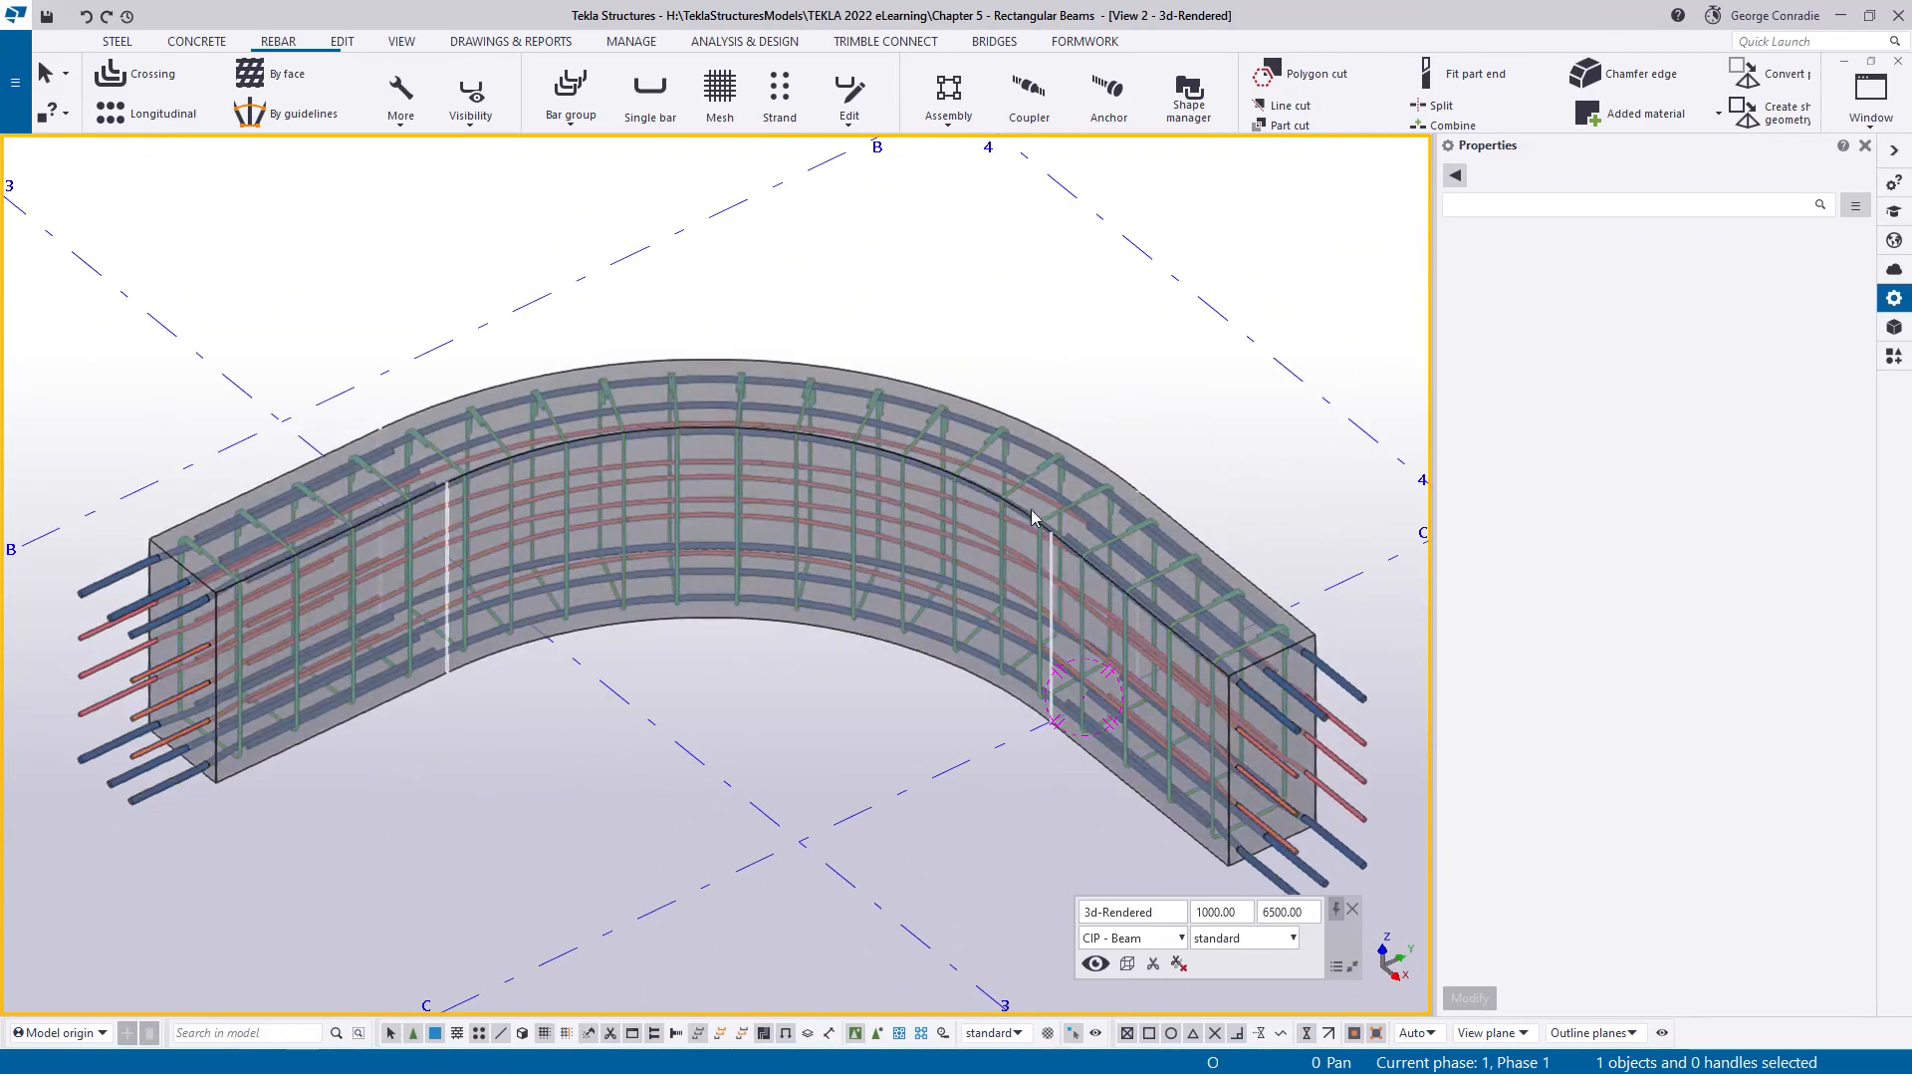
ctrl+middle_drag(956, 755, 861, 737)
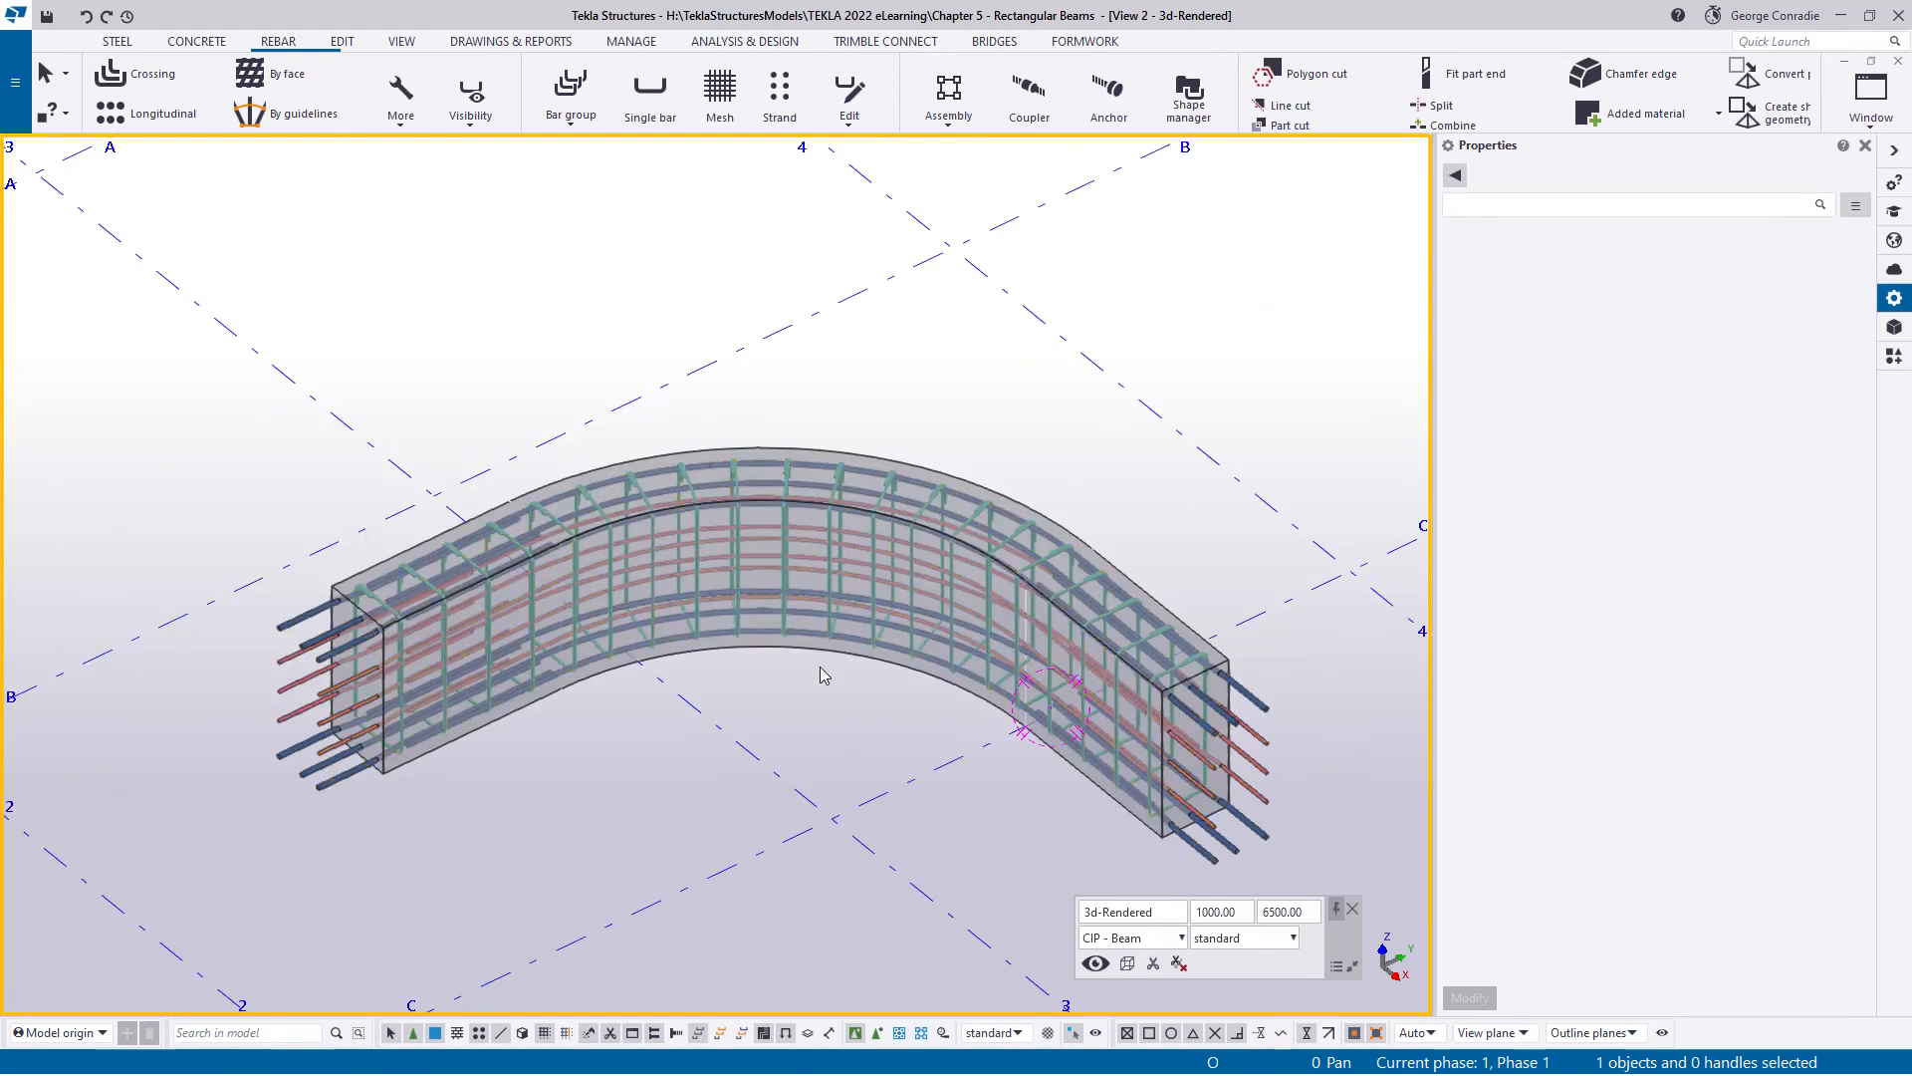
scroll(774, 679, down, 3)
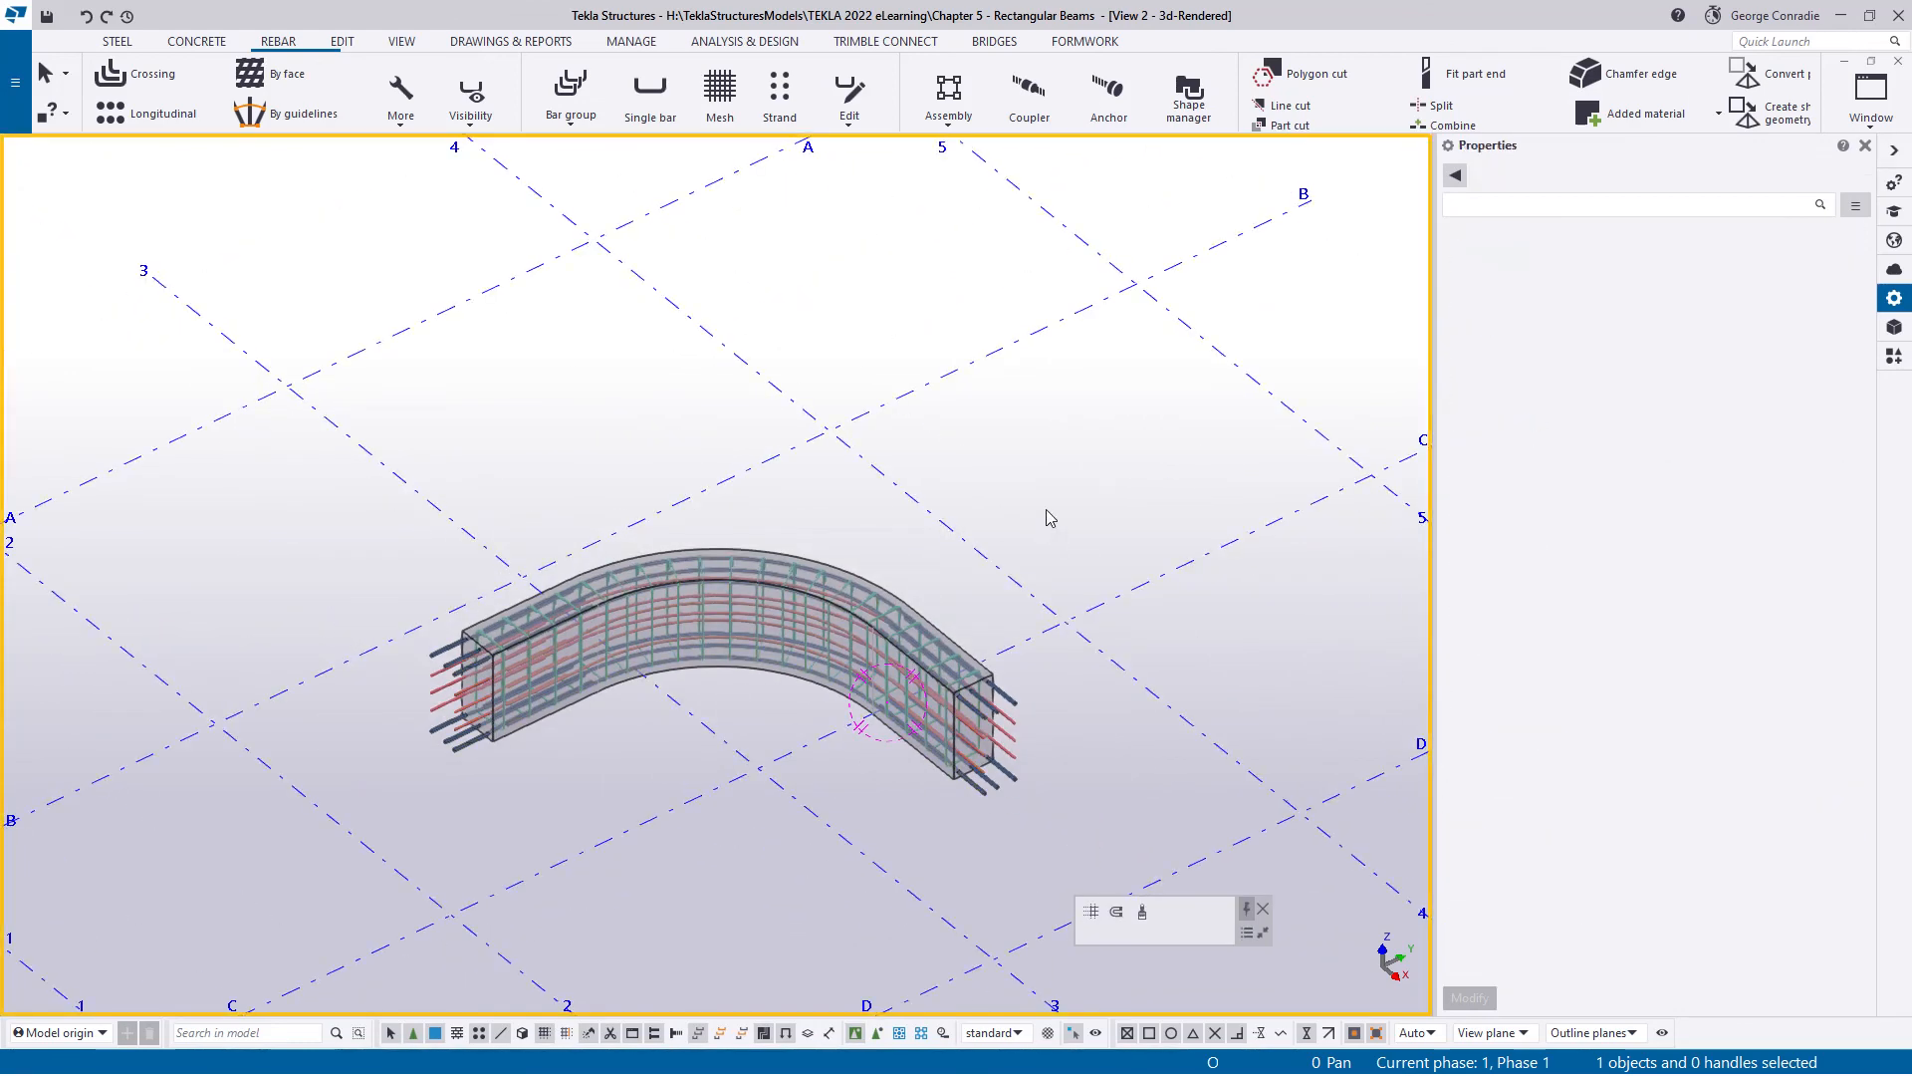
click(1177, 937)
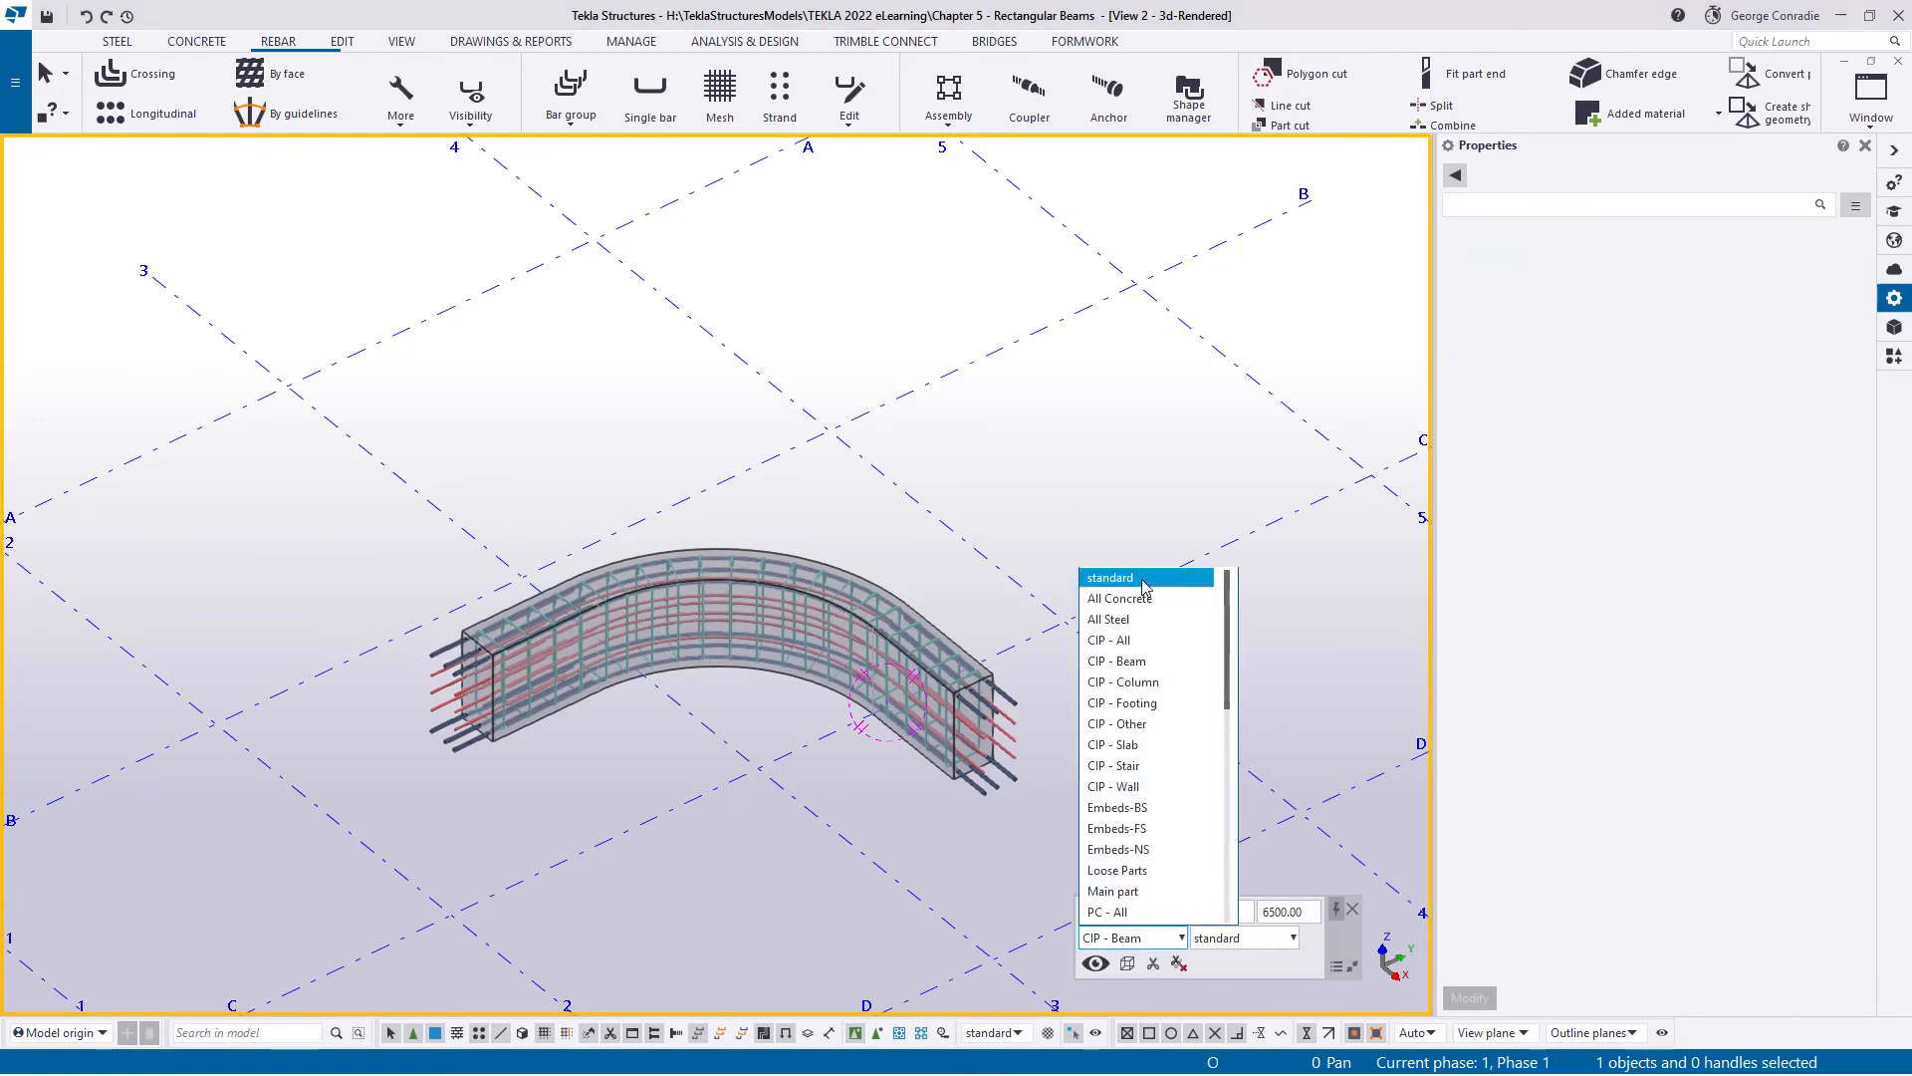
click(1143, 587)
- Examine how the curved beam's longitudinal bars and stirrups fit into the column reinforcement at the joint
ctrl+middle_drag(1026, 761, 624, 700)
ctrl+middle_drag(818, 632, 657, 667)
scroll(1420, 636, up, 3)
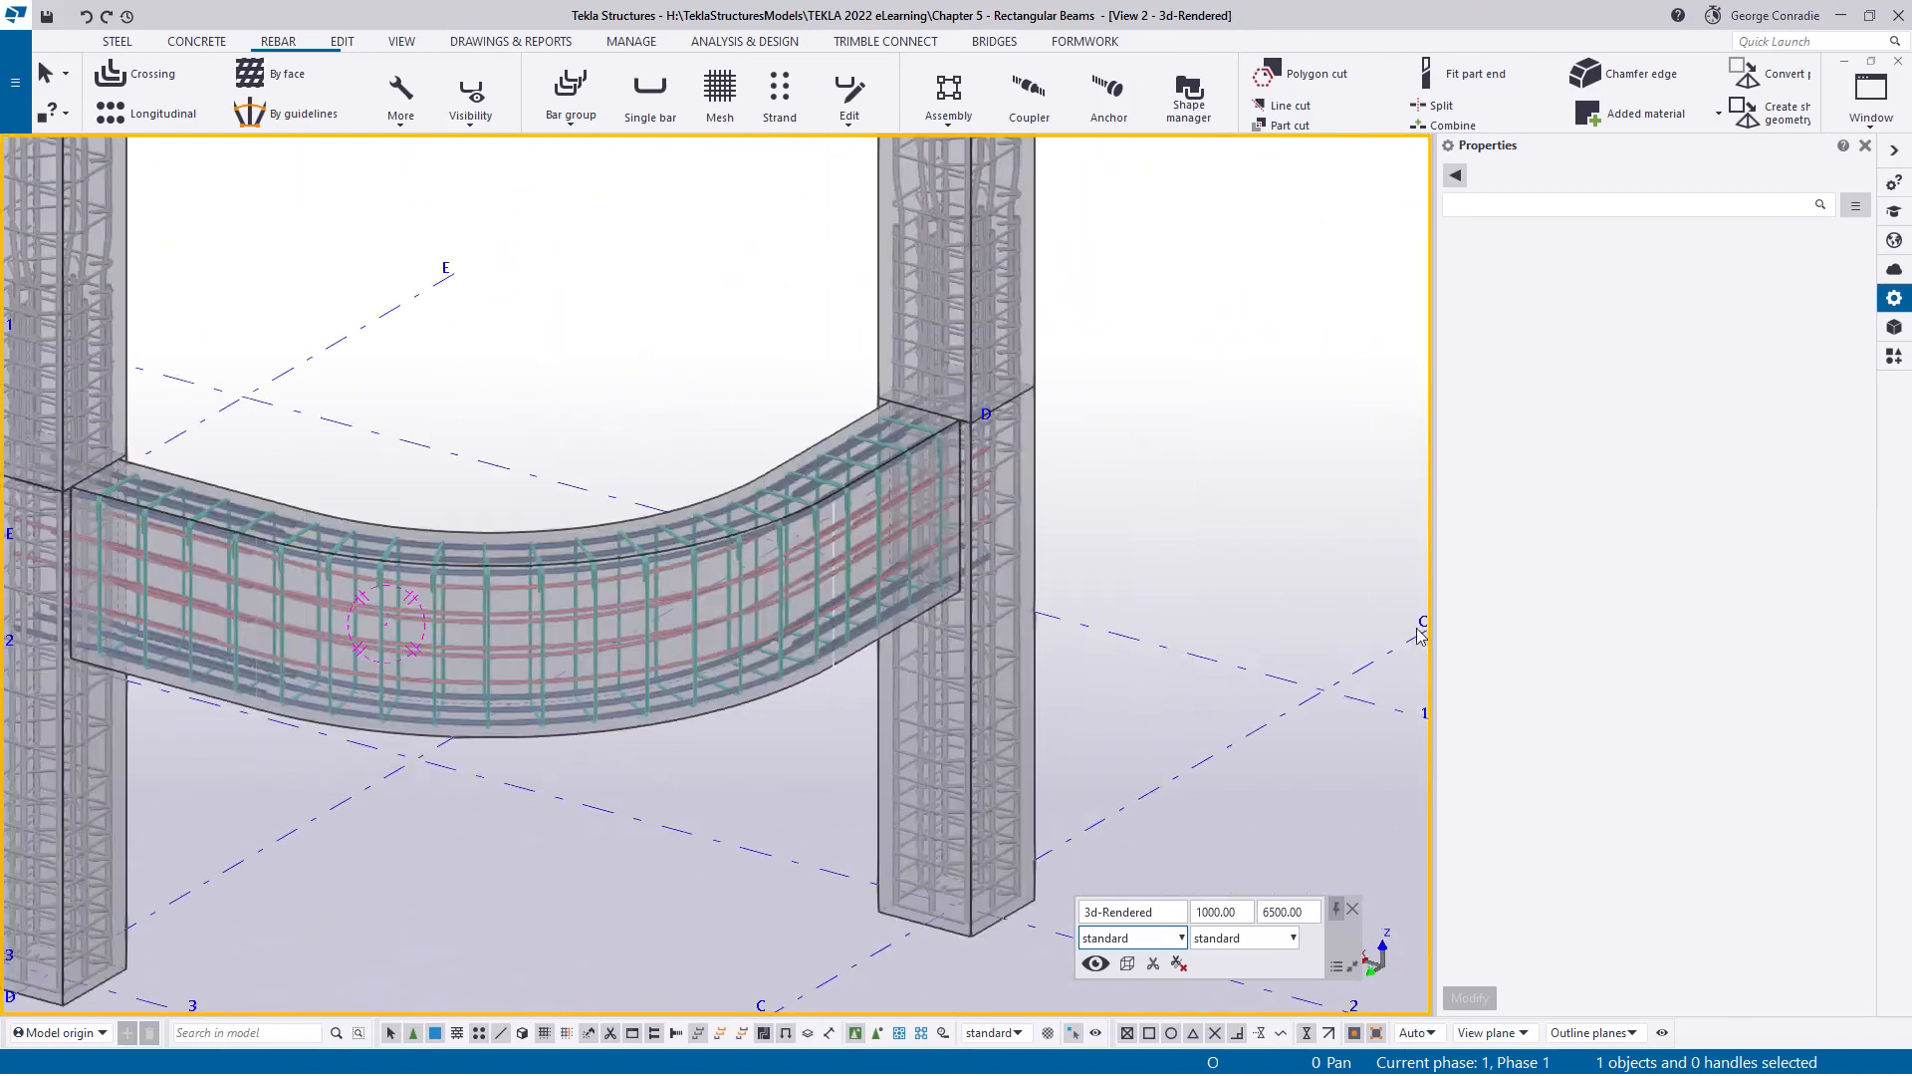
scroll(1421, 636, up, 2)
scroll(564, 517, up, 3)
ctrl+middle_drag(670, 529, 747, 504)
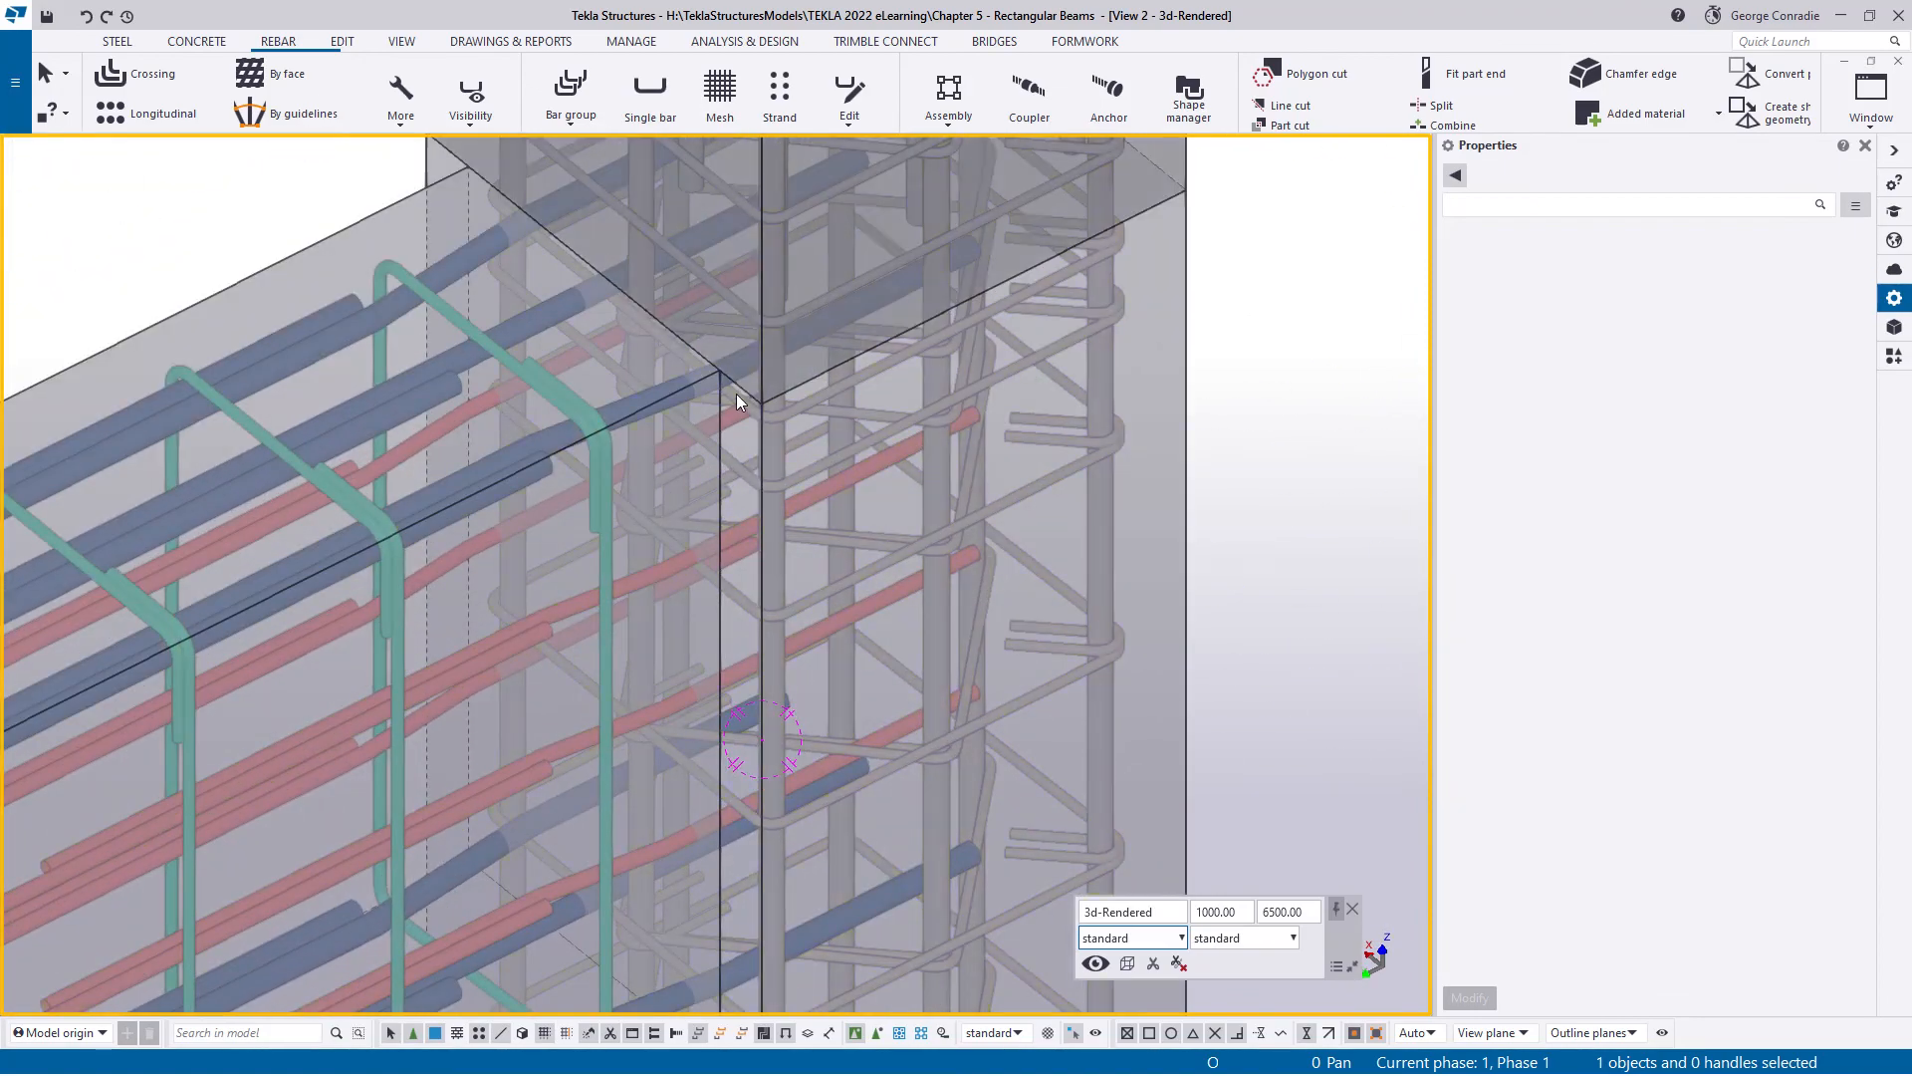
scroll(742, 384, down, 2)
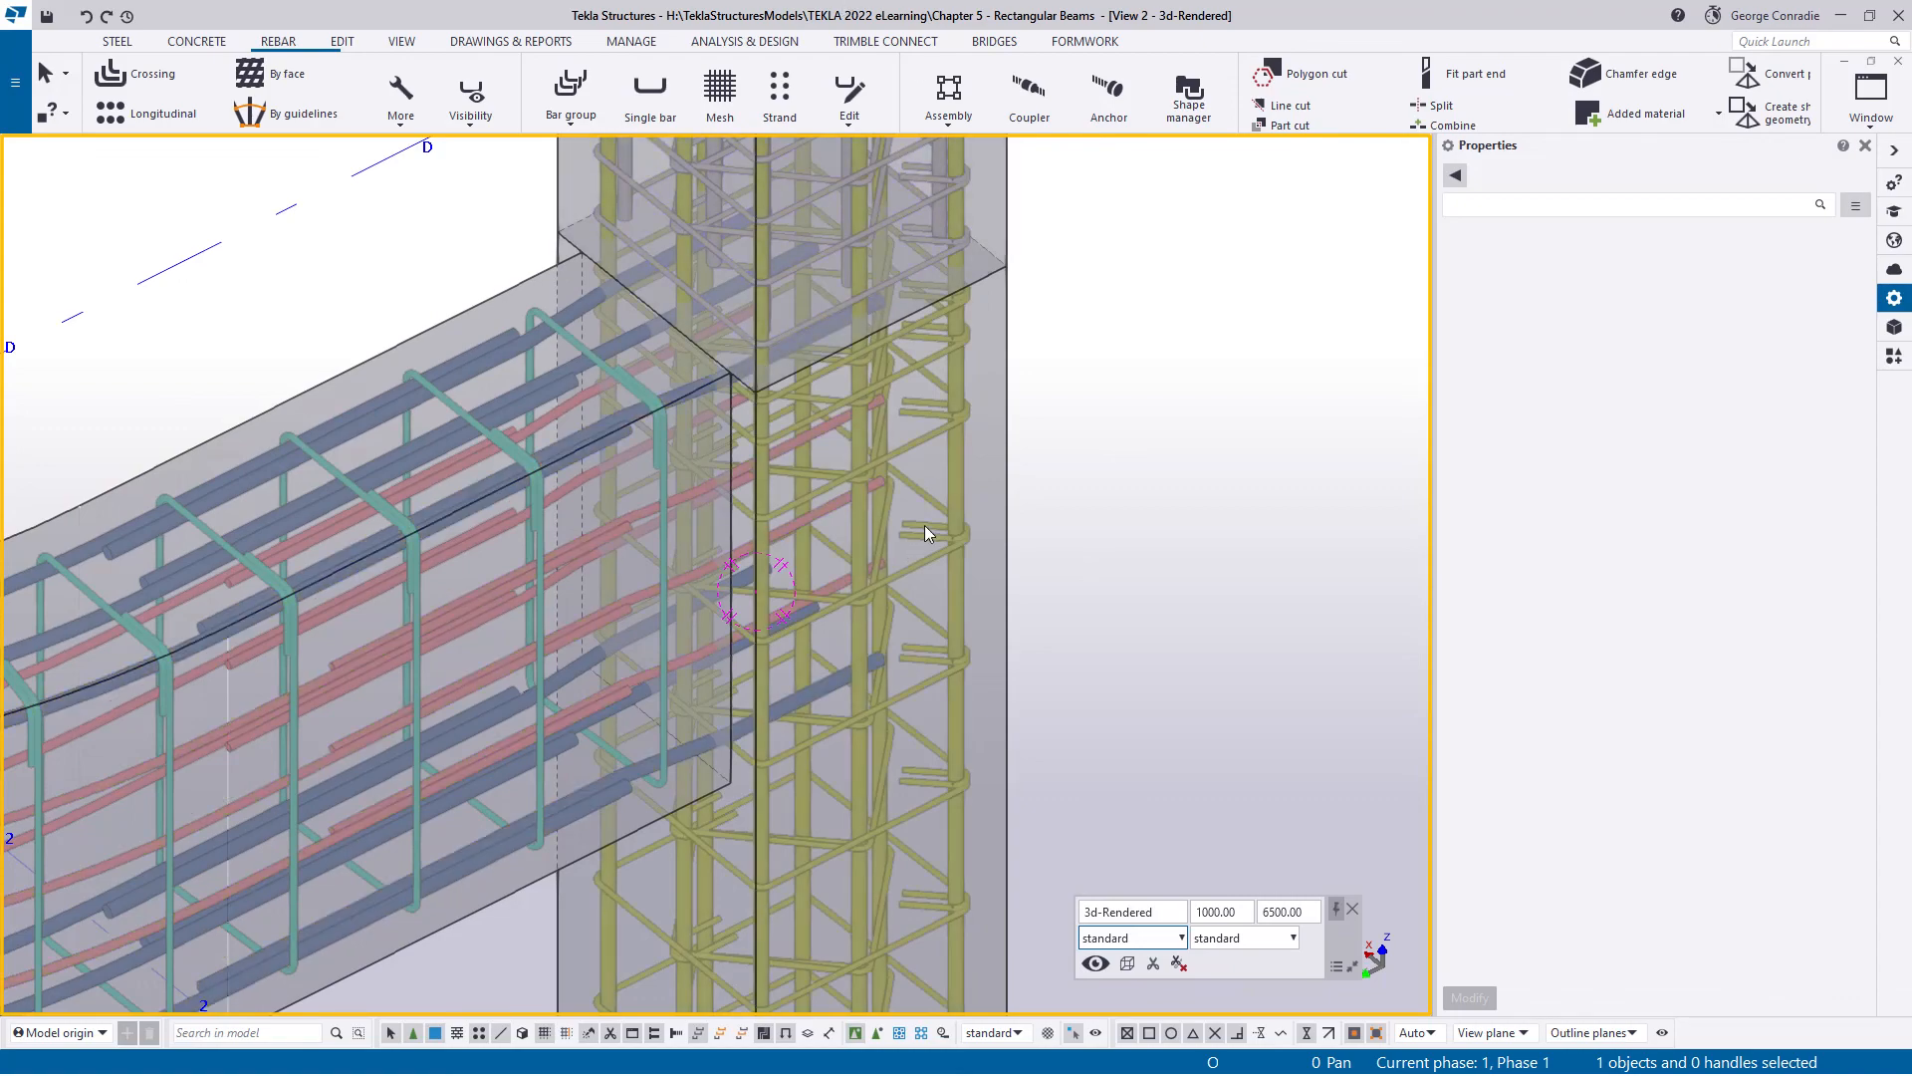
scroll(935, 521, down, 2)
scroll(935, 521, down, 2)
- Fit the work area to the entire model and view the curved beam beside the angled beam with their columns
right_click(1024, 660)
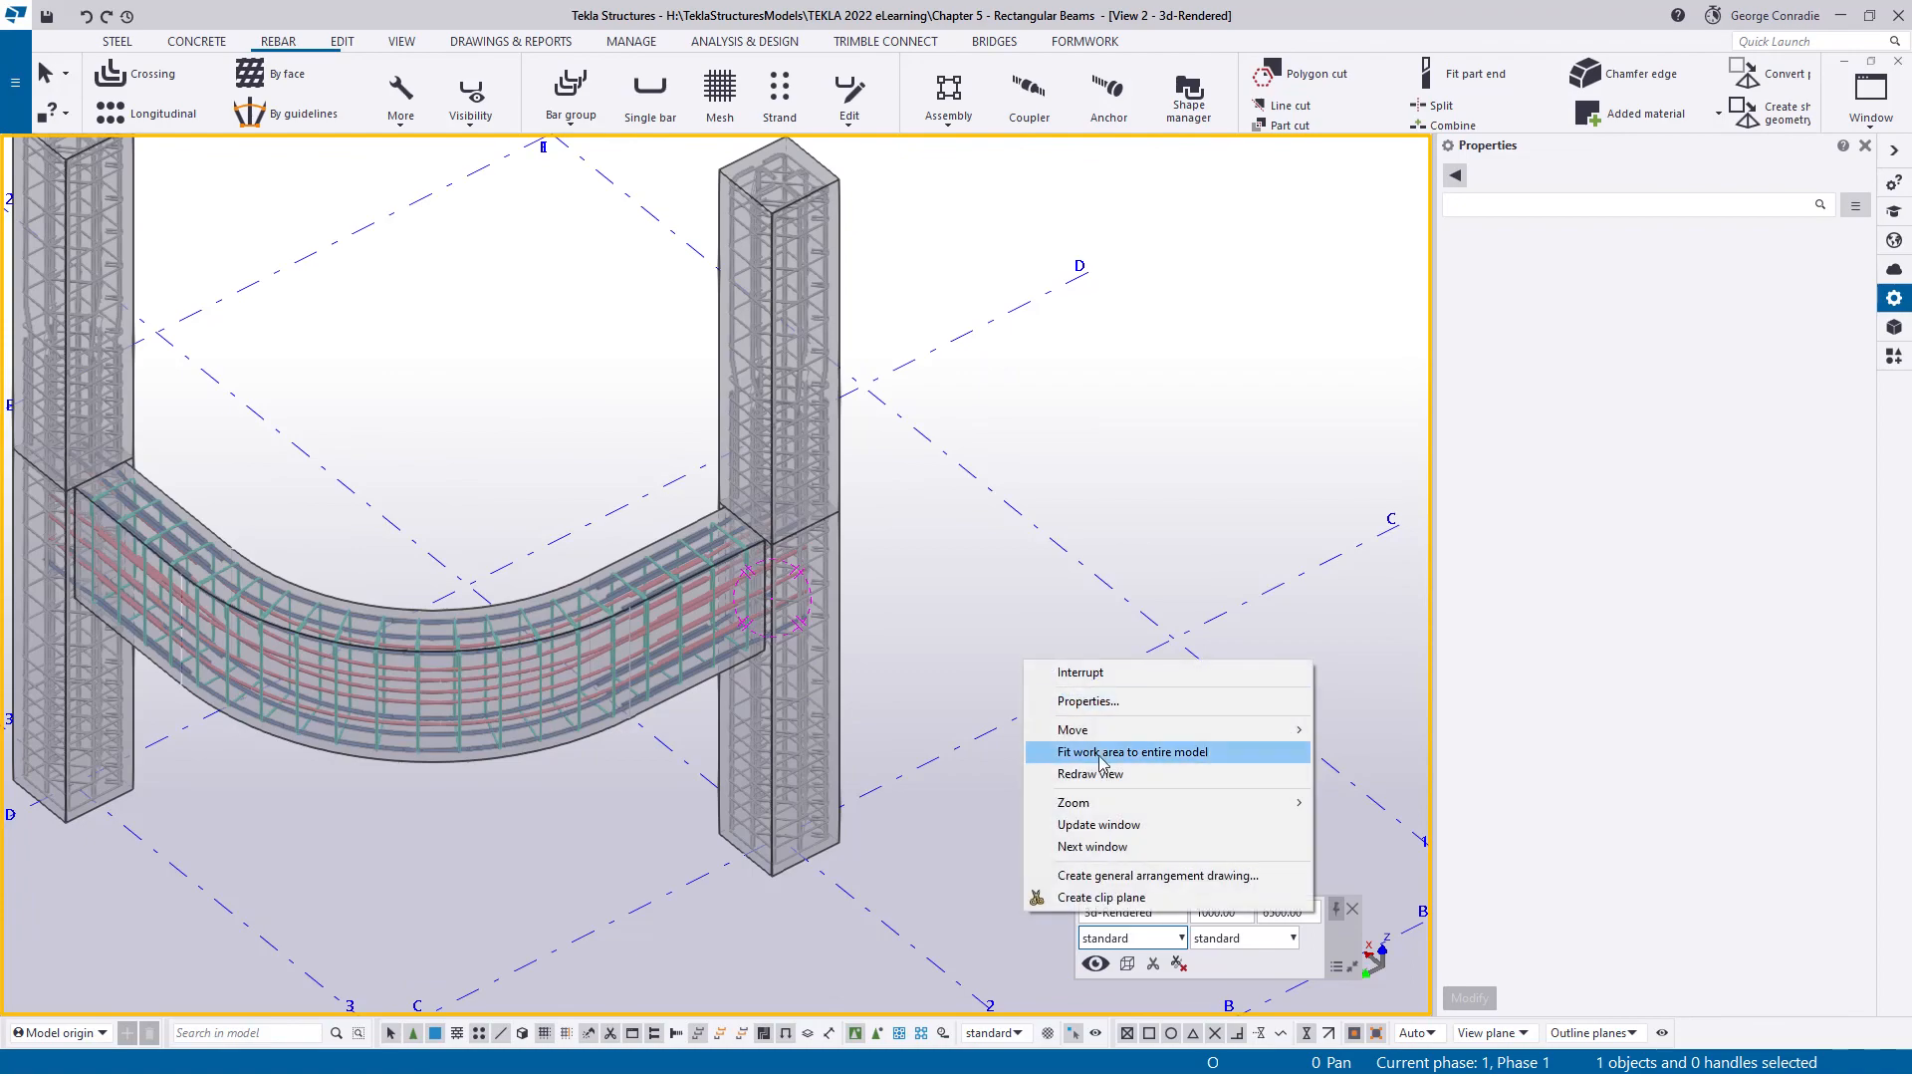
click(1105, 752)
scroll(885, 632, up, 3)
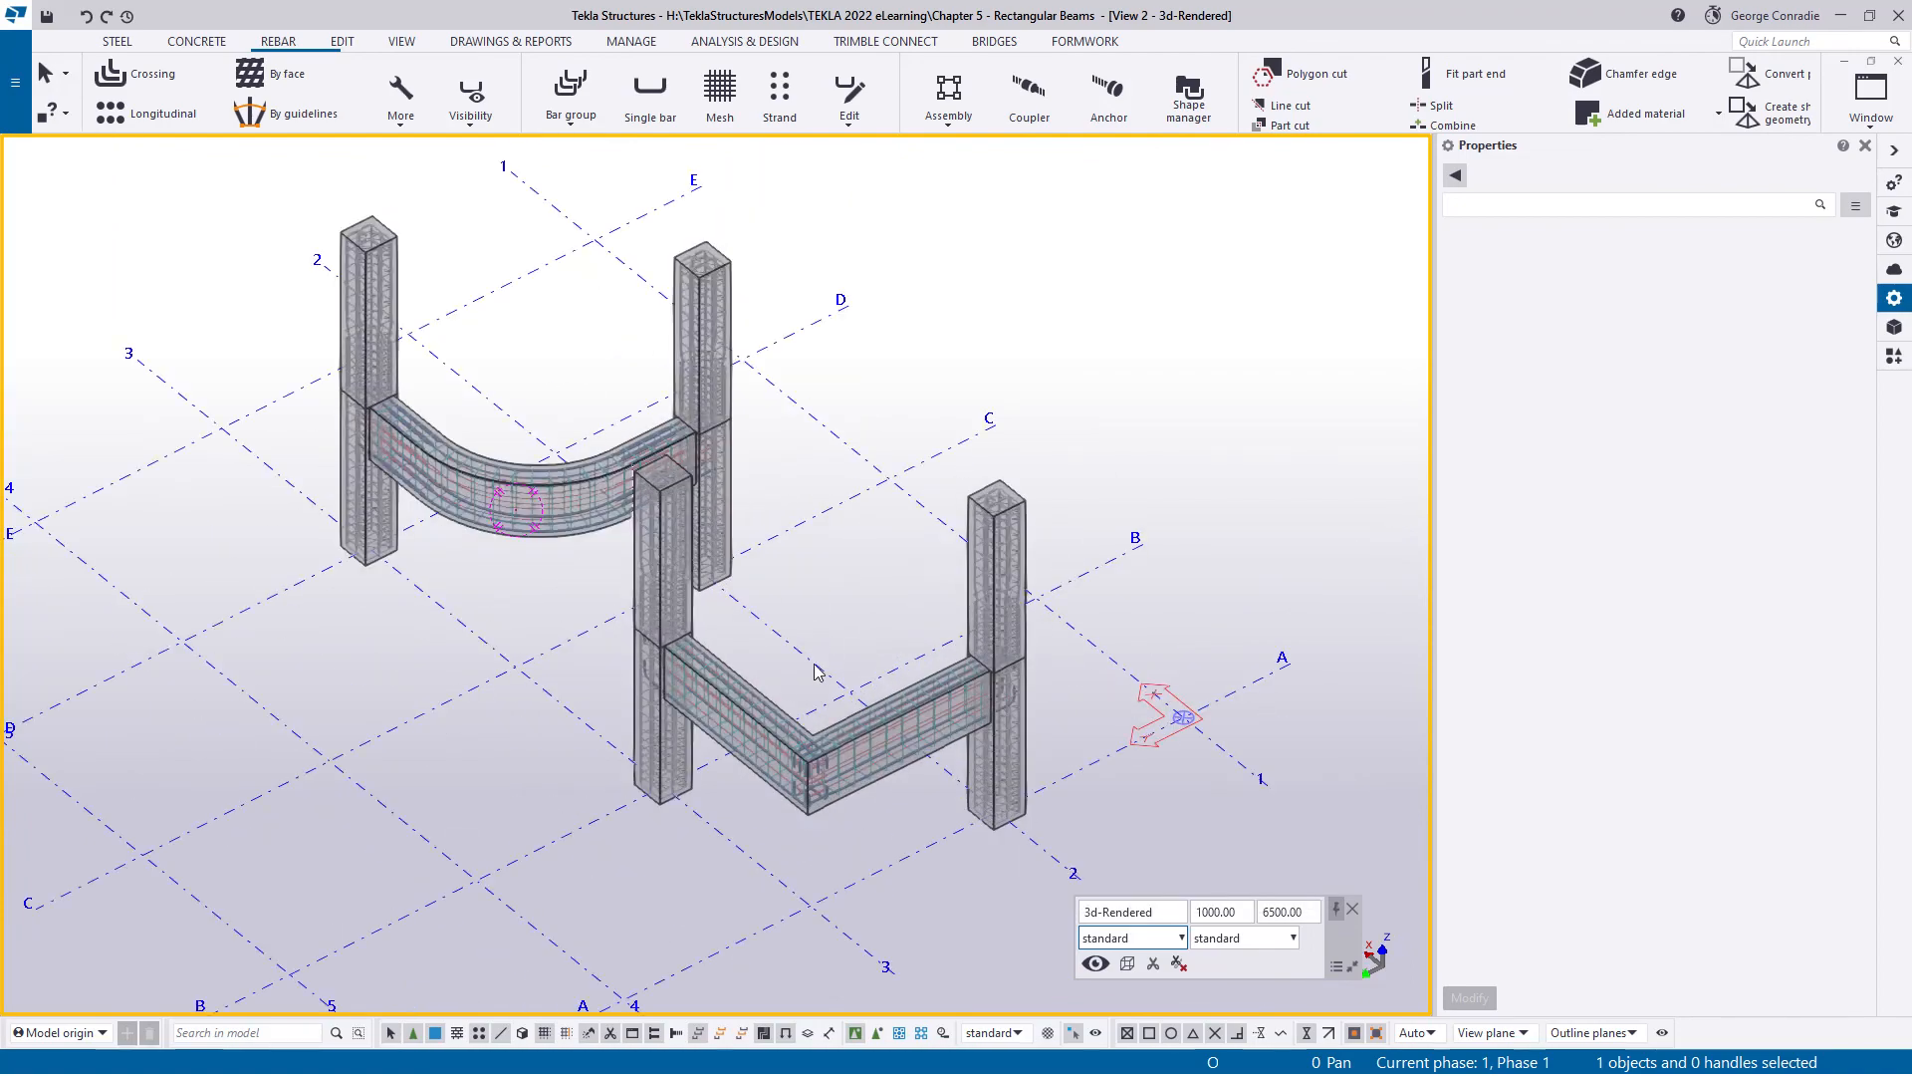
ctrl+middle_drag(781, 722, 877, 675)
scroll(877, 675, up, 4)
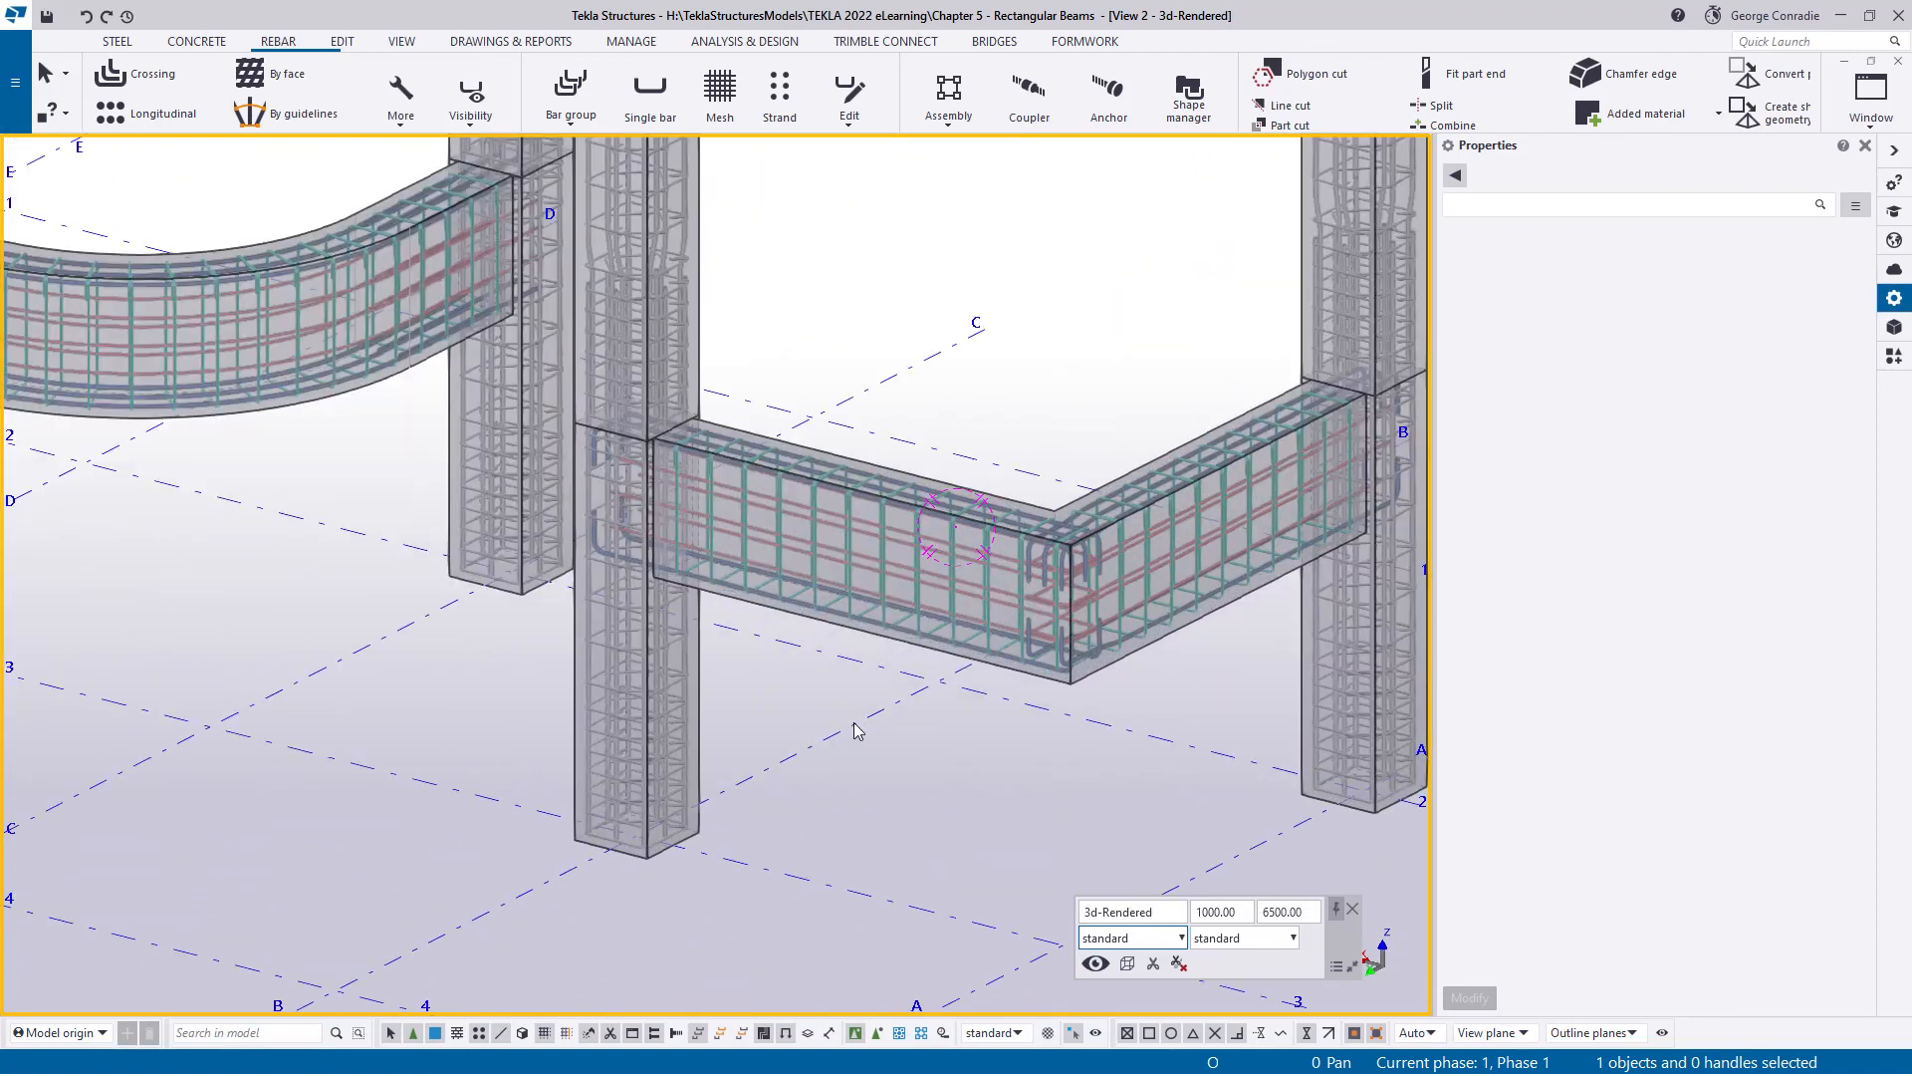
scroll(907, 730, down, 2)
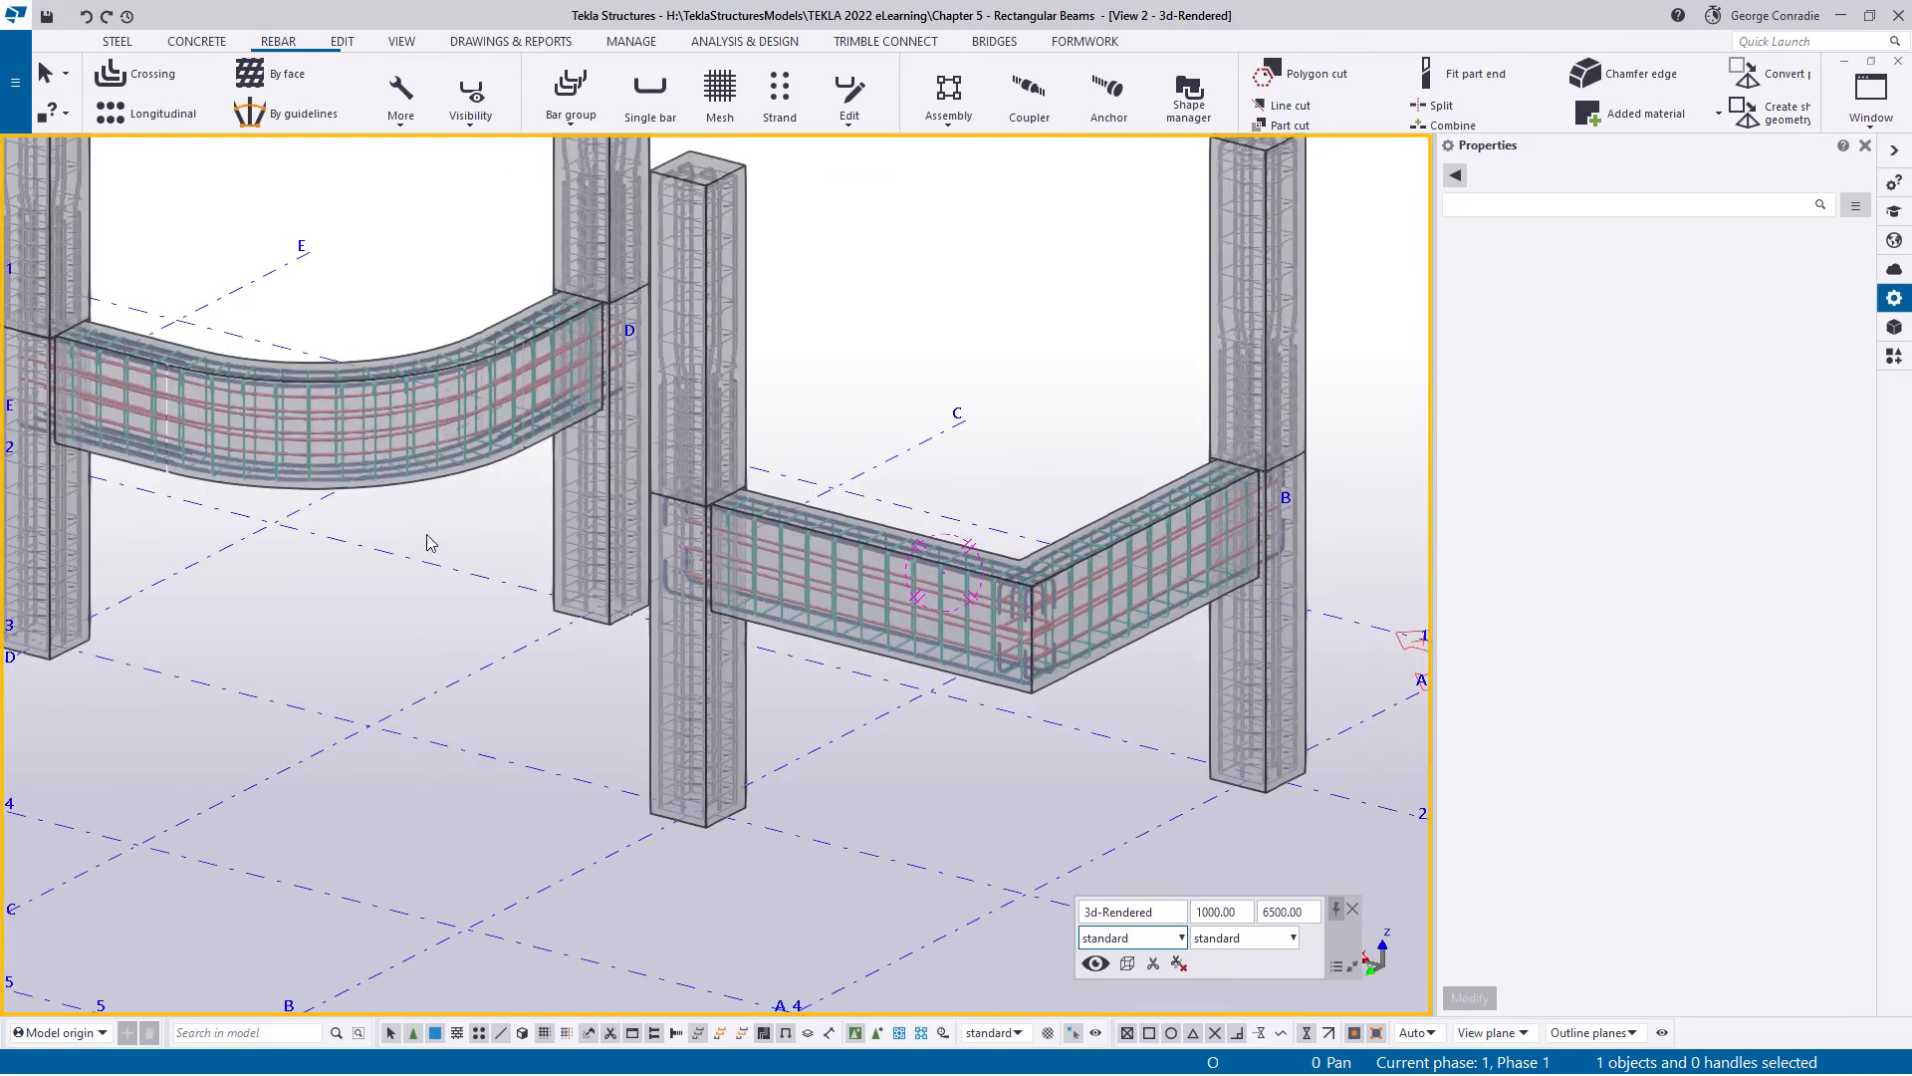